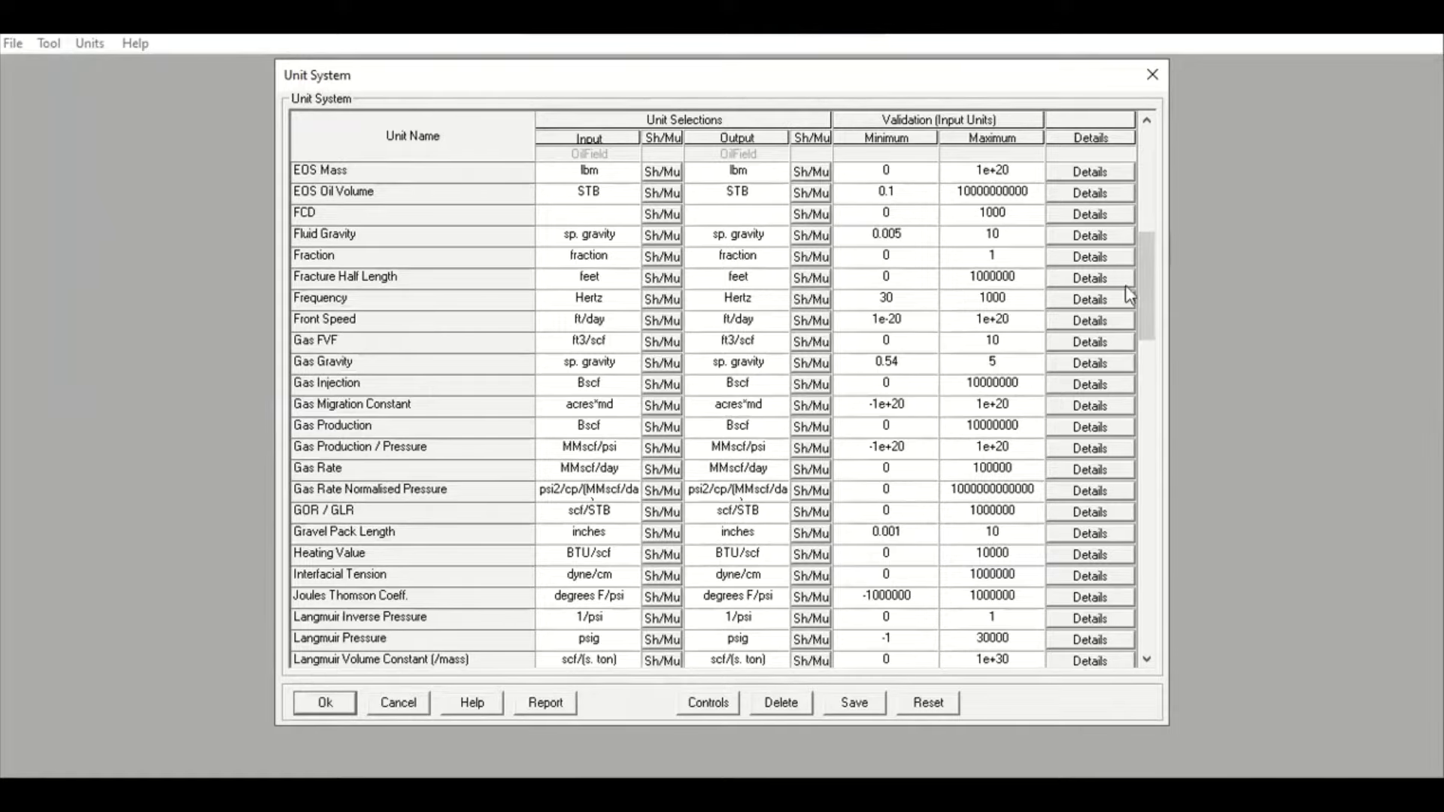
Review the input and output units and validation limits in the OilField unit system, and accept them
mouse_move(1142, 250)
left_mouse_down()
mouse_move(1174, 535)
mouse_move(1150, 265)
left_mouse_up()
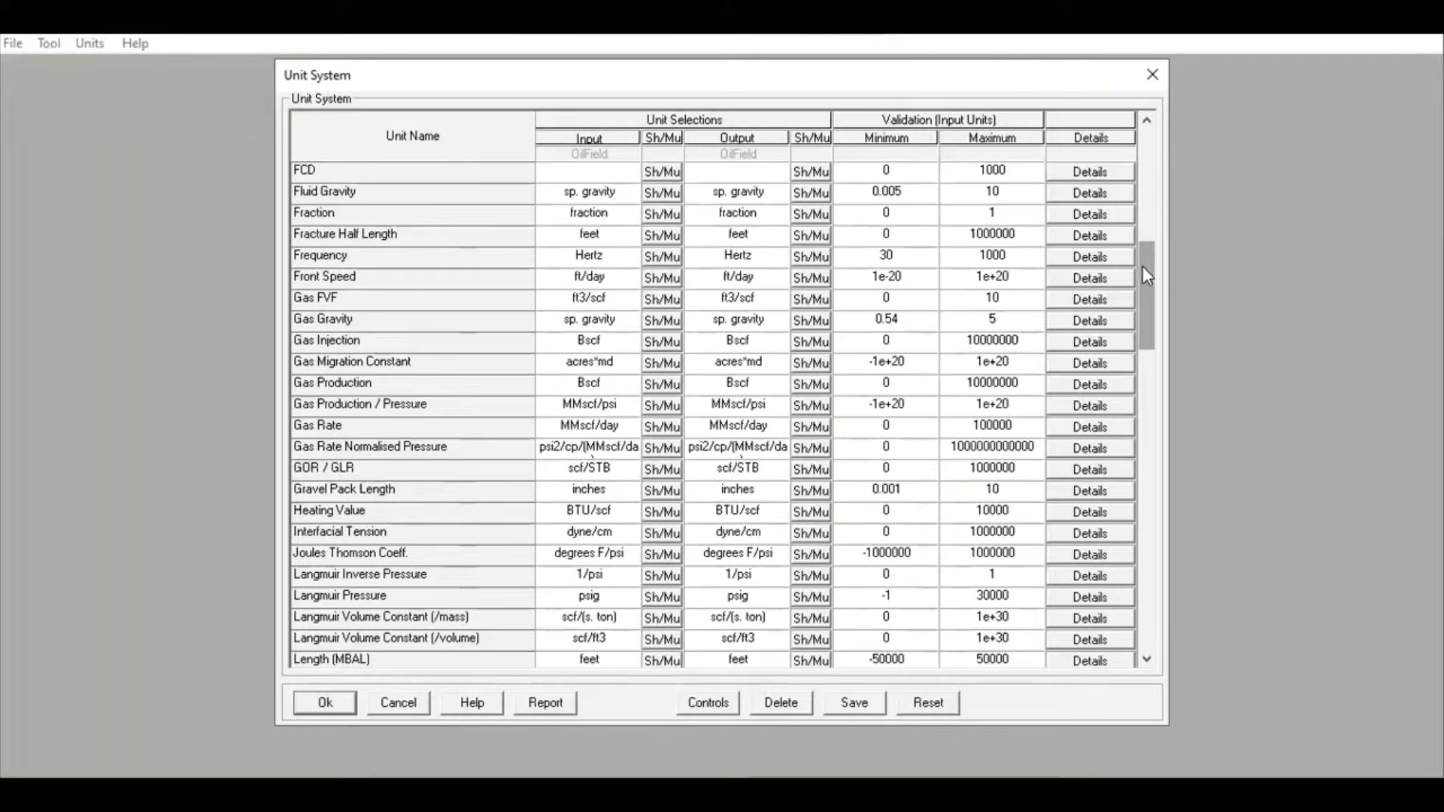
left_click_drag(1148, 260, 1163, 406)
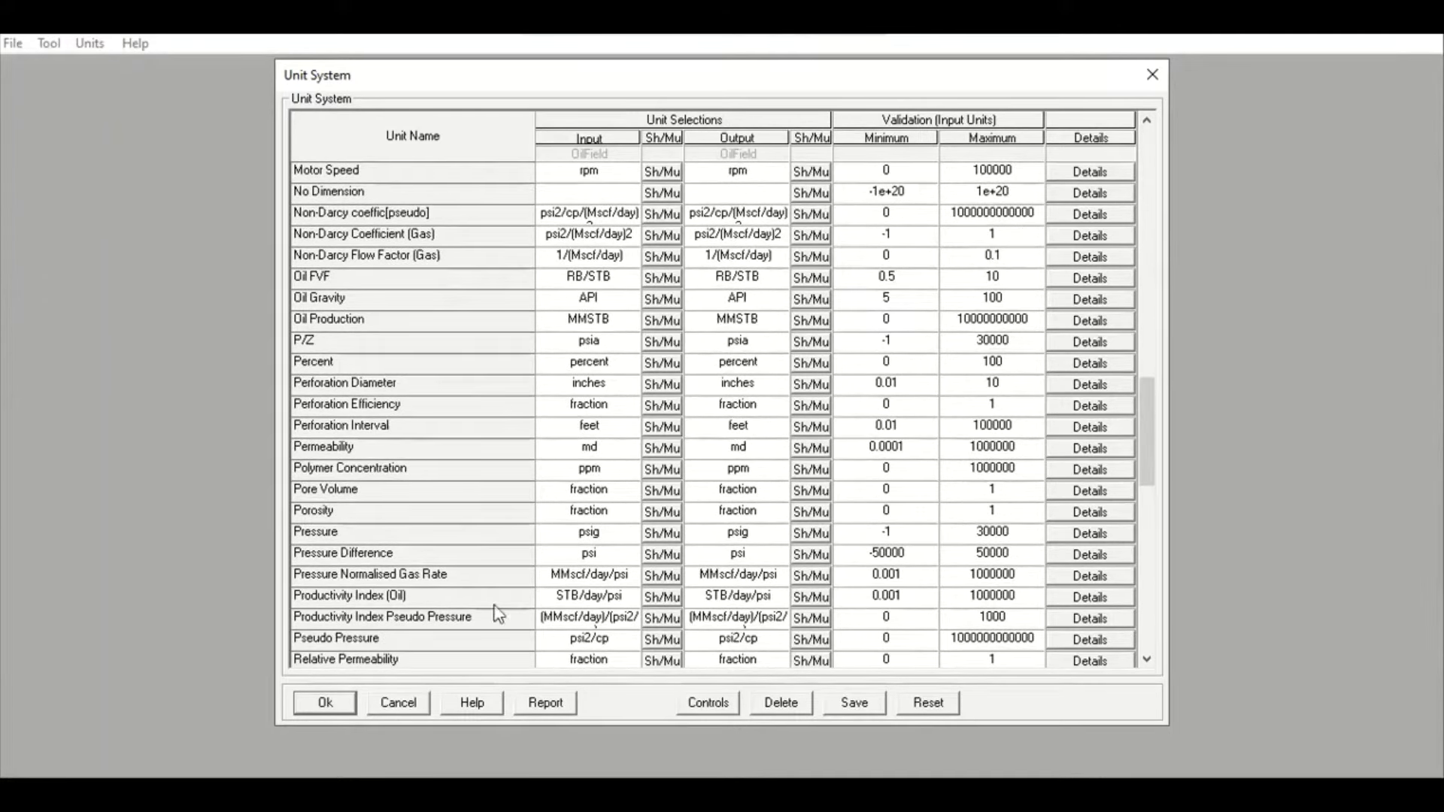
left_click(333, 703)
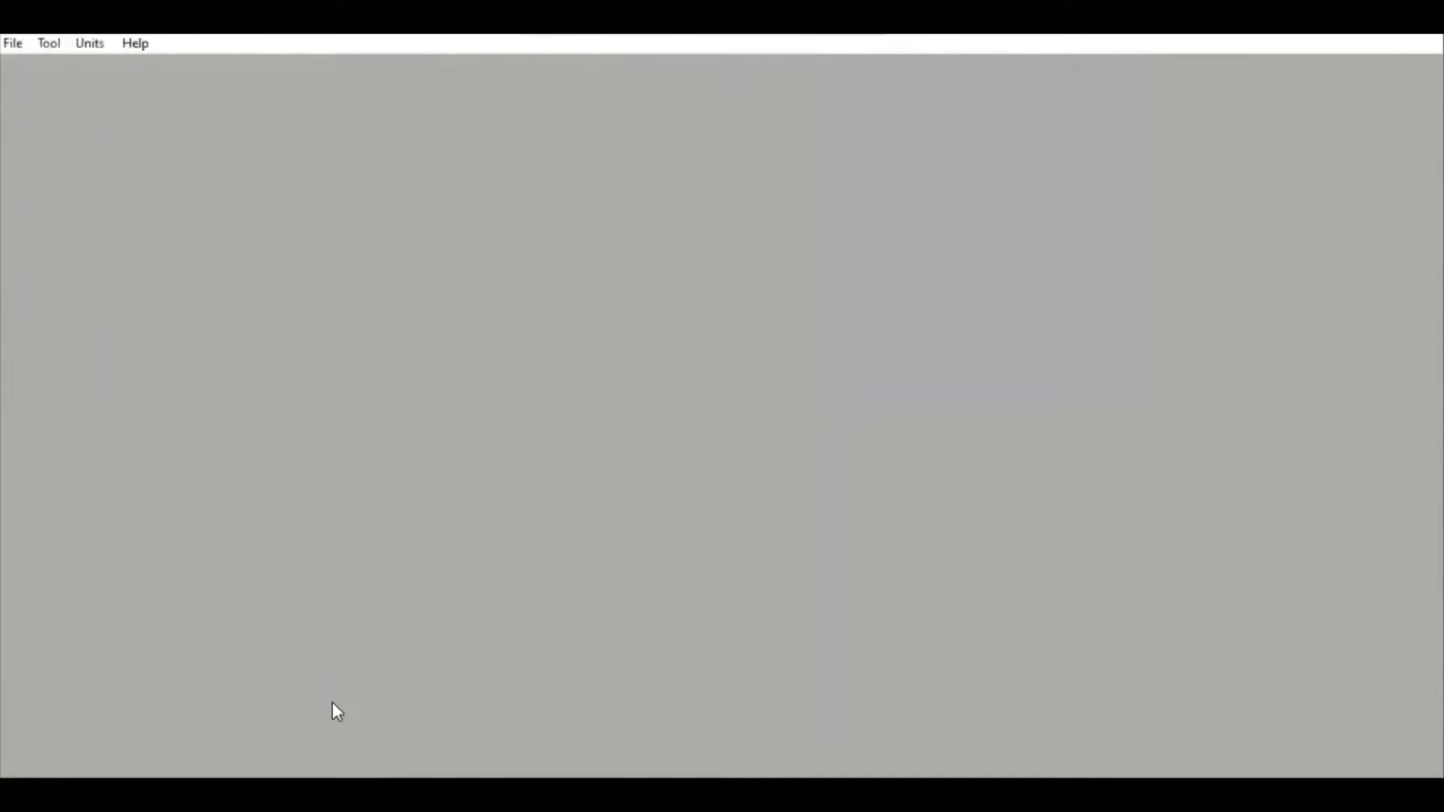
Start the Material Balance tool and check its unit system, accepting the units
left_click(45, 45)
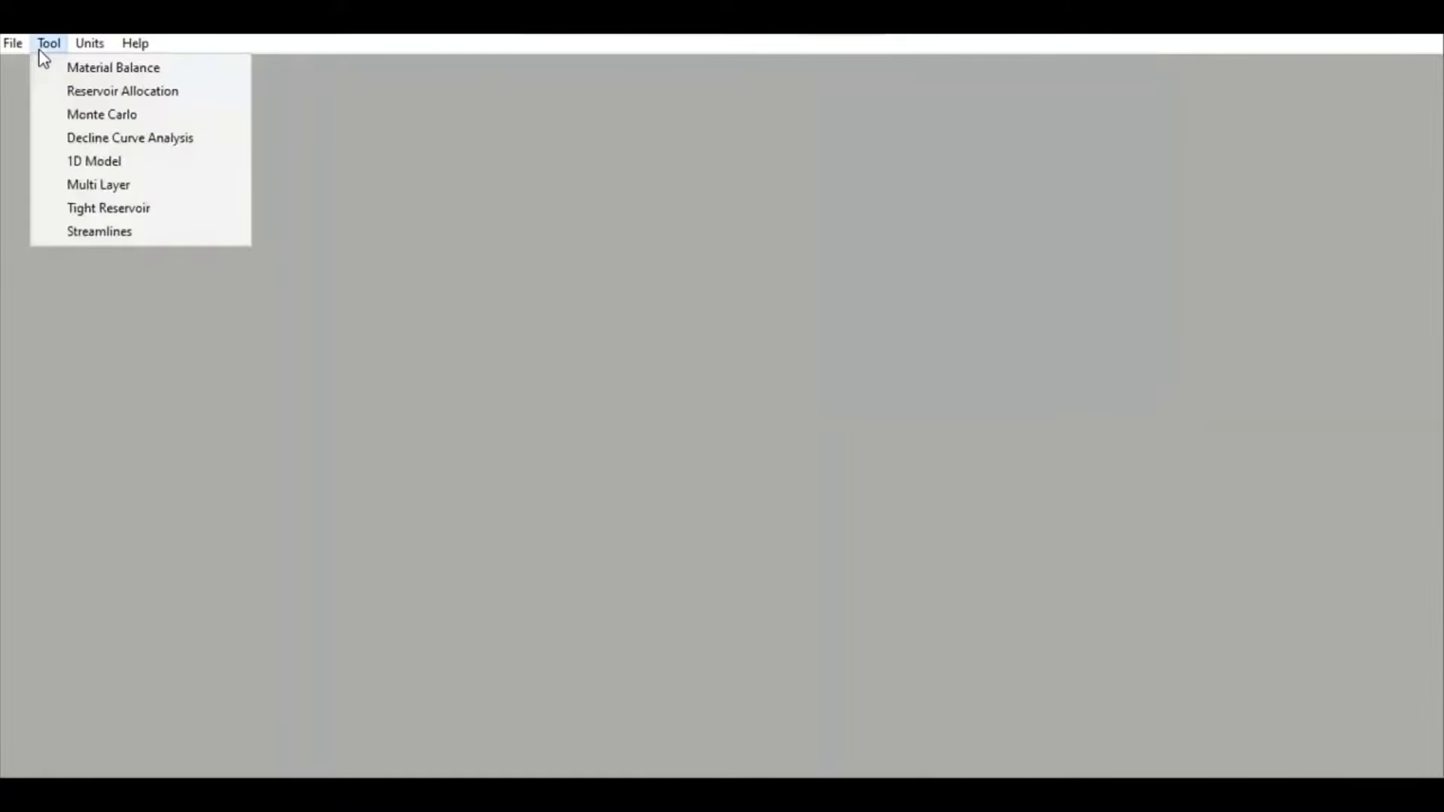
left_click(149, 74)
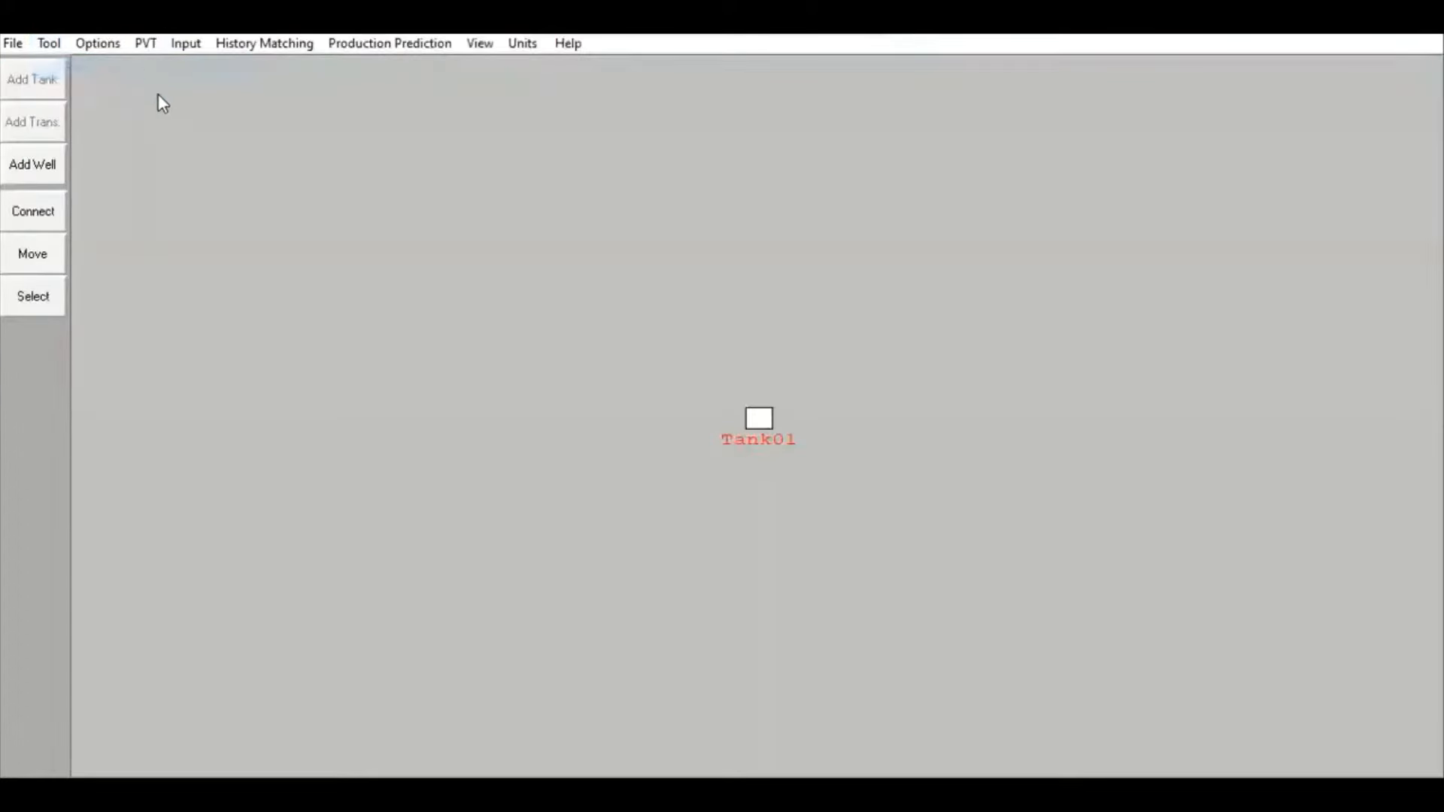
left_click(528, 45)
left_click_drag(1156, 463, 1134, 164)
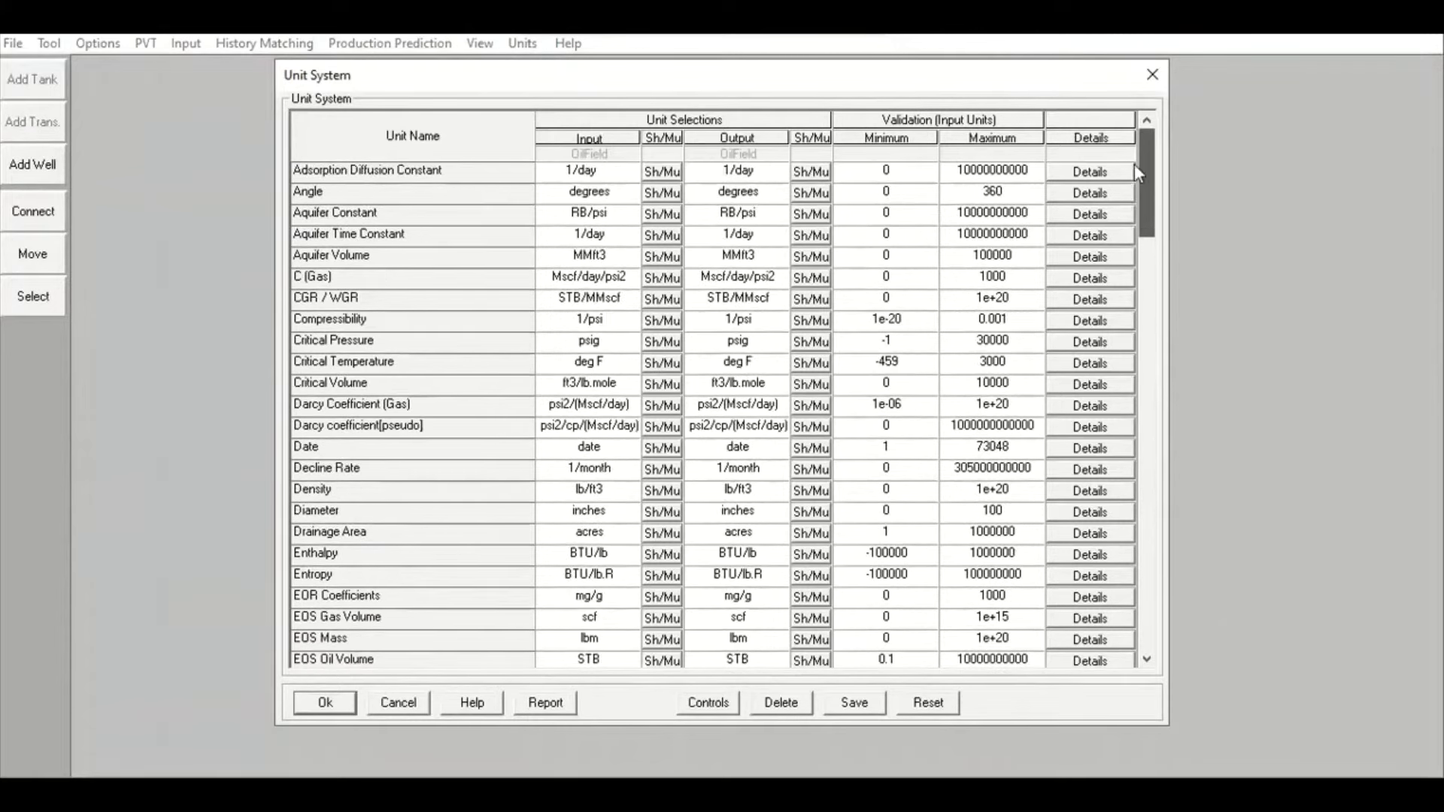
left_click(348, 705)
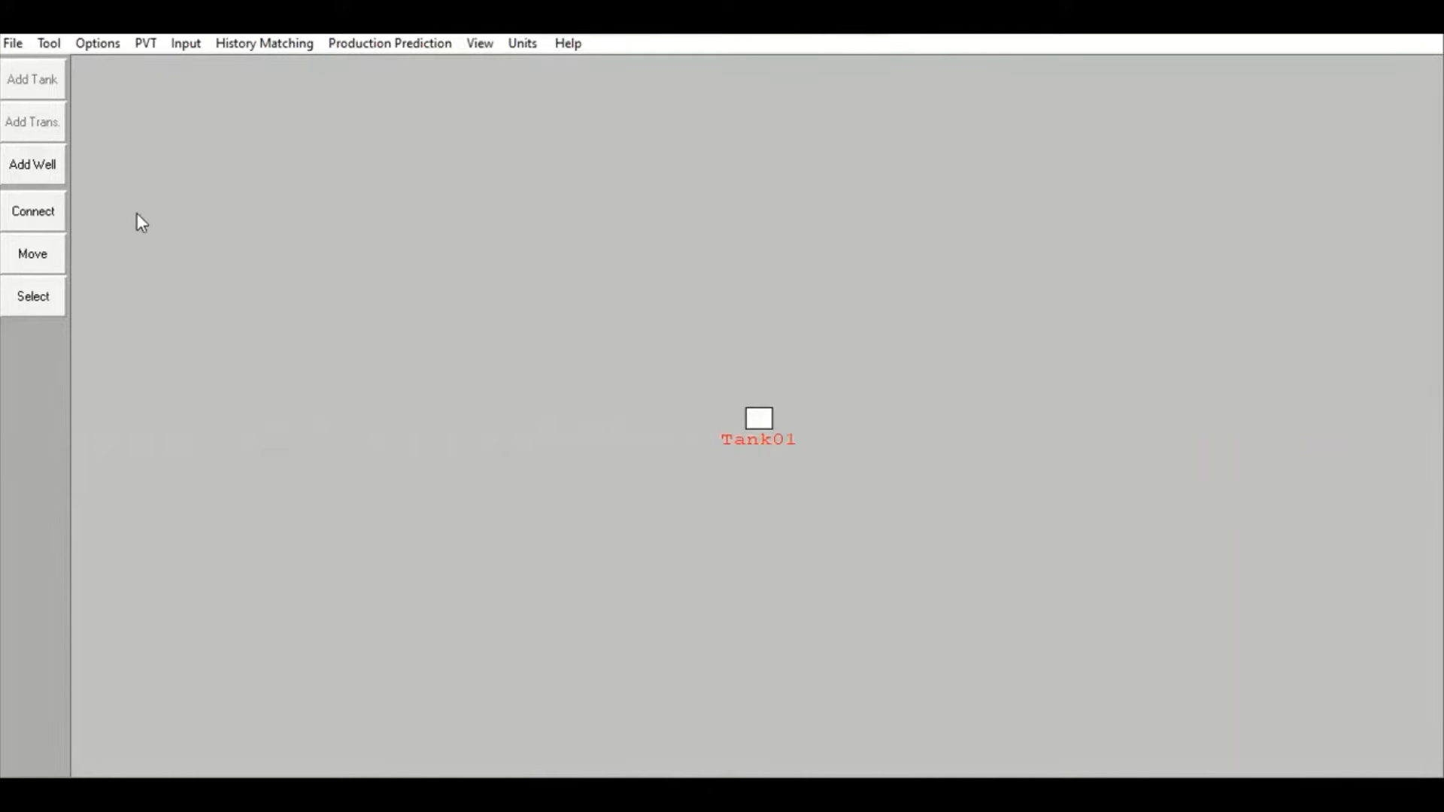
Set the system options to a Gas reservoir fluid with compositional model None, leaving the user information blank
left_click(101, 47)
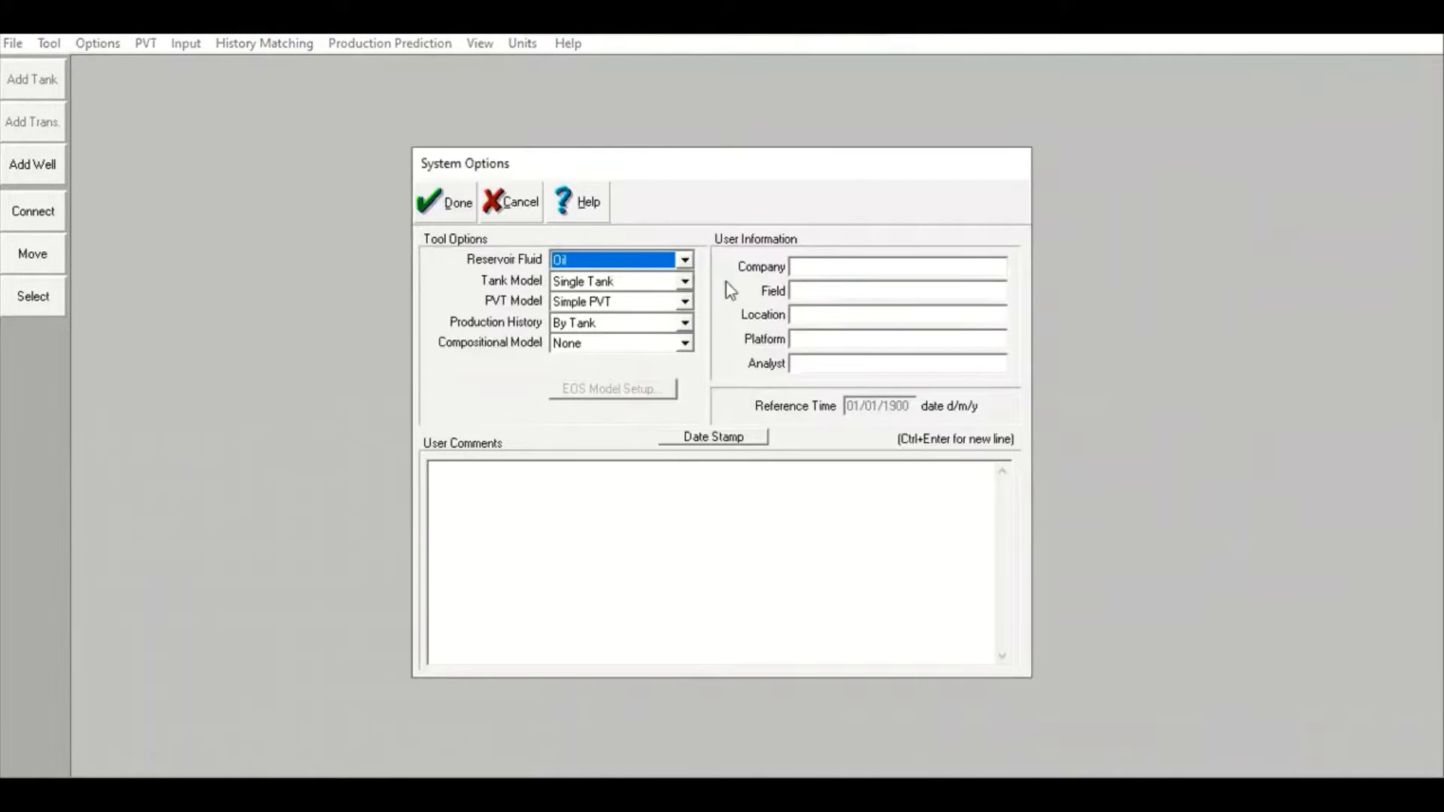
left_click_drag(676, 165, 830, 203)
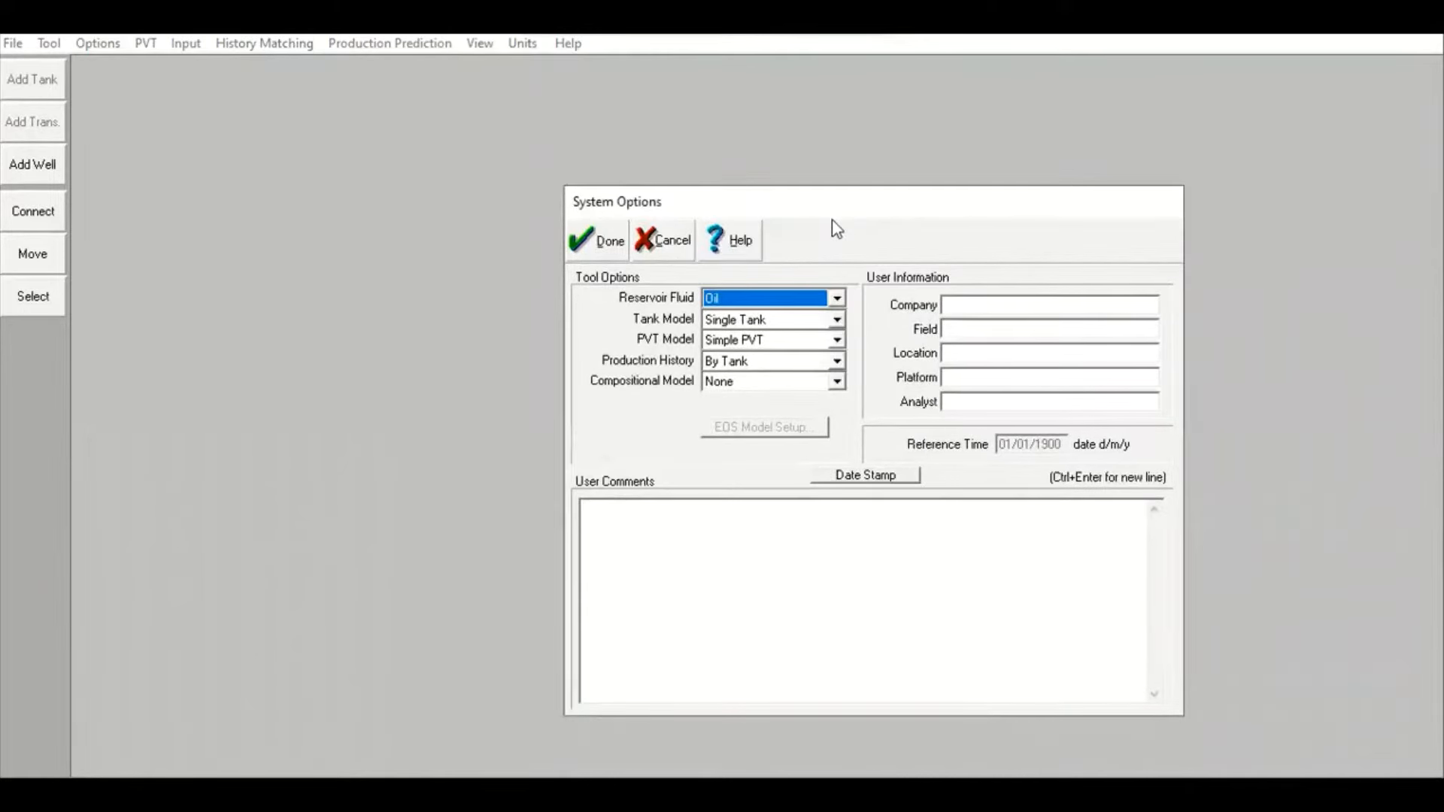
left_click(787, 305)
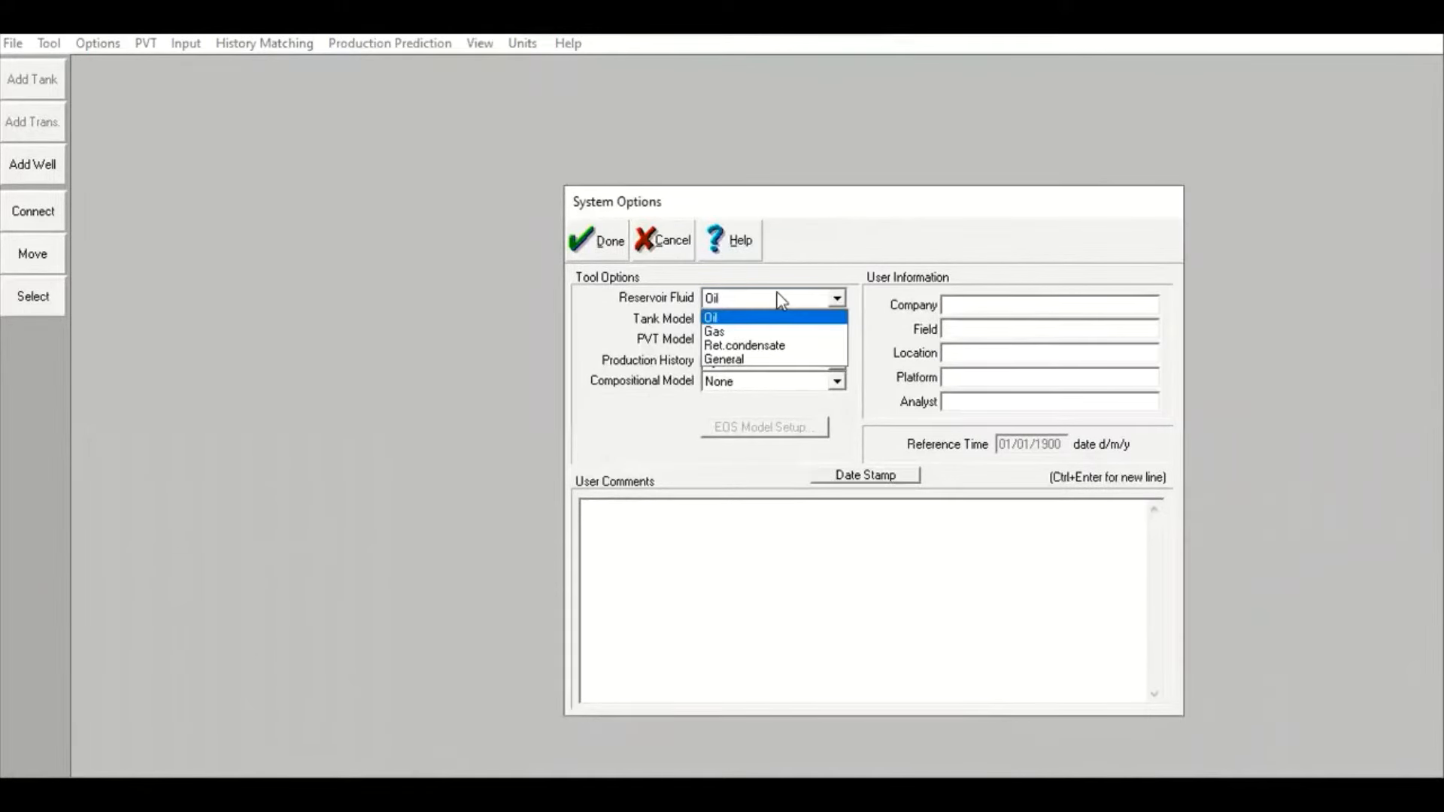
left_click(756, 330)
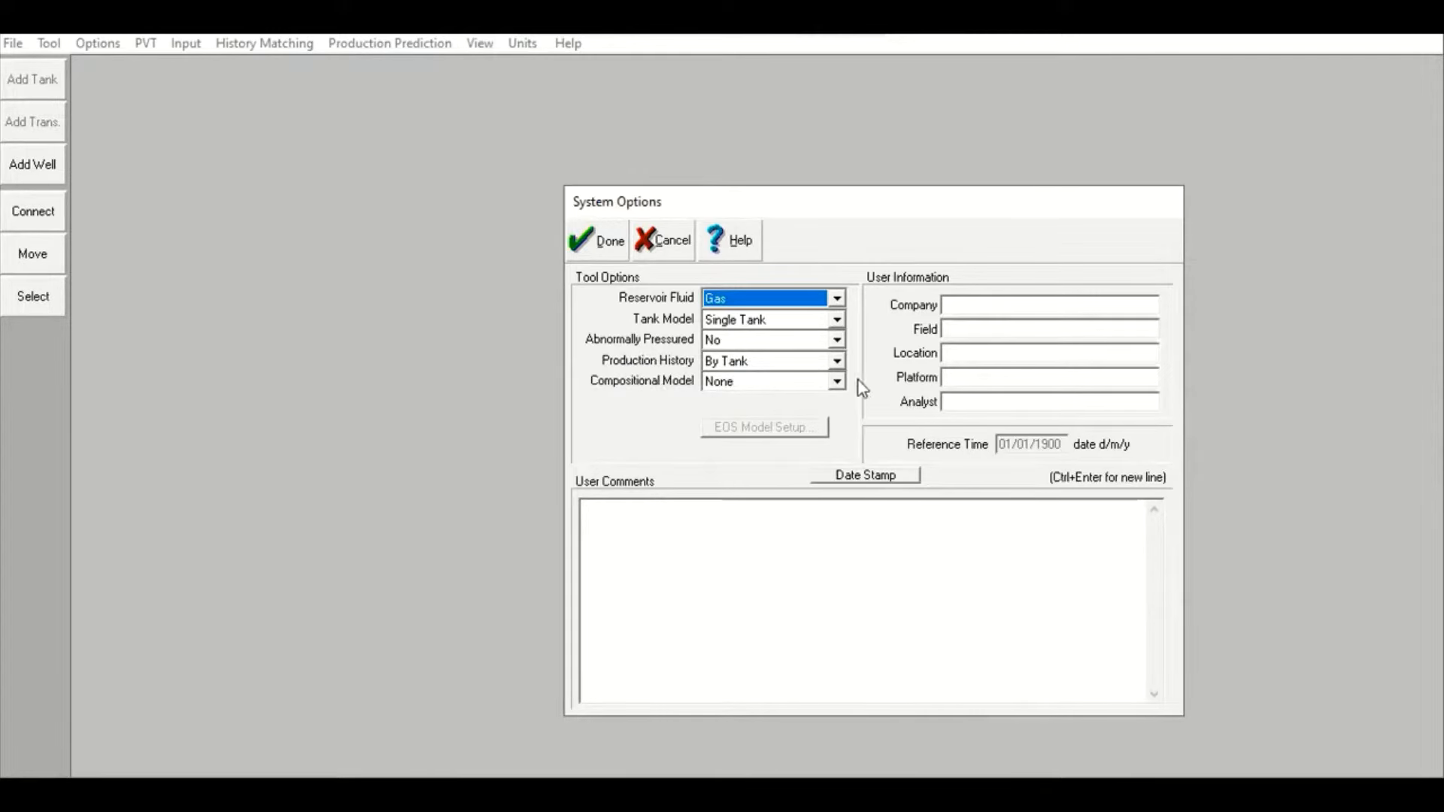
left_click(837, 382)
left_click(806, 400)
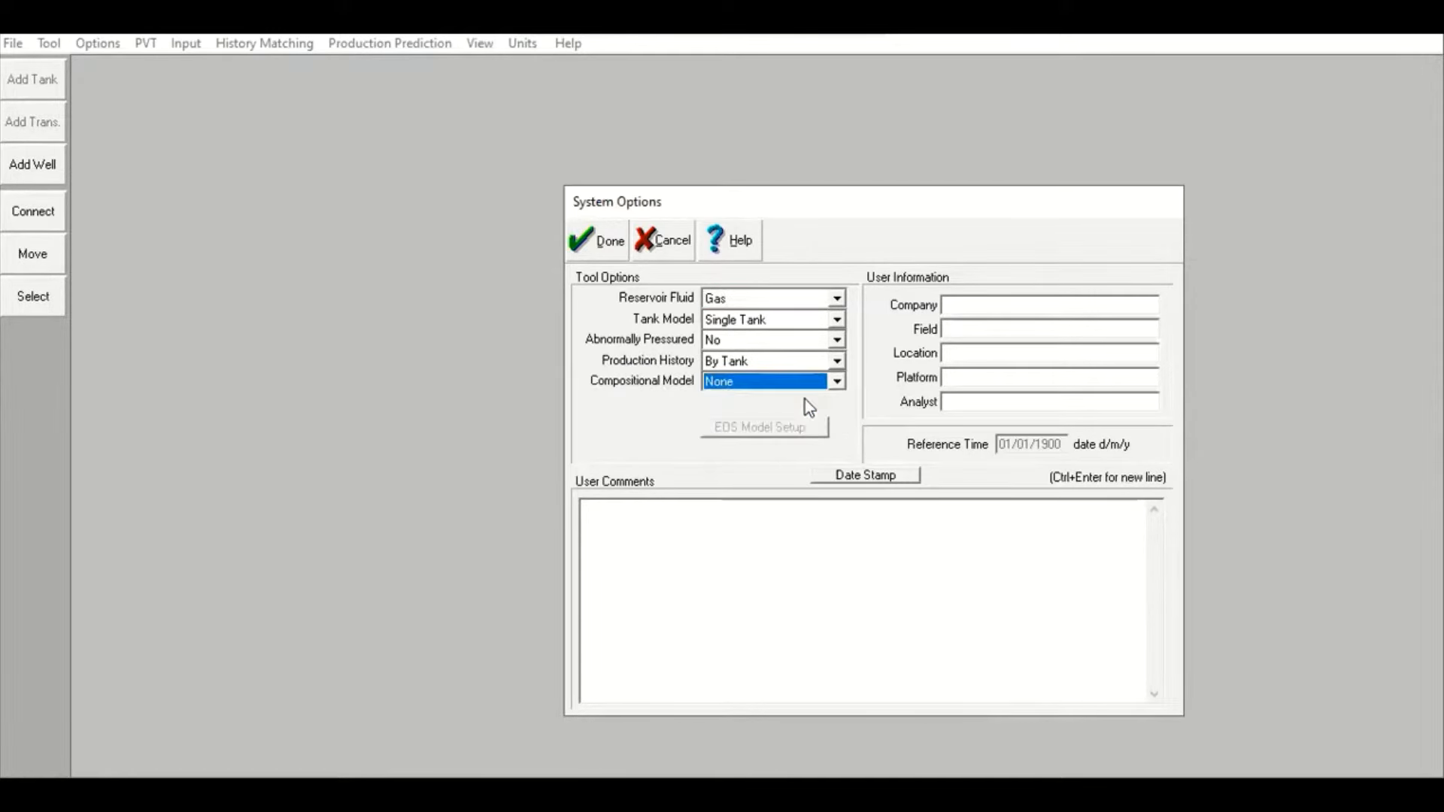
left_click(967, 313)
left_click(967, 329)
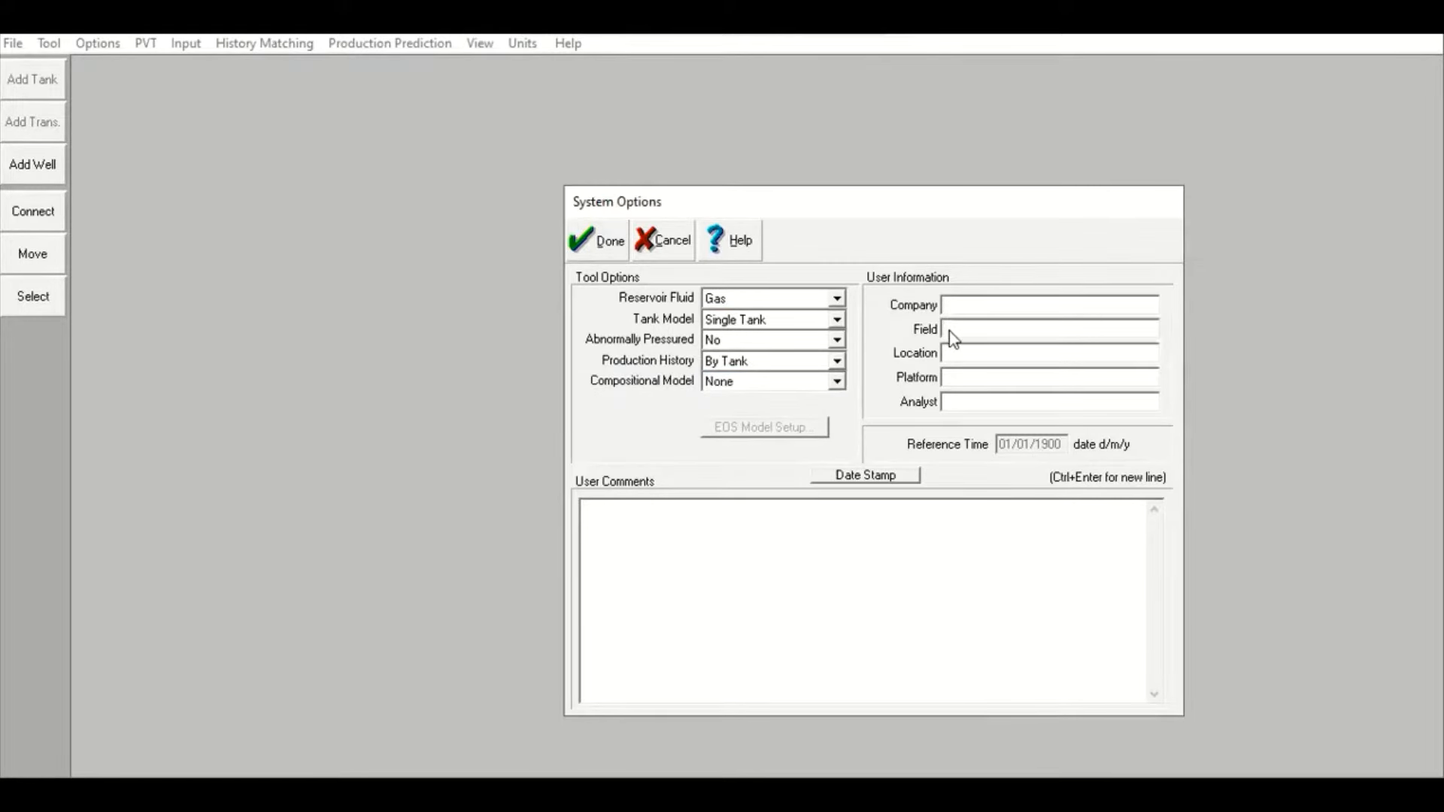
left_click(906, 555)
left_click(609, 240)
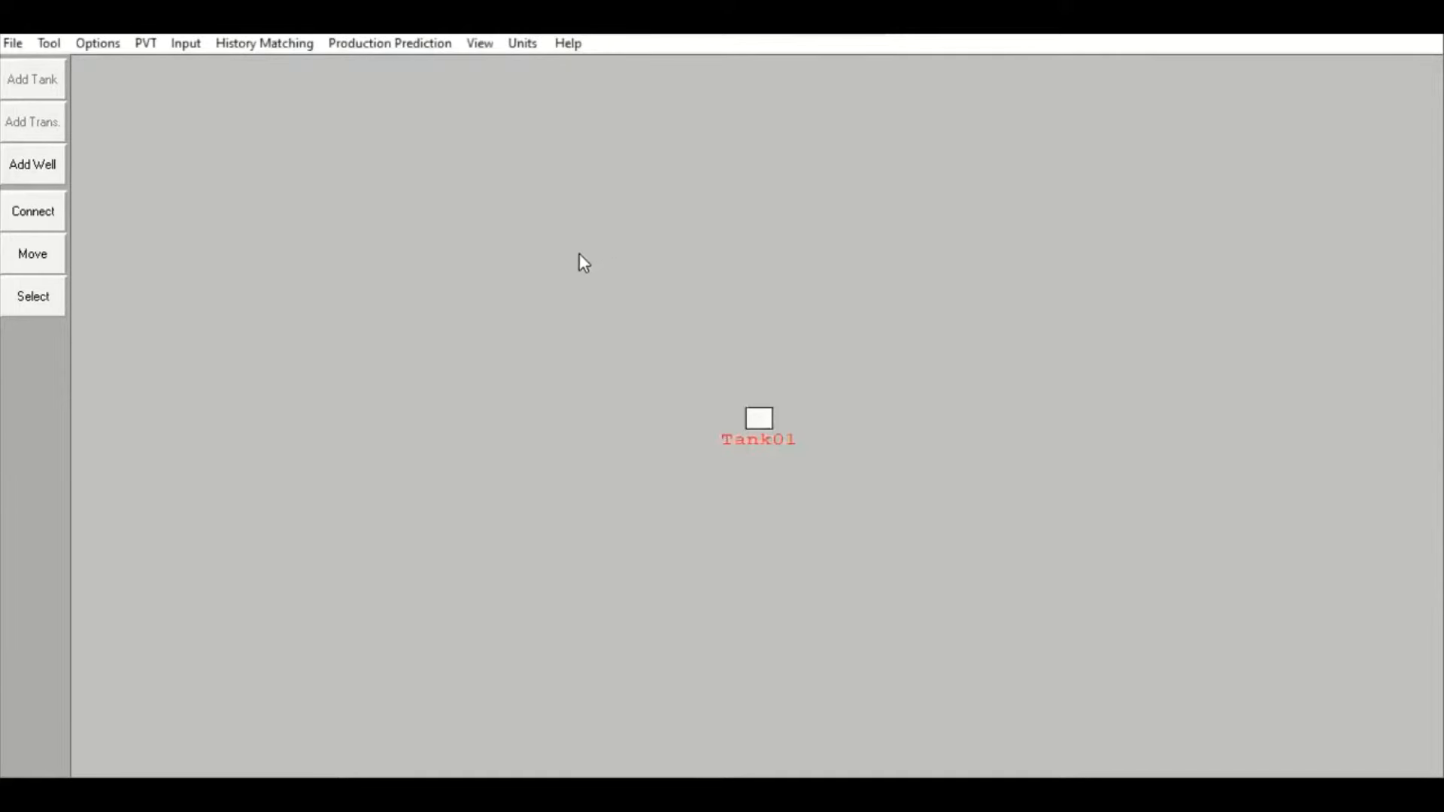
In the PVT fluid properties, enter gas gravity 0,77, separator pressure 1275,3 psig, condensate to gas ratio 22,2 STB/MMscf and condensate gravity 63 API
left_click(146, 45)
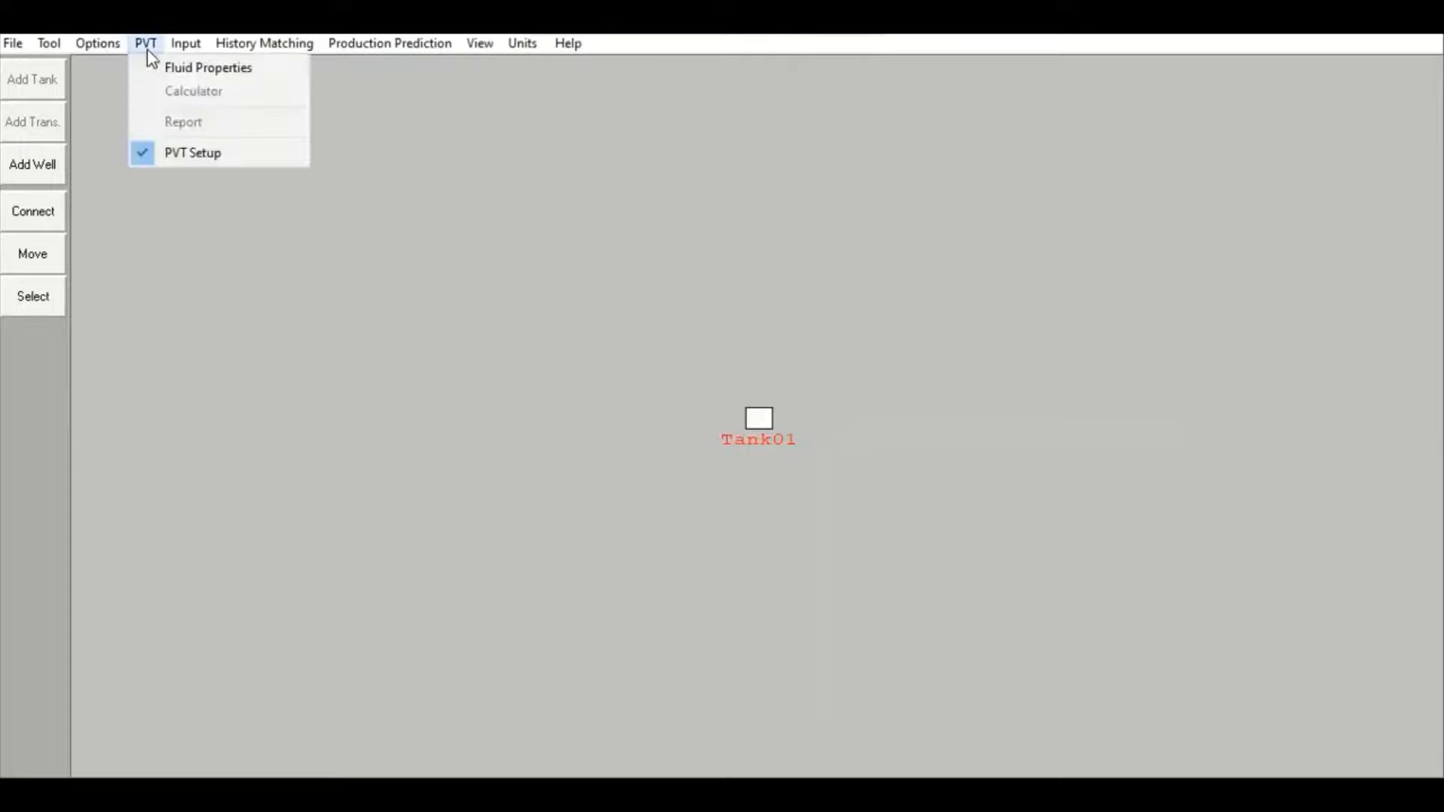
left_click(205, 70)
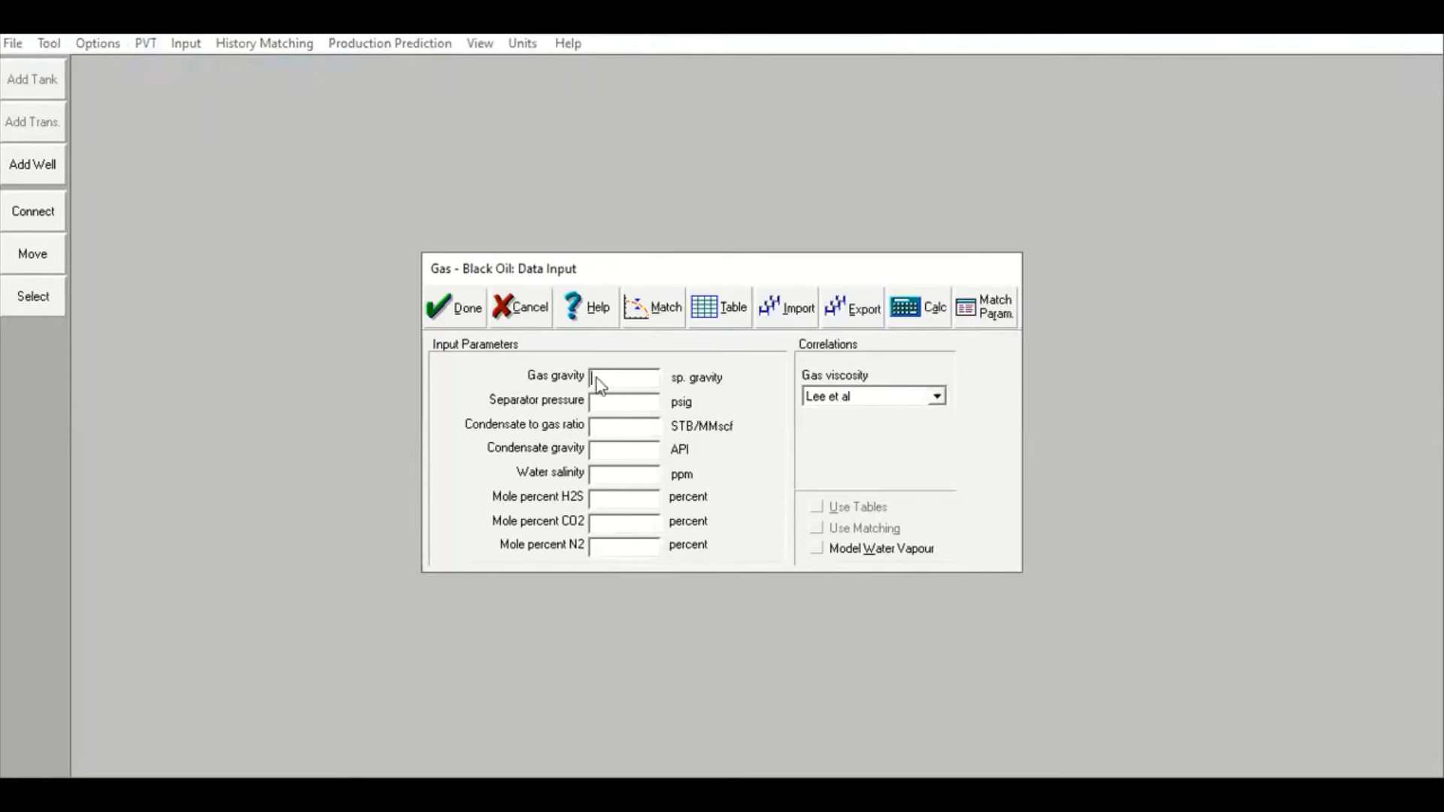
left_click_drag(639, 274, 649, 251)
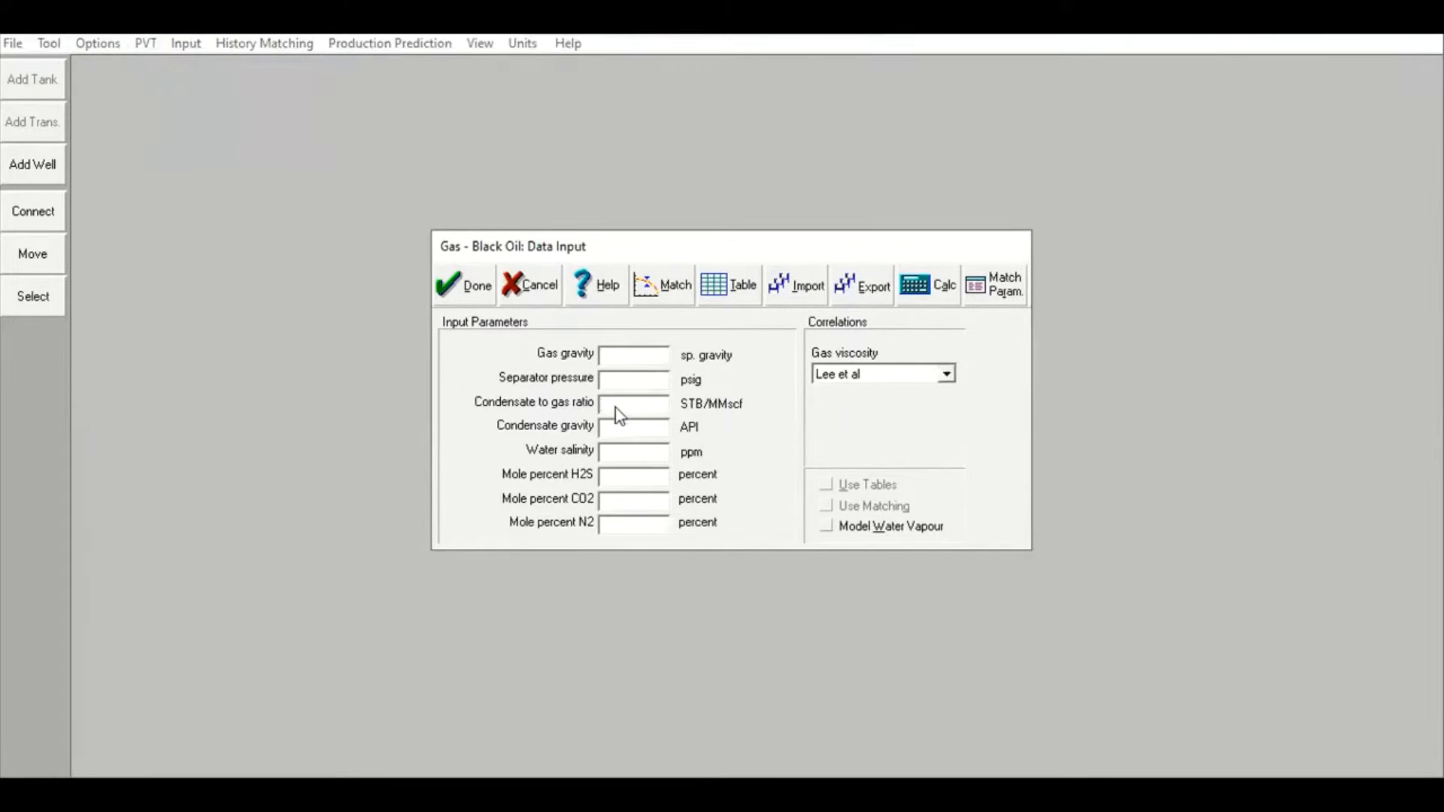
left_click(625, 355)
type("0,77")
left_click(647, 383)
type("1275,3")
left_click(617, 407)
type("22,2")
left_click(624, 427)
type("63")
Set the water salinity to 100000 ppm and the mole percents to 0 for H2S, 0,37 for CO2 and 4 for N2
type("100")
type("000")
key("Tab")
type("0")
left_click(653, 501)
type("0")
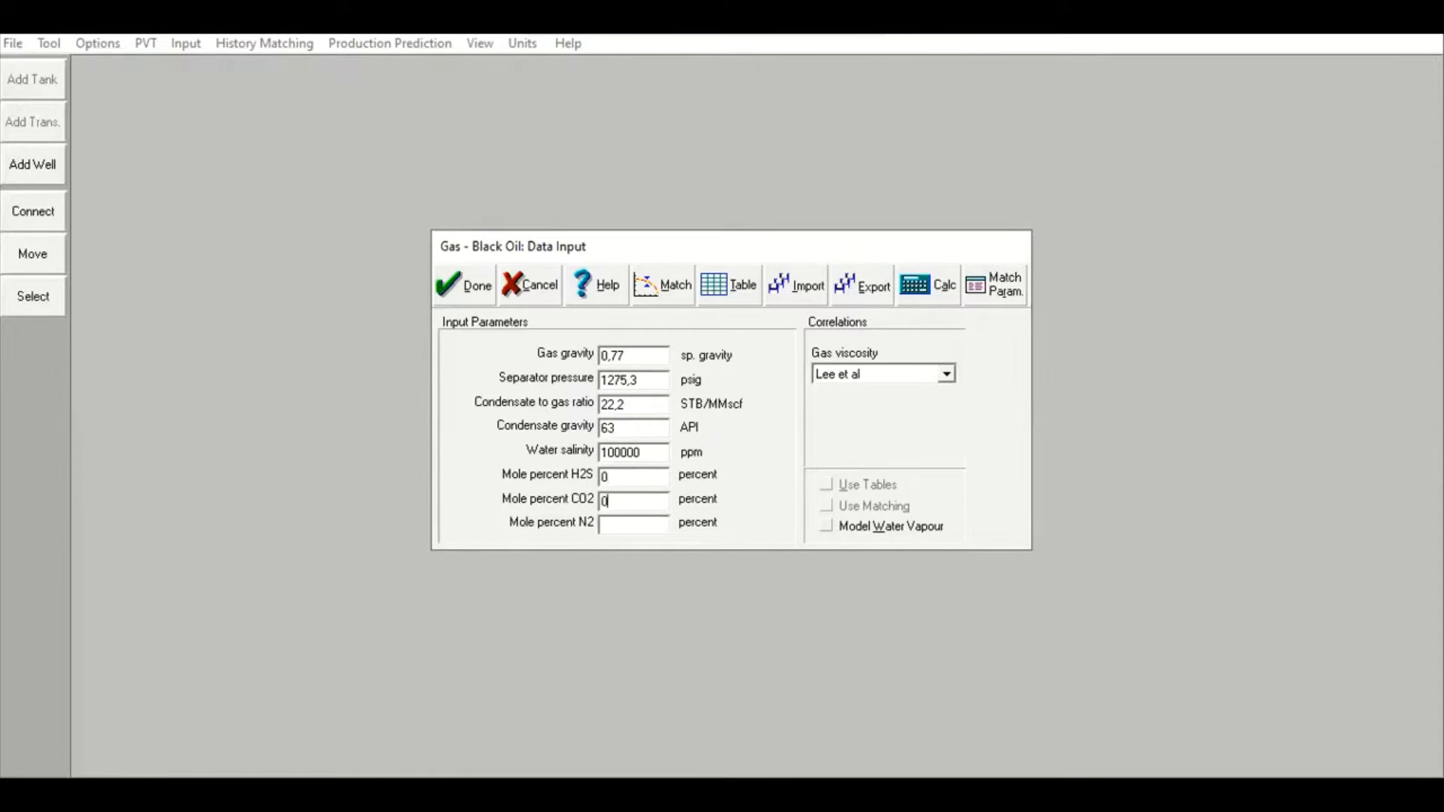
type(",37")
type("4")
left_click(639, 385)
Set up the PVT match table at 166 deg F with pressures 4916,3 and 2630 psig in rows 1 and 2
left_click(654, 287)
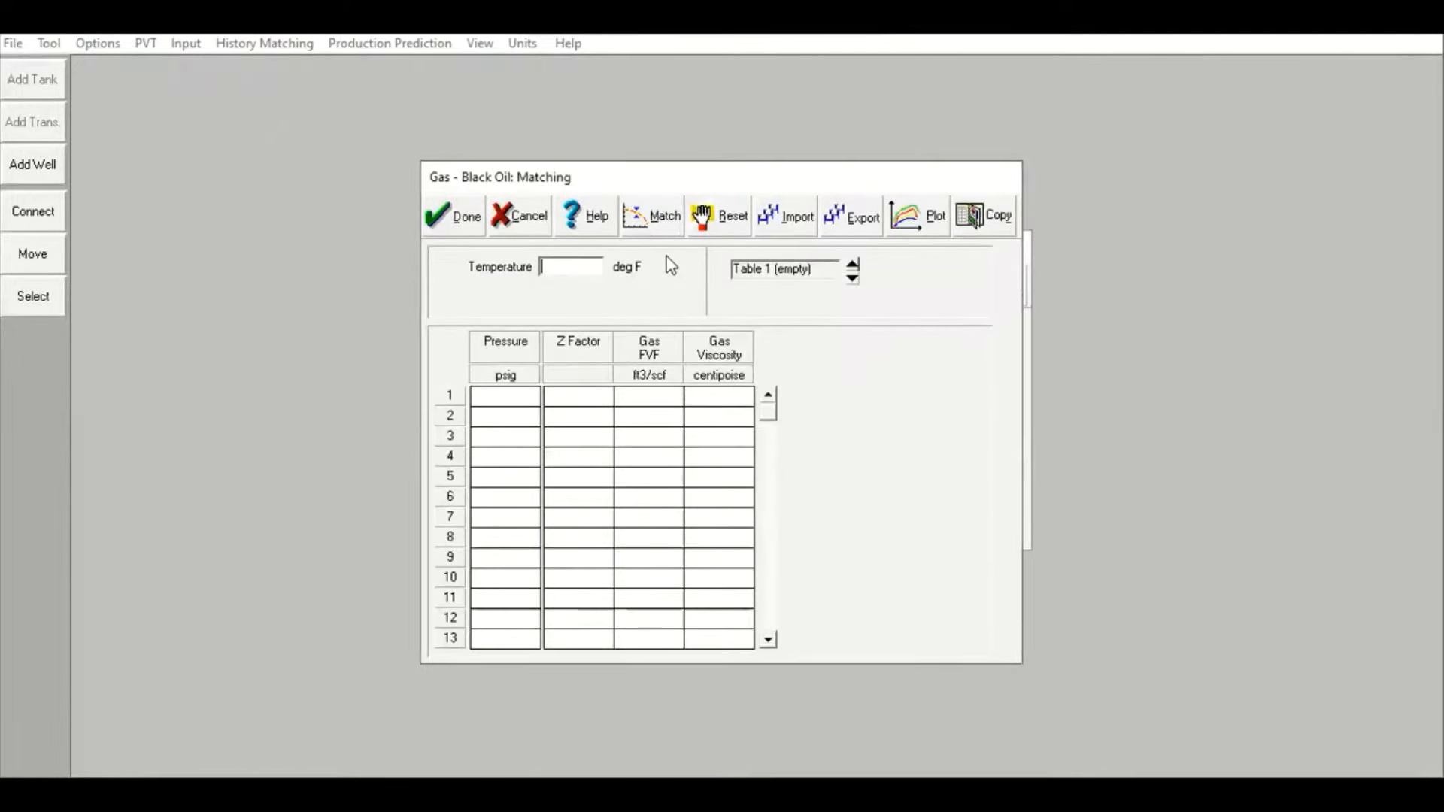
type("166")
left_click(508, 397)
type("4916")
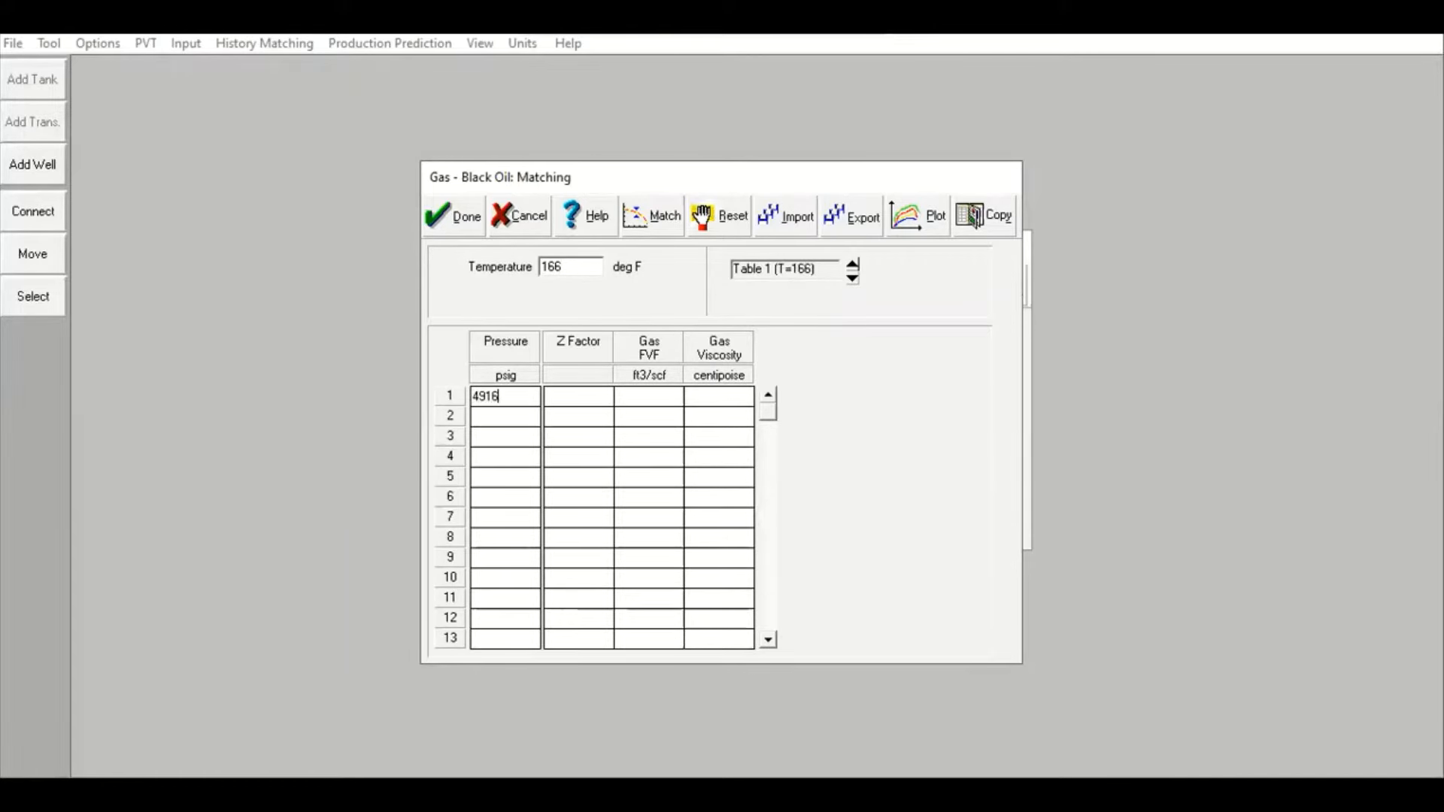
type(",3")
type("2639")
key("BackSpace")
type("0")
Enter Z factors 0,906 and 0,753 and gas FVF values 0,0039 and 0,005 ft3/scf for rows 1 and 2 of the match table
left_click(583, 404)
type("0,906")
left_click(581, 422)
type("0,753")
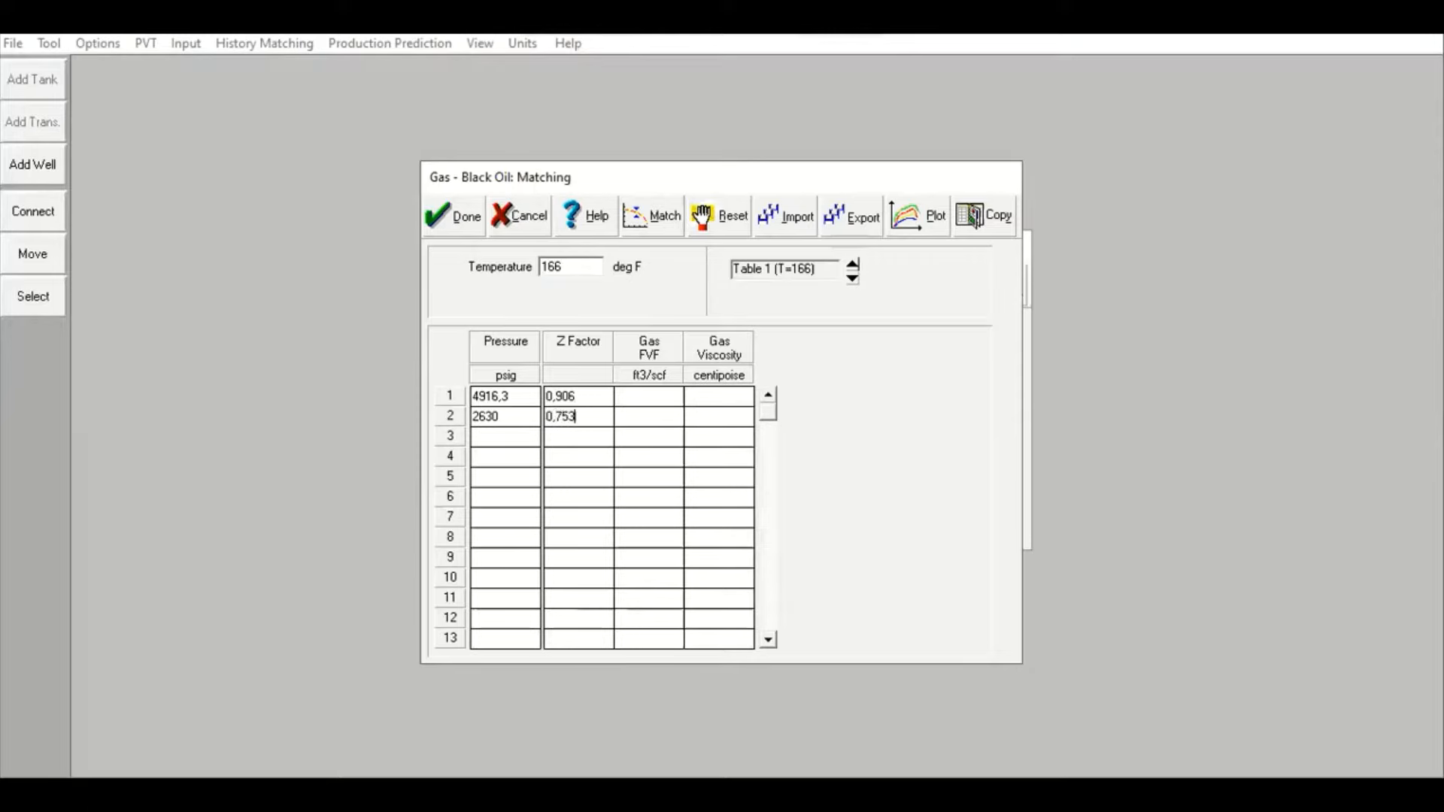
left_click(656, 395)
type("0,00")
type("39")
type("0,00")
type("5")
Enter gas viscosities of 0,0392 centipoise for row 1 and 0,024 centipoise for row 2 of the match table
left_click(721, 412)
type("0,024")
type("0,0")
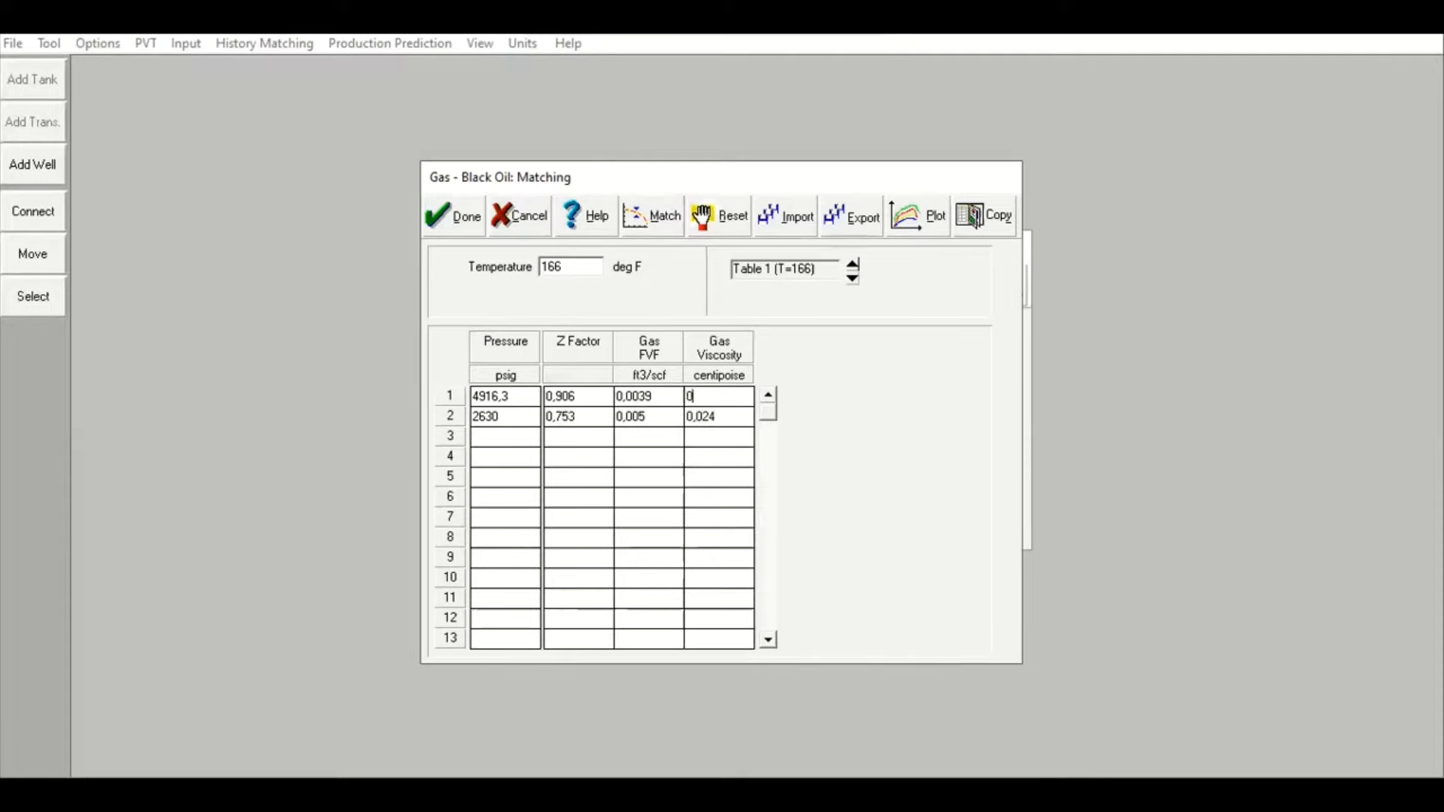
type("392")
left_click(709, 421)
Calculate the match on Z factor, gas FVF and gas viscosity with the Lee et al correlation and Match All enabled
left_click(652, 216)
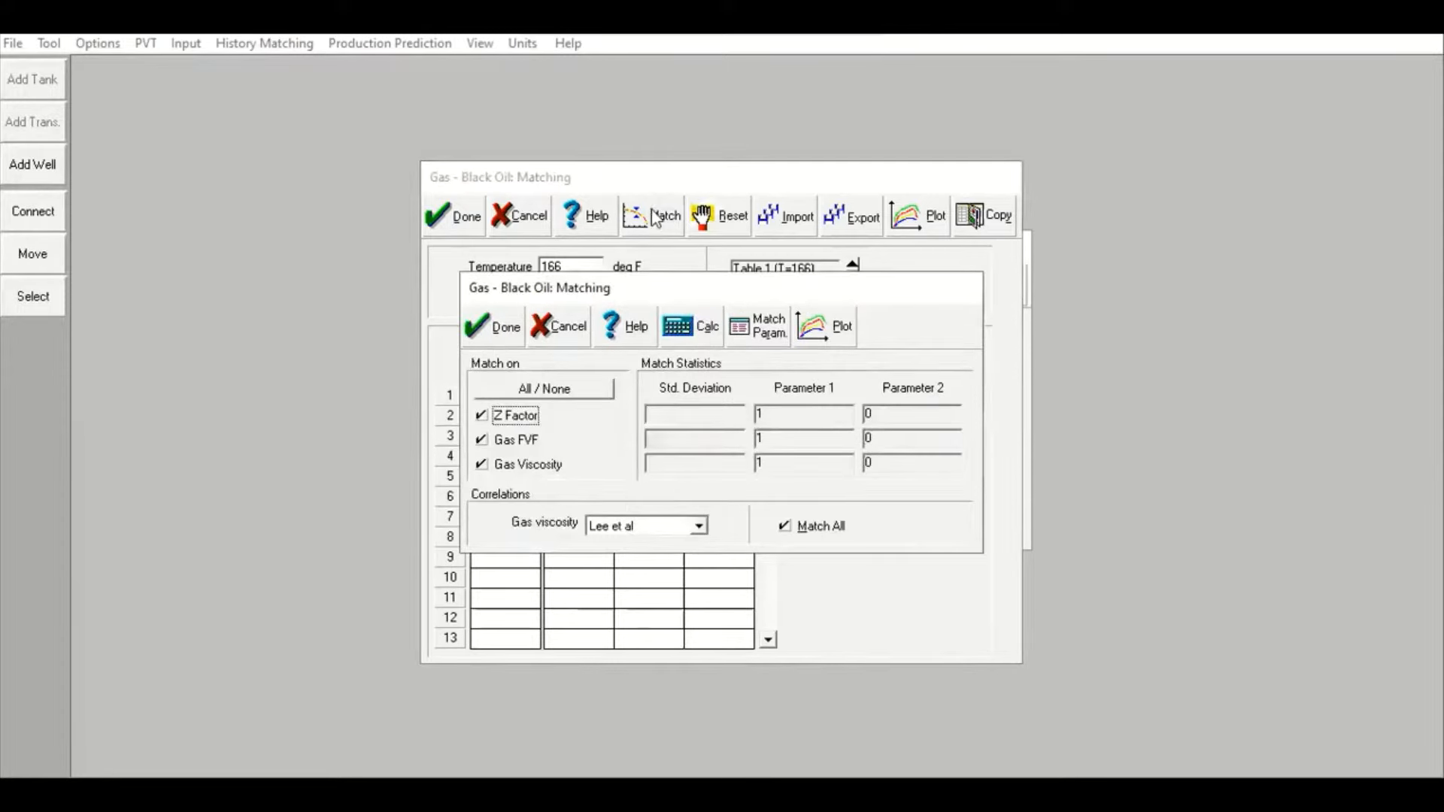
left_click(698, 528)
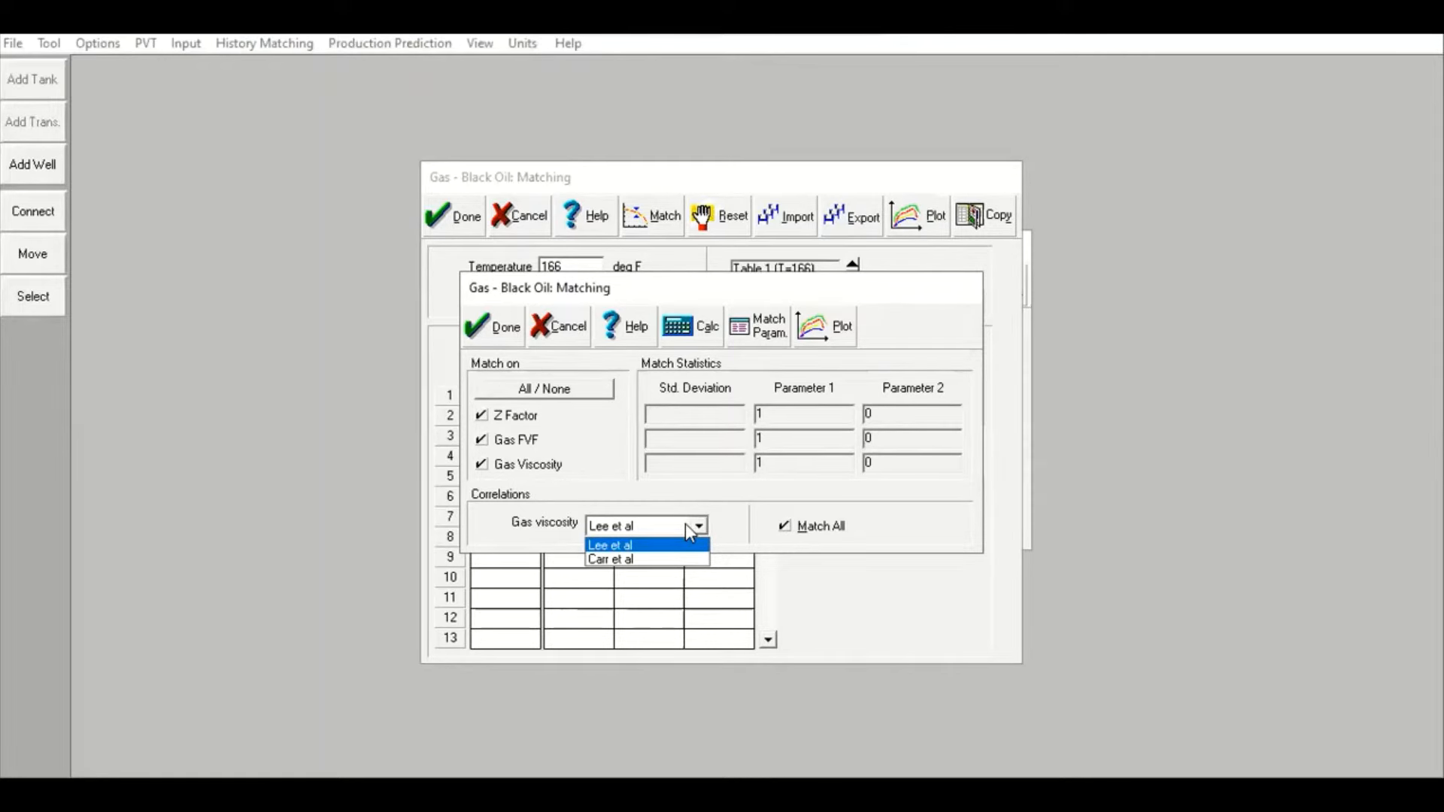
left_click(623, 462)
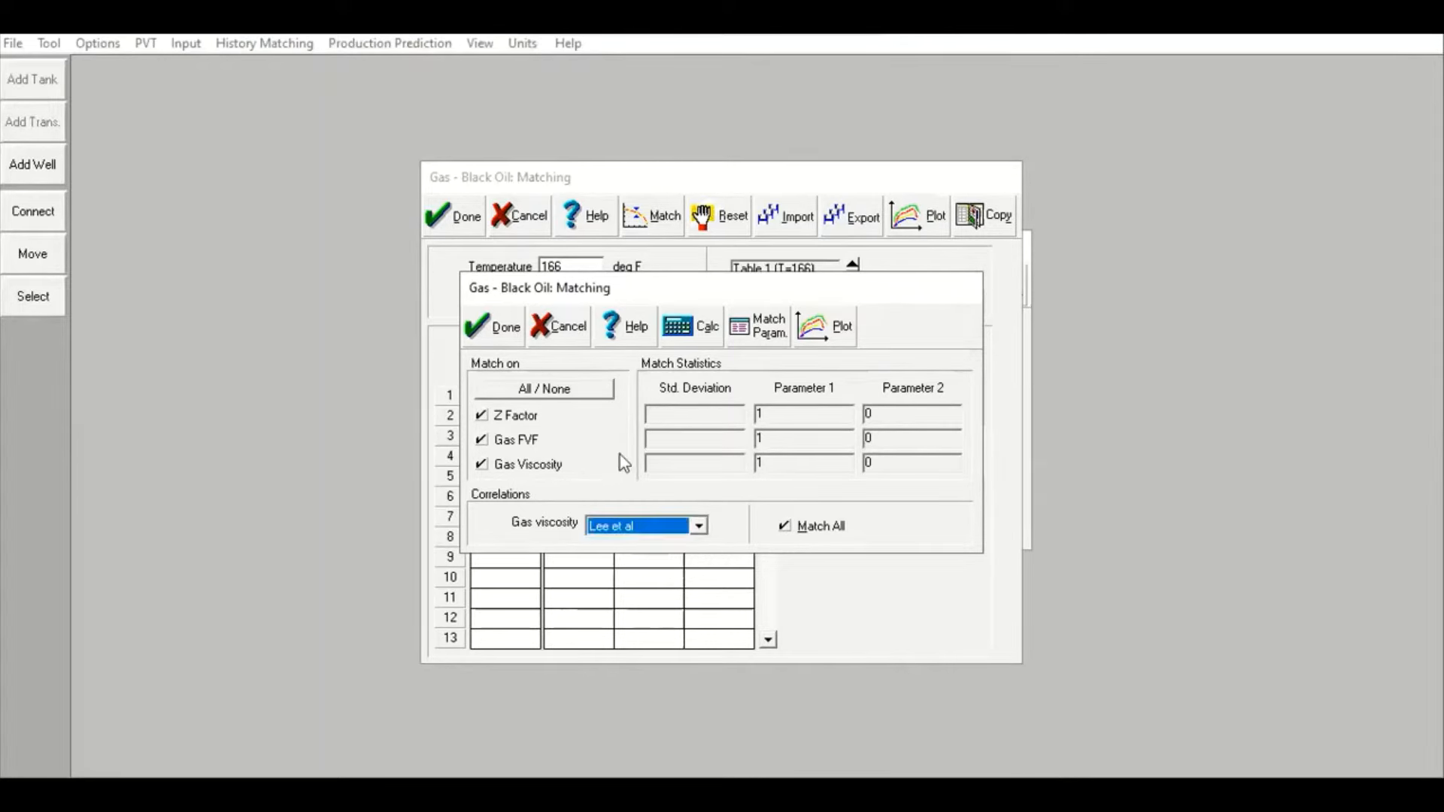
left_click(704, 343)
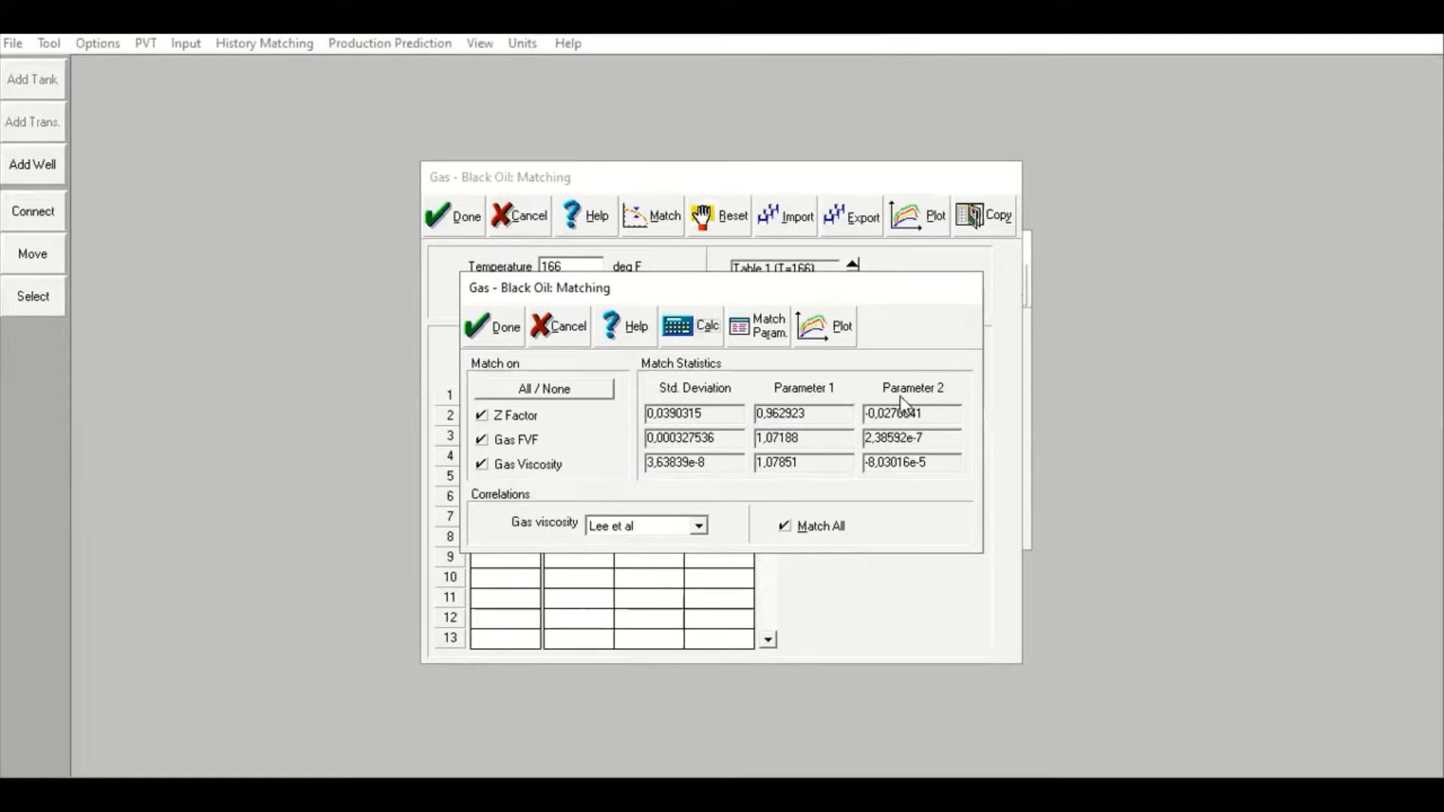
Compare the match statistics of the Carr et al gas viscosity correlation with Lee et al, ending on Lee et al
left_click(661, 525)
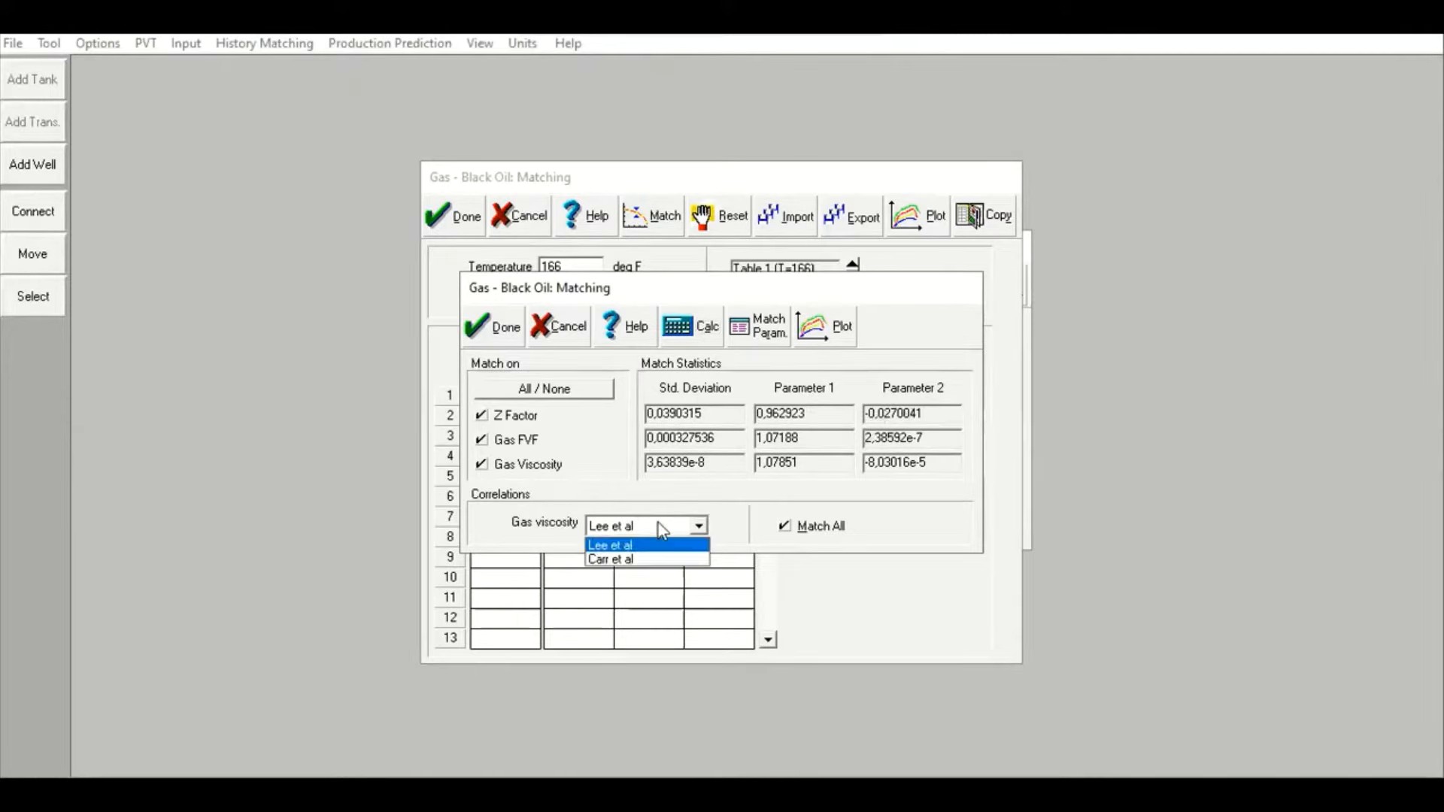
left_click(631, 561)
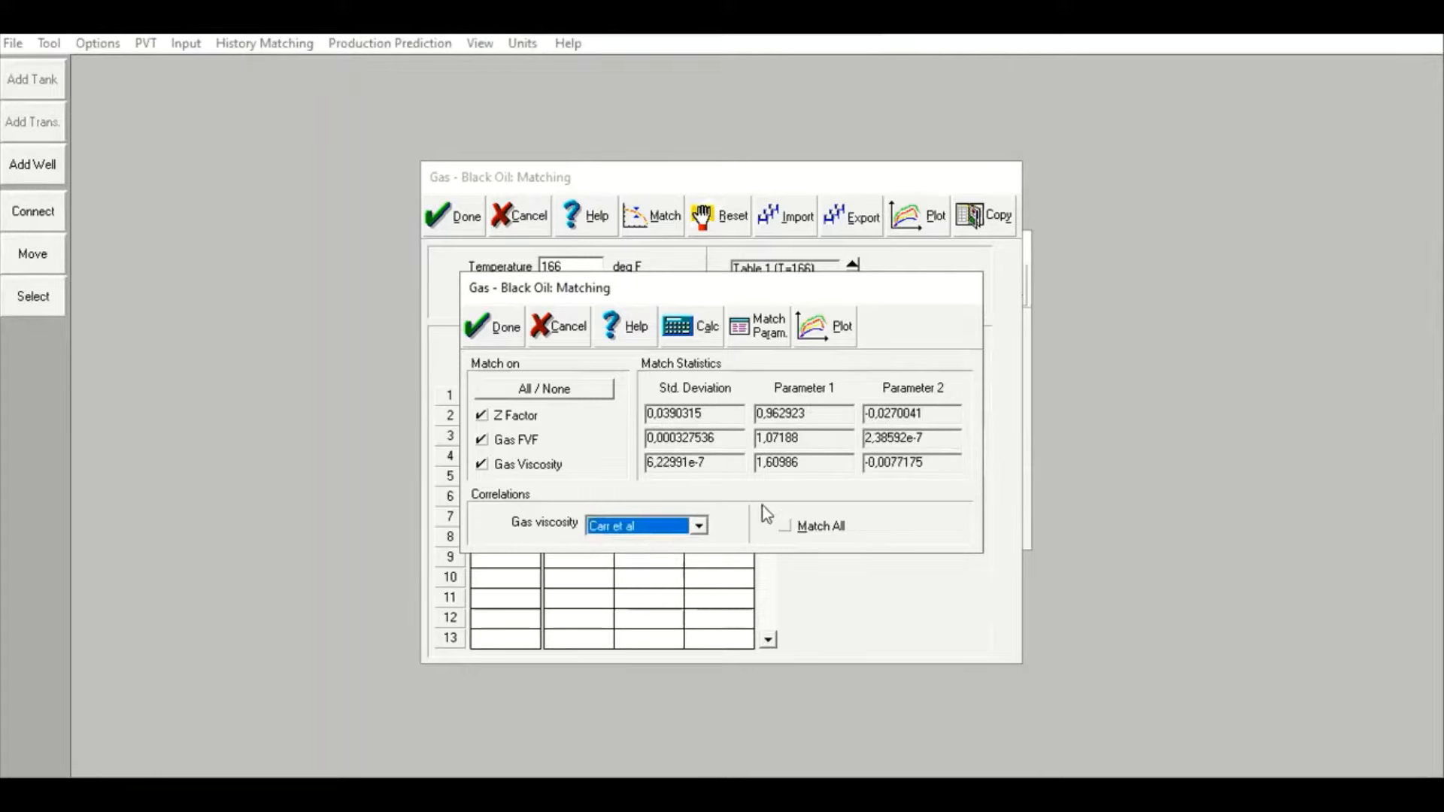
left_click(697, 526)
left_click(672, 545)
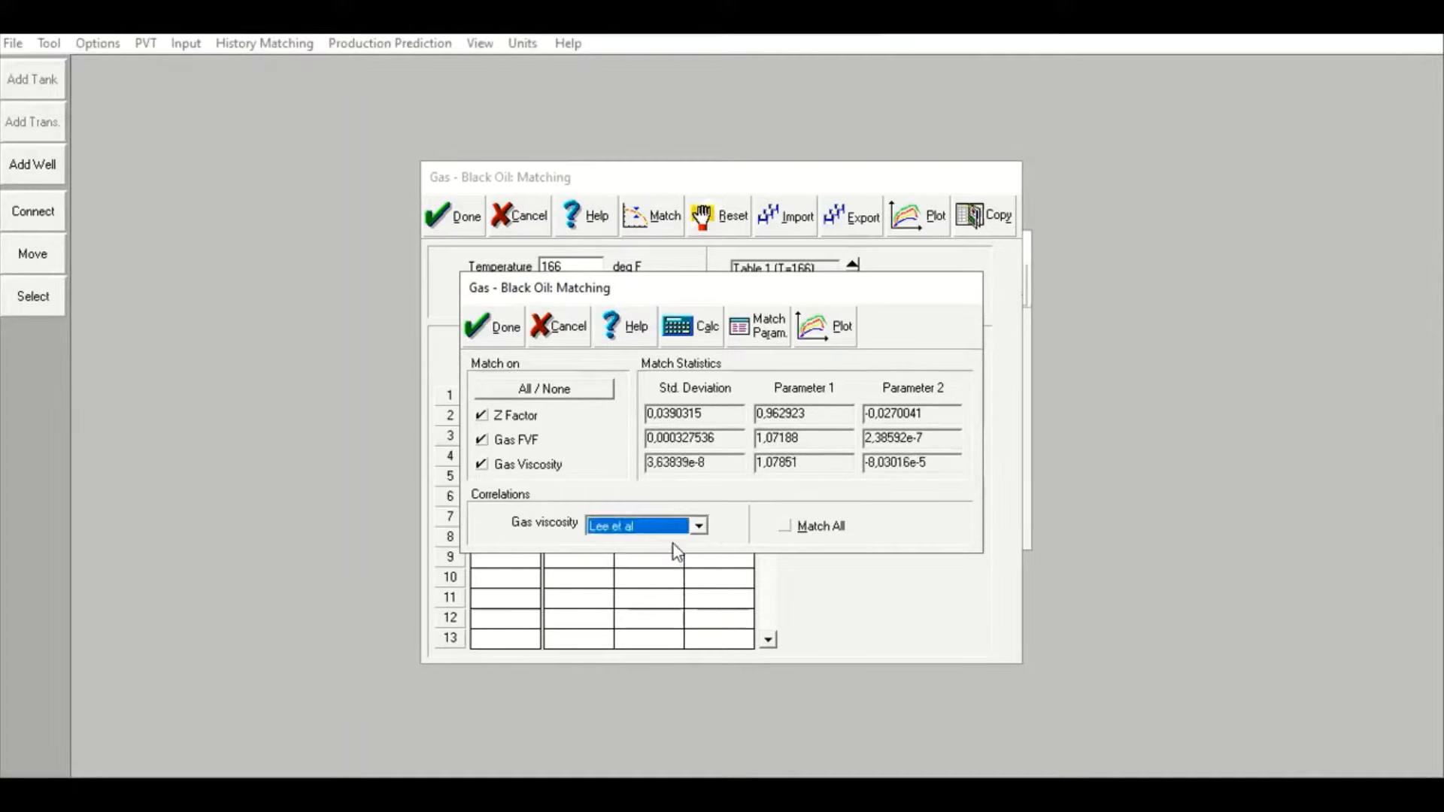
Examine the match parameters and standard deviations for both gas viscosity correlations, the Z factor and the gas FVF
left_click(760, 331)
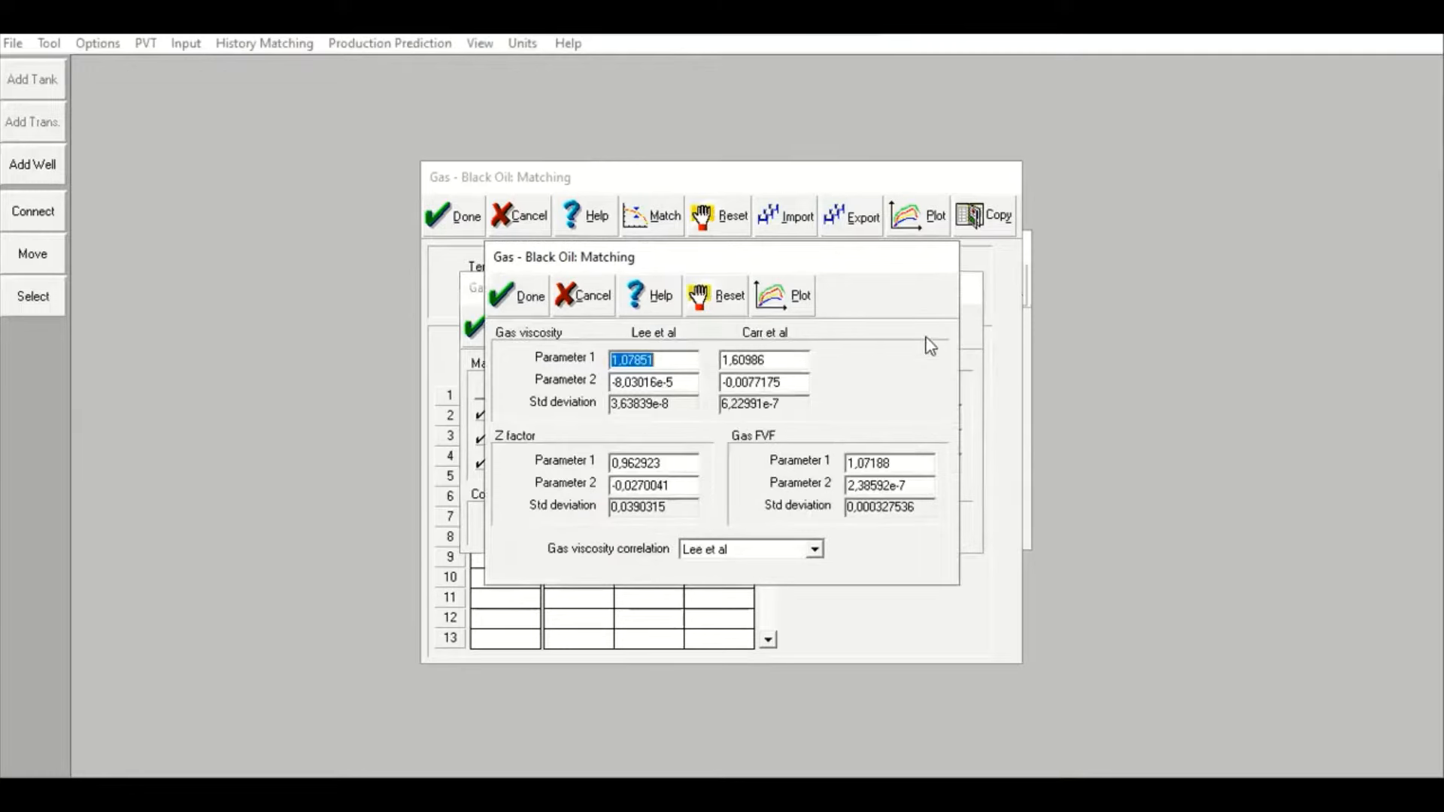
left_click(679, 382)
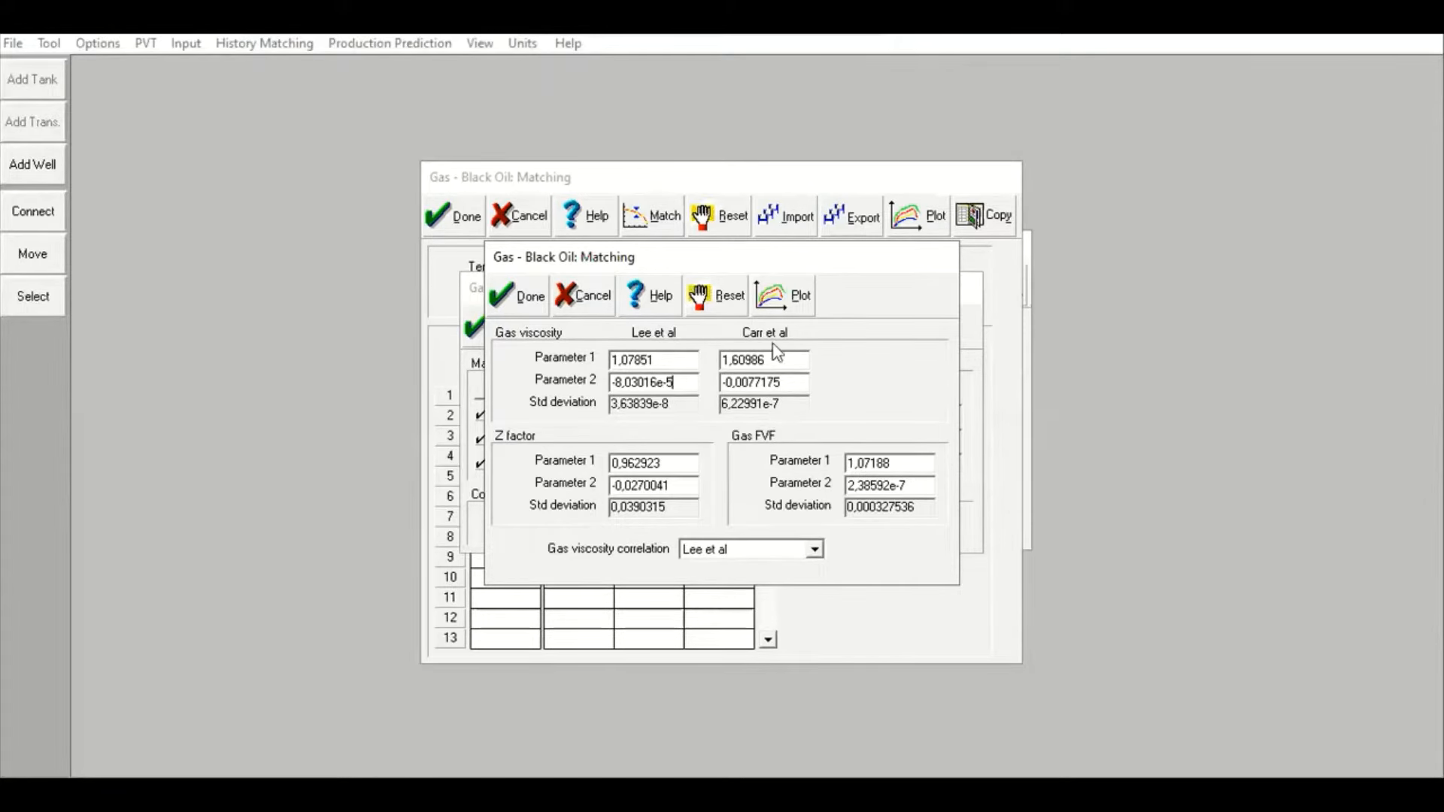
left_click(658, 362)
mouse_move(680, 383)
left_mouse_down()
mouse_move(629, 382)
mouse_move(661, 388)
left_mouse_up()
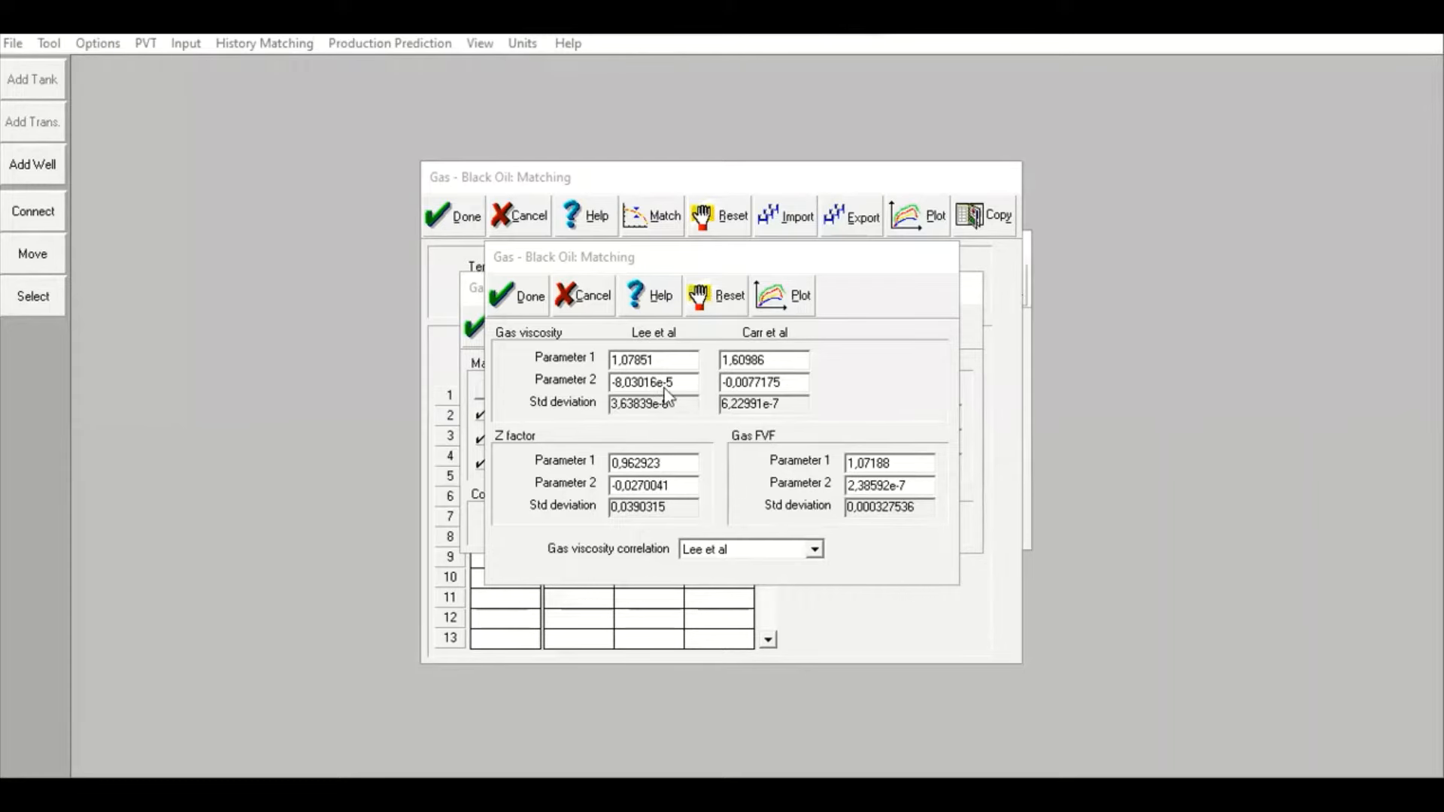
left_click_drag(793, 384, 736, 400)
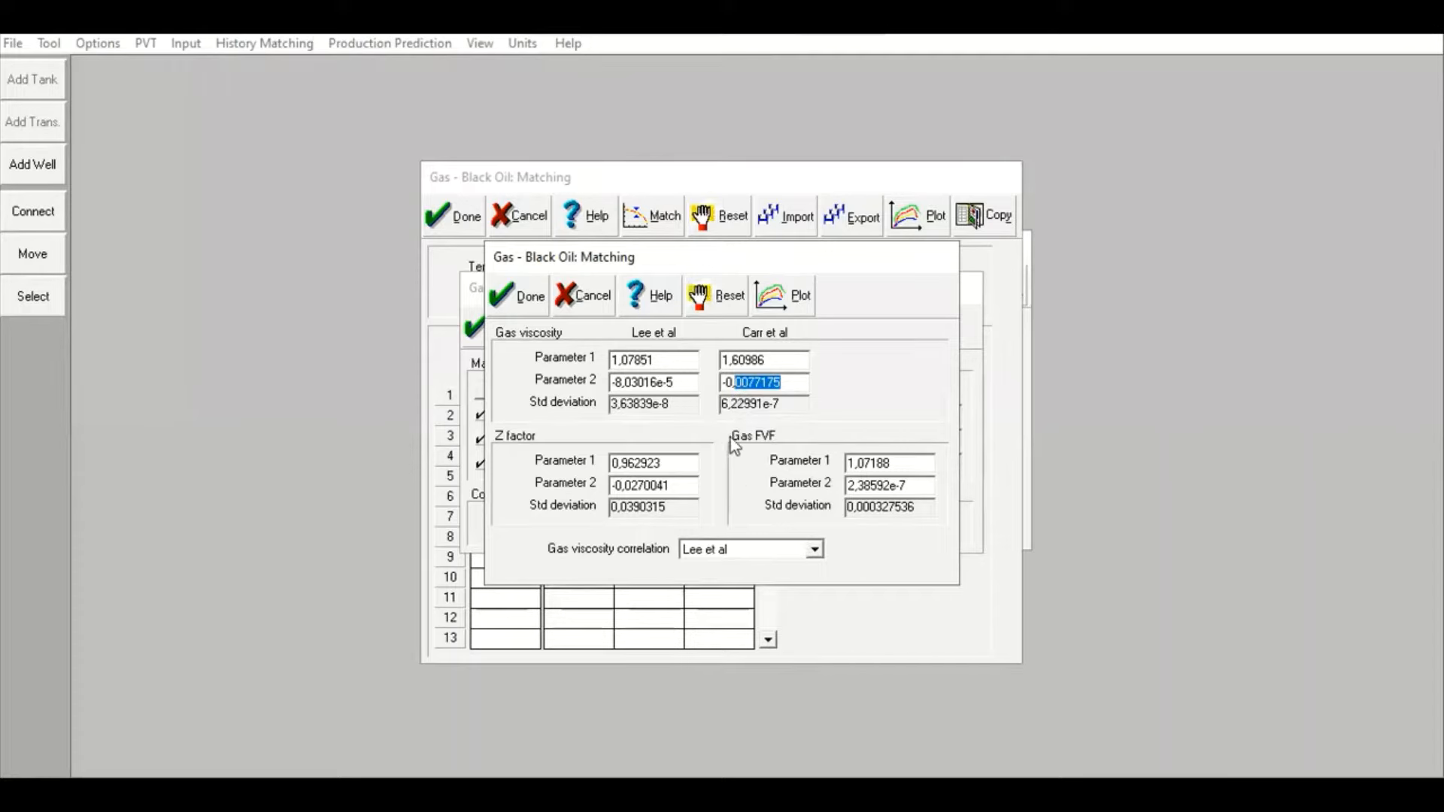
left_click(734, 548)
left_click(557, 436)
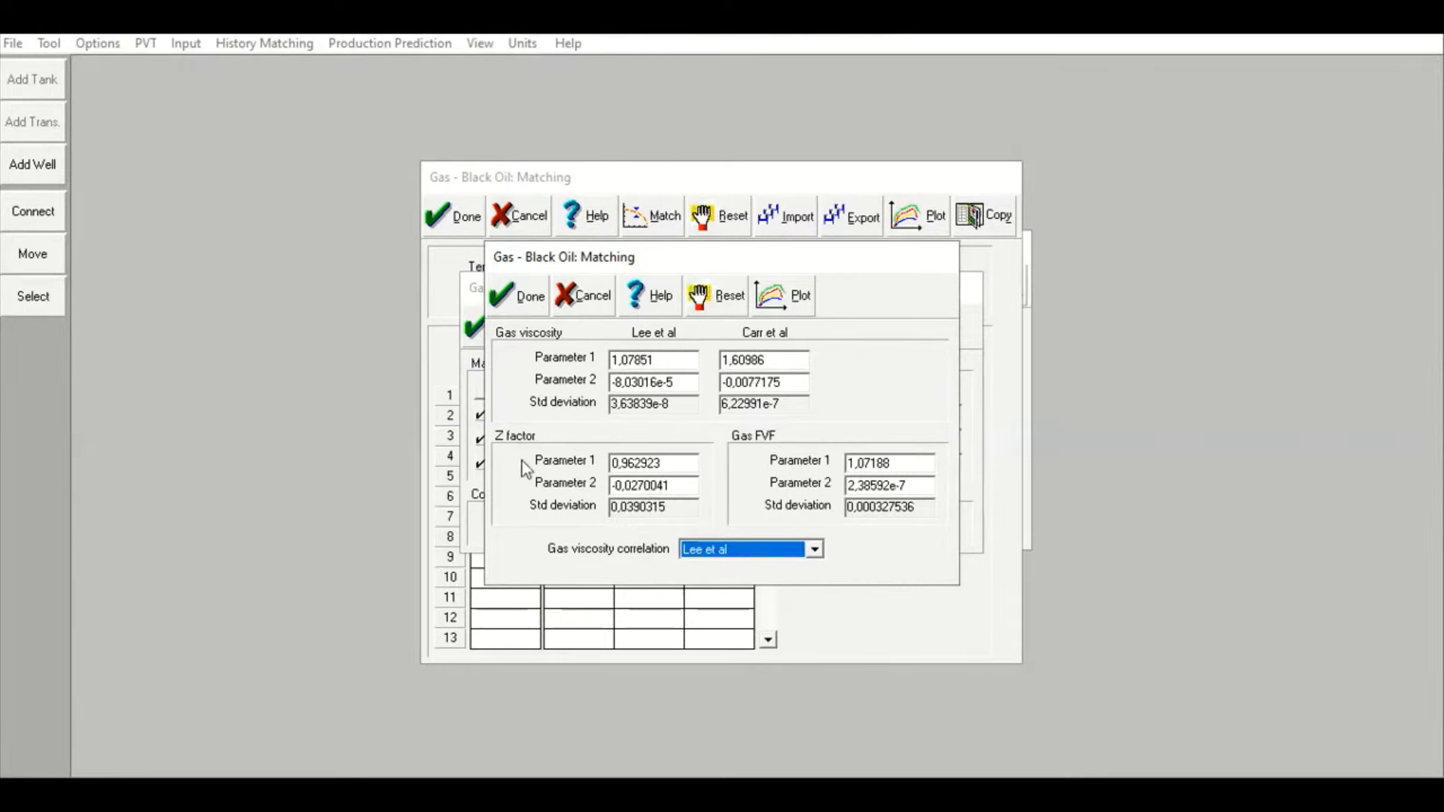
left_click_drag(660, 463, 653, 463)
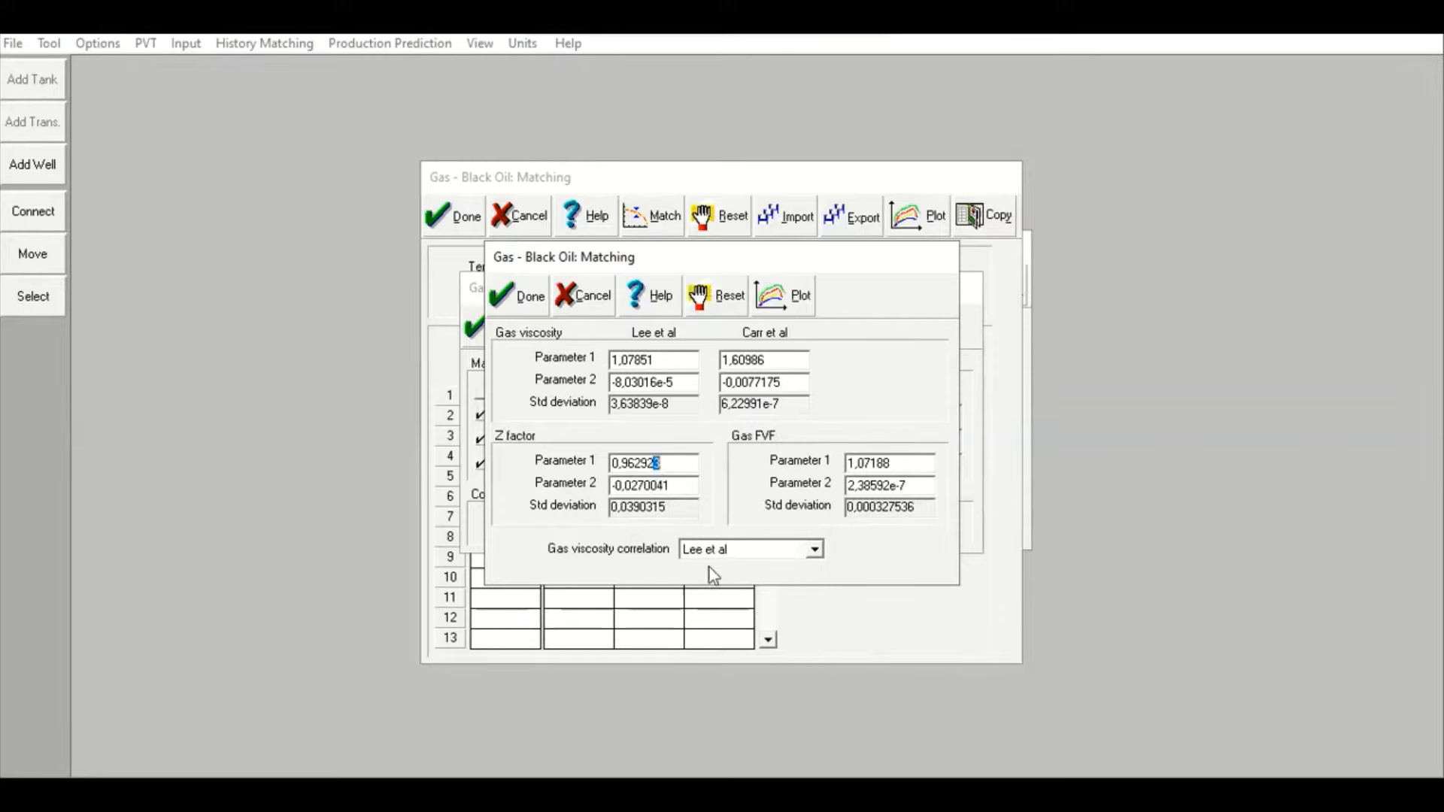
Choose Carr et al as the gas viscosity correlation in the match parameters and accept them
left_click(728, 549)
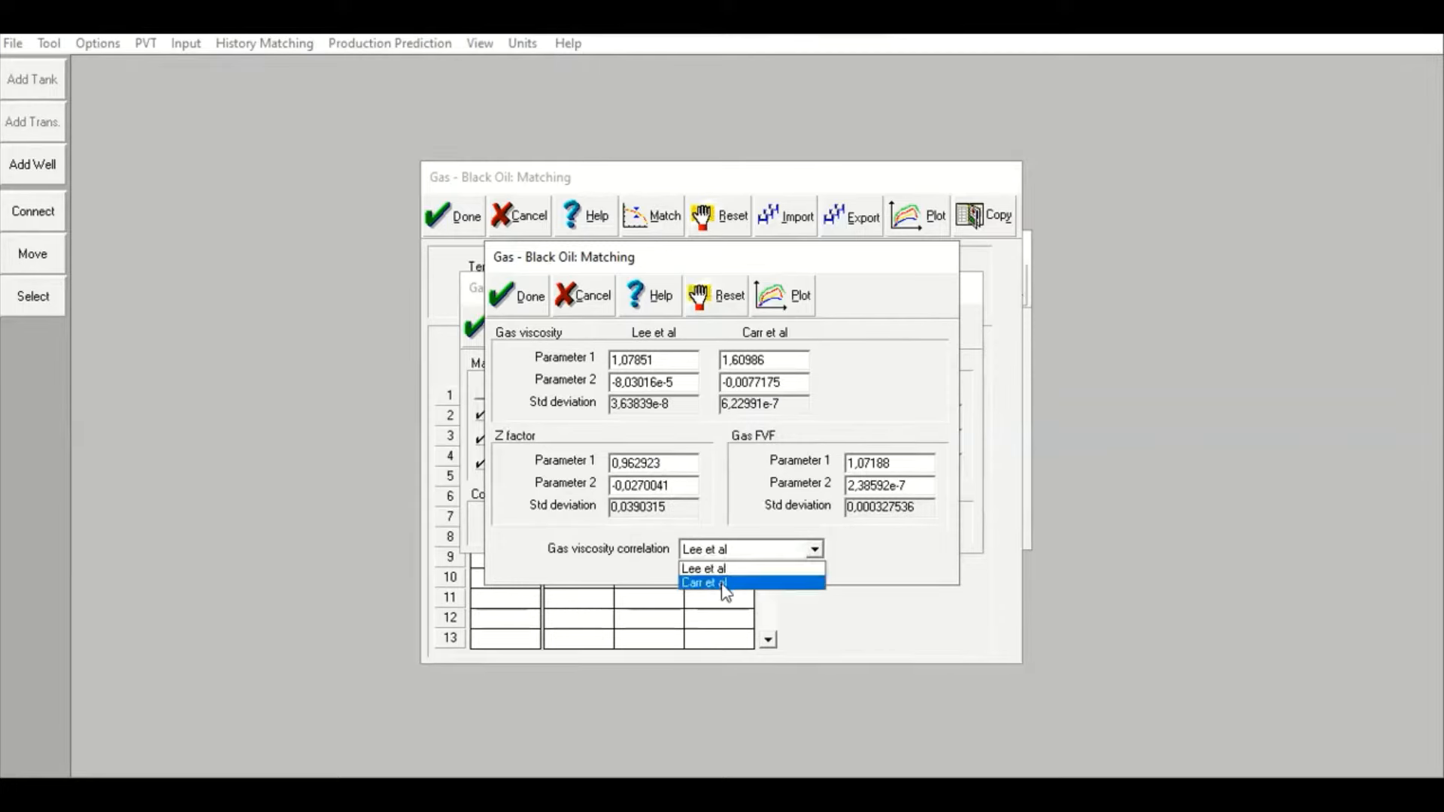
left_click(724, 585)
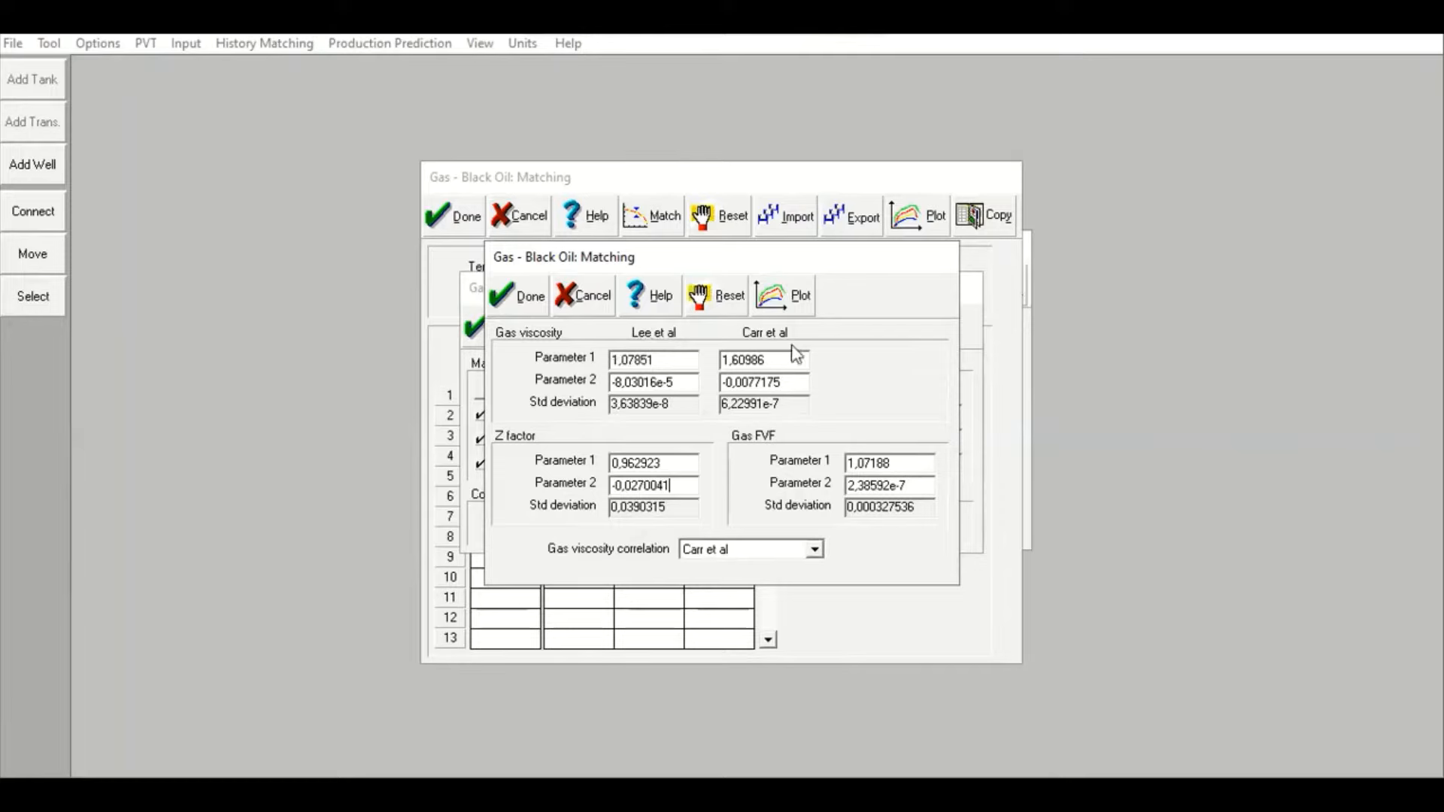
left_click(795, 301)
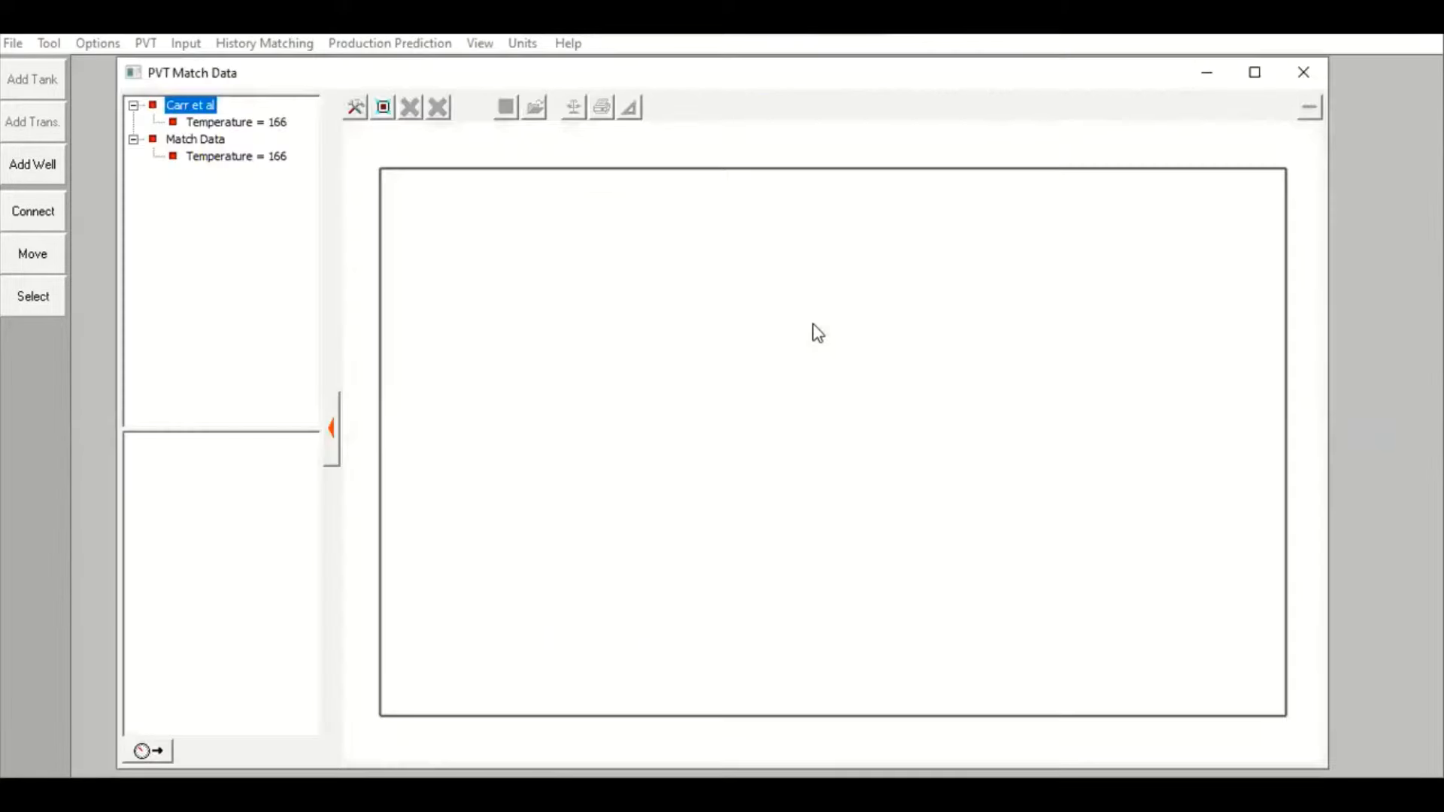
left_click(1300, 74)
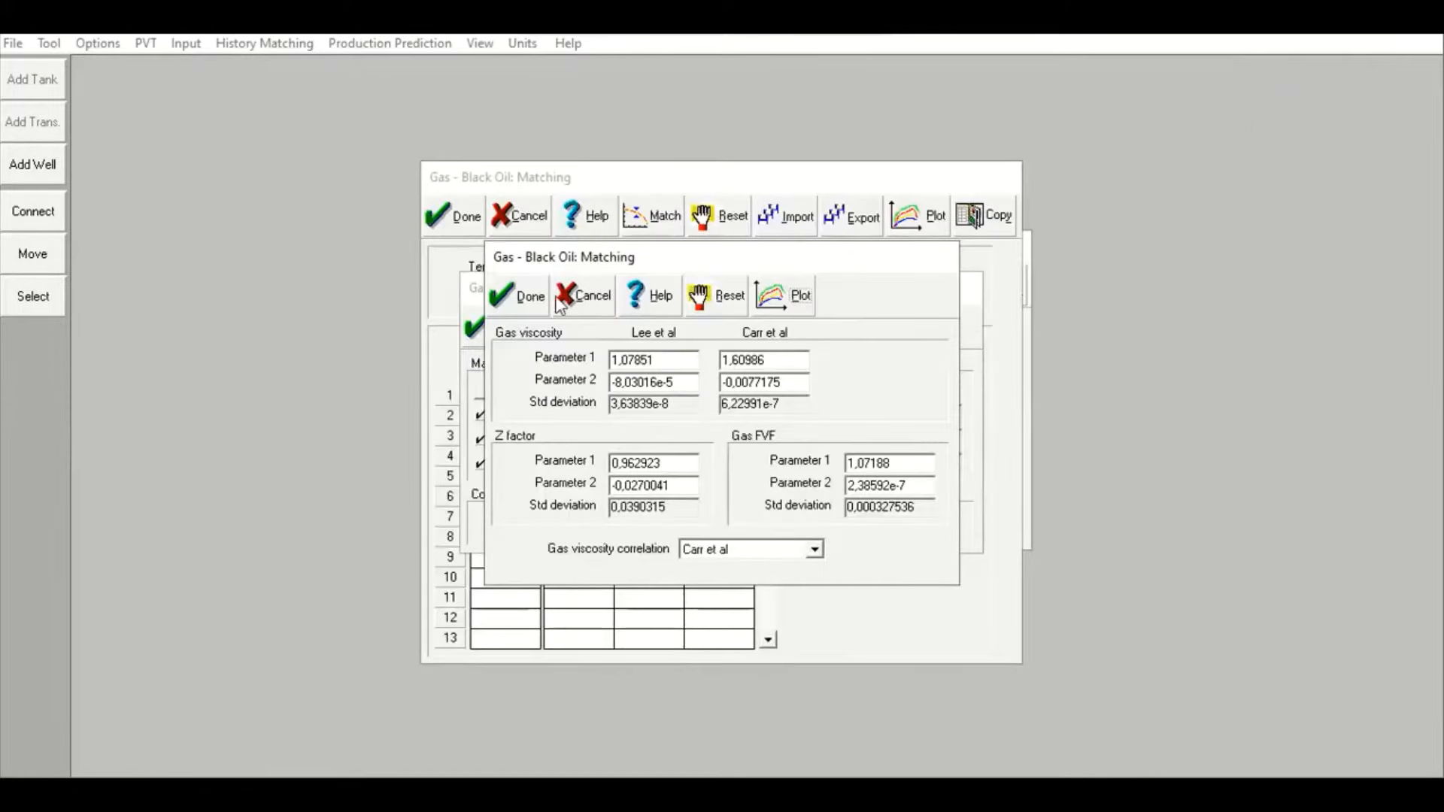
left_click(524, 299)
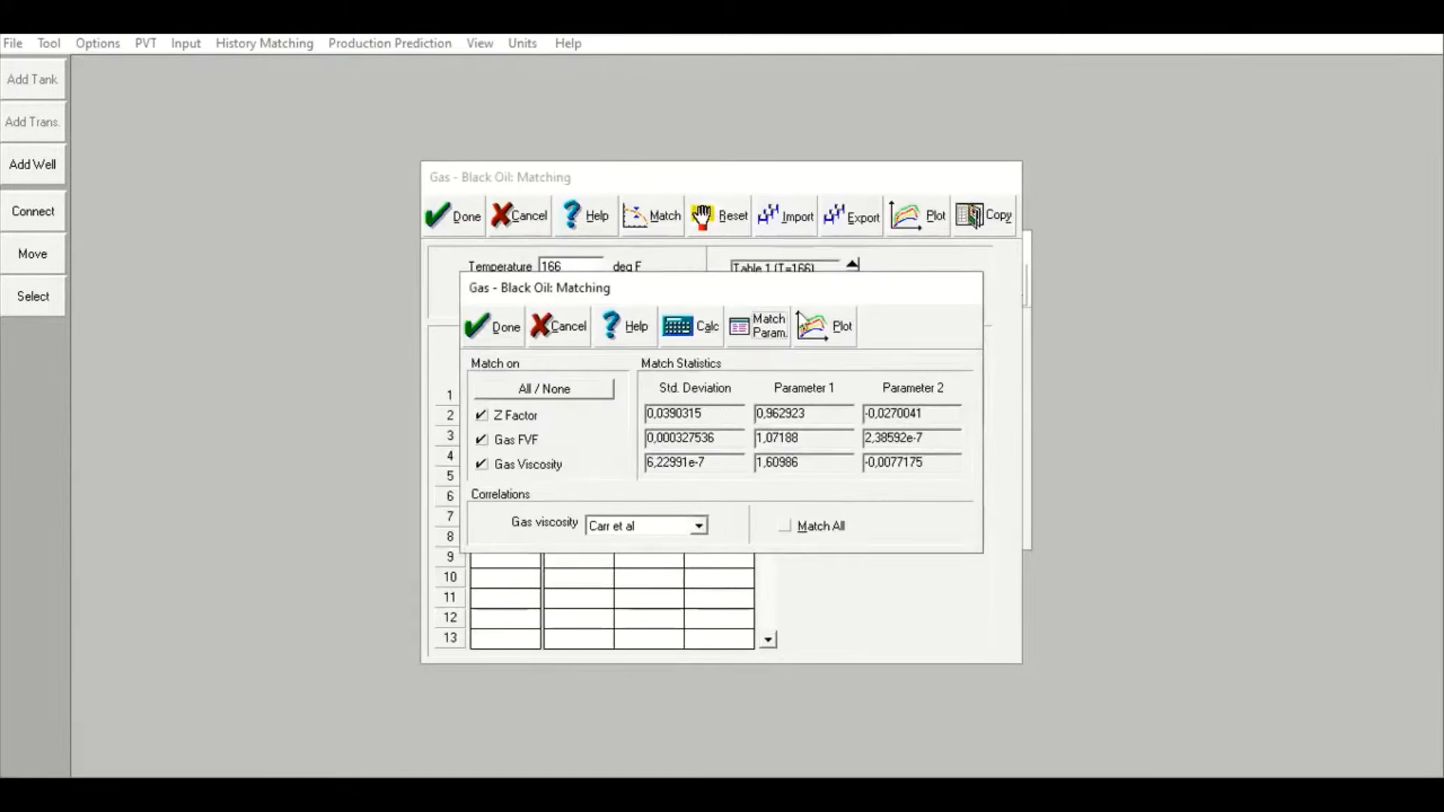
Recalculate the match with Match All enabled so that both gas viscosity correlations are available for plotting
left_click(844, 337)
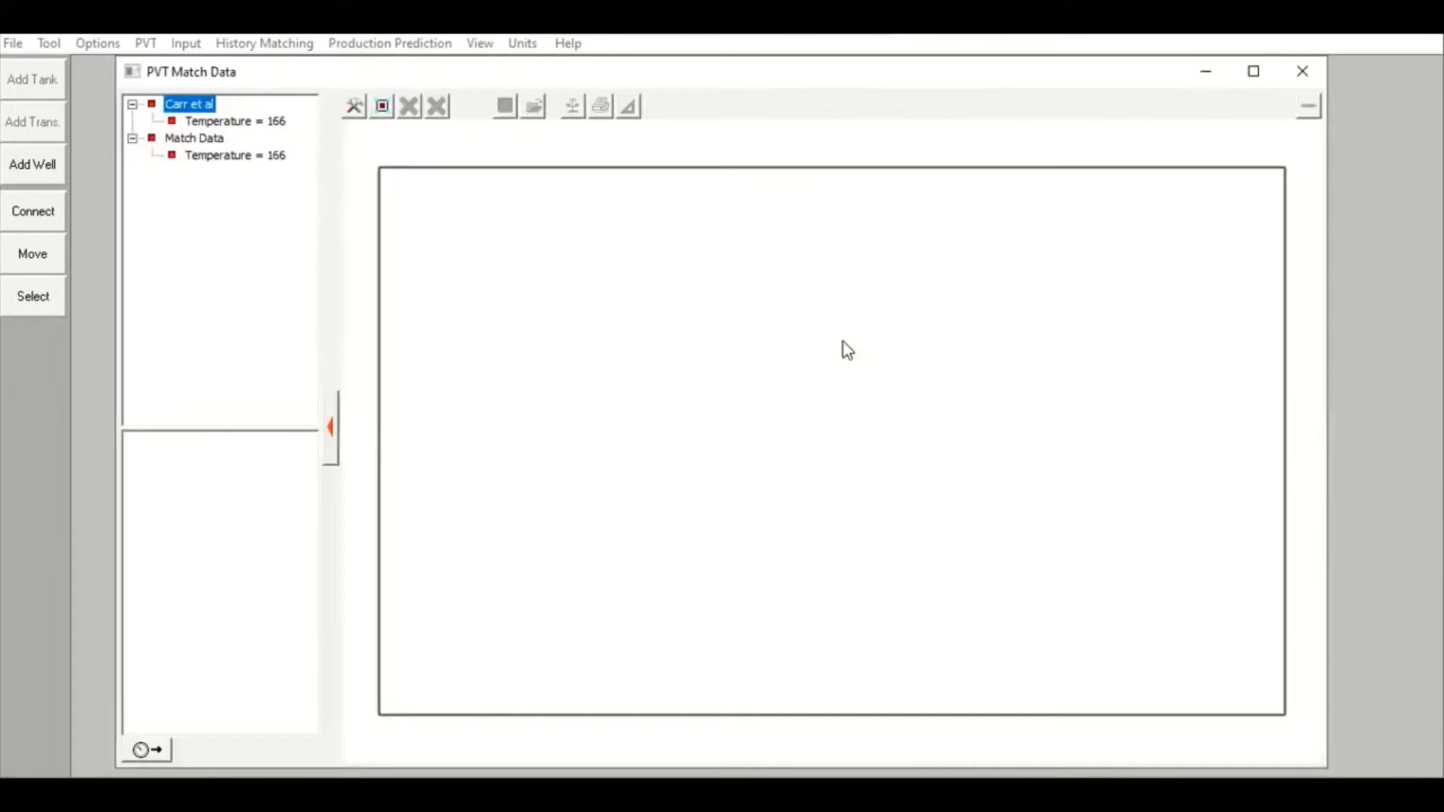
left_click(1295, 71)
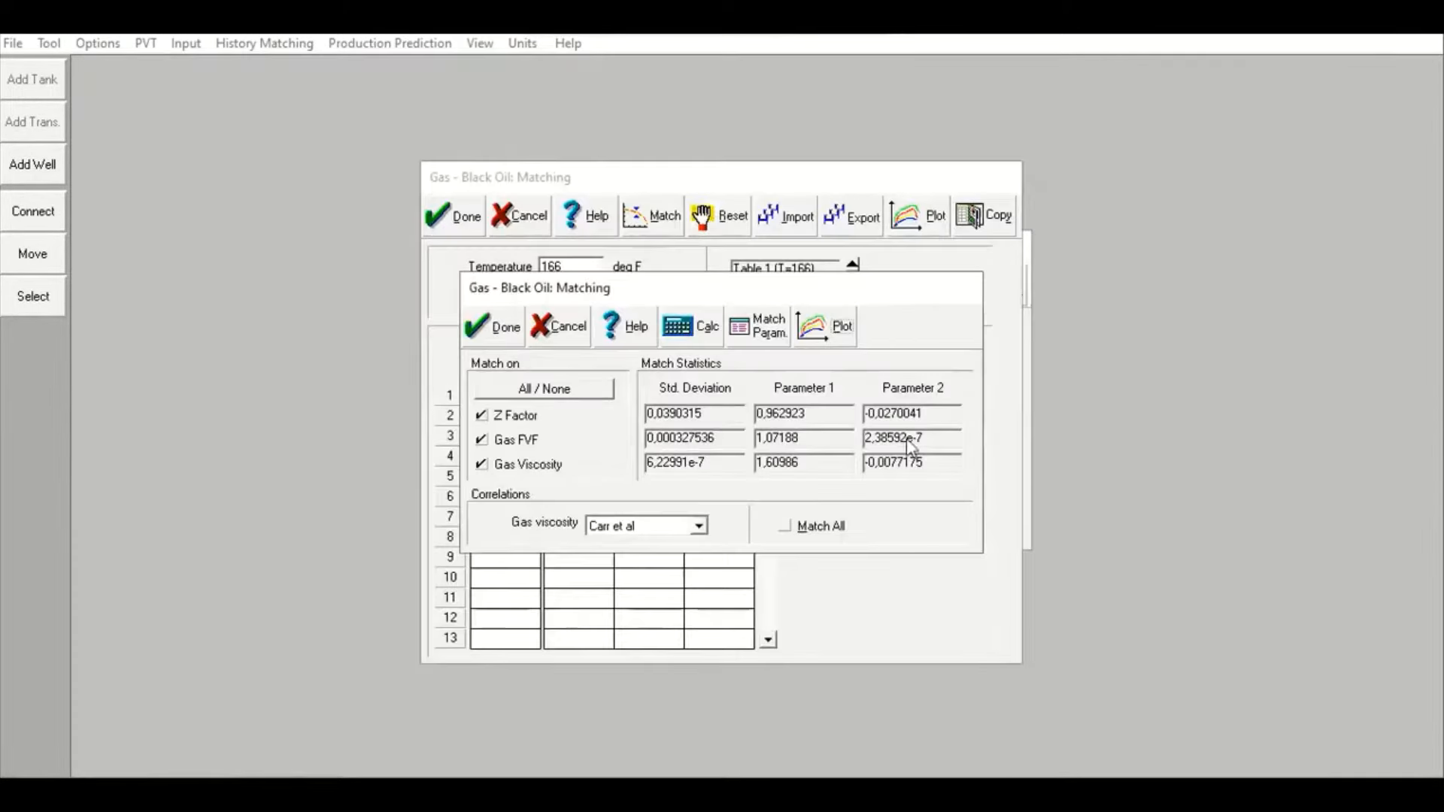
left_click(785, 528)
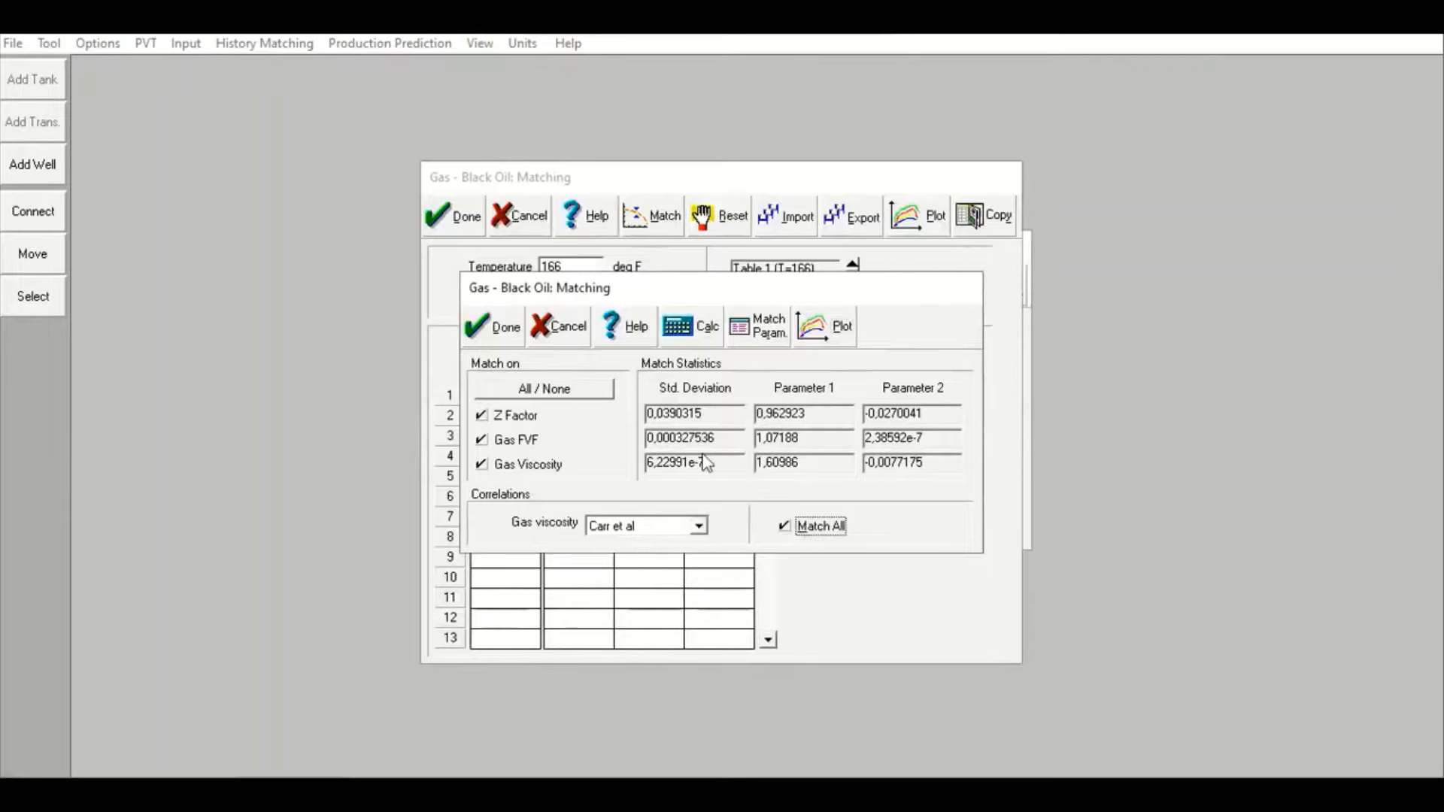
left_click(701, 333)
left_click(823, 337)
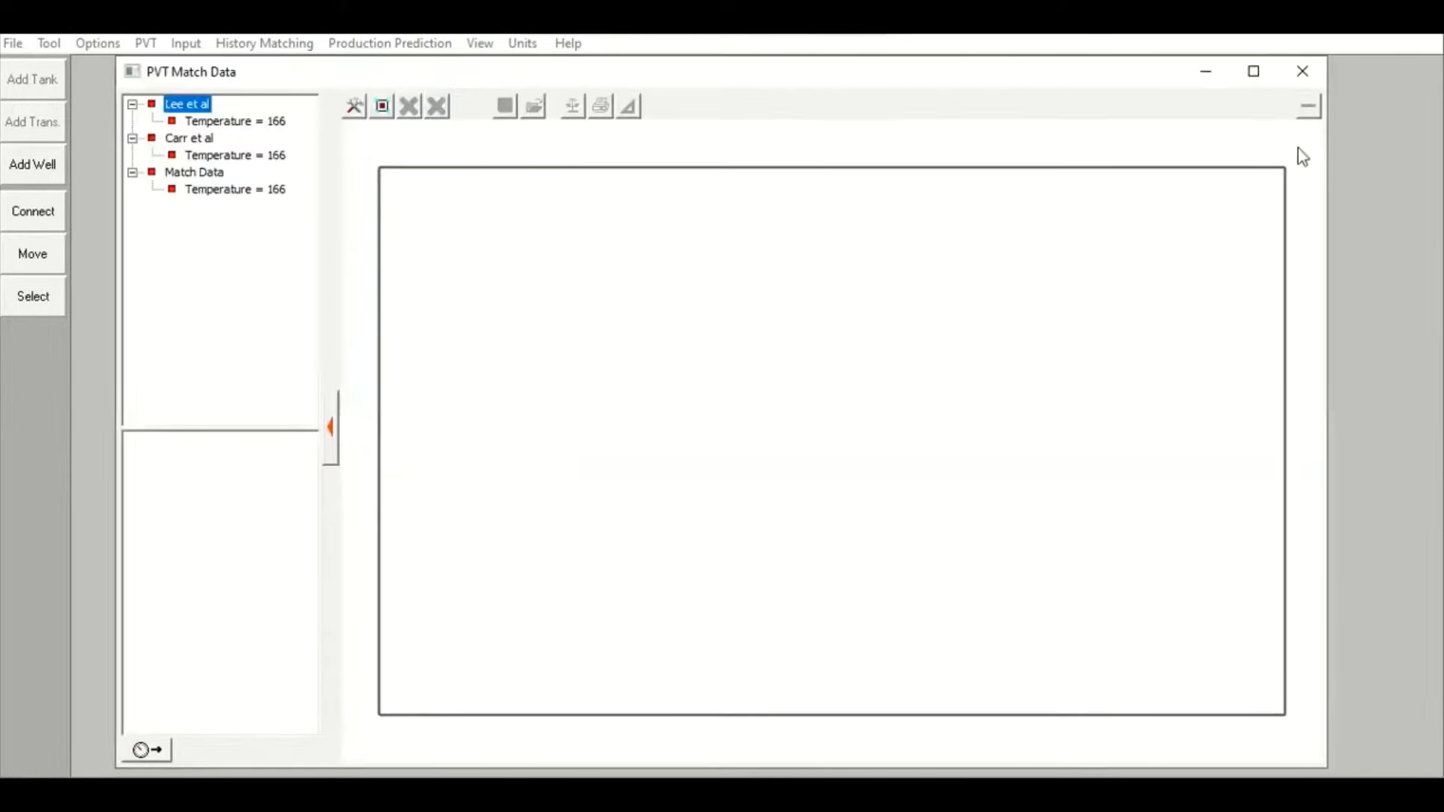
left_click(1302, 70)
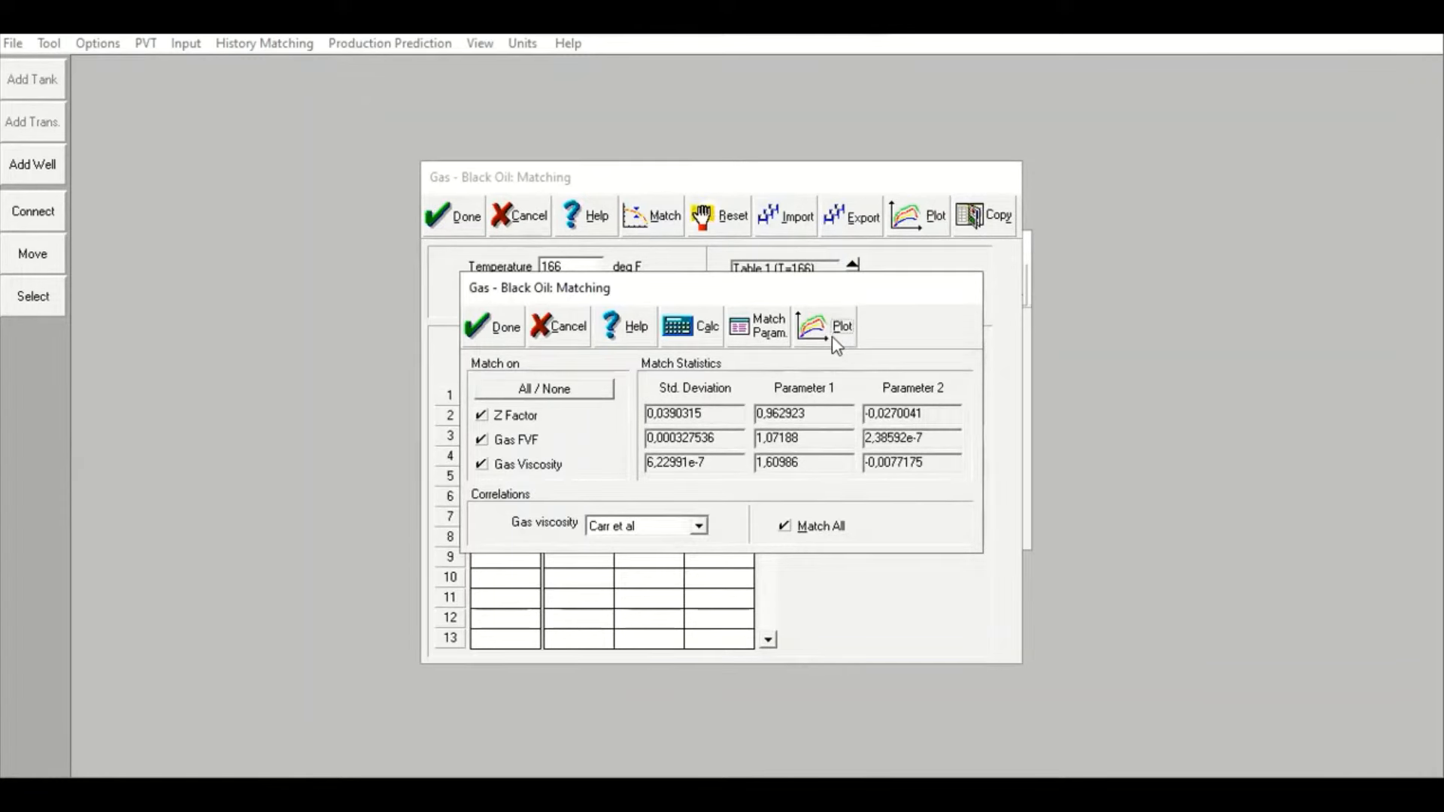
Plot the match data's gas viscosity against pressure at the temperature of 166
left_click(831, 334)
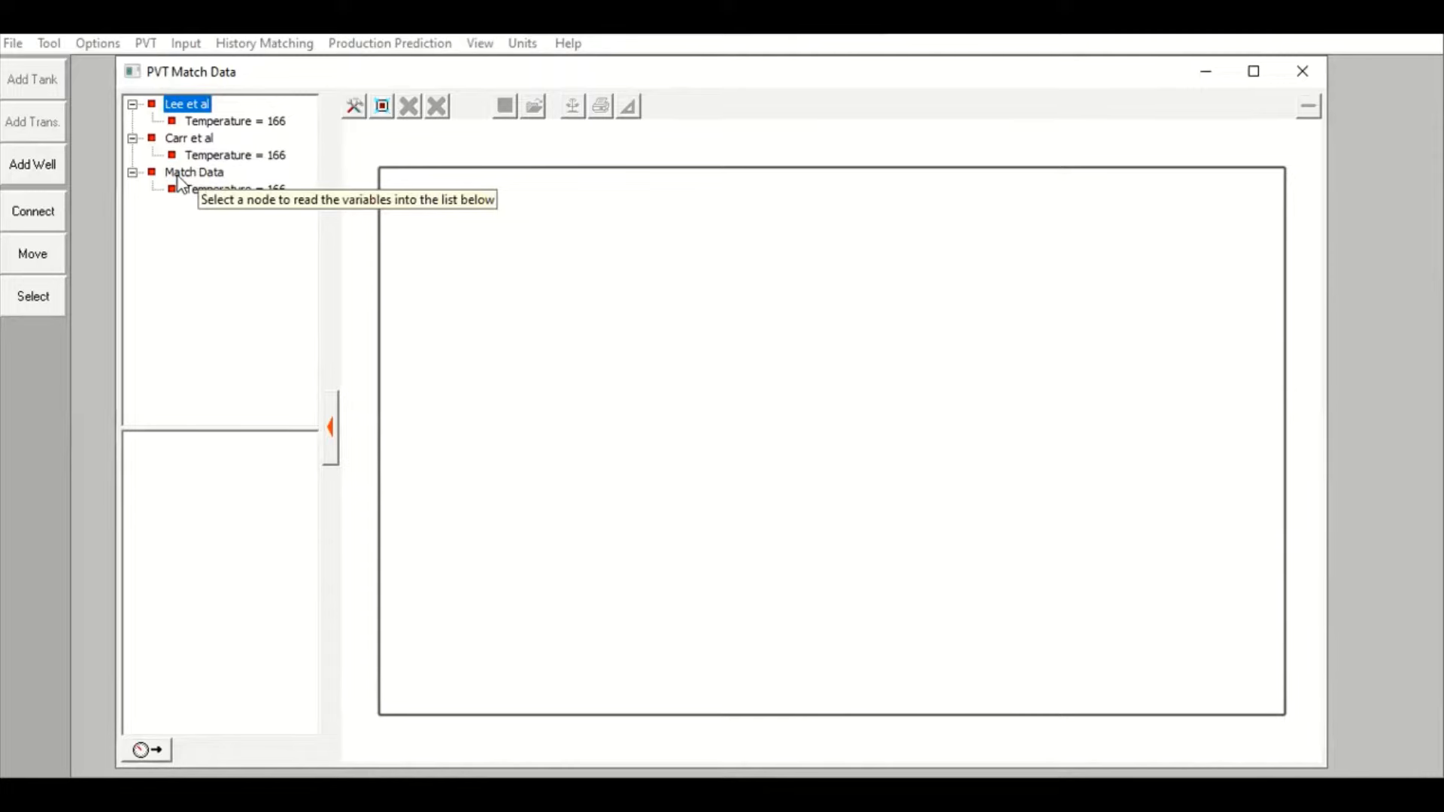
left_click(197, 123)
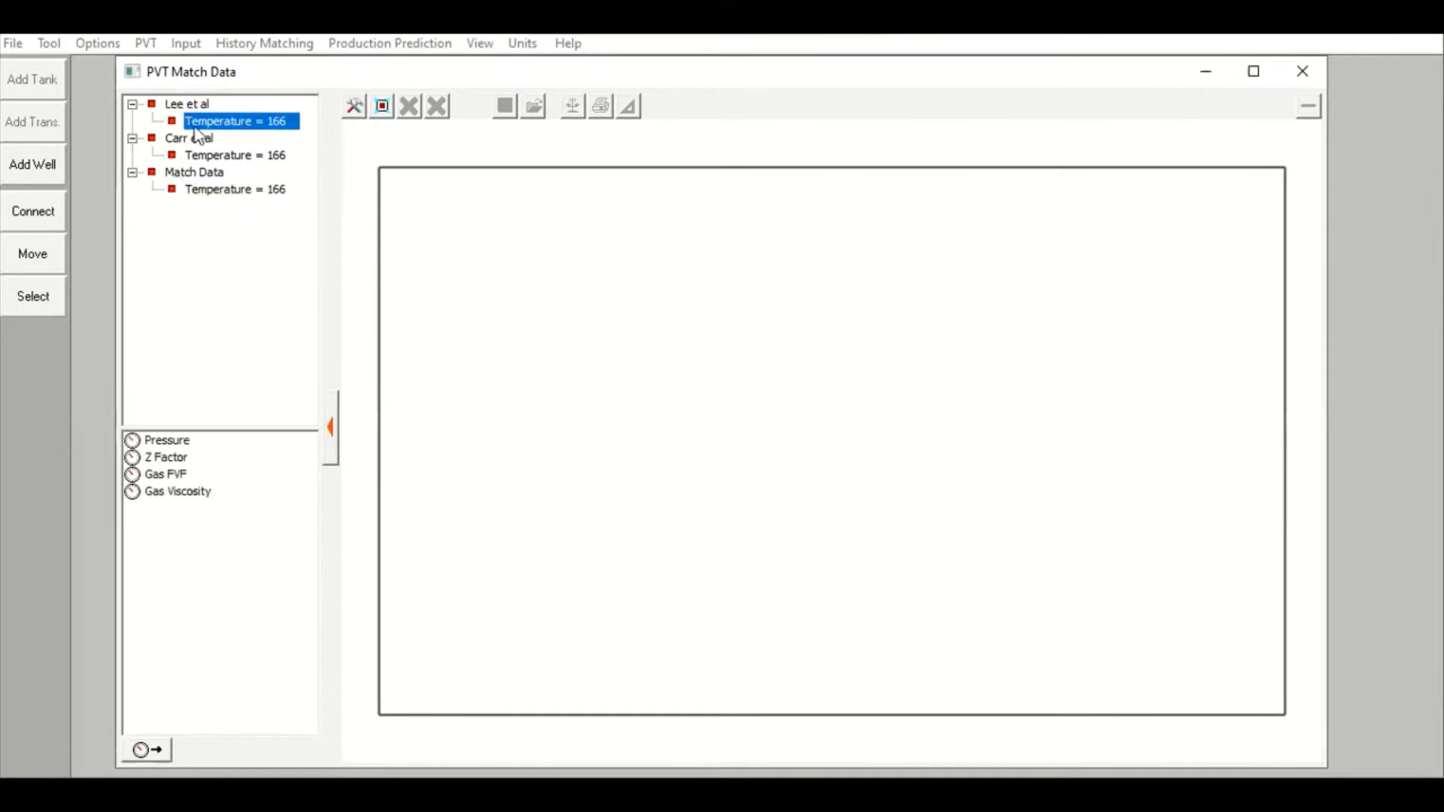
left_click(231, 192)
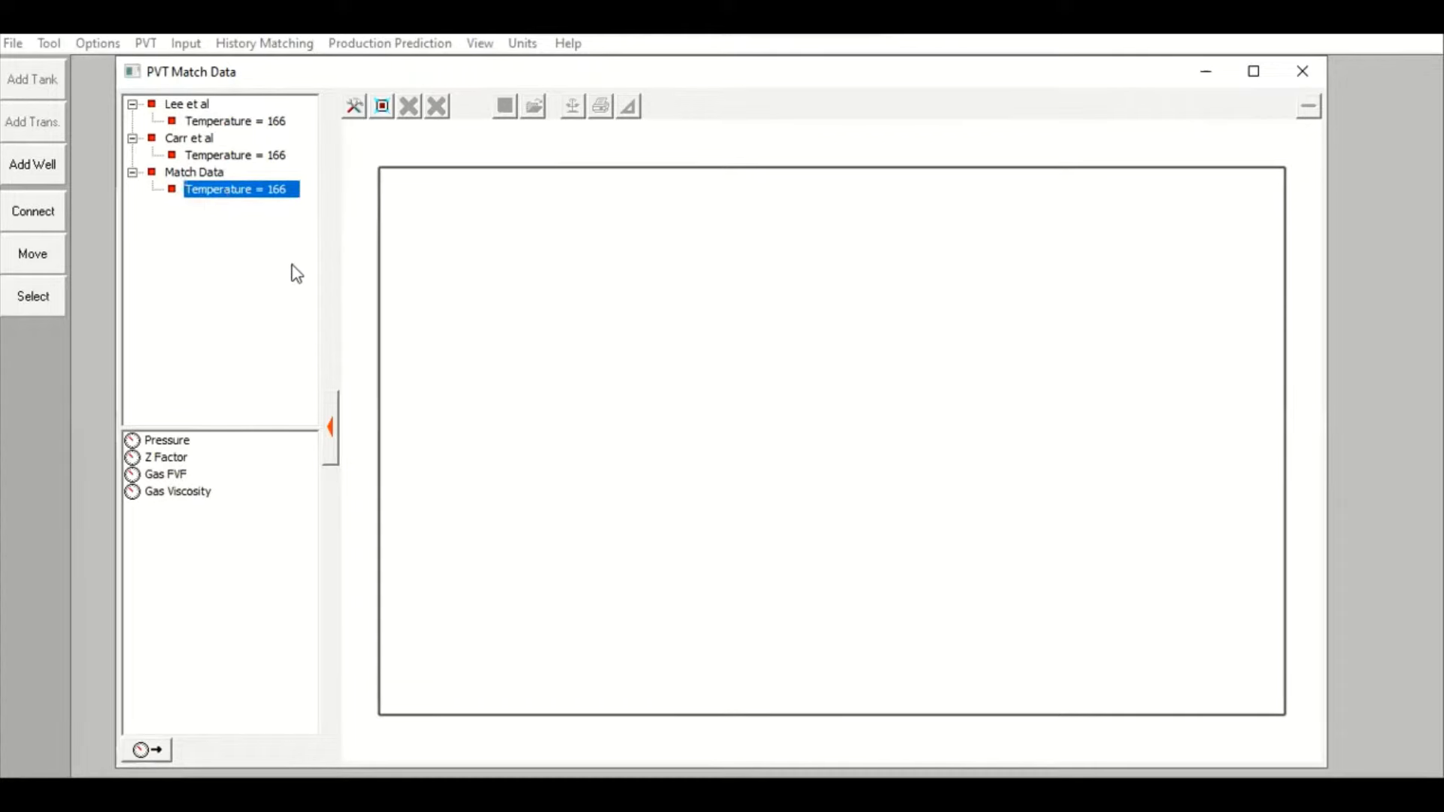
double_click(179, 492)
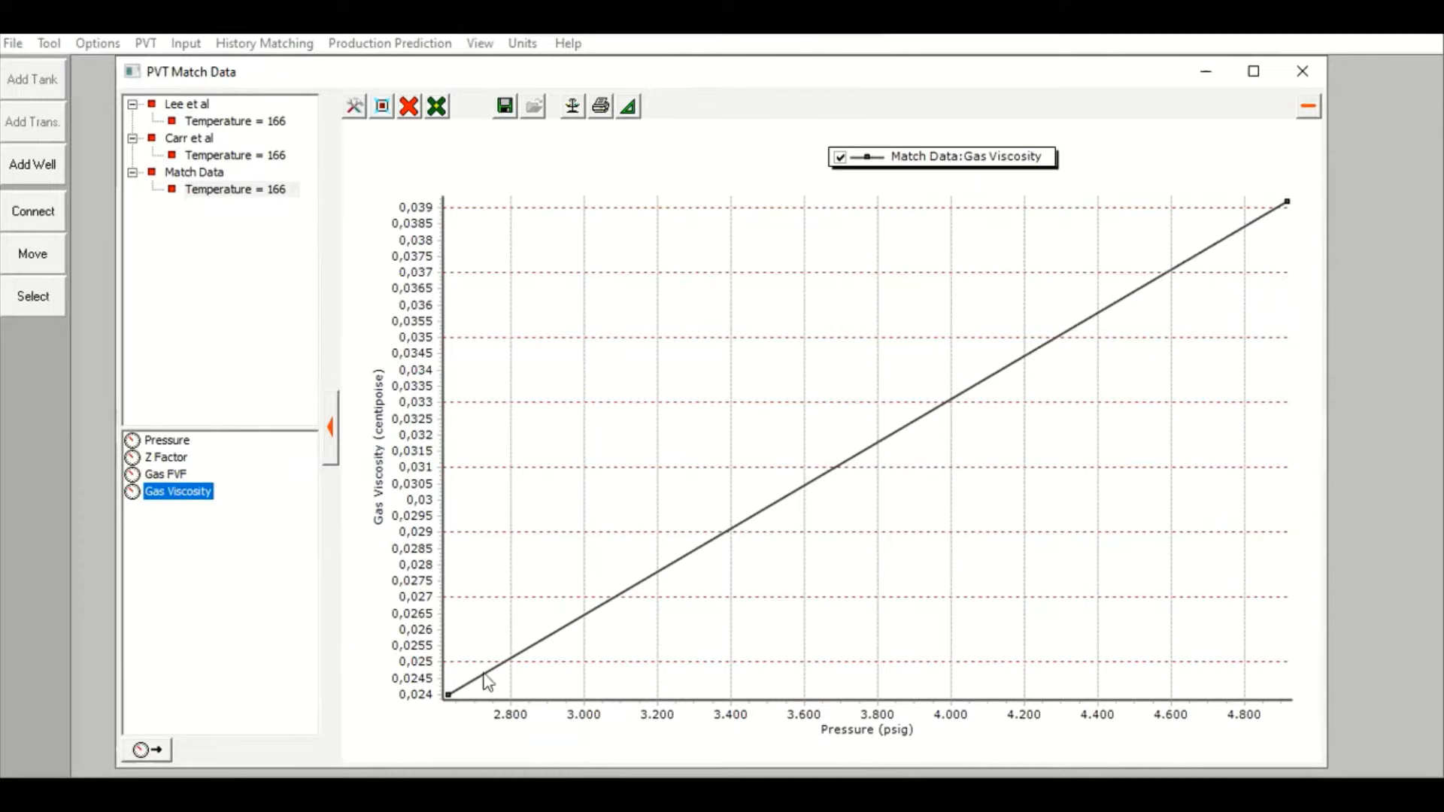
mouse_move(1285, 205)
Overlay the Lee et al gas viscosity curve on the match data and compare the two
left_click(245, 128)
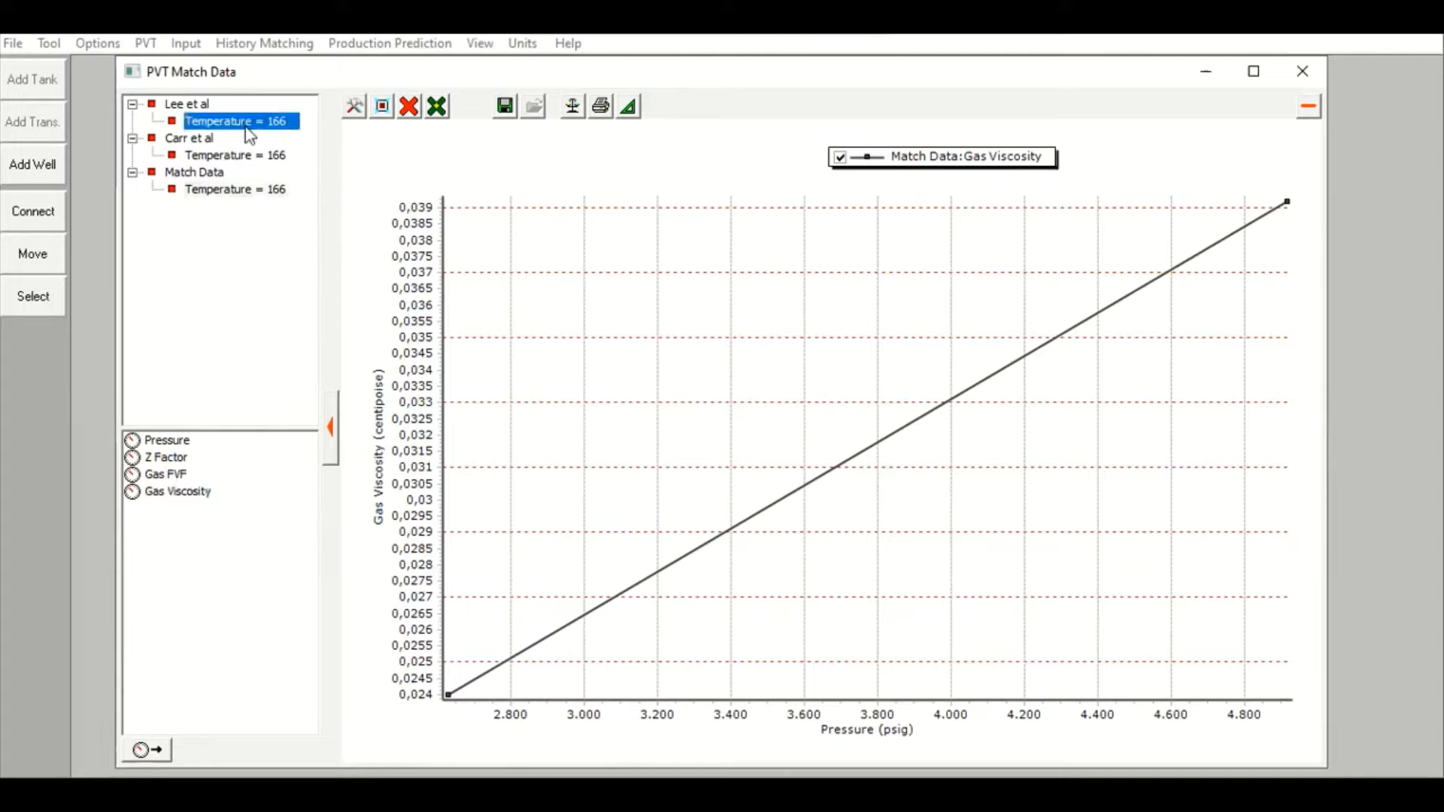
double_click(179, 492)
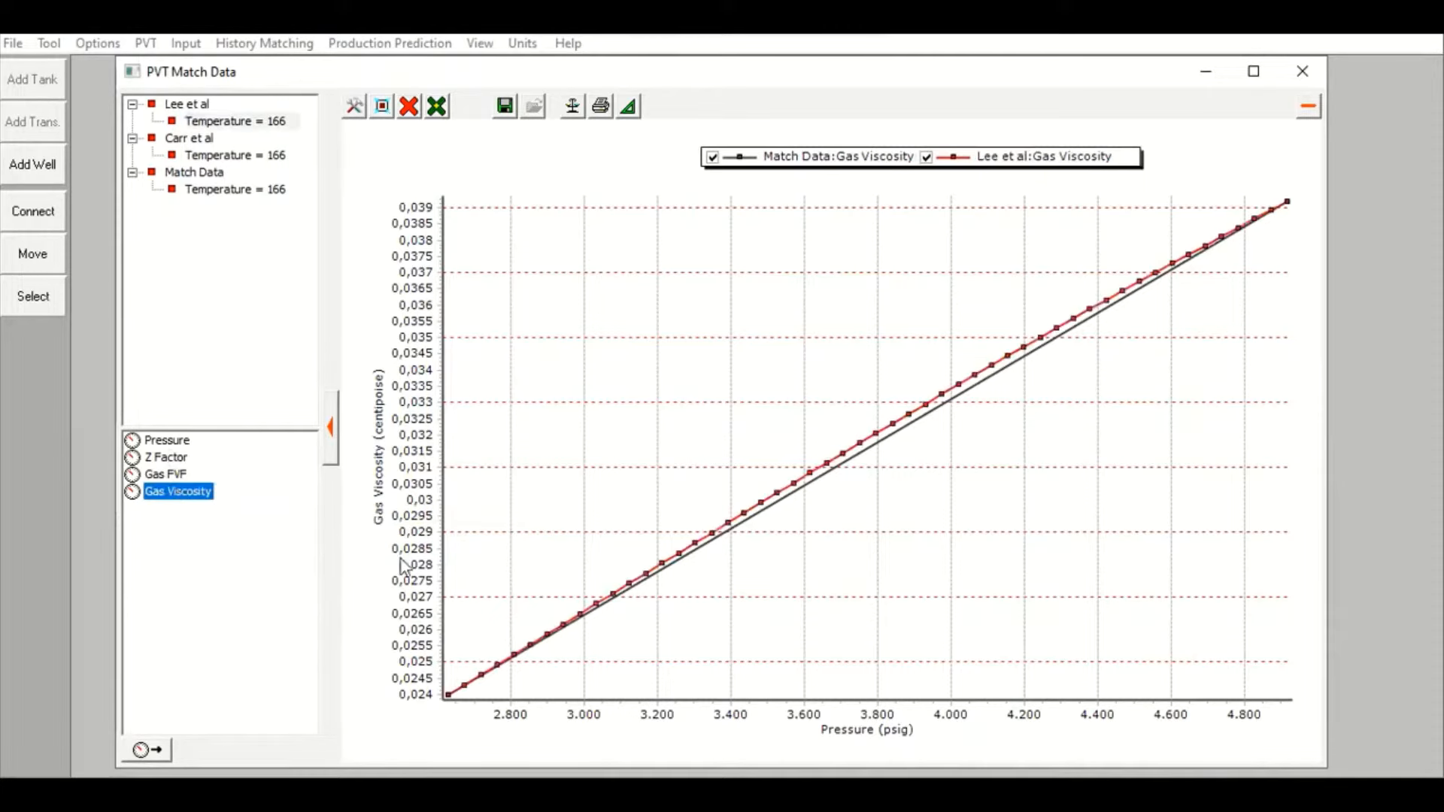
mouse_move(1205, 253)
mouse_move(482, 673)
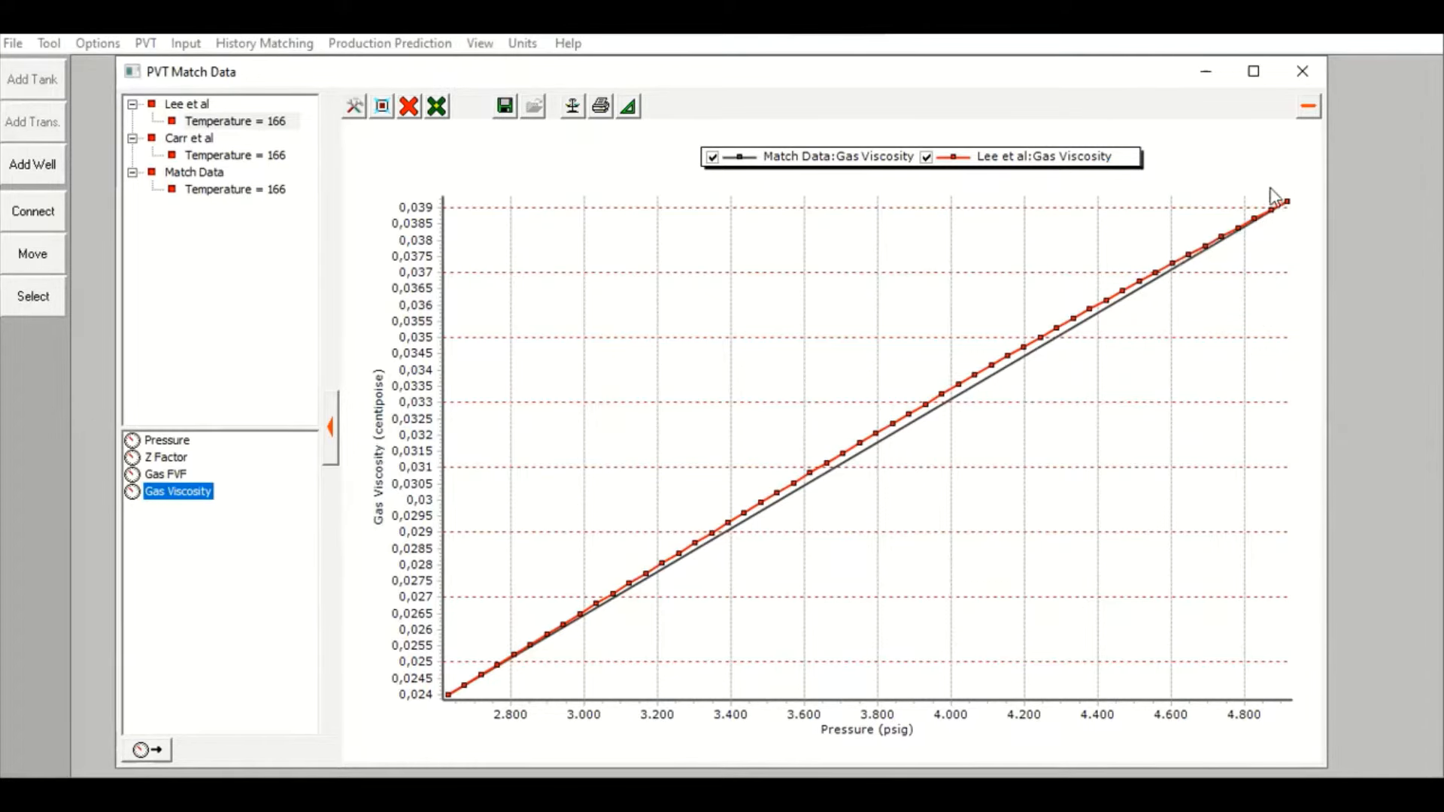
Examine how closely the Lee et al curve meets the match data at the highest-pressure and lowest-pressure points
left_click_drag(1271, 187, 1303, 230)
left_click_drag(847, 322, 935, 410)
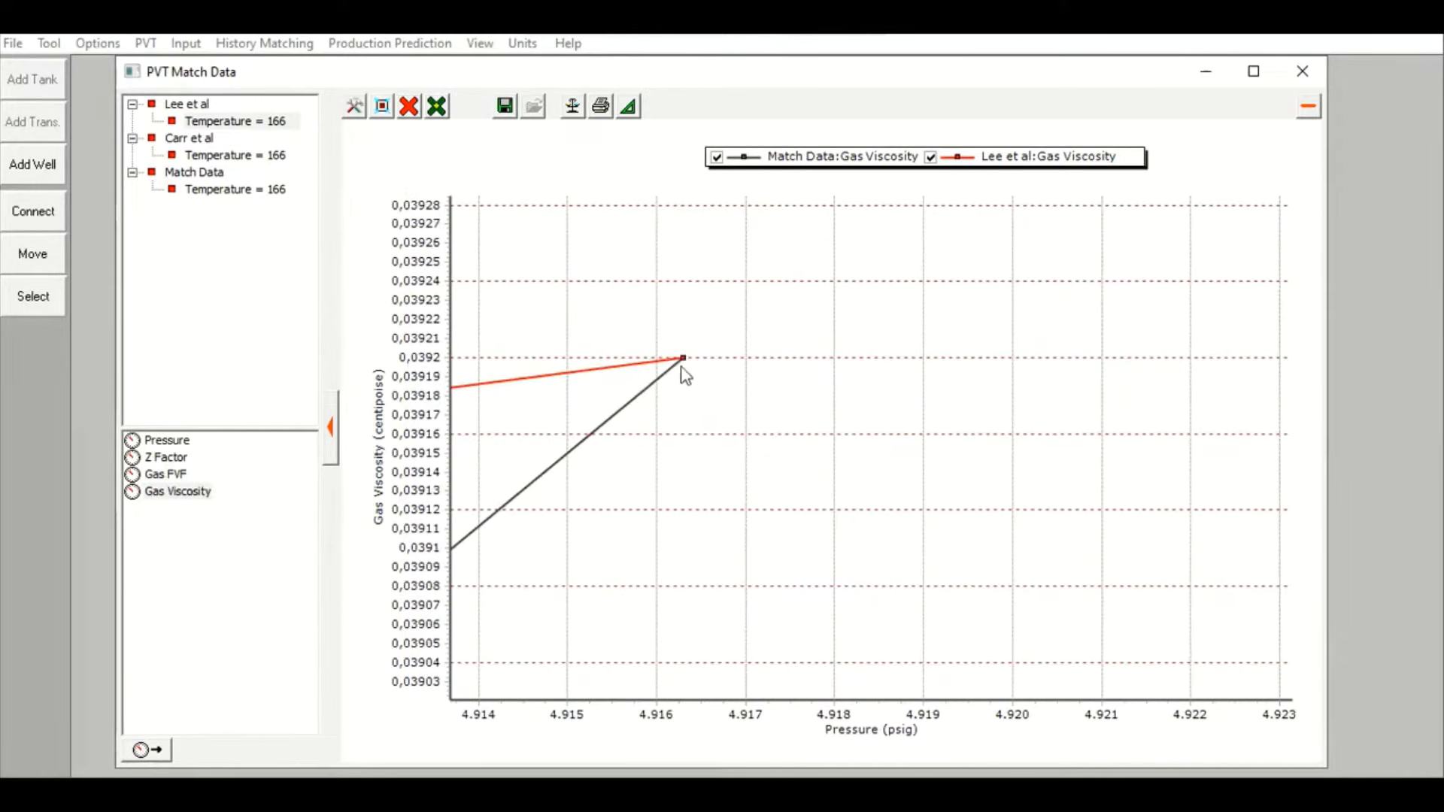
left_click_drag(612, 308, 736, 437)
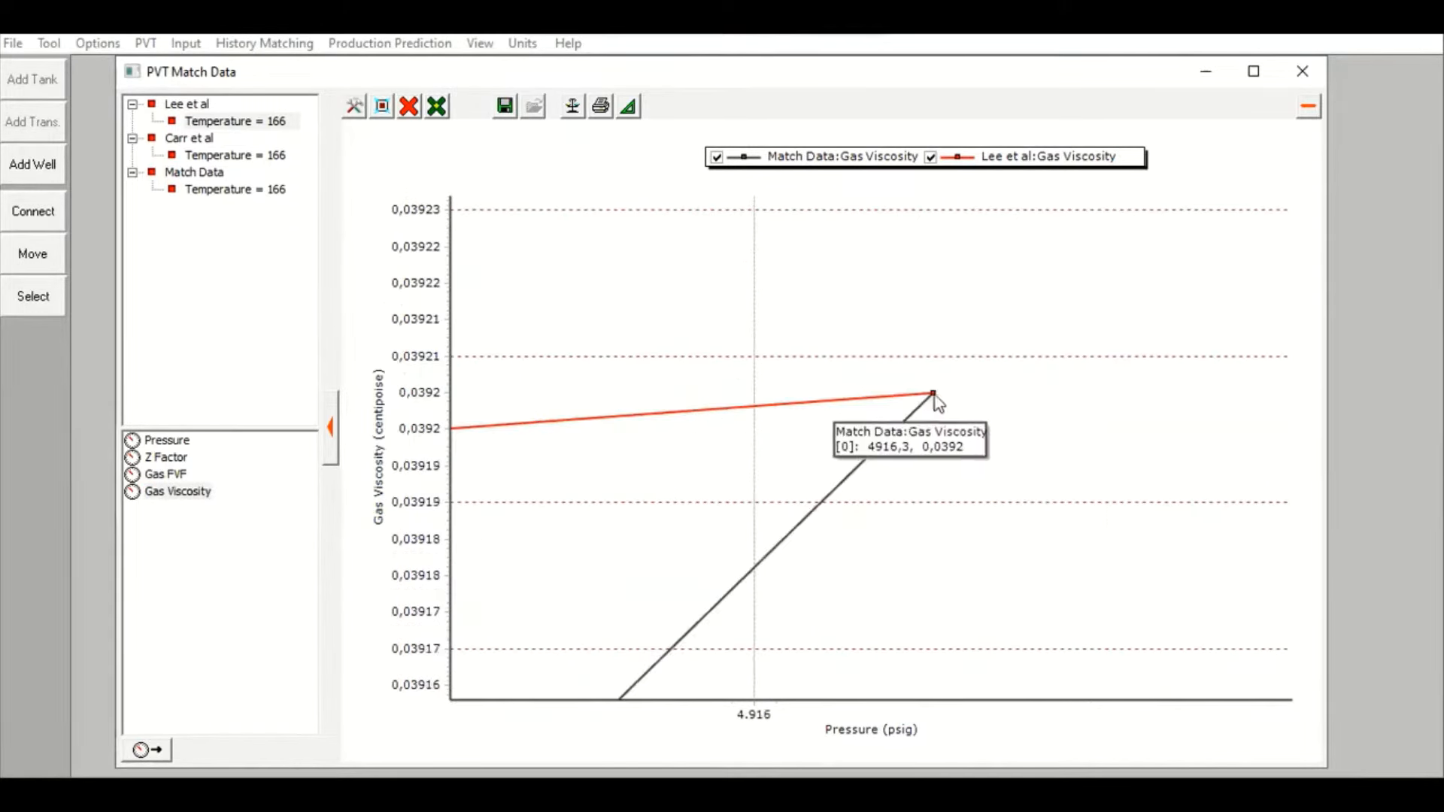
mouse_move(934, 402)
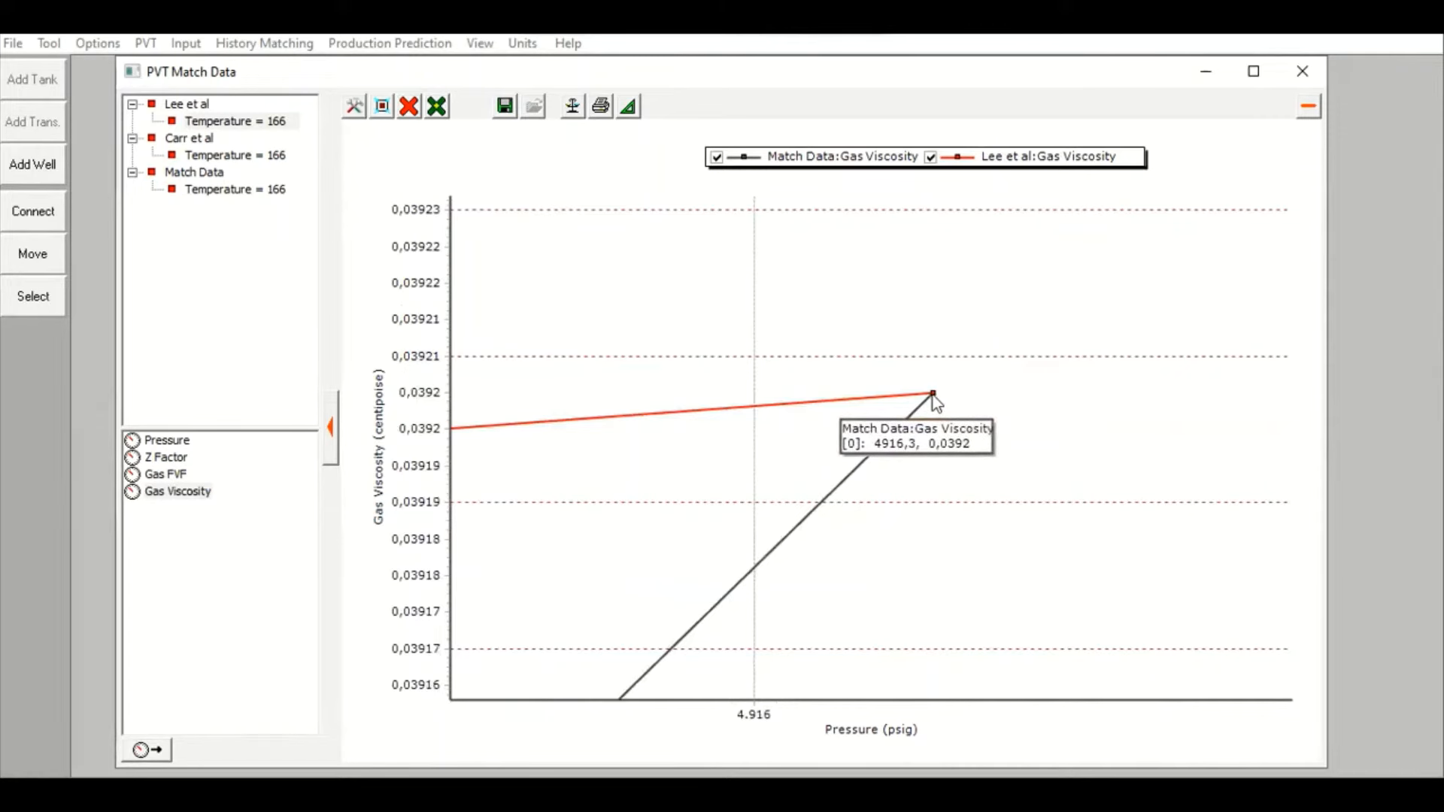
left_click(381, 107)
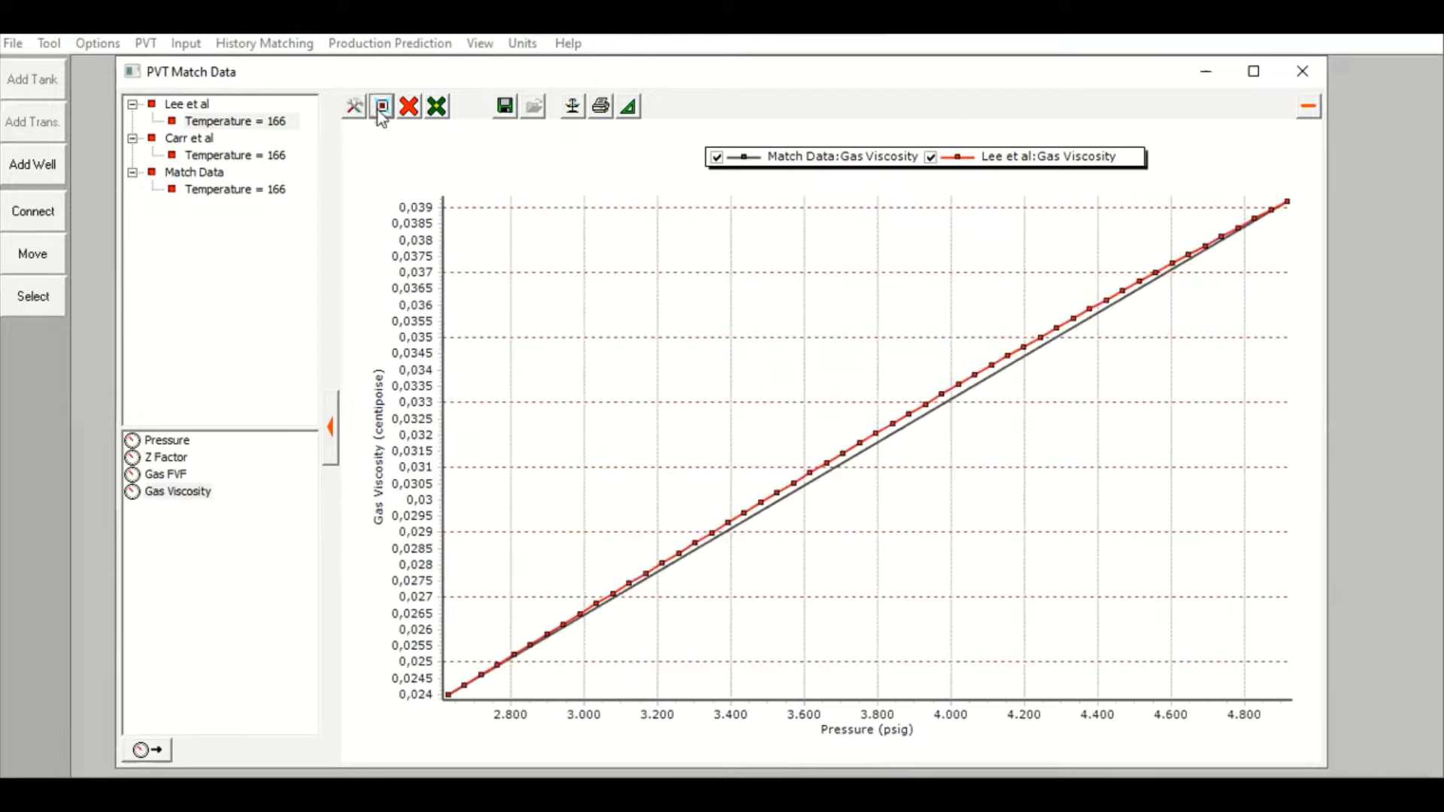
left_click_drag(434, 685, 467, 721)
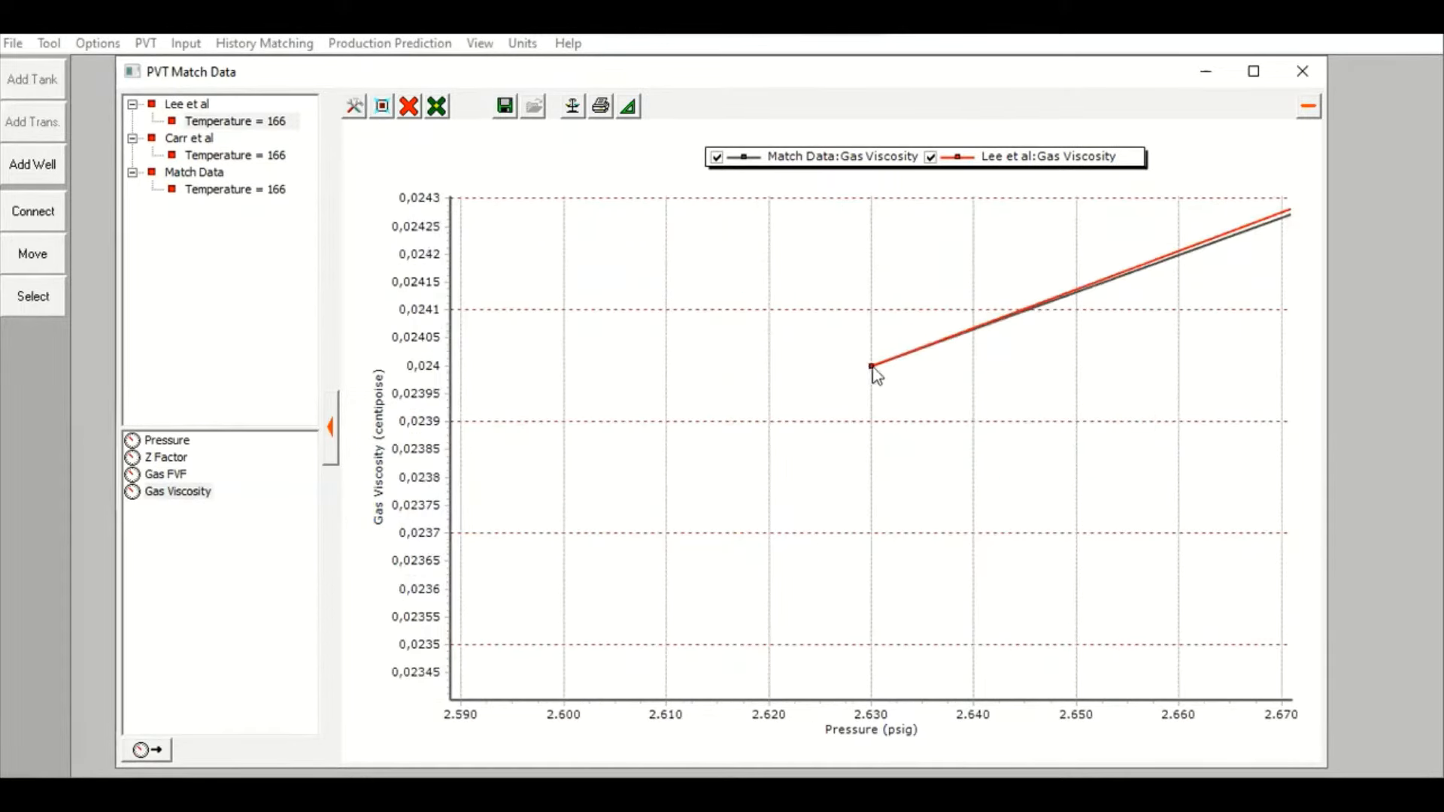
left_click(381, 107)
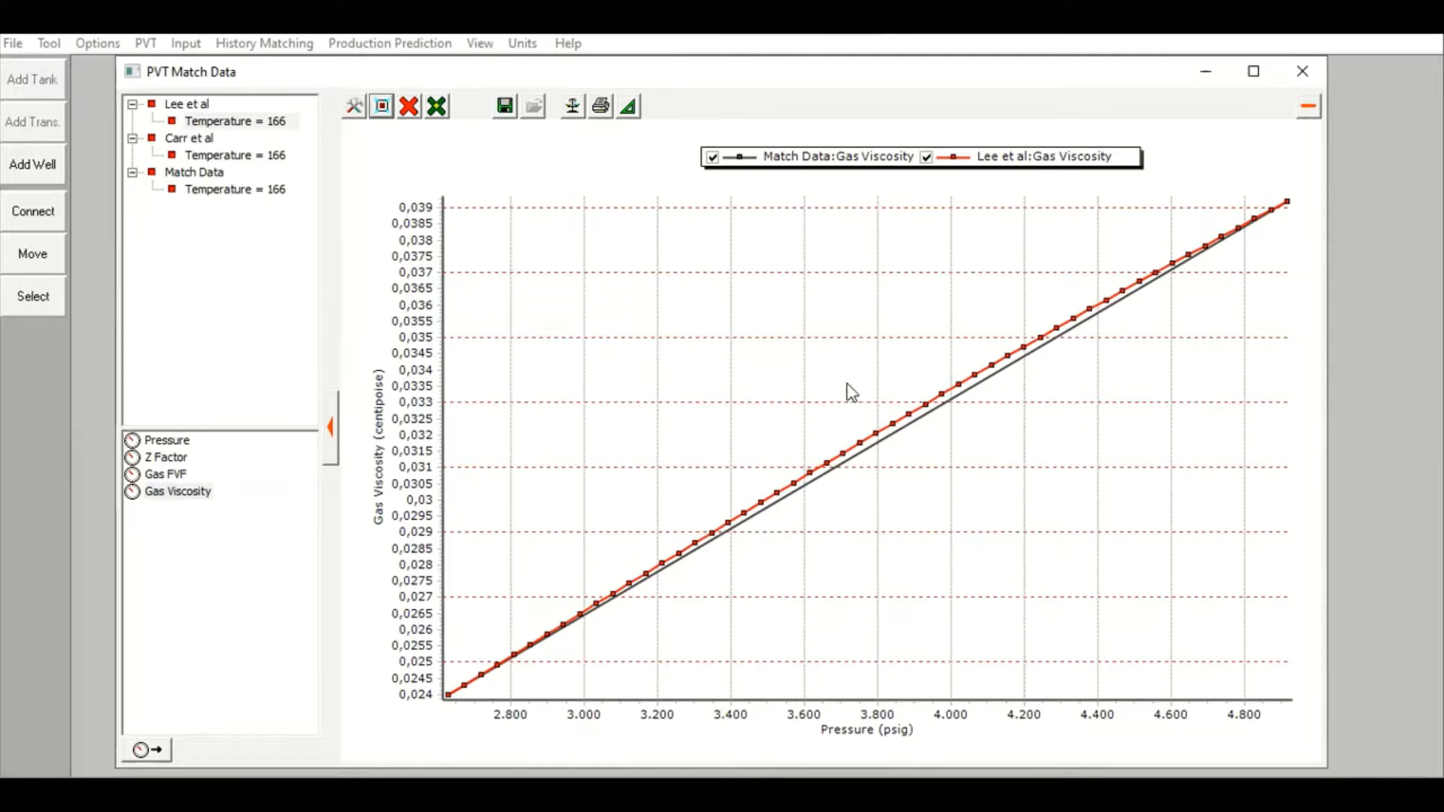
Add the Carr et al gas viscosity curve and compare it with Lee et al and the match data at mid-range pressures
mouse_move(724, 531)
left_click(260, 157)
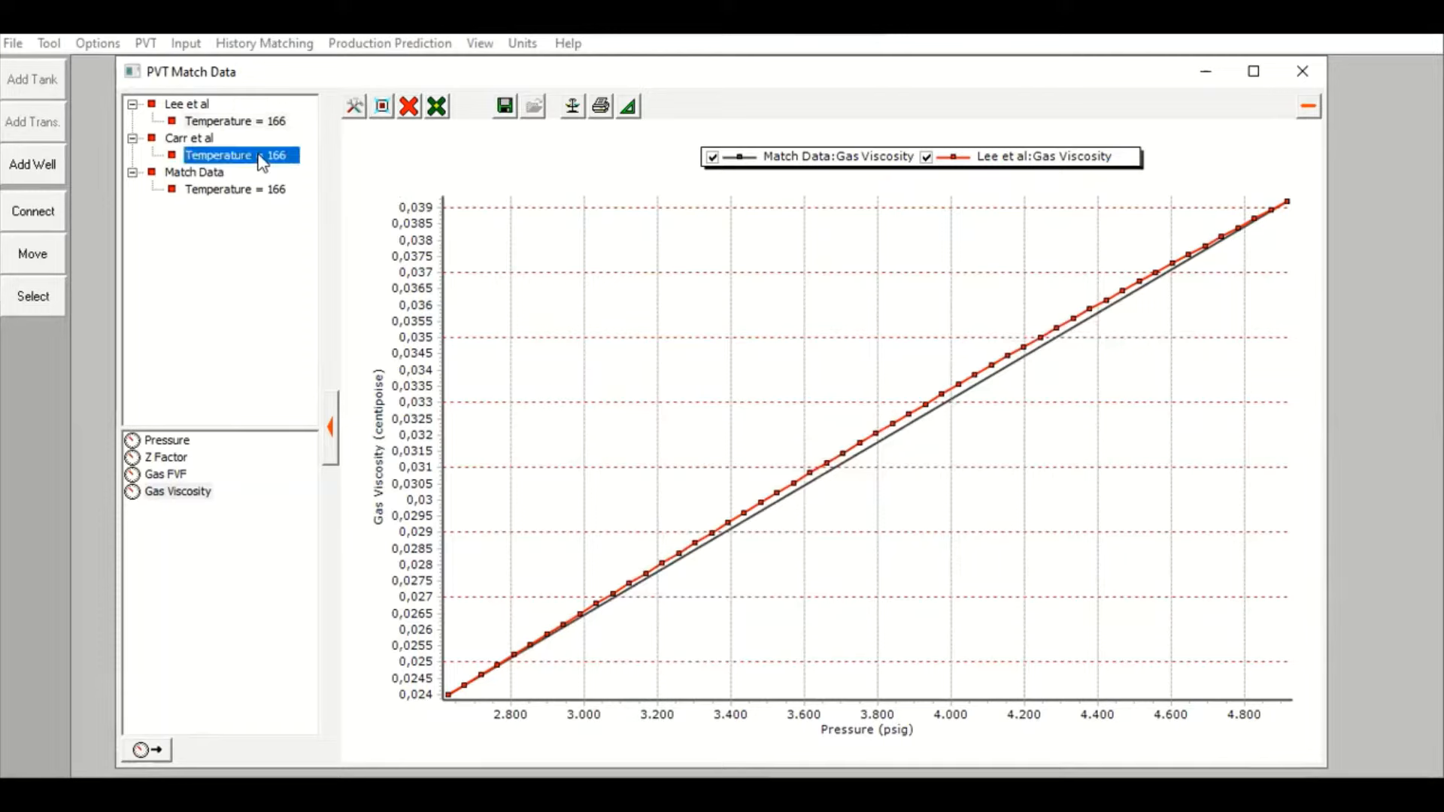
double_click(191, 495)
left_click_drag(914, 458, 981, 570)
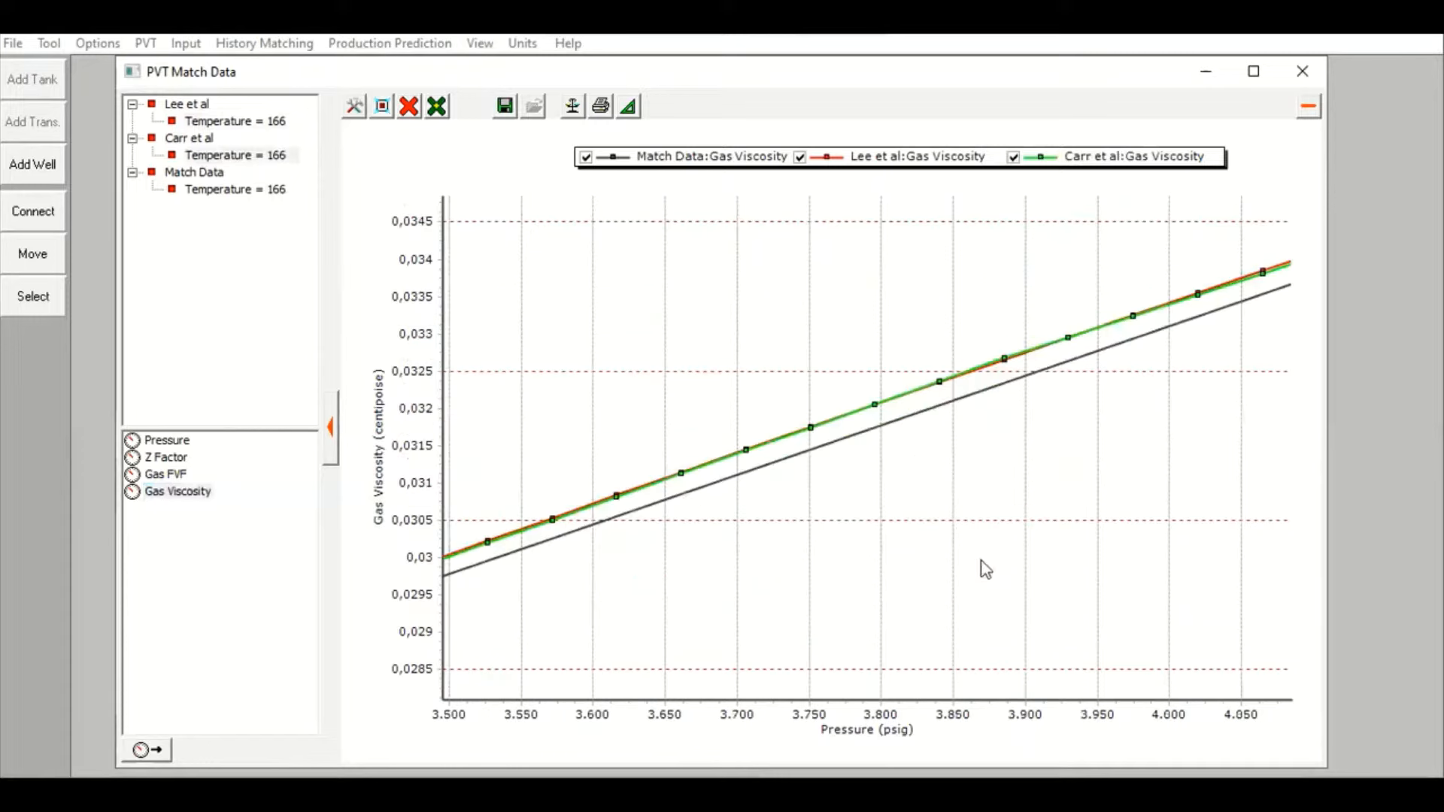
left_click_drag(622, 346, 856, 554)
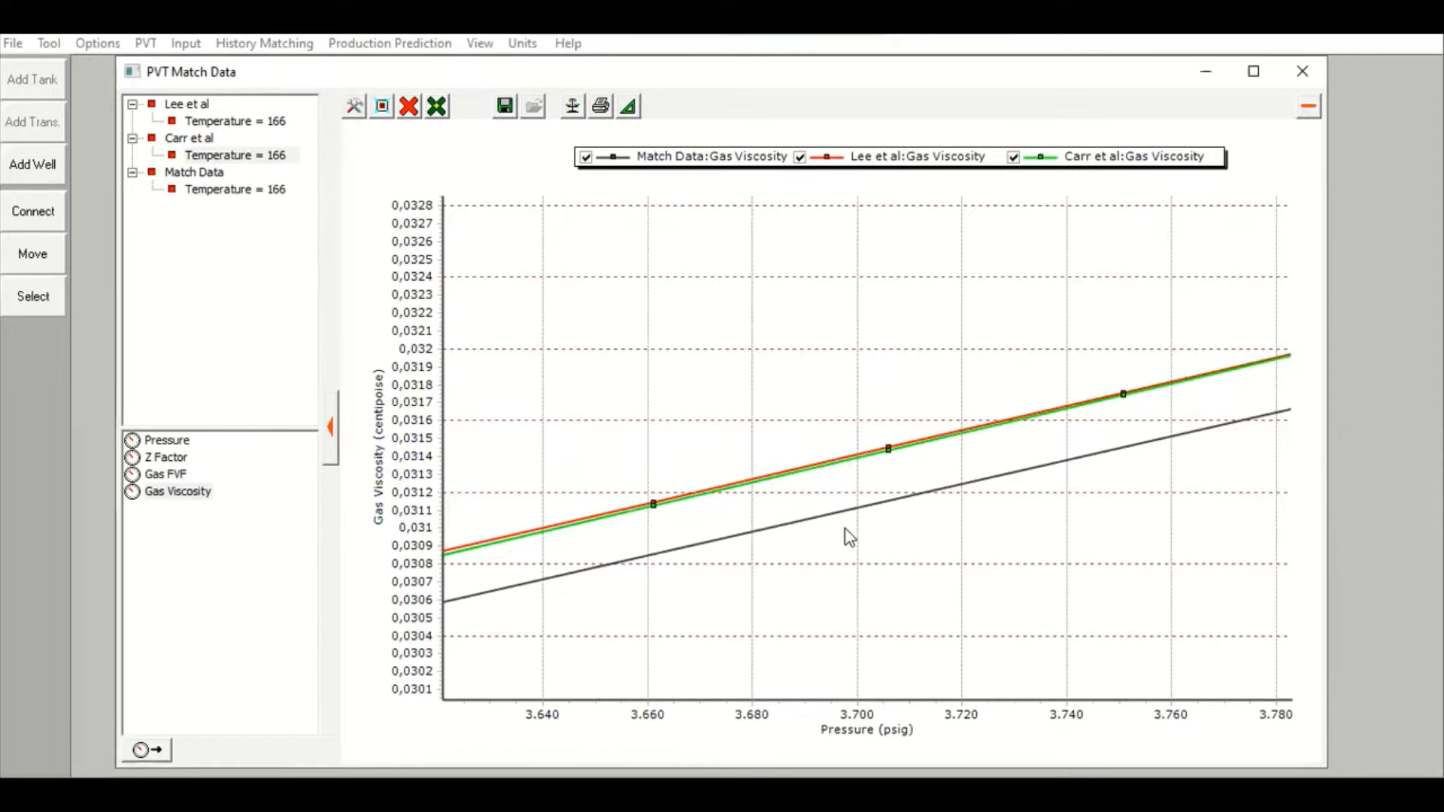
left_click(382, 106)
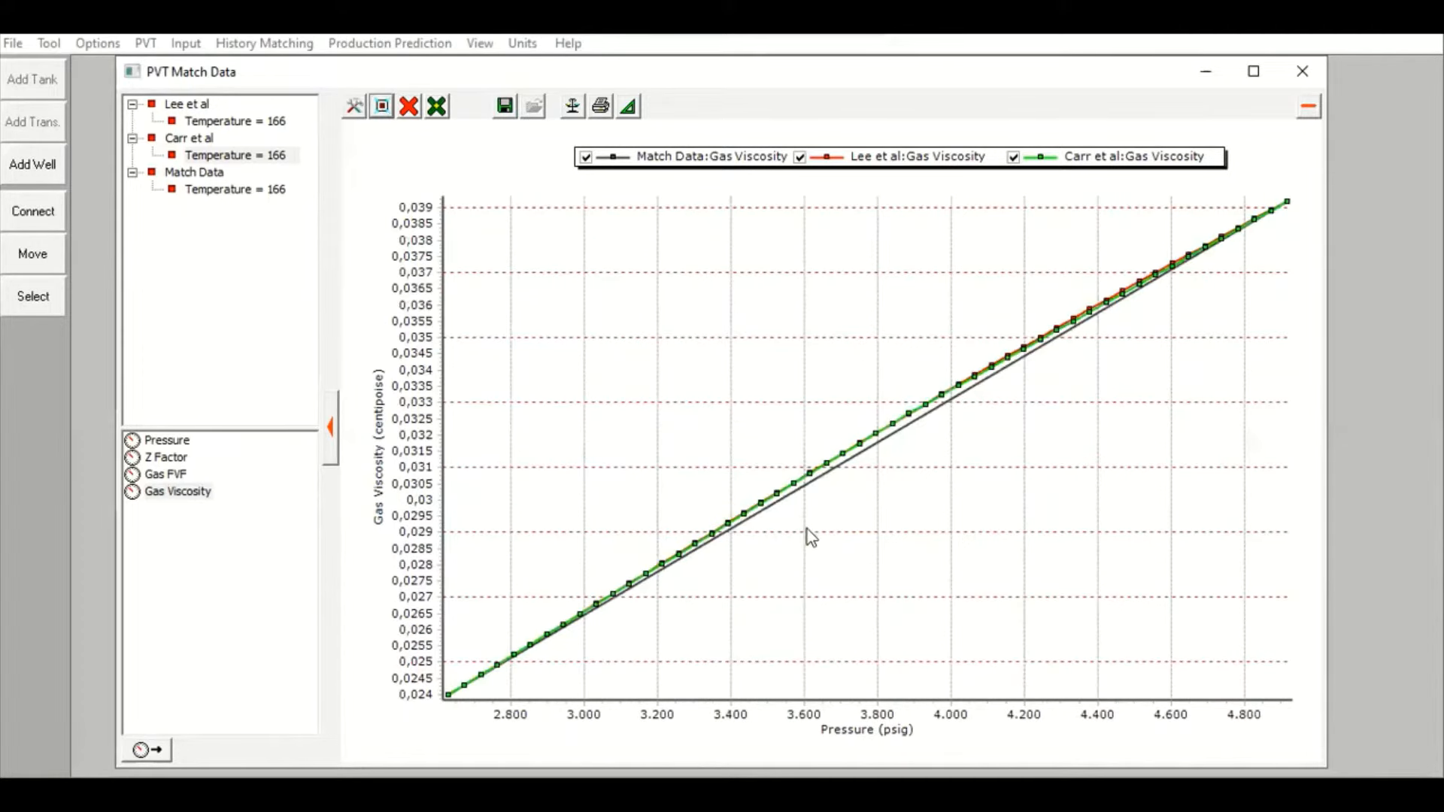
Remove all gas viscosity curves and plot the Carr et al gas FVF against pressure
left_click(411, 107)
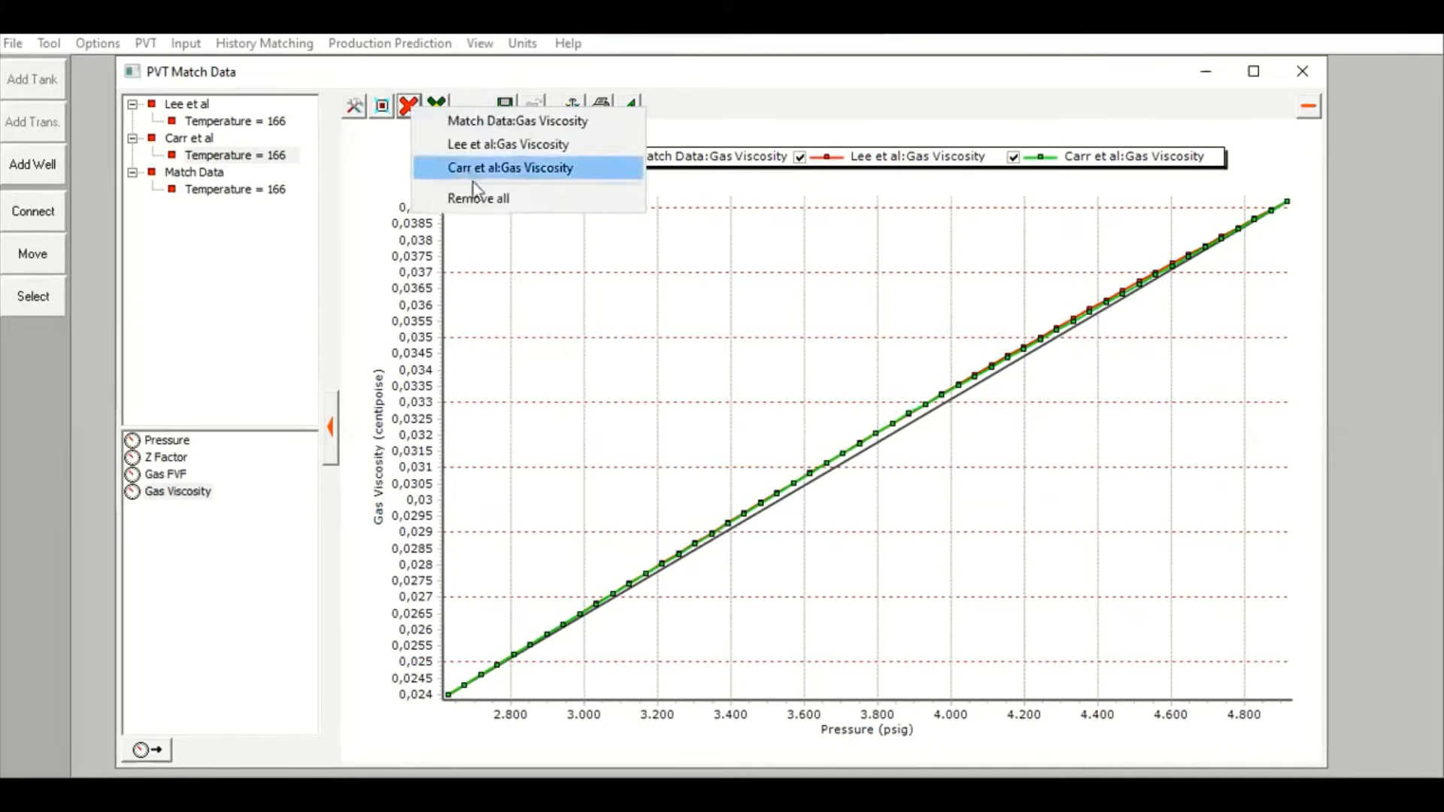
left_click(478, 198)
double_click(179, 479)
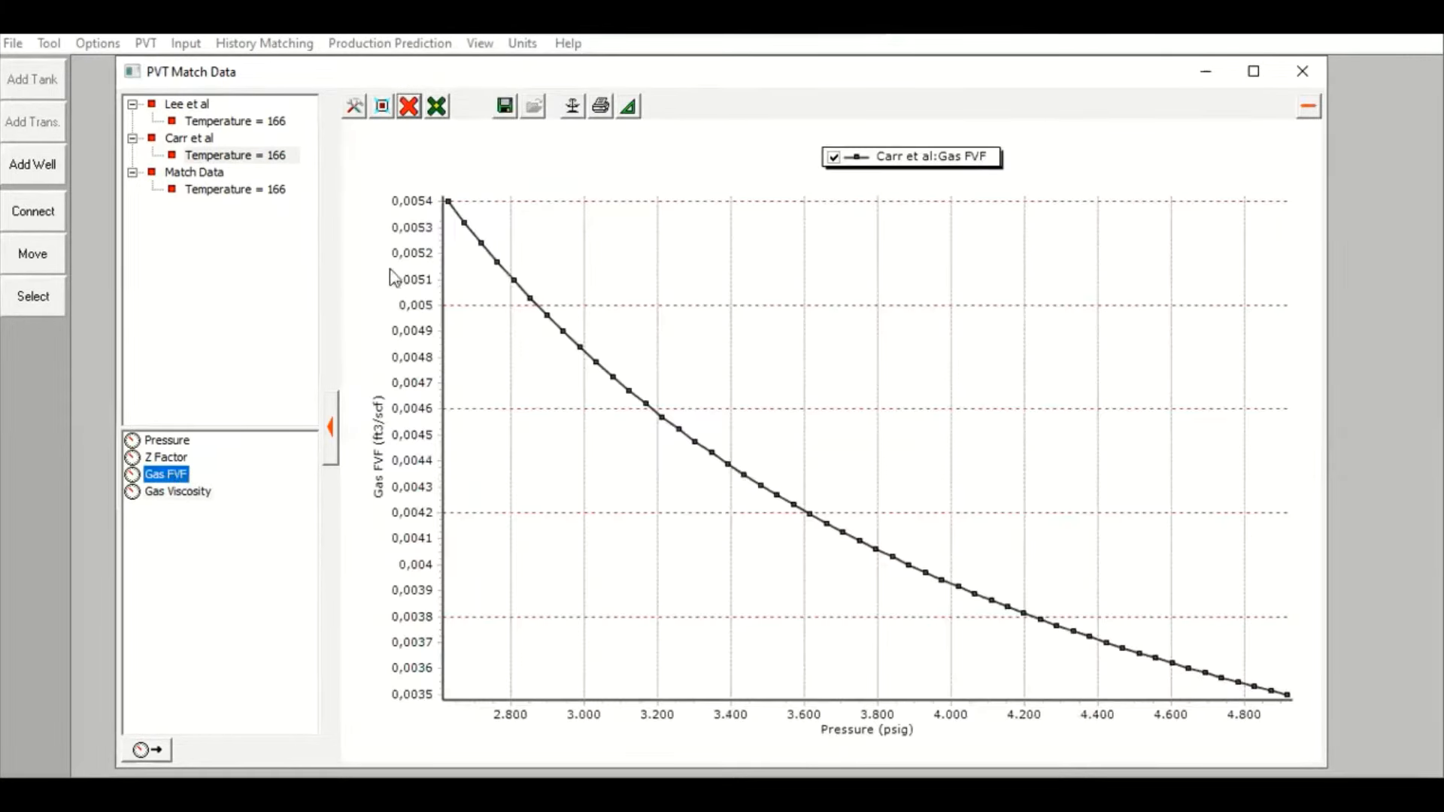
Overlay the match data's gas FVF on the Carr et al curve, compare them, and clear all curves from the plot
left_click(236, 121)
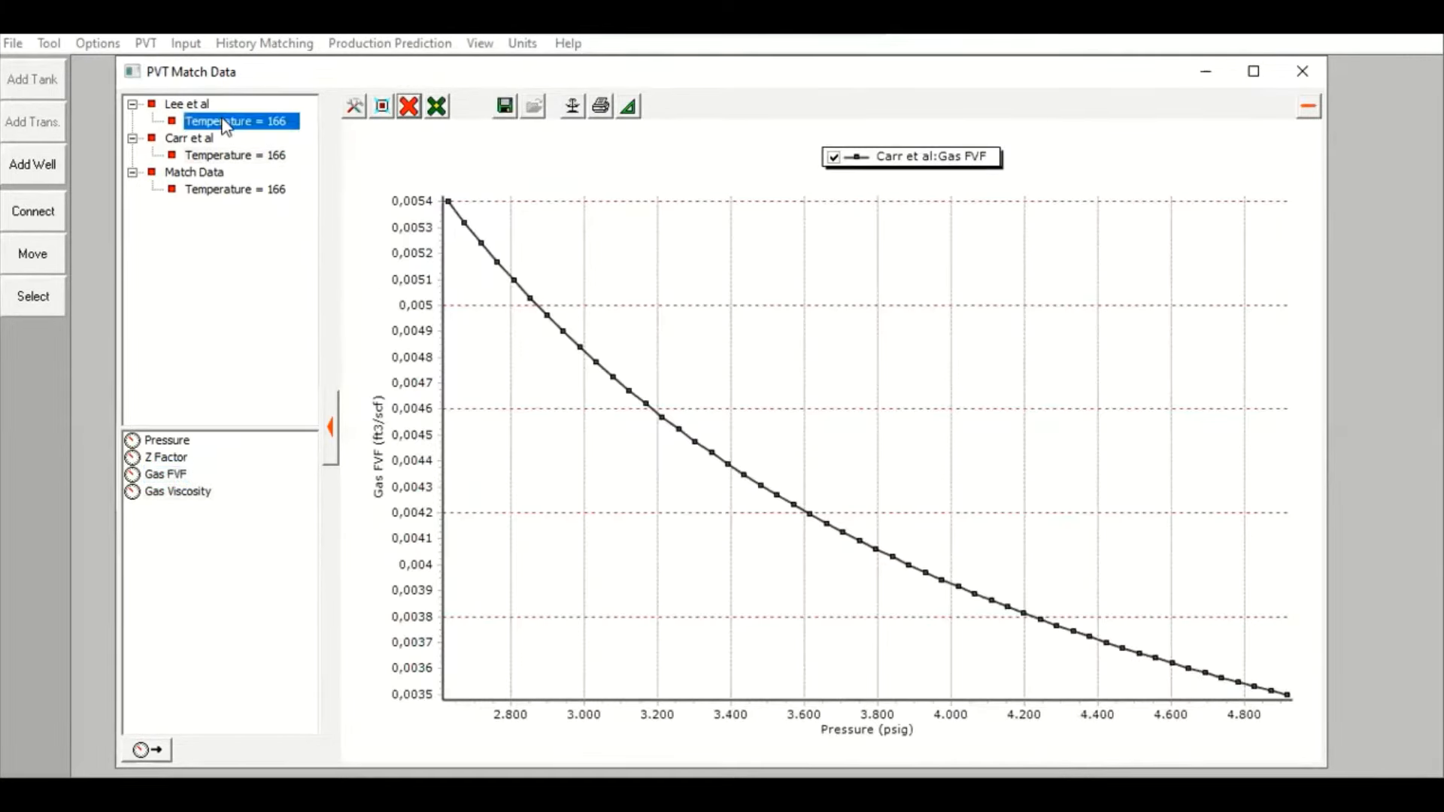
left_click(177, 478)
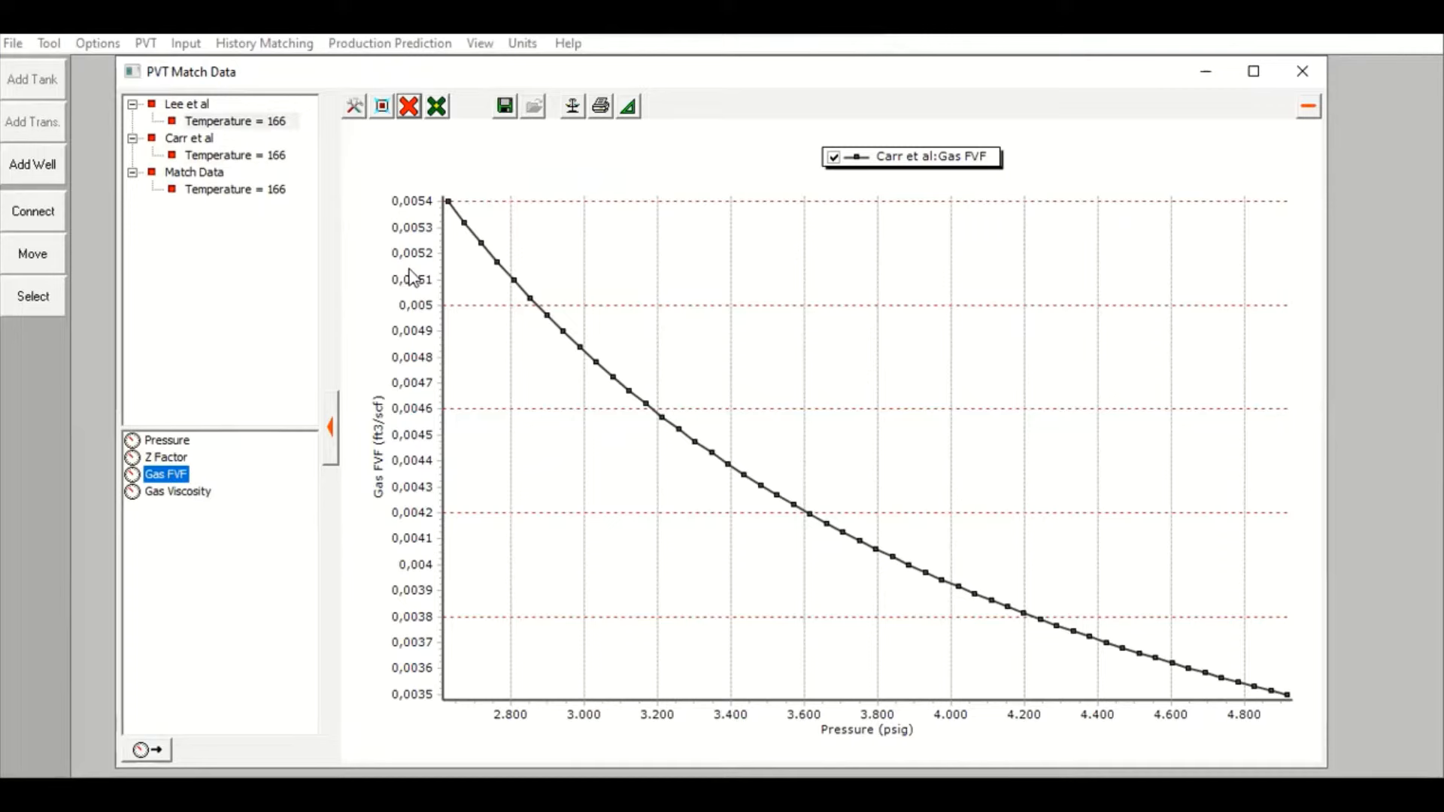
left_click(248, 123)
left_click(263, 158)
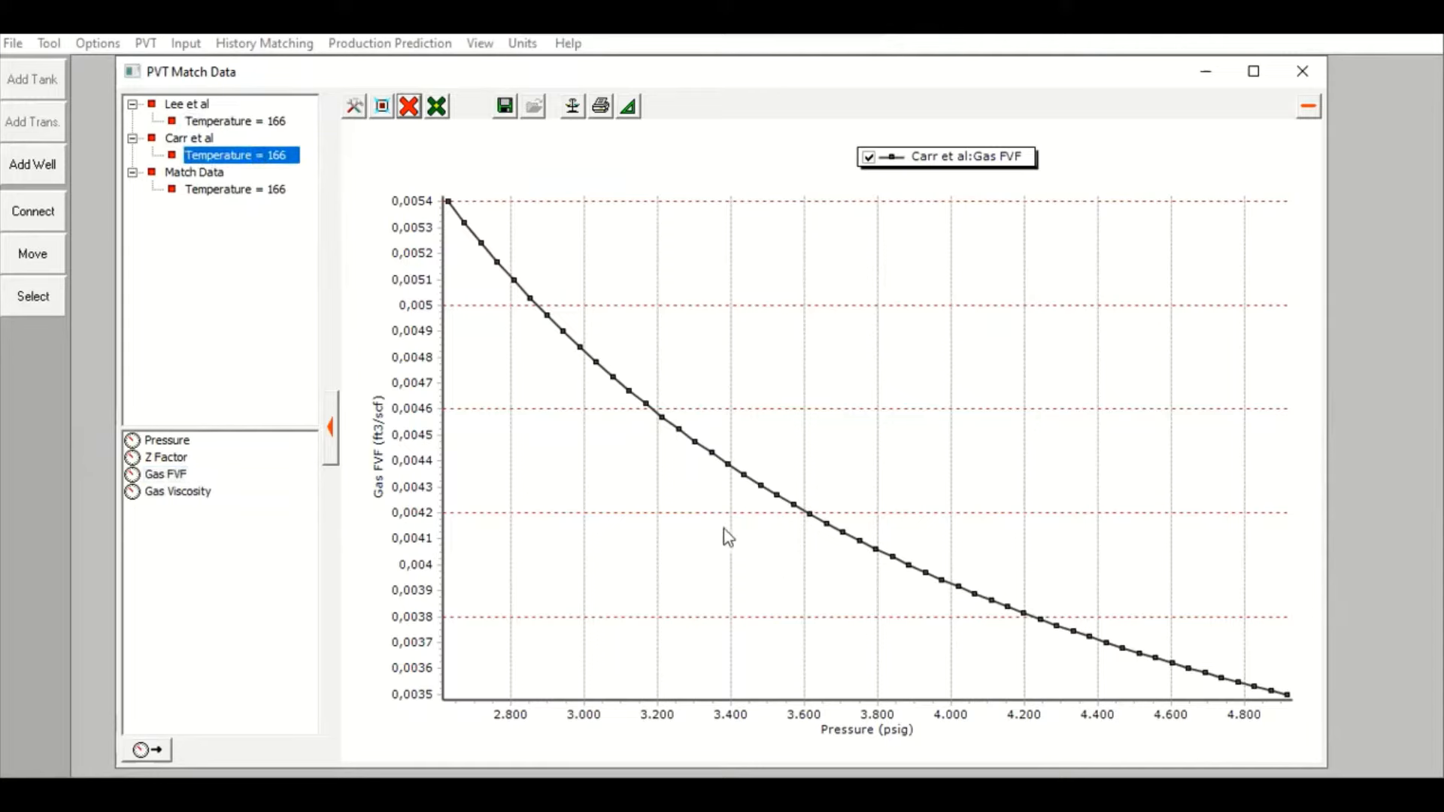
left_click(237, 192)
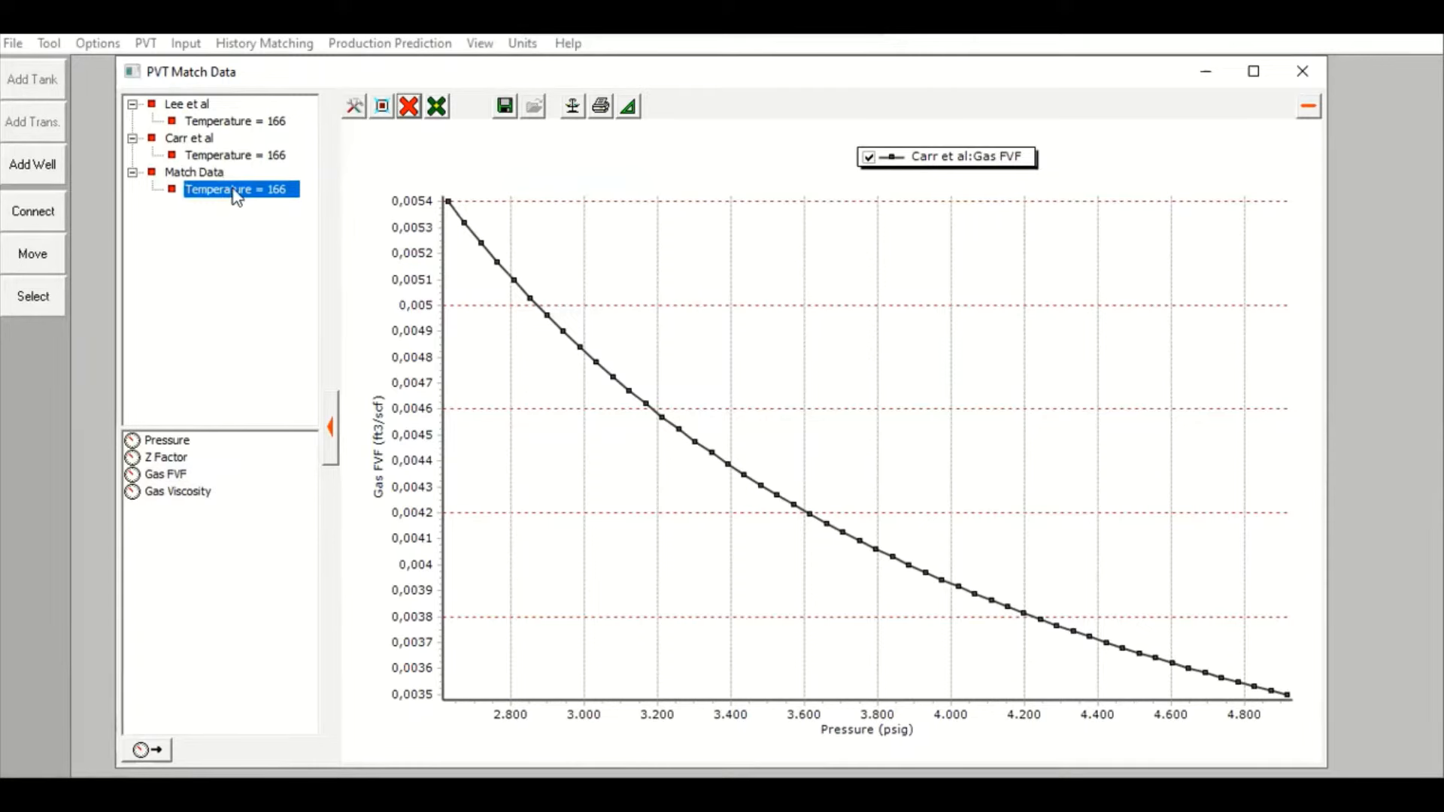
double_click(167, 475)
mouse_move(752, 416)
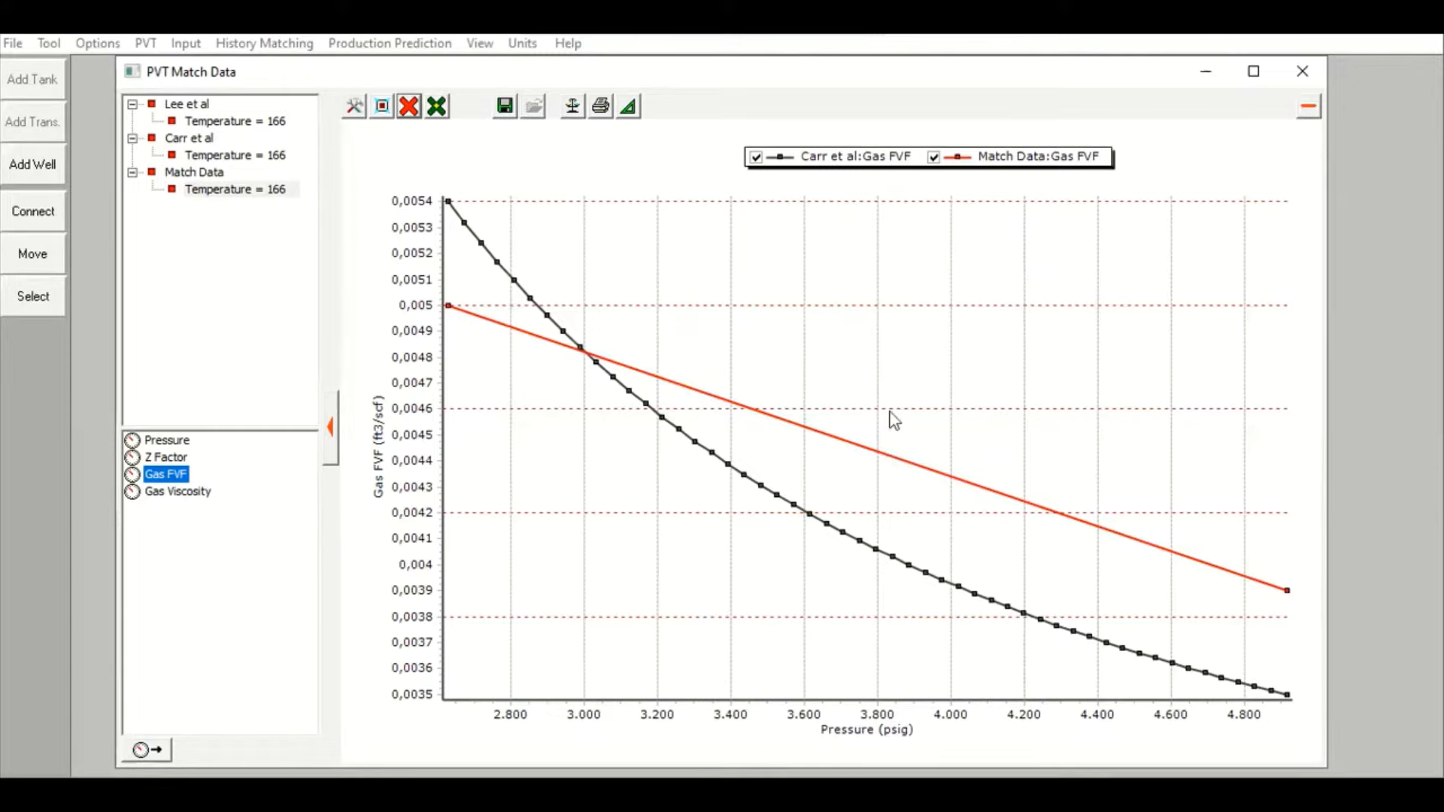
mouse_move(1267, 586)
left_click(409, 106)
left_click(470, 167)
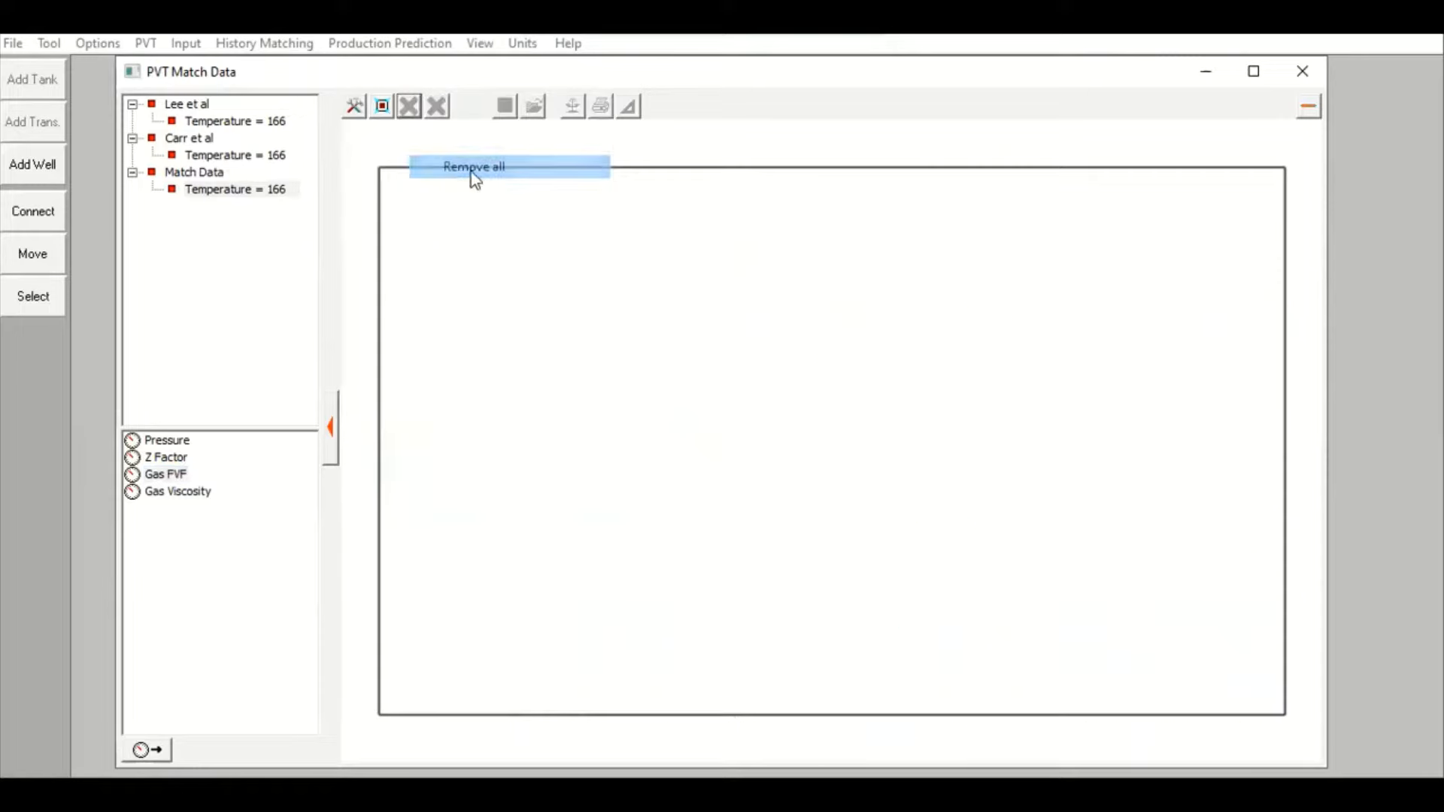
Plot the Lee et al Z factor against pressure, compare it with the match data's Z factor, and leave the matching
left_click(238, 122)
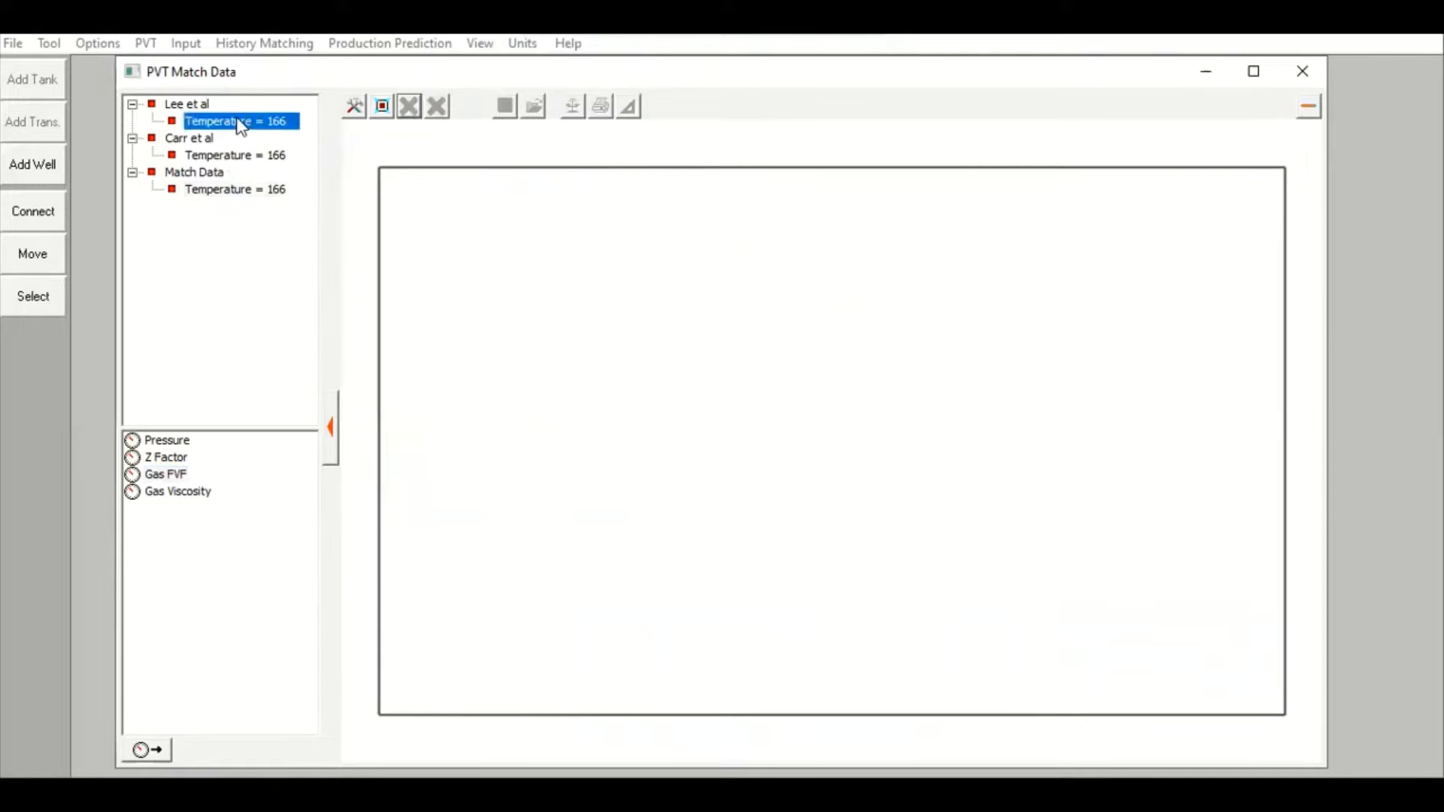
double_click(165, 457)
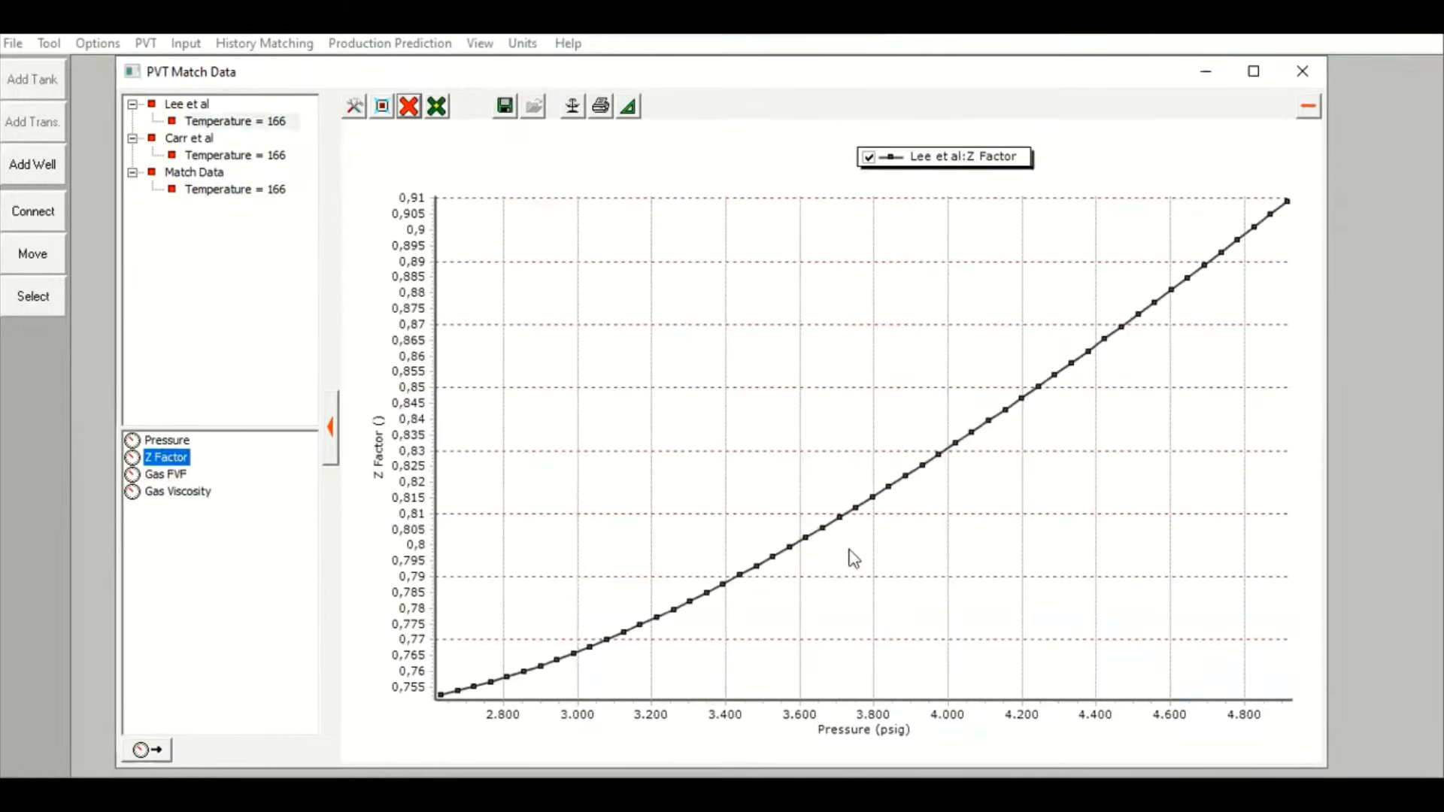
left_click(268, 188)
double_click(166, 458)
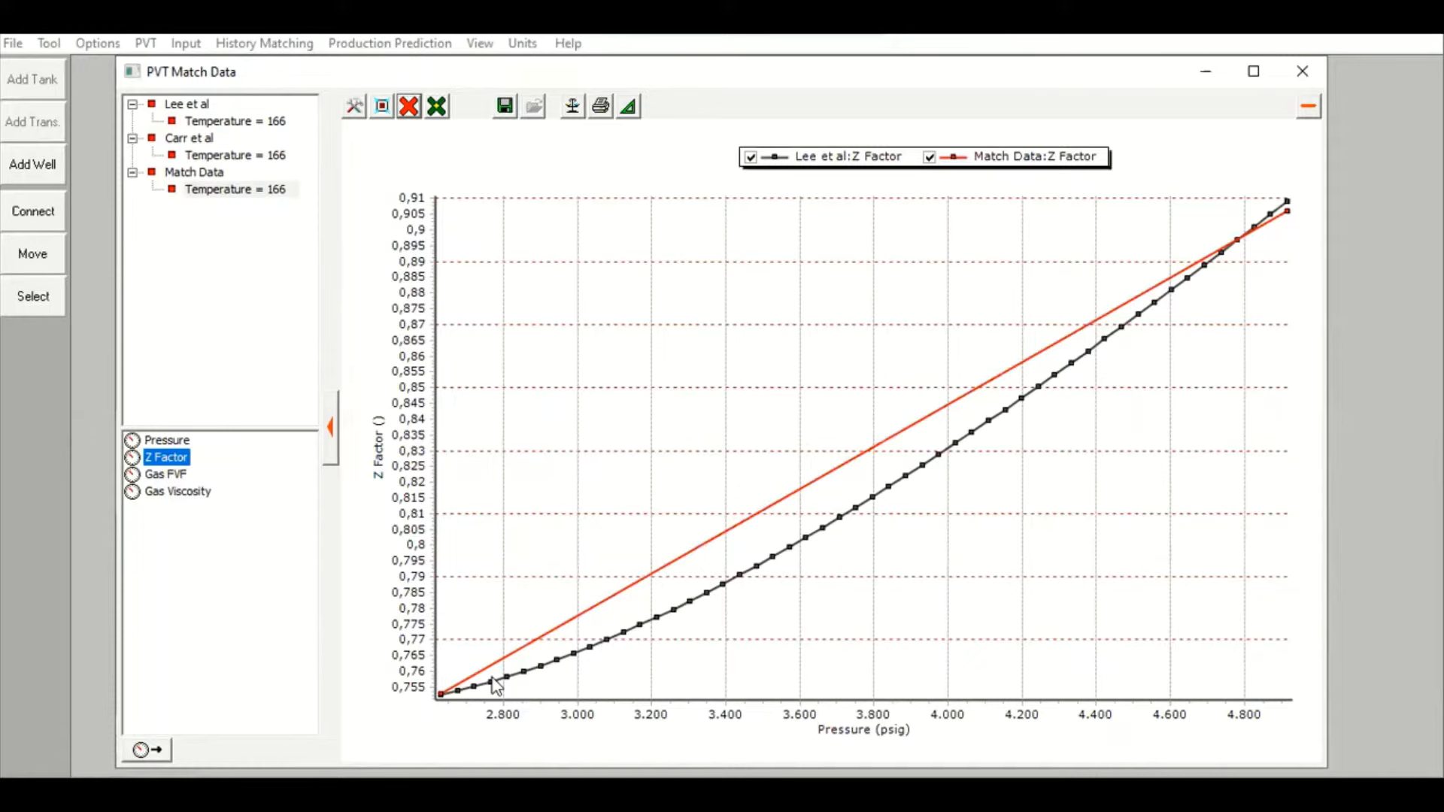
left_click(1290, 72)
left_click(494, 335)
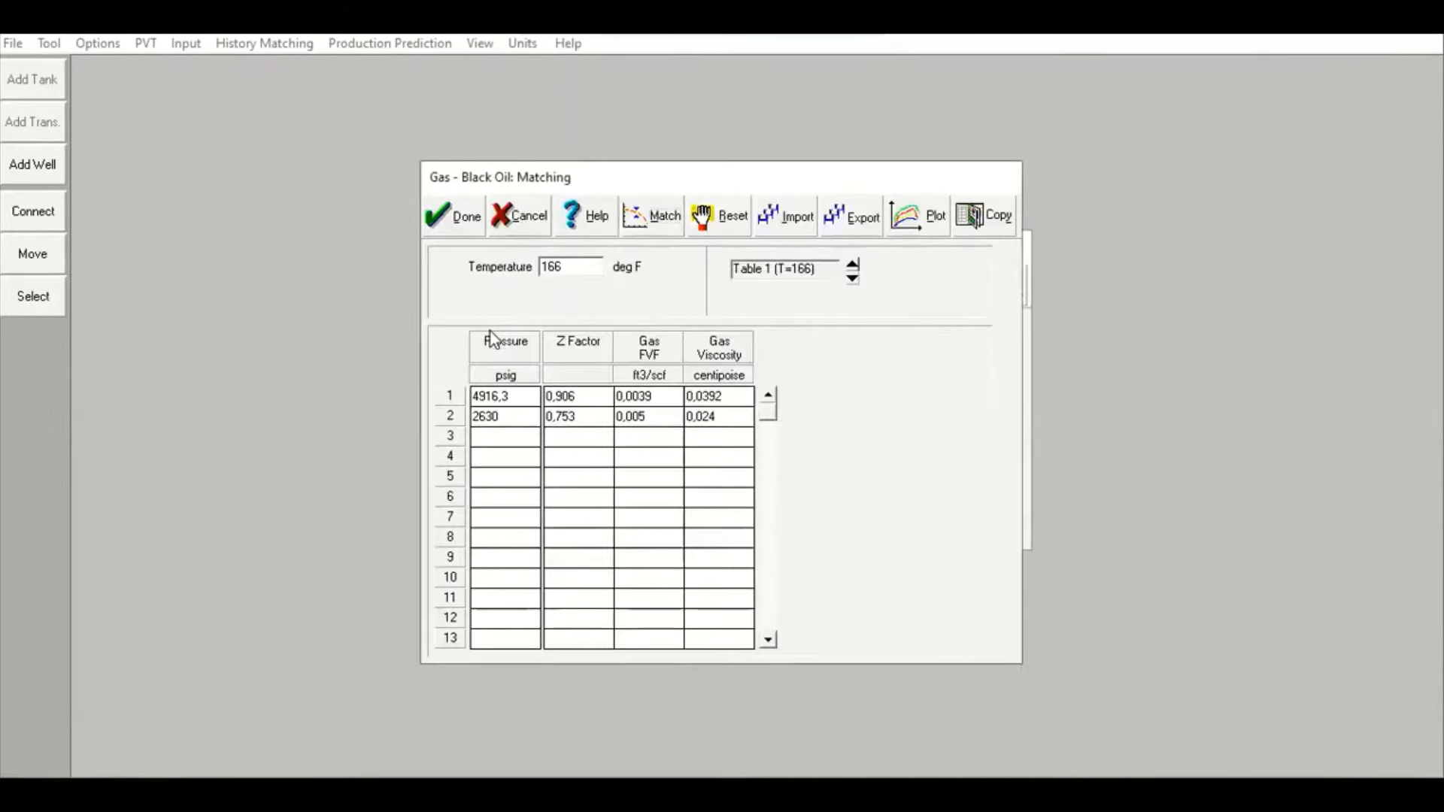
left_click(466, 222)
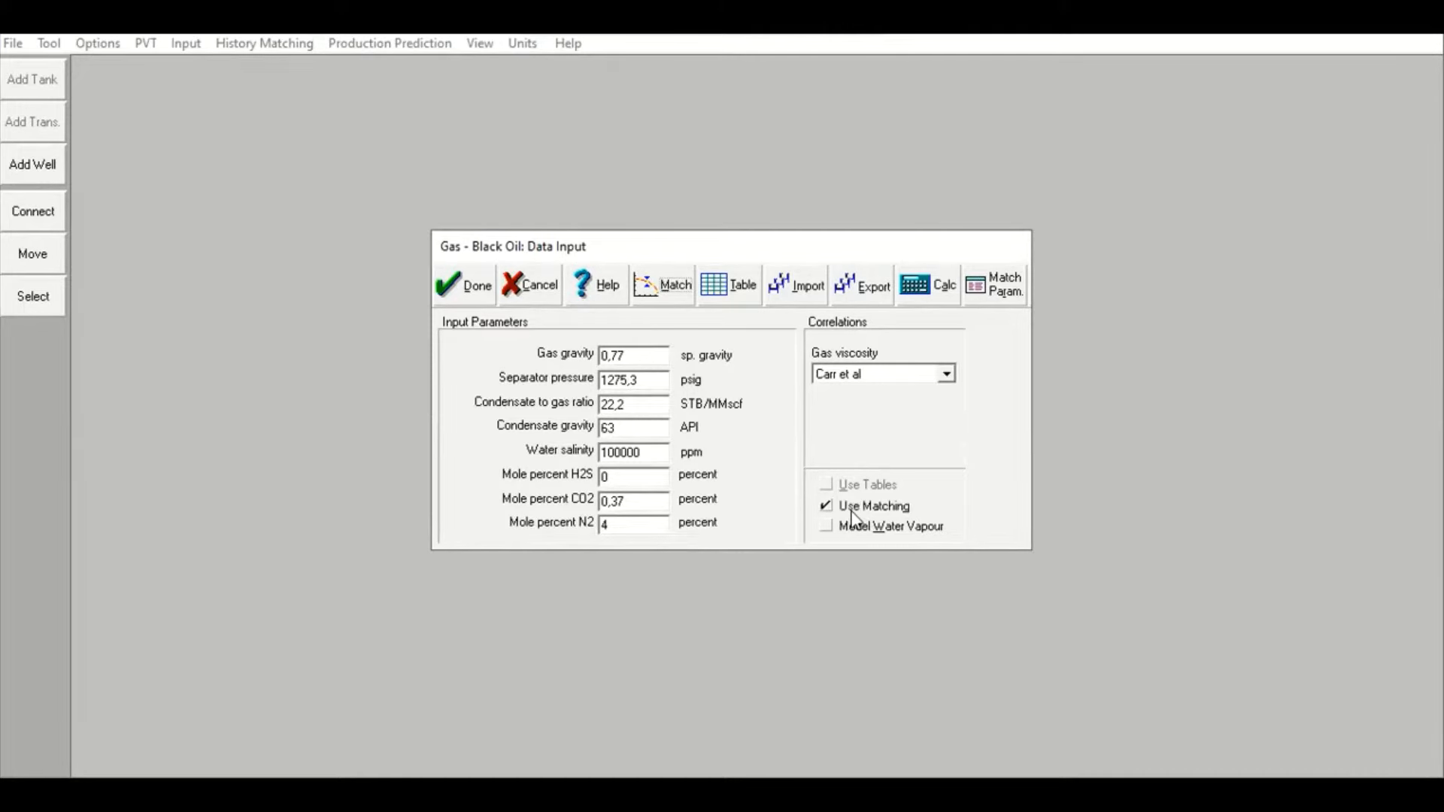
Set the gas viscosity correlation to Lee et al and enable water vapour modelling
left_click(837, 372)
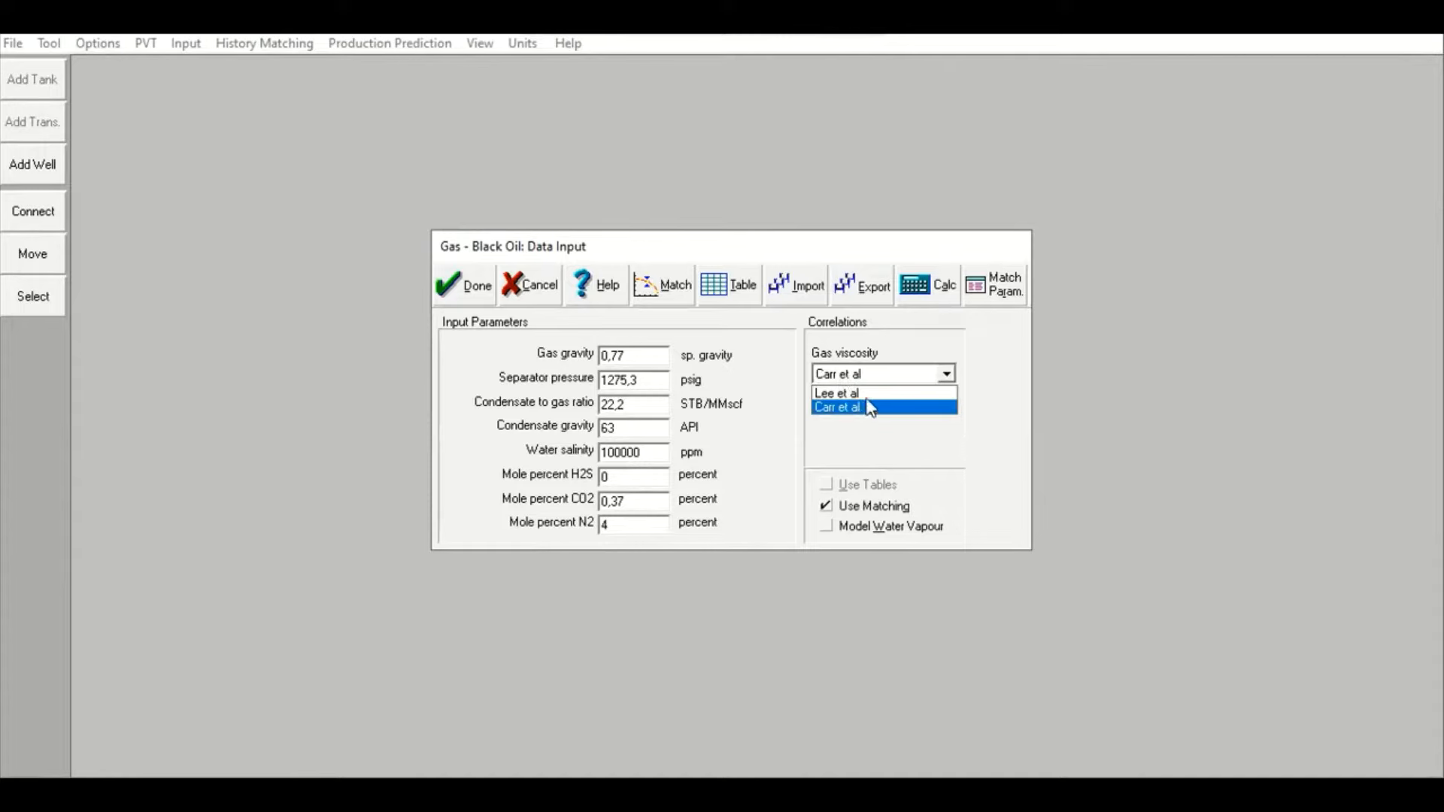
left_click(855, 393)
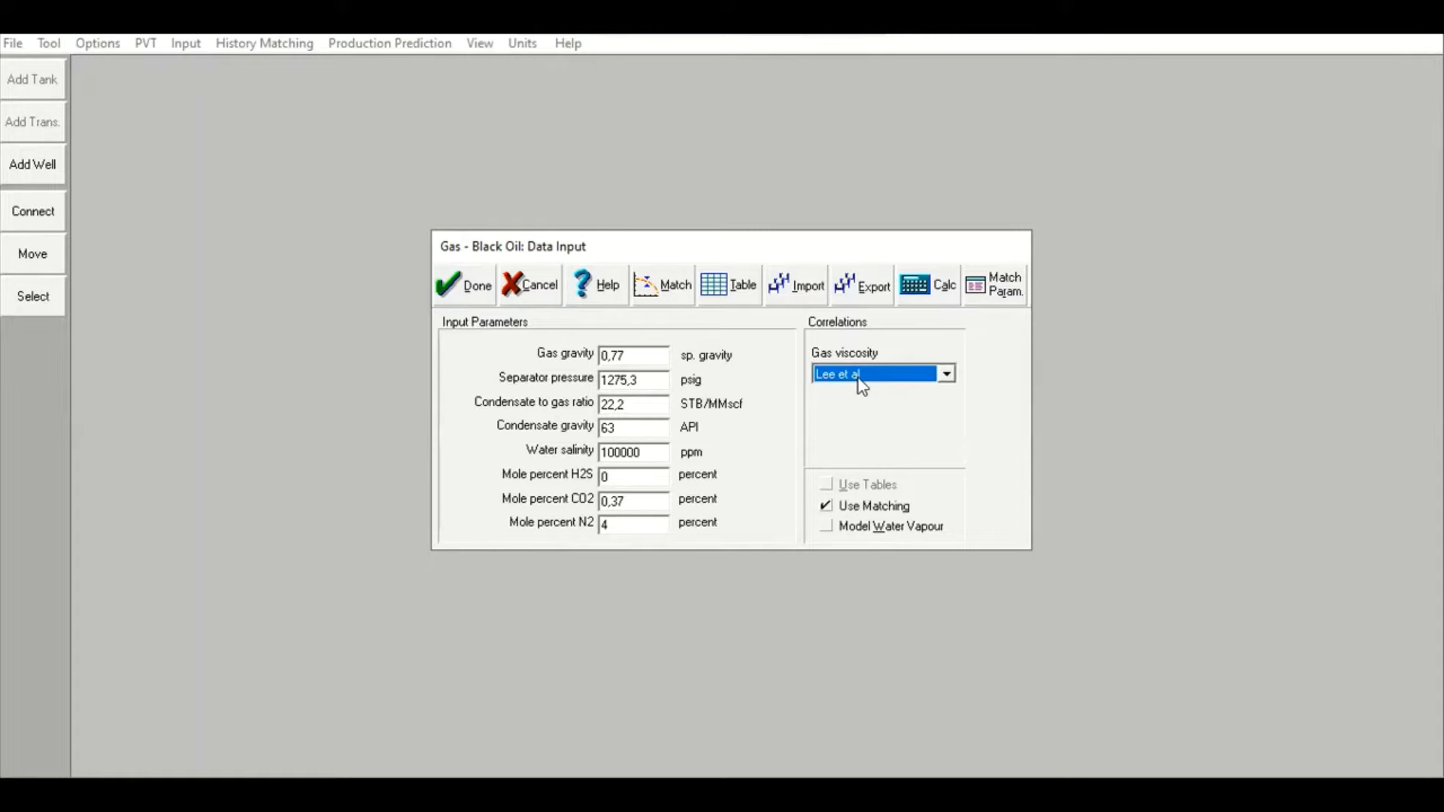
left_click(823, 526)
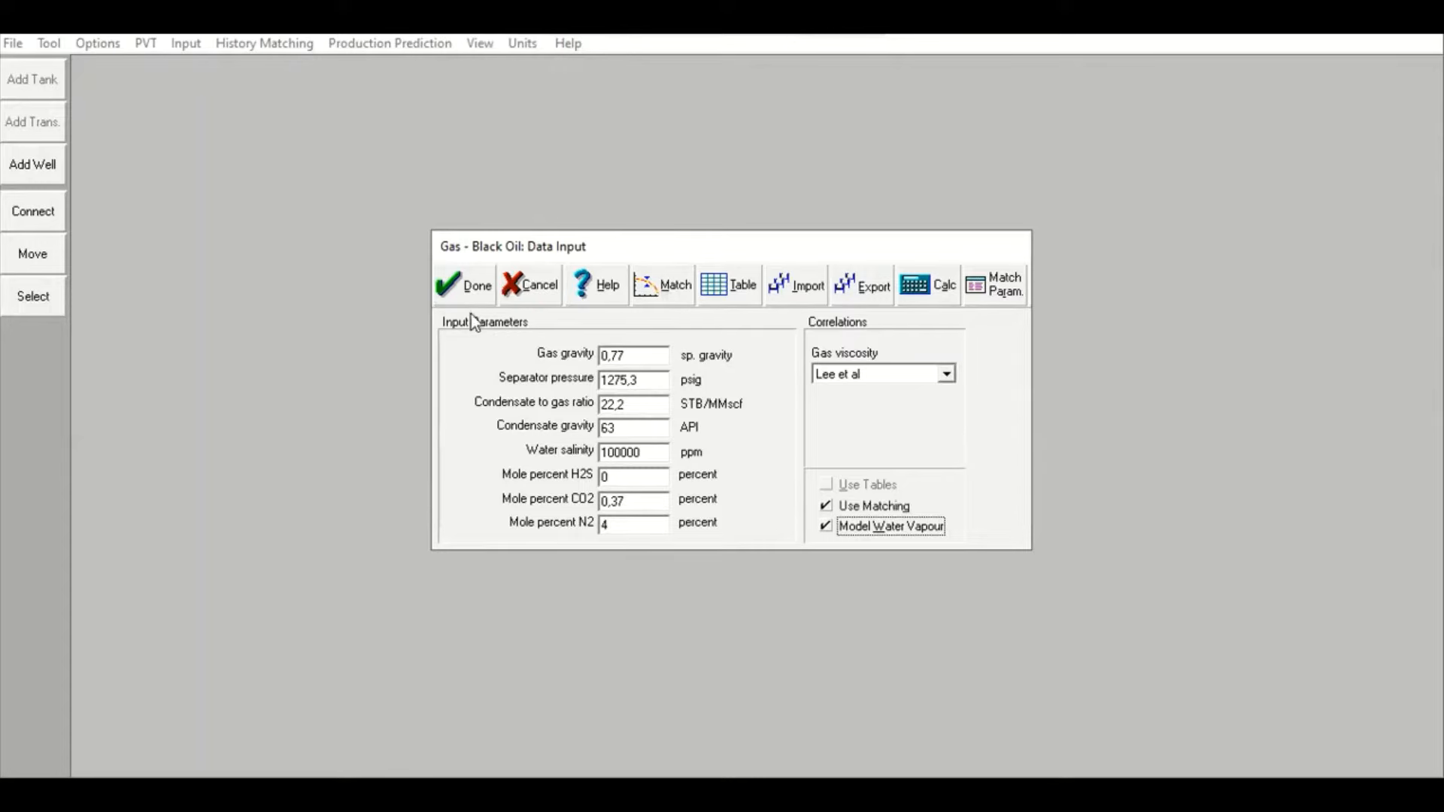
Open the regression matching for the Lee et al correlation and view its match parameters
left_click(647, 287)
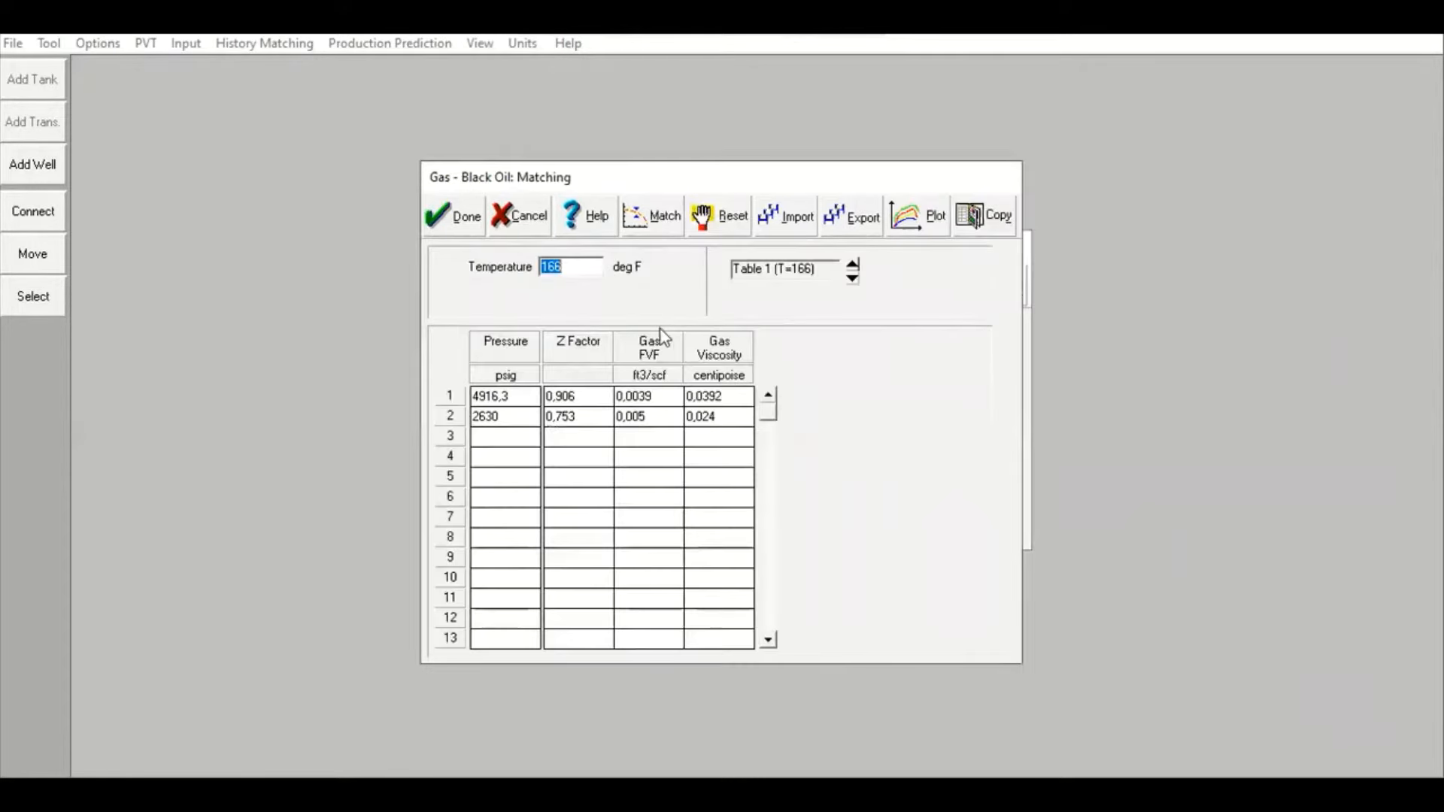
left_click(630, 226)
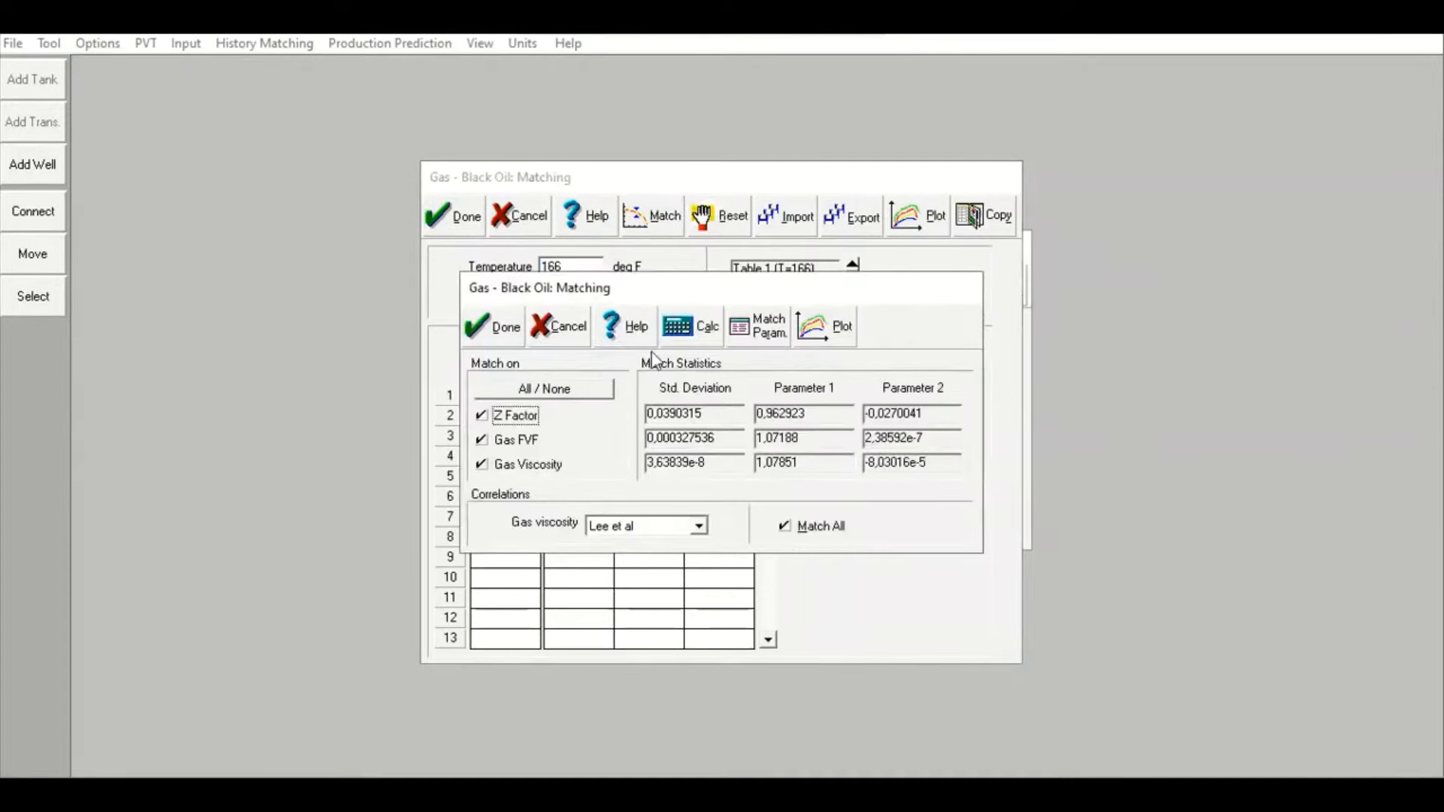
left_click(757, 327)
left_click(539, 300)
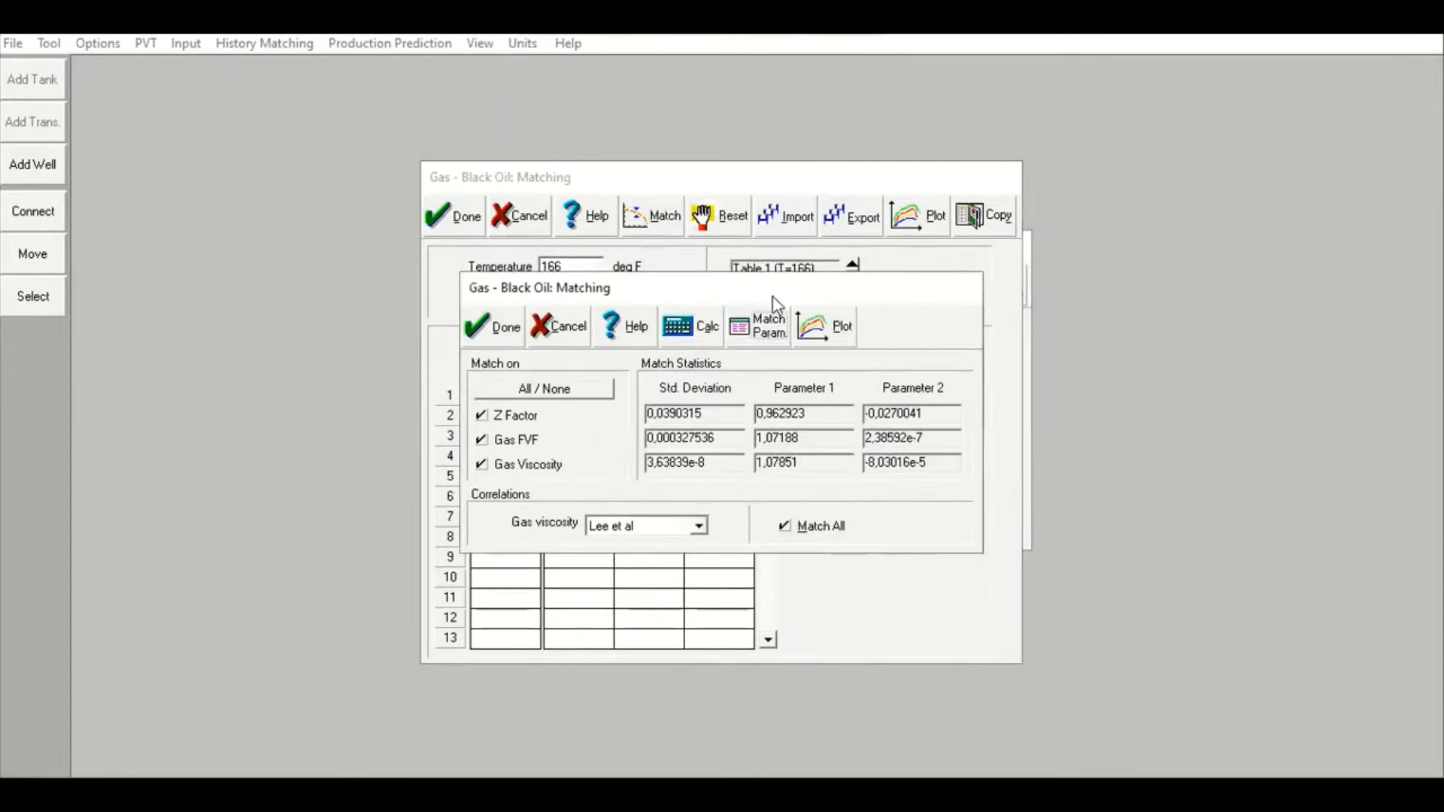
Plot the gas viscosity of the match data and the Lee et al correlation together and compare the two curves
left_click(824, 327)
left_click(209, 125)
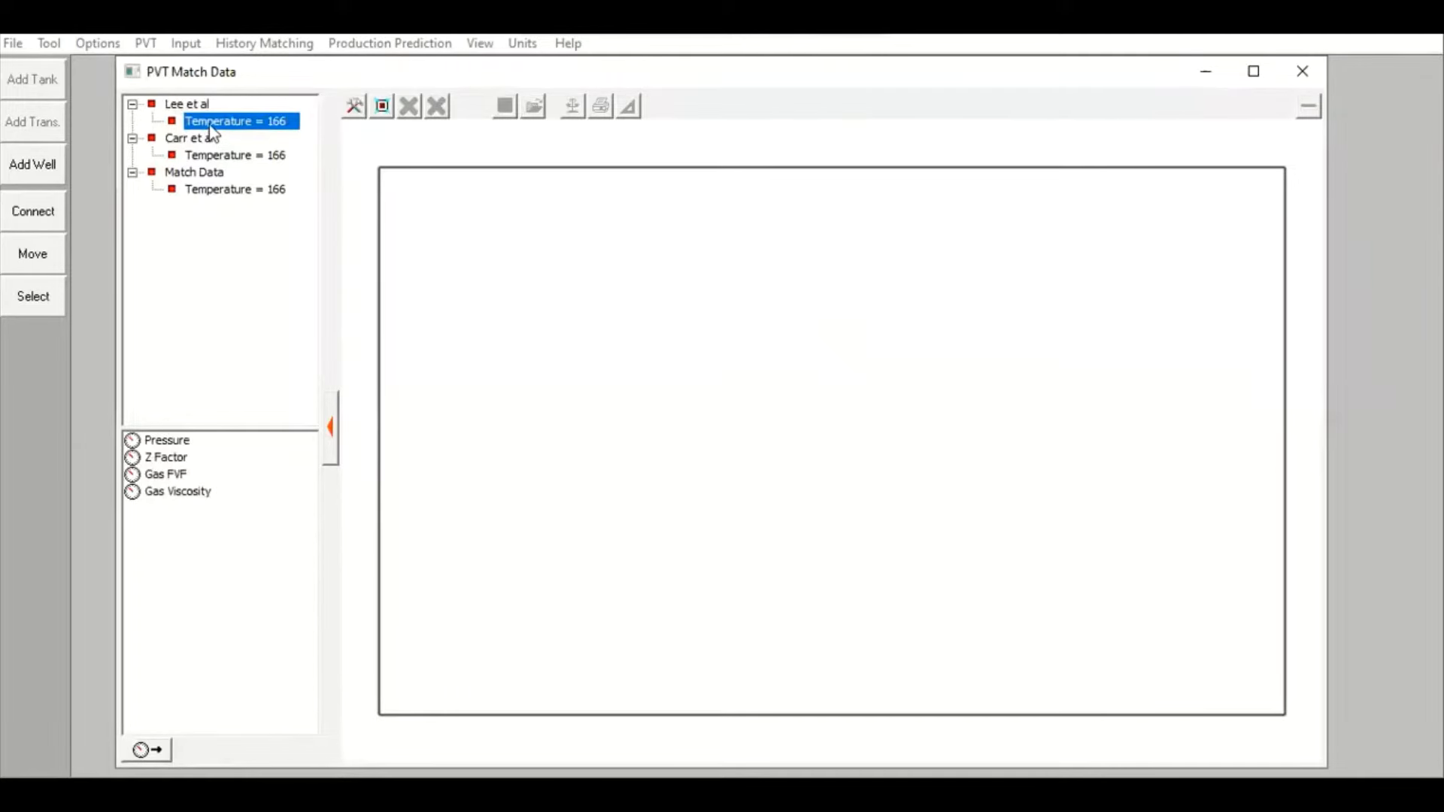
left_click(235, 189)
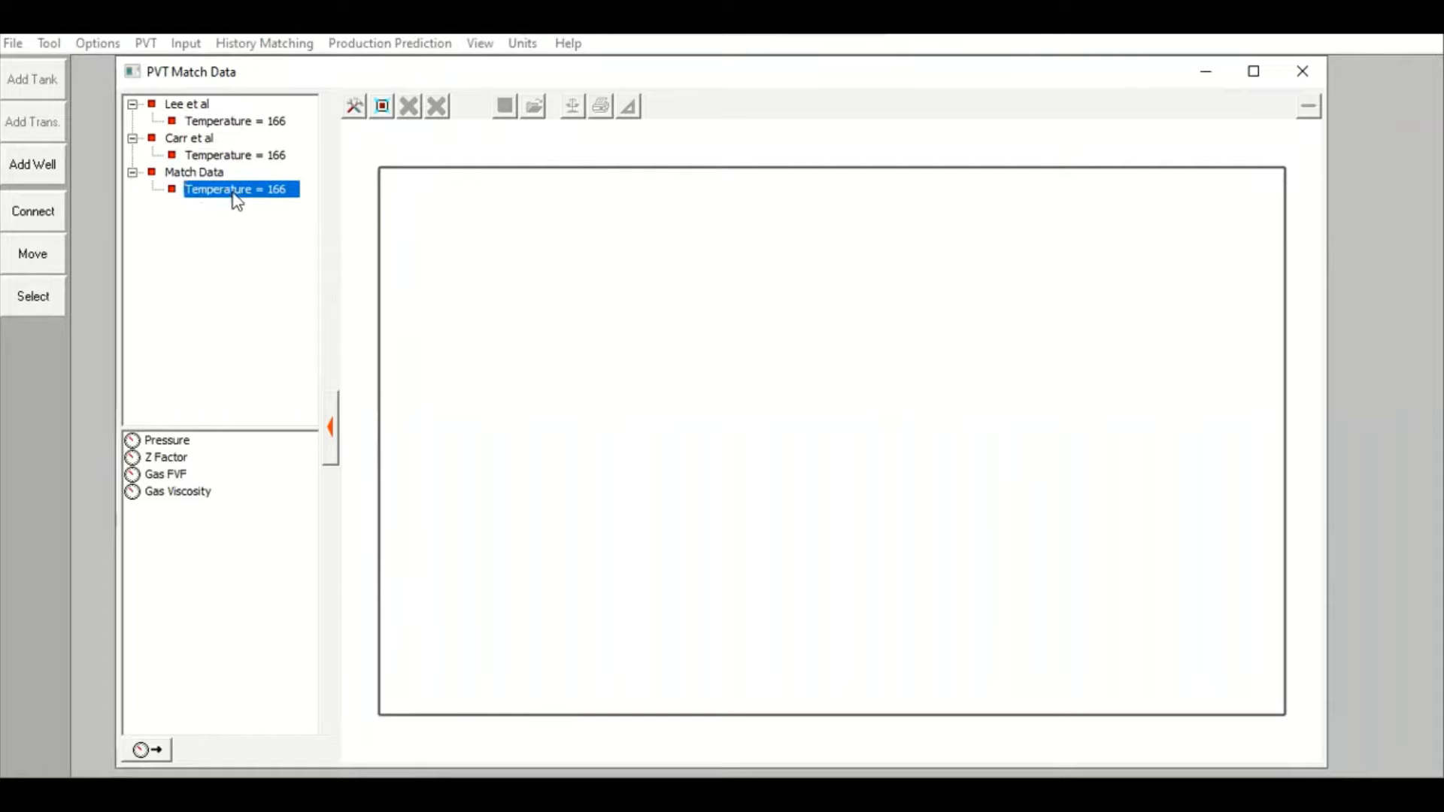
left_click(166, 497)
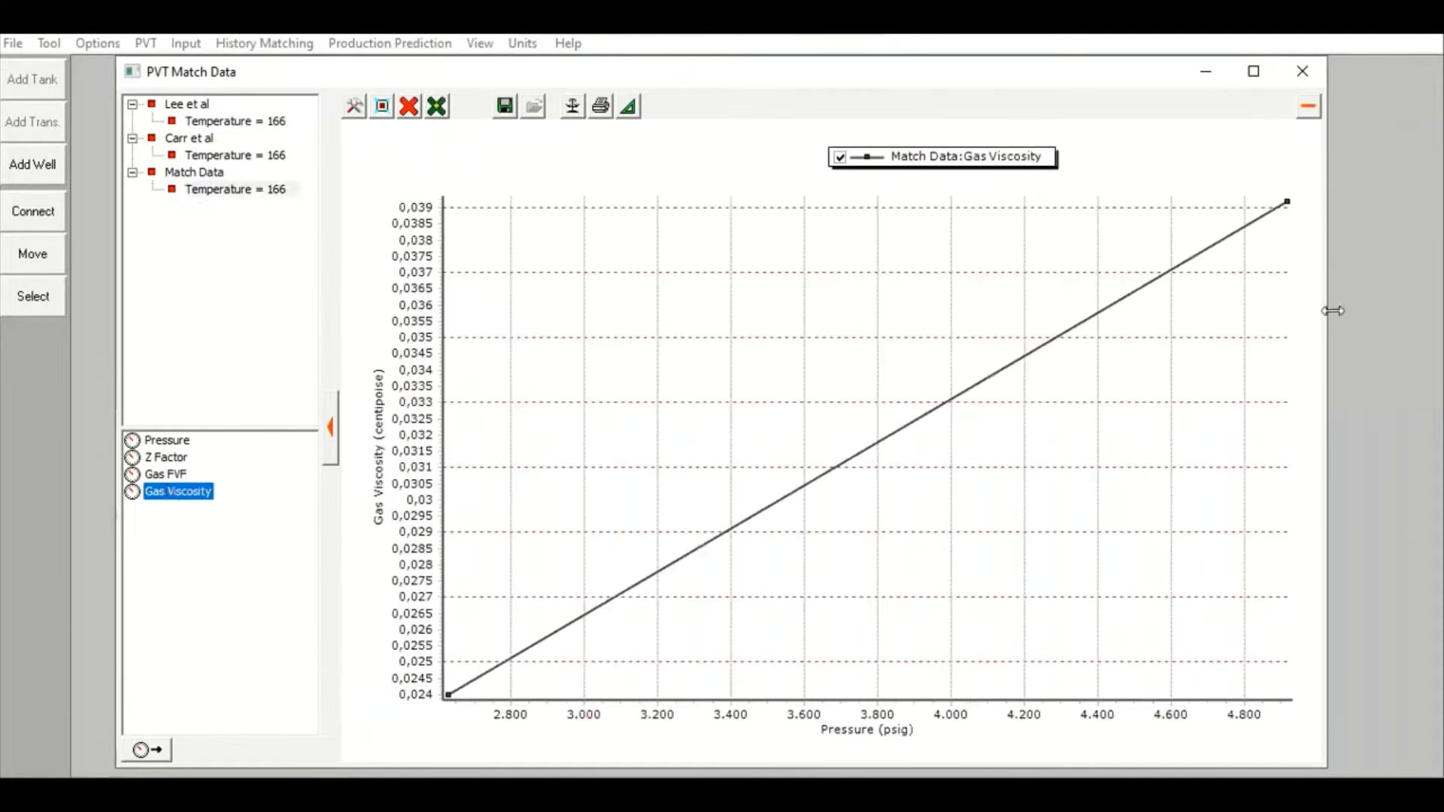
left_click(233, 122)
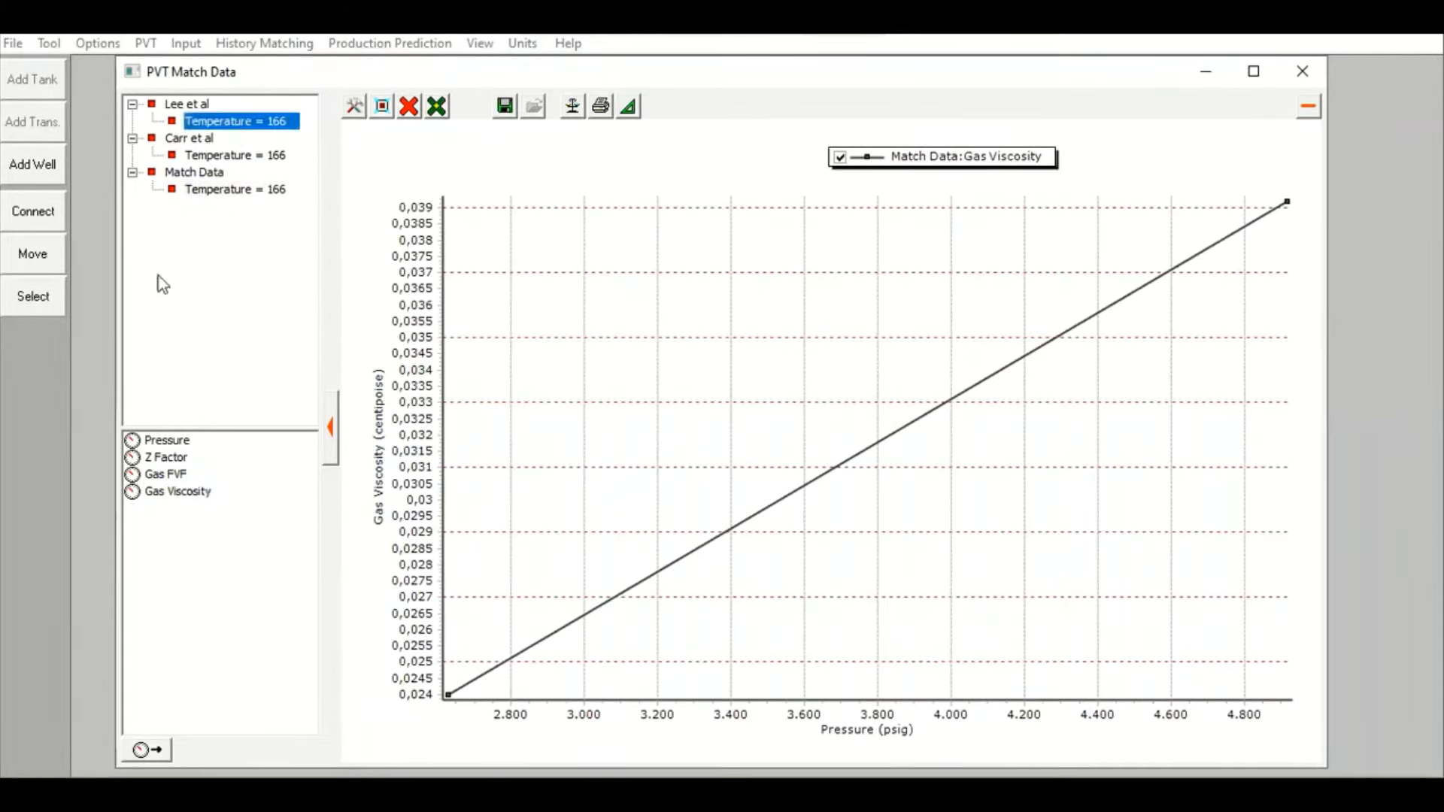
left_click(185, 497)
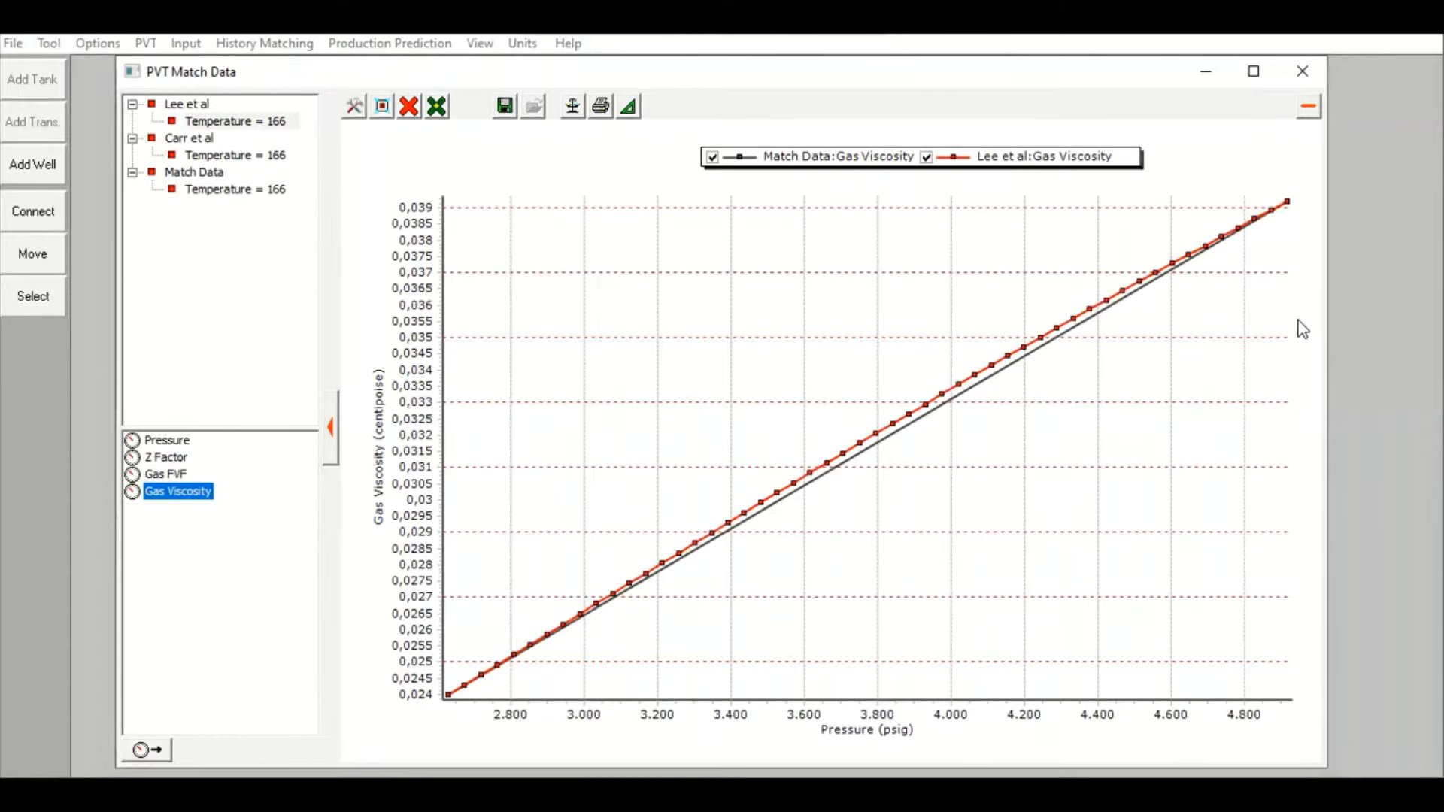
left_click(1302, 70)
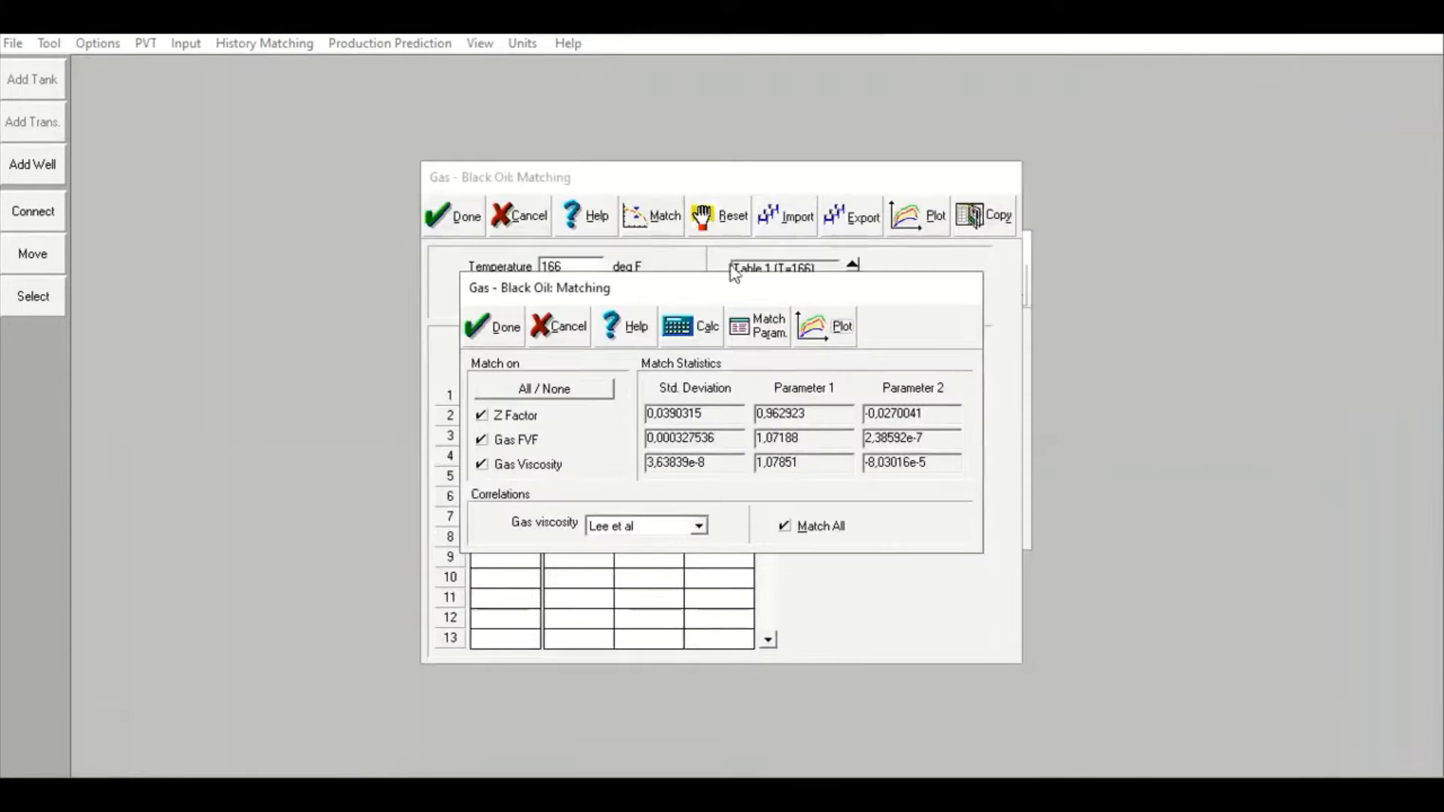
Accept the black oil matching and the gas PVT data input
left_click(502, 329)
left_click(461, 217)
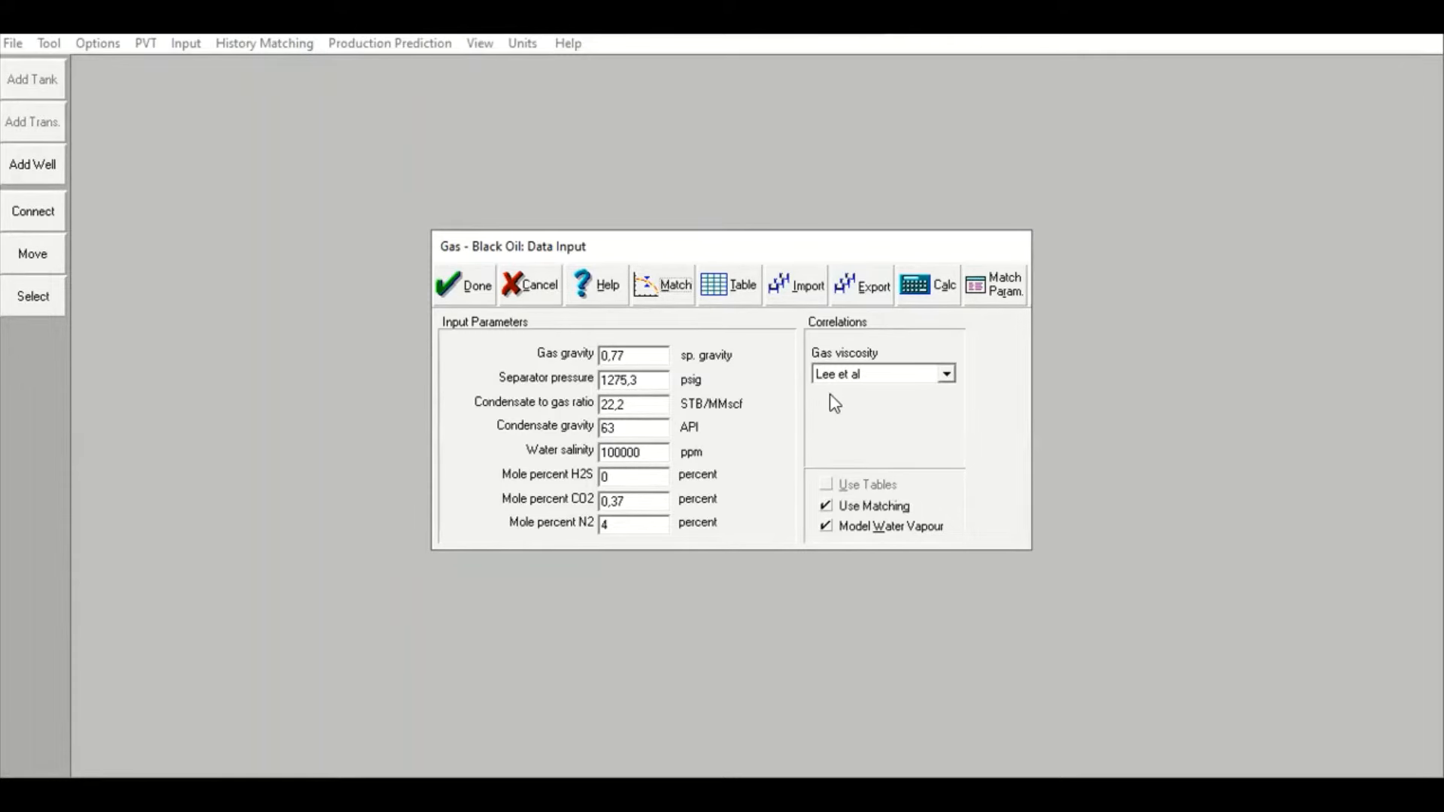
left_click(466, 282)
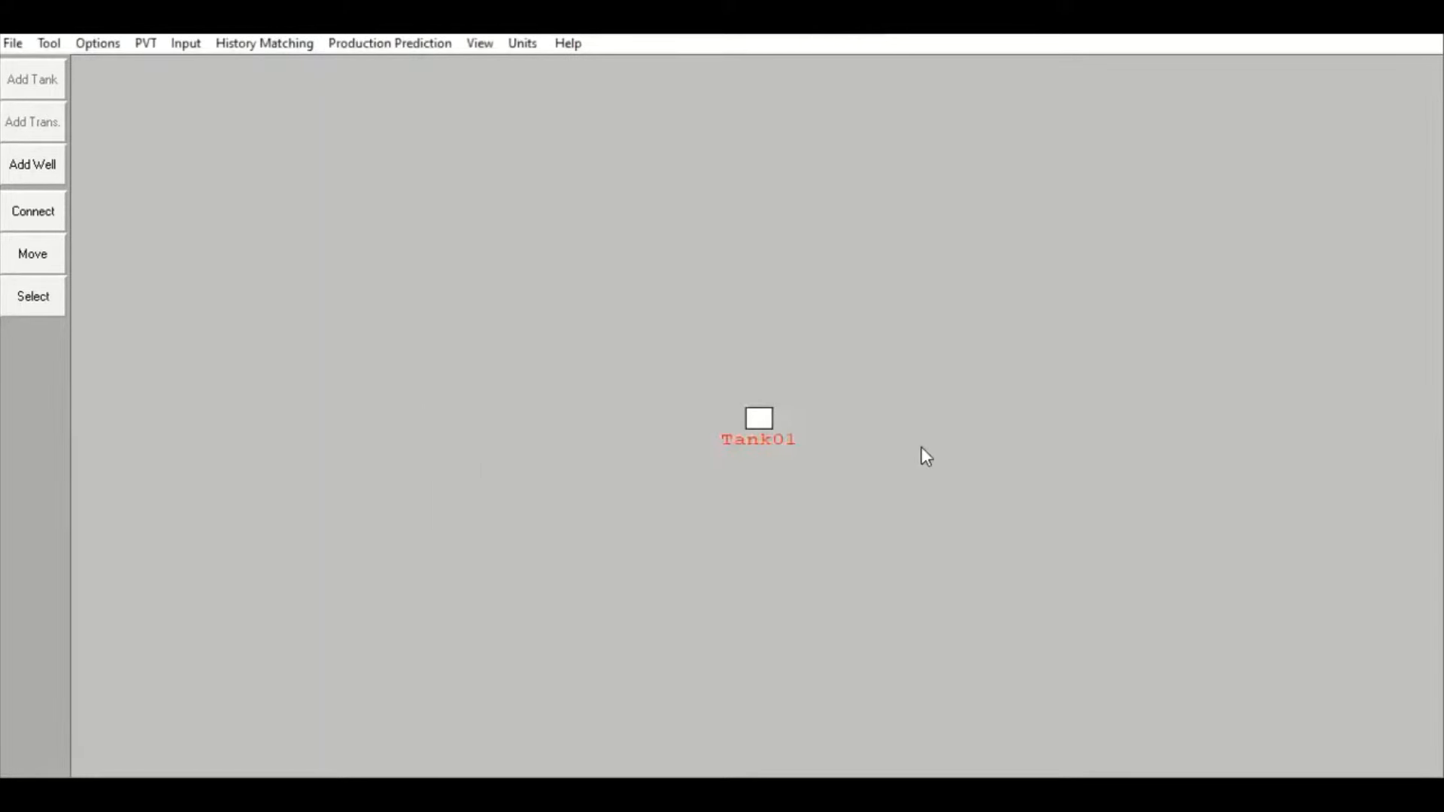
In the tank input data, enter temperature 166 deg F, initial pressure 5300 psig, porosity 0,15 and connate water saturation 0,25
left_click(180, 45)
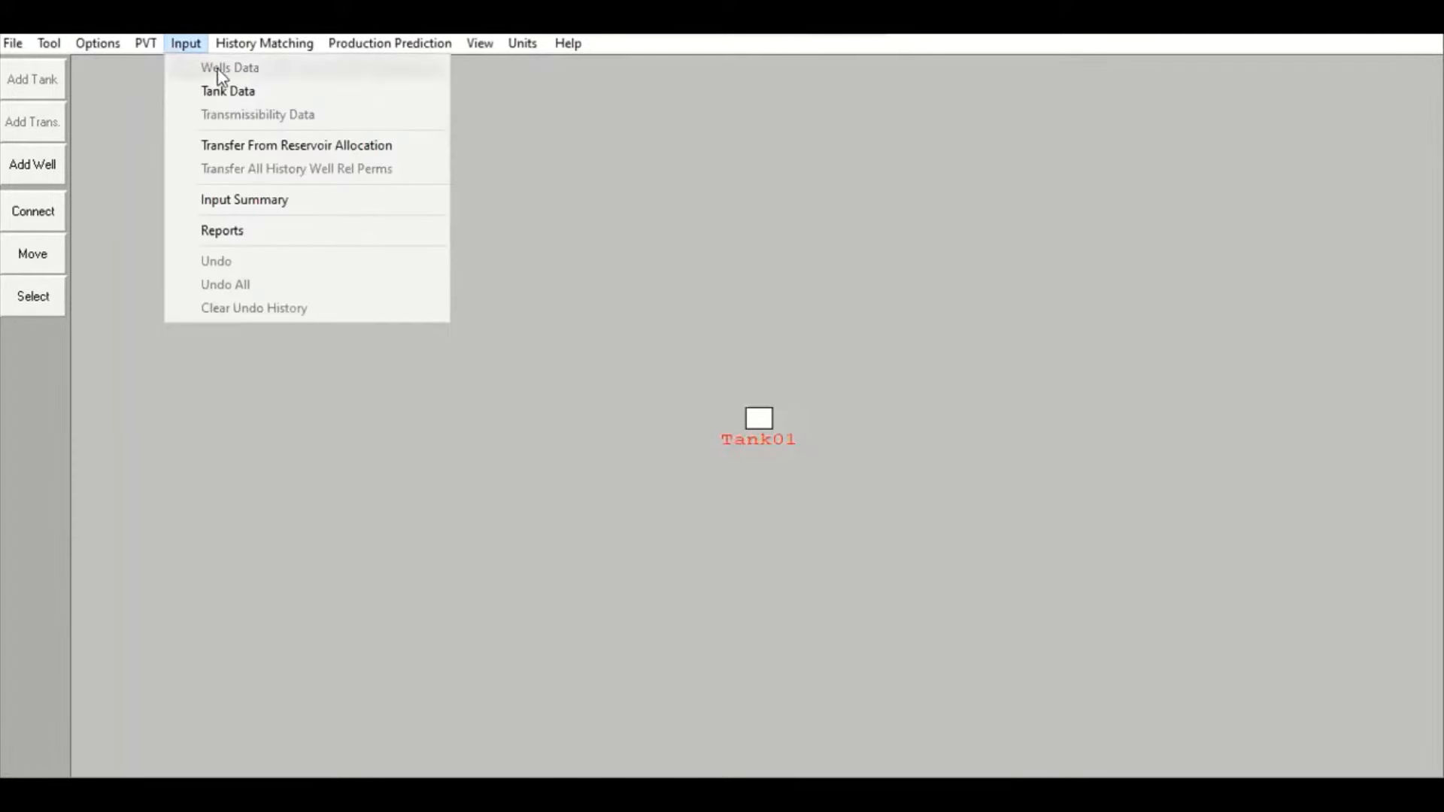
left_click(251, 90)
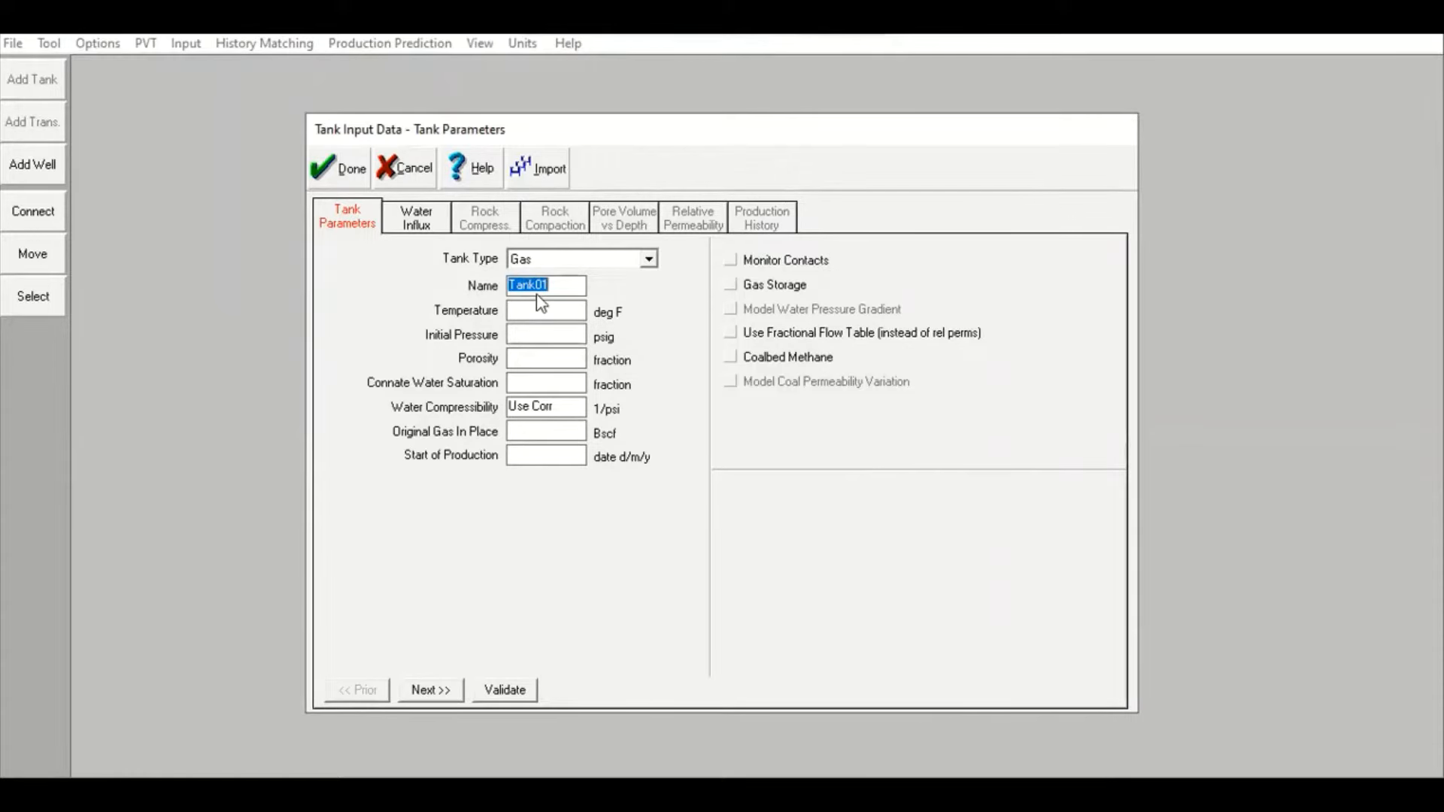
left_click(550, 314)
type("166")
left_click(582, 336)
type("5300")
type("0.")
type("15")
left_click(553, 387)
type("0,25")
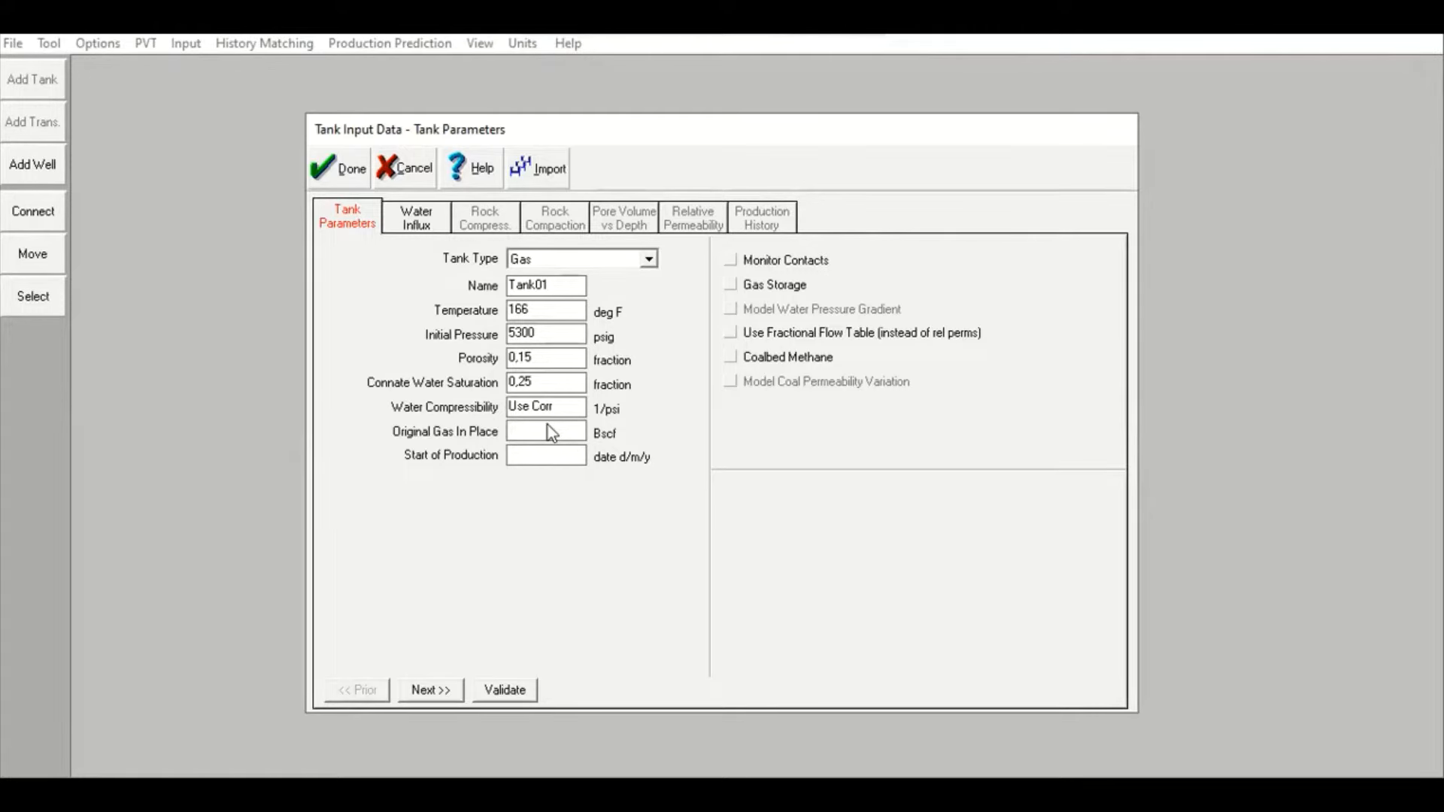
Set the original gas in place to 2000 Bscf and the start of production to 01/01/2008, and validate the tank parameters
type("2000")
left_click(569, 456)
type("01/01/2008")
left_click(502, 691)
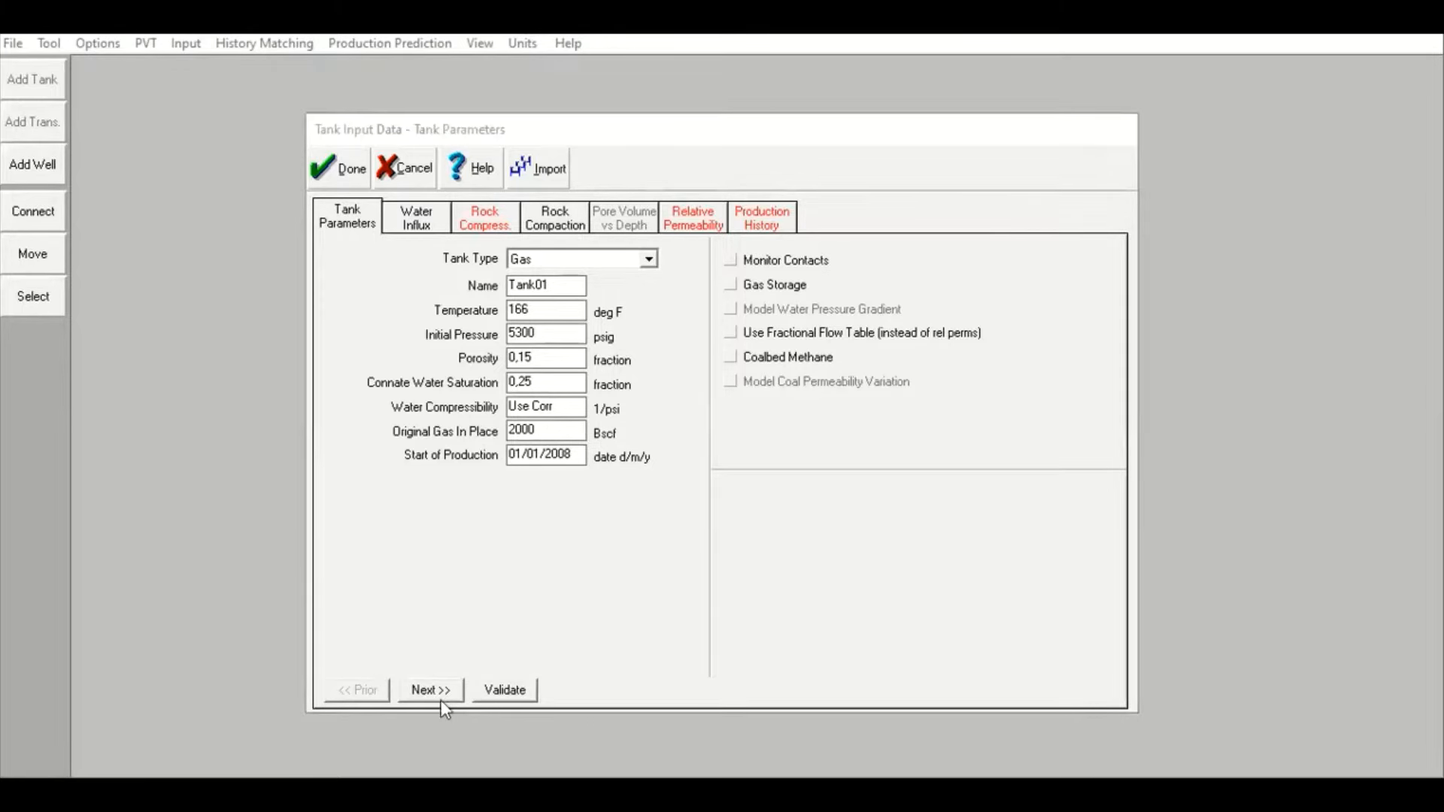
Set the water influx model to Hurst-van Everdingen-Modified with reservoir thickness 120 feet, reservoir radius 5000 feet and aquifer permeability 20 md
left_click(430, 690)
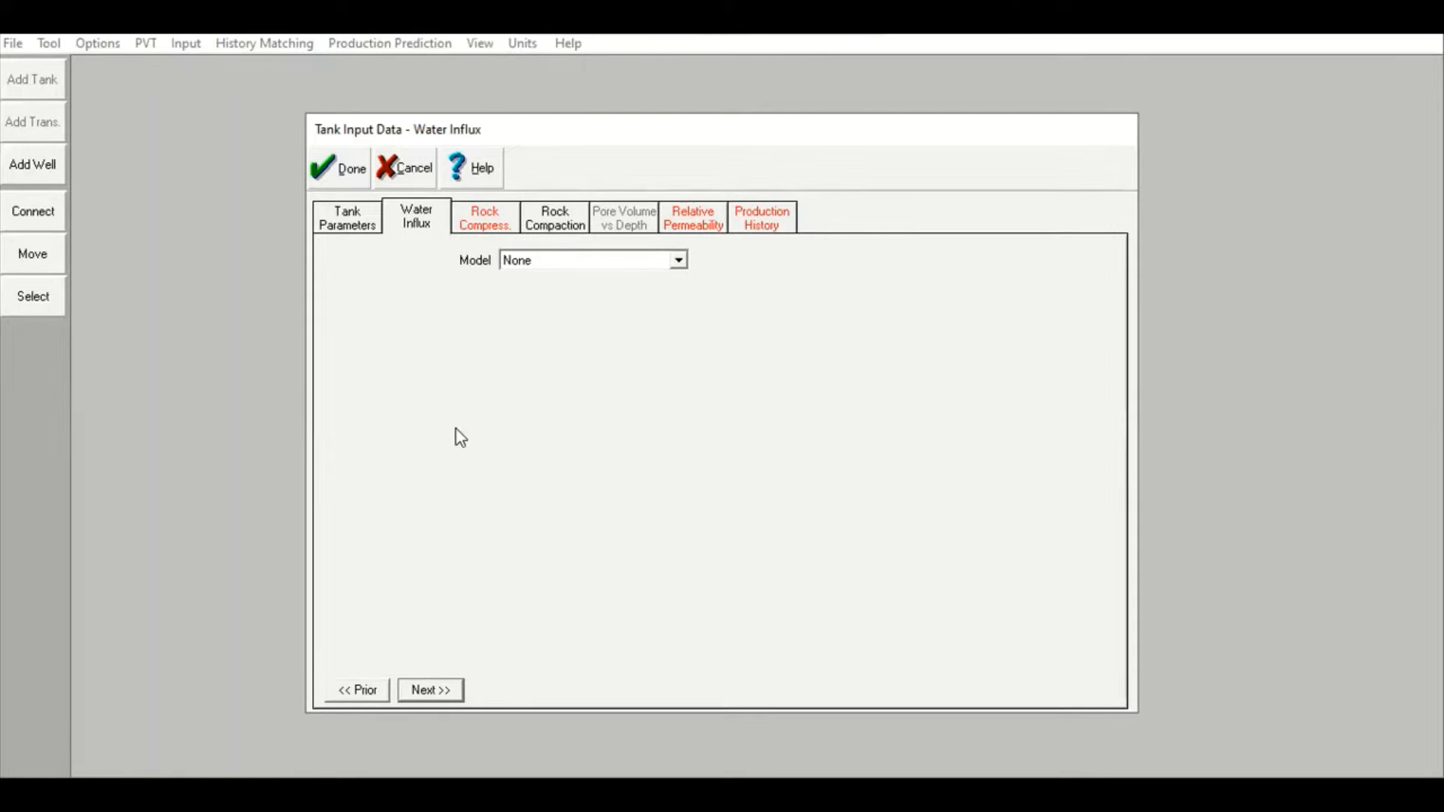
left_click(585, 261)
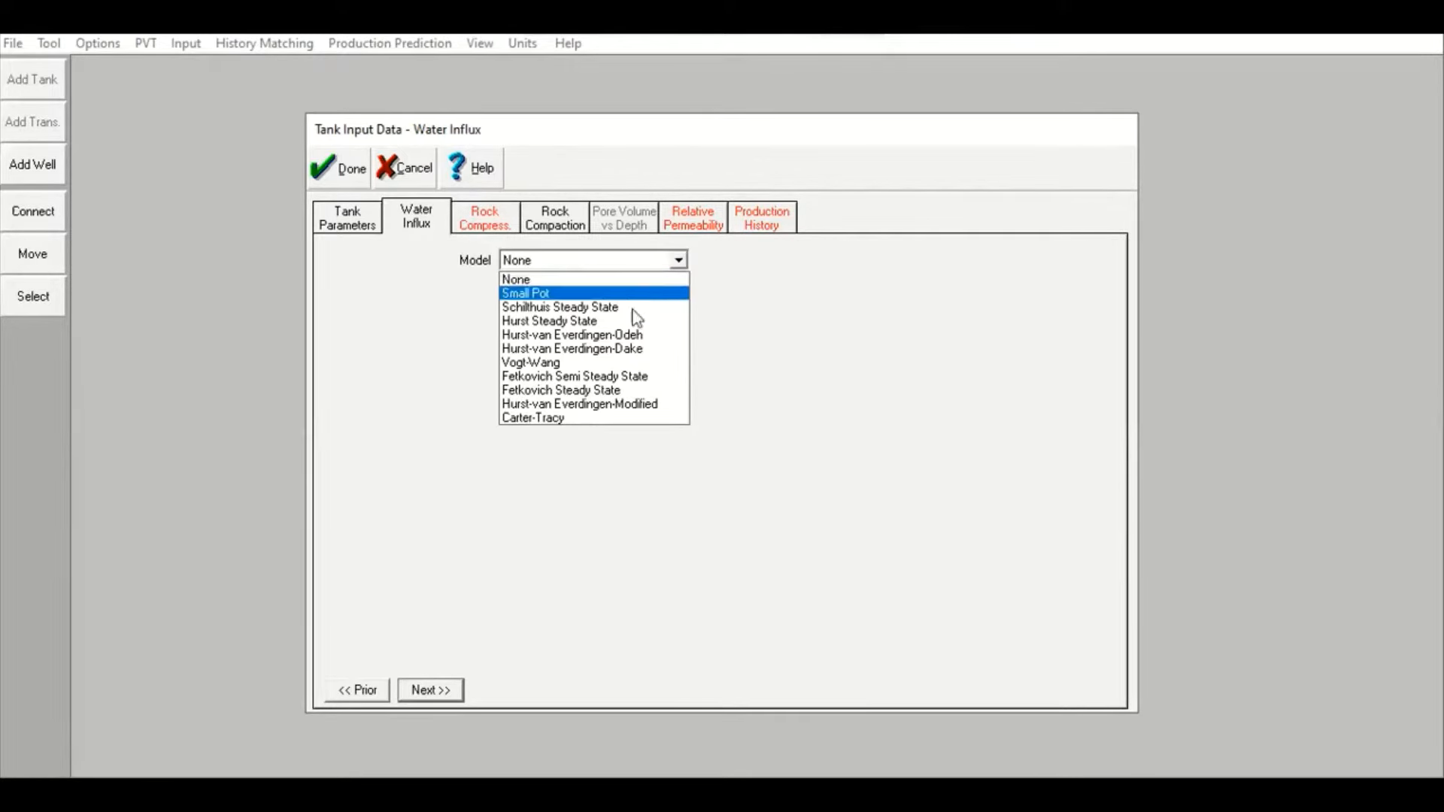
left_click(641, 406)
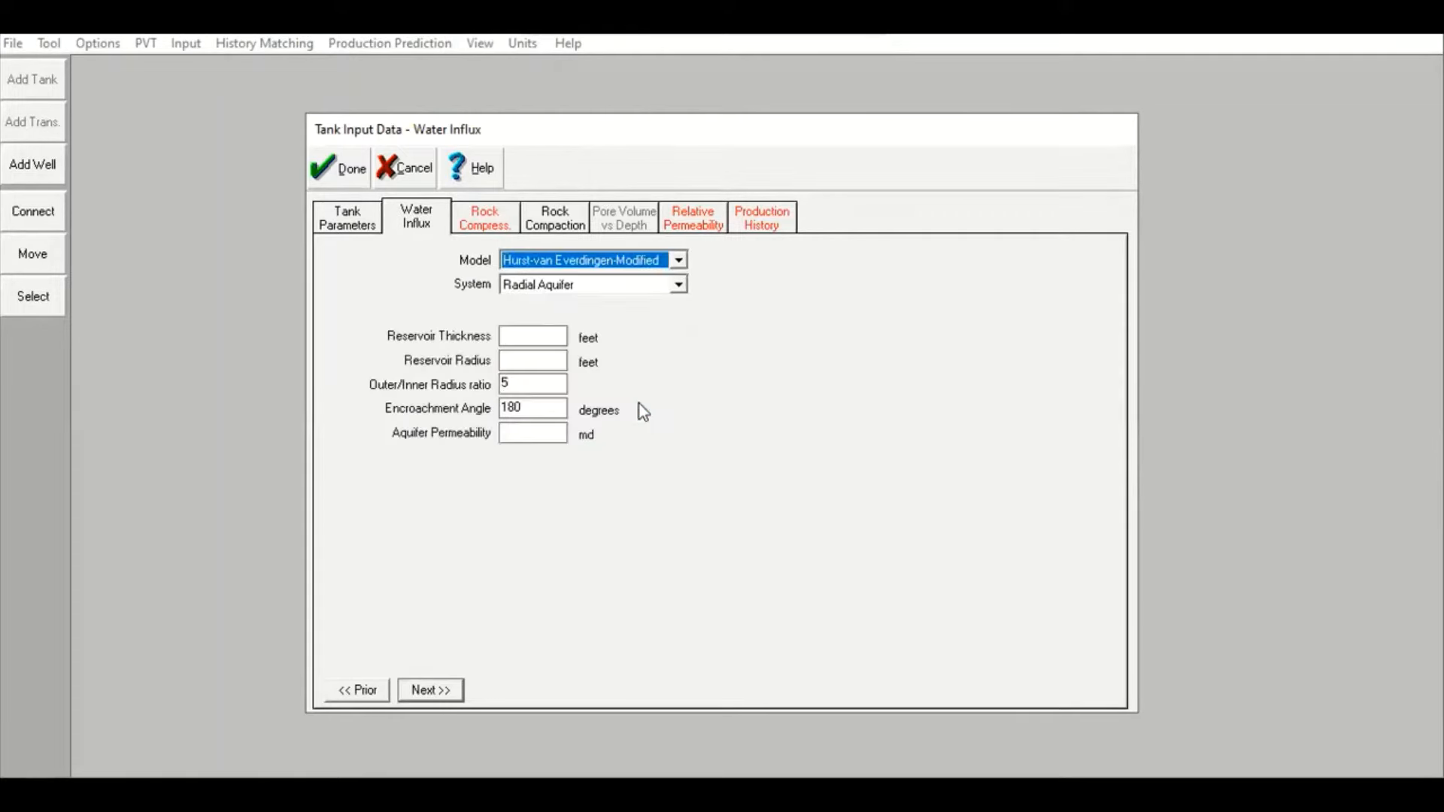
left_click(558, 343)
type("120")
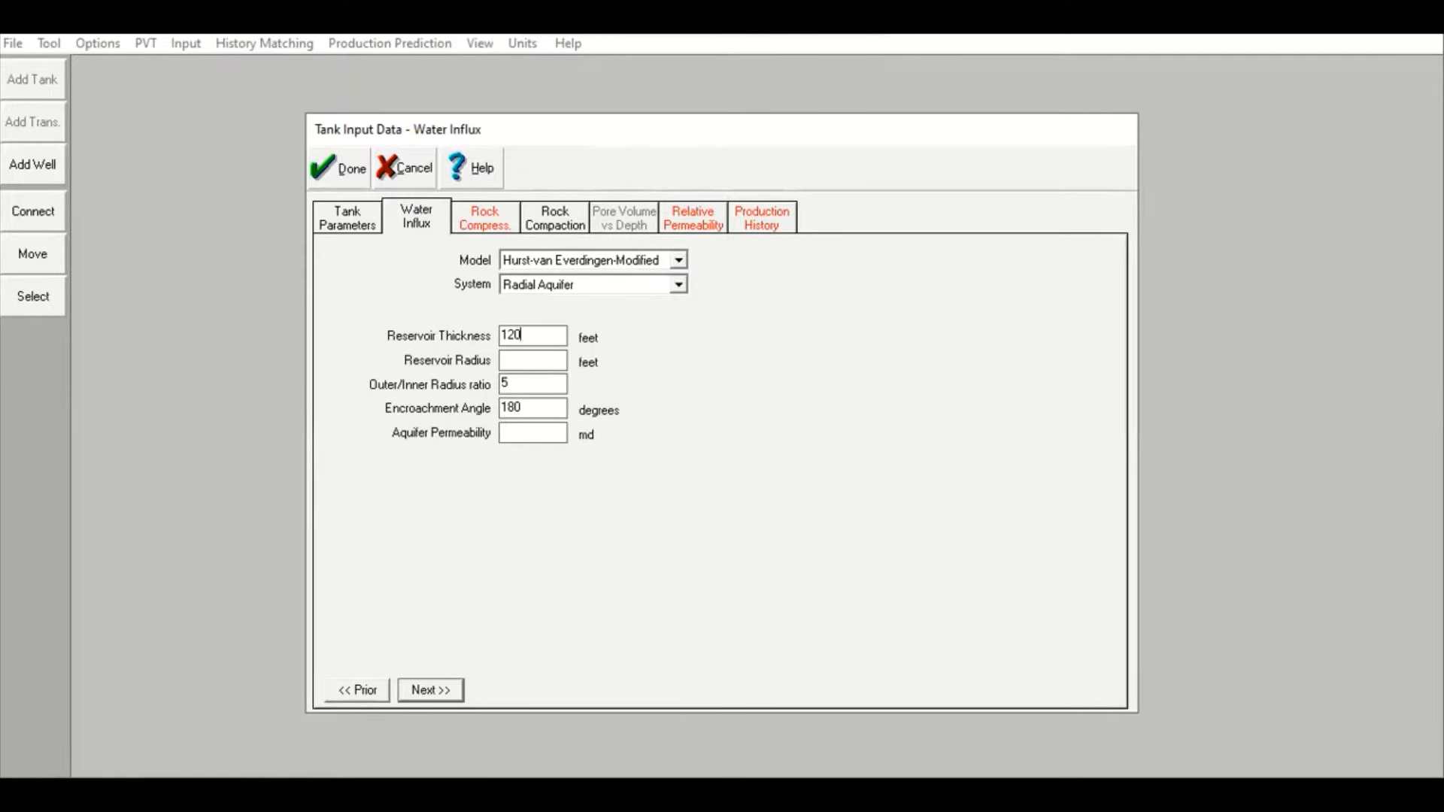
type("5000")
left_click(540, 412)
type("20")
Set the tank's rock compressibility to a user-specified value of 3,5e-6 1/psi
left_click(480, 227)
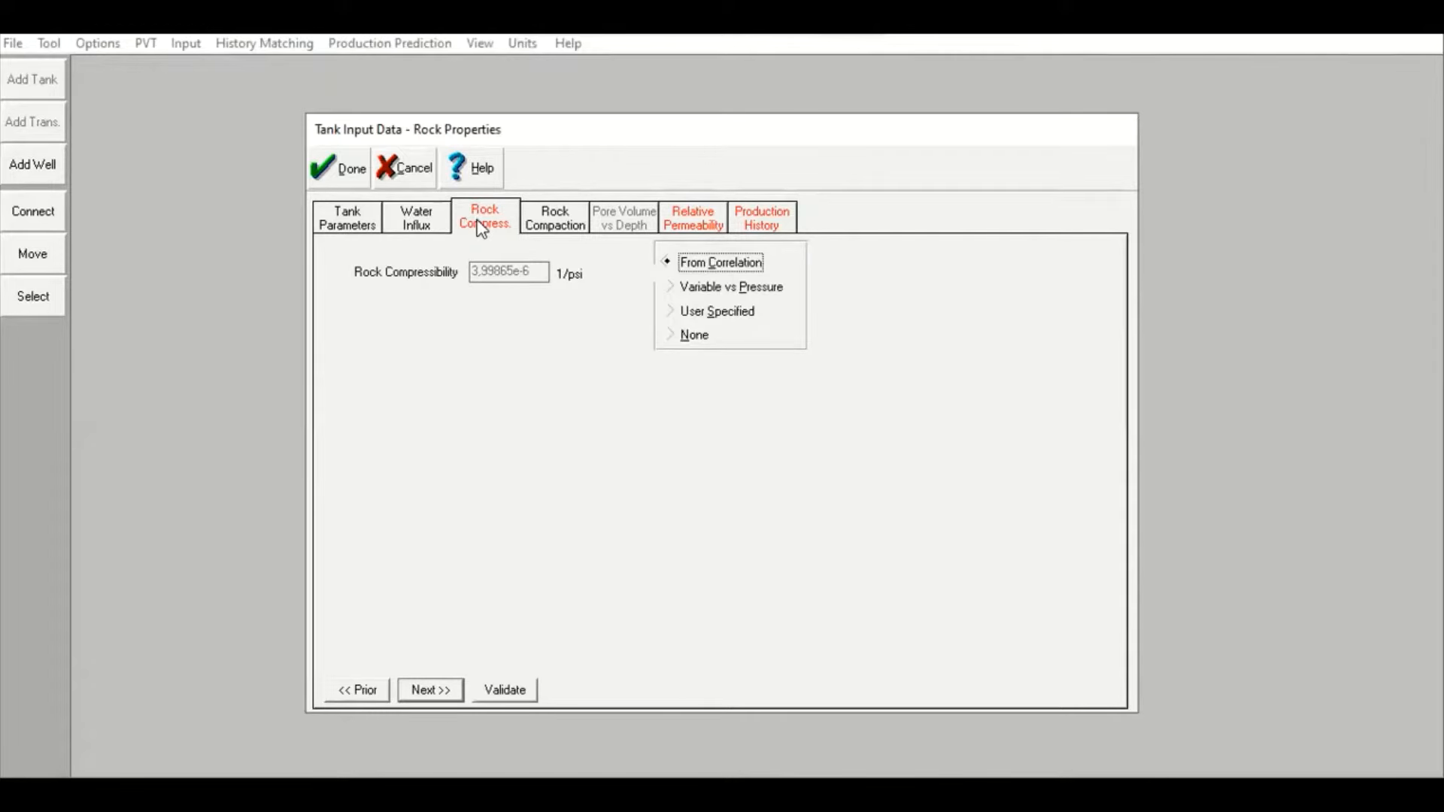
left_click(672, 314)
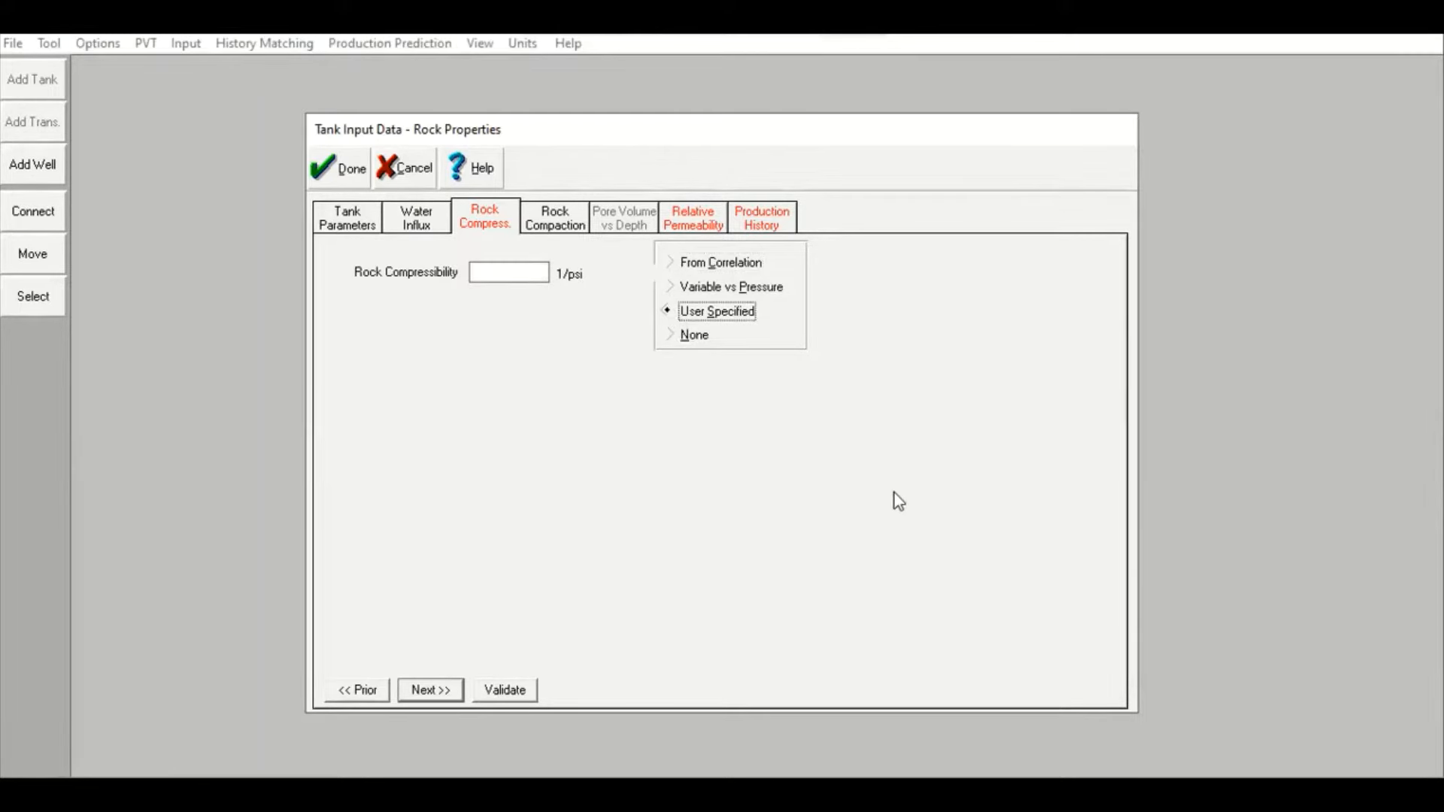
left_click(521, 273)
type("3,5e-6")
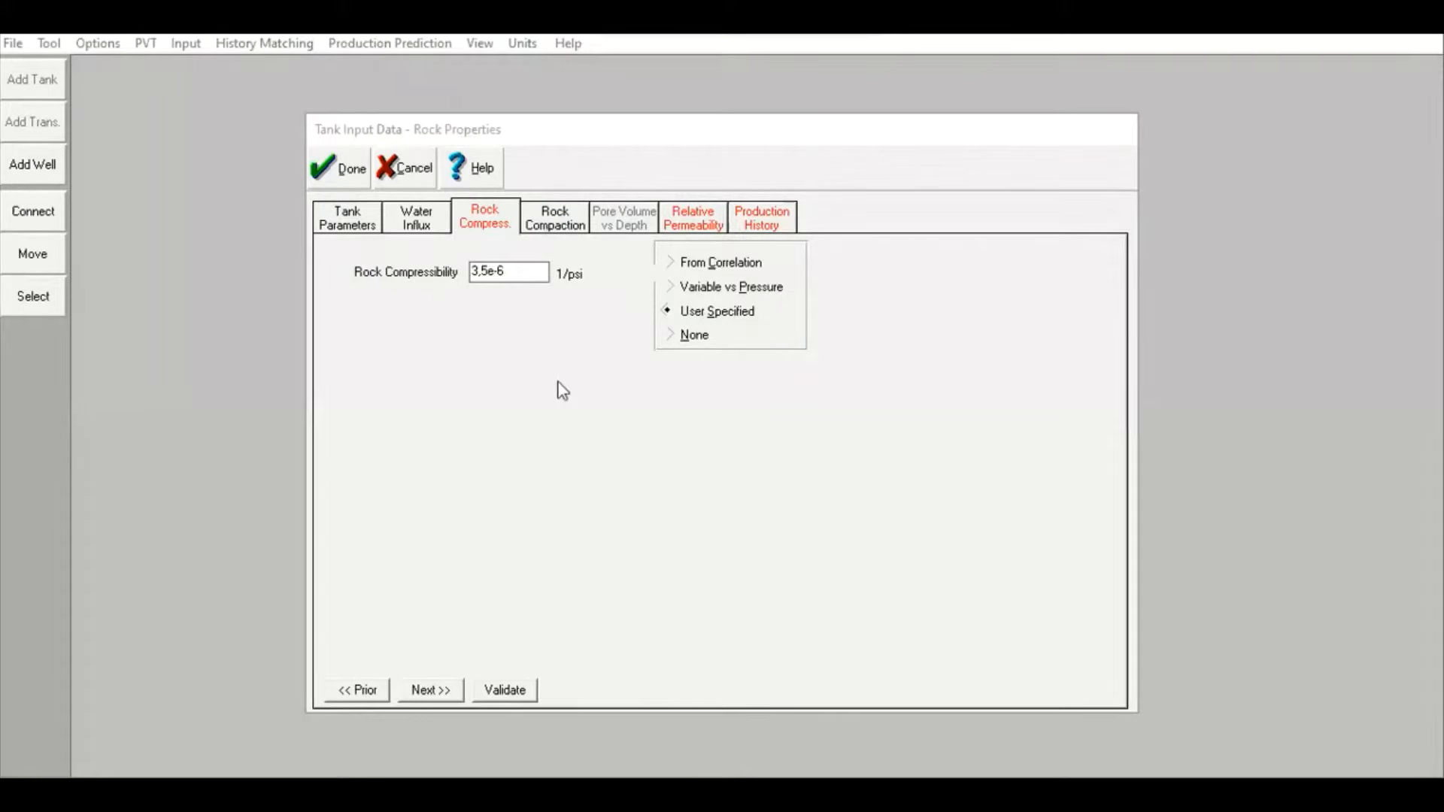
In the tank's Corey-function relative permeability data, set the residual saturations to 0,25 for Krw and 0,1 for Krg
left_click(553, 225)
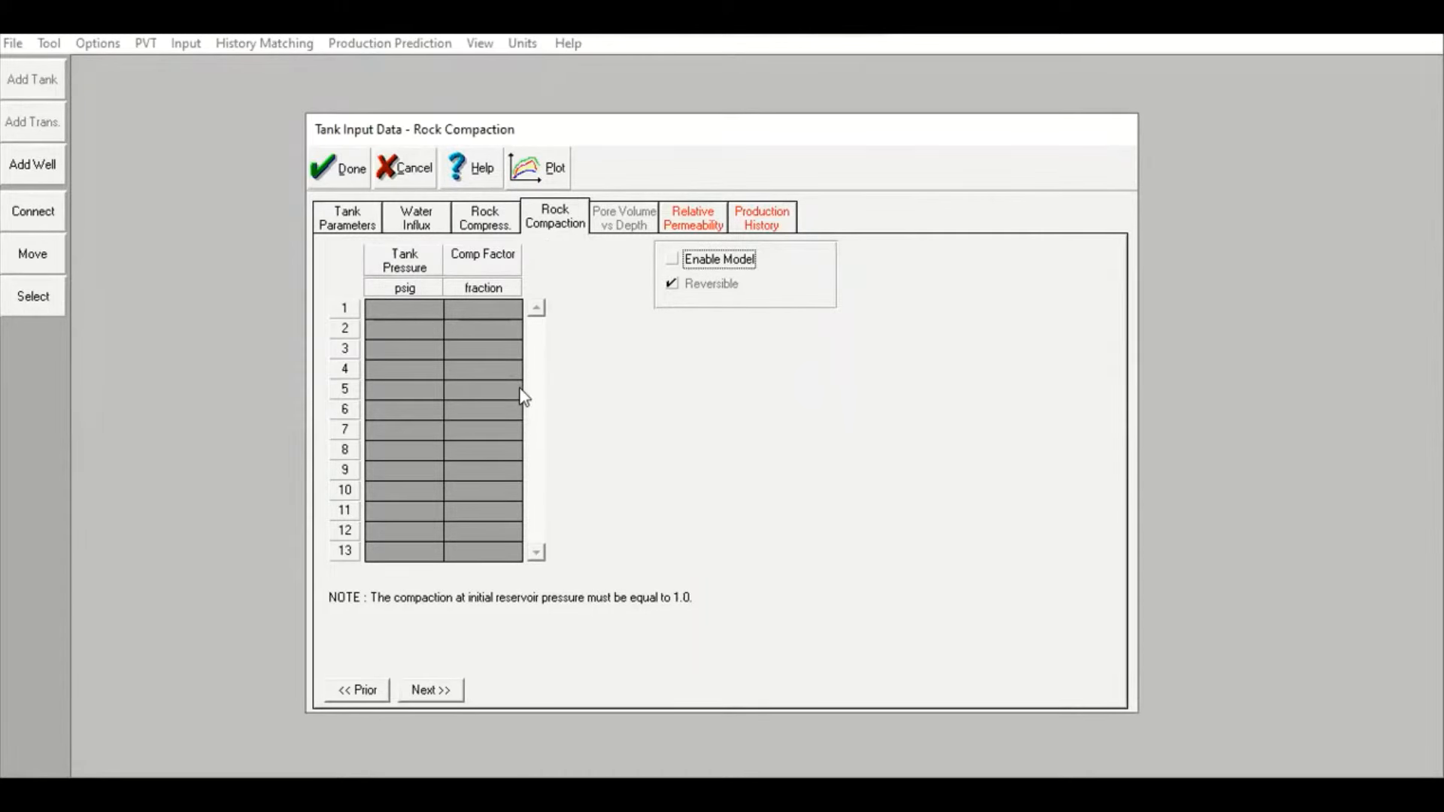
left_click(681, 217)
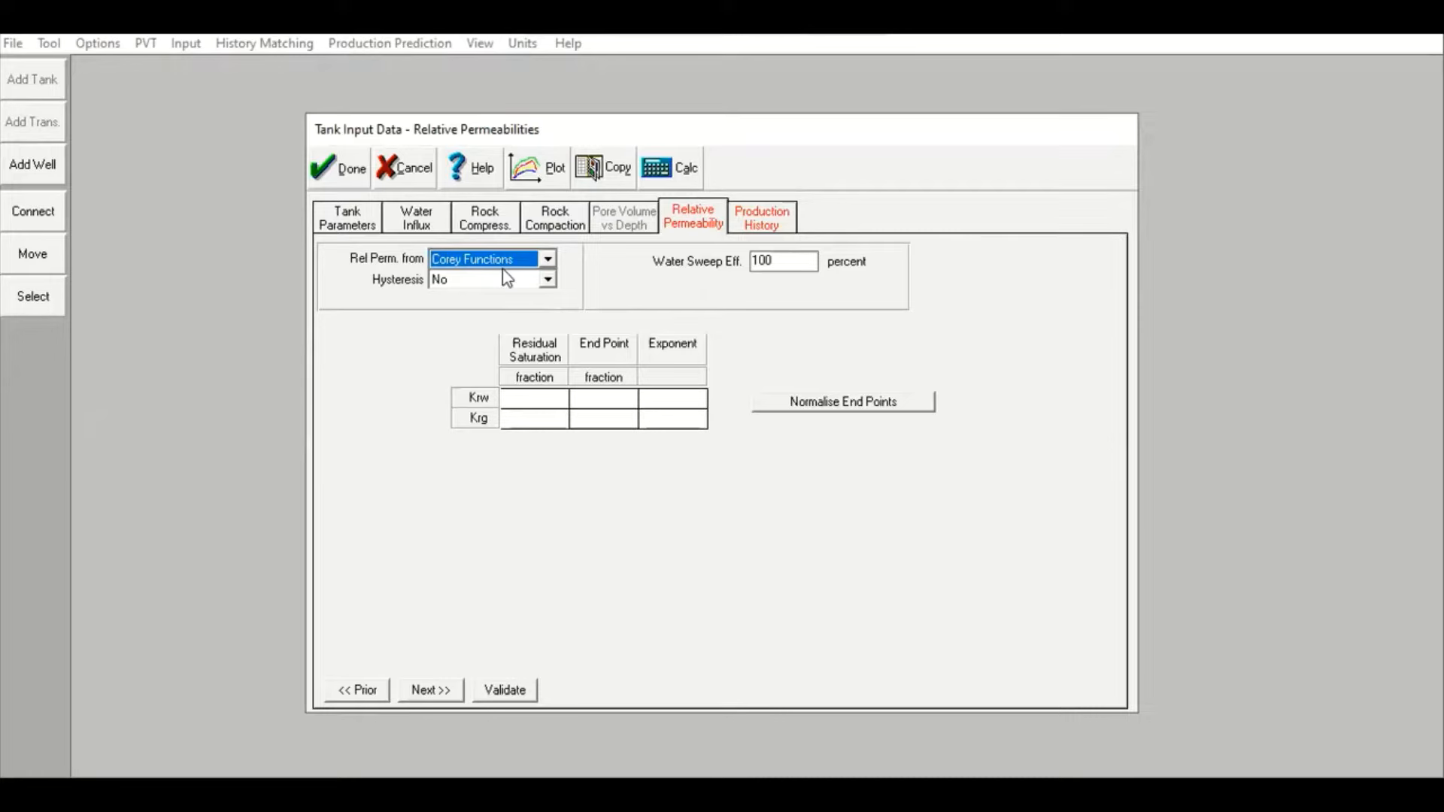
left_click(507, 399)
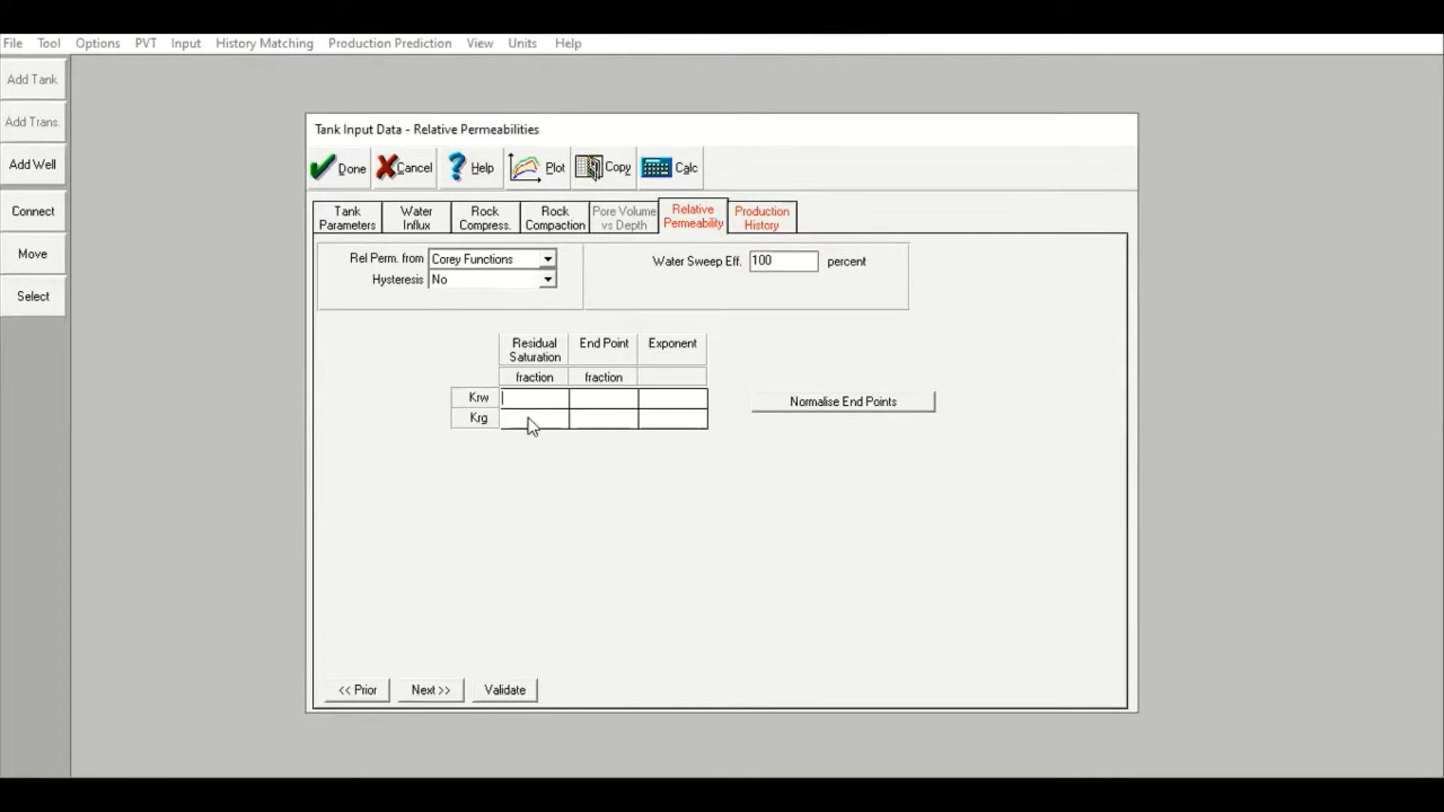
type("0,25")
left_click(537, 415)
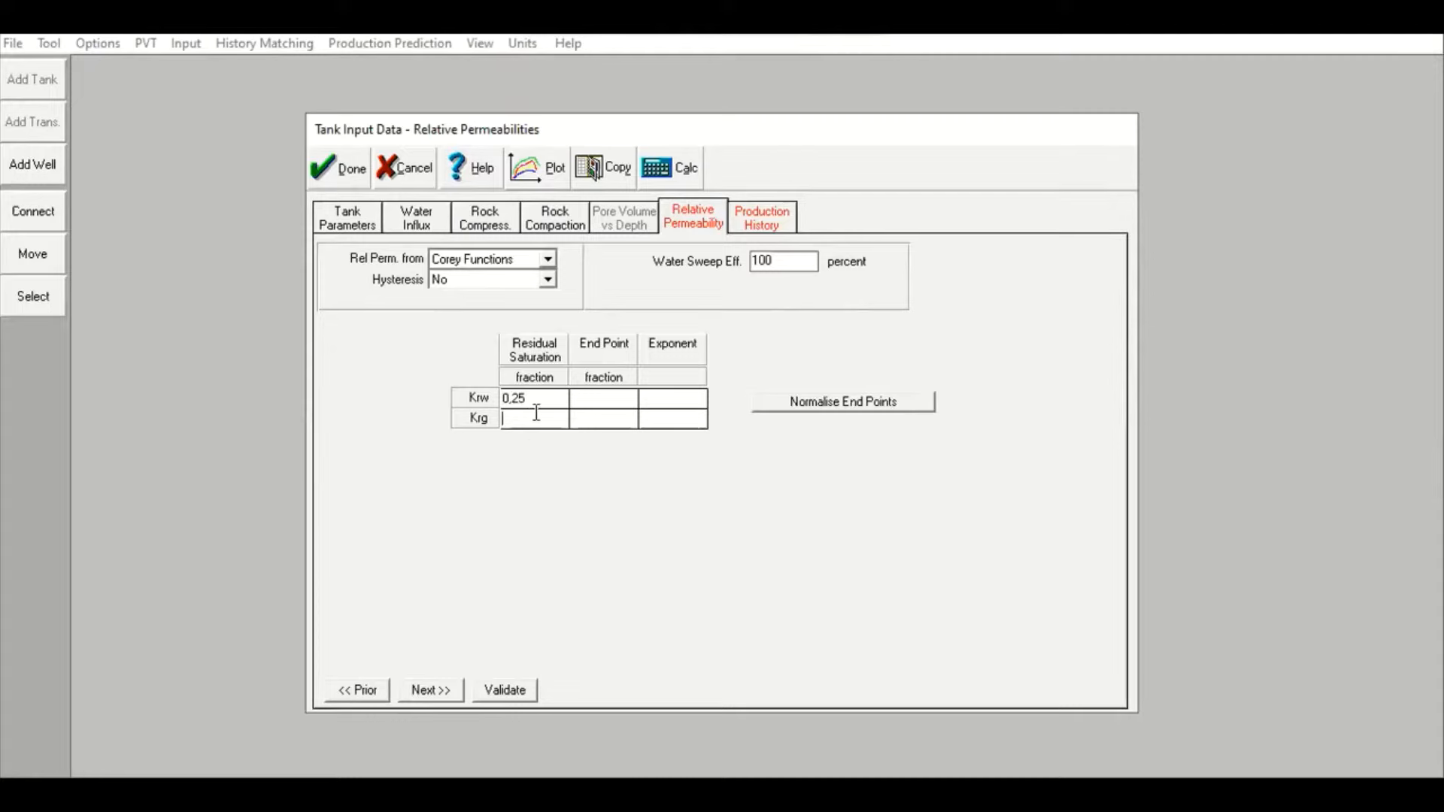
left_click(364, 234)
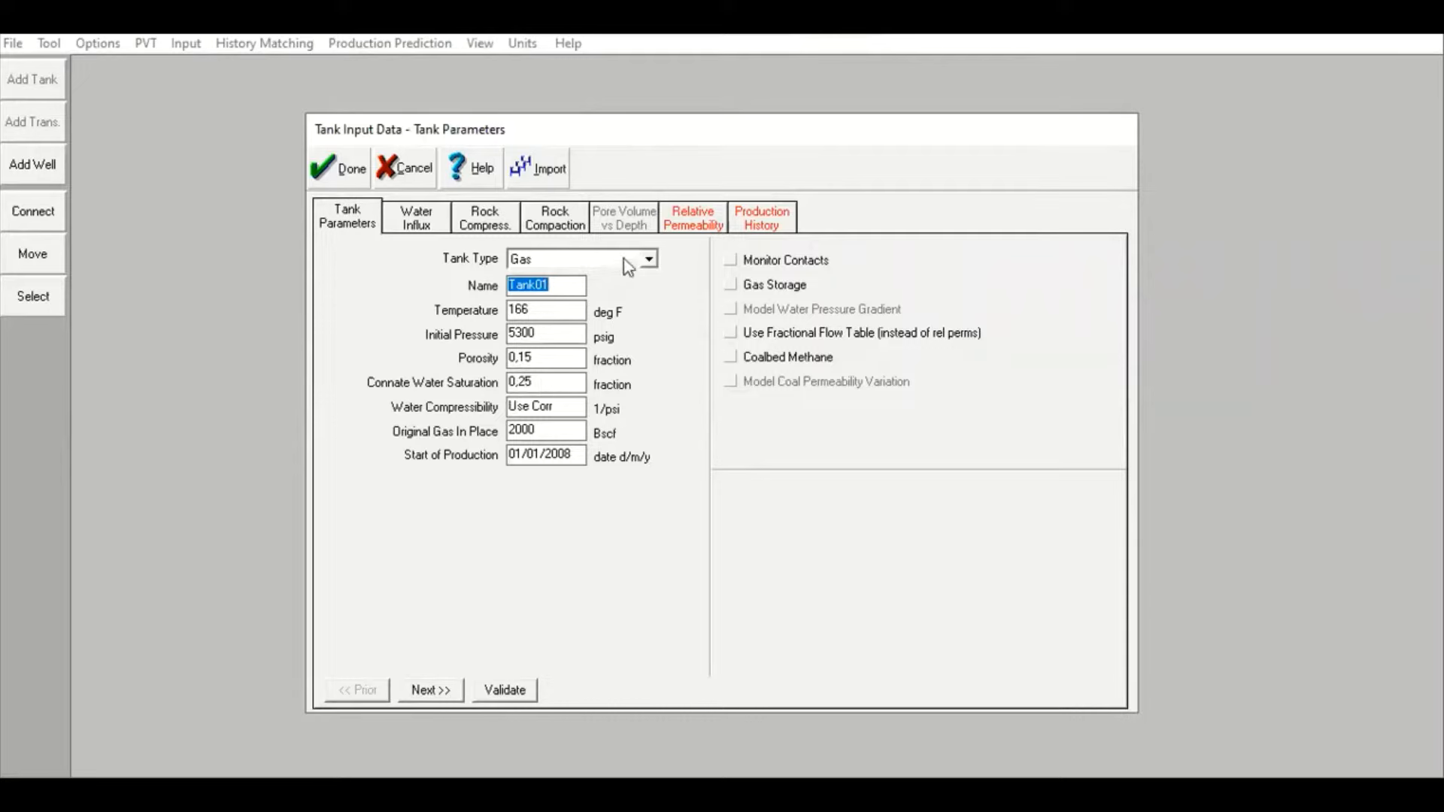
left_click(672, 224)
left_click(525, 418)
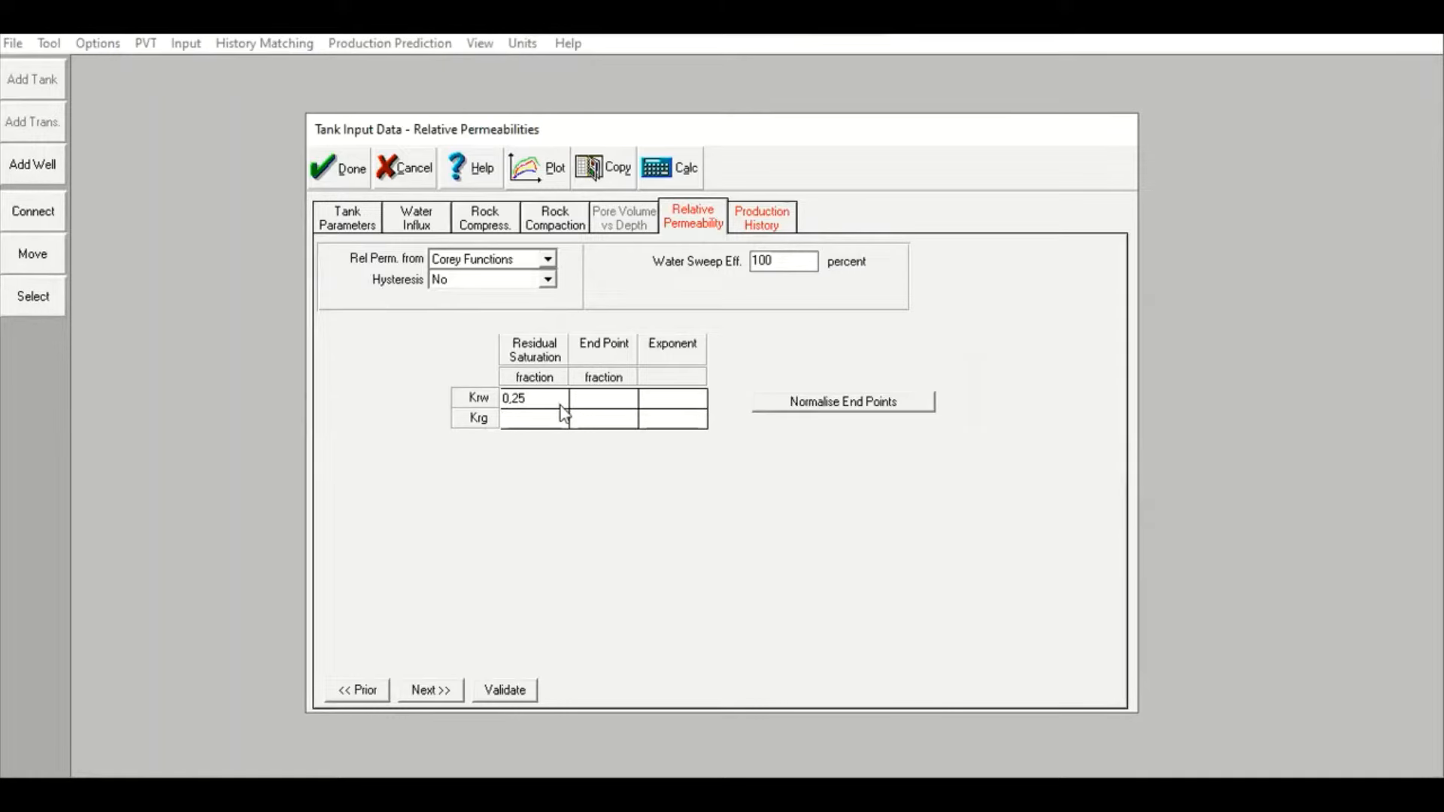
type("0,1")
Set the Krw end point to 0,3 with exponent 2,5 and the Krg end point to 0,8 with exponent 1,5
left_click(600, 397)
type("0,3")
left_click(613, 418)
type("0,8")
left_click(687, 402)
type("2,5")
left_click(660, 419)
type("1,5")
Plot the relative permeabilities, clear the default curves, and examine Krg vs Sg, Krg vs Sw and Krw vs Sw one after another
left_click(538, 170)
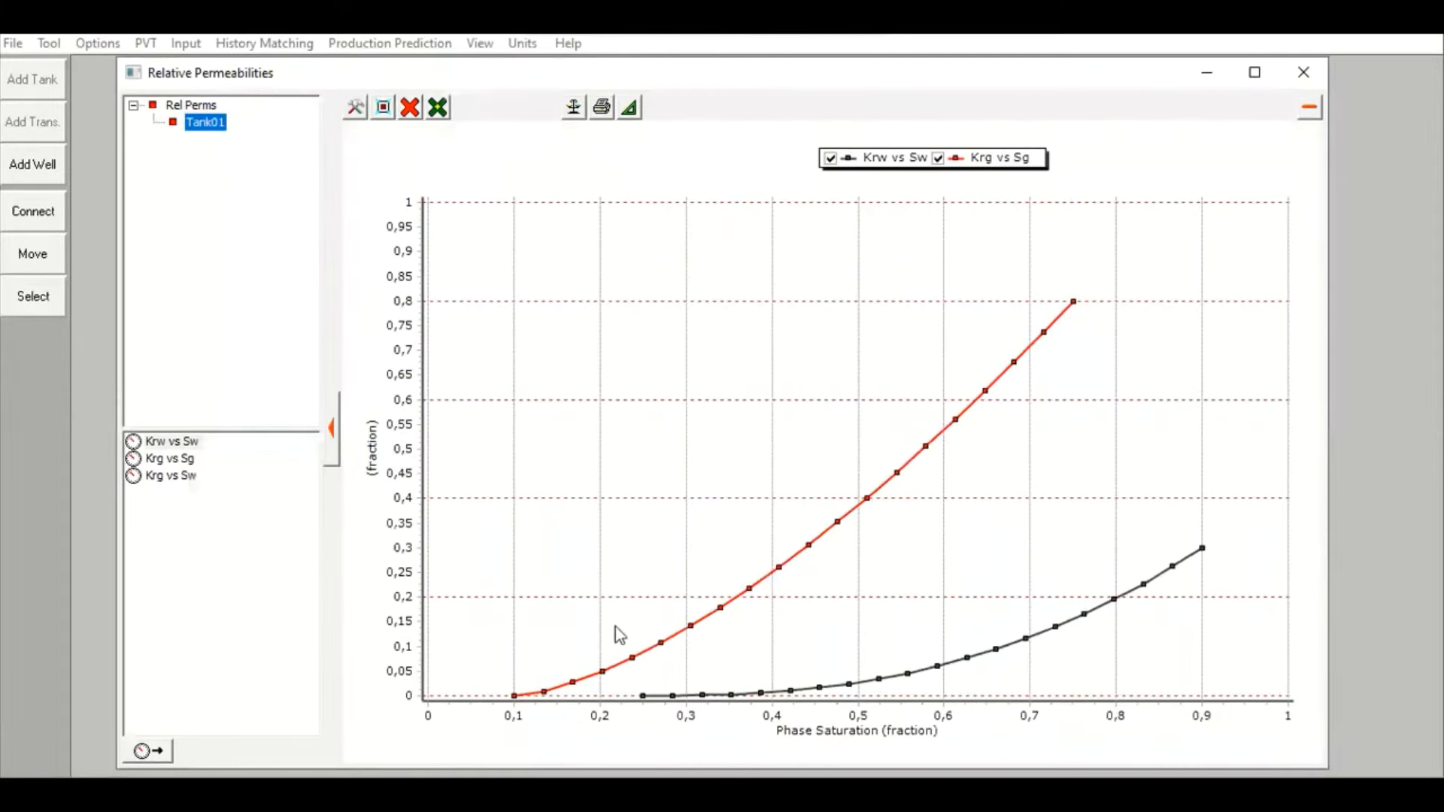
left_click(410, 107)
left_click(453, 176)
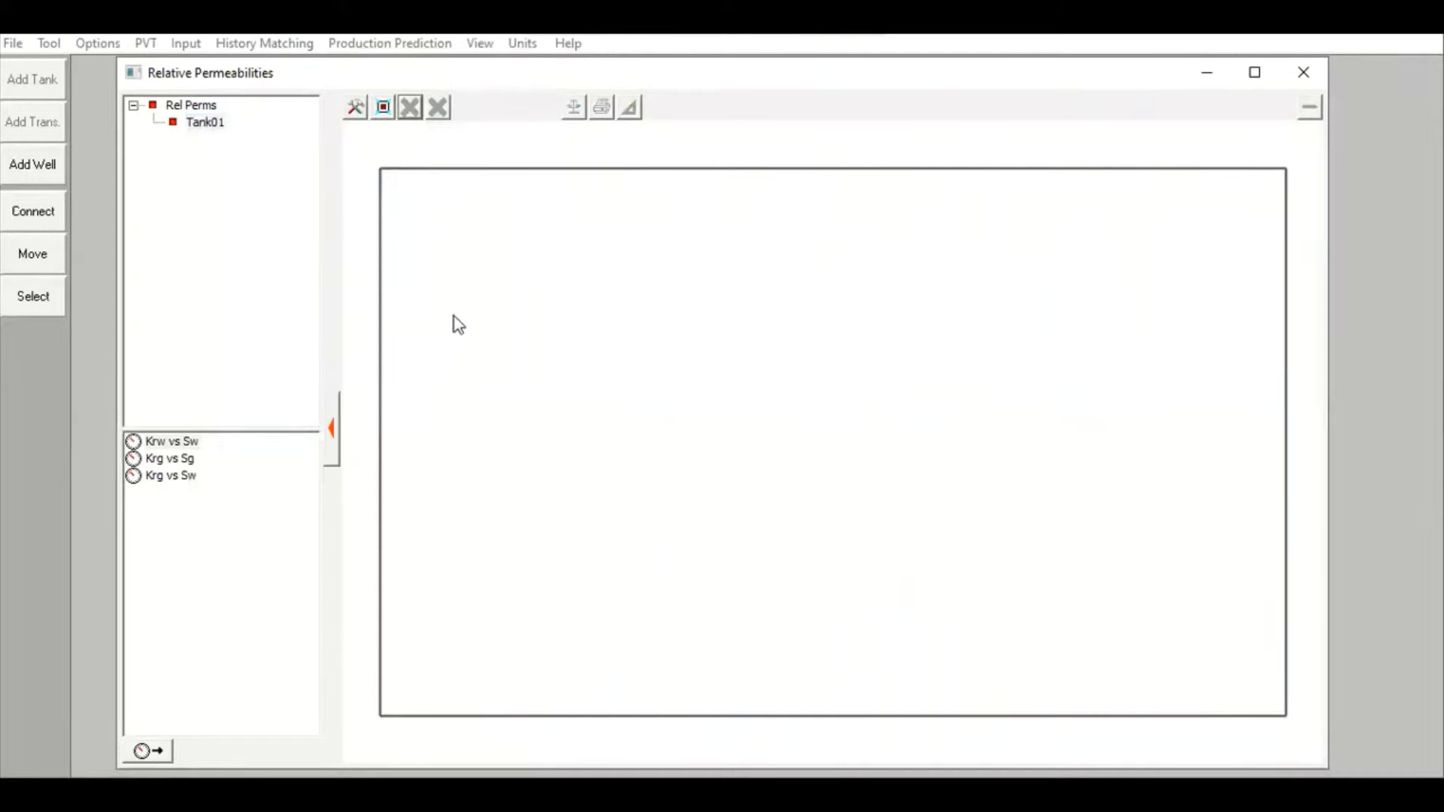
double_click(170, 460)
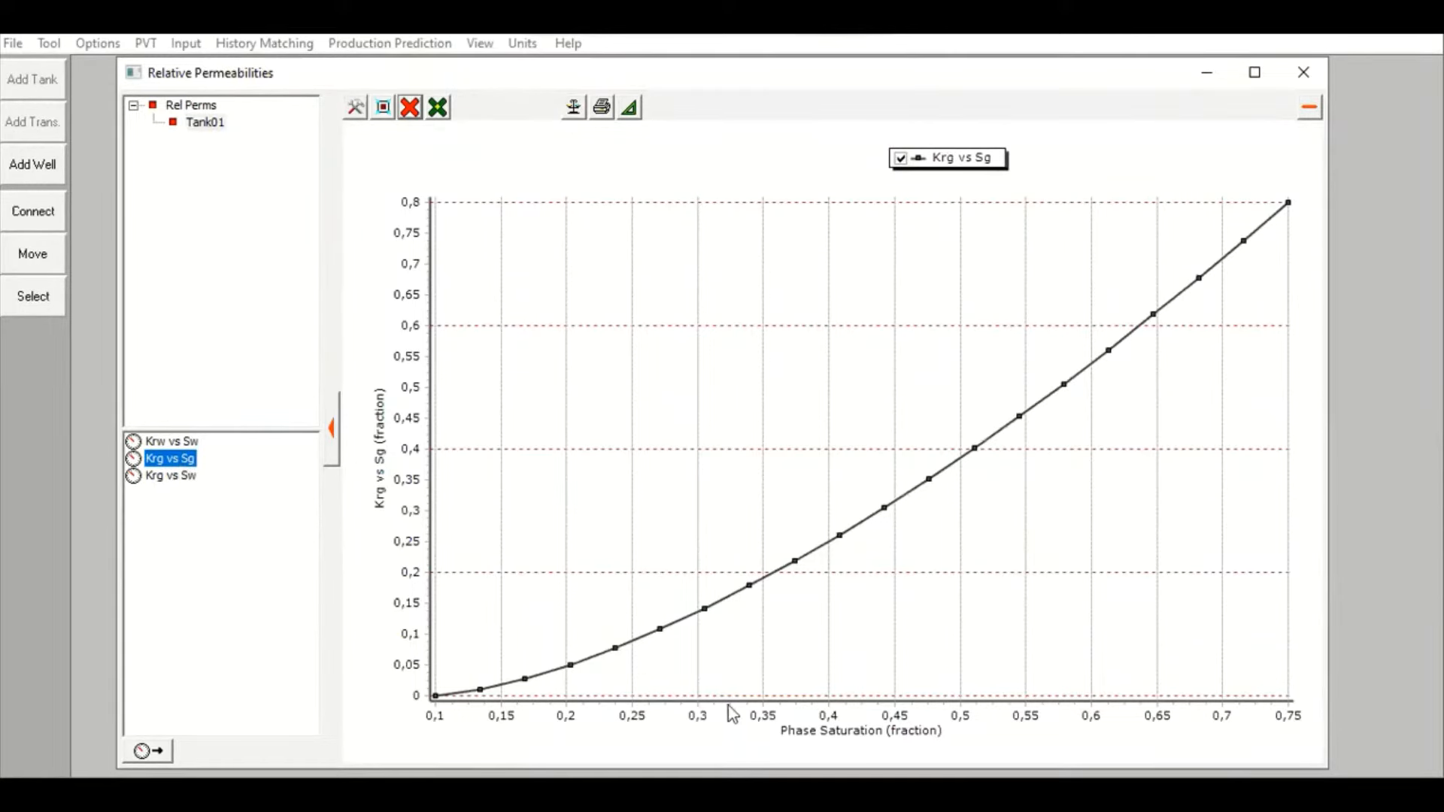
left_click(178, 478)
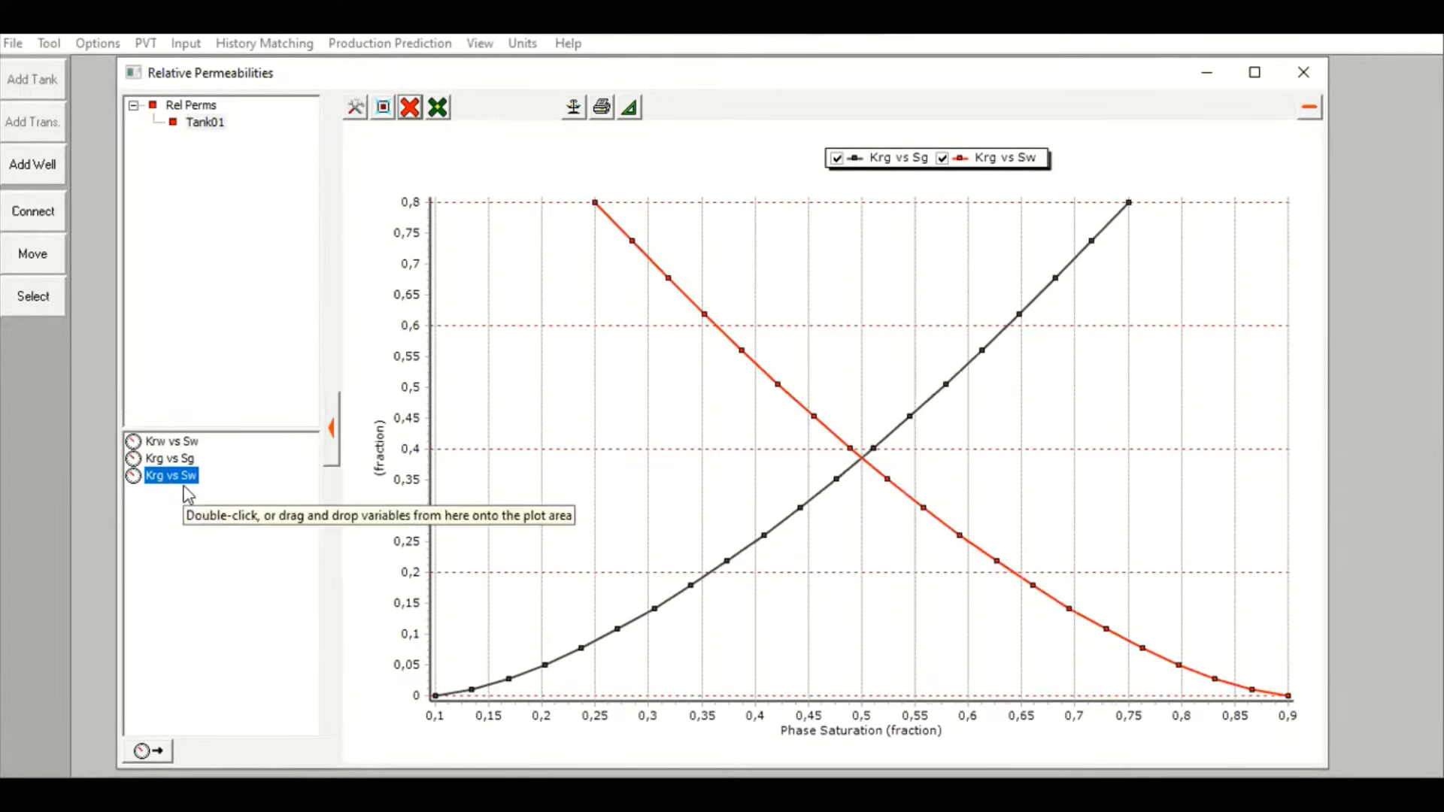
double_click(172, 444)
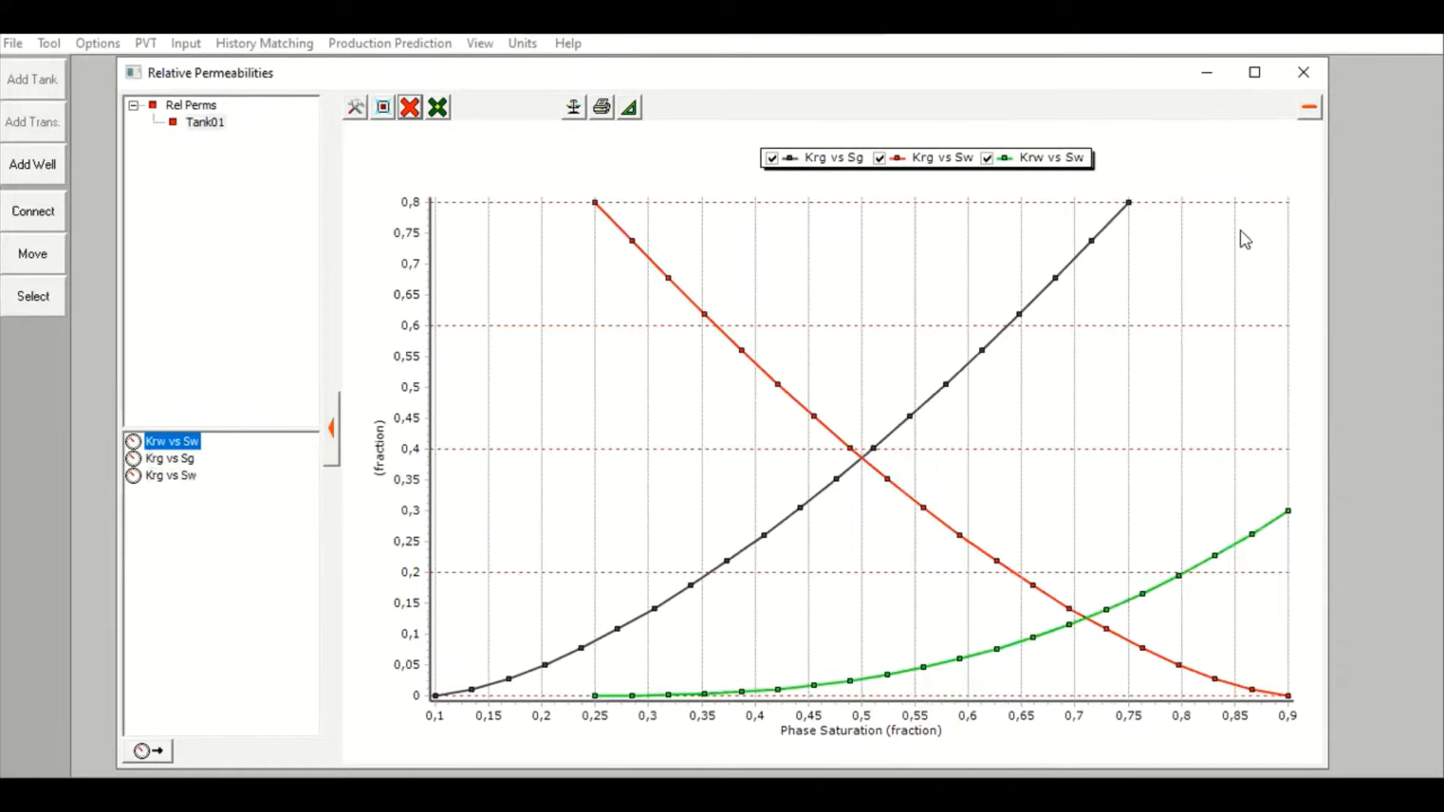
left_click(1301, 76)
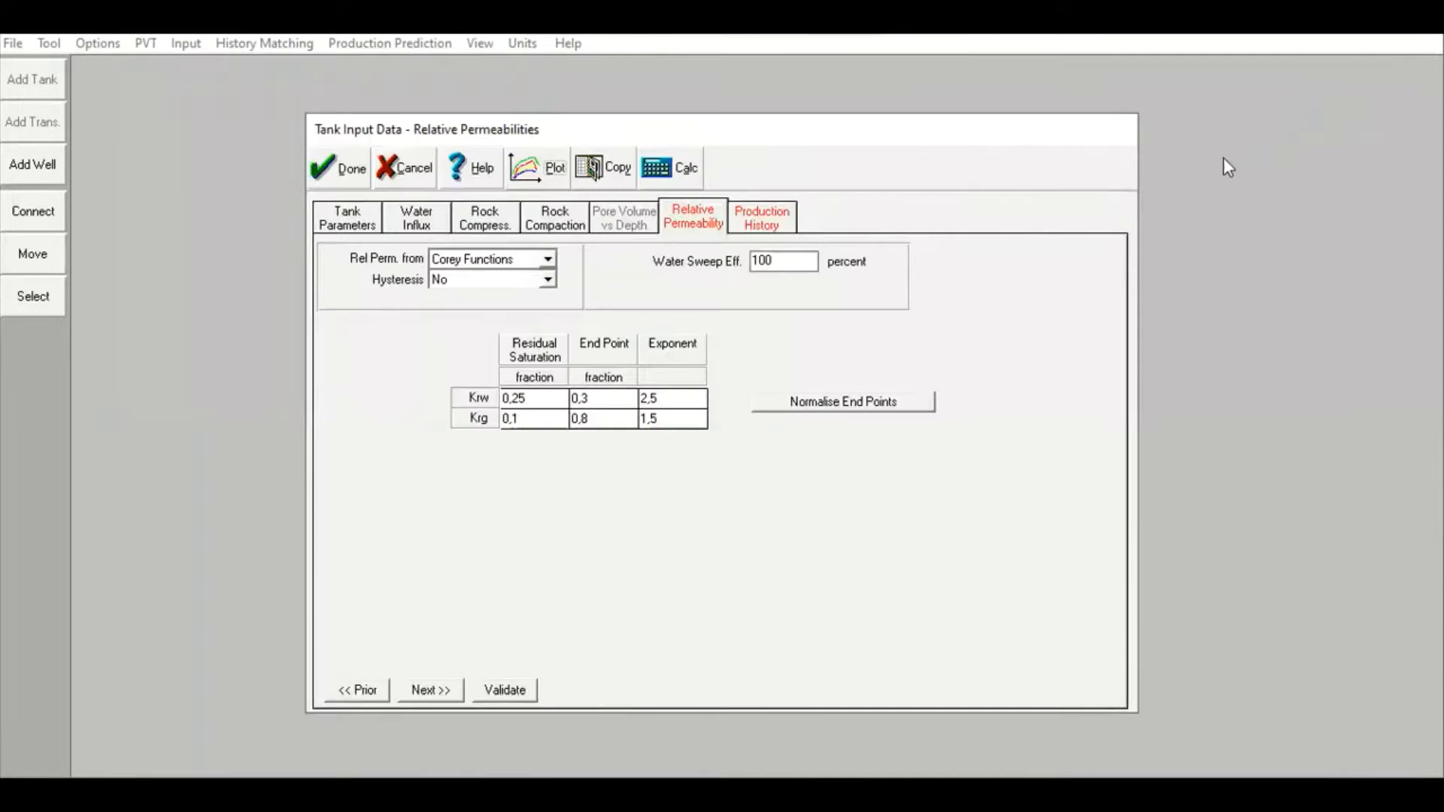
Validate the tank's production history without entering data and accept the tank input data
left_click(784, 224)
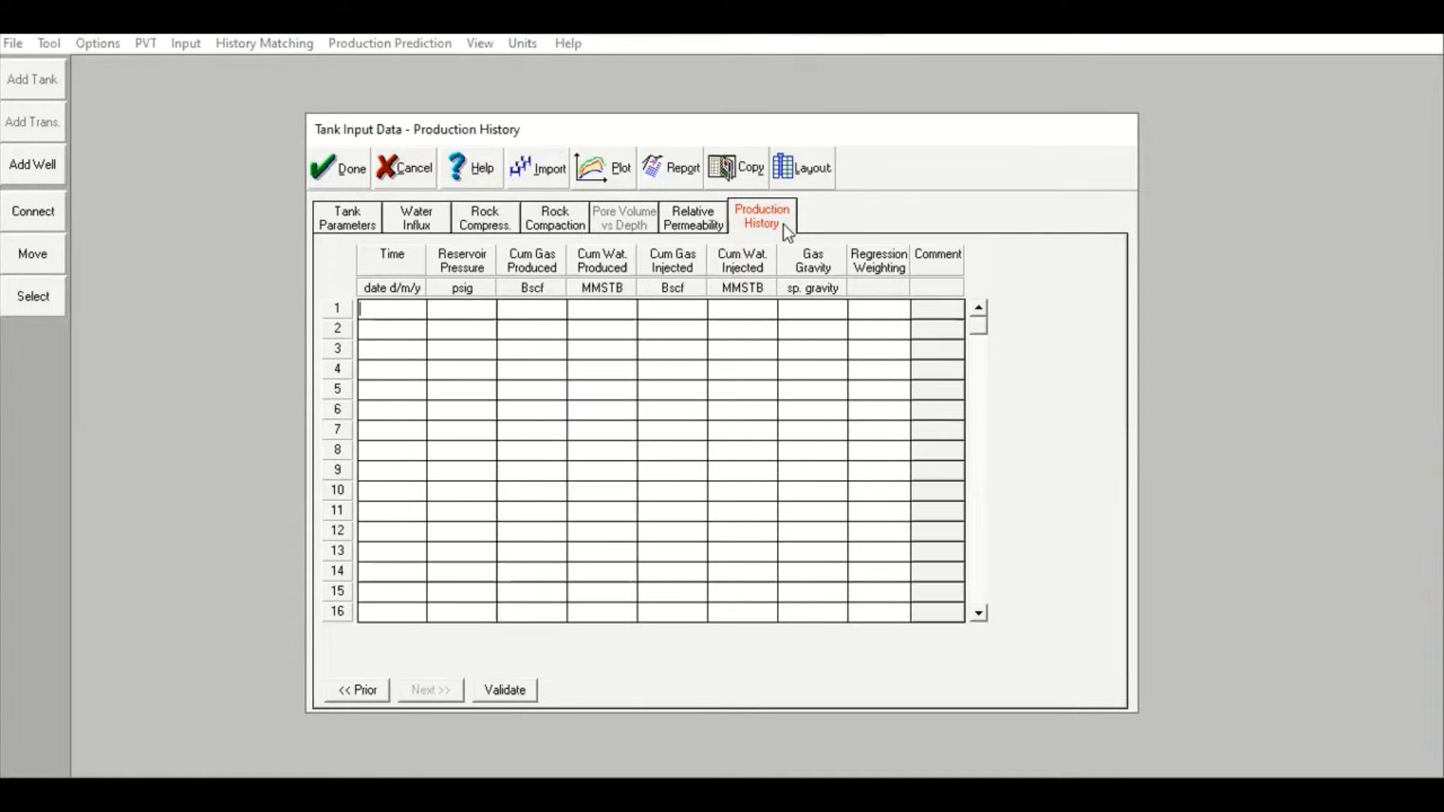
left_click(507, 690)
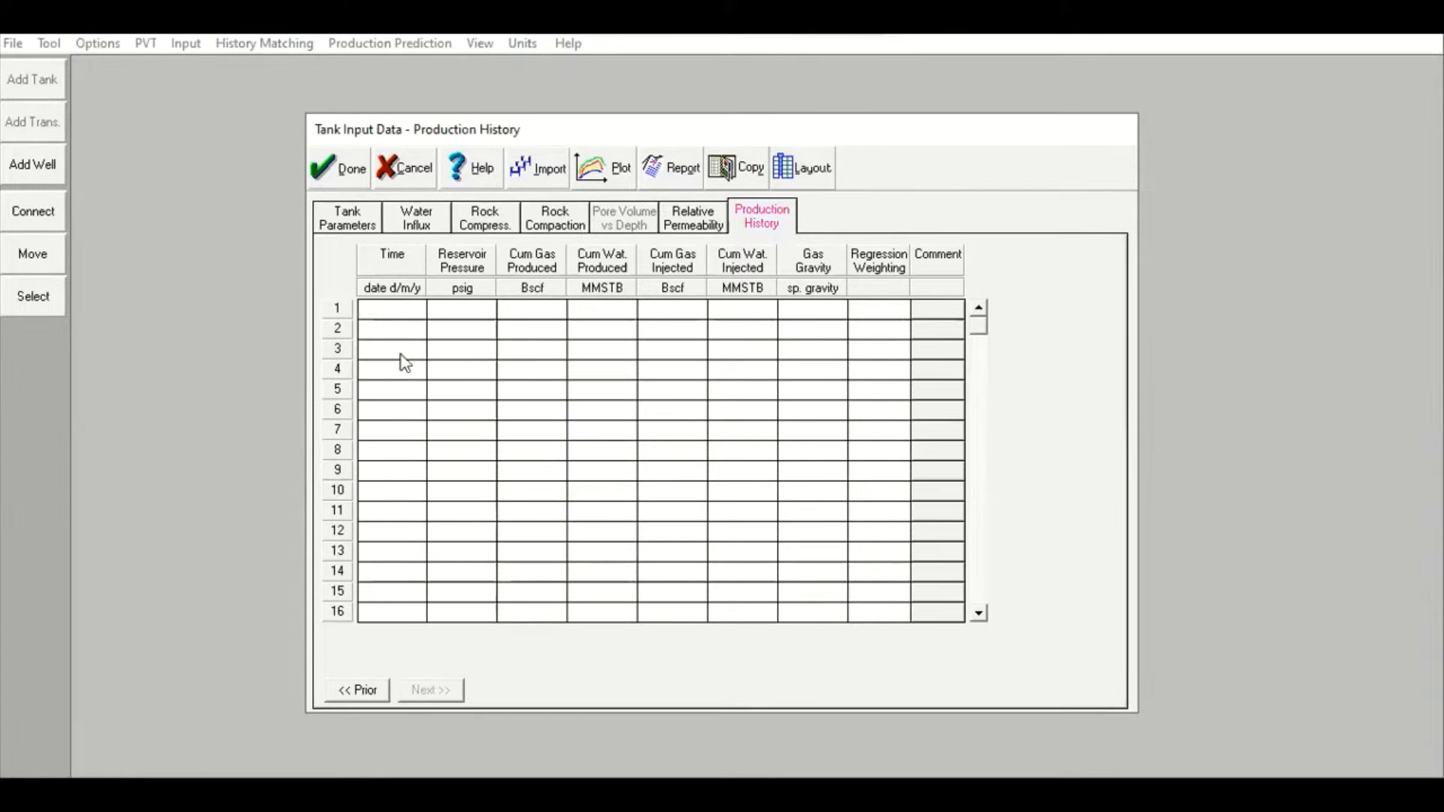
left_click(342, 167)
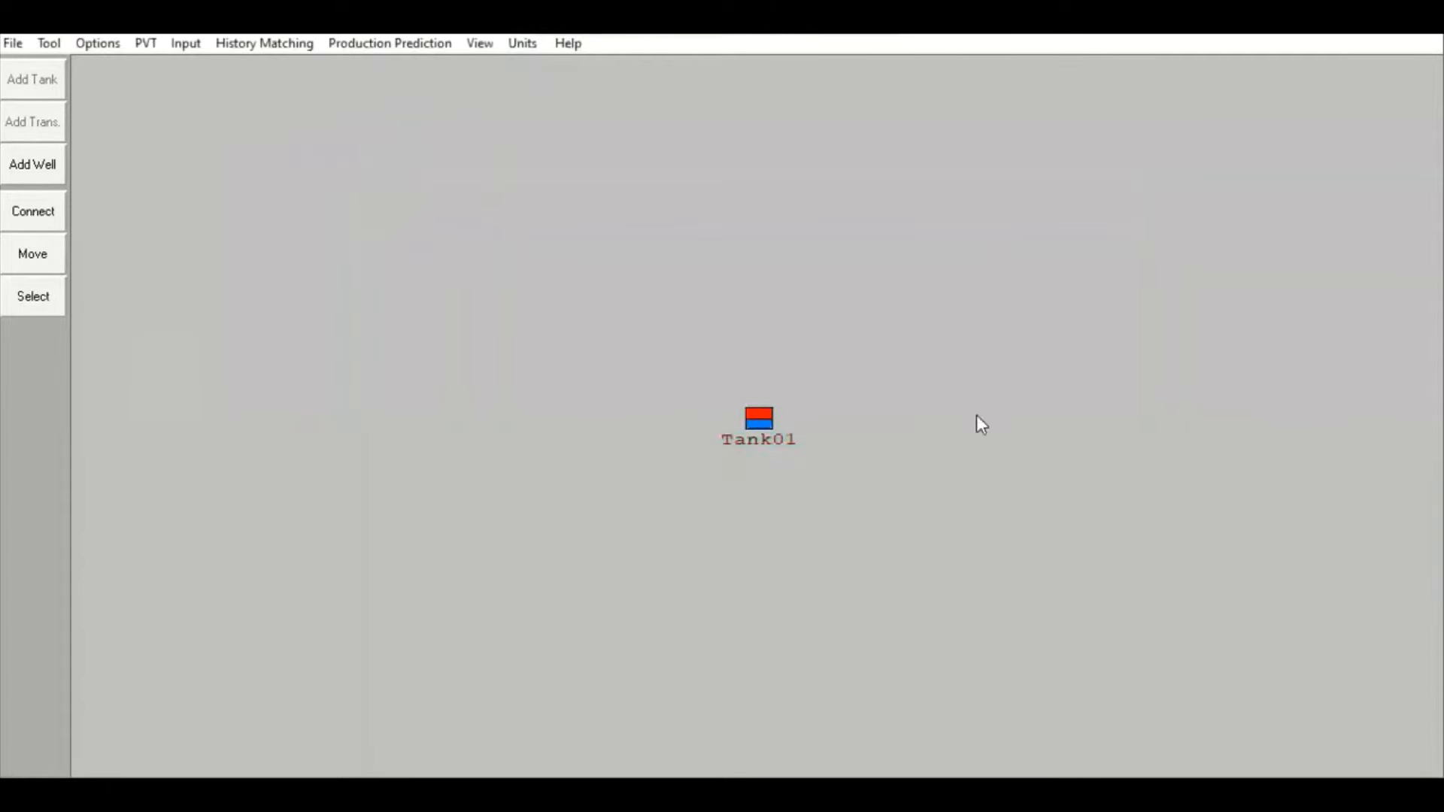
double_click(759, 418)
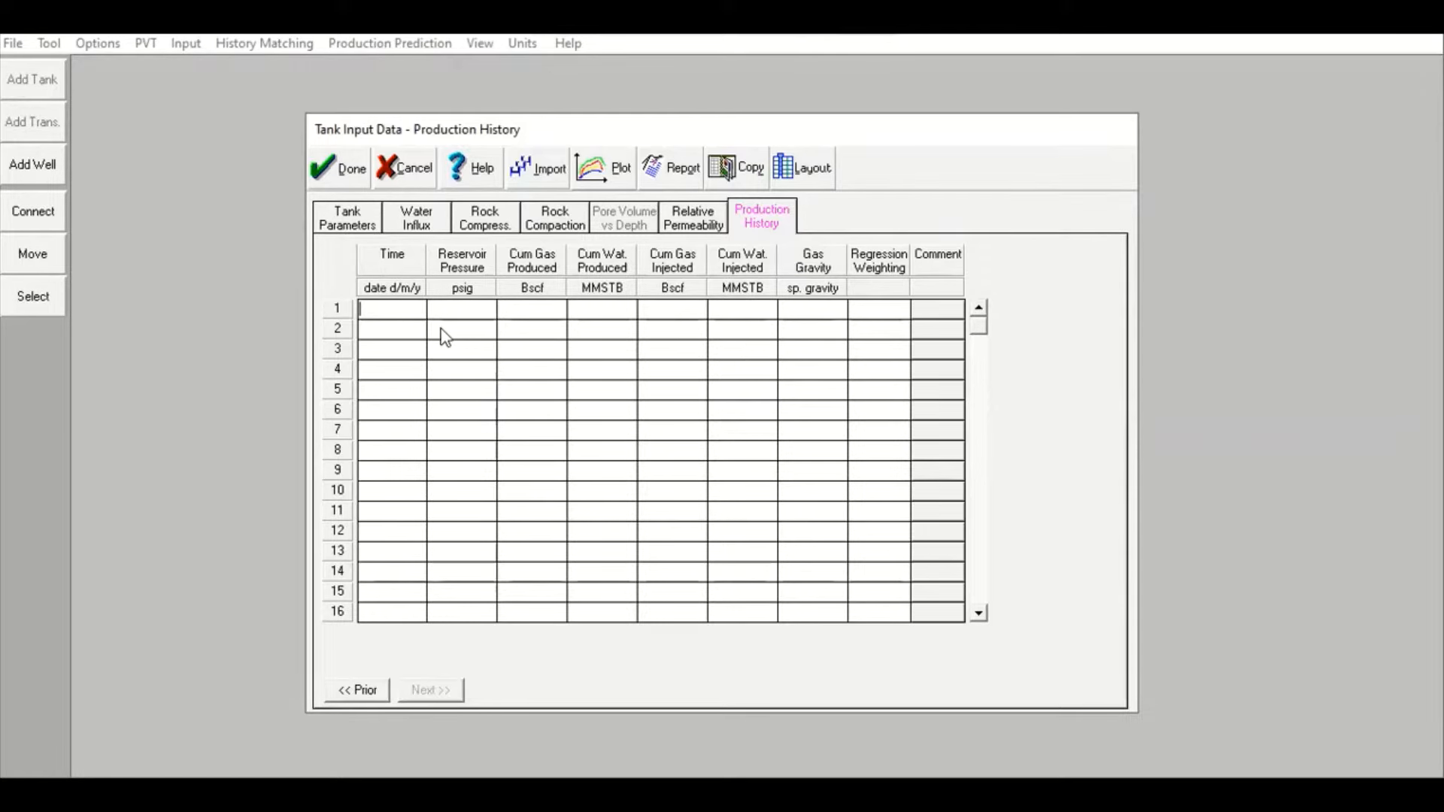
left_click(342, 170)
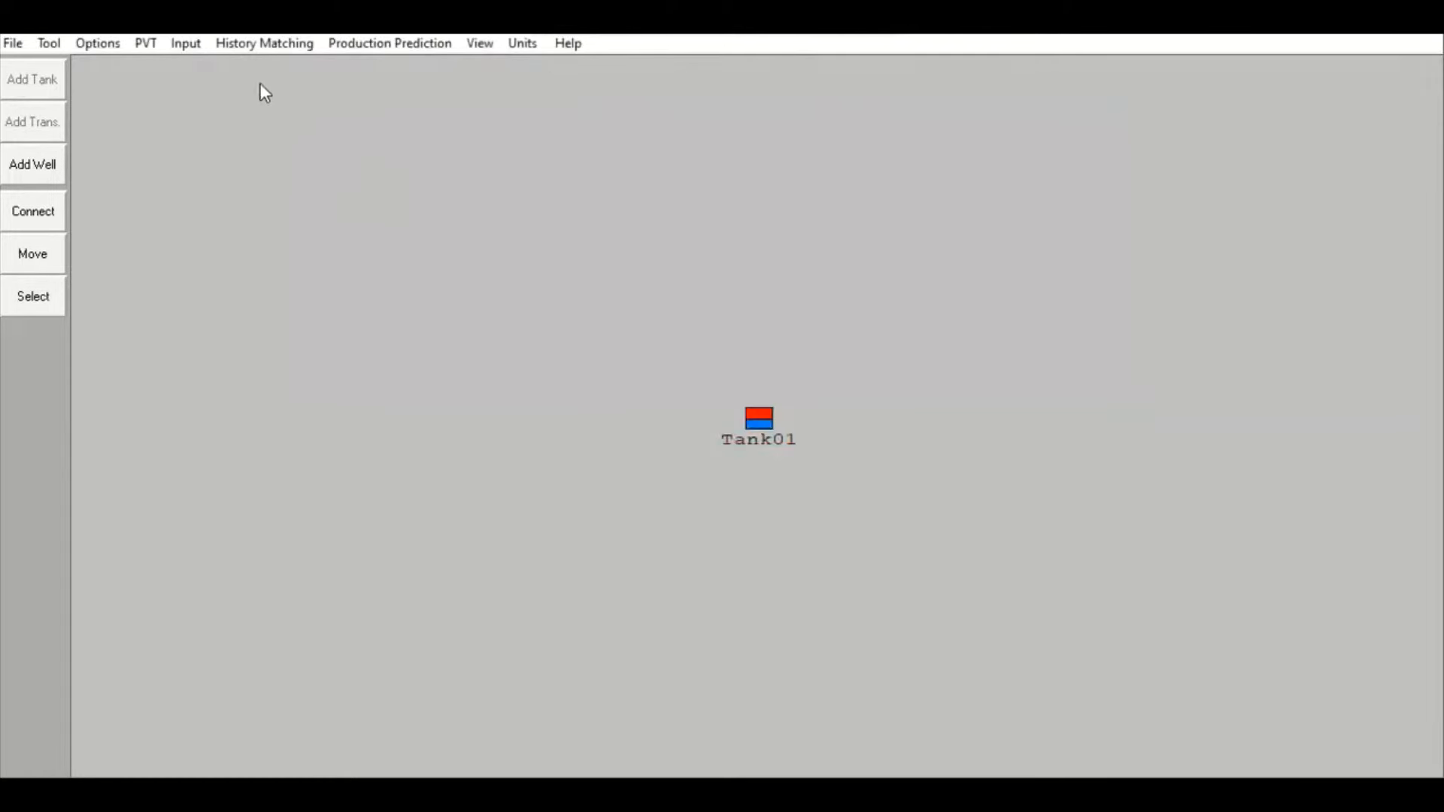
left_click(273, 47)
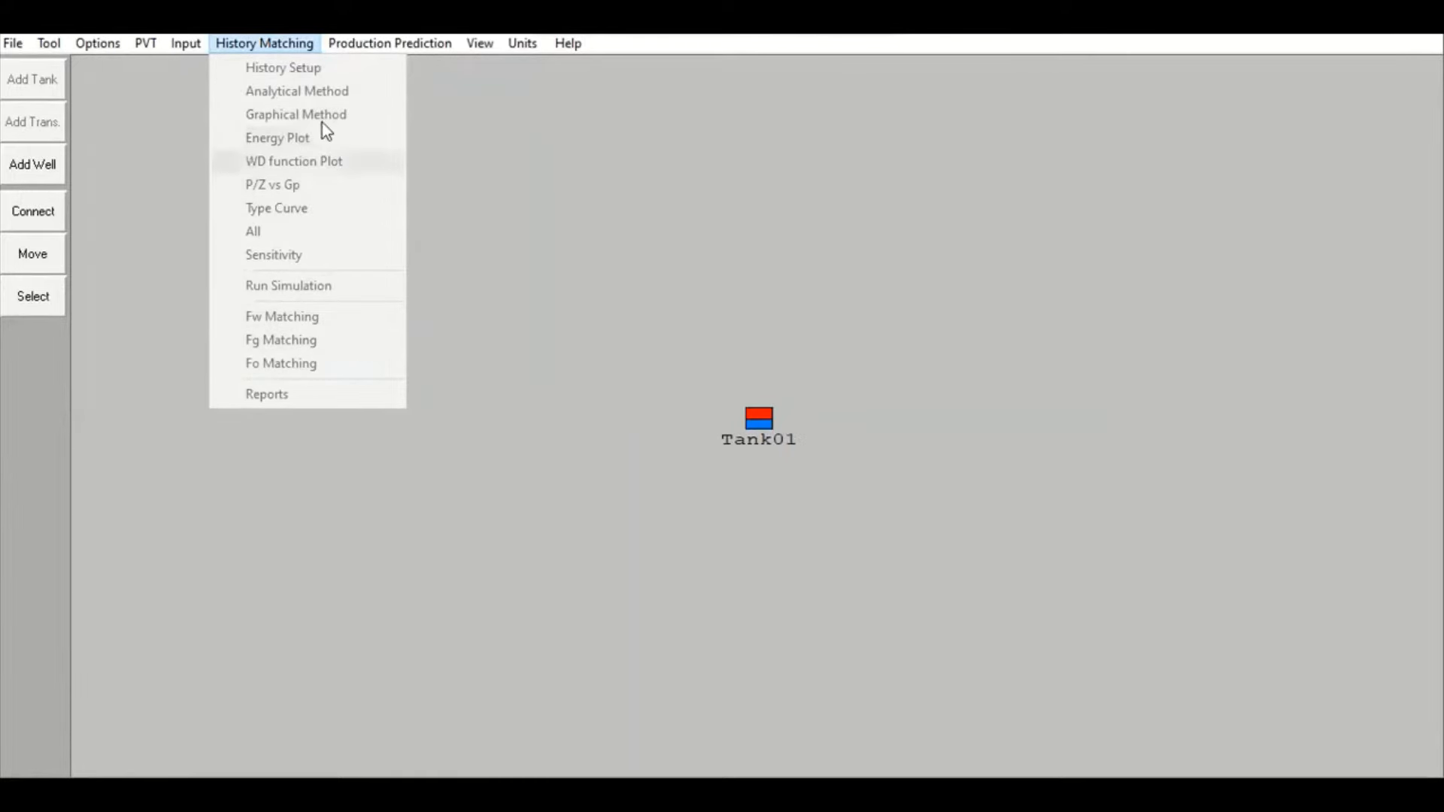
left_click(566, 199)
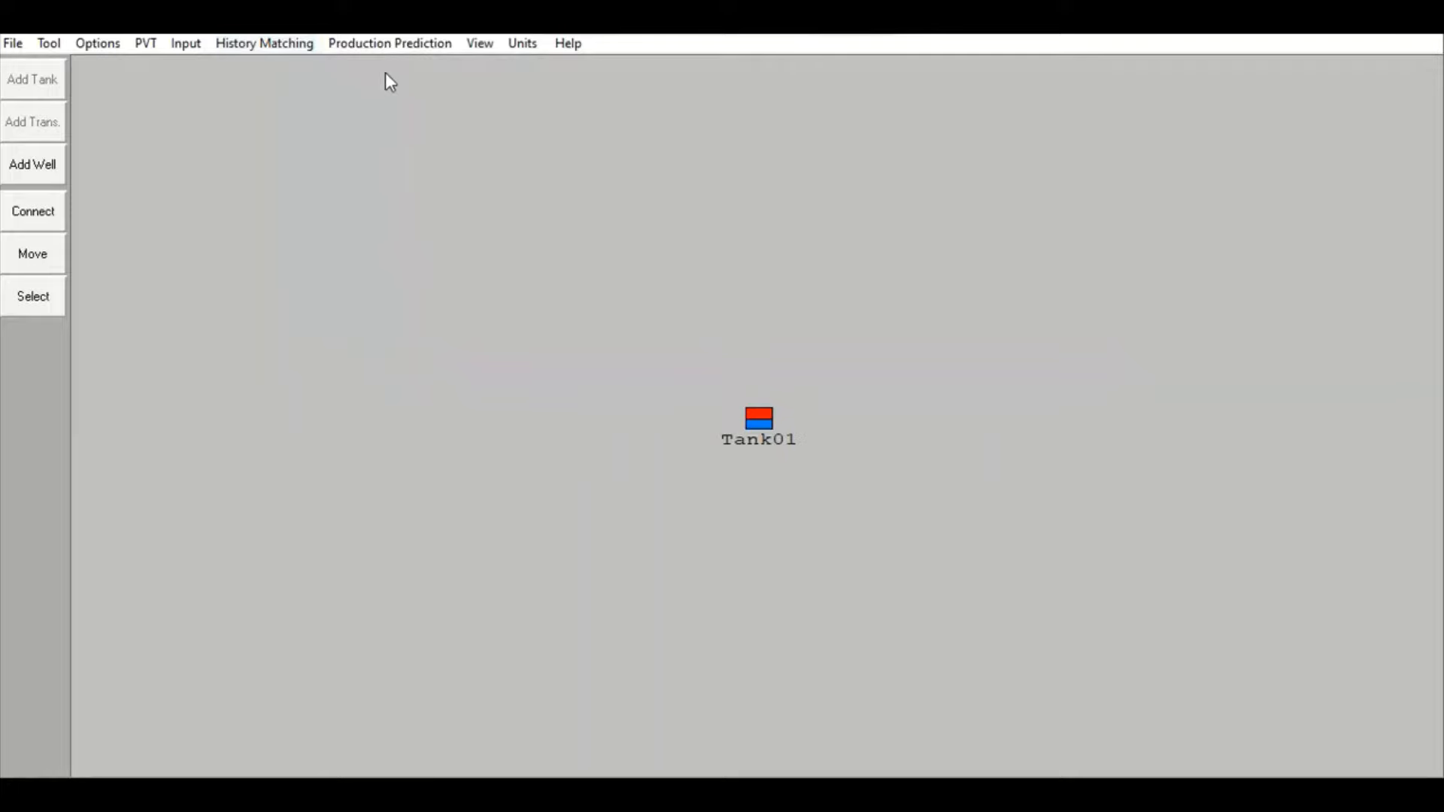
Set up the prediction as Production Profile Using Well Models from start of production to a user-defined end of 02/01/2015
left_click(404, 45)
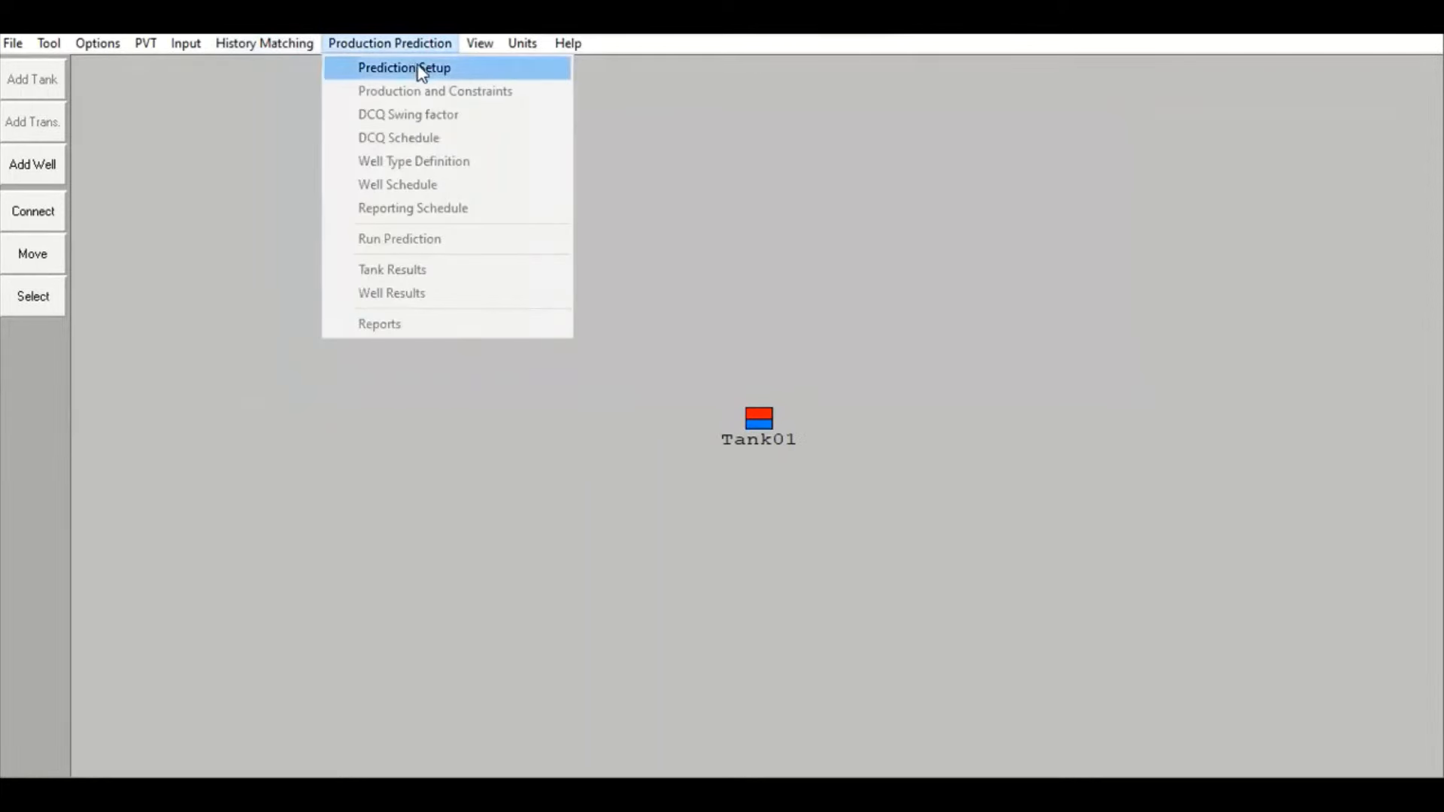
left_click(420, 67)
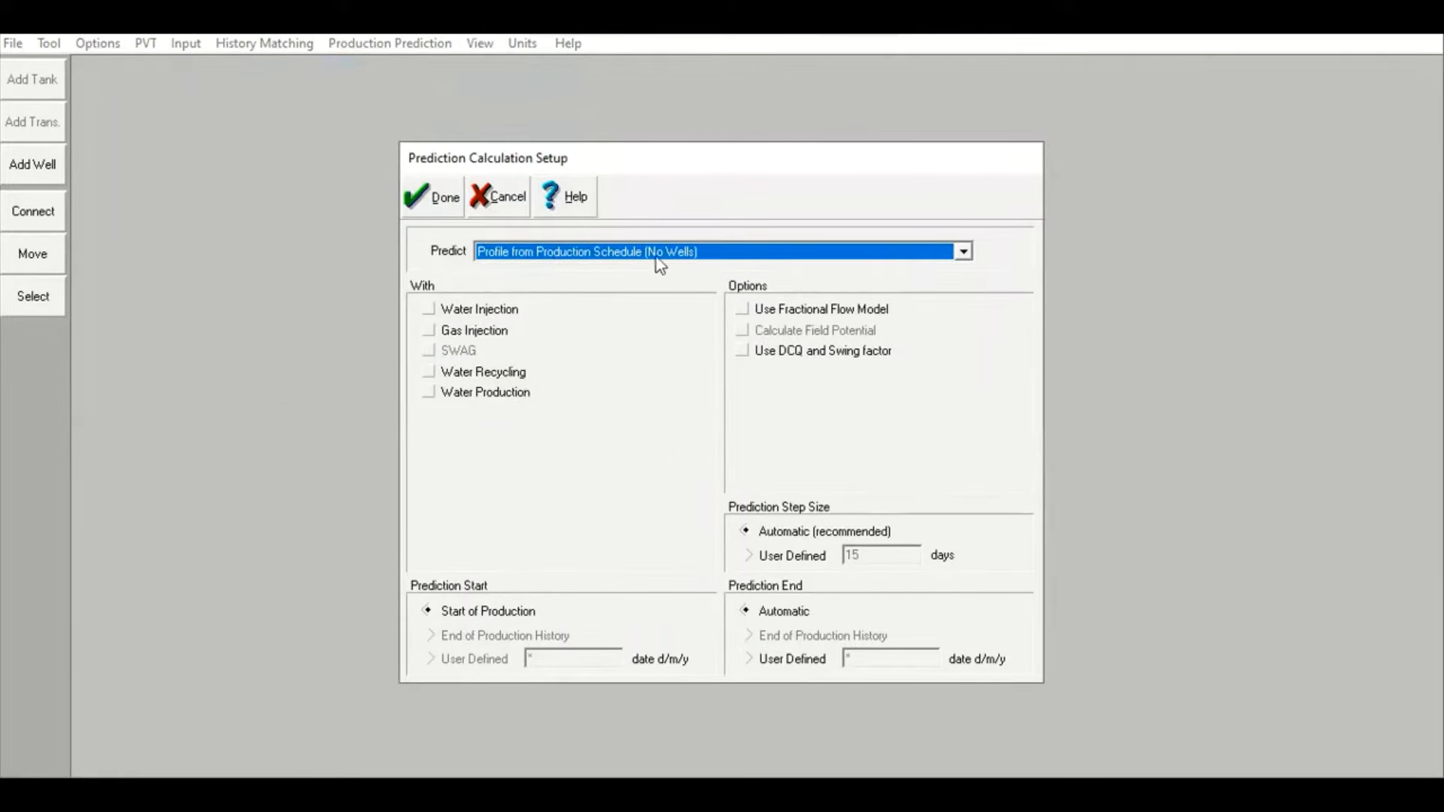
left_click(711, 252)
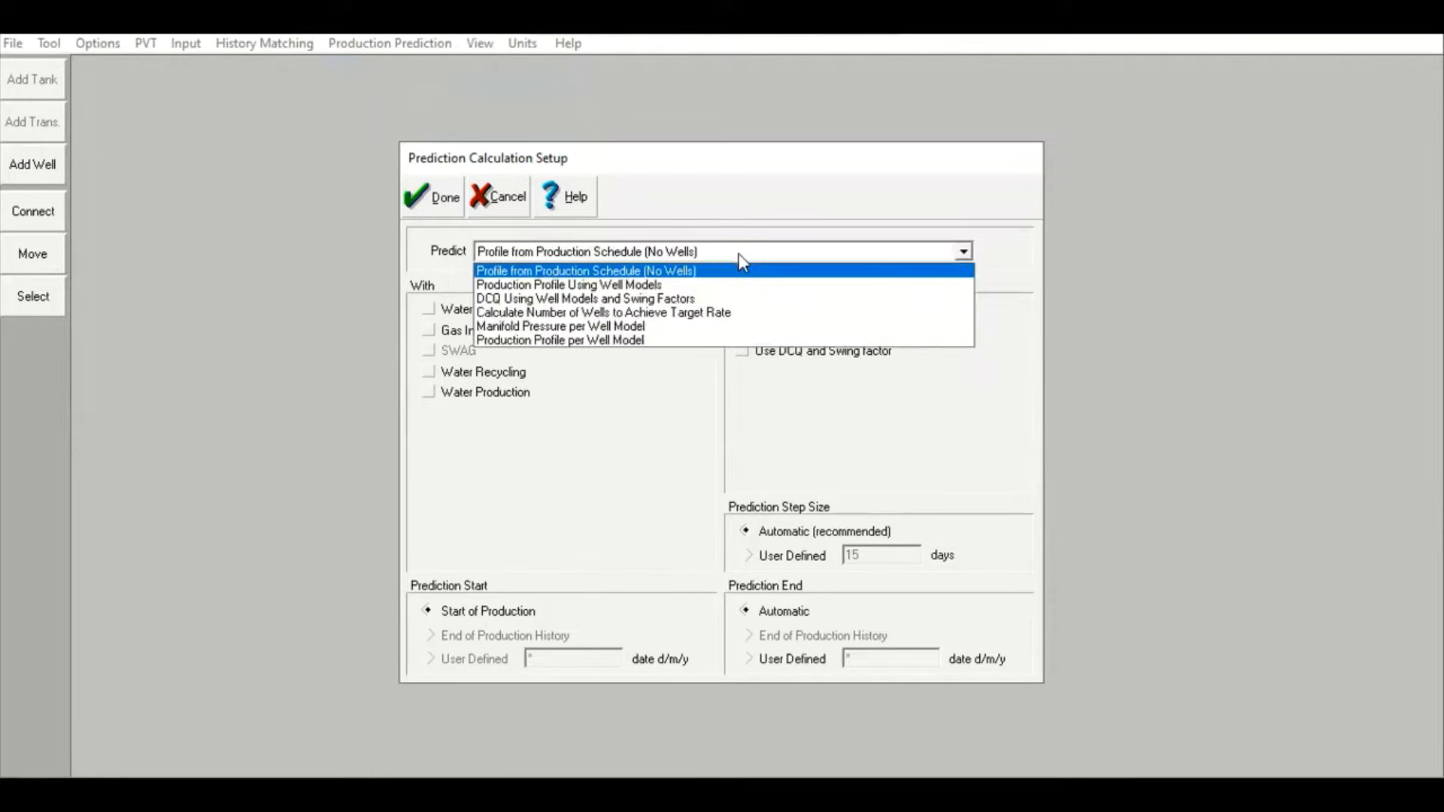
left_click(664, 293)
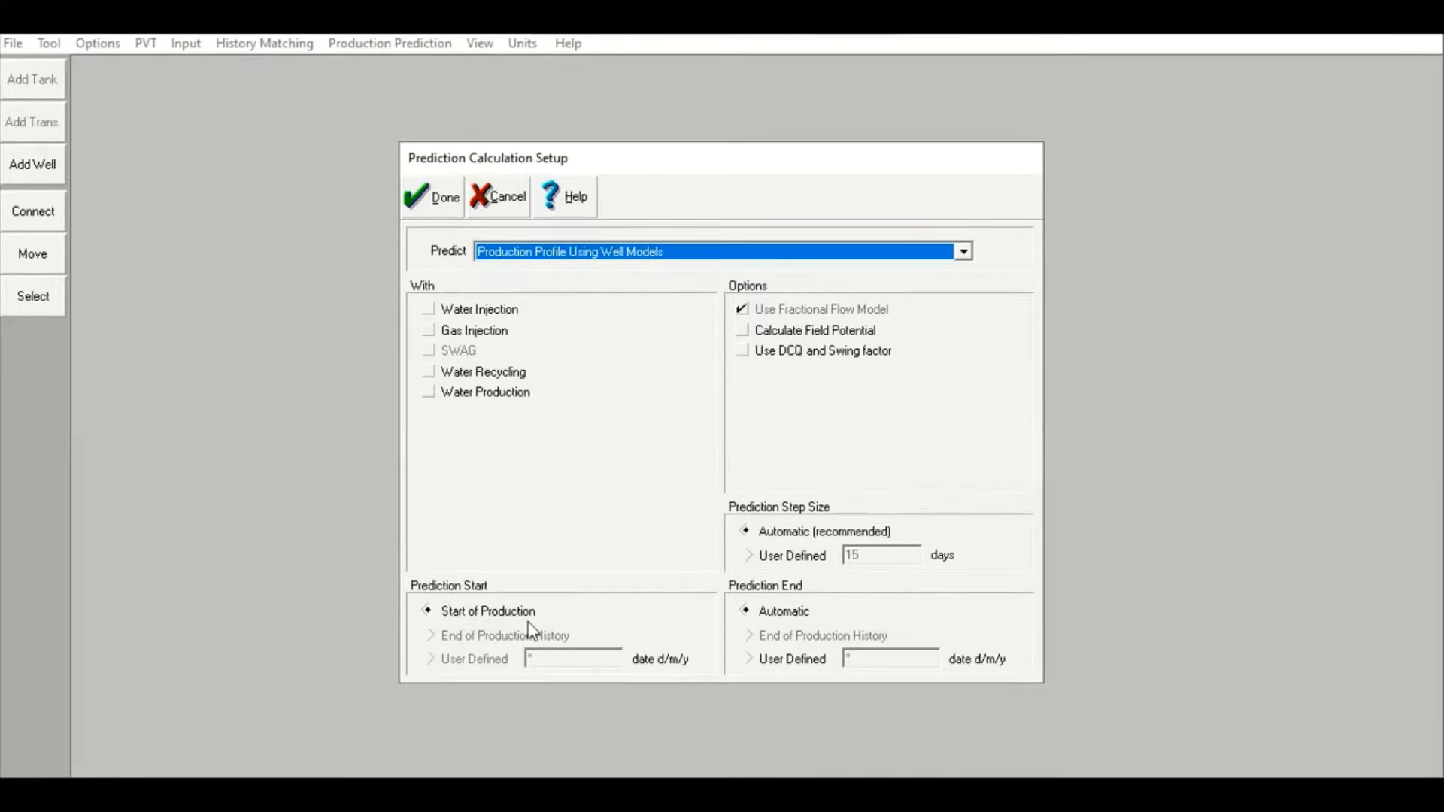
left_click(746, 662)
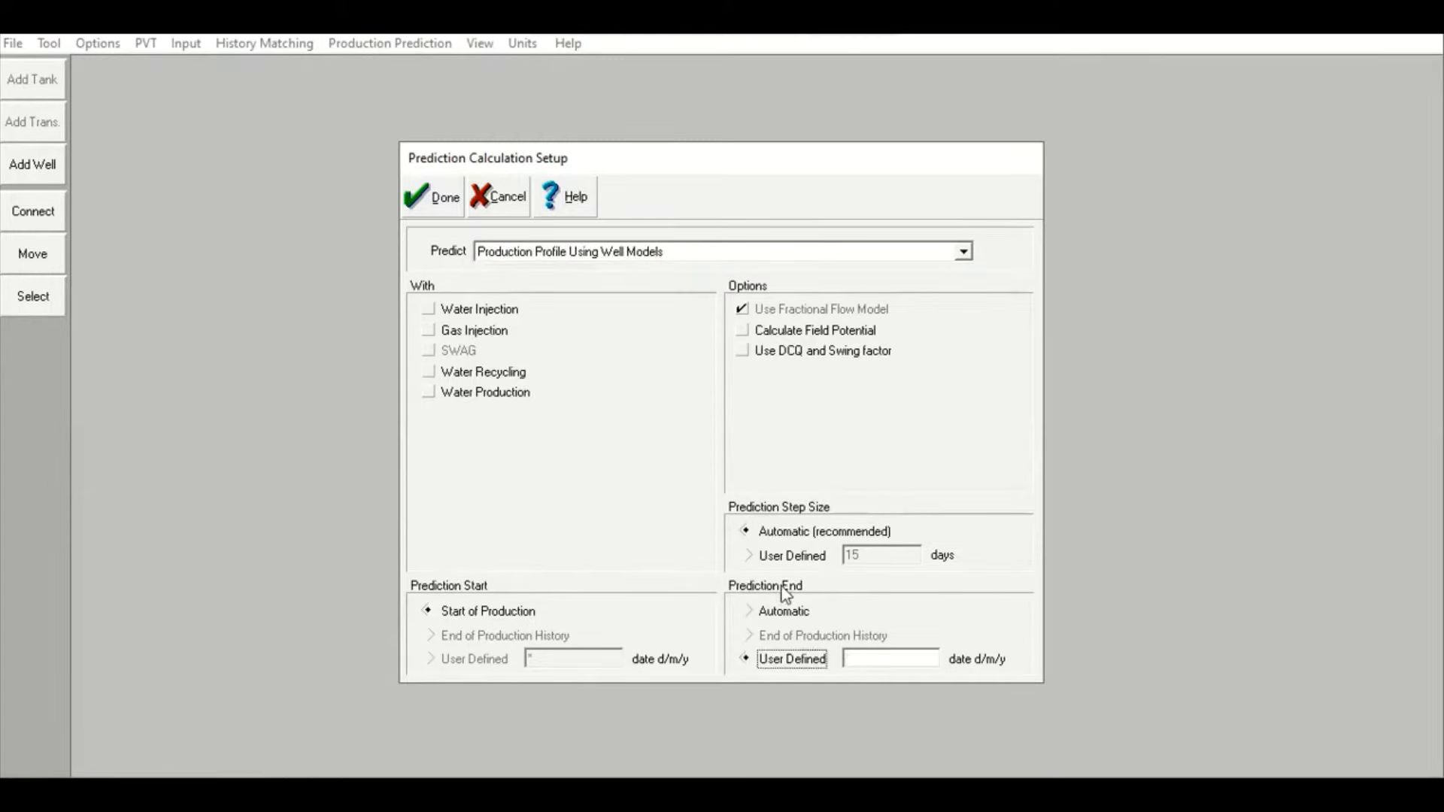
left_click(857, 660)
type("02/01/201")
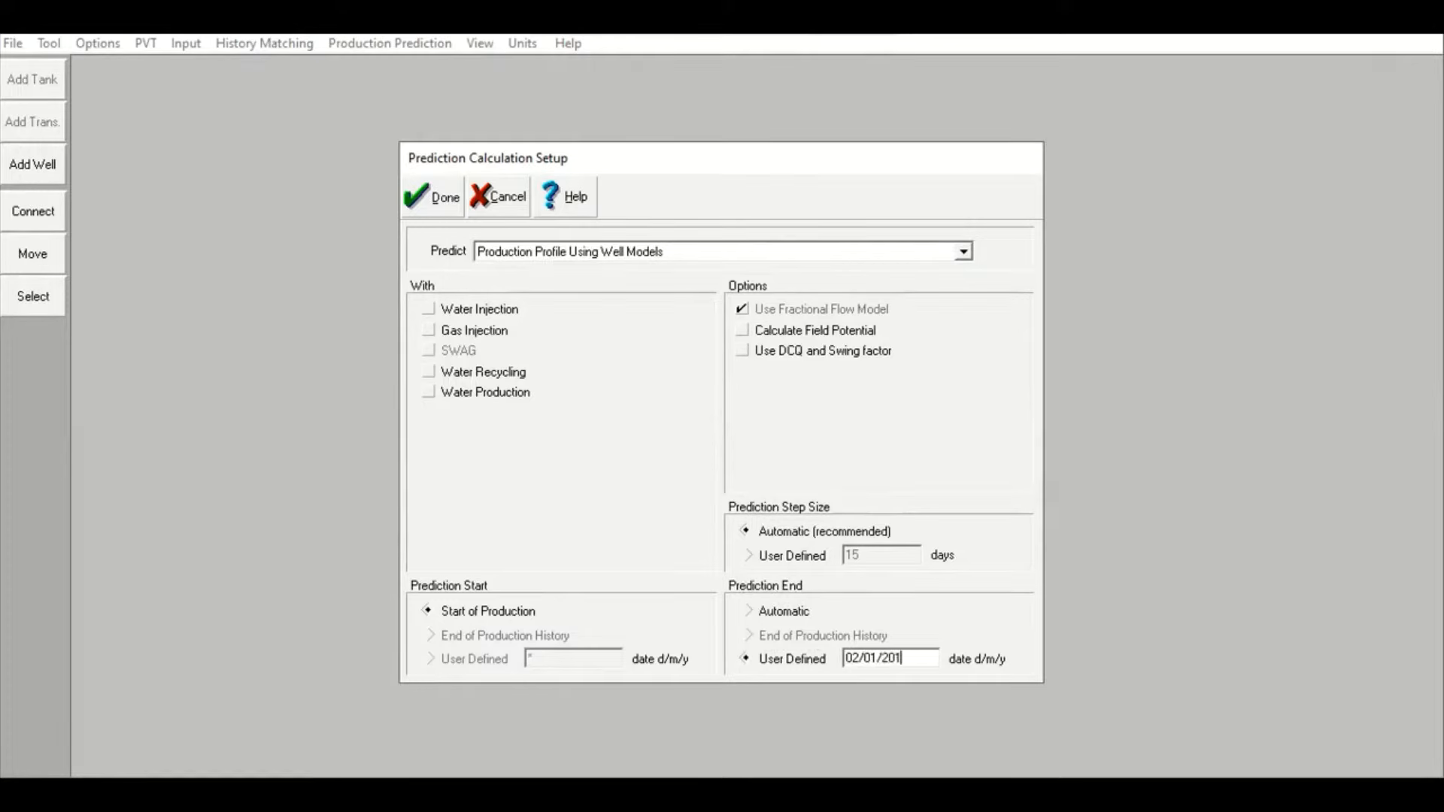
type("5")
left_click(418, 196)
In the prediction production and constraints, enter a first row dated 02/01/2005 with manifold pressure 2000 psig and maximum gas rate 250 MMscf/day
left_click(389, 45)
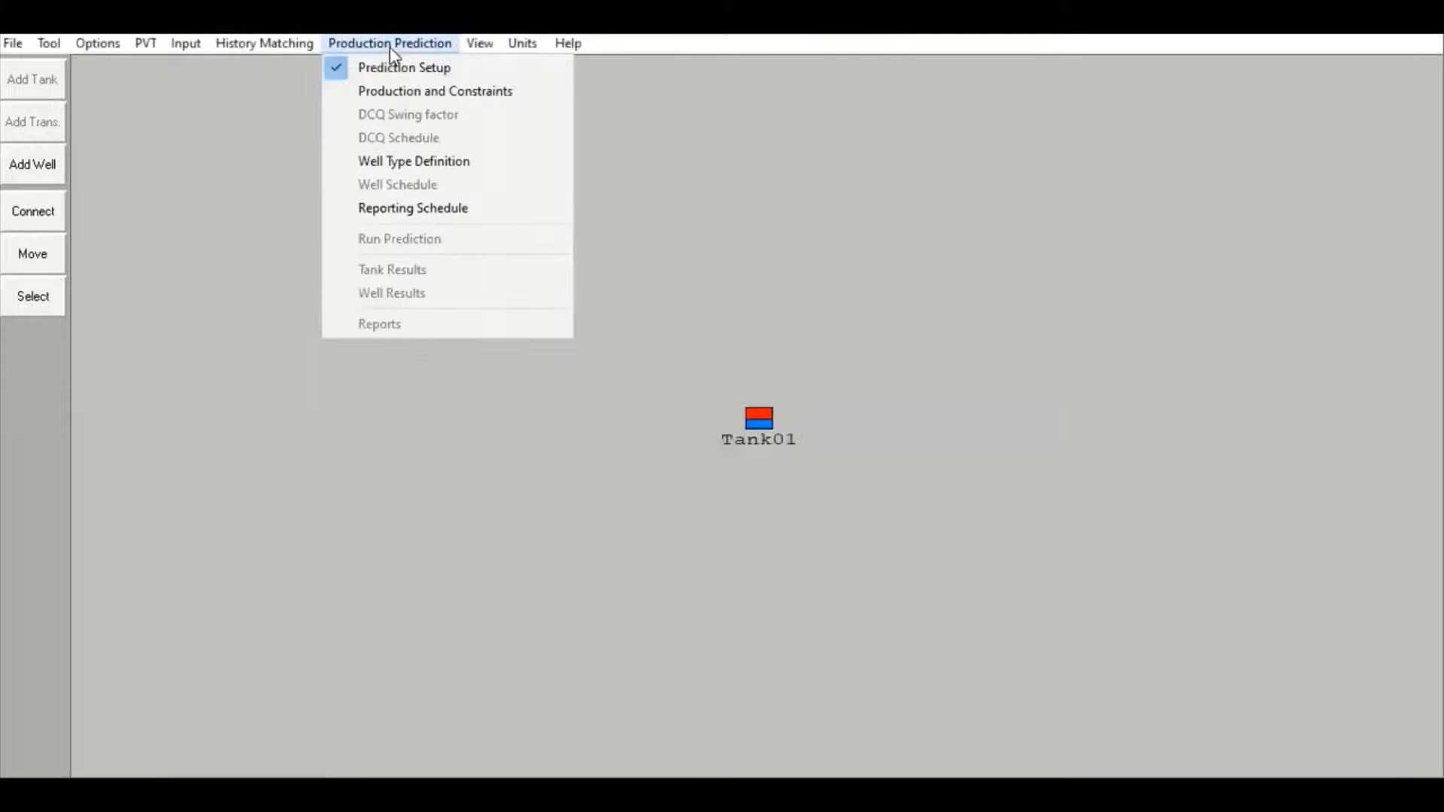
left_click(414, 94)
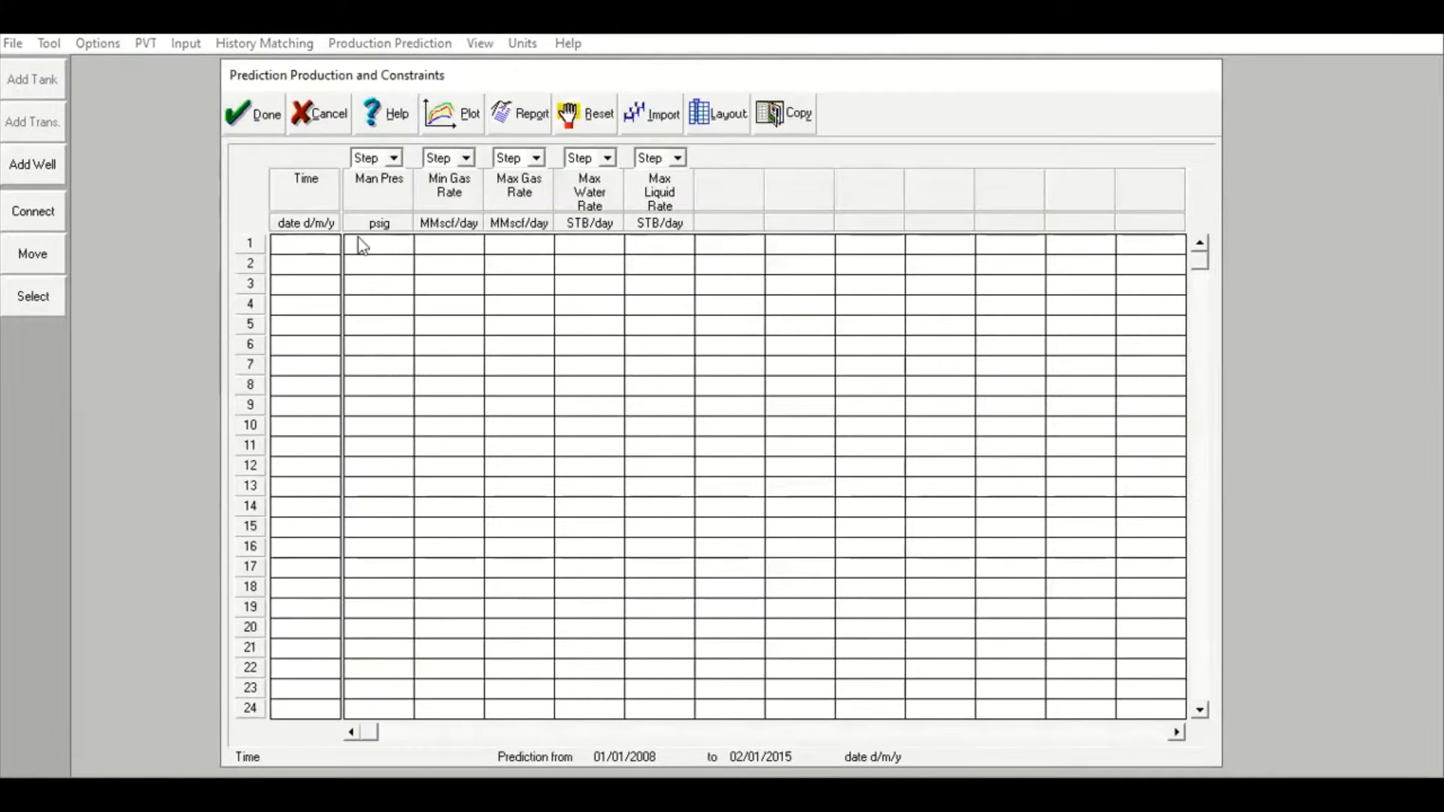
type("02/01/2005")
left_click(316, 265)
left_click(362, 246)
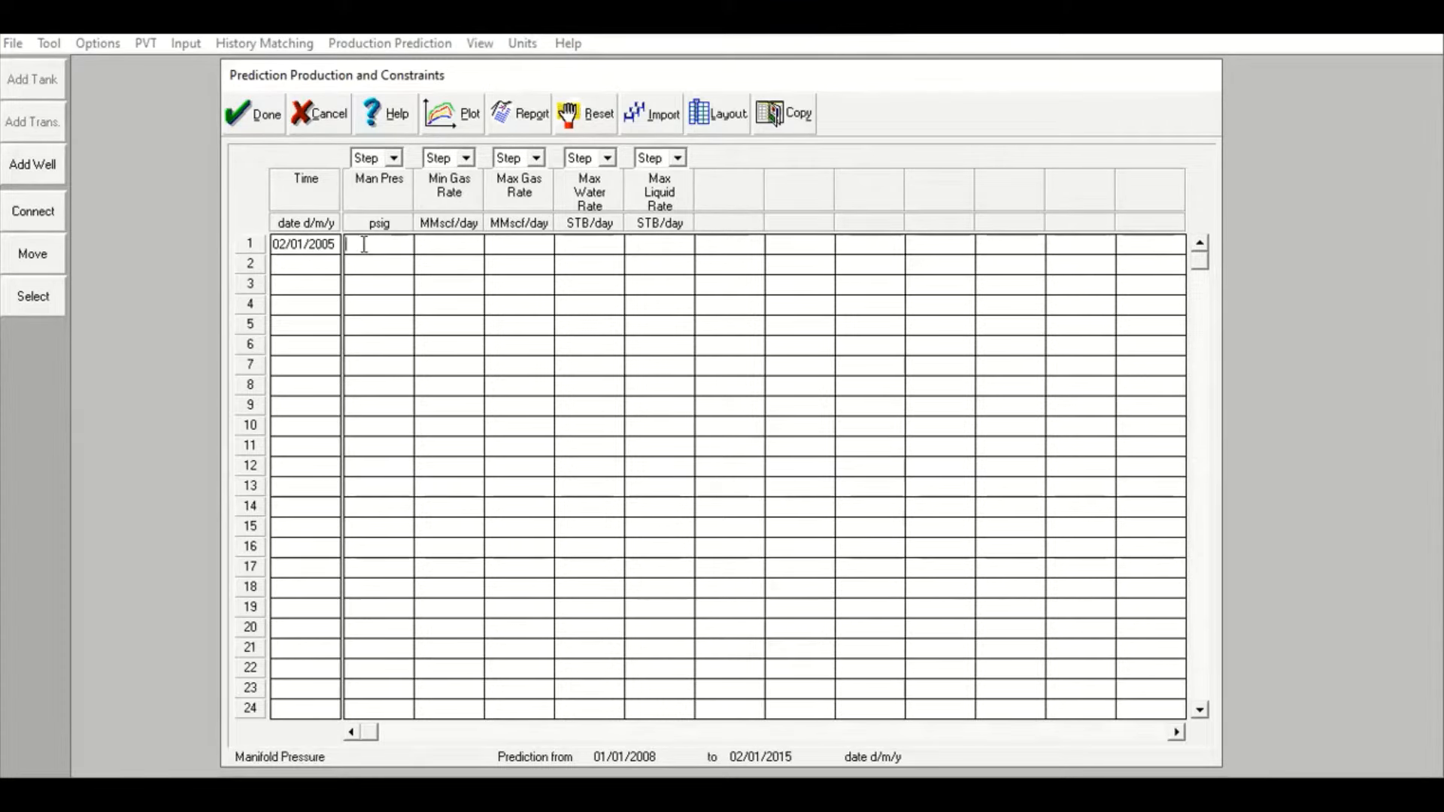
type("2000")
double_click(374, 245)
left_click(511, 252)
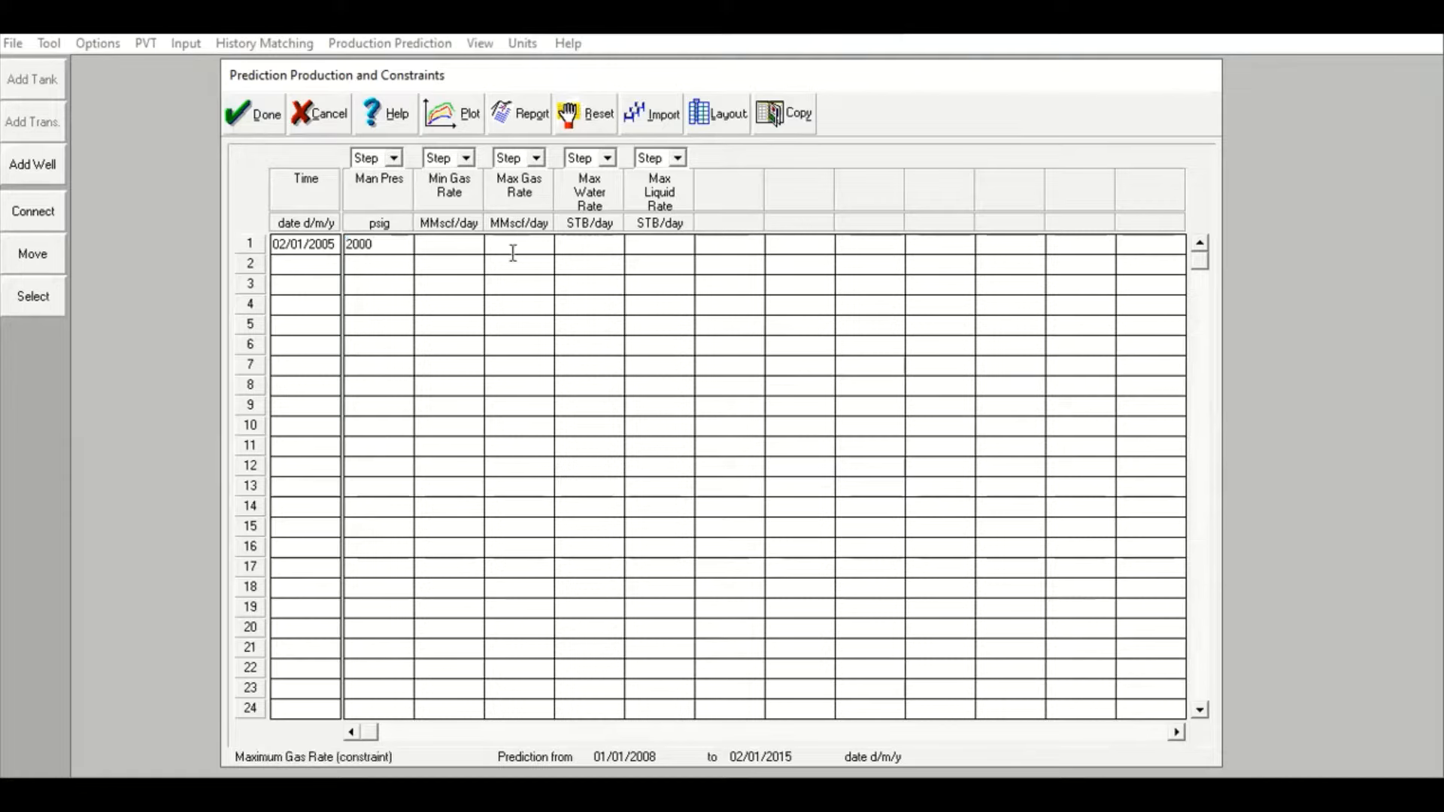
type("250")
Add a second constraint row dated 02/01/2011 with manifold pressure 500 psig, and accept the constraints
left_click(320, 263)
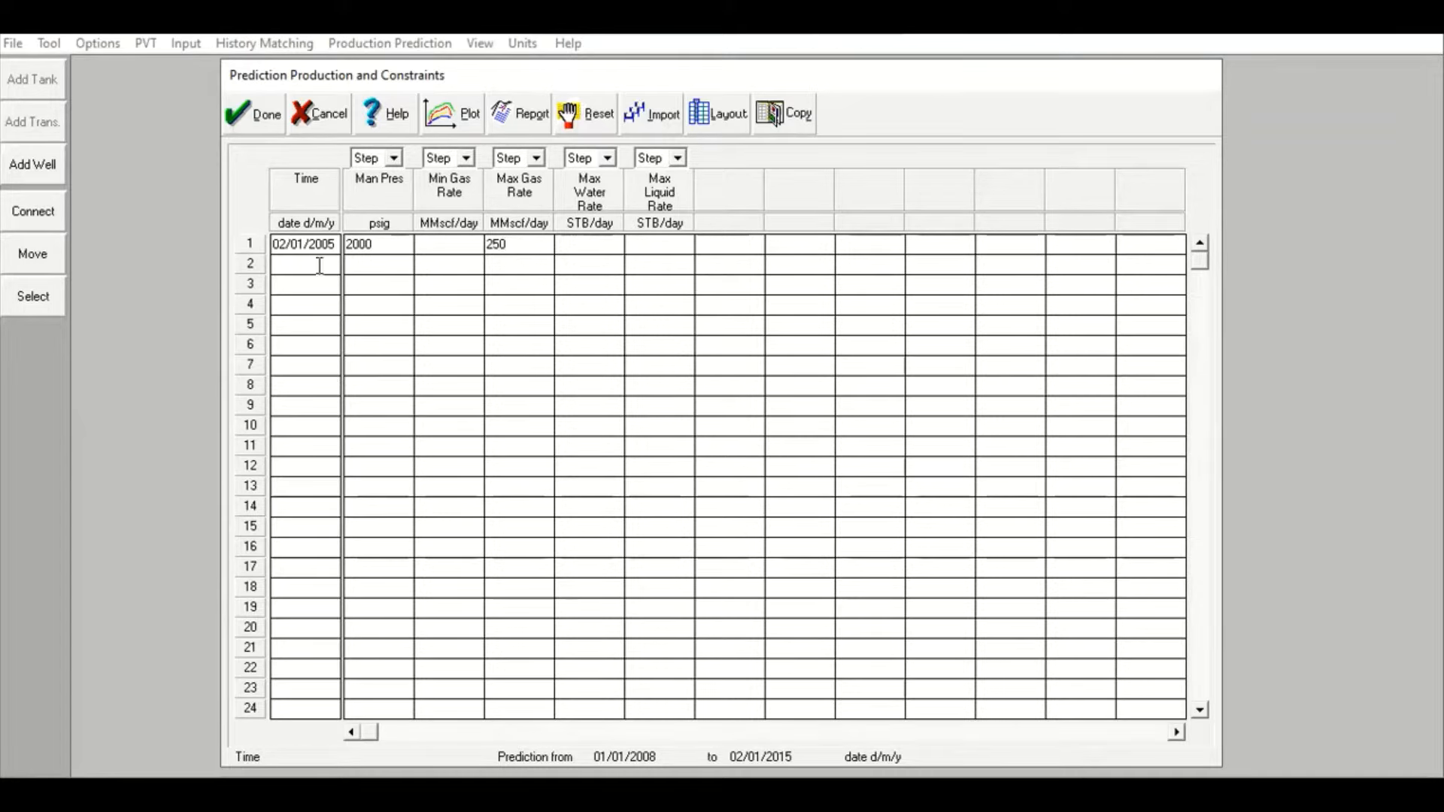
type("02/01/2011")
left_click(385, 255)
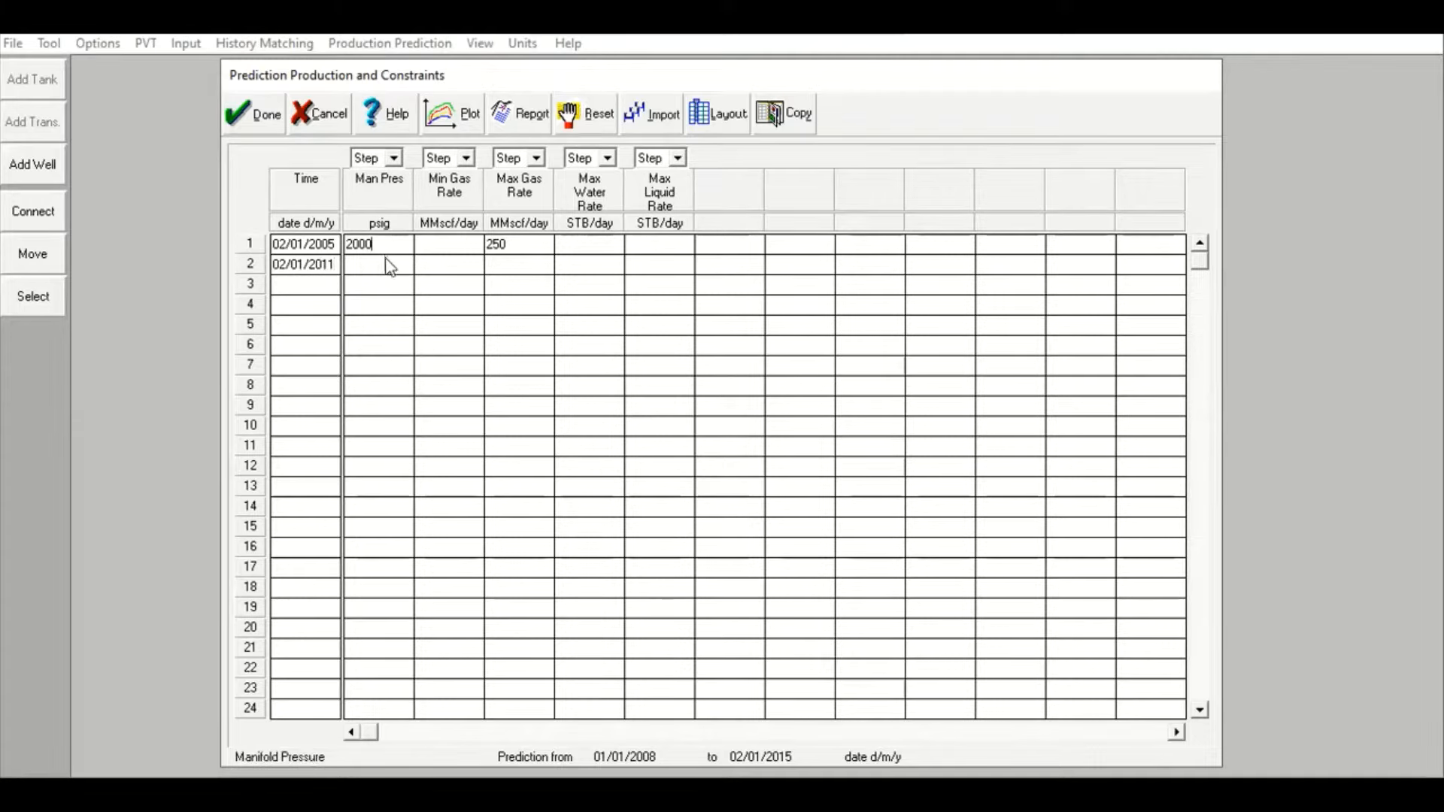
left_click(387, 260)
type("500")
left_click(242, 128)
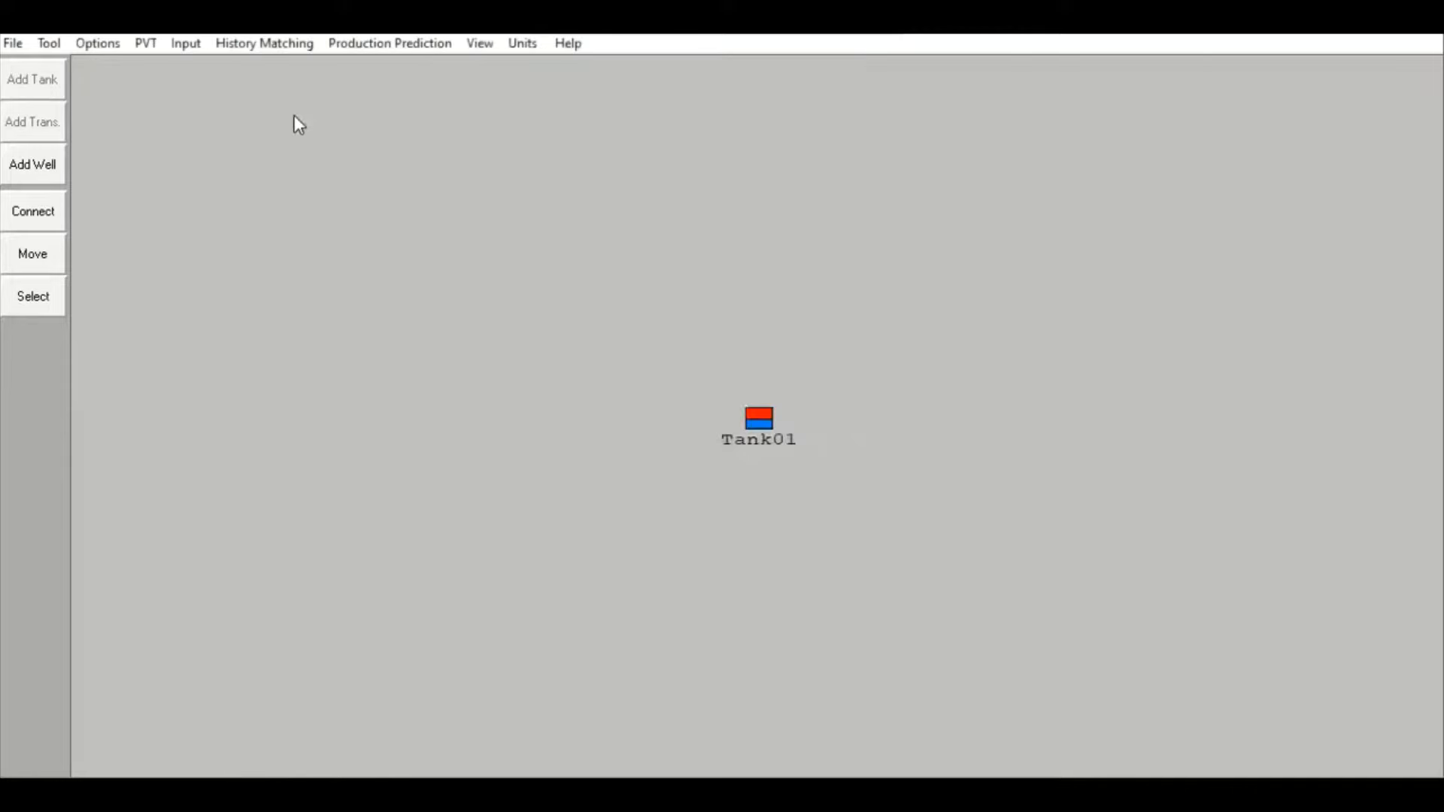
Check the well type definition, set the prediction to Profile from Production Schedule (No Wells), and accept the setup
left_click(400, 53)
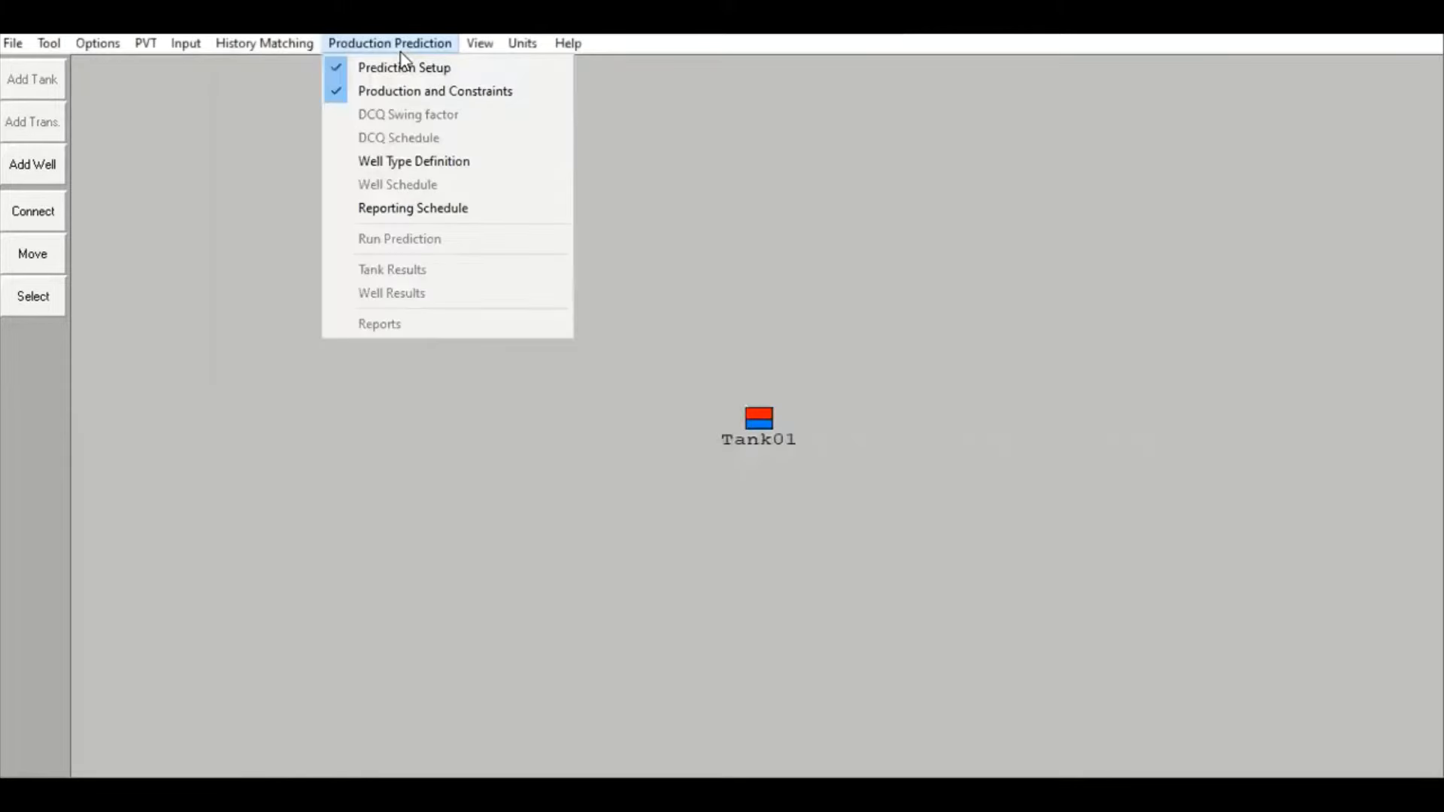
left_click(467, 174)
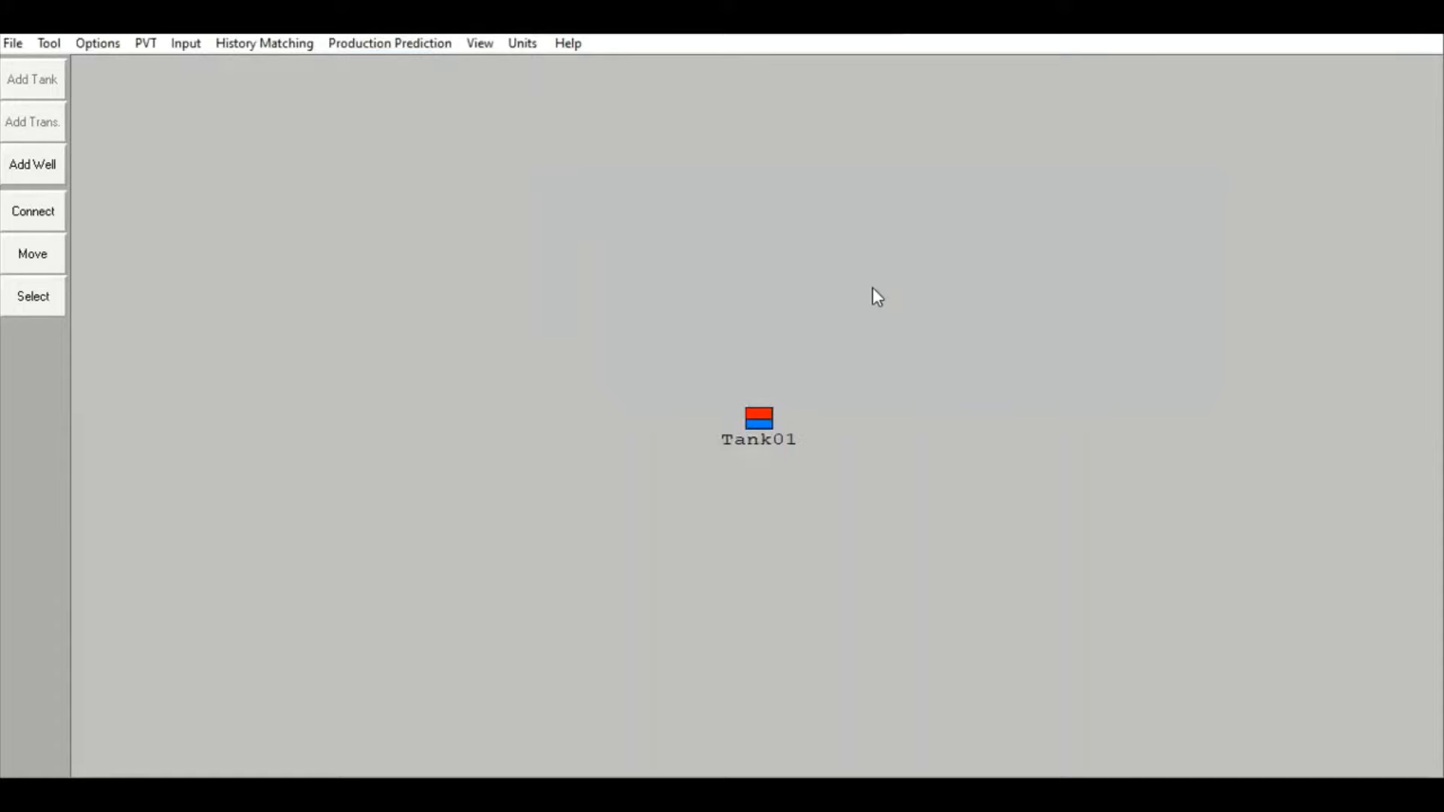
left_click(389, 44)
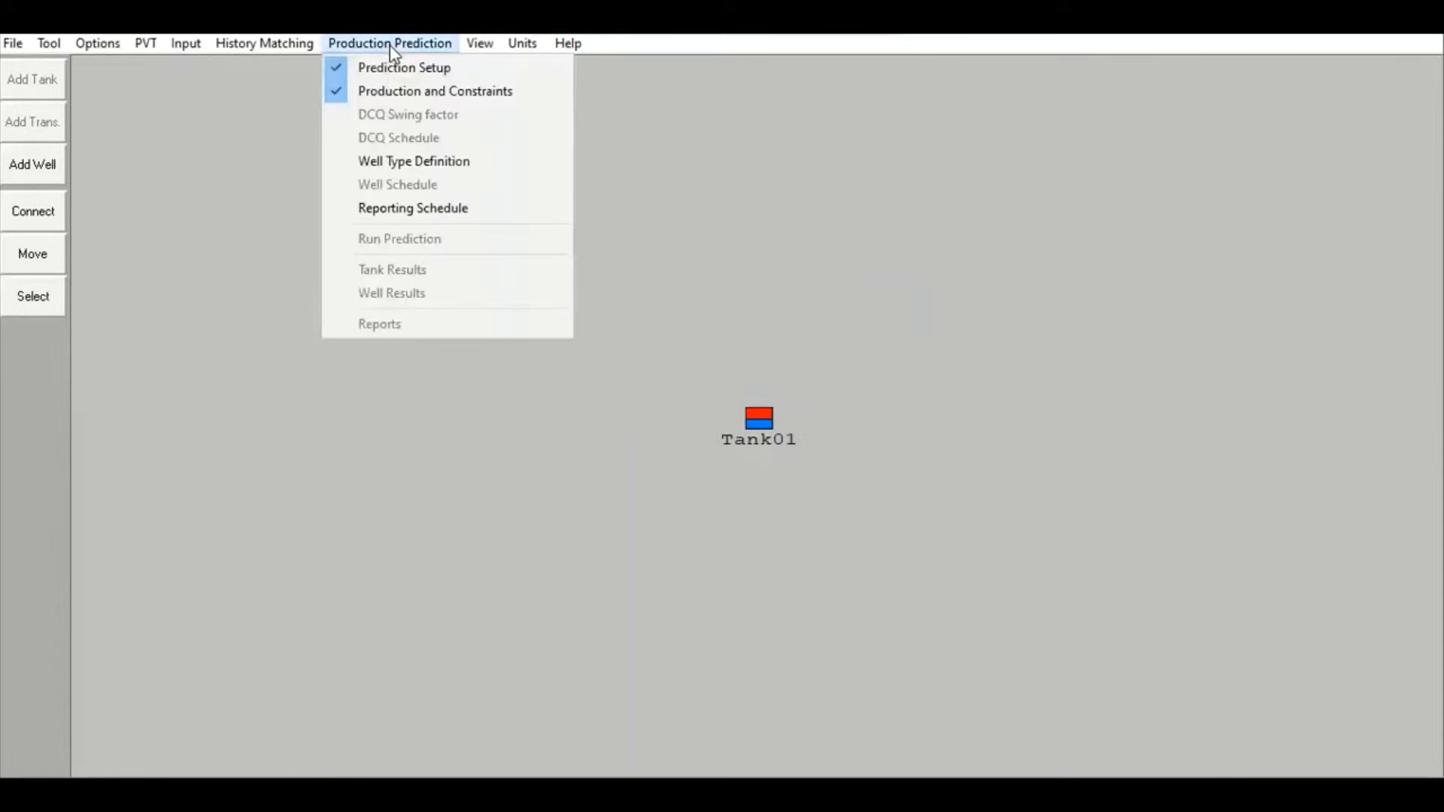
left_click(442, 67)
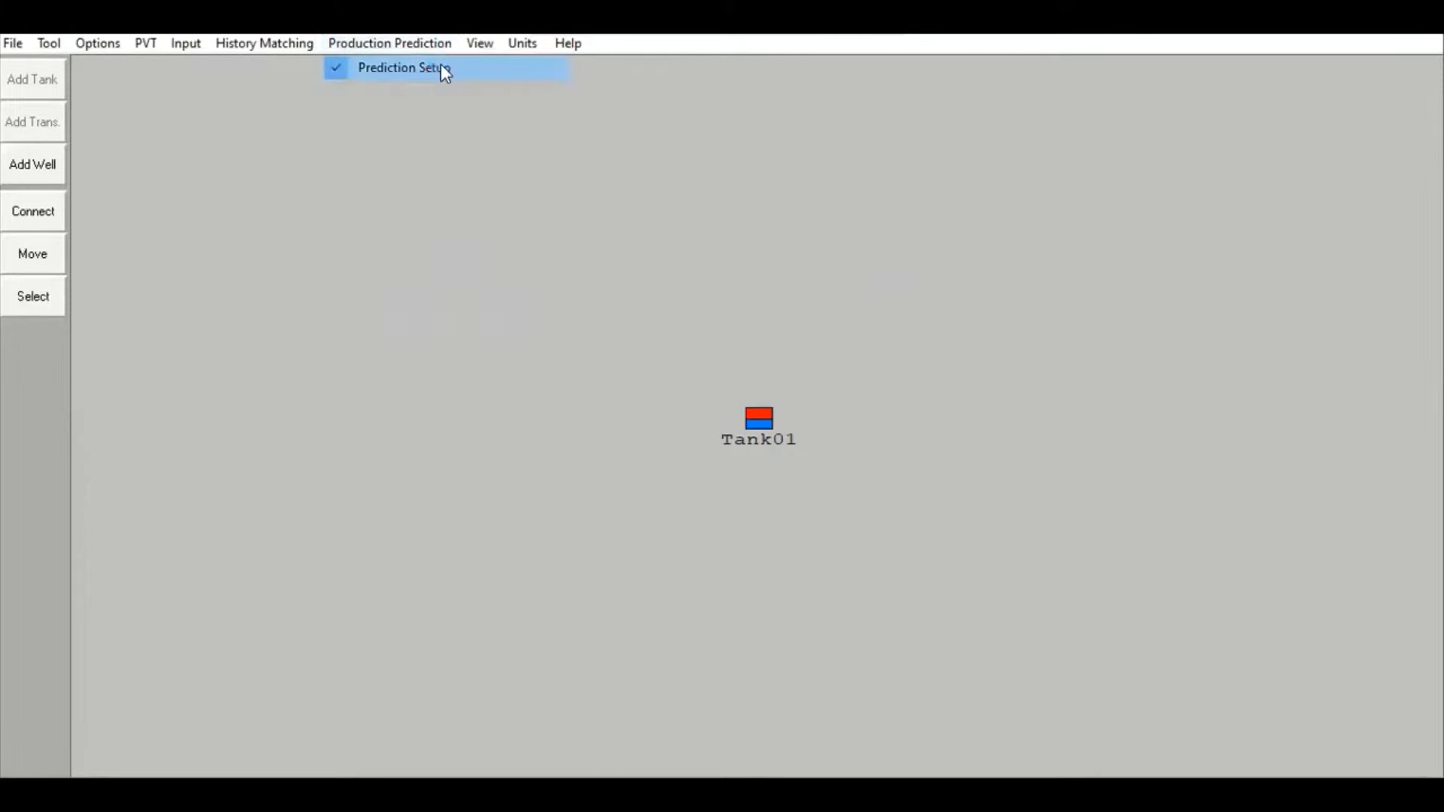
left_click(644, 250)
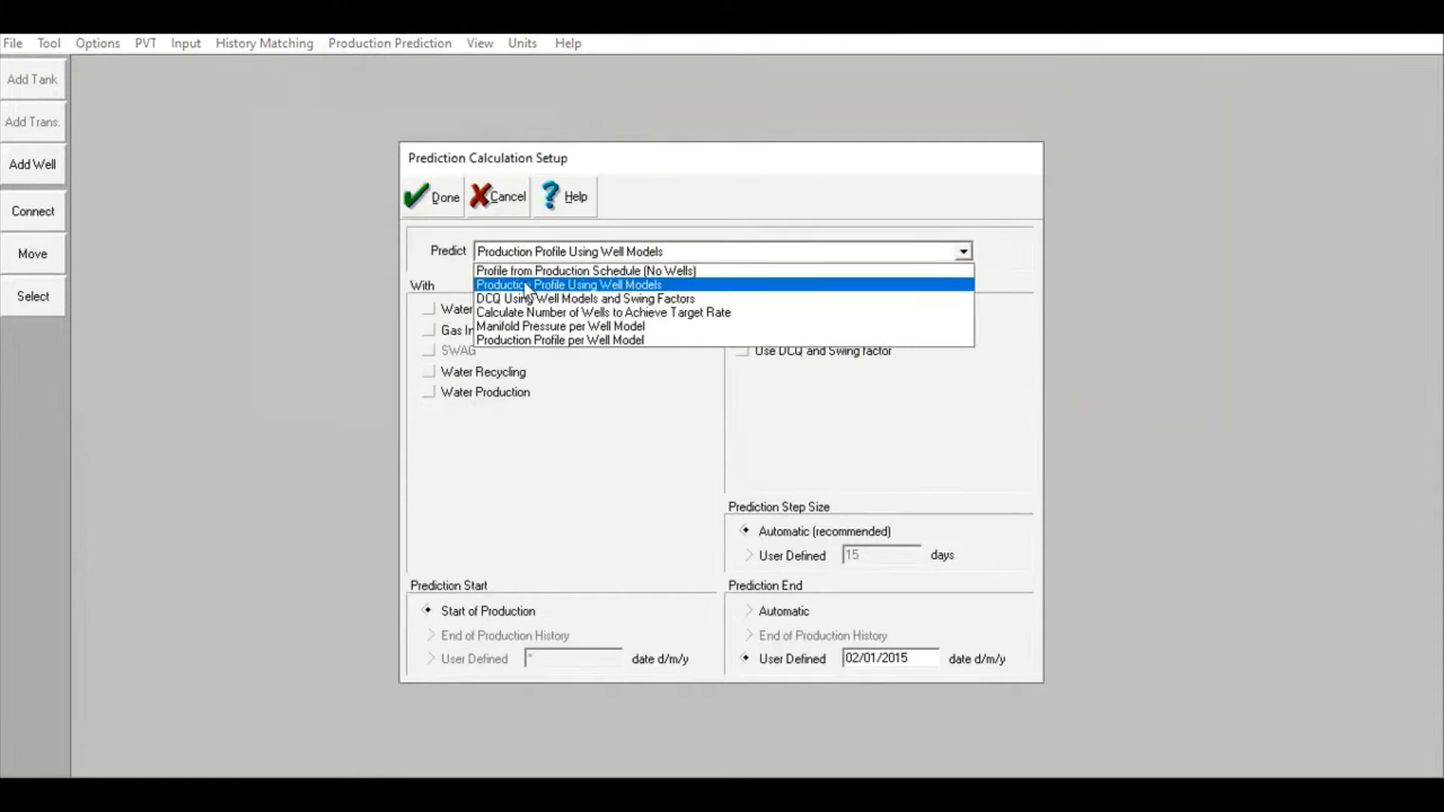
left_click(621, 272)
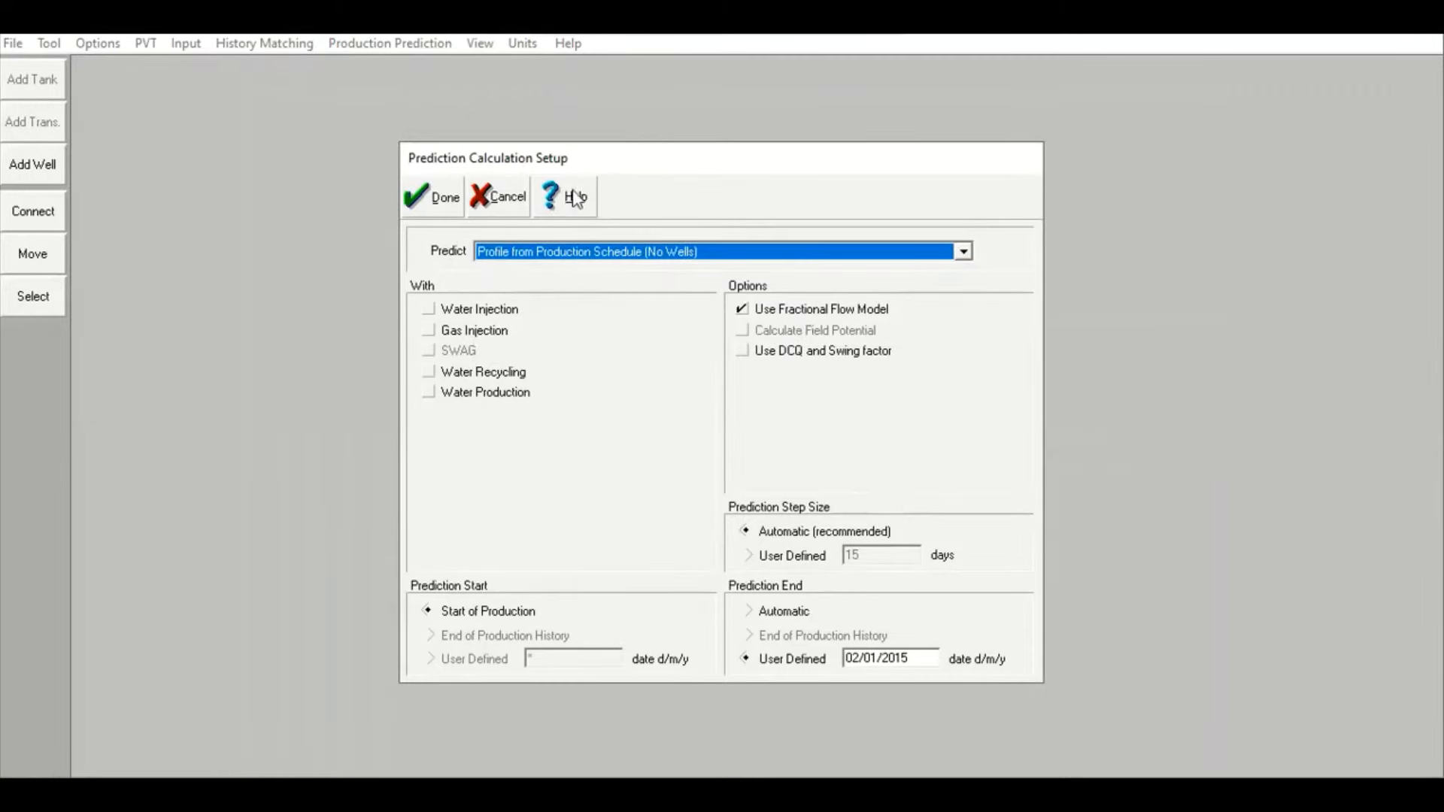
left_click_drag(608, 169, 1233, 400)
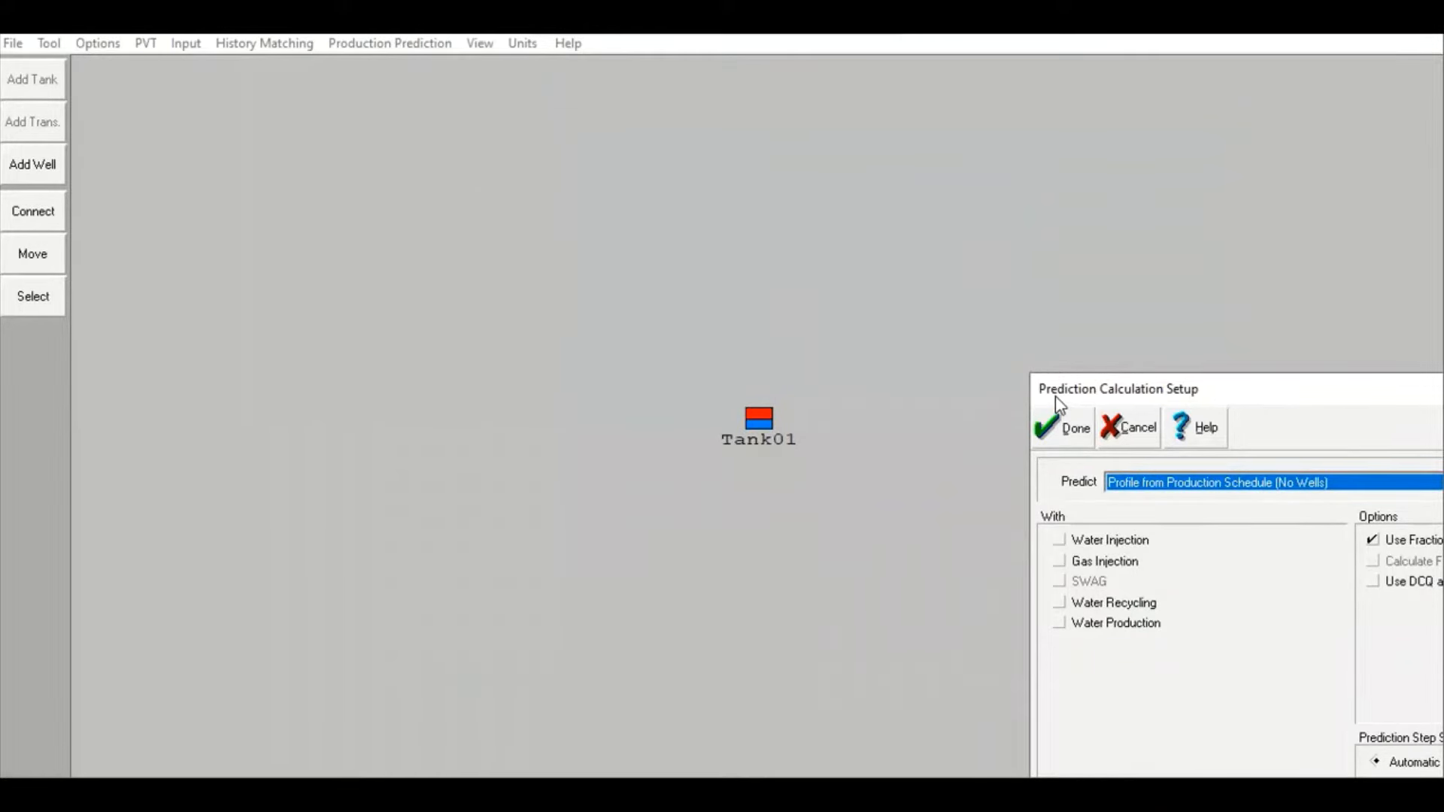
left_click_drag(1066, 393, 786, 137)
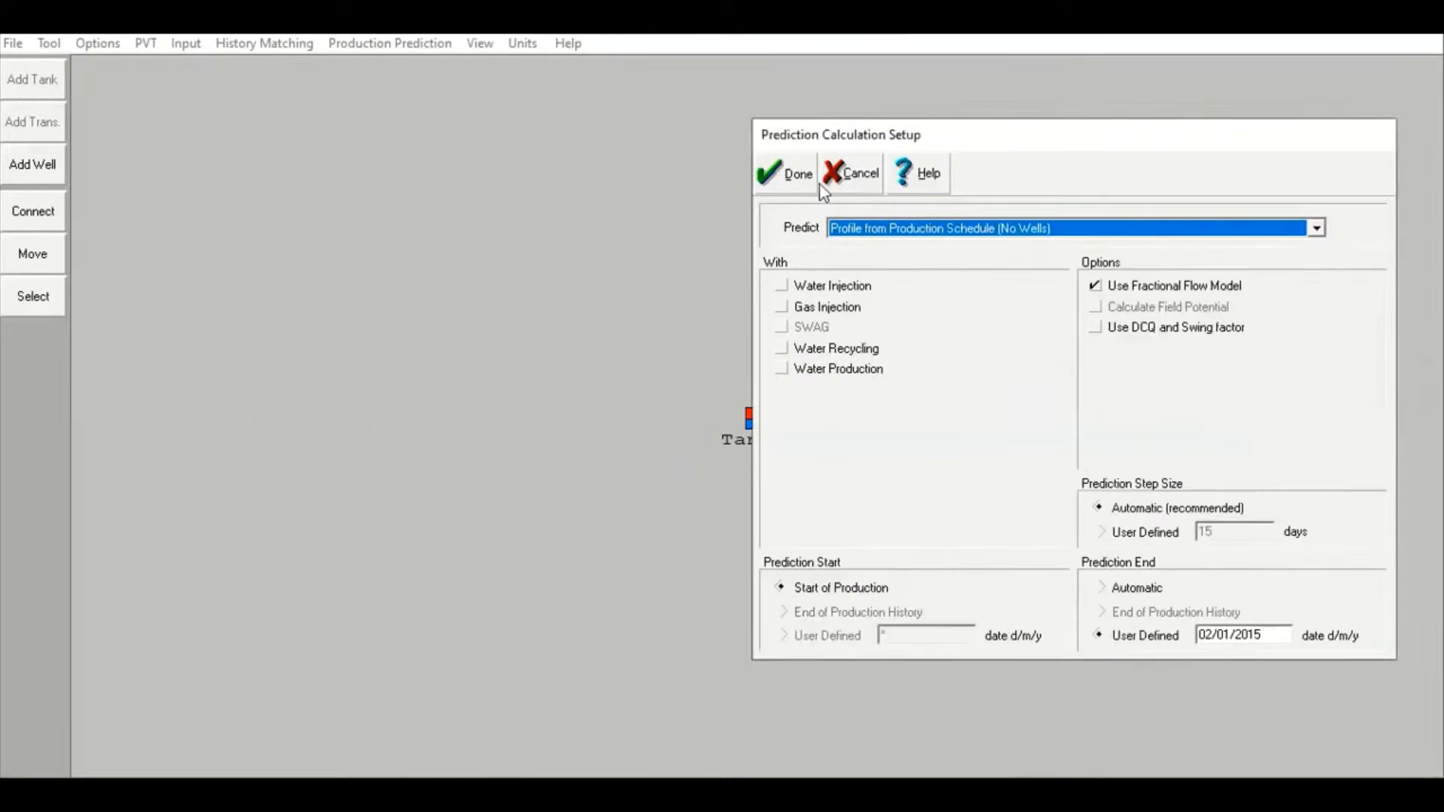
left_click(795, 187)
Open the prediction's reporting schedule and accept it without changes
left_click(386, 43)
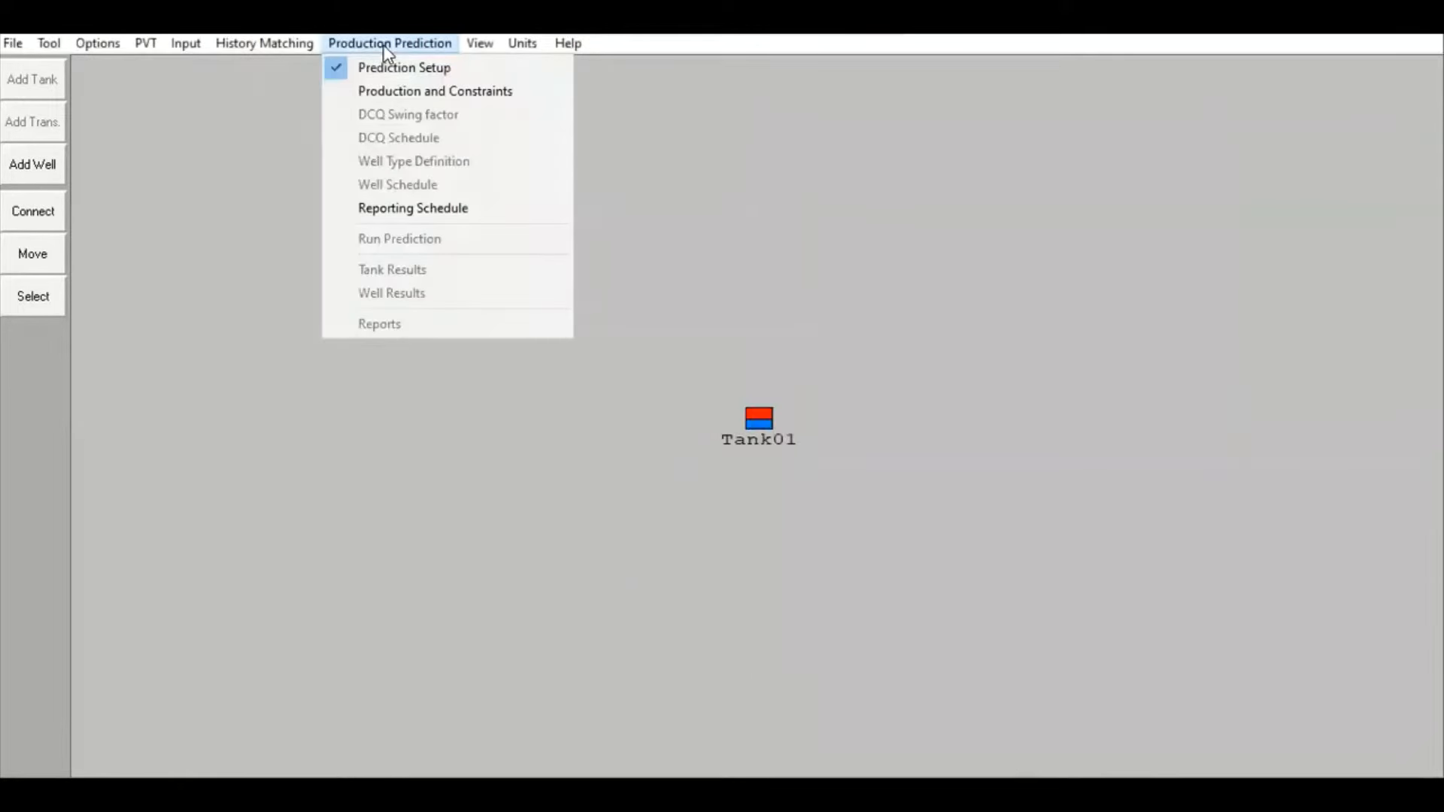
left_click(423, 211)
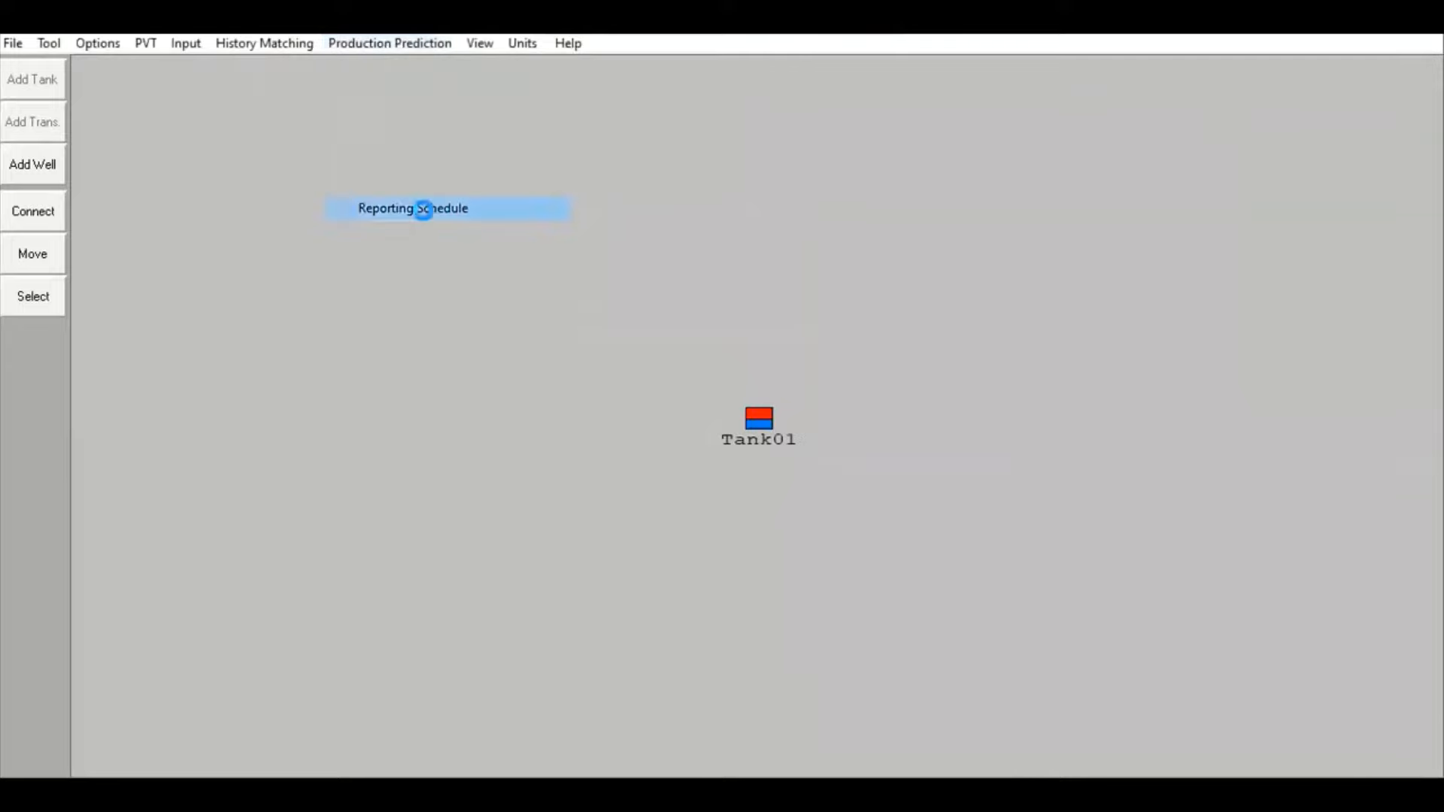
left_click(451, 213)
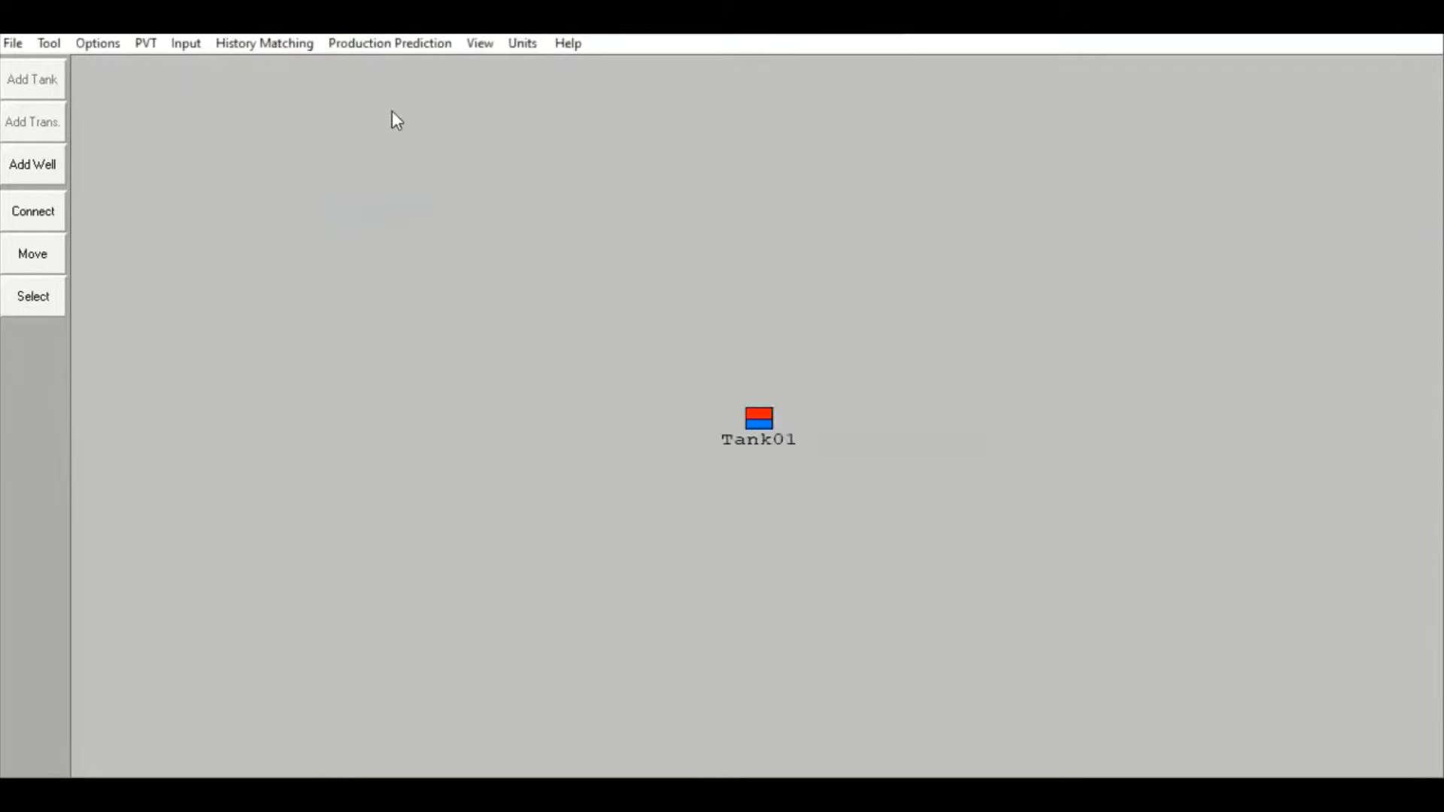
Examine the production constraints and breakthroughs tables of the no-wells prediction, and close them without entering data
left_click(359, 45)
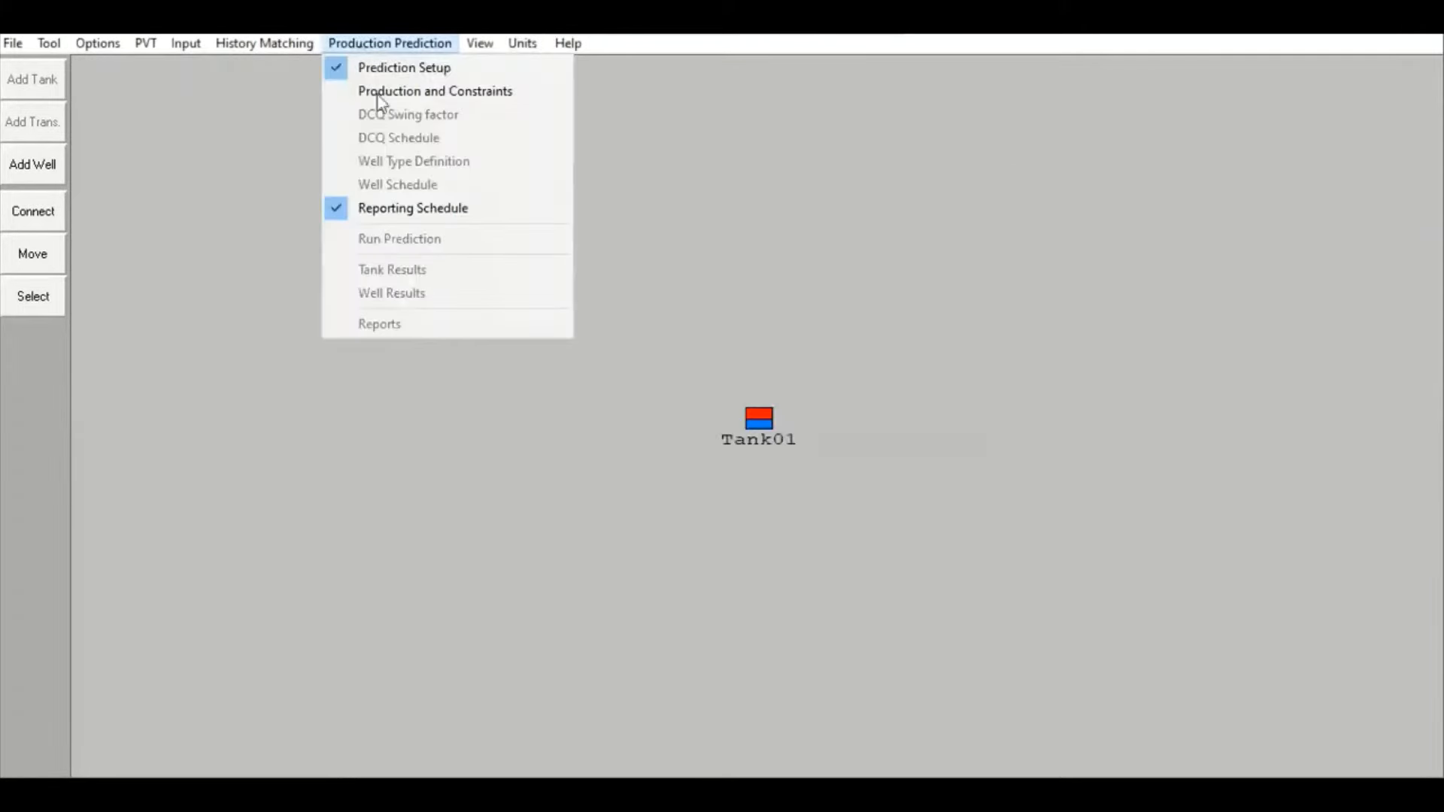
left_click(500, 94)
left_click(421, 220)
left_click(354, 221)
left_click(425, 343)
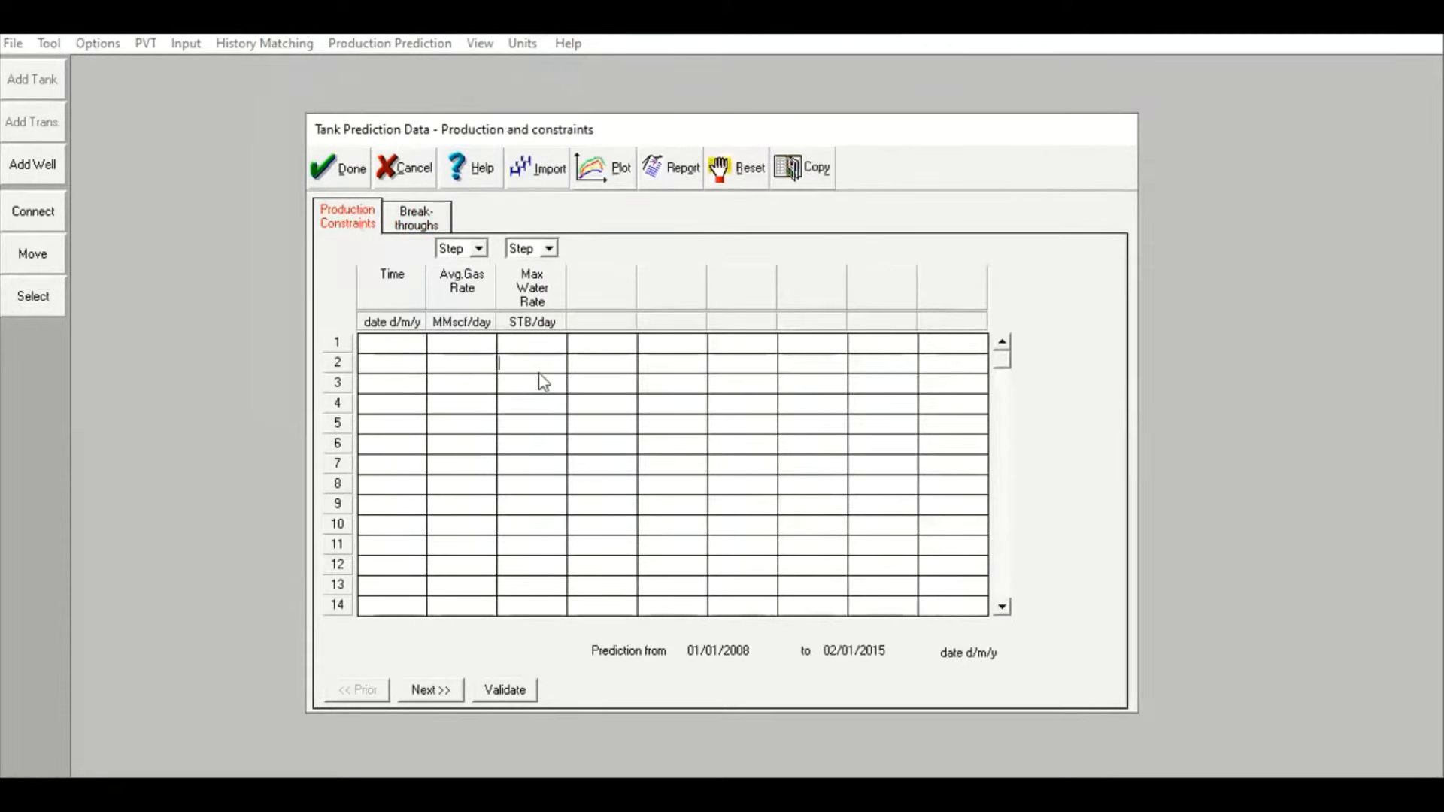
left_click(416, 217)
left_click(357, 184)
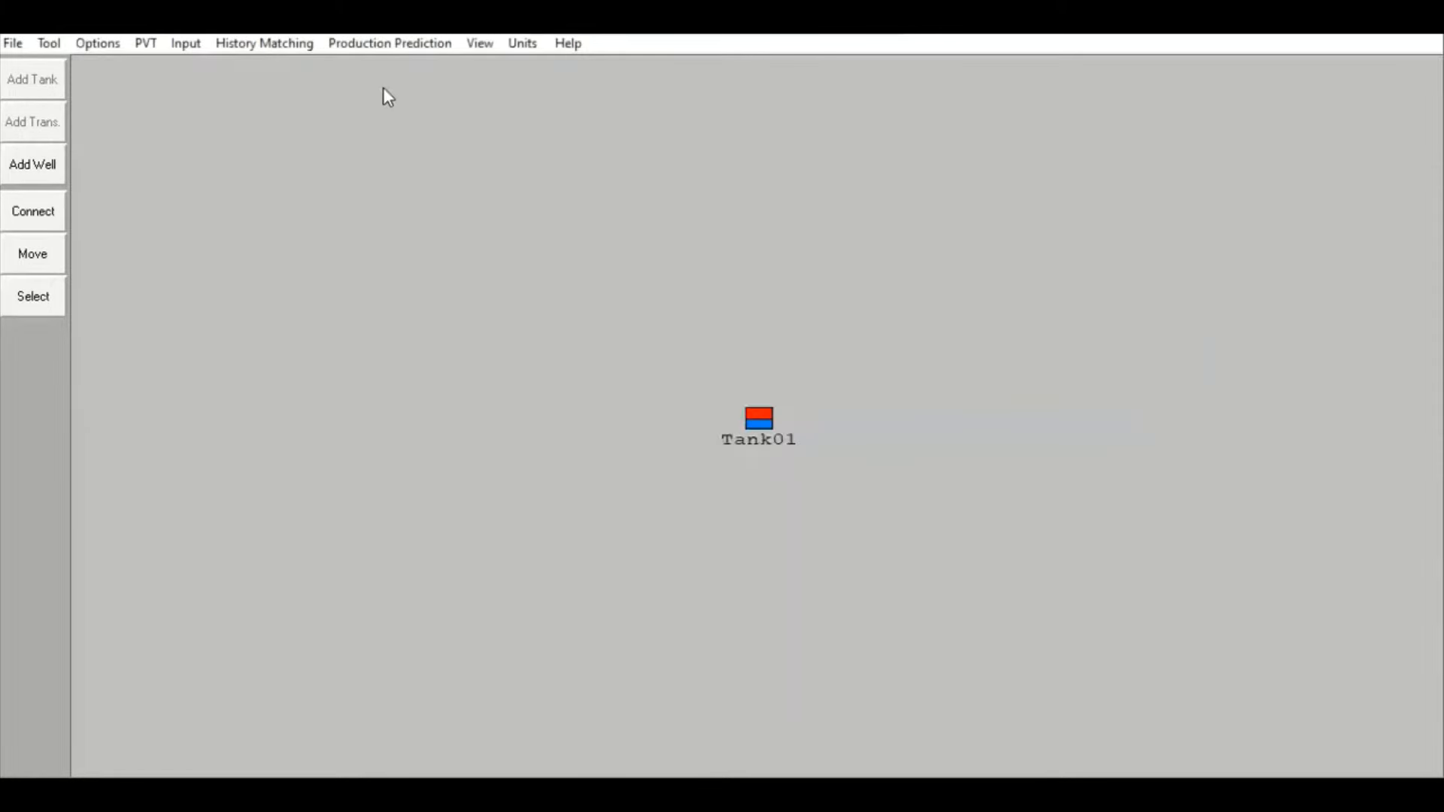
Switch the prediction to Production Profile Using Well Models and check the well type definition without adding a well
left_click(399, 47)
left_click(418, 75)
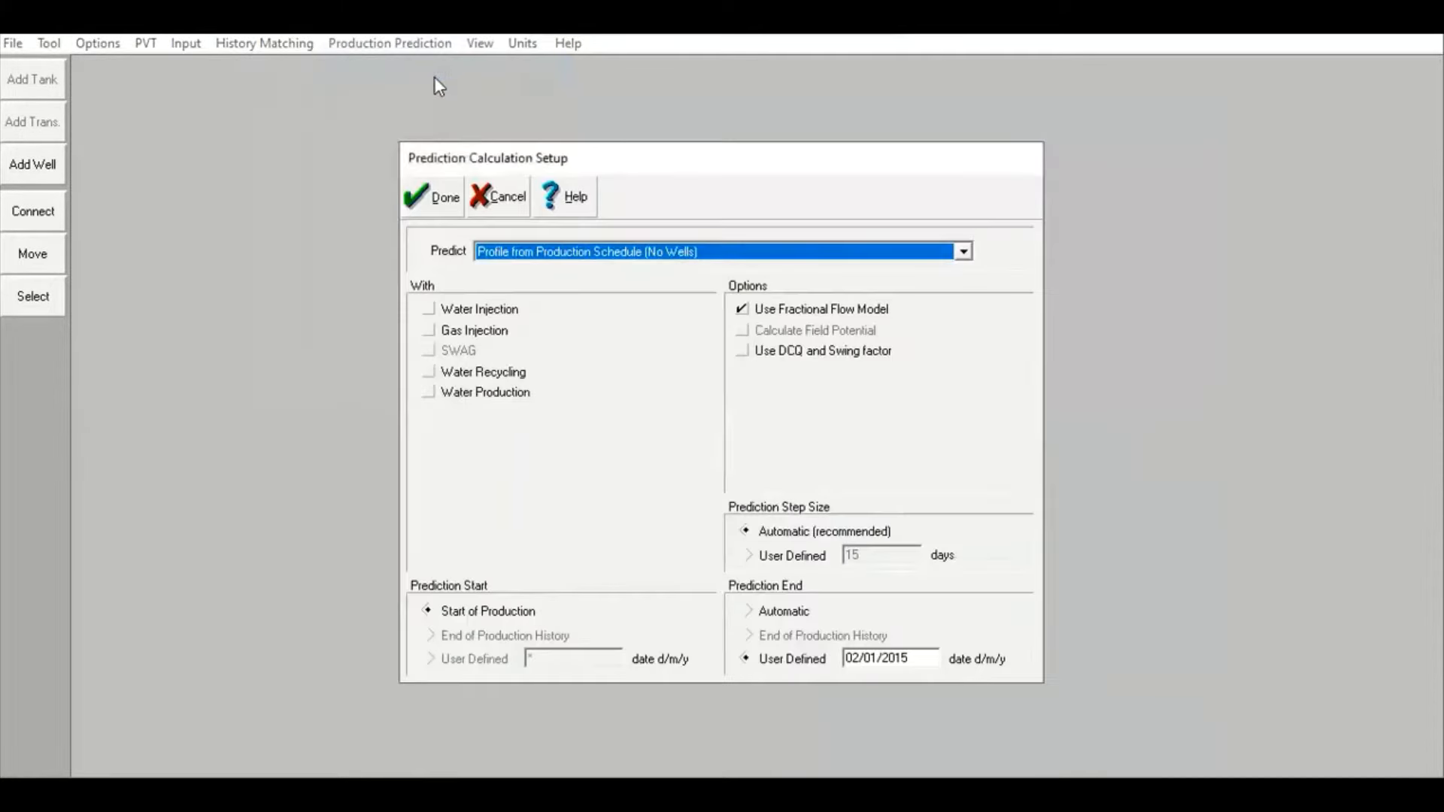
left_click(577, 252)
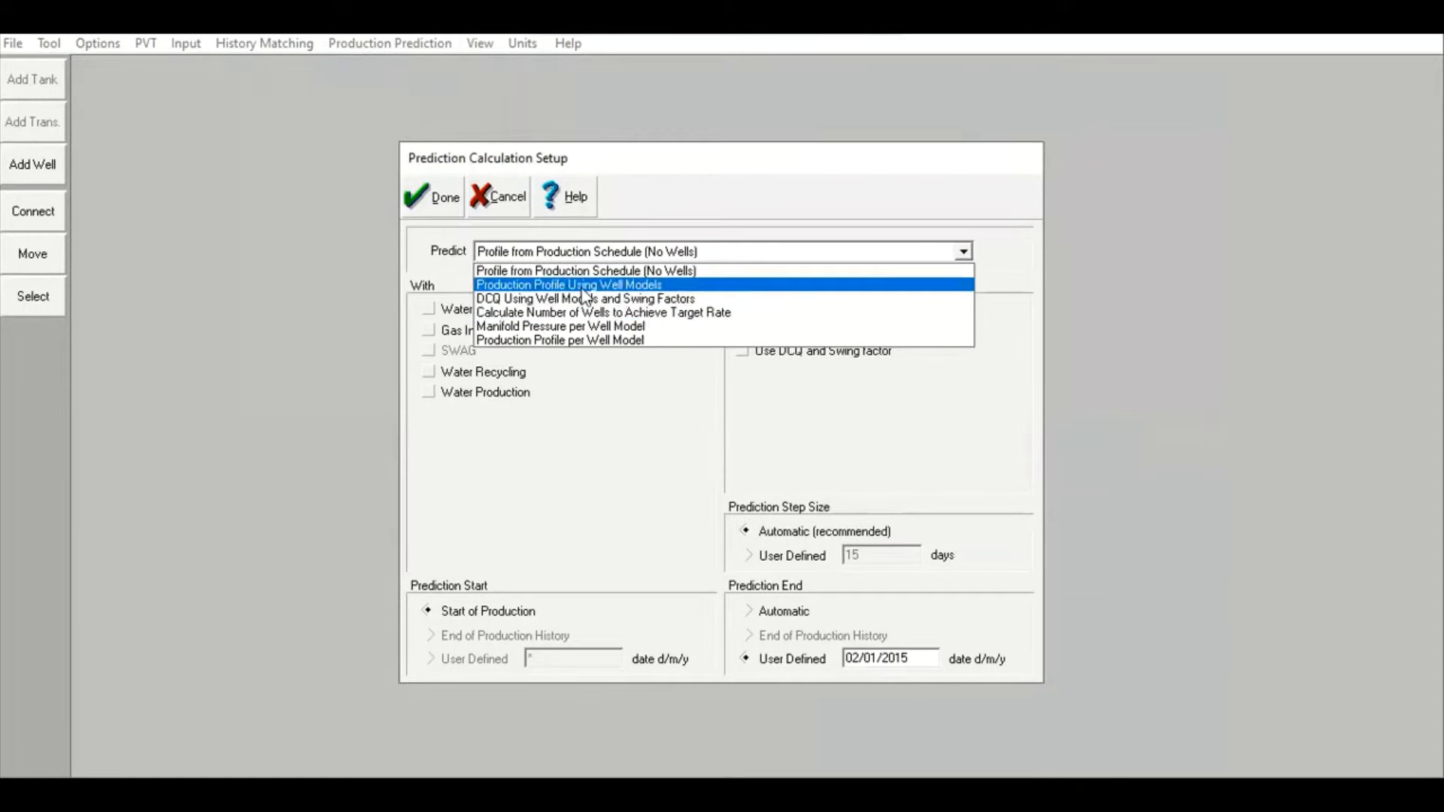
left_click(636, 285)
left_click(431, 199)
left_click(382, 43)
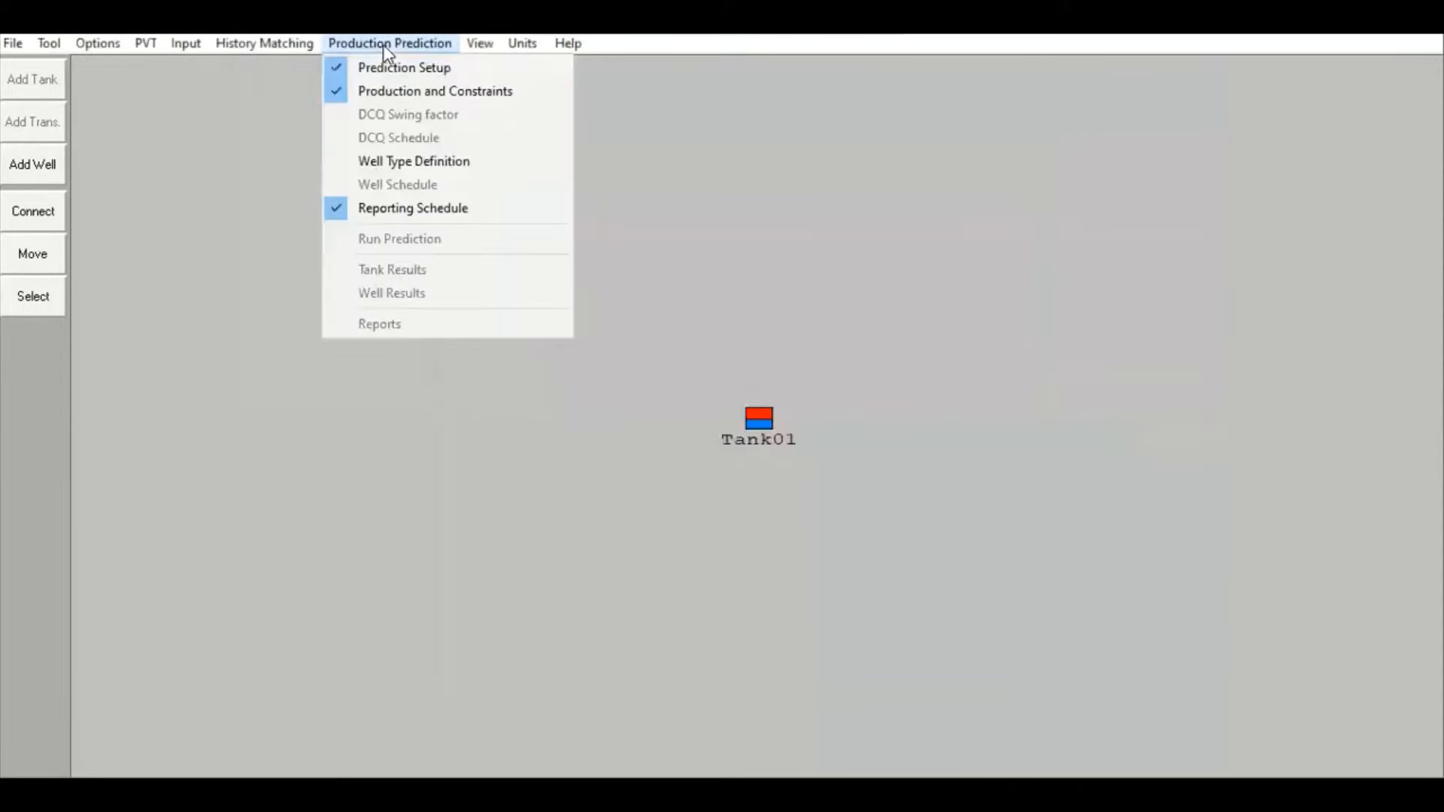
left_click(425, 162)
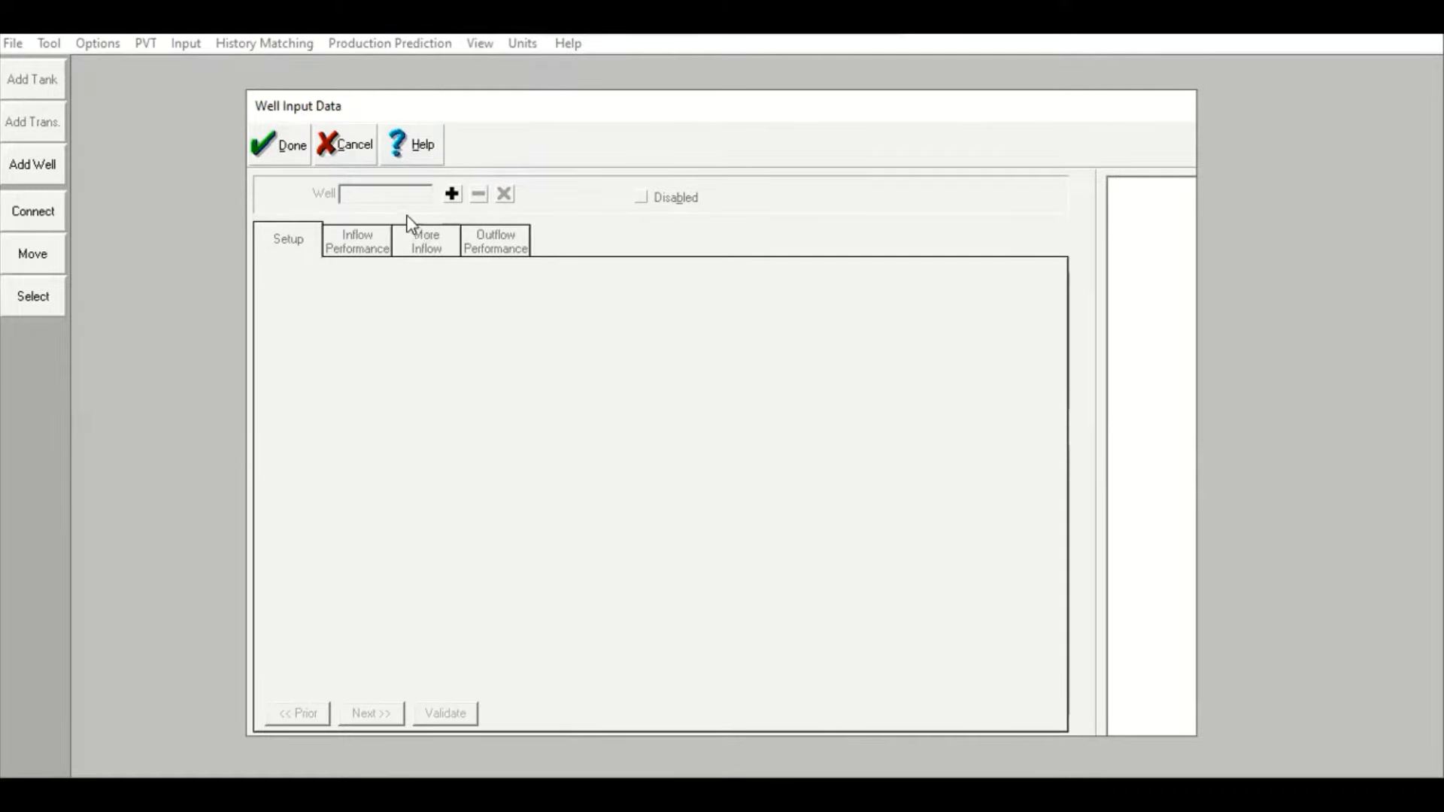
left_click(295, 144)
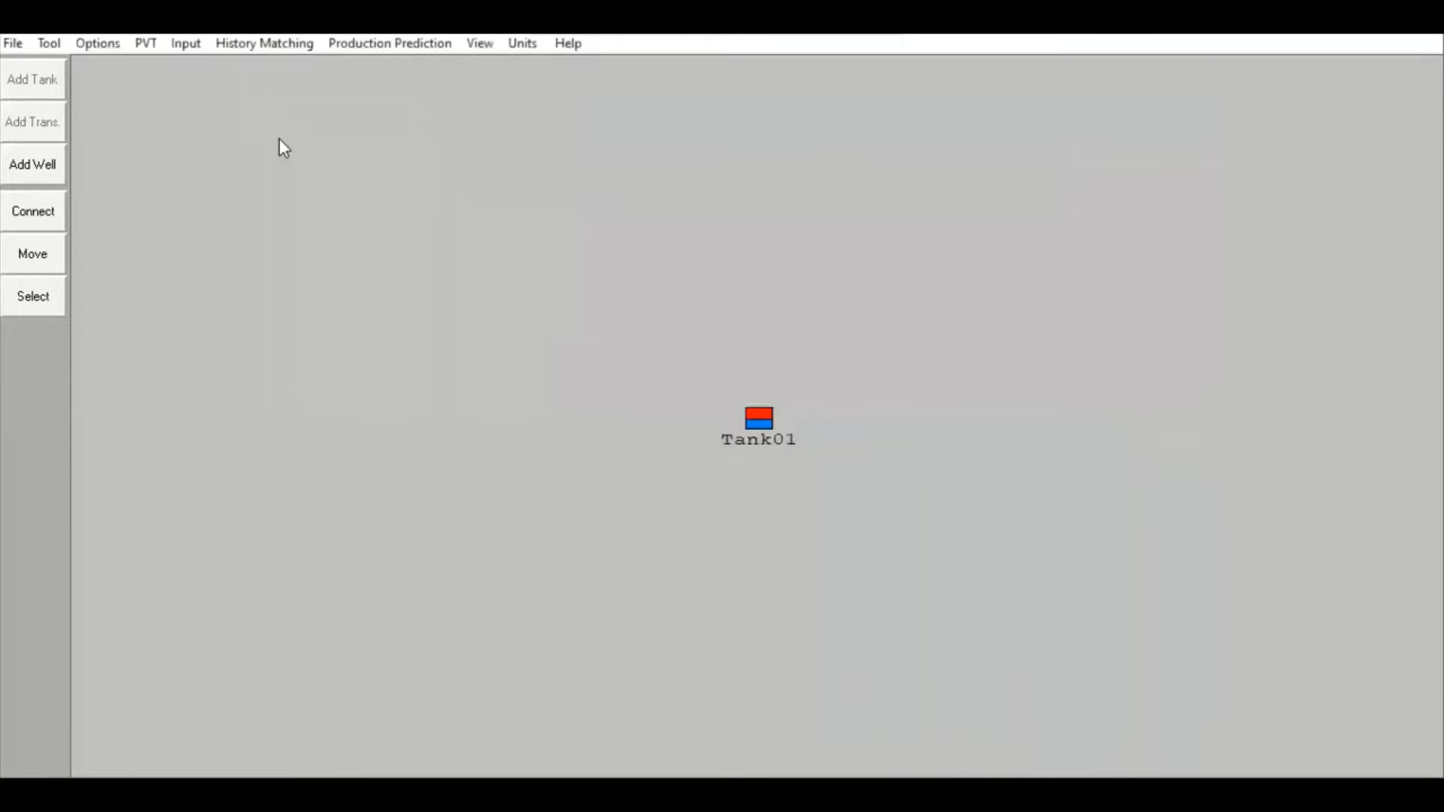
Return the prediction type to Profile from Production Schedule (No Wells) and accept the calculation setup
left_click(391, 42)
left_click(412, 69)
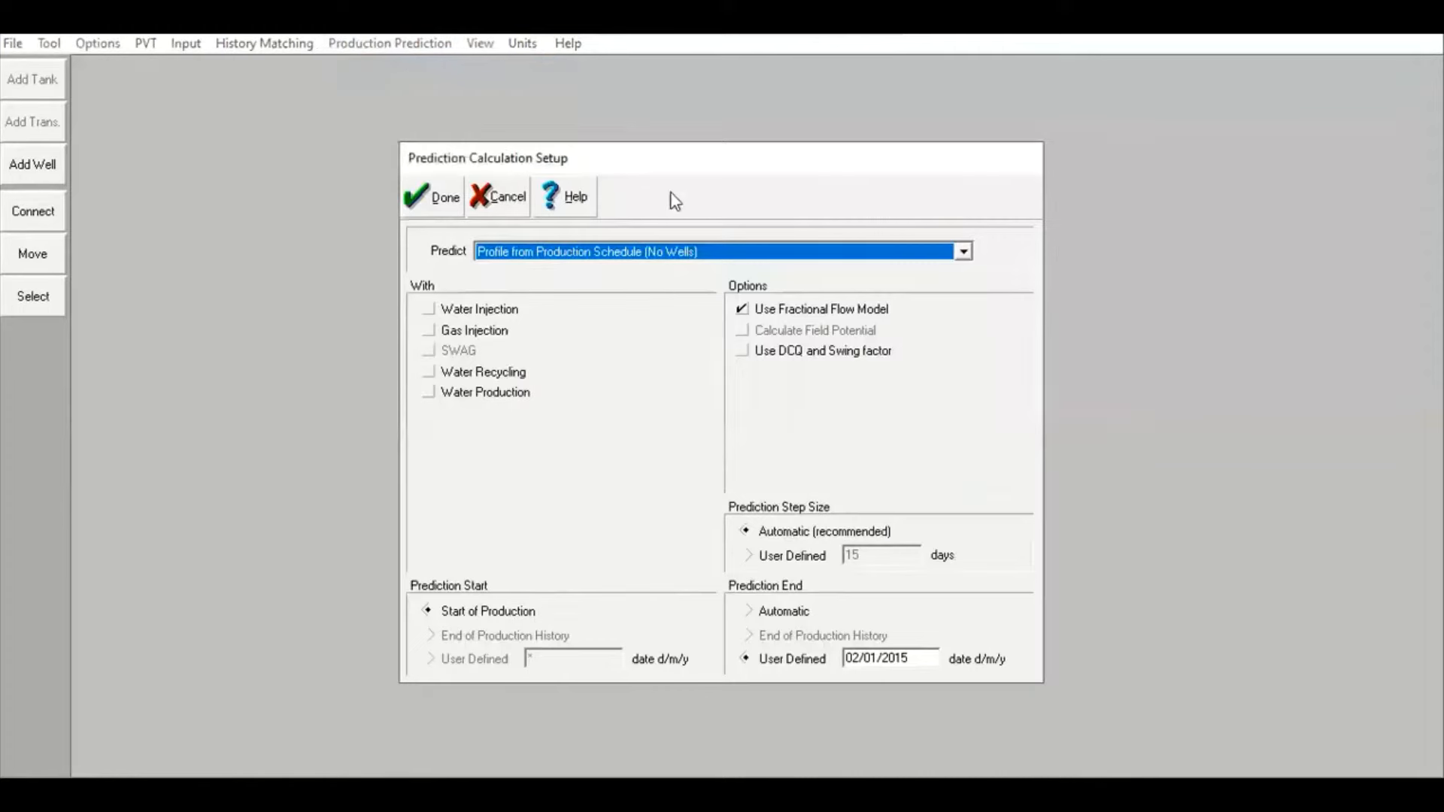
left_click_drag(647, 162, 1143, 284)
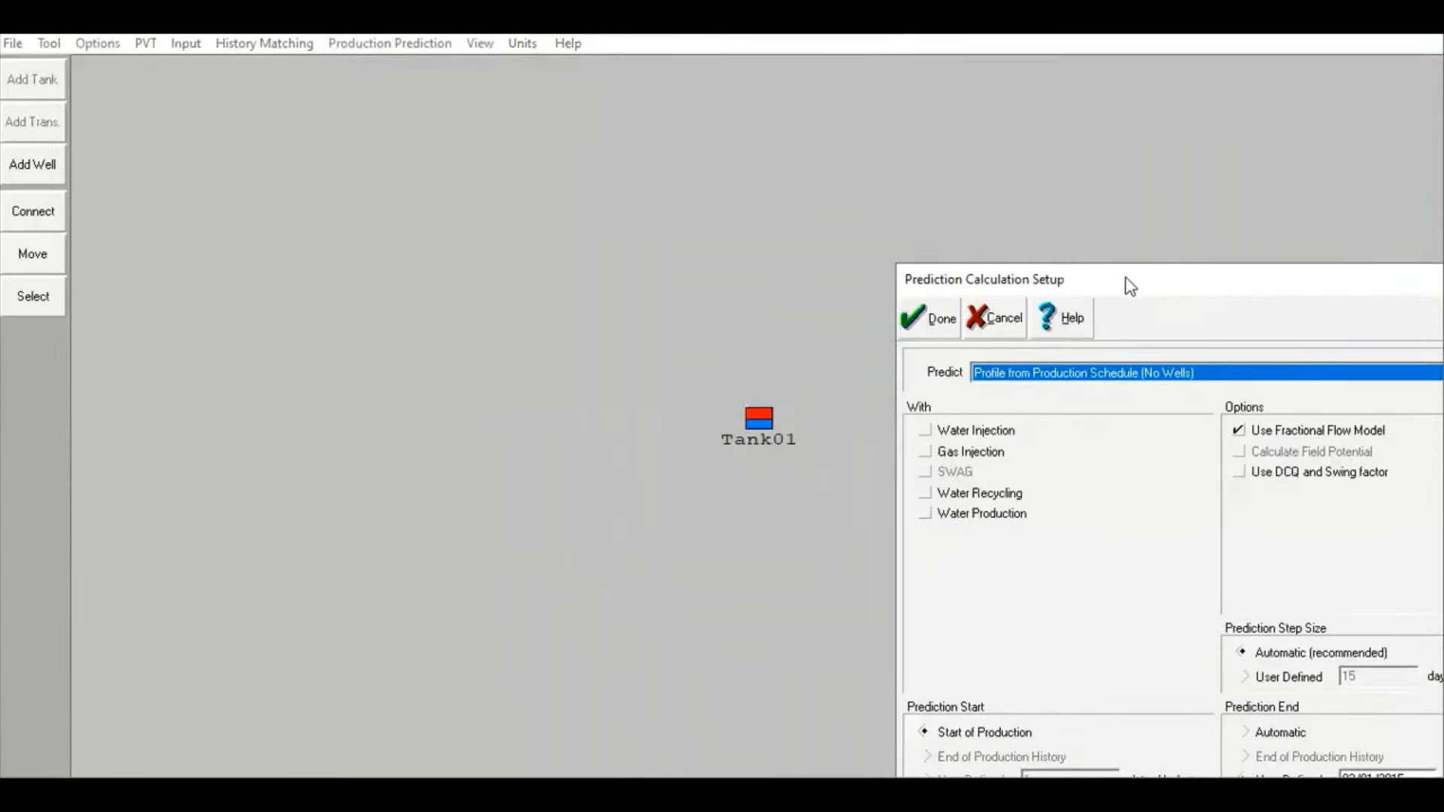
left_click_drag(1130, 286, 891, 117)
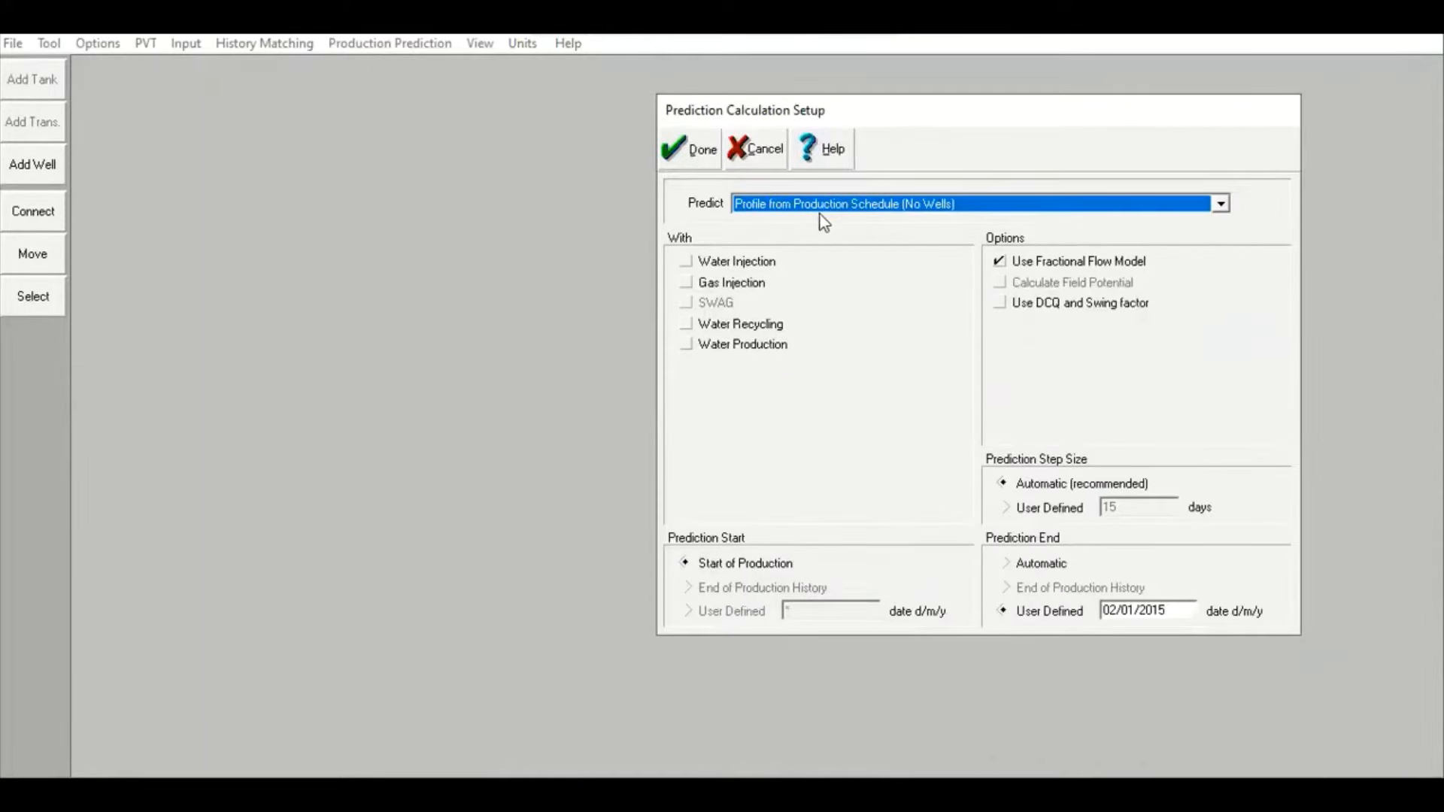
left_click(693, 155)
Examine the production constraints table for the date and rate columns it requires, without entering data
left_click(421, 43)
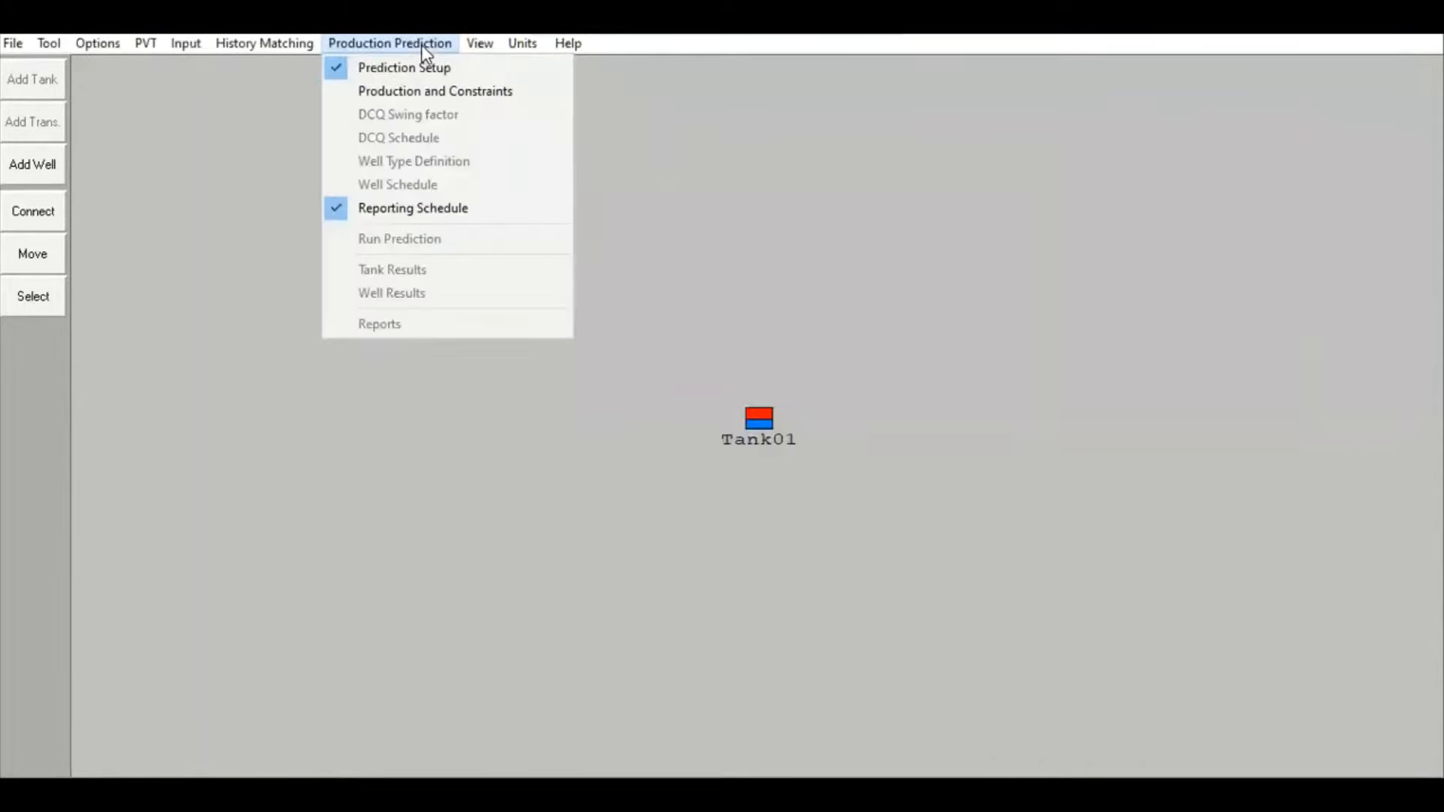
left_click(432, 96)
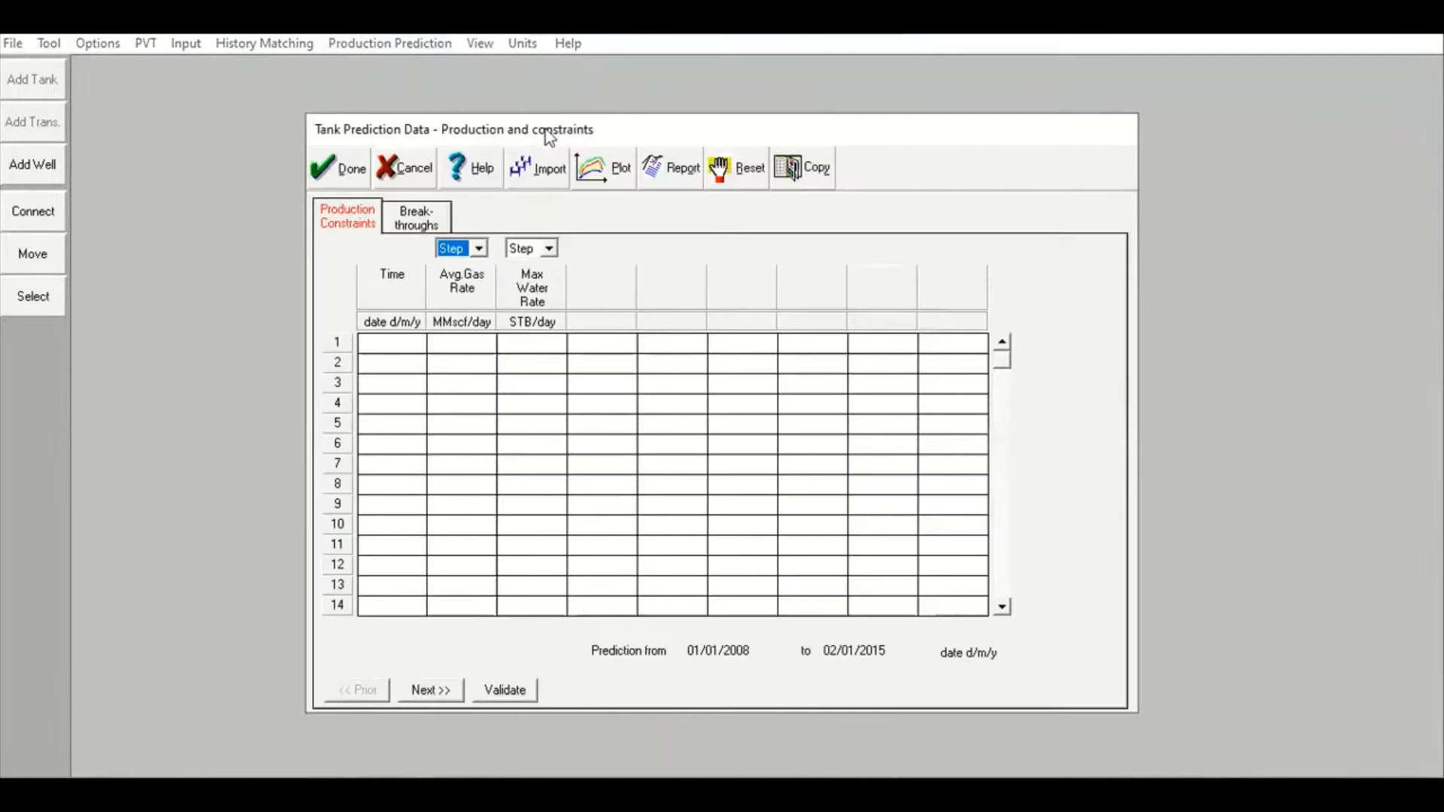
left_click_drag(572, 137, 1165, 209)
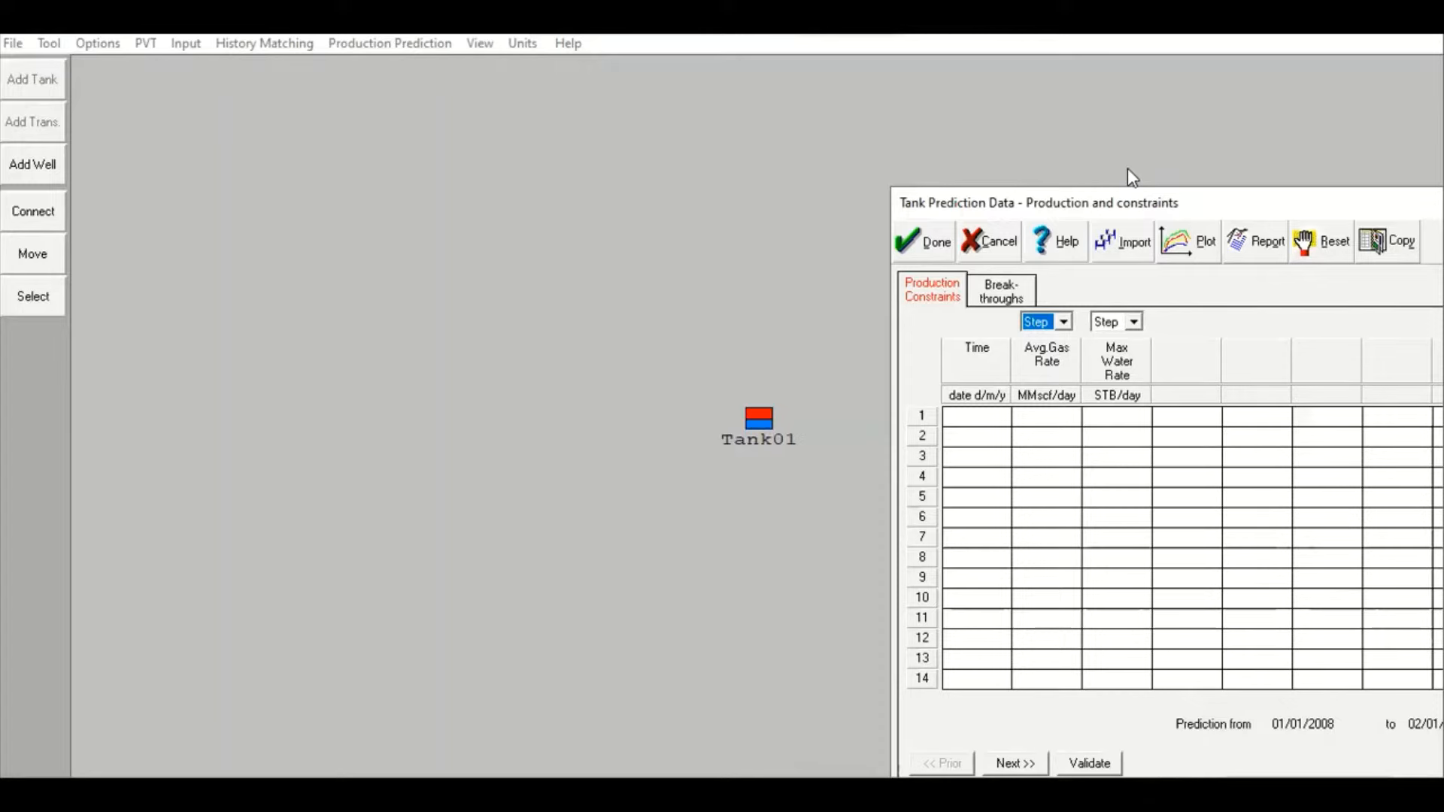
left_click(974, 415)
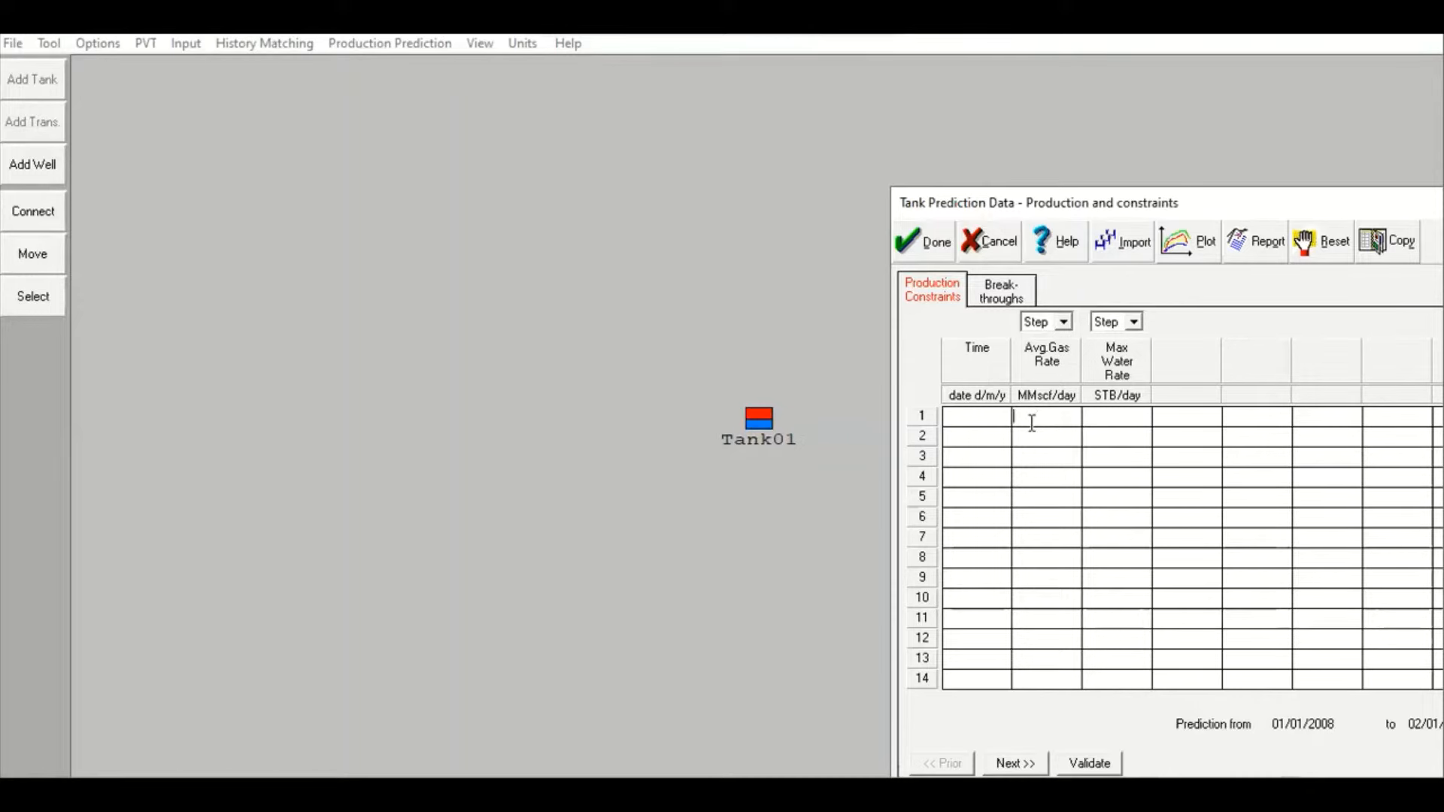
left_click(981, 242)
left_click(350, 46)
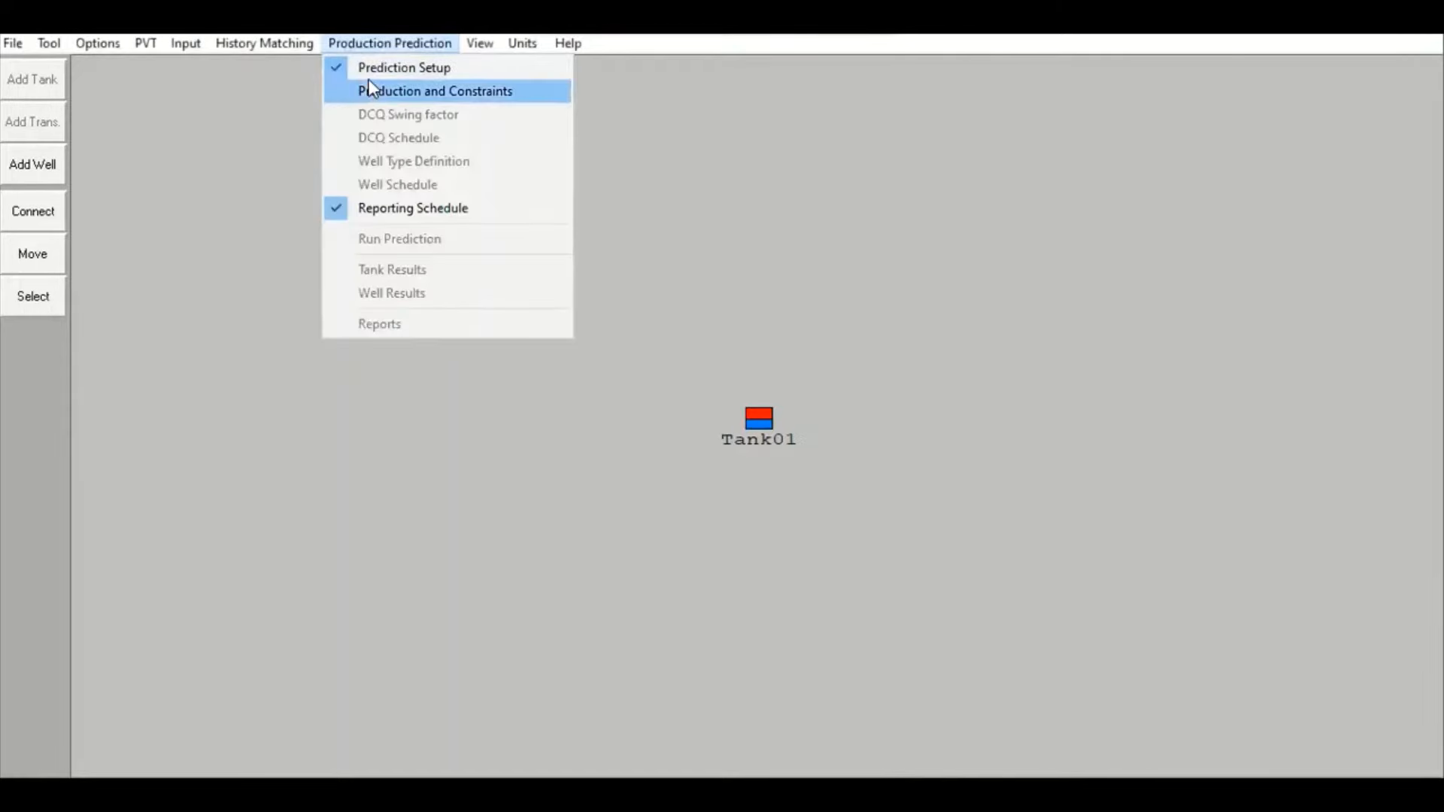
left_click(371, 90)
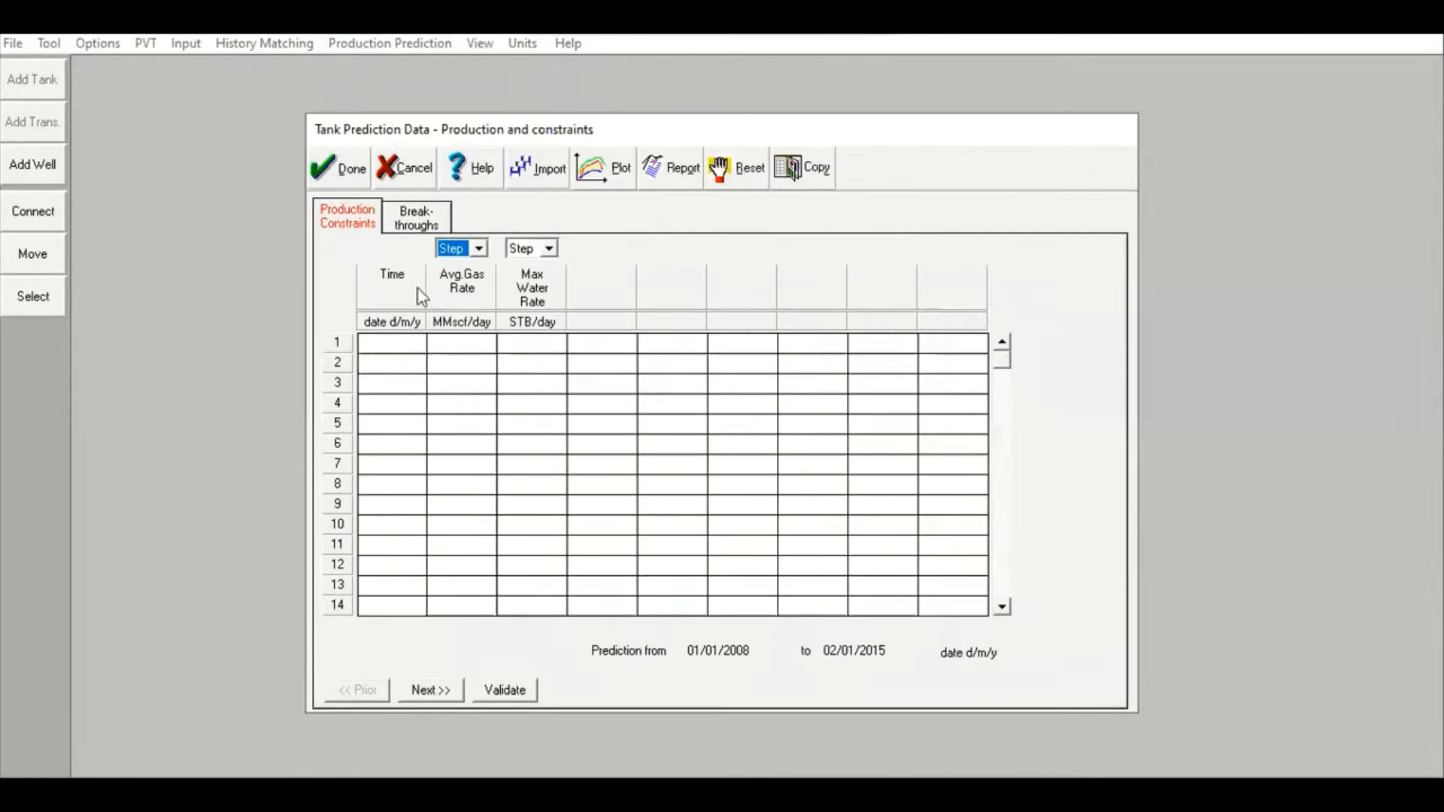
left_click(340, 181)
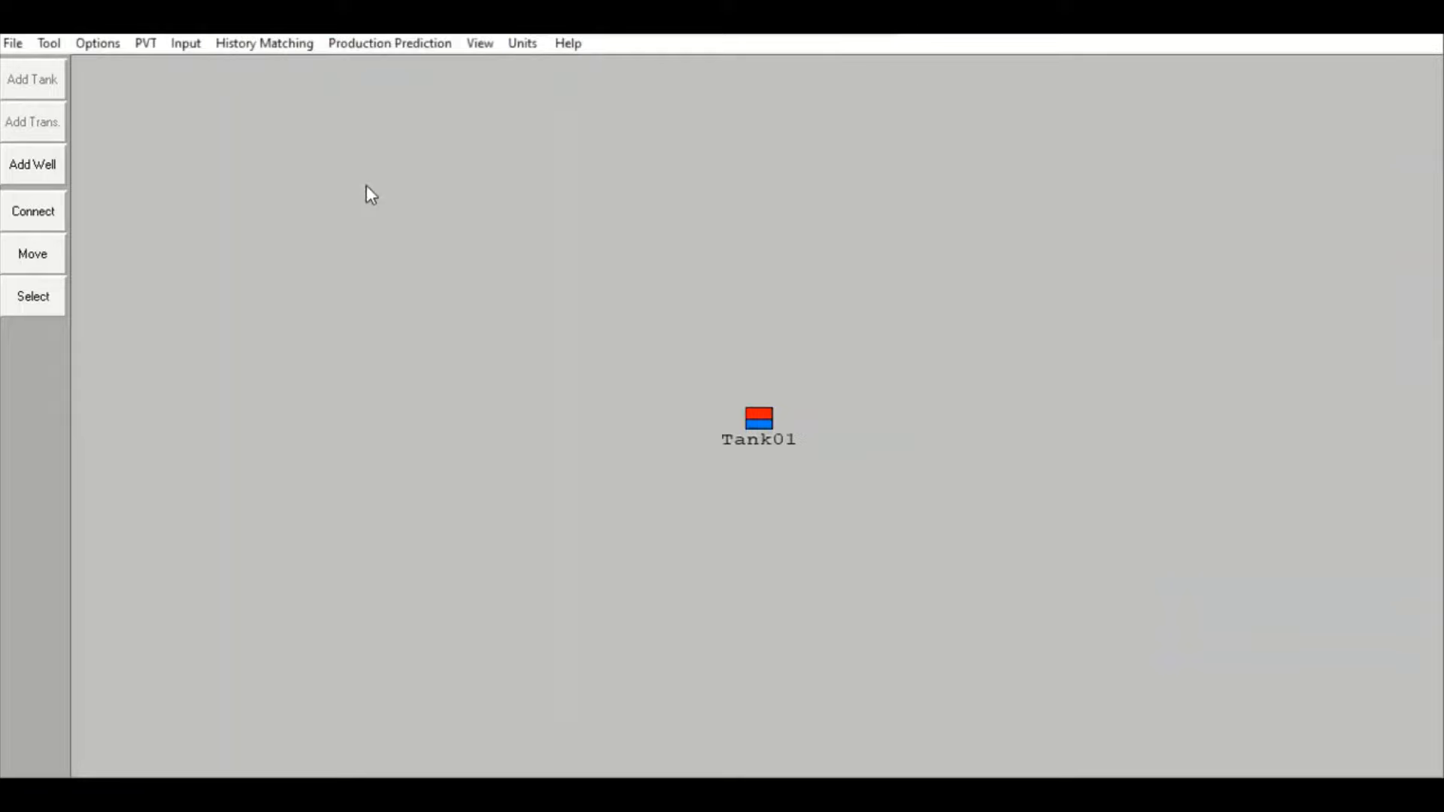
Copy the start of production date 01/01/2008 from Tank01's parameters and close the tank data
double_click(754, 419)
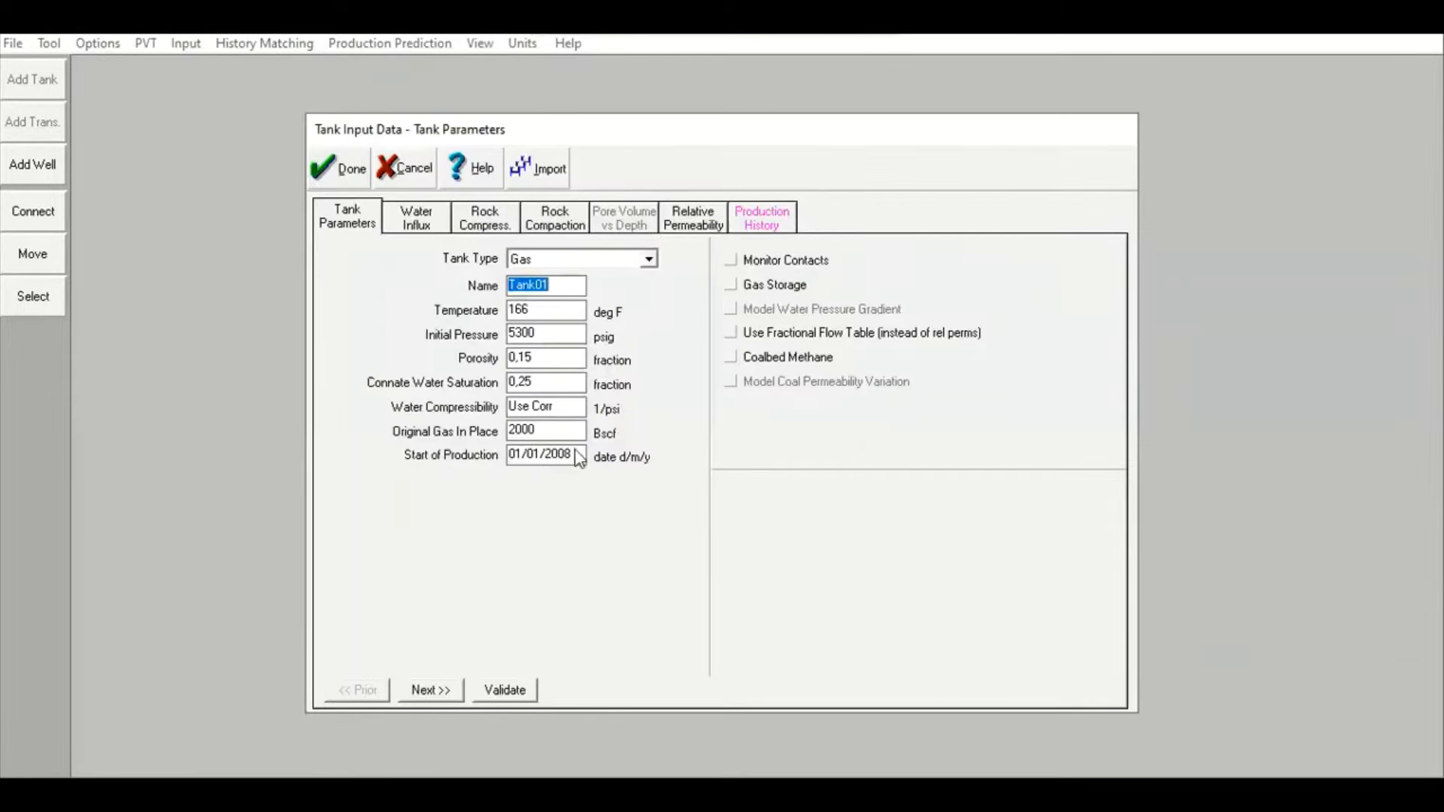
left_click_drag(577, 456, 438, 402)
key("ctrl+c")
left_click(340, 179)
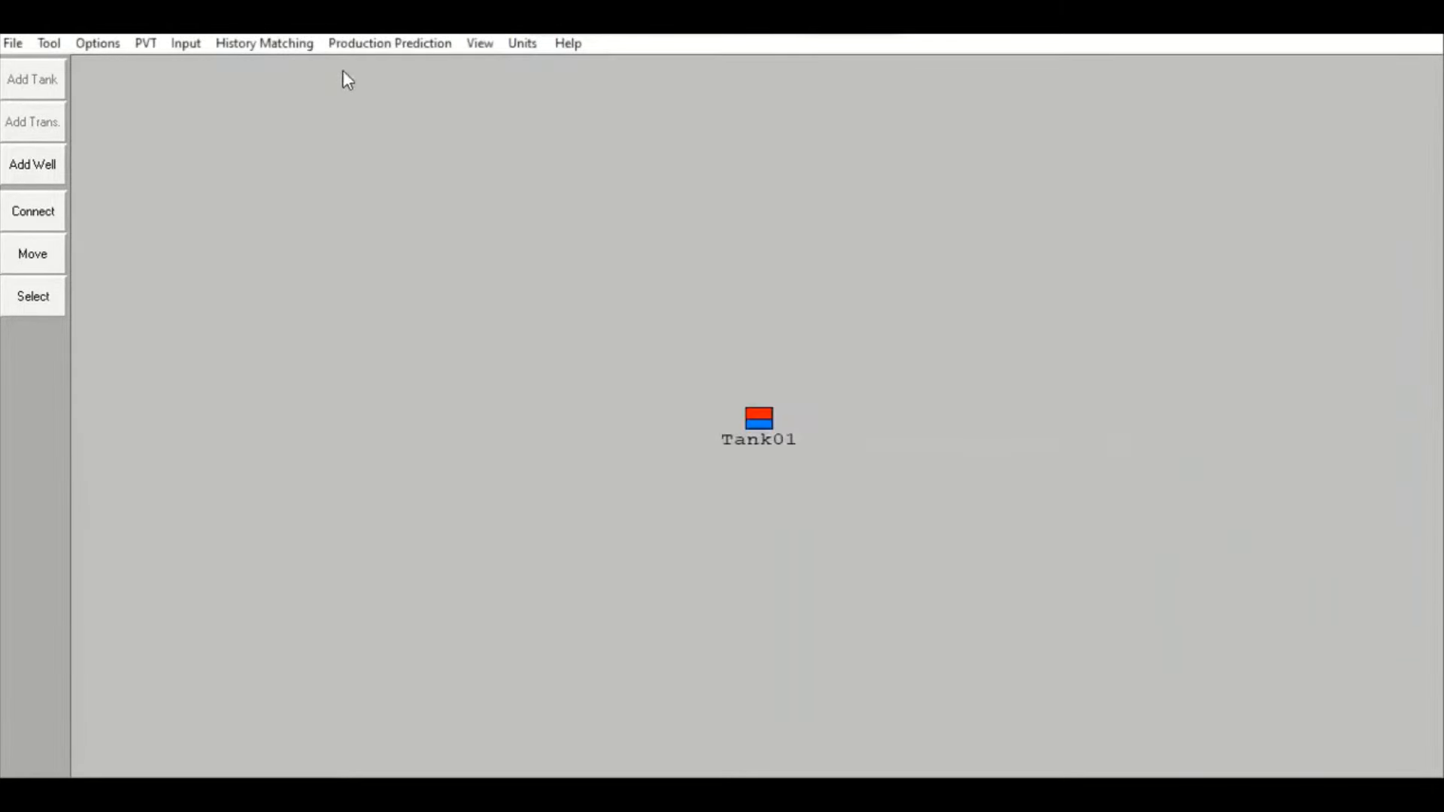
Enter a first production constraint row dated 01/01/2008 with average gas rate 250 MMscf/day, and accept the constraints
left_click(354, 43)
left_click(435, 91)
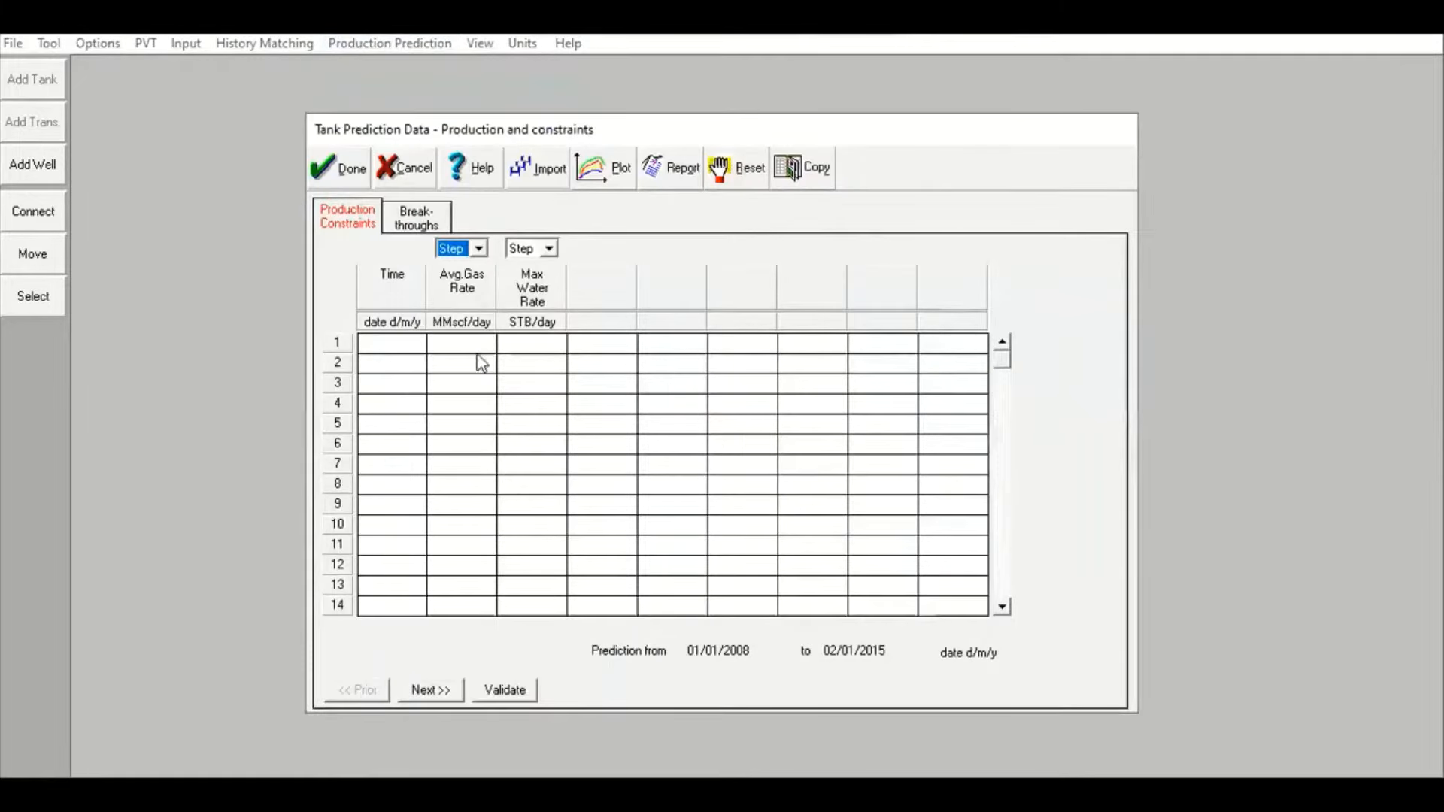
left_click(421, 343)
key("ctrl+v")
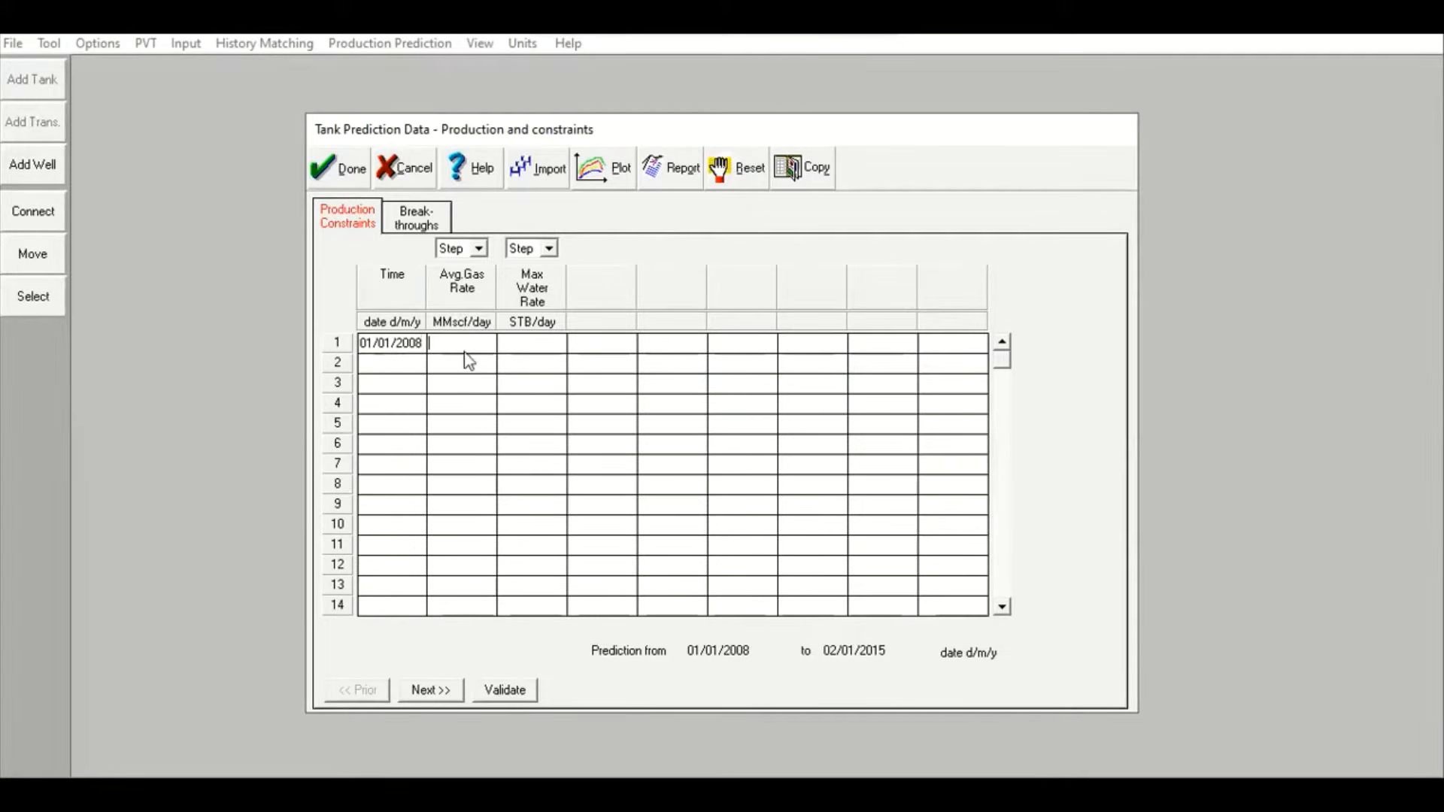
type("250")
left_click(320, 180)
Review the prediction's reporting schedule and accept it with the Automatic reporting frequency
left_click(388, 45)
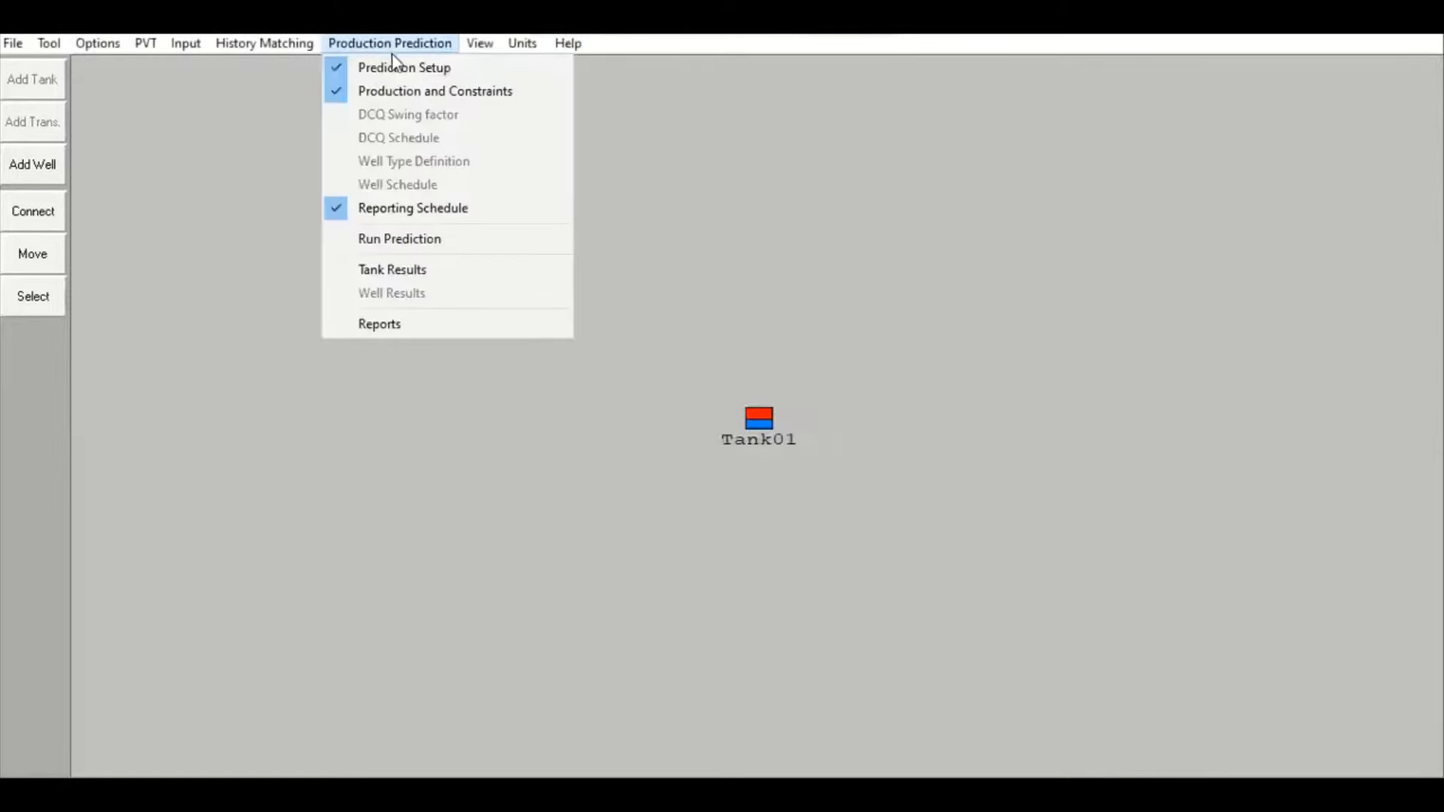
left_click(439, 212)
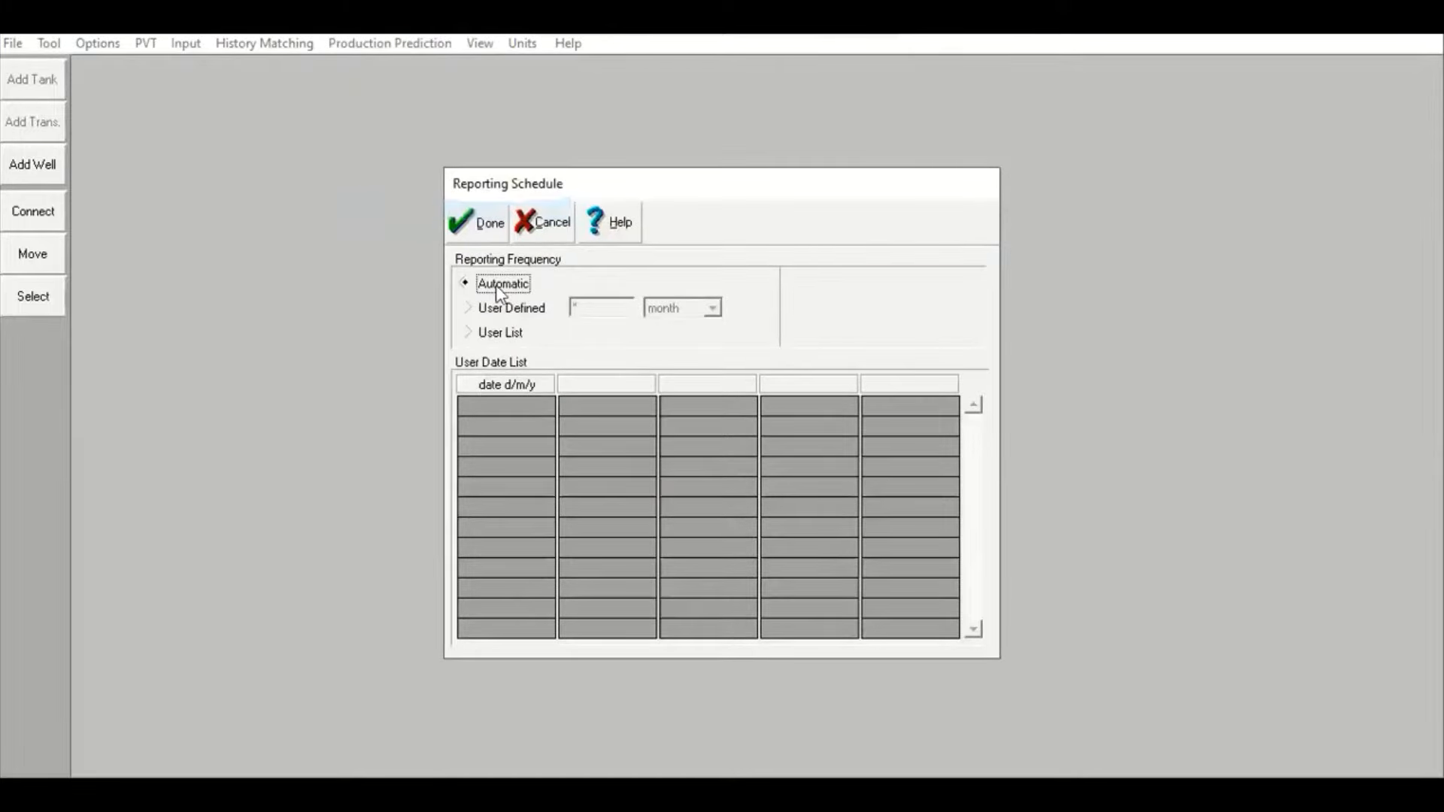
left_click(454, 224)
Run the production prediction calculation for the 250 MMscf/day schedule and review the results through the prediction end date
left_click(376, 43)
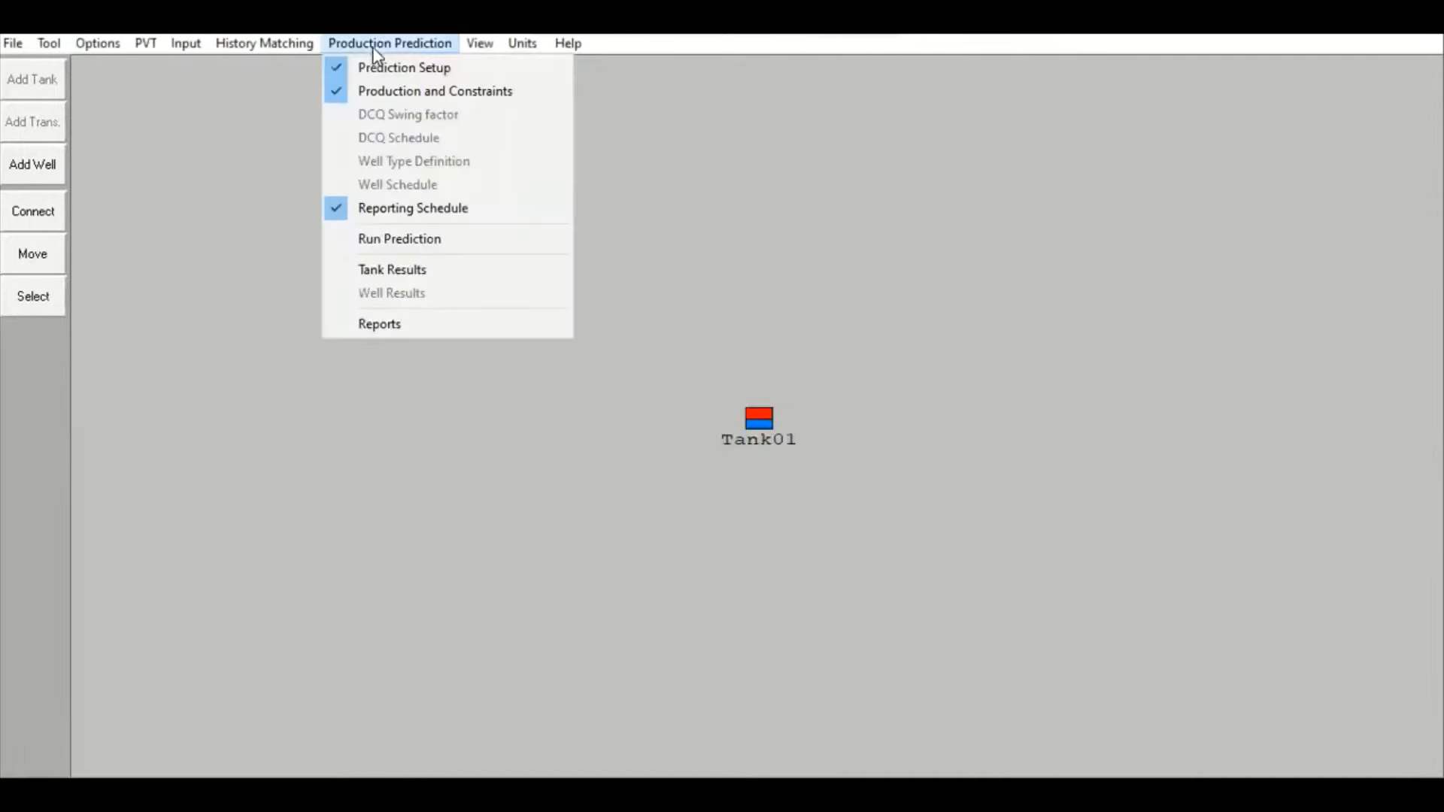
left_click(417, 240)
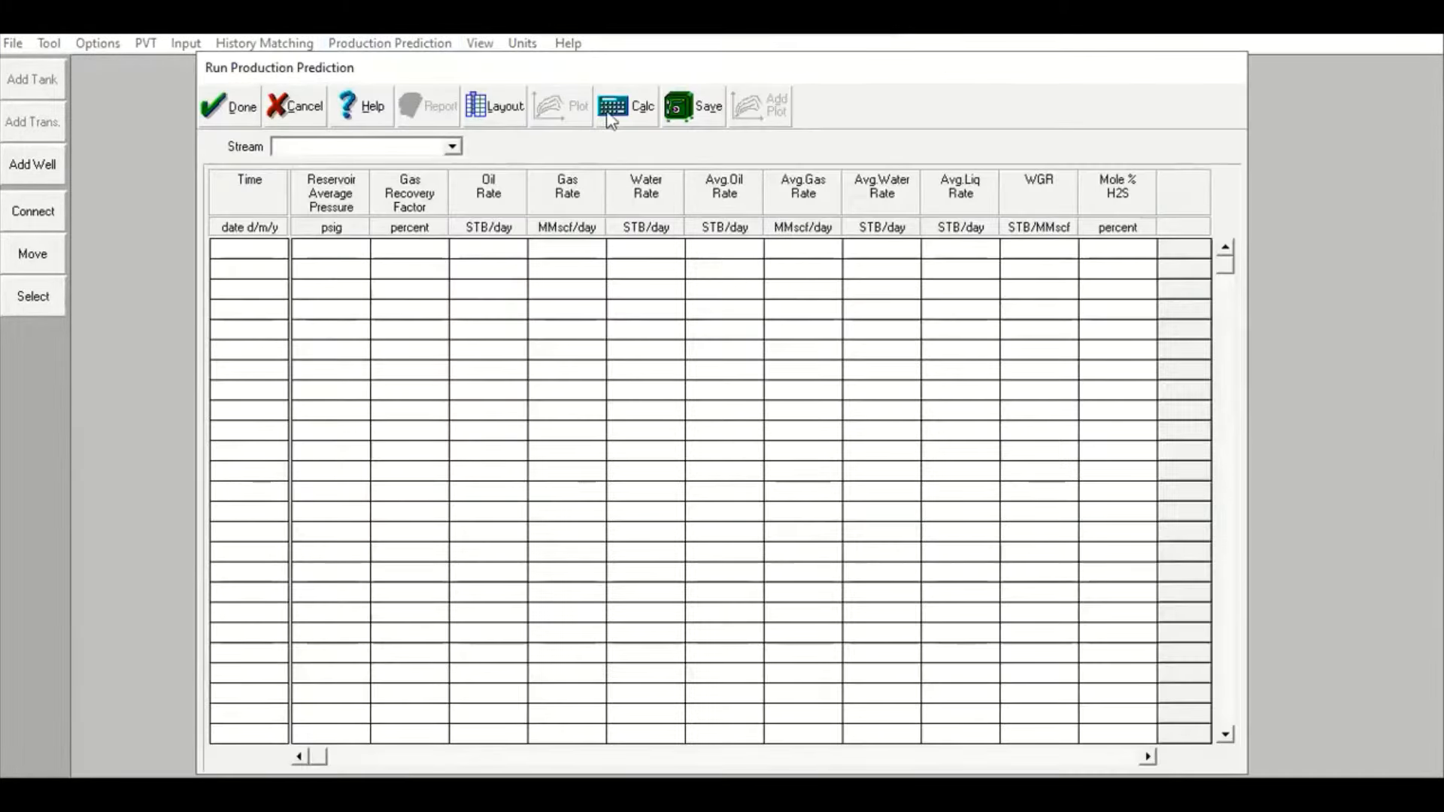
left_click(630, 106)
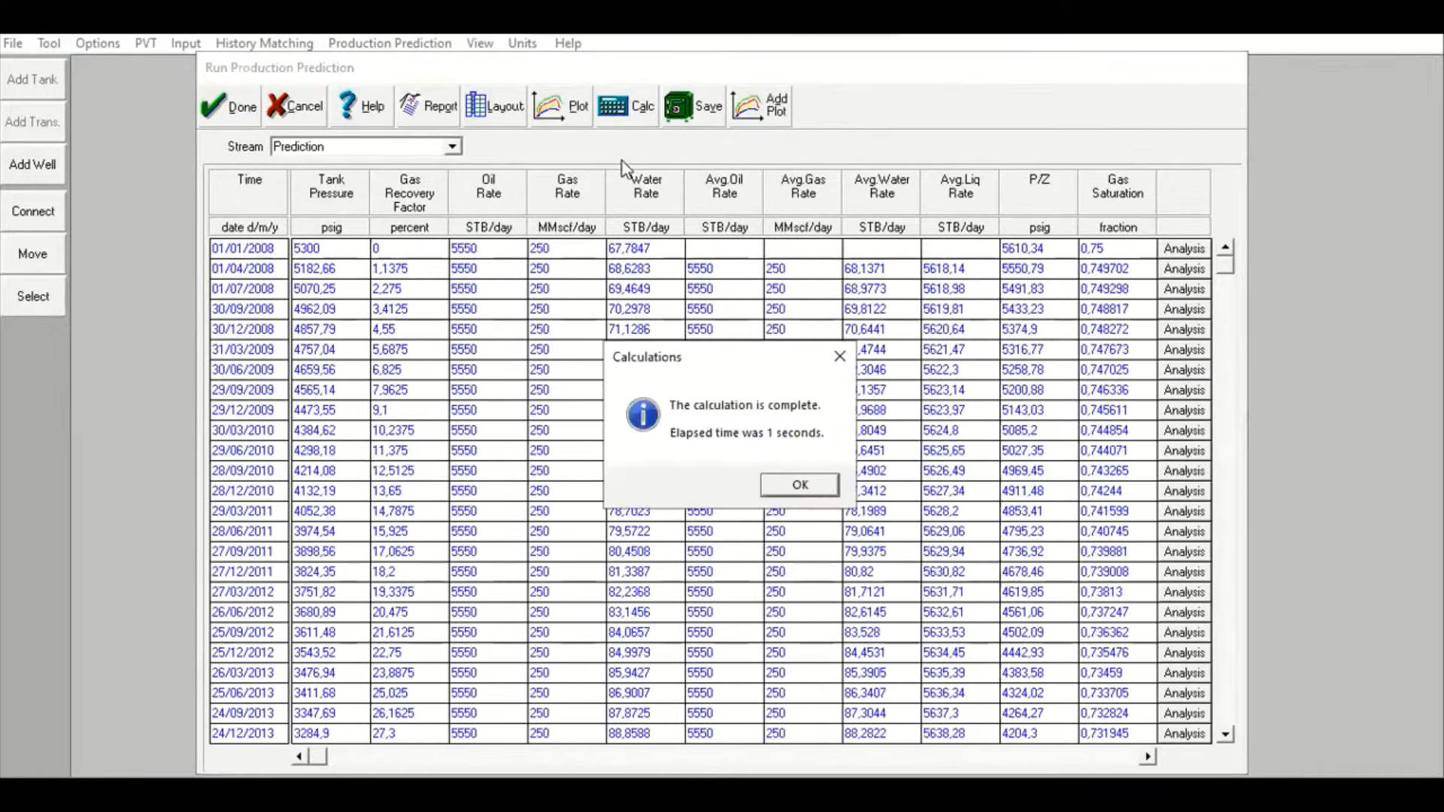
left_click(794, 490)
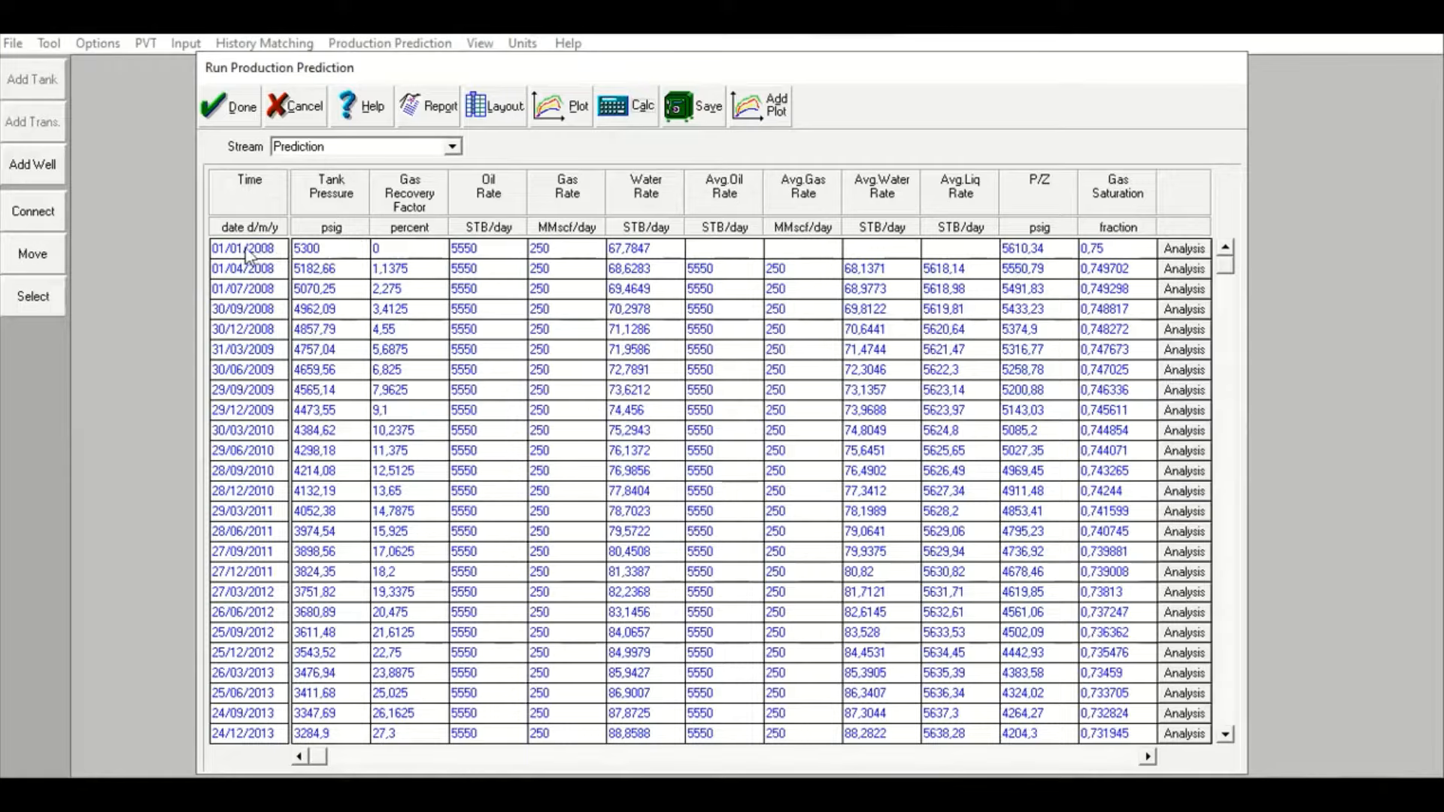
scroll(1239, 526, "down", 5)
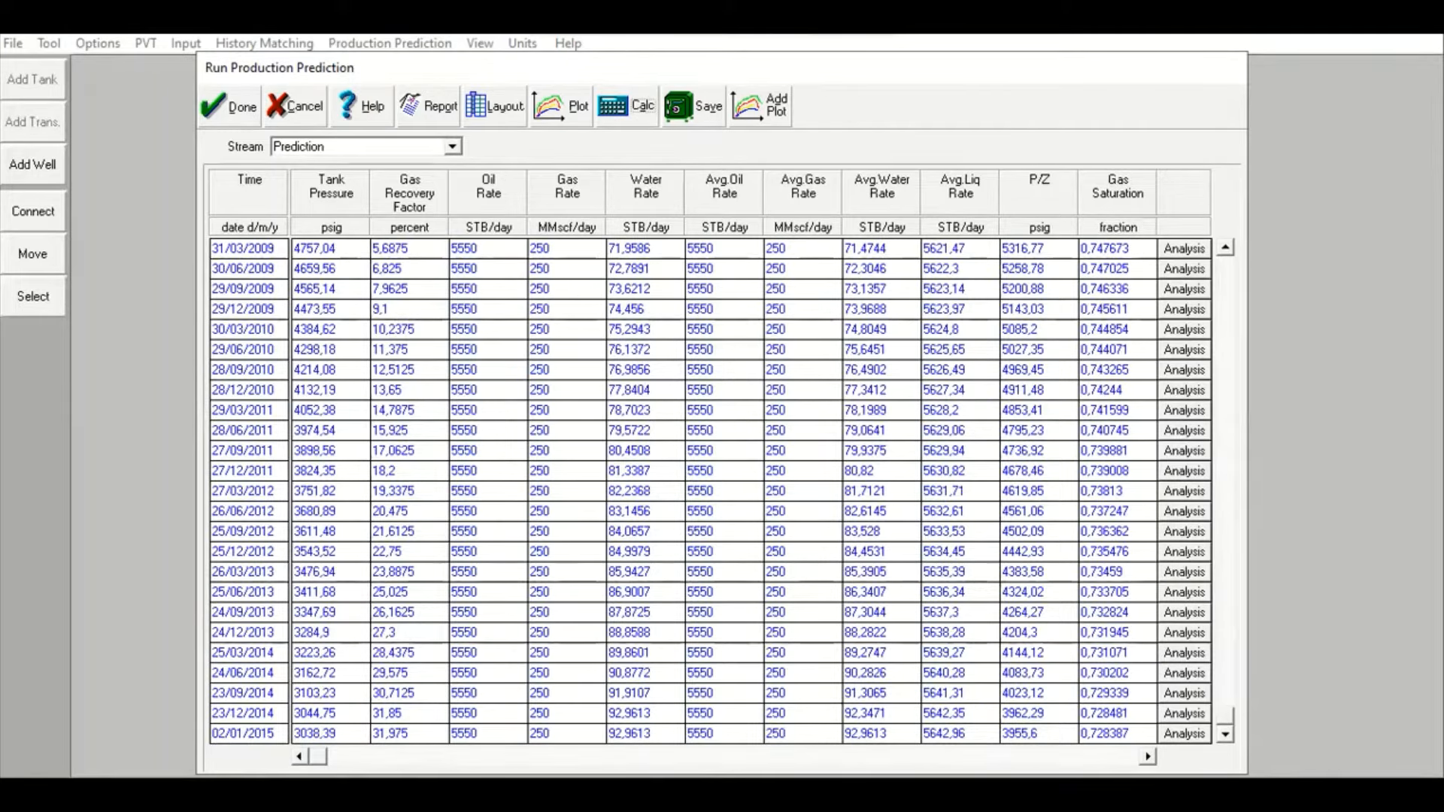
Plot the Prediction stream's Tank Pressure against time and inspect the final point of the curve
left_click(560, 111)
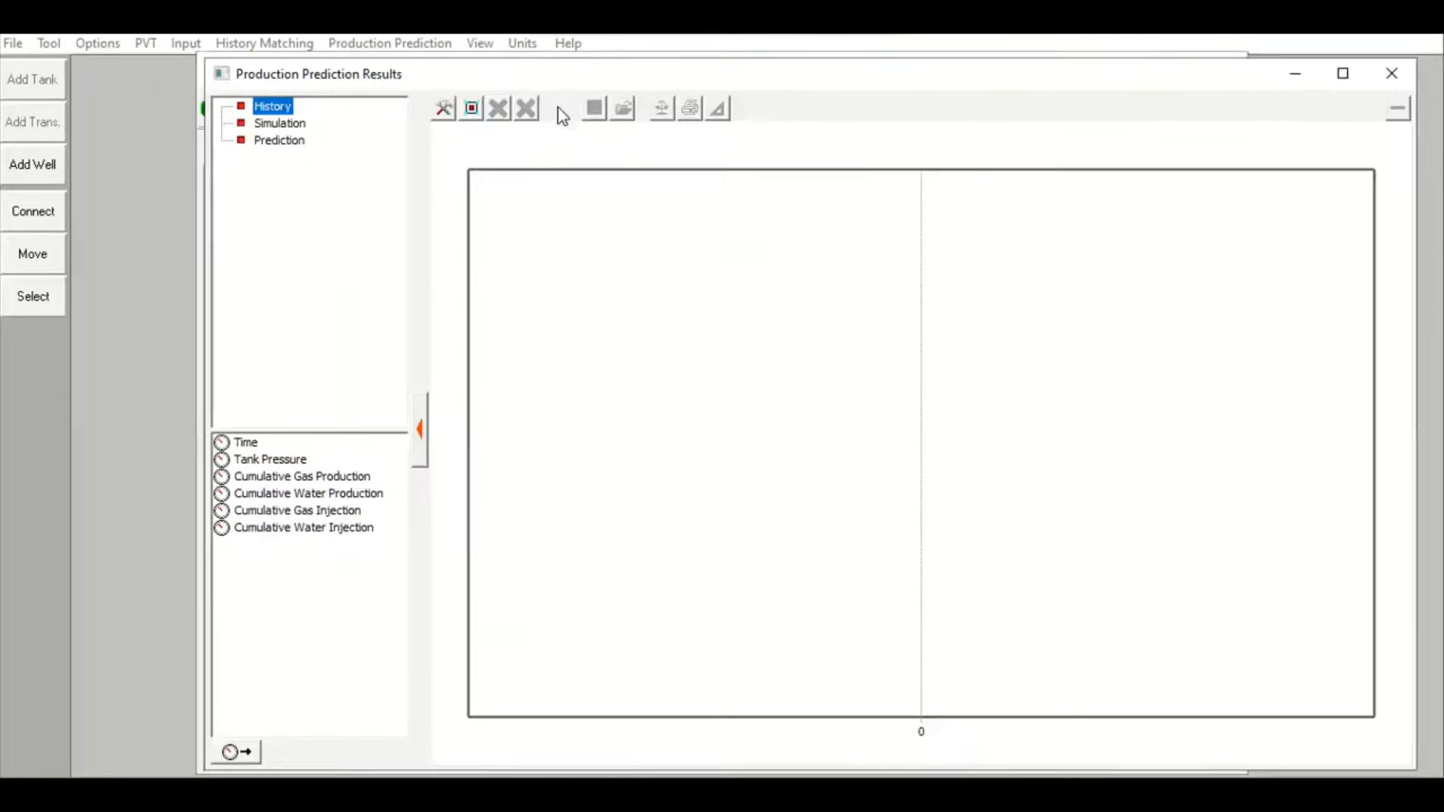
left_click(281, 143)
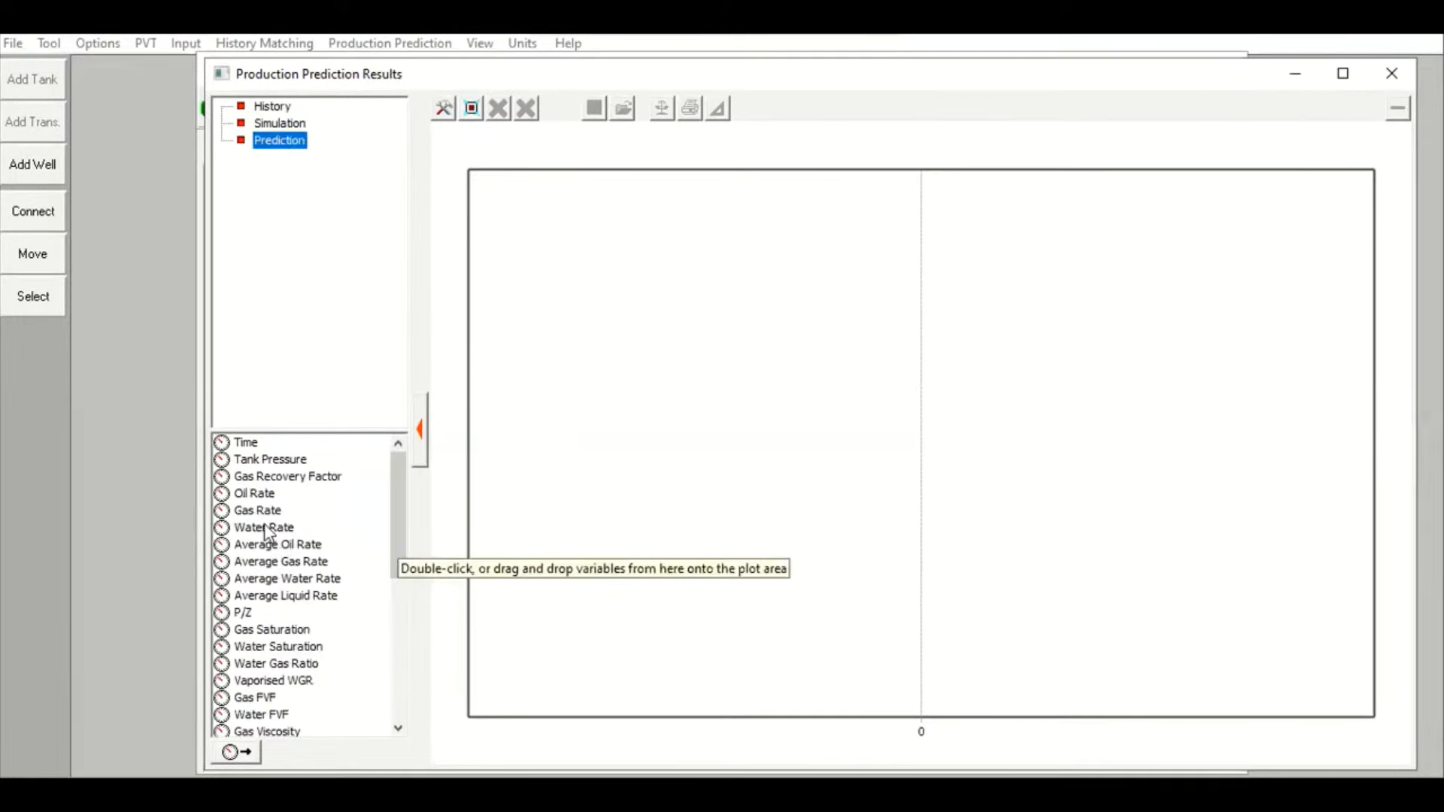
double_click(275, 461)
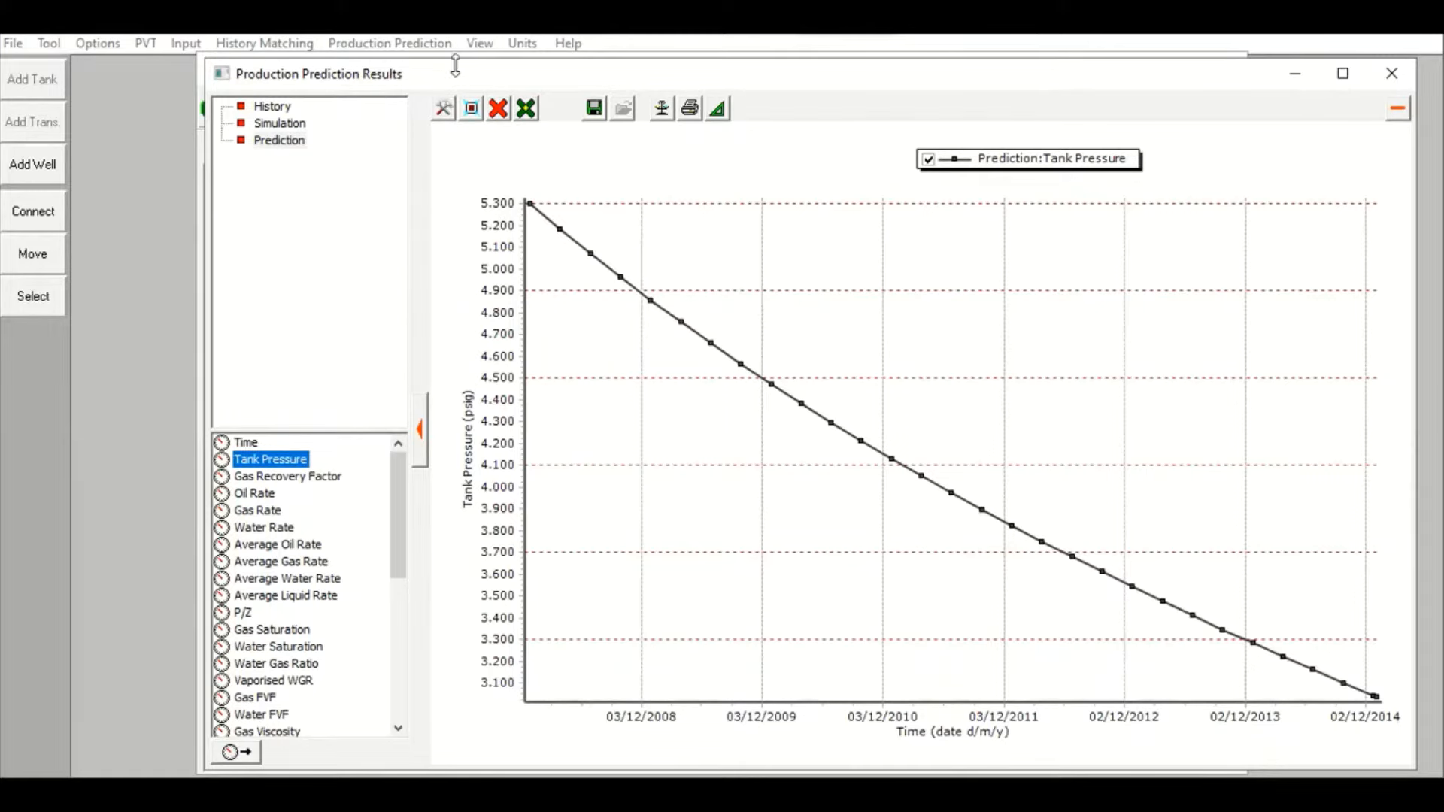
left_click_drag(466, 82, 844, 153)
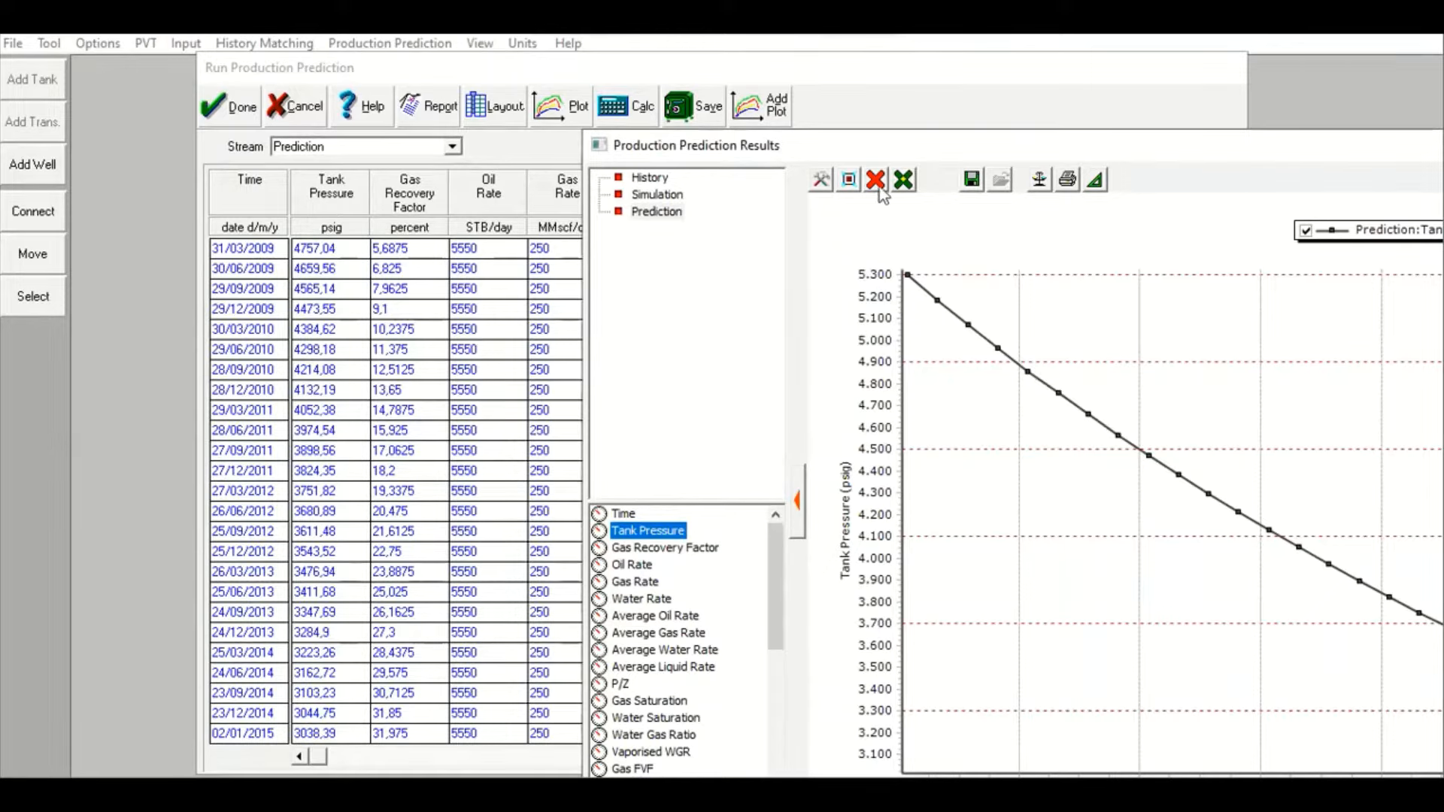
left_click_drag(875, 151, 434, 82)
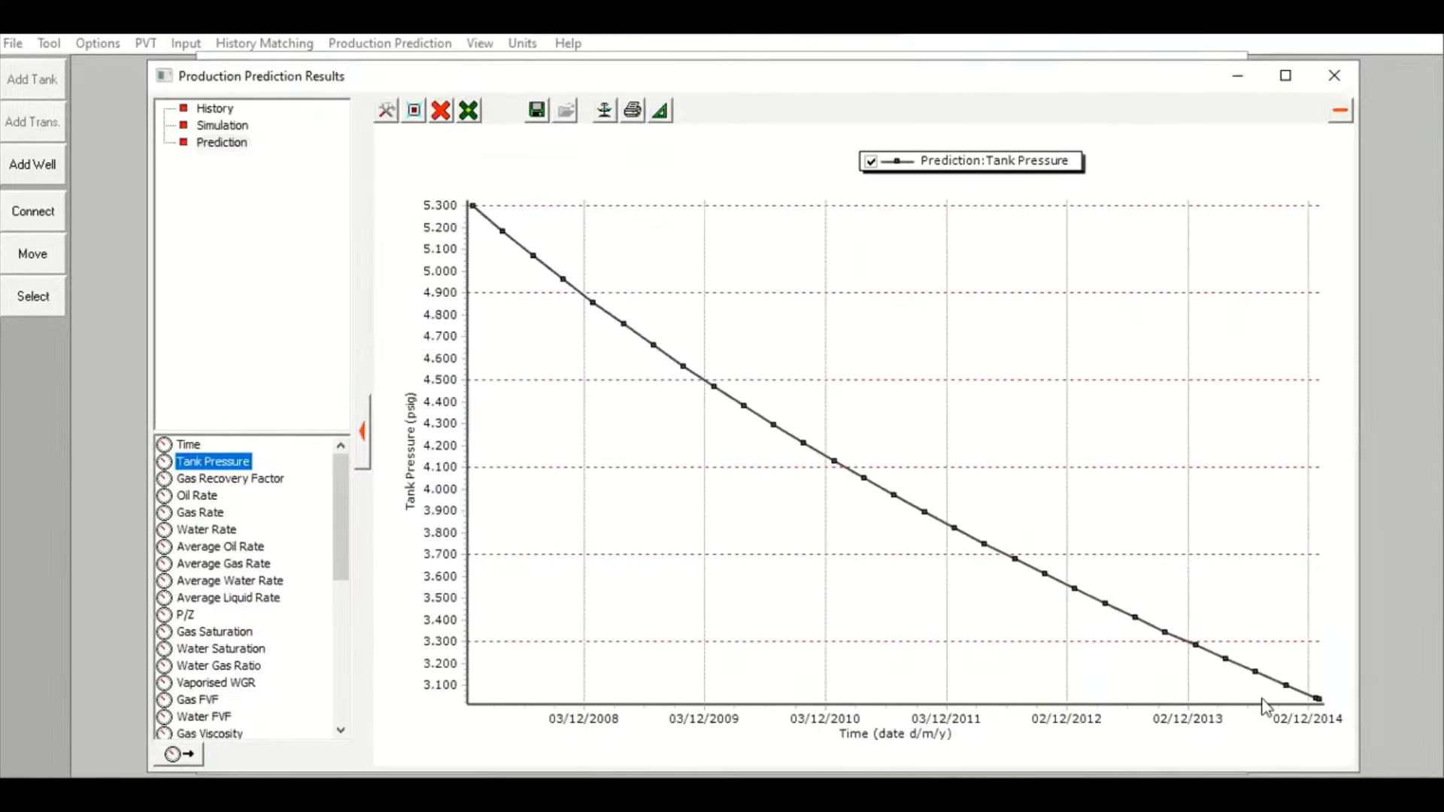
mouse_move(1320, 703)
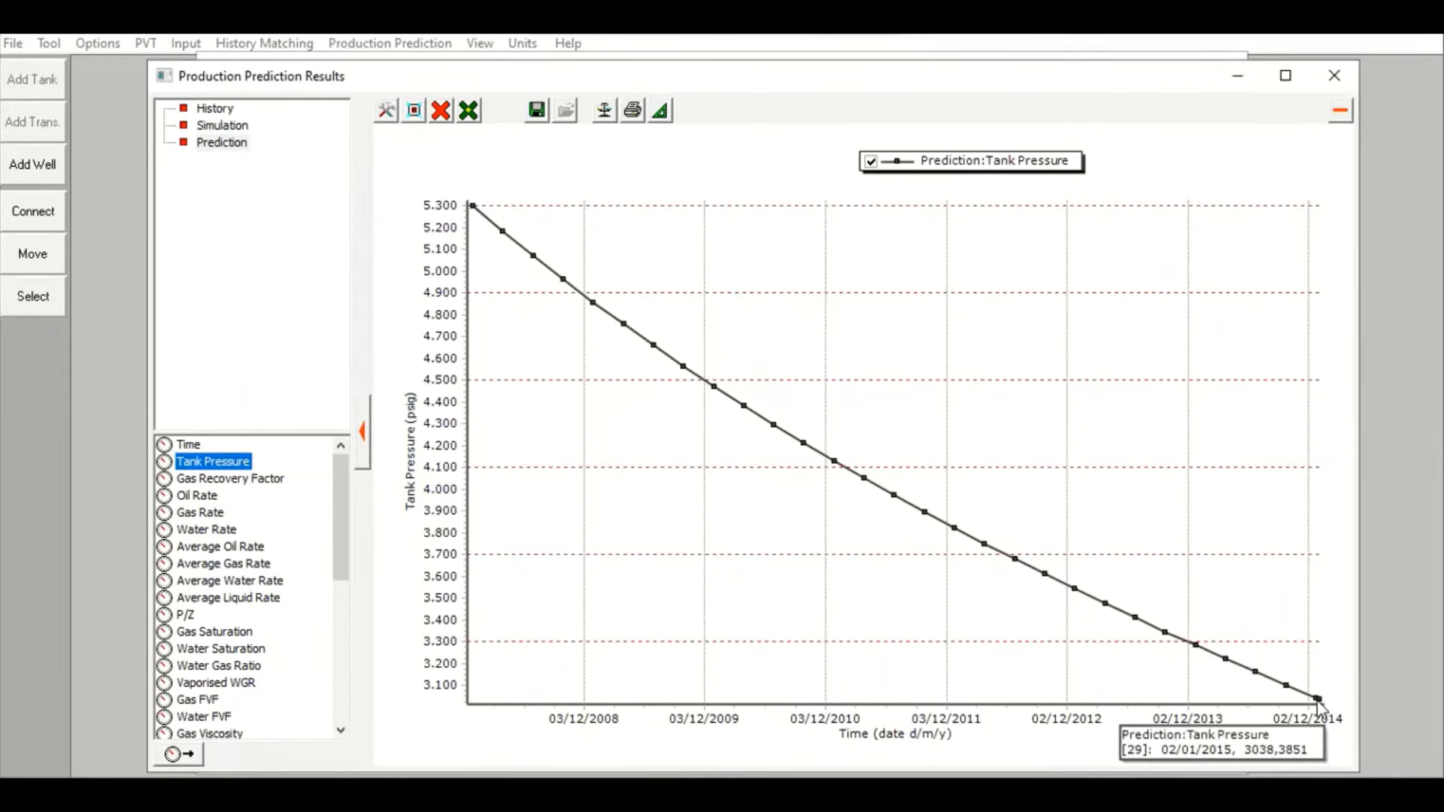
Add the prediction's Gas Rate to the tank pressure plot, and close the plot and the prediction results
left_click(200, 518)
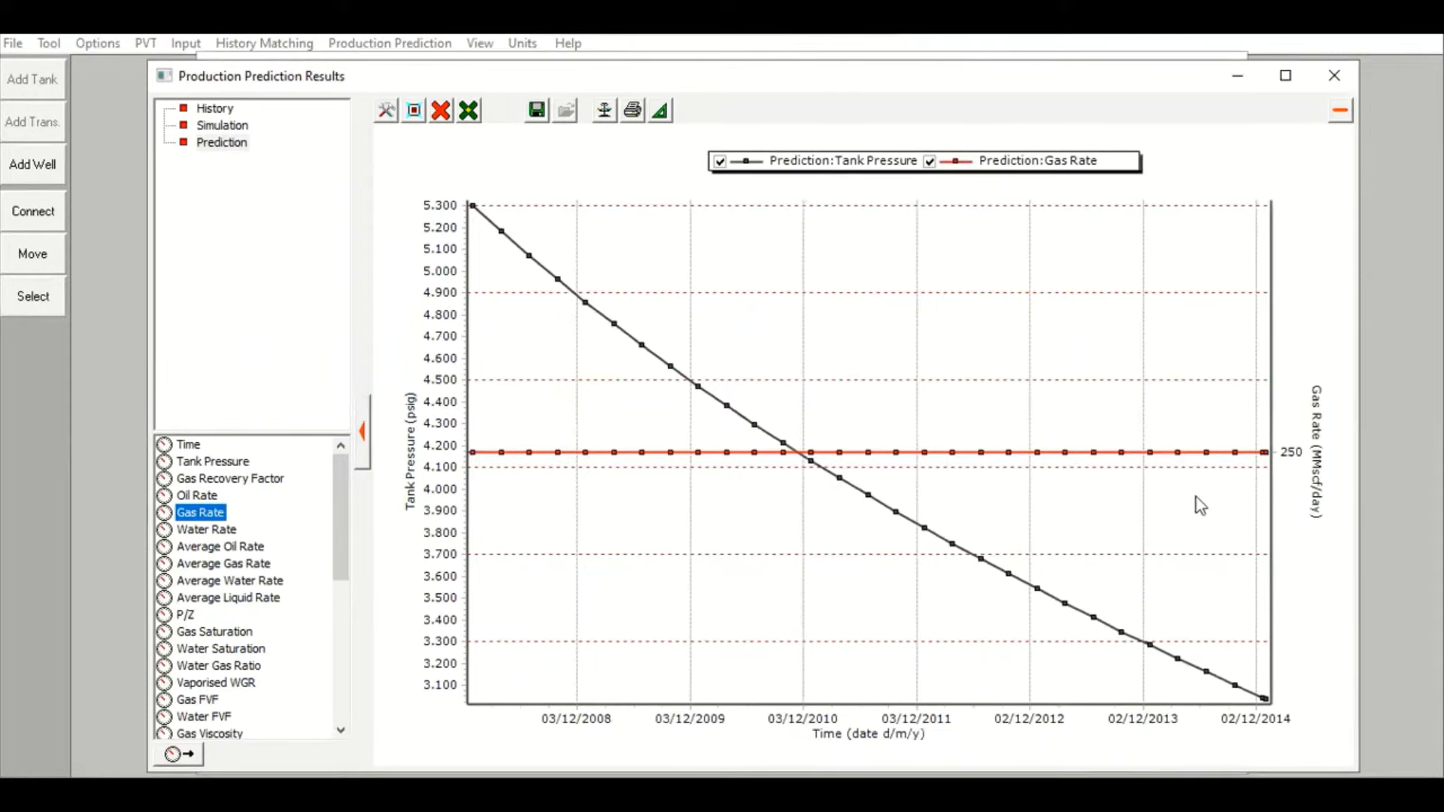
mouse_move(484, 220)
left_click(1334, 75)
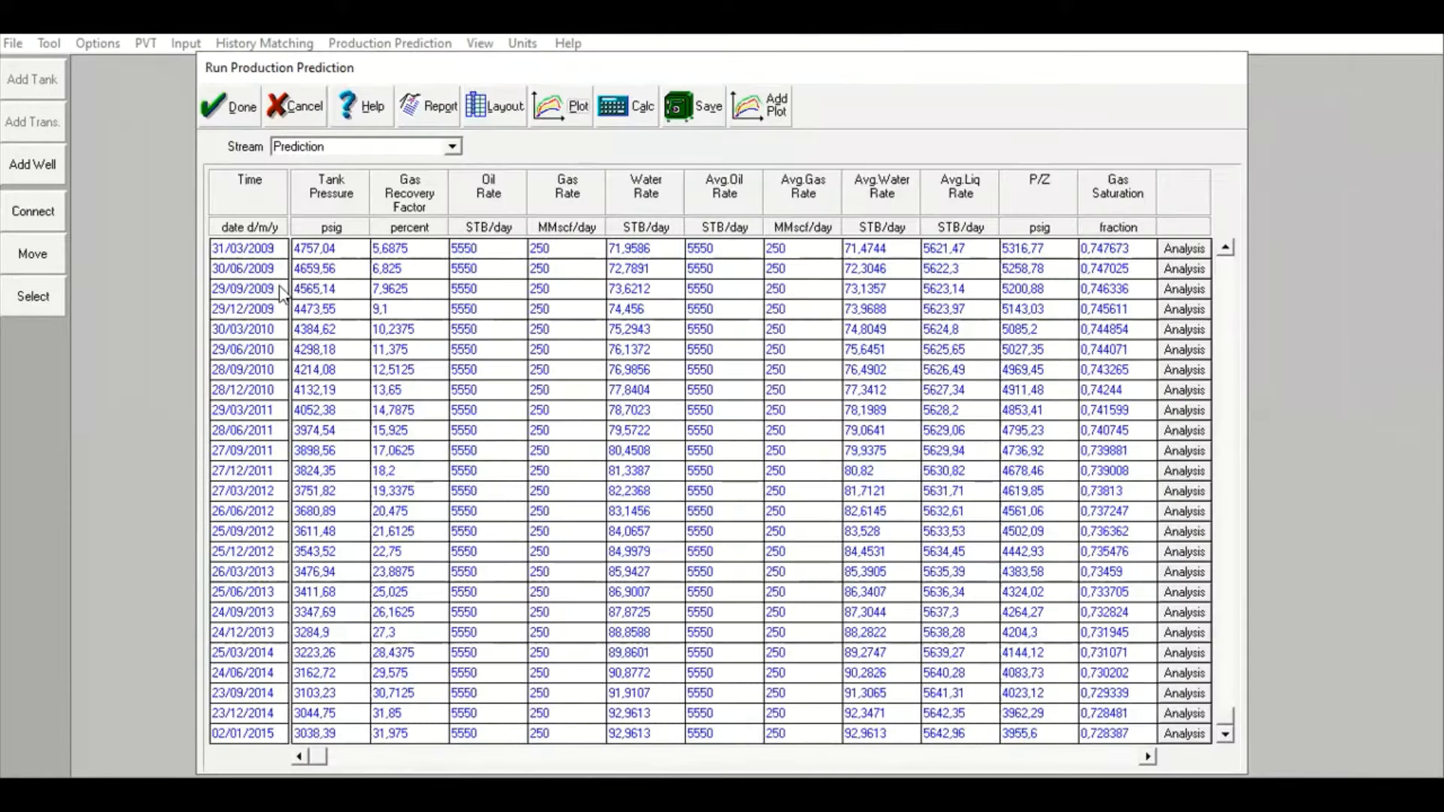
left_click(224, 109)
Set the average gas rate in the 01/01/2008 constraint row to 2500 MMscf/day and accept the constraints
left_click(398, 44)
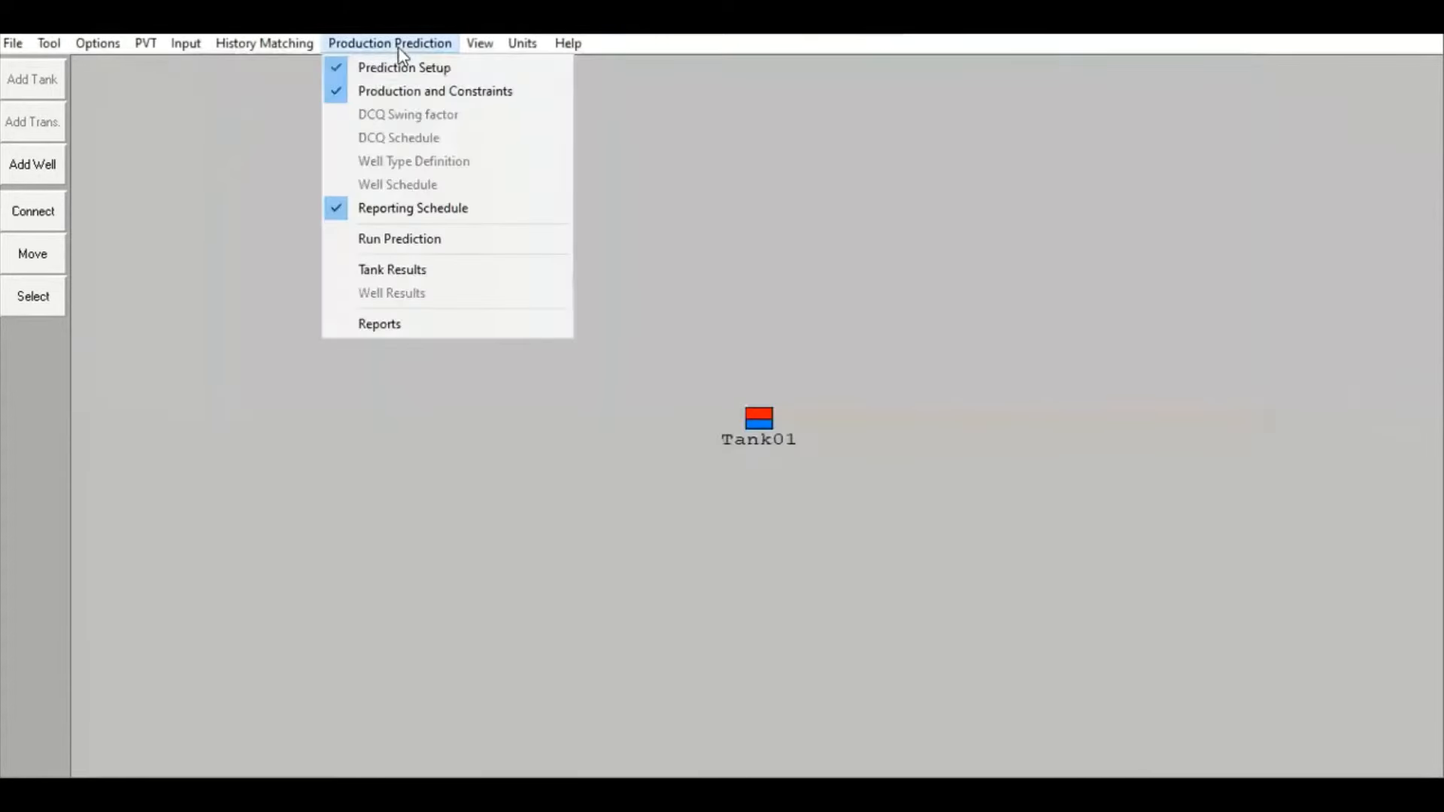
left_click(410, 92)
left_click(472, 341)
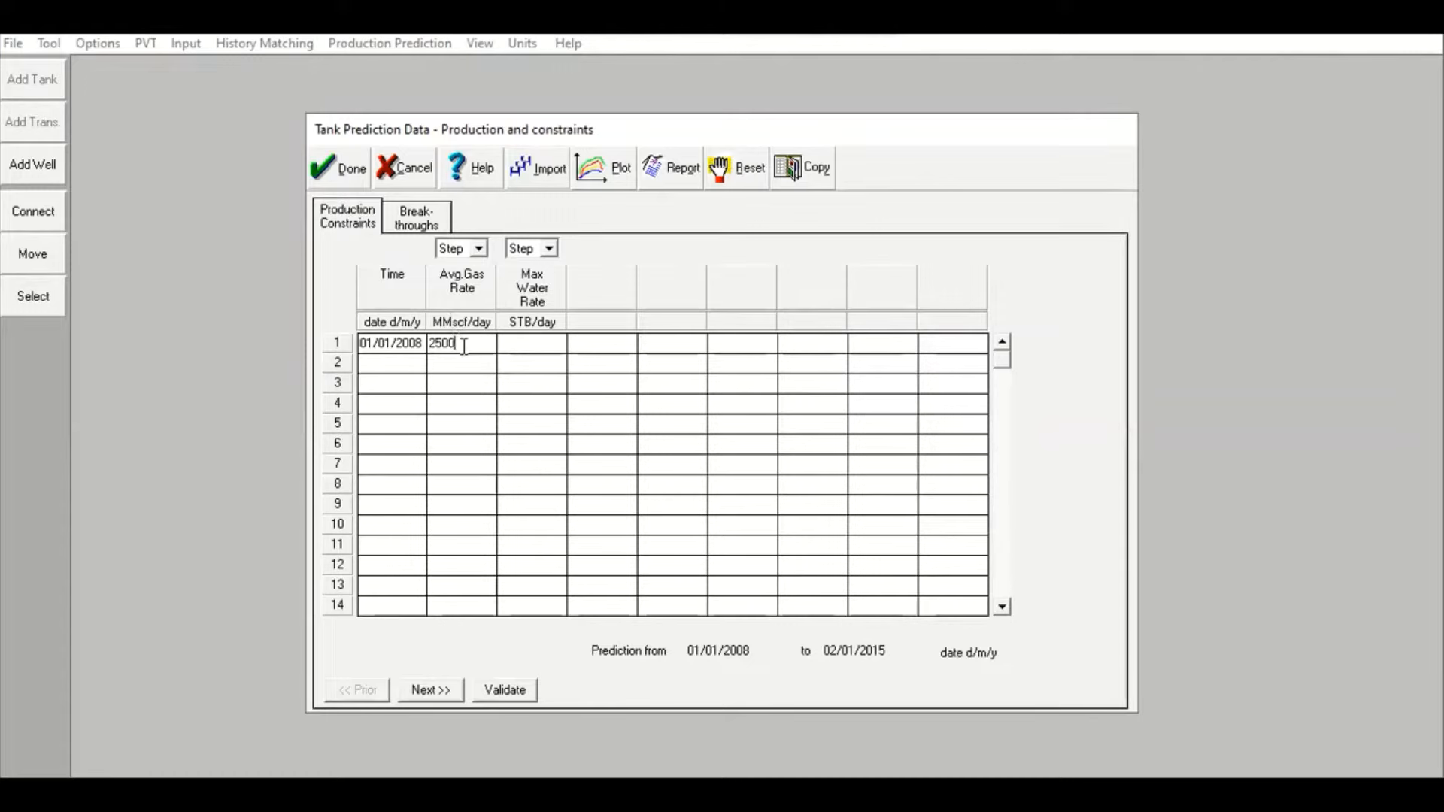
double_click(464, 346)
left_click(345, 181)
Rerun the production prediction calculation with the 2500 MMscf/day gas rate and review the resulting tank pressure and recovery
left_click(389, 44)
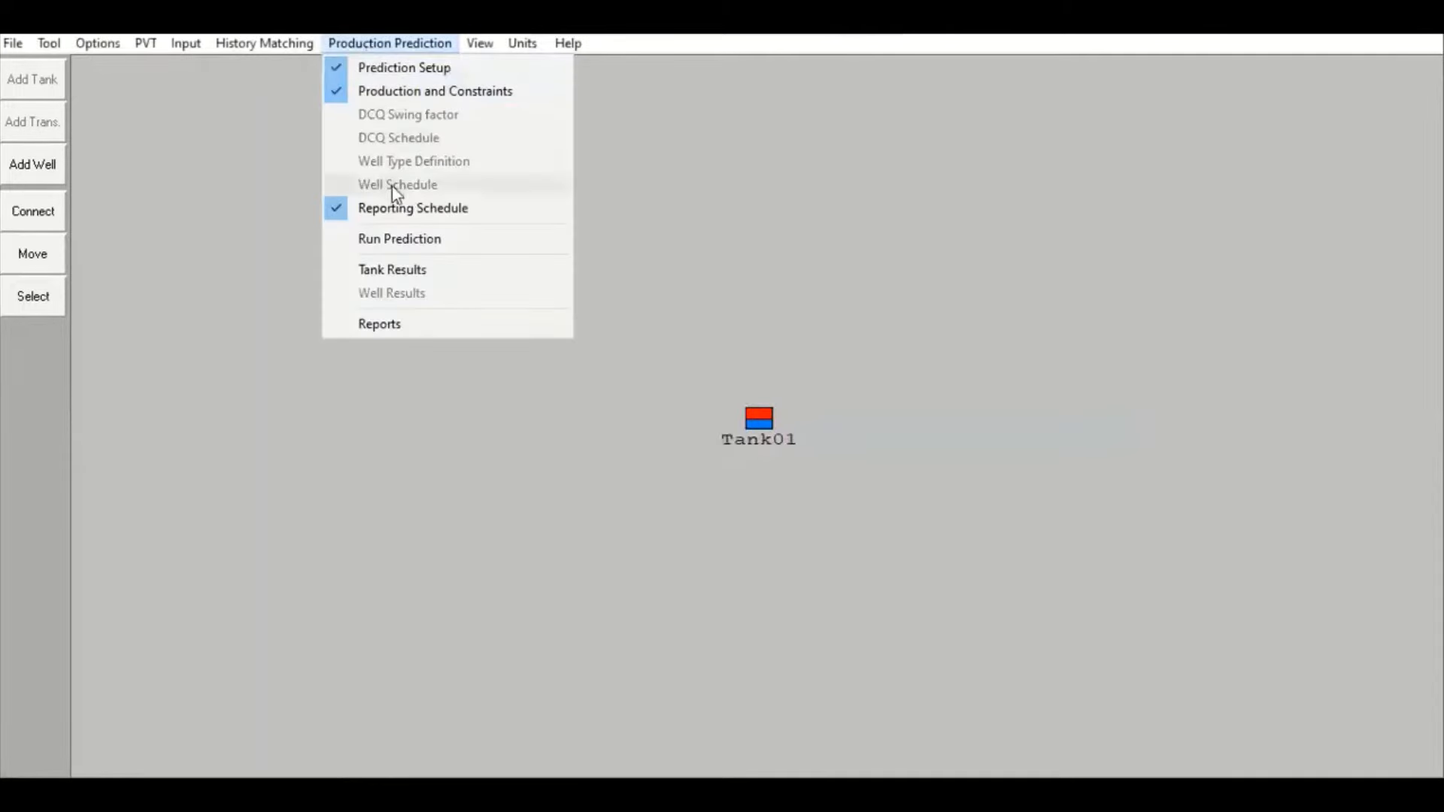
left_click(395, 238)
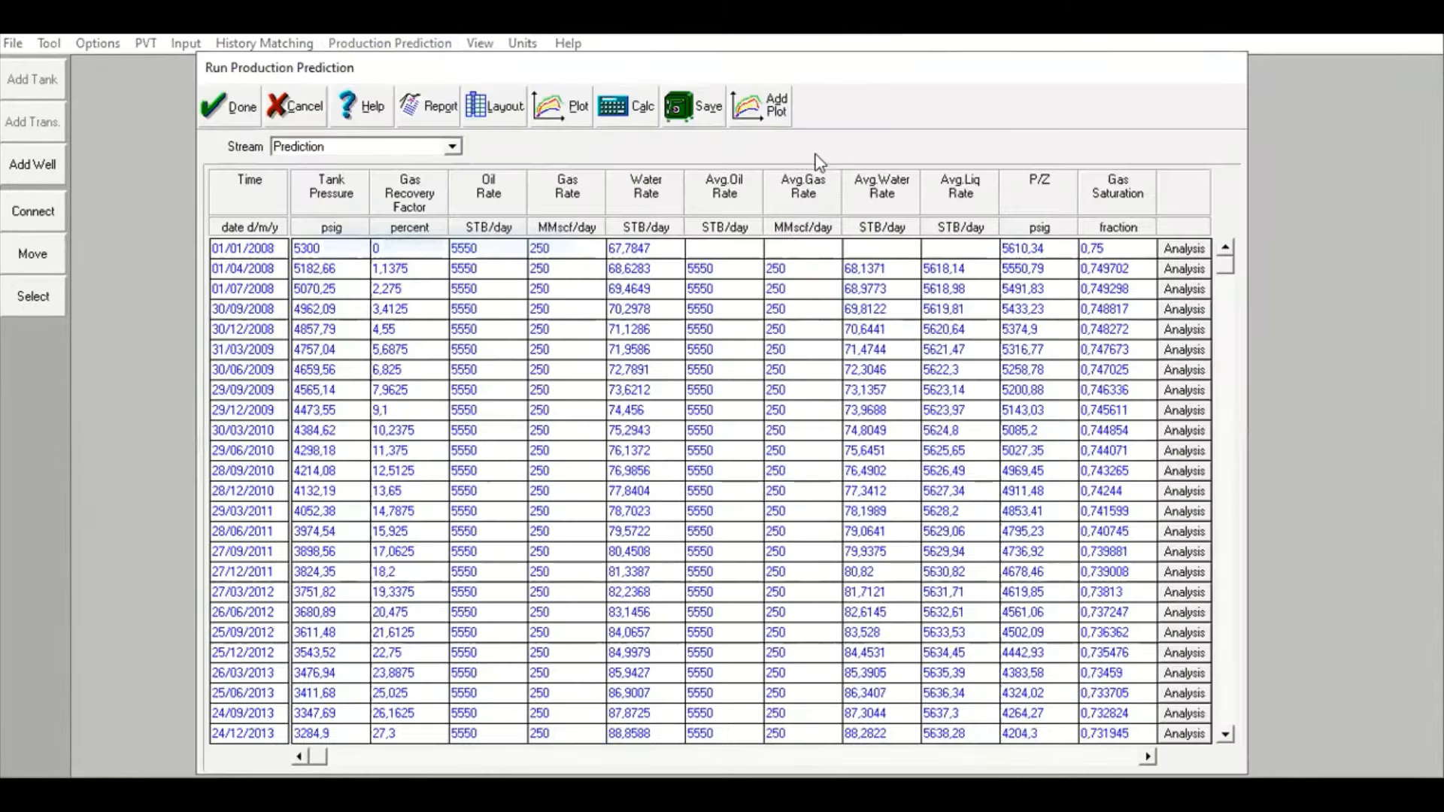
left_click(637, 106)
left_click(764, 483)
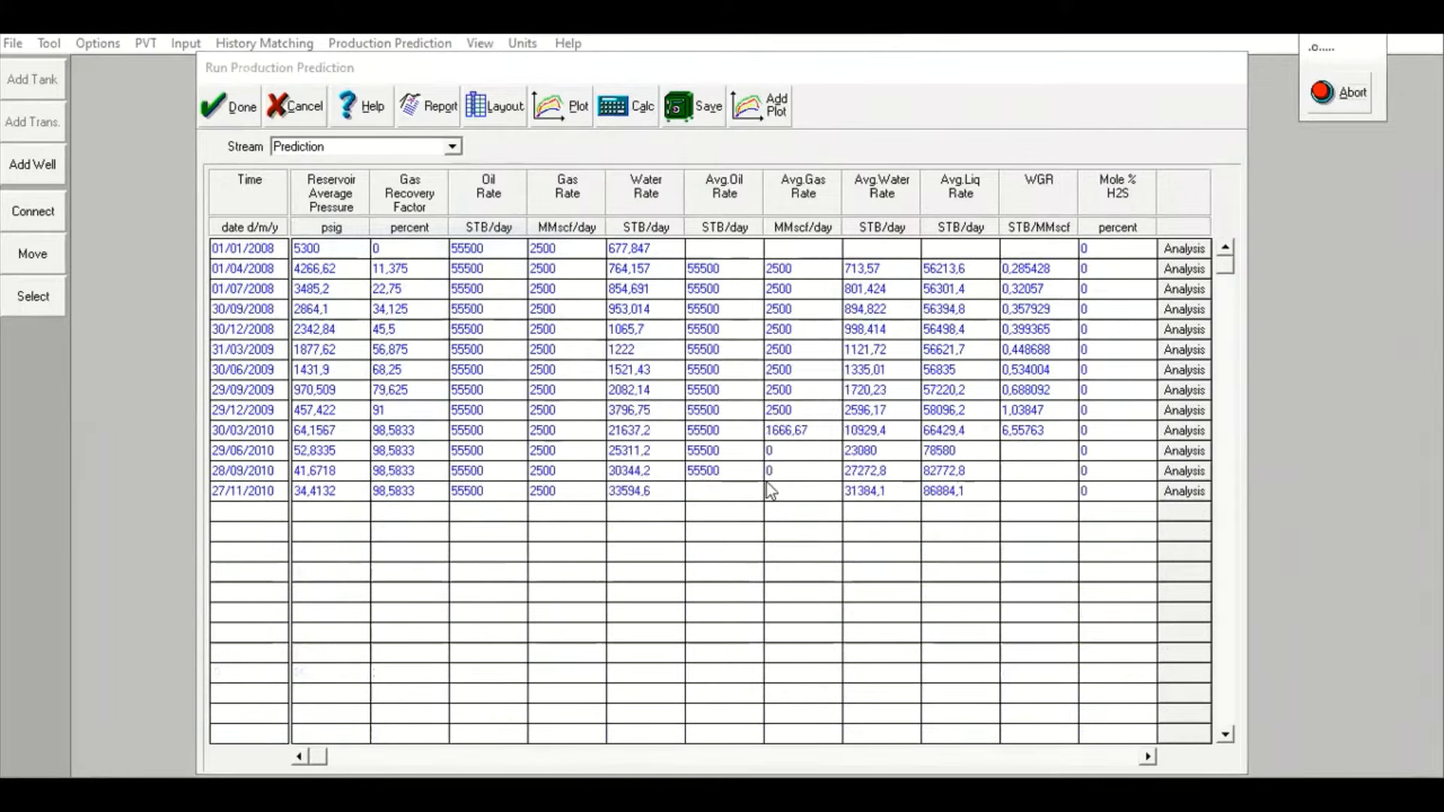
left_click(827, 483)
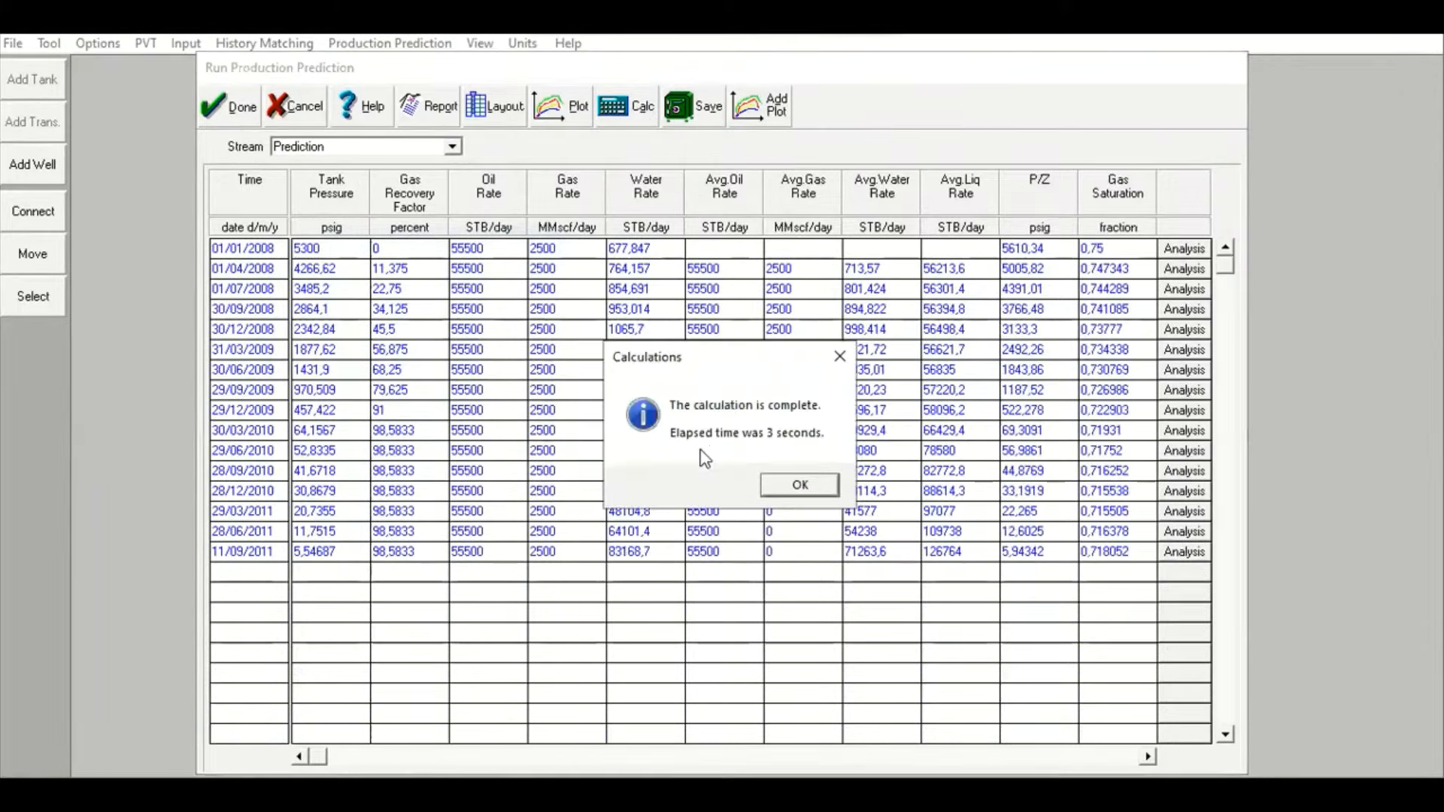
left_click(795, 486)
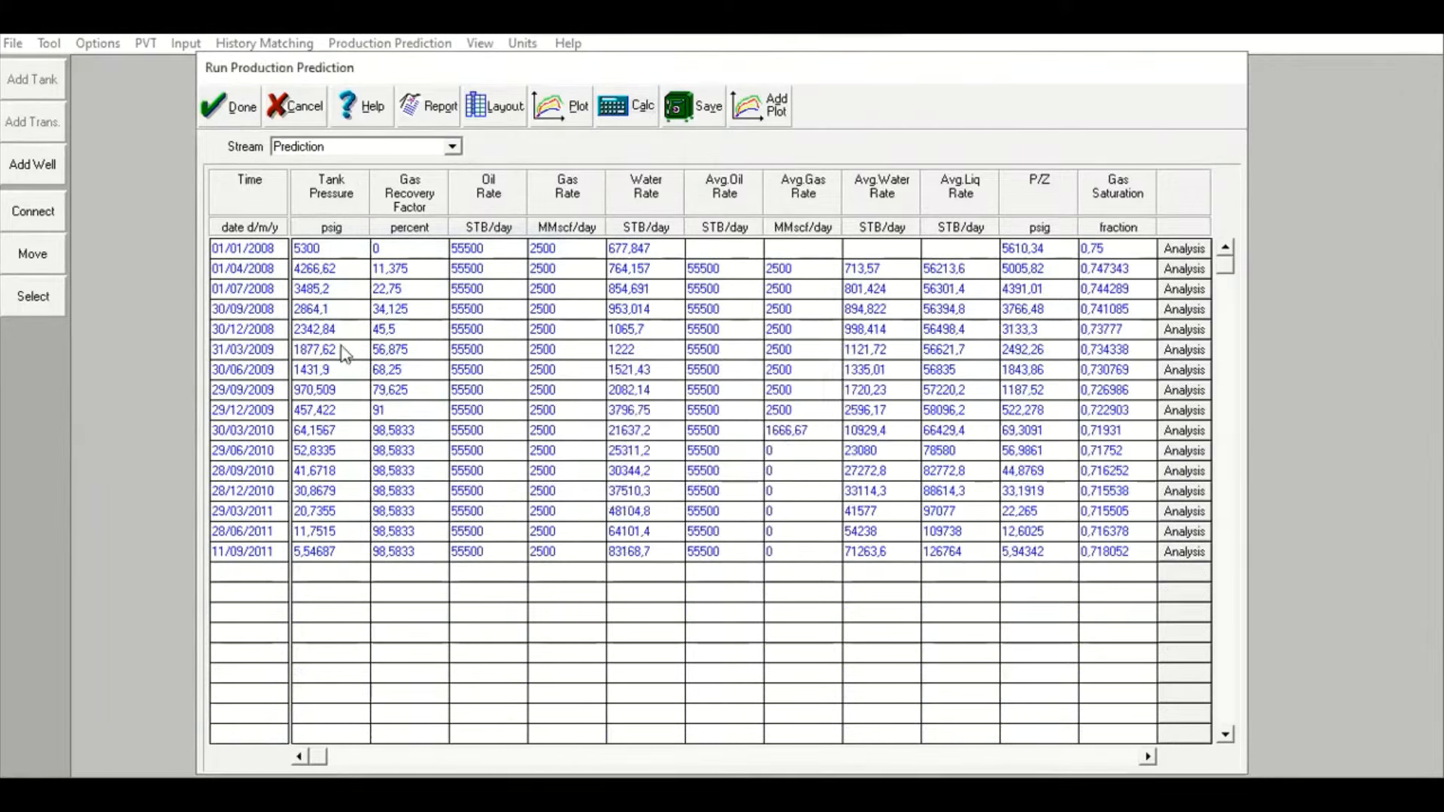
Close the prediction results and check Tank01's original gas in place in its tank parameters
left_click(214, 109)
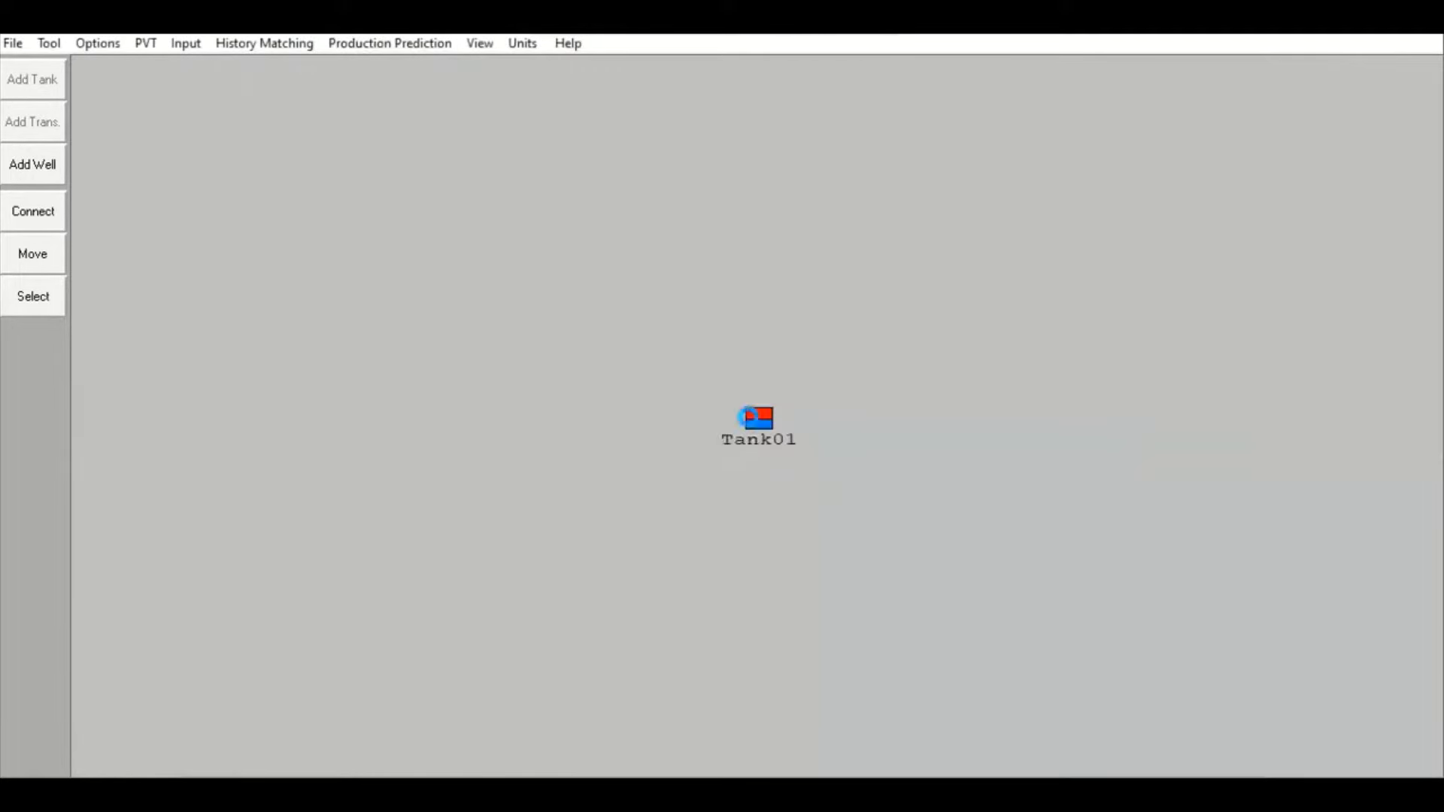
double_click(748, 415)
left_click(535, 431)
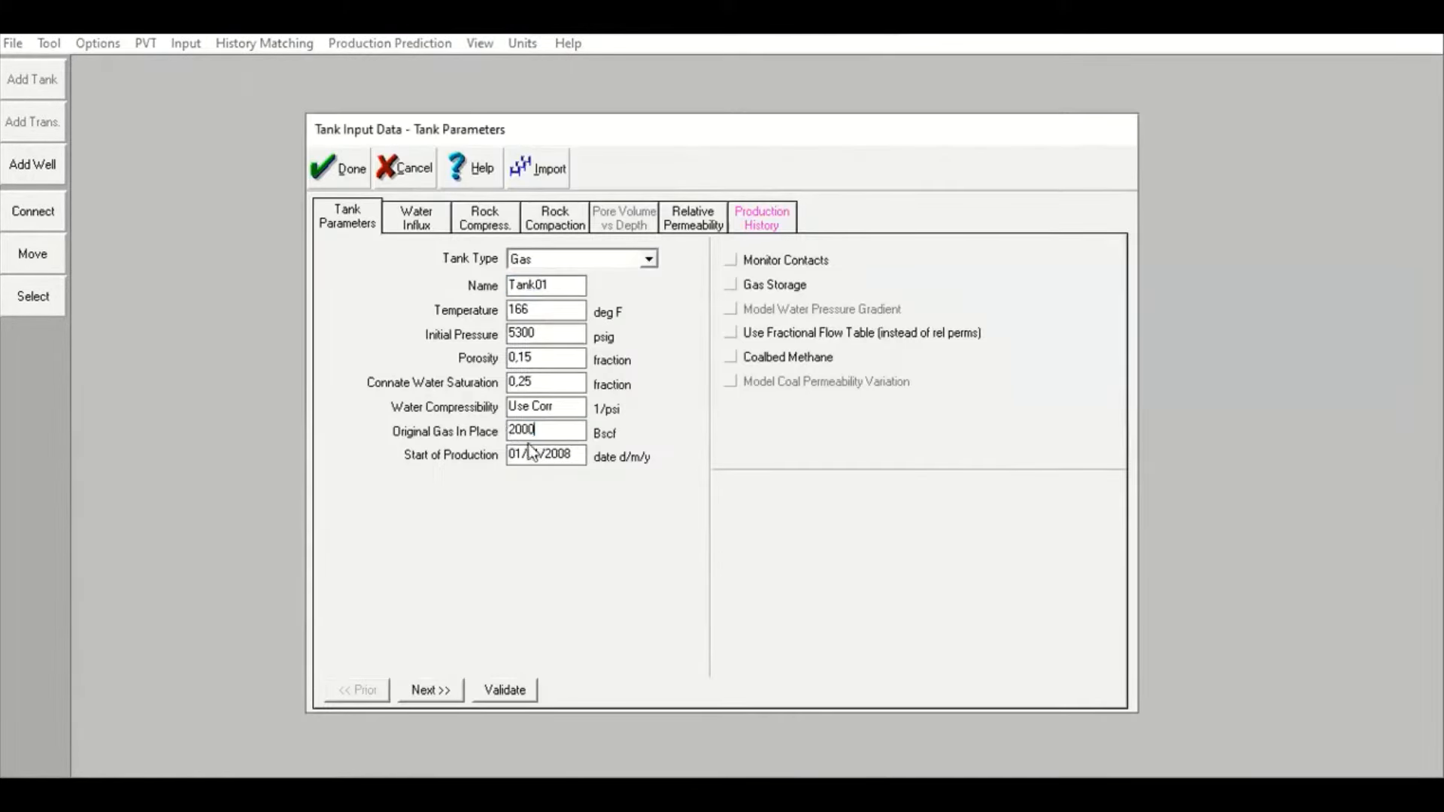
mouse_move(535, 430)
left_mouse_down()
mouse_move(508, 432)
mouse_move(521, 436)
left_mouse_up()
left_click(336, 168)
Set the average gas rate in the 01/01/2008 constraint row to 750 MMscf/day and accept the constraints
left_click(392, 43)
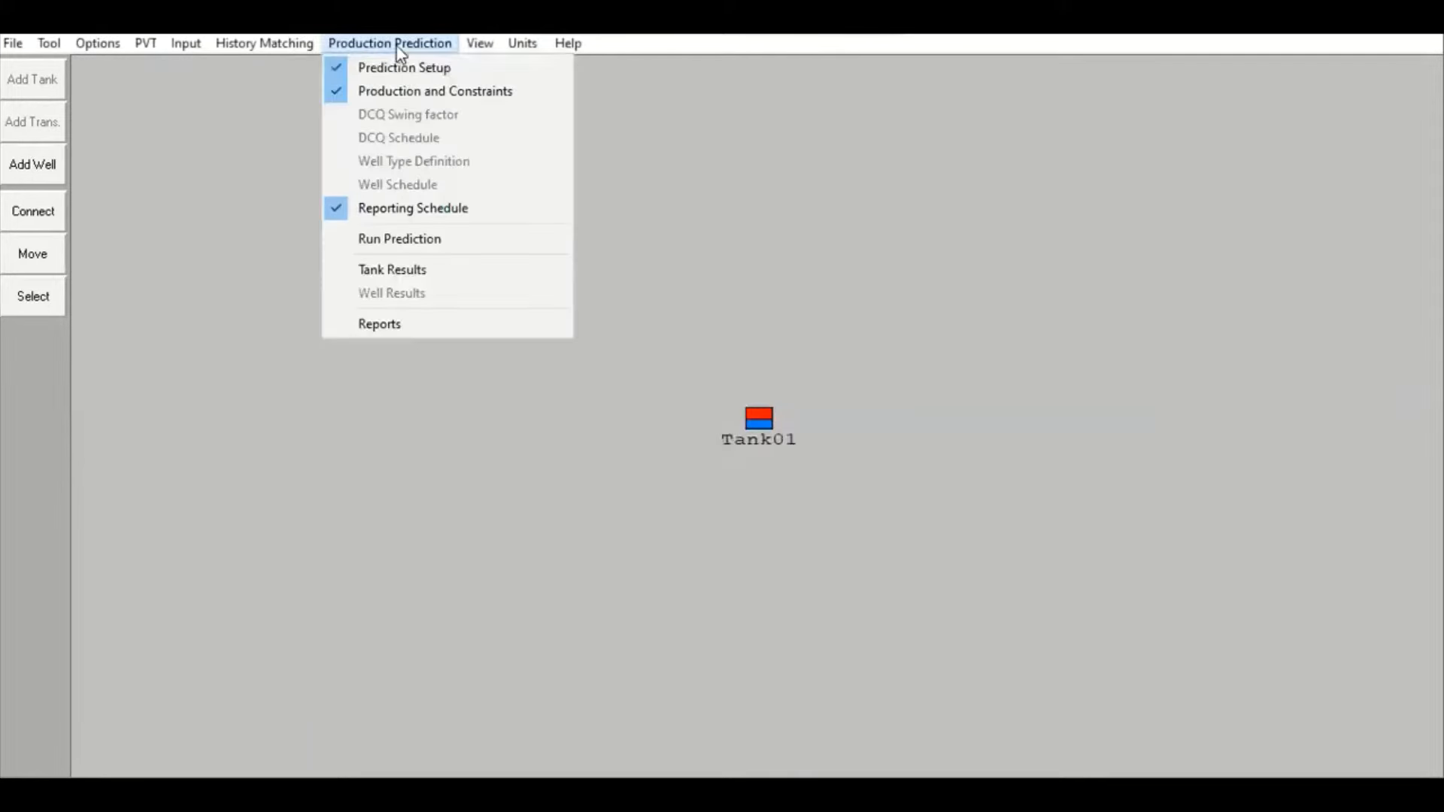
left_click(410, 90)
left_click(451, 343)
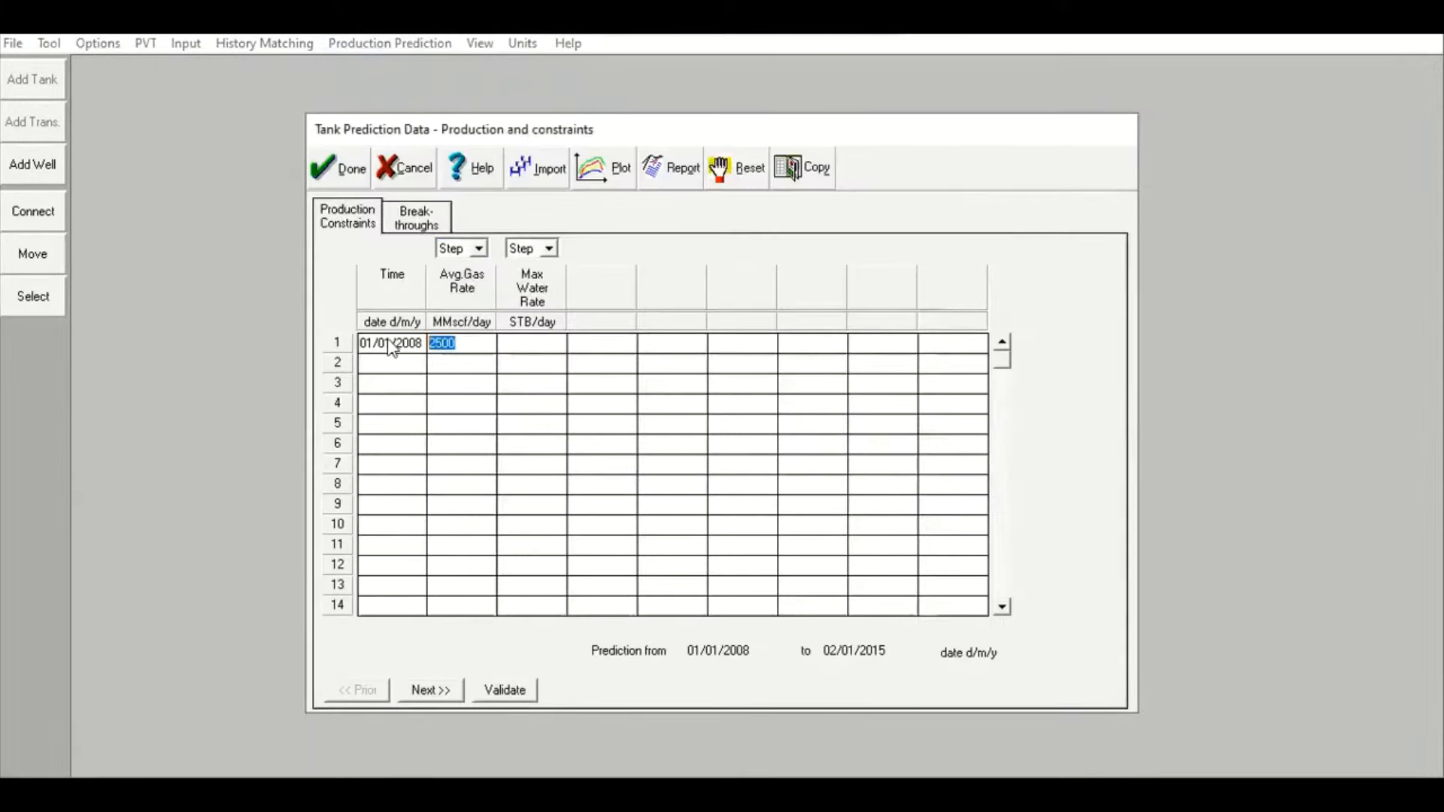
type("750")
left_click(351, 176)
Rerun the production prediction calculation using the 750 MMscf/day gas rate
left_click(392, 45)
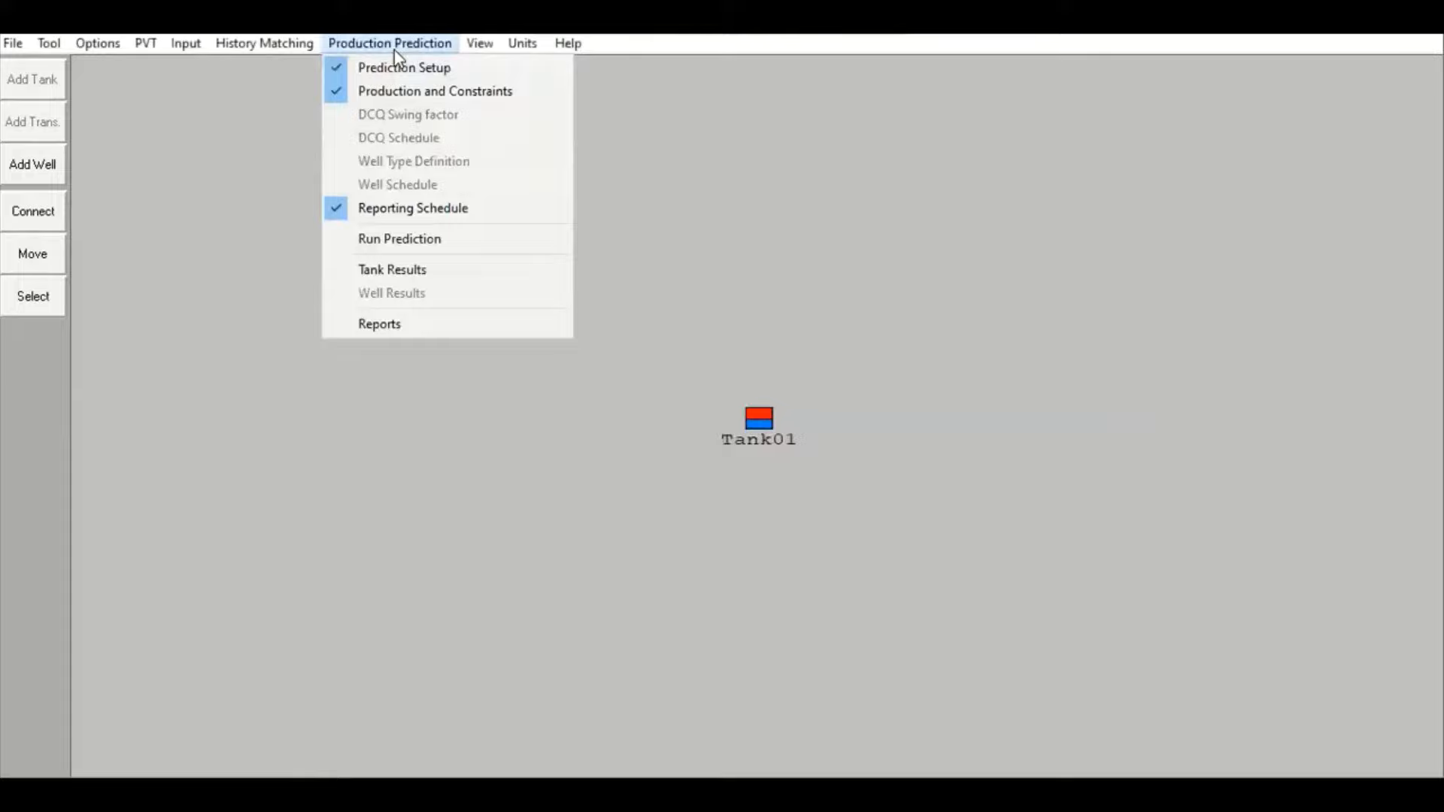
left_click(403, 238)
left_click(616, 121)
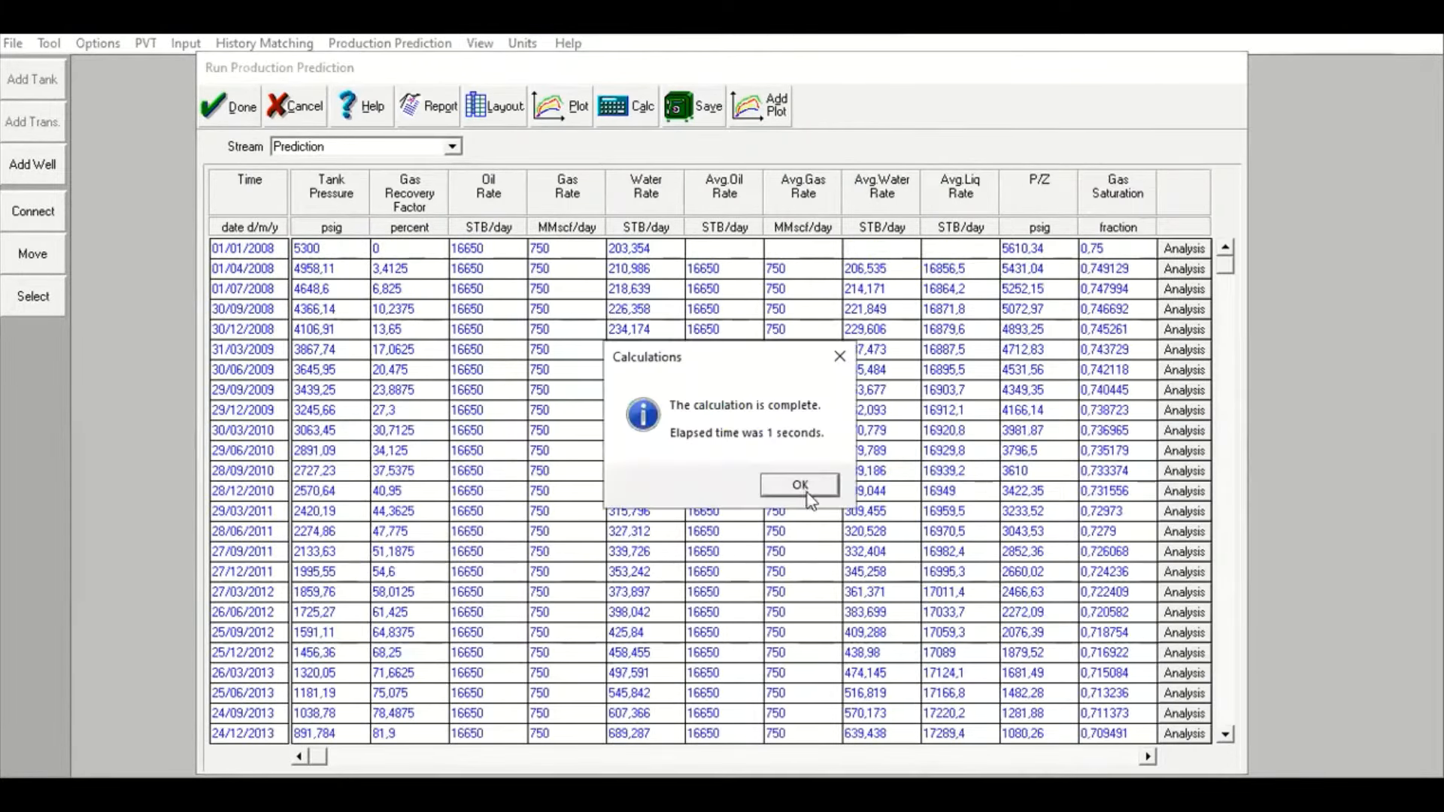
left_click(801, 487)
Examine the tank pressure and gas rate plot of the 750 MMscf/day prediction up to its last point, and close the results
left_click(557, 111)
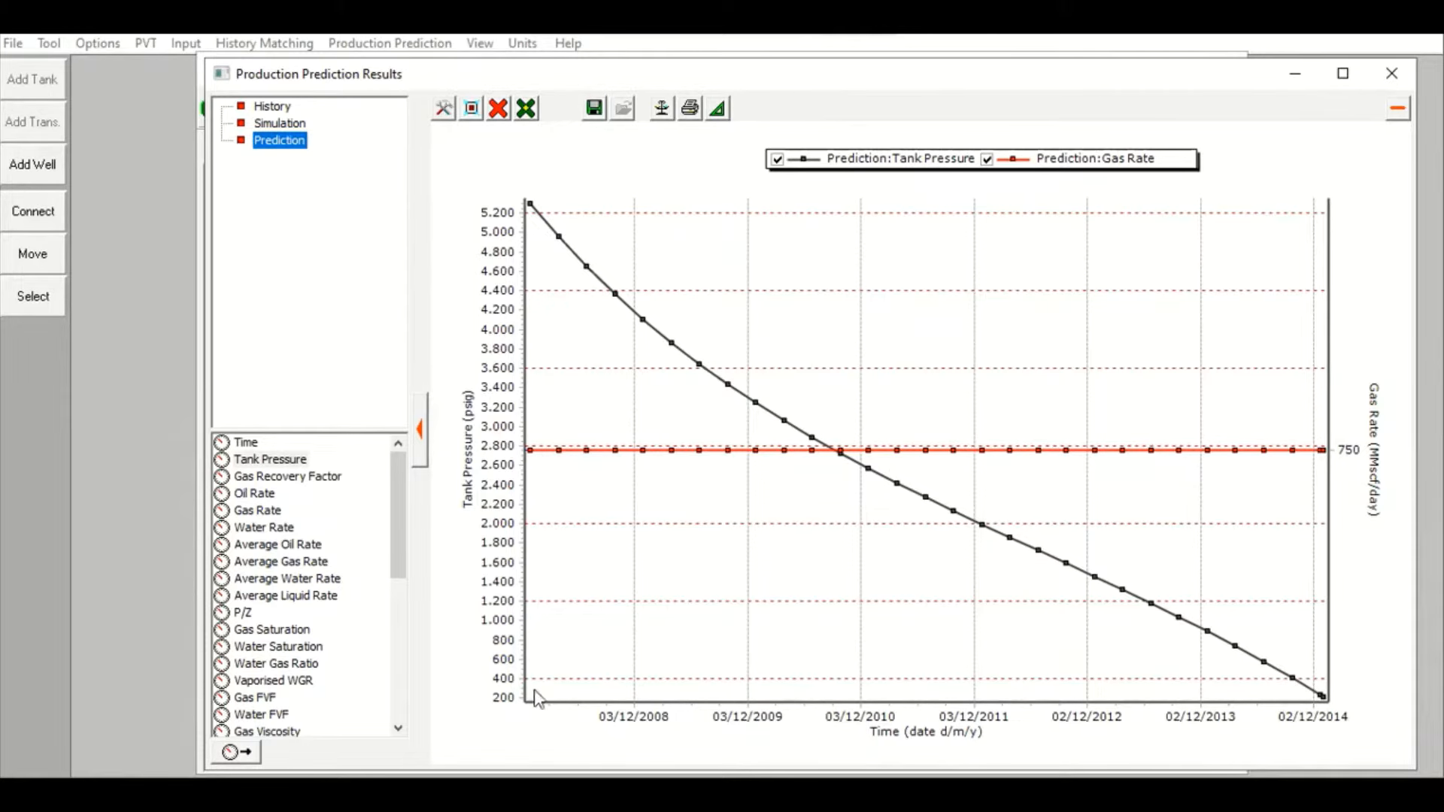
left_click_drag(275, 78, 550, 131)
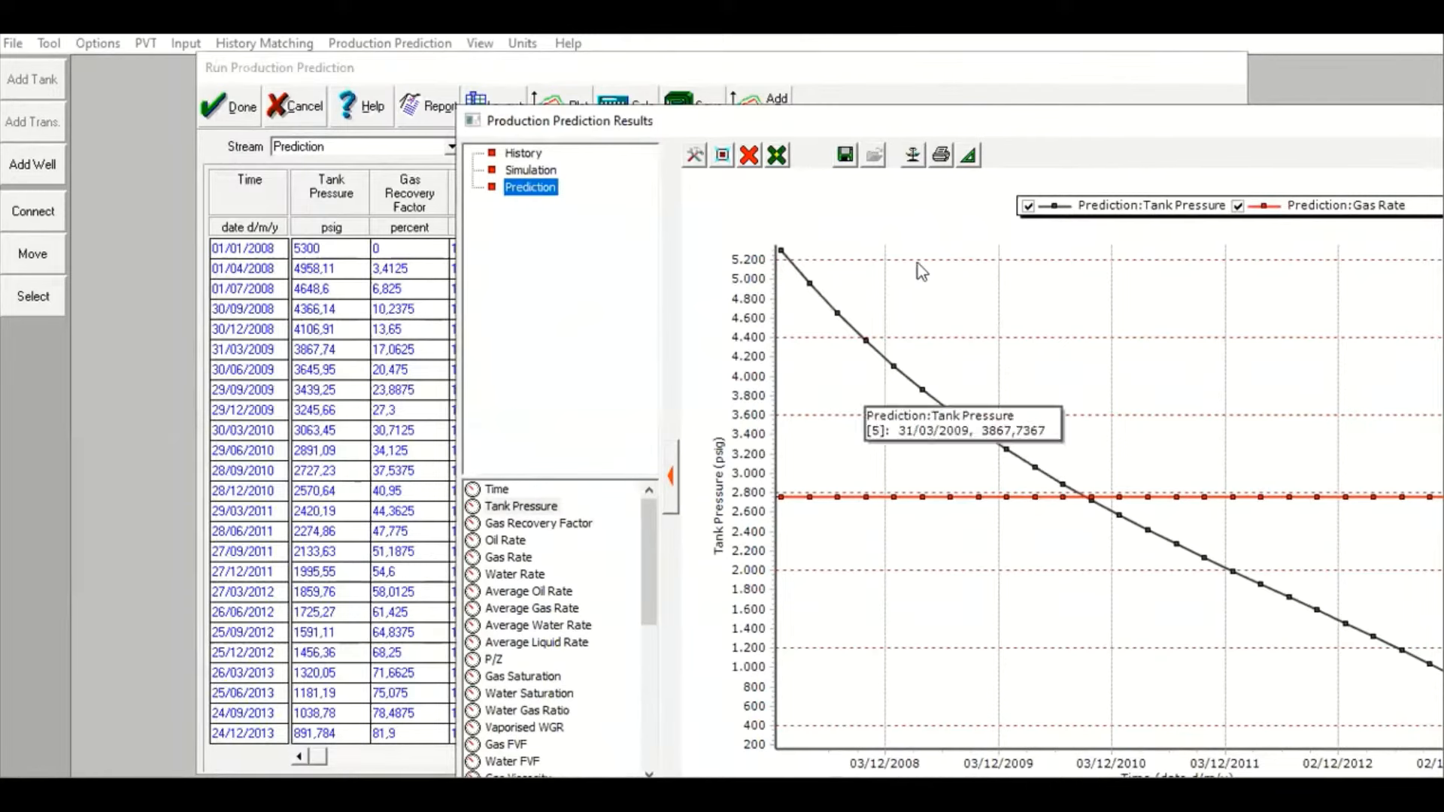
left_click_drag(934, 131, 602, 91)
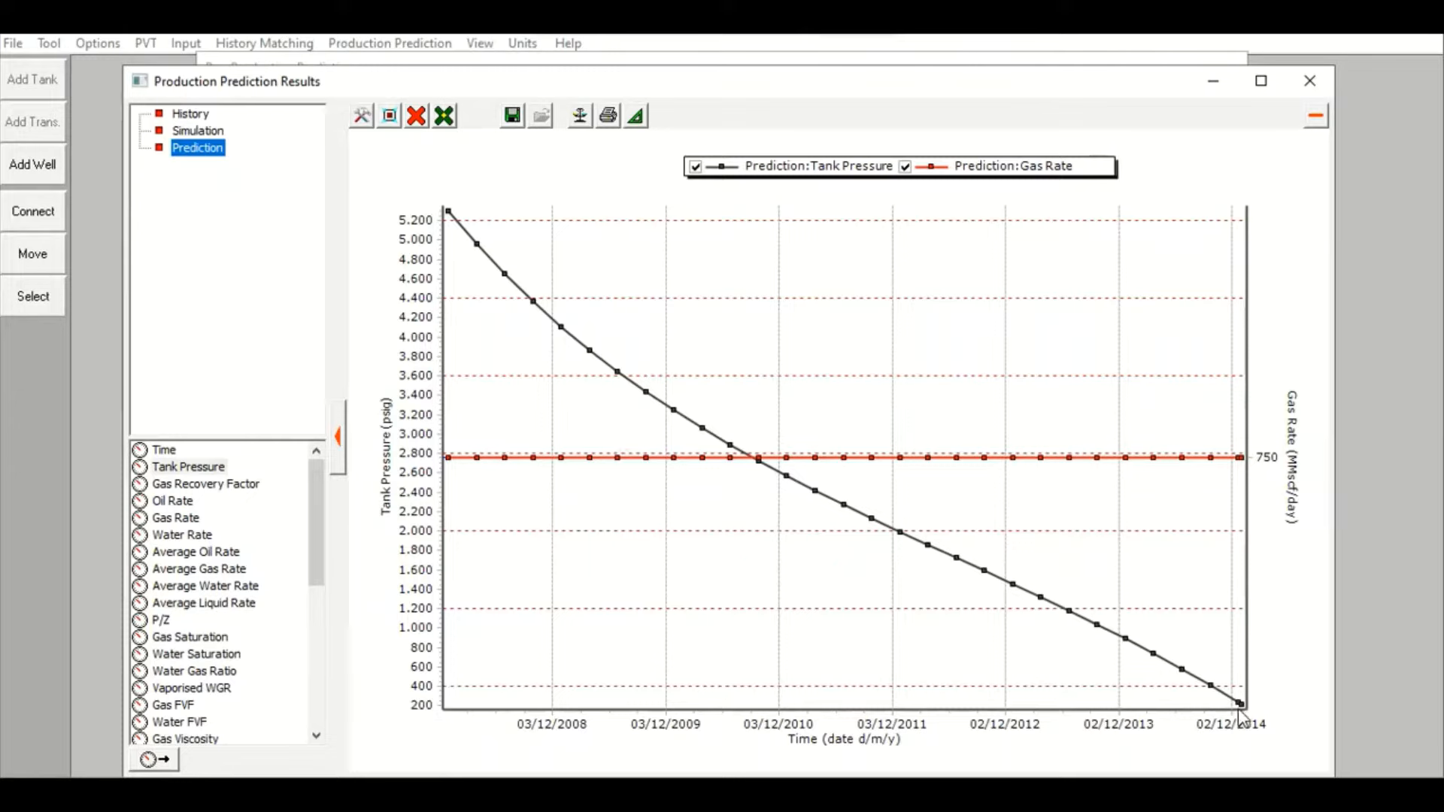
mouse_move(1241, 704)
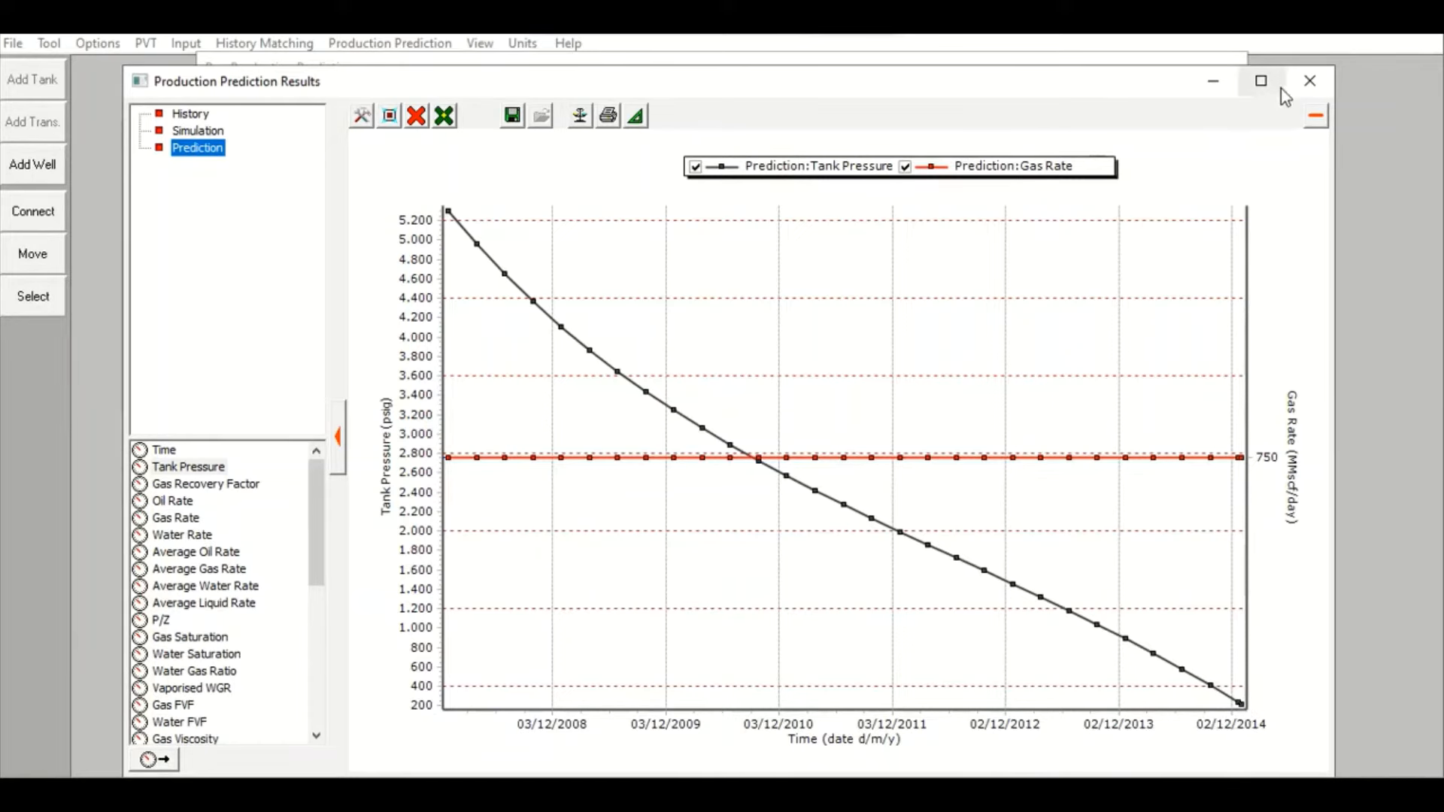
left_click(1309, 80)
left_click(230, 103)
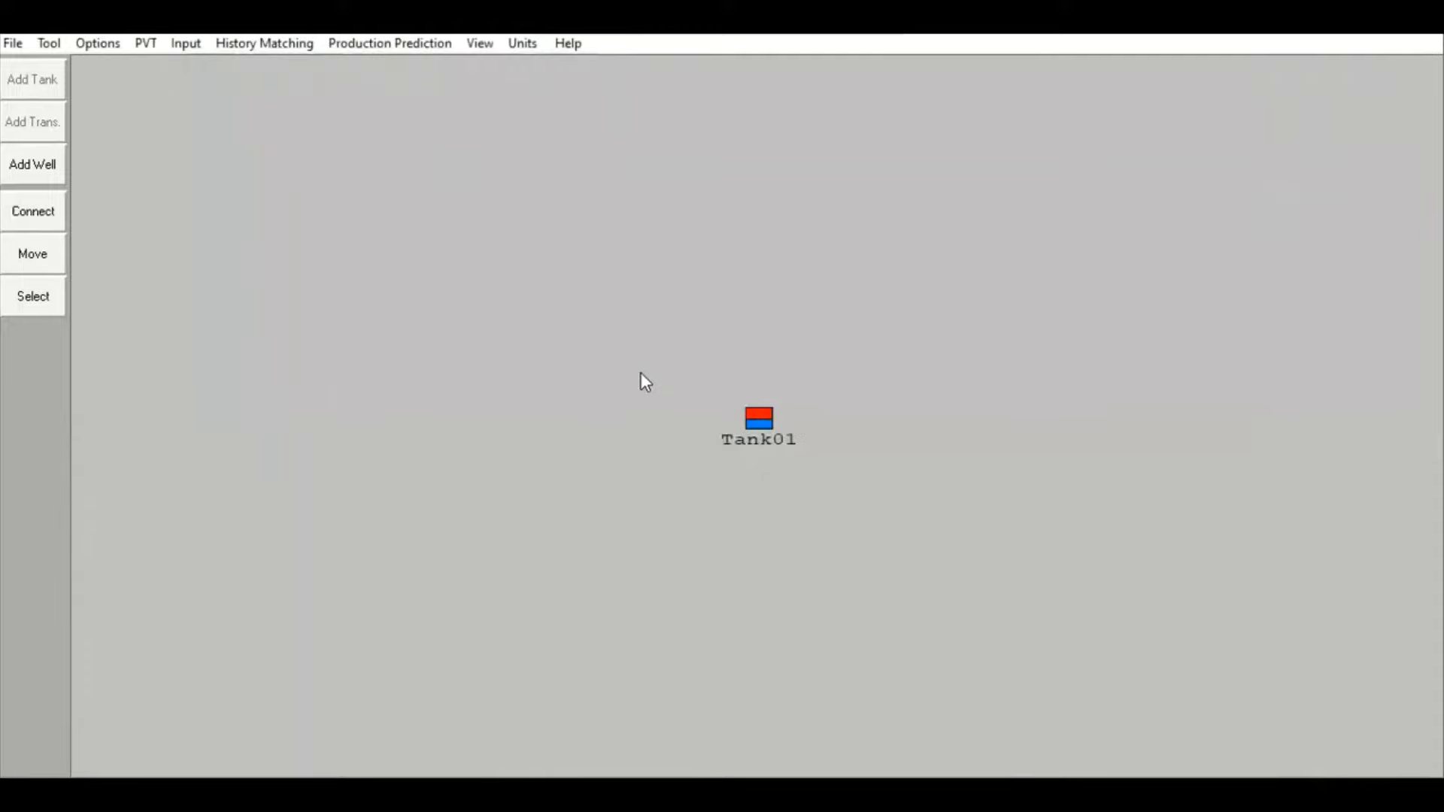
Set the prediction type to Production Profile Using Well Models in the prediction setup and accept it
left_click(432, 47)
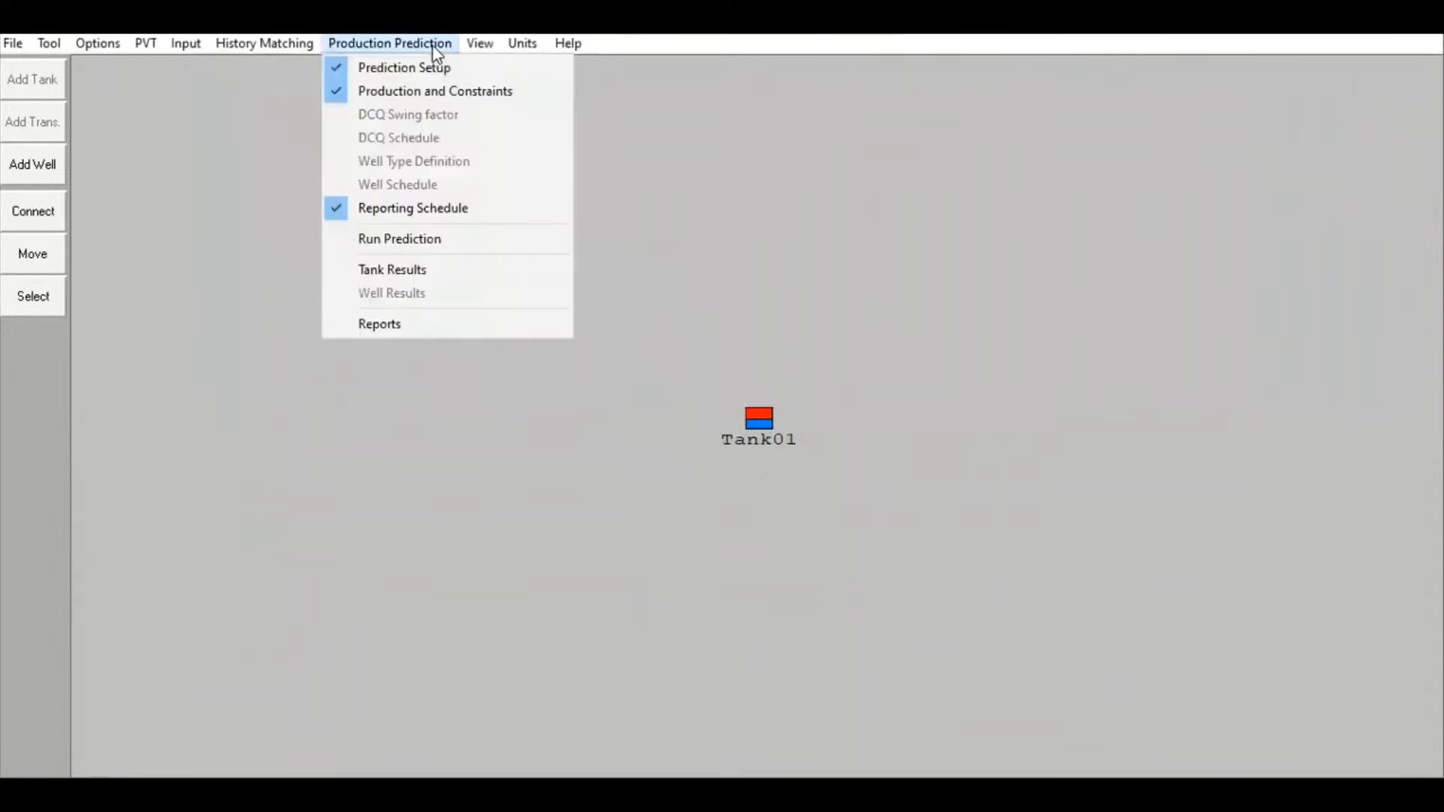
left_click(454, 70)
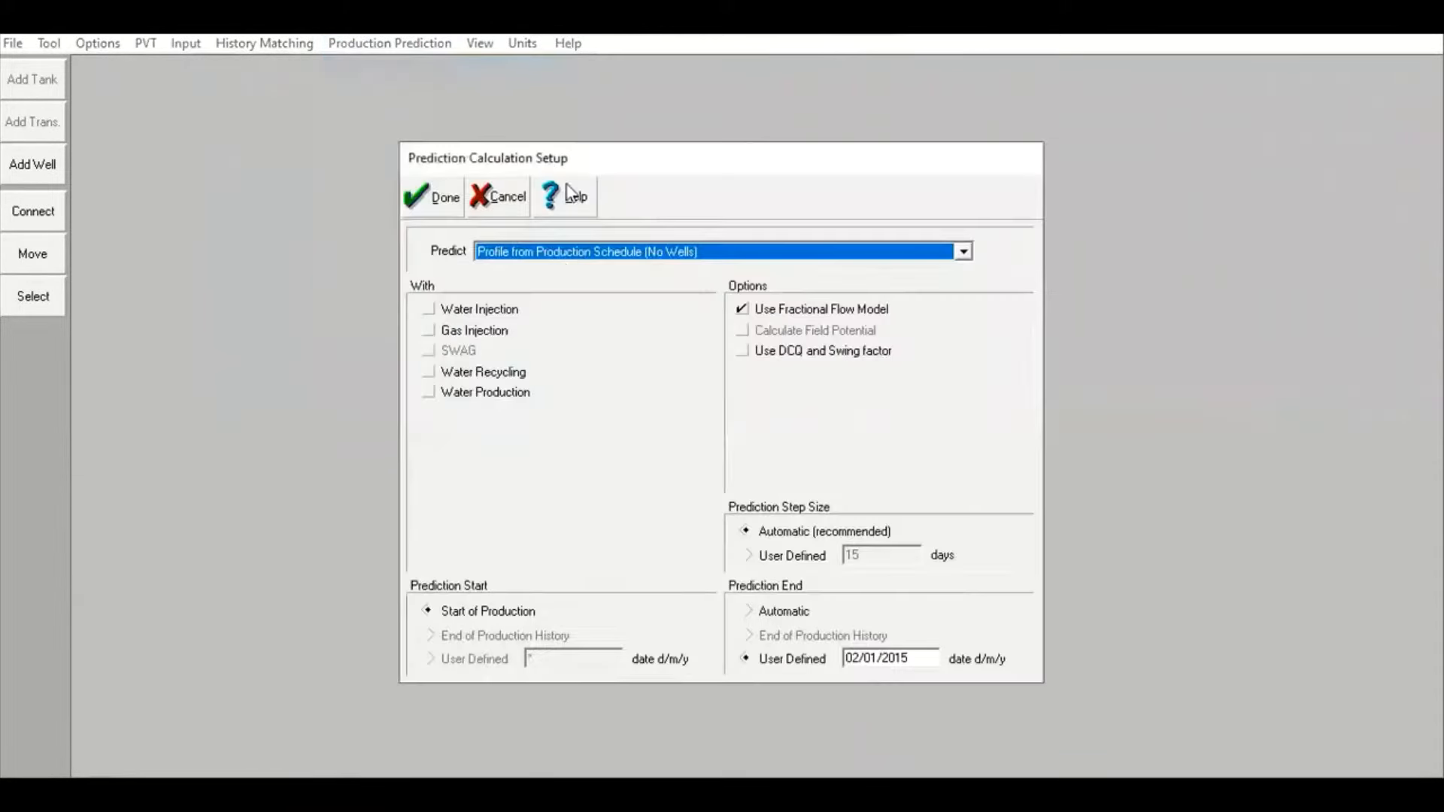
left_click(543, 259)
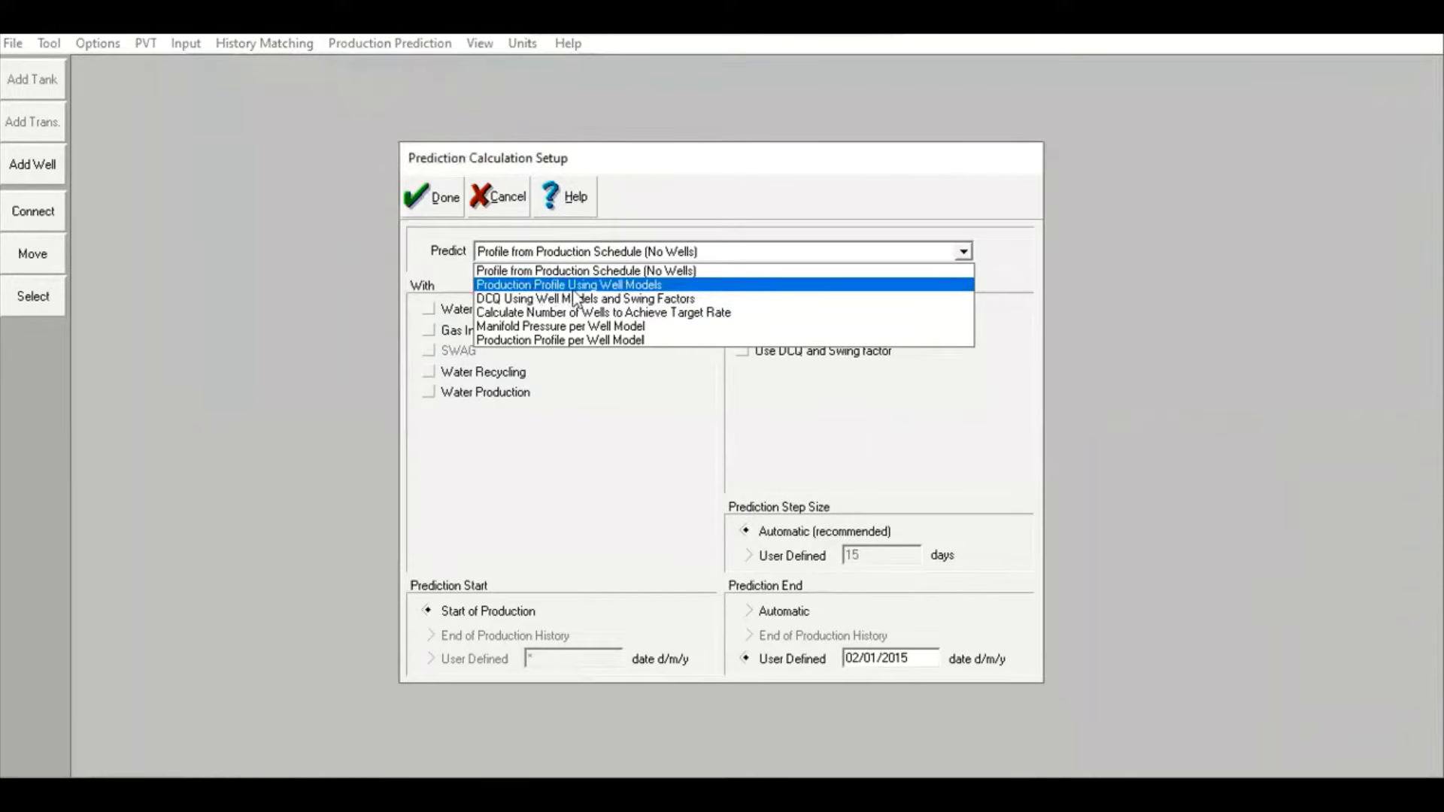
left_click(606, 286)
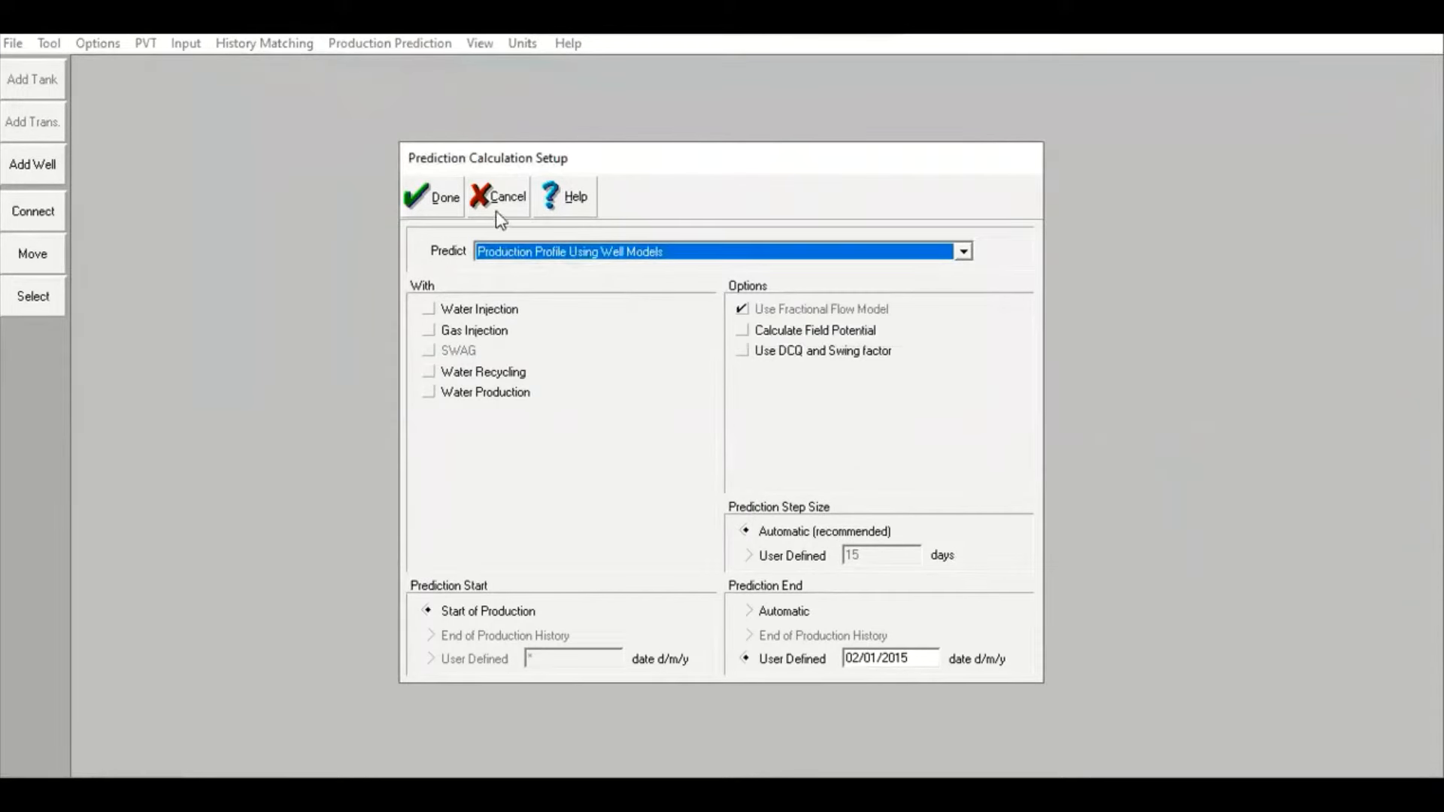
left_click(455, 204)
Review the manifold pressure and maximum gas rate entries in the prediction production constraints, and close the table
left_click(378, 45)
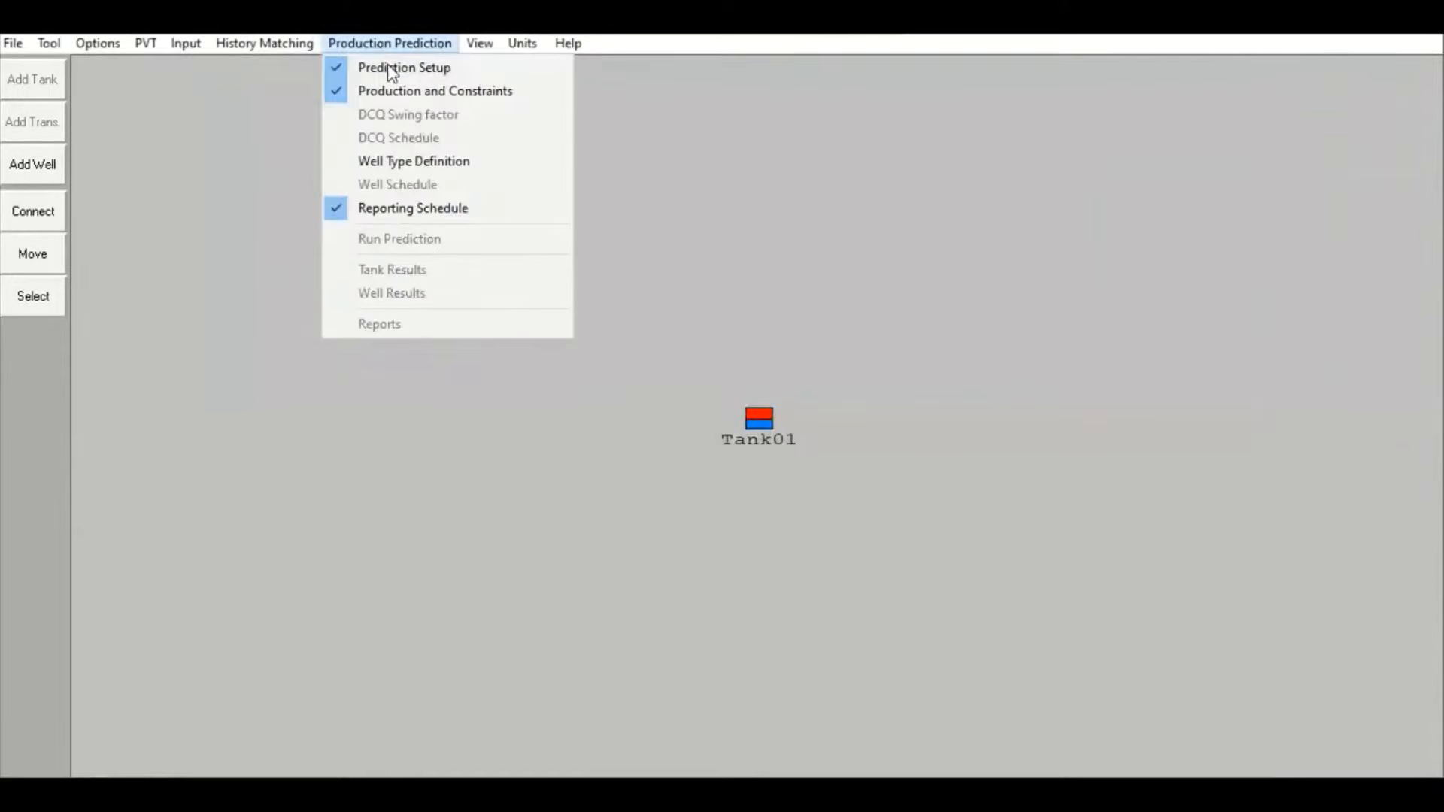
left_click(473, 93)
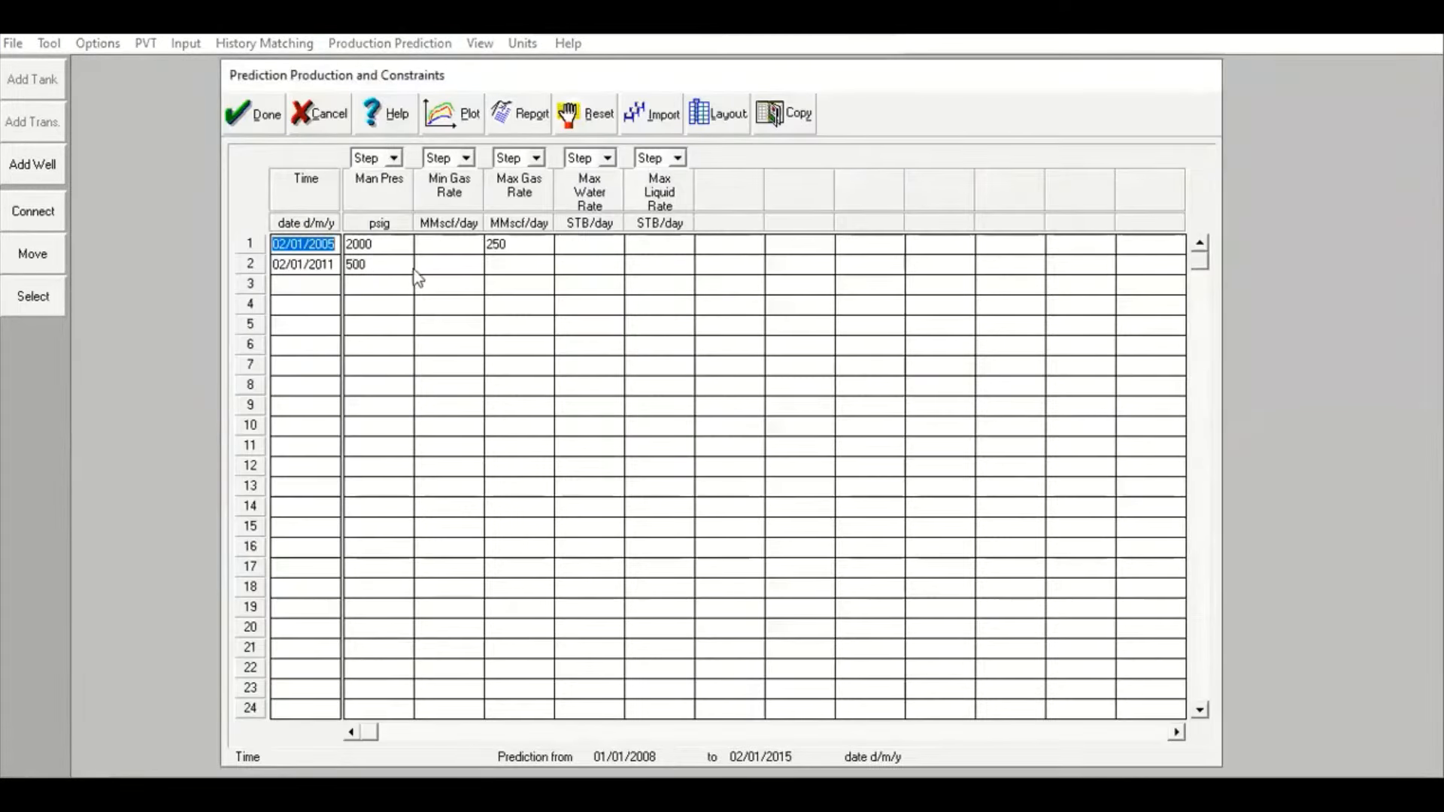
left_click(387, 268)
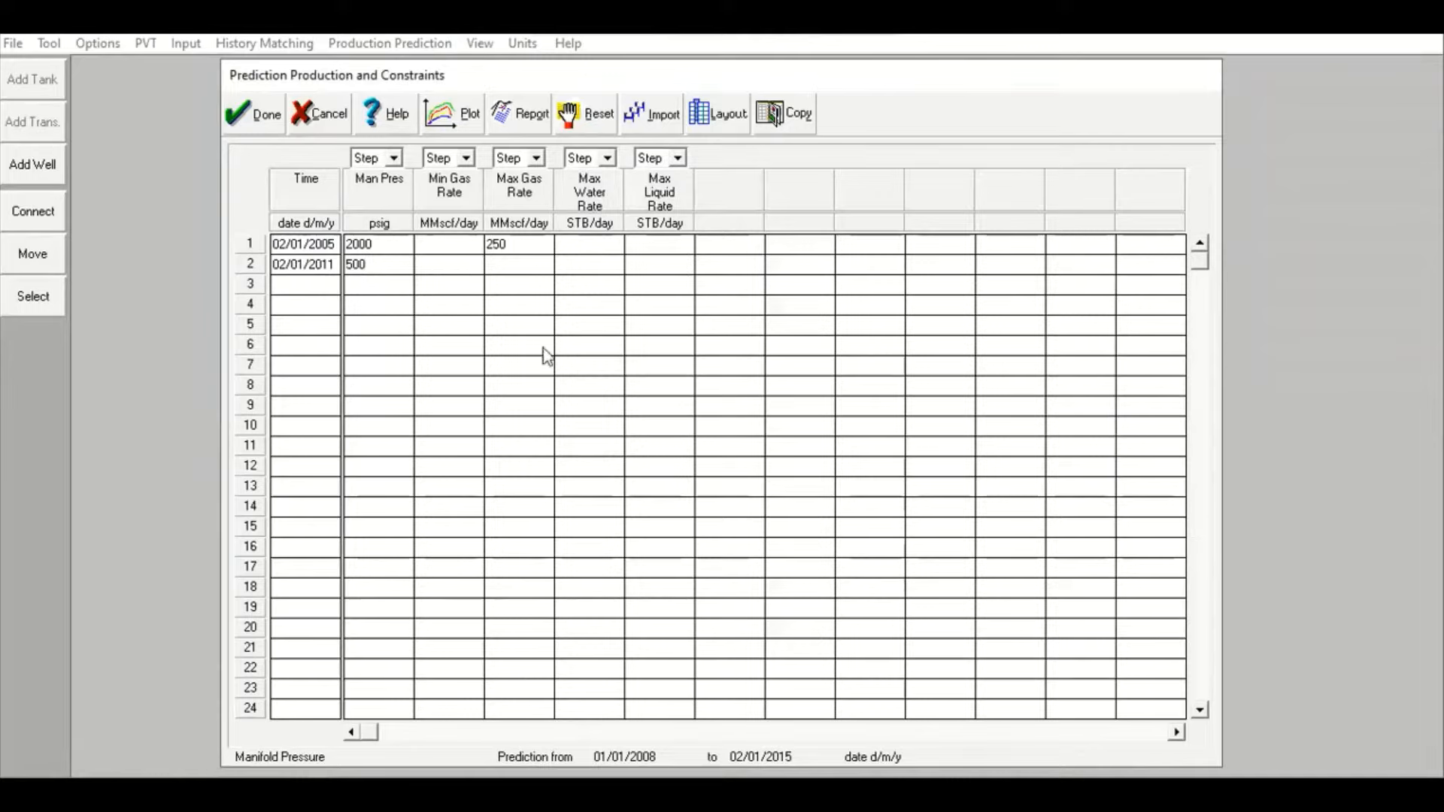
left_click(274, 115)
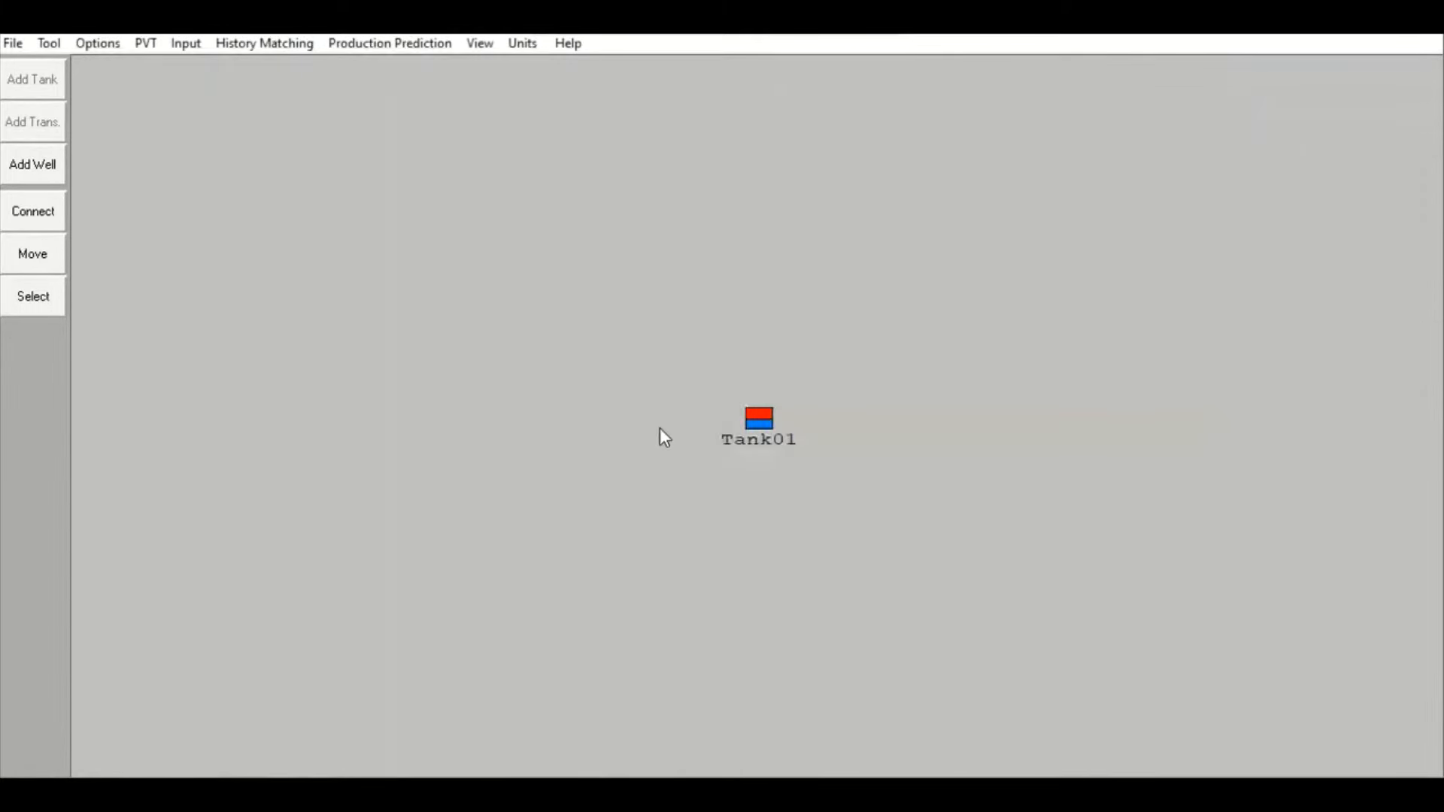
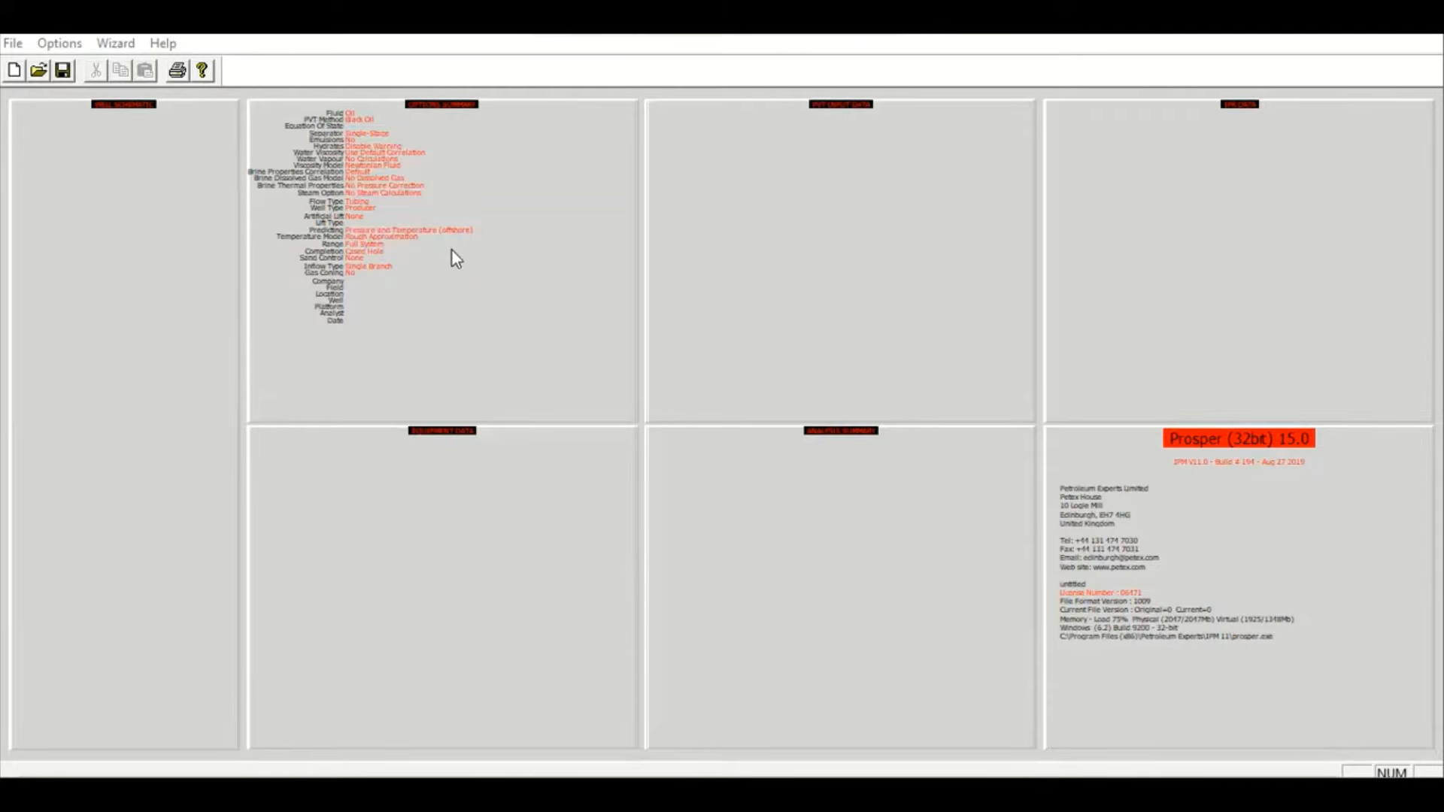
In PROSPER, open the system summary of the untitled well model and set the fluid to Dry and Wet Gas
double_click(517, 223)
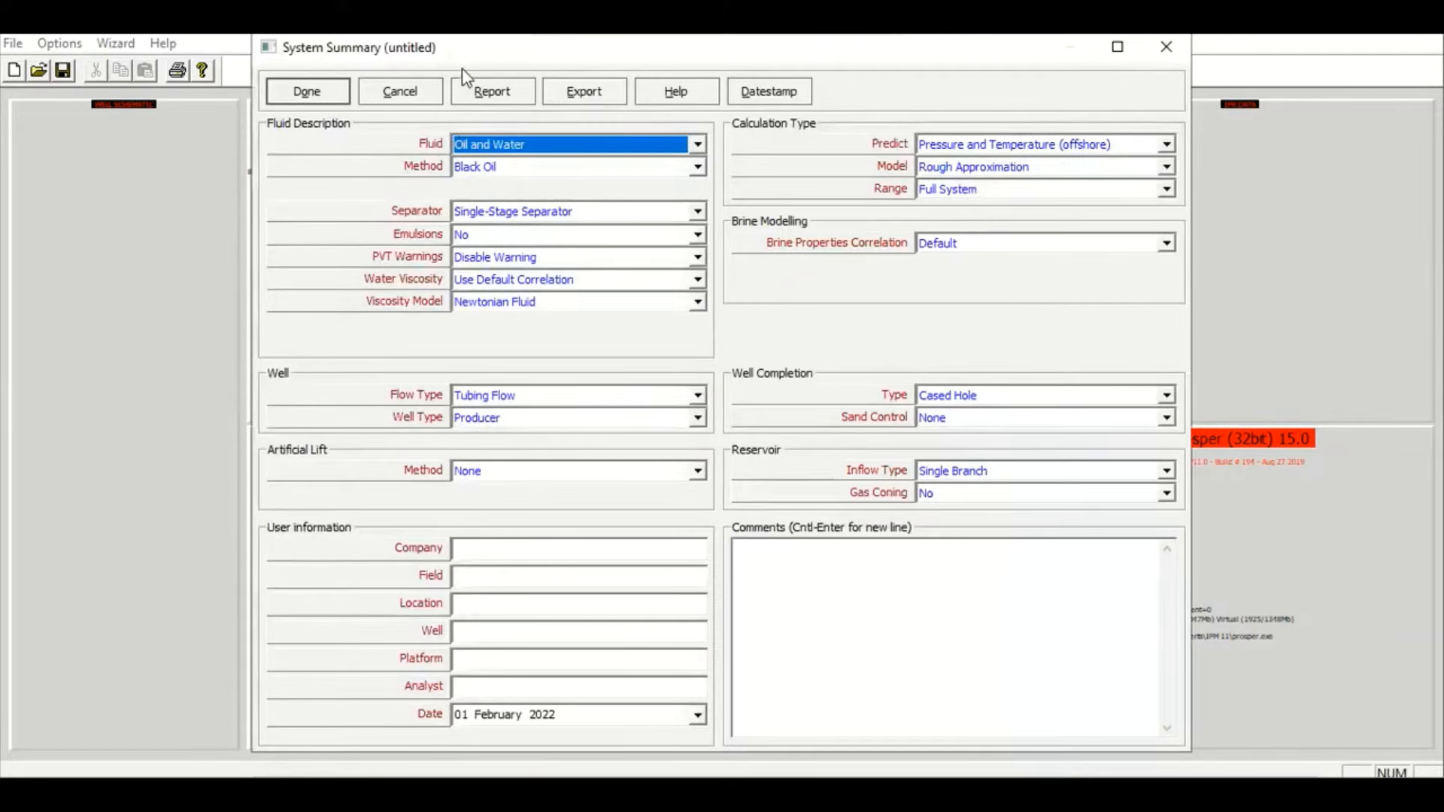
left_click_drag(483, 57, 483, 73)
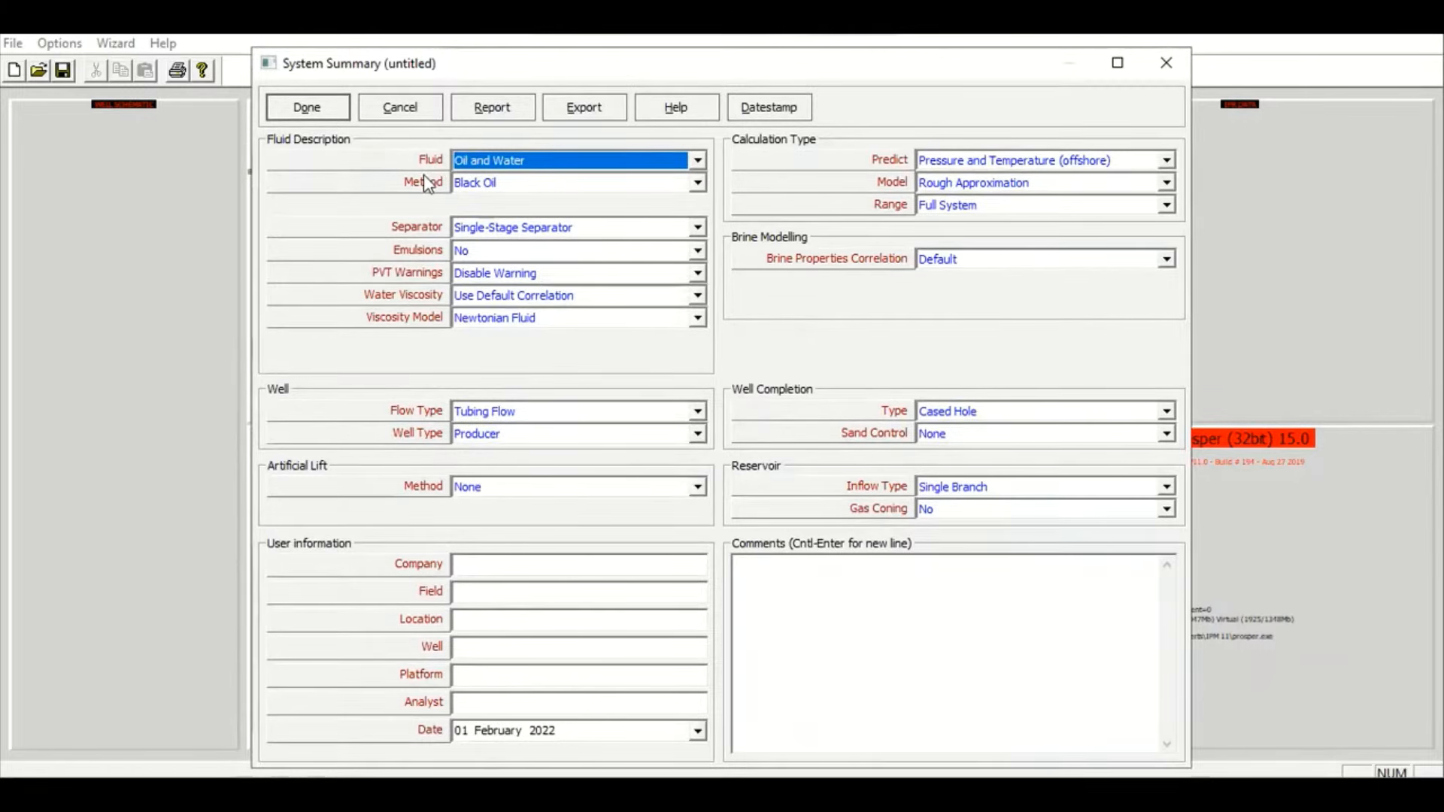
left_click(609, 167)
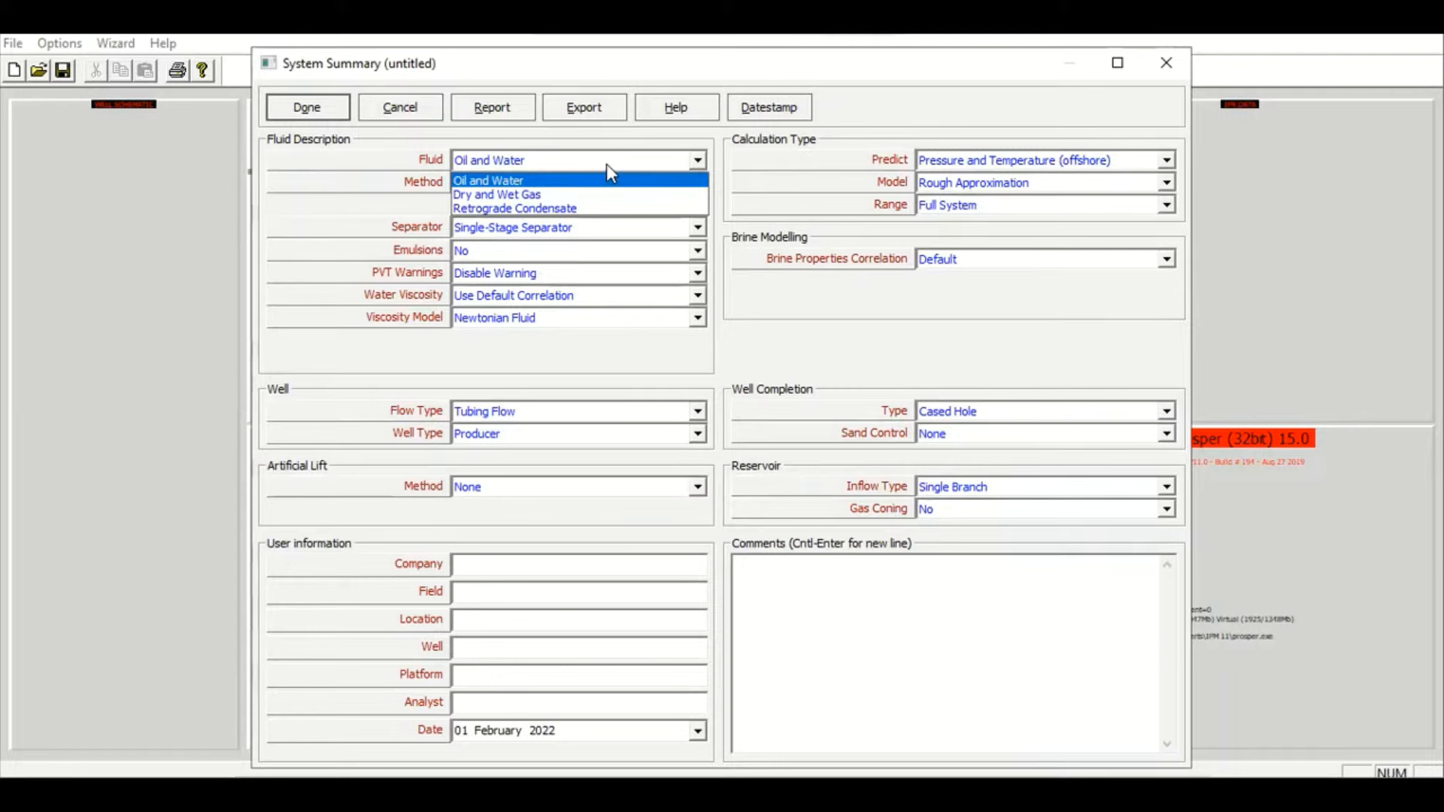
left_click(549, 197)
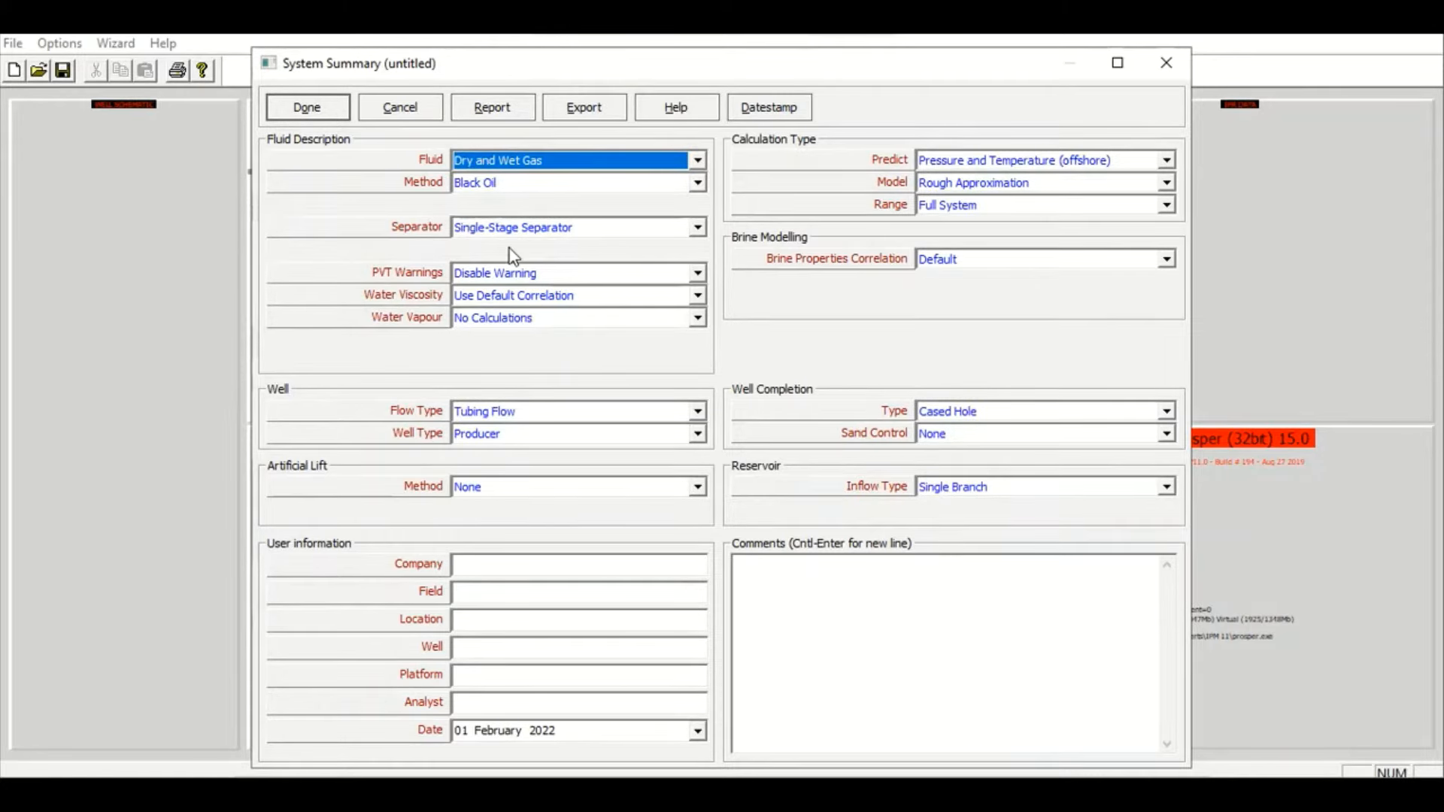
Check the PVT warning options and set water vapour to Calculate Condensed Water Vapour
left_click(516, 272)
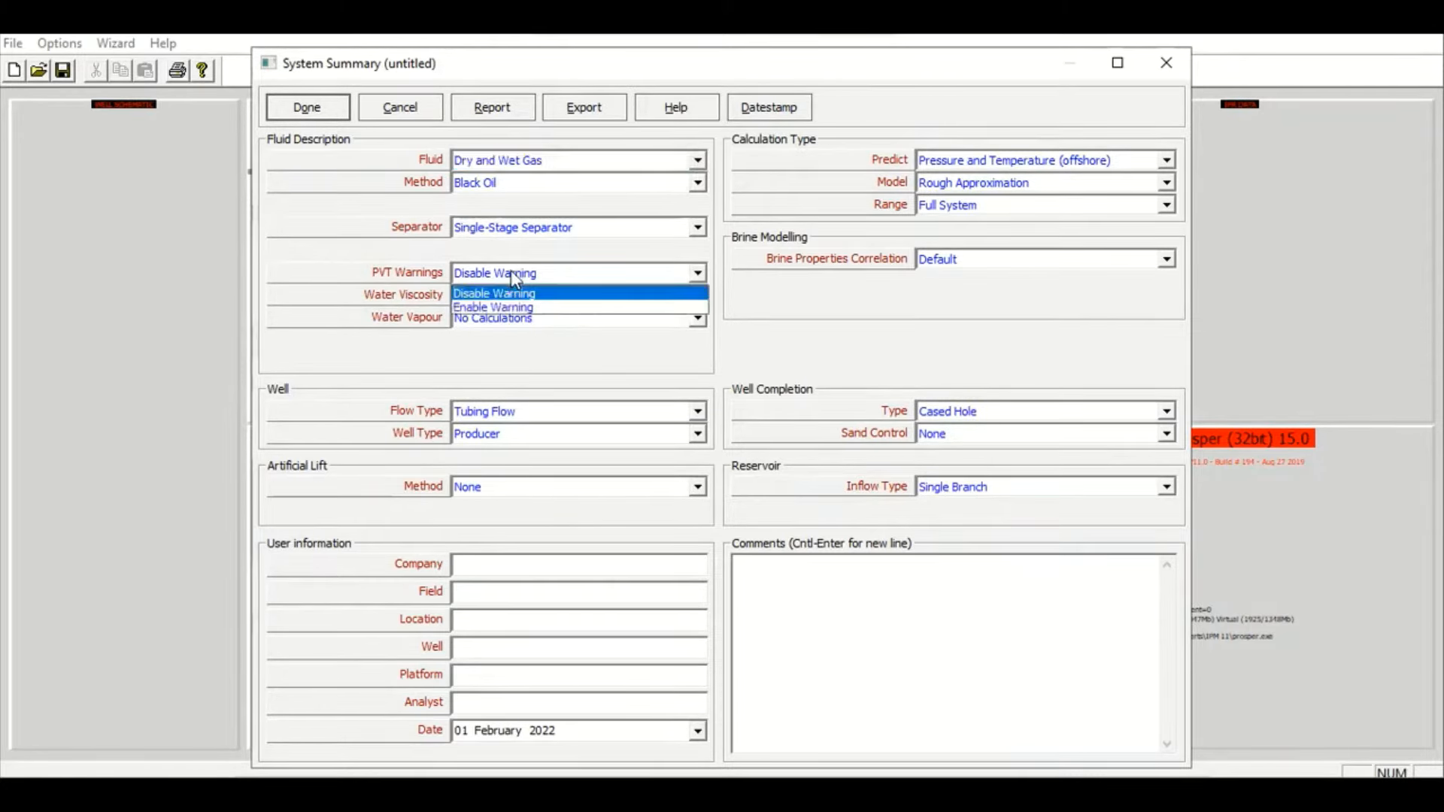
left_click(363, 279)
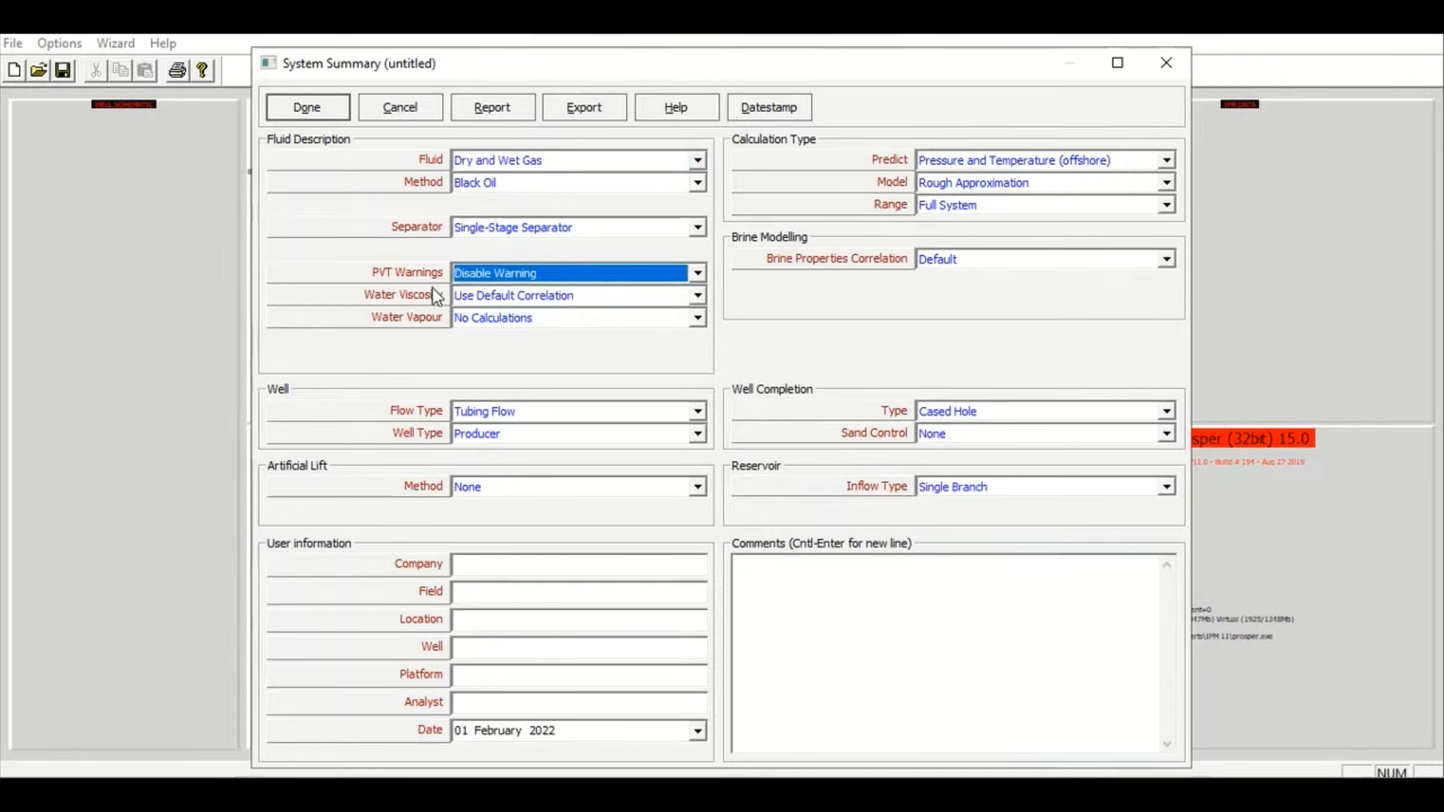
left_click(472, 322)
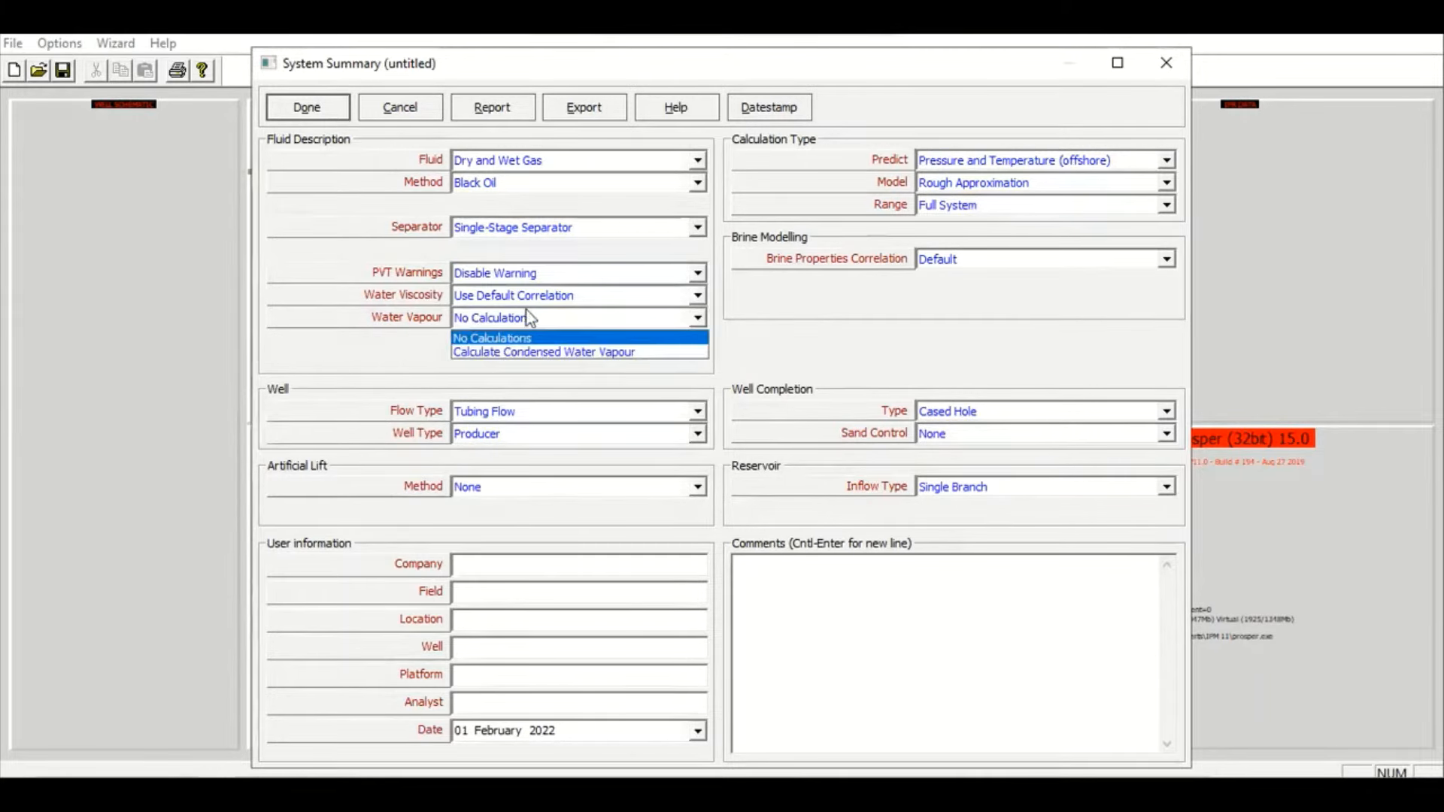
left_click(706, 353)
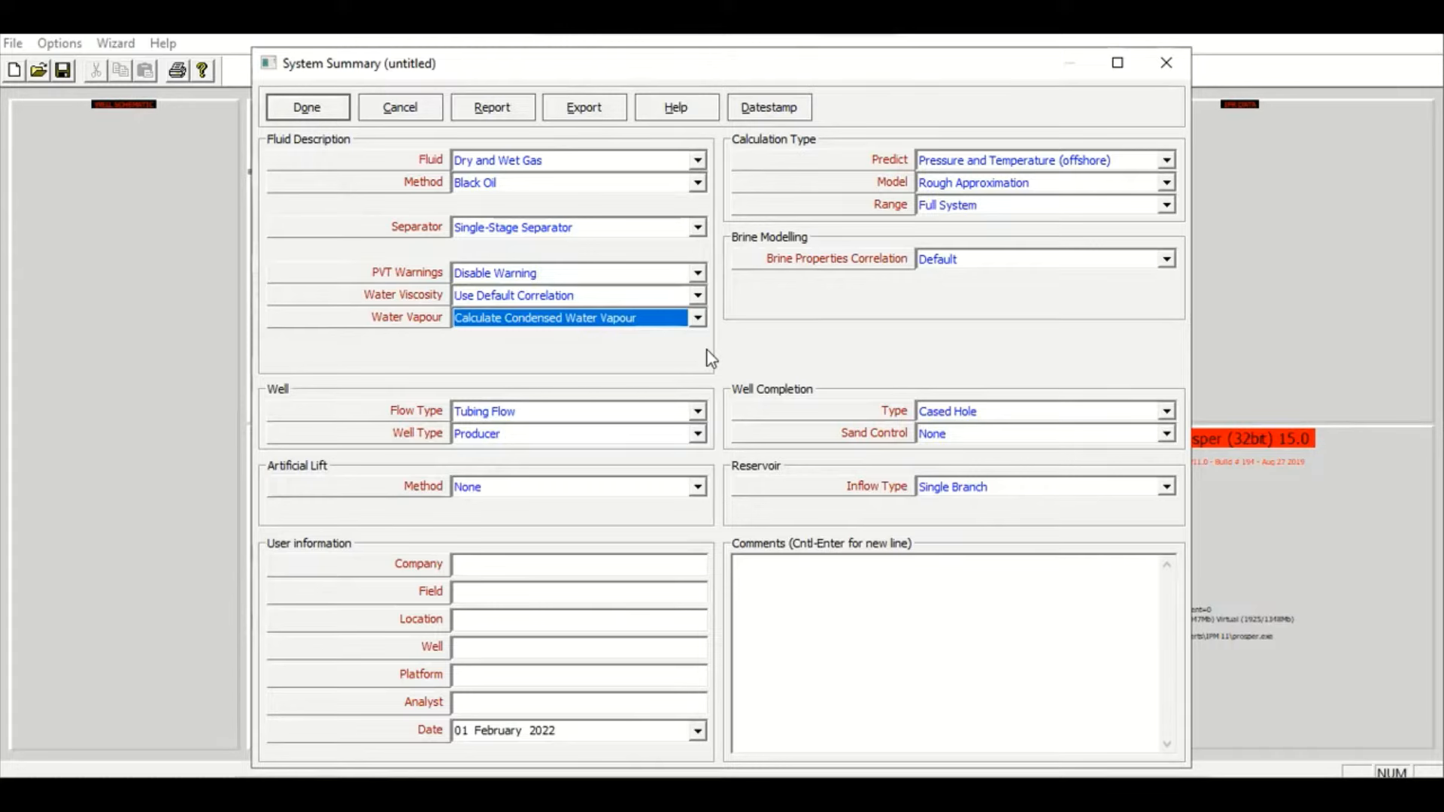
Enter "Well A" as the comment in the system summary and accept the settings
left_click(500, 568)
left_click(495, 591)
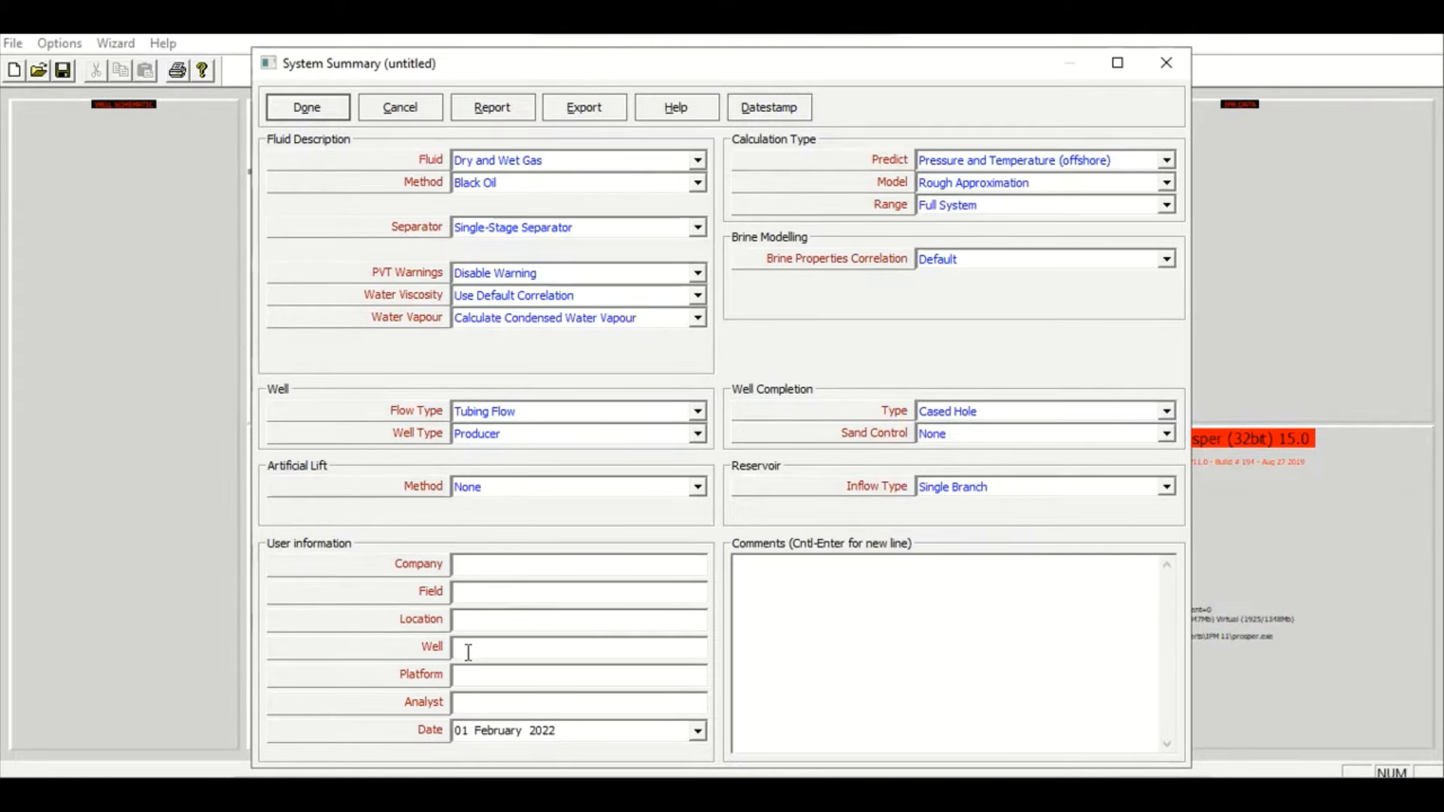
left_click(474, 679)
left_click(912, 673)
type("Well A")
left_click(317, 110)
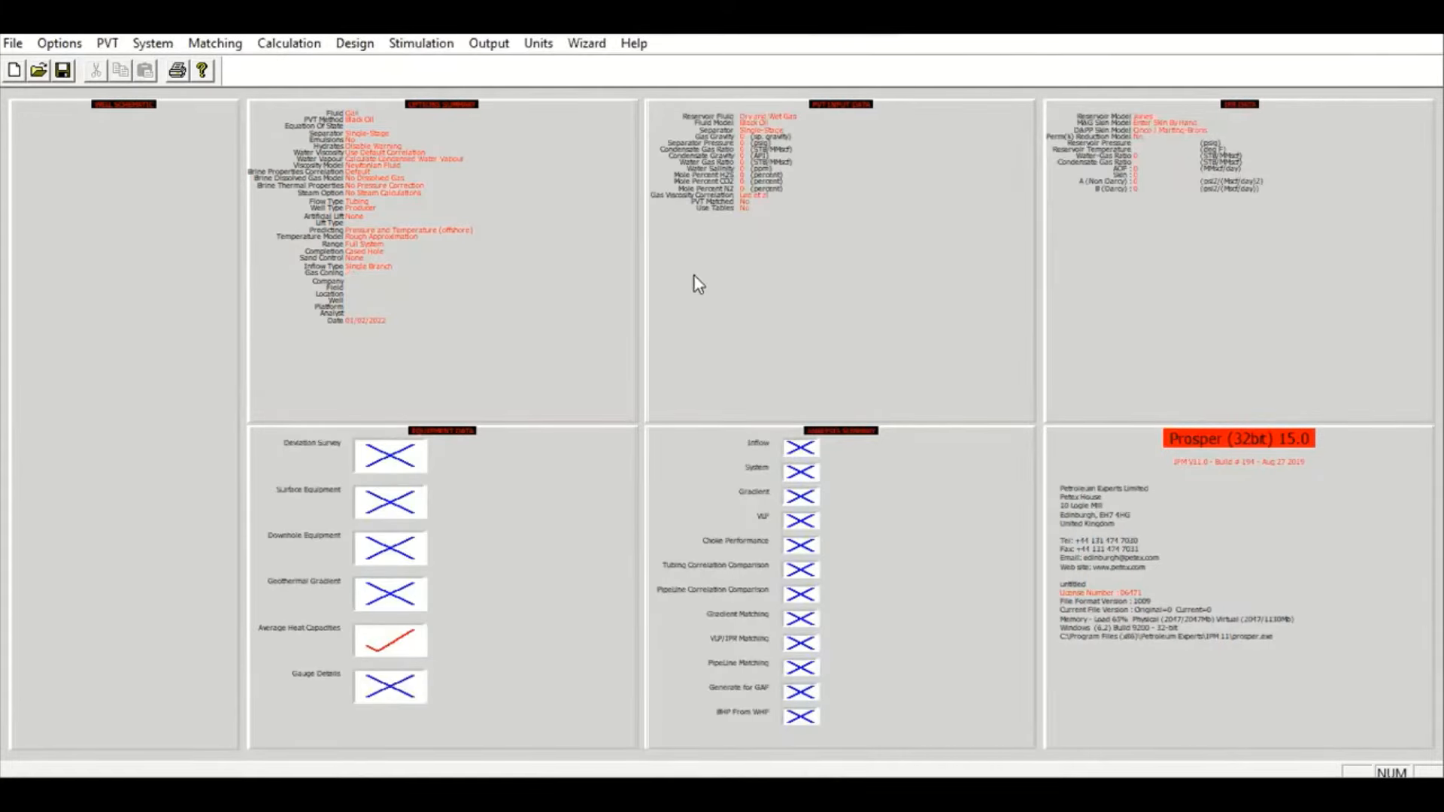
Open the PVT input data and set gas gravity to 0.77 and separator pressure to 1275.3 psig
double_click(766, 277)
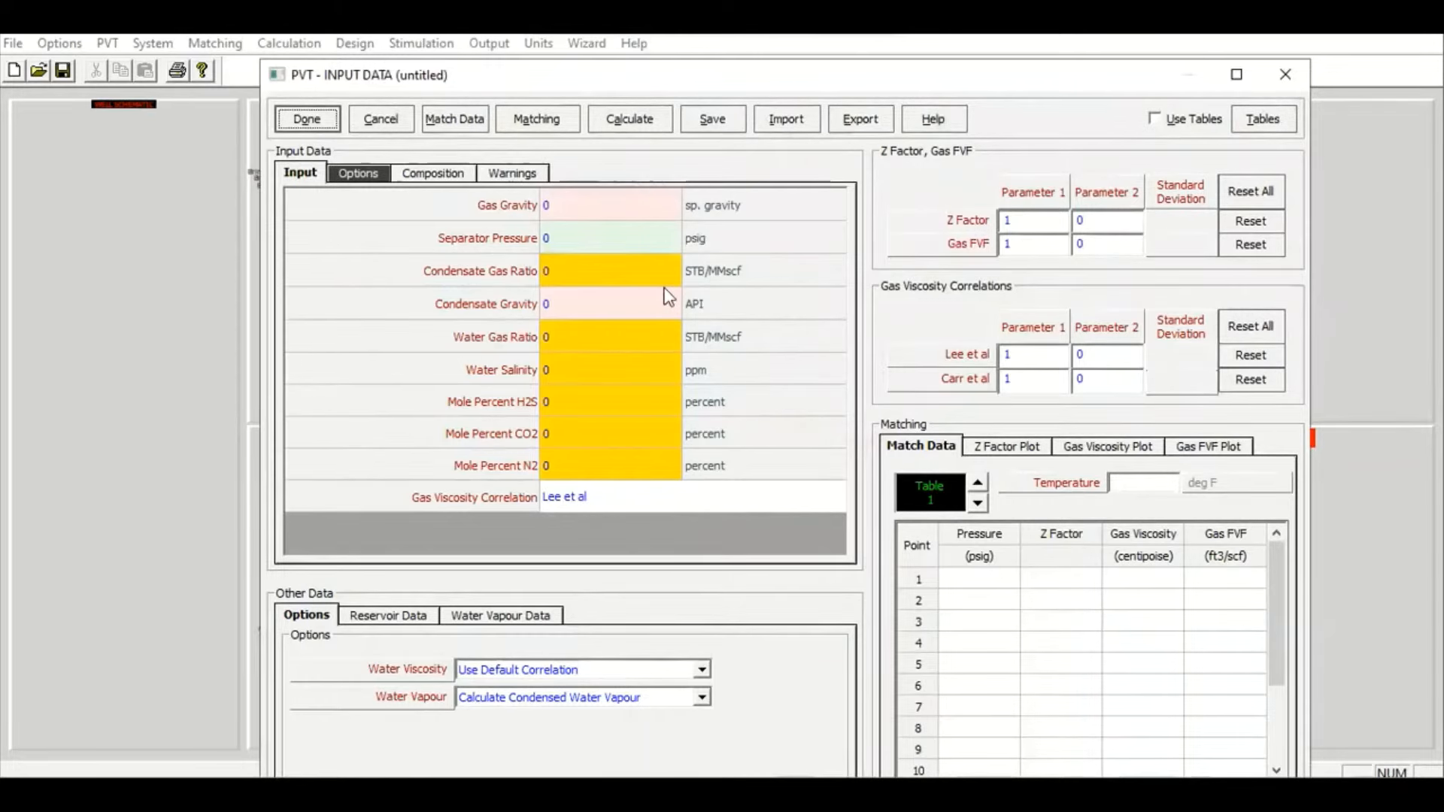
left_click(590, 212)
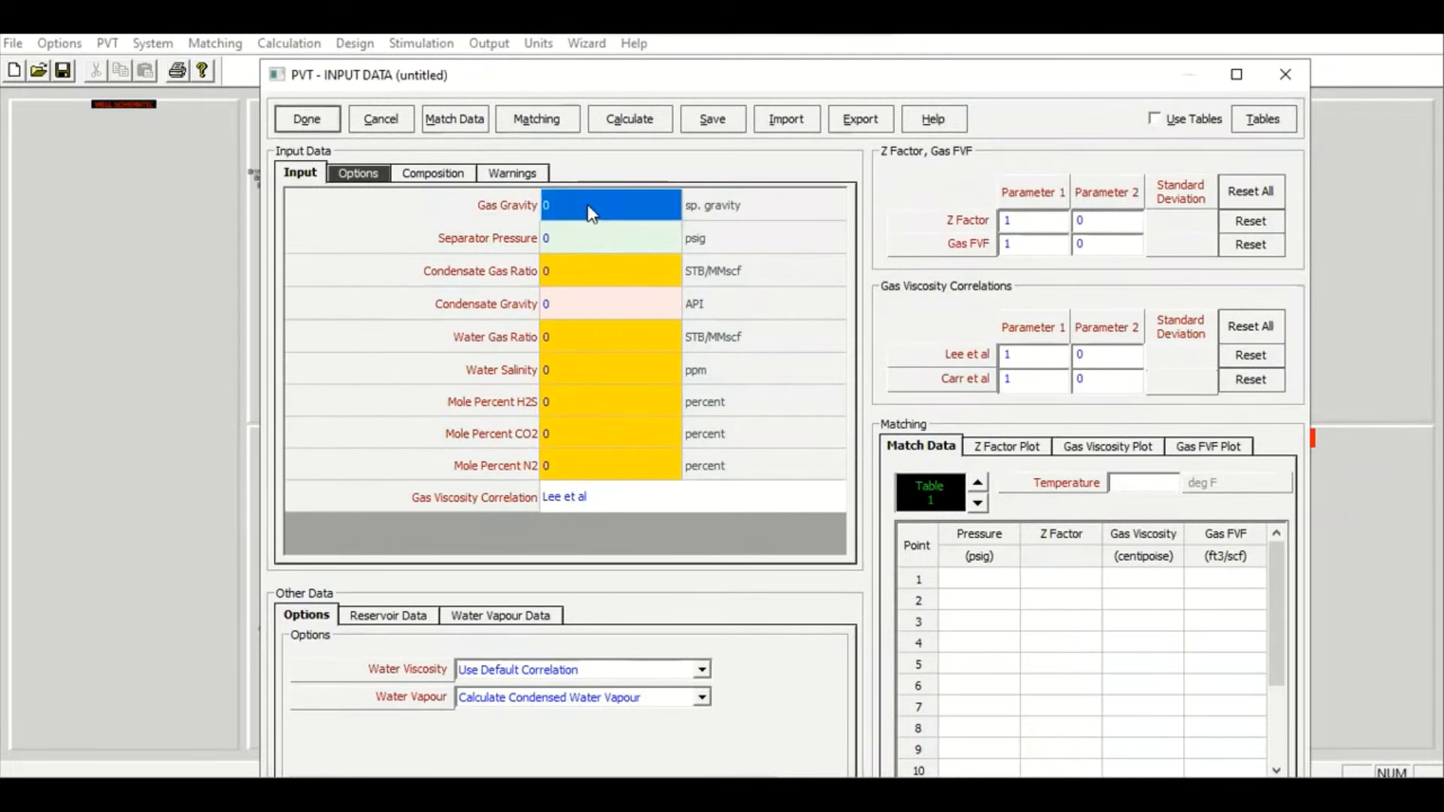
type("0.77")
left_click(562, 236)
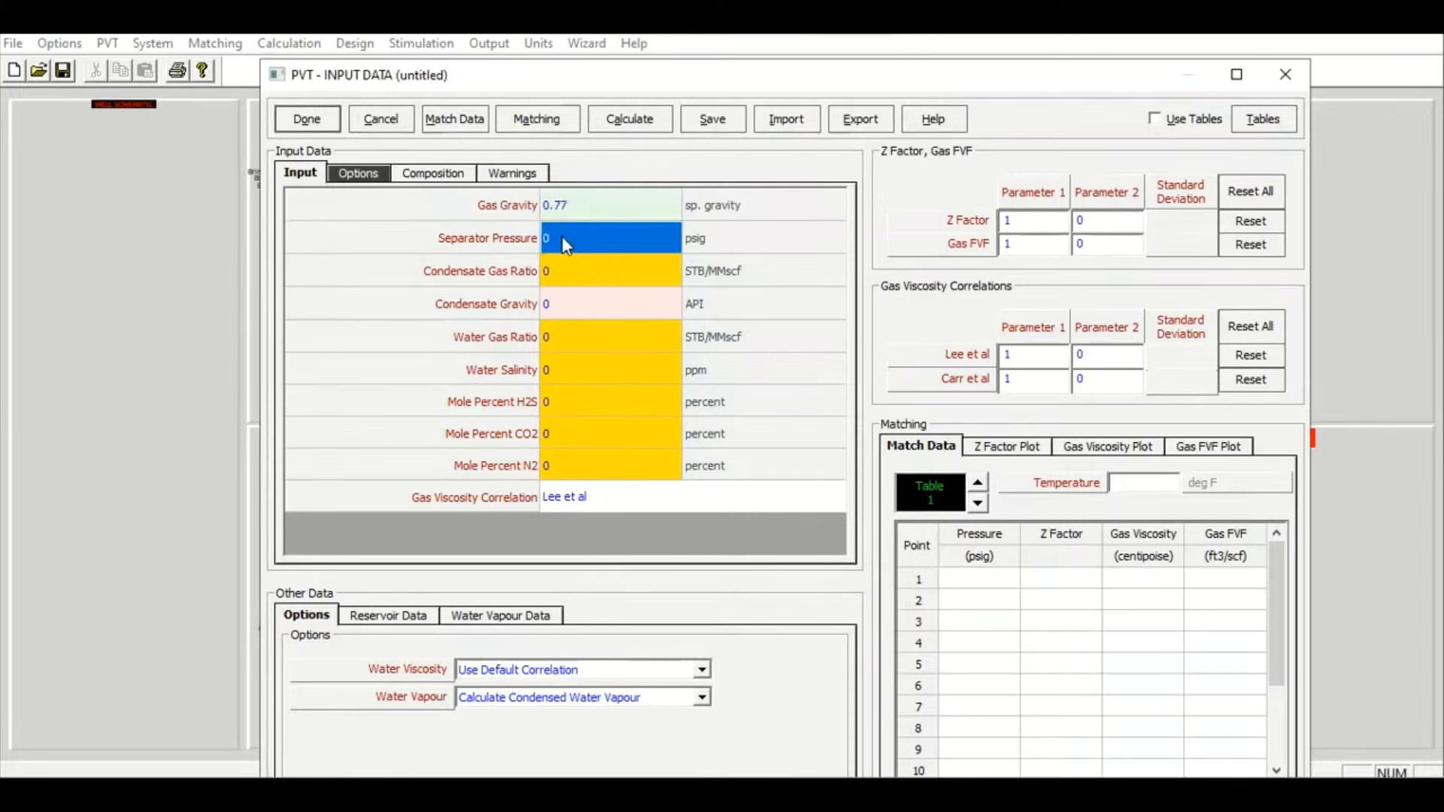
type("12")
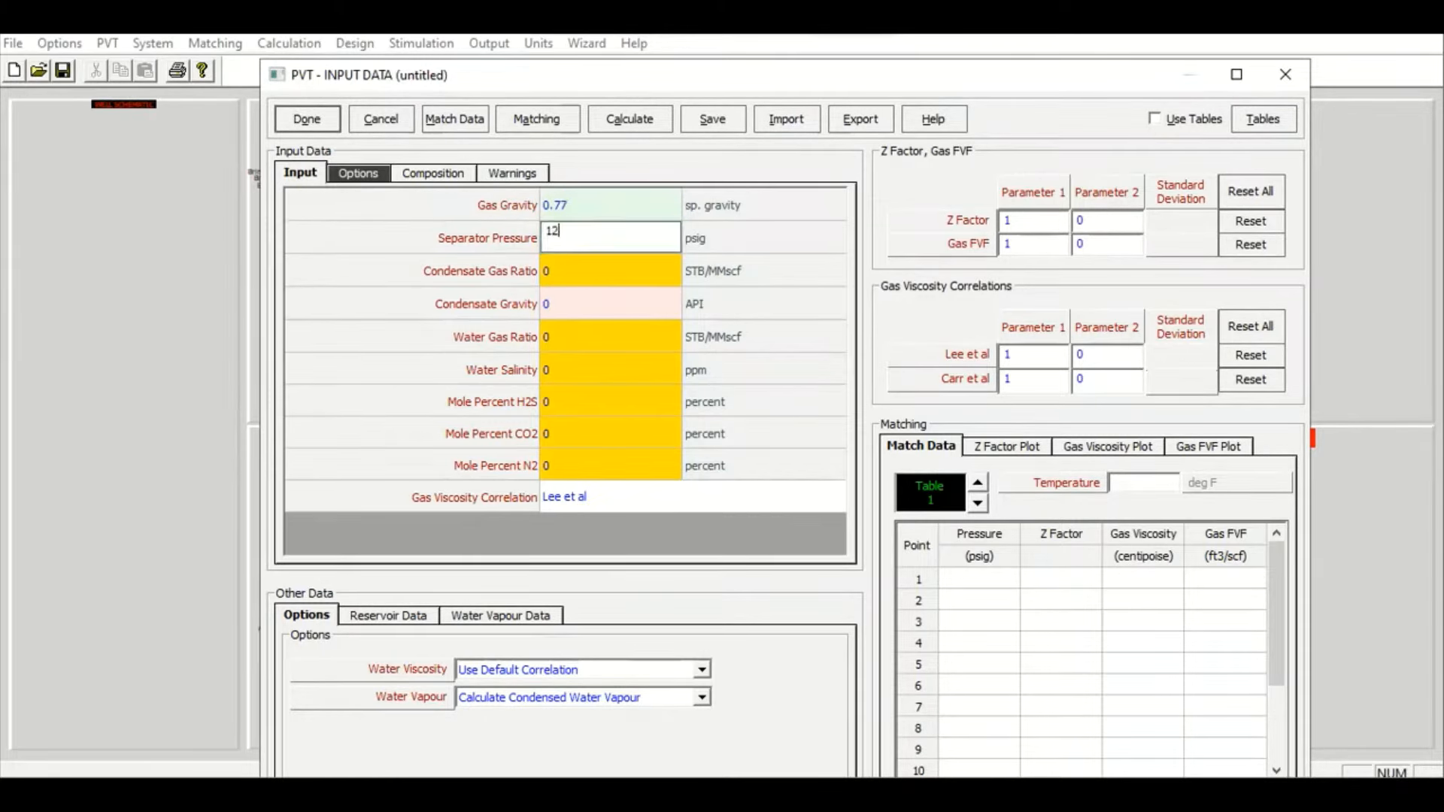
type("75.3")
Set the condensate gas ratio to 22.2 STB/MMscf and the condensate gravity to 67 API
left_click(613, 285)
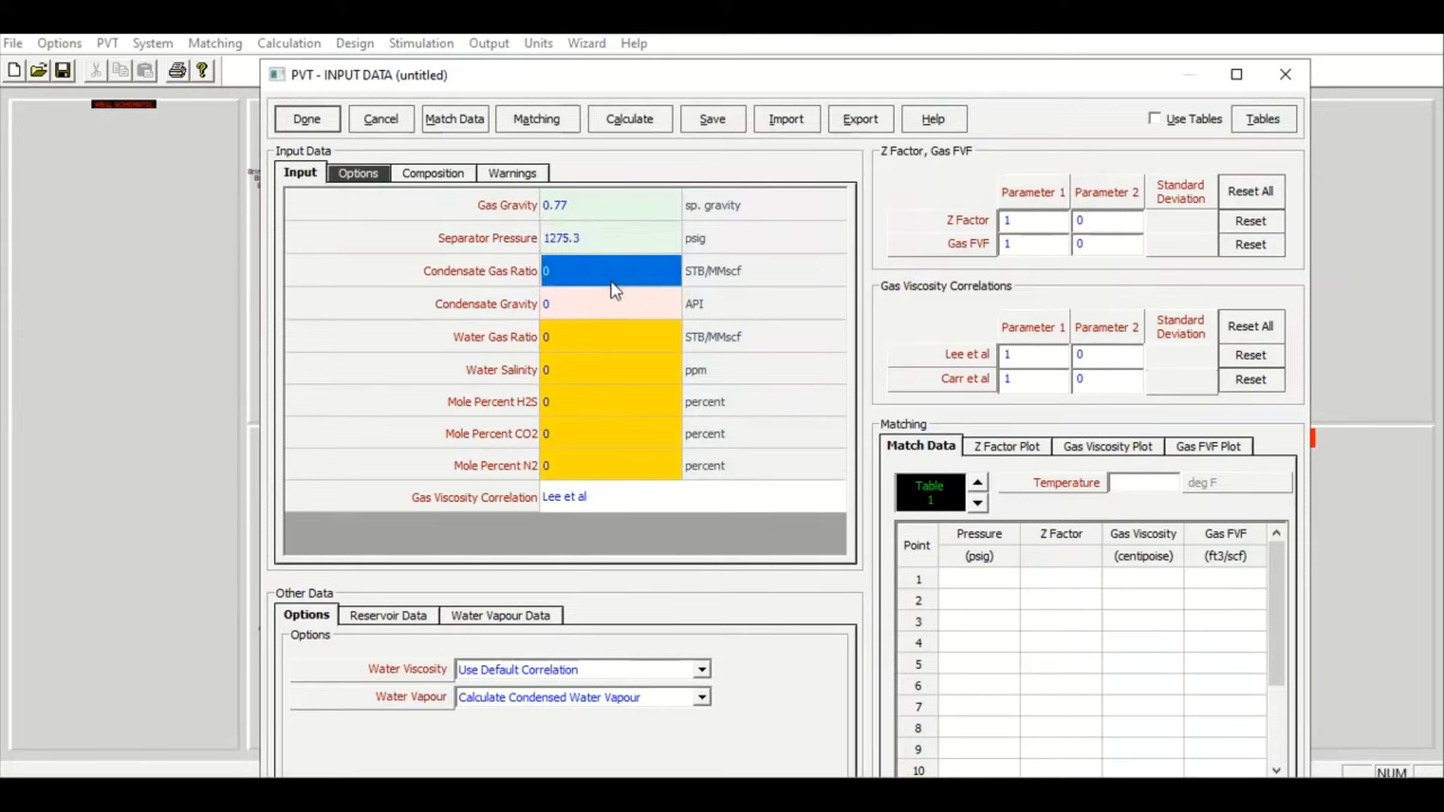
type("22.2")
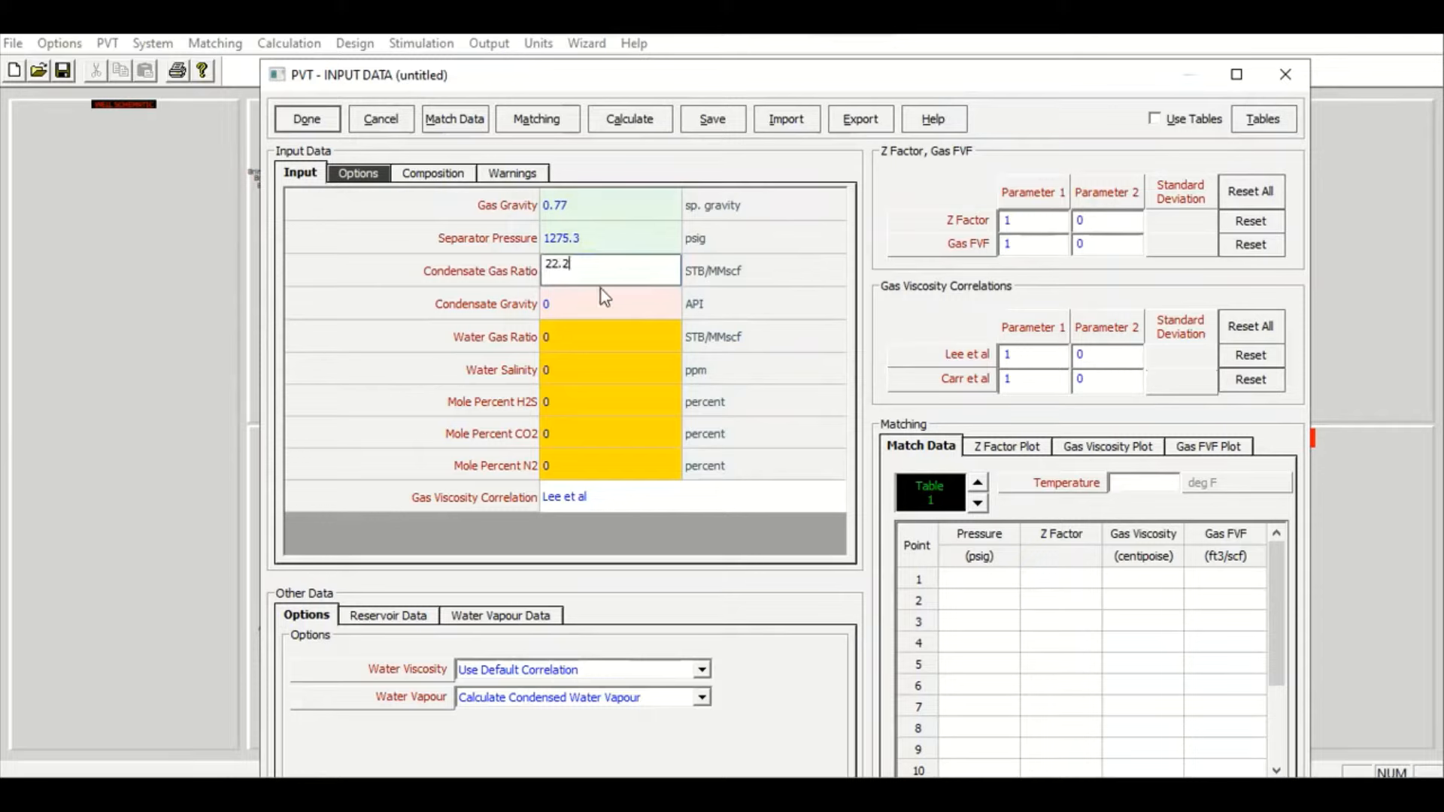
left_click(585, 304)
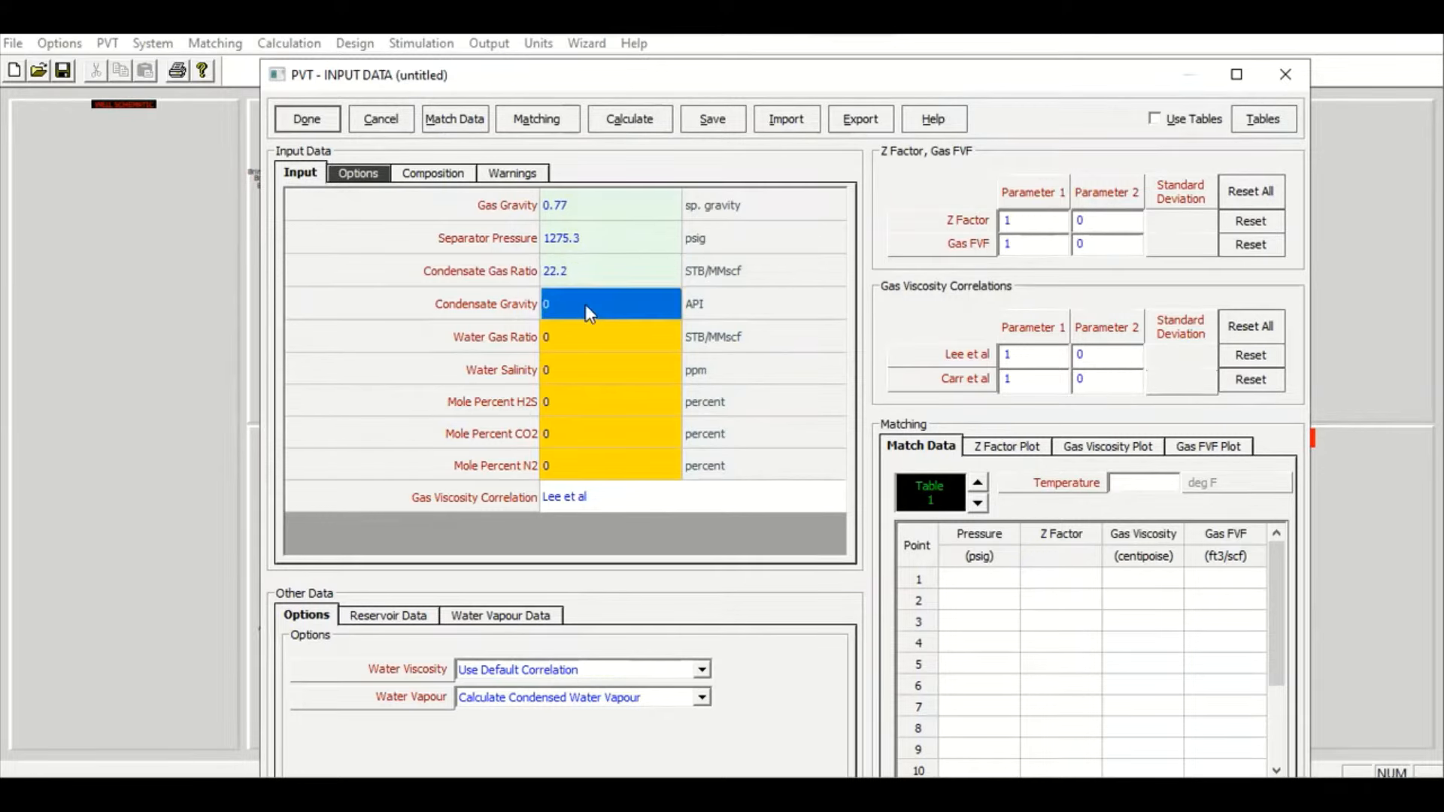
type("67")
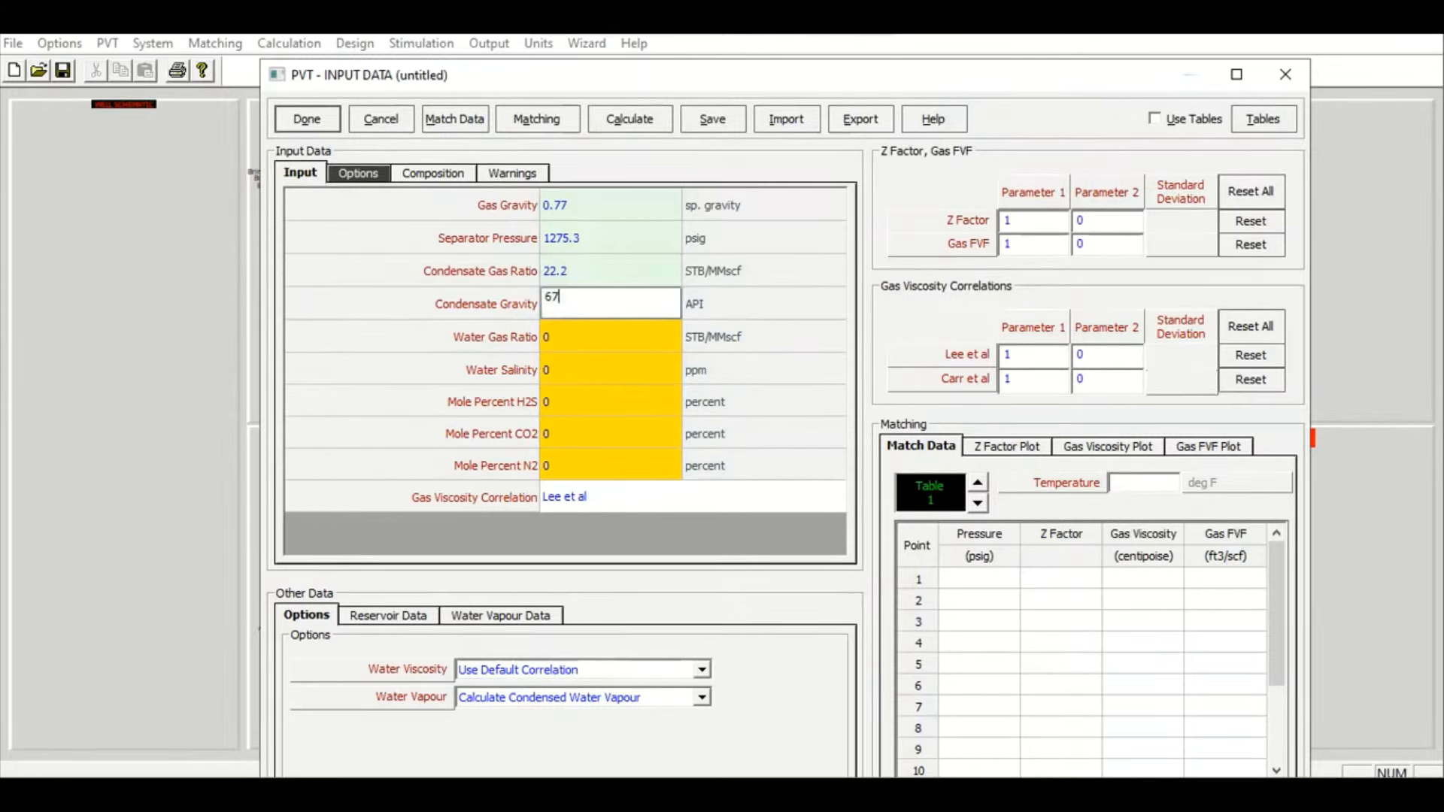
Set the water gas ratio to 1 STB/MMscf and the water salinity to 100000 ppm
left_click(562, 342)
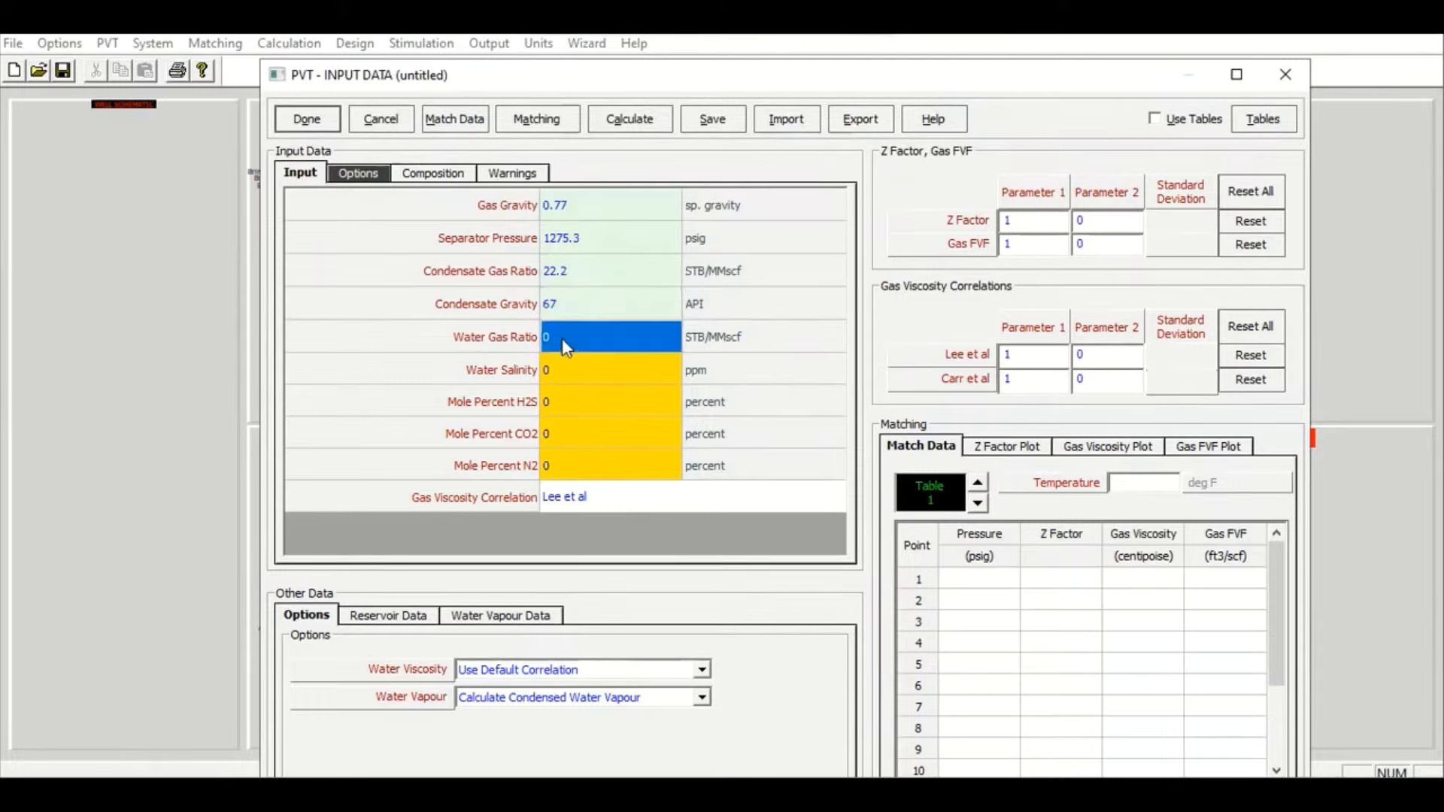
type("1")
key("Return")
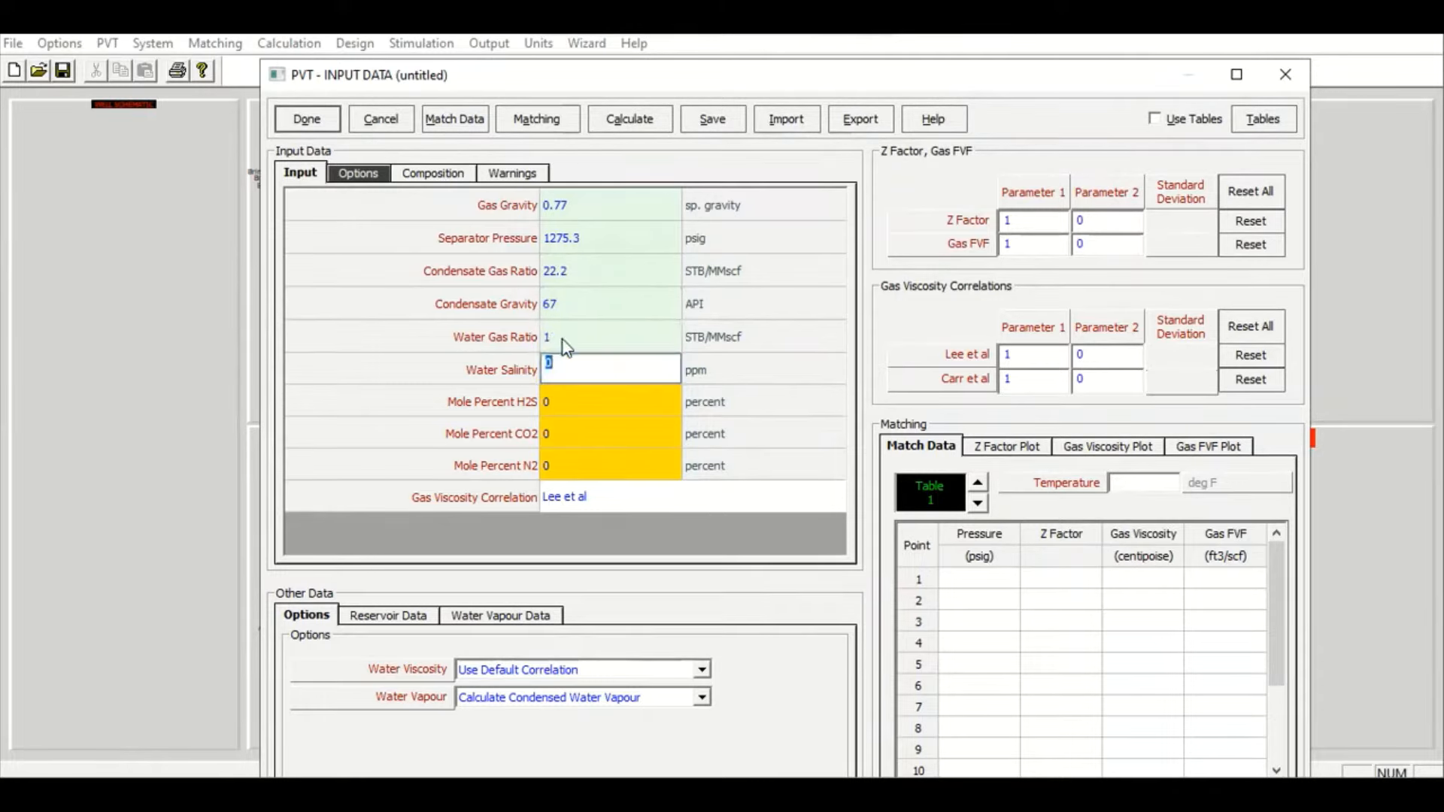
type("100000")
left_click(565, 368)
Set the PVT mole percents to 0 for H2S, 0.37 for CO2 and 4 for N2
left_click(603, 403)
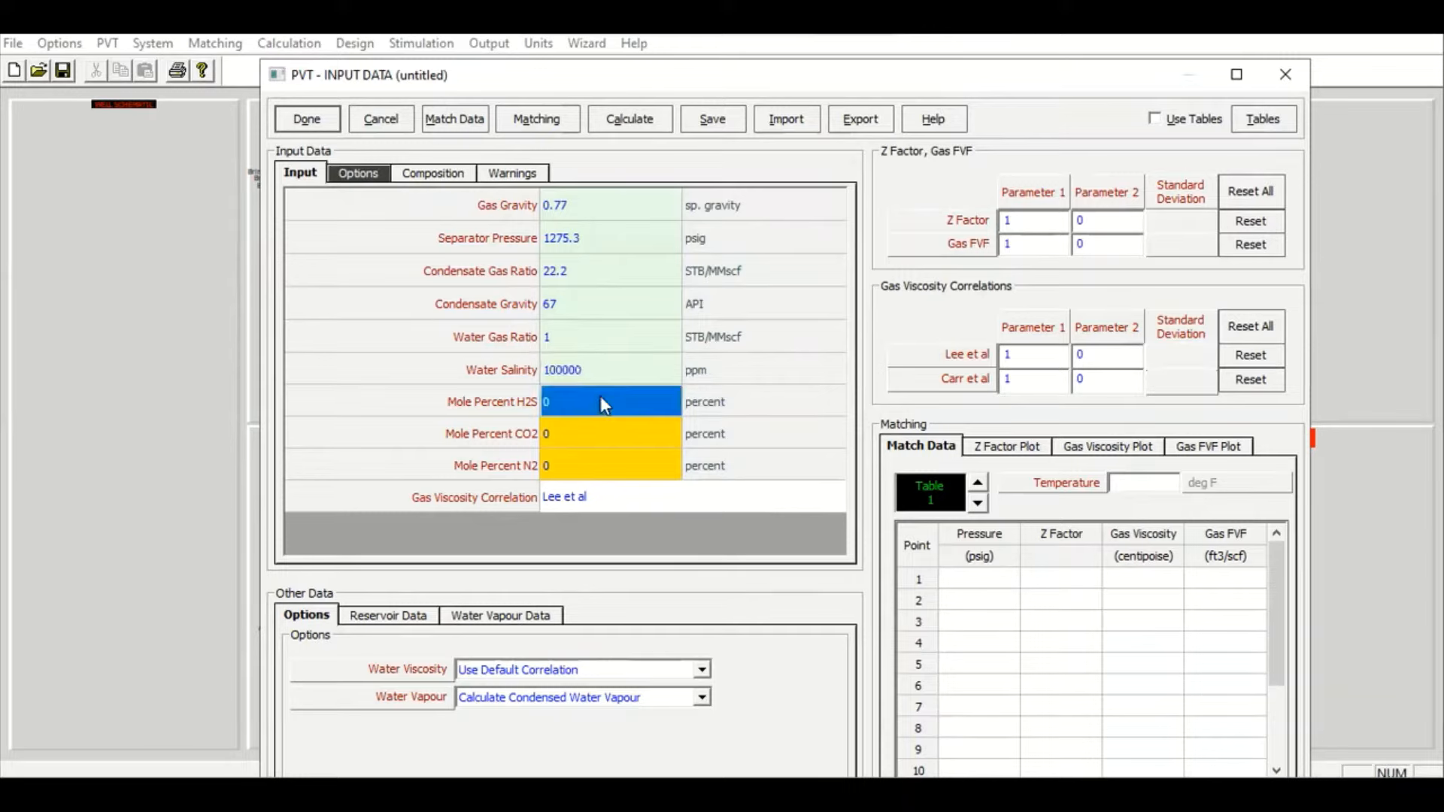
left_click(601, 398)
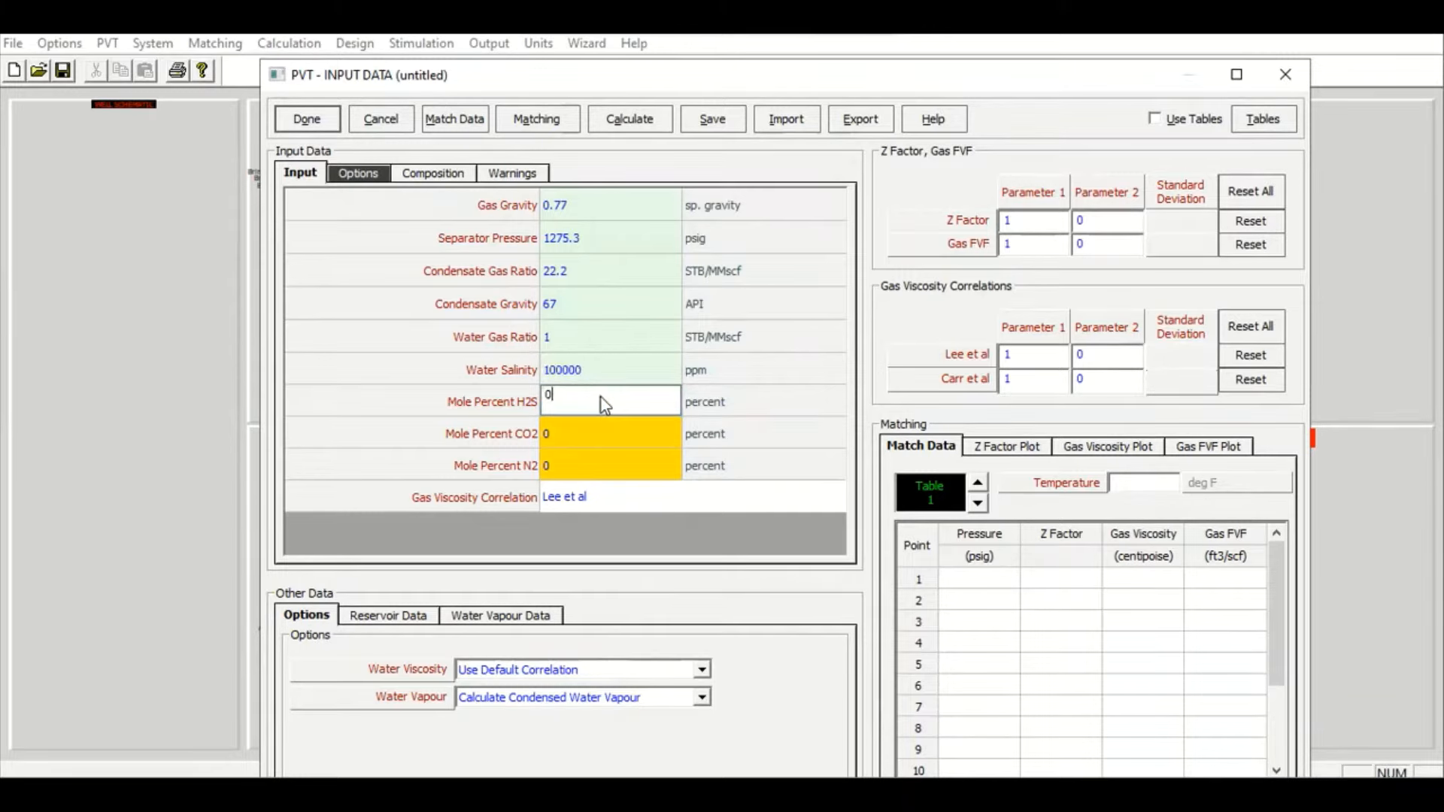
key("Tab")
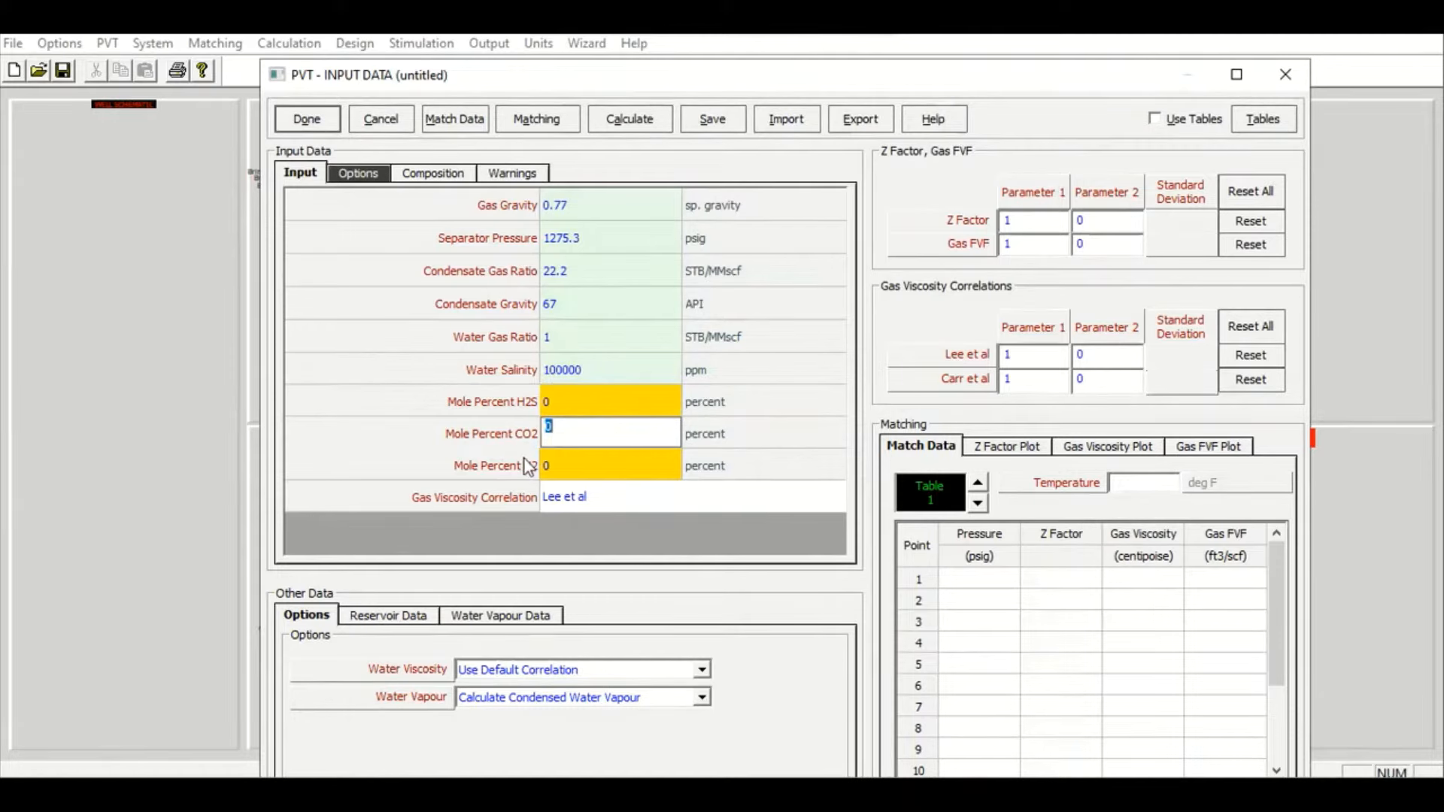
type("0.37")
key("Tab")
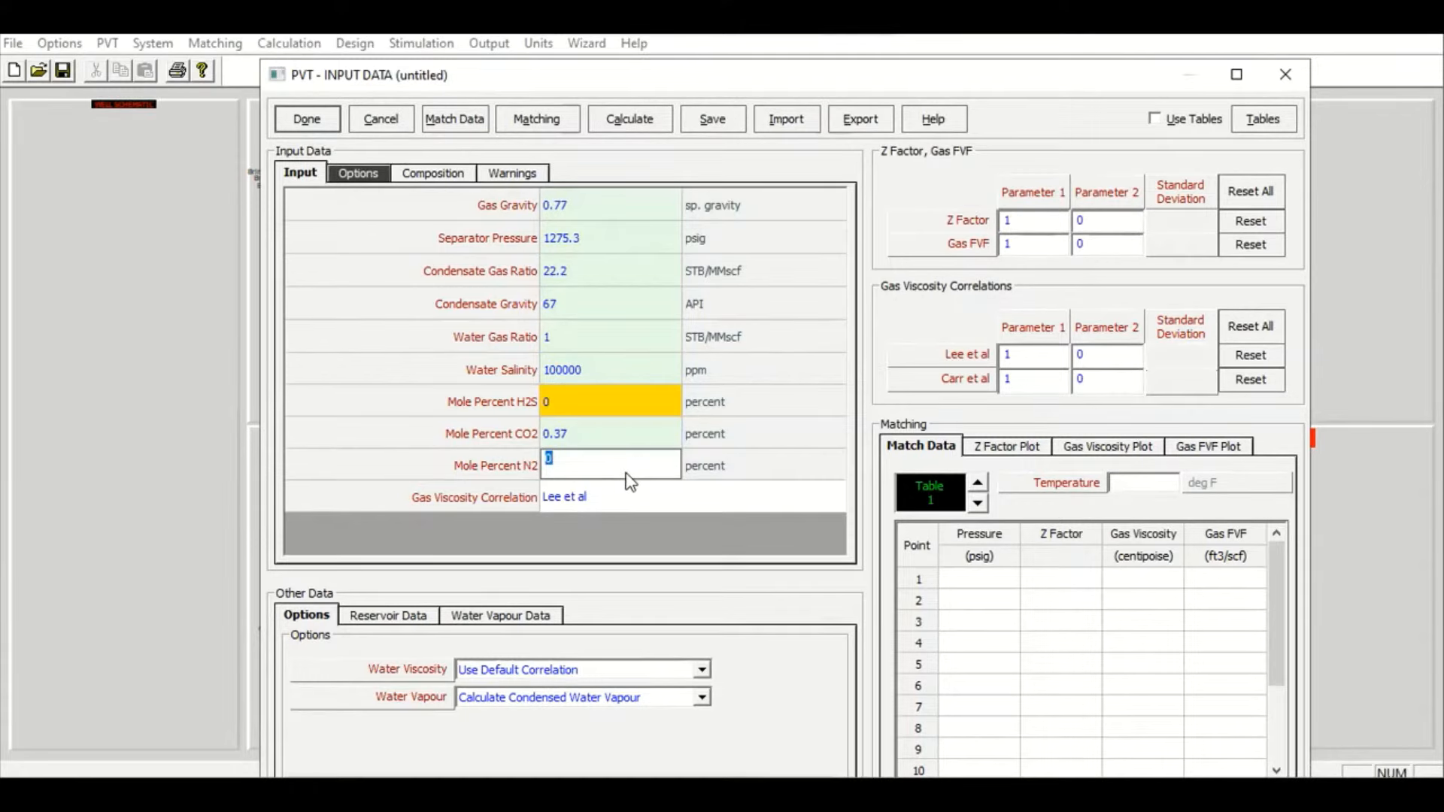
type("4")
left_click(644, 442)
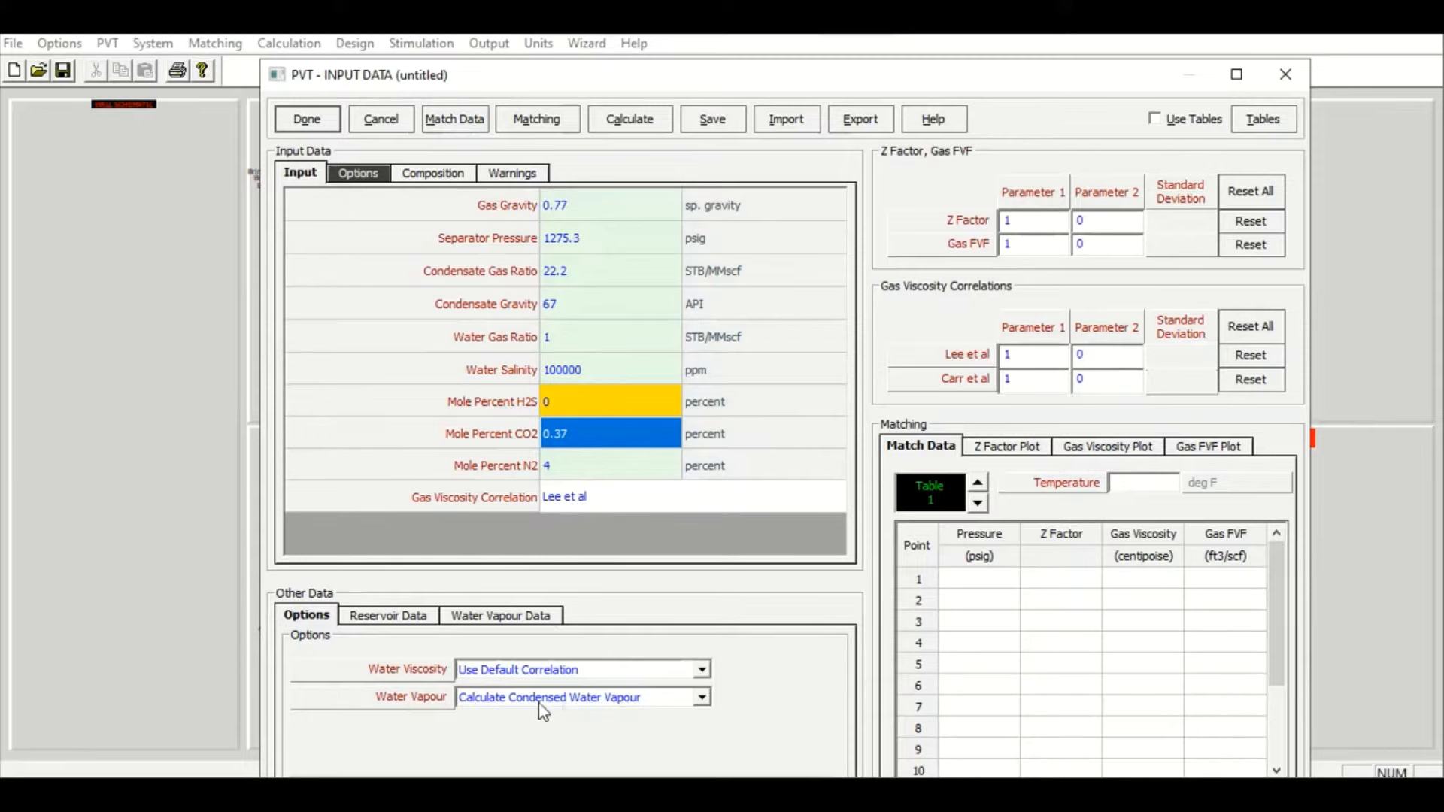
Set the reservoir temperature to 166 deg F and the reservoir pressure to 5000 psig in the PVT reservoir data
left_click(382, 618)
left_click(492, 669)
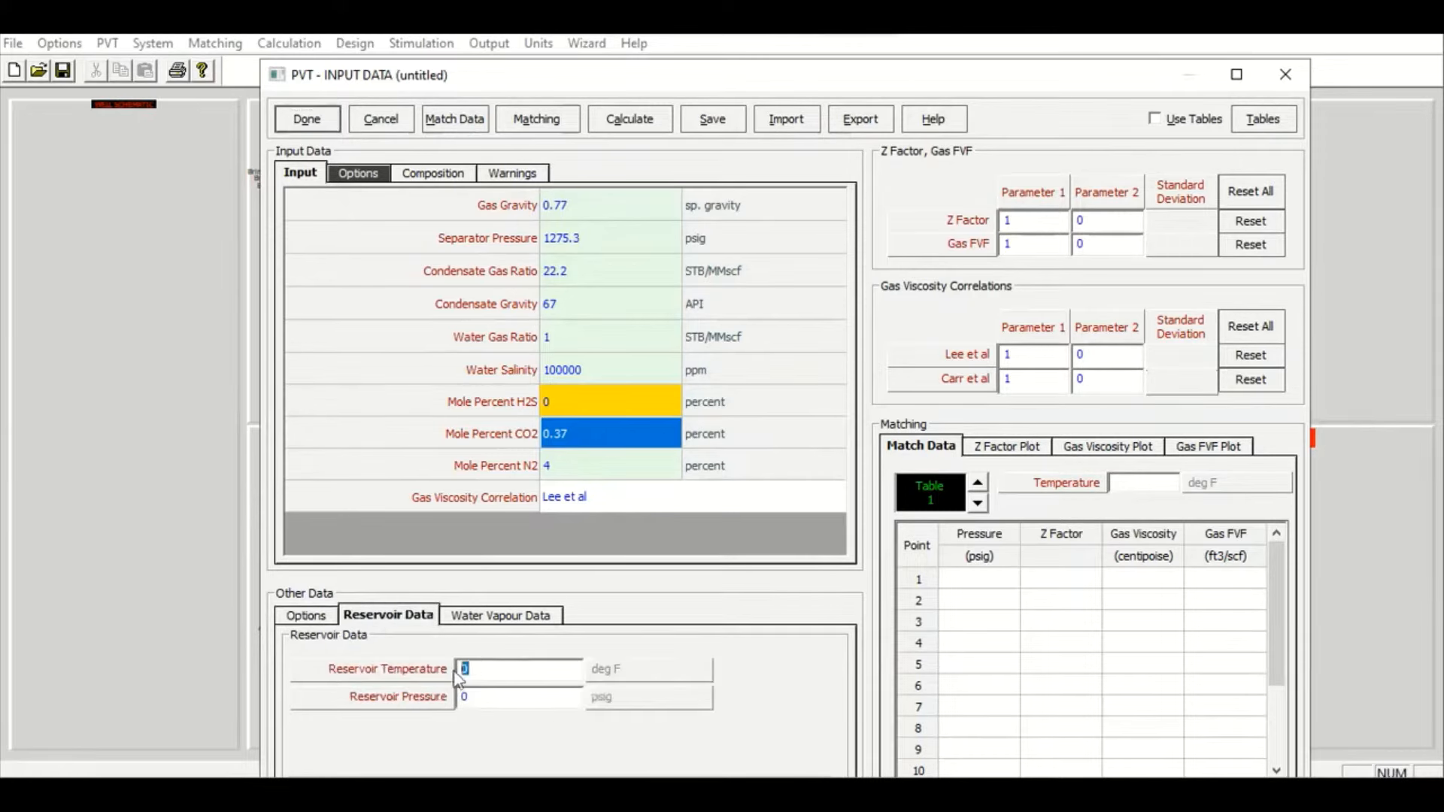
type("166")
key("Tab")
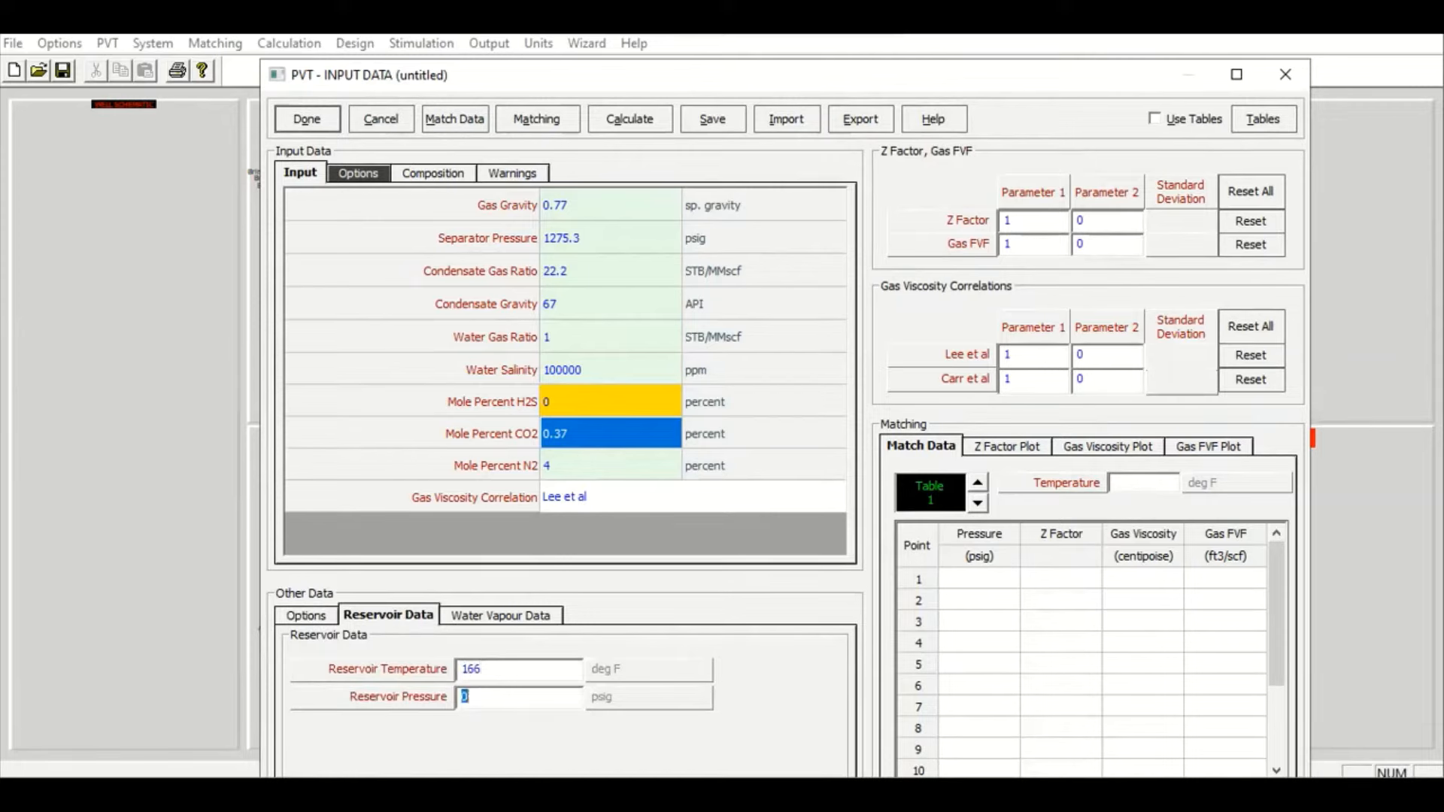
type("5")
type("000")
Check the minimum WGR and examine the water vapour plot of saturation WGR against pressure, closing the plot when done
left_click(543, 616)
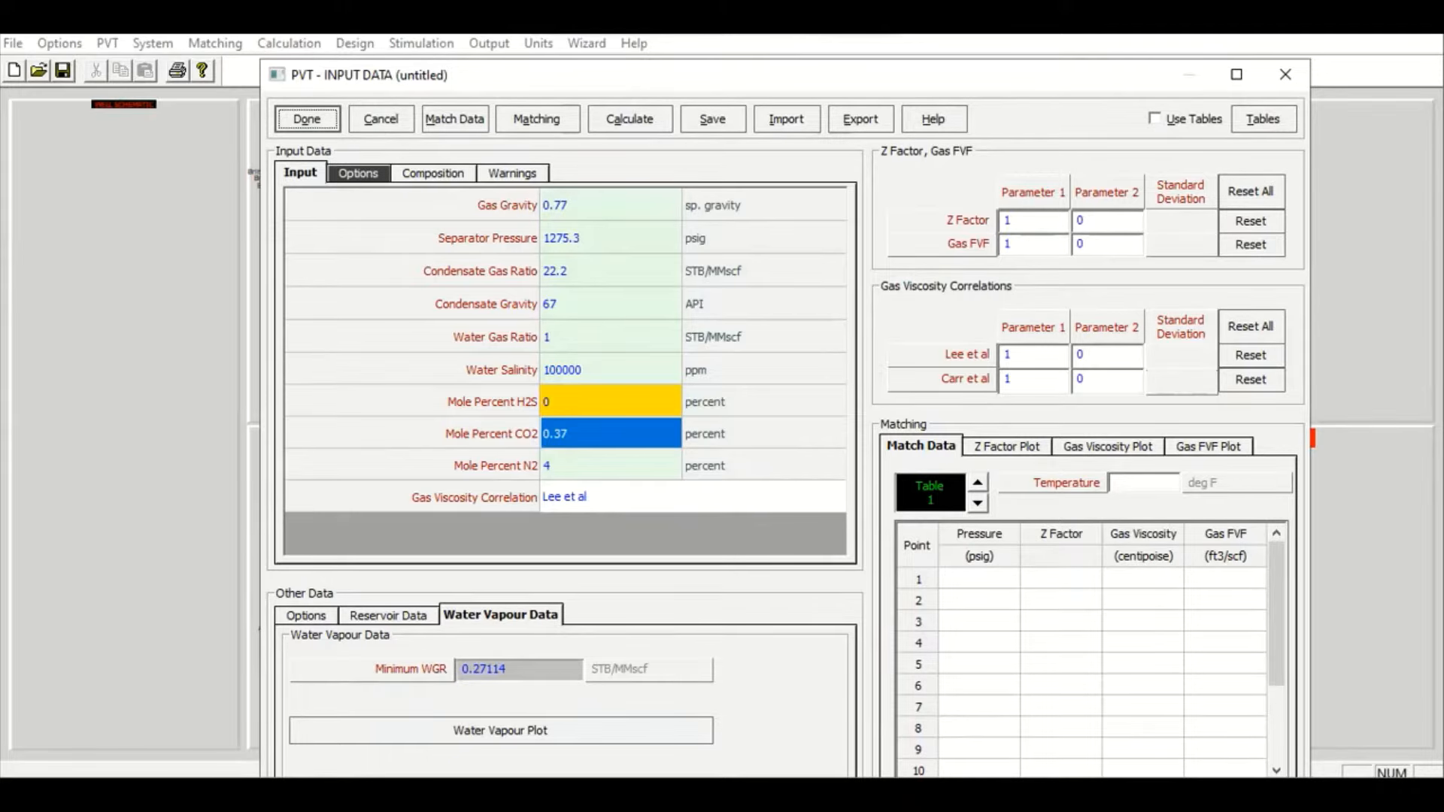
left_click(505, 732)
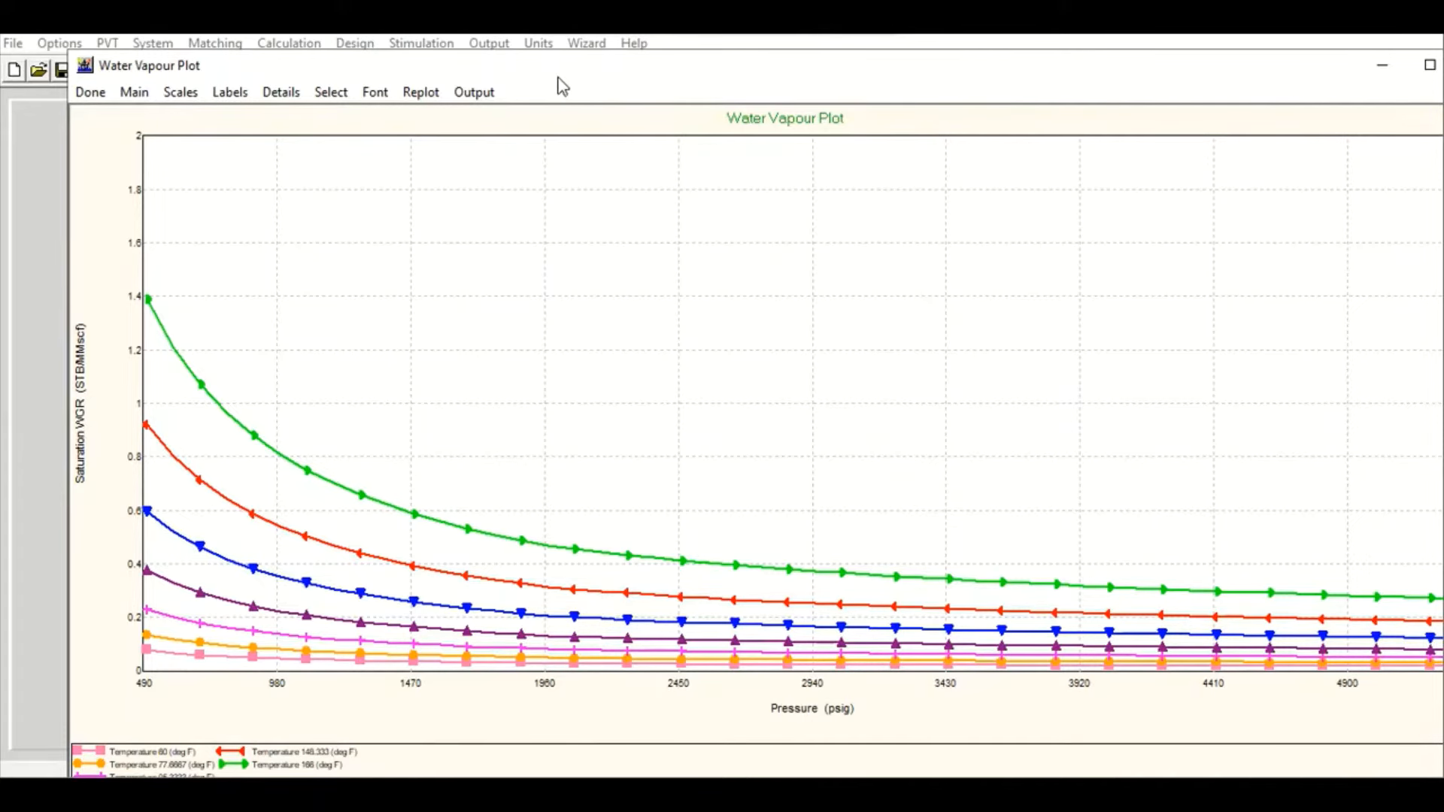
left_click_drag(561, 84, 452, 48)
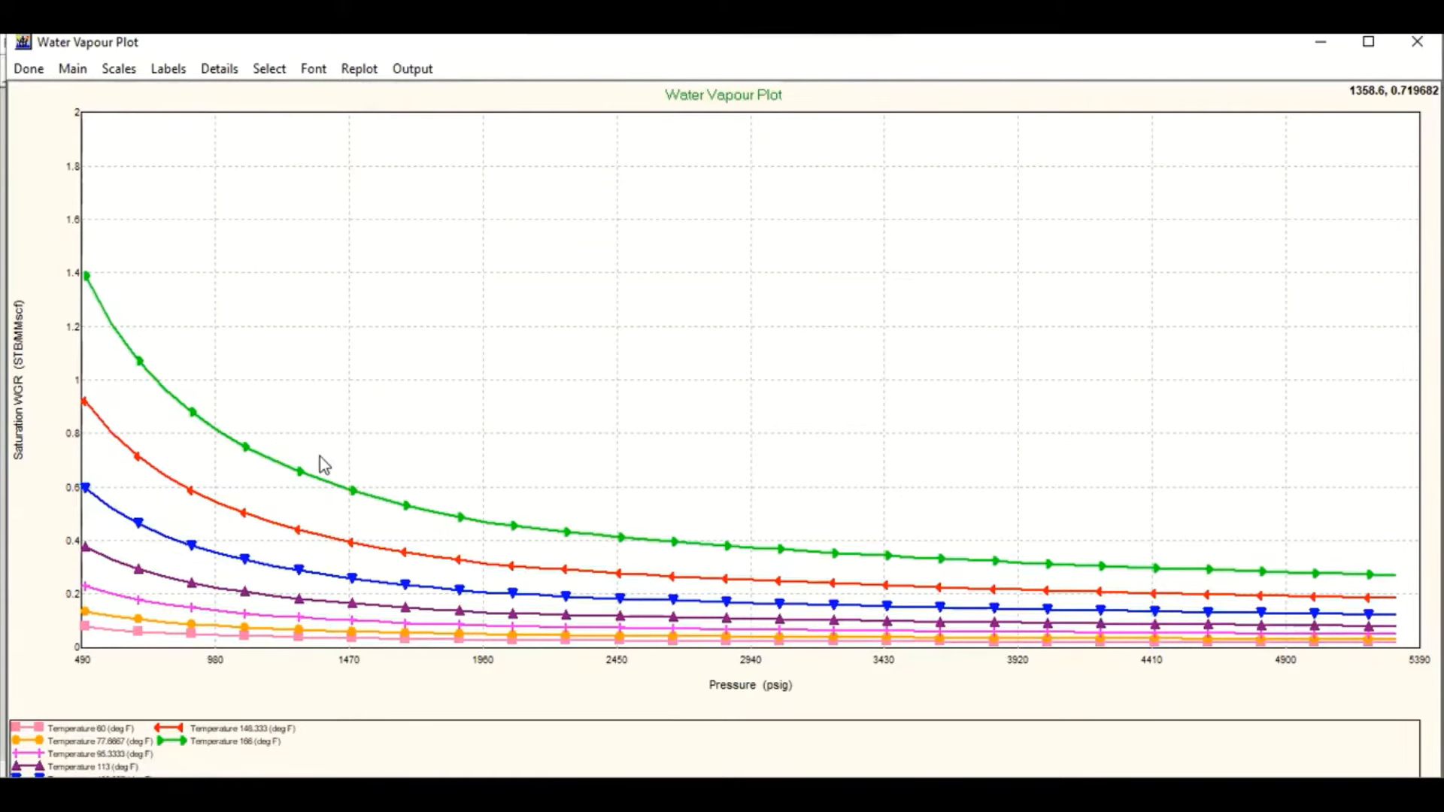
left_click(29, 70)
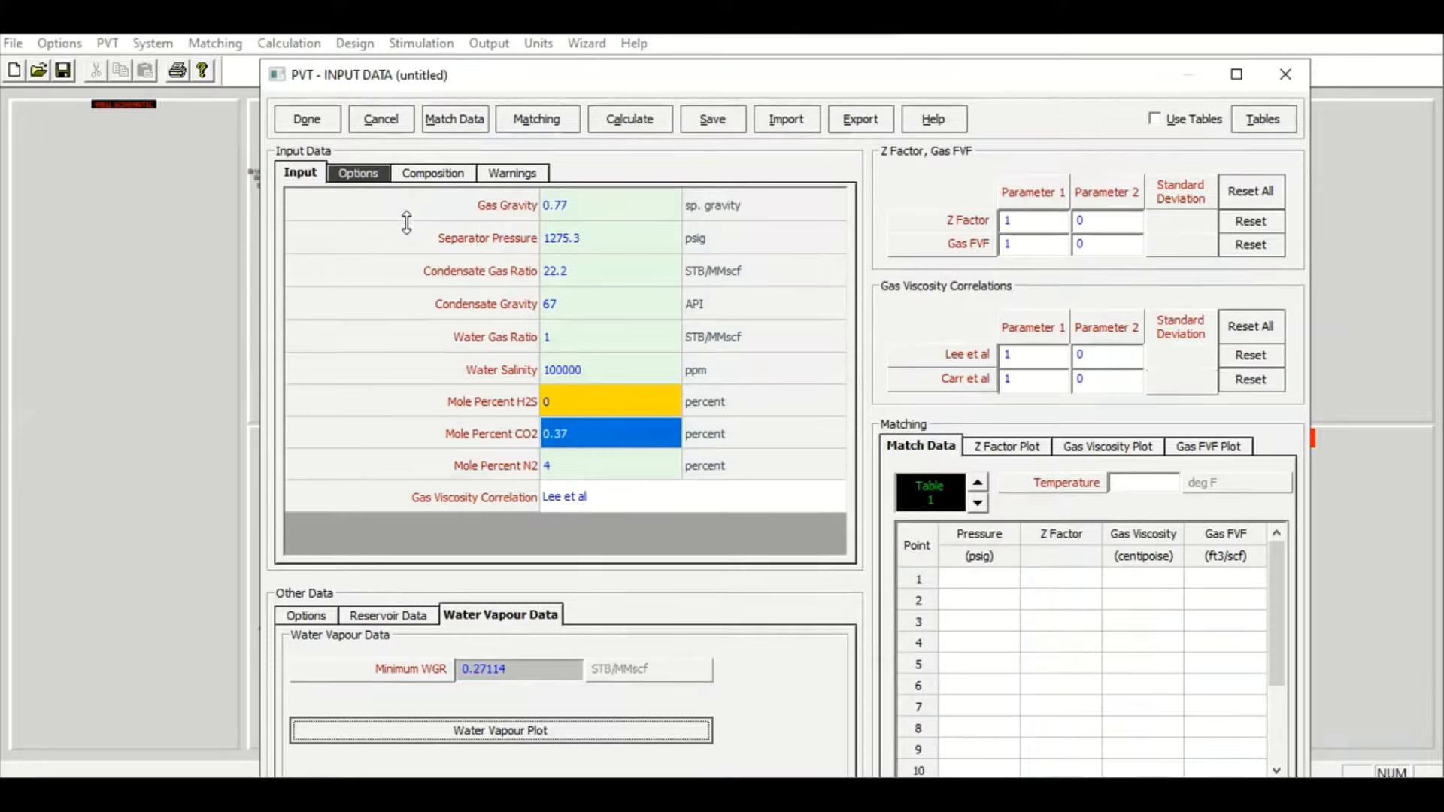
Open the PVT match data and set the temperature of table 1 to 166 deg F
left_click(461, 124)
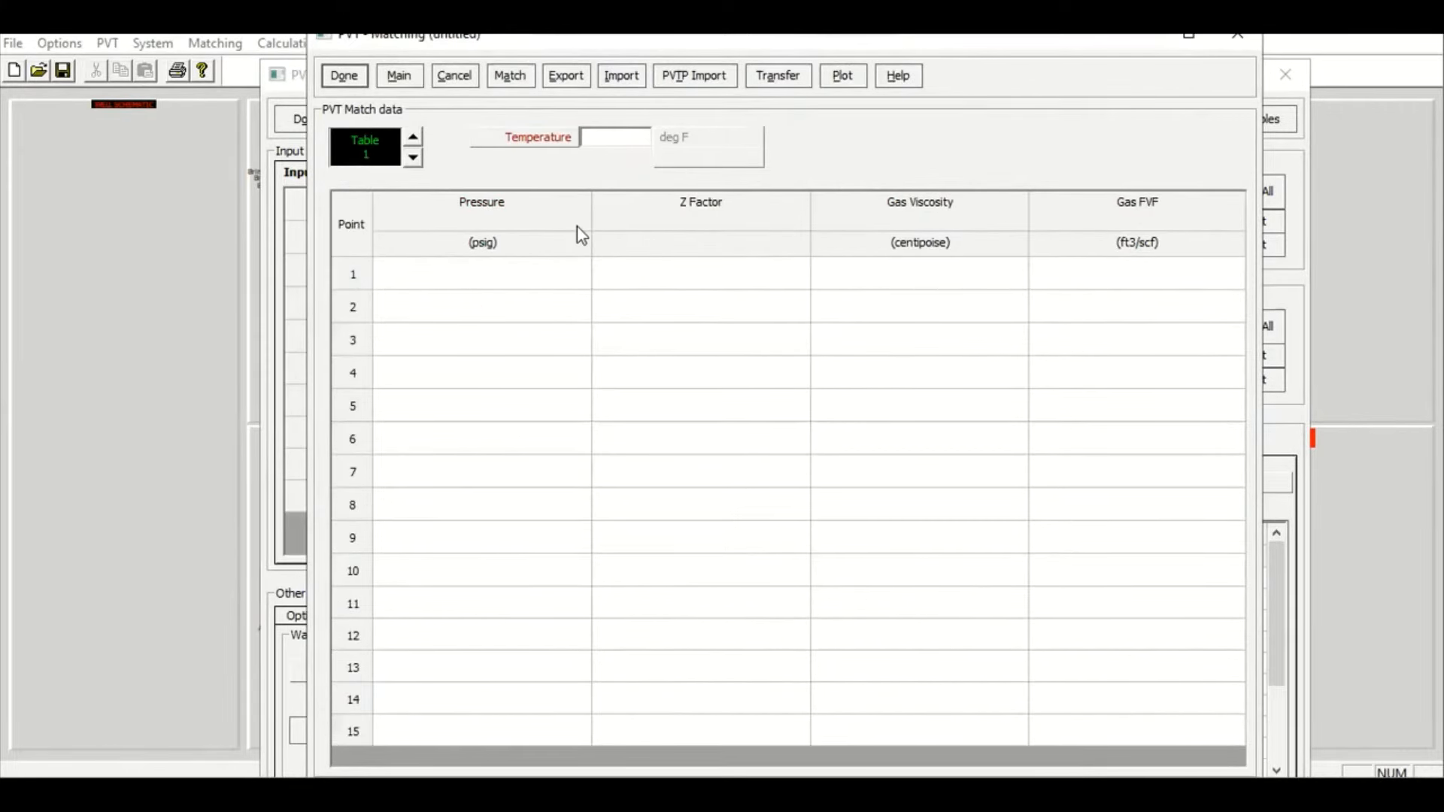
left_click(623, 141)
type("160")
Enter match point 1 with pressure 2630 psig, Z factor 0.753, gas viscosity 0.024 centipoise and gas FVF 0.005 ft3/scf
left_click(524, 283)
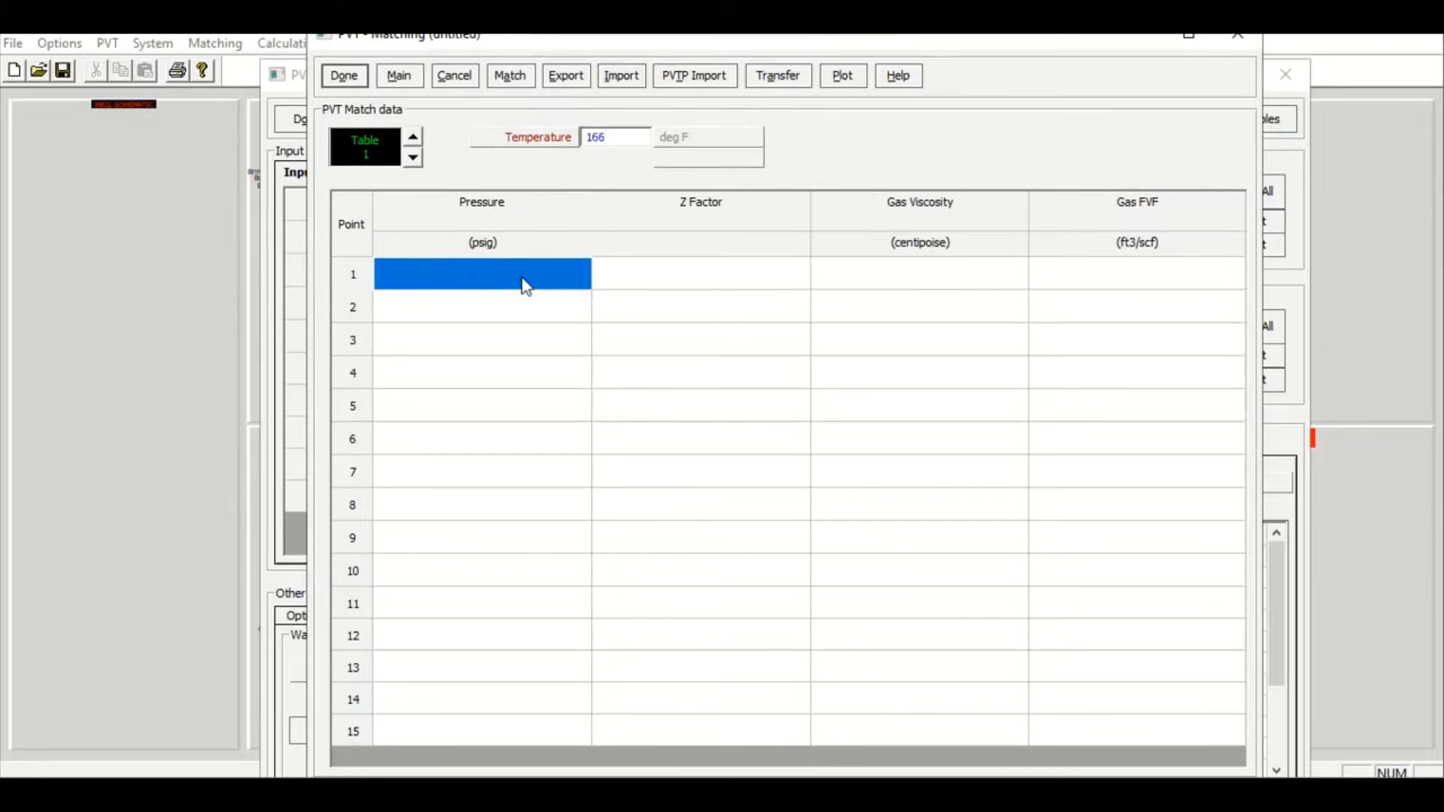
type("2630")
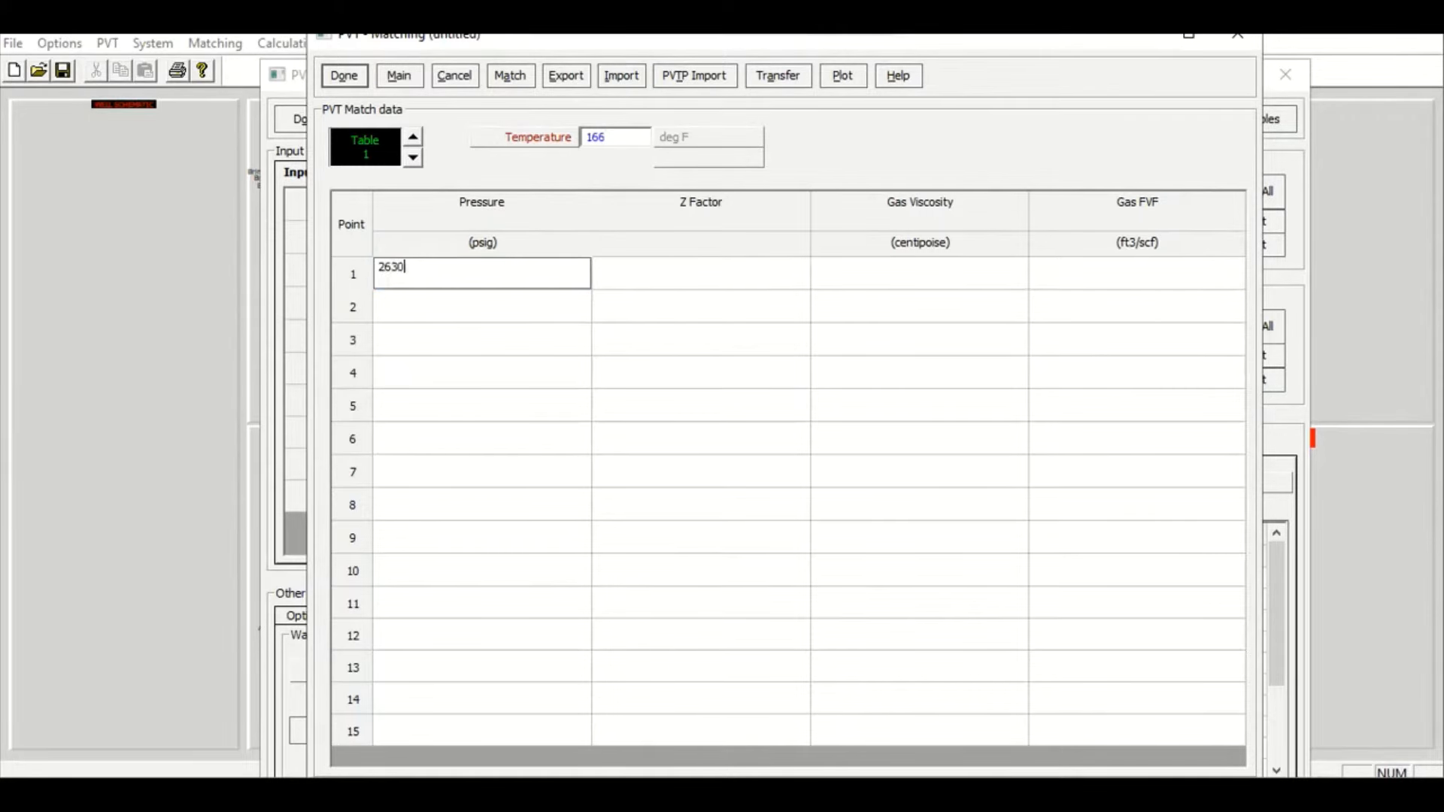
key("Tab")
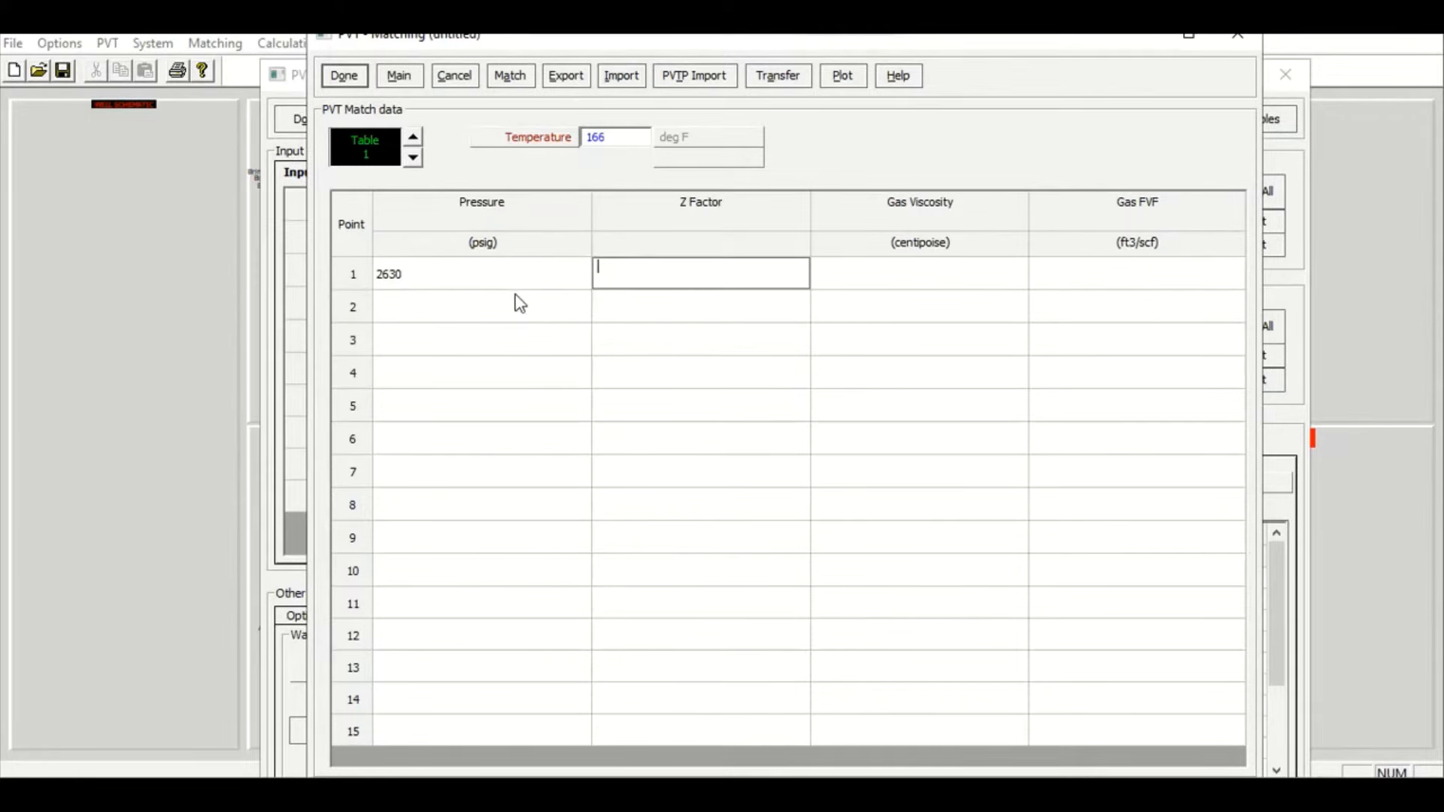
type("0.753")
key("Tab")
type("0.024")
key("Tab")
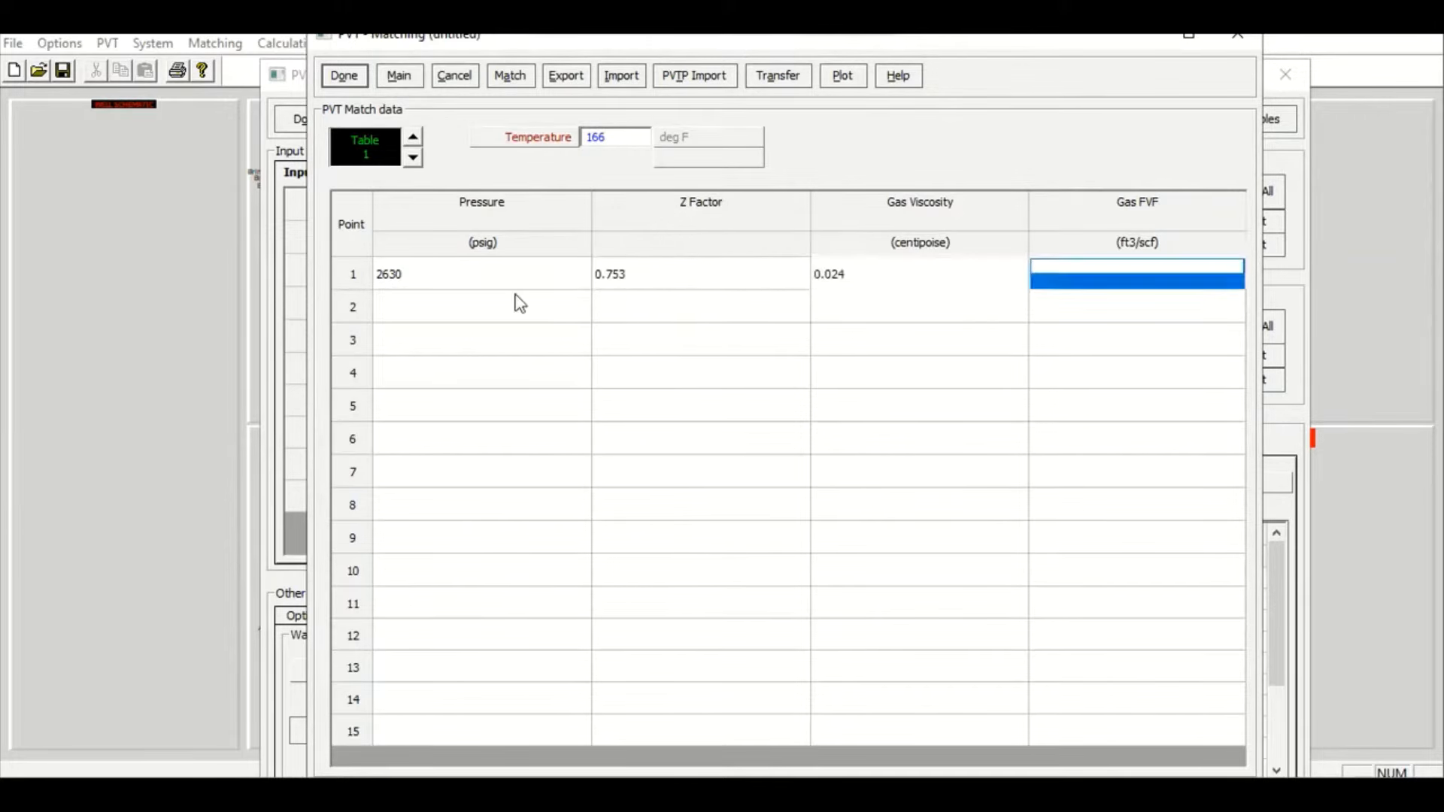
type("0.005")
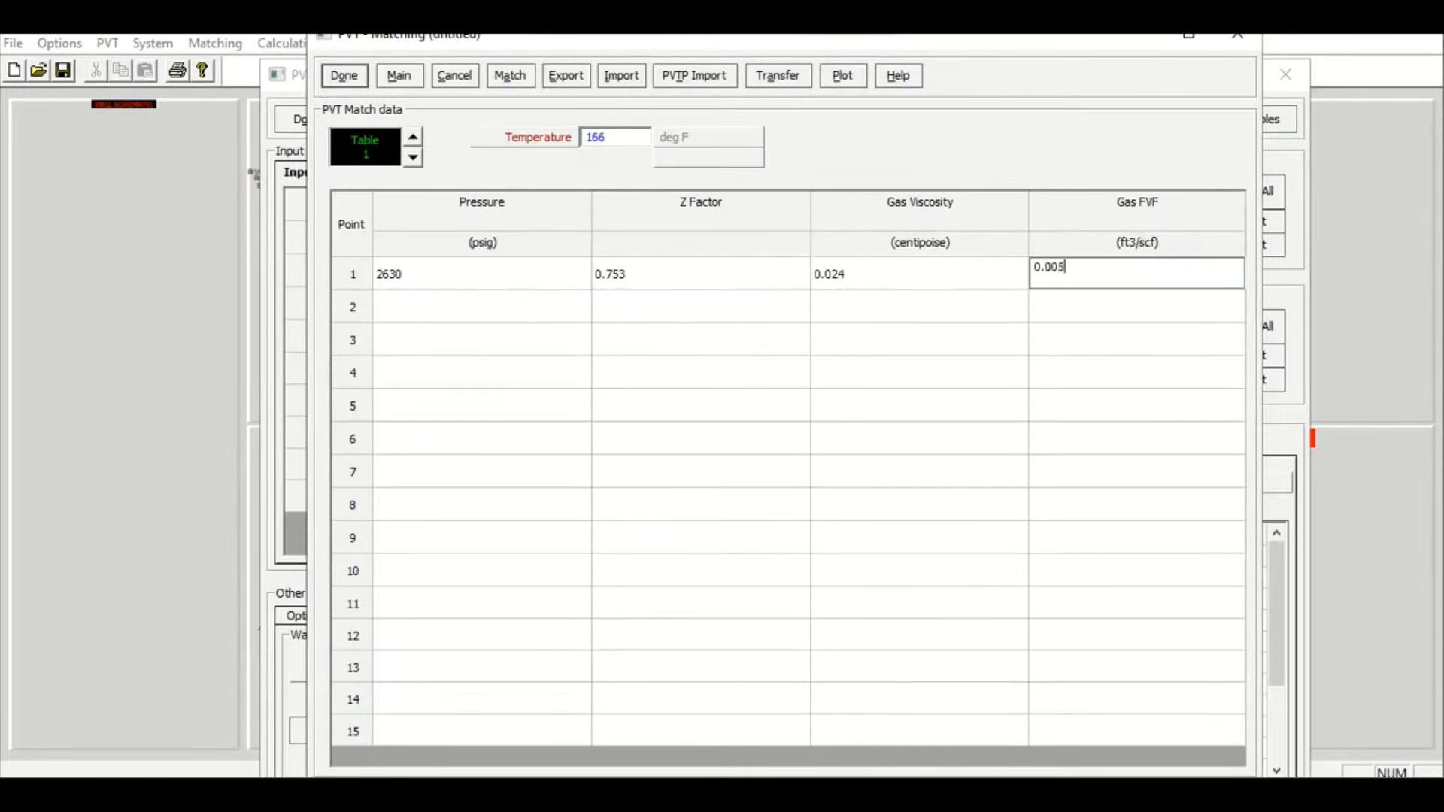
Enter match point 2 with pressure 4916.33 psig, Z factor 0.9056, gas viscosity 0.03917 centipoise and gas FVF 0.00325 ft3/scf
left_click(521, 304)
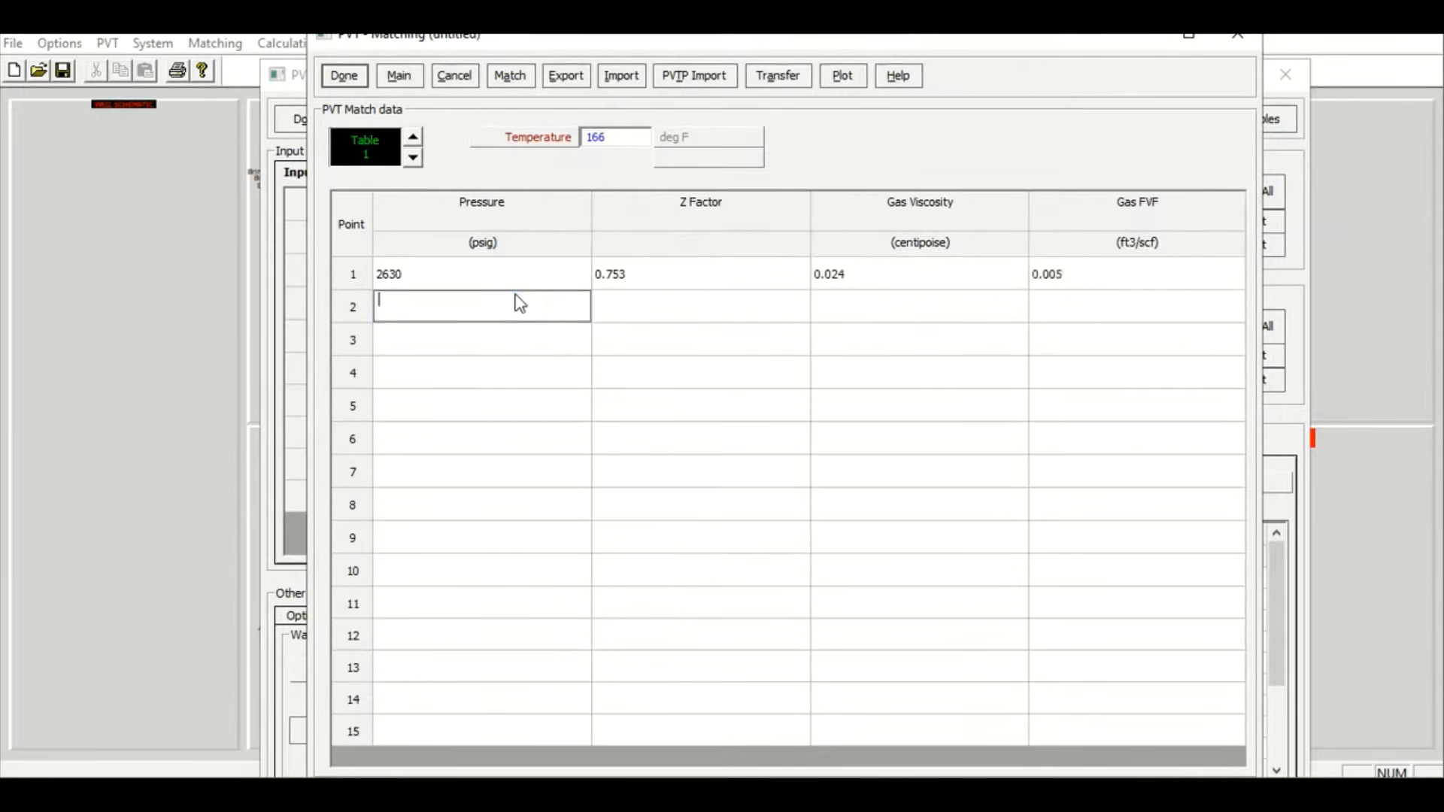
type("4916.33")
key("Tab")
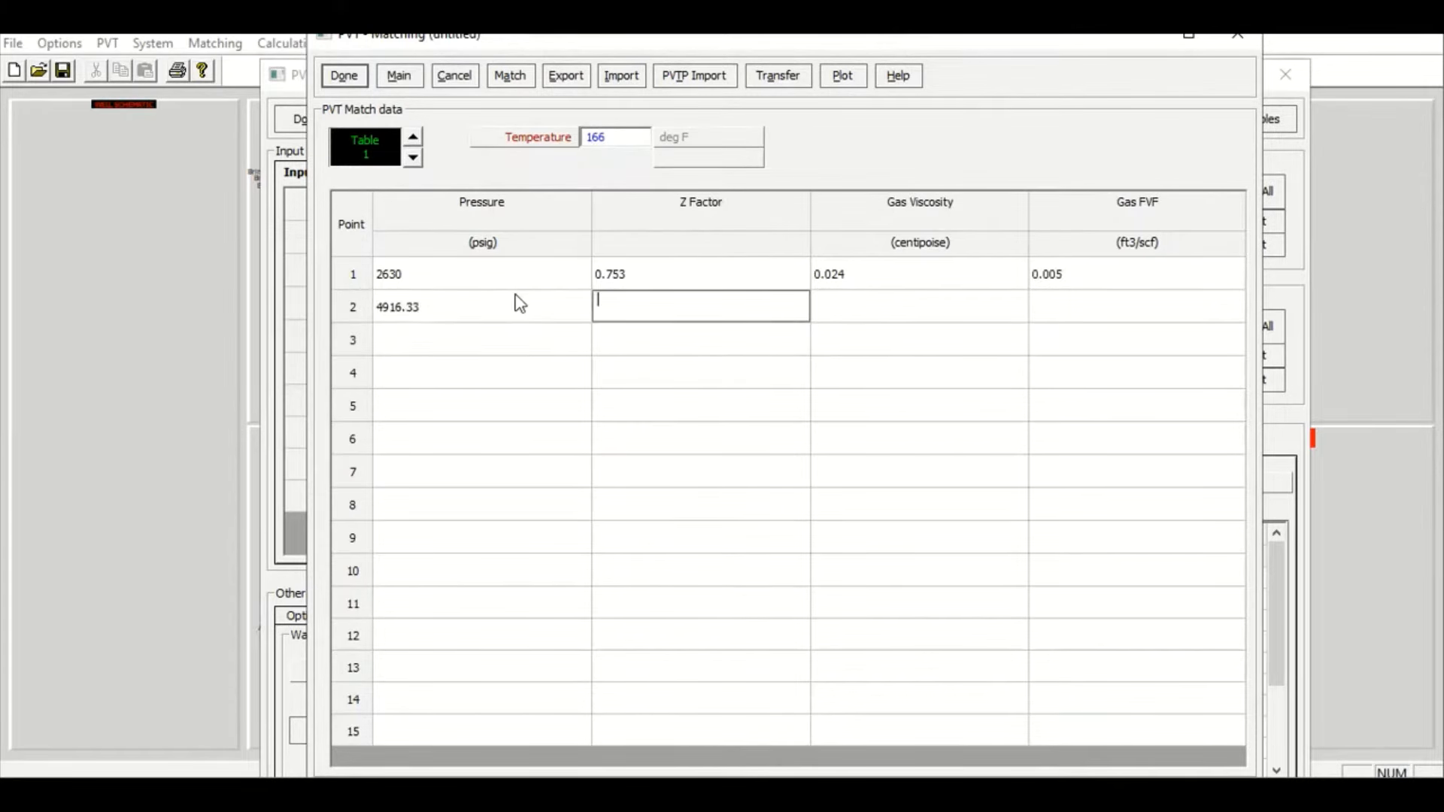
type("0.9057")
key("BackSpace")
type("6")
key("Tab")
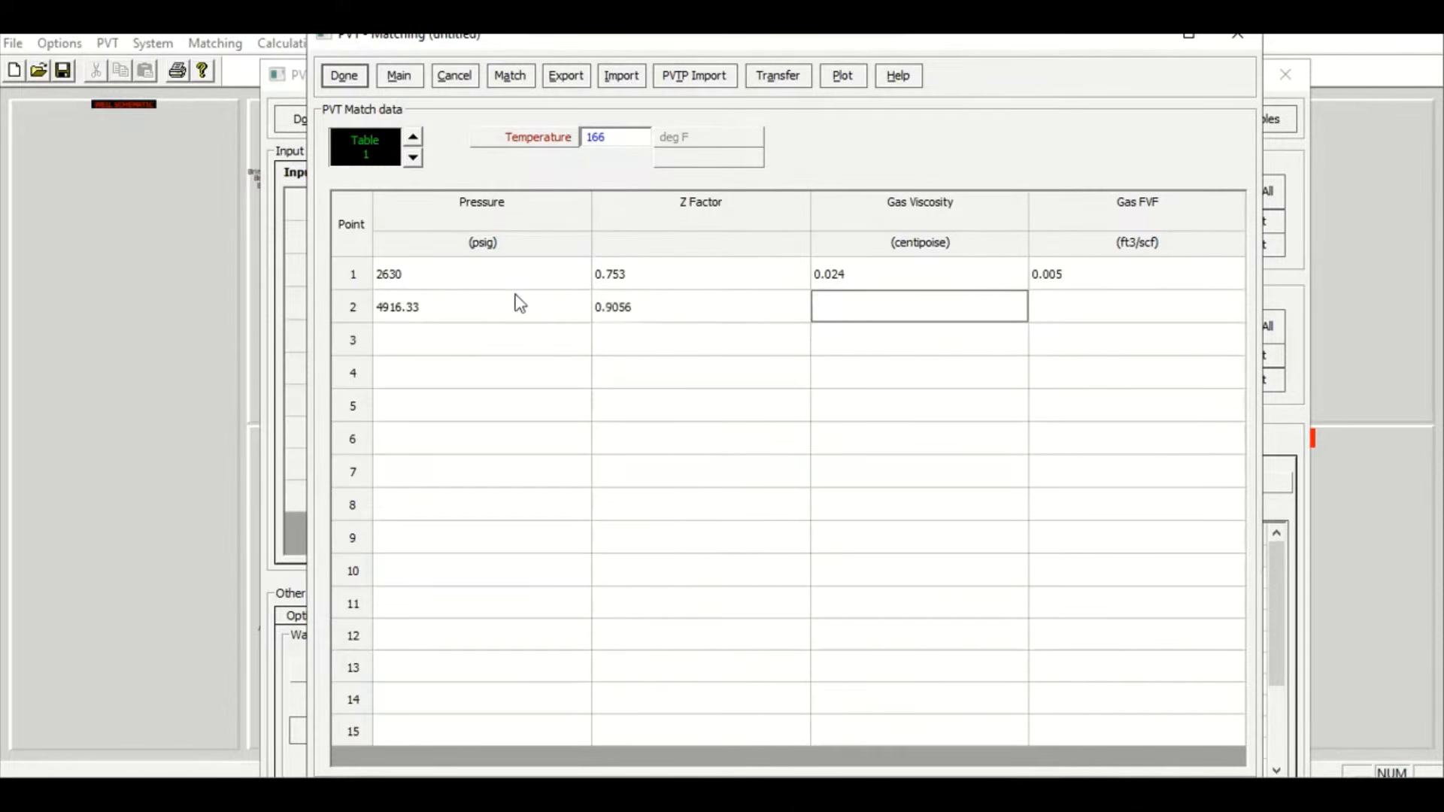
type("0.03917")
left_click(1060, 308)
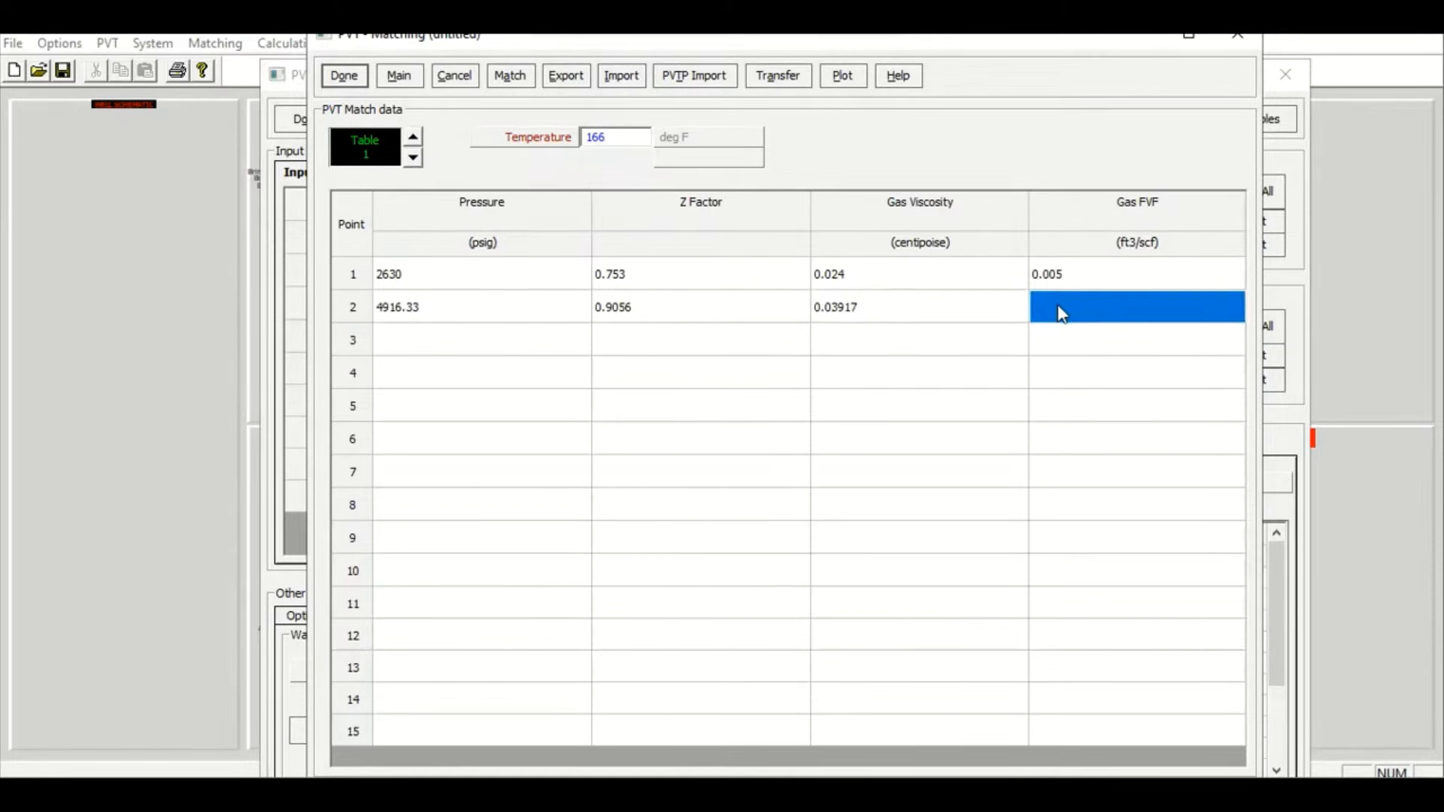
type("0.00")
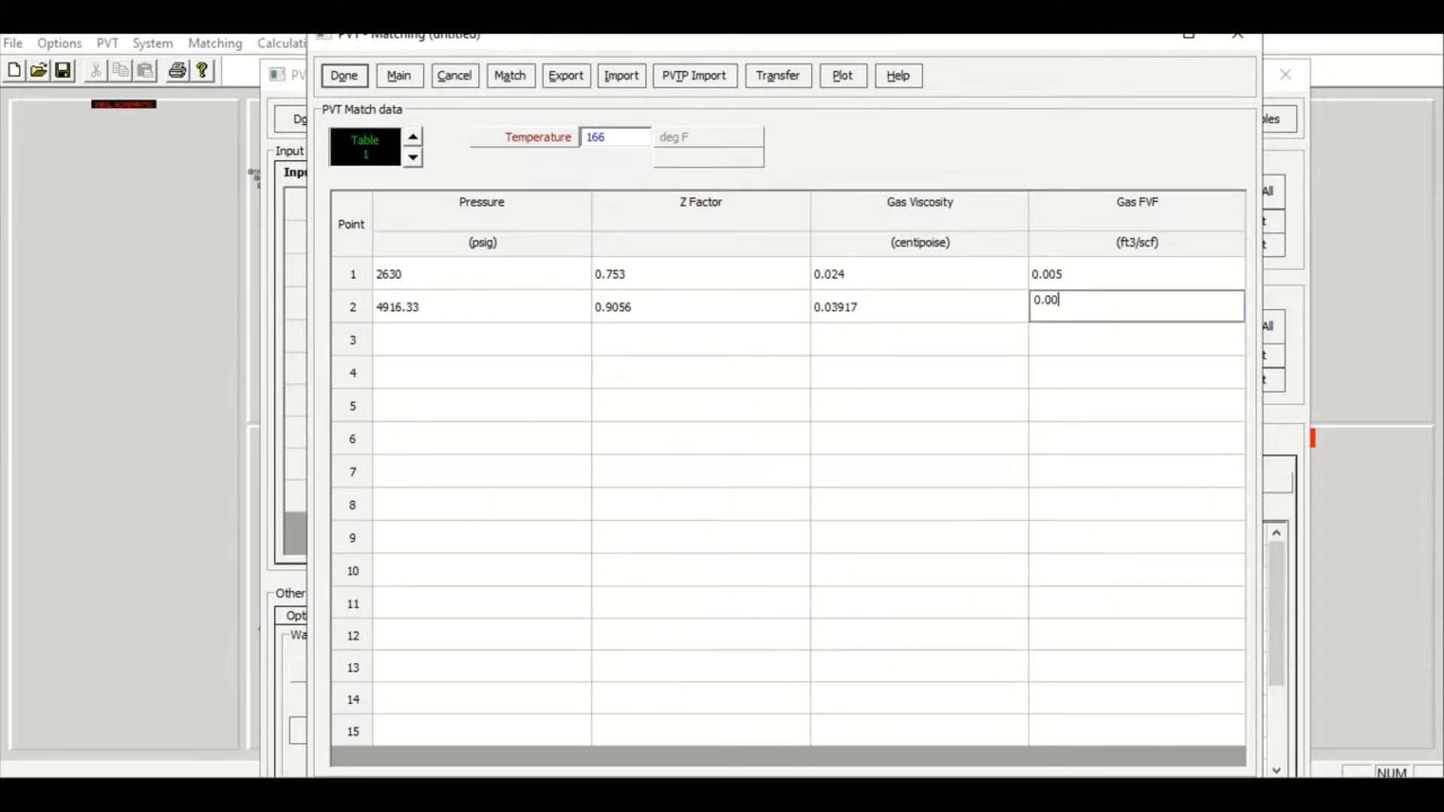
type("325")
left_click(799, 335)
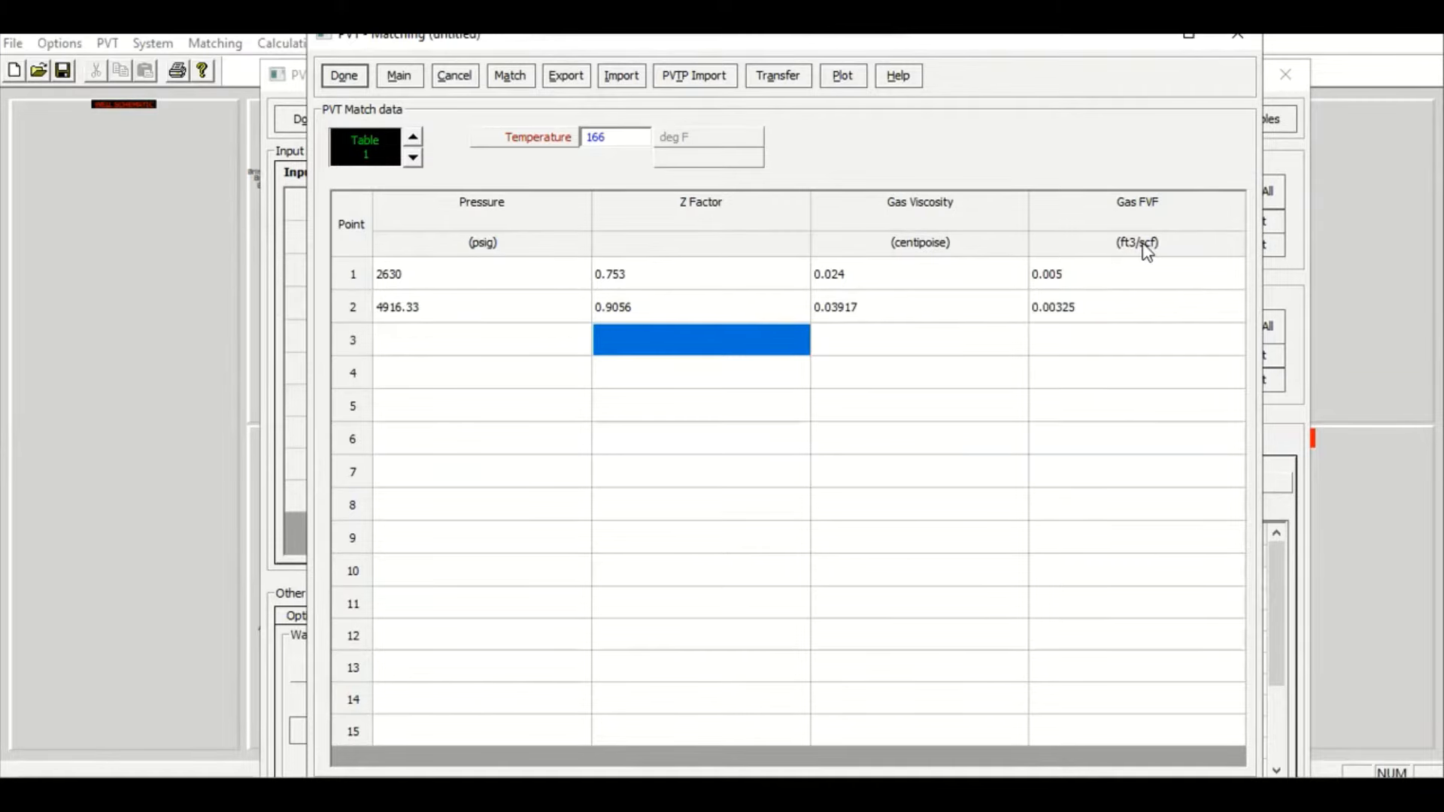
Review the unmatched Z factor, gas viscosity and gas FVF curves, and match all the correlations to the entered data
left_click(513, 75)
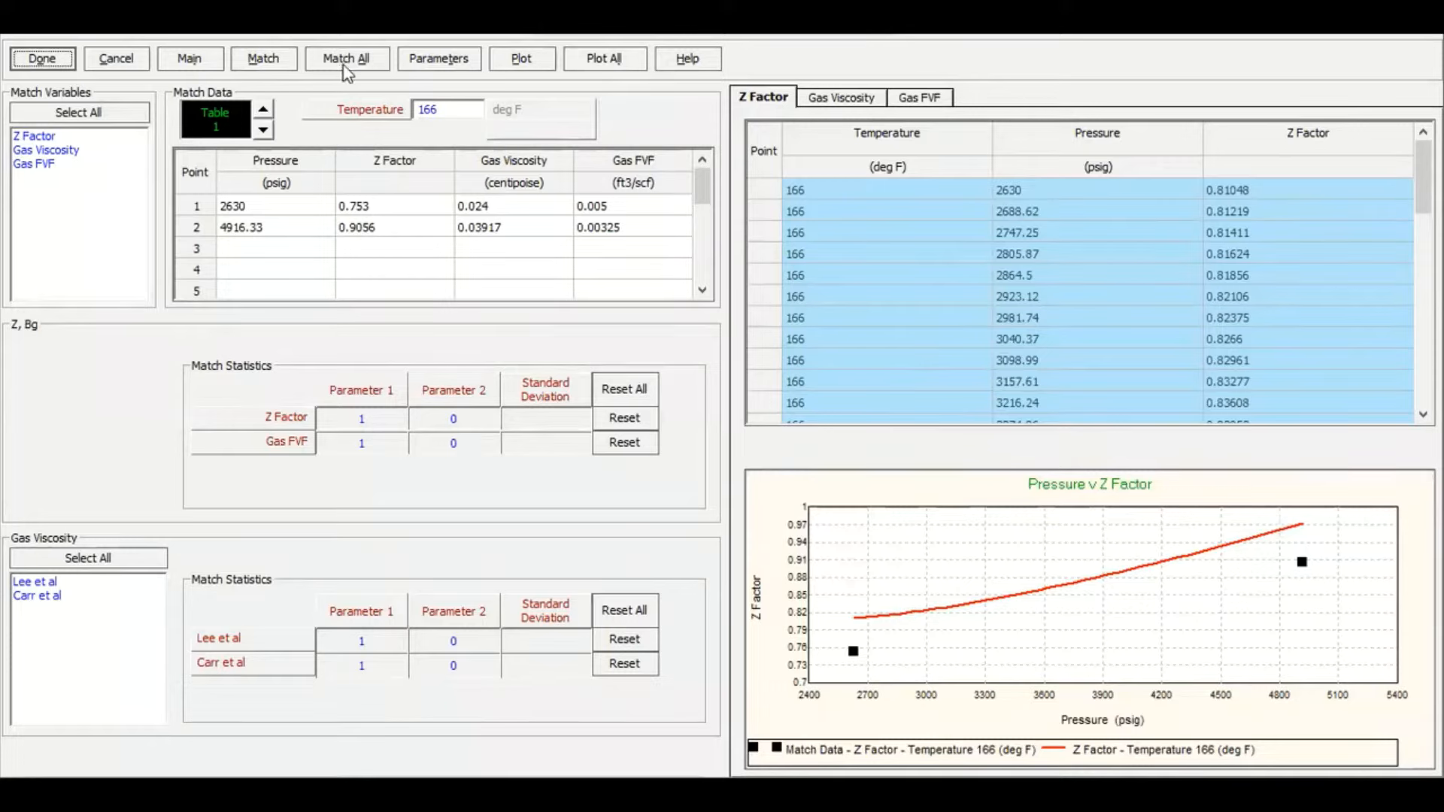
left_click(821, 98)
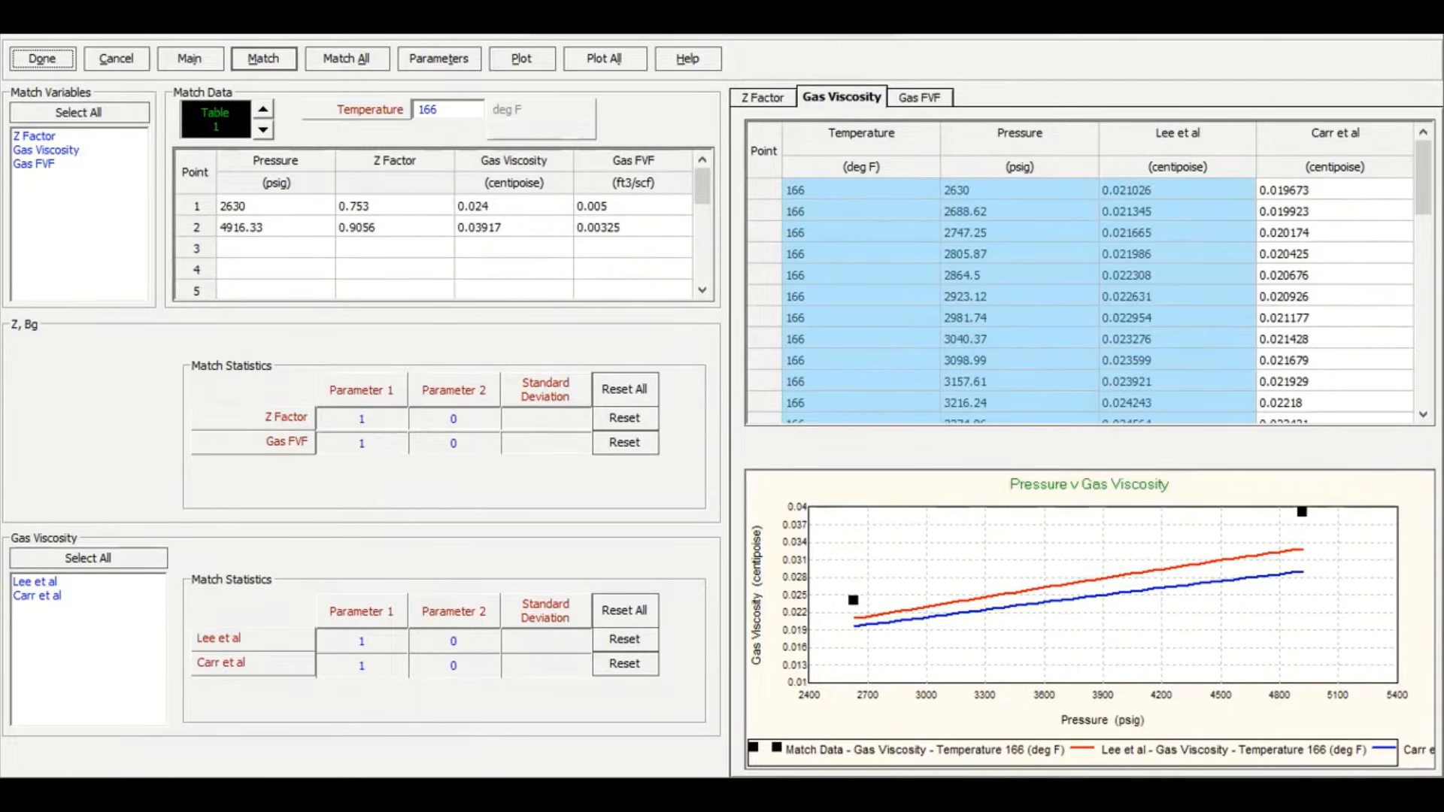
left_click(919, 106)
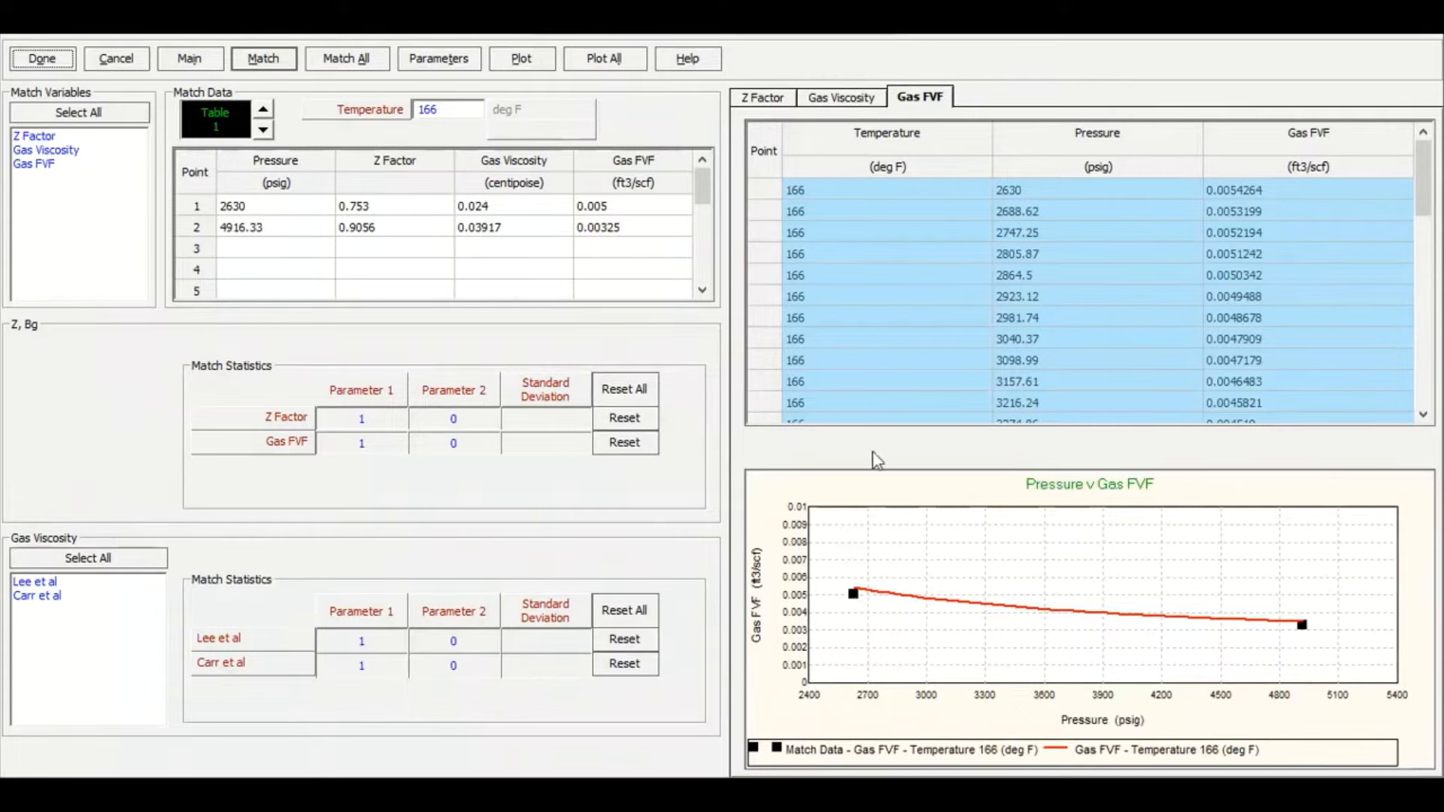
left_click(775, 102)
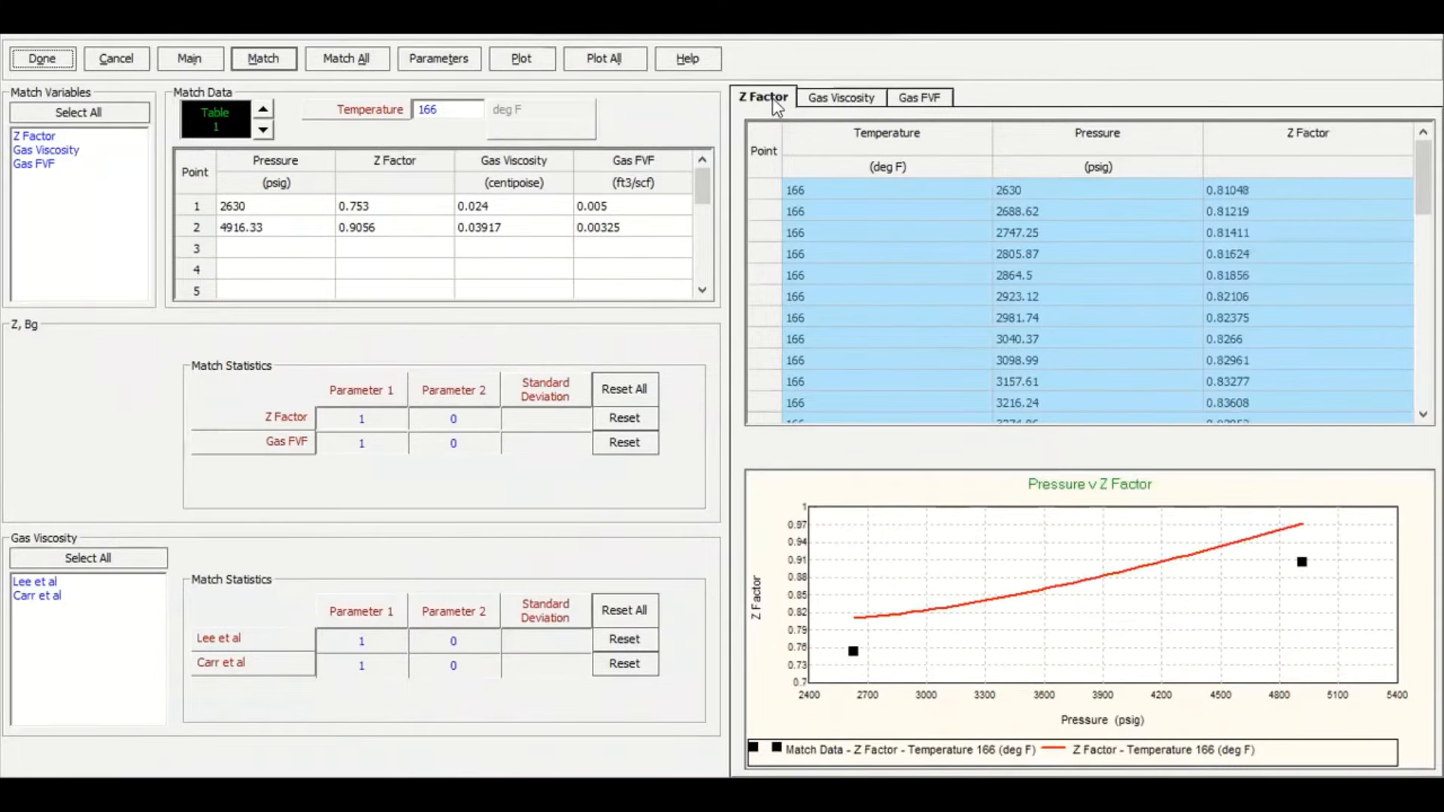
left_click(358, 66)
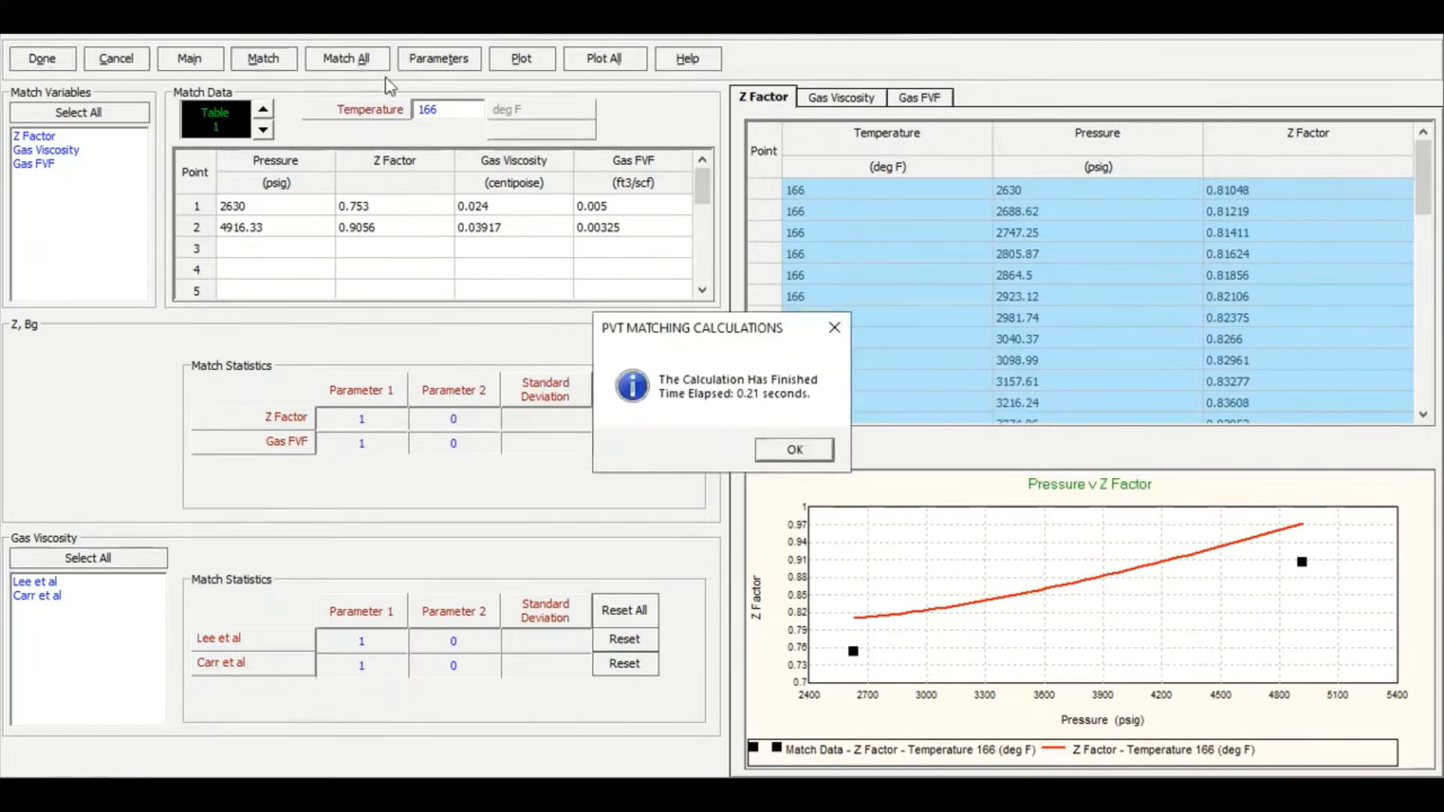
left_click(795, 450)
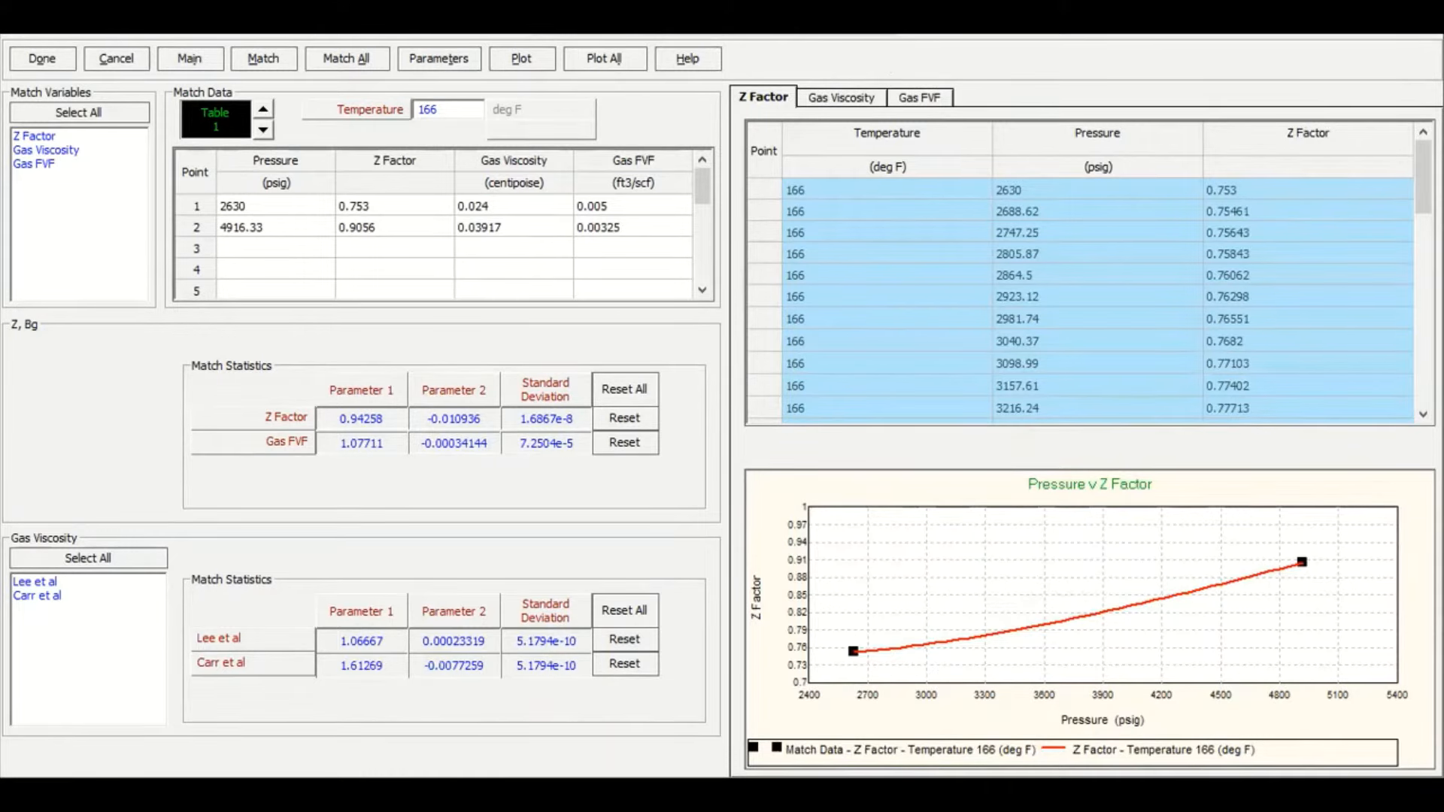
Review the matched gas viscosity and gas FVF curves and the resulting correlation parameters with their standard deviations
left_click(827, 101)
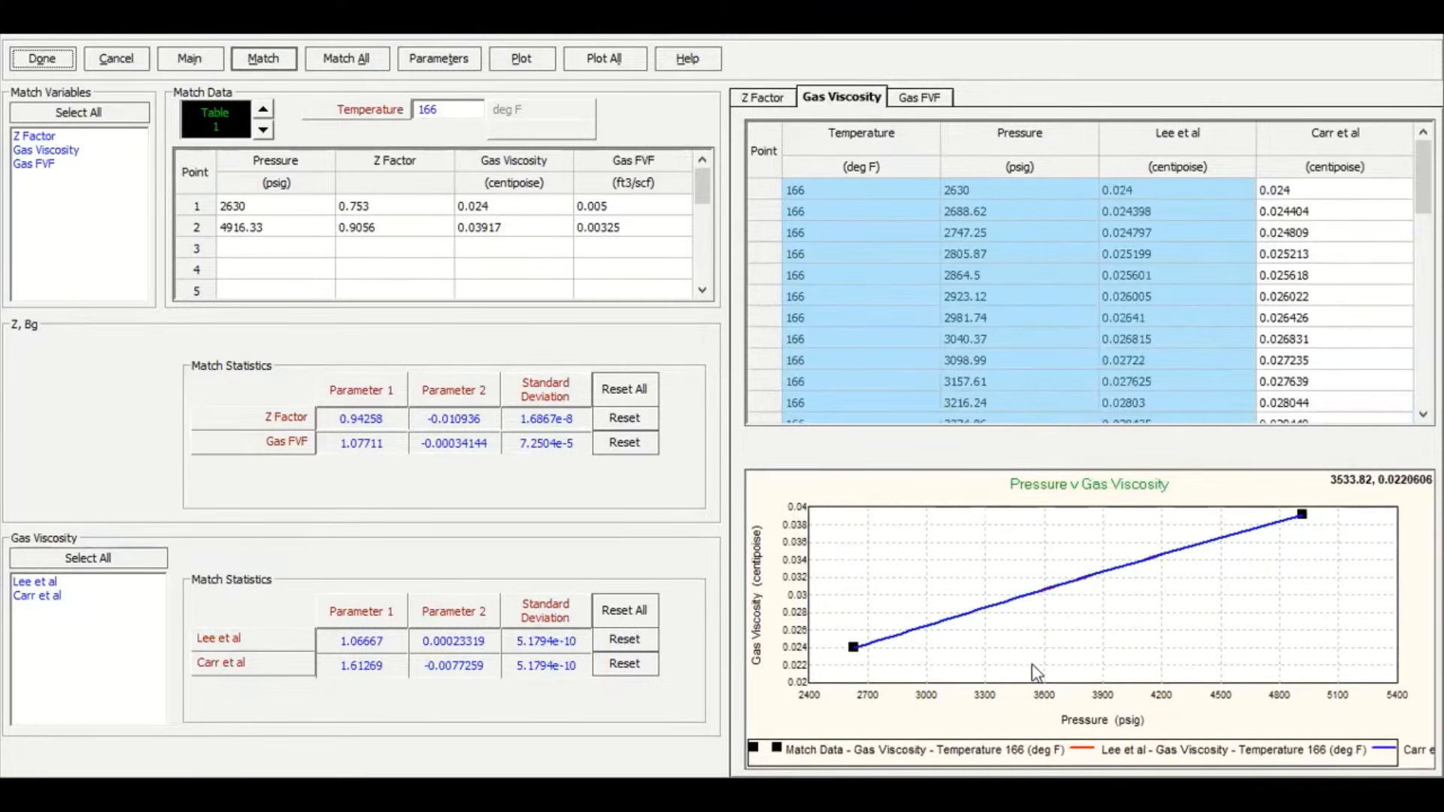
left_click(923, 100)
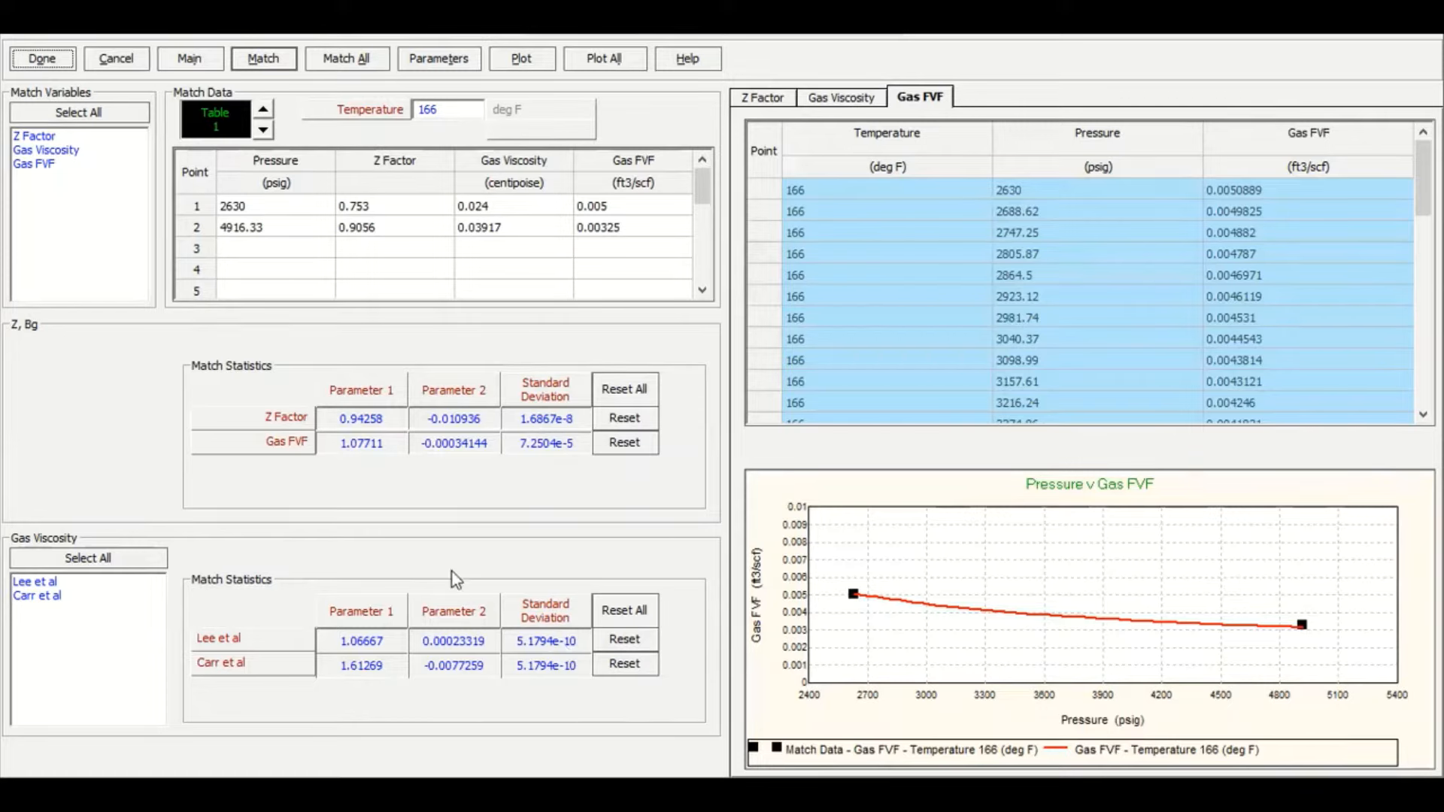
left_click(443, 59)
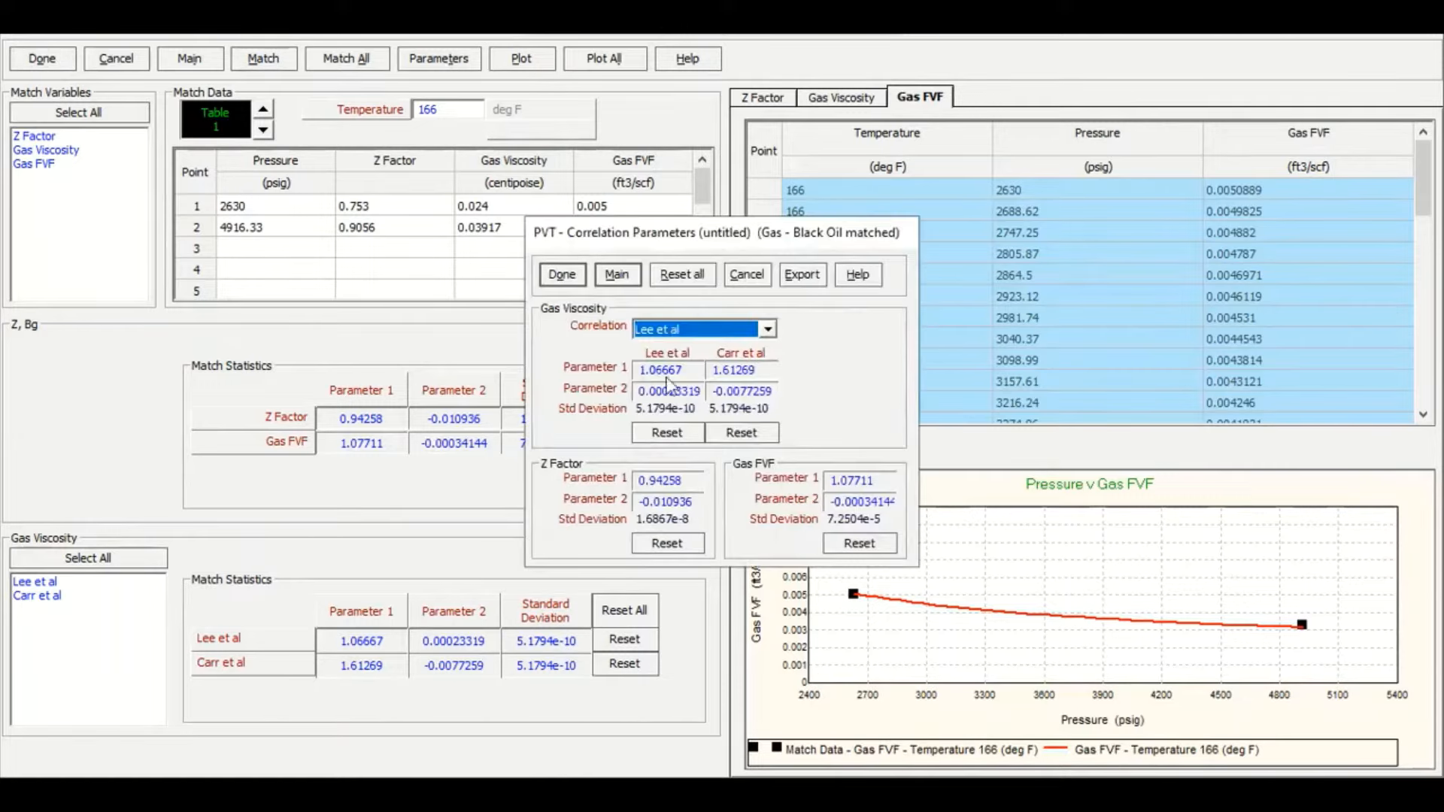
left_click_drag(702, 236, 941, 250)
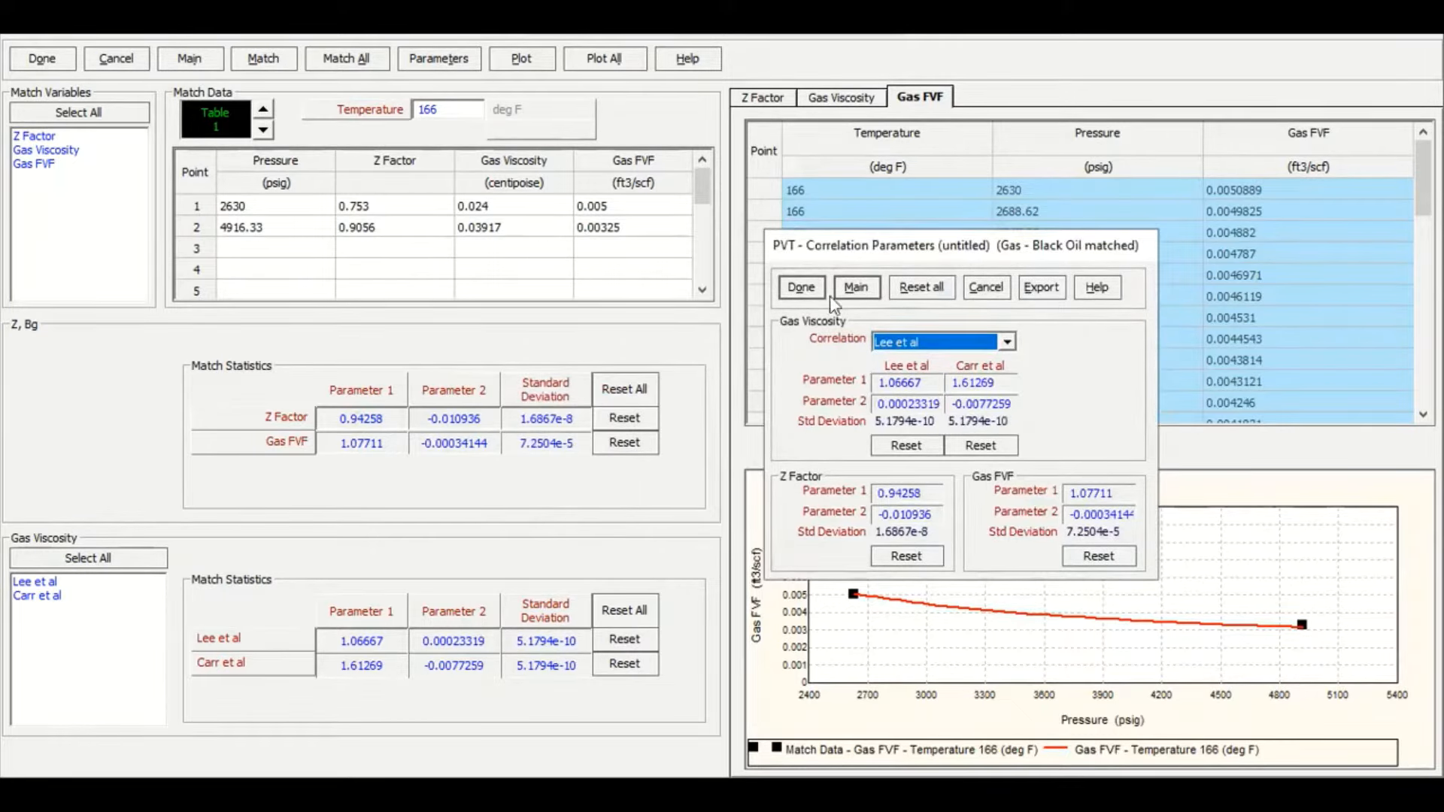
left_click(801, 287)
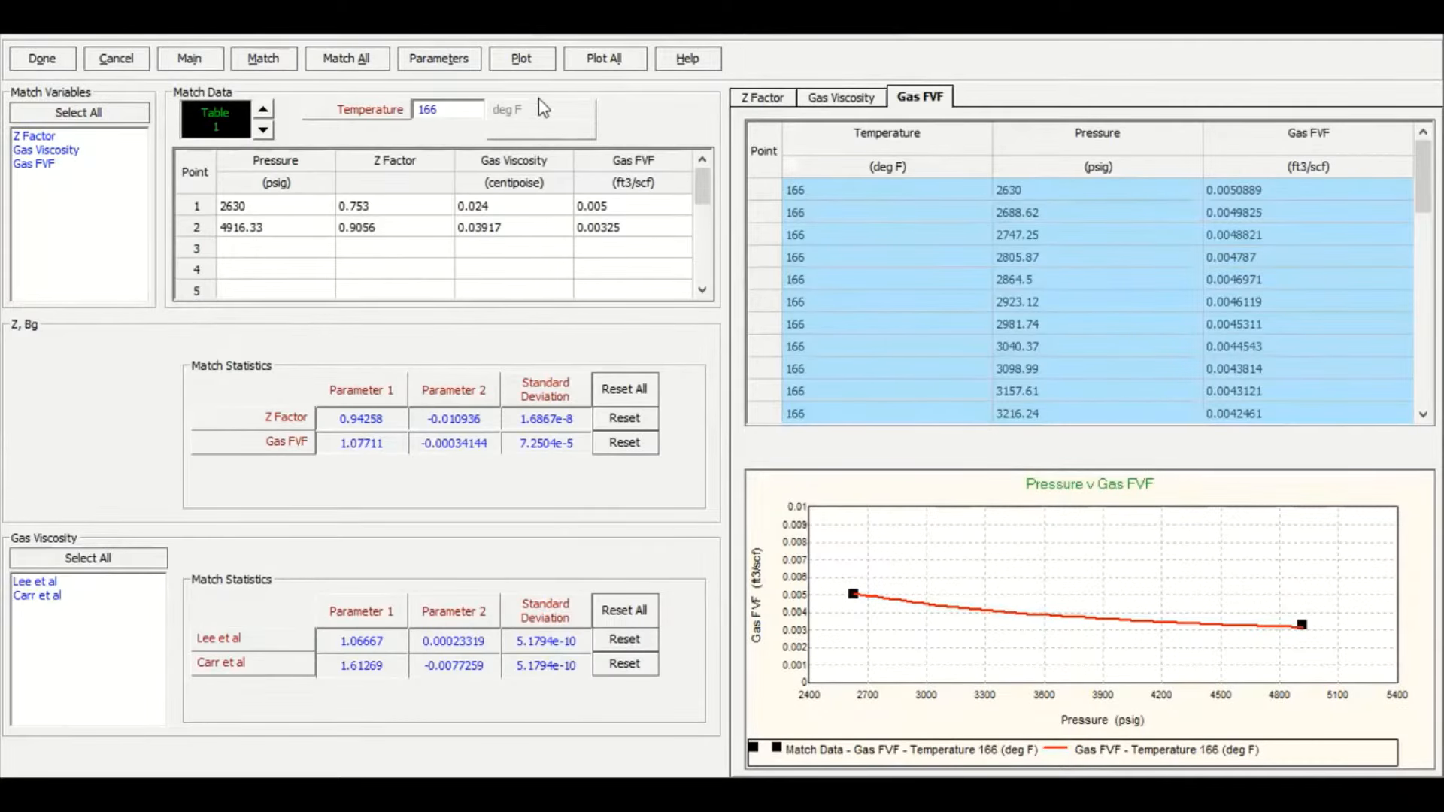
Examine the comparison plots for Z factor, gas viscosity, gas FVF and gas density, and return to the PVT match data
left_click(607, 62)
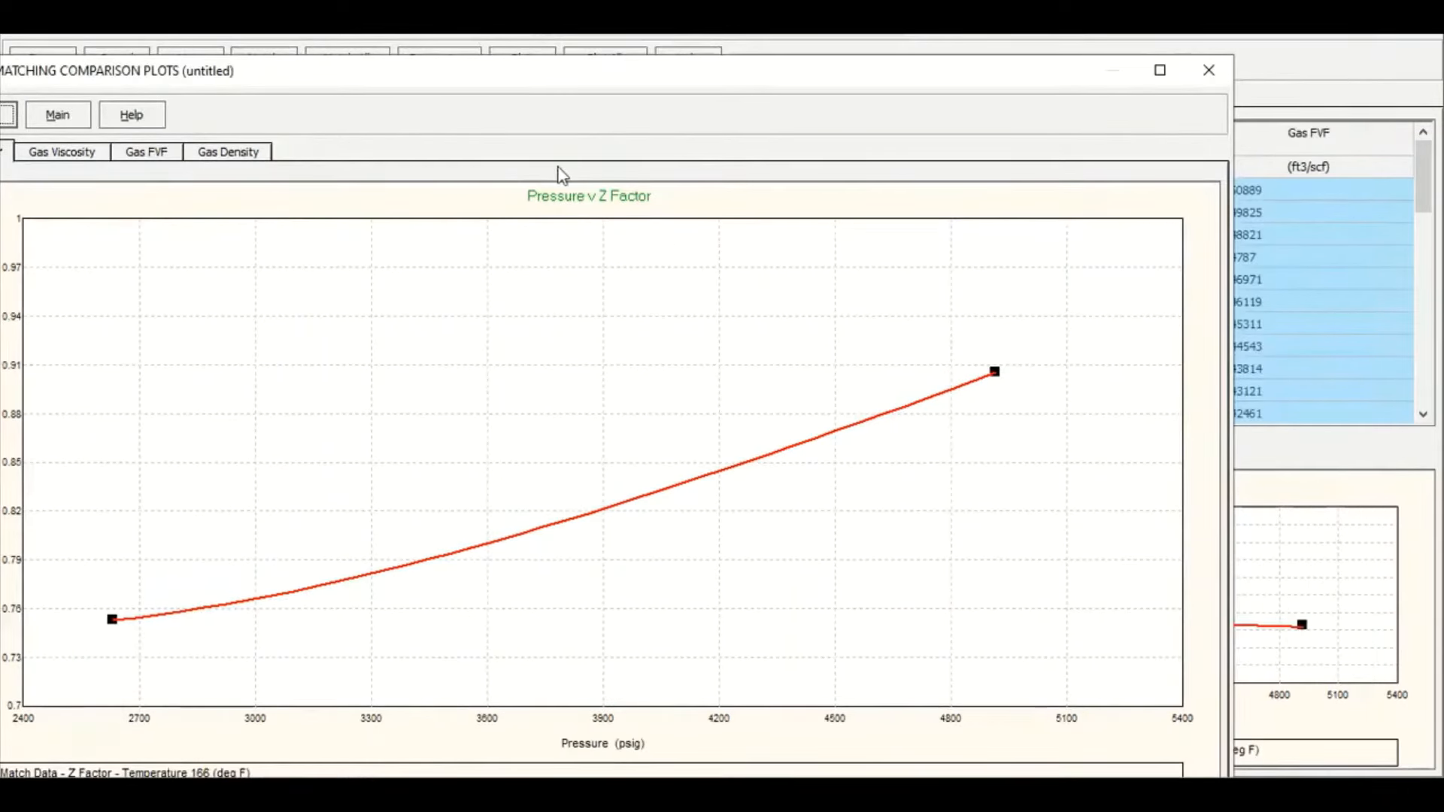
left_click_drag(551, 74, 684, 61)
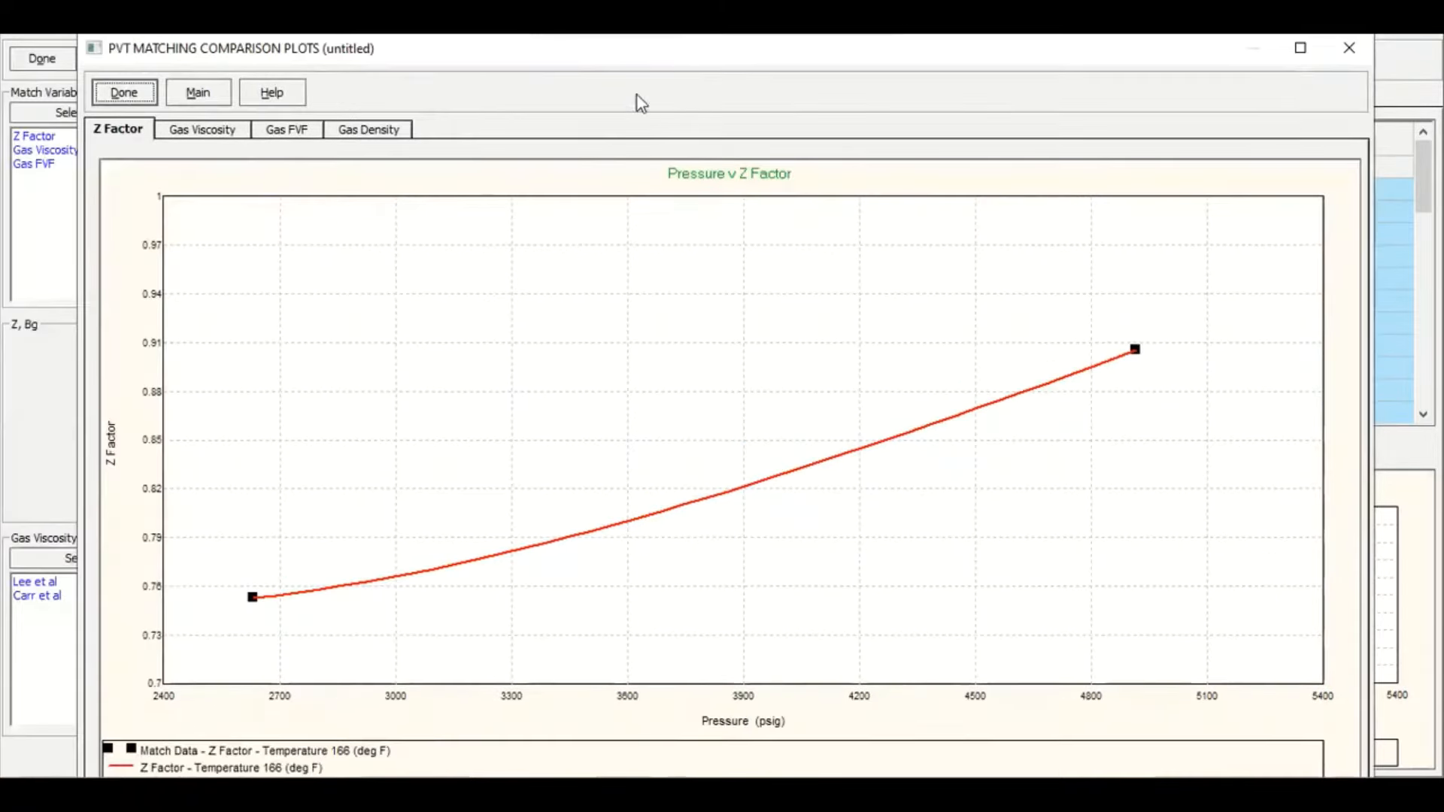
left_click(189, 136)
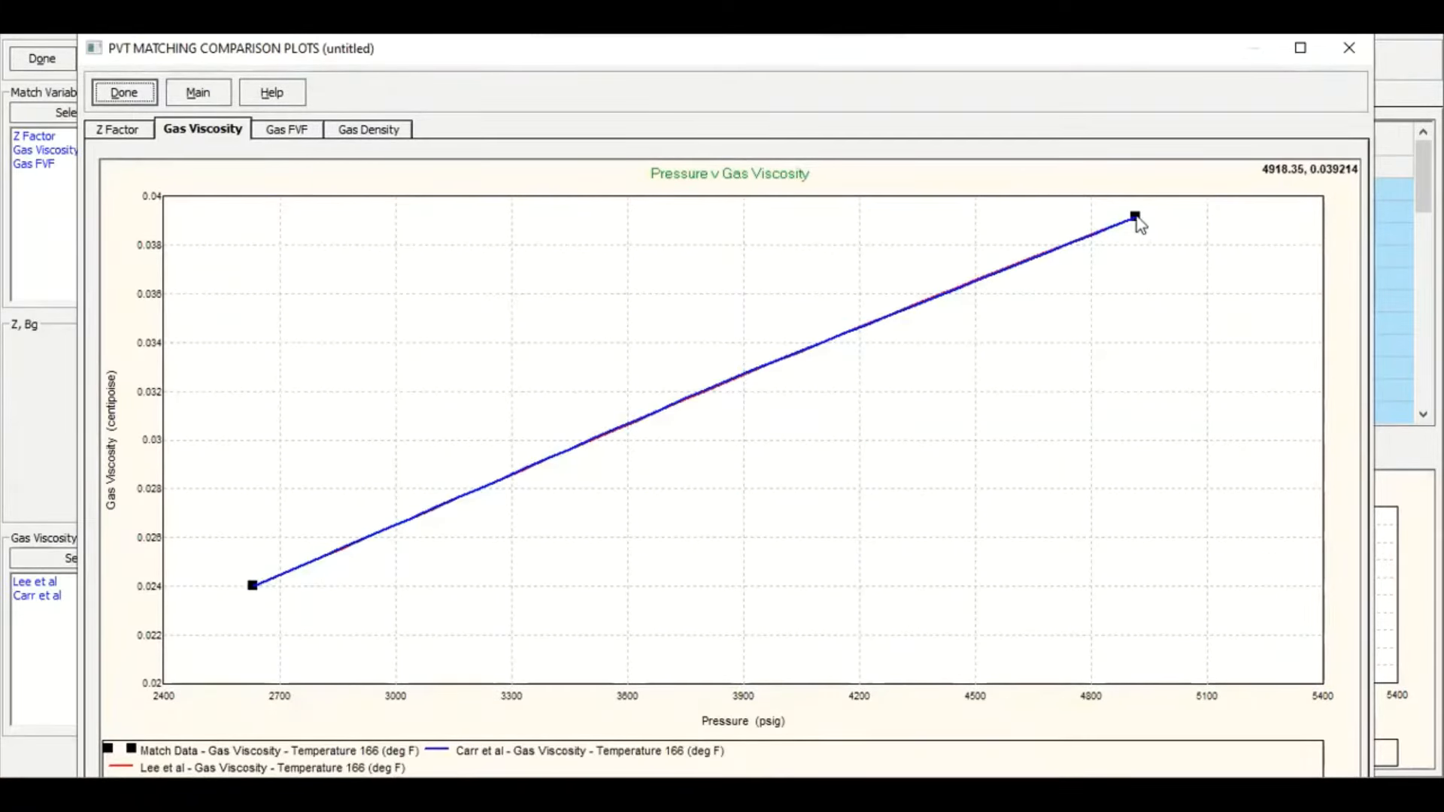
left_click(287, 129)
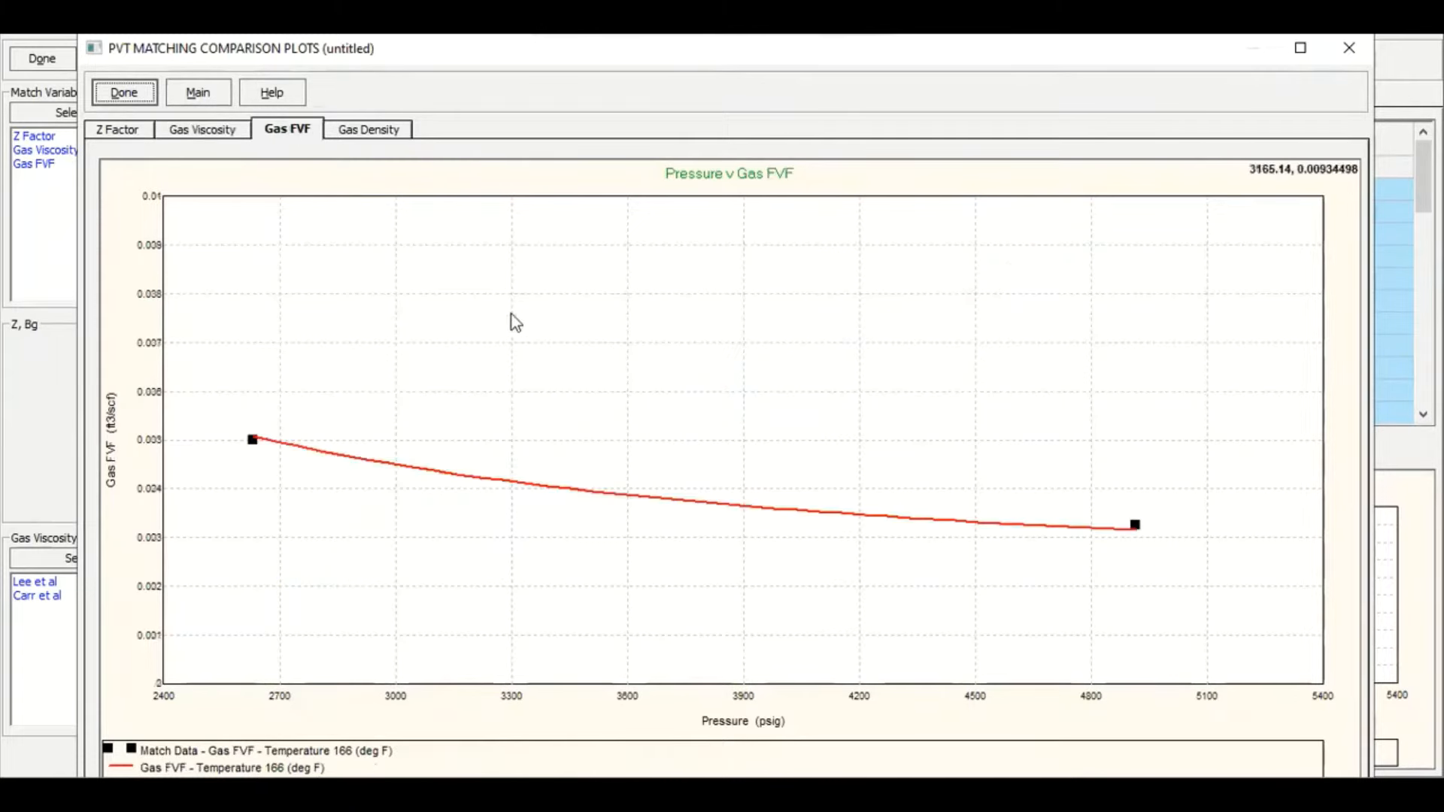
left_click(382, 132)
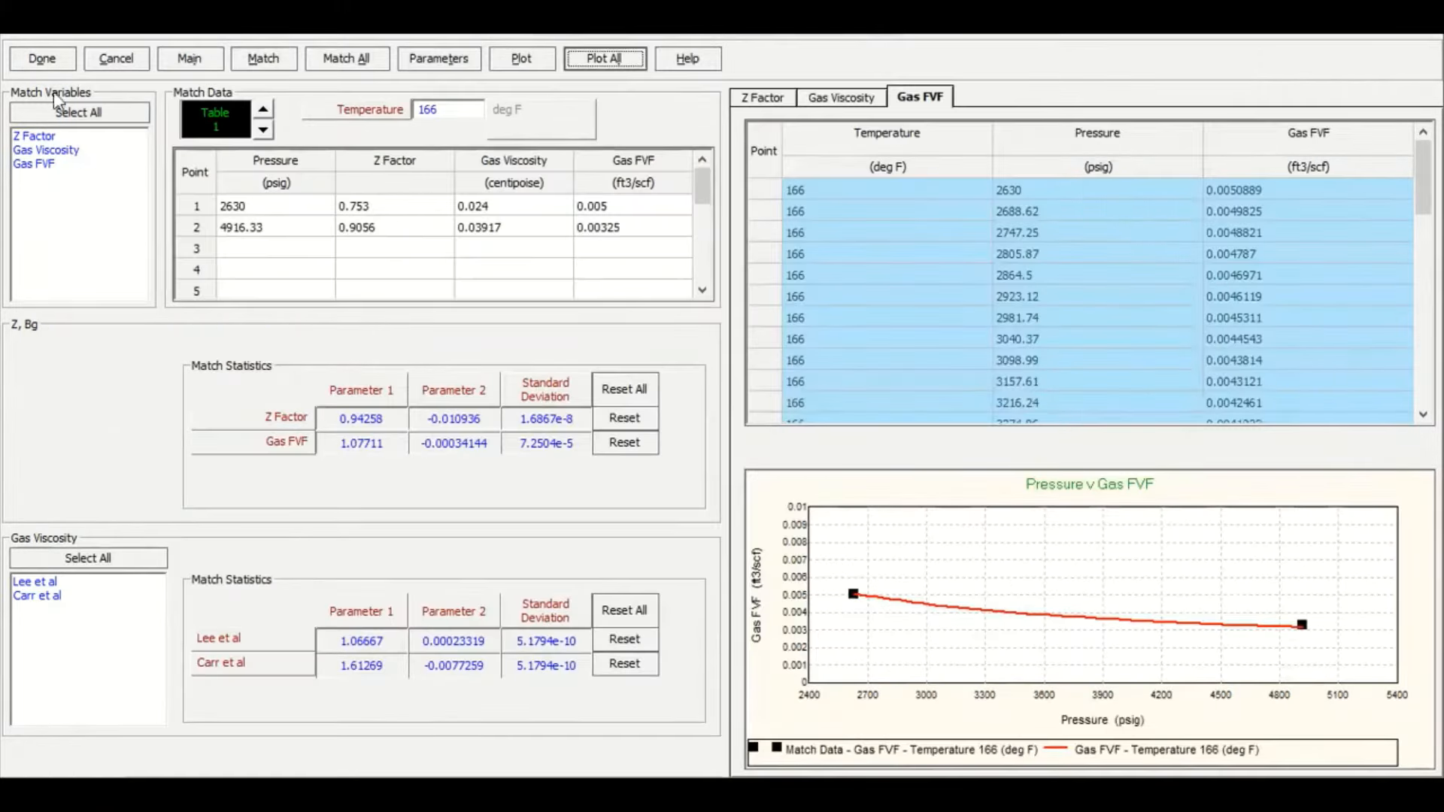
left_click(51, 64)
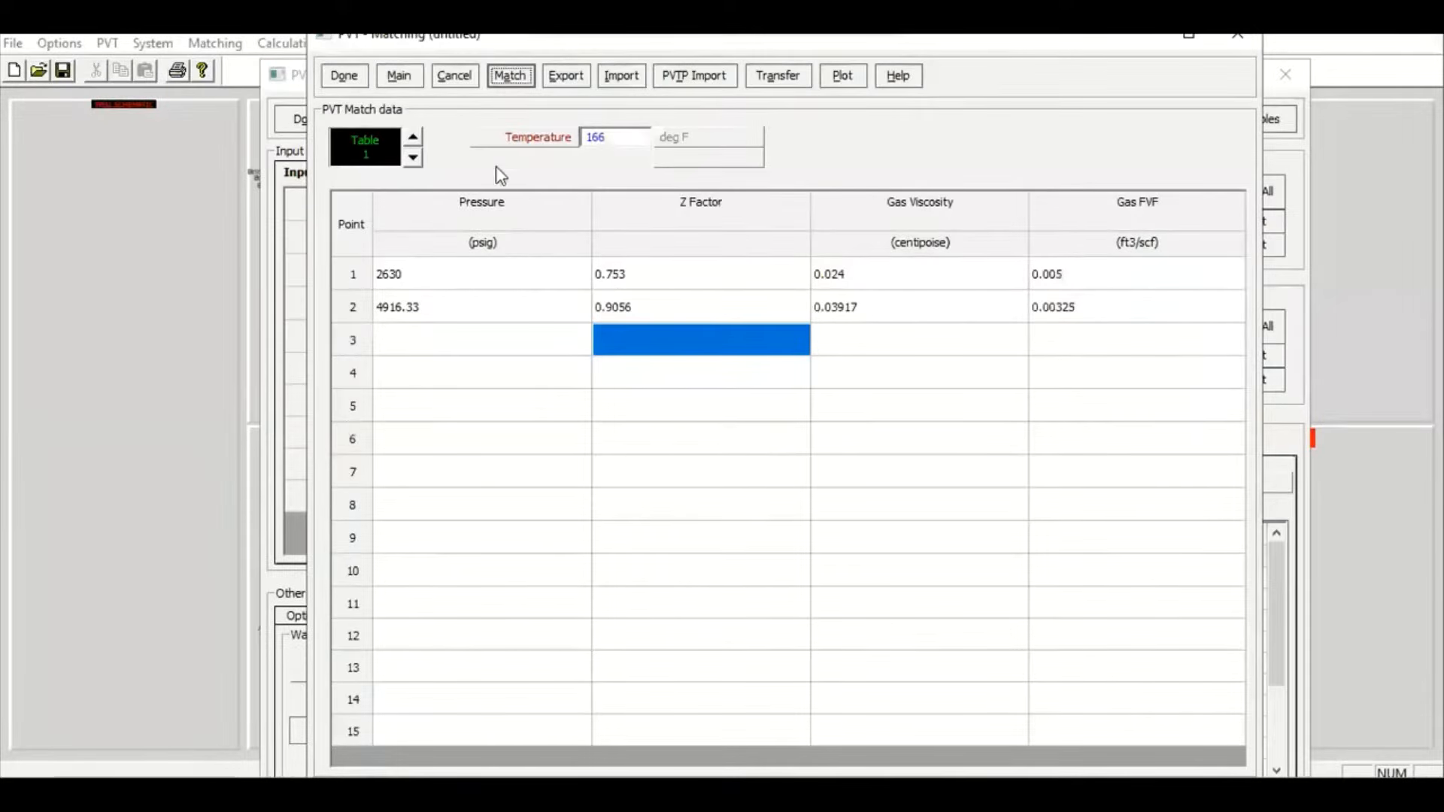
Finish the PVT matching, keep Lee et al as the gas viscosity correlation, and accept the PVT input data
left_click(344, 77)
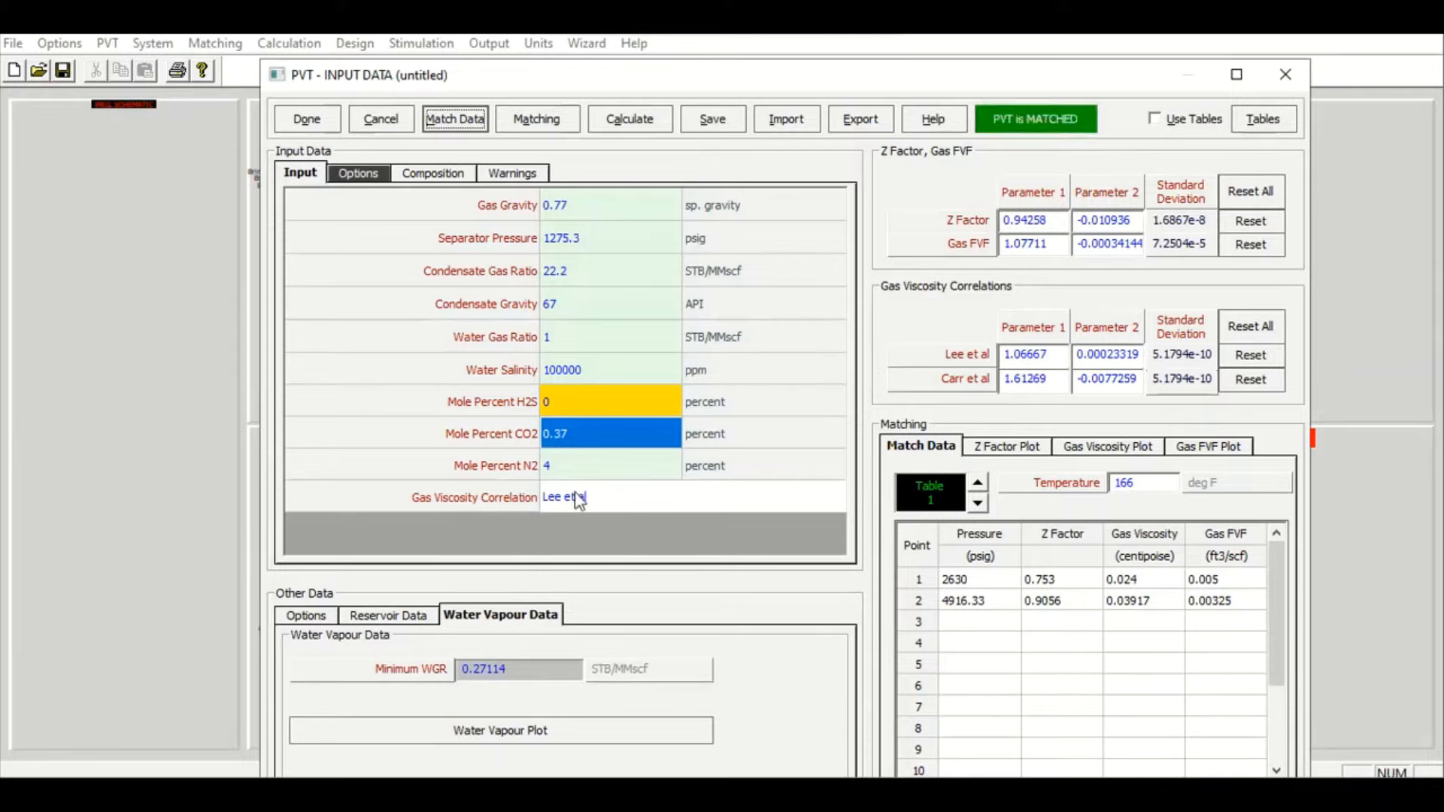
left_click(788, 496)
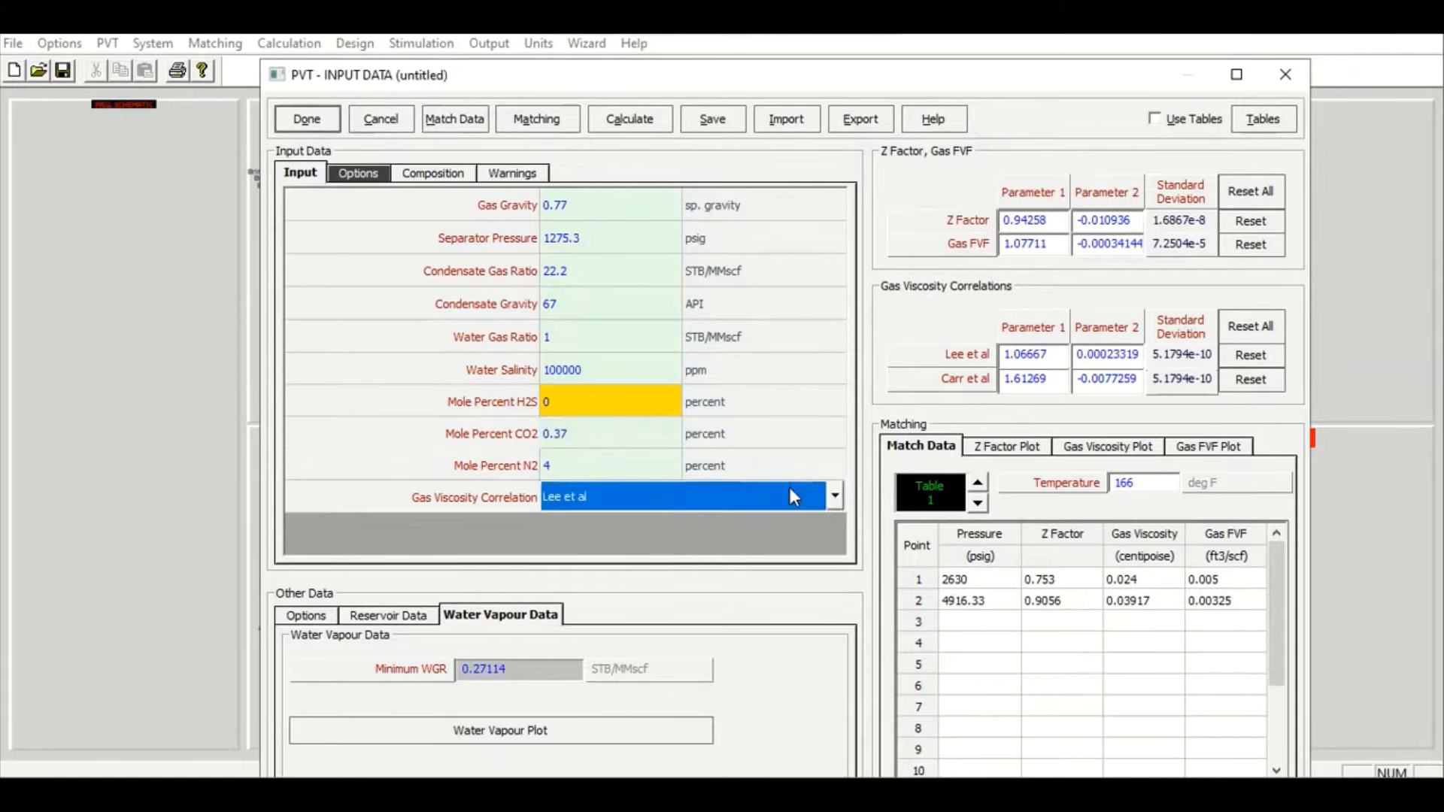
left_click(833, 502)
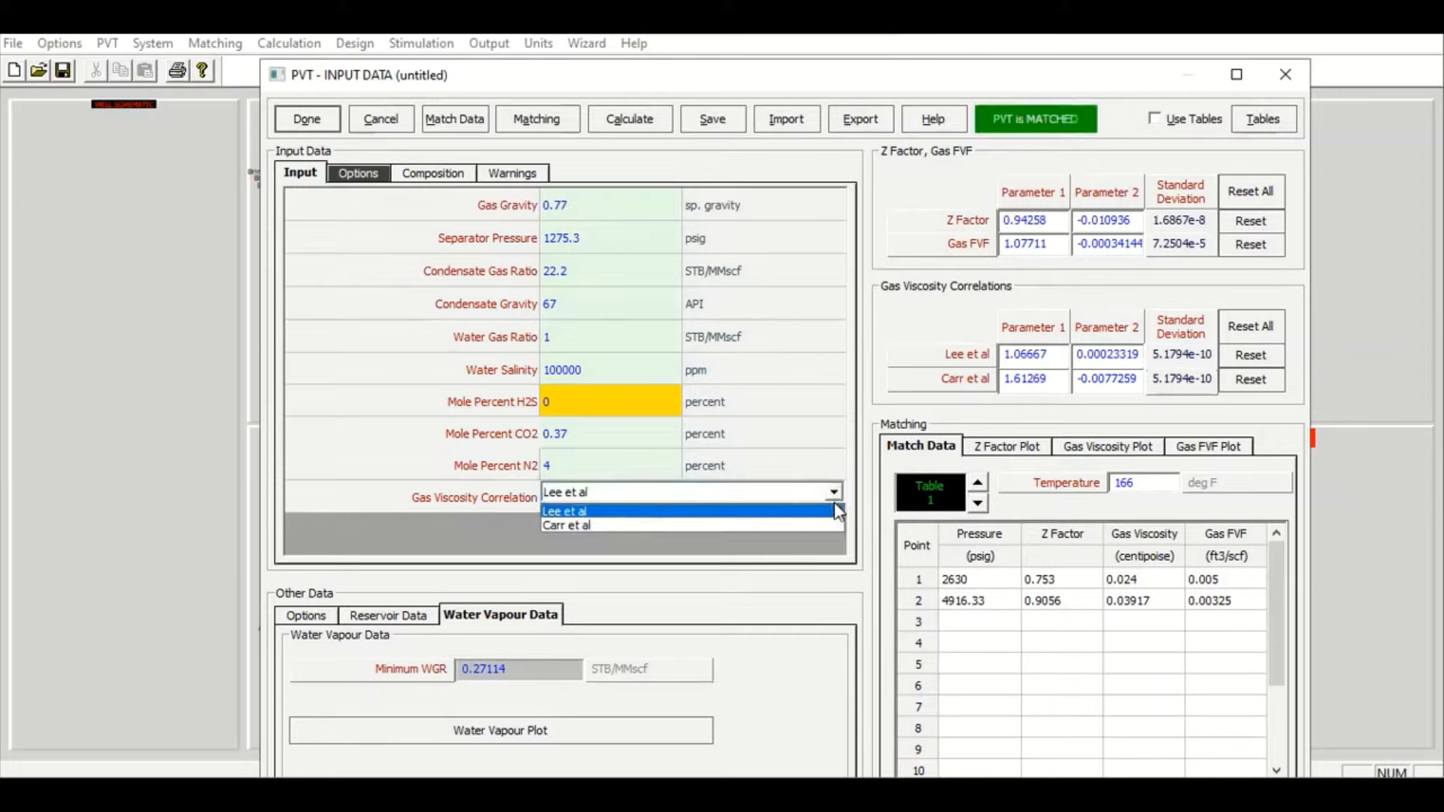
left_click(585, 514)
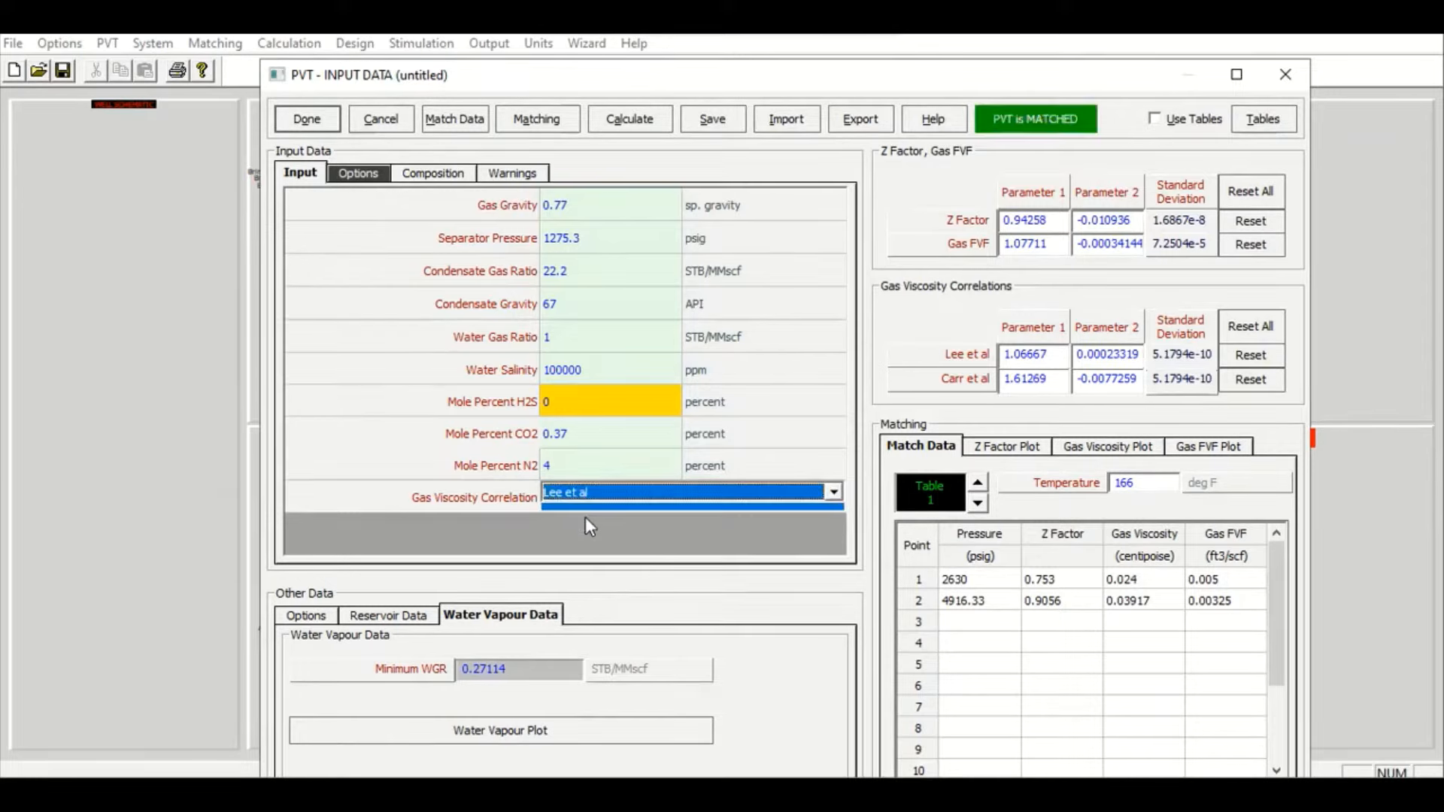
left_click(312, 120)
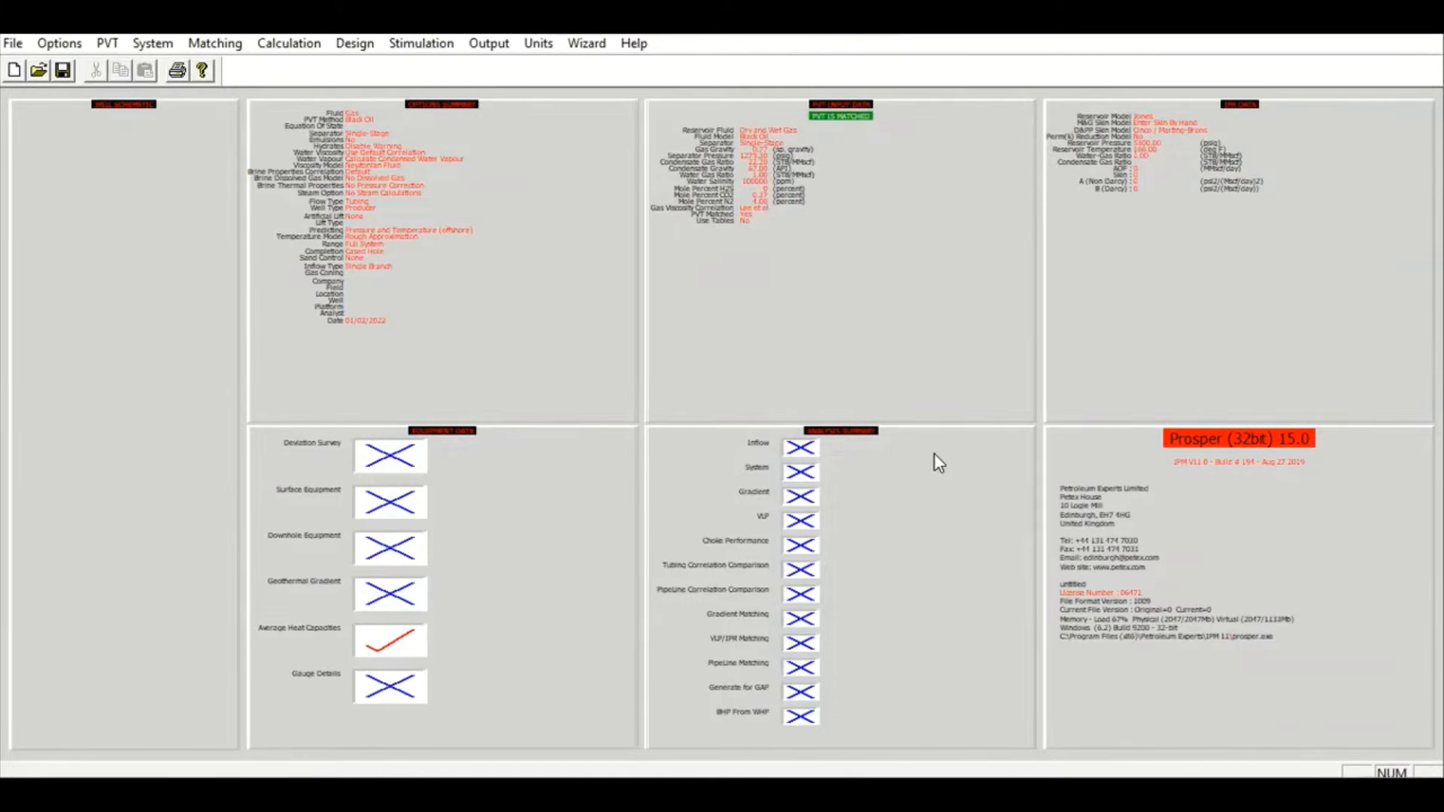
Open the IPR data and choose the Petroleum Experts reservoir model with Karakas+Tariq mechanical skin and Cinco (2) / Marting-Brons deviation skin
double_click(1104, 290)
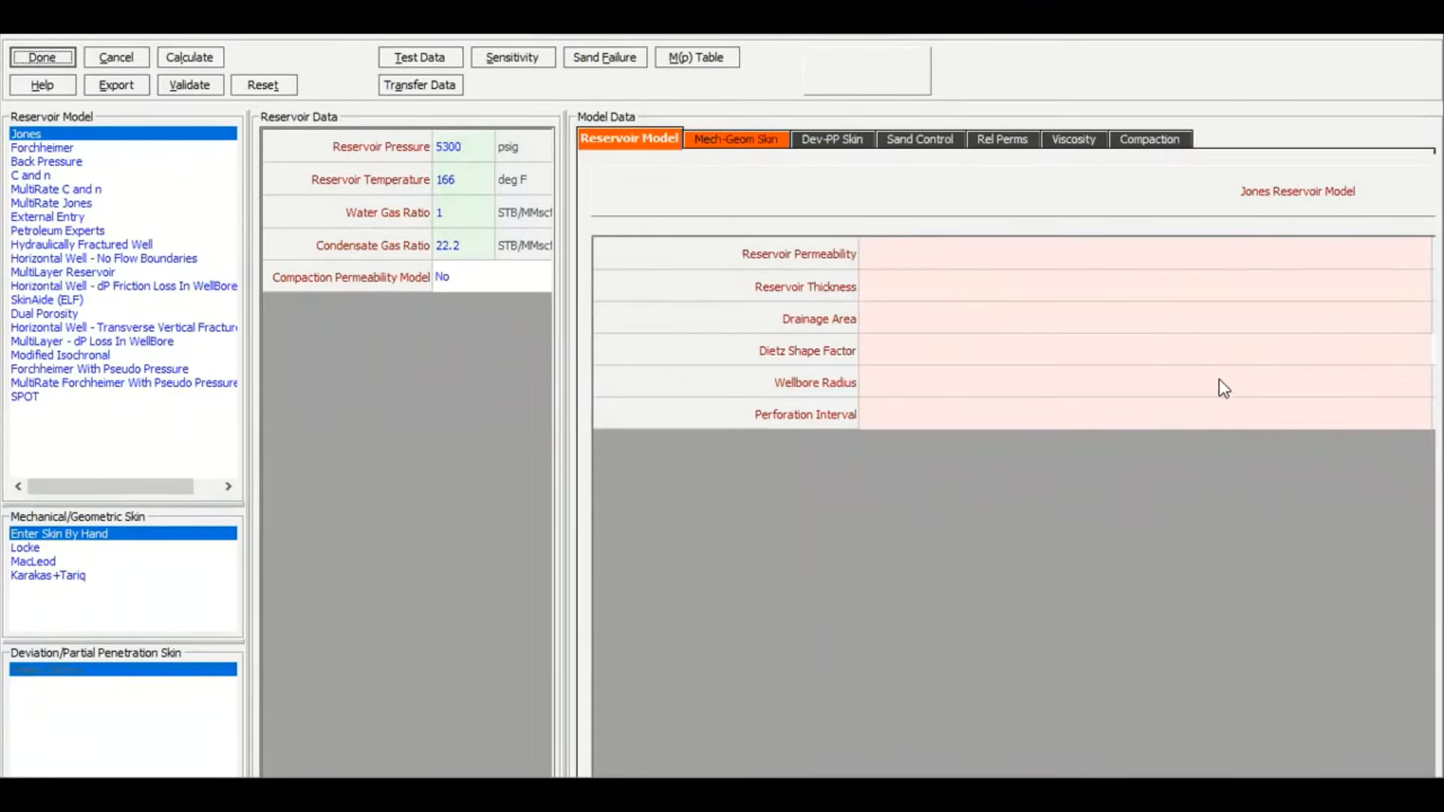
left_click(64, 232)
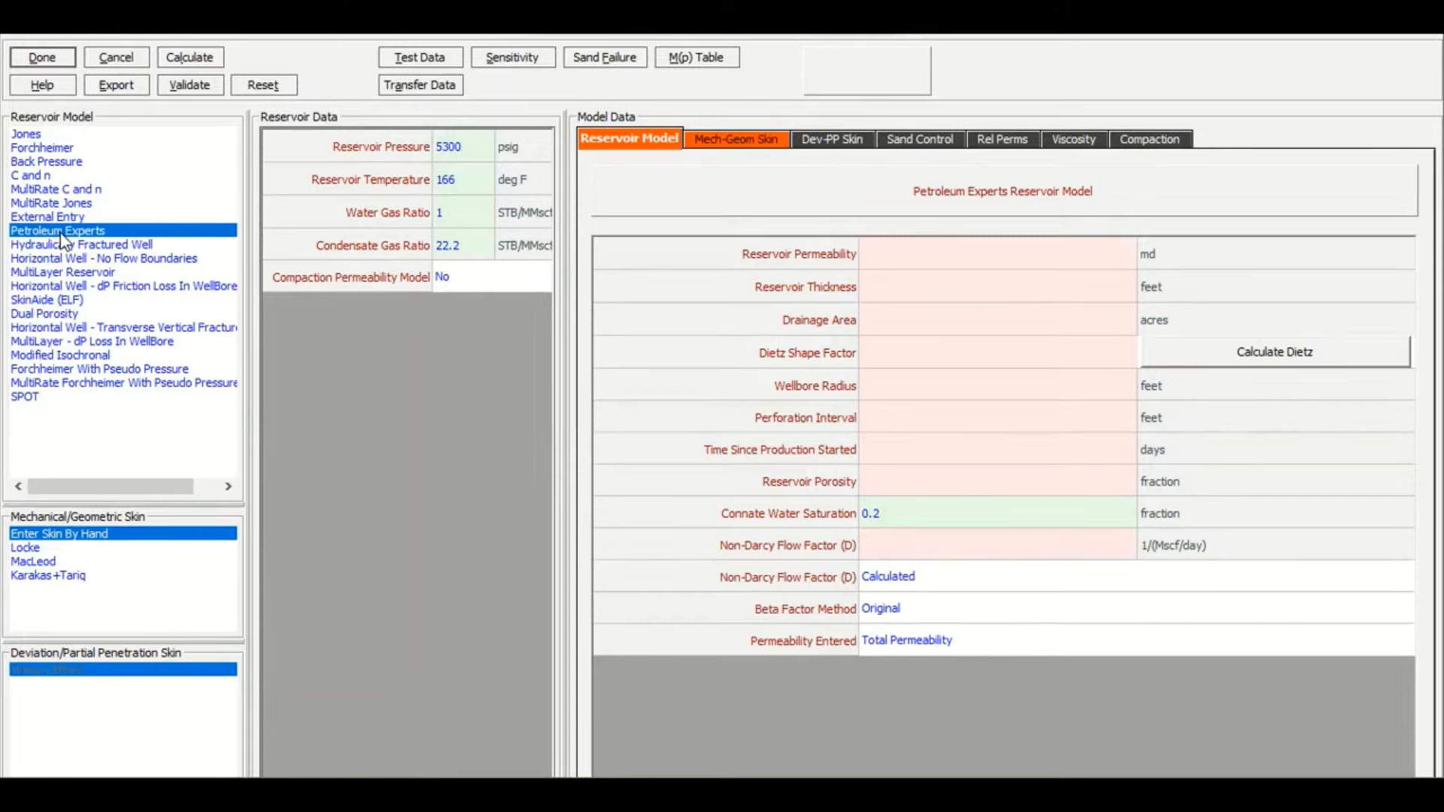
left_click(51, 577)
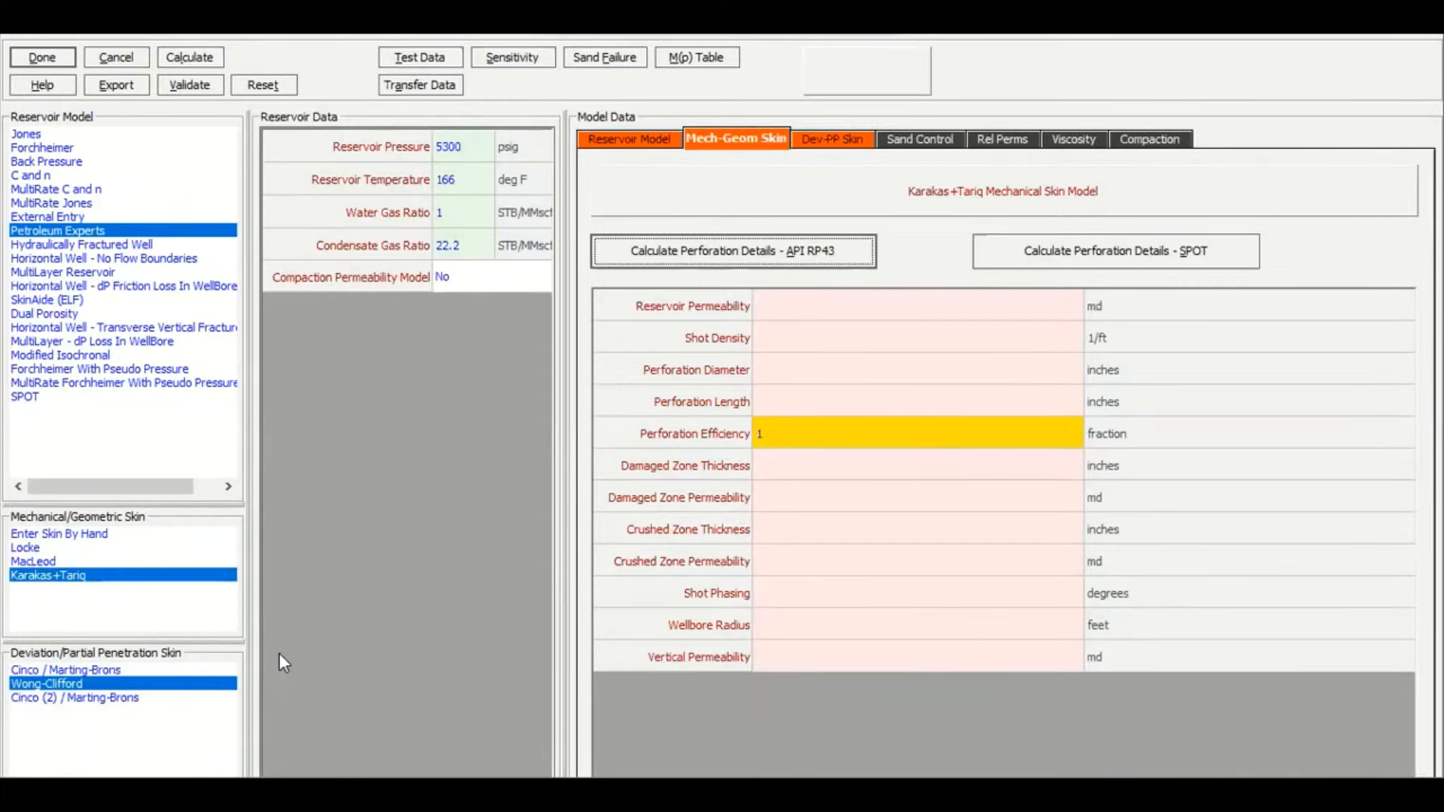
left_click(56, 700)
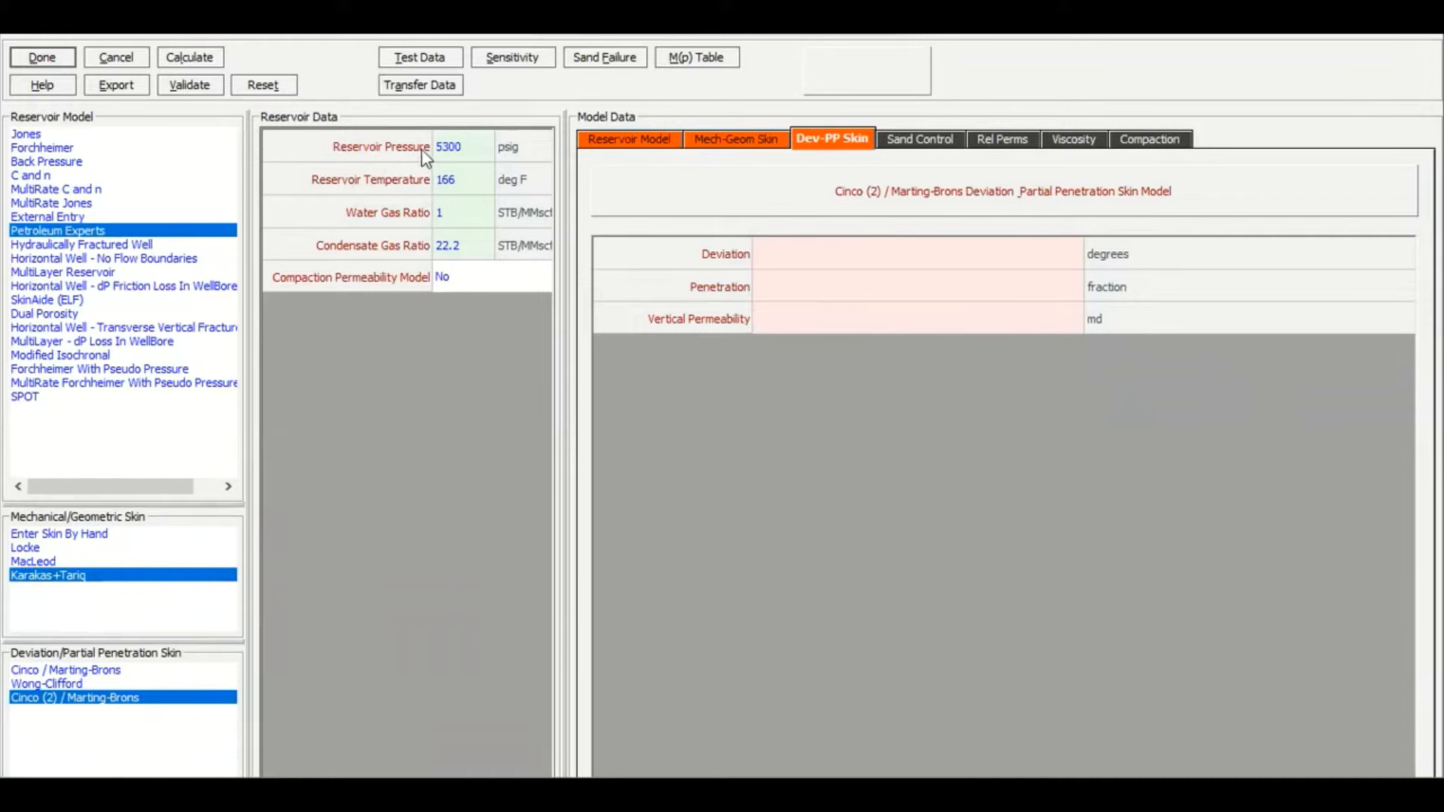
left_click(464, 151)
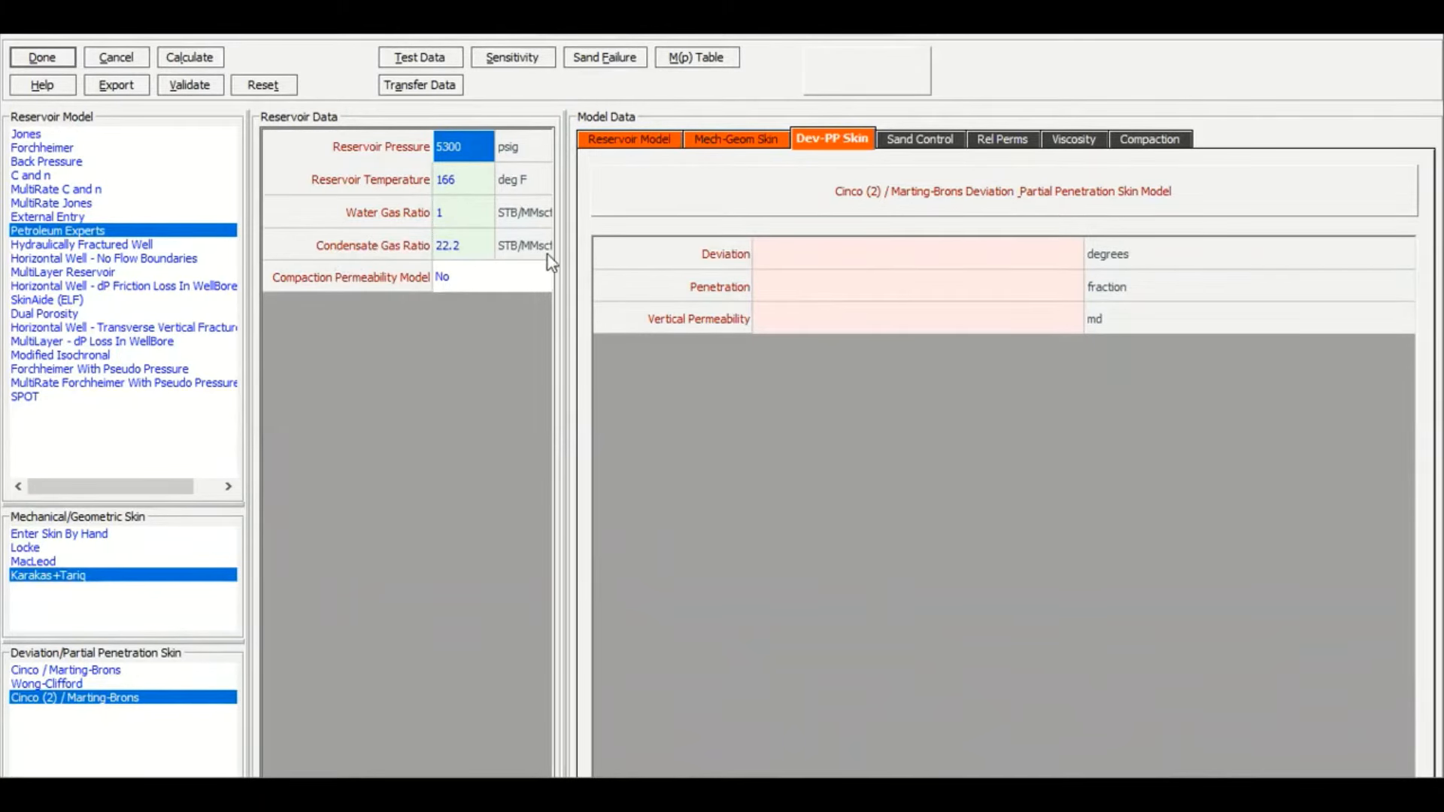
left_click_drag(647, 289, 652, 289)
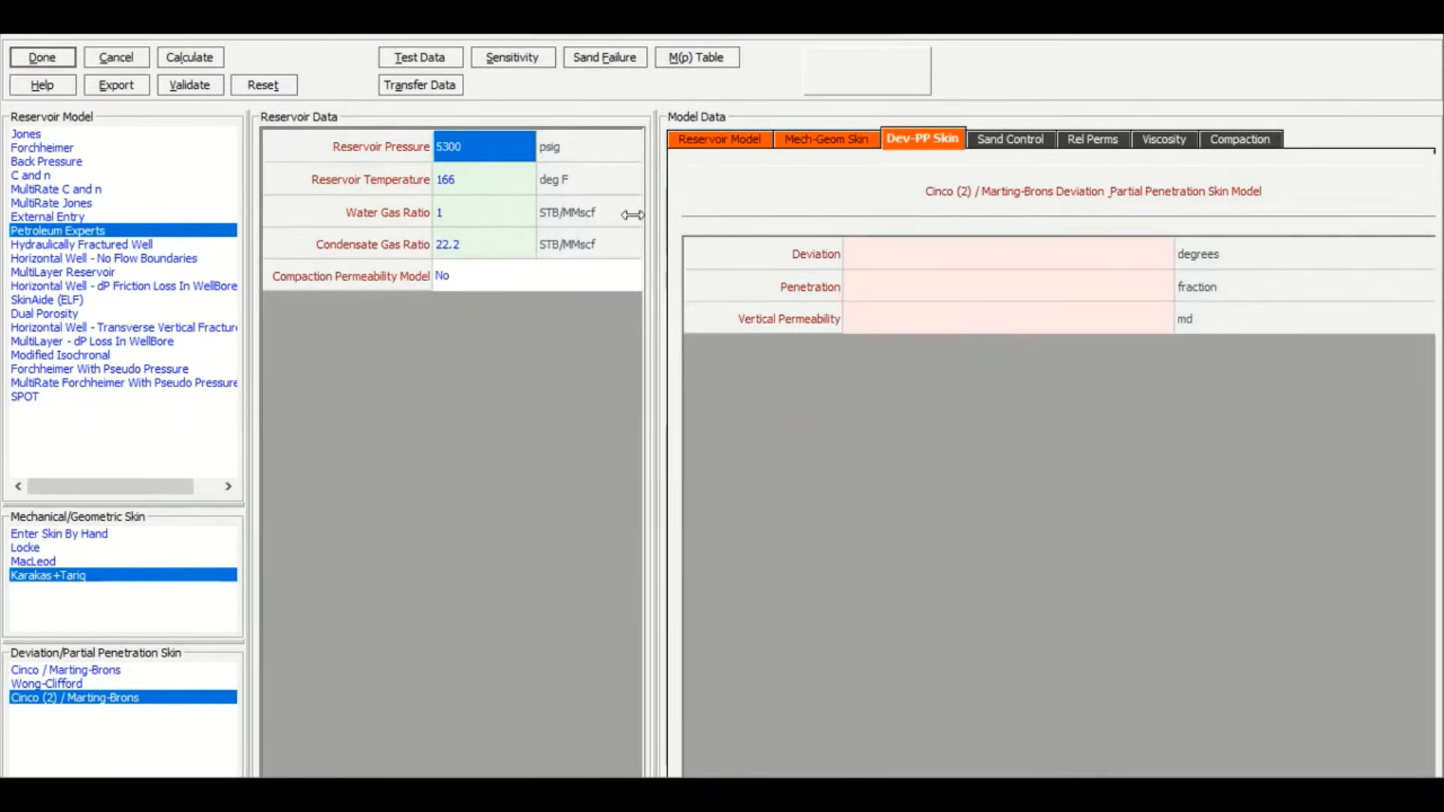
left_click_drag(634, 217, 612, 213)
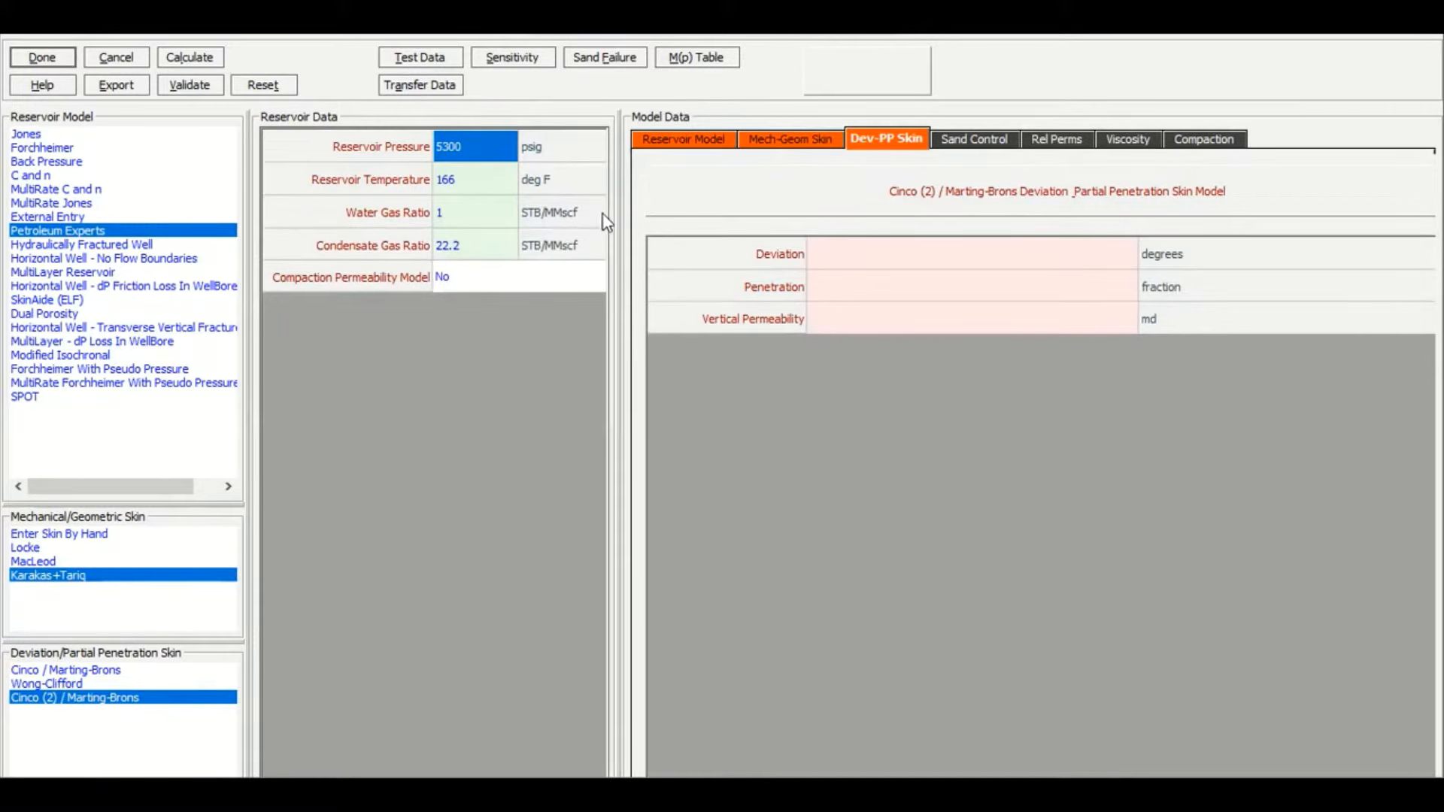
Enter the reservoir model's permeability as 25 md, thickness as 120 feet and drainage area as 420 acres
left_click(670, 144)
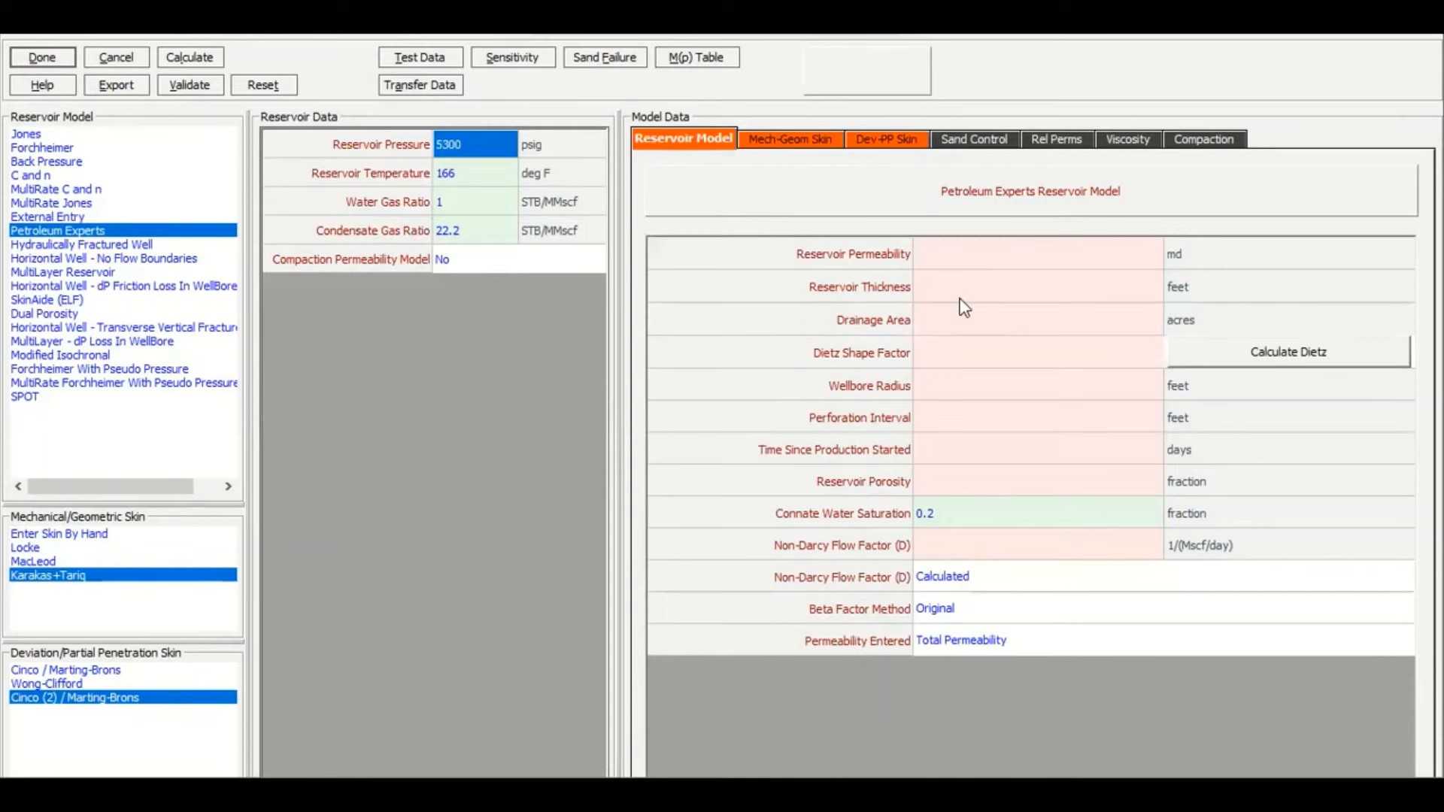
left_click(991, 255)
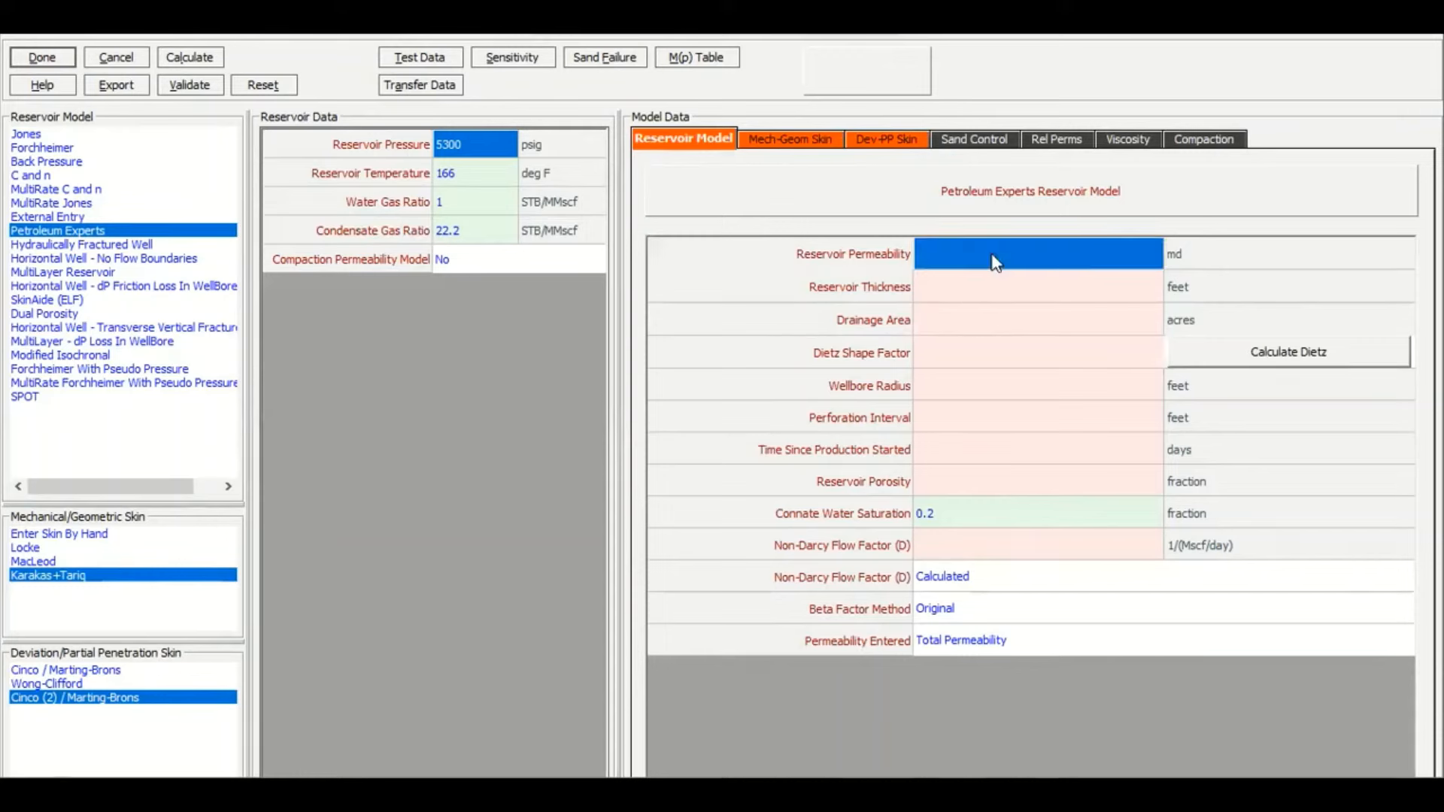
type("25")
left_click(985, 280)
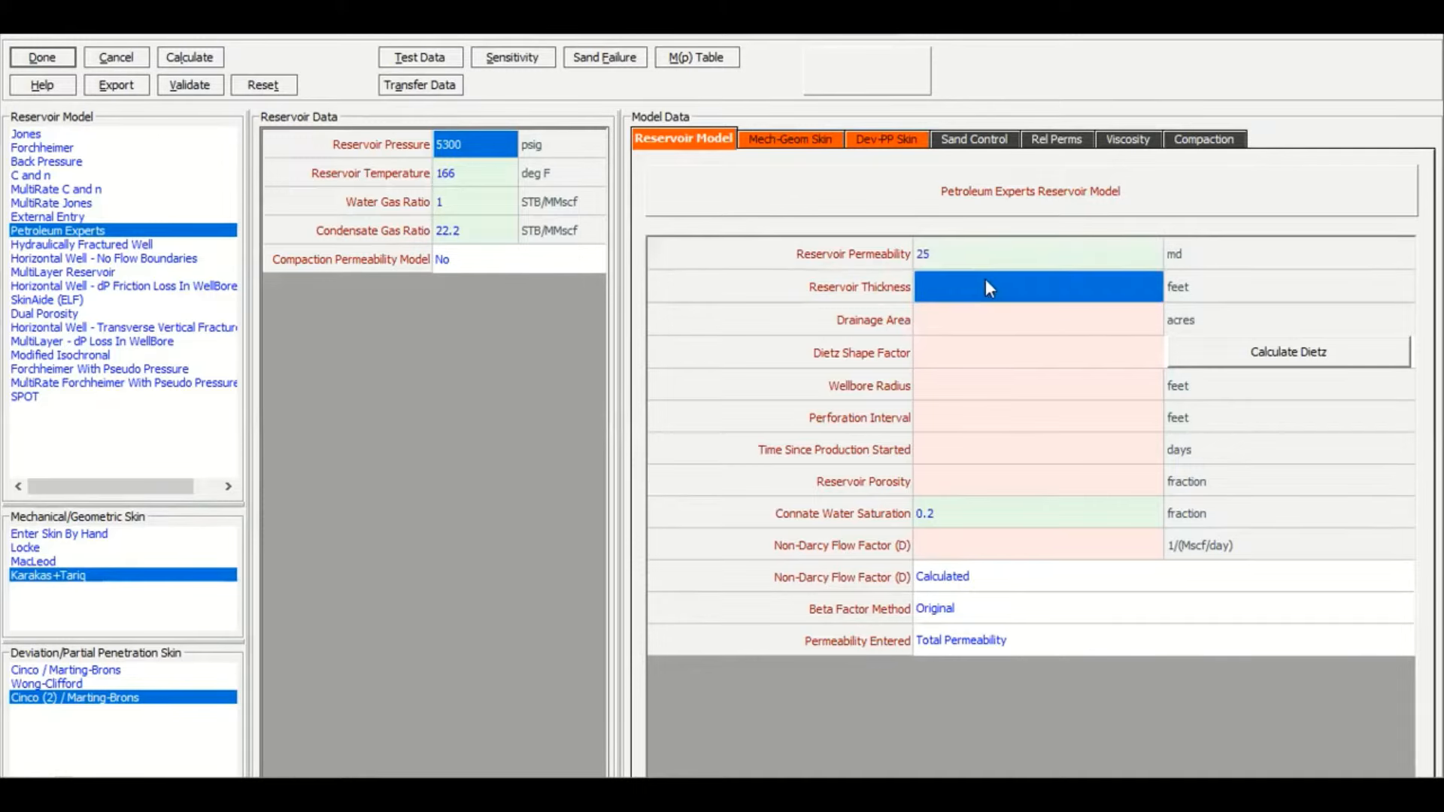
type("120")
key("Return")
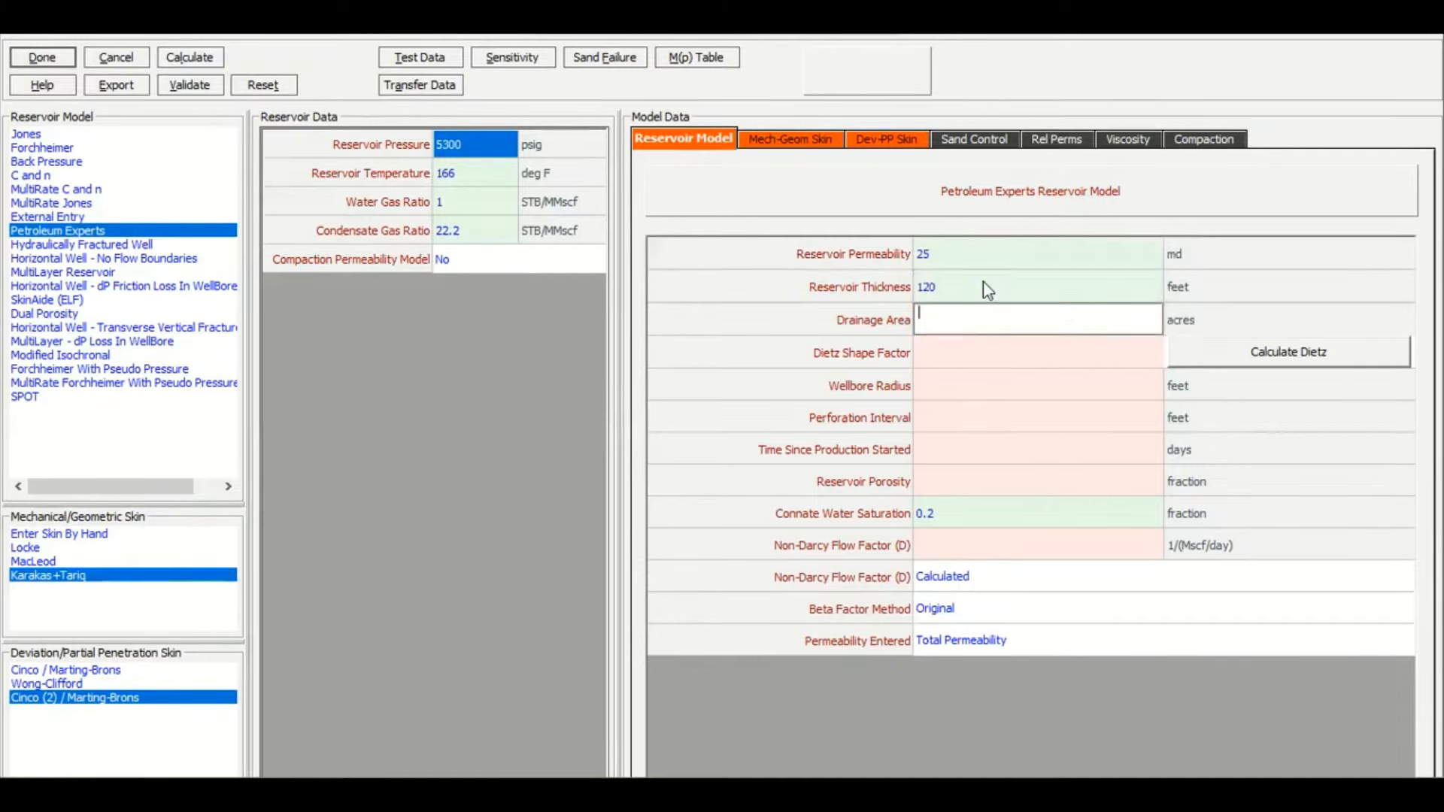
type("420")
key("Return")
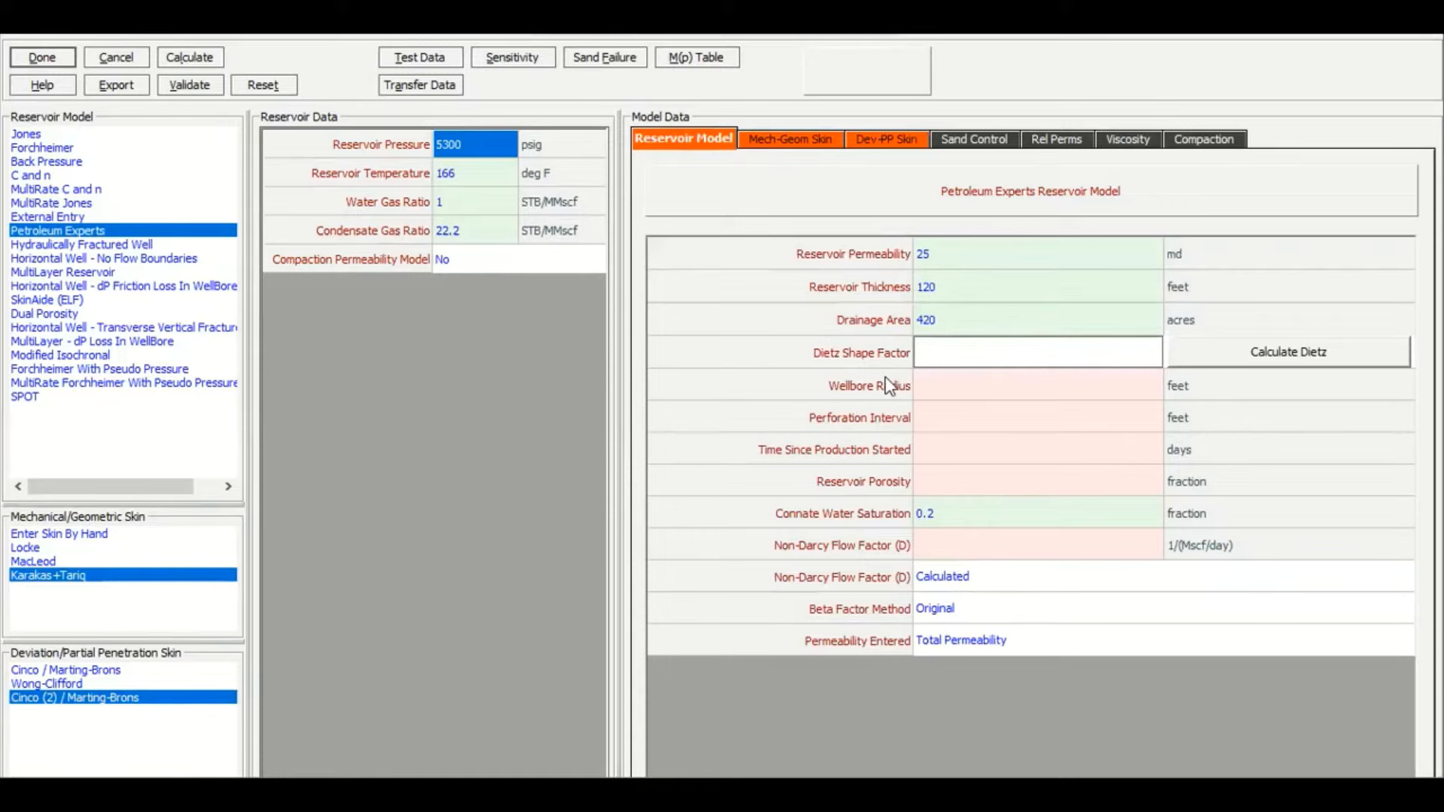
Set the Dietz shape factor to 31.6, the wellbore radius to 0.354 feet and the perforation interval to 75 feet
type("31.6")
key("Return")
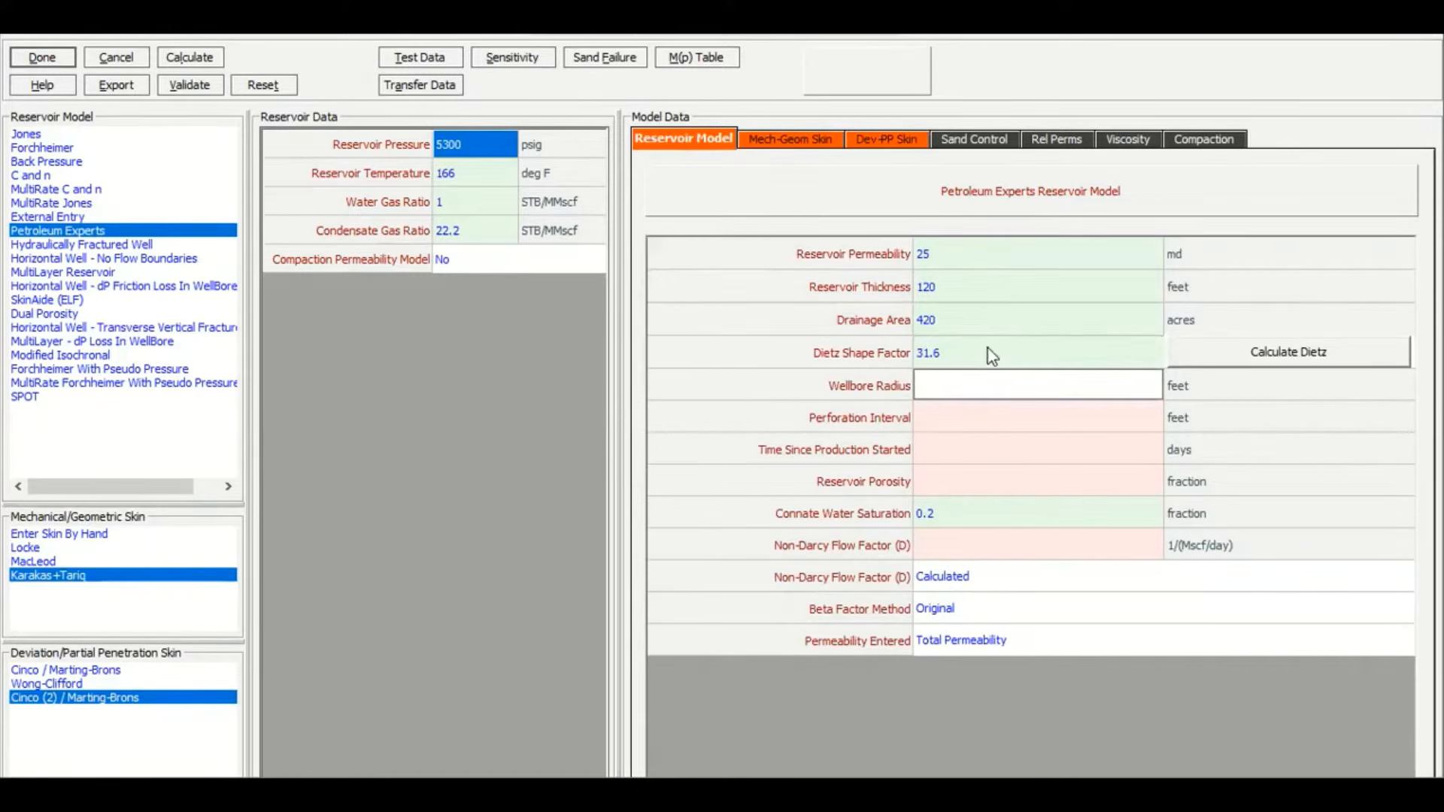
type("0.354")
key("Return")
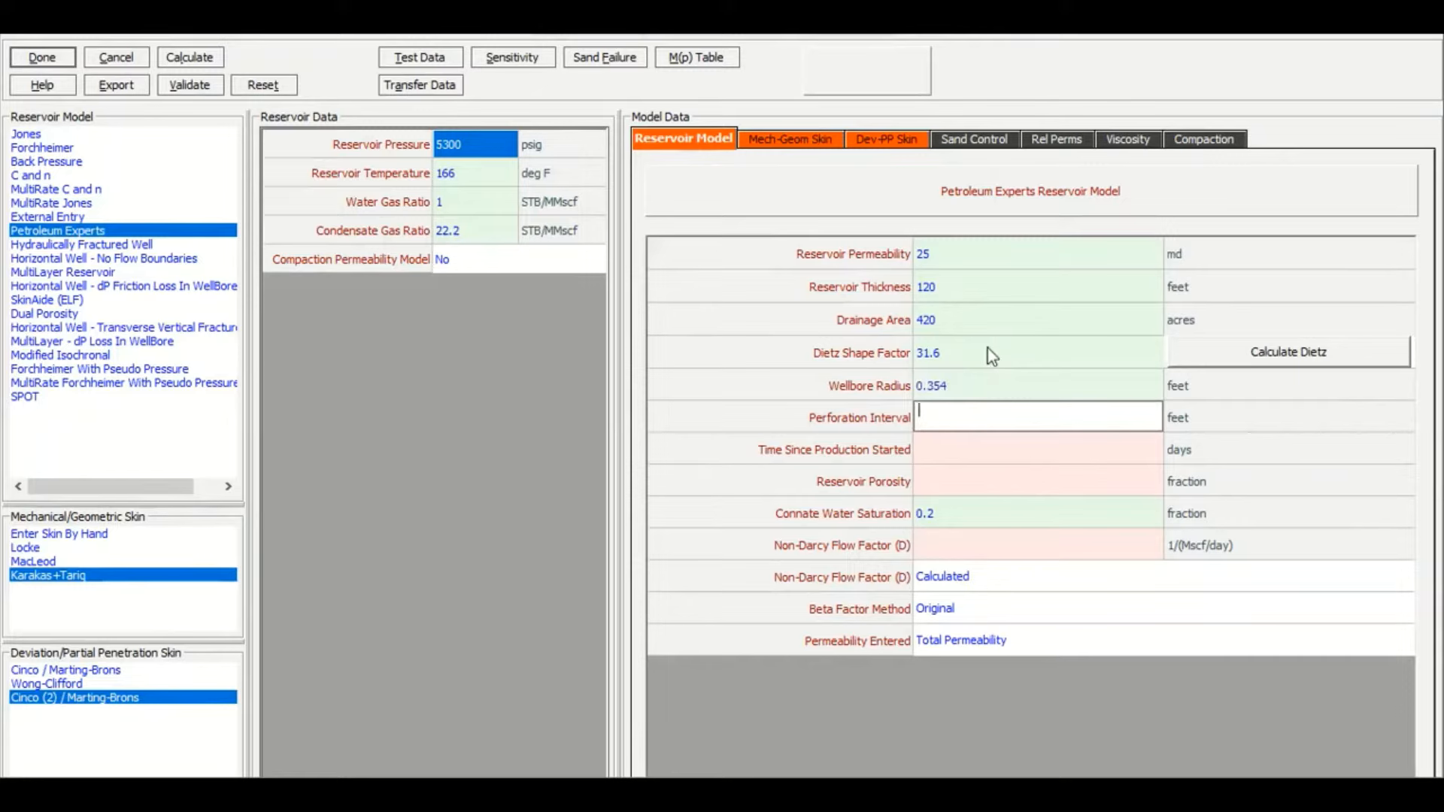
type("75")
key("Return")
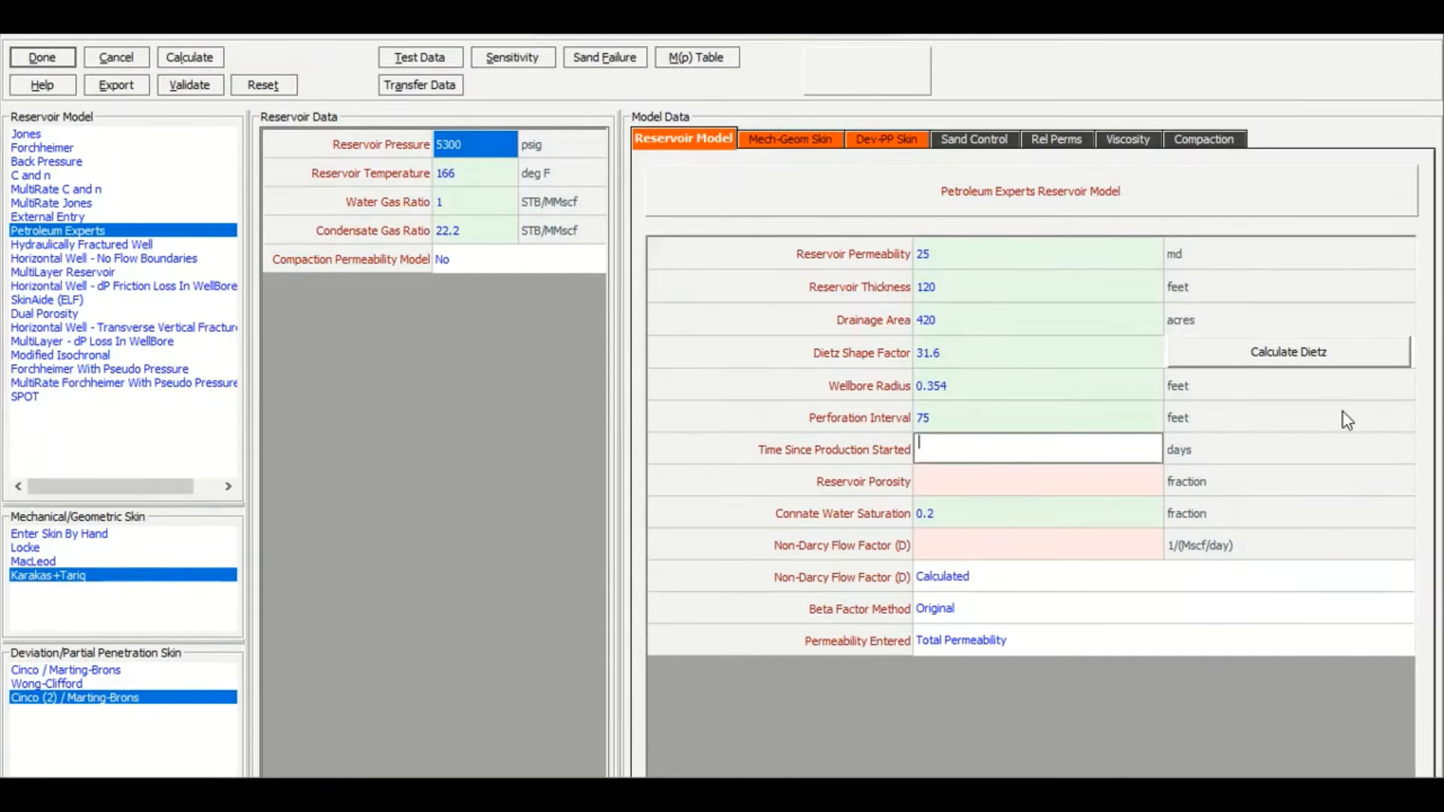
Enter 75 days since production started, porosity 0.15 and connate water saturation 0.25, keeping the non-Darcy flow factor calculated
type("75")
key("Return")
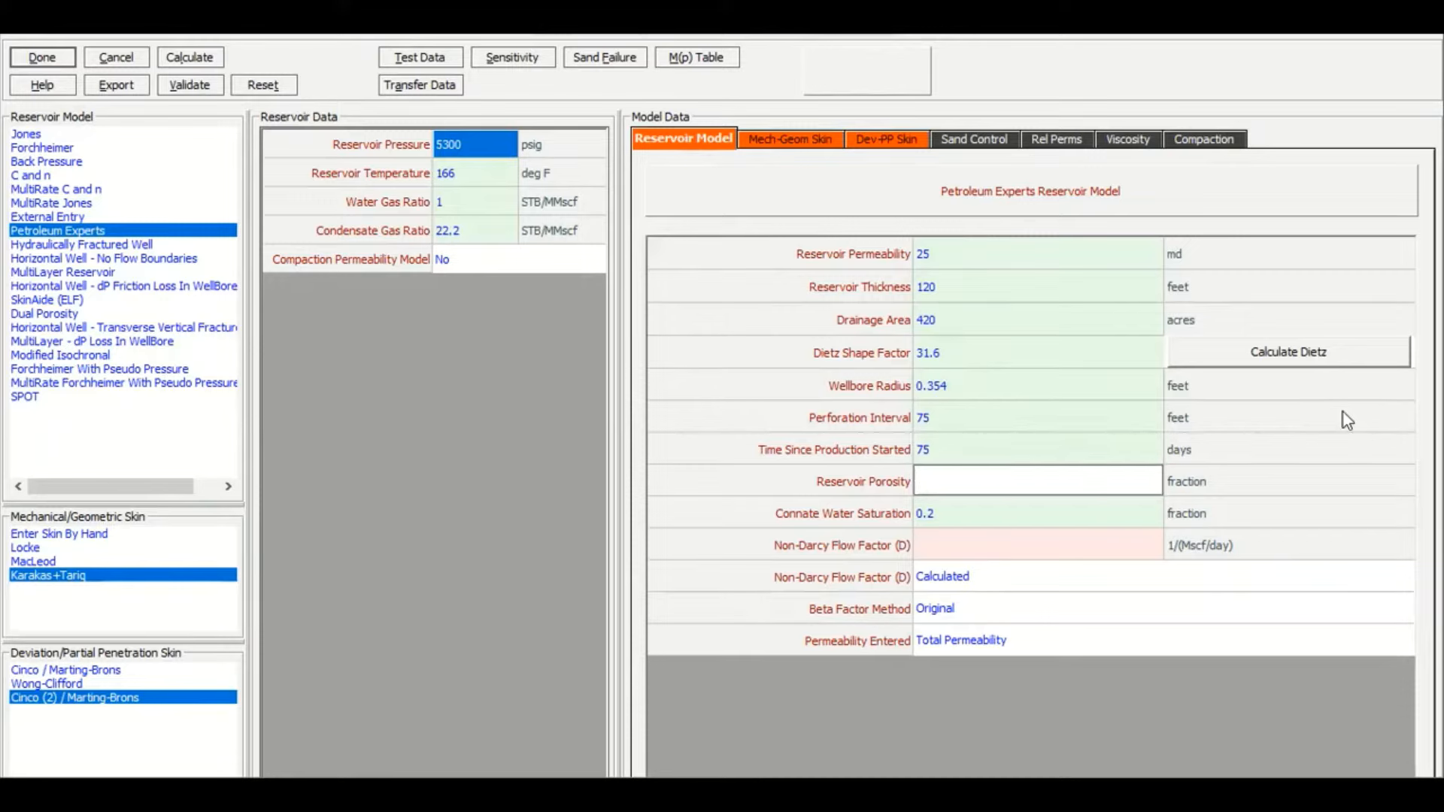
type("0.15")
key("Tab")
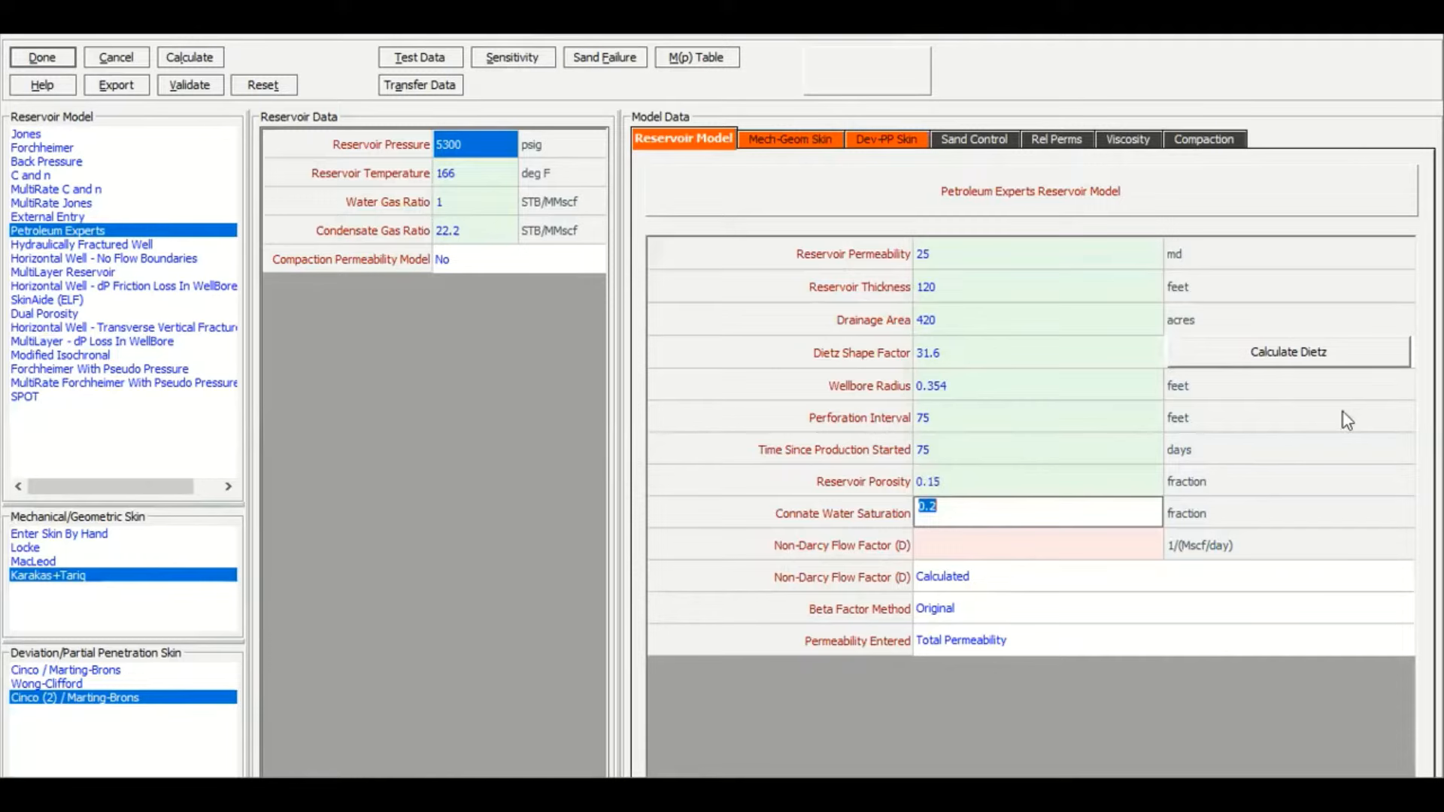
type("0.25")
key("Tab")
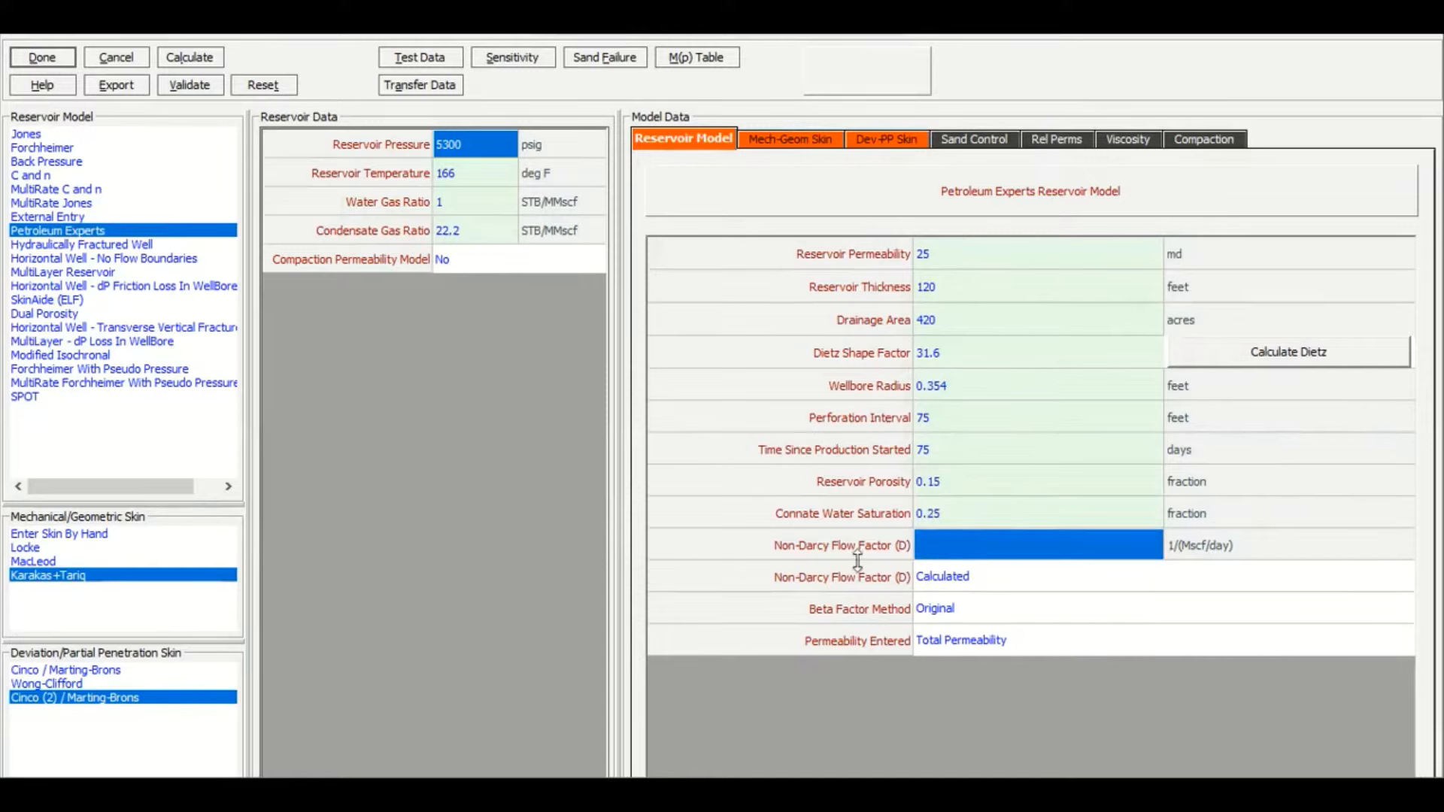
left_click(938, 577)
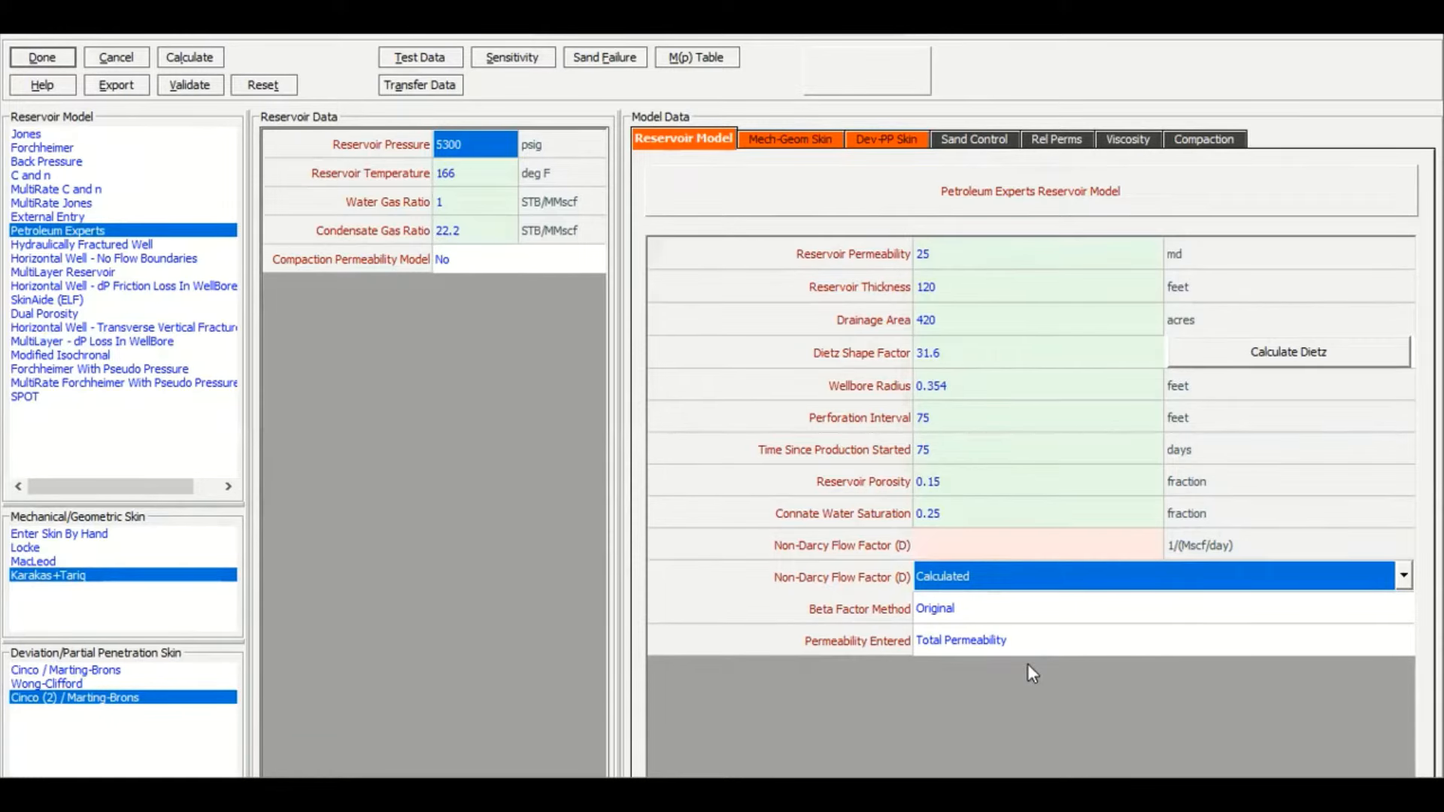
In the Karakas+Tariq skin data, enter shot density 8 per foot, perforation diameter 2 inches and length 4 inches, keeping perforation efficiency at 1
left_click(796, 141)
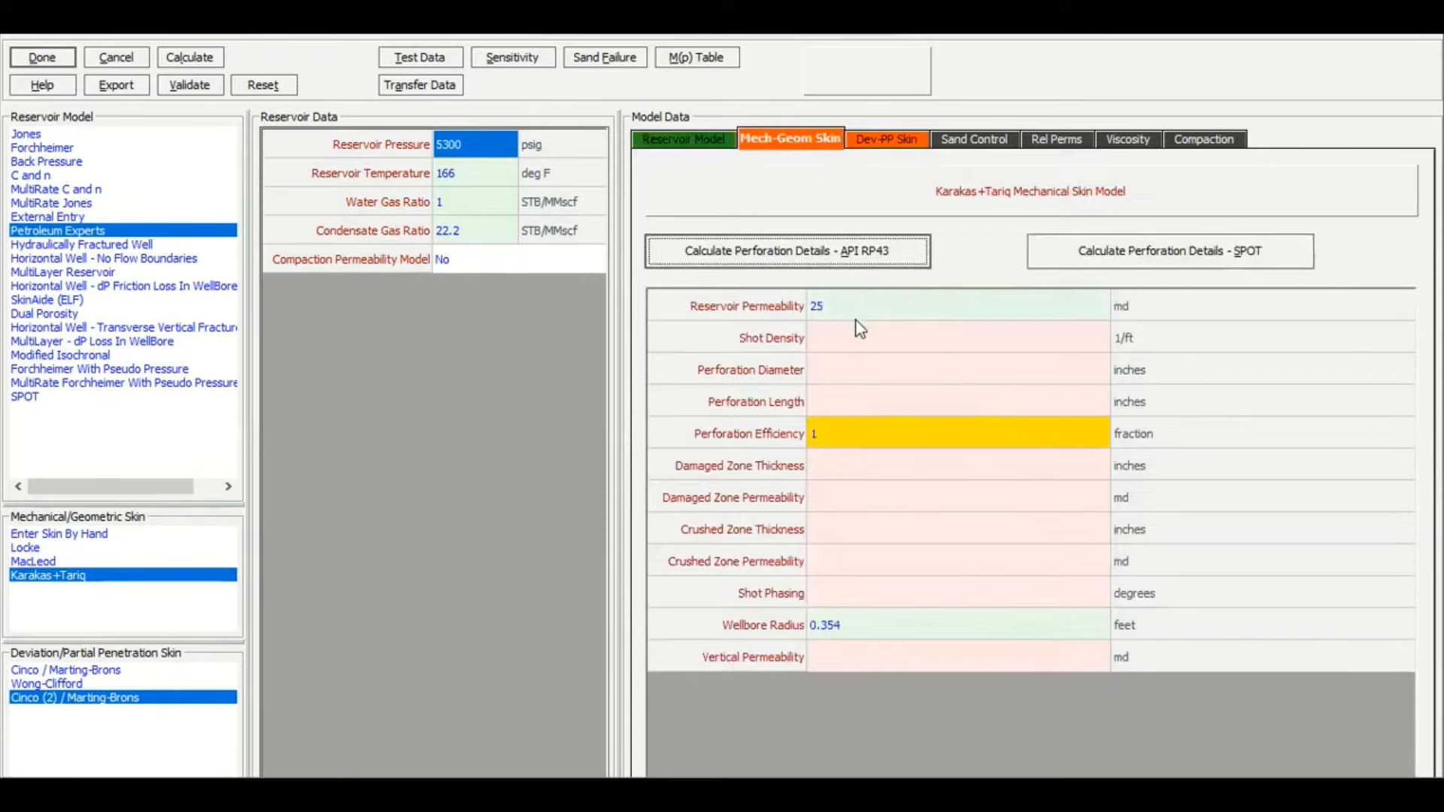
left_click(833, 347)
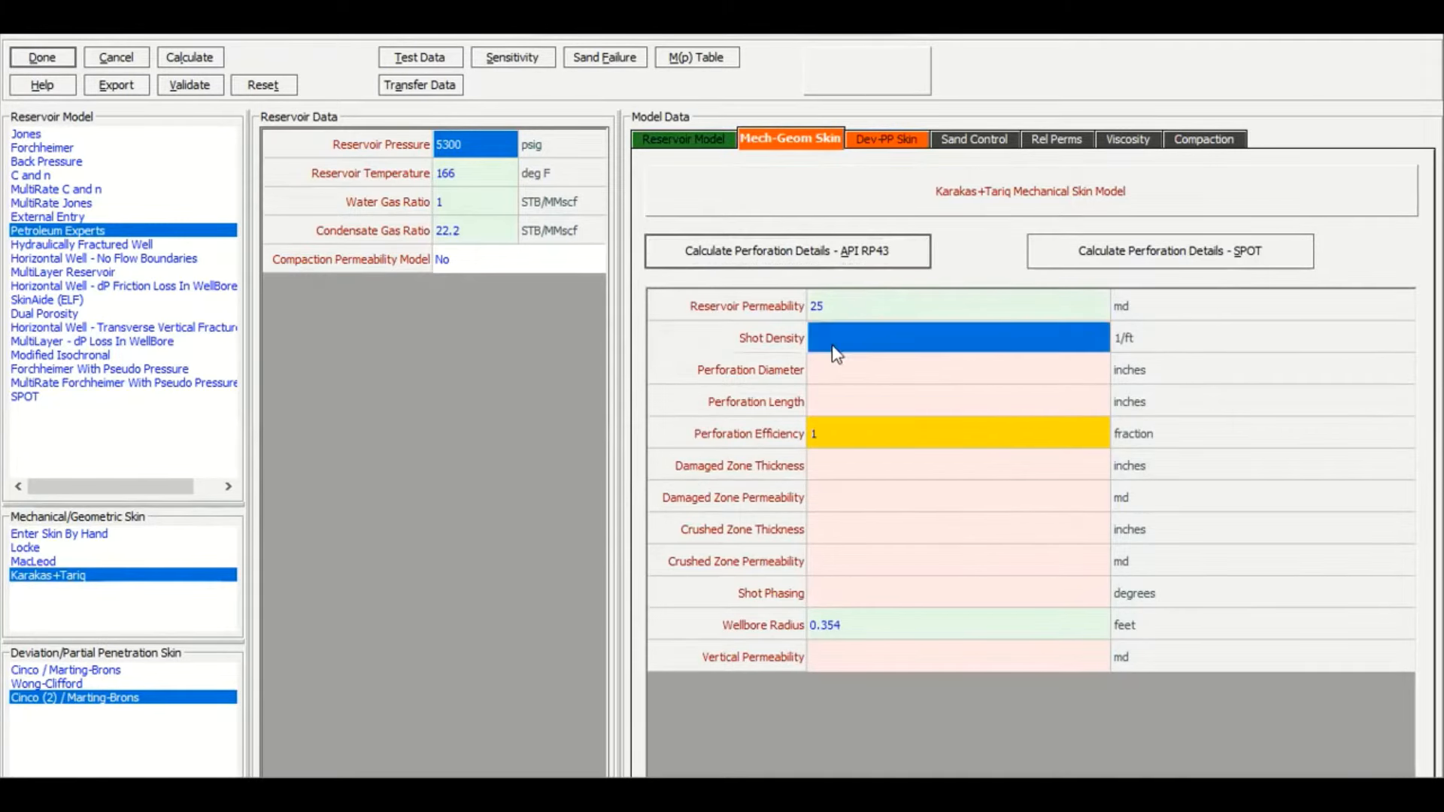
type("8")
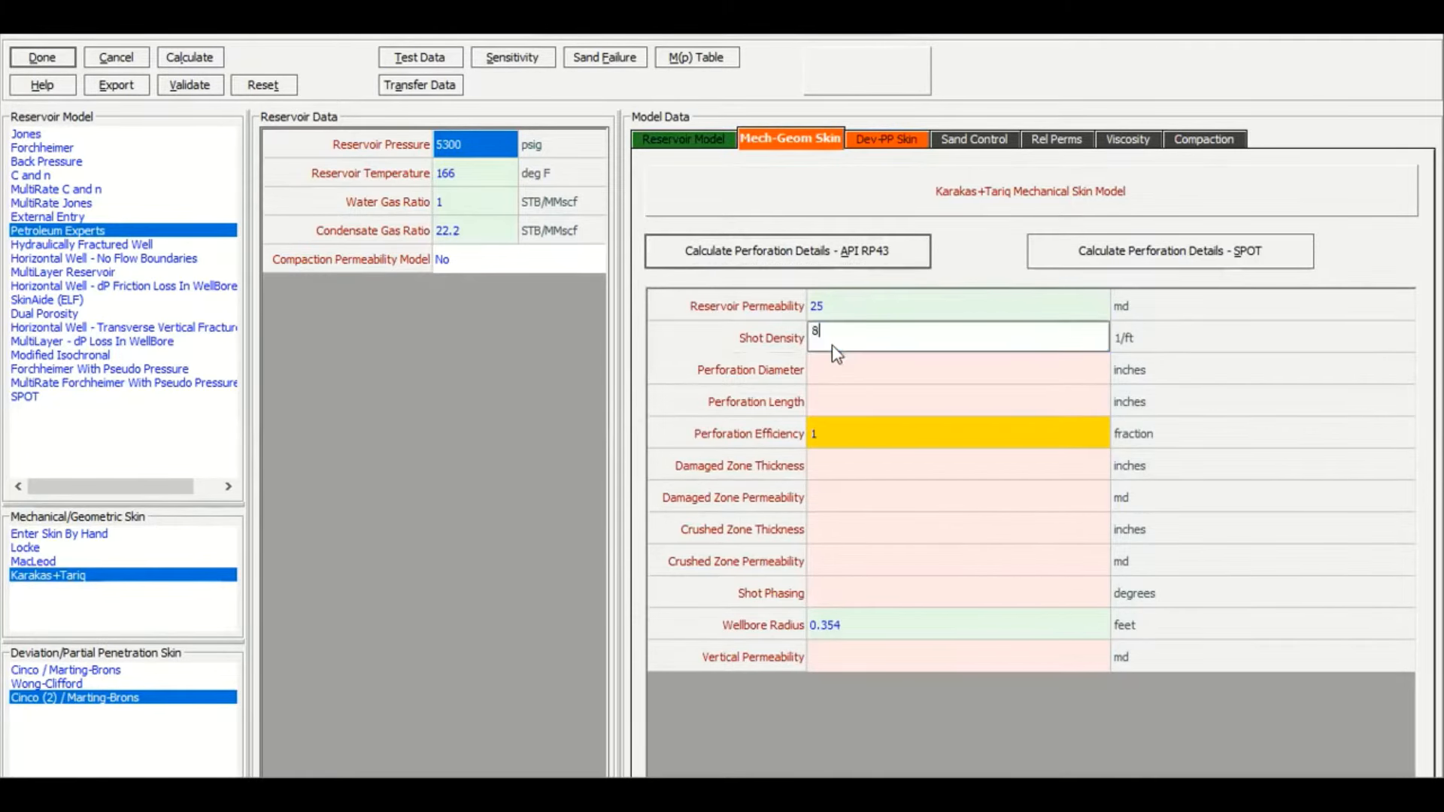
key("Return")
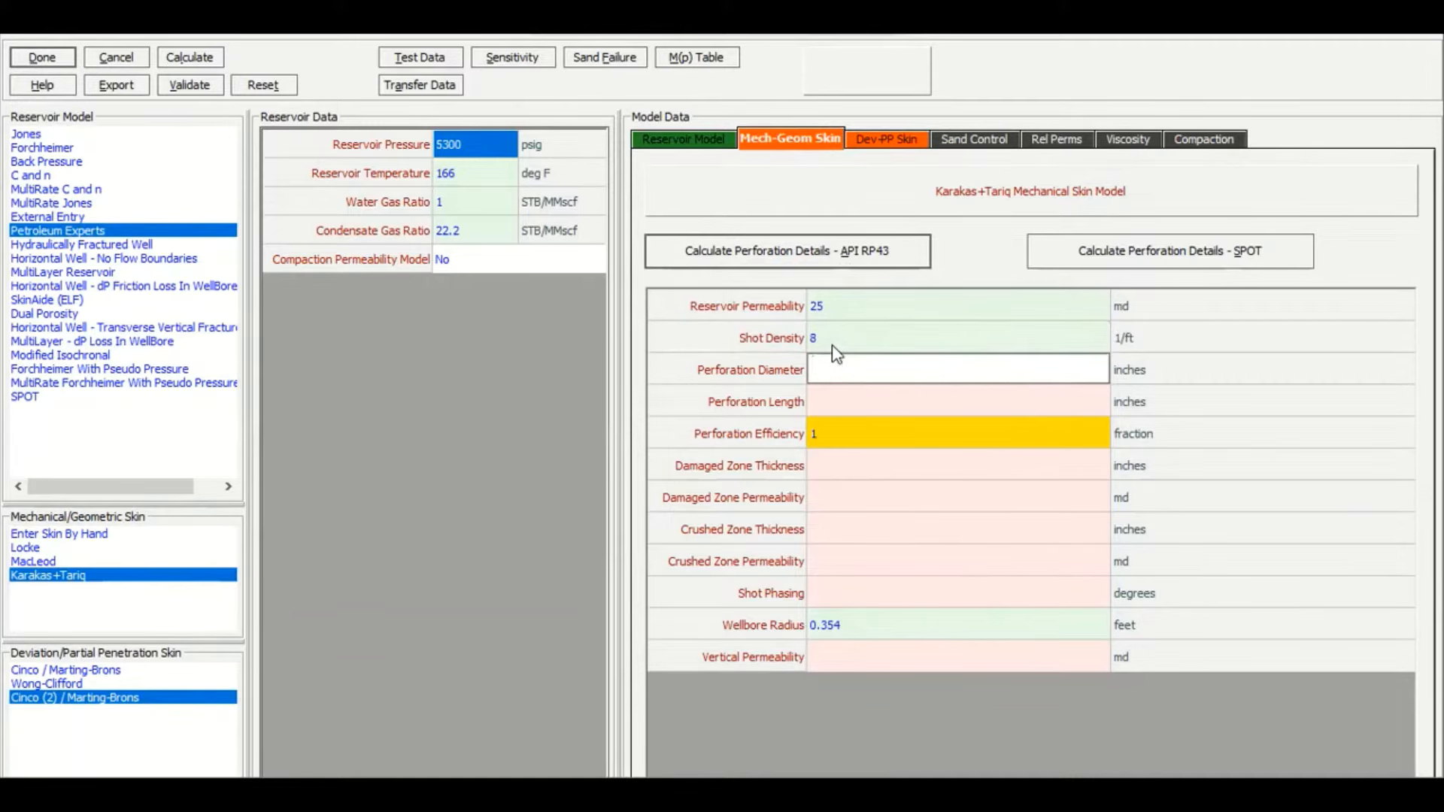
type("2")
key("Return")
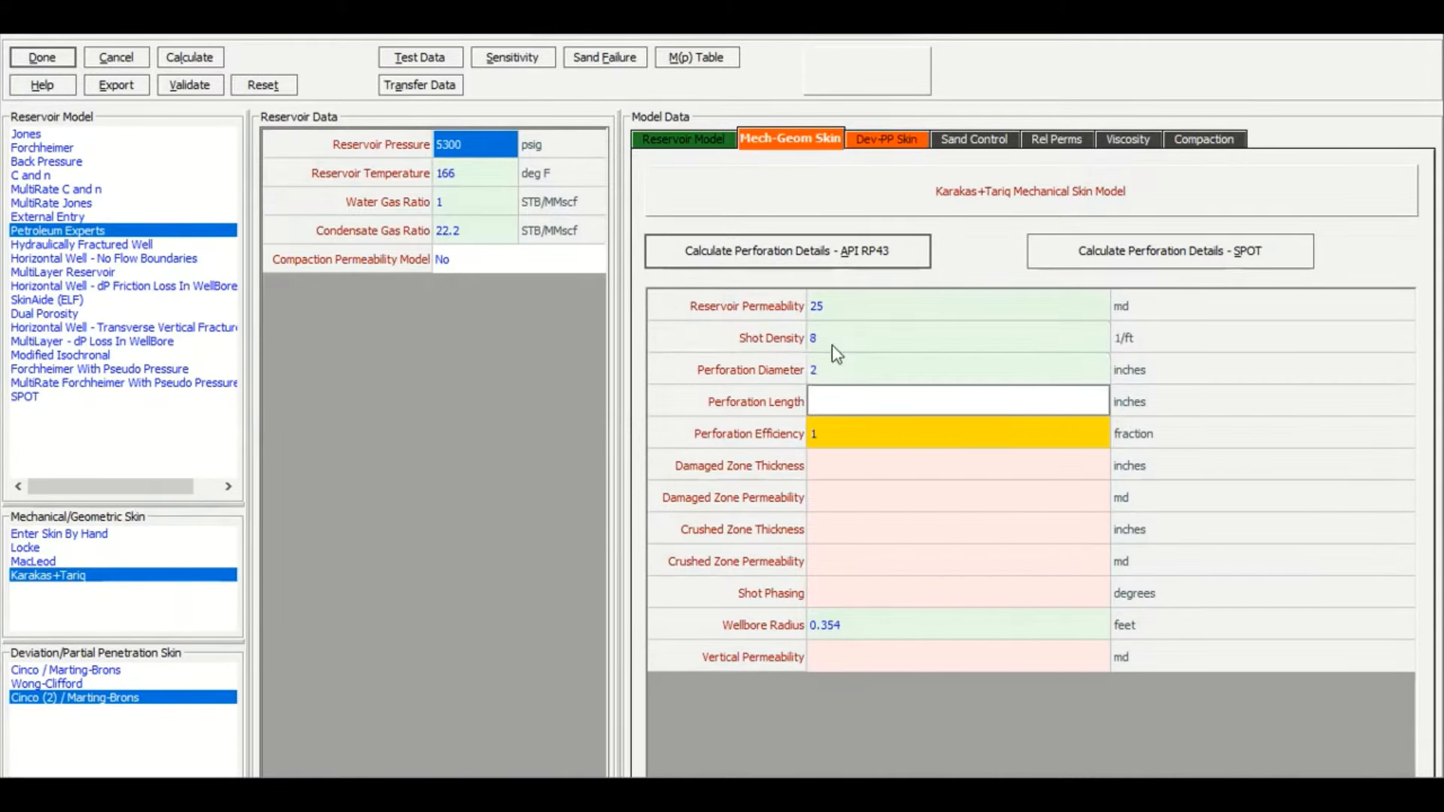
type("4")
key("Return")
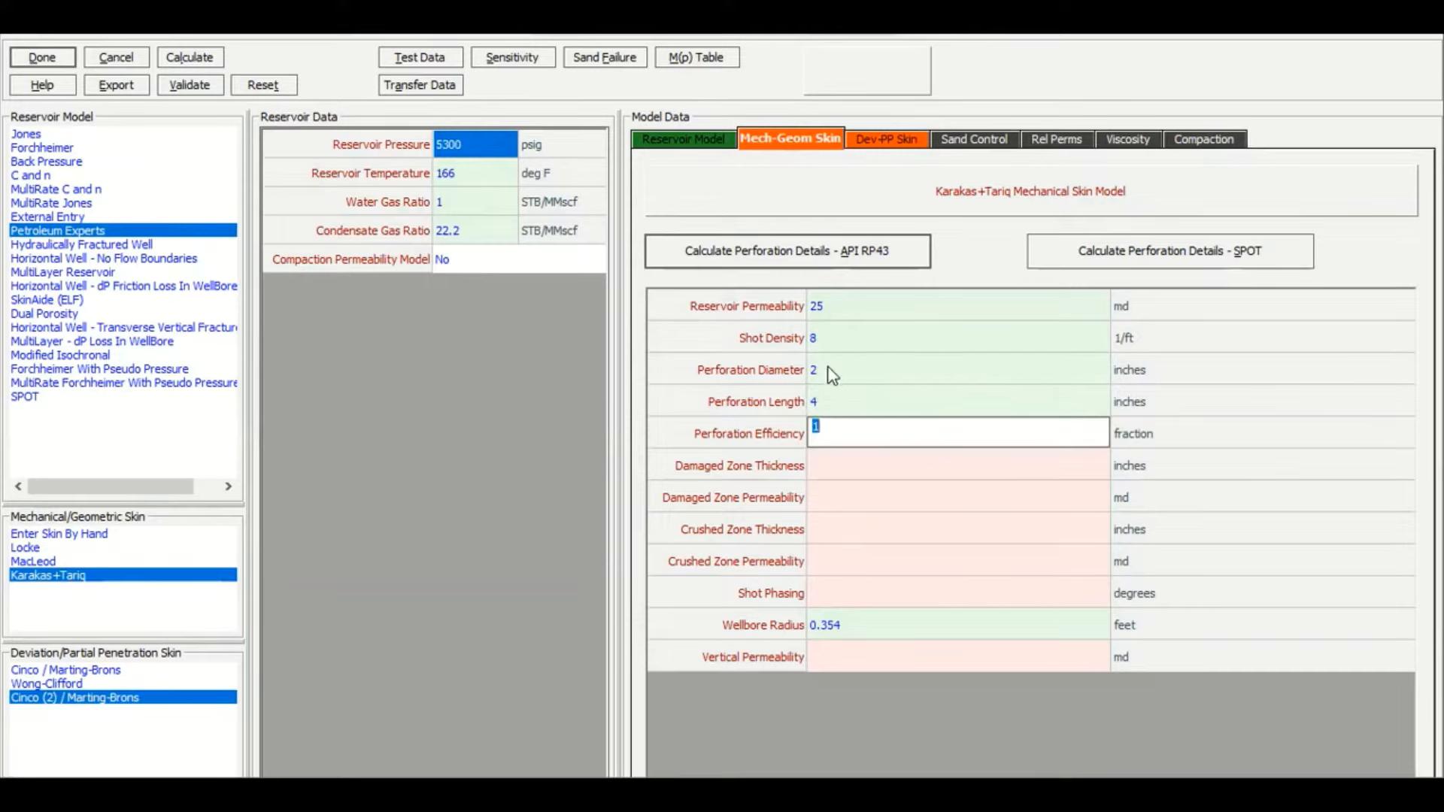
key("Return")
Set the damaged zone to 6 inches thick with 8 md permeability and the crushed zone to 0.5 inches with 4 md
type("6")
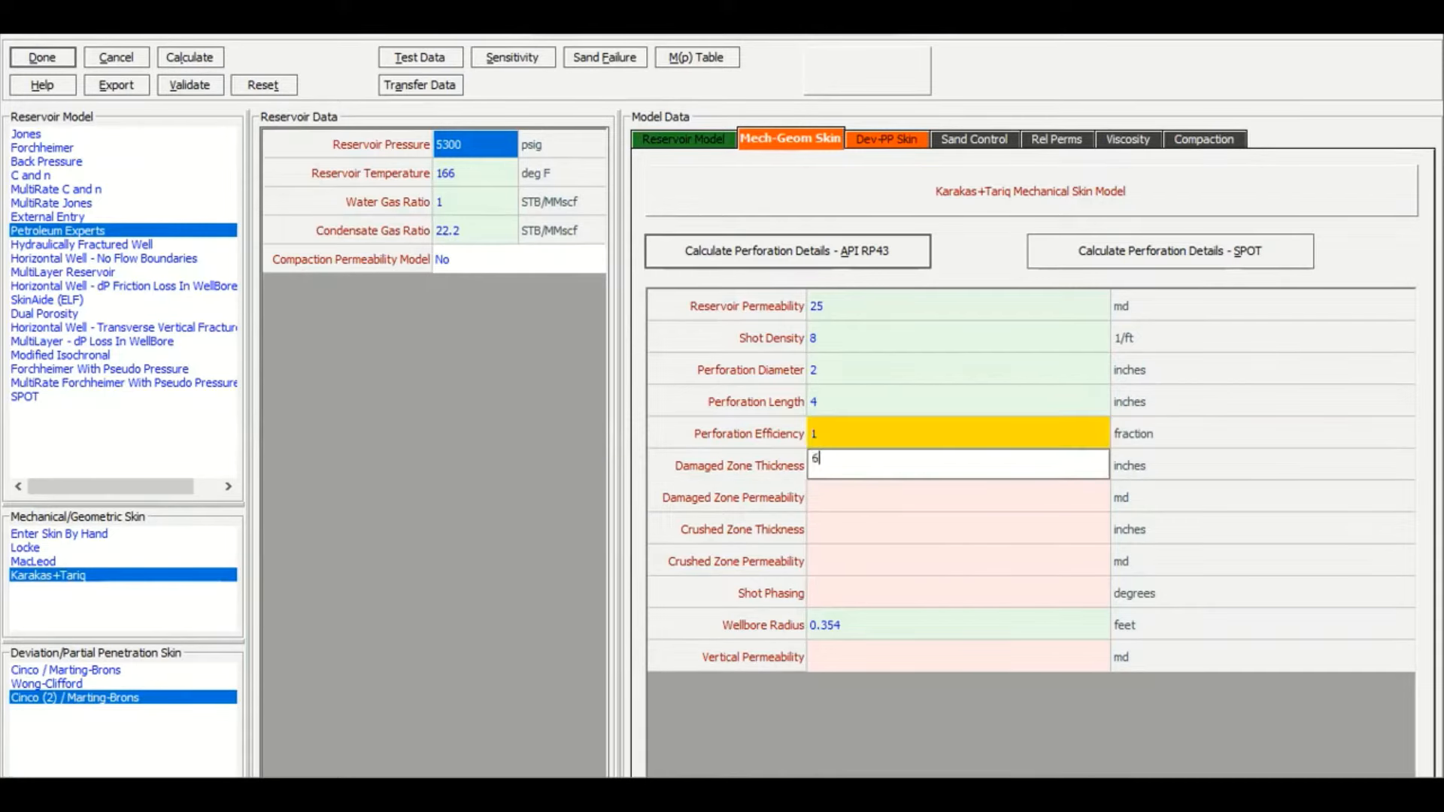
key("Return")
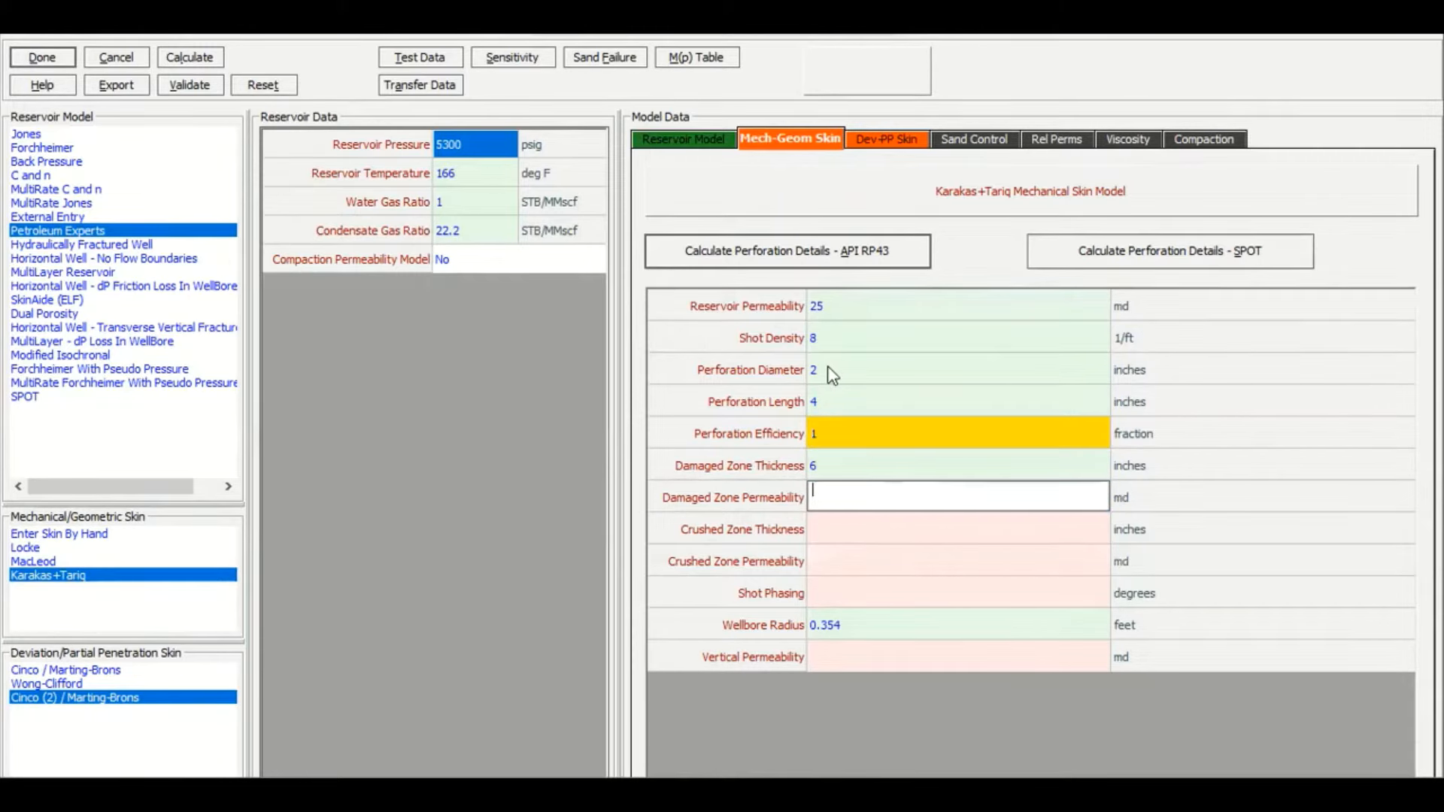
type("8")
key("Return")
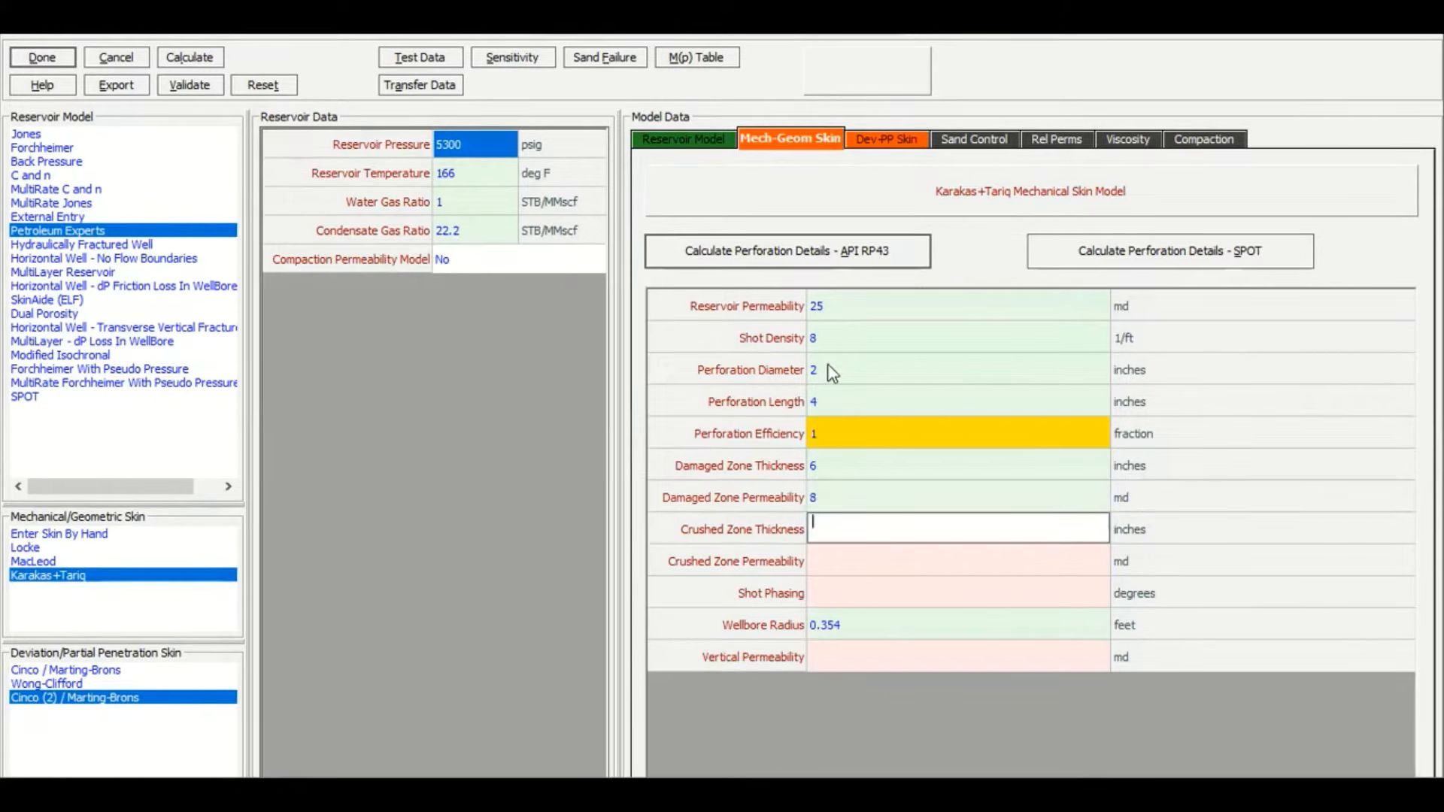
type("0.5")
key("Return")
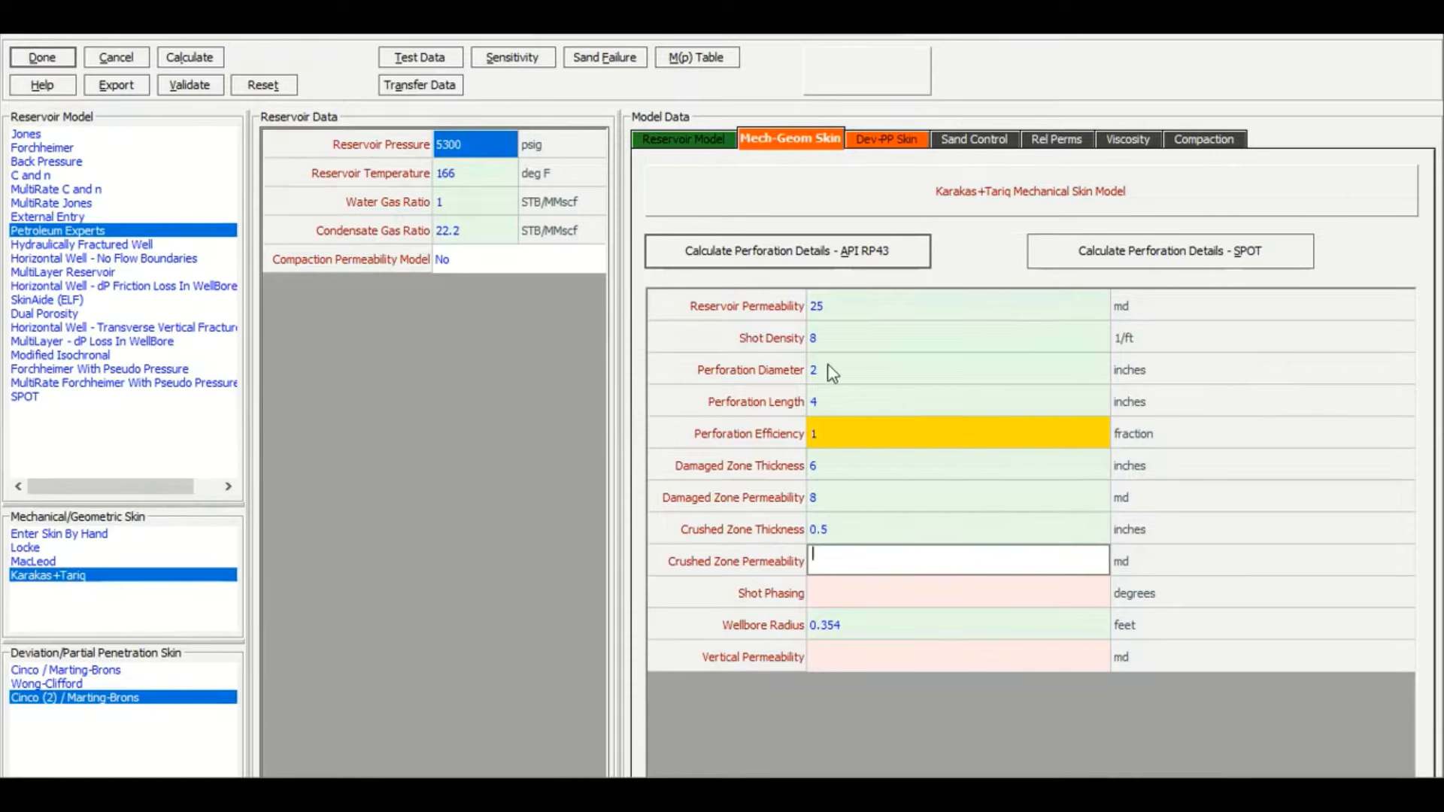
type("4")
left_click(917, 384)
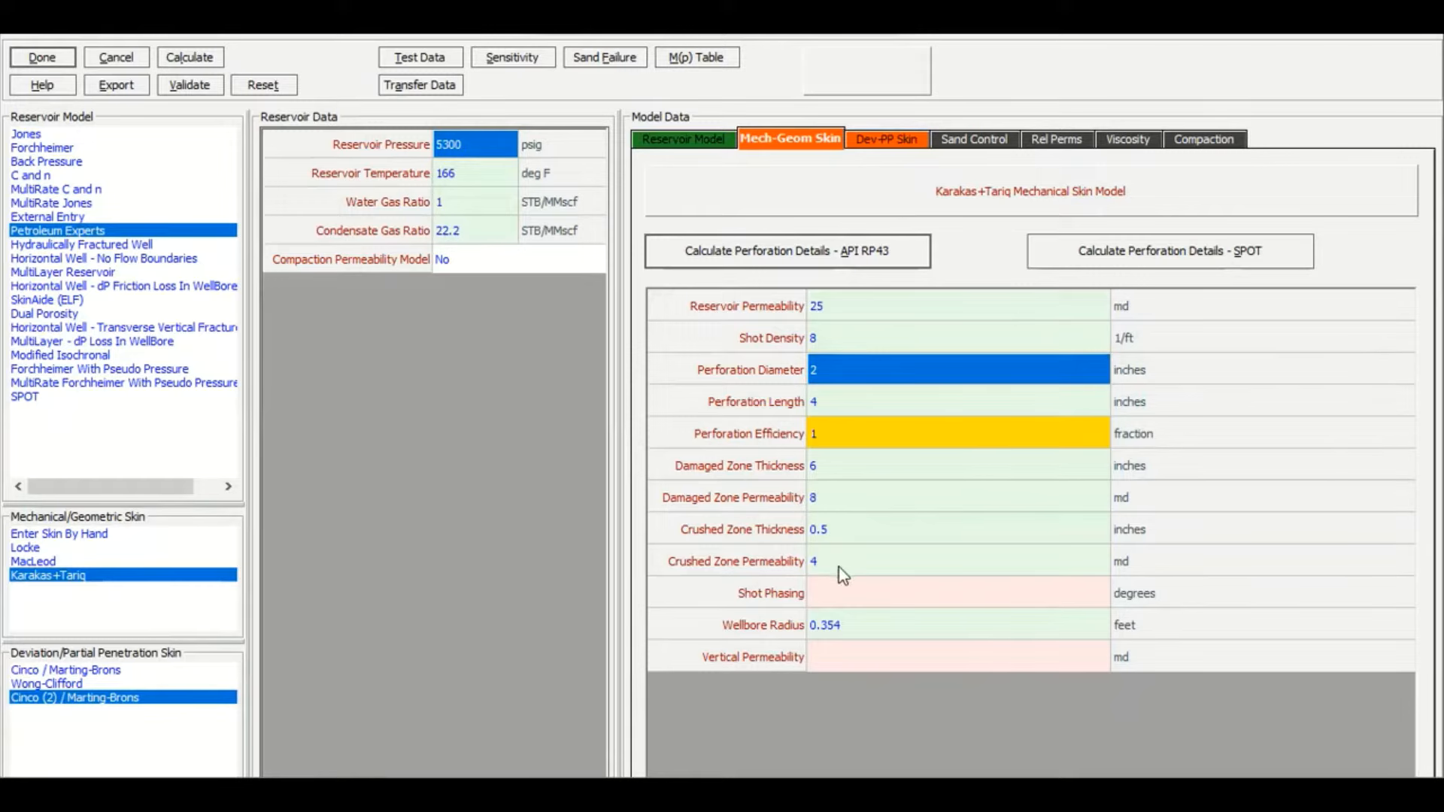
Set the shot phasing to 120 degrees and the vertical permeability to 2.5 md in the mechanical skin data
left_click(831, 591)
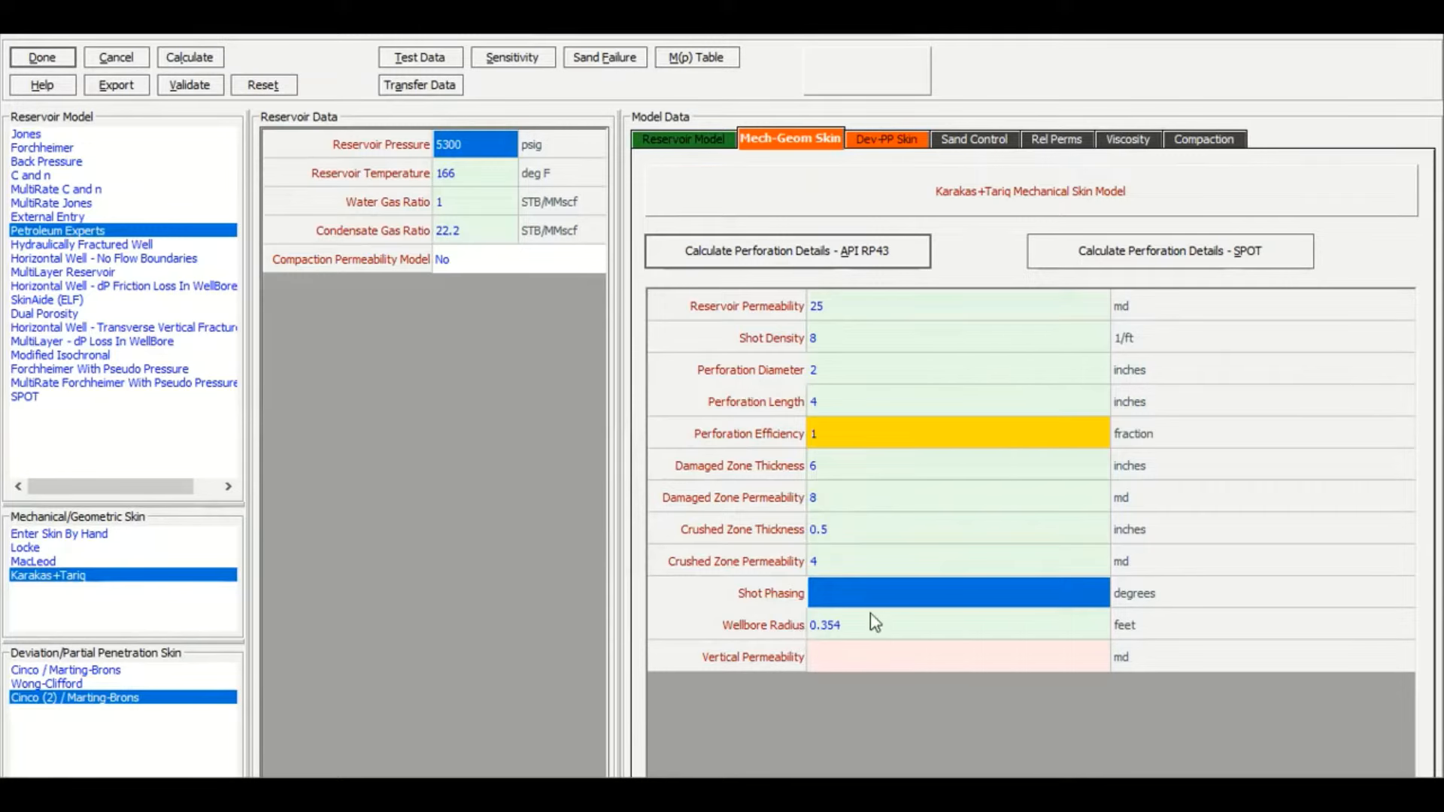
left_click(871, 591)
type("120")
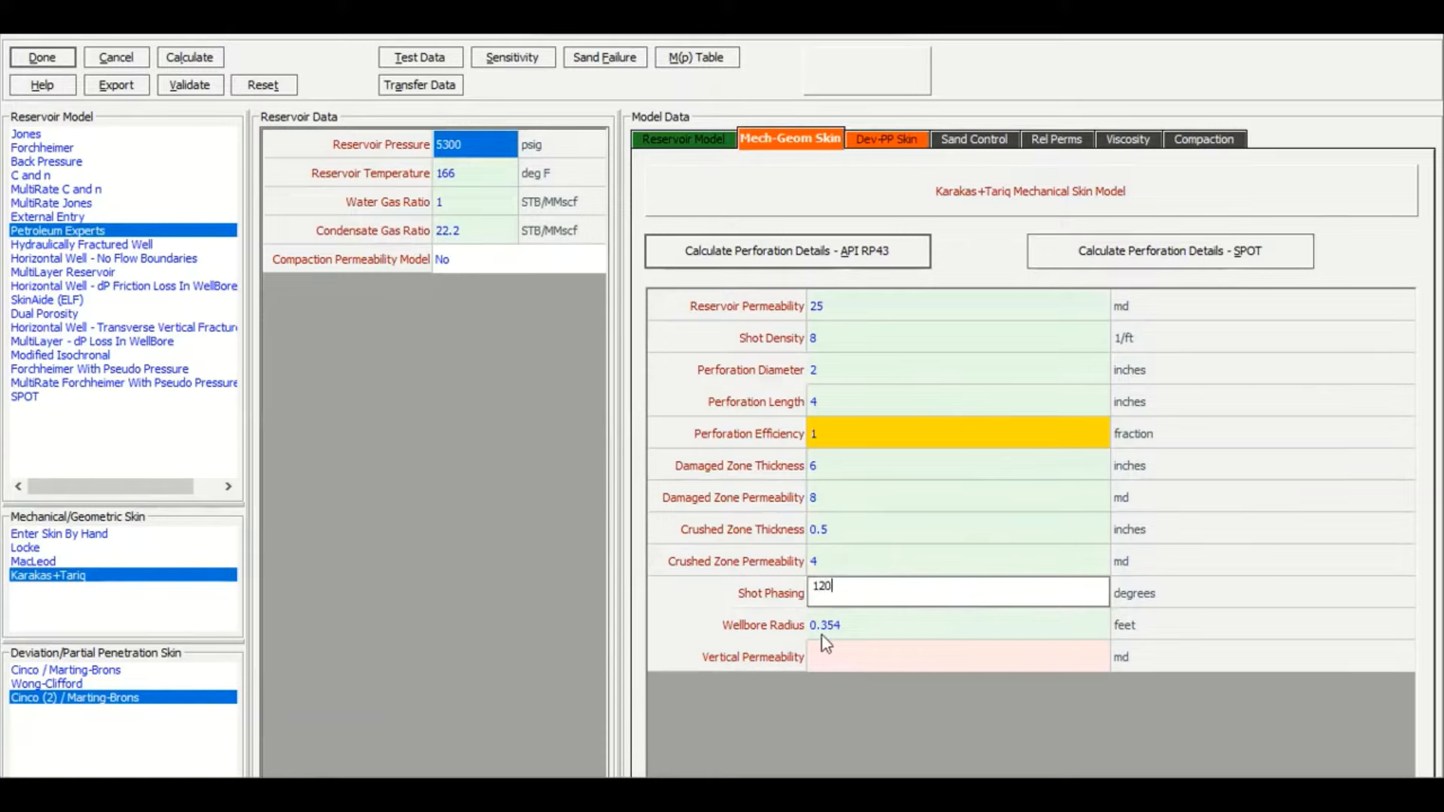
left_click(830, 657)
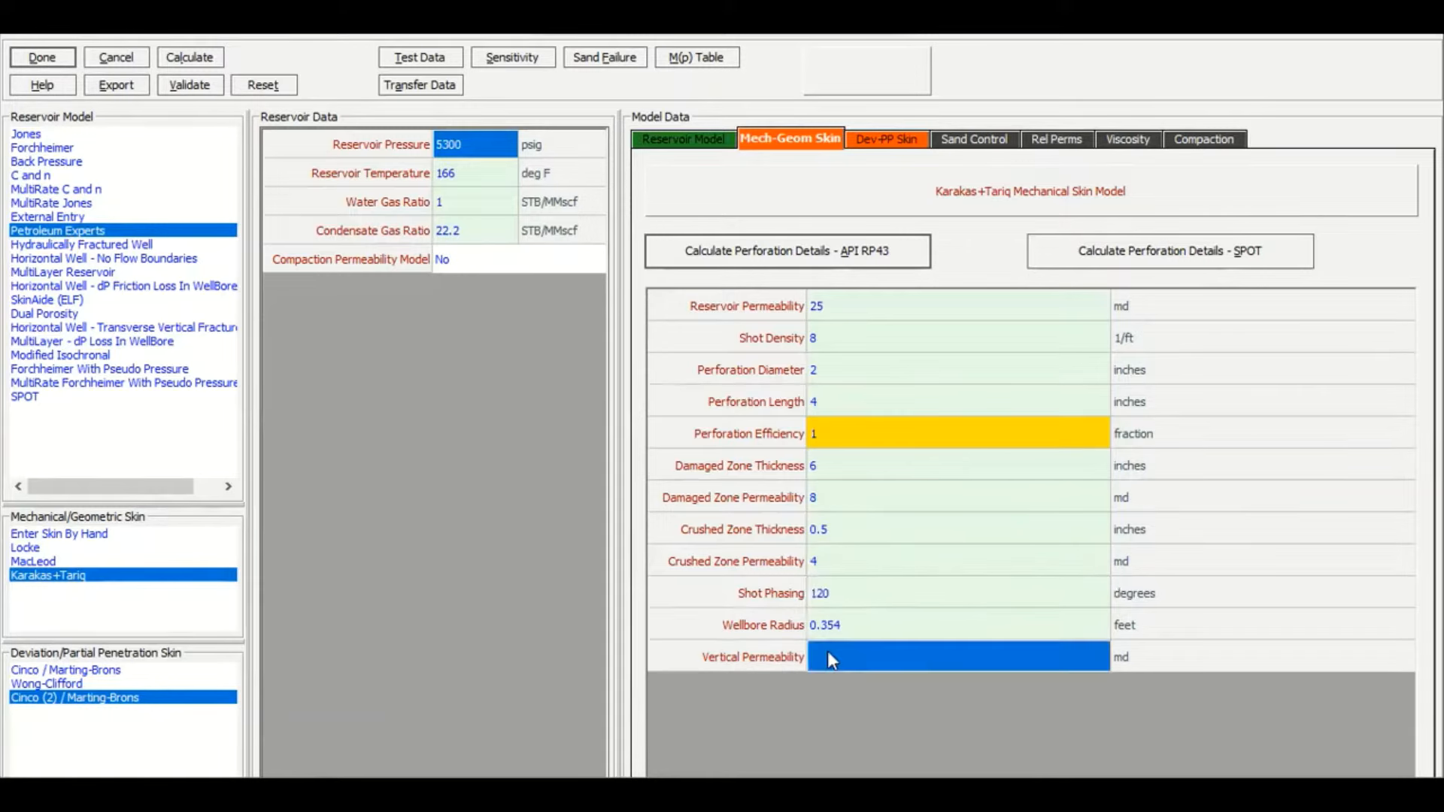
type("2.5")
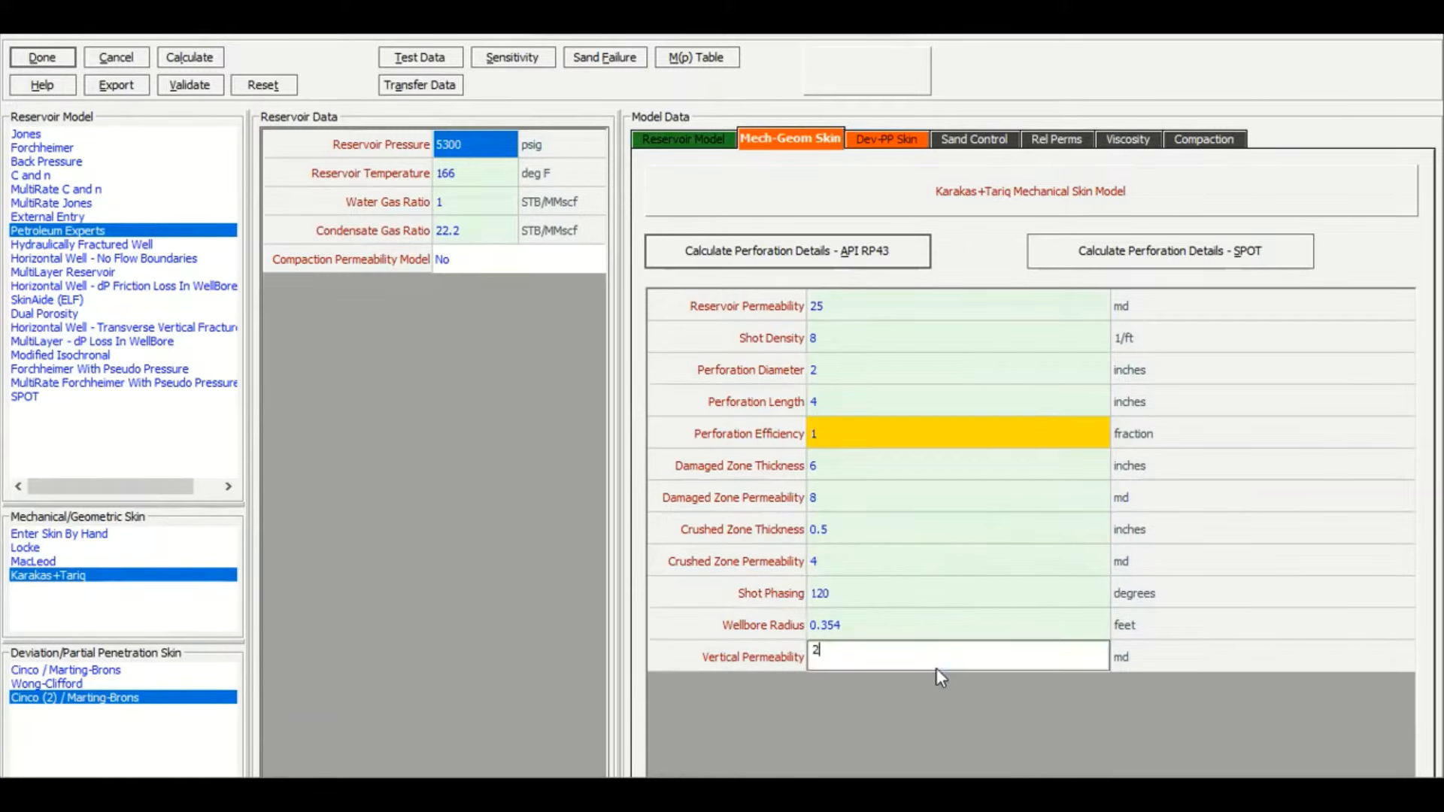
Commit the vertical permeability of 2.5 md and set the Dev-PP skin deviation to 0 degrees and penetration to 1
left_click(959, 623)
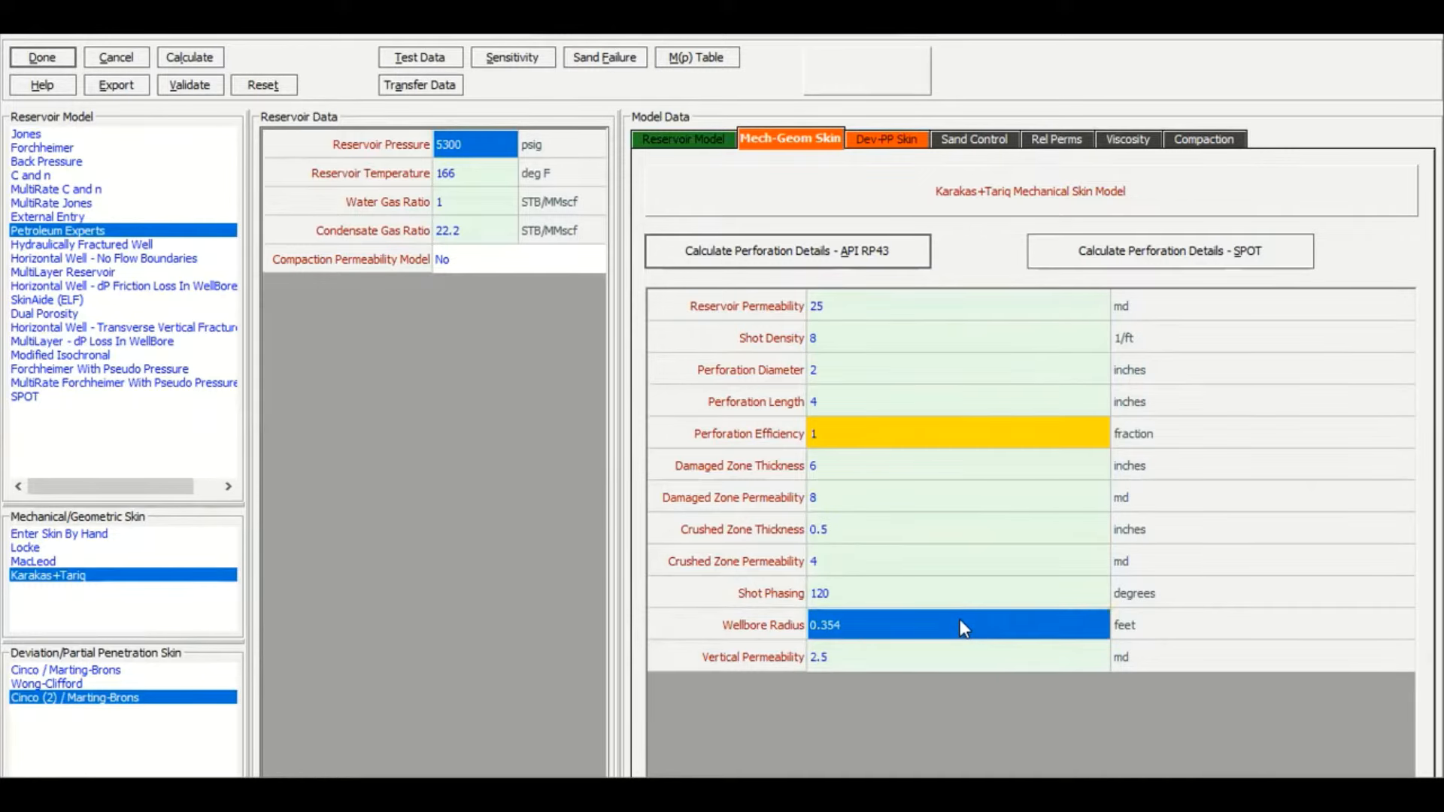
left_click(877, 145)
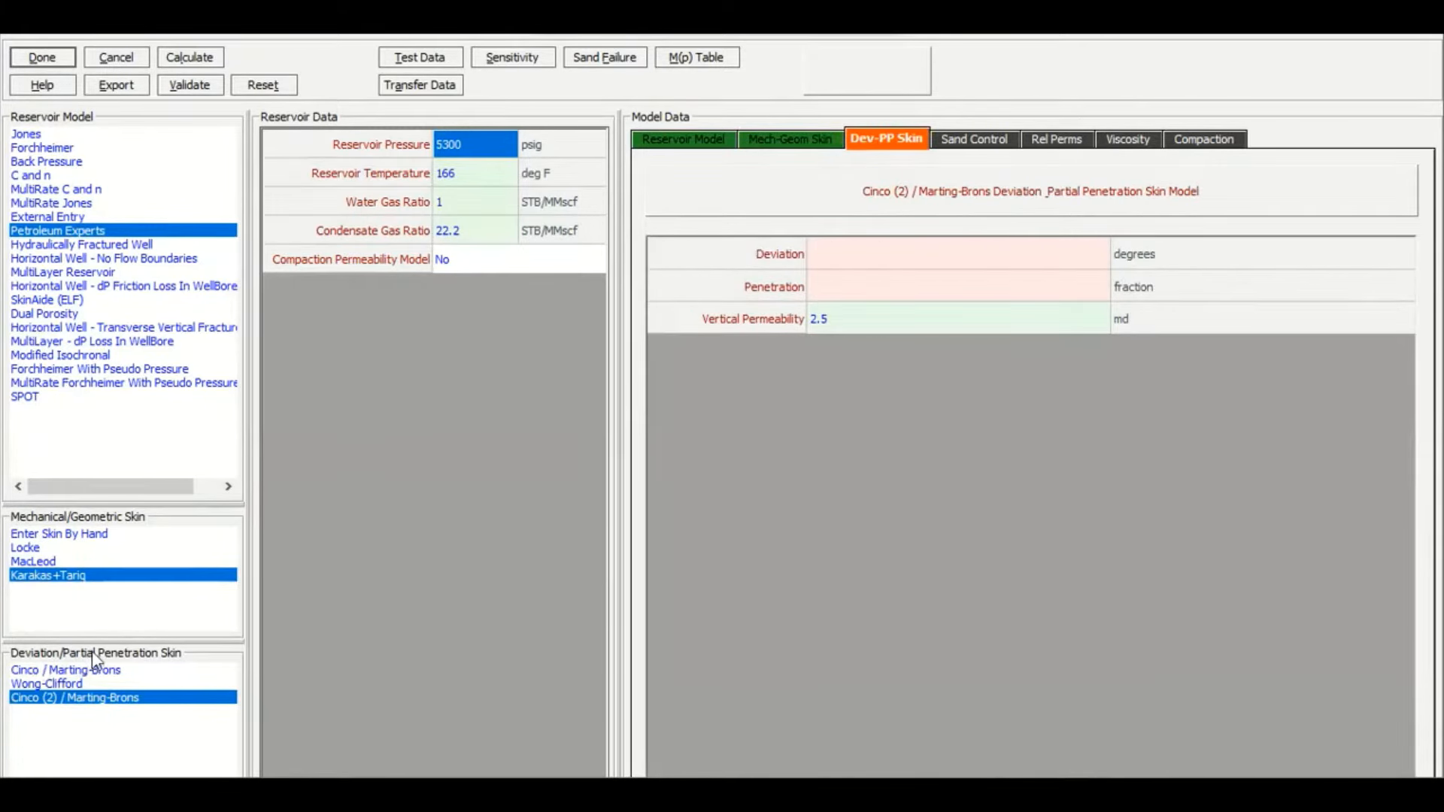
left_click(890, 256)
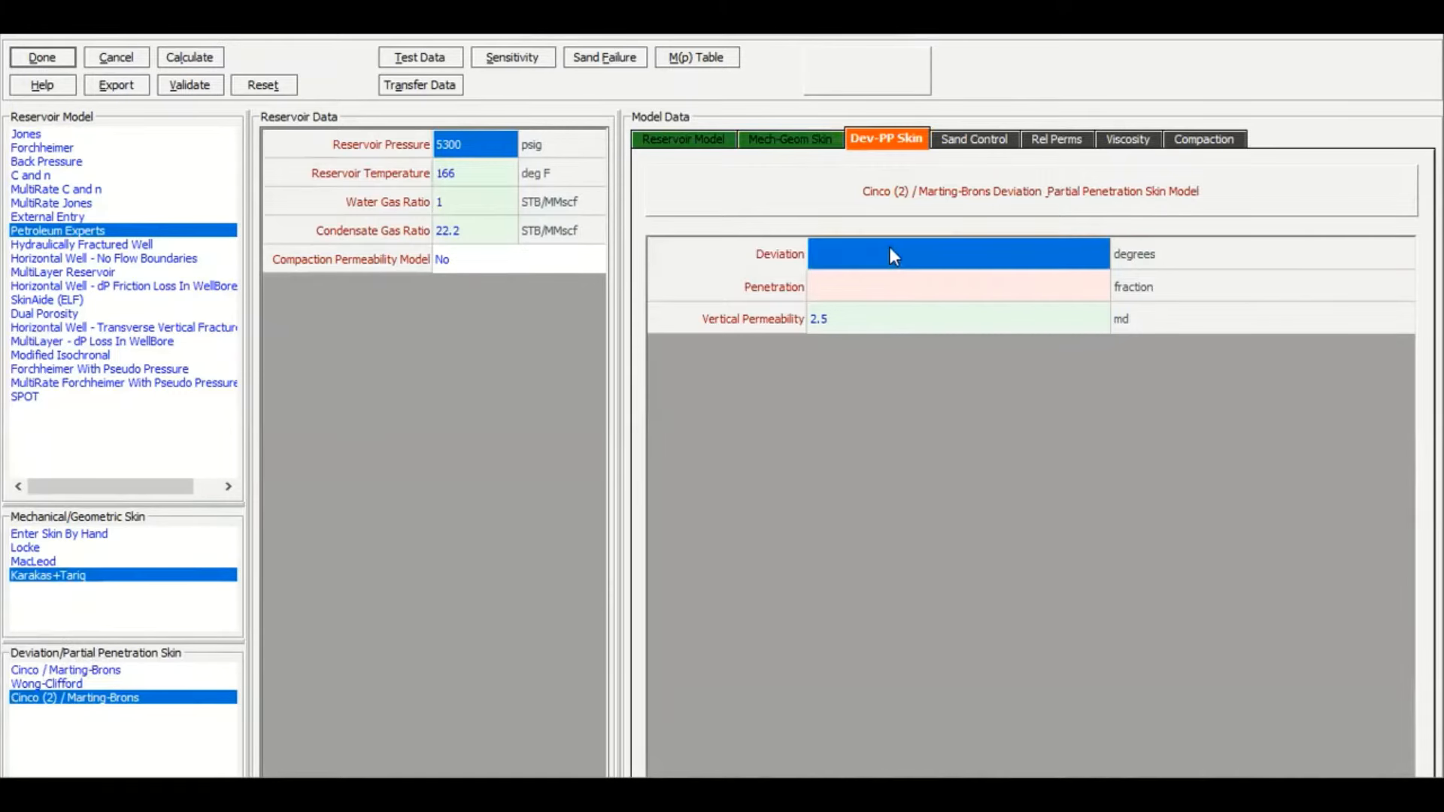
type("0")
left_click(883, 287)
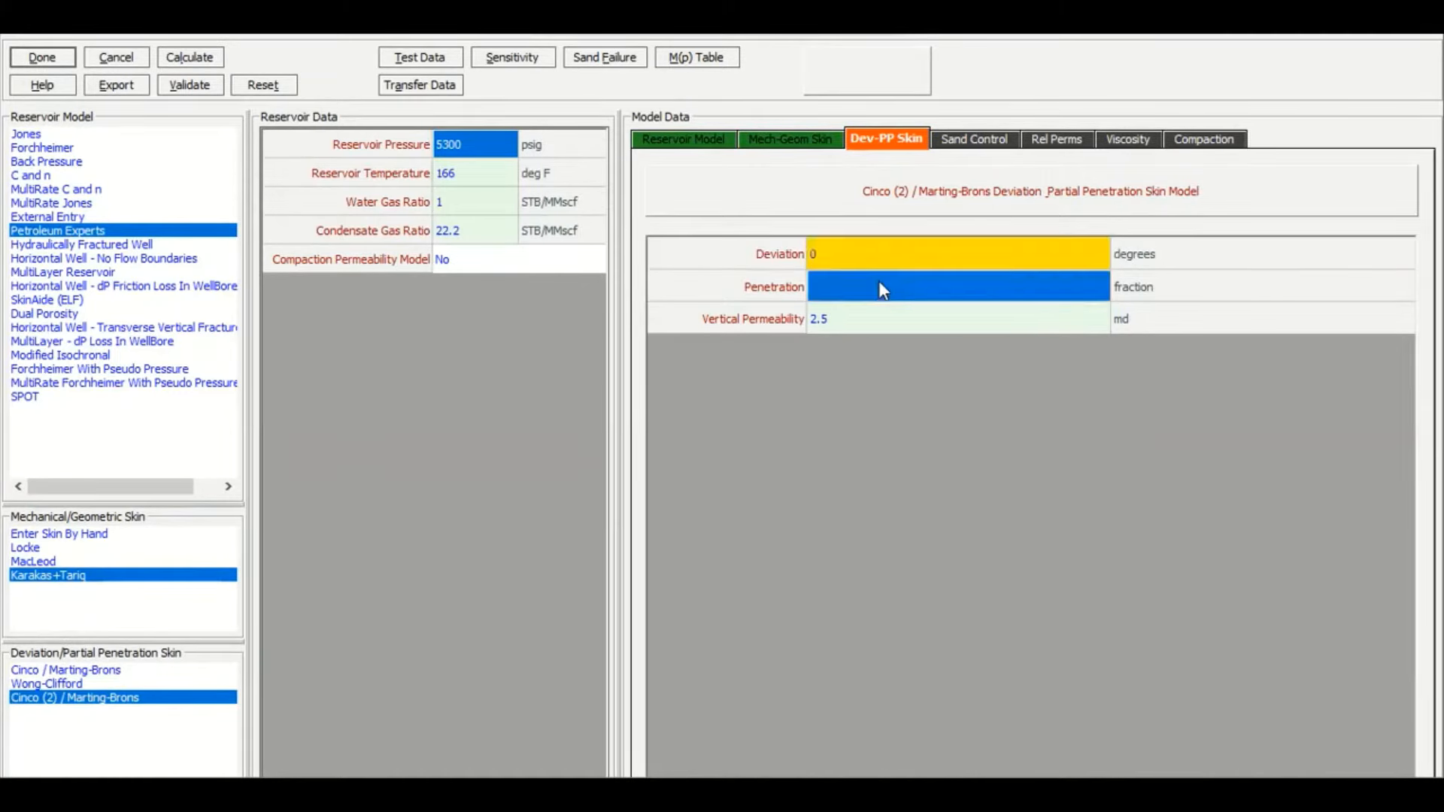
type("1")
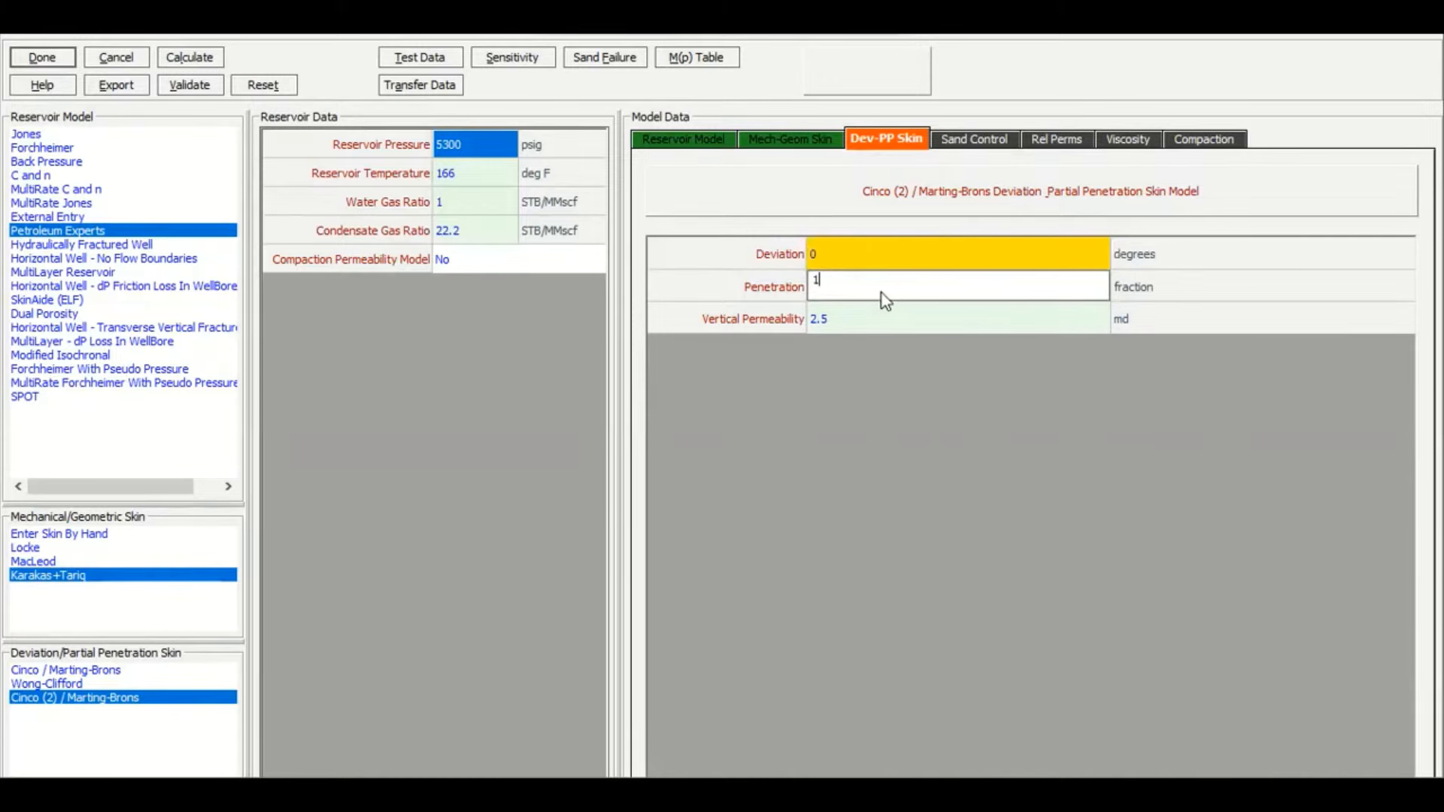
Review the reservoir, mechanical skin and deviation skin inputs, and calculate the IPR
left_click(710, 143)
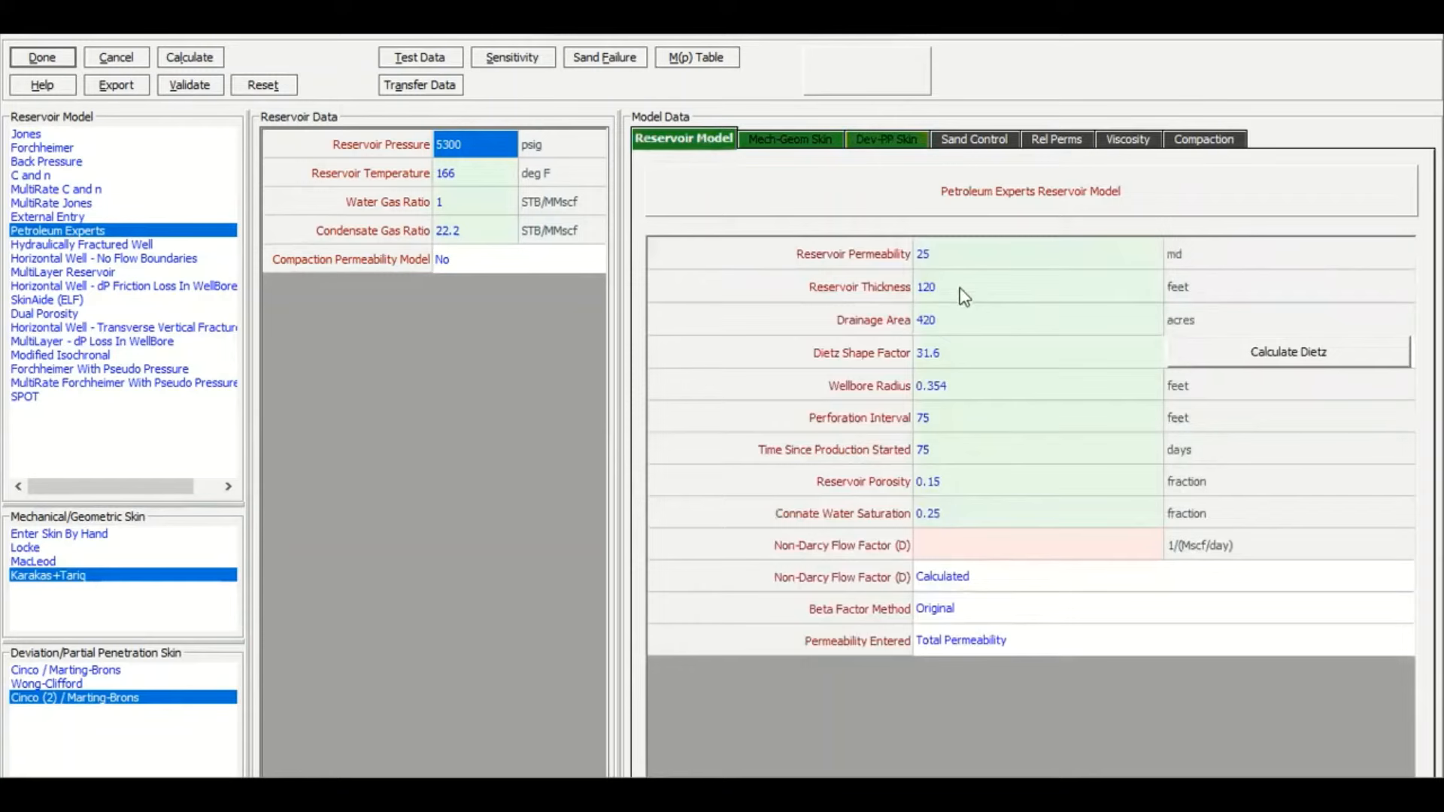
left_click(815, 147)
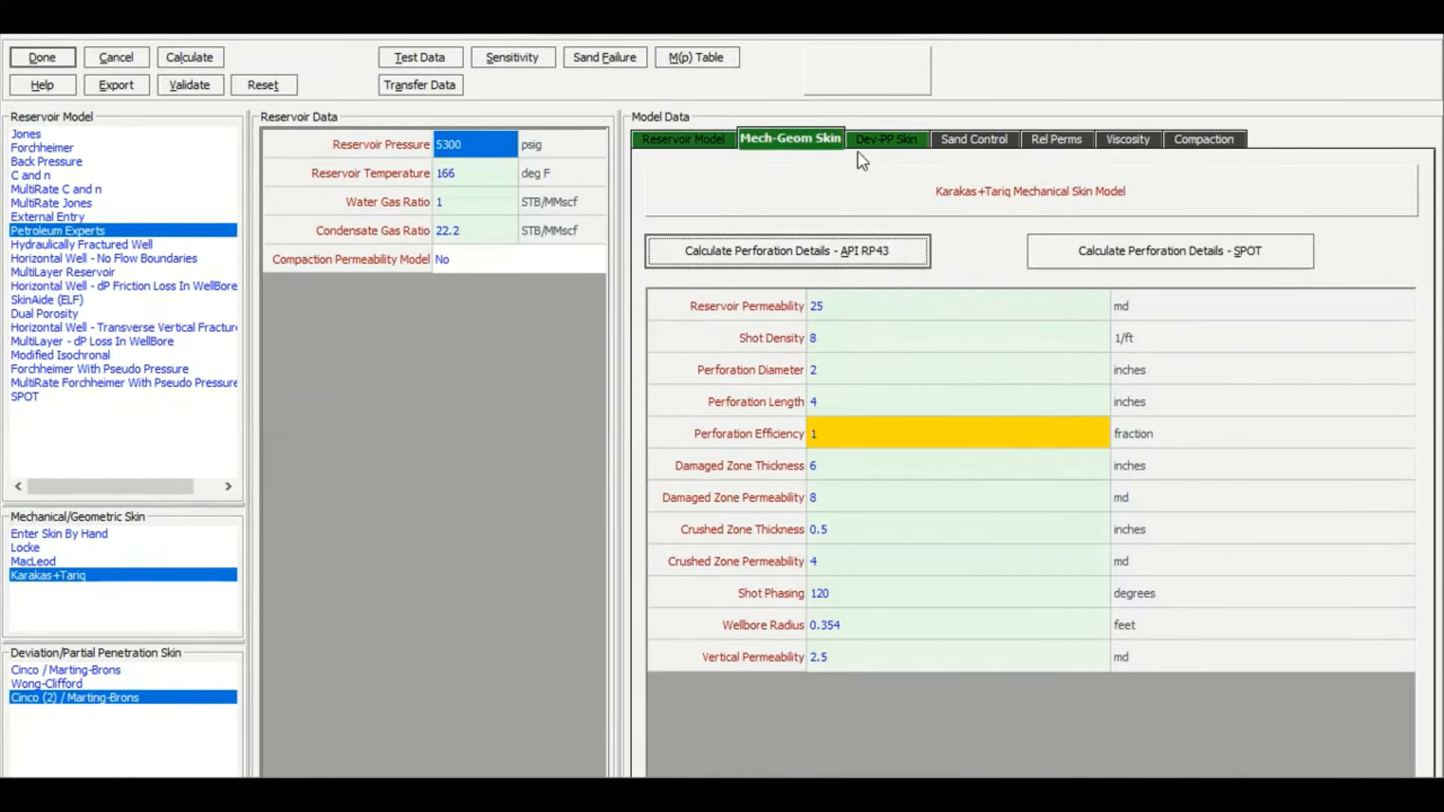
left_click(874, 143)
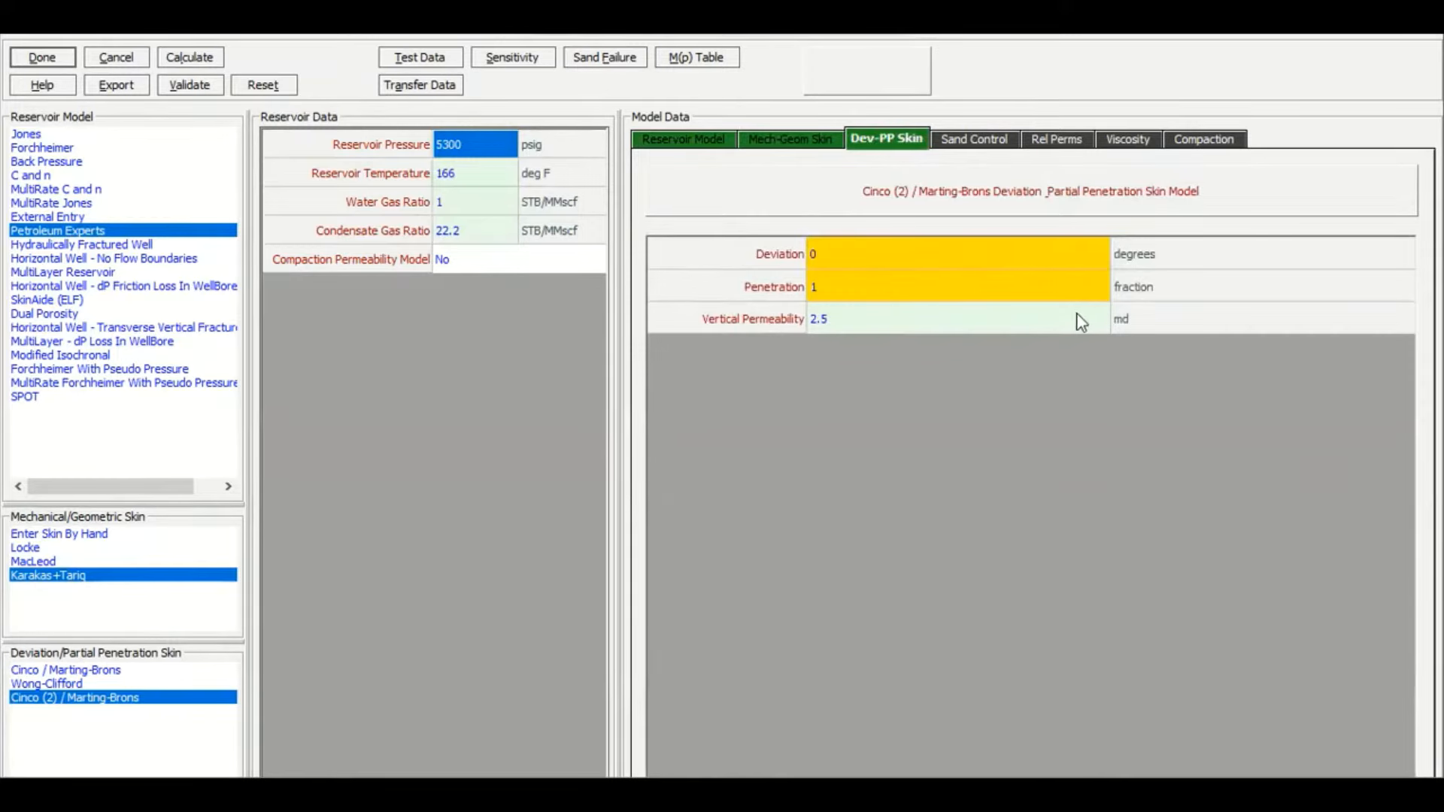
left_click(725, 142)
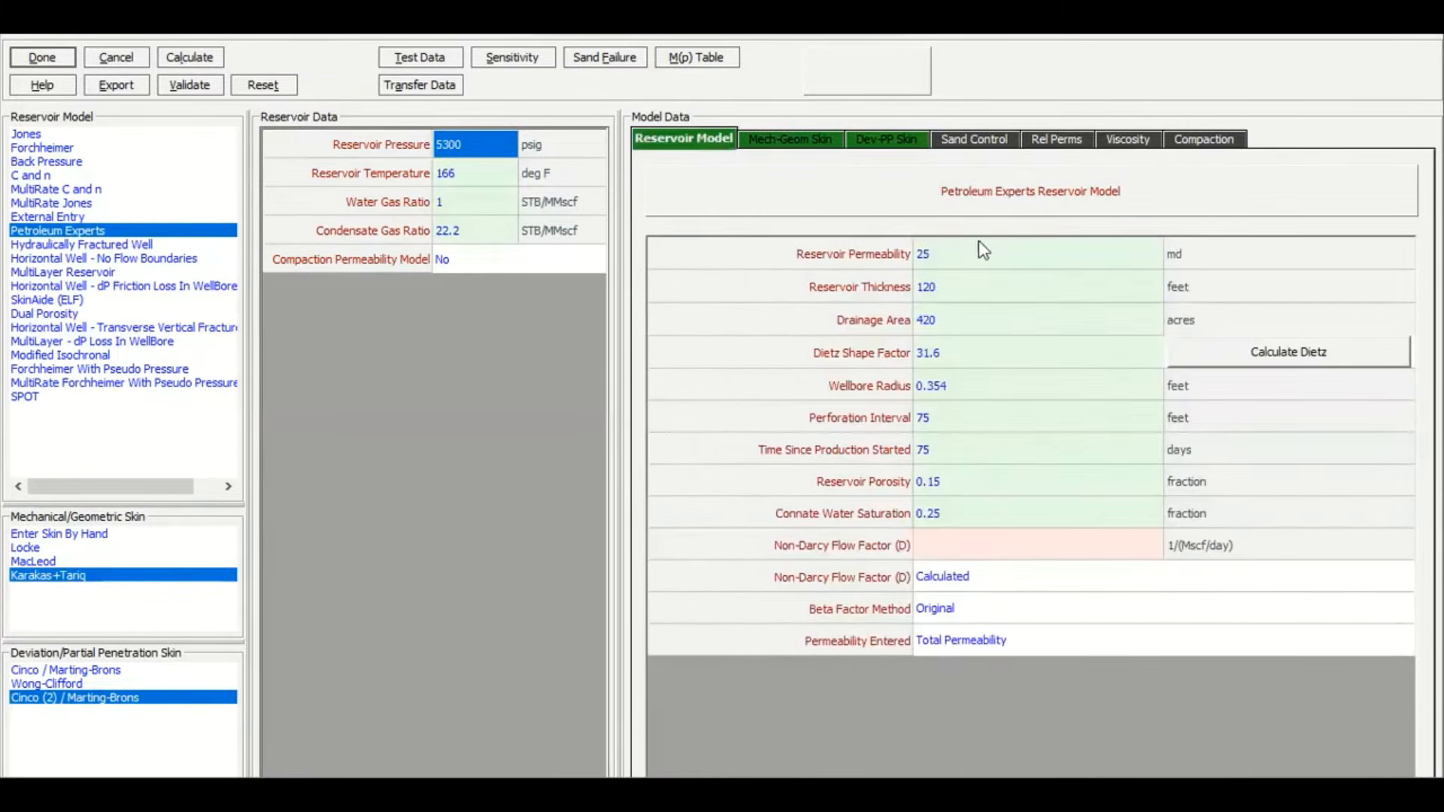
left_click(208, 60)
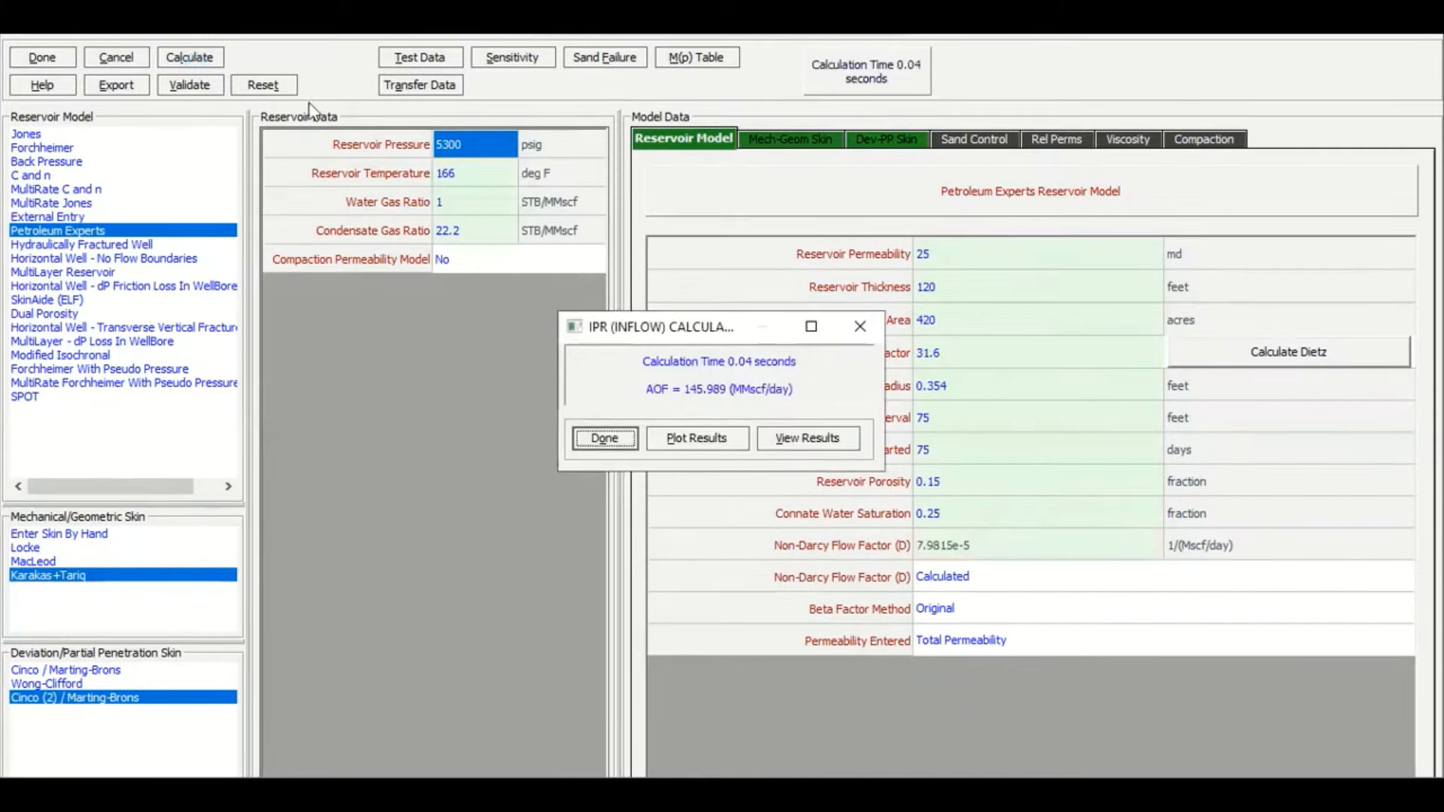
left_click_drag(676, 331, 515, 279)
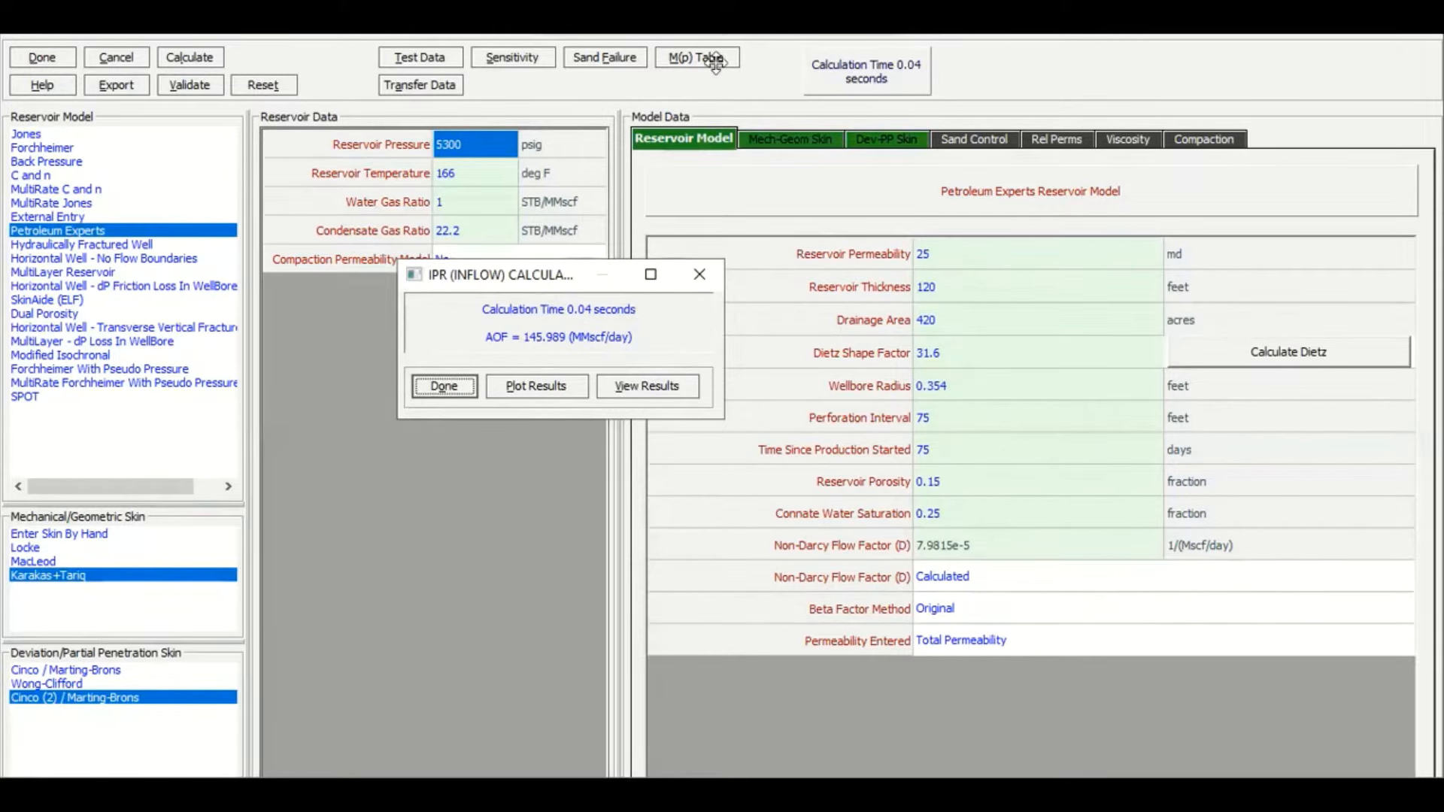
left_click(1135, 102)
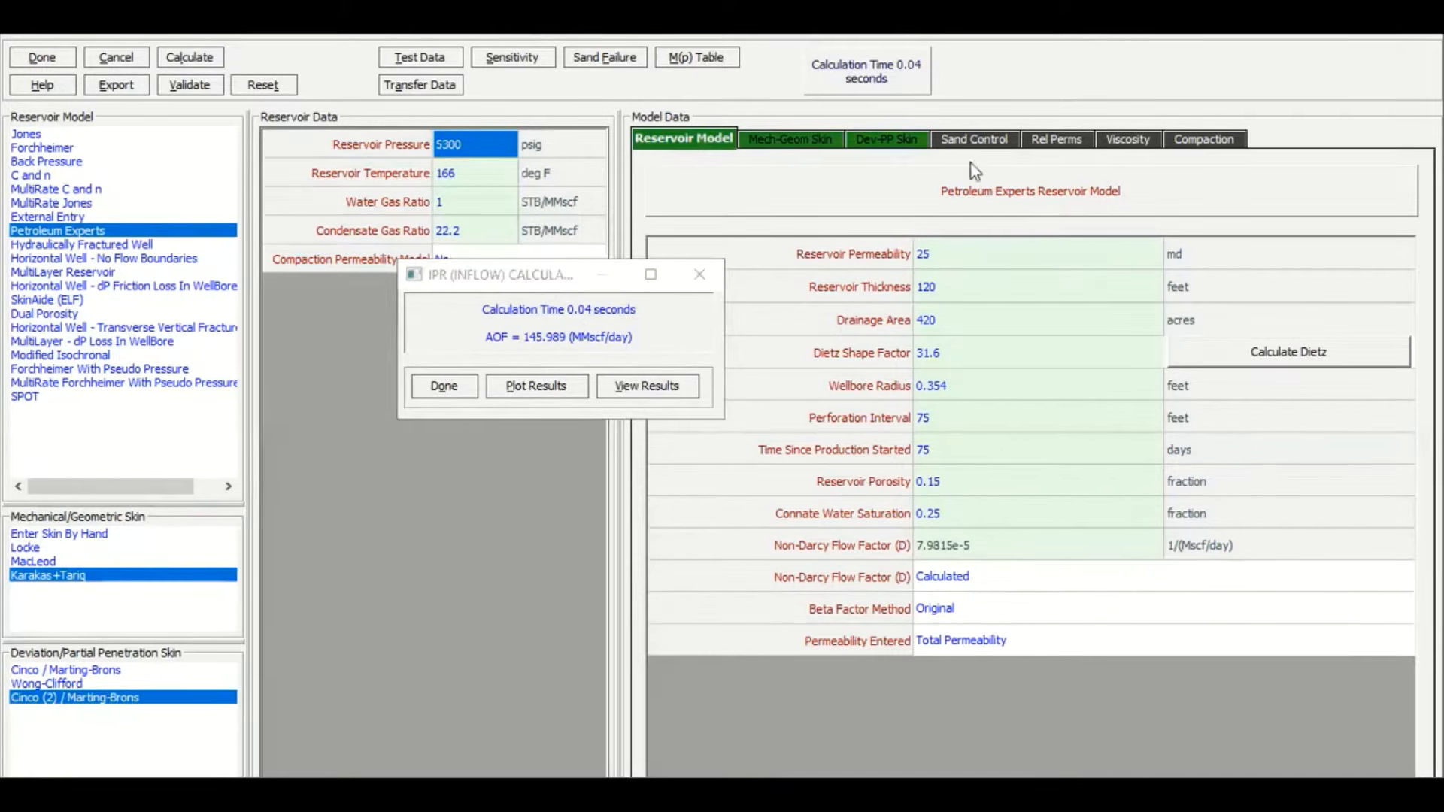
Plot the IPR results with Rate on the X axis and only Pressure on the Y axis, leaving out Temperature
left_click(544, 391)
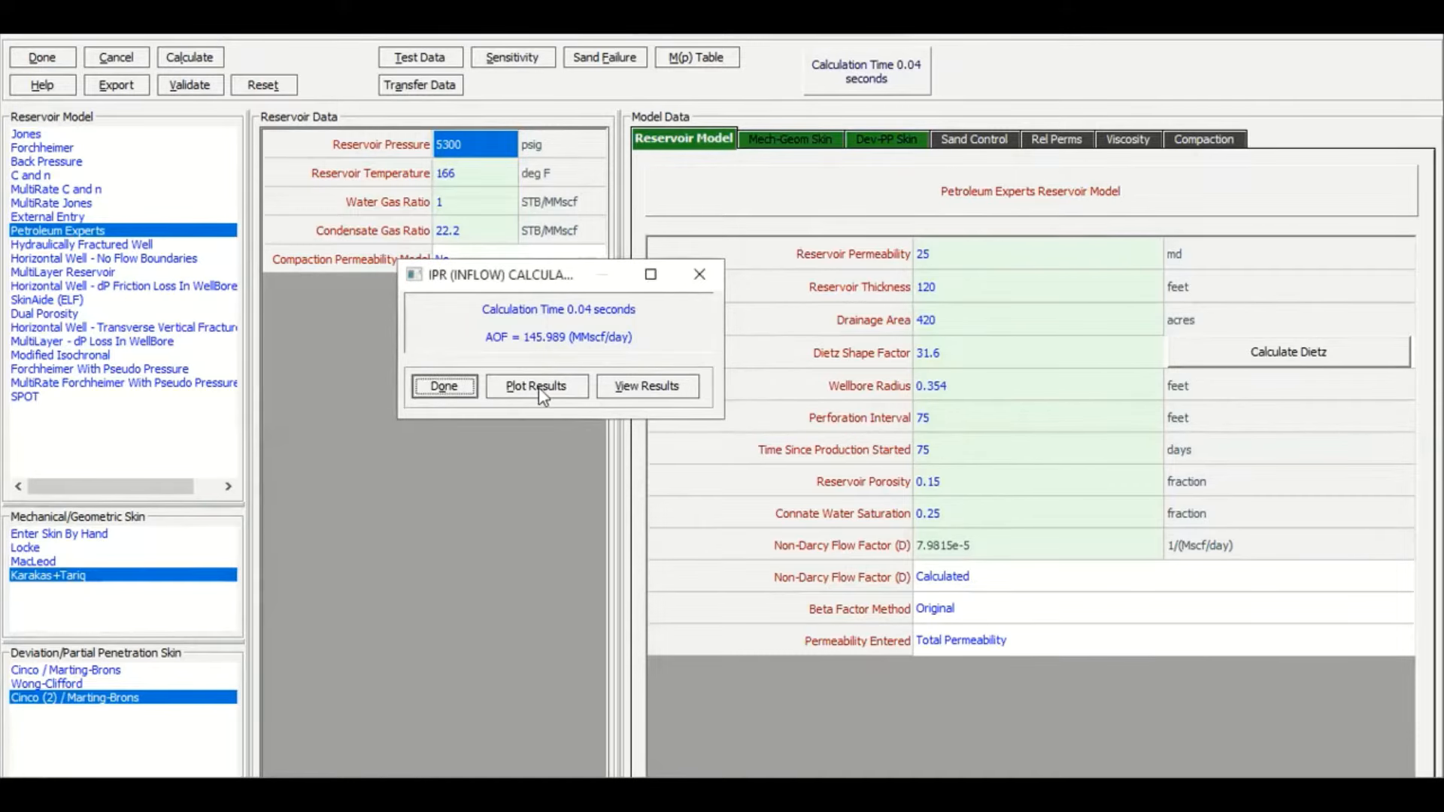
left_click(544, 391)
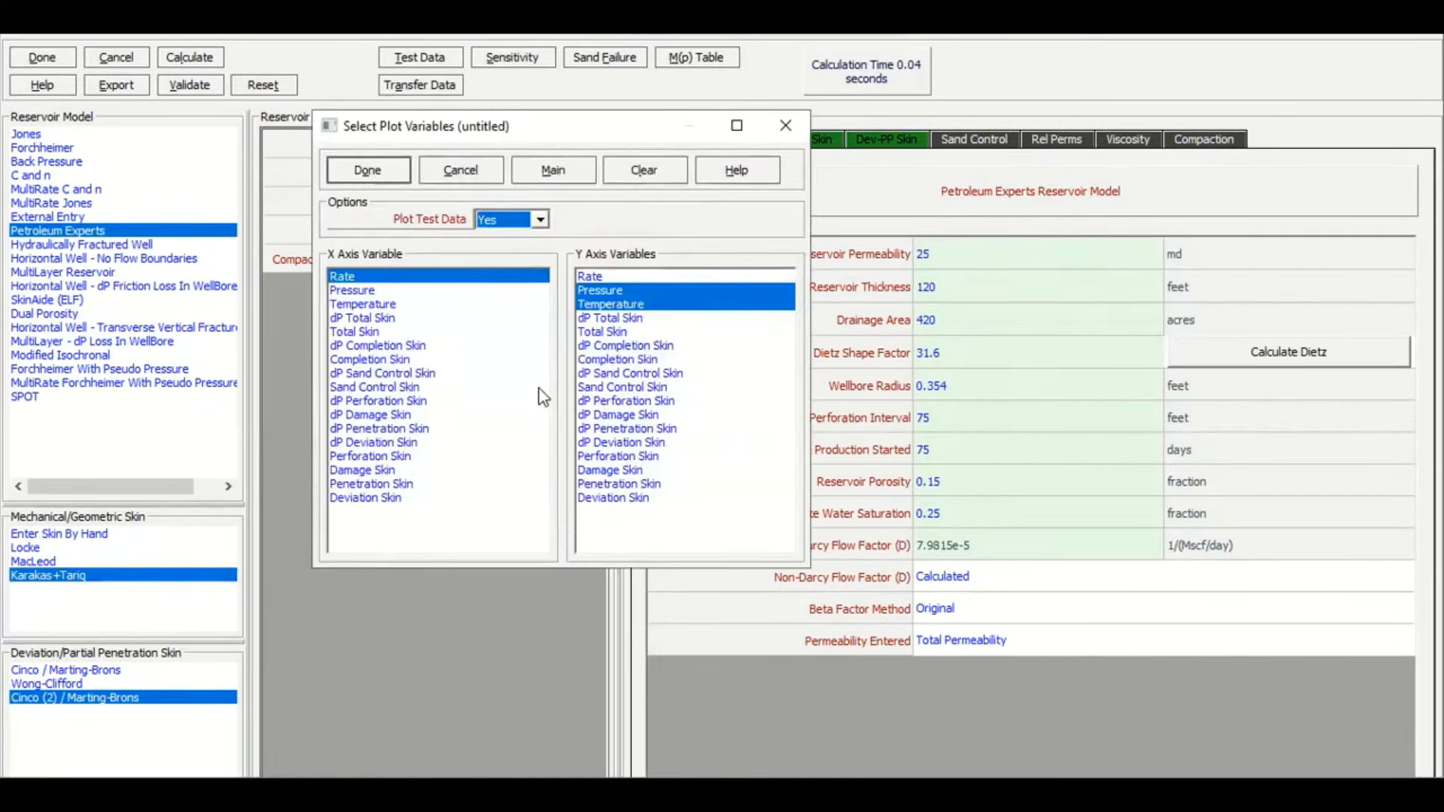
left_click(606, 305)
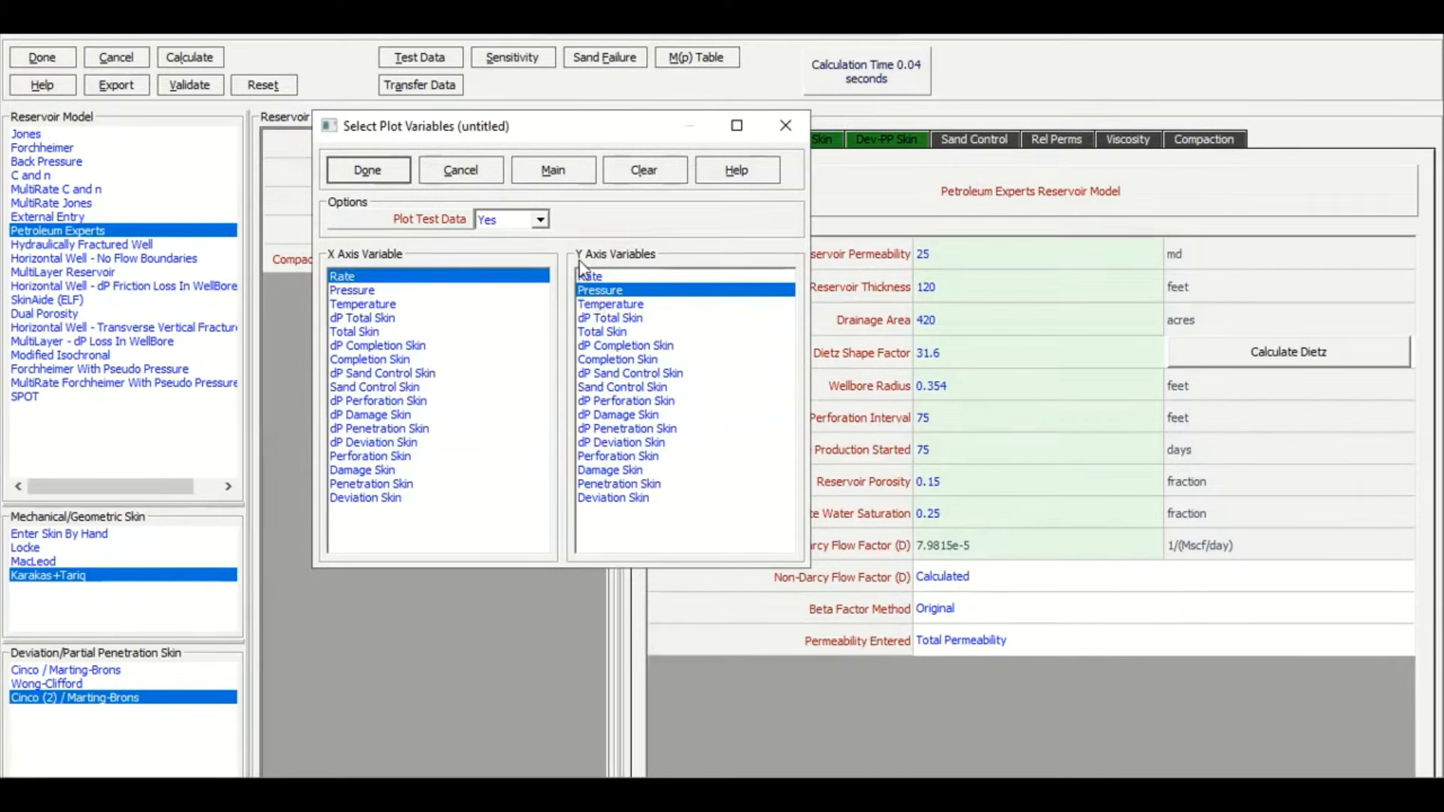
left_click(385, 170)
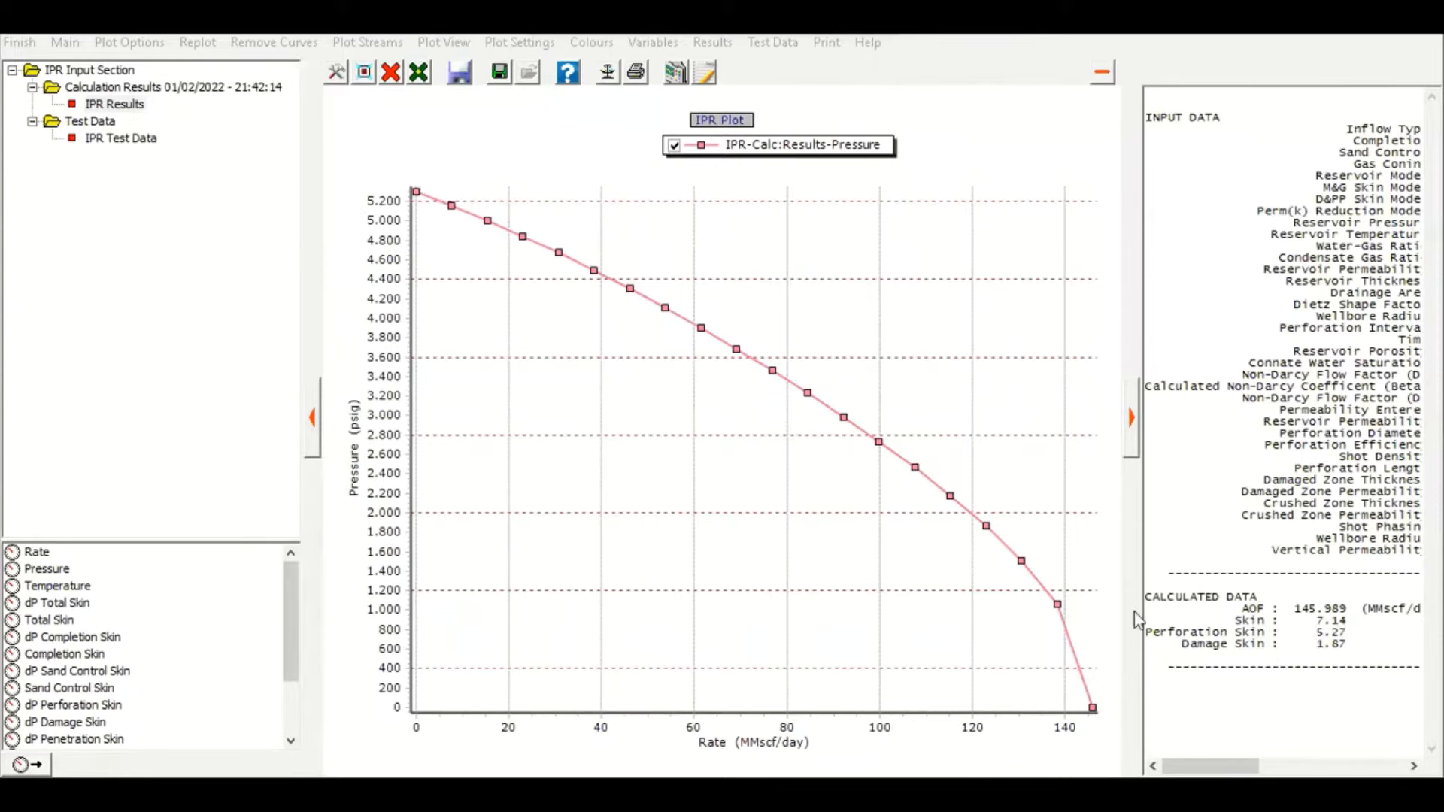
Examine the AOF, total skin, perforation skin and damage skin in the calculated data beside the IPR plot
left_click_drag(1241, 621, 1351, 621)
left_click(1351, 639)
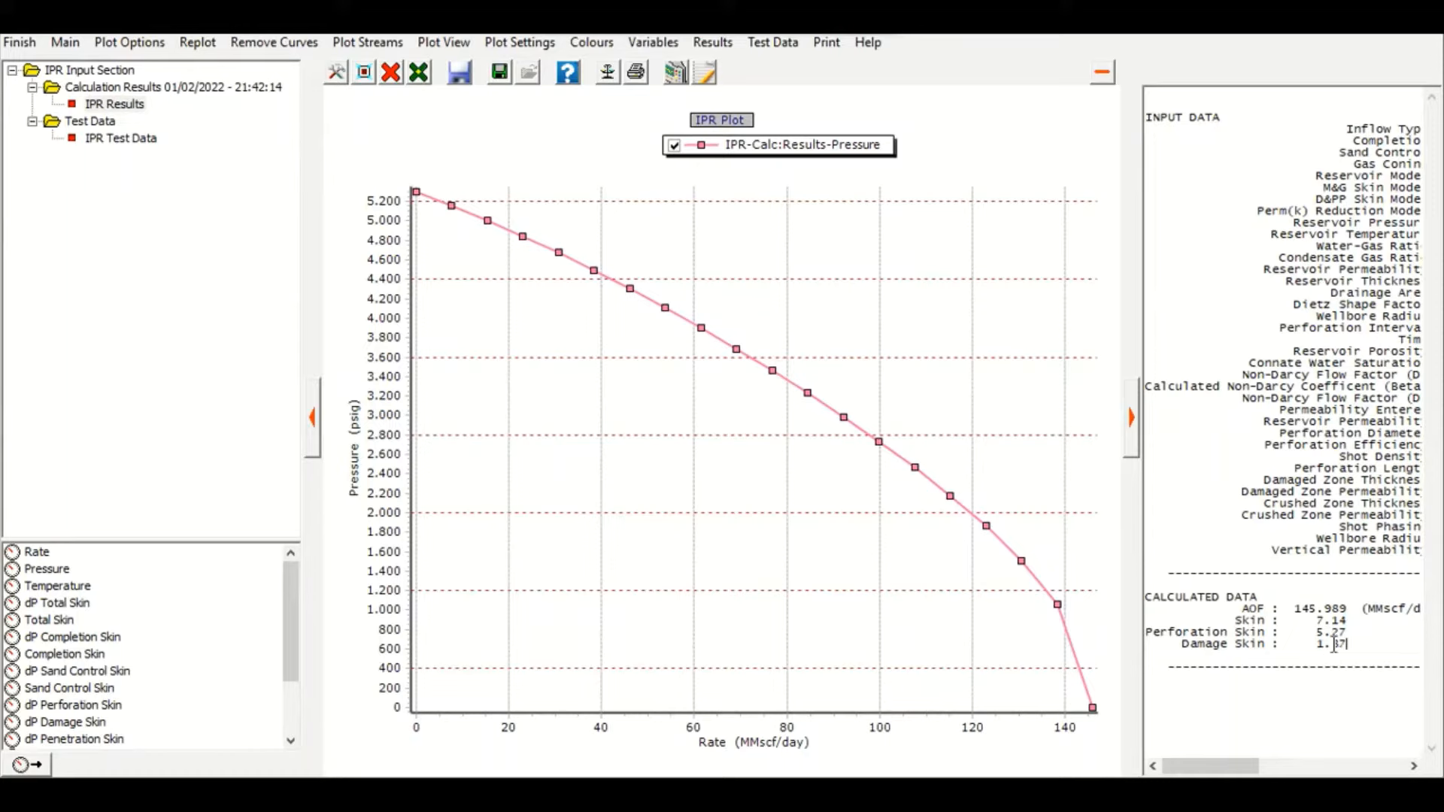
left_click_drag(1182, 645, 1306, 657)
left_click(1306, 657)
left_click_drag(1219, 624, 1353, 623)
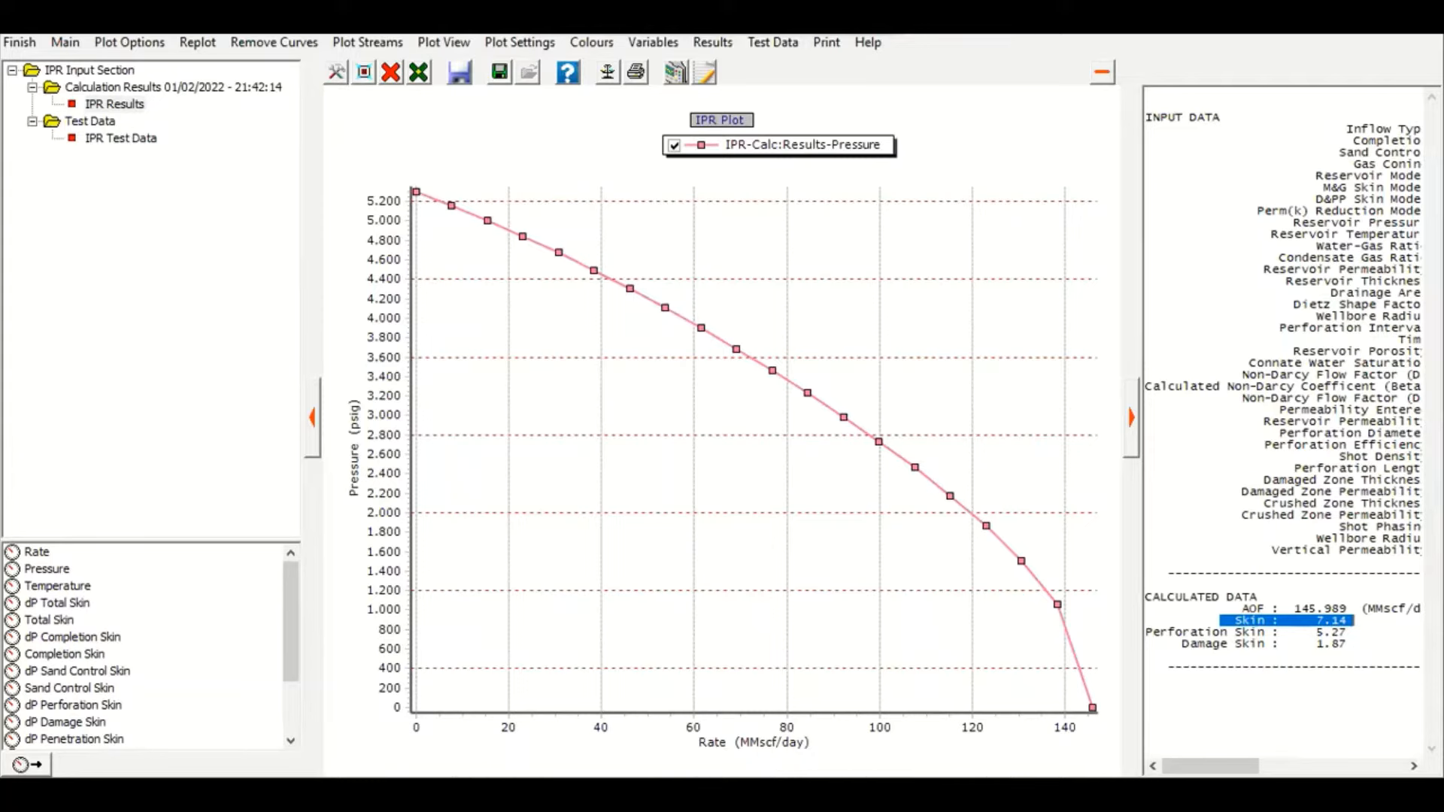
mouse_move(1210, 766)
left_mouse_down()
mouse_move(1282, 766)
mouse_move(1237, 766)
left_mouse_up()
left_click_drag(1306, 610, 1248, 621)
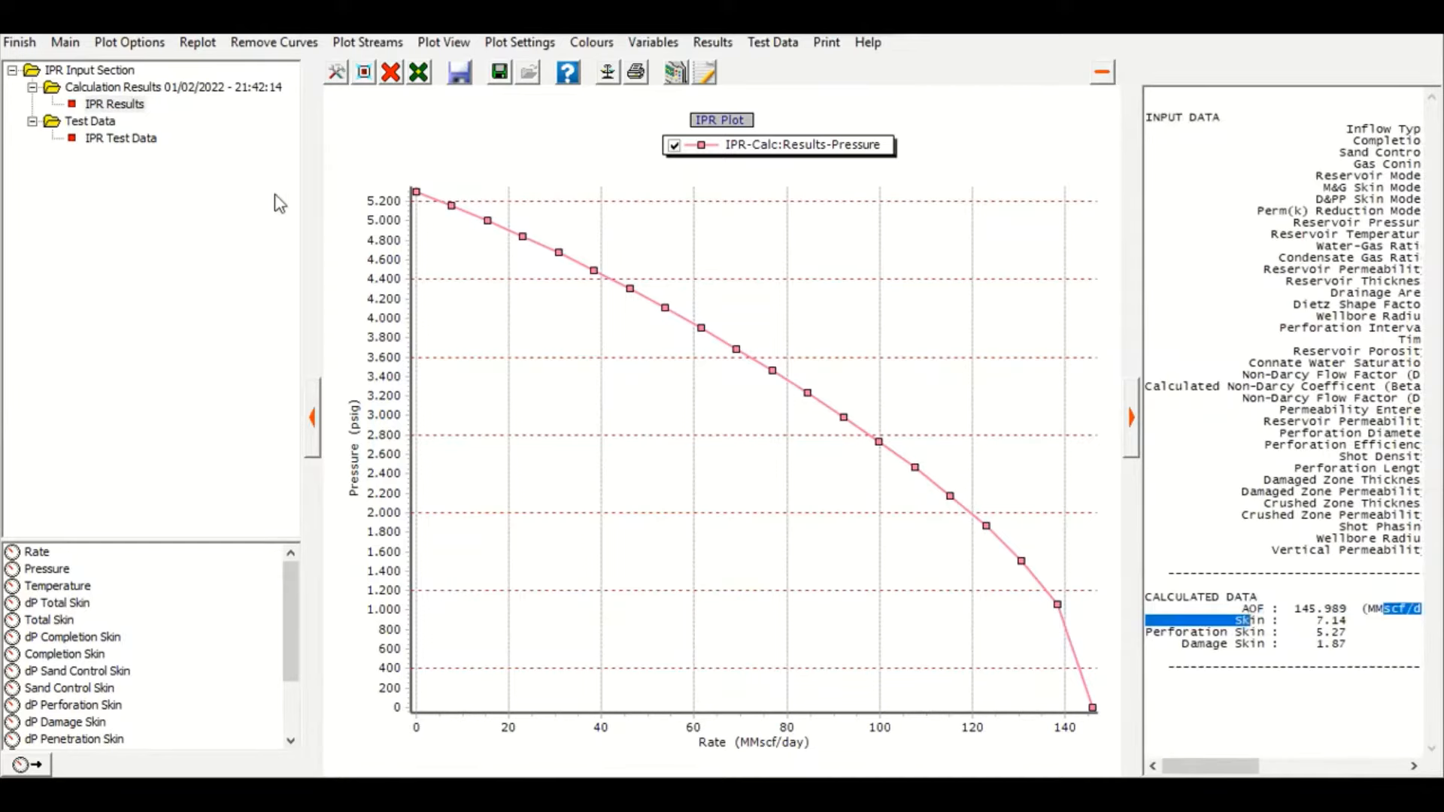
Close the IPR plot and calculation results, and accept the inflow model to return to the main summary
left_click(26, 45)
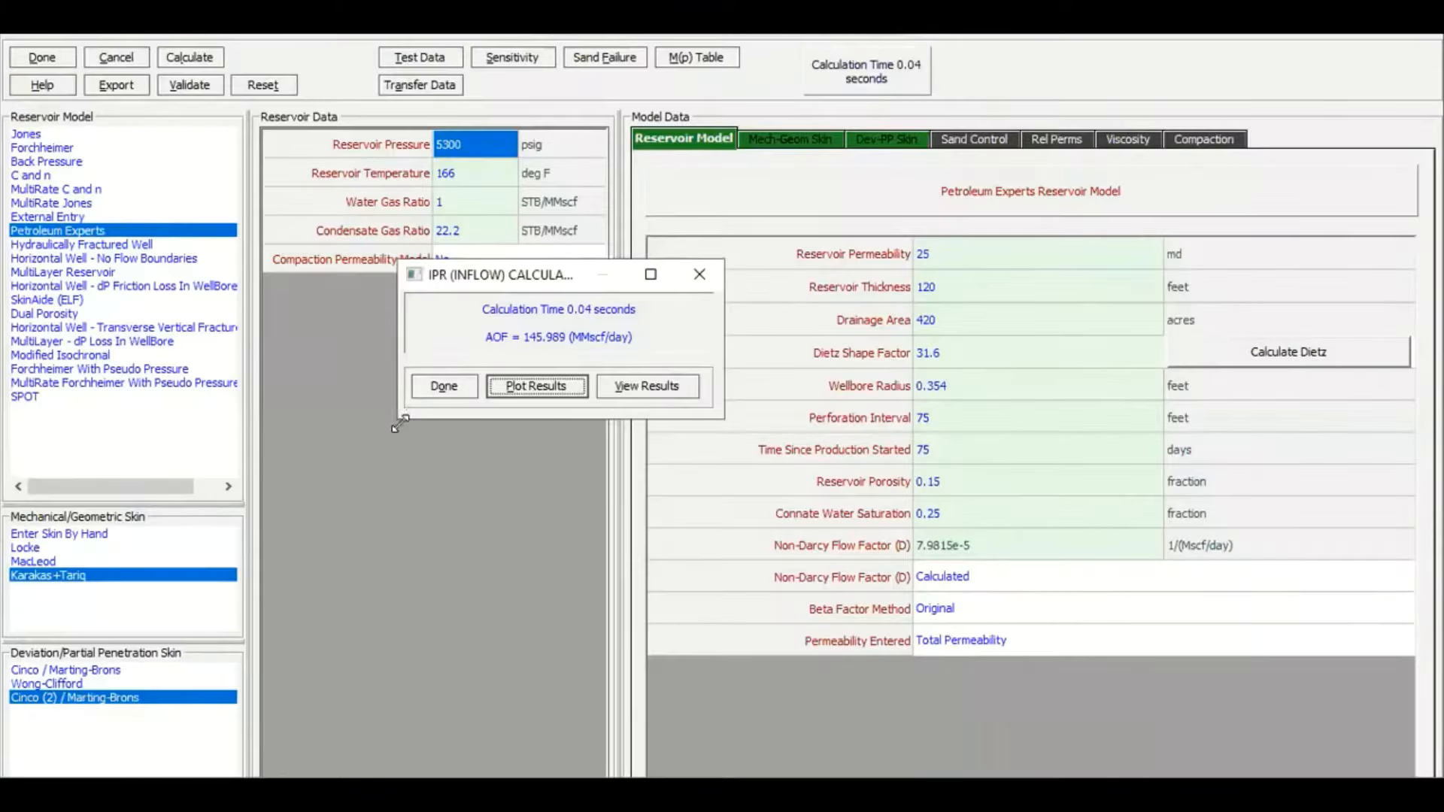
left_click(444, 387)
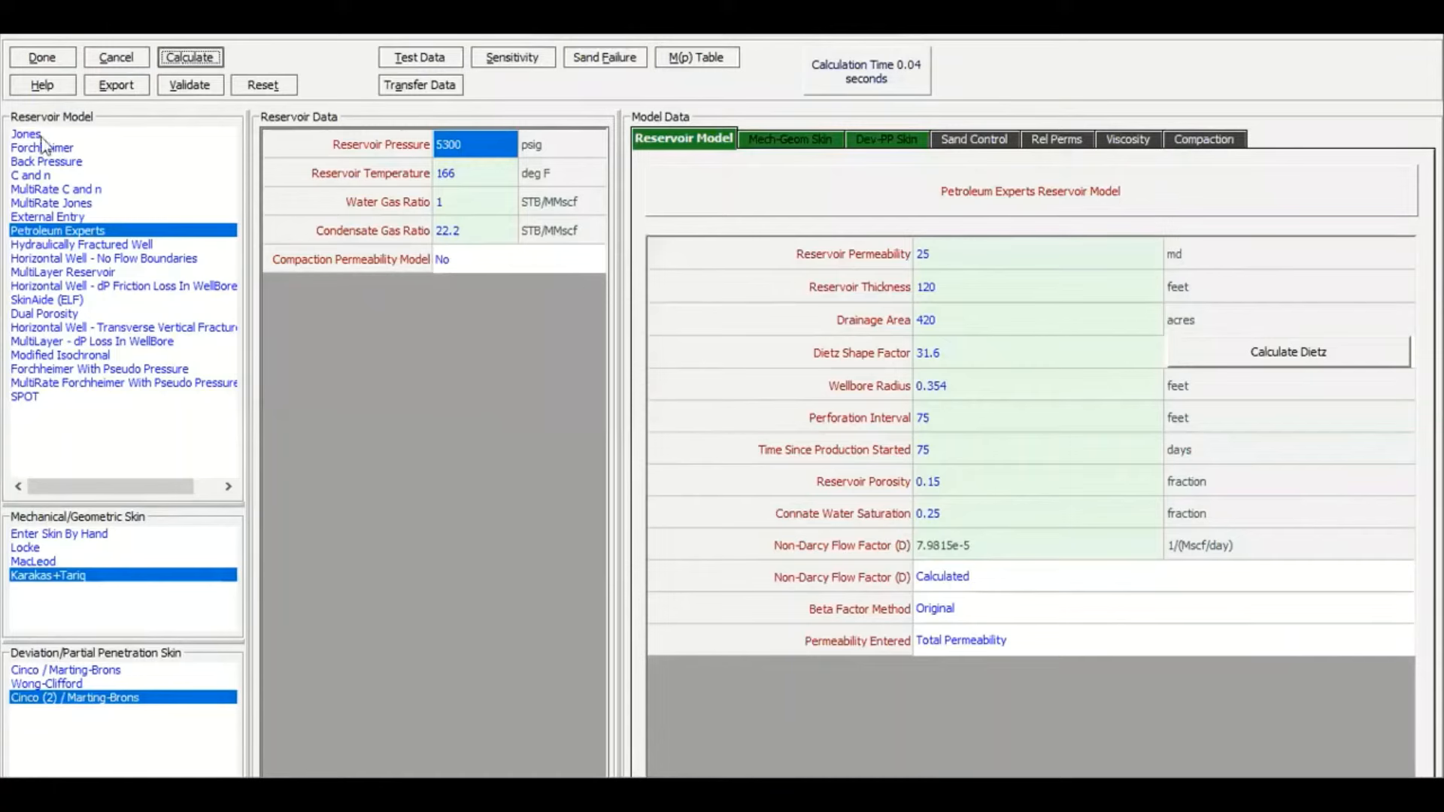
left_click(66, 57)
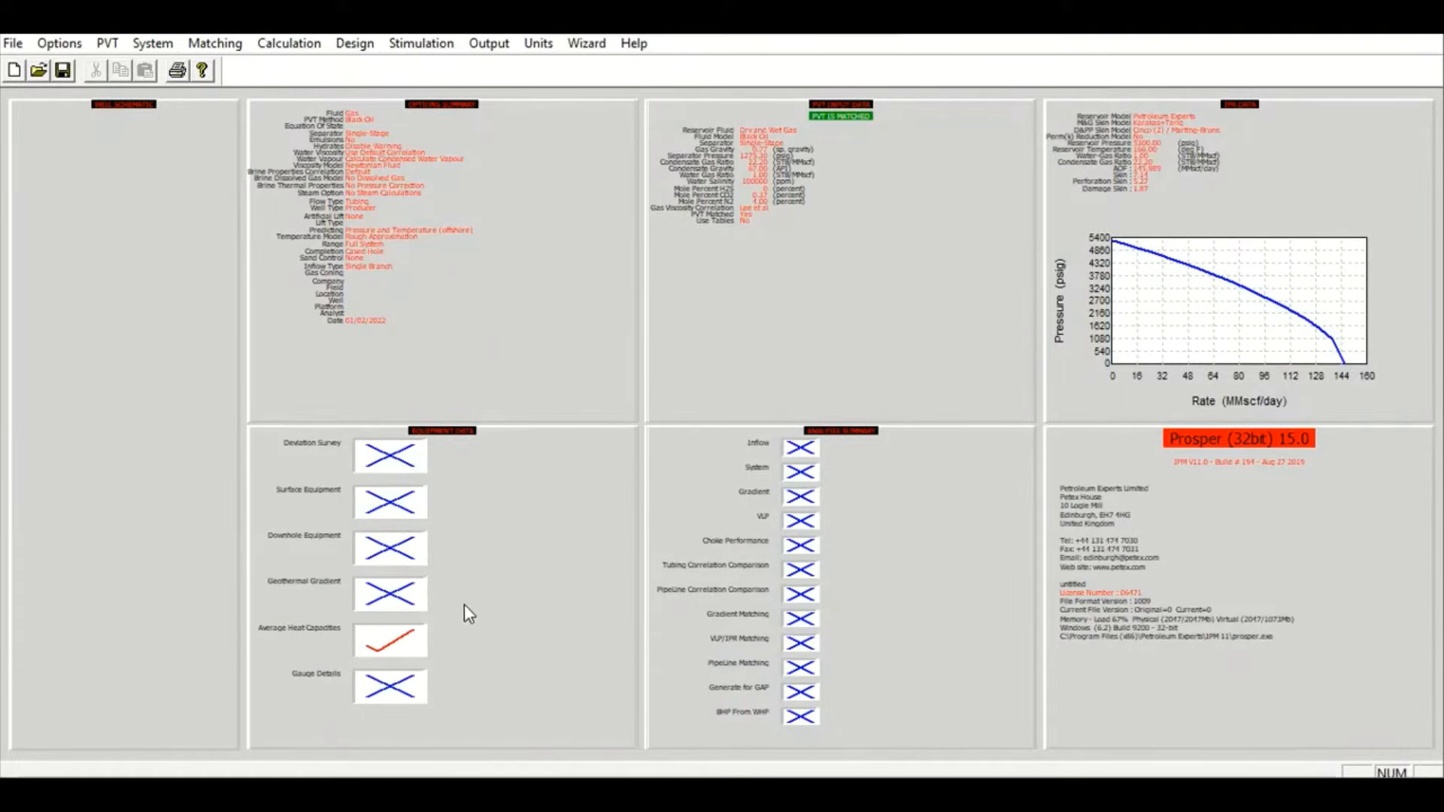
Start editing the equipment data for Deviation Survey, Downhole Equipment, Geothermal Gradient and Average Heat Capacities, leaving out Surface Equipment and Gauge Details
left_click(495, 543)
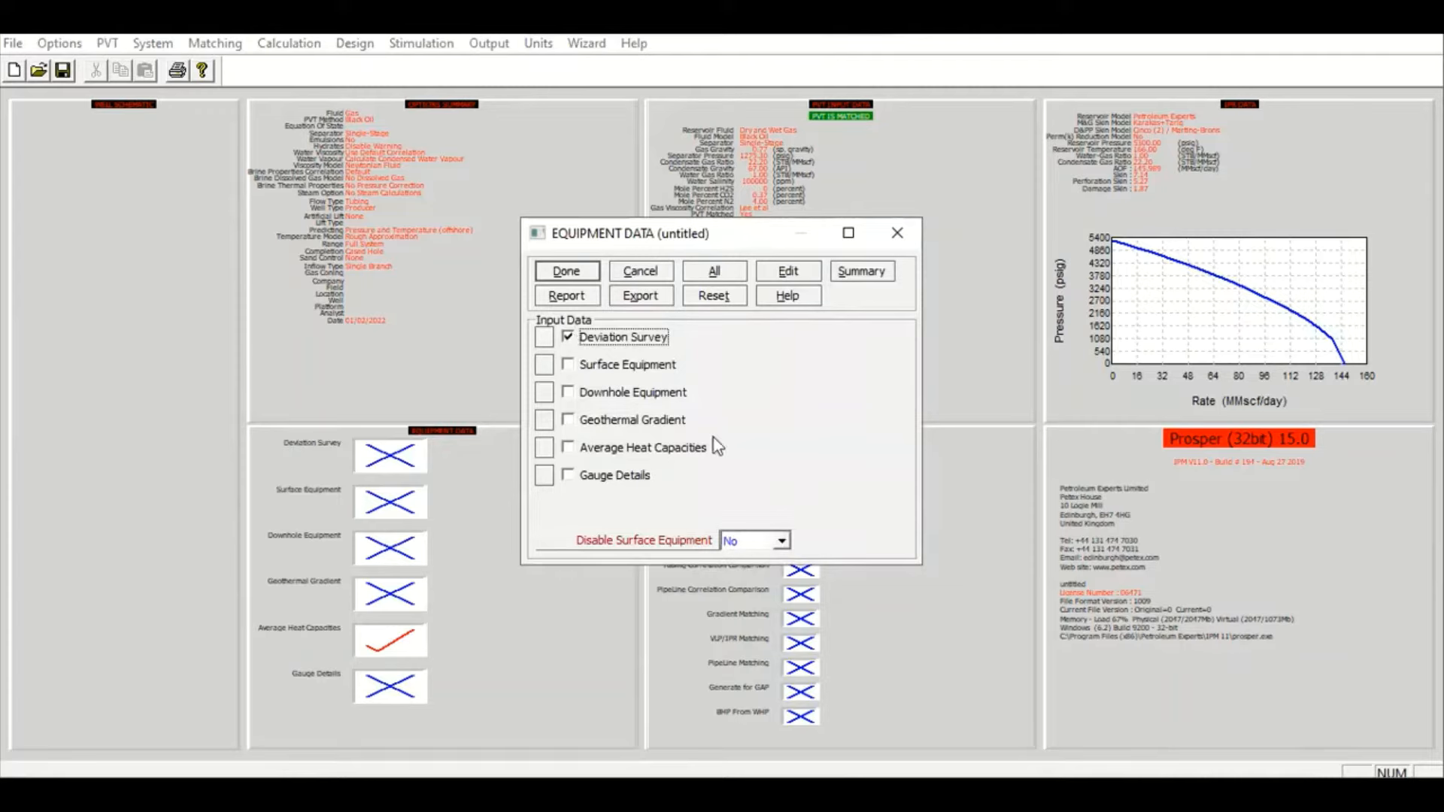
left_click(568, 391)
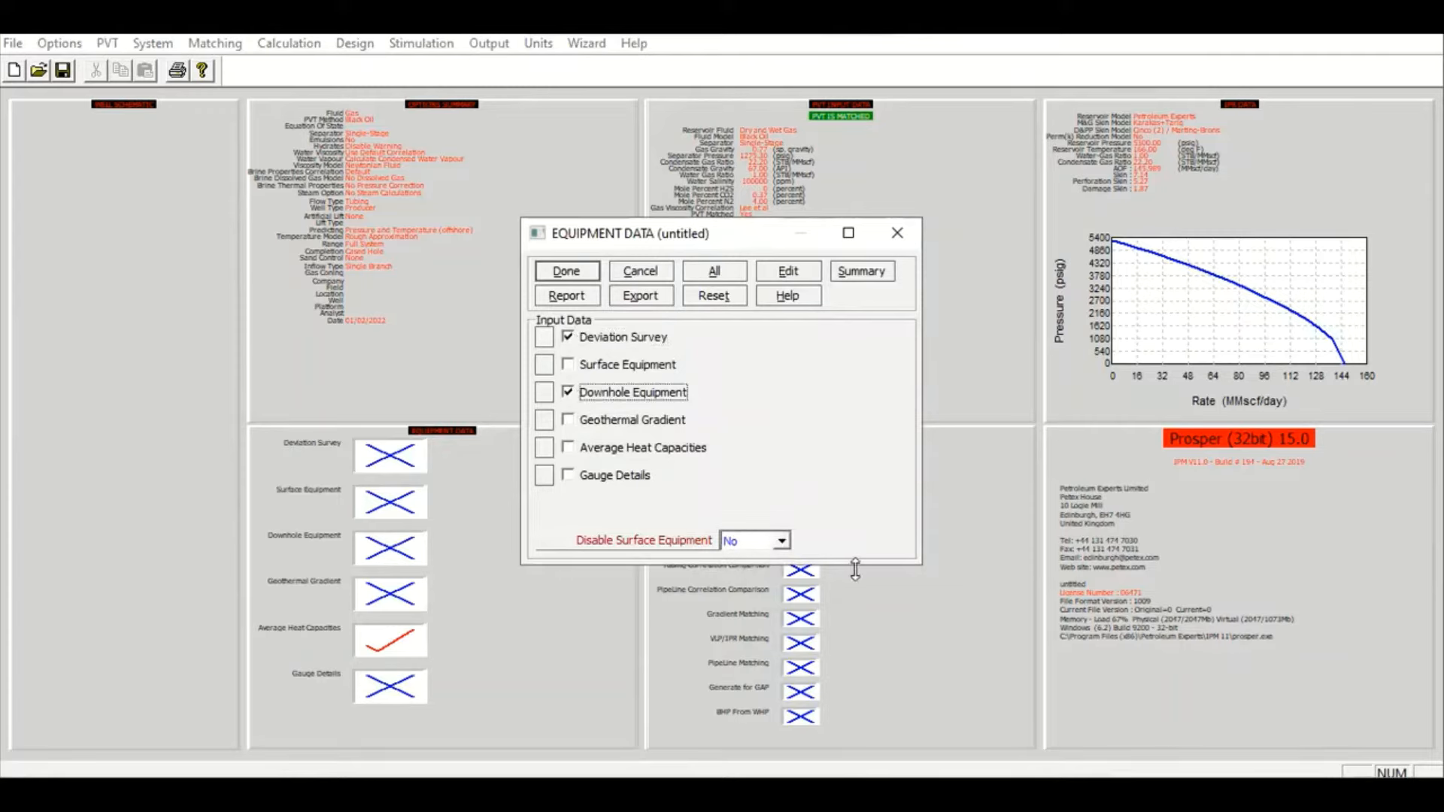
left_click(569, 423)
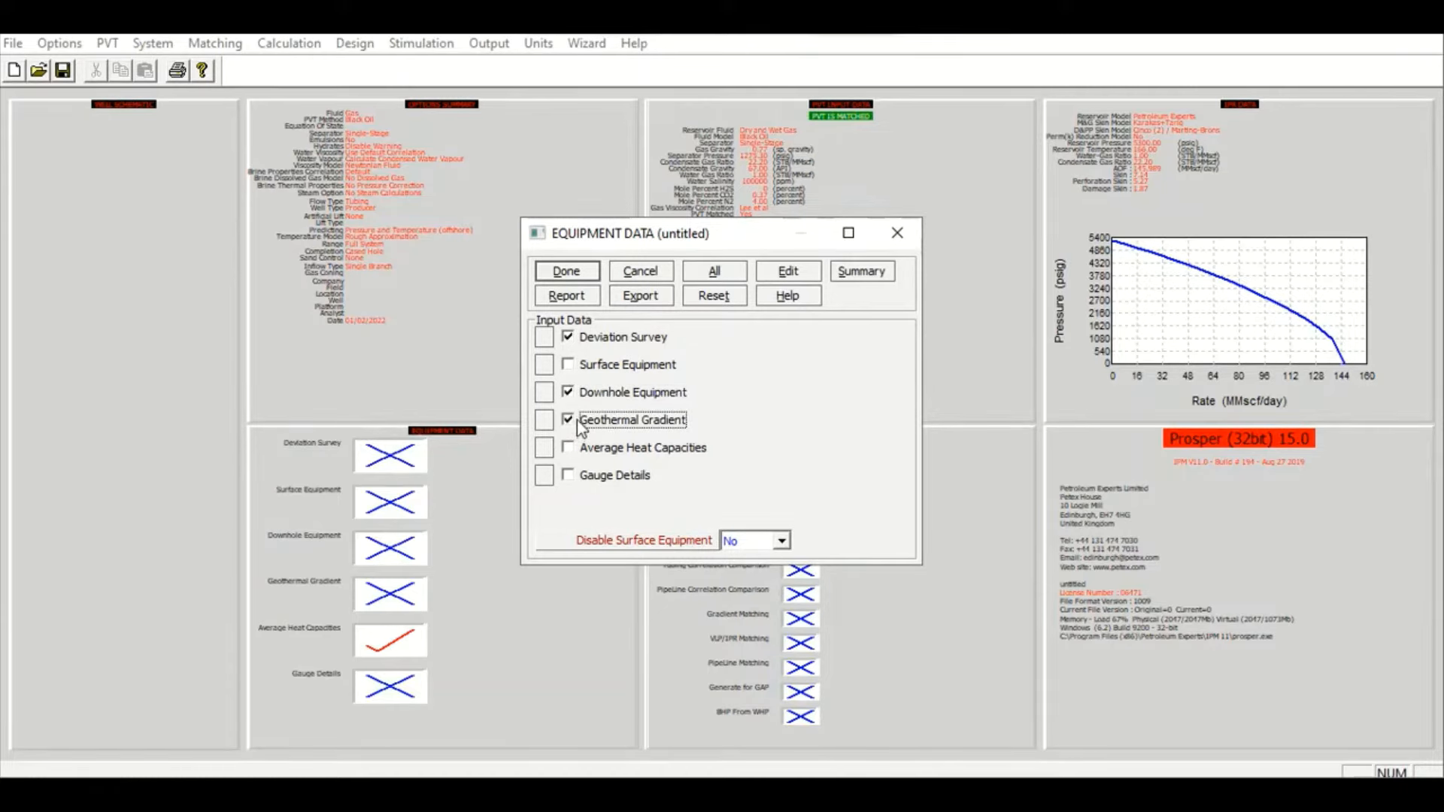
left_click(568, 448)
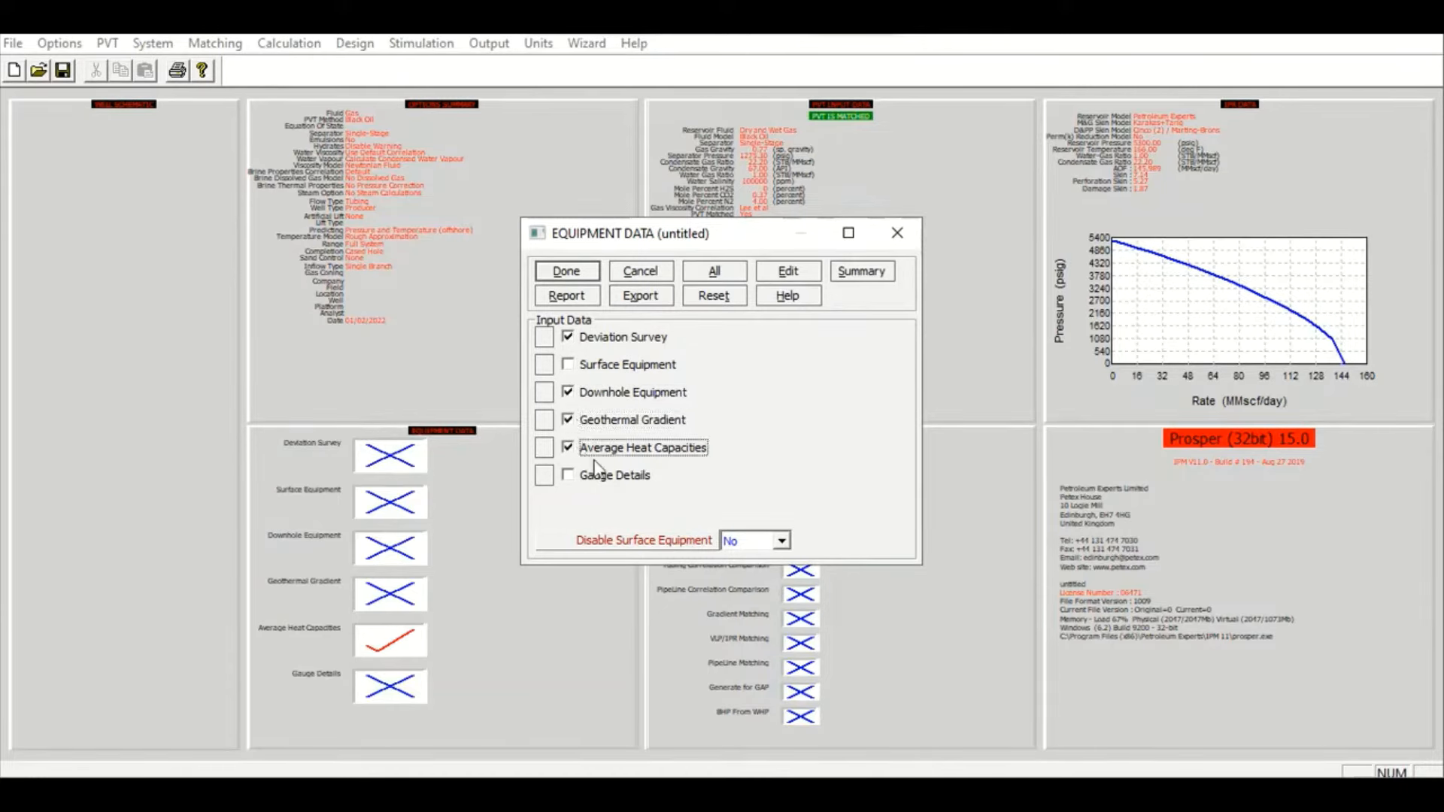
left_click(789, 272)
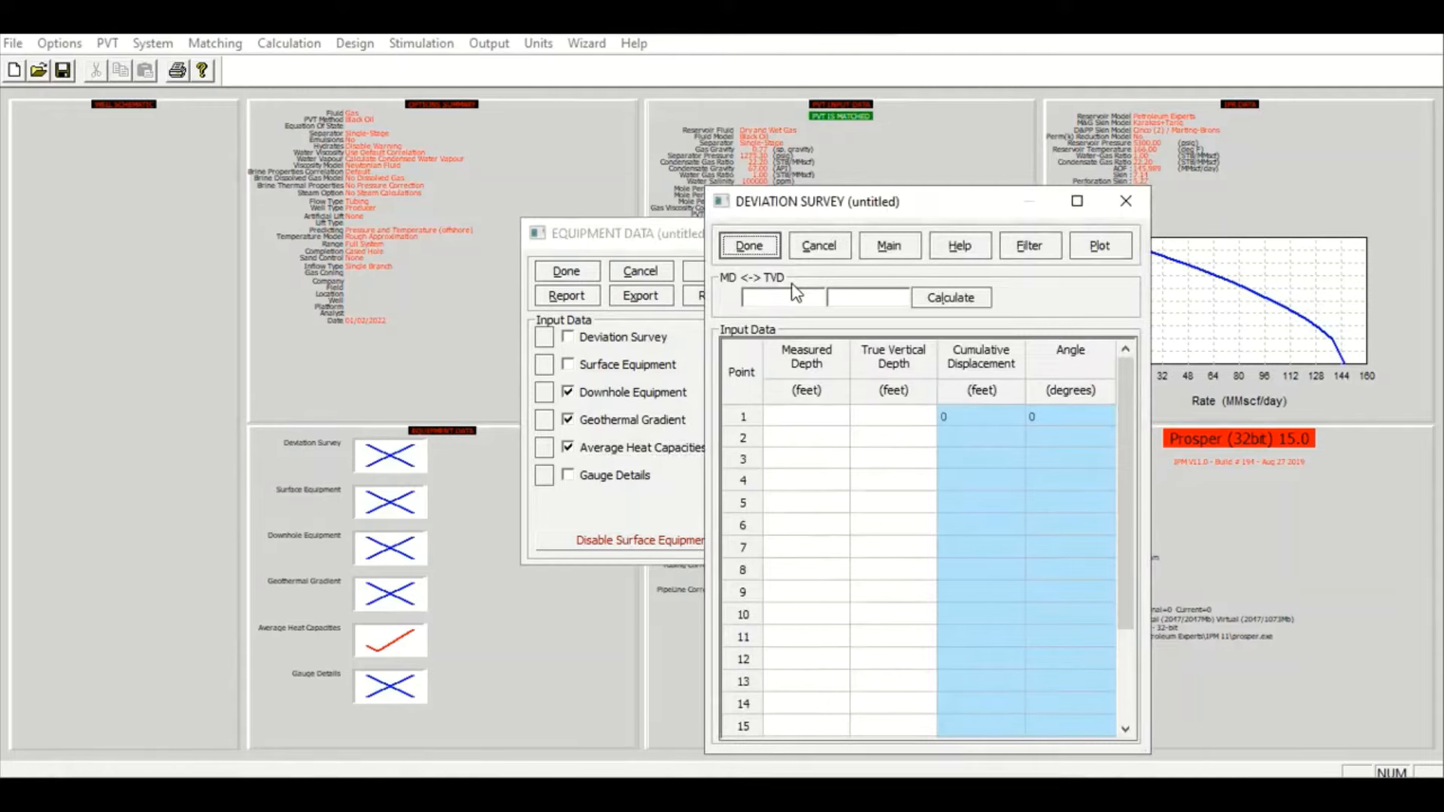
Enter the first two deviation survey points with measured and true vertical depths of 0/0 and 1500/1500 feet
left_click(824, 414)
type("0")
key("Tab")
type("0")
key("Tab")
key("Tab")
key("Tab")
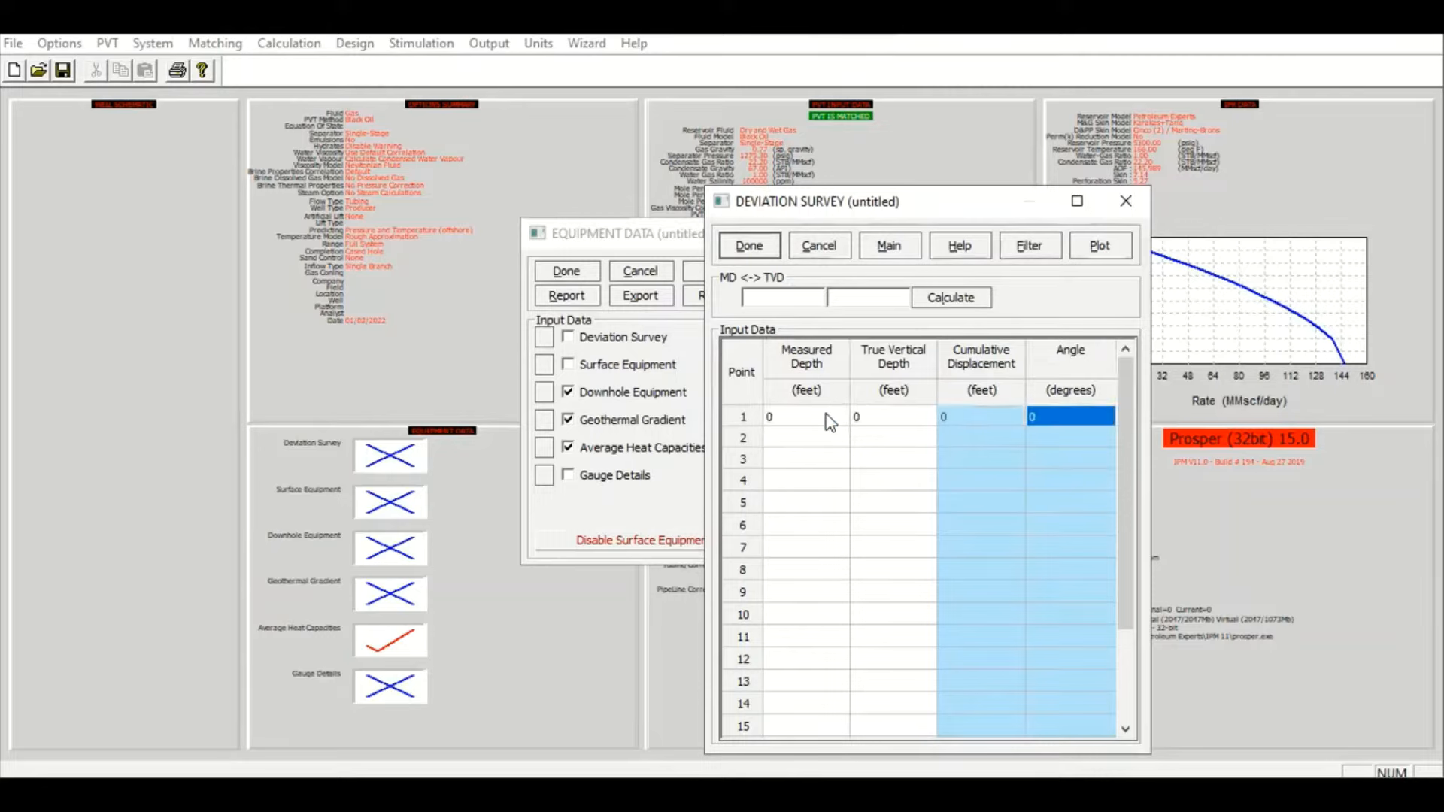
type("1500")
key("Tab")
type("1500")
key("Tab")
Add survey points 3 and 4 with measured/true vertical depths of 2000/1980 and 2500/2450 feet
left_click(832, 465)
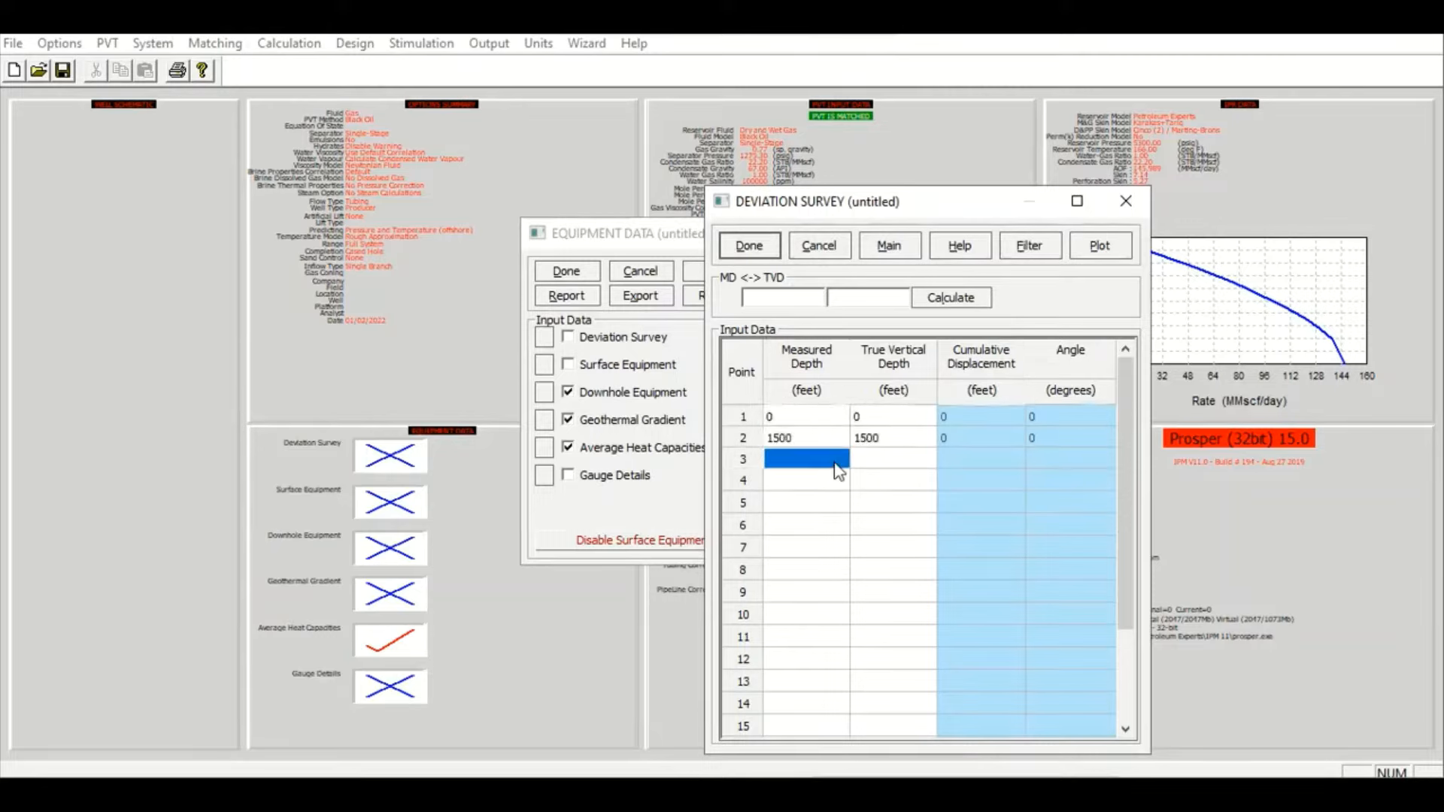
type("2000")
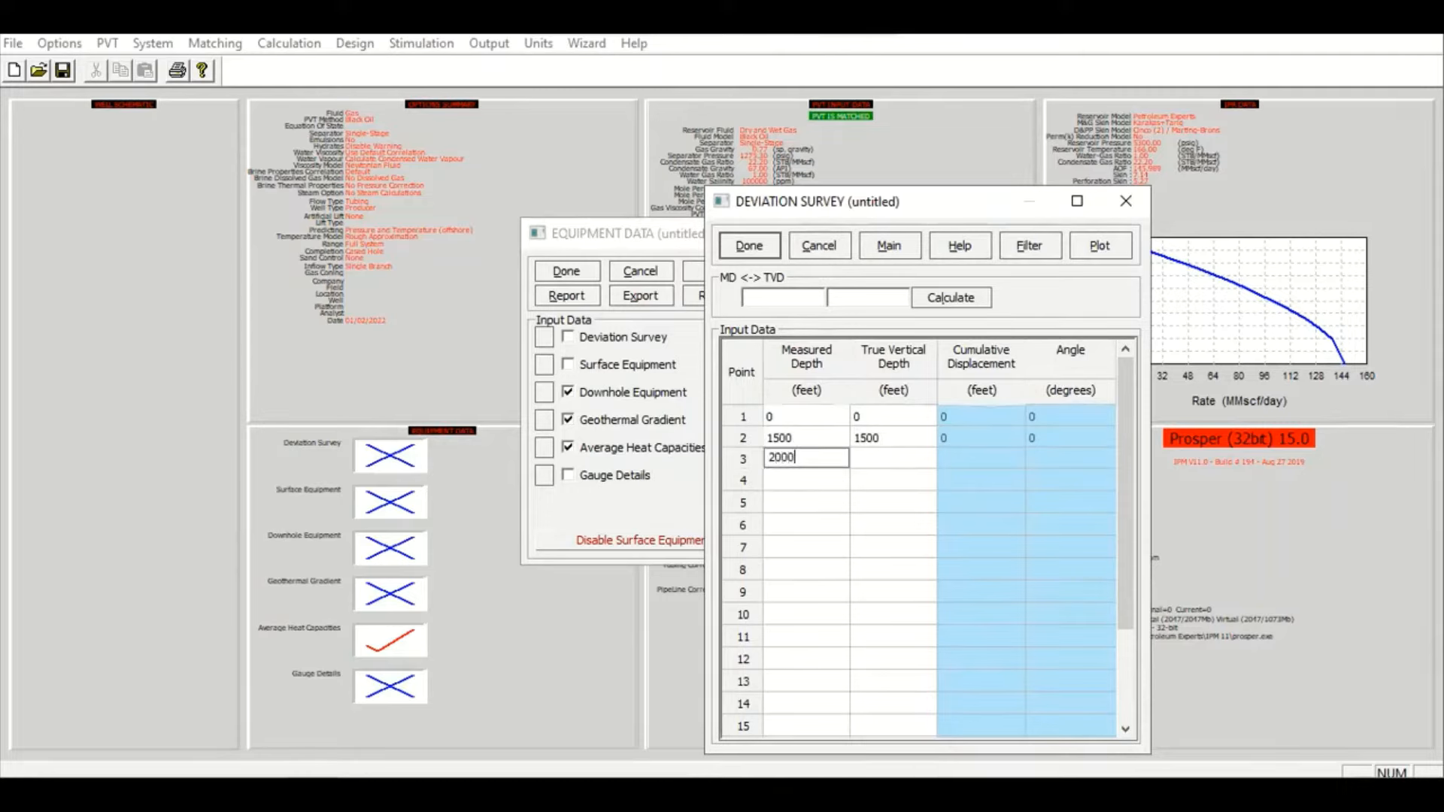
key("Tab")
type("1980")
key("Tab")
left_click(818, 485)
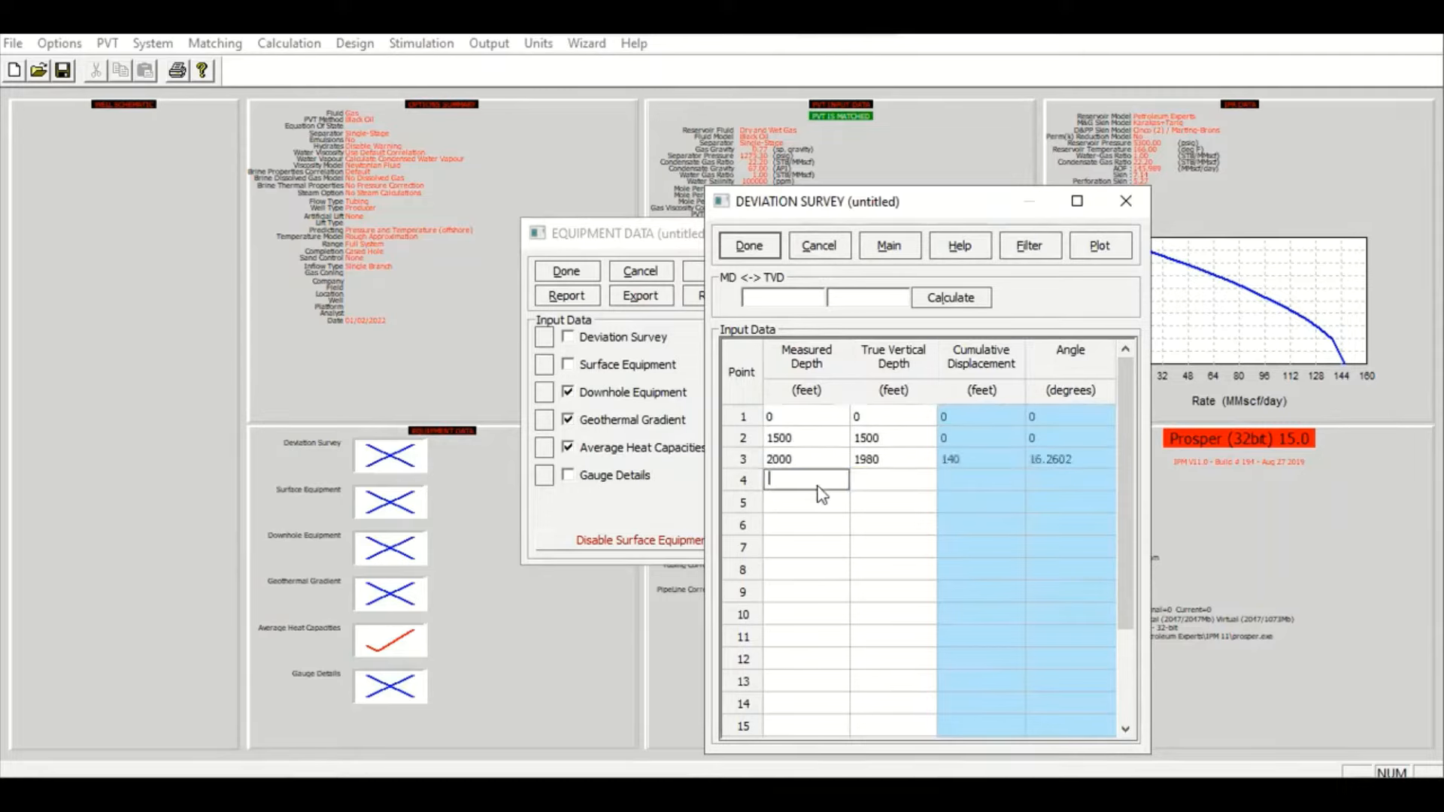
type("2500")
key("Tab")
type("2450")
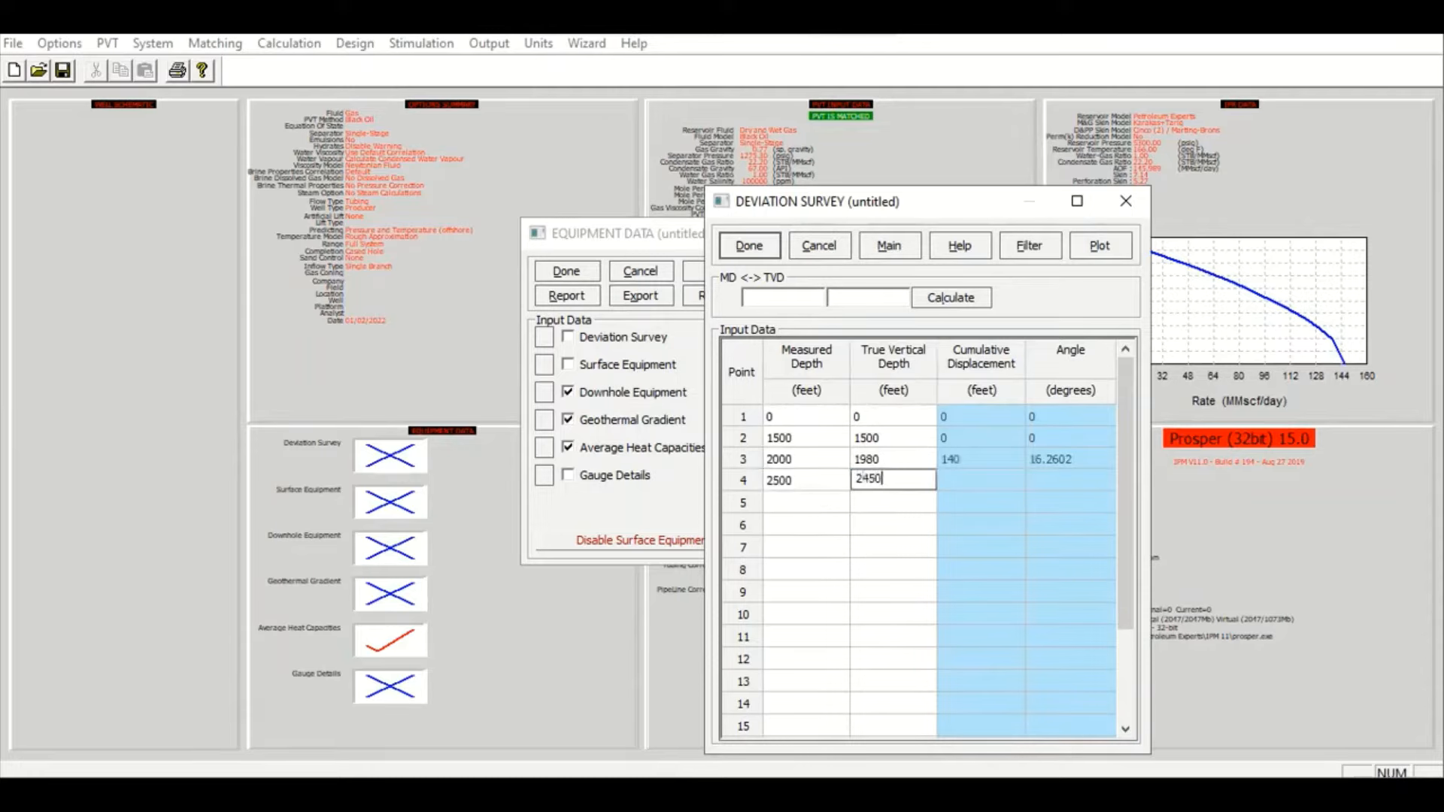
key("Tab")
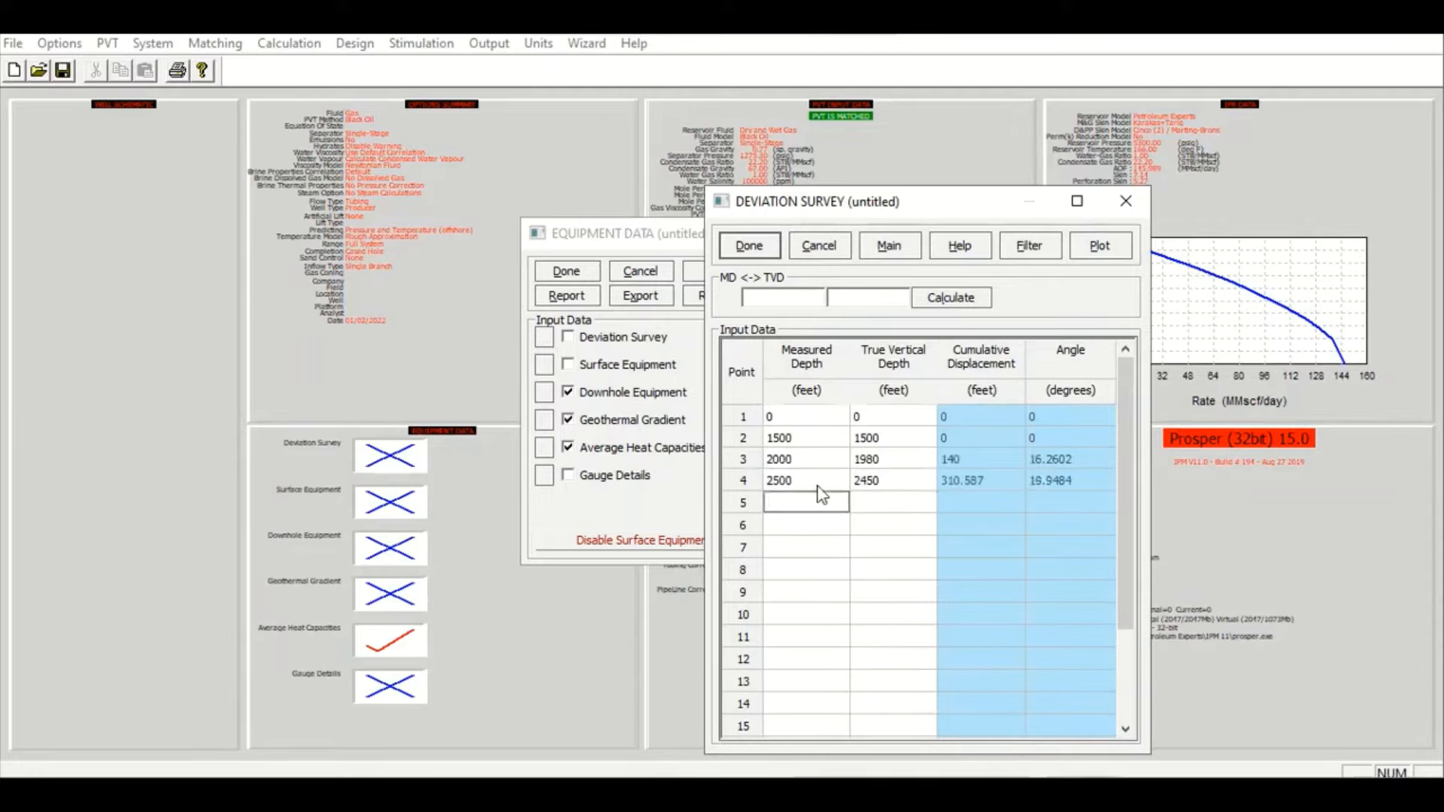
Add survey point 5 with a measured depth of 3000 feet and a true vertical depth of 2883 feet
type("3000")
key("Tab")
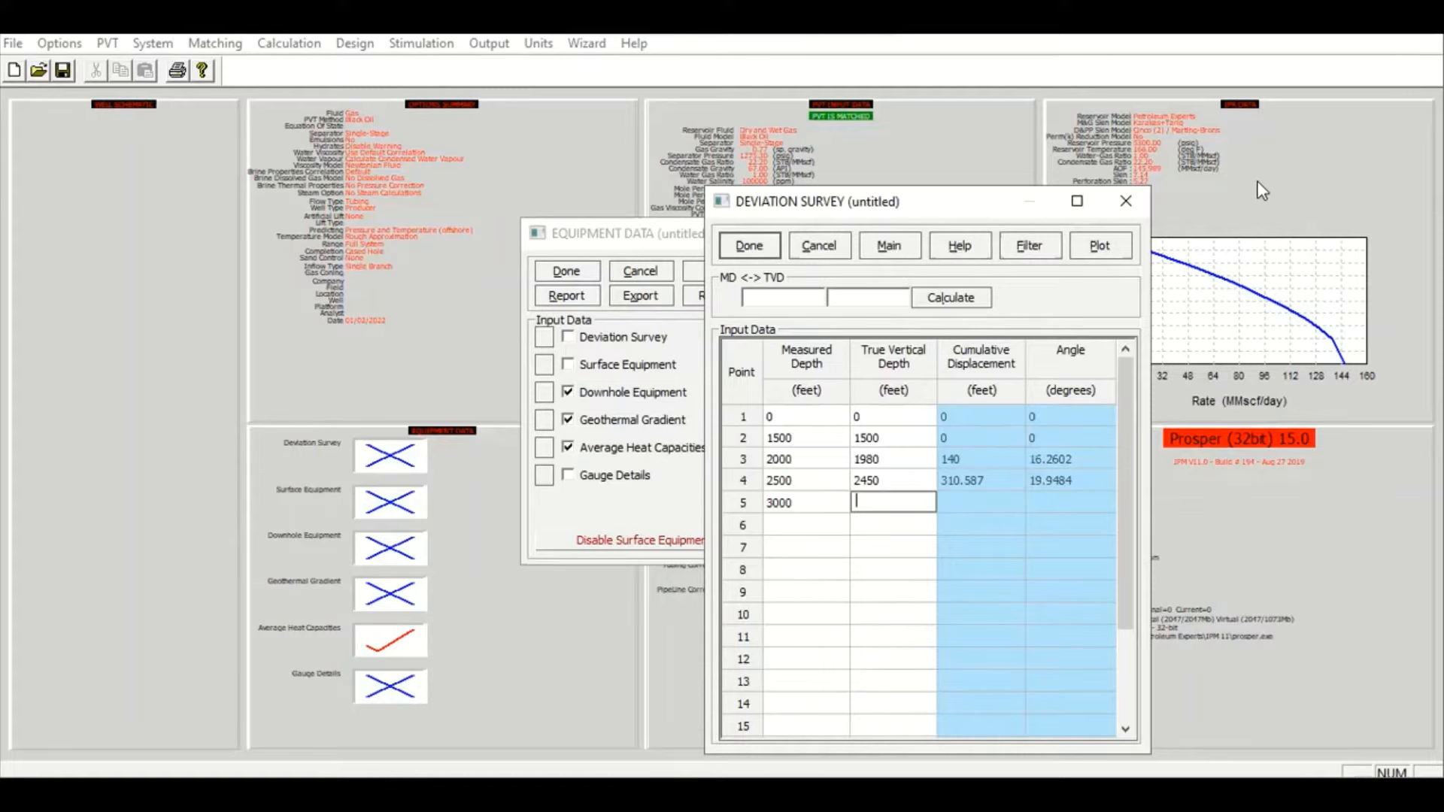
type("2883")
key("Return")
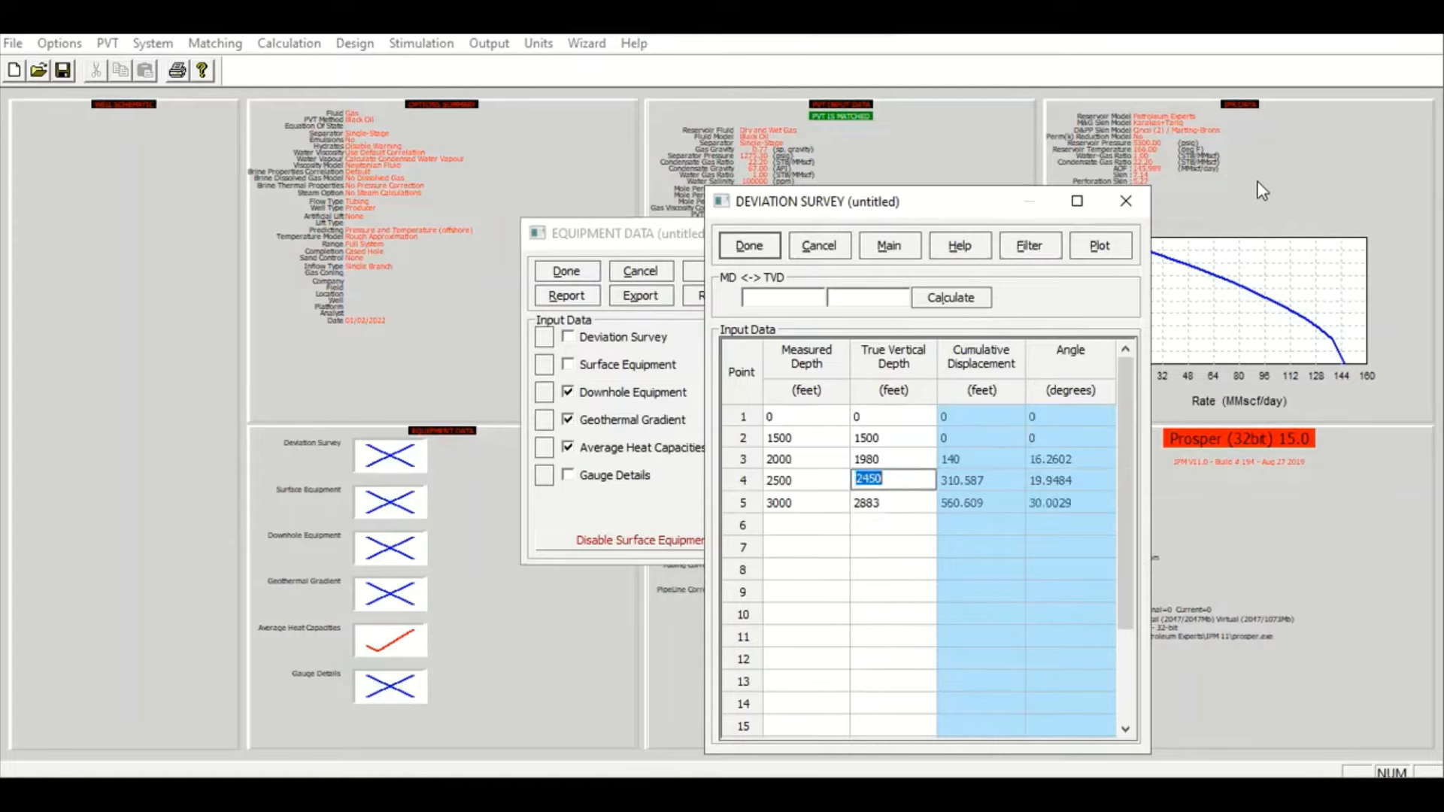
Add survey points 6 and 7 with measured/true vertical depths of 3500/3300 and 4000/3721 feet
key("Left")
type("3500")
key("Return")
type("3300")
key("Return")
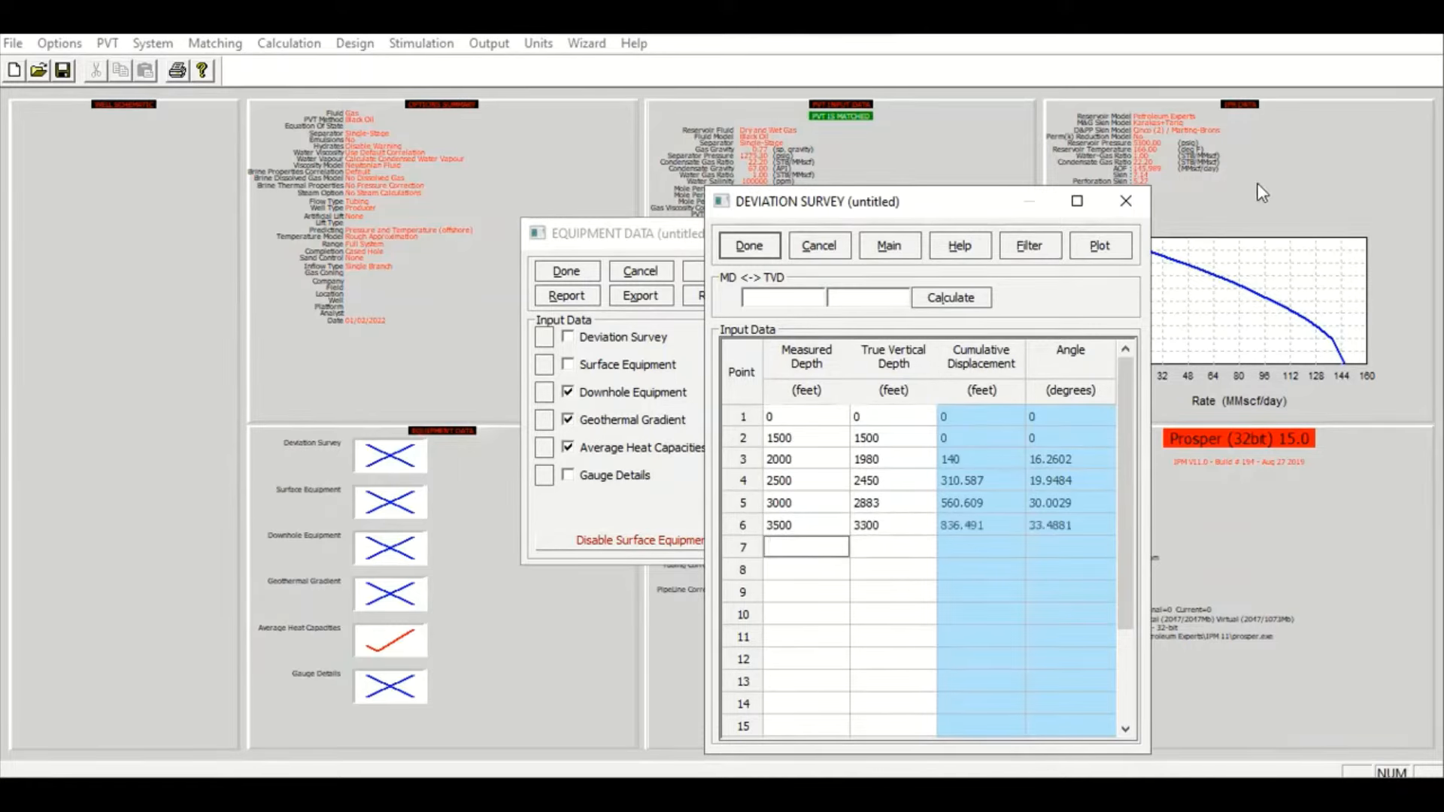
type("4000")
key("Return")
type("3721")
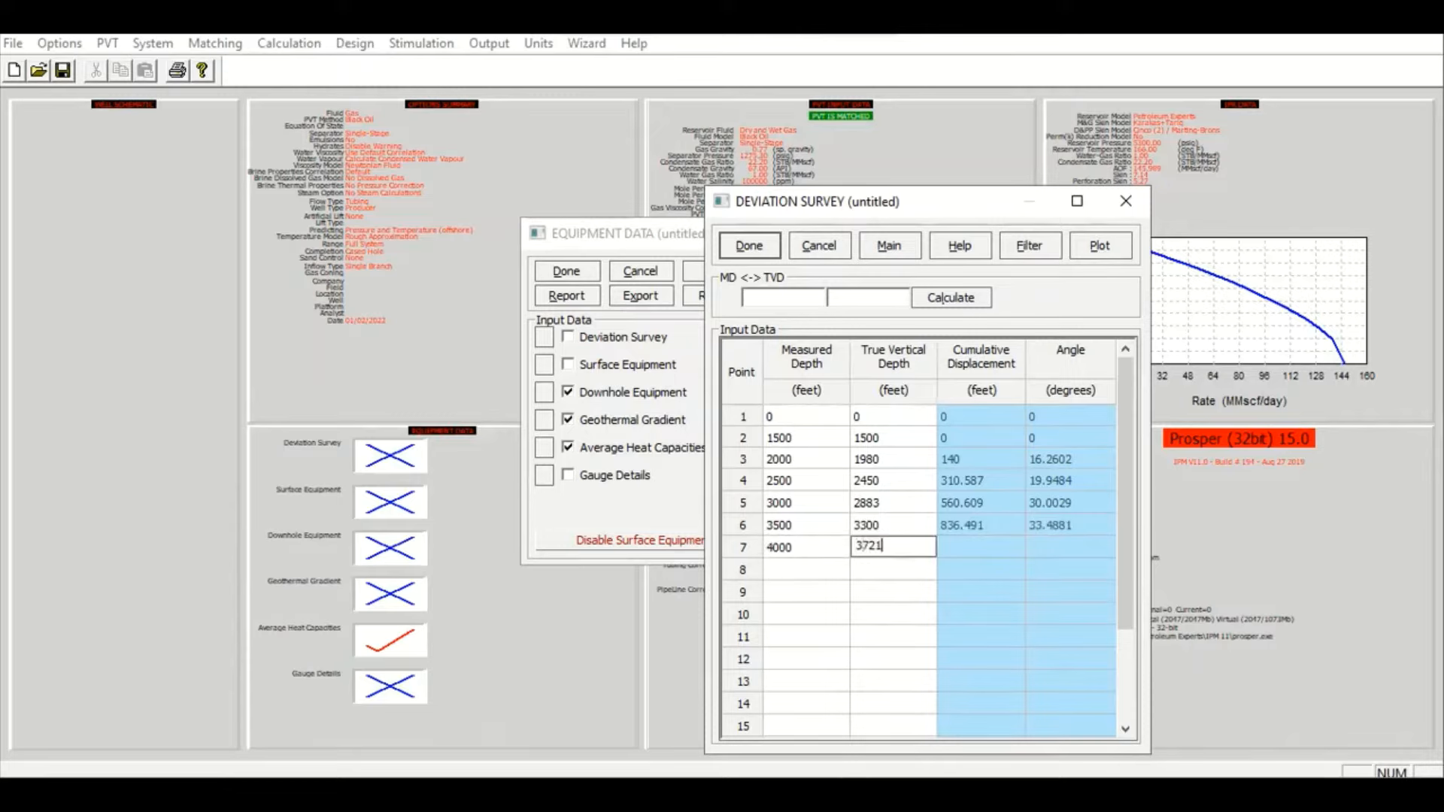
key("Return")
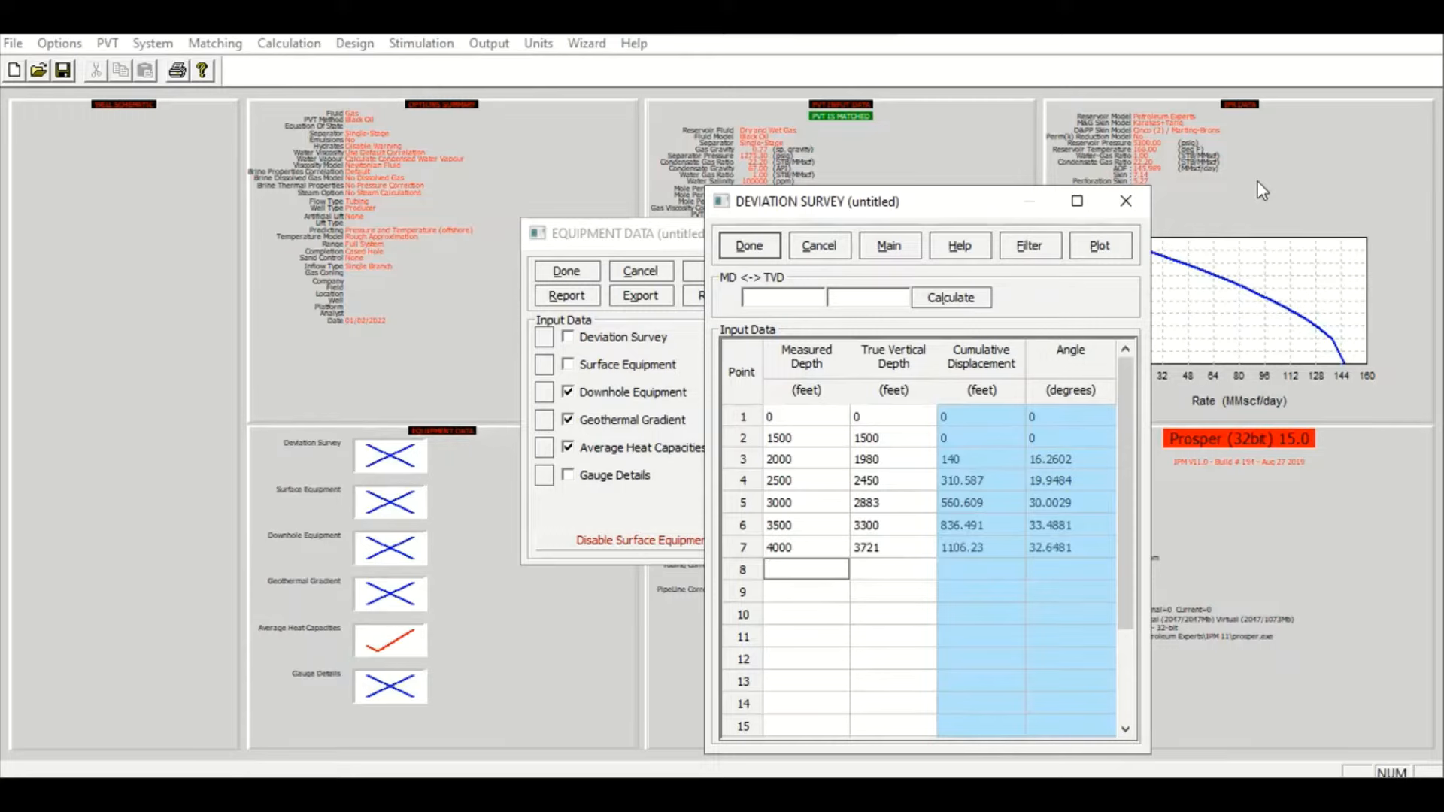
Add survey points 8 and 9 with measured/true vertical depths of 4500/4140 and 5000/4560 feet
type("4500")
key("Return")
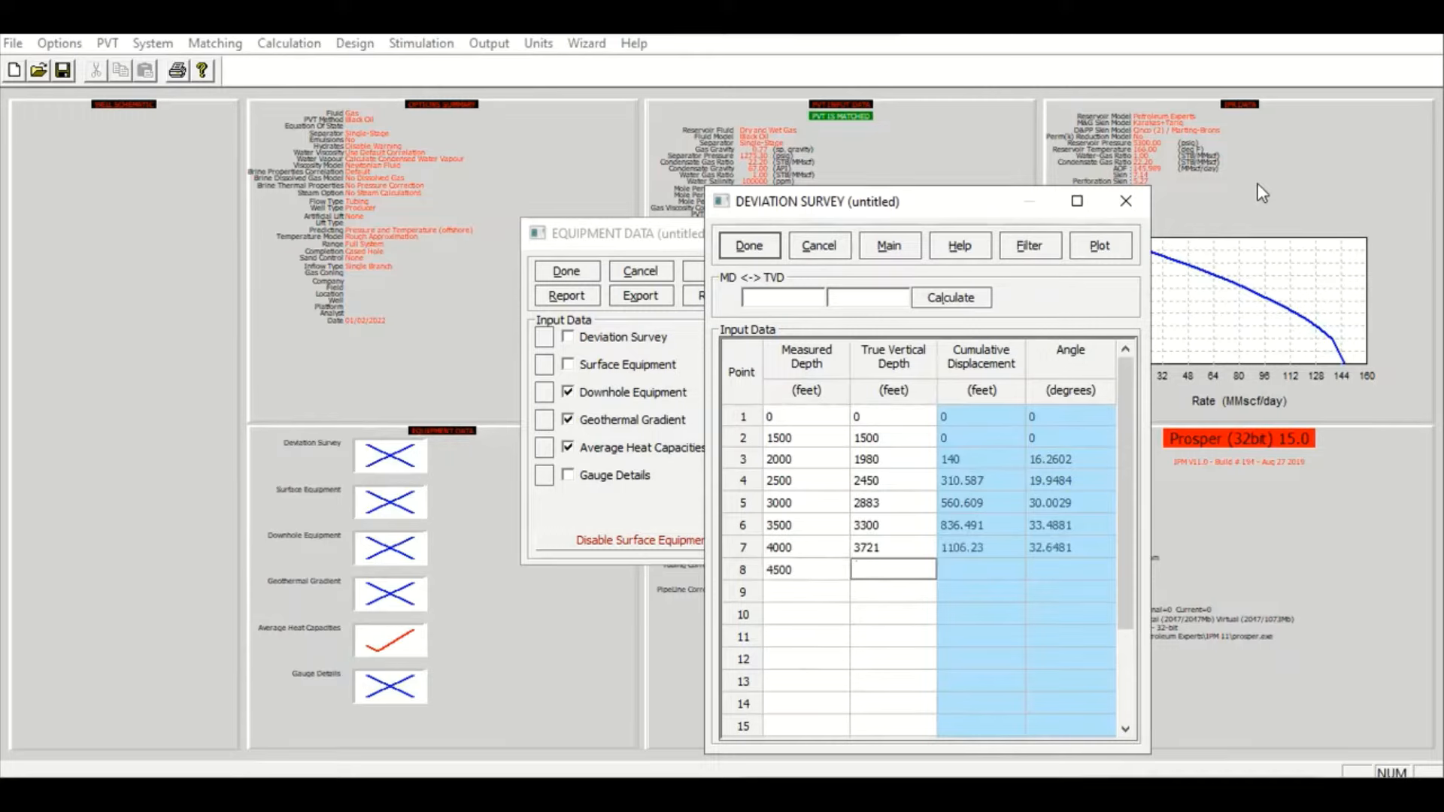
type("4140")
key("Return")
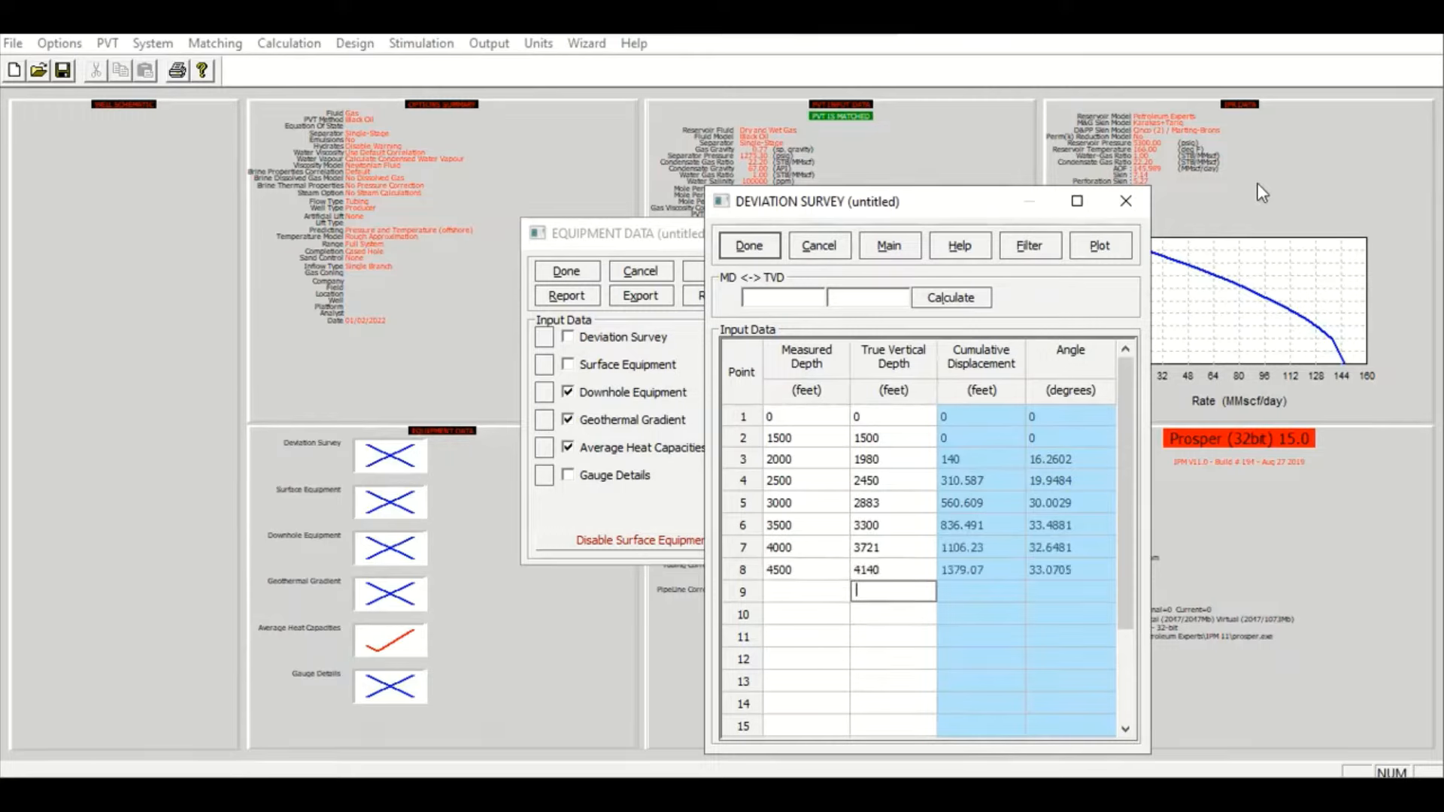
key("Left")
type("5000")
key("Return")
type("4560")
key("Return")
Add survey point 10 with a measured depth of 5400 feet and a true vertical depth of 4900 feet
key("Left")
type("5400")
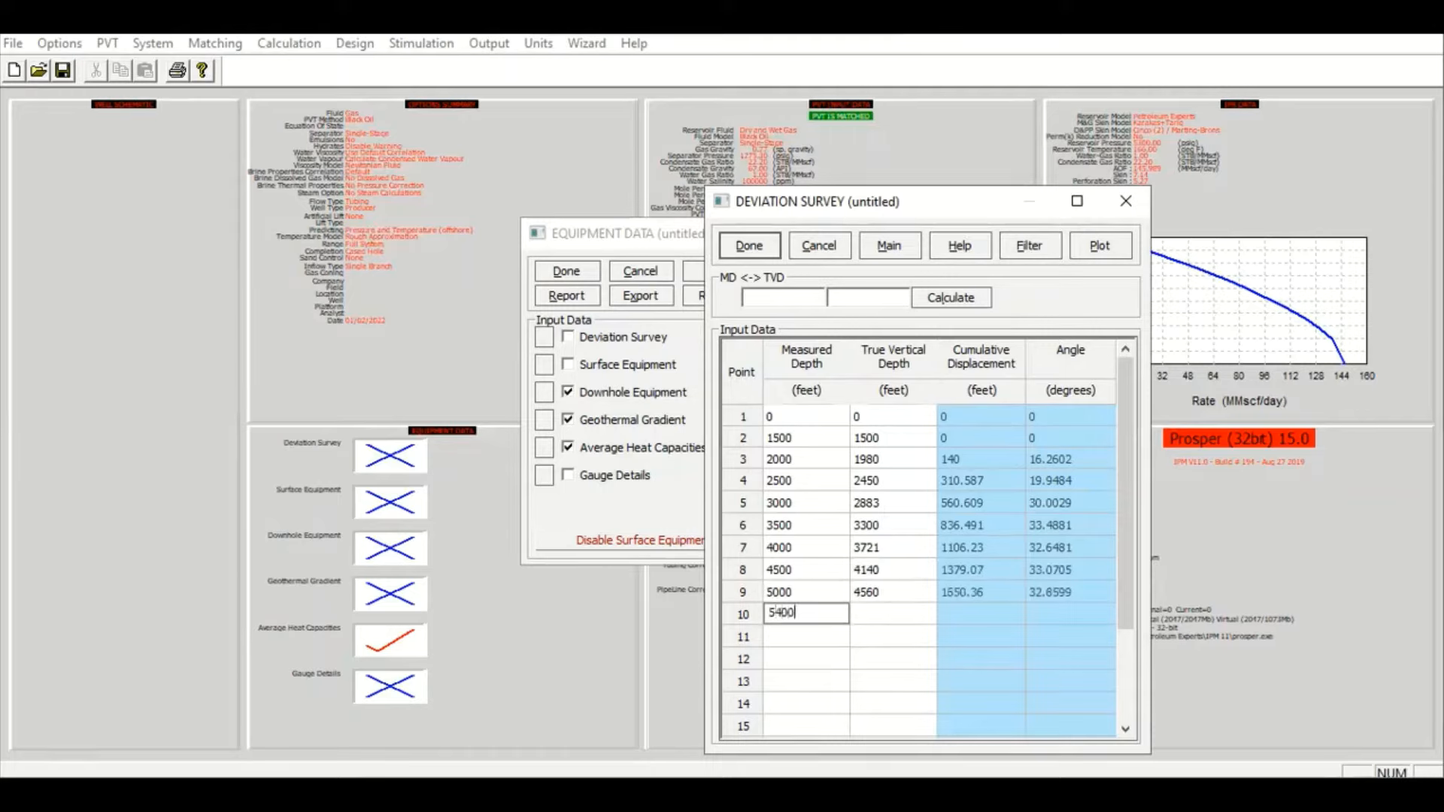
key("Return")
type("4900")
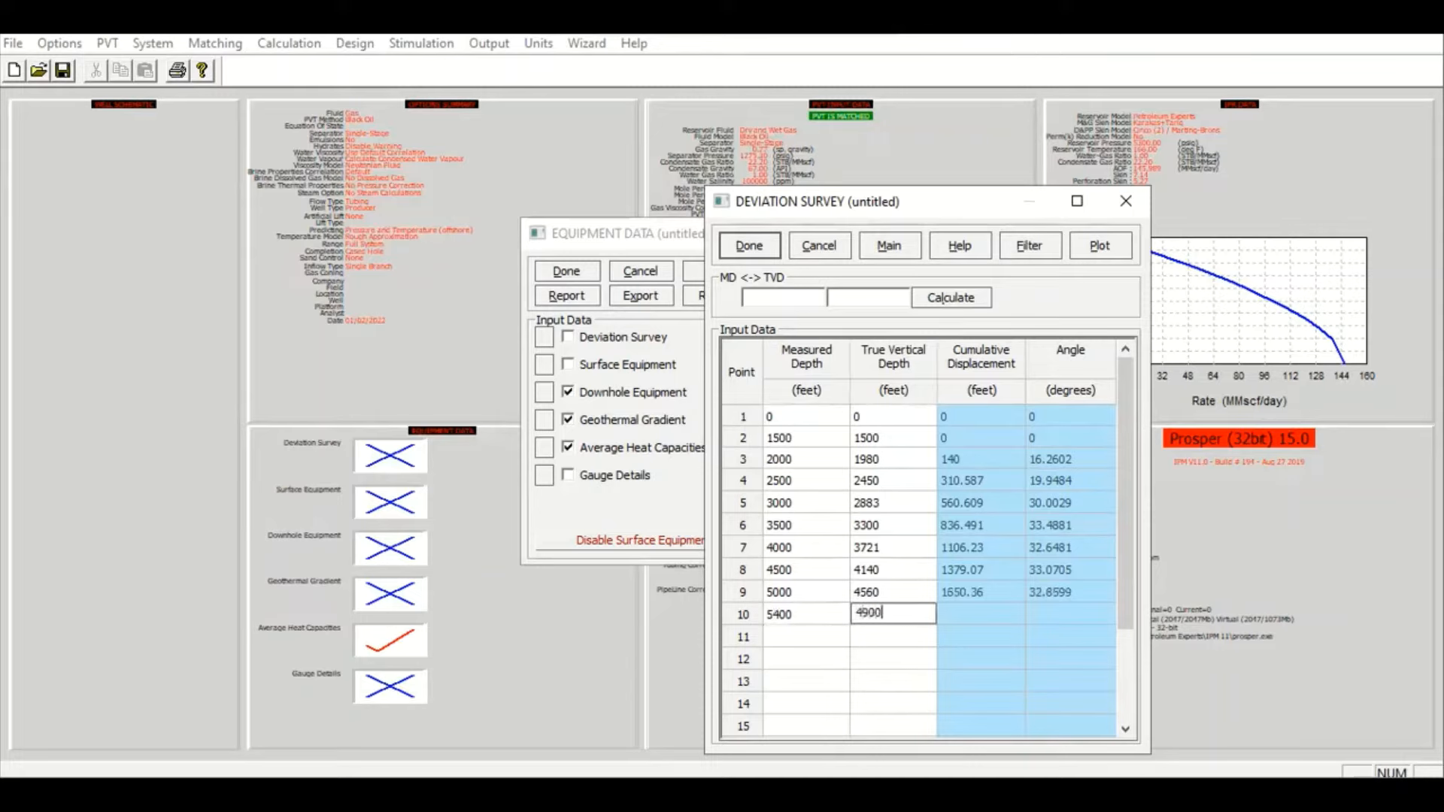
left_click(1044, 504)
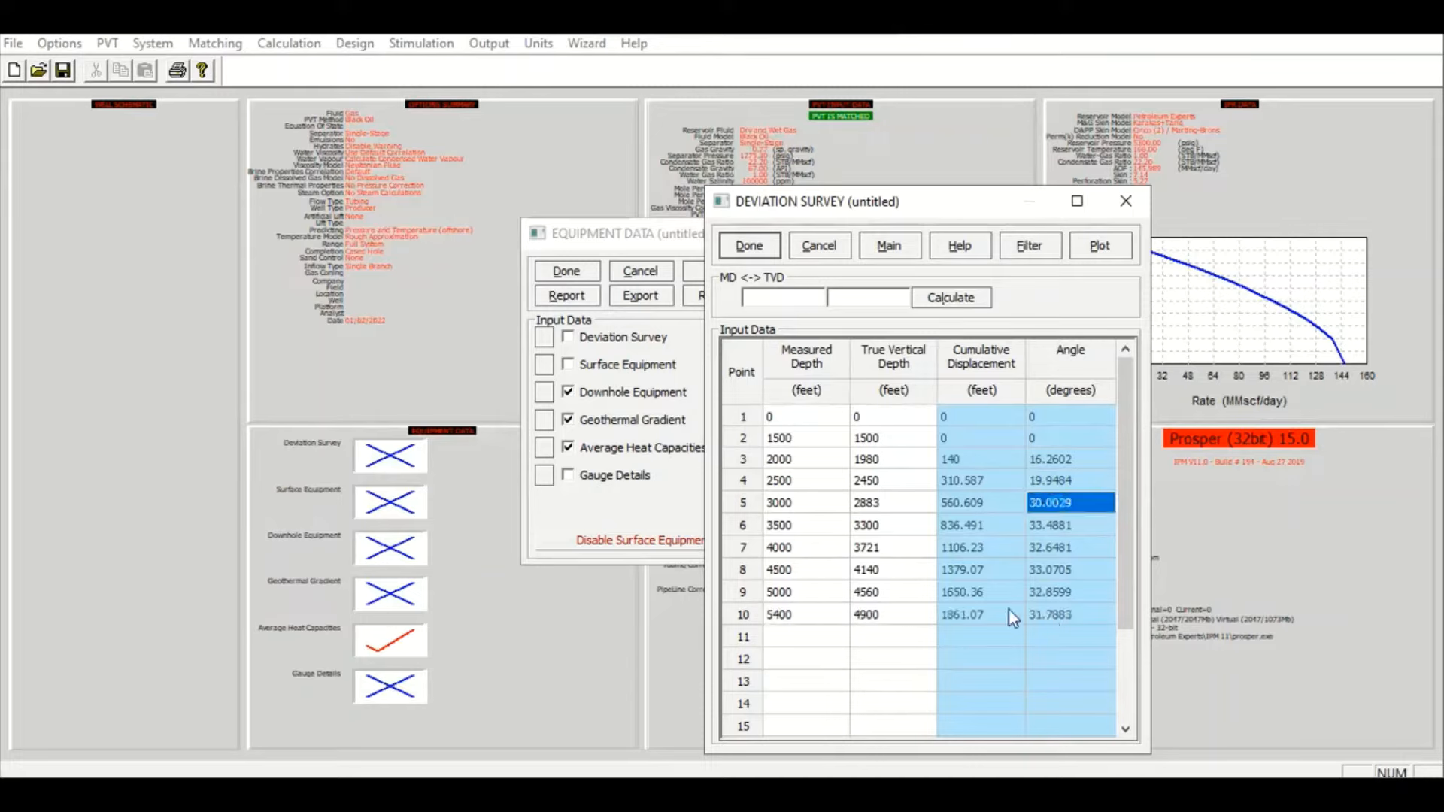
left_click(856, 531)
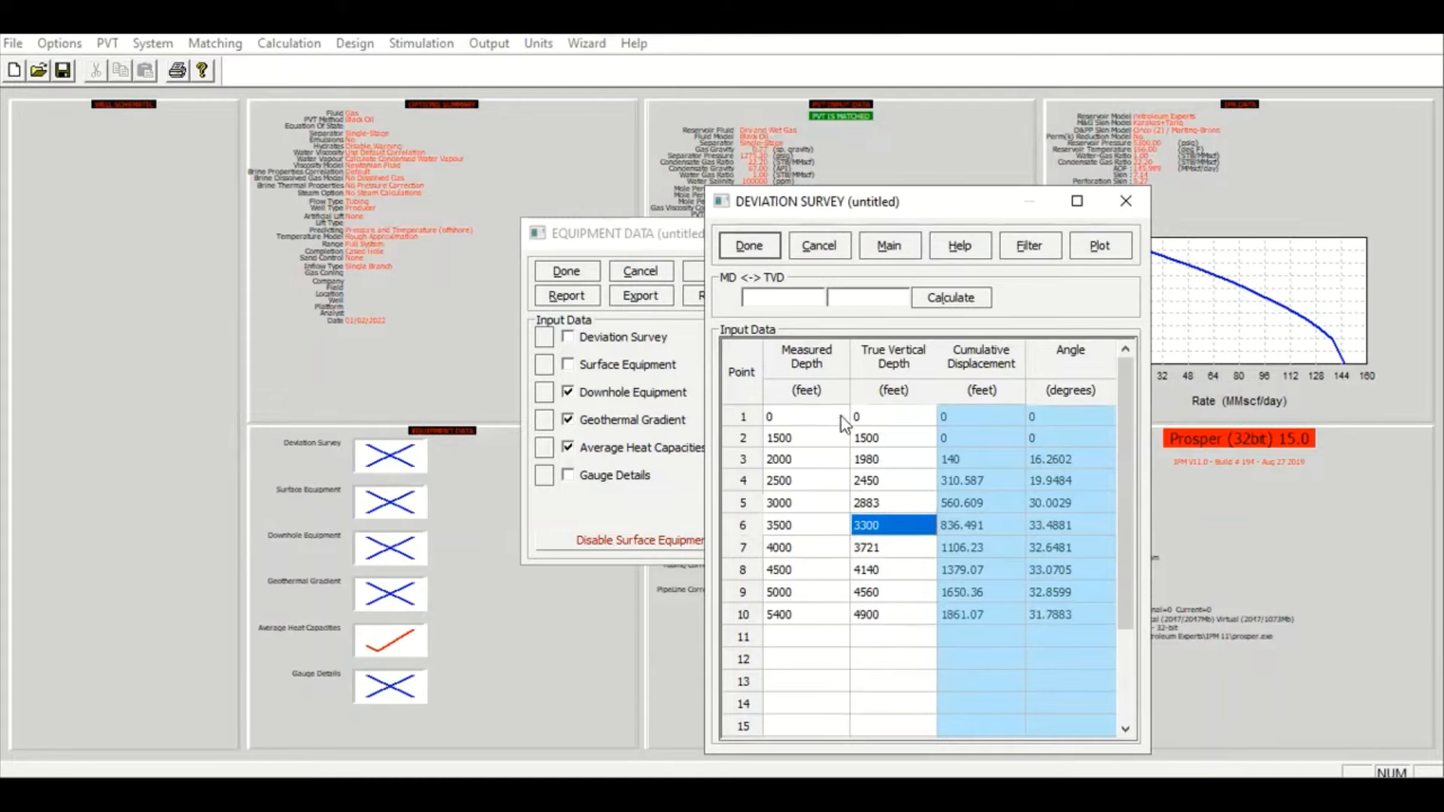
Plot the deviation survey to check the well profile, then accept the survey and continue to the downhole equipment
left_click(1109, 248)
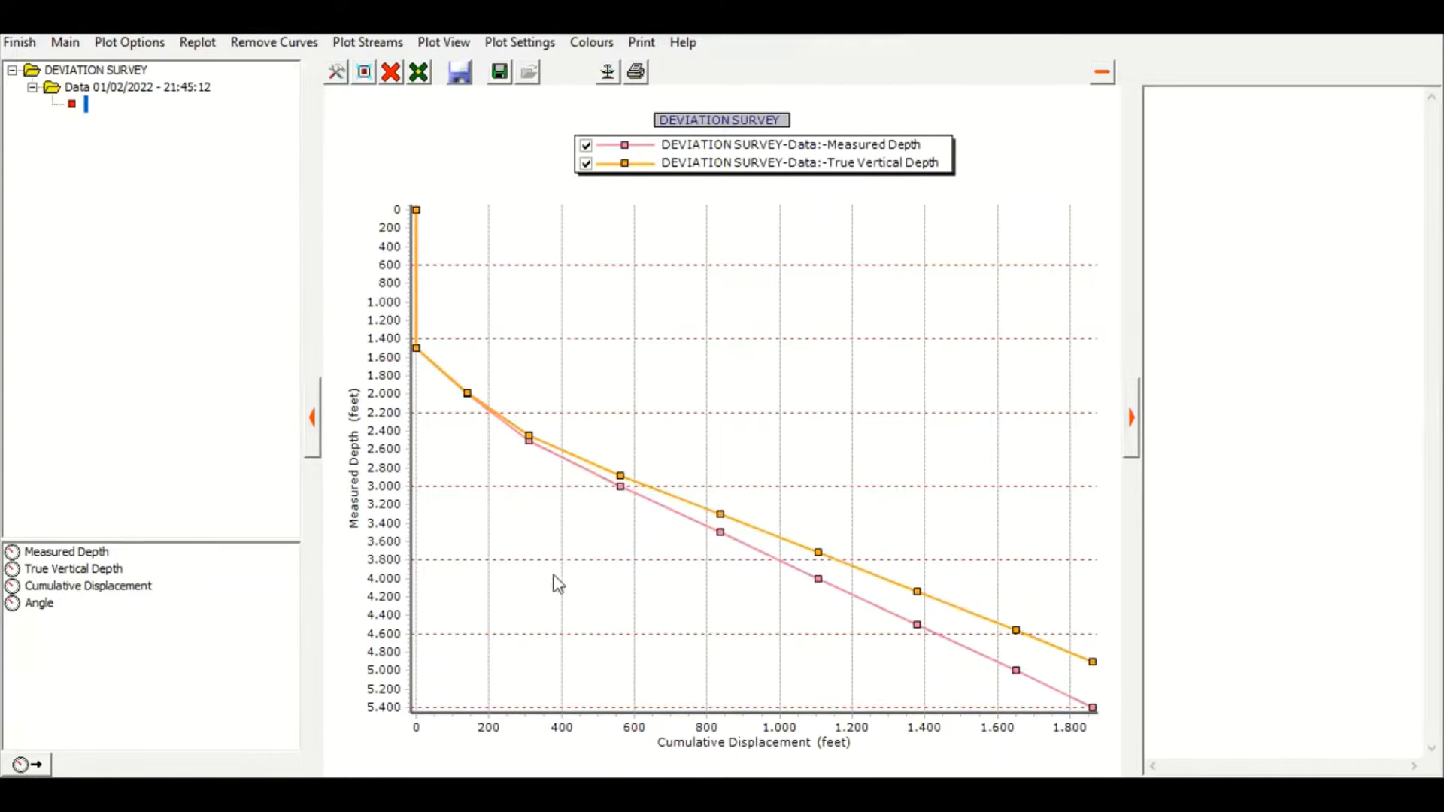
left_click(20, 42)
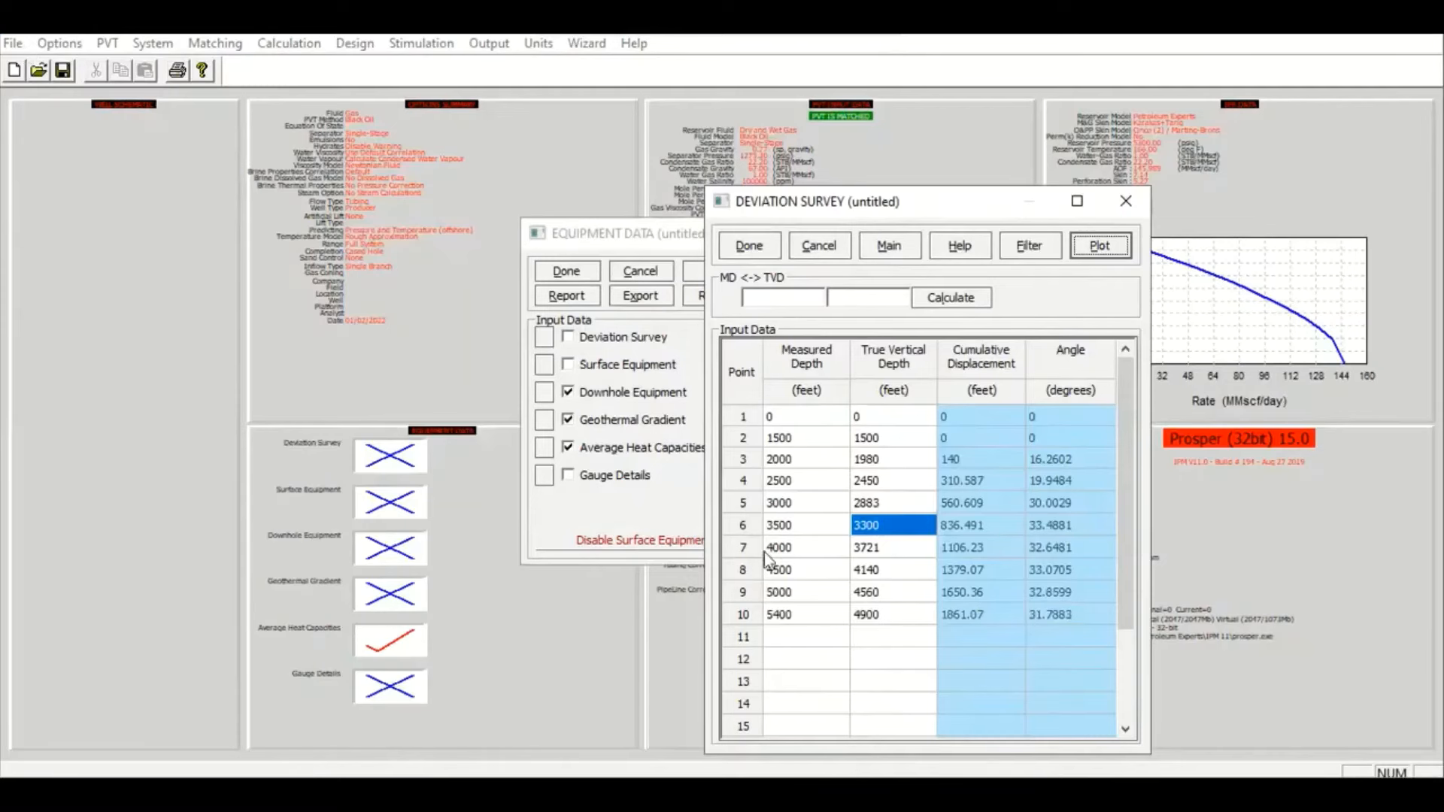
left_click(763, 243)
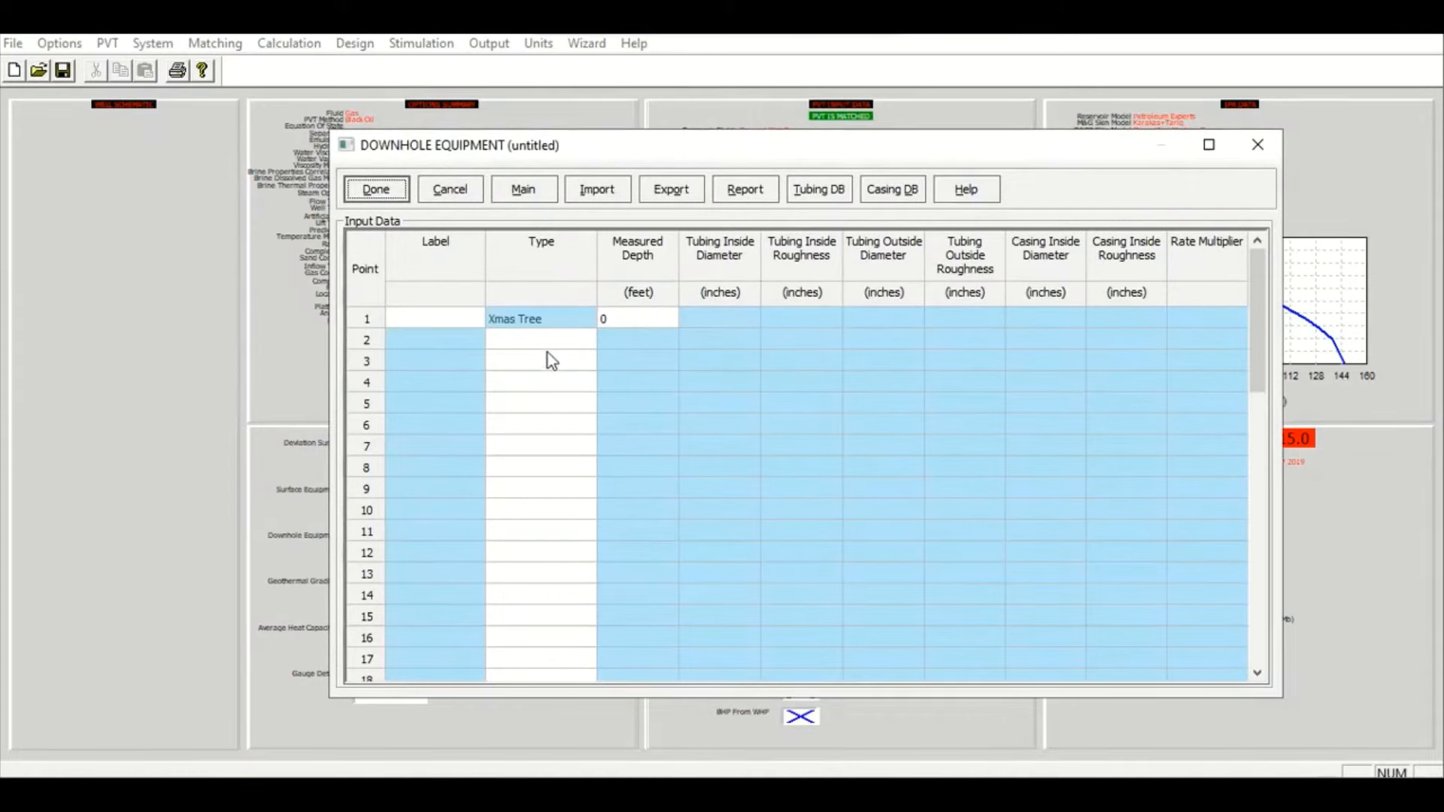
Add a tubing section below the Xmas tree down to 1000 feet measured depth with a 3.958-inch inside diameter
left_click(584, 342)
left_click(583, 341)
left_click(541, 377)
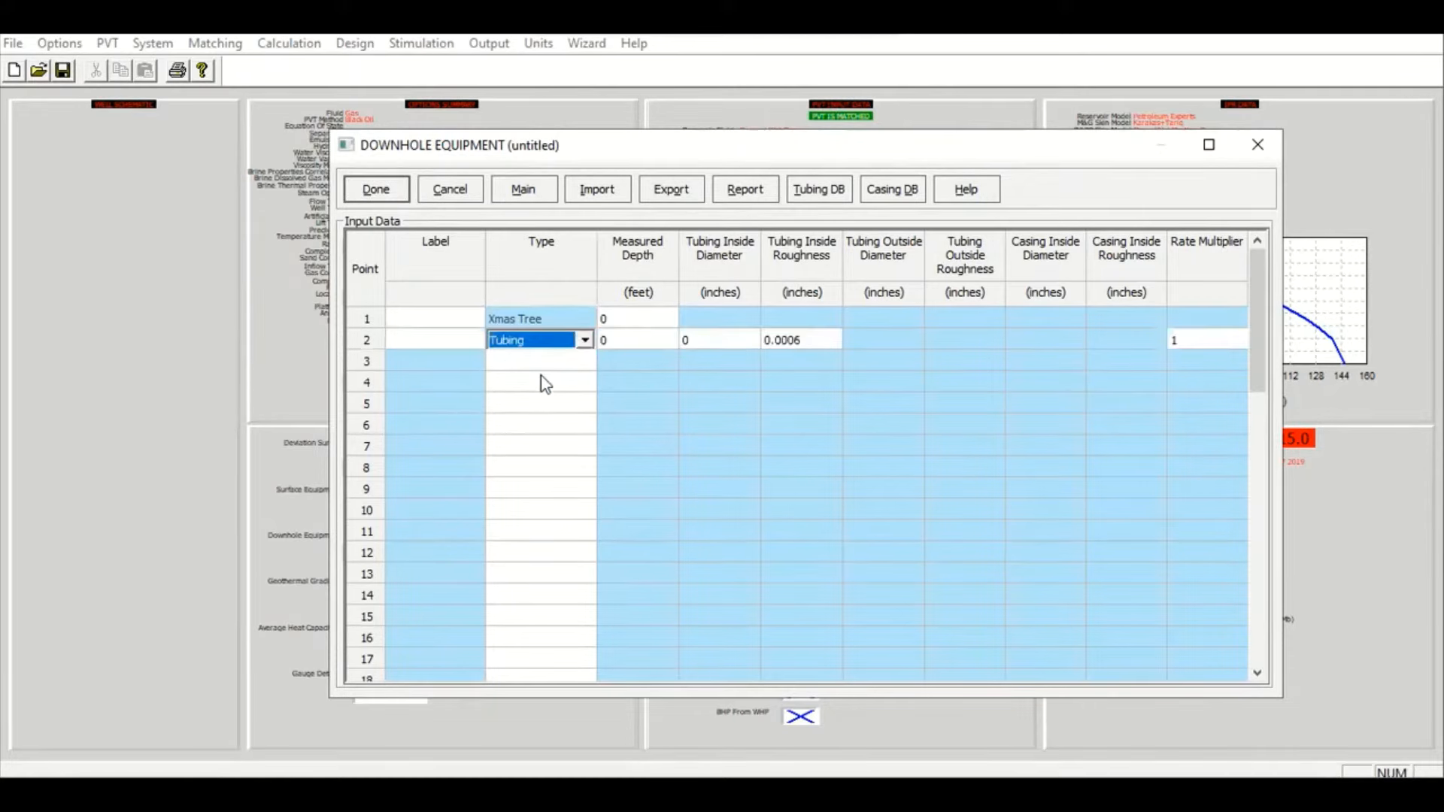
left_click(620, 341)
type("1000")
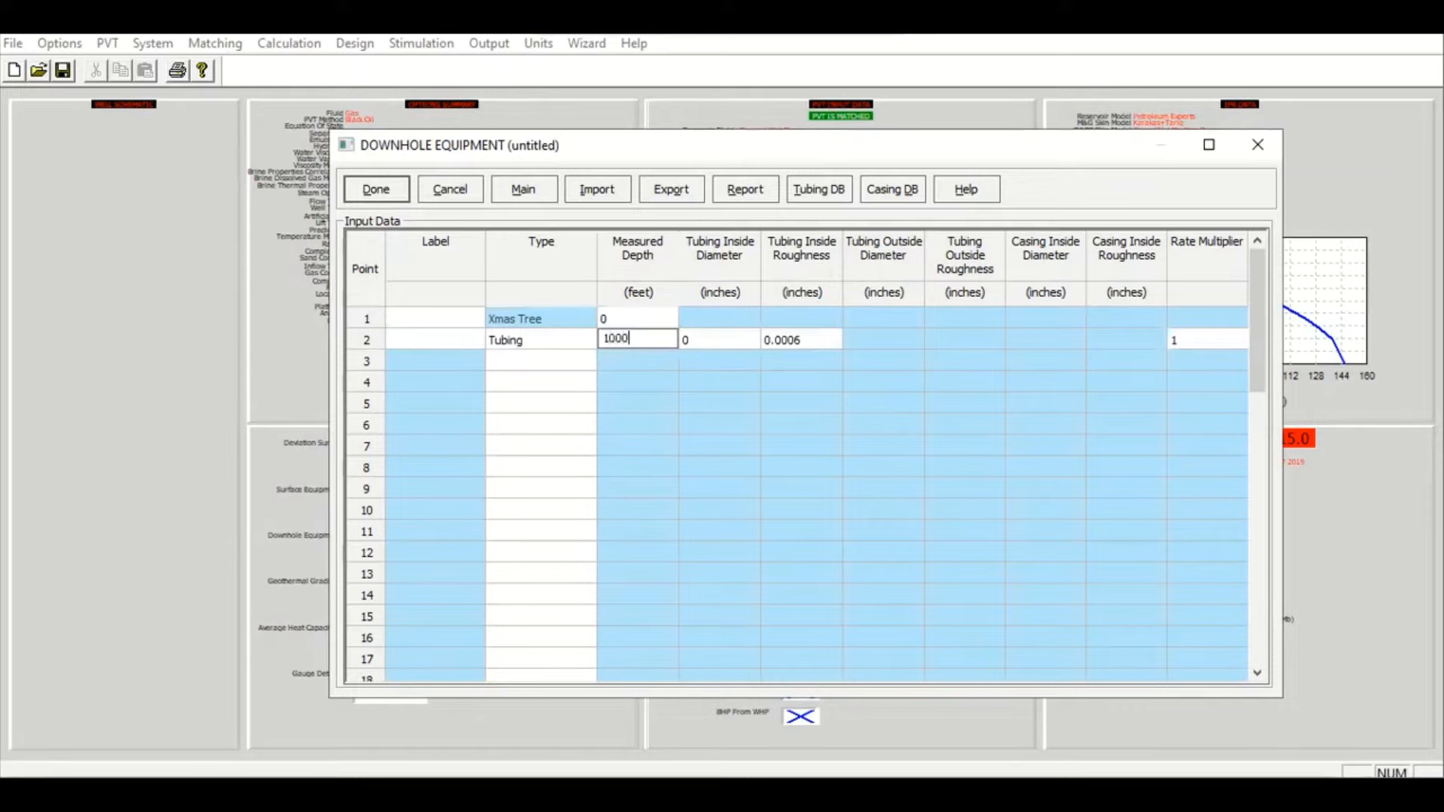
key("Tab")
type("395")
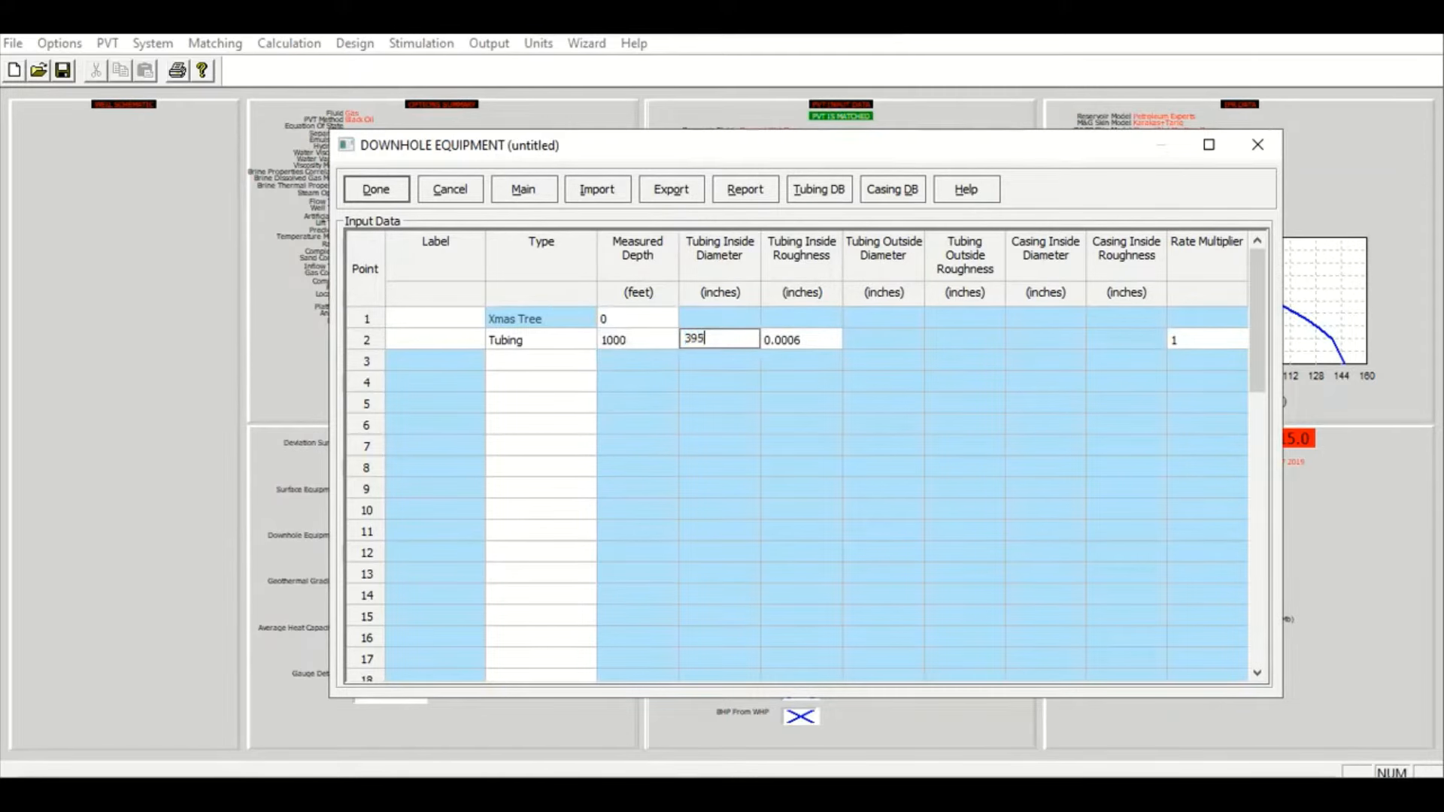
type("8")
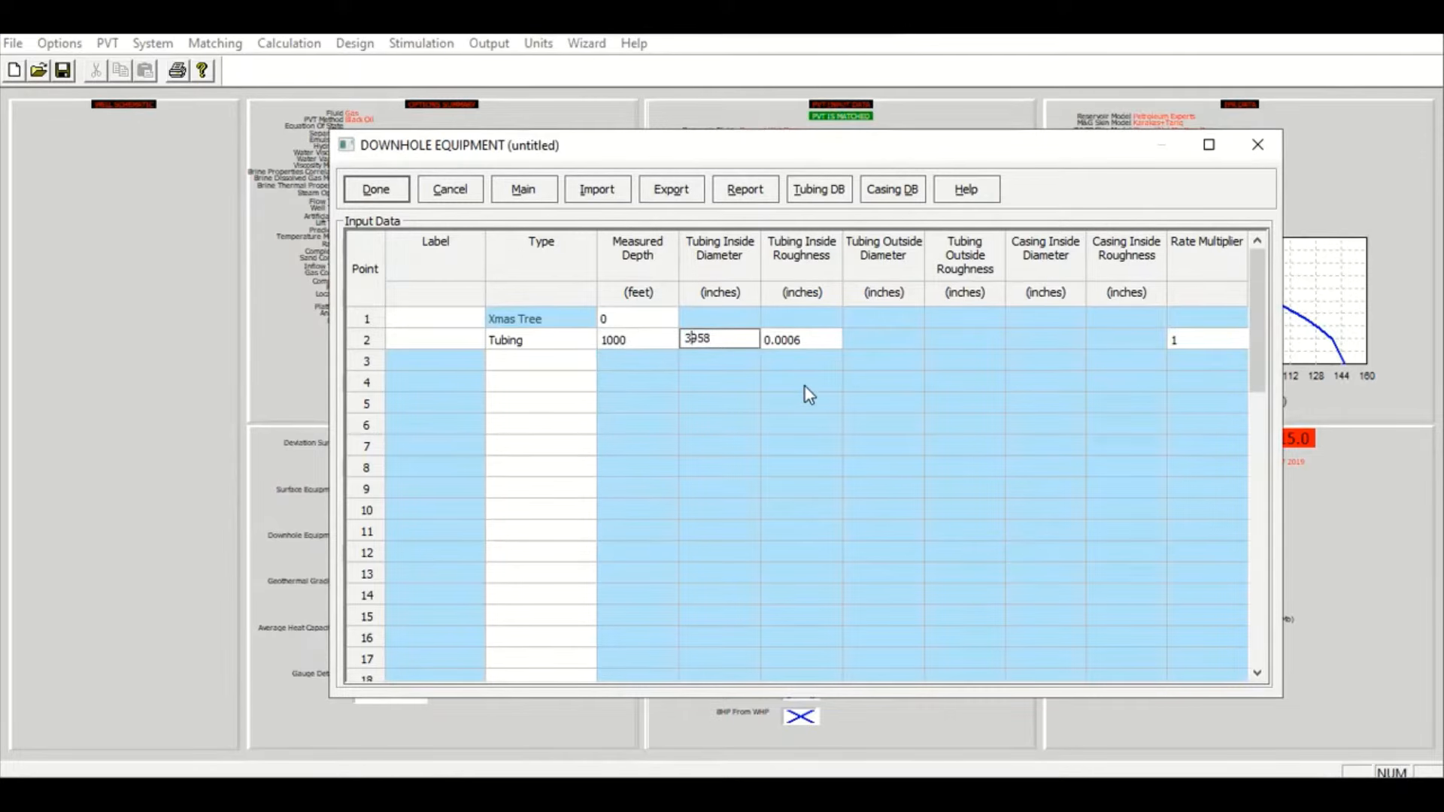
type(".")
left_click(827, 339)
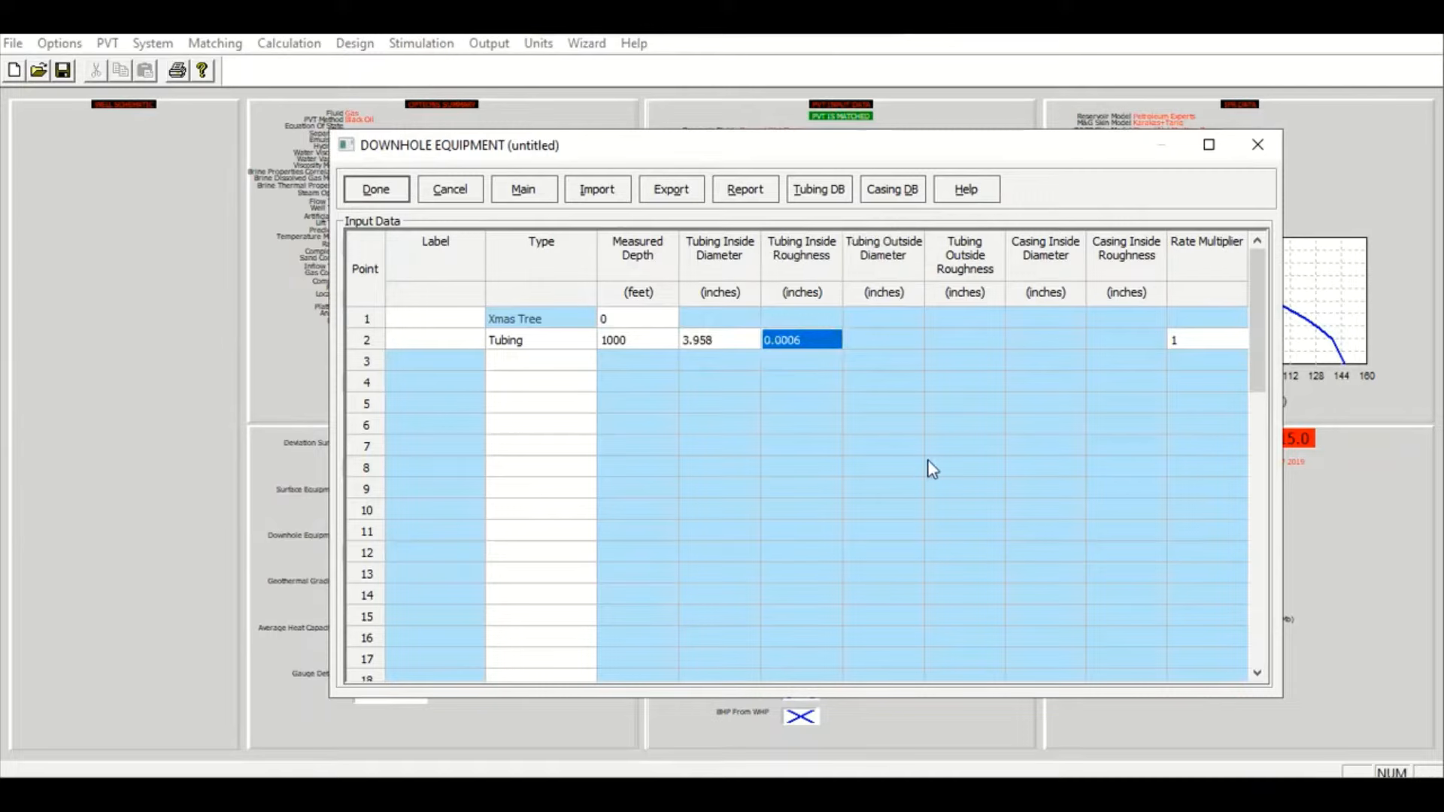
Add an SSSV below the first tubing section with a 3-inch inside diameter
left_click(543, 362)
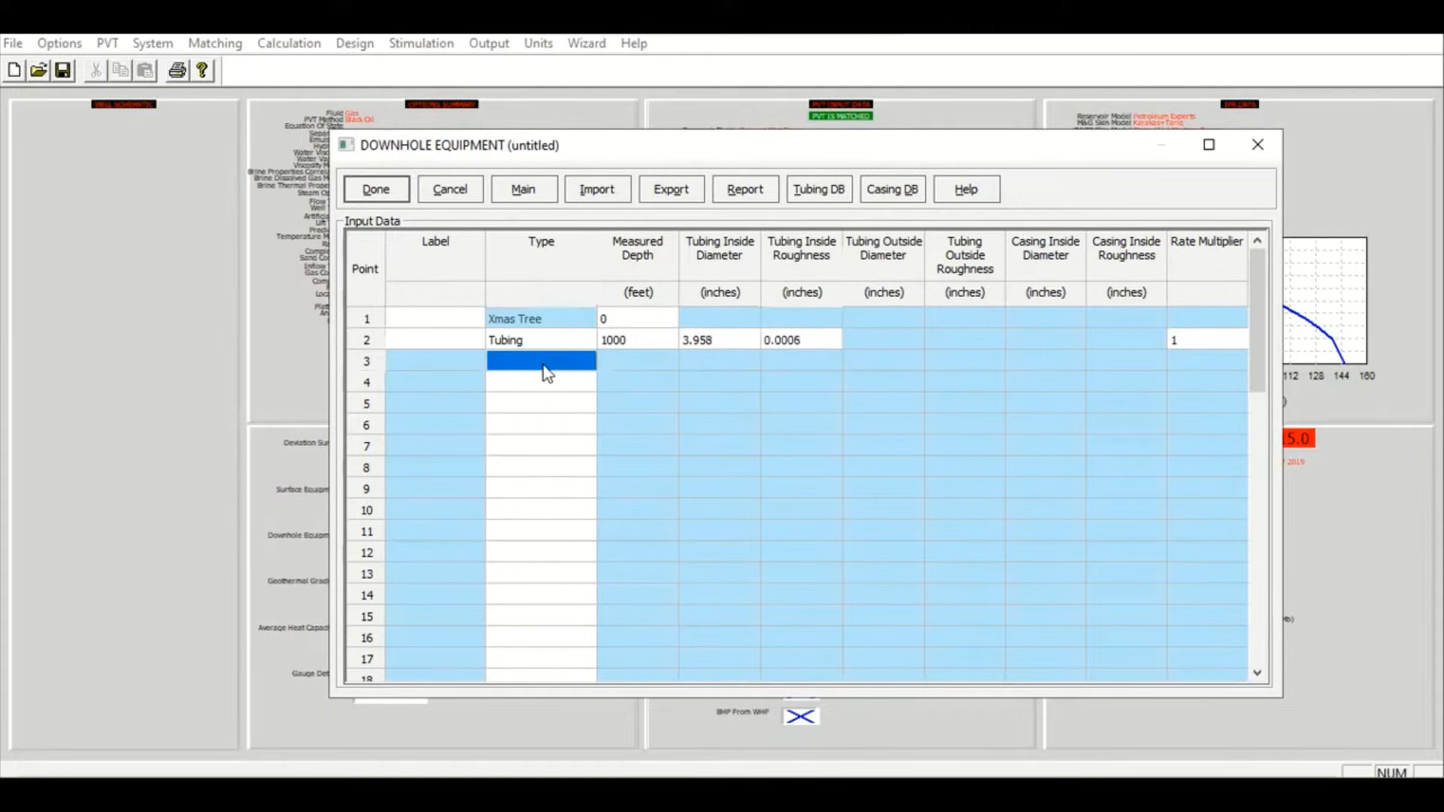
left_click(543, 364)
left_click(529, 410)
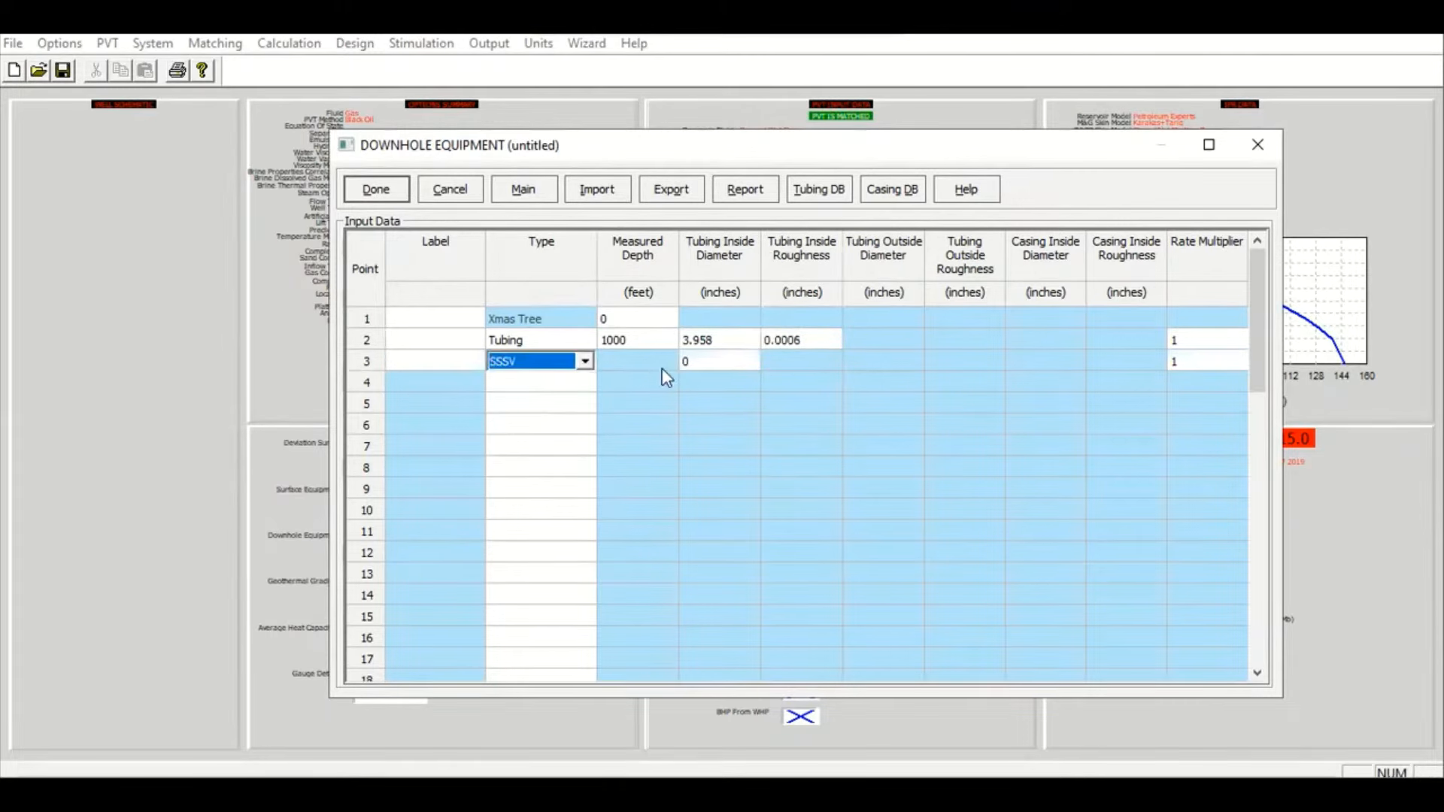
left_click(710, 369)
type("3")
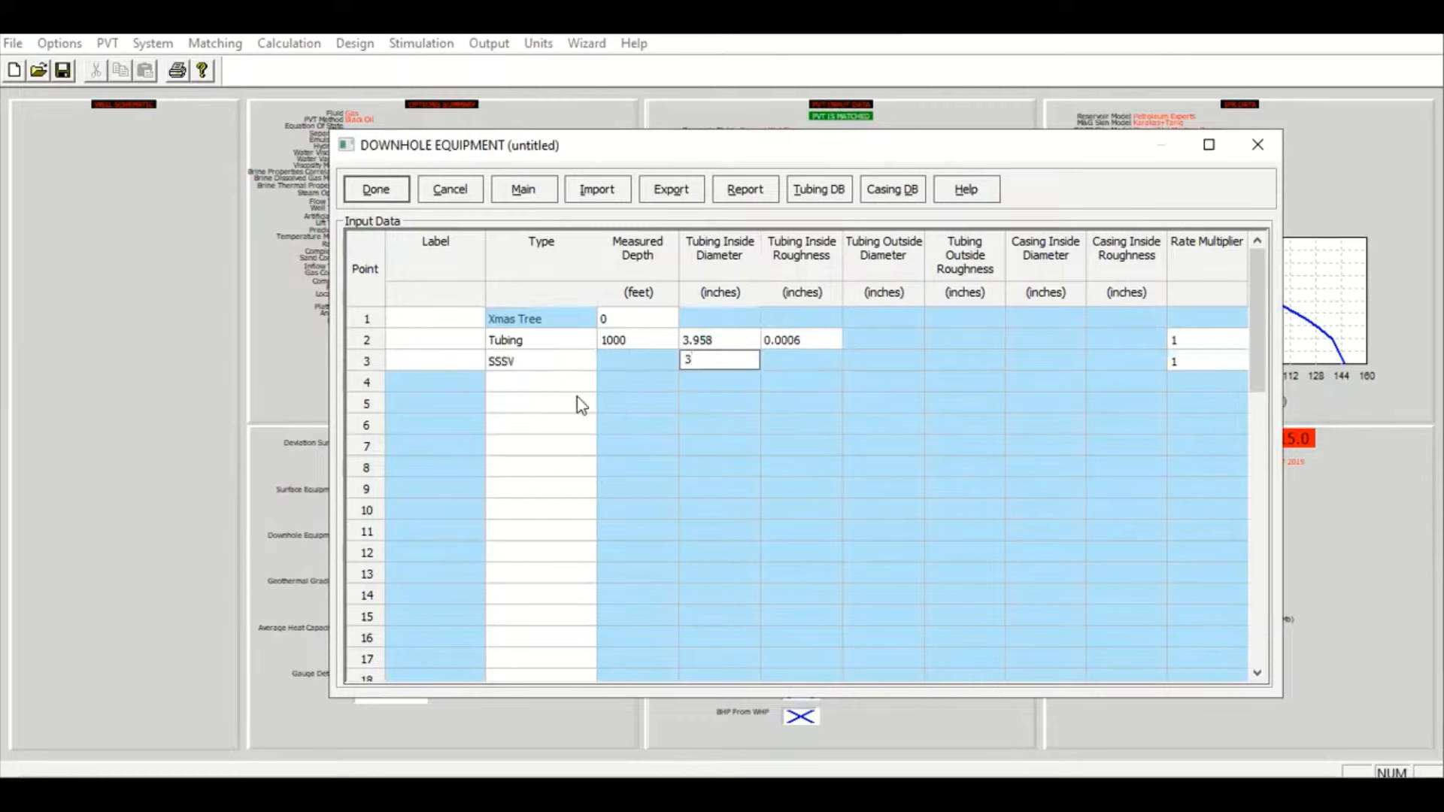
left_click(545, 385)
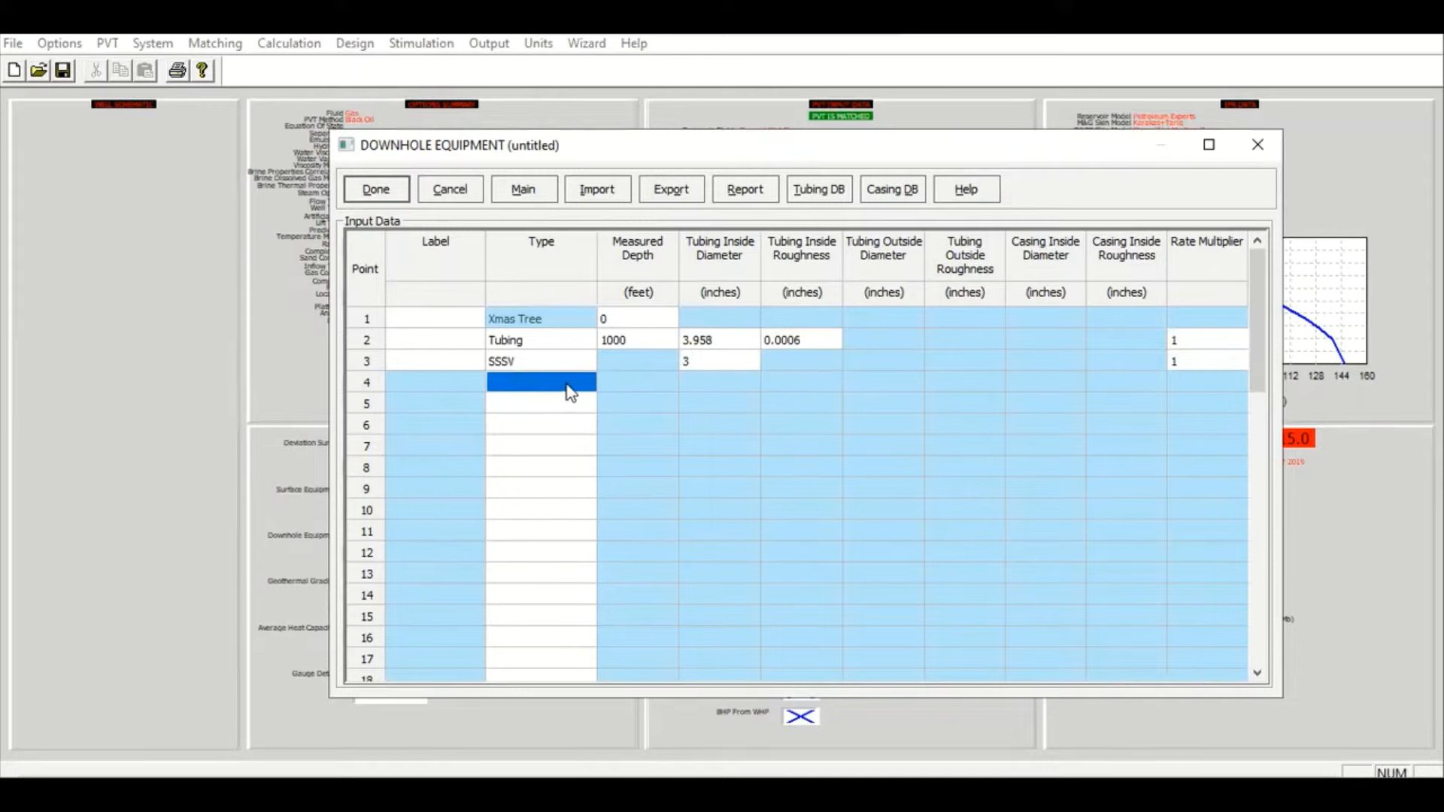
Add a second tubing section down to 5000 feet measured depth, copying the 3.958-inch inside diameter from the first tubing
left_click(547, 438)
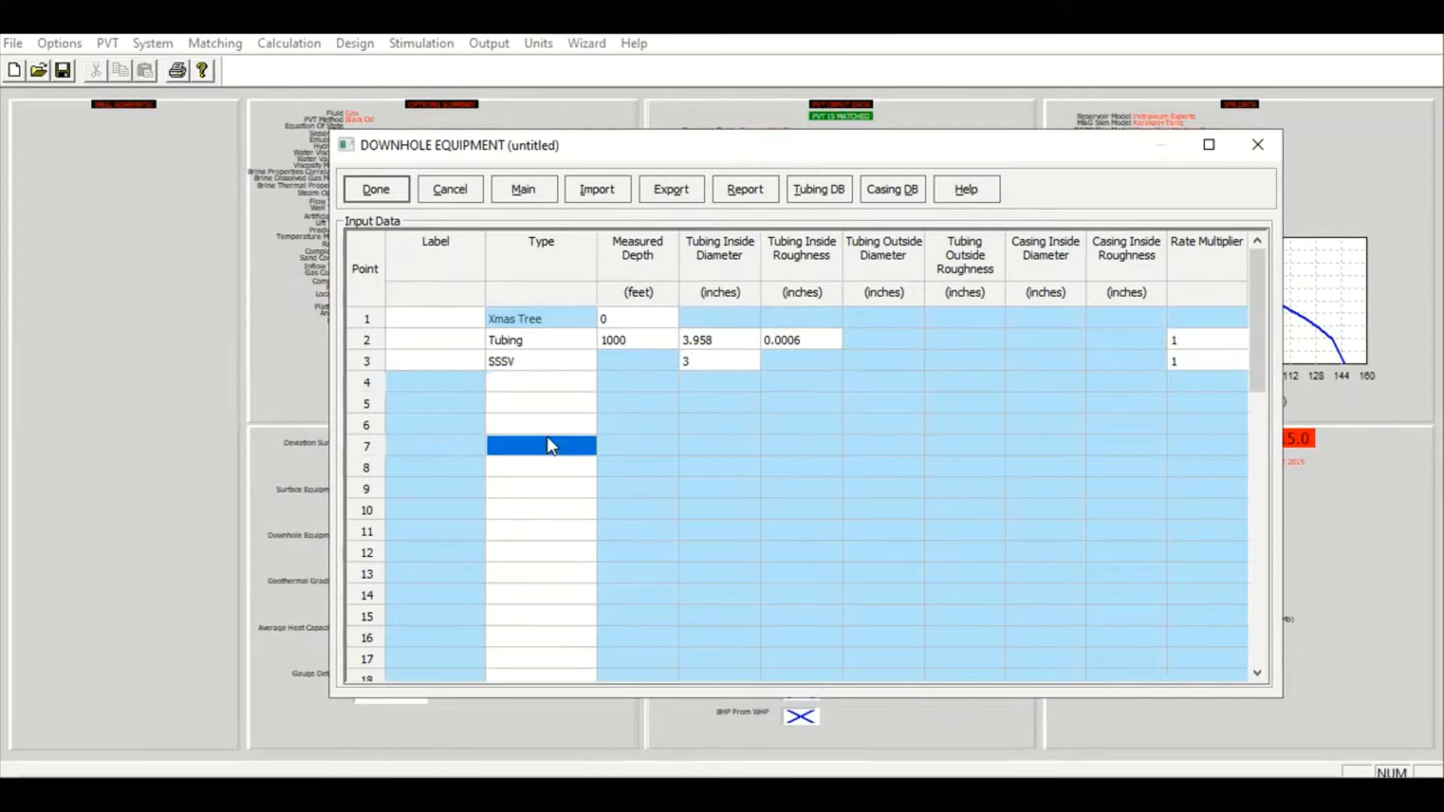
left_click(561, 381)
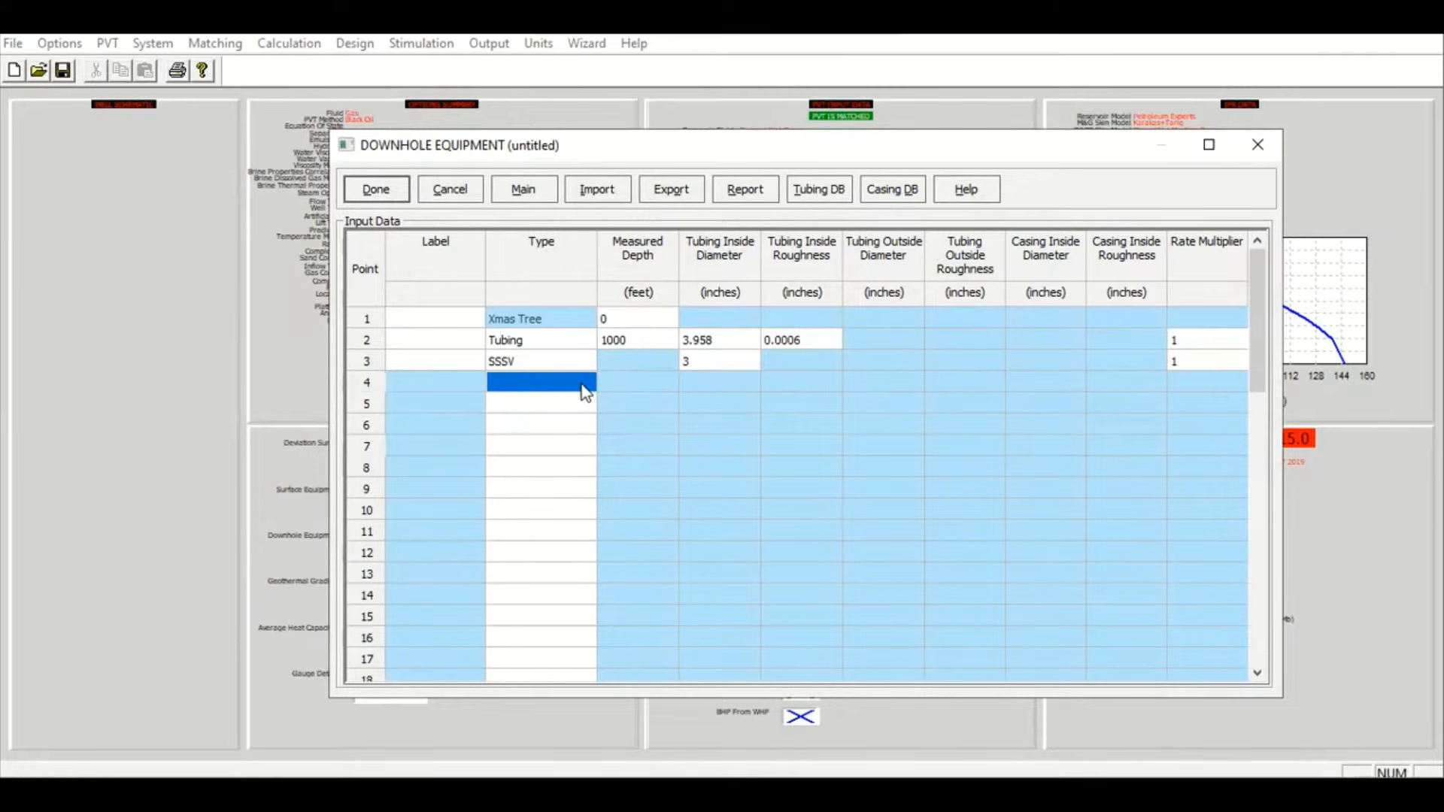
left_click(585, 387)
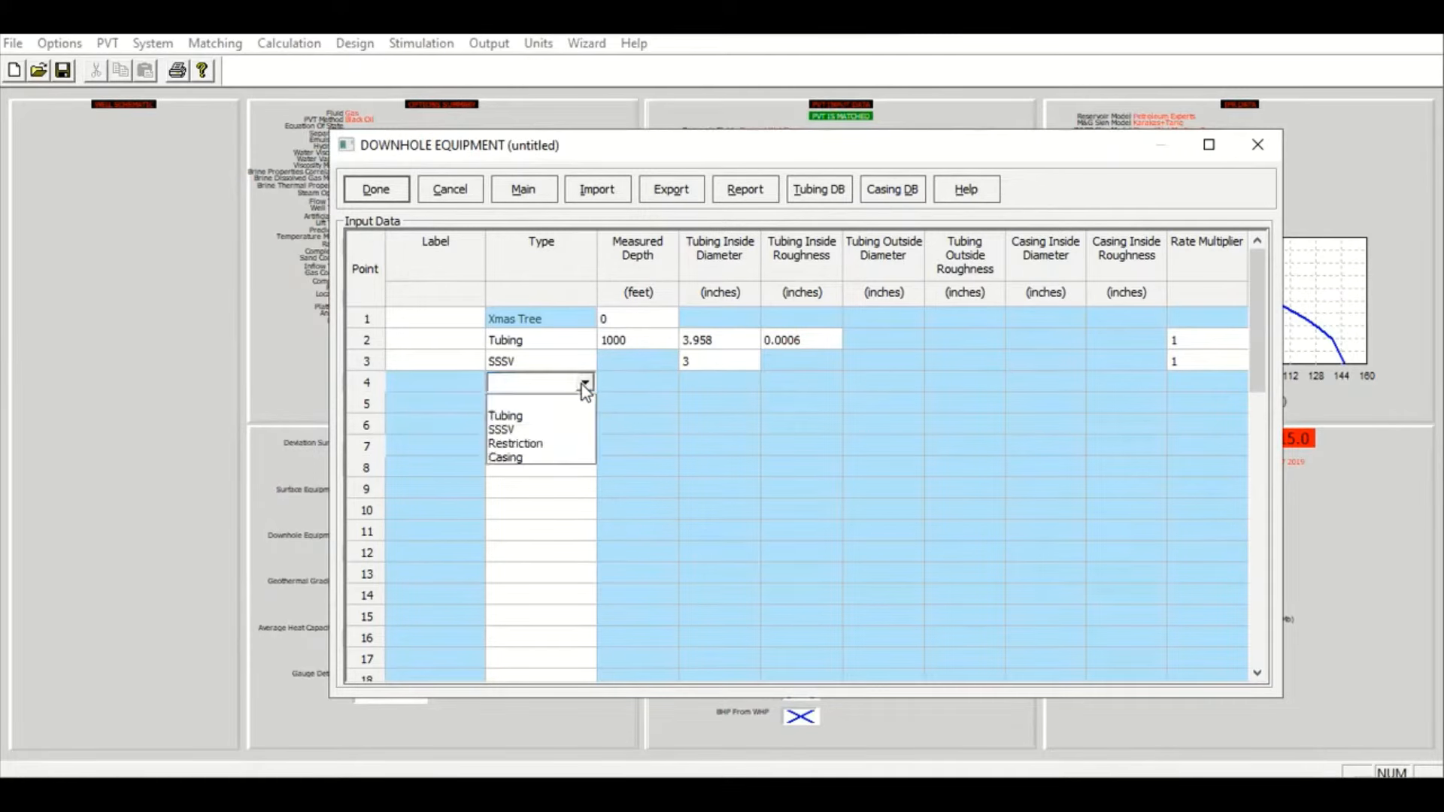
left_click(562, 415)
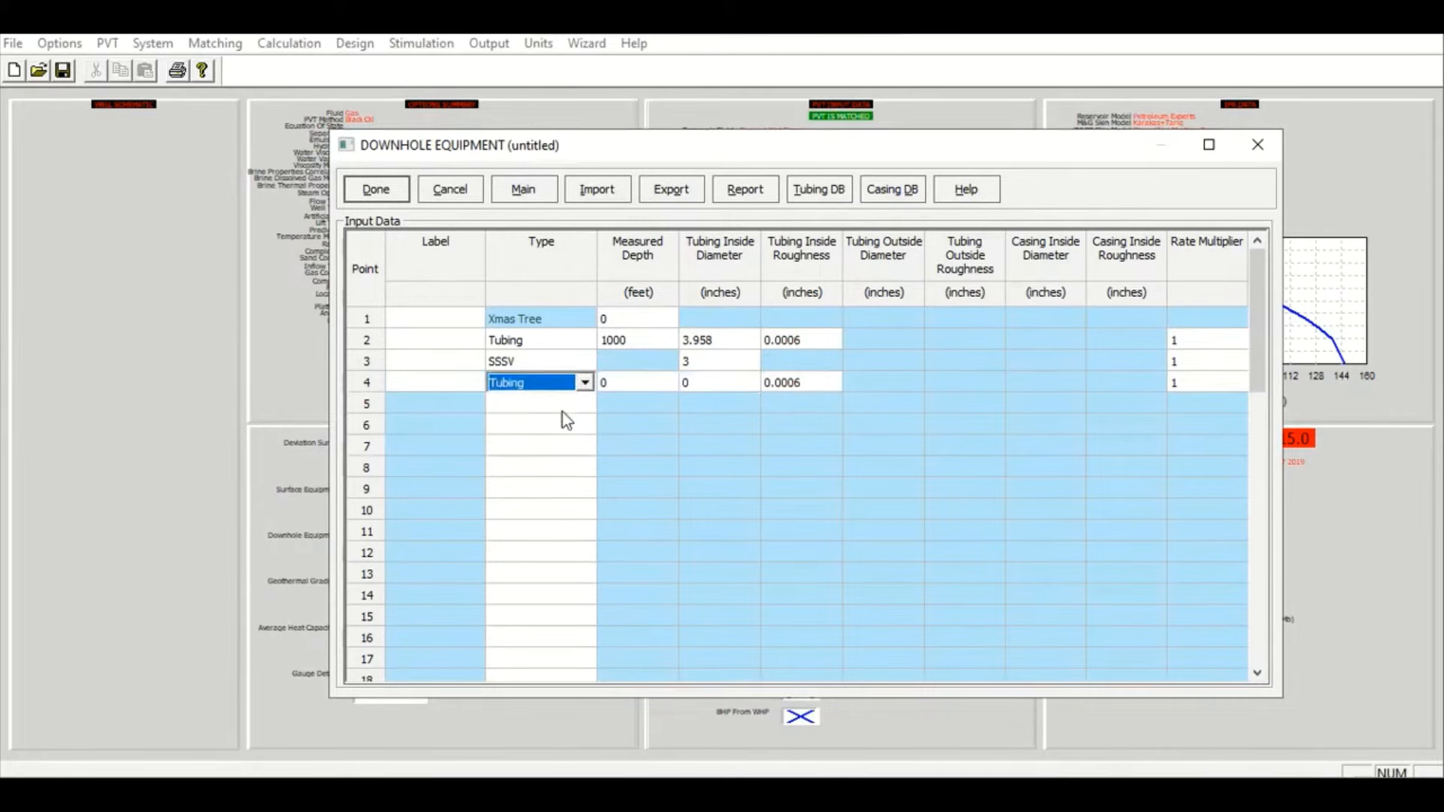
left_click(612, 383)
type("5000")
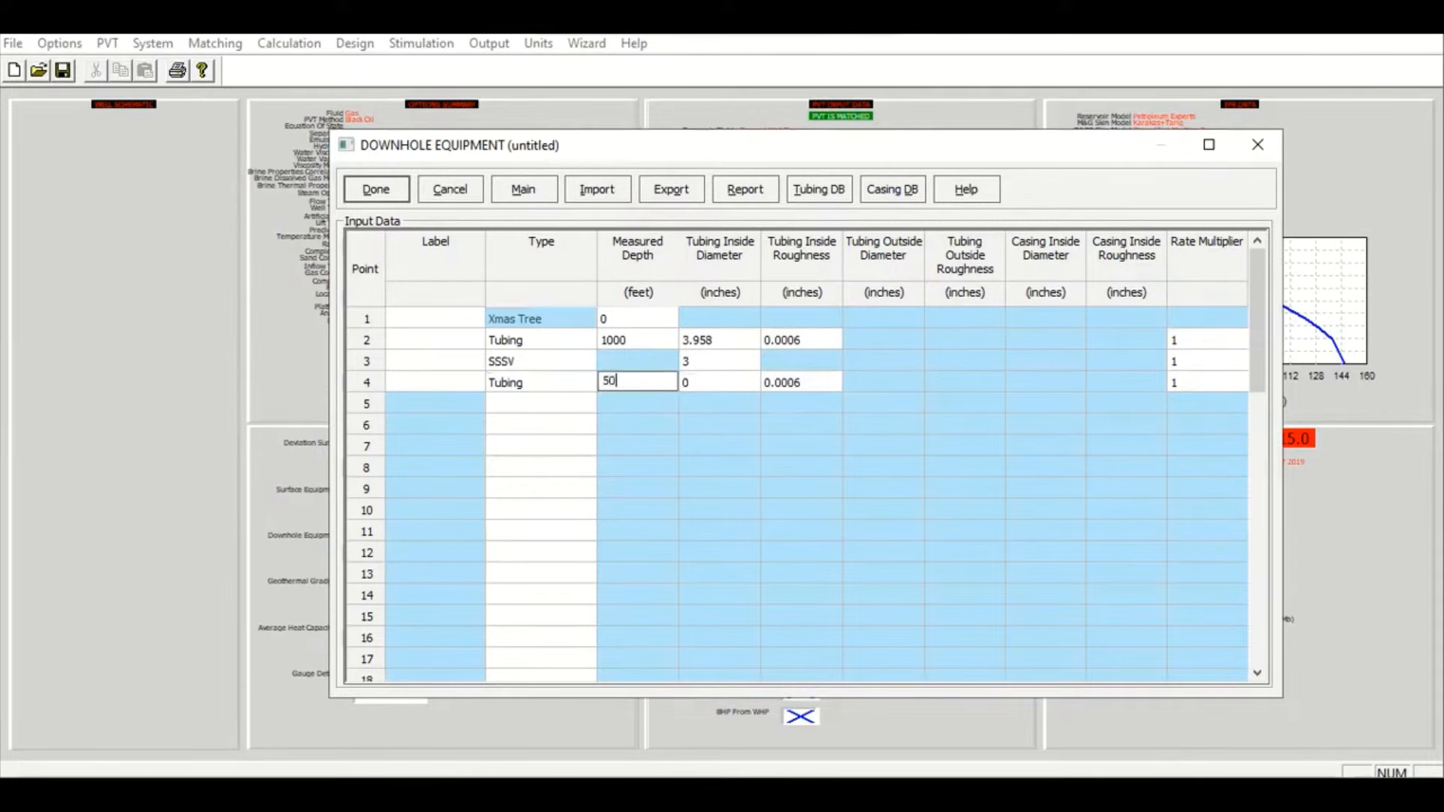
key("Tab")
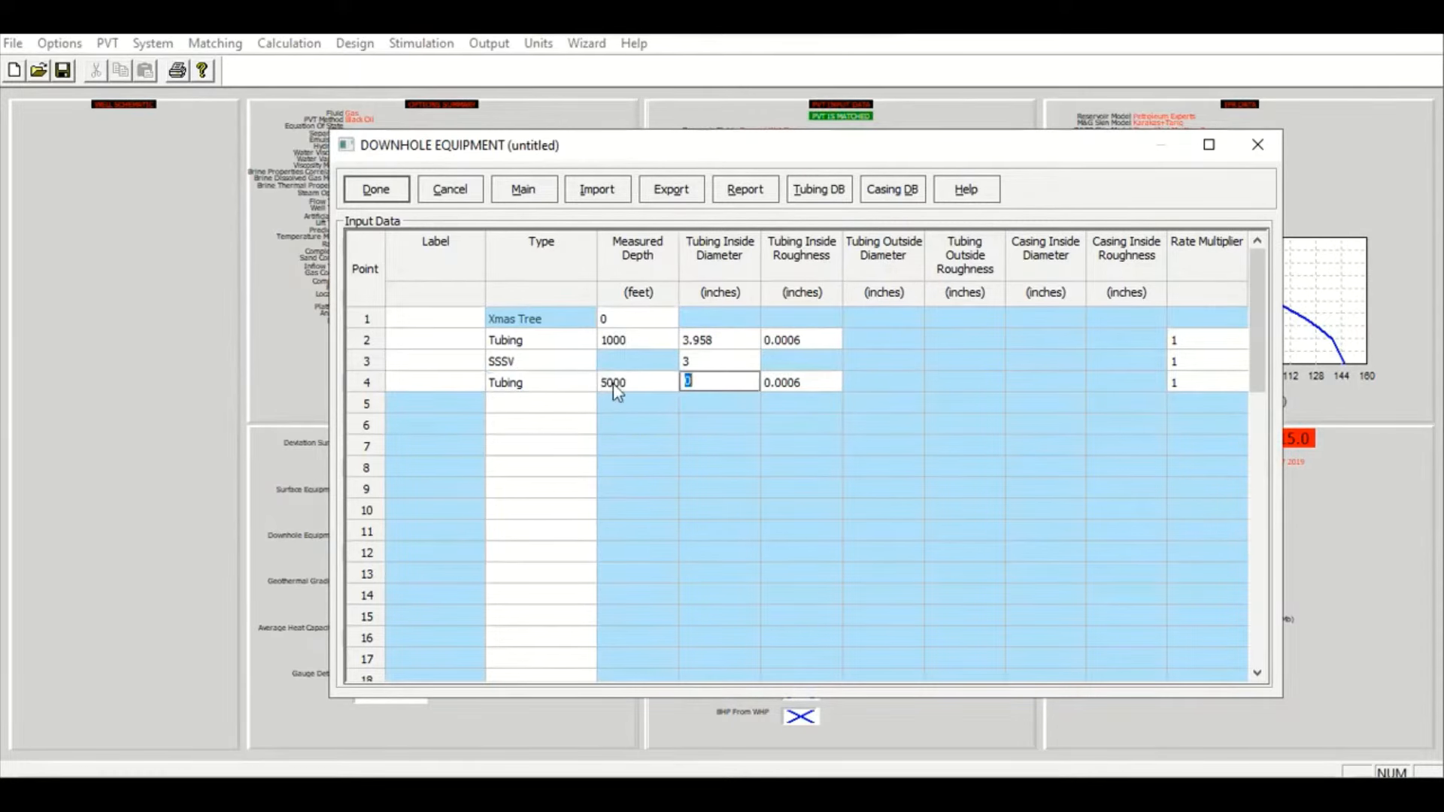
left_click(719, 343)
key("ctrl+c")
left_click(720, 380)
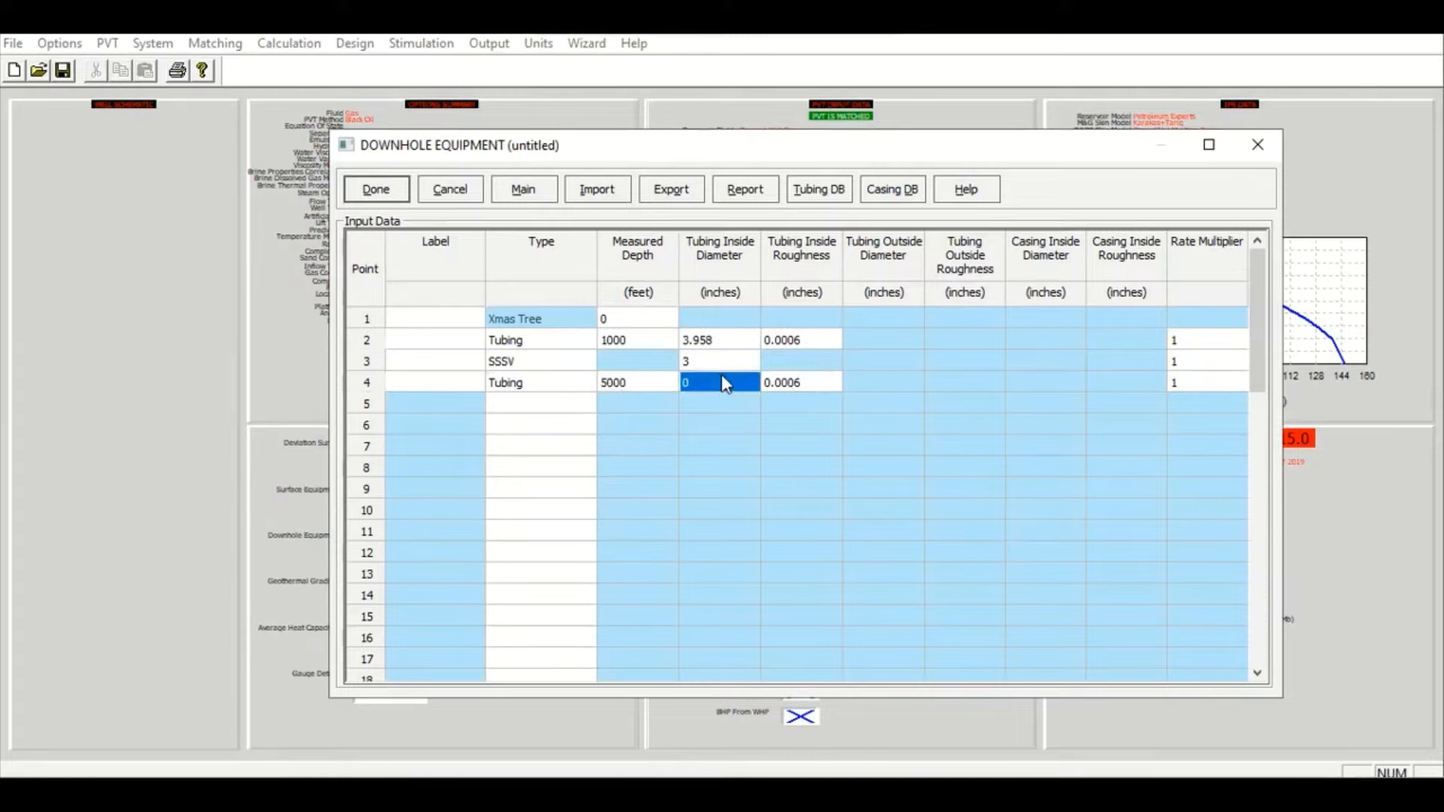
key("ctrl+v")
Add a casing section below the tubing down to 5400 feet measured depth with a 6-inch casing inside diameter
left_click(573, 407)
left_click(576, 407)
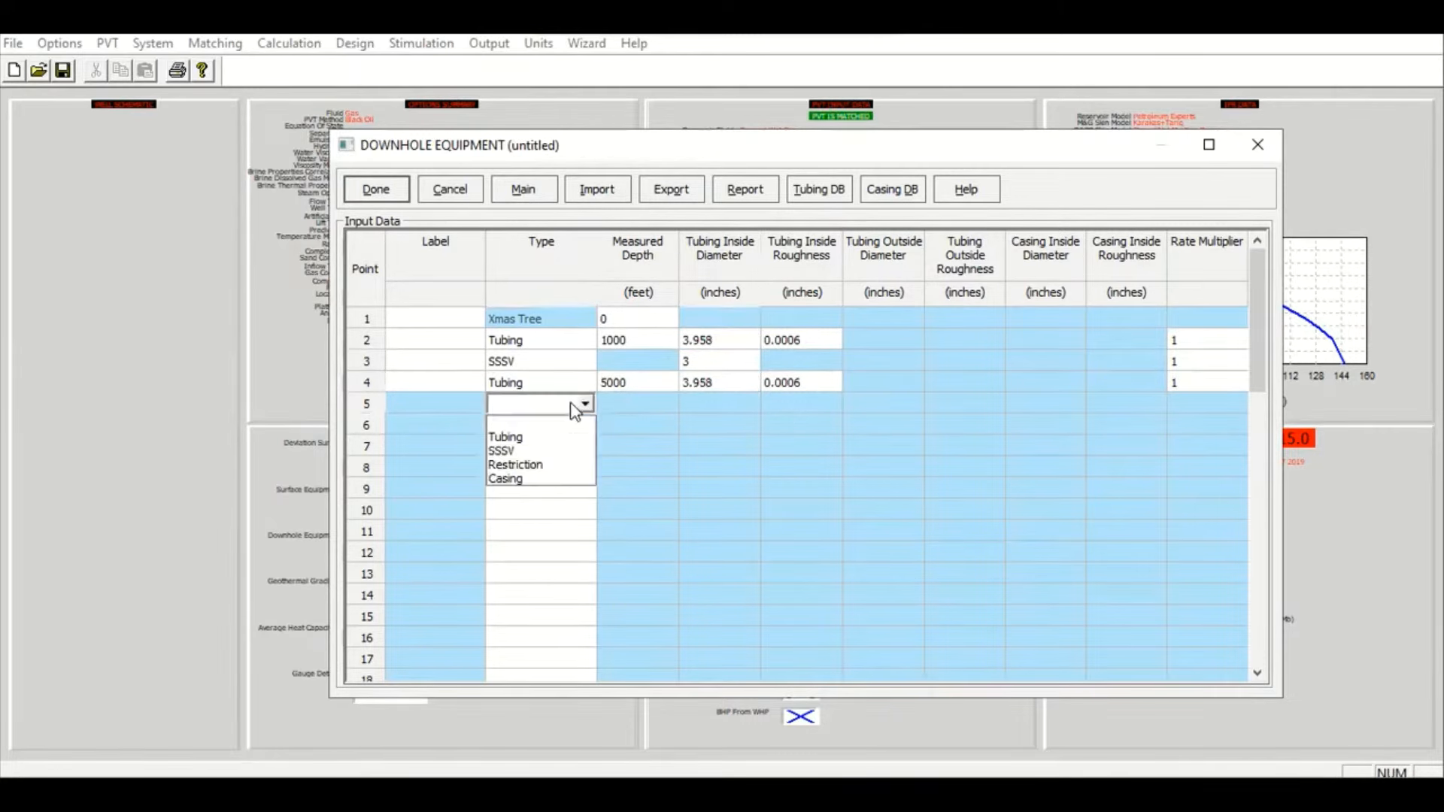
left_click(535, 477)
left_click(654, 403)
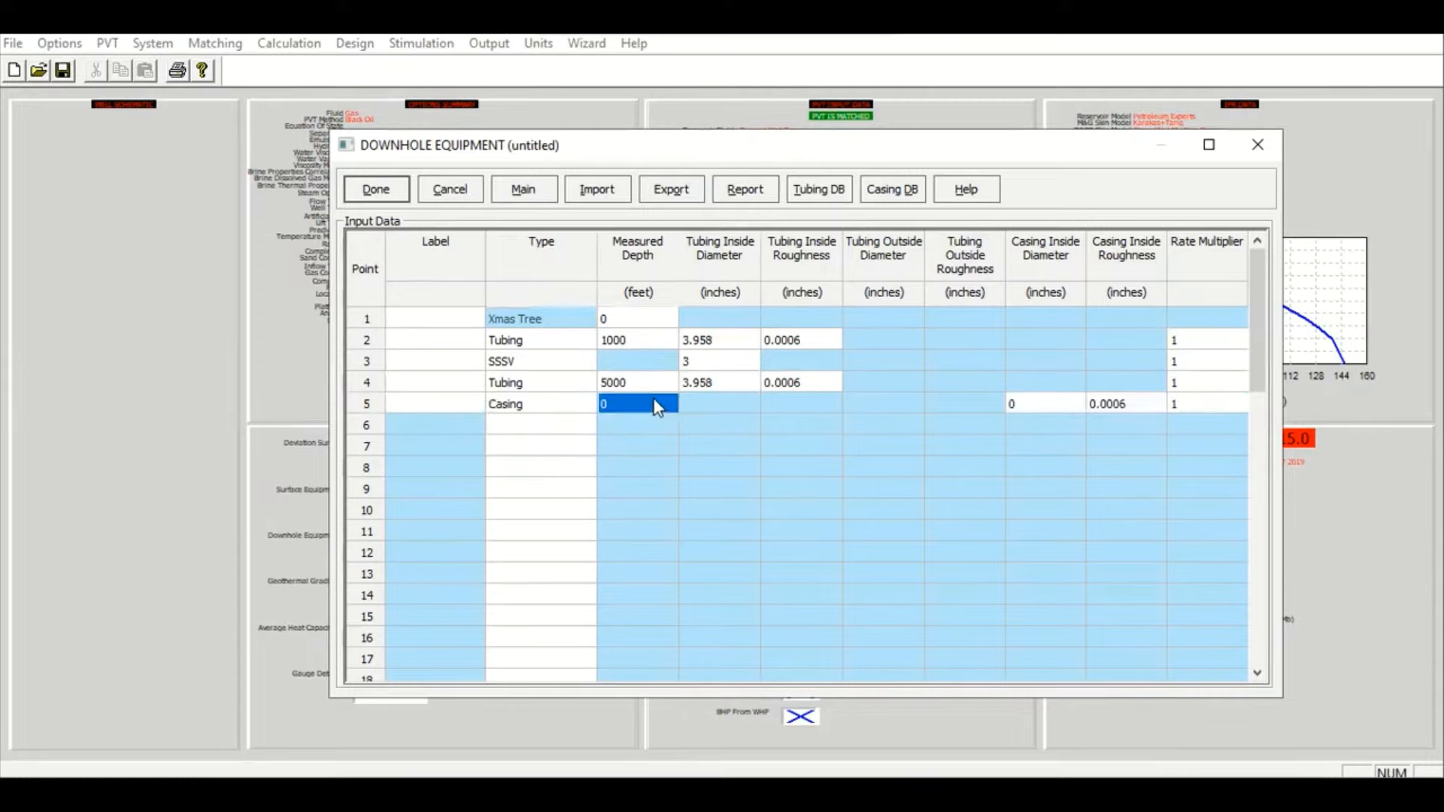
type("5400")
left_click(1048, 386)
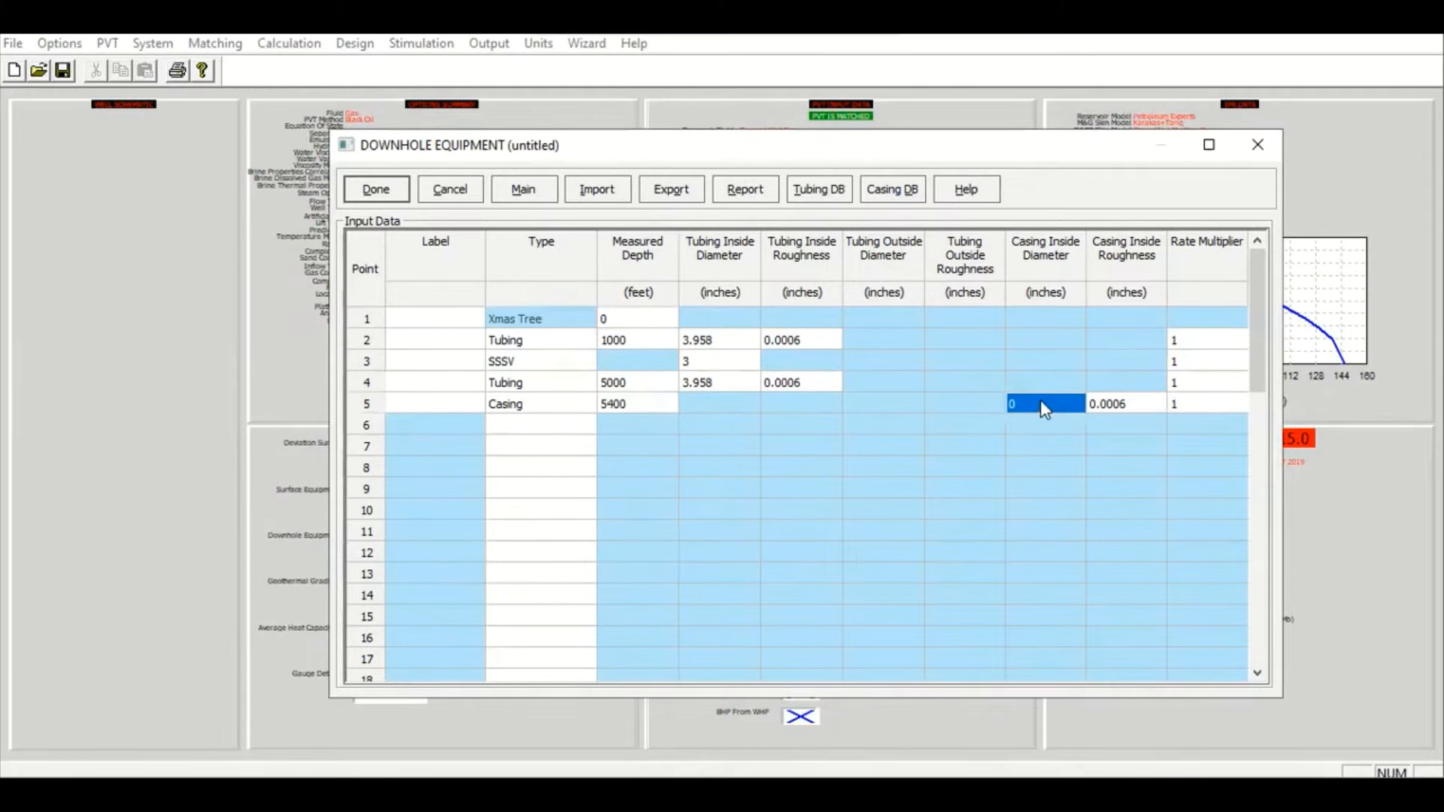
type("6")
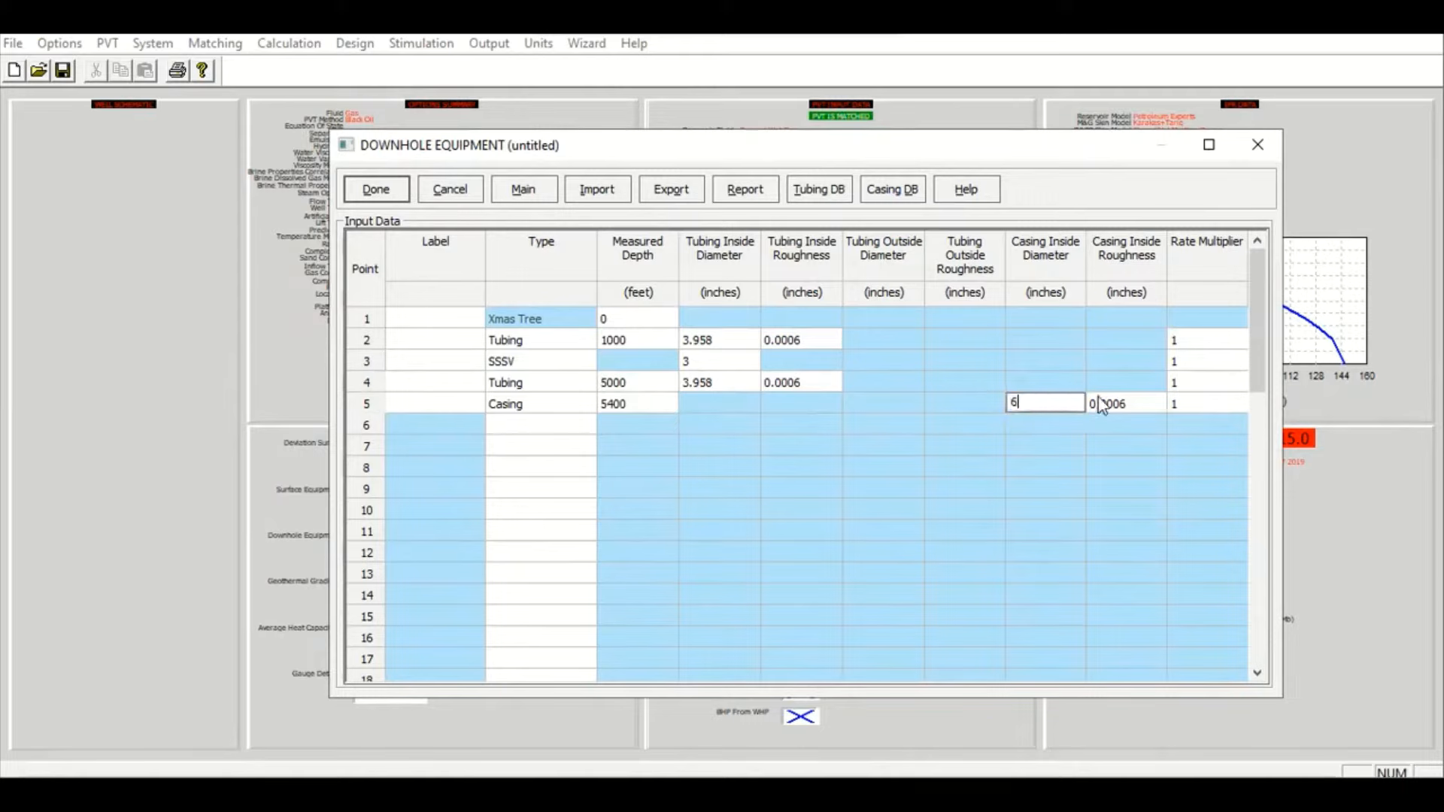
left_click(1102, 403)
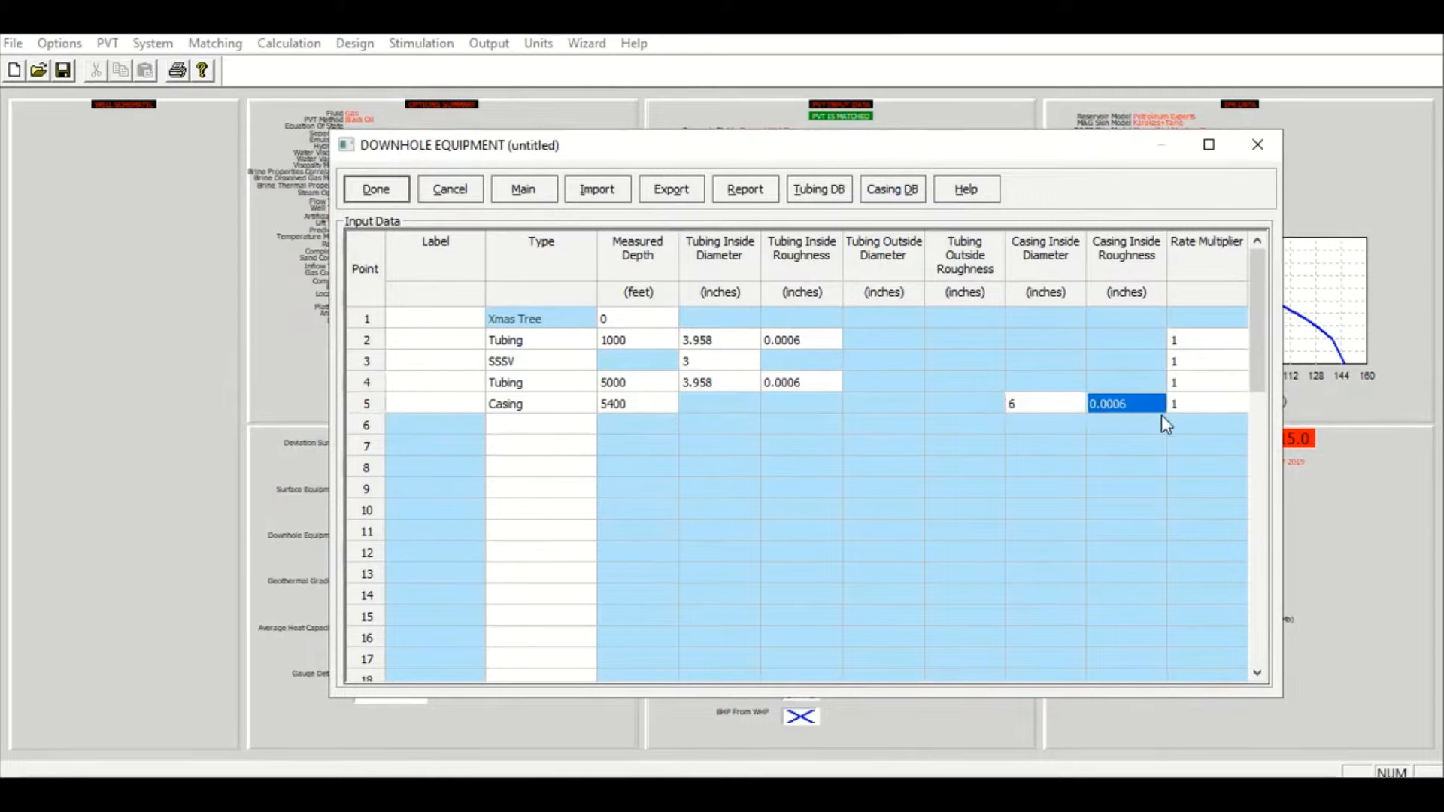
left_click(1211, 408)
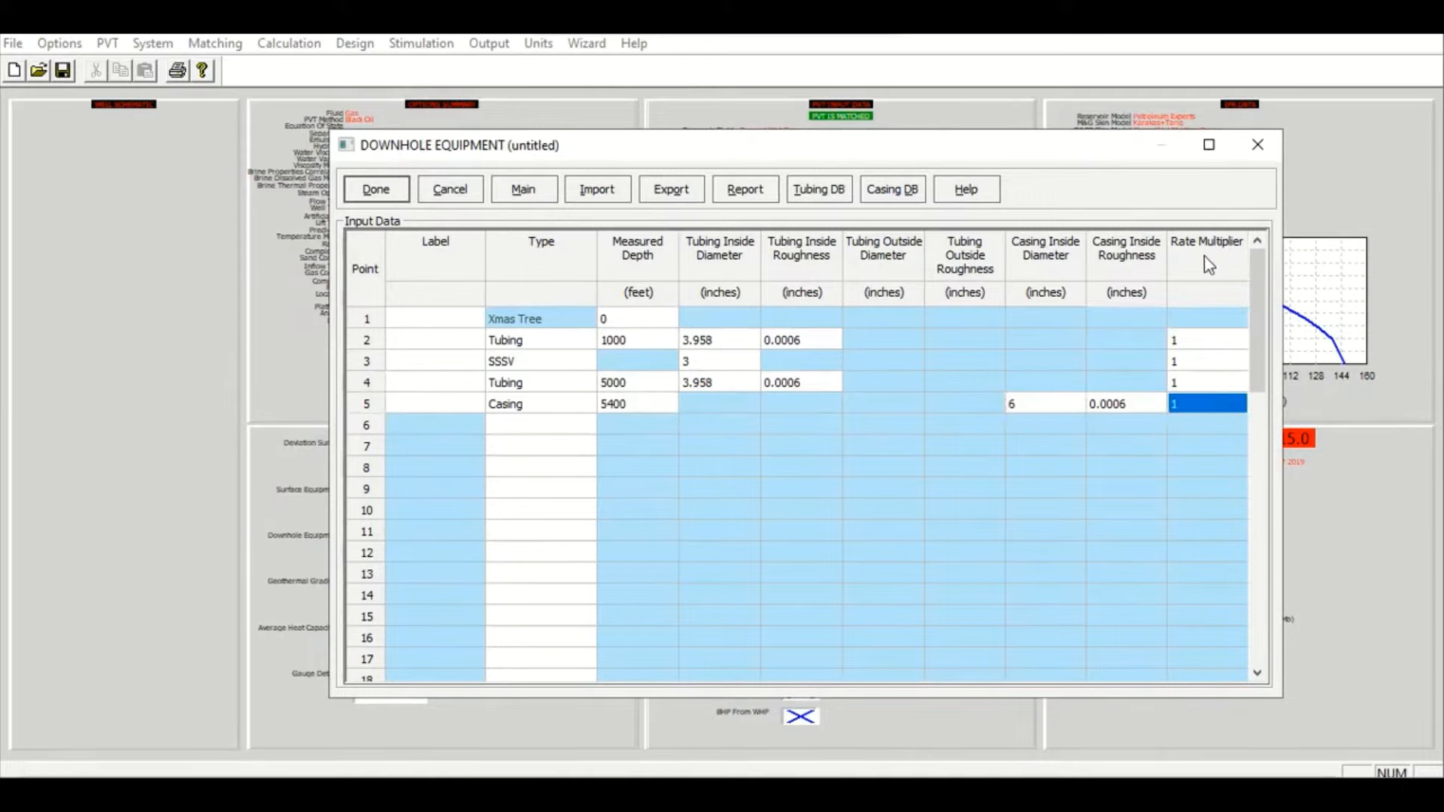
left_click(1182, 342)
left_click(1181, 362)
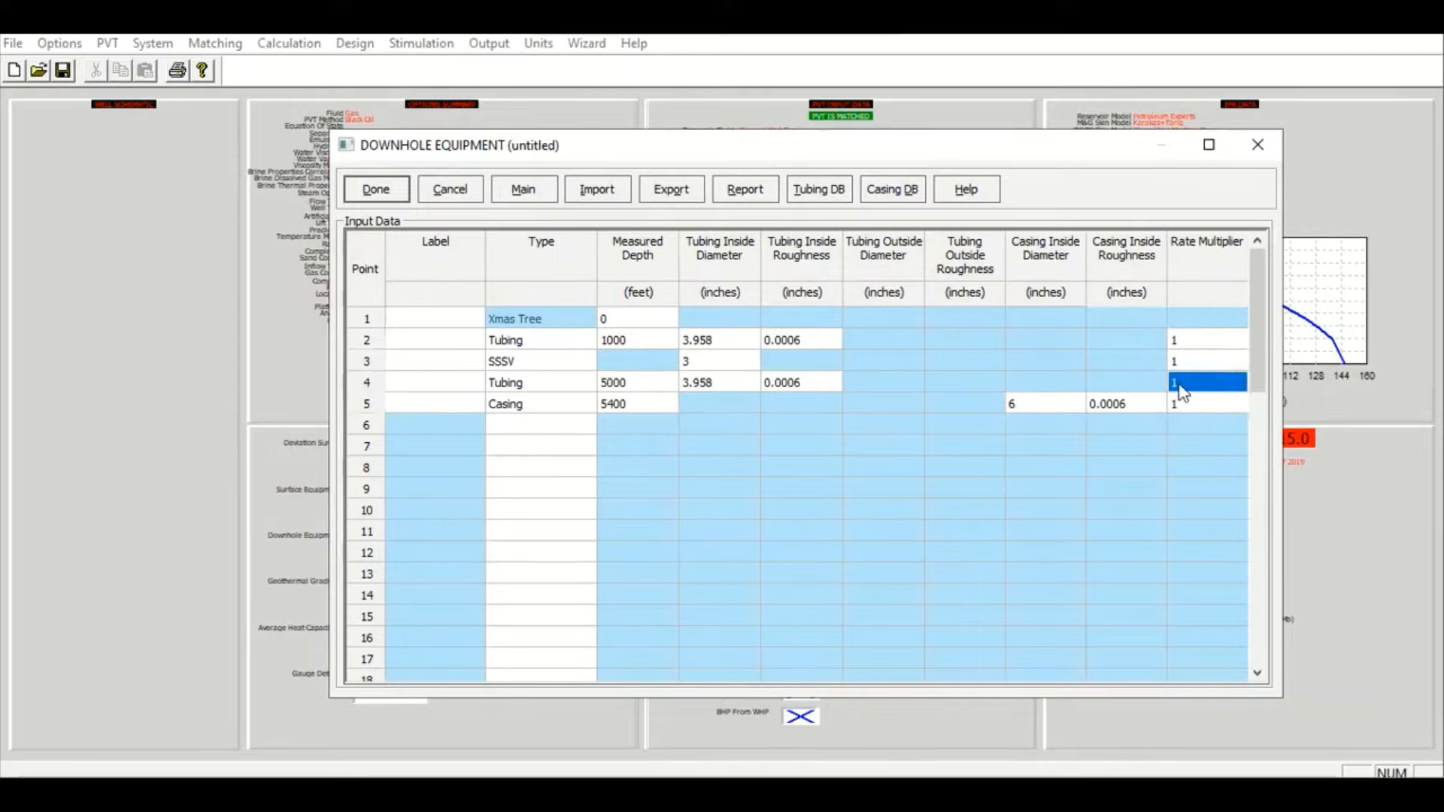
Check the rate multipliers of the second tubing and the casing, and accept the downhole equipment data
left_click(1179, 384)
left_click(1180, 406)
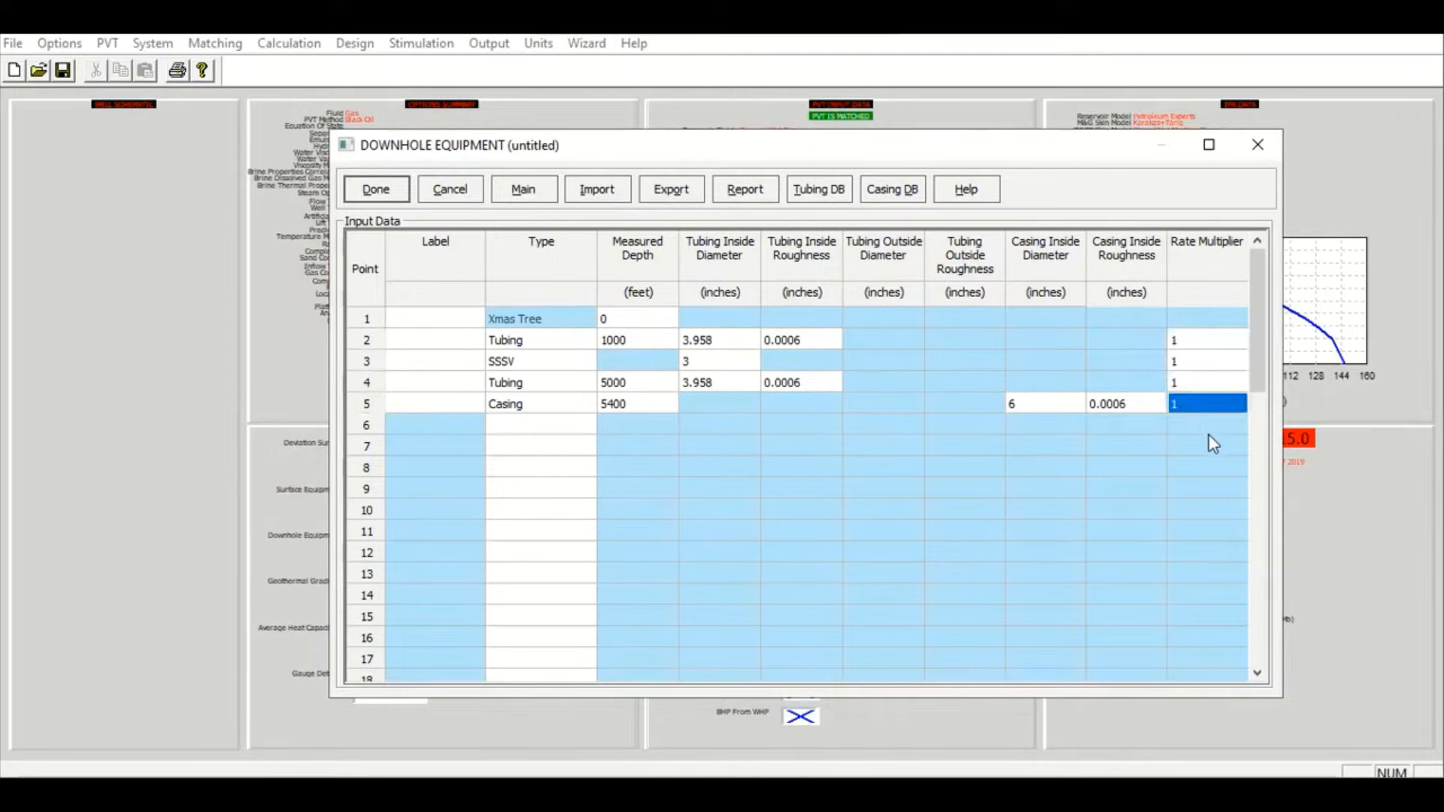
left_click(396, 192)
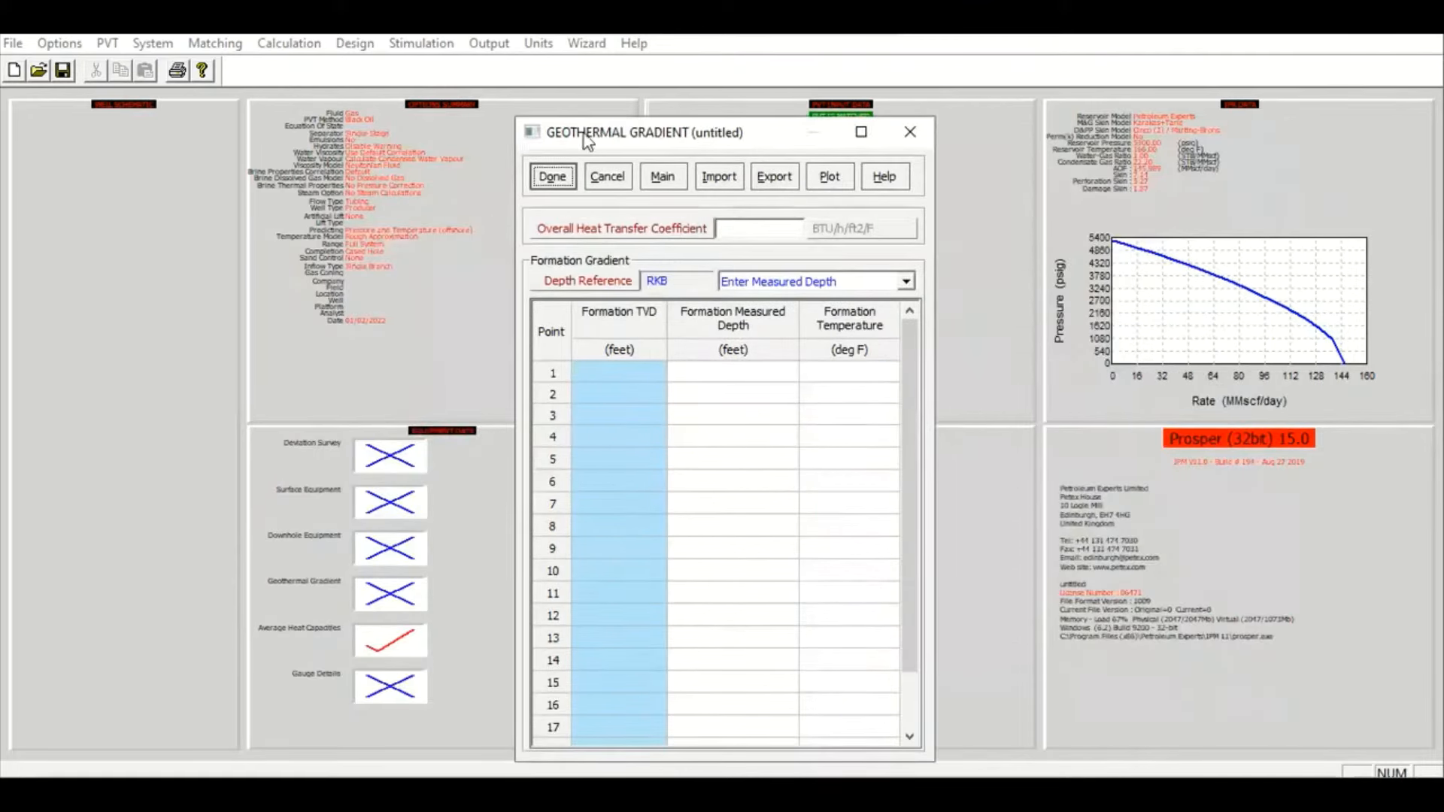
Set the overall heat transfer coefficient of the geothermal gradient to 3.1828 BTU/h/ft2/F
left_click_drag(613, 132, 602, 116)
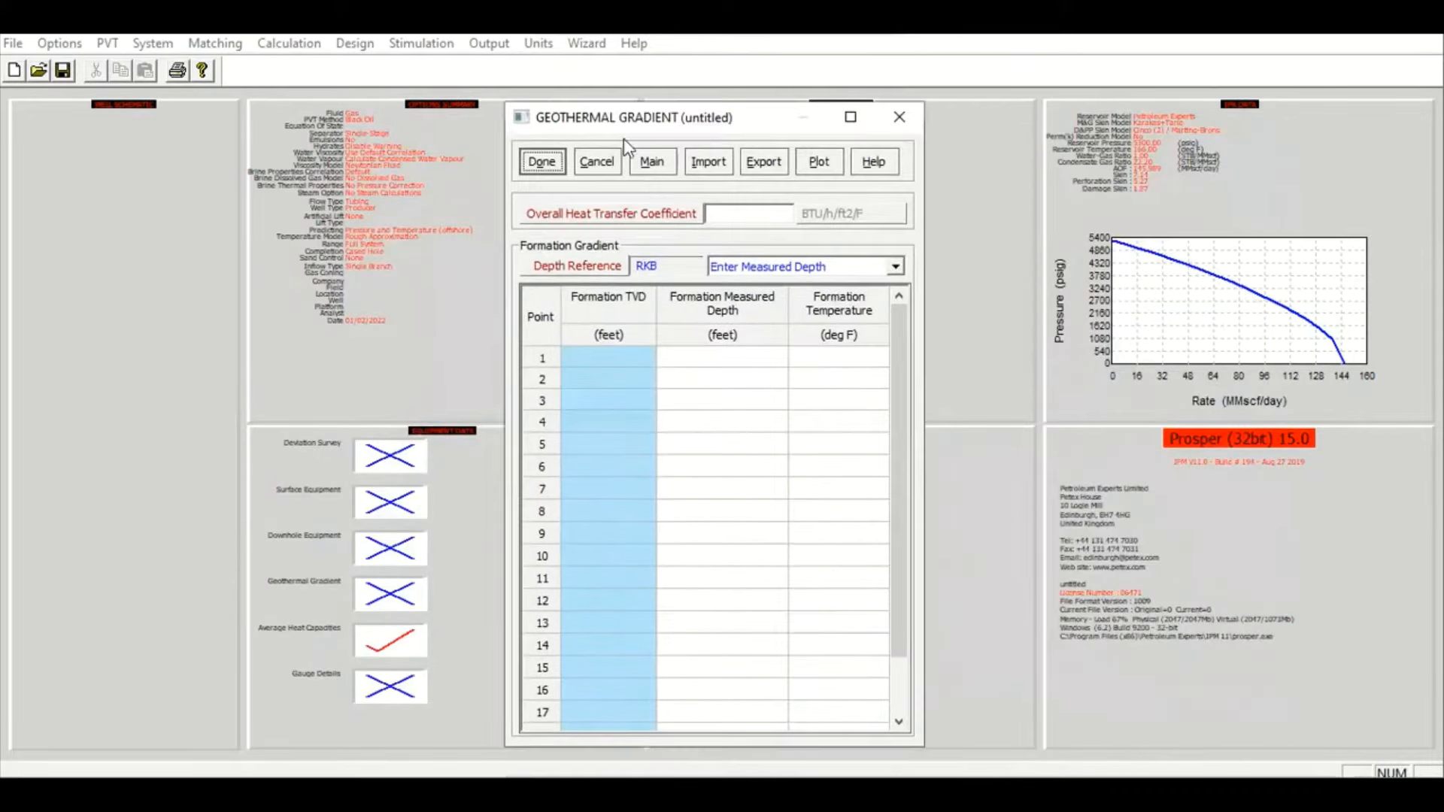
left_click(746, 212)
type("3.1828")
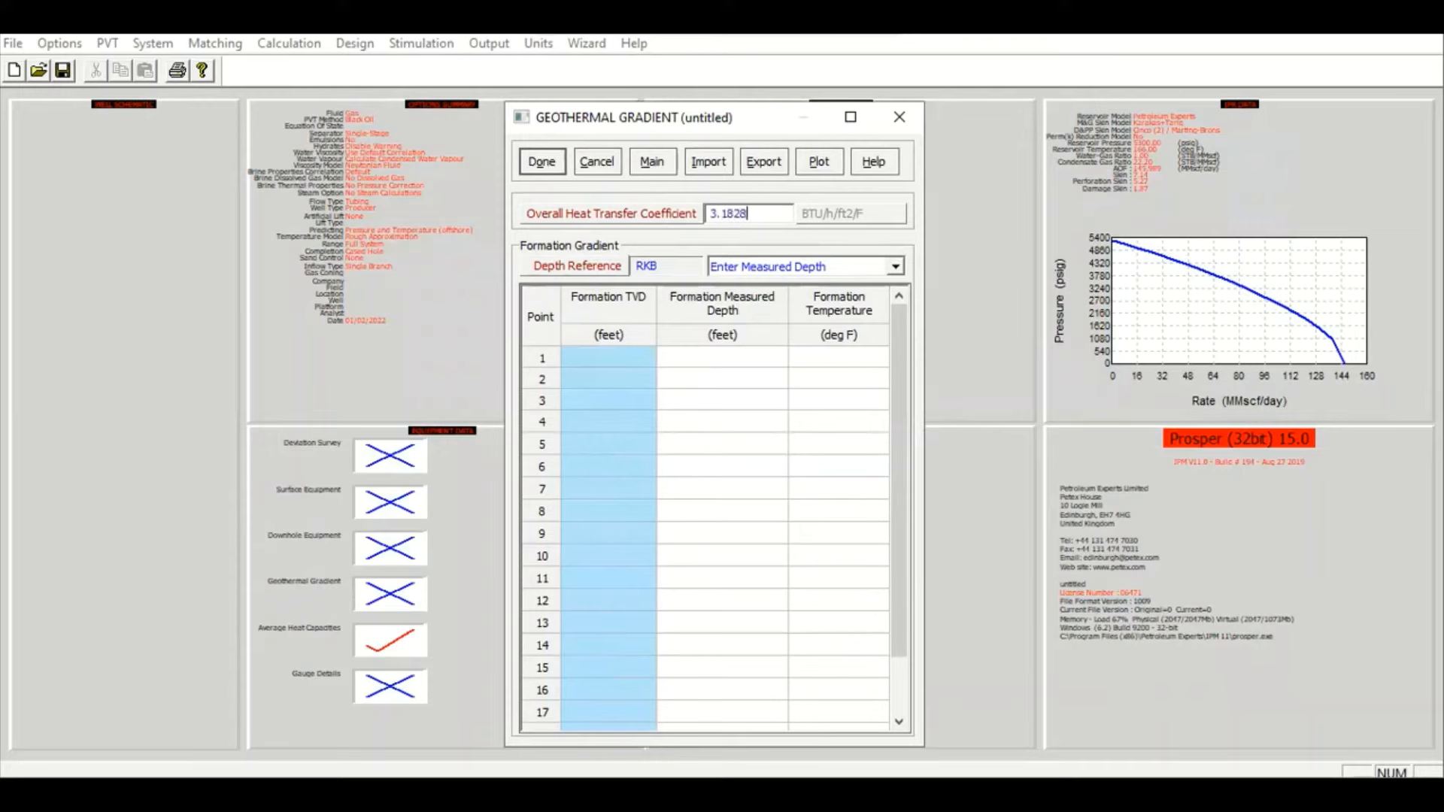
Enter the first two formation gradient points: 45 deg F at 0 feet and 75 deg F at 1500 feet measured depth
left_click(722, 359)
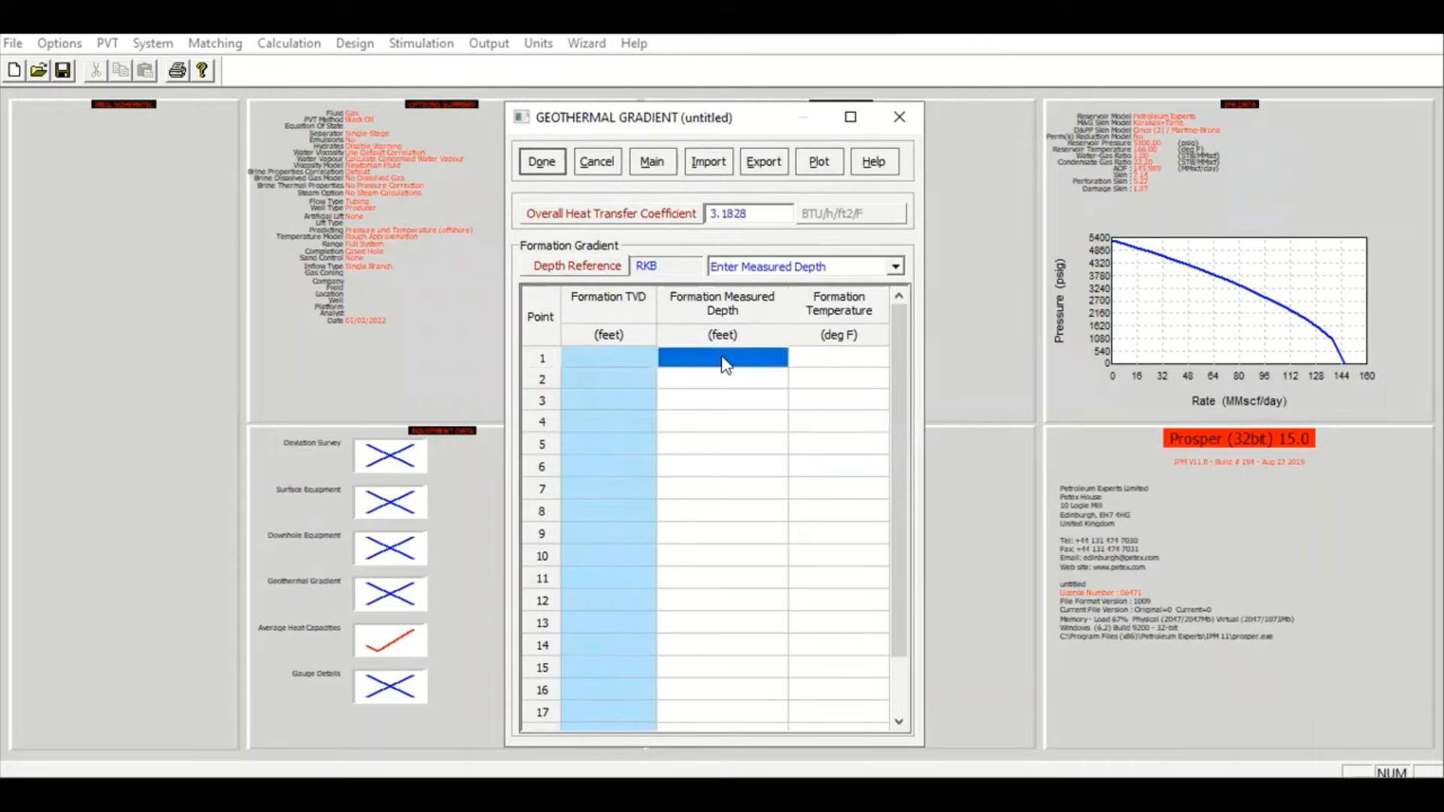
type("0")
key("Tab")
type("45")
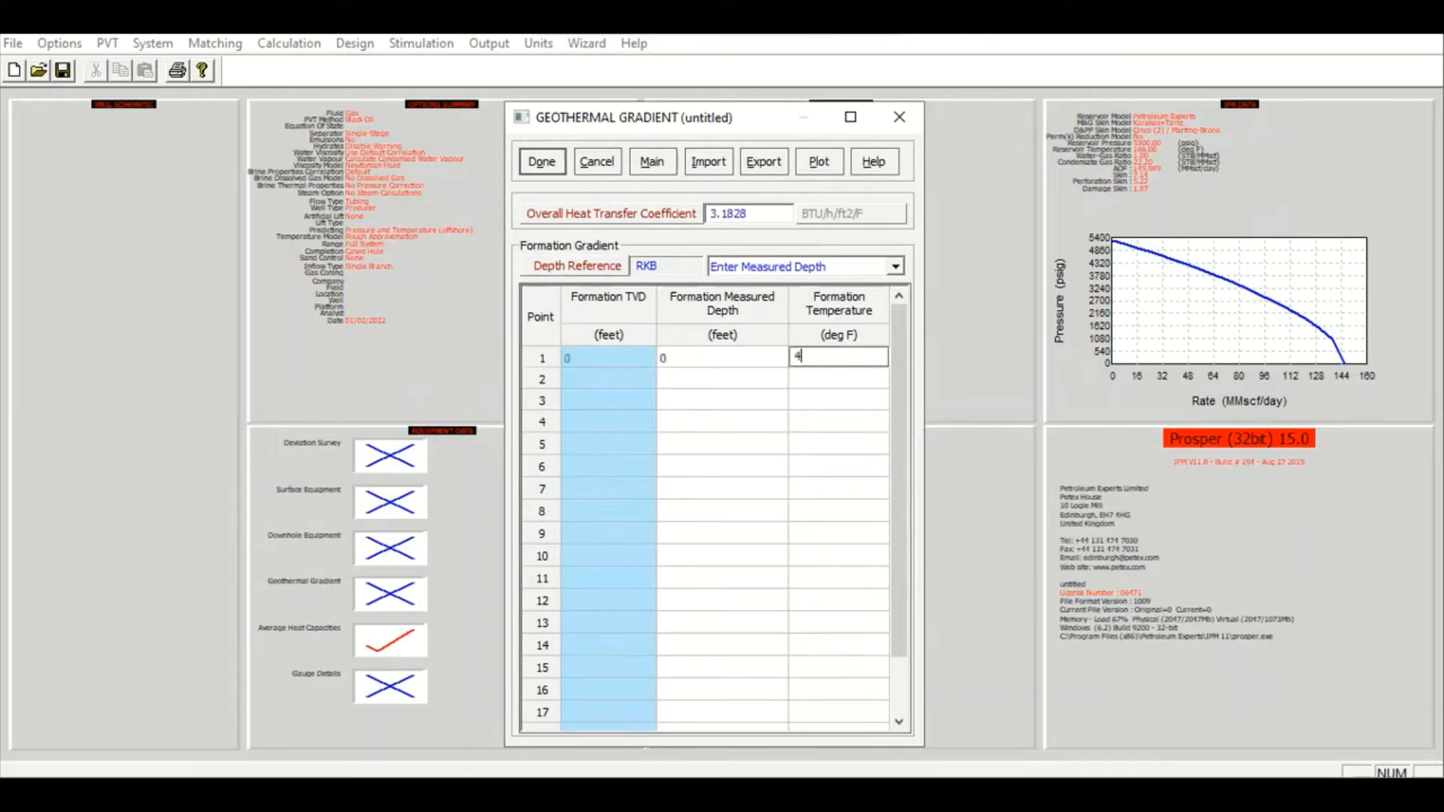
left_click(748, 387)
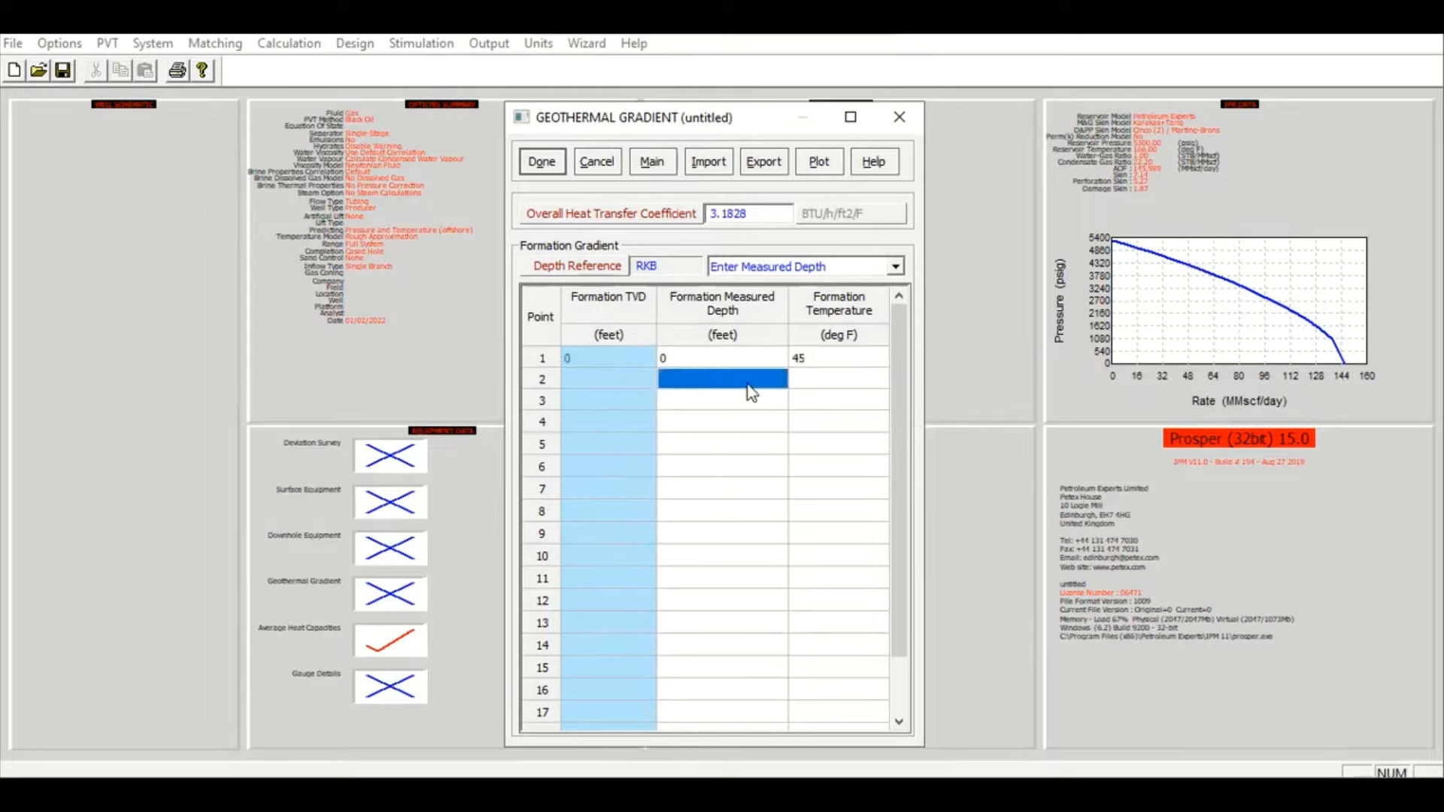
type("1500")
key("Tab")
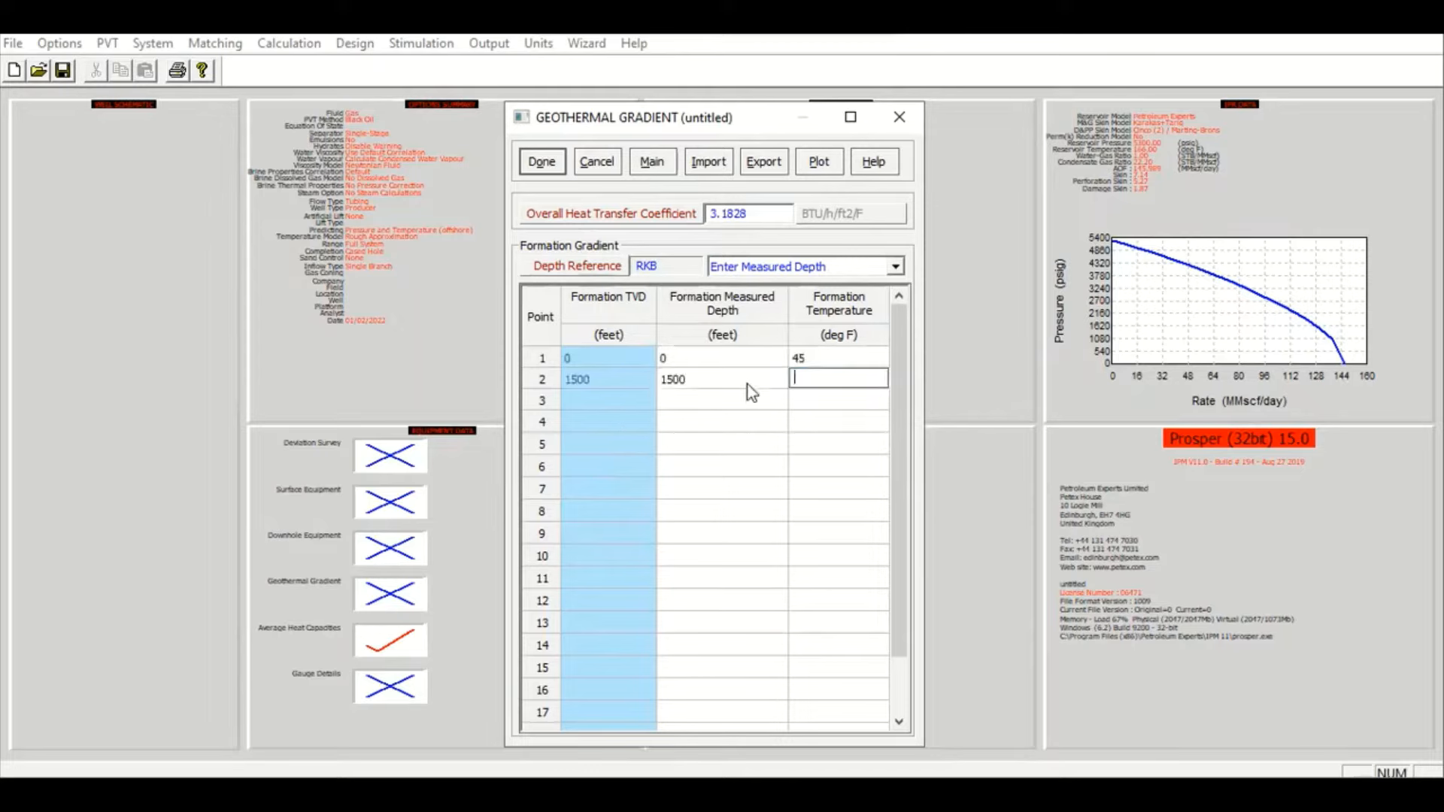
type("75")
Add a third formation gradient point of 122 deg F at 5400 feet measured depth
left_click(782, 400)
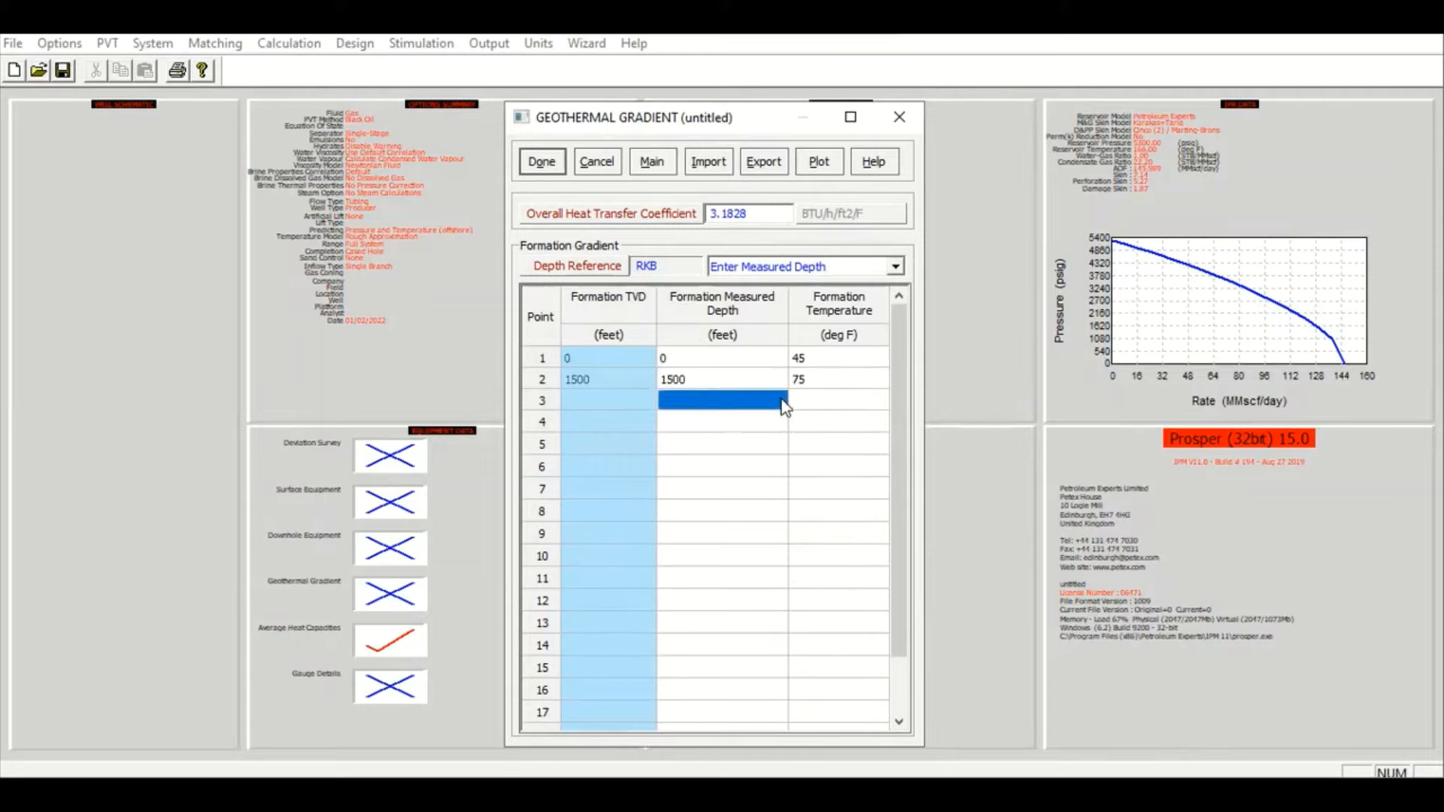
type("5400")
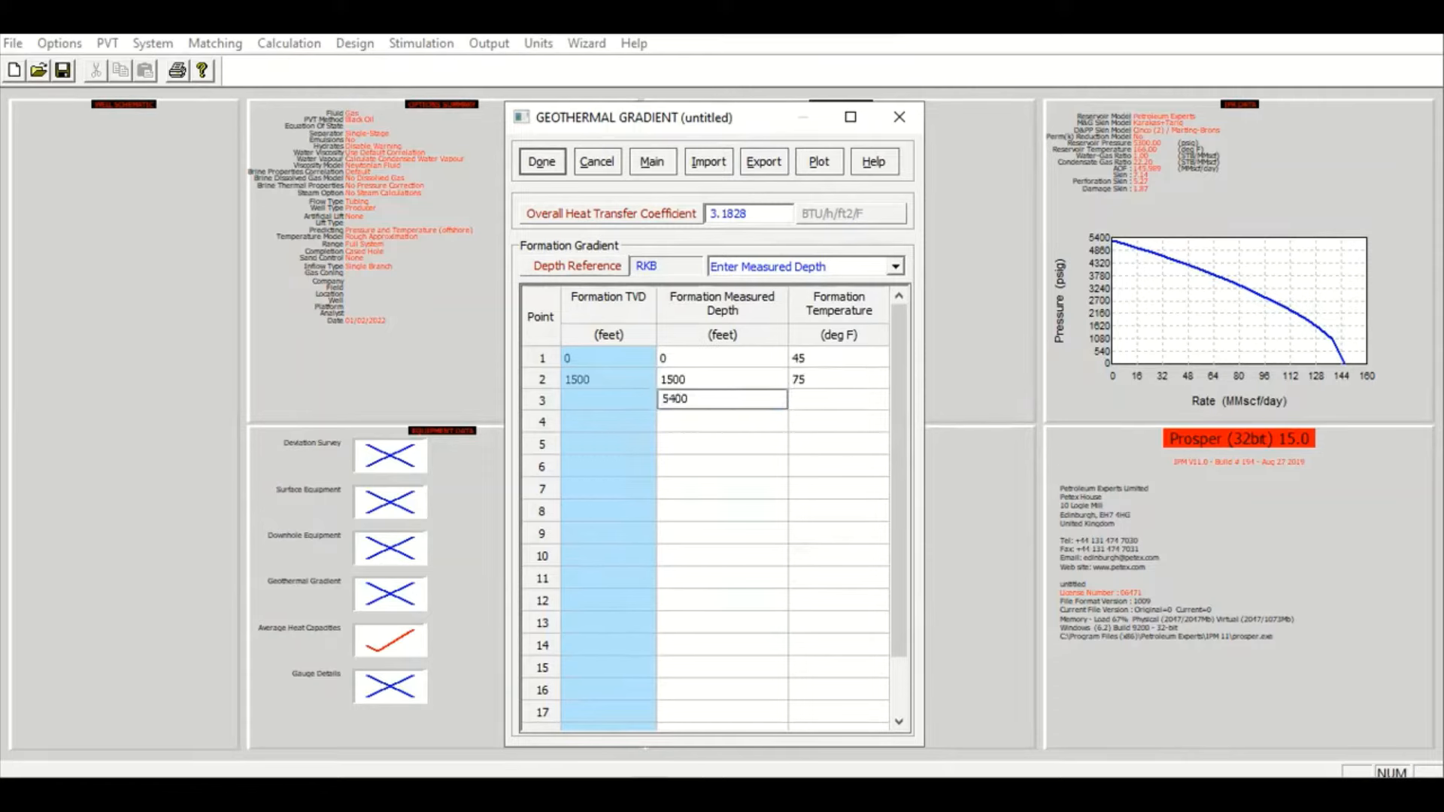
left_click(789, 402)
type("122")
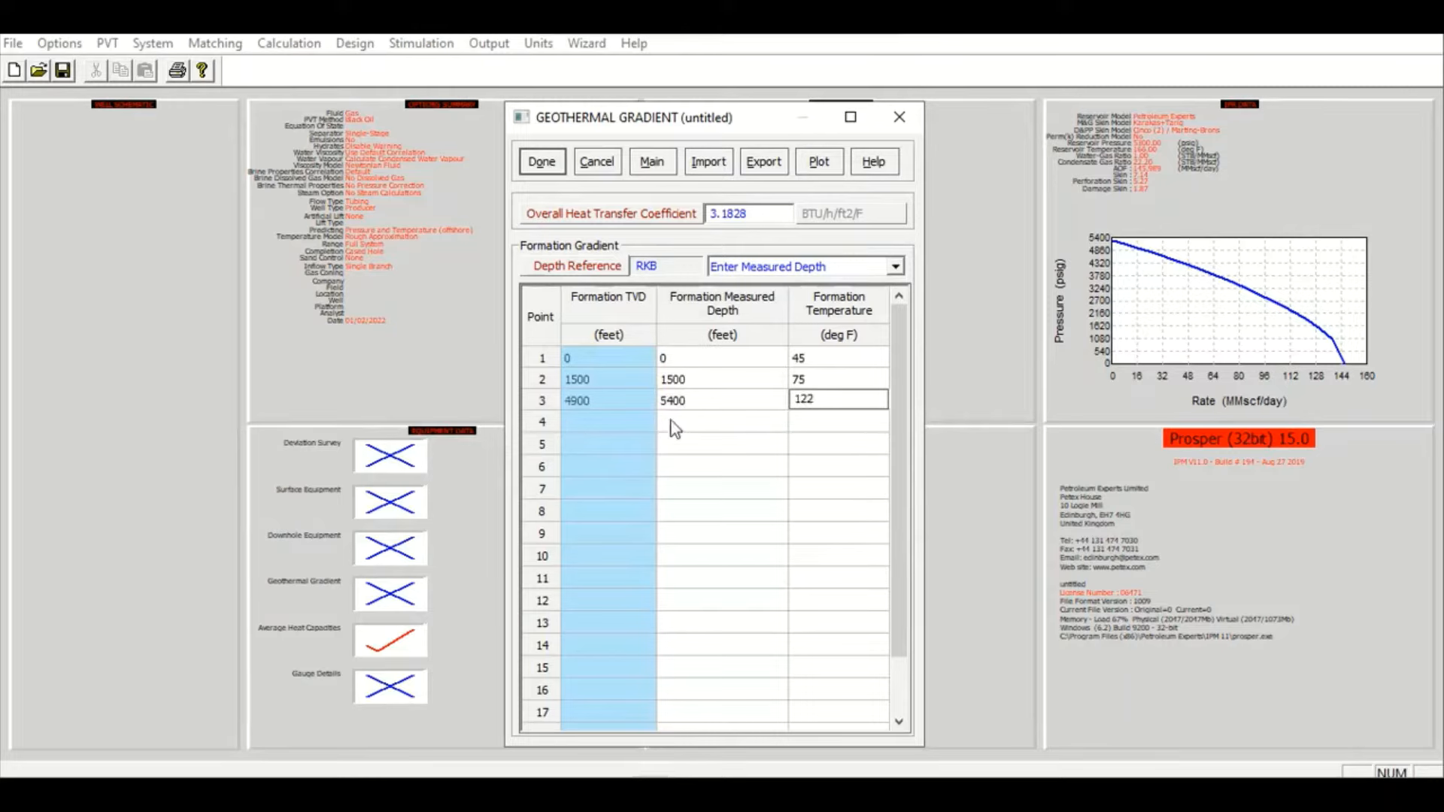
Accept the geothermal gradient data and the default average heat capacities
left_click(679, 403)
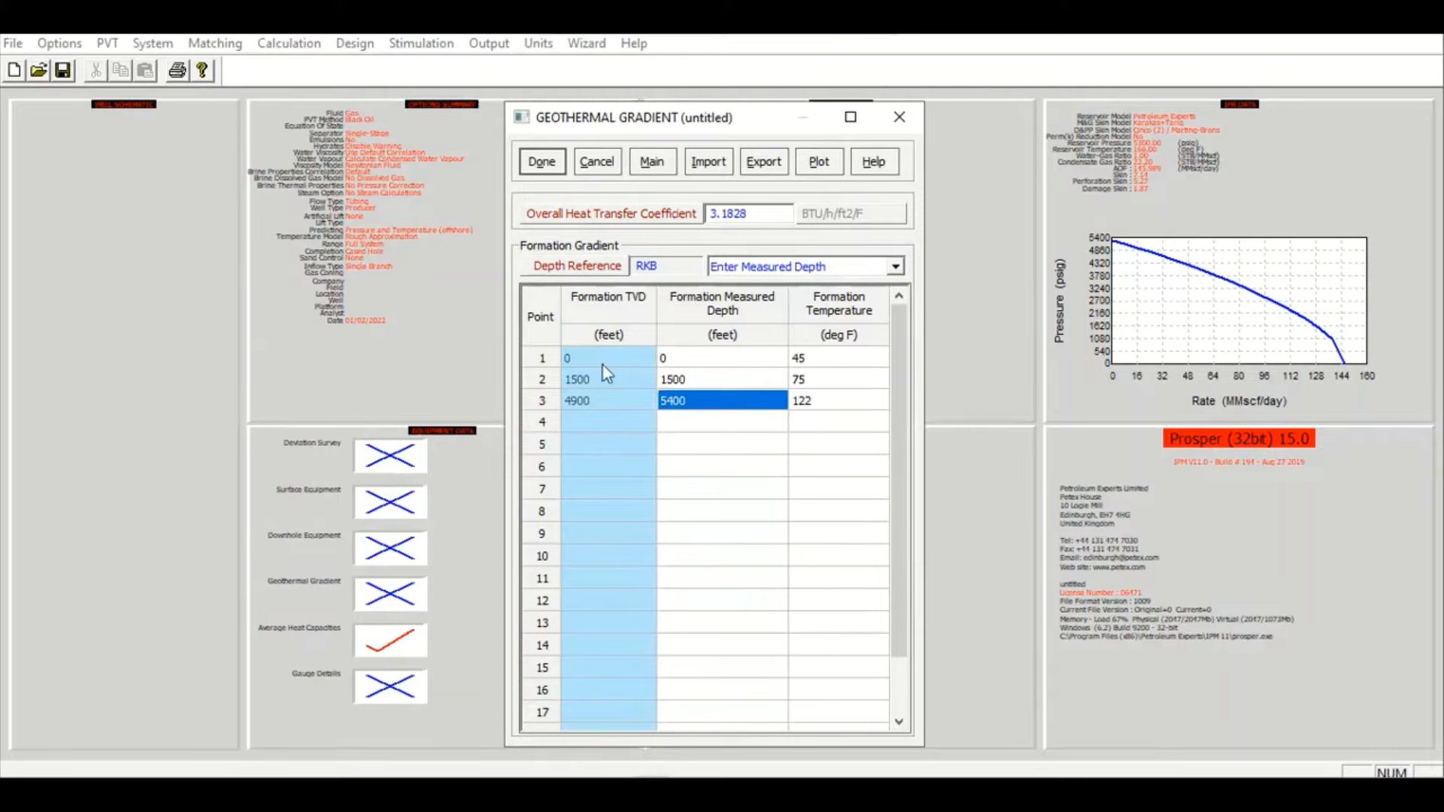
left_click(544, 163)
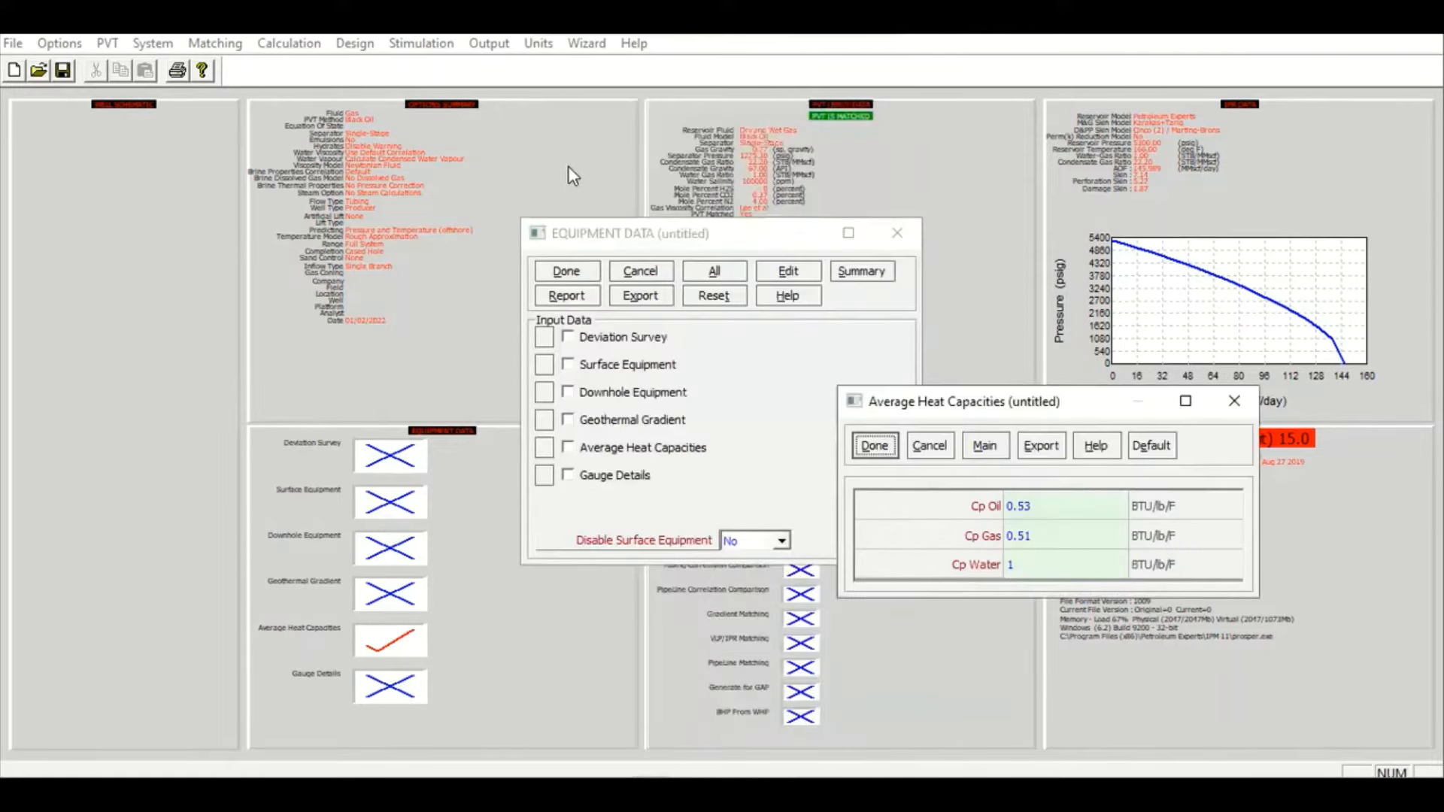
left_click_drag(938, 402, 946, 354)
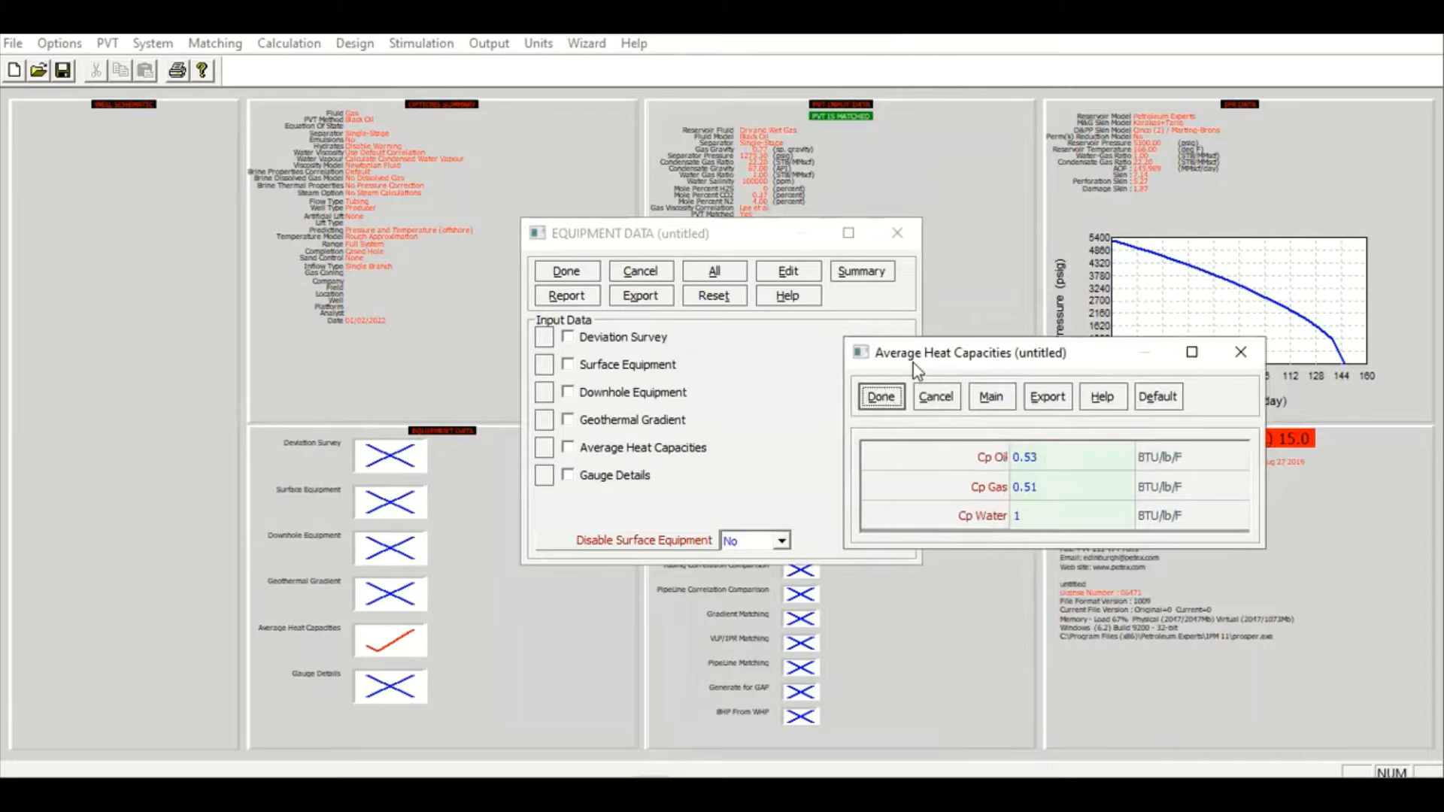
left_click(881, 397)
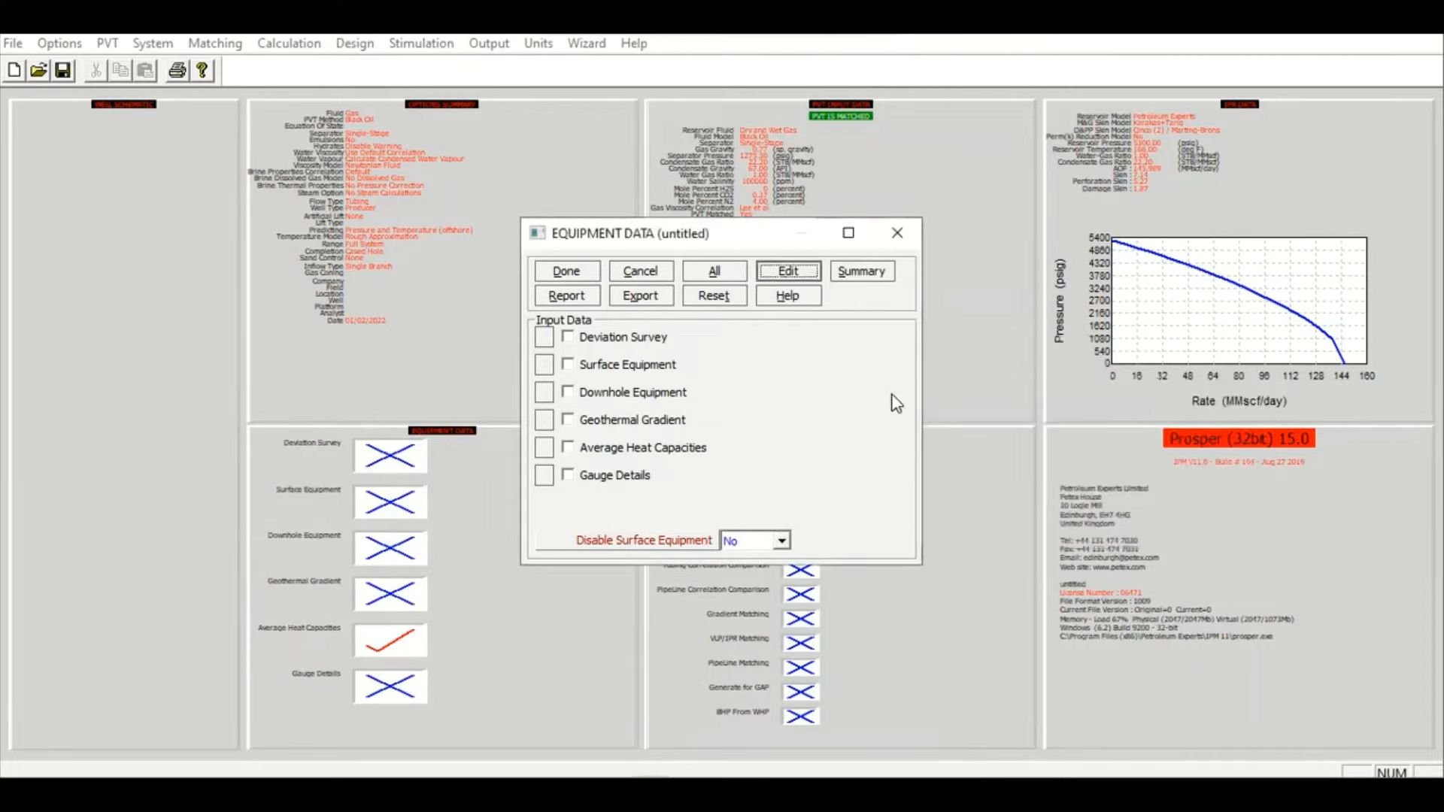
Review the equipment summary and the downhole drawing, and accept the equipment data
left_click(875, 283)
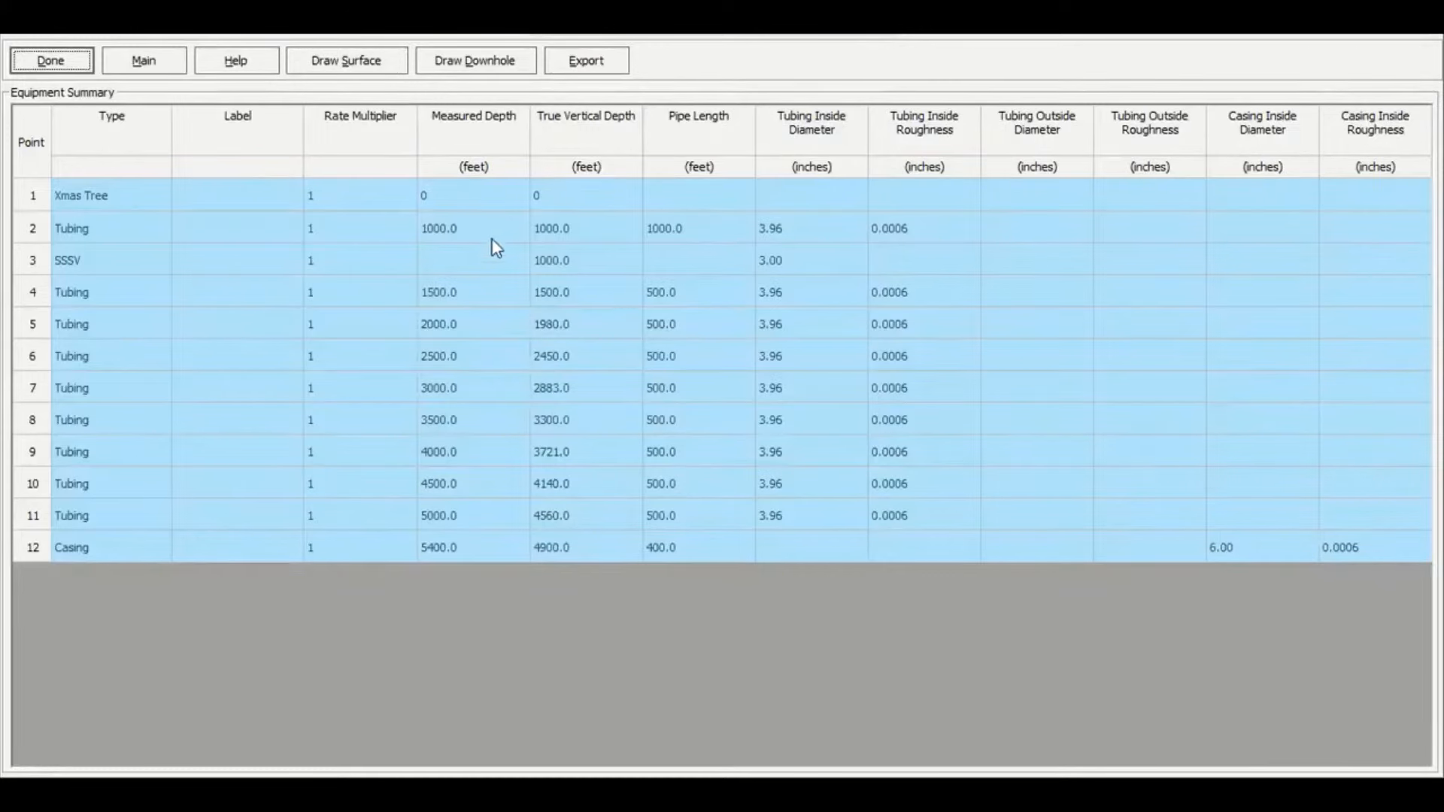
left_click(474, 63)
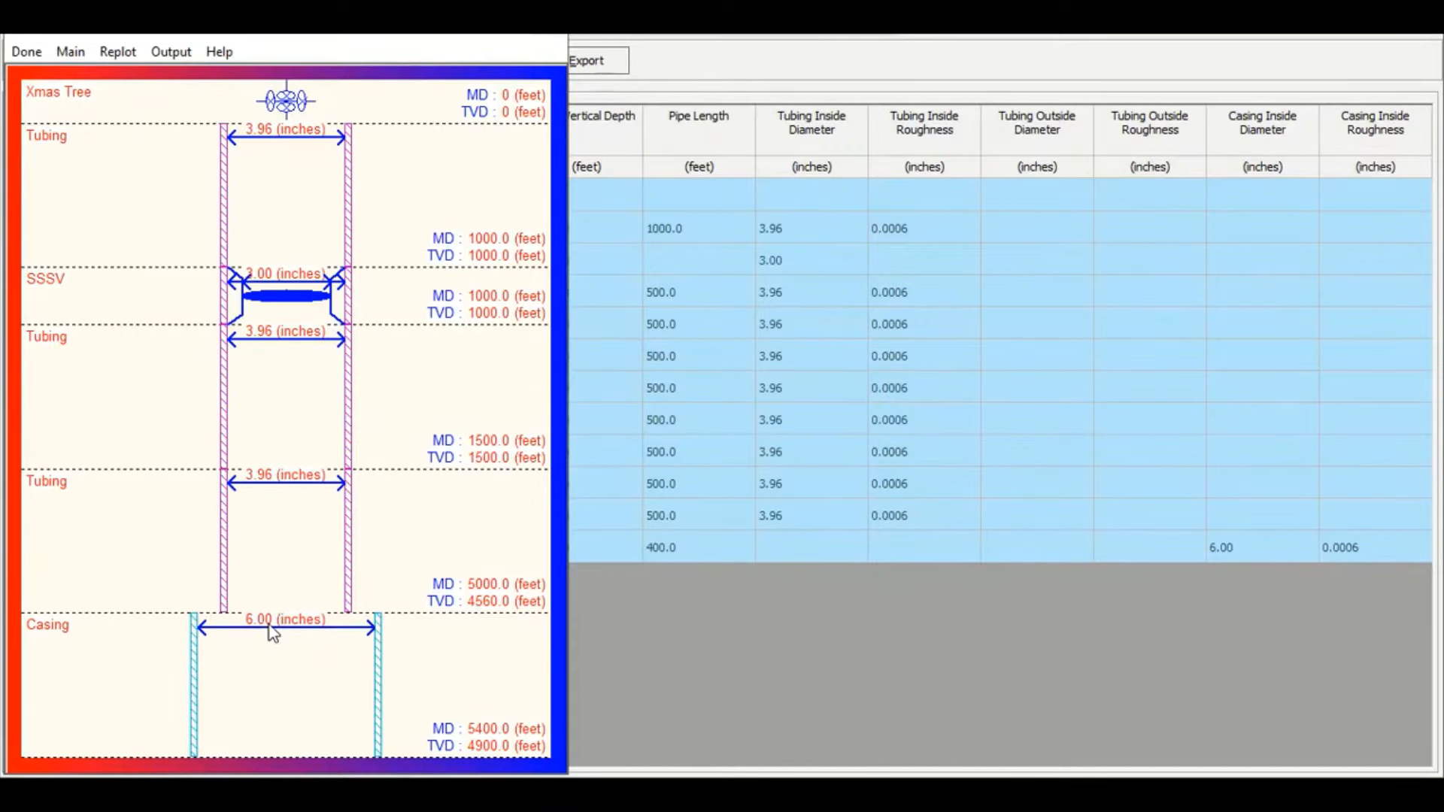
left_click(34, 56)
left_click(75, 73)
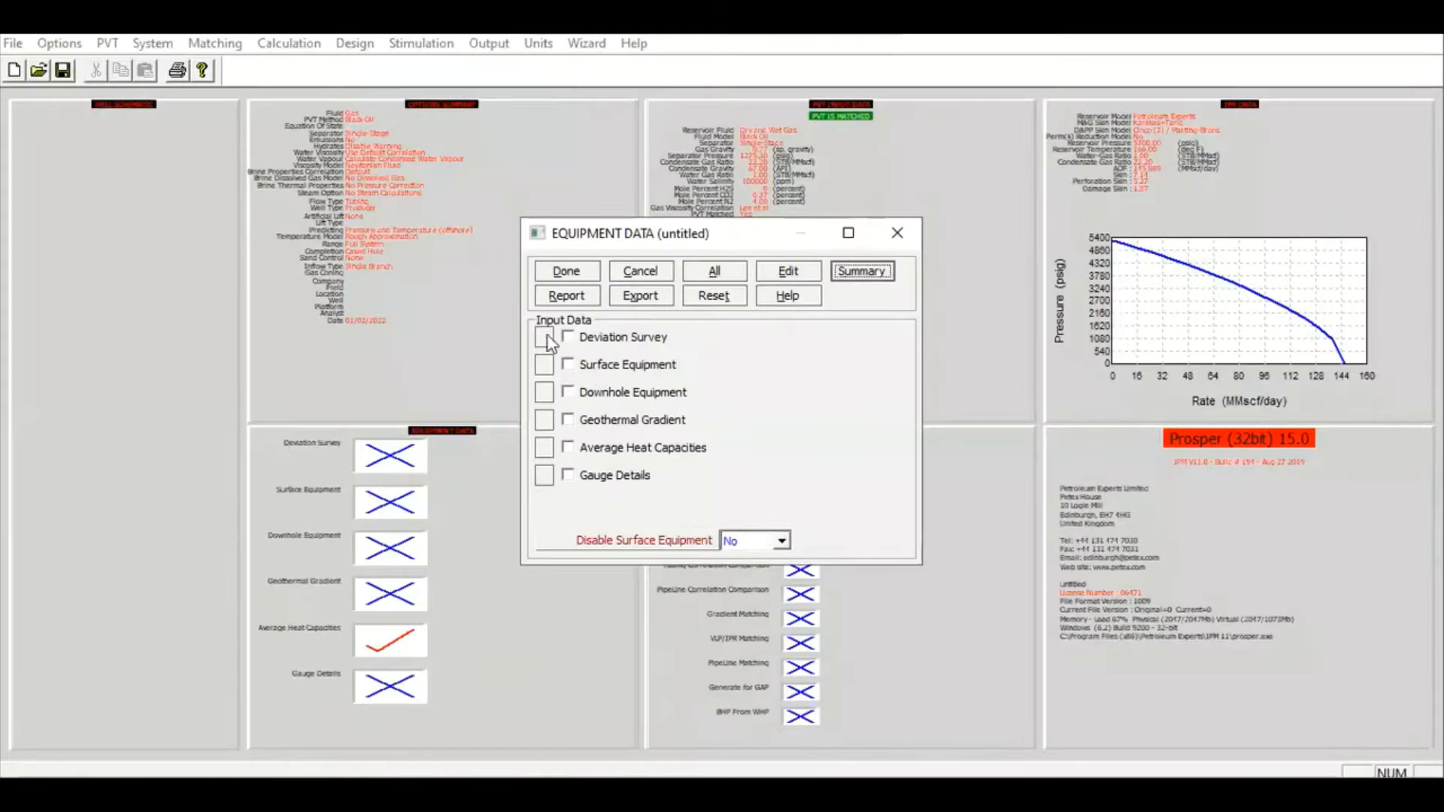
left_click(567, 272)
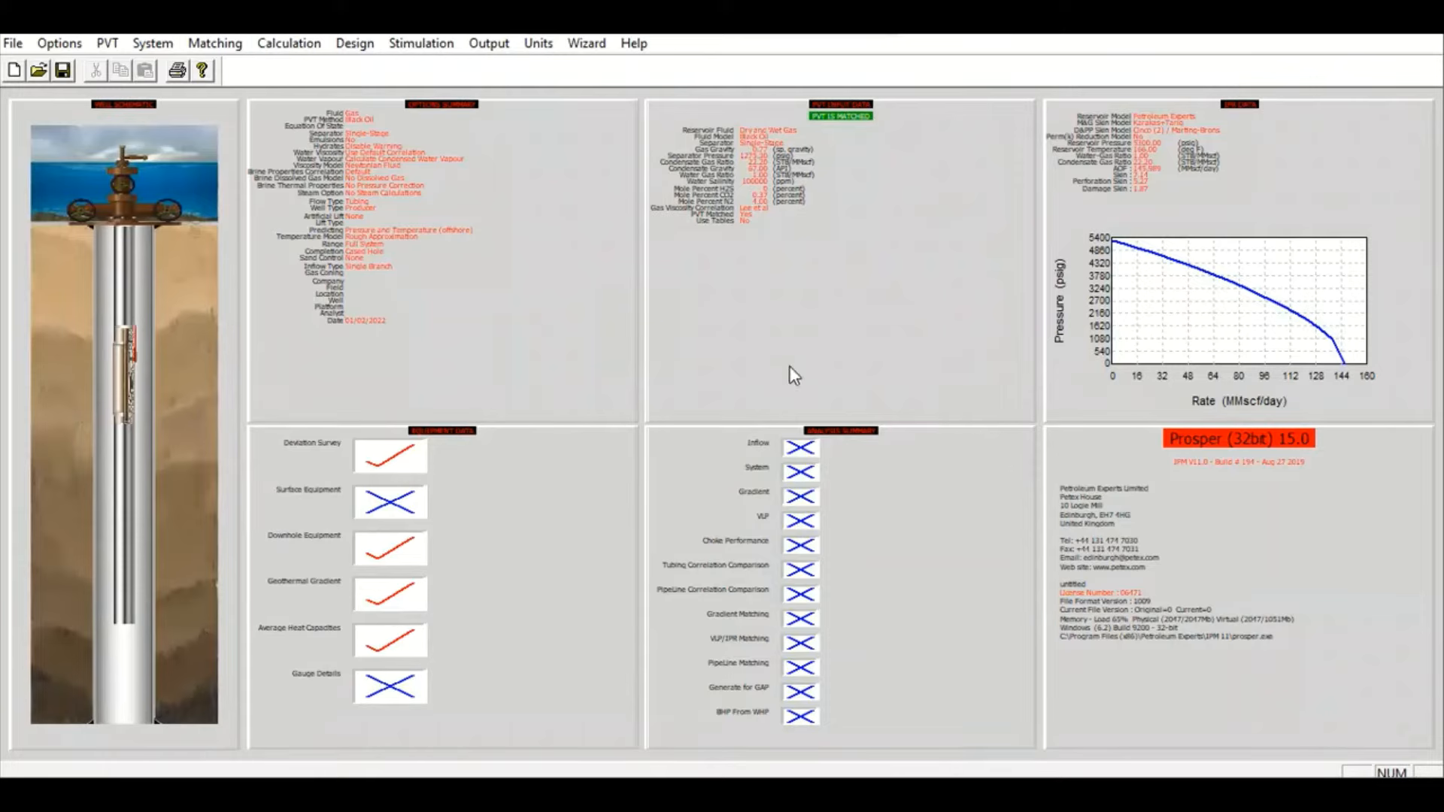
Start a System (IPR+VLP) calculation with 2100 psig top node pressure, water gas ratio 6 and condensate gas ratio 22.2 STB/MMscf
left_click(304, 50)
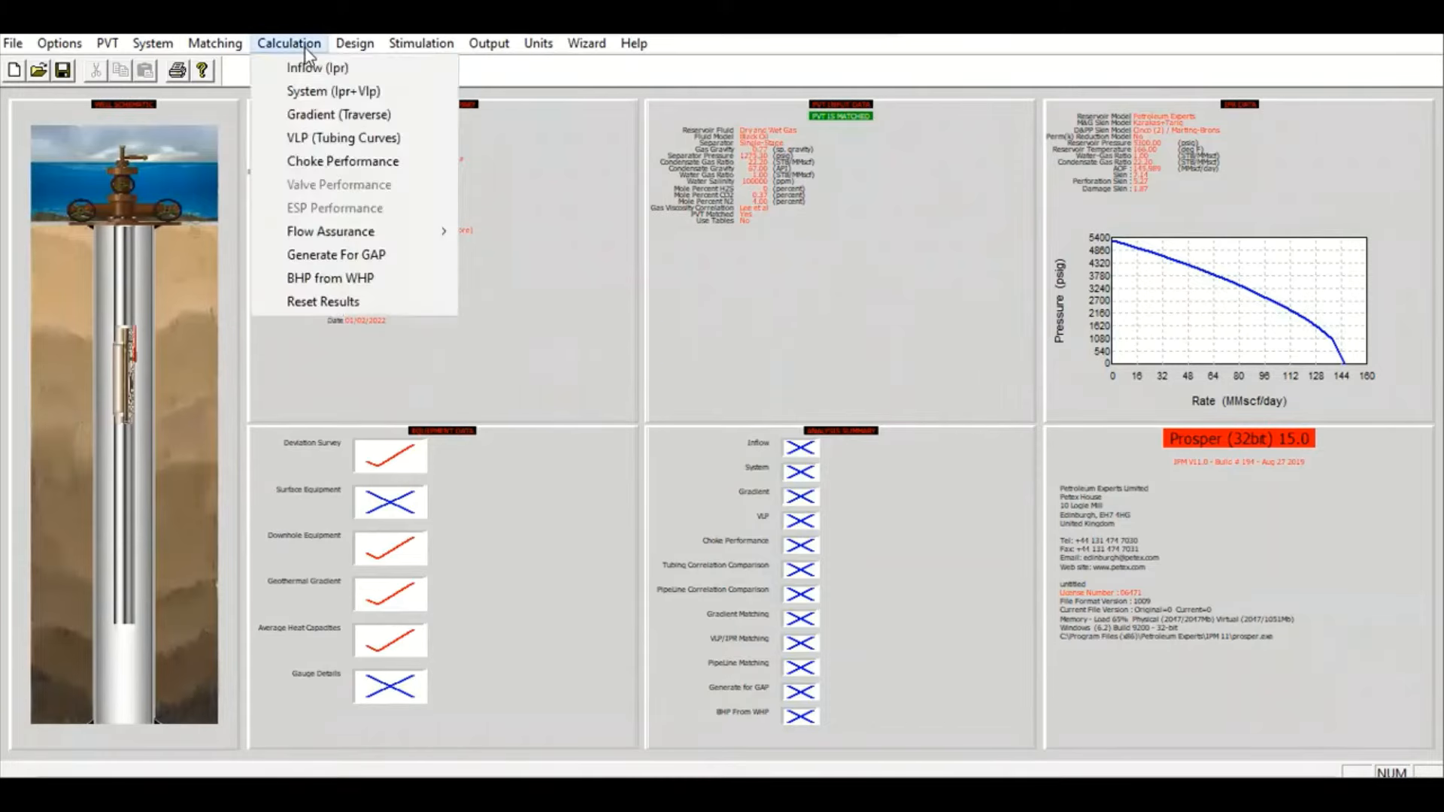
left_click(382, 93)
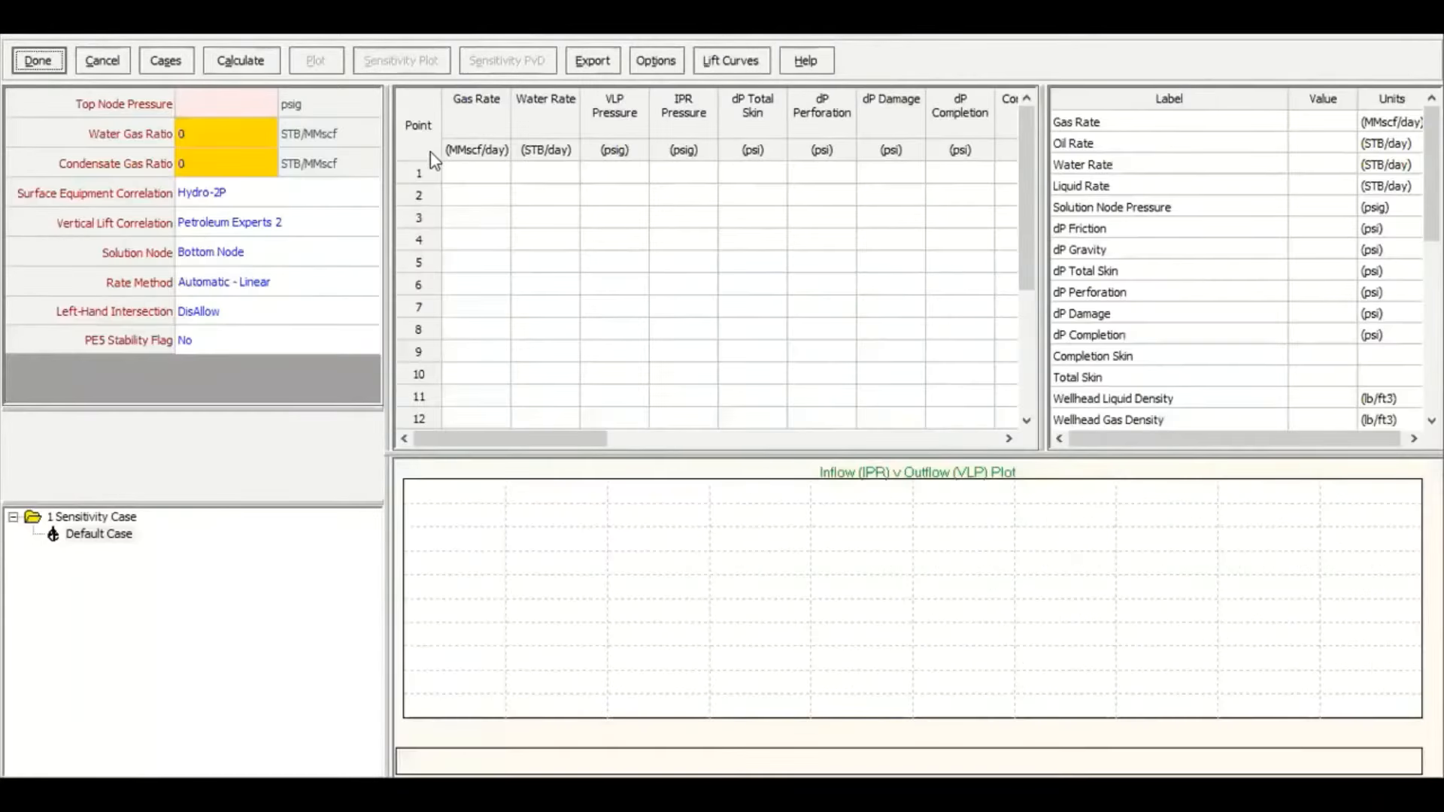
left_click(259, 109)
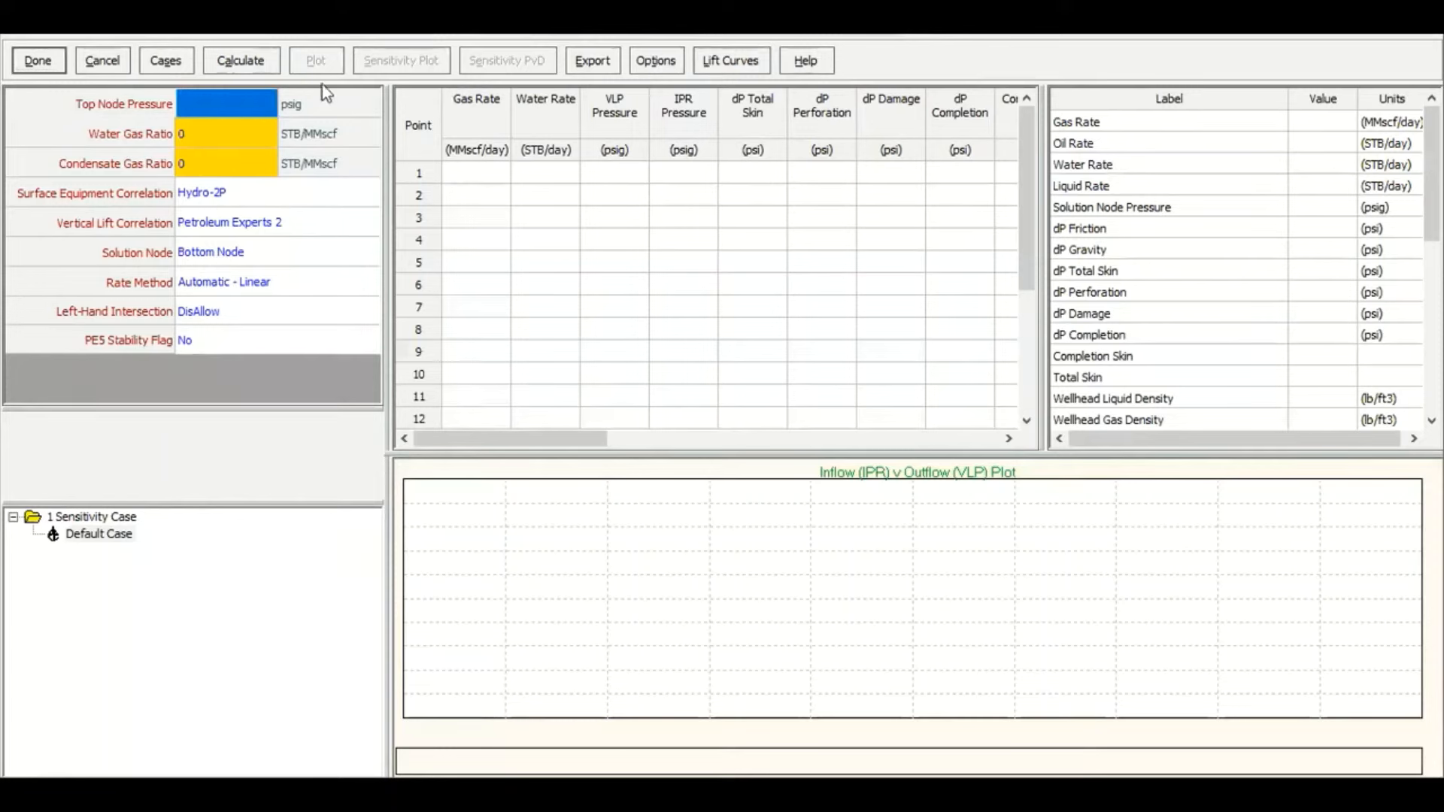
type("2100")
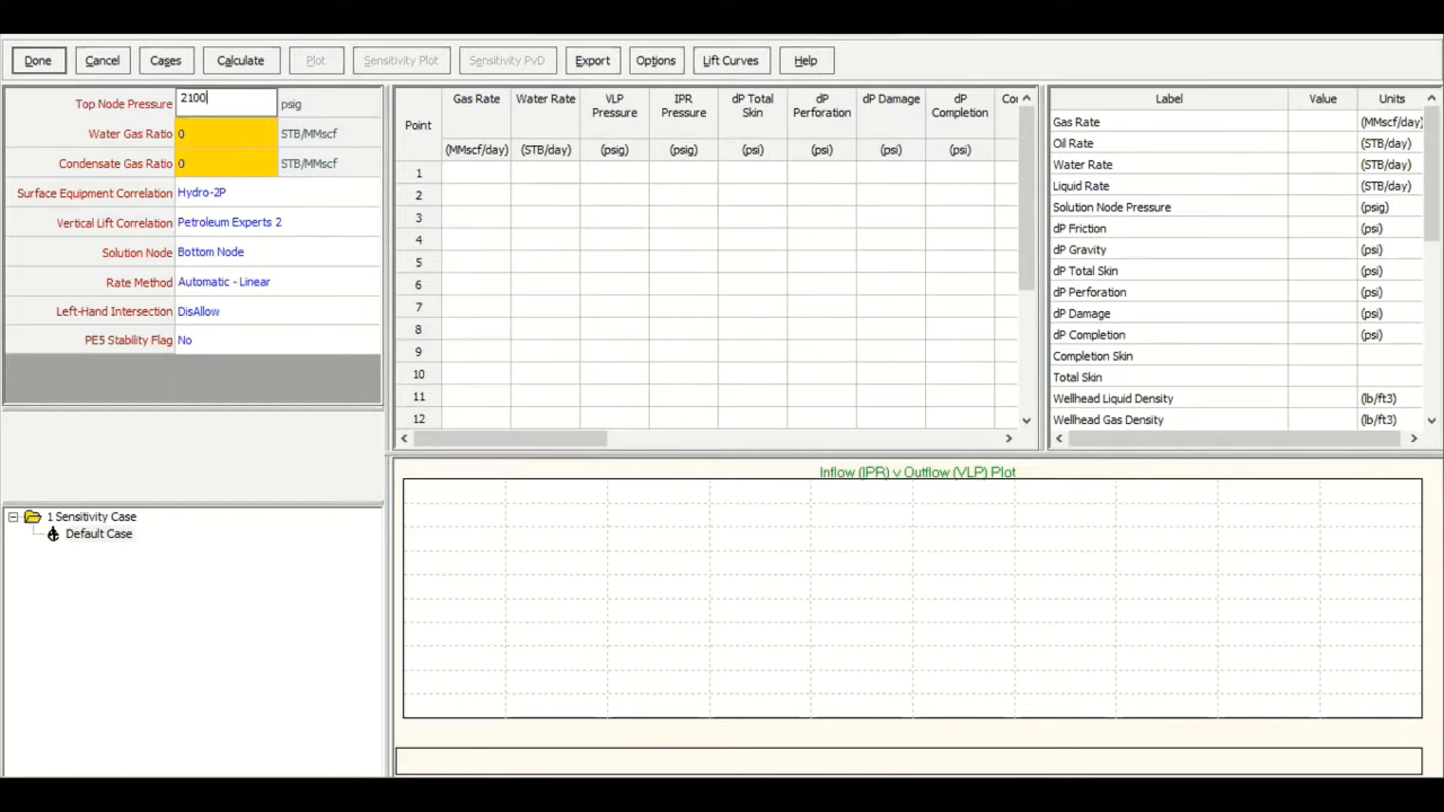
left_click(261, 131)
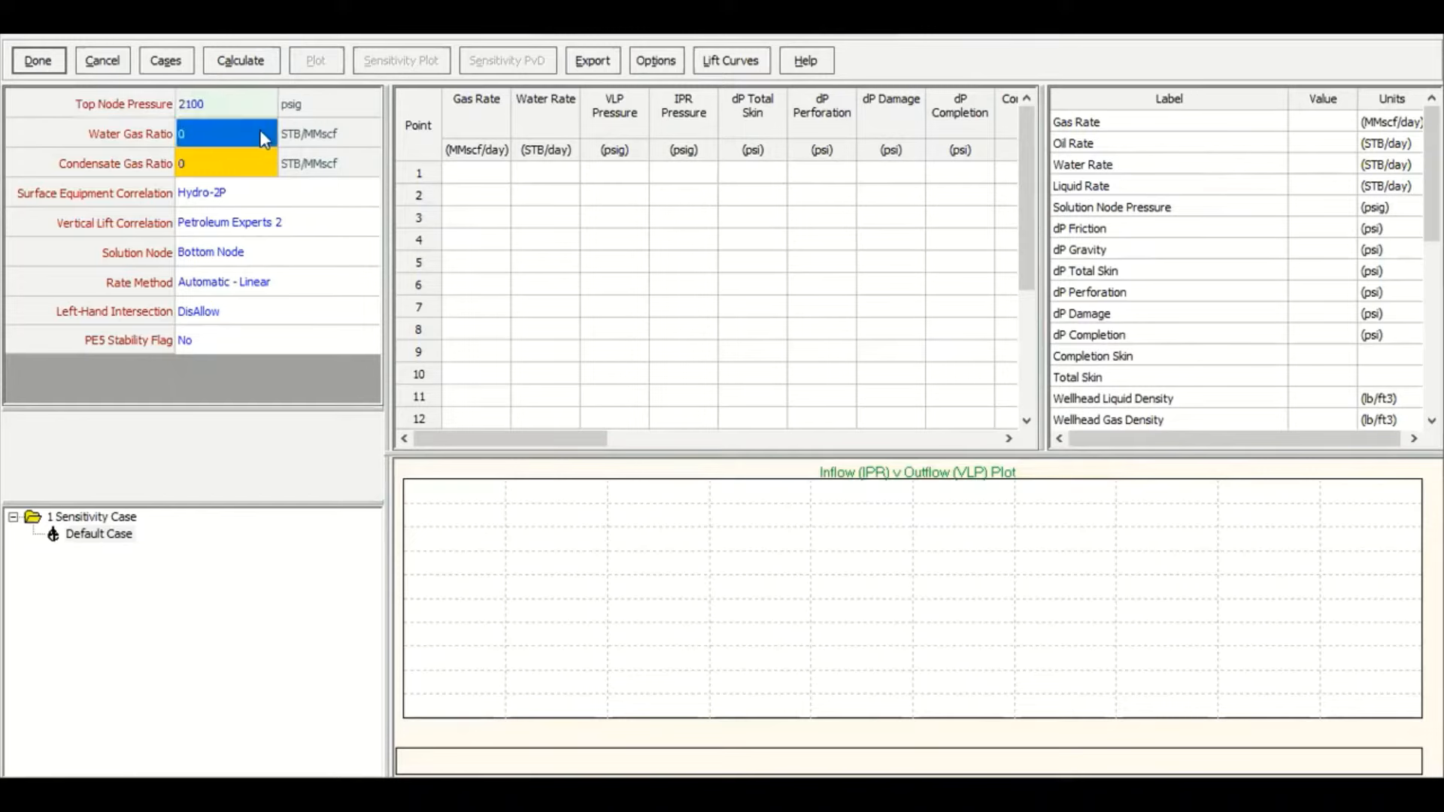
type("6")
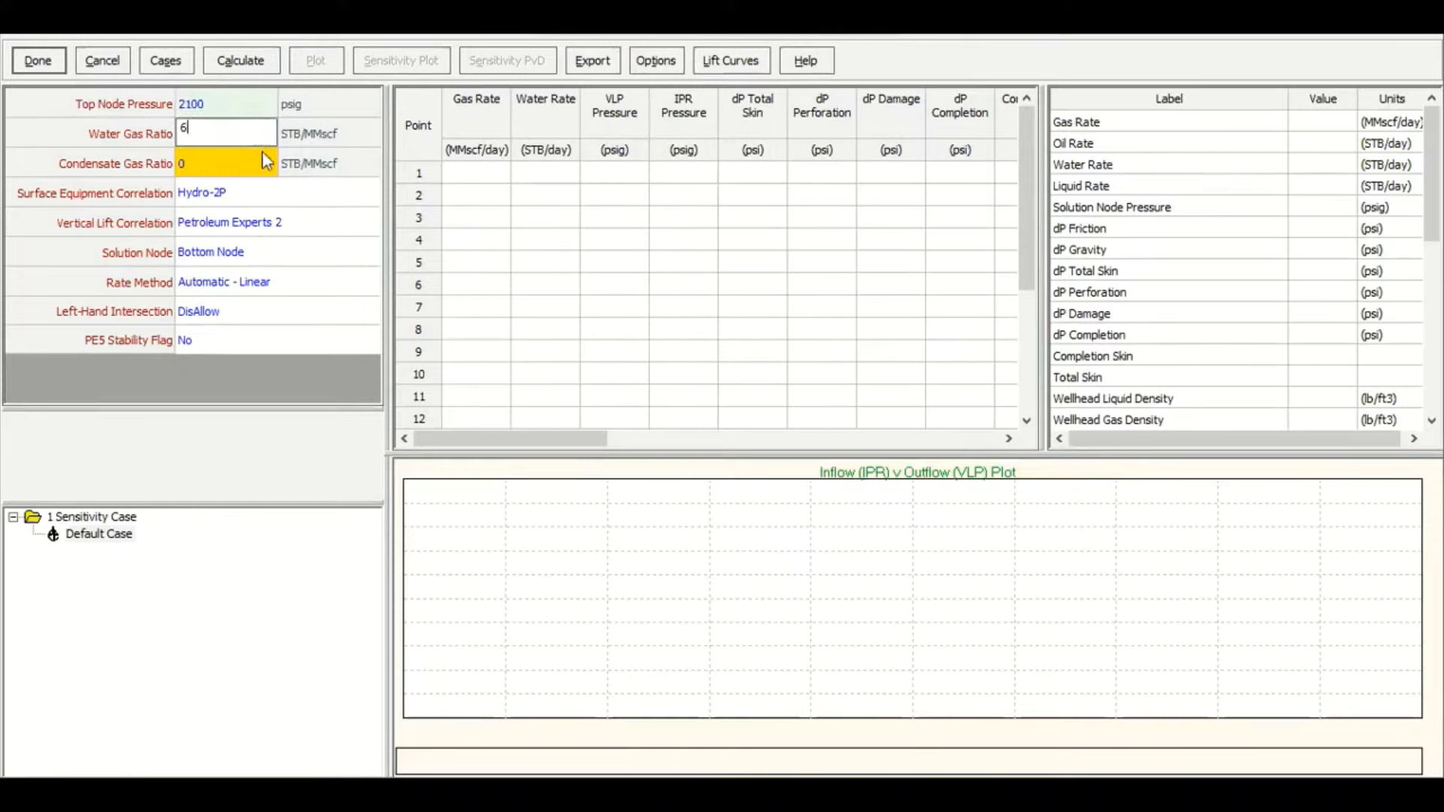
left_click(200, 173)
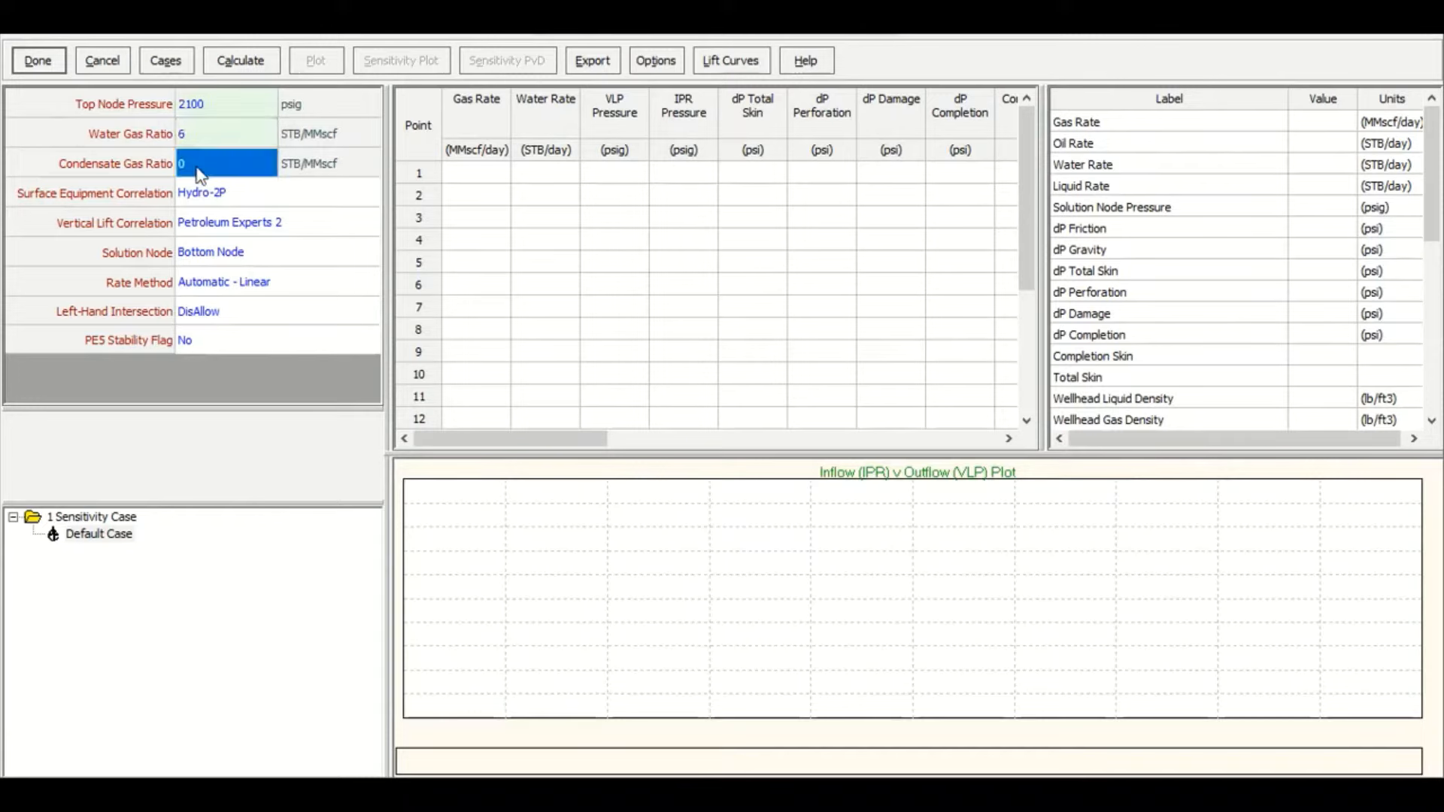
type("22.2")
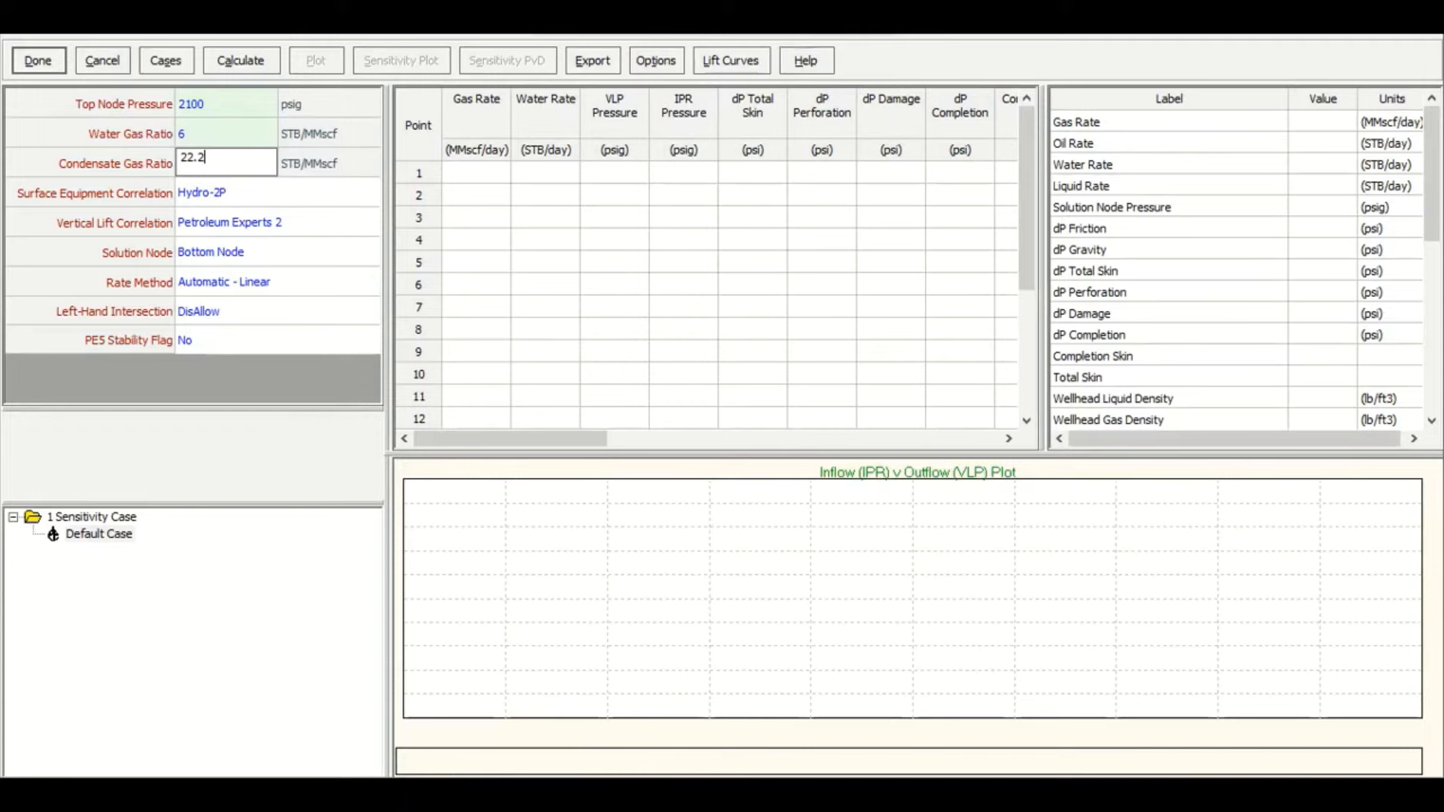
Run the system calculation with calculating data shown, keeping Bottom Node, Automatic - Linear rates and the Petroleum Experts 2 lift correlation
left_click(211, 253)
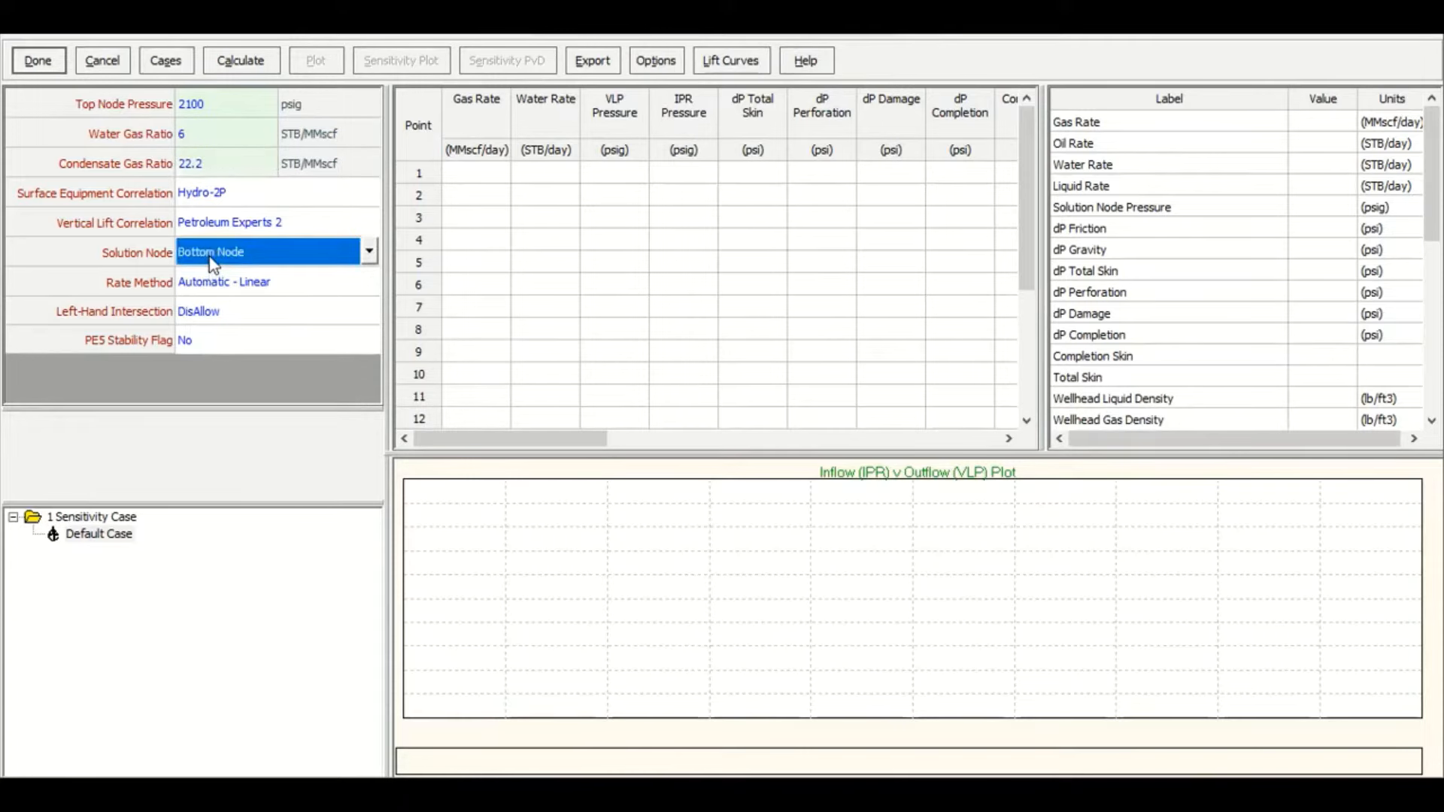
left_click(308, 280)
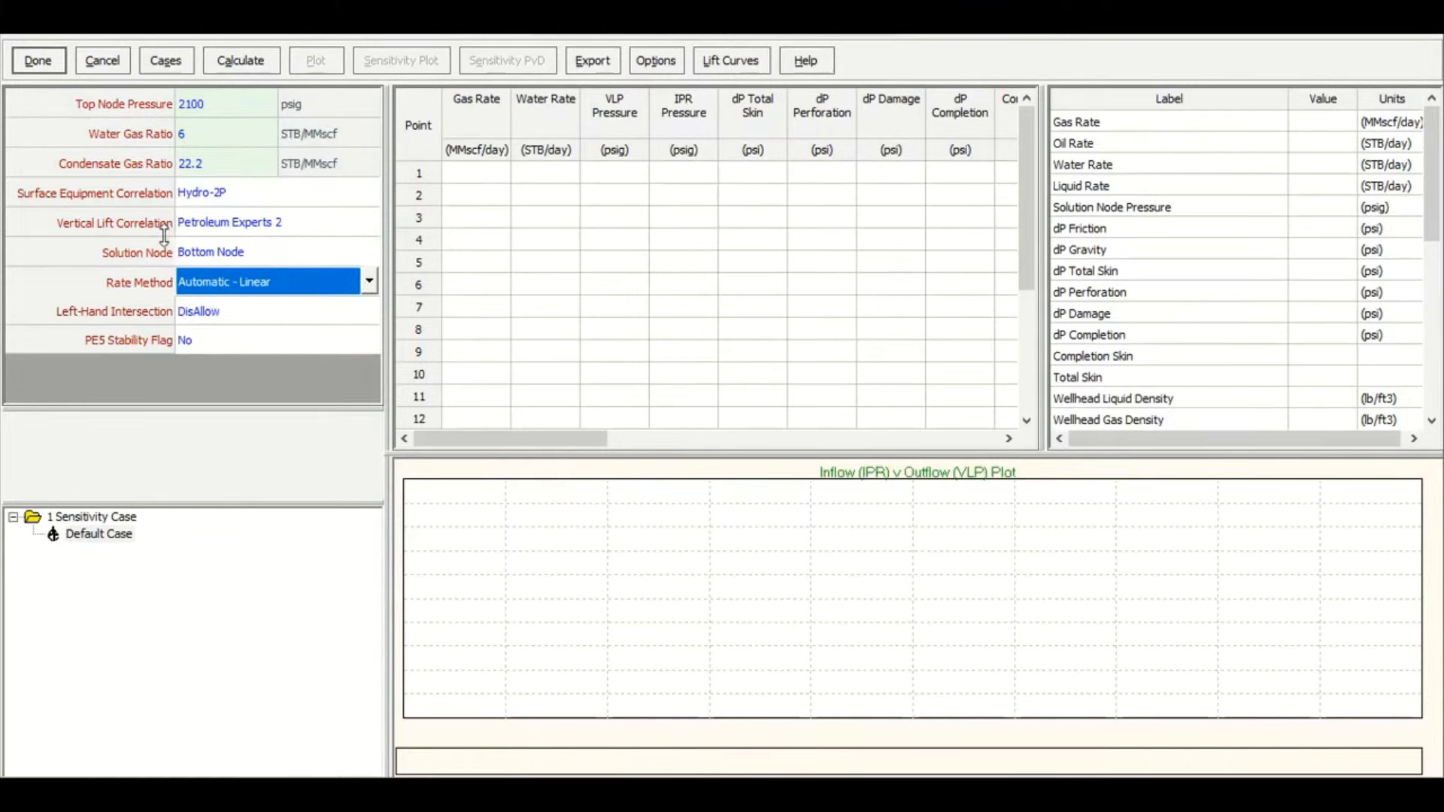
left_click(307, 226)
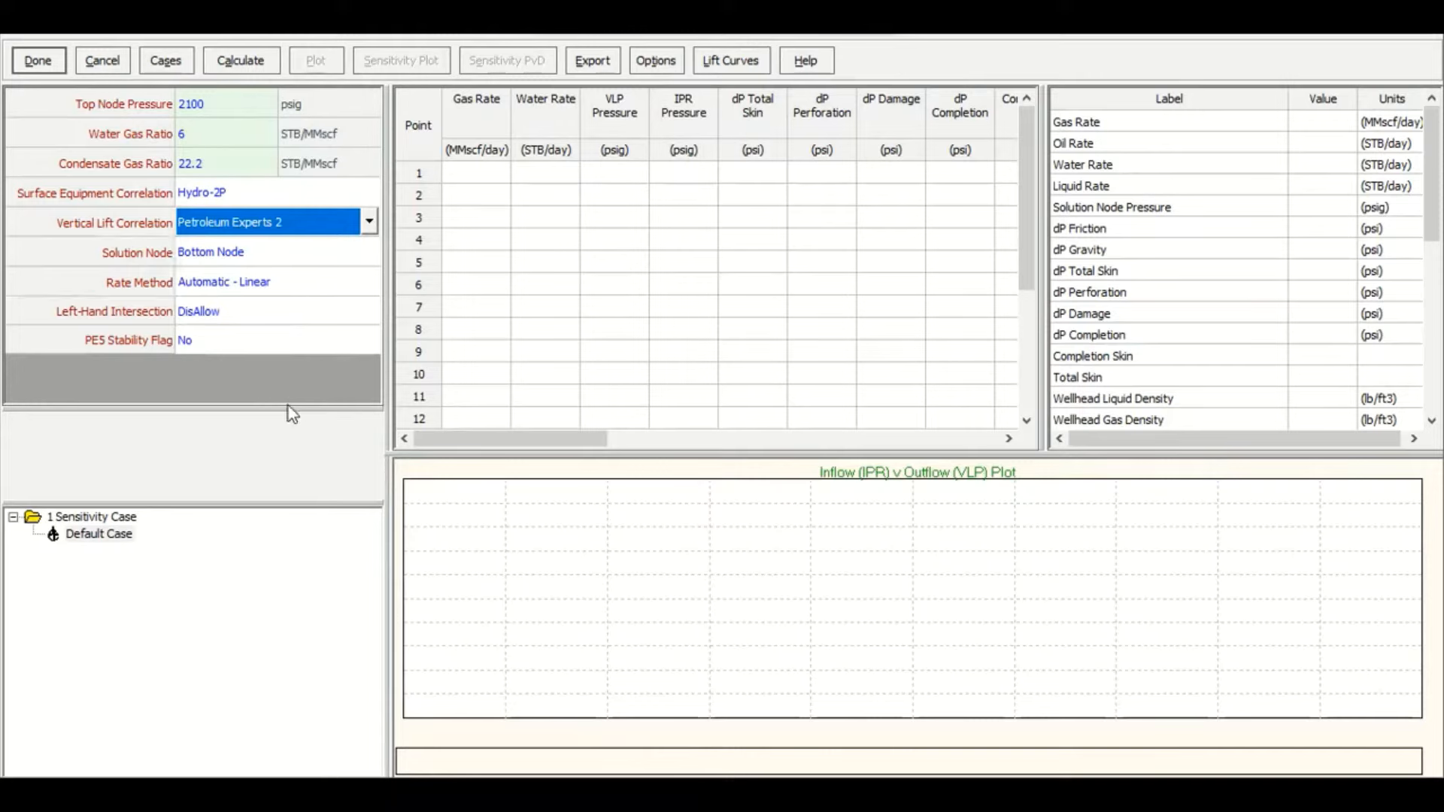
left_click(258, 69)
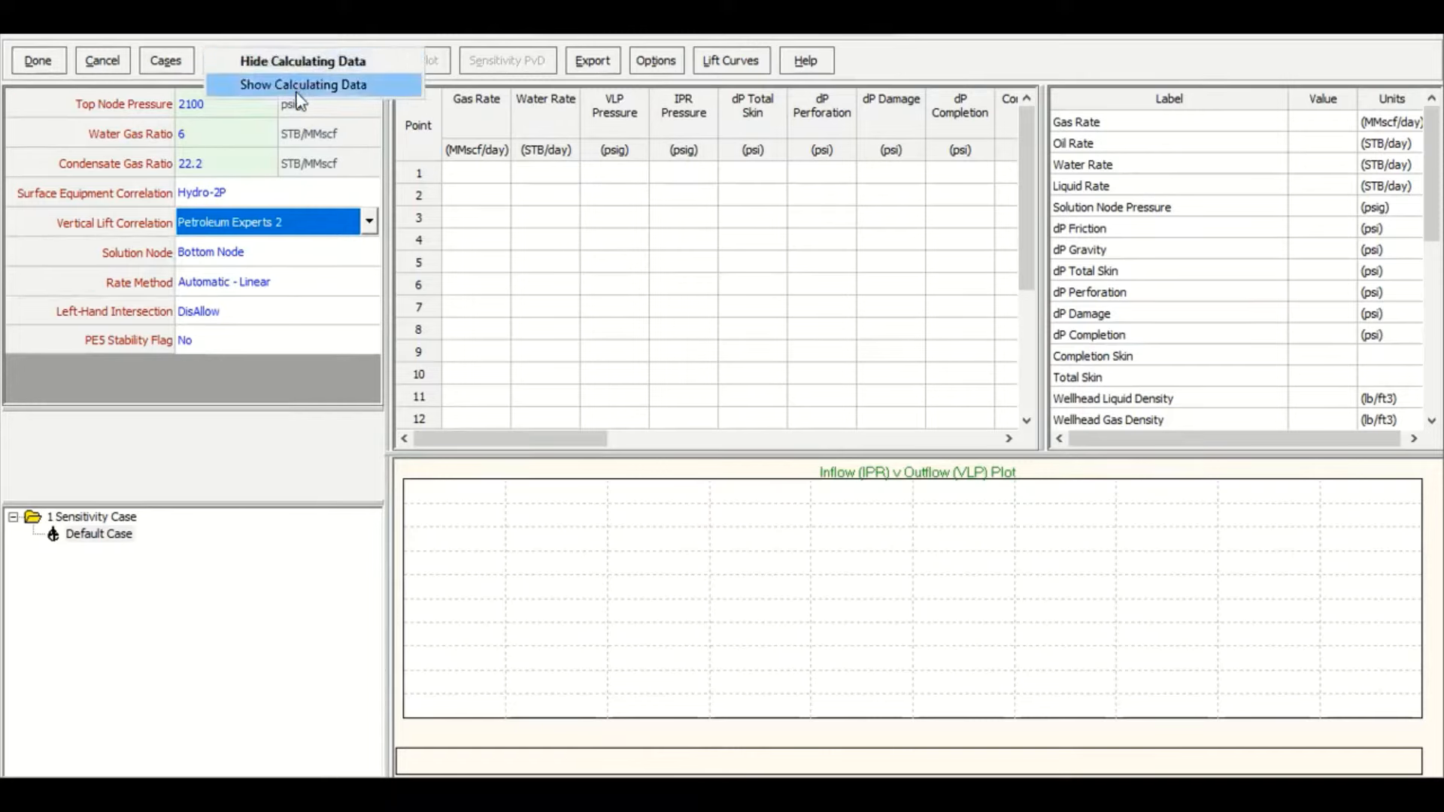
left_click(298, 89)
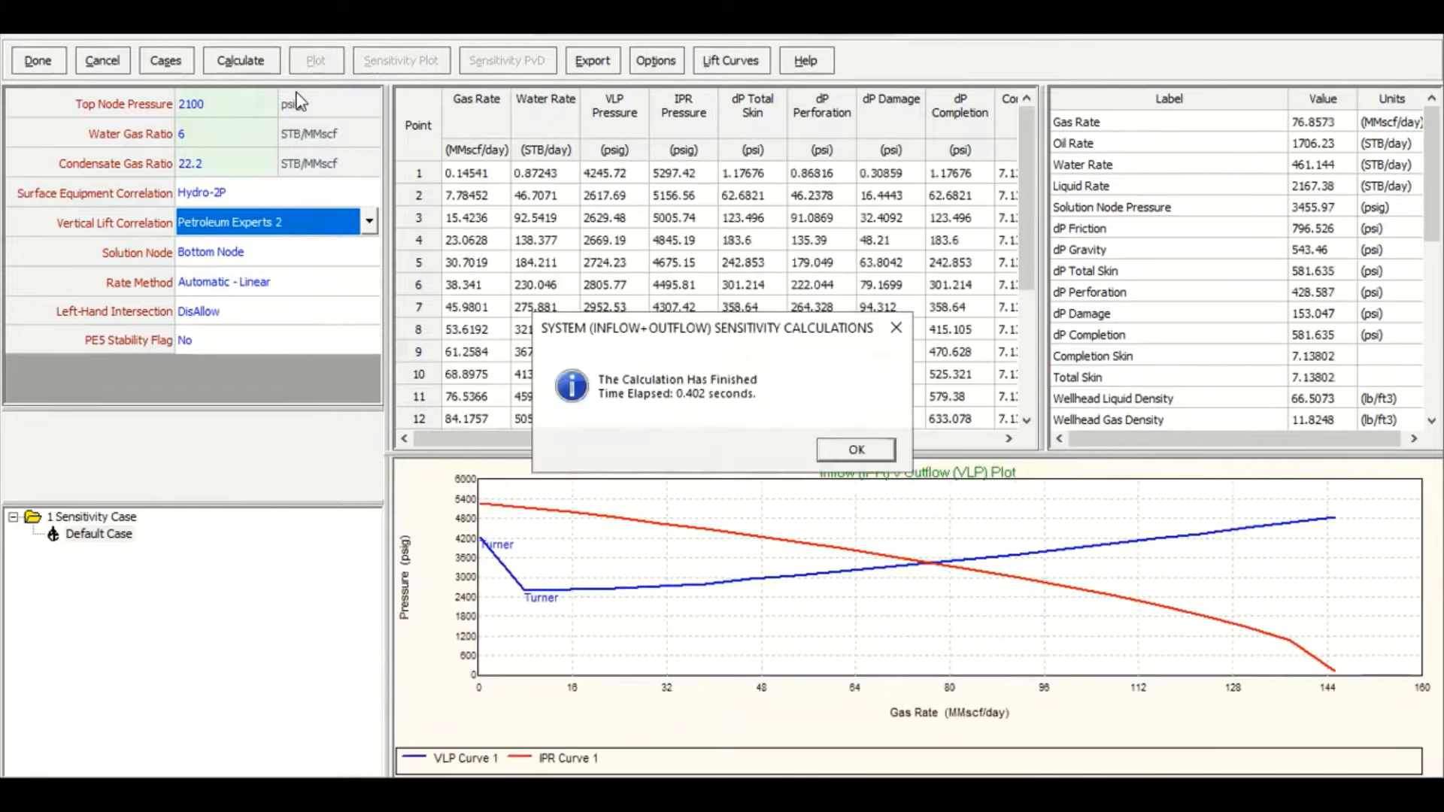
left_click(827, 451)
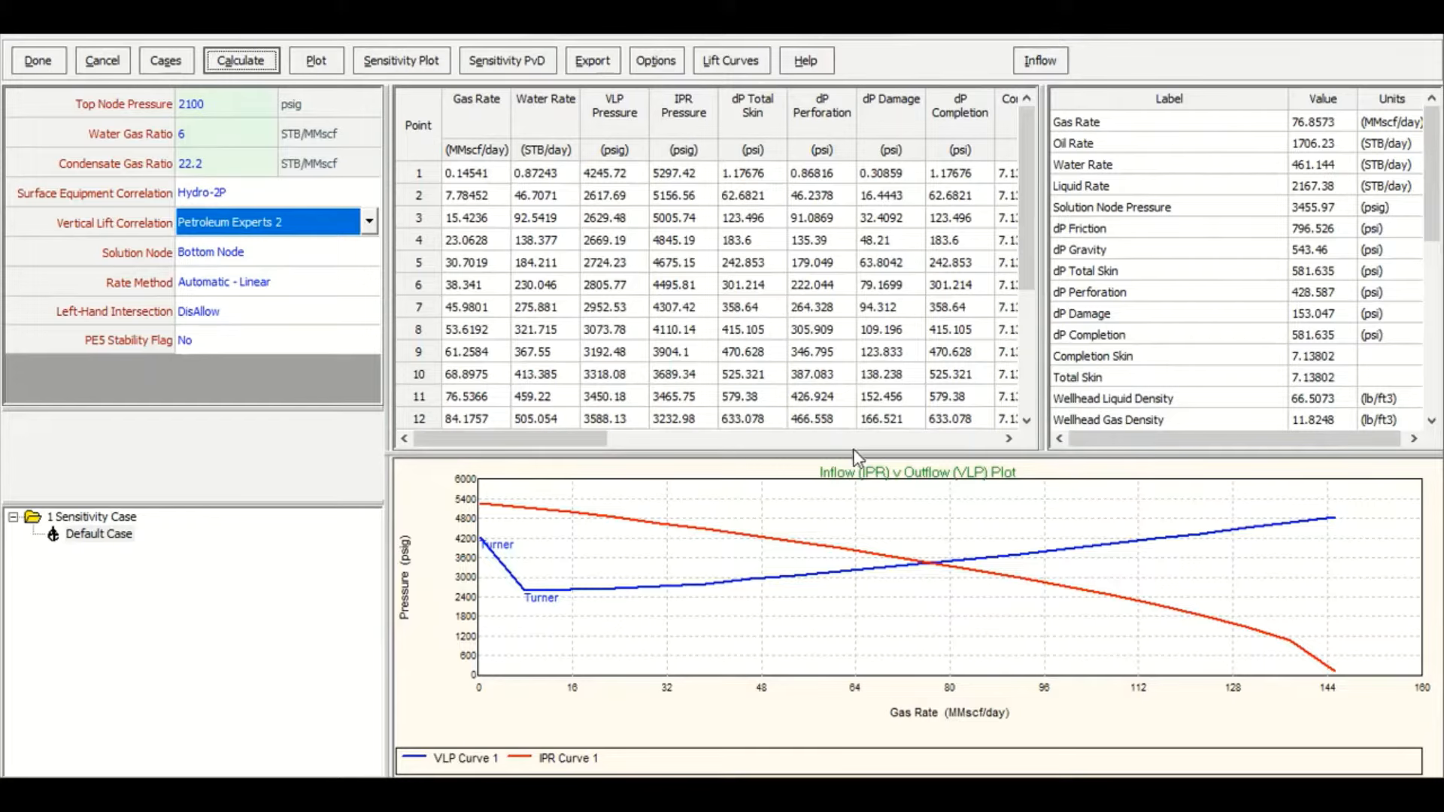
Enlarge the results tables, plot all system cases with VLP and IPR Pressure against Gas Rate, and finish the system calculation
left_click_drag(855, 453, 861, 526)
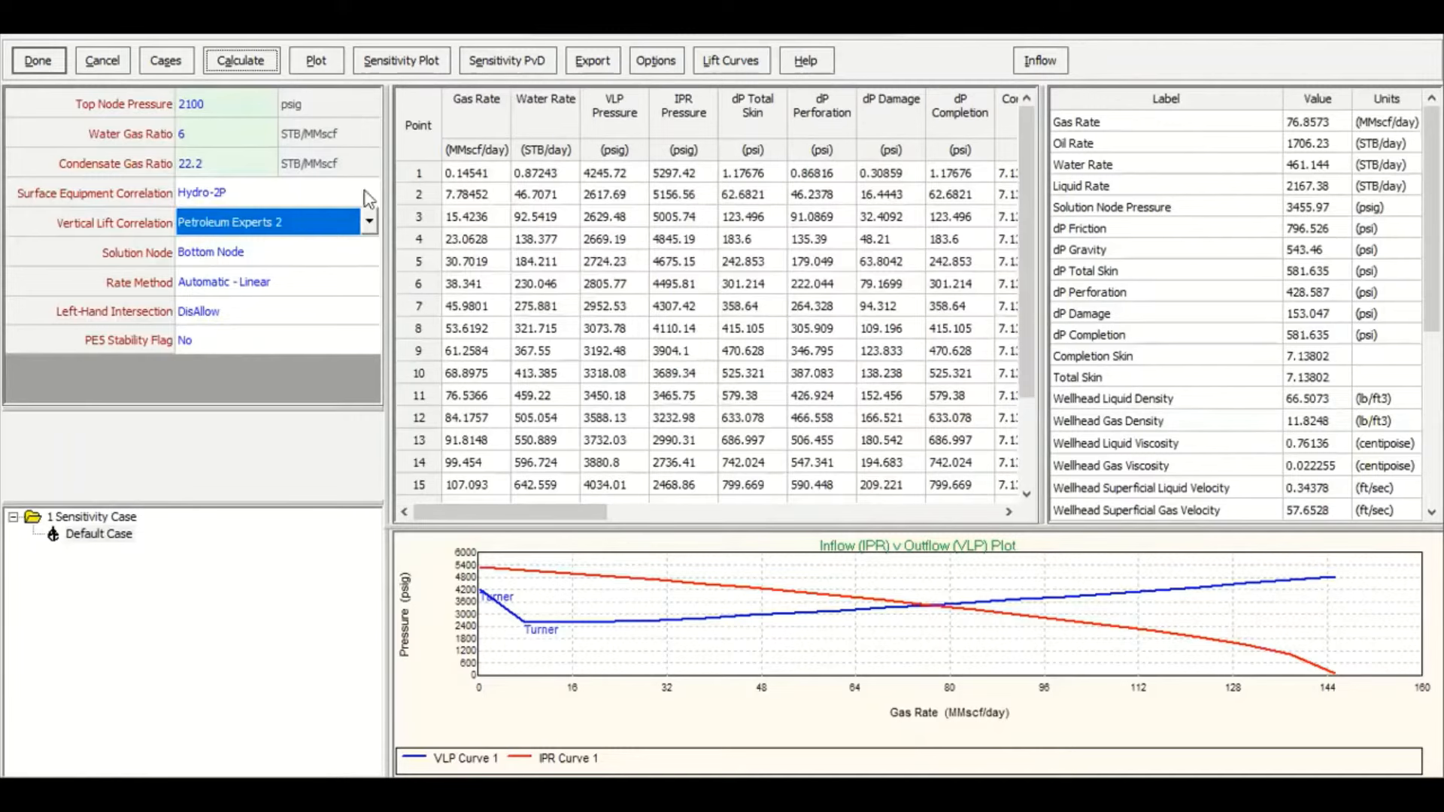
left_click(324, 63)
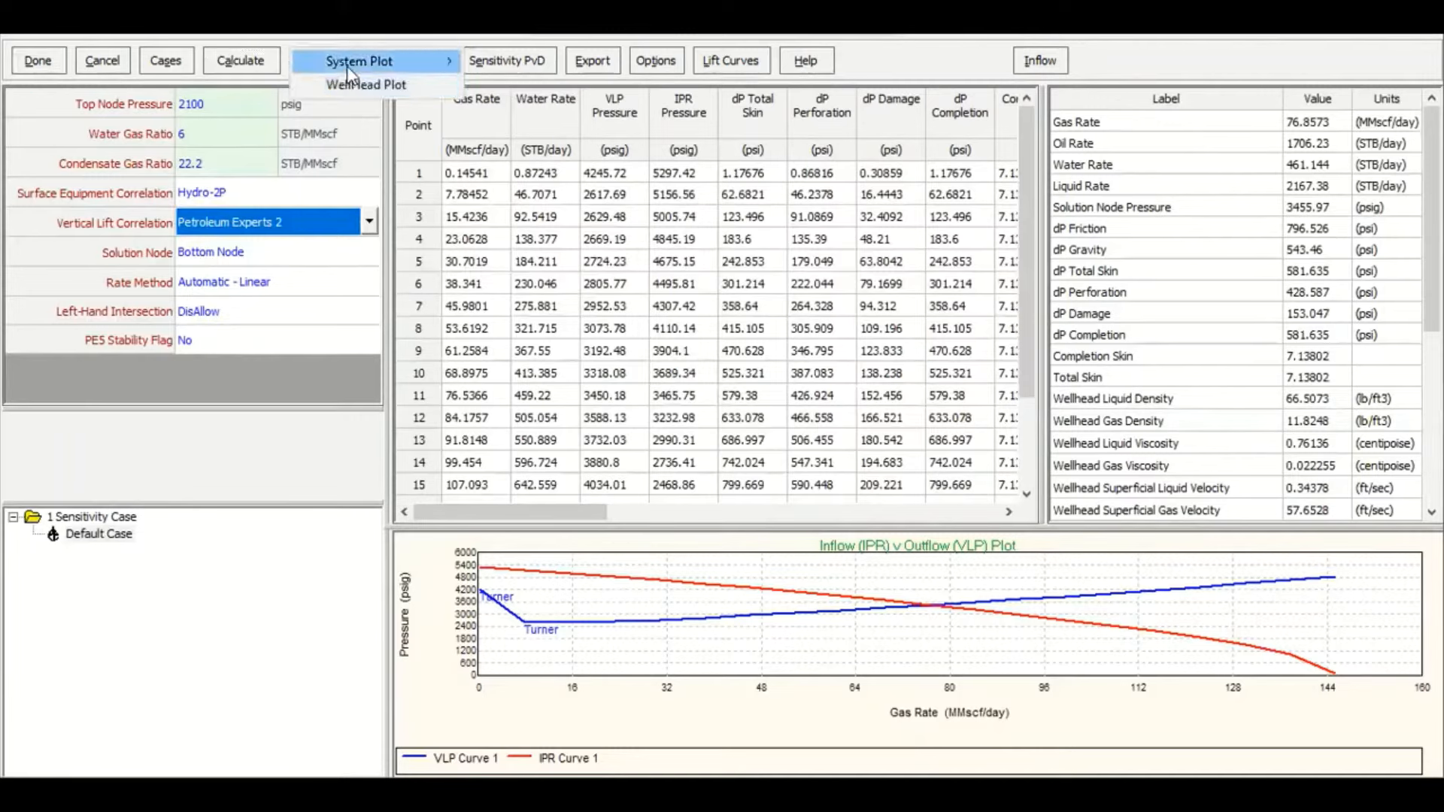
mouse_move(348, 73)
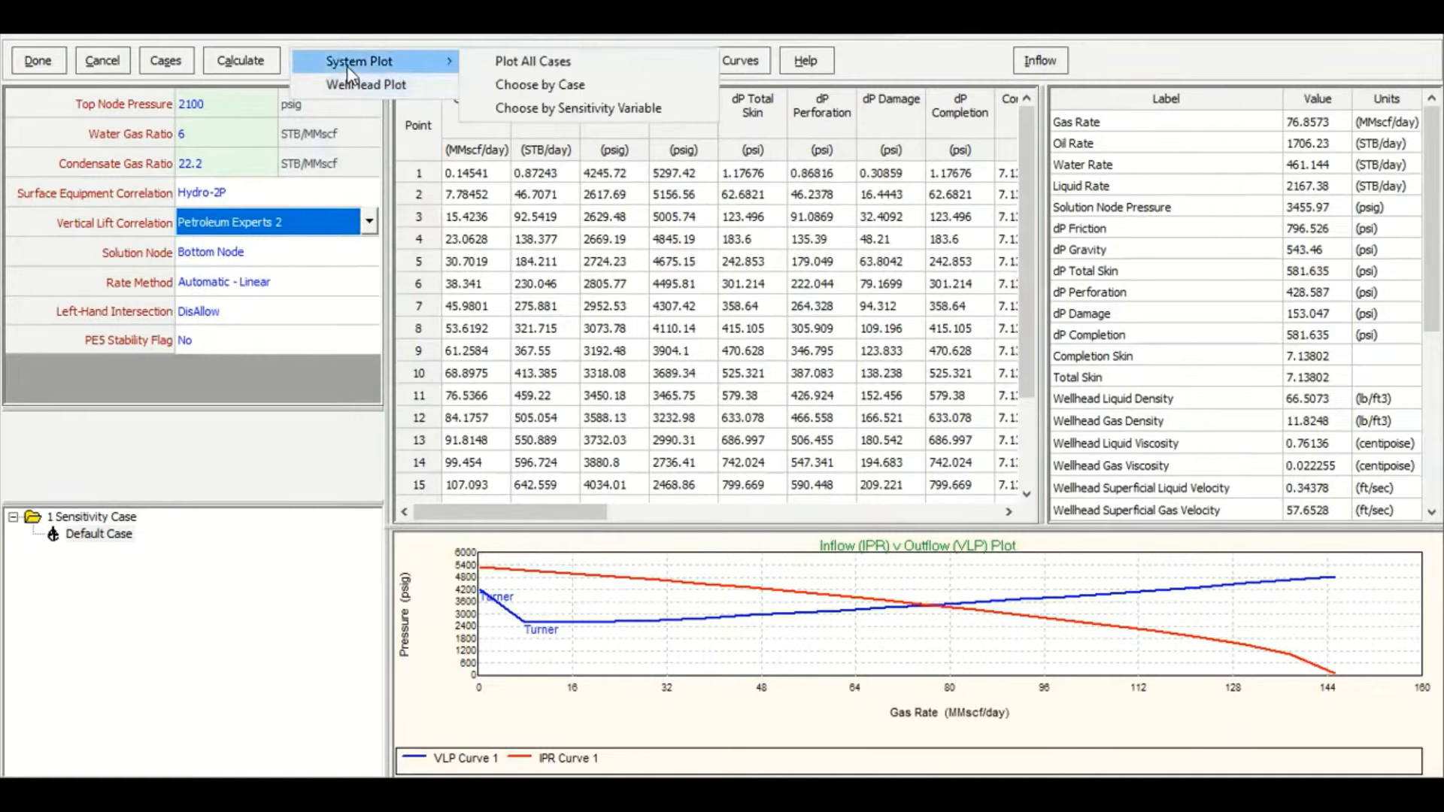
left_click(520, 64)
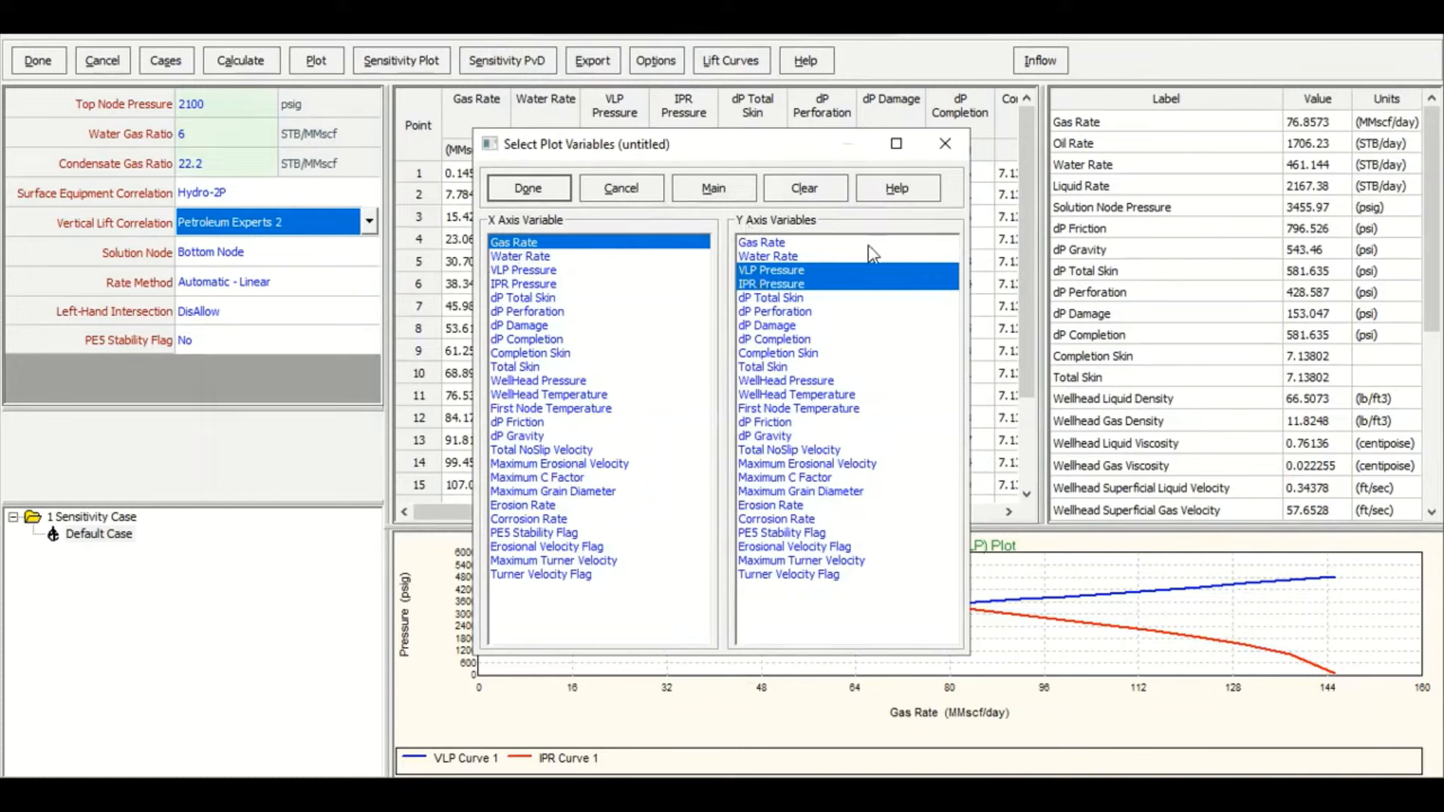
left_click(528, 188)
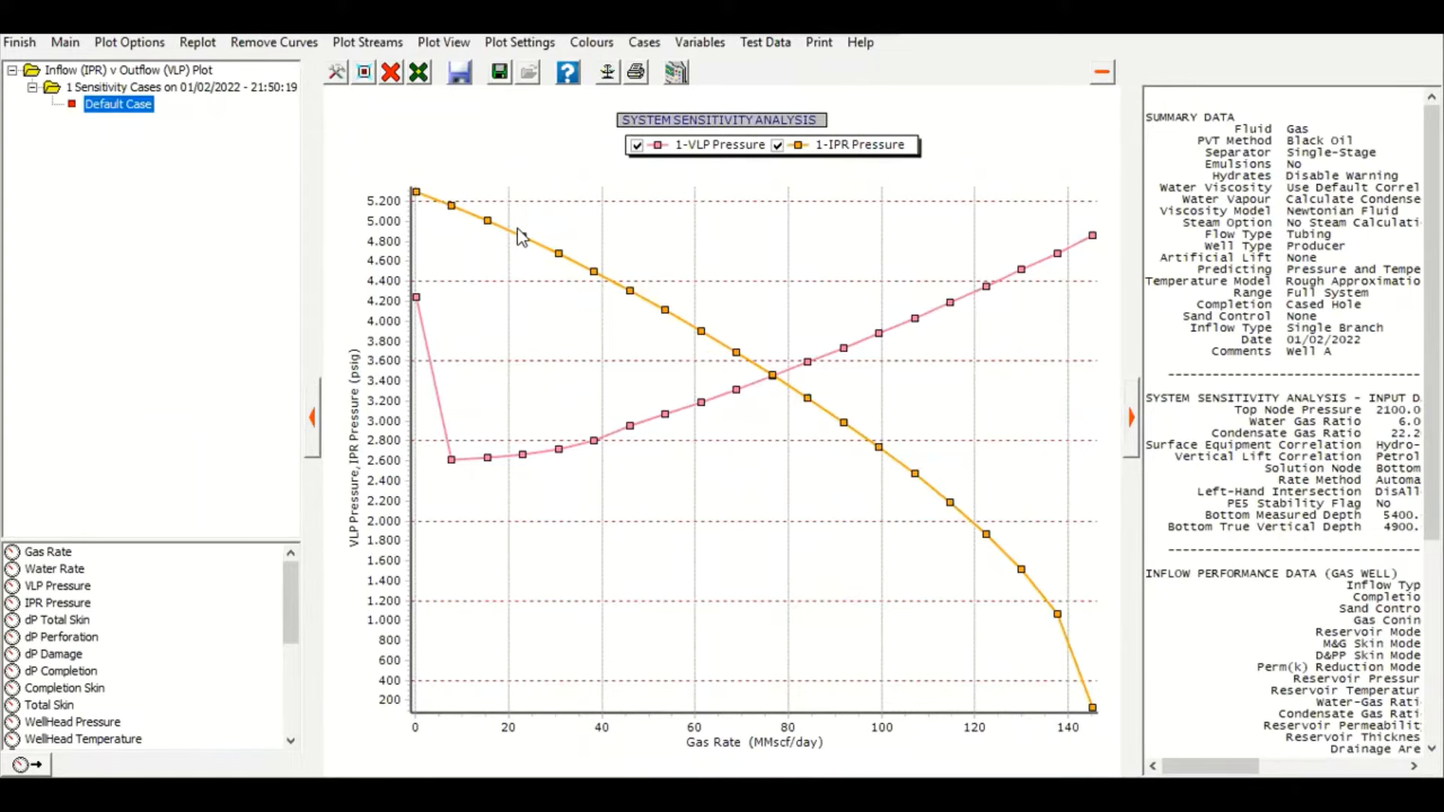
left_click(20, 42)
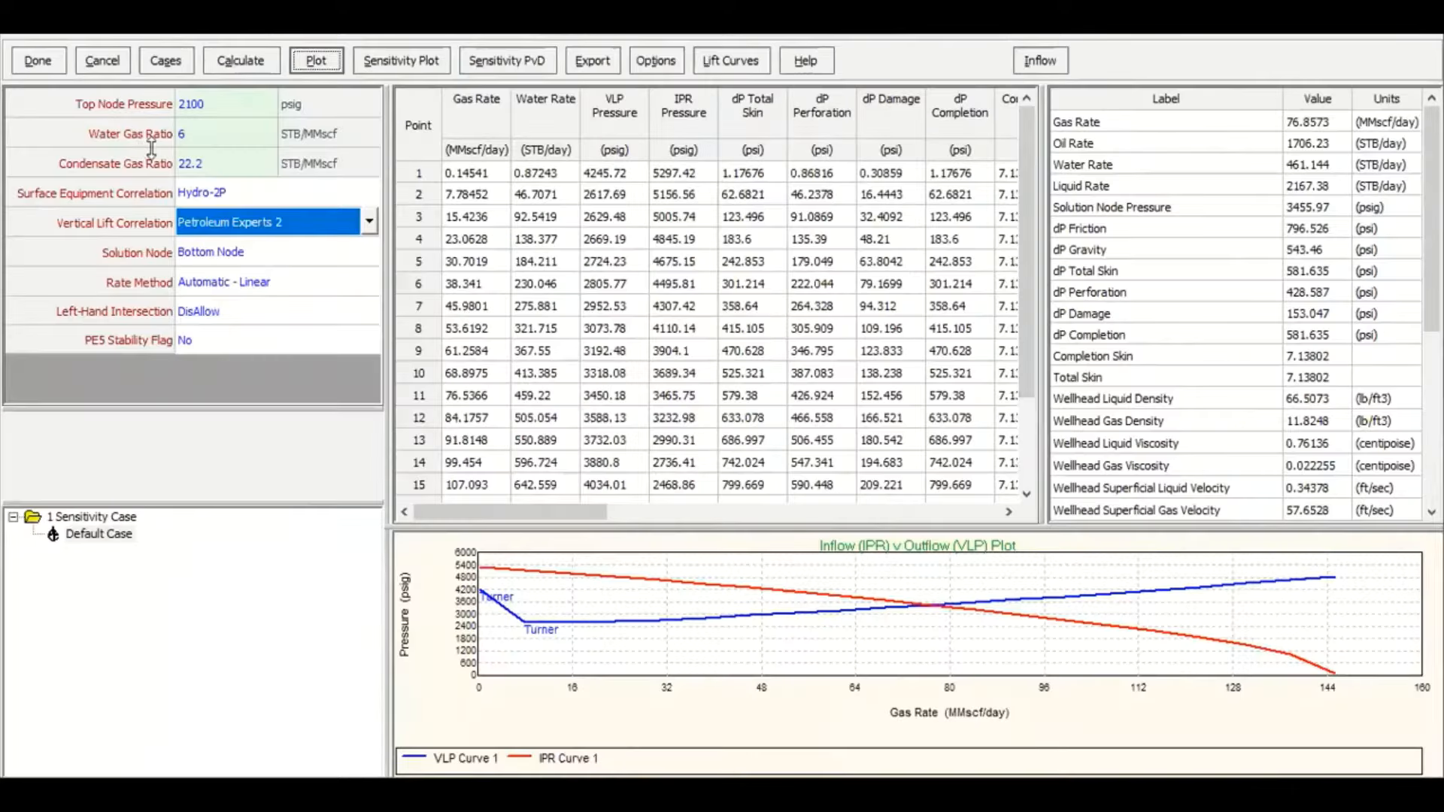
left_click(41, 61)
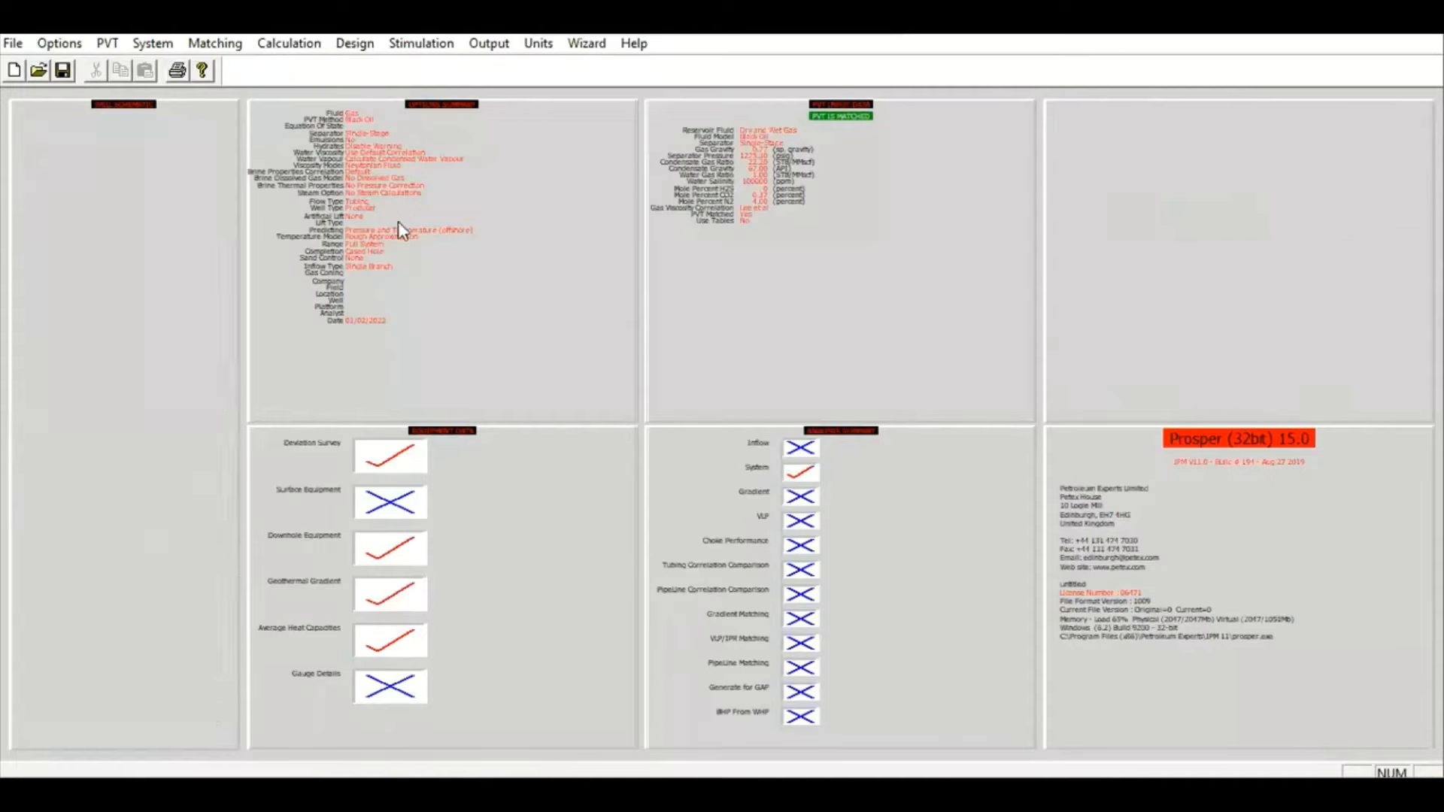
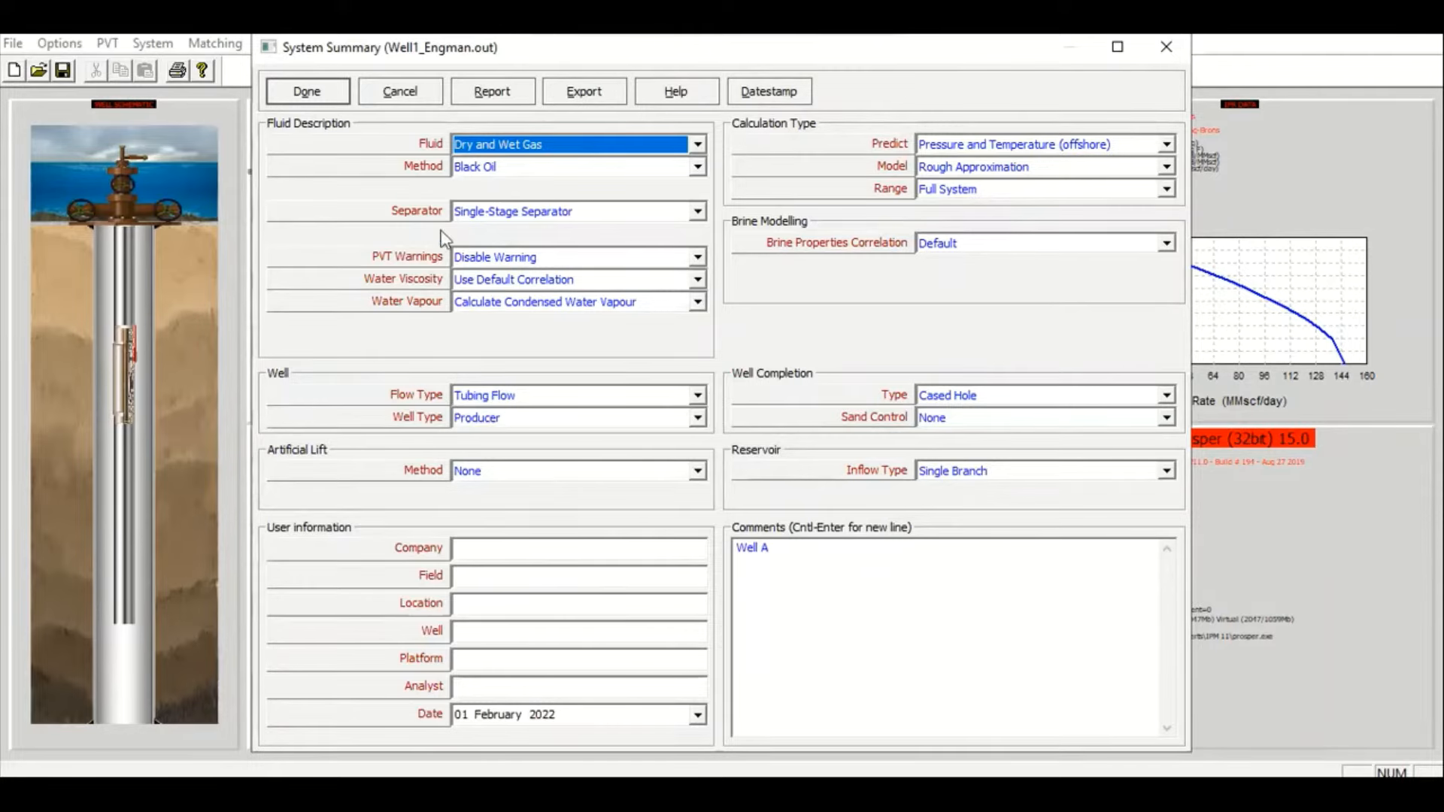
Review the system summary and the PVT input data with its reservoir data and water options, and accept them
left_click(322, 86)
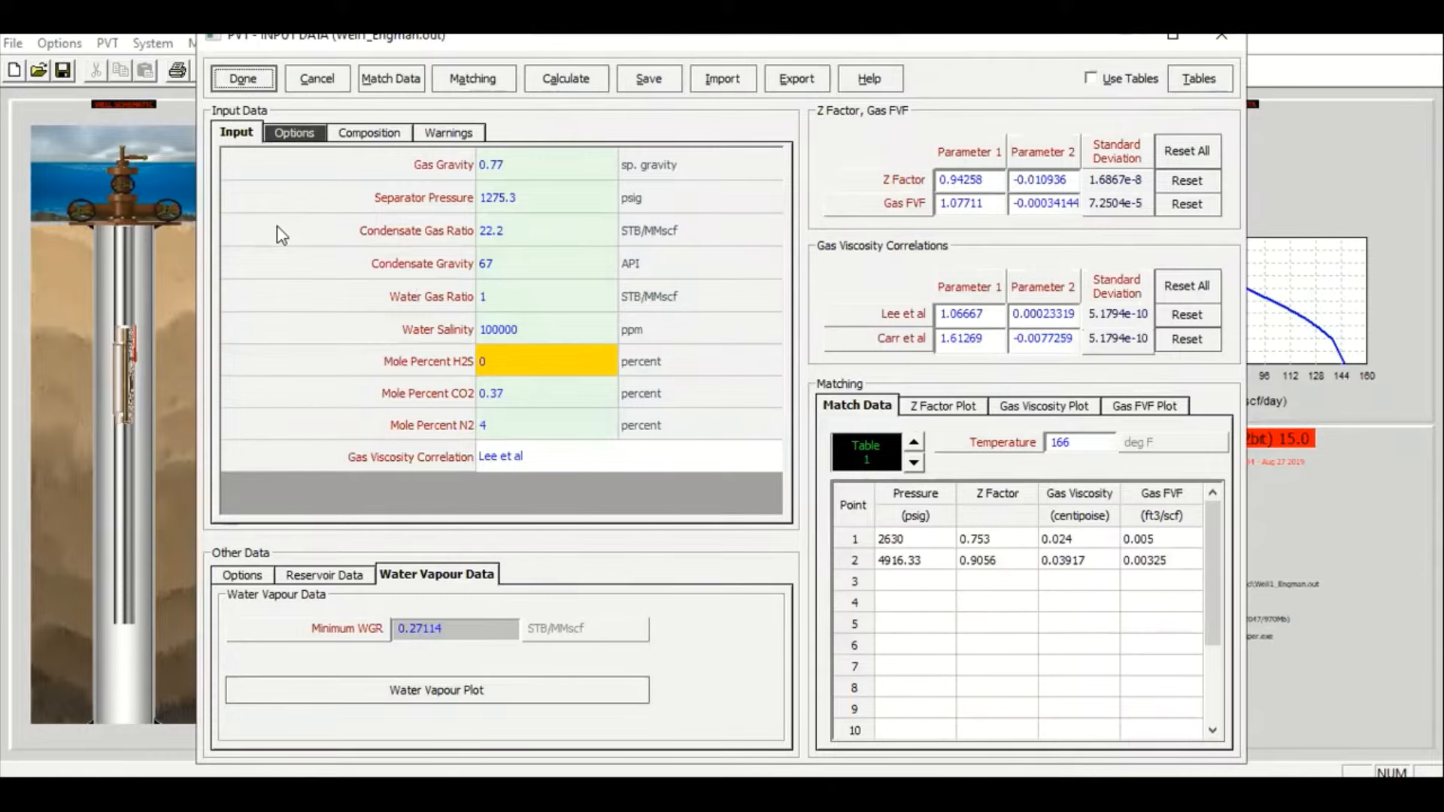
left_click(243, 78)
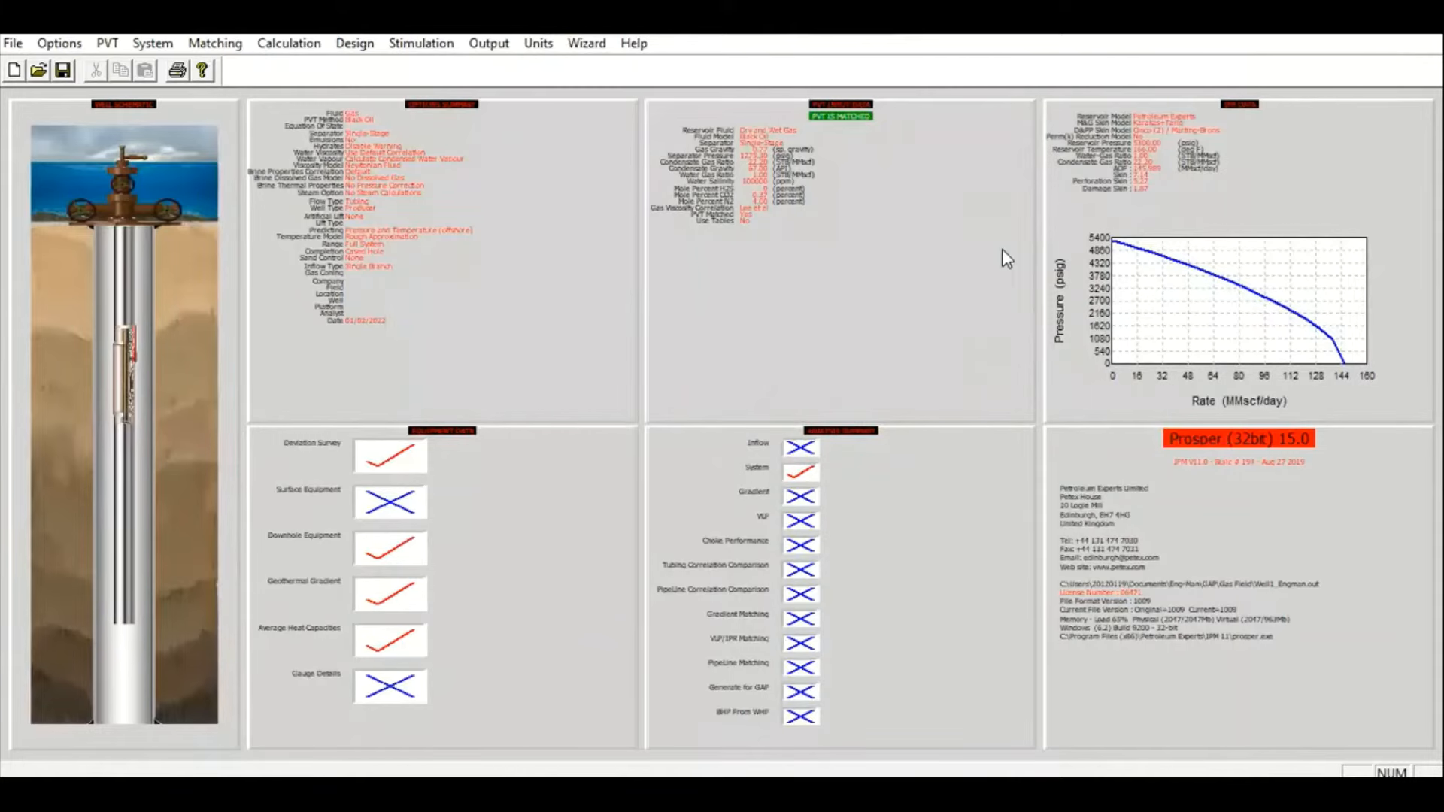
double_click(841, 225)
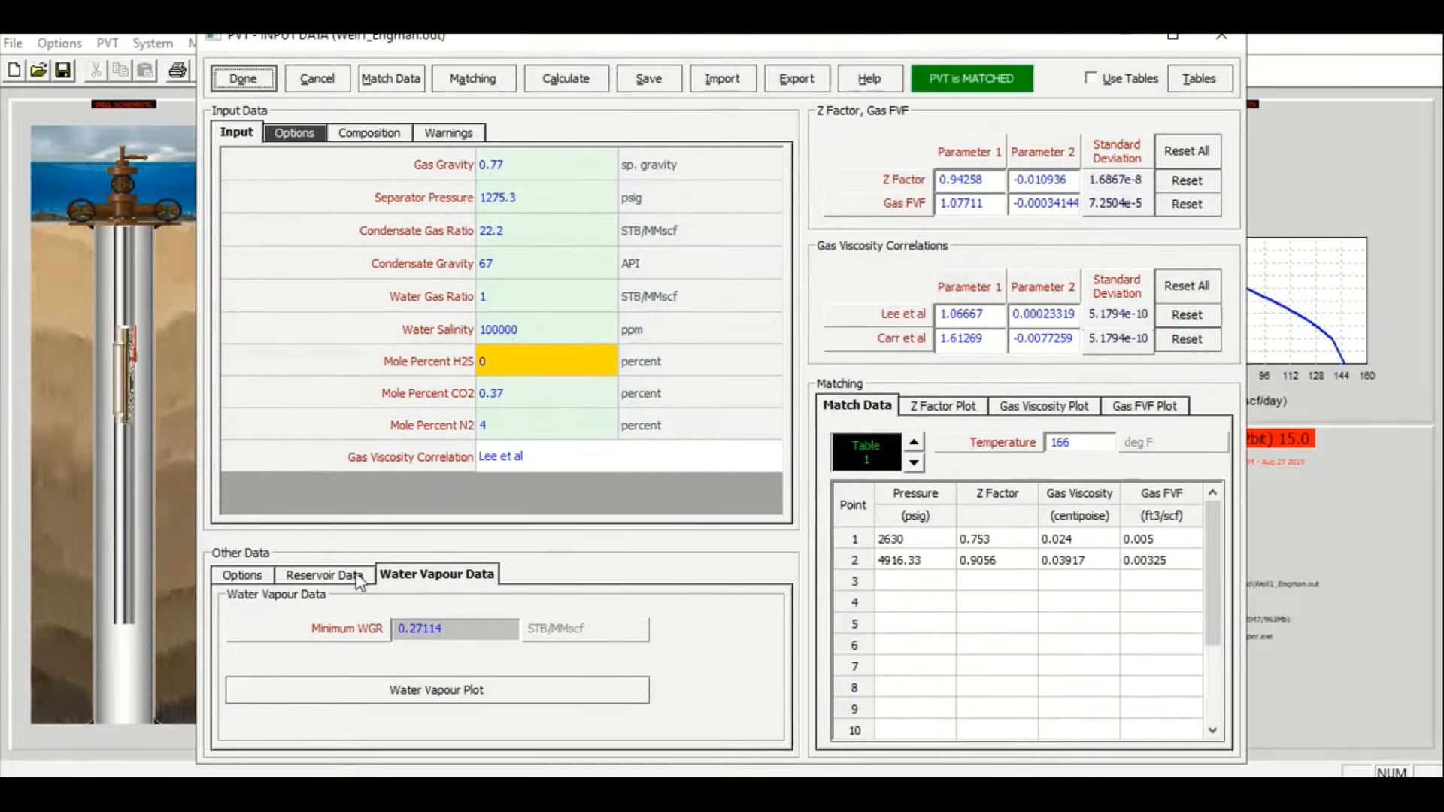
left_click(319, 575)
left_click(256, 579)
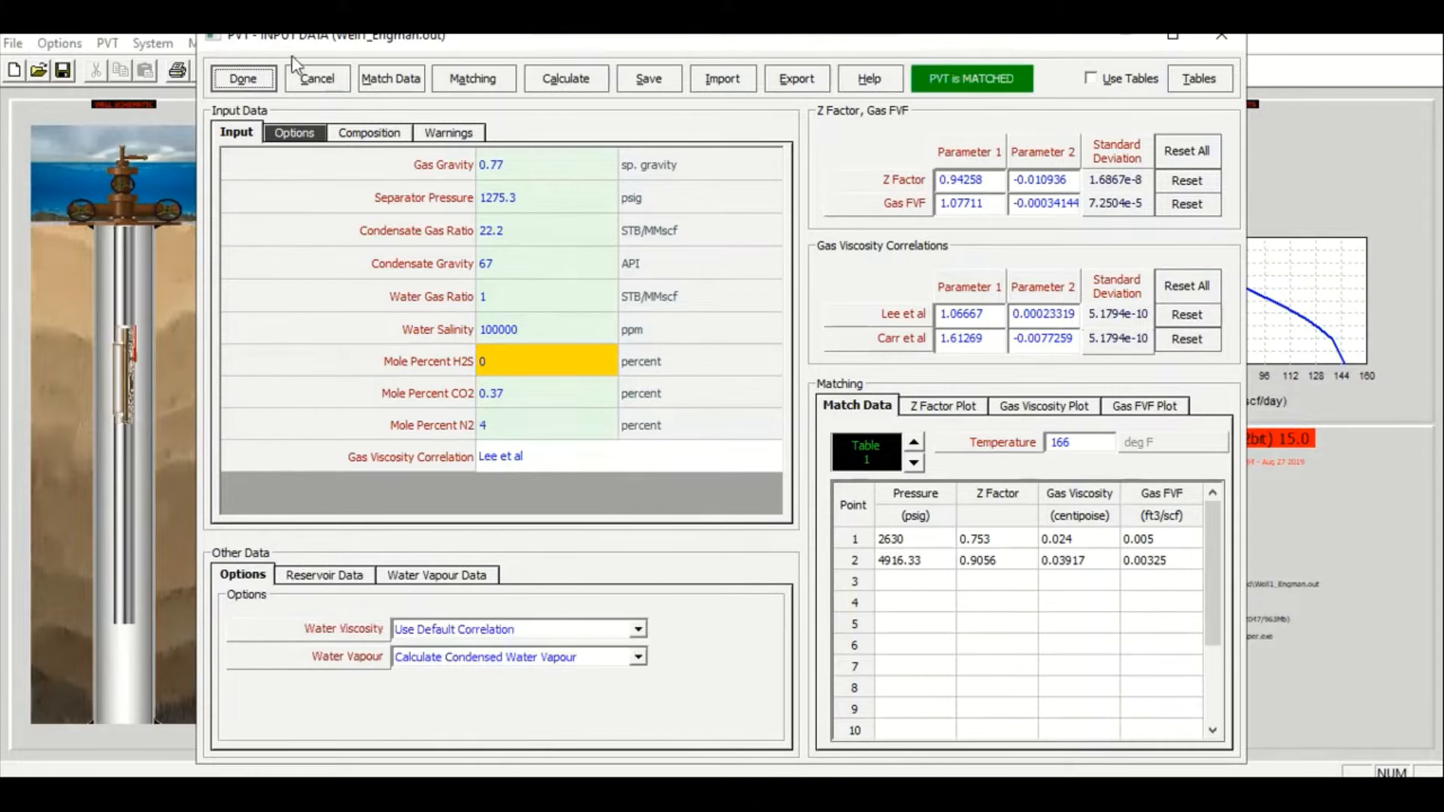
left_click_drag(308, 54, 338, 97)
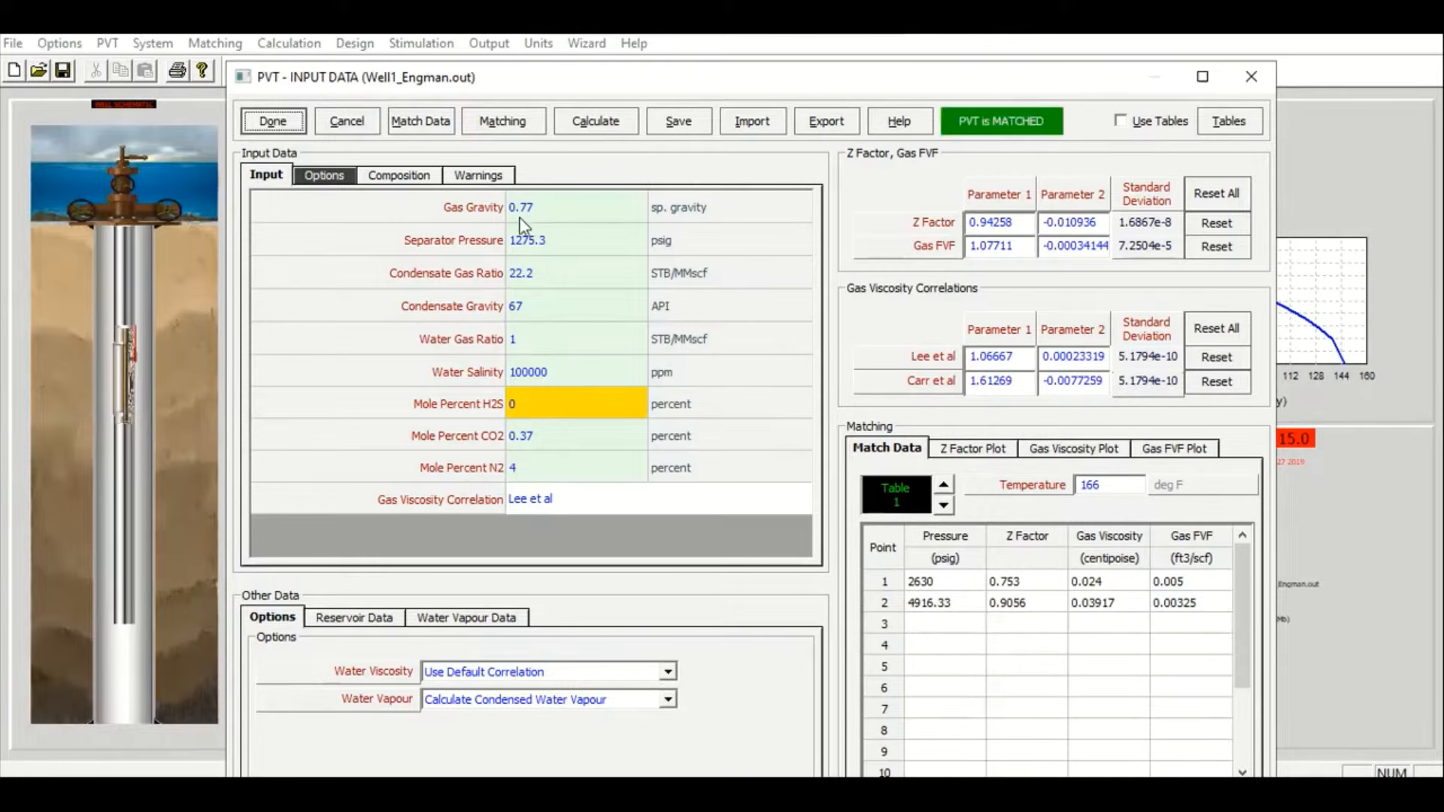
left_click(275, 126)
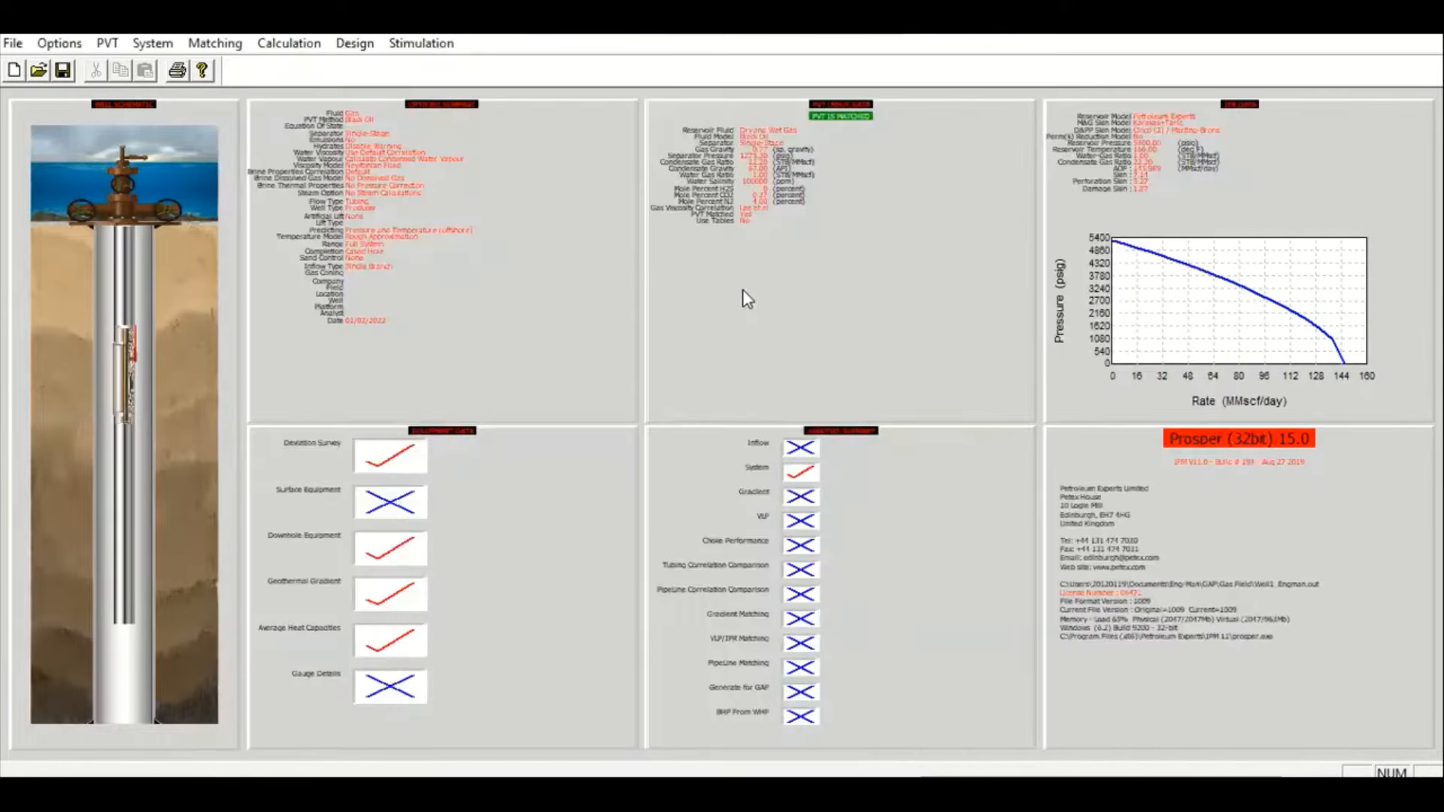
Open the IPR data and set the reservoir thickness to 50 feet and the drainage area to 500 acres
double_click(1236, 188)
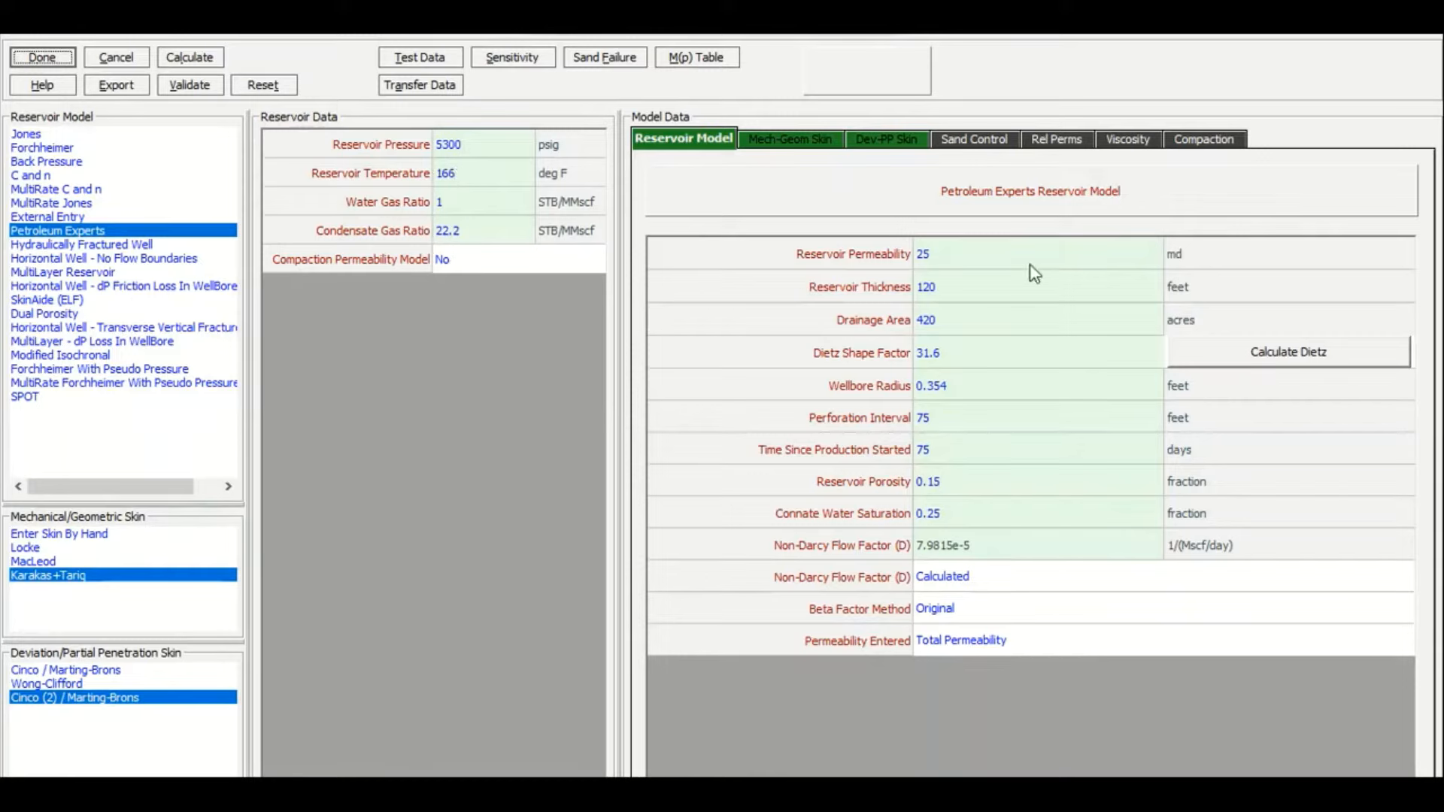
left_click(968, 264)
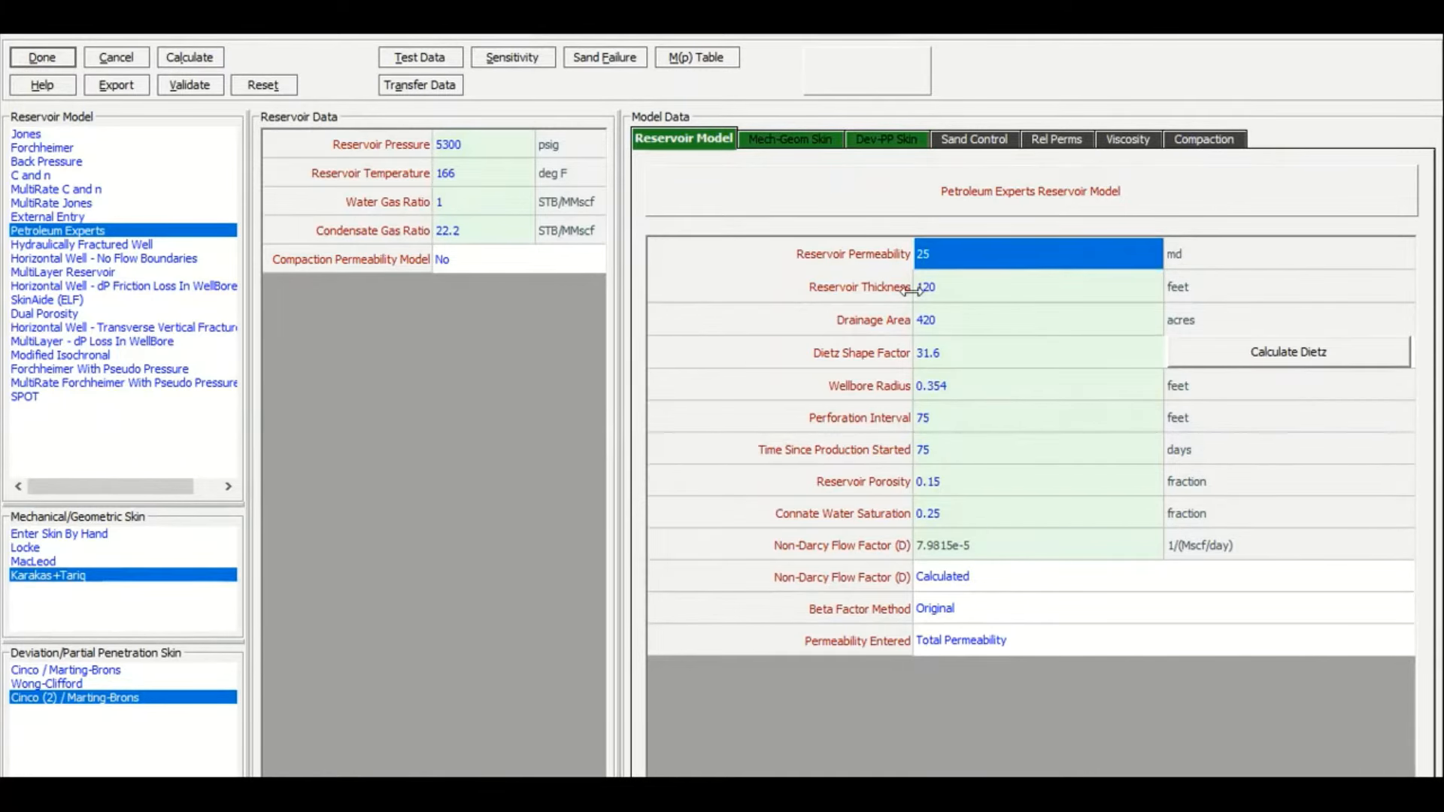
left_click(952, 293)
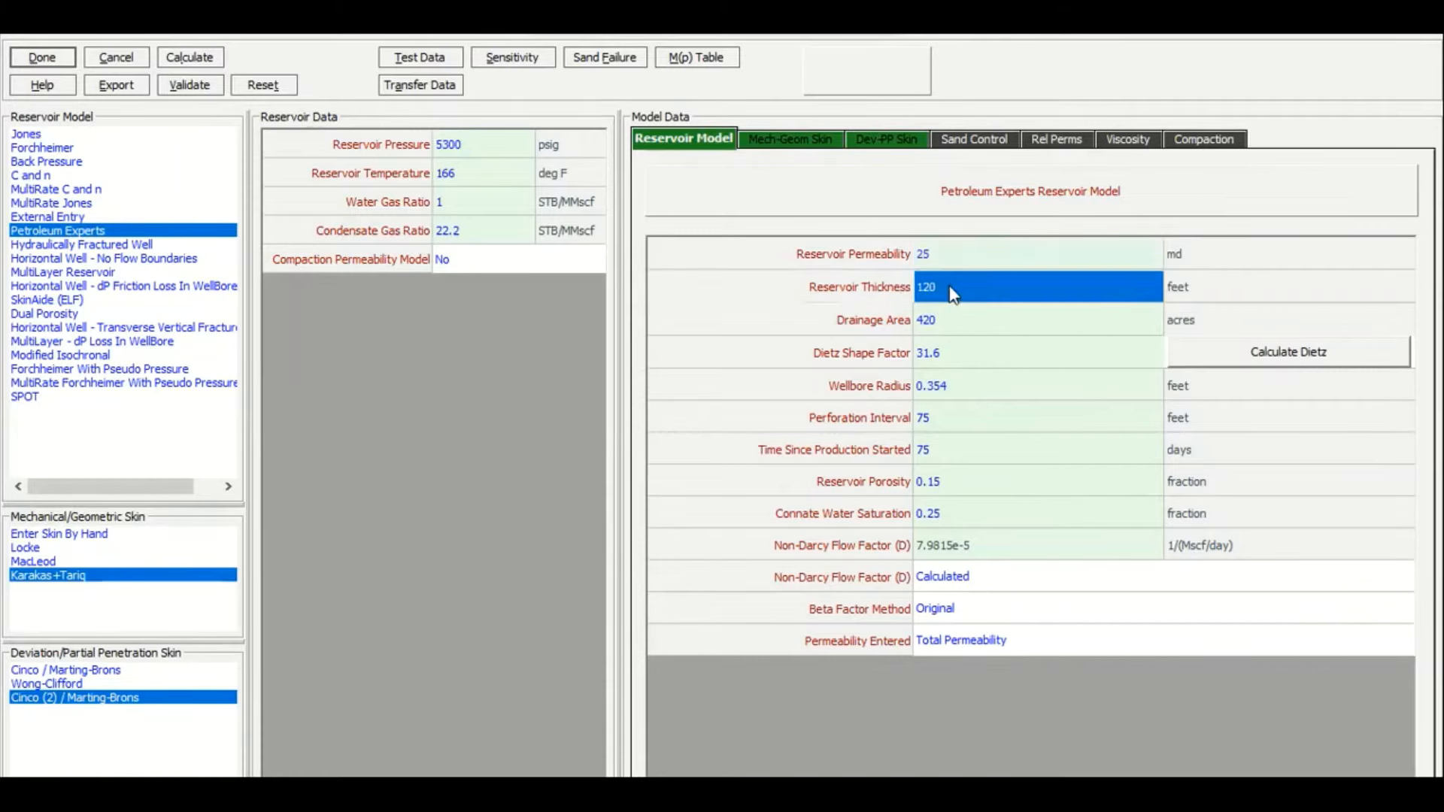
type("4")
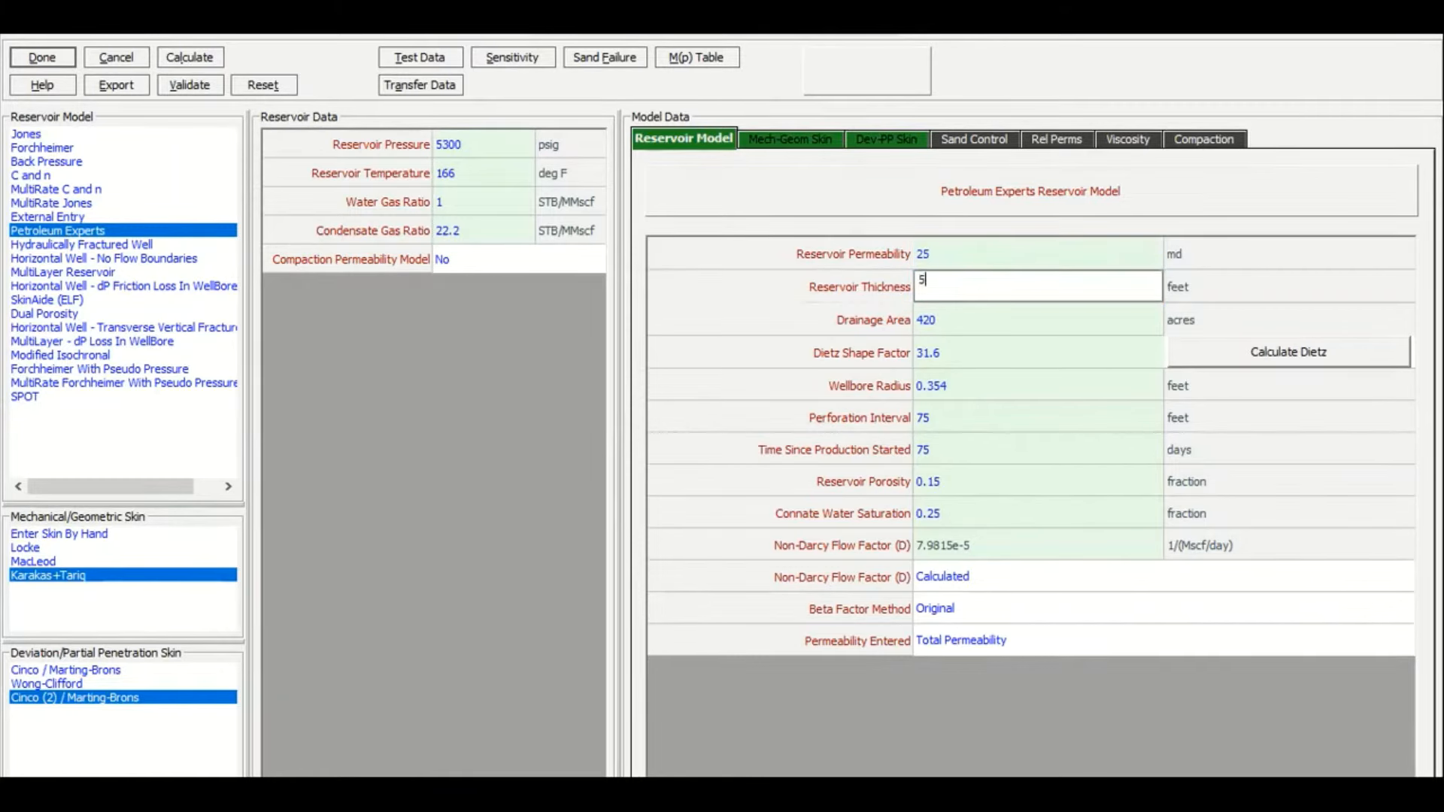
type("50")
left_click(982, 325)
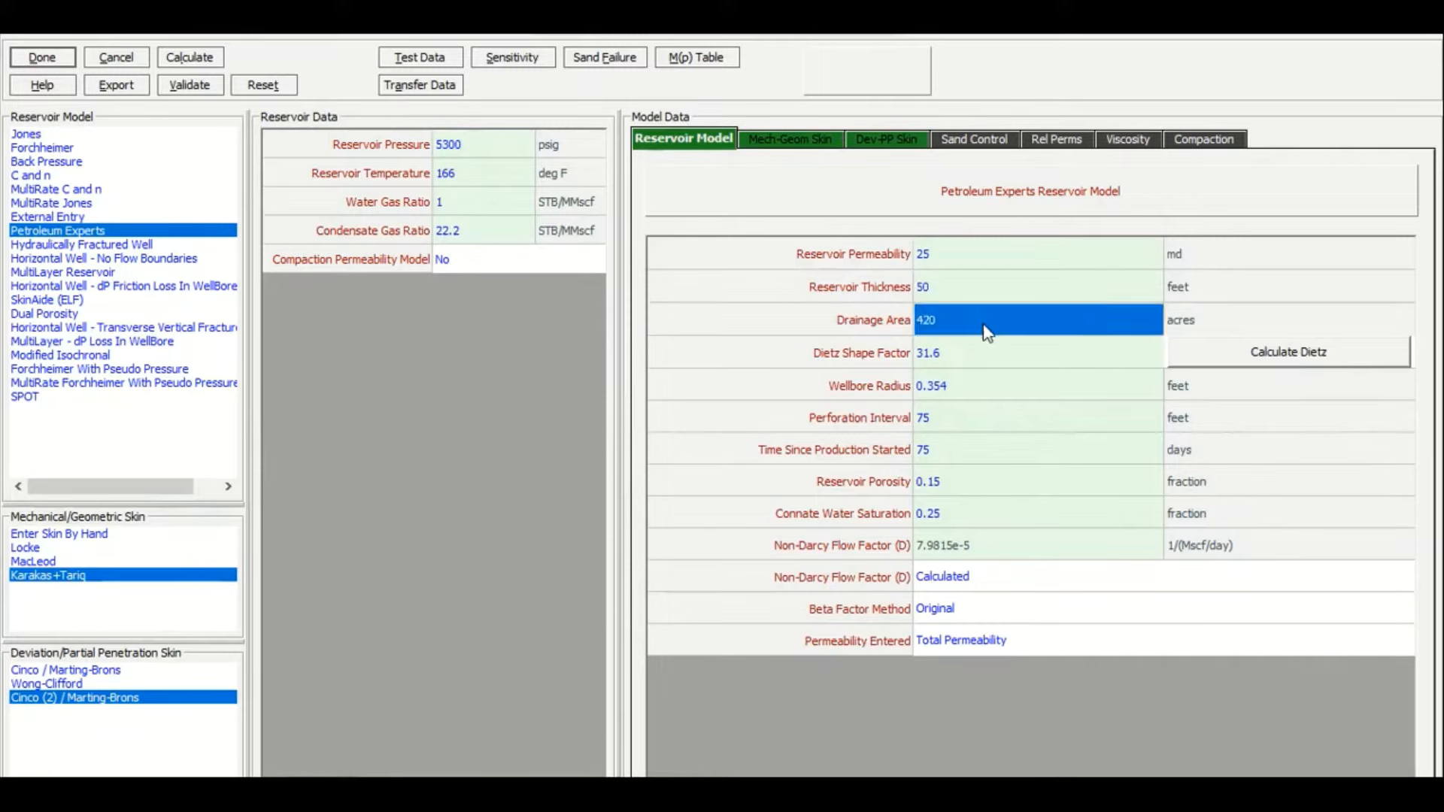
type("500")
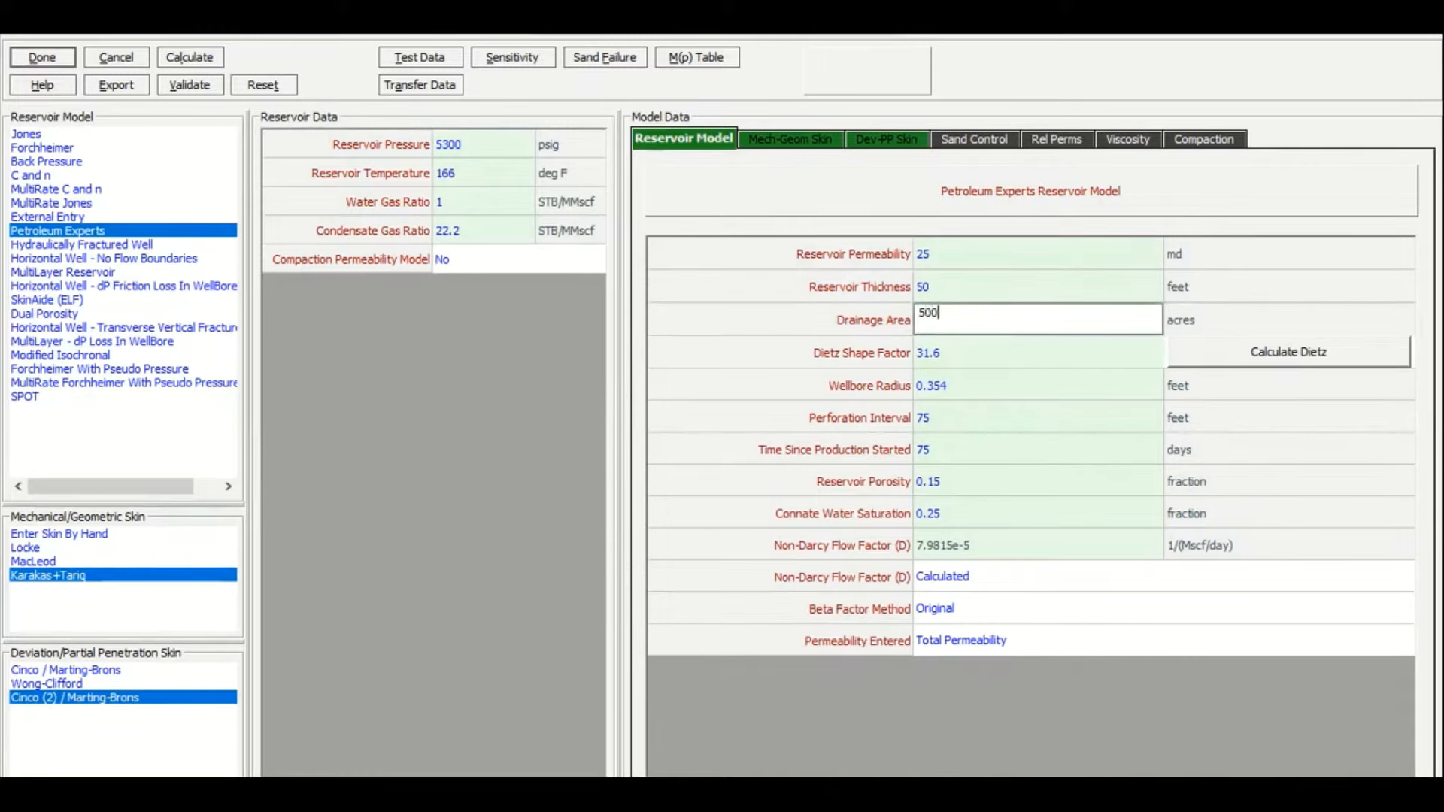
Set the perforation interval to 50 feet and the time since production started to 1 day in the reservoir model
left_click(963, 371)
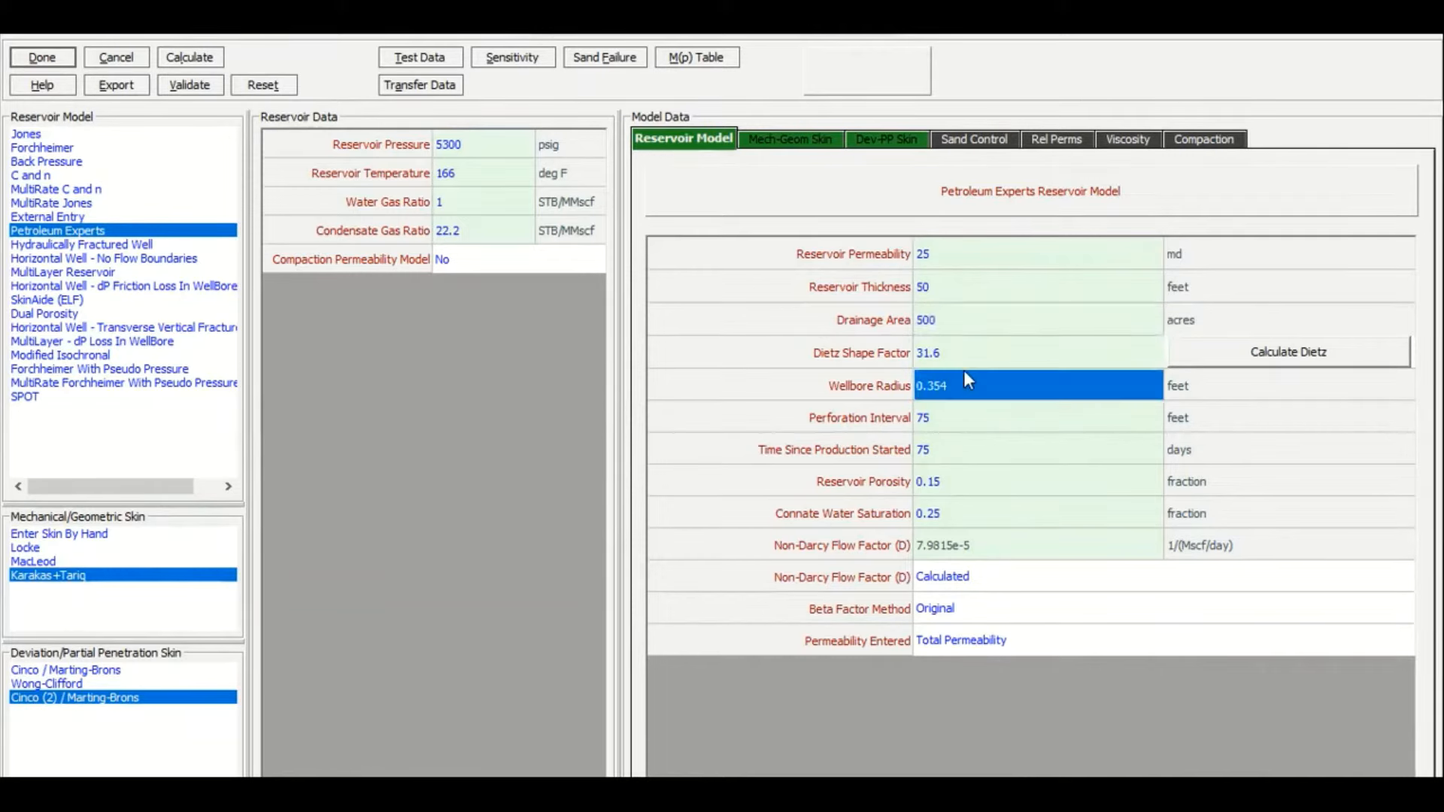
left_click(949, 422)
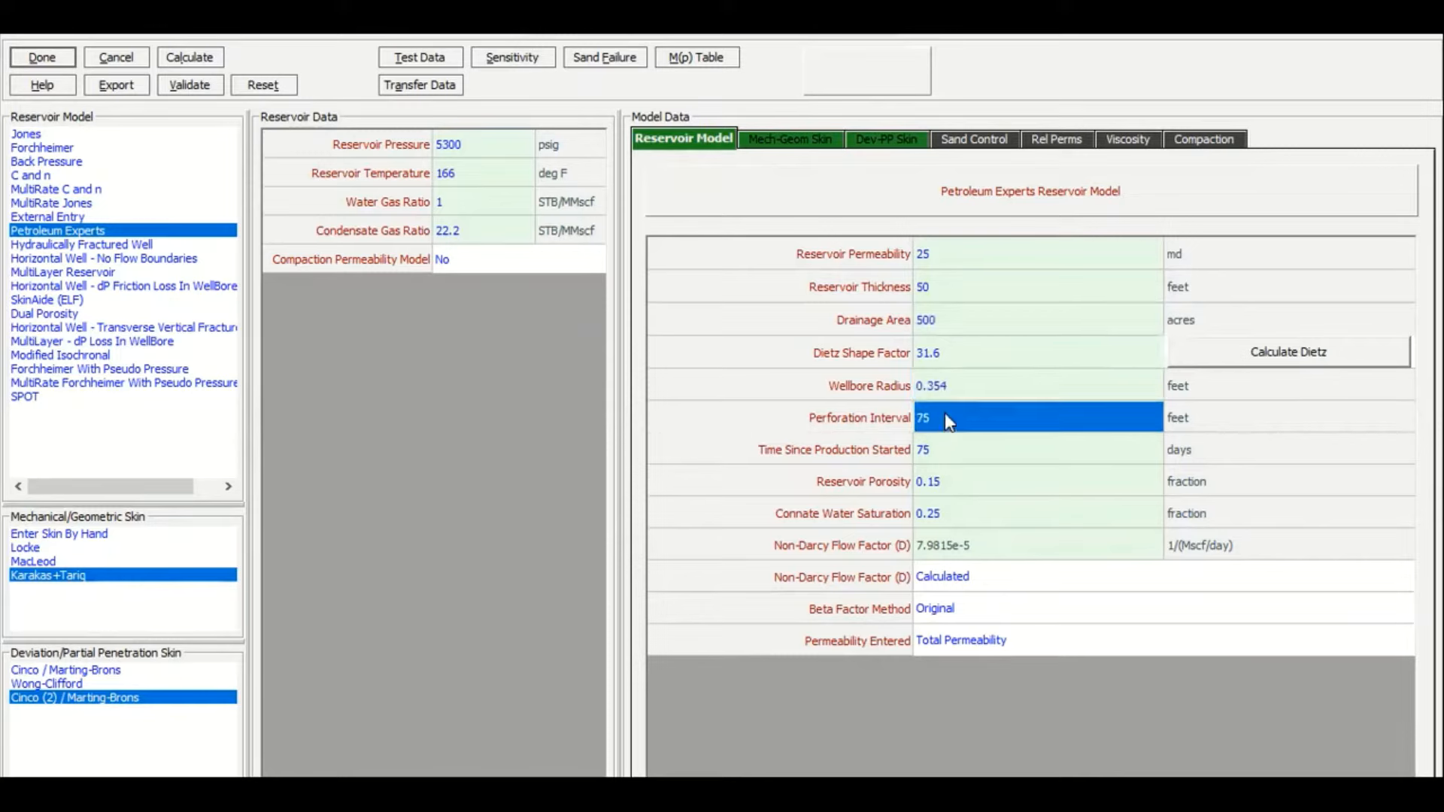
type("5")
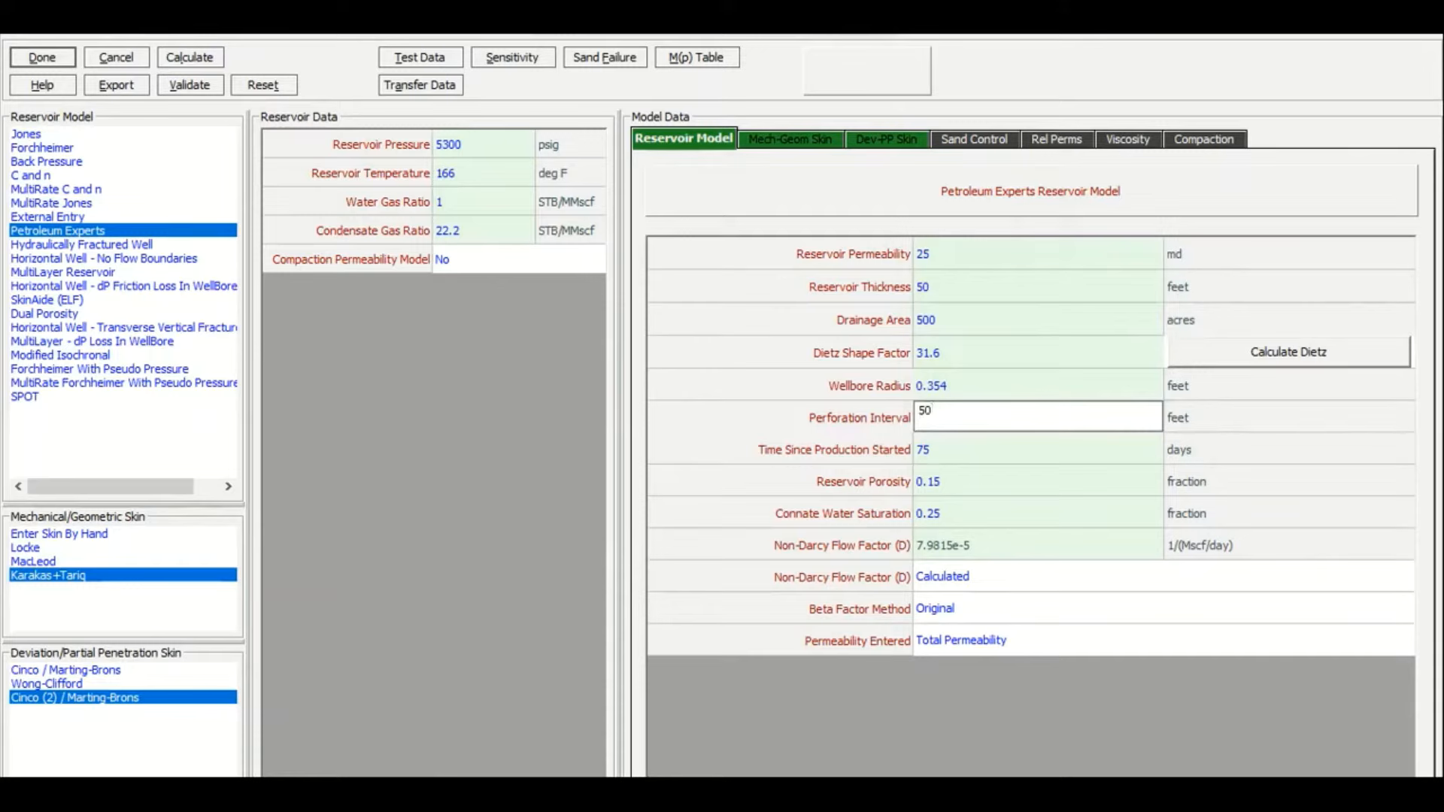
left_click(948, 447)
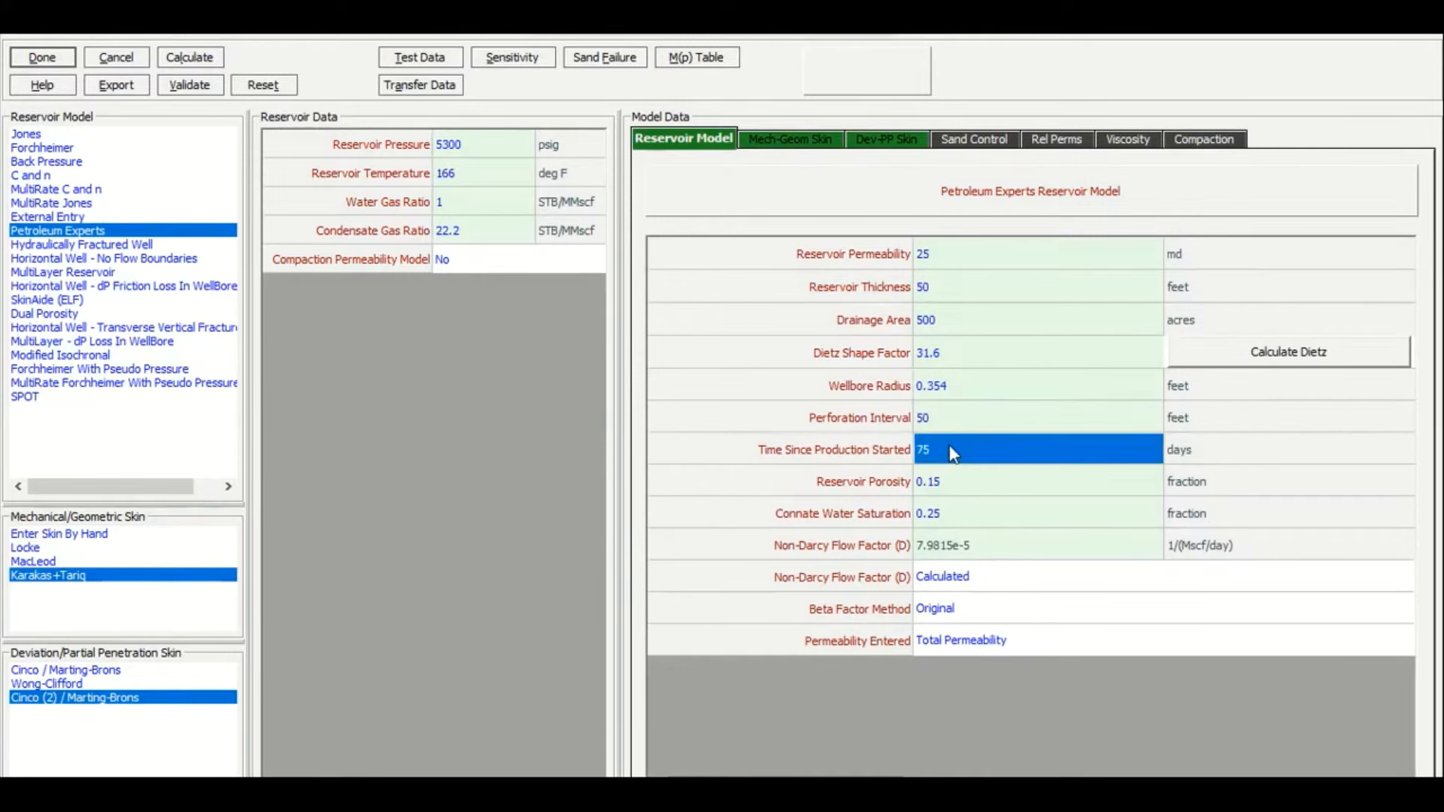
type("1")
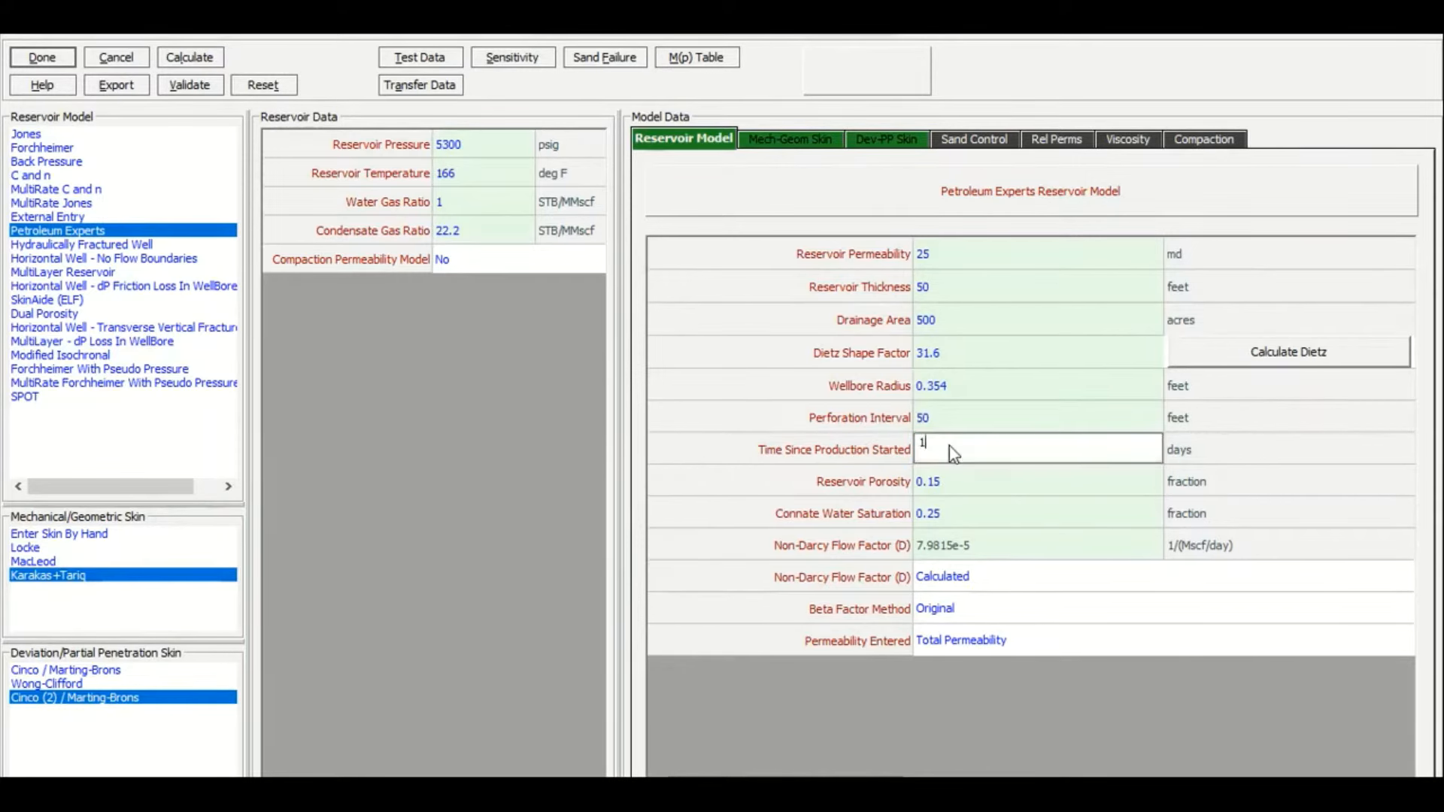
left_click(982, 480)
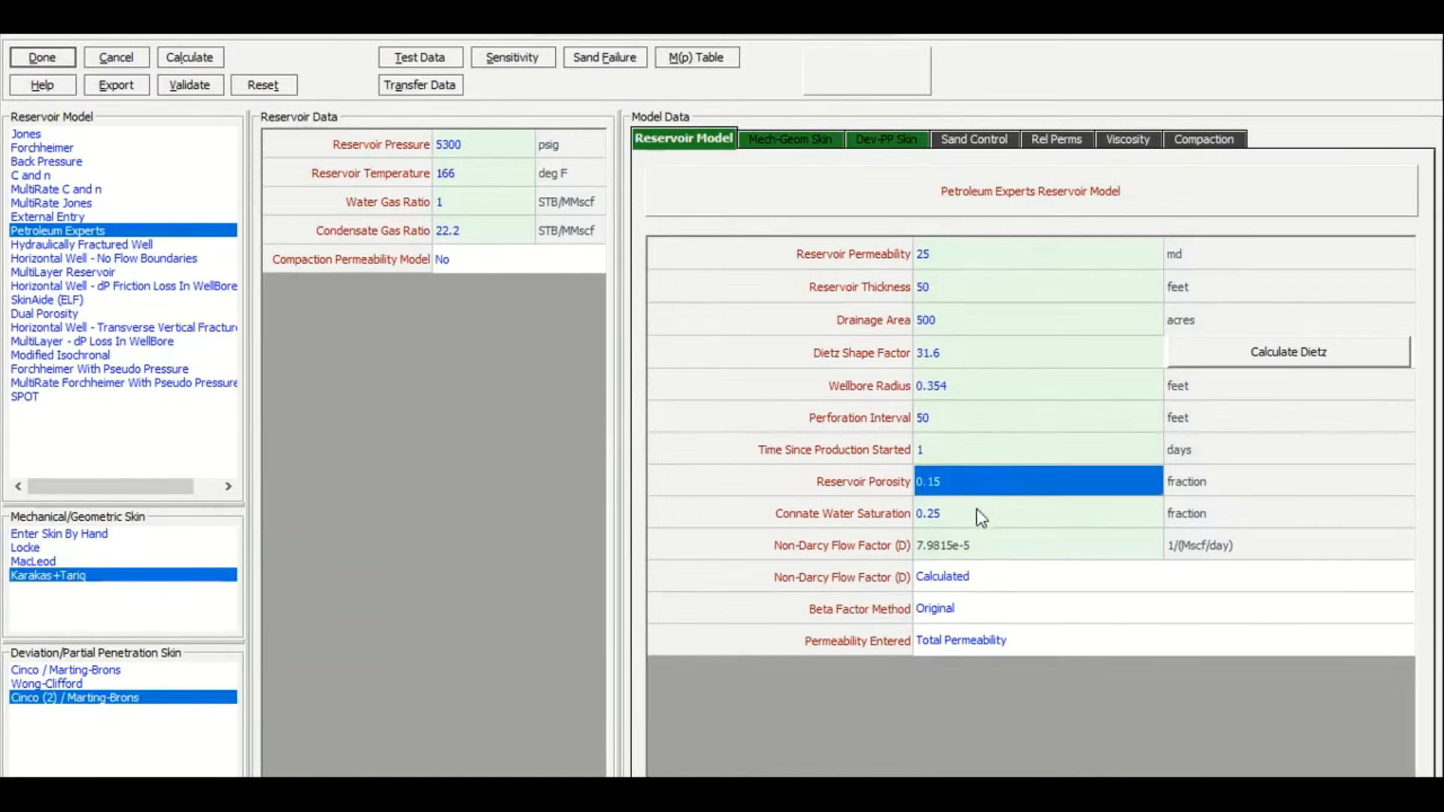
left_click(978, 511)
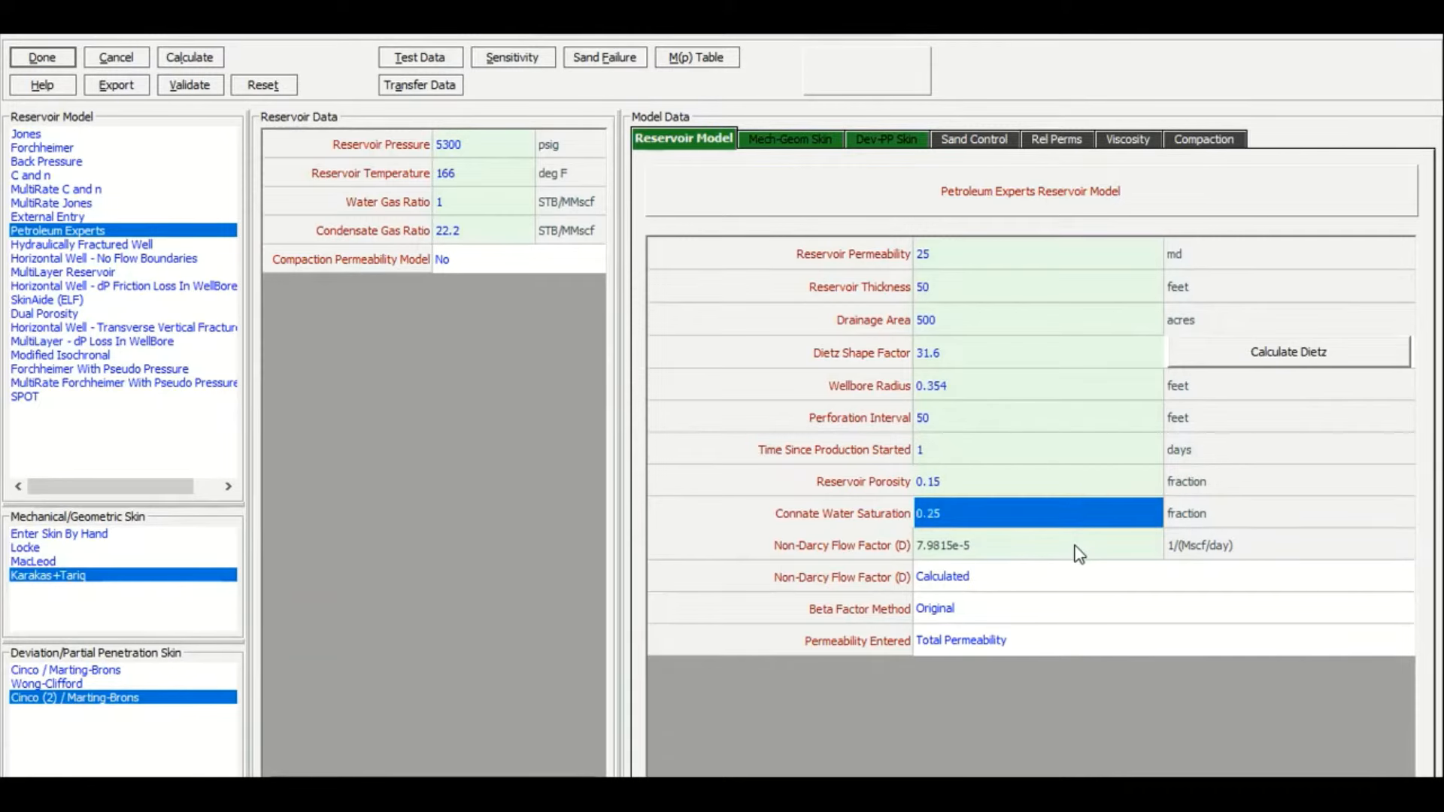
Set the perforation diameter to 2.5 inches in the Karakas+Tariq mechanical skin model
left_click(799, 140)
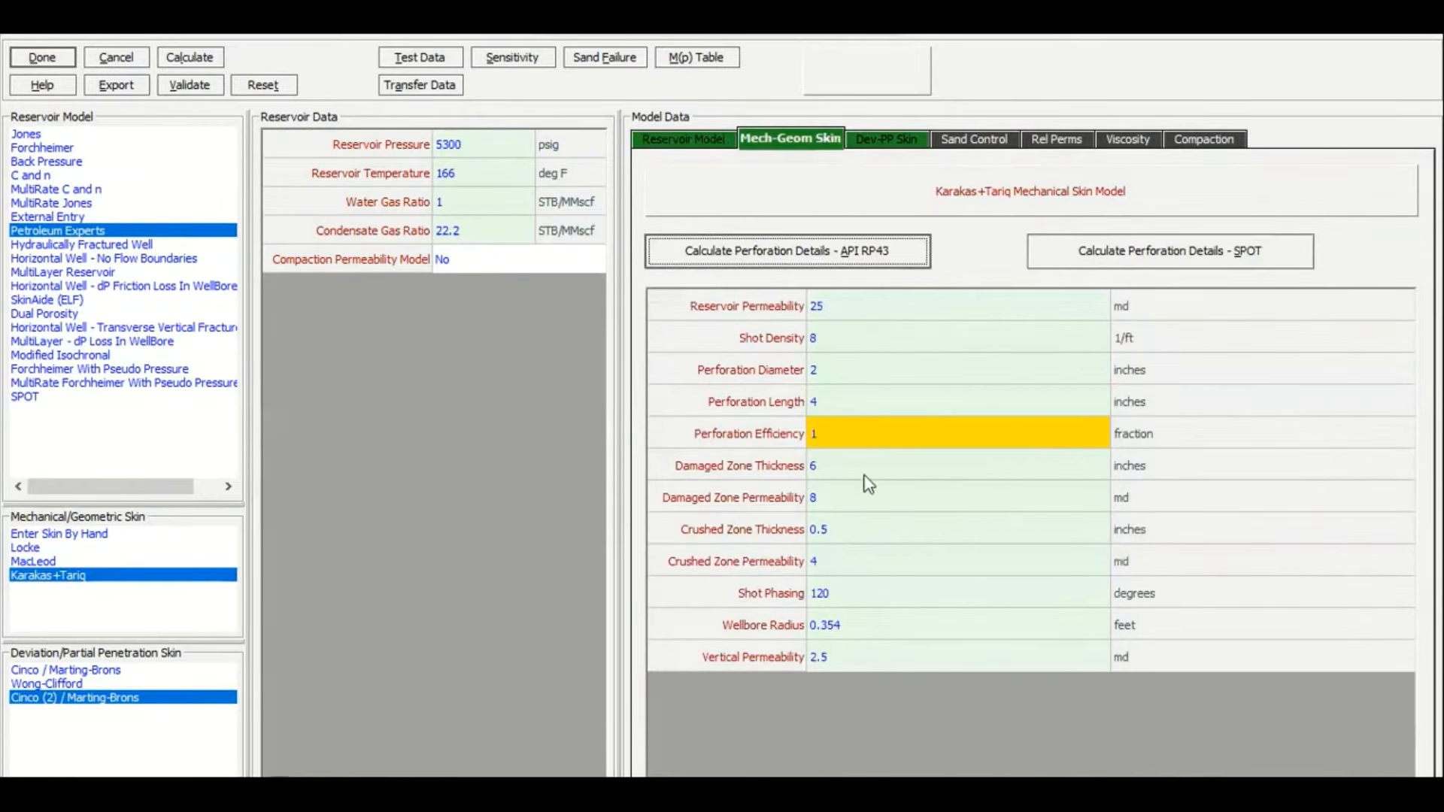
left_click(873, 318)
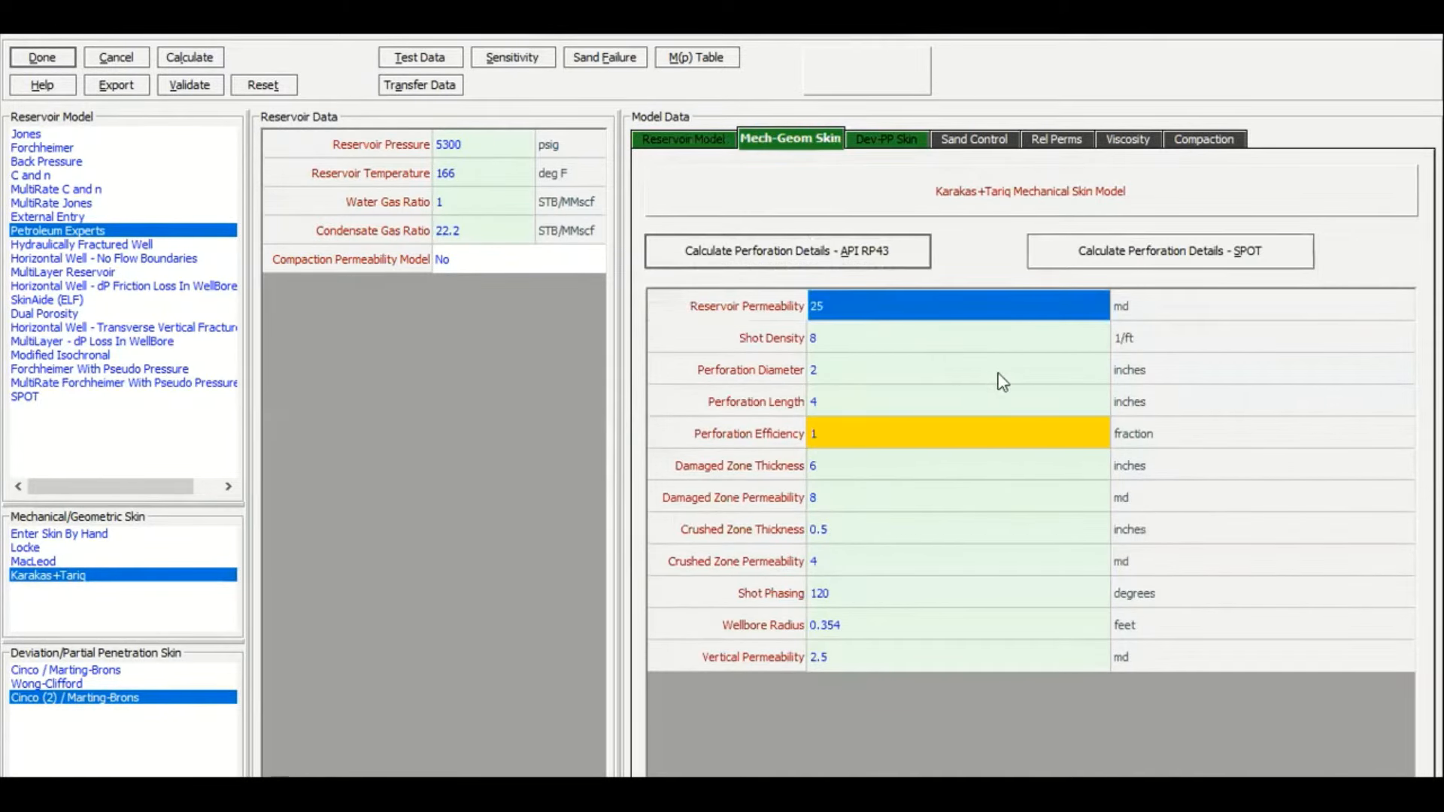
left_click(906, 353)
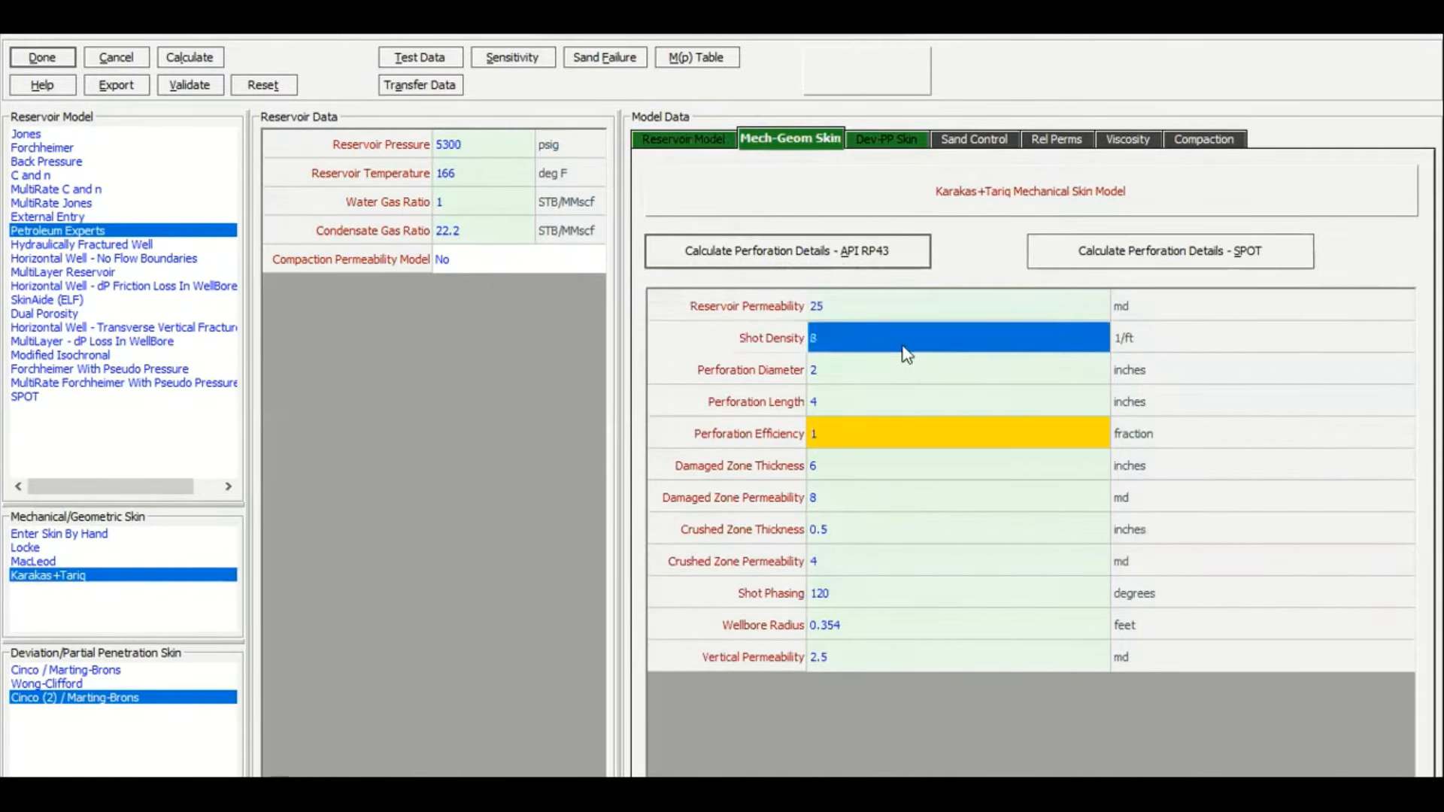
left_click(849, 382)
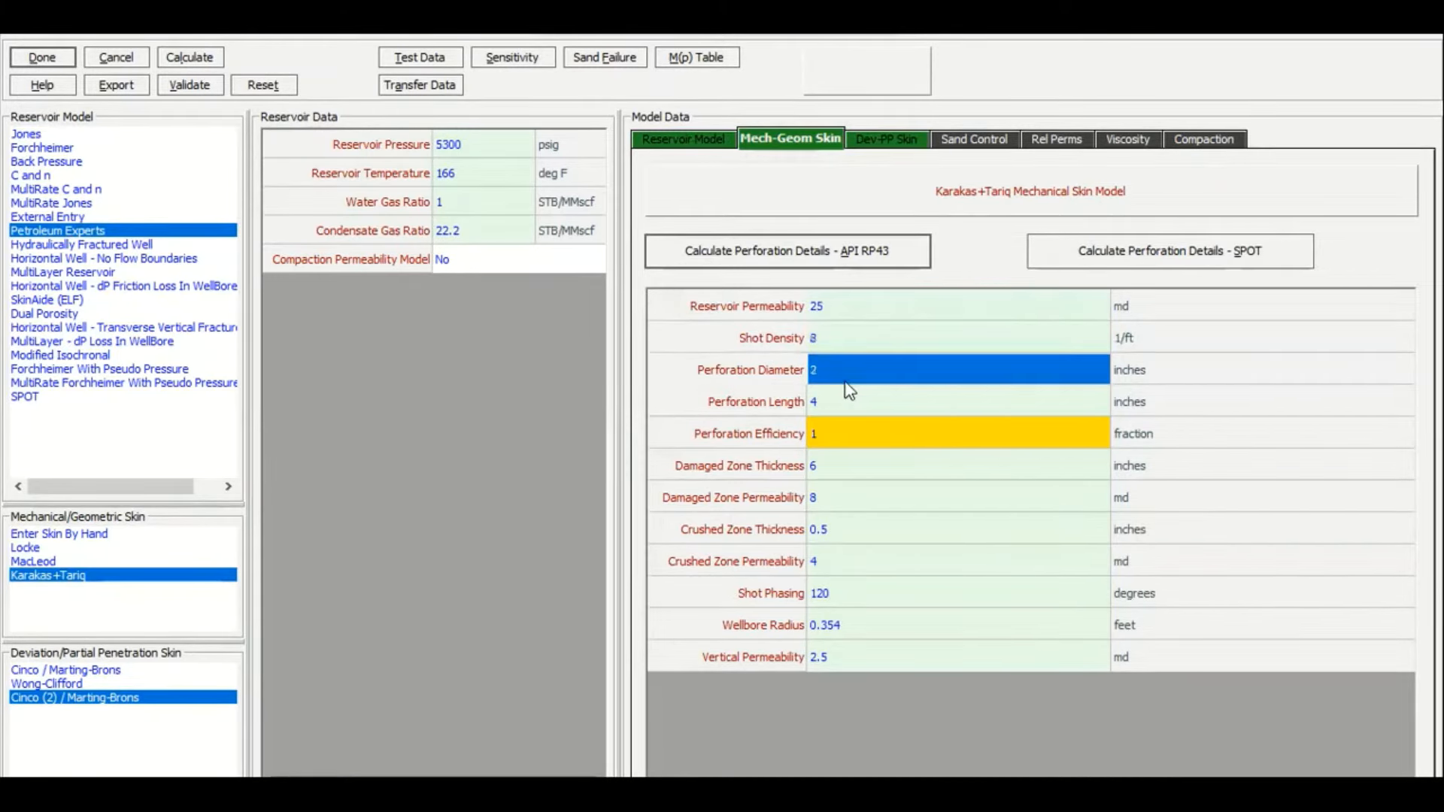
type("1.5")
key("BackSpace")
key("BackSpace")
key("BackSpace")
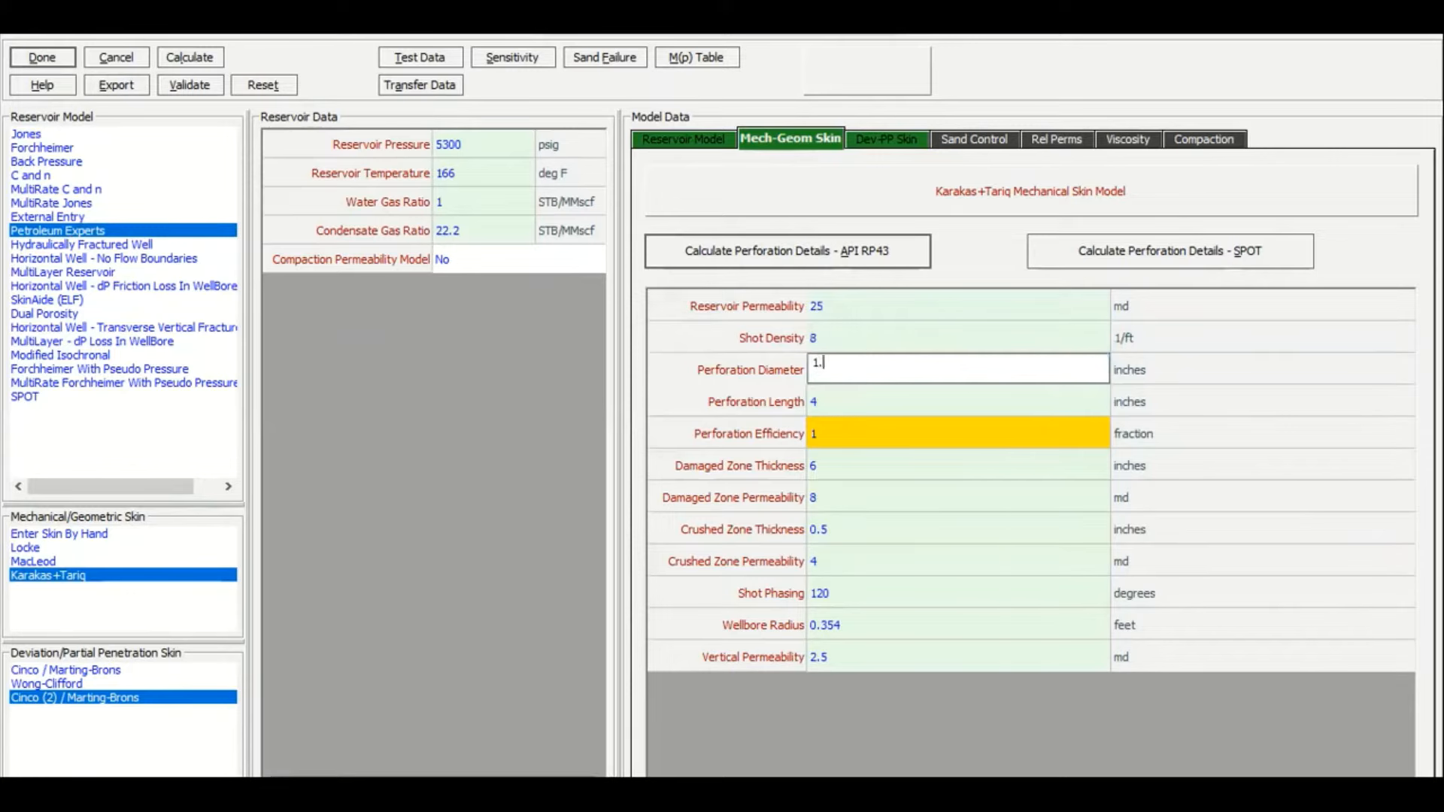
type("2.5")
left_click(863, 436)
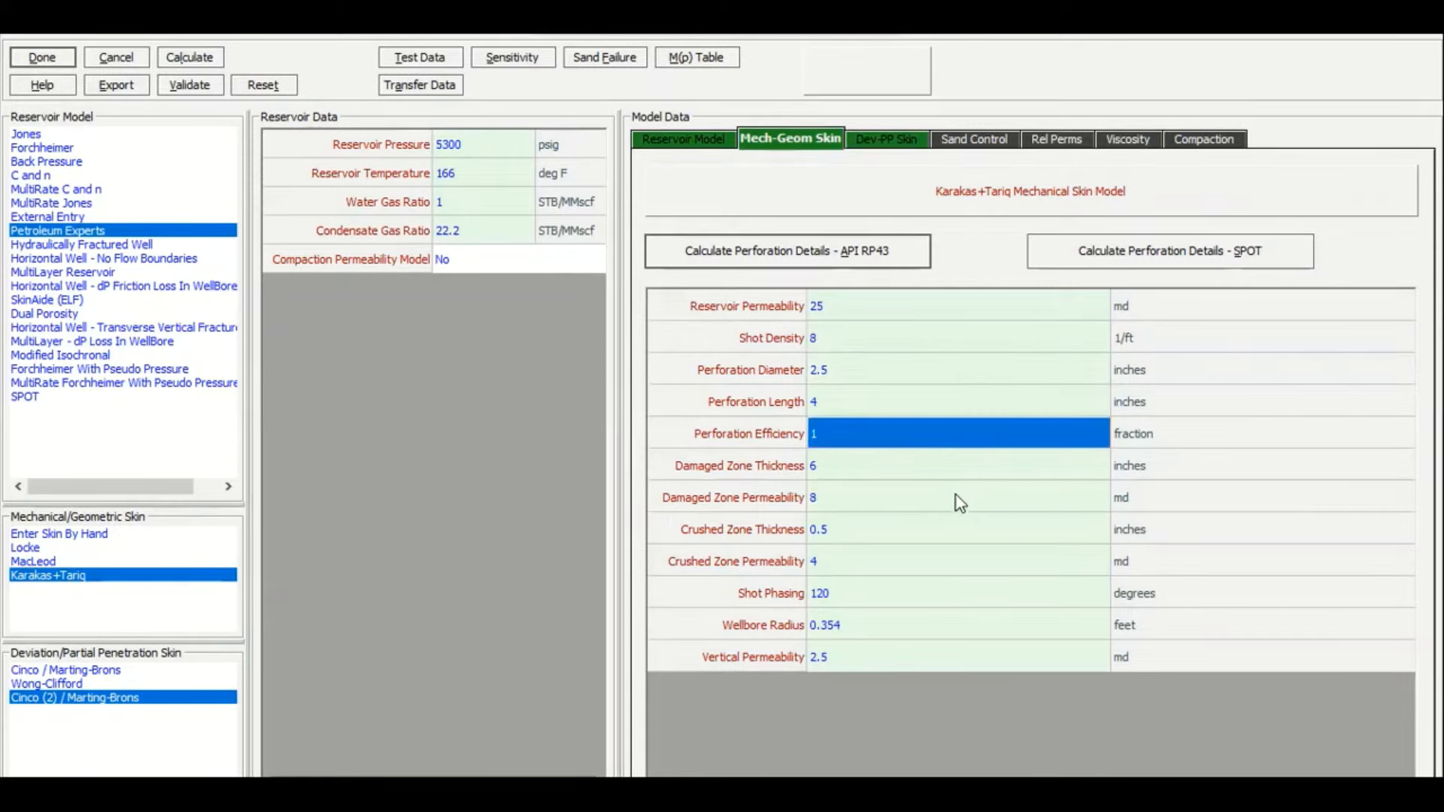
Set the damaged zone permeability to 12 md in the mechanical skin model
left_click(877, 469)
left_click(872, 493)
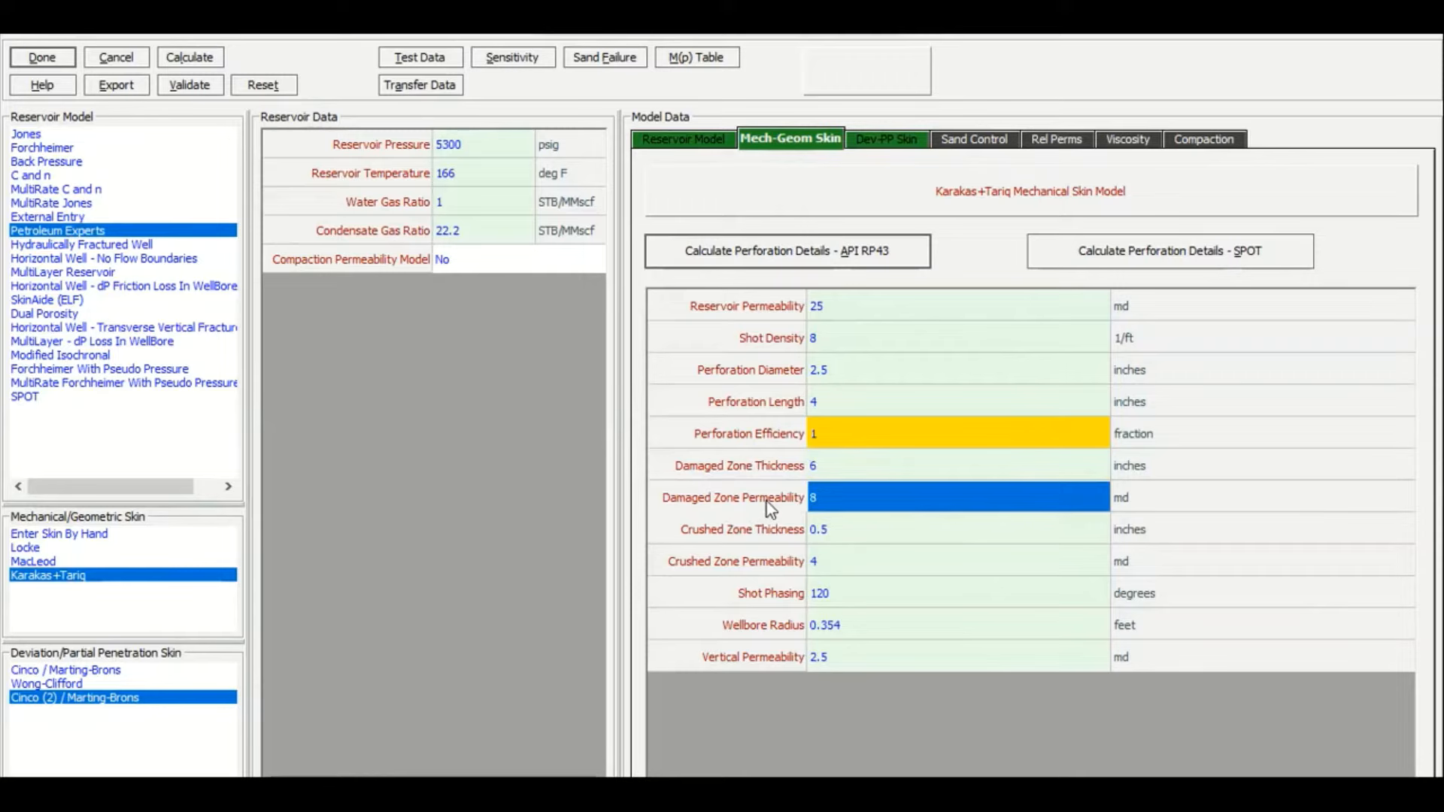
type("12")
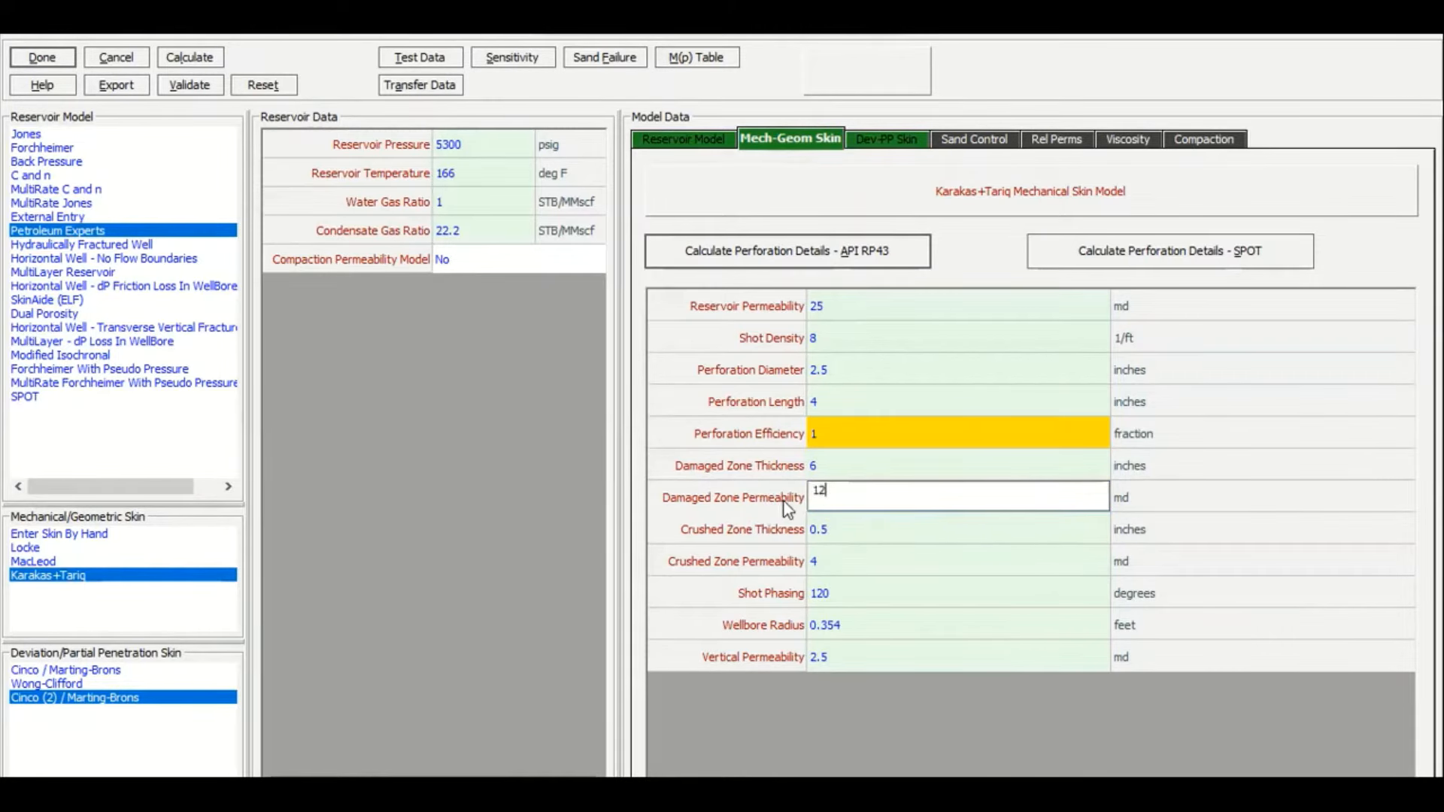
Set the crushed zone permeability to 8 md in the Karakas+Tariq mechanical skin model
left_click(863, 537)
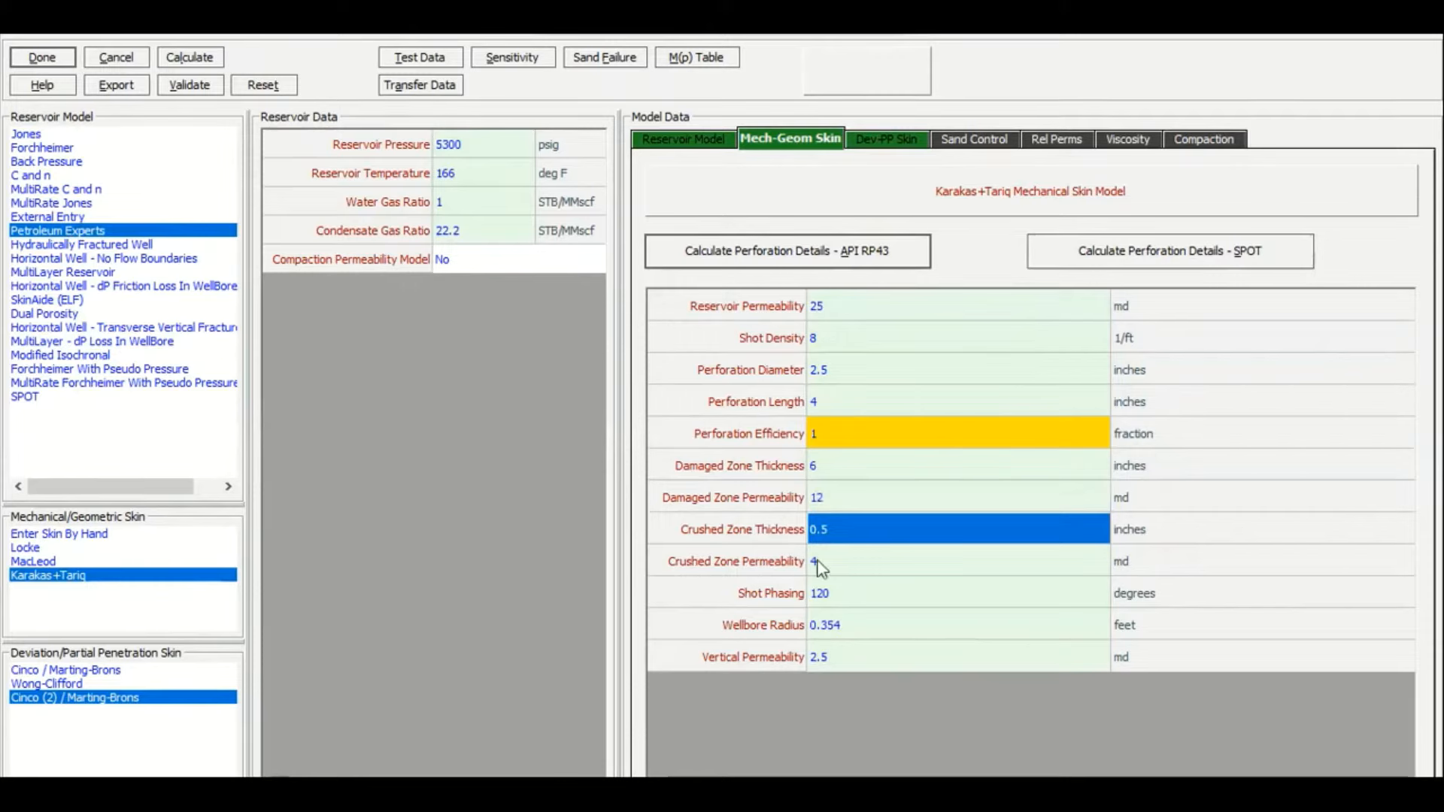
left_click(833, 562)
type("8")
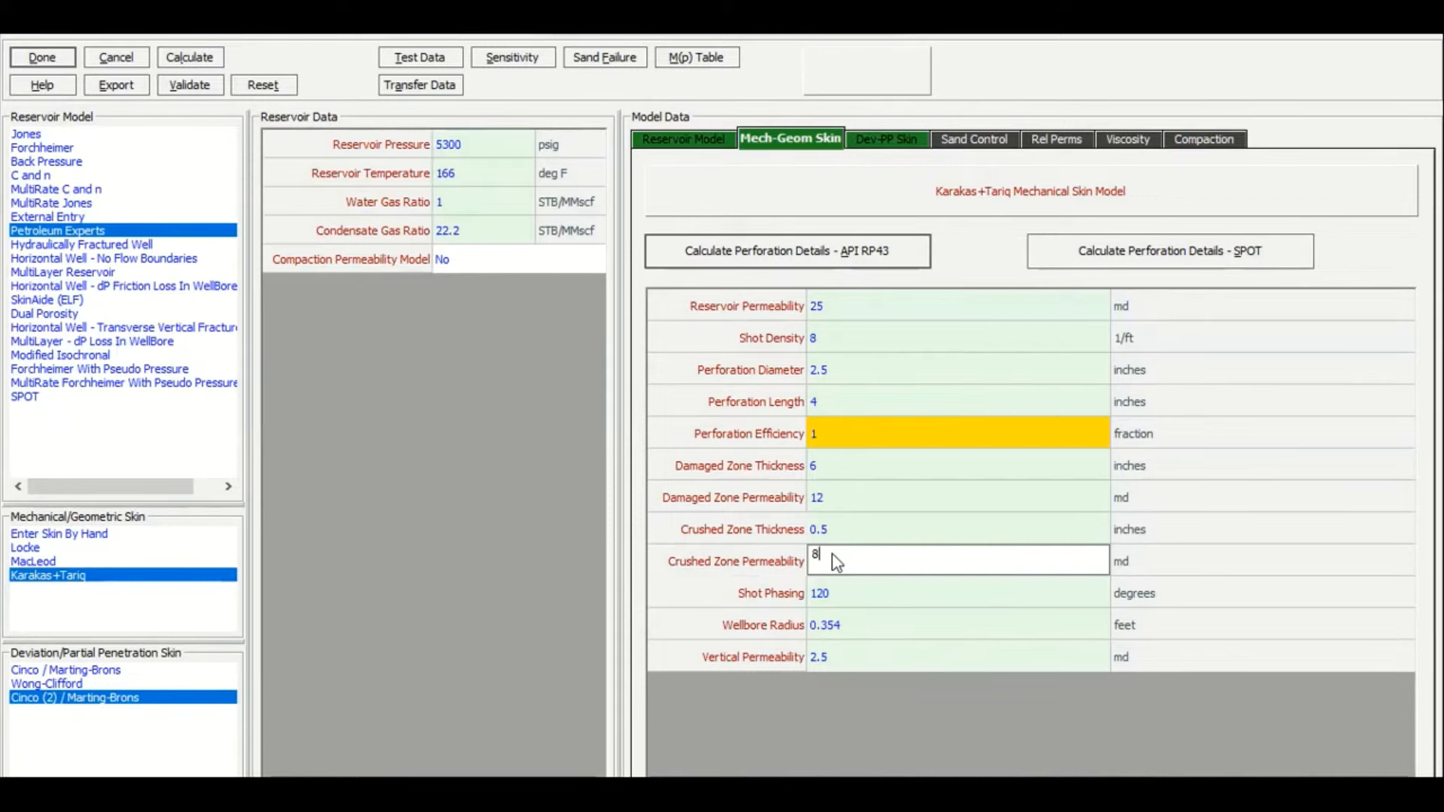
left_click(863, 659)
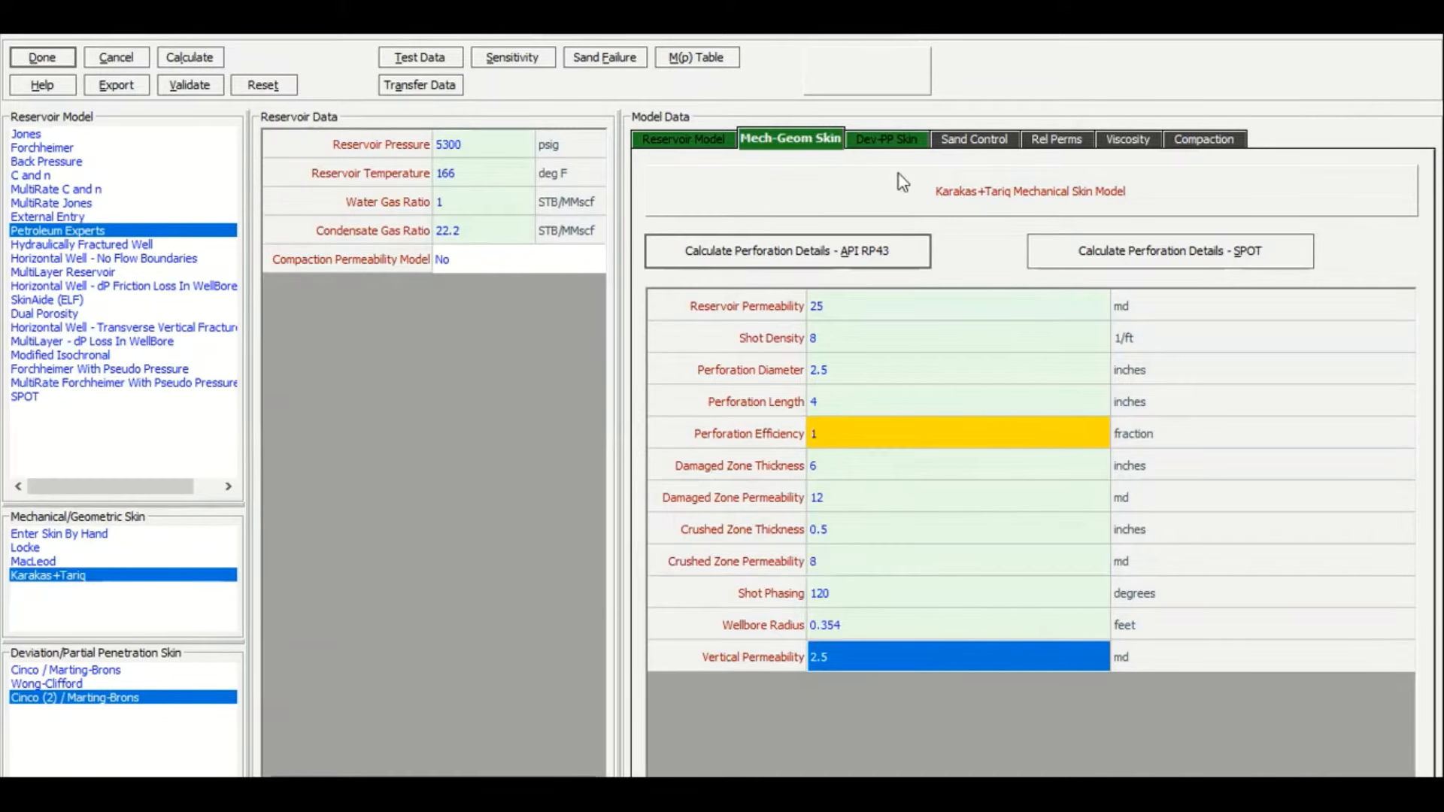
Check the Cinco (2) / Marting-Brons deviation and partial penetration skin data, and calculate the IPR
left_click(895, 140)
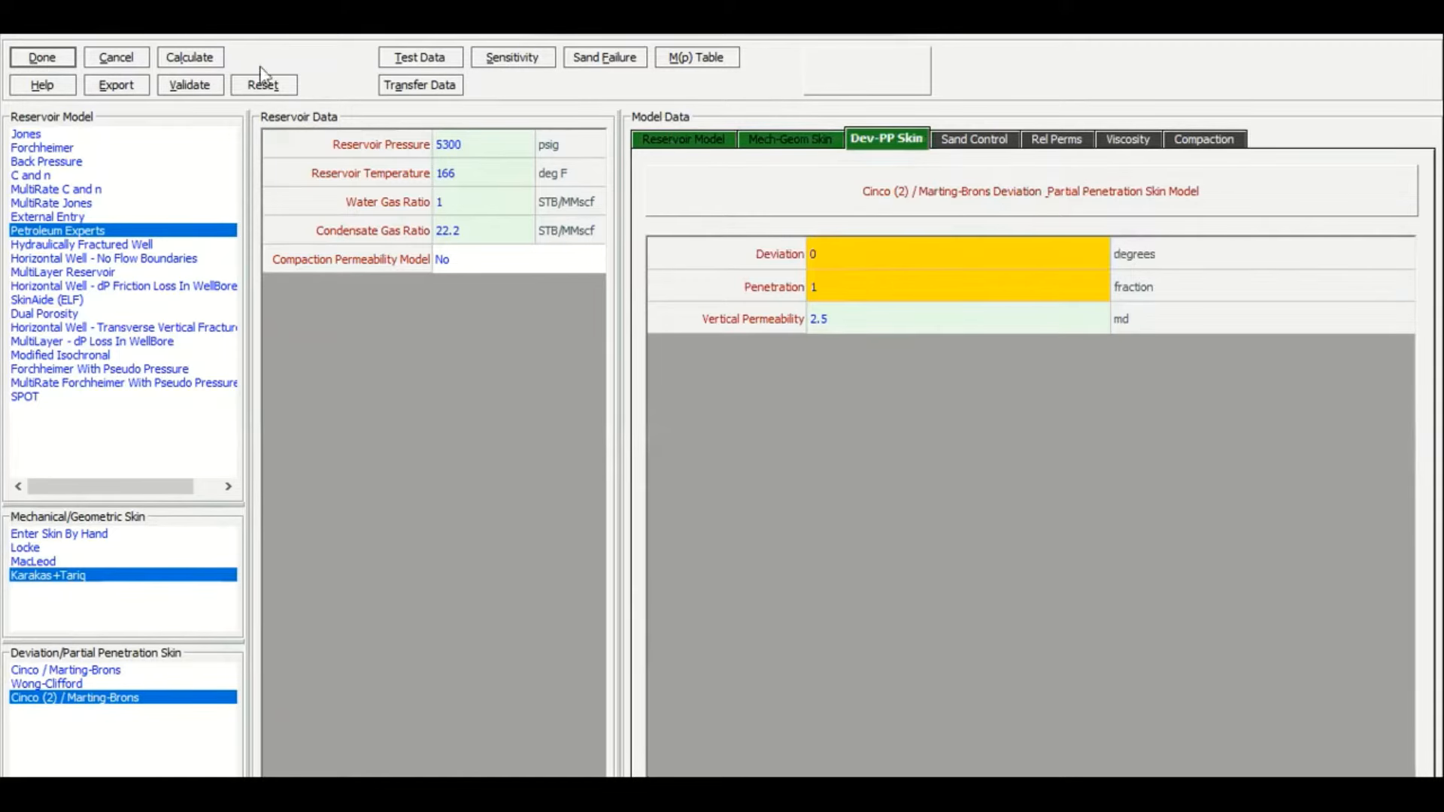
left_click(190, 59)
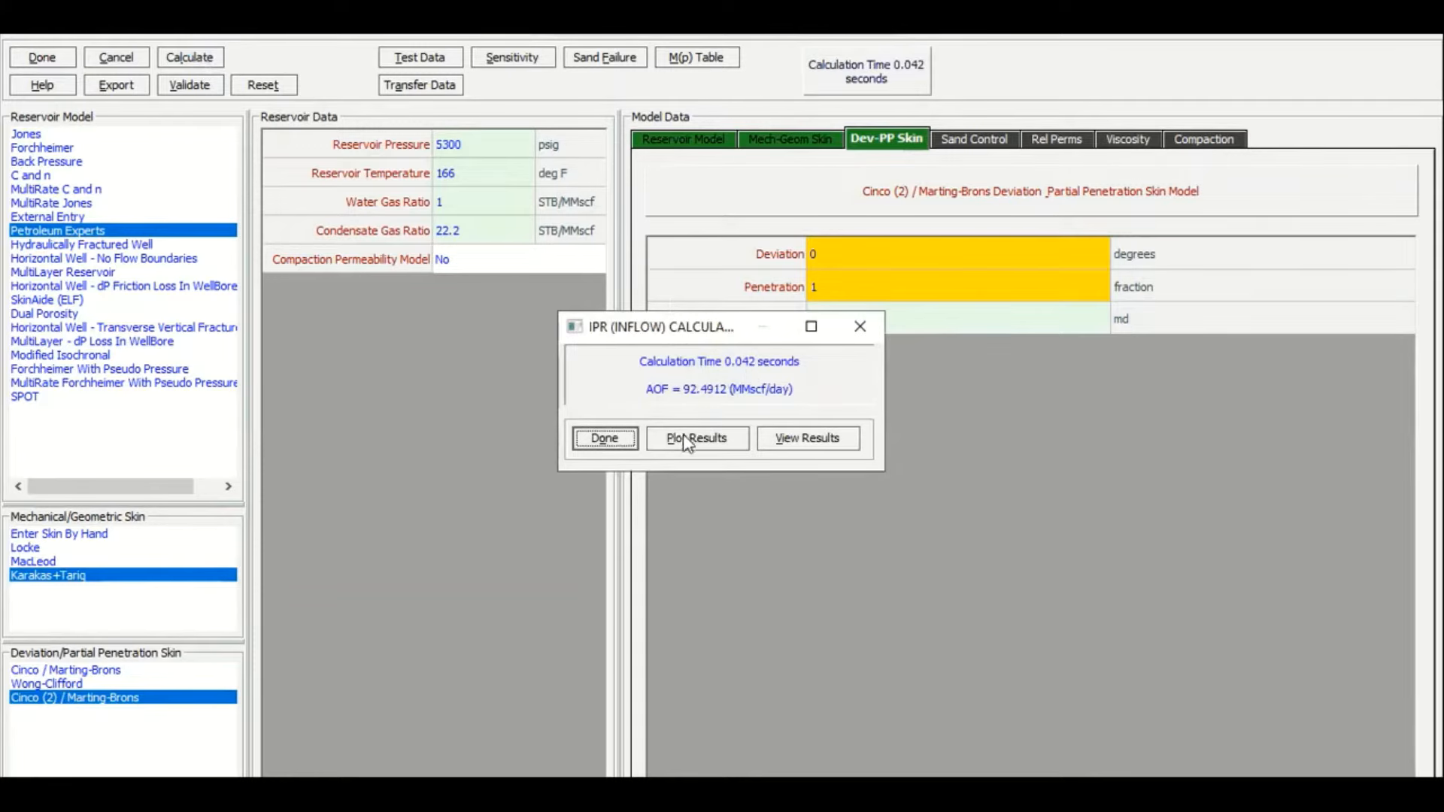
left_click(600, 440)
Inspect the calculated non-Darcy flow factor in the Petroleum Experts reservoir model
left_click(683, 142)
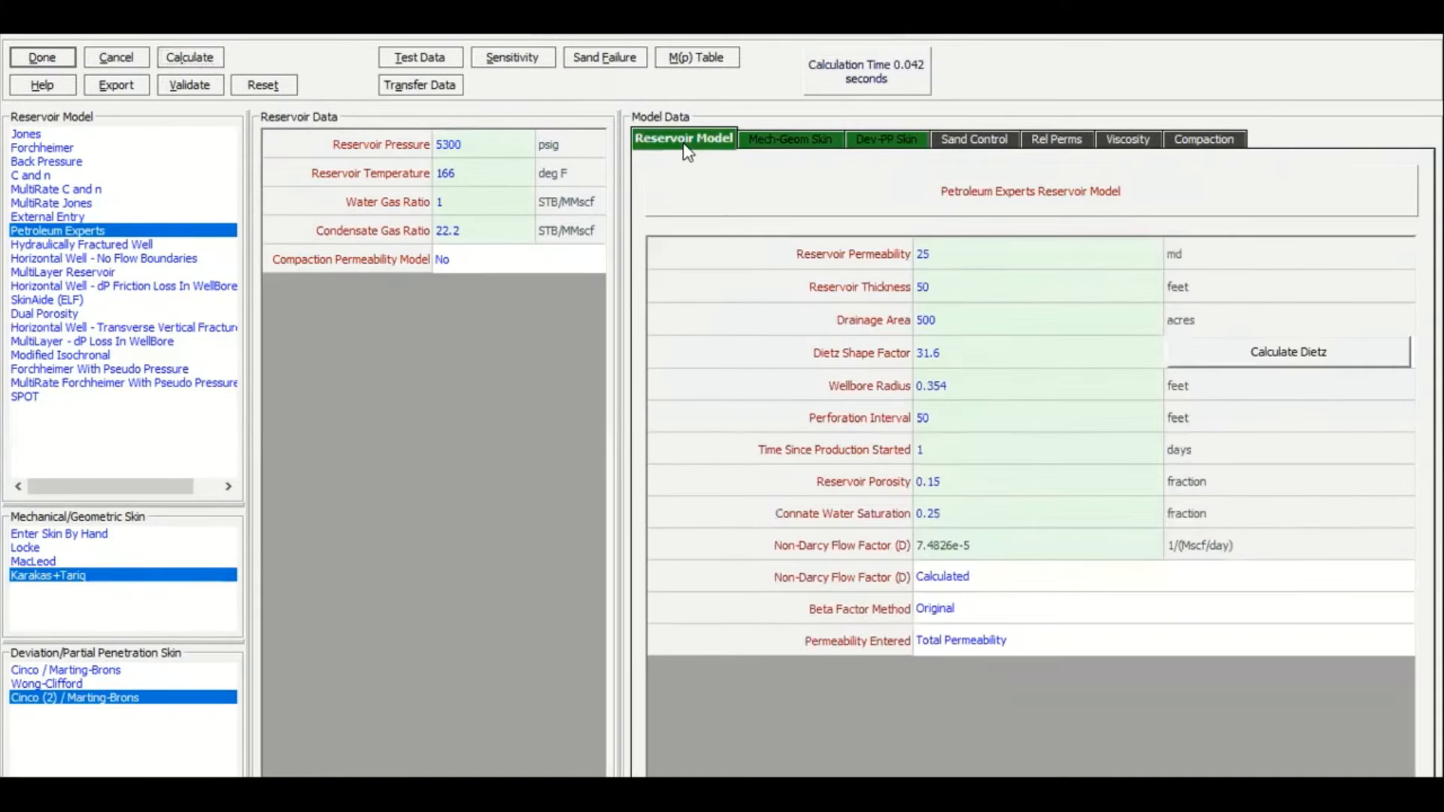
left_click(978, 547)
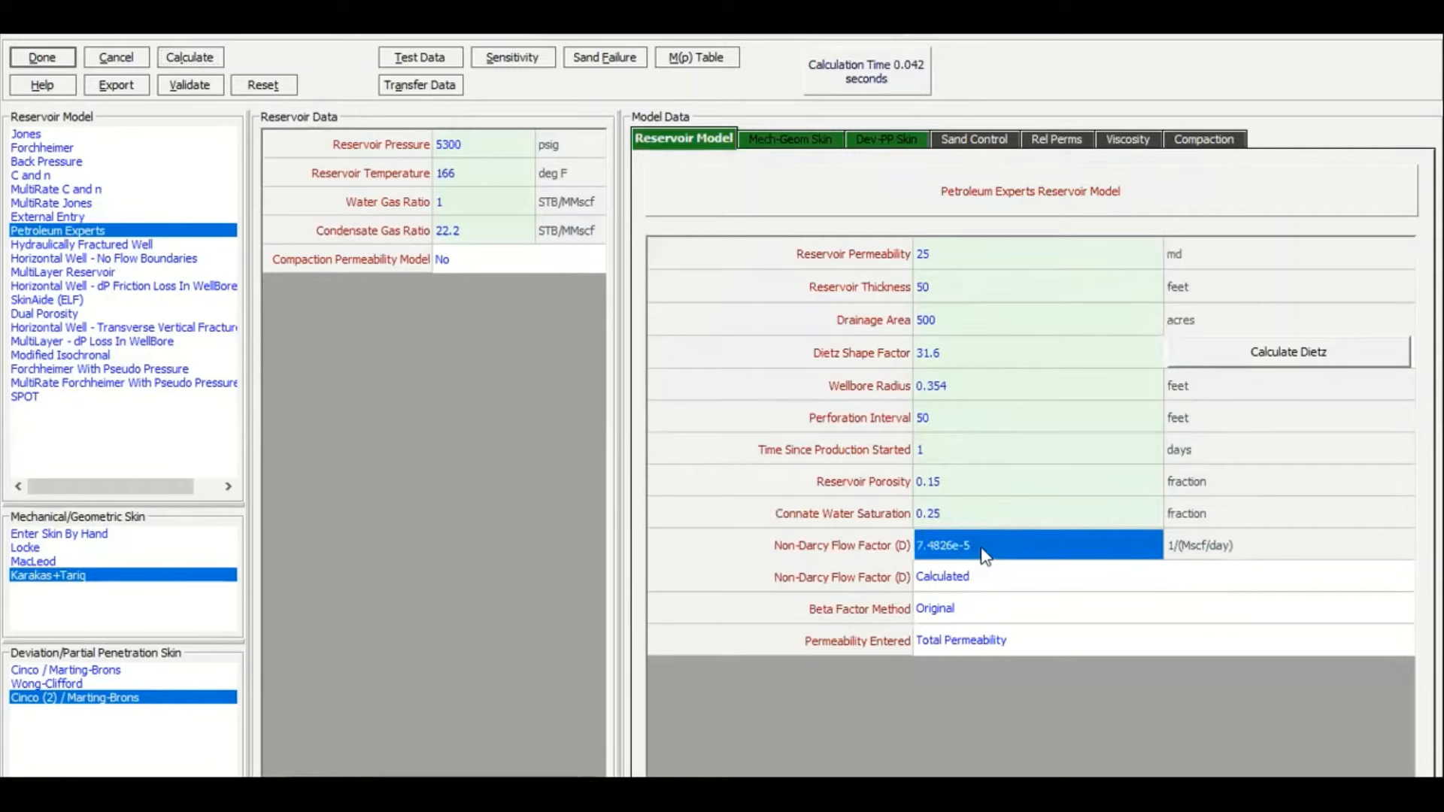
left_click(980, 566)
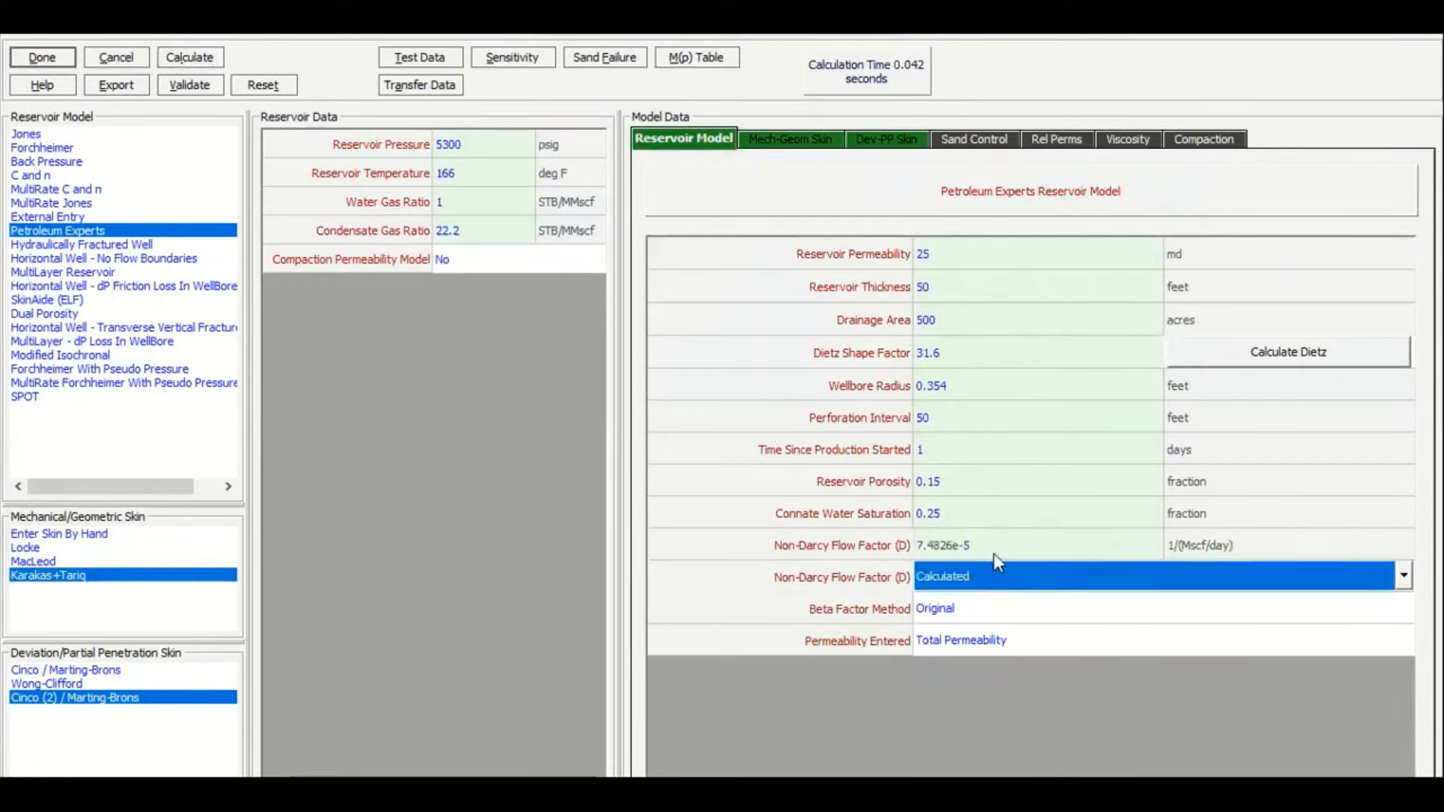
left_click(995, 551)
right_click(995, 551)
left_click(964, 545)
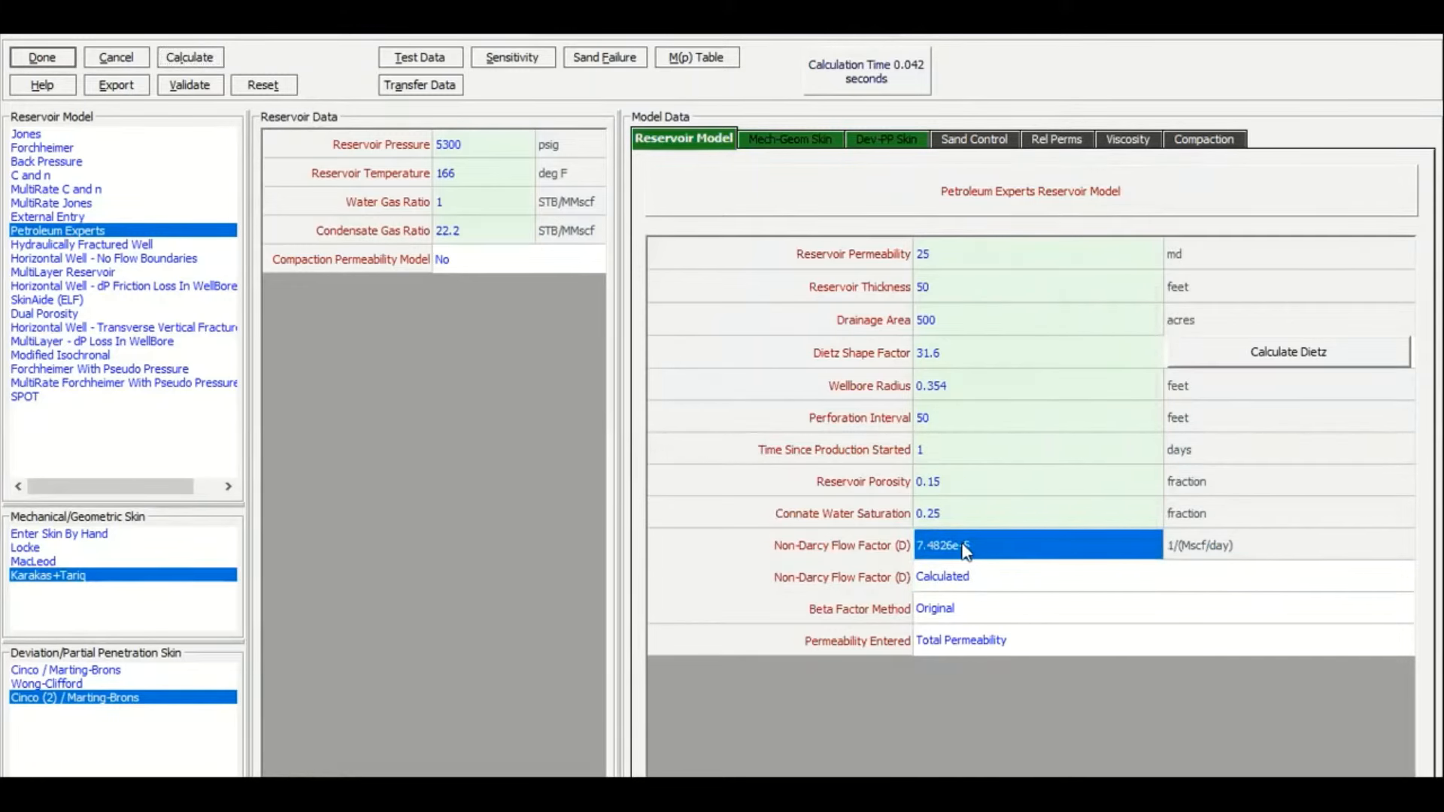
left_click(963, 517)
left_click(960, 545)
Recalculate the IPR and plot pressure against rate with test data included
left_click(197, 65)
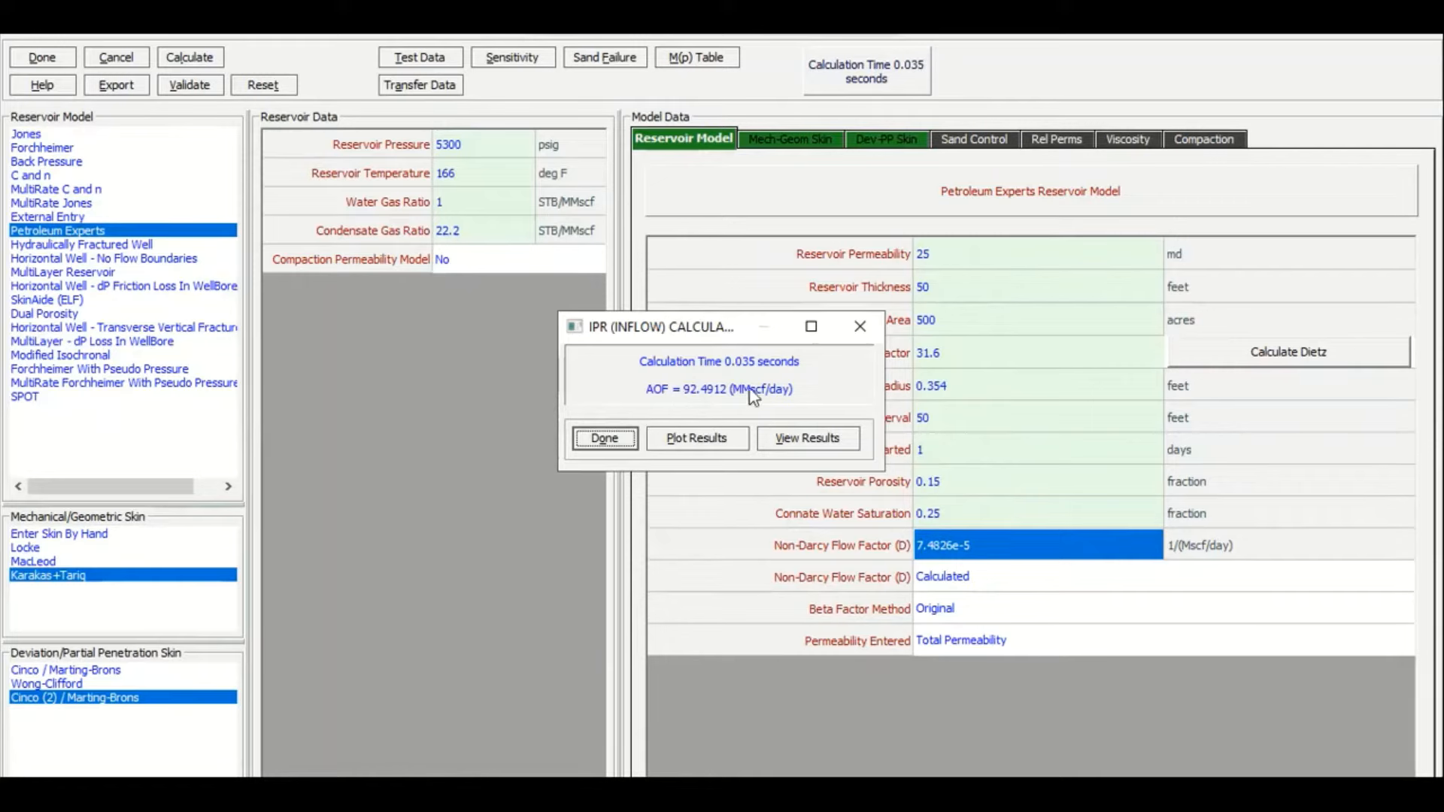
left_click(718, 443)
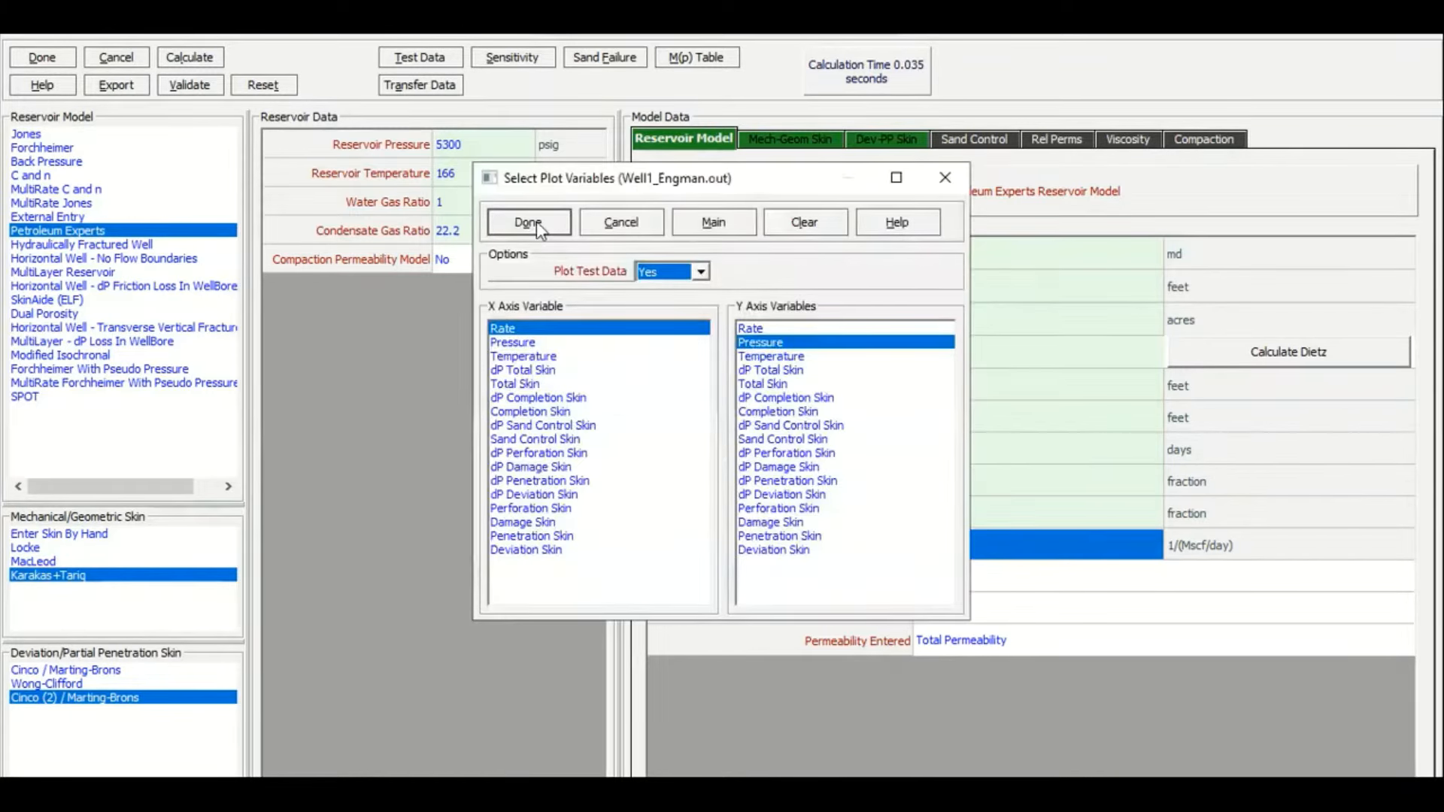
left_click(536, 221)
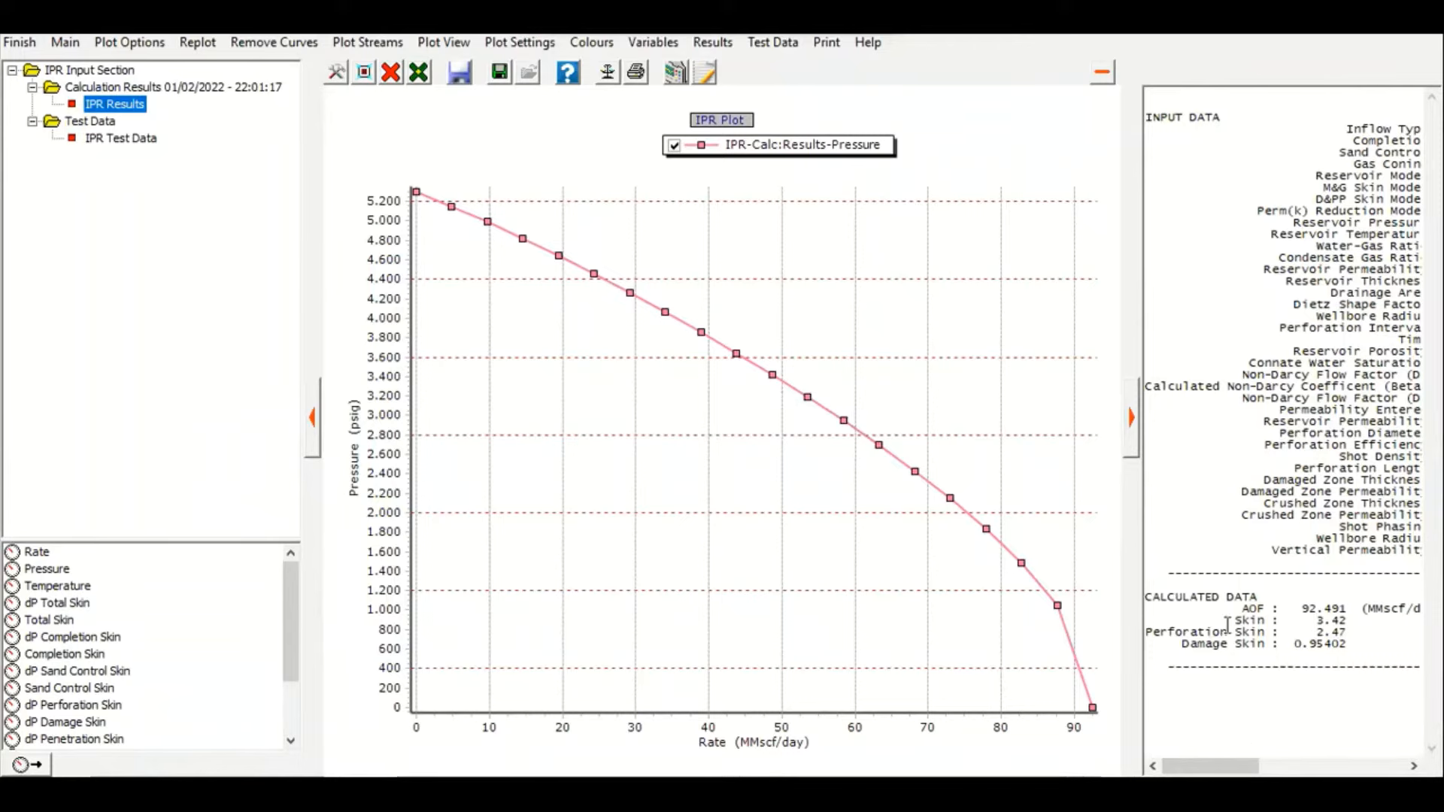
Examine the AOF, perforation skin and damage skin beside the IPR plot, and accept the IPR data
left_click_drag(1159, 632, 1352, 629)
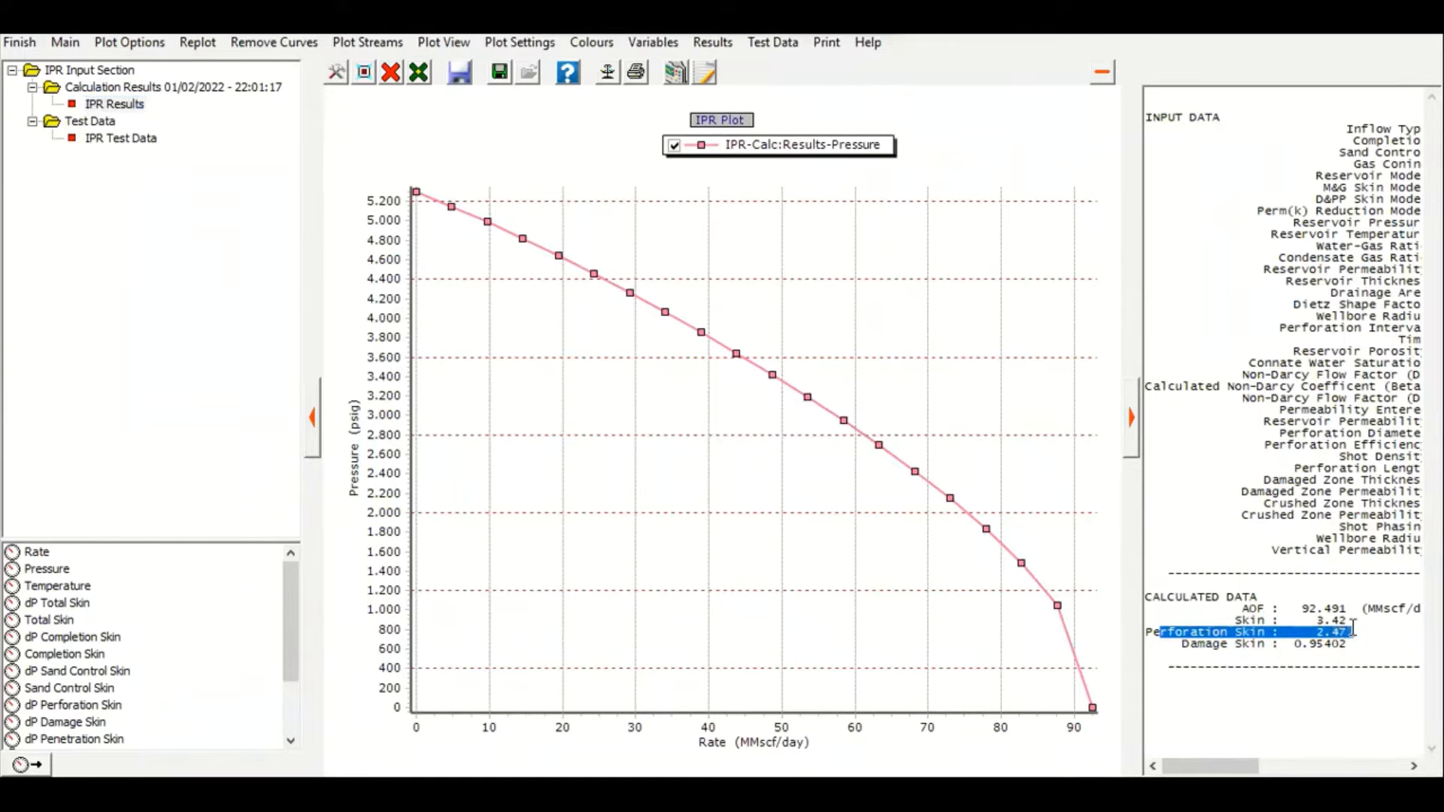
left_click_drag(1196, 643, 1349, 654)
left_click_drag(1205, 607, 1342, 607)
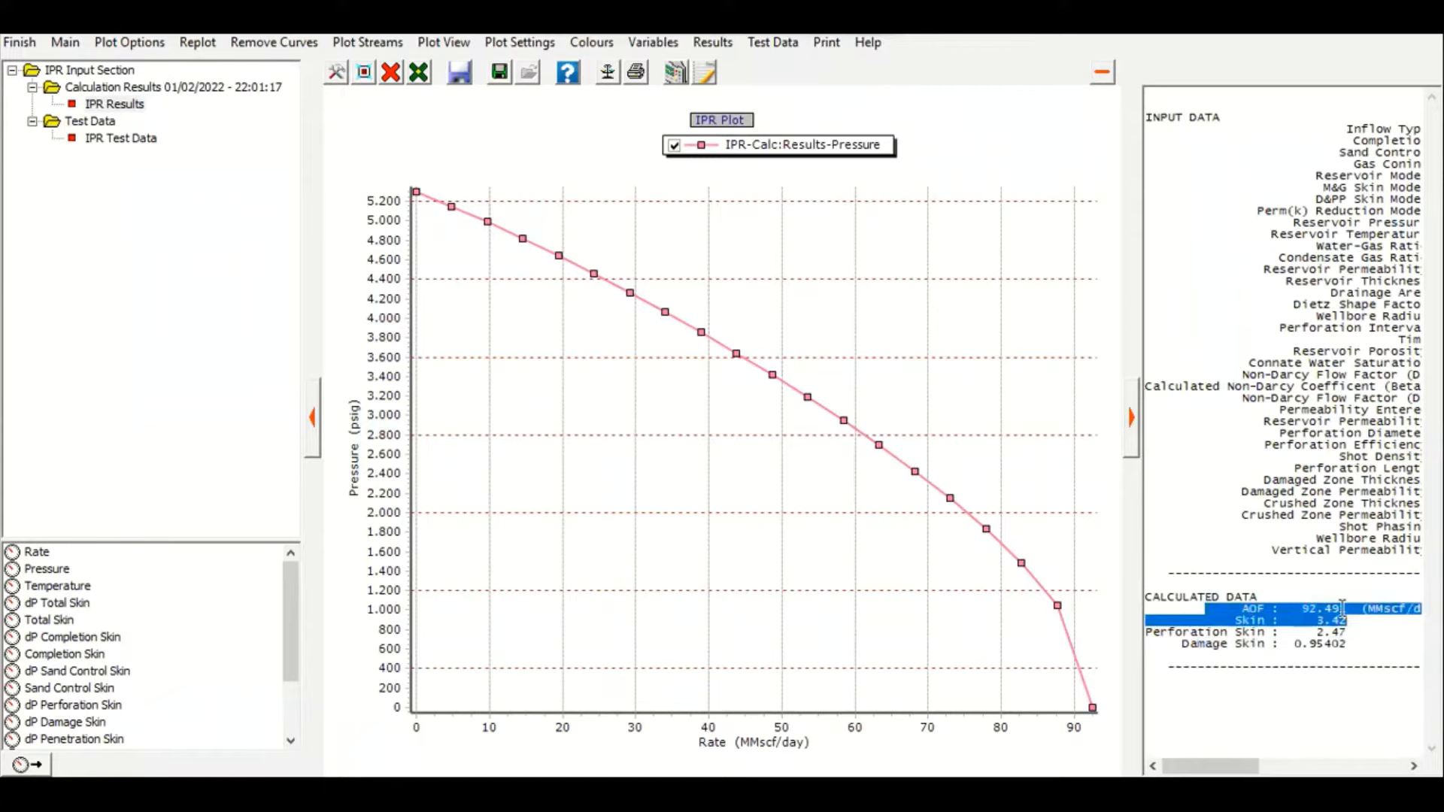
left_click(19, 42)
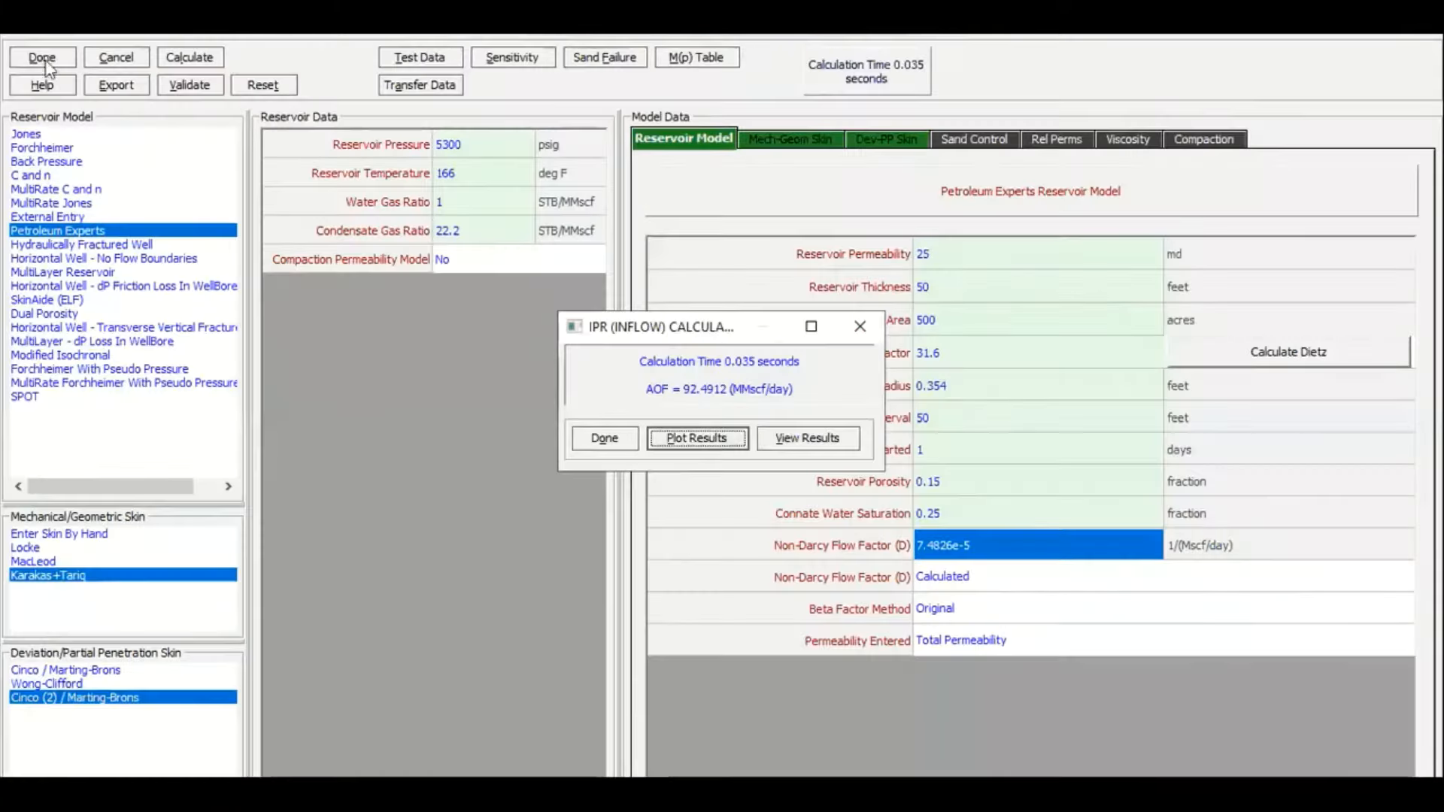
left_click(598, 438)
left_click(50, 62)
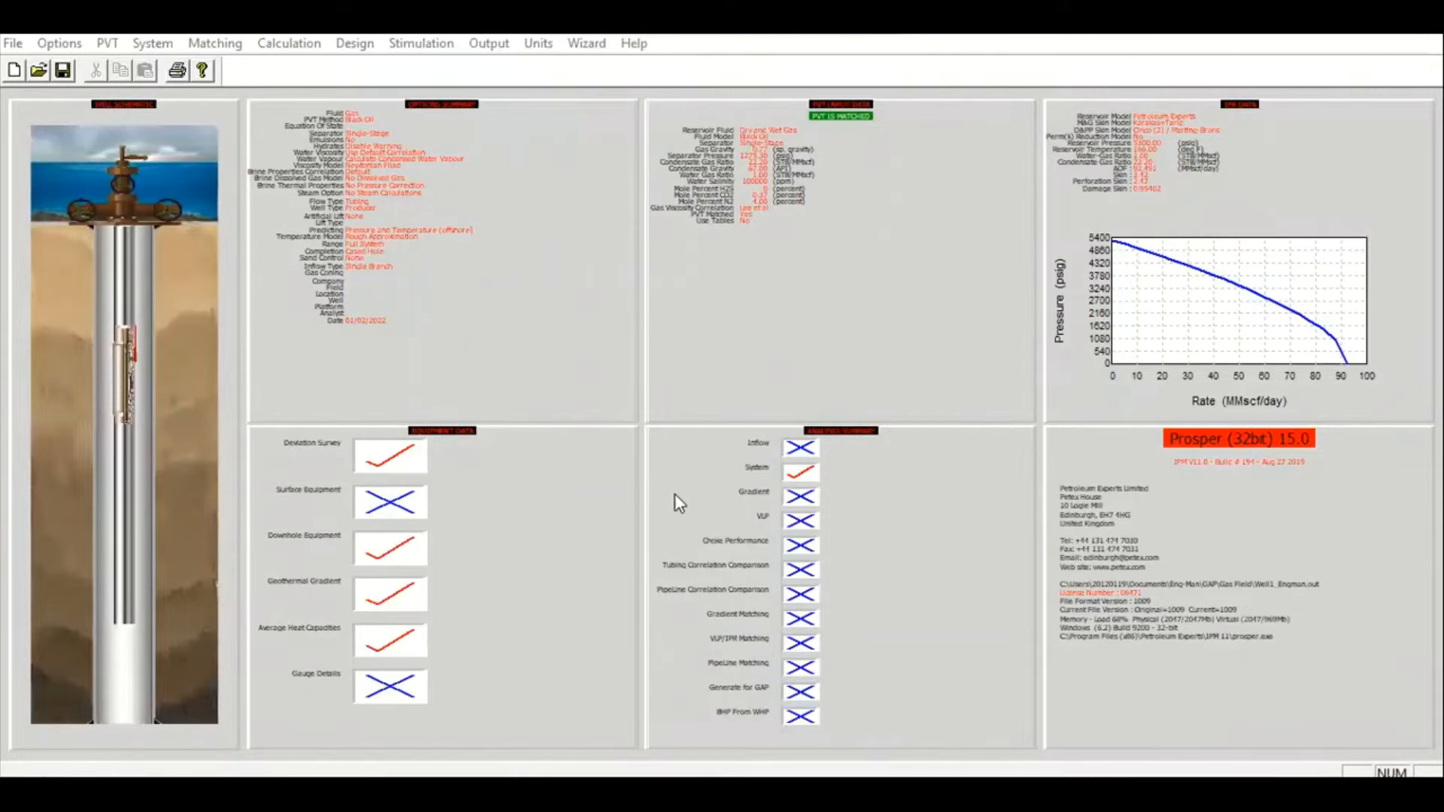
Open the equipment data and edit only the deviation survey, downhole equipment, geothermal gradient and average heat capacities
left_click(546, 499)
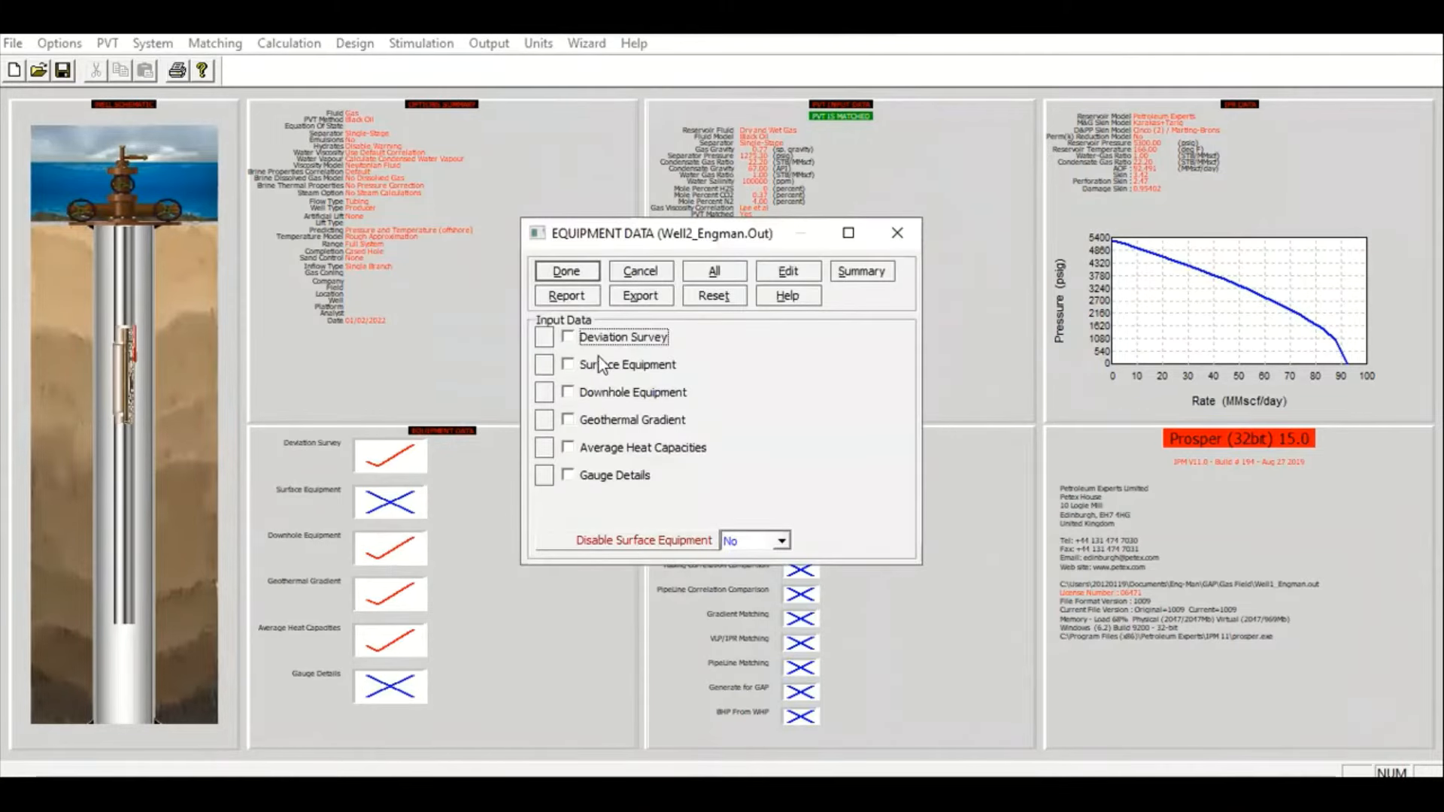
left_click(590, 338)
left_click(591, 393)
left_click(590, 421)
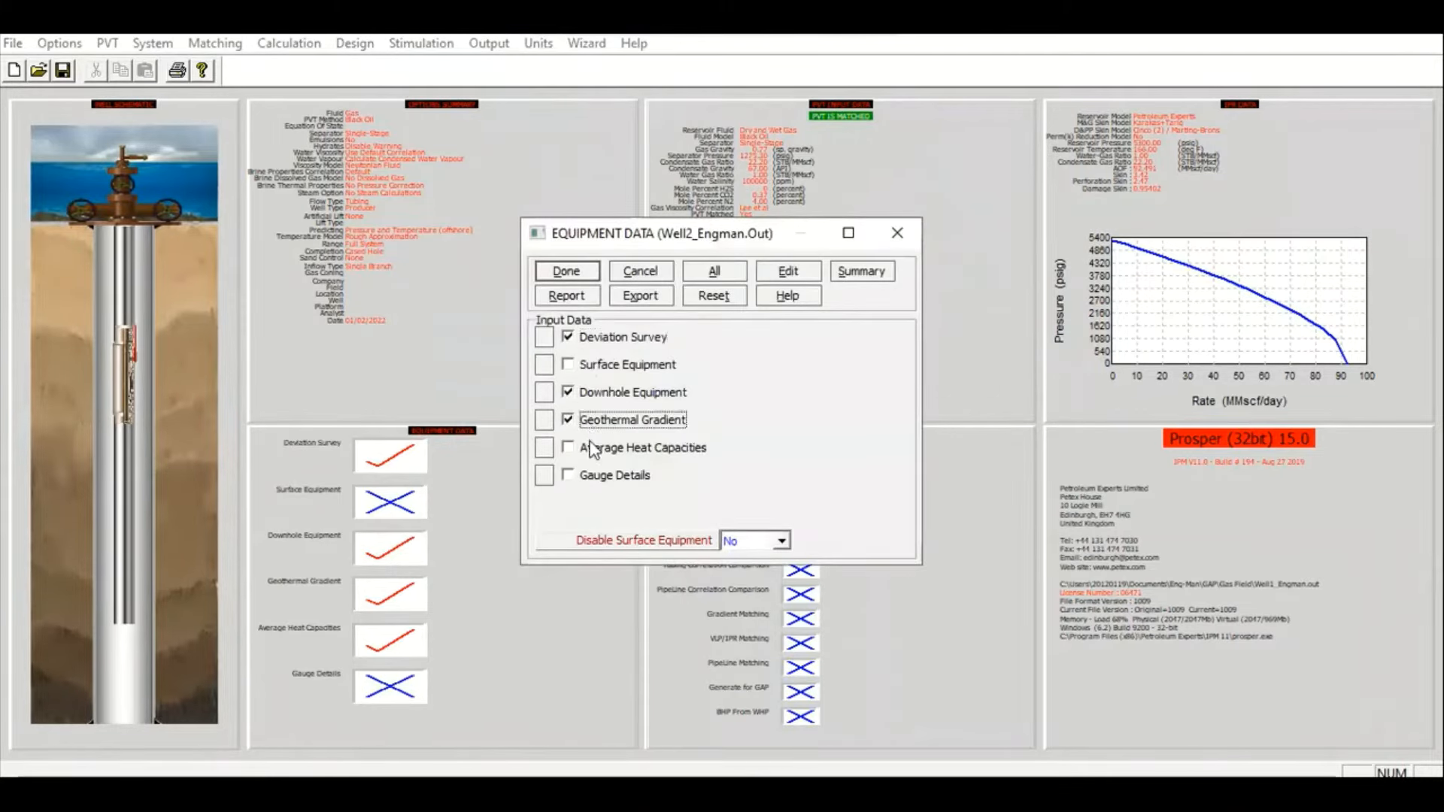
left_click(591, 449)
left_click(787, 277)
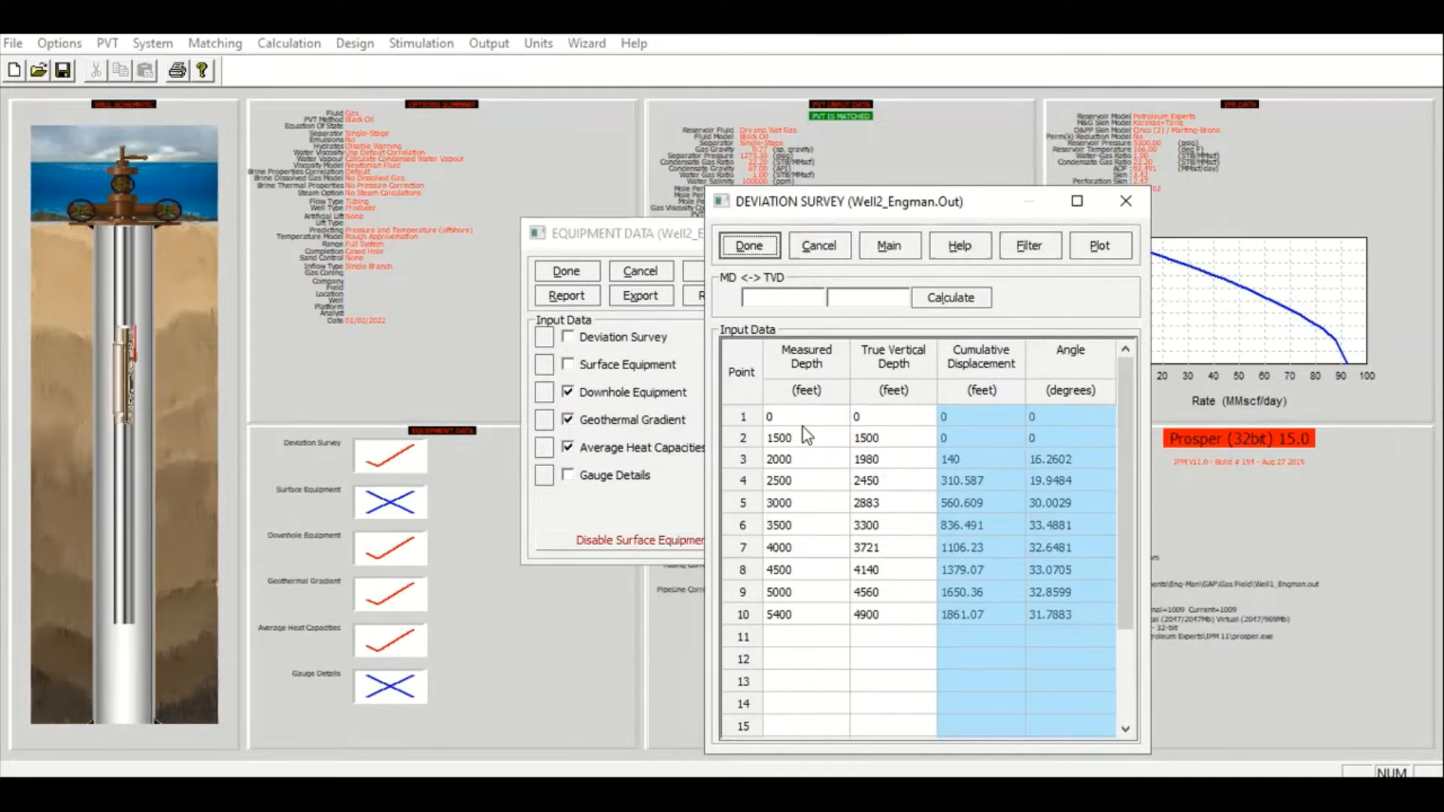
Review and accept the deviation survey, geothermal gradient and average heat capacities, and close the equipment data
left_click(749, 245)
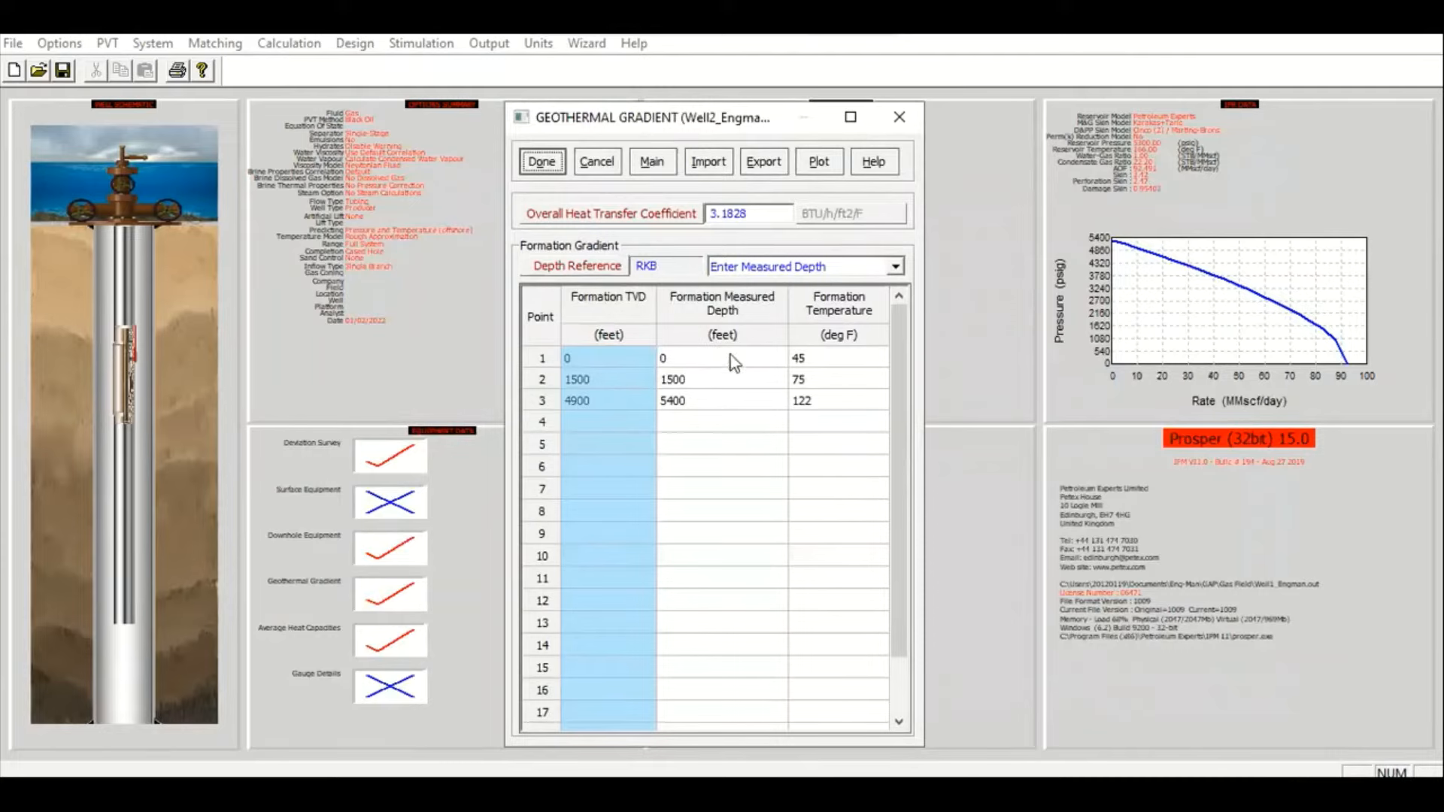
left_click(542, 162)
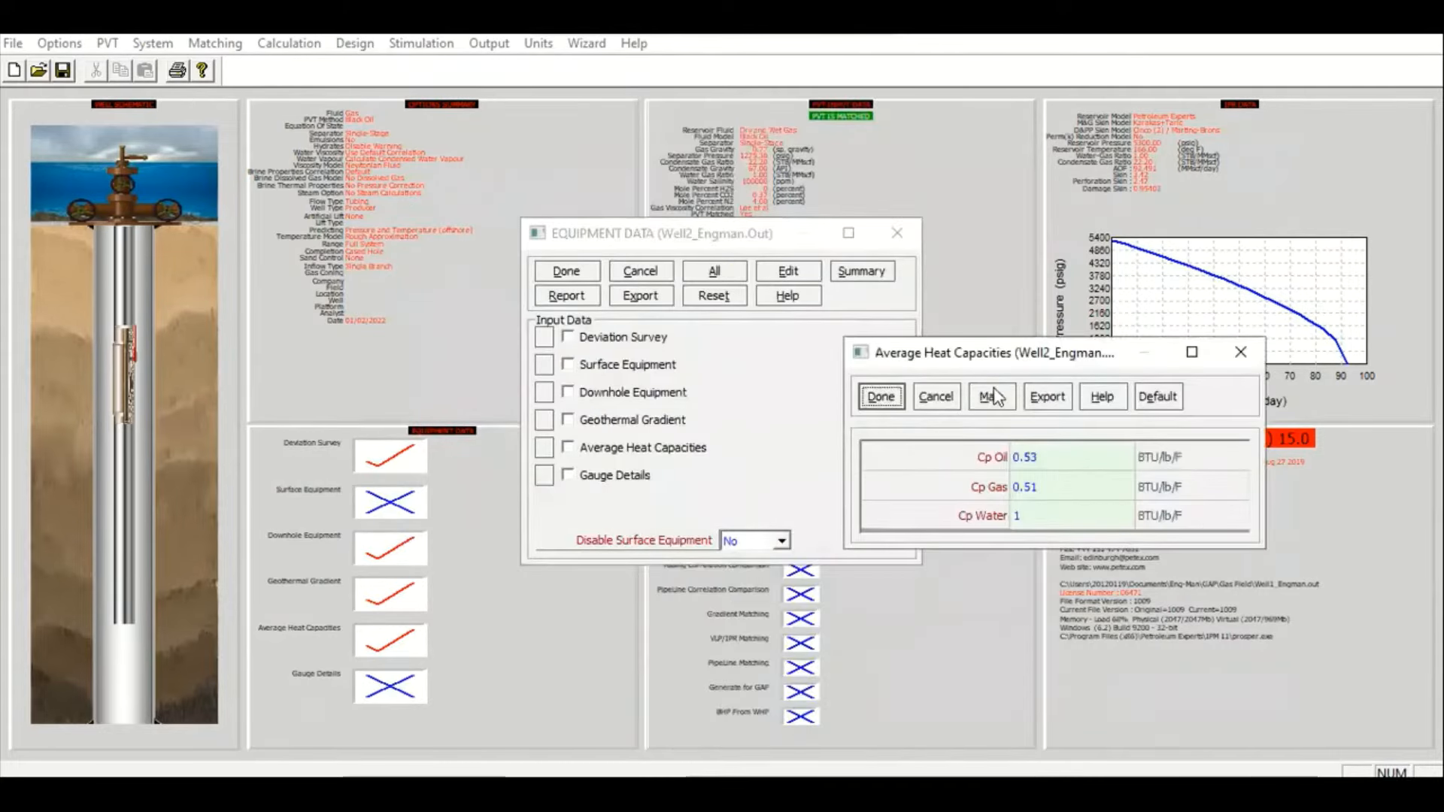
left_click(881, 396)
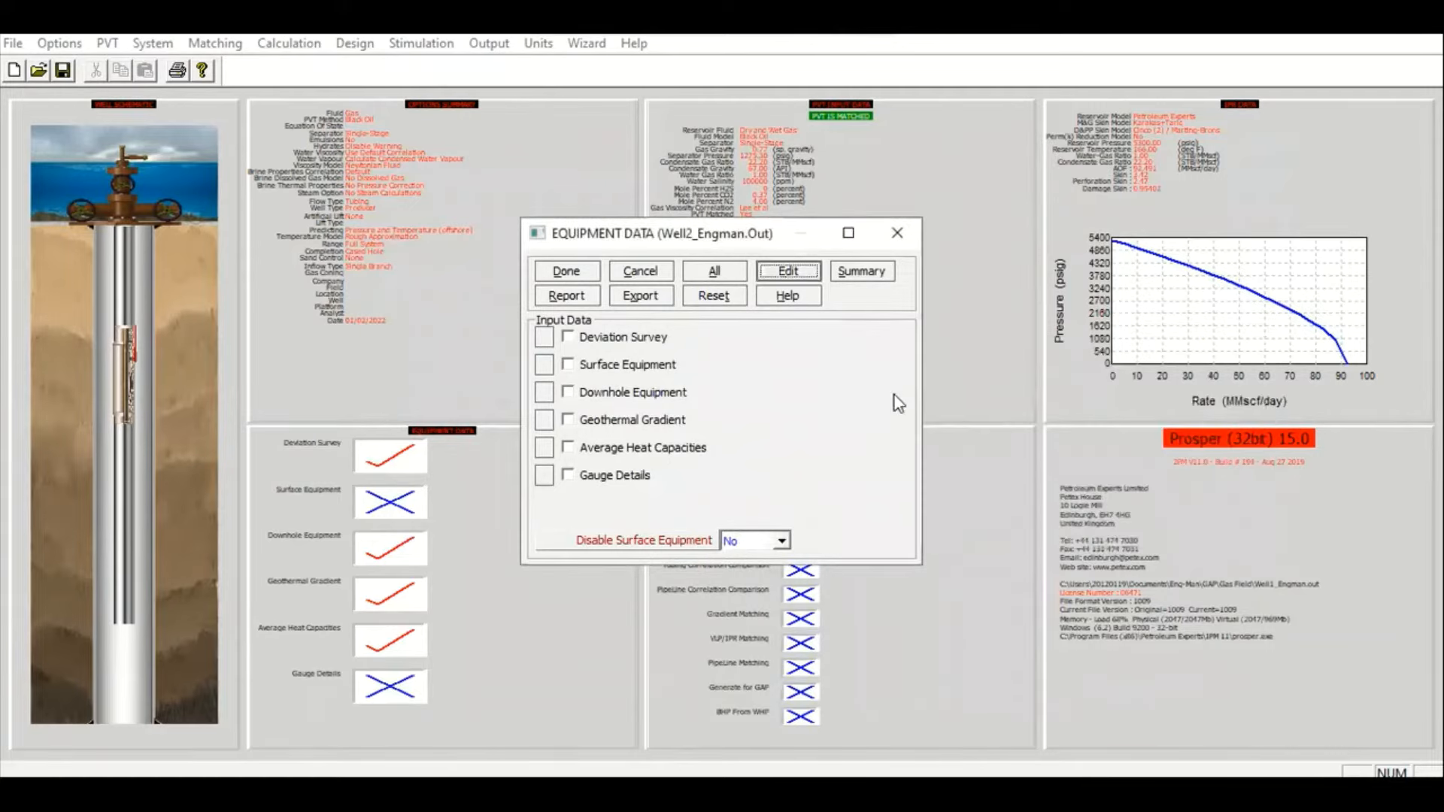
left_click(583, 273)
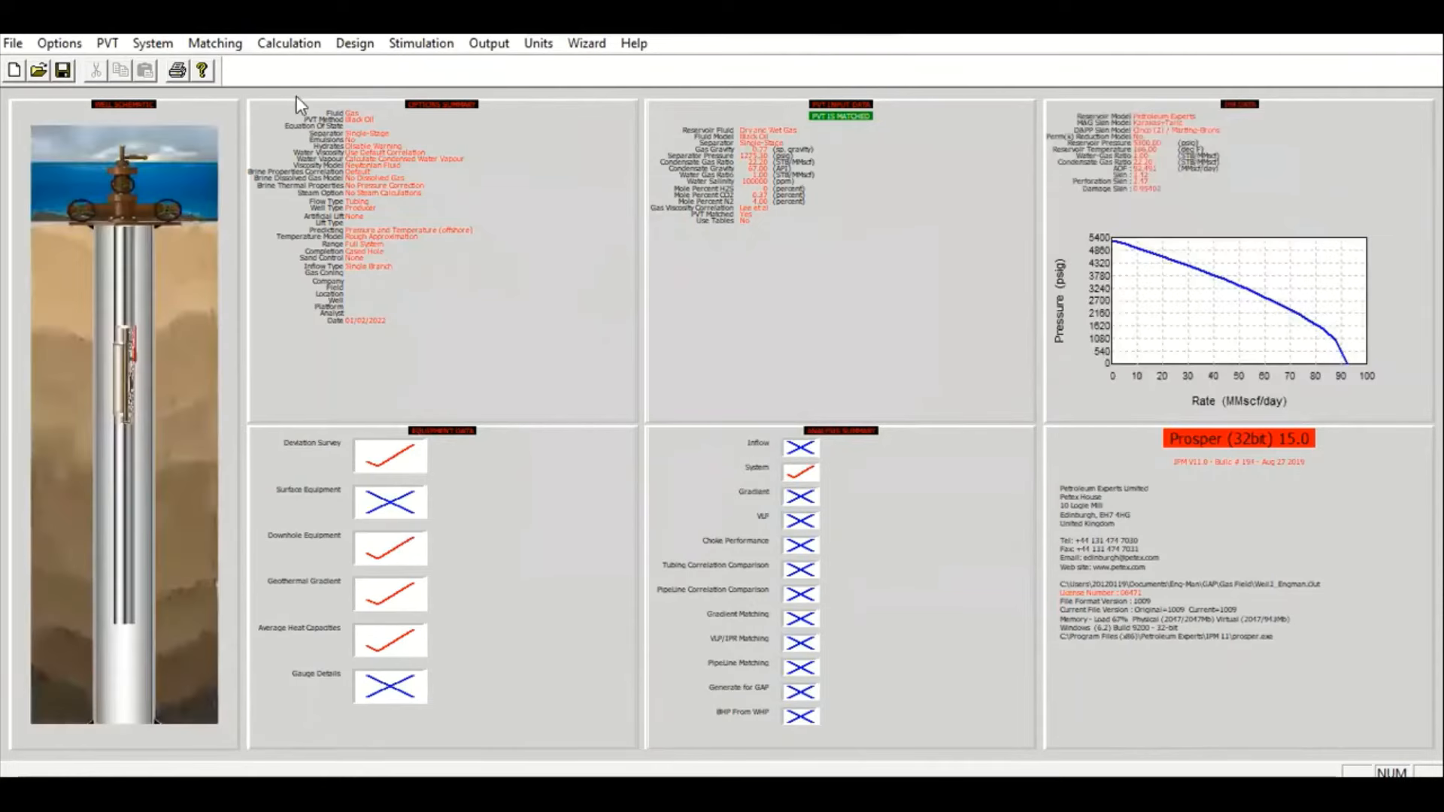
Run the System (IPR+VLP) calculation with the top node pressure set to 430 psig and calculating data shown
left_click(288, 43)
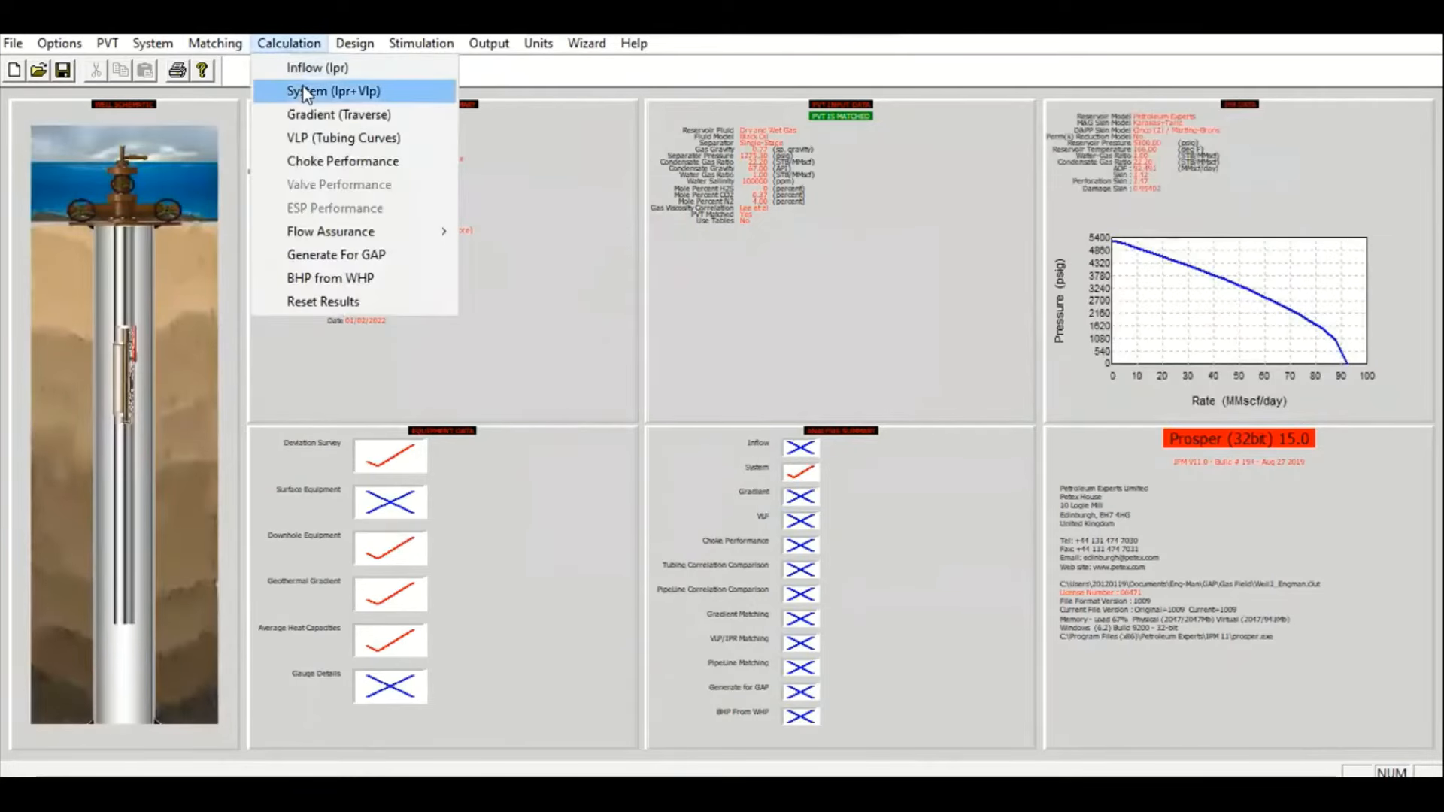
left_click(382, 93)
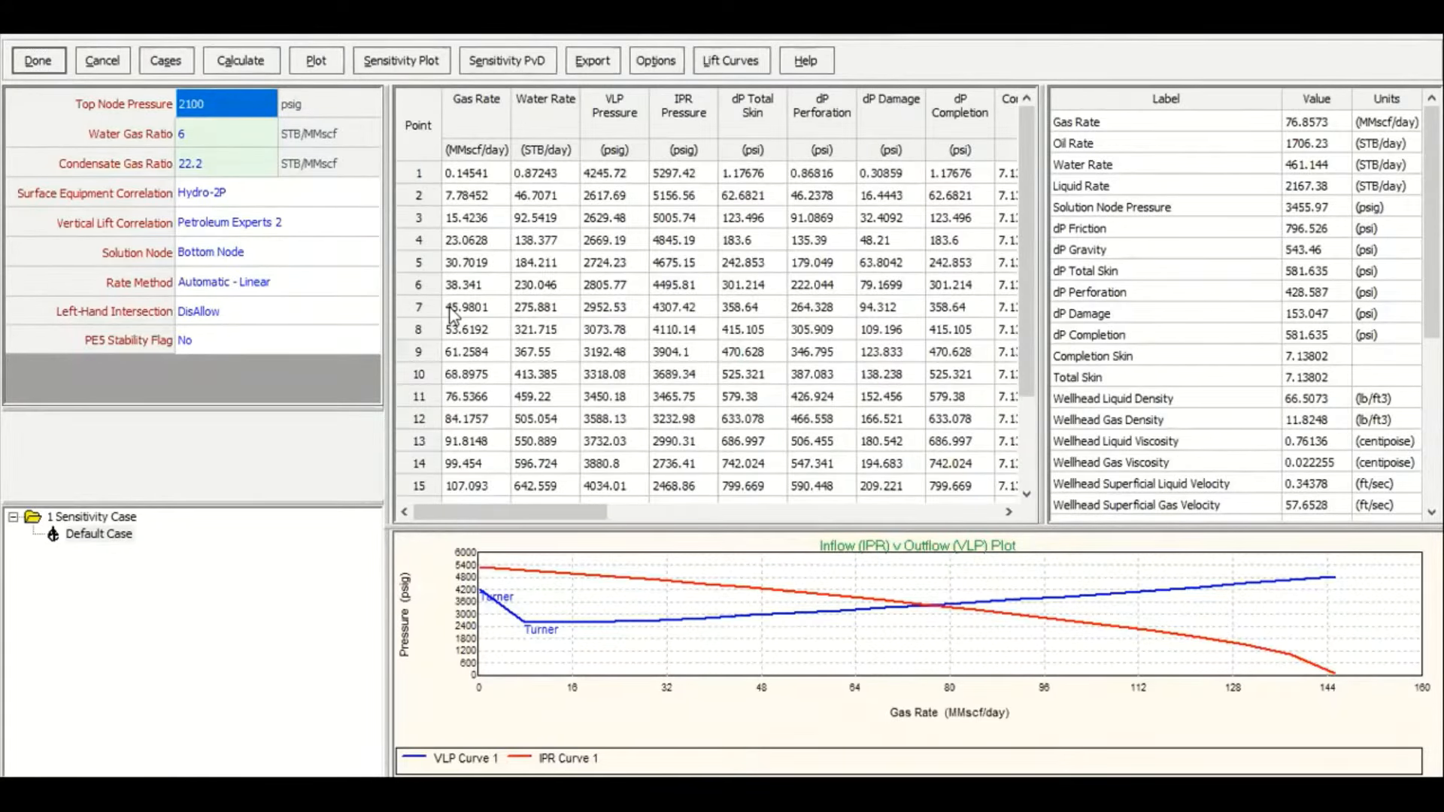
type("430")
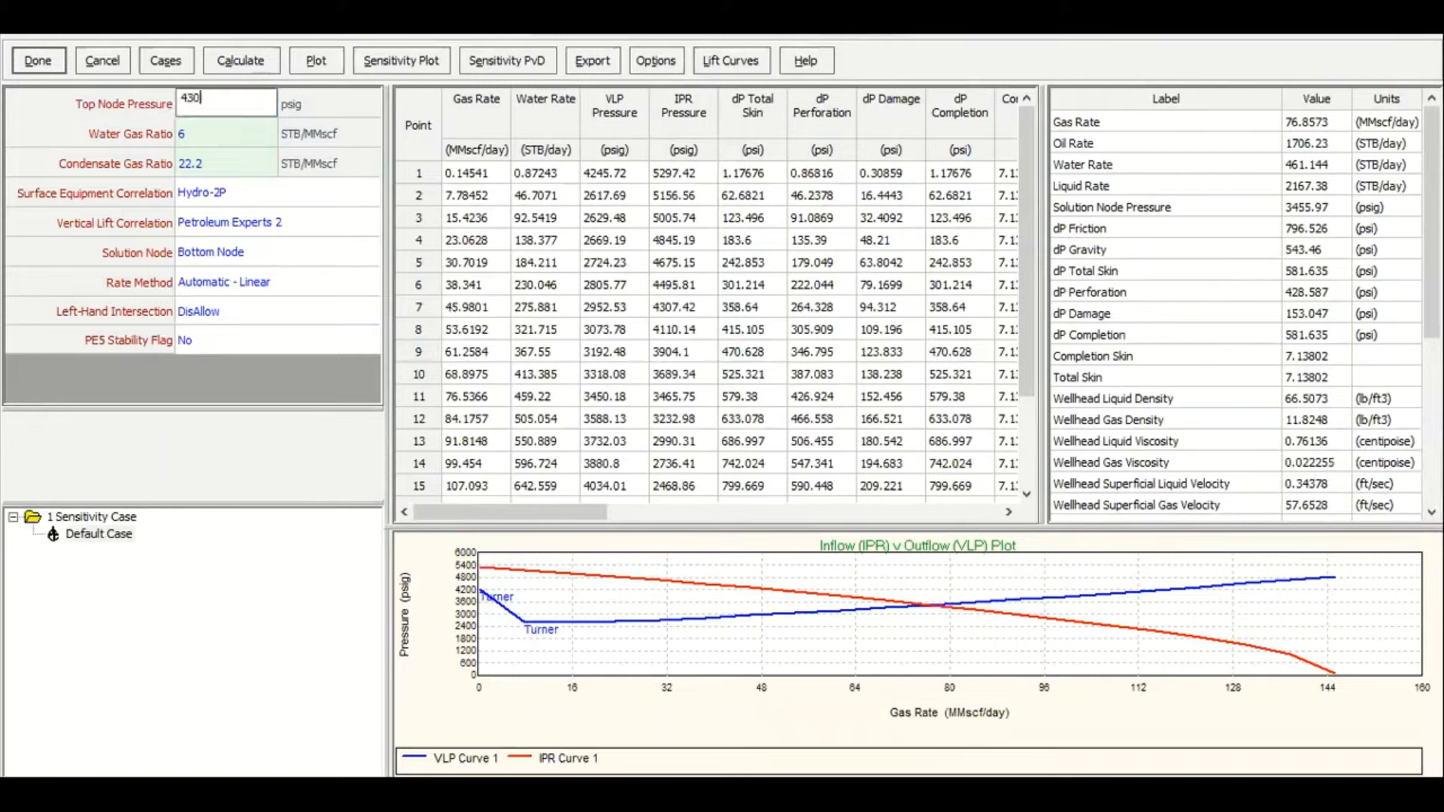
left_click(242, 169)
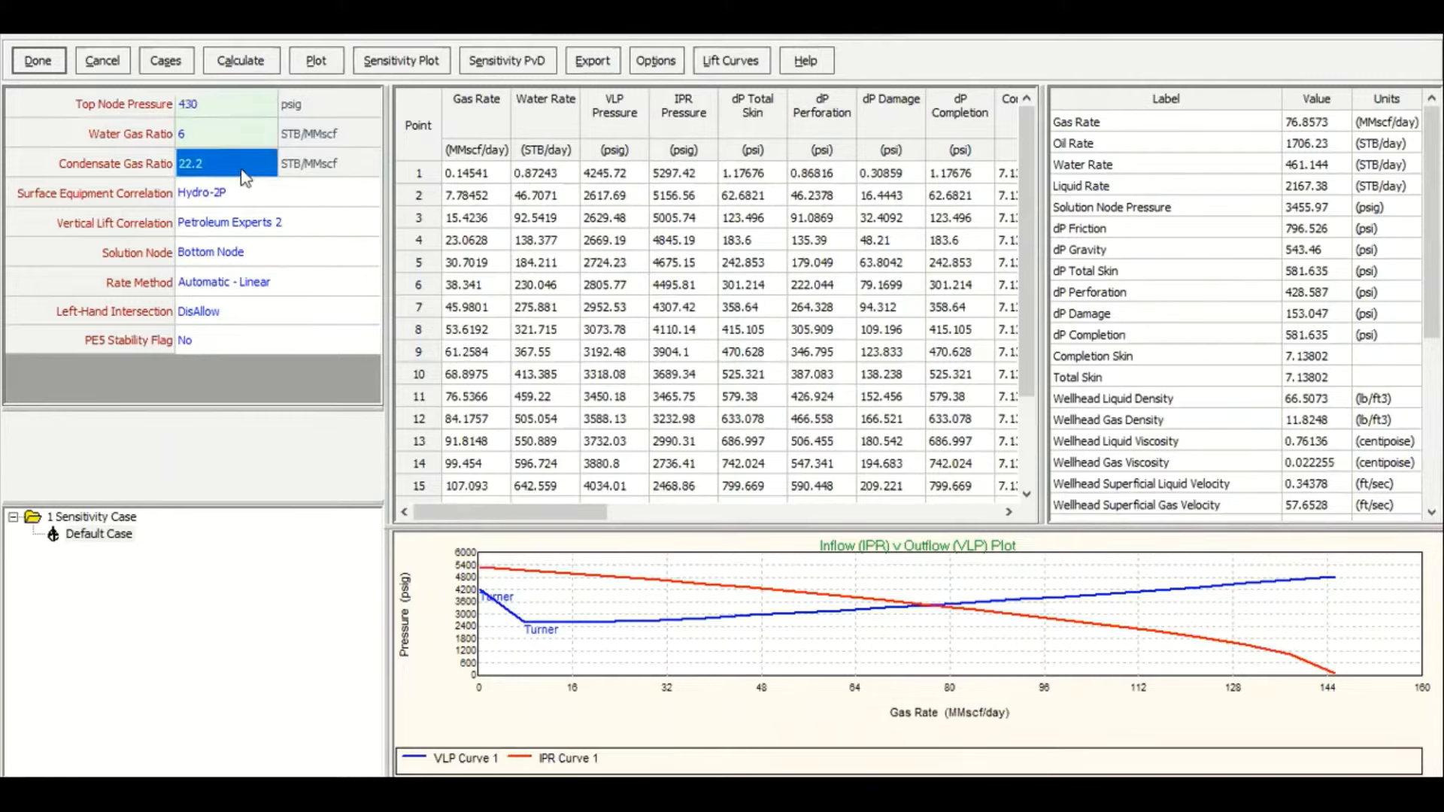
left_click(259, 66)
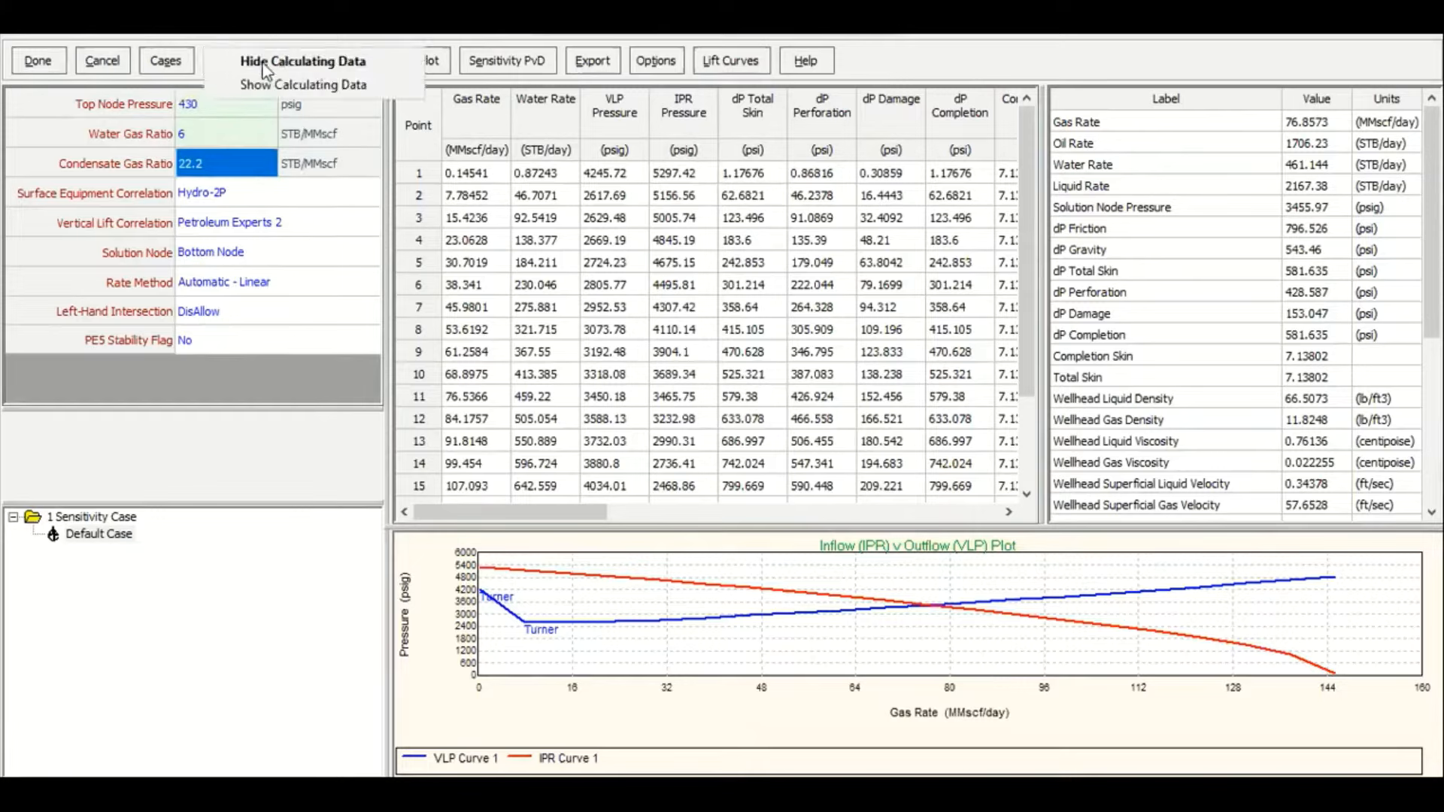
left_click(273, 85)
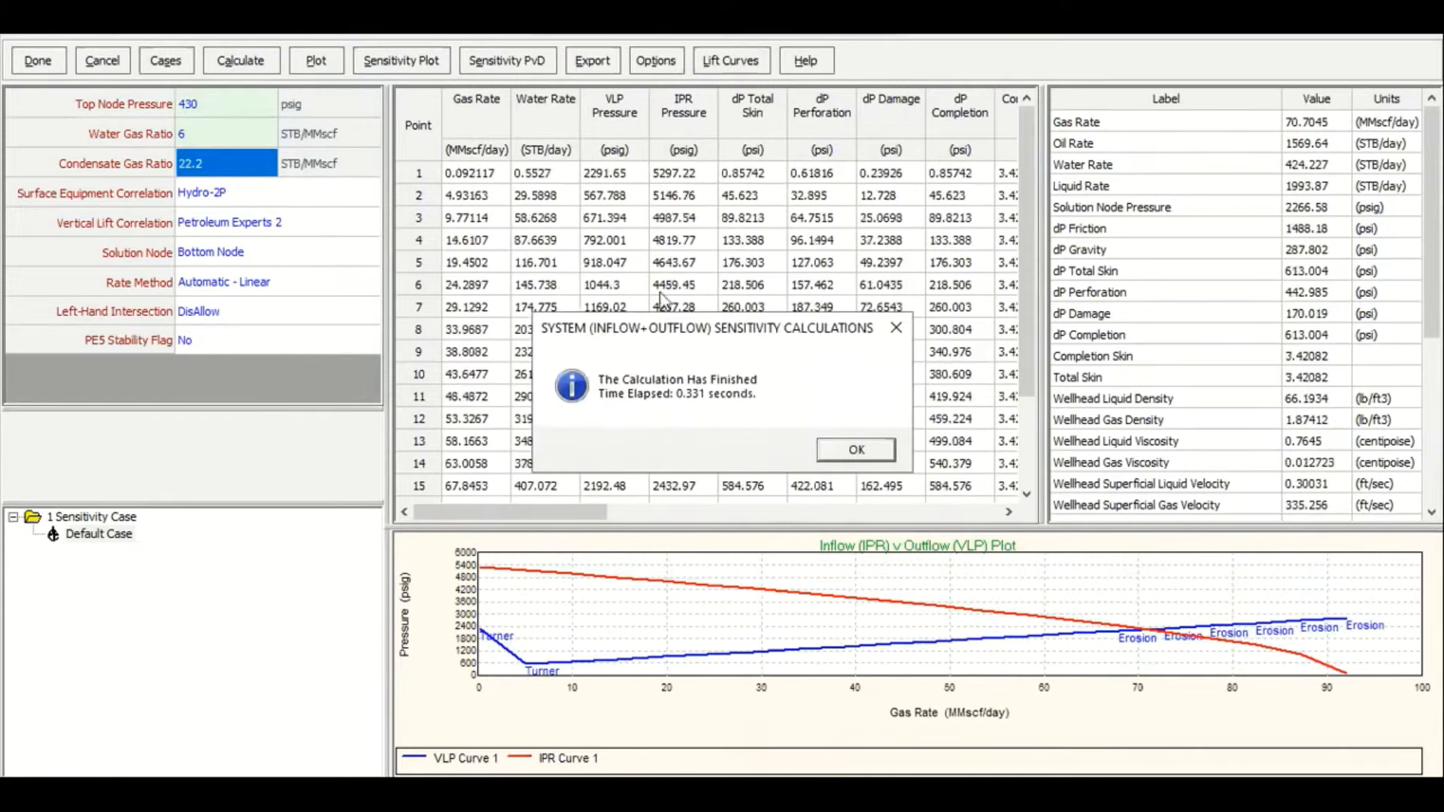
left_click(854, 451)
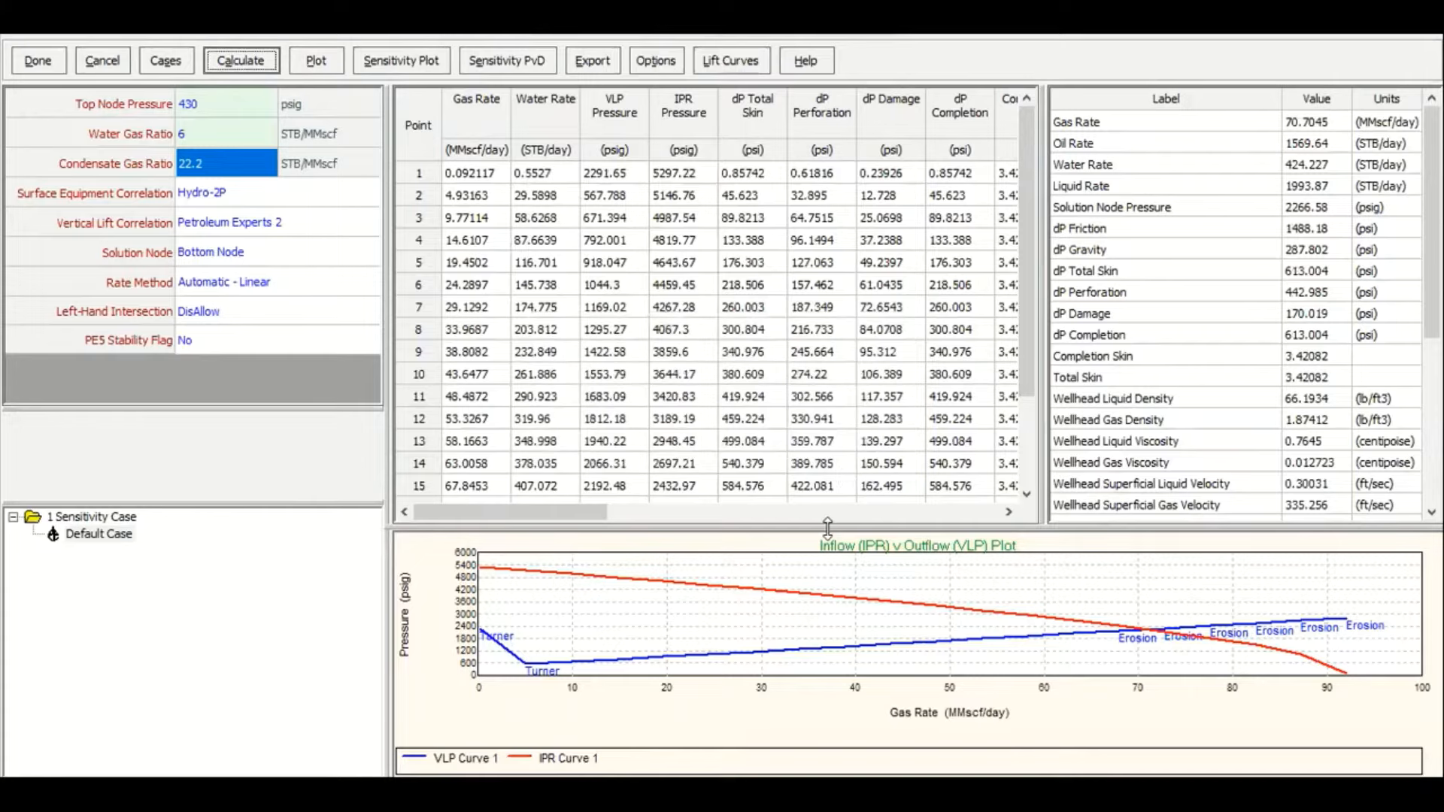
Enlarge the inflow v outflow plot, and view the system plot of all cases with VLP and IPR pressure against gas rate
left_click_drag(827, 525, 827, 374)
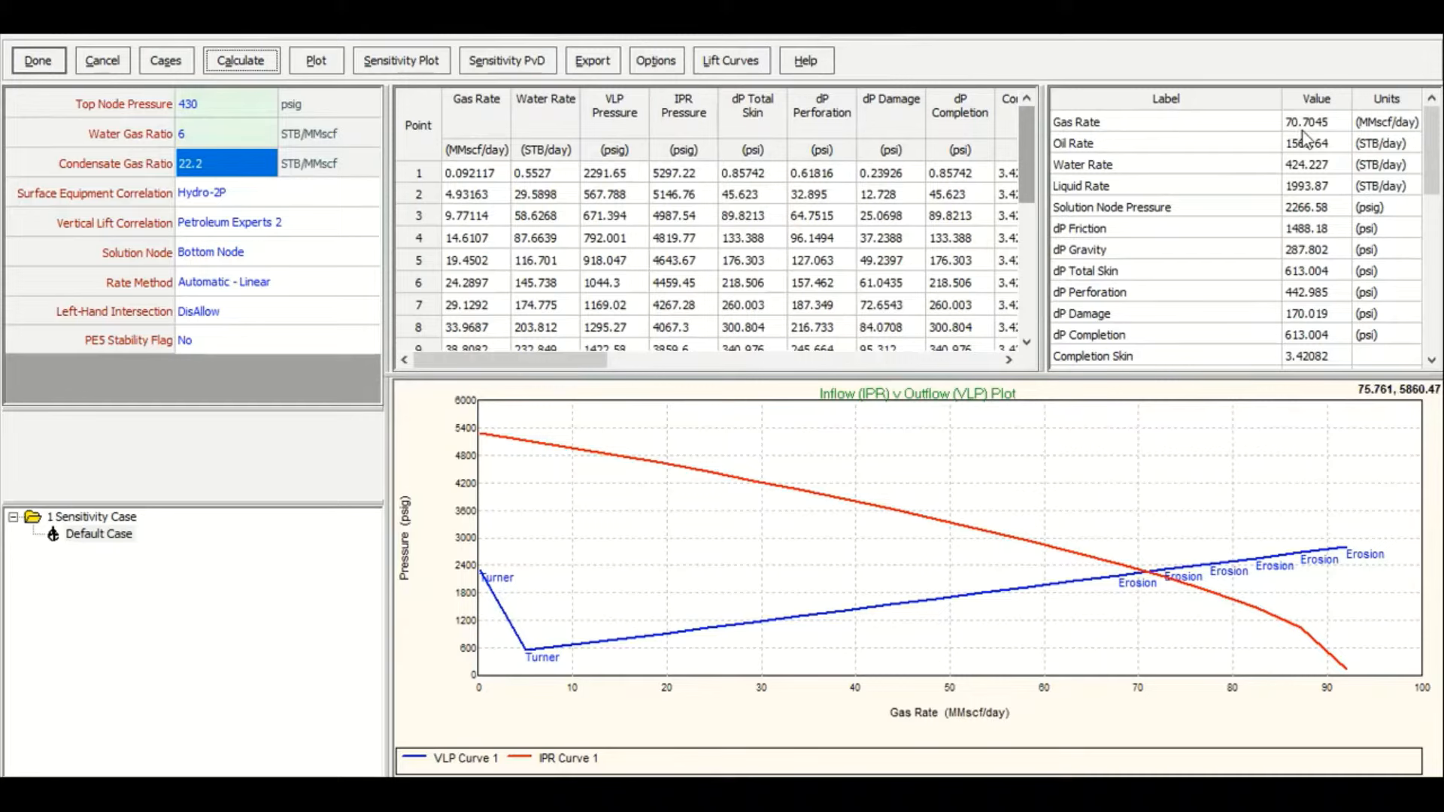
left_click(311, 61)
mouse_move(350, 68)
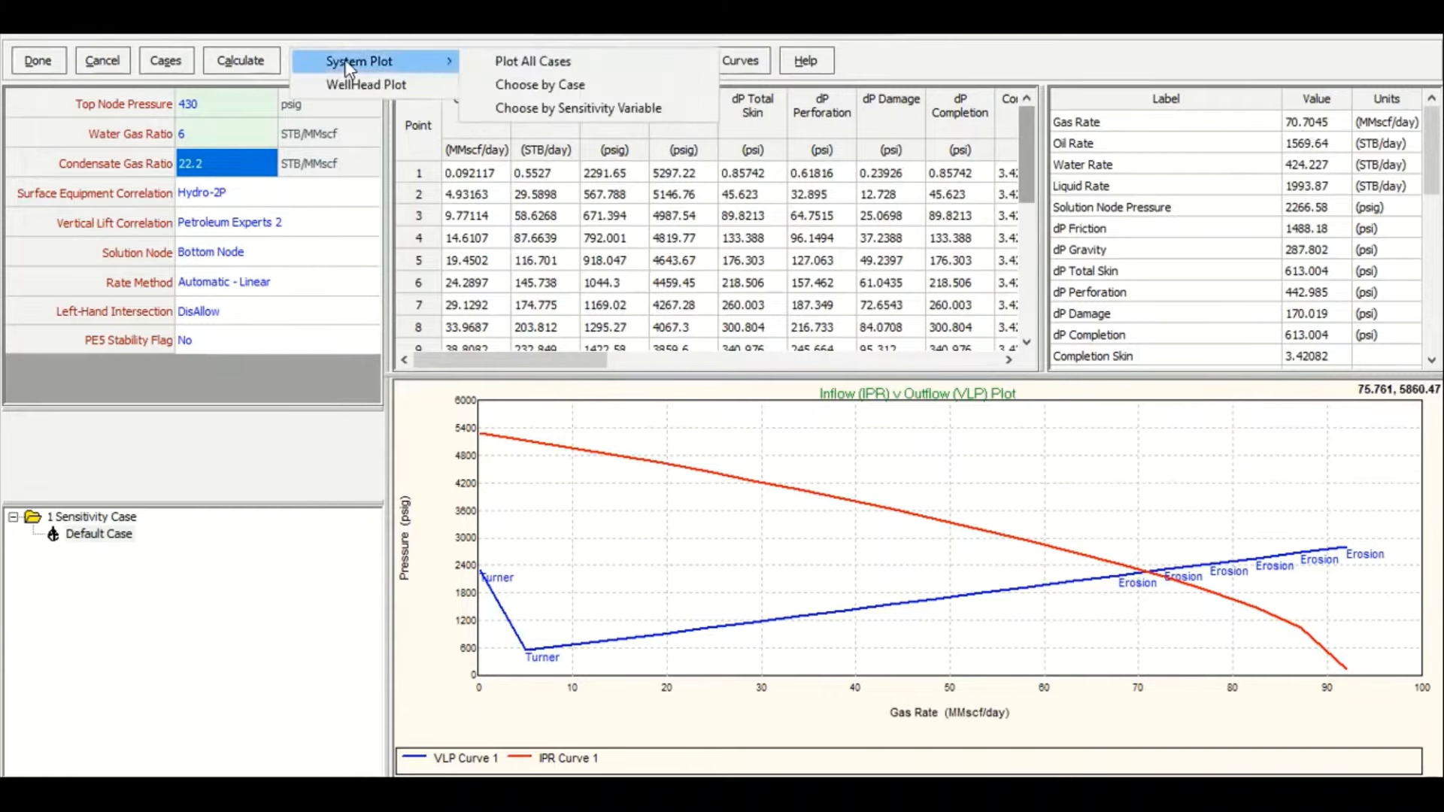
left_click(548, 63)
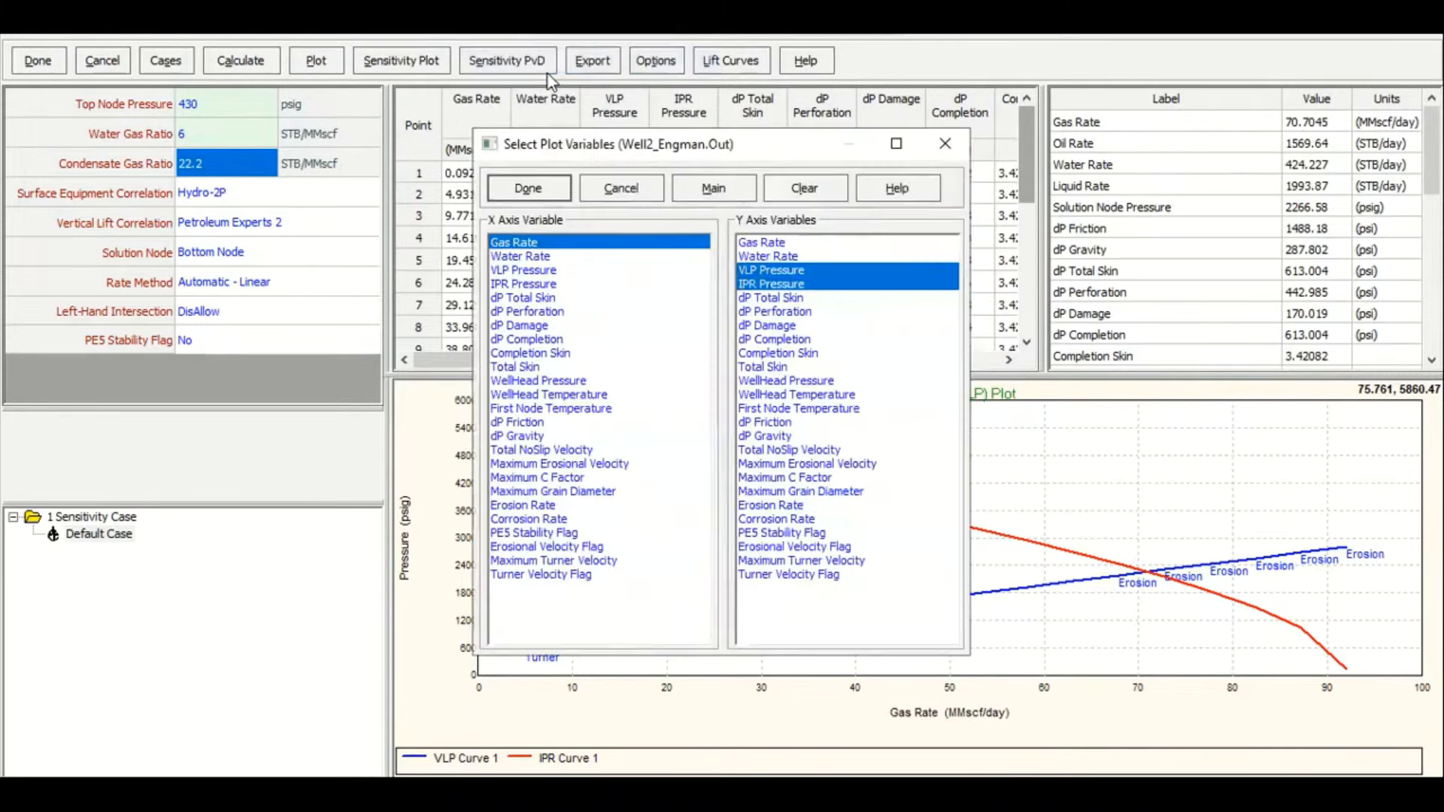
left_click(529, 187)
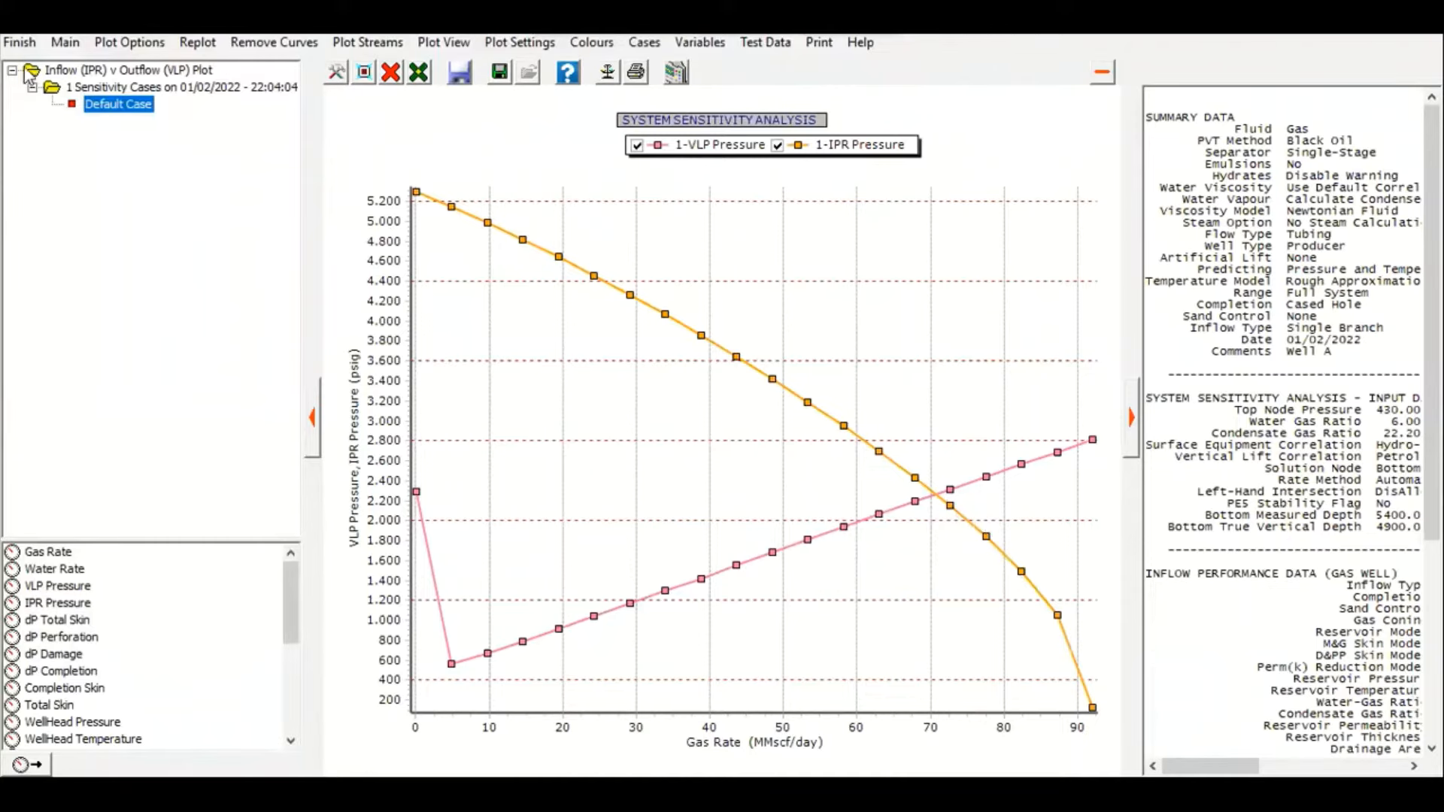
left_click(19, 43)
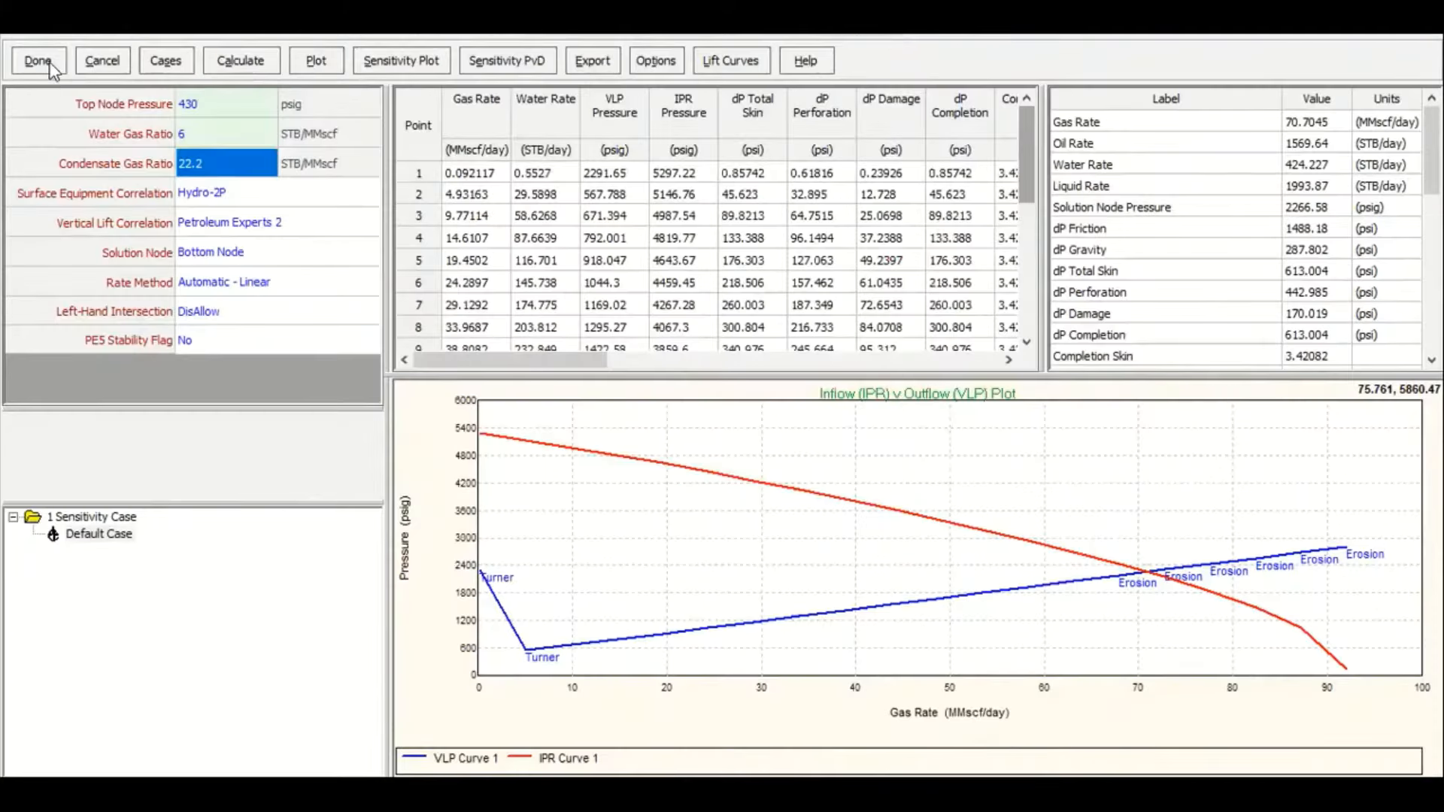
Close the system calculation and save the Well 2 model, overwriting Well2_Engman.Out
left_click(50, 64)
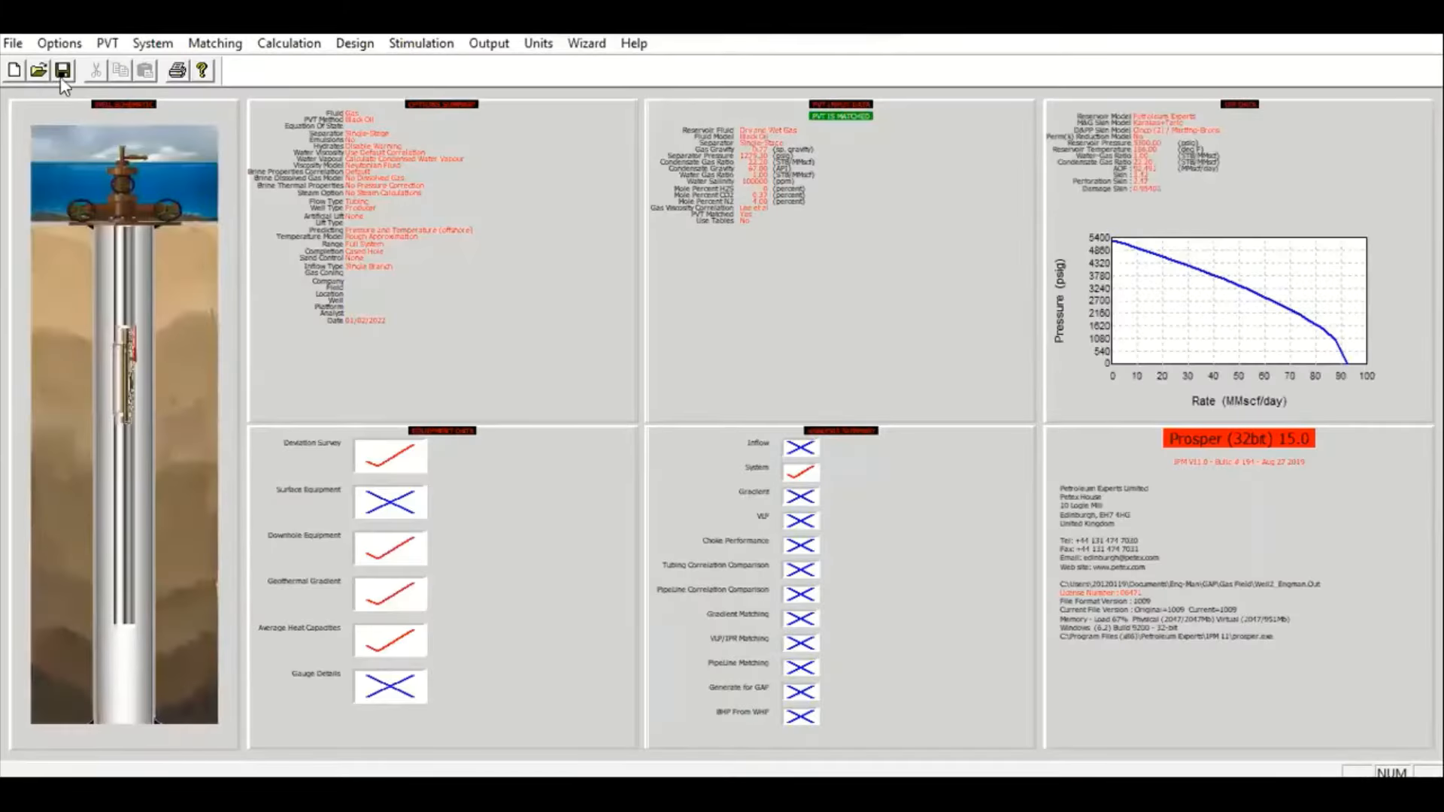
left_click(64, 77)
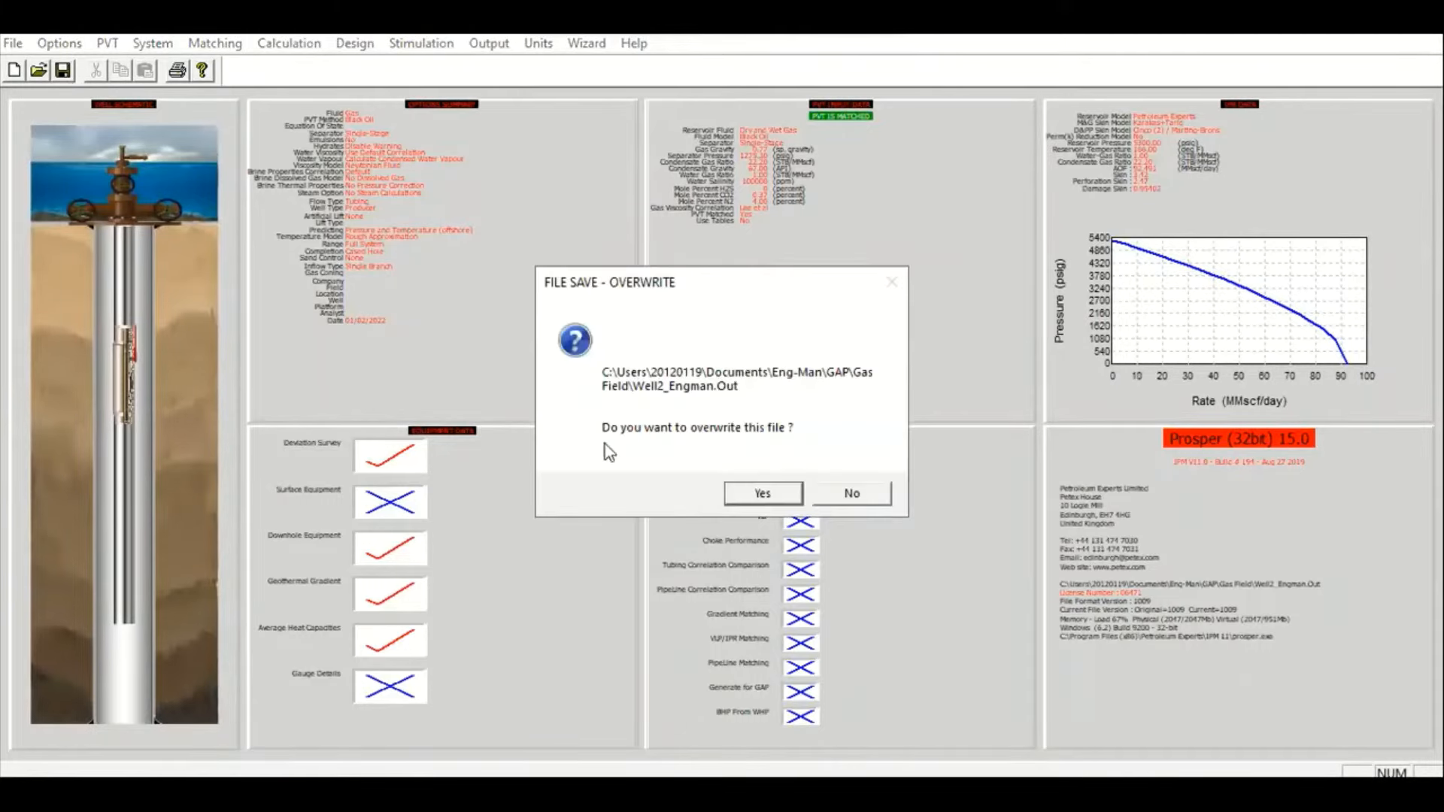
left_click(763, 494)
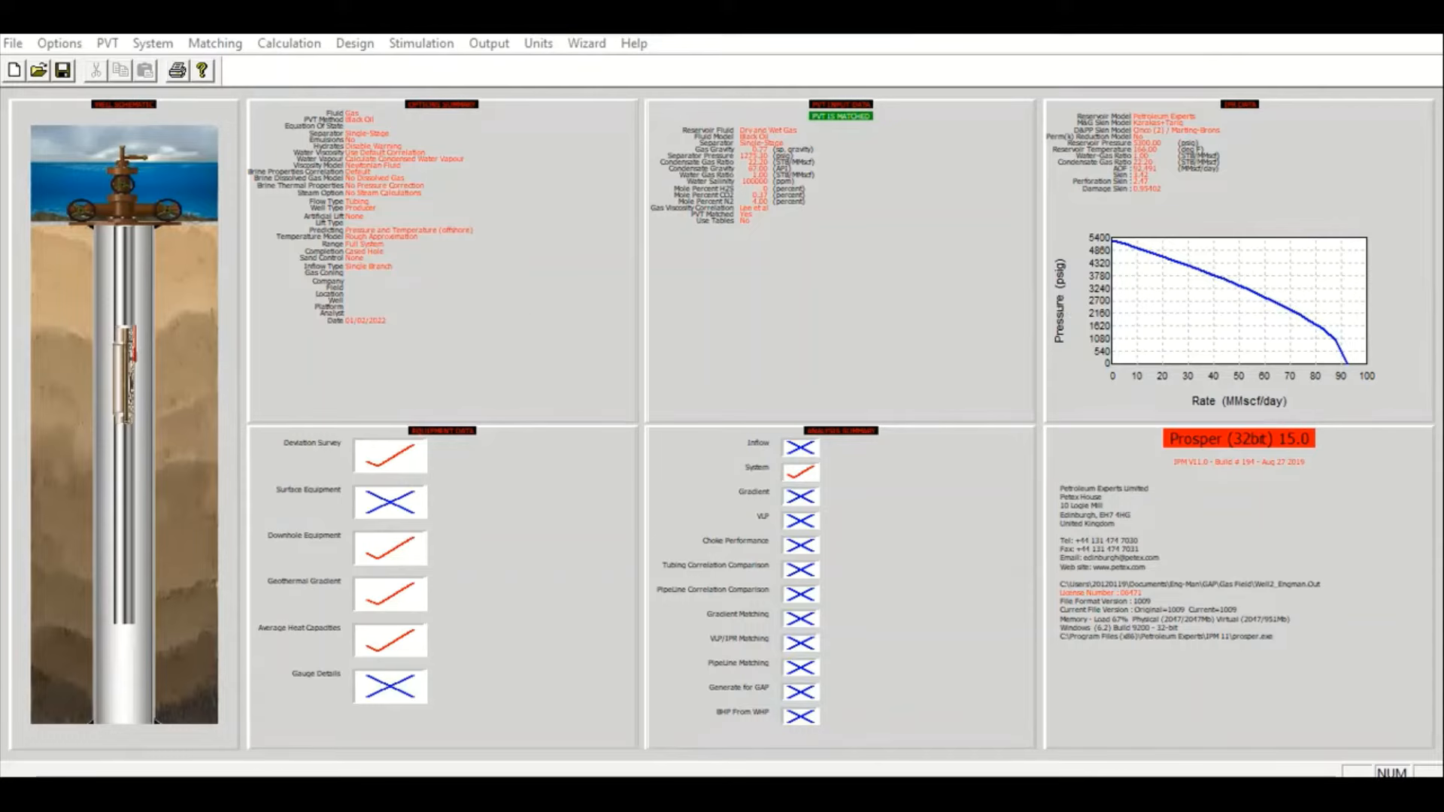
Review and accept the system summary and PVT input data of Well3_Engman.Out
double_click(560, 249)
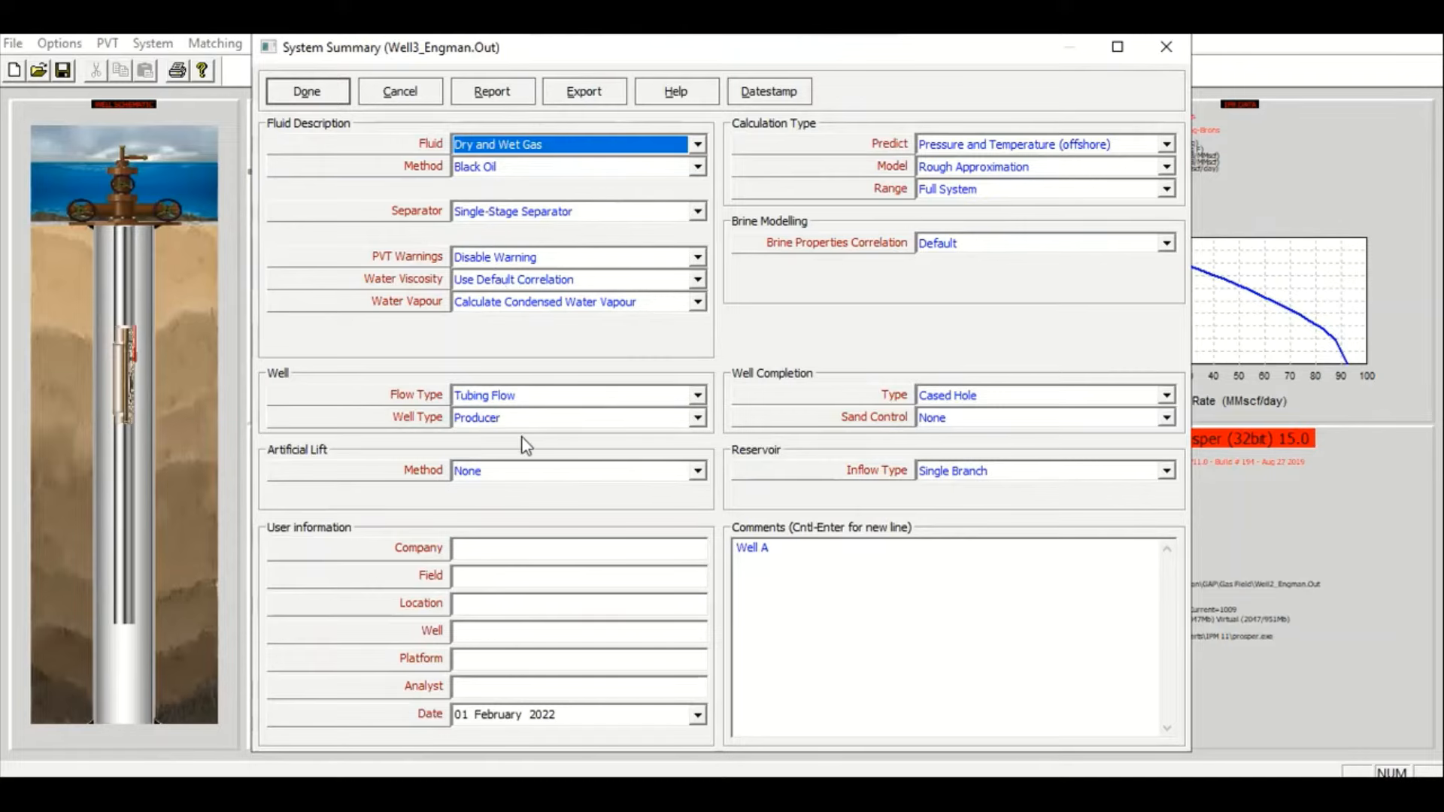
left_click(301, 93)
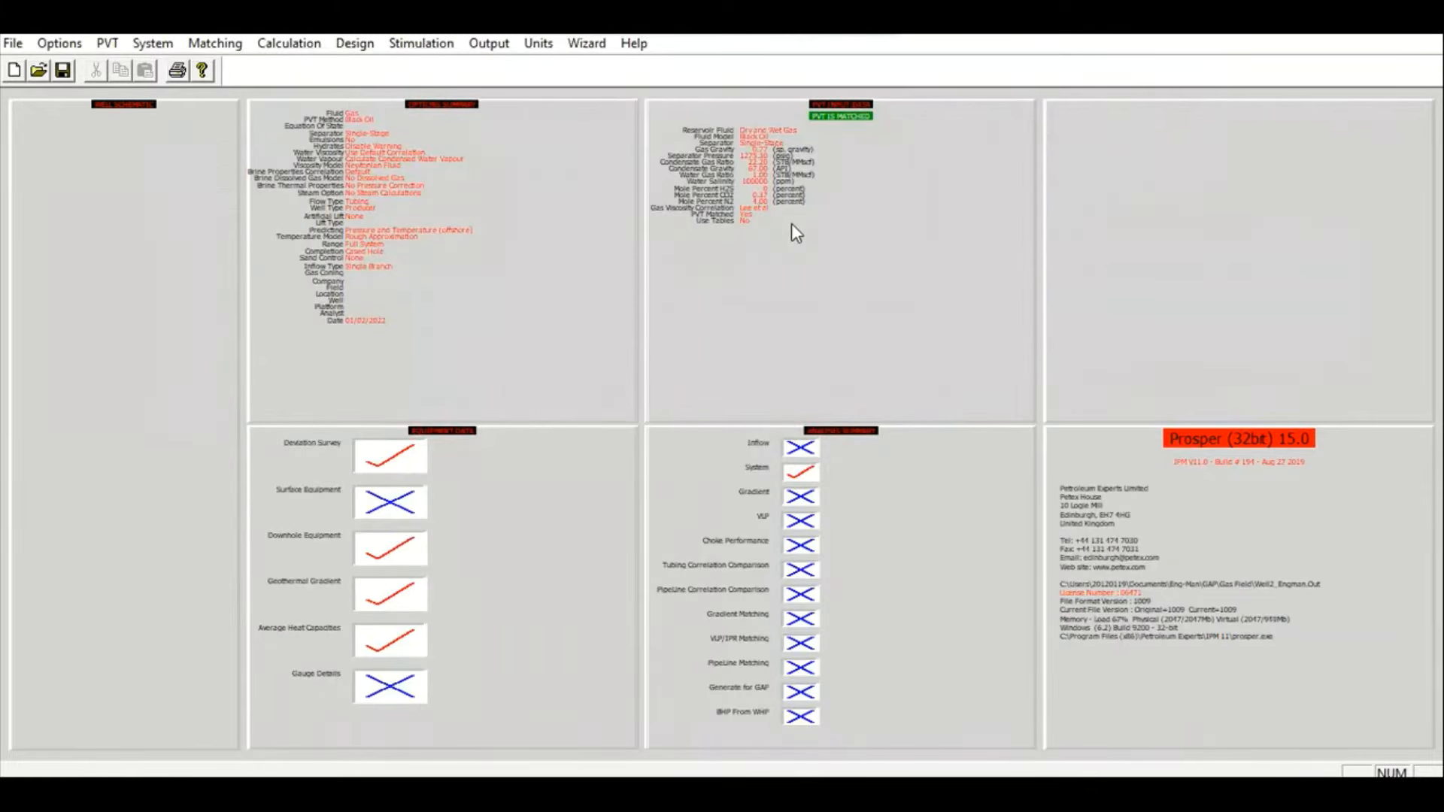
left_click(791, 223)
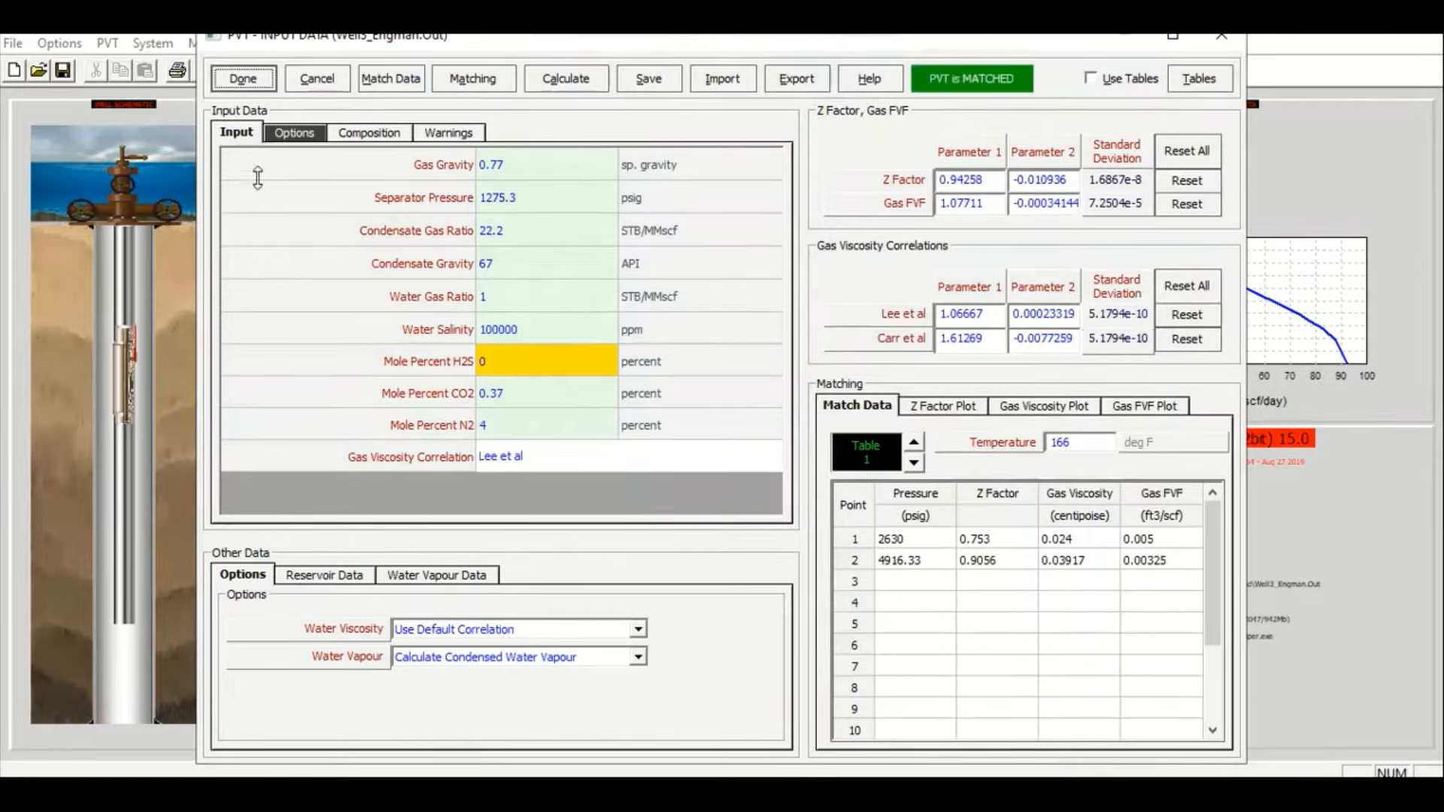
left_click(251, 85)
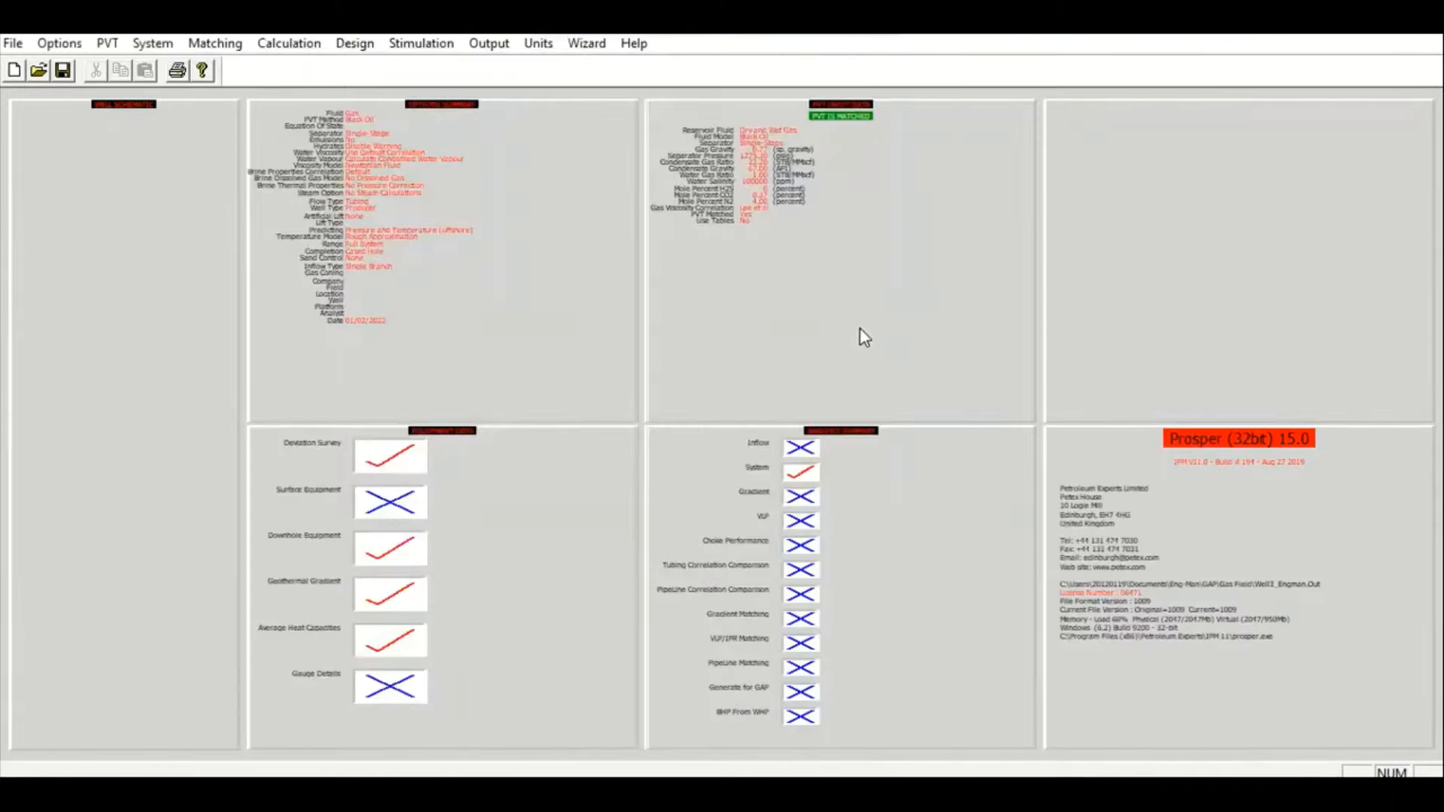
Open the IPR data and set the reservoir thickness to 70 feet in the Petroleum Experts reservoir model
double_click(1201, 208)
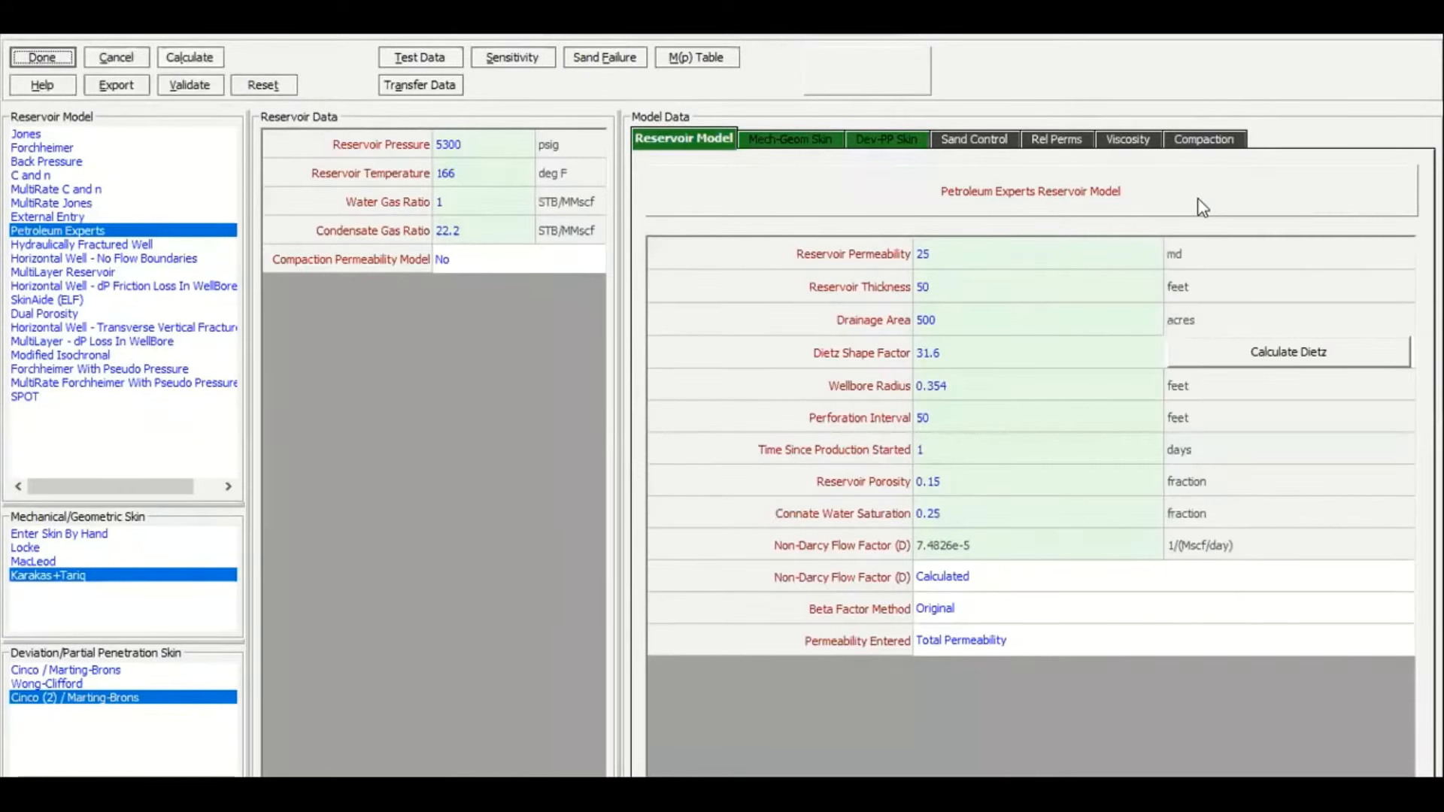
left_click(957, 292)
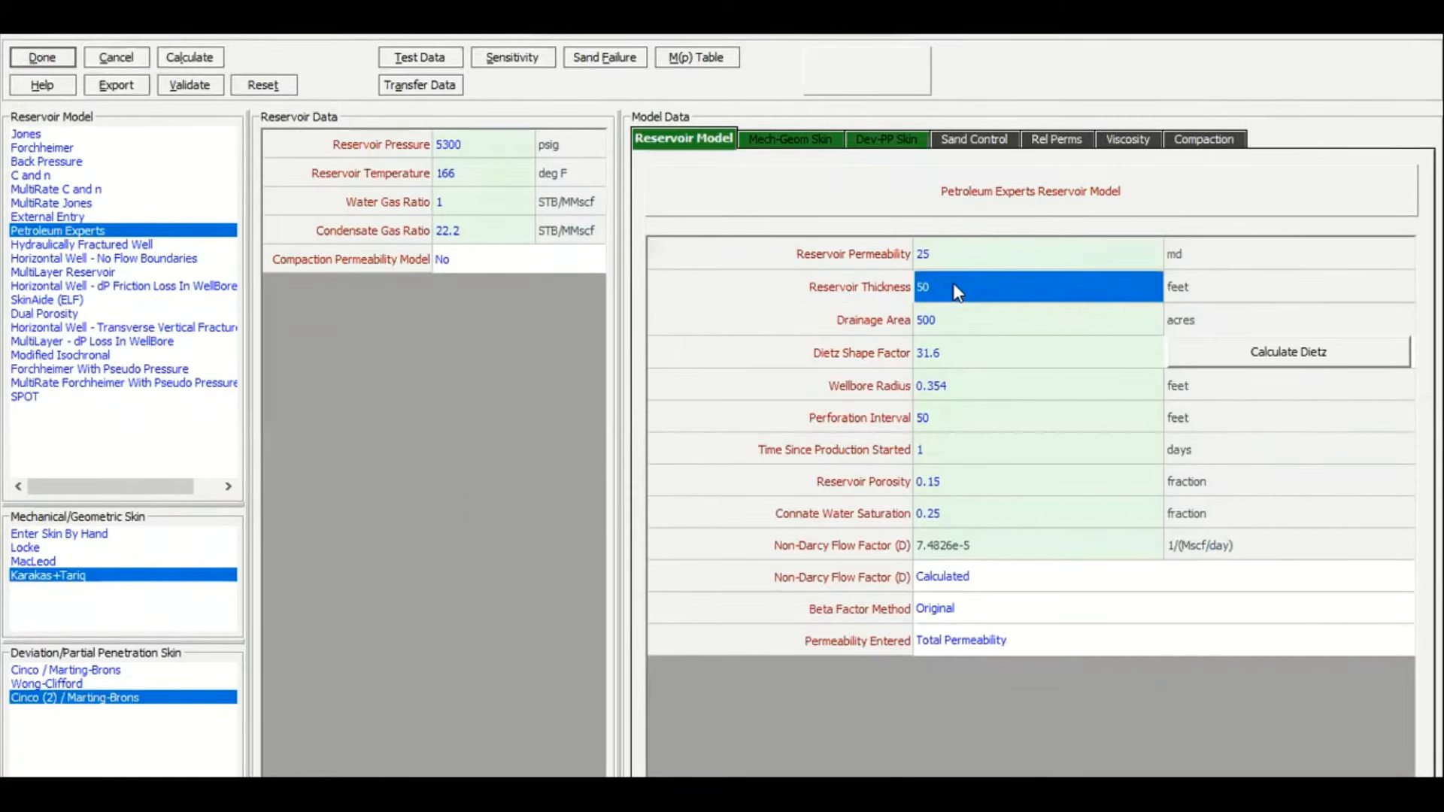
type("70")
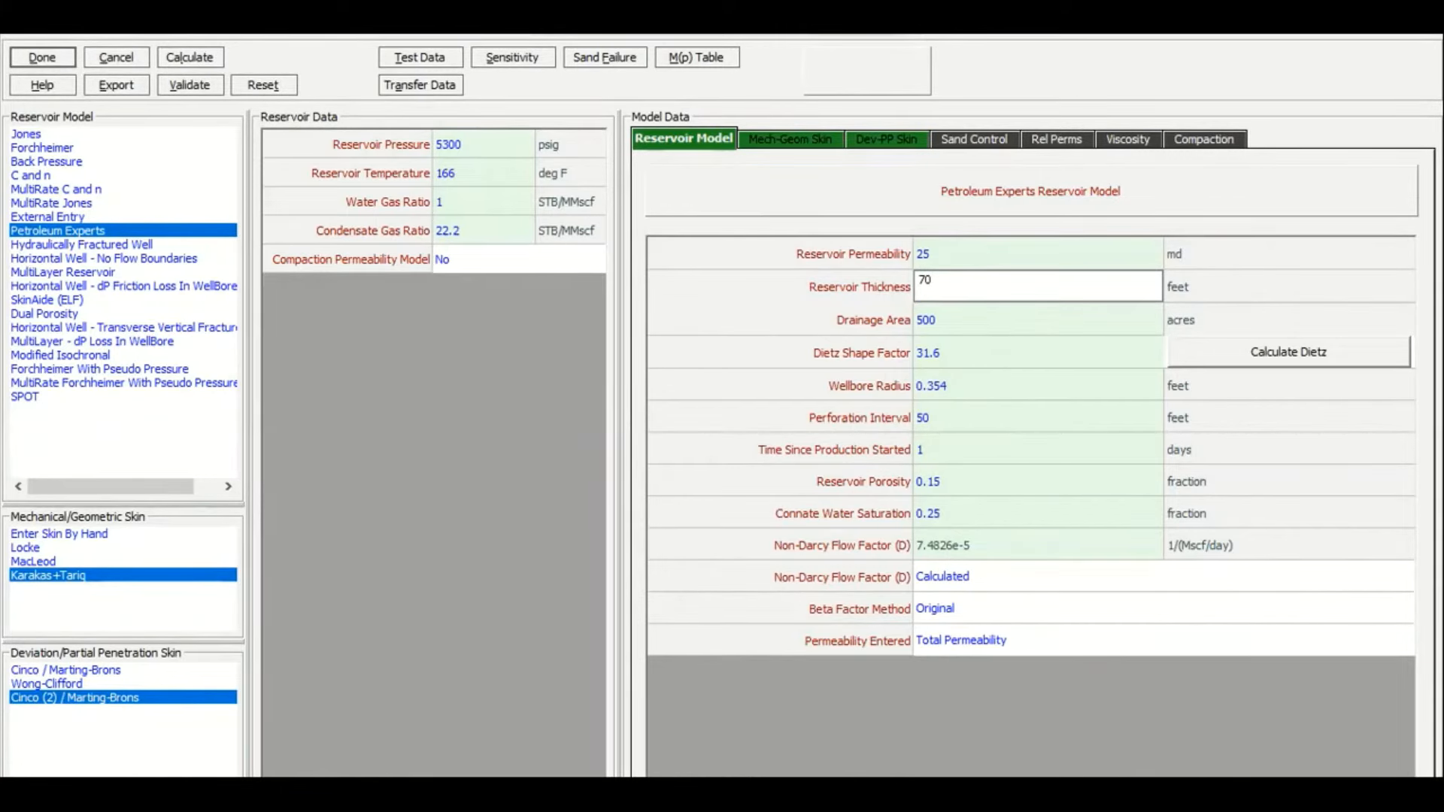
left_click(967, 359)
left_click(964, 386)
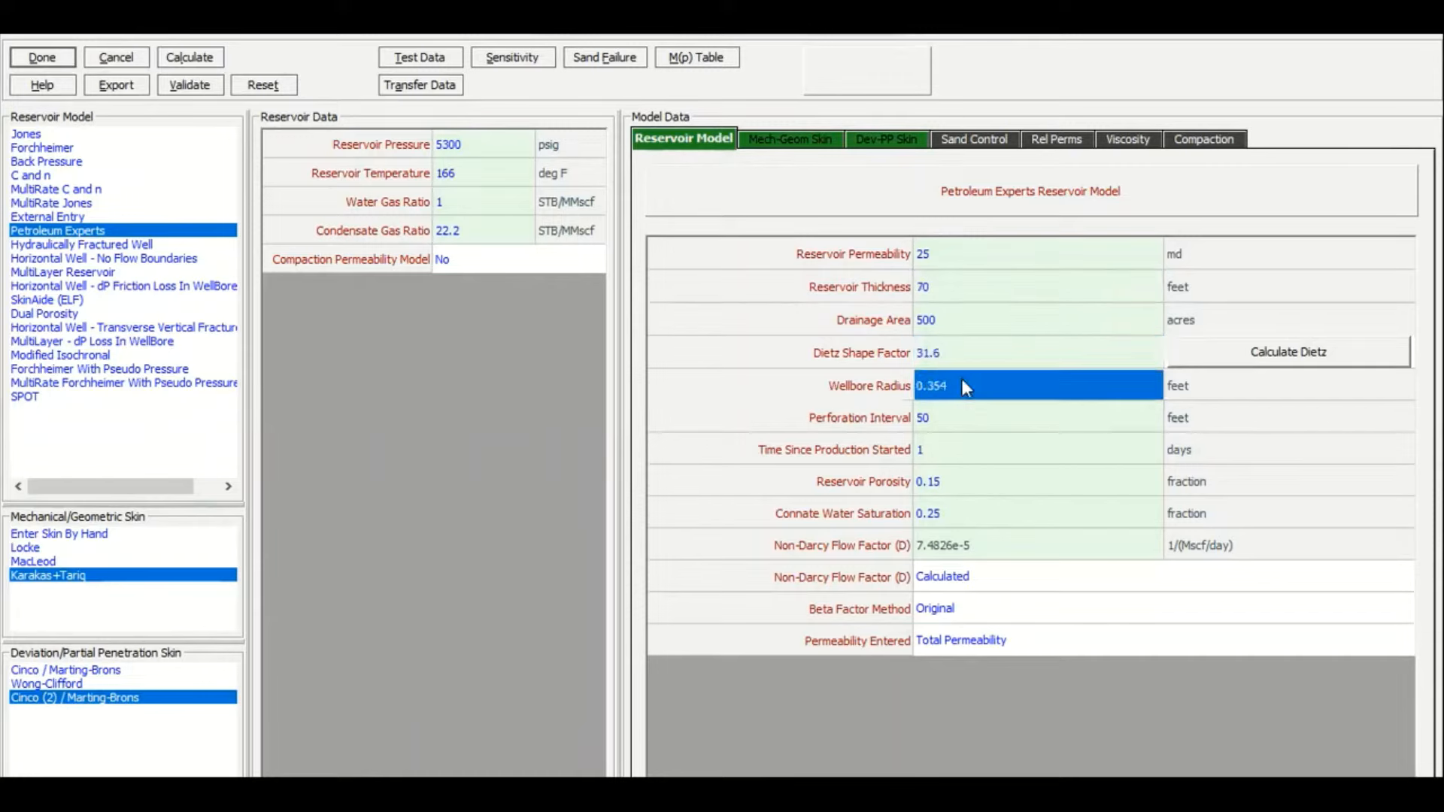
Set the perforation interval to 70 feet and check the porosity, connate water saturation and non-Darcy flow factor
left_click(970, 425)
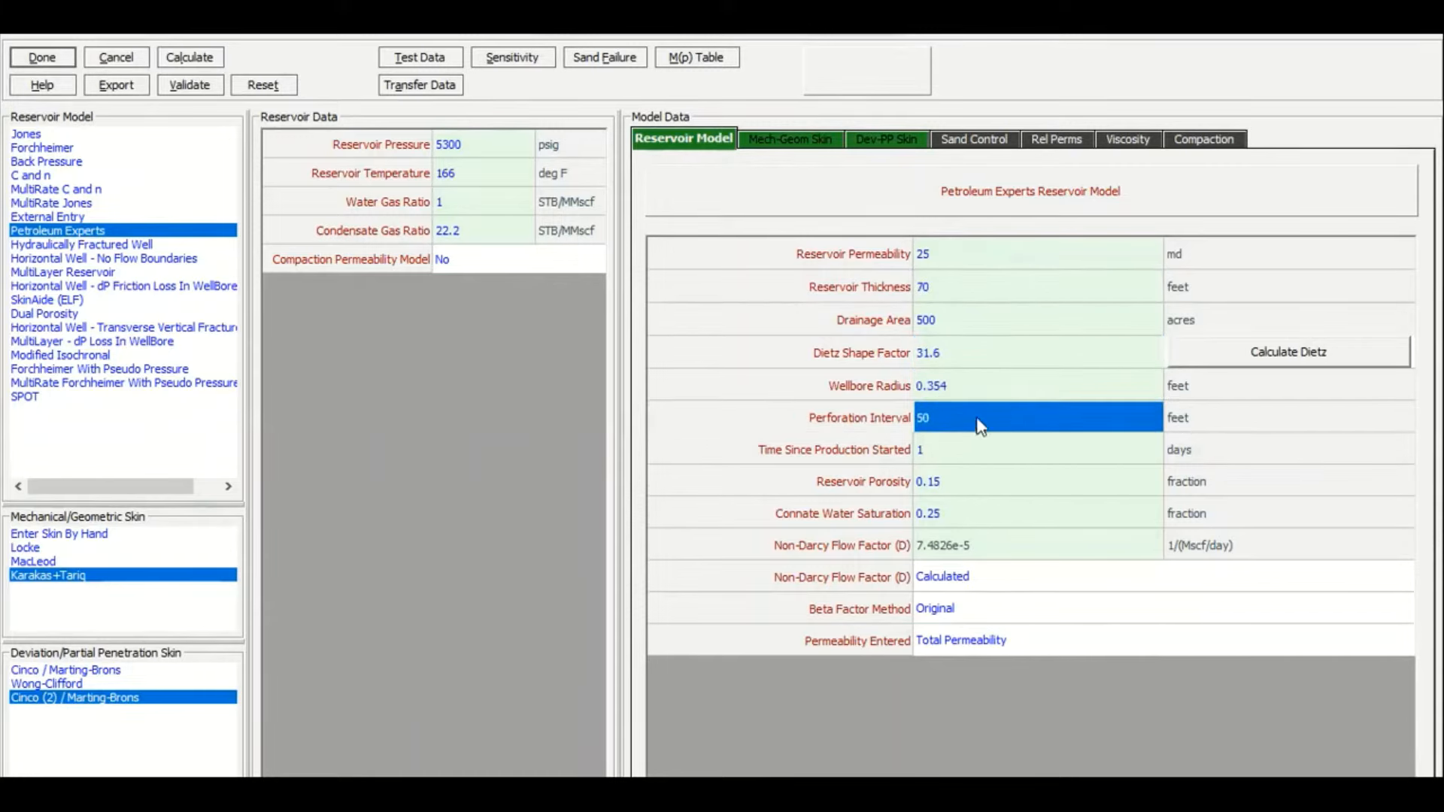
left_click(998, 416)
key("BackSpace")
key("BackSpace")
type("70")
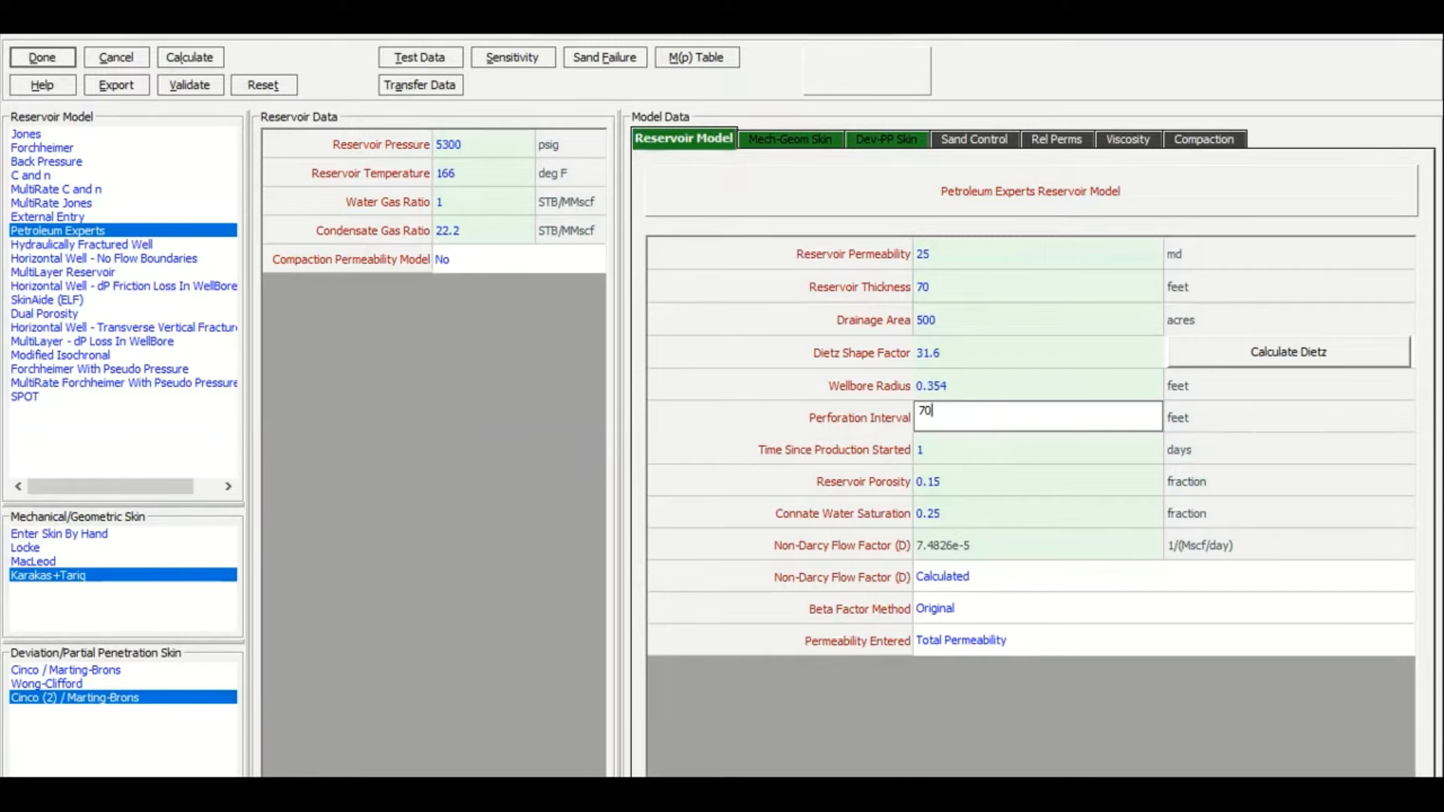
left_click(936, 481)
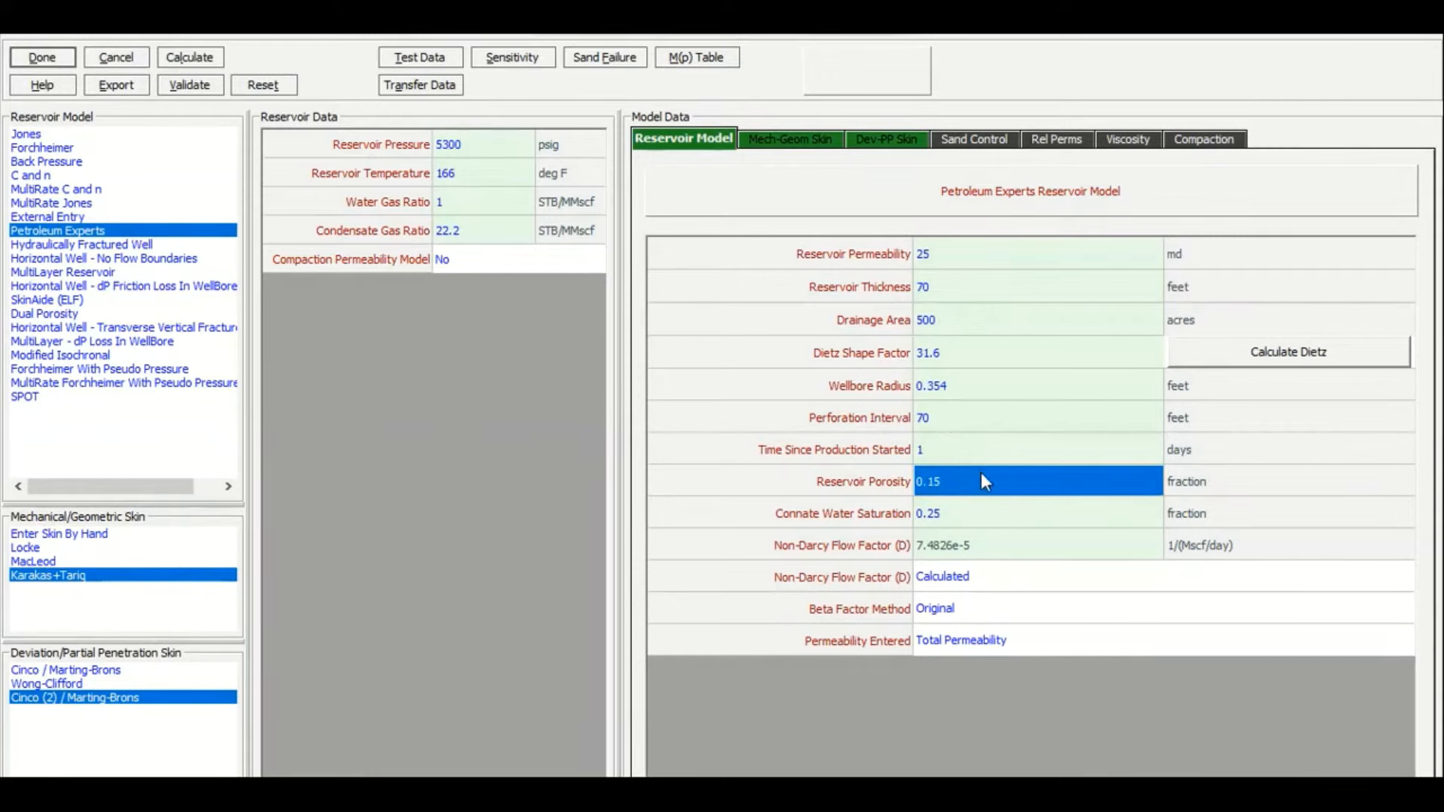
left_click(940, 518)
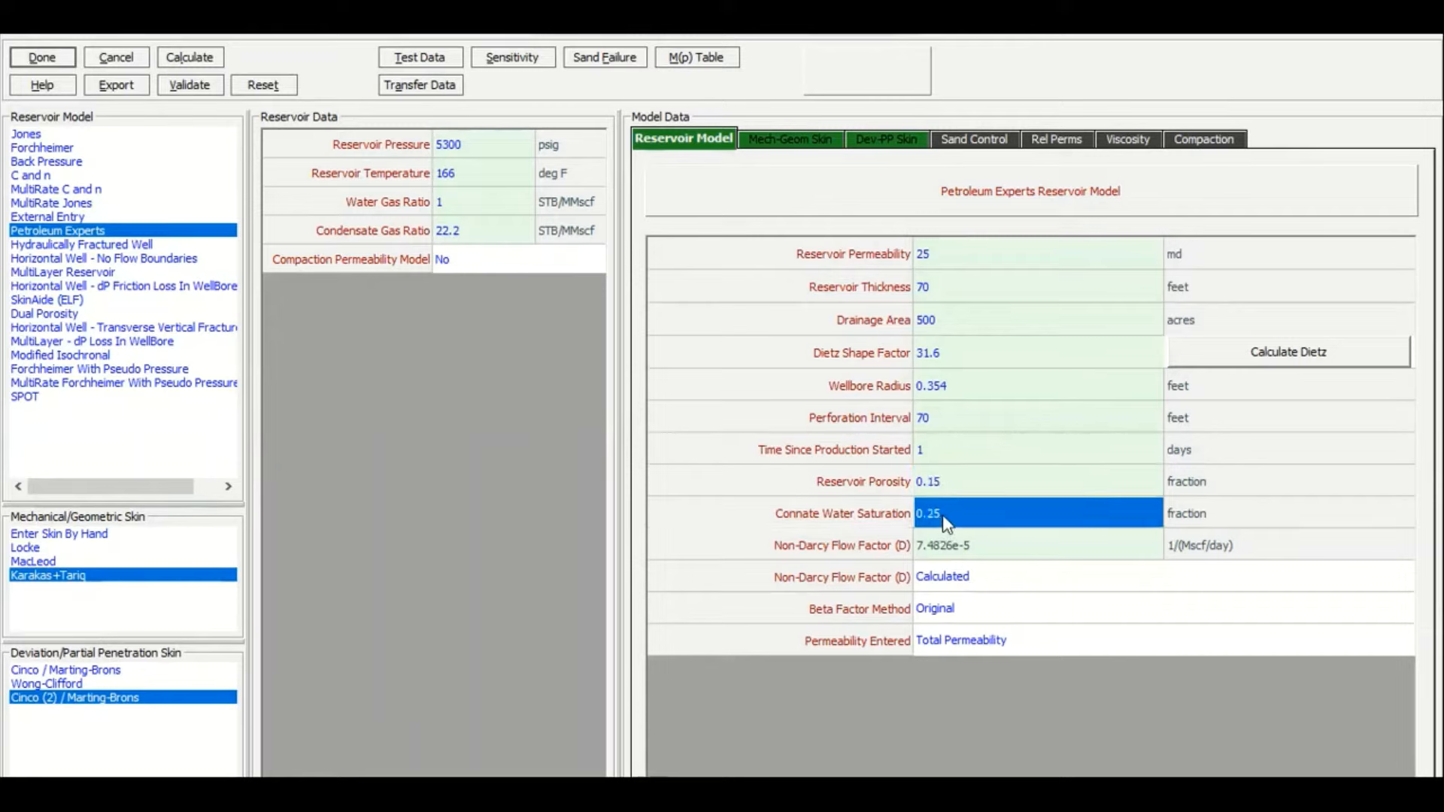
left_click(973, 547)
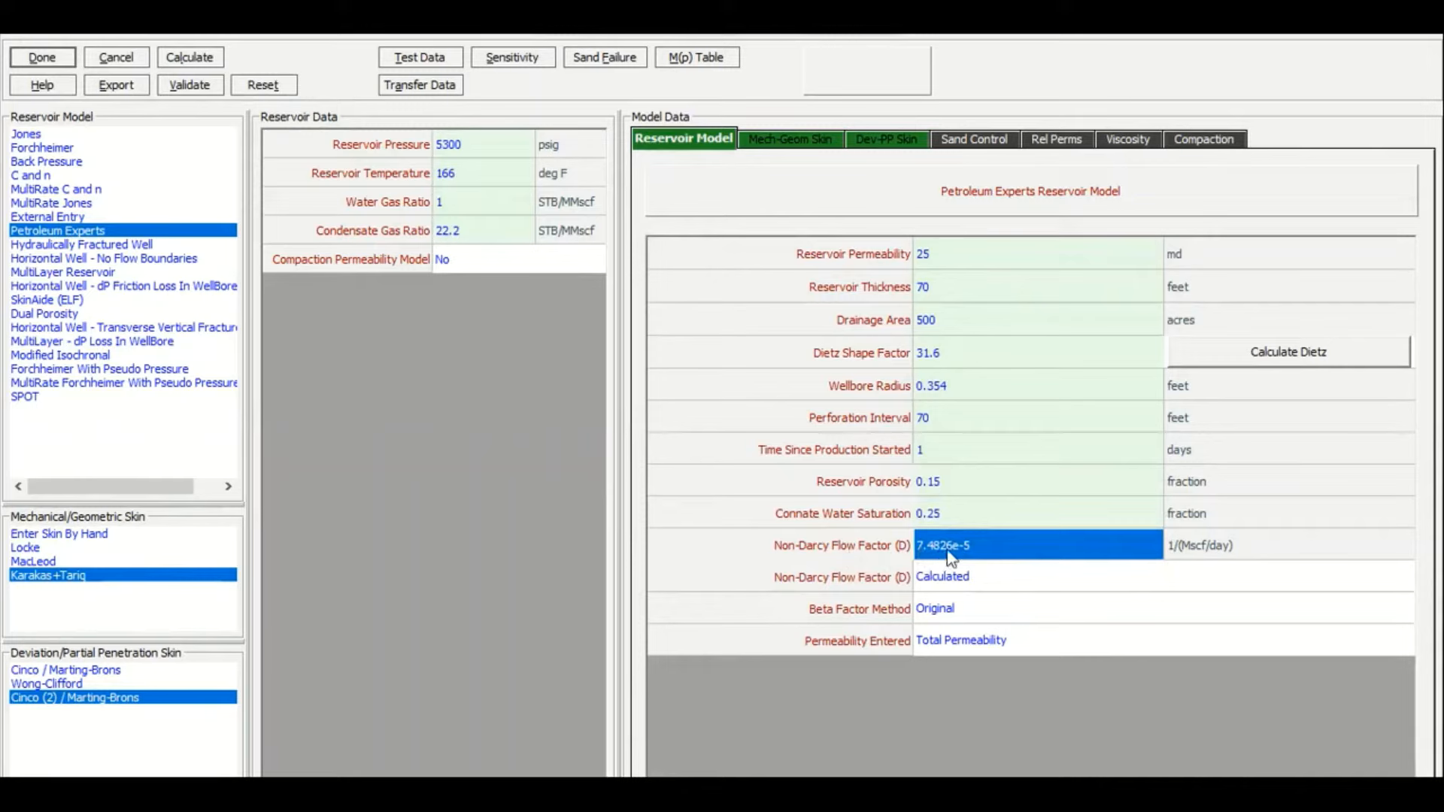
left_click(955, 548)
left_click(972, 543)
In the Karakas+Tariq mechanical skin model, check the shot density and perforation diameter and set the perforation length to 6 inches
left_click(792, 142)
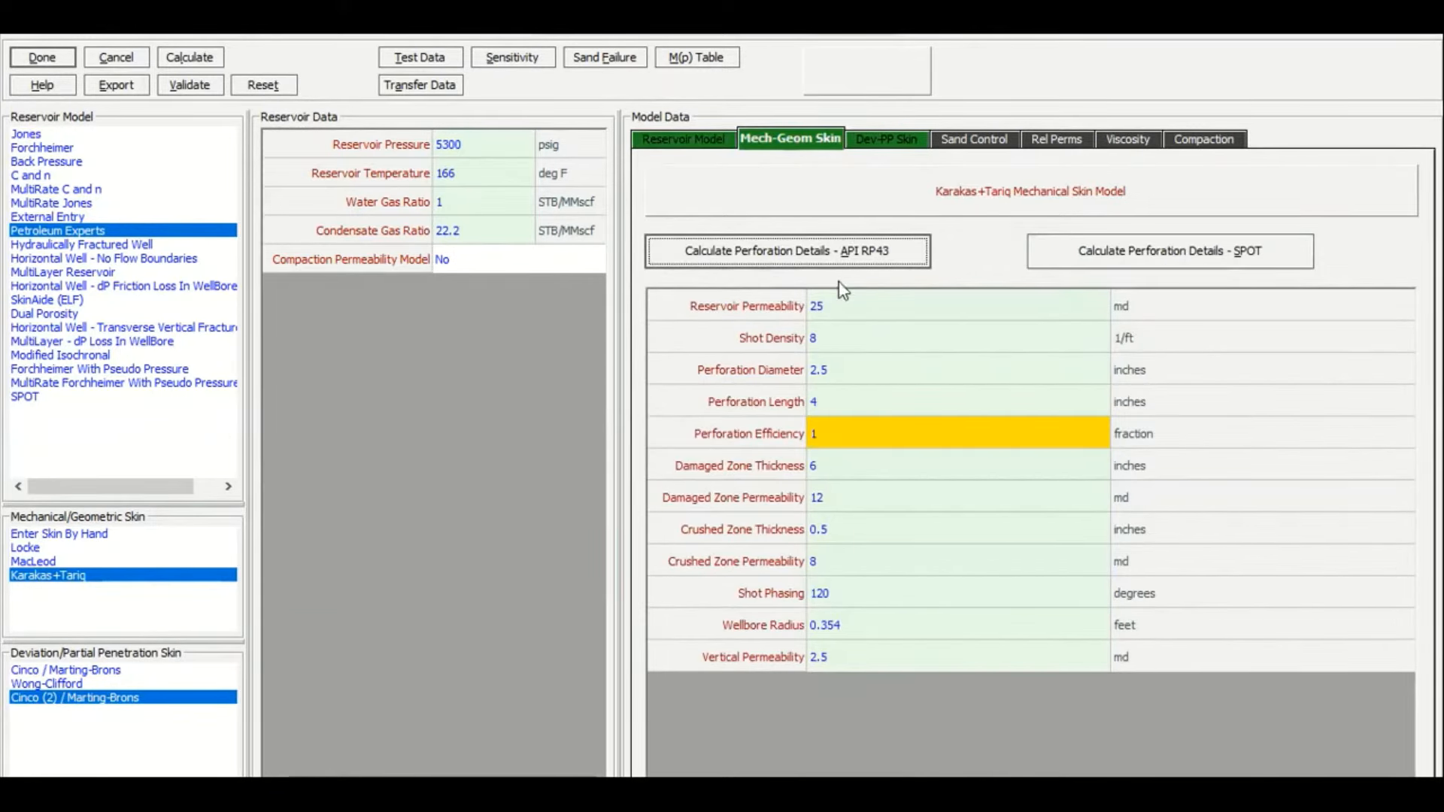
left_click(839, 342)
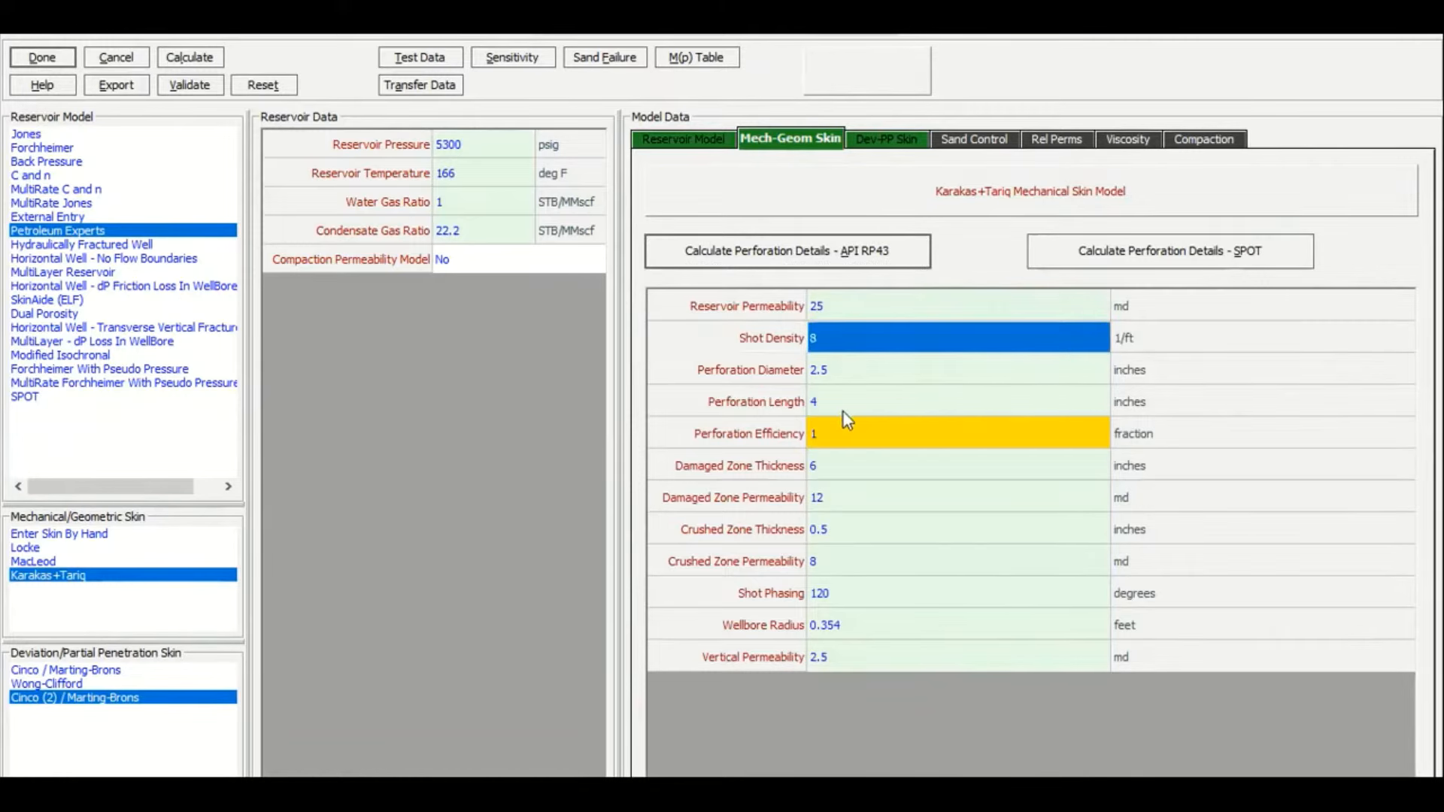
left_click(836, 380)
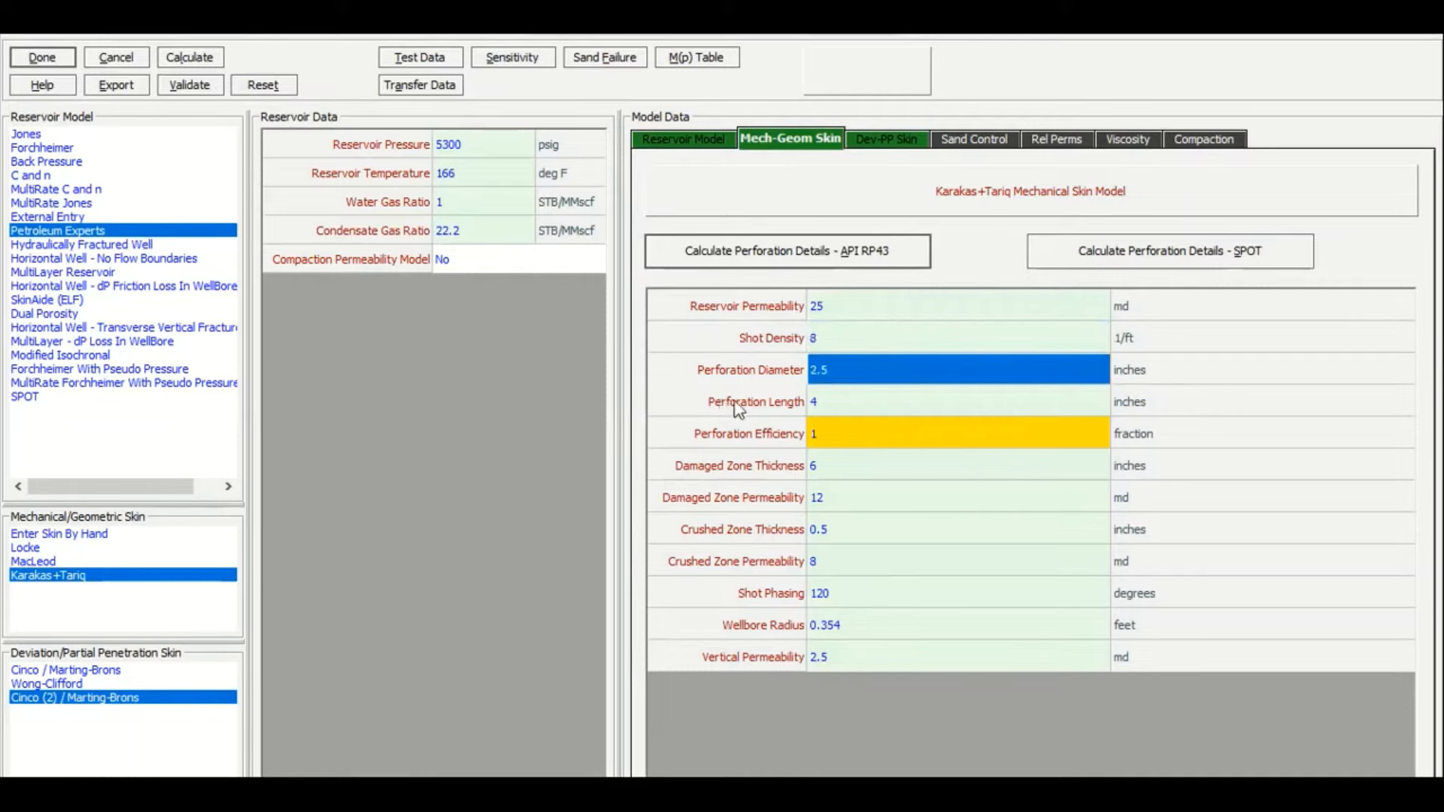
left_click(868, 392)
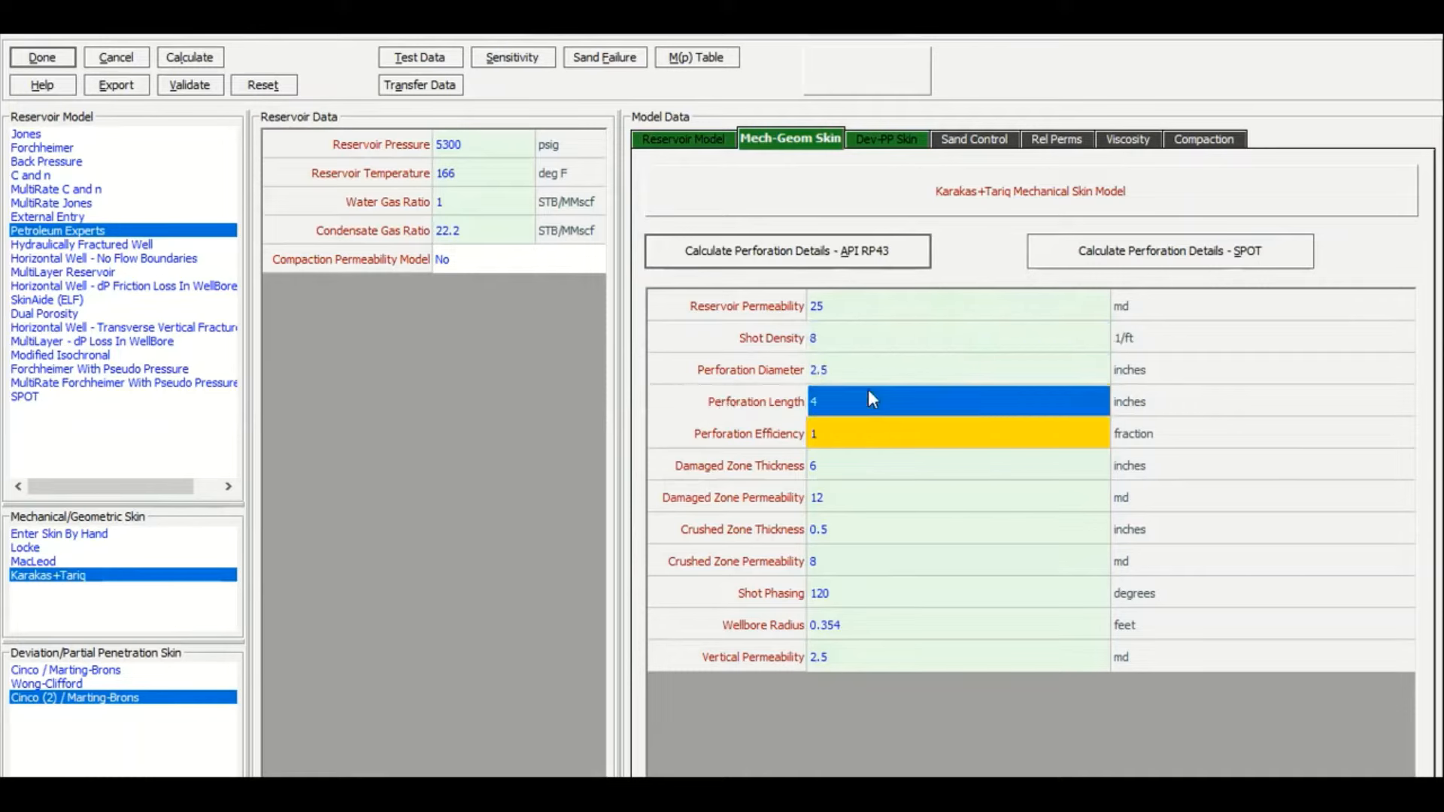
type("6")
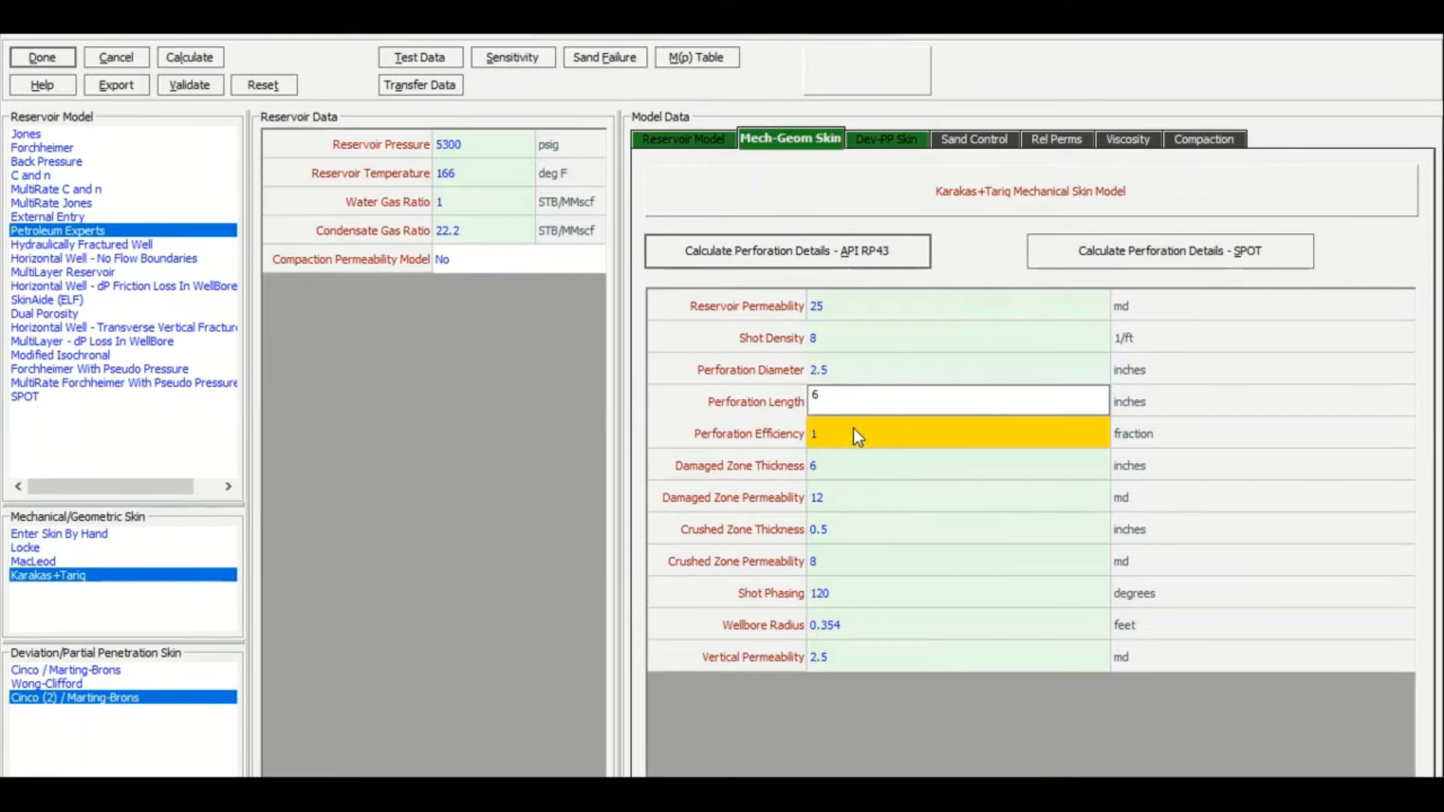
left_click(852, 427)
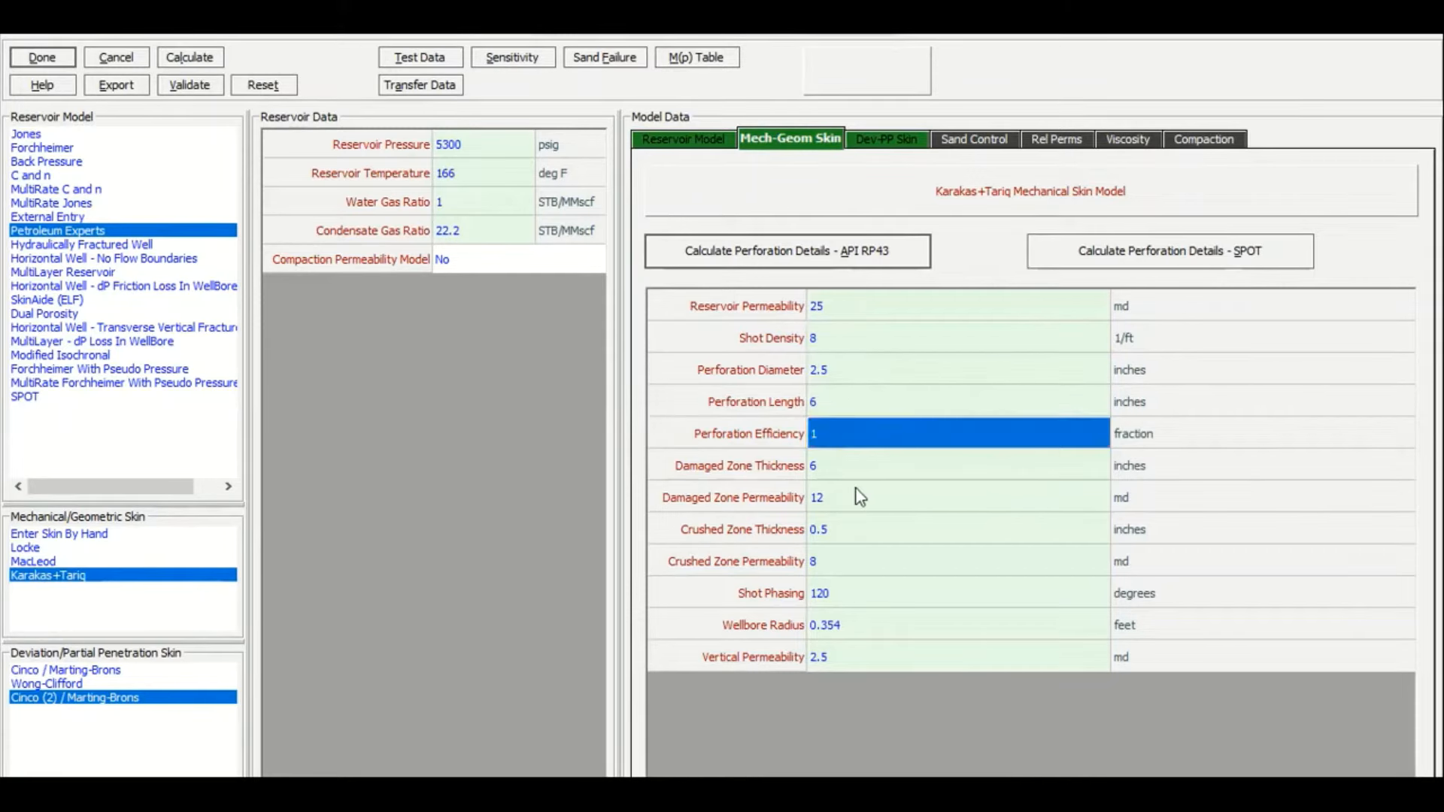
left_click(835, 409)
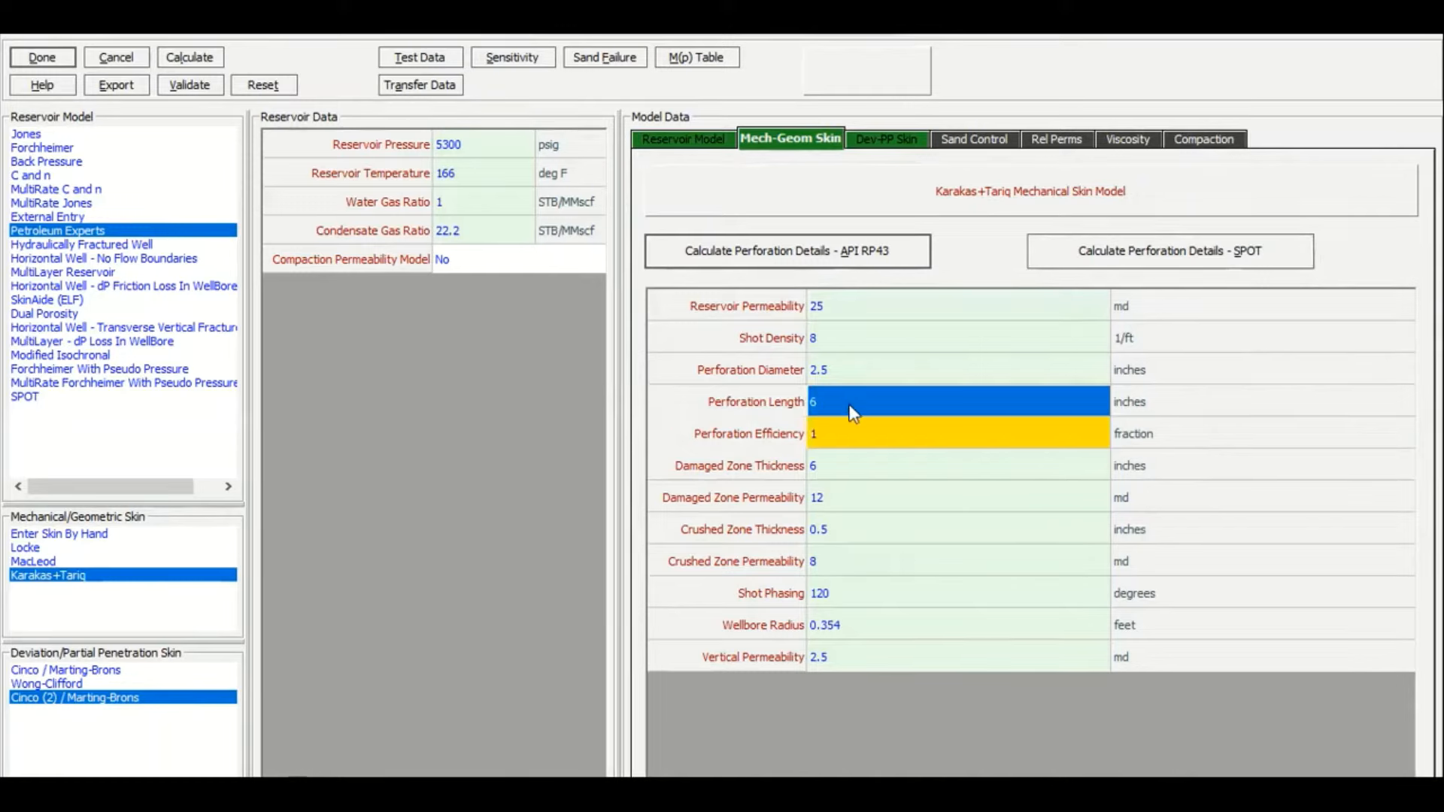
Set the damaged zone thickness to 8 inches in the mechanical skin model
left_click(835, 463)
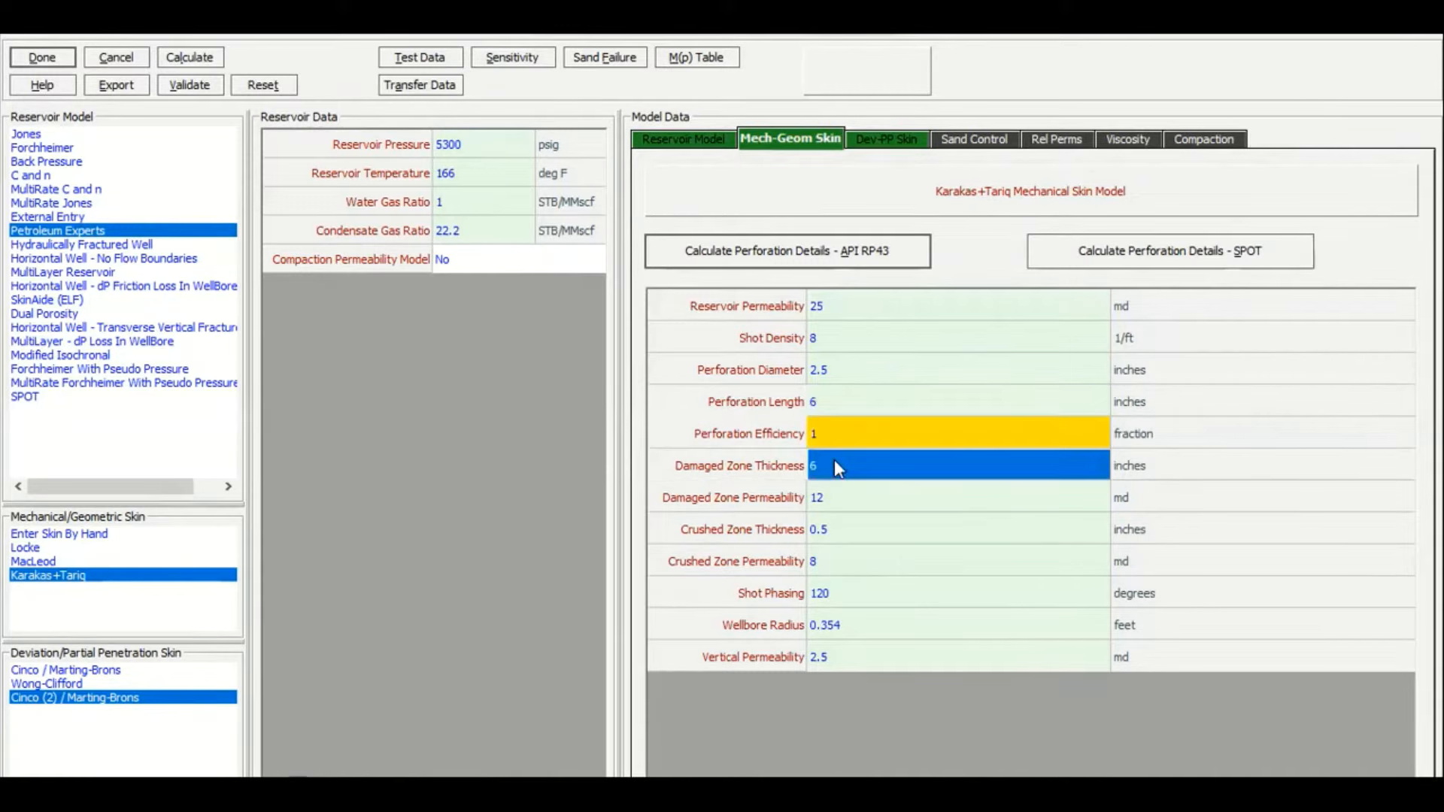
type("8")
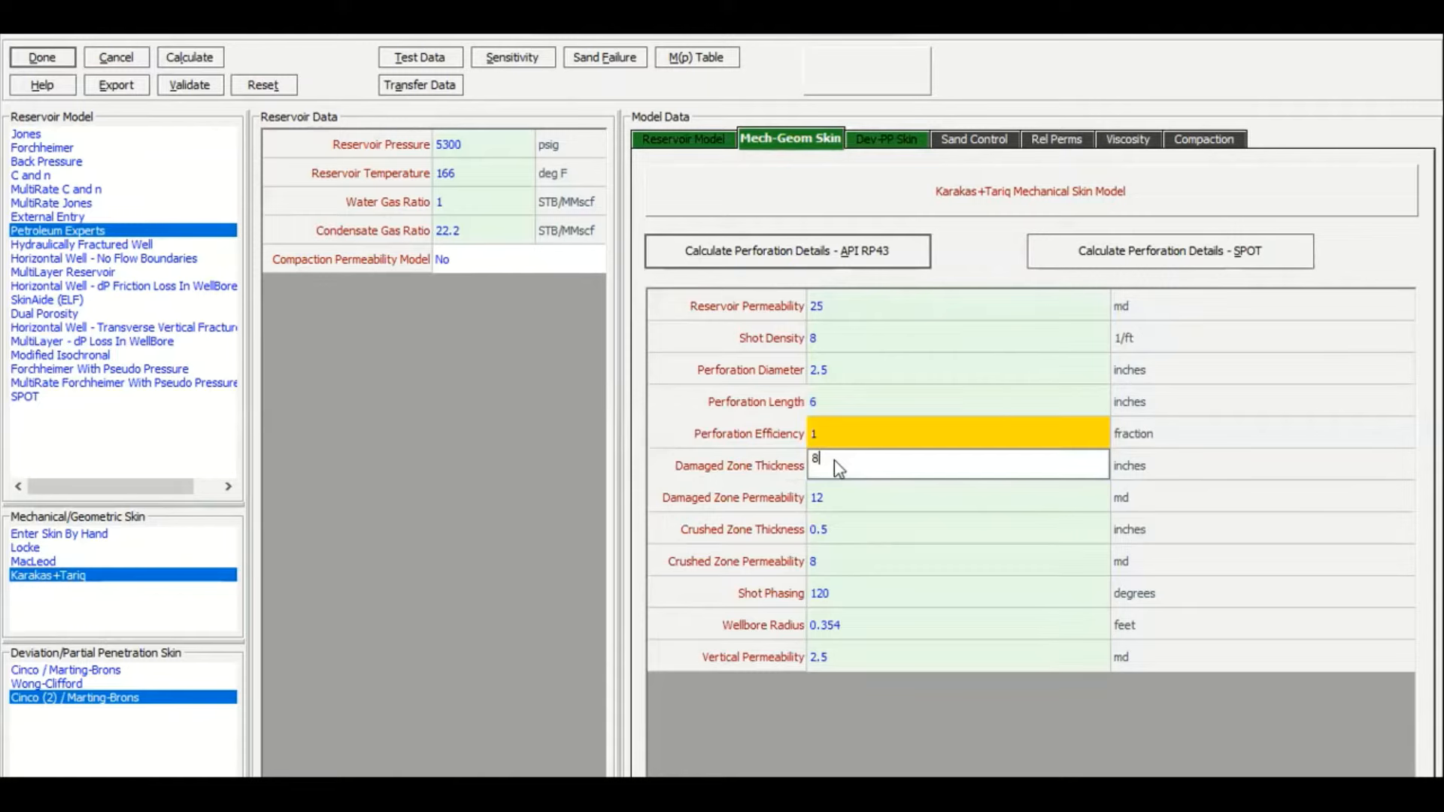
left_click(851, 501)
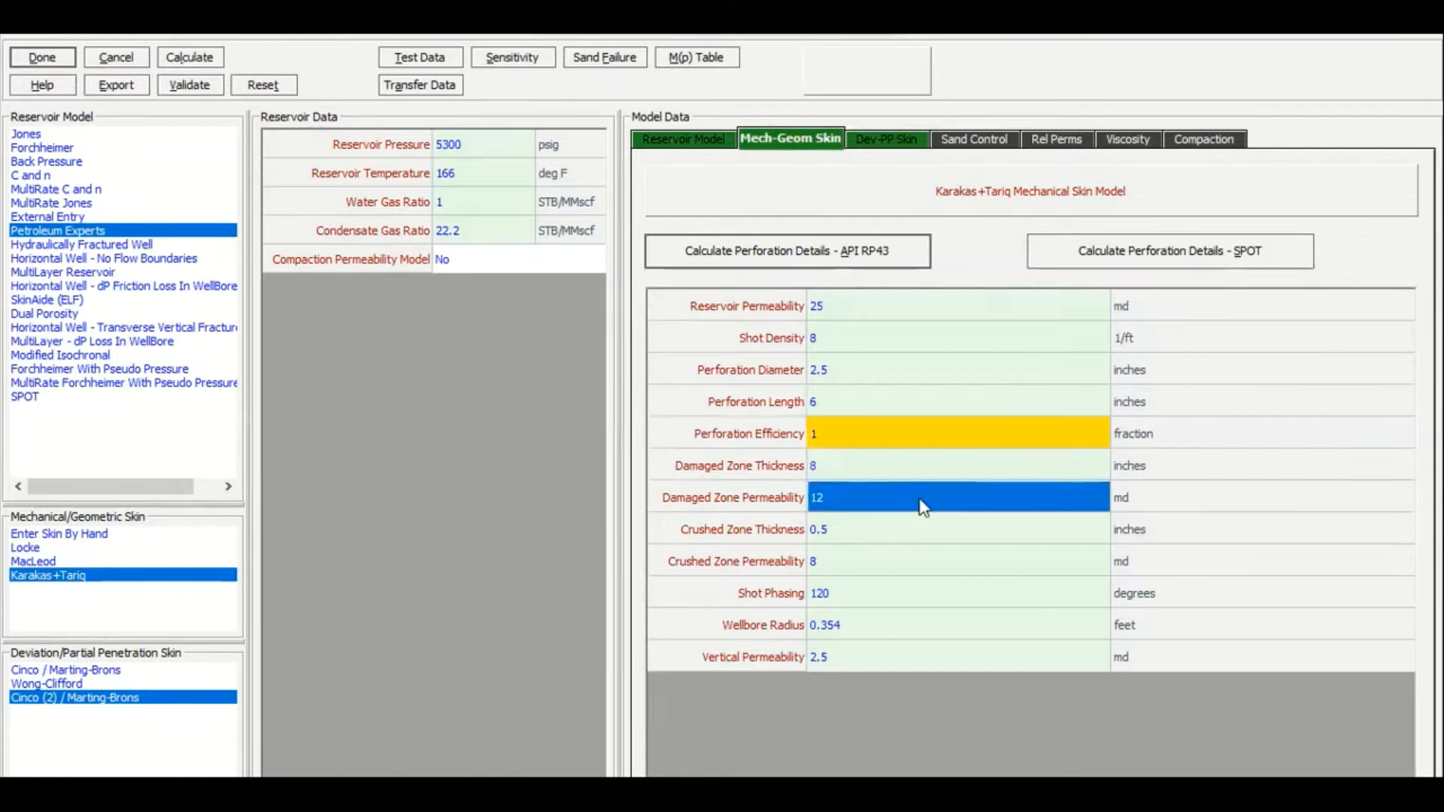
Set the crushed zone permeability to 12 md and check the shot phasing, wellbore radius and vertical permeability
left_click(854, 540)
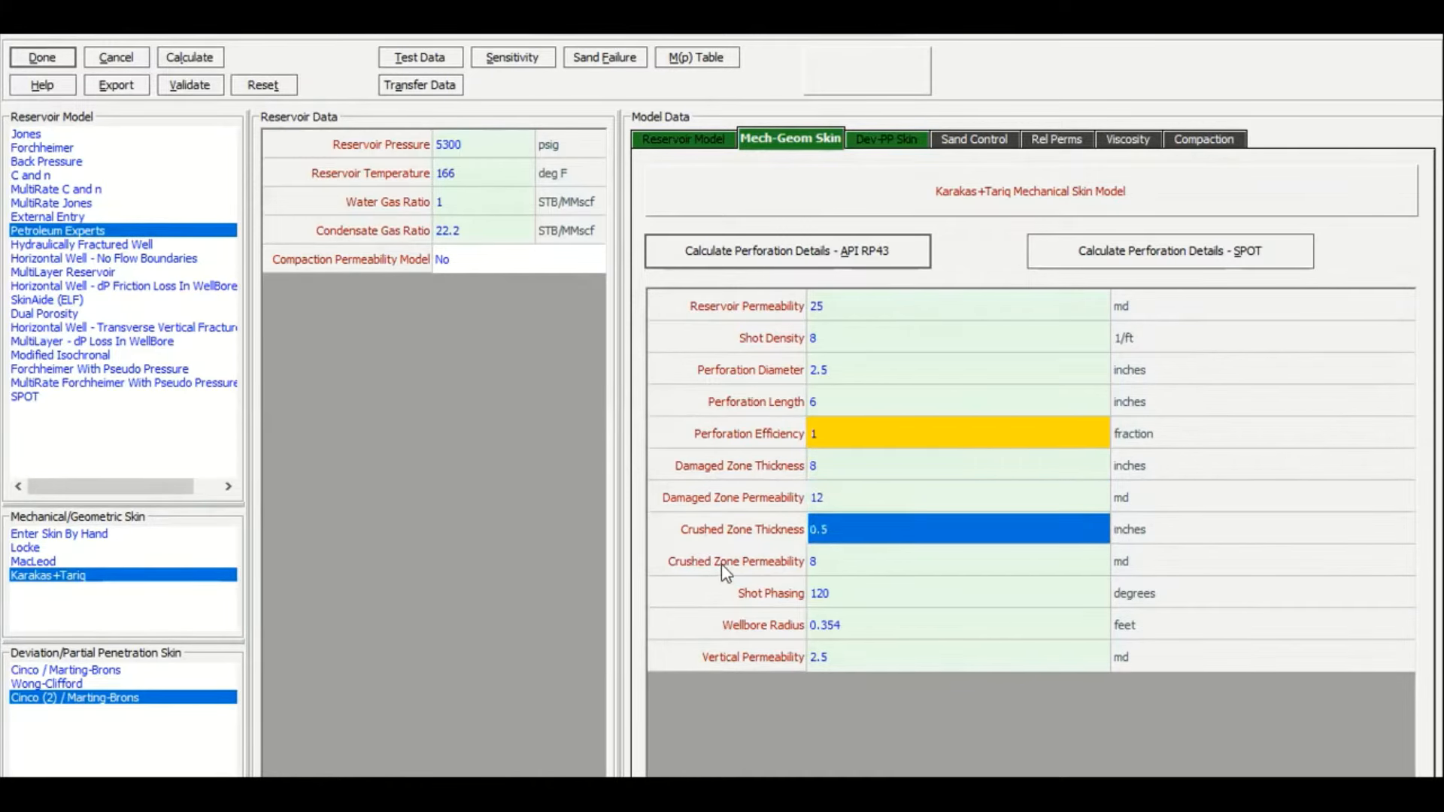
left_click(812, 562)
type("8")
type("12")
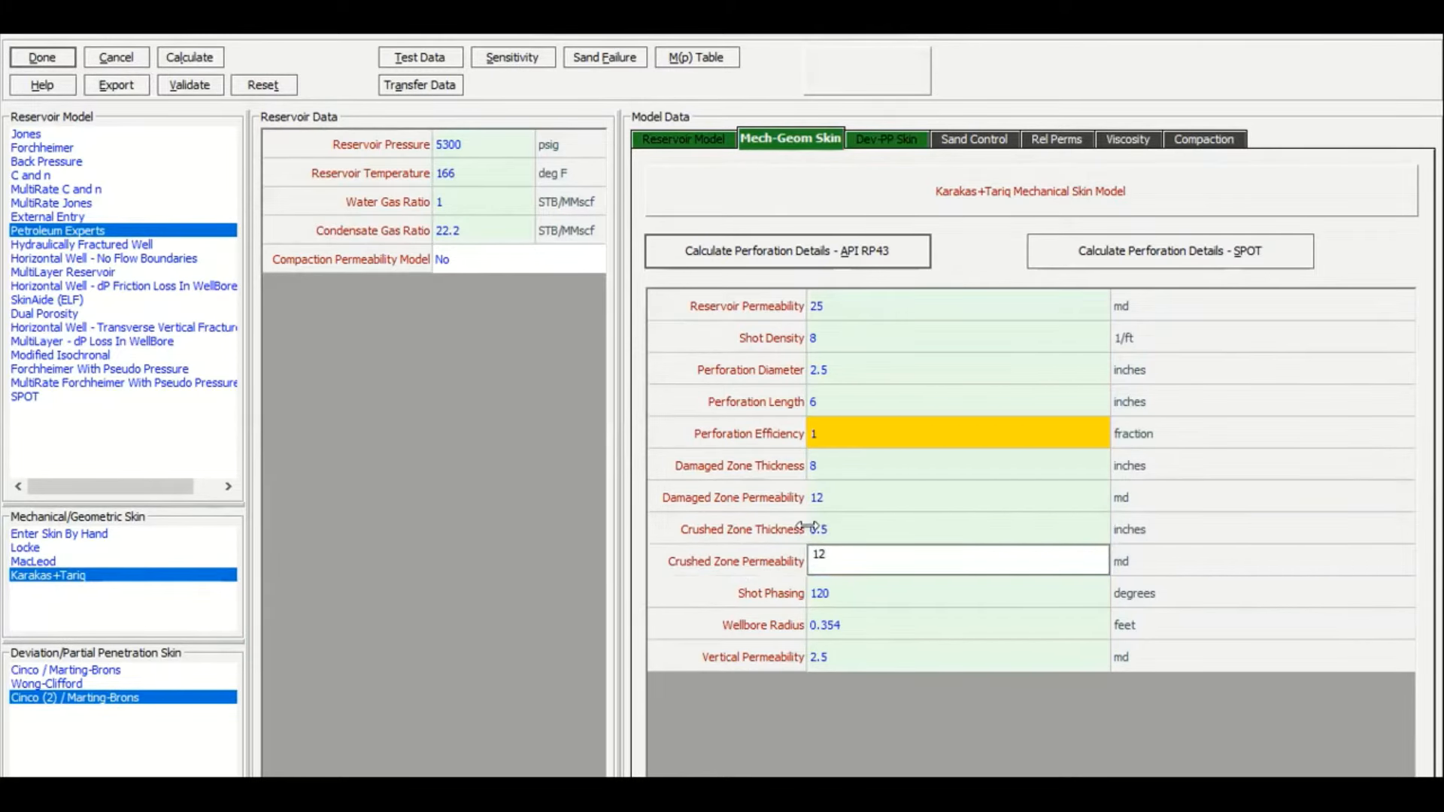
left_click(856, 597)
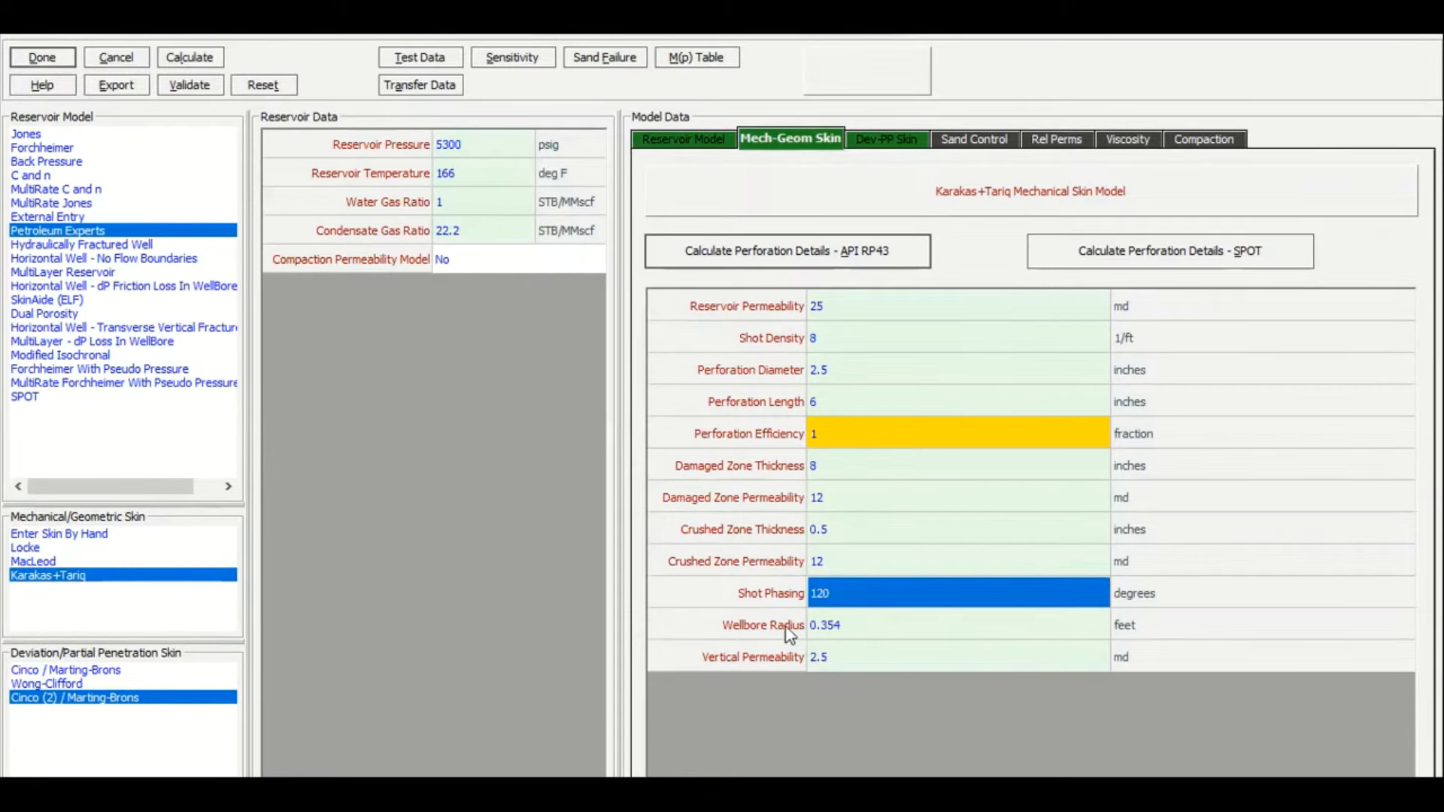
left_click(829, 635)
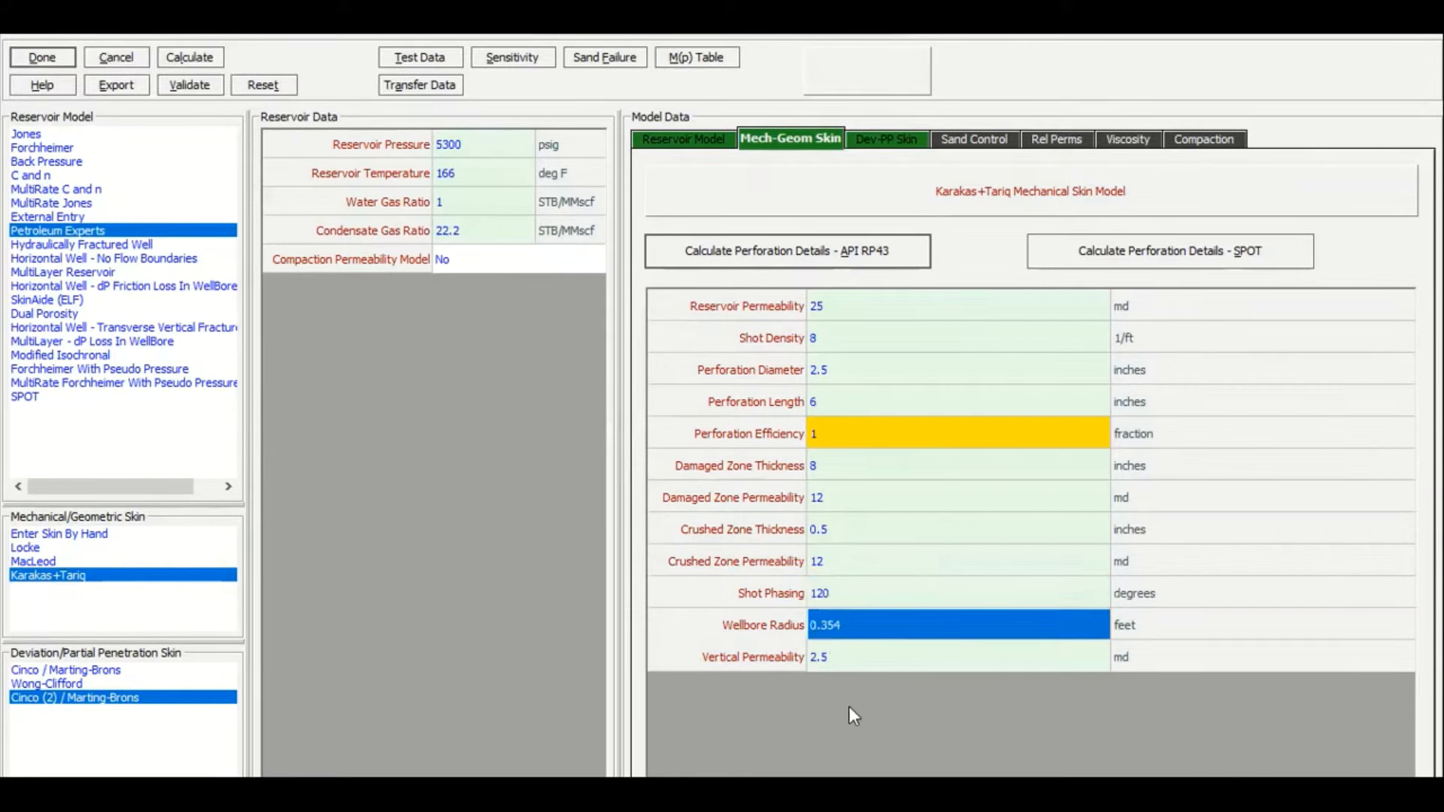
left_click(838, 656)
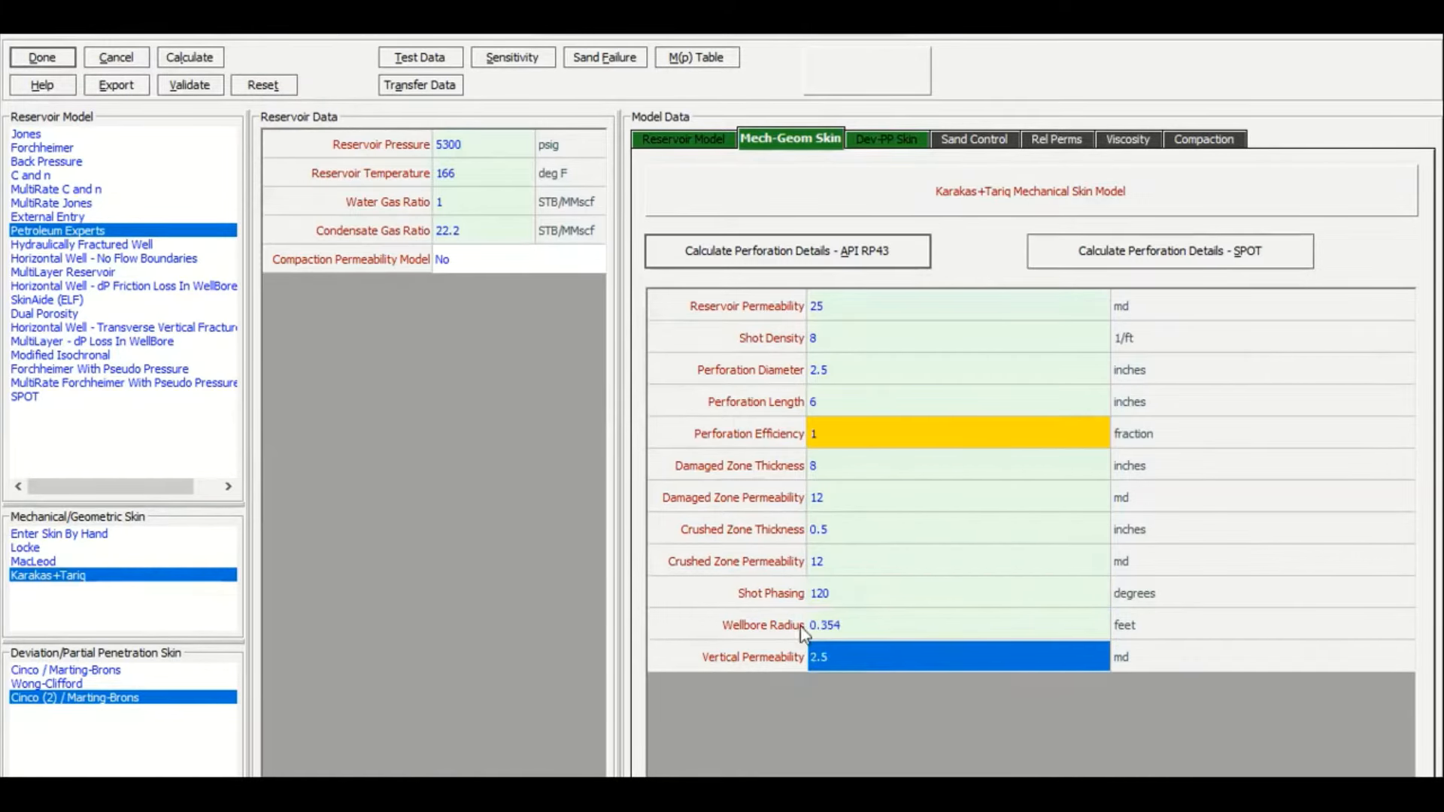
Review the deviation, penetration and vertical permeability in the Cinco (2) / Marting-Brons skin model
left_click(888, 146)
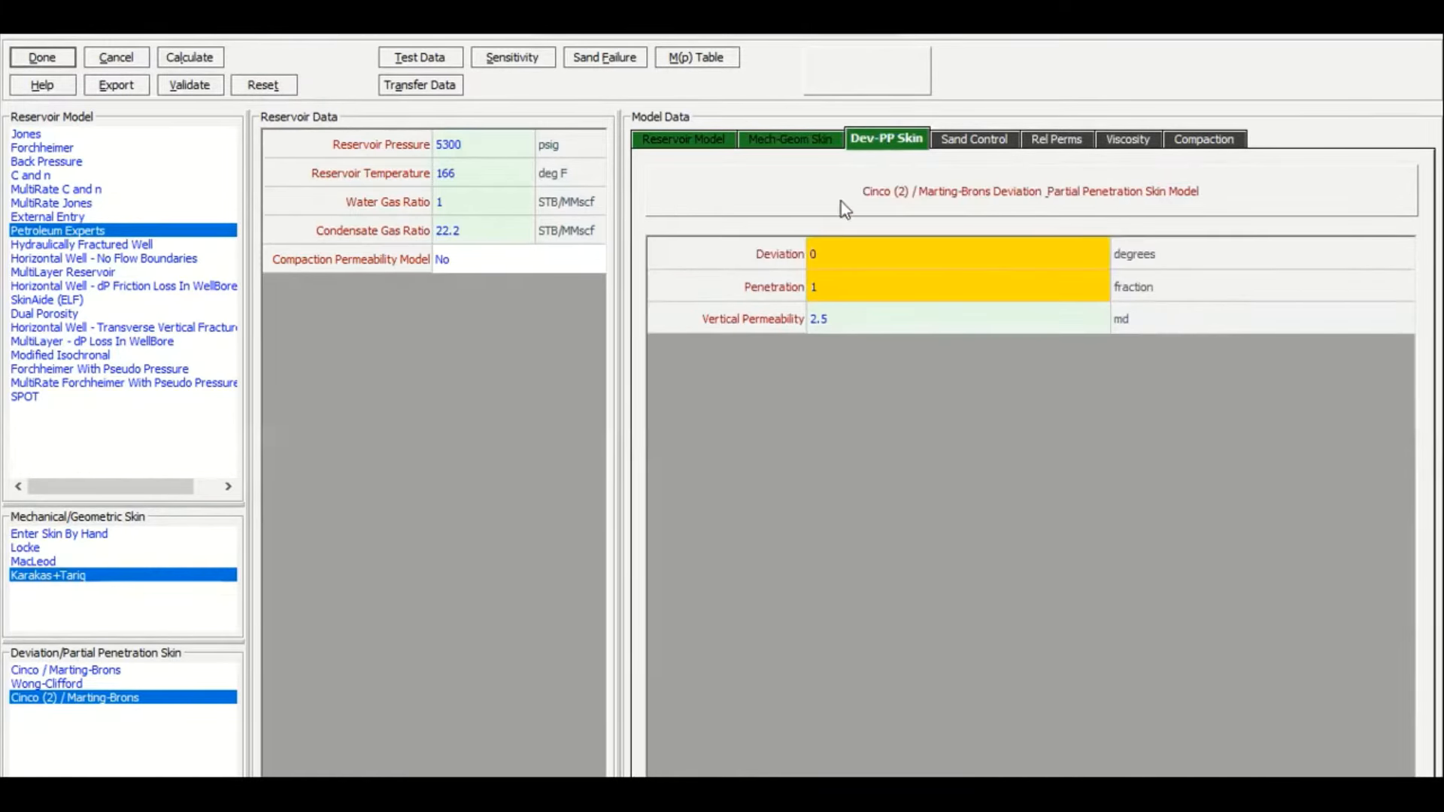
left_click(852, 257)
left_click(842, 285)
left_click_drag(843, 311, 850, 288)
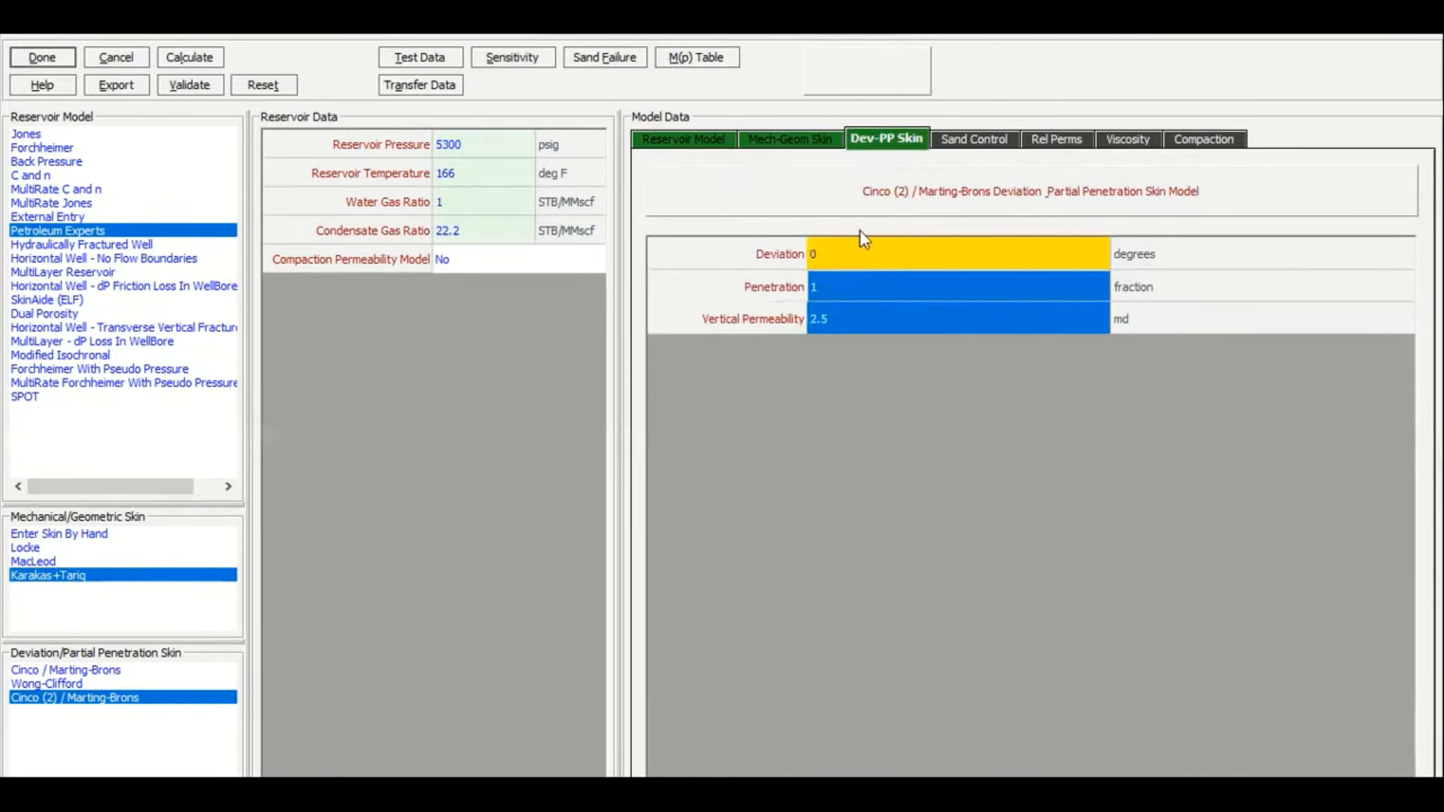
Calculate the Well 3 inflow performance with the Petroleum Experts reservoir model and plot pressure against rate
left_click(666, 143)
left_click(194, 59)
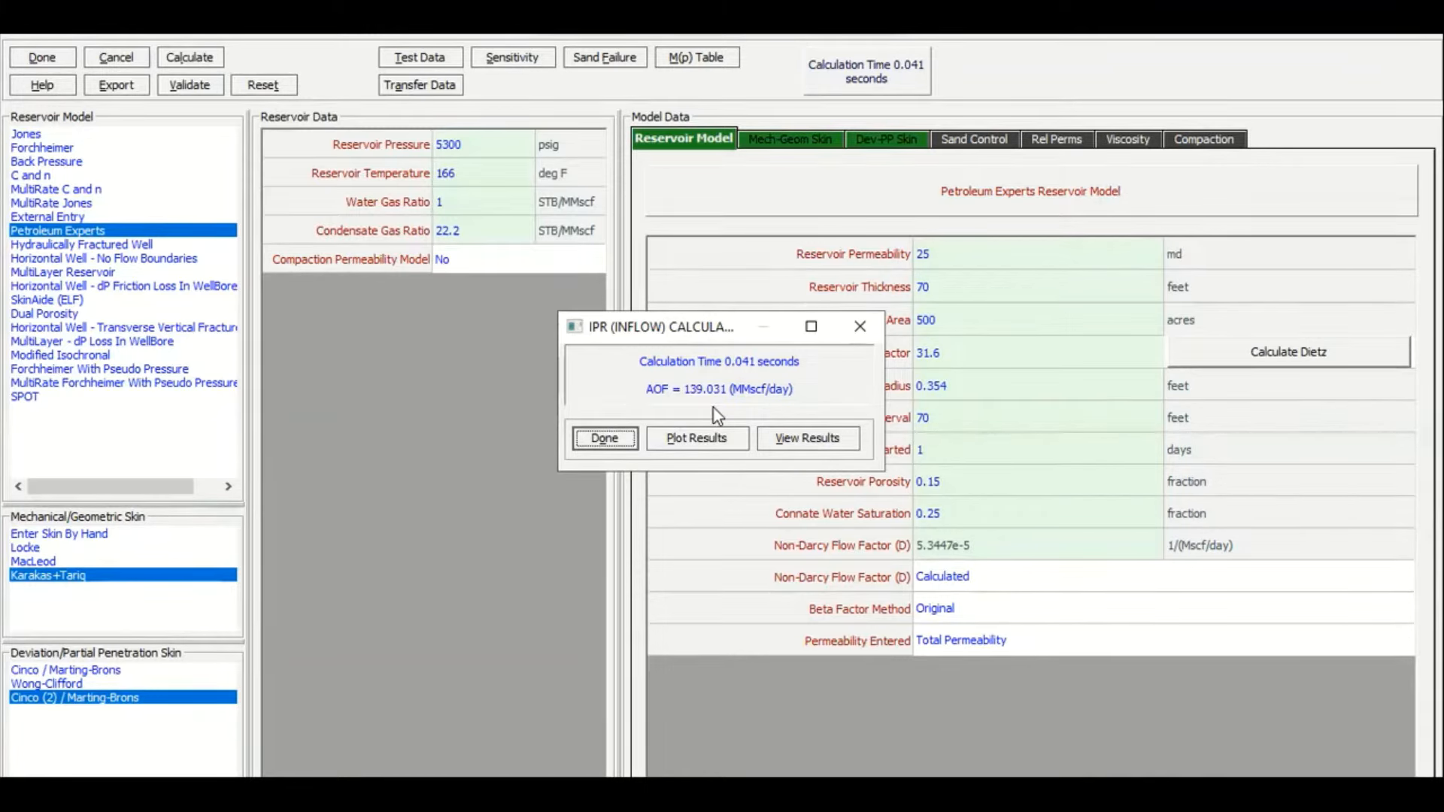
left_click(715, 438)
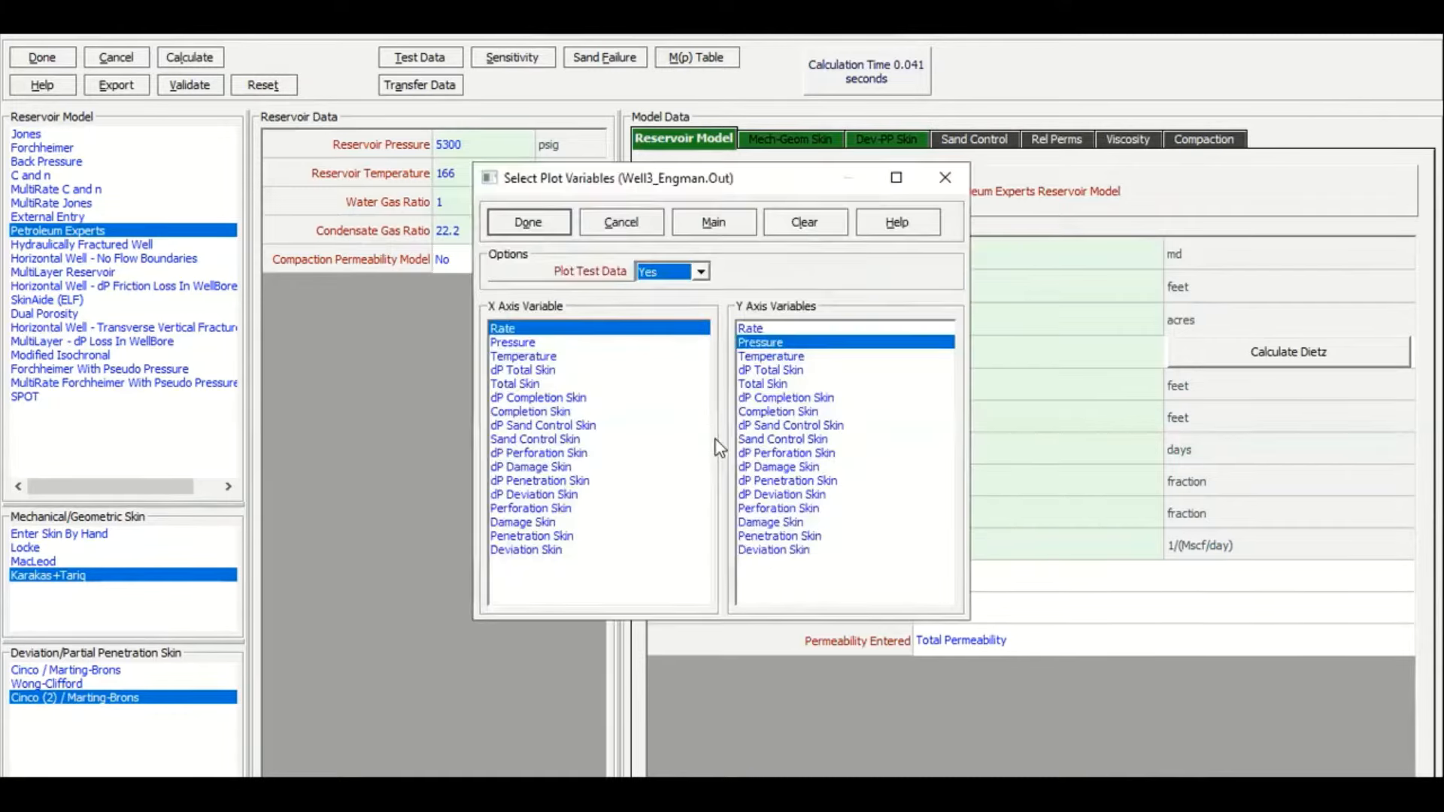
left_click(531, 221)
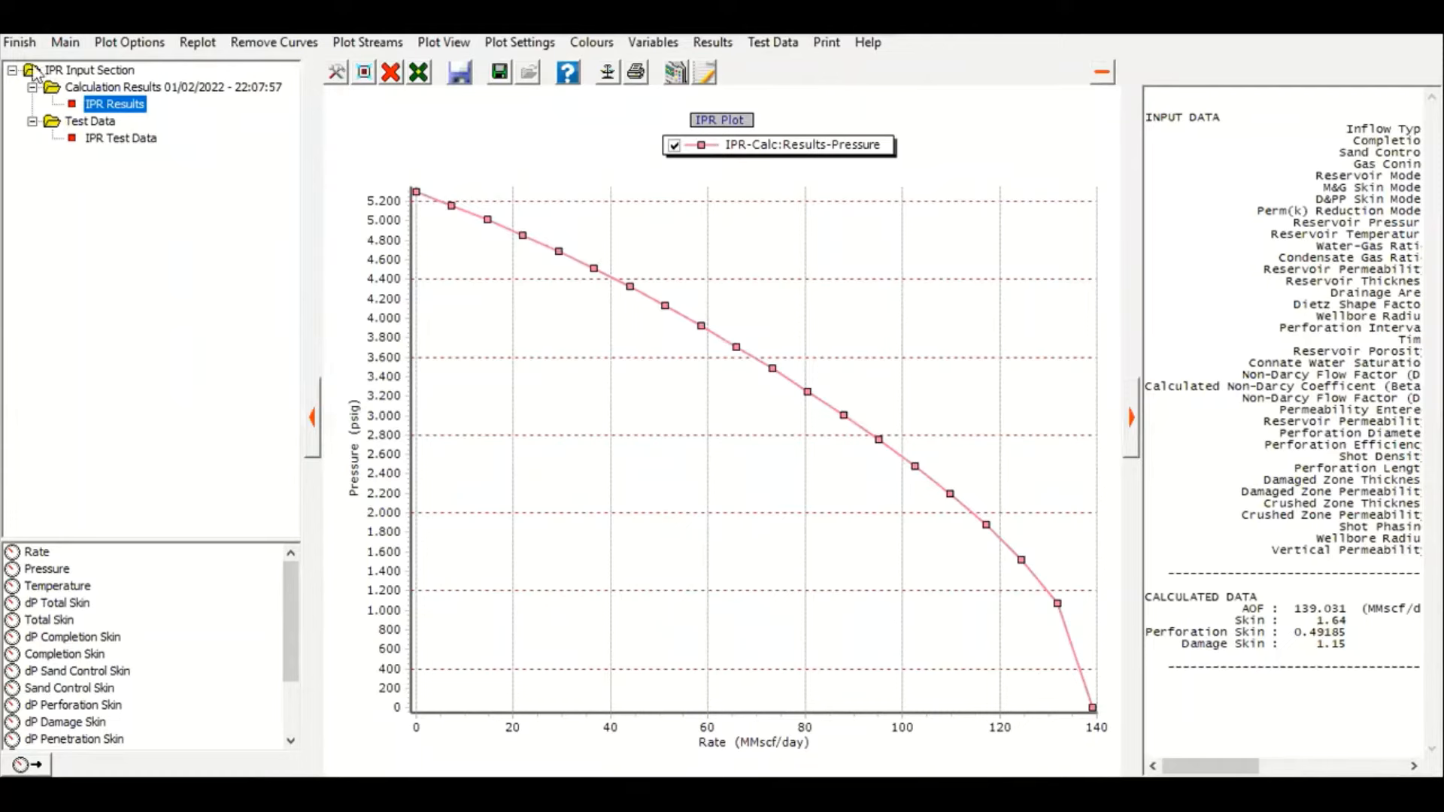
left_click(19, 42)
left_click(604, 439)
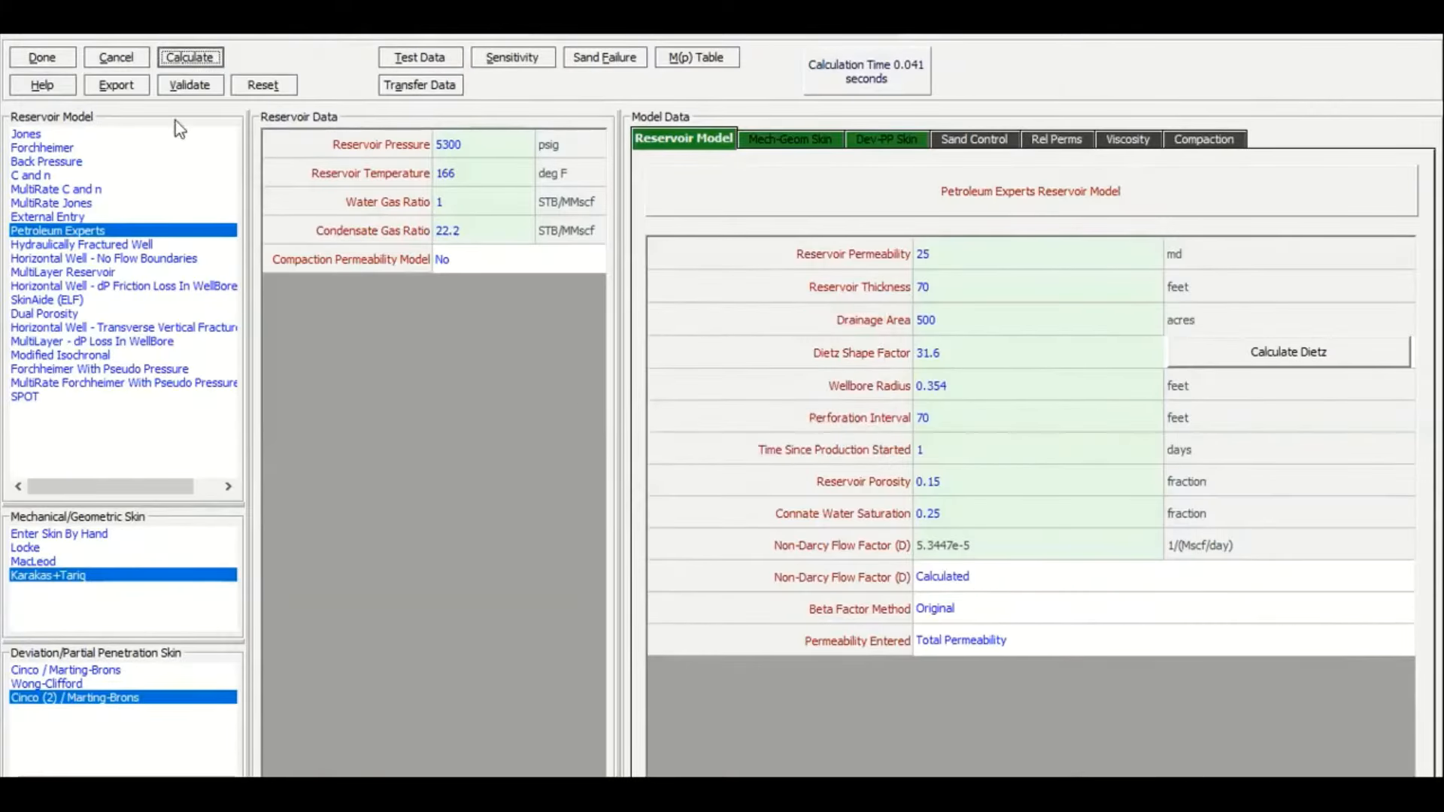
left_click(42, 58)
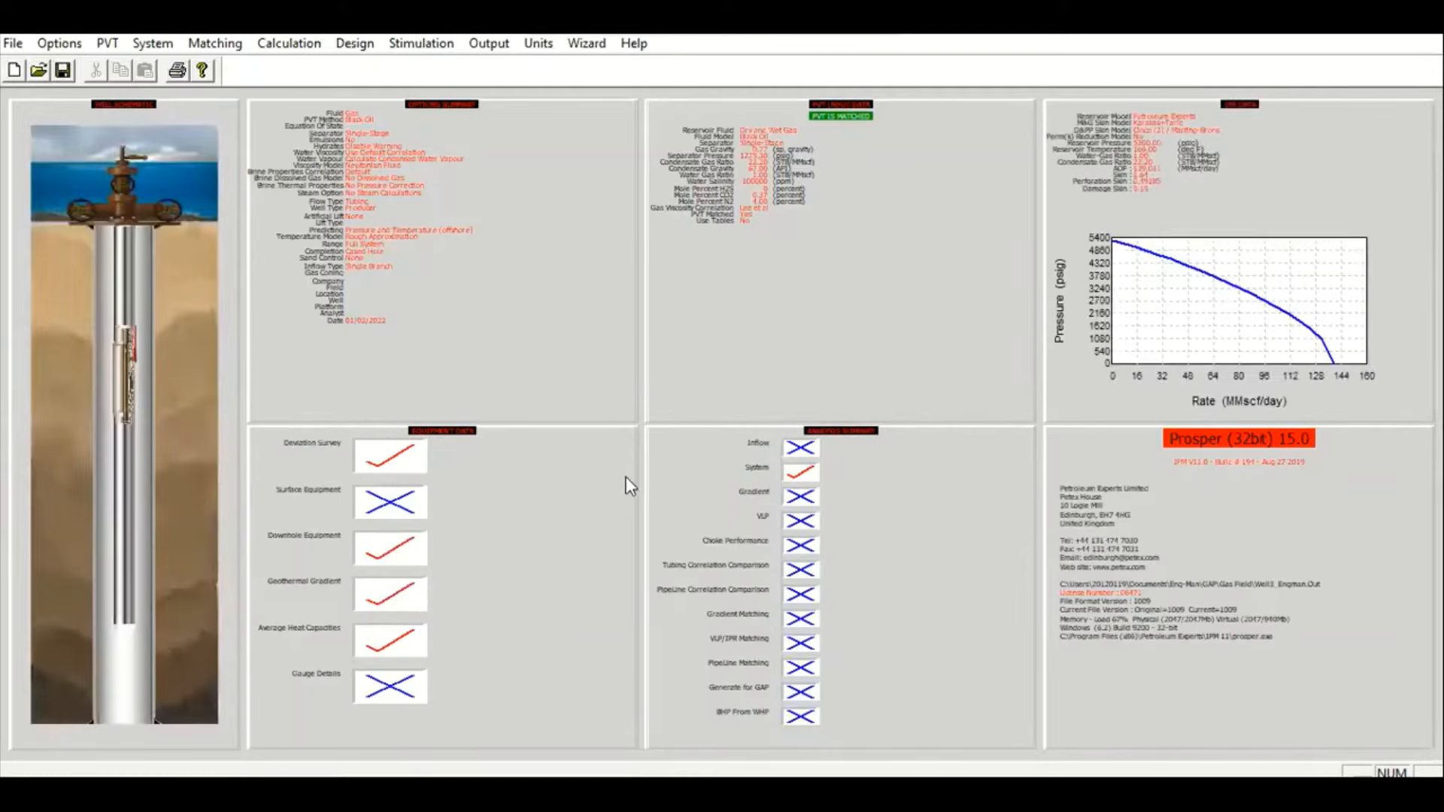
Review the deviation survey, downhole equipment and geothermal gradient in the Well 3 equipment data
left_click(576, 552)
left_click(645, 340)
left_click(630, 393)
left_click(605, 421)
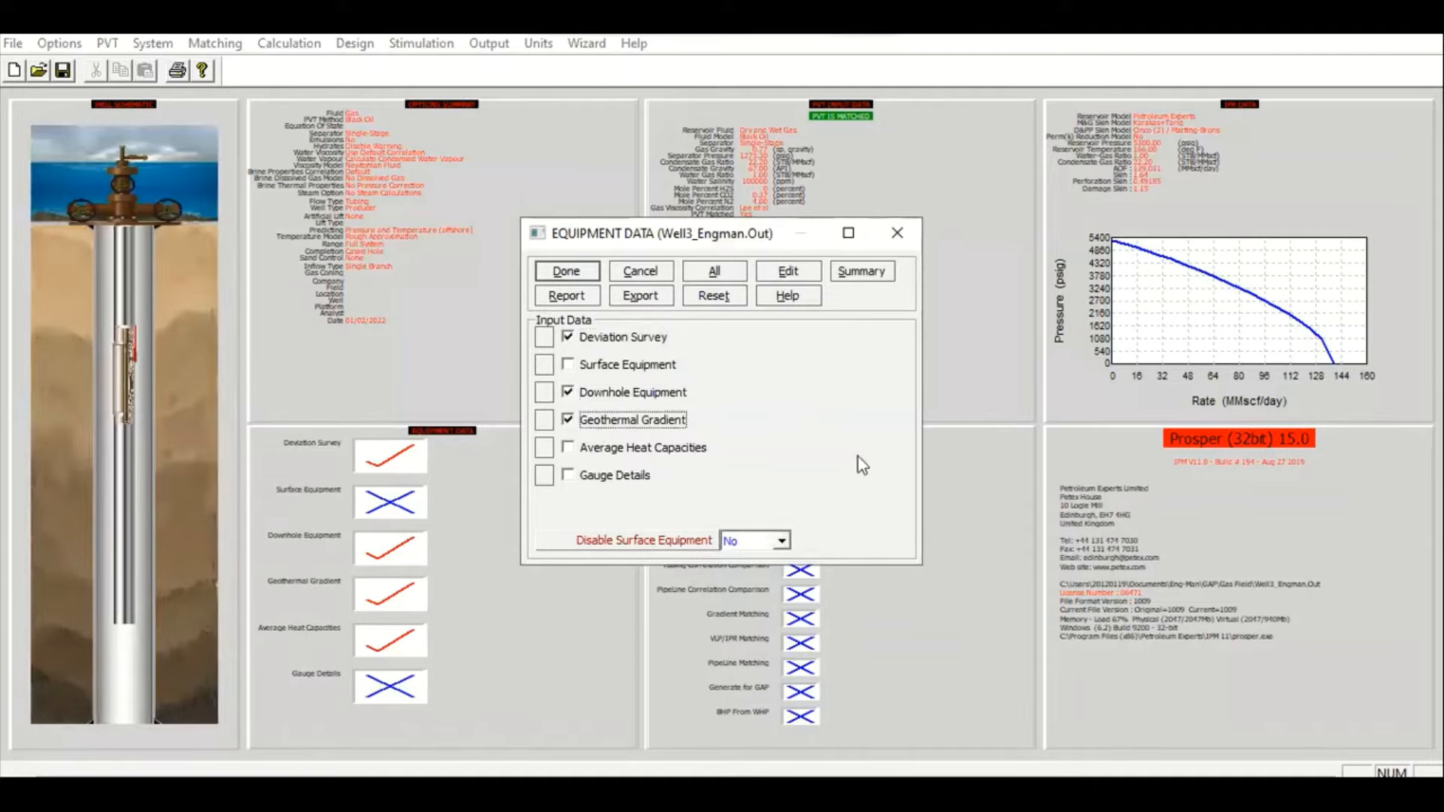
left_click(801, 269)
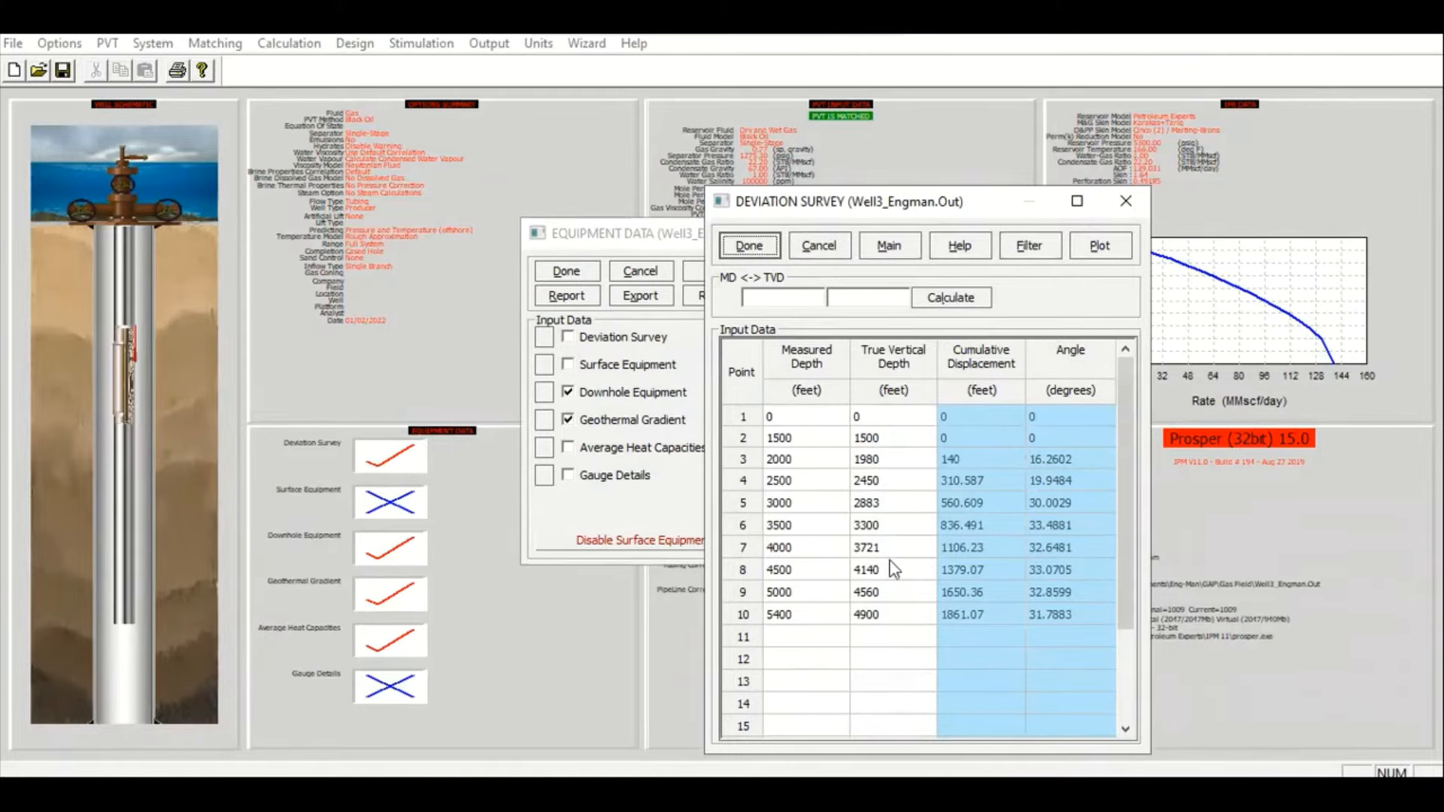
left_click(769, 245)
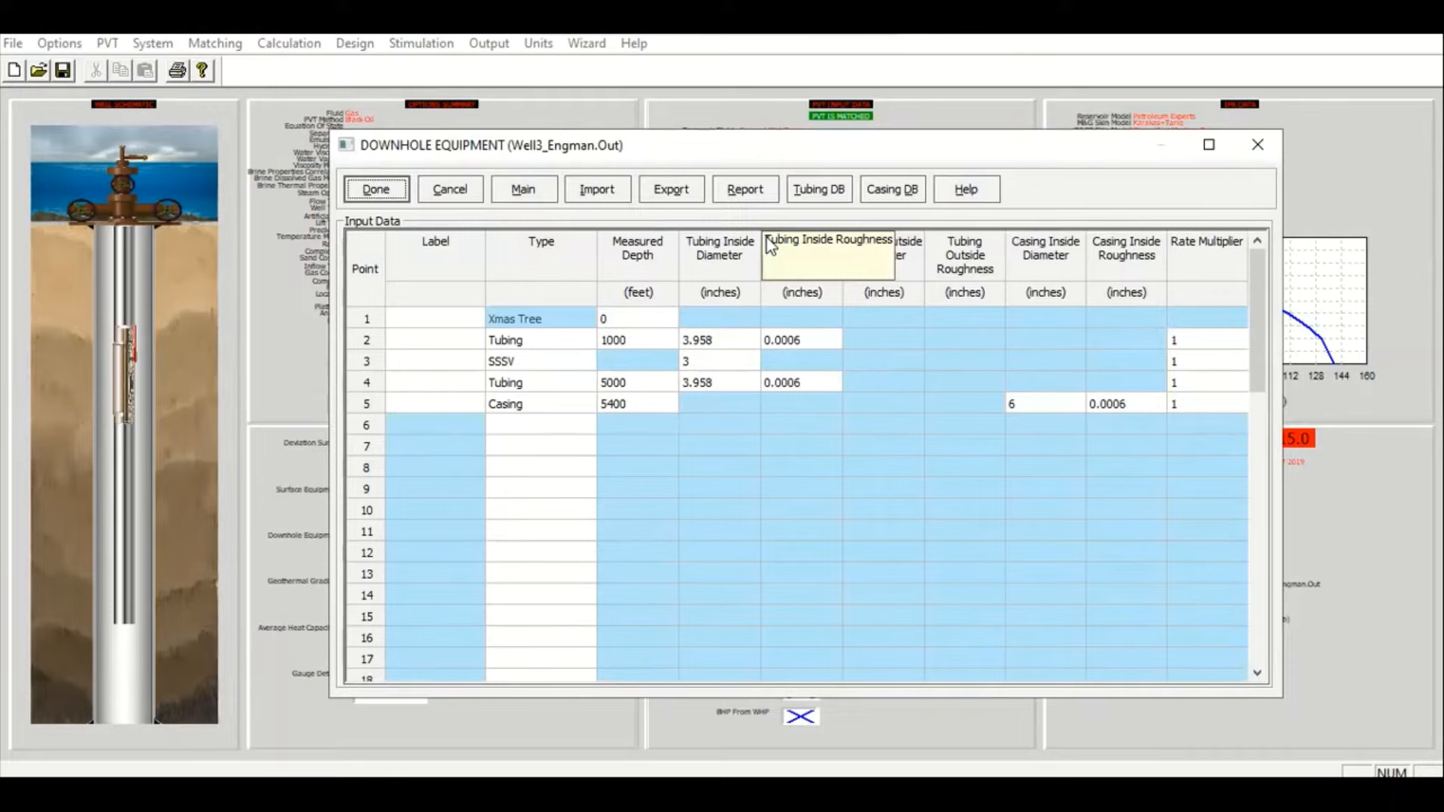
left_click(394, 197)
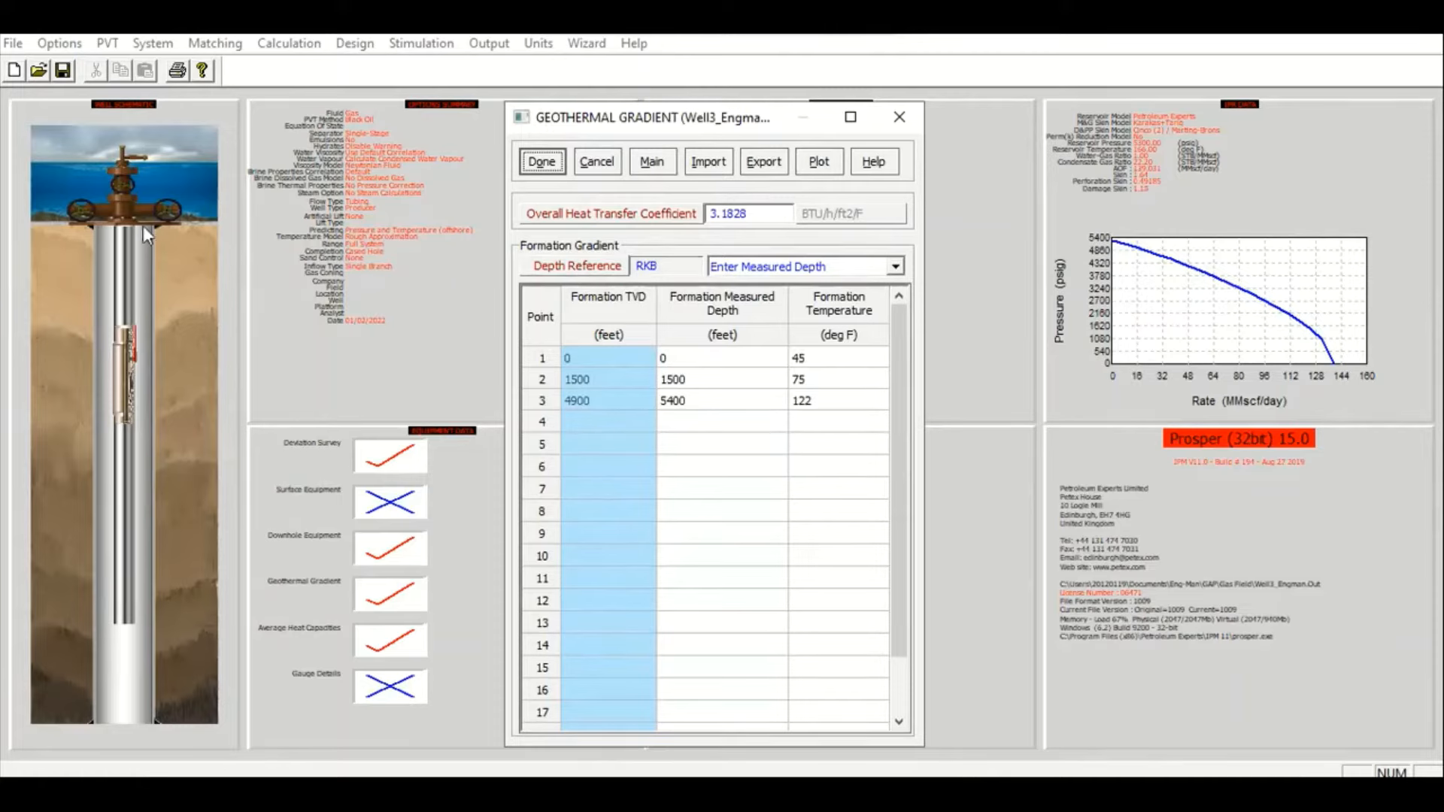
left_click(541, 161)
Examine the equipment summary and the downhole drawing of the well, and leave the equipment data
left_click(861, 272)
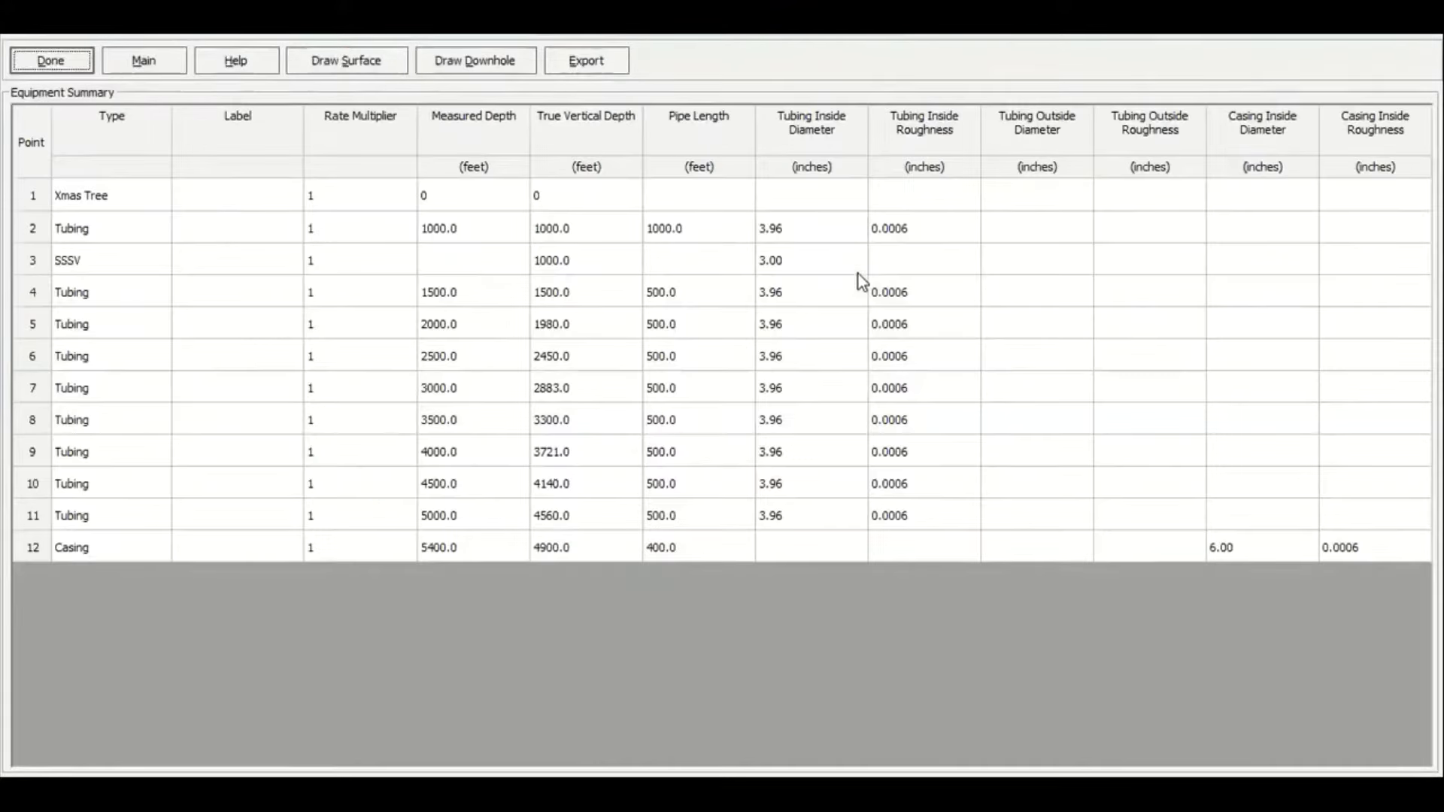
left_click(472, 69)
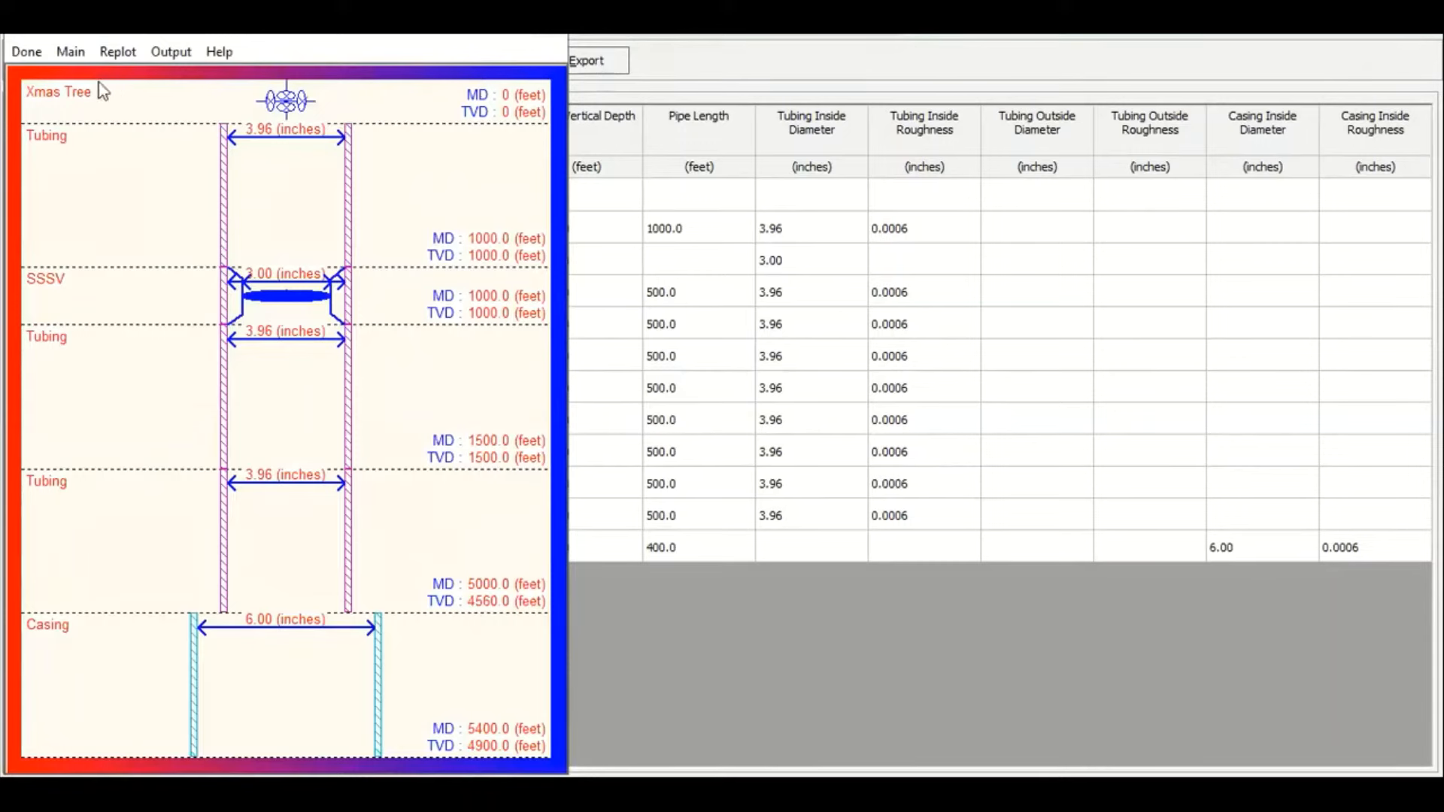
left_click(27, 52)
left_click(69, 72)
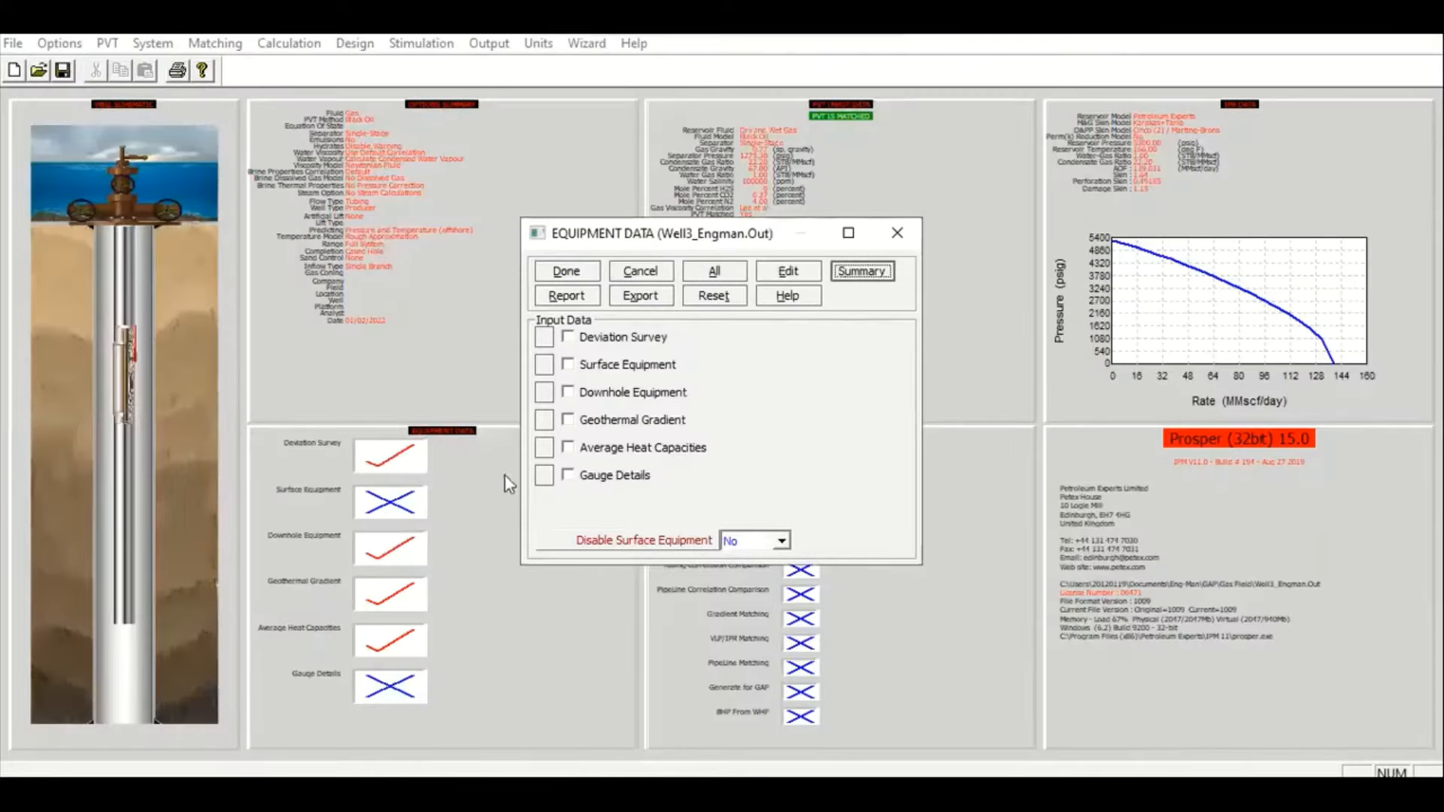
left_click(588, 277)
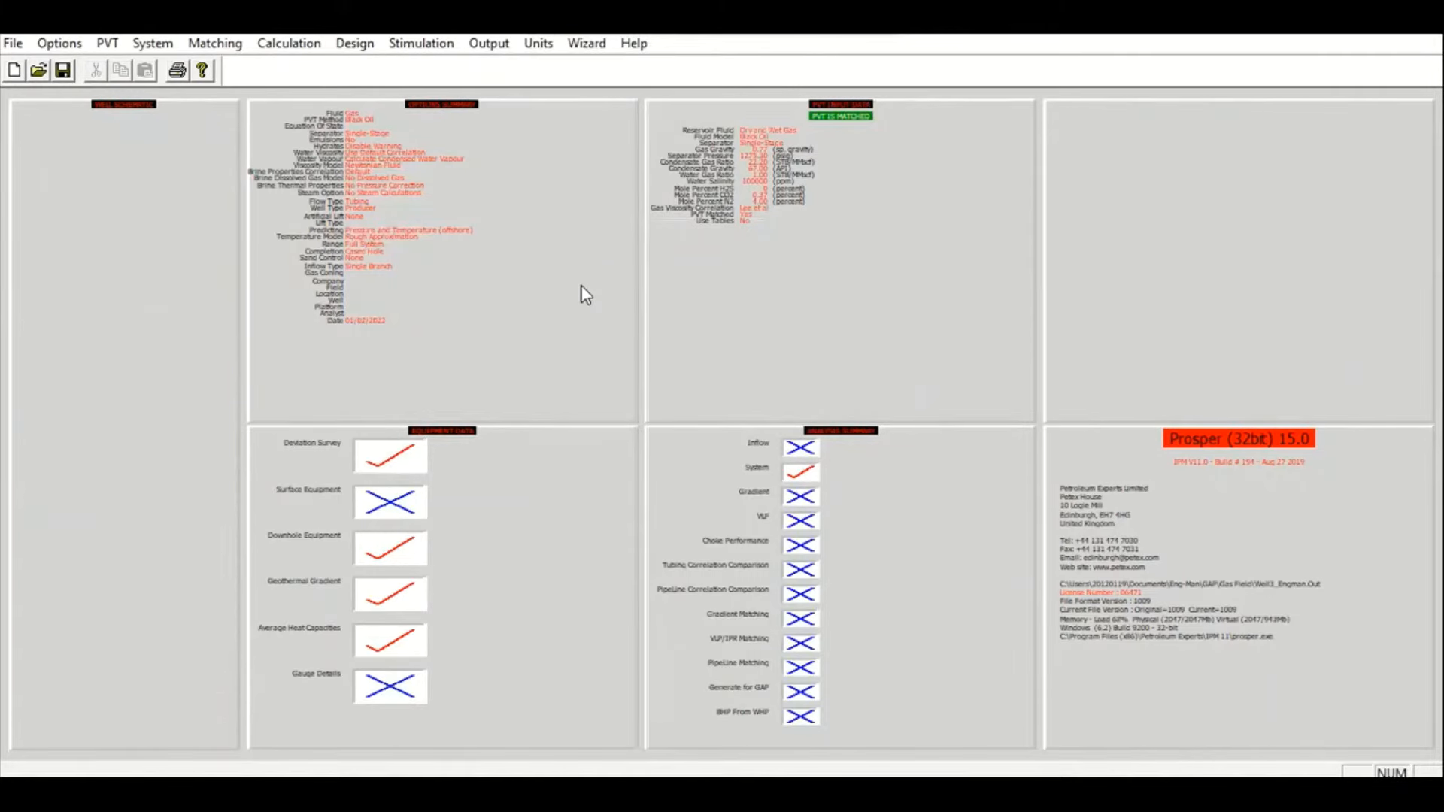
In the System (IPR+VLP) calculation, set the top node pressure to 700 psig and the water gas ratio to 1 STB/MMscf
left_click(320, 45)
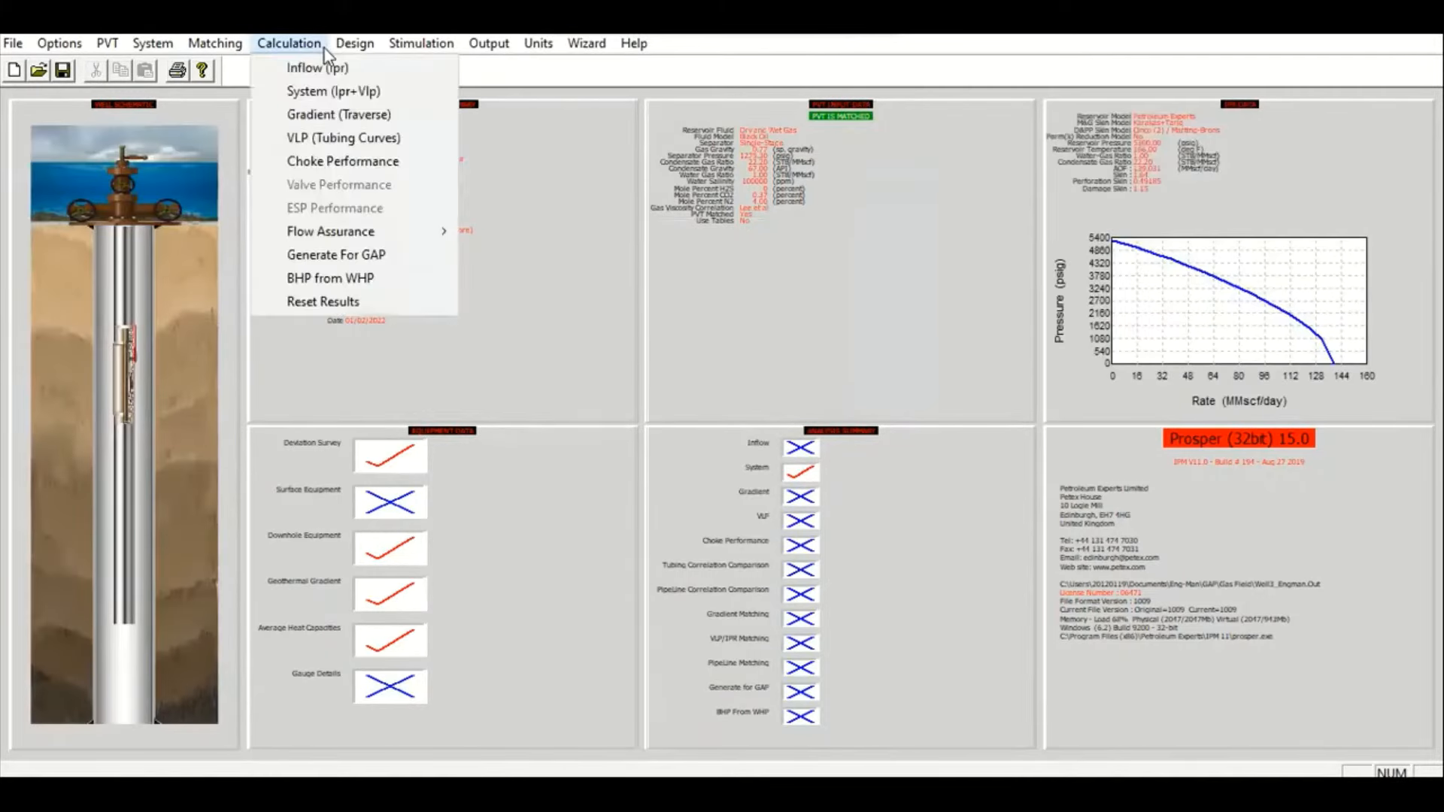
left_click(330, 93)
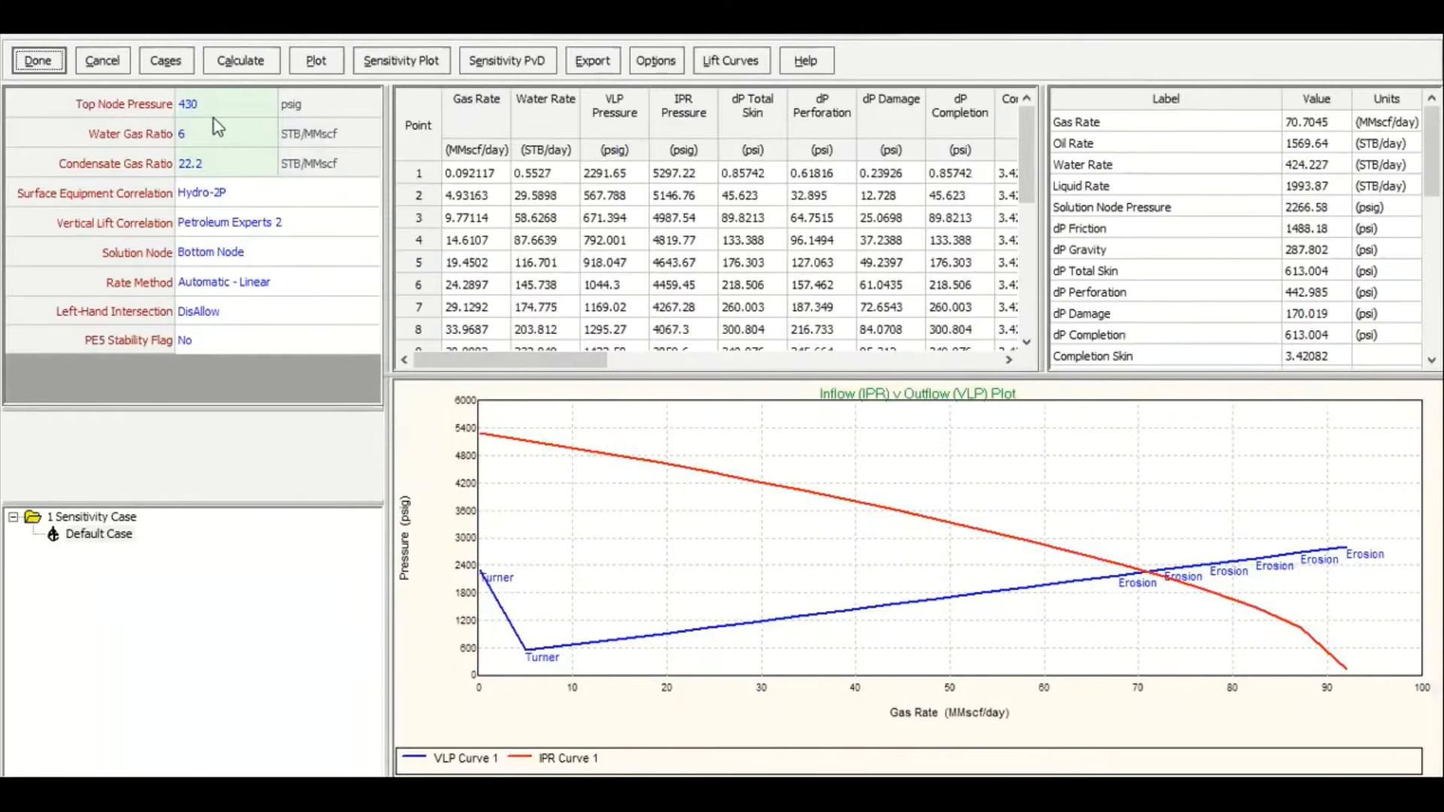
left_click(218, 109)
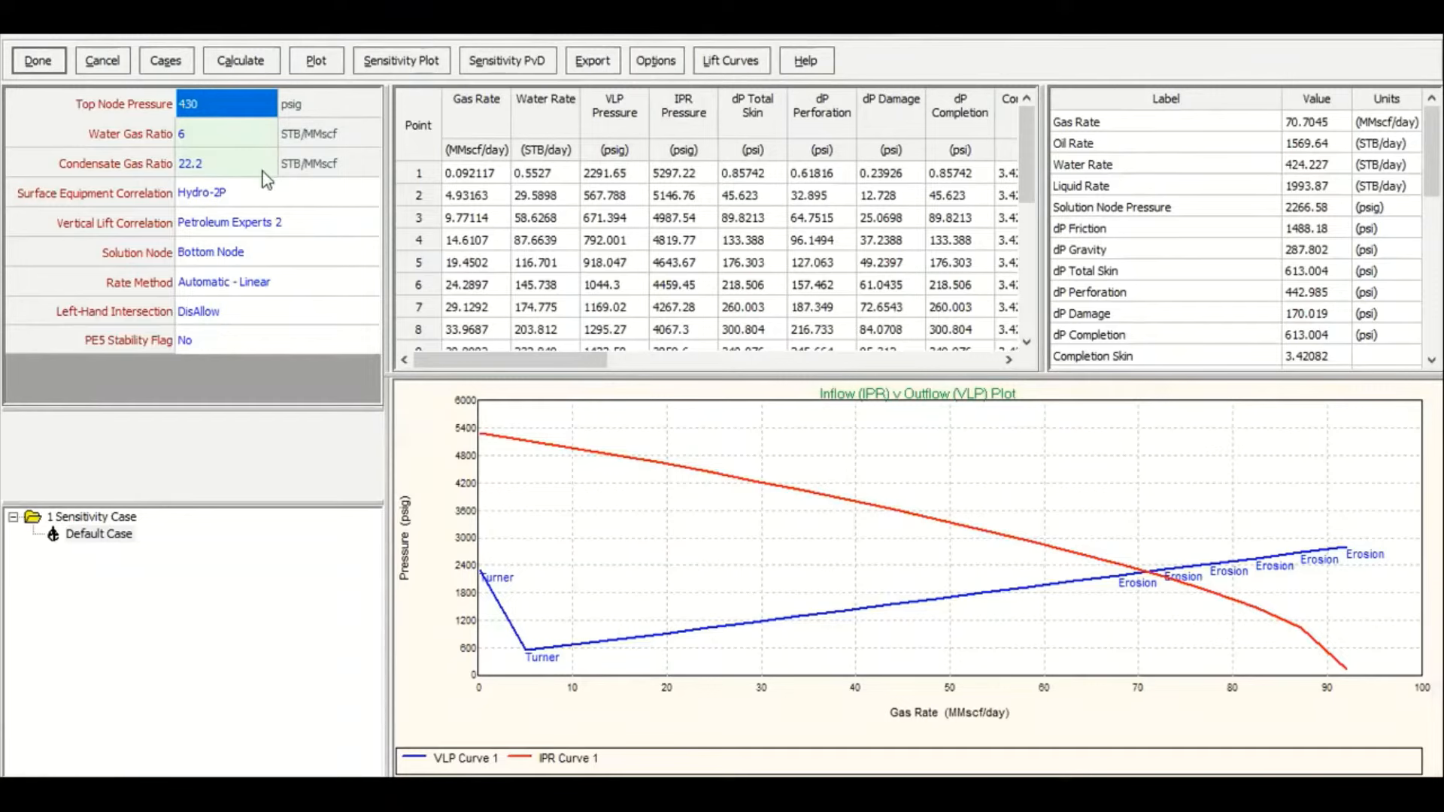
type("700")
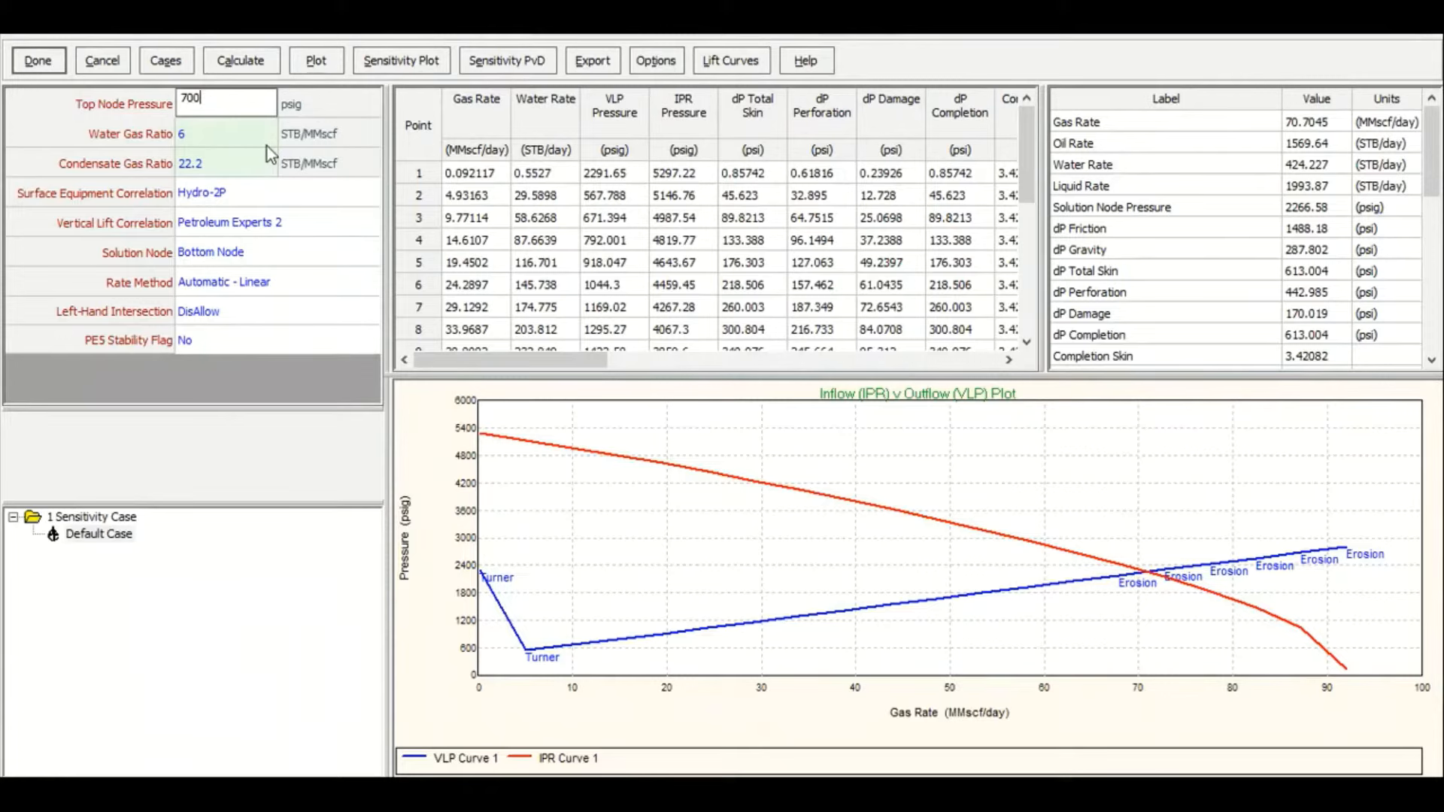
left_click(211, 142)
type("1")
left_click(229, 175)
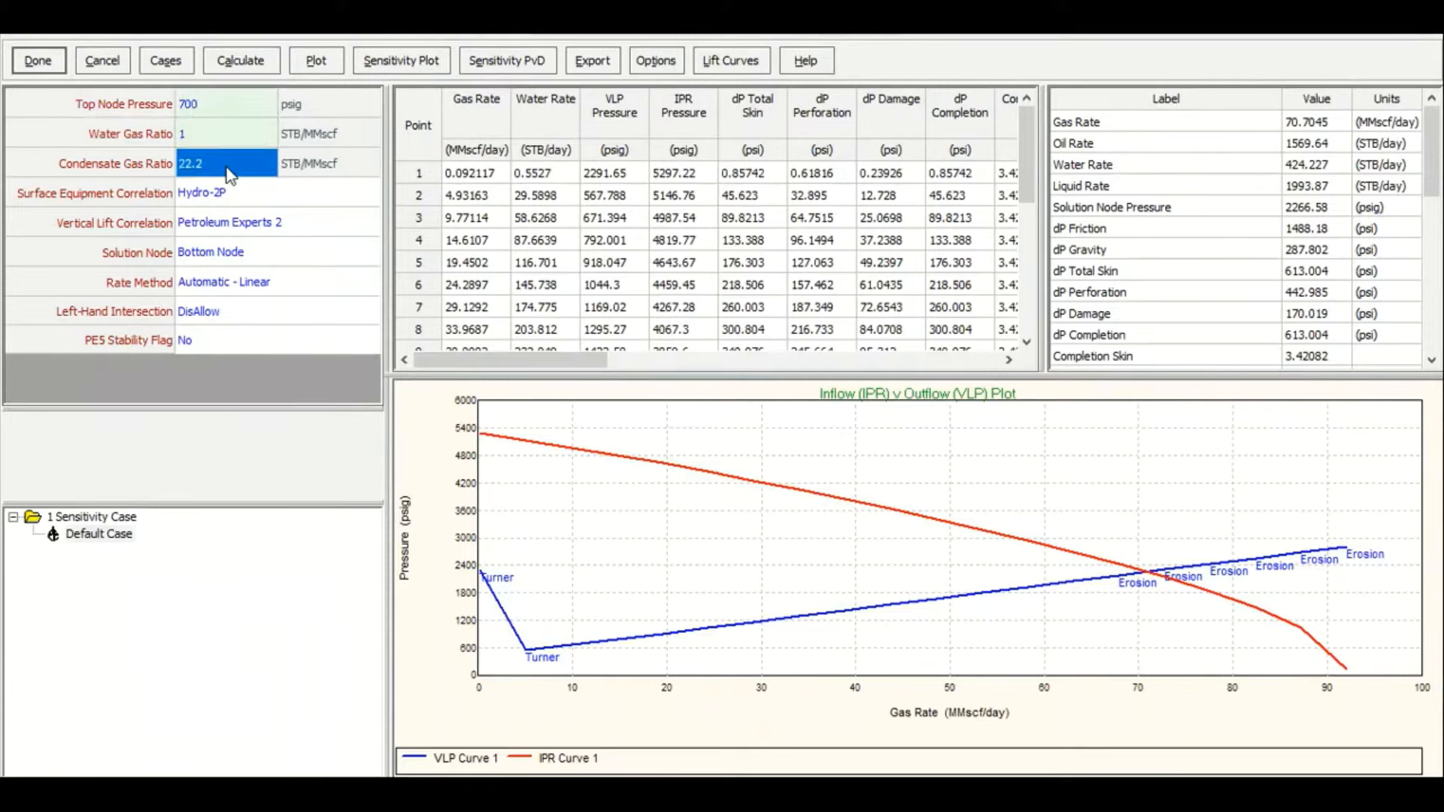
Run the system calculation with the calculating data shown to update the inflow and outflow curves
left_click(265, 66)
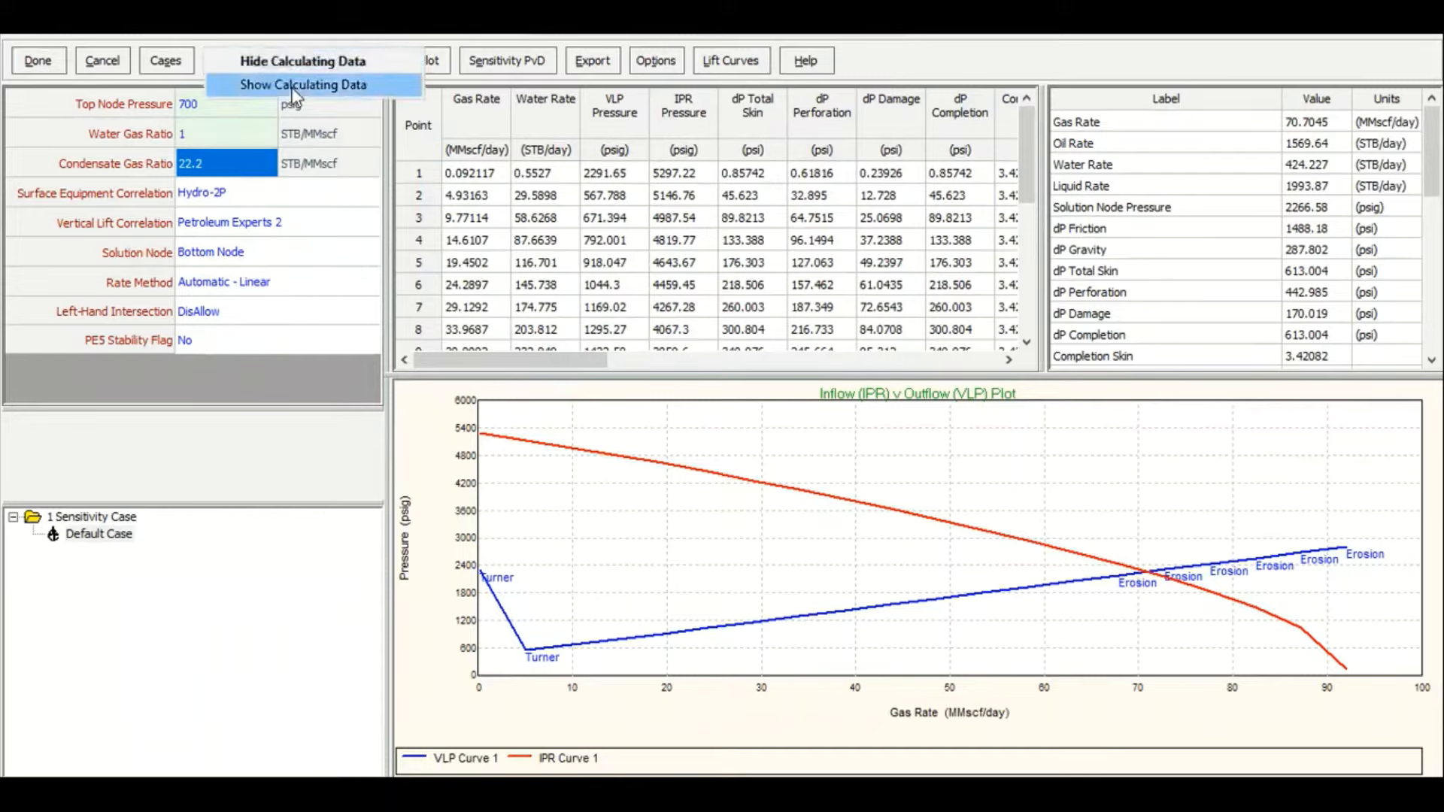
left_click(293, 87)
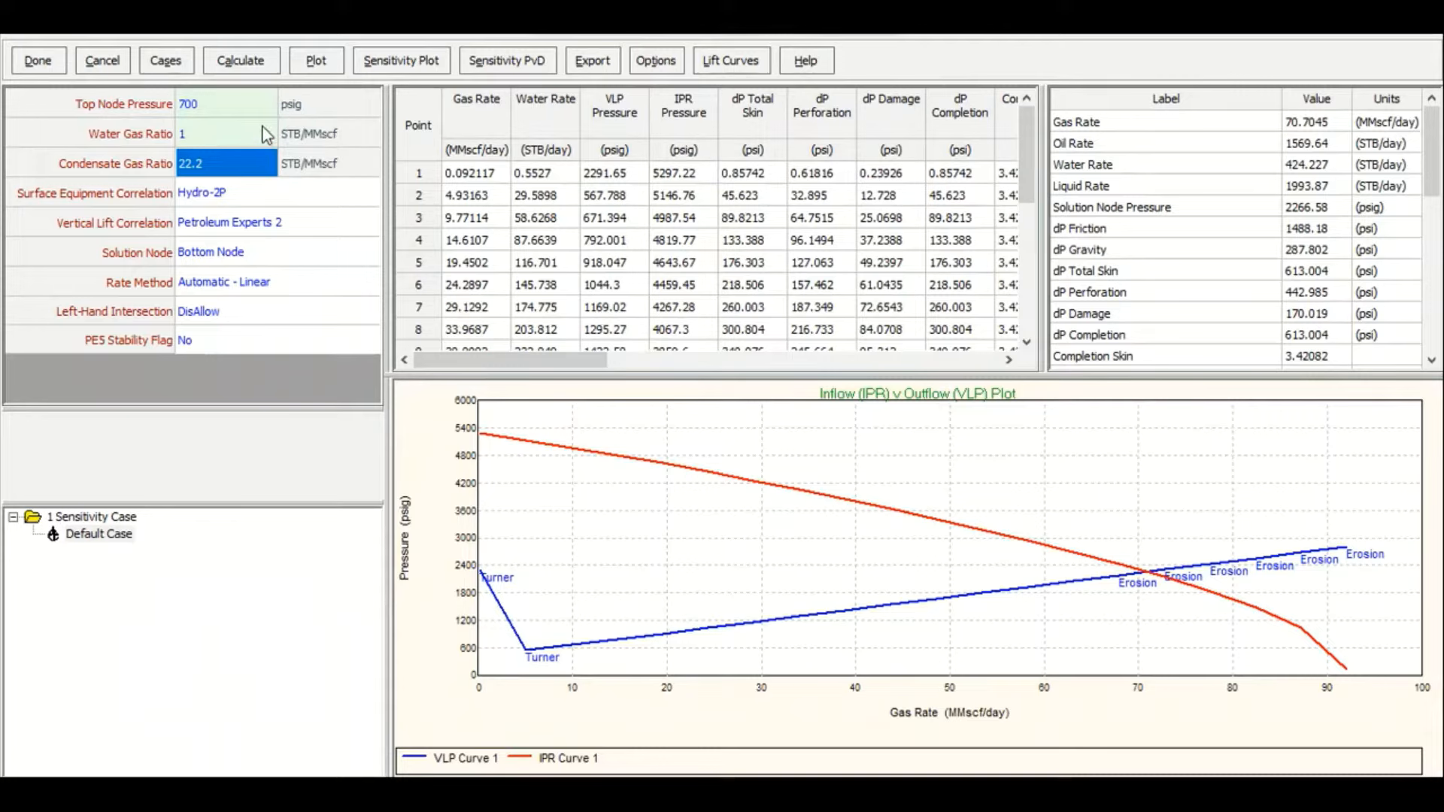
left_click(263, 64)
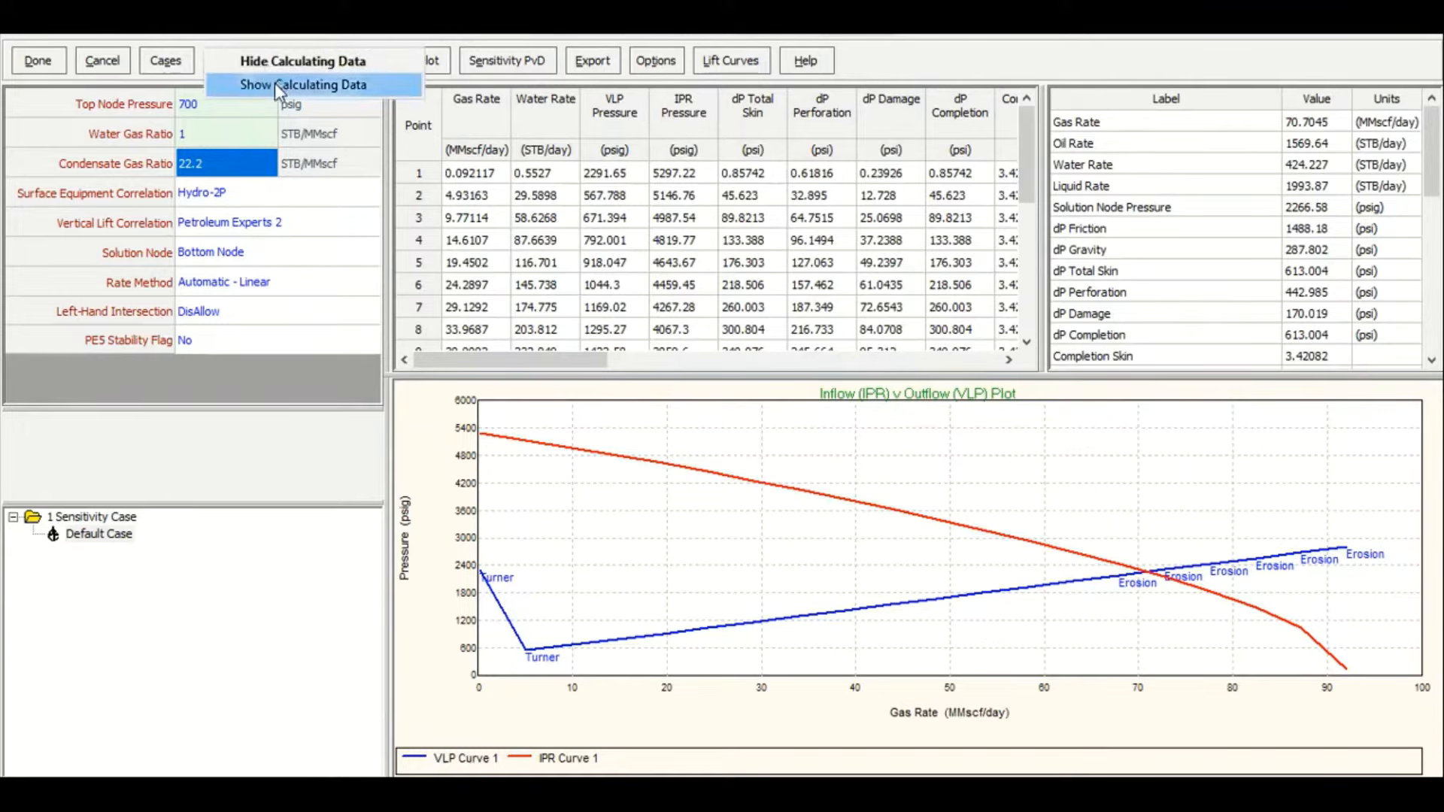
left_click(273, 83)
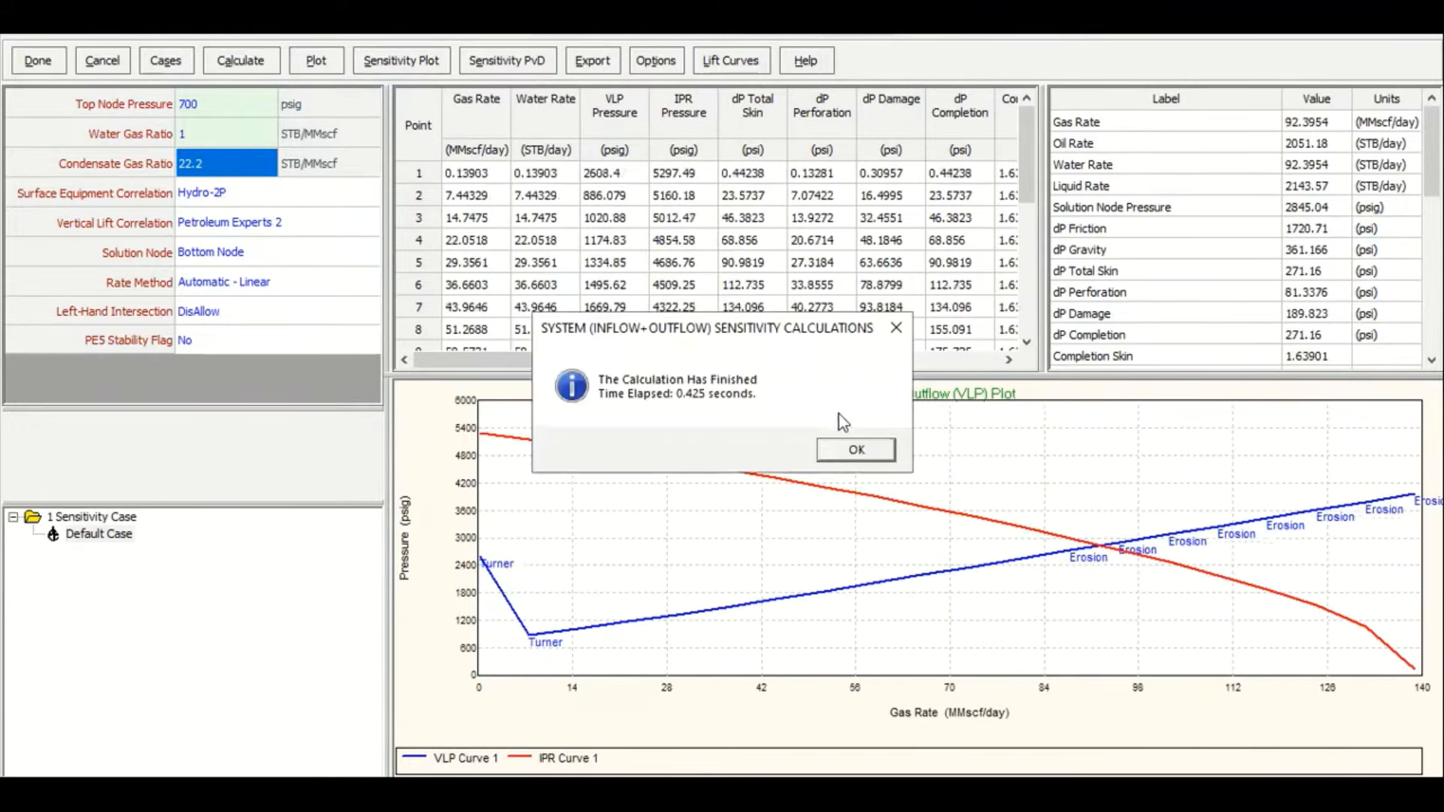
left_click(856, 450)
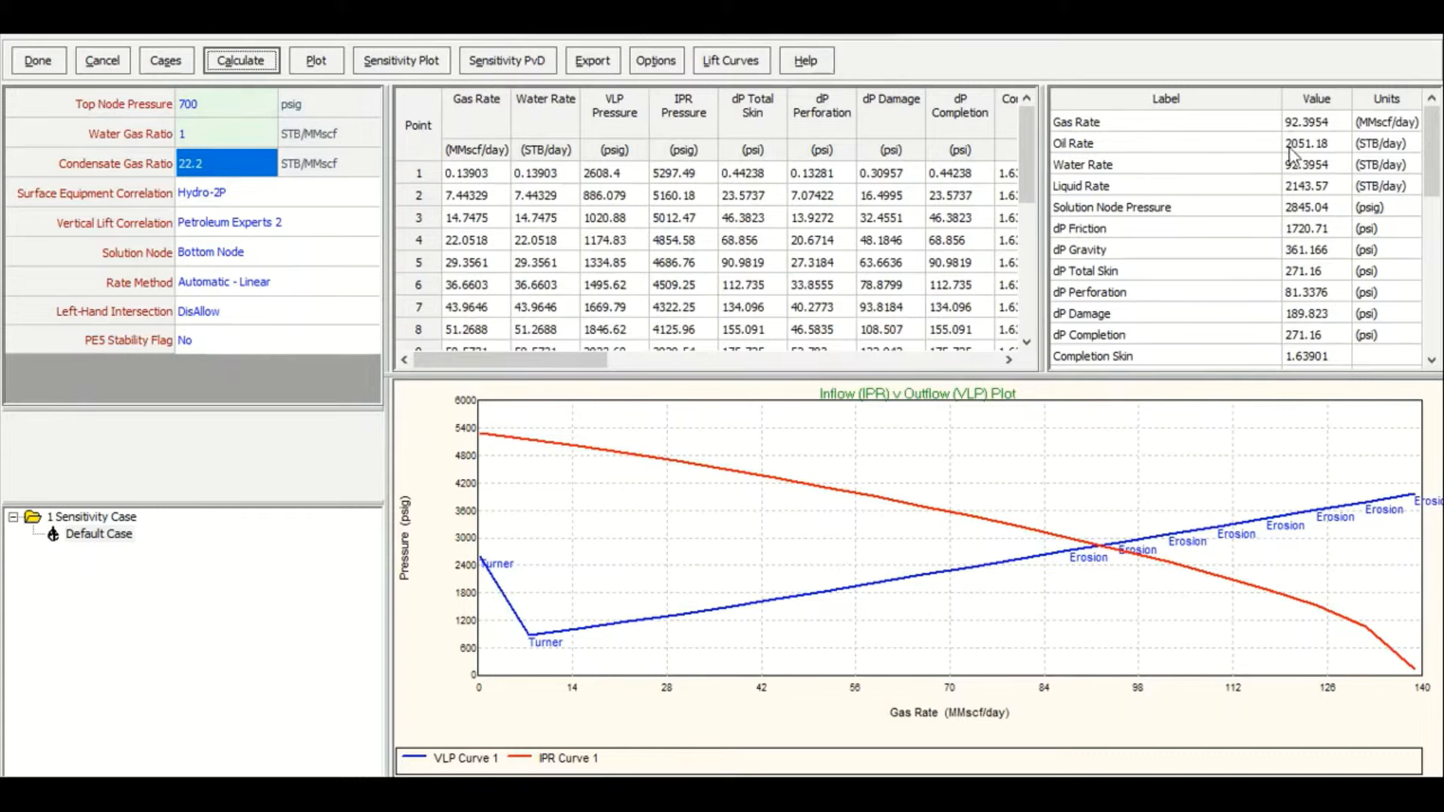
Set the water gas ratio to 6 STB/MMscf and recalculate the system solution to test its effect
left_click(214, 133)
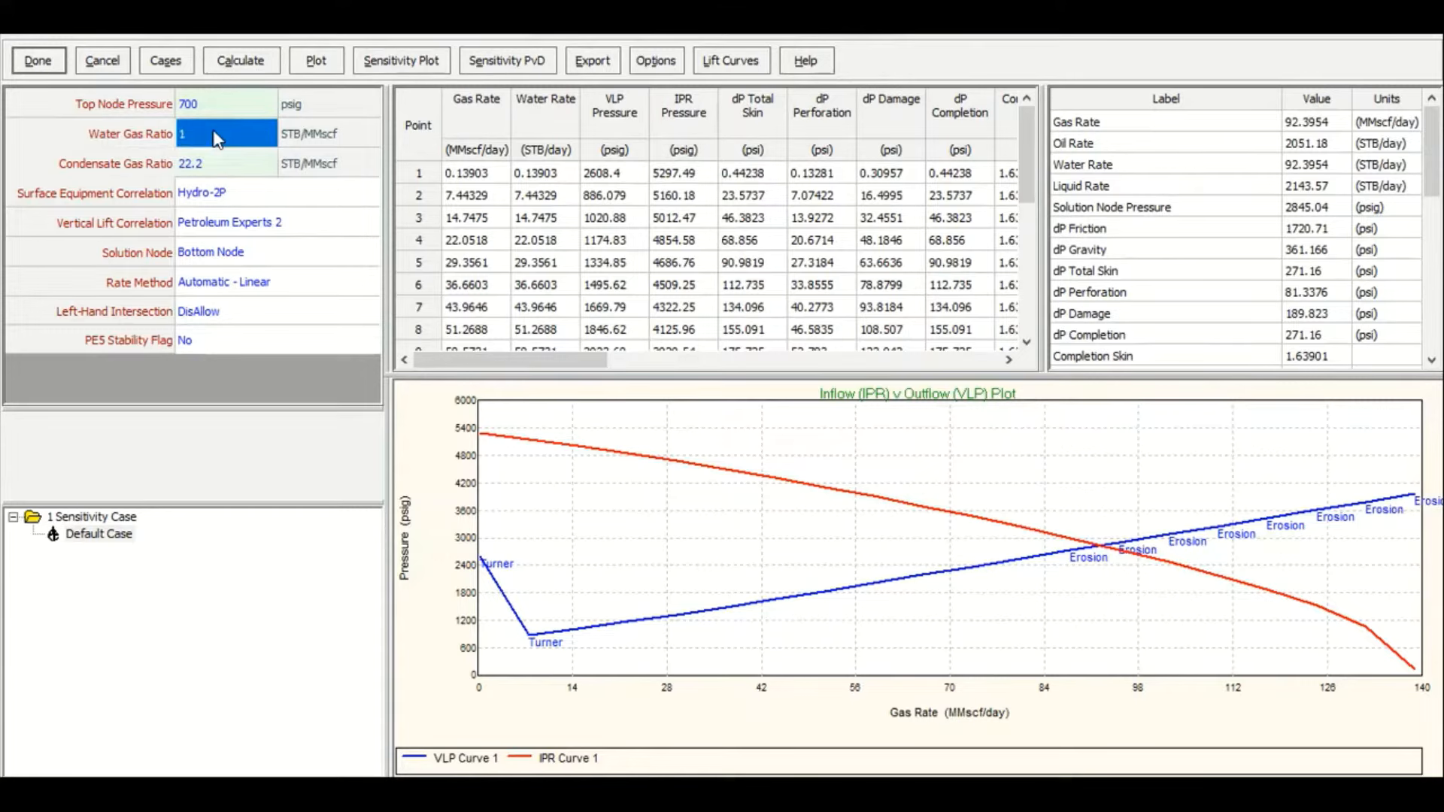
type("6")
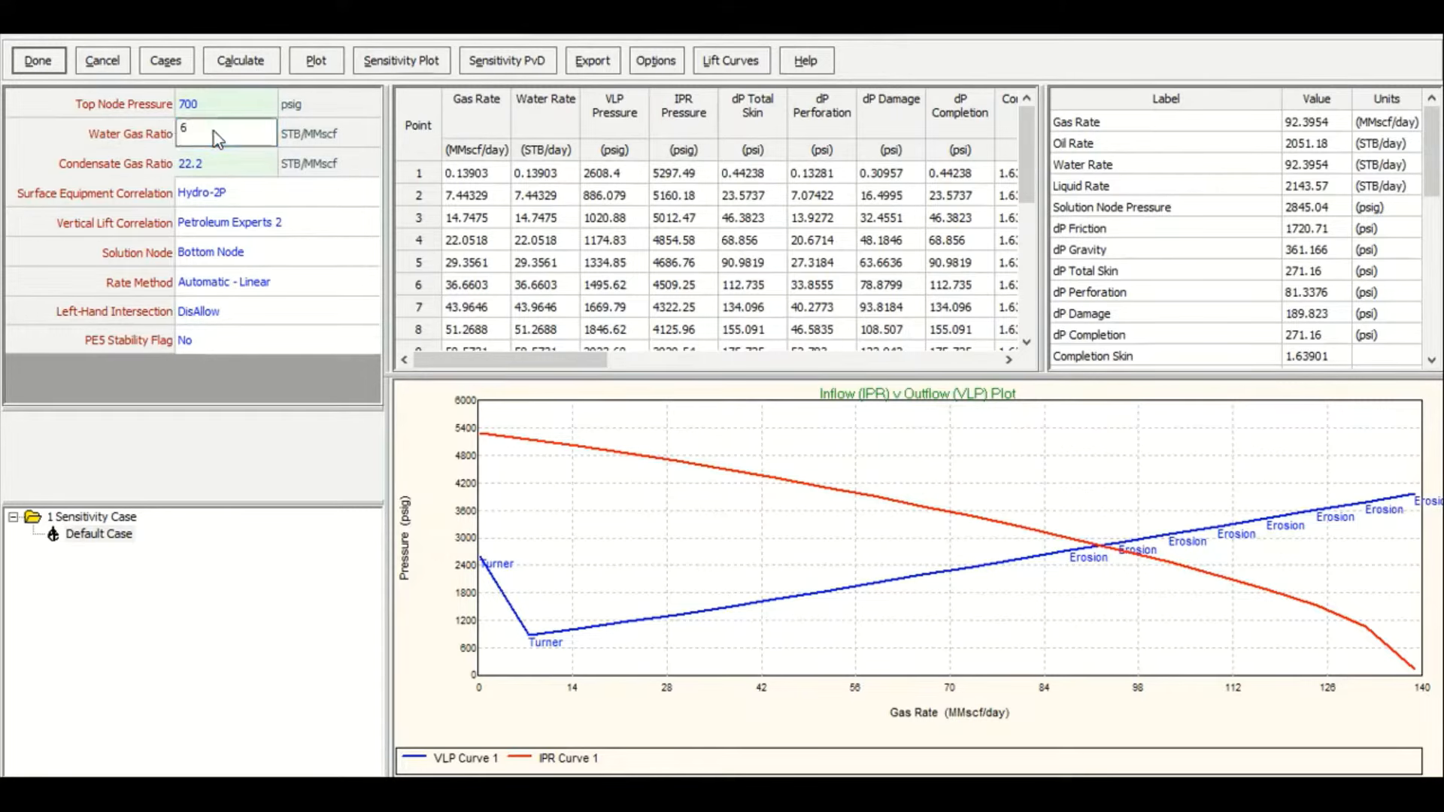
left_click(263, 166)
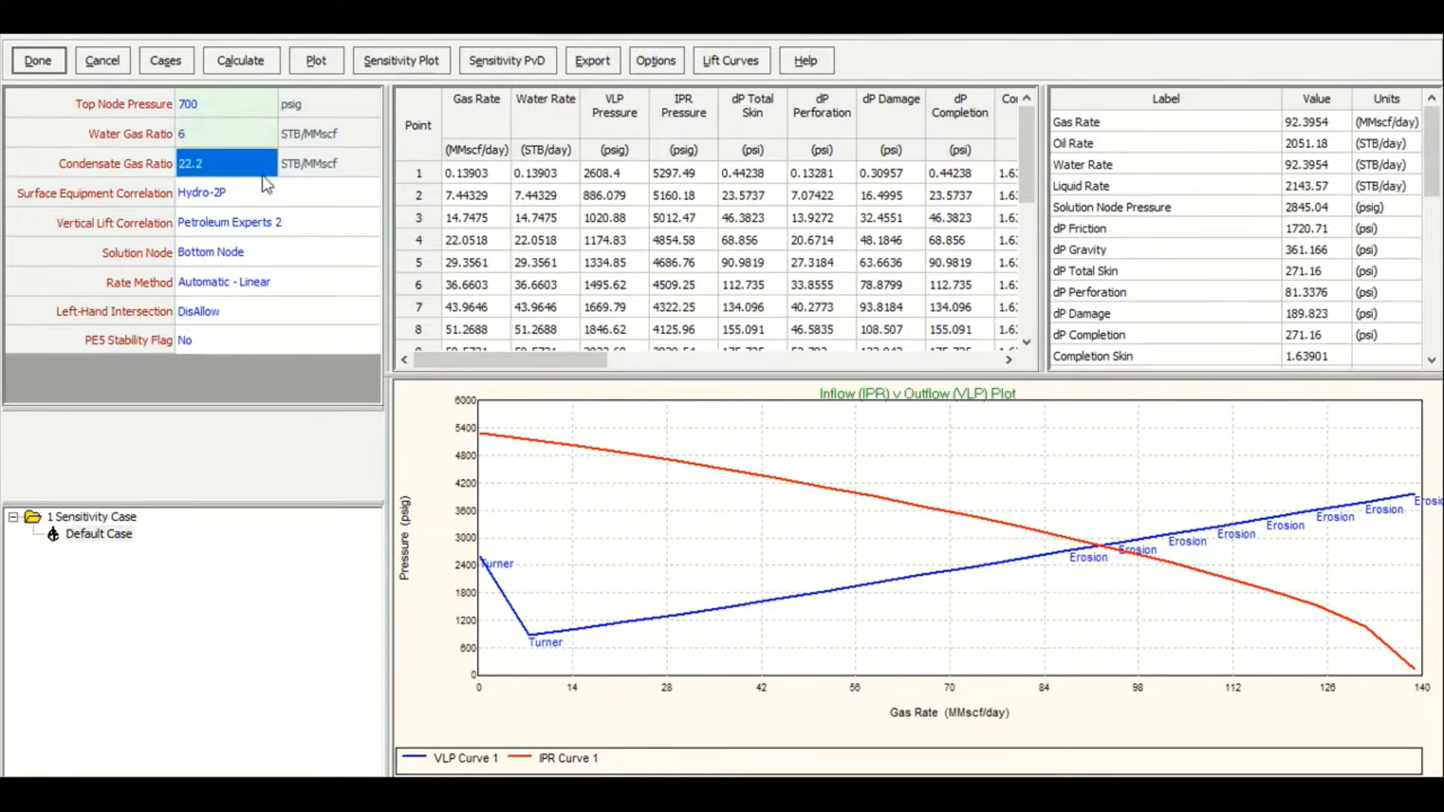
left_click(263, 64)
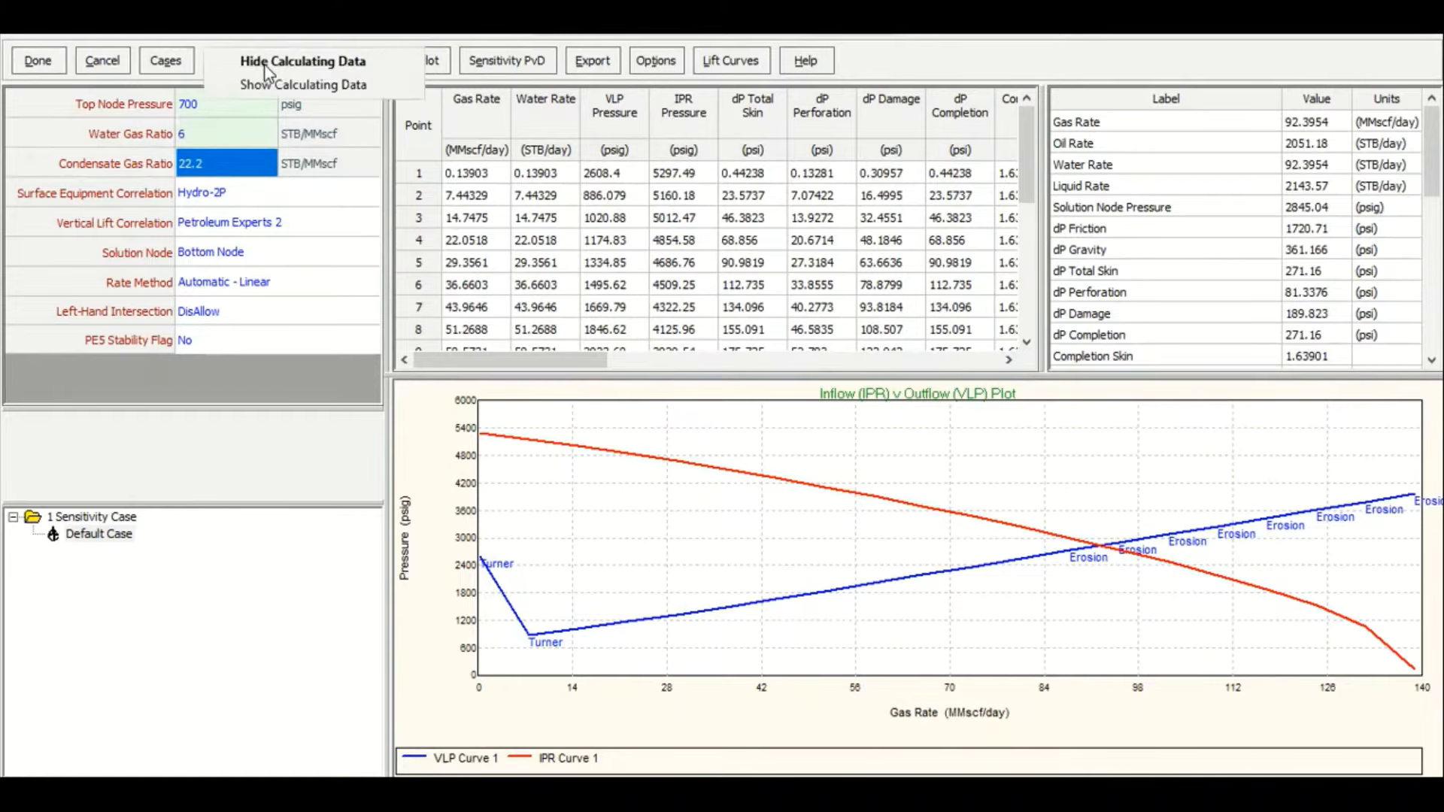
left_click(341, 92)
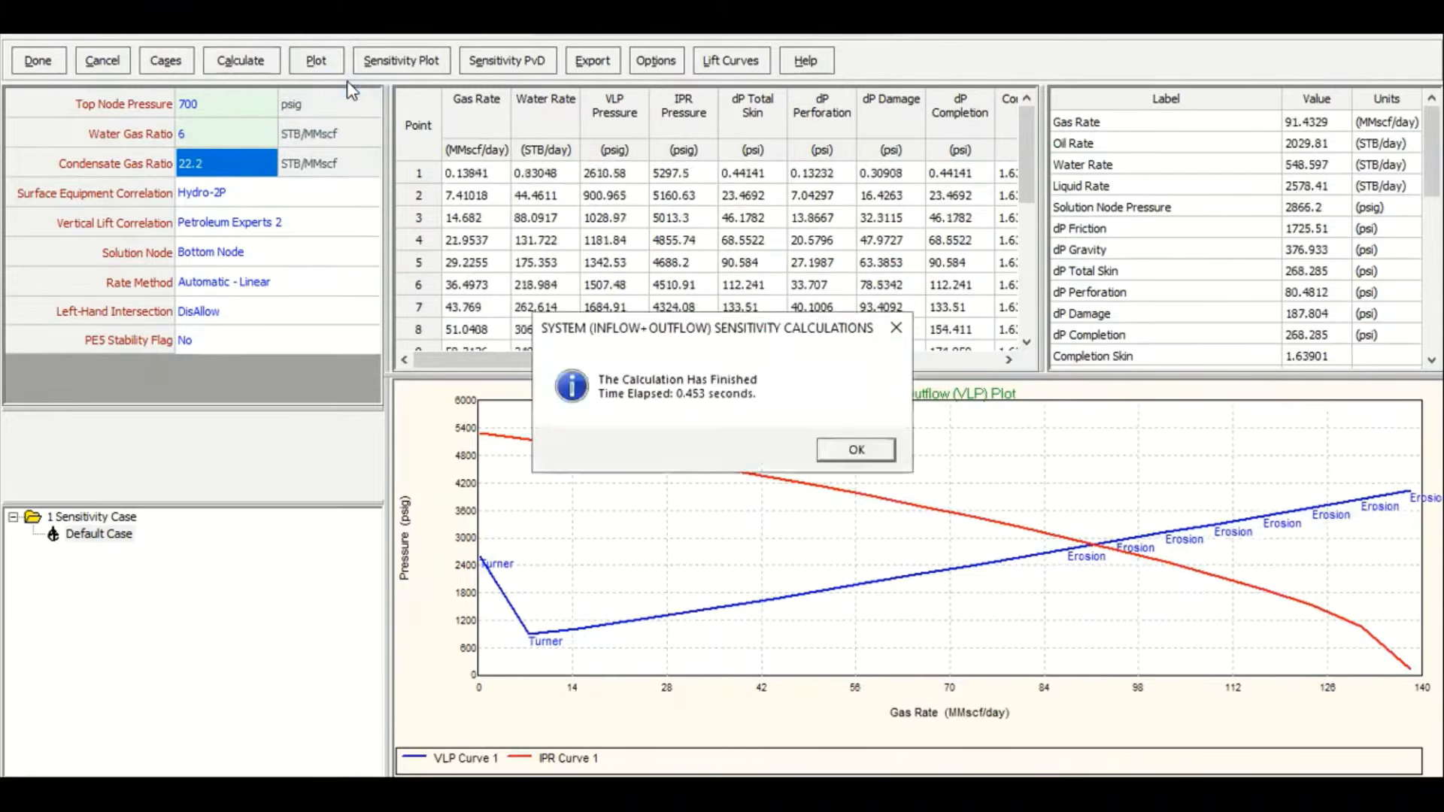
left_click(856, 450)
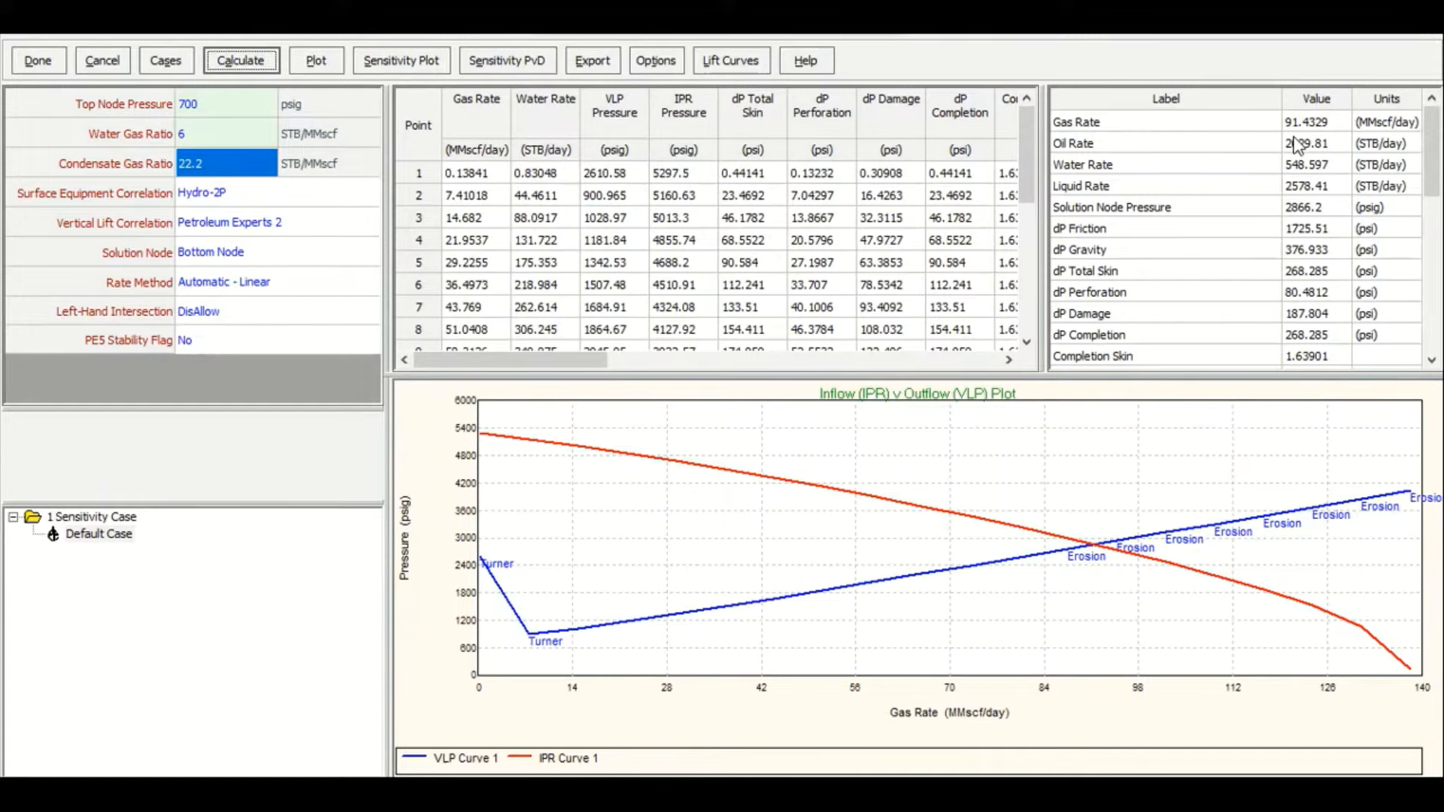
Restore the water gas ratio to 1 STB/MMscf and recalculate the system solution
double_click(219, 134)
type("1")
left_click(232, 170)
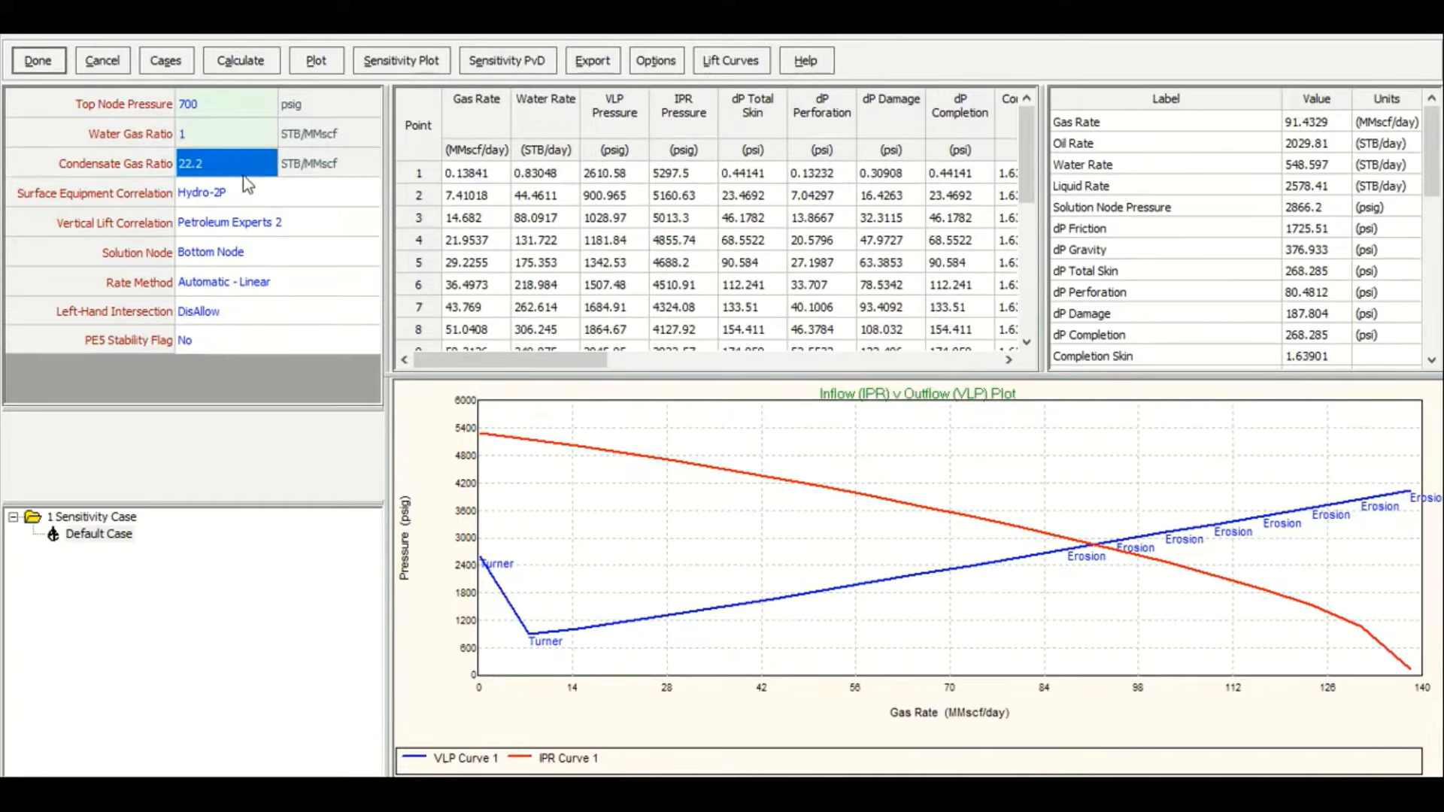
left_click(232, 65)
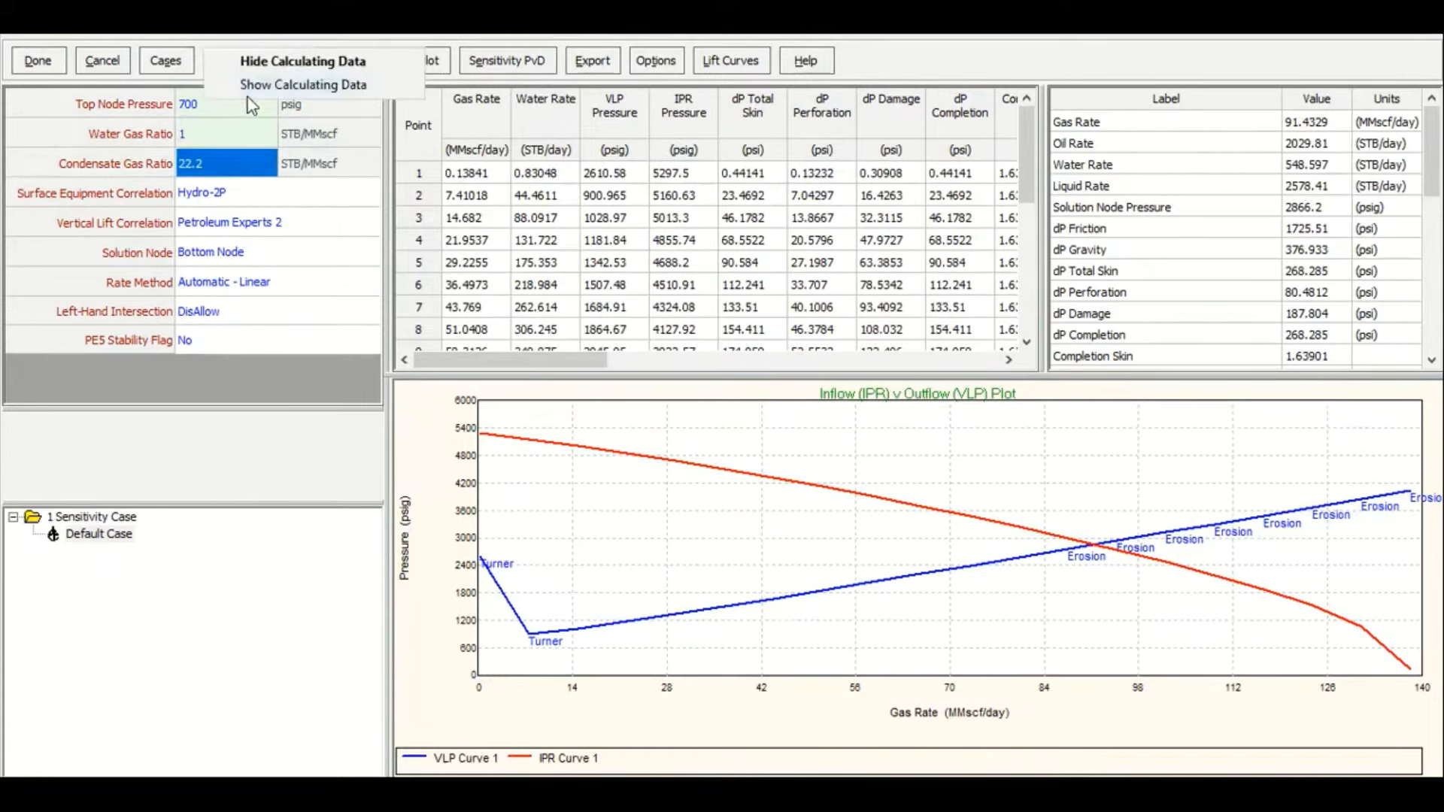
left_click(250, 92)
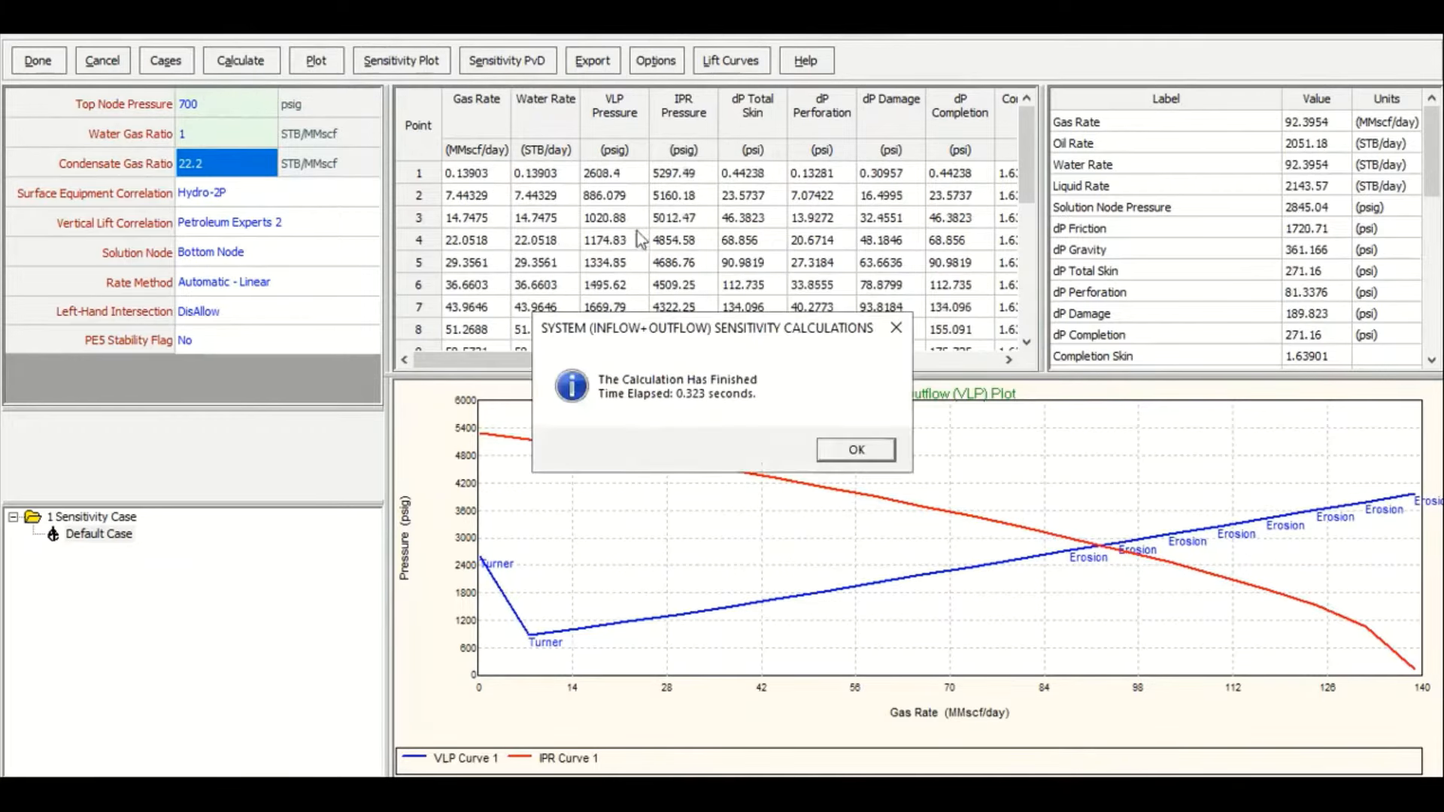
left_click(856, 449)
Leave the system calculation and save the Well 3 model, overwriting Well3_Engman.Out
left_click(25, 61)
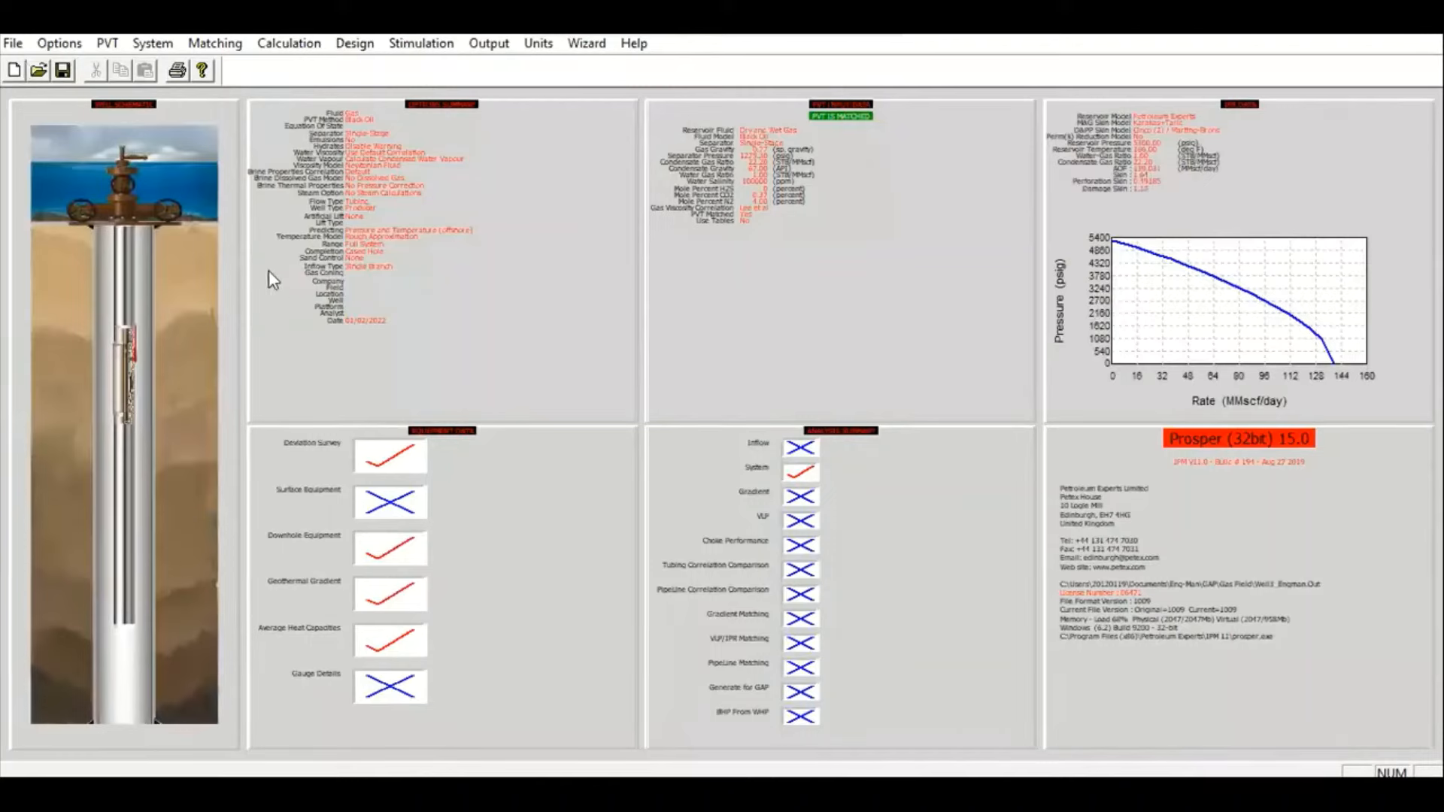
left_click(63, 70)
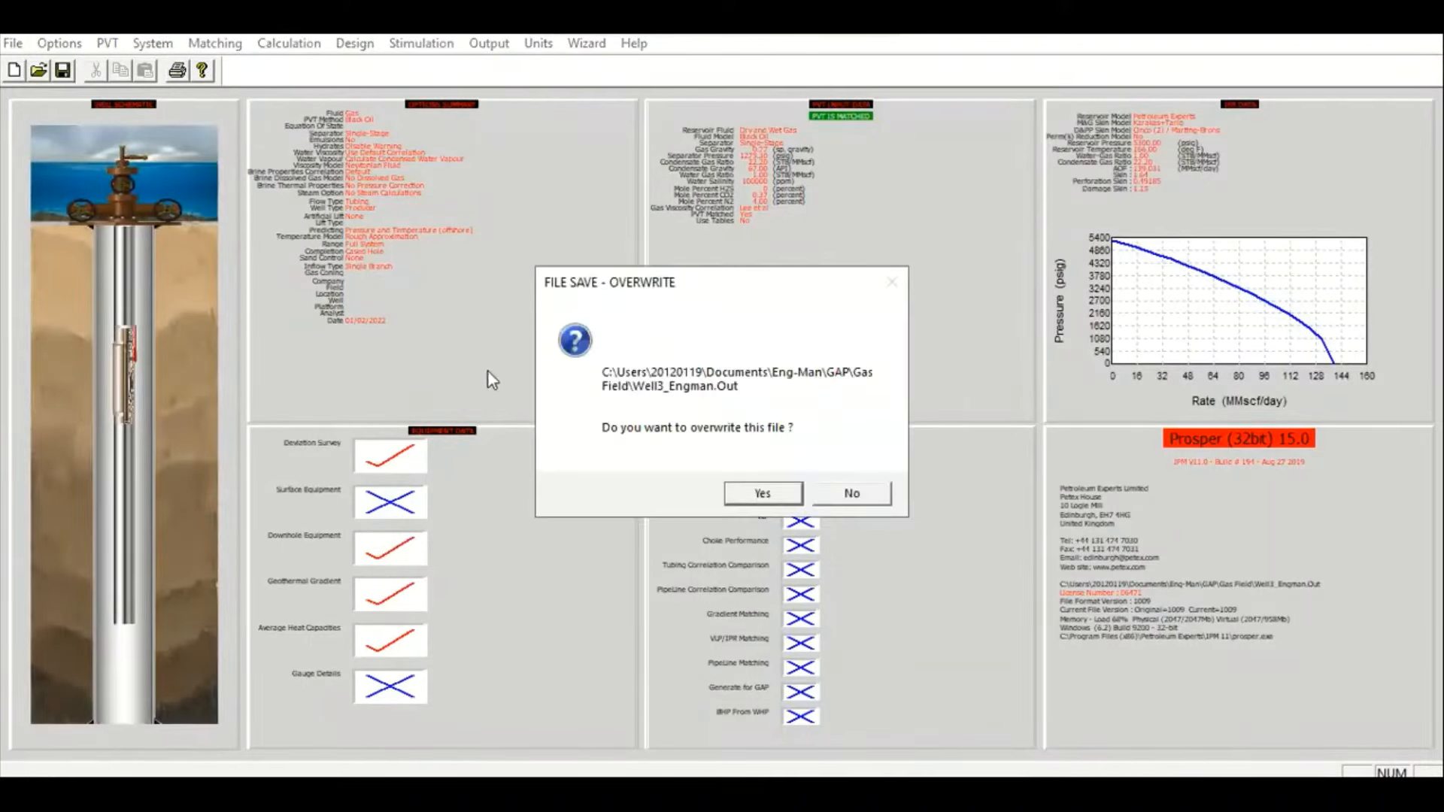
left_click(760, 490)
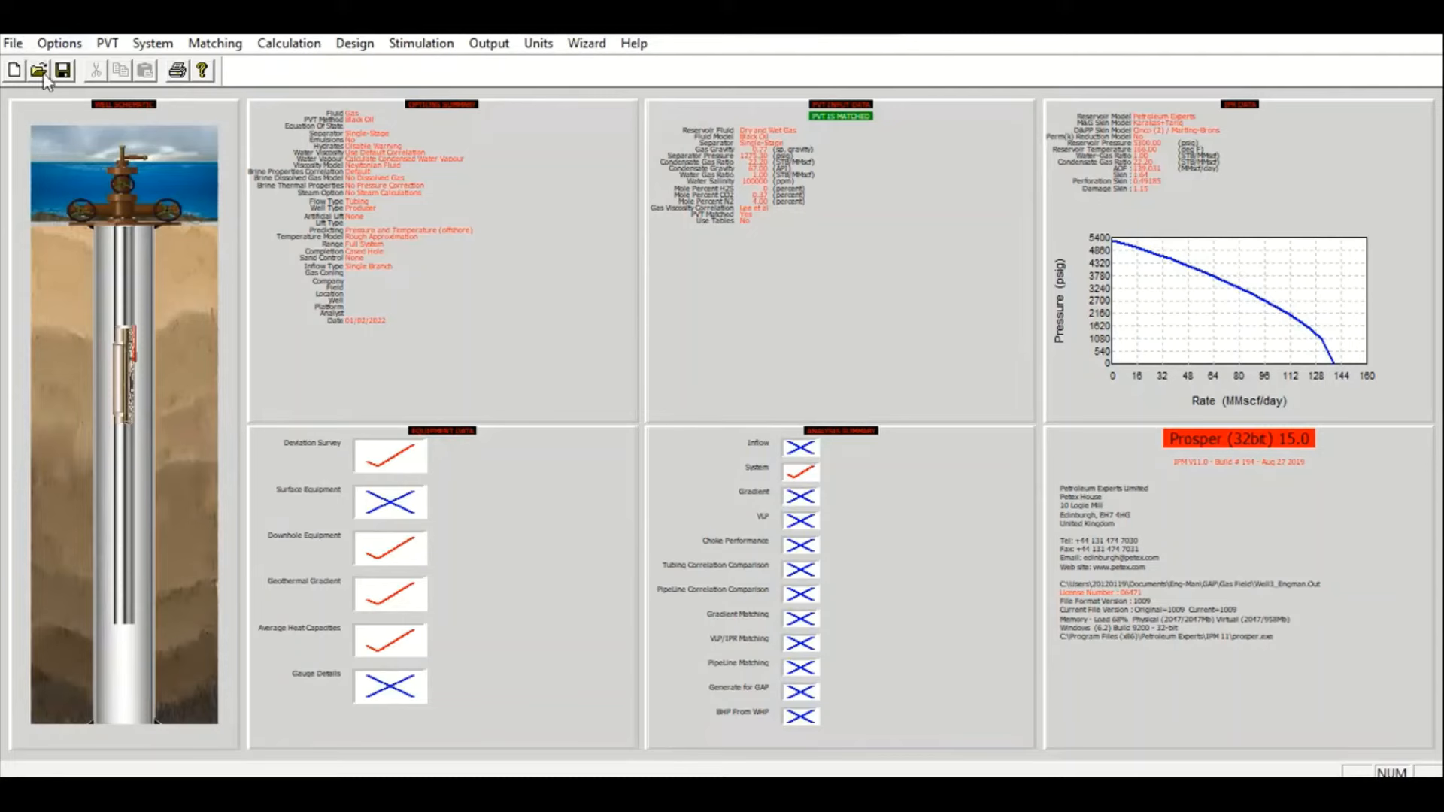
Save a copy of the current well model as Well4_Engman.Out, overwriting the existing file
left_click(12, 43)
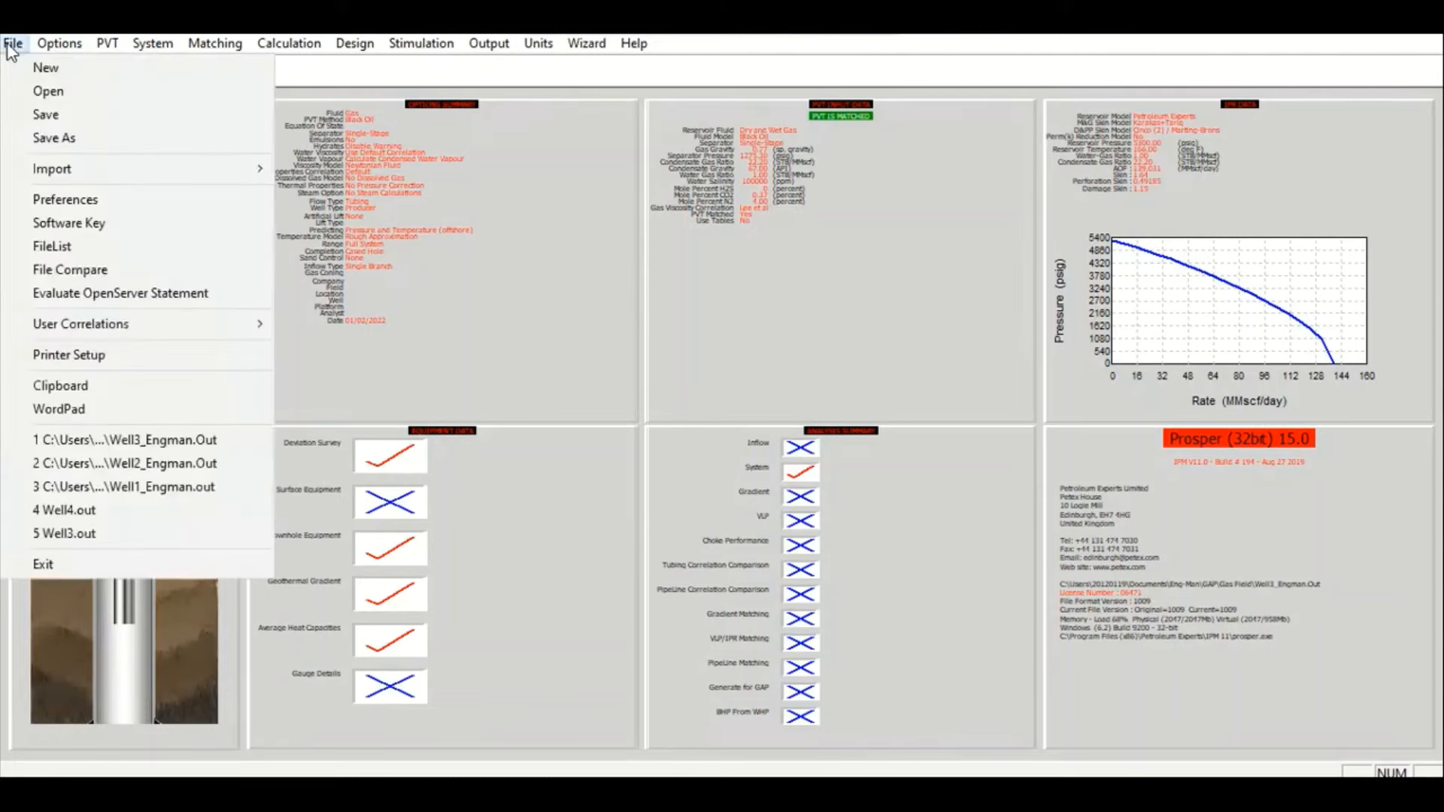
left_click(109, 146)
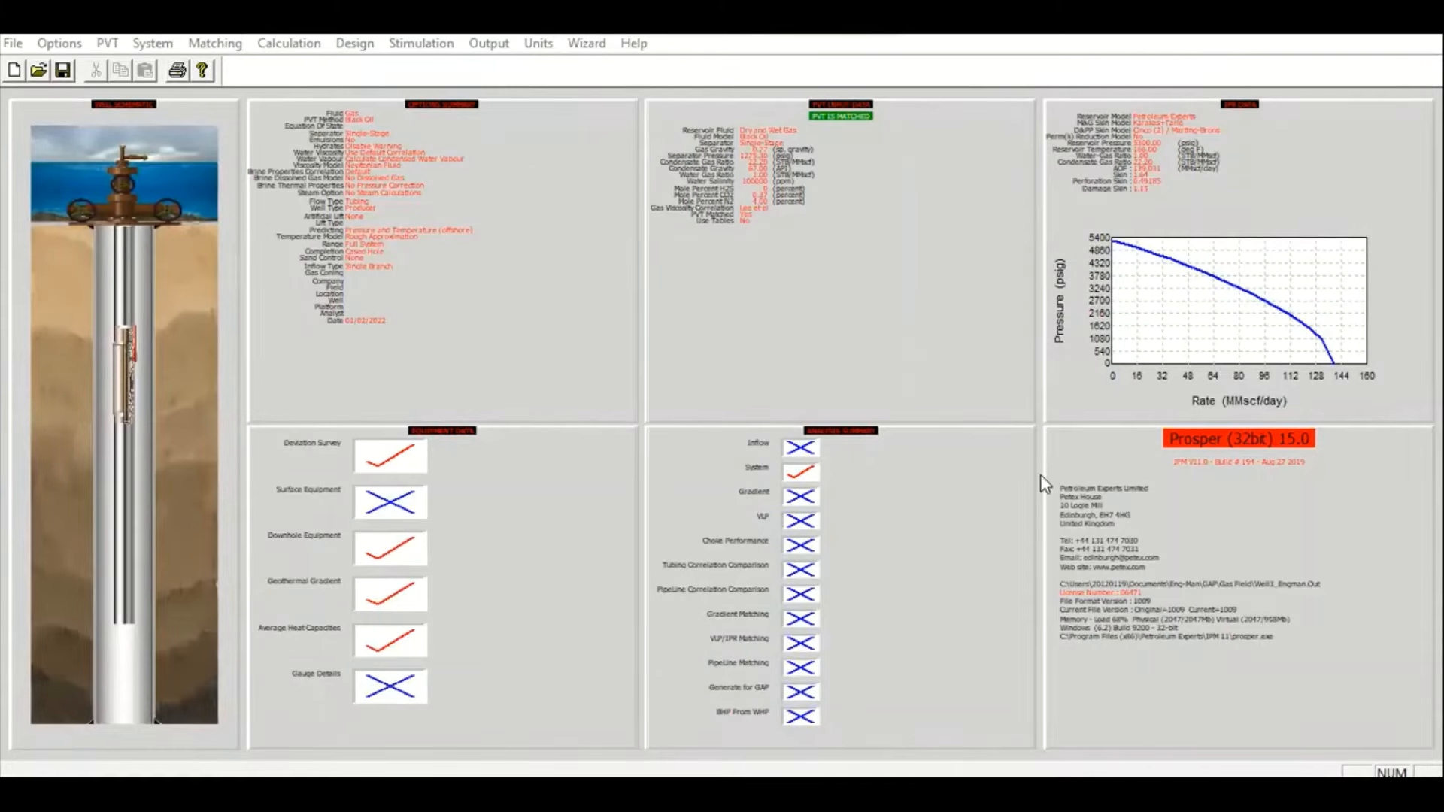
left_click(65, 70)
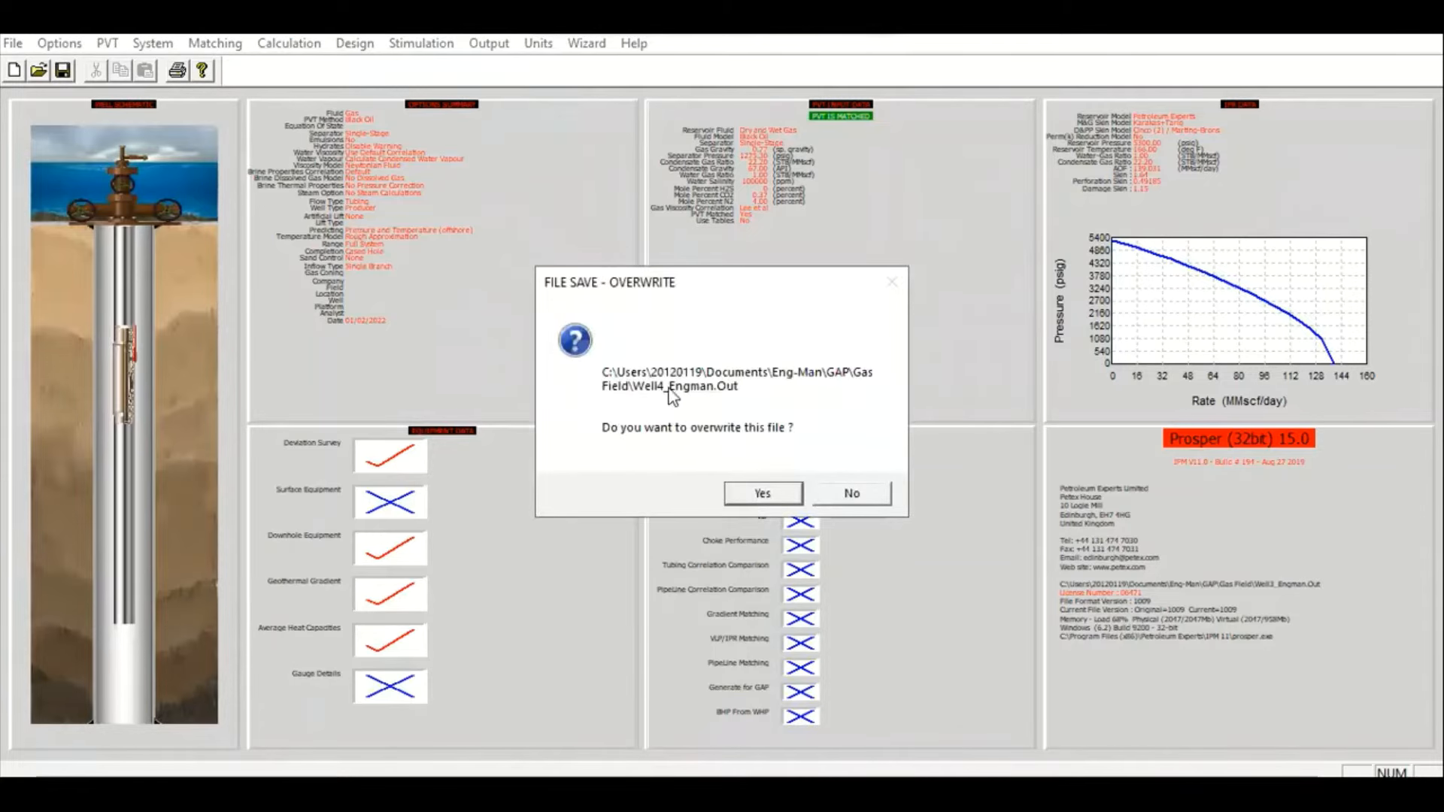
left_click(782, 499)
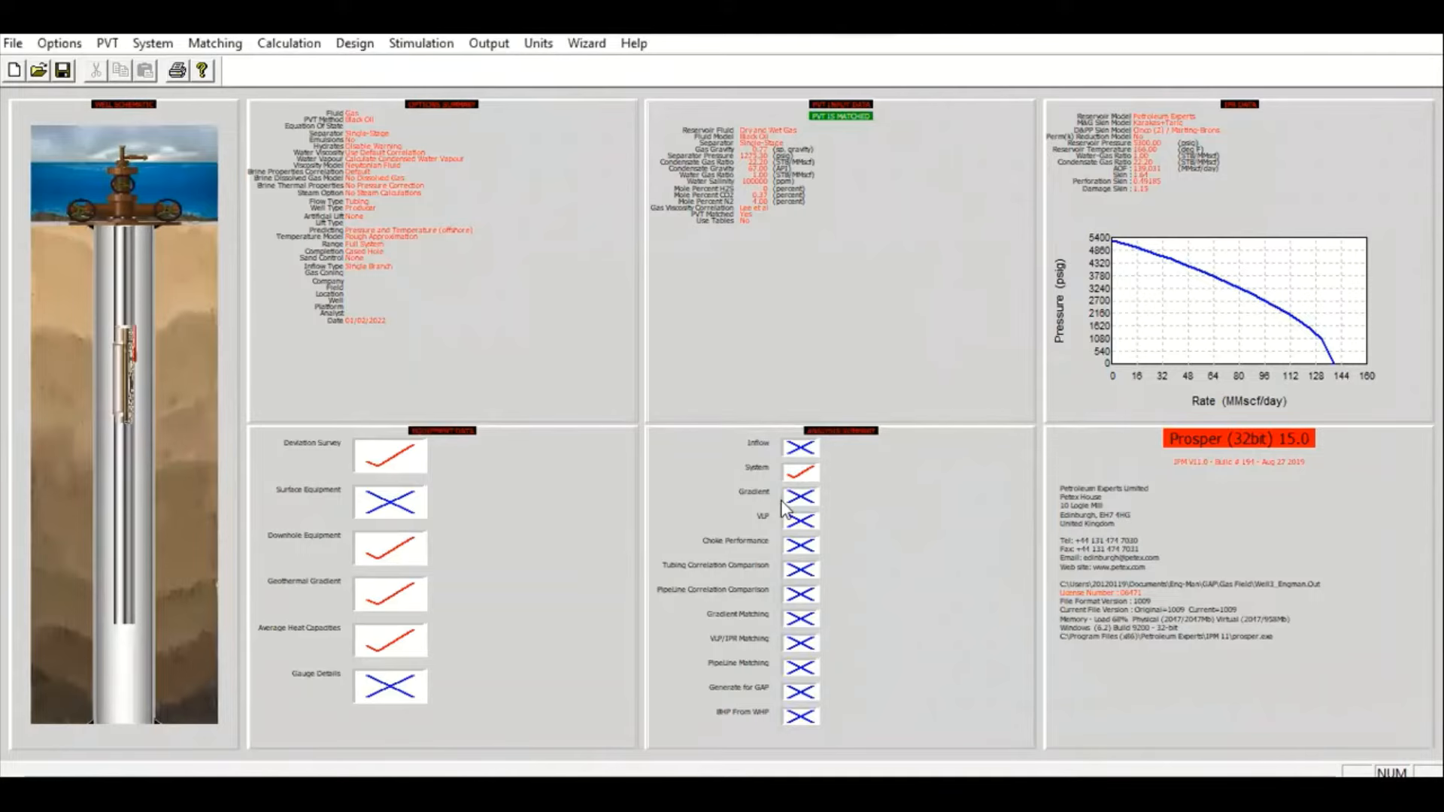
Check the Well 4 system summary and PVT input data, accepting both without changes
double_click(489, 184)
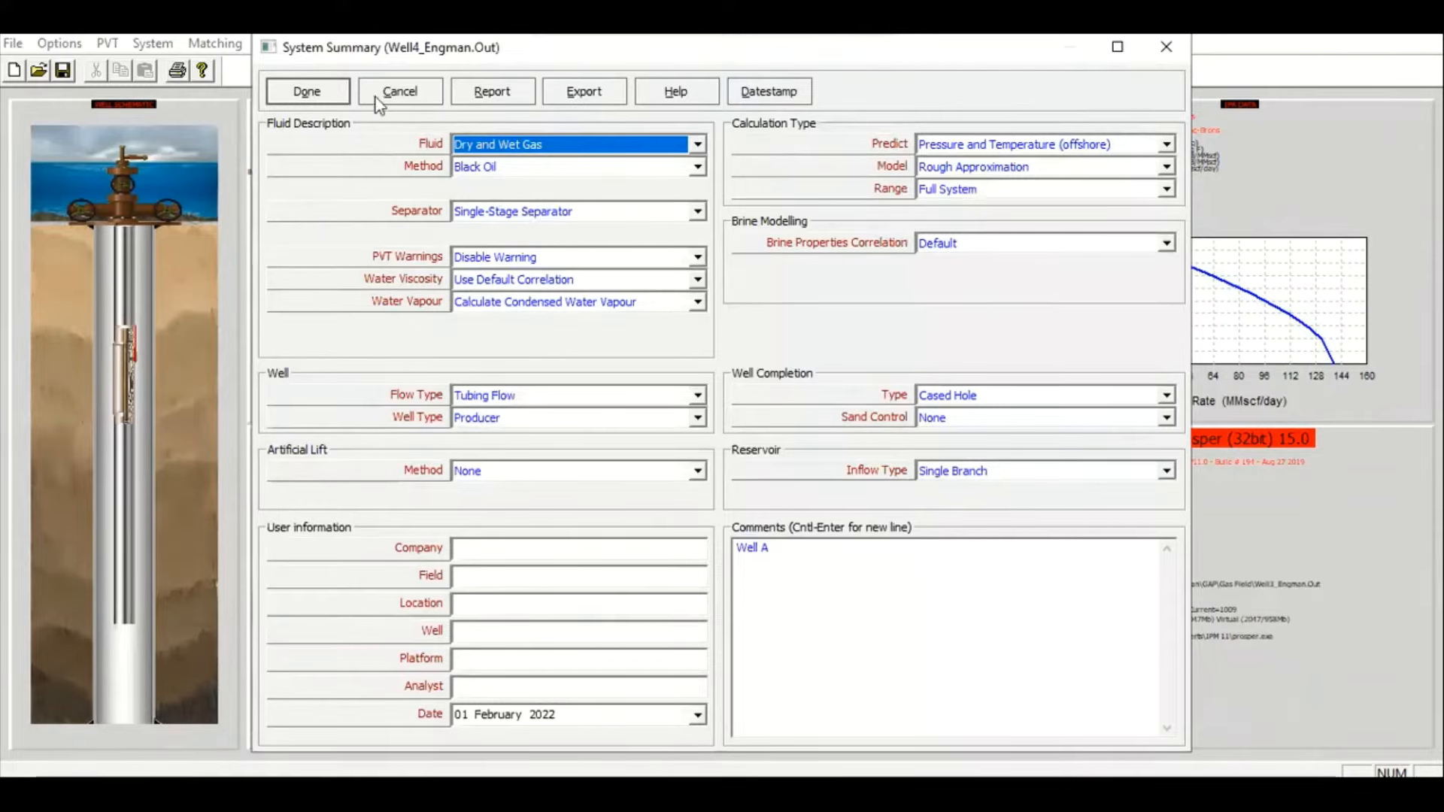
left_click(308, 91)
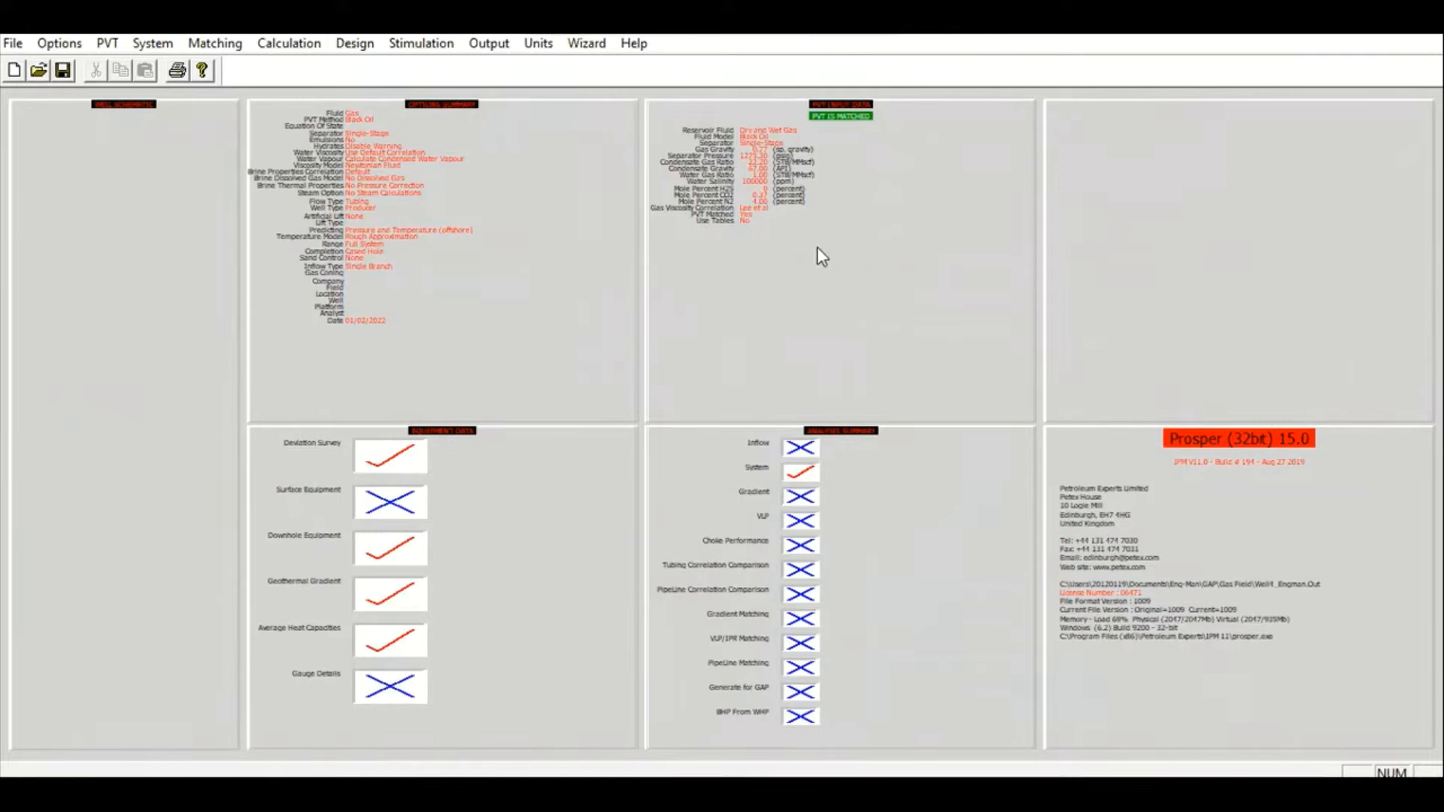
double_click(840, 269)
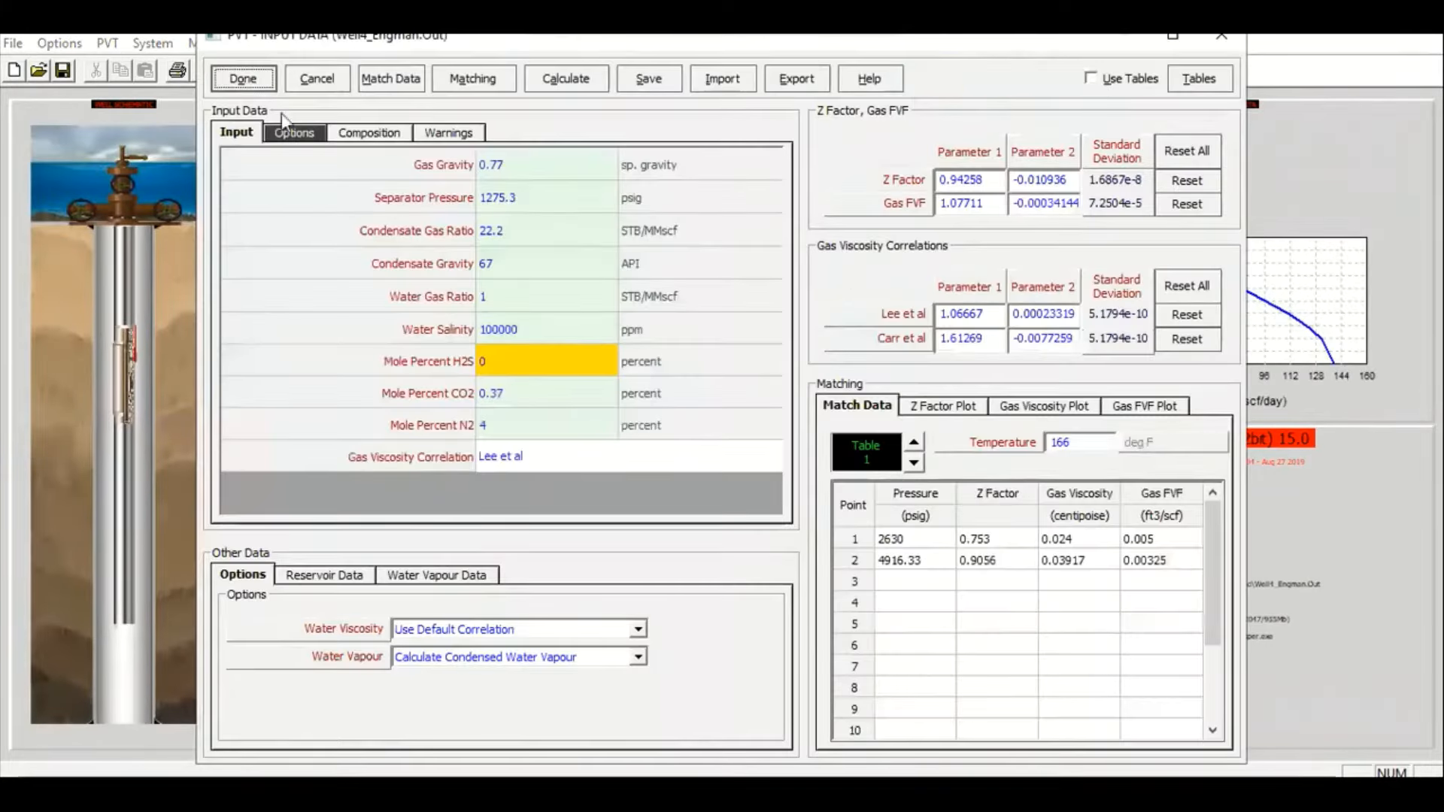
left_click_drag(394, 51, 399, 71)
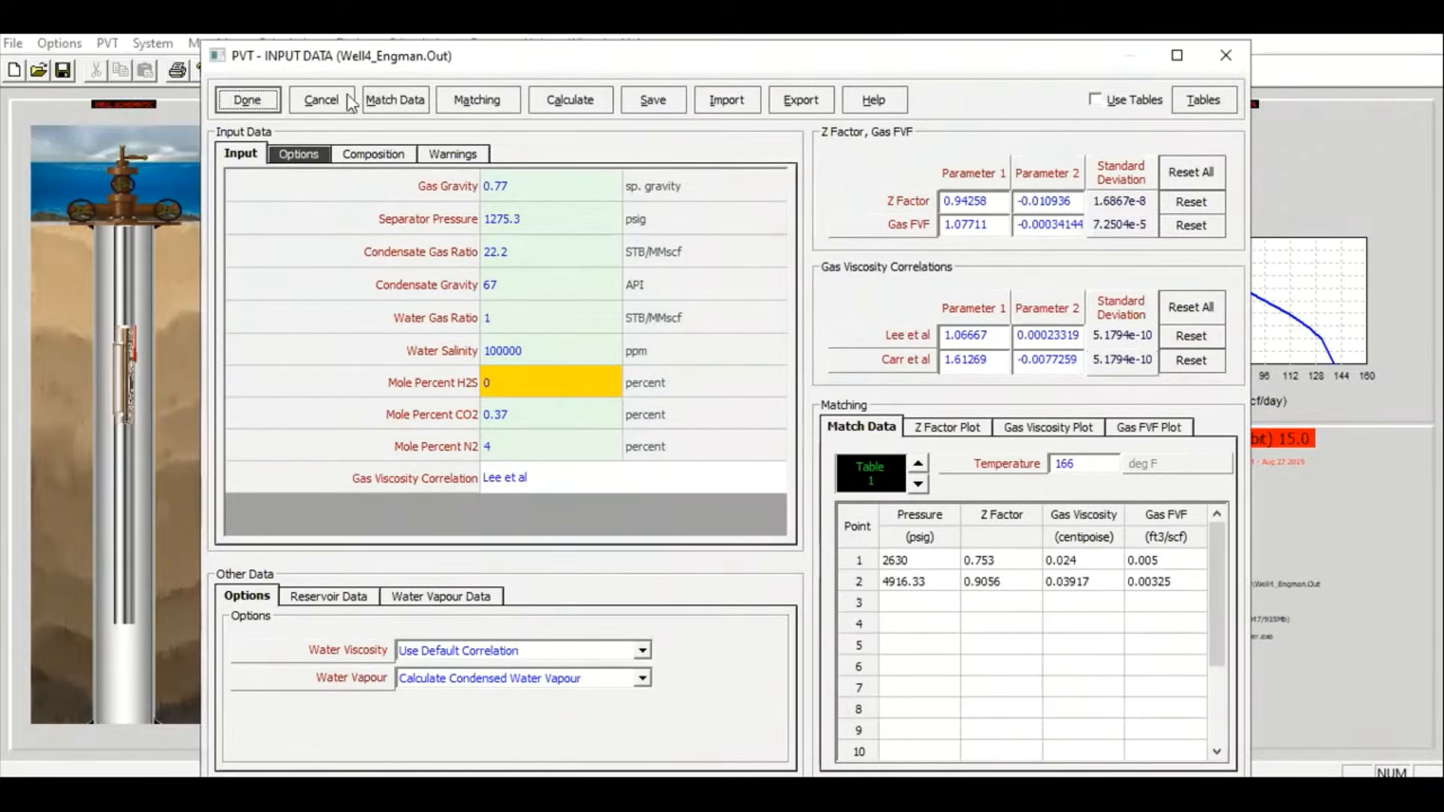
left_click(267, 99)
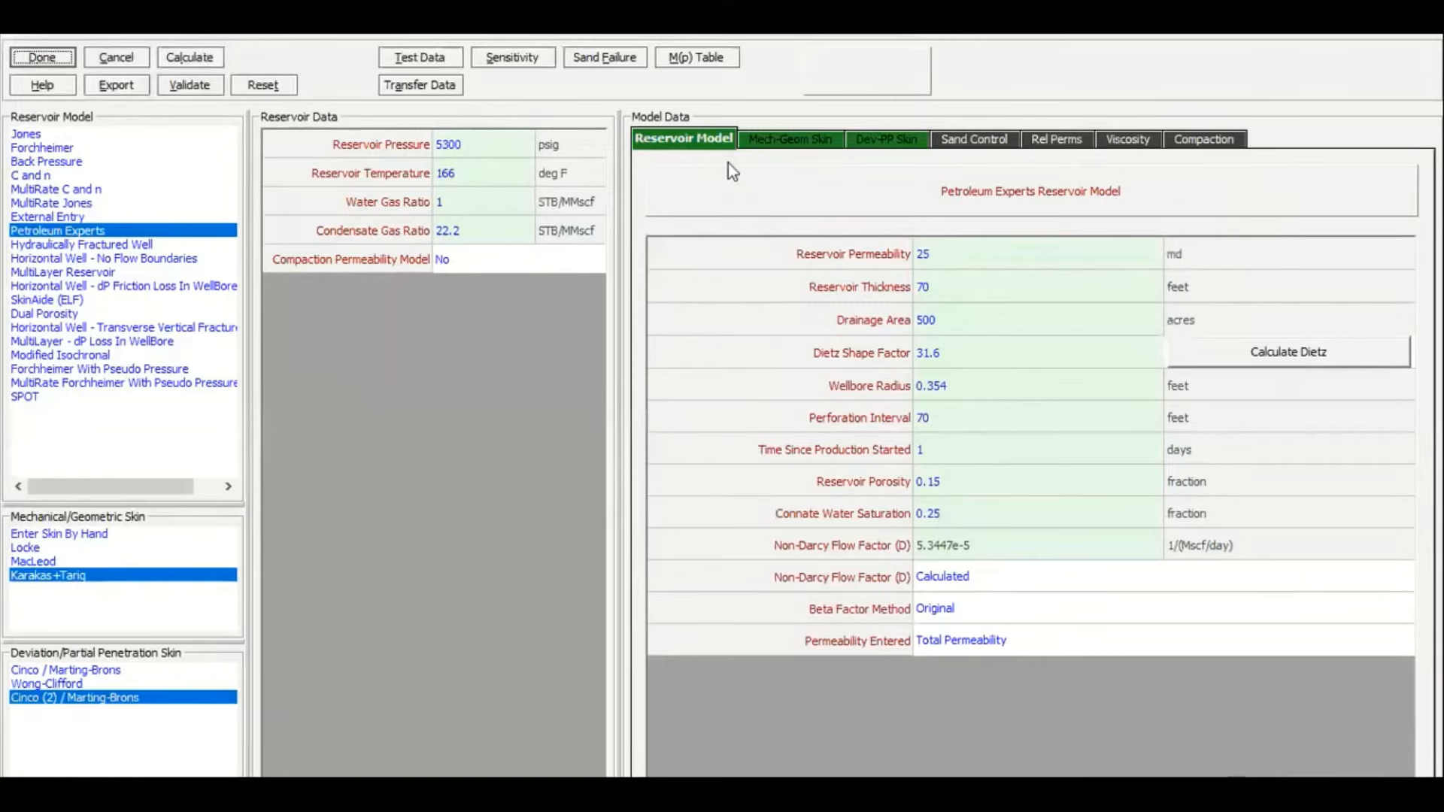
Set Well 4's reservoir thickness to 80 feet, drainage area to 300 acres and perforation interval to 80 feet
left_click(952, 287)
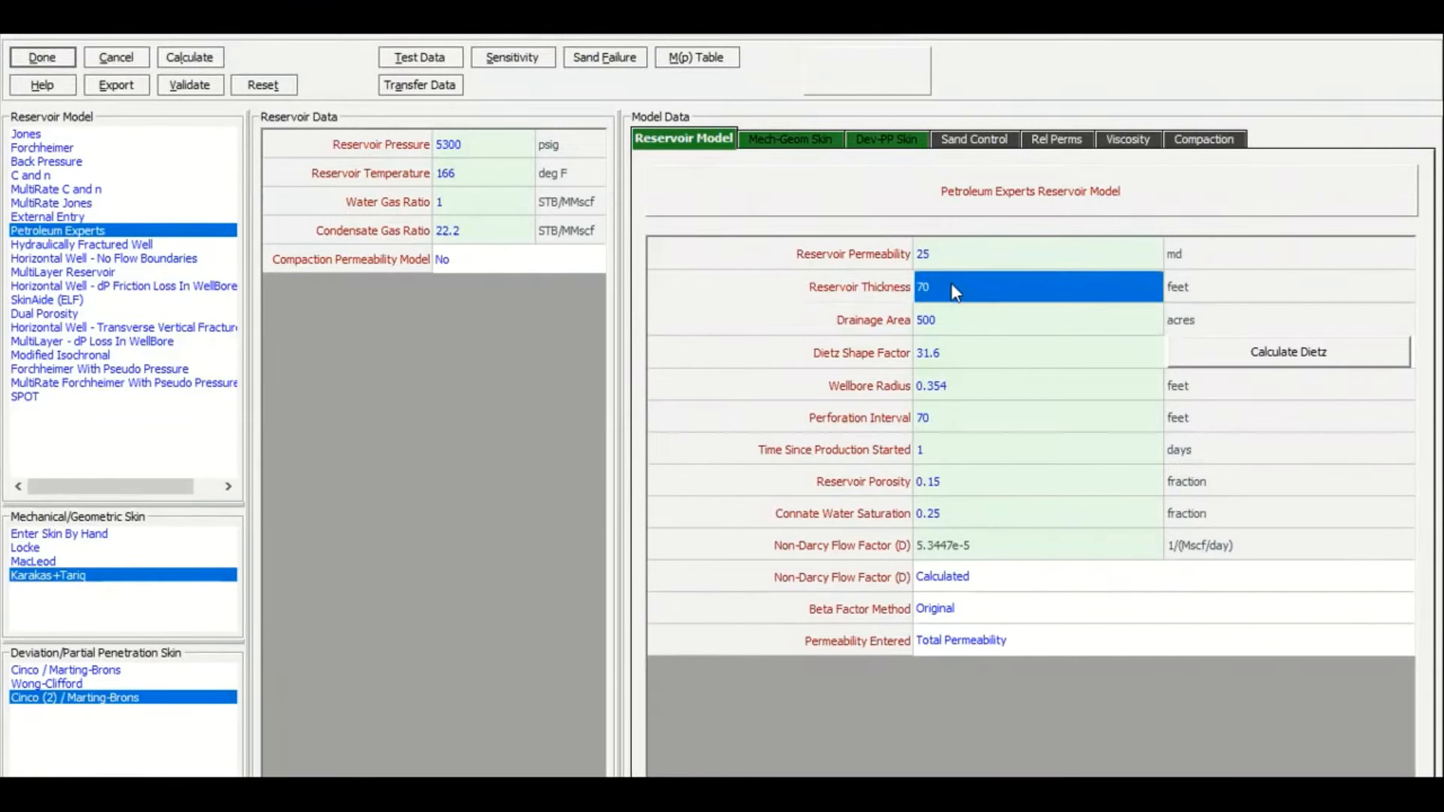
type("80")
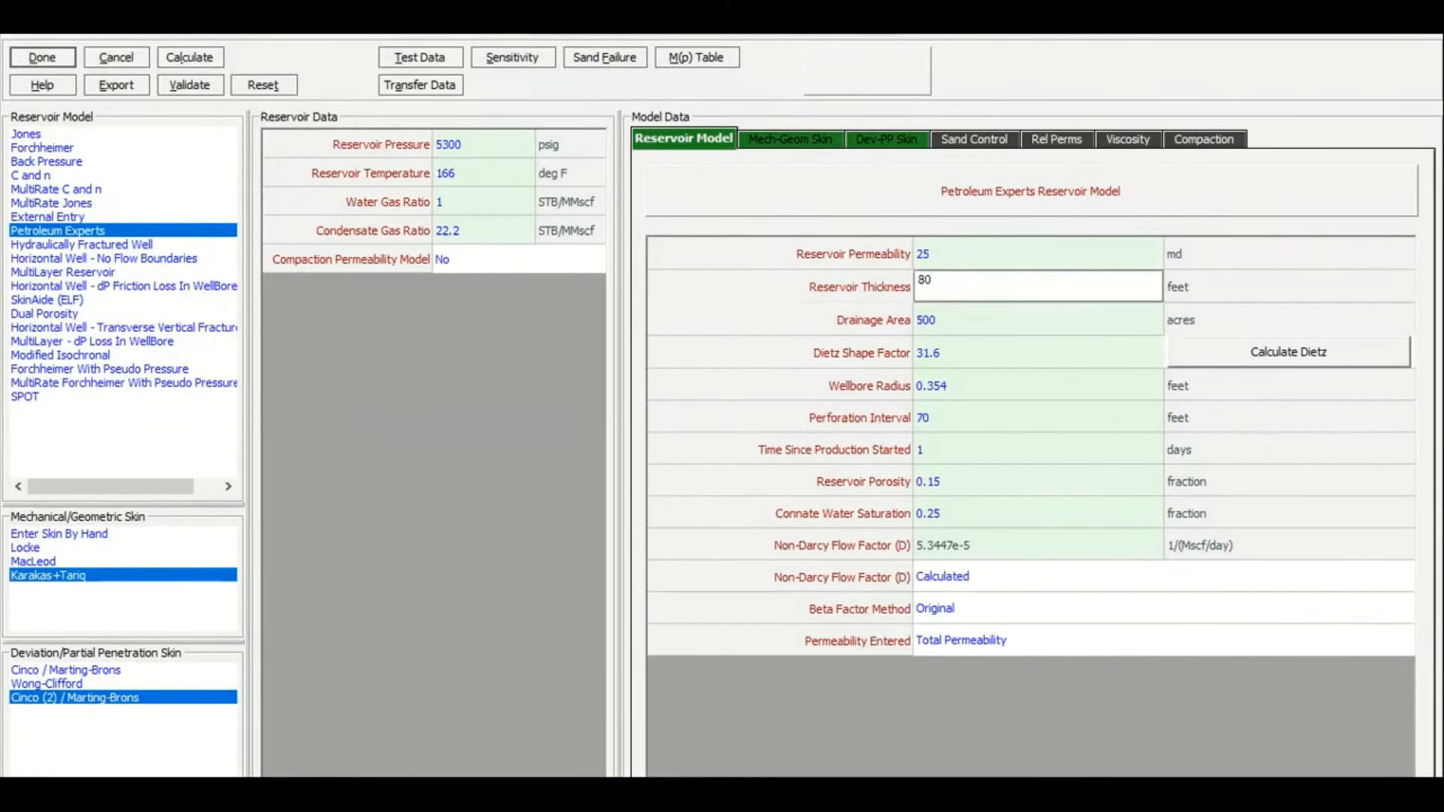
left_click(963, 313)
type("300")
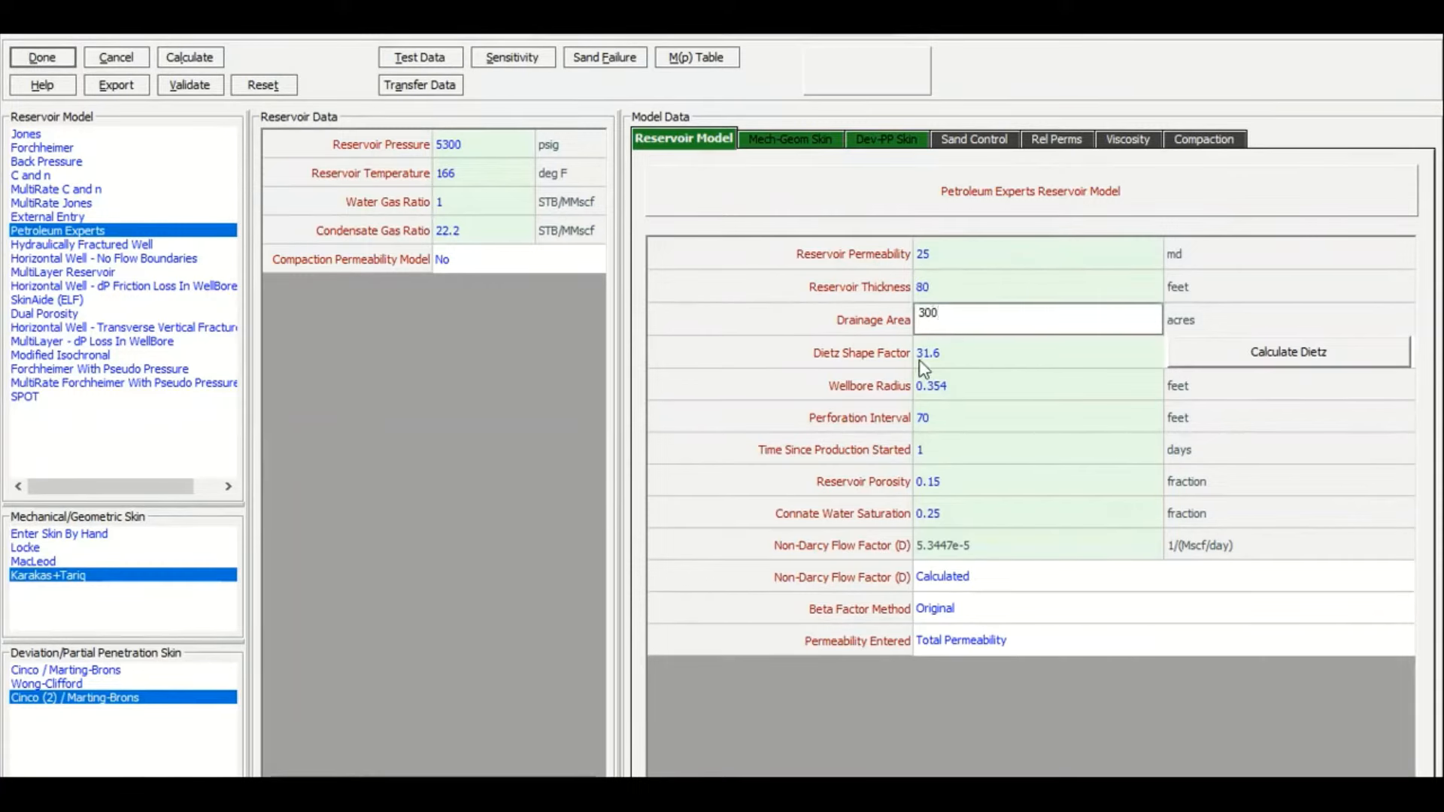
left_click(919, 360)
left_click(1005, 388)
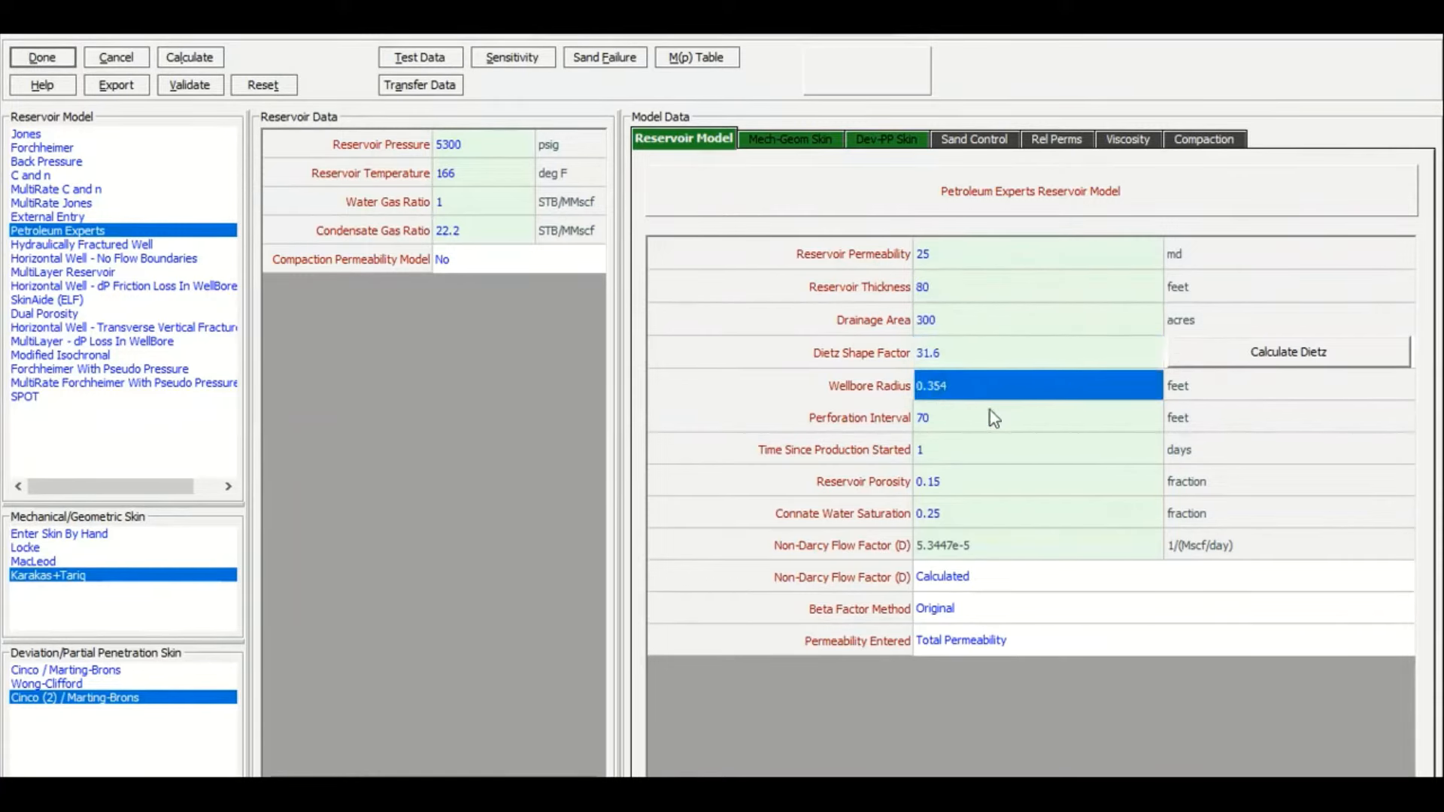
left_click(989, 407)
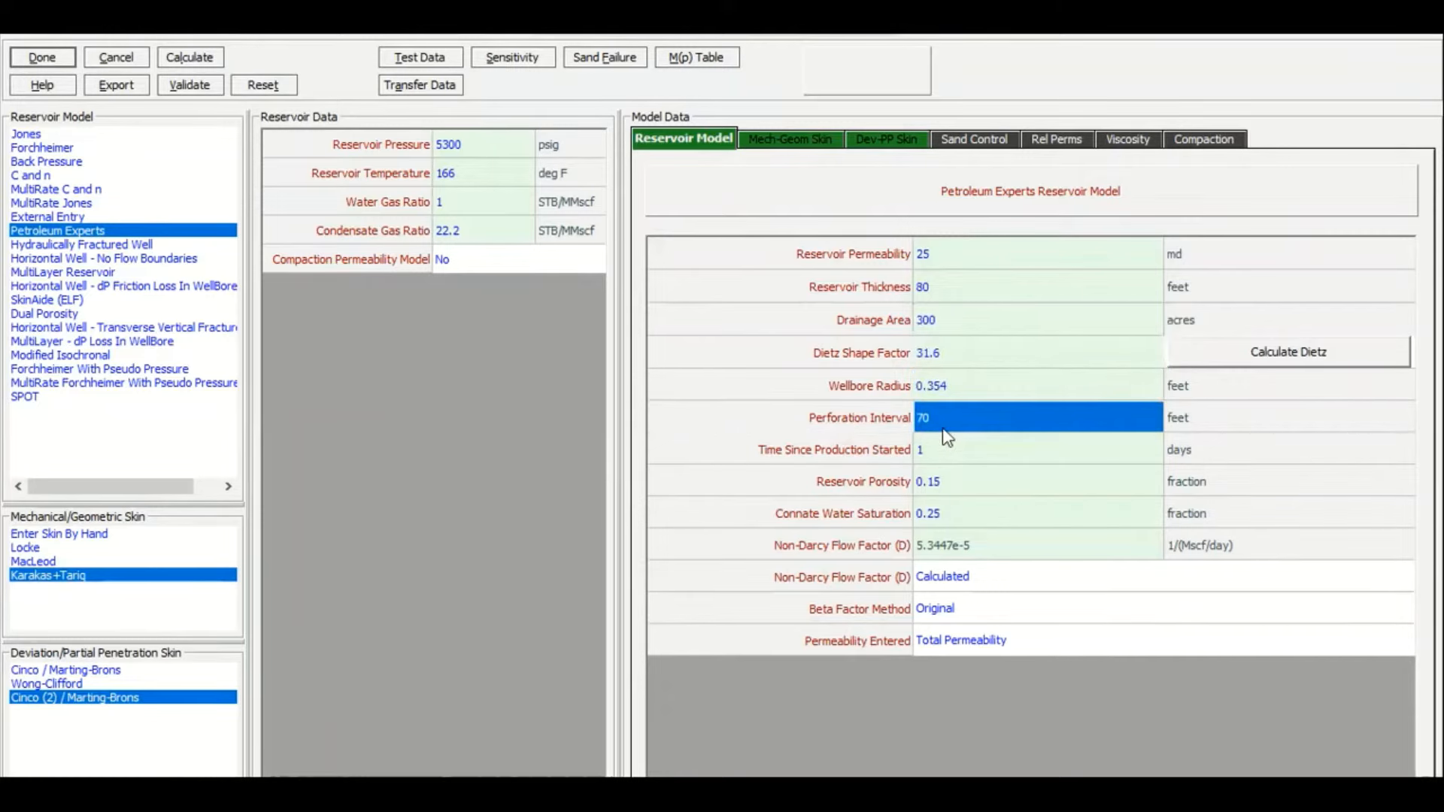
type("80")
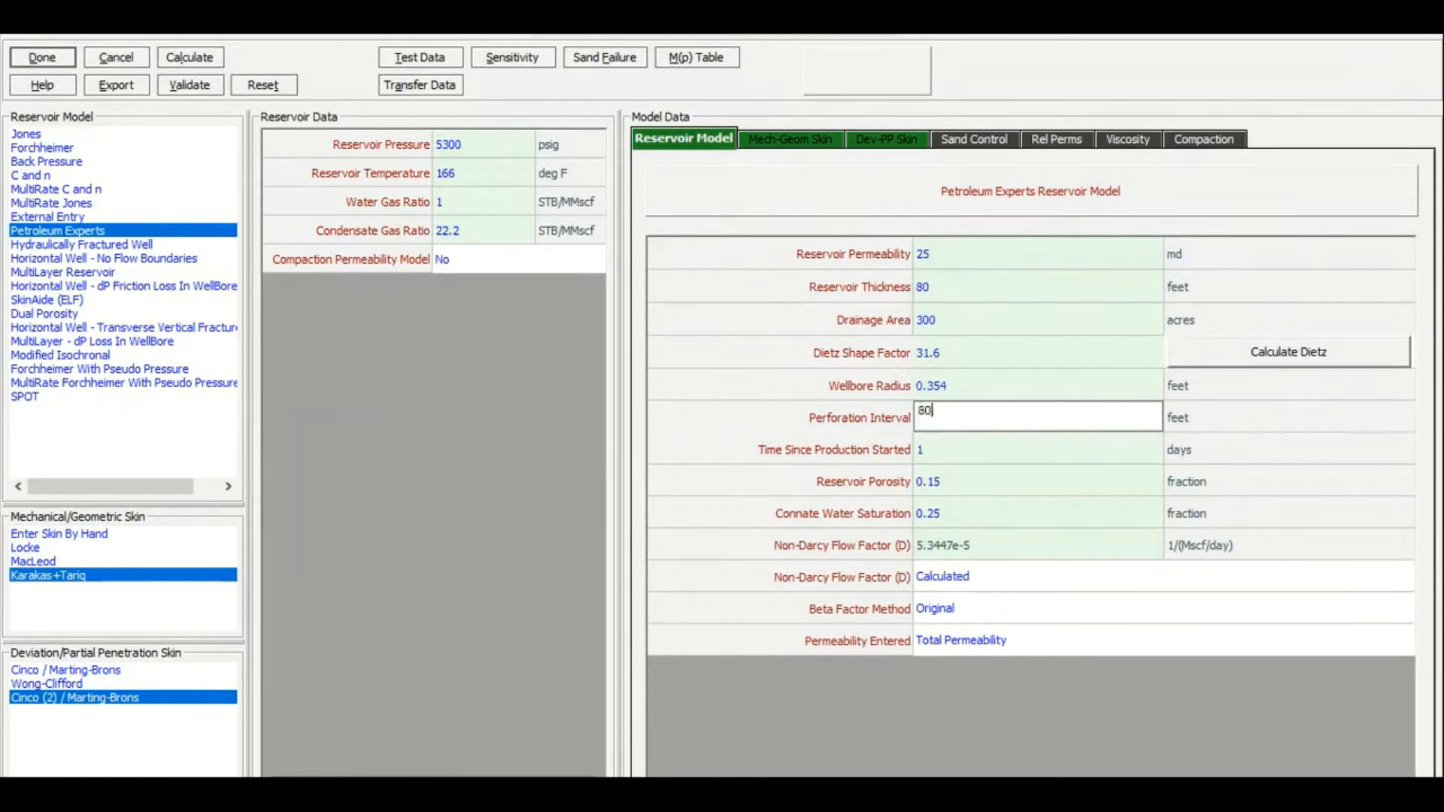
left_click(953, 449)
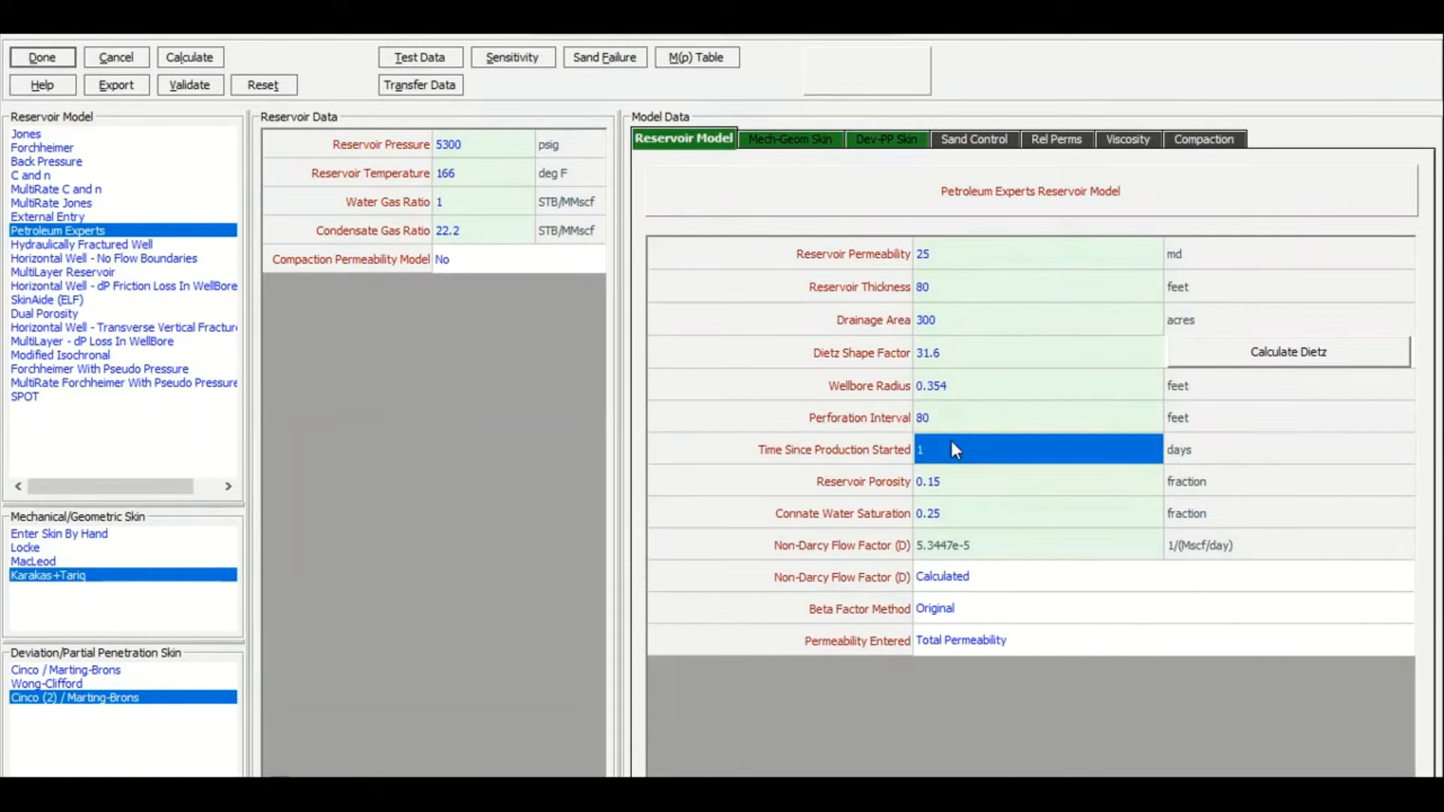
Set the Karakas+Tariq skin model's shot density to 6 1/ft and perforation length to 8 inches
left_click(776, 143)
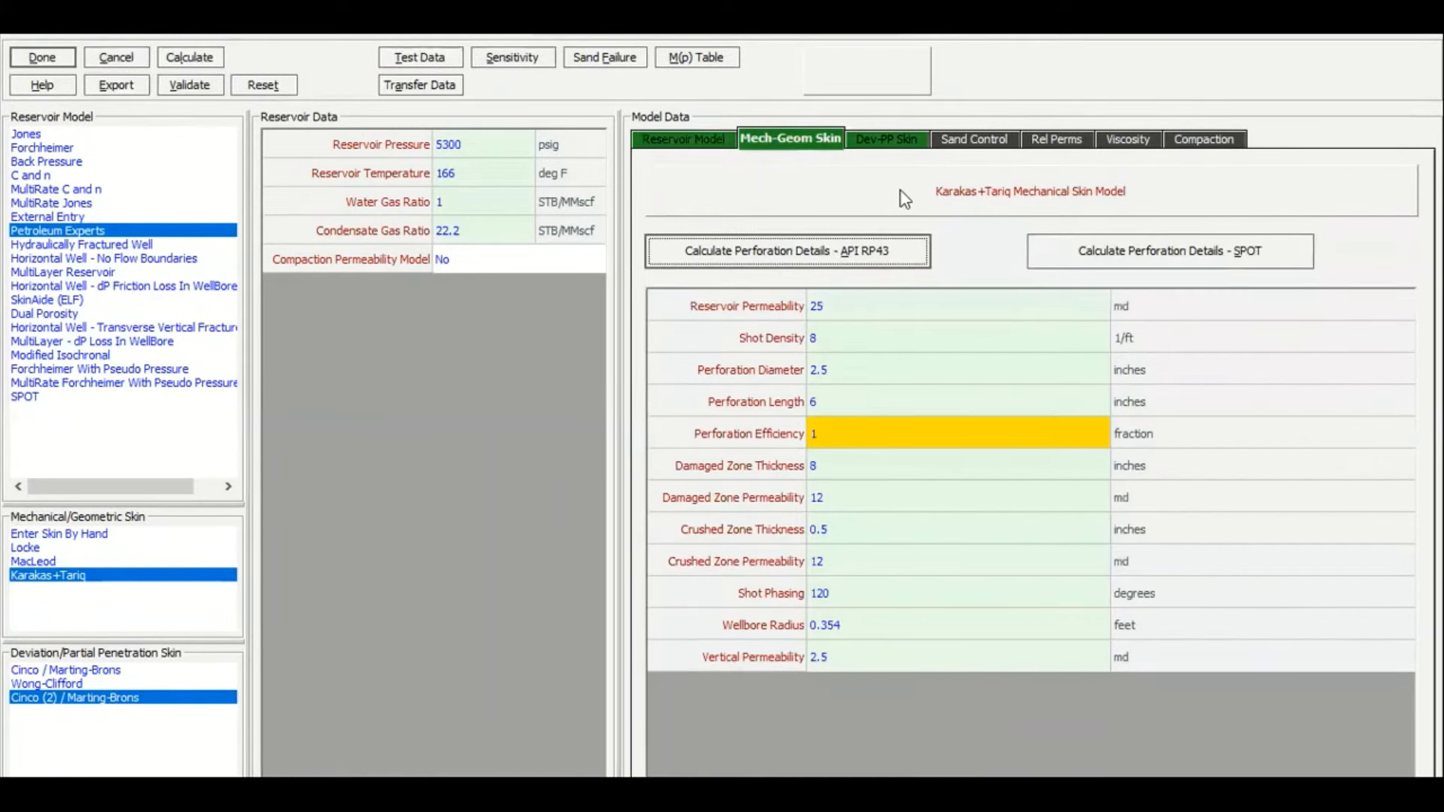
left_click(868, 312)
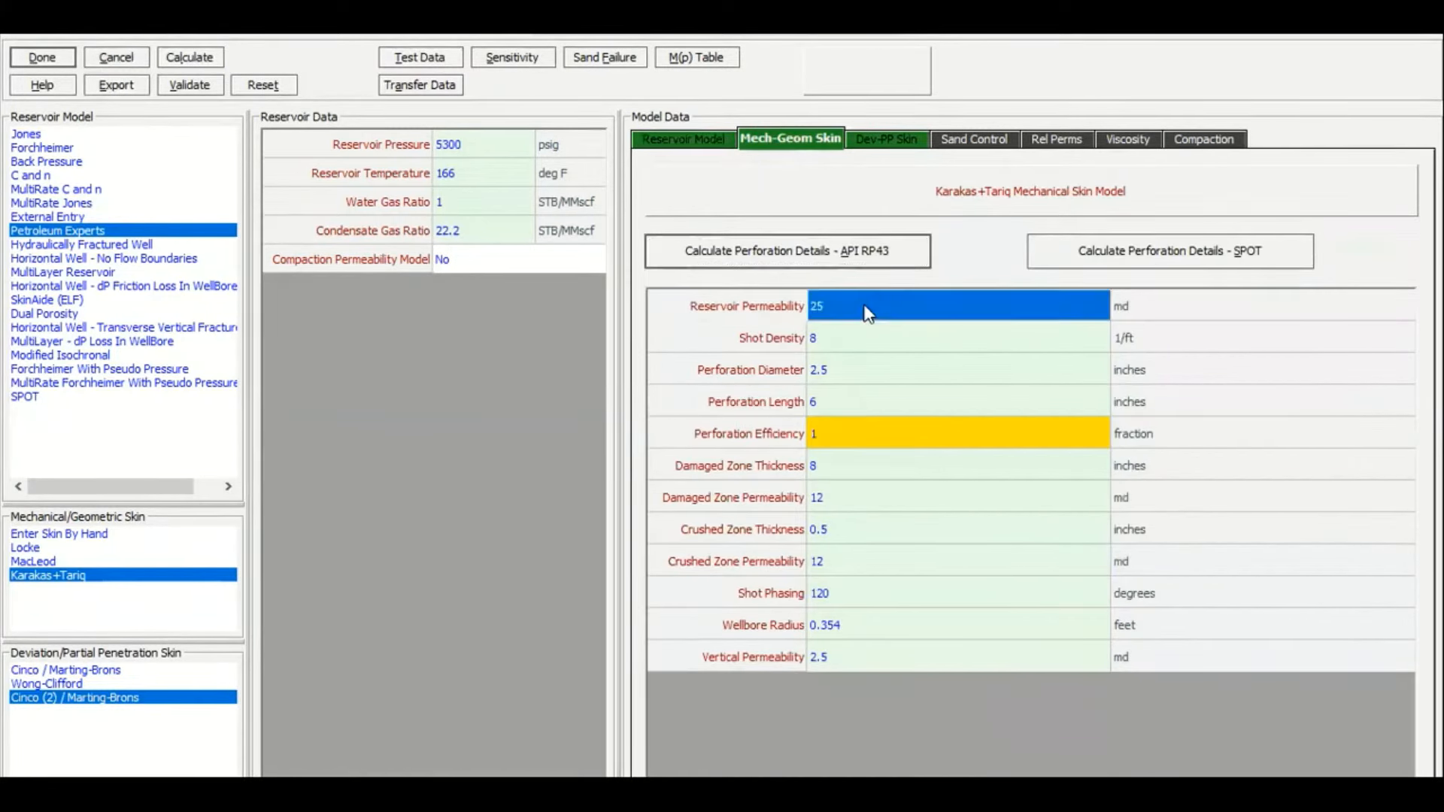
left_click(861, 341)
type("6")
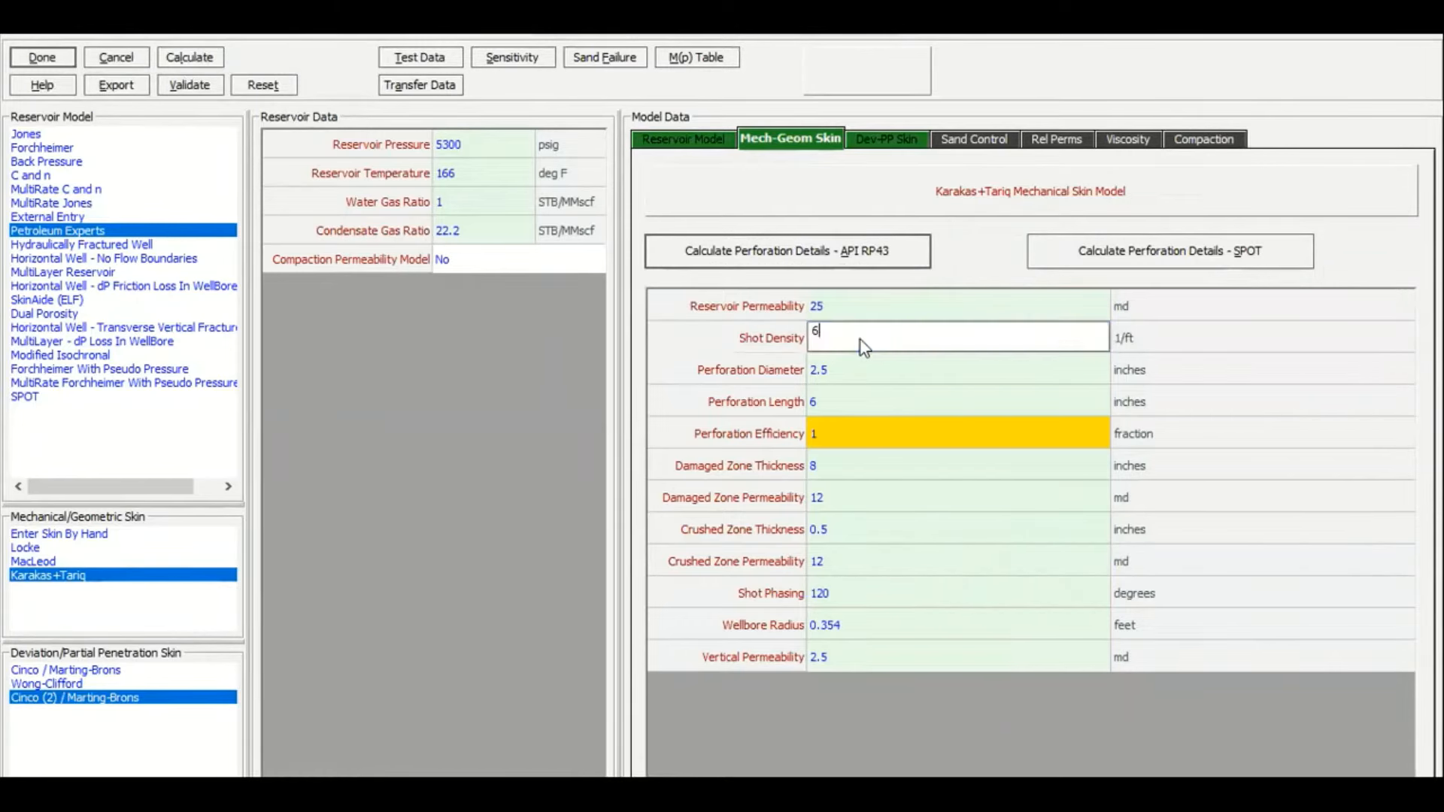
left_click(865, 365)
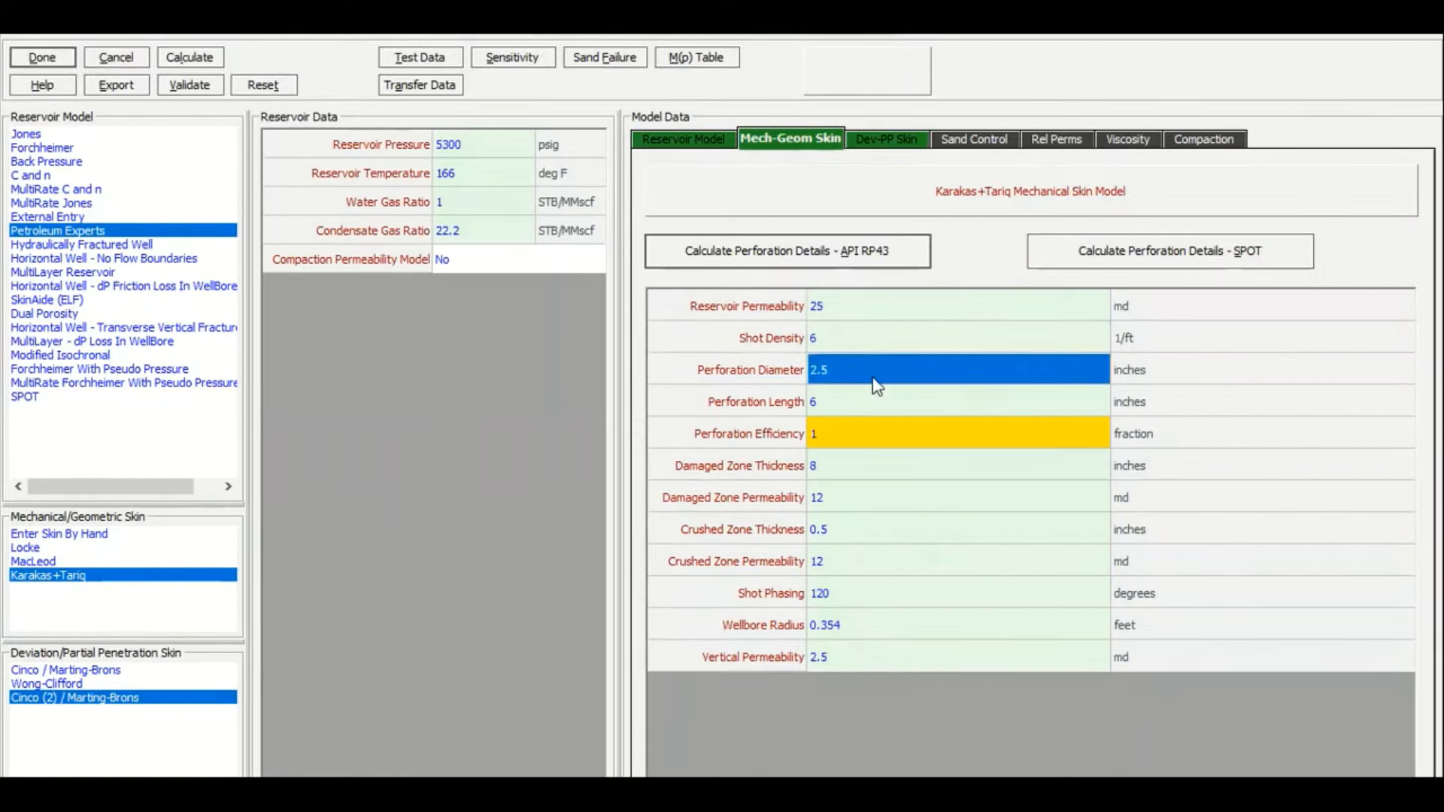
left_click(869, 399)
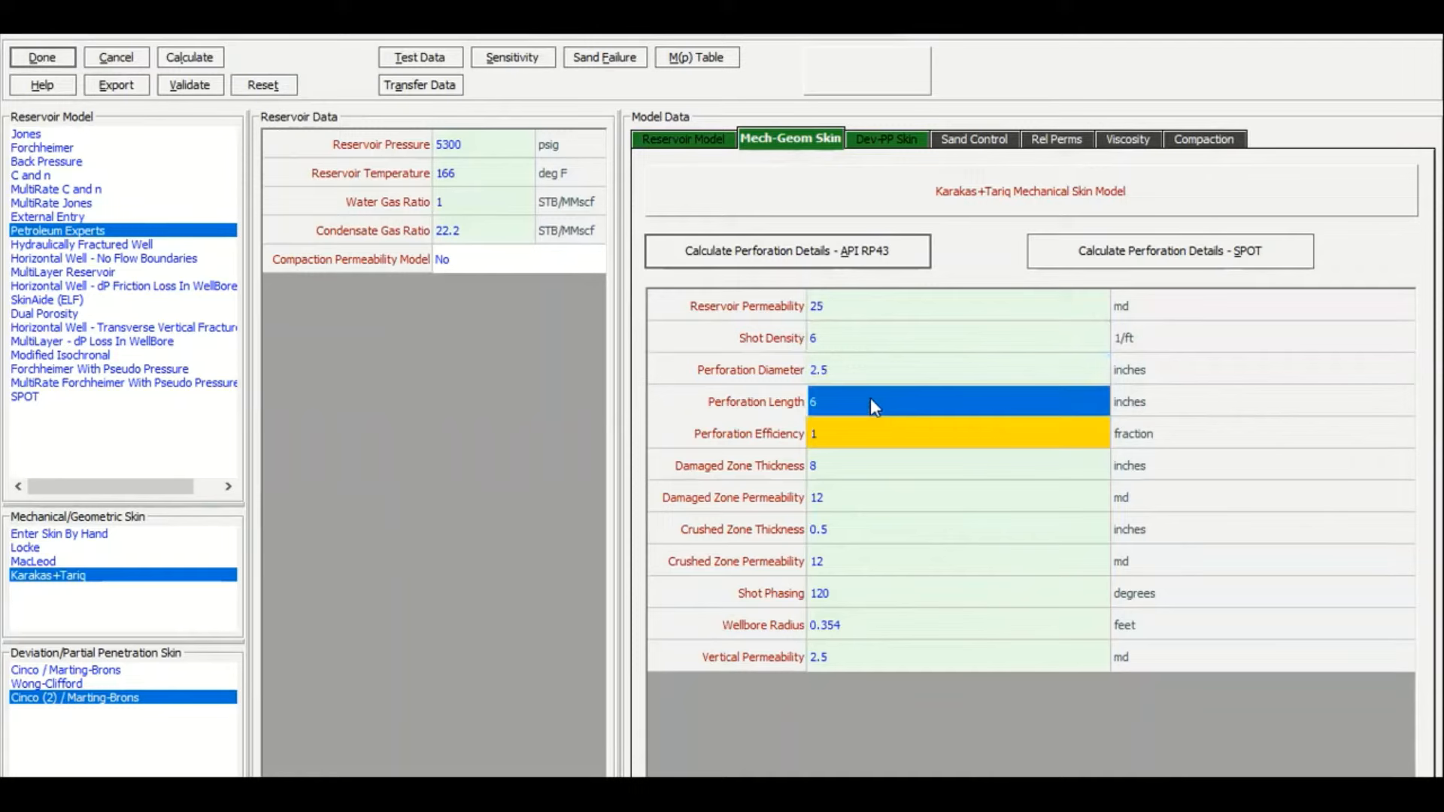
type("8")
Set the damaged zone thickness to 6 inches and the crushed zone permeability to 6 md
left_click(857, 456)
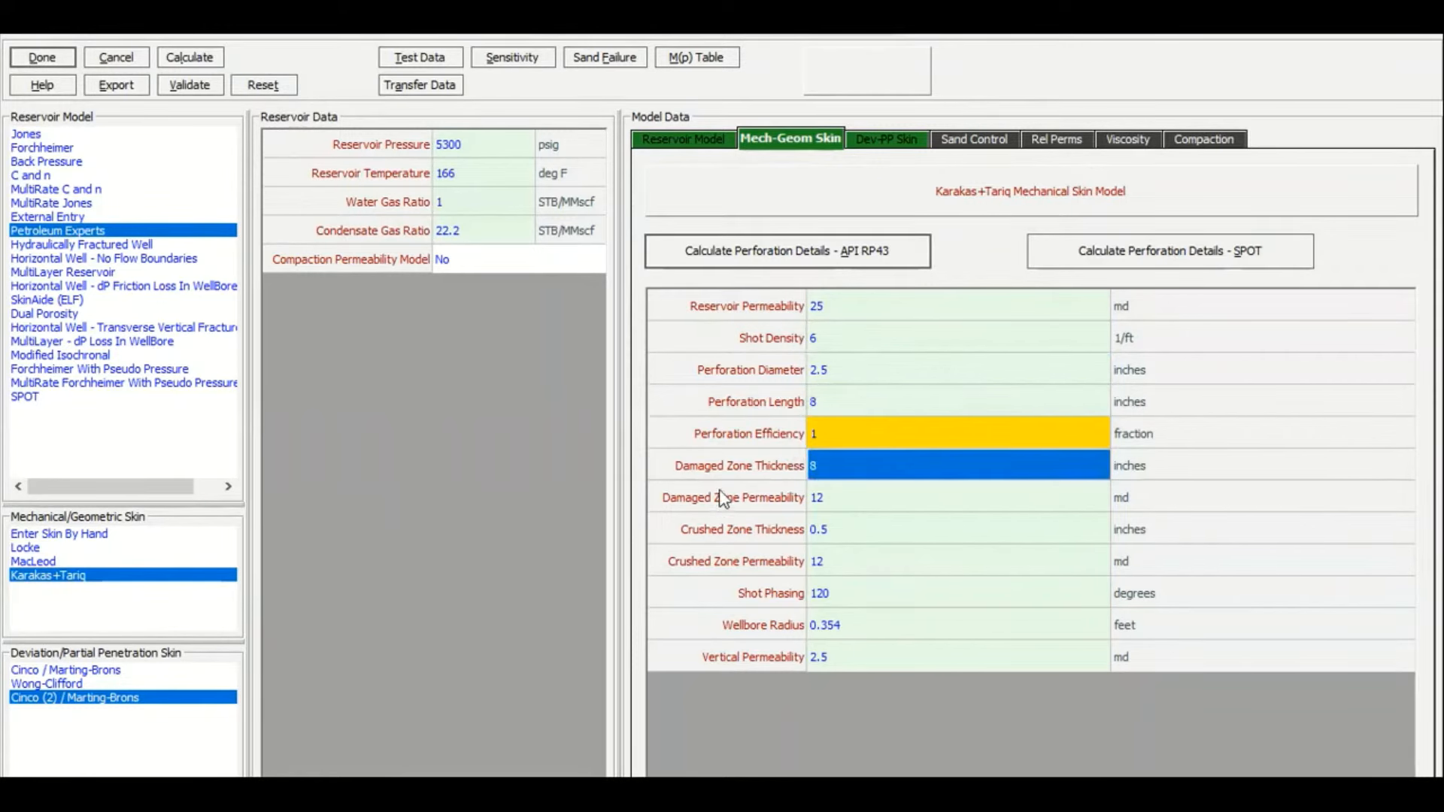
left_click(817, 453)
key("BackSpace")
type("6")
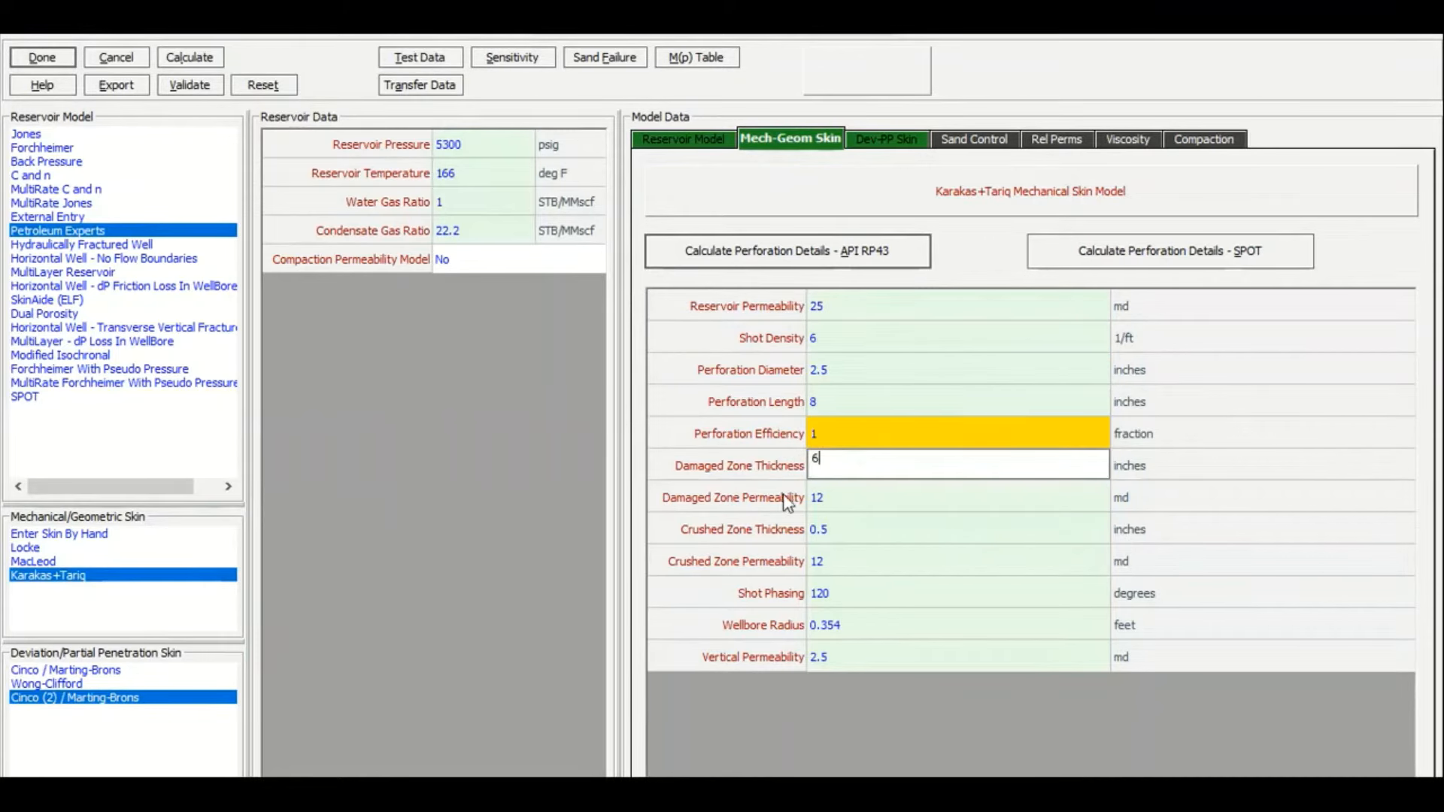
left_click(847, 492)
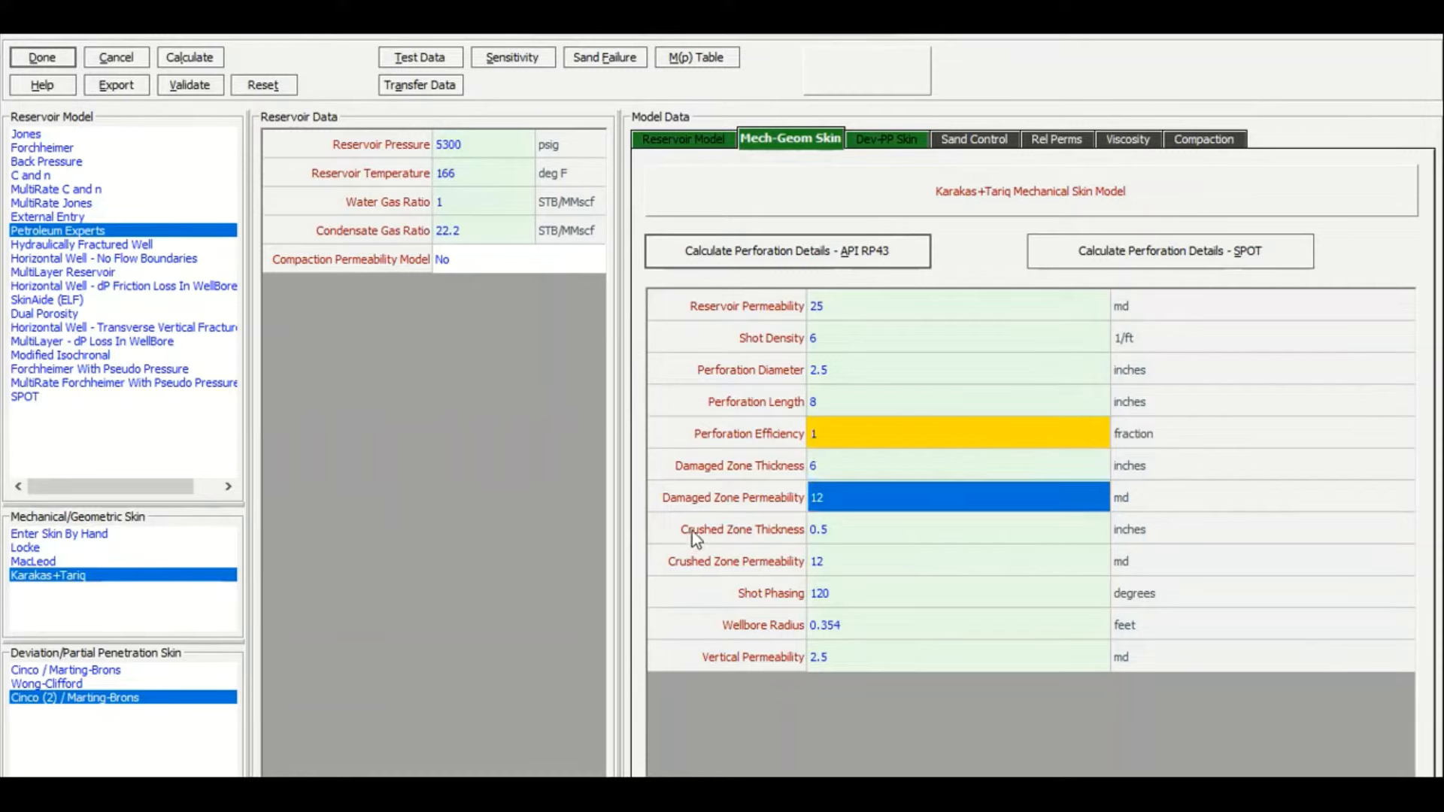
left_click(848, 527)
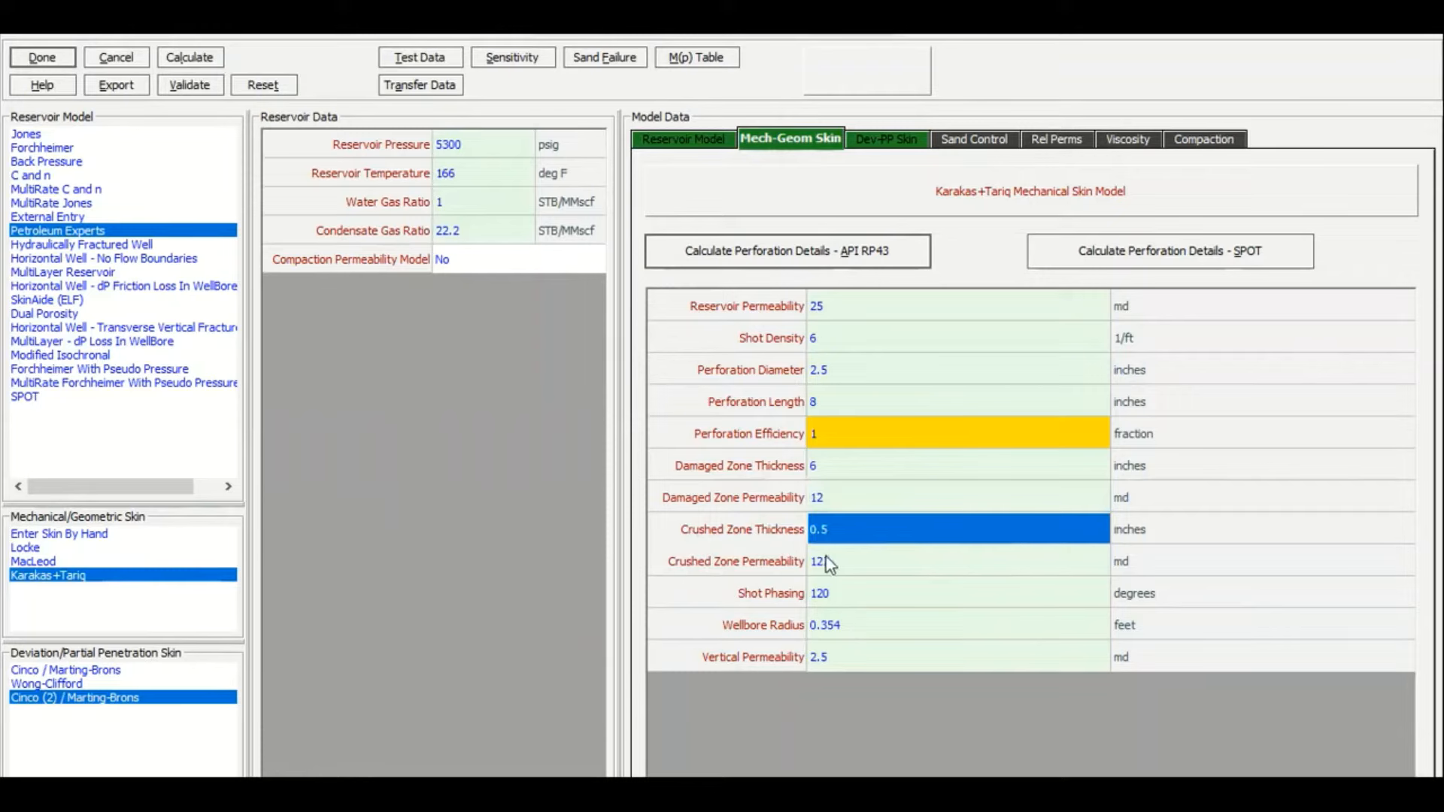
left_click(861, 571)
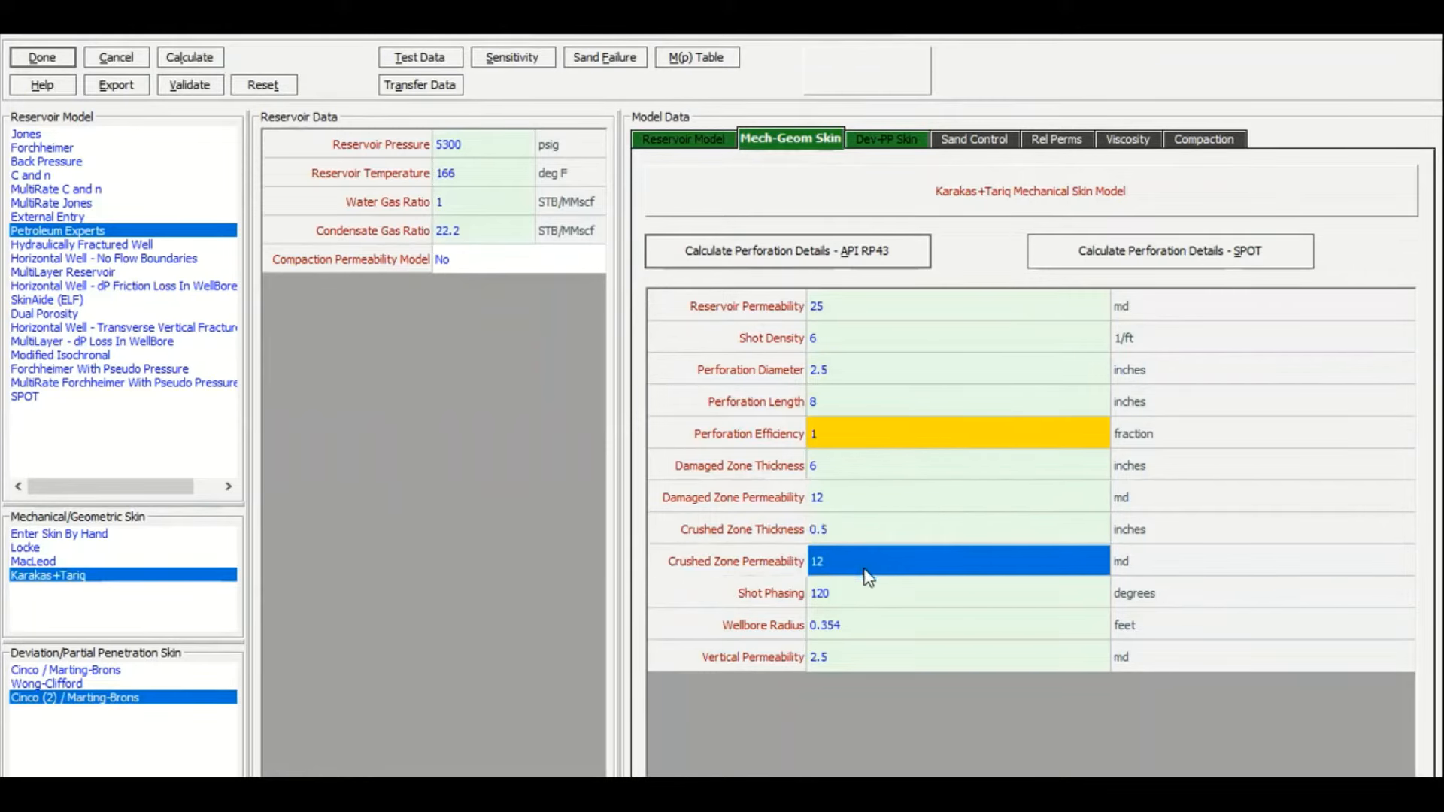
type("6")
key("Return")
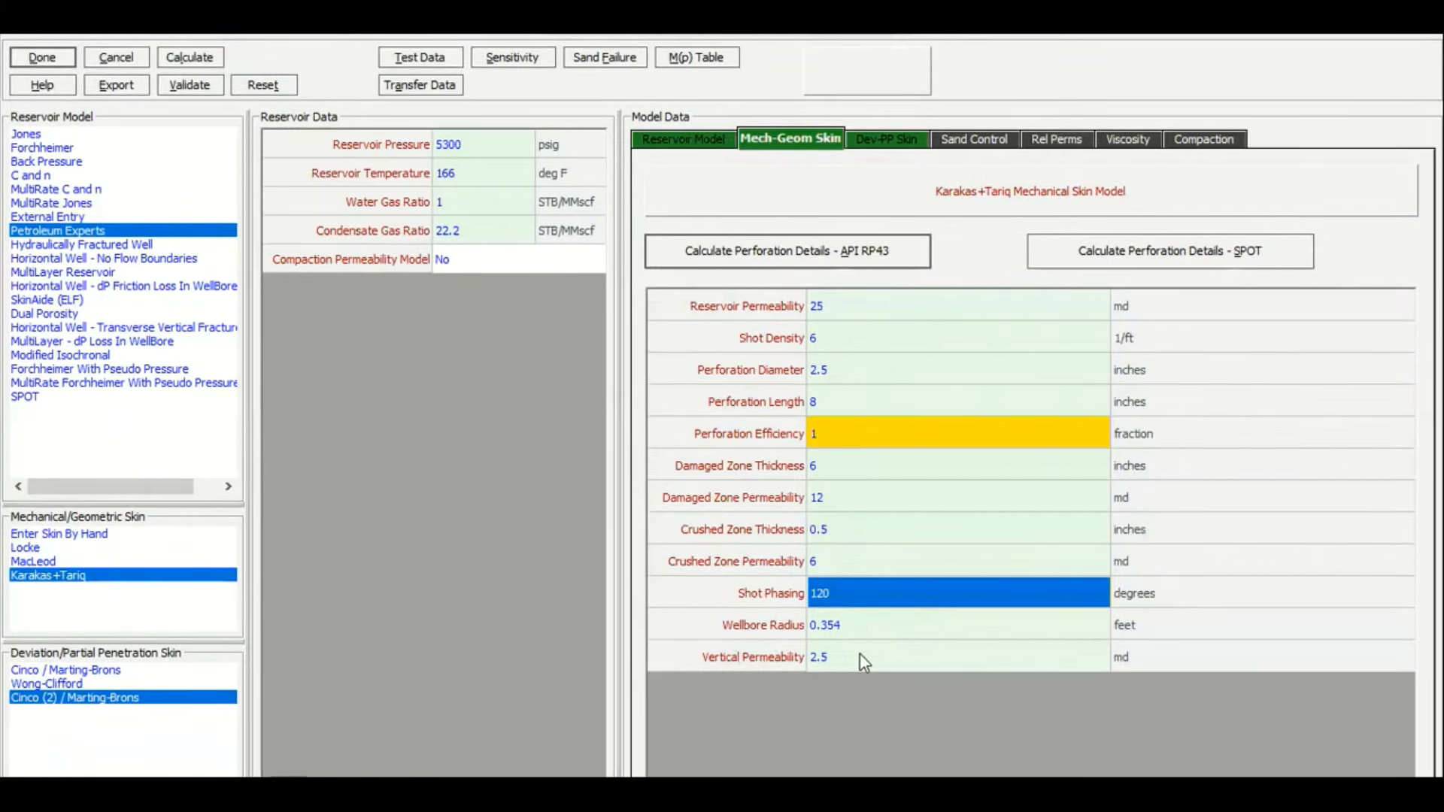
Check the deviation skin inputs, then calculate Well 4's IPR and review its pressure versus rate plot
left_click(890, 144)
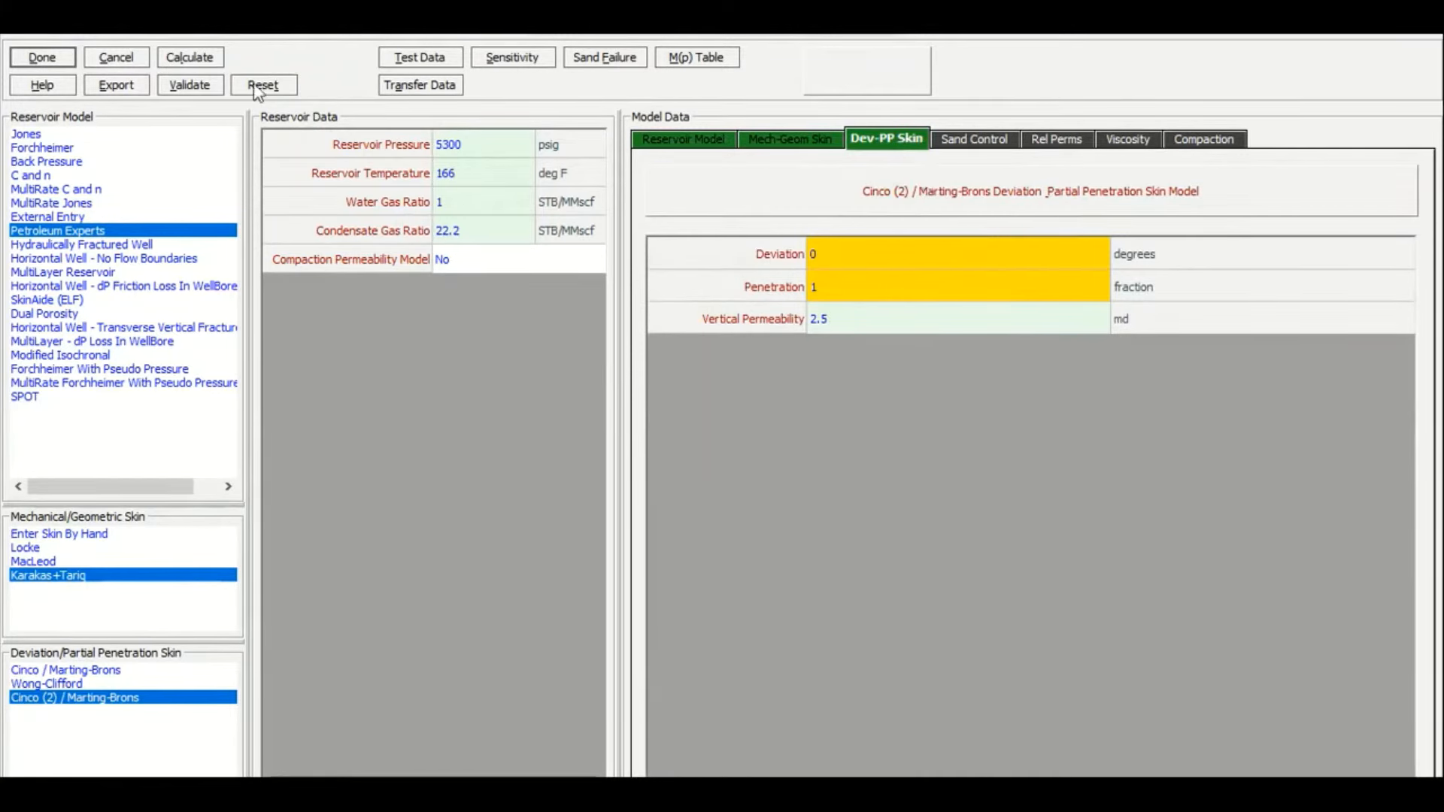
left_click(652, 143)
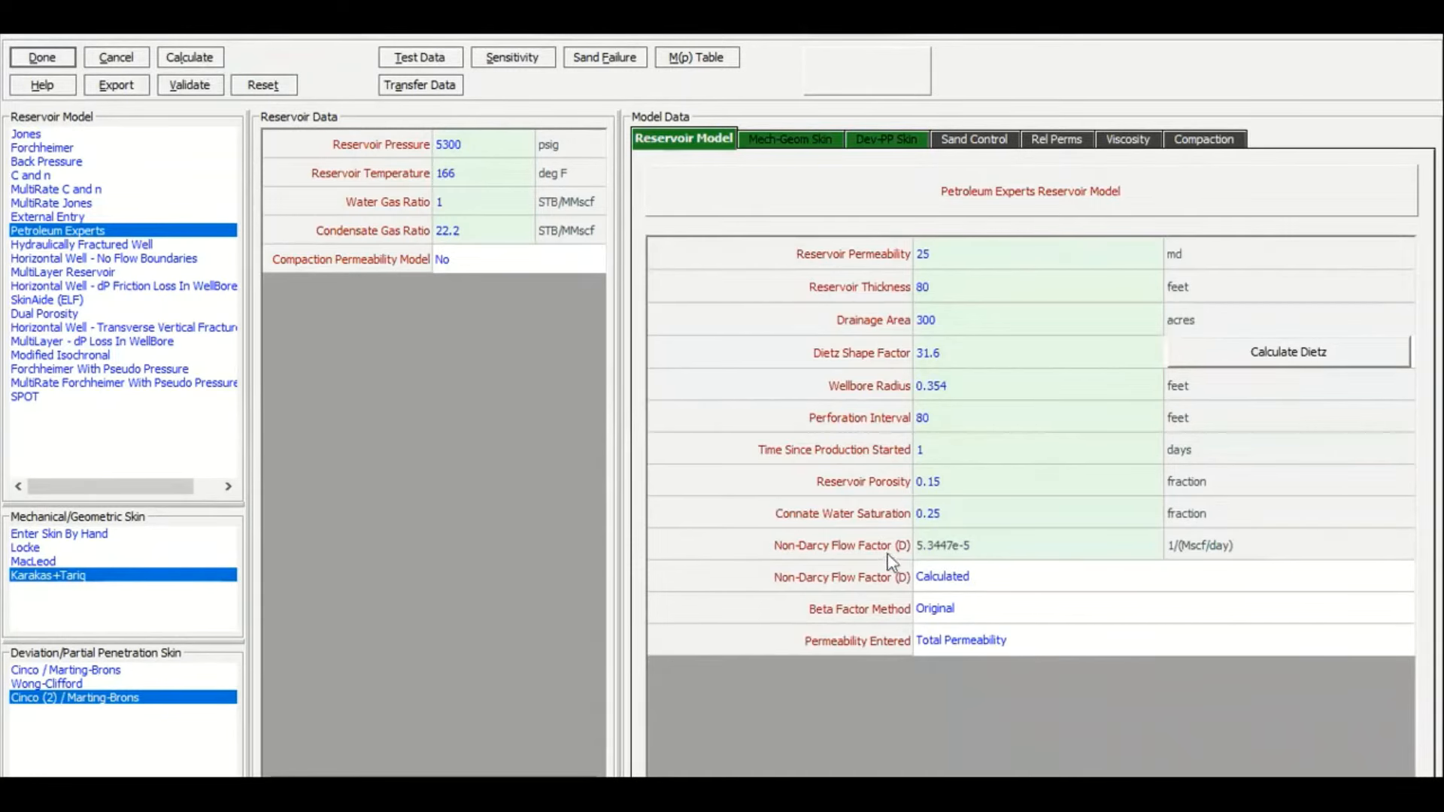
left_click(185, 62)
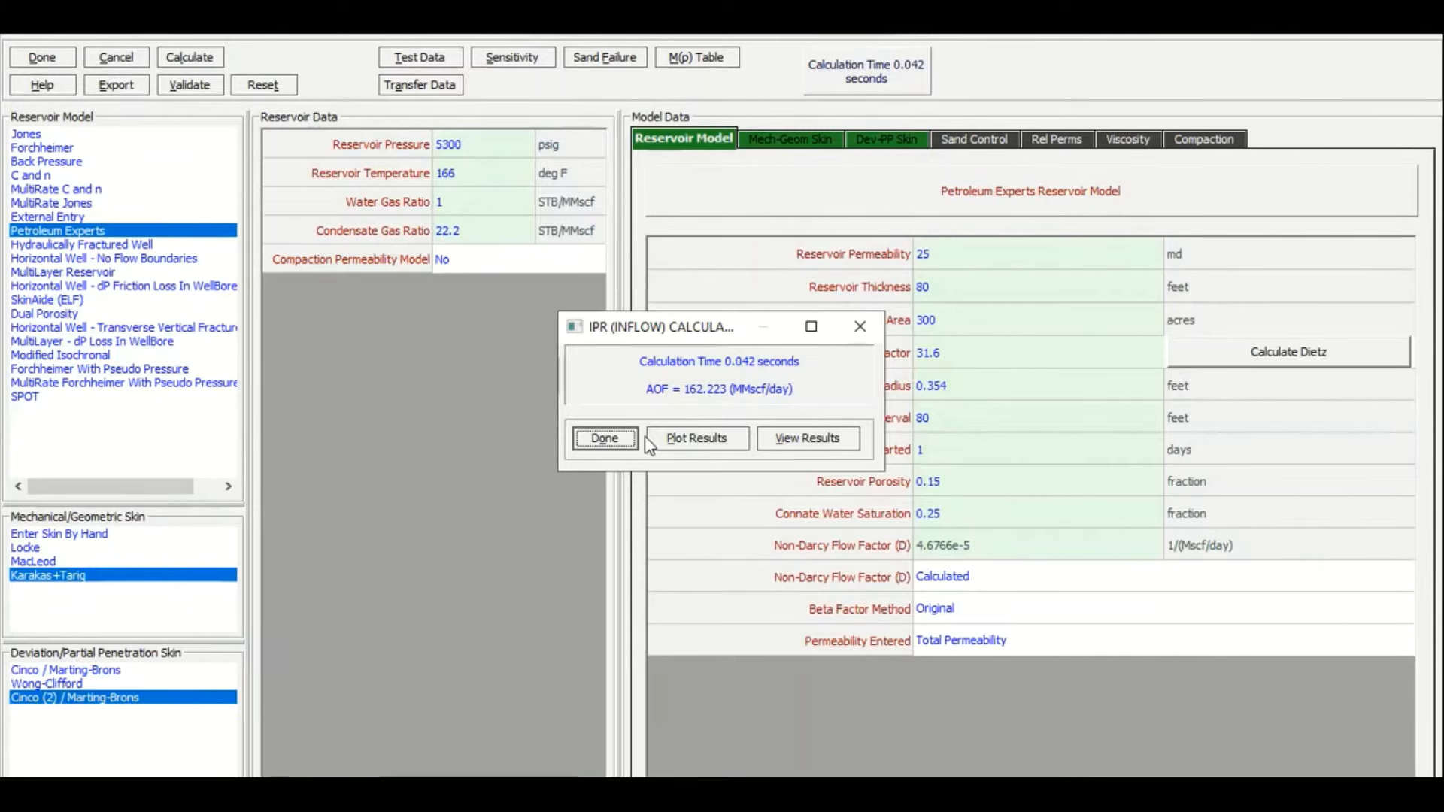
left_click(698, 438)
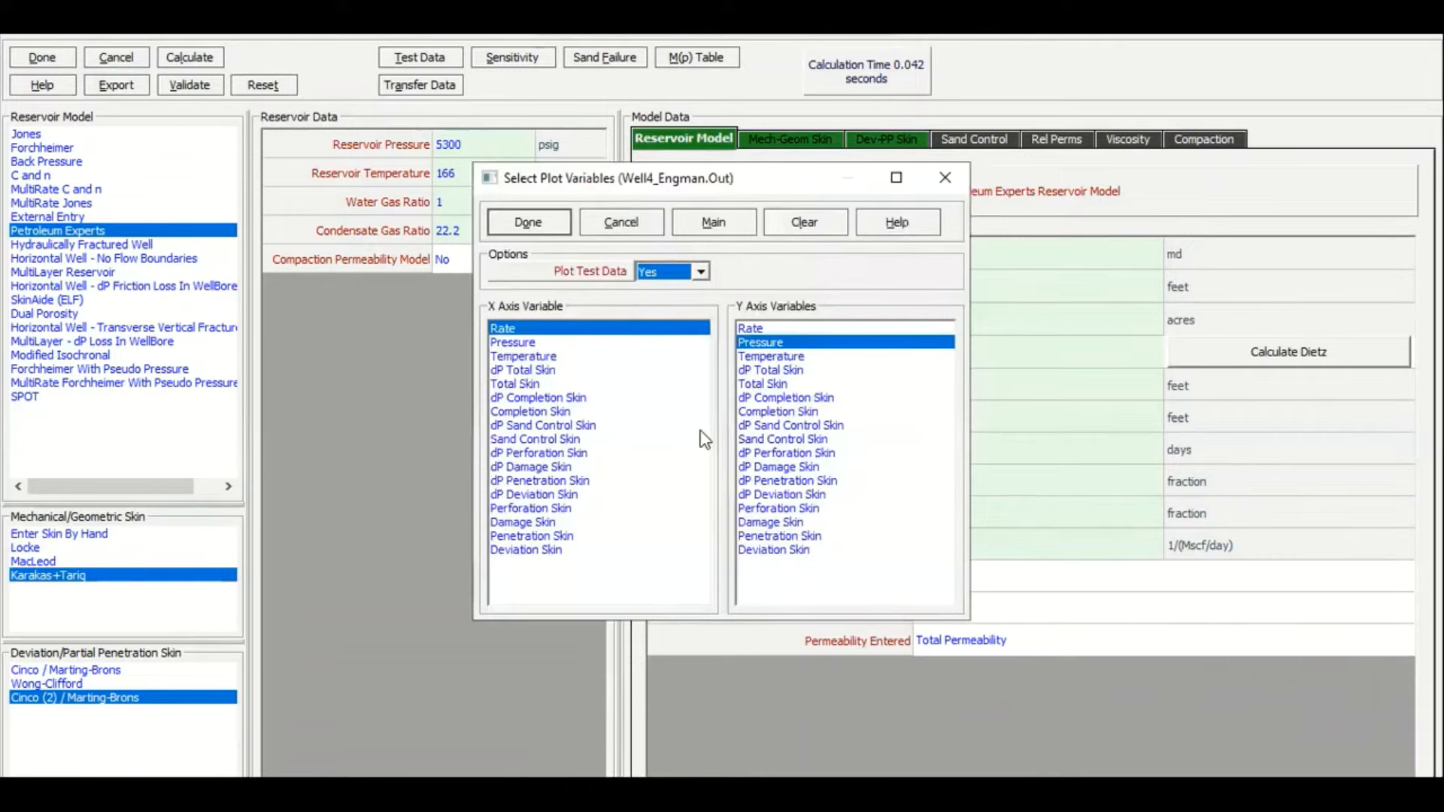
left_click(526, 222)
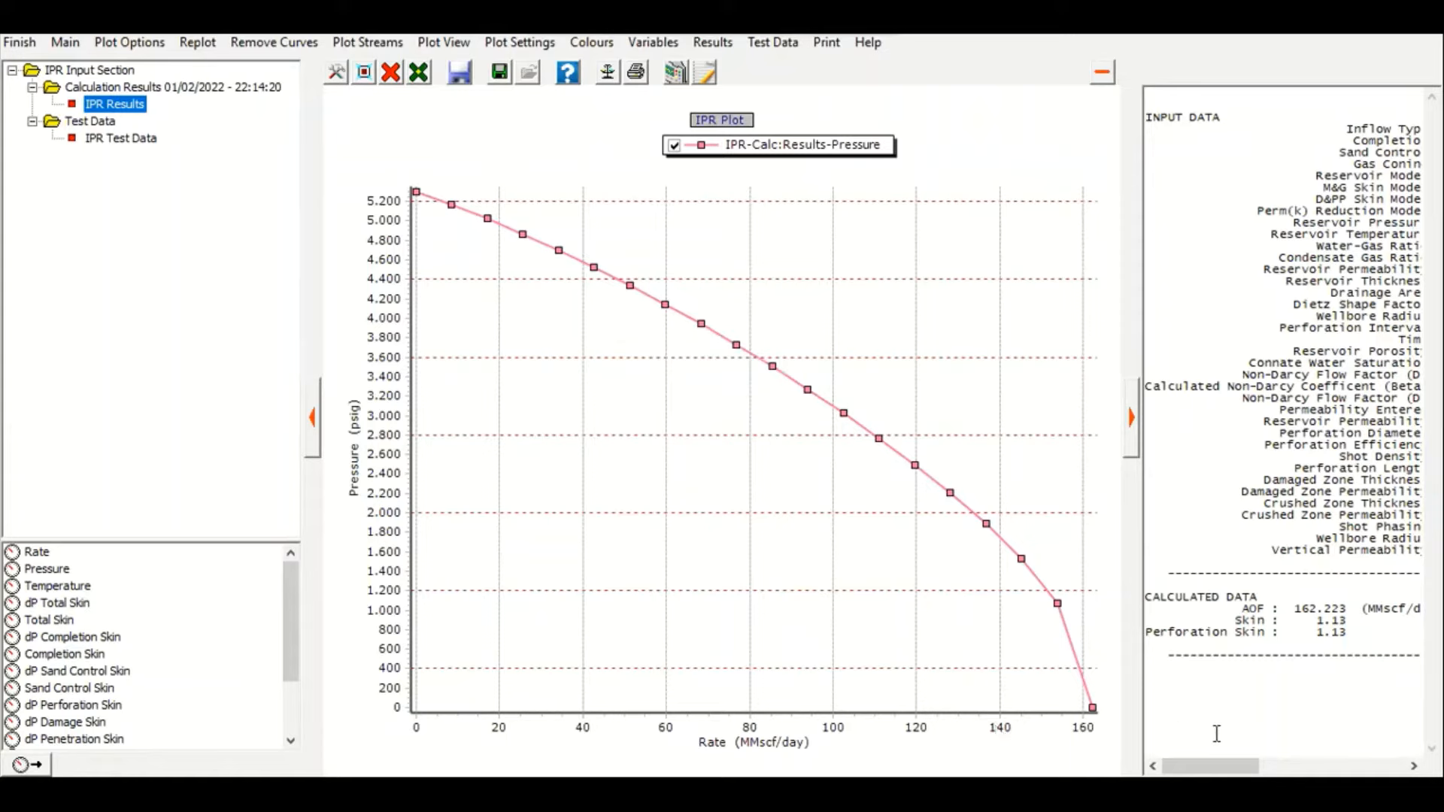
left_click_drag(1233, 621, 1325, 621)
left_click(1198, 635)
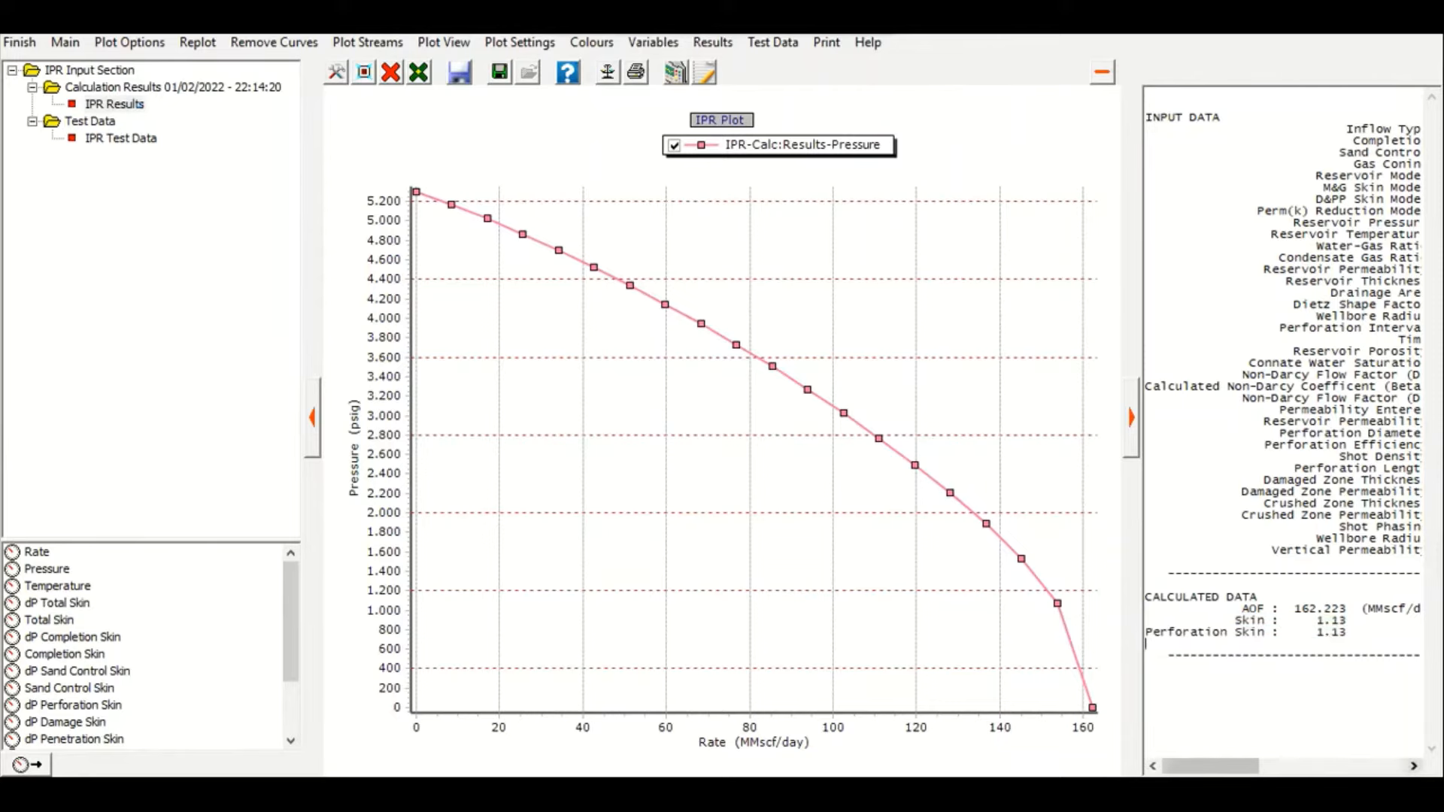
left_click(21, 45)
left_click(602, 440)
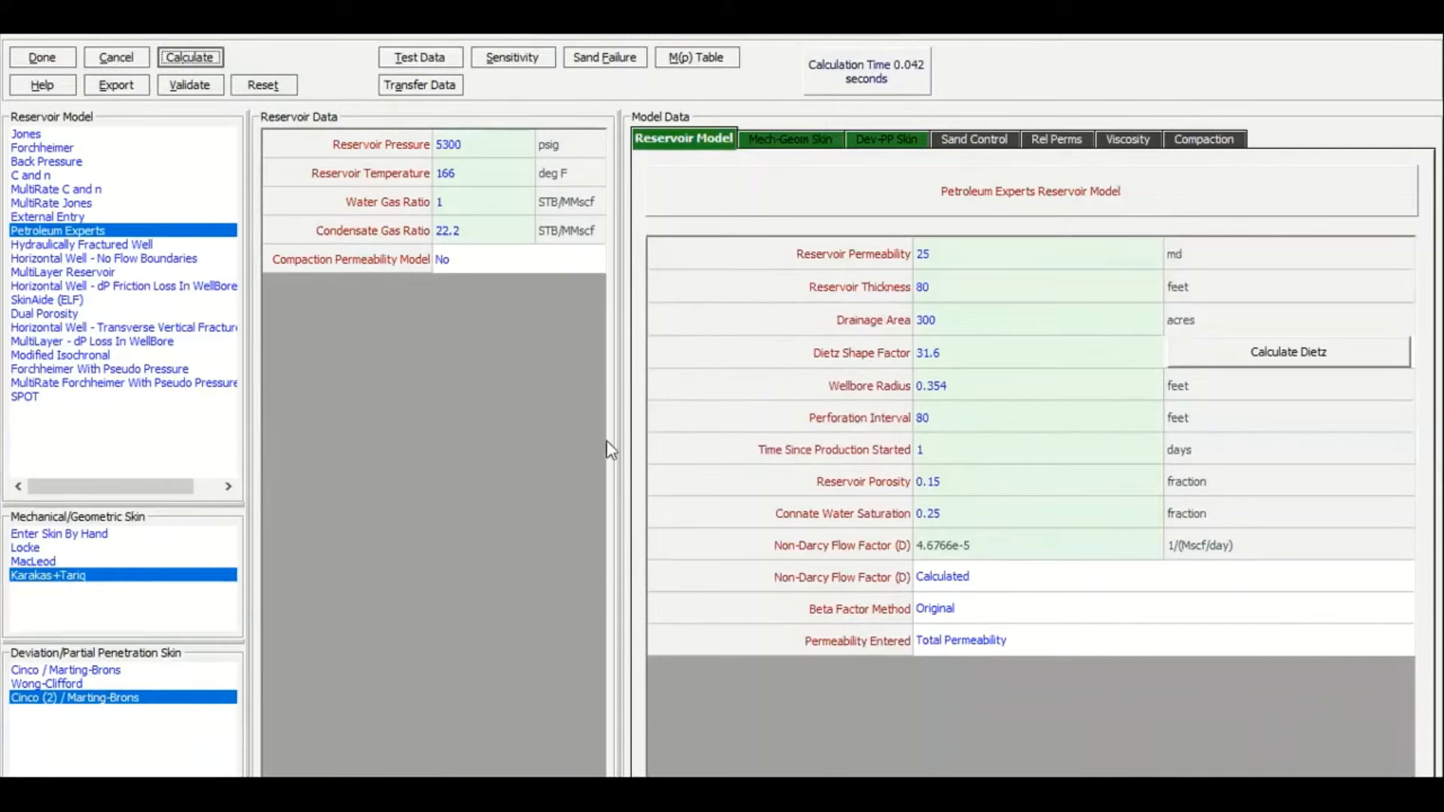
Review the Karakas+Tariq skin inputs from reservoir permeability through vertical permeability, then accept the IPR data and return to the main screen
left_click(806, 147)
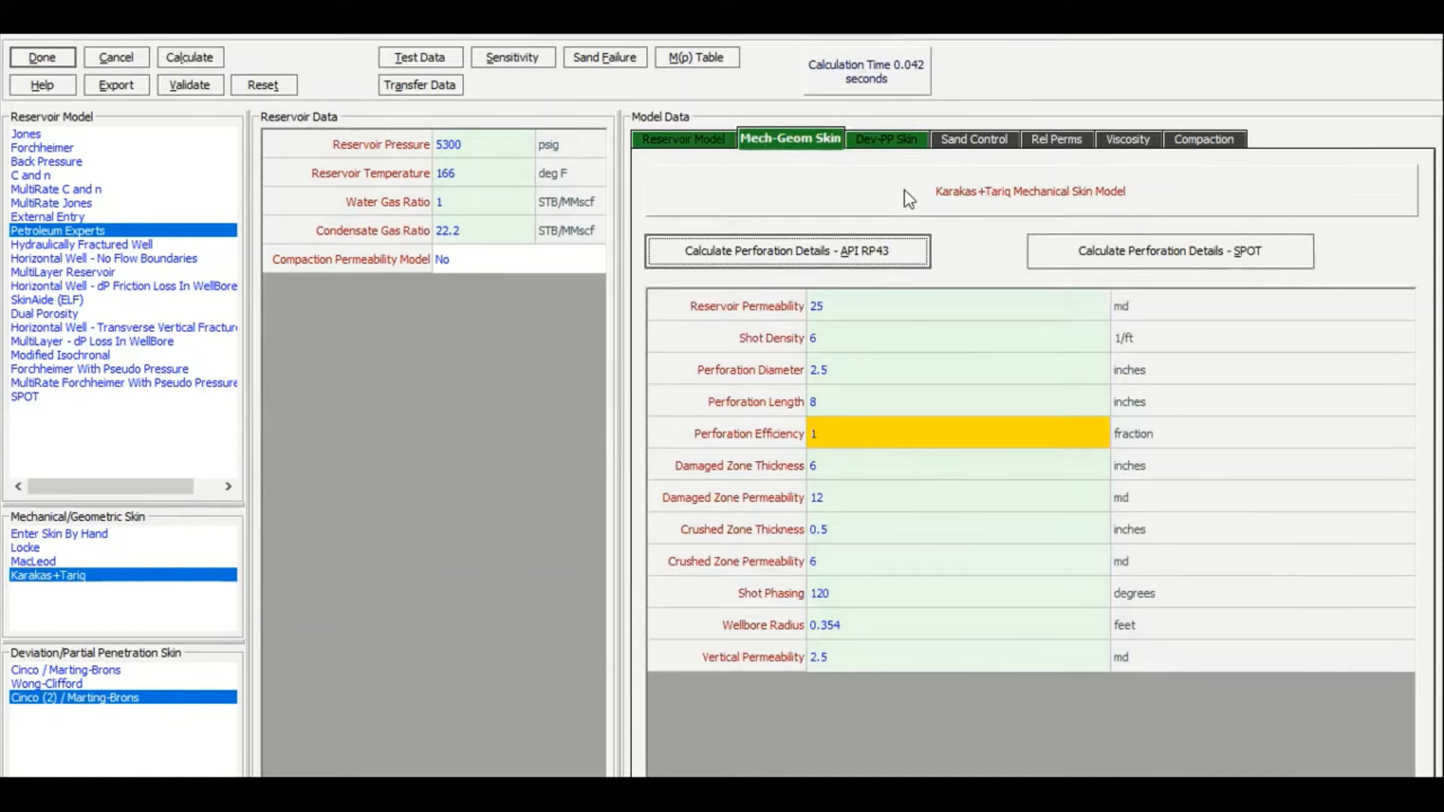
left_click(848, 311)
left_click(849, 337)
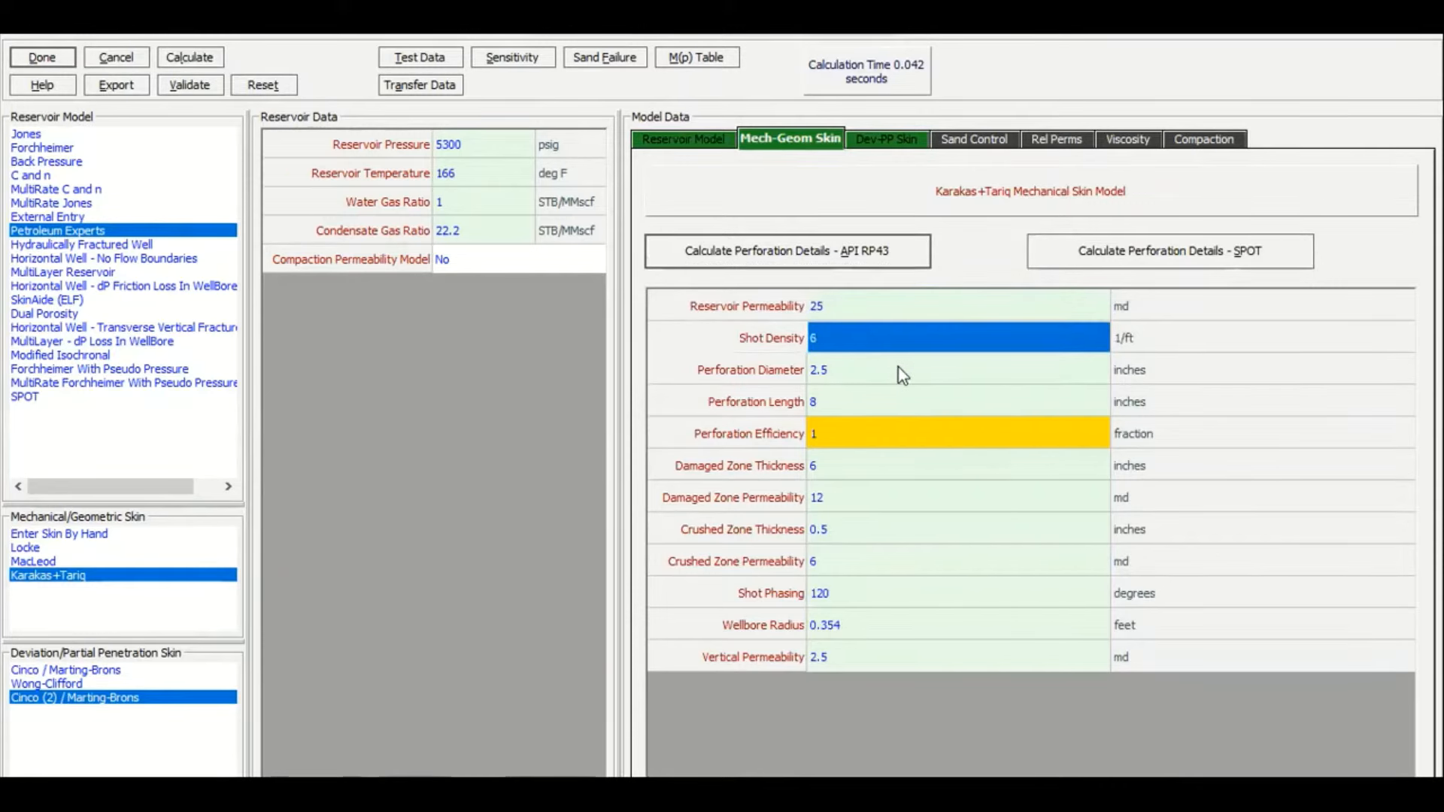
left_click(850, 364)
left_click(874, 405)
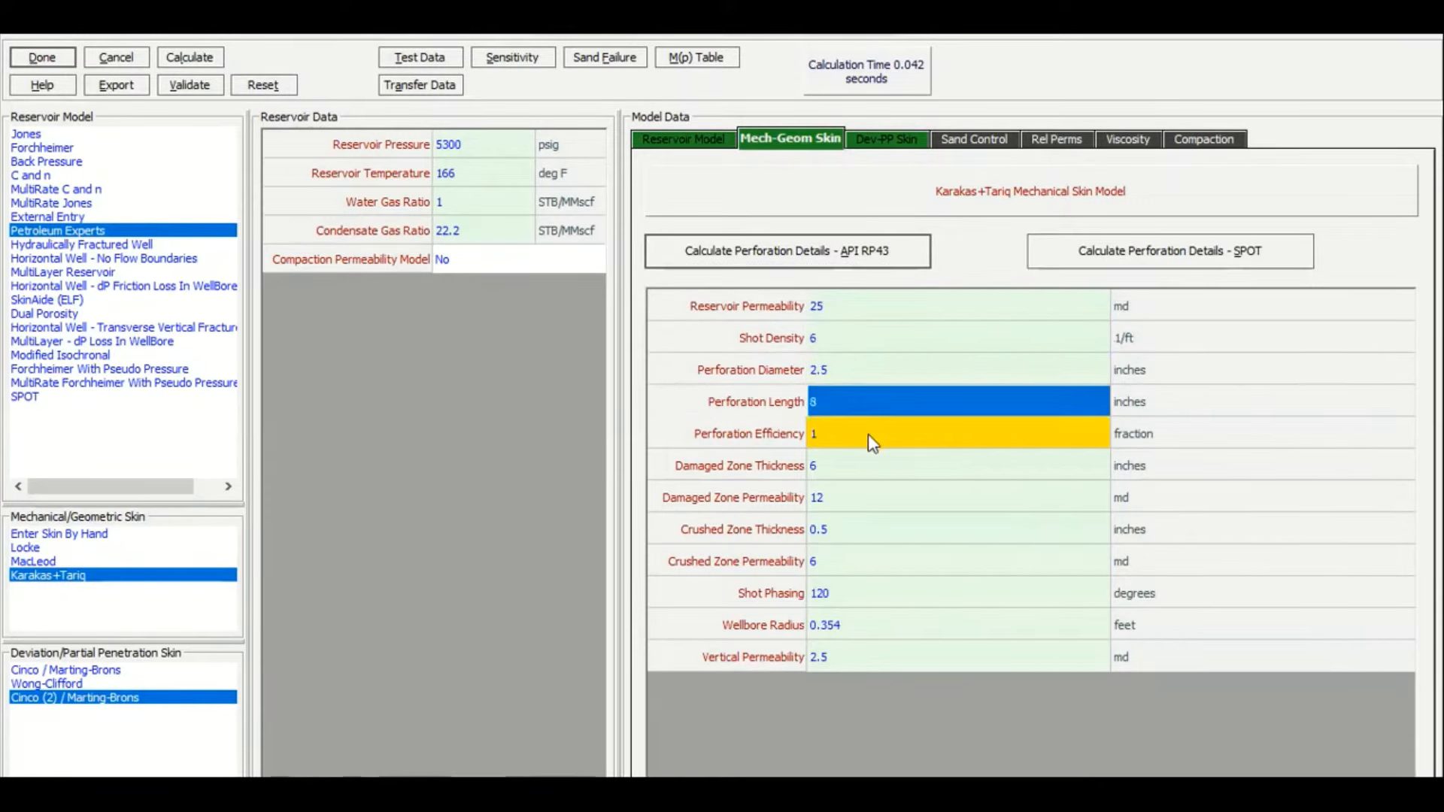
left_click(868, 435)
left_click(871, 468)
left_click(863, 499)
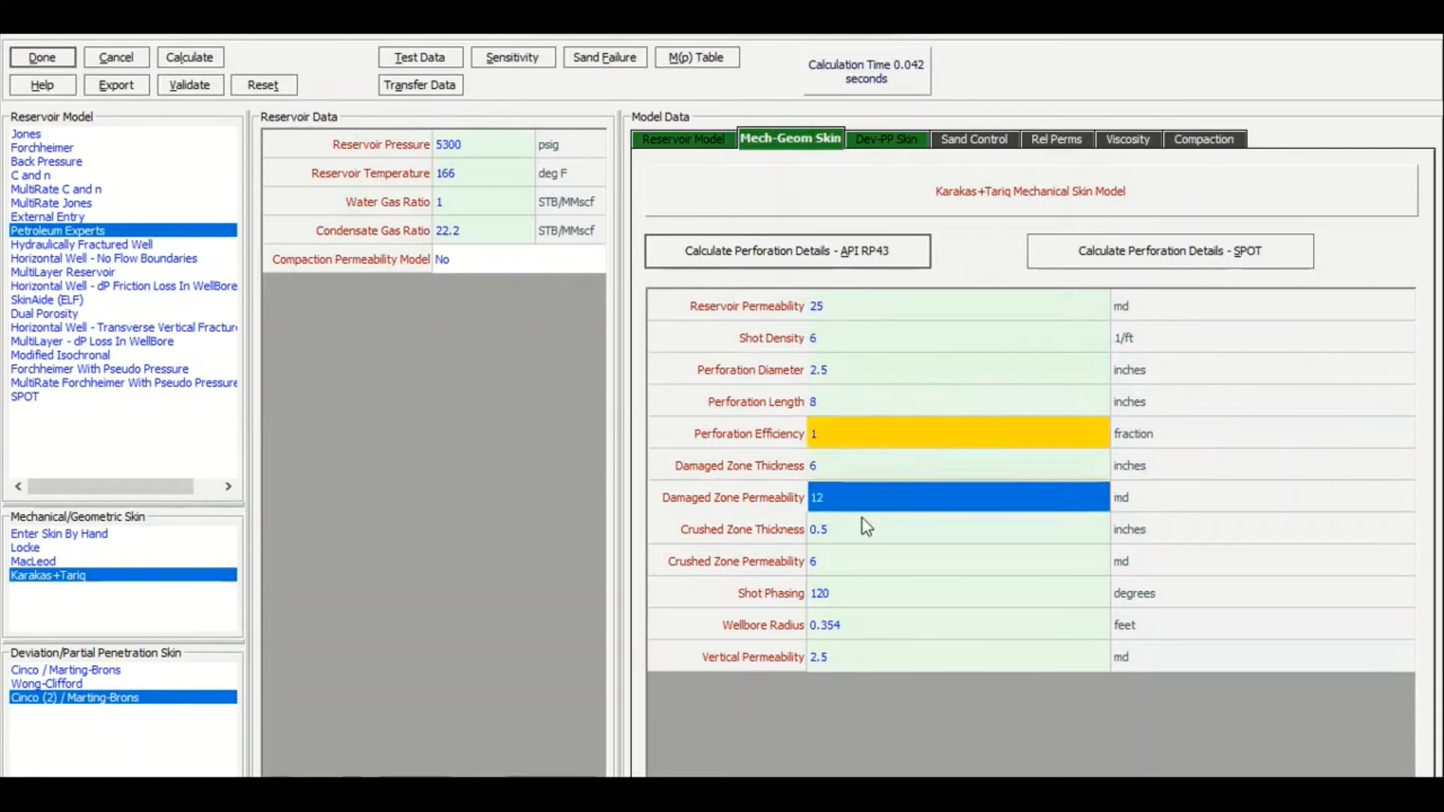
left_click(864, 533)
left_click(844, 565)
left_click(860, 624)
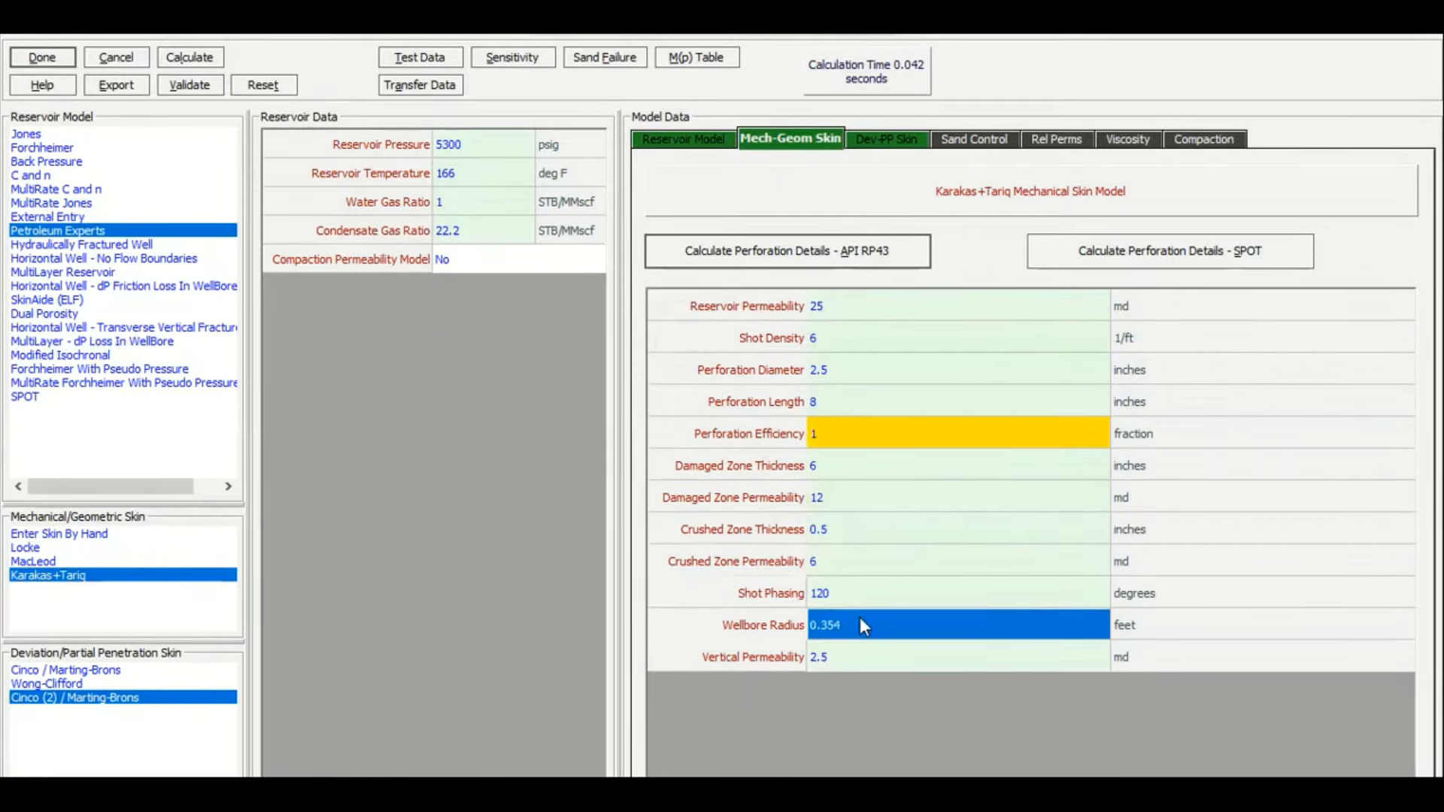
left_click(884, 659)
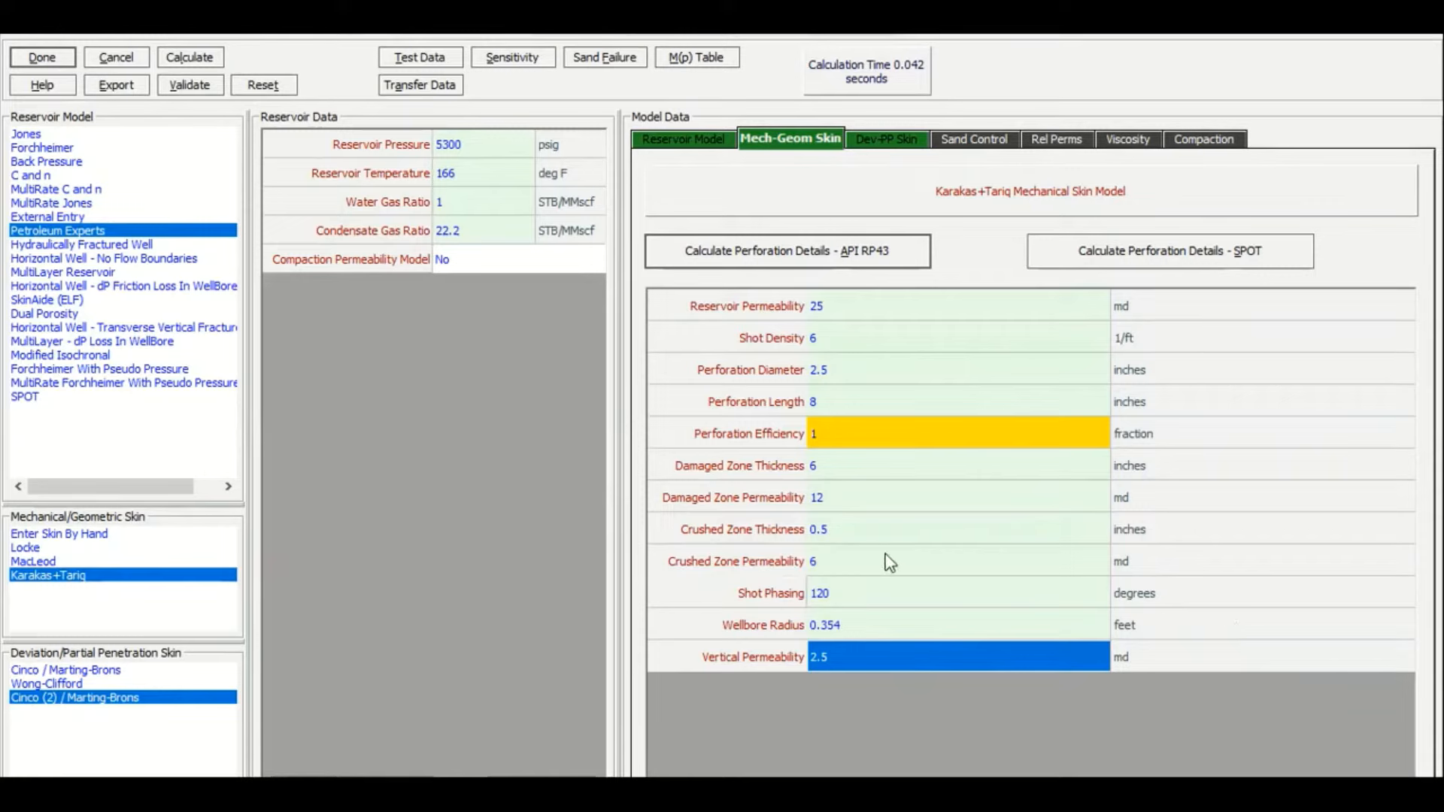
left_click(843, 556)
left_click(854, 536)
left_click(874, 505)
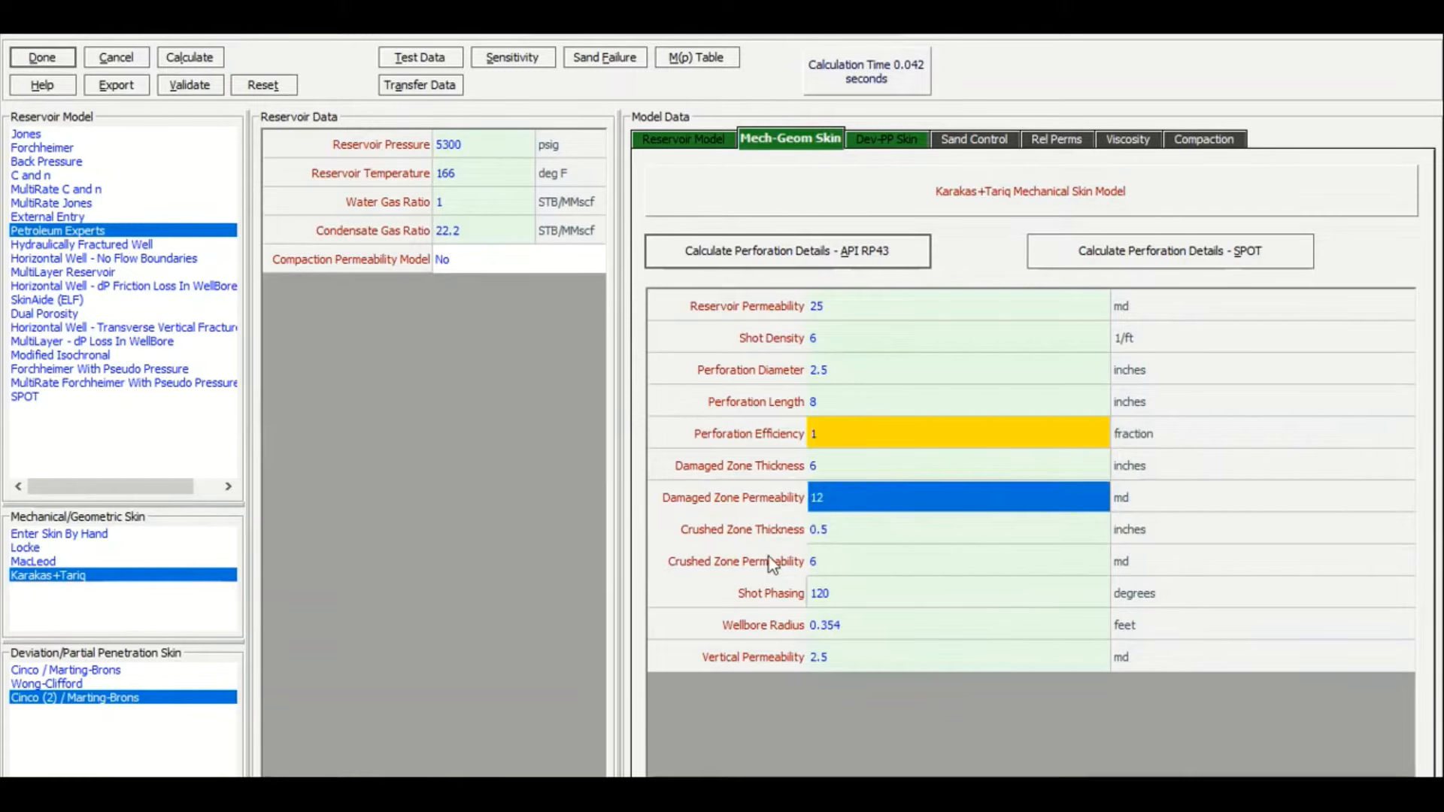
left_click(42, 58)
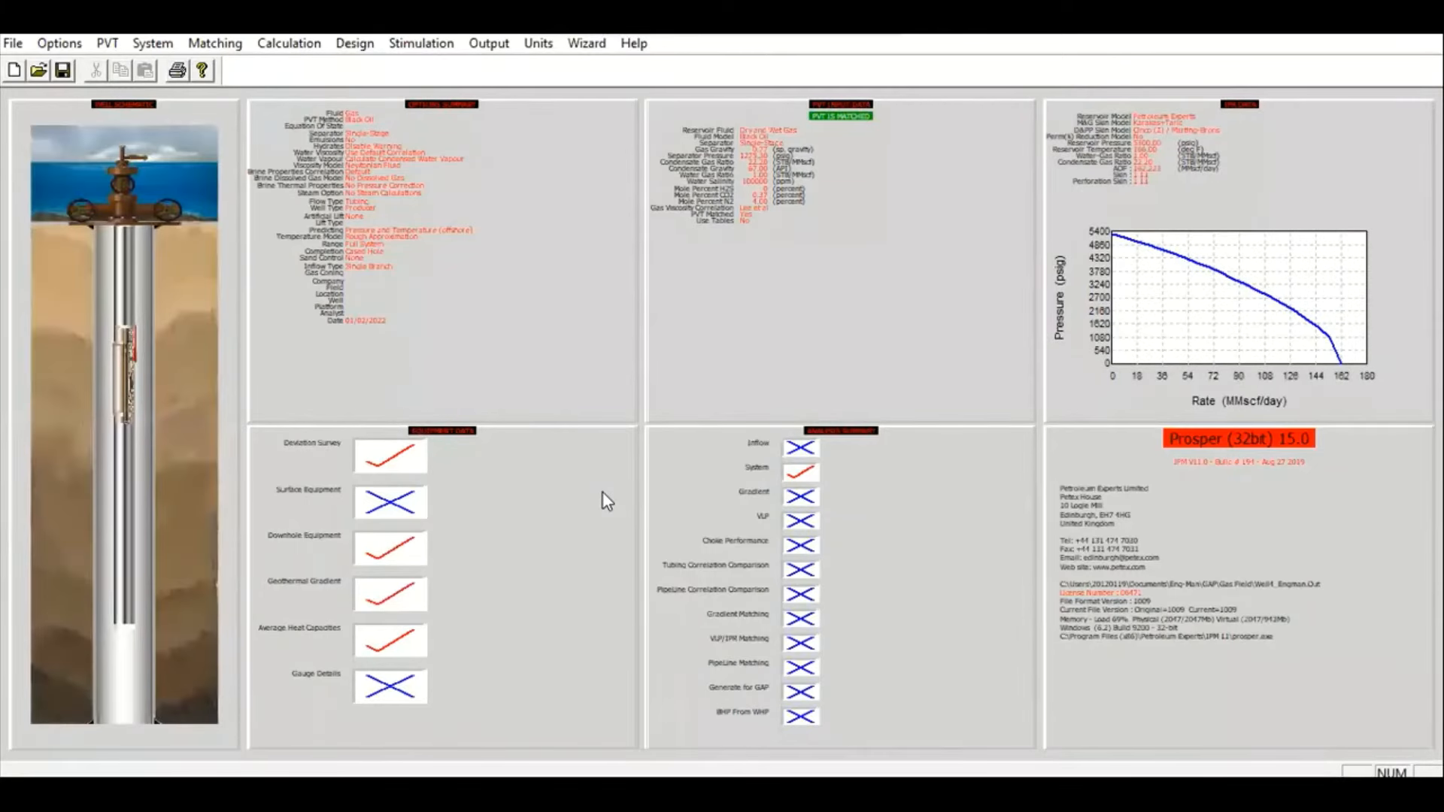
Open the deviation survey, downhole equipment and geothermal gradient data for editing, and check the deviation survey's depth table and plot
left_click(519, 543)
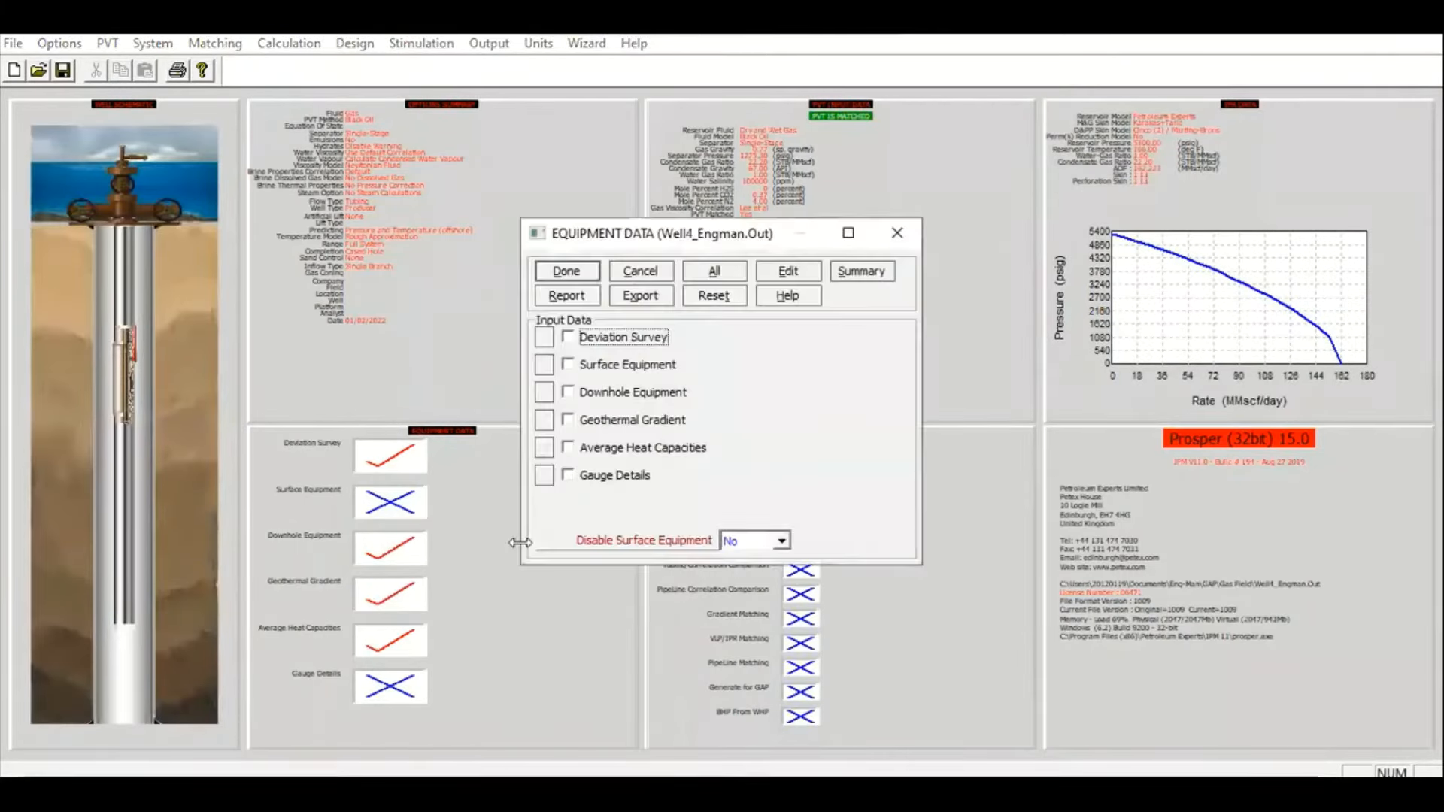
left_click(570, 392)
left_click(570, 421)
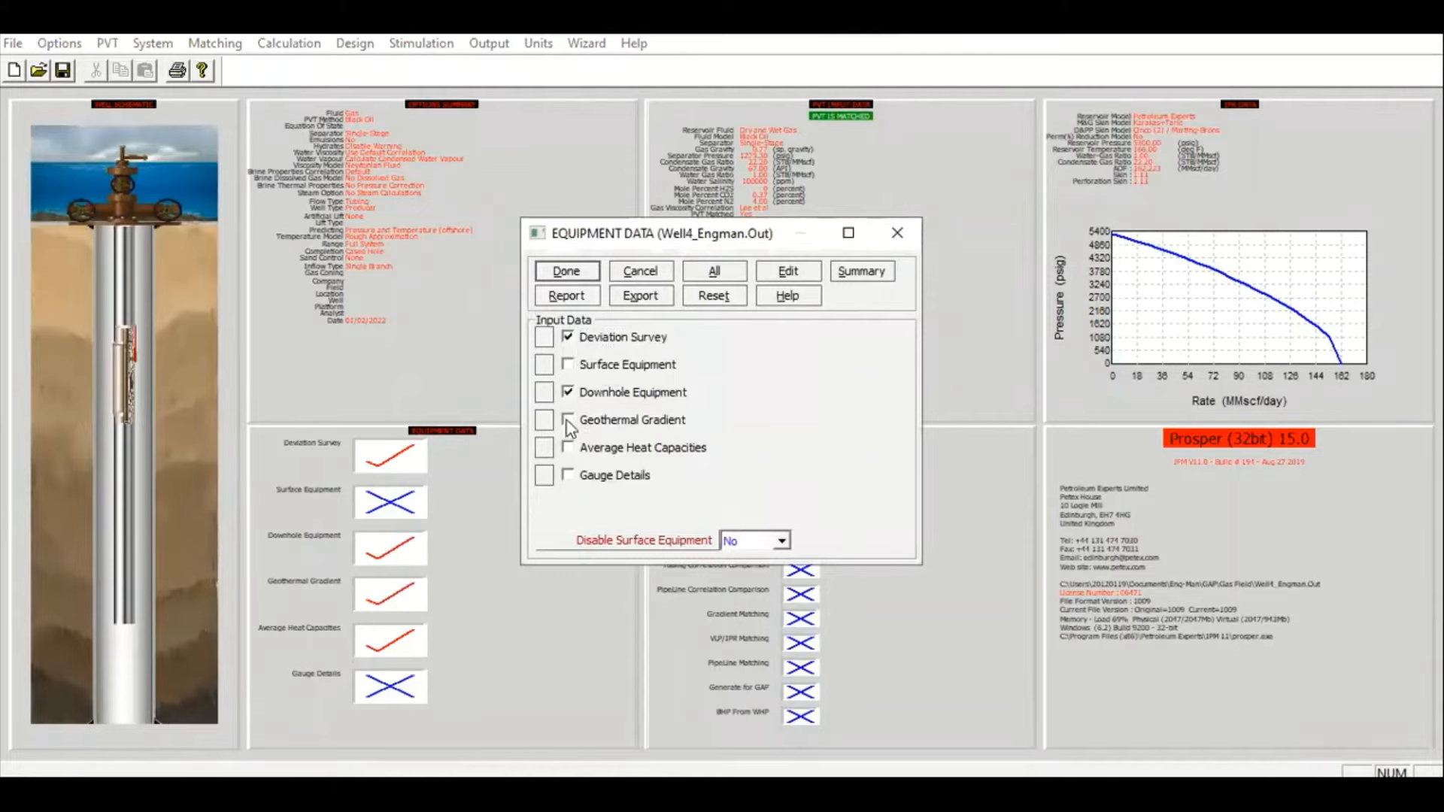
left_click(788, 272)
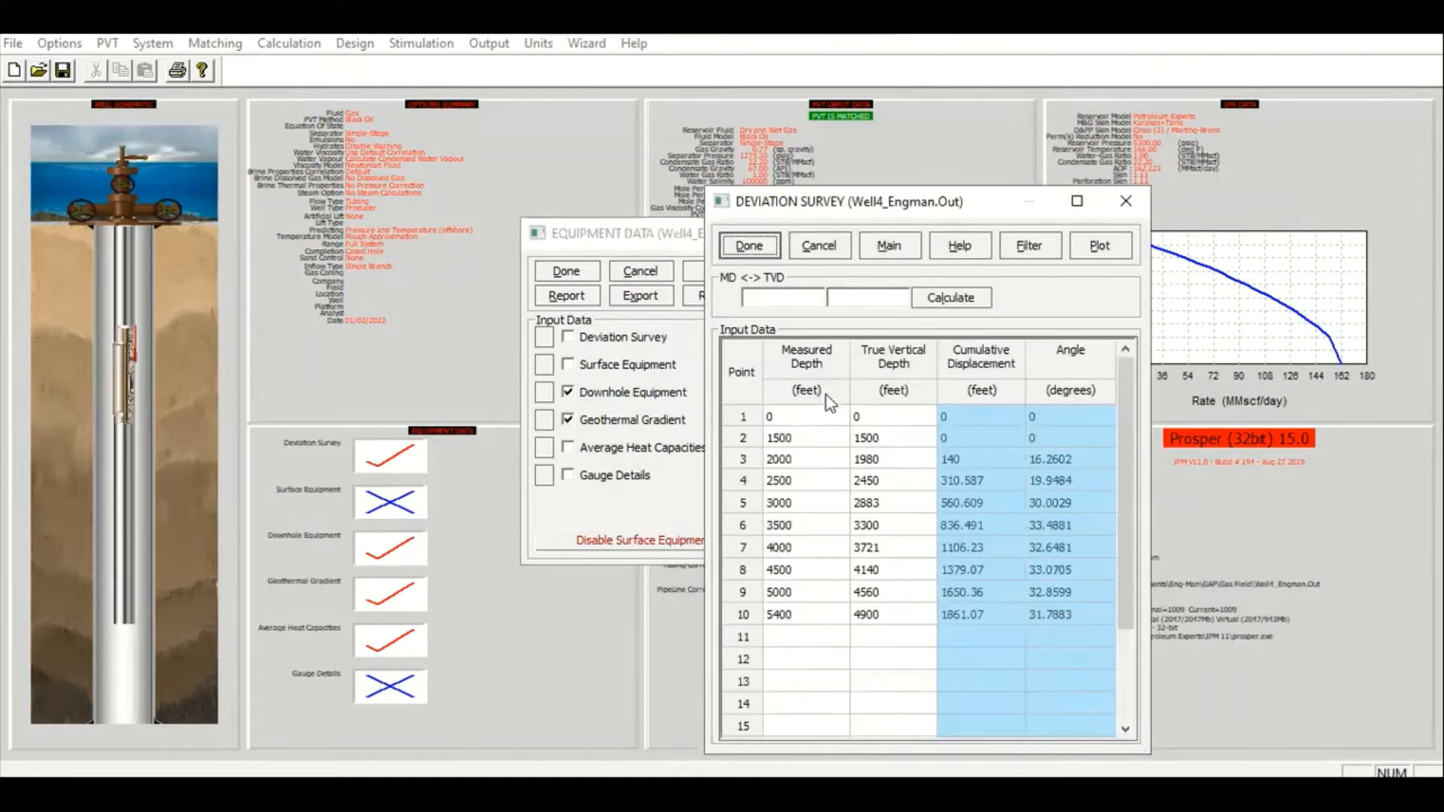
left_click_drag(787, 423, 895, 621)
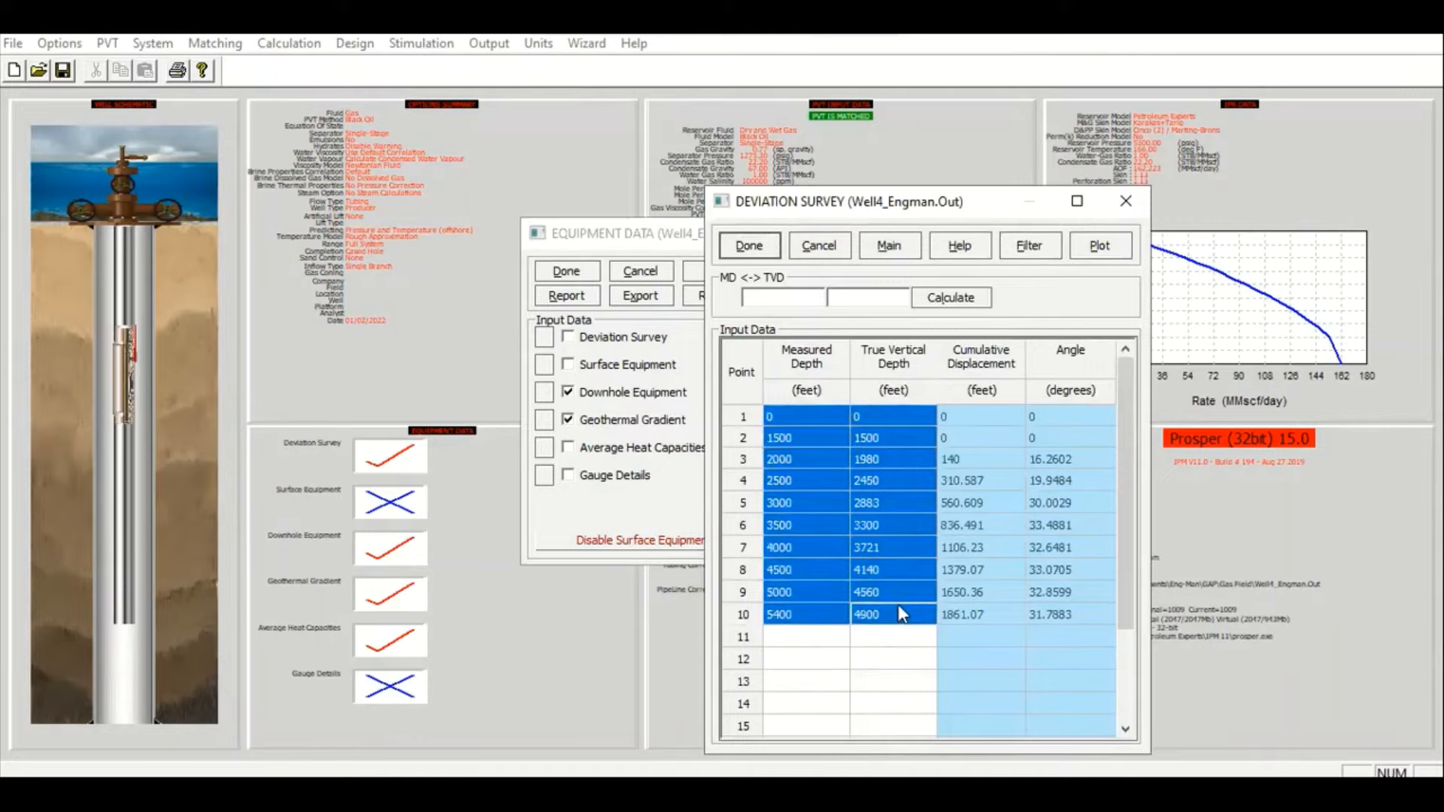
left_click(1100, 246)
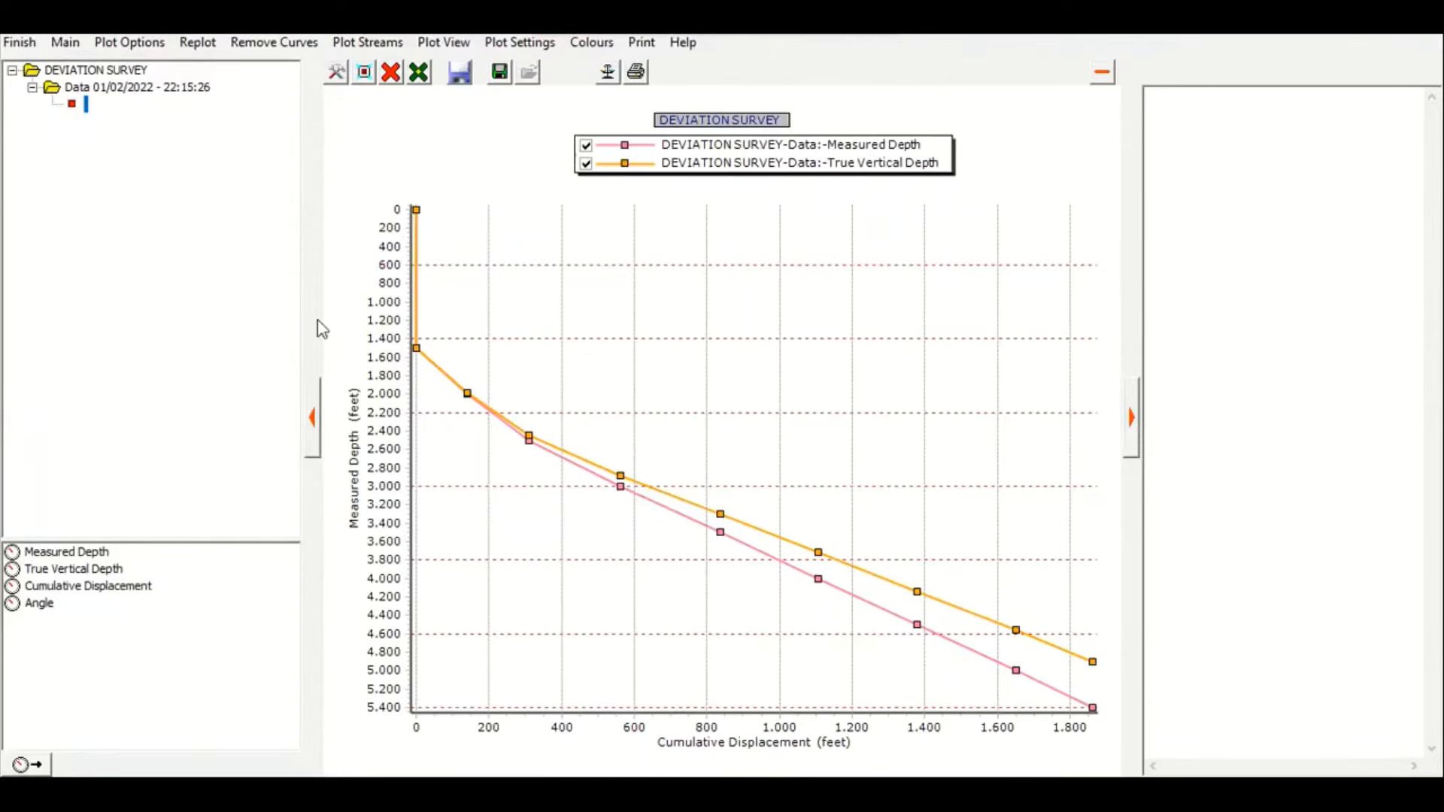
left_click(20, 43)
left_click(748, 247)
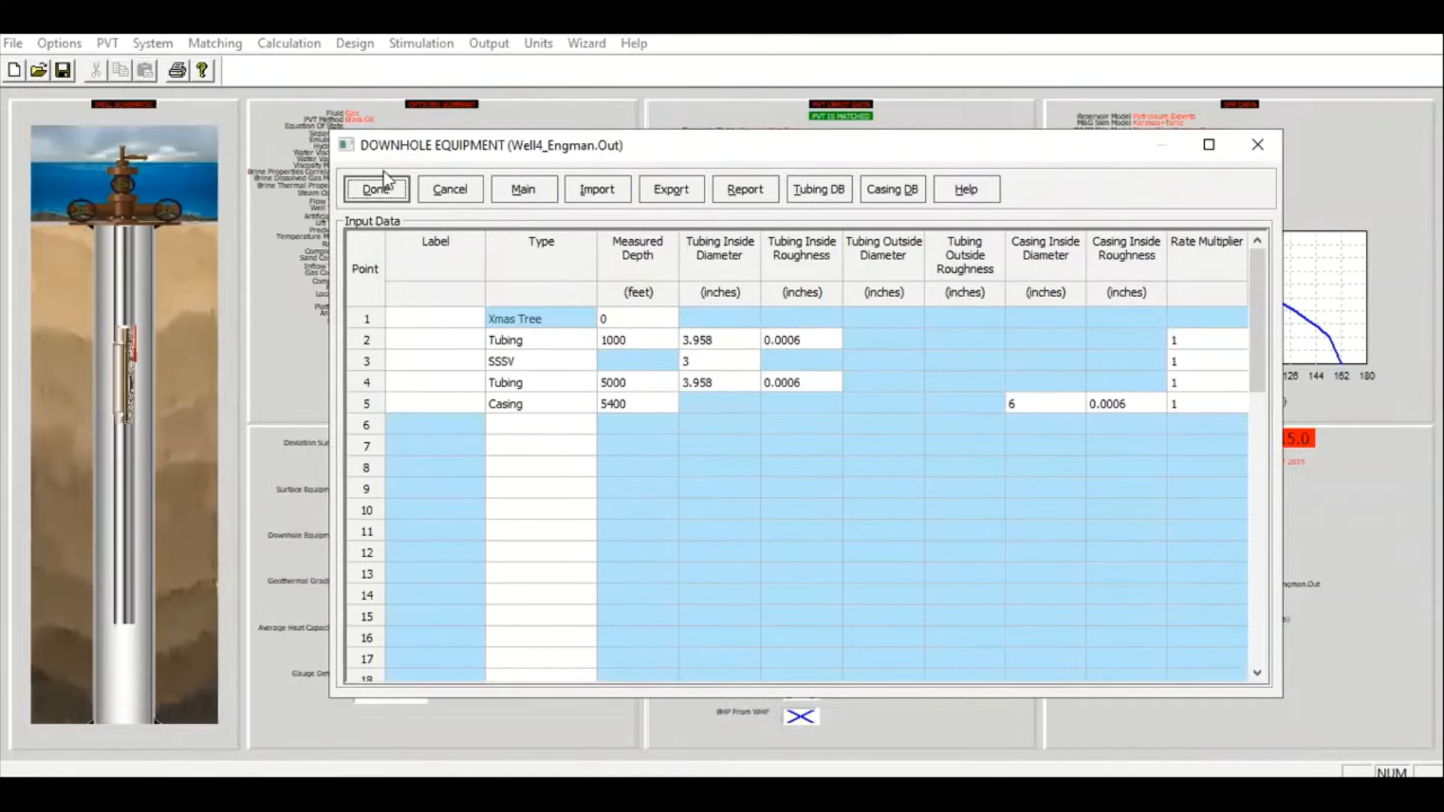
Check the downhole equipment and geothermal gradient tables, then close Well 4's equipment data
left_click(379, 189)
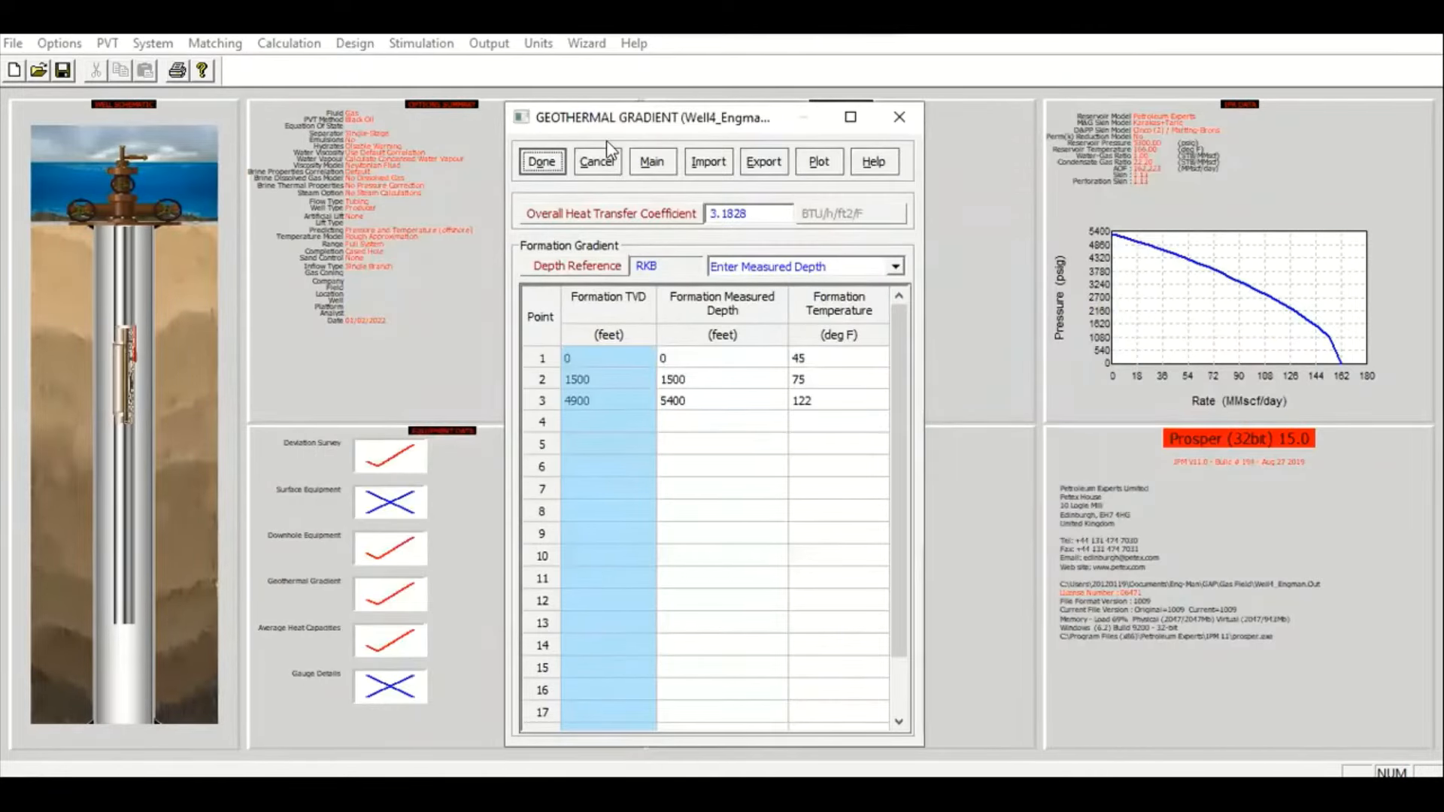
left_click(535, 167)
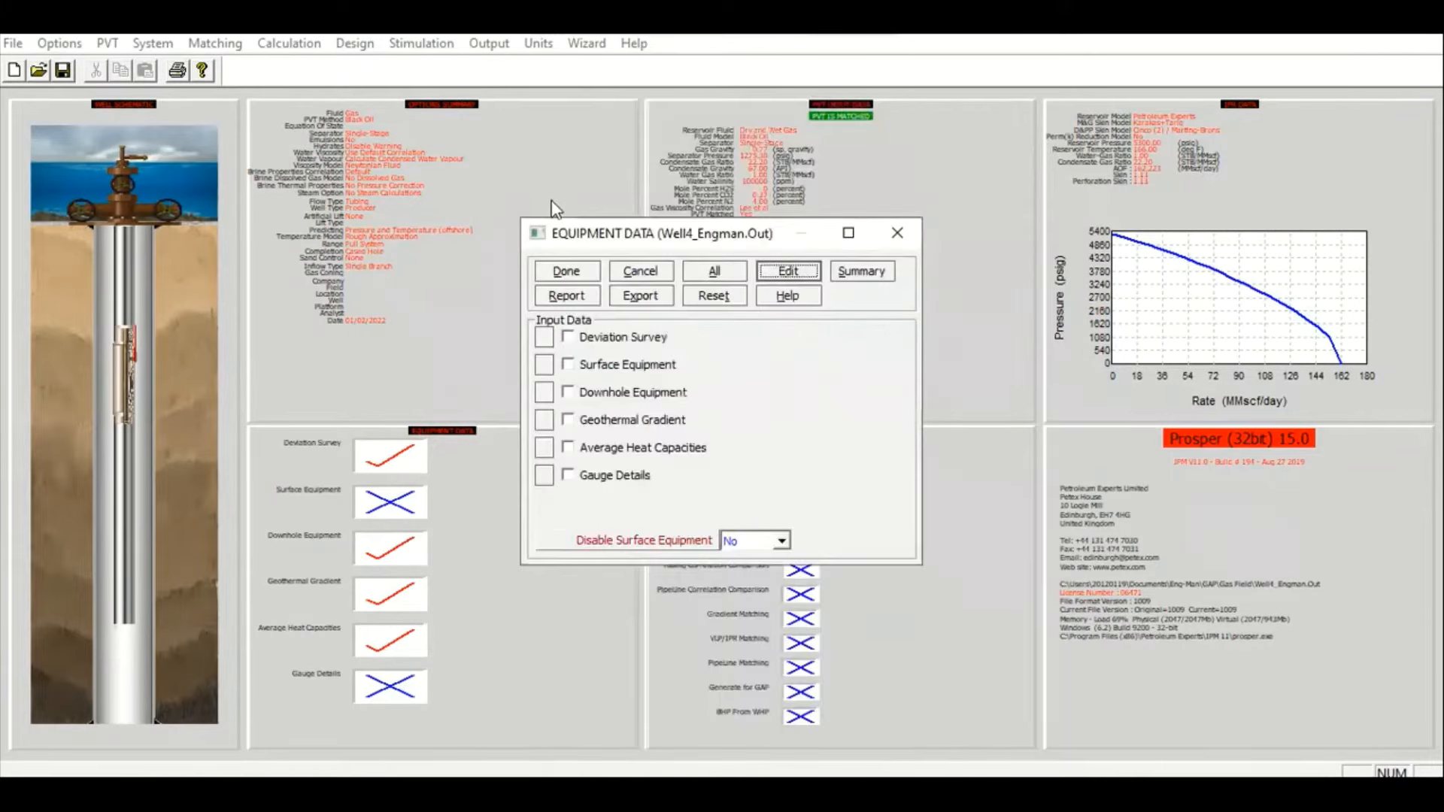
left_click(586, 275)
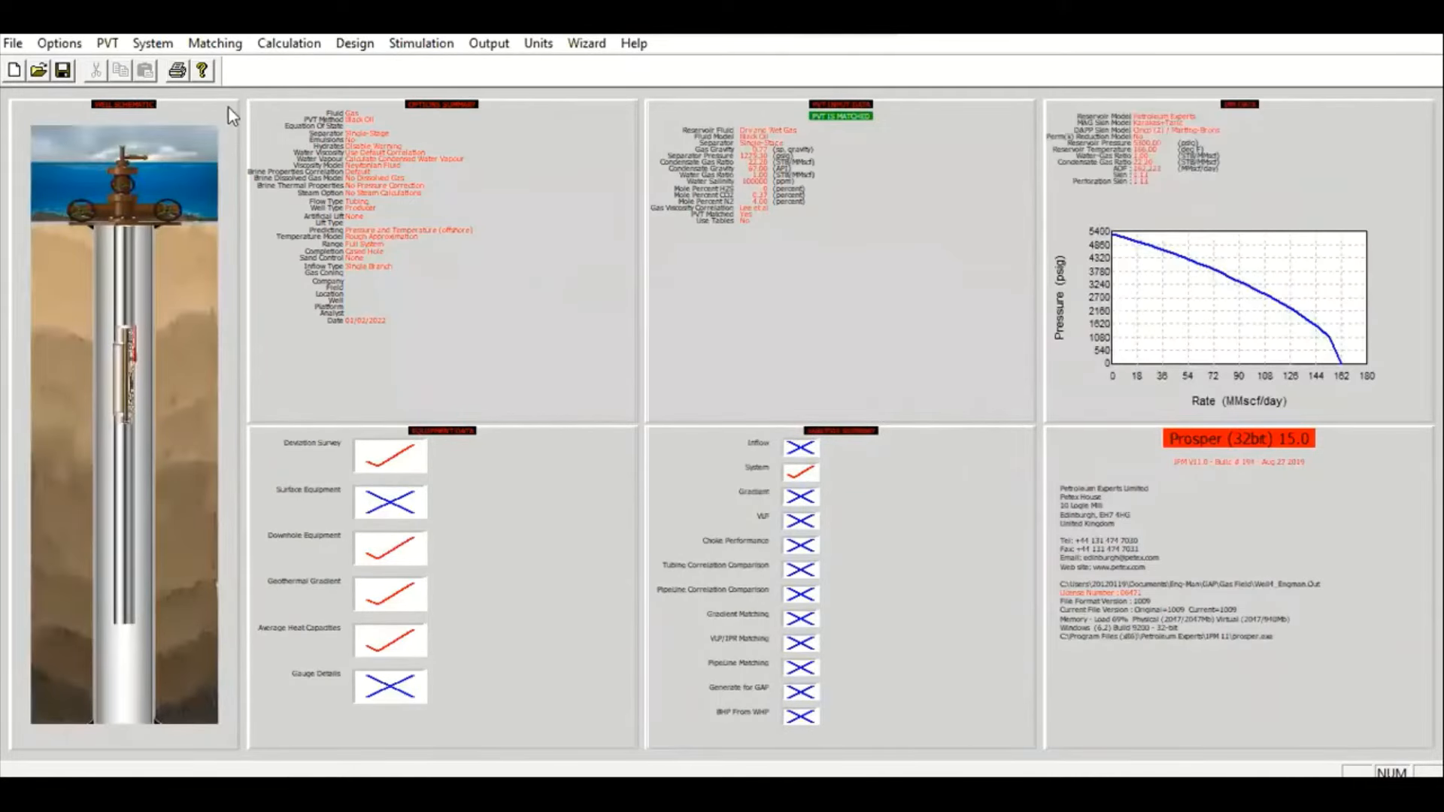
Set the top node pressure to 1000 psig in the System (IPR+VLP) calculation and run it with the calculating data shown
left_click(289, 45)
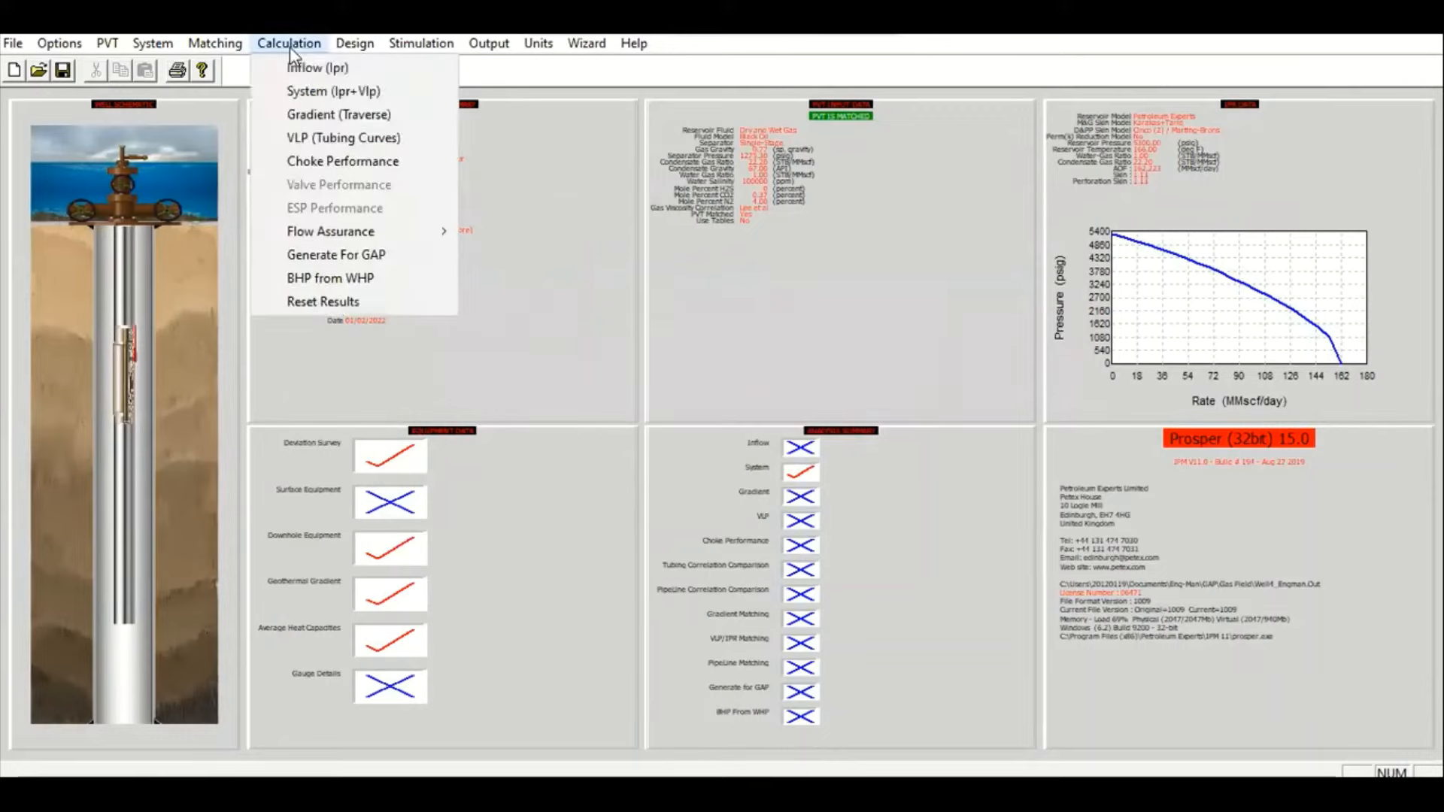
left_click(375, 92)
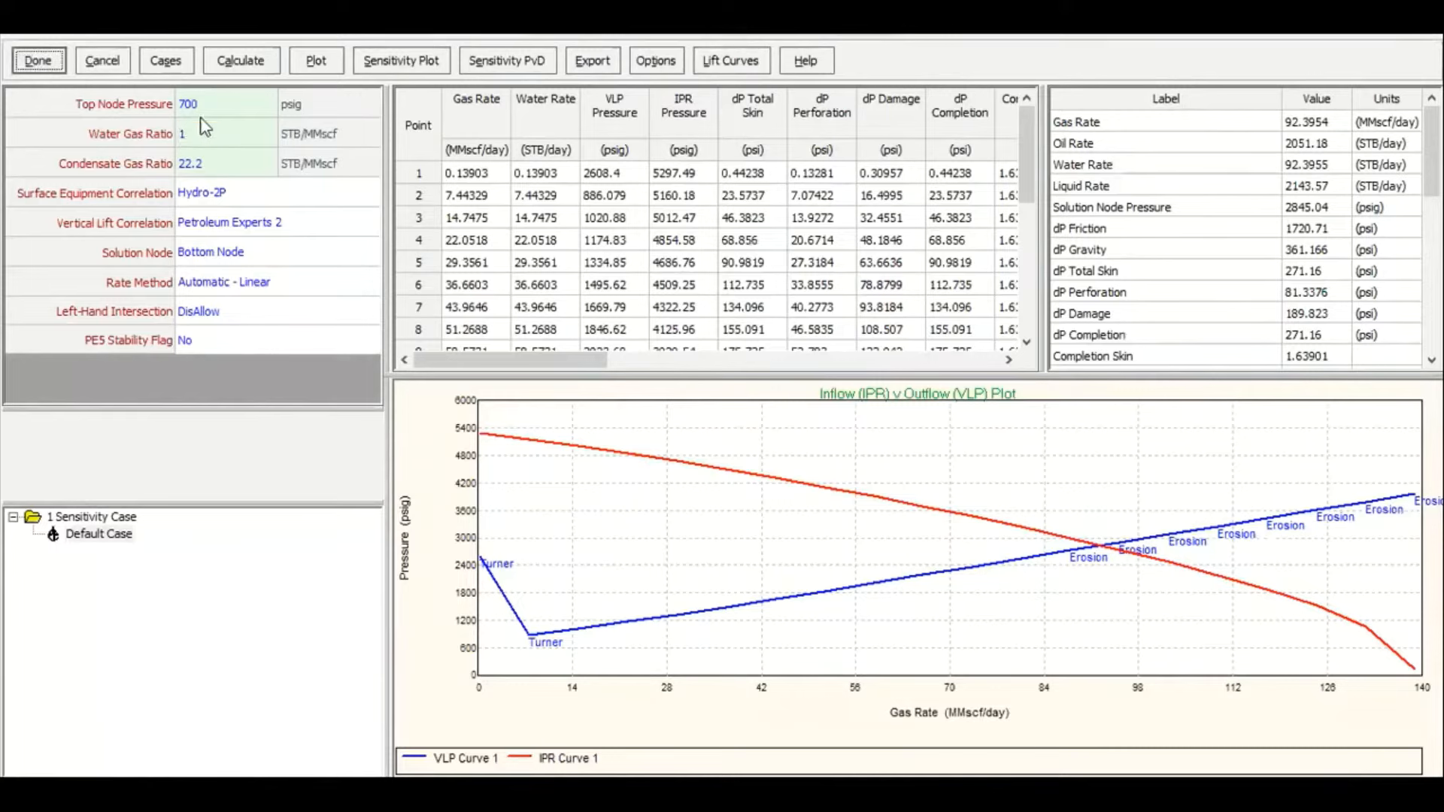
left_click(214, 113)
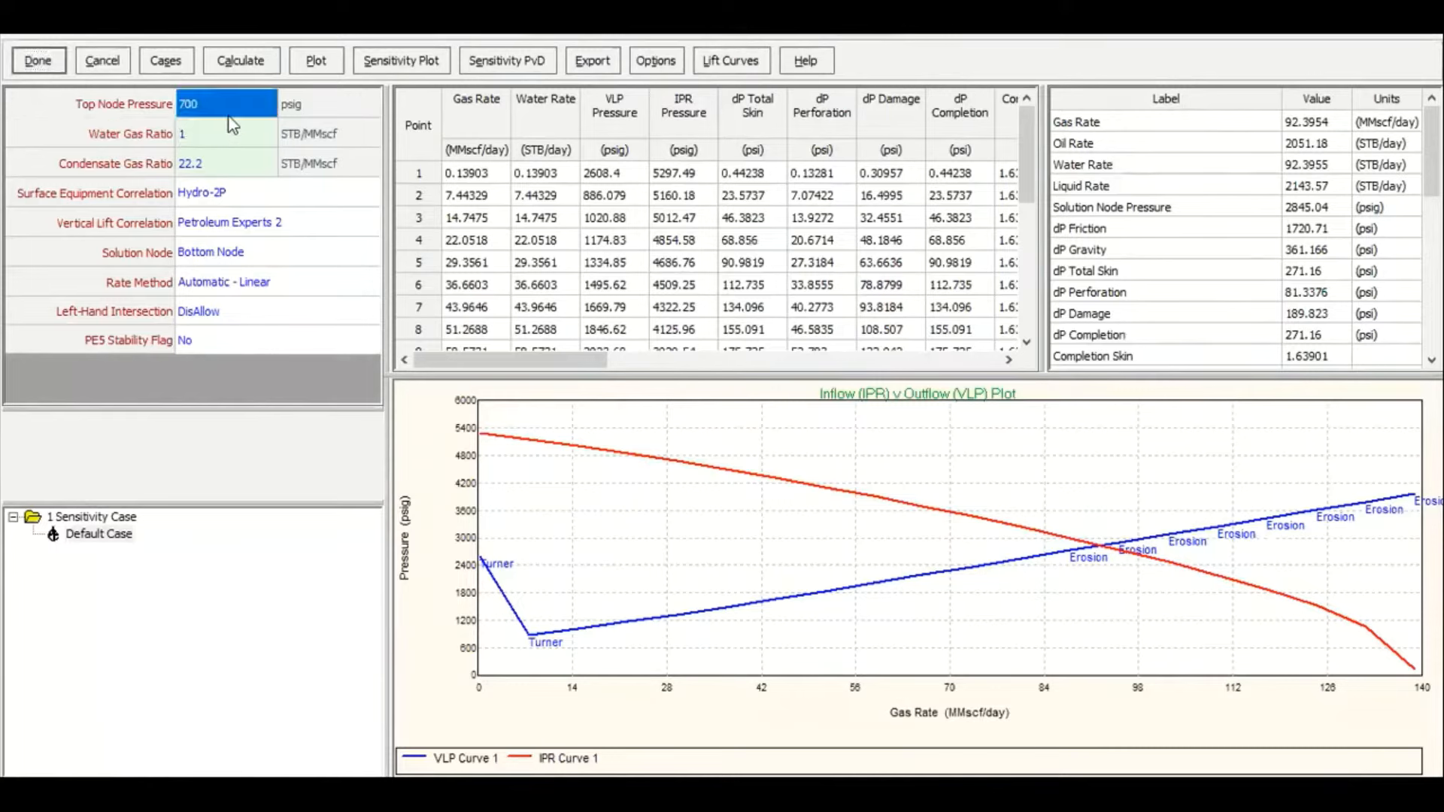
type("1")
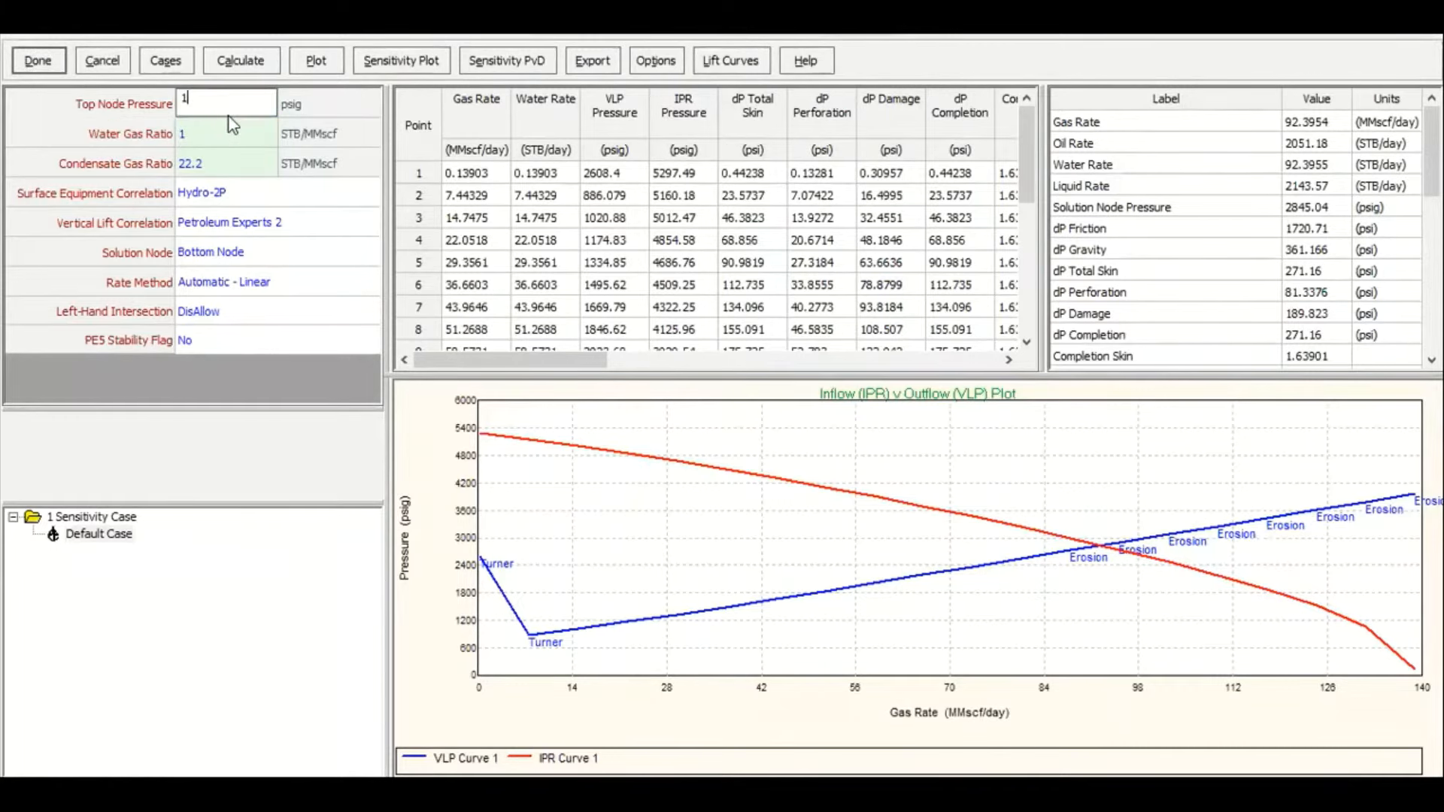
type("000")
left_click(251, 145)
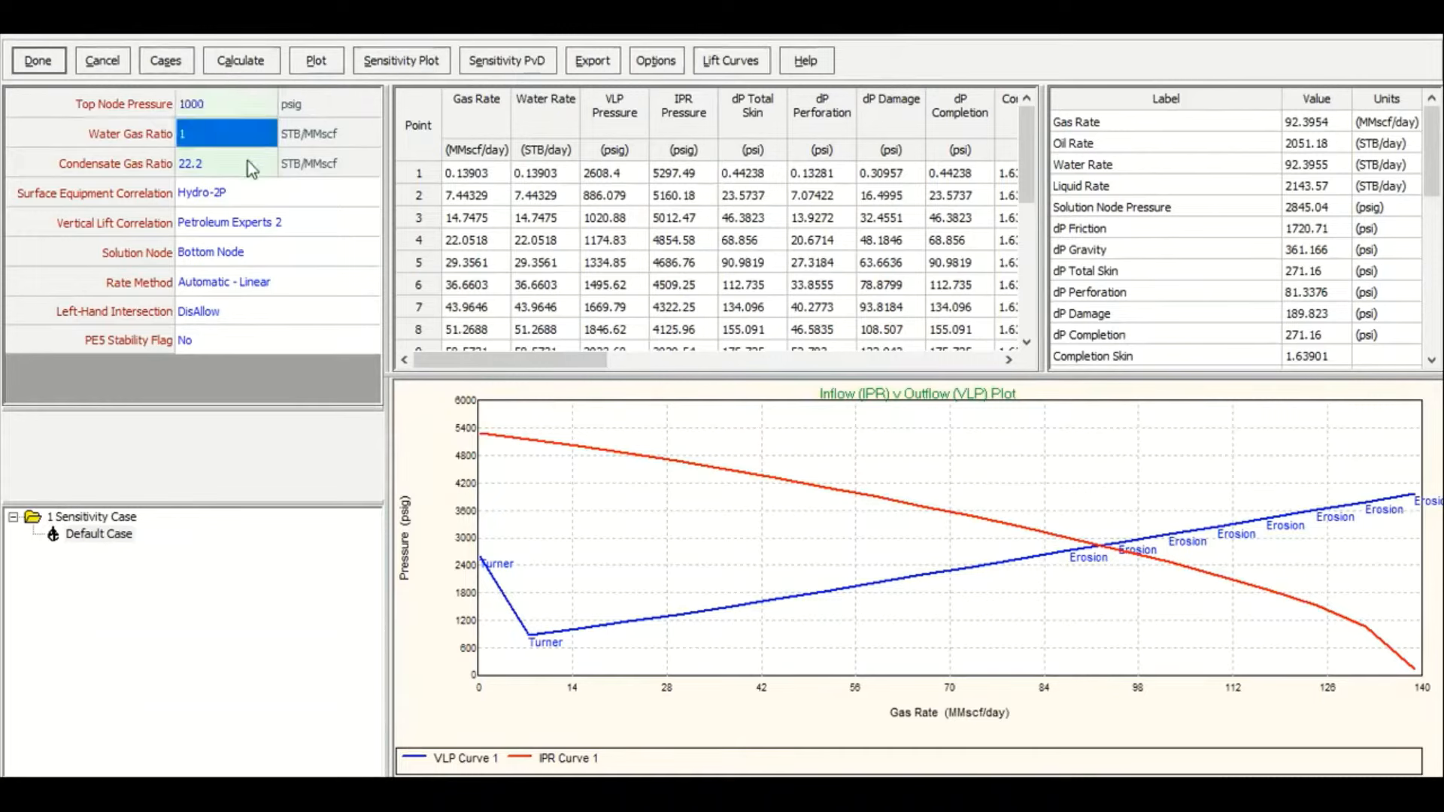
left_click(246, 161)
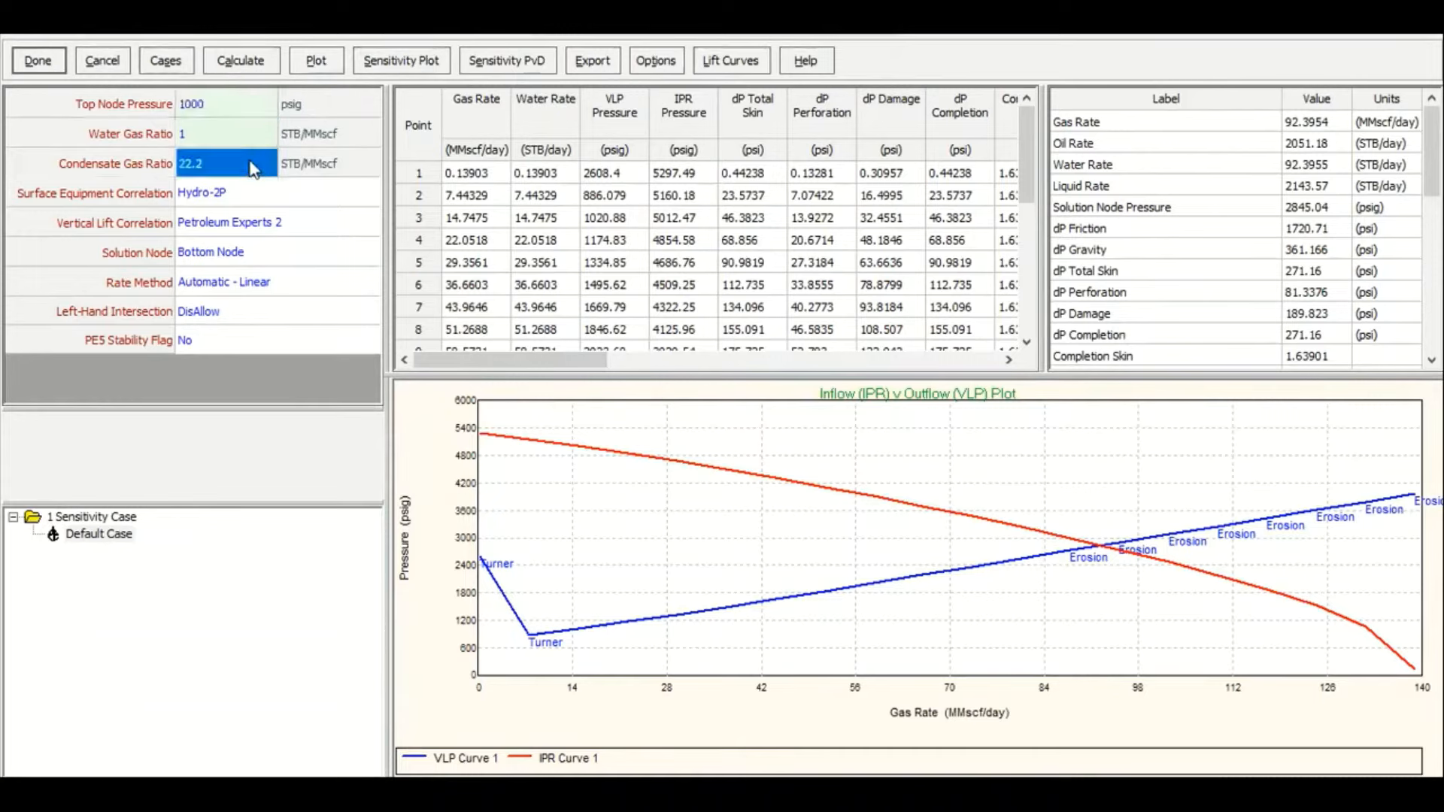
left_click(261, 66)
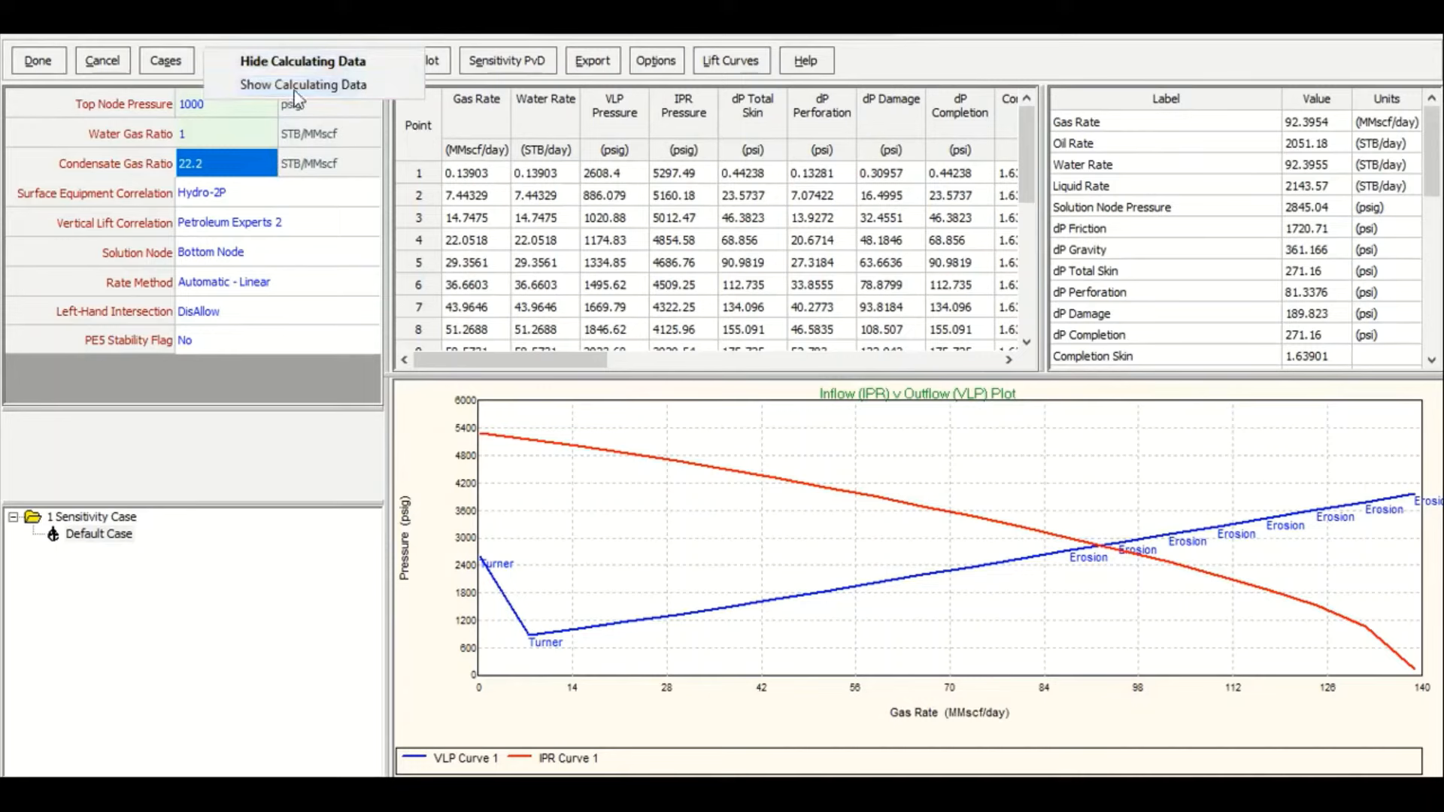
left_click(297, 85)
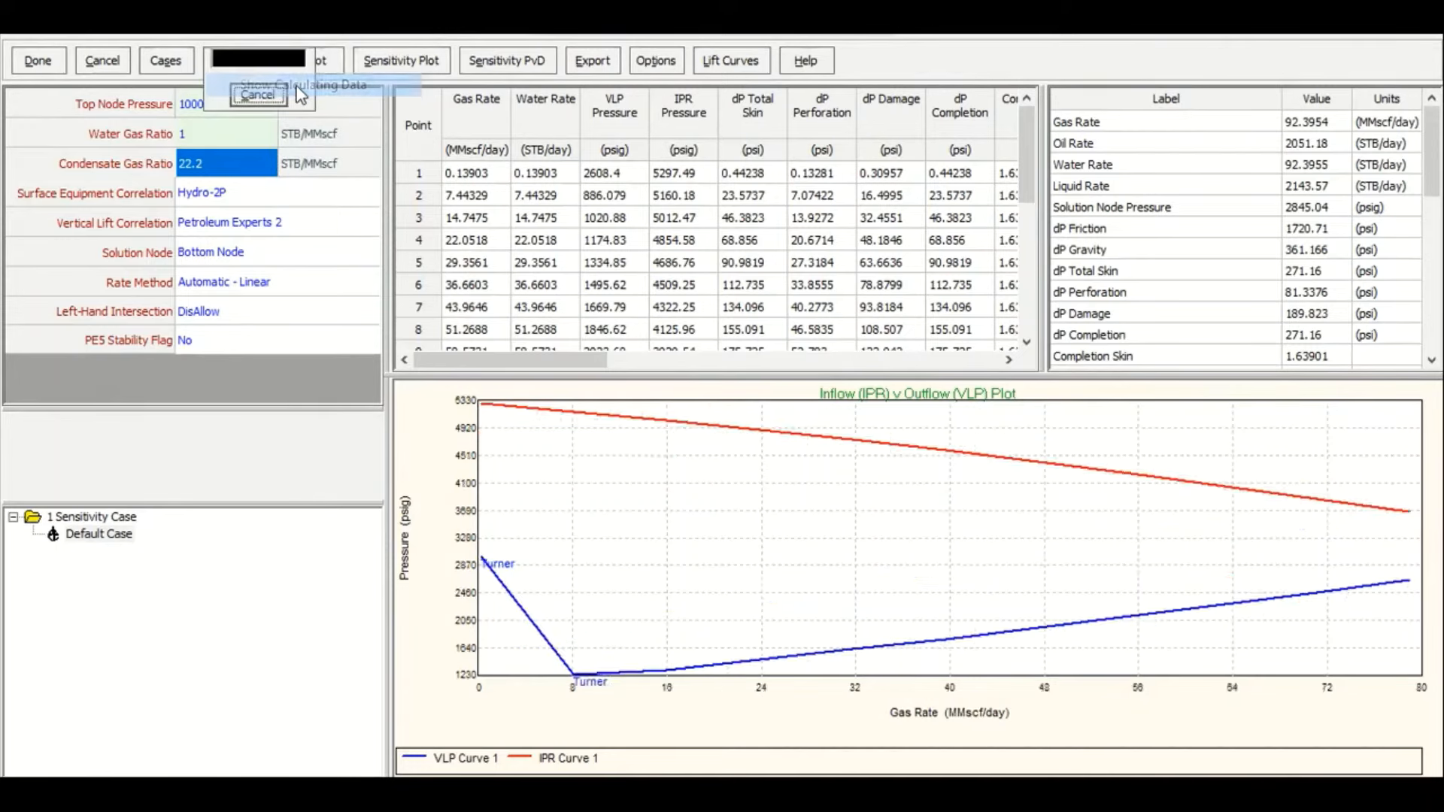
left_click(857, 451)
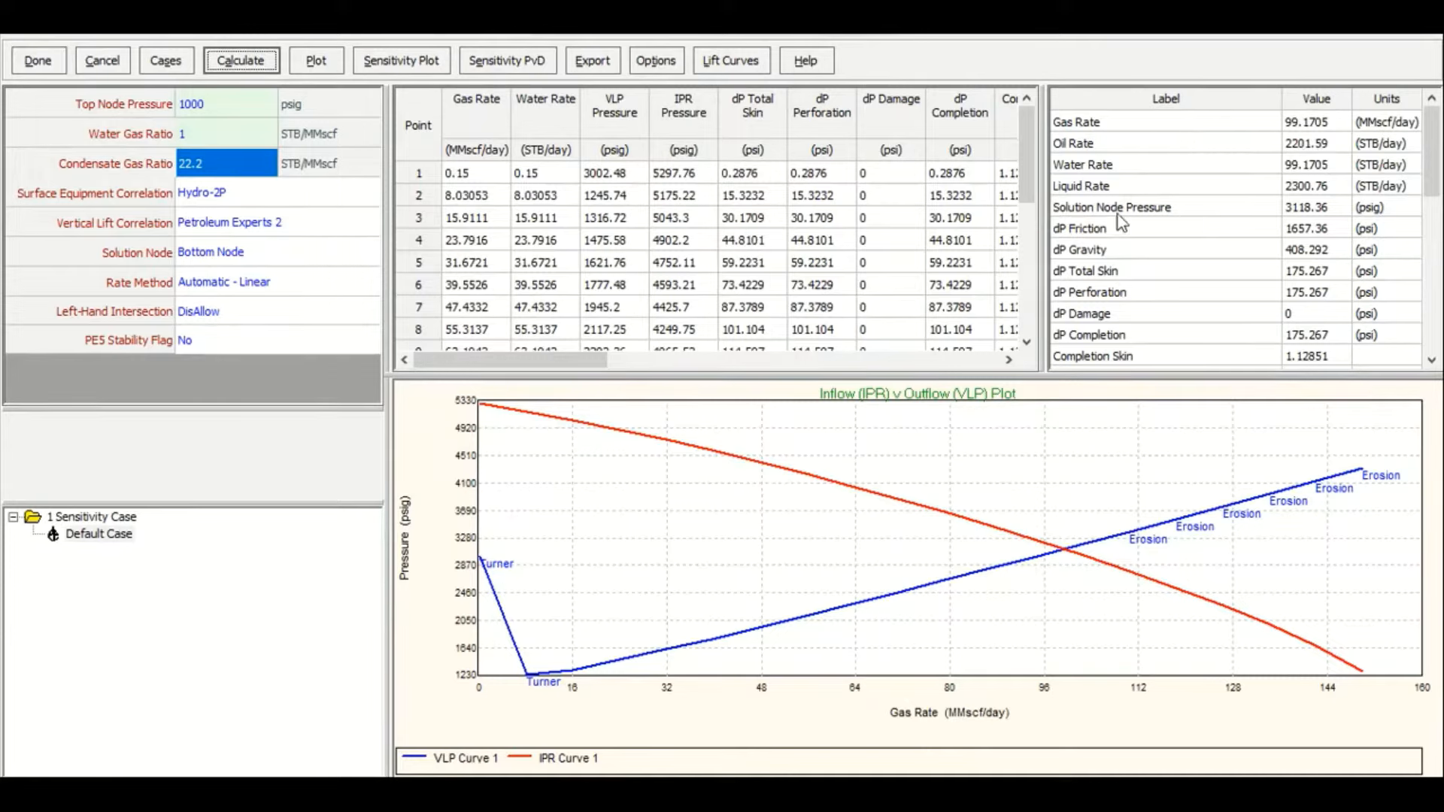
Plot VLP and IPR pressure against gas rate for the system results, then close the plot and finish the system calculation
left_click(306, 66)
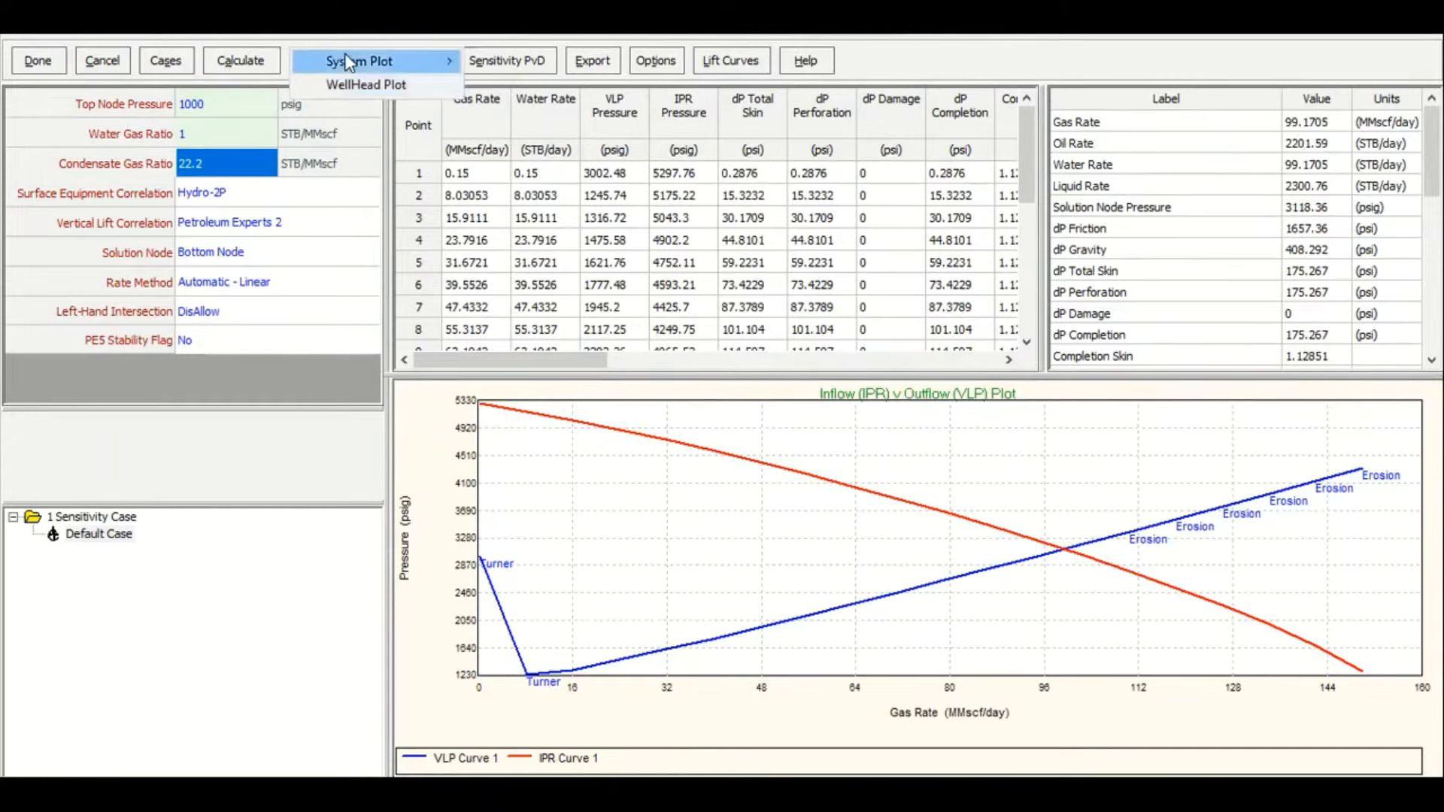
mouse_move(347, 61)
left_click(516, 58)
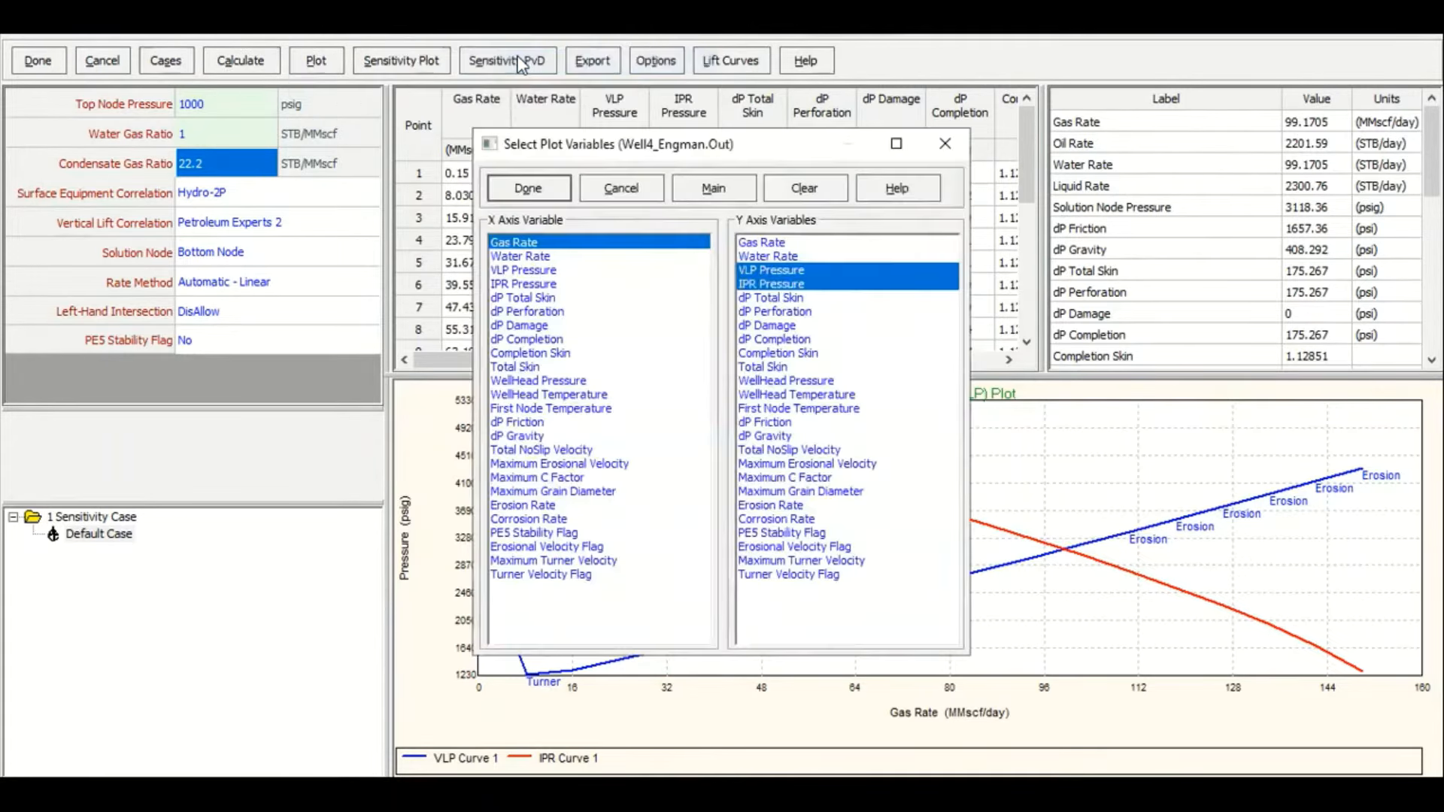
left_click(540, 191)
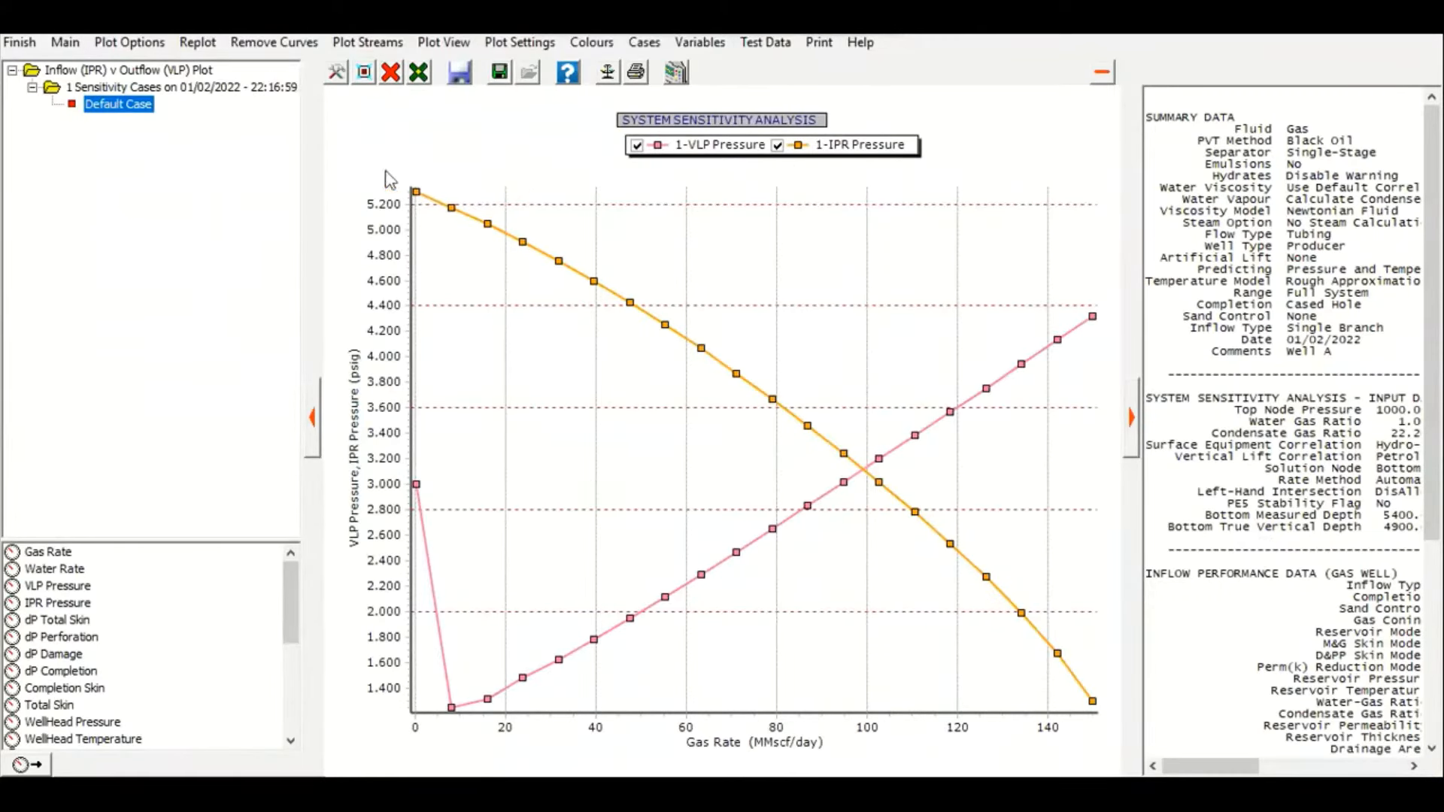
left_click(20, 43)
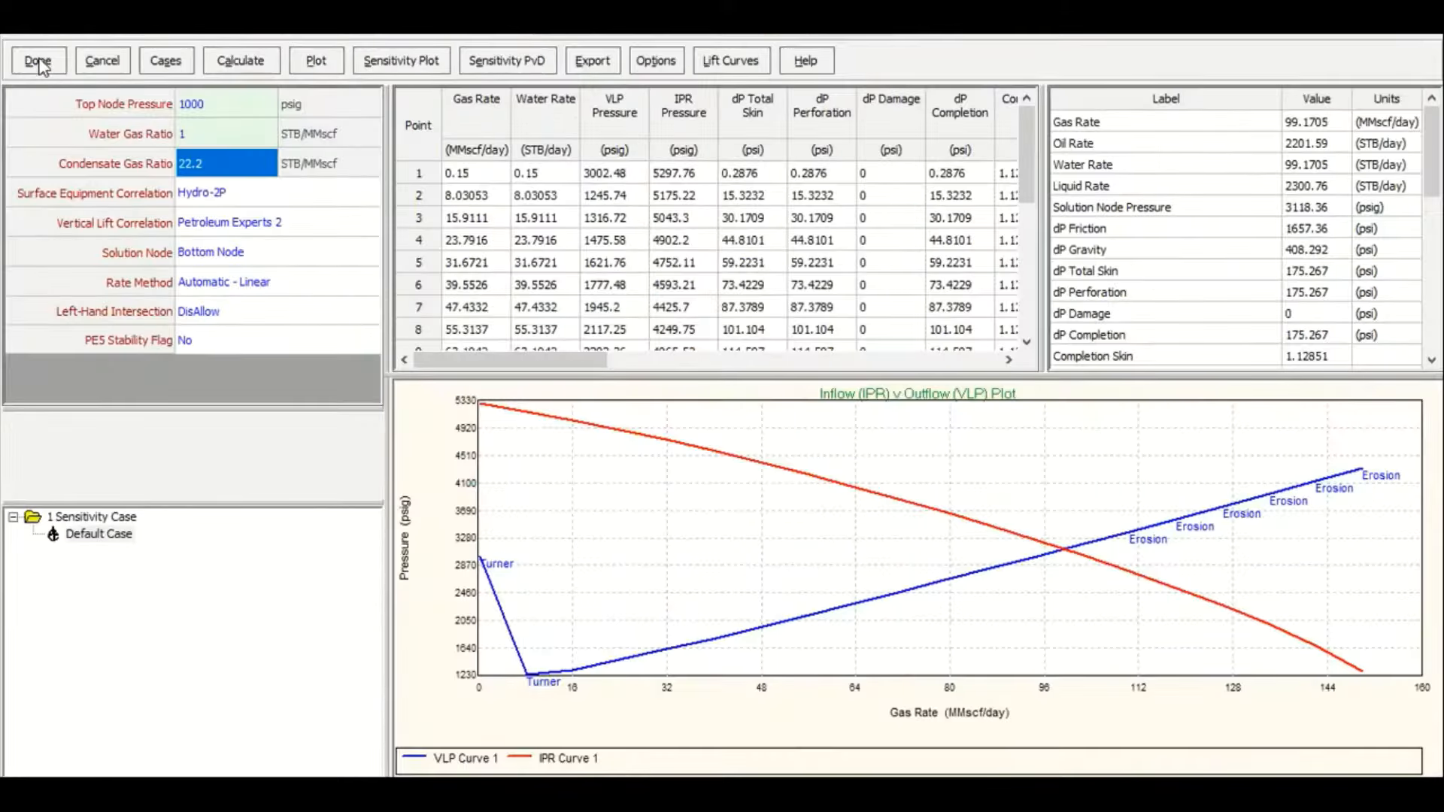
left_click(57, 55)
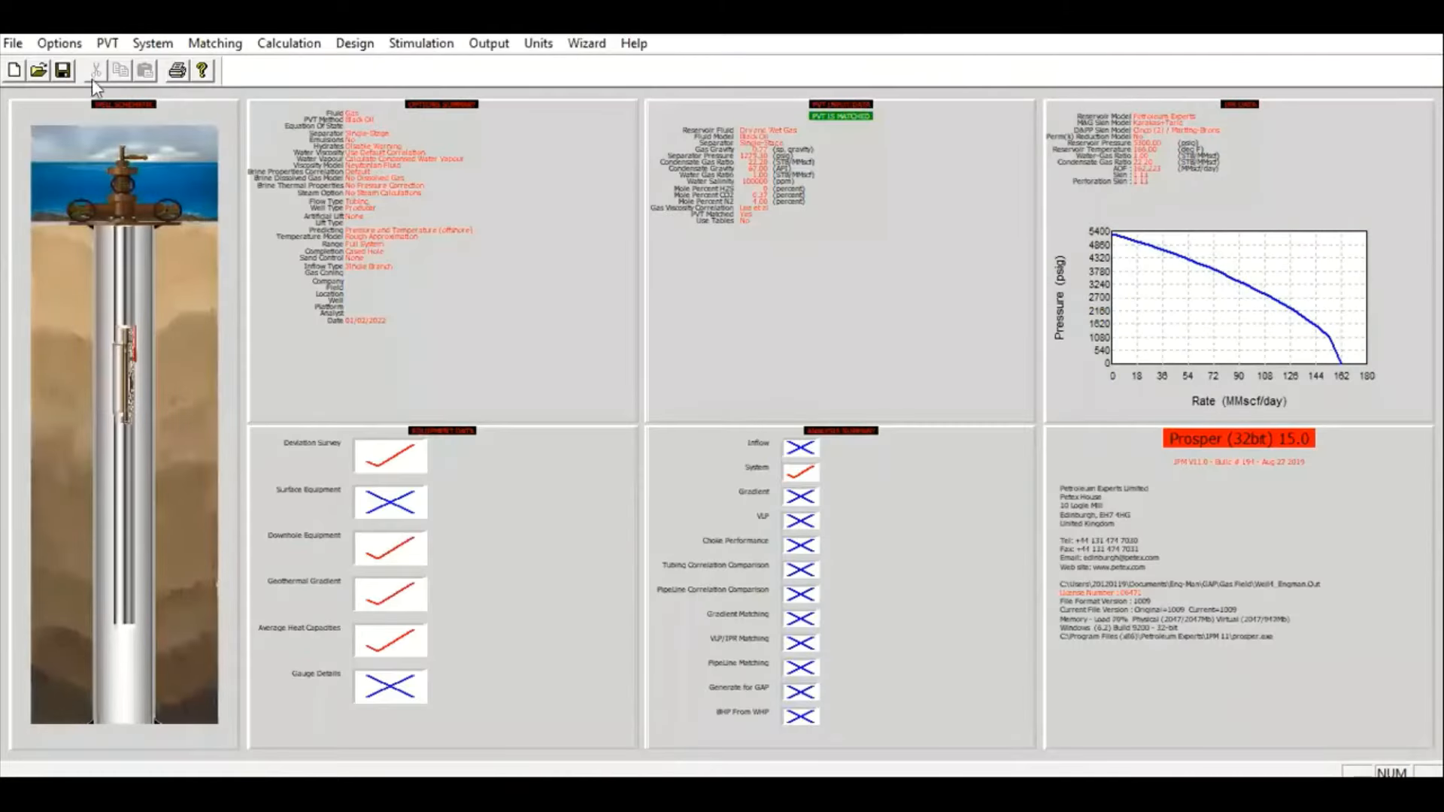
Save the PROSPER well model, overwriting the existing file Well4_Engman.Out
left_click(65, 73)
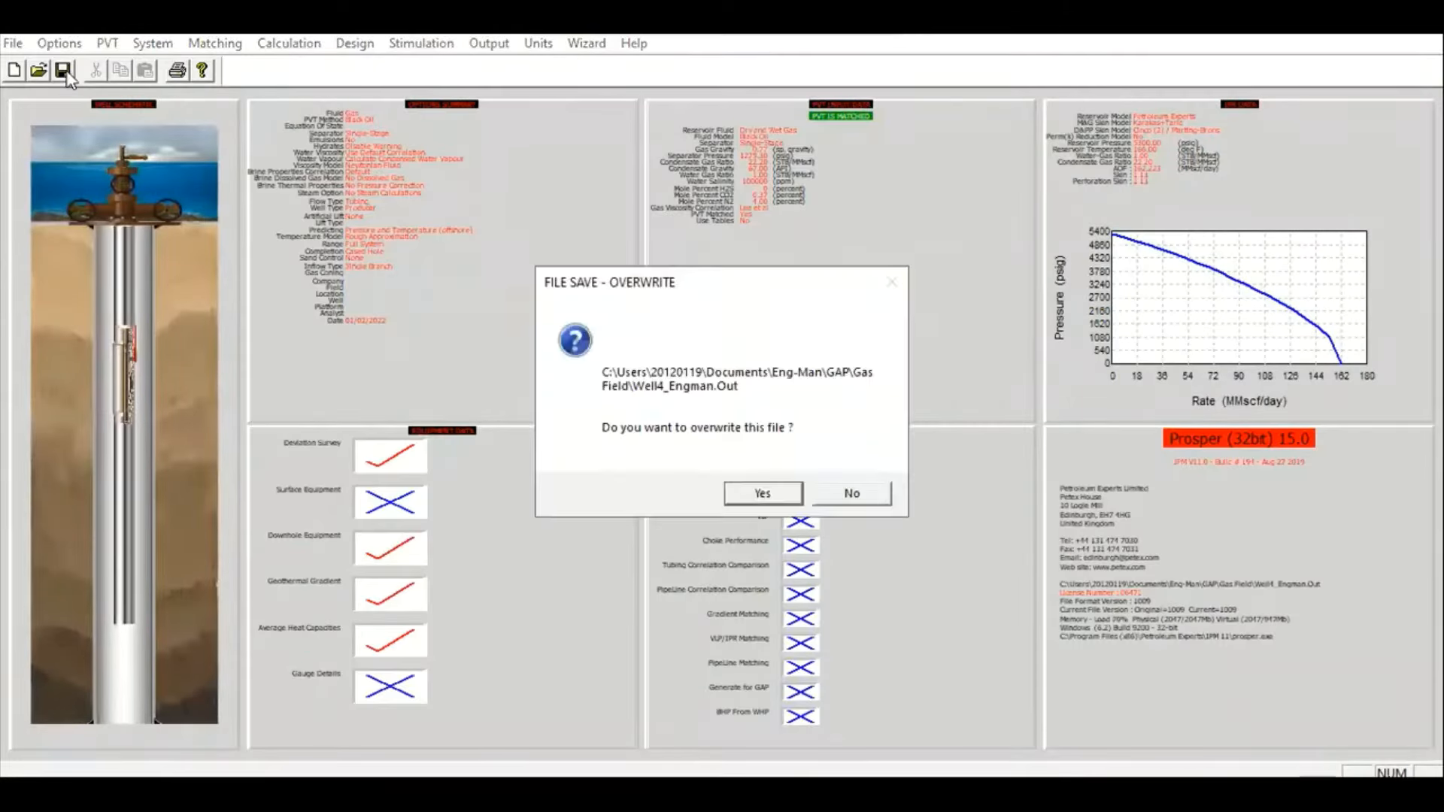
left_click(749, 494)
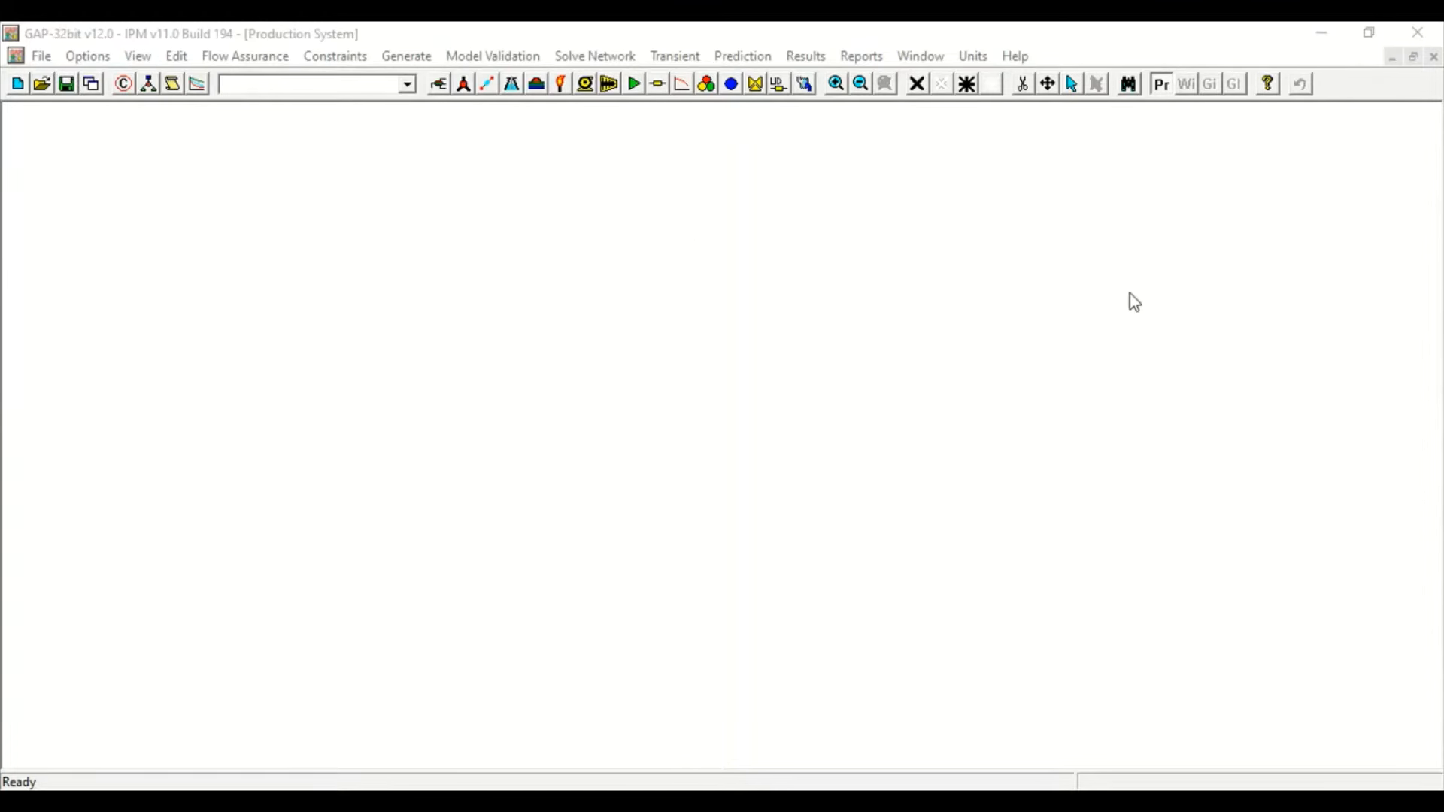
left_click(43, 58)
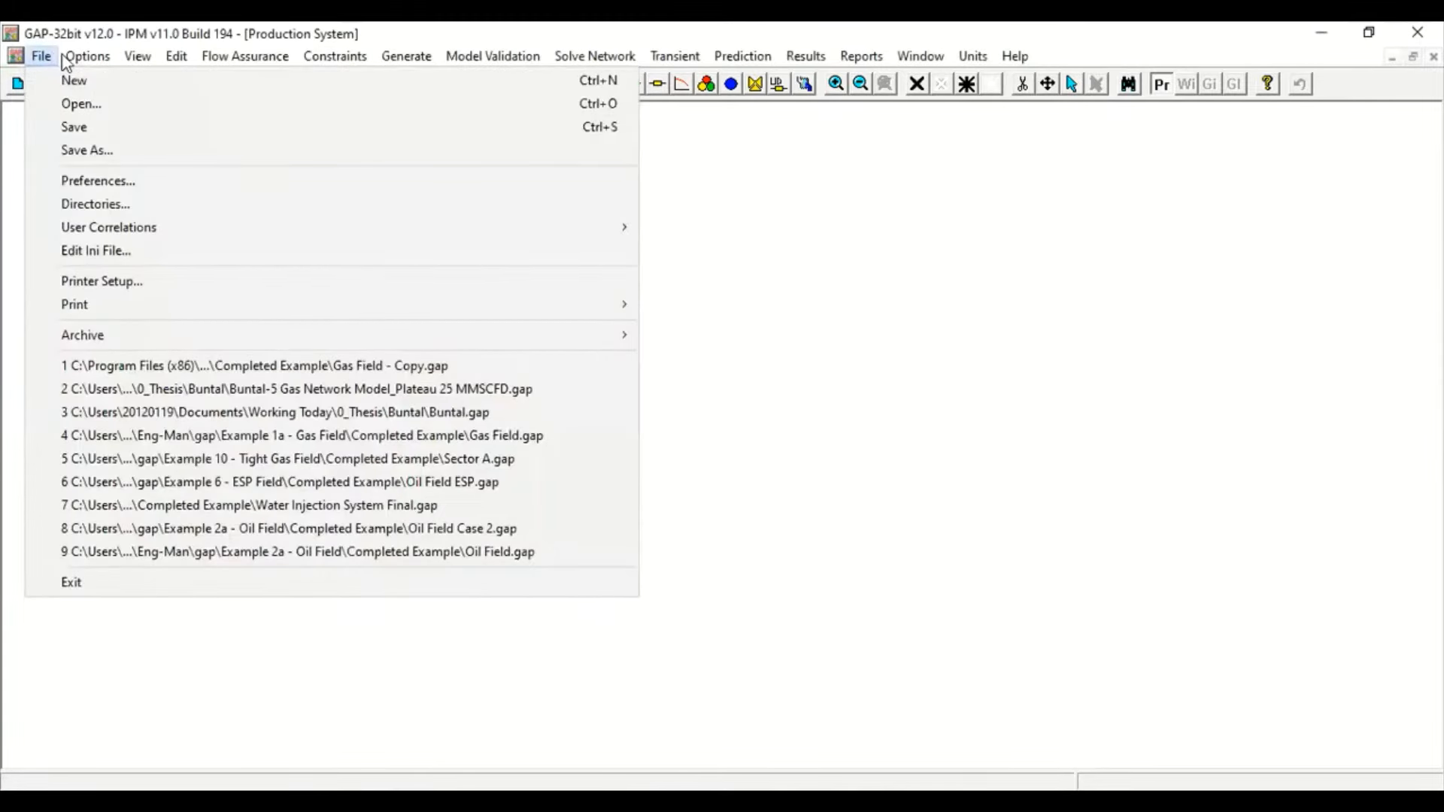
mouse_move(150, 67)
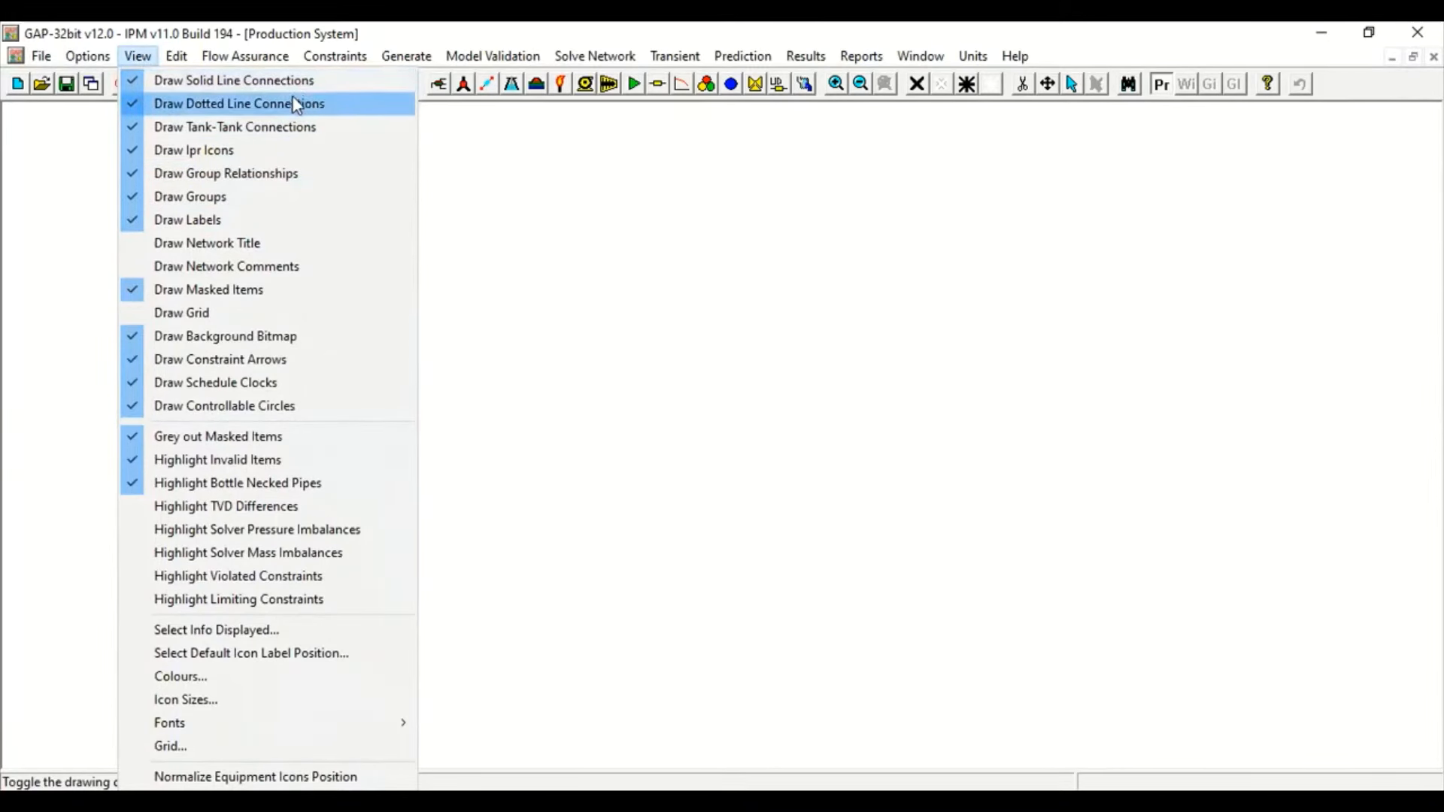
left_click(177, 58)
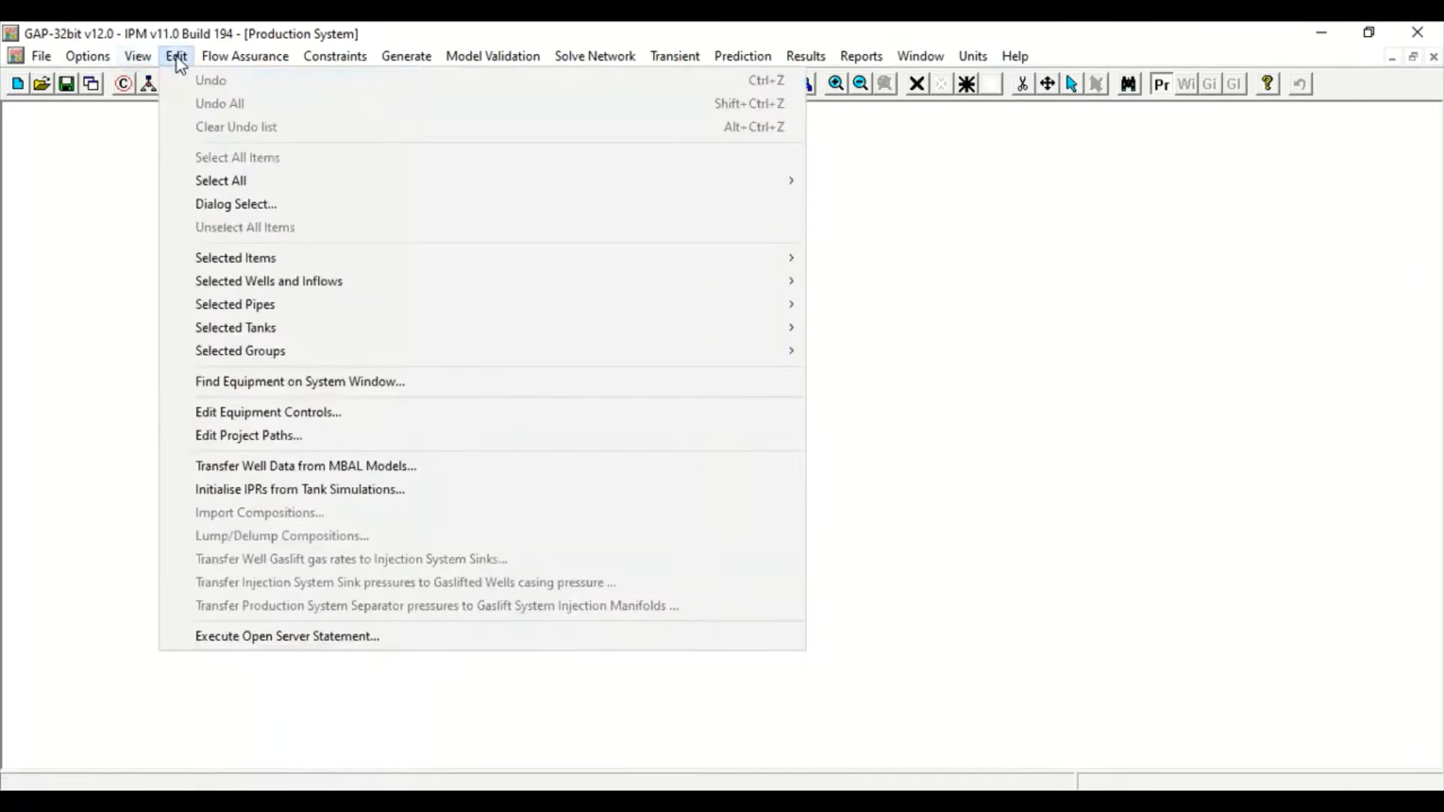
mouse_move(223, 64)
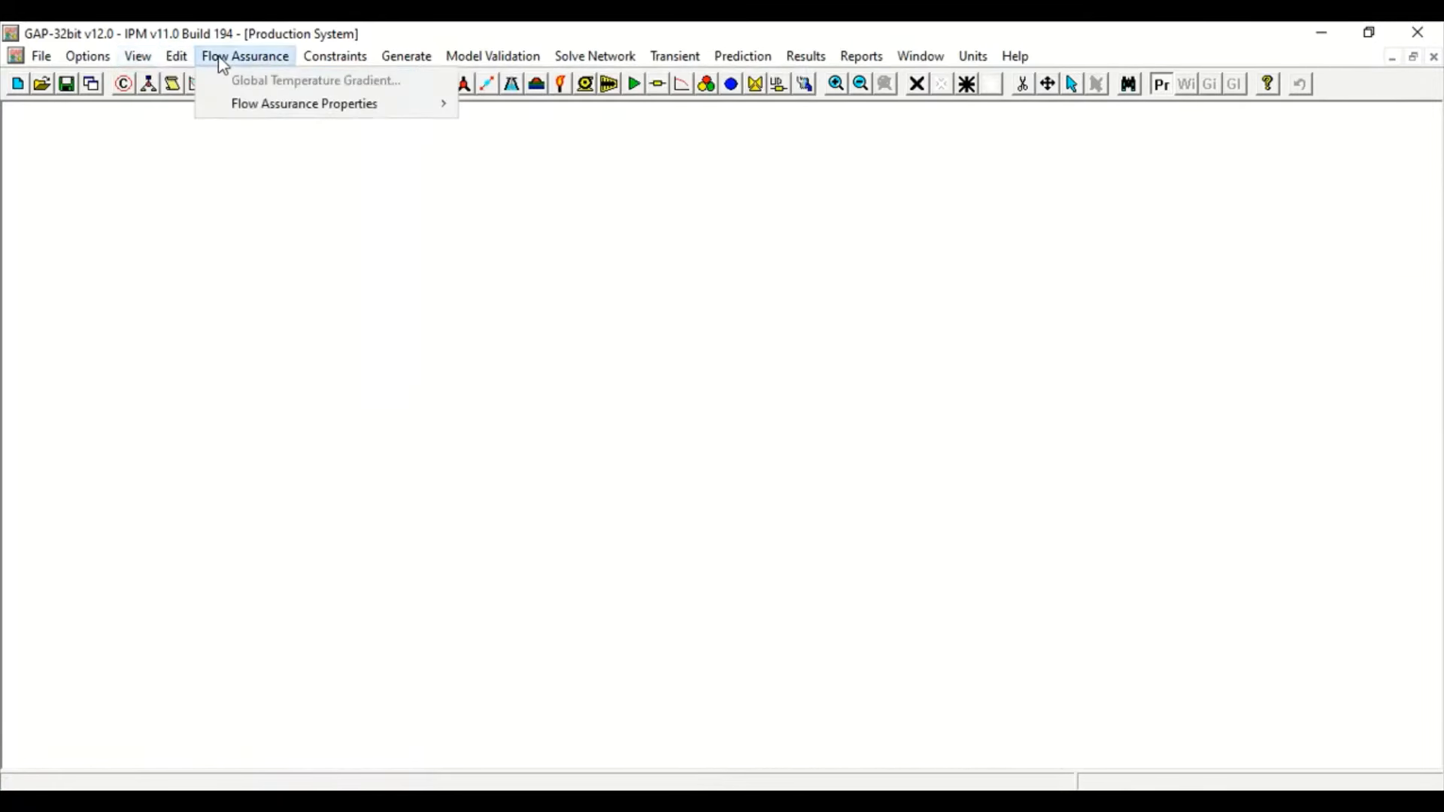
mouse_move(358, 66)
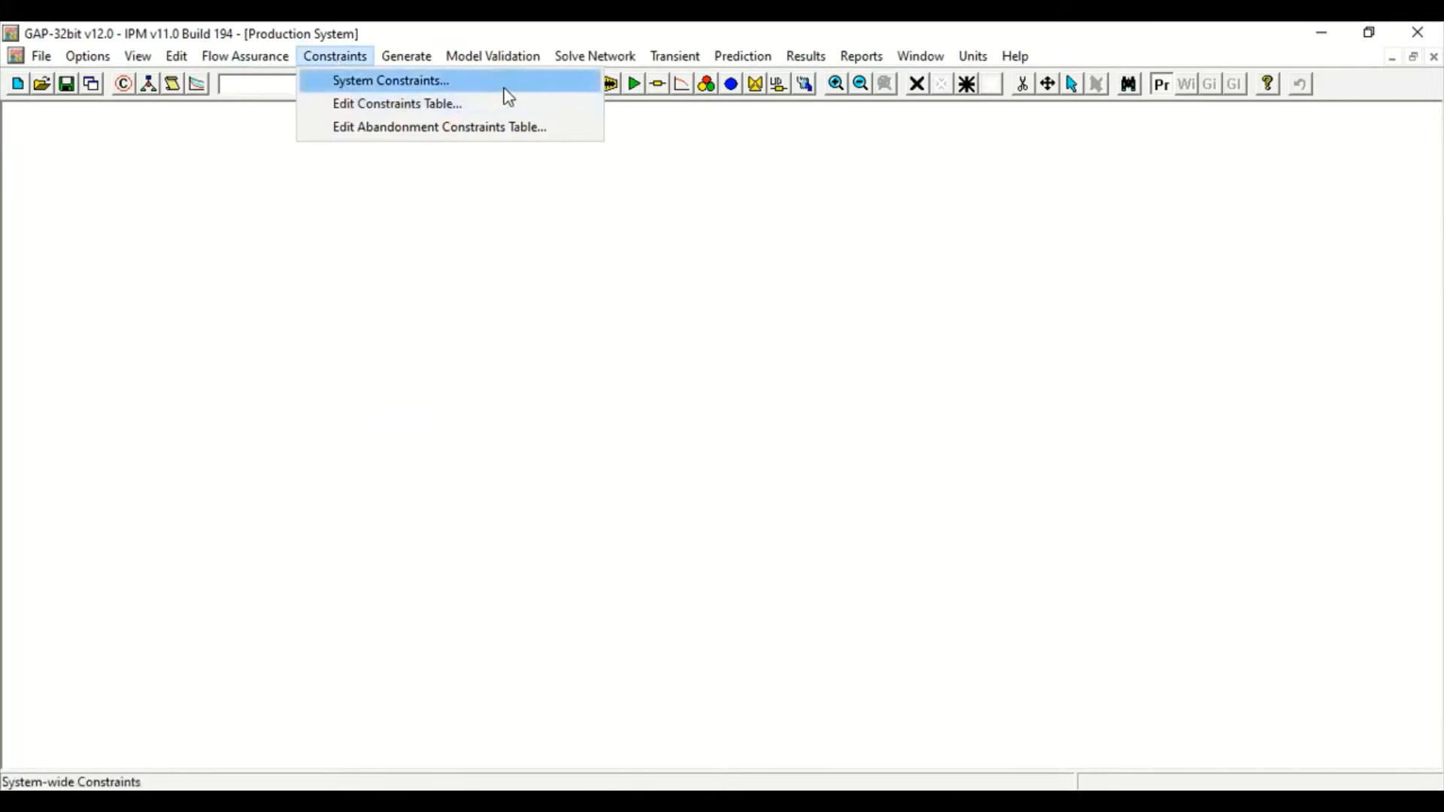
key("Right")
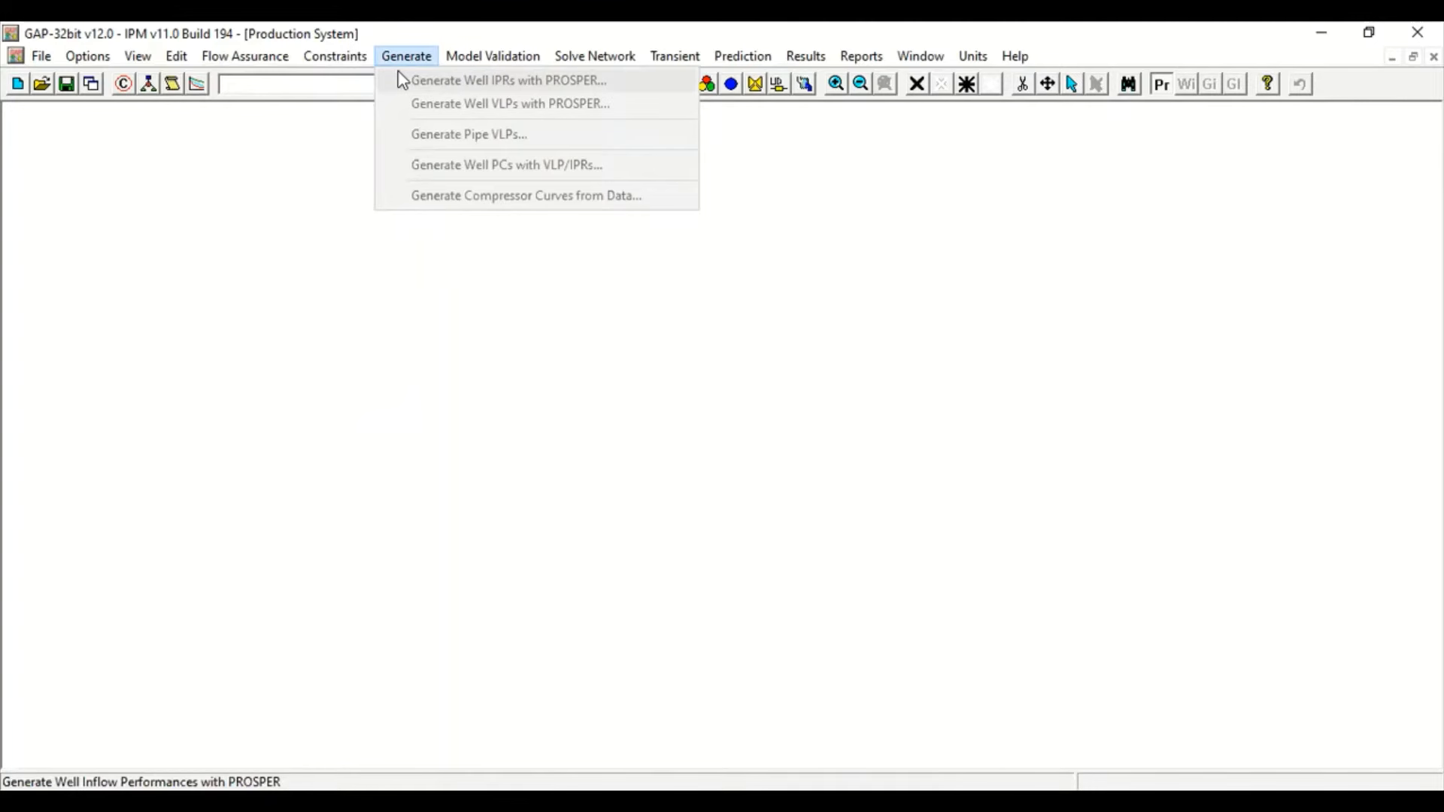
mouse_move(451, 68)
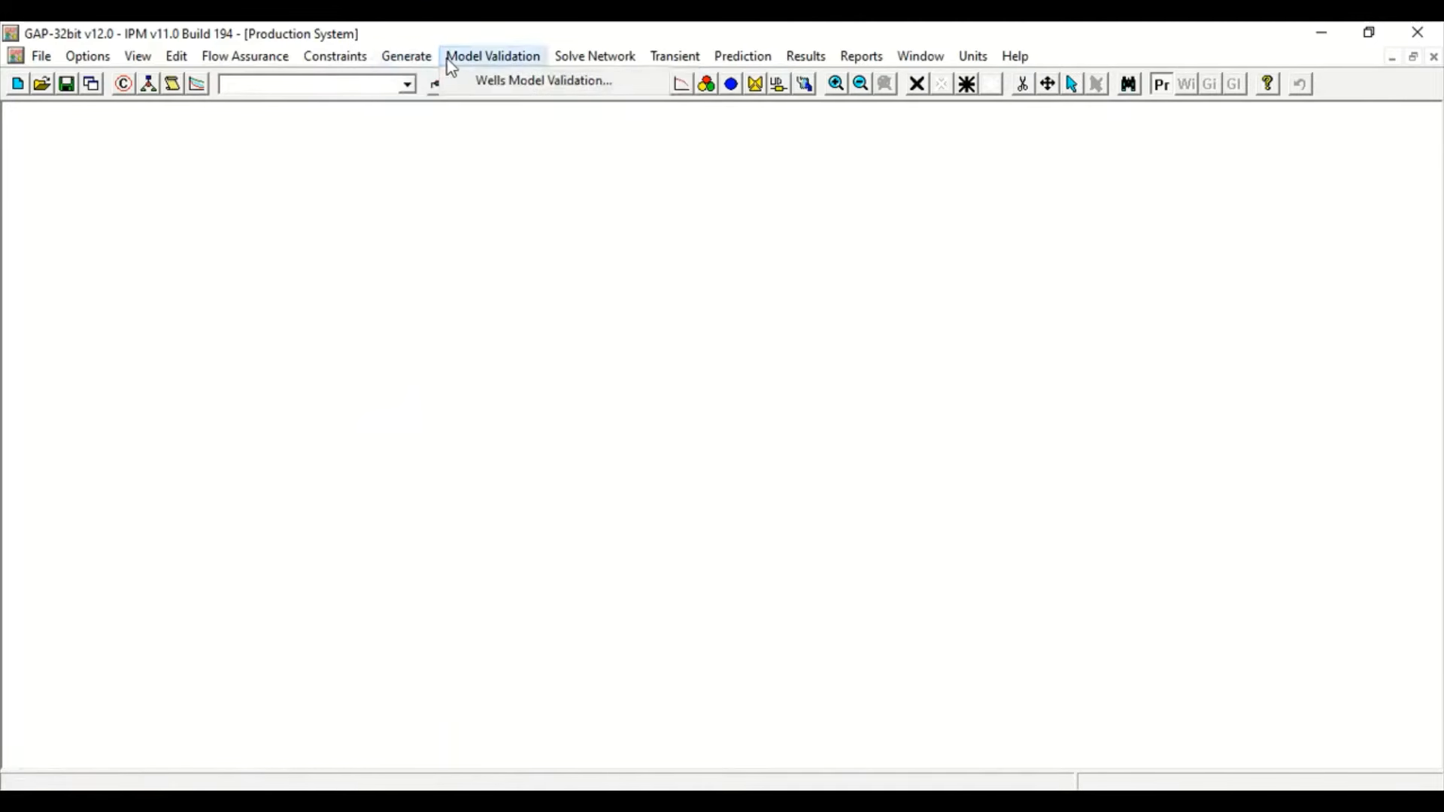
mouse_move(581, 68)
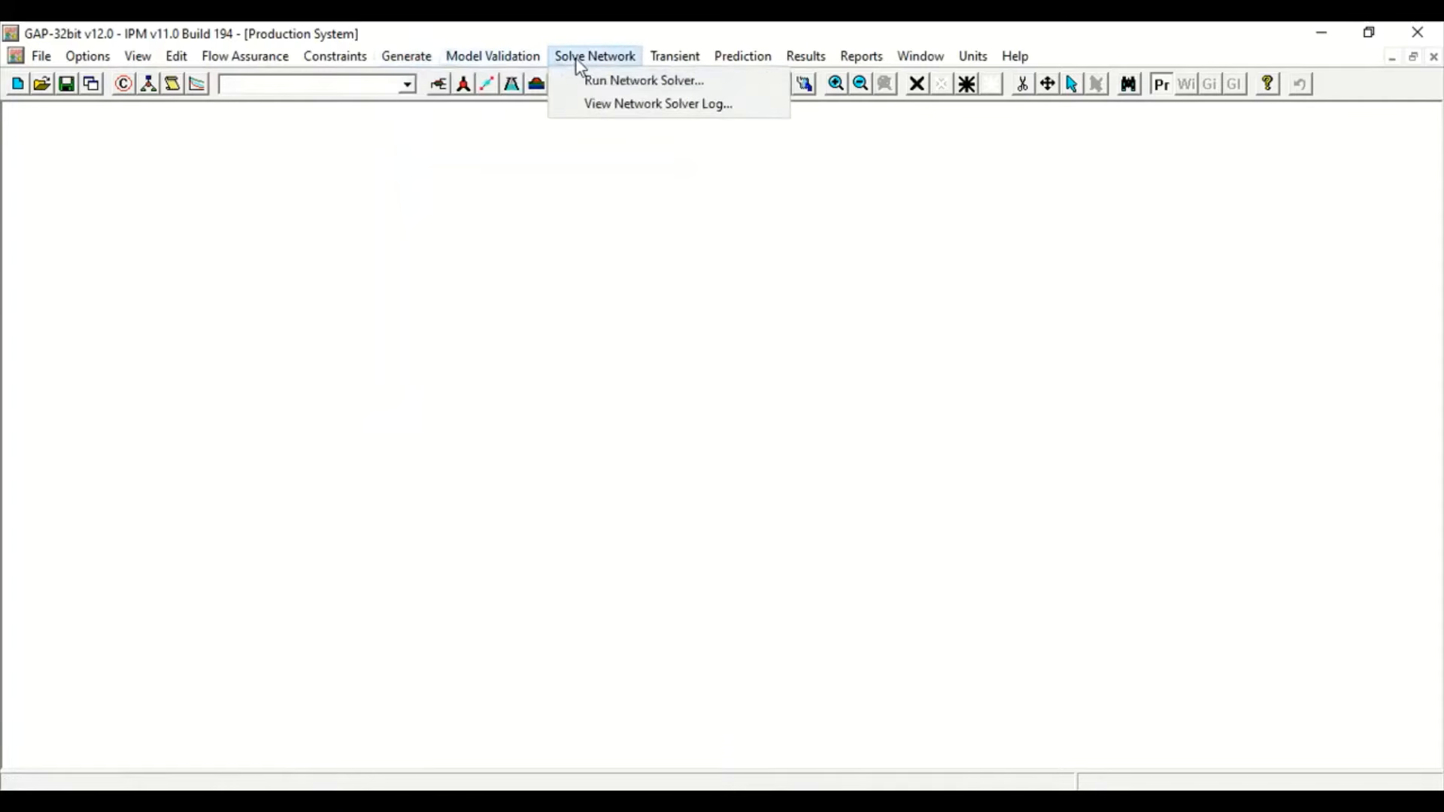
mouse_move(645, 67)
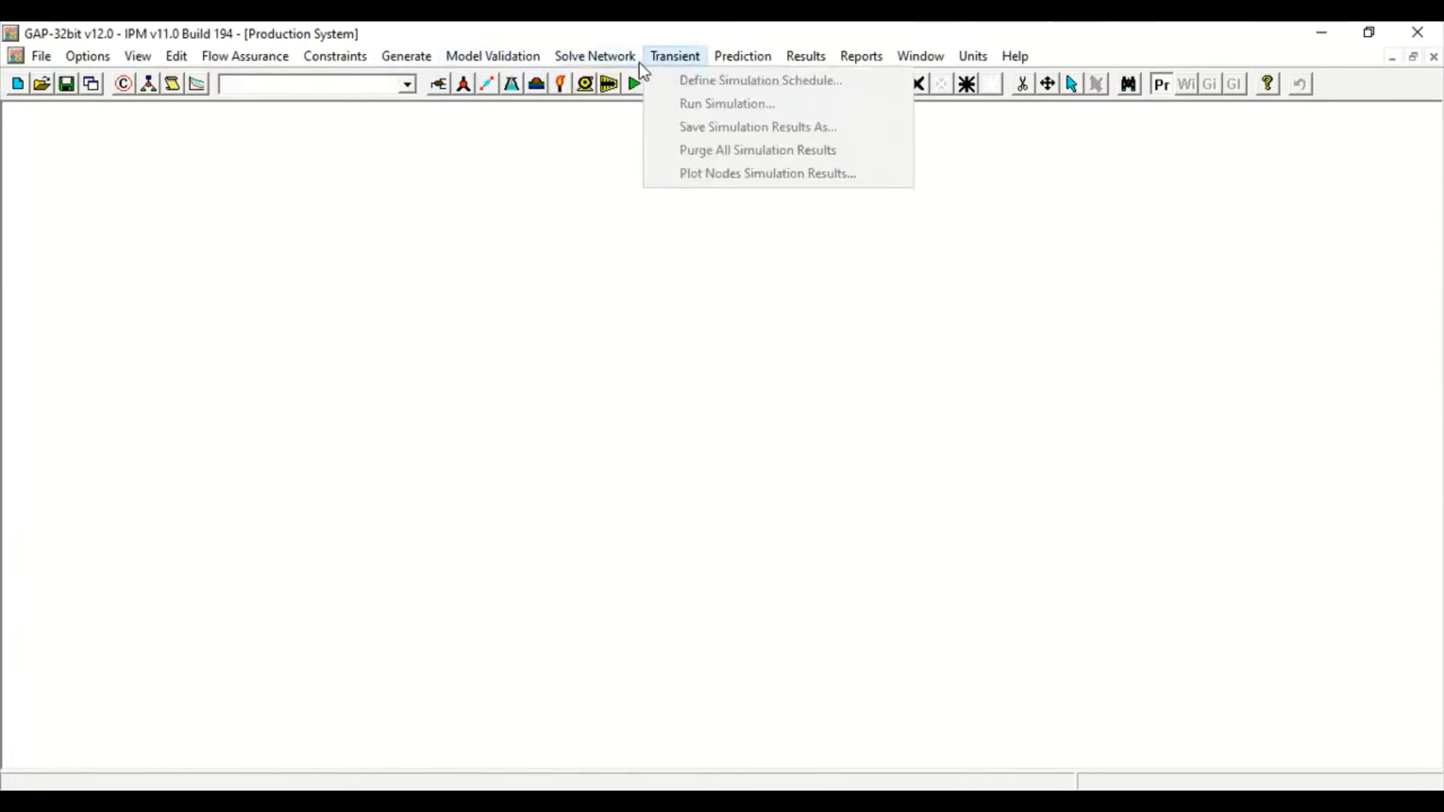
key("Right")
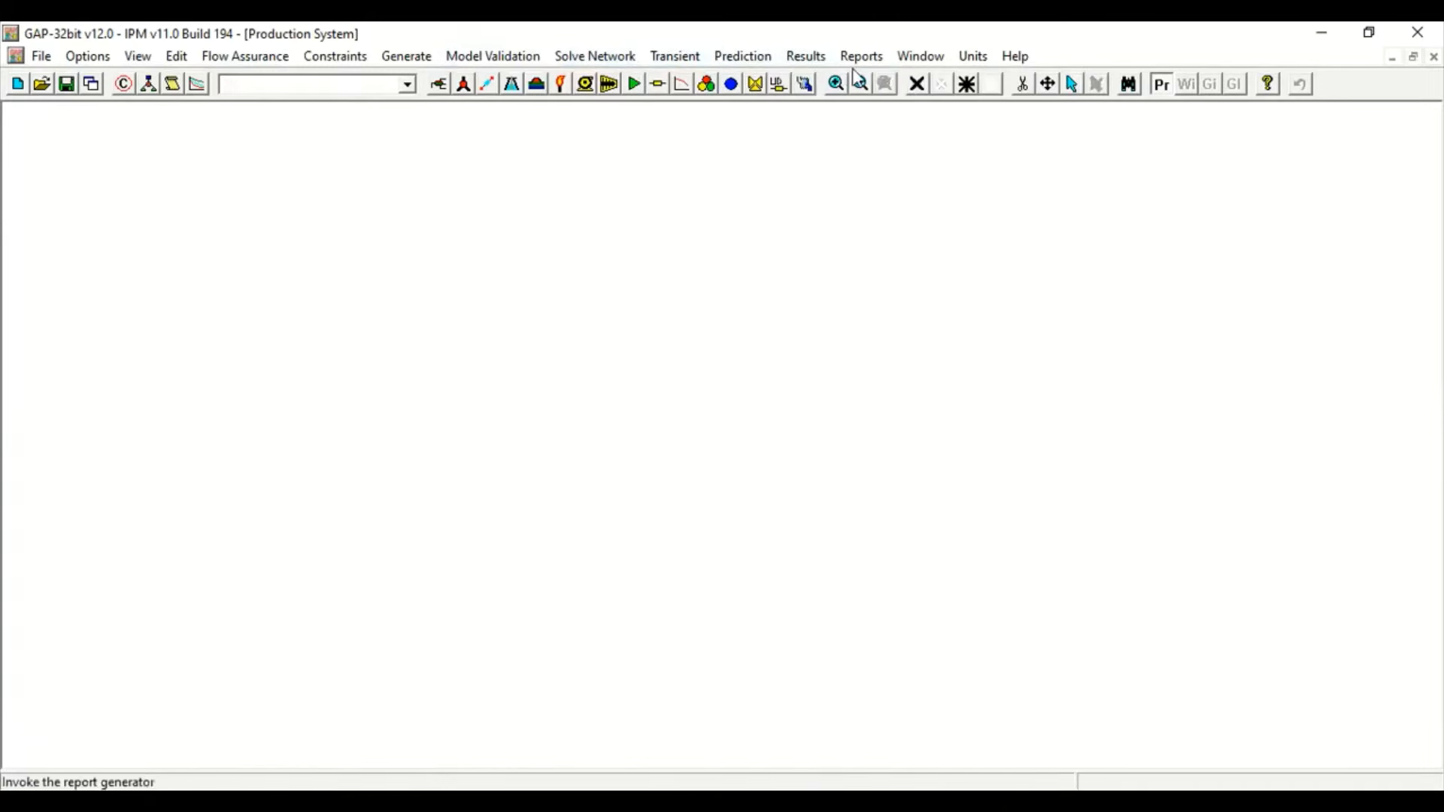
mouse_move(912, 60)
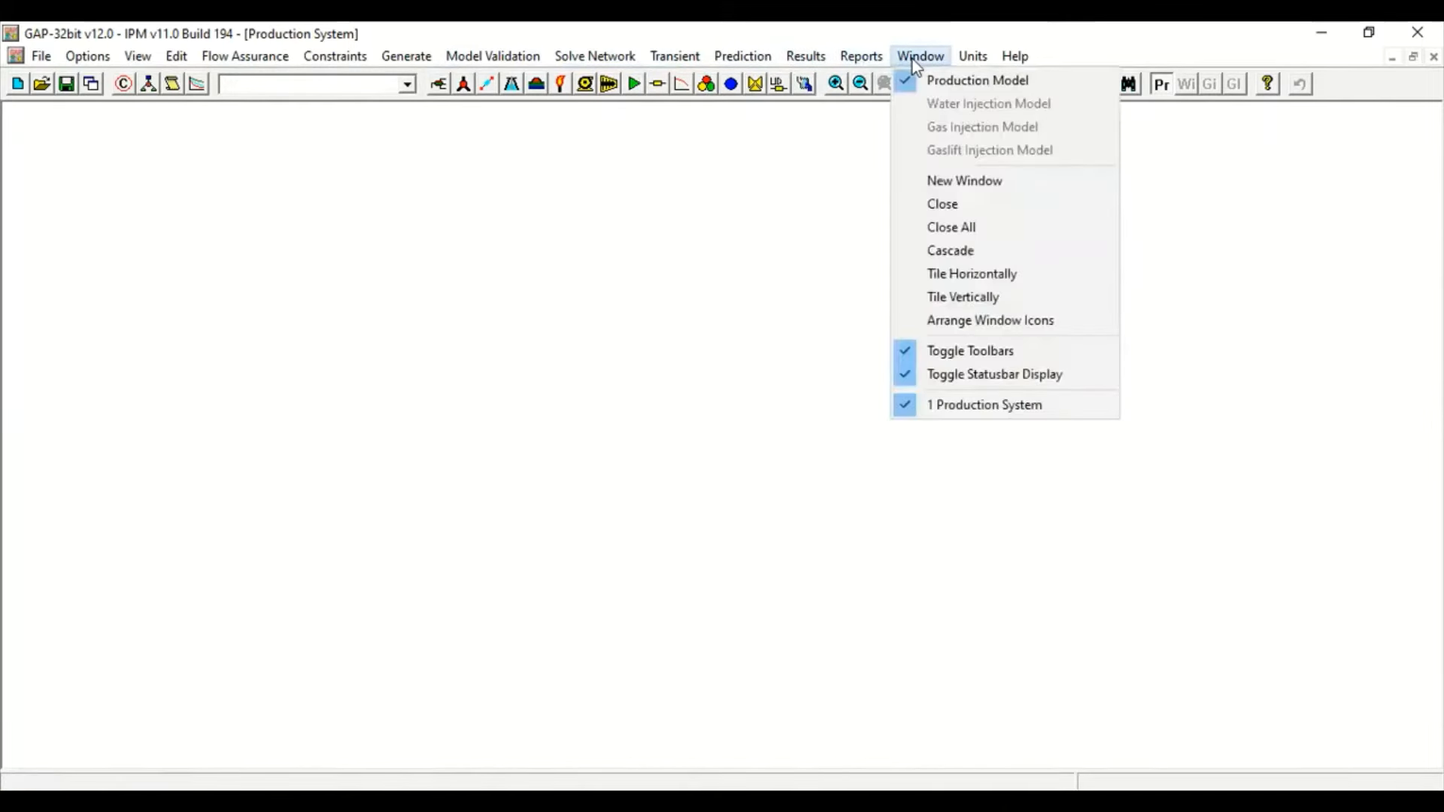
Review the OilField input and output units in the unit system table, including the gas rate units, and close it
key("Right")
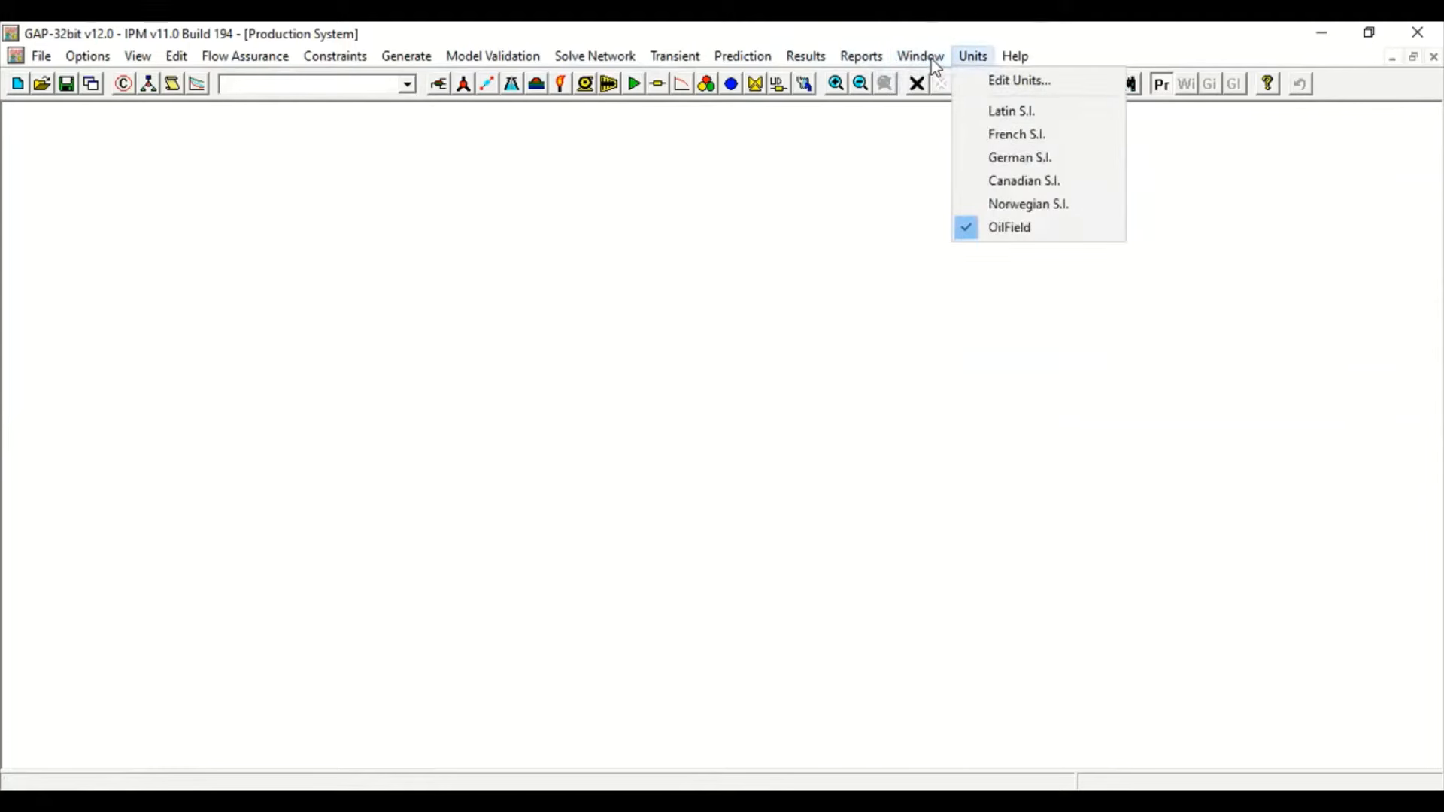
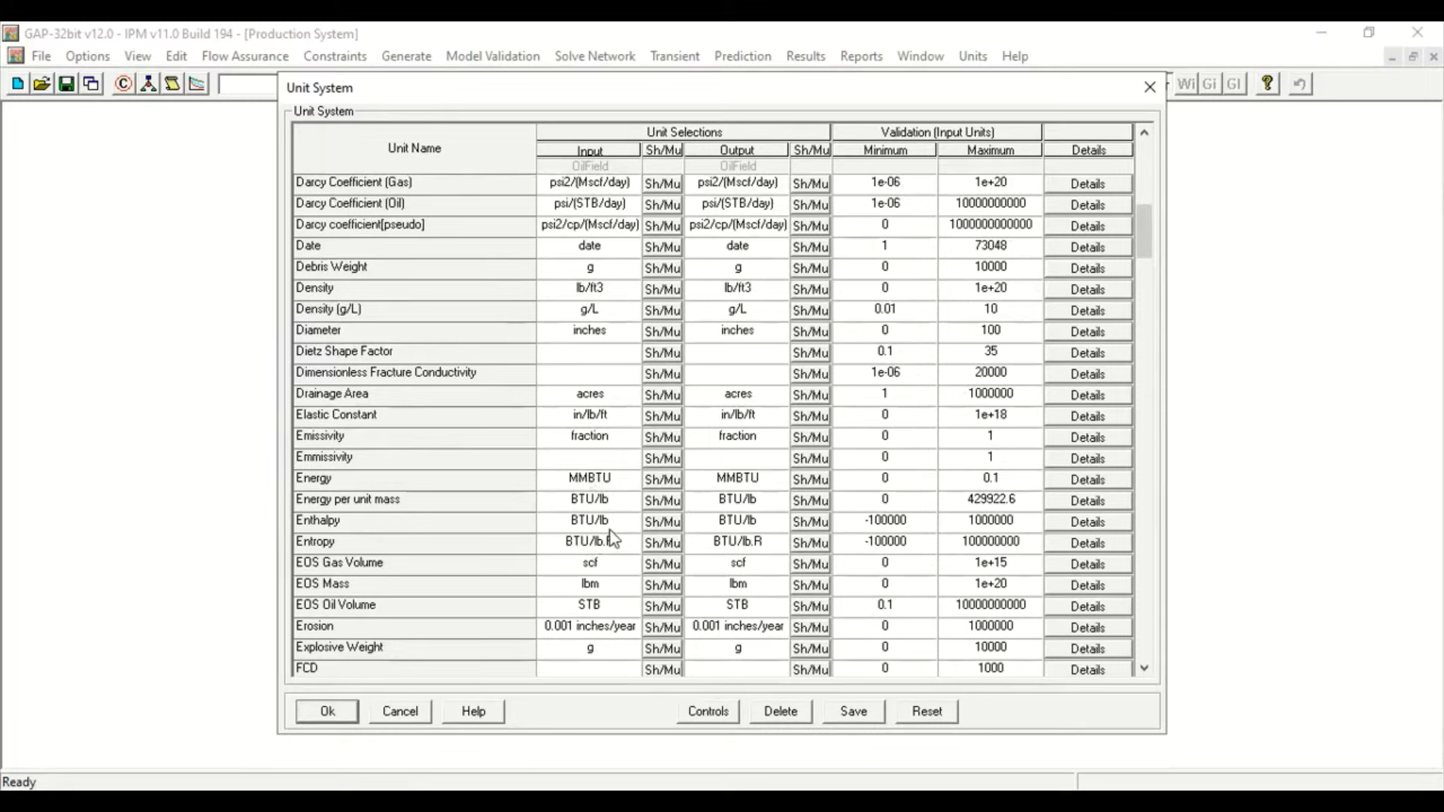
left_click_drag(1144, 241, 1153, 301)
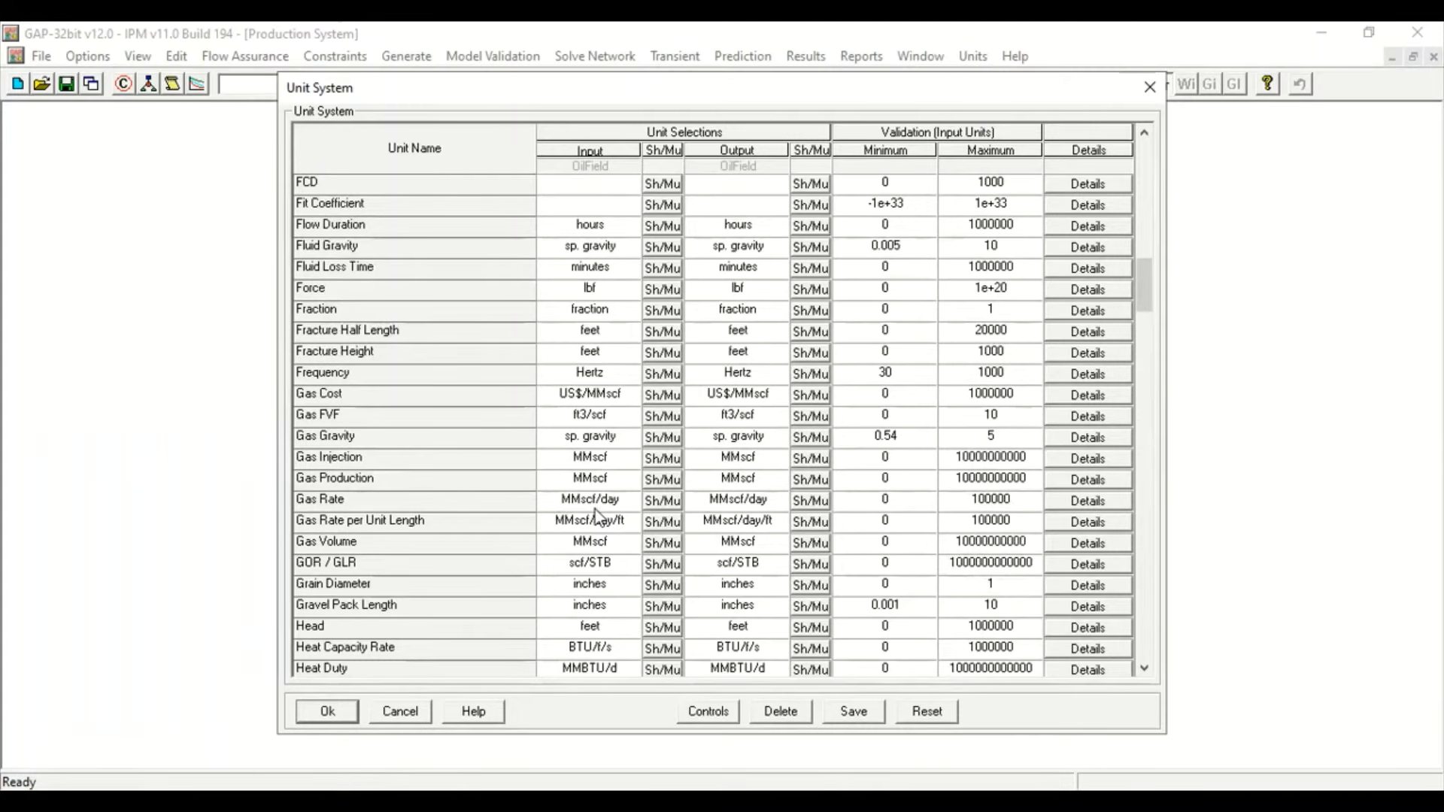
left_click(315, 719)
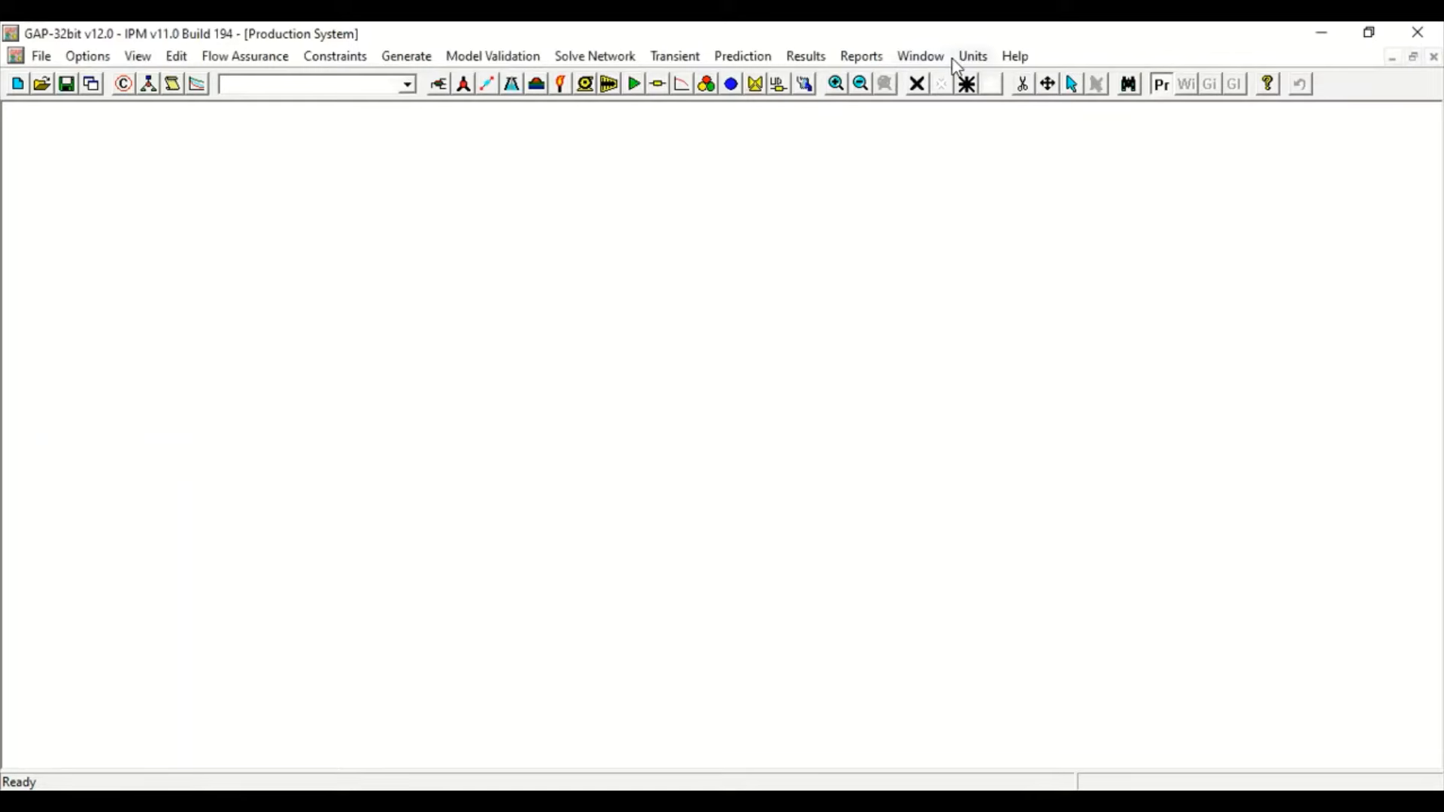
Consult the GAP user guide's contents, index and search pages, and close the guide
left_click(972, 56)
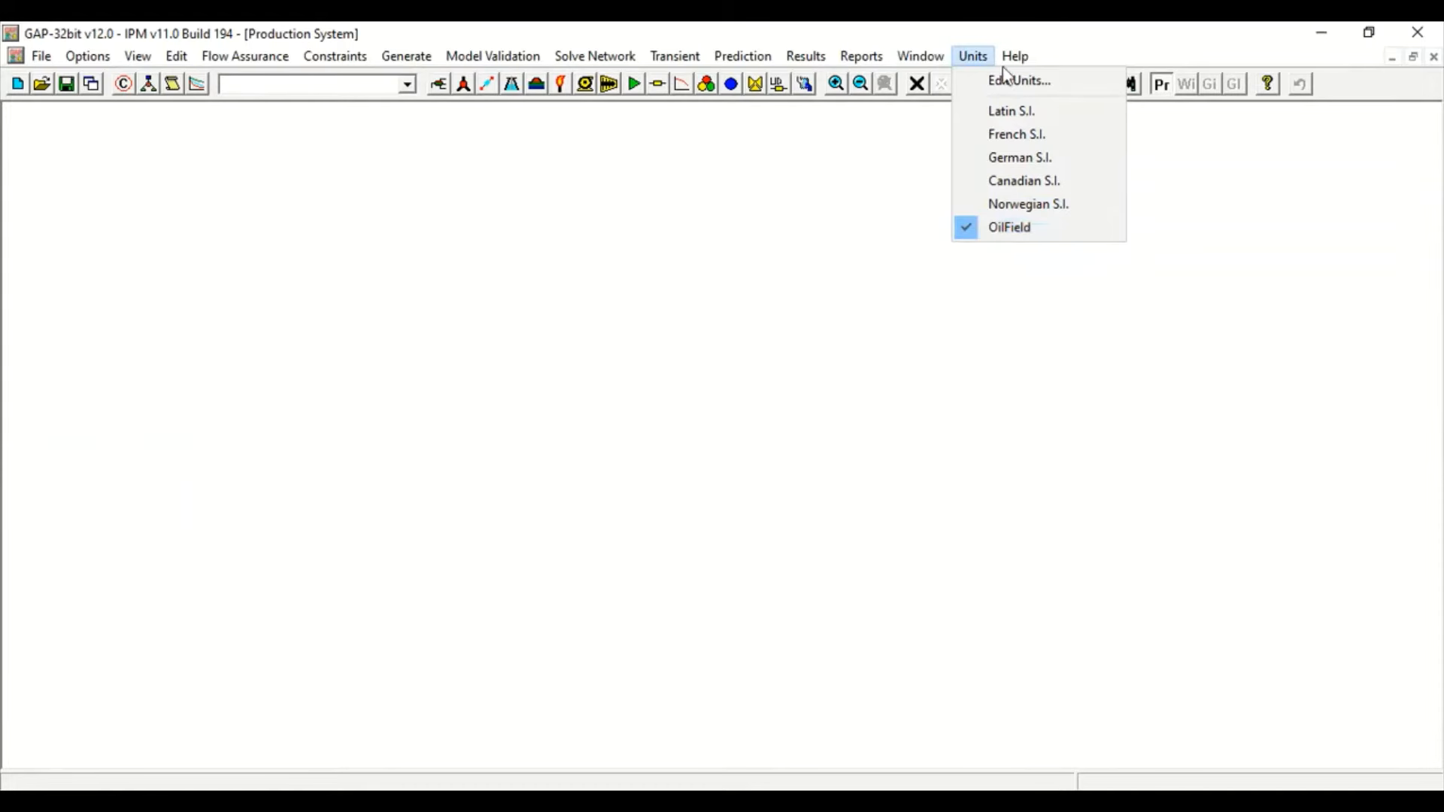
mouse_move(1015, 57)
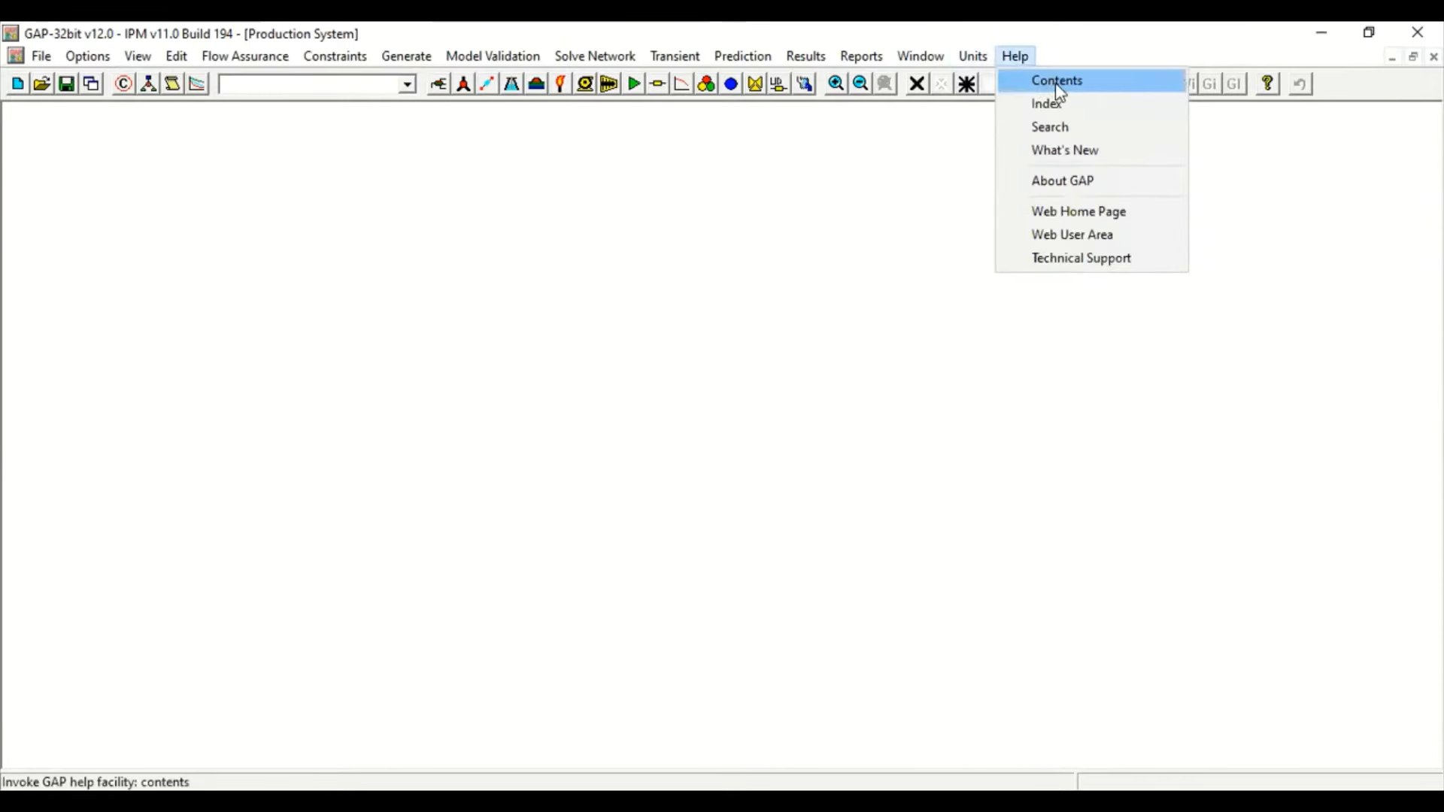
left_click(1057, 81)
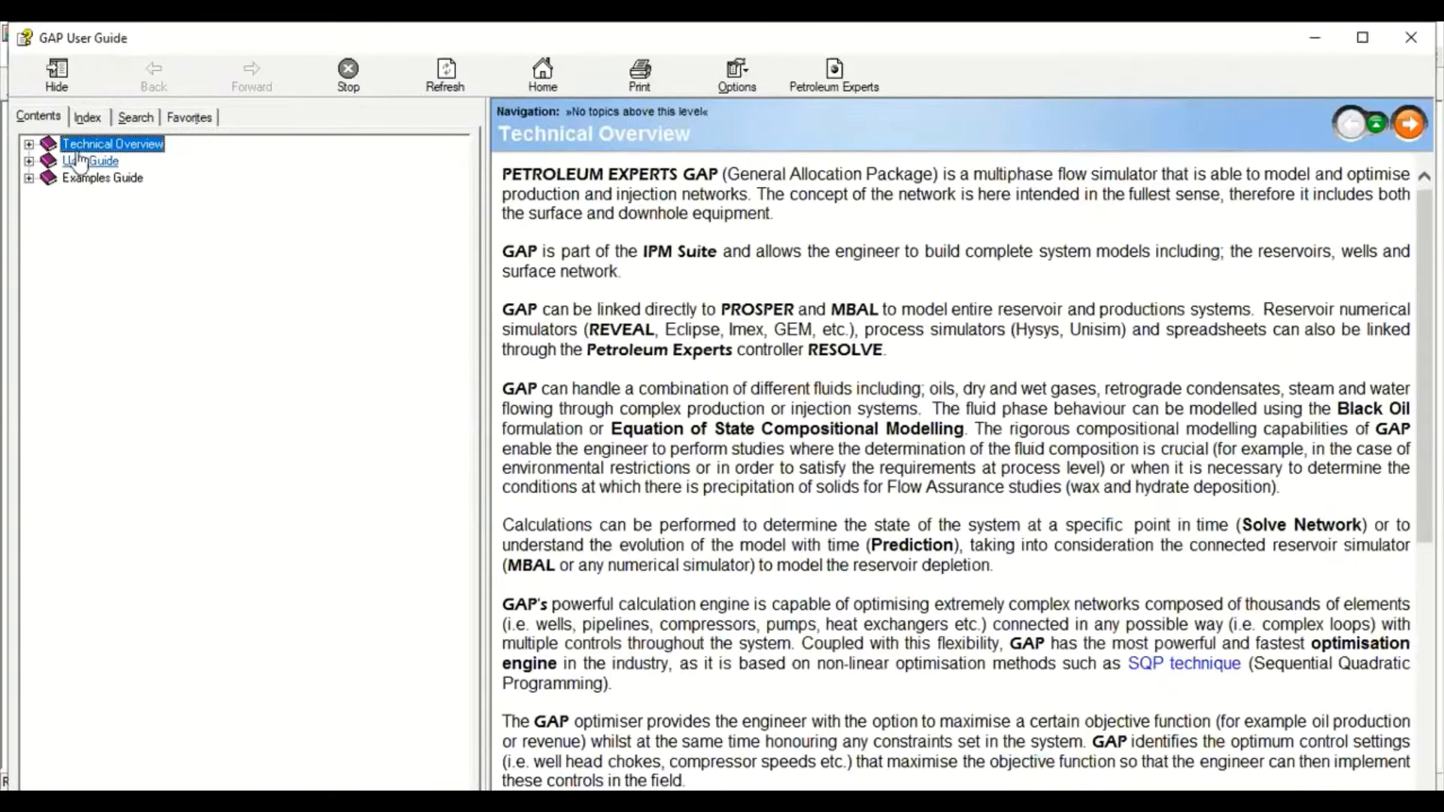
left_click_drag(487, 237, 240, 216)
left_click(98, 118)
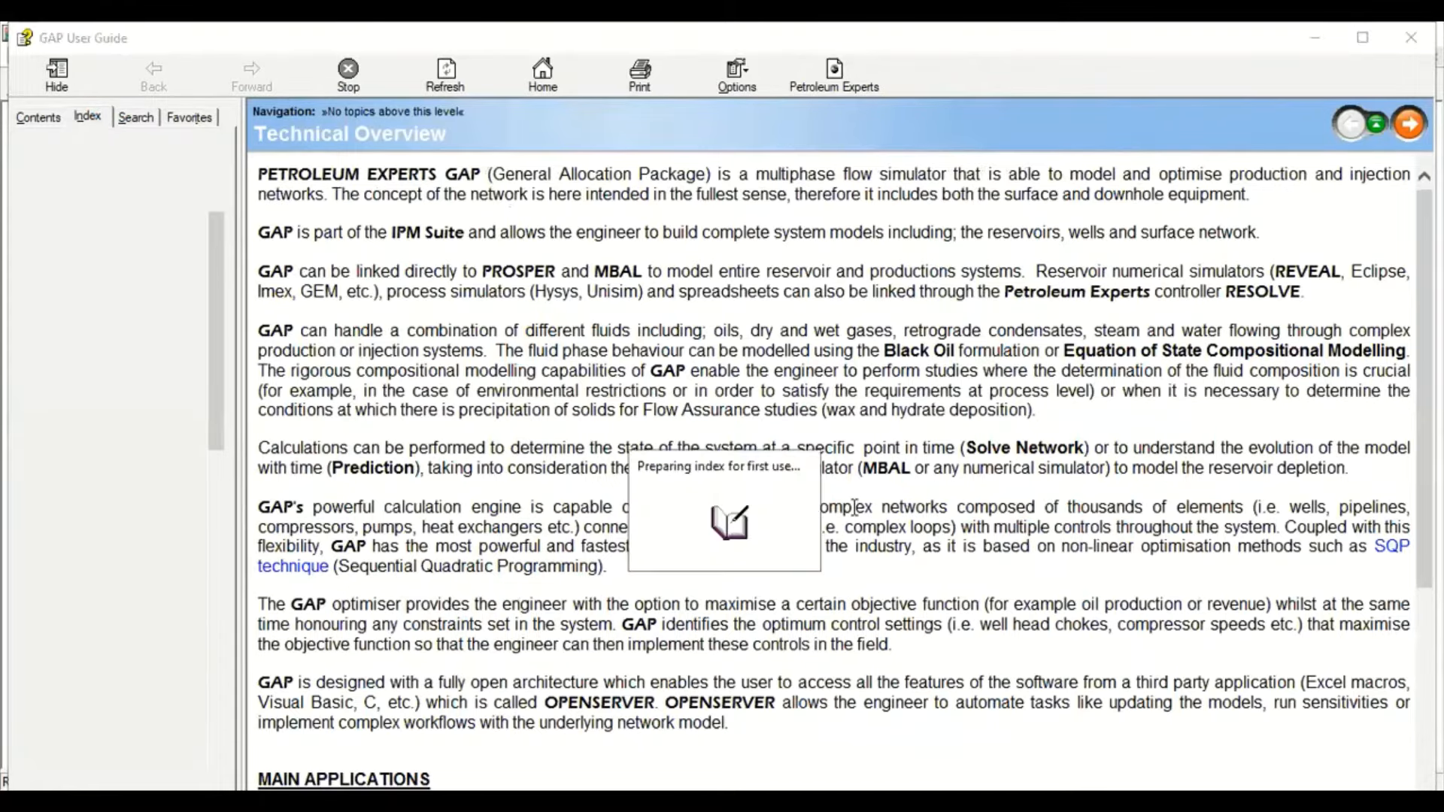
left_click_drag(213, 232, 189, 188)
left_click(127, 119)
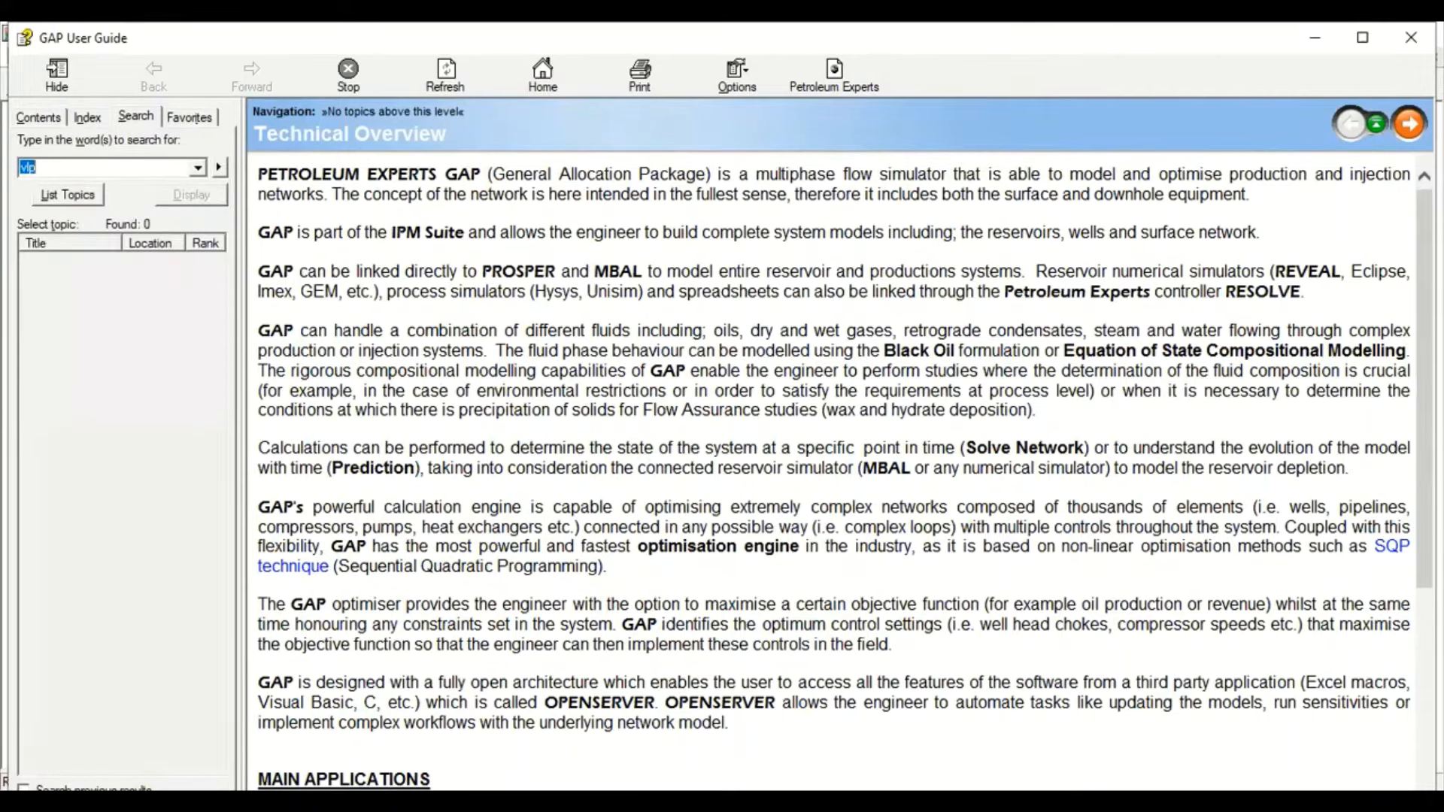
left_click(1411, 37)
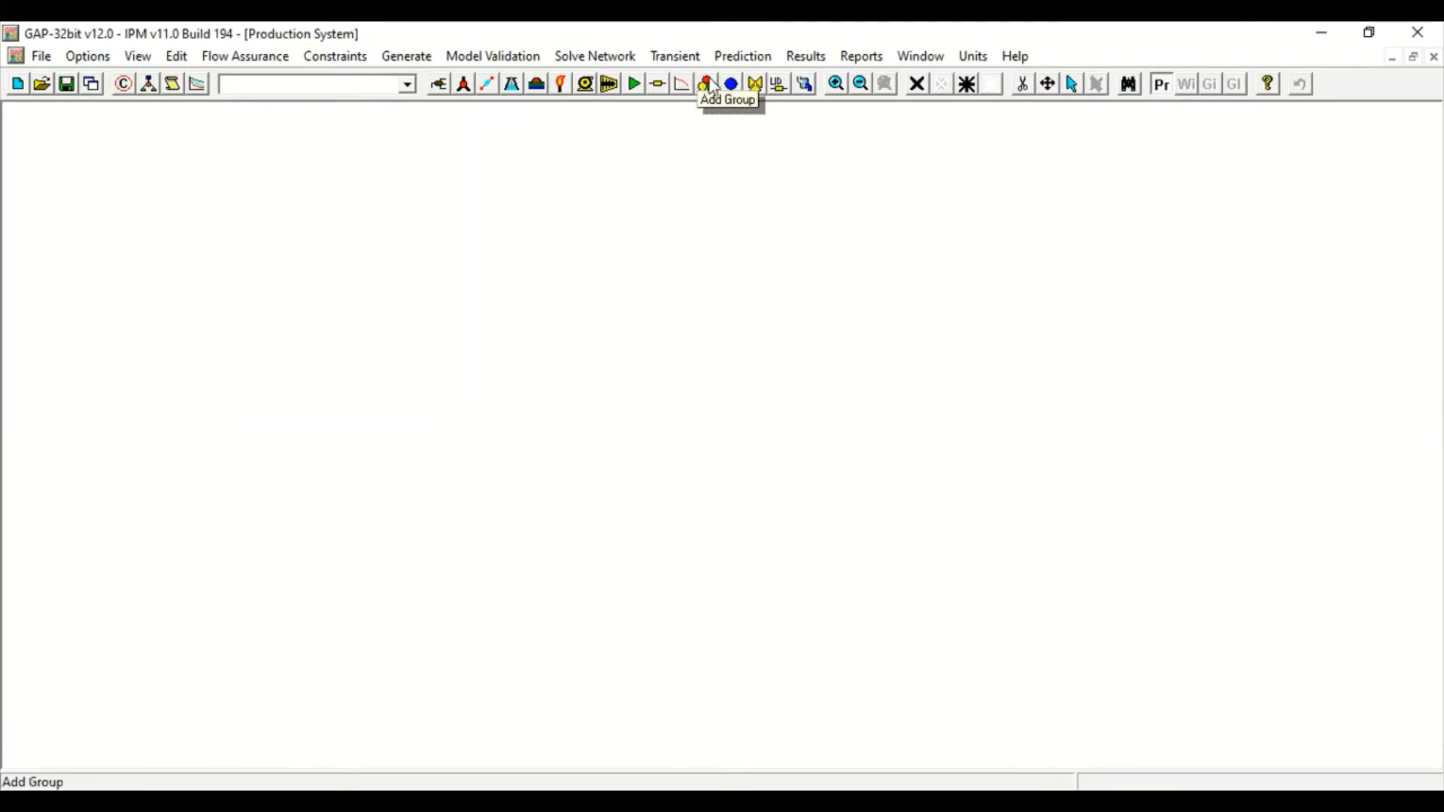
left_click(757, 93)
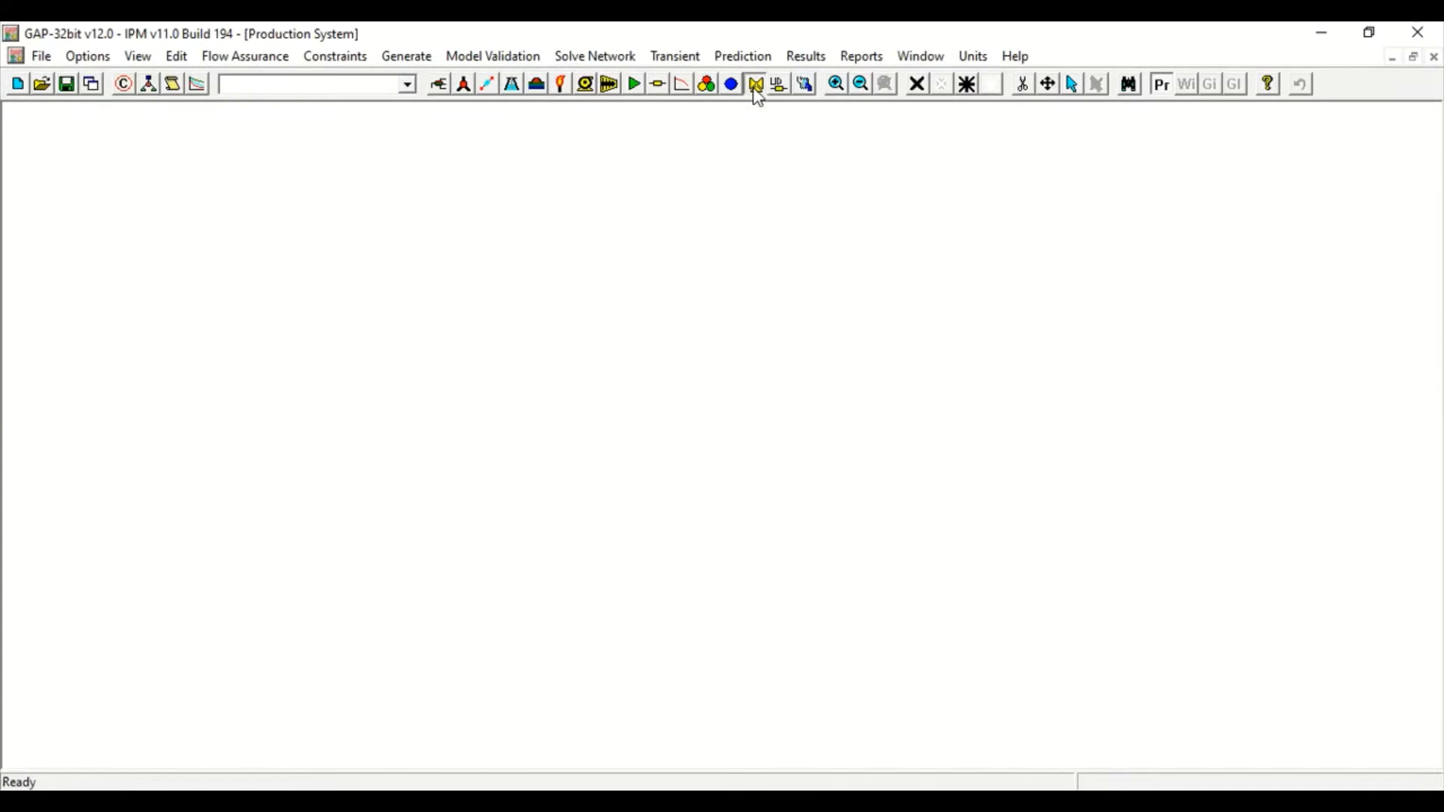
left_click(767, 308)
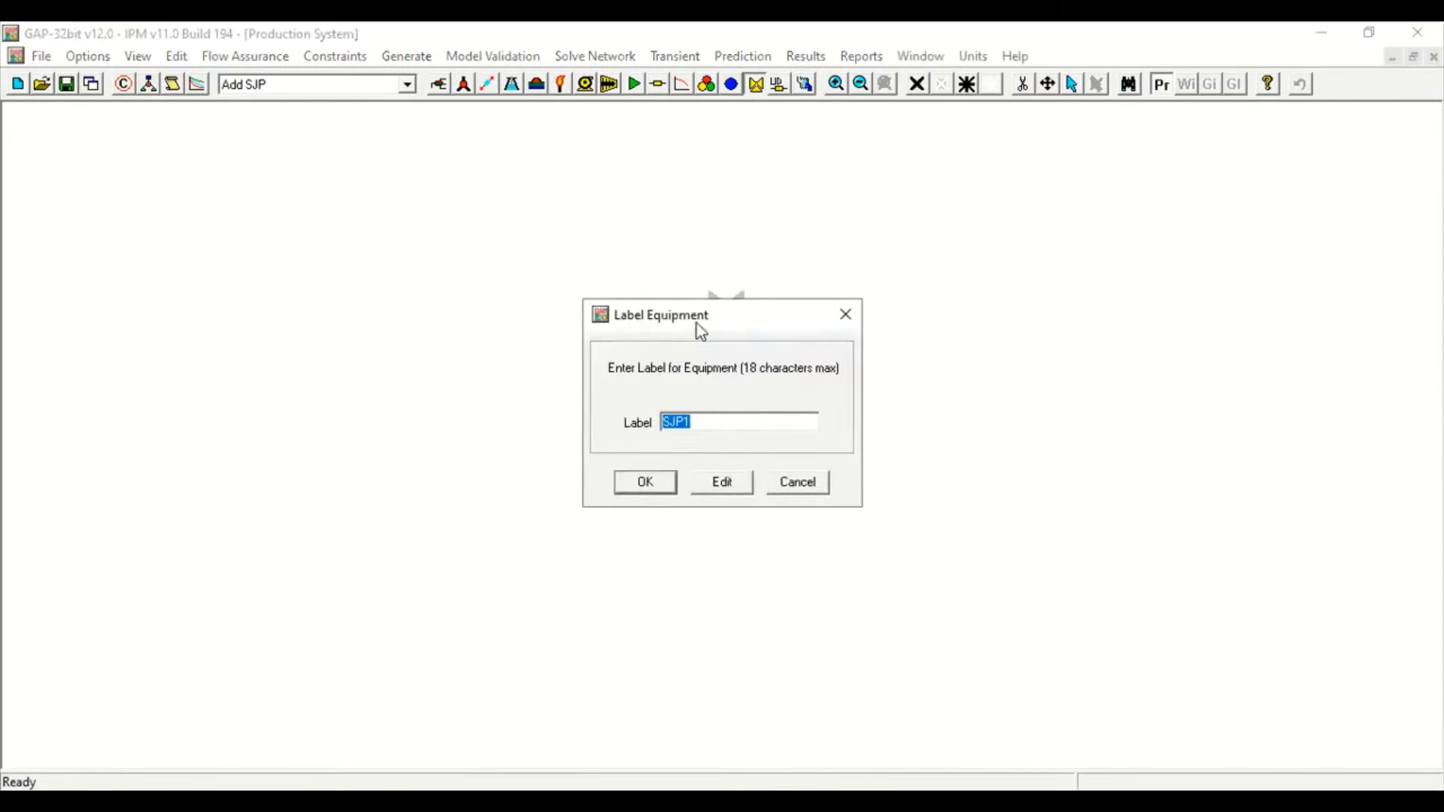
left_click_drag(699, 331, 975, 377)
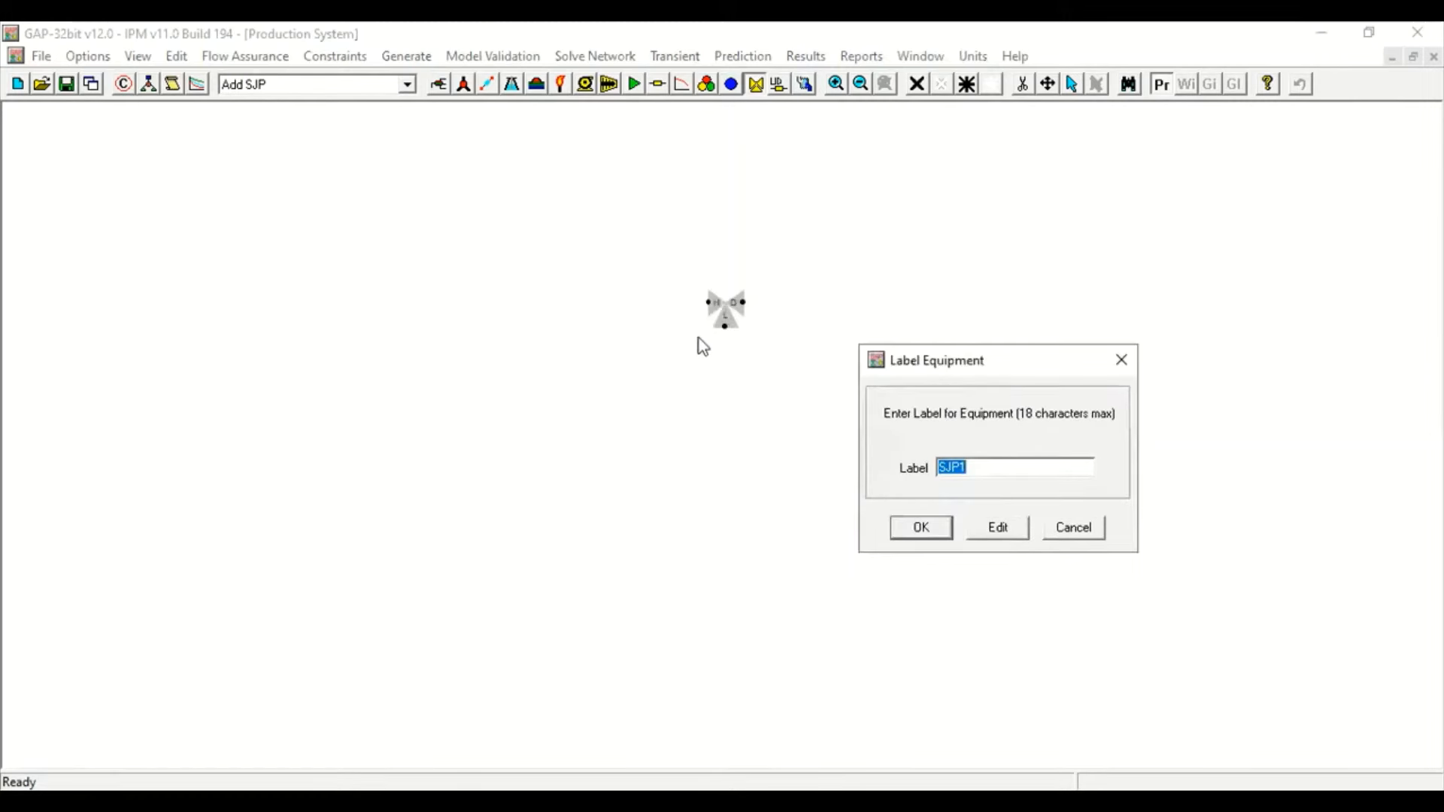
left_click(919, 528)
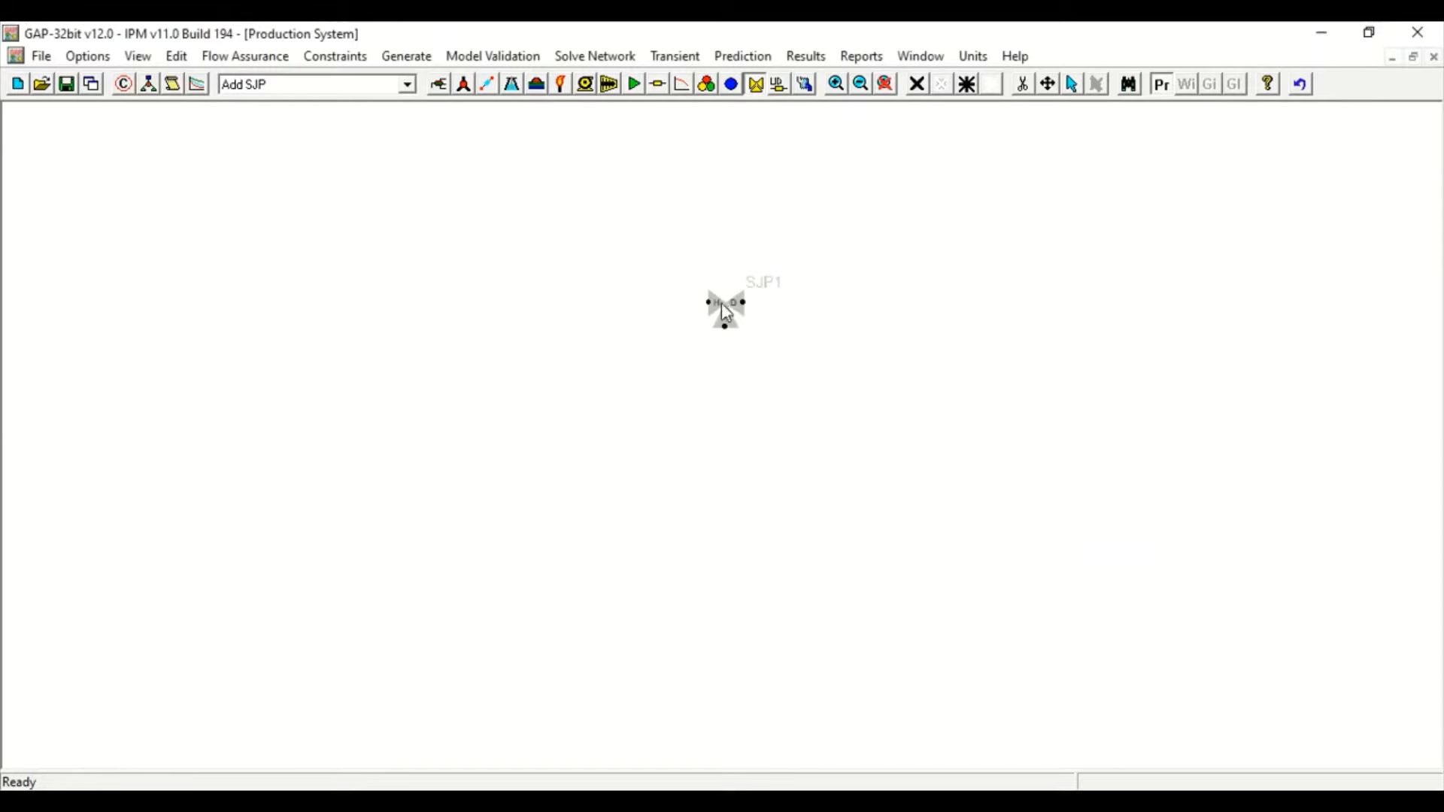
right_click(721, 303)
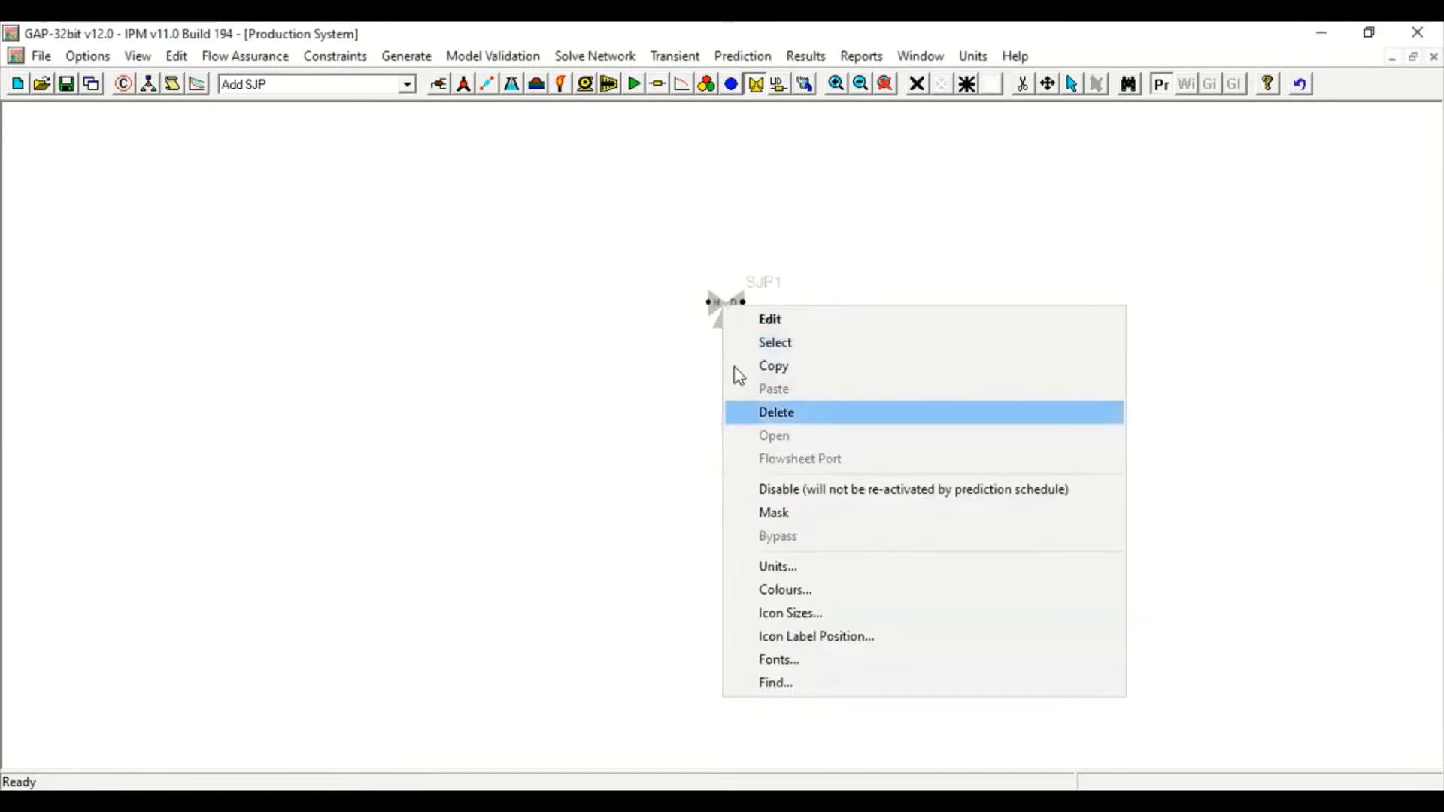
left_click(810, 414)
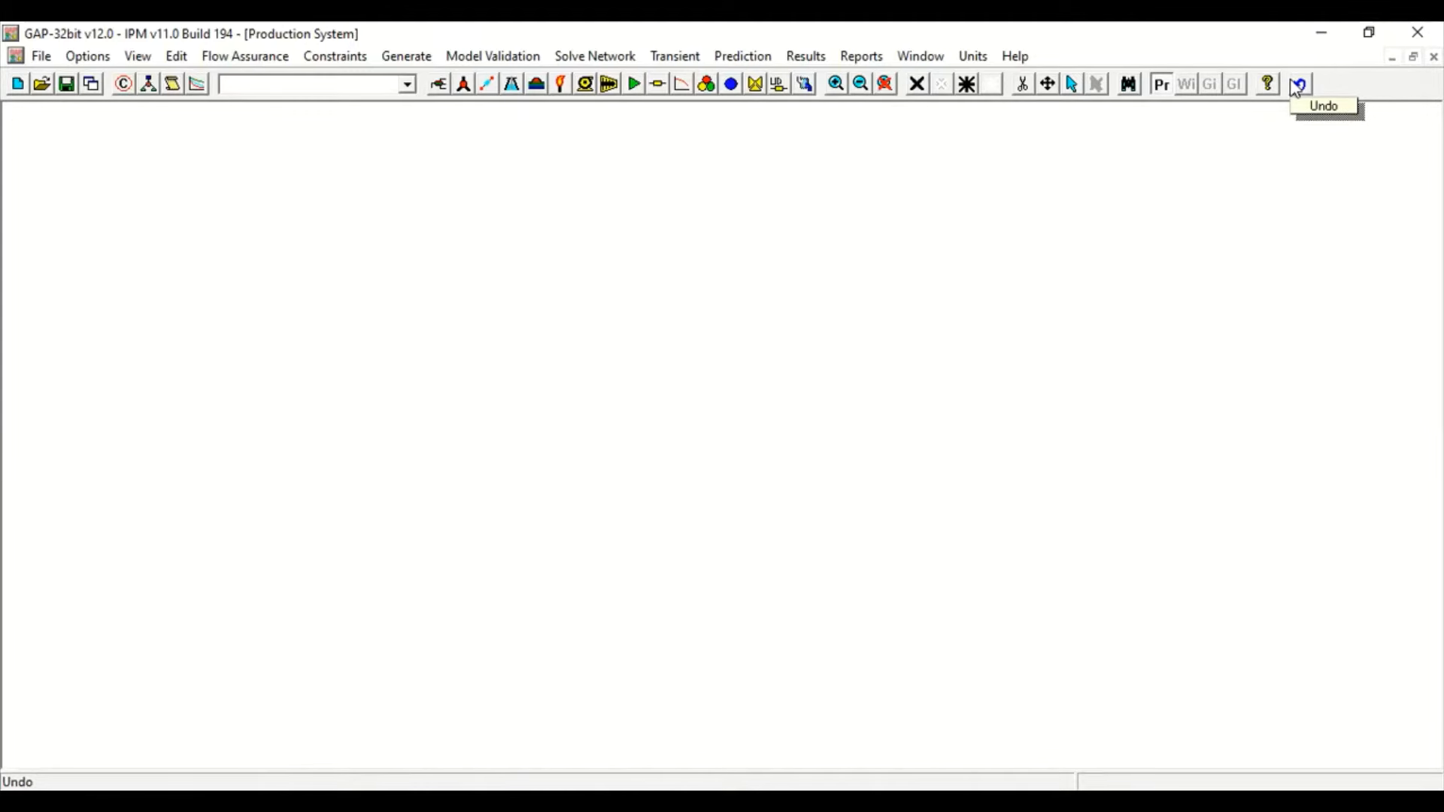
Add a tank near the lower middle of the production system and label it Gas Reservoir
left_click(537, 88)
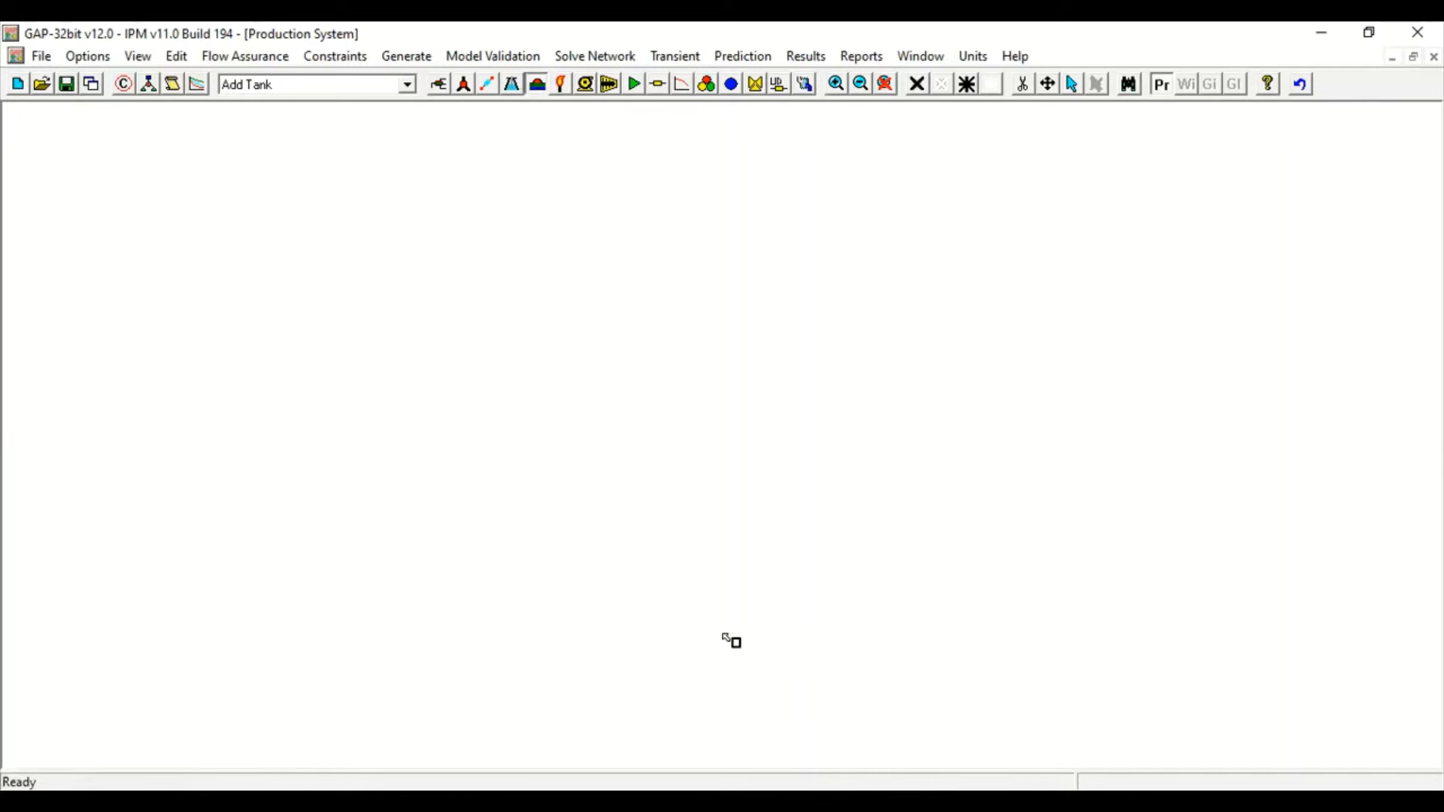
left_click(739, 664)
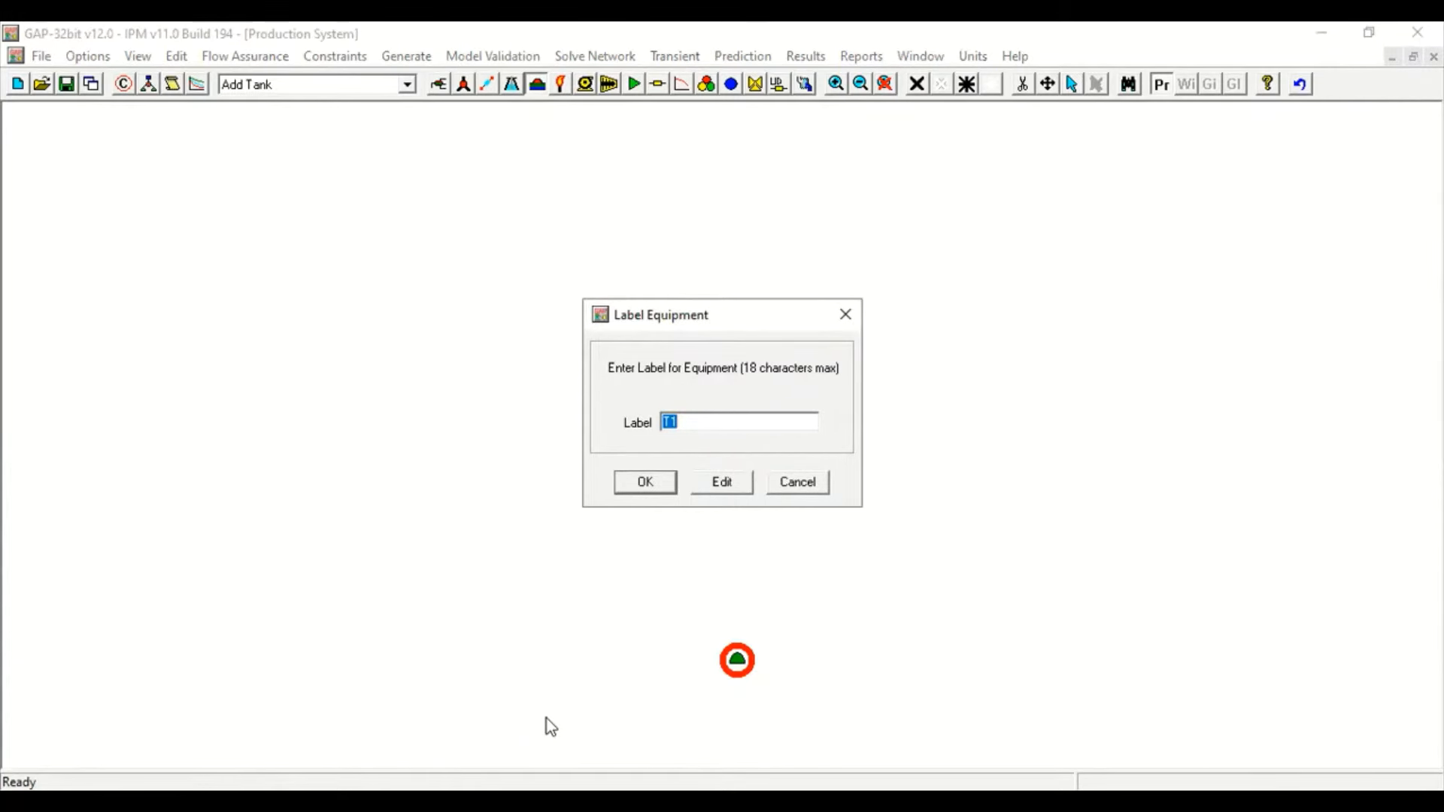
type("Gas Reservoir")
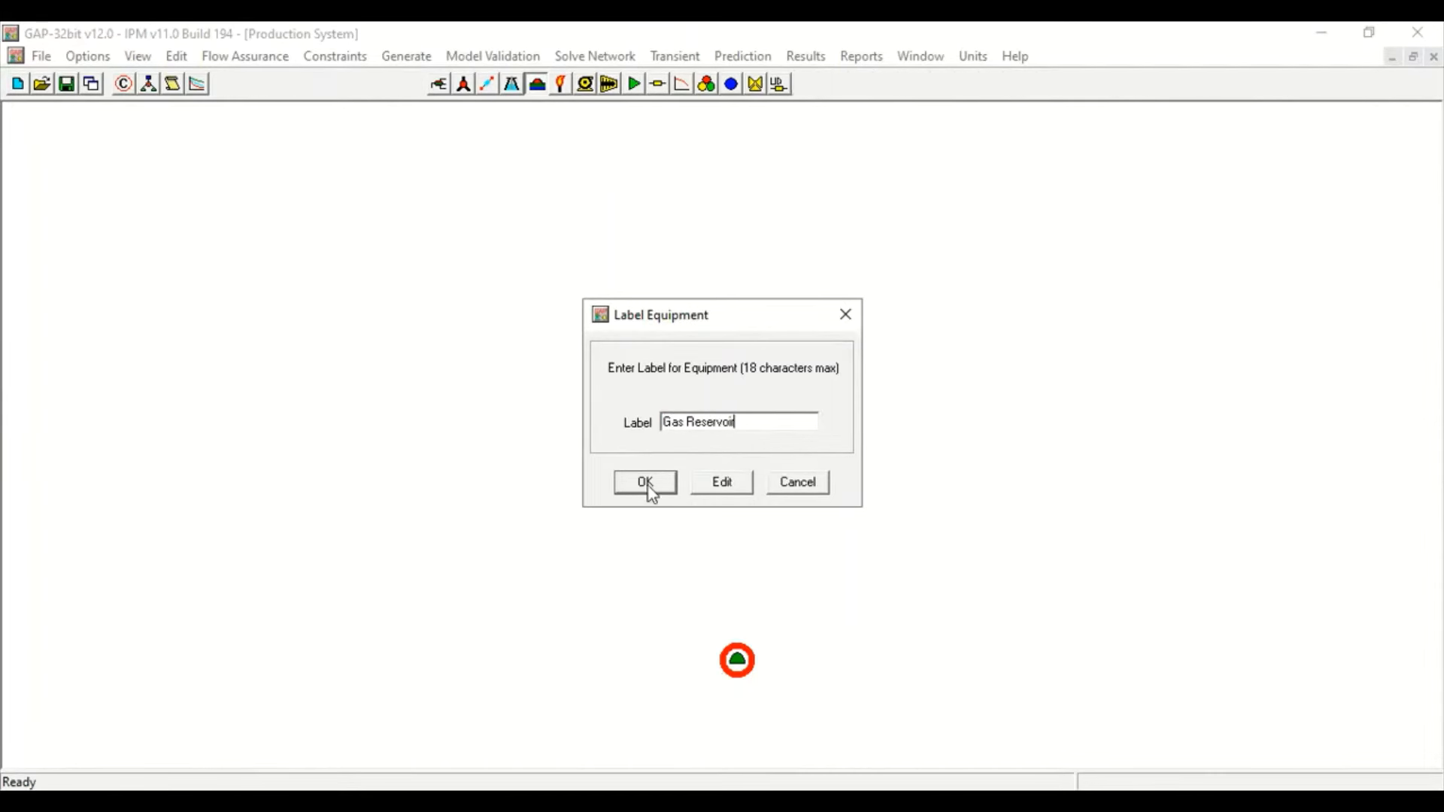
left_click(647, 485)
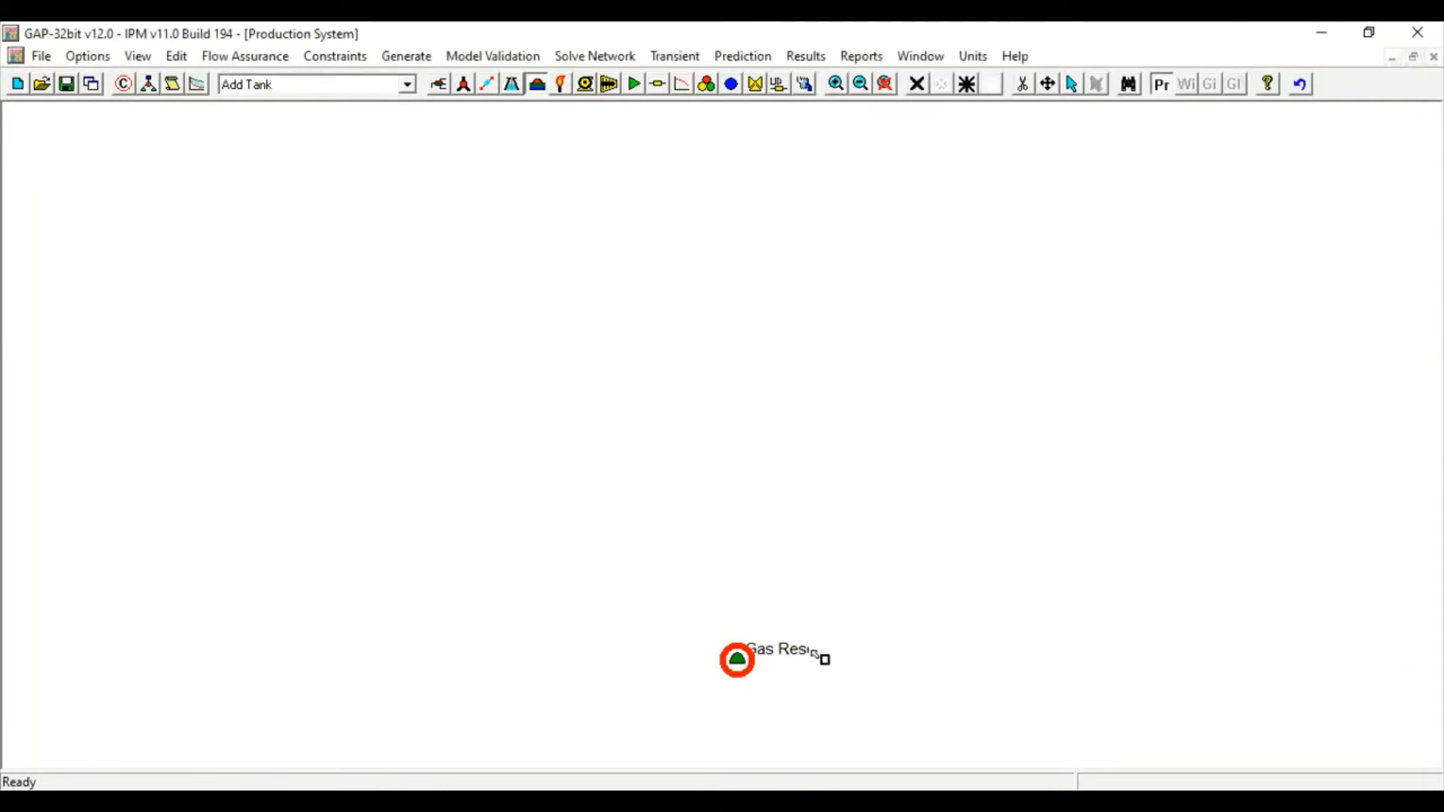
left_click(538, 88)
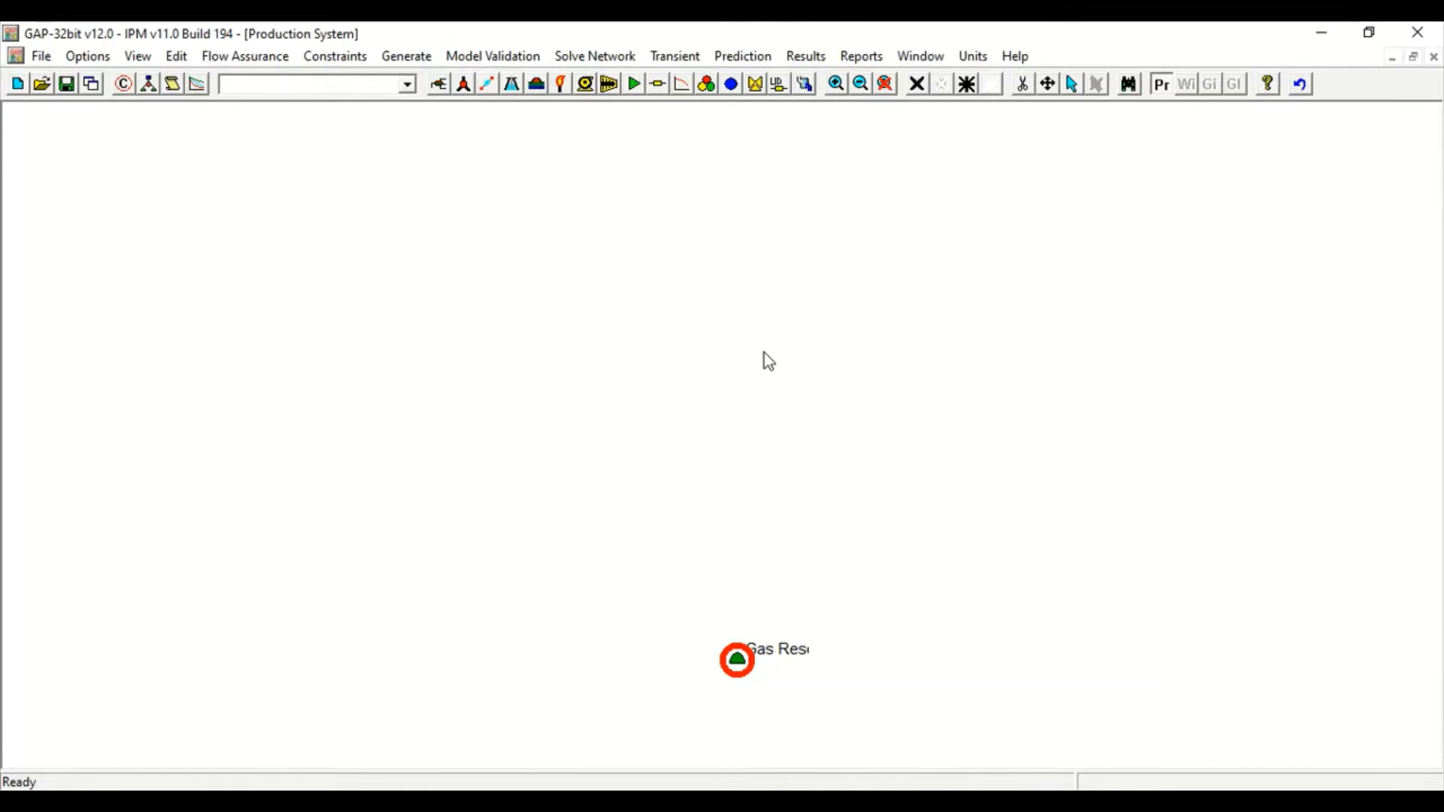
Add two wells labelled Well1 and Well2 side by side, above and to the left of the Gas Reservoir tank
left_click(512, 85)
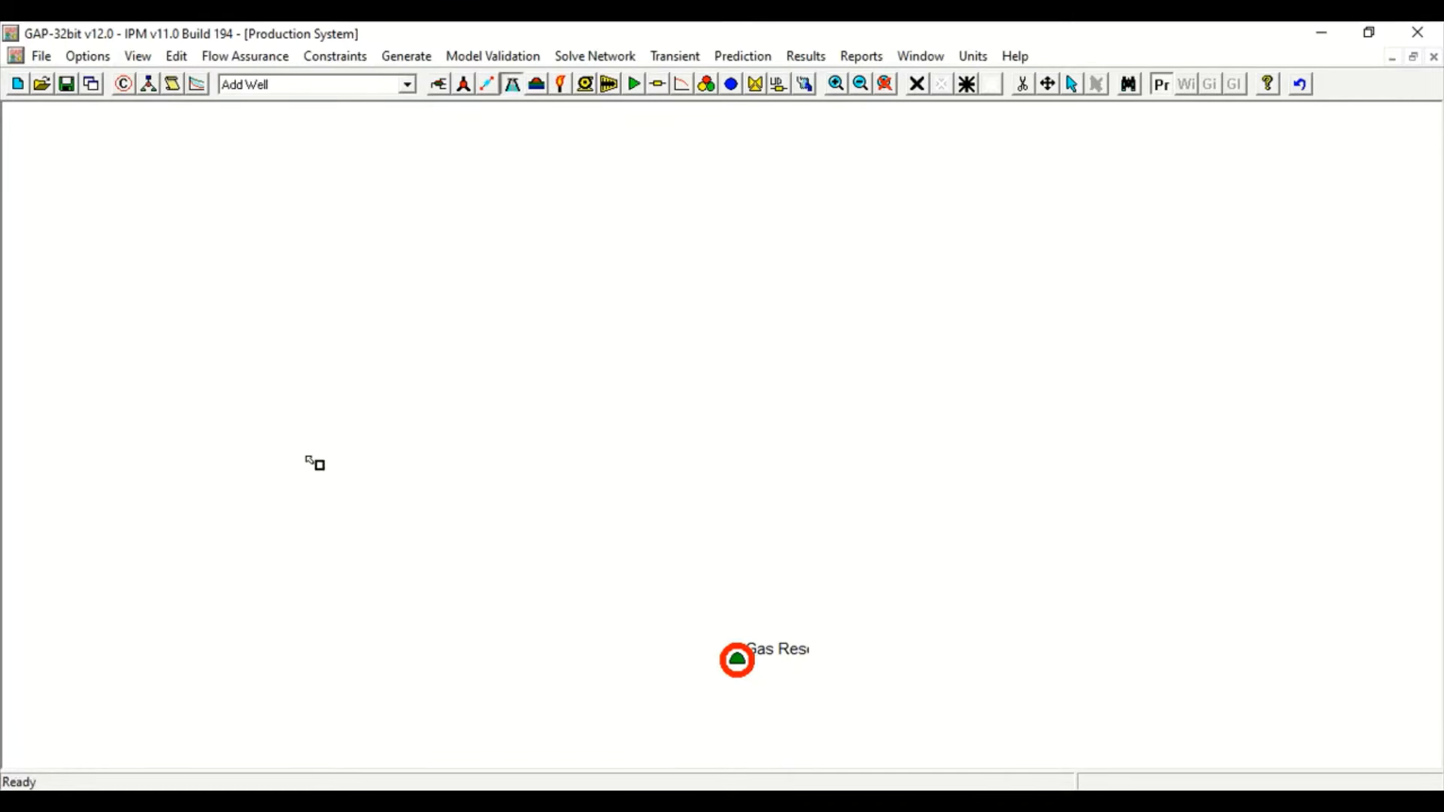
left_click(386, 521)
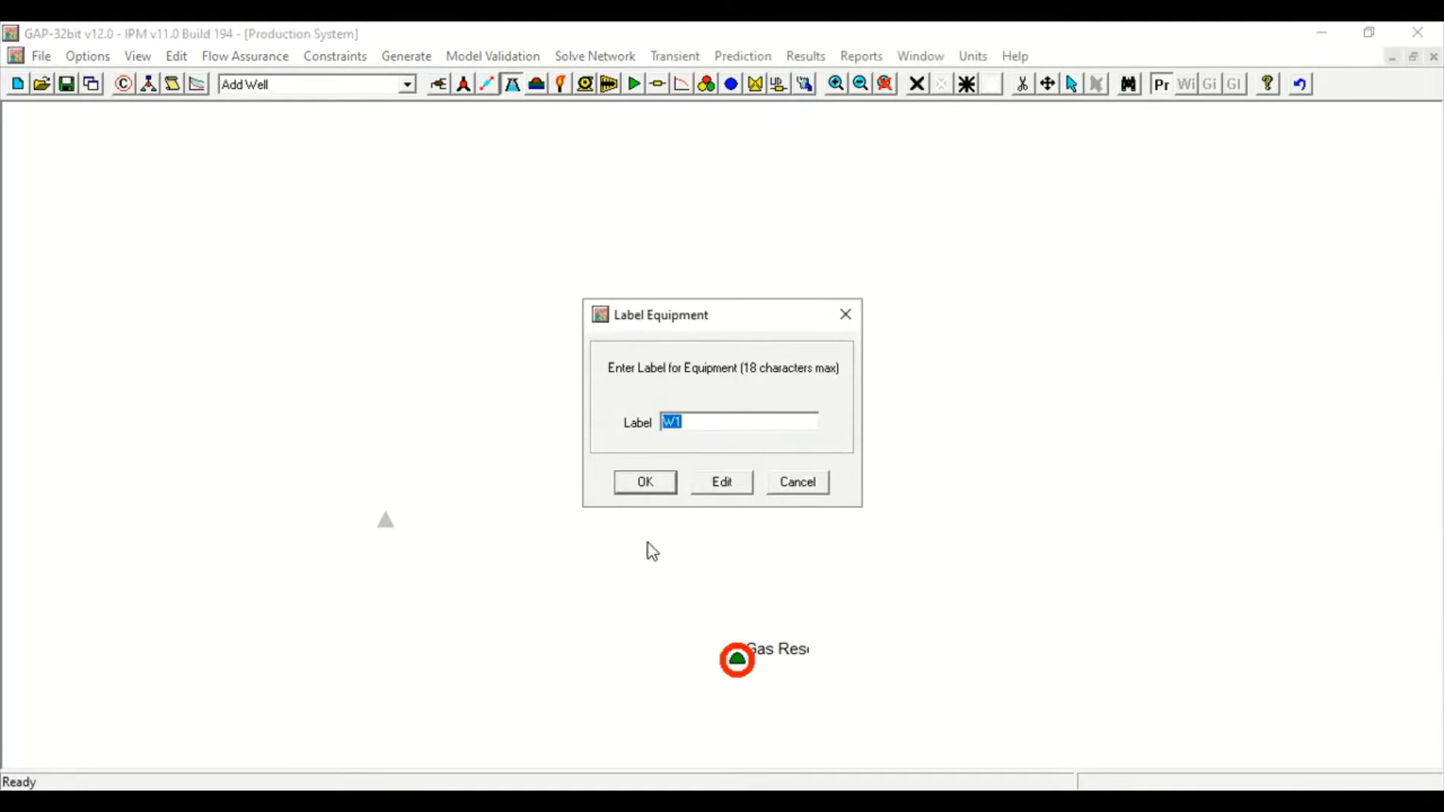
type("Well")
key("Return")
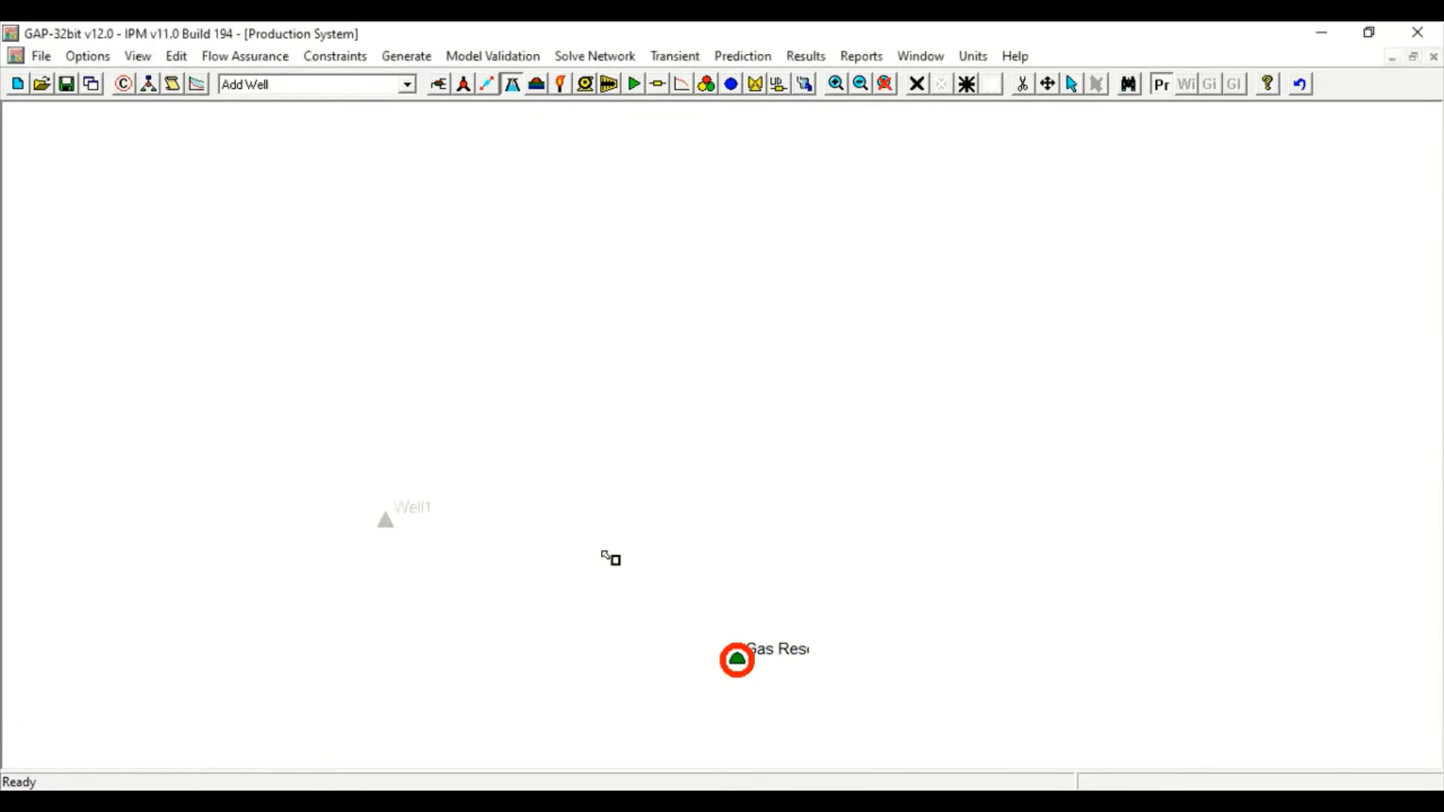
left_click(621, 516)
type("Well2")
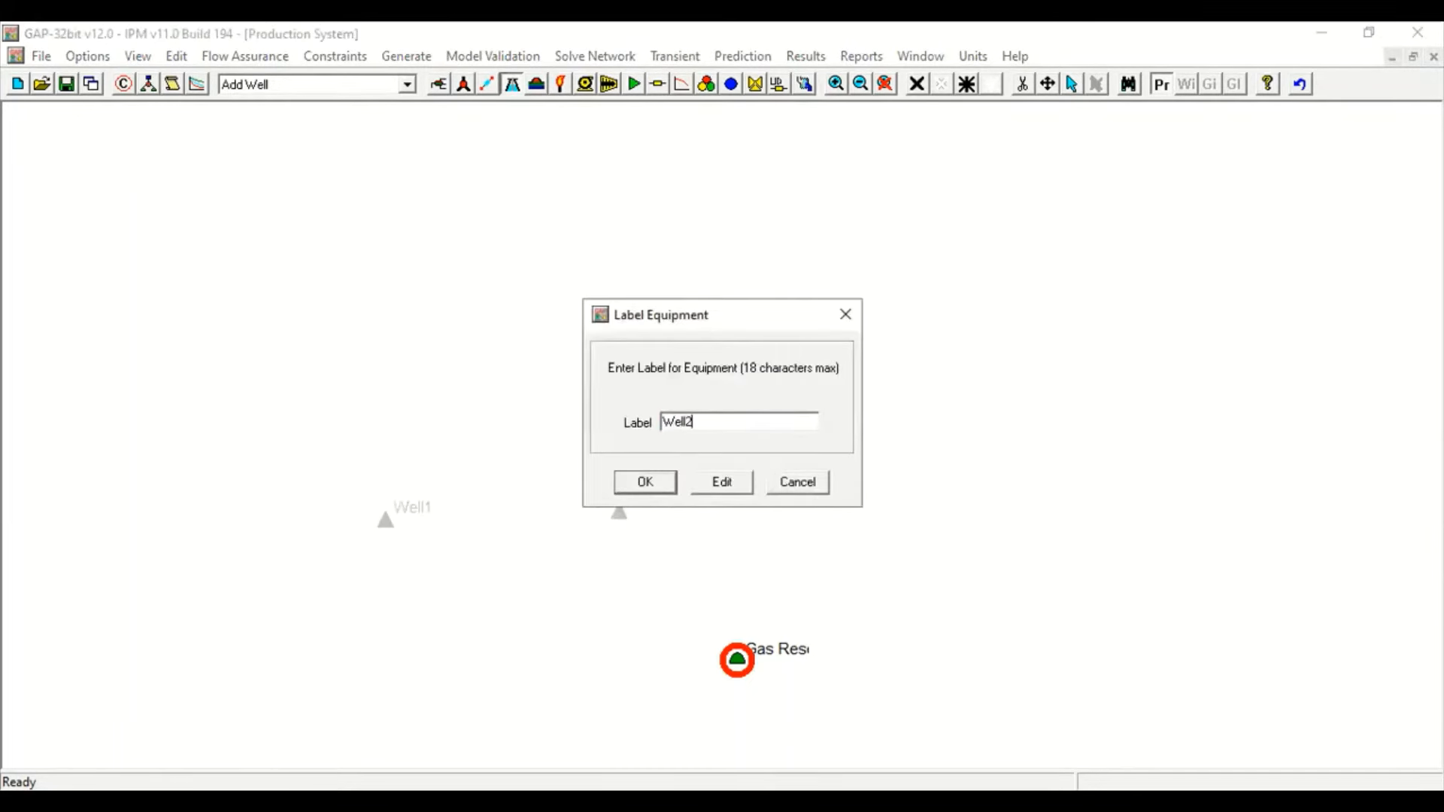
key("Return")
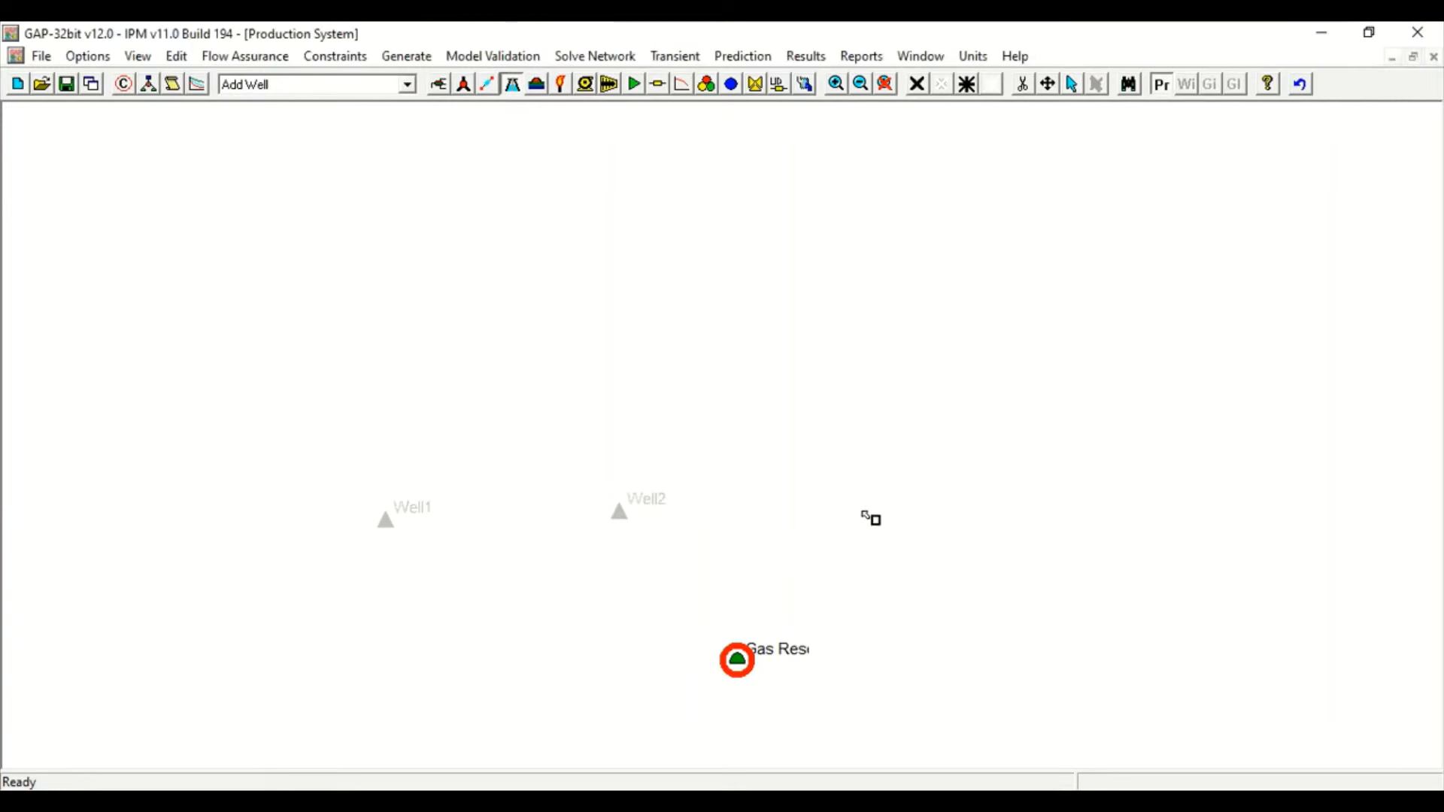
Add two more wells labelled Well3 and Well4 to the right of Well2, continuing the same row
left_click(866, 514)
type("Wel")
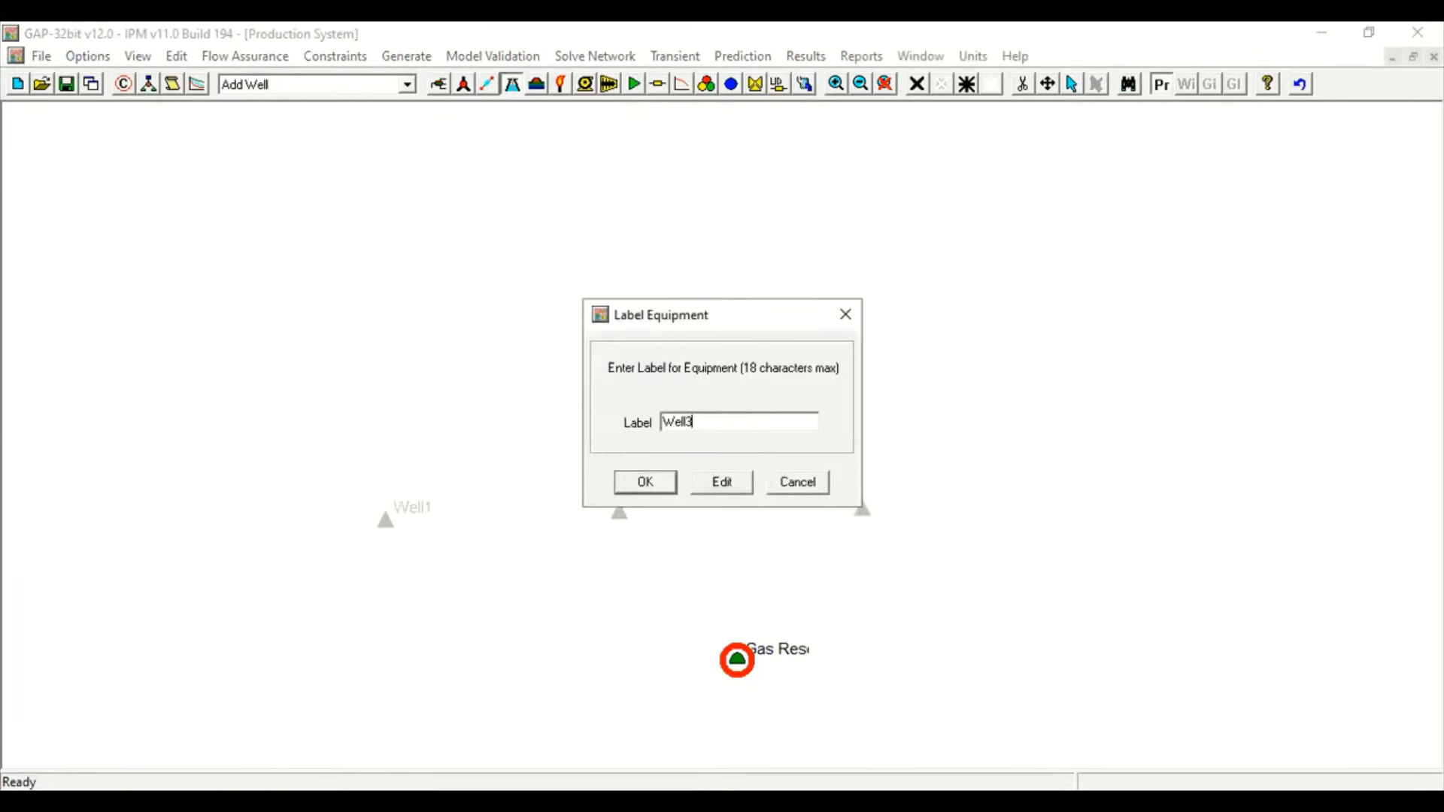
type("l3")
key("Return")
left_click(1098, 507)
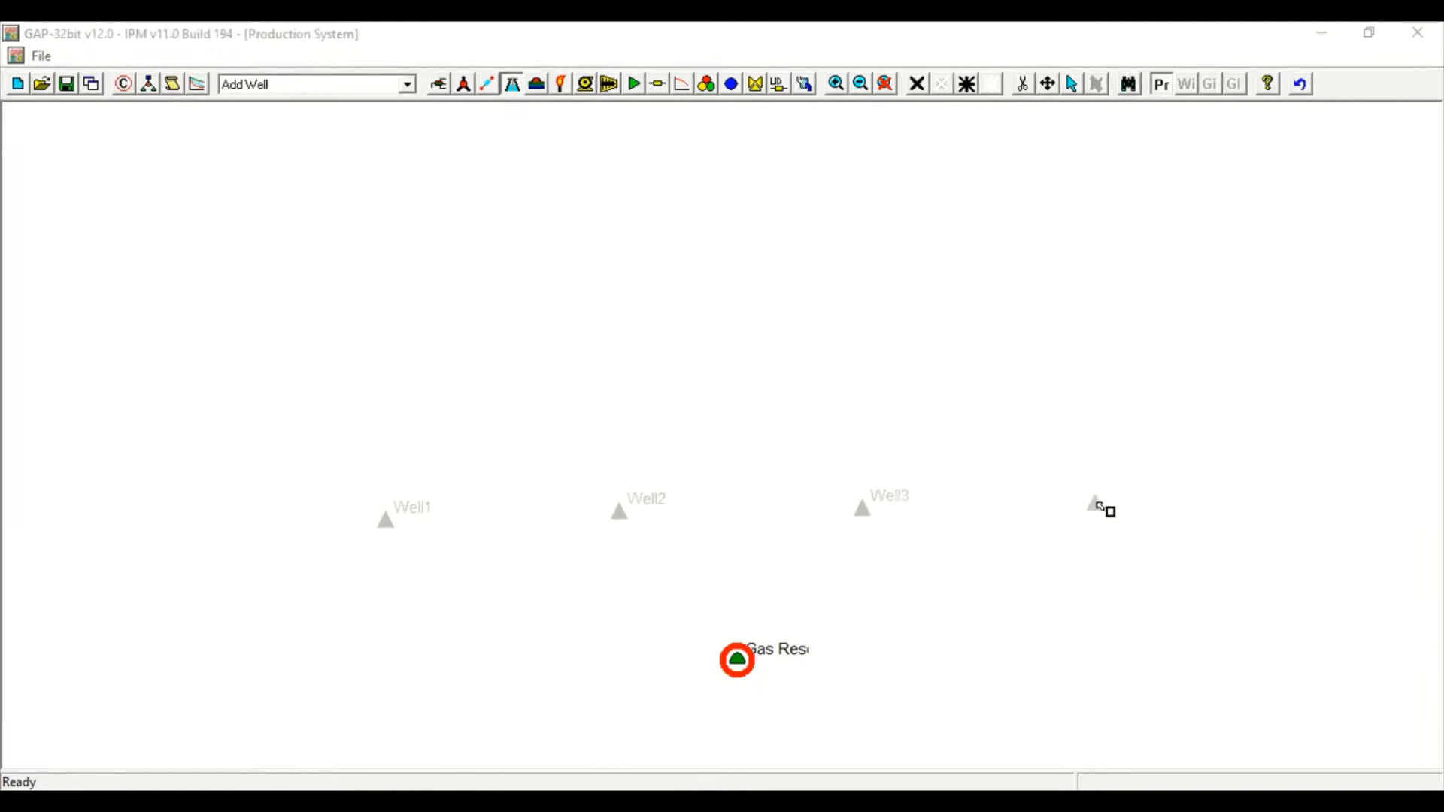
type("Well4")
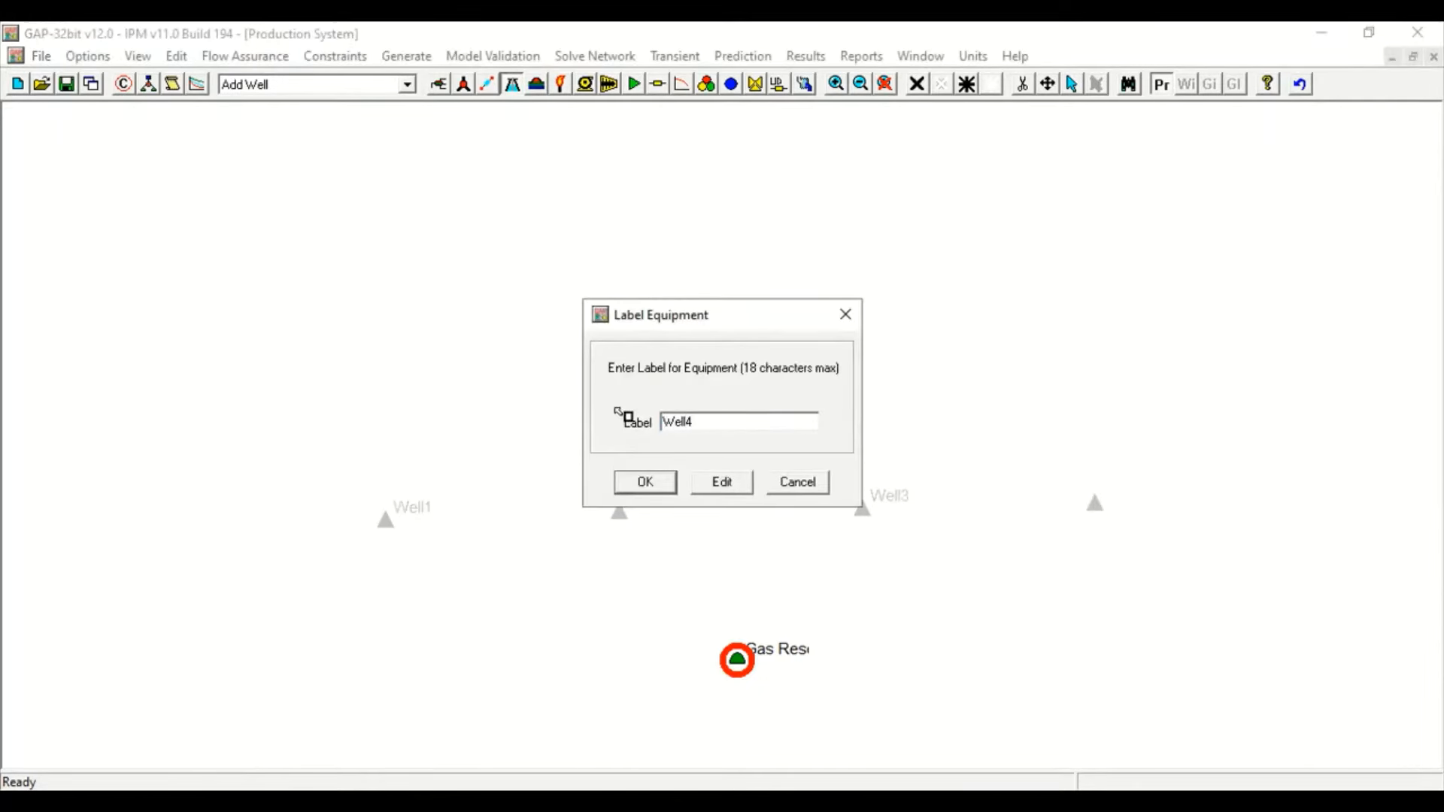
key("Return")
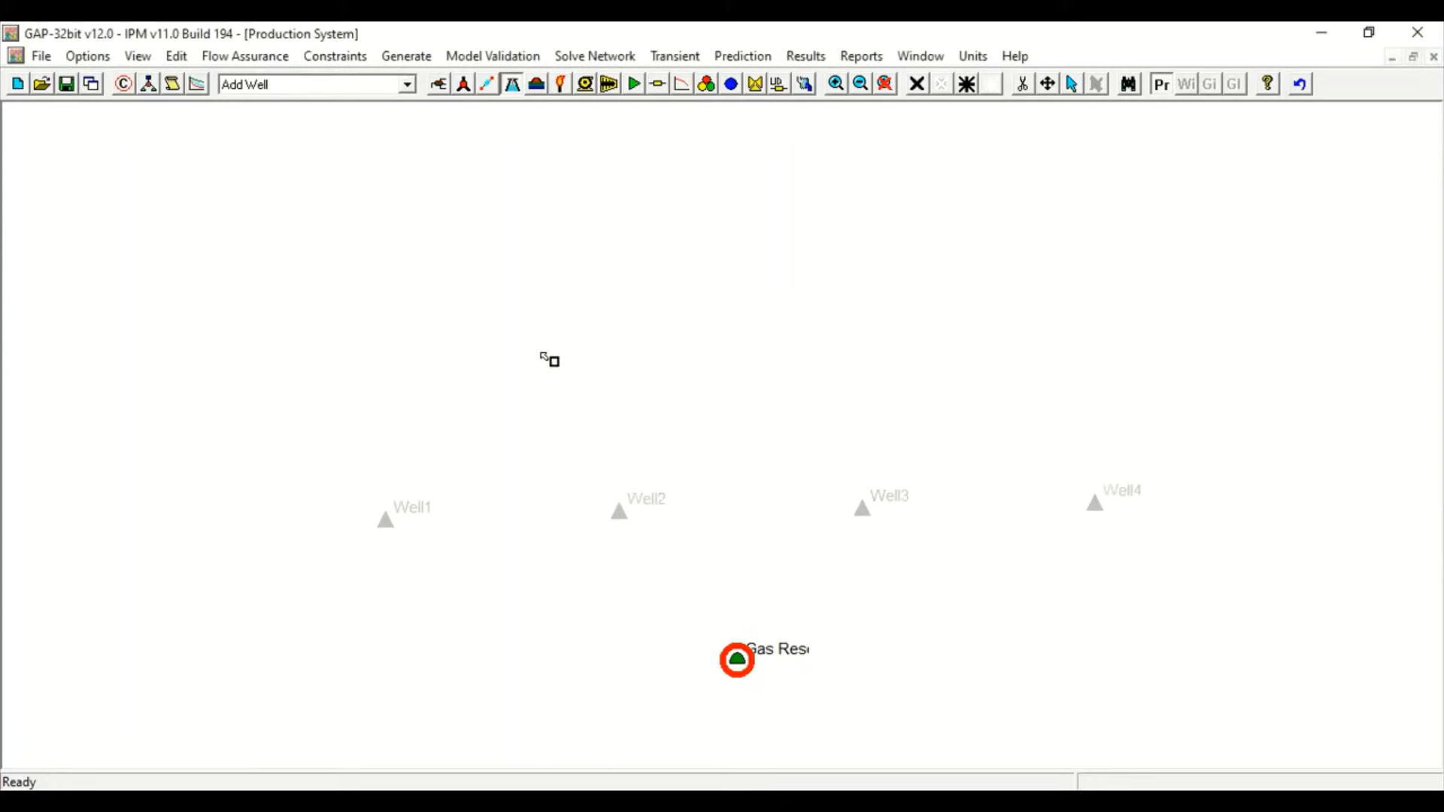
left_click(513, 84)
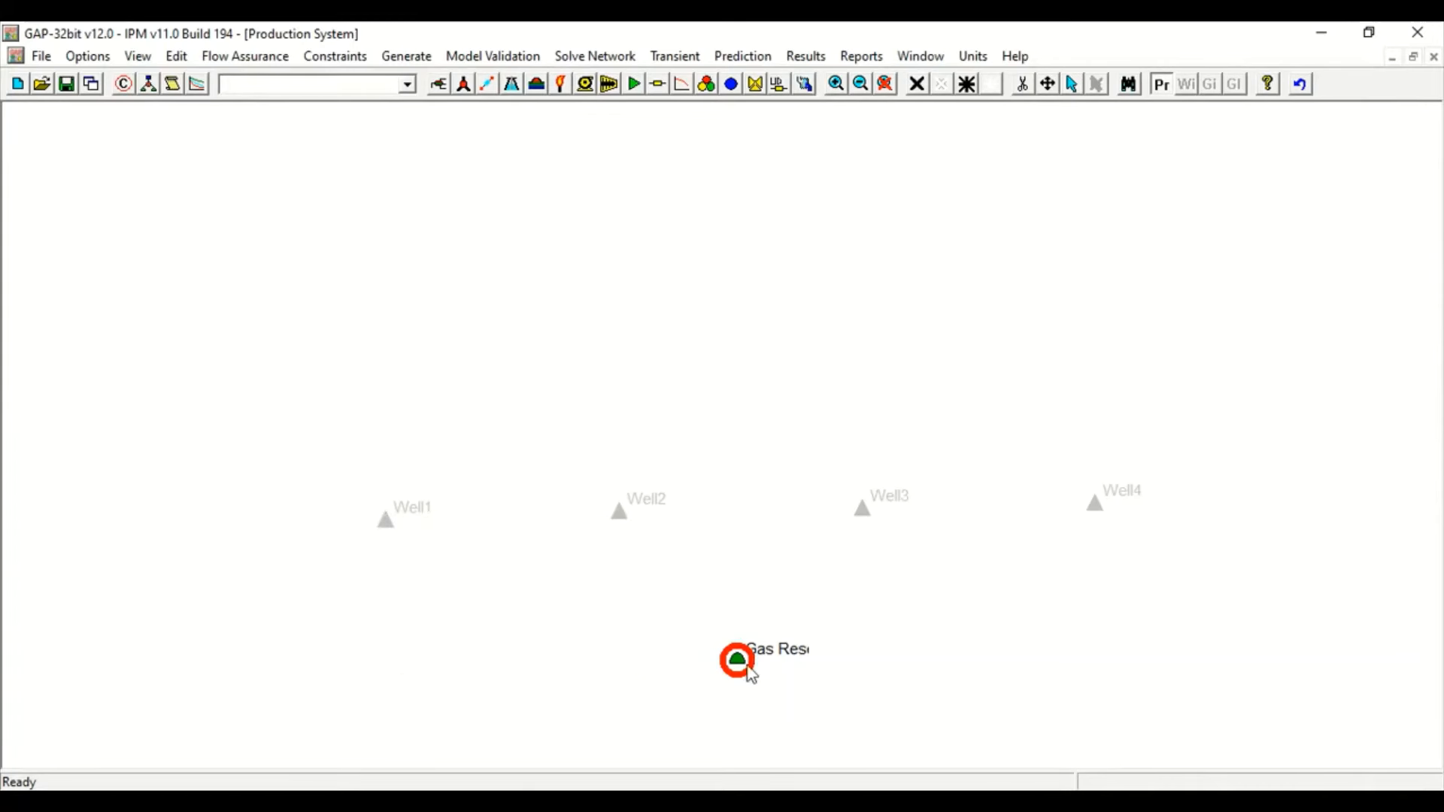
Link the Gas Reservoir tank to each of the four wells, Well1 through Well4
mouse_move(746, 665)
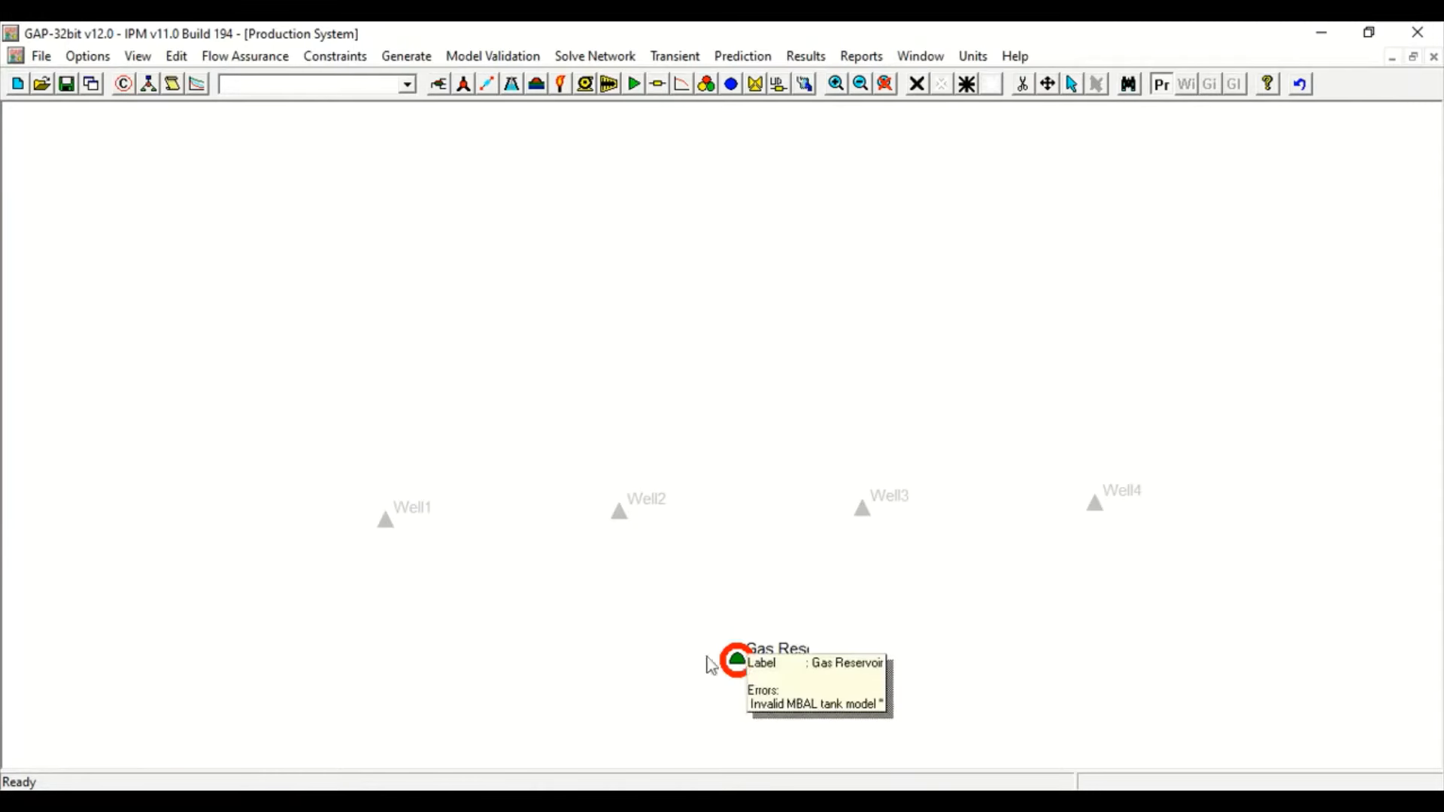
left_click(485, 85)
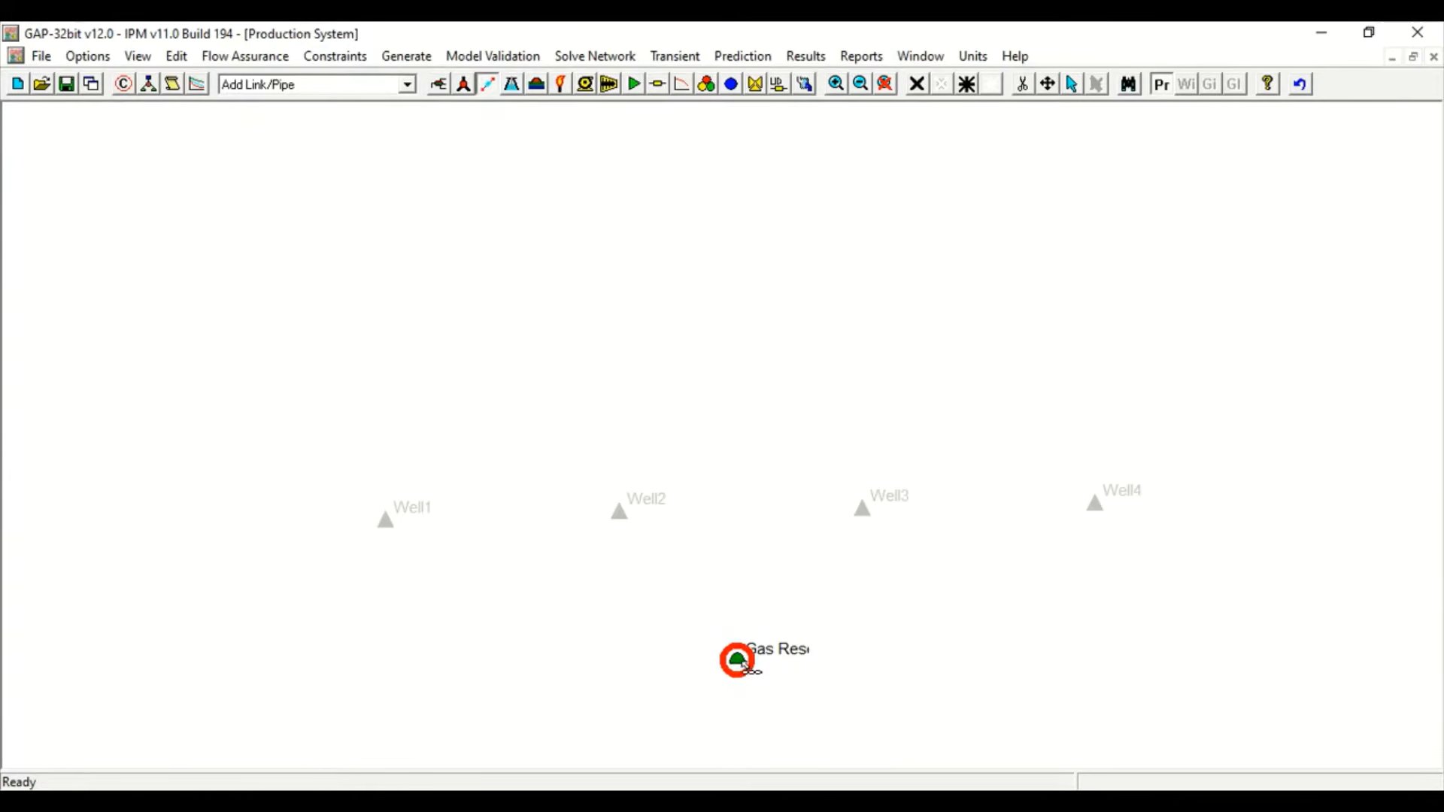
mouse_move(738, 660)
left_mouse_down()
mouse_move(526, 597)
mouse_move(577, 632)
mouse_move(444, 584)
mouse_move(394, 529)
left_mouse_up()
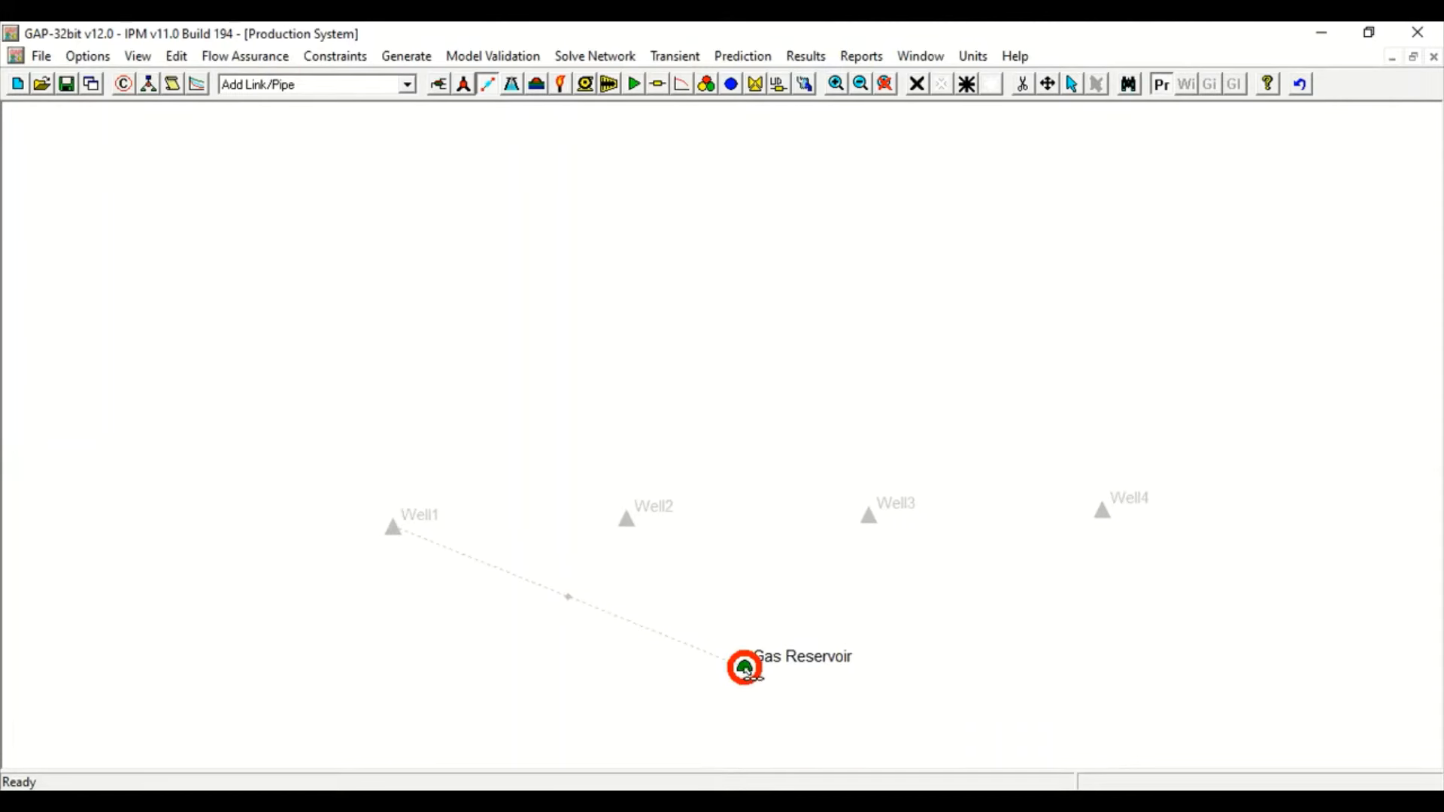
left_click_drag(748, 671, 629, 520)
left_click_drag(745, 668, 871, 522)
left_click_drag(748, 670, 1107, 520)
left_click(487, 84)
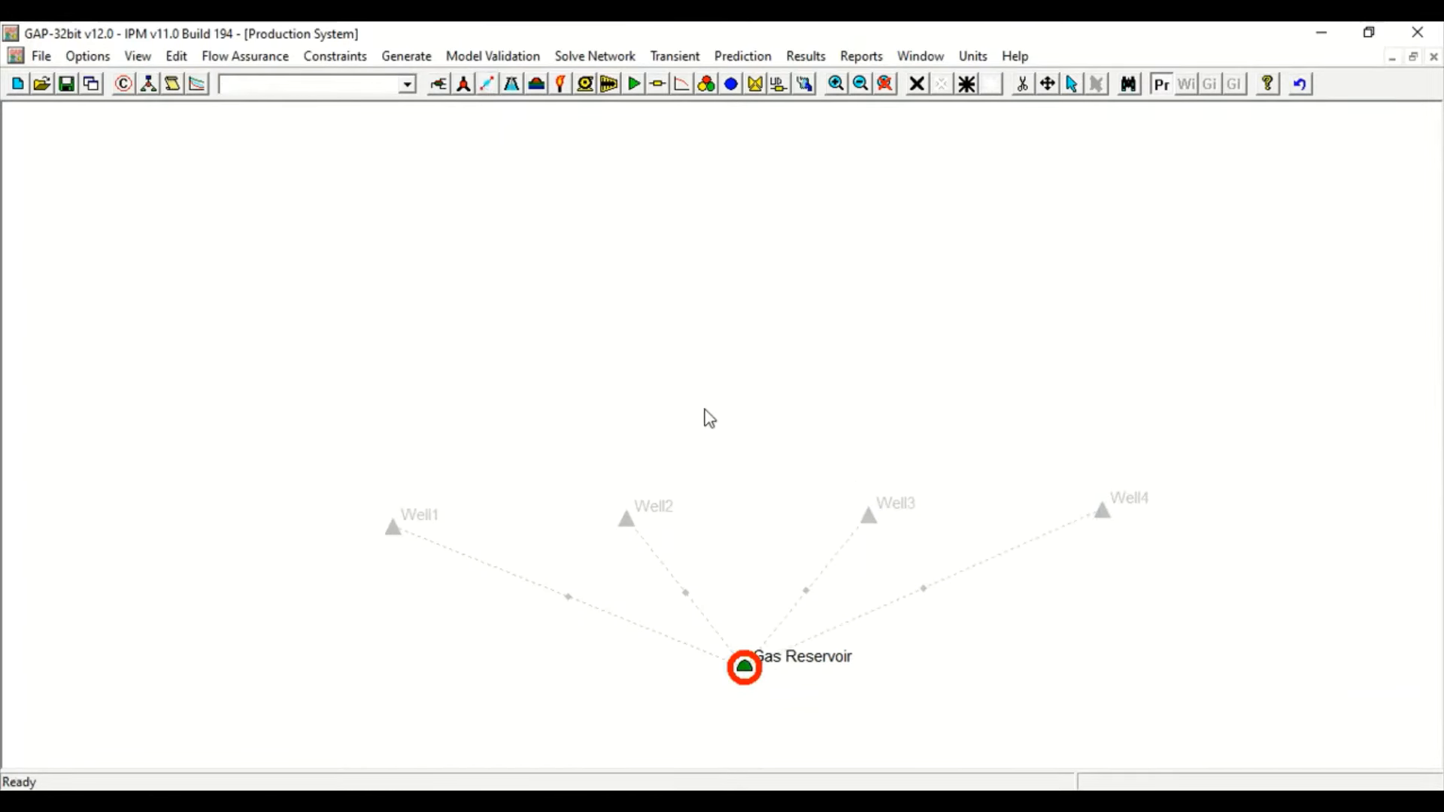
Add joints labelled J1 and J2 just above Well1 and Well2 respectively
left_click_drag(829, 663, 740, 661)
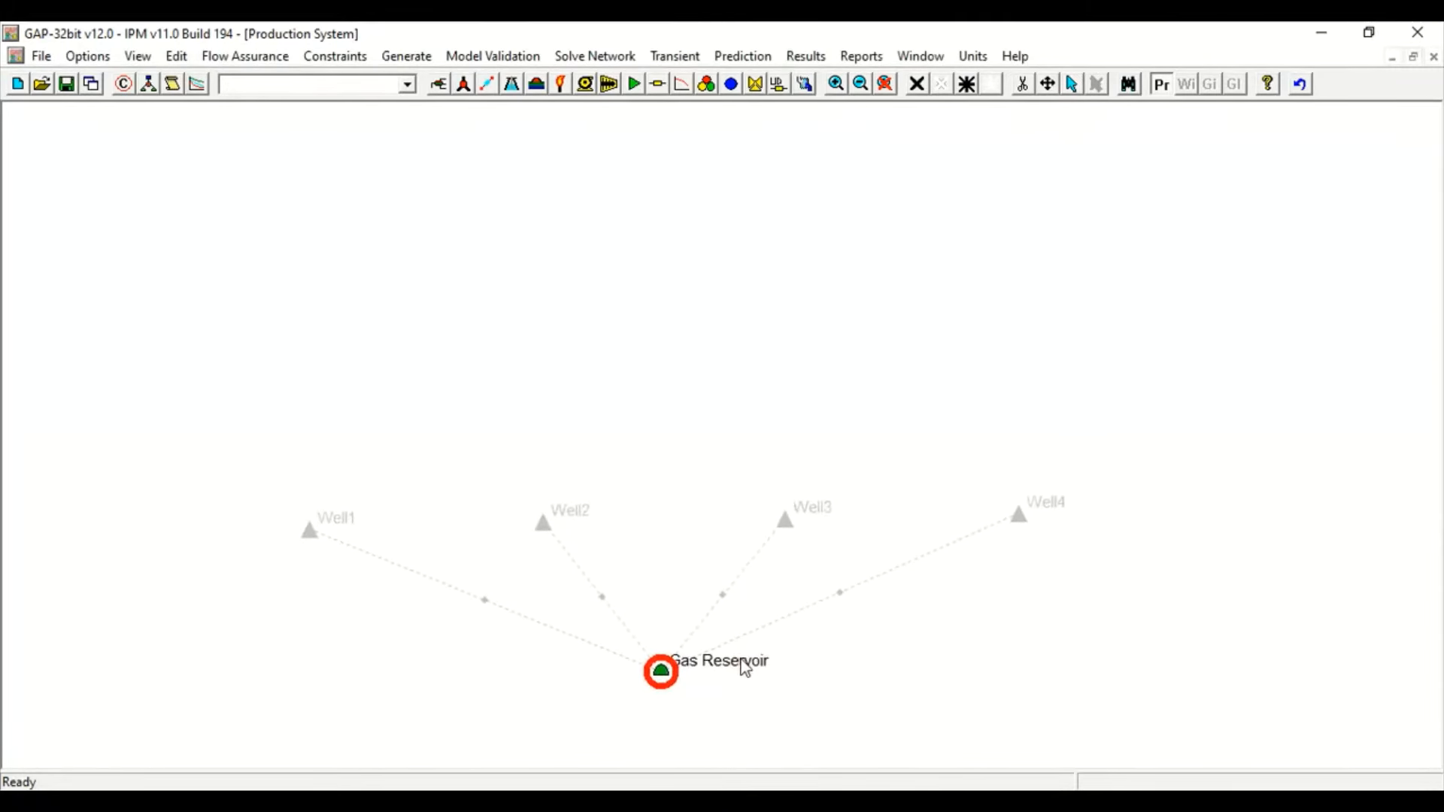
left_click_drag(711, 659, 713, 661)
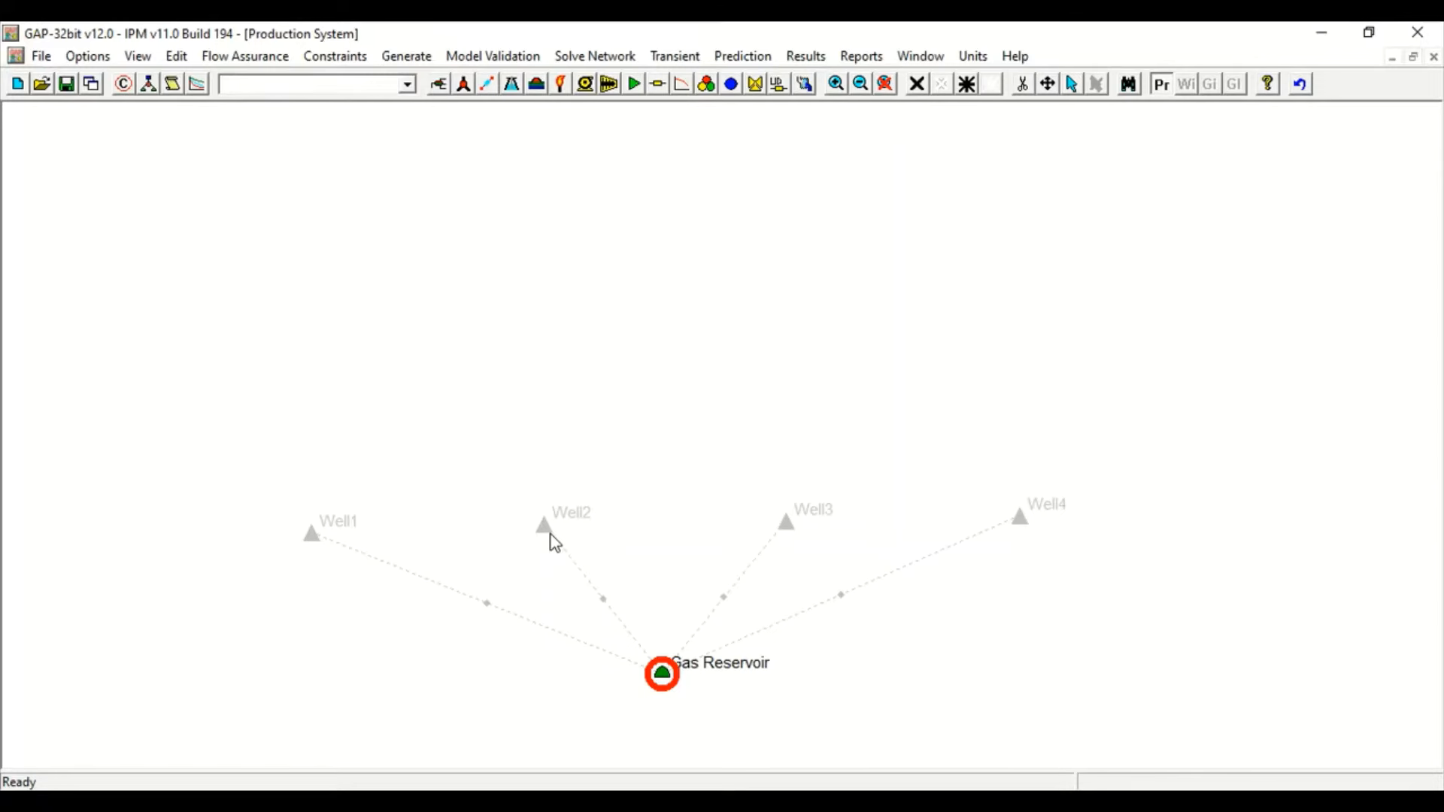
left_click(465, 85)
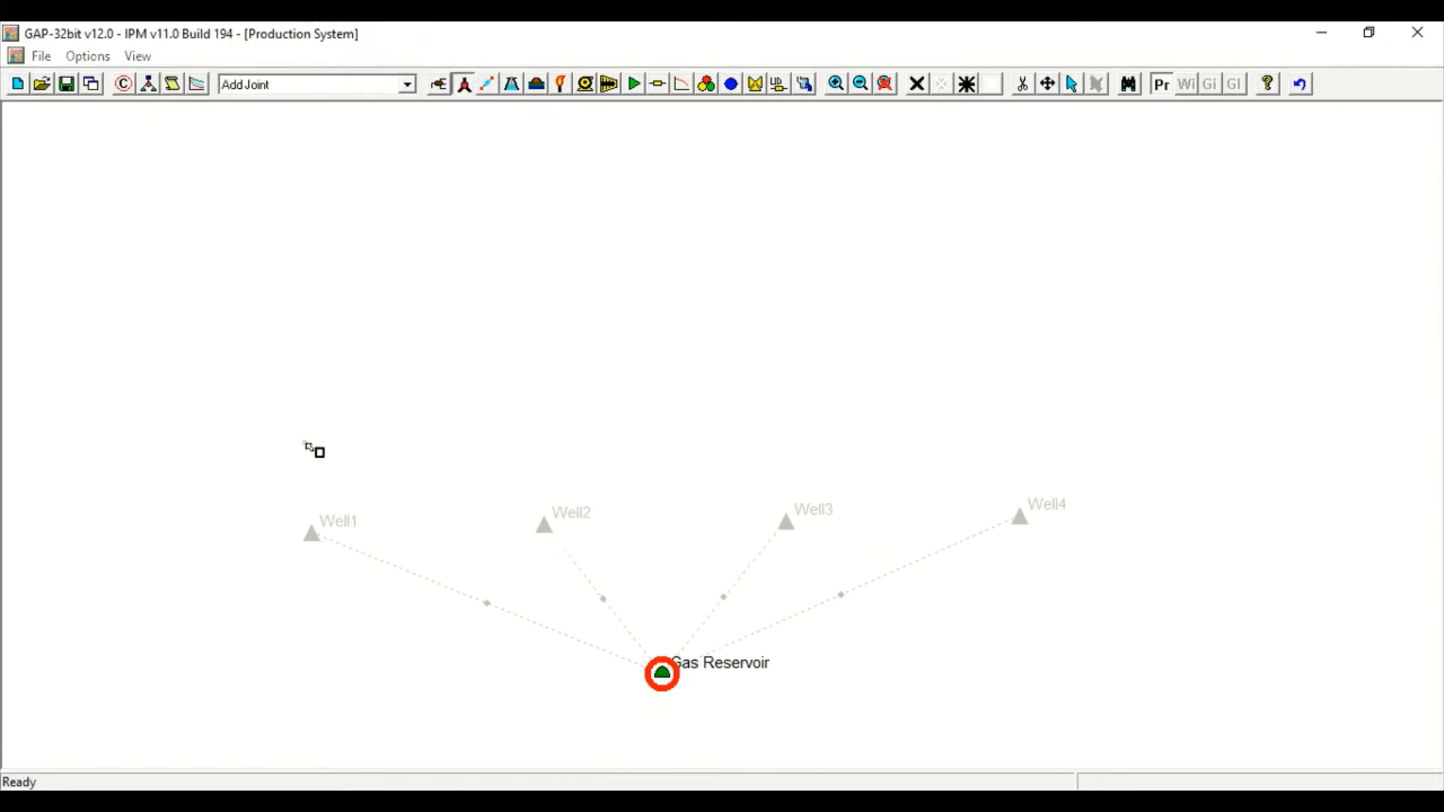
left_click(741, 524)
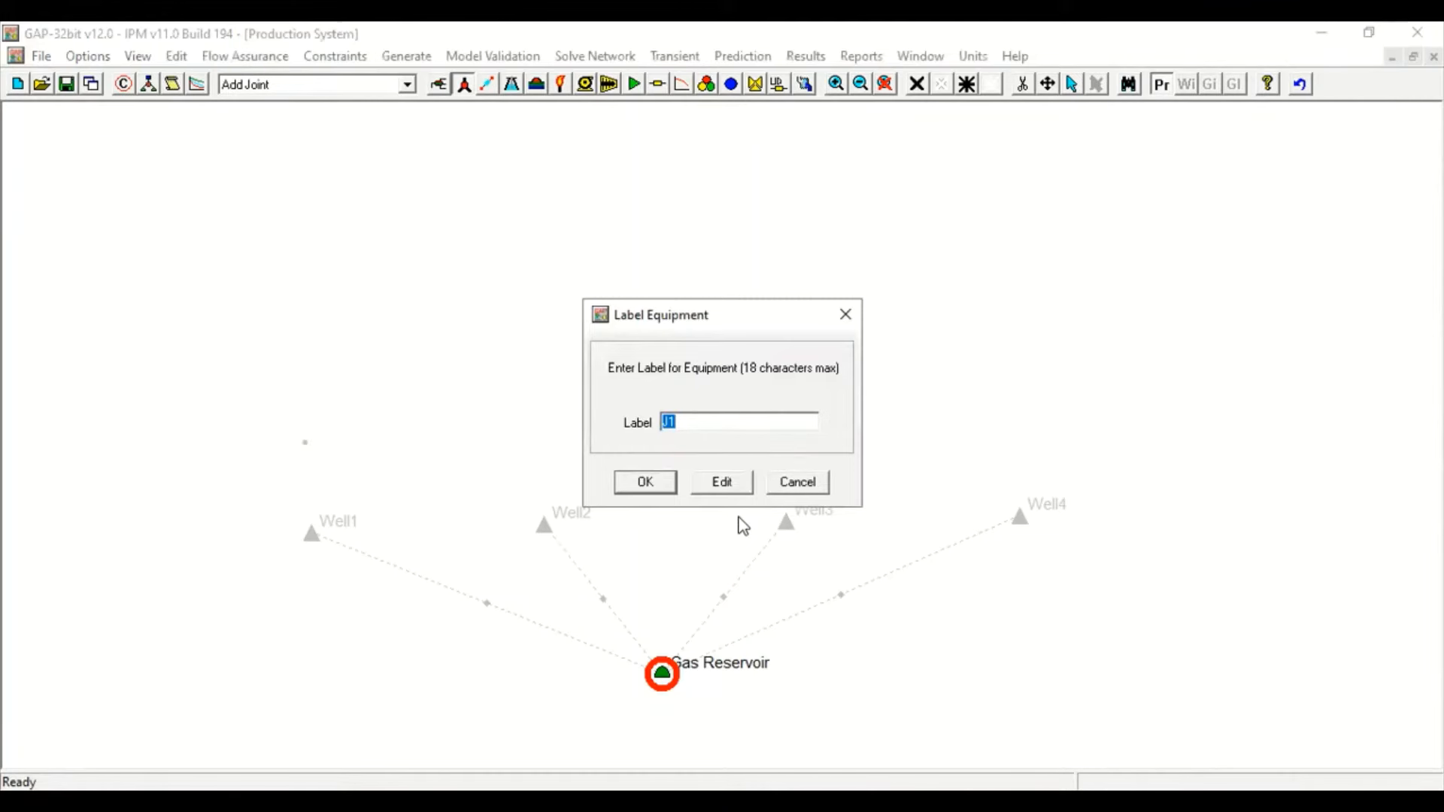
left_click(646, 482)
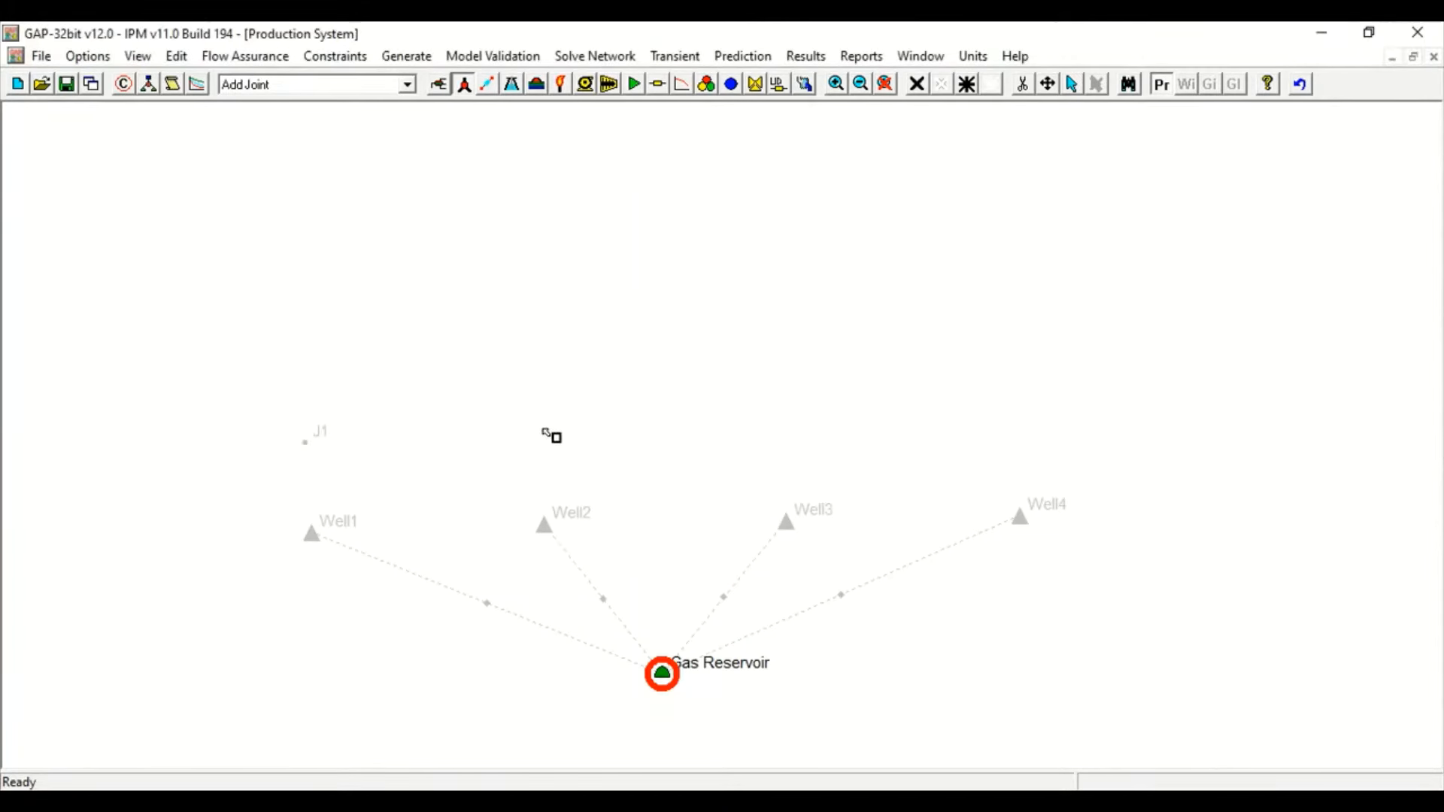
left_click(543, 424)
type("J2")
left_click(648, 491)
Add joints labelled J3 and J4 just above Well3 and Well4 respectively
left_click(786, 423)
type("J3")
left_click(670, 486)
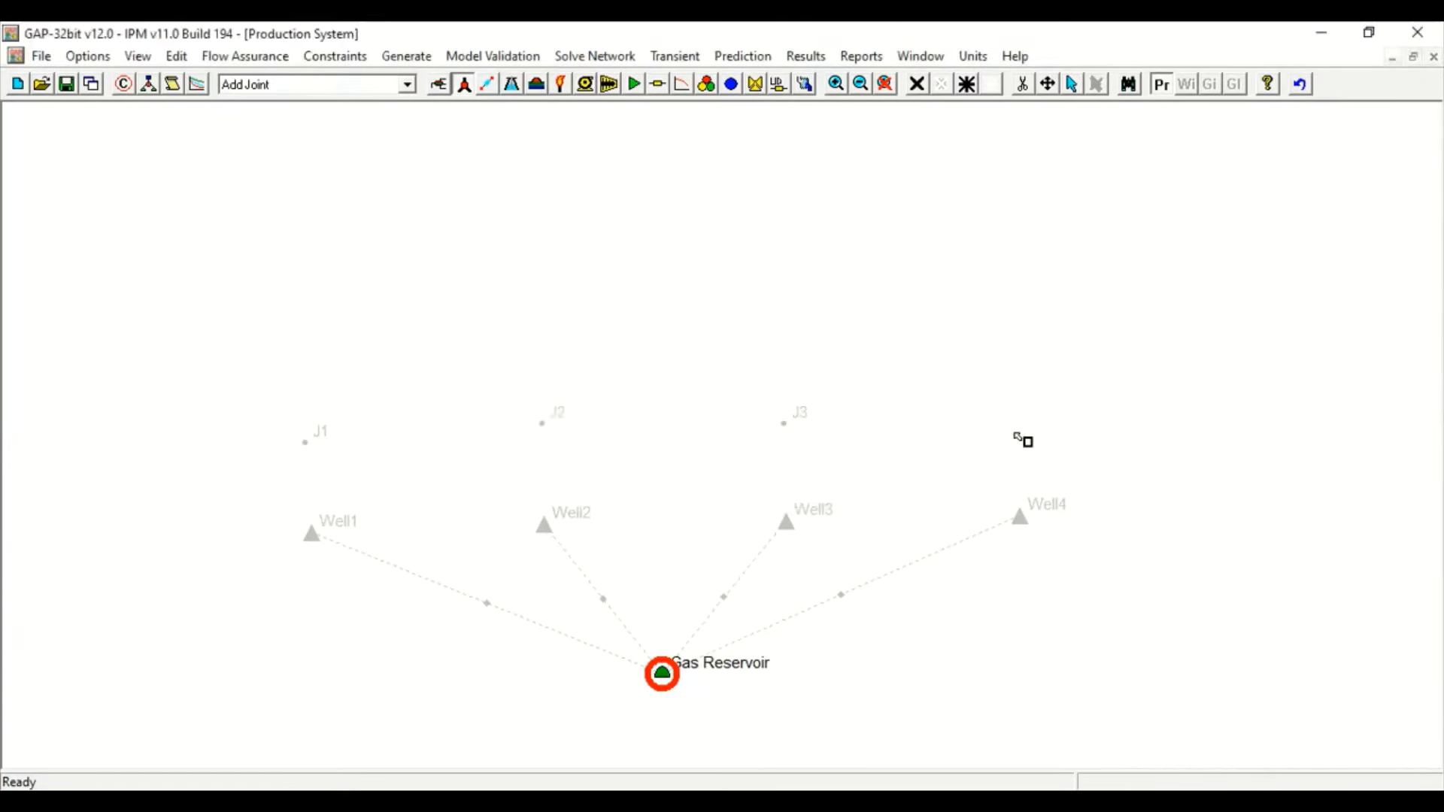
left_click(1022, 431)
left_click(645, 482)
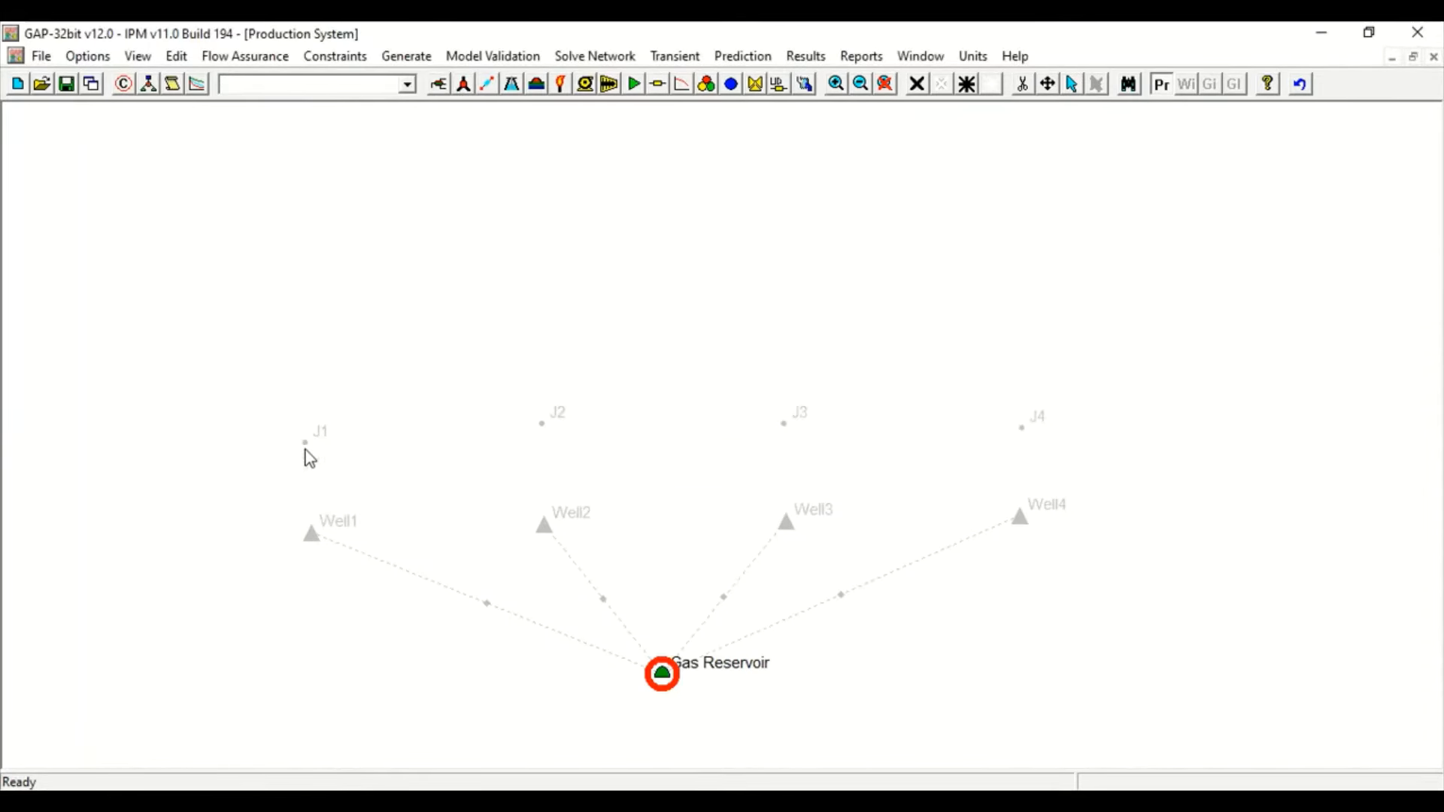
Link each well to the joint above it: Well1 to J1, Well2 to J2, Well3 to J3 and Well4 to J4
left_click(488, 83)
left_click_drag(313, 540, 310, 446)
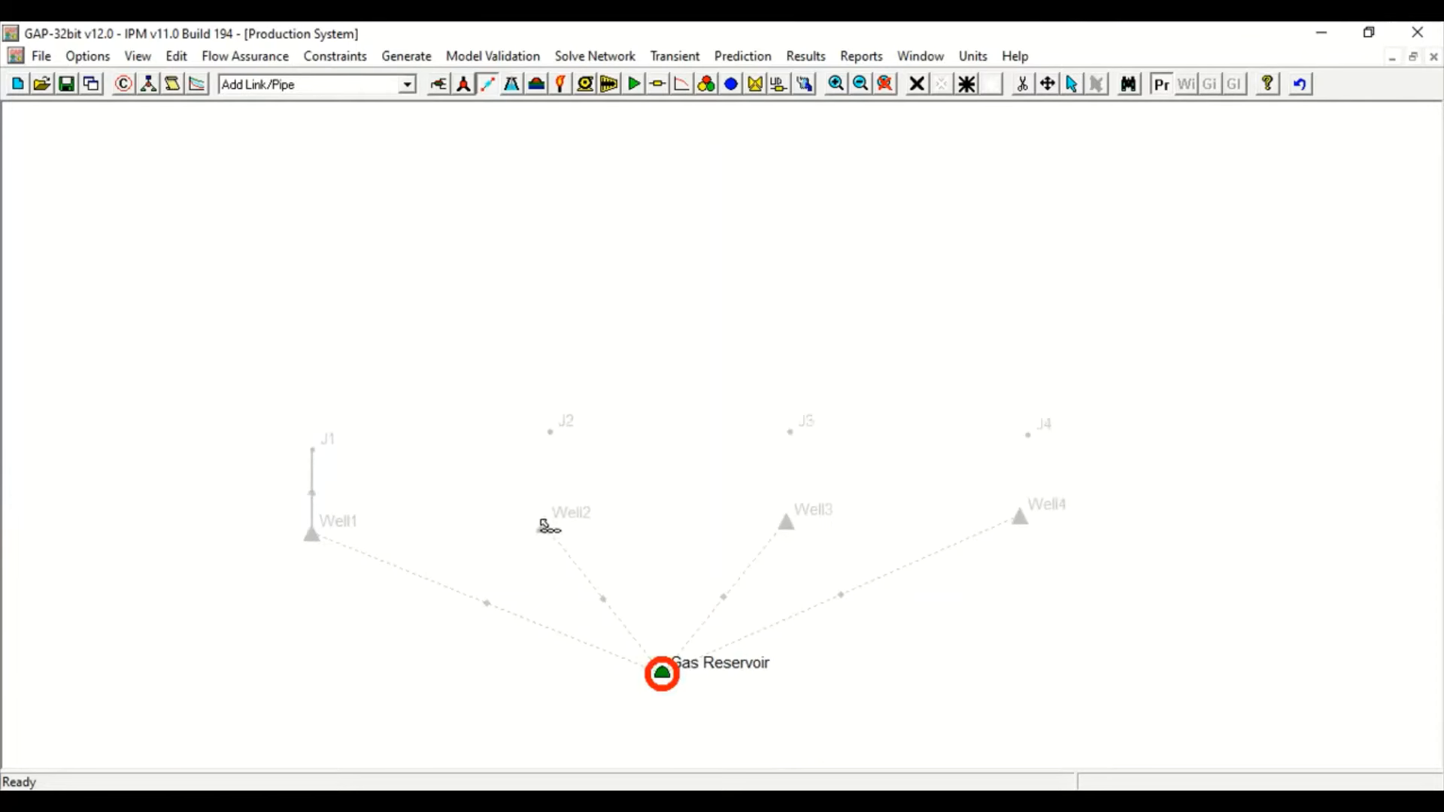
left_click_drag(547, 526, 550, 432)
left_click_drag(787, 524, 788, 427)
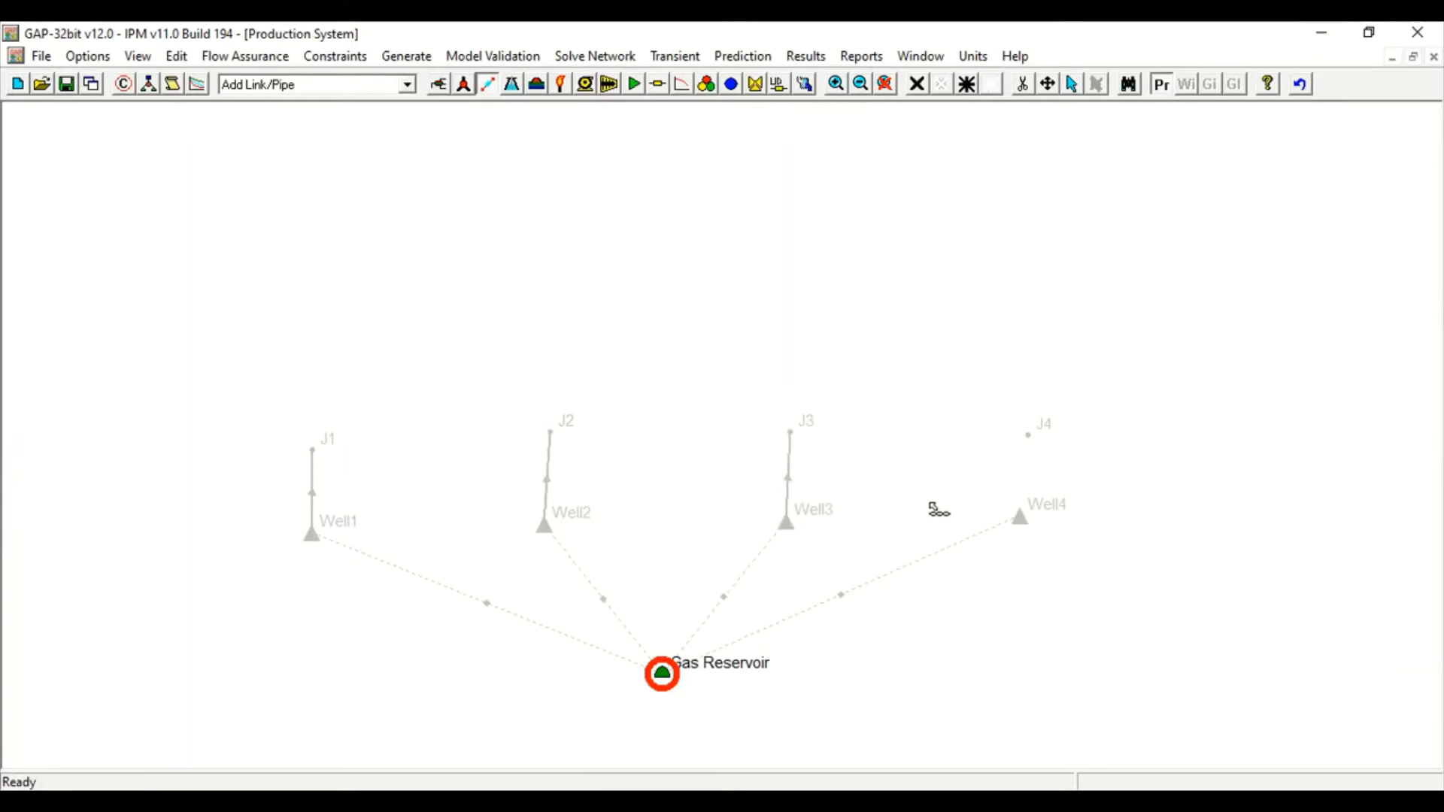
left_click_drag(1023, 519, 1025, 431)
left_click(486, 85)
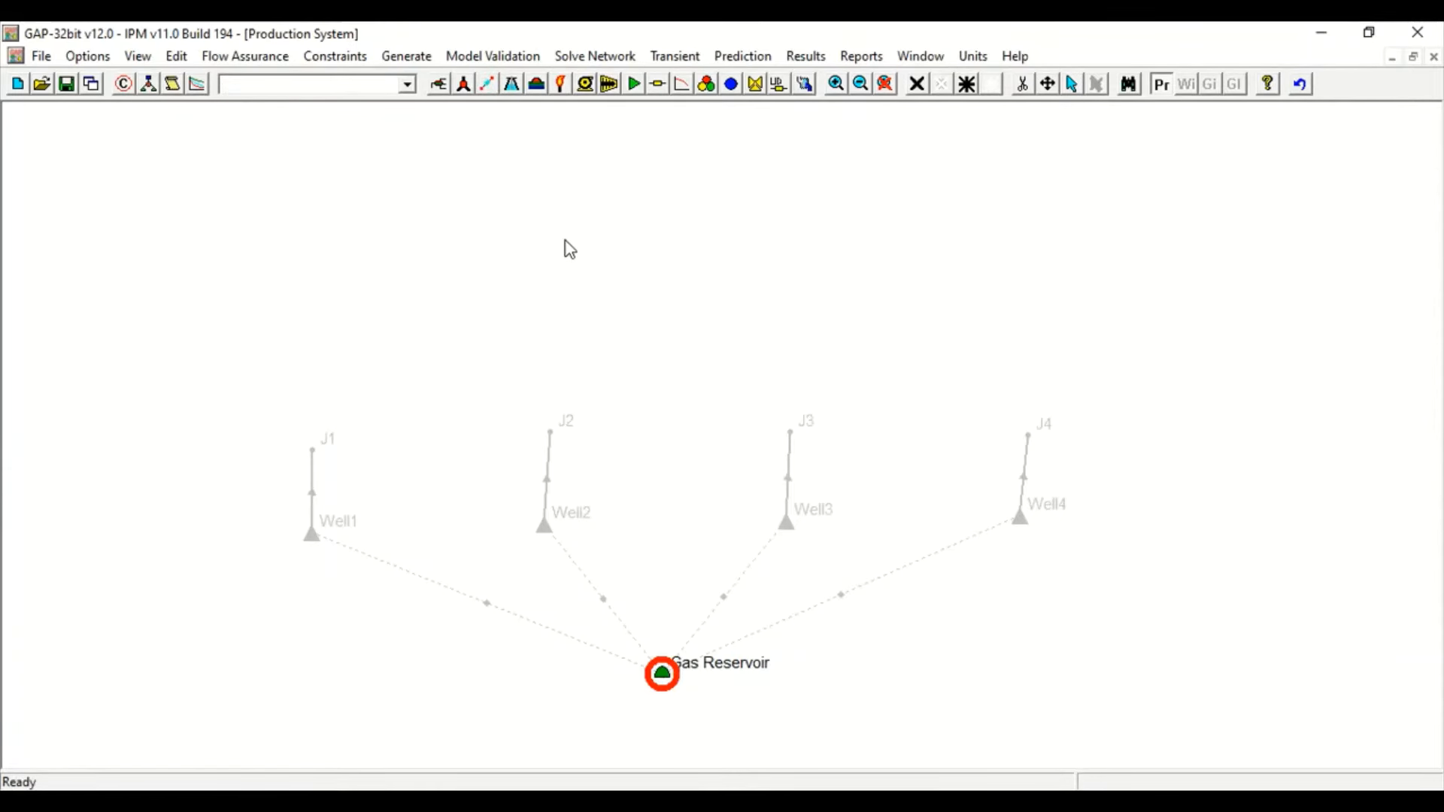
Add a joint labelled J5 above and midway between joints J1 and J2
scroll(578, 325, "up", 1)
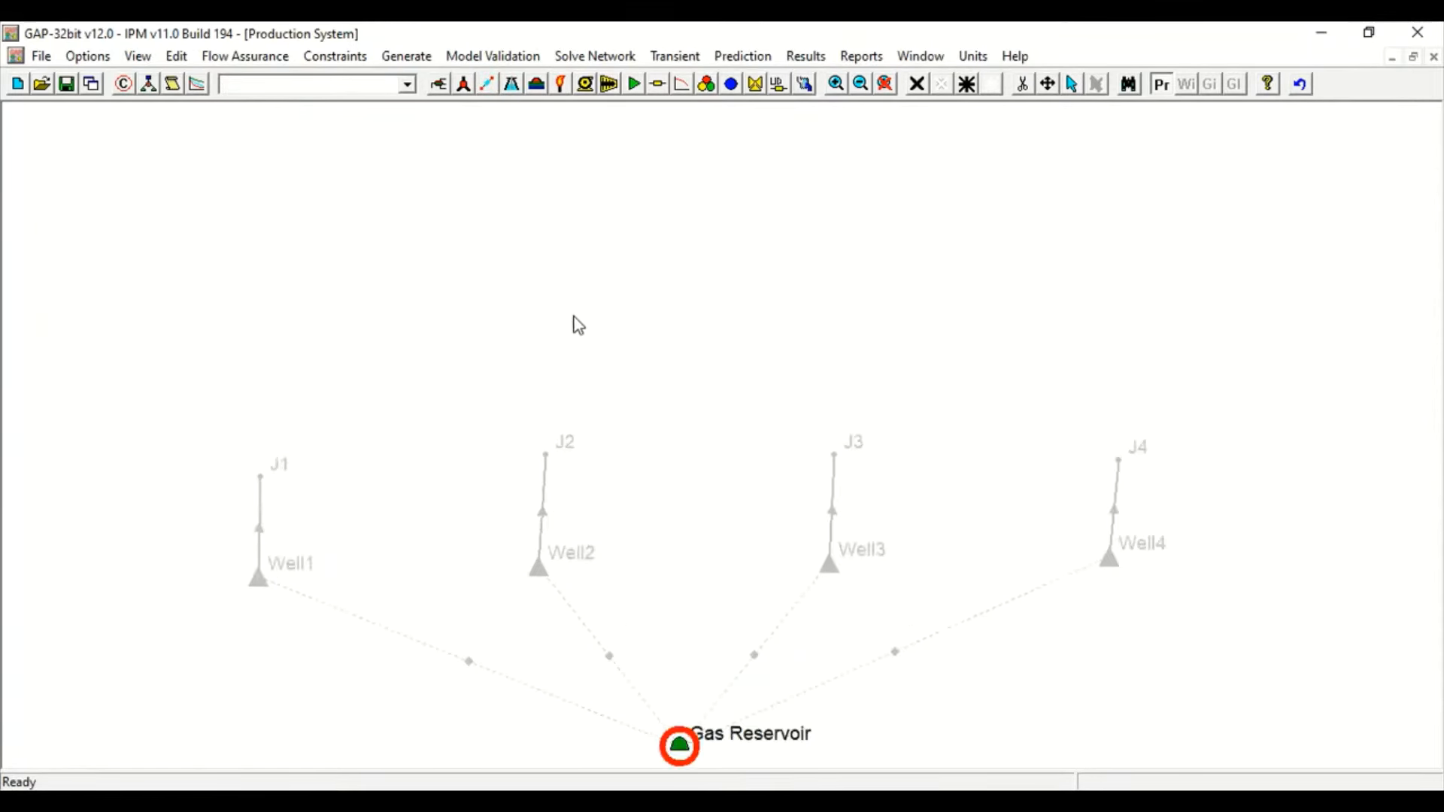
right_click(665, 558)
left_click(574, 451)
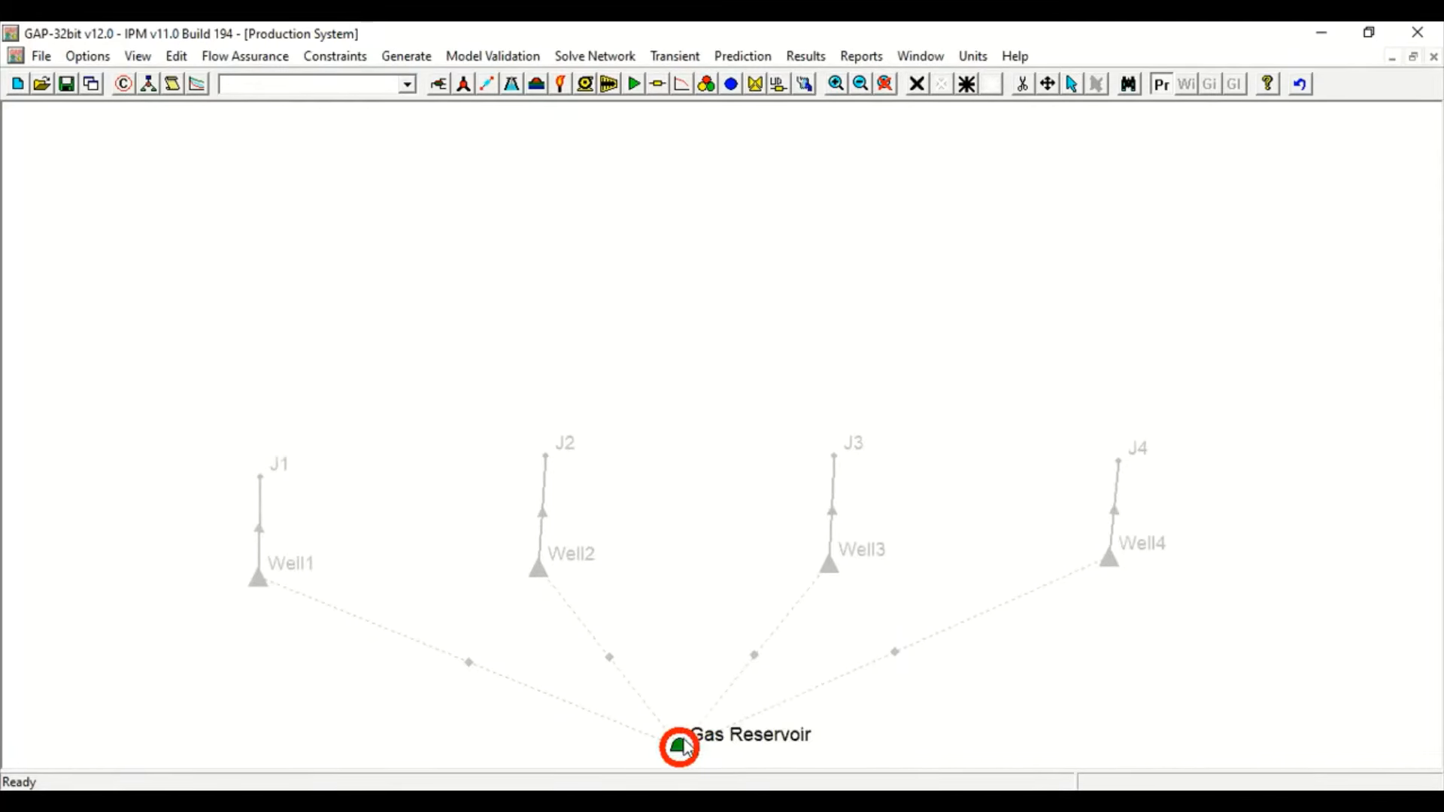
right_click(683, 742)
left_click_drag(670, 710, 657, 681)
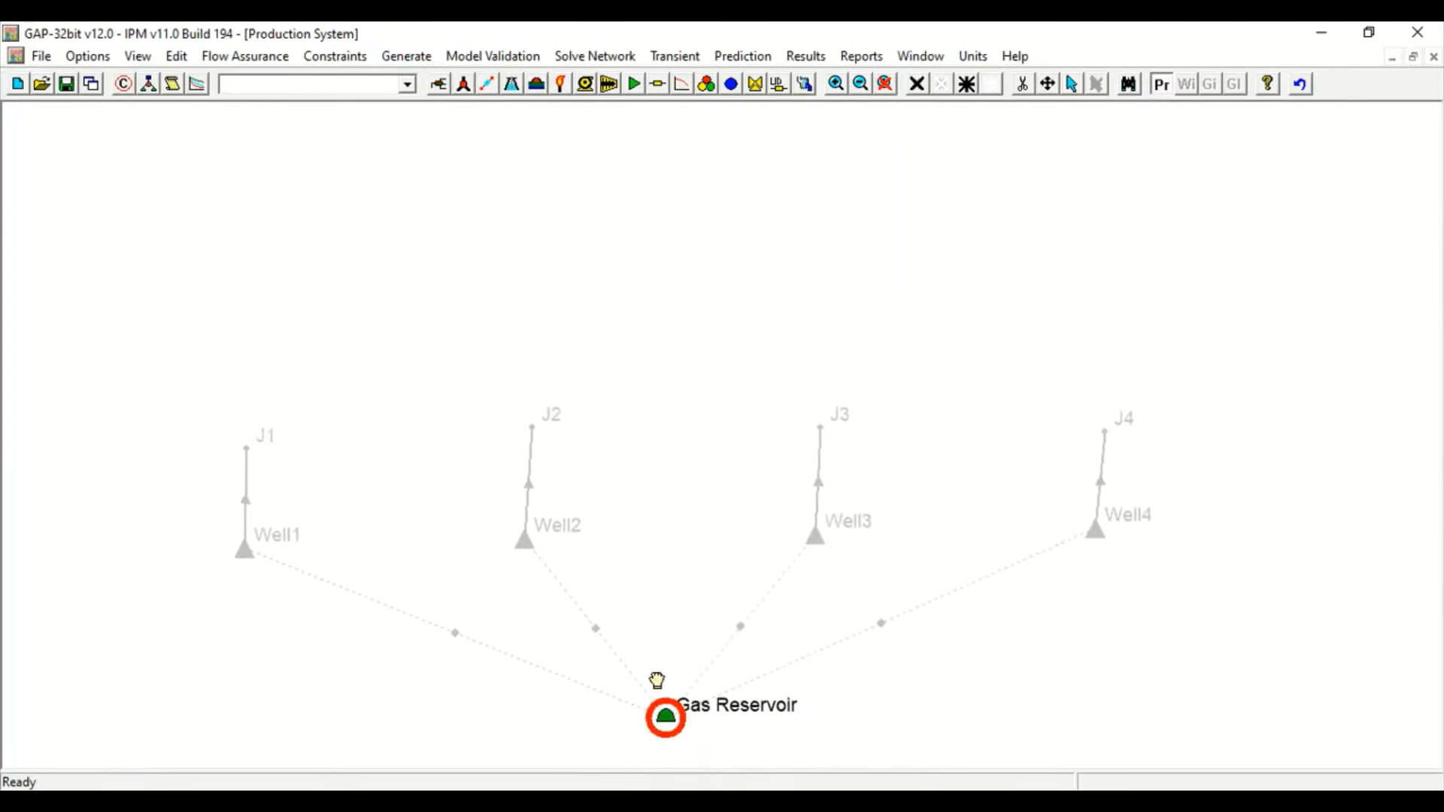
left_click(464, 84)
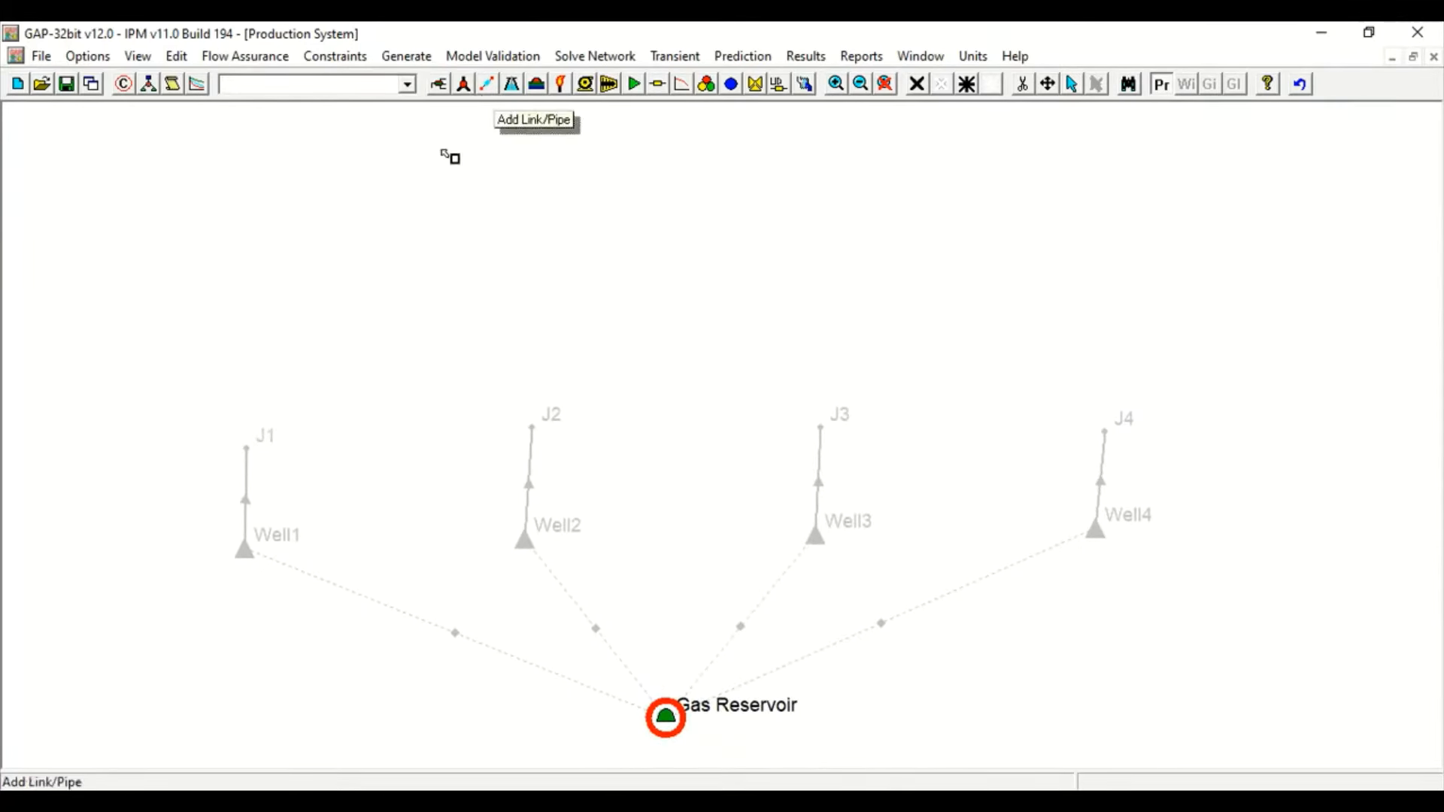
left_click(380, 272)
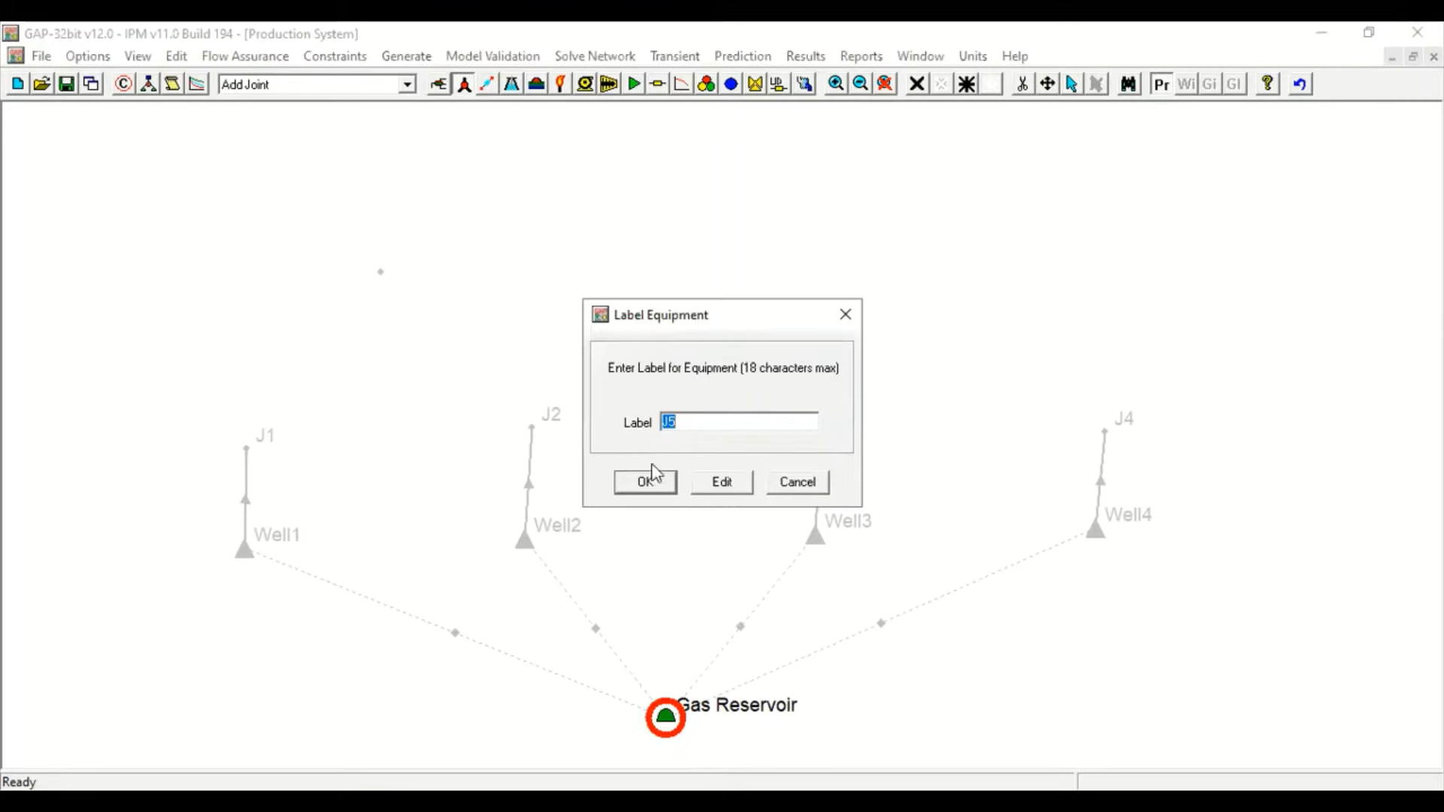
left_click(647, 489)
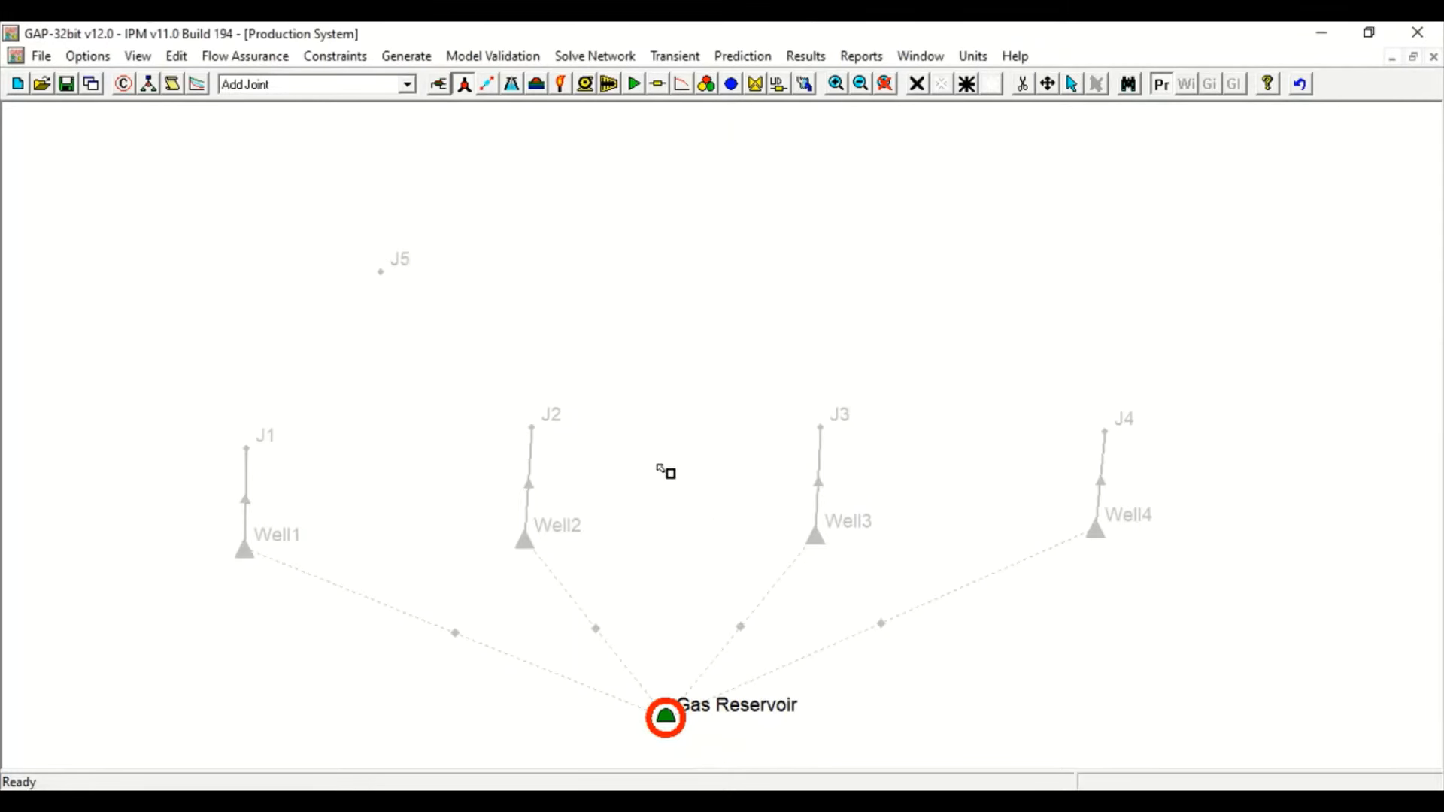
left_click(462, 84)
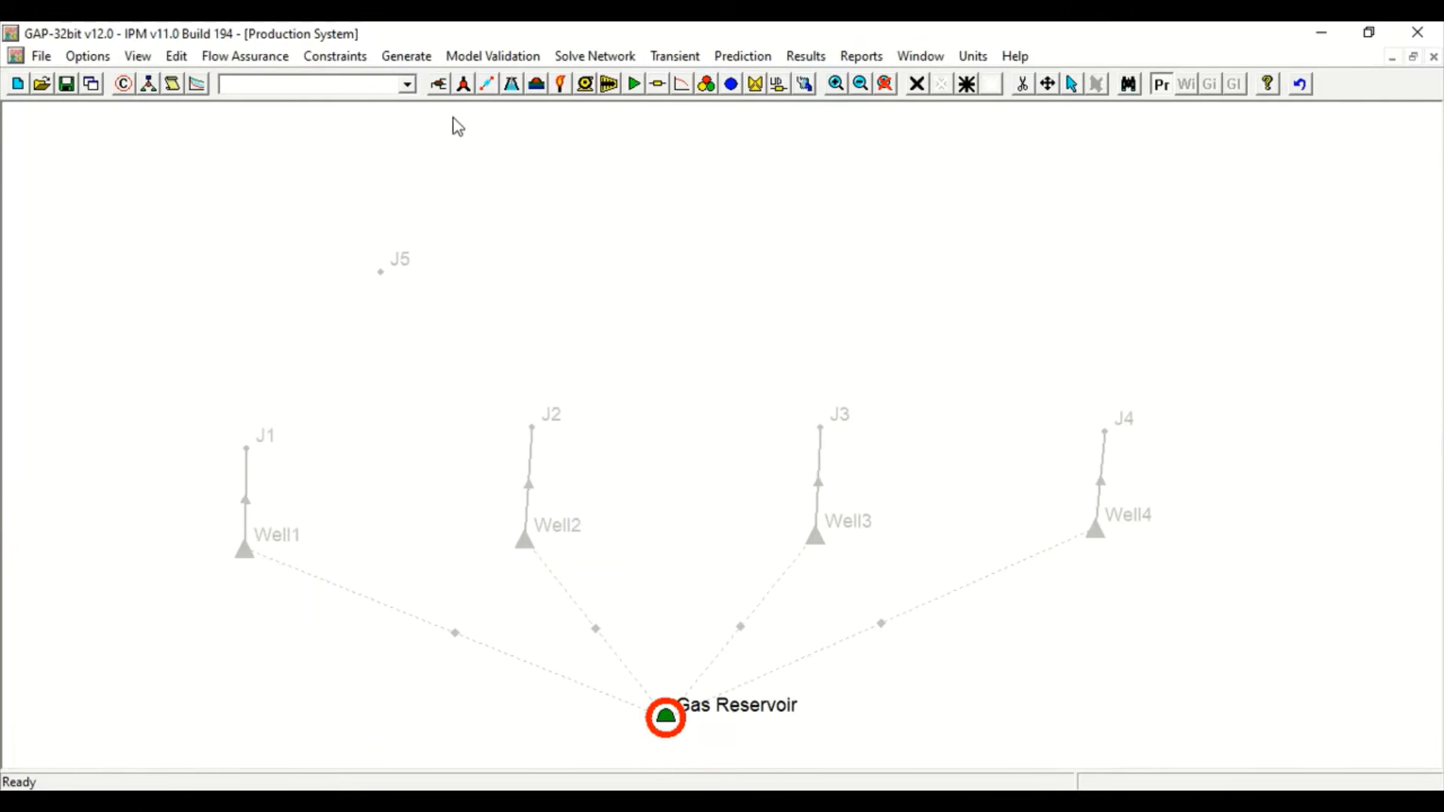
Connect joints J1 and J2 to joint J5 with pipes
left_click(486, 86)
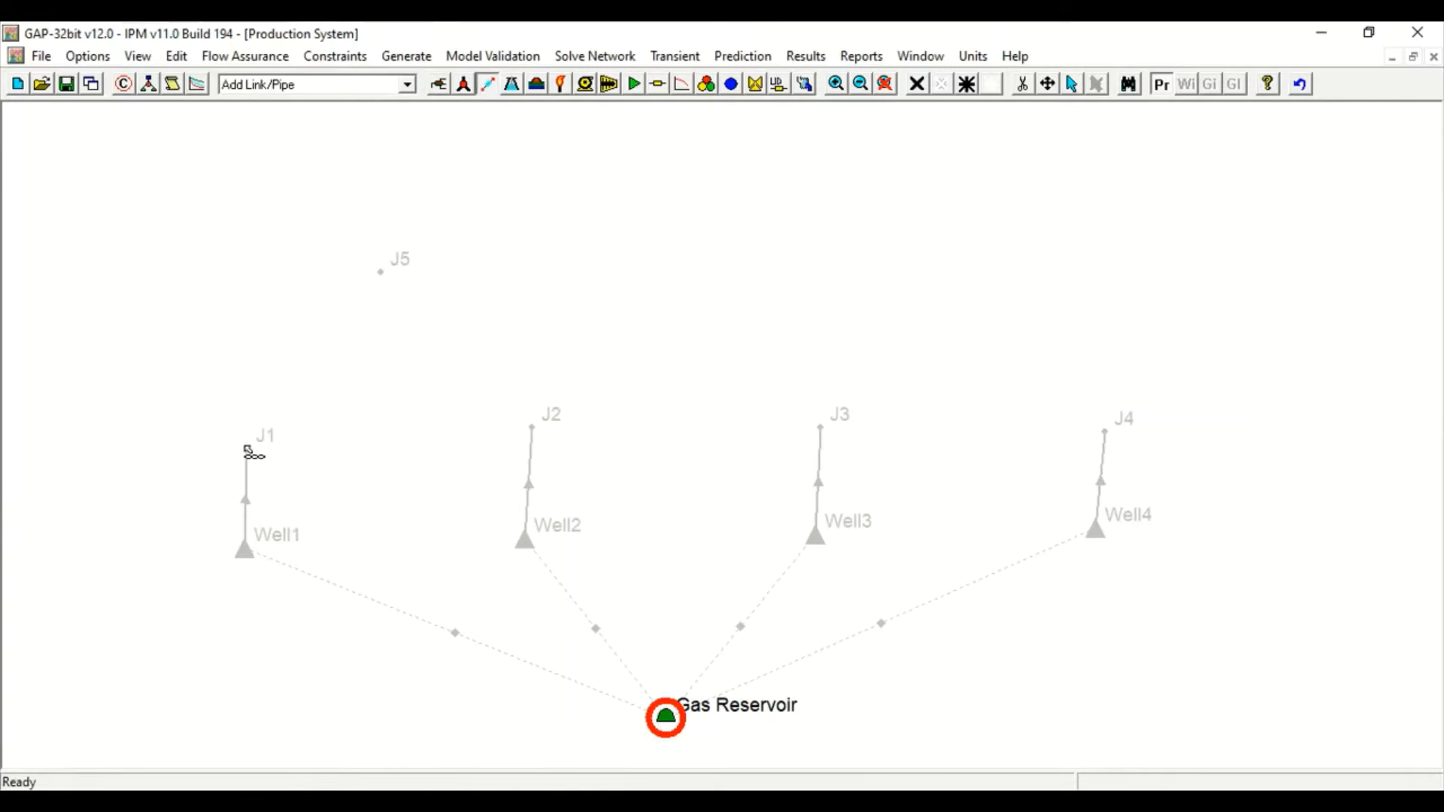
left_click_drag(350, 320, 382, 274)
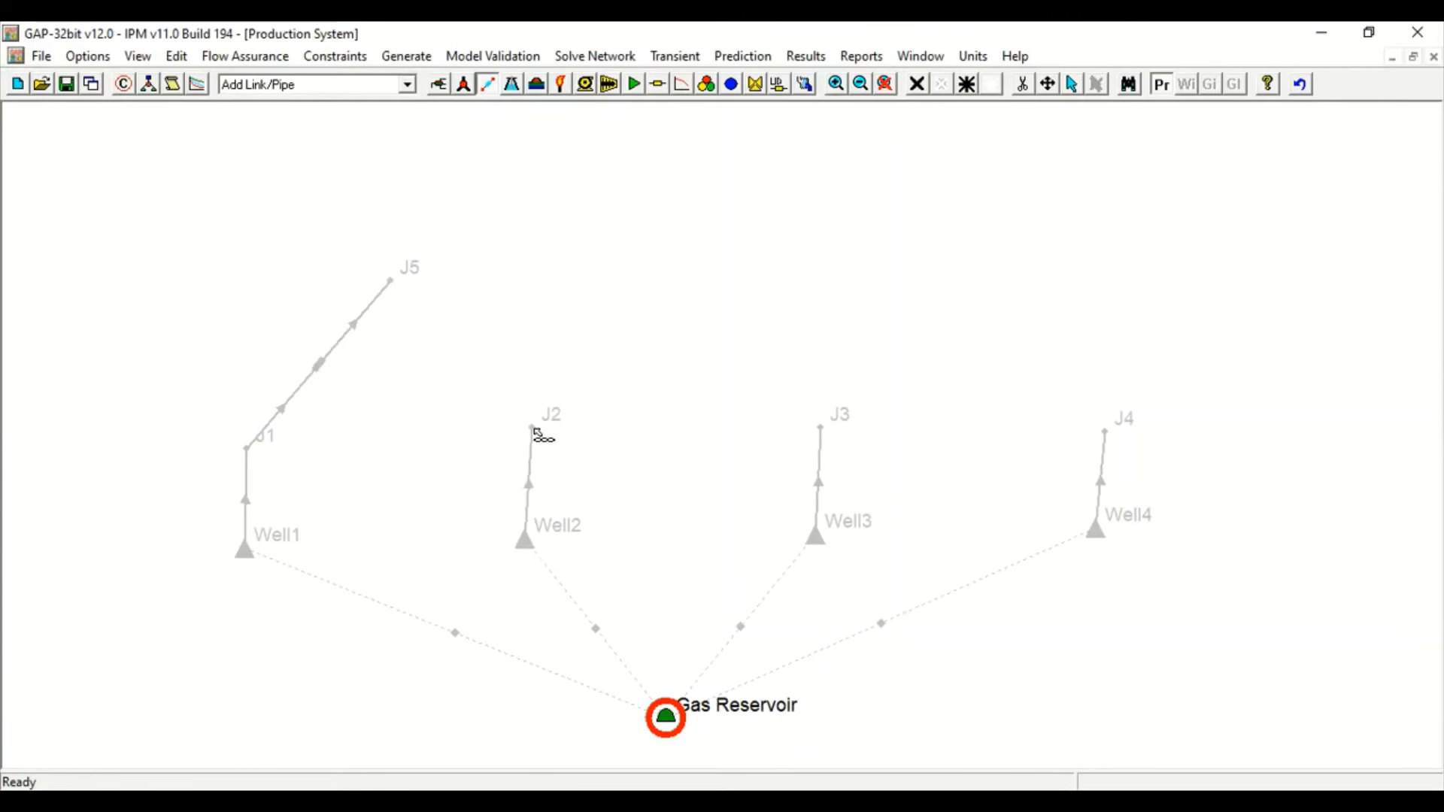
mouse_move(533, 430)
left_mouse_down()
mouse_move(467, 346)
mouse_move(396, 288)
left_mouse_up()
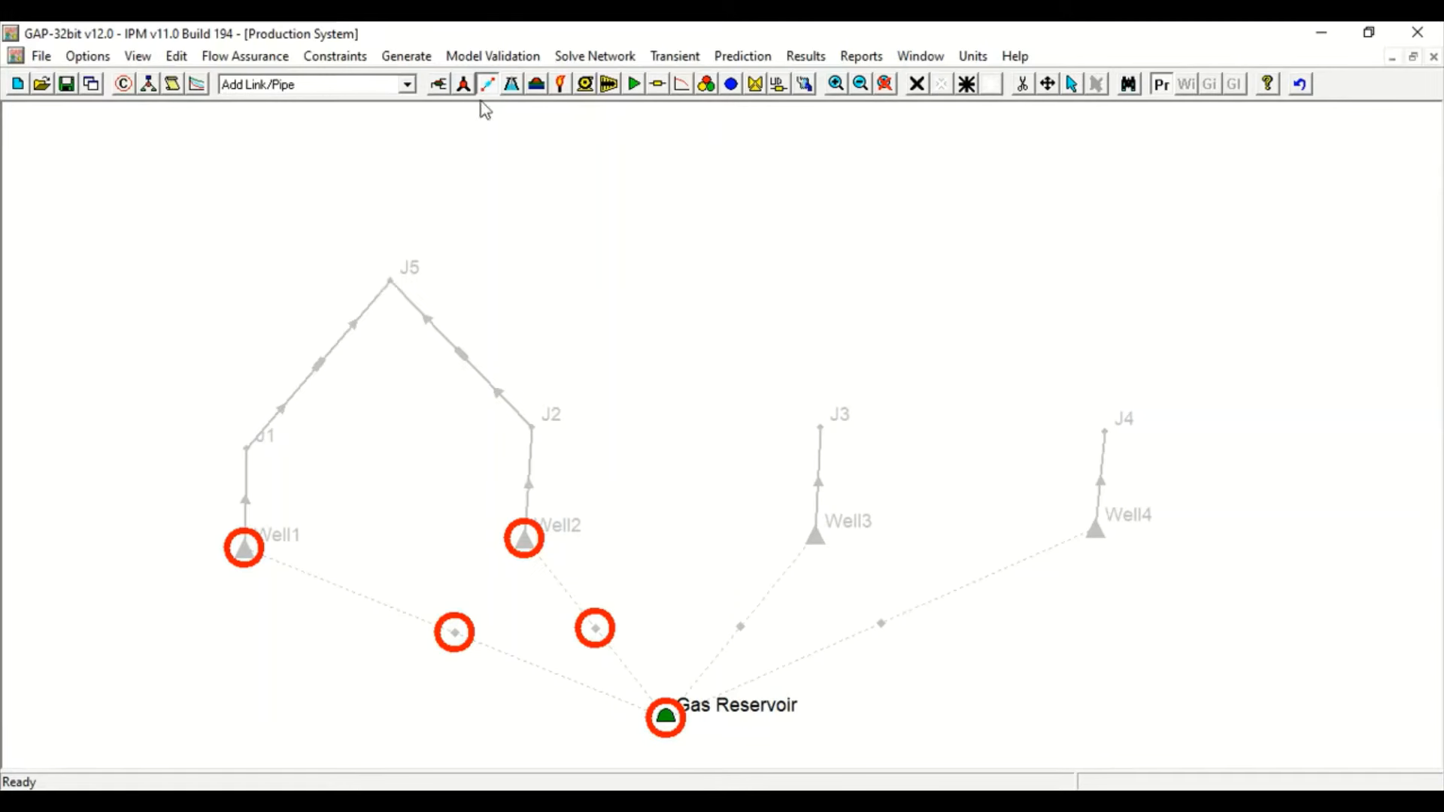
left_click(488, 84)
Add a joint labelled J6 above and midway between joints J3 and J4
left_click(464, 83)
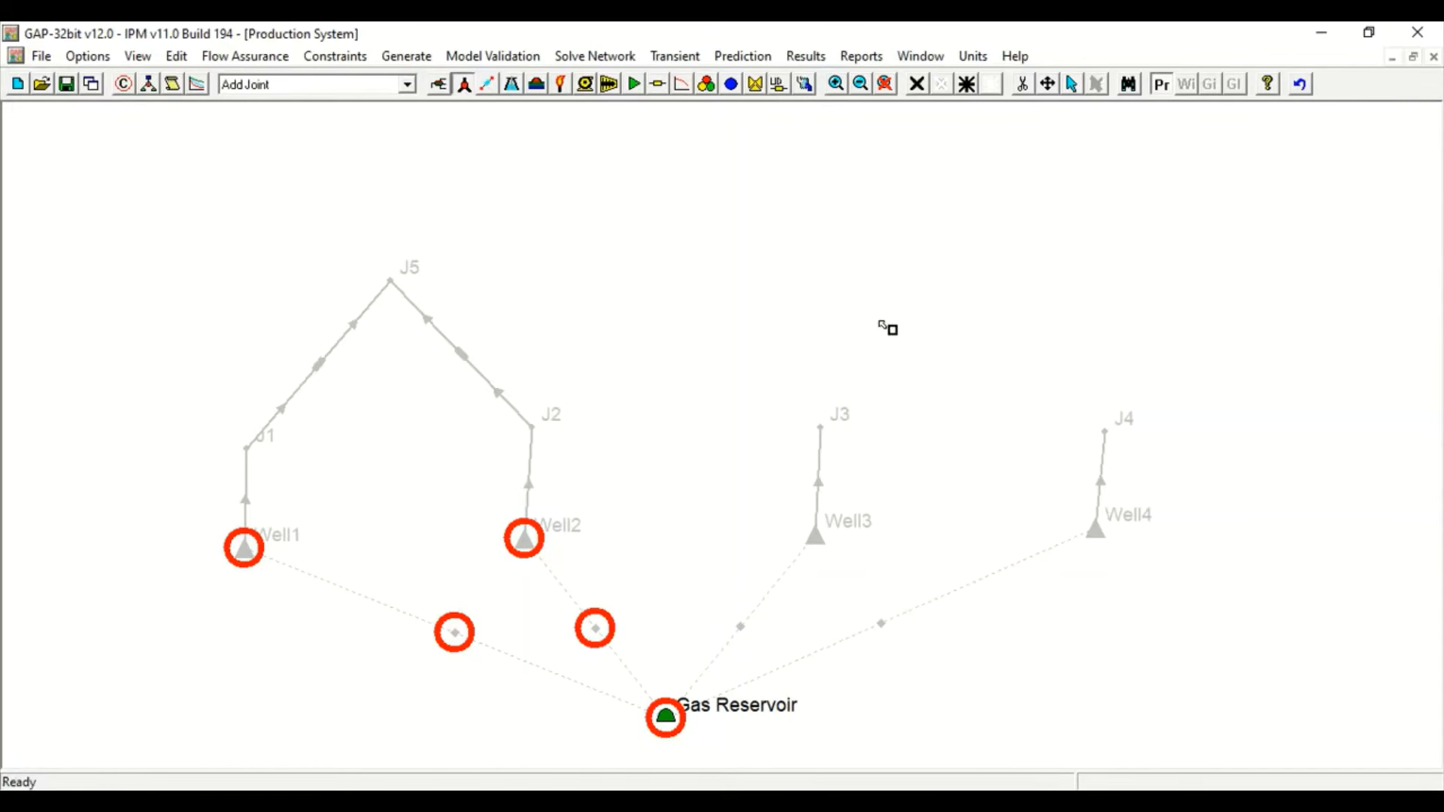
left_click(959, 251)
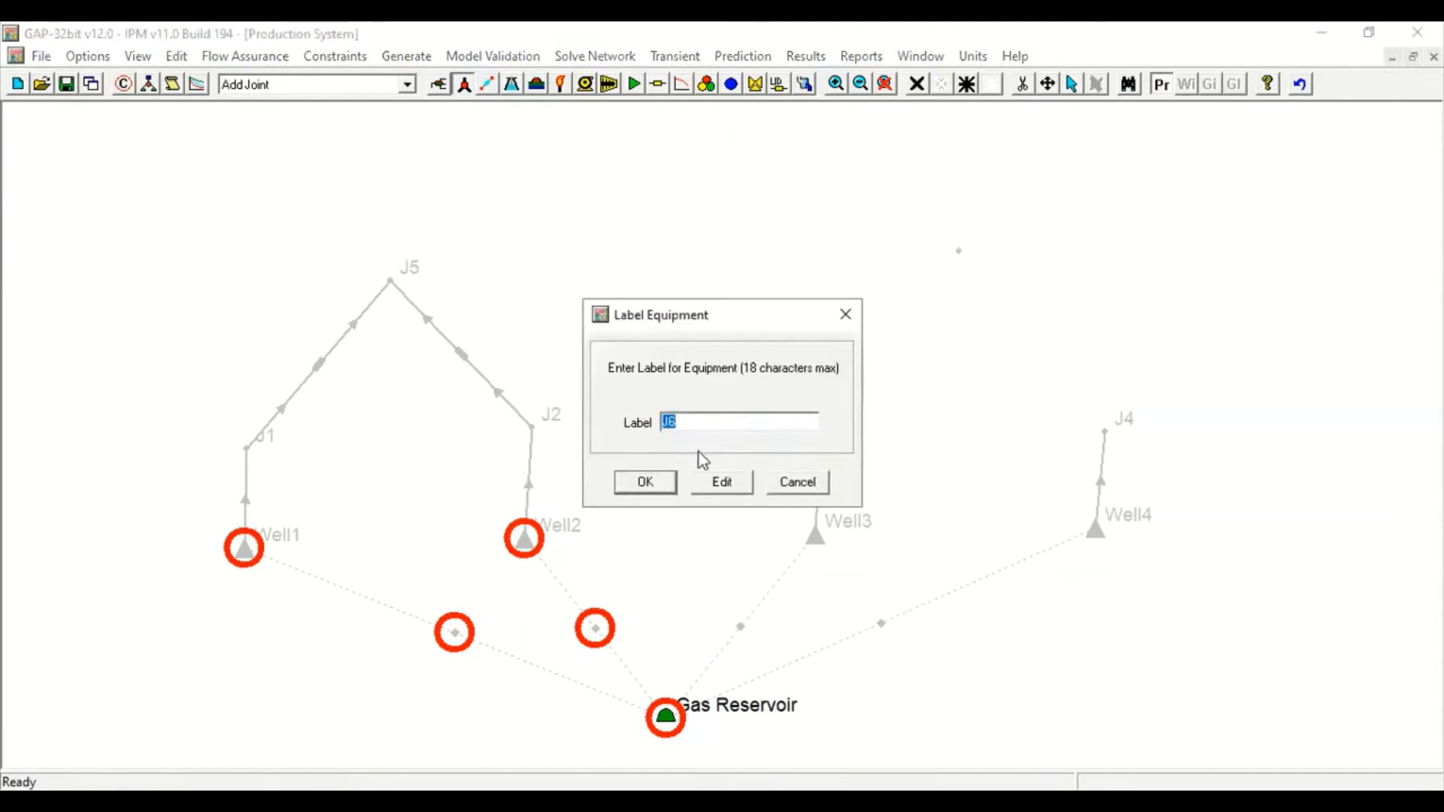
key("Return")
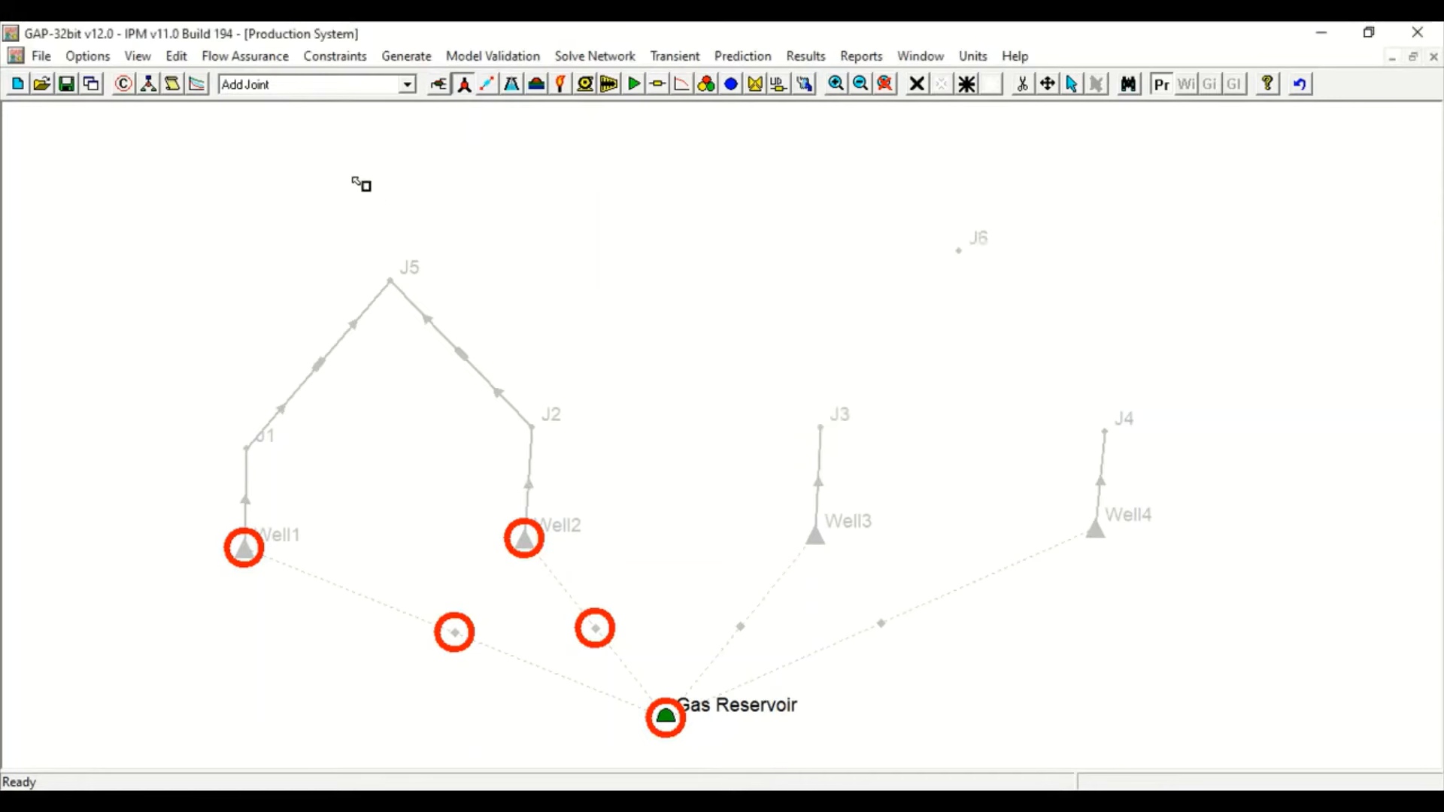
left_click(464, 84)
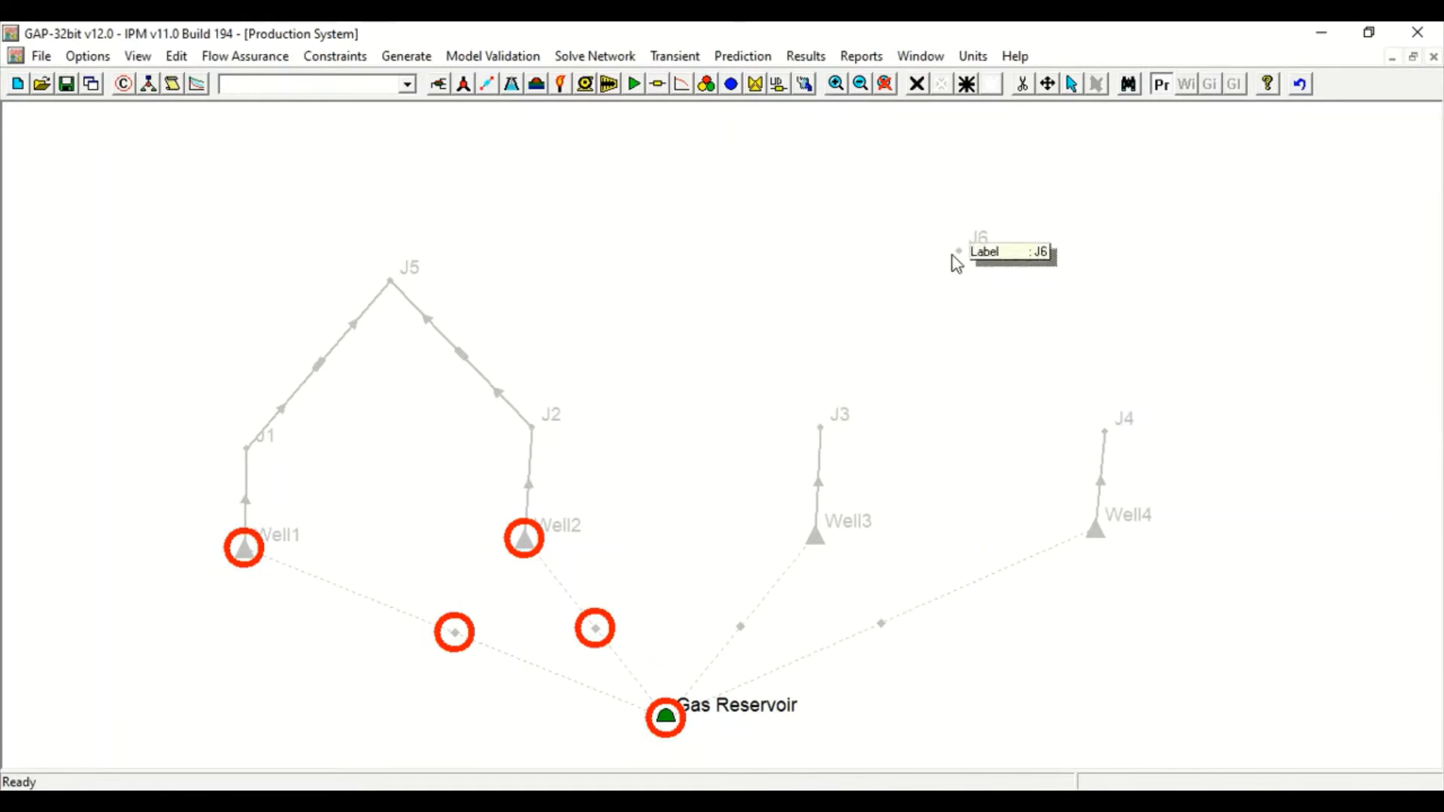
Connect joints J3 and J4 to joint J6 with pipes
left_click(487, 84)
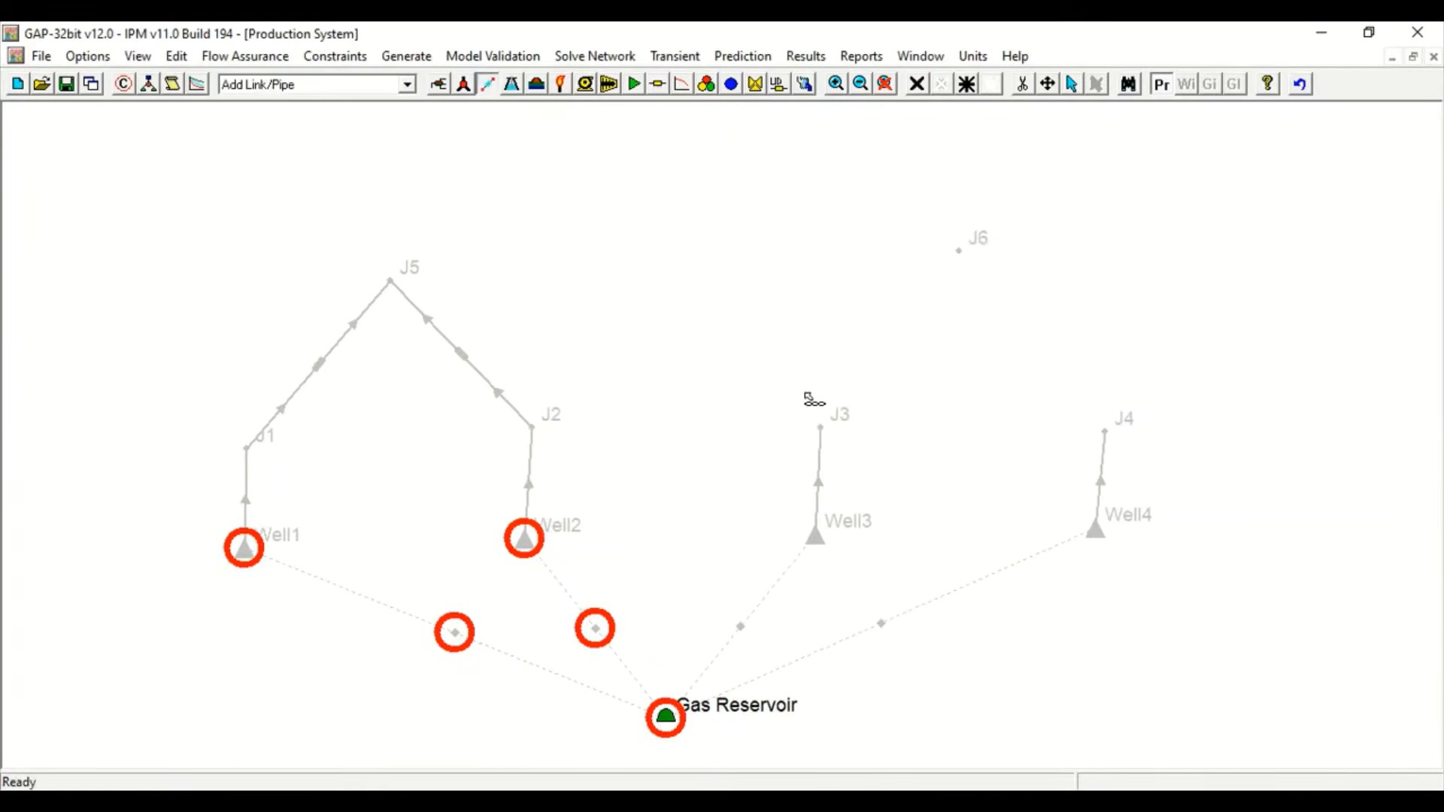
left_click_drag(821, 427, 963, 251)
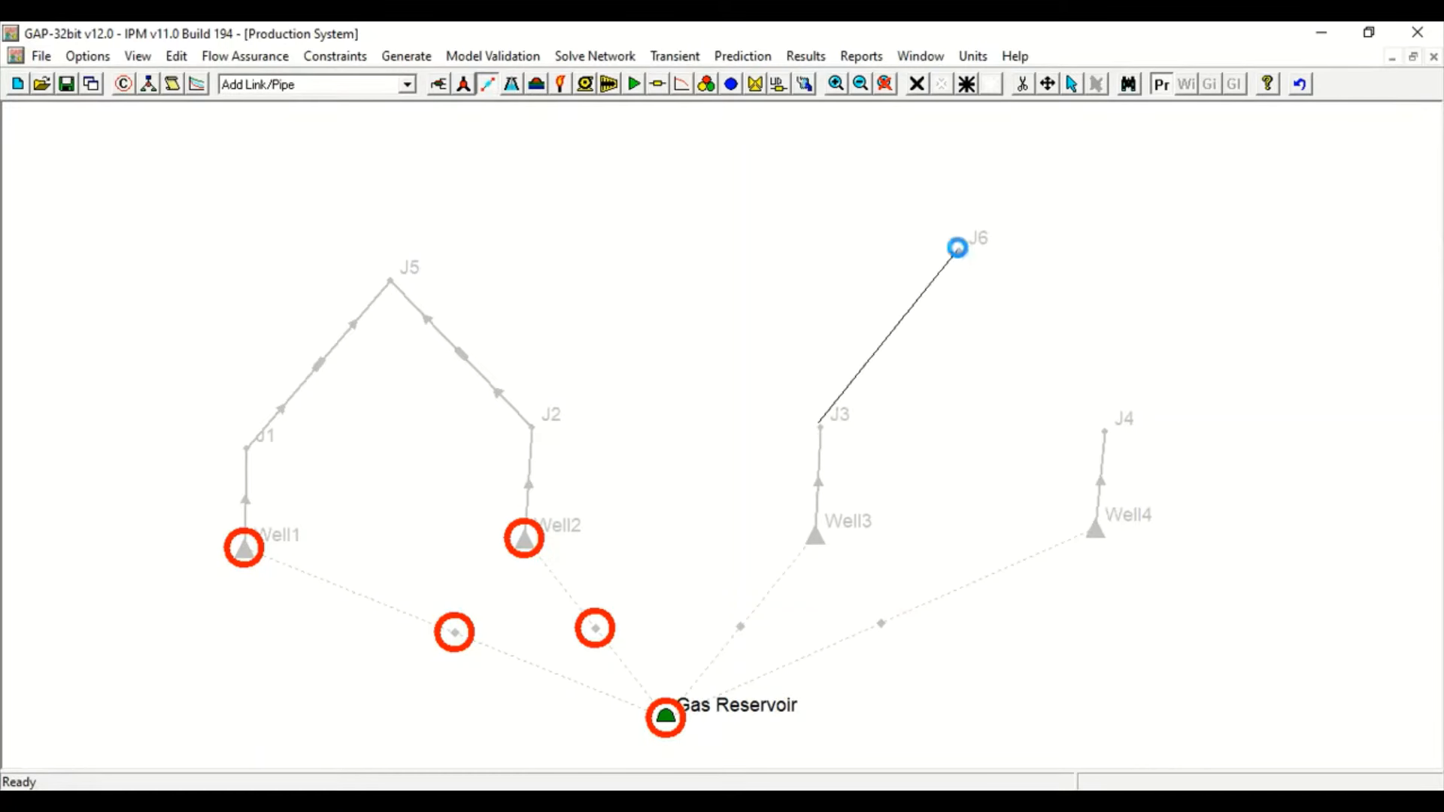
left_click_drag(1105, 435, 973, 268)
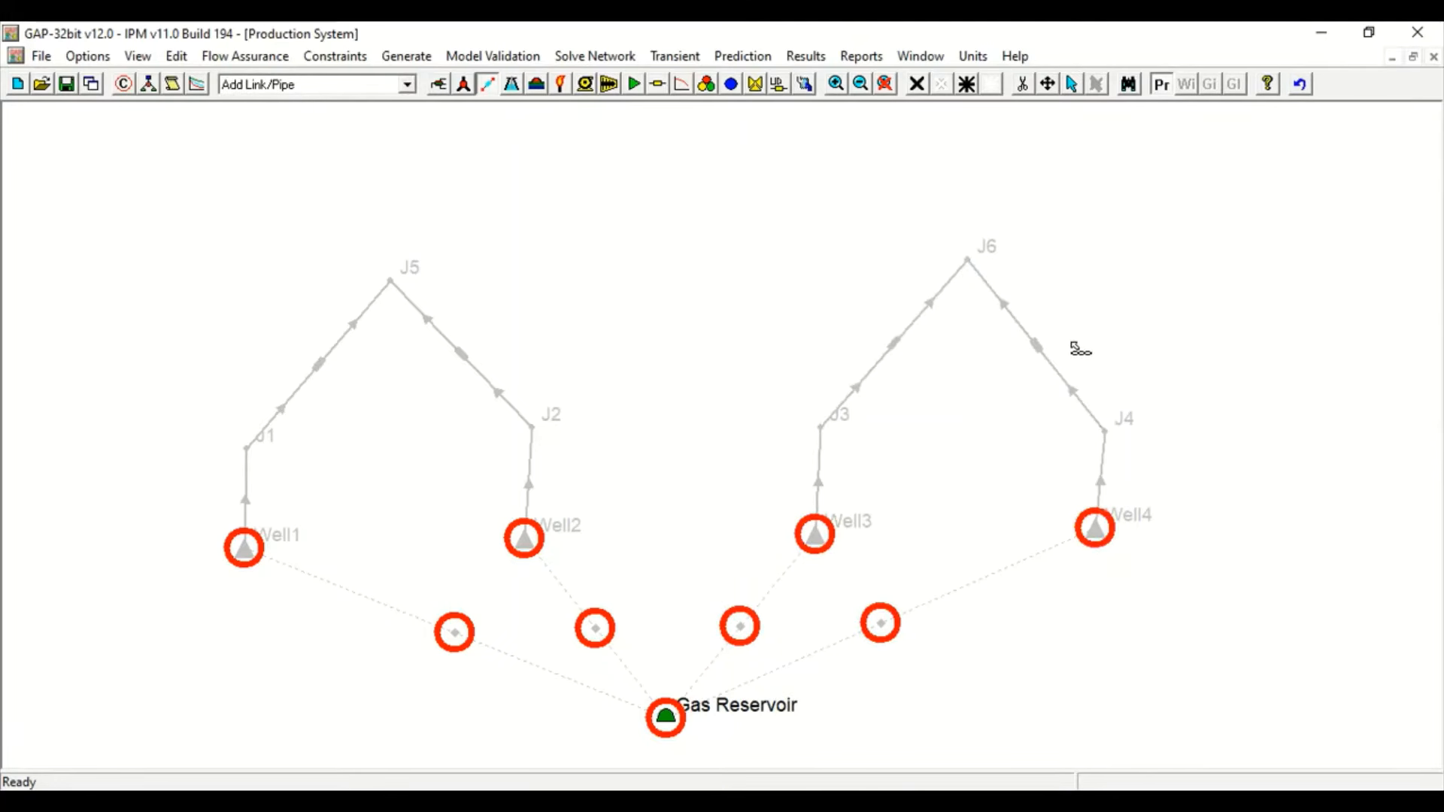
left_click(487, 84)
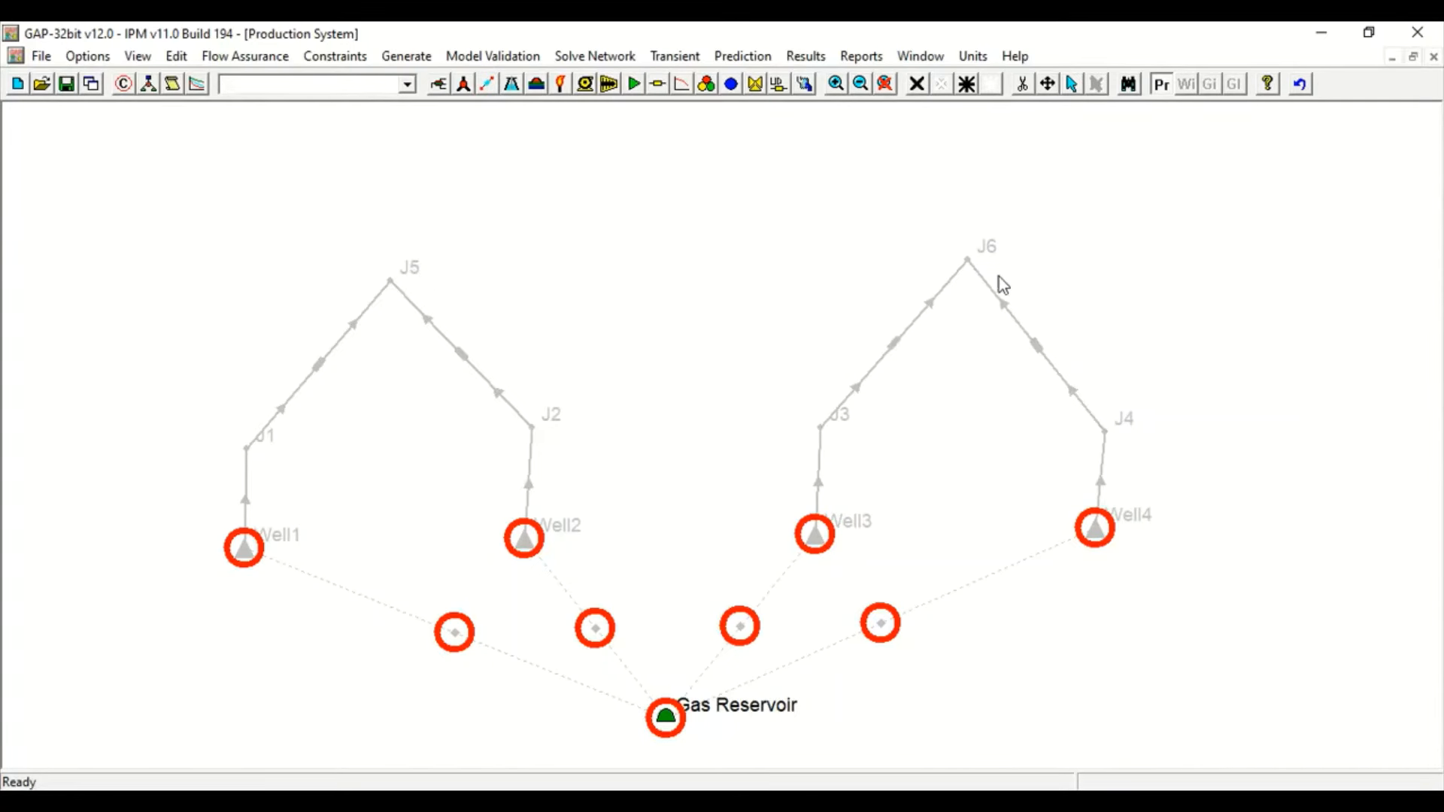
right_click(414, 271)
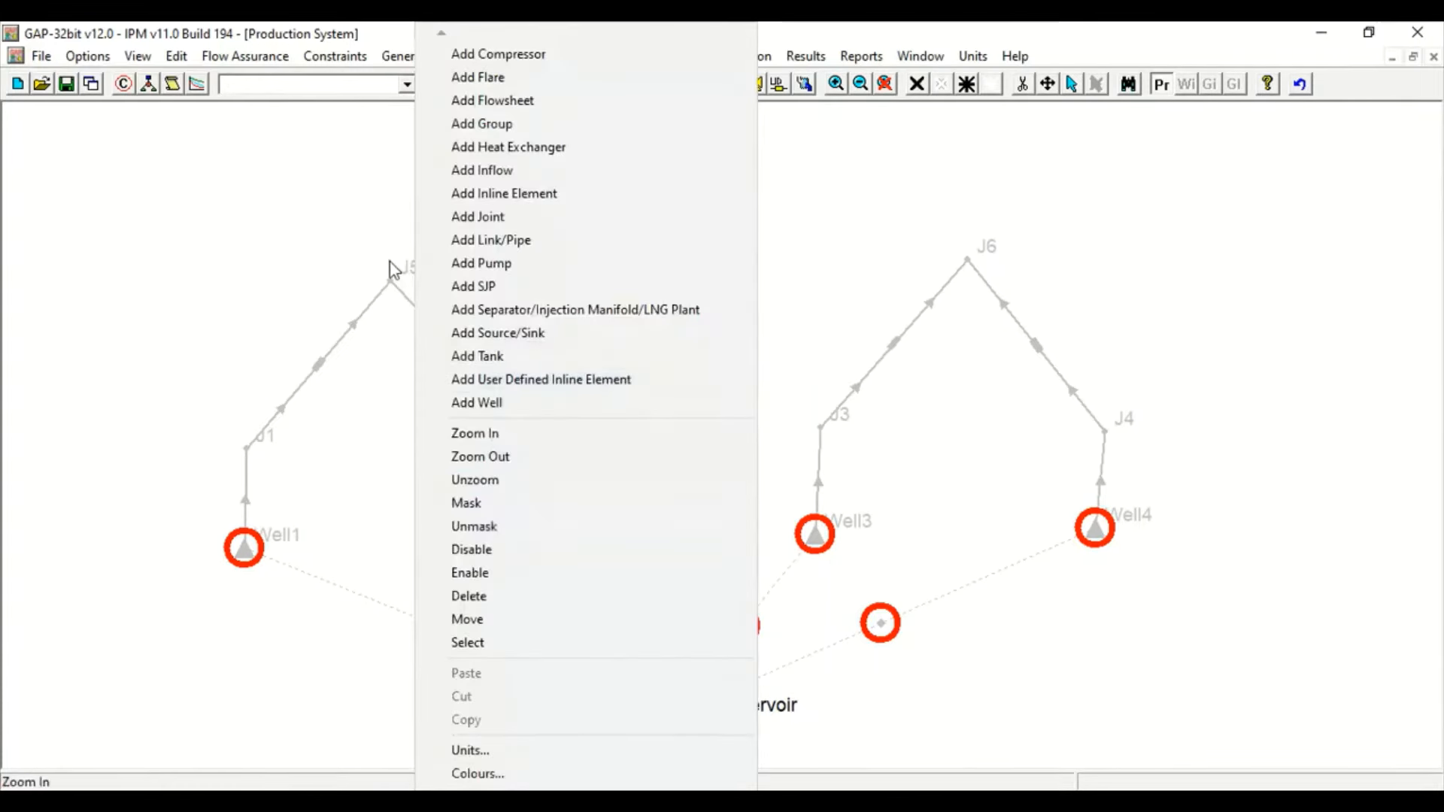
left_click(391, 263)
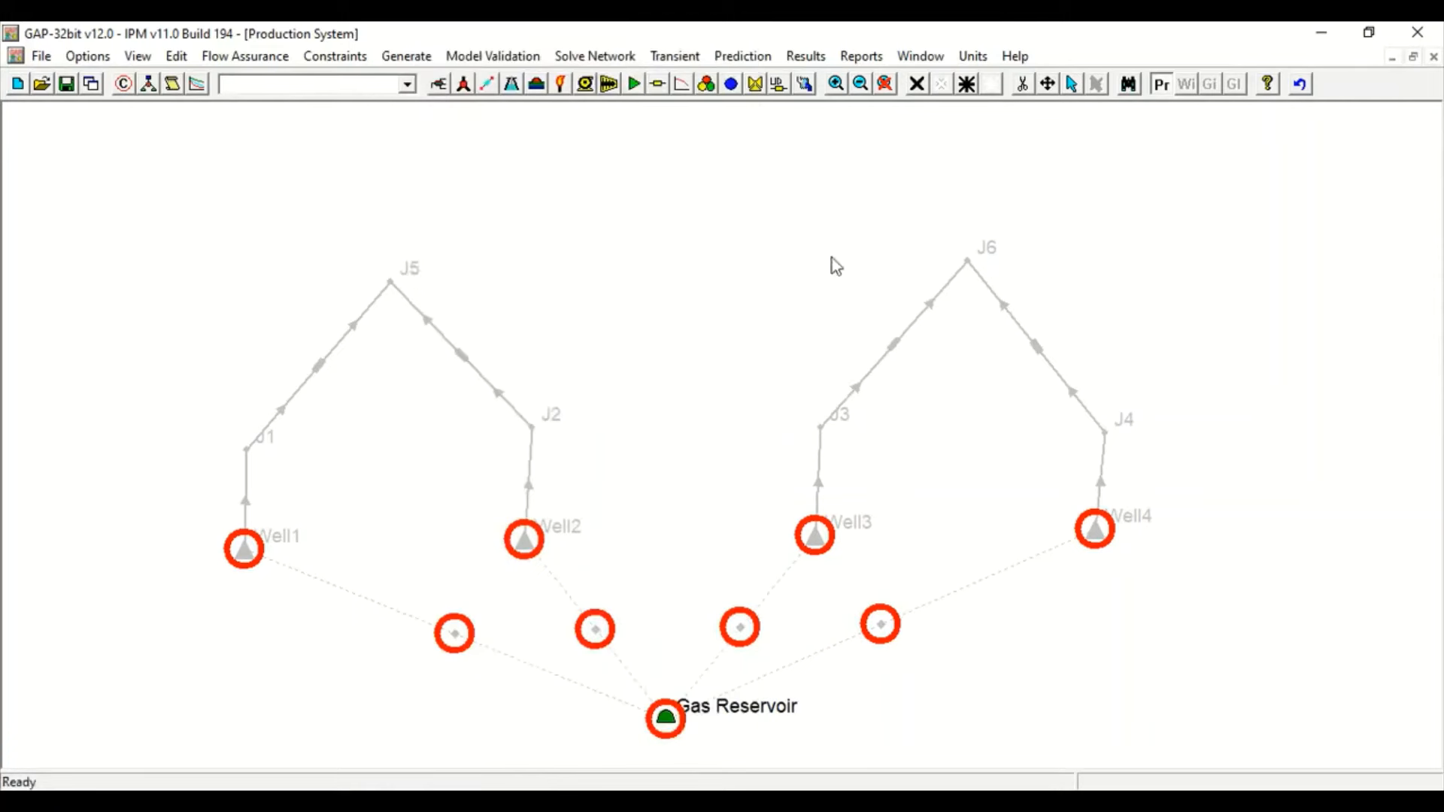
left_click(1073, 85)
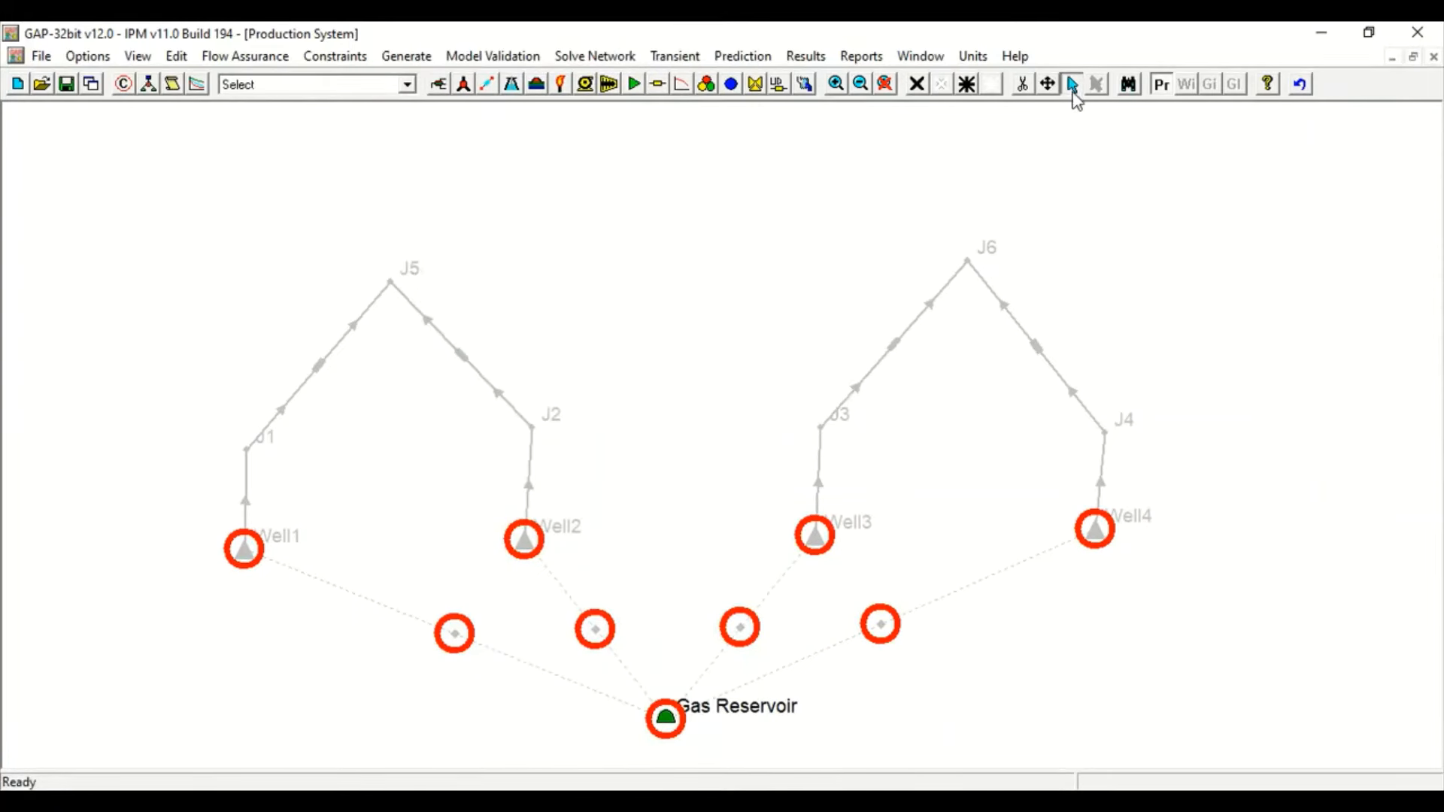
right_click(409, 274)
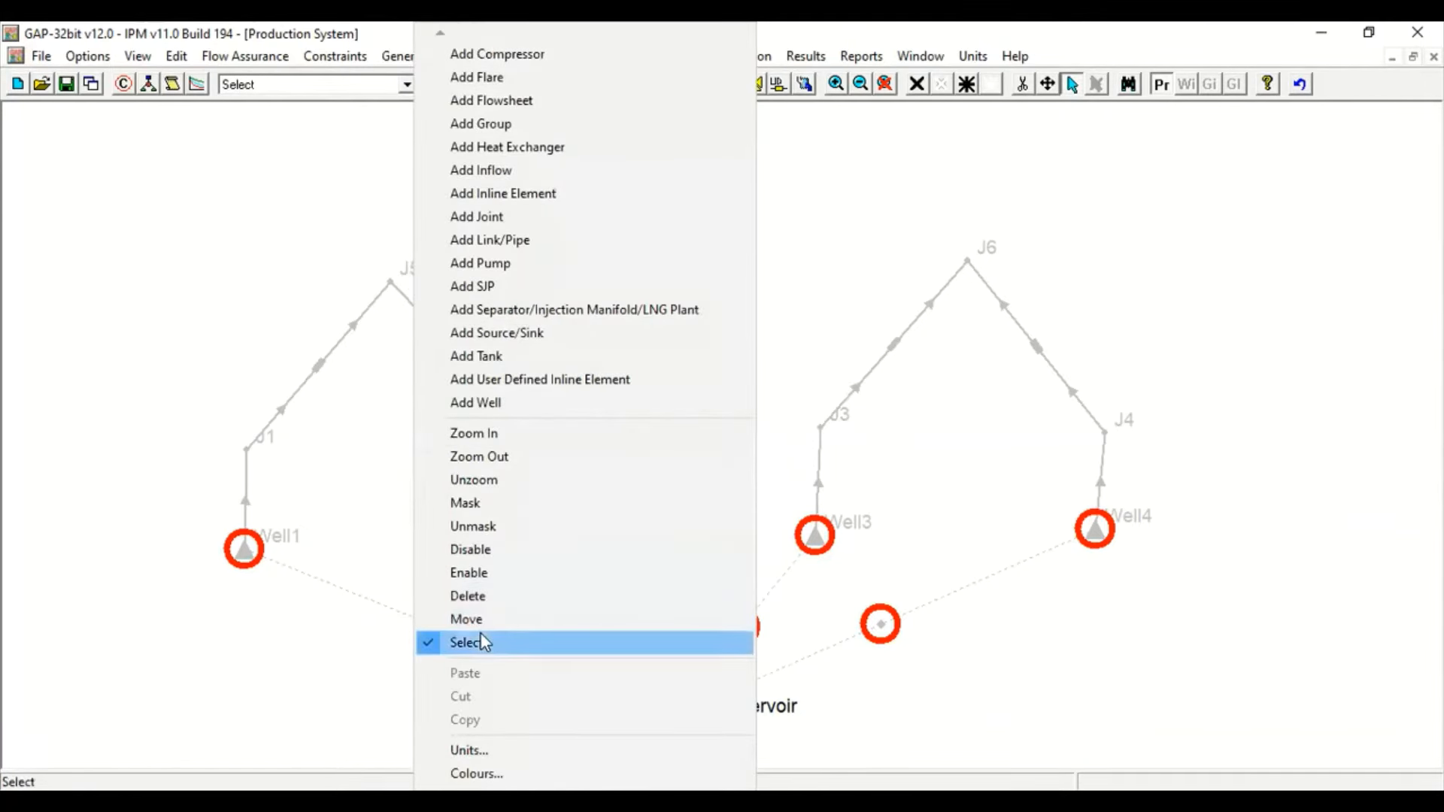
left_click(1070, 87)
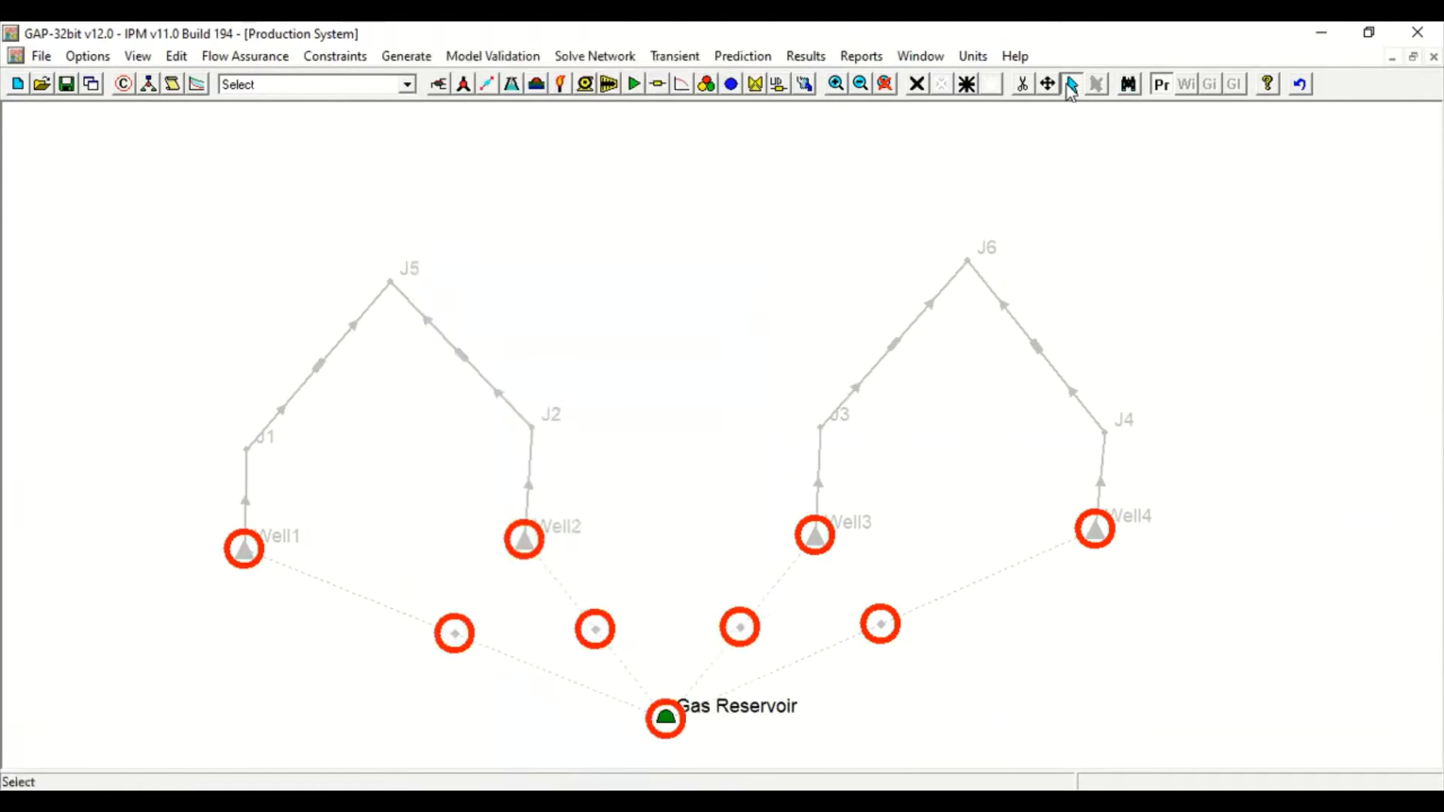
scroll(413, 262, "down", 1)
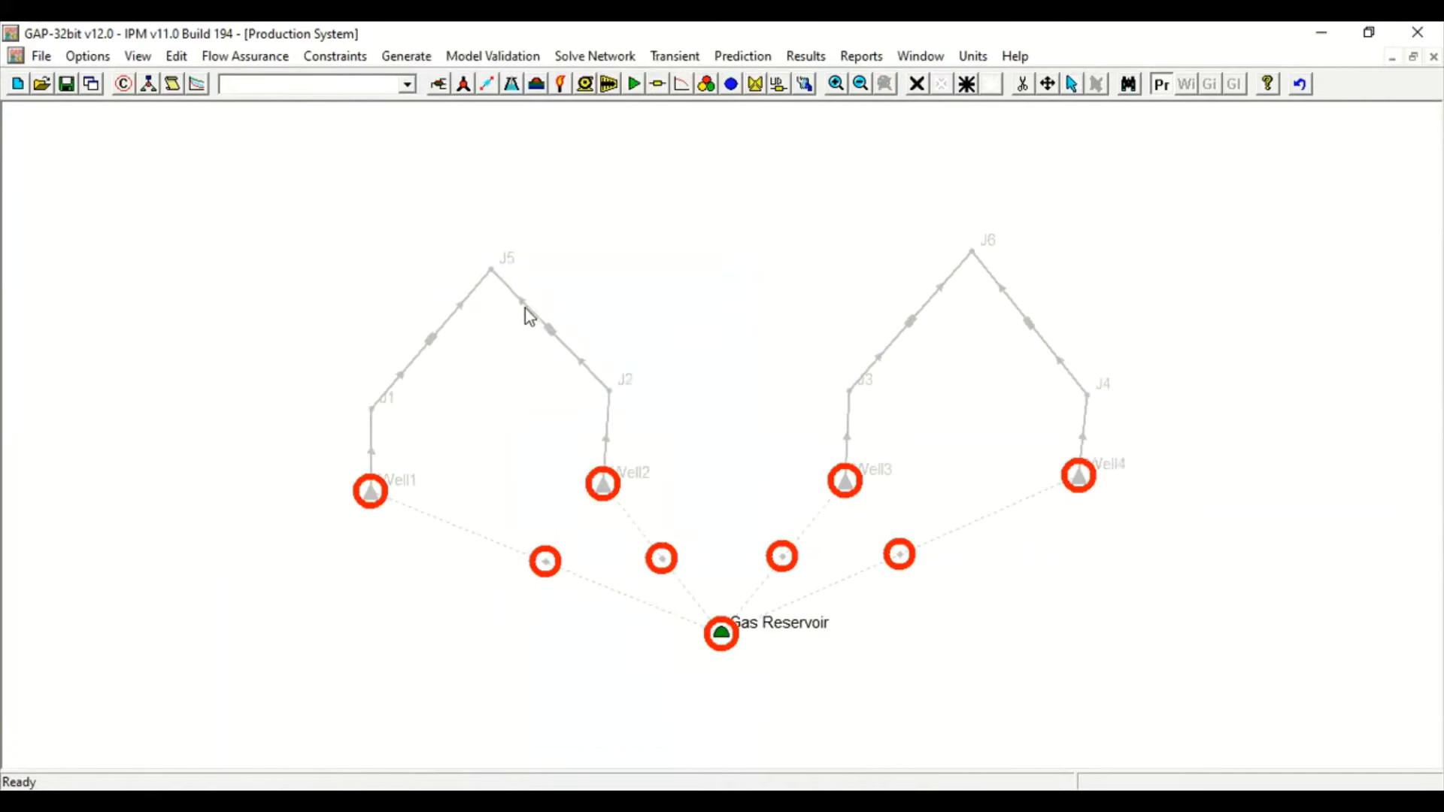
double_click(494, 268)
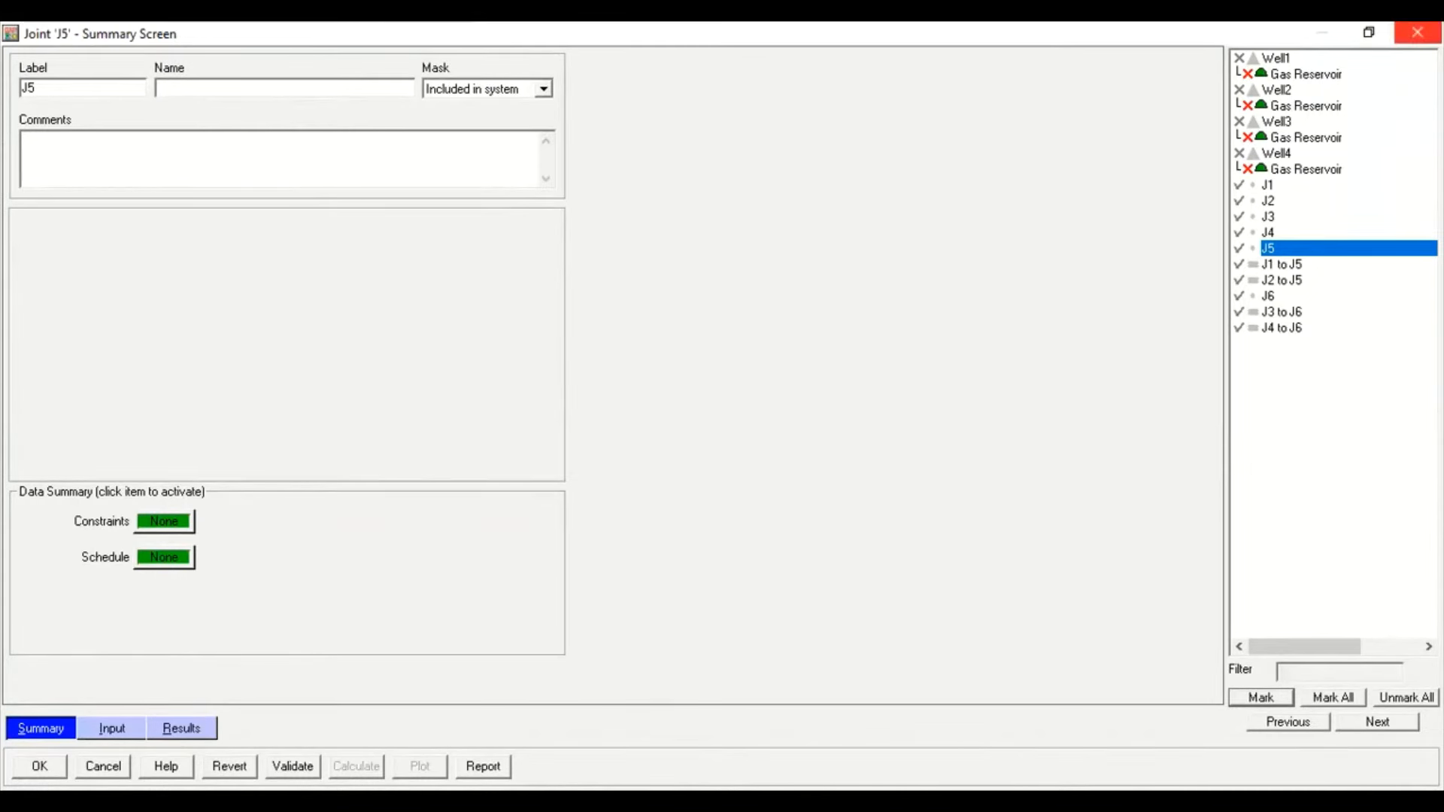
left_click(1416, 32)
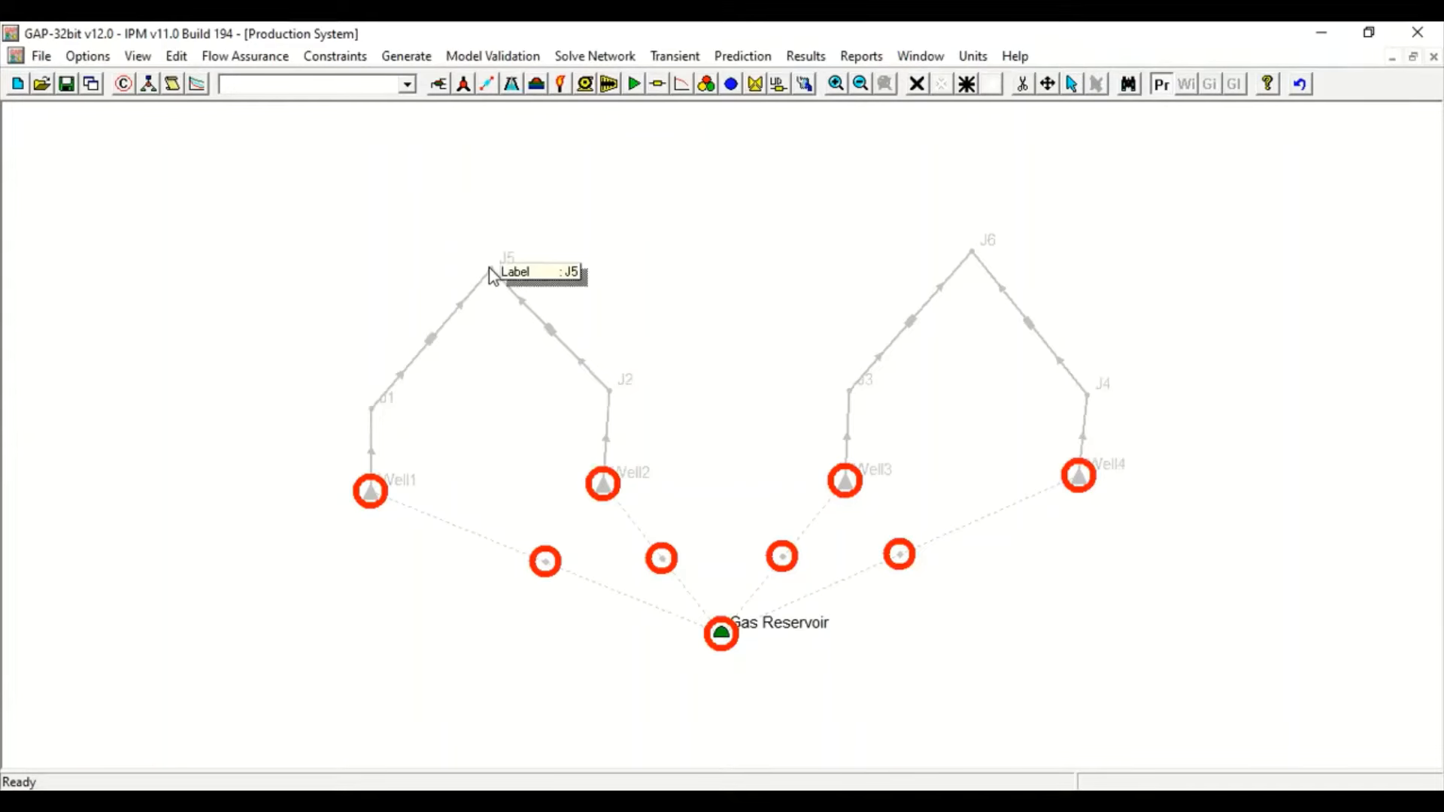
Change the label of joint J5 to Manifold_A
double_click(489, 270)
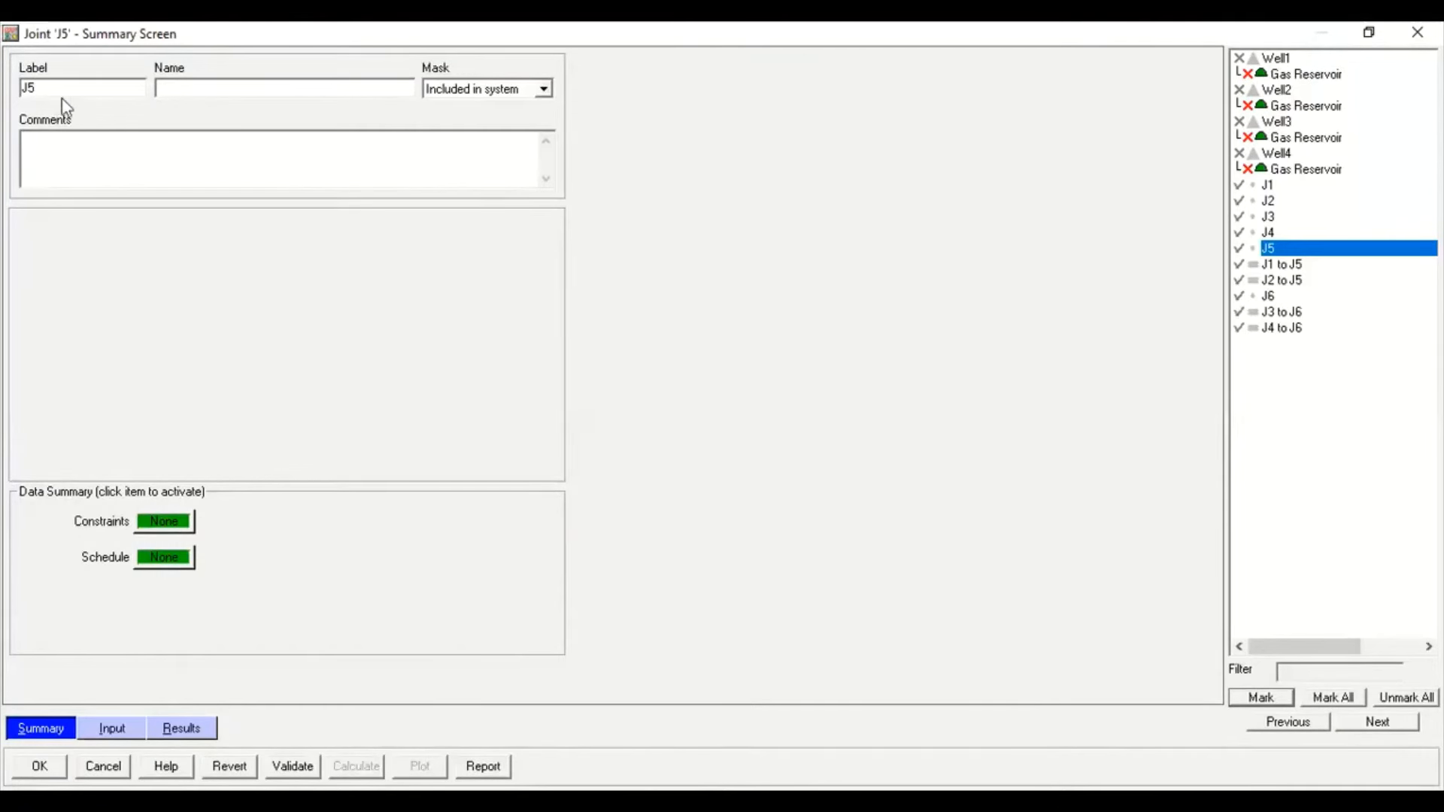
left_click_drag(54, 89, 3, 89)
type("Manifold_A")
key("Return")
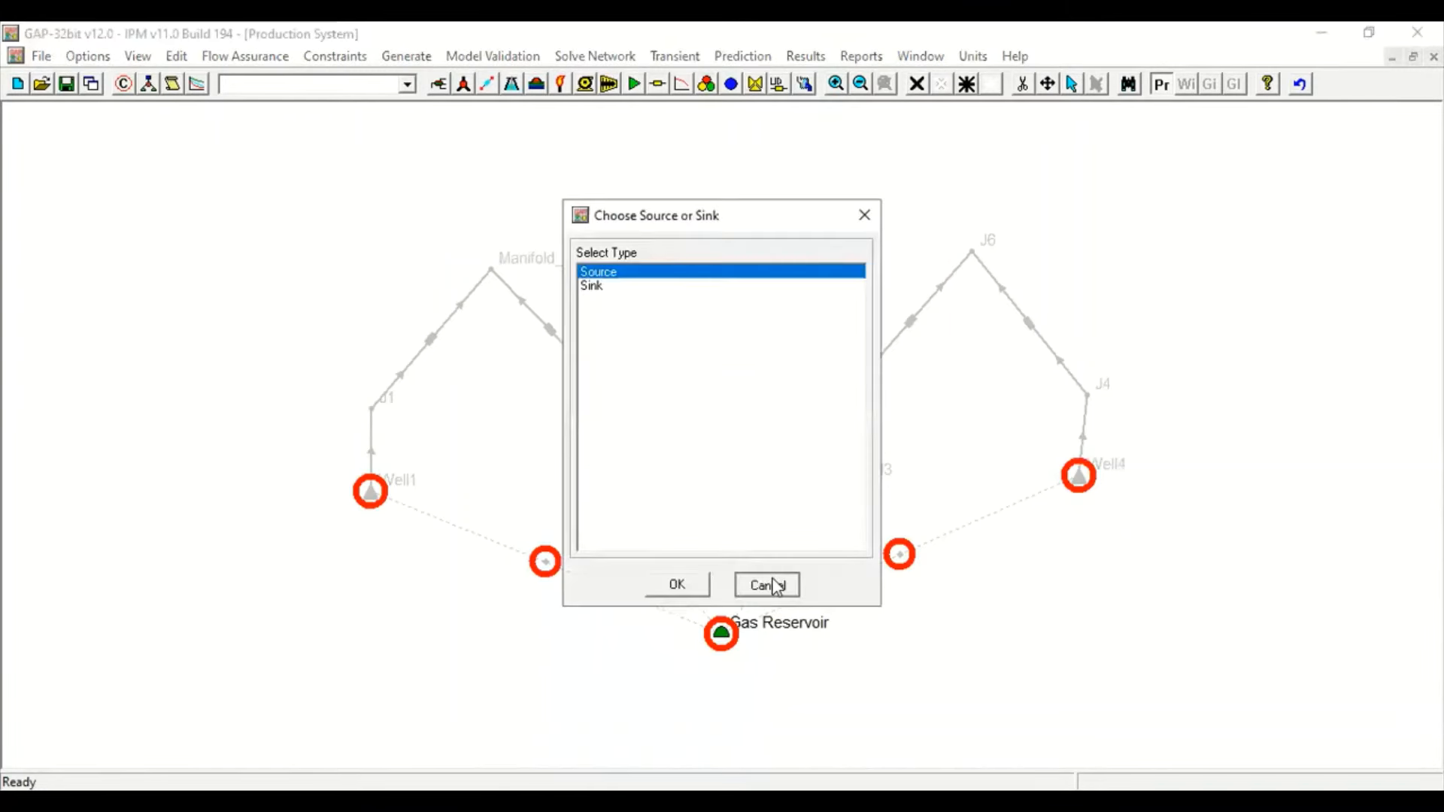
left_click(773, 583)
left_click_drag(685, 463, 587, 553)
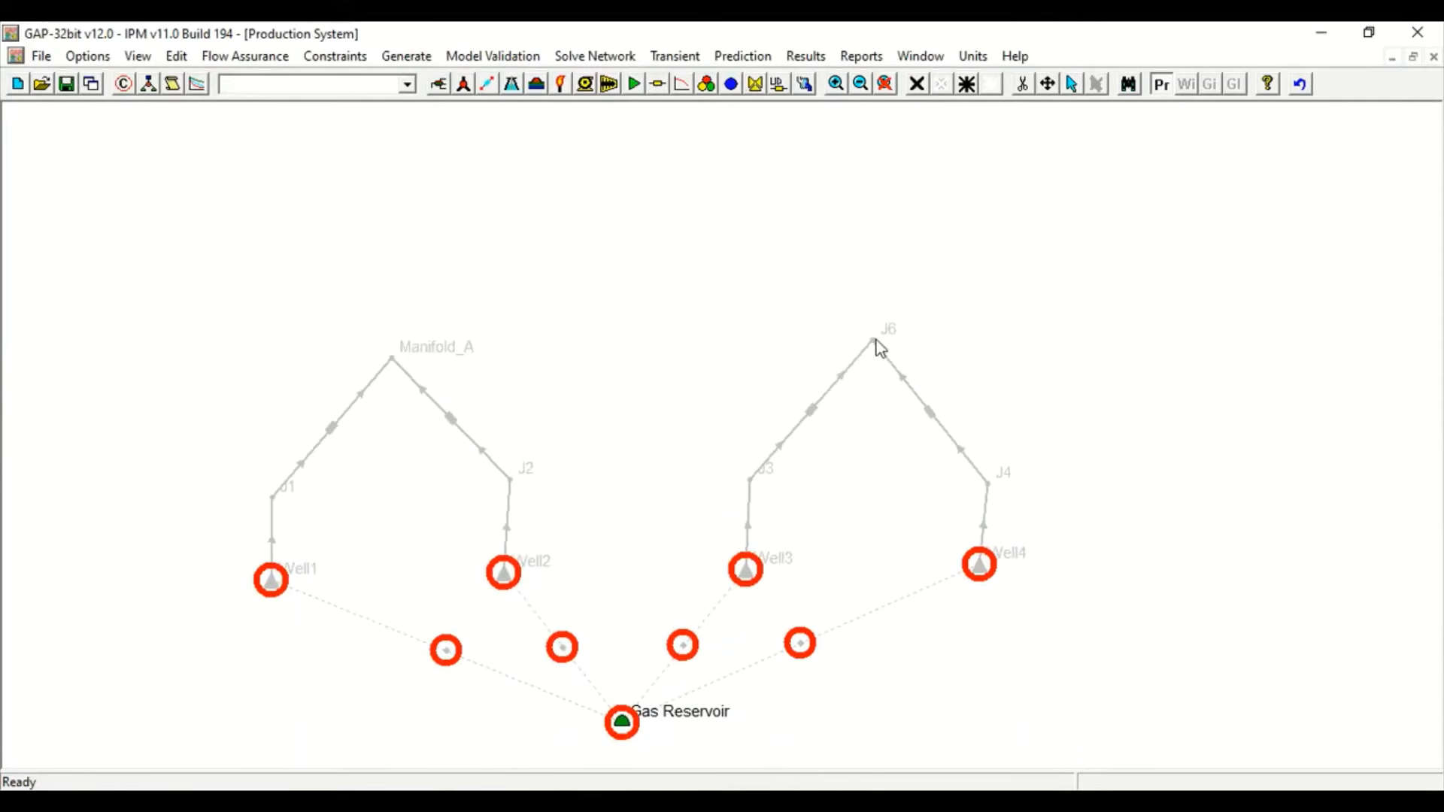
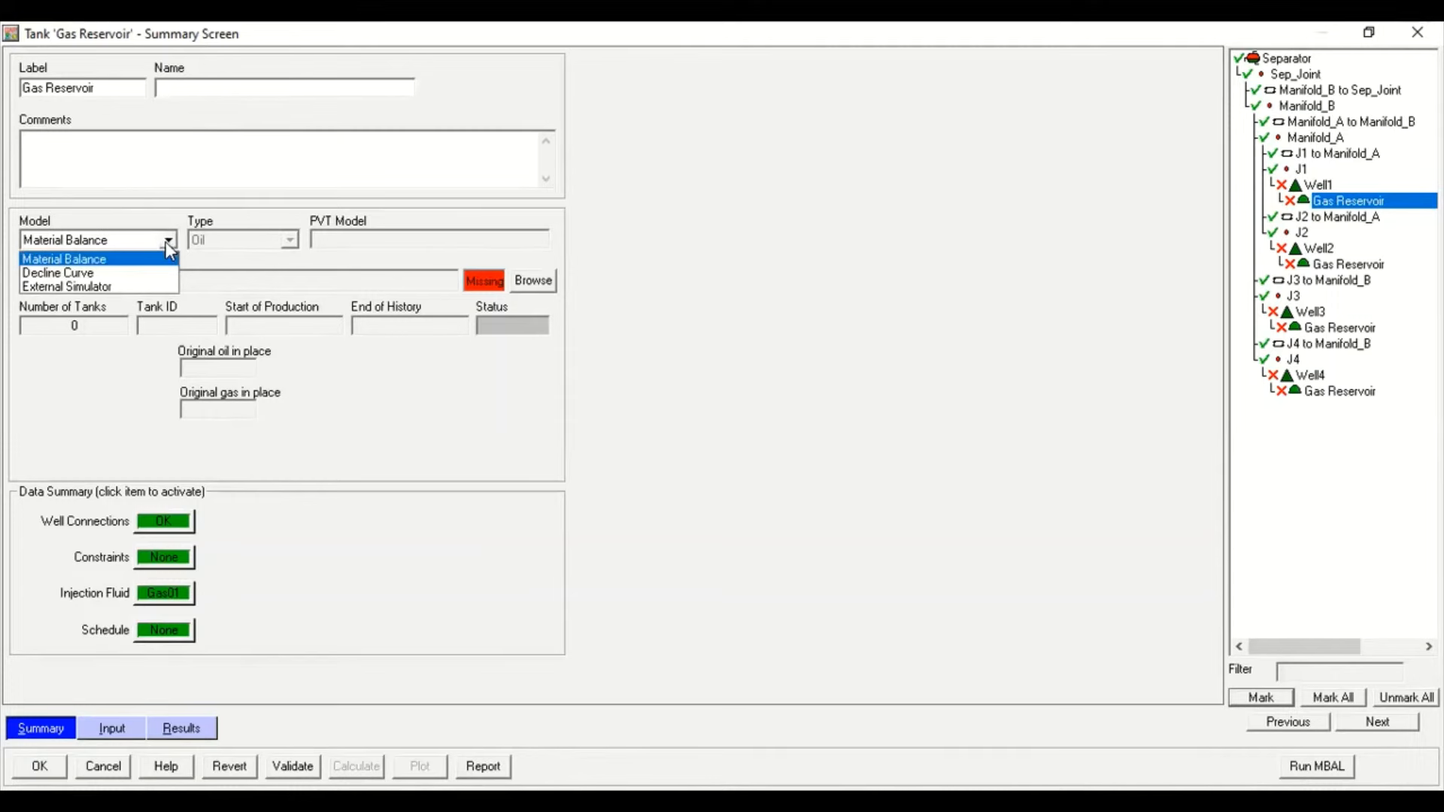
Keep Material Balance as the Gas Reservoir tank's model and link the MBAL file "gas reservoir engman.mbi" from the Gas Field folder
left_click(165, 242)
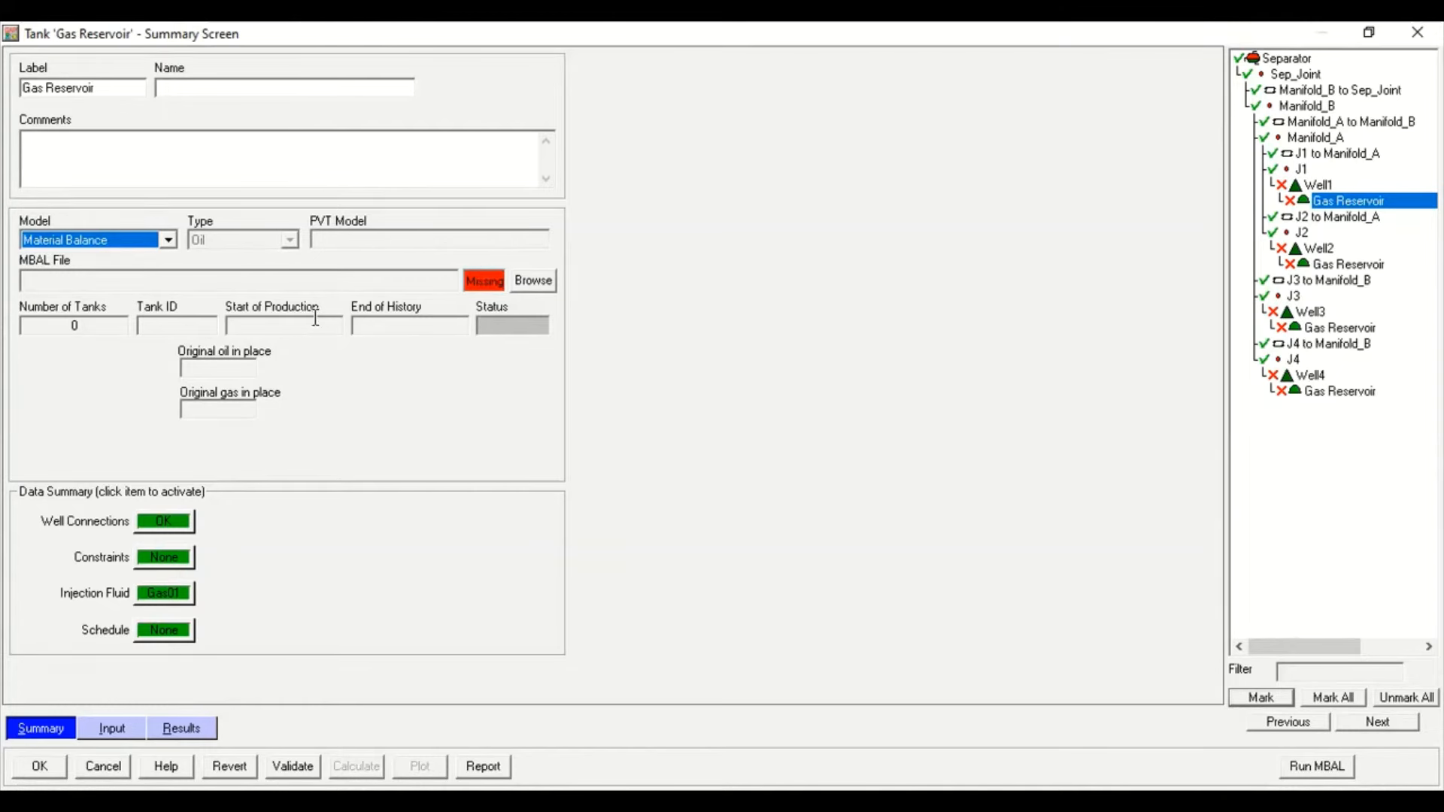
left_click(534, 280)
left_click(534, 280)
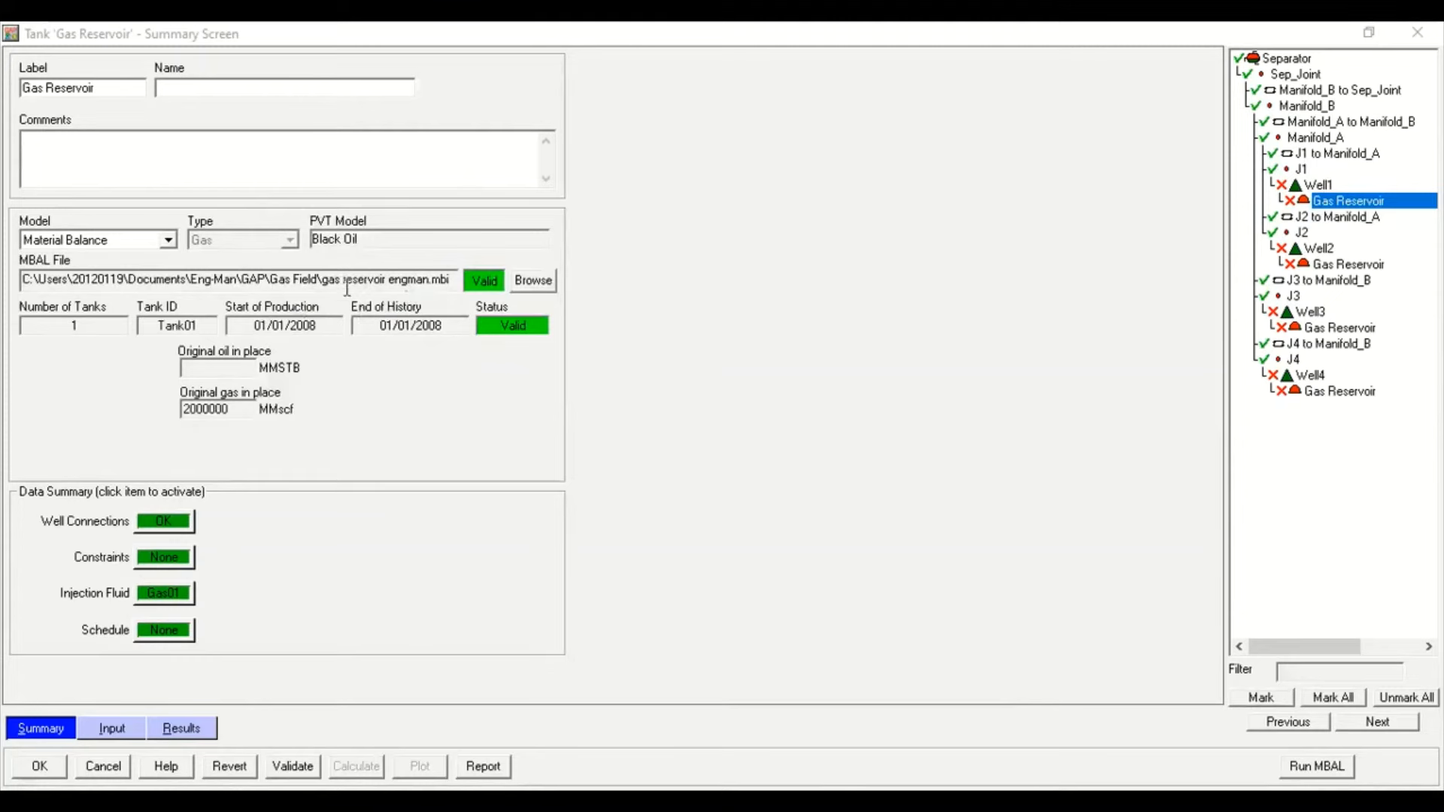
Check the linked MBAL file name, original gas in place, number of tanks and tank ID in the Gas Reservoir summary
left_click_drag(325, 279, 431, 299)
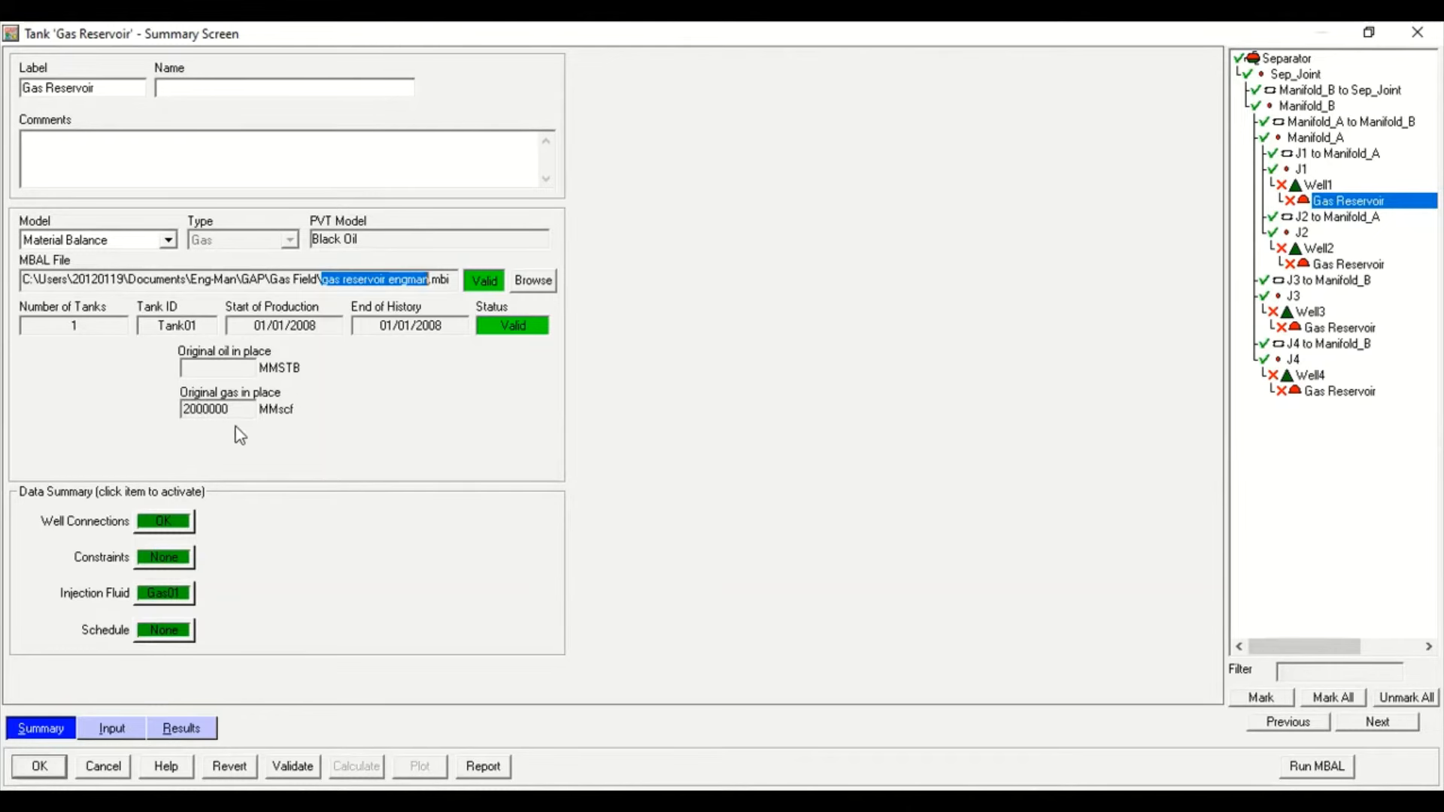
left_click_drag(203, 410, 376, 476)
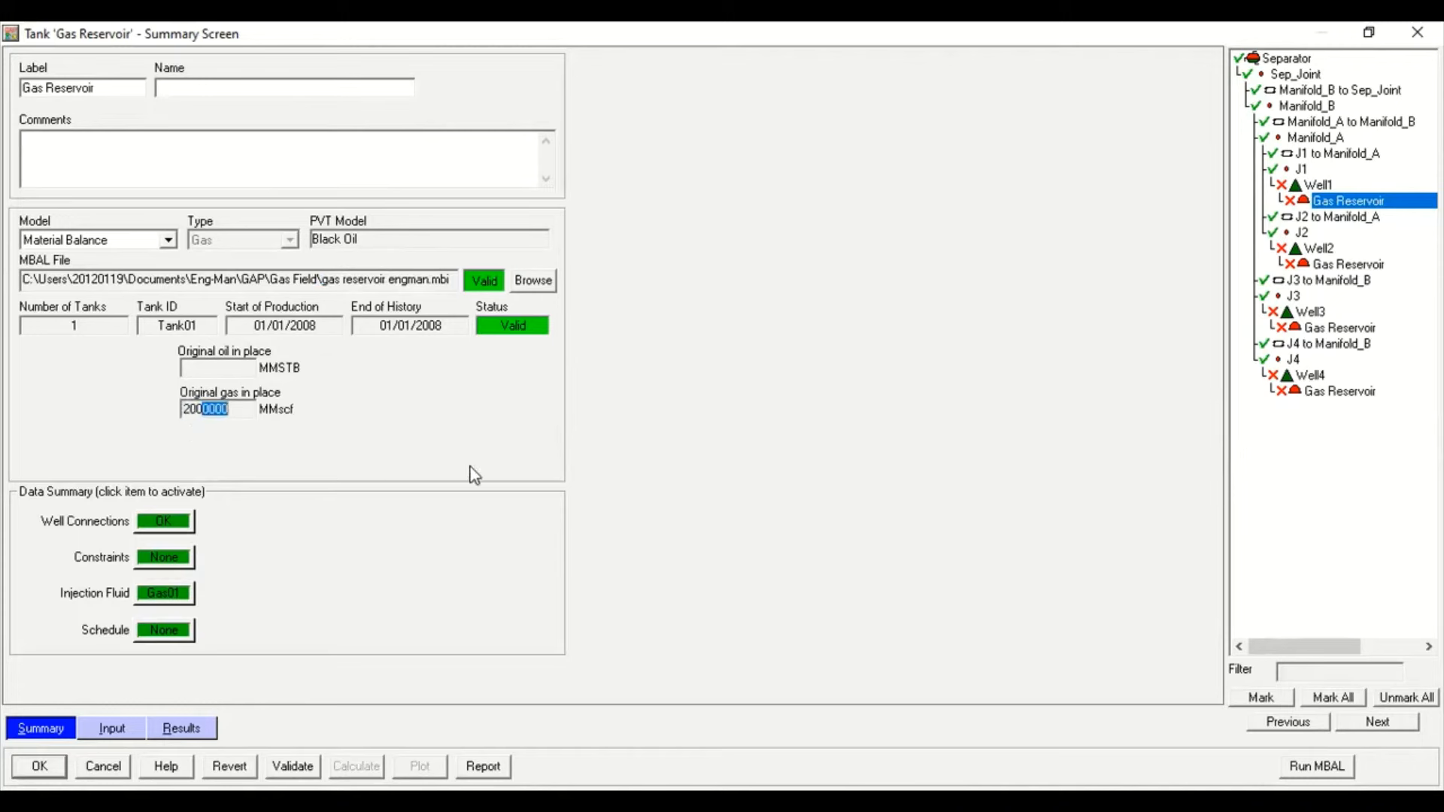
left_click(207, 410)
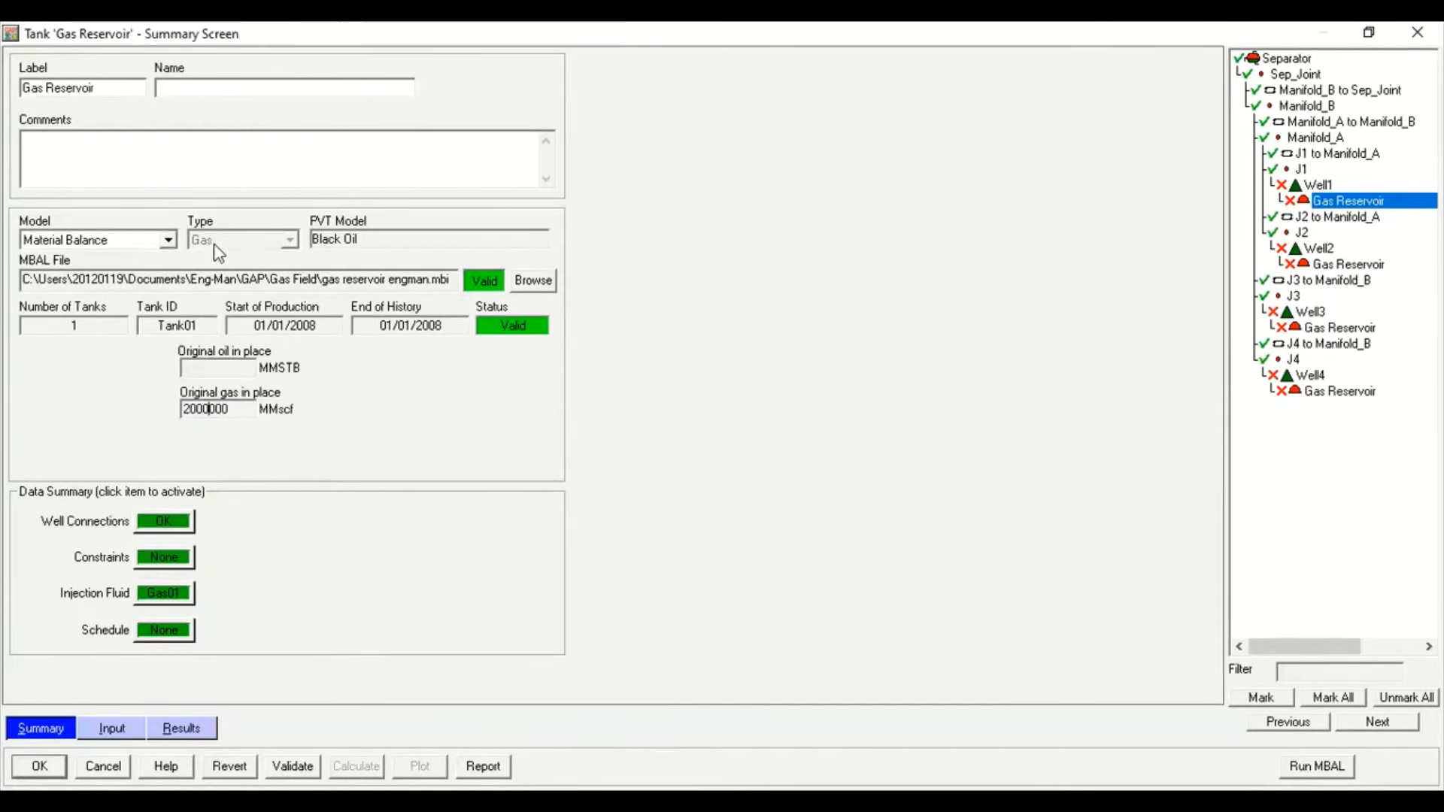
double_click(36, 325)
left_click_drag(160, 329, 207, 337)
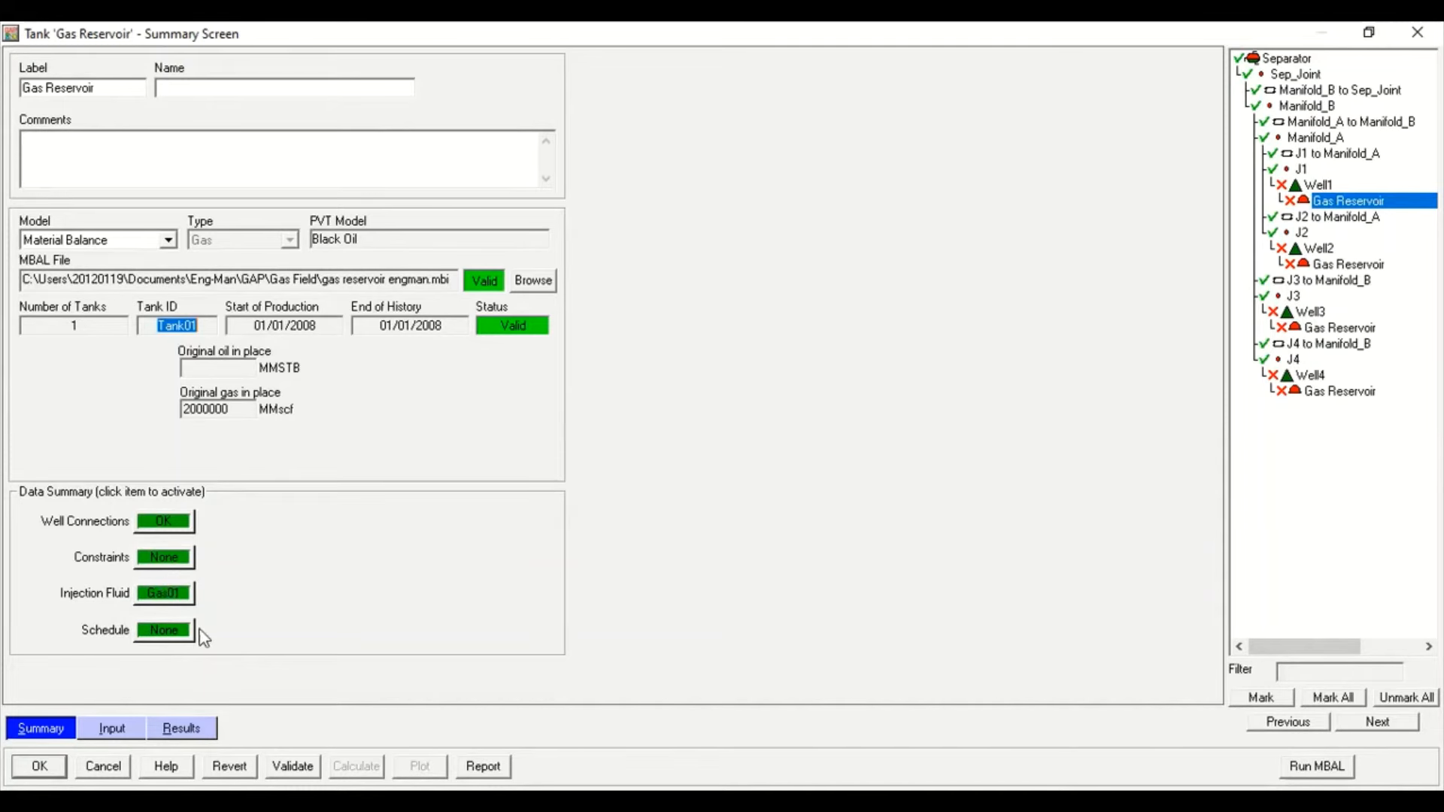
Review the Gas Reservoir tank's maximum rate constraints and its network solver results
left_click(114, 737)
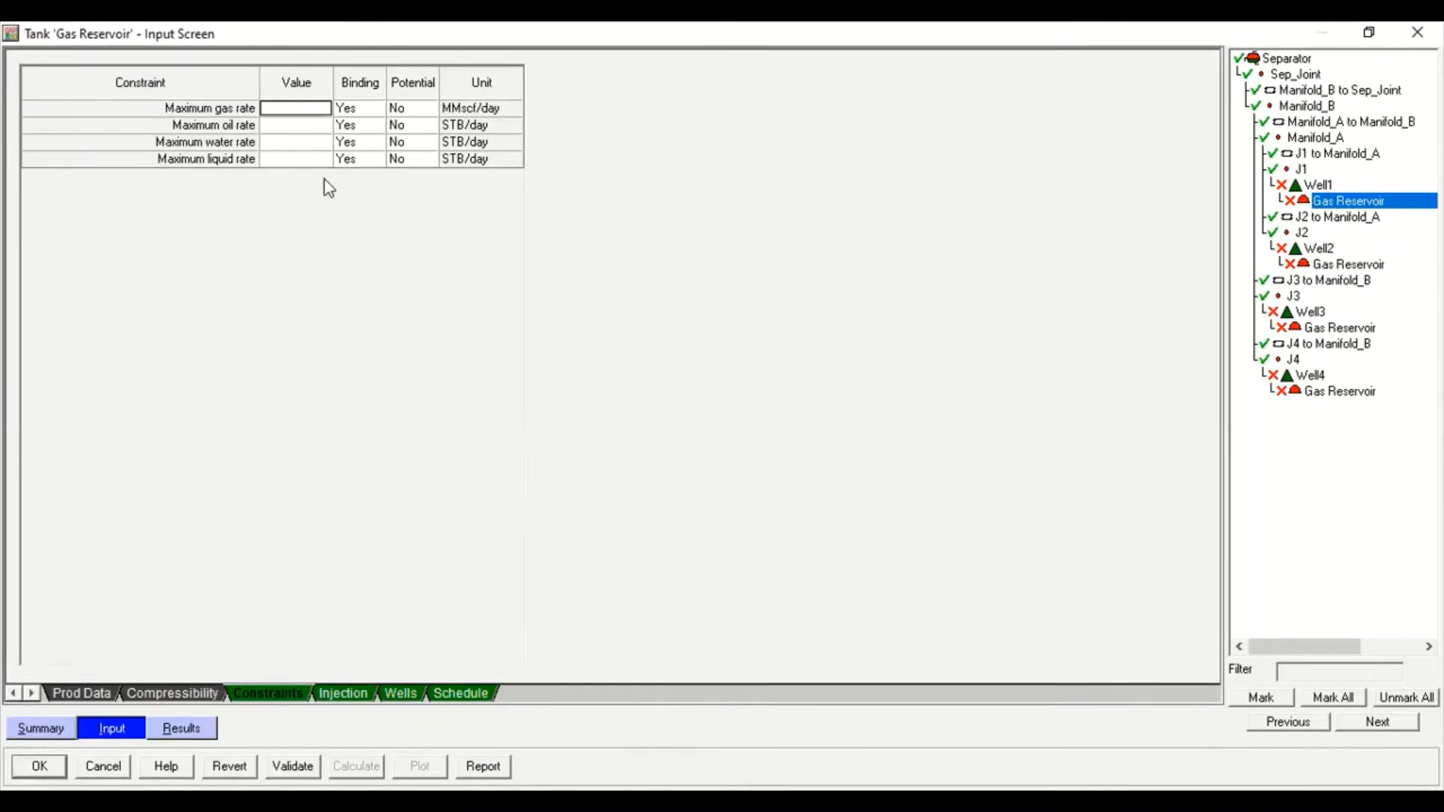
left_click(288, 141)
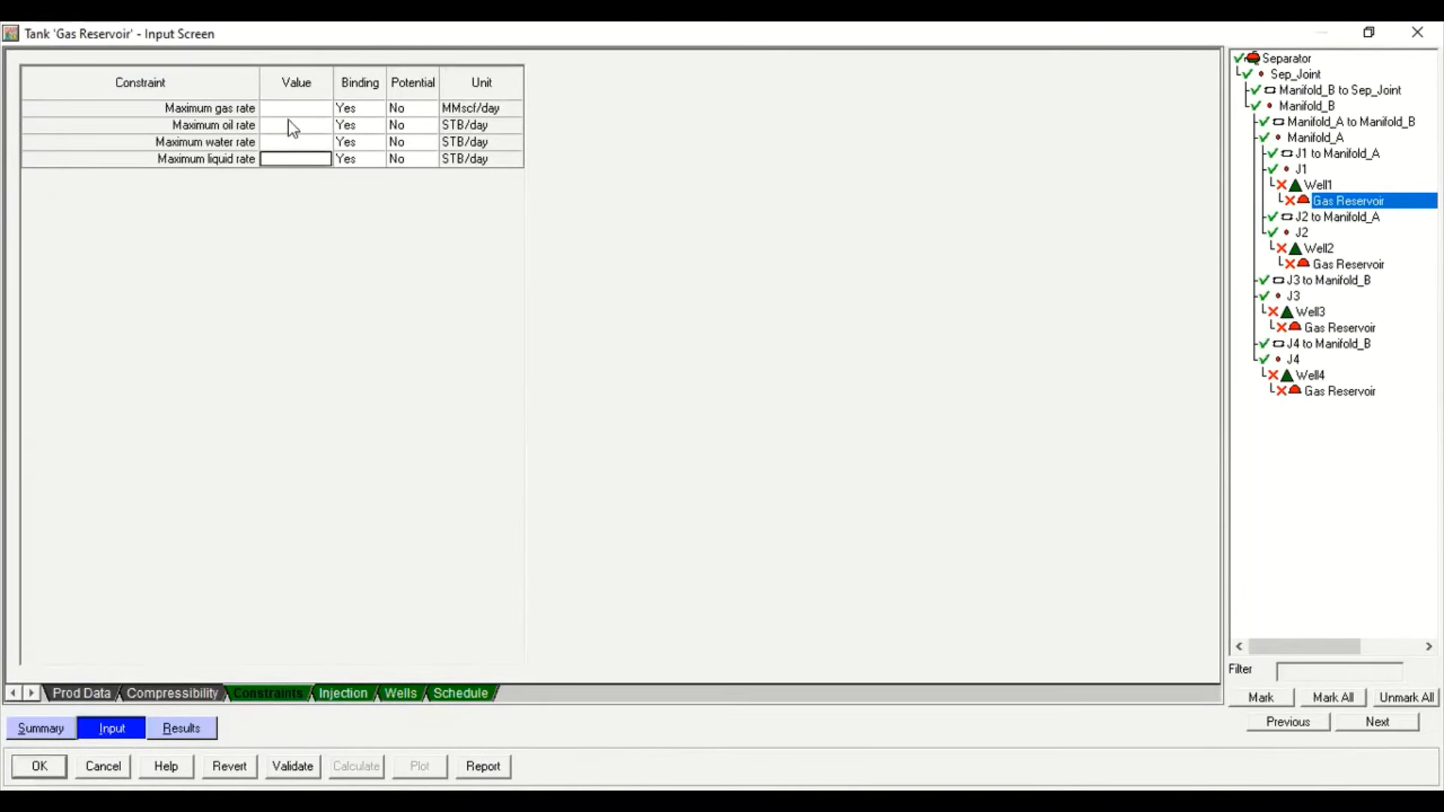
left_click(292, 126)
left_click(181, 729)
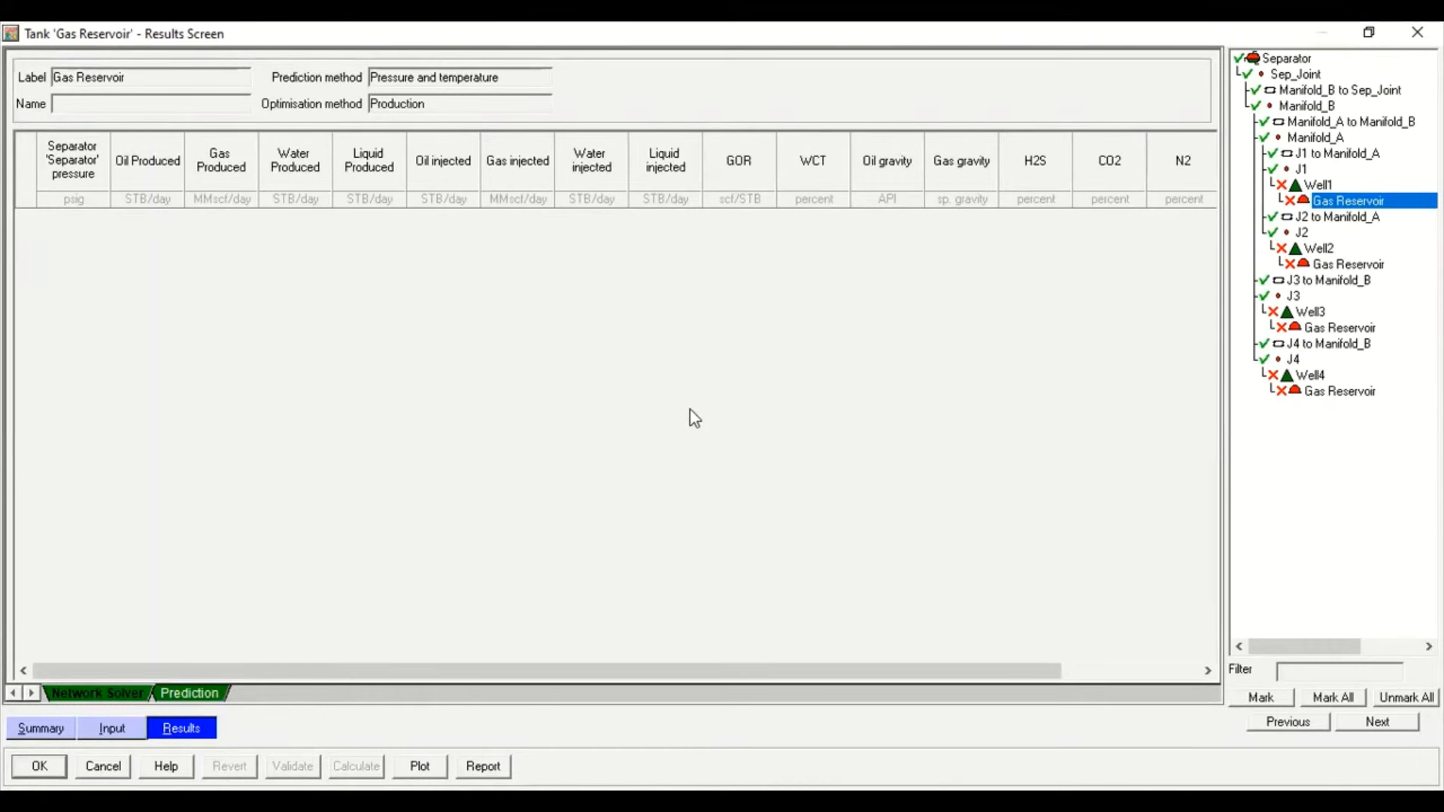
Review the tank's injection fluid, connected wells and schedule inputs, and validate the tank data
left_click(113, 728)
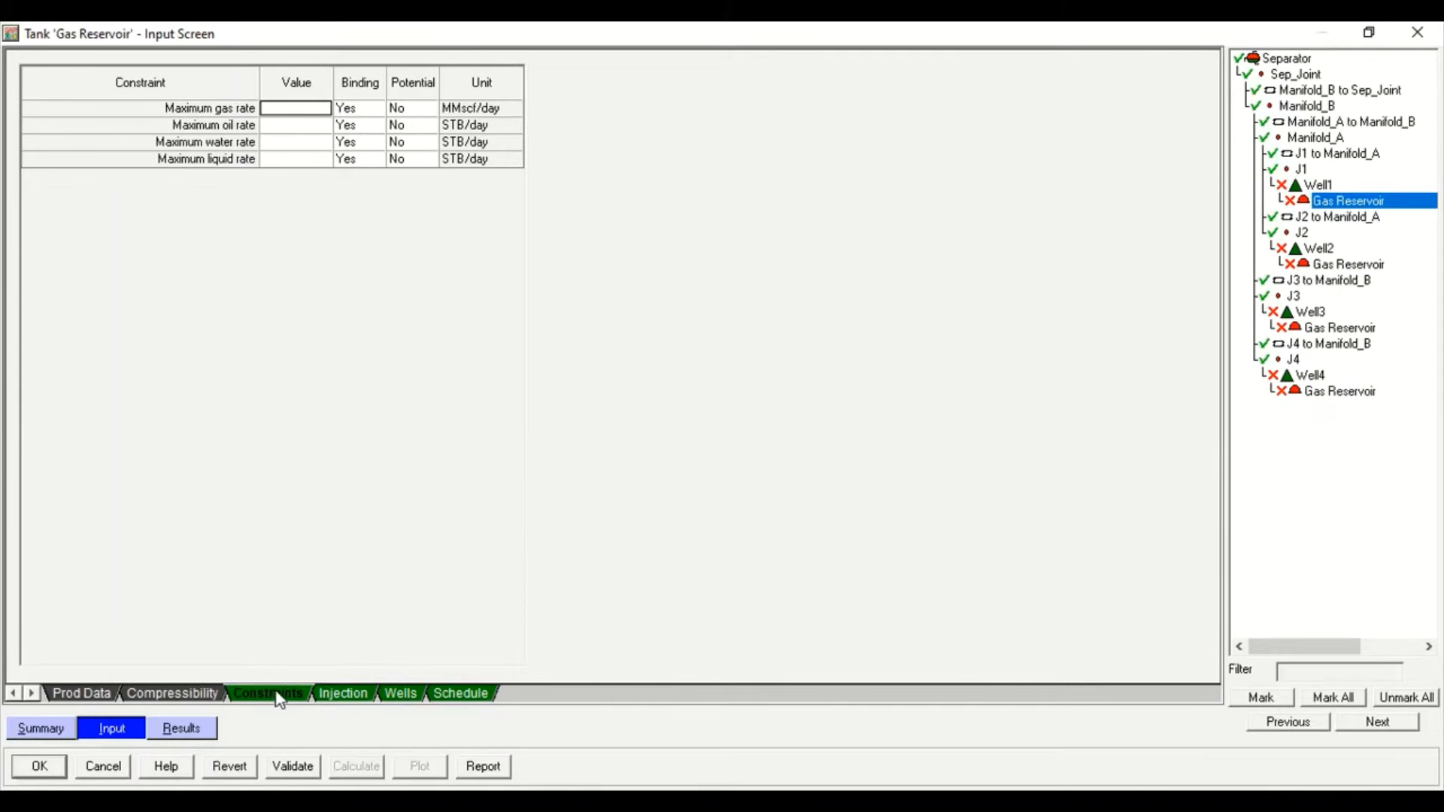
left_click(343, 695)
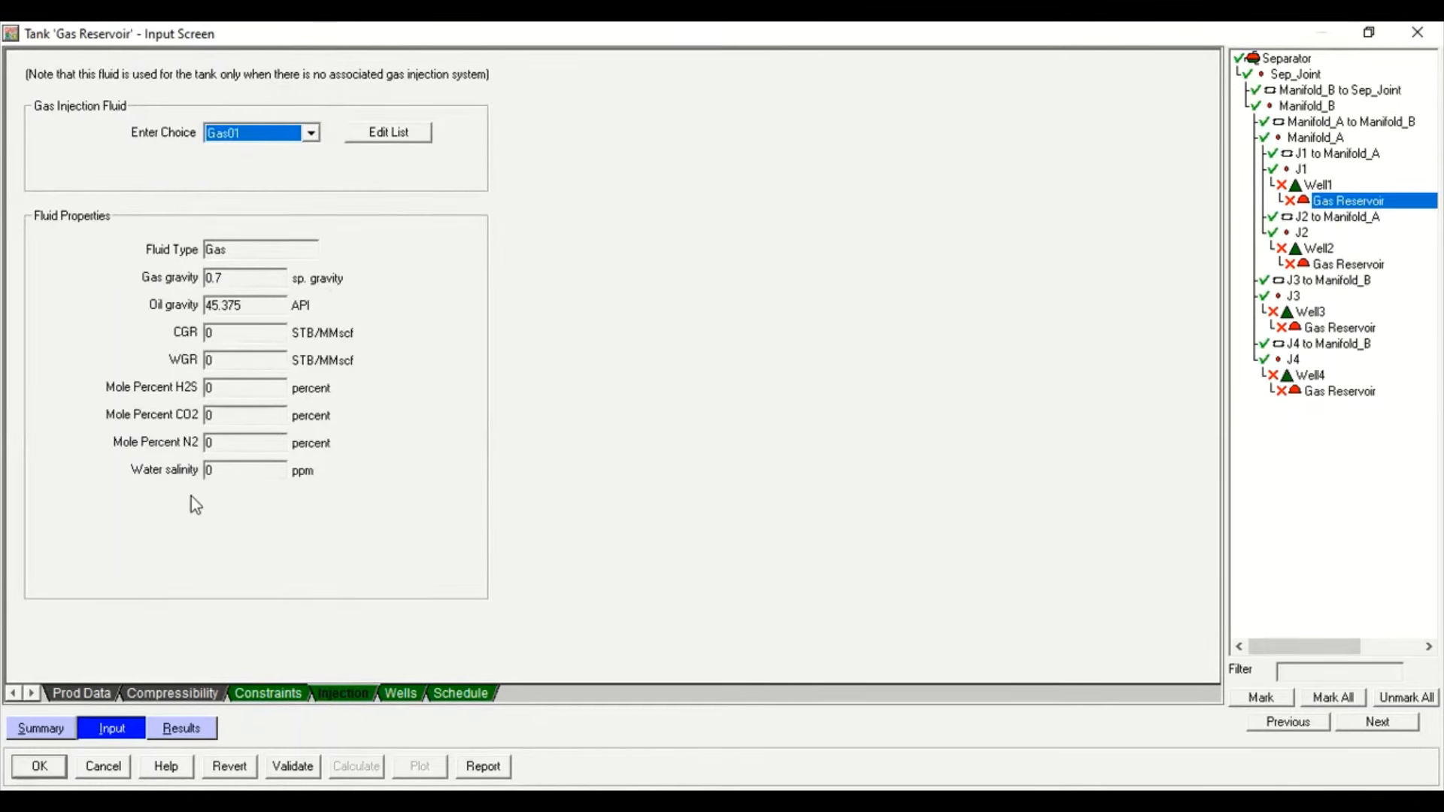
left_click(406, 694)
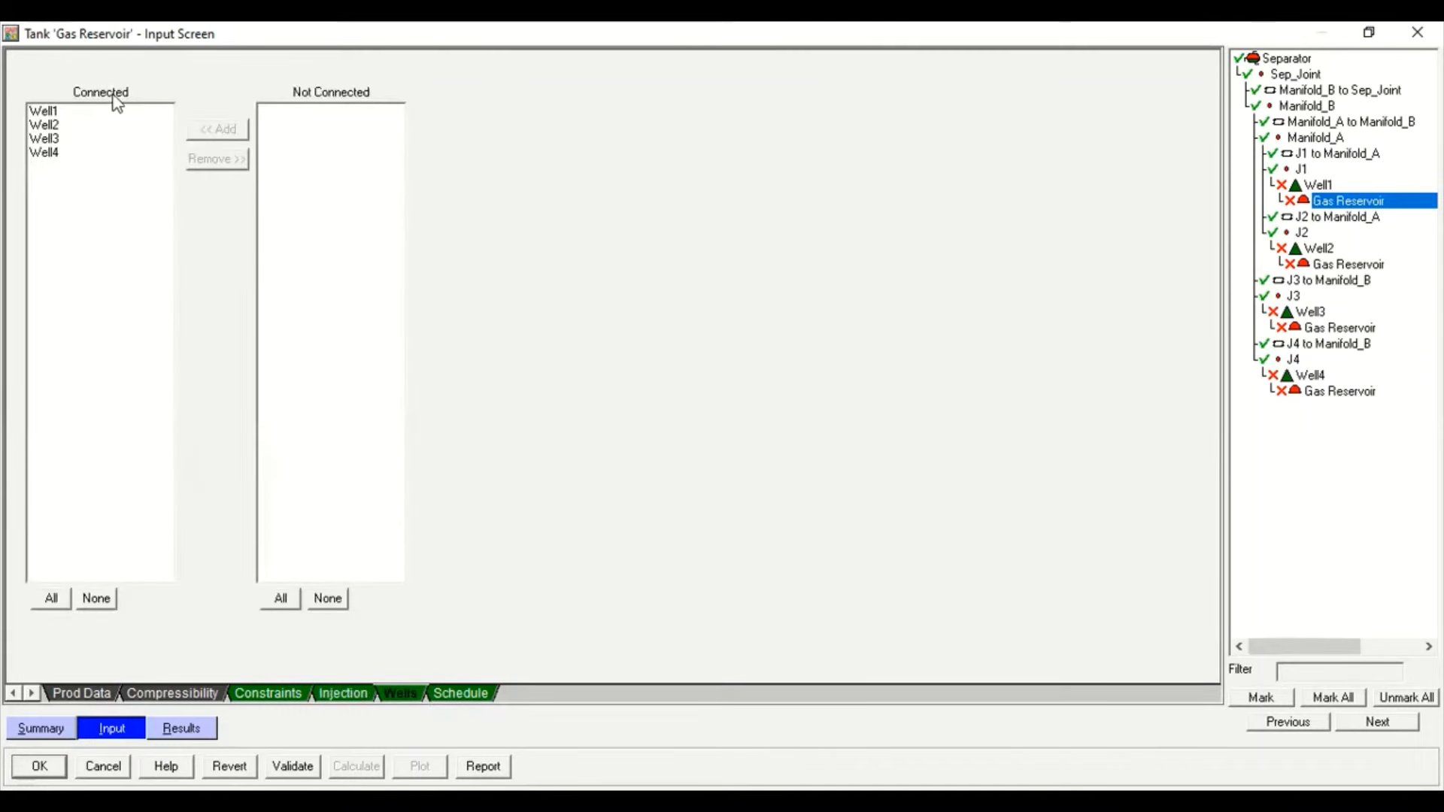
left_click_drag(65, 114, 68, 154)
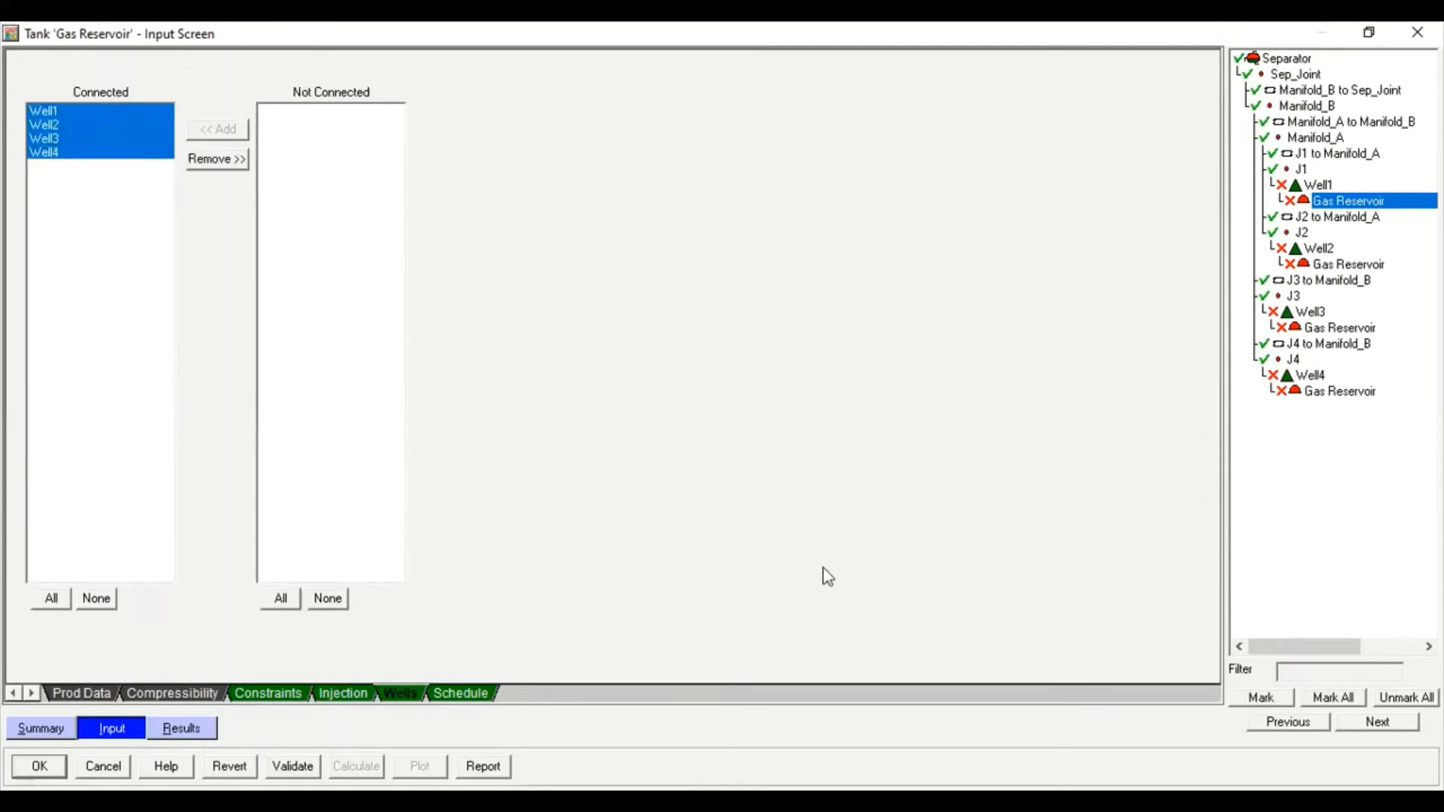
left_click(444, 695)
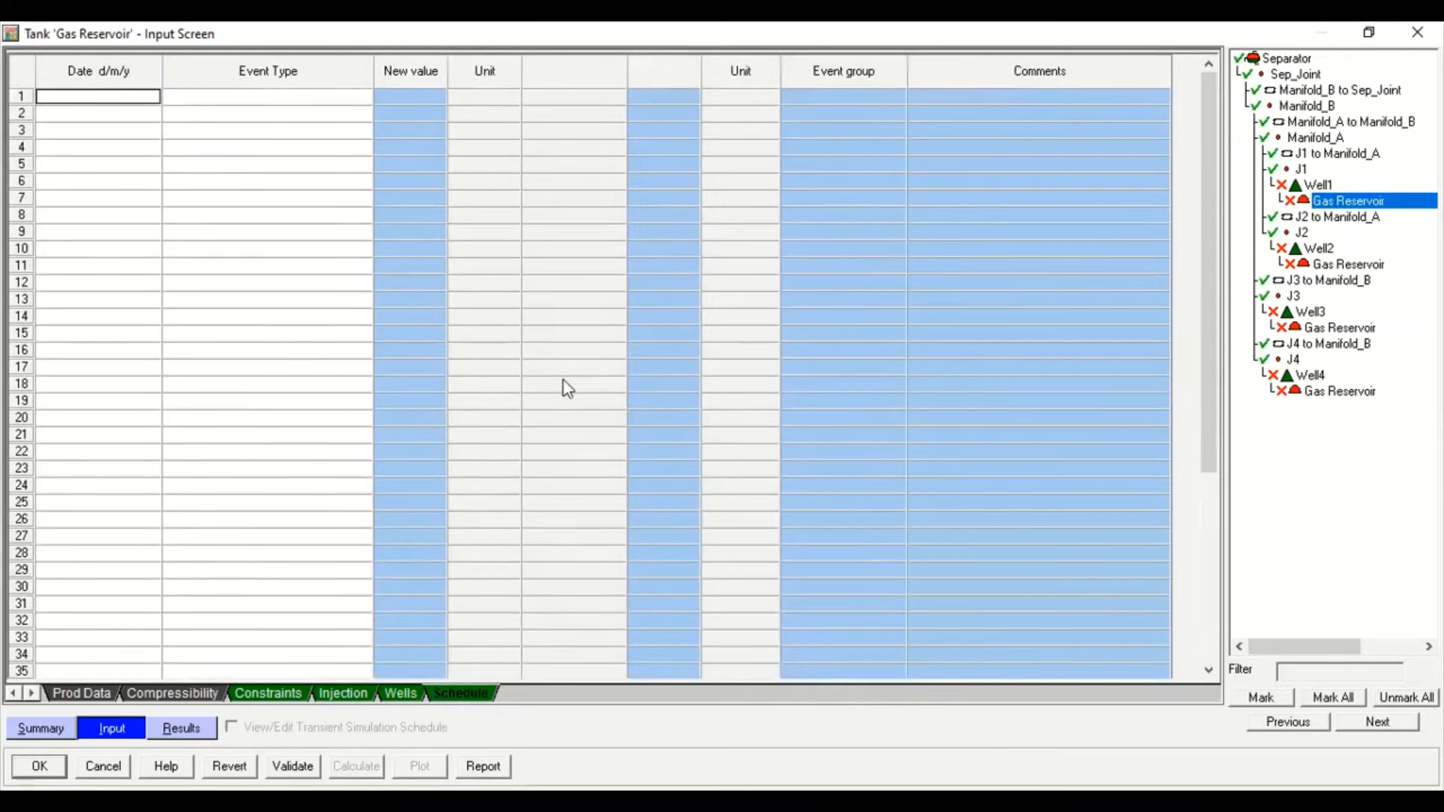
left_click(293, 767)
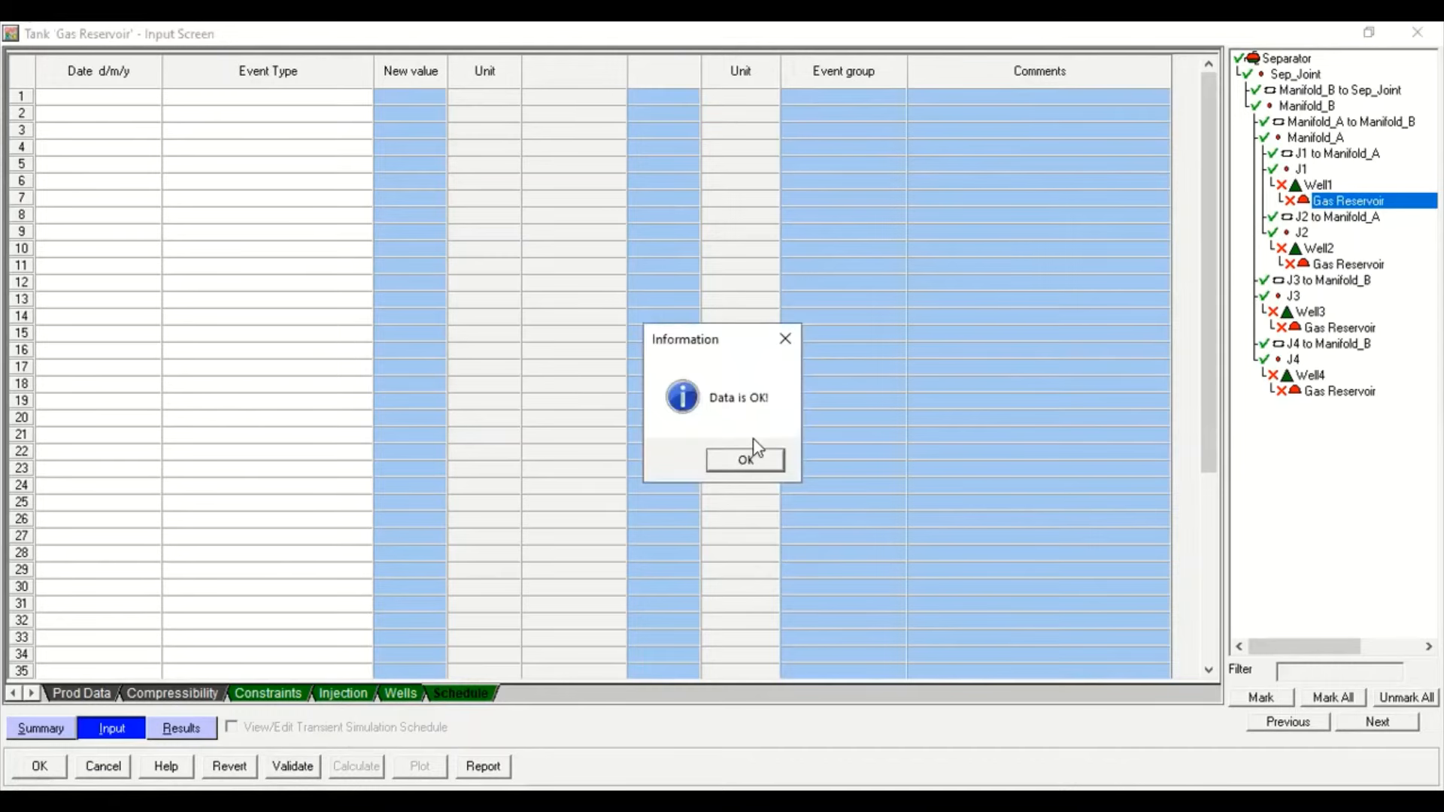
Return to the Gas Reservoir tank's summary and accept its data to go back to the network diagram
left_click(747, 461)
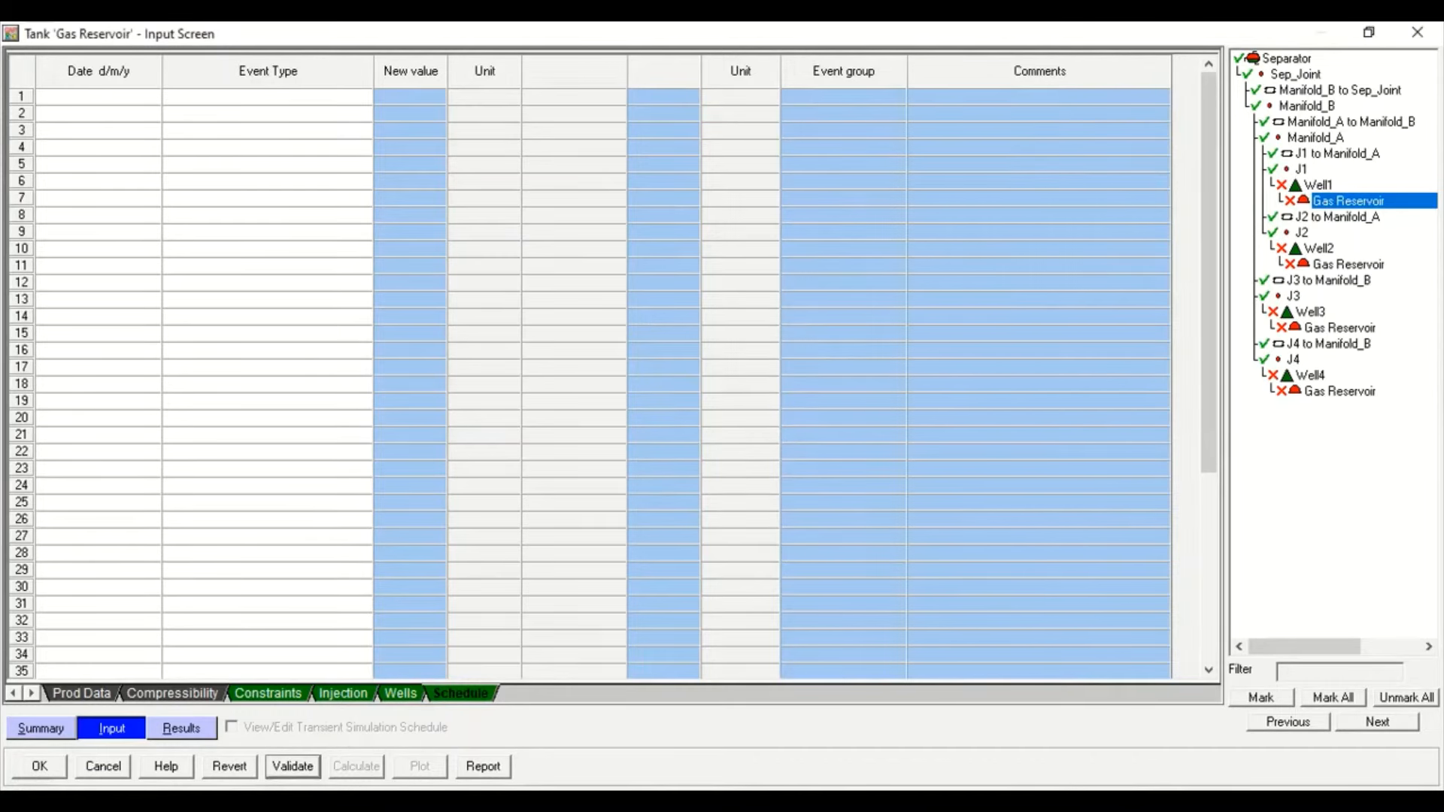
left_click(57, 734)
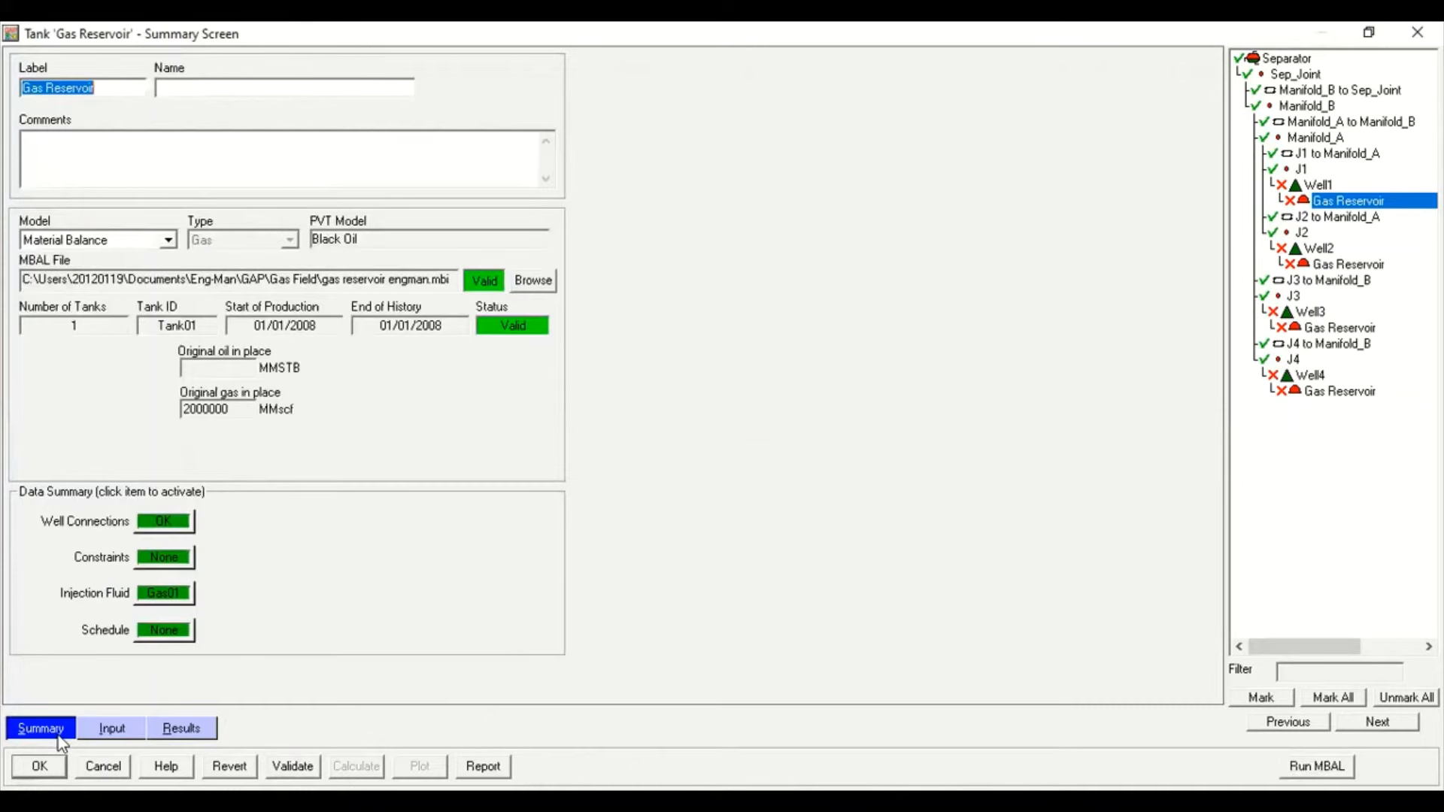
left_click(40, 767)
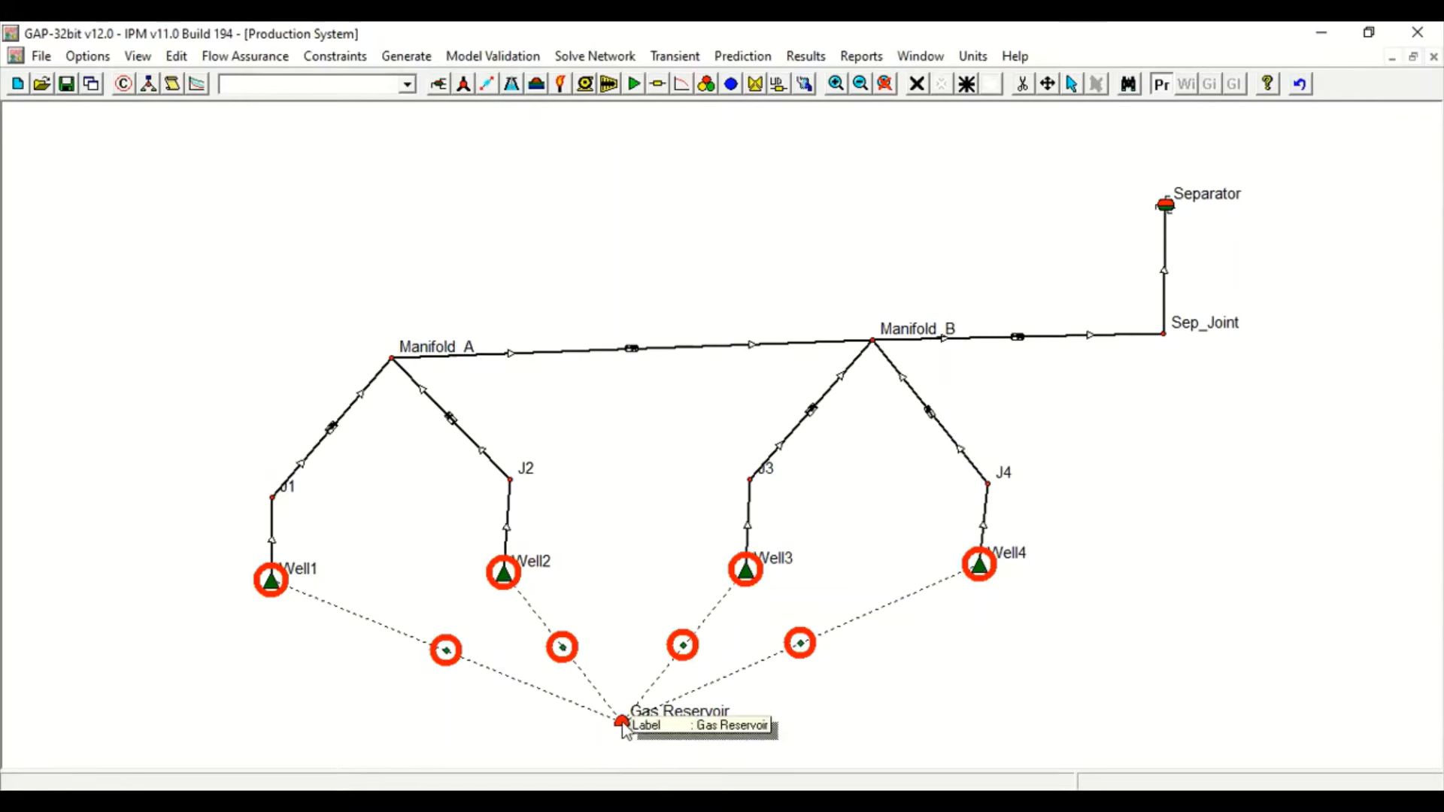
Add the comment "Well1" to Well1 and set its well type to Gas Producer
mouse_move(275, 592)
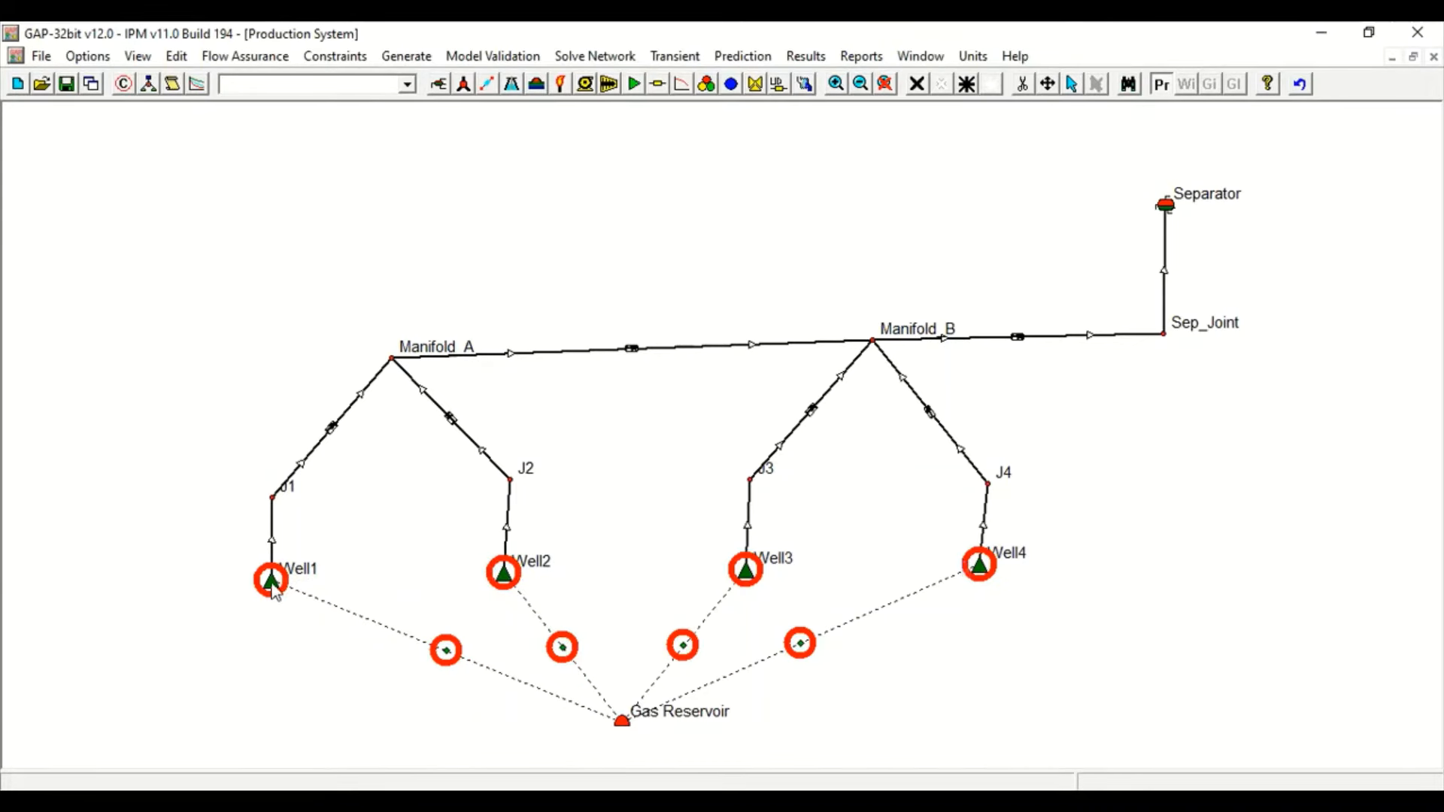
double_click(271, 583)
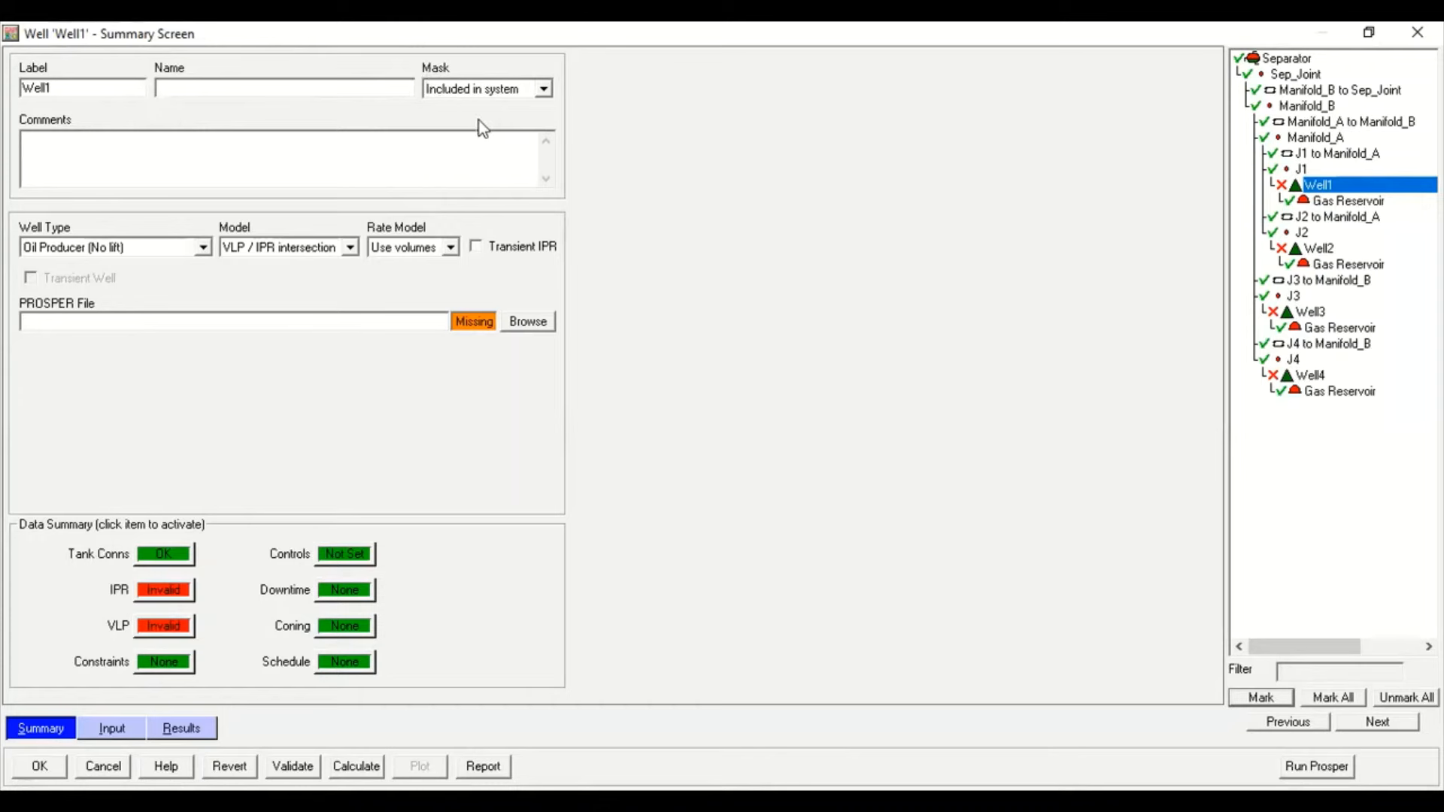
left_click(251, 159)
type("Well1")
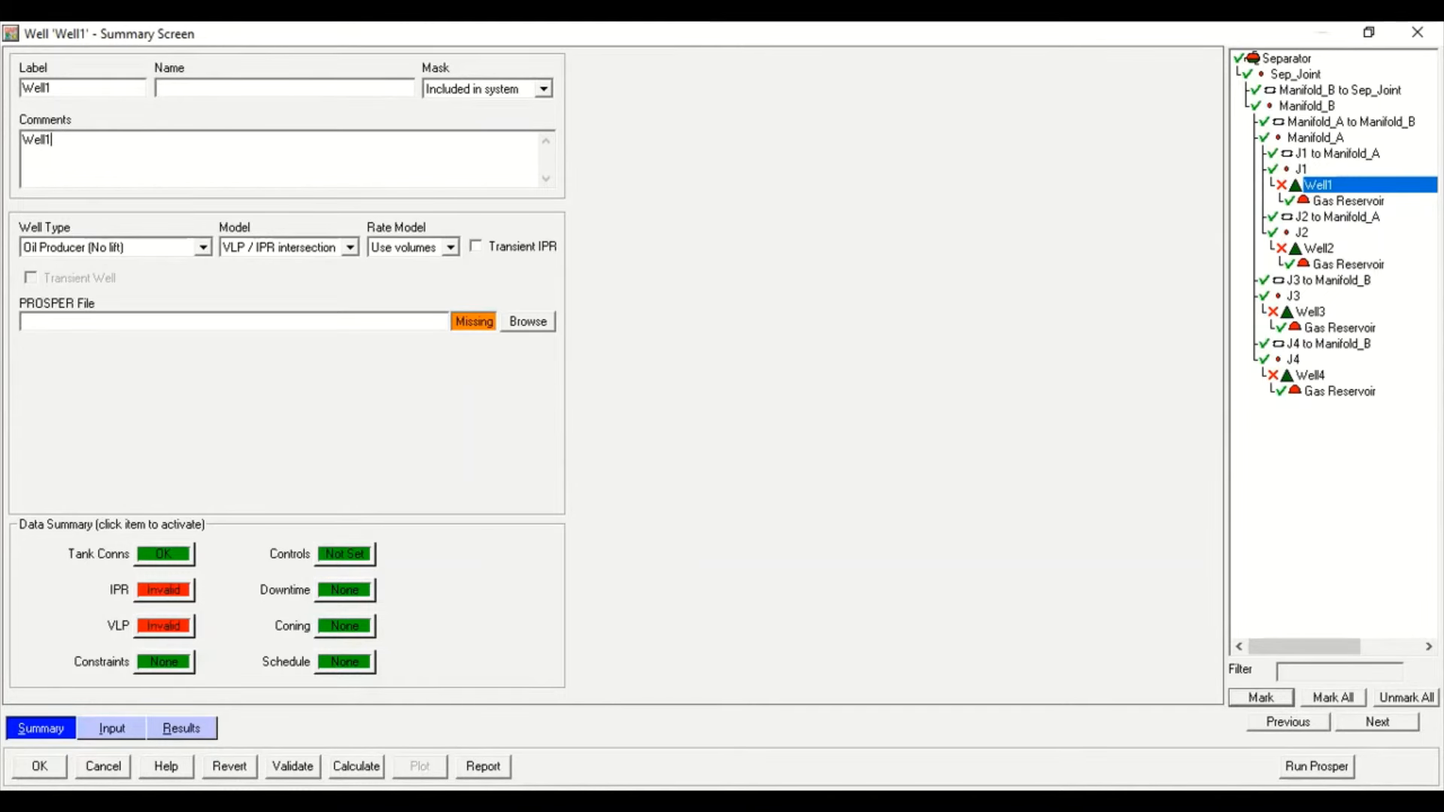
left_click(203, 247)
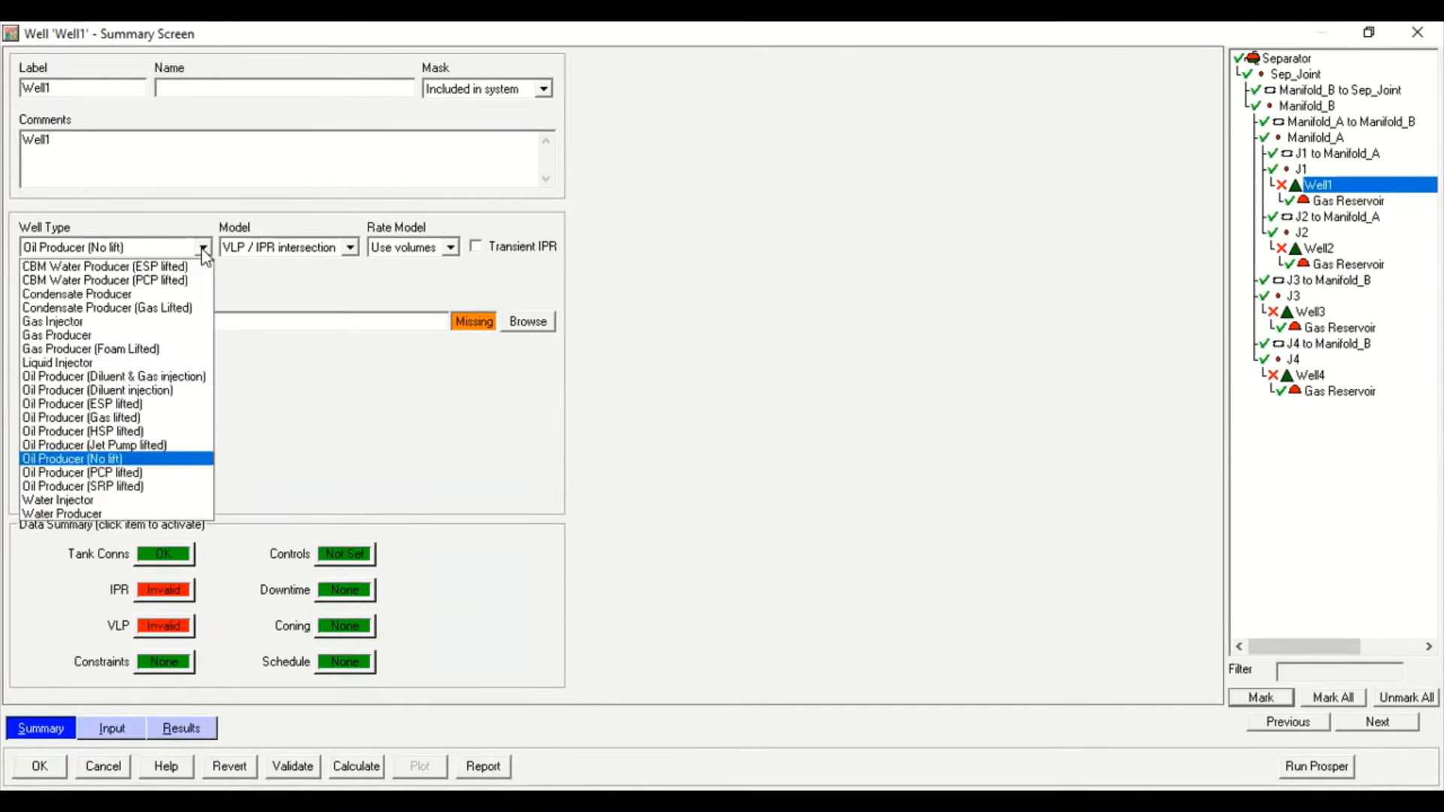
left_click(105, 334)
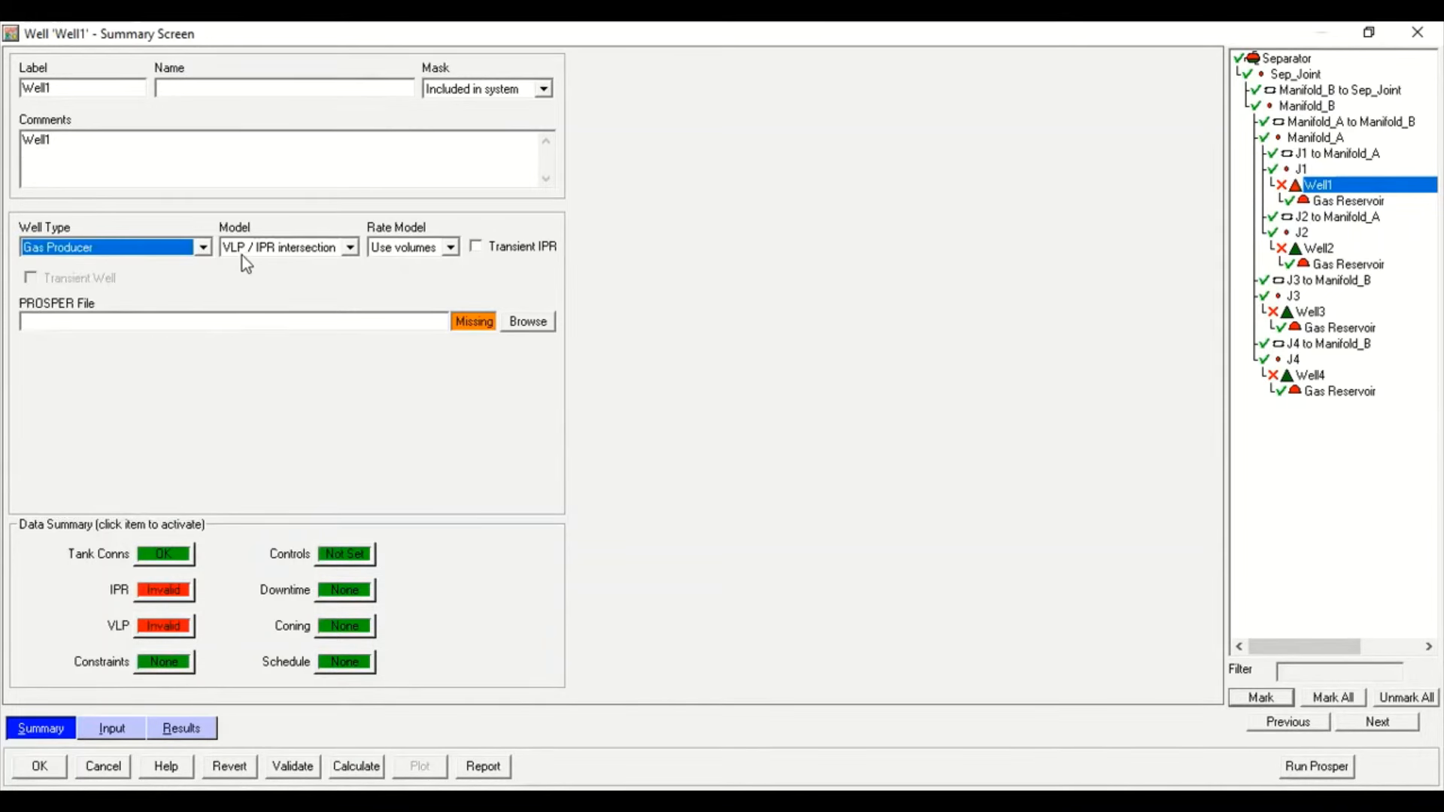
Keep VLP / IPR intersection as Well1's model and link the PROSPER file "Well1_Engman.out" from the Gas Field folder
left_click(350, 248)
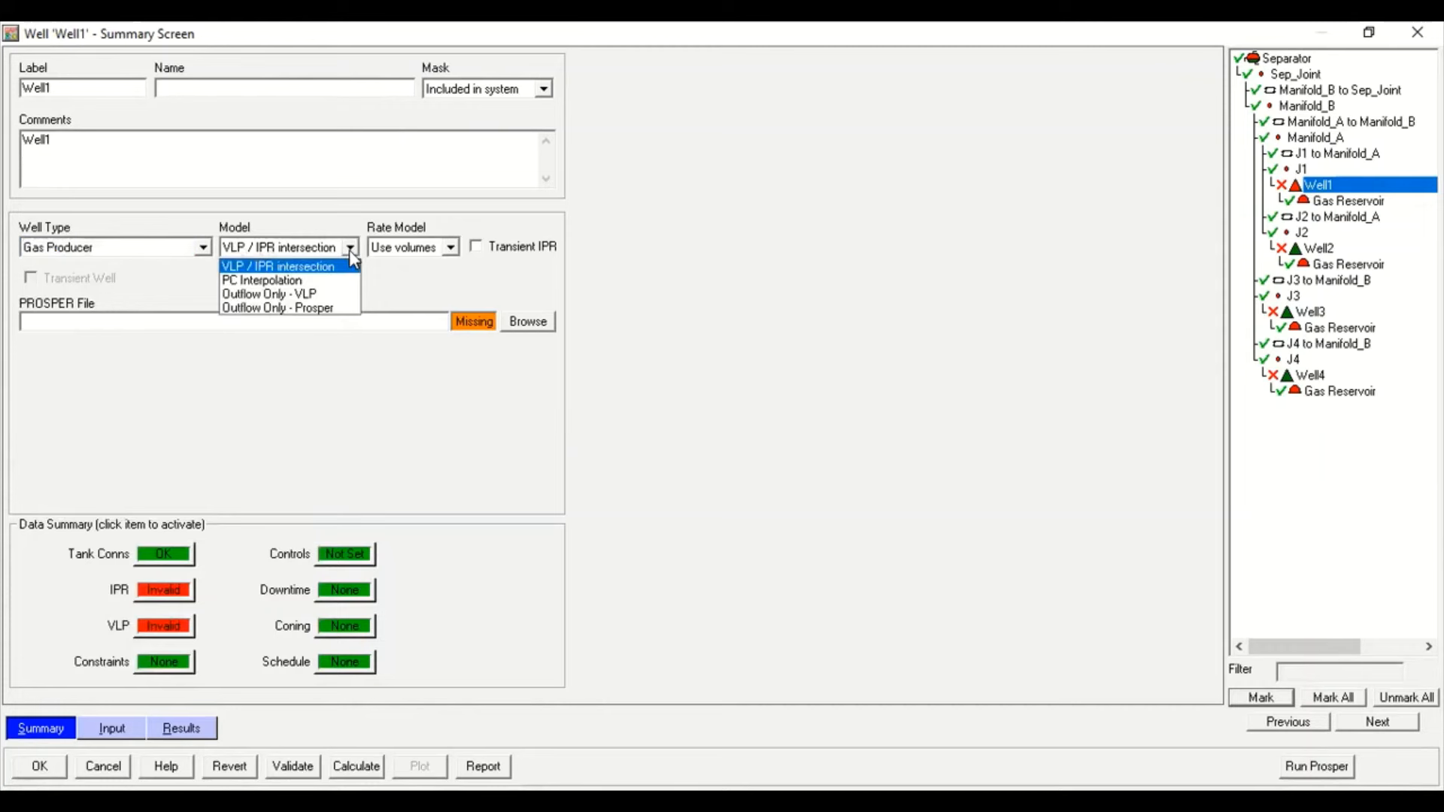
left_click(350, 249)
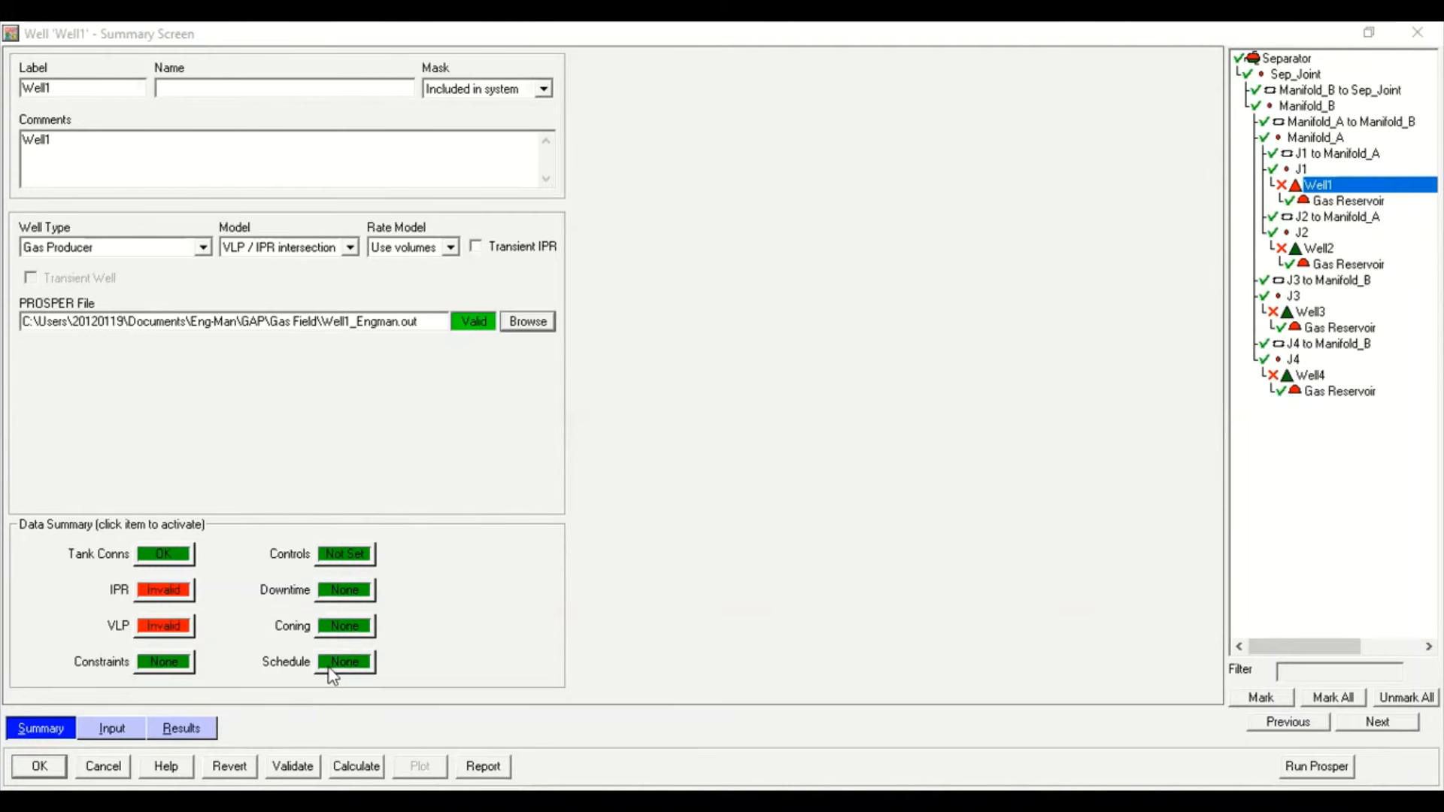
Review Well1's control, IPR, VLP, coning, constraints, downtime, tank connection and schedule inputs, and its network solver results
left_click(112, 729)
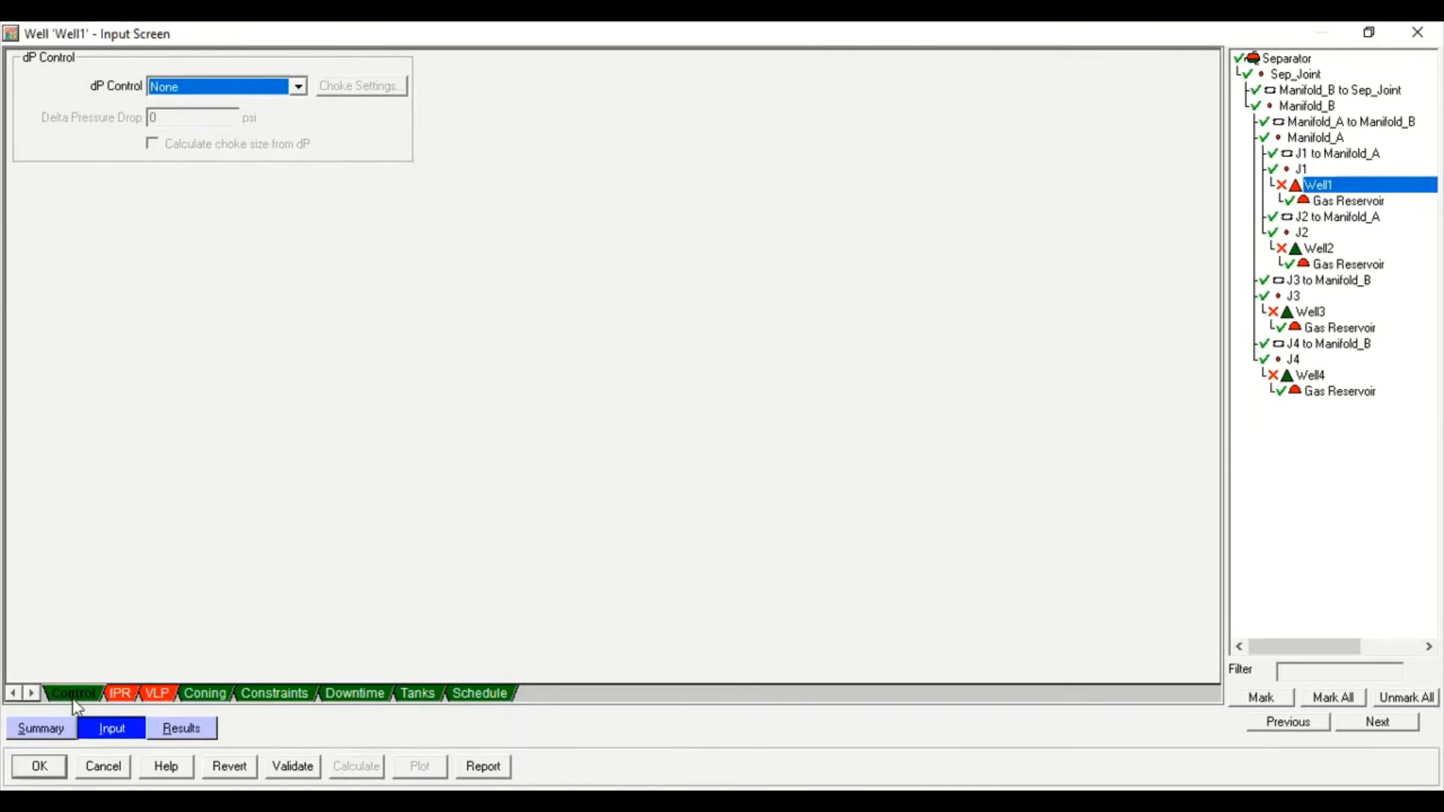
left_click(120, 693)
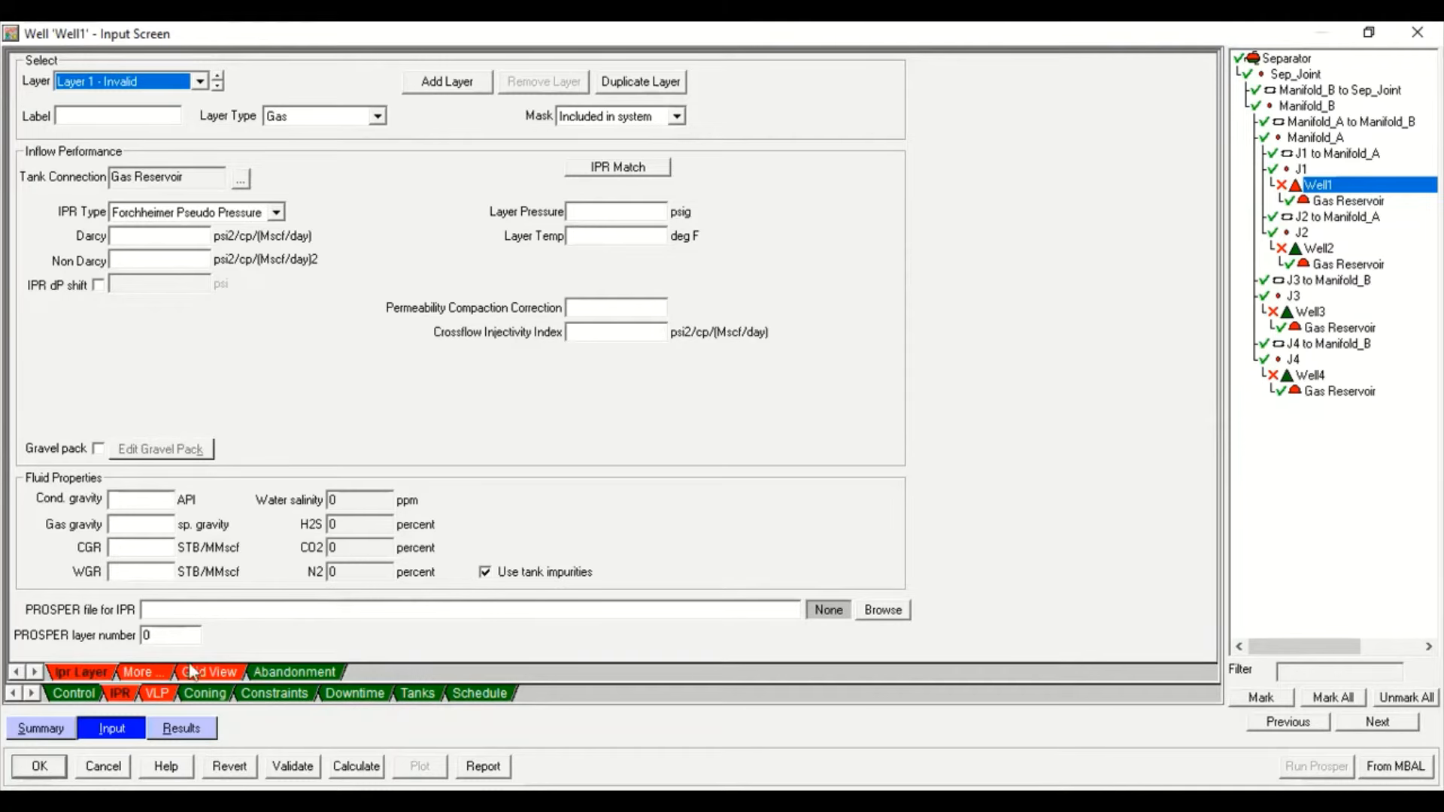
left_click(156, 694)
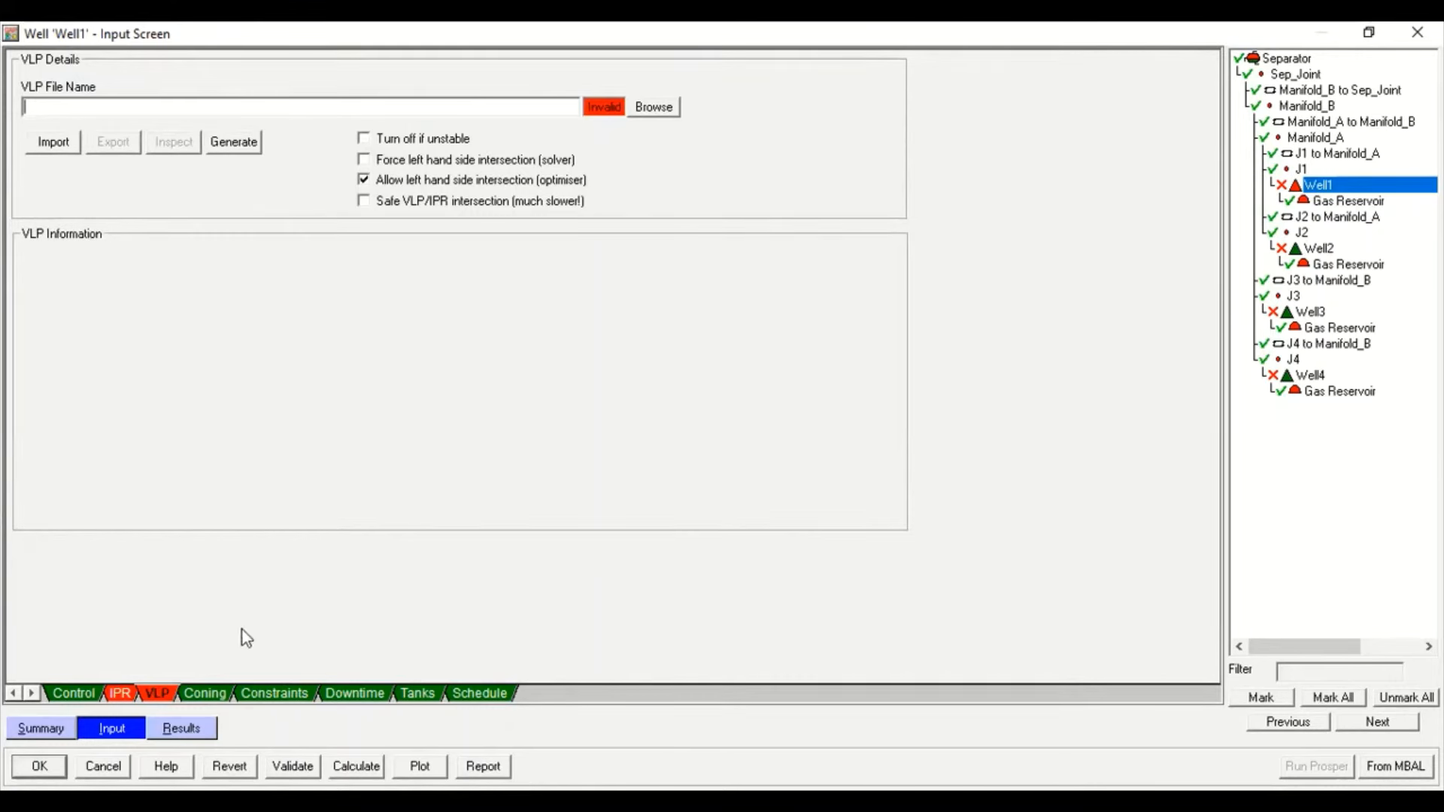
left_click(204, 693)
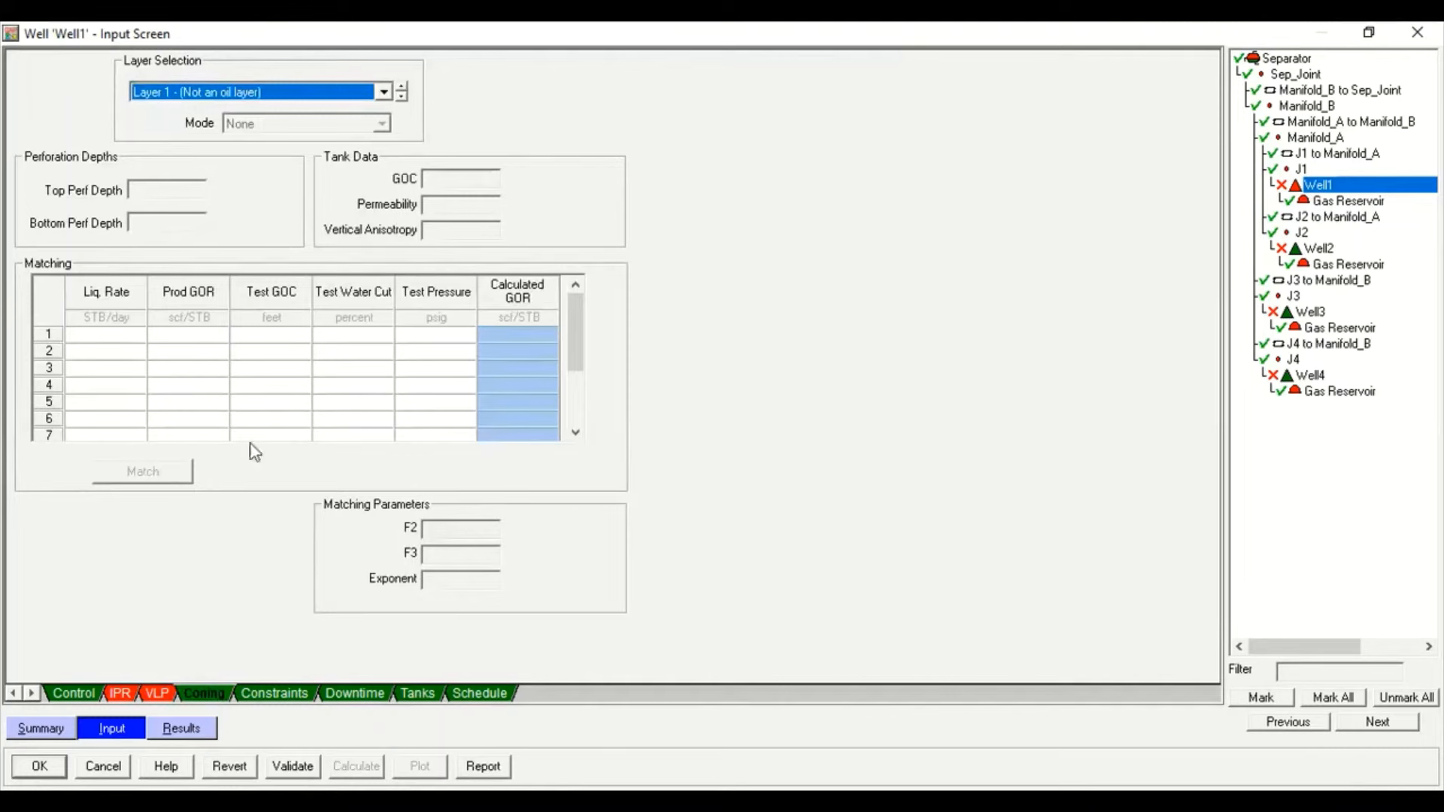
left_click(263, 691)
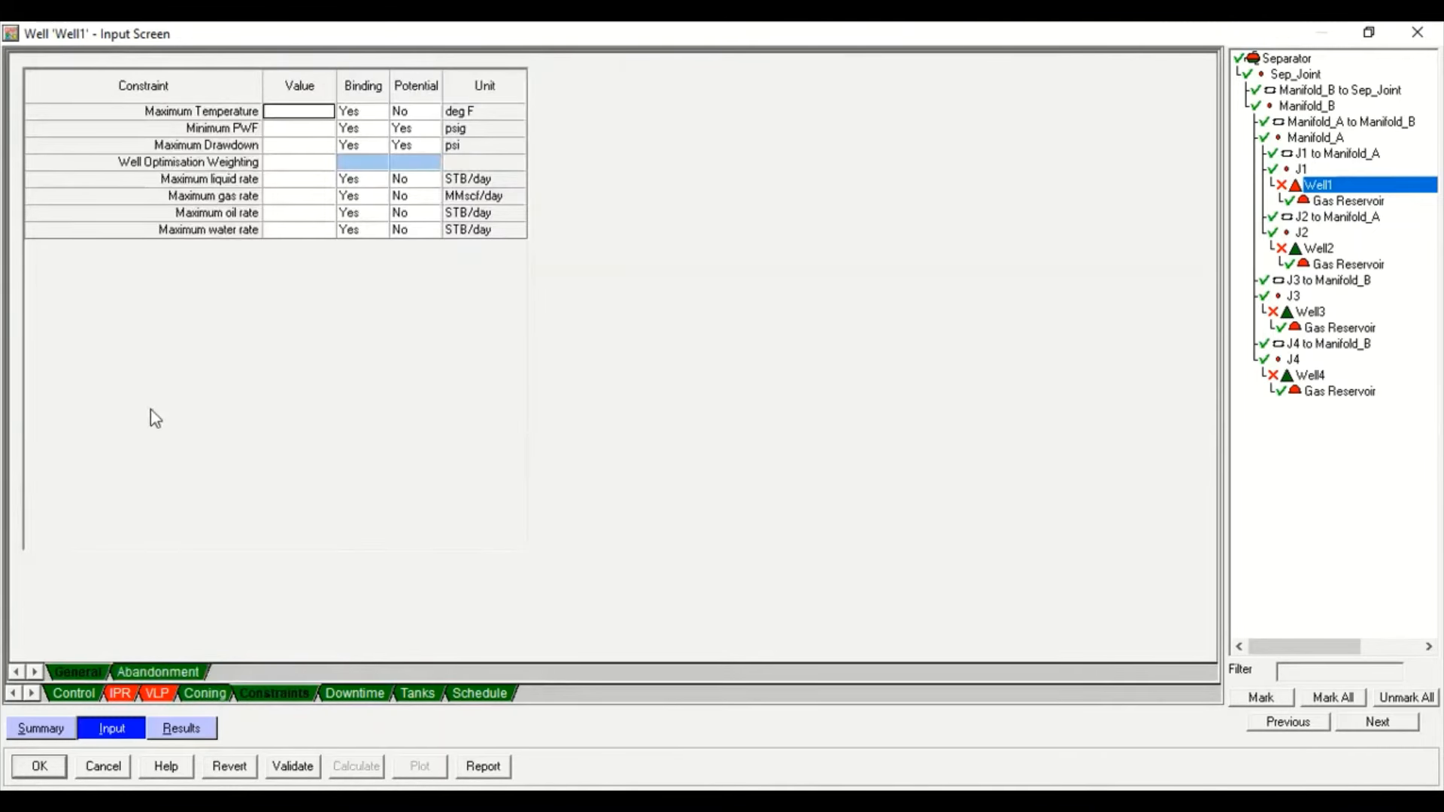
left_click(370, 693)
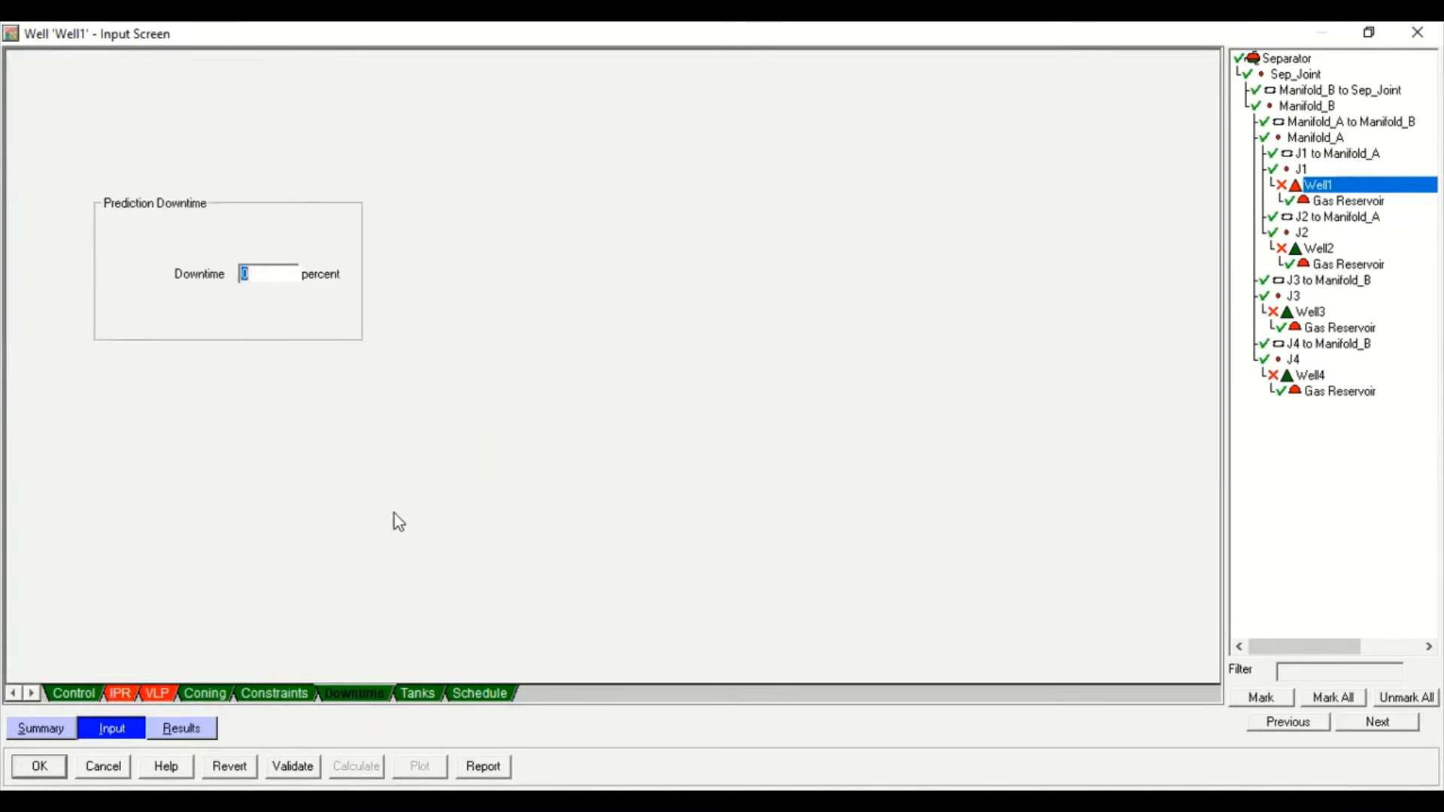
left_click(418, 693)
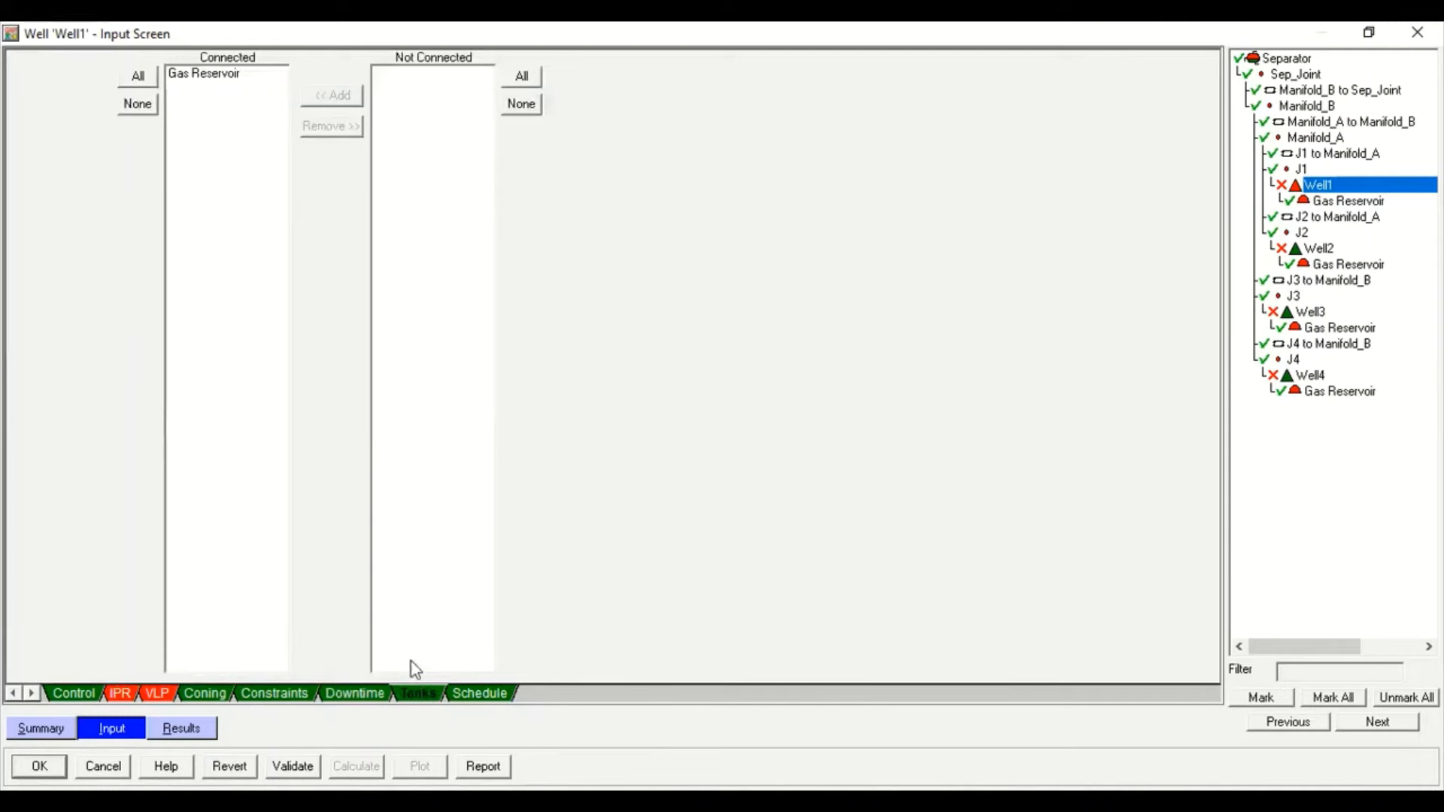
left_click(194, 74)
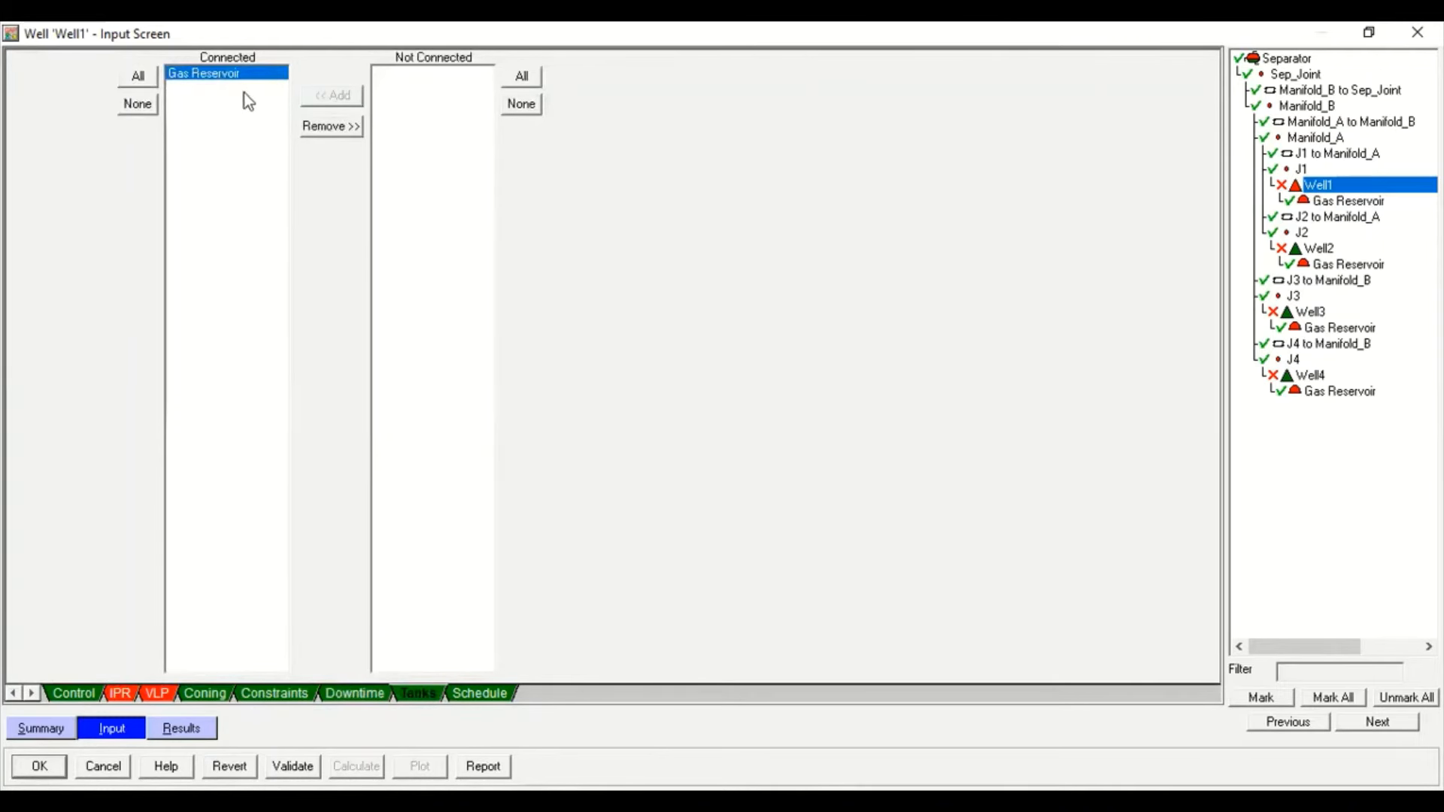
left_click(481, 692)
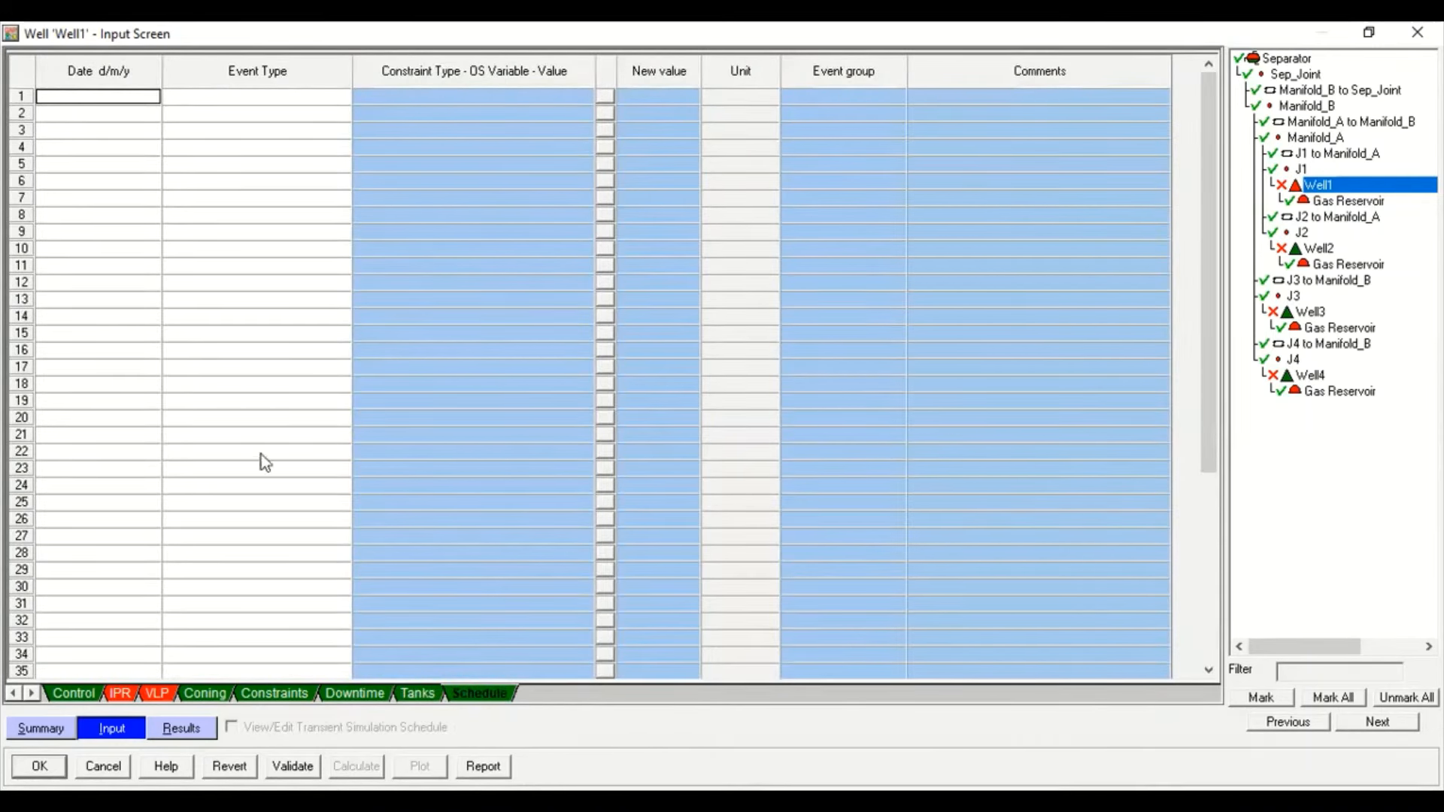
left_click(159, 734)
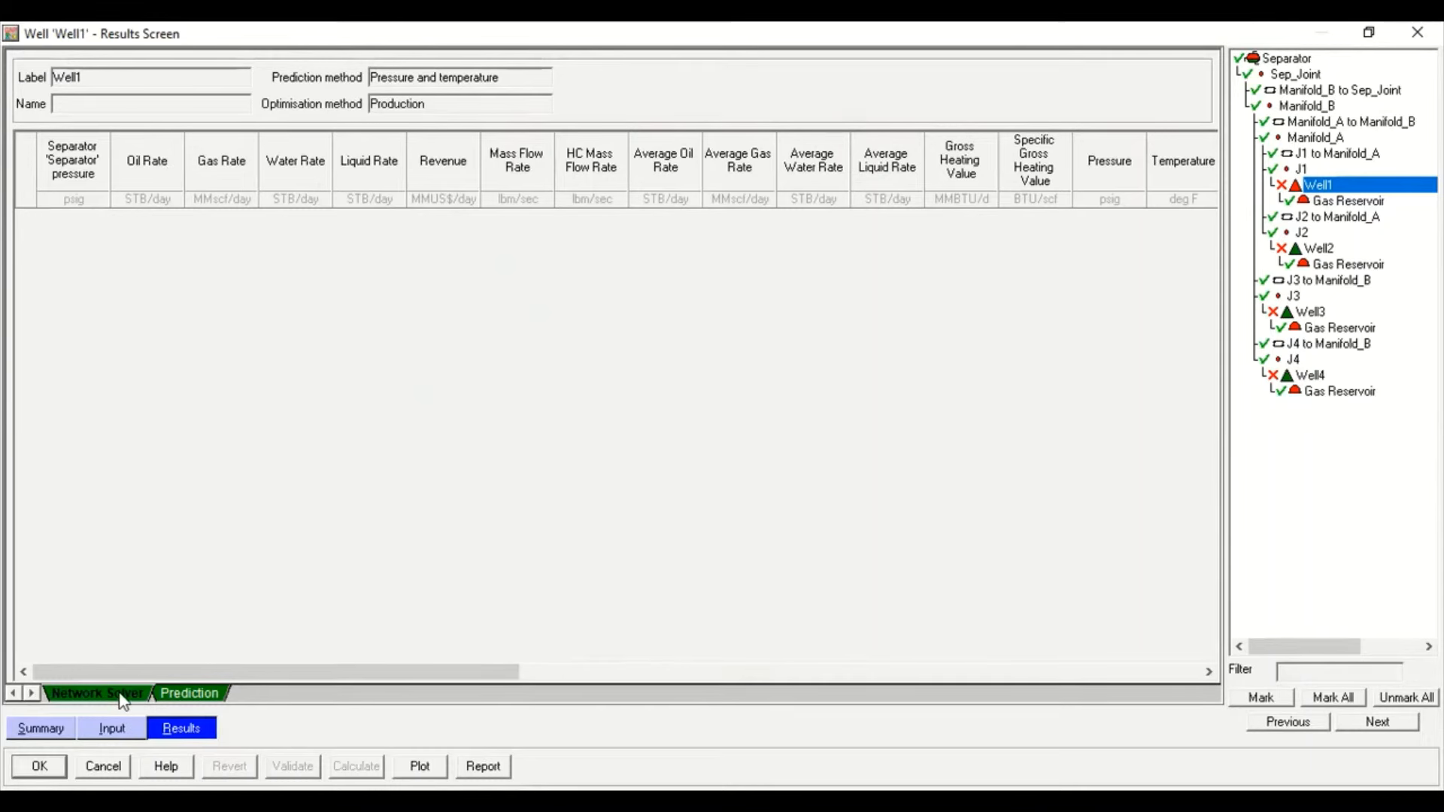
Examine Well1's VLP details and IPR layer data, including the grid view, and accept the well's data
left_click(129, 730)
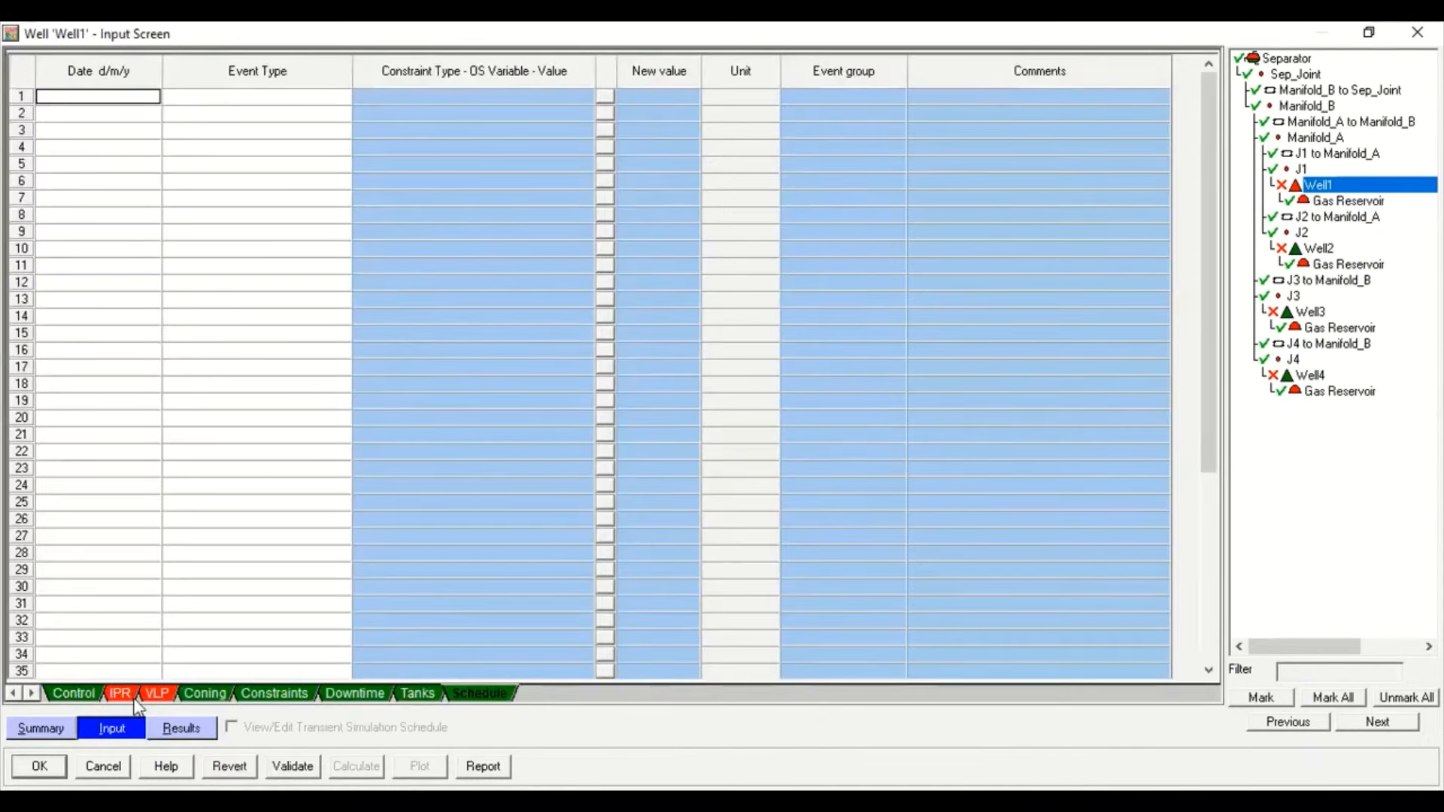
left_click(118, 695)
left_click(172, 697)
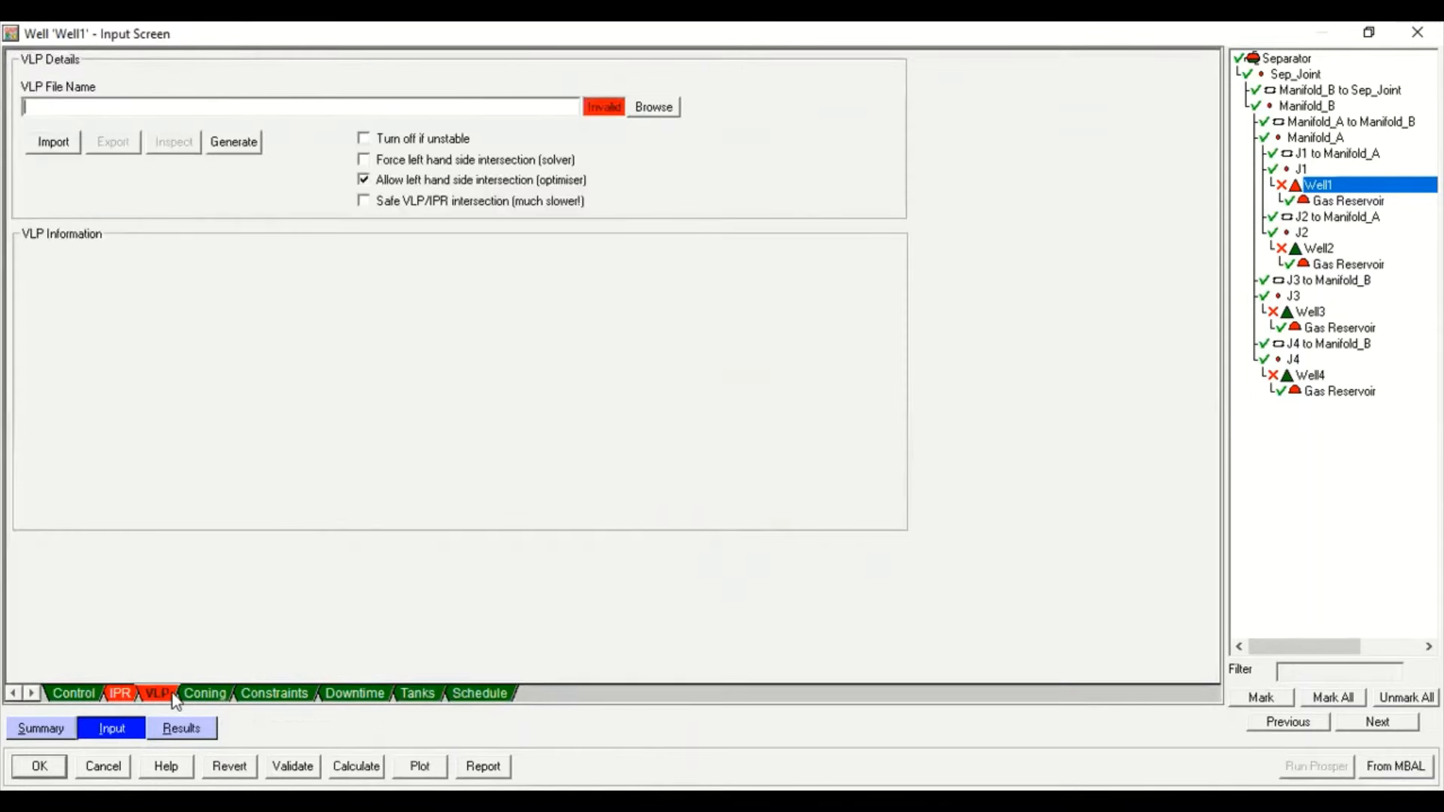
left_click(120, 694)
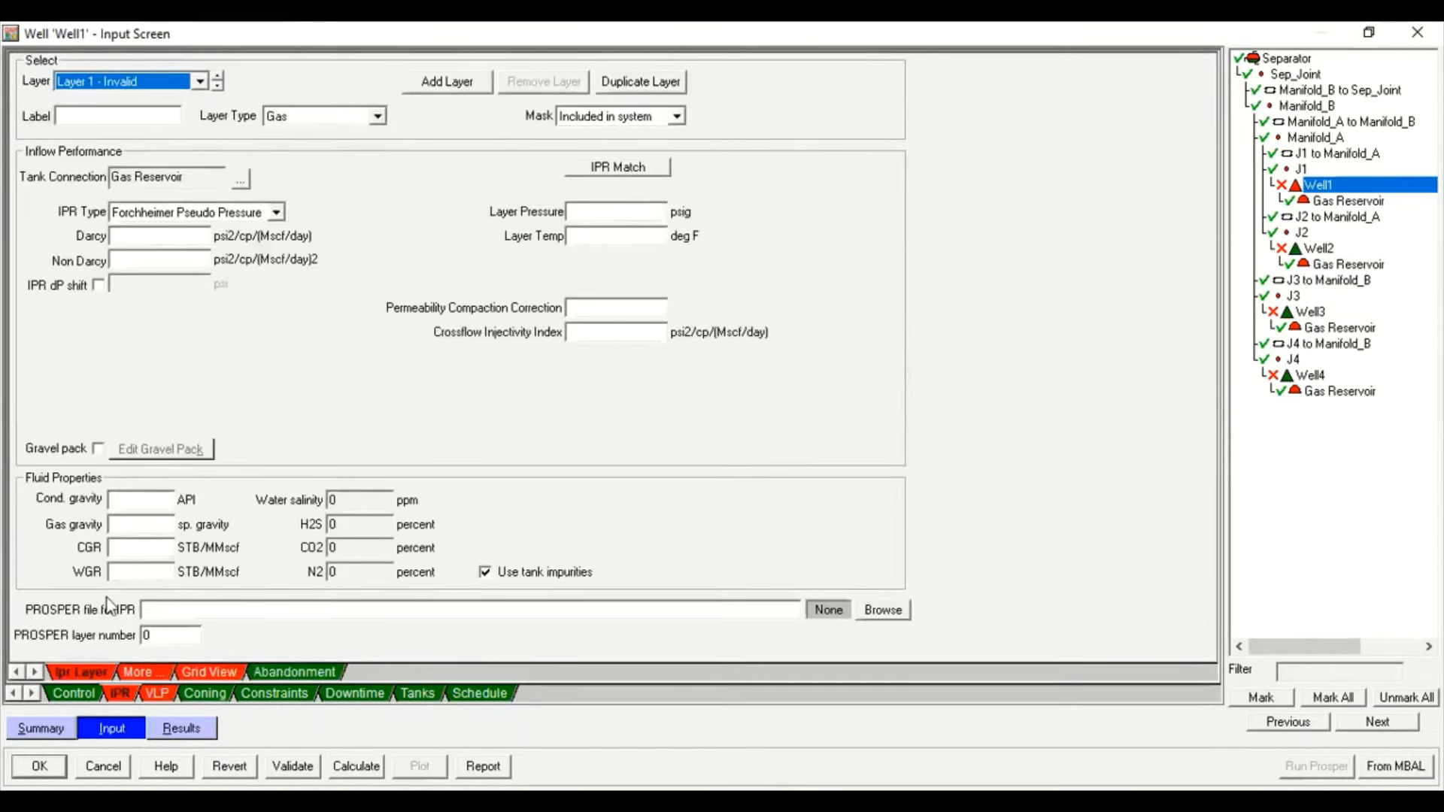
left_click(158, 695)
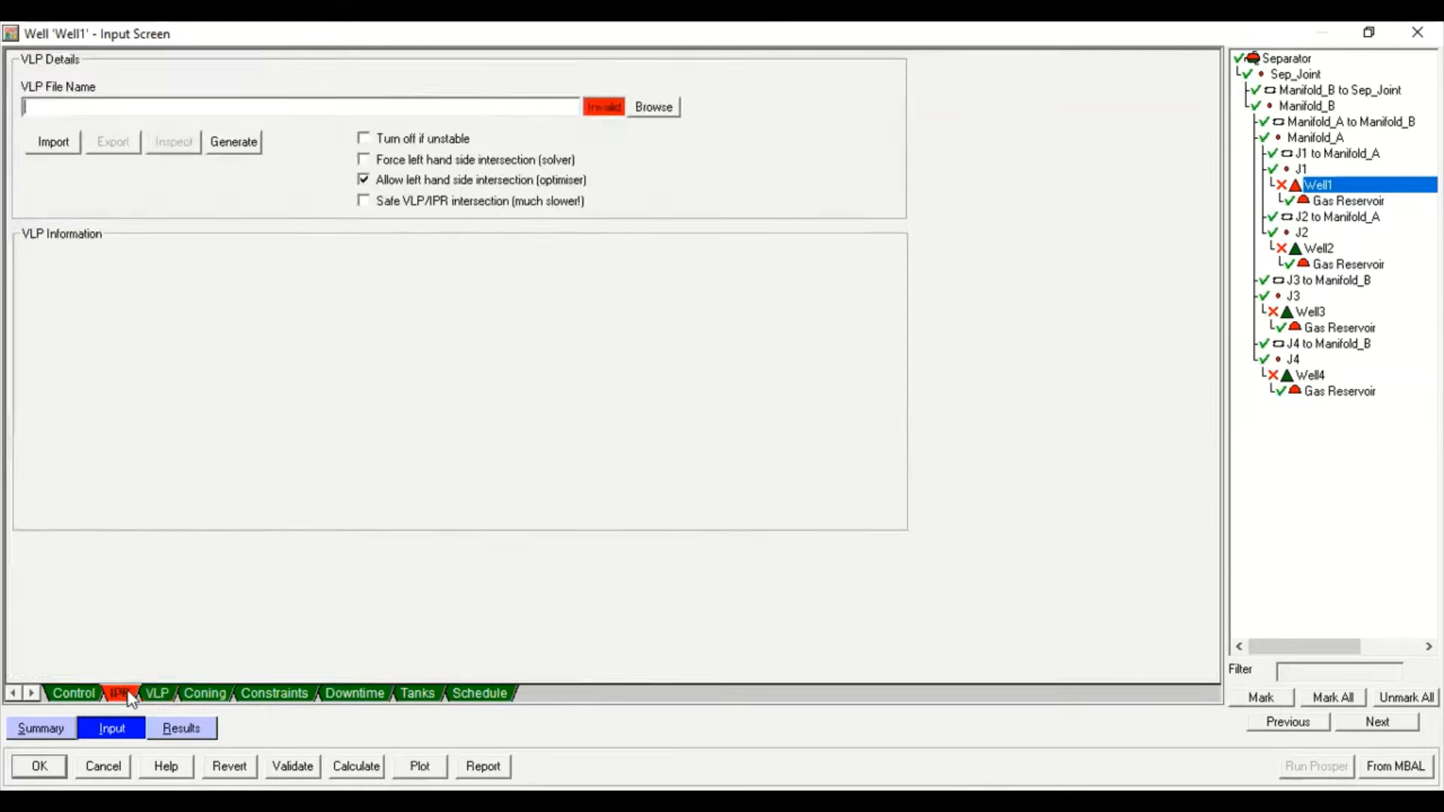
left_click(124, 694)
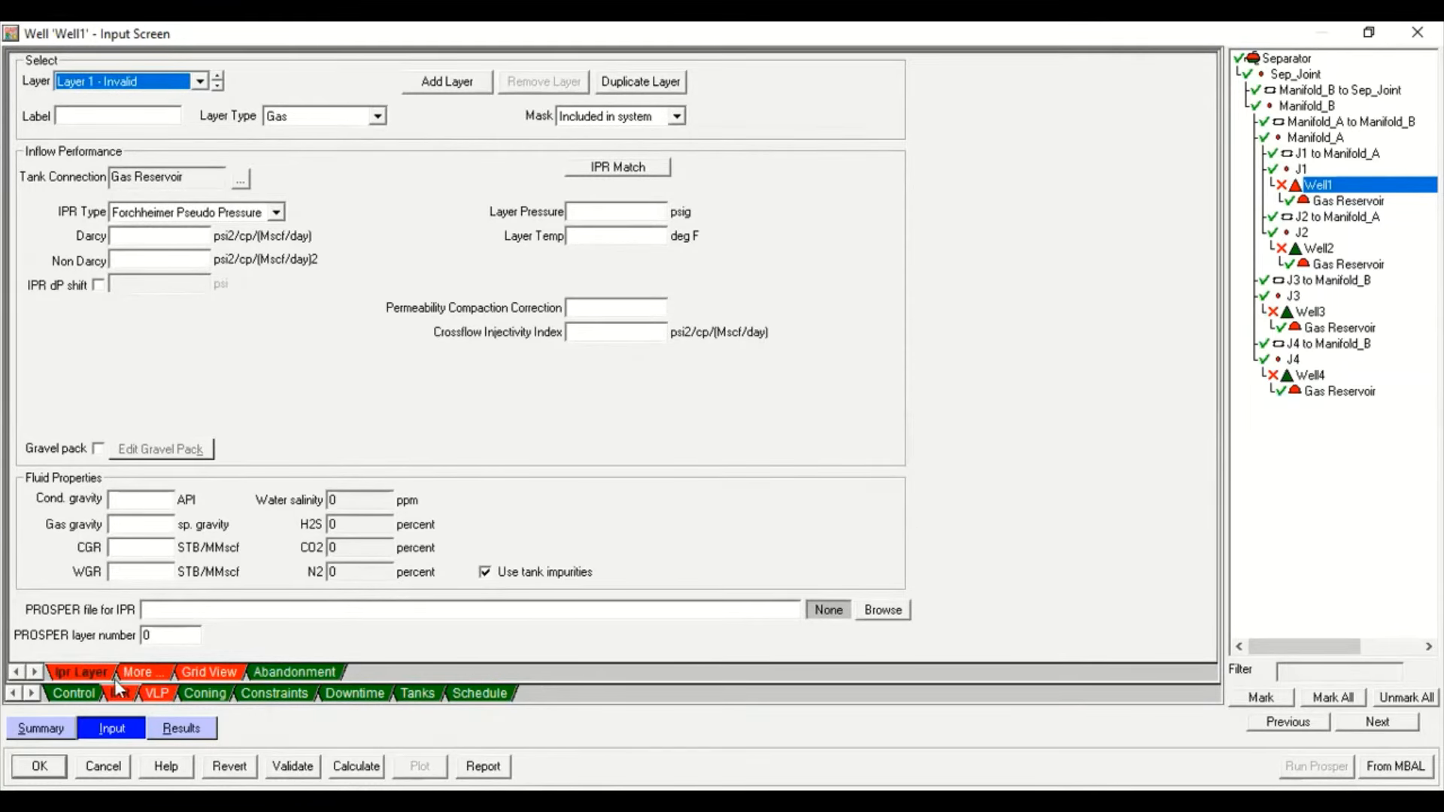
left_click(122, 671)
left_click(196, 666)
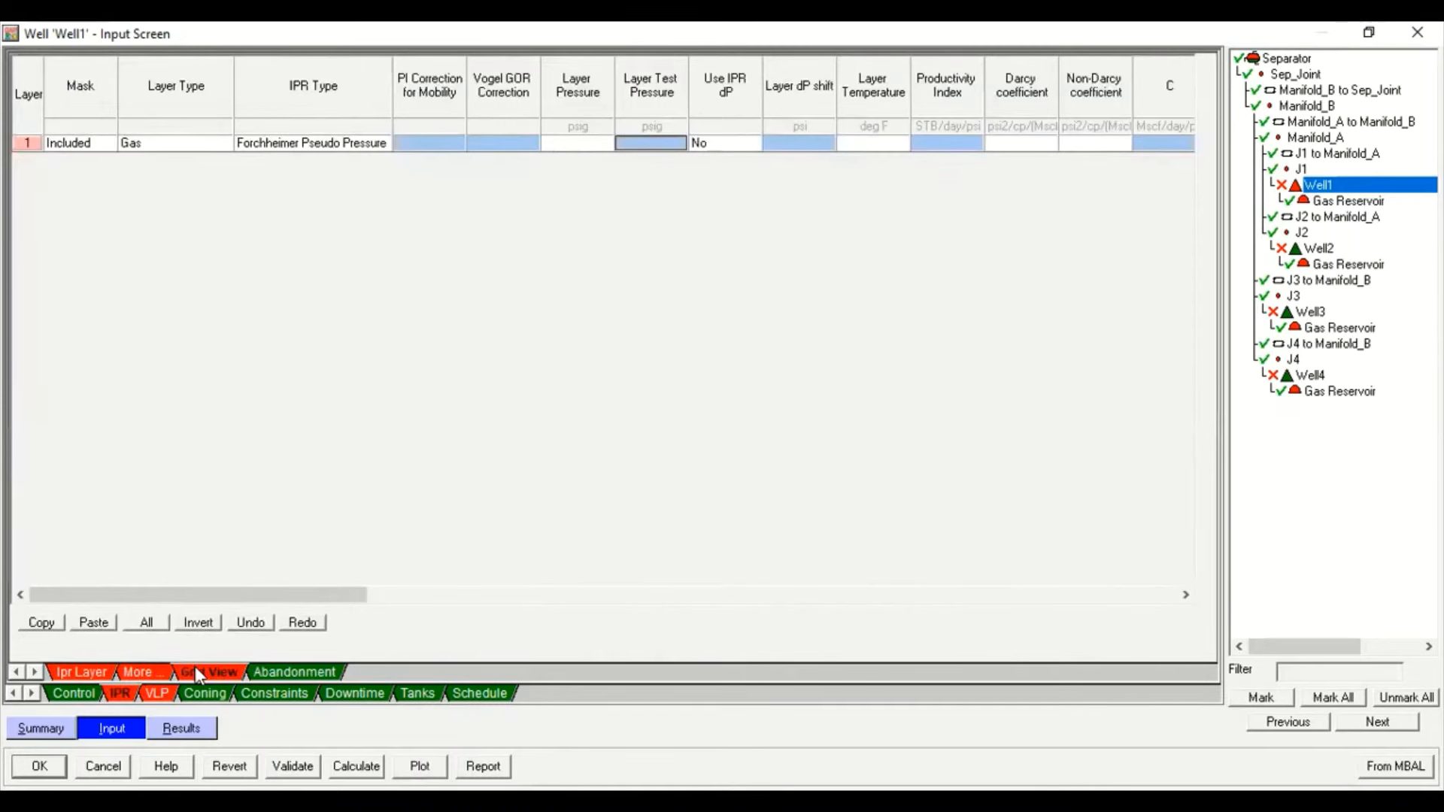
left_click(83, 672)
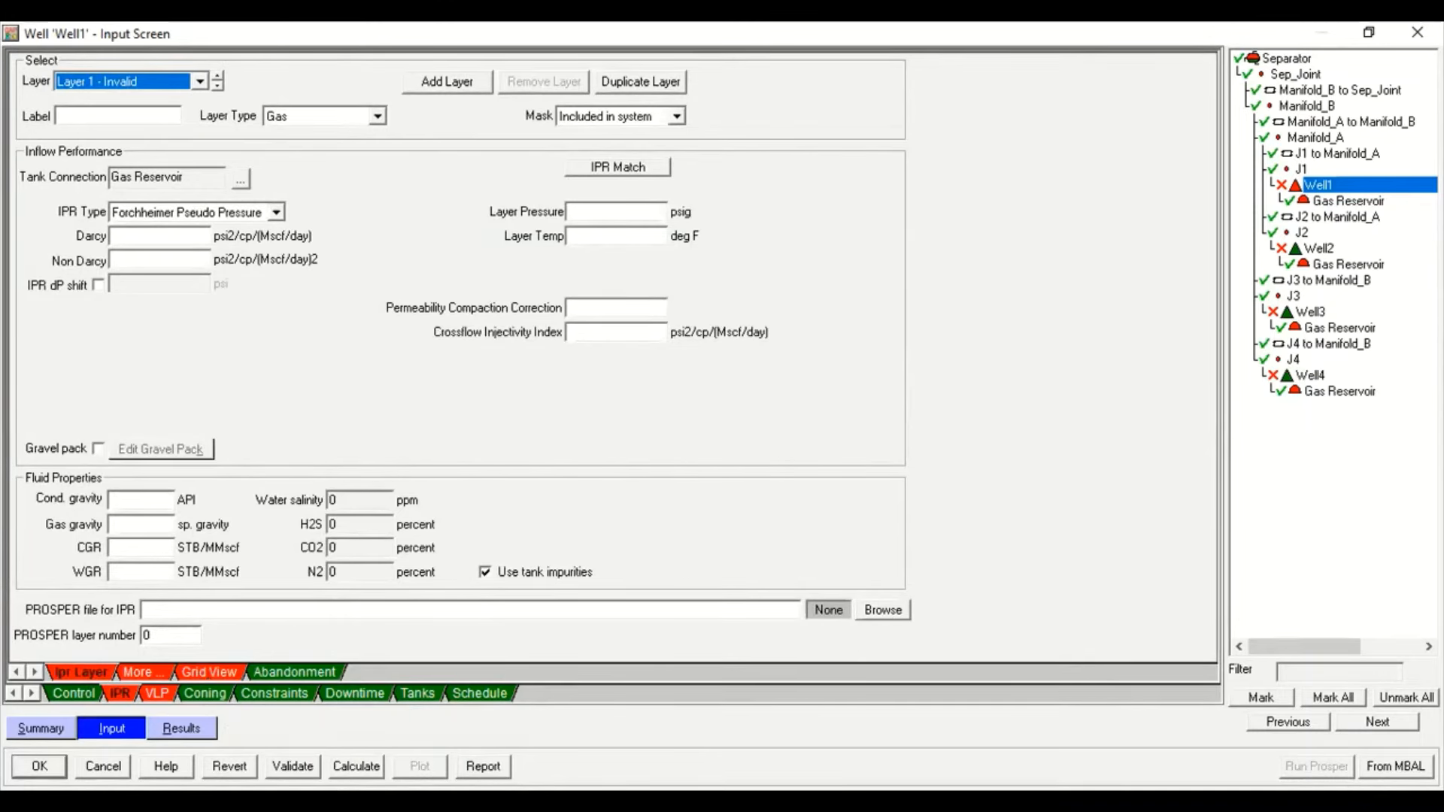
left_click(41, 765)
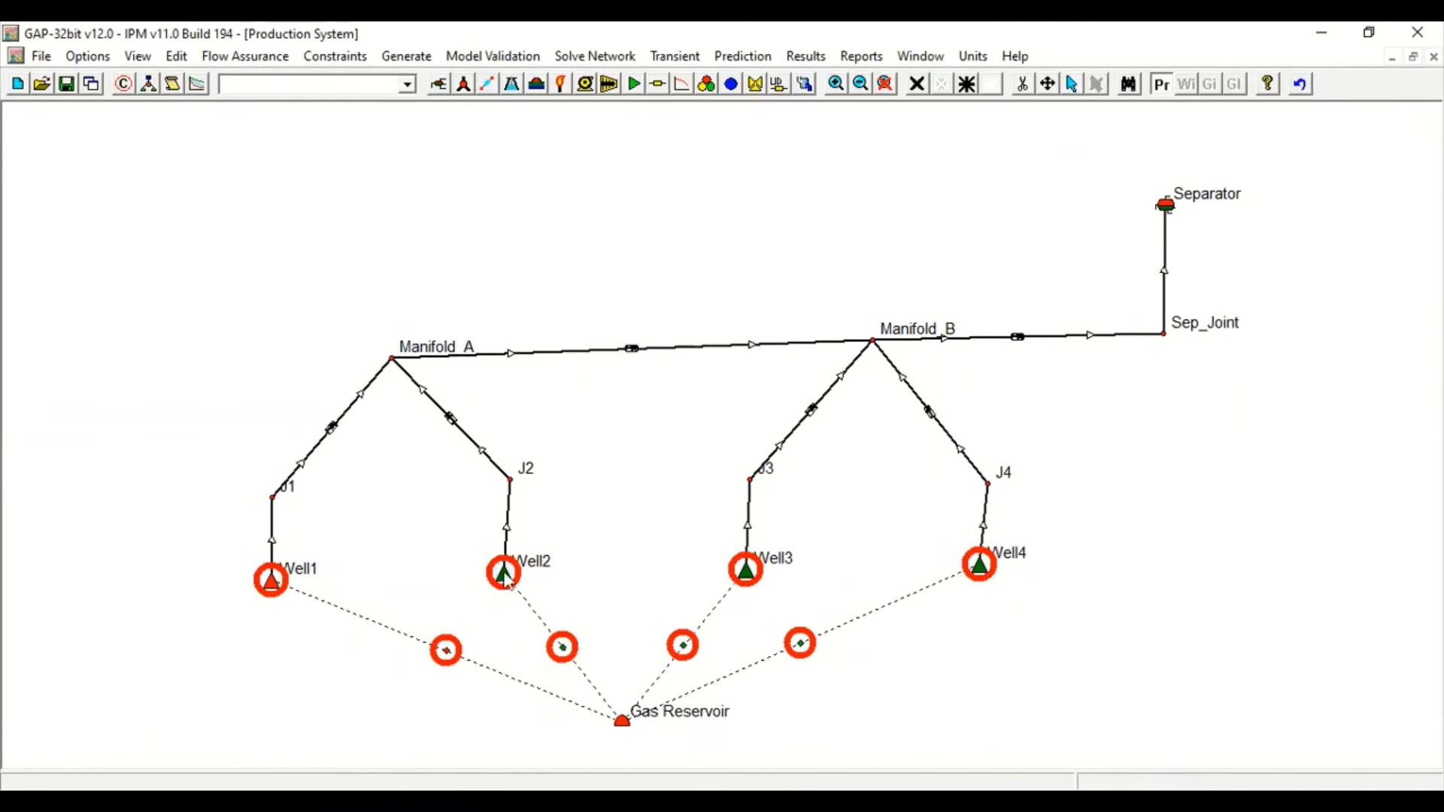
Link the PROSPER file "Well2_Engman.Out" from the Gas Field folder to Well2, check its IPR layer inputs and accept the well's data
double_click(504, 573)
left_click(62, 727)
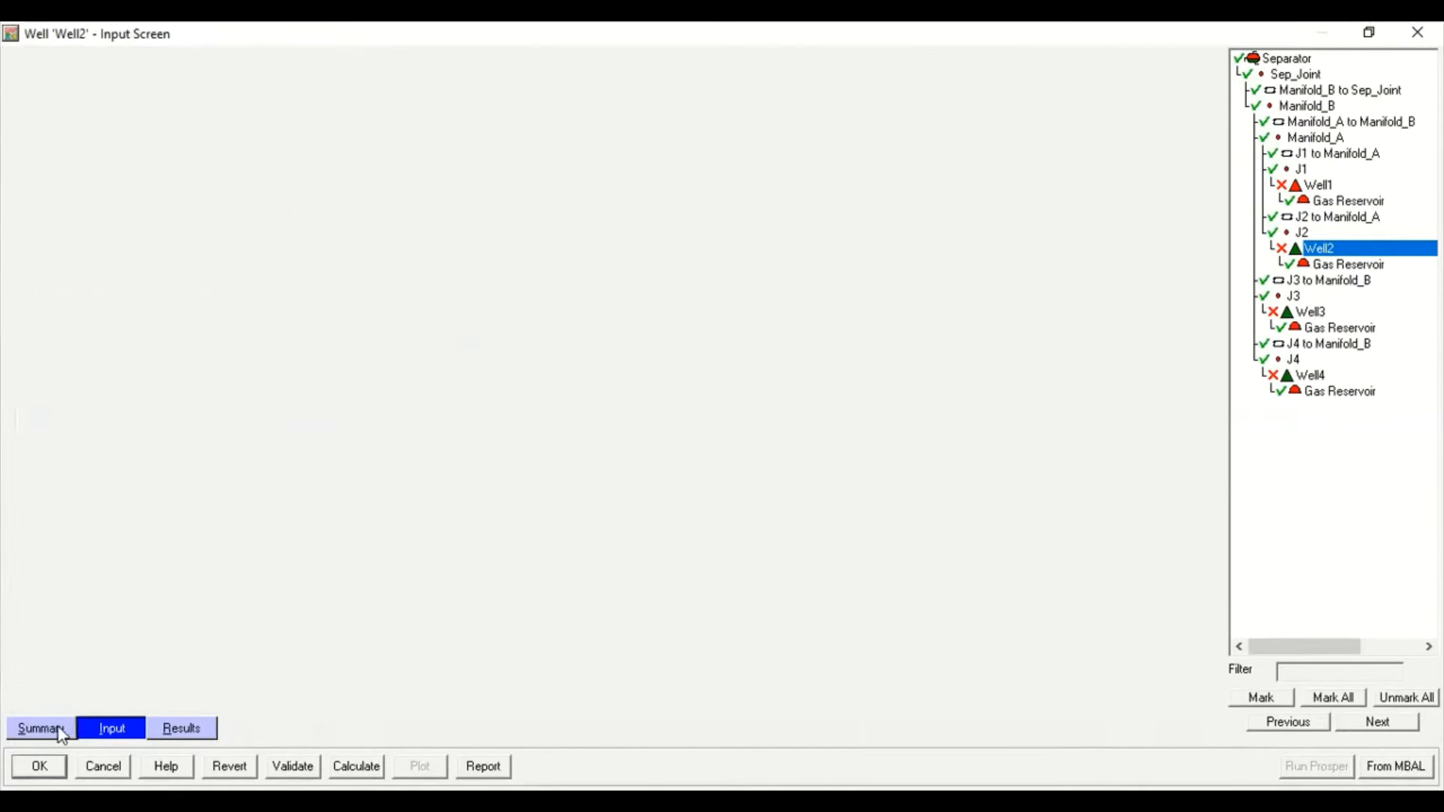
left_click(148, 136)
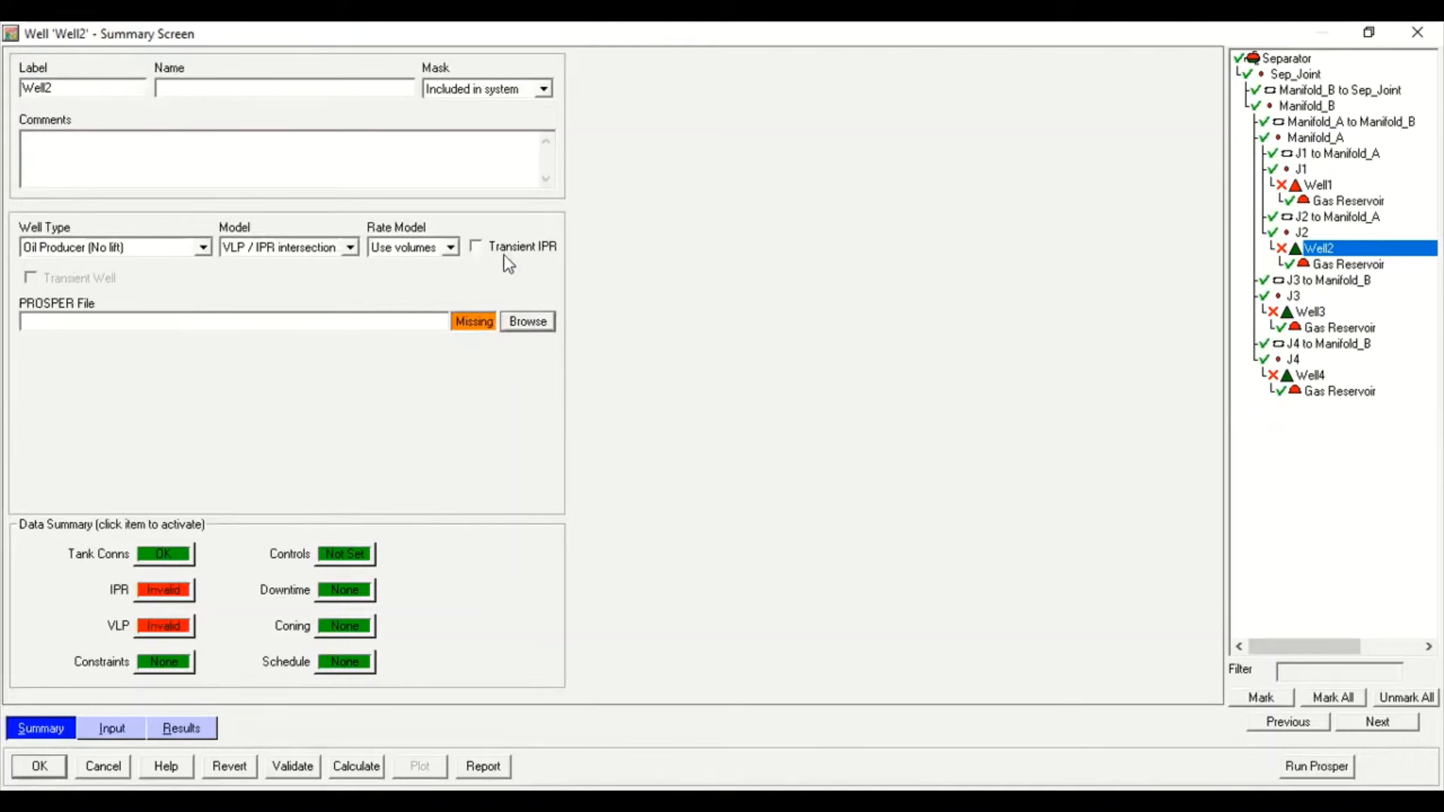
left_click(526, 322)
left_click_drag(962, 426, 964, 478)
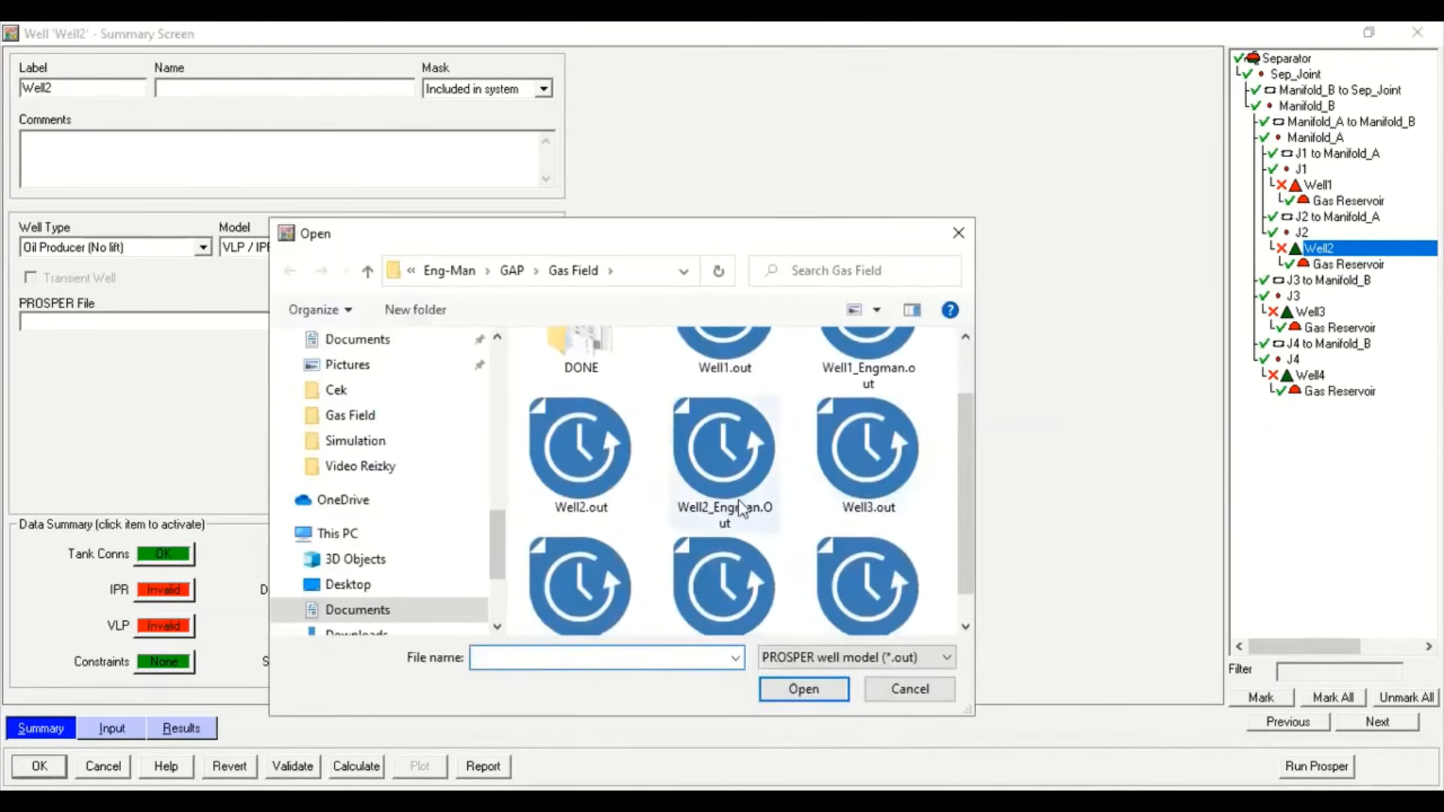
left_click(771, 494)
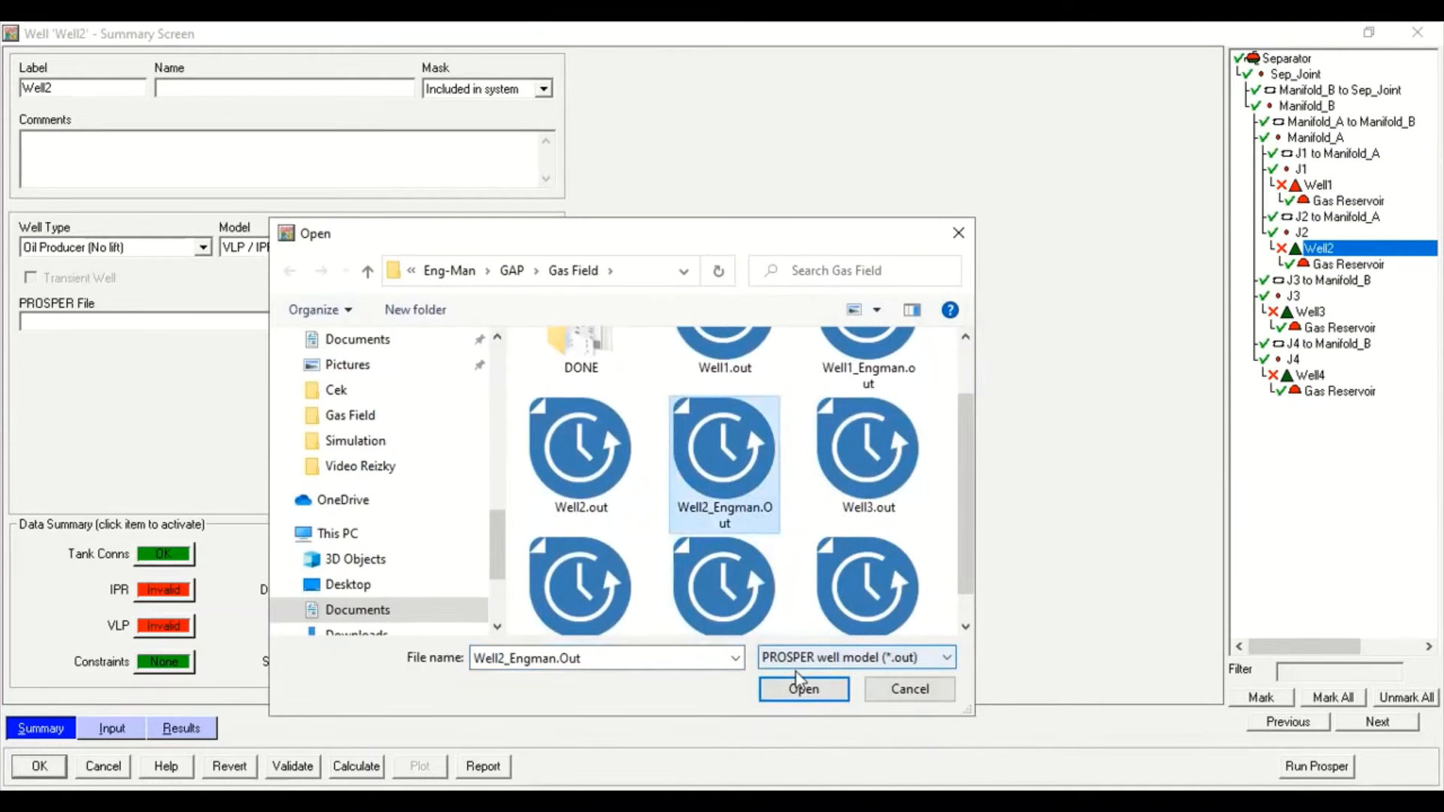
left_click(805, 690)
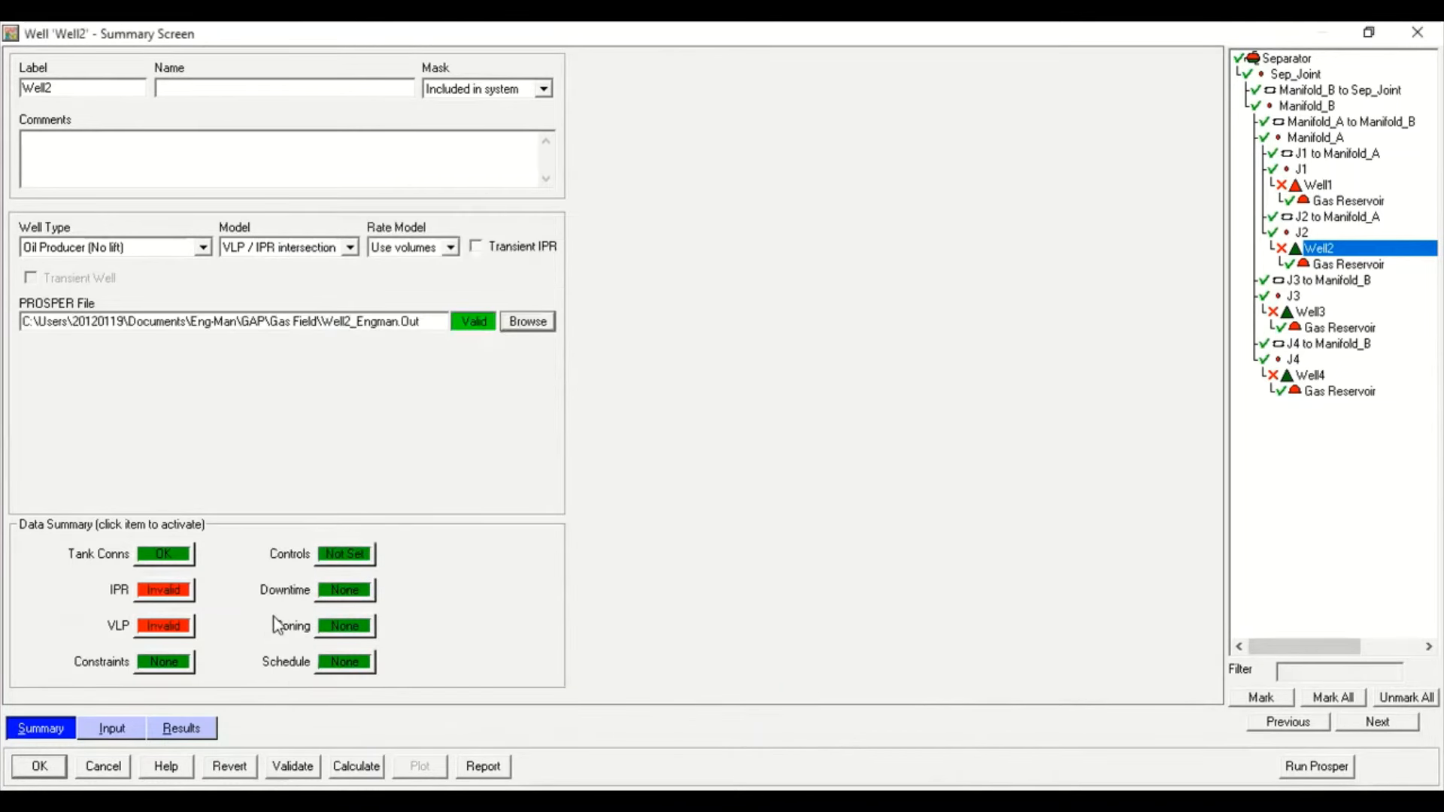
left_click(112, 728)
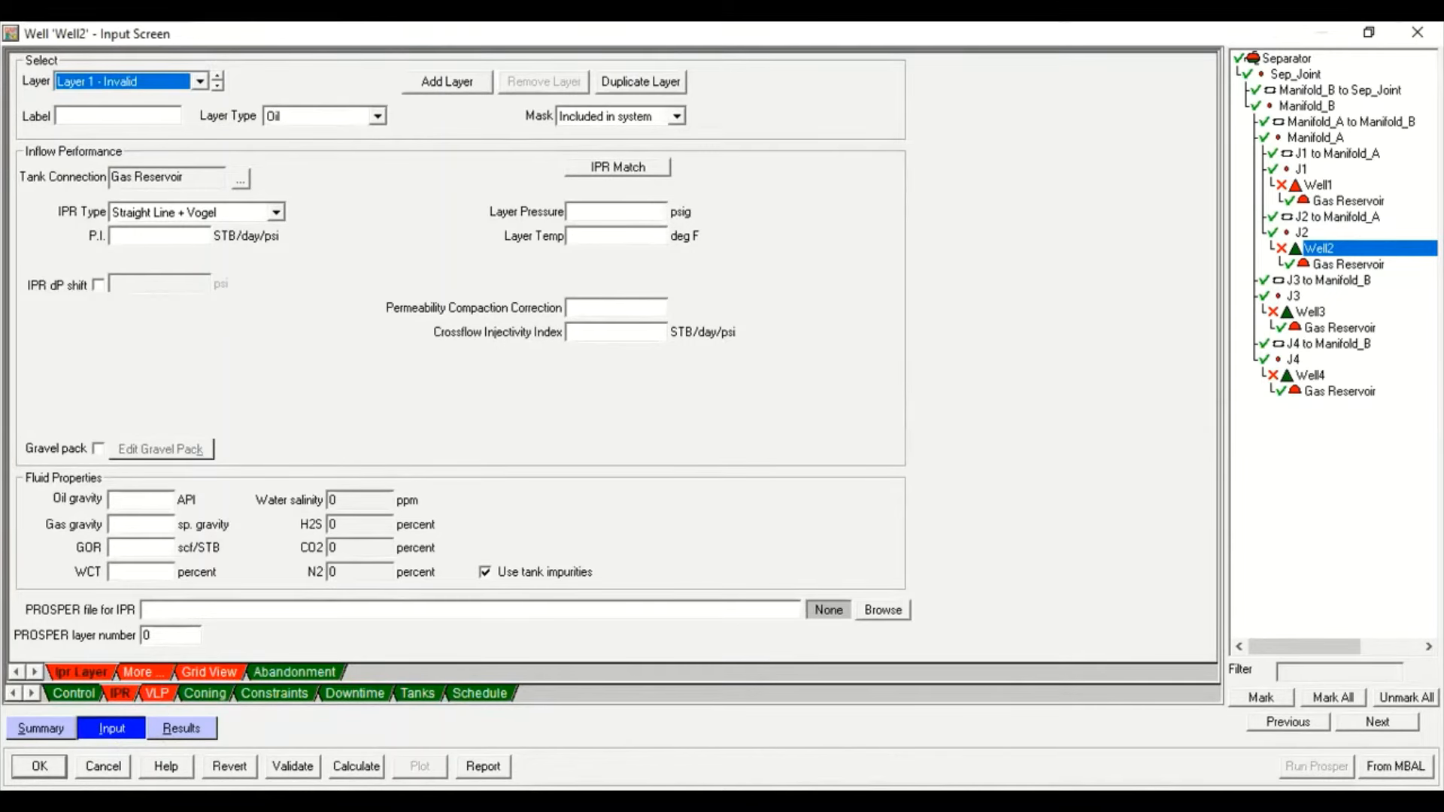
left_click(39, 767)
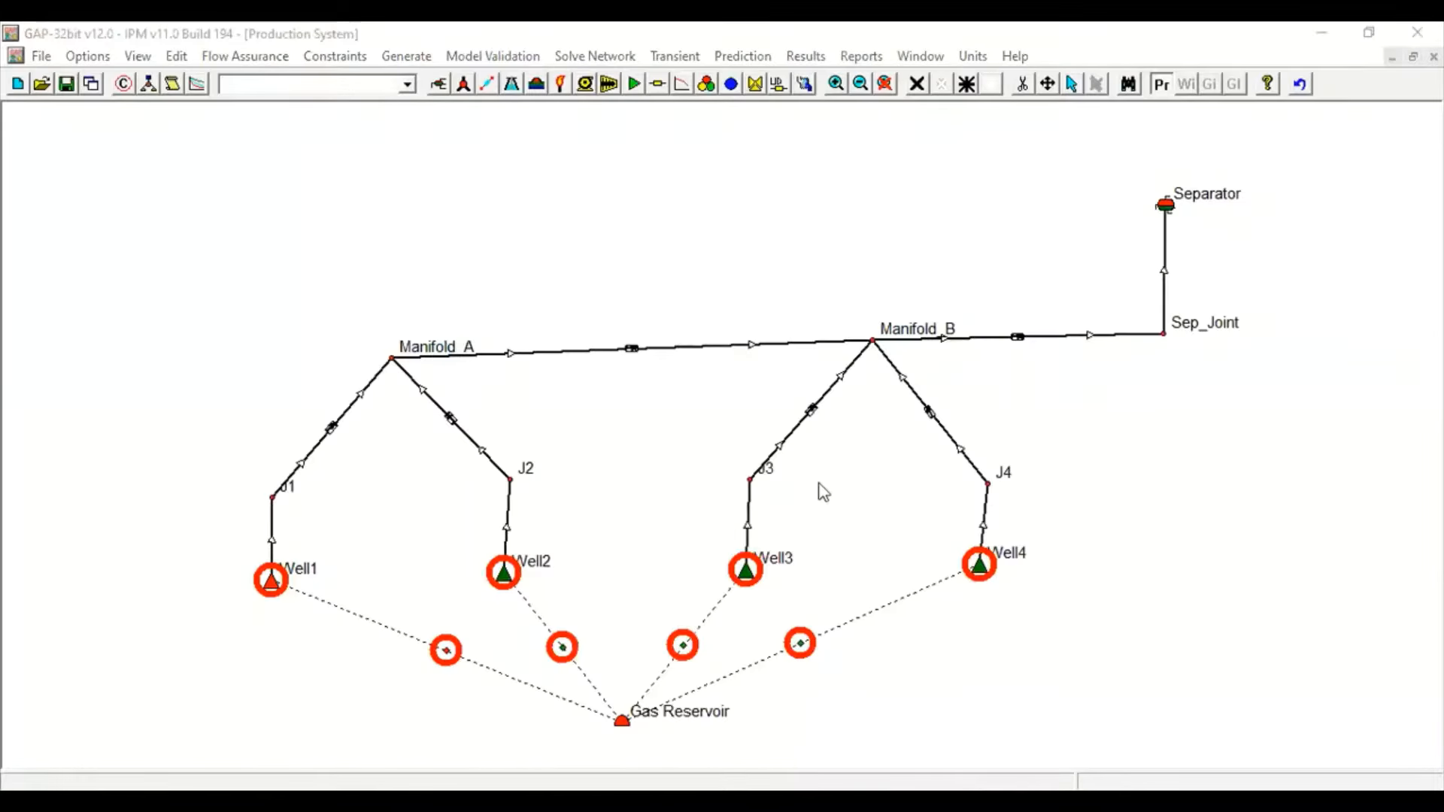
Link the PROSPER file "Well3_Engman.Out" from the Gas Field folder to Well3 and accept the well's data
double_click(748, 578)
left_click(68, 729)
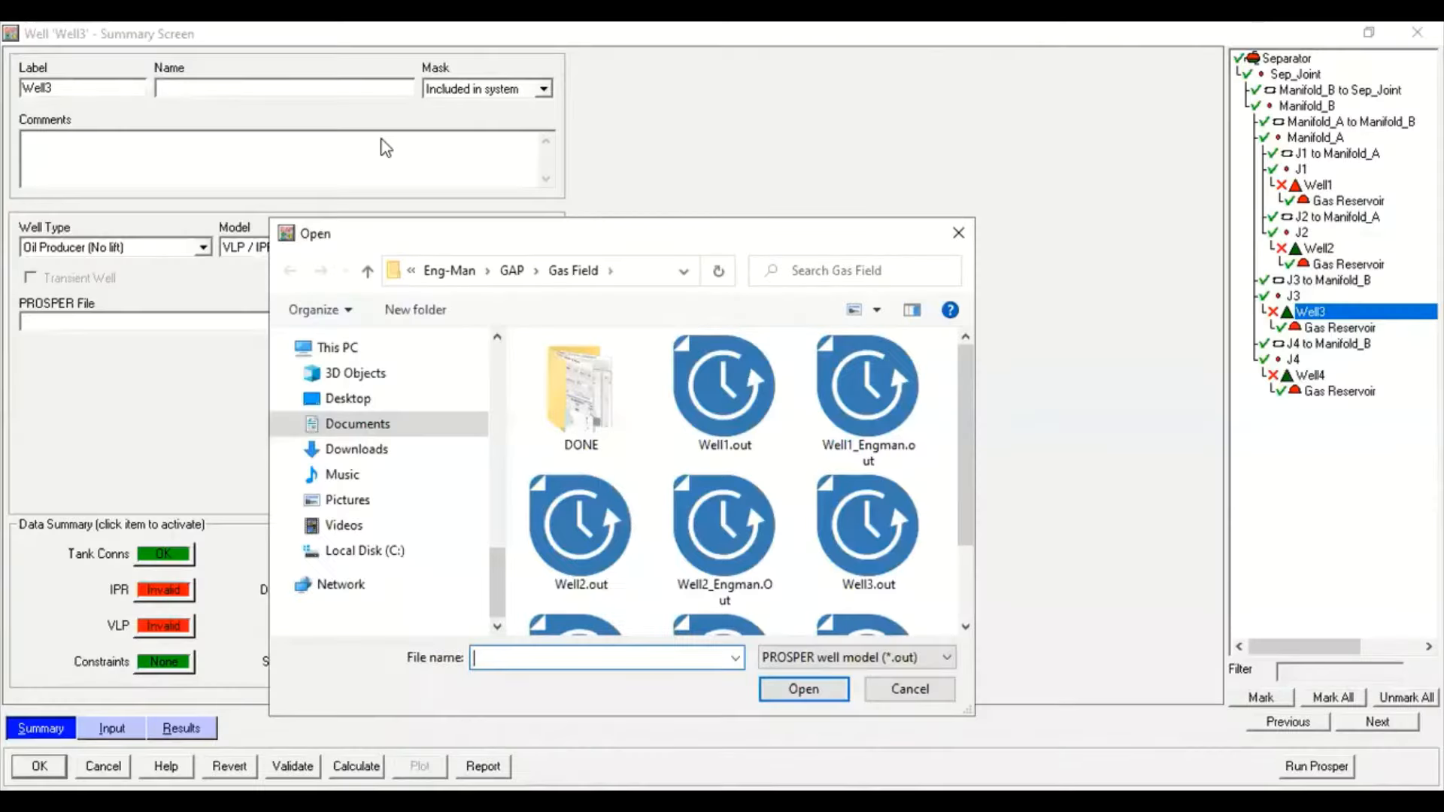
scroll(579, 560, "down", 2)
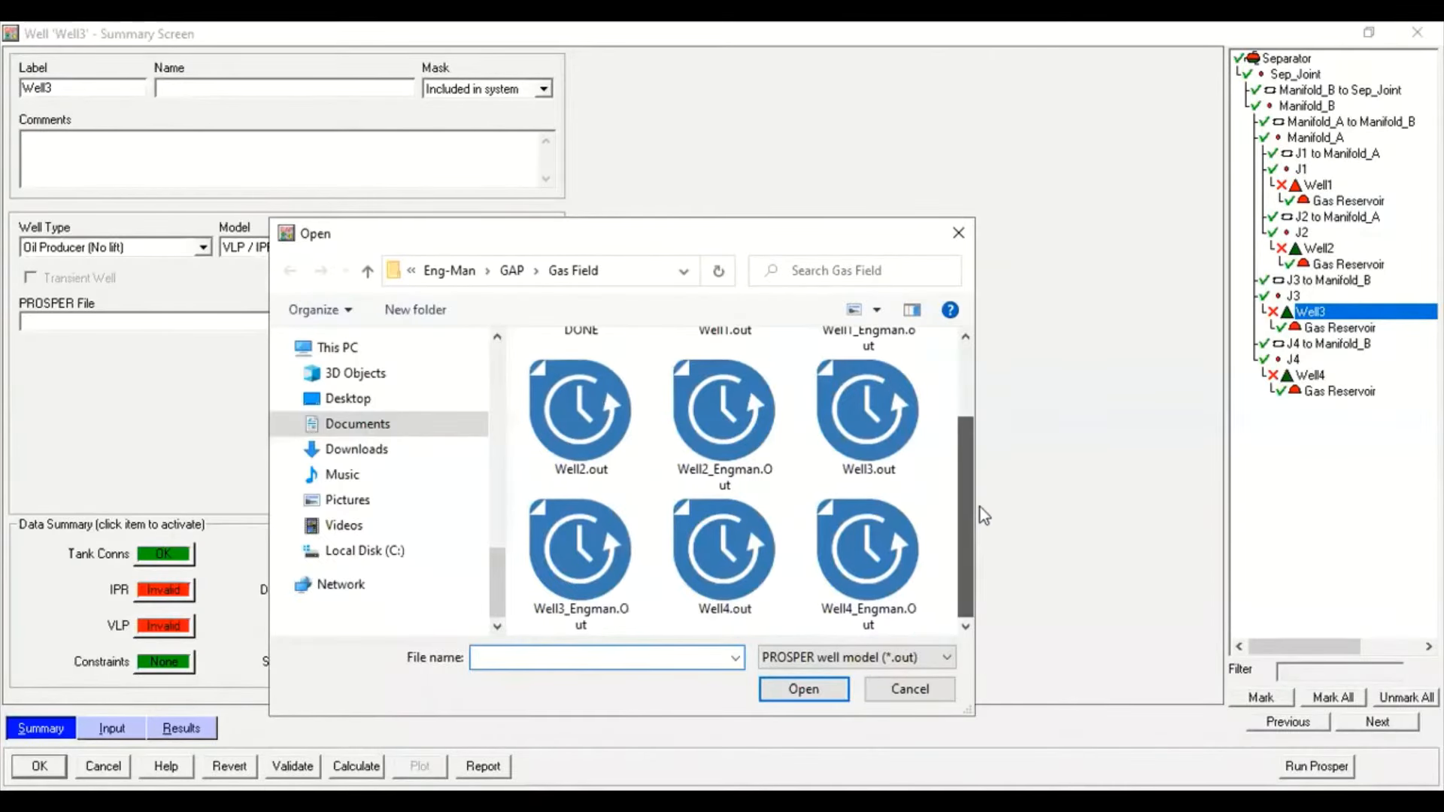
left_click(579, 560)
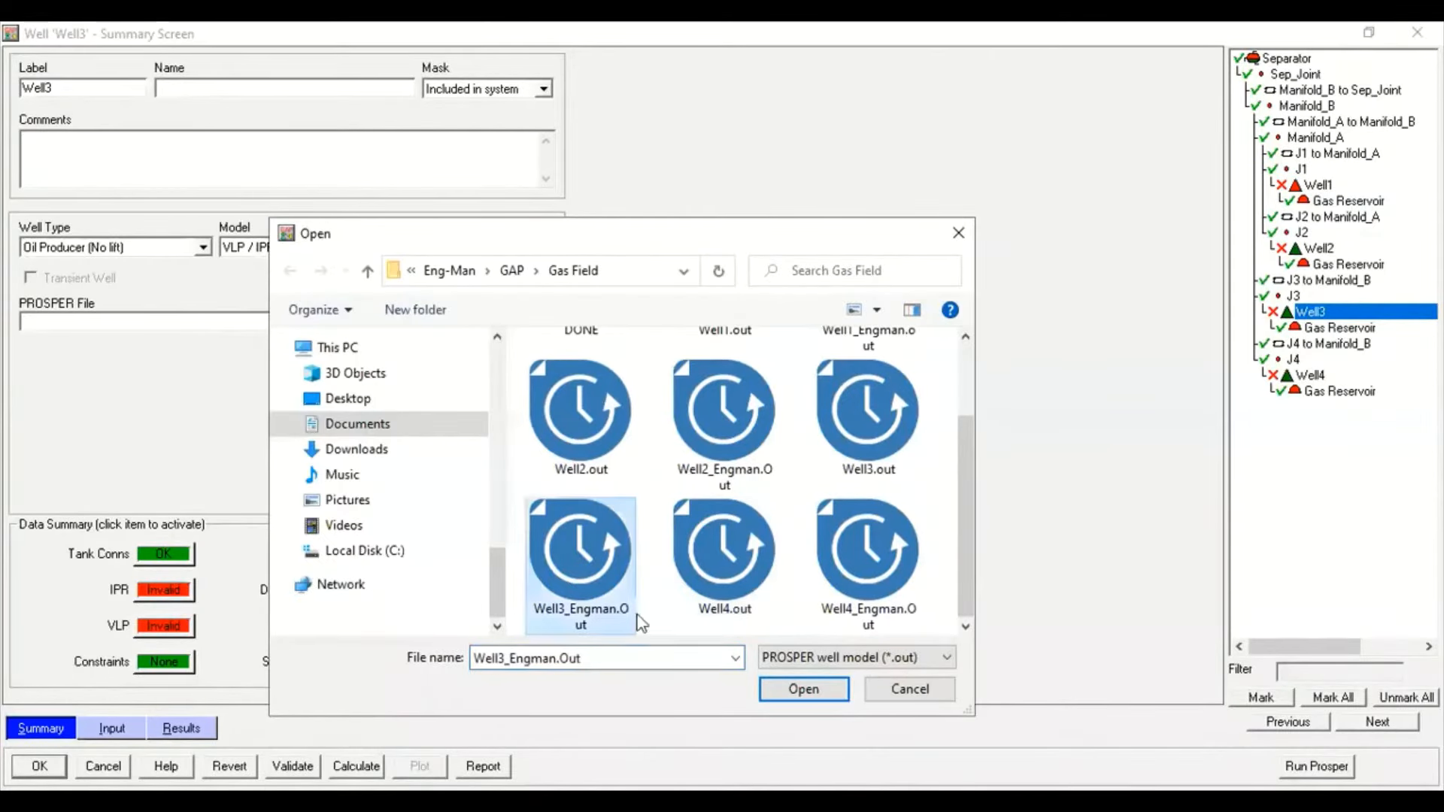
left_click(803, 689)
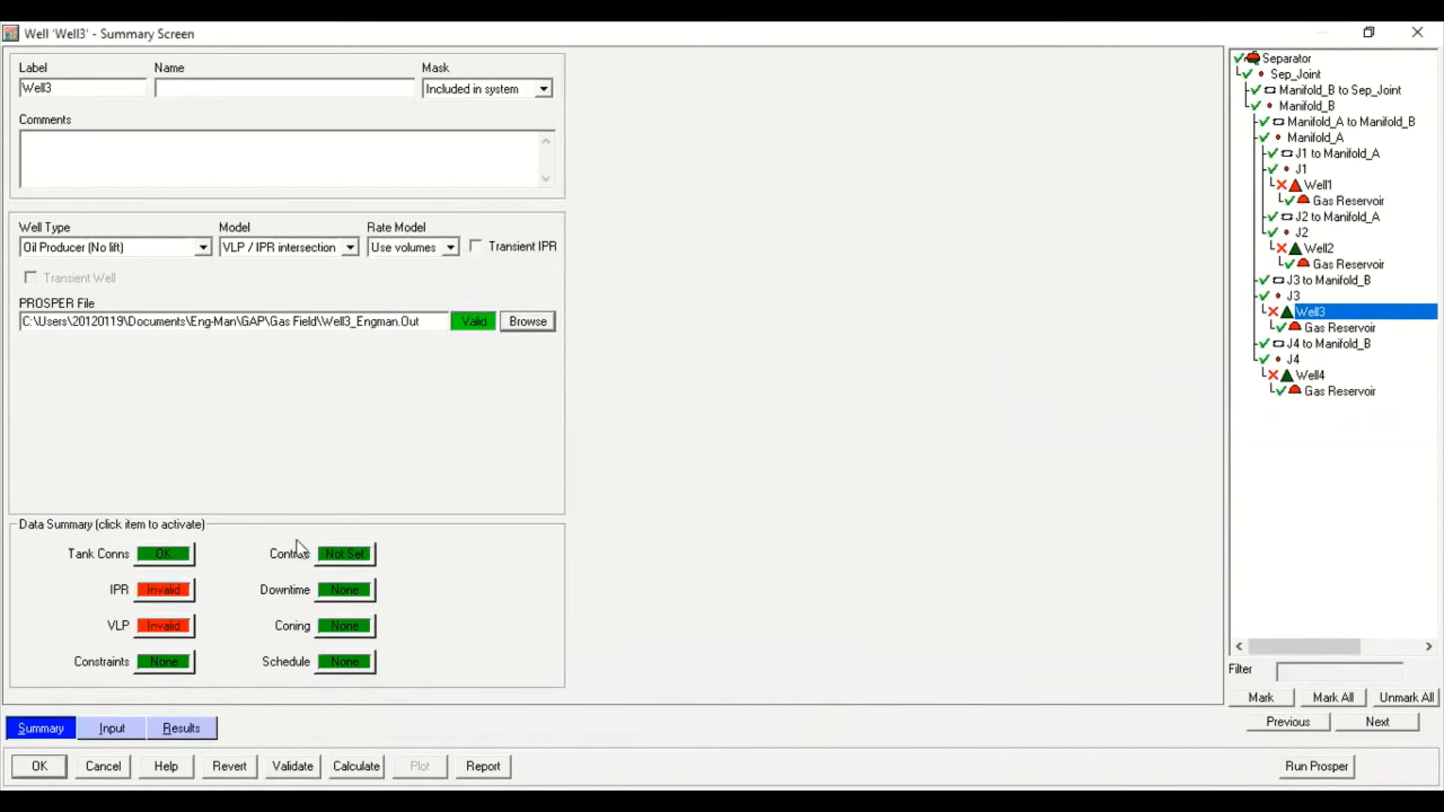
left_click(39, 765)
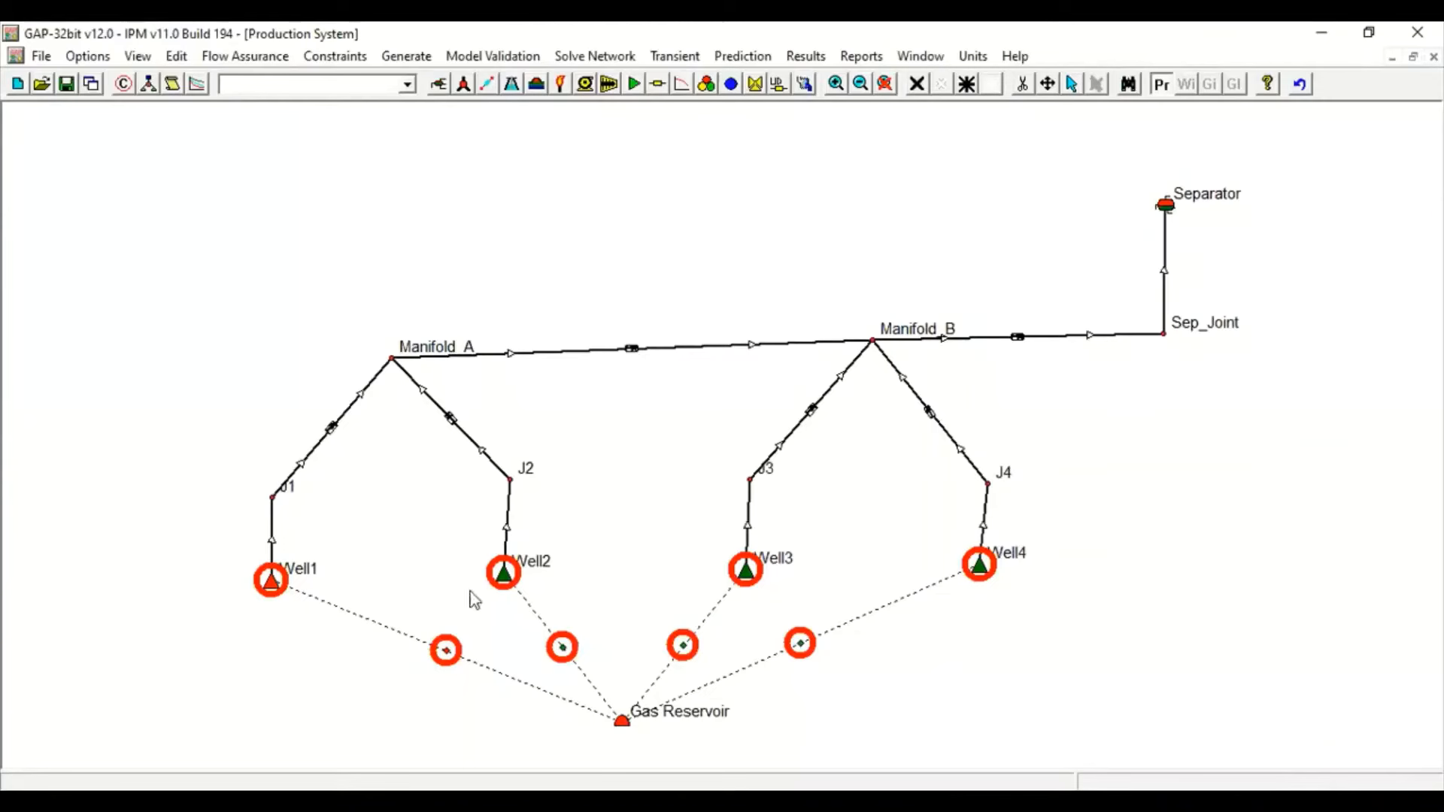
Link the PROSPER file "Well4_Engman.Out" from the Gas Field folder to Well4 and accept the well's data
mouse_move(981, 568)
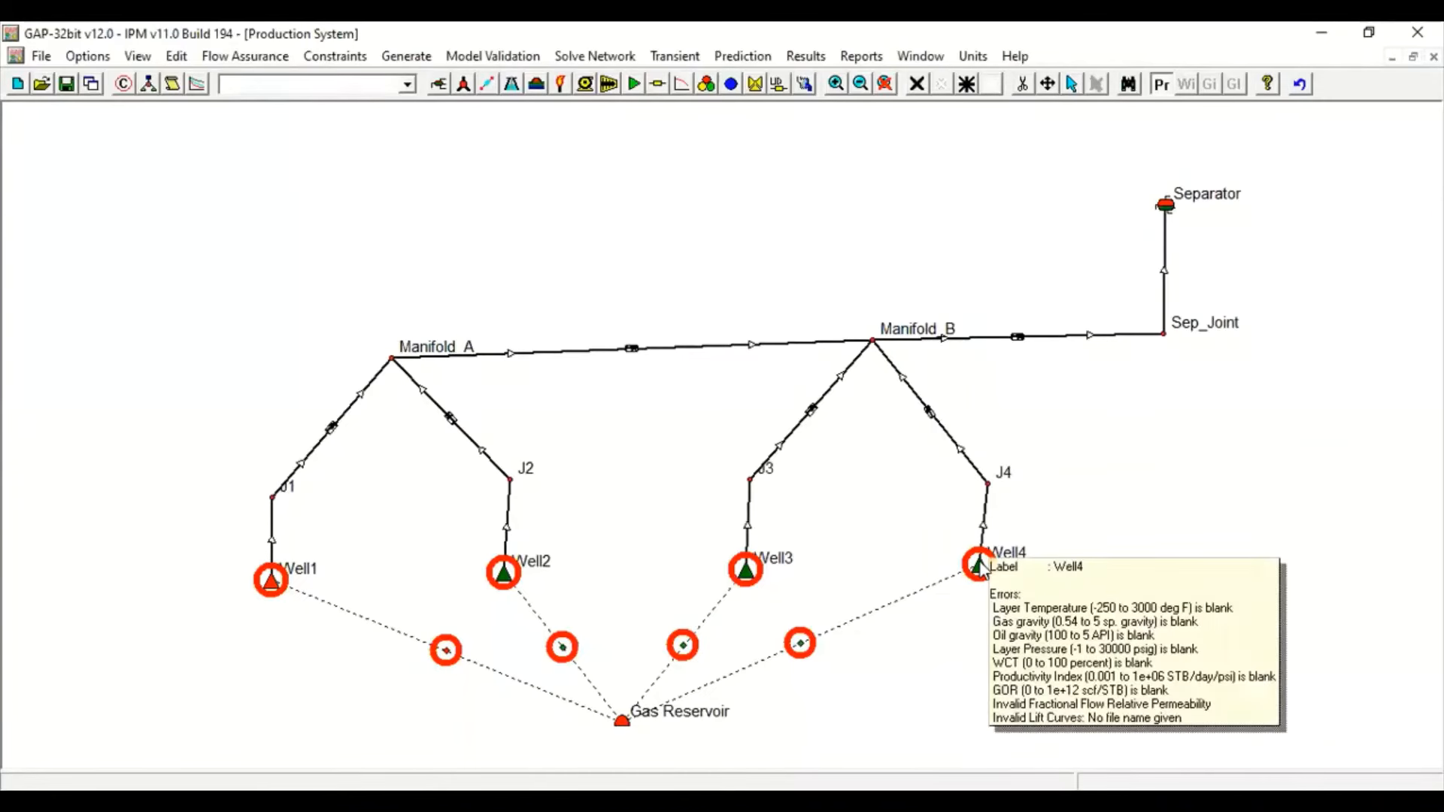
double_click(977, 566)
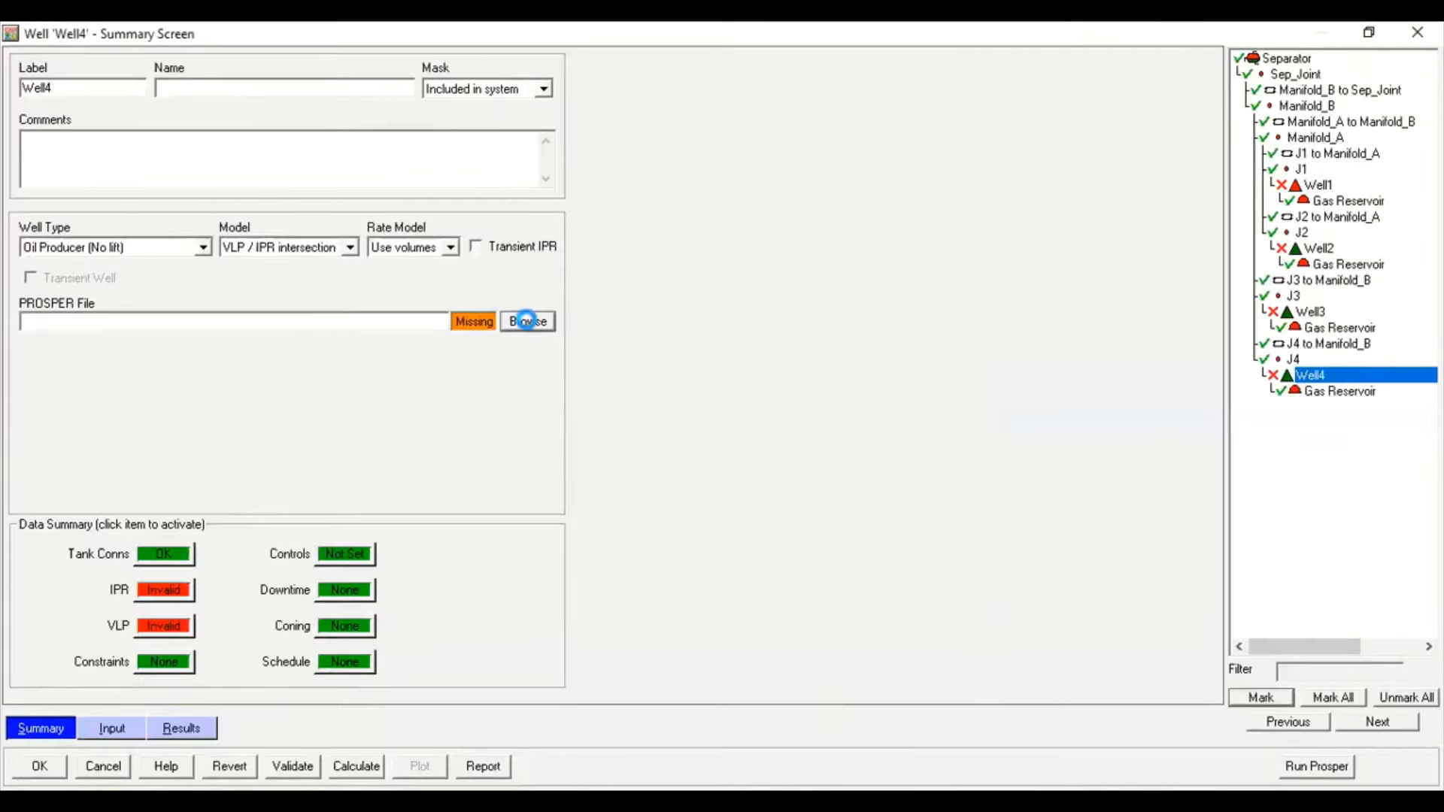
left_click(527, 321)
scroll(438, 539, "down", 3)
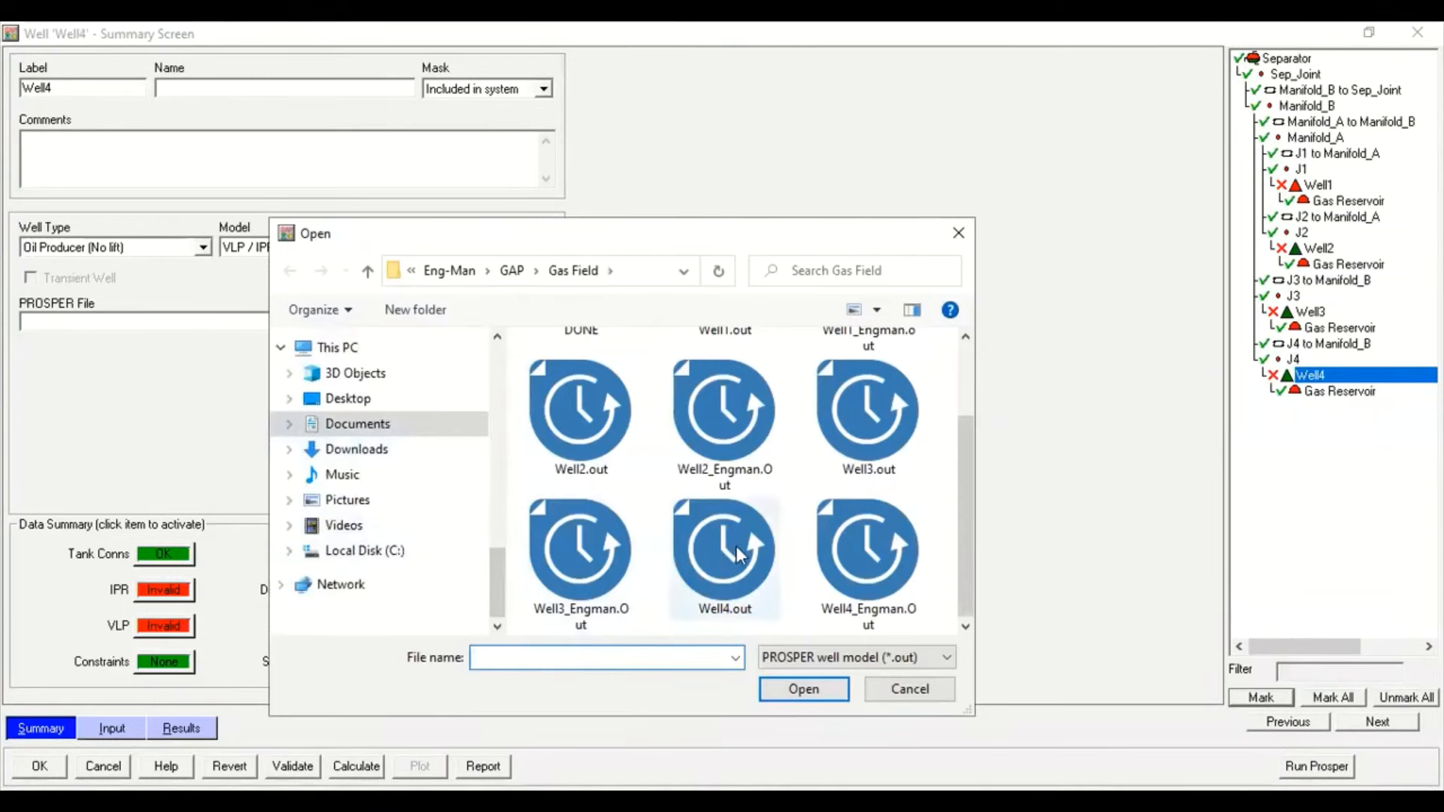
left_click(870, 596)
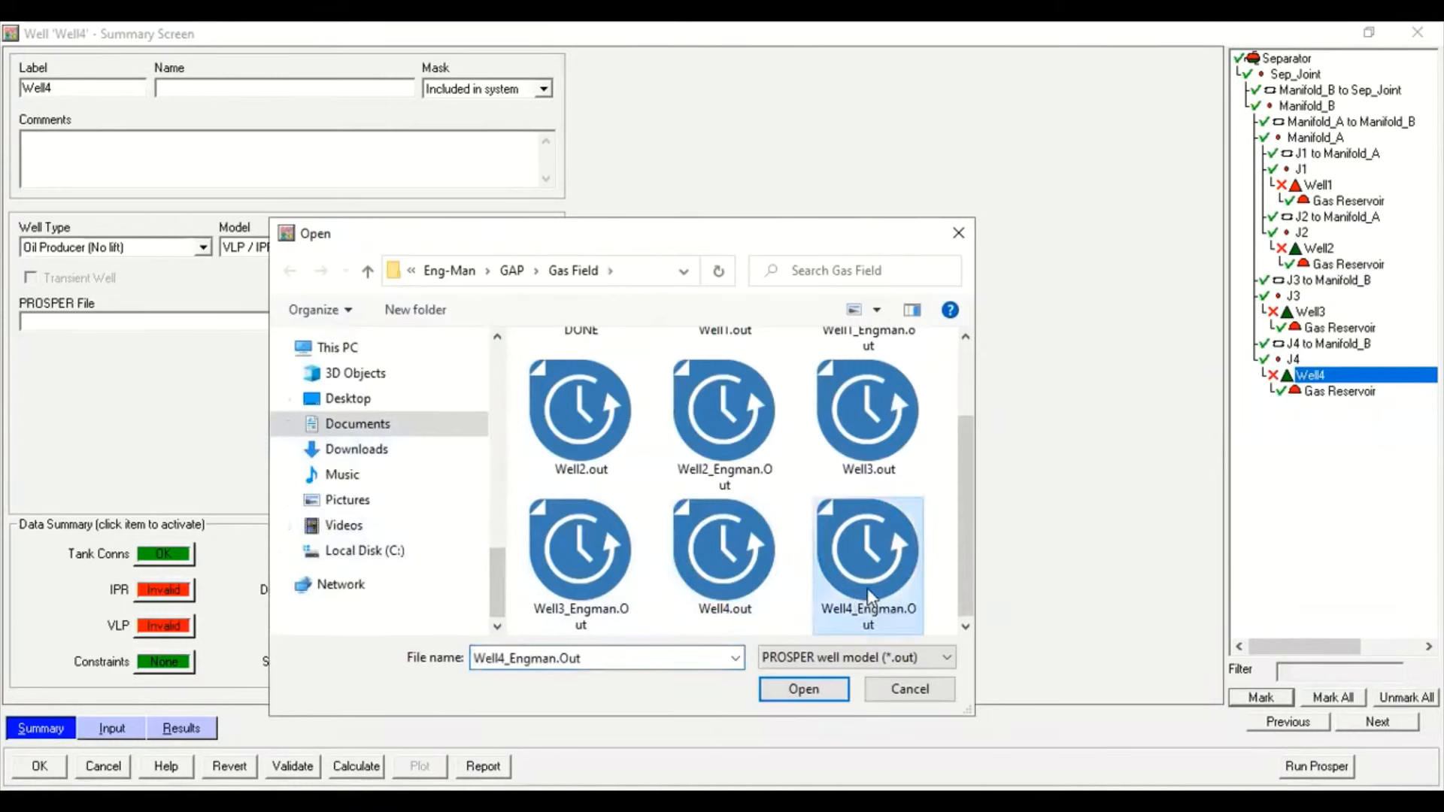
left_click(820, 694)
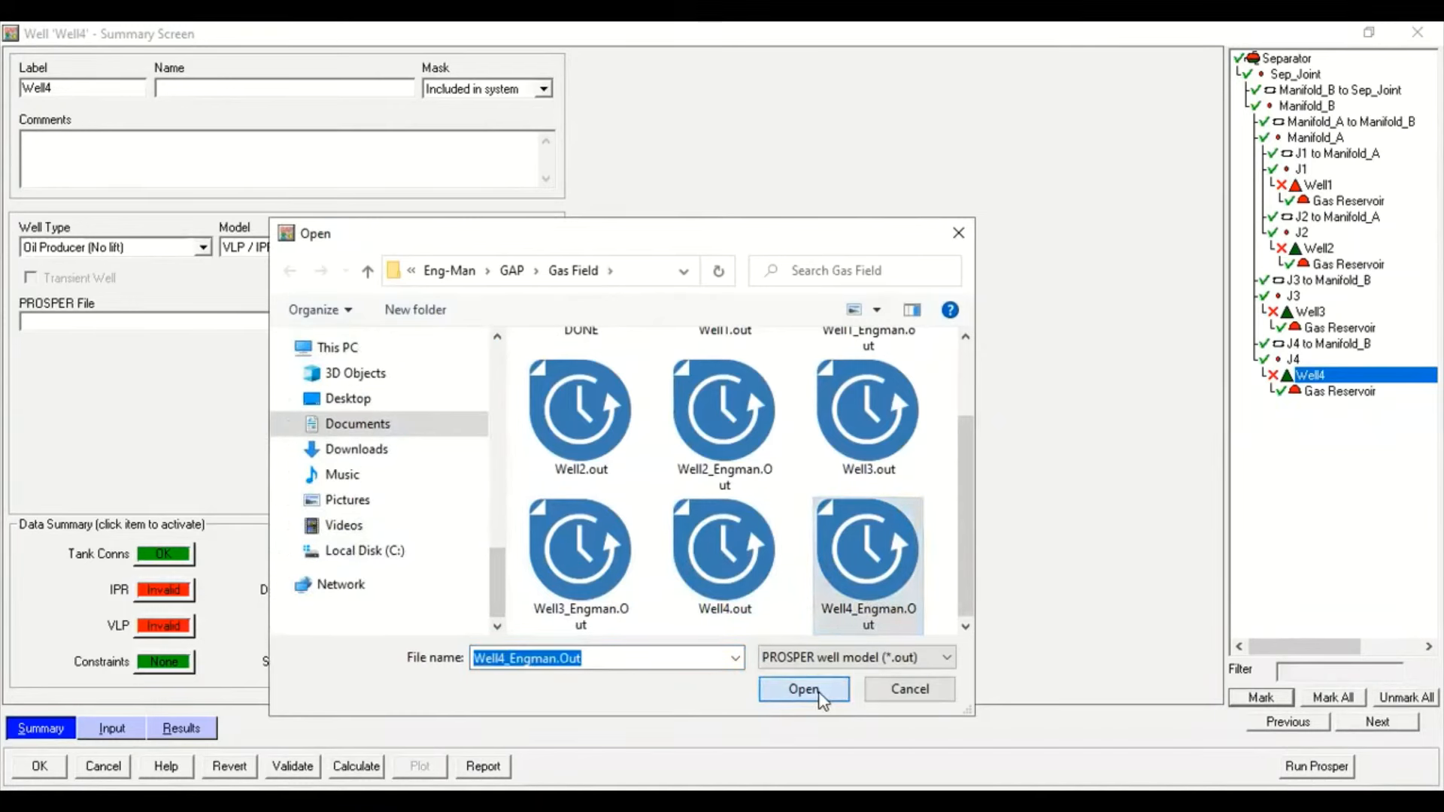
left_click(39, 765)
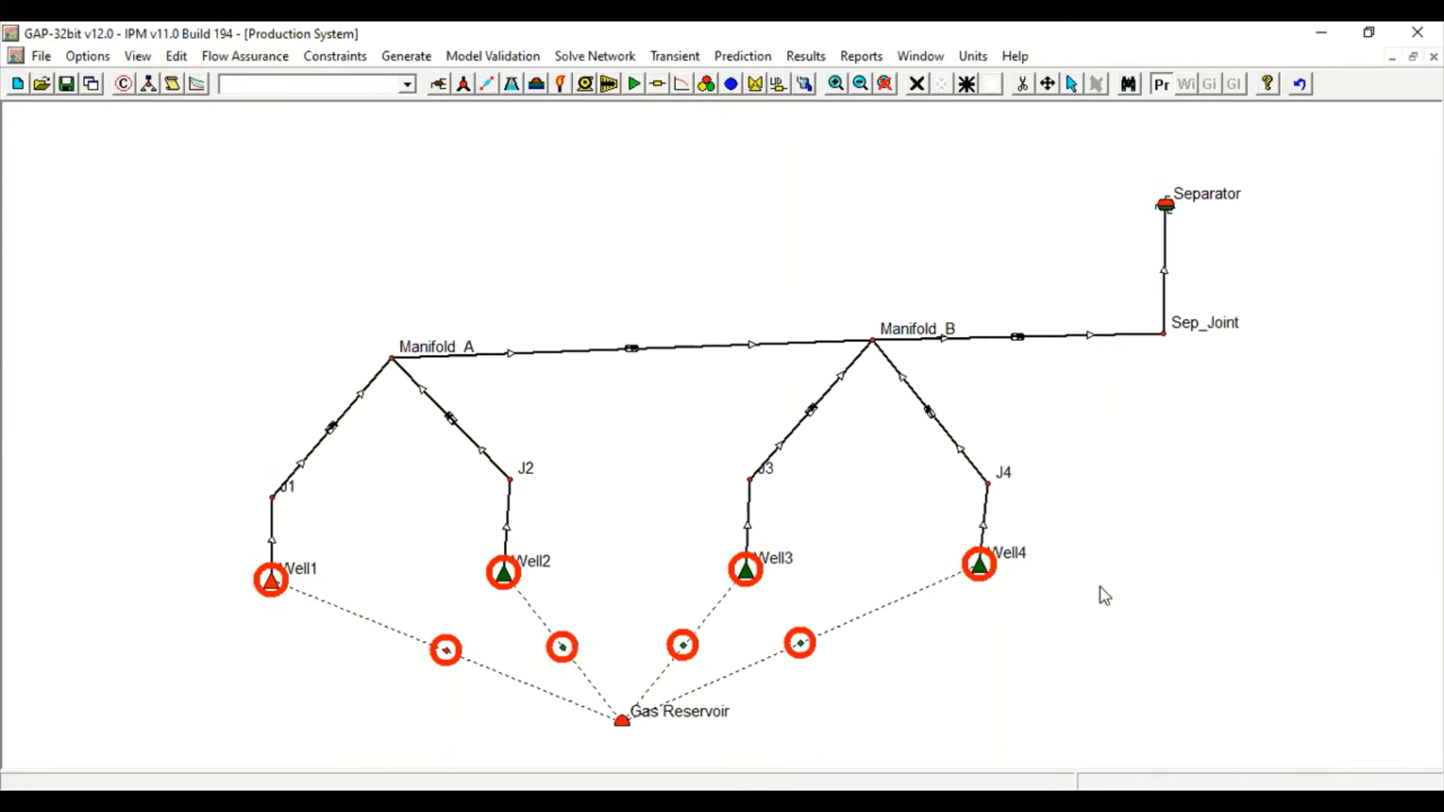
Set Well2's well type to Gas Producer and accept the well's data
left_click(503, 573)
double_click(503, 573)
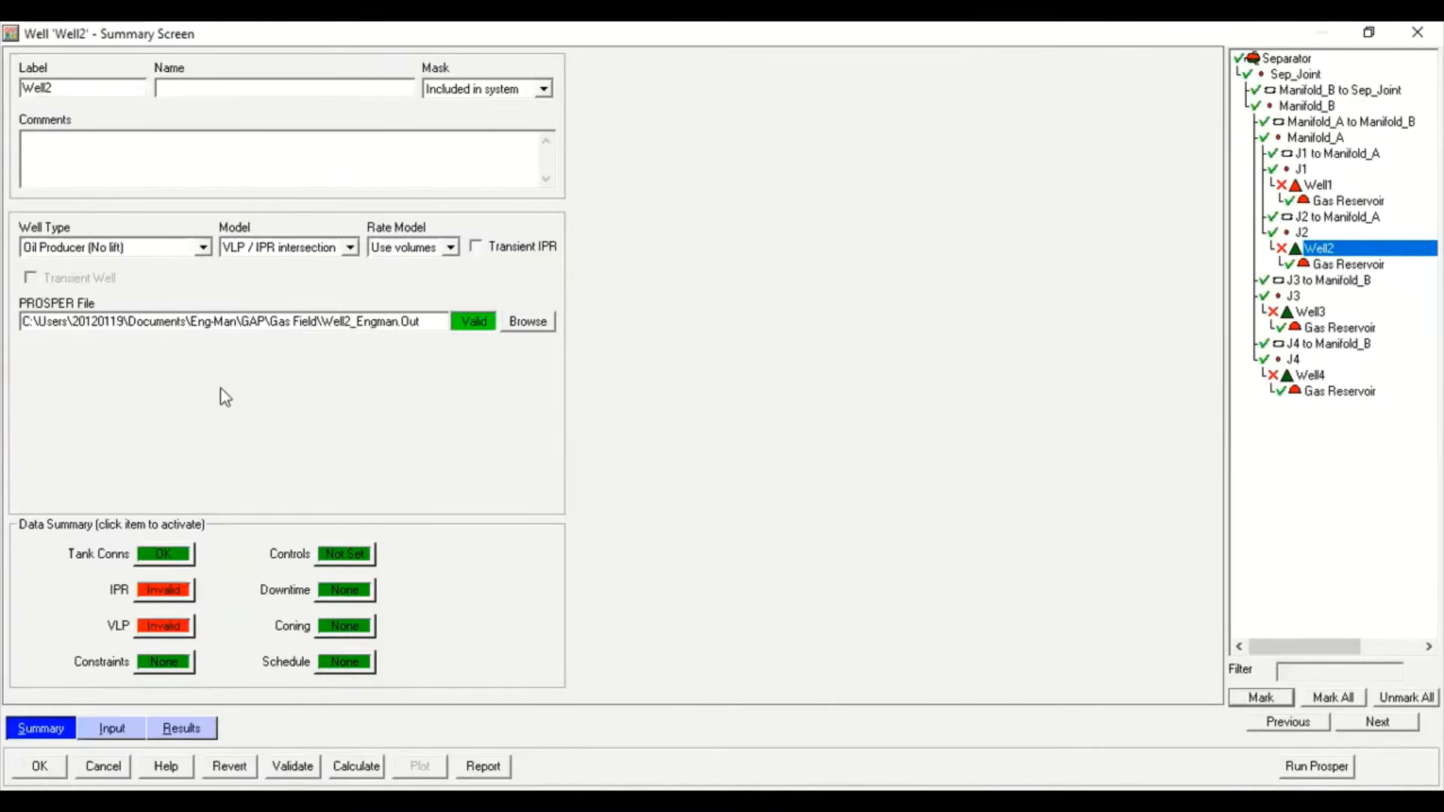
left_click(188, 248)
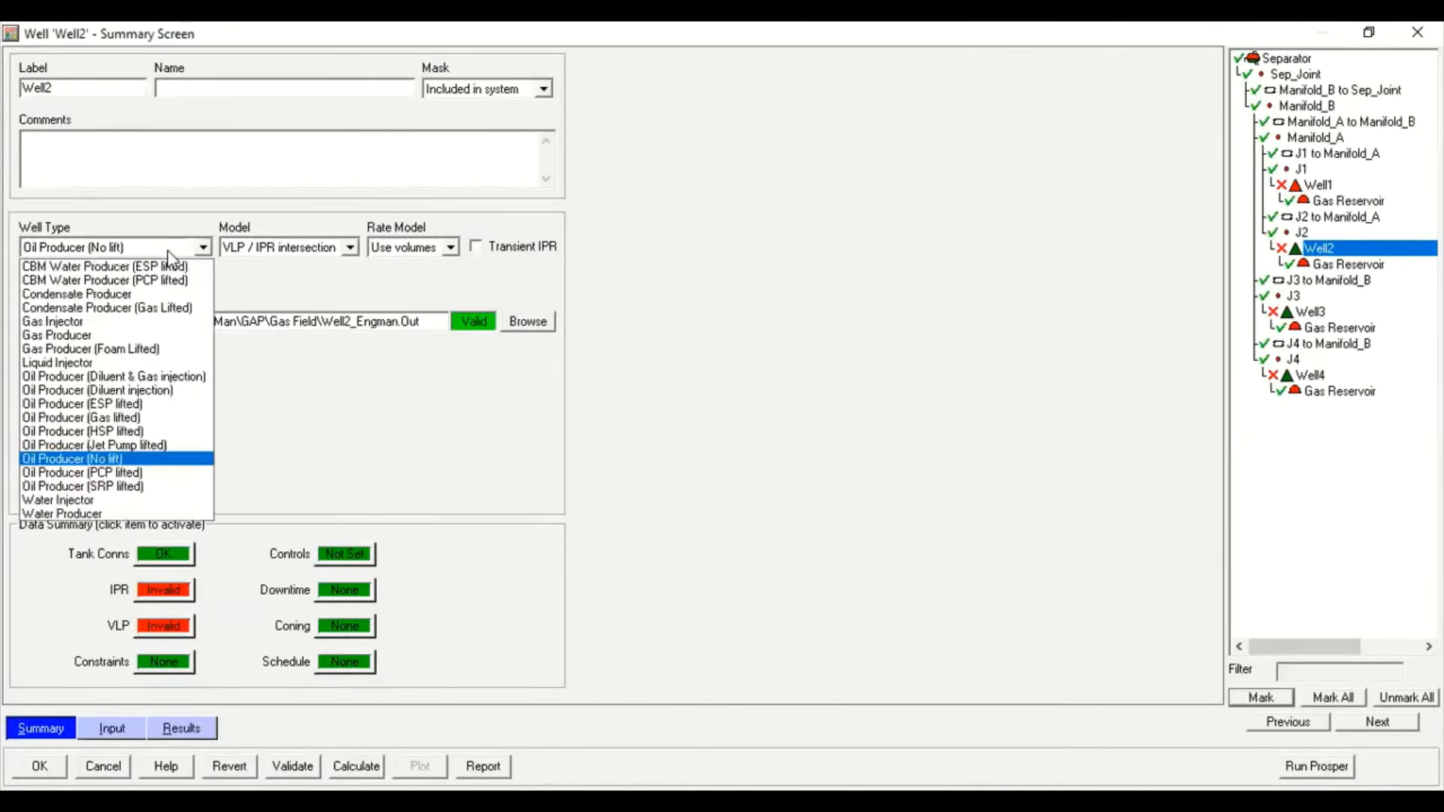
left_click(99, 336)
left_click(41, 766)
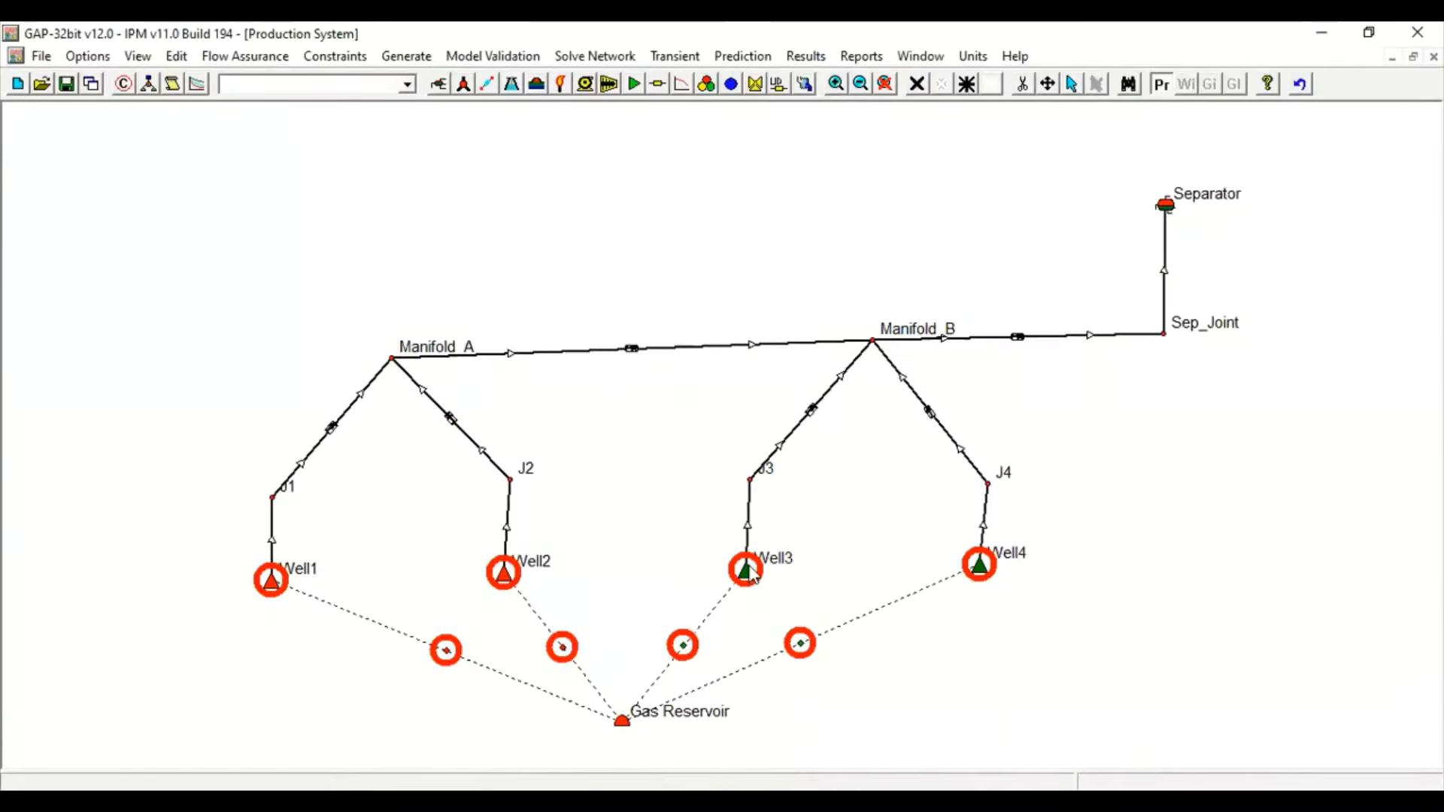
Set the well type of both Well3 and Well4 to Gas Producer
double_click(746, 569)
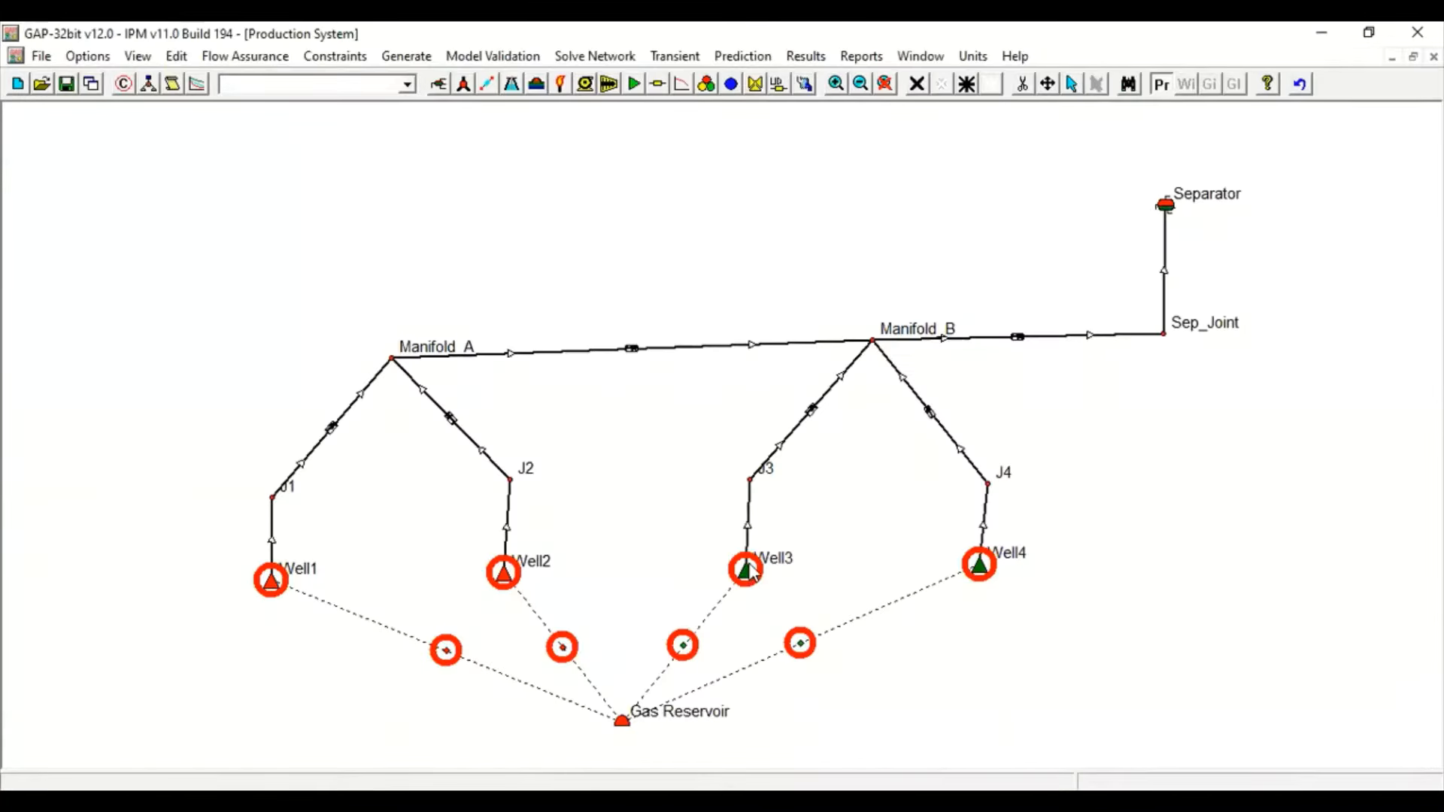
left_click(110, 241)
left_click(87, 335)
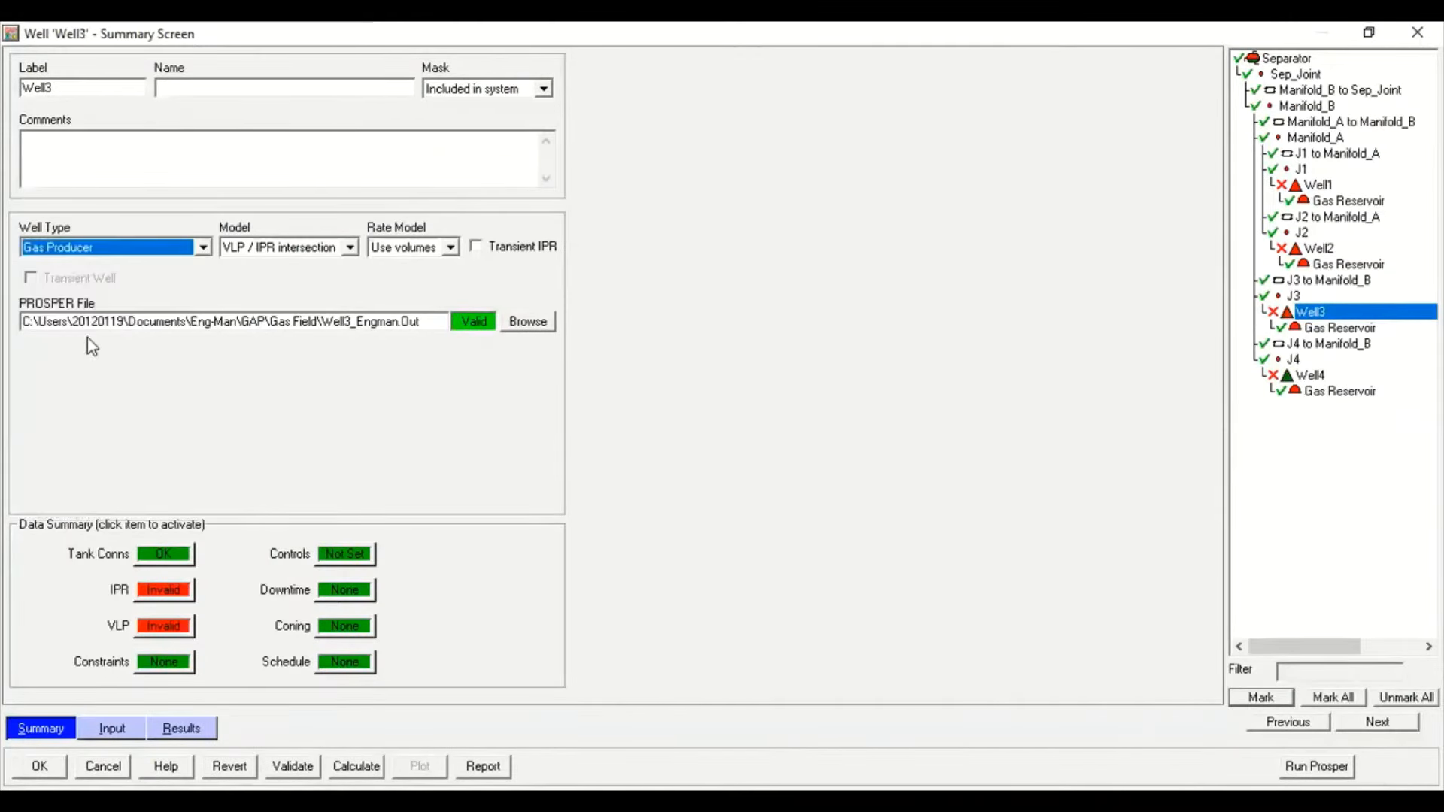
left_click(40, 766)
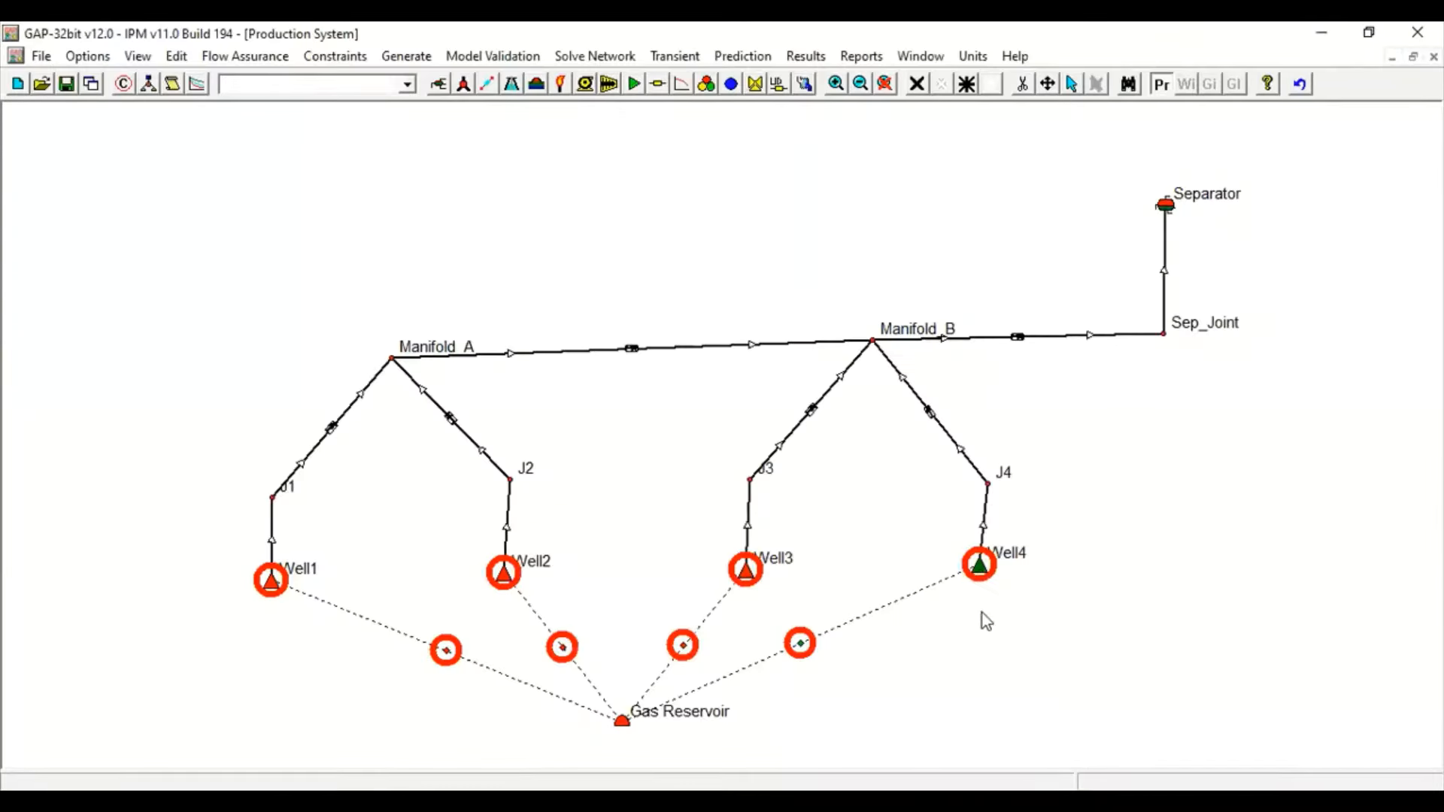
double_click(977, 569)
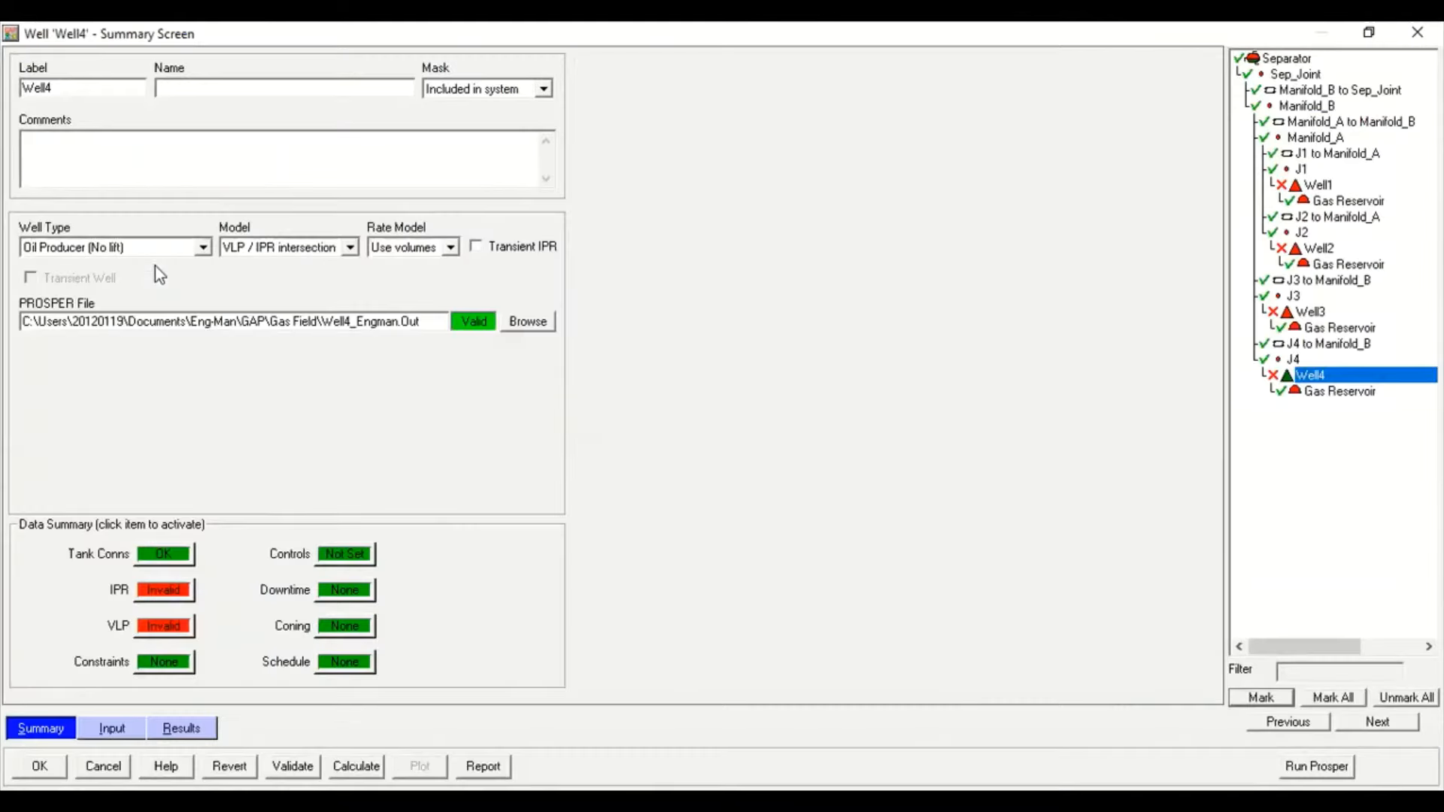
left_click(159, 250)
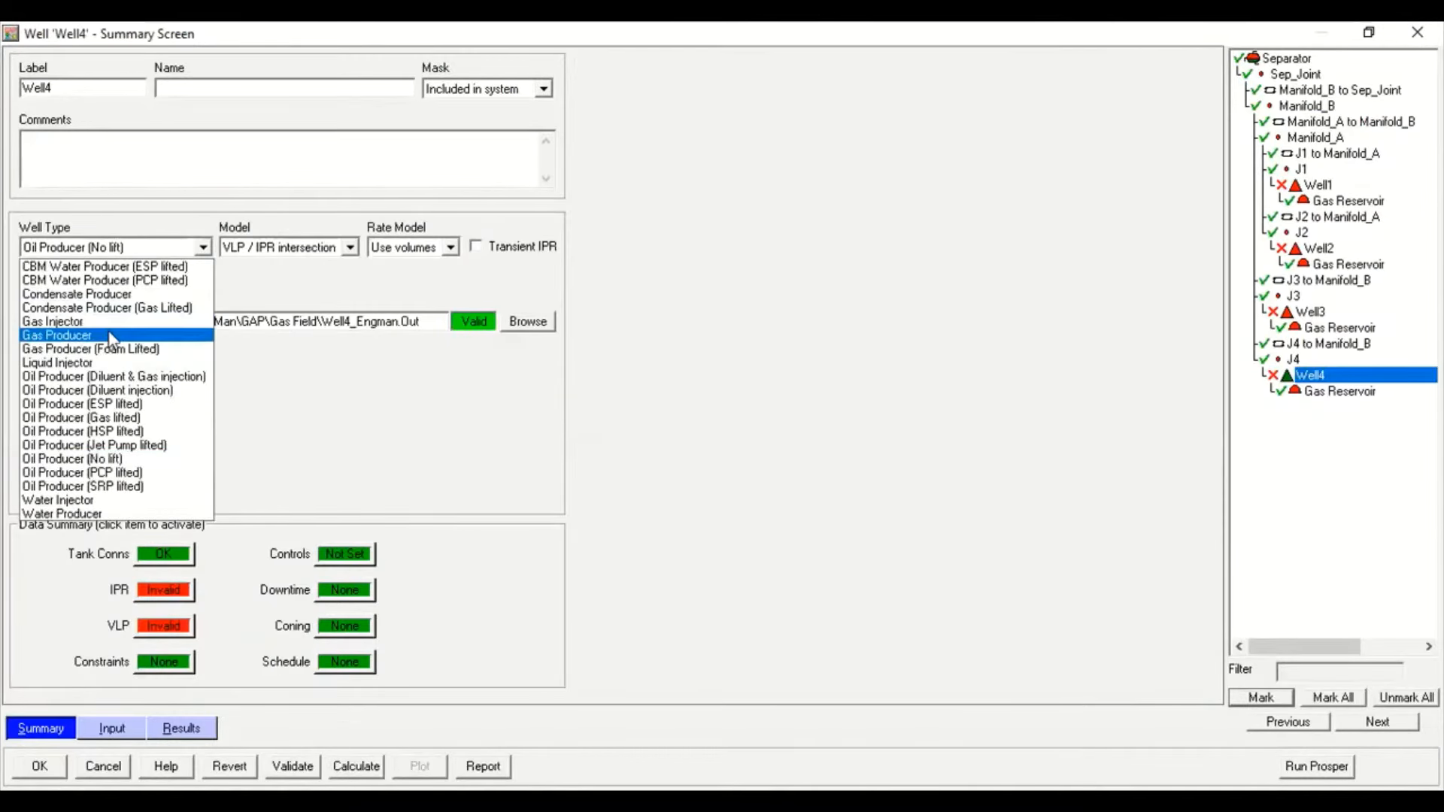
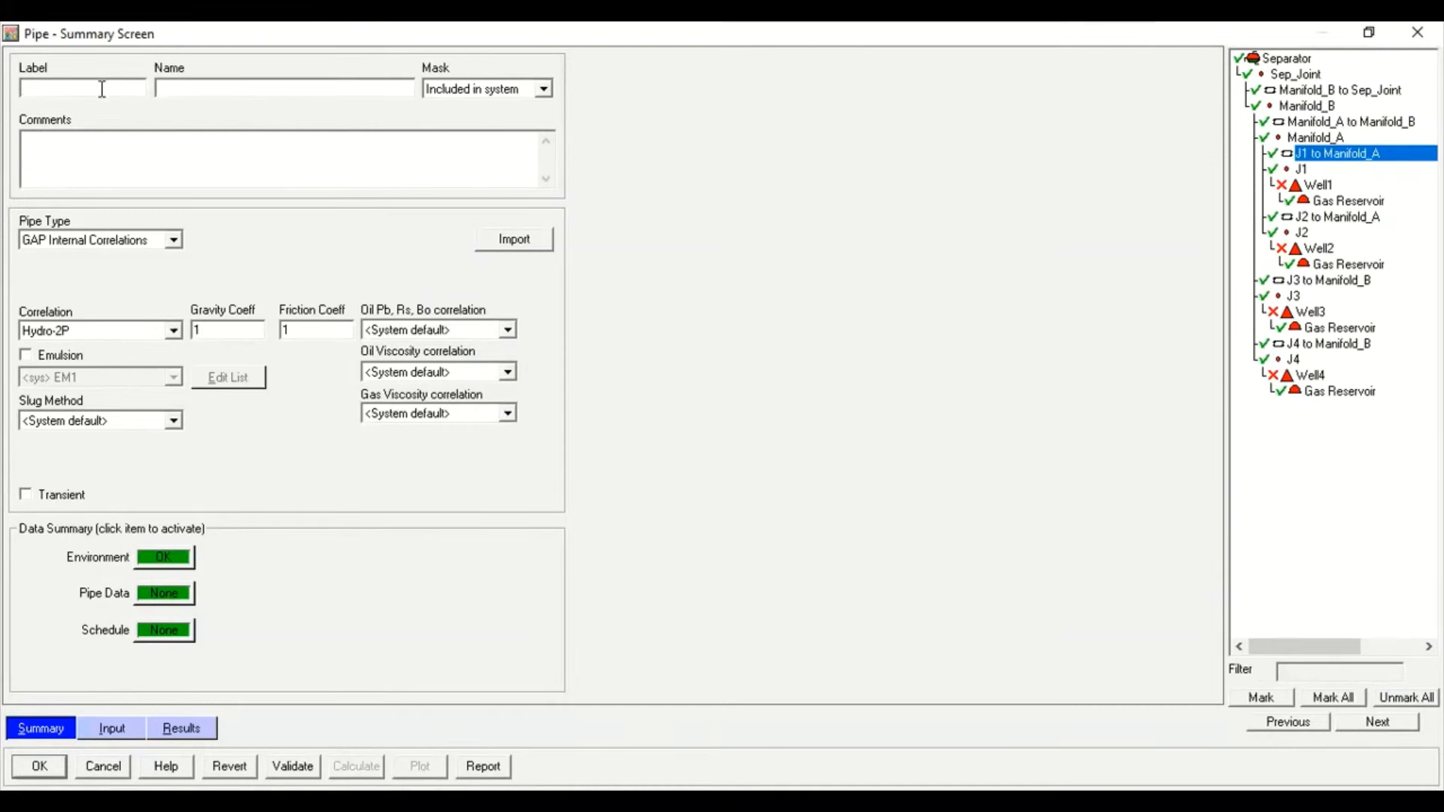
Label the J1 to Manifold_A pipe "Line 1", enter "Line 1" as its comment and choose the Petroleum Experts 5 correlation
type("Line 1")
left_click(12, 140)
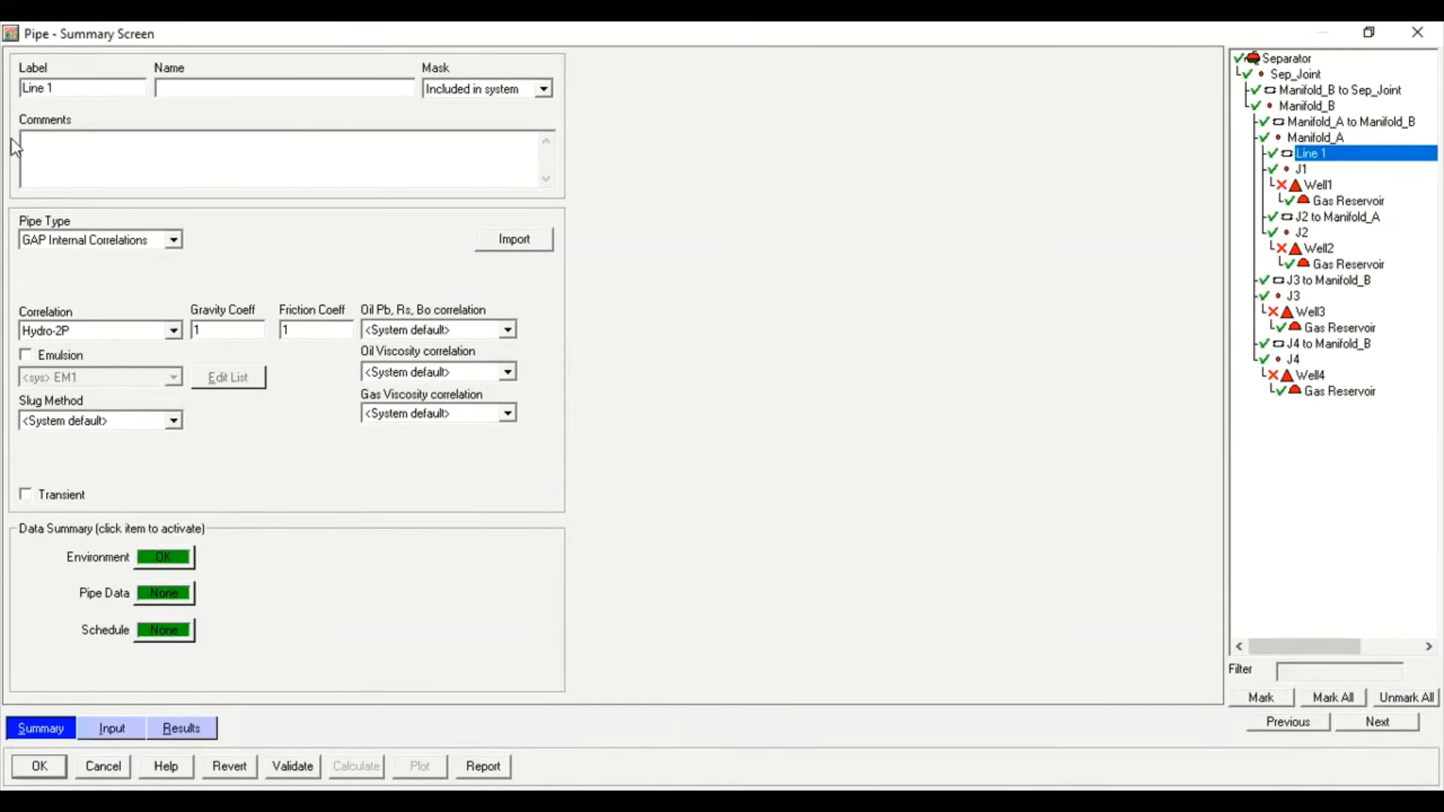
type("Line 1")
left_click(172, 331)
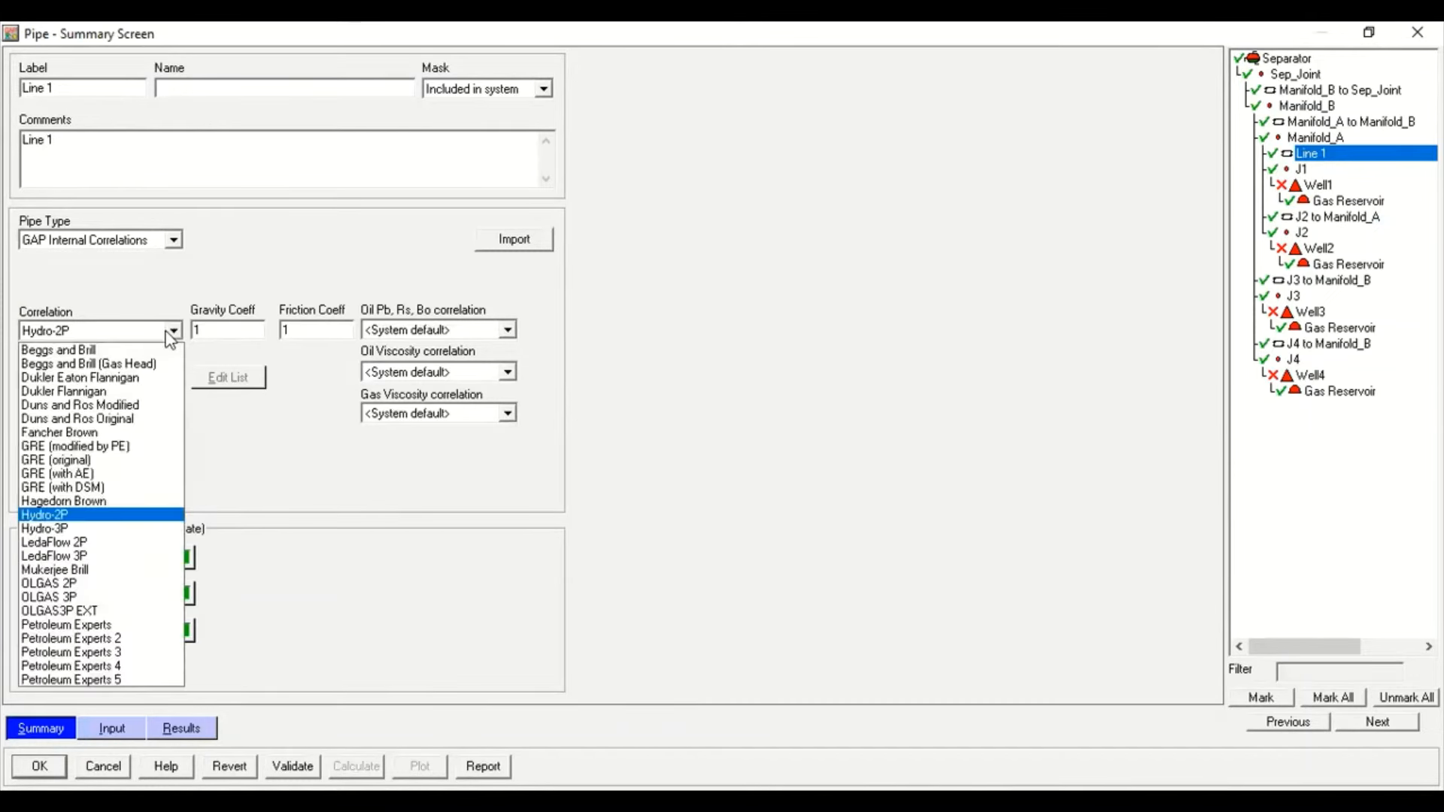
left_click(115, 680)
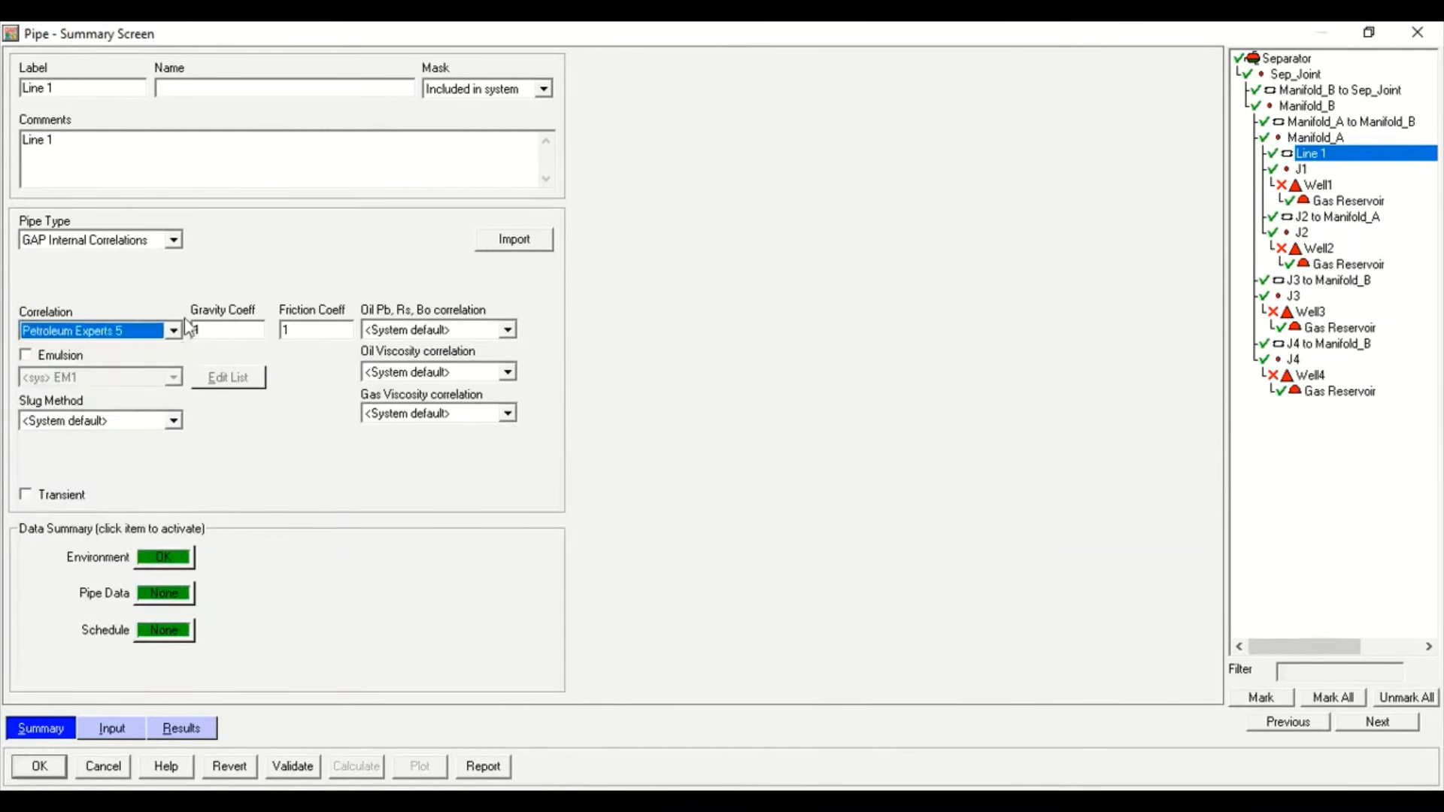
left_click(254, 328)
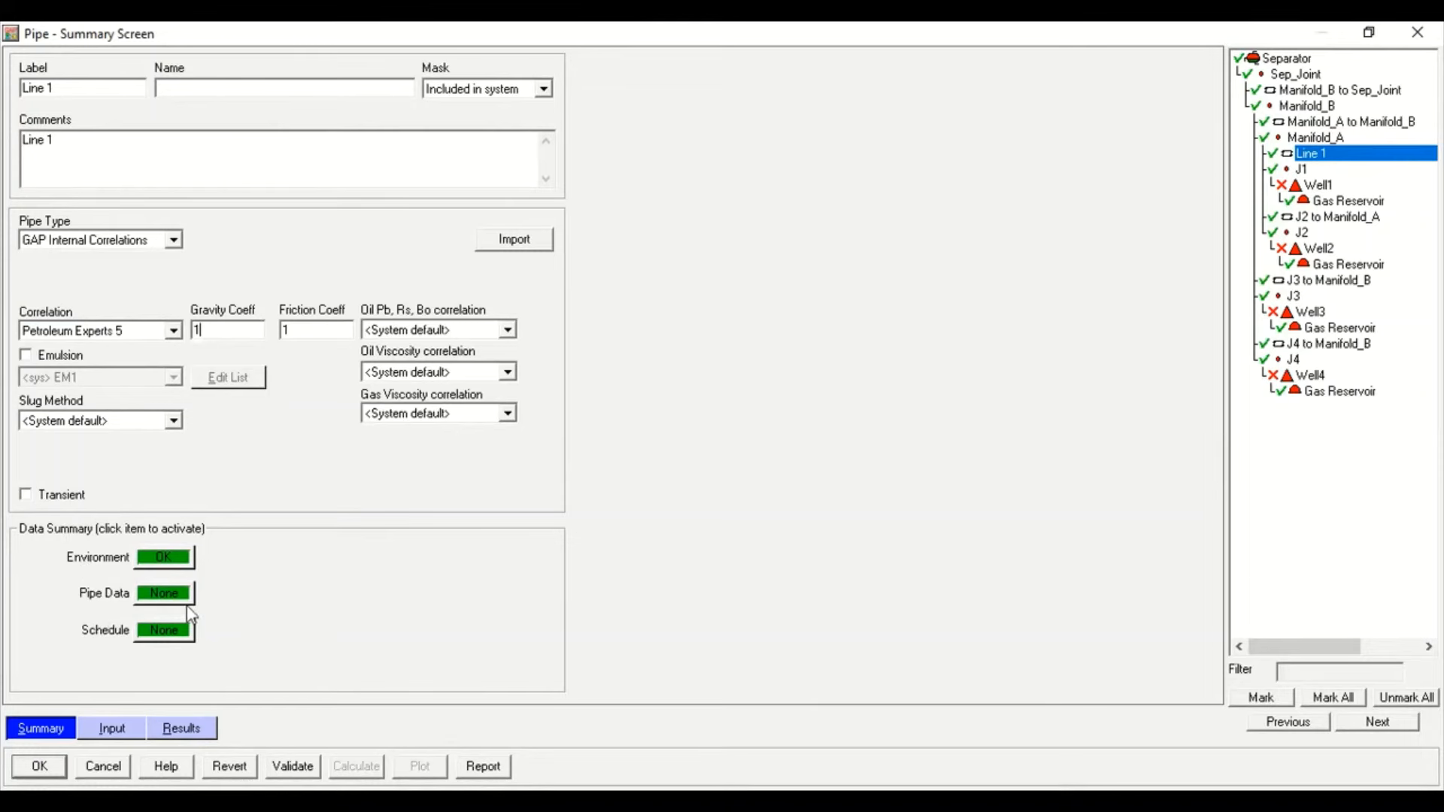
Set Line 1's overall heat transfer coefficient to 3 BTU/h/ft2/F and make the first segment in its description a line pipe
left_click(114, 728)
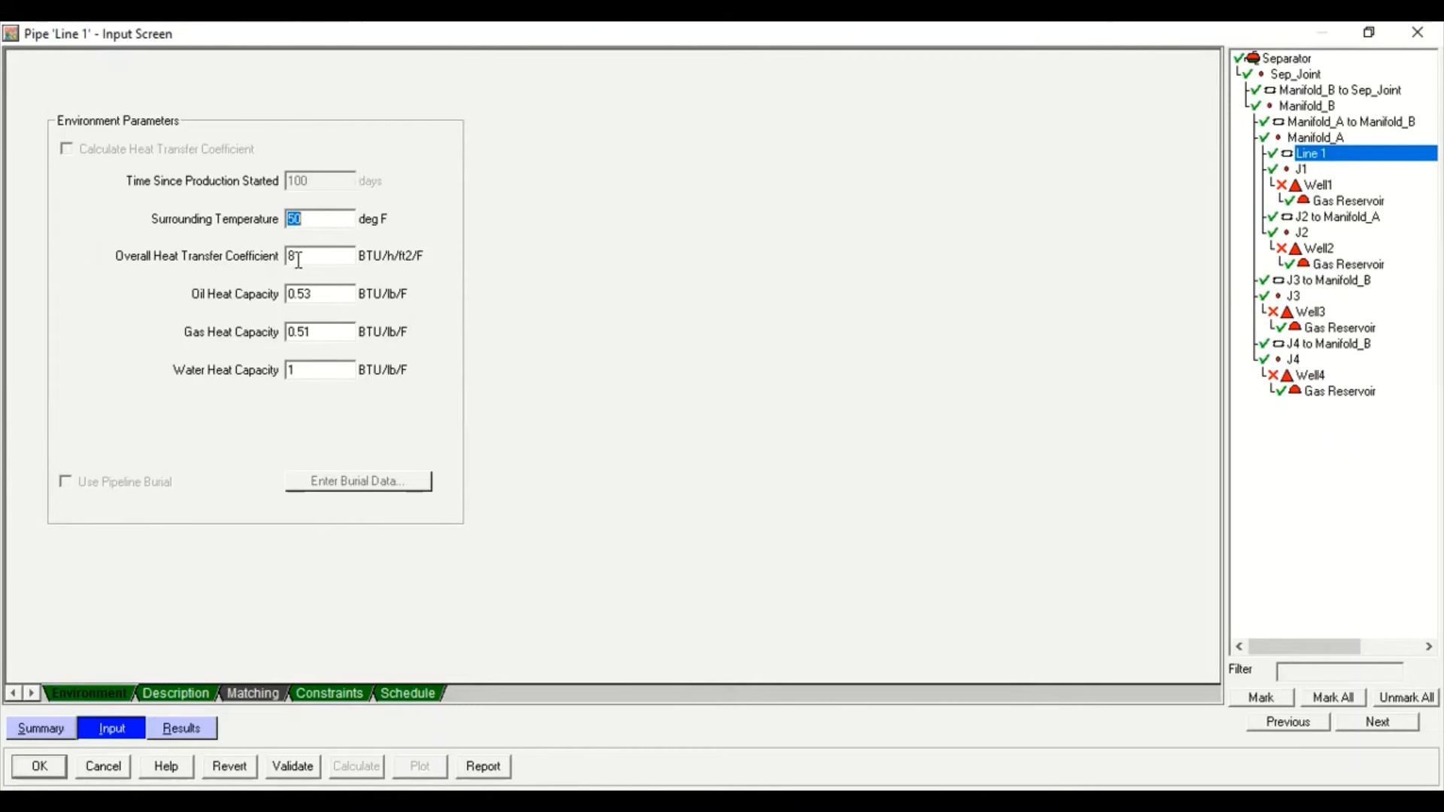
key("Tab")
type("3")
left_click(175, 692)
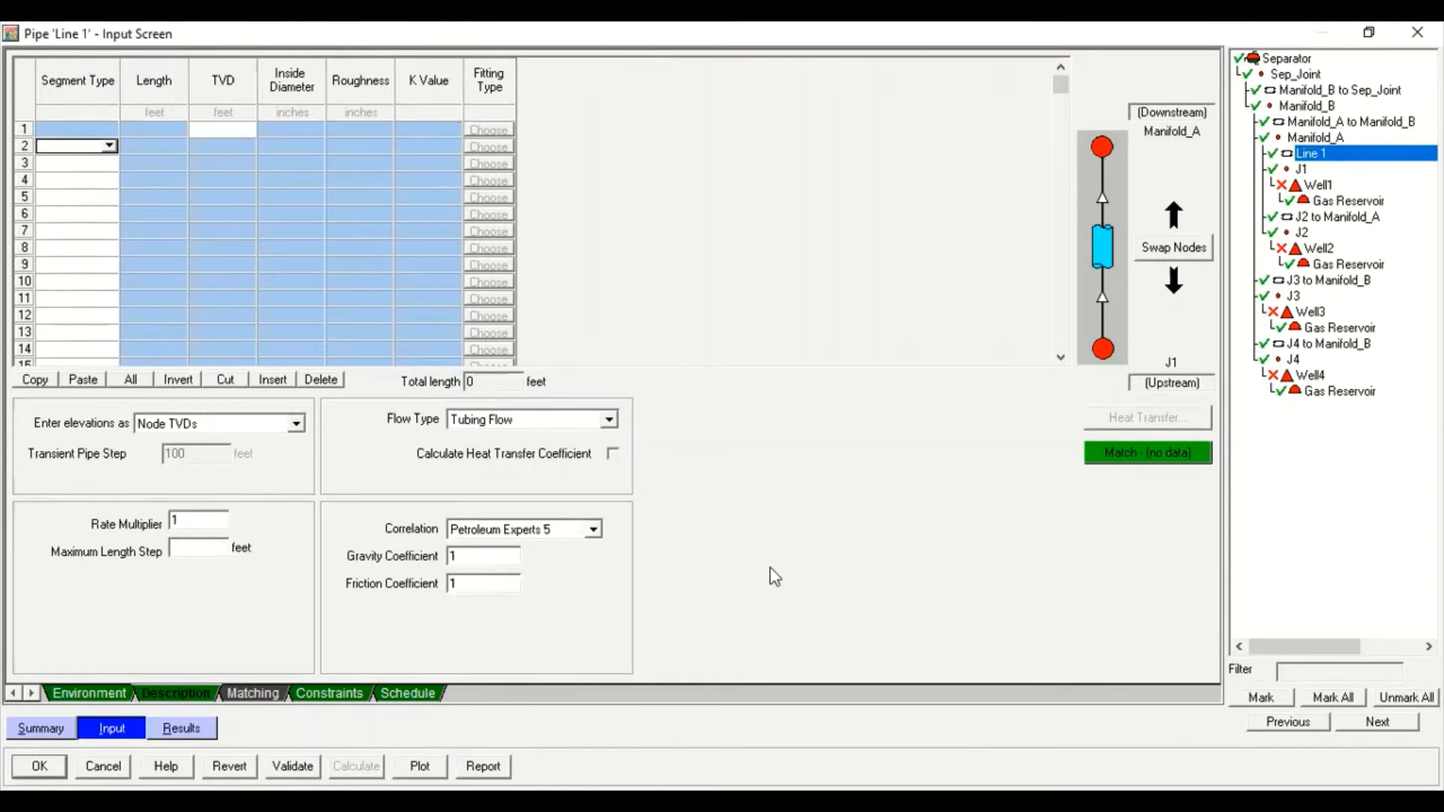
left_click(109, 145)
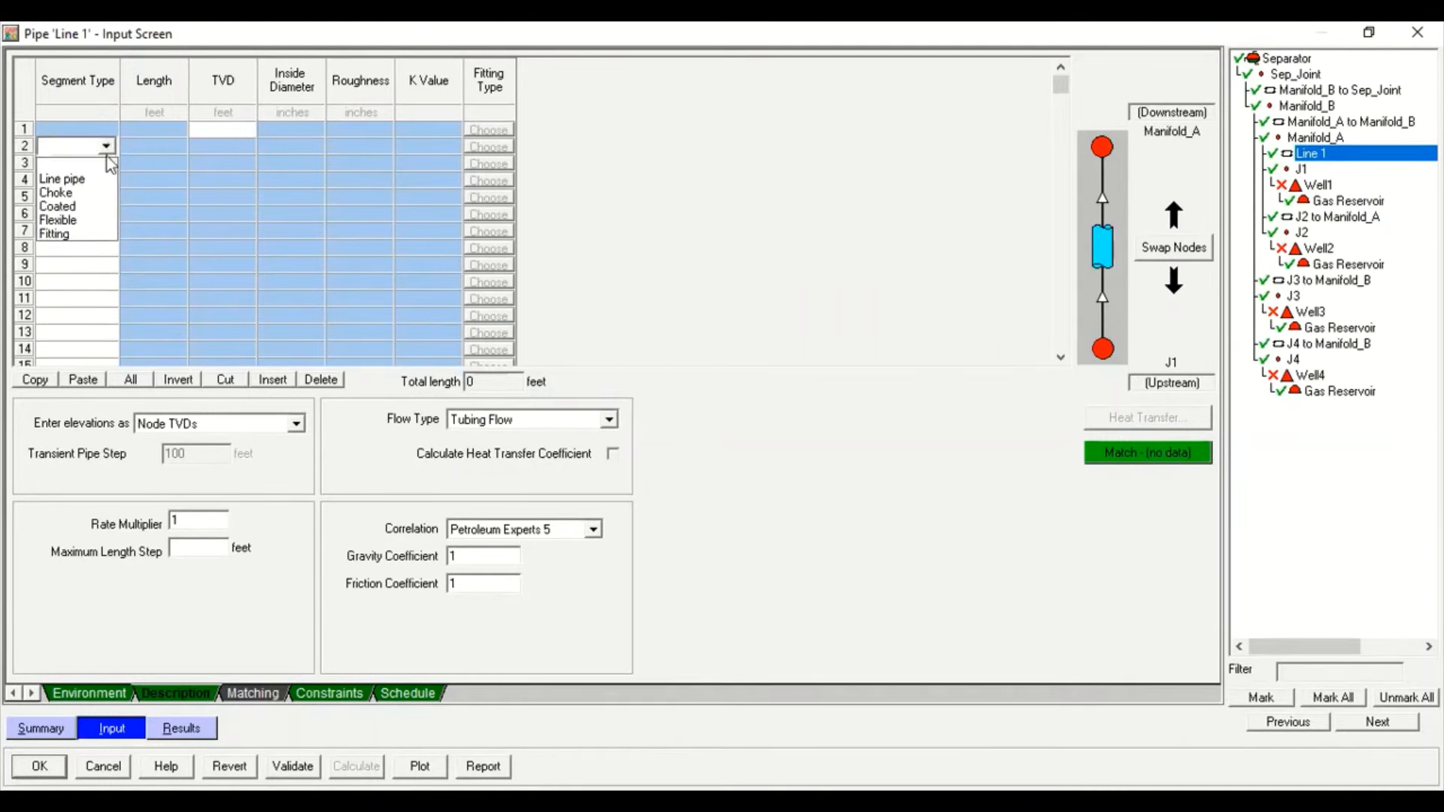
left_click(87, 178)
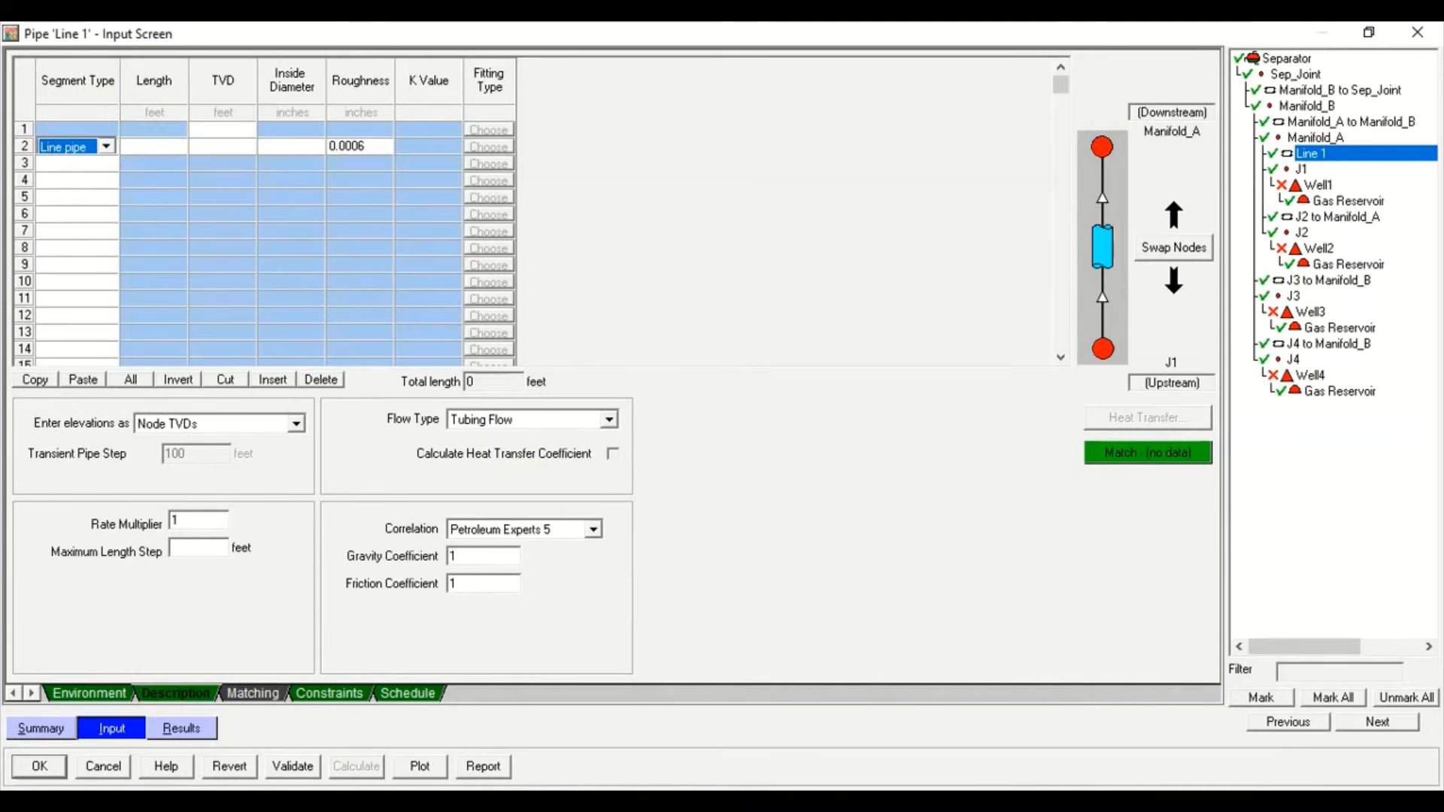
Close the Line 1 pipe data and discard all its changes
left_click(1417, 32)
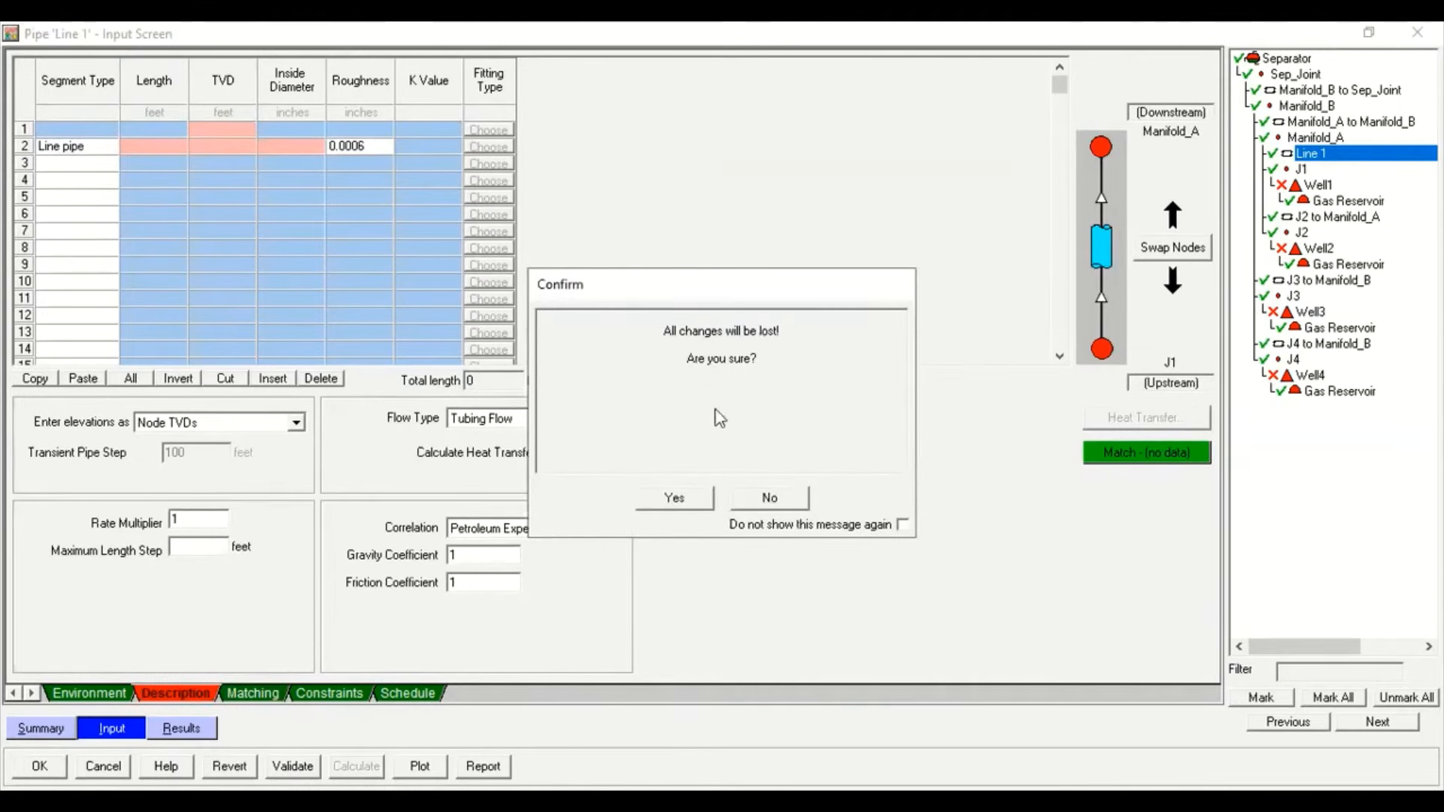
left_click(767, 496)
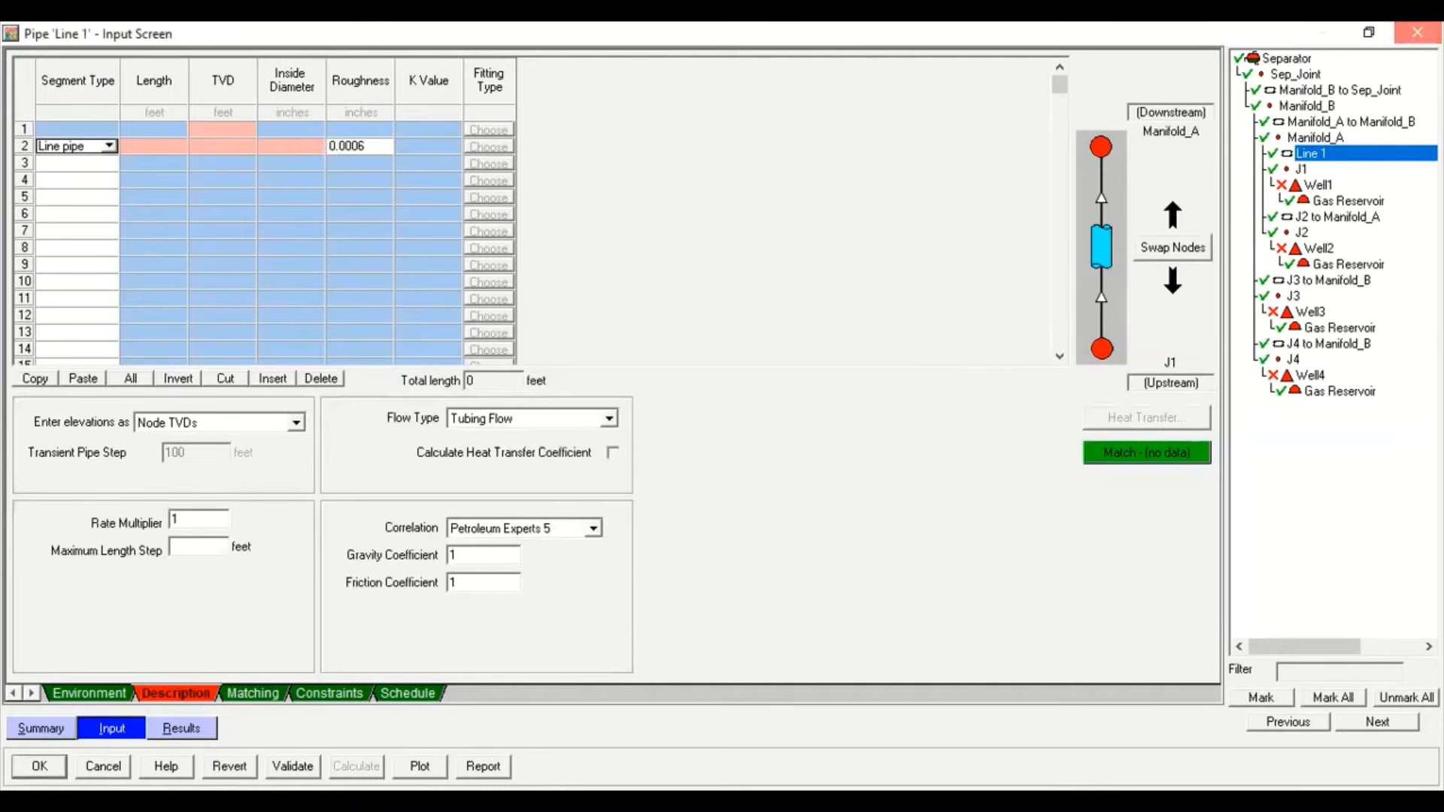
left_click(1416, 31)
left_click(669, 499)
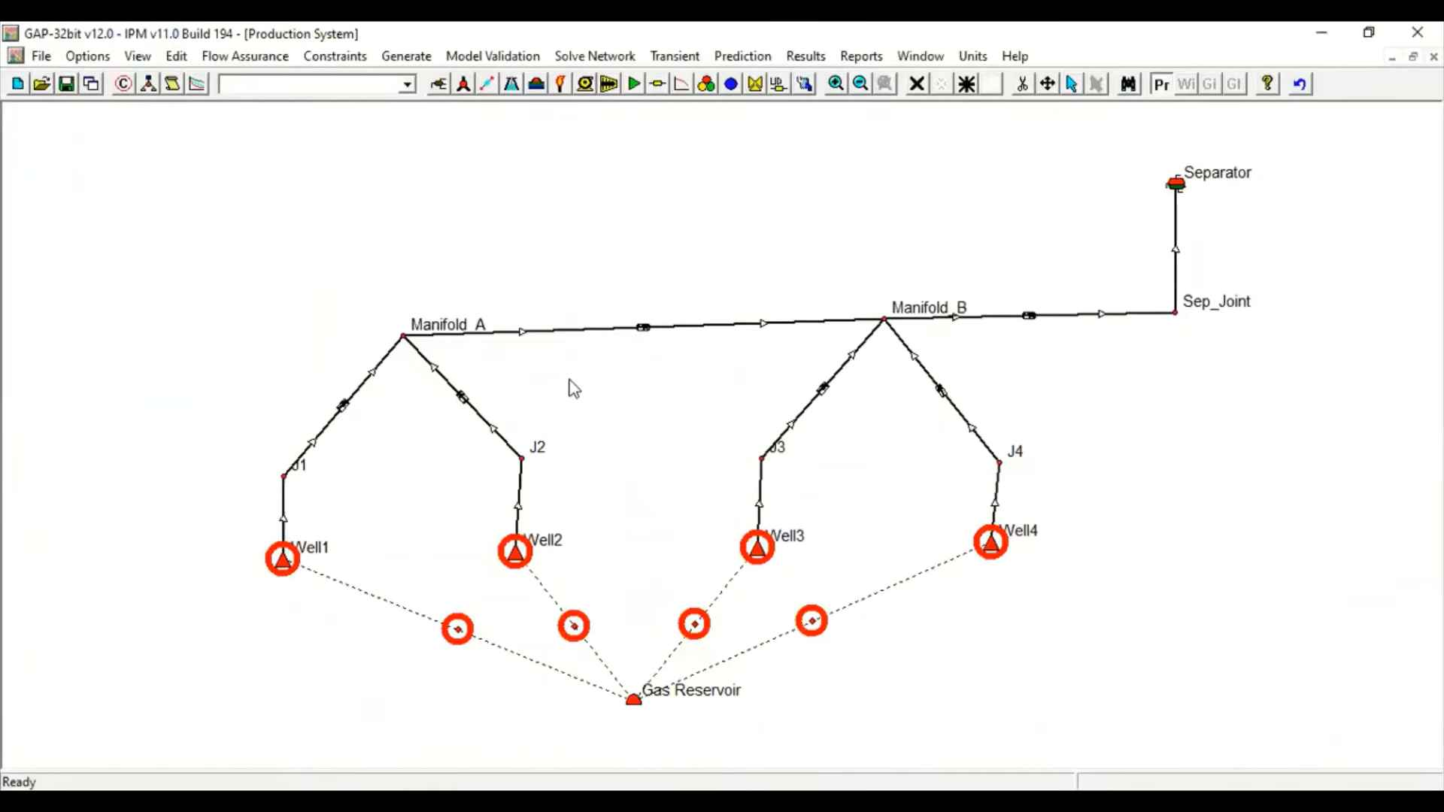
Select the OilField unit system, set its Length input unit to km and accept the unit settings
left_click(975, 60)
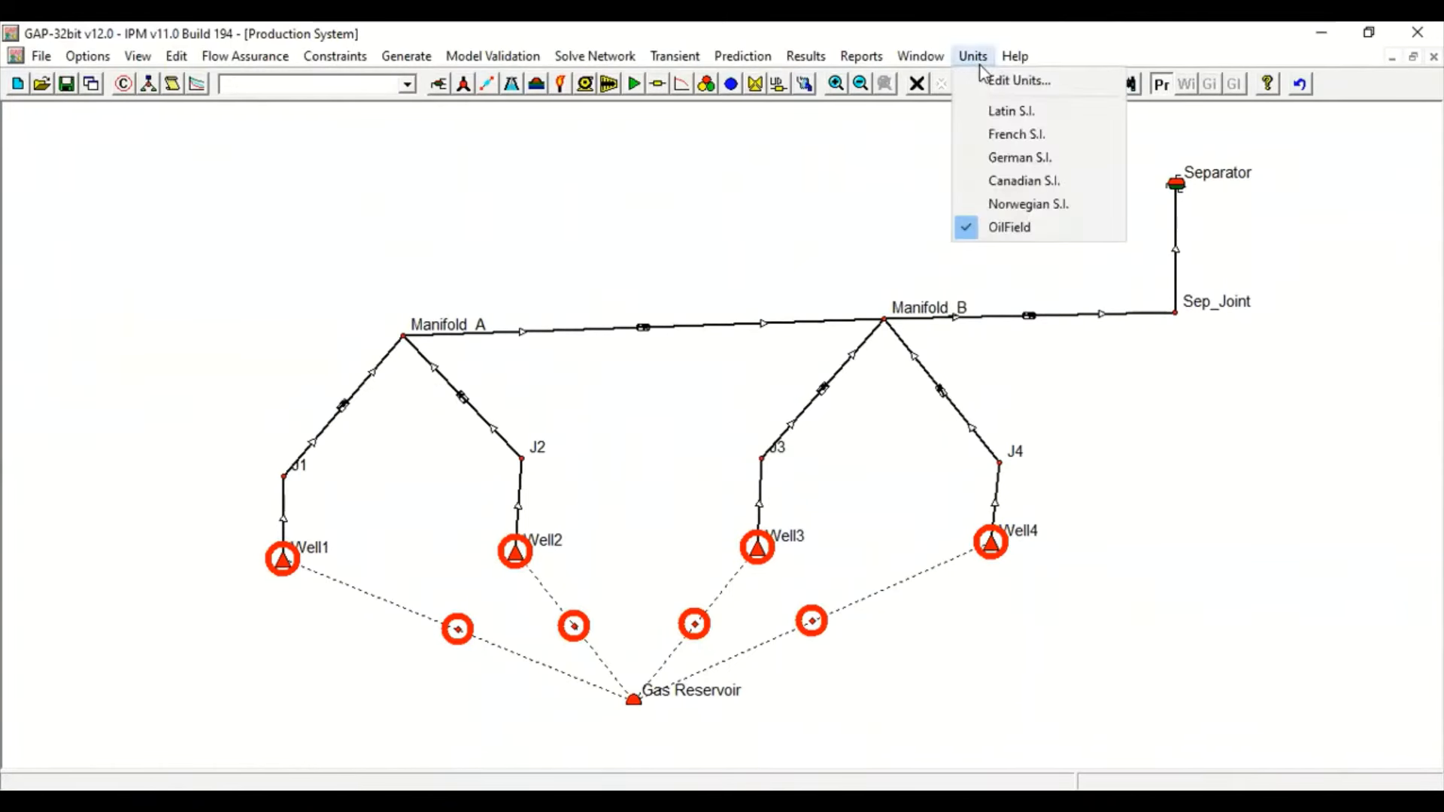
left_click(1031, 232)
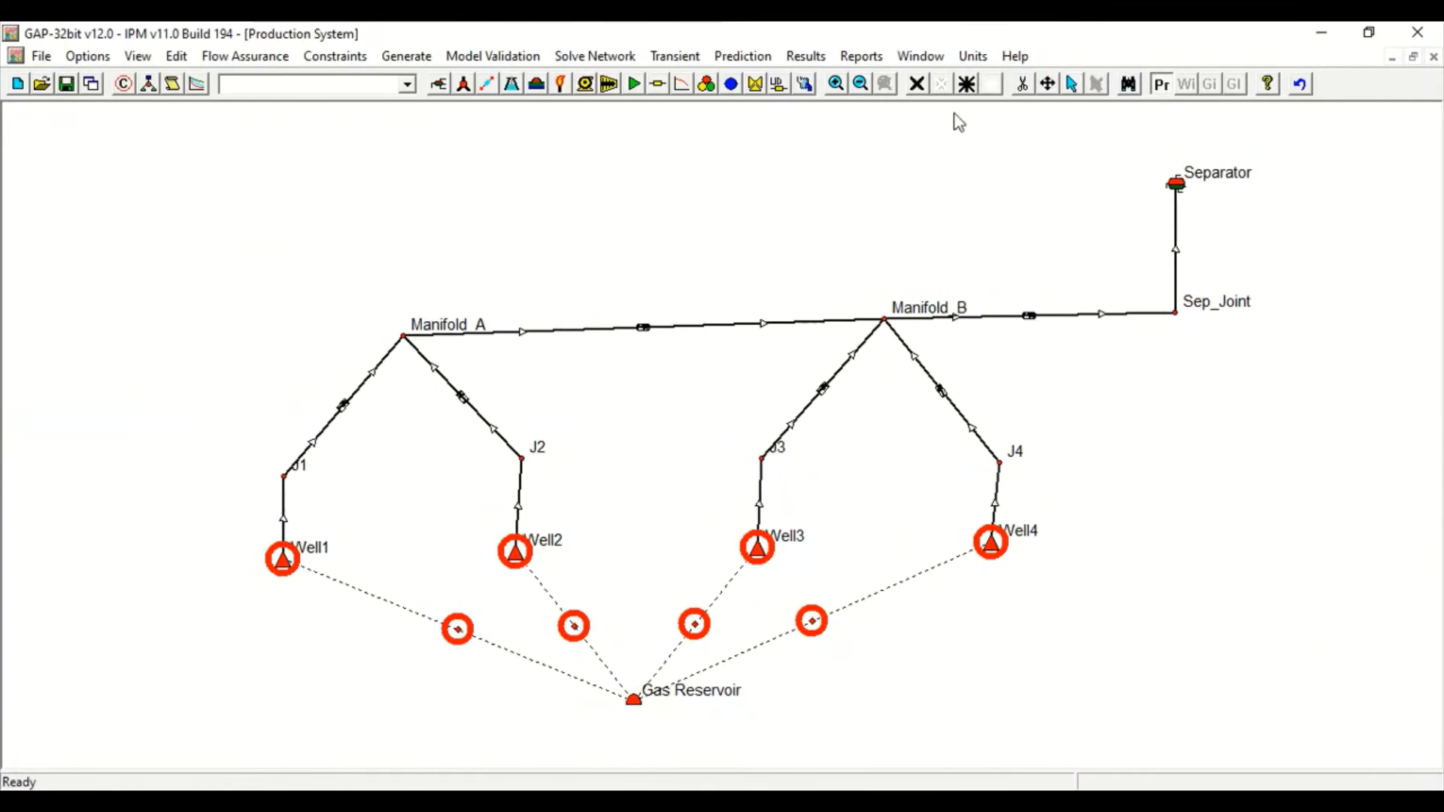
left_click(974, 58)
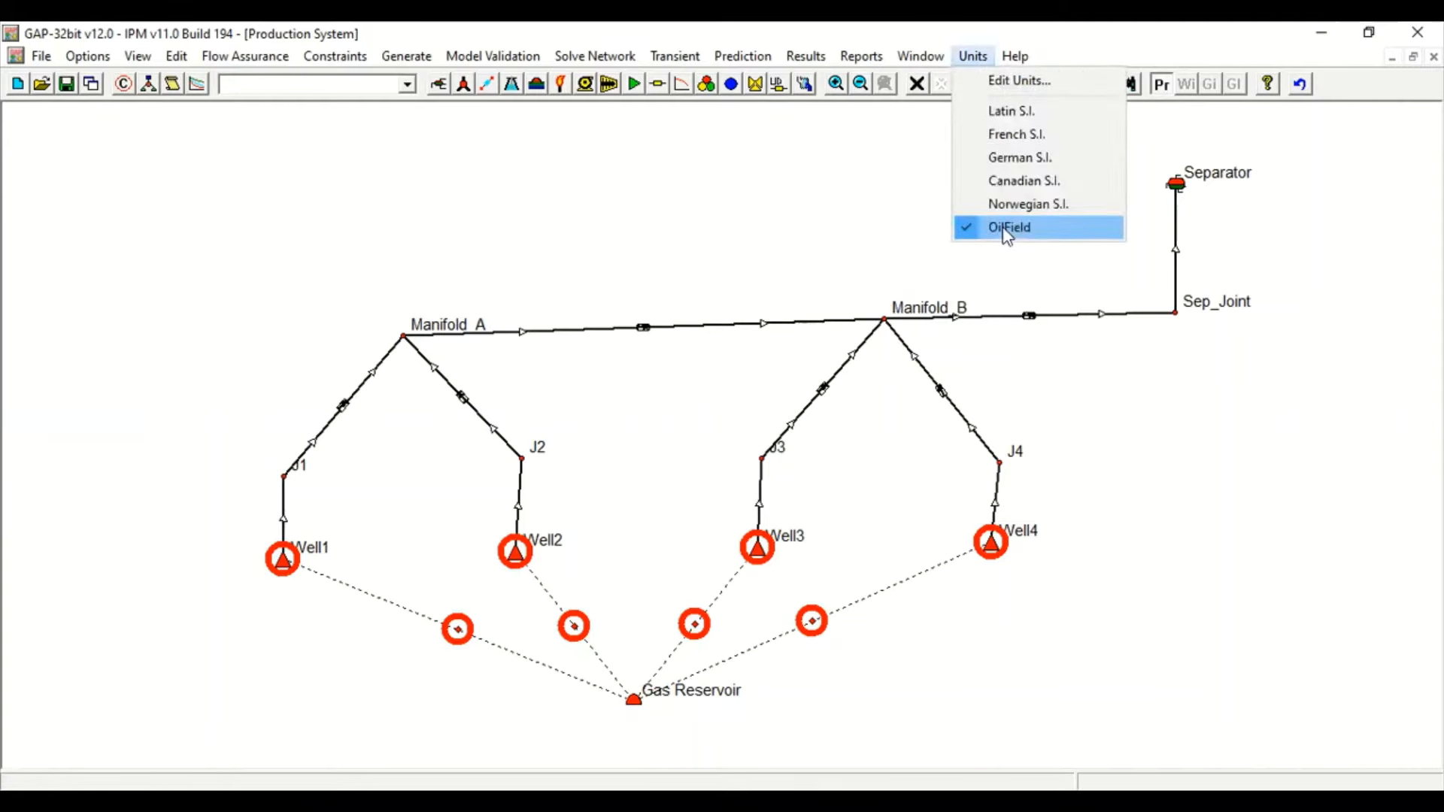
left_click(1023, 81)
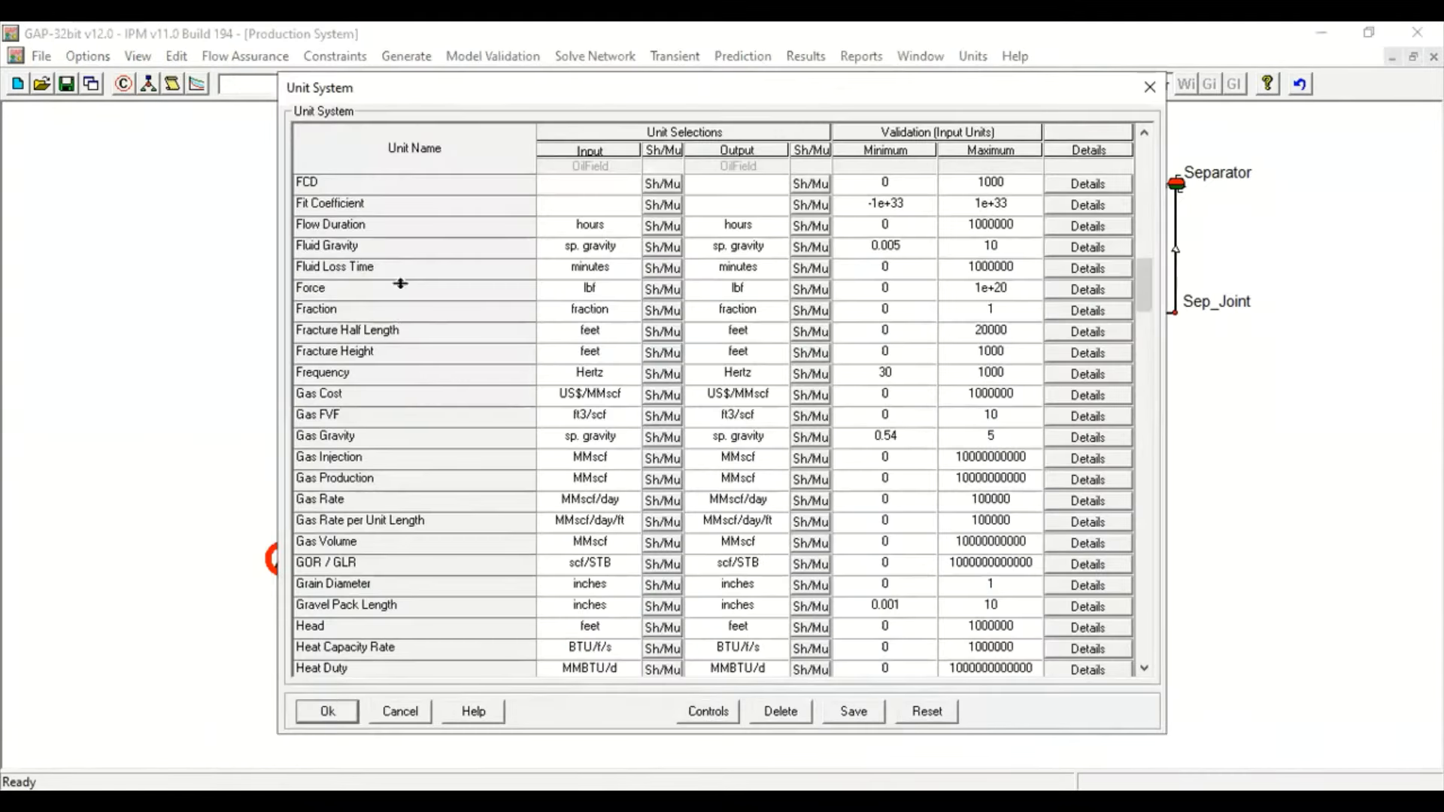
left_click_drag(1139, 293, 1130, 337)
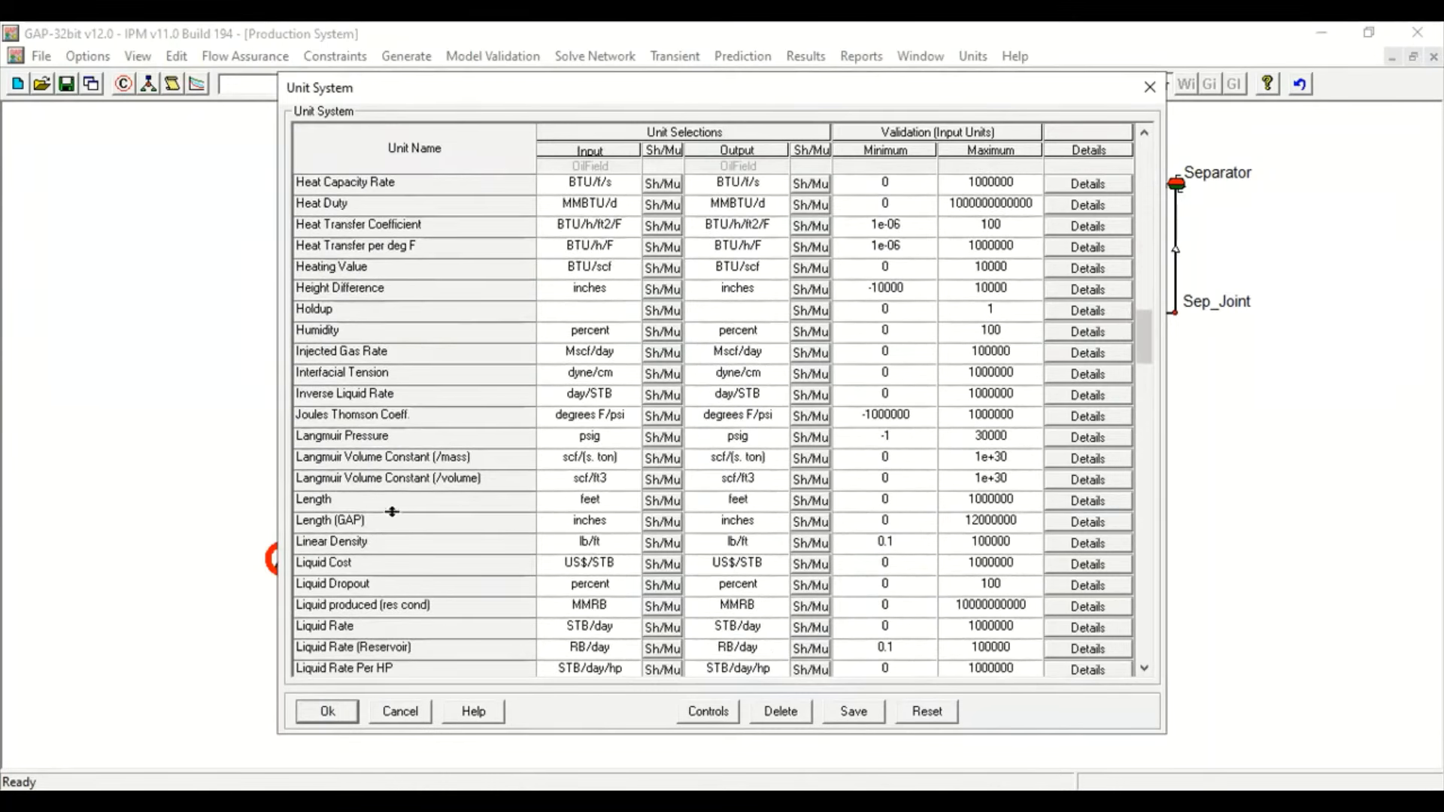
left_click_drag(382, 490, 376, 494)
left_click(589, 500)
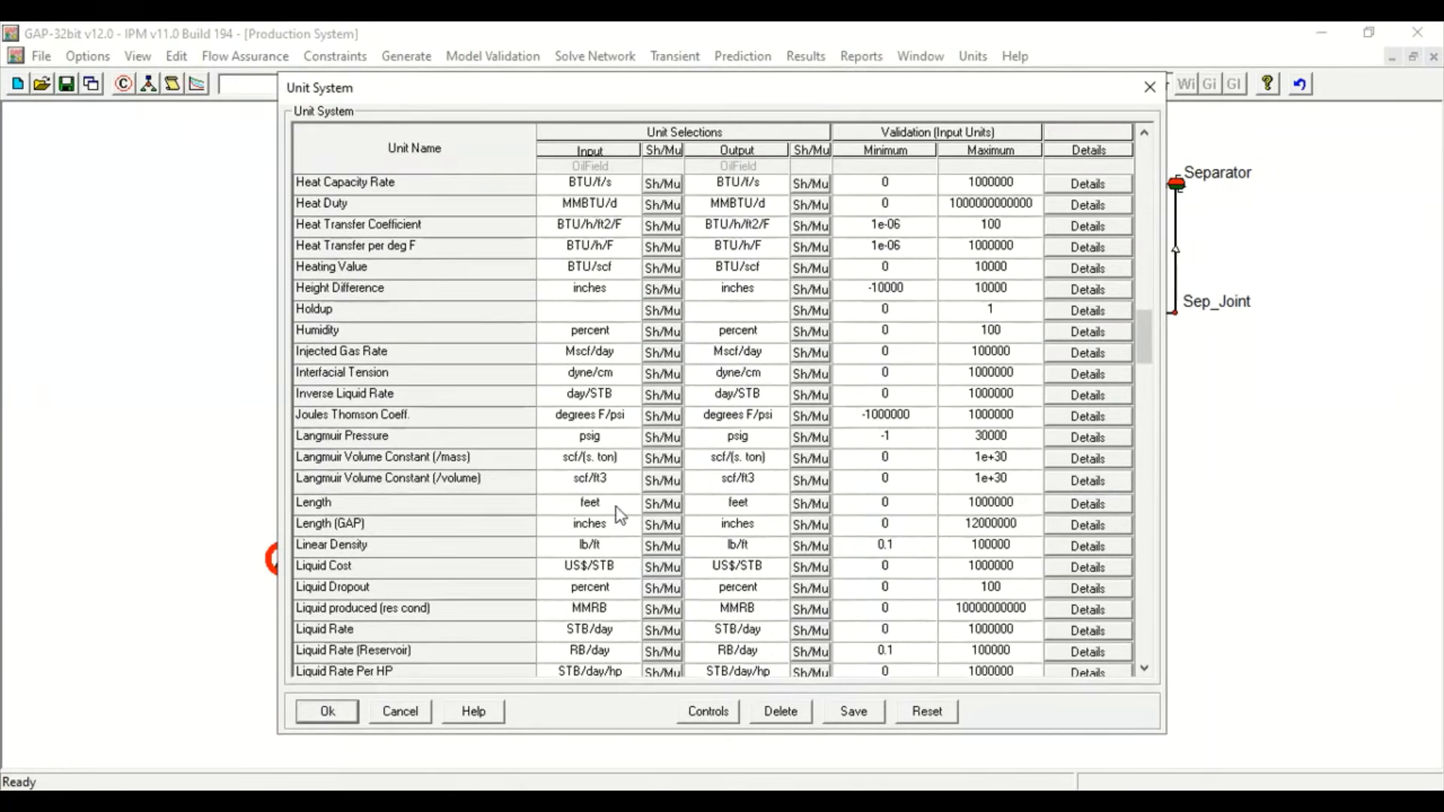
left_click(628, 503)
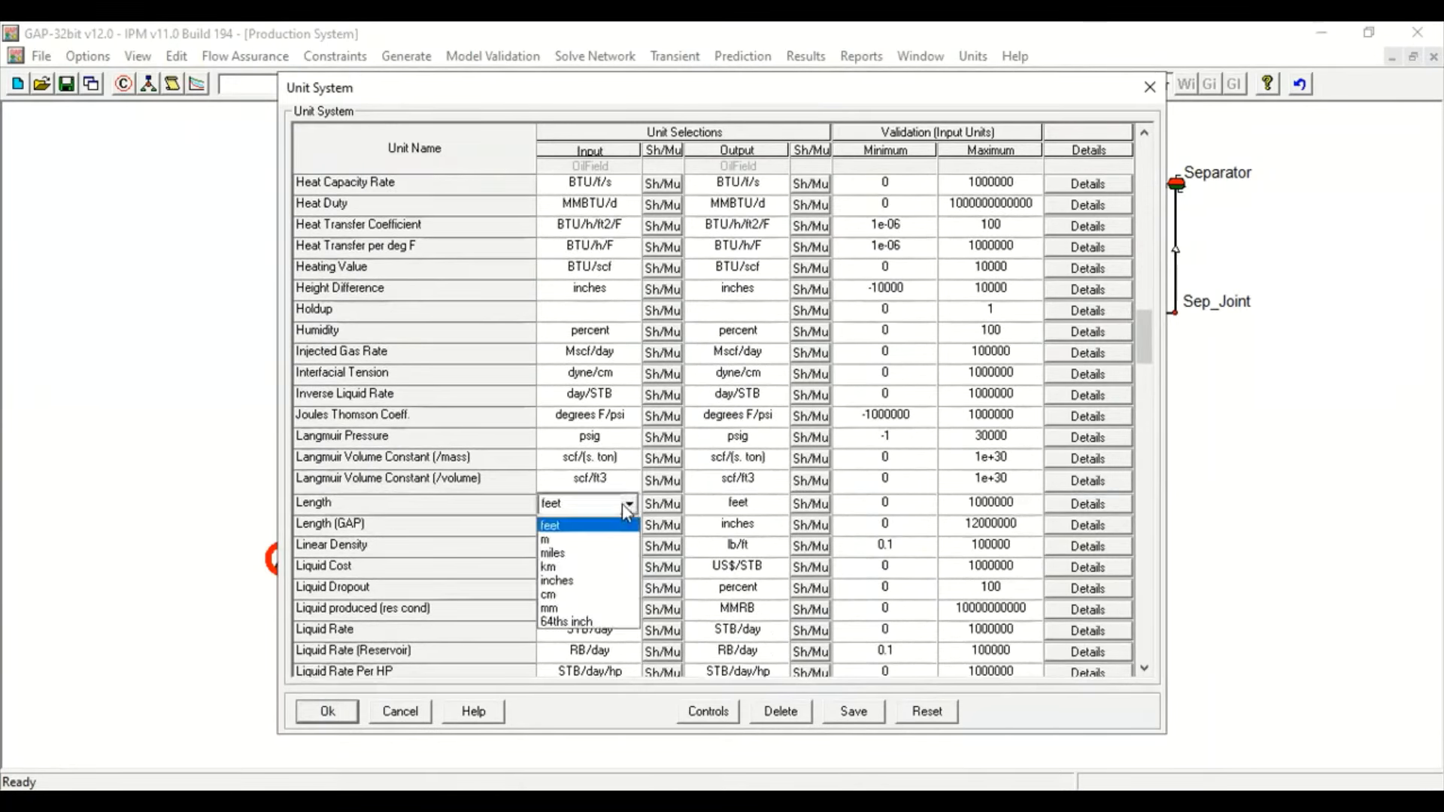
left_click(576, 567)
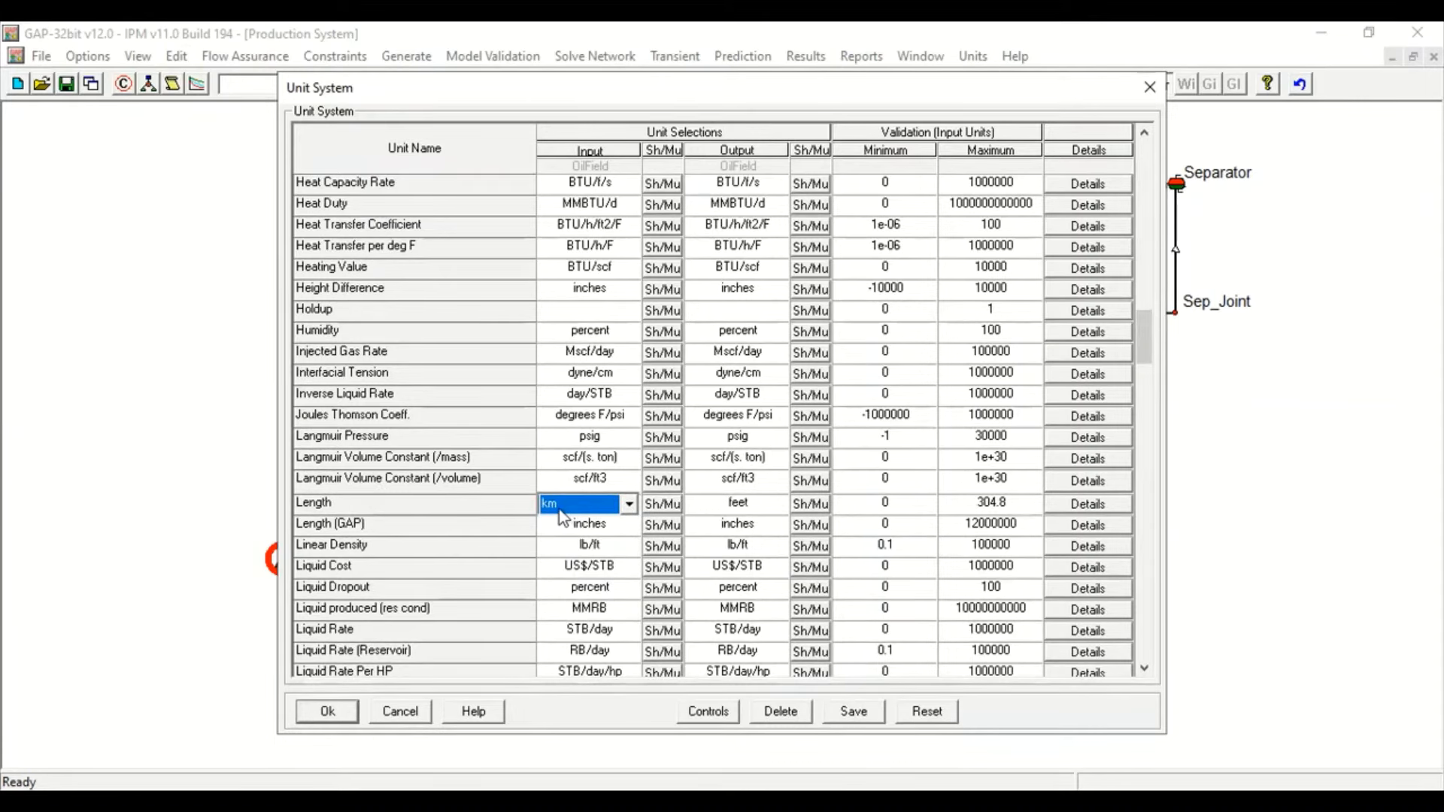
left_click(346, 720)
Add a line pipe segment to the J1 to Manifold_A pipe, switch the length unit to km and set its length to 0.8048
double_click(341, 406)
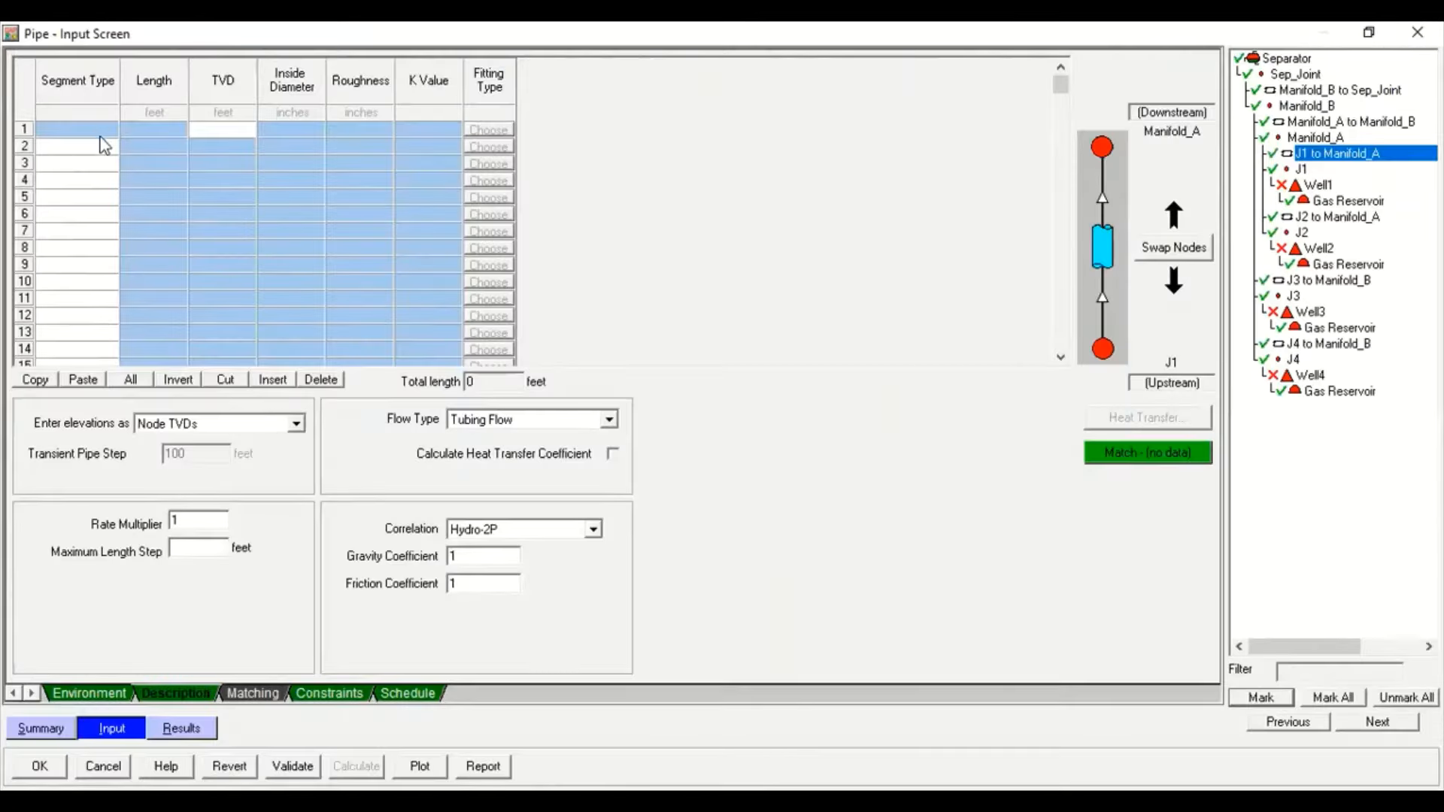
left_click(100, 149)
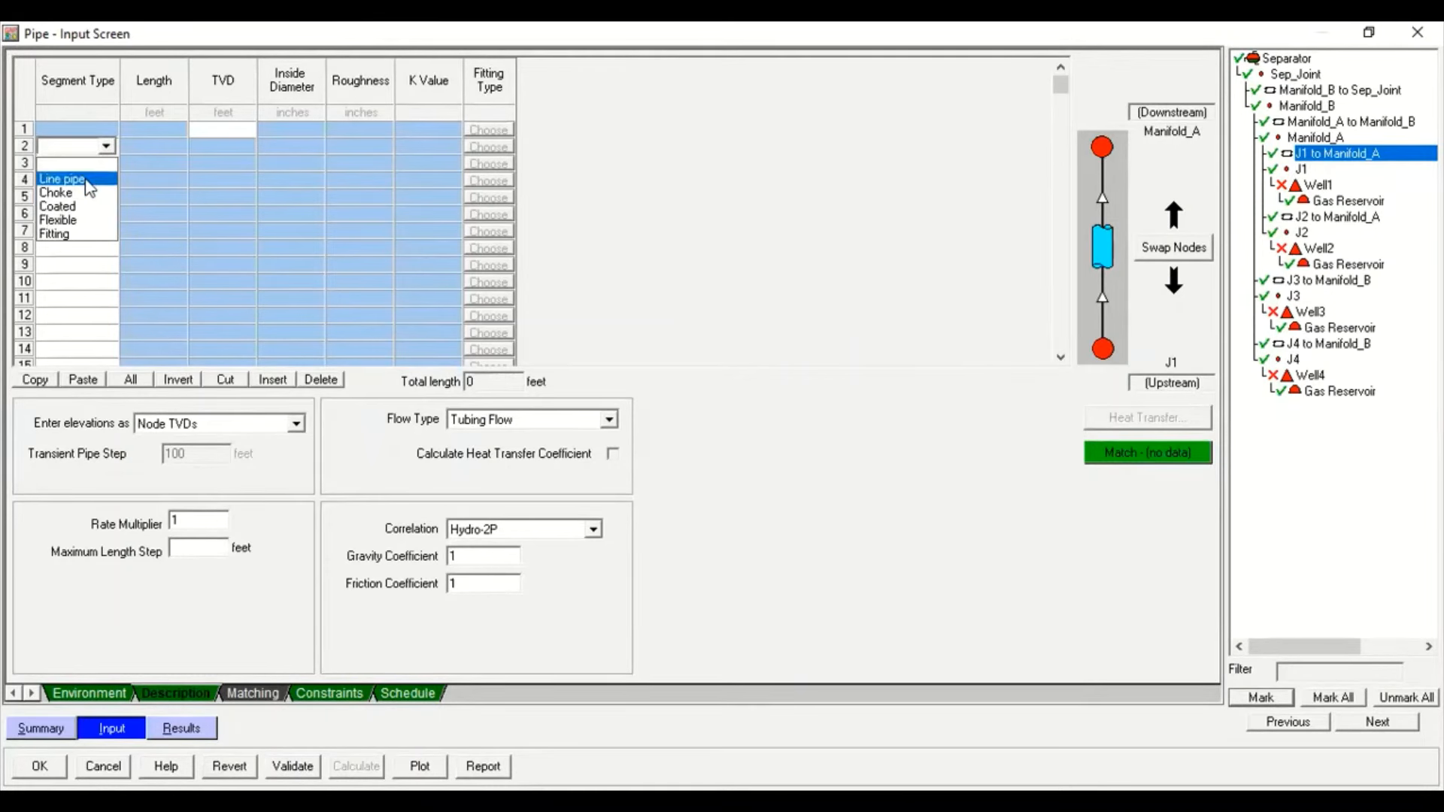
left_click(85, 180)
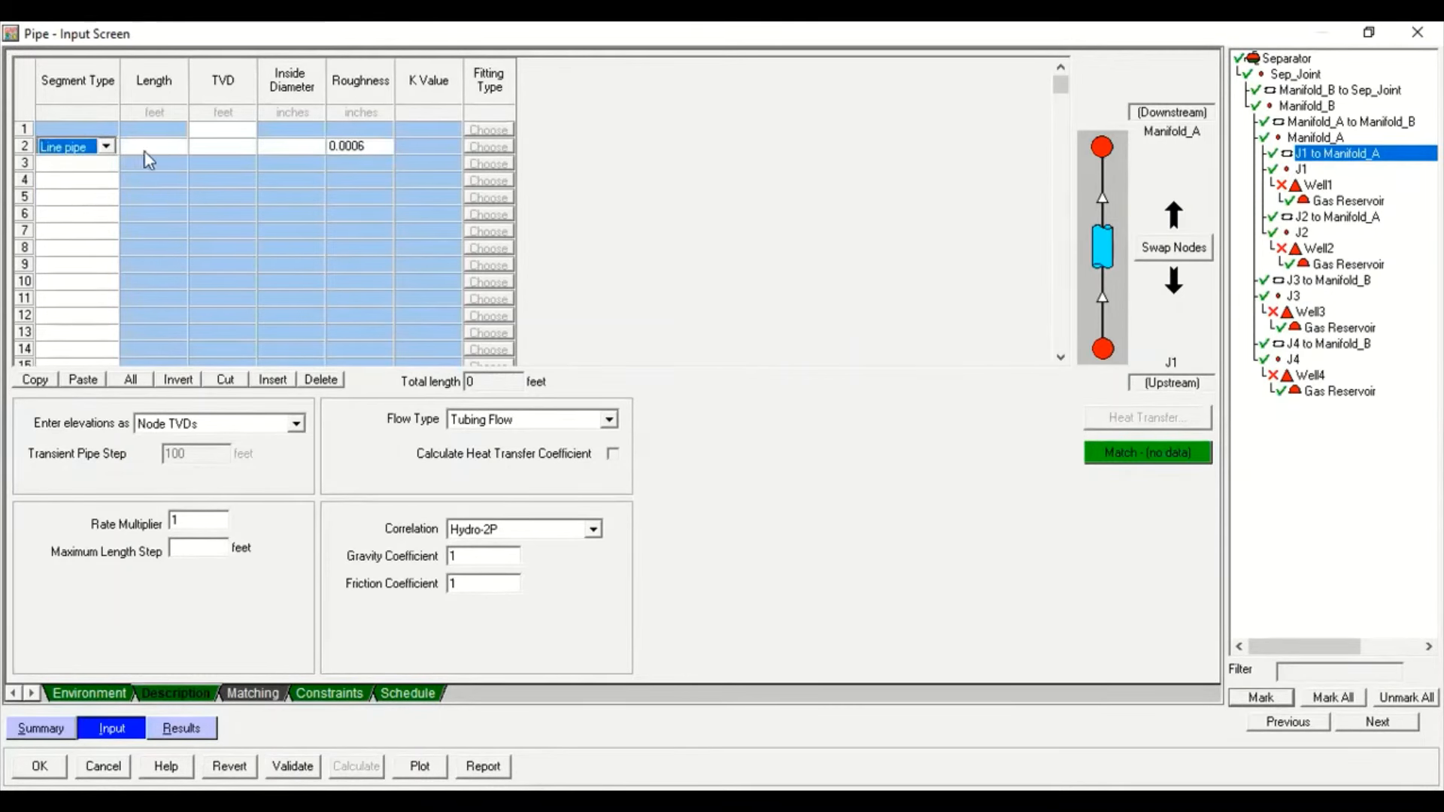
left_click(153, 114)
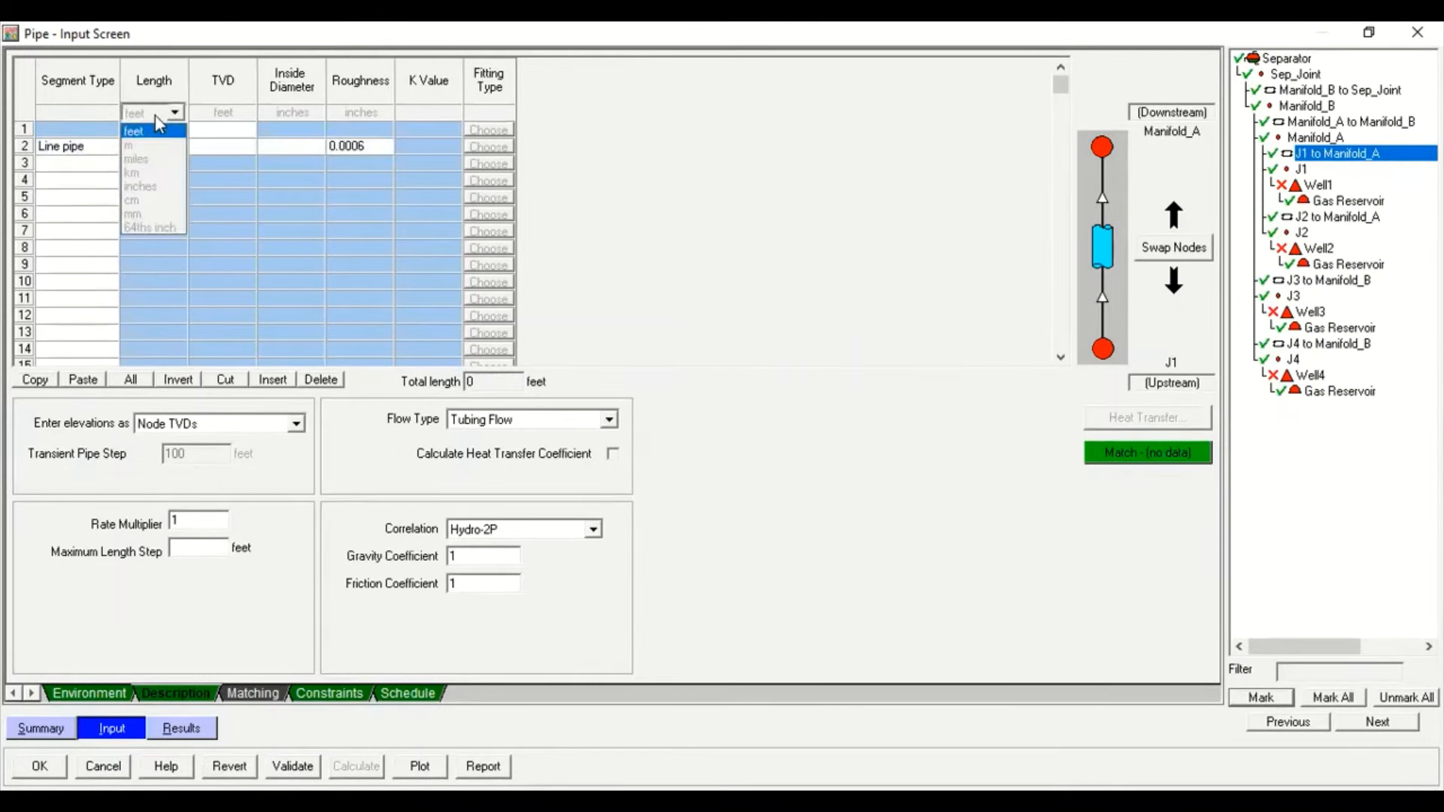
left_click(148, 170)
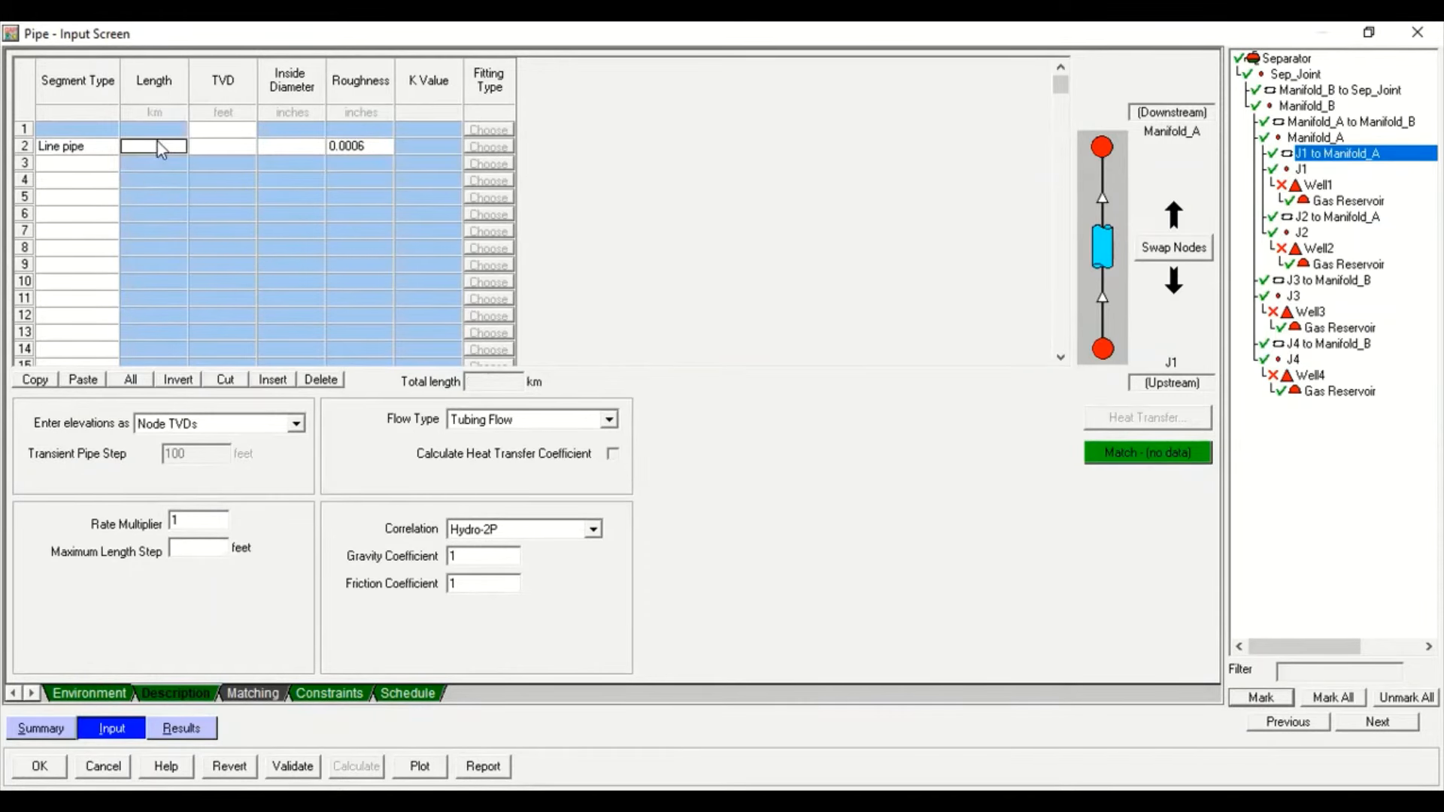
type("0.80")
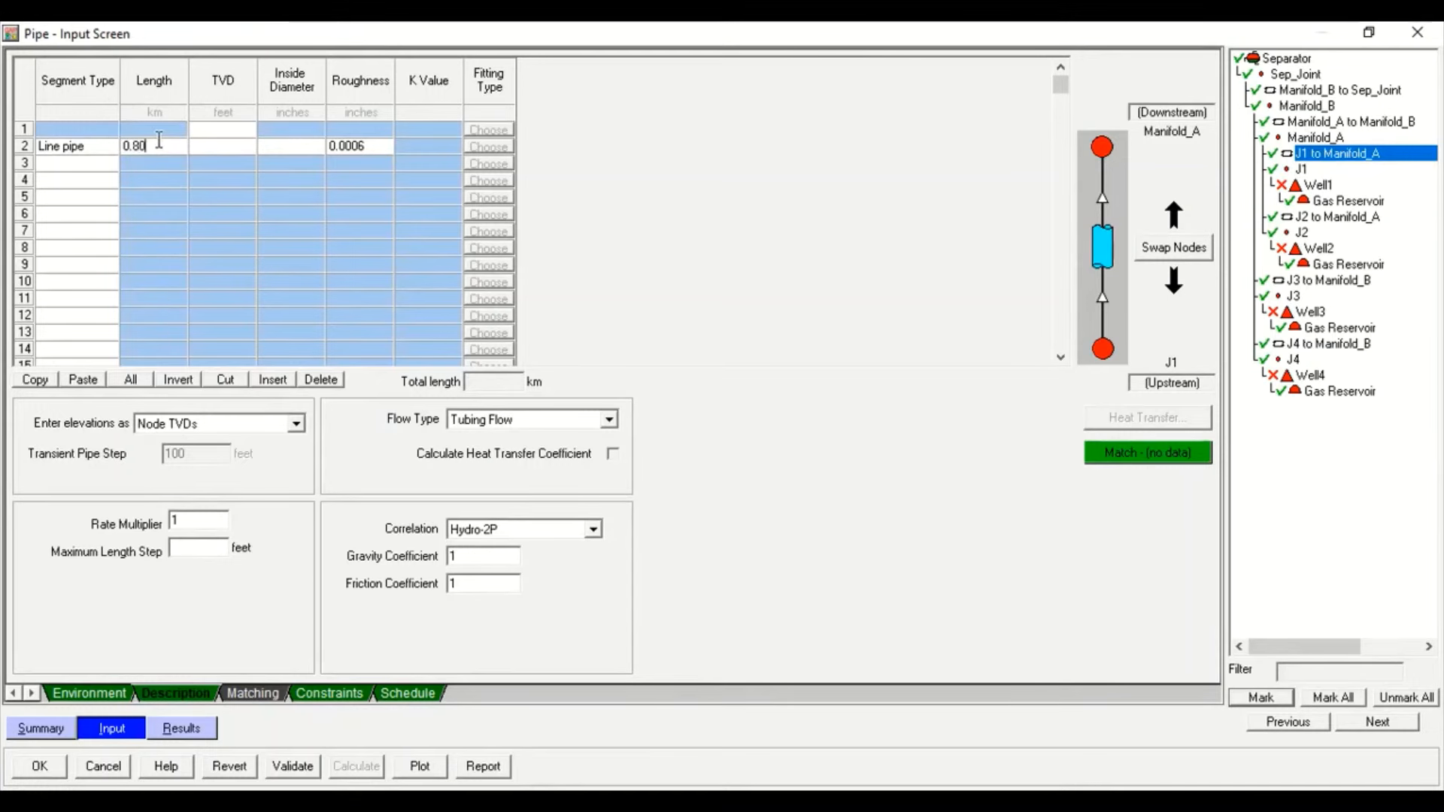
type("48")
Set the line pipe segment's TVD to 0 feet and its inside diameter to 4 inches
left_click(224, 143)
type("0")
left_click(279, 163)
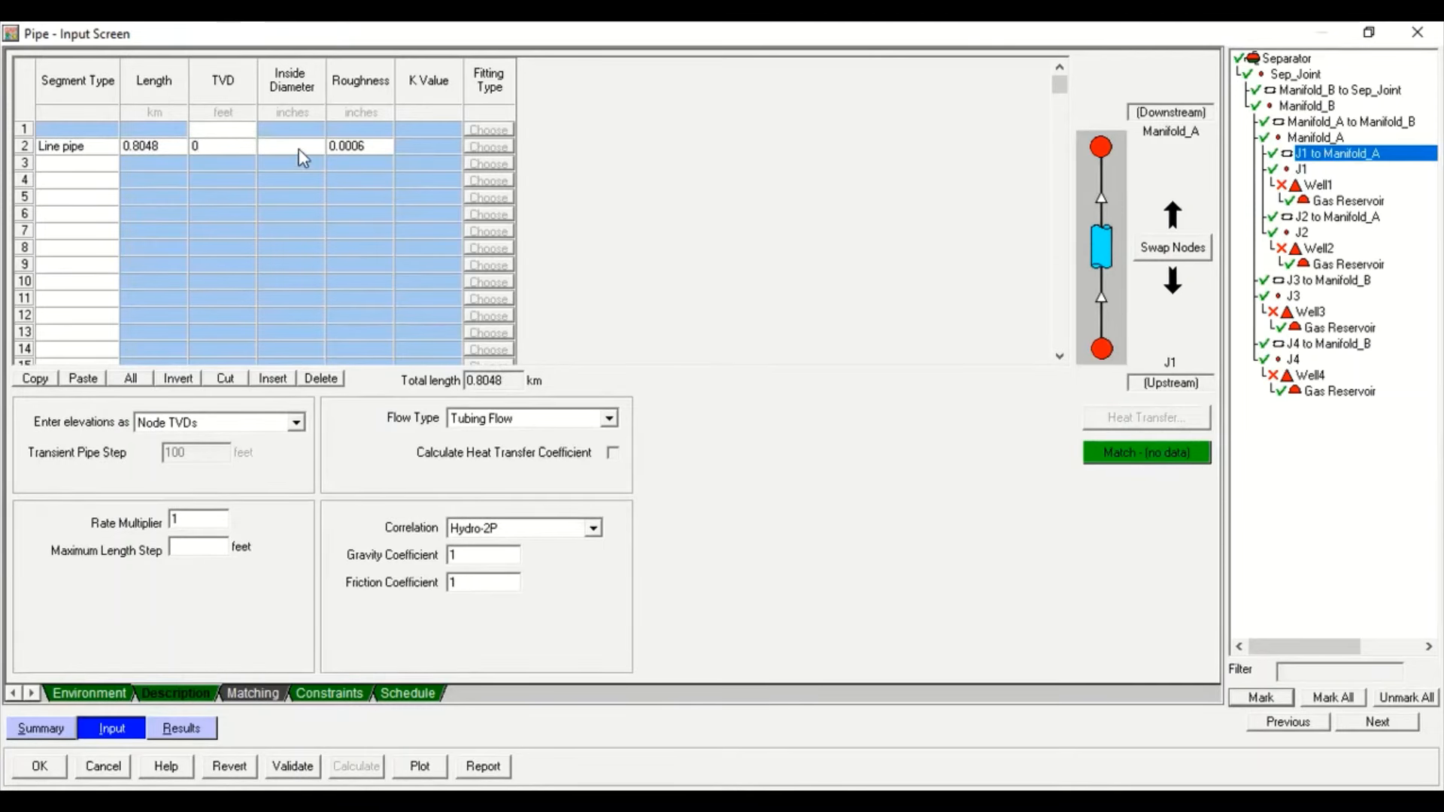
left_click(303, 151)
type("4")
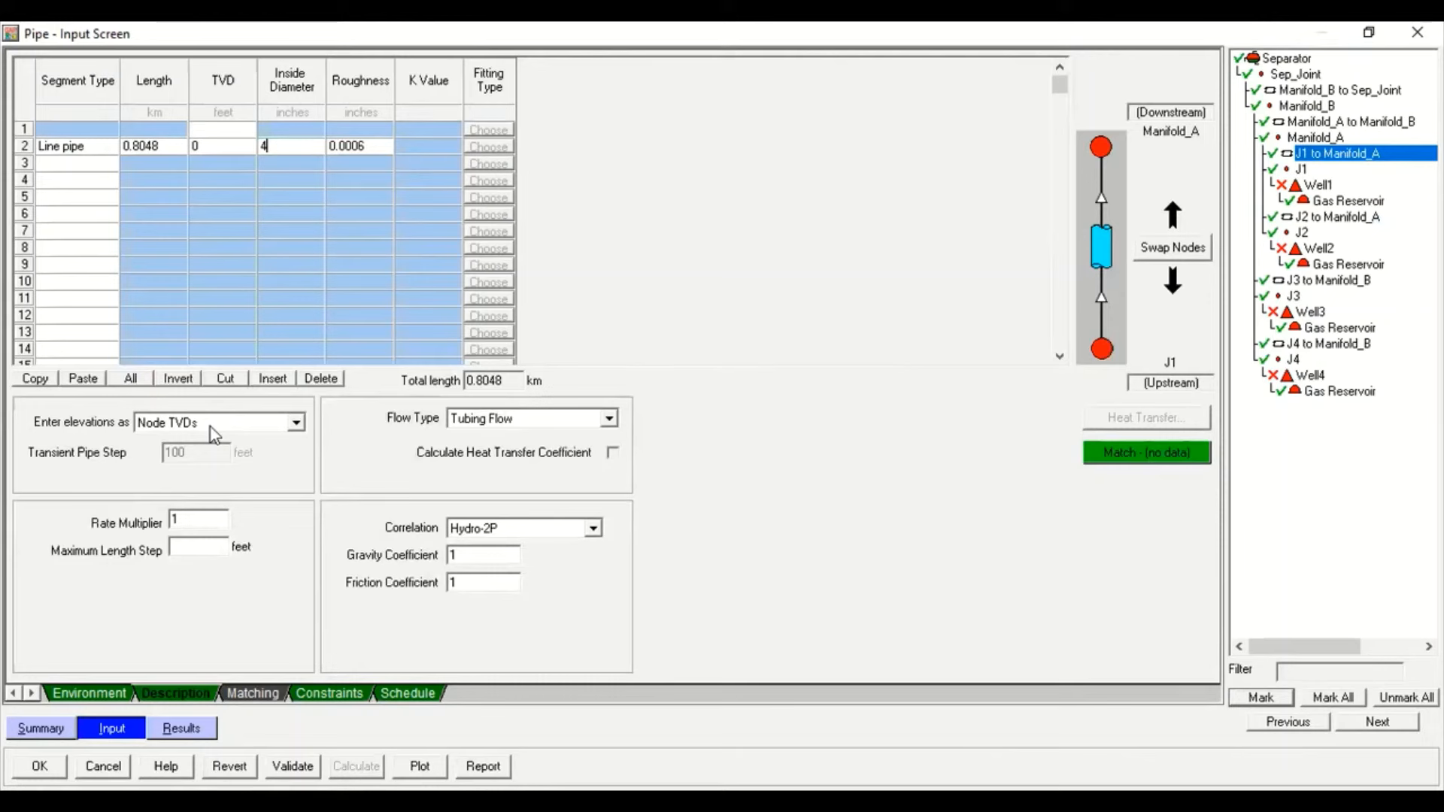
Set the pipe's maximum length step to 10000 feet and choose the Petroleum Experts 5 correlation
type("10000")
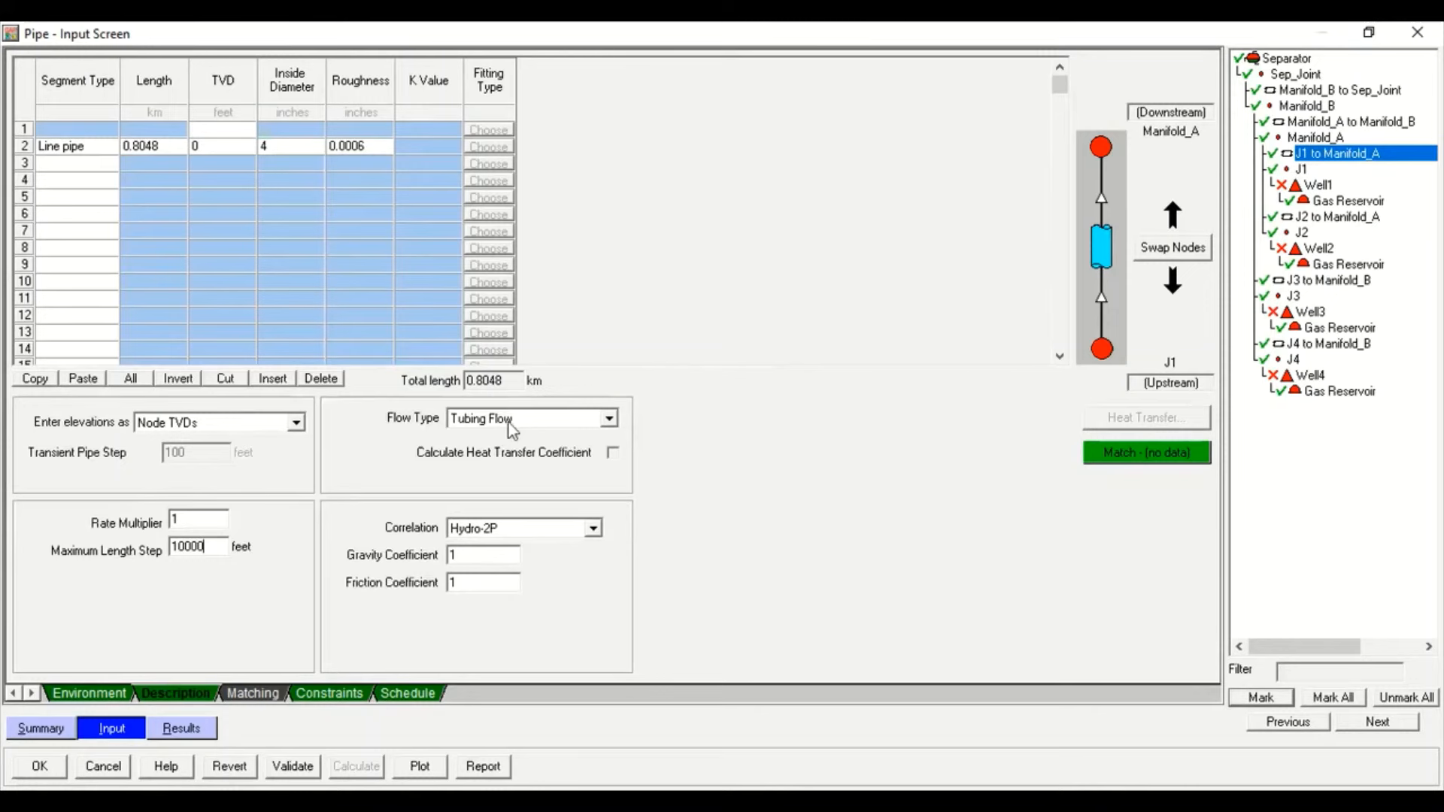
left_click(552, 532)
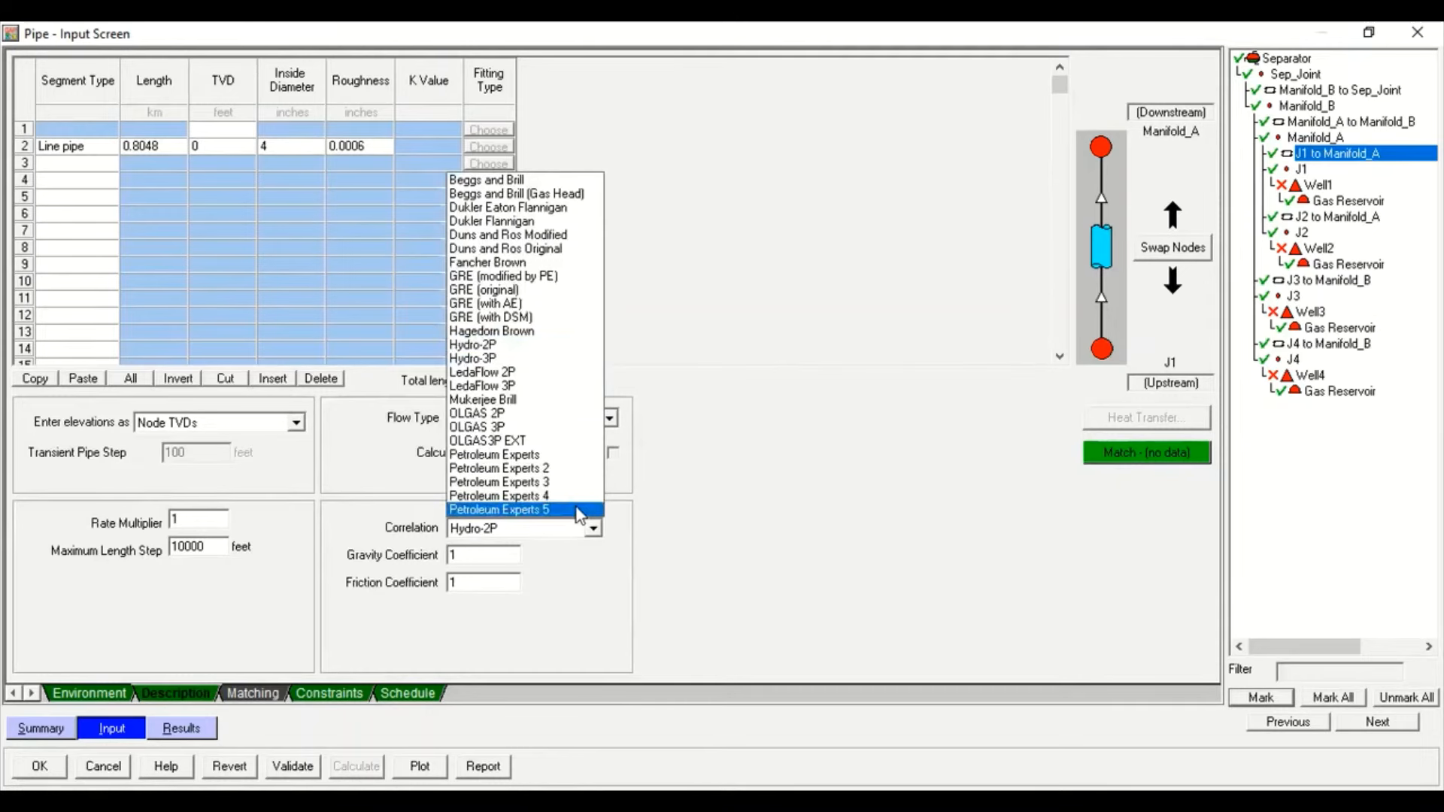
left_click(579, 512)
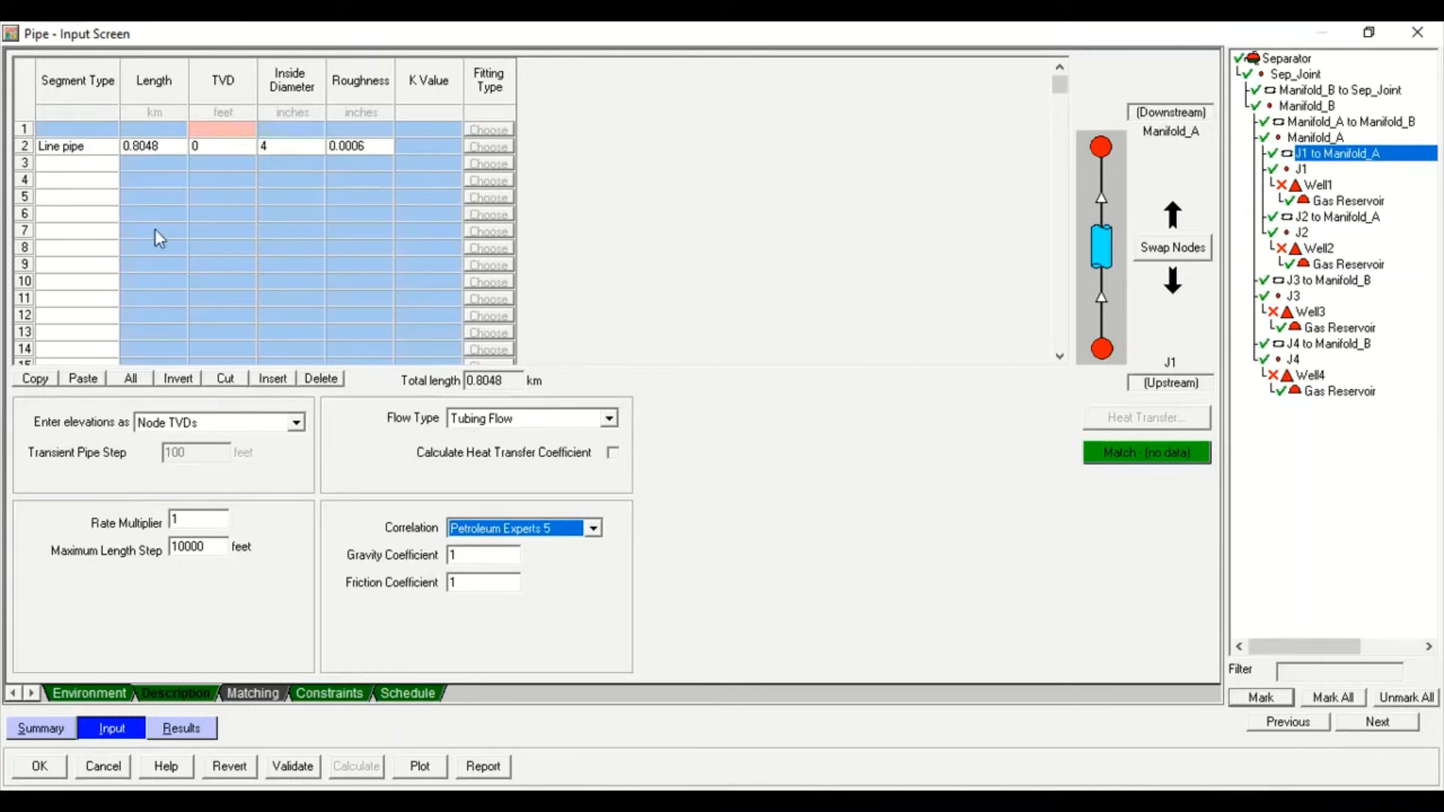
Set the starting TVD in the first row of the pipe description to 0 feet
left_click(220, 131)
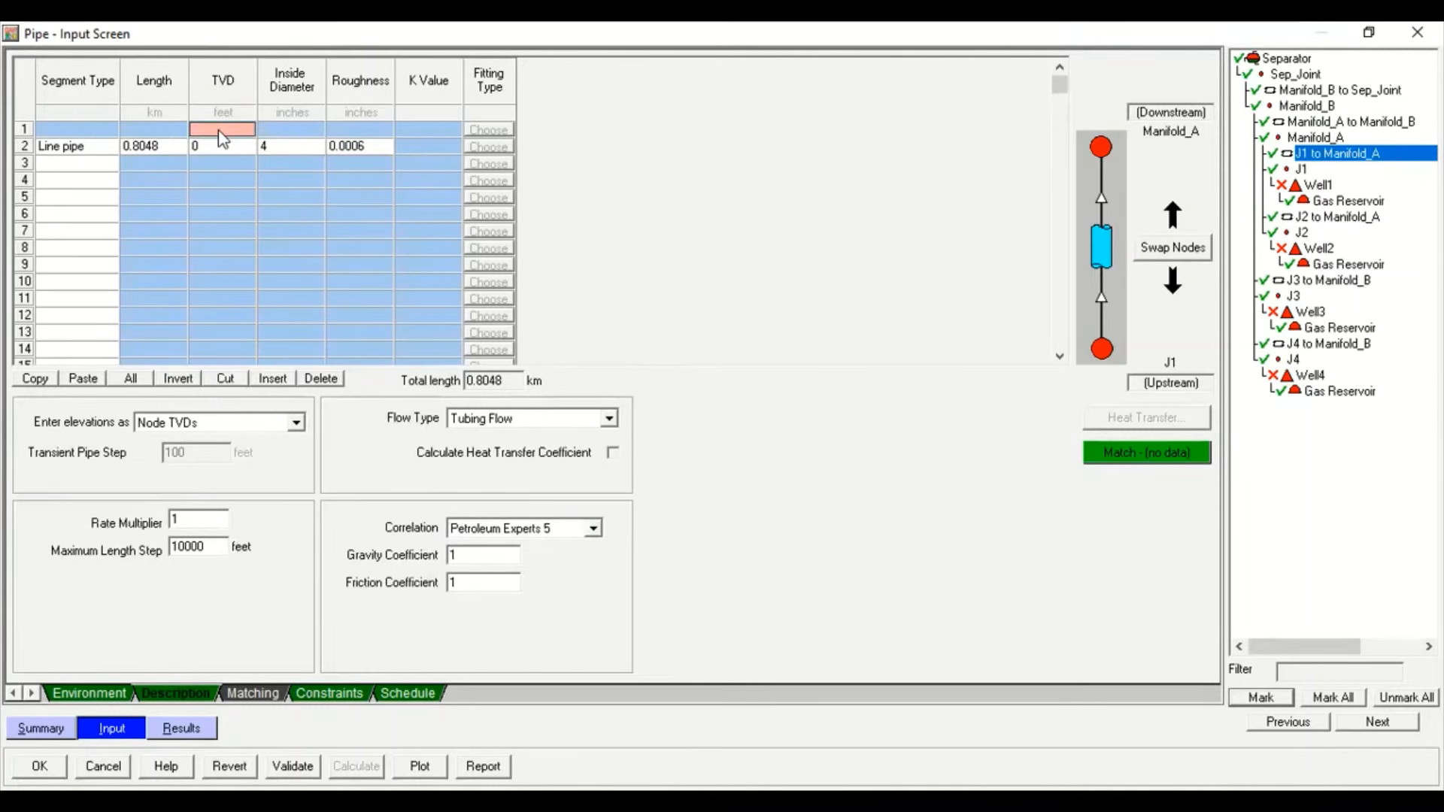
type("0")
left_click(224, 147)
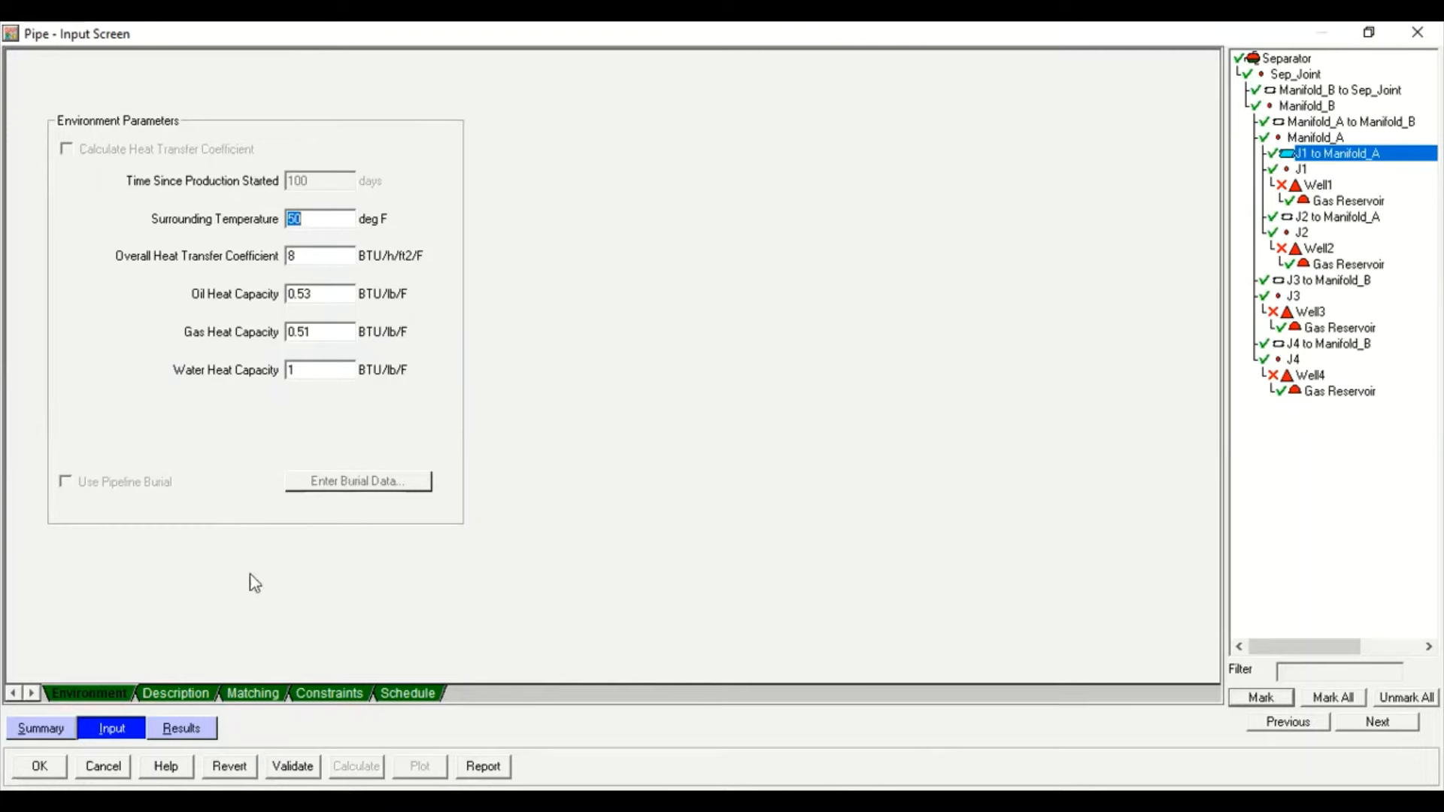
Review the J1 to Manifold_A pipe's description, matching, constraints, schedule and results, and accept the pipe data
left_click(198, 692)
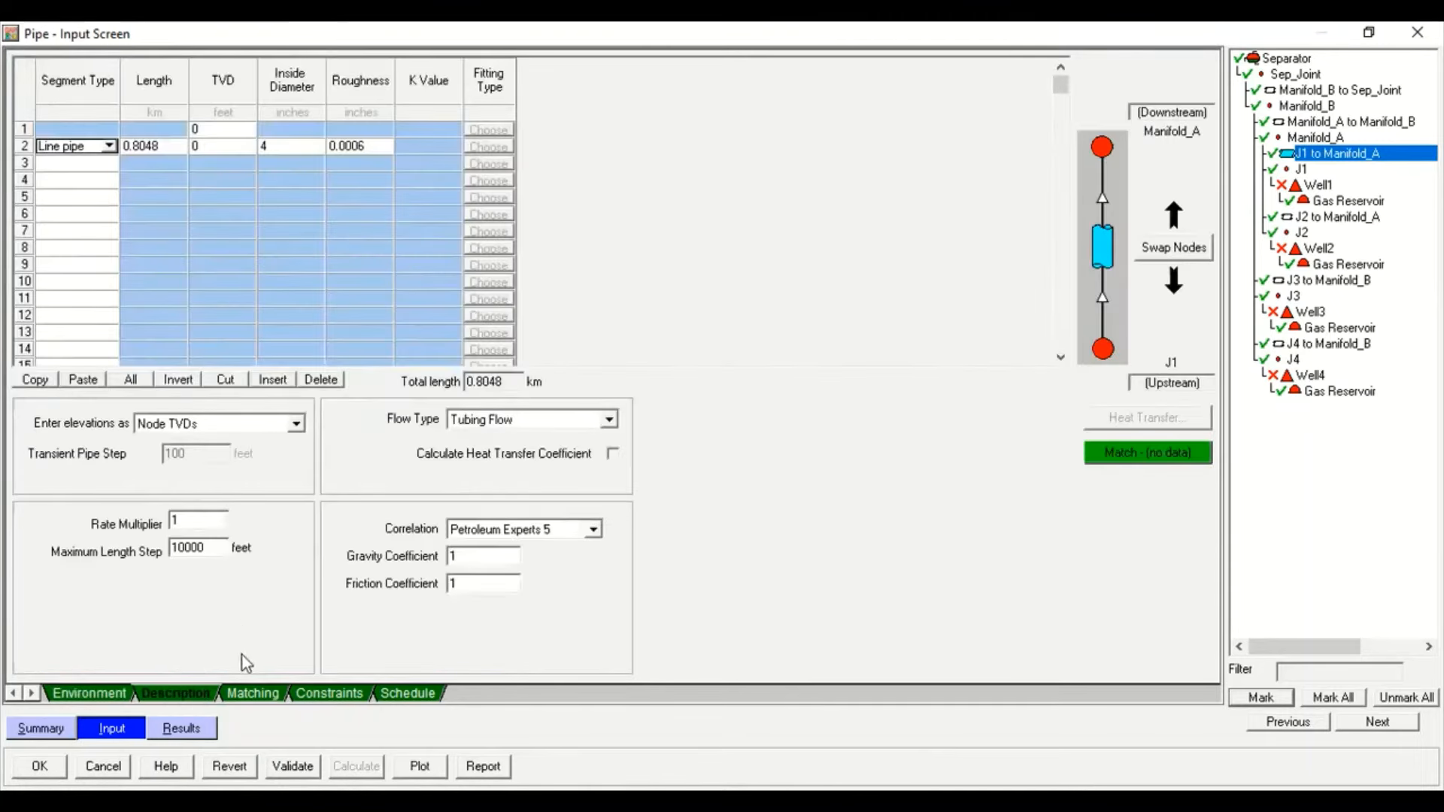
left_click(255, 694)
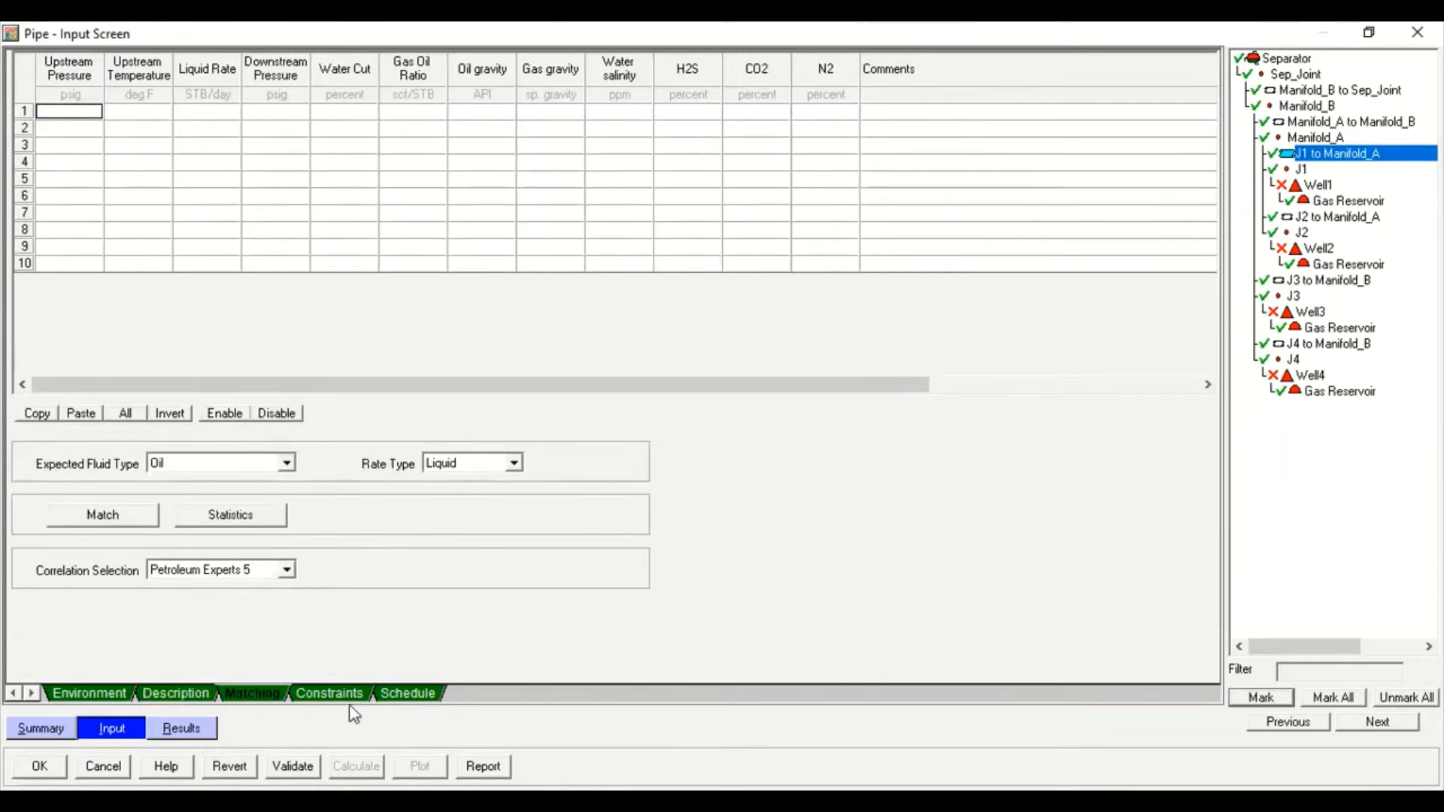
left_click(329, 693)
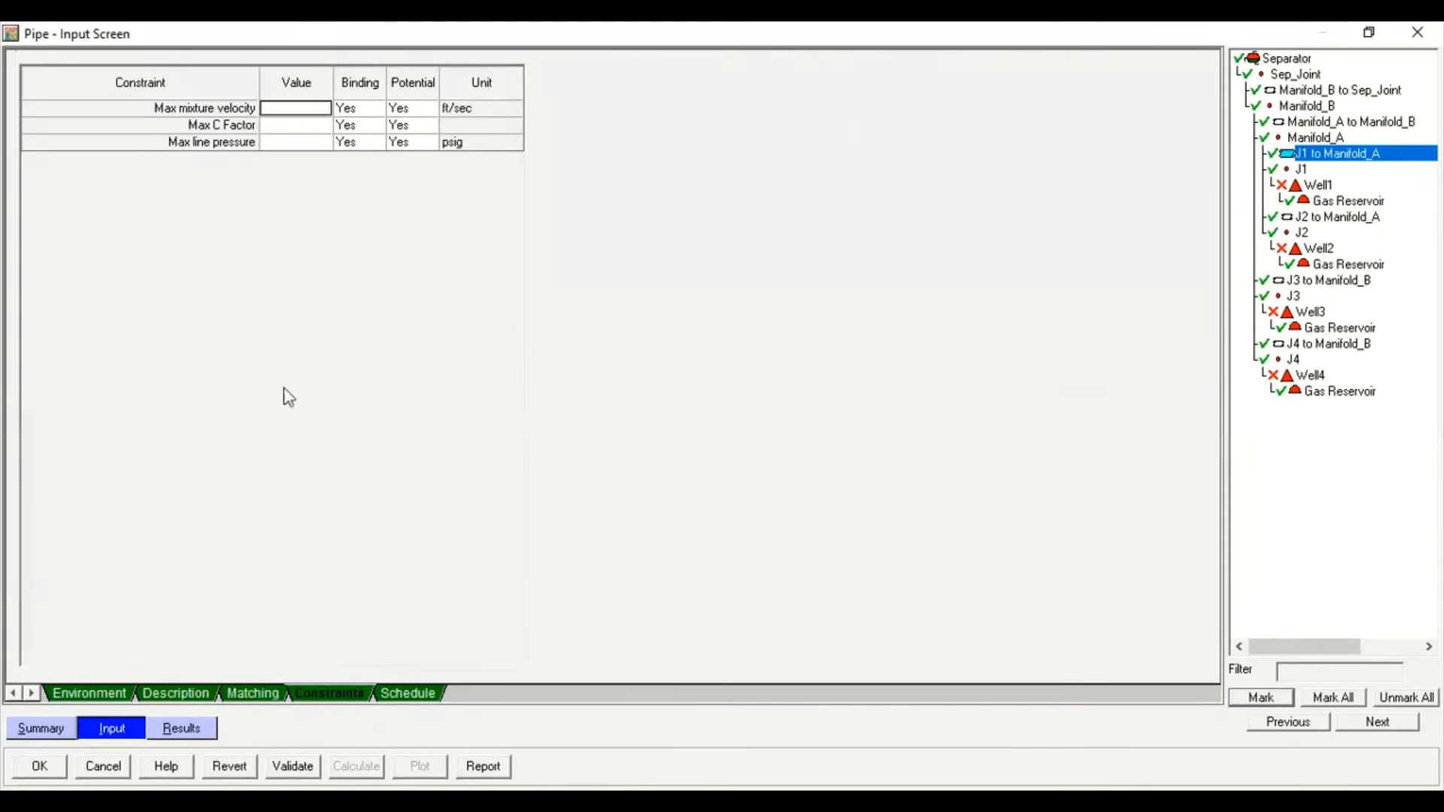
left_click(407, 693)
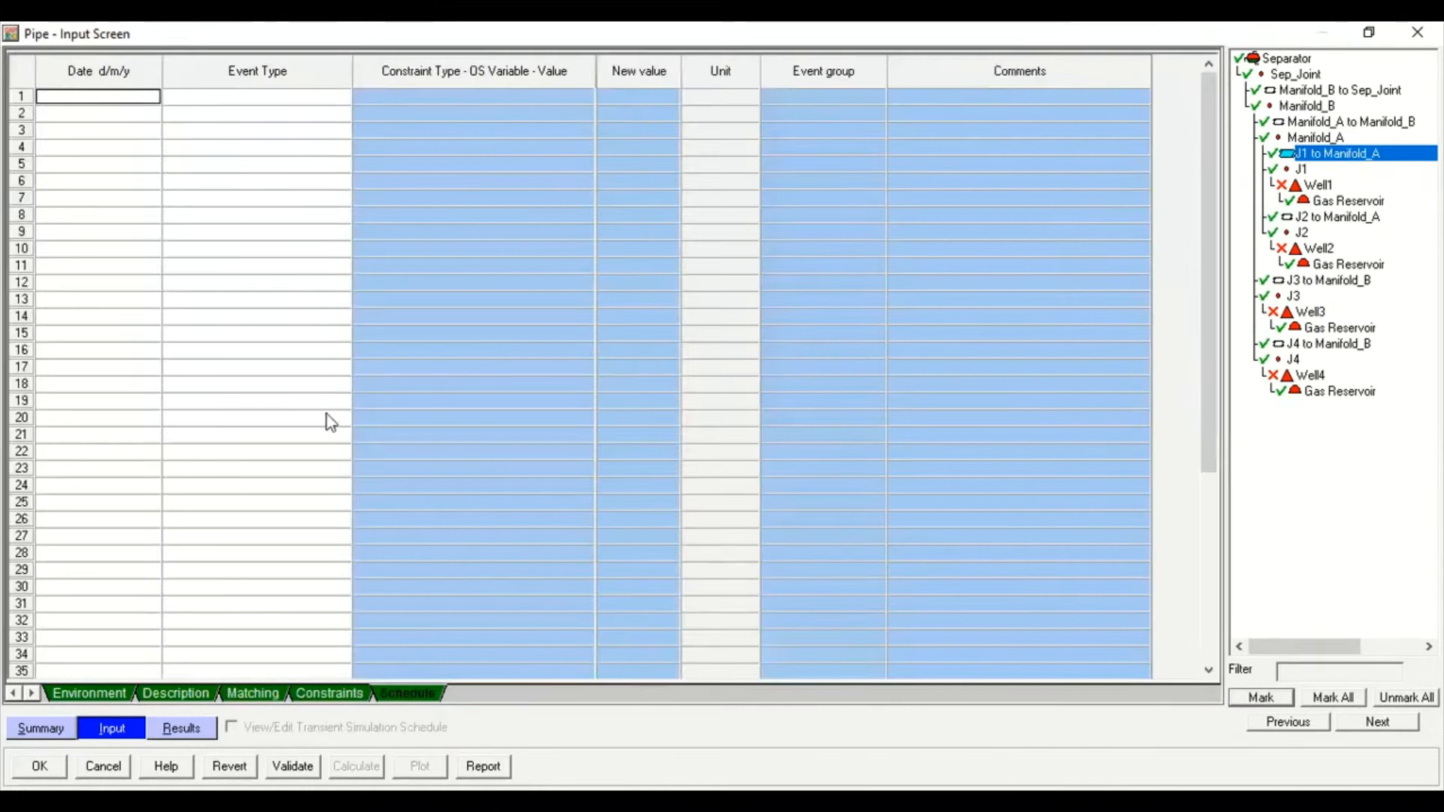
left_click(181, 728)
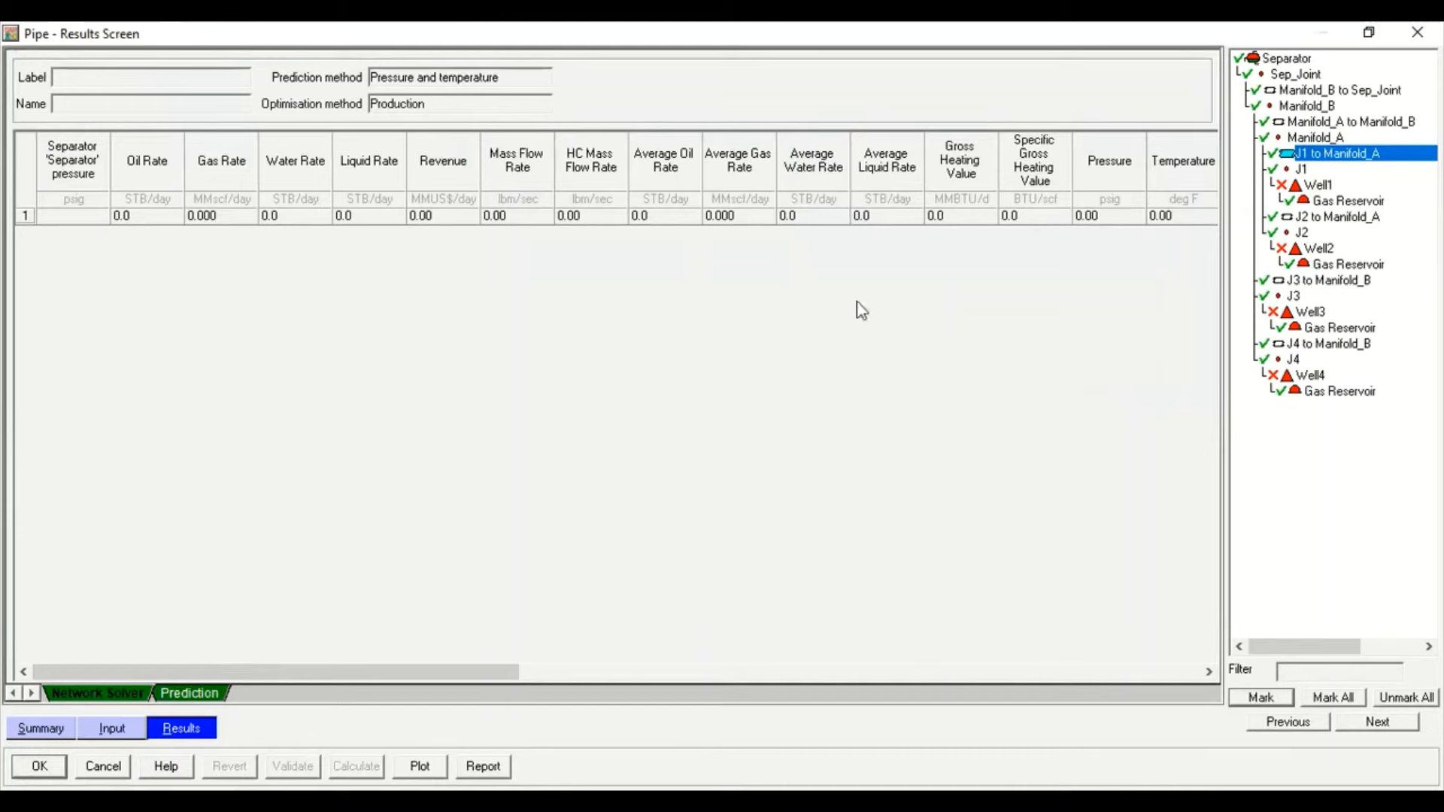
left_click(39, 766)
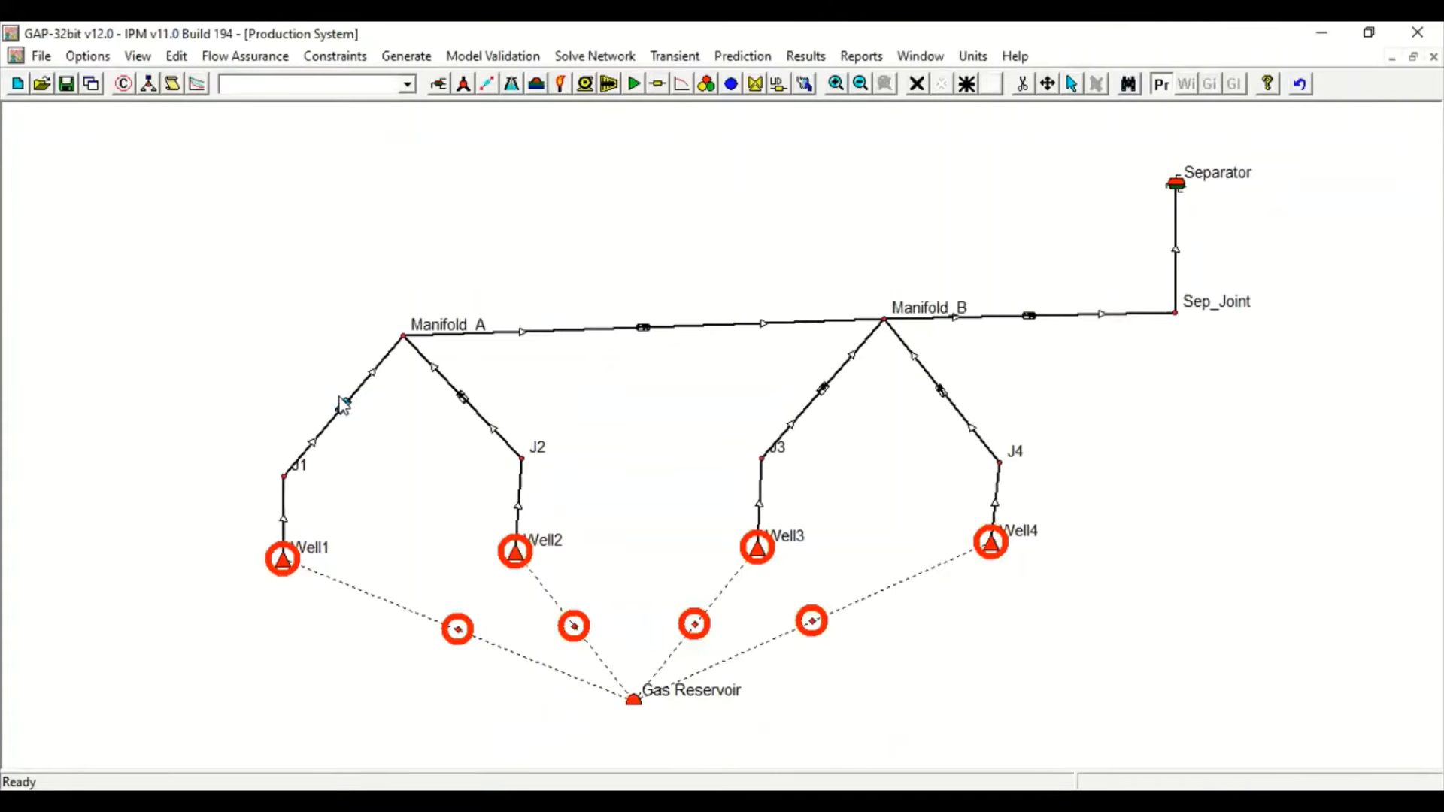
Label the J2 to Manifold_A pipe "Line 2", enter "Line 2" as its comment and choose the Petroleum Experts 5 correlation
left_click(464, 394)
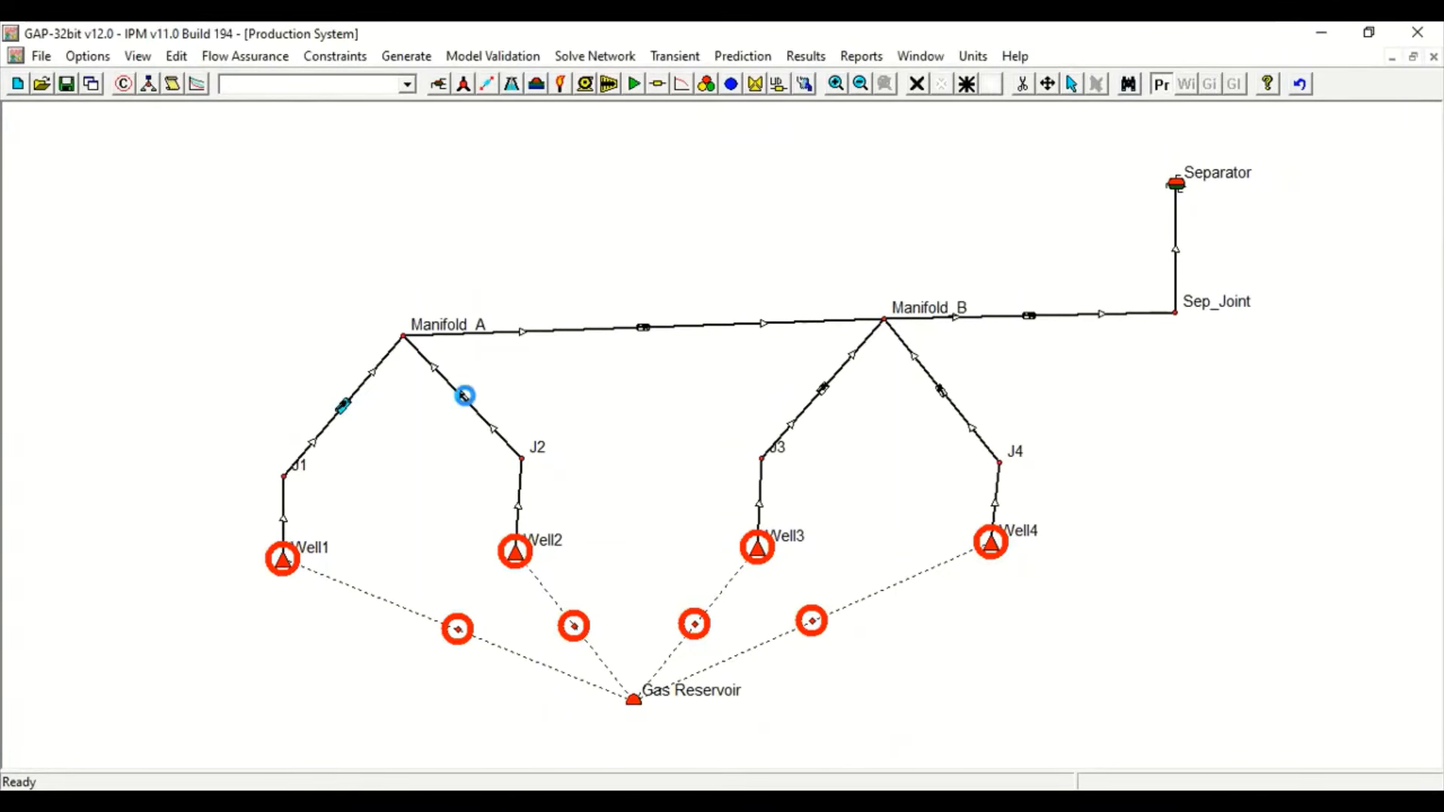
double_click(464, 394)
left_click(68, 730)
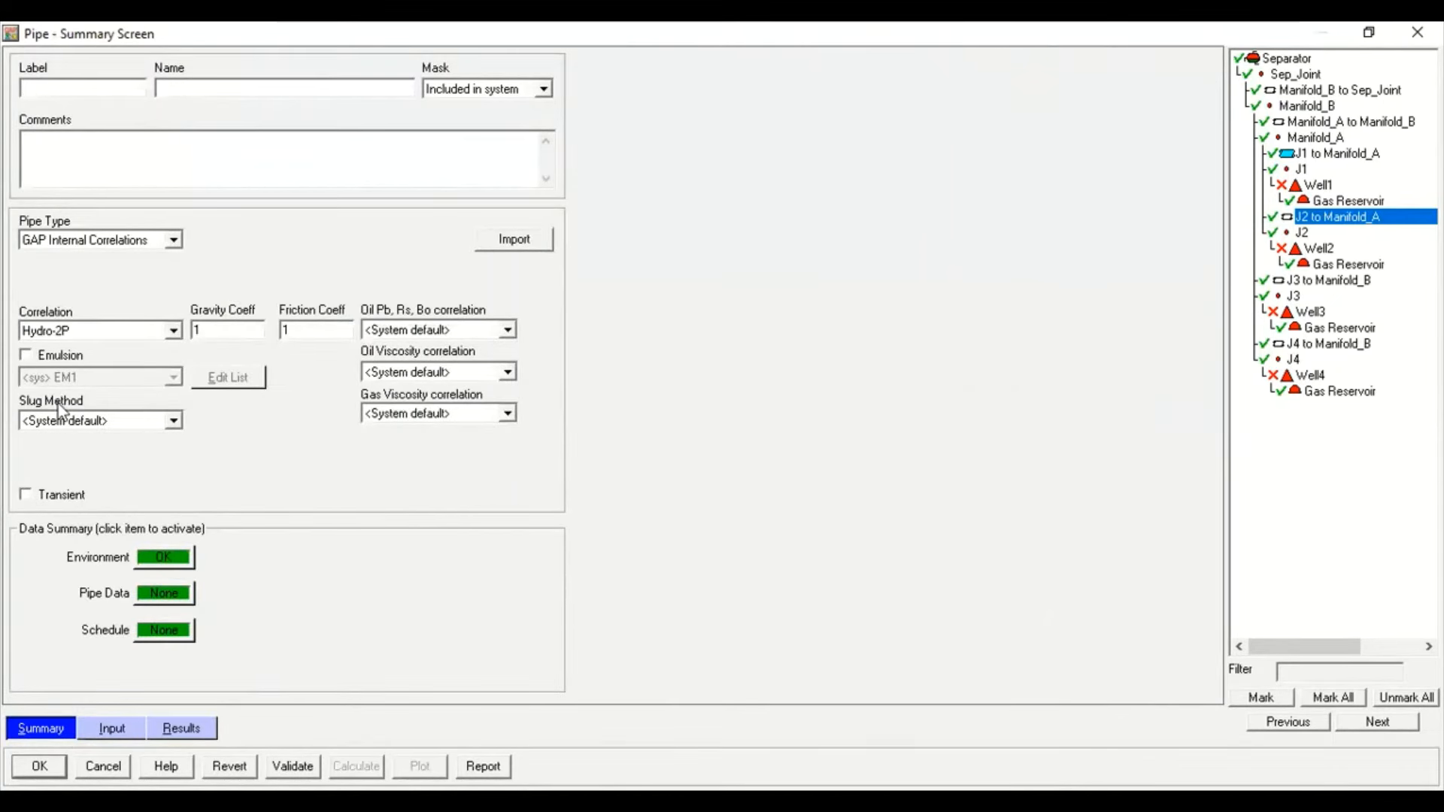
type("Line 2")
left_click(148, 153)
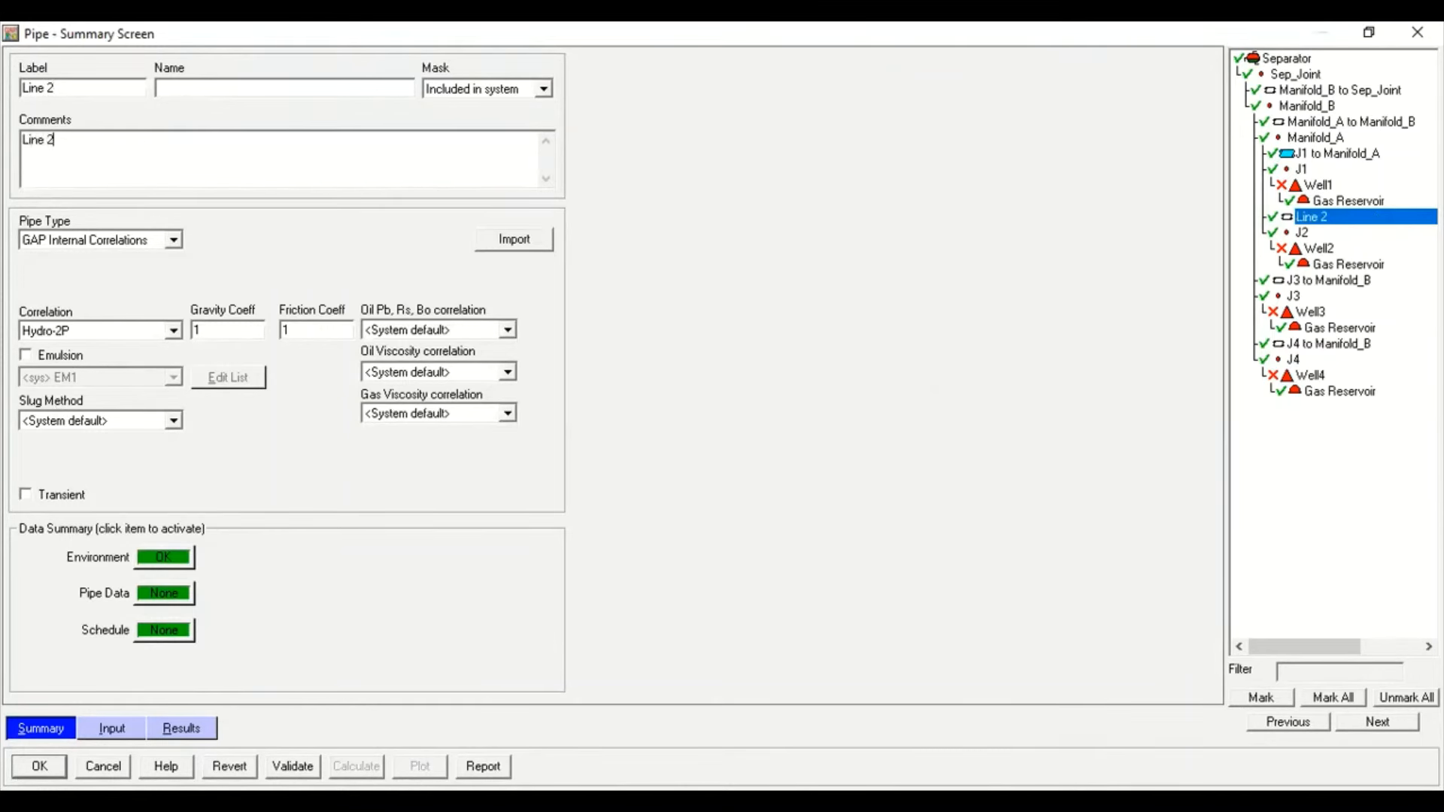
left_click(137, 331)
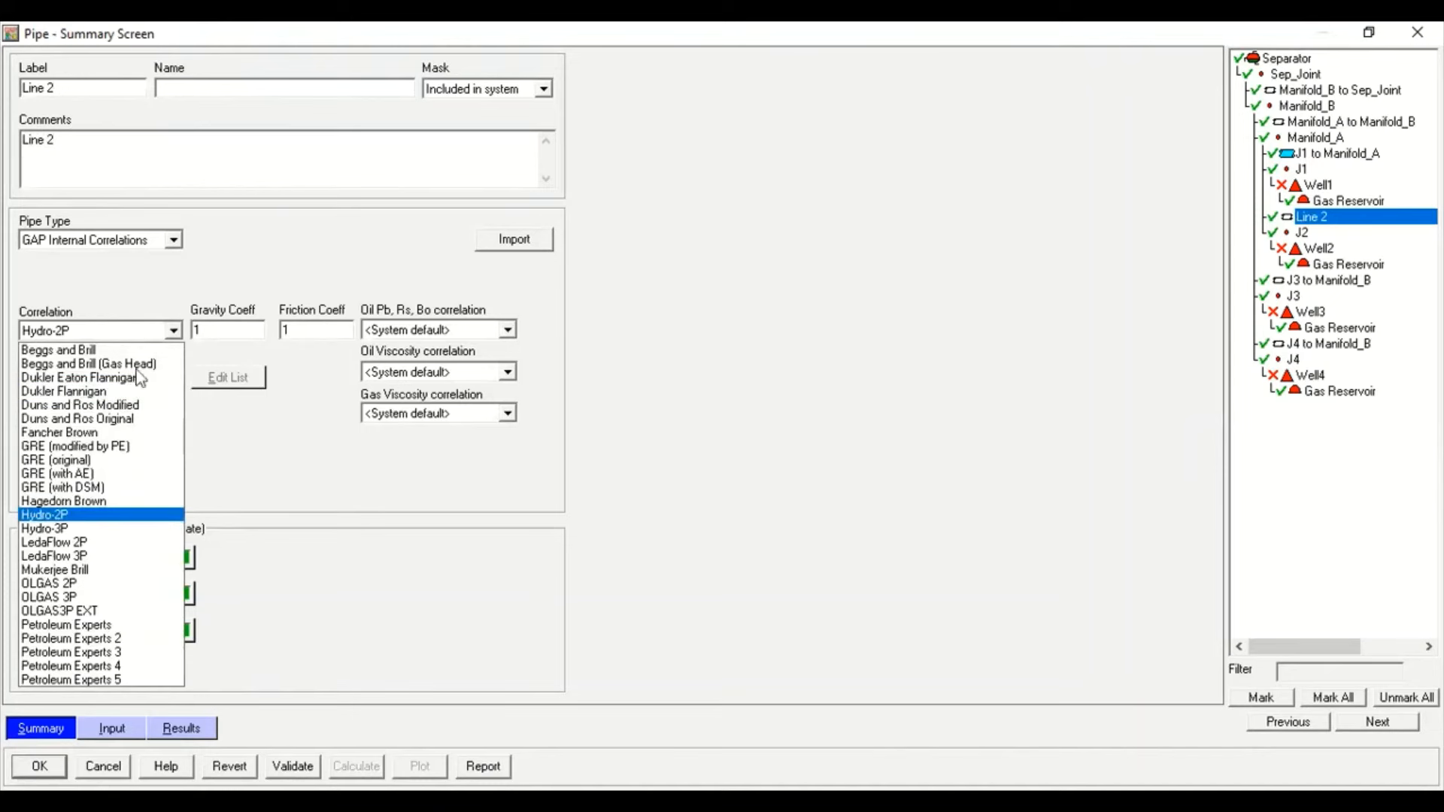
left_click(126, 681)
Set Line 2's surrounding temperature to 32 deg F and its overall heat transfer coefficient to 3 BTU/h/ft2/F
left_click(125, 722)
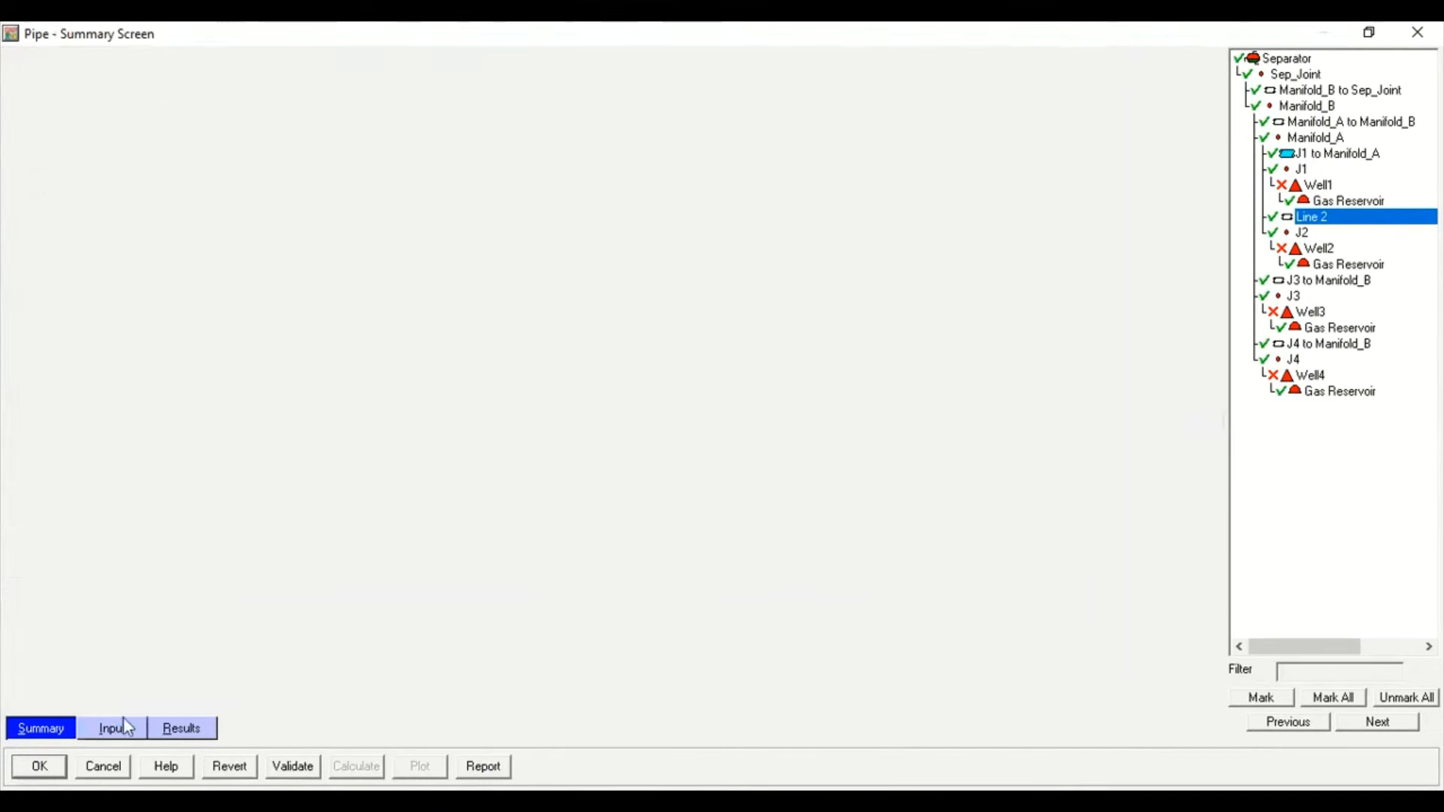
left_click(113, 693)
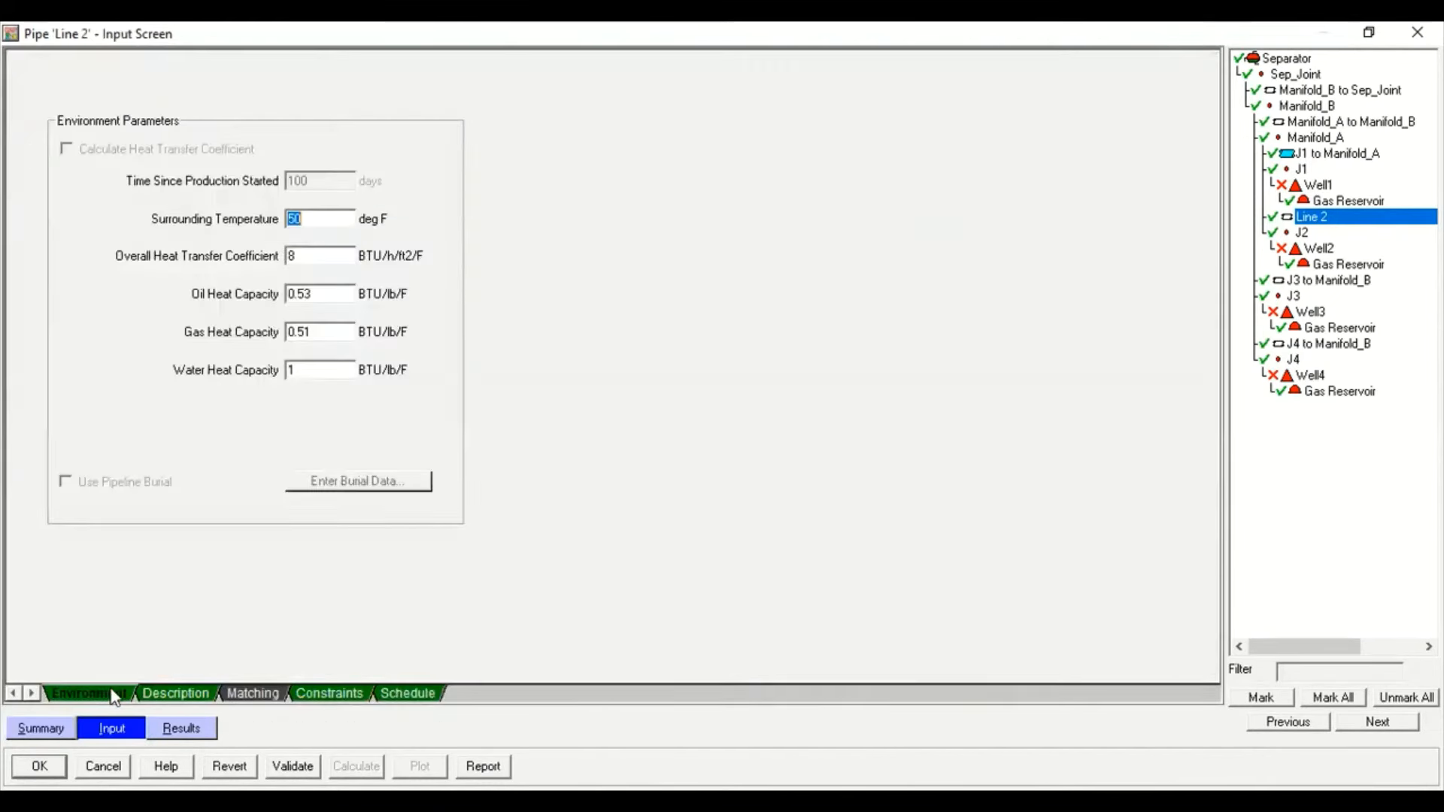
left_click(159, 694)
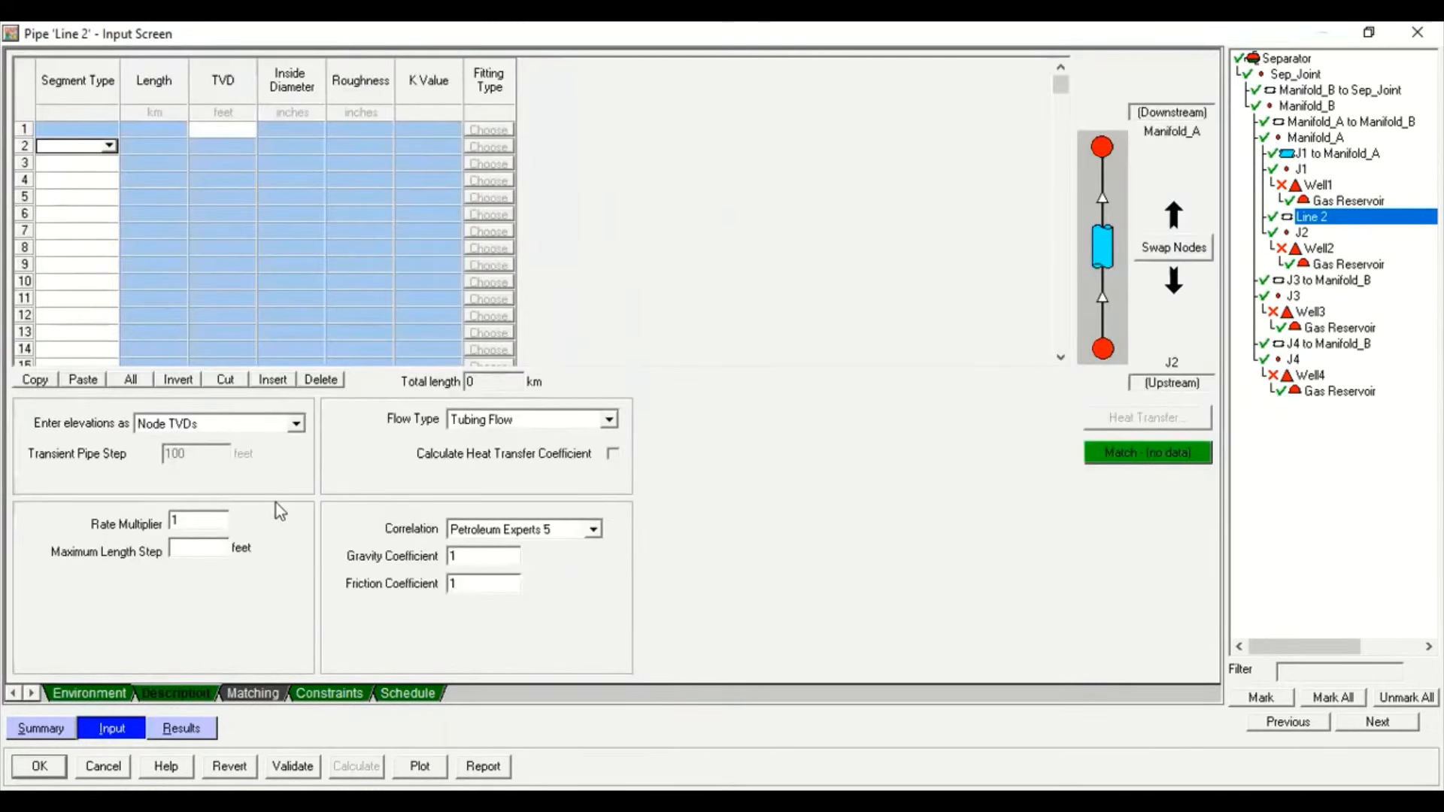
left_click(83, 695)
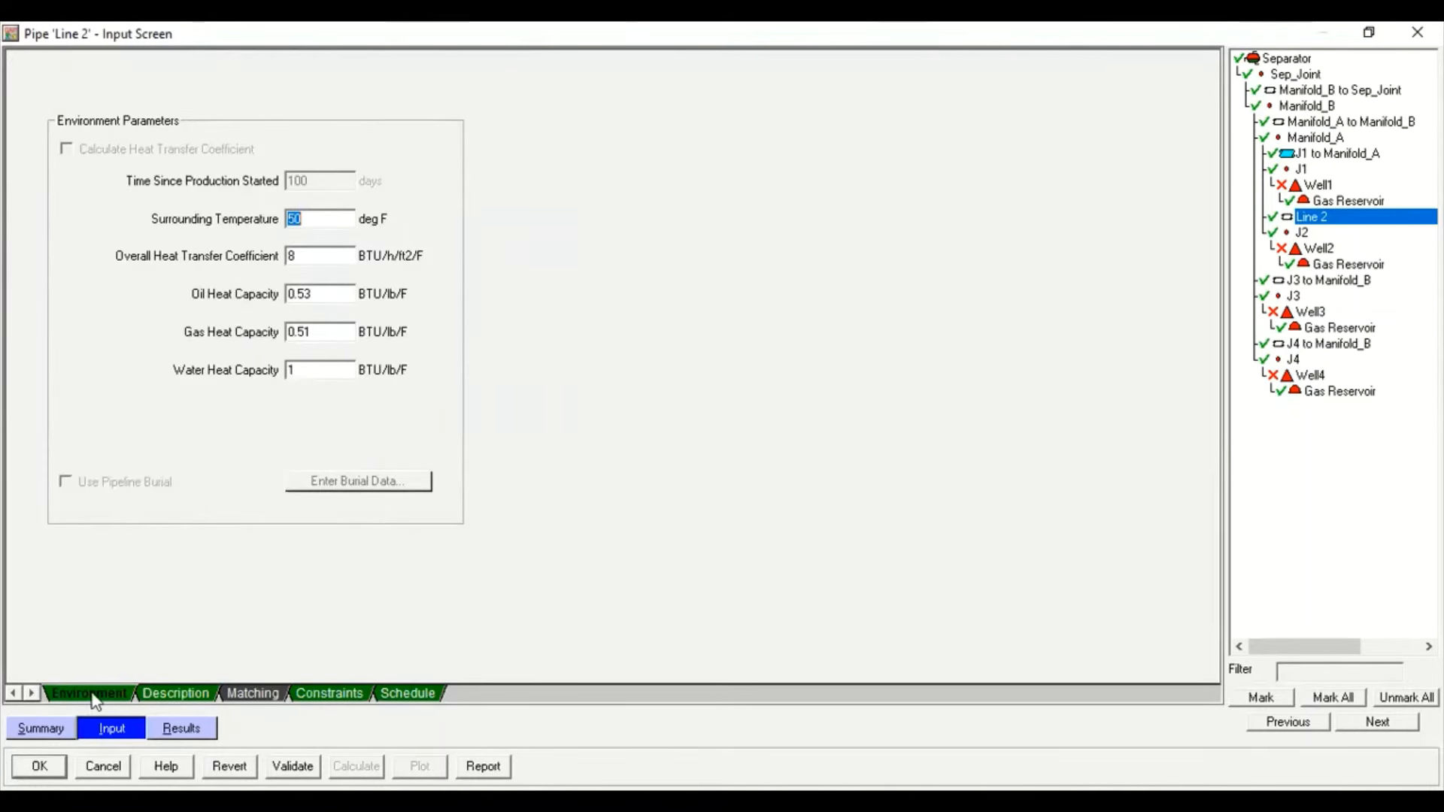
type("32")
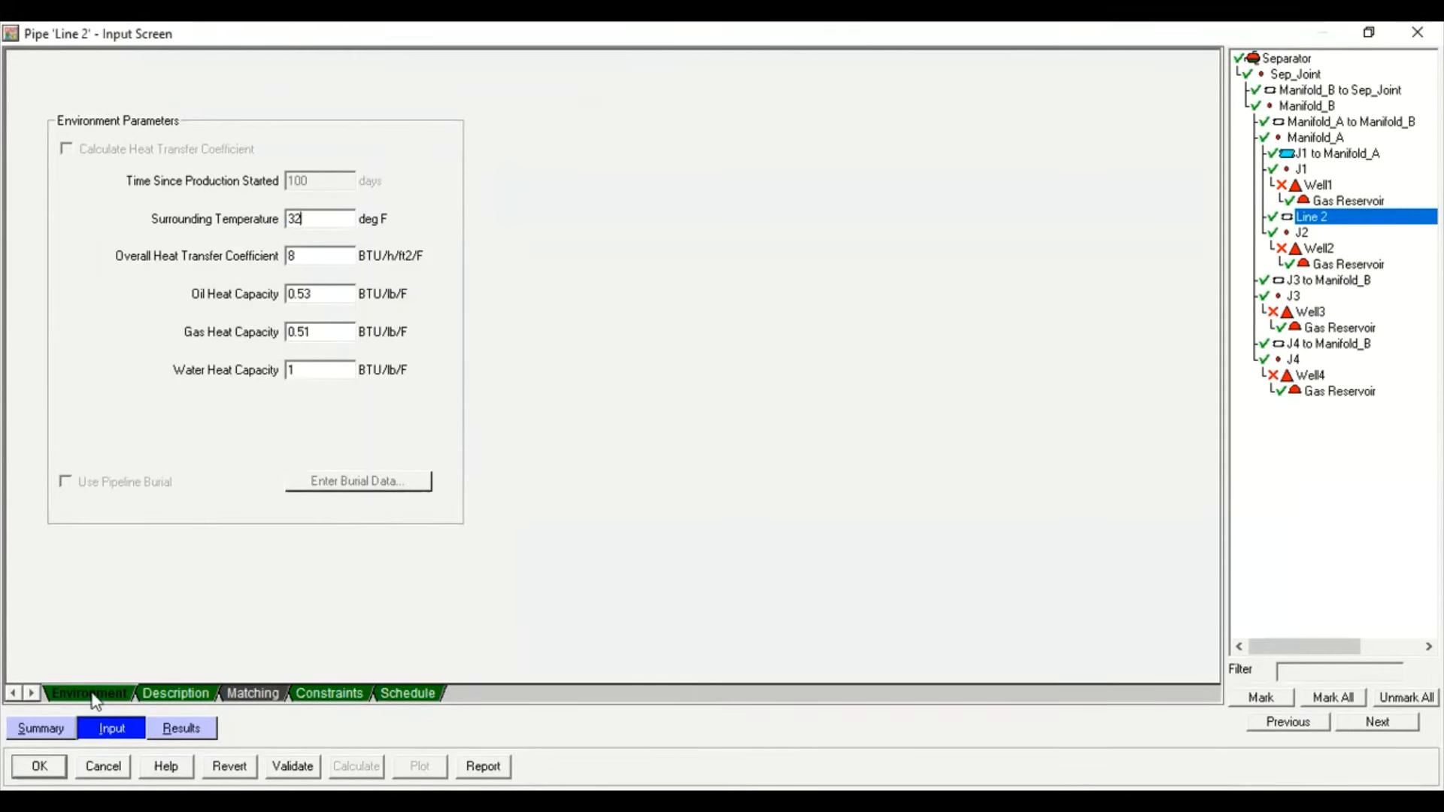
double_click(301, 255)
type("3")
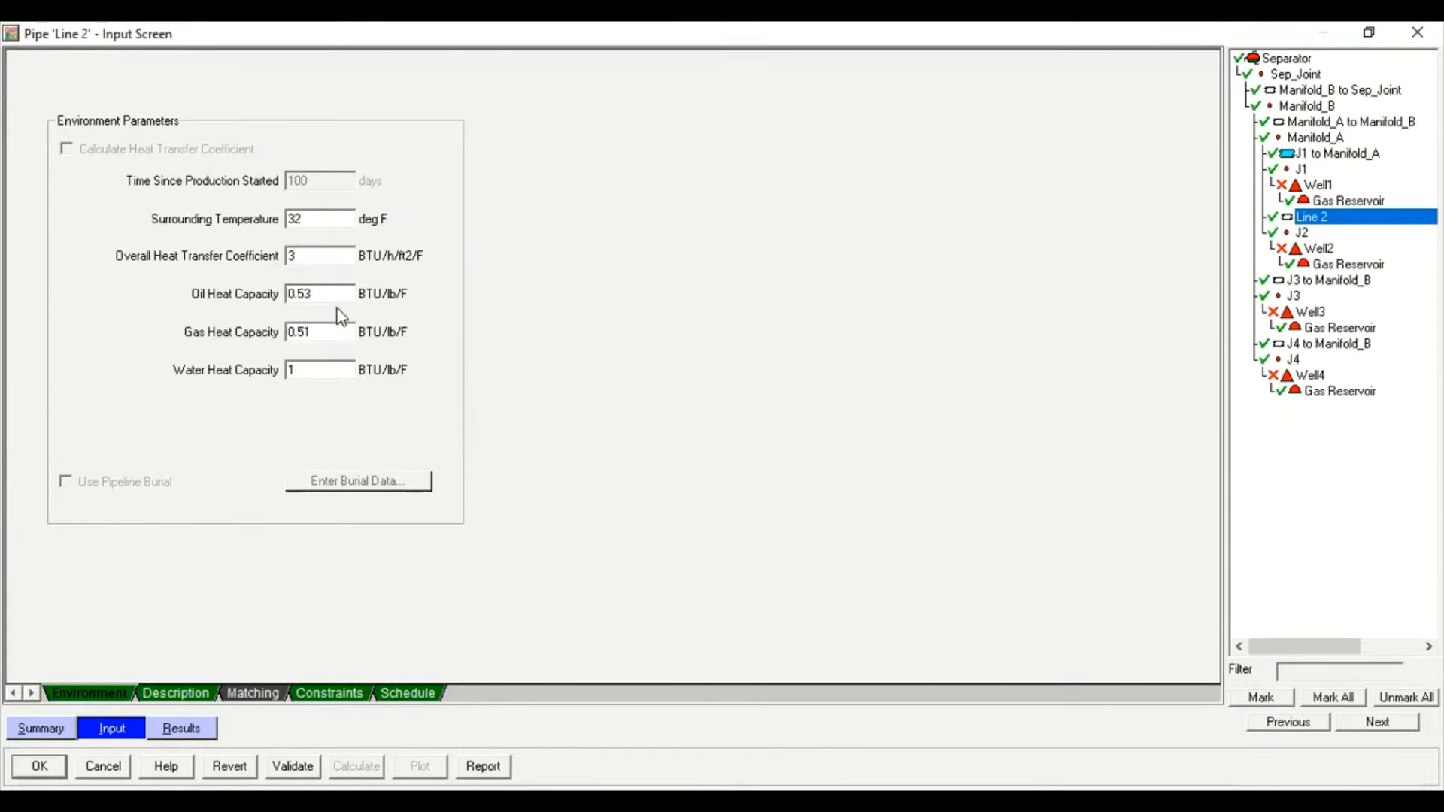
left_click(319, 328)
With first-row TVD 0 feet and maximum length step 10000 feet, add a 1.1096 km line pipe segment to Line 2's description
left_click(178, 692)
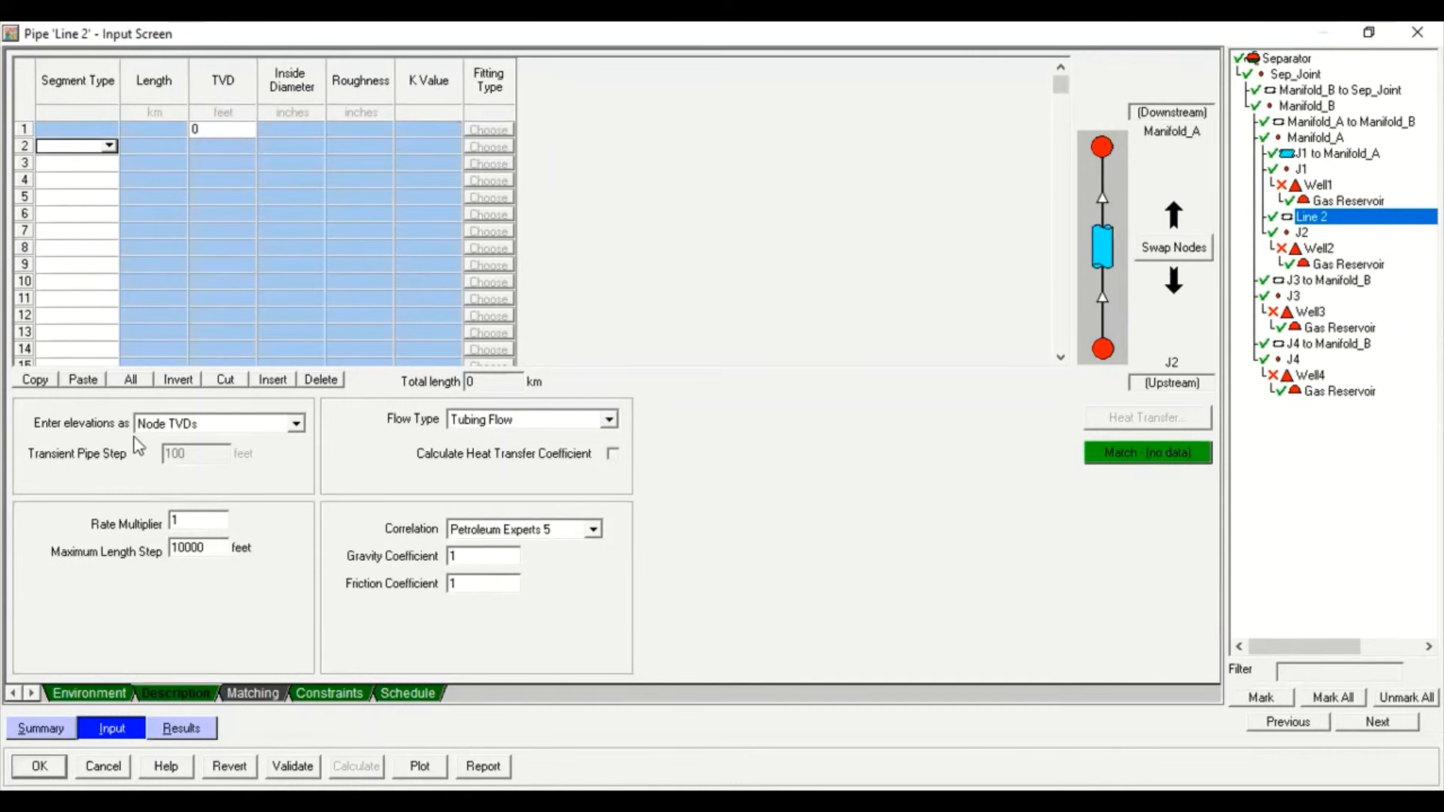
left_click(110, 146)
left_click(85, 174)
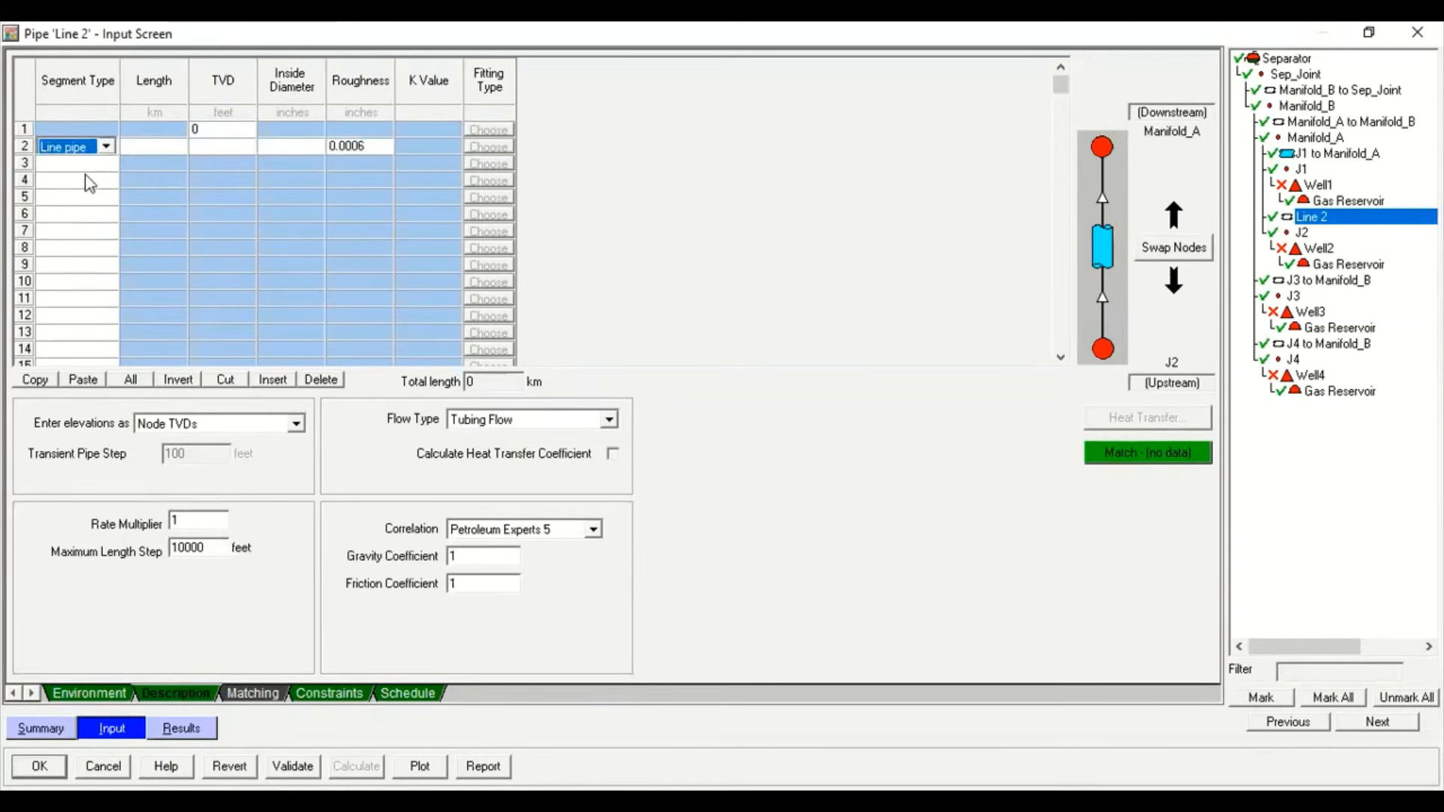
left_click(148, 151)
type("1")
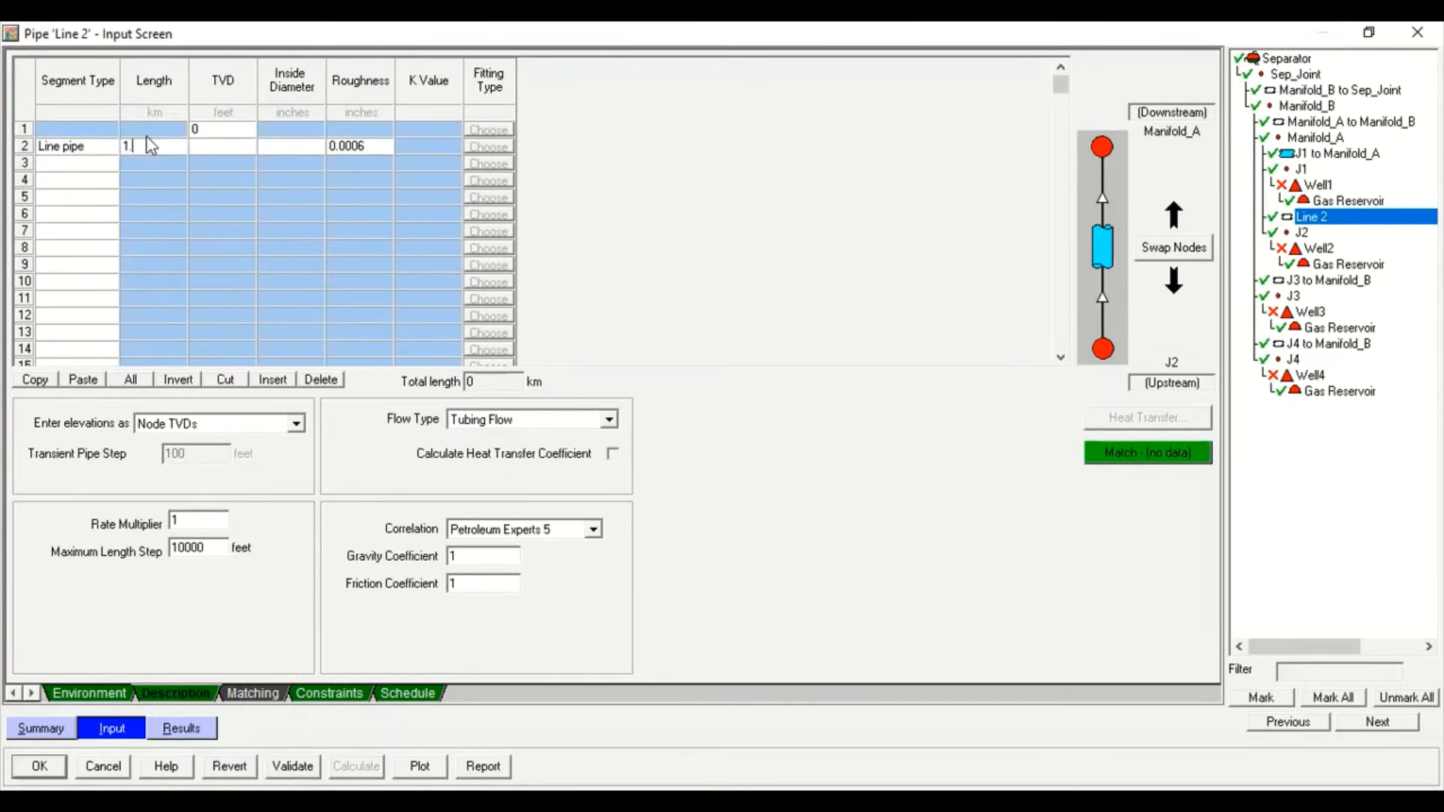
type(".1096")
key("alt+Tab")
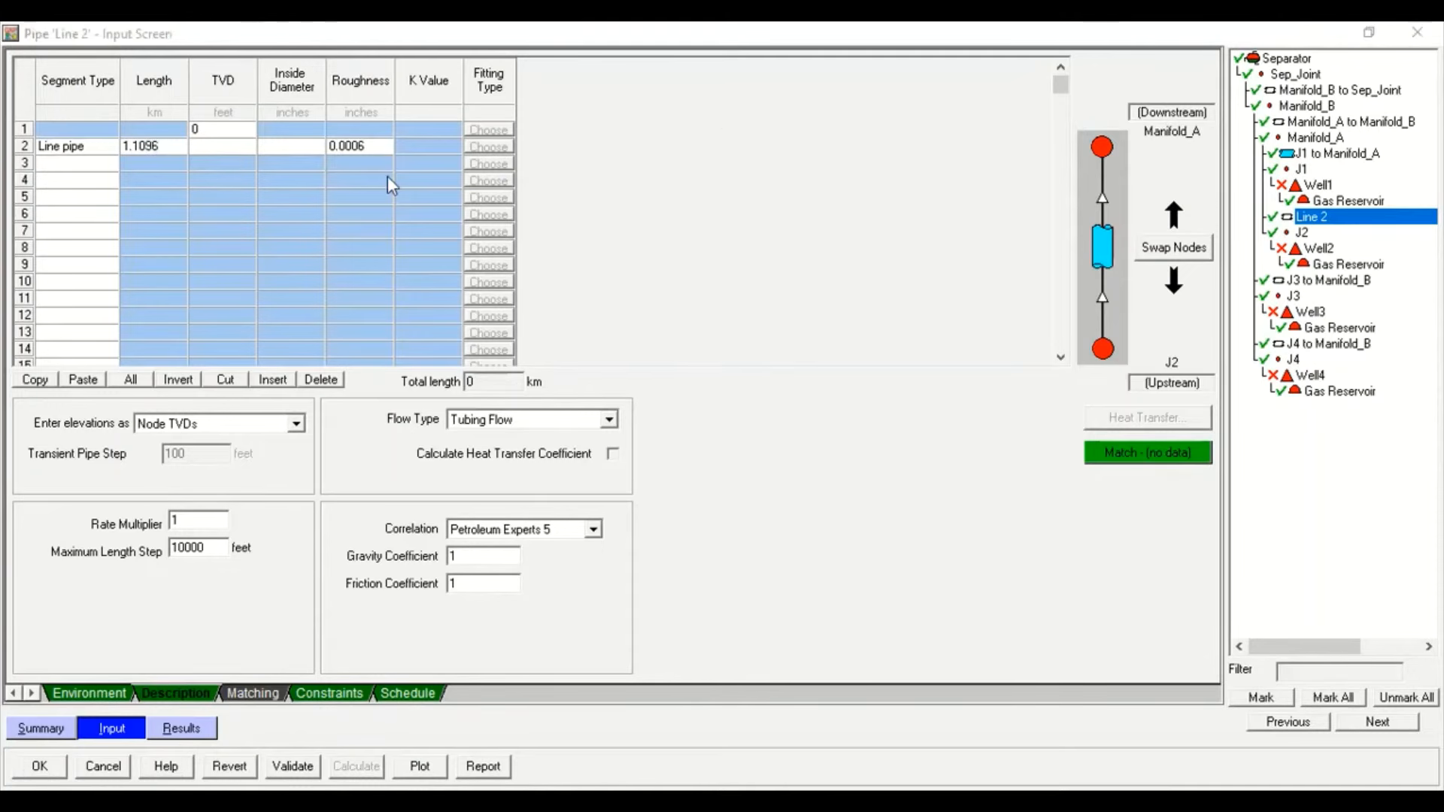
Set the TVD of Line 2's line pipe segment to 0 feet and its inside diameter to 4 inches
left_click(193, 149)
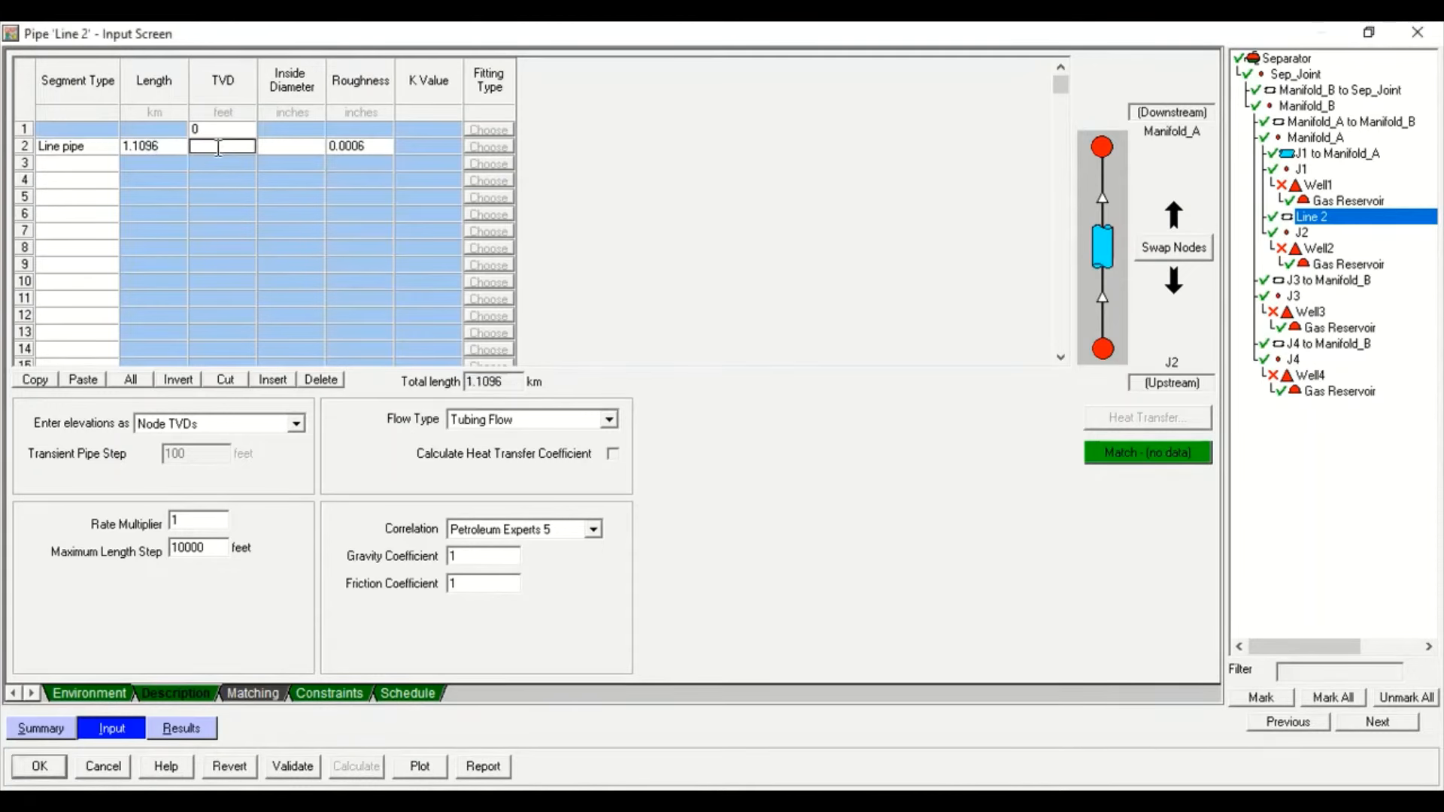
type("0")
left_click(265, 153)
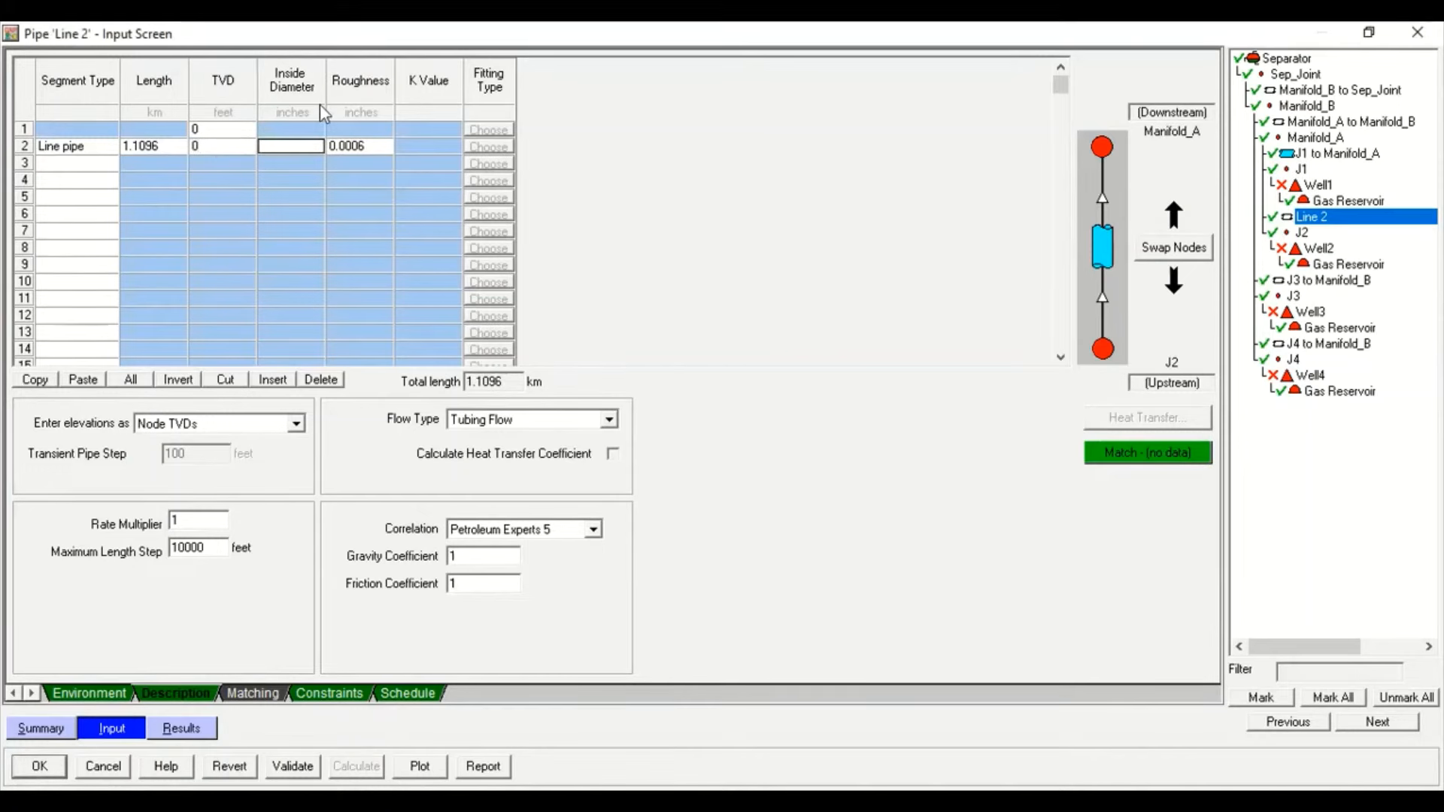
type("4")
left_click(372, 147)
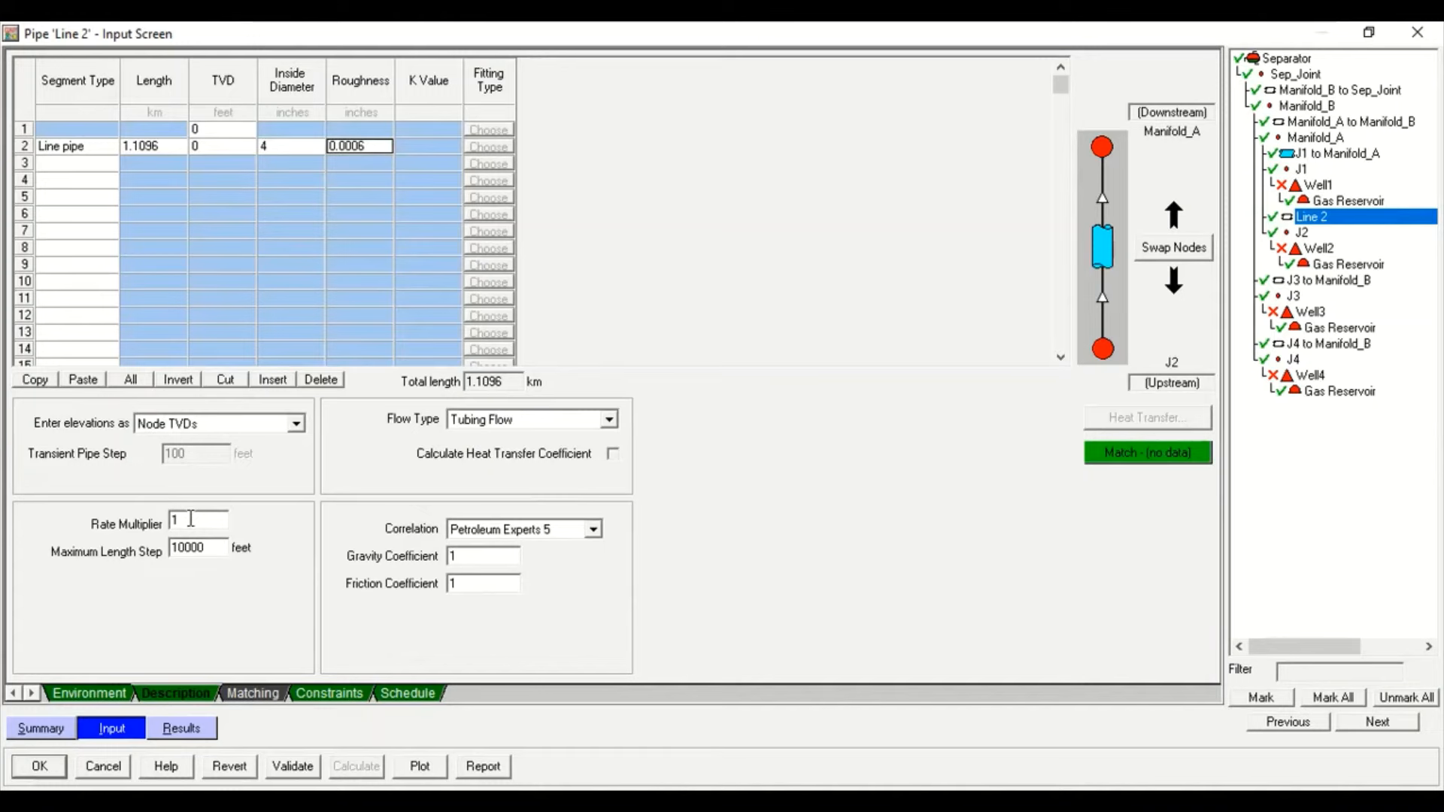
Review Line 2's flow type, coefficients, constraints and schedule, and validate and accept the pipe data
left_click(524, 421)
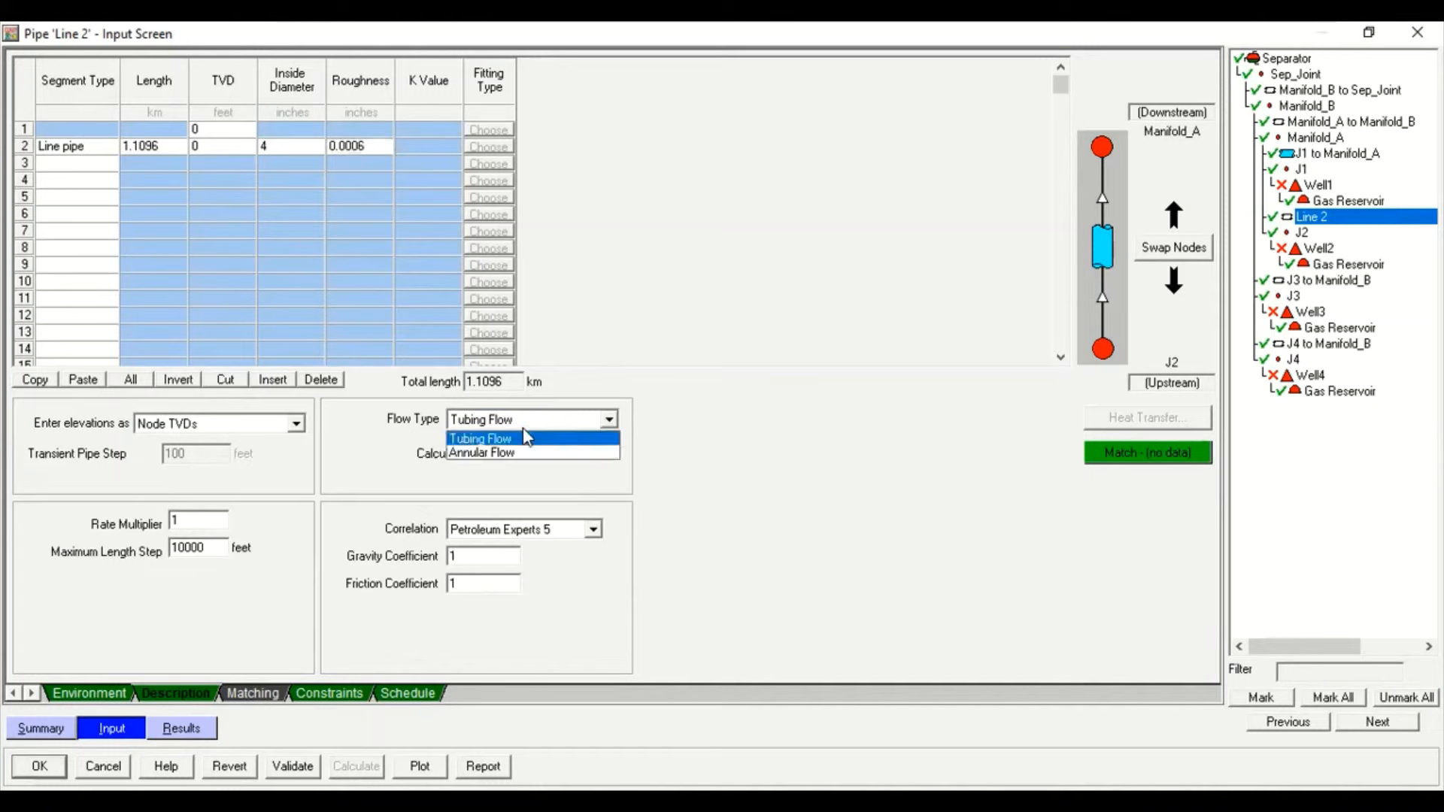
left_click(476, 558)
left_click(479, 587)
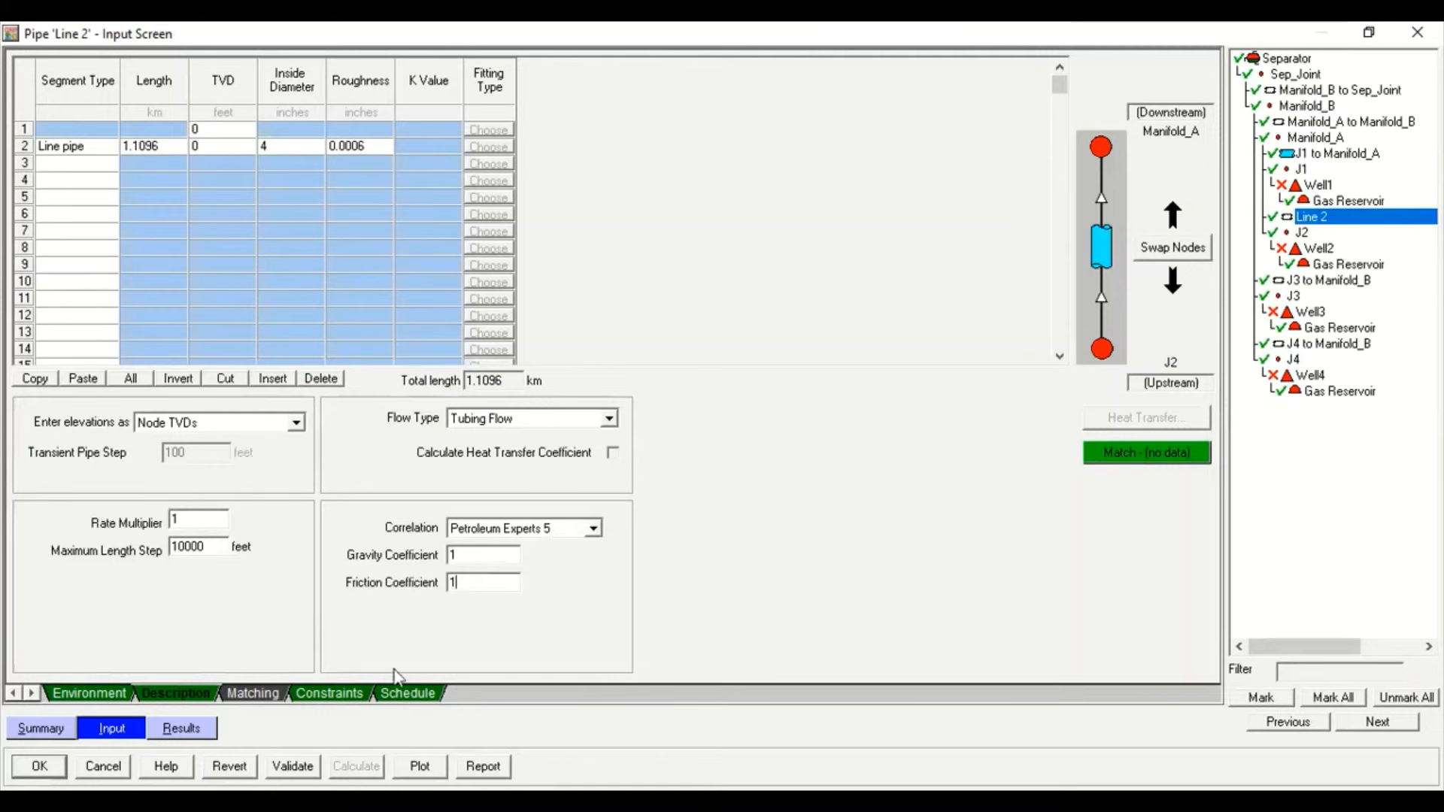
left_click(329, 693)
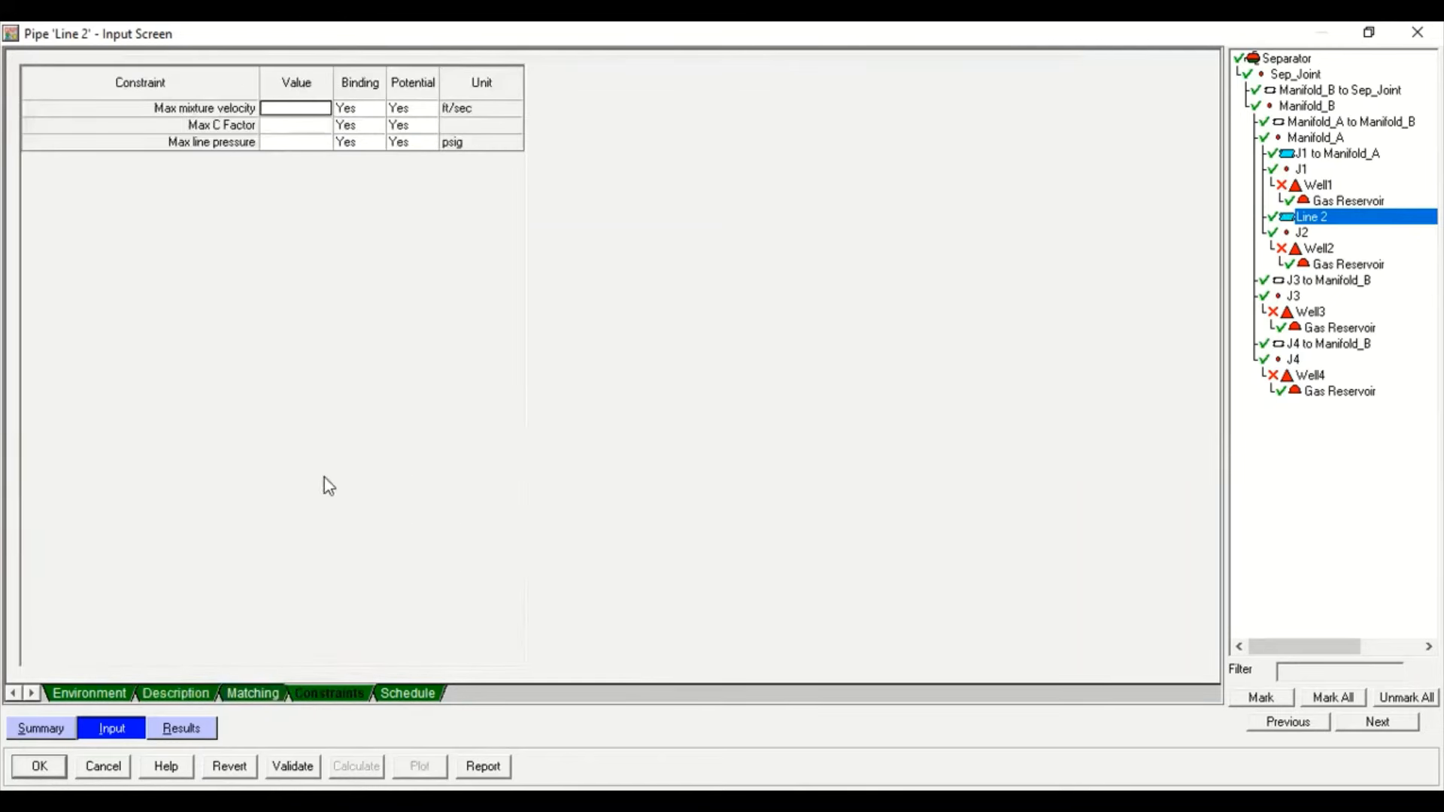
left_click(410, 693)
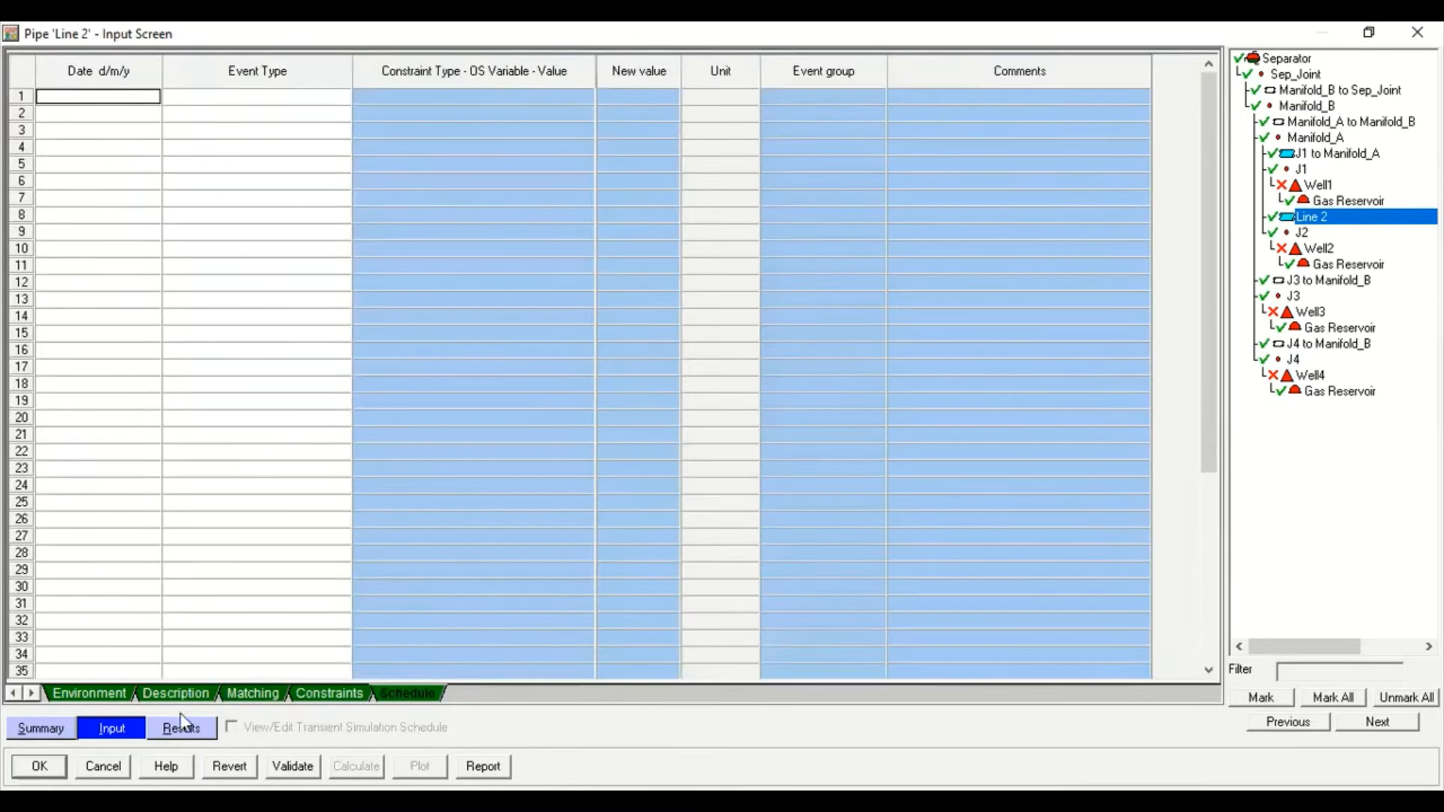
left_click(292, 765)
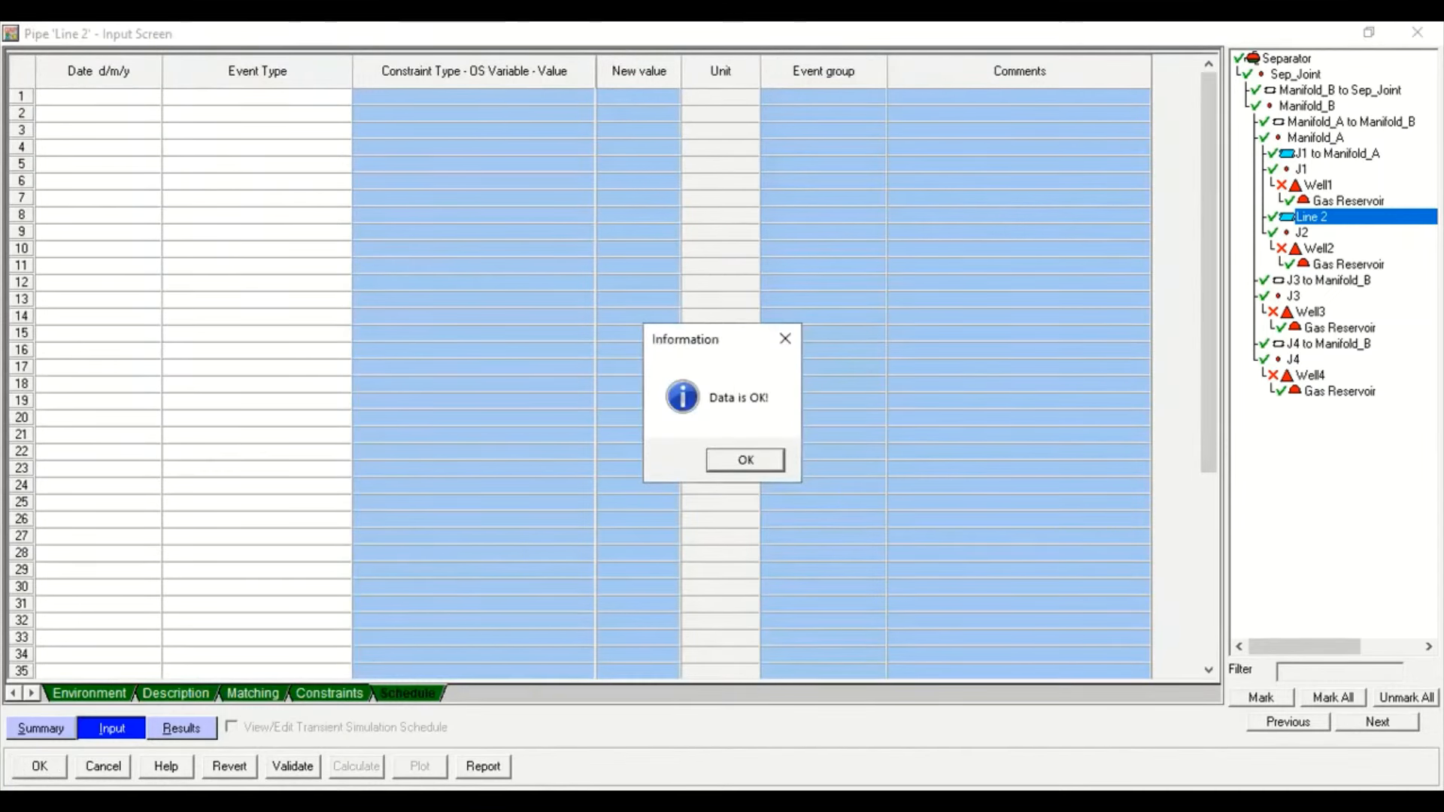
left_click(743, 458)
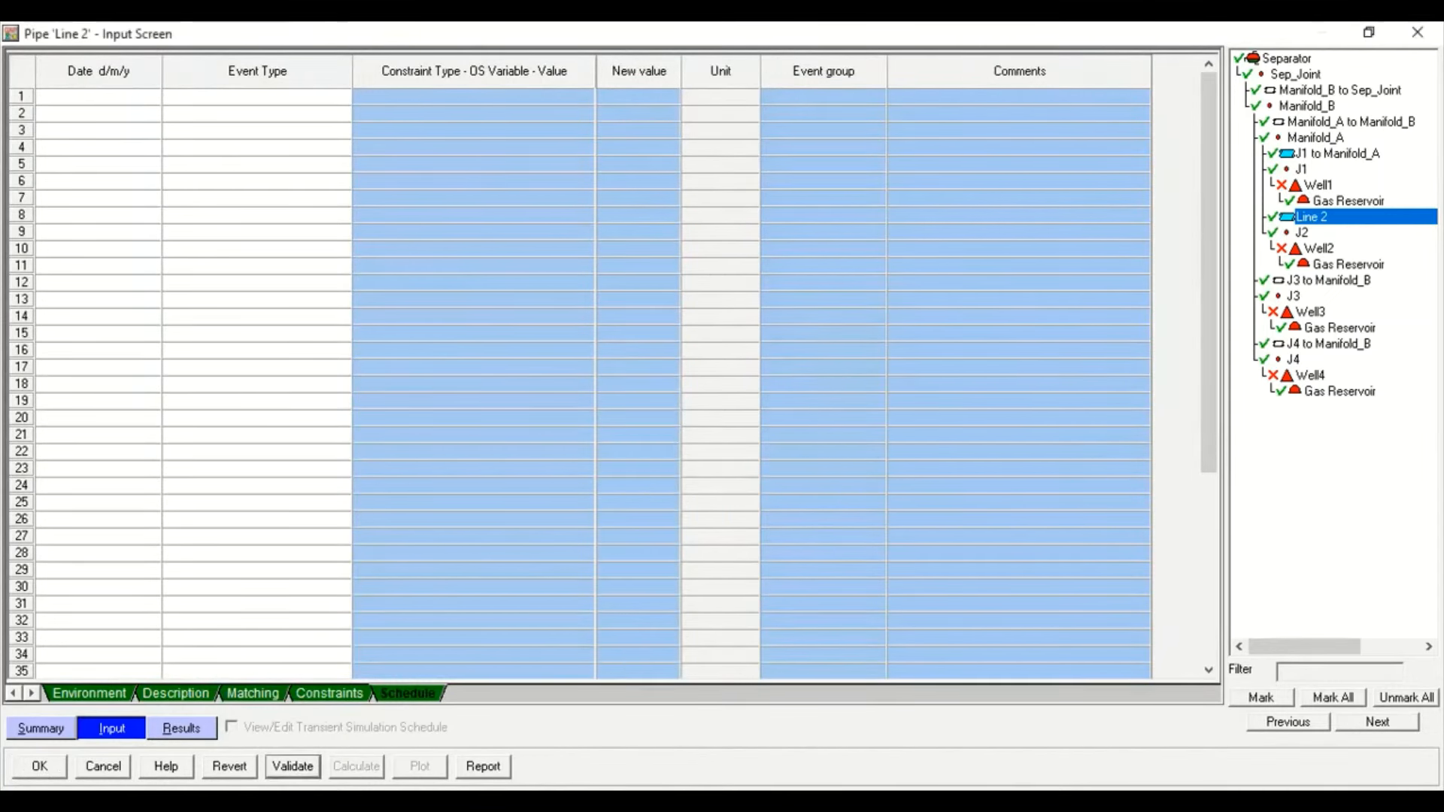
left_click(39, 766)
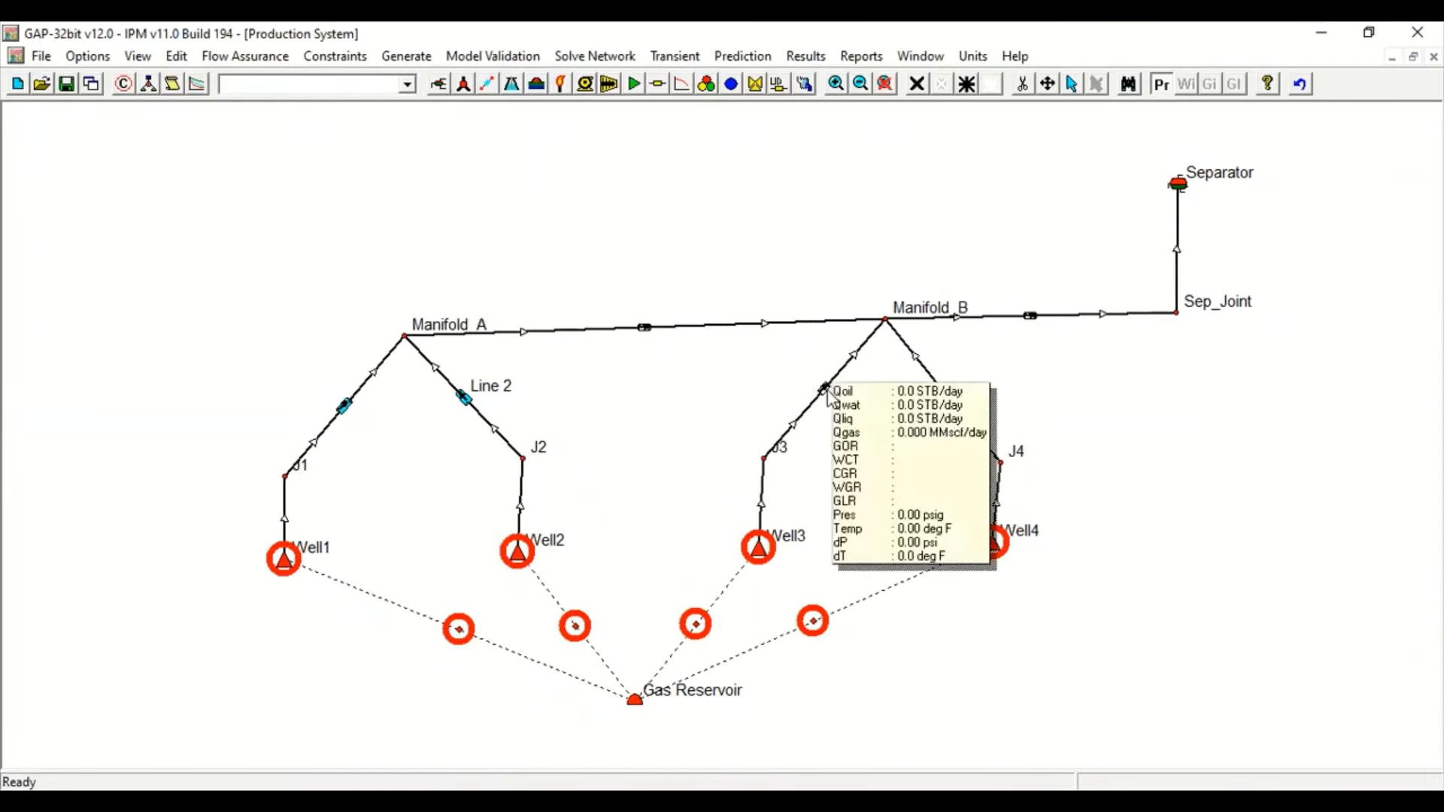
Label the J3 to Manifold_B pipe "Line 3", enter "Line 3" as its comment and choose the Petroleum Experts 5 correlation
double_click(827, 392)
left_click(41, 728)
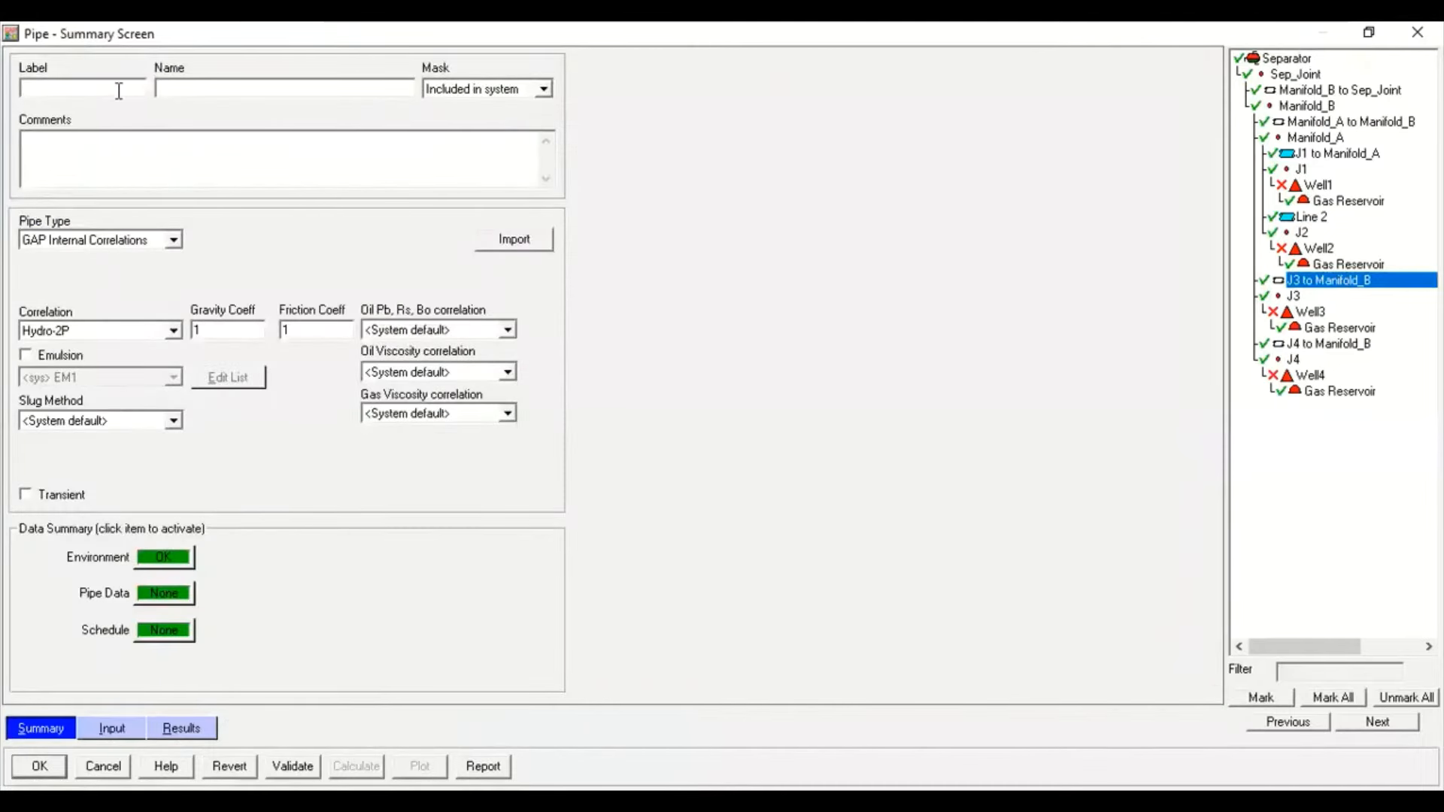
left_click(119, 91)
type("Line 3")
left_click(120, 143)
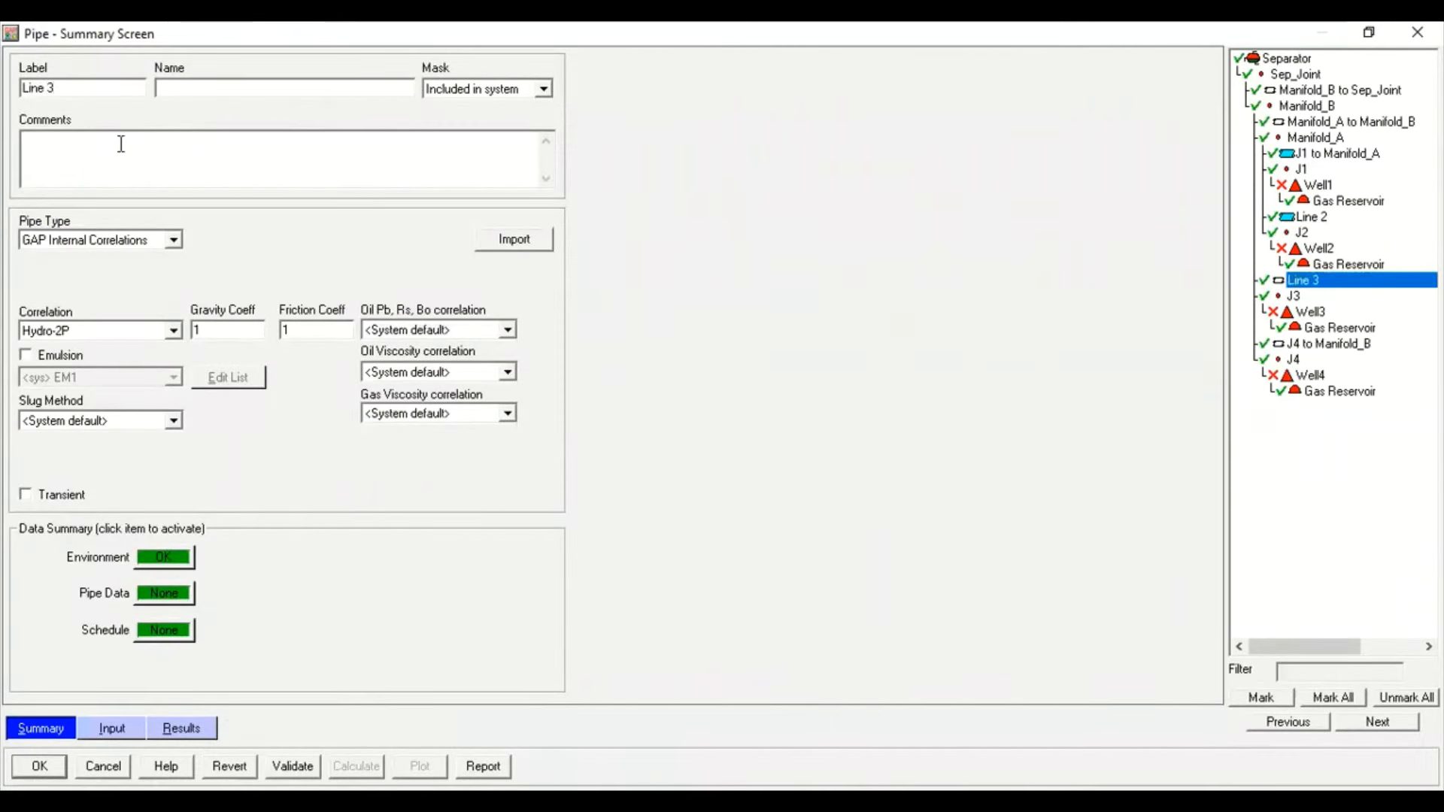
type("Line 3")
left_click(101, 331)
left_click(138, 684)
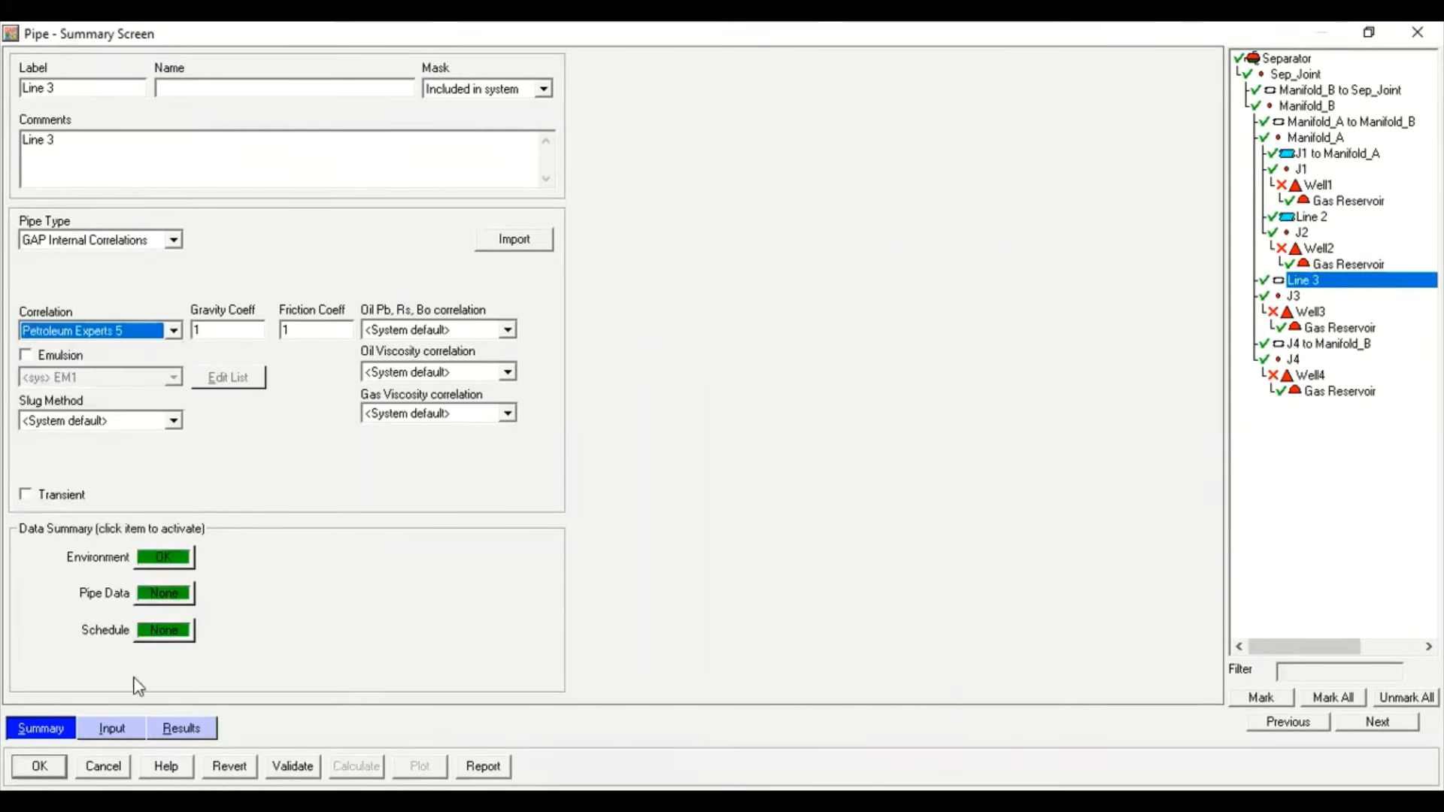
Set Line 3's surrounding temperature to 32 deg F and its overall heat transfer coefficient to 3 BTU/h/ft2/F
left_click(105, 728)
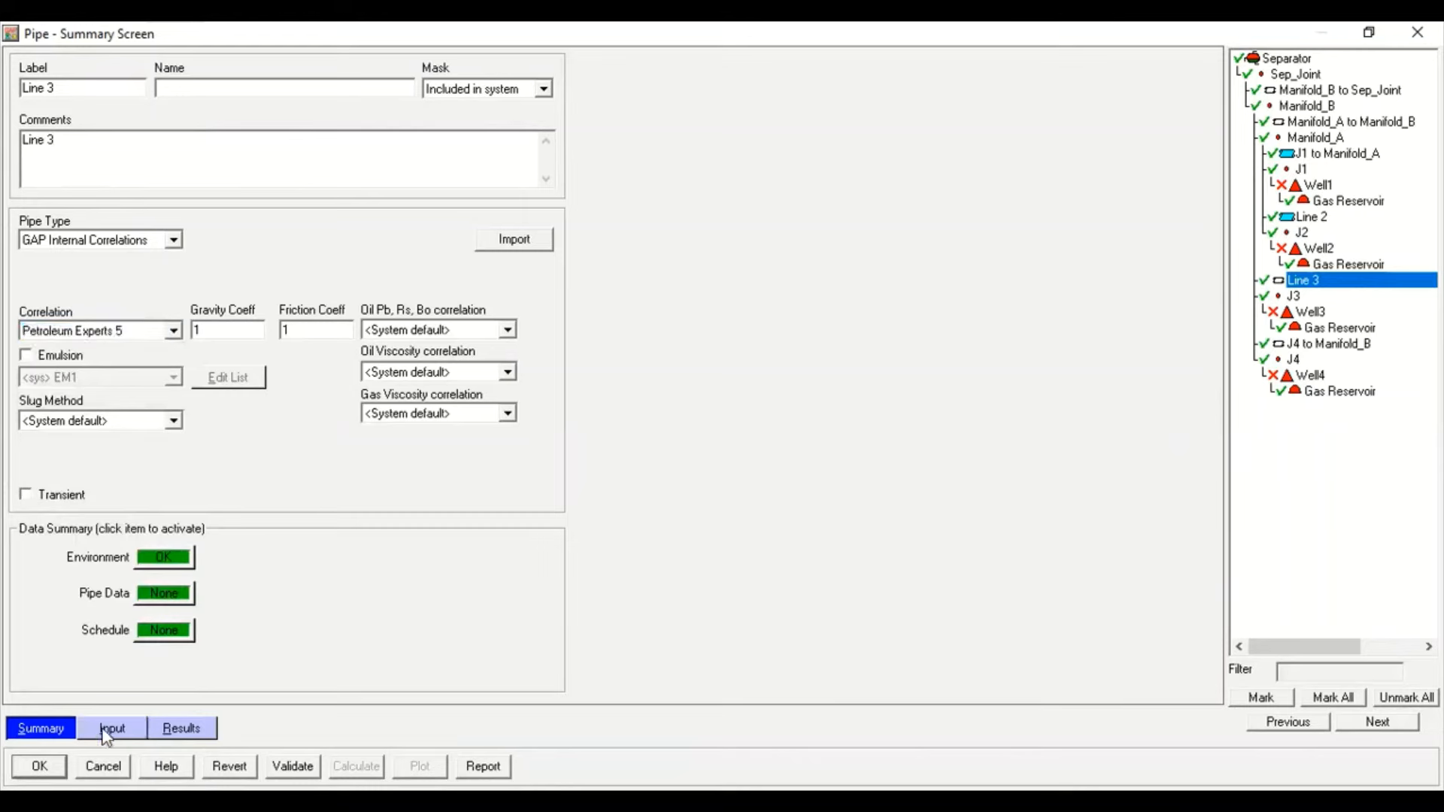
left_click(86, 696)
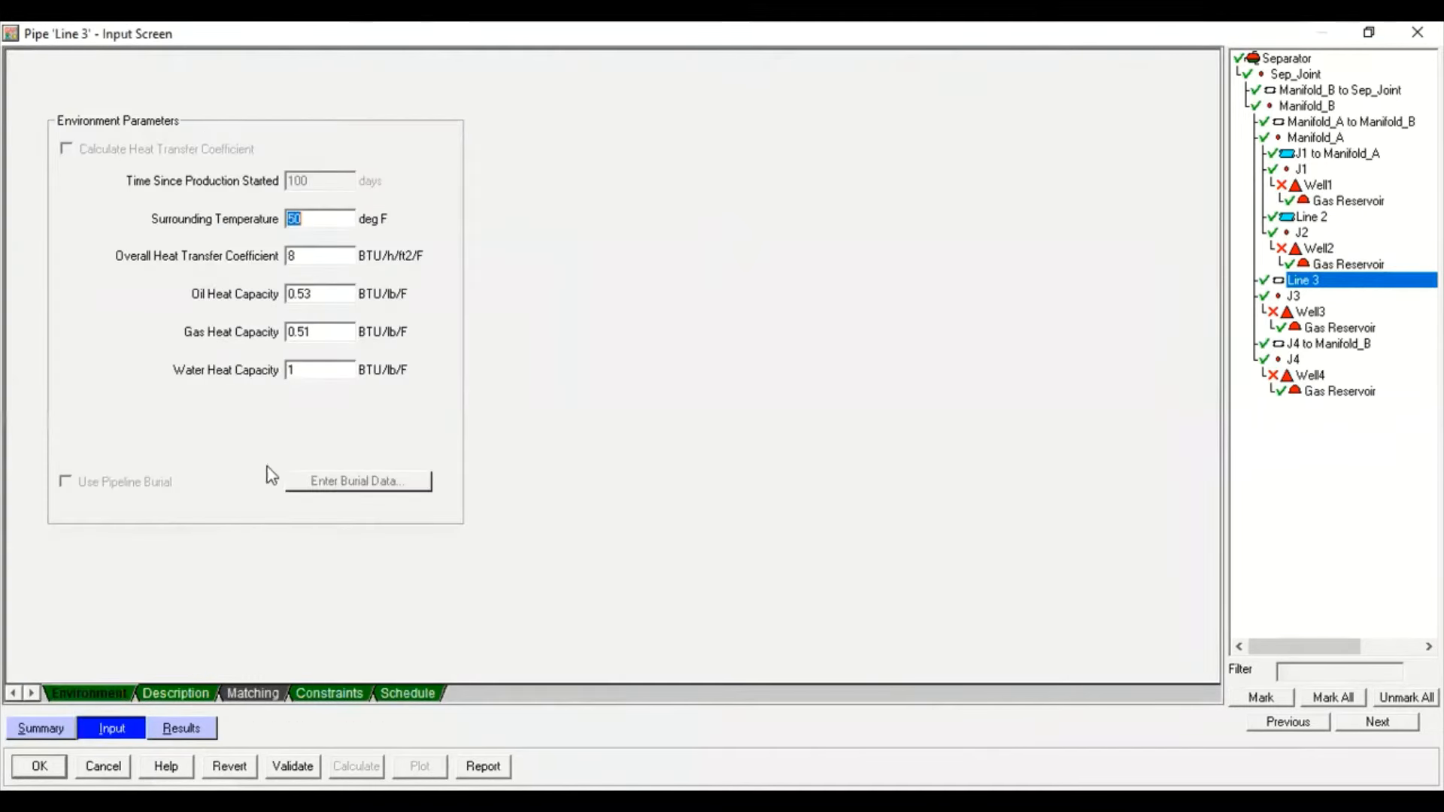
type("32")
left_click_drag(320, 251, 224, 249)
type("3")
double_click(329, 294)
left_click(343, 338)
left_click(316, 367)
Add a line pipe segment with a length of 0.5 km to Line 3's pipe description
left_click(201, 695)
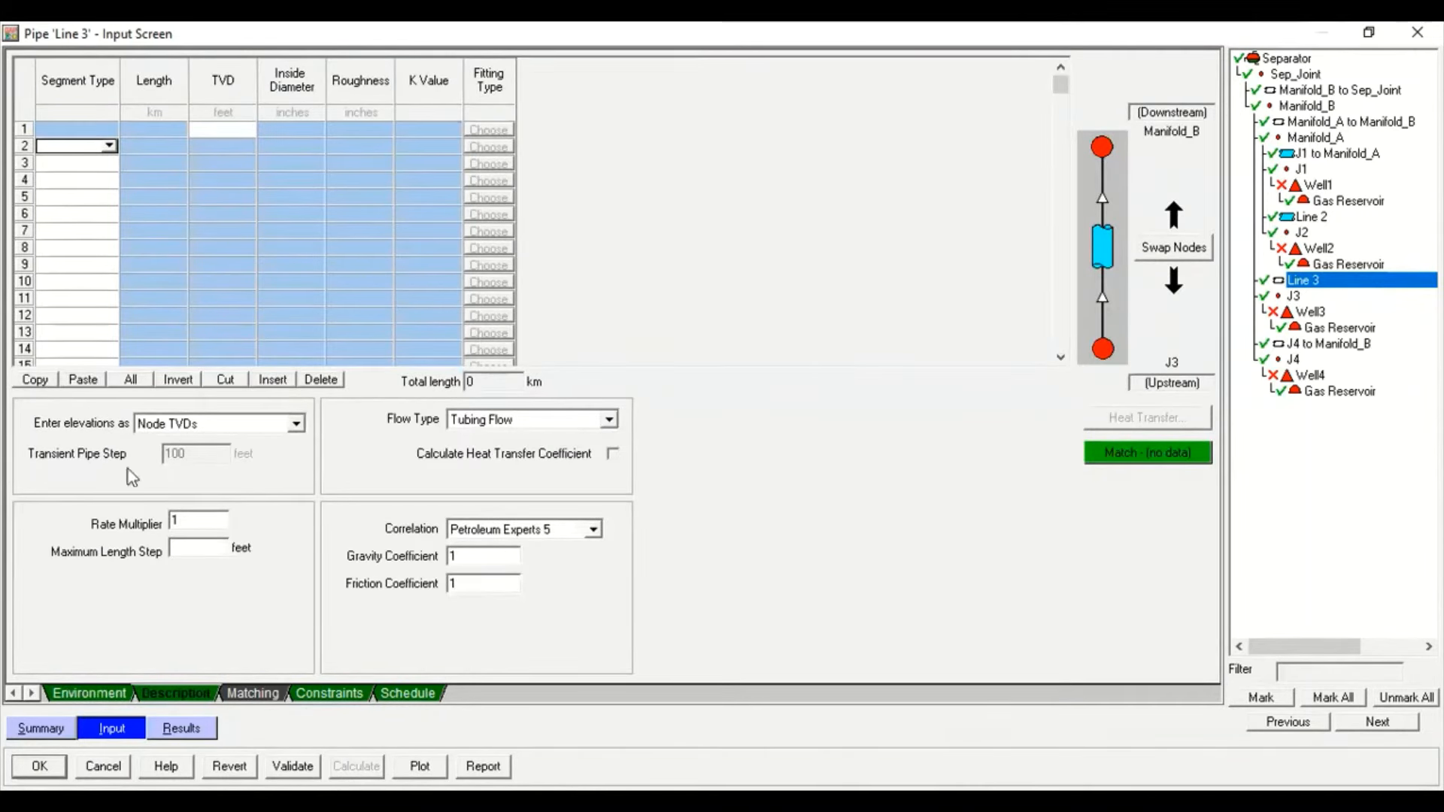
left_click(108, 146)
left_click(96, 185)
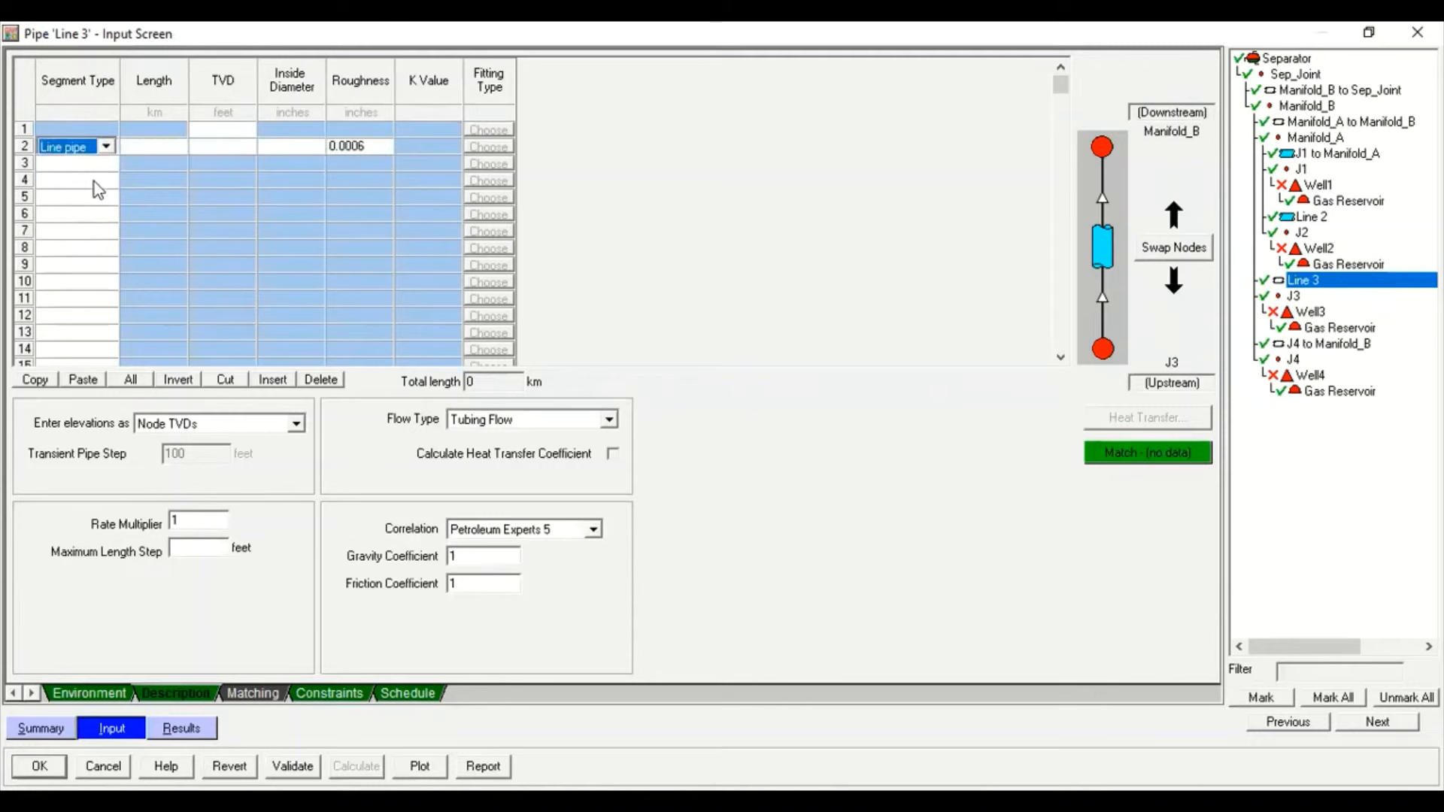
left_click(107, 151)
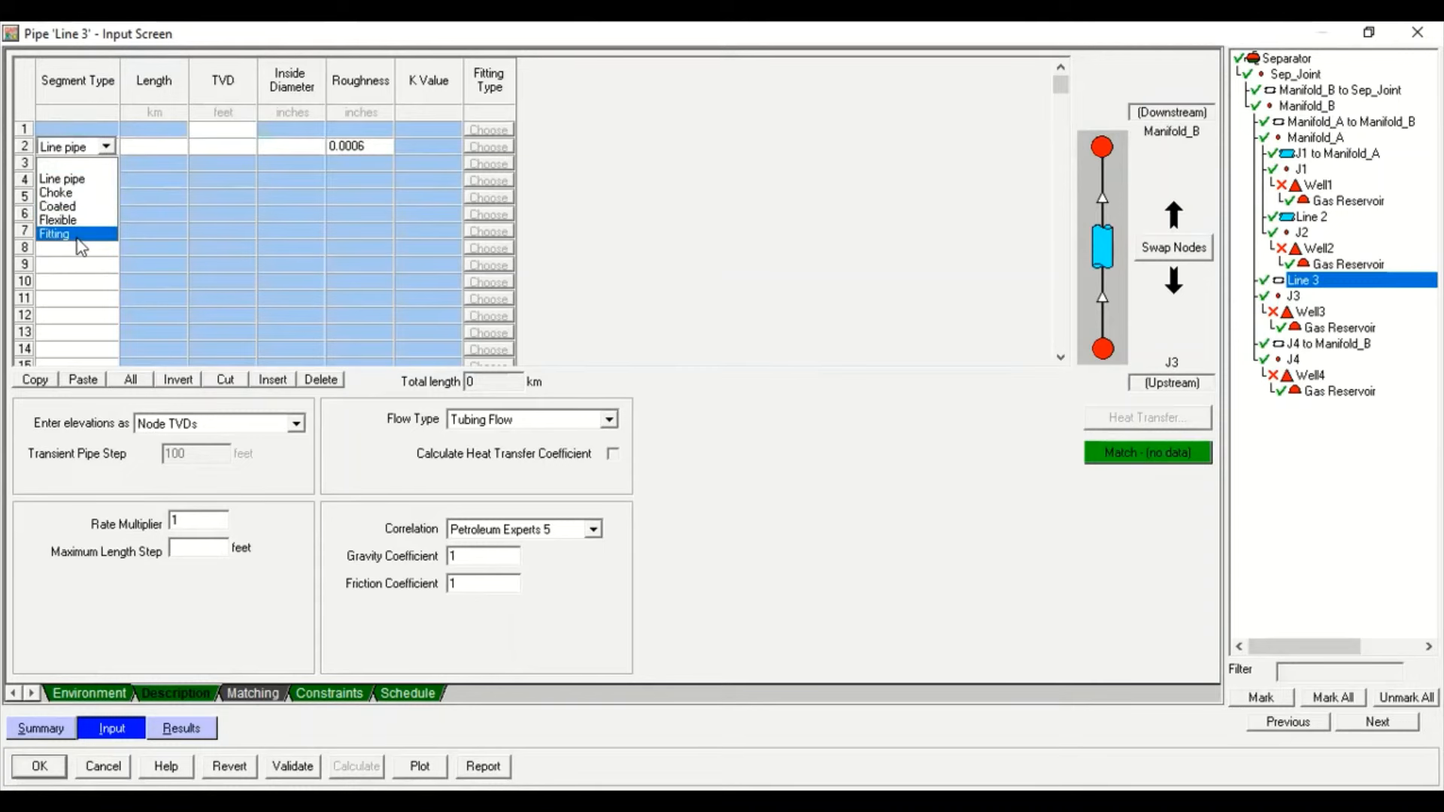
left_click(93, 179)
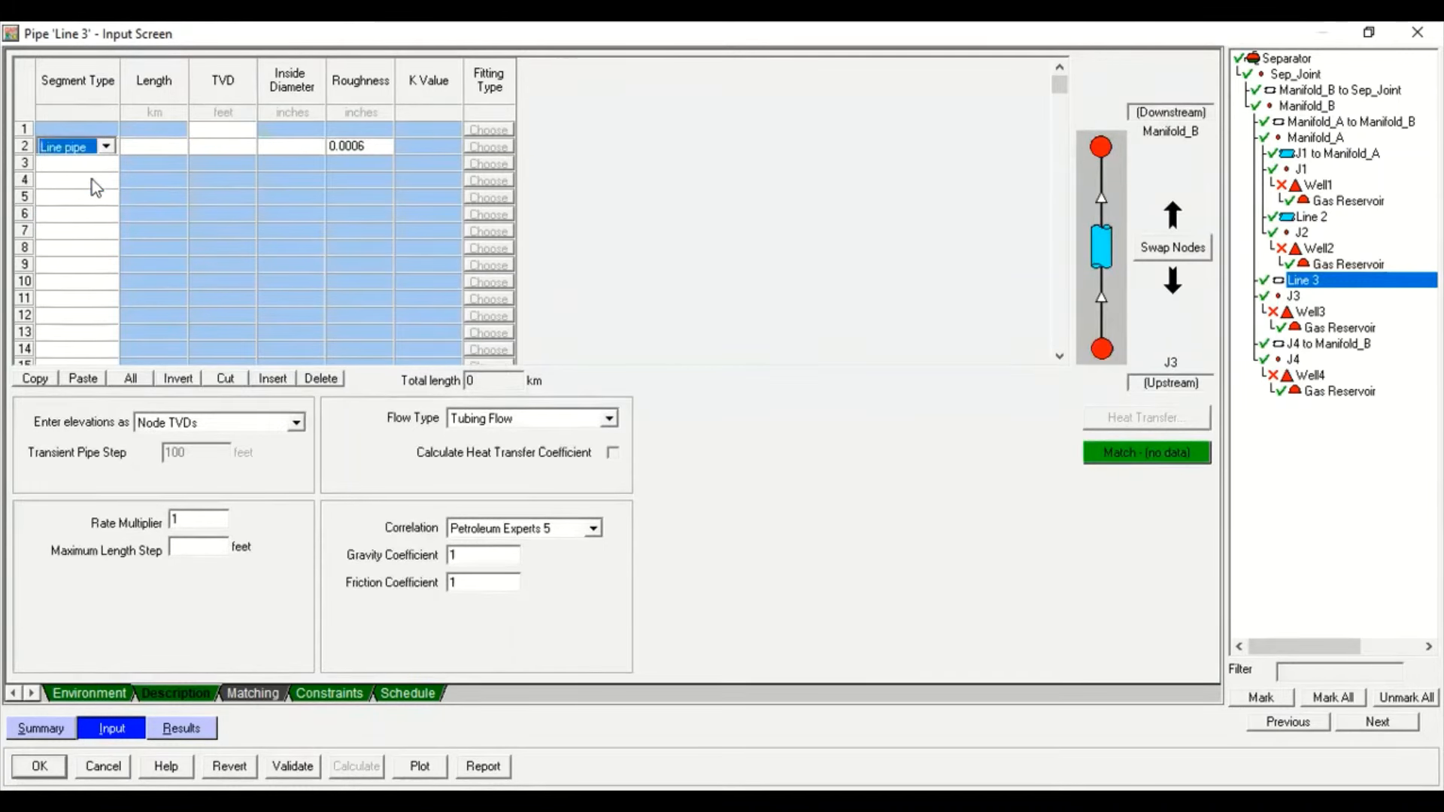
left_click(150, 146)
type("0.5")
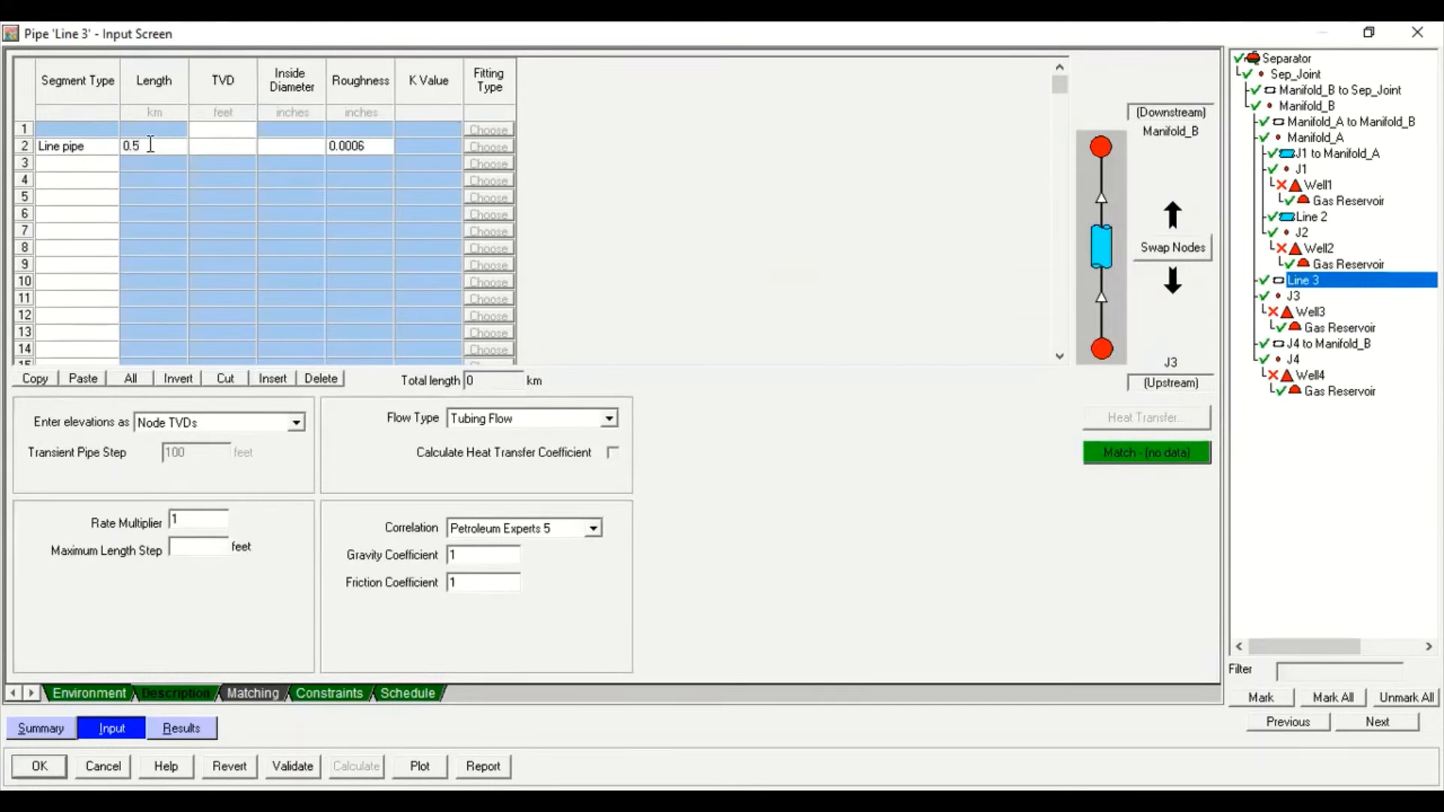
Set the TVD in both rows of Line 3's description to 0 feet and the segment's inside diameter to 4 inches
left_click(239, 129)
type("0")
key("Return")
type("0")
left_click(284, 151)
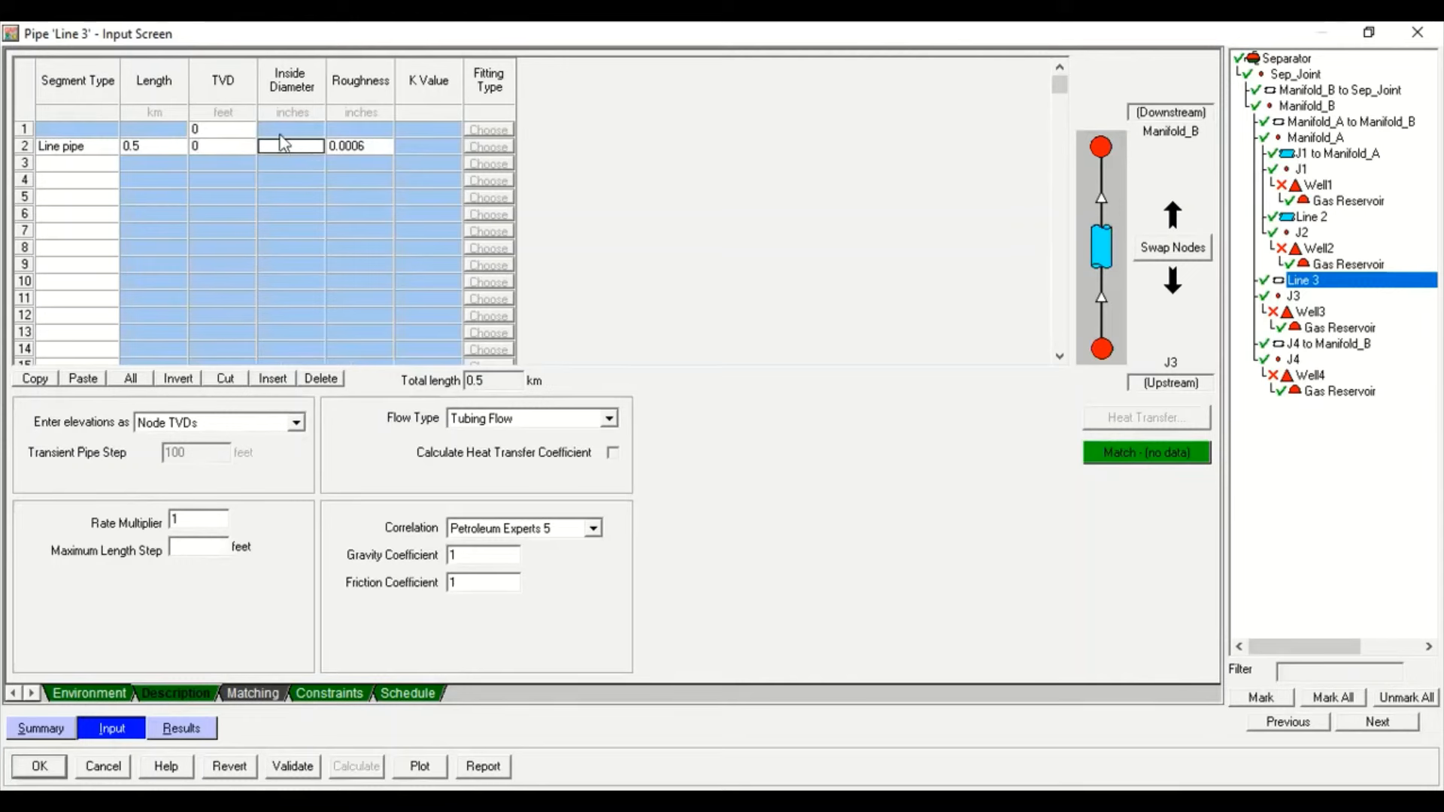
type("4")
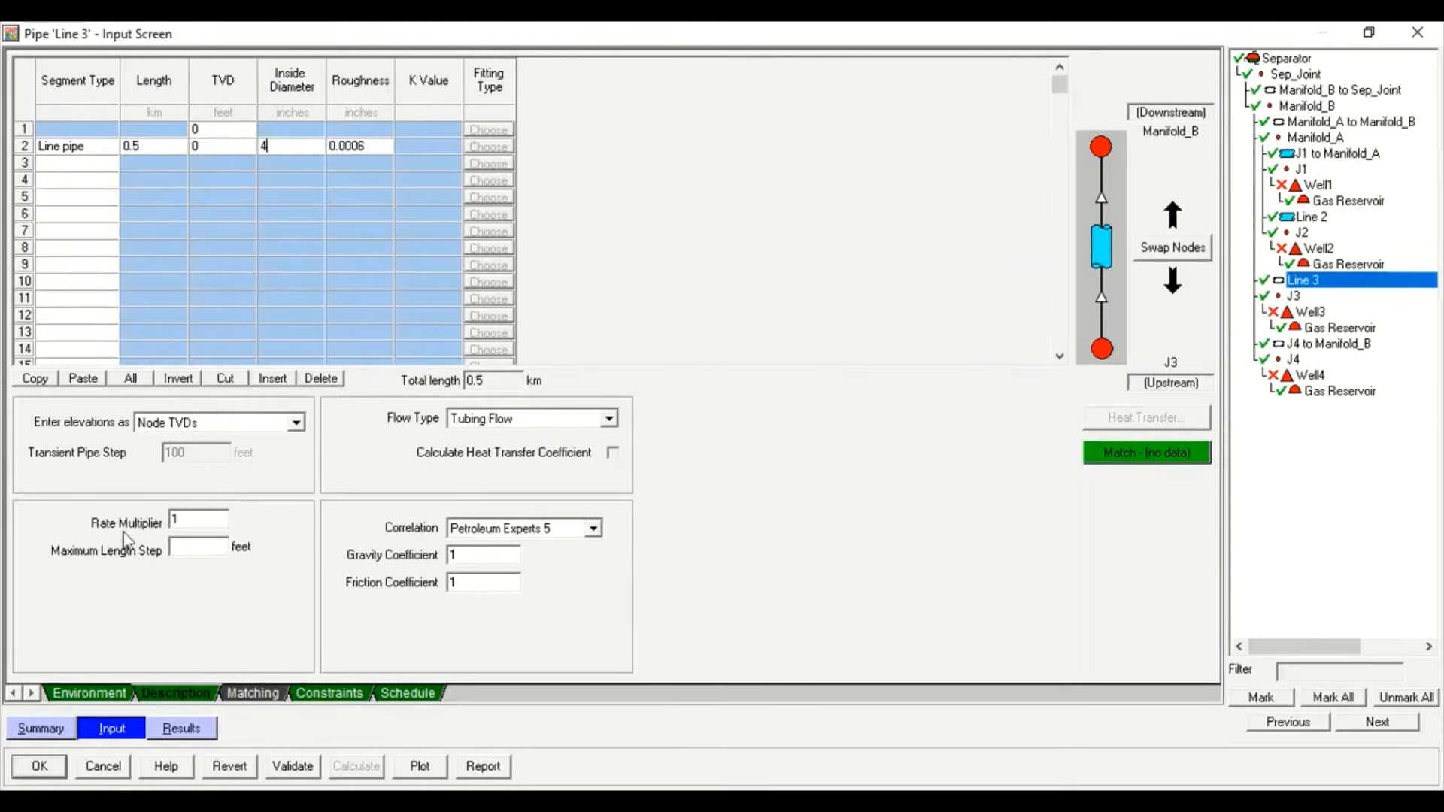
Review Line 3's constraints and schedule and accept the pipe data
left_click(330, 692)
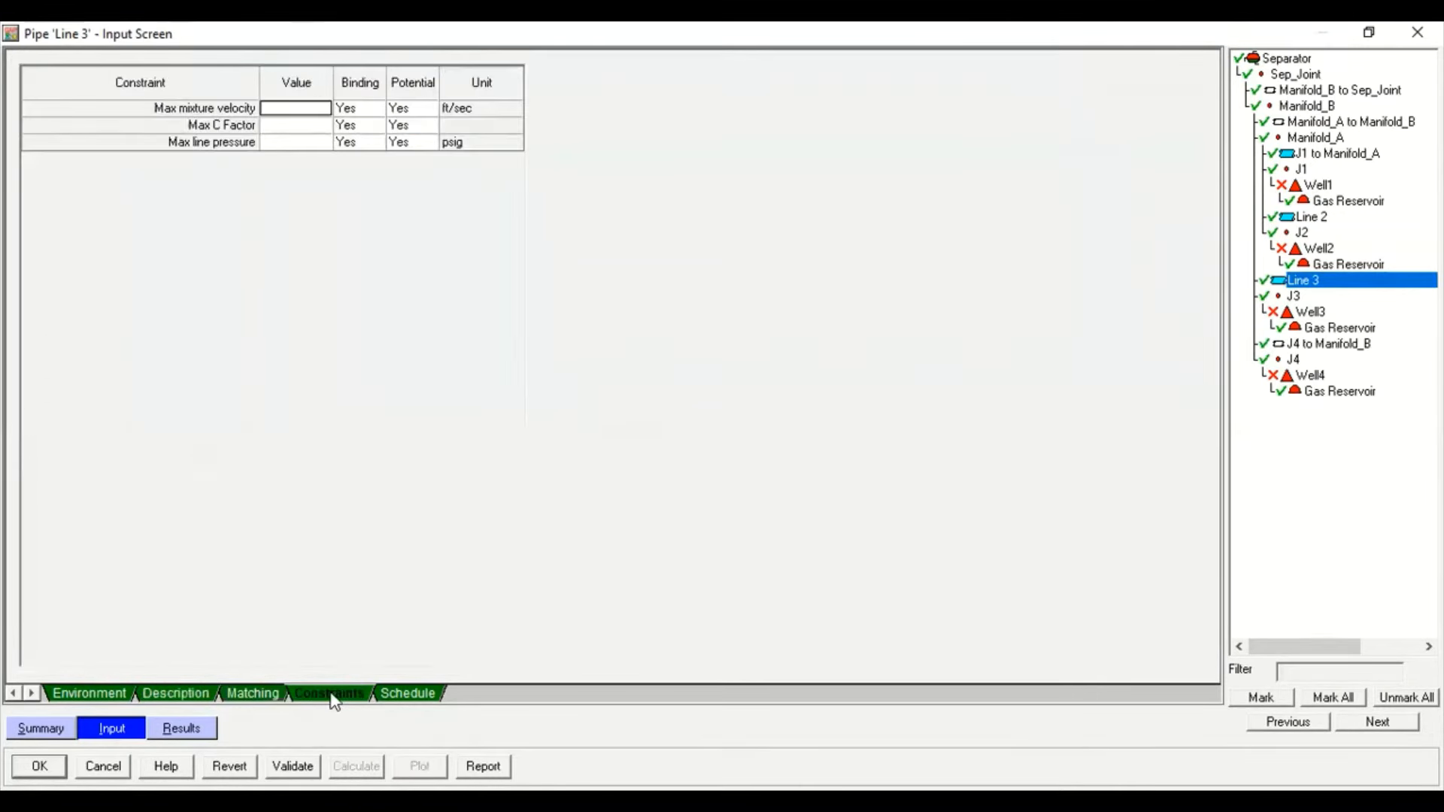
left_click(393, 693)
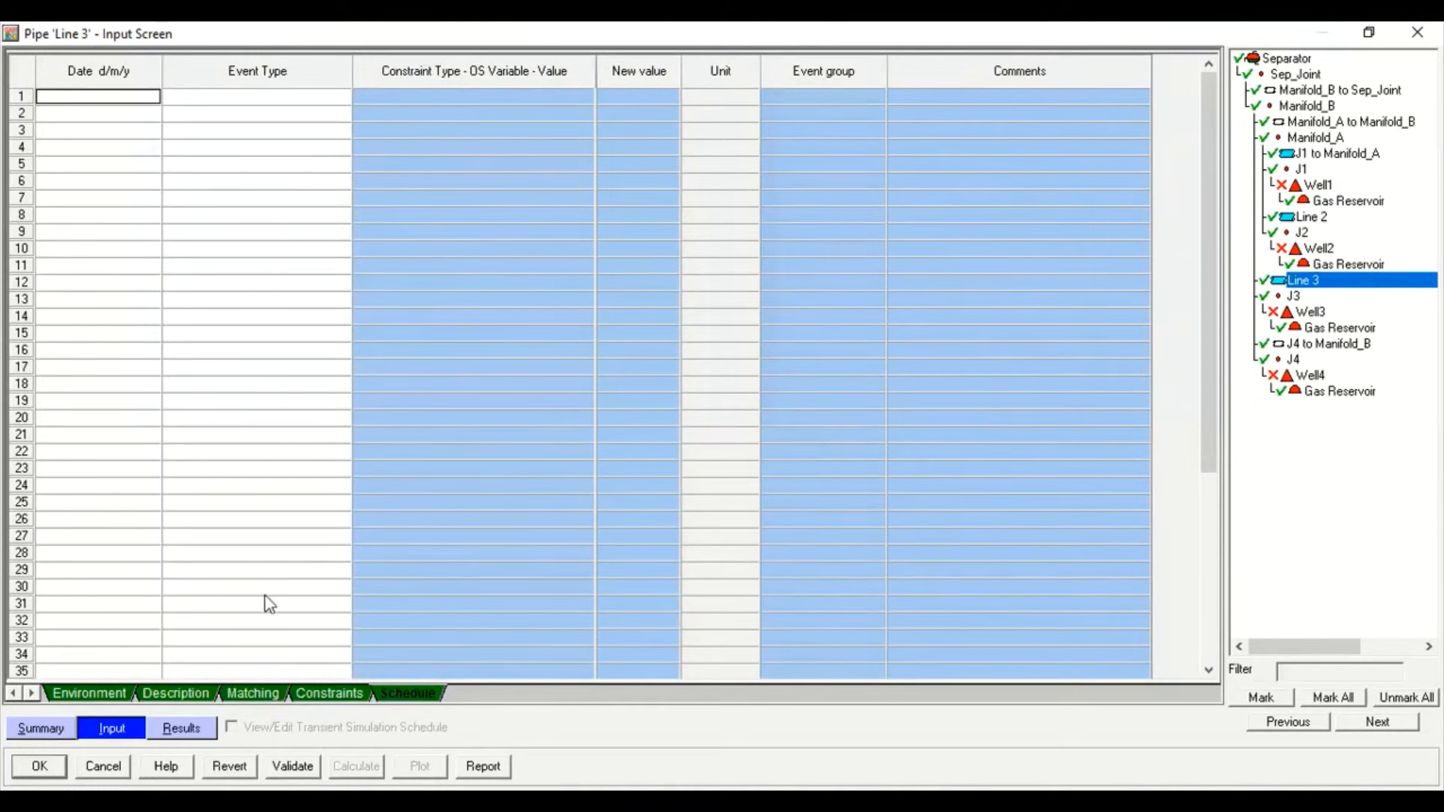
left_click(39, 766)
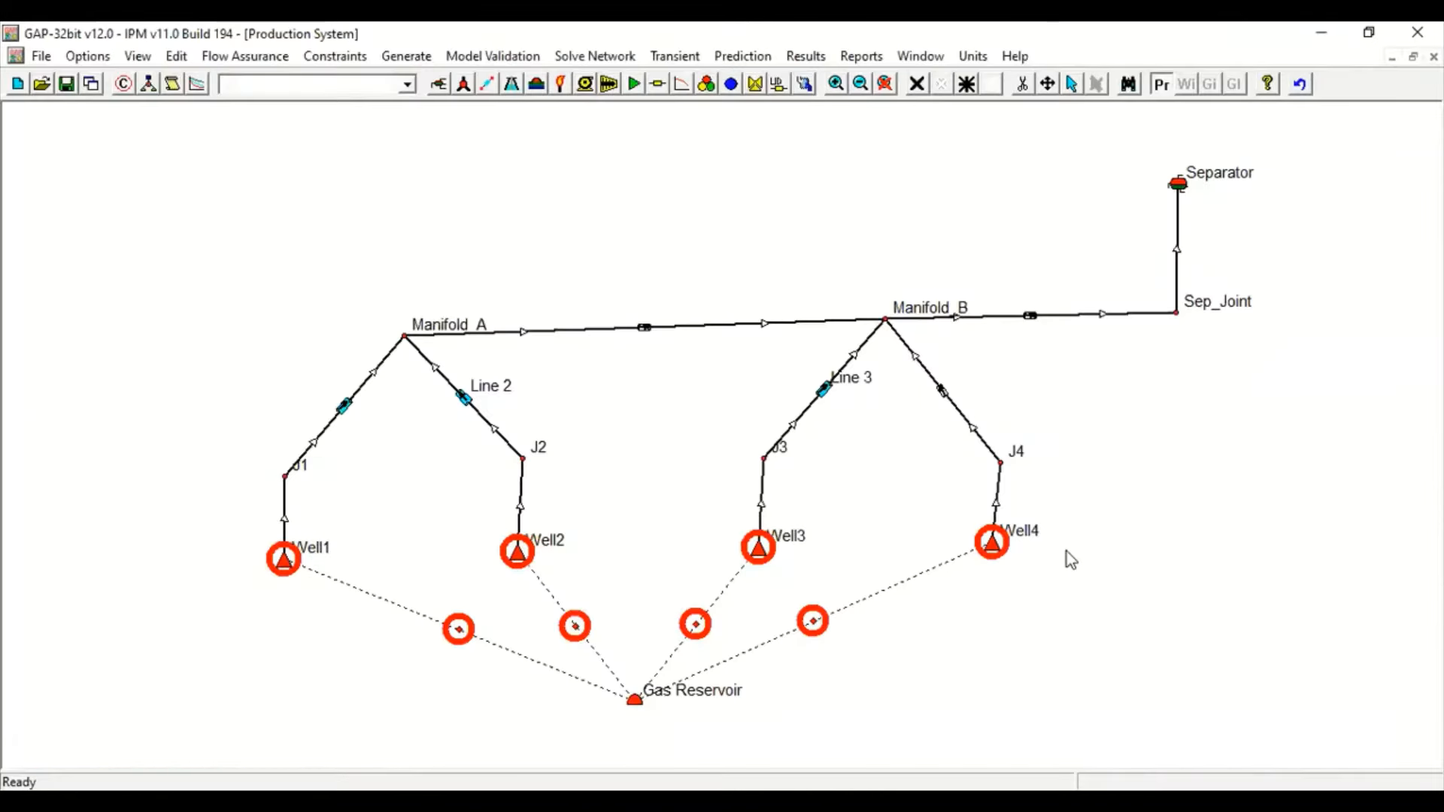
Label the J4 to Manifold_B pipe "Line 4", add the comment "Line 4" and set its correlation to Petroleum Experts 5
double_click(944, 395)
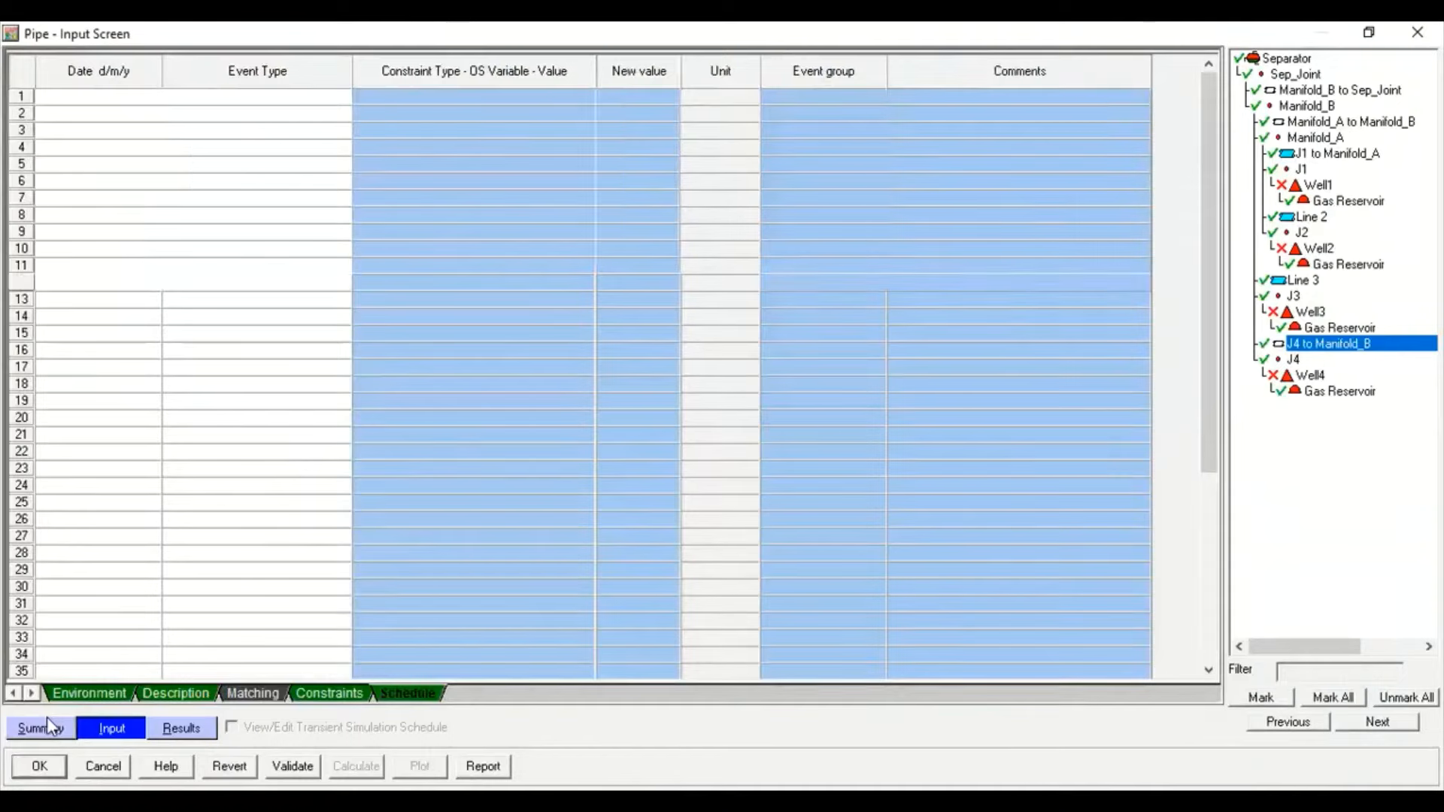
left_click(43, 726)
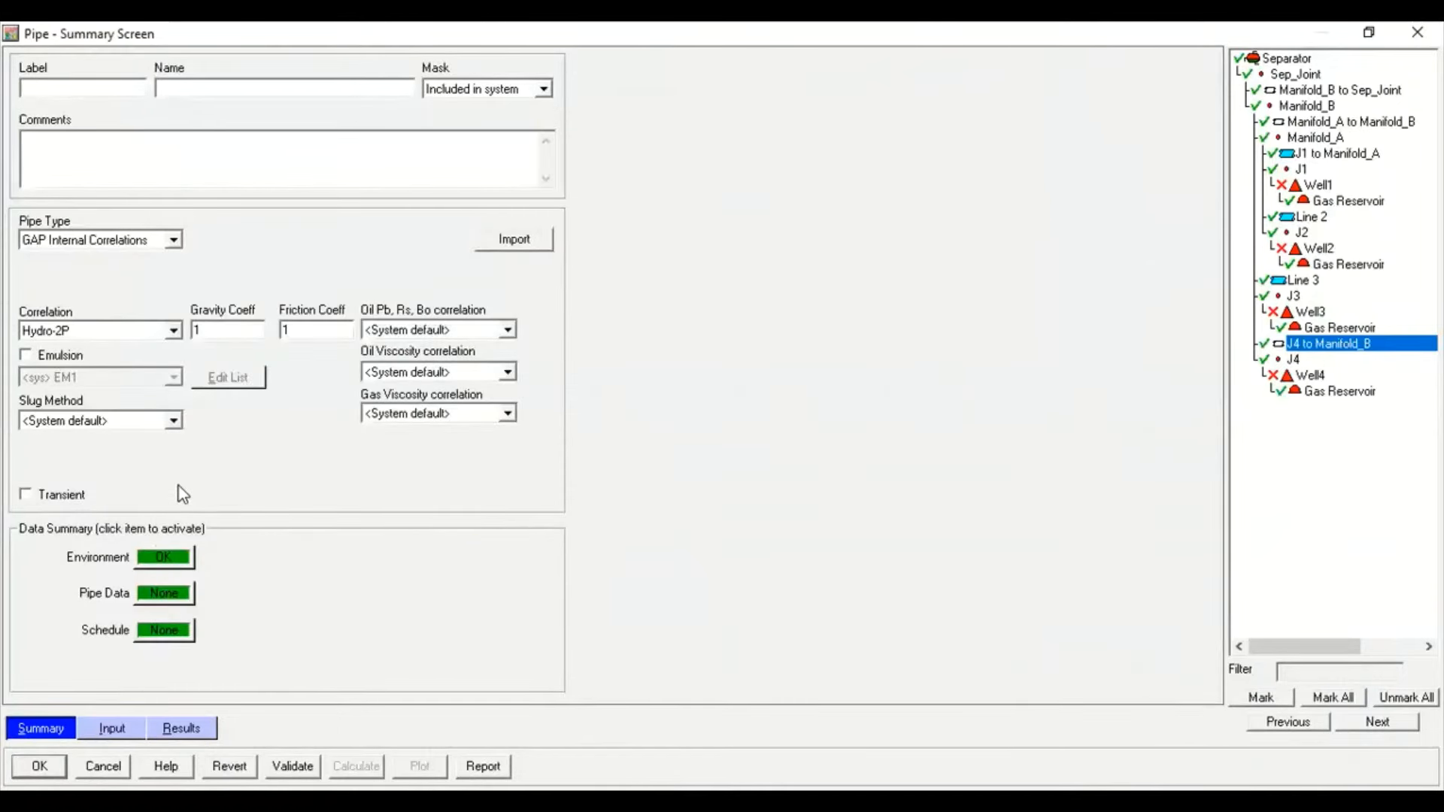
type("Line 4")
left_click(252, 175)
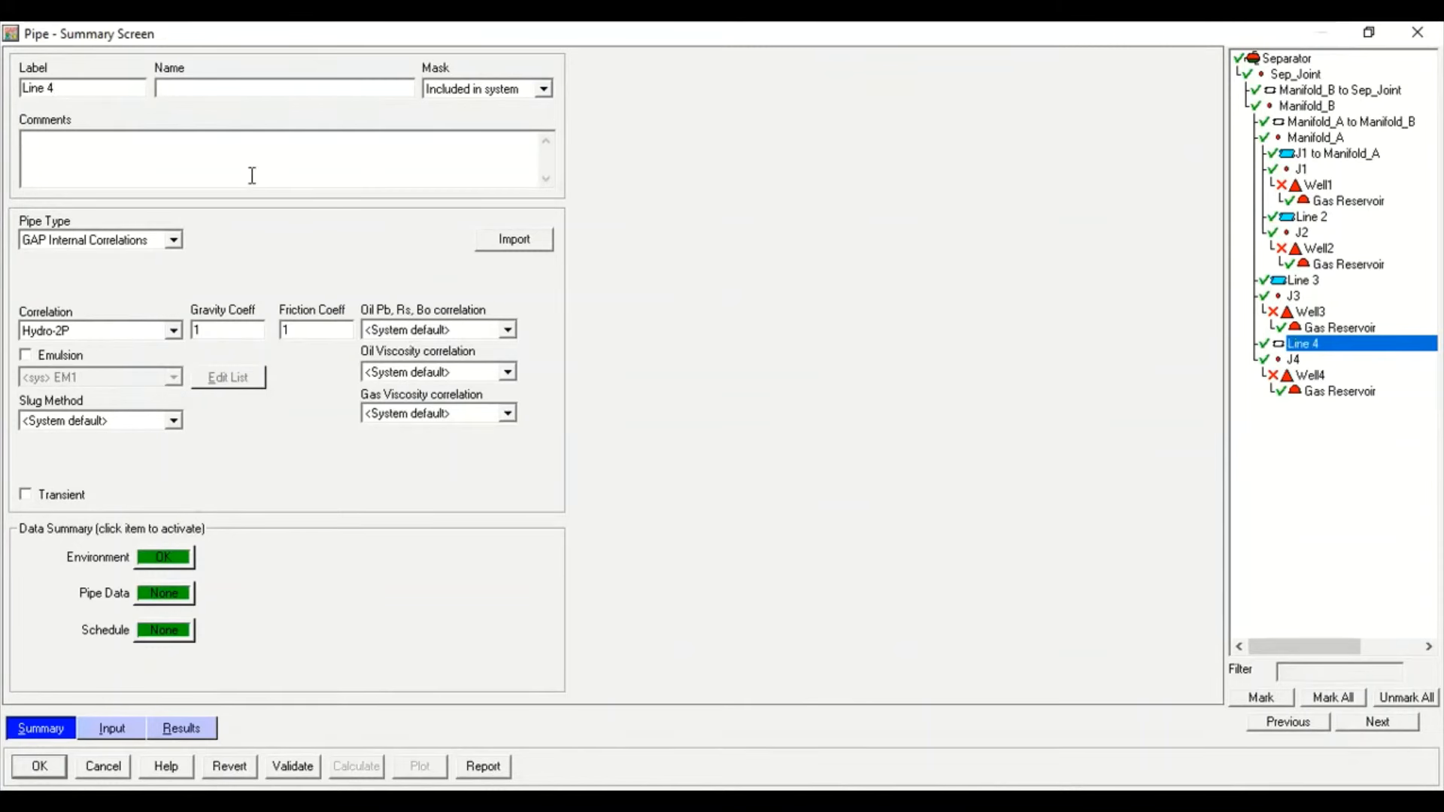
type("Line 4")
left_click(104, 336)
left_click(130, 686)
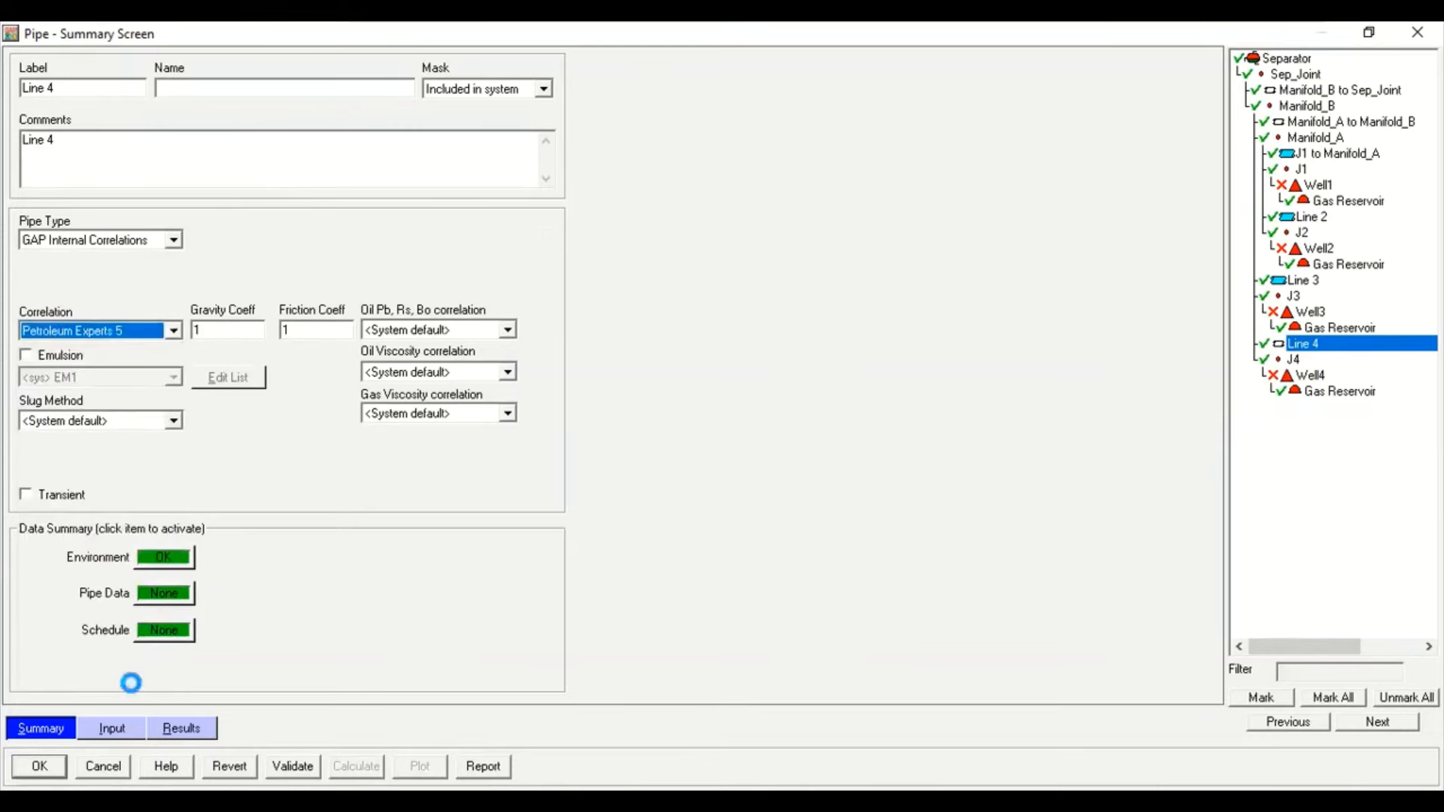
Set Line 4's surrounding temperature to 32 deg F and its overall heat transfer coefficient to 3 BTU/h/ft2/F
left_click(112, 730)
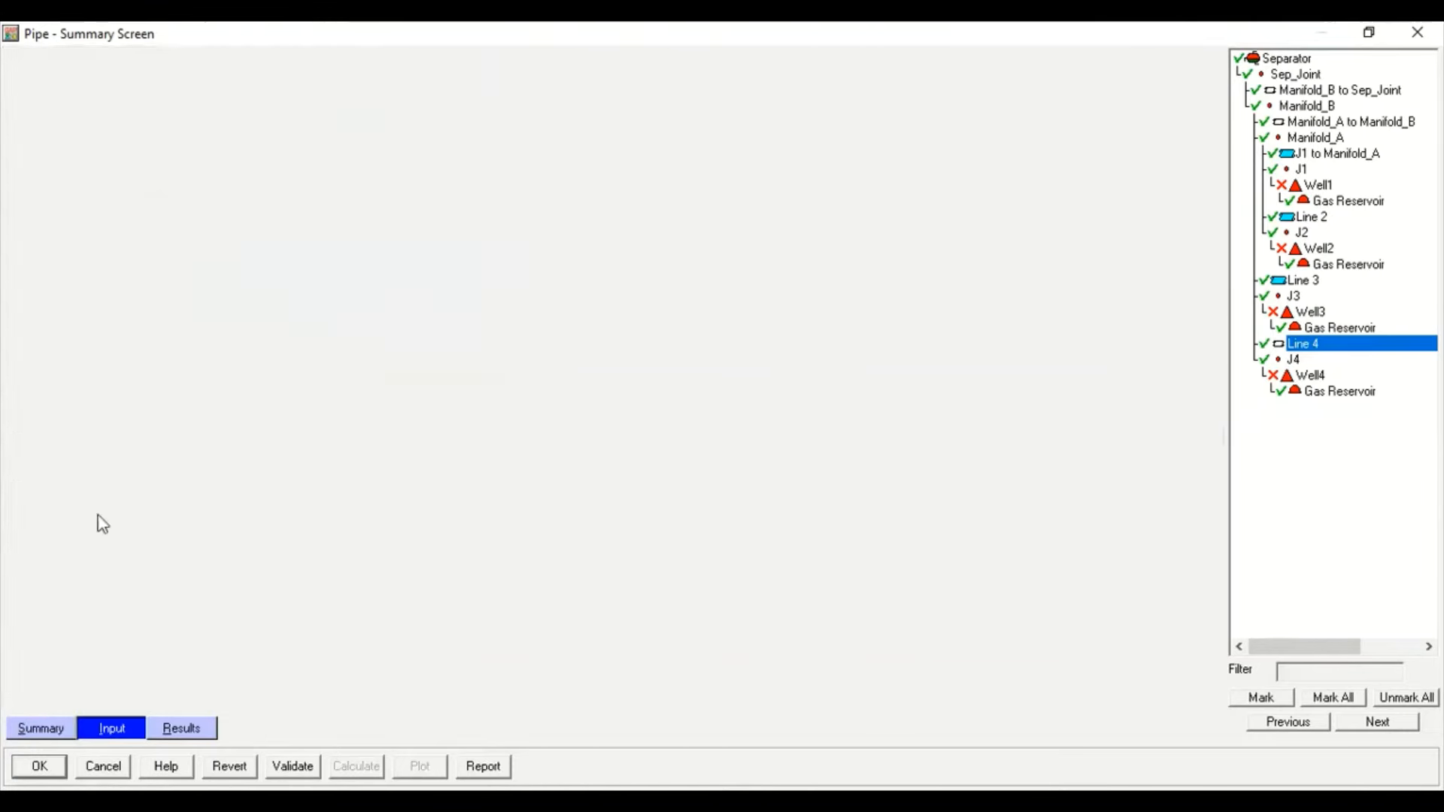
left_click(61, 692)
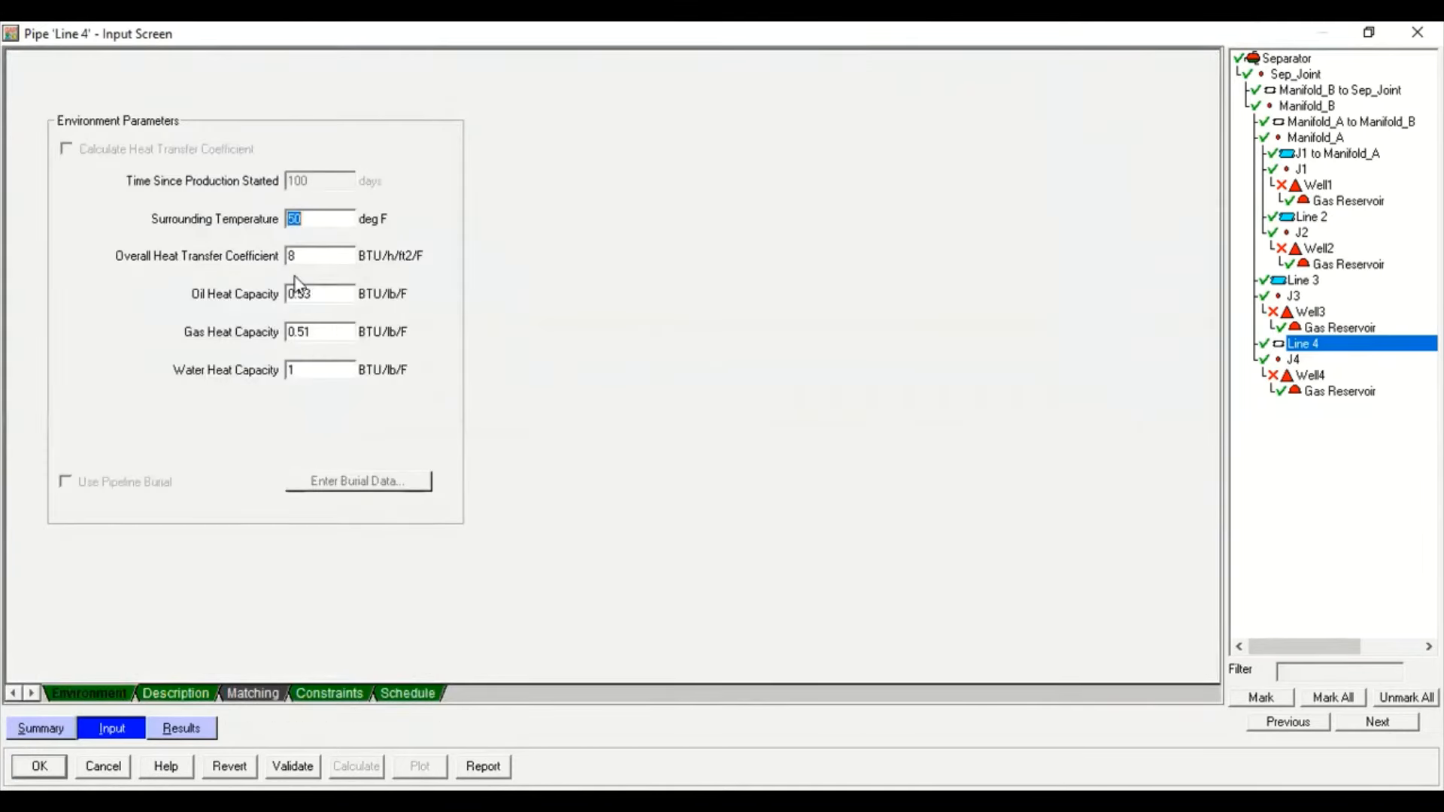
type("32")
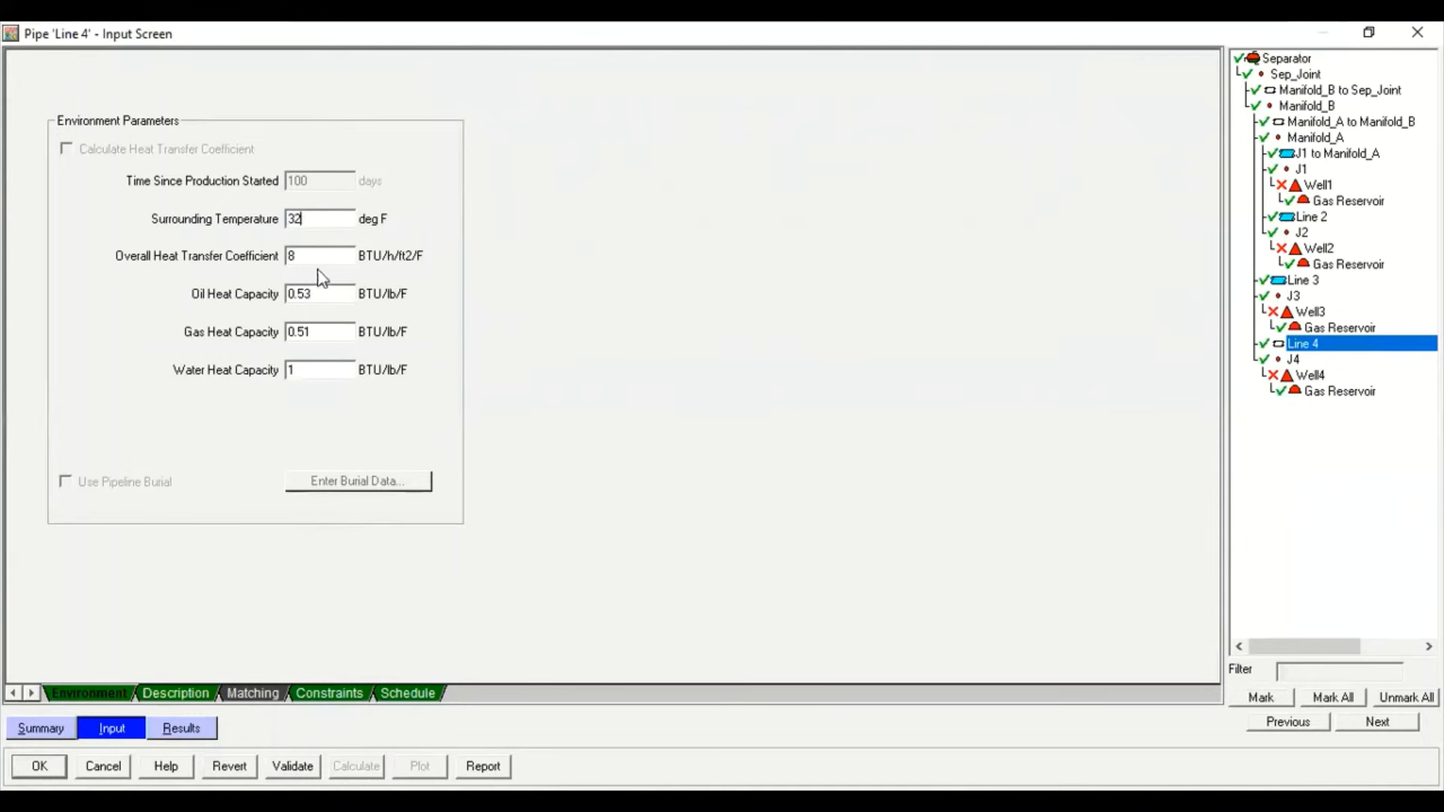
double_click(312, 258)
type("3")
left_click(322, 372)
Add a line pipe segment to Line 4's description with length 0.5 km, TVD 0 feet in both rows and inside diameter 4 inches
left_click(197, 696)
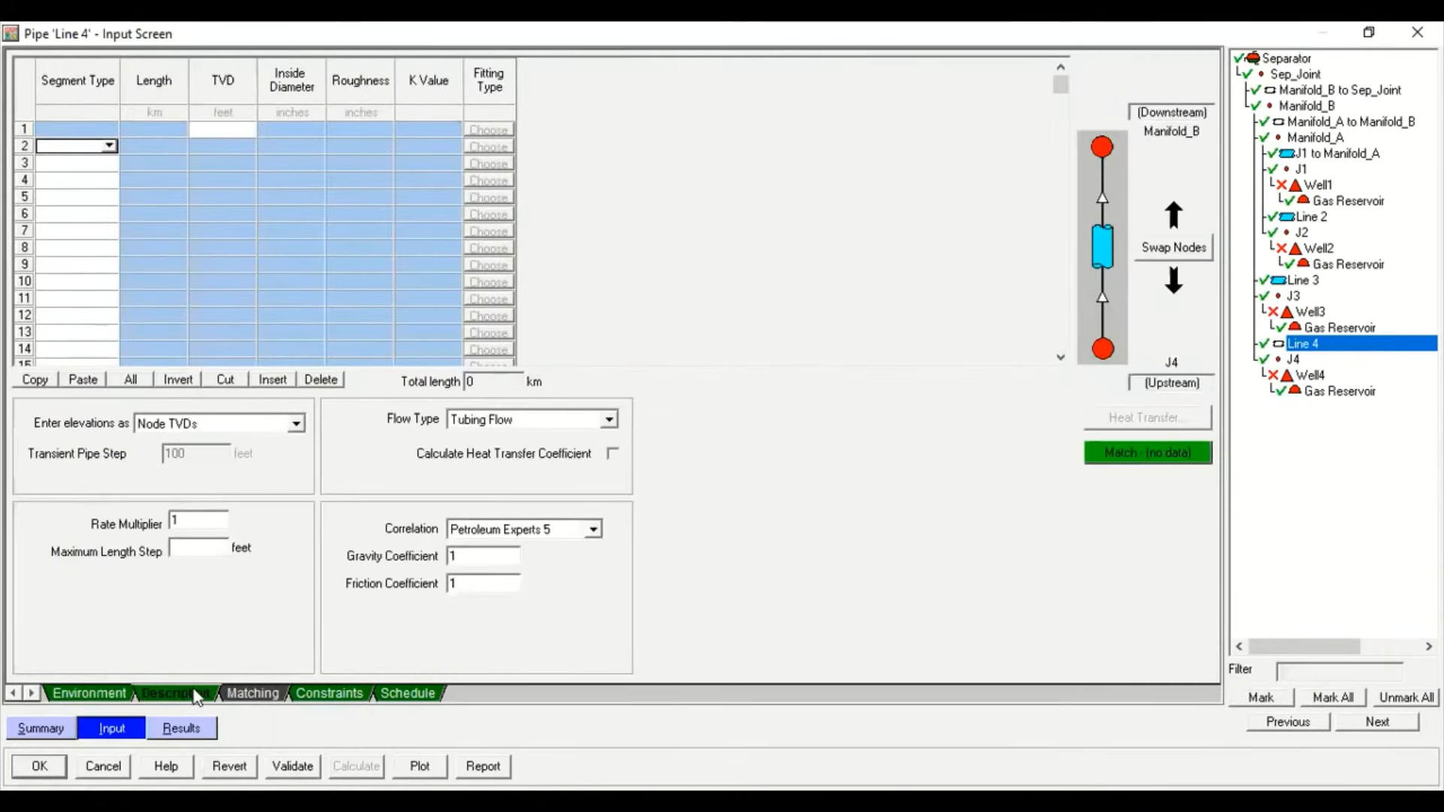
left_click(88, 151)
left_click(75, 162)
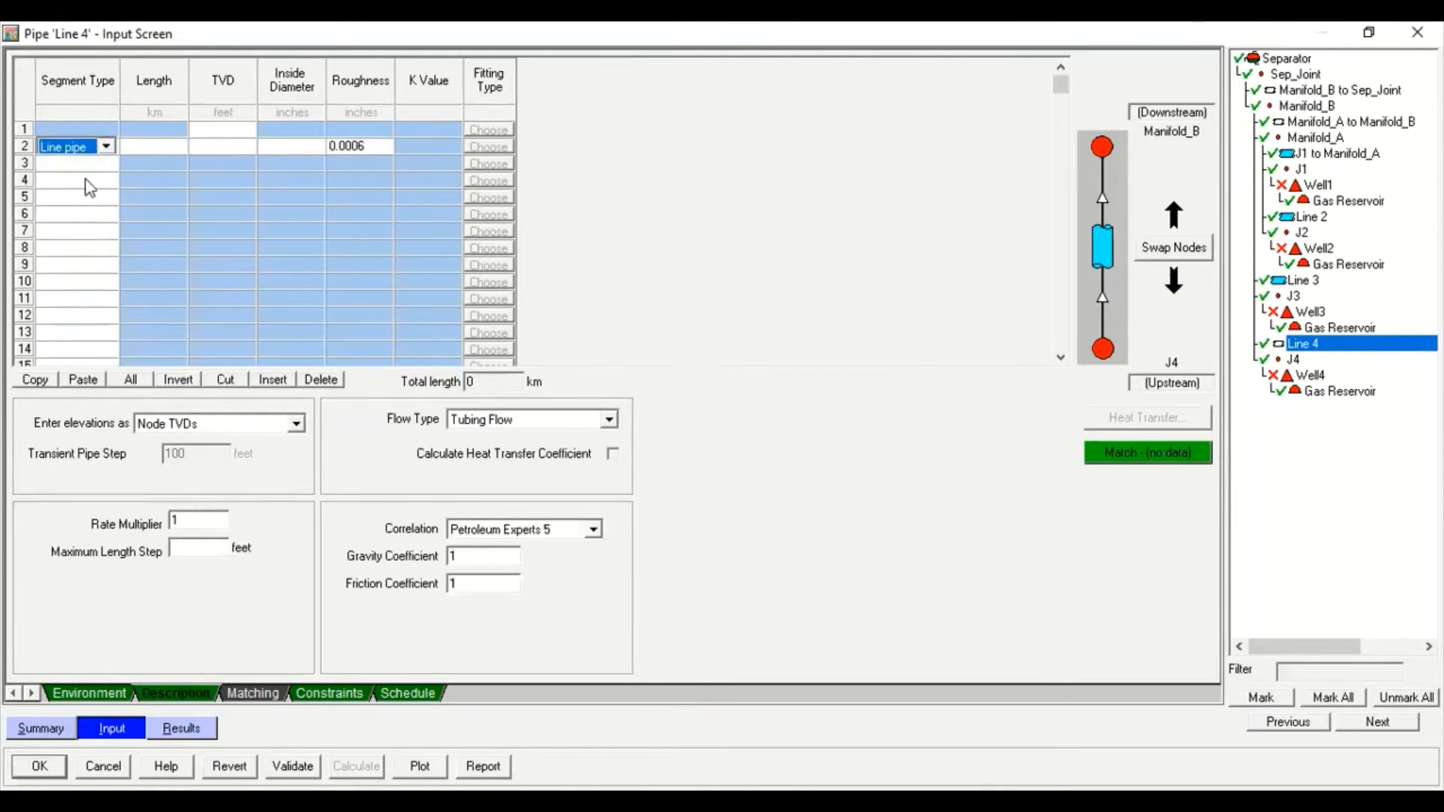
left_click(146, 146)
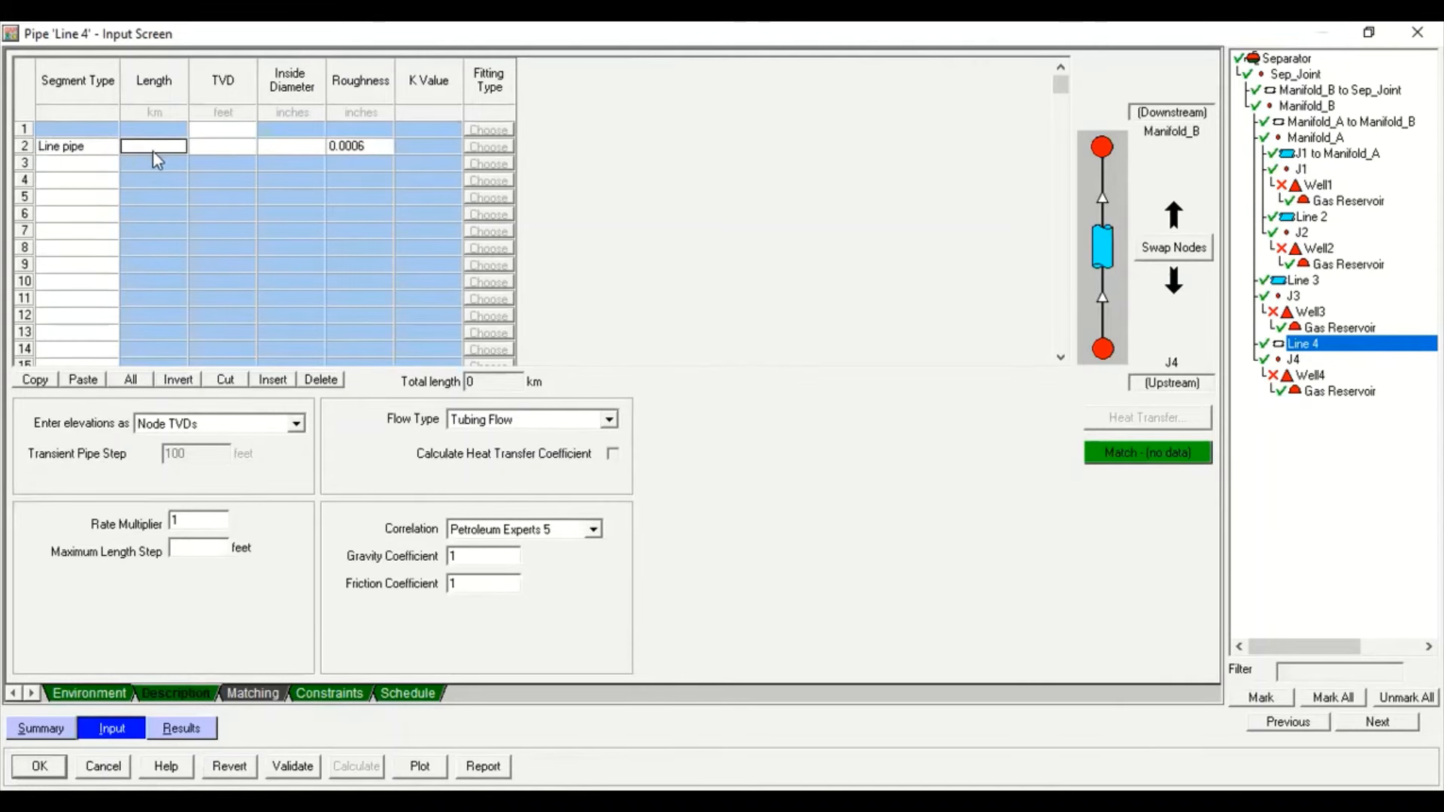
type("0.5")
type("0")
left_click(218, 145)
type("0")
left_click(290, 146)
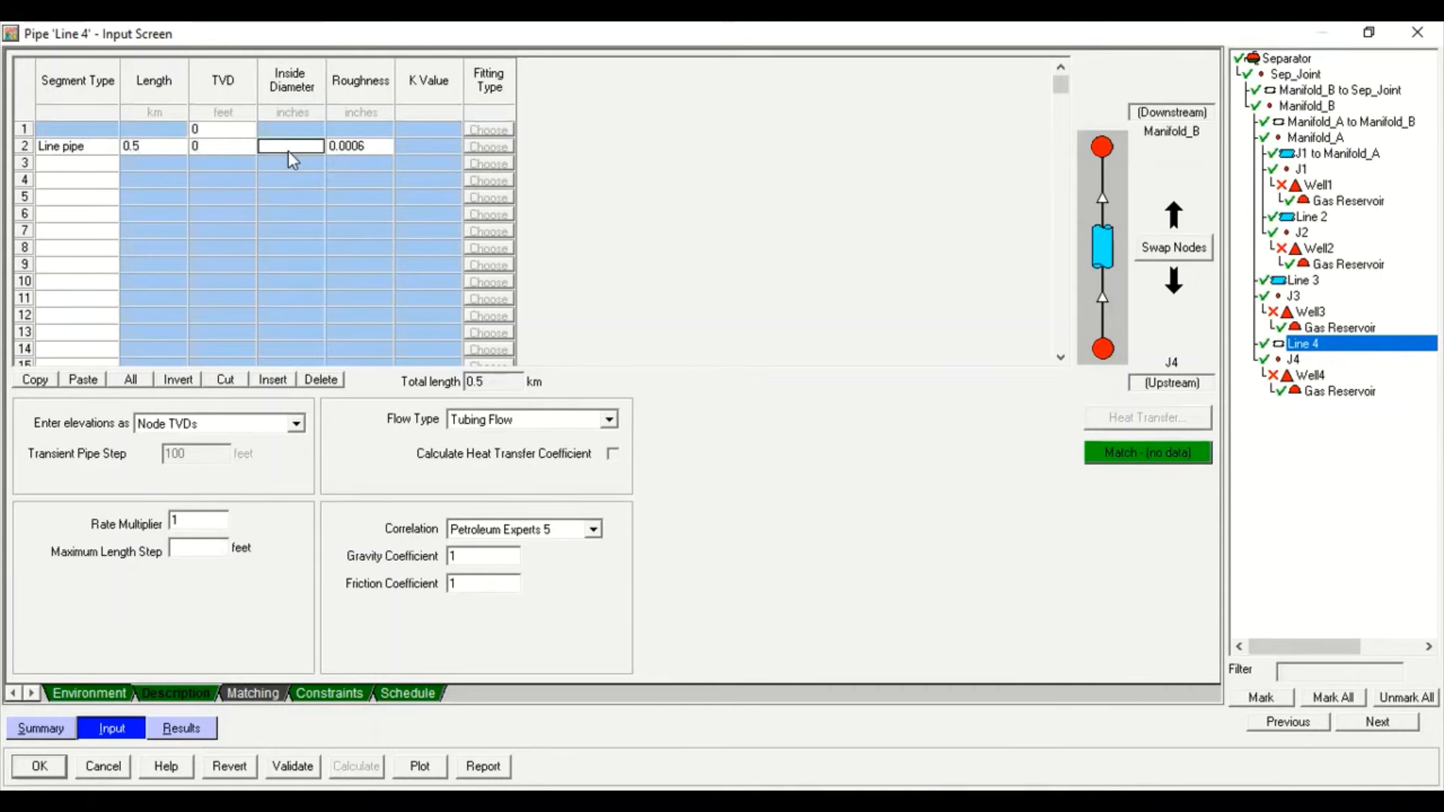
type("4")
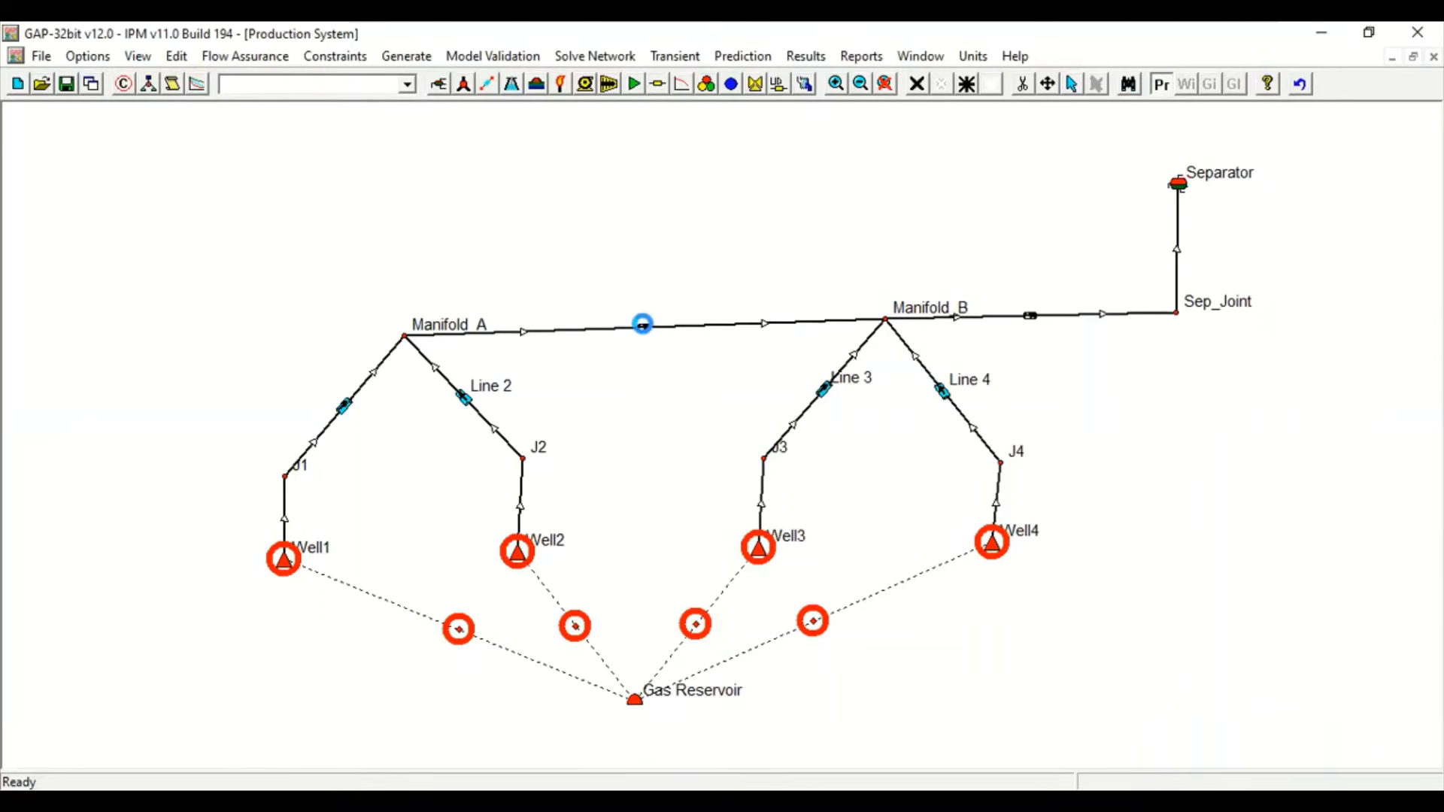
Label the Manifold_A to Manifold_B pipe "Pipe", add the comment "Pipe" and set its correlation to Petroleum Experts 5
double_click(644, 329)
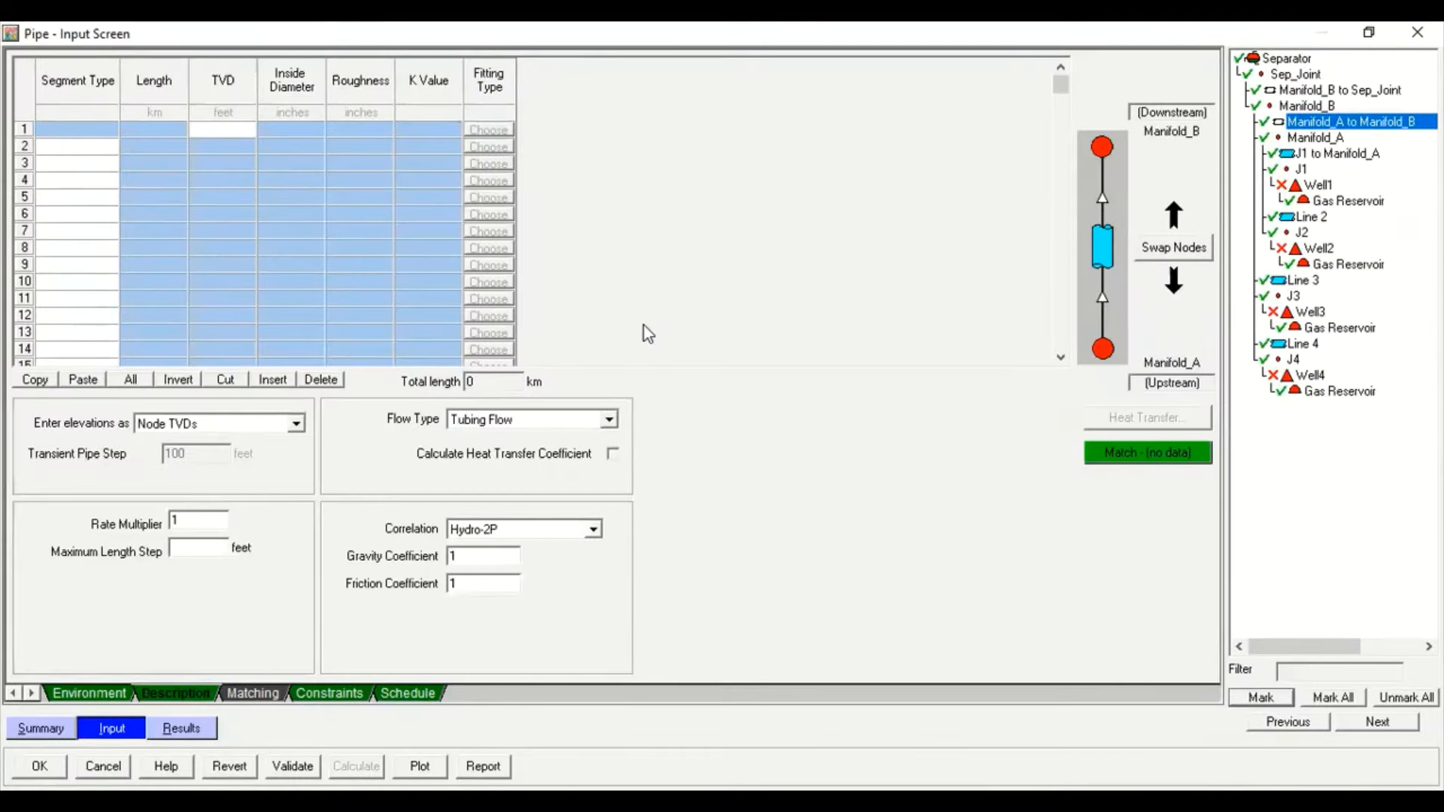
left_click(34, 730)
type("Pipe")
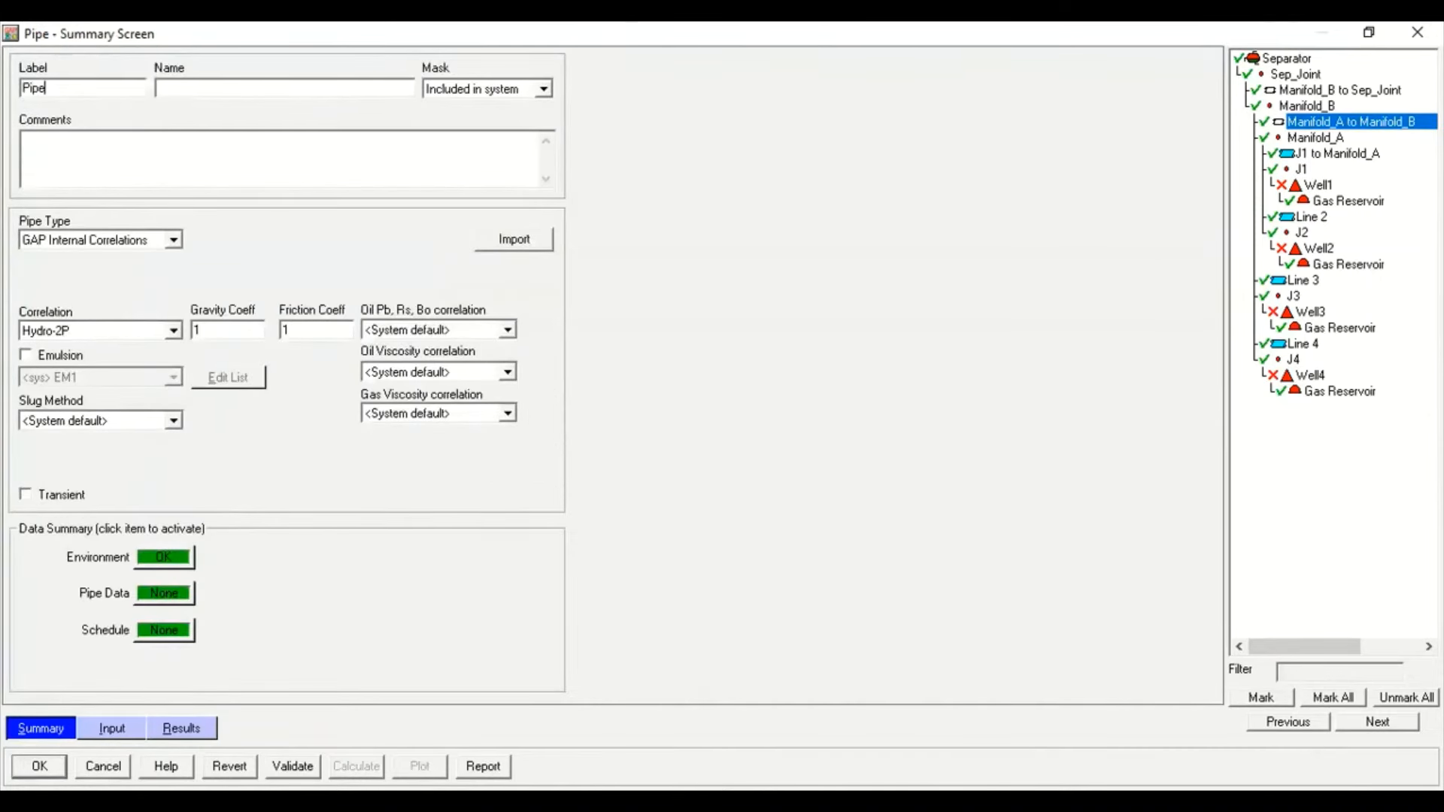
left_click(100, 169)
type("Pipe")
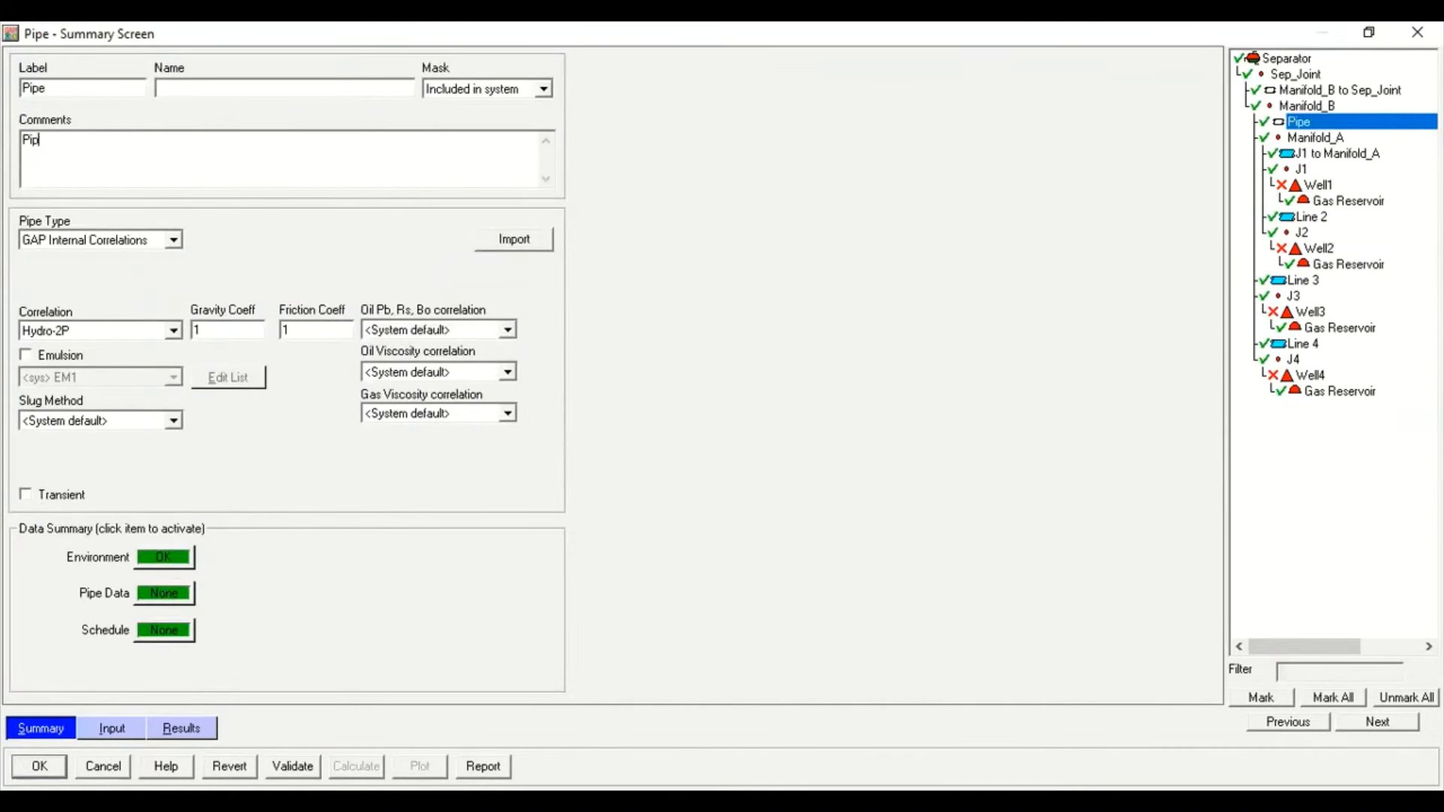
left_click(84, 331)
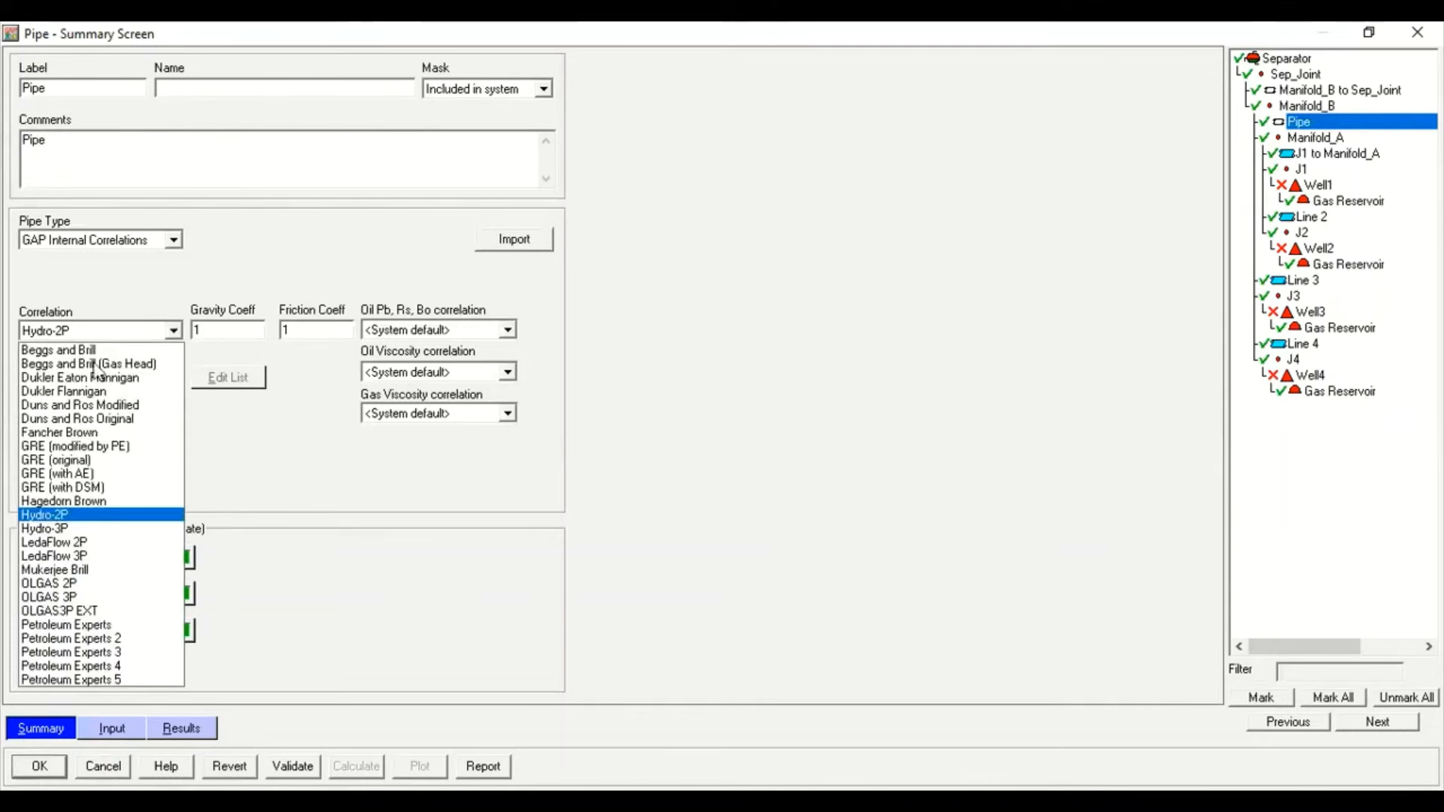
left_click(120, 680)
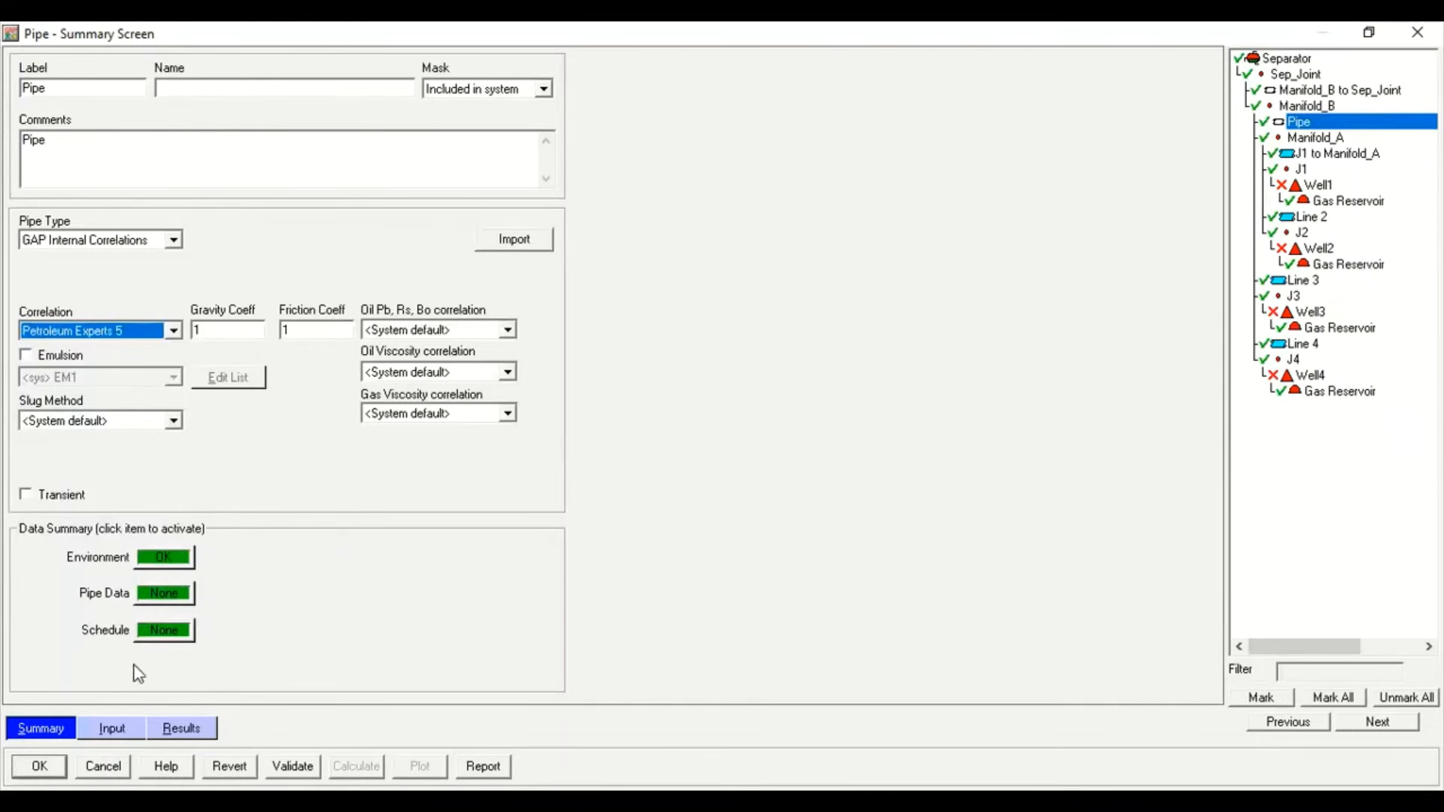
Set the surrounding temperature of the pipe between the manifolds to 32 deg F and its overall heat transfer coefficient to 3 BTU/h/ft2/F
left_click(113, 729)
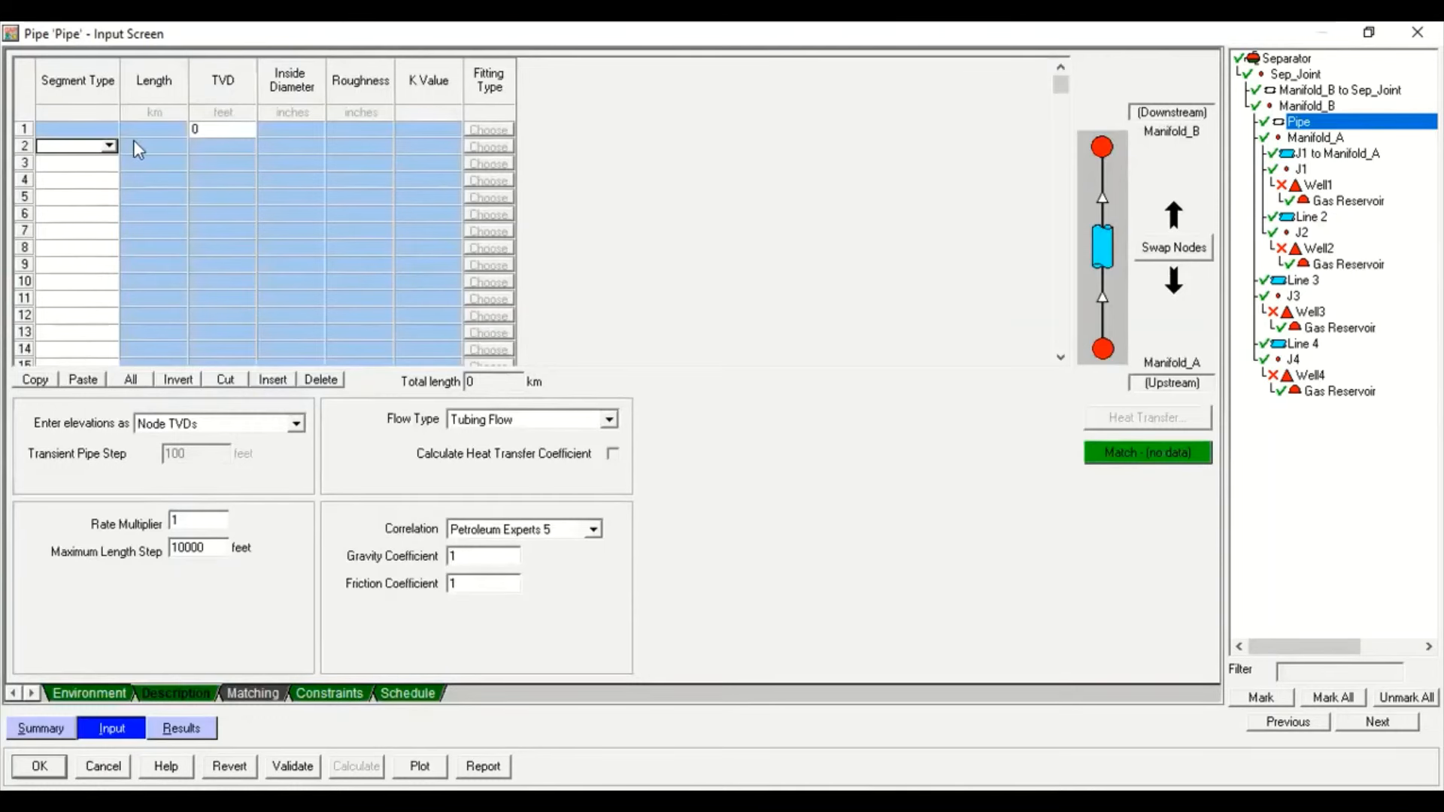
left_click(120, 694)
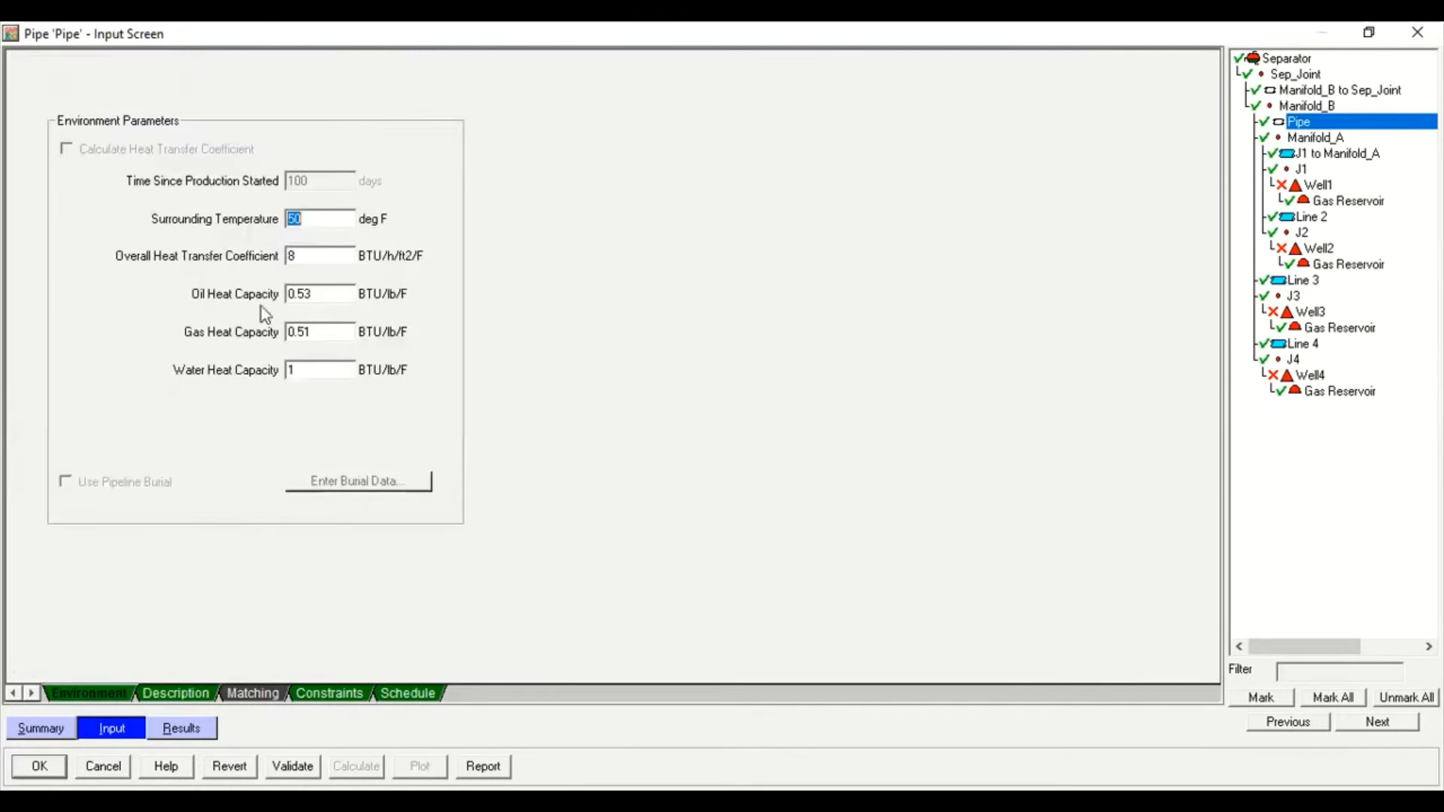
type("32")
type("3")
Describe the pipe between the manifolds with a line pipe segment of length 0.3 km, TVD 0 feet and inside diameter 12 inches
left_click(168, 694)
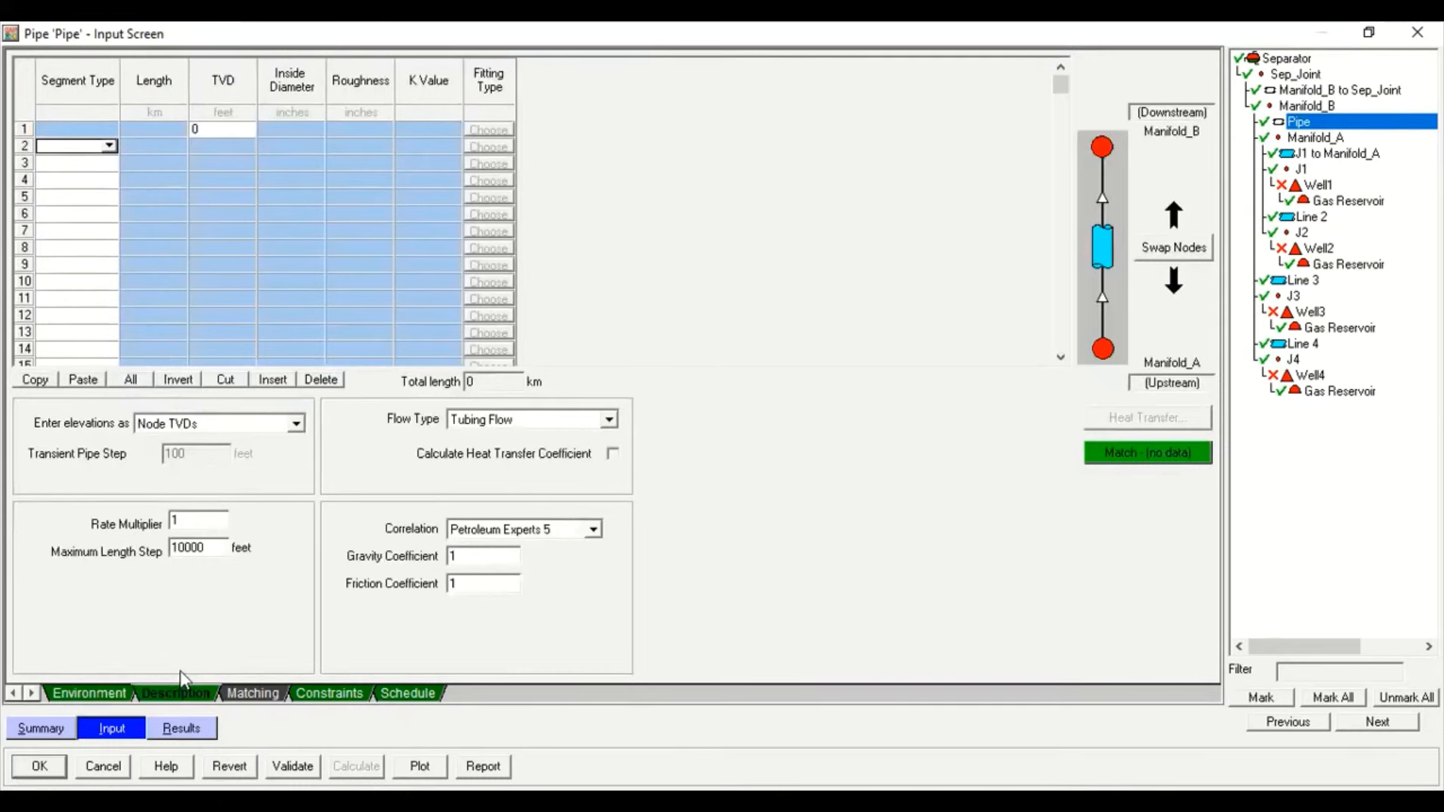
left_click(105, 146)
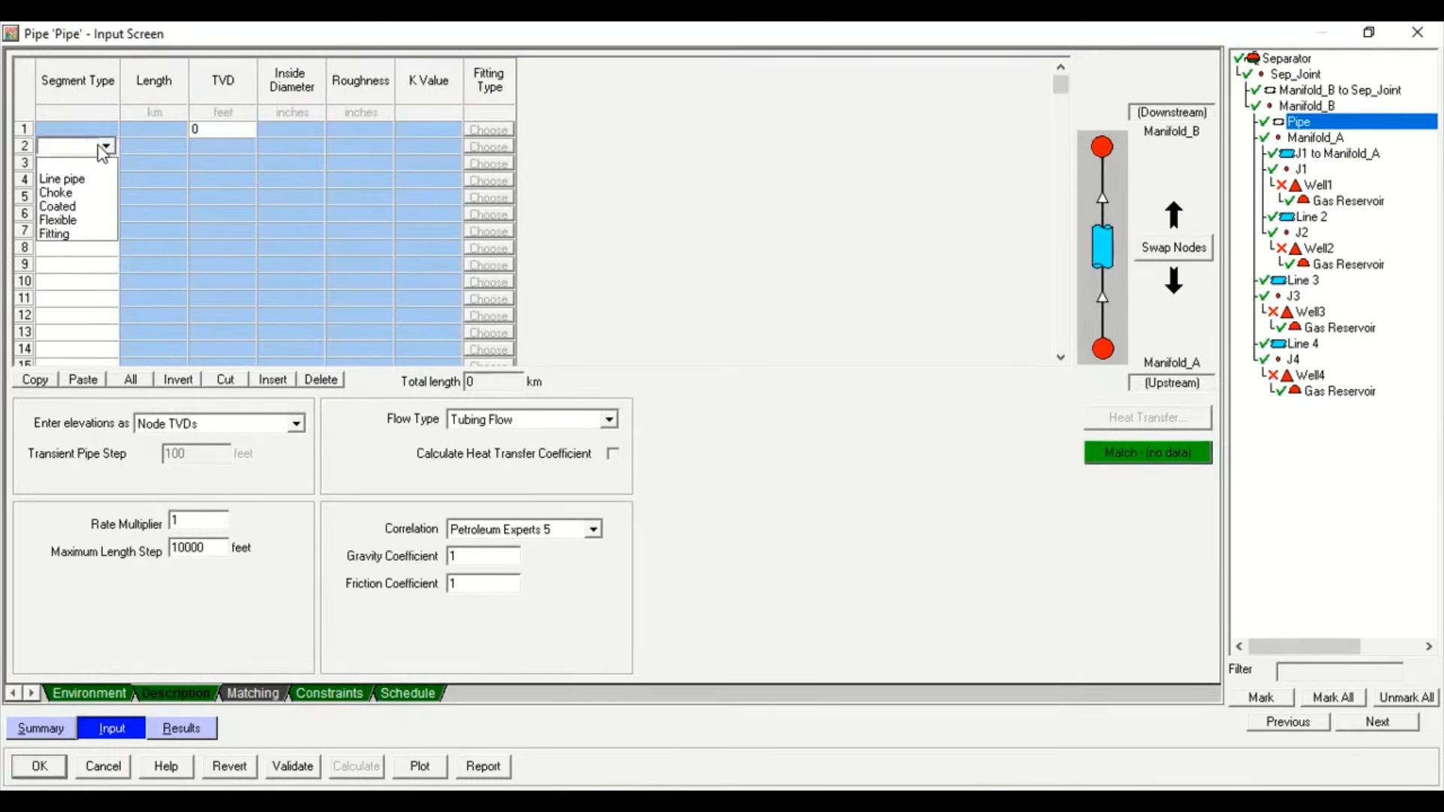
left_click(84, 179)
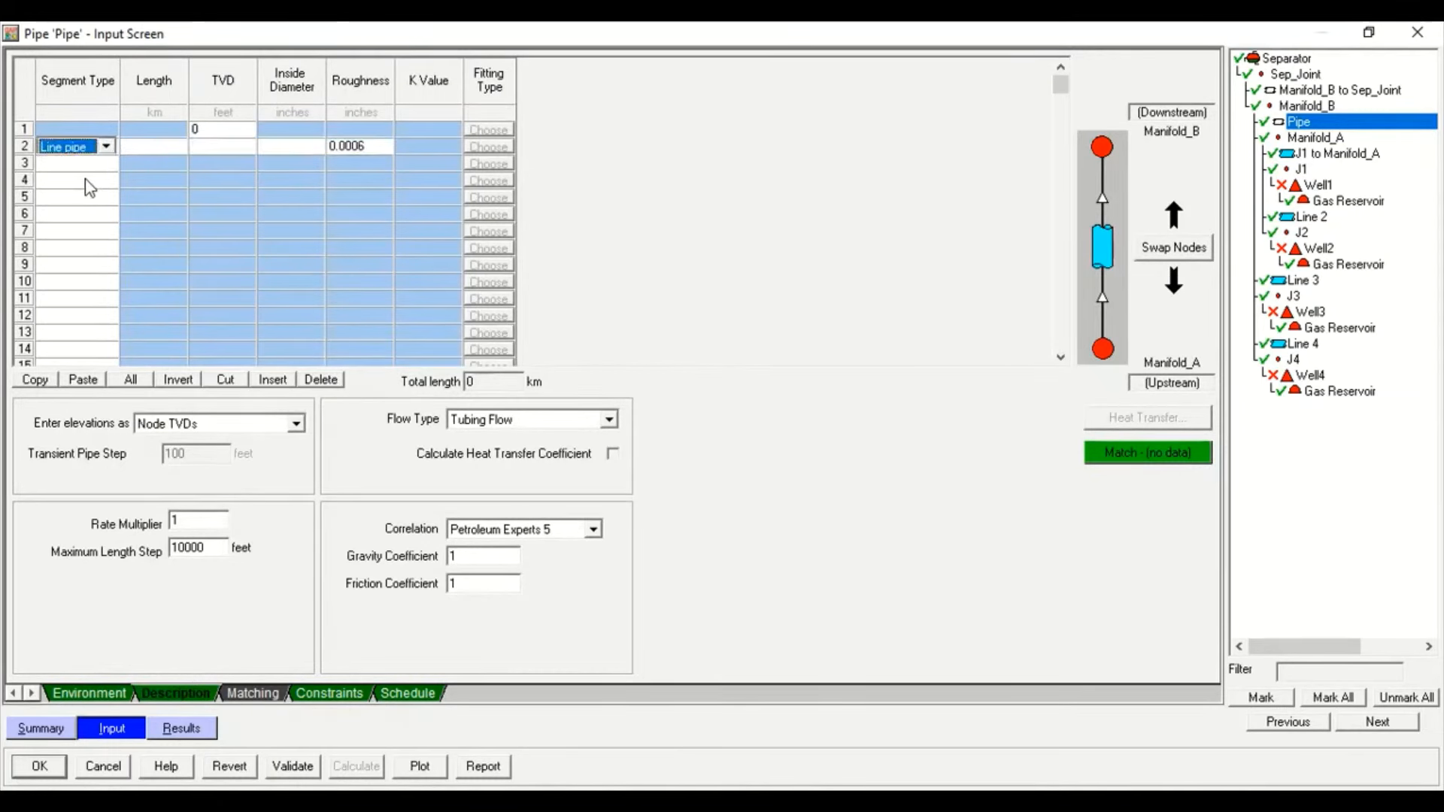
left_click(168, 151)
type("0.3")
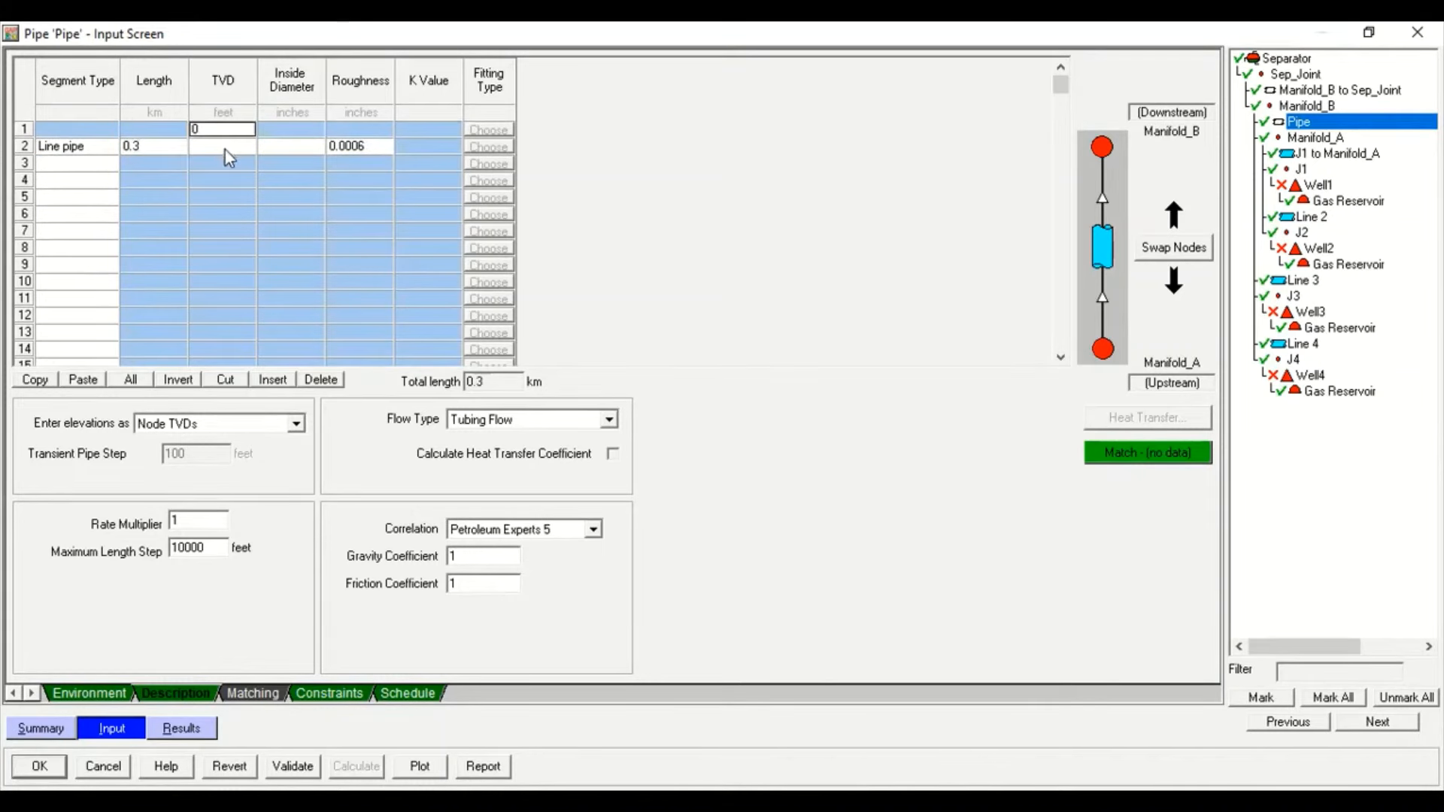
type("0")
key("Tab")
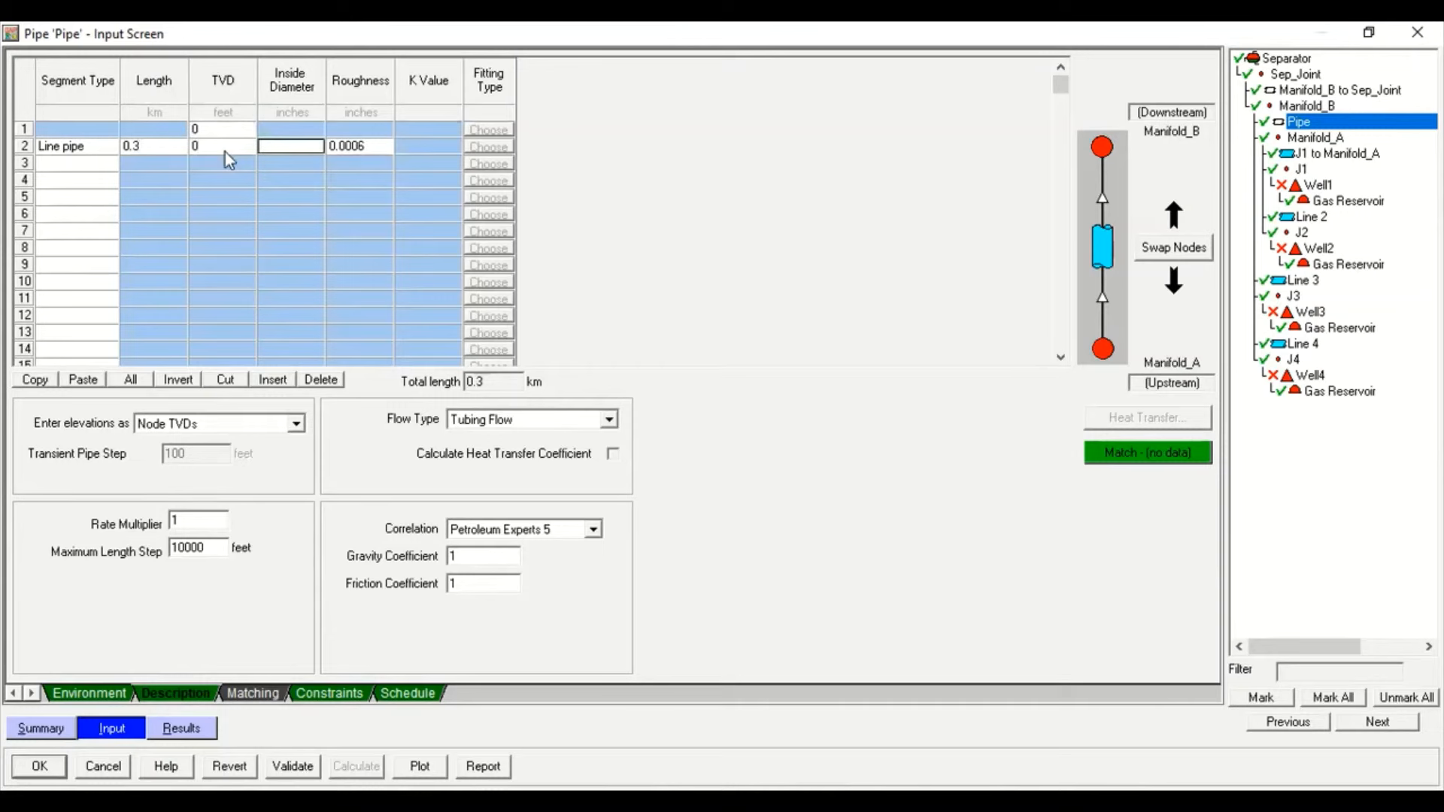
type("12")
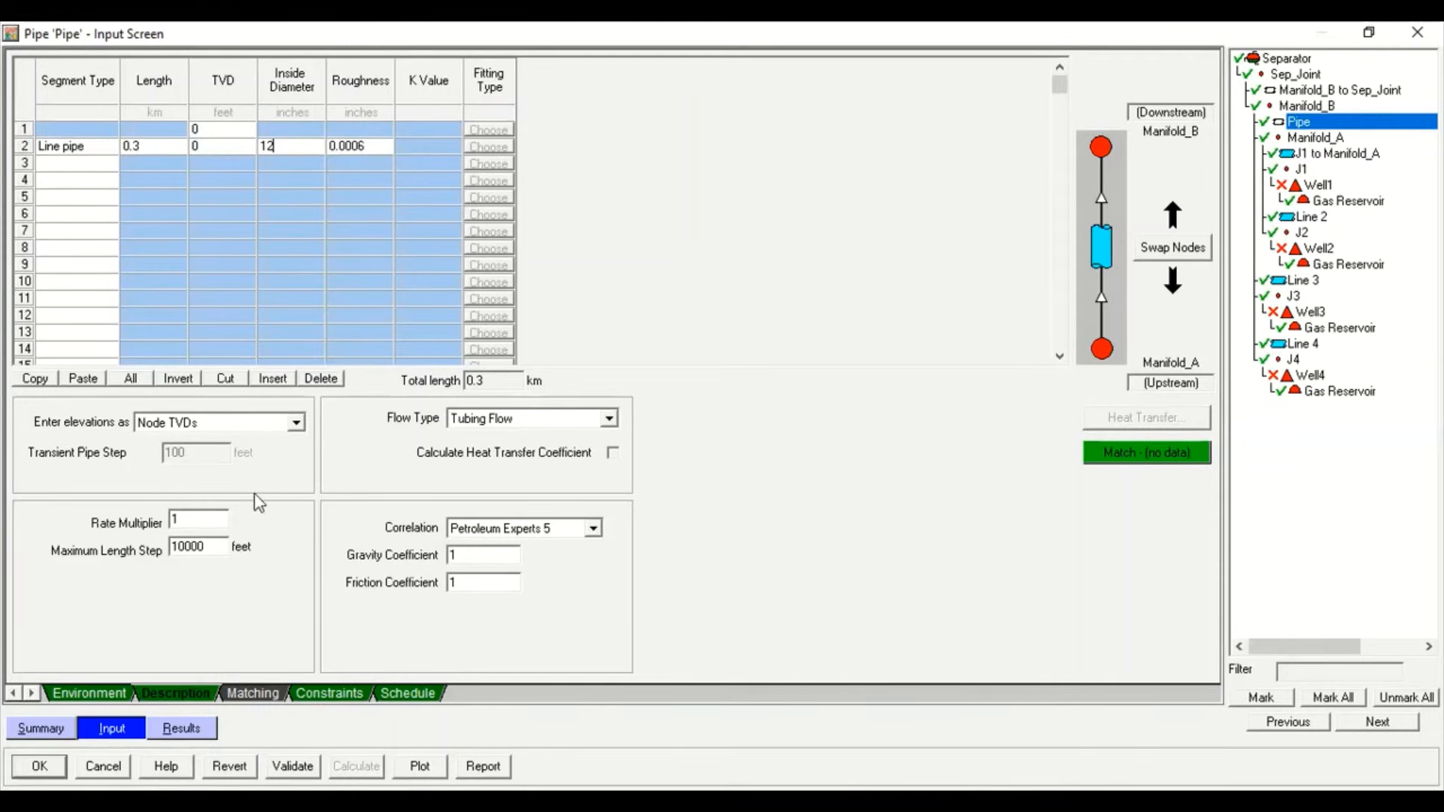
Review the constraints and schedule of the pipe between the manifolds and accept the pipe data
left_click(338, 690)
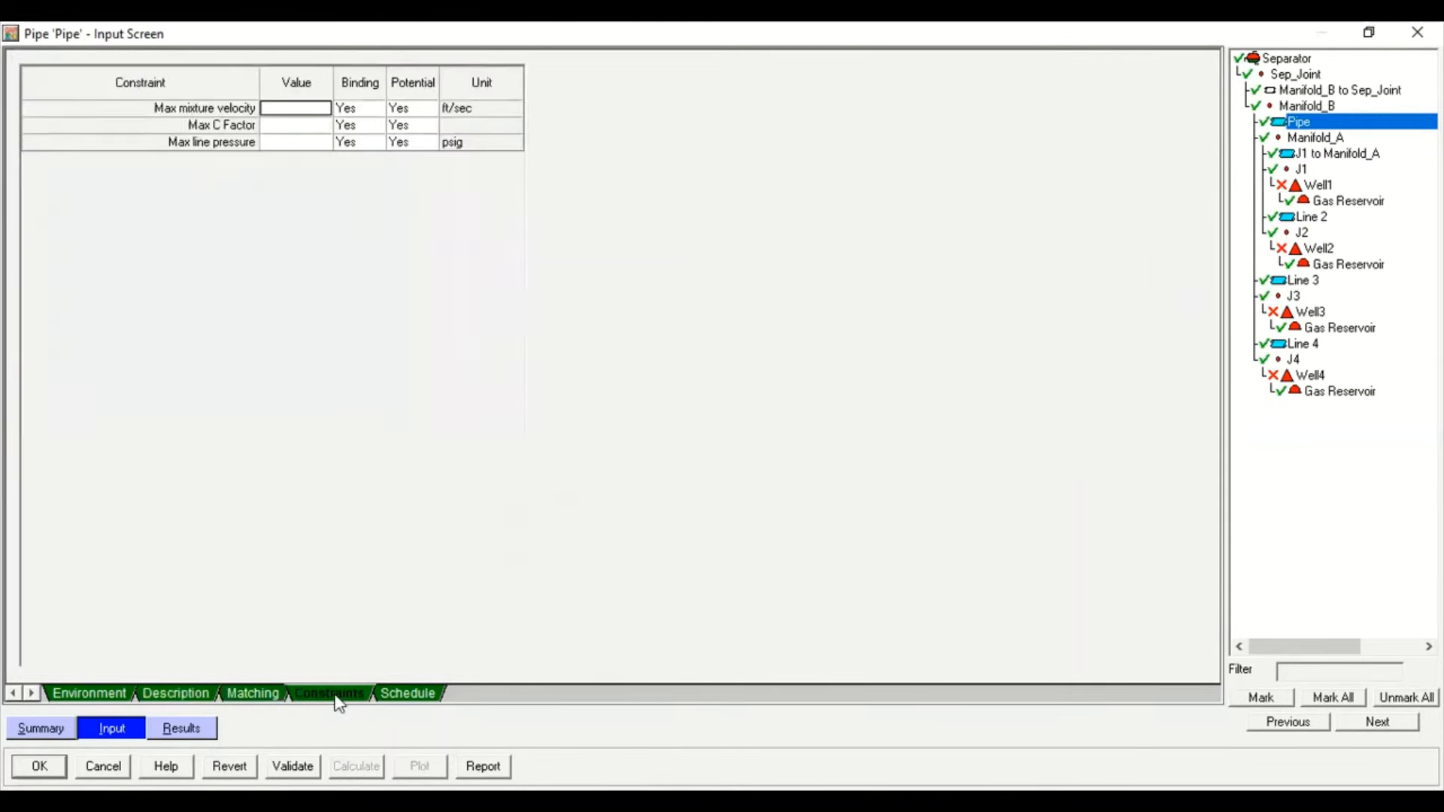
left_click(423, 695)
left_click(39, 766)
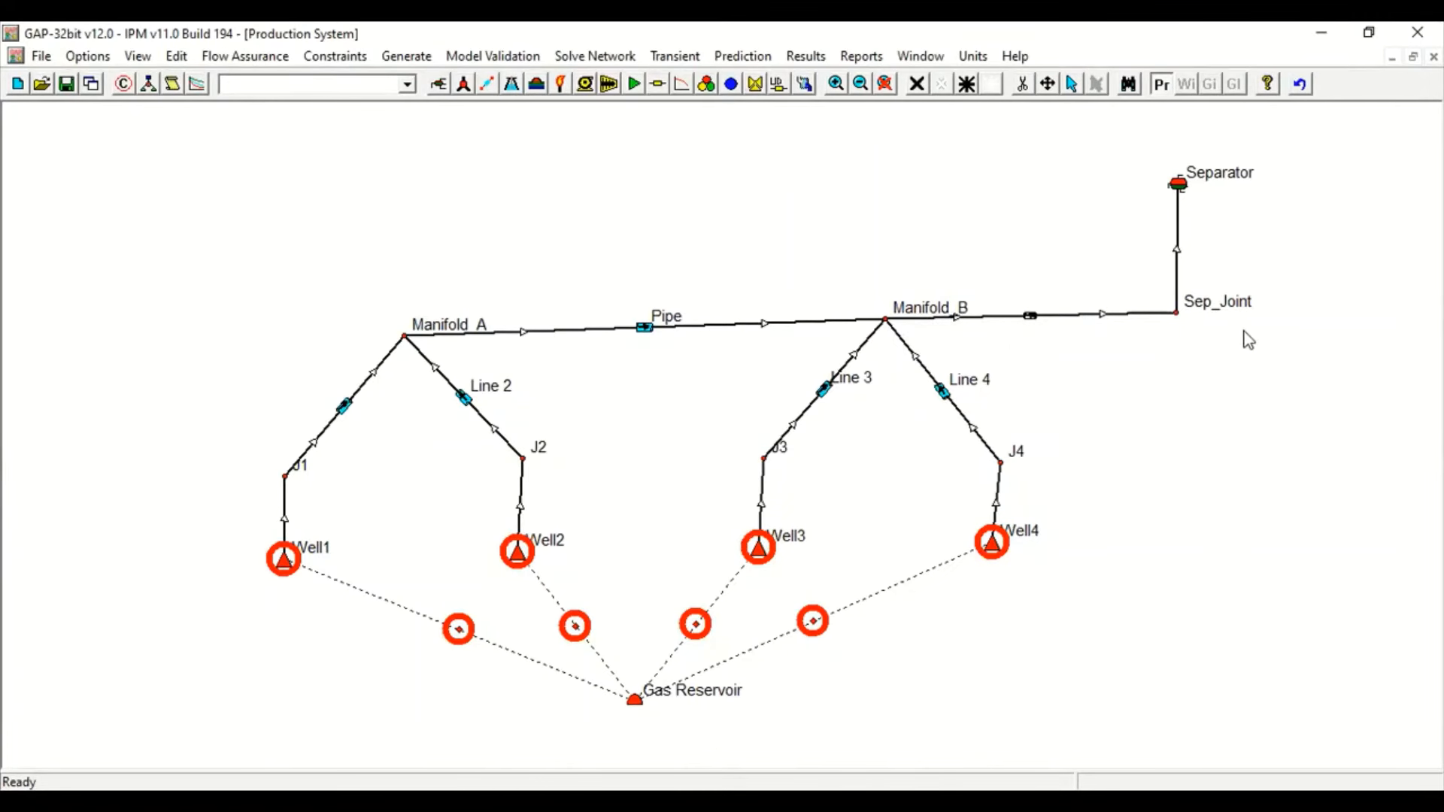
Label the Manifold_B to Sep_Joint pipe "Pipe 2", add the comment "Pipe 2" and set its correlation to Petroleum Experts 5
scroll(1048, 315, "down", 1)
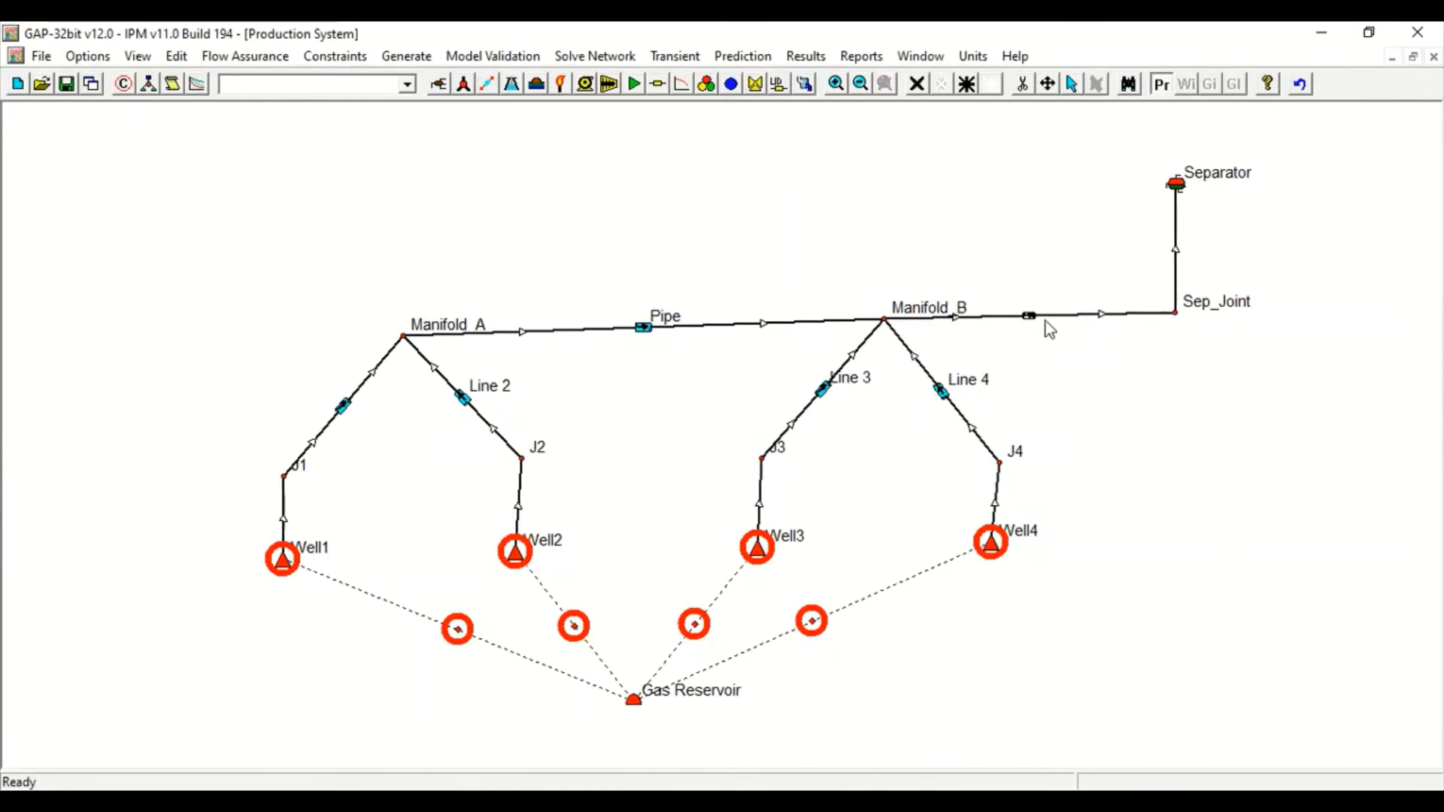
double_click(1034, 318)
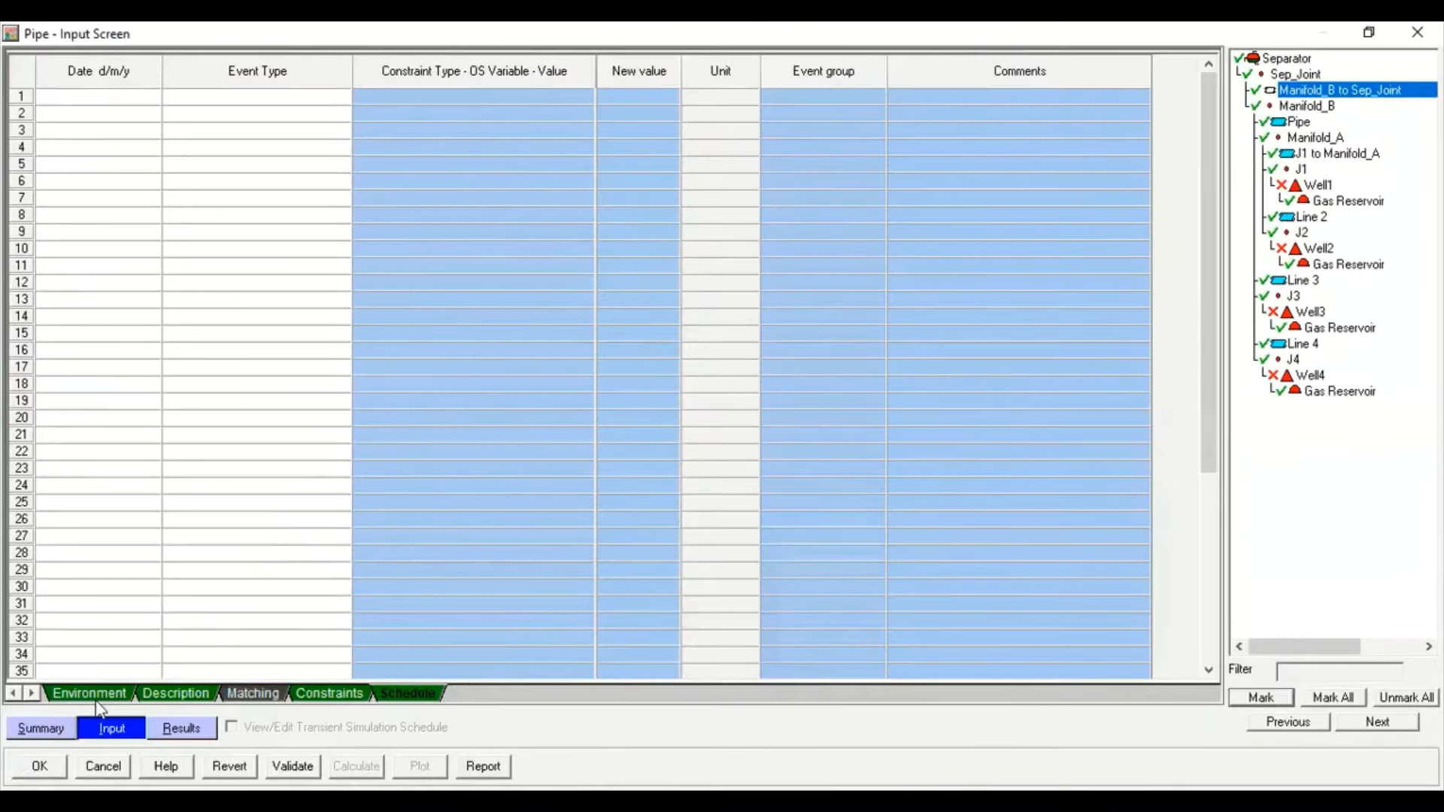
left_click(45, 723)
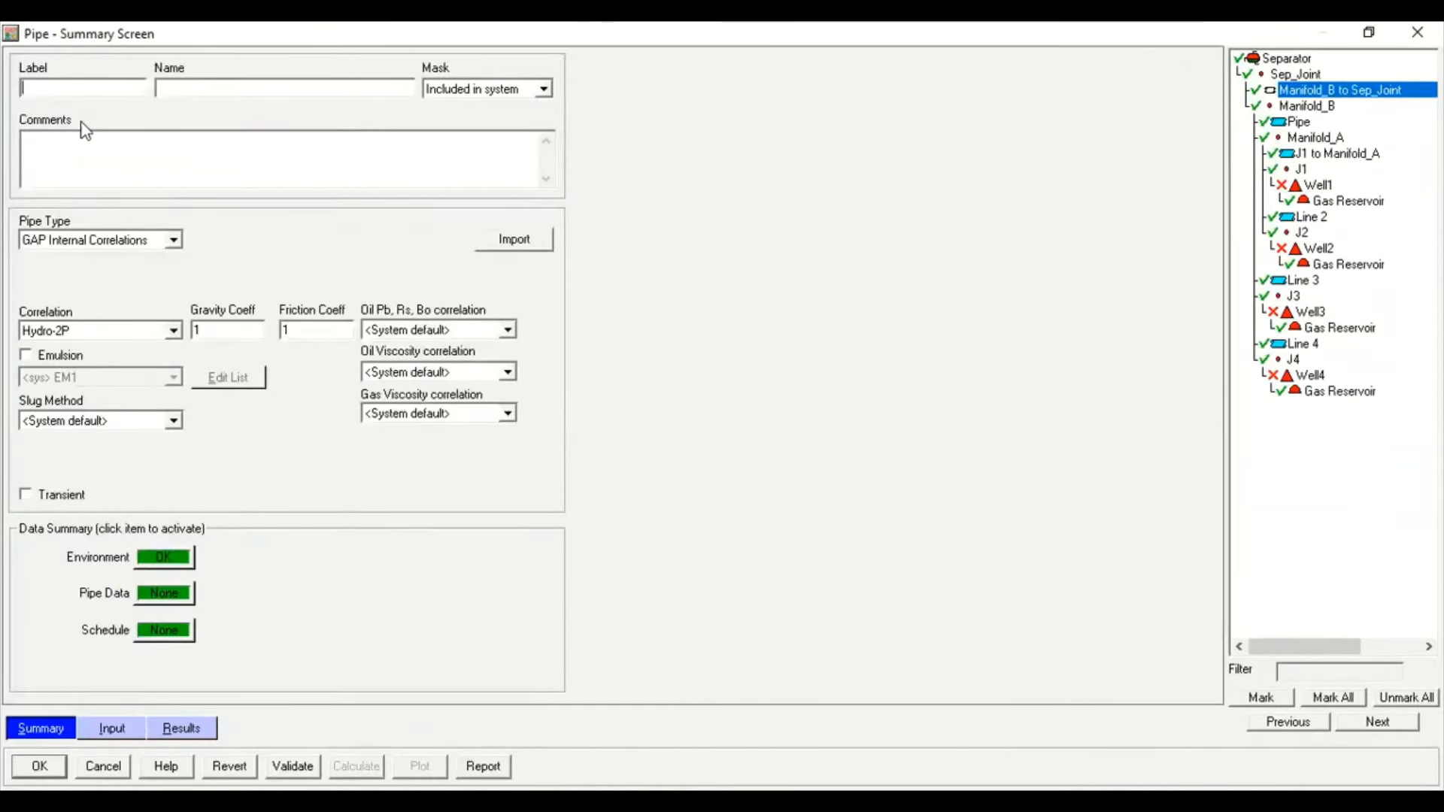
type("Pipe 2")
left_click(63, 143)
type("Pip")
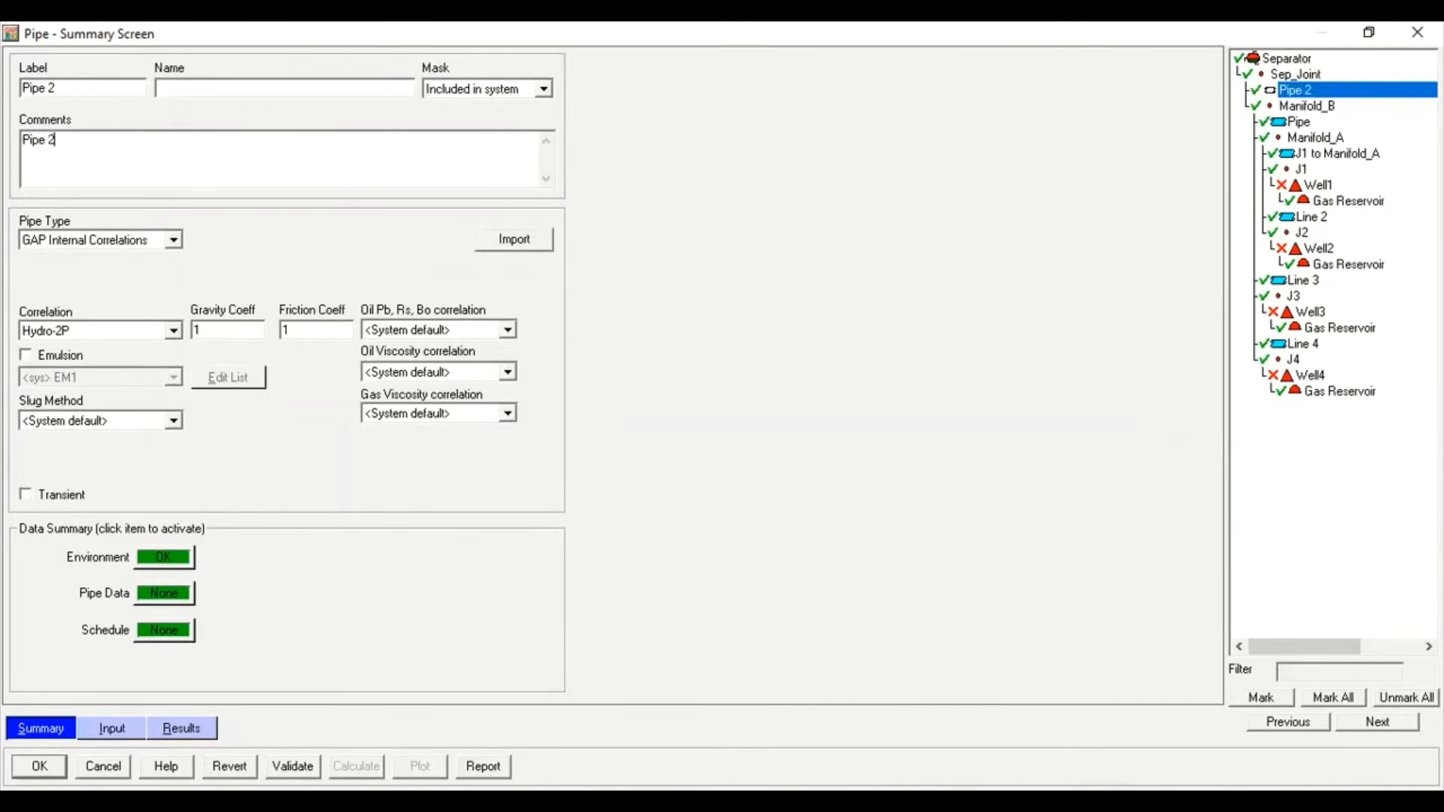
left_click(80, 331)
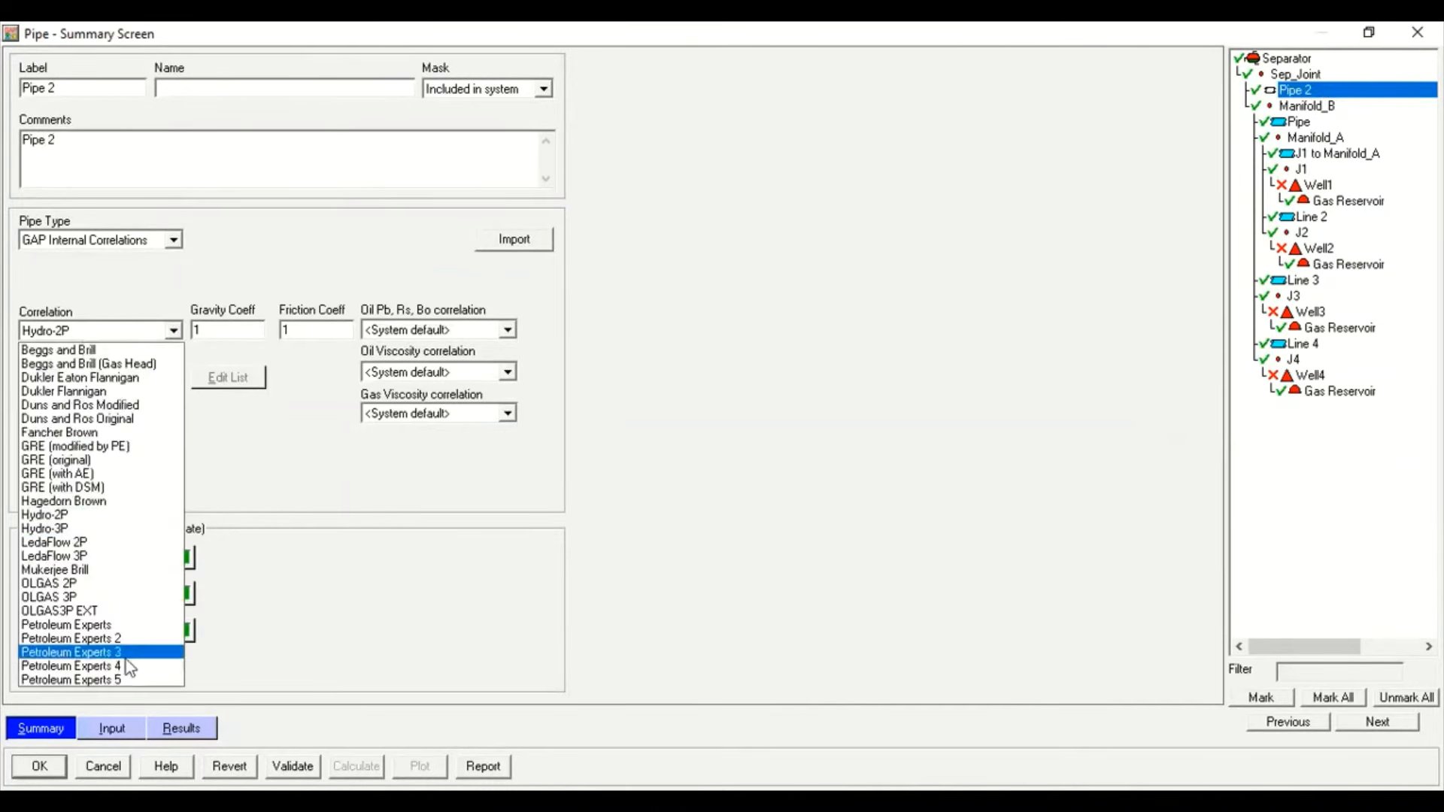
left_click(122, 680)
Set Pipe 2's surrounding temperature to 32 deg F and overall heat transfer coefficient to 3 BTU/h/ft2/F, and open its pipe description
left_click(111, 728)
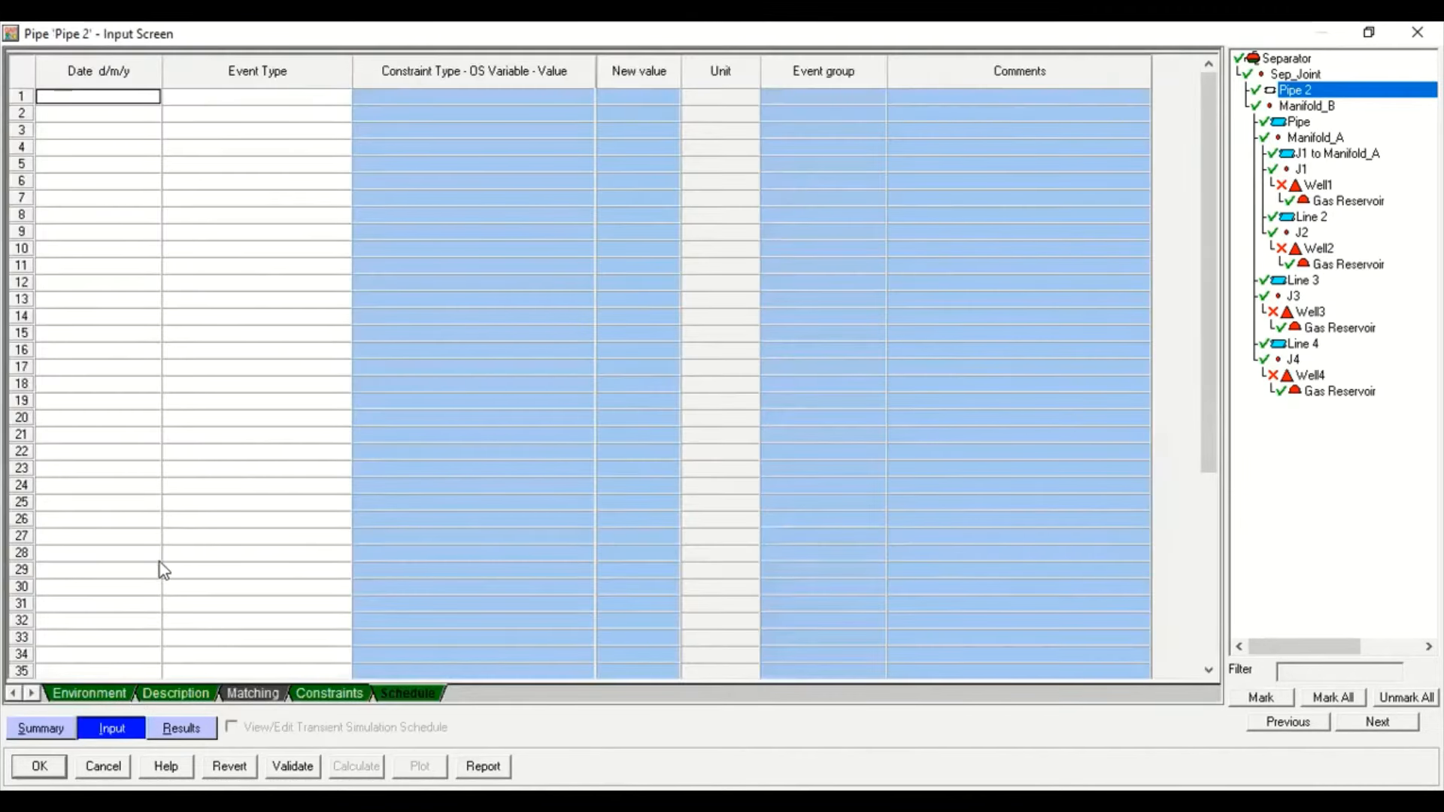
left_click(68, 695)
type("32")
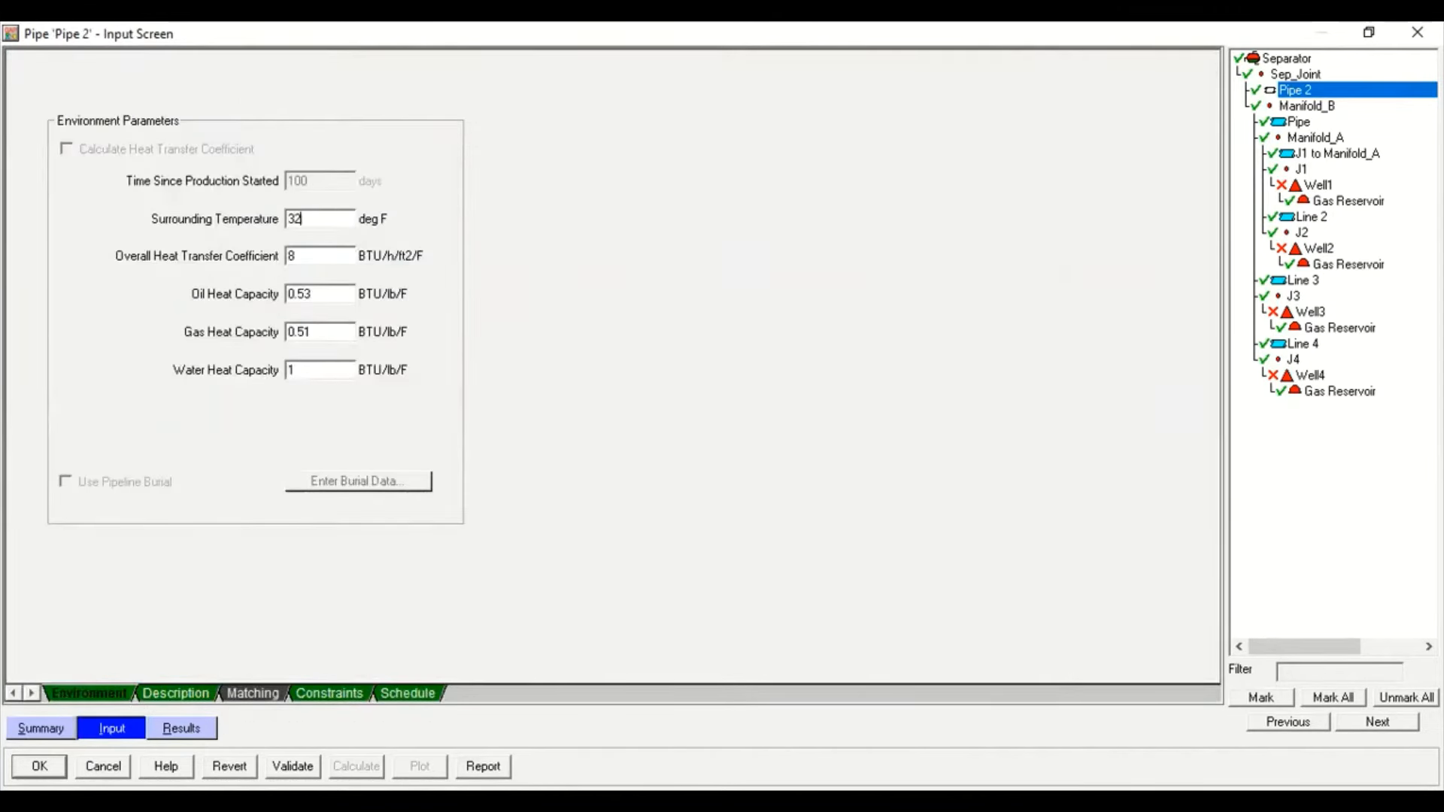
key("Tab")
type("3")
left_click(212, 693)
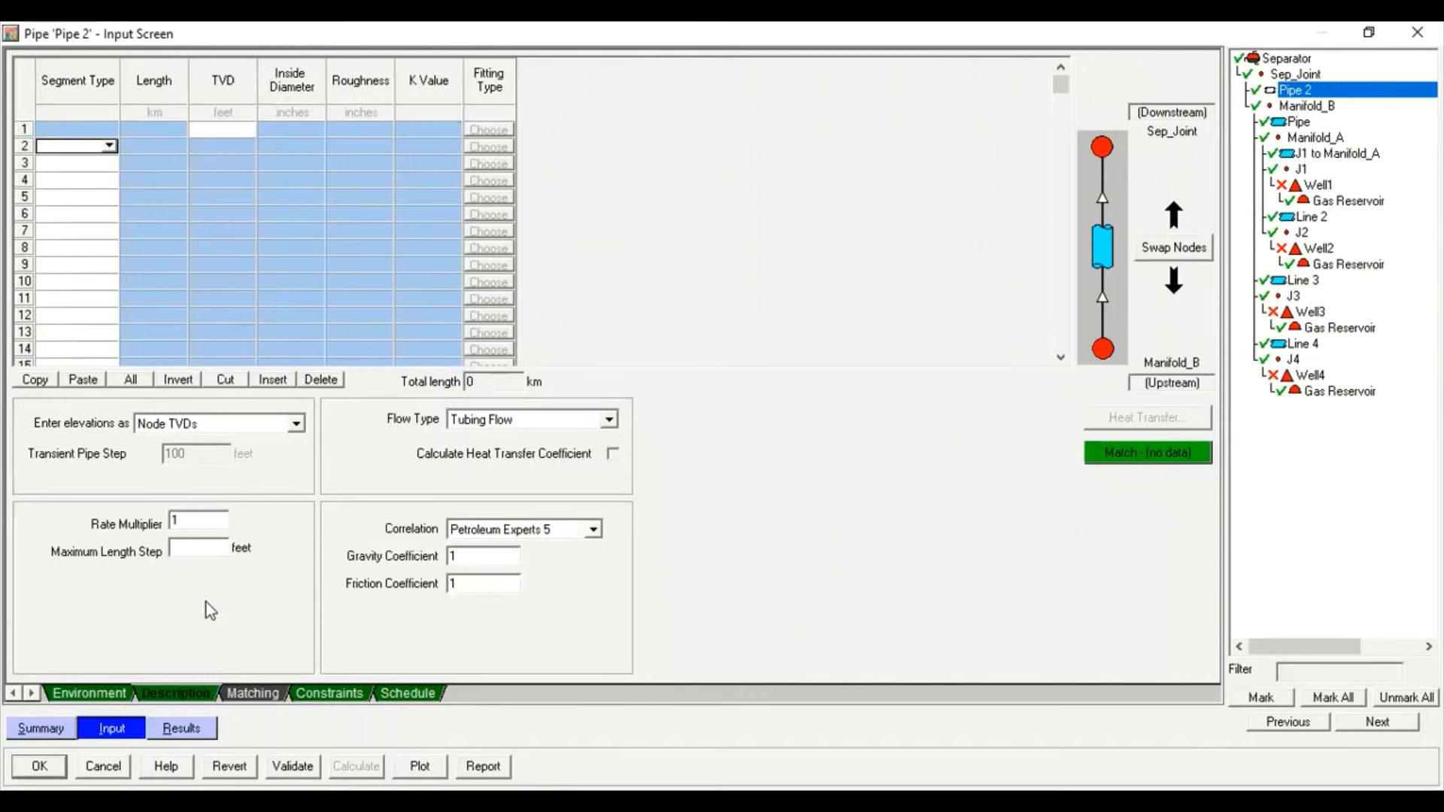
Describe Pipe 2 with a line pipe segment of length 0.4 km, start and end TVD 0 feet and inside diameter 12 inches, and accept
left_click(69, 150)
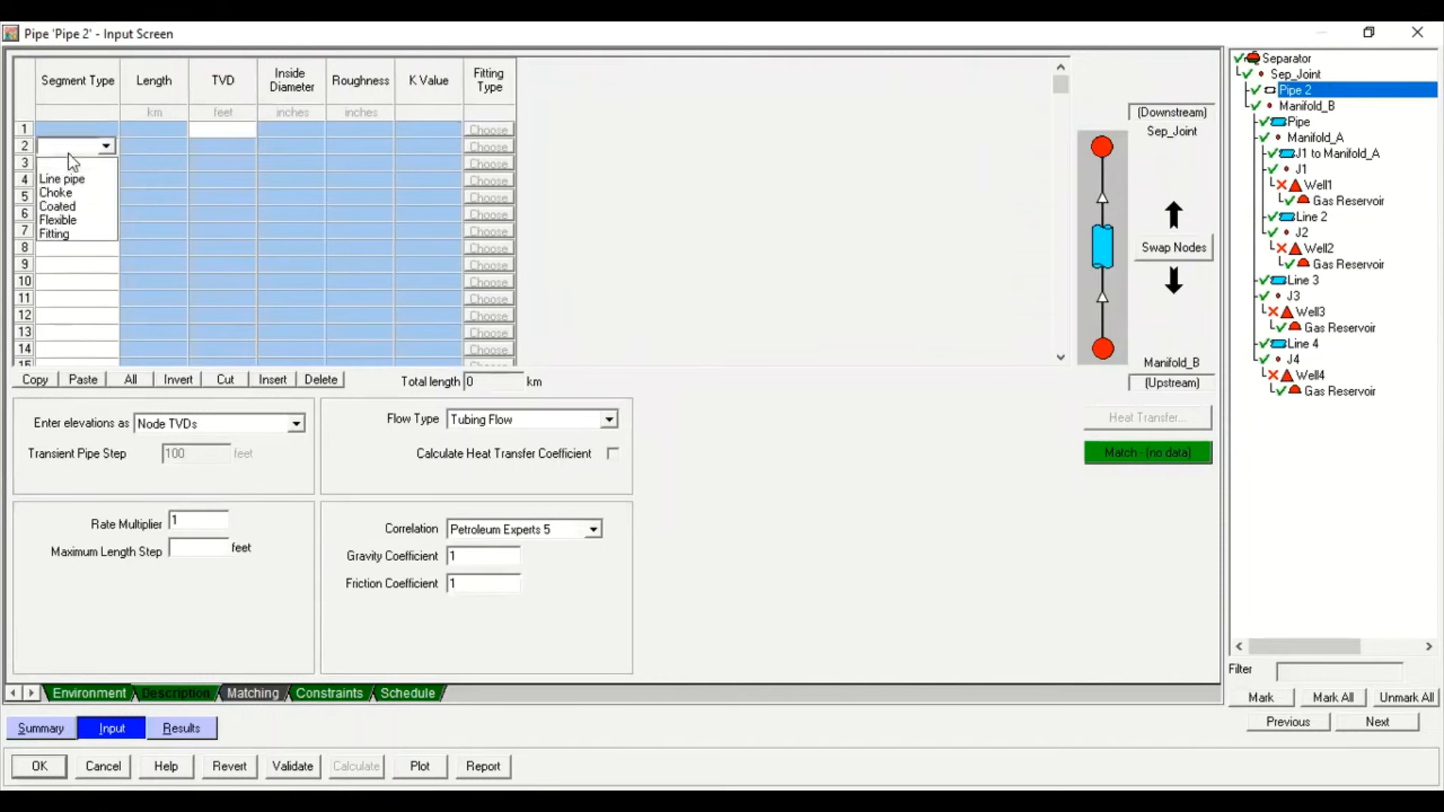
left_click(60, 179)
left_click(153, 146)
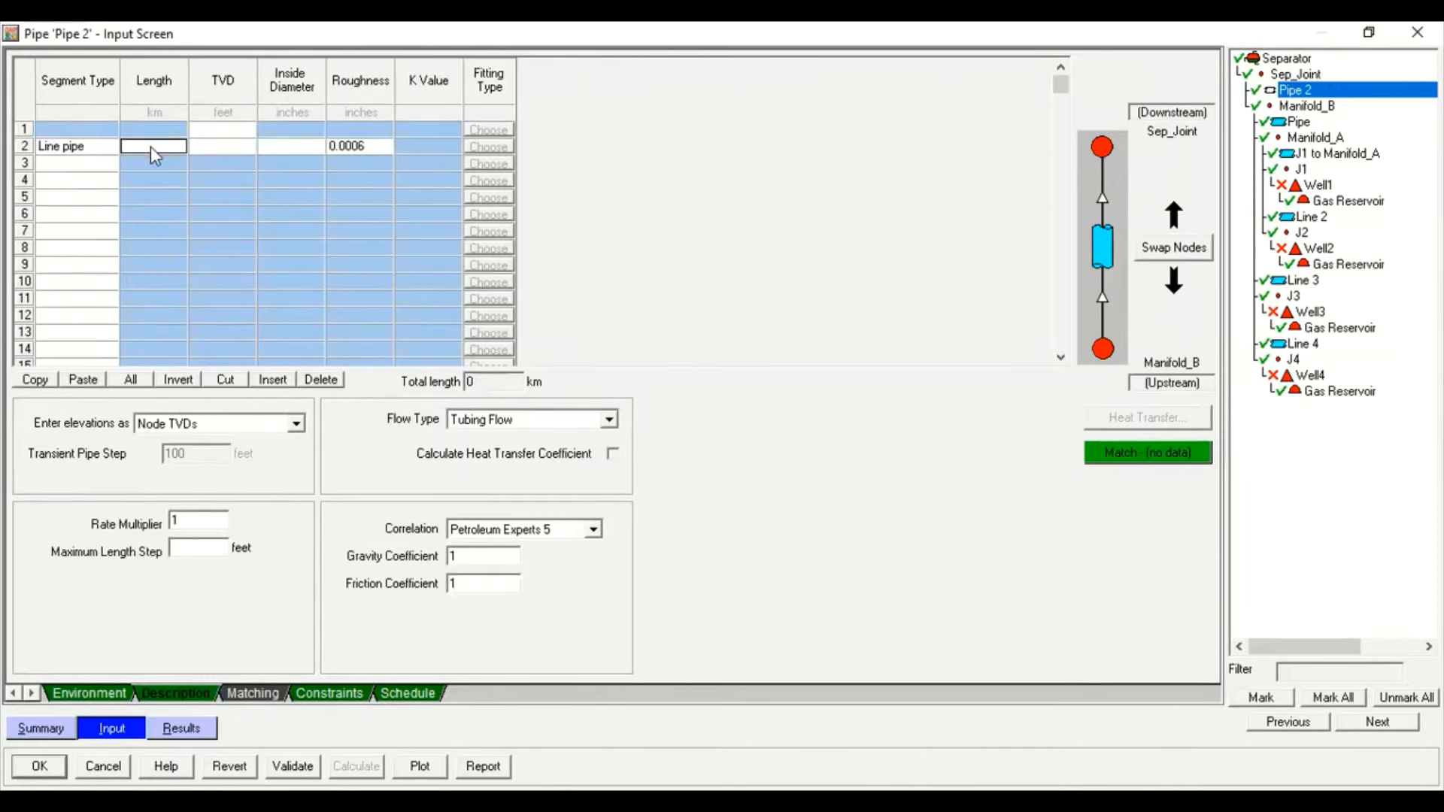
type("0.4")
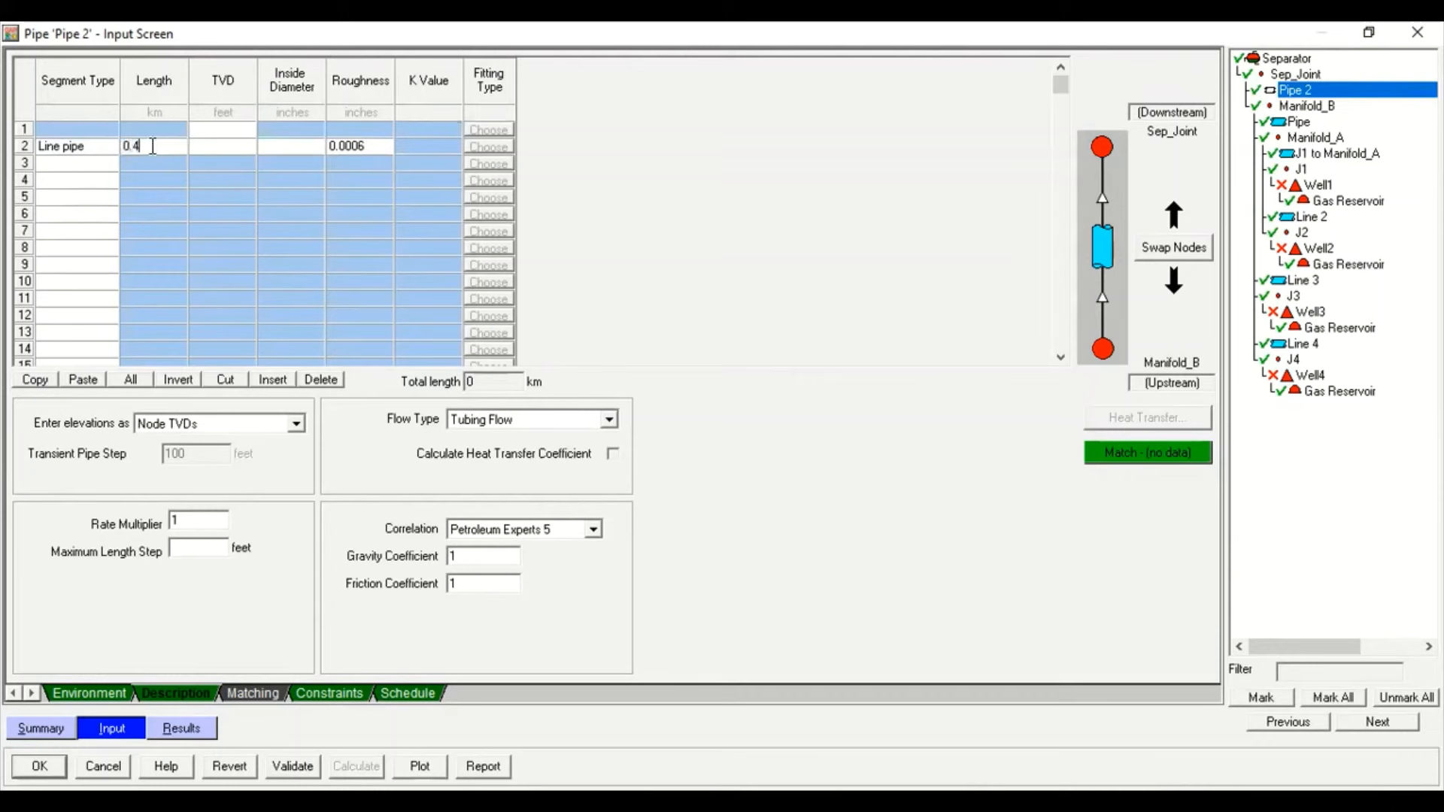
left_click(205, 148)
left_click(216, 133)
type("0")
left_click(222, 142)
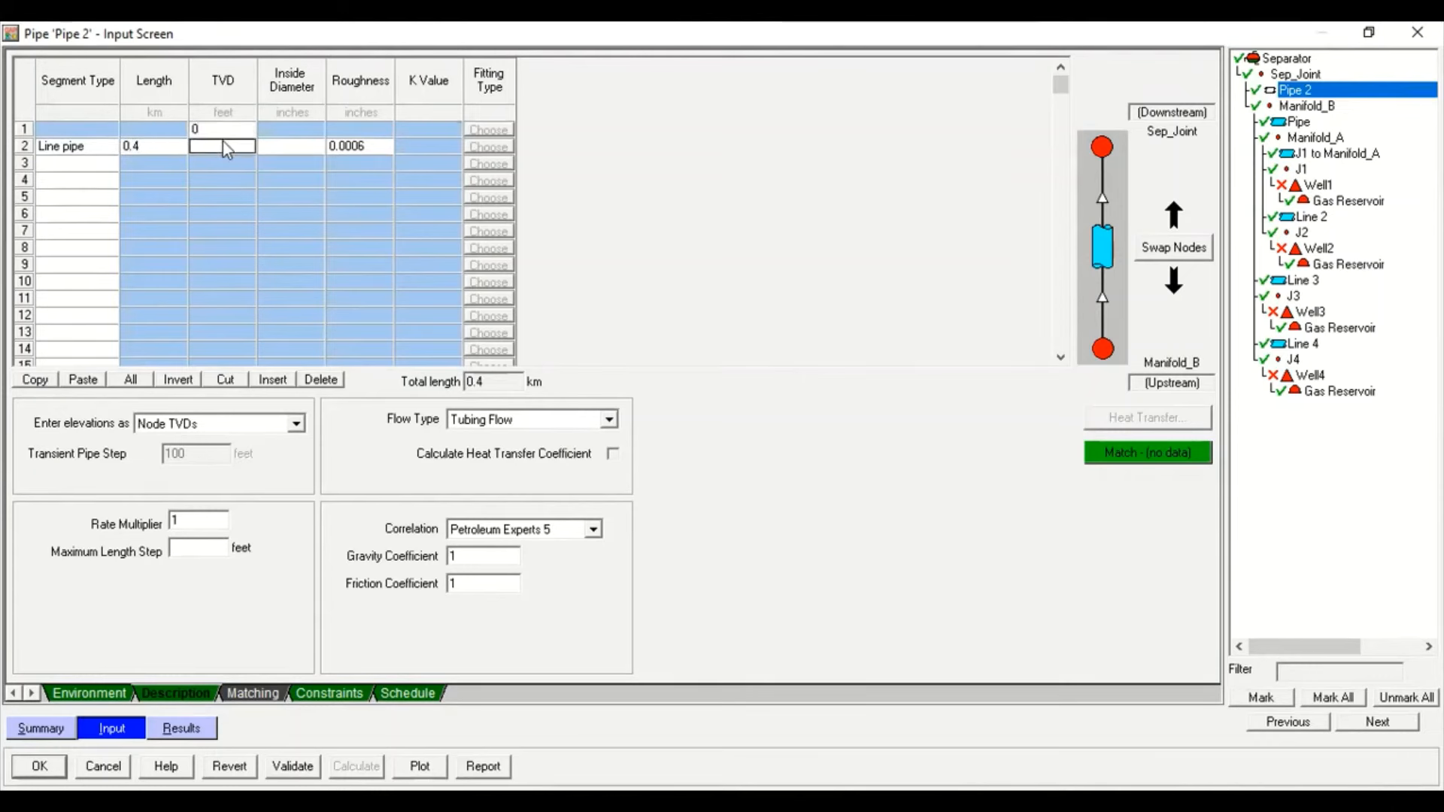
type("0")
left_click(296, 142)
type("12")
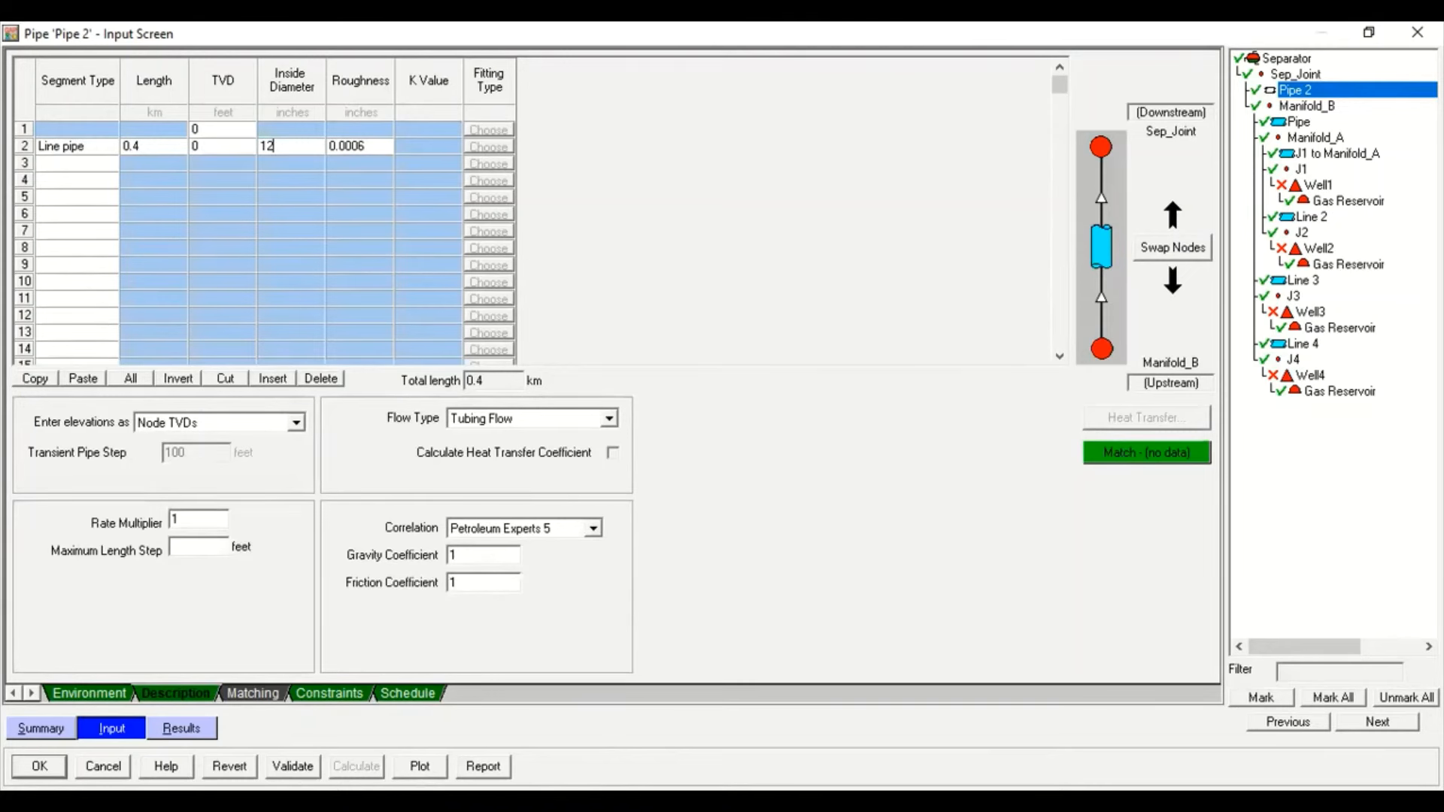
left_click(39, 767)
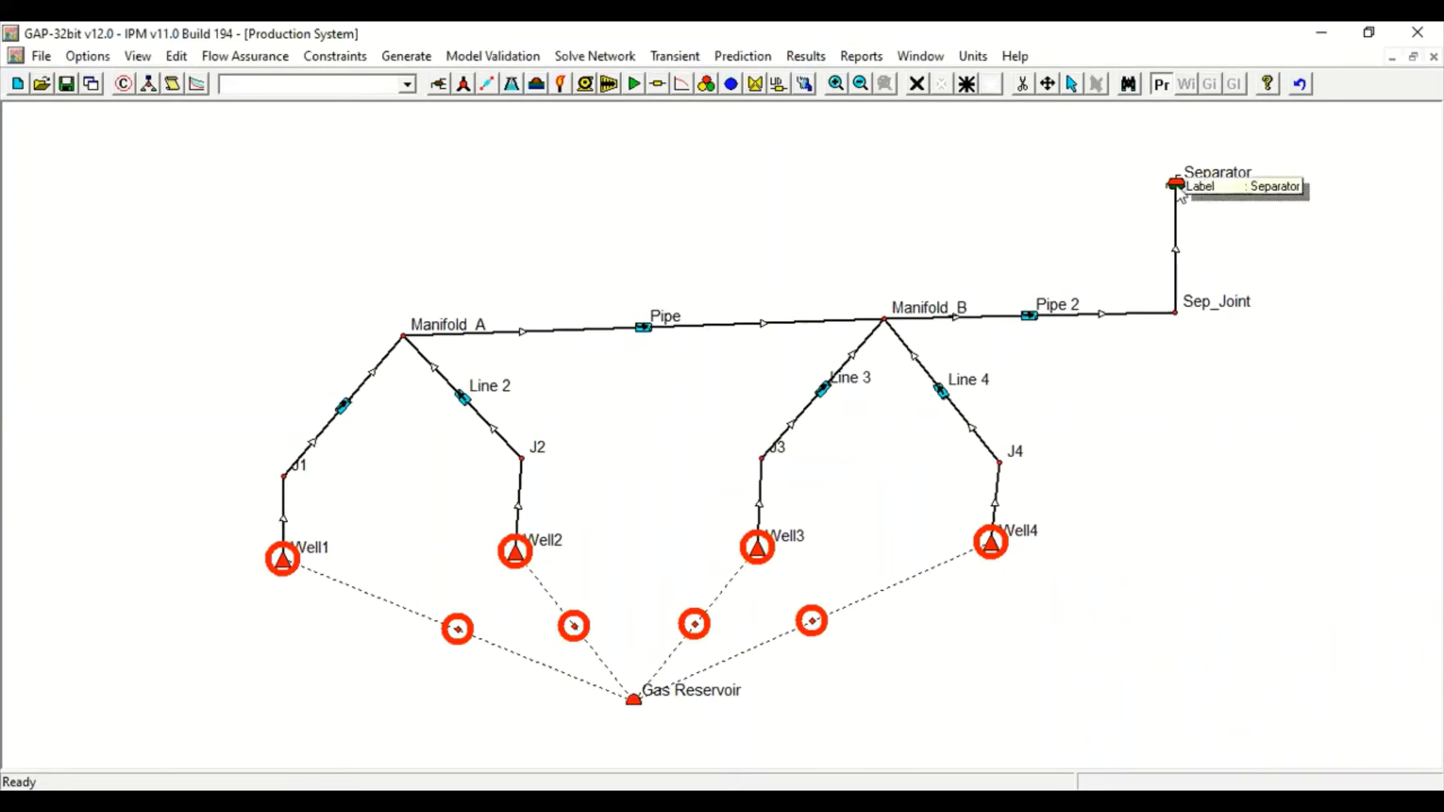
Set the separator's maximum gas rate constraint to 250 MMscf/day
double_click(1177, 184)
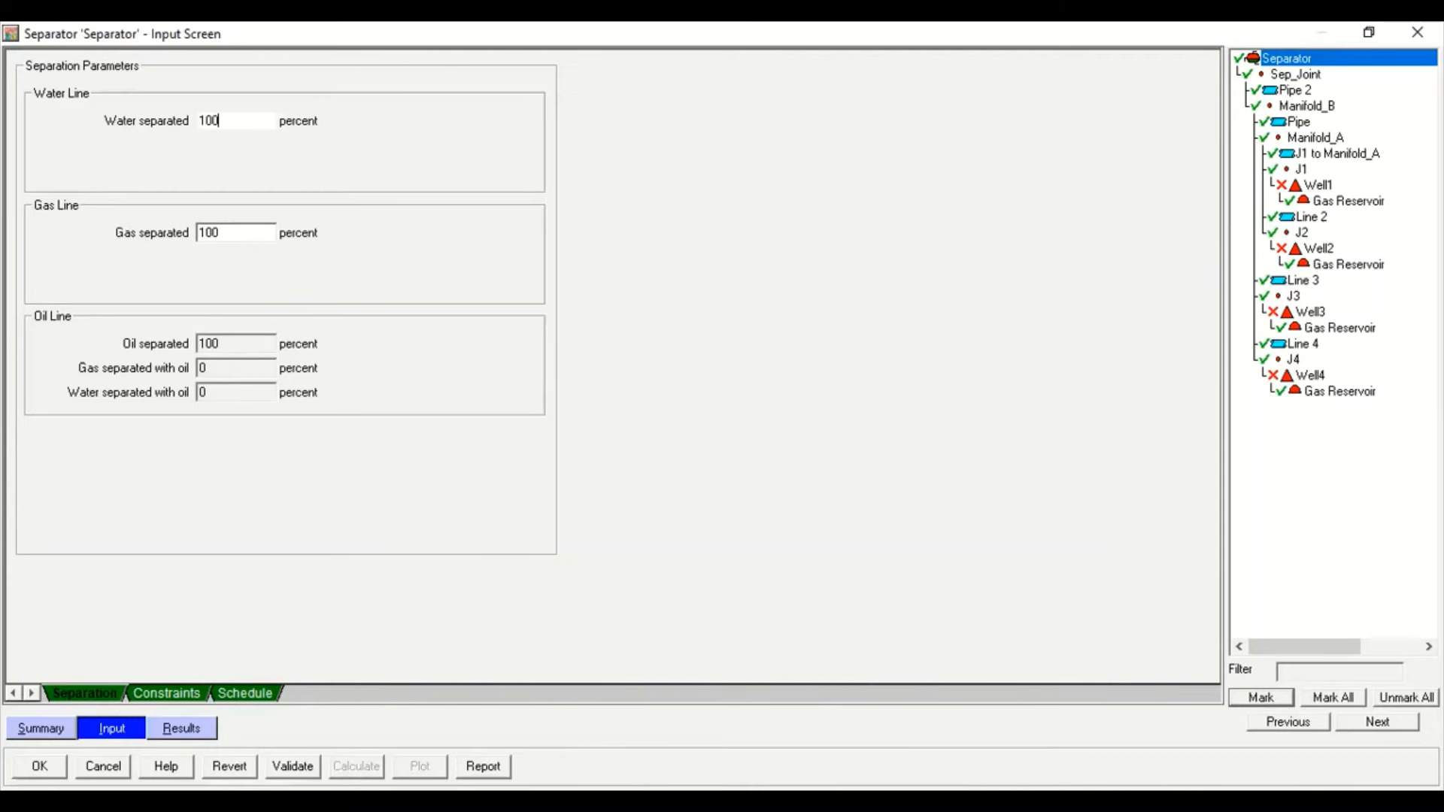
left_click(168, 693)
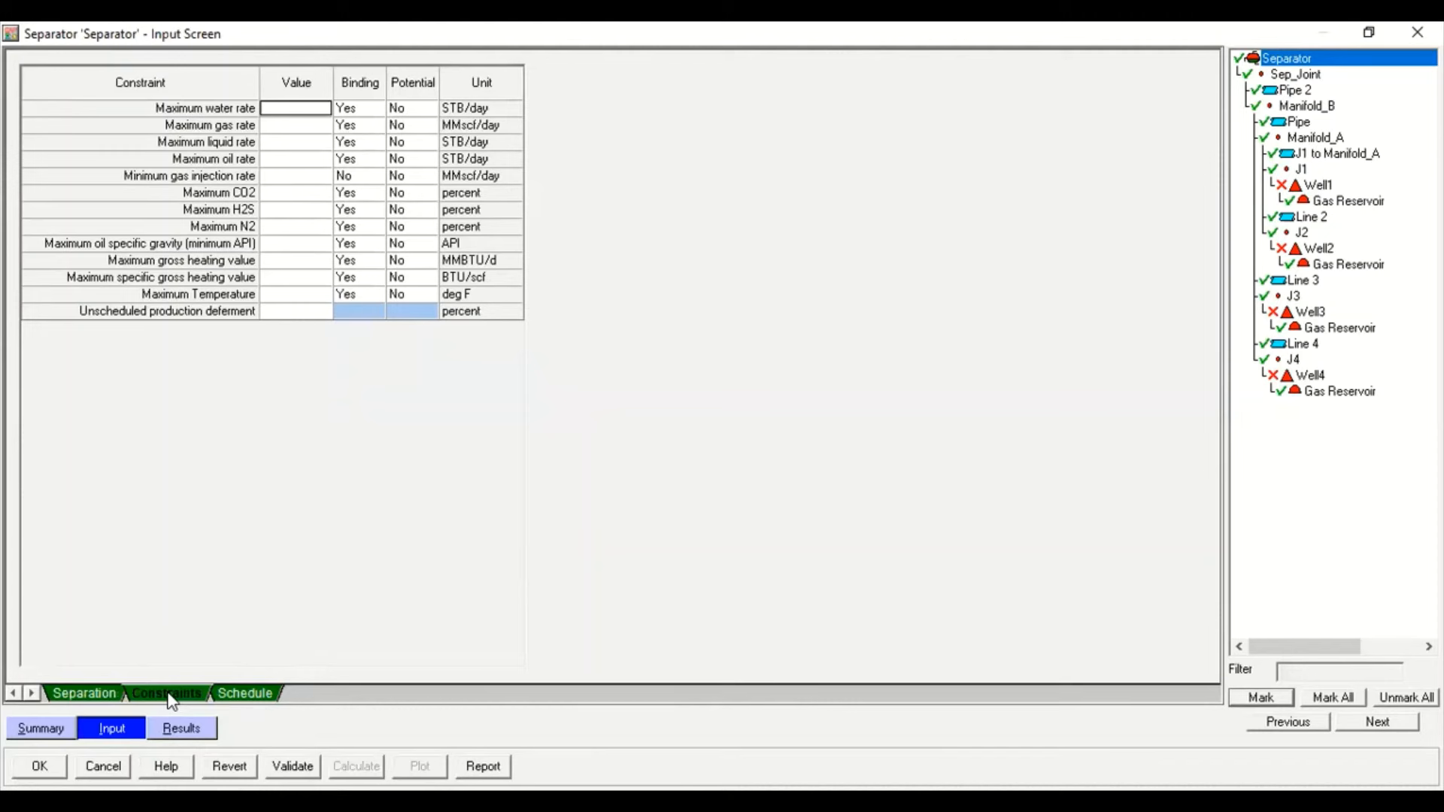
left_click(265, 126)
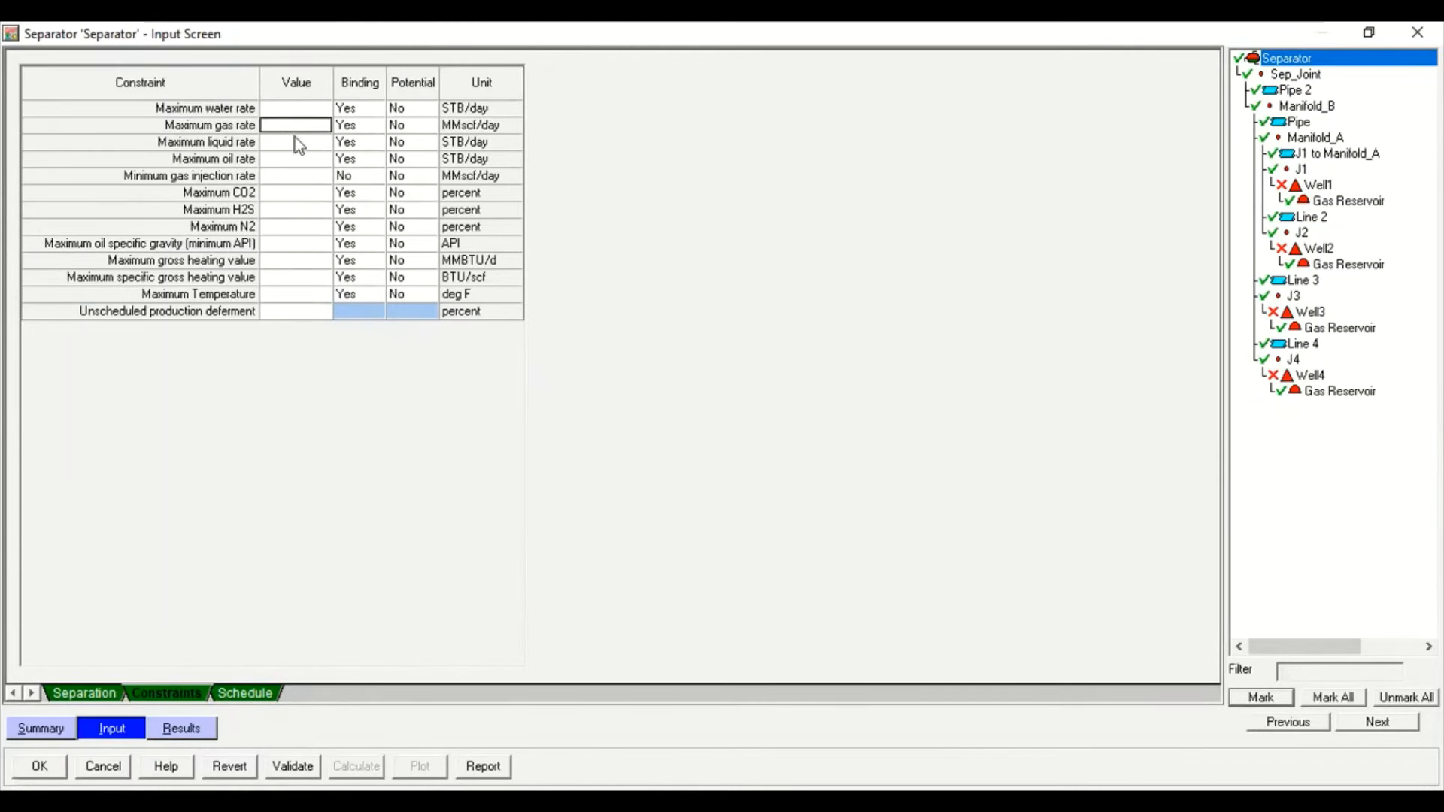
type("250")
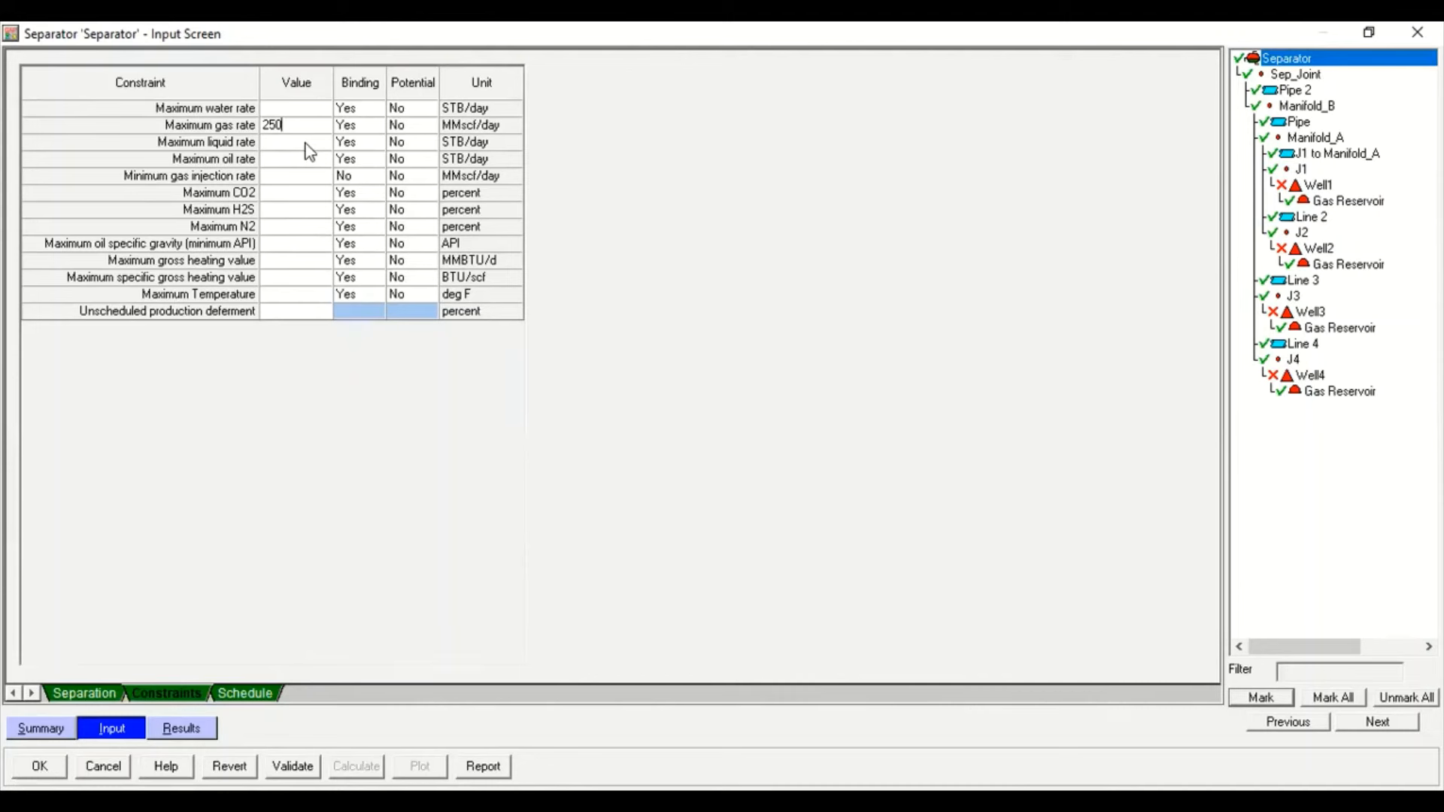
key("Return")
Review the separator's schedule and separation parameters and accept the separator data
left_click(242, 692)
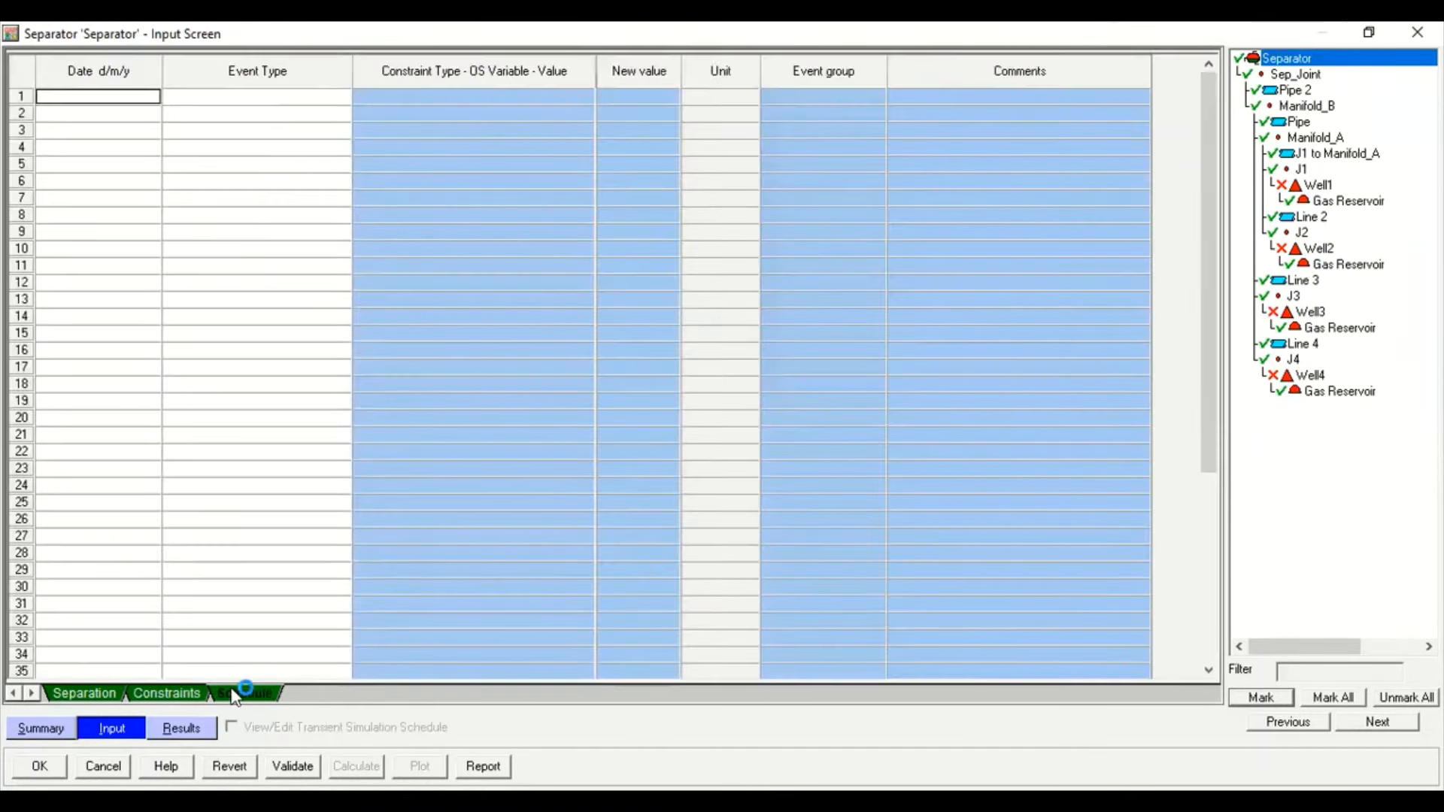
left_click(181, 693)
left_click(113, 693)
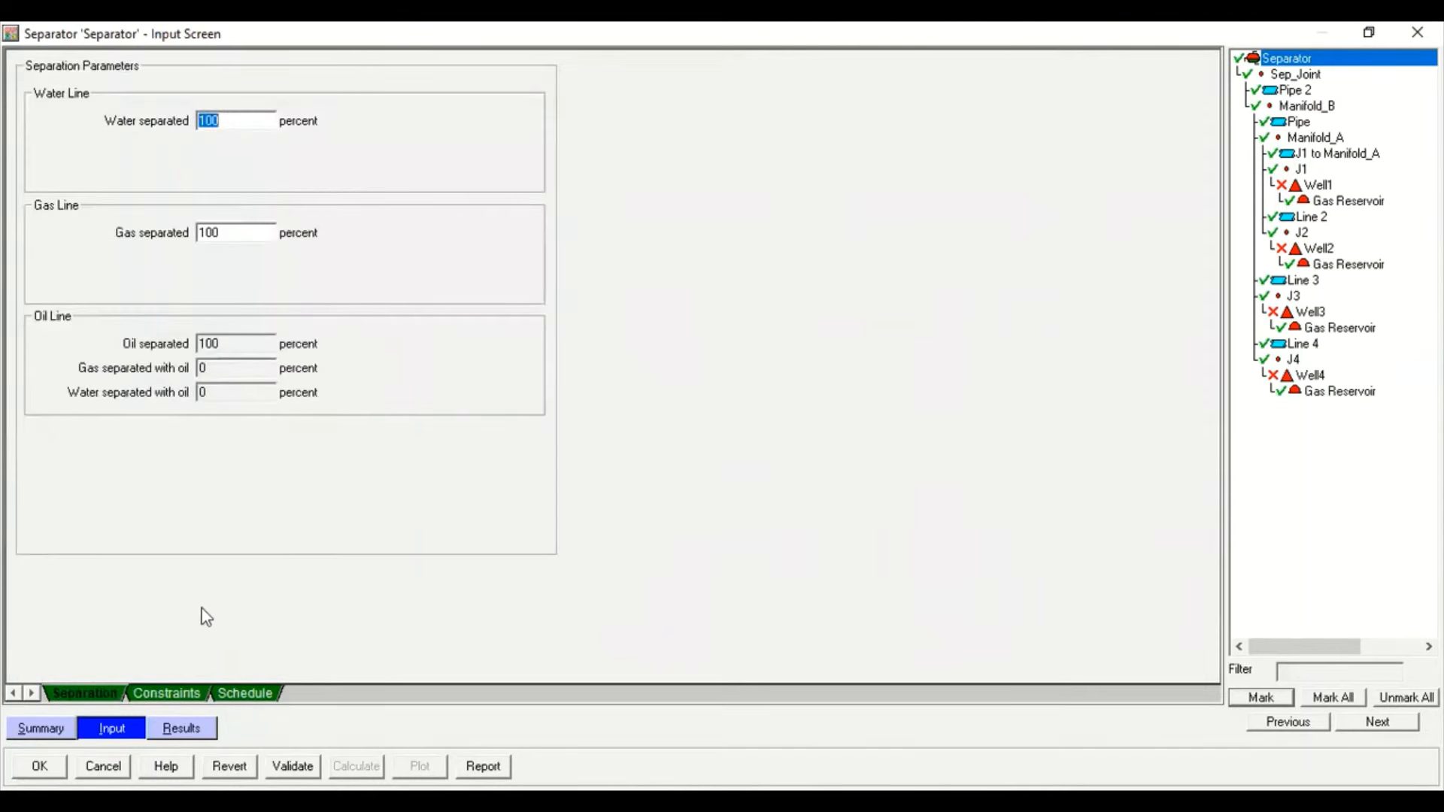
left_click(40, 766)
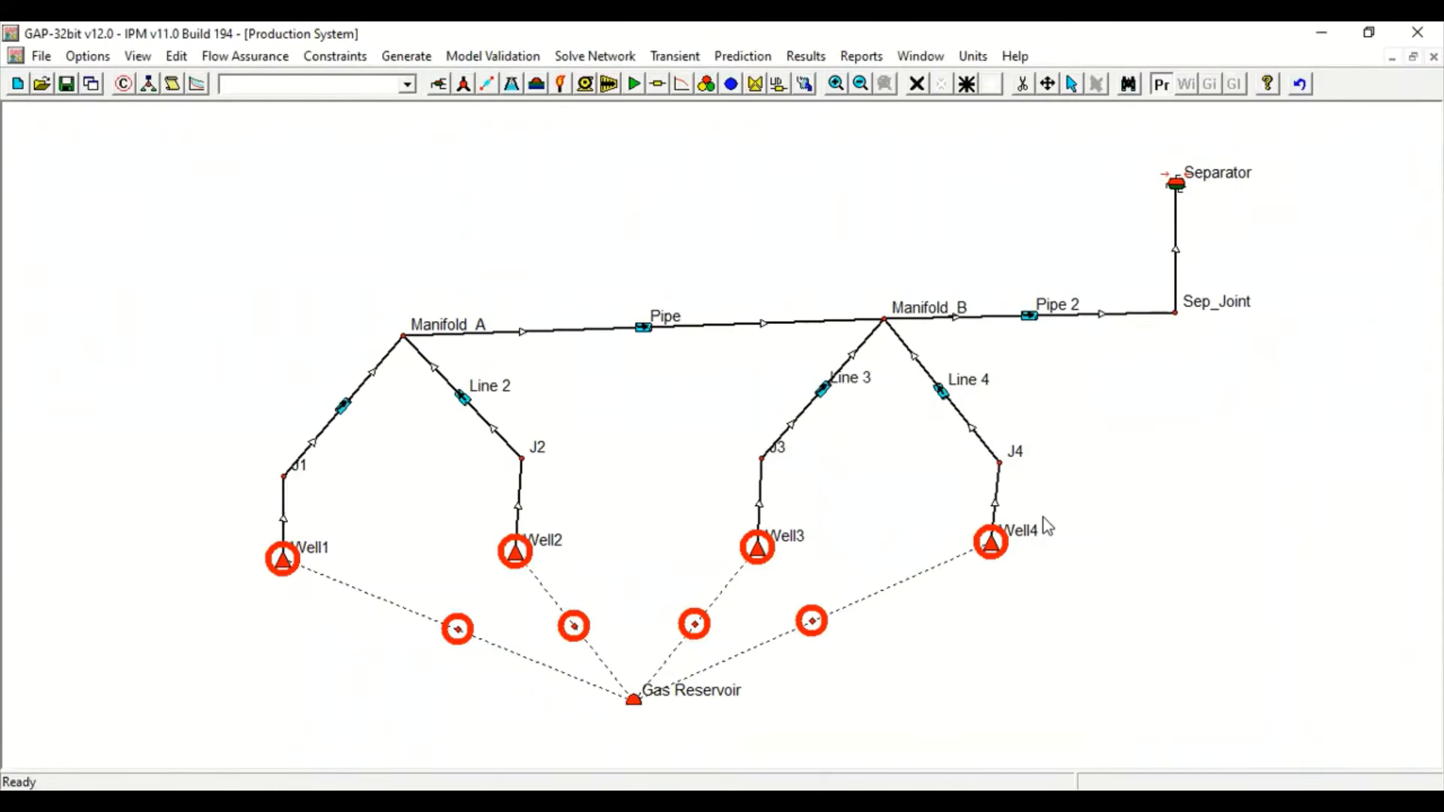
Open Well1's inflow performance inputs and set its IPR type to C and n
double_click(283, 561)
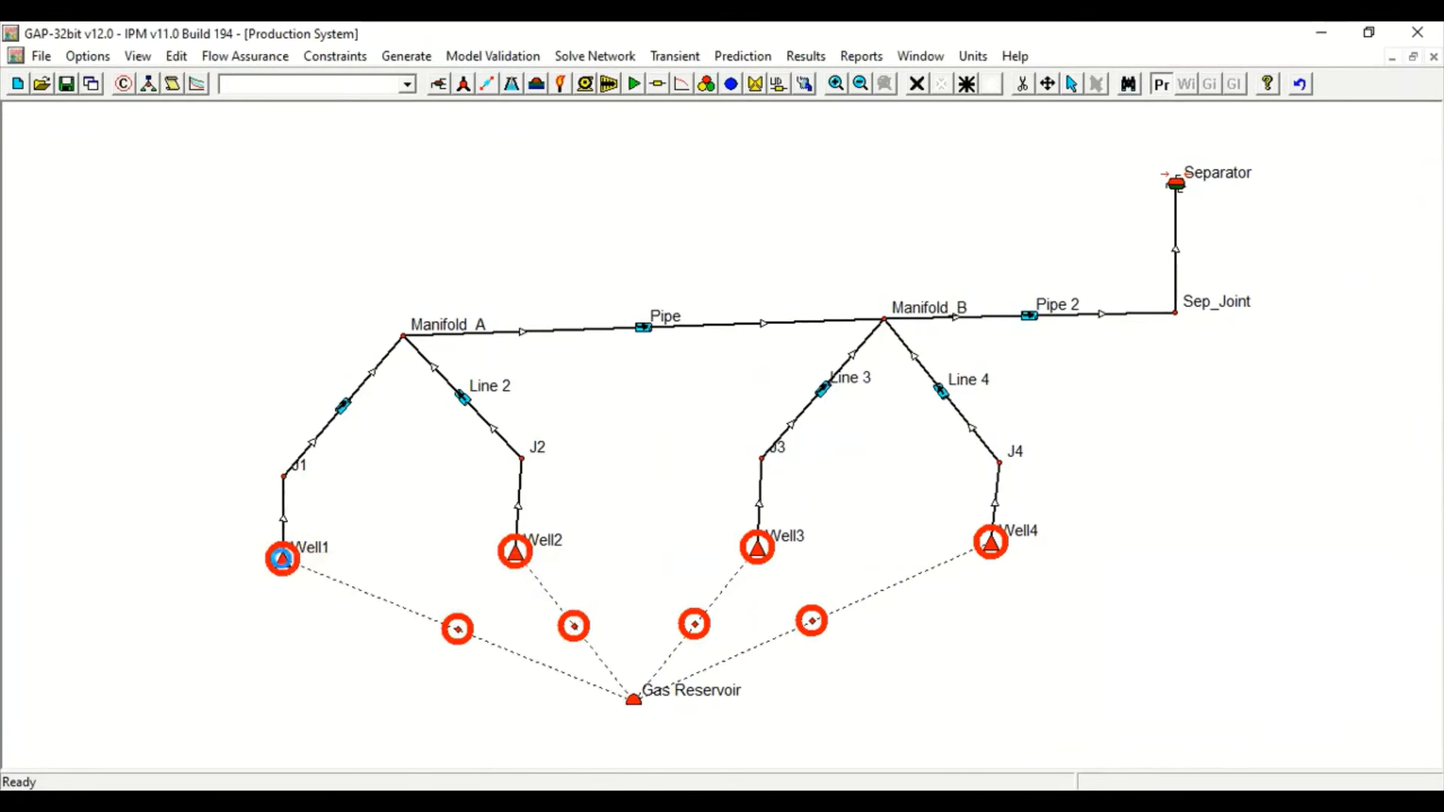
left_click(120, 693)
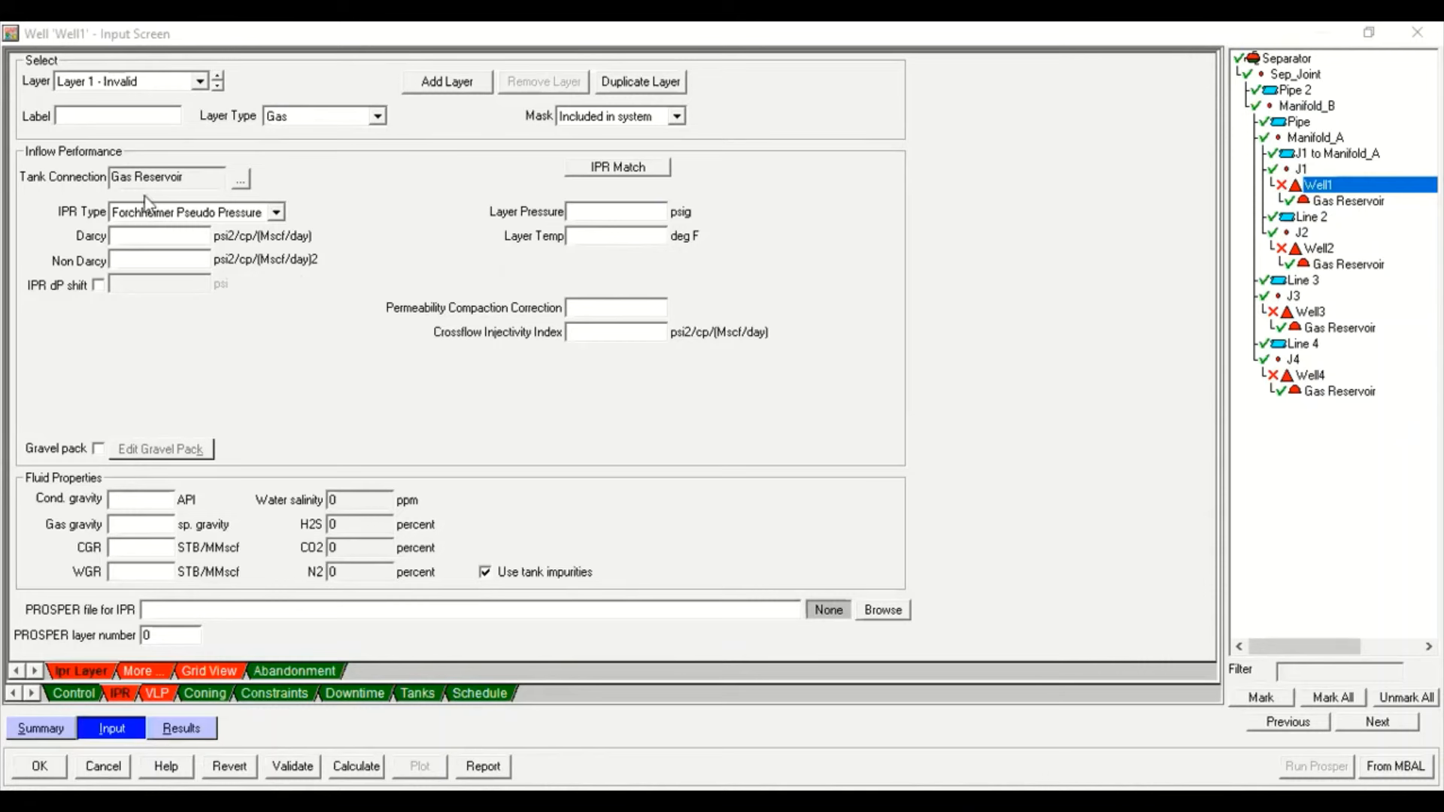
left_click(165, 214)
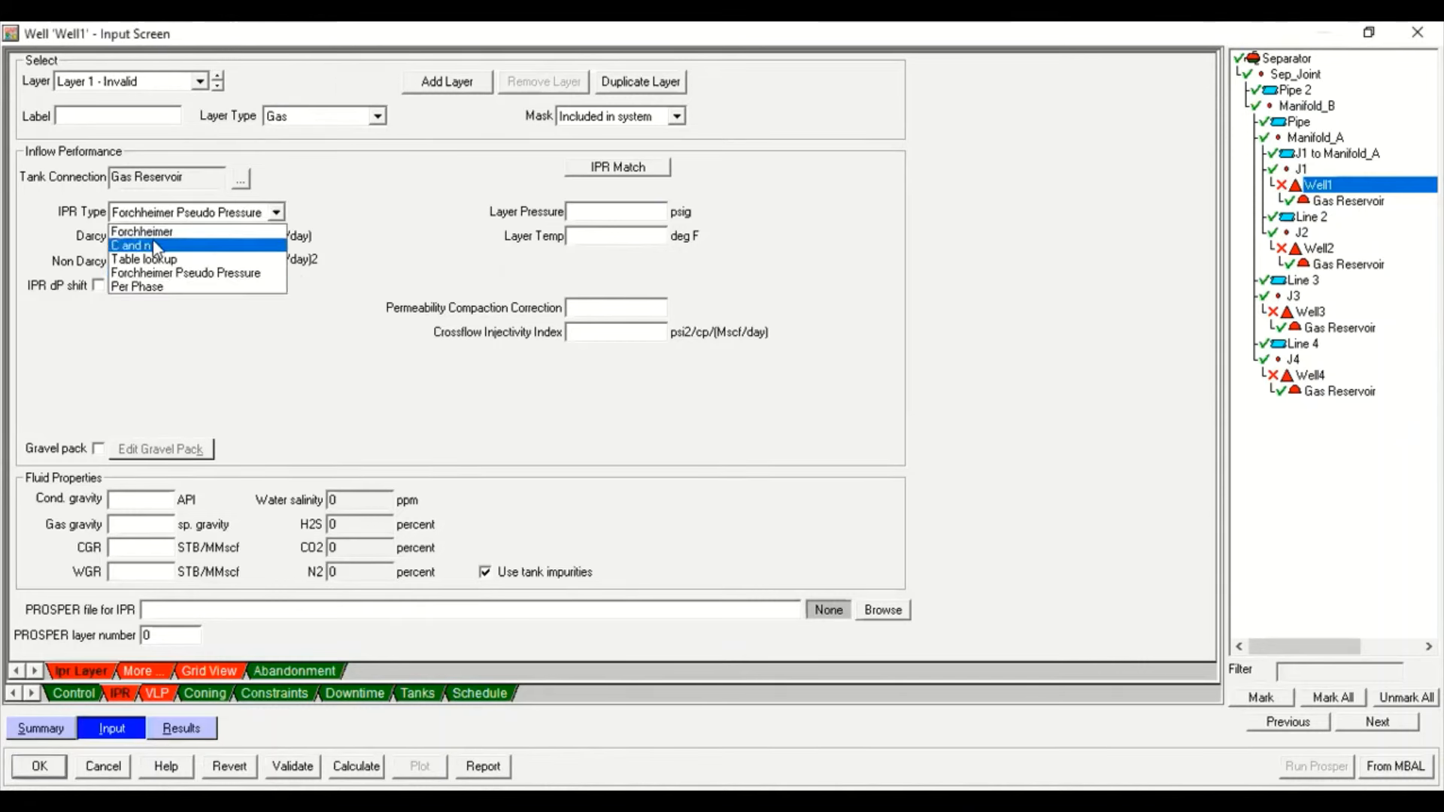
left_click(154, 245)
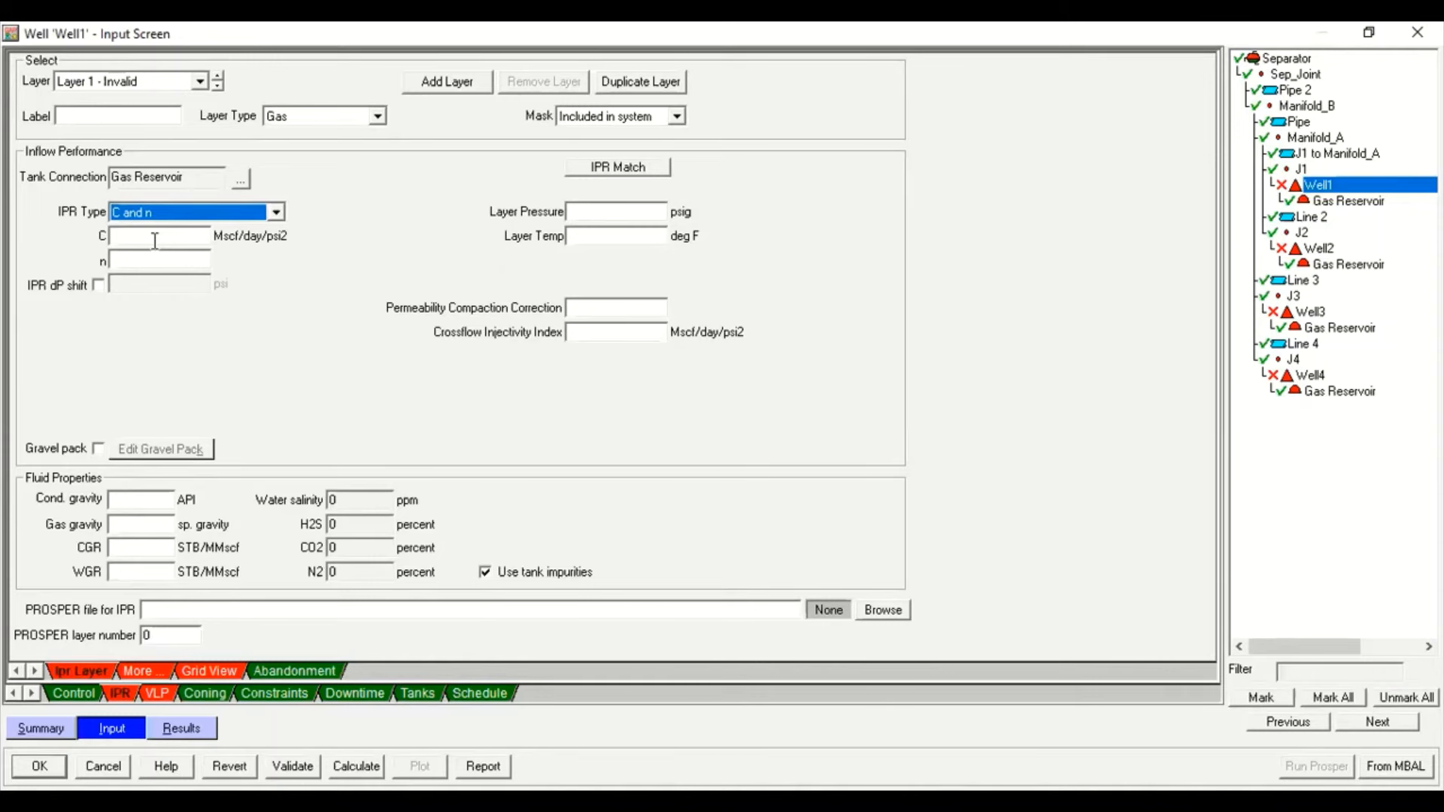
Set Well1's C to 0.00800772 Mscf/day/psi2, n to 0.968647, layer pressure to 5300 psig and layer temperature to 166 deg F
left_click(155, 241)
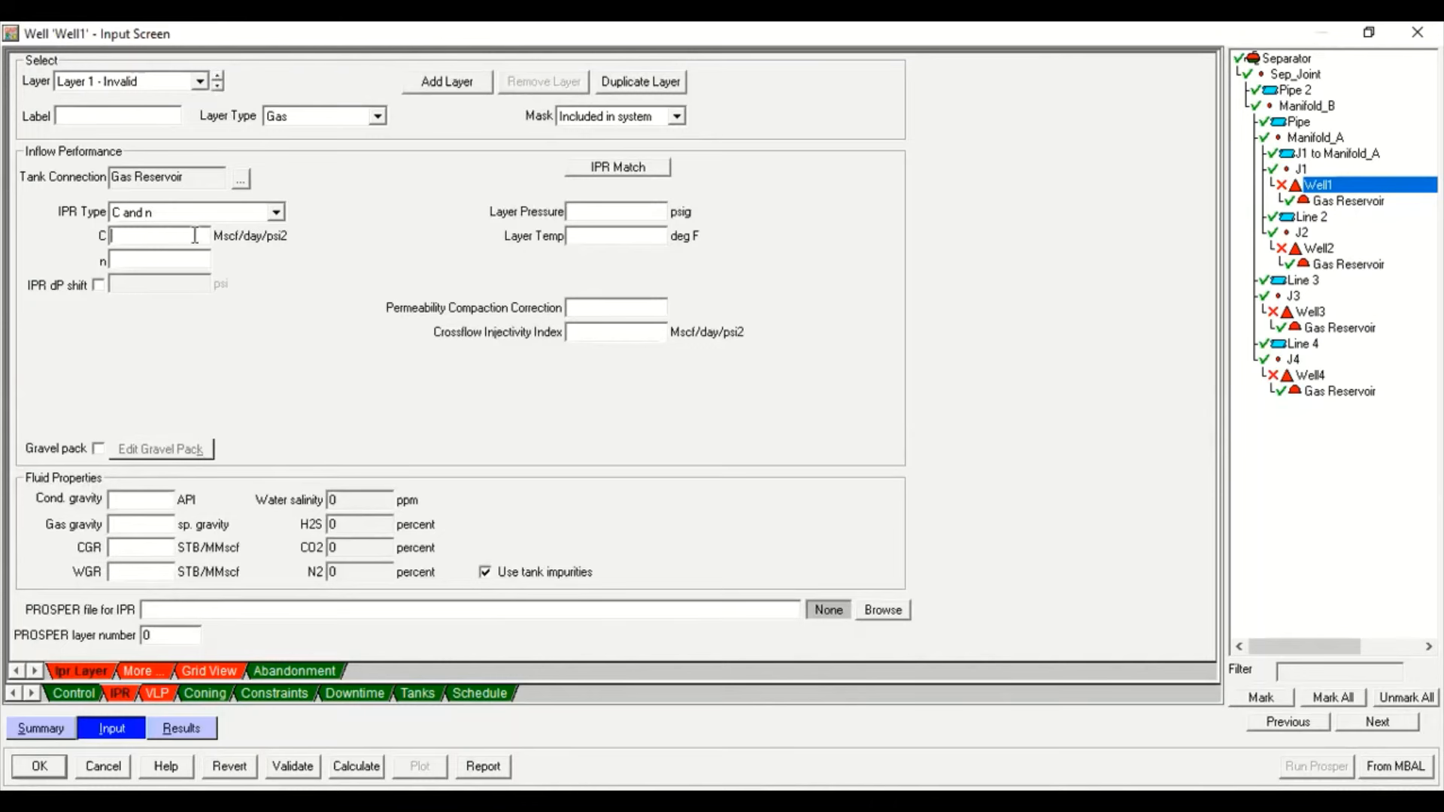
type("0.")
type("00")
type("8")
type("00772")
type("0.96")
left_click_drag(184, 235, 143, 230)
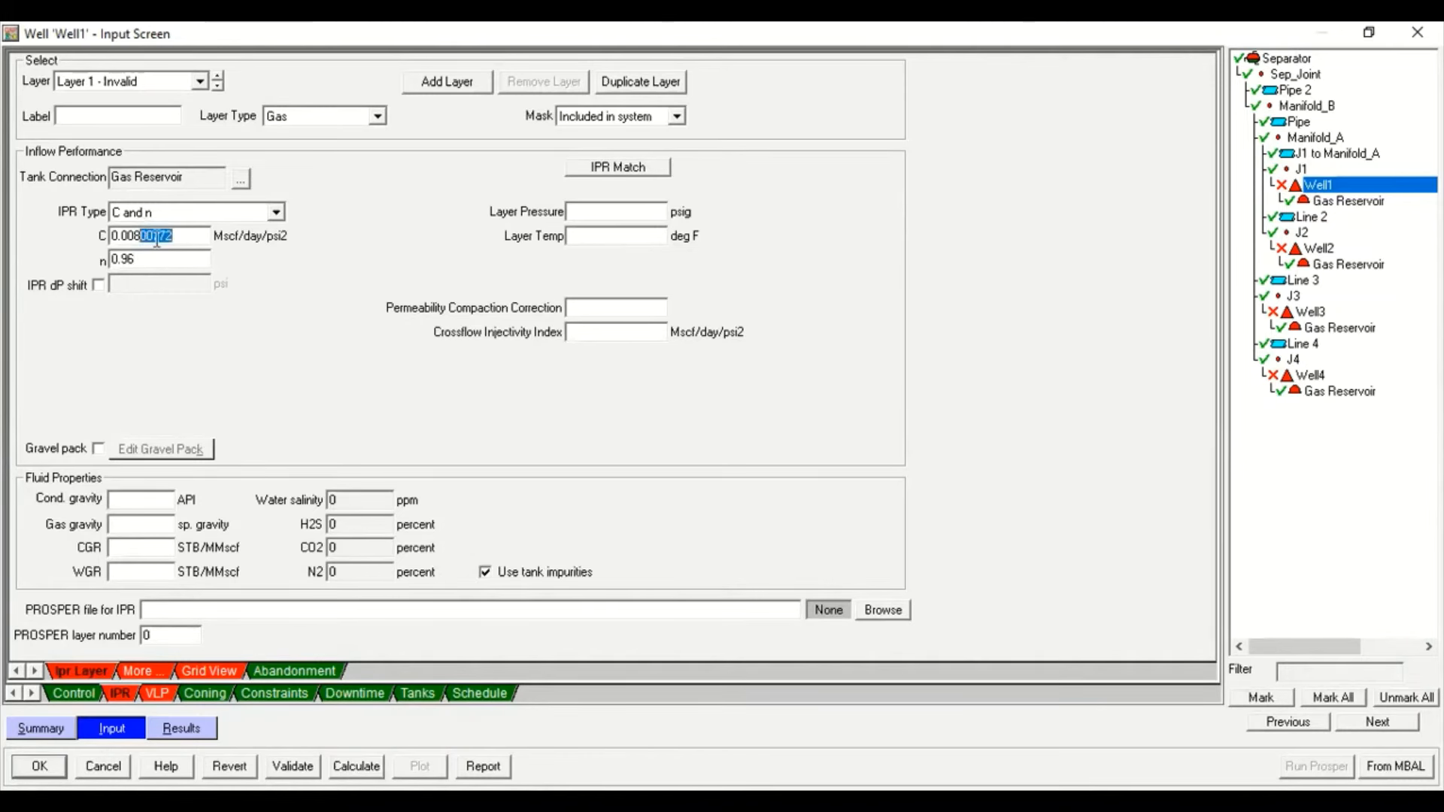
left_click(163, 257)
type("86475300")
key("Tab")
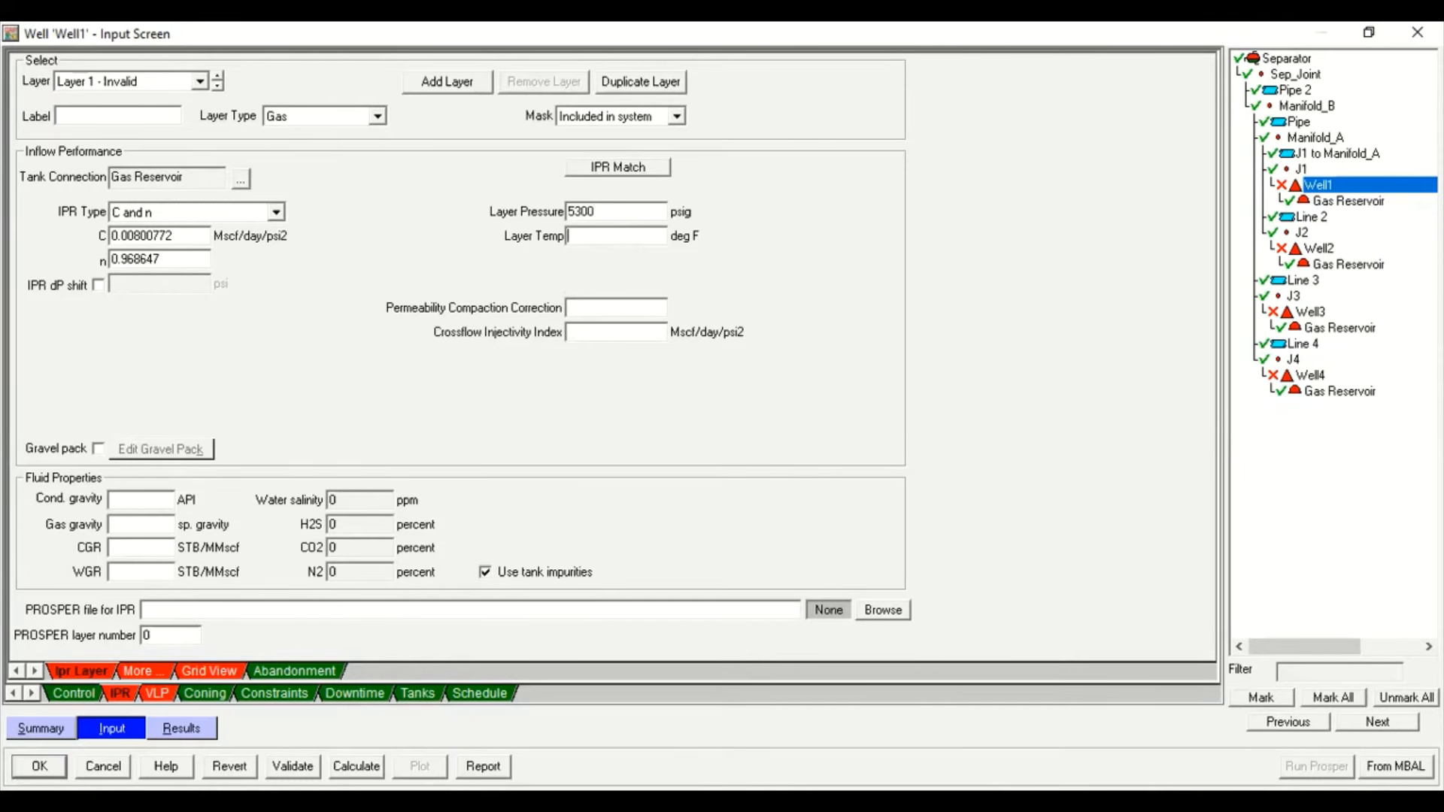
type("166")
key("Tab")
key("Tab")
Enter Well1's fluid properties: condensate gravity 67 API, gas gravity 0.77, CGR 22.2 STB/MMscf and WGR 1 STB/MMscf
left_click(152, 493)
type("67")
key("Tab")
type("0.77")
key("Tab")
type("22.2")
key("Tab")
type("1")
Check Well1's layer data in the grid and set its prediction fractional flow model to From Tank Model
left_click(209, 672)
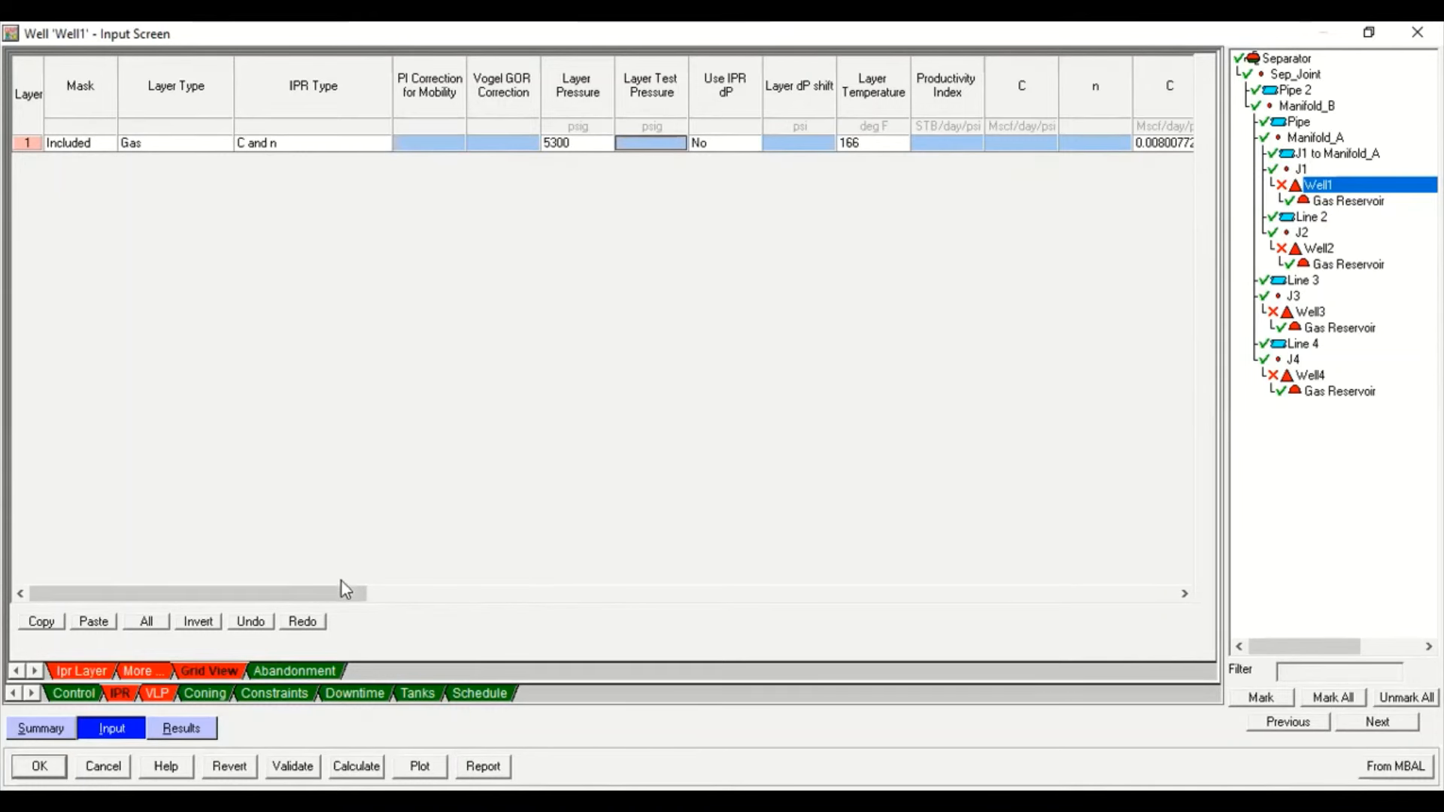
left_click_drag(343, 592, 389, 602)
left_click_drag(409, 601, 676, 648)
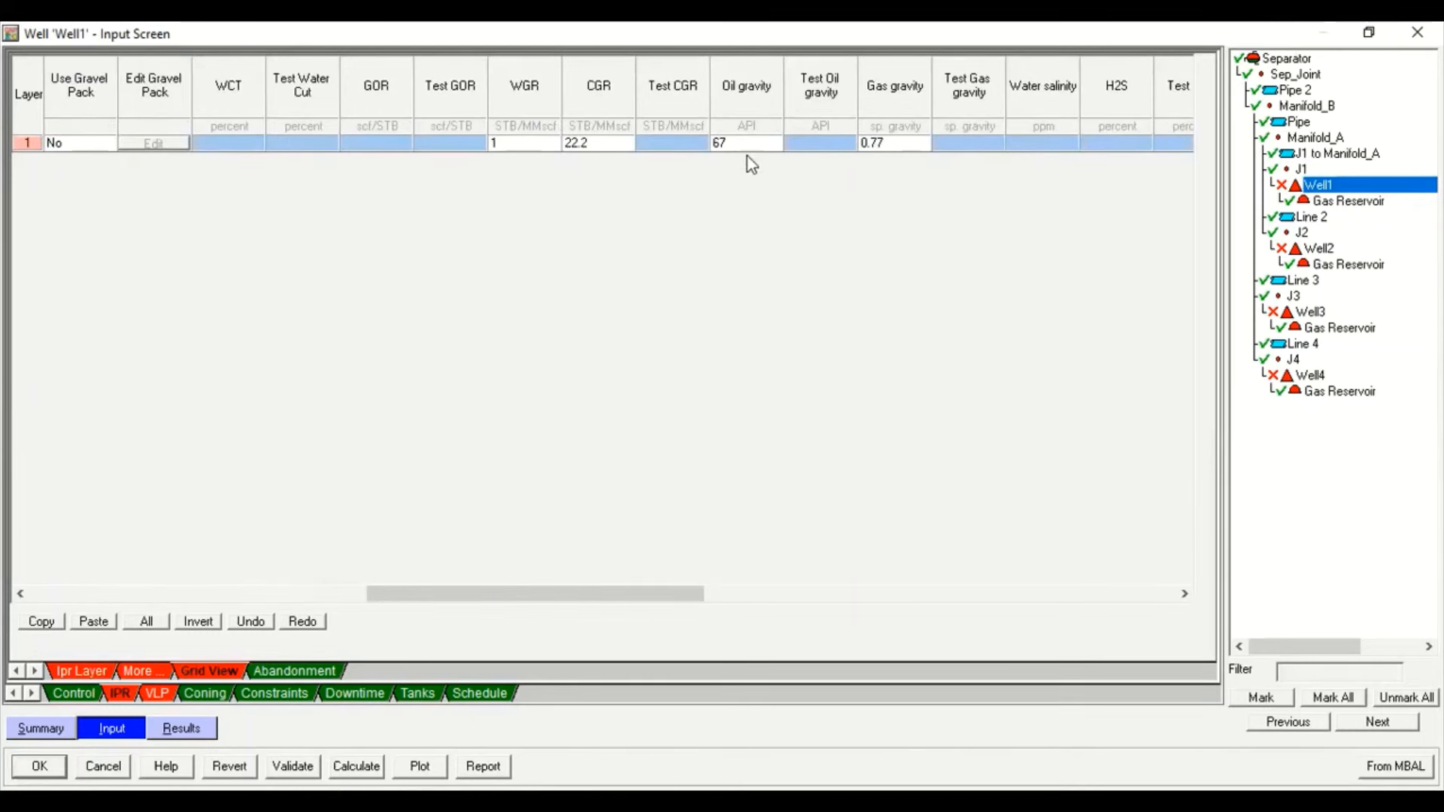
left_click_drag(693, 593, 139, 564)
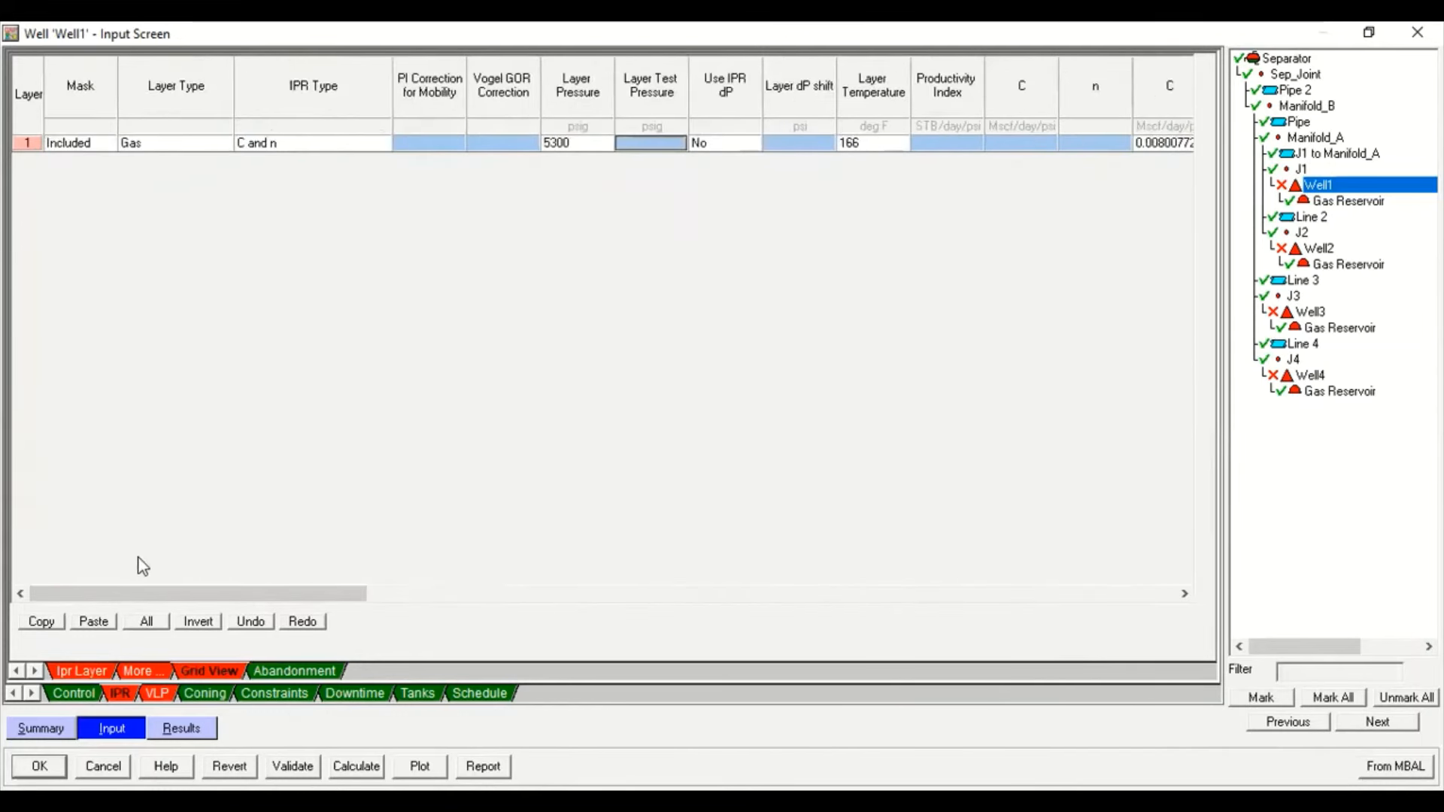
left_click(152, 673)
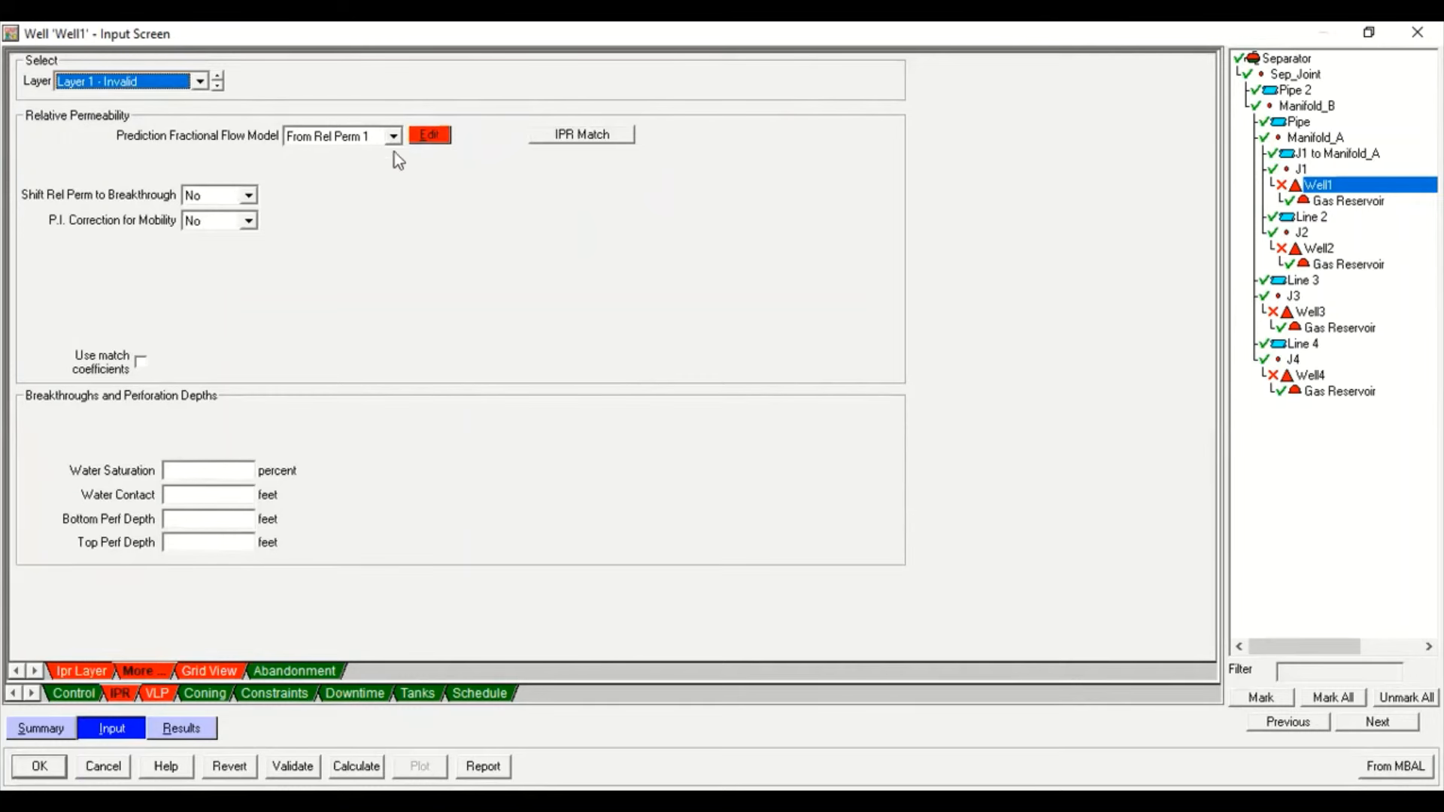
left_click(430, 136)
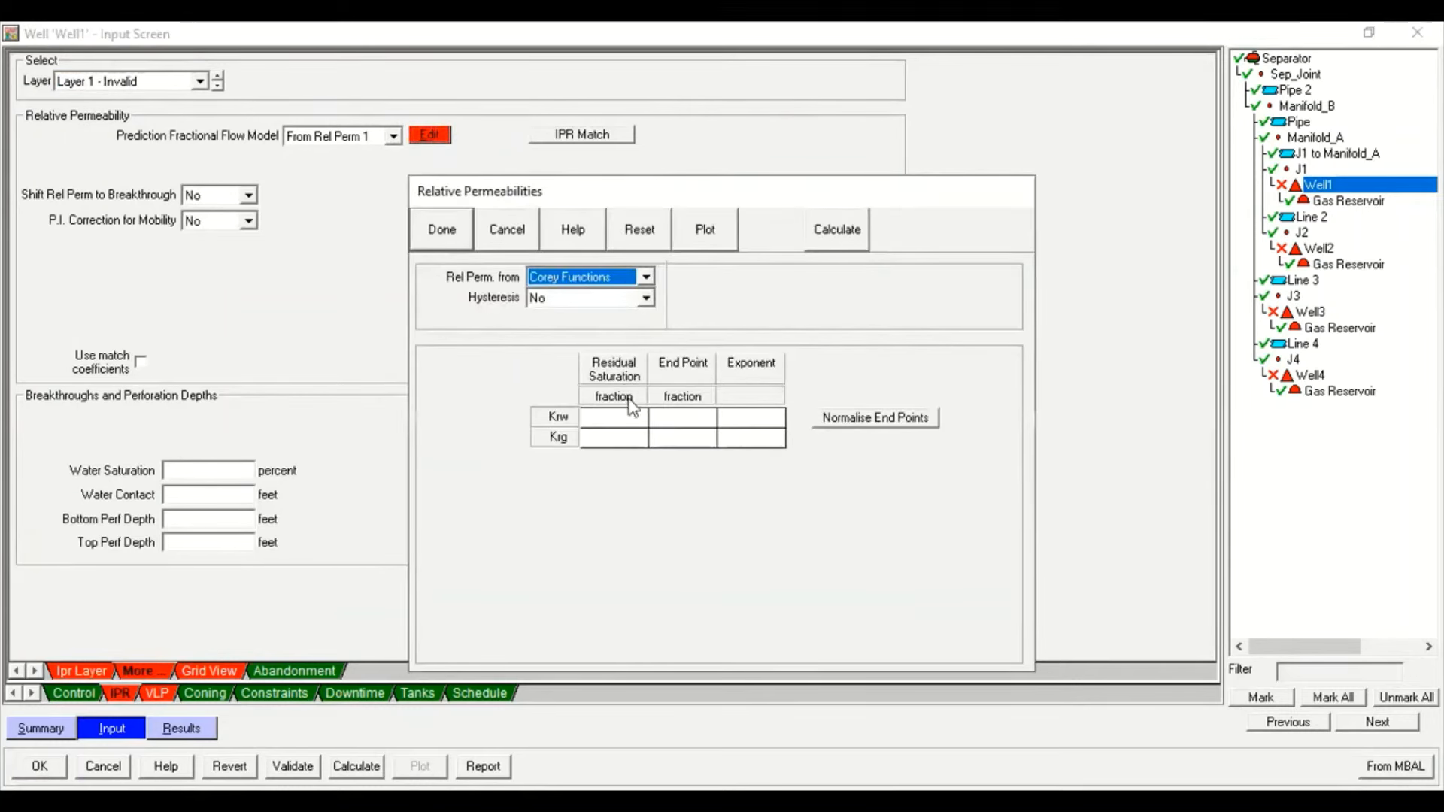
left_click(531, 245)
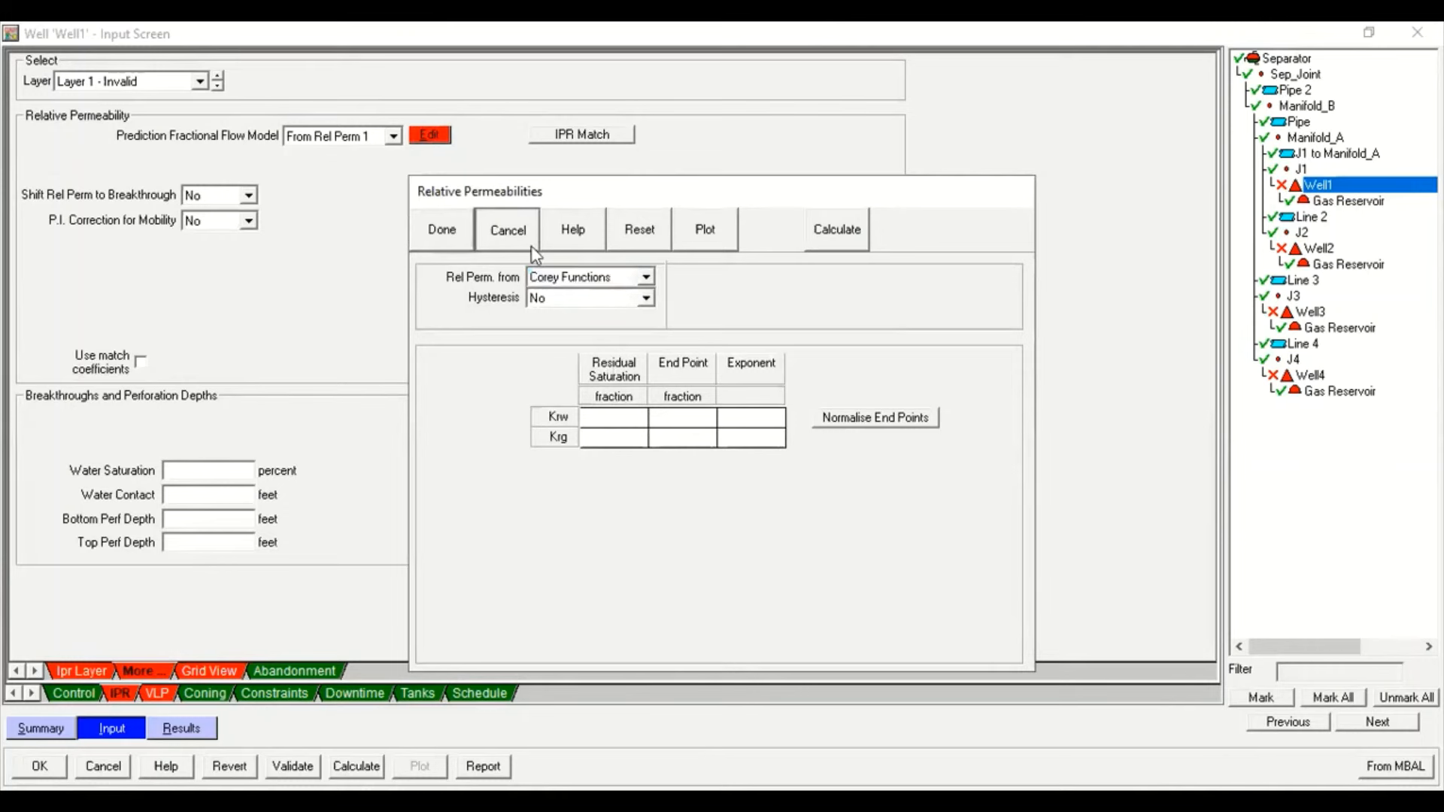
left_click(392, 137)
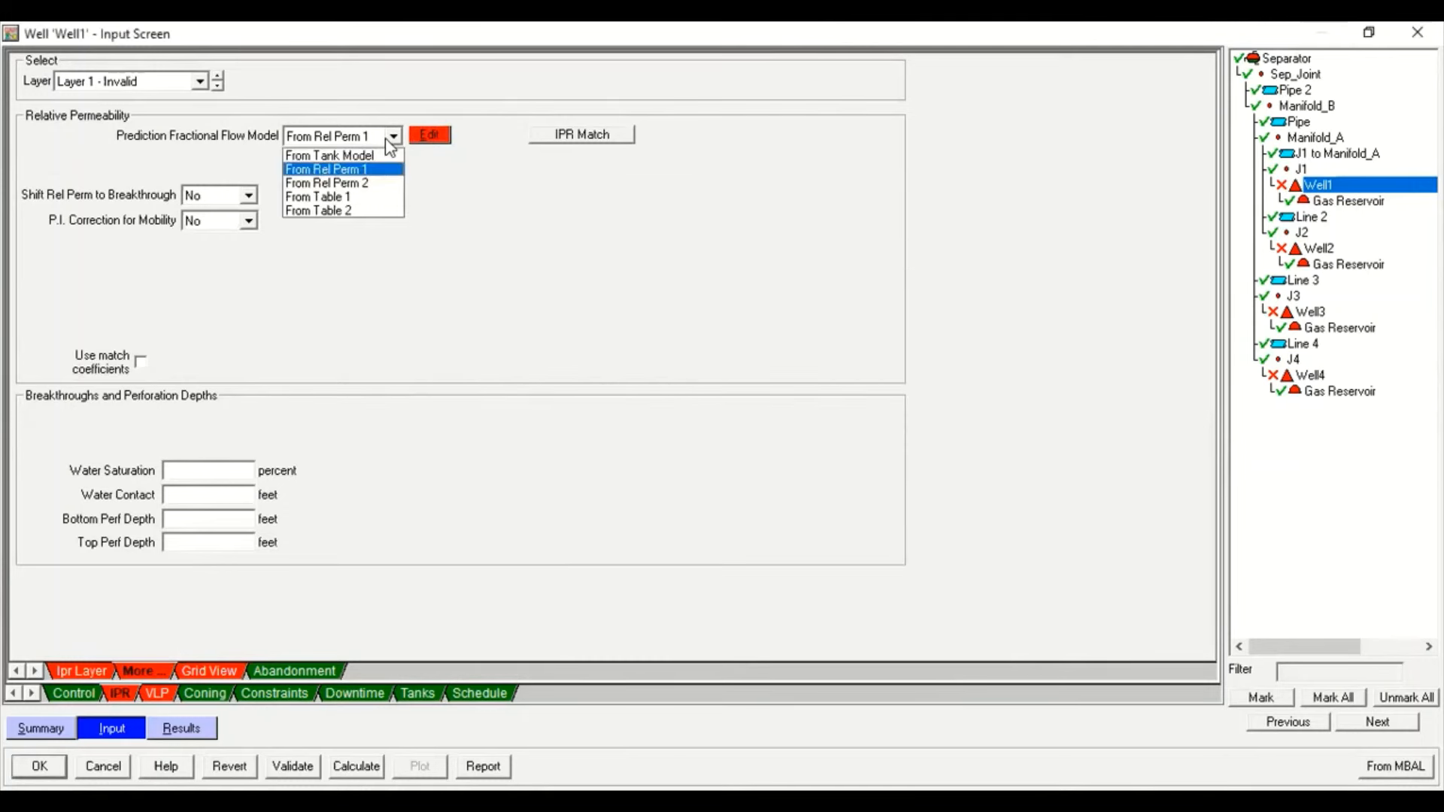
left_click(352, 158)
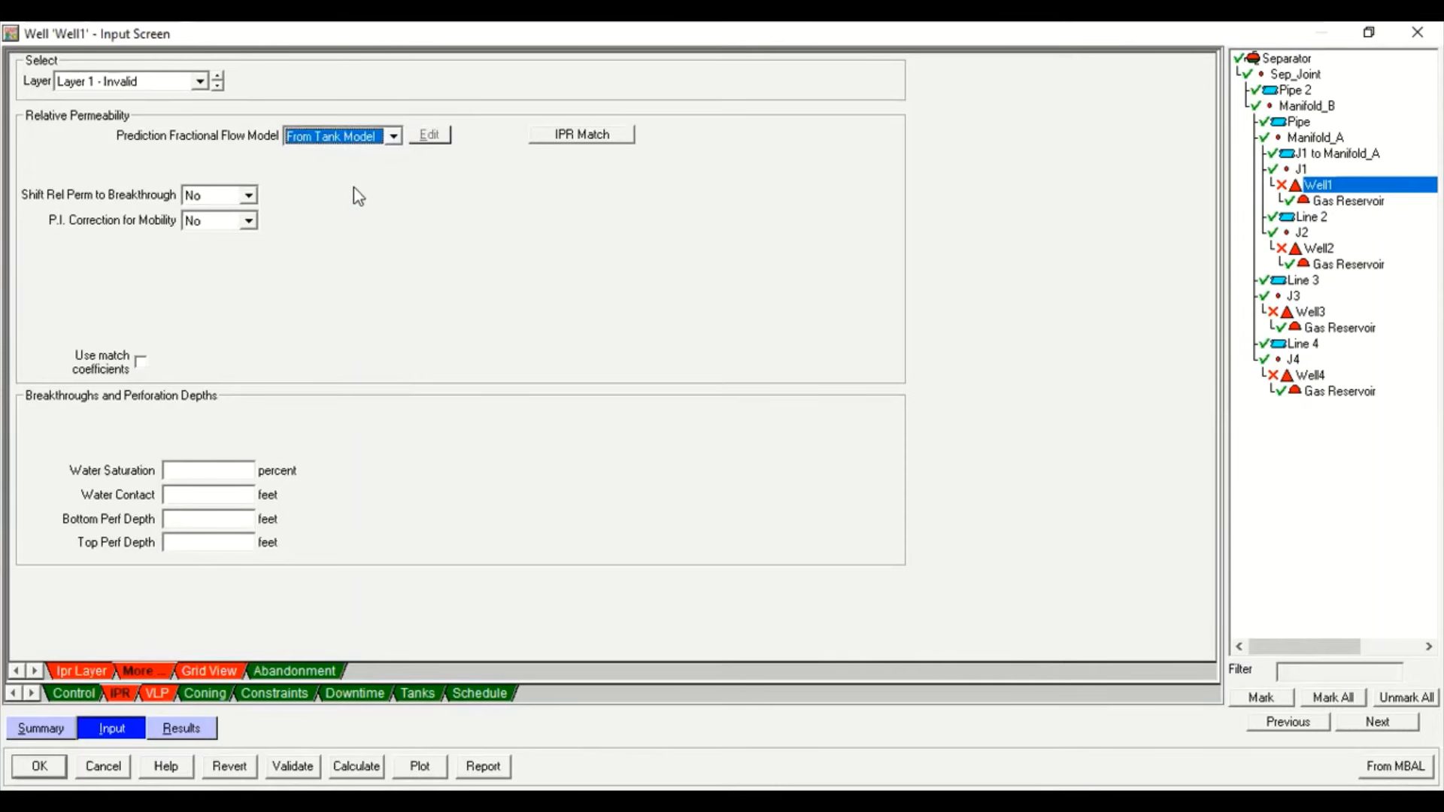
Review Well1's layer data, relative permeability, abandonment constraints, well constraints and prediction downtime
left_click(211, 671)
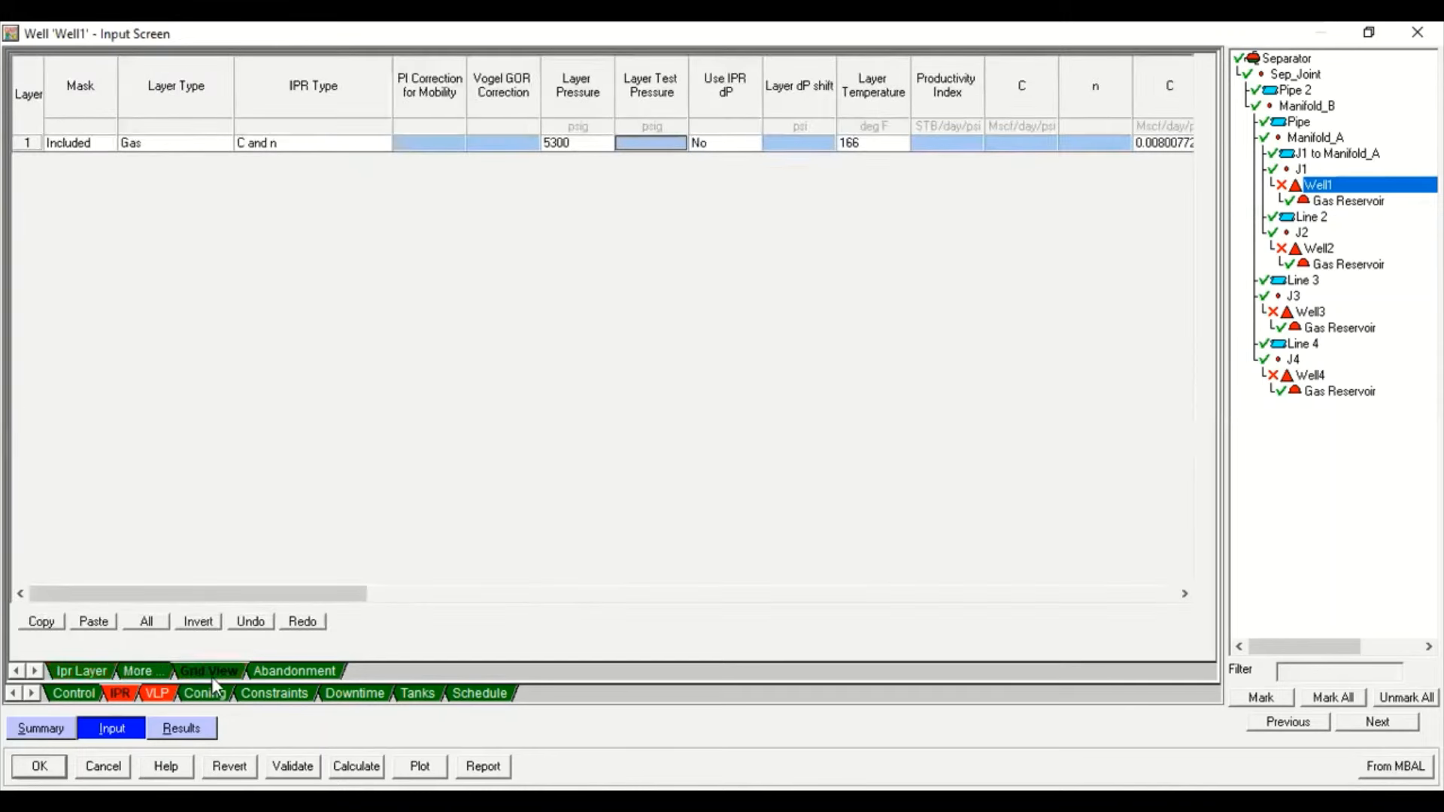
left_click(83, 669)
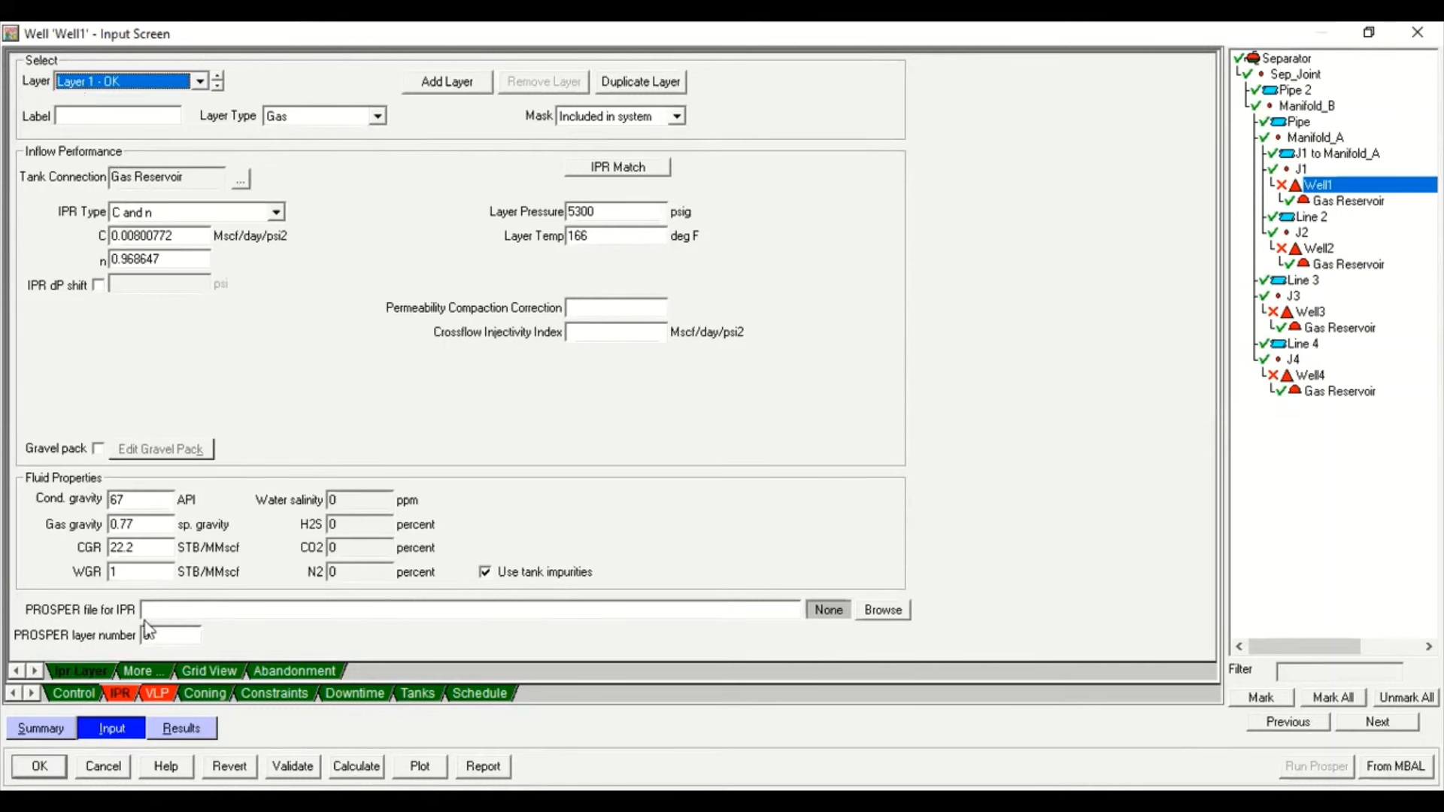
left_click(167, 671)
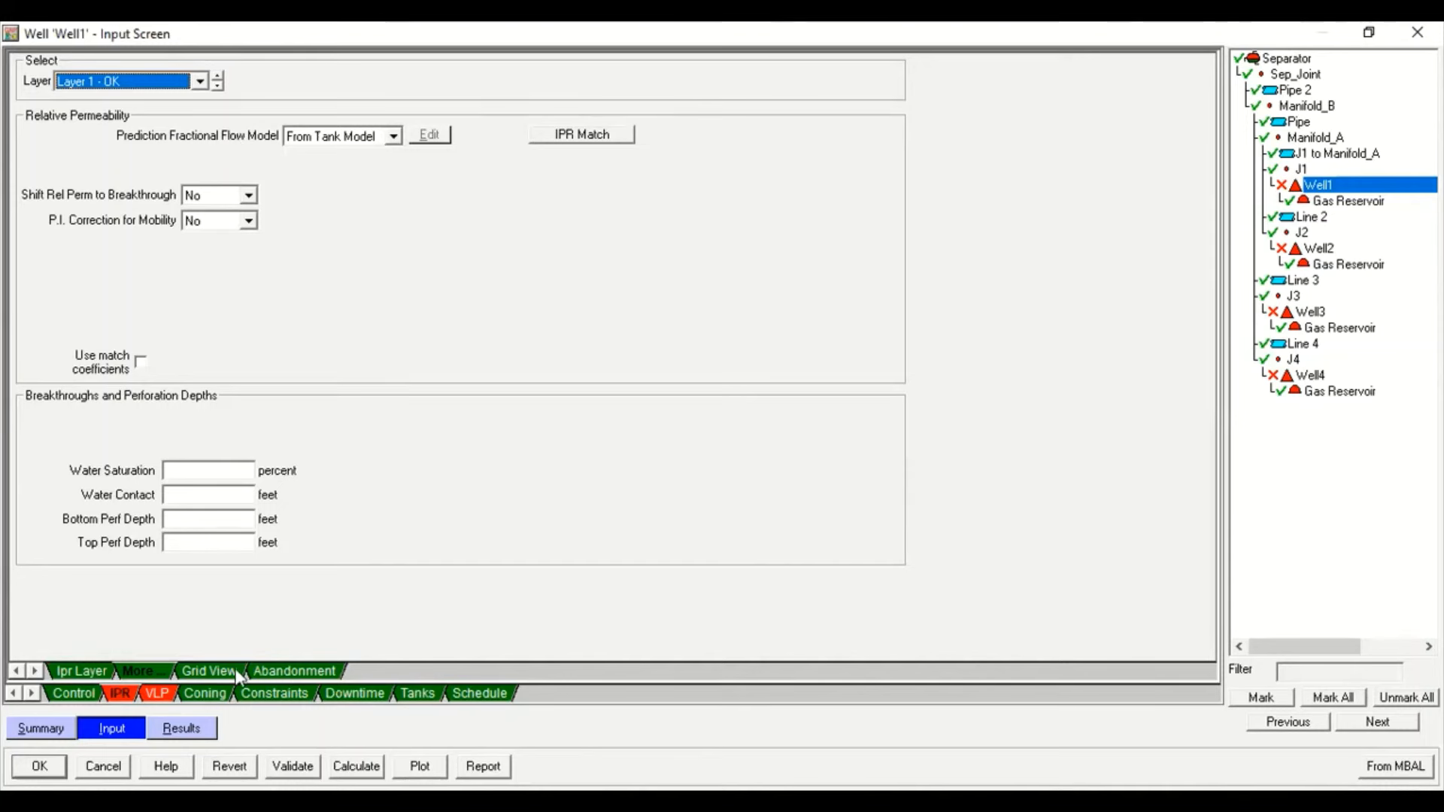
left_click(209, 671)
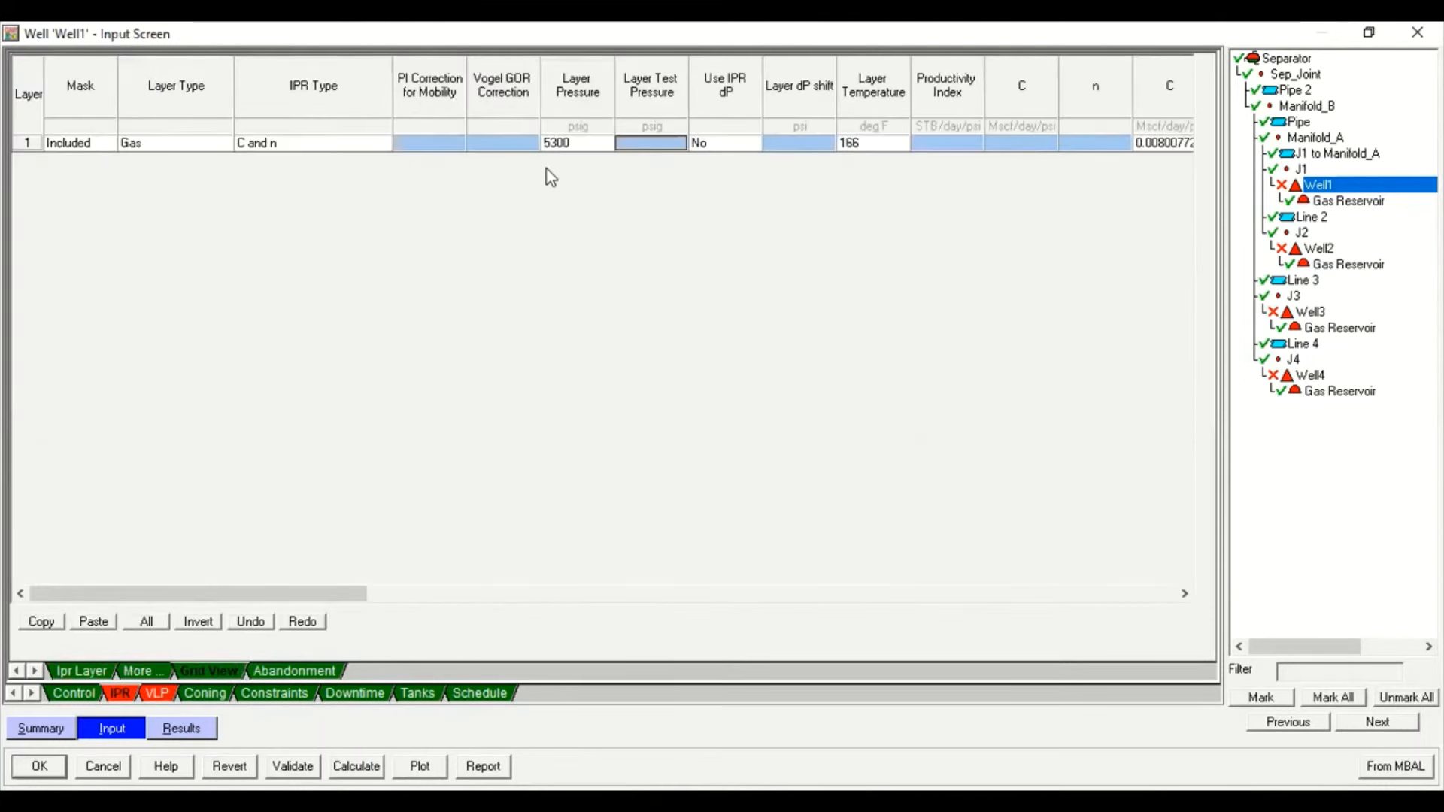
left_click(302, 669)
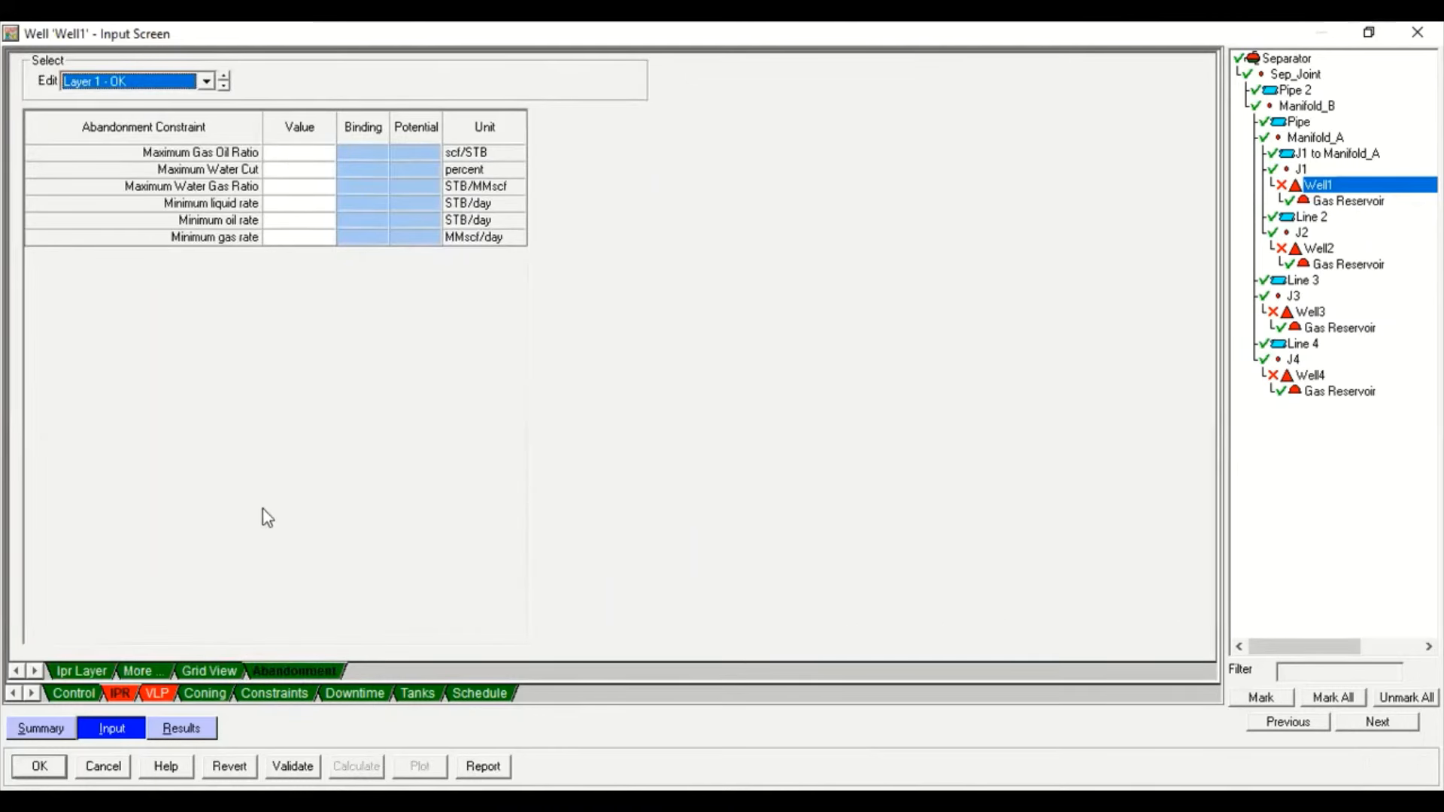
left_click(291, 698)
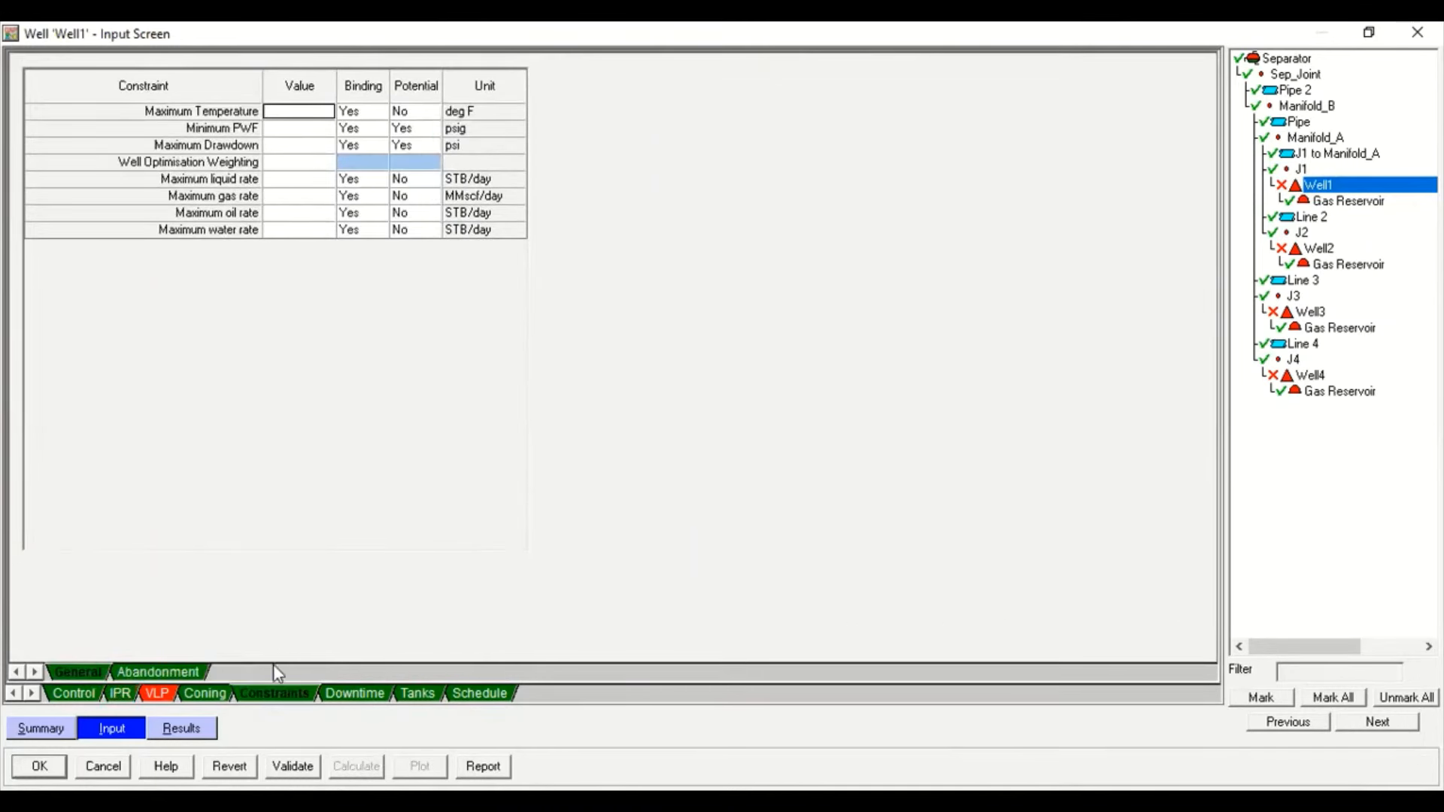
left_click(353, 696)
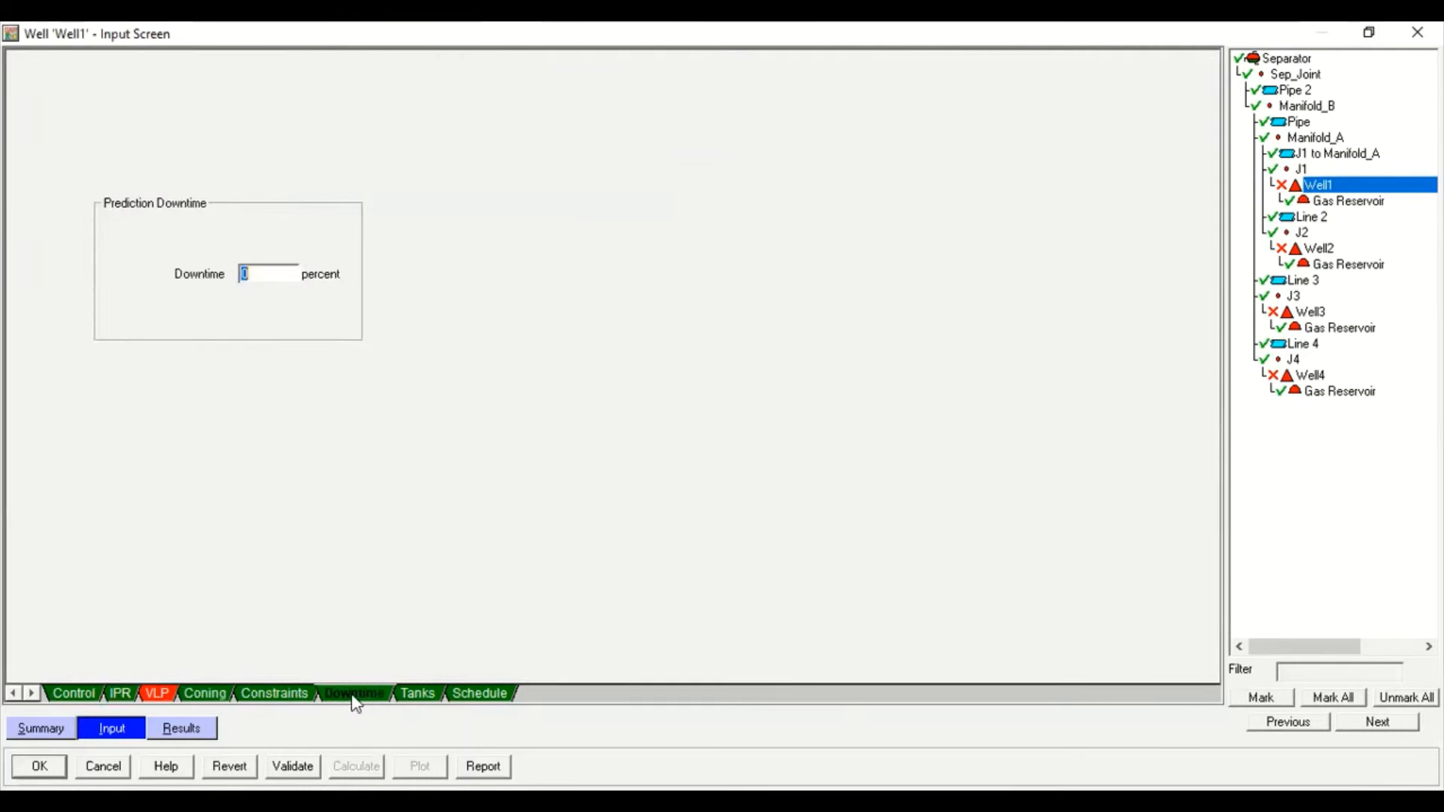
Check Well1's tank connections and schedule
left_click(418, 694)
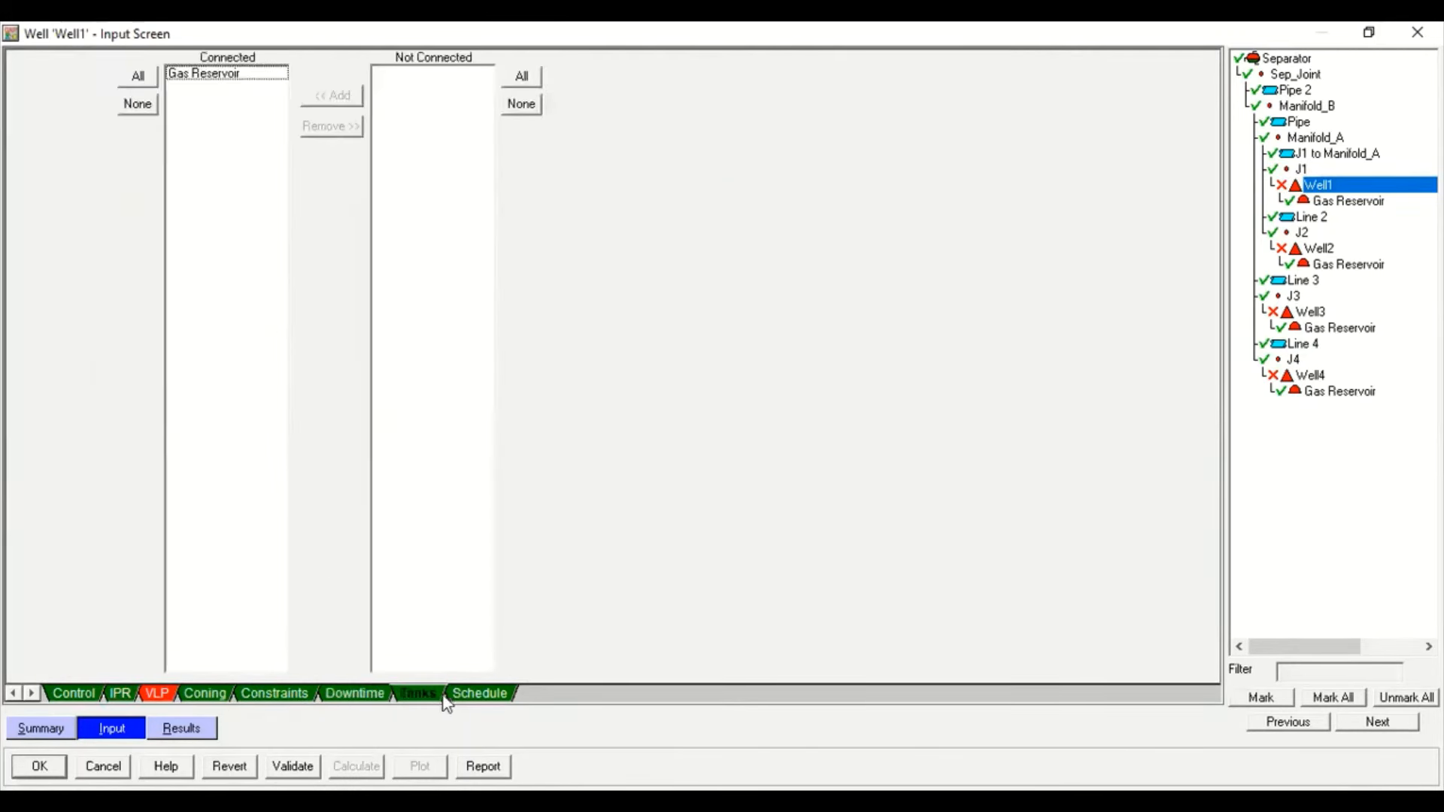
left_click(479, 694)
Try to generate the VLP curves of Well1 for the GAP model, with the PVT method following the PROSPER file
left_click(158, 693)
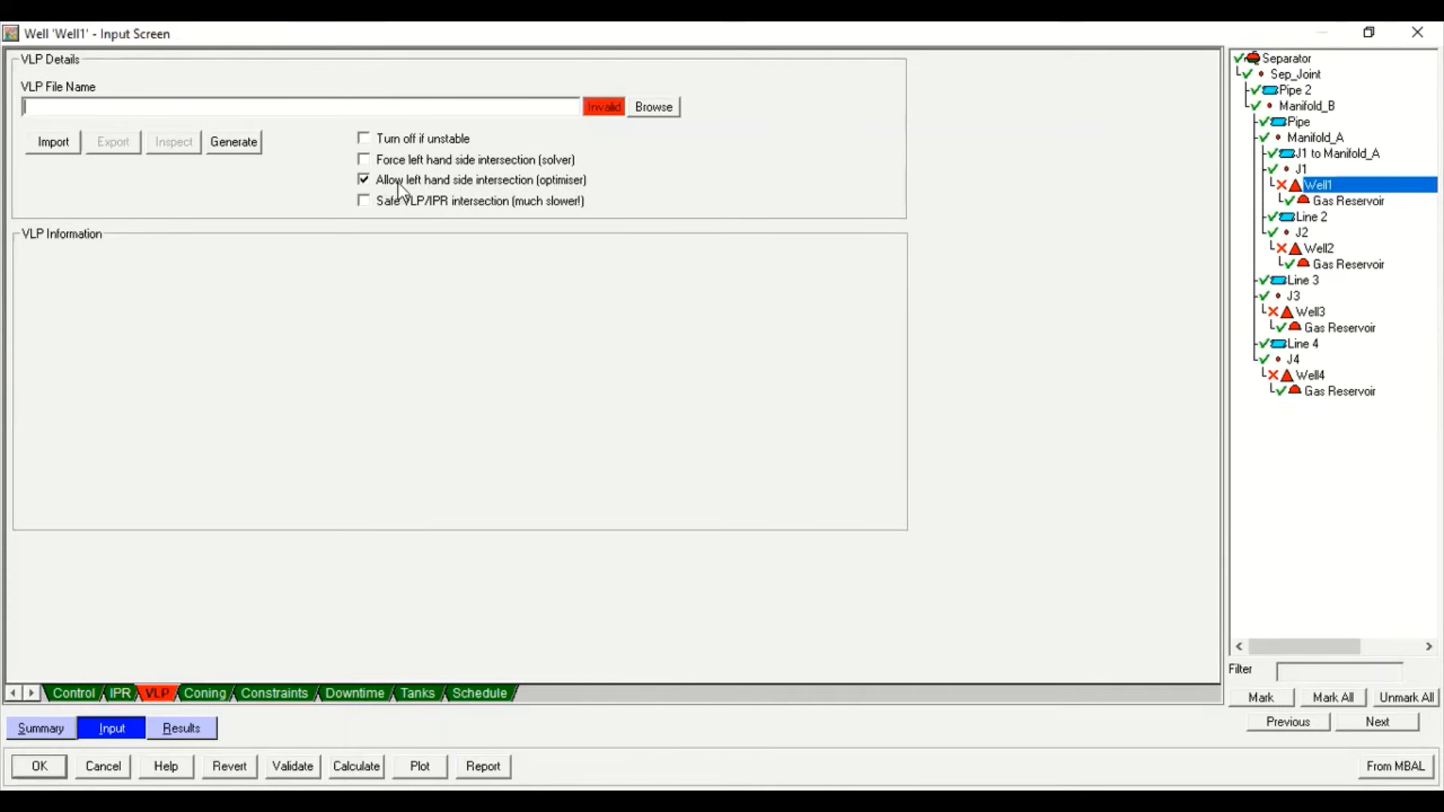
left_click(239, 147)
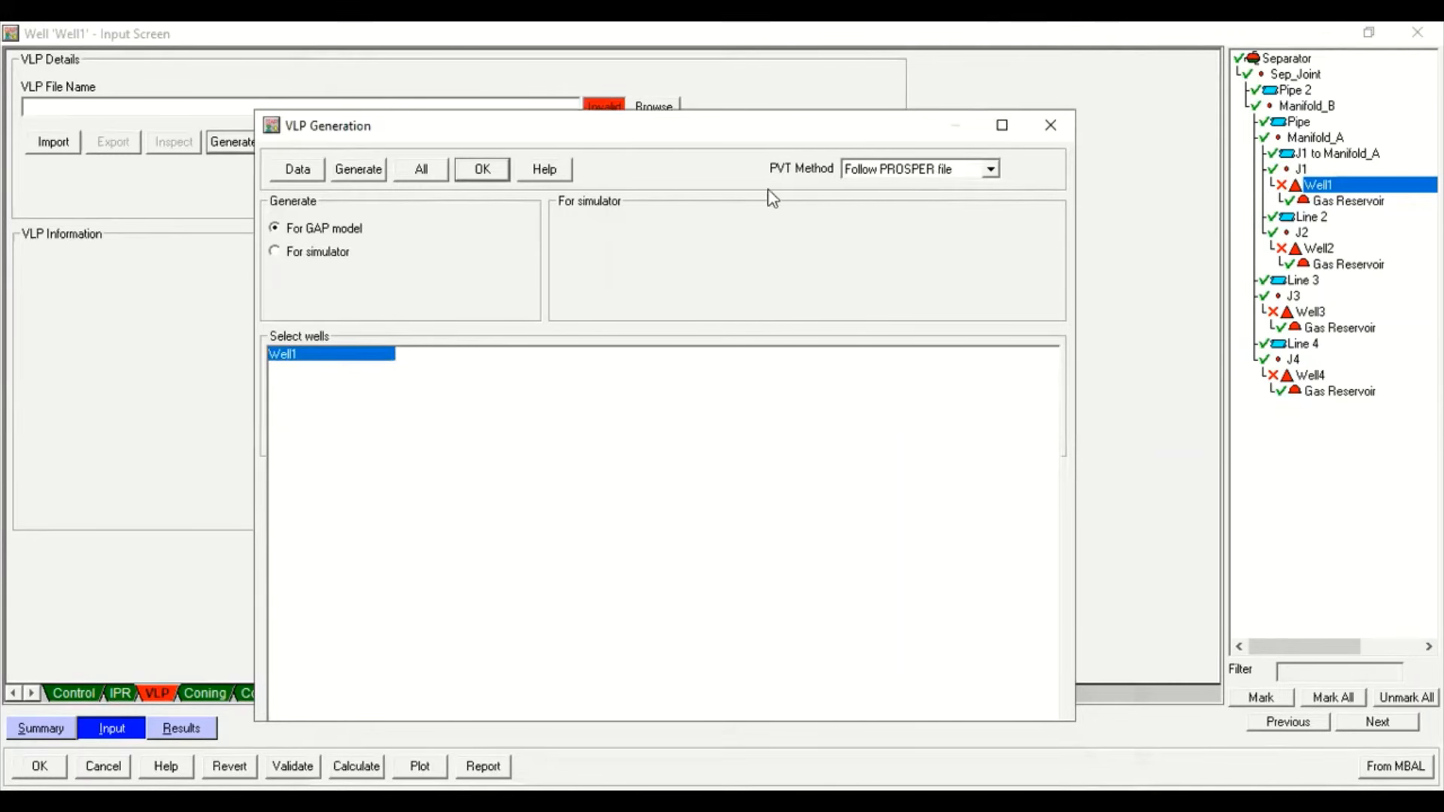
left_click(380, 173)
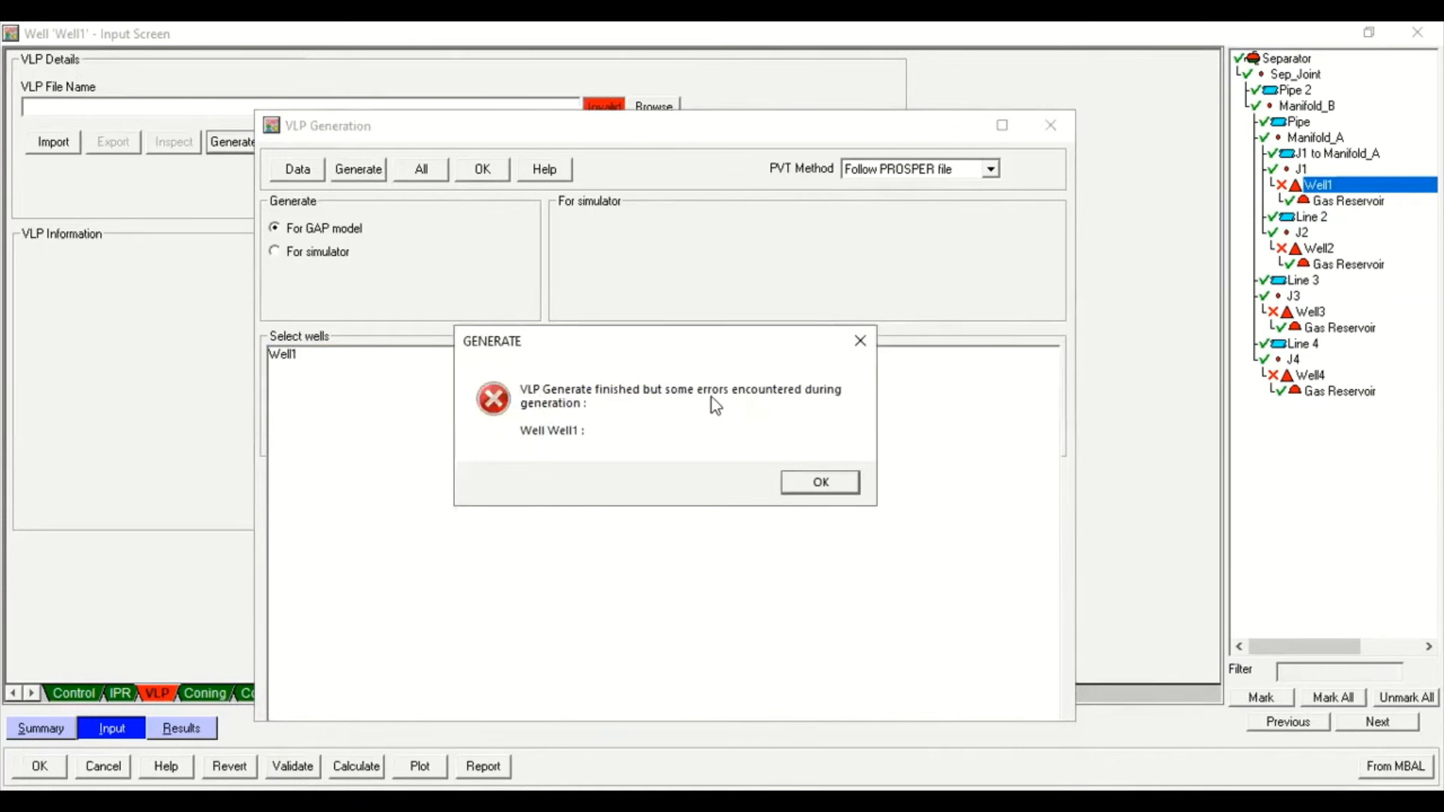
left_click(821, 492)
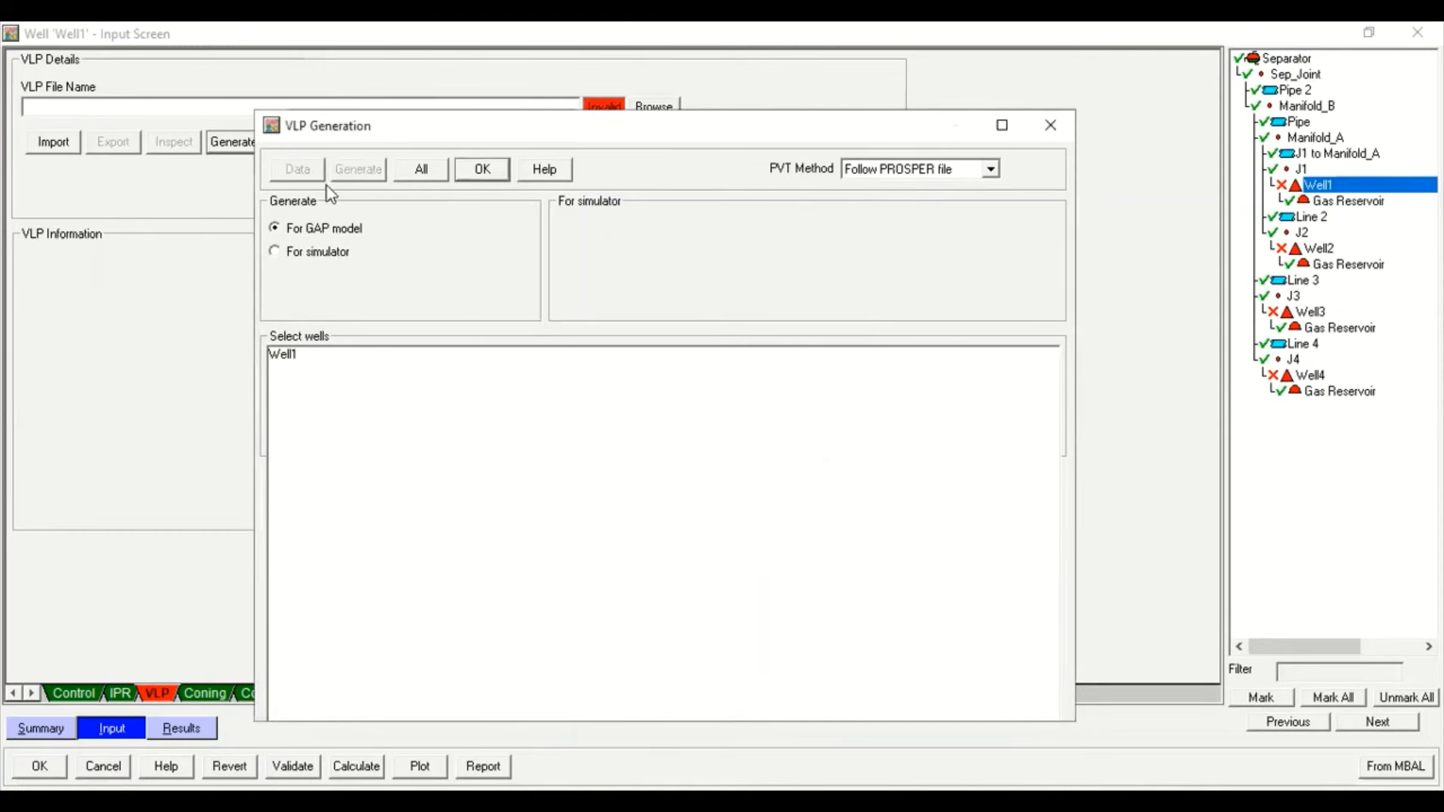
left_click(1050, 125)
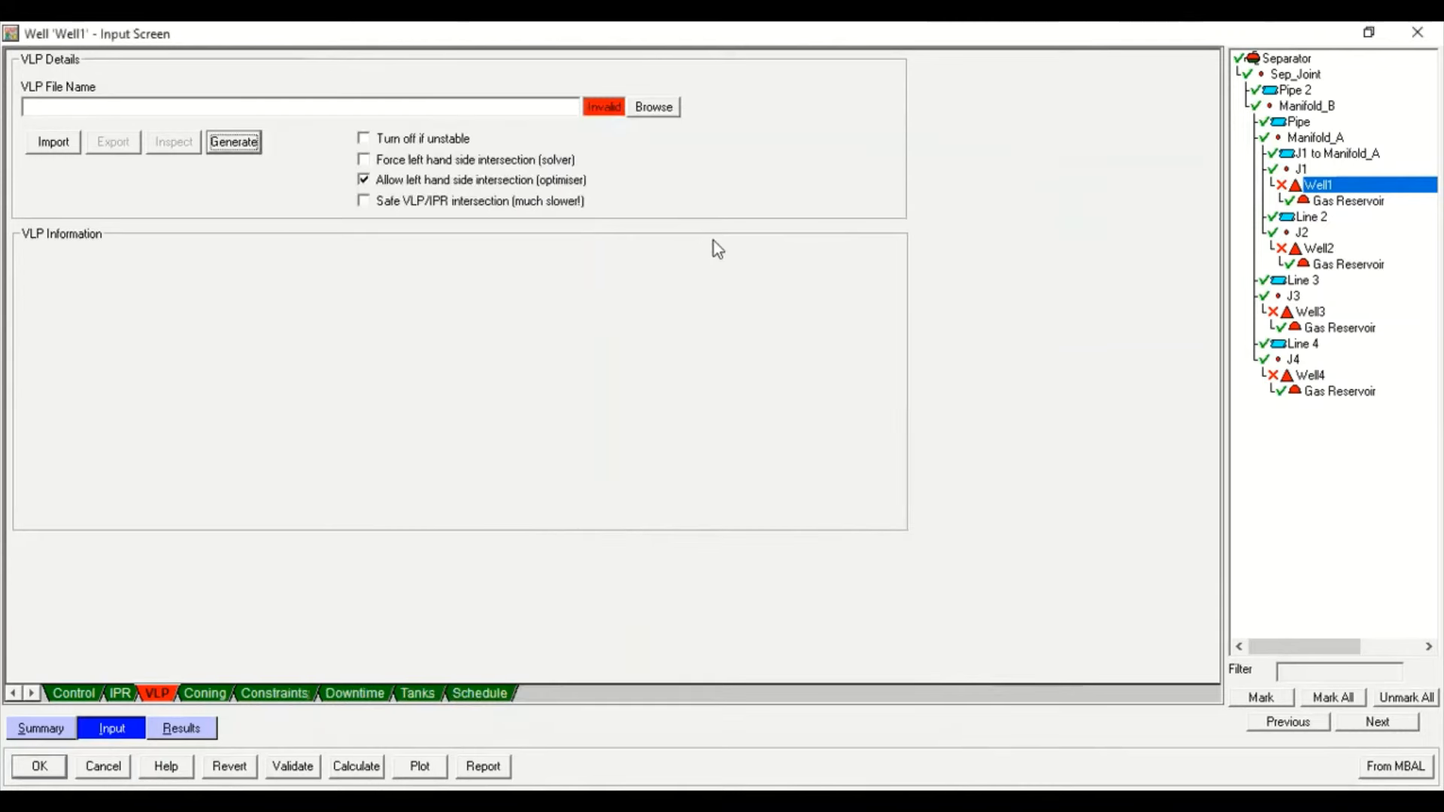
left_click(233, 143)
left_click(415, 81)
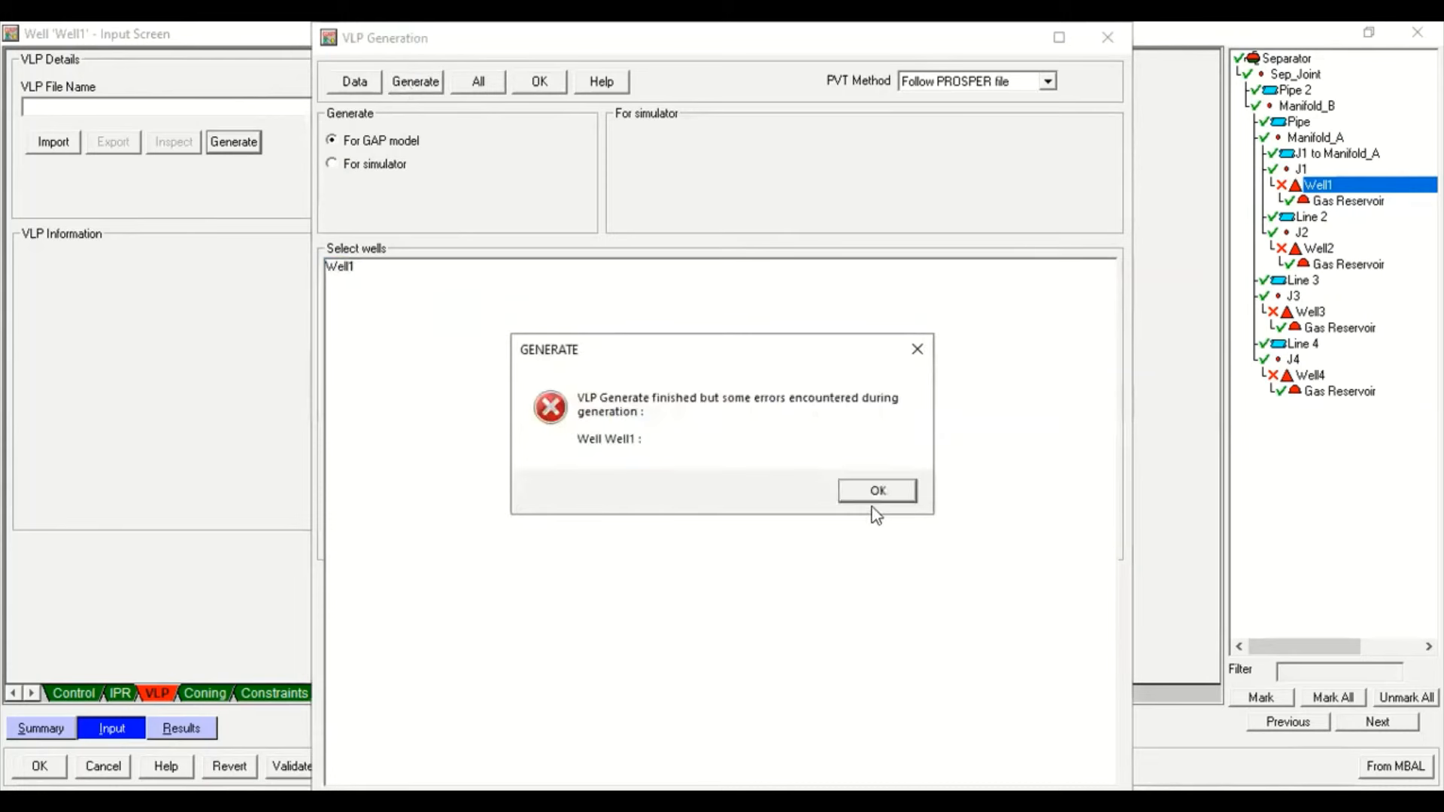
left_click(877, 491)
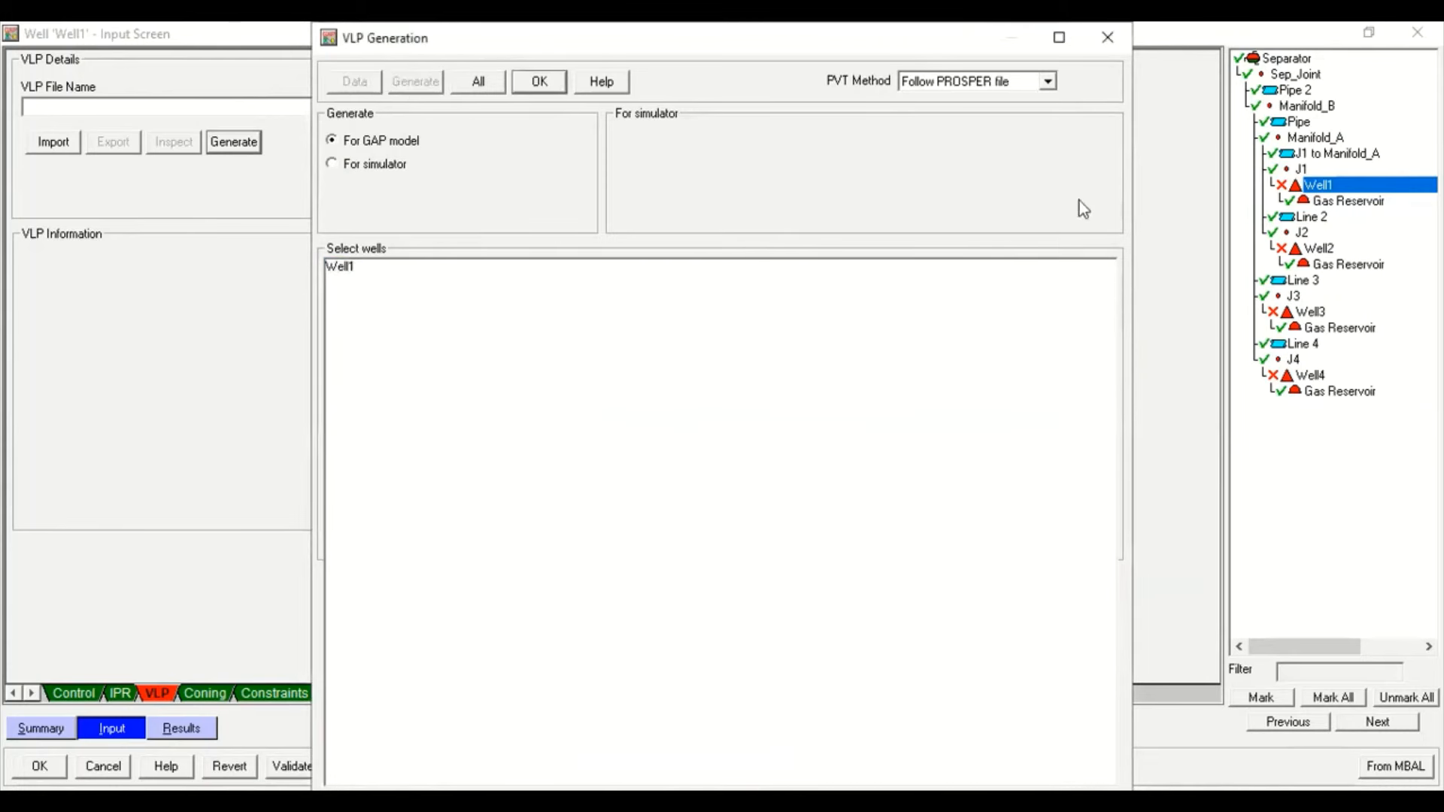
left_click(1106, 45)
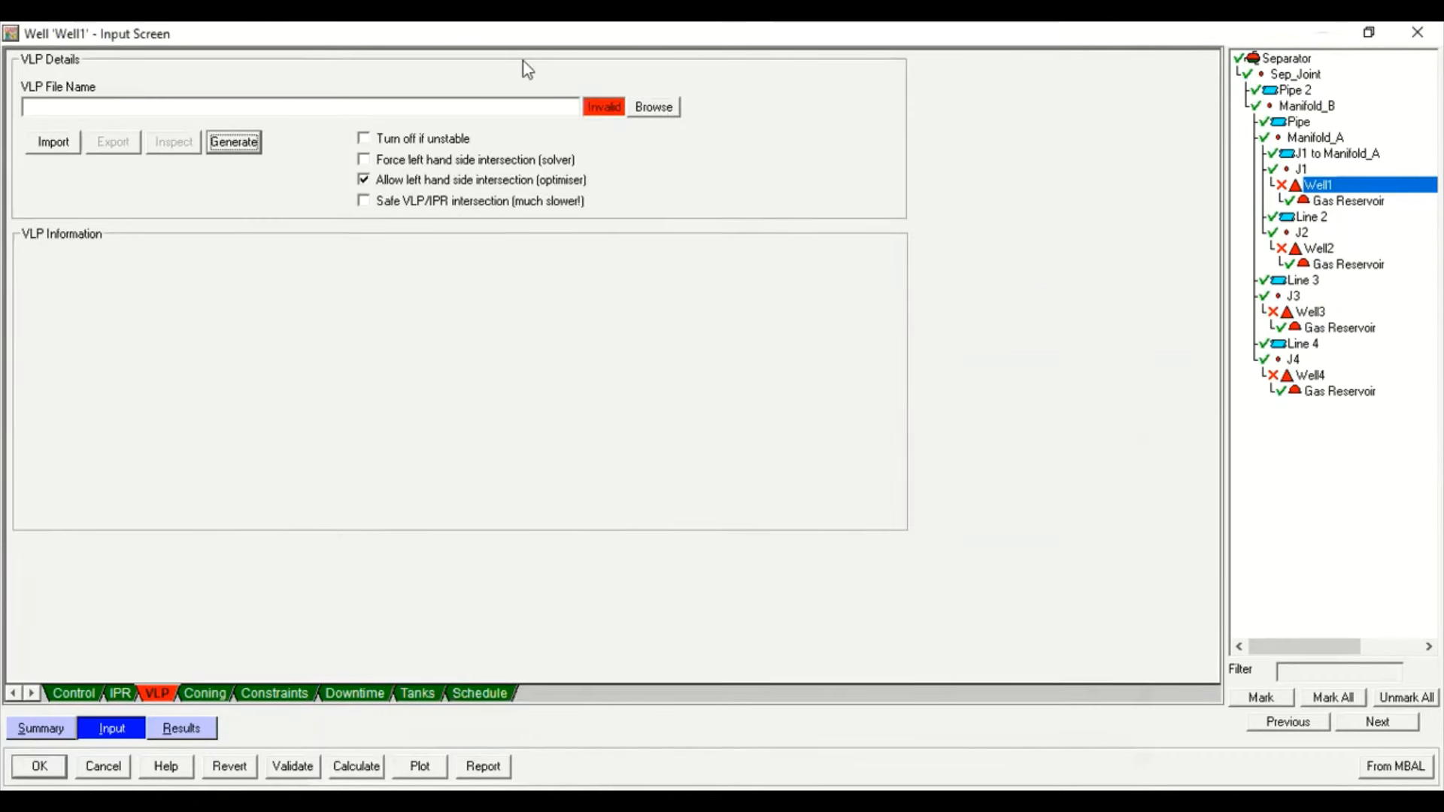
Load Well1.vlp from the Gas Field folder as Well1's VLP file
left_click(648, 113)
scroll(376, 489, "down", 3)
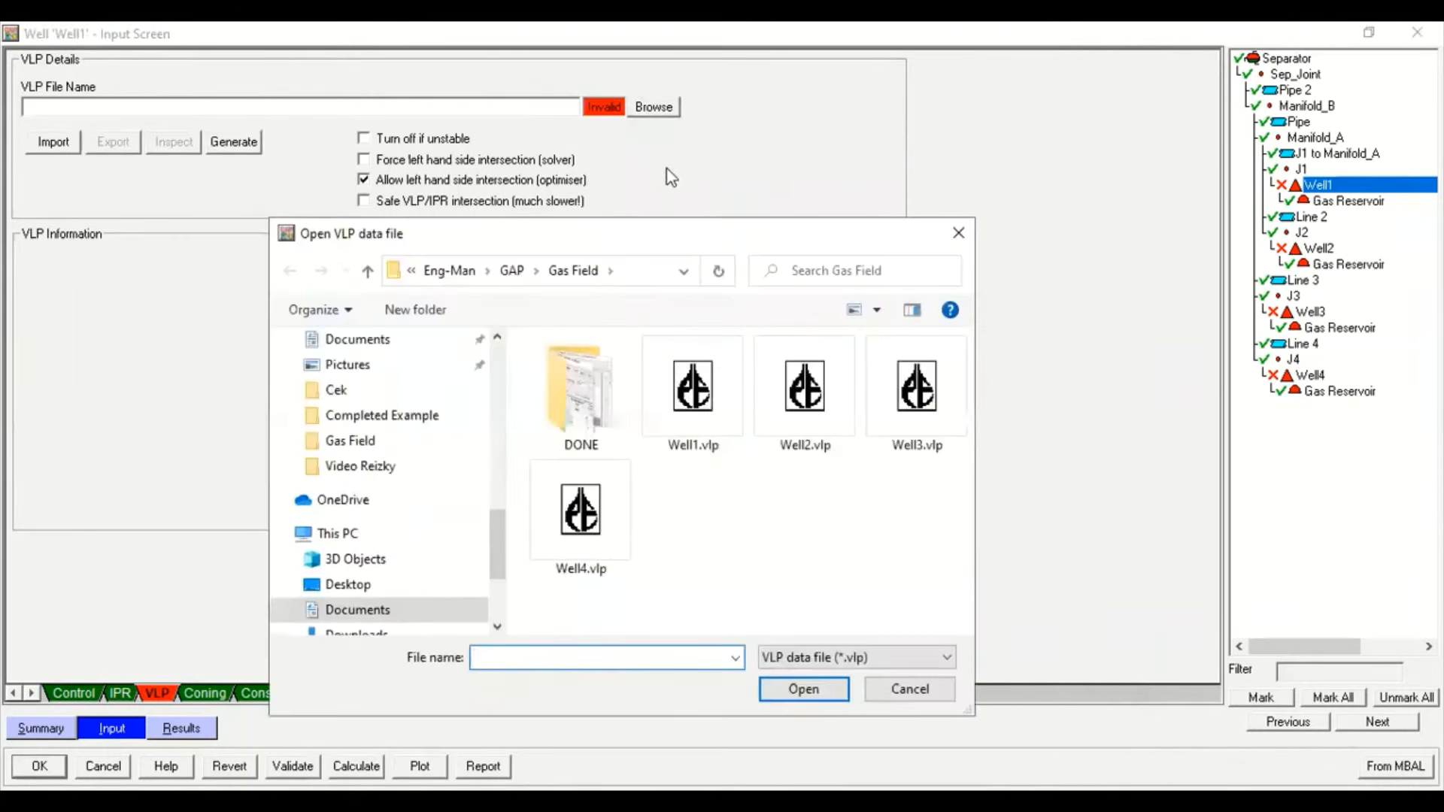
scroll(463, 566, "down", 2)
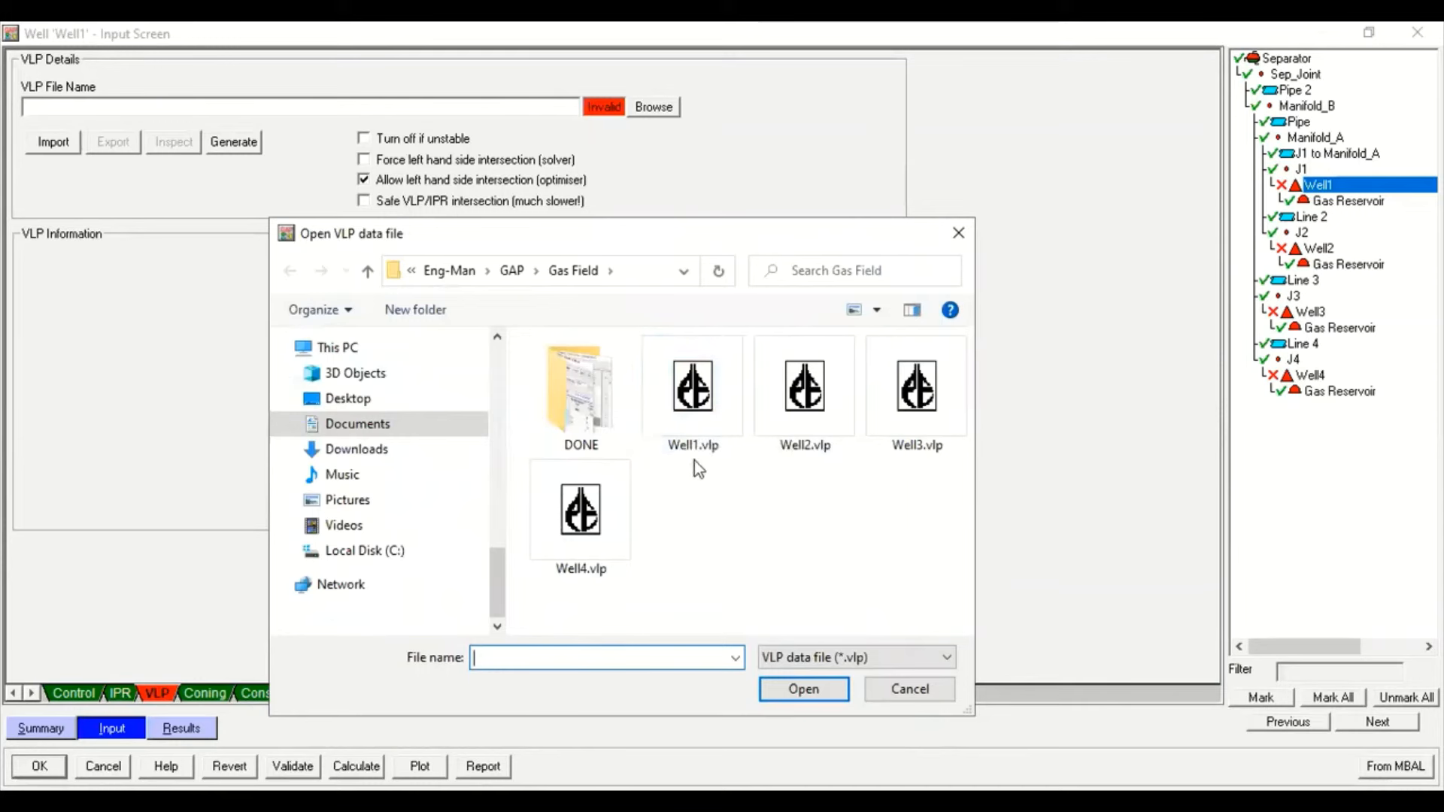
left_click(713, 413)
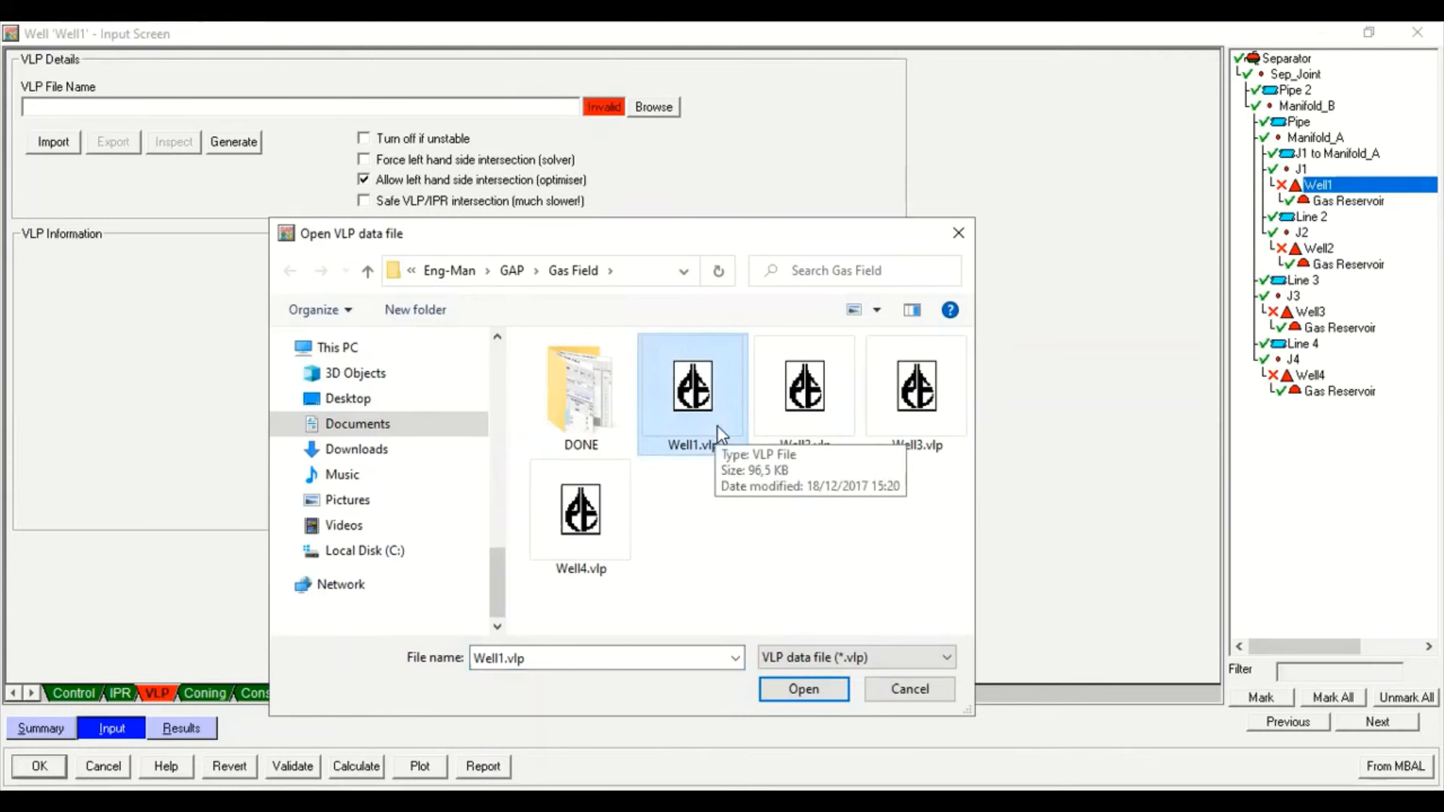
left_click(801, 689)
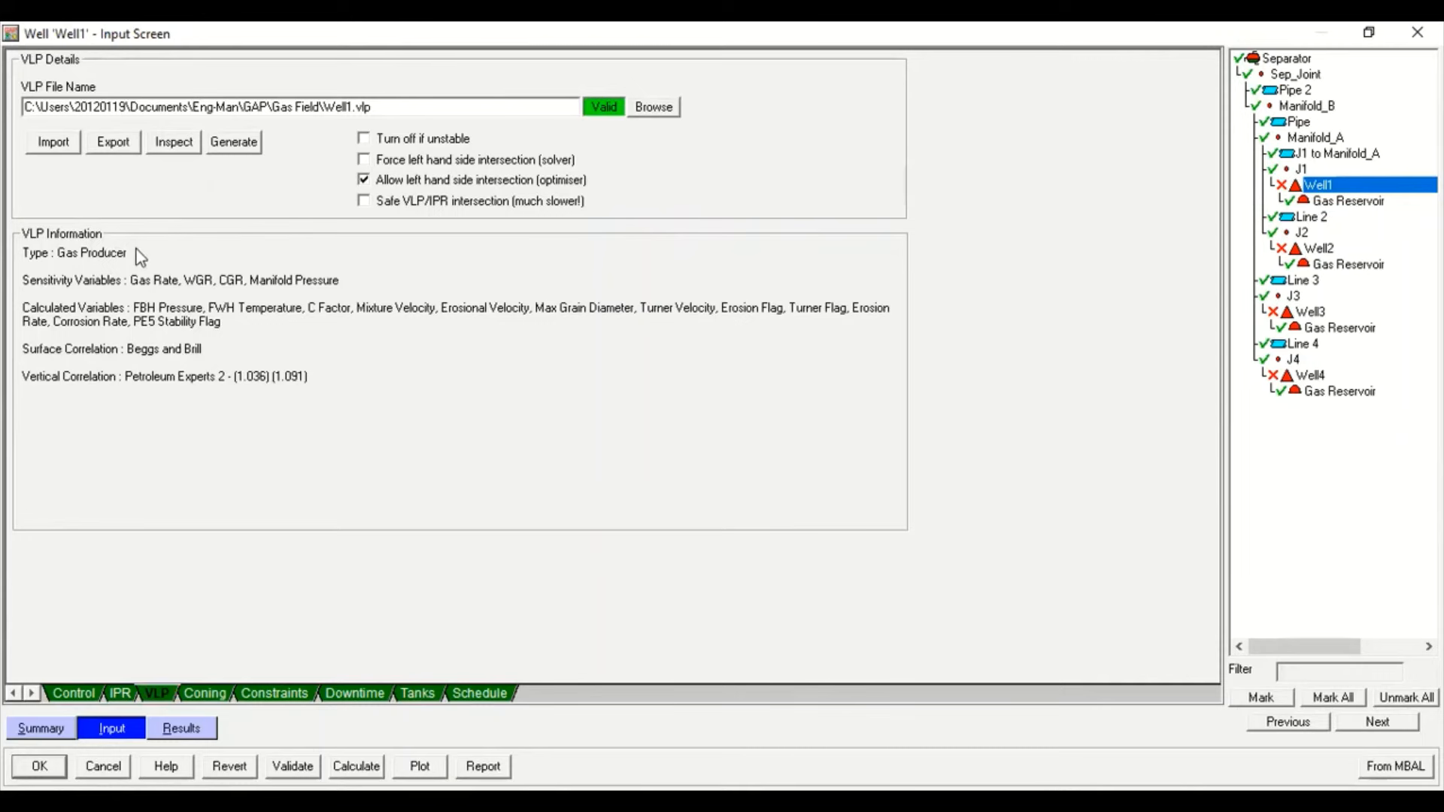
Try to regenerate Well1's VLP curves with the Well1.vlp file assigned
left_click(242, 142)
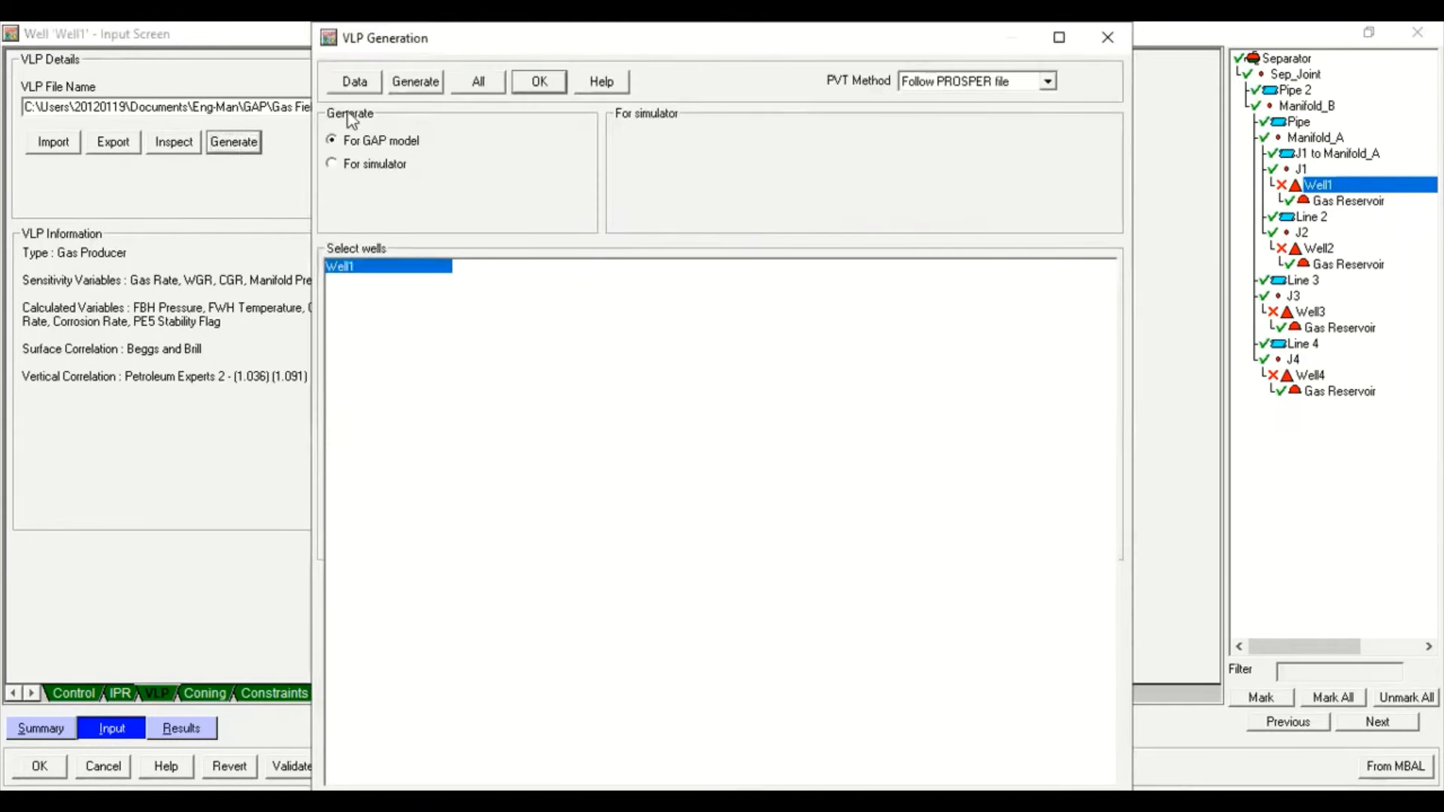
left_click(421, 83)
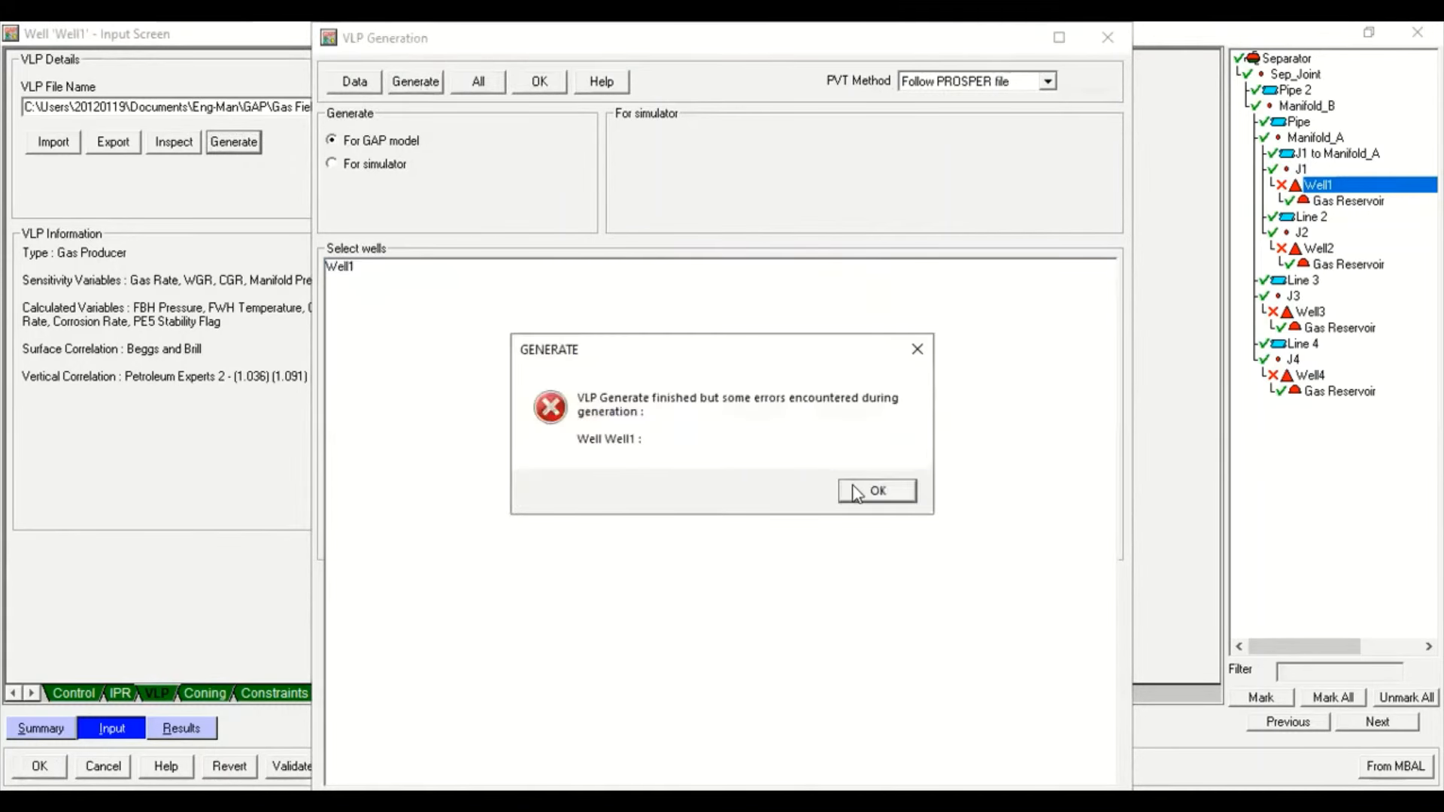
key("Return")
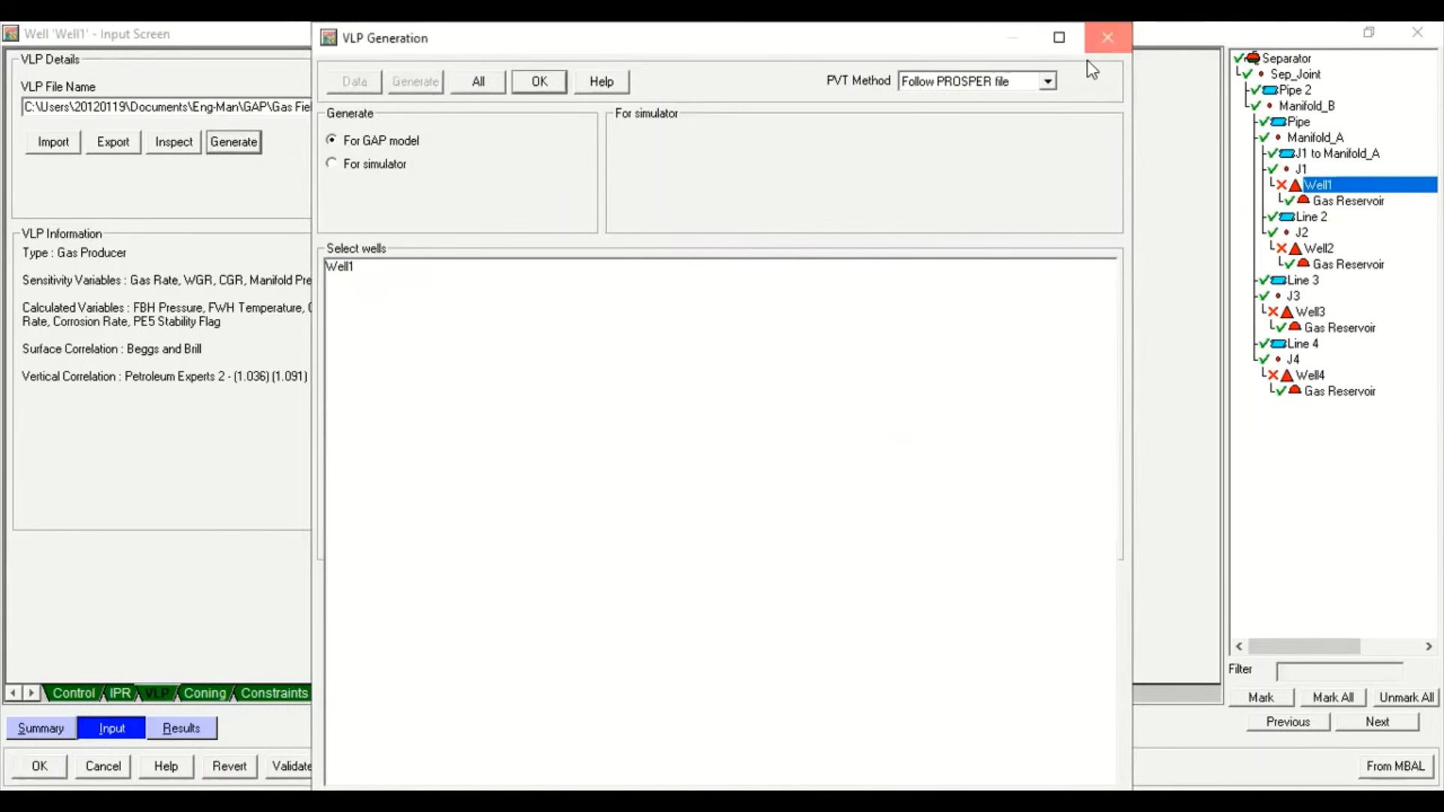
left_click(1107, 38)
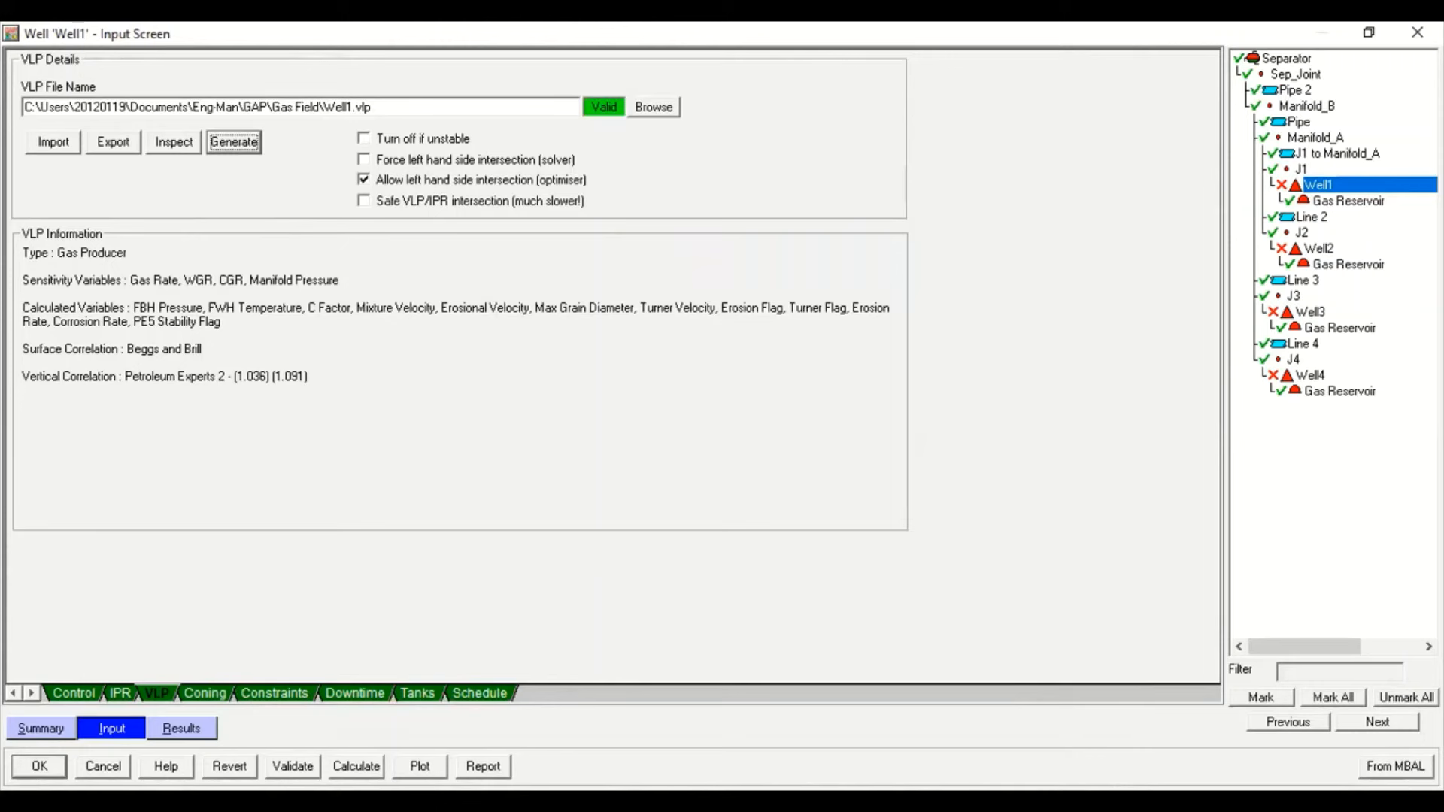
Validate Well1's input data
left_click(293, 767)
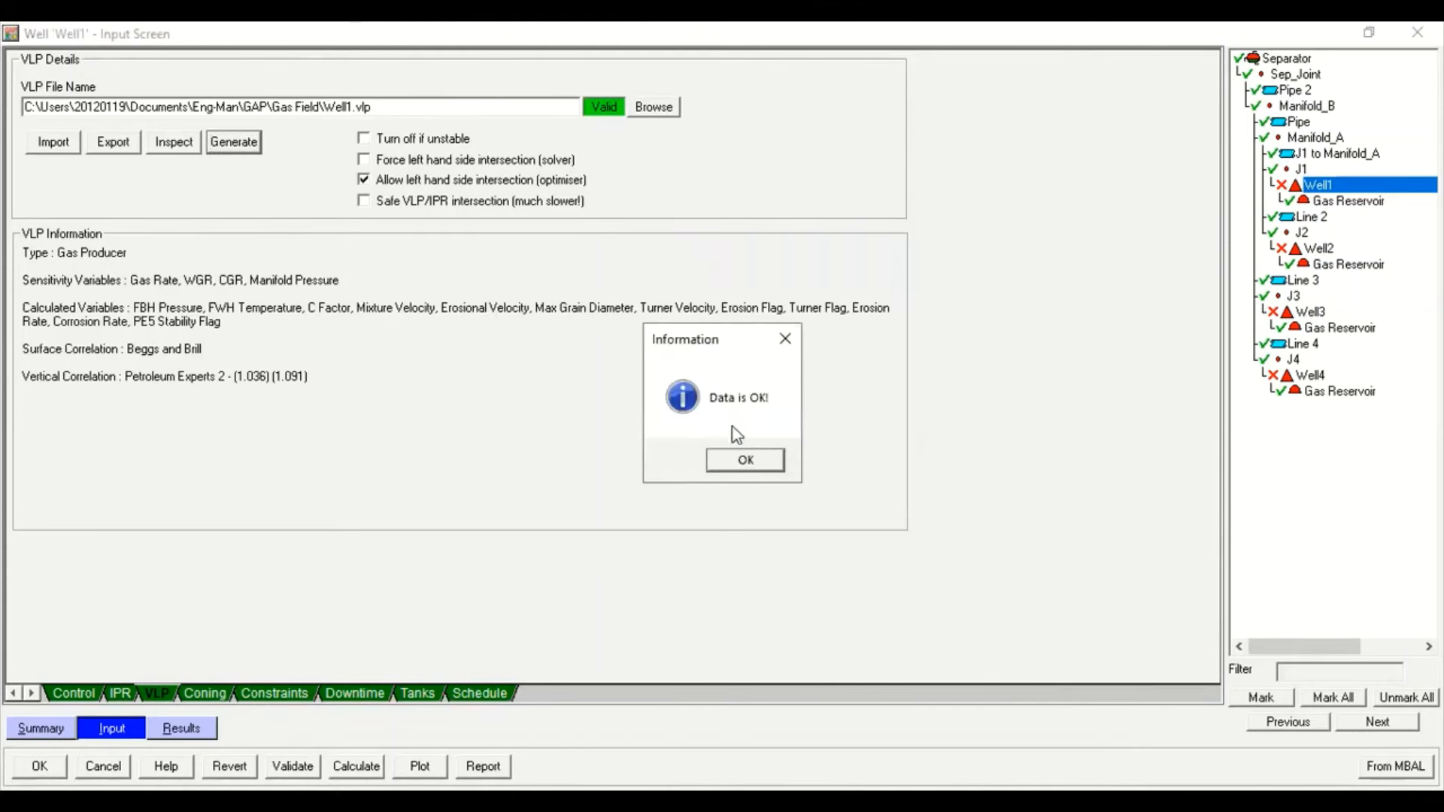
left_click(747, 461)
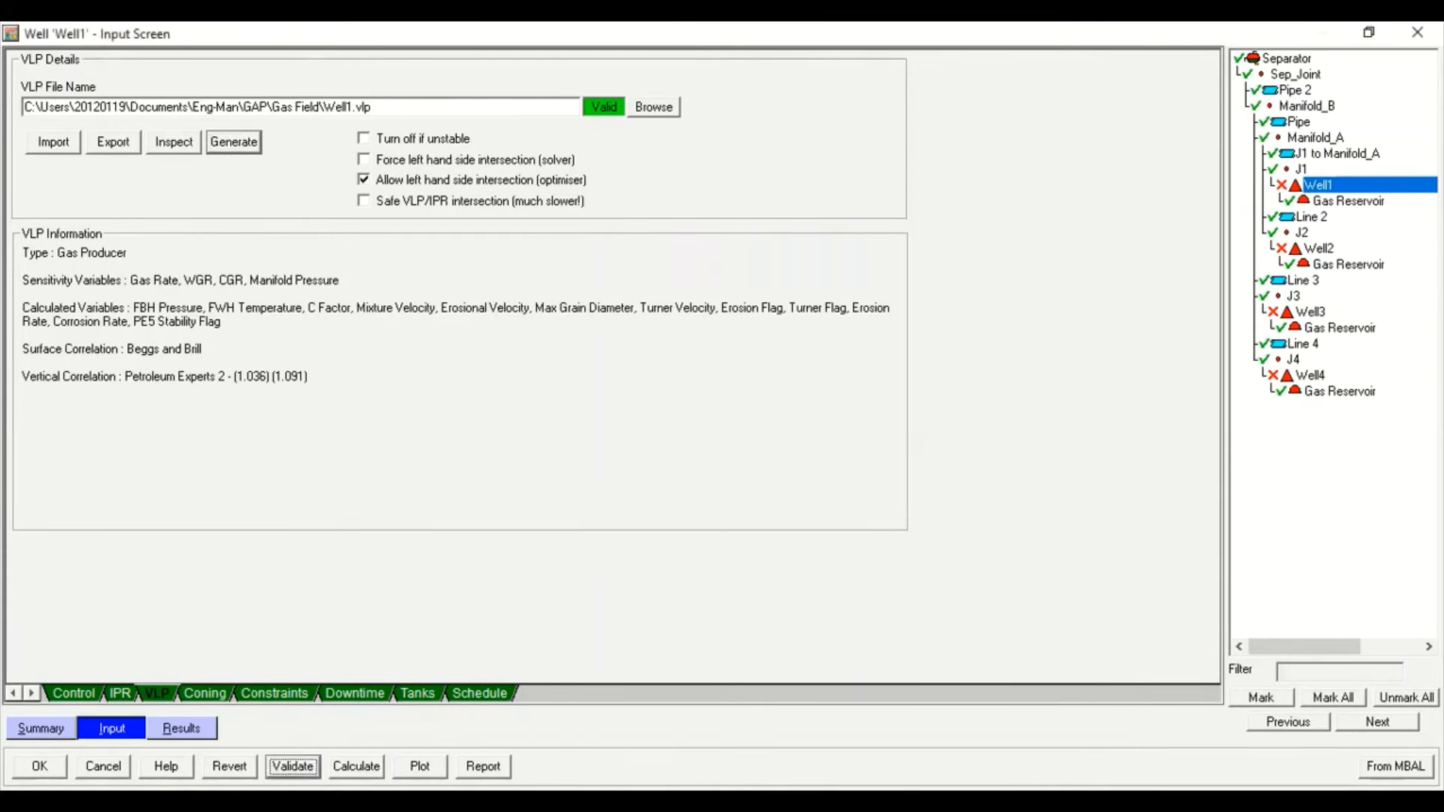
Review the columns of Well1's VLP calculation table without calculating, and accept the well's inputs
left_click(356, 766)
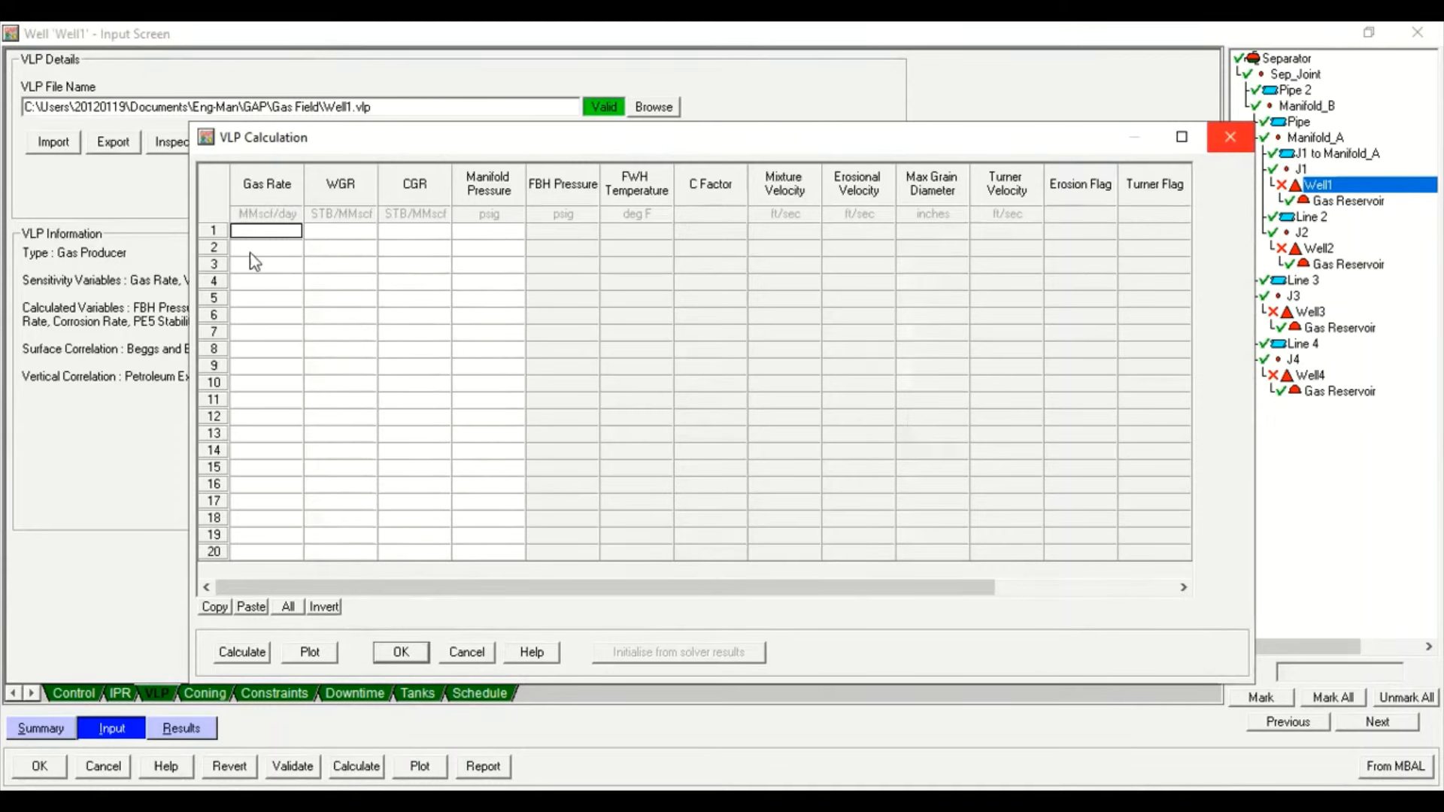
left_click(362, 231)
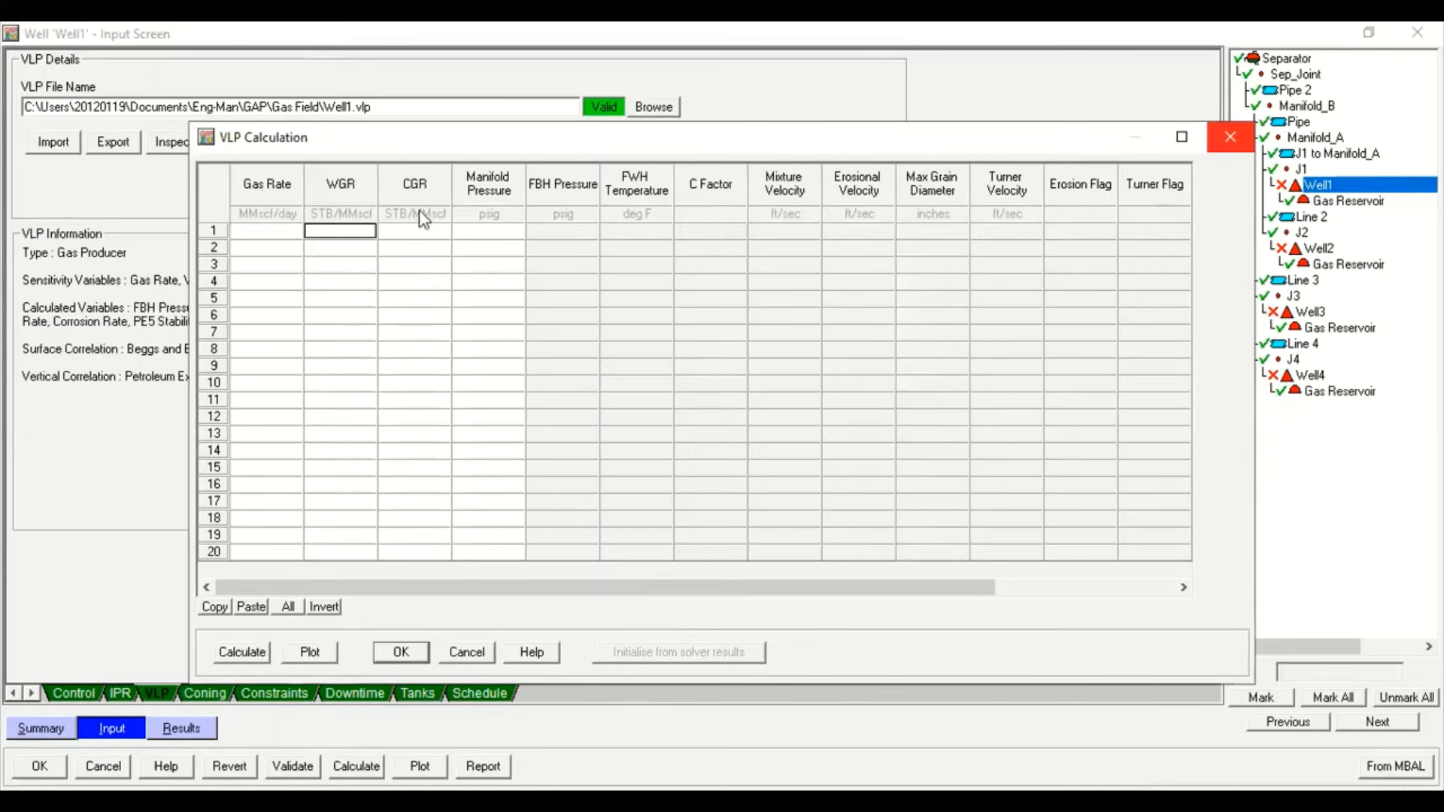
left_click(419, 233)
left_click_drag(671, 587, 789, 594)
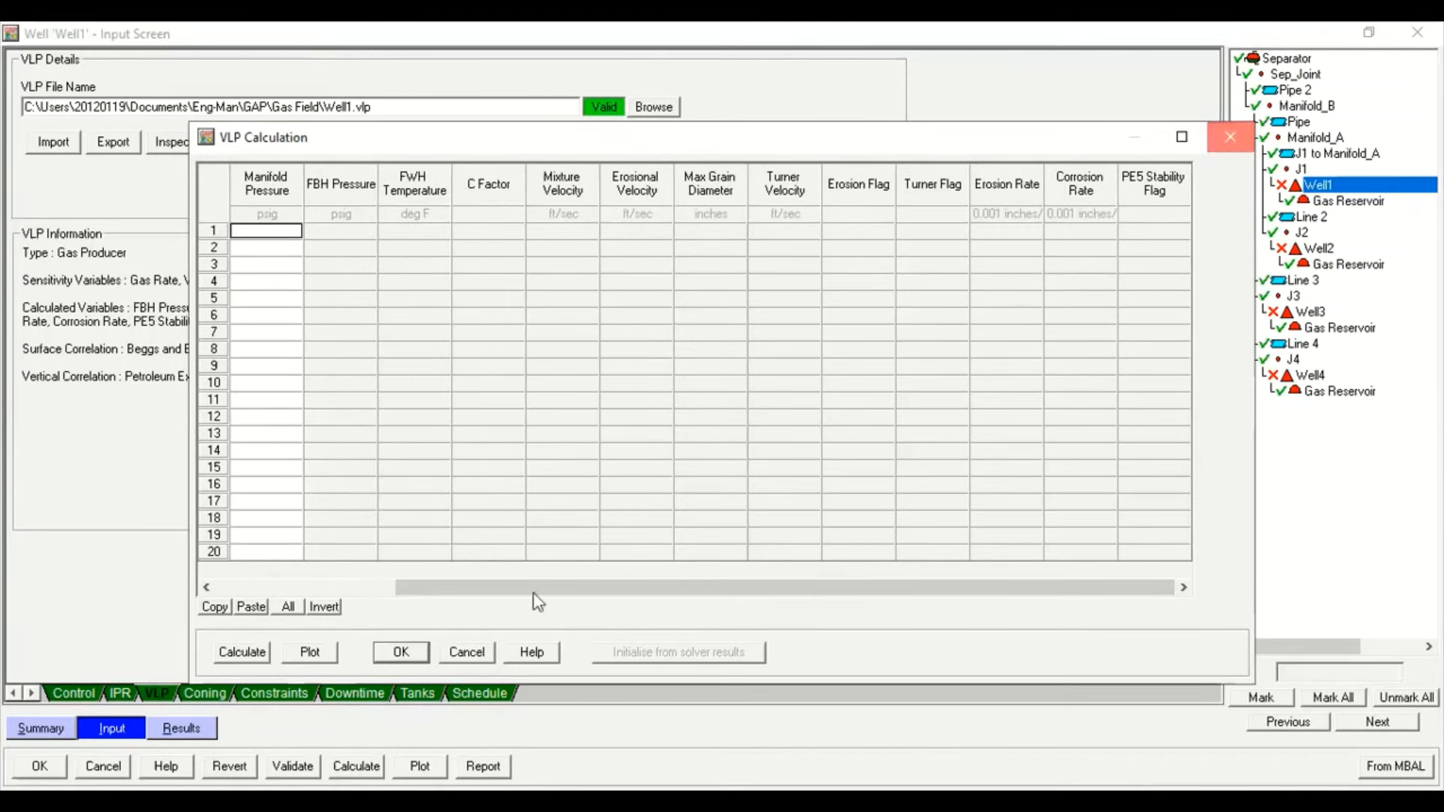
left_click(1228, 137)
left_click(39, 767)
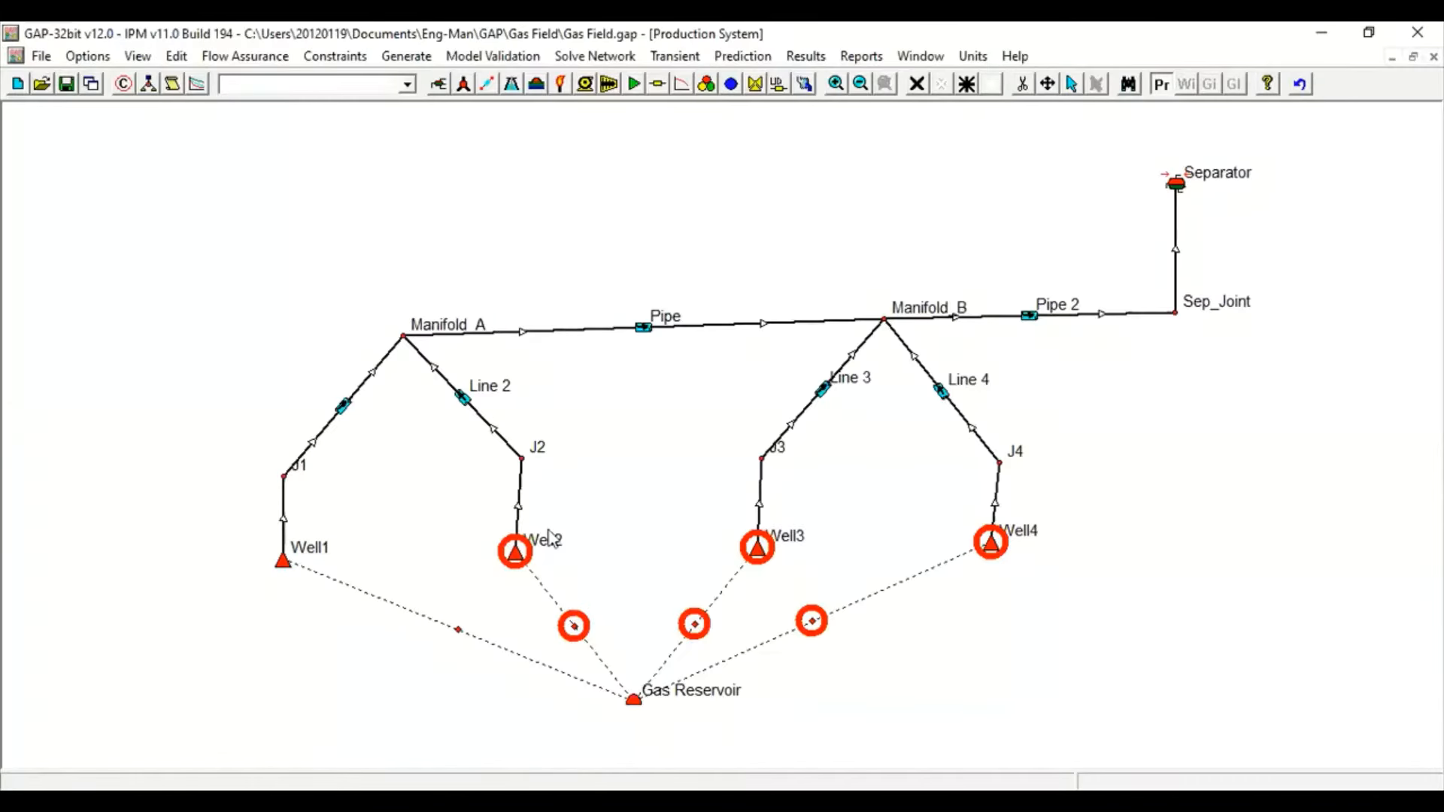
Open Well2's IPR layer inputs and set the IPR type of Layer 1 to C and n
mouse_move(515, 557)
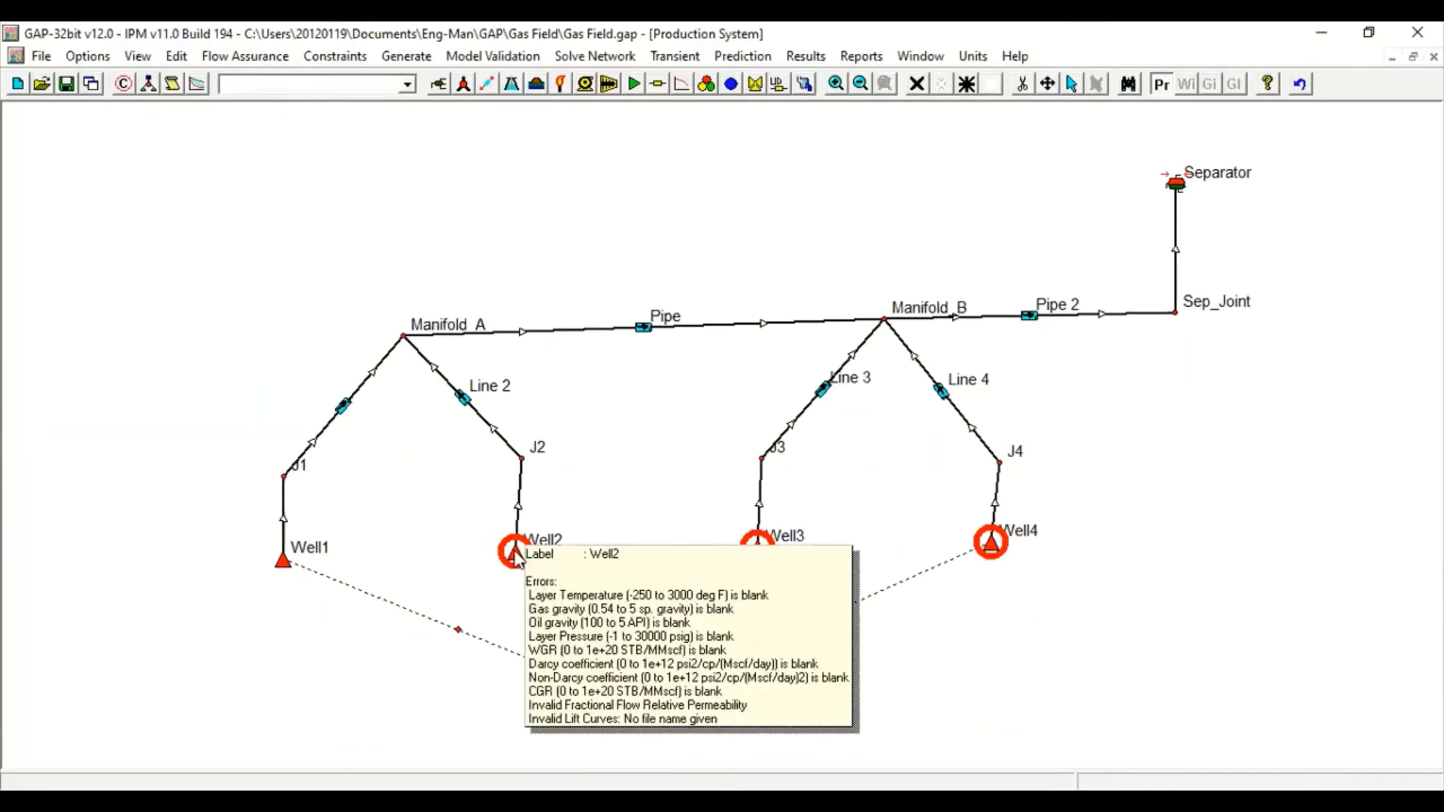
double_click(516, 556)
left_click(134, 691)
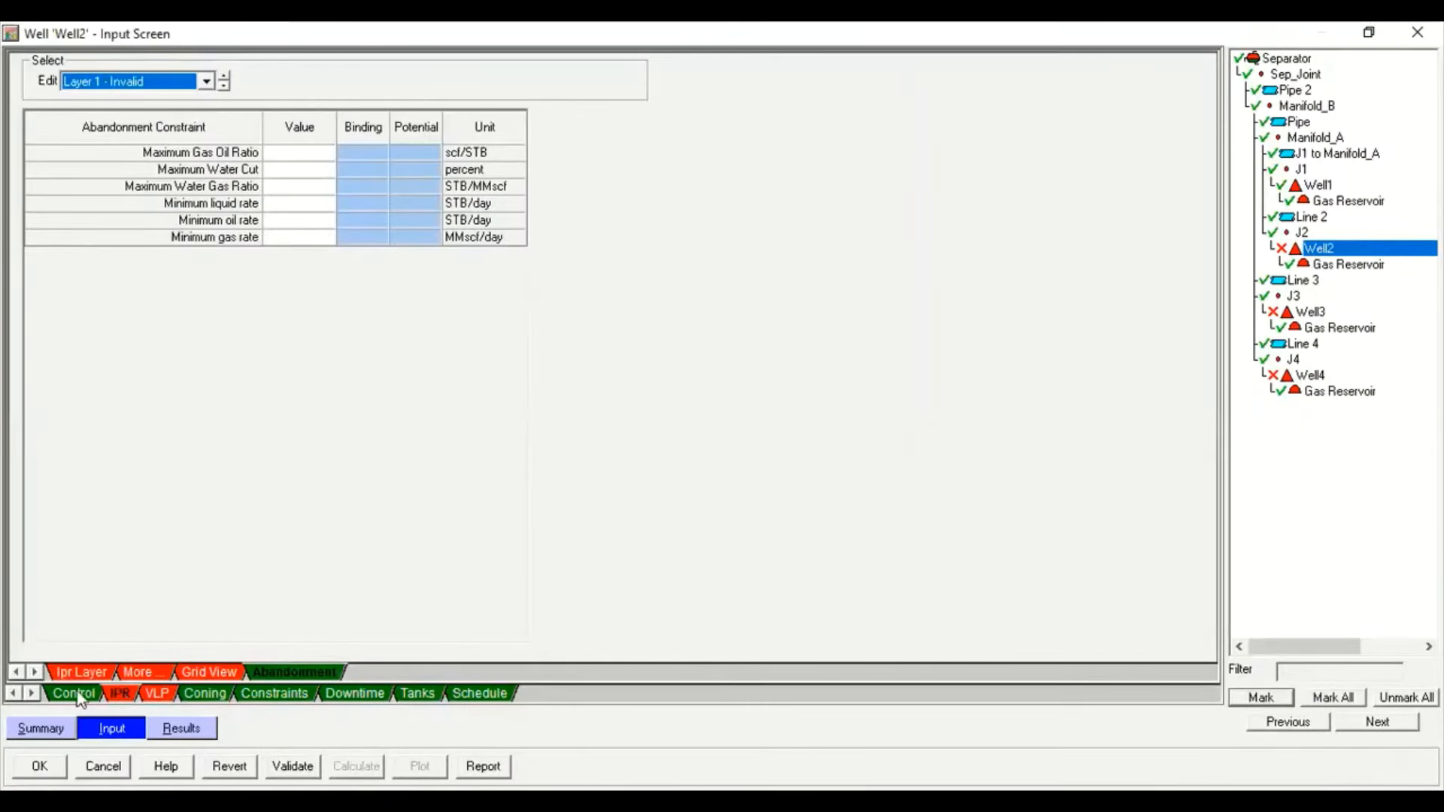
left_click(82, 671)
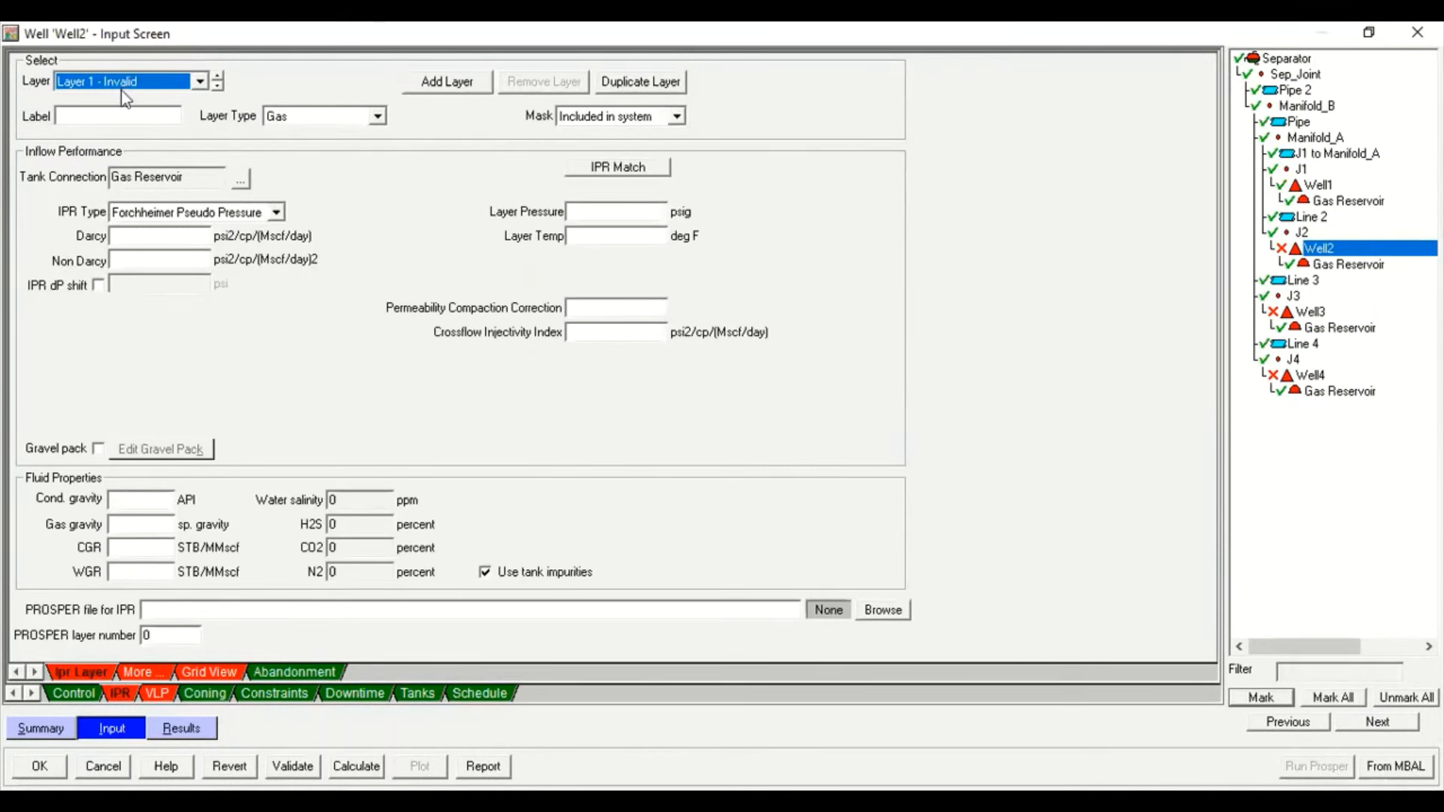
left_click(125, 212)
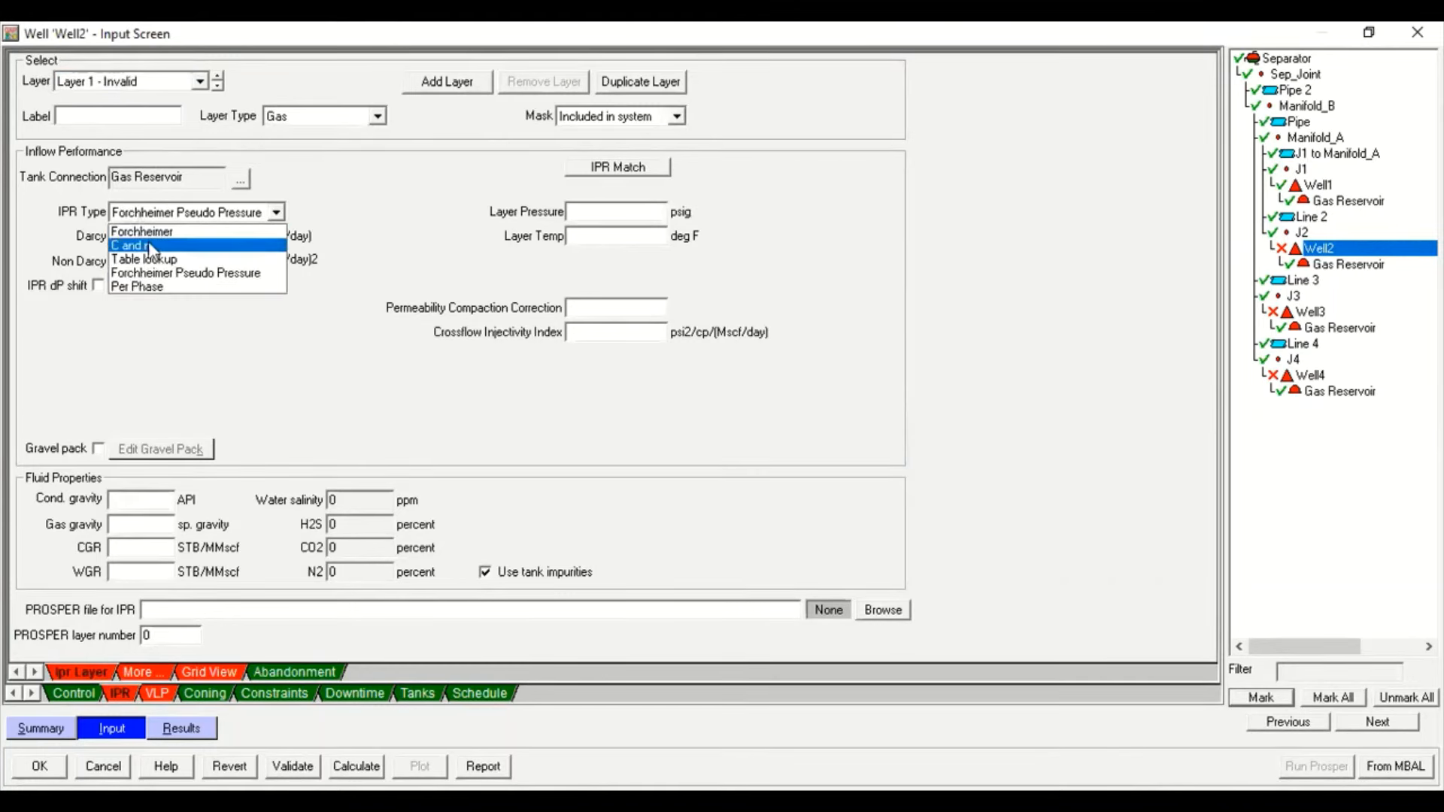
left_click(152, 240)
left_click(152, 238)
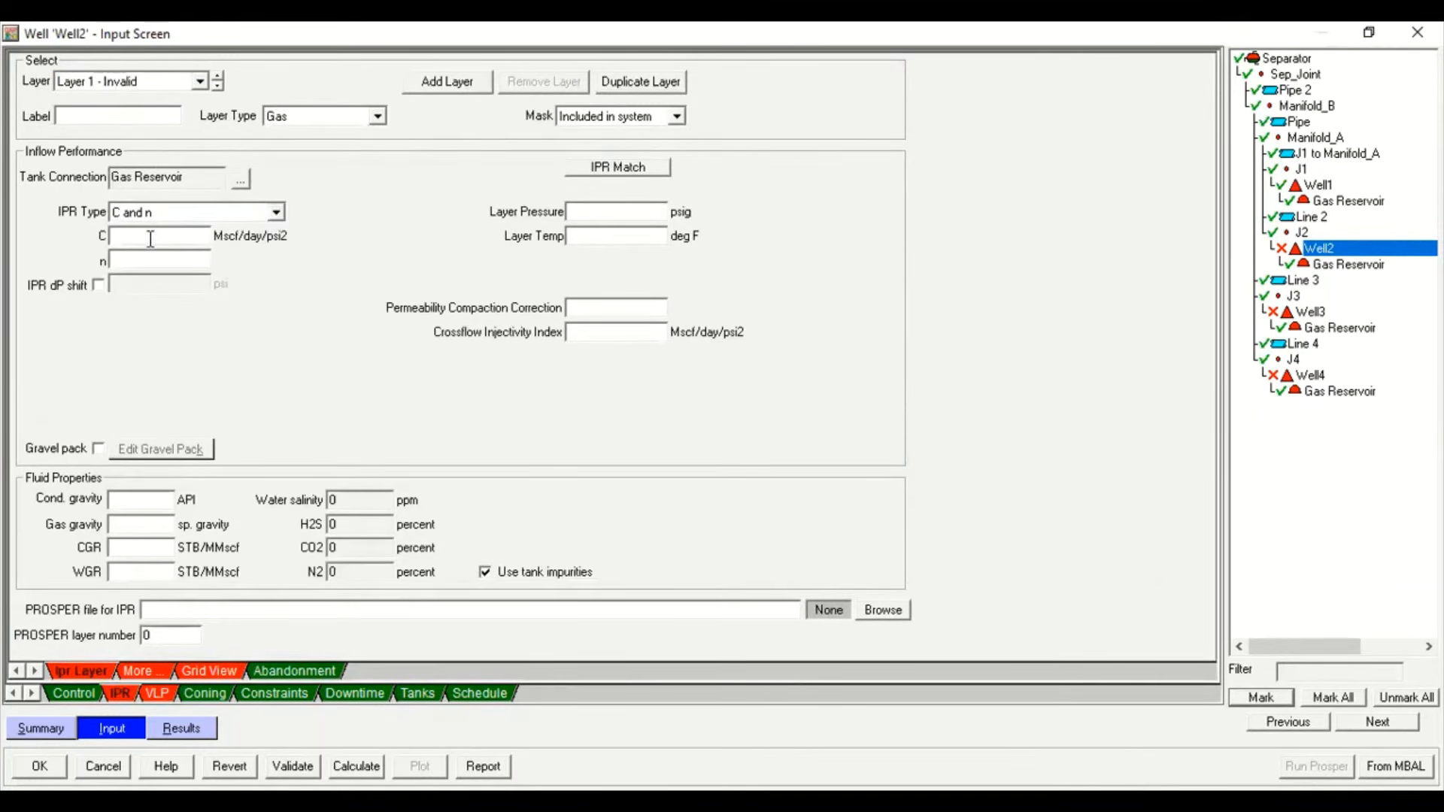
Set Well2's C to 0.00319334, n to 0.995, layer pressure to 5300 psig and layer temperature to 166 deg F
type("0.00319334")
key("Tab")
left_click(147, 263)
type("0.995")
left_click(614, 211)
type("5300166")
Enter Well2's condensate gravity 67 API, gas gravity 0.77, CGR 22.2 and WGR 1 STB/MMscf, keeping the layer type Gas
type("670.77")
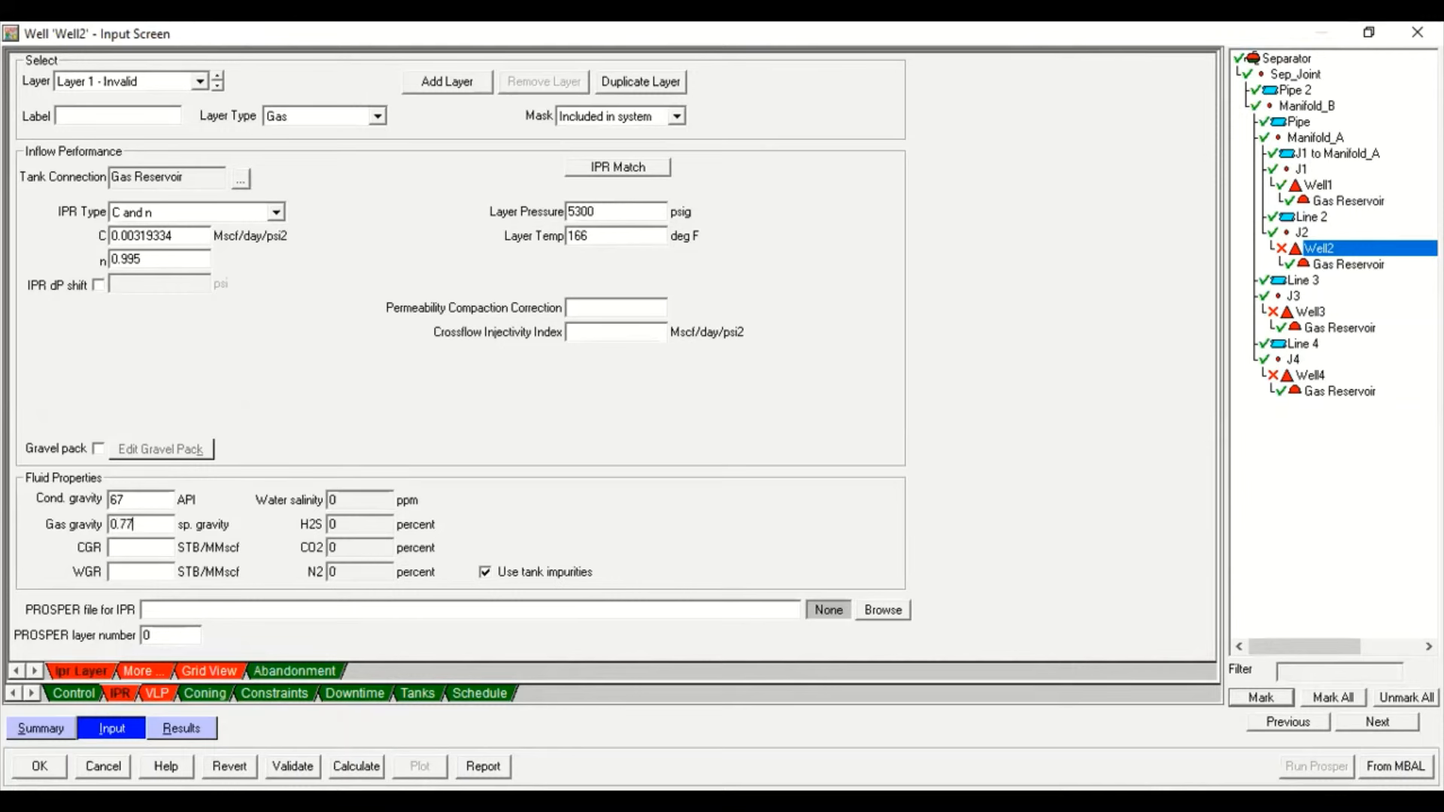
left_click(172, 548)
type("22.2")
key("Tab")
left_click(349, 114)
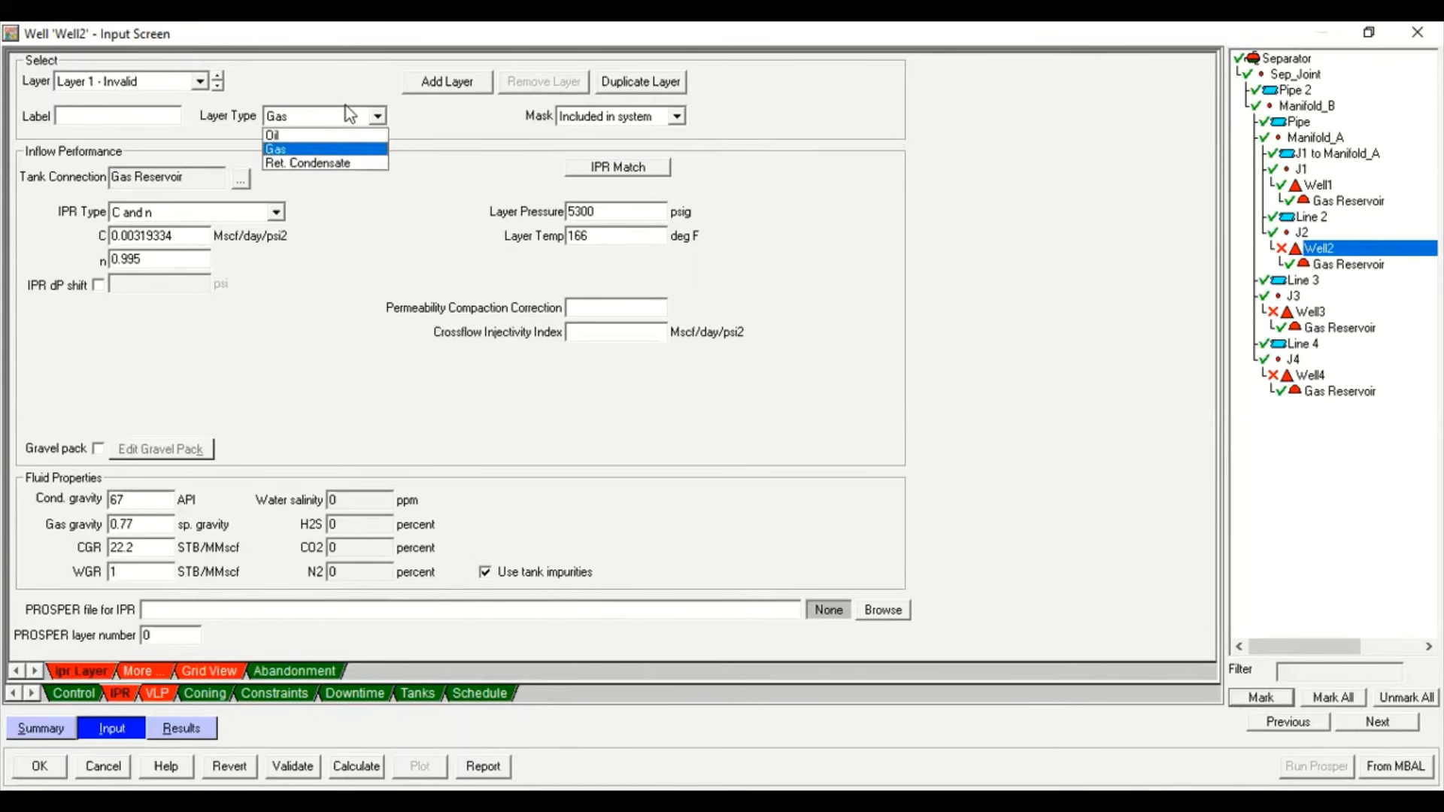
left_click(331, 149)
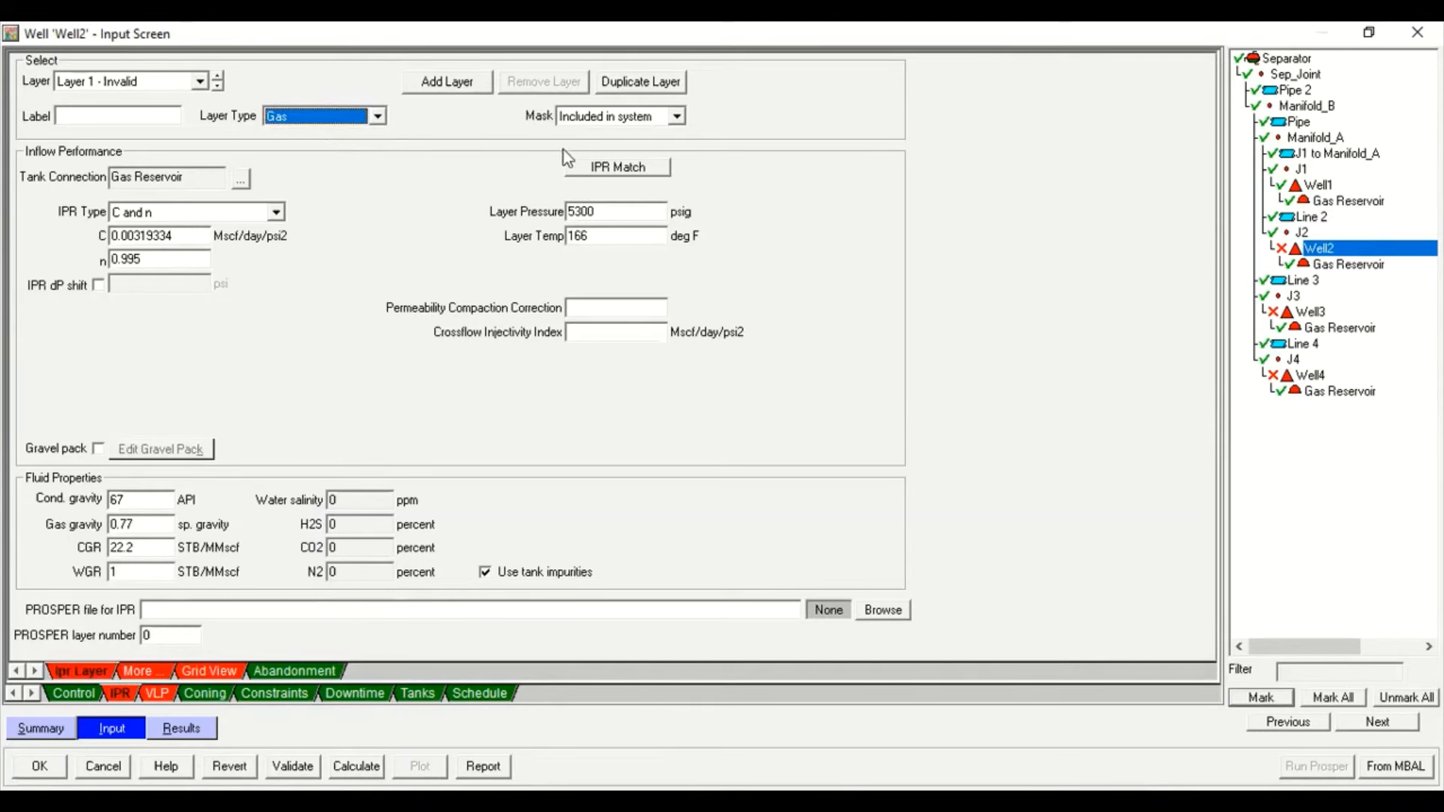
Set the prediction fractional flow model of Well2's layer to From Tank Model
left_click(152, 673)
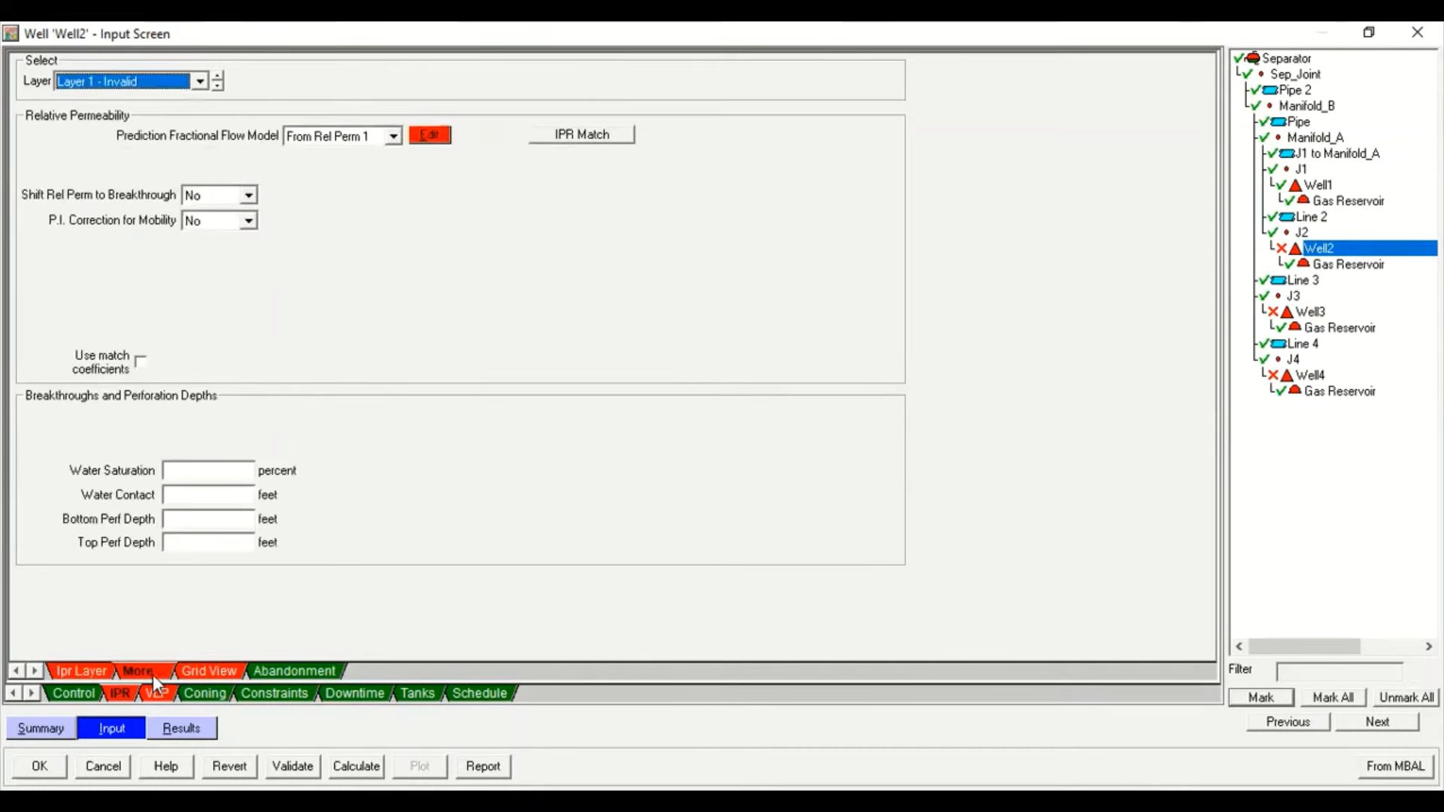
left_click(426, 136)
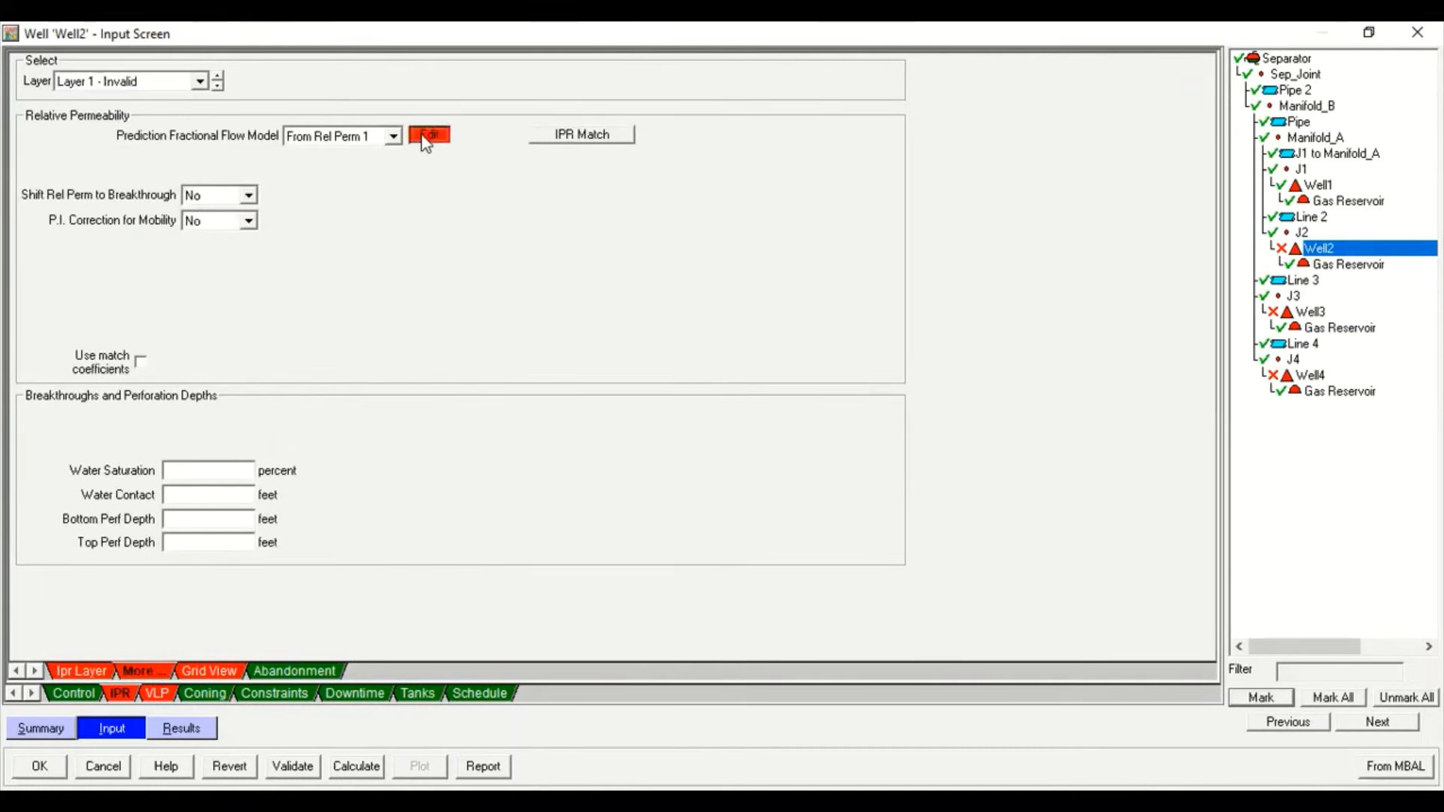
left_click(507, 229)
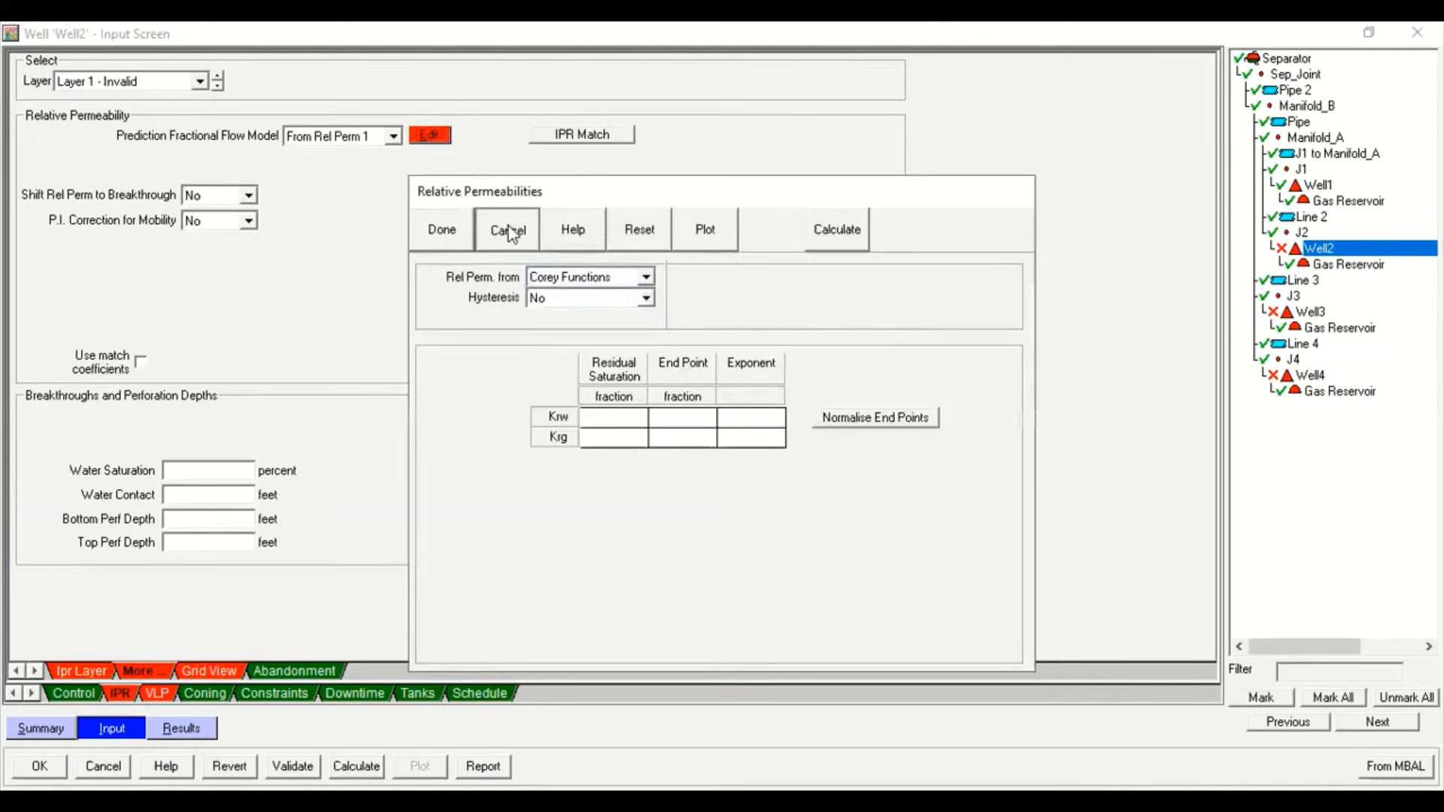
left_click(393, 136)
left_click(348, 156)
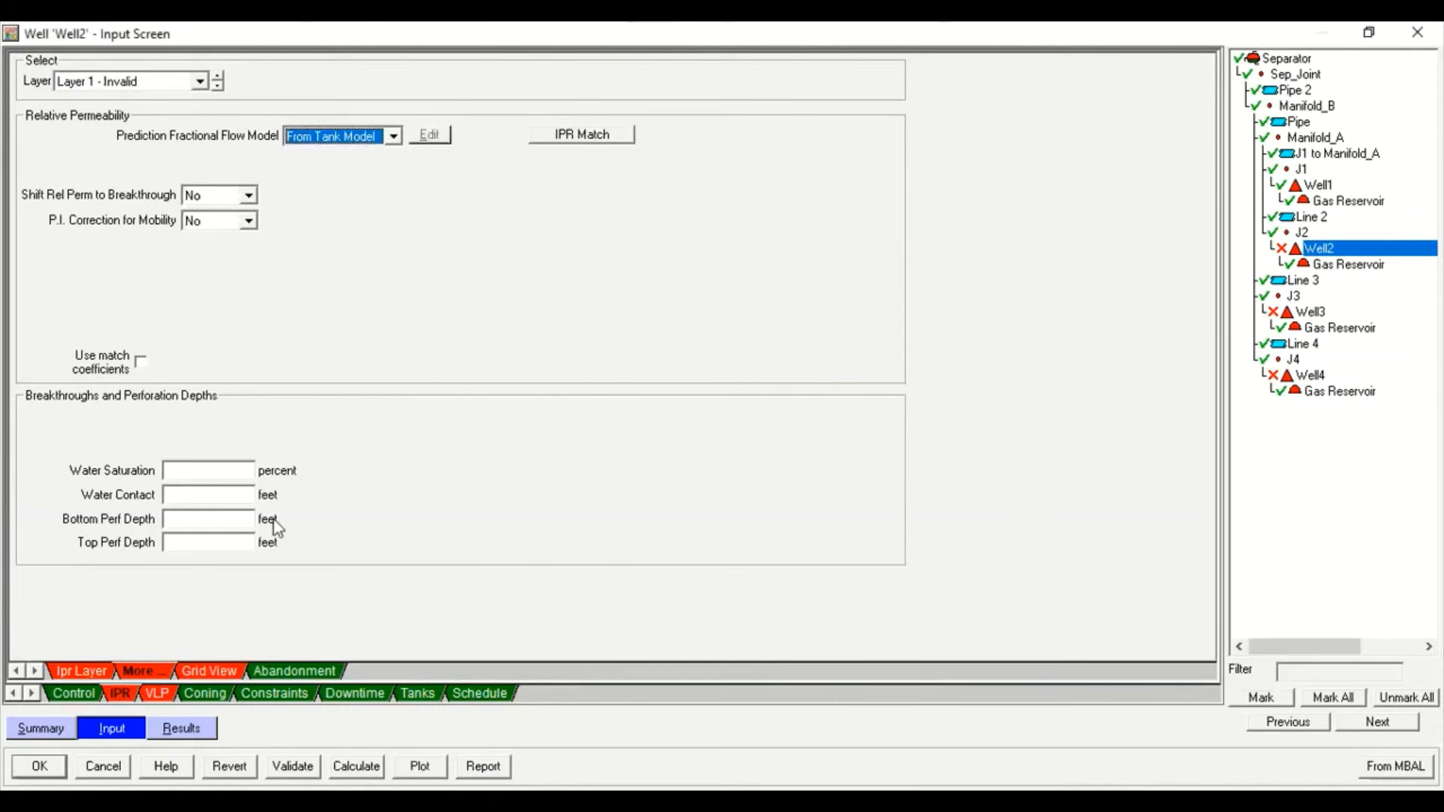
Check Well2's IPR layer in the grid view and try to generate its VLP for the GAP model
left_click(218, 673)
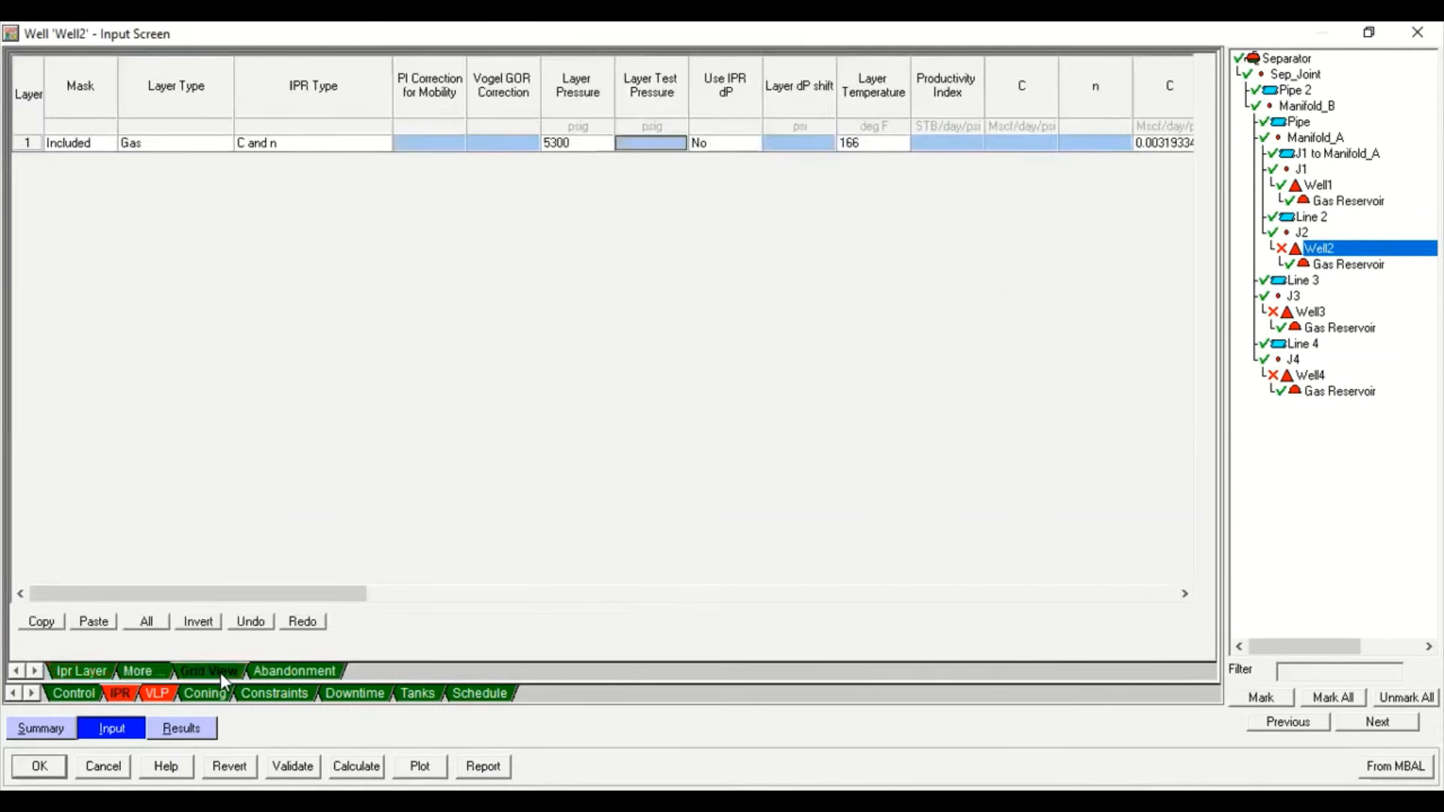
left_click_drag(238, 600, 104, 663)
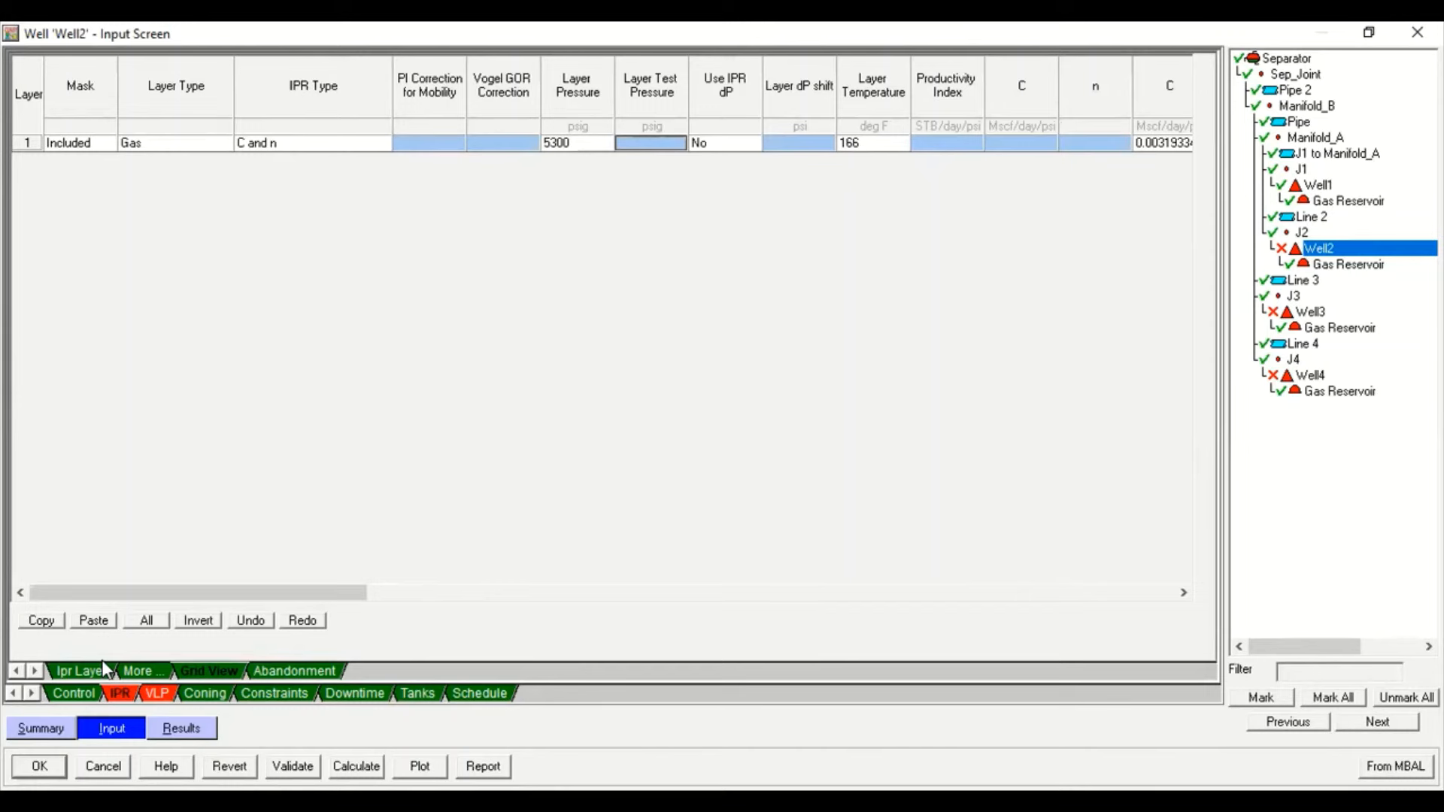
left_click(163, 697)
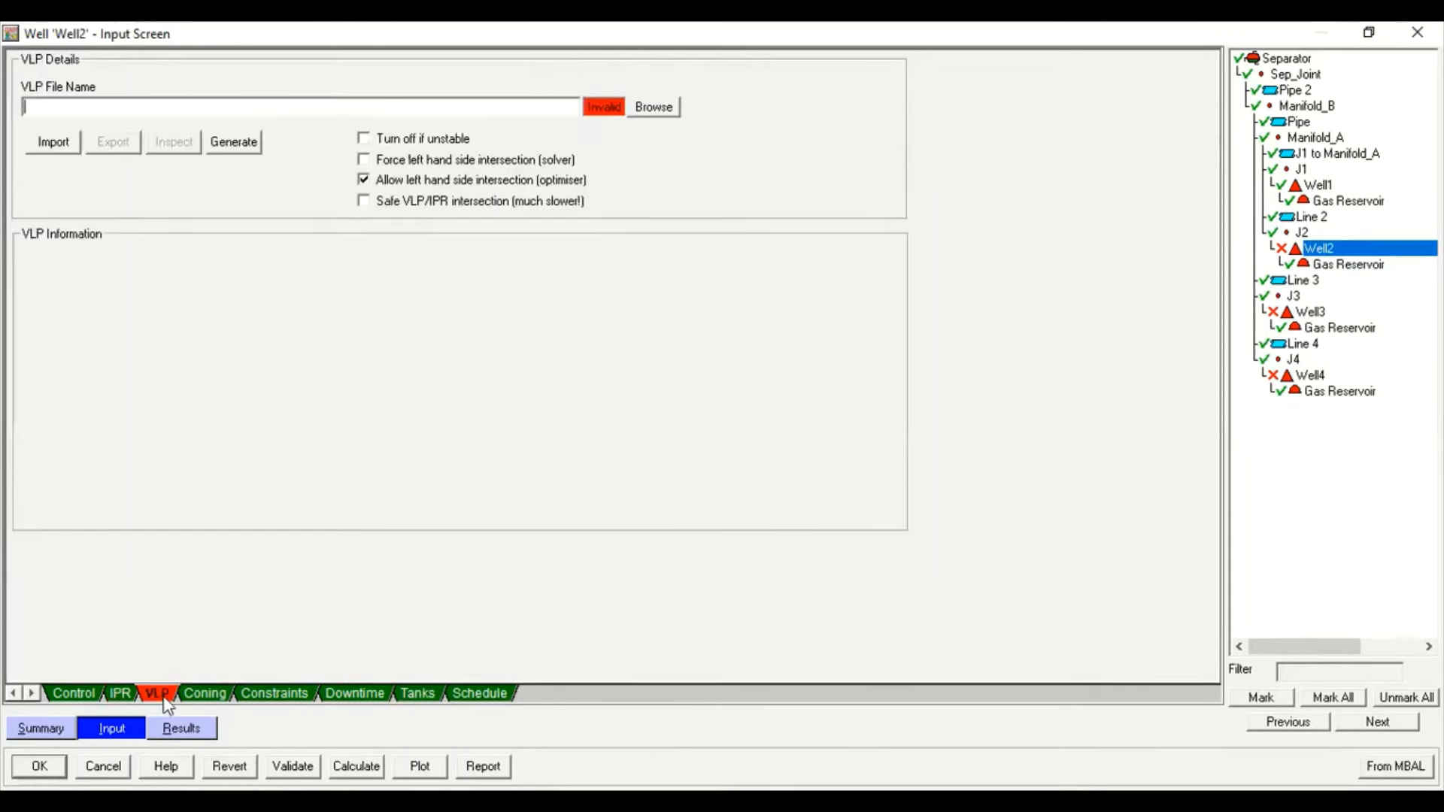
left_click(251, 147)
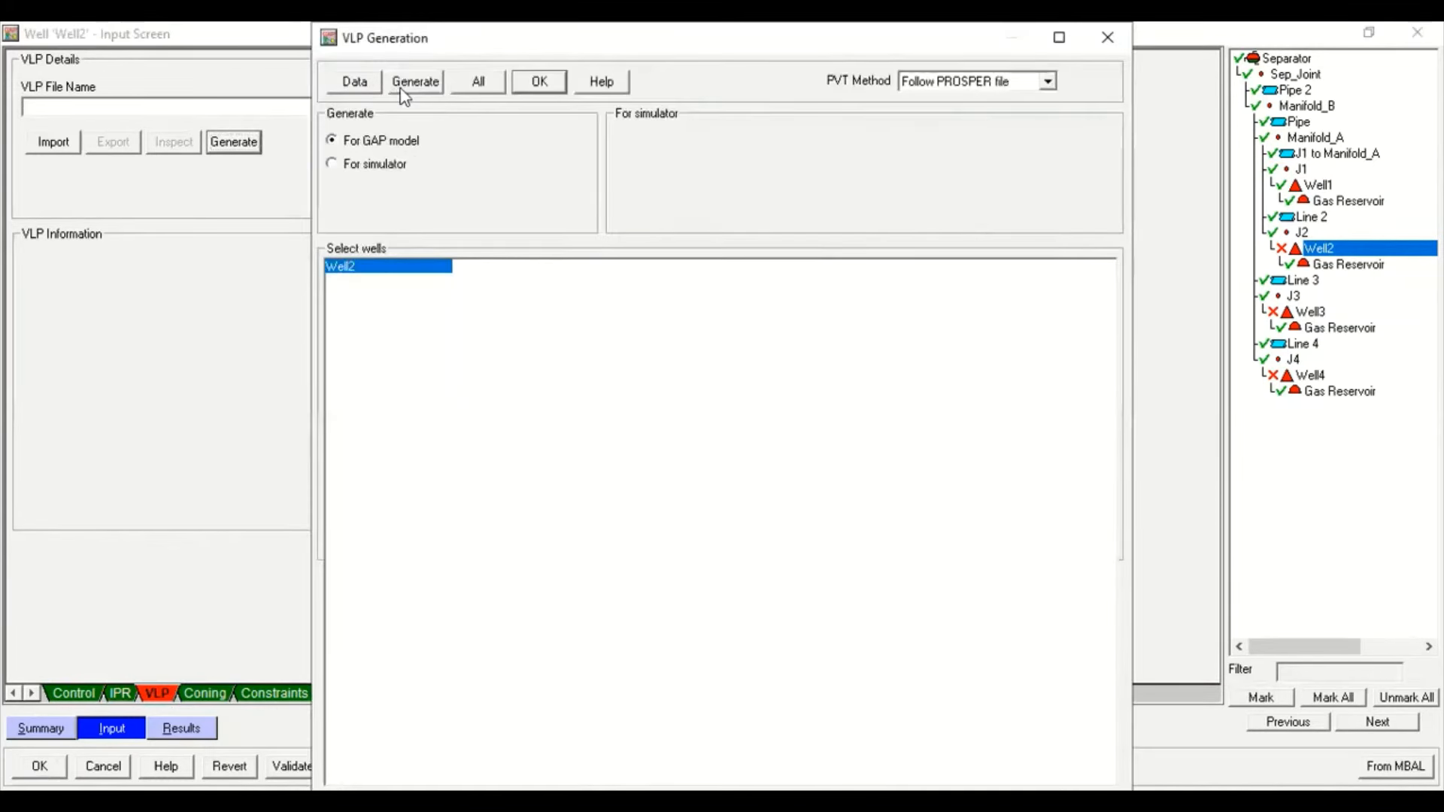
left_click(406, 84)
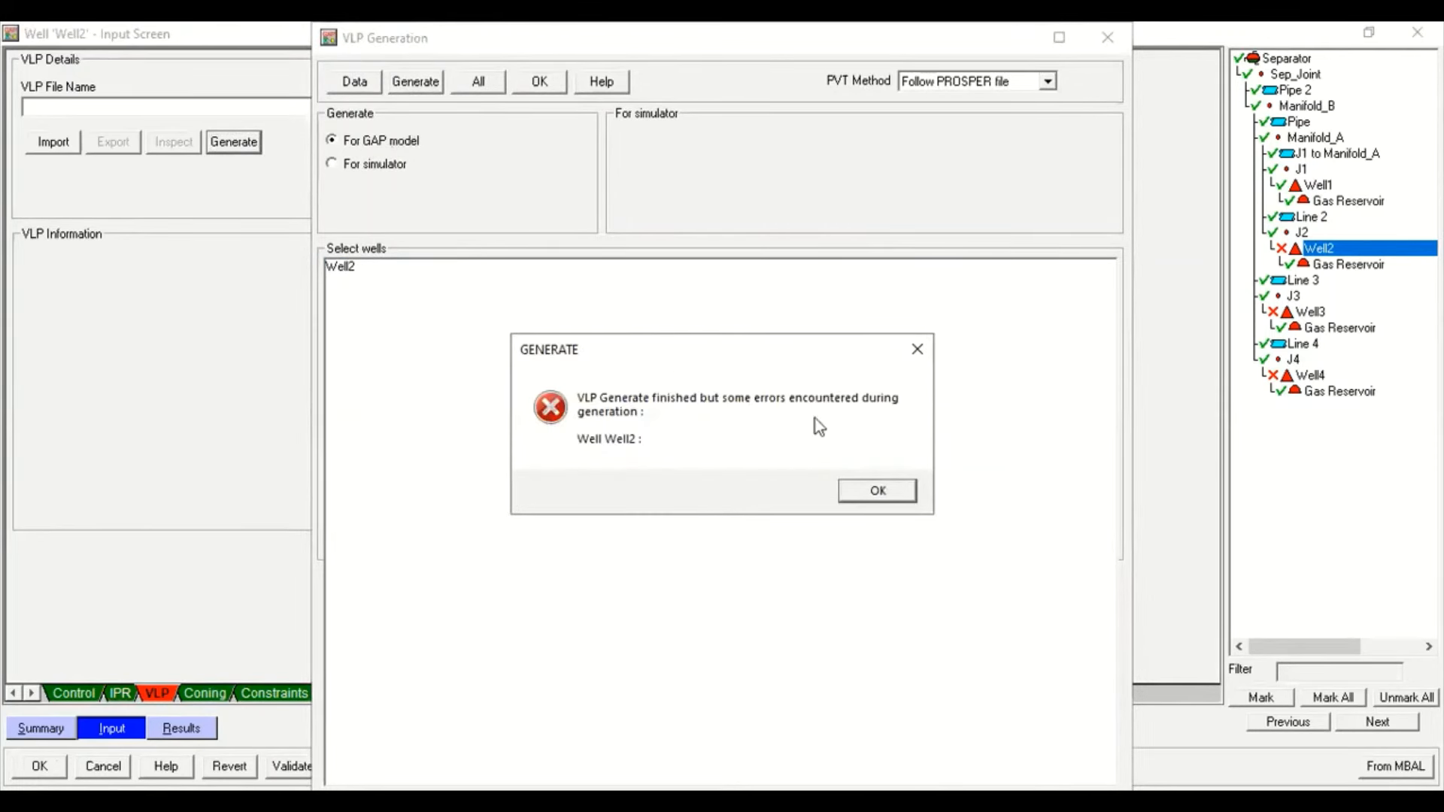
left_click(854, 490)
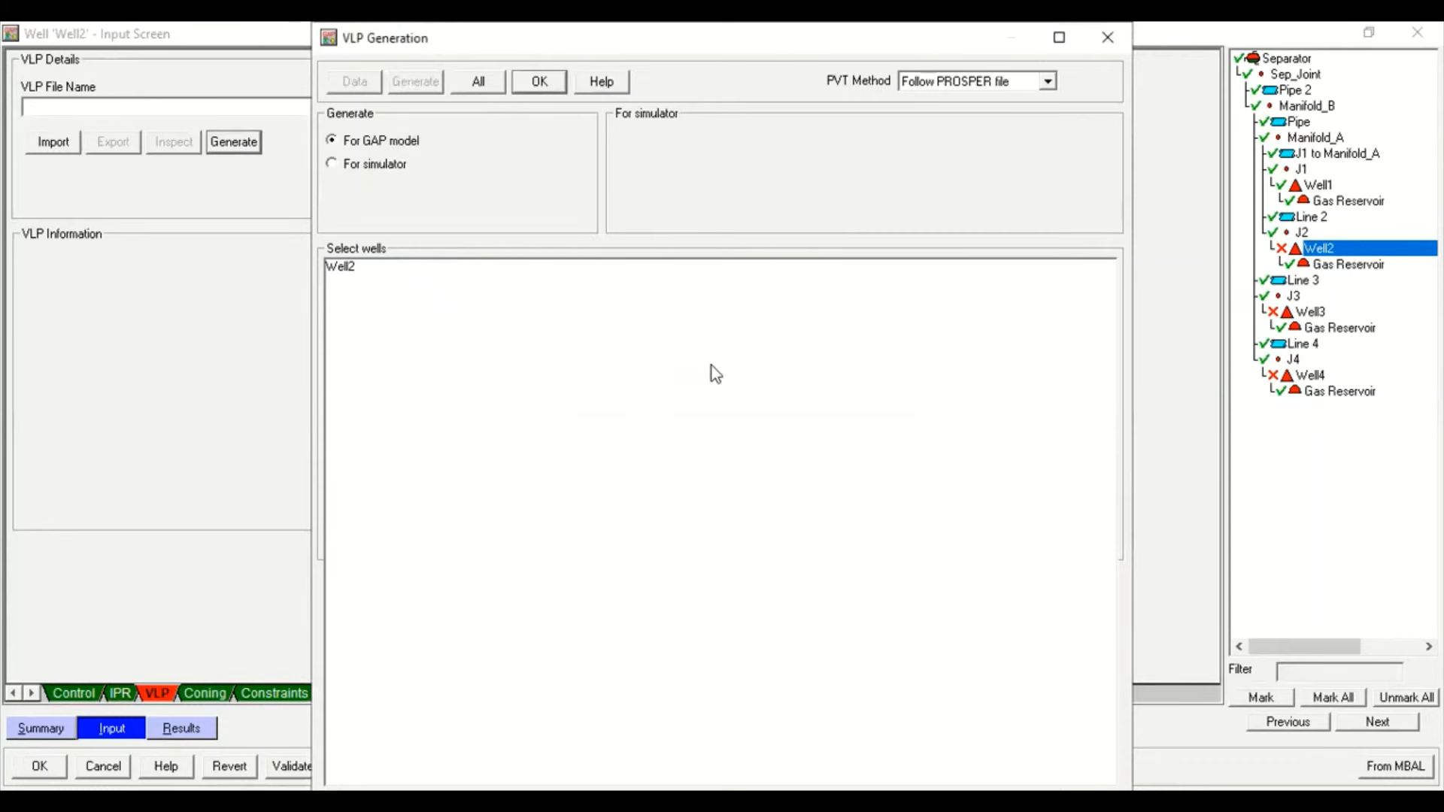
left_click(529, 89)
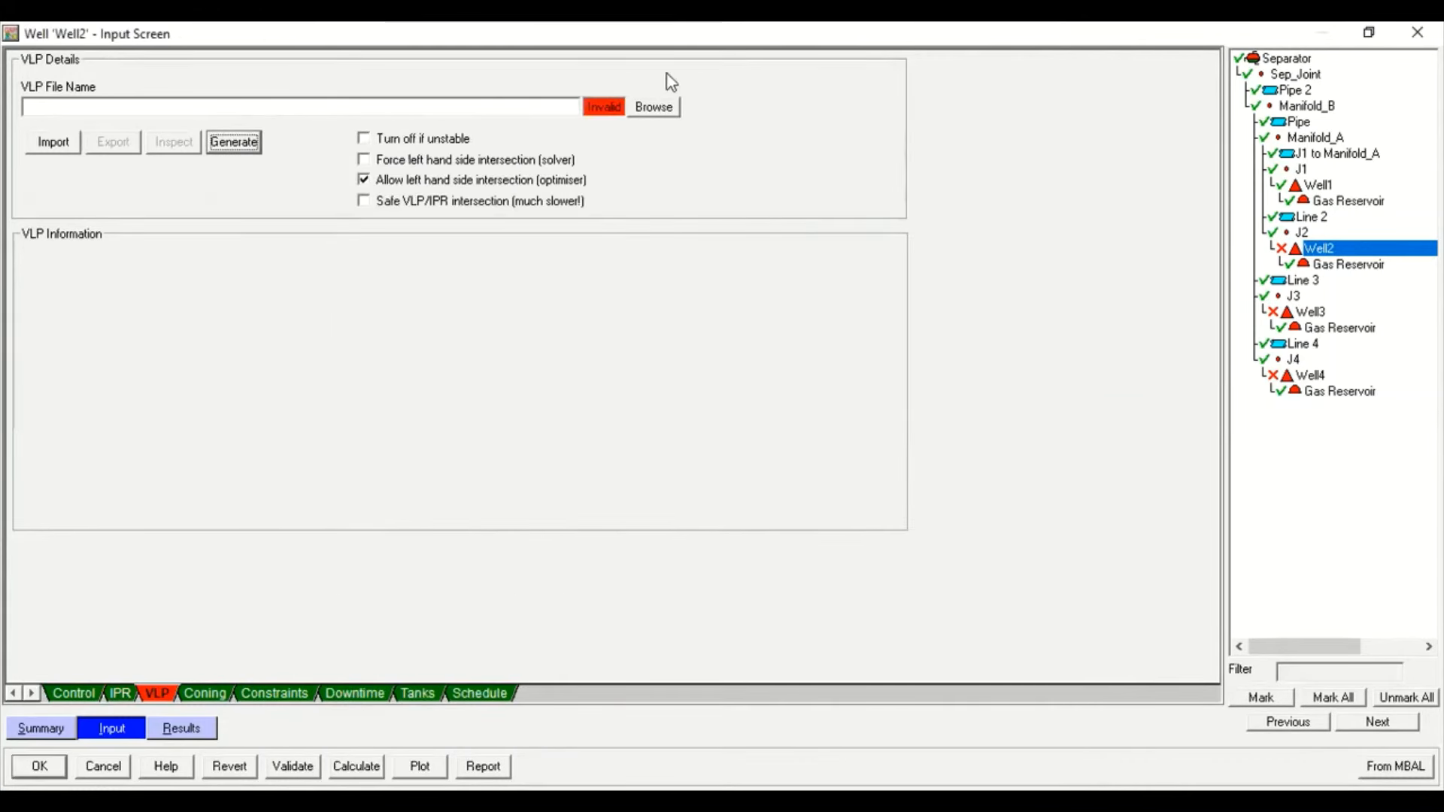
Load Well2.vlp from the Gas Field folder as Well2's VLP file, then validate and accept the well's inputs
left_click(653, 107)
left_click(804, 436)
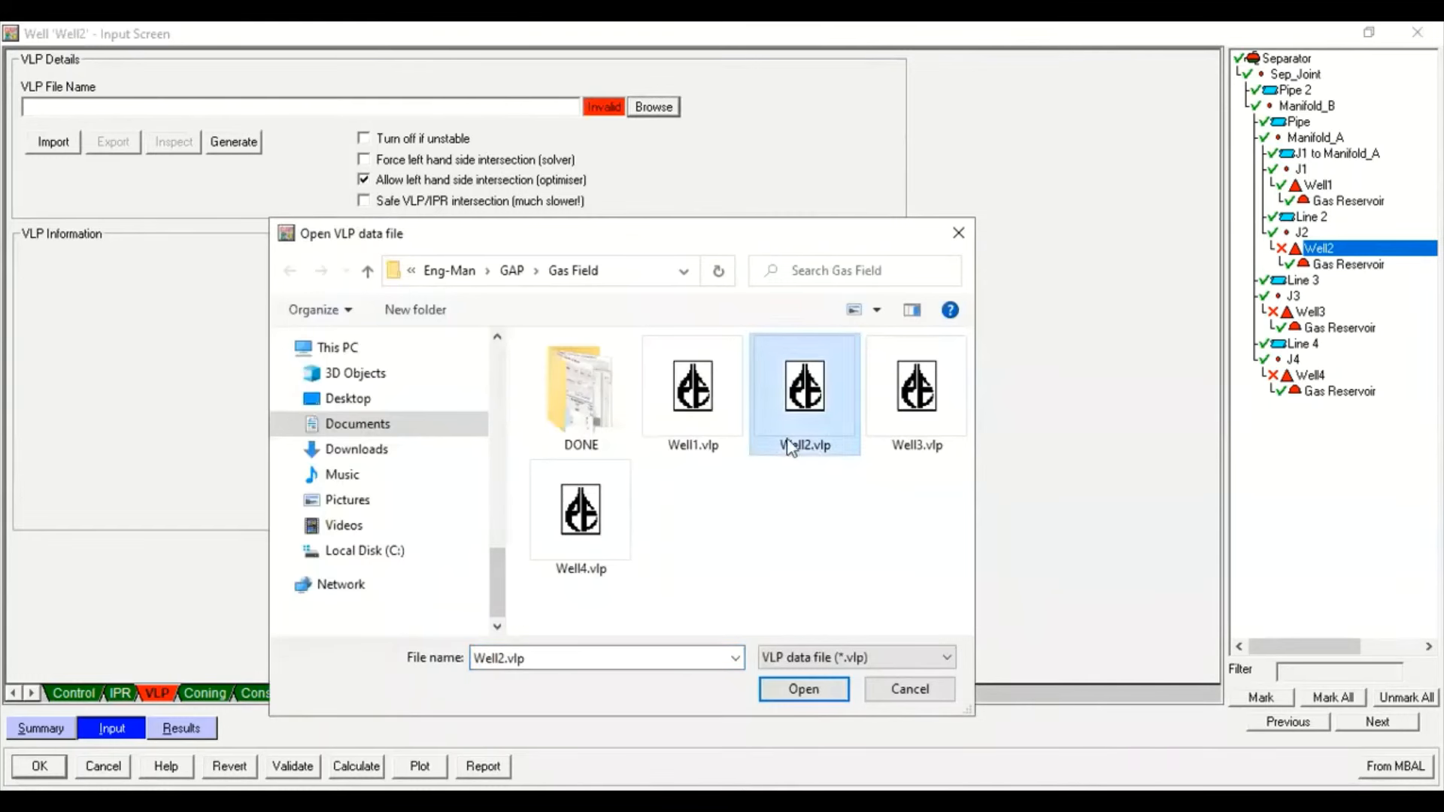
left_click(803, 688)
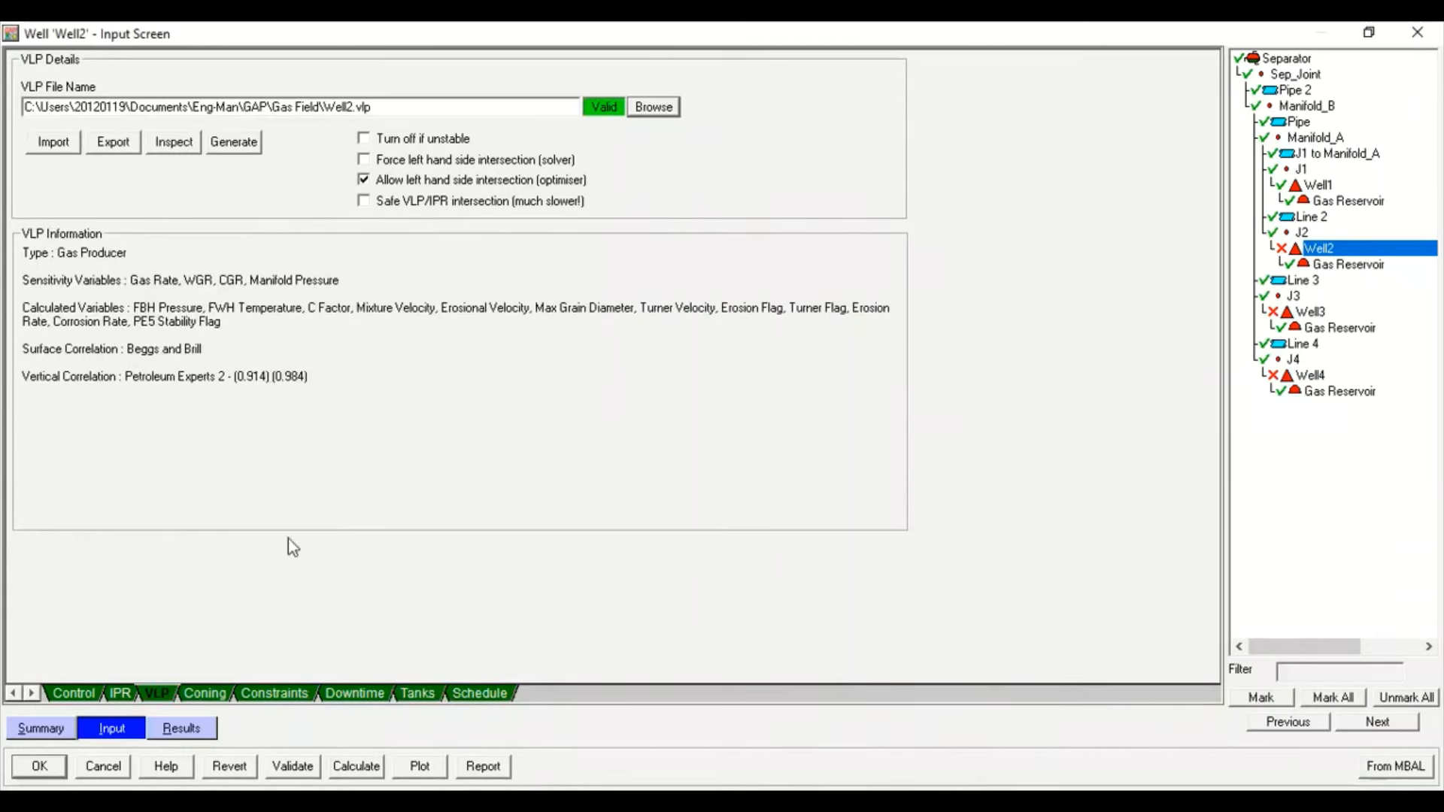
left_click(291, 765)
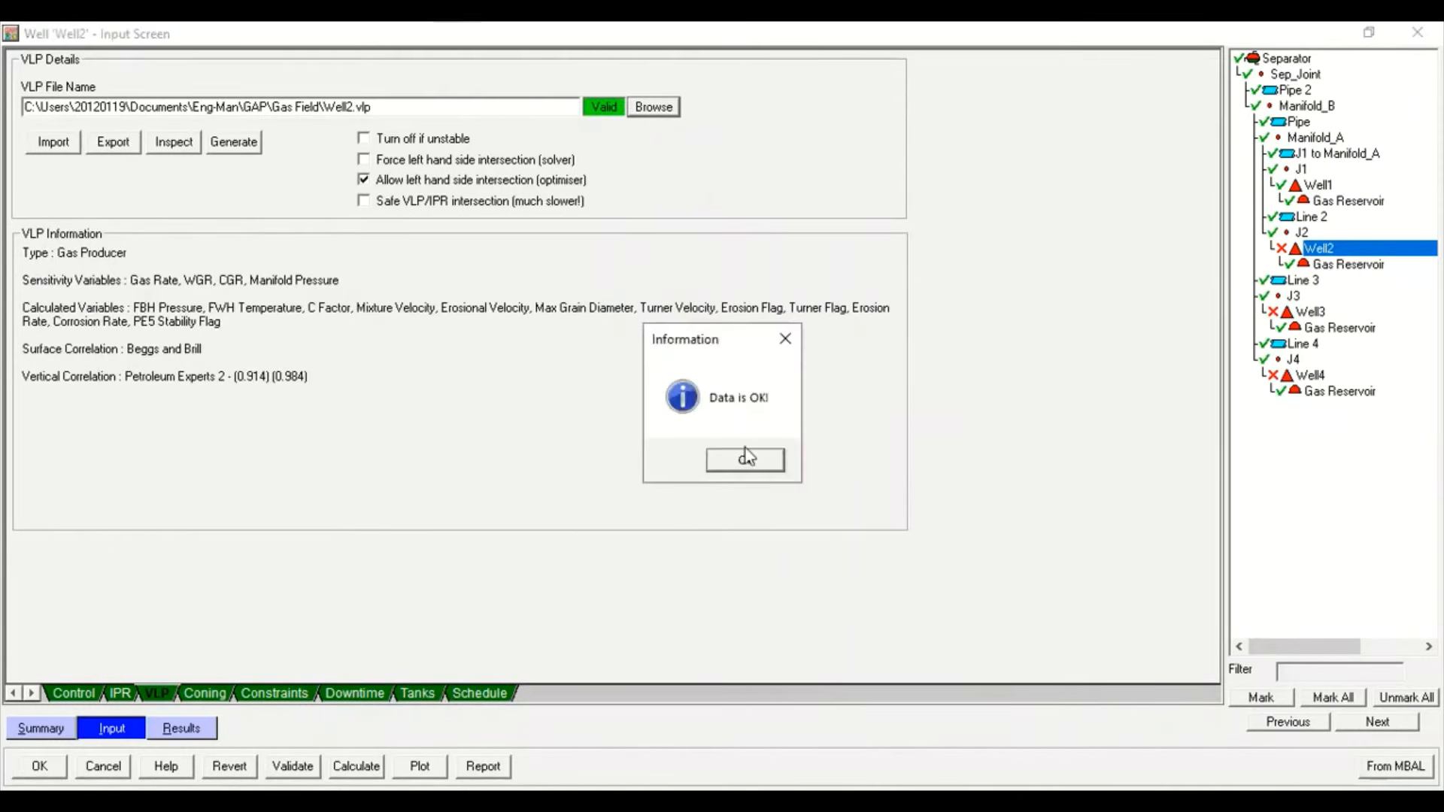
left_click(746, 460)
left_click(40, 766)
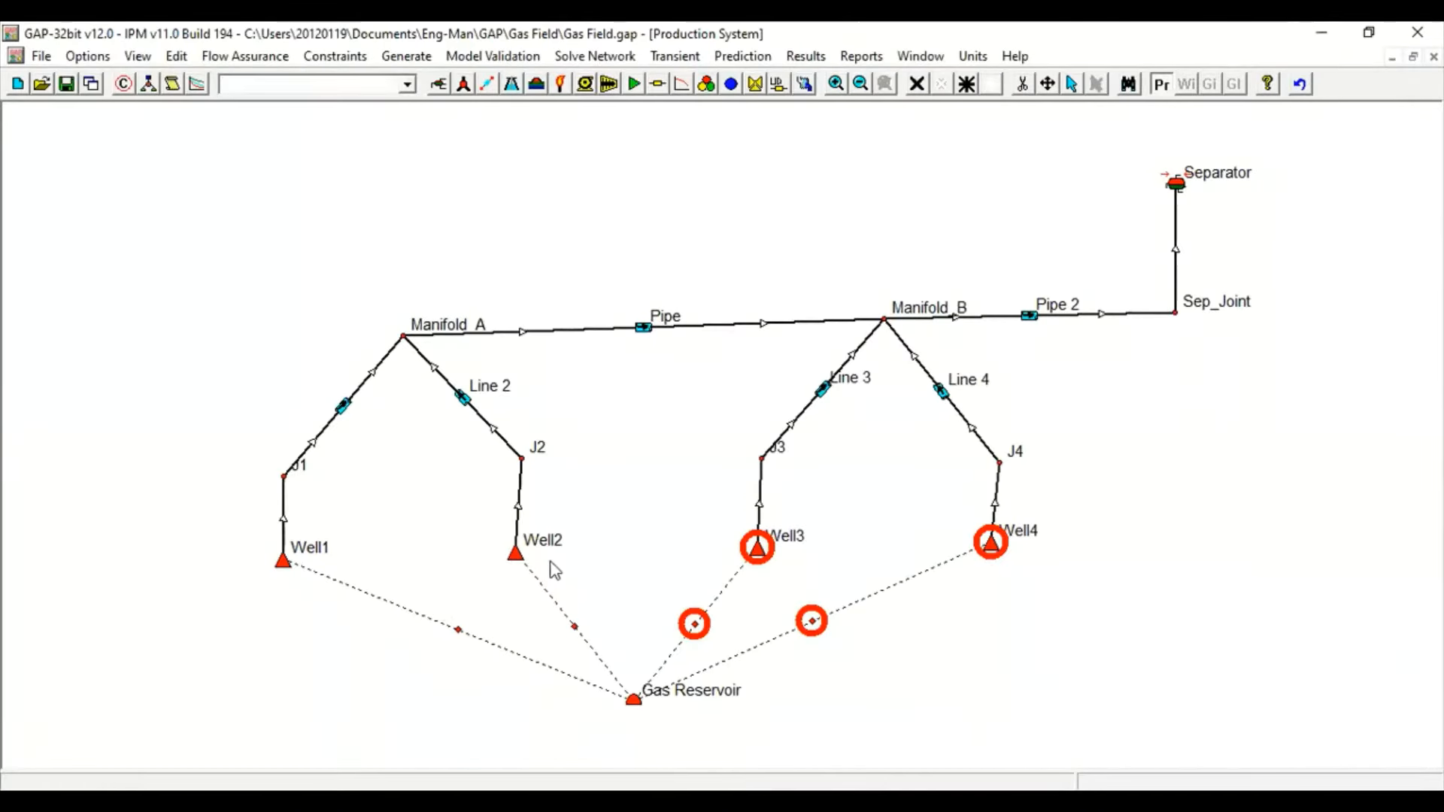
Open Well3's IPR layer inputs and set the IPR type of Layer 1 to C and n
double_click(757, 547)
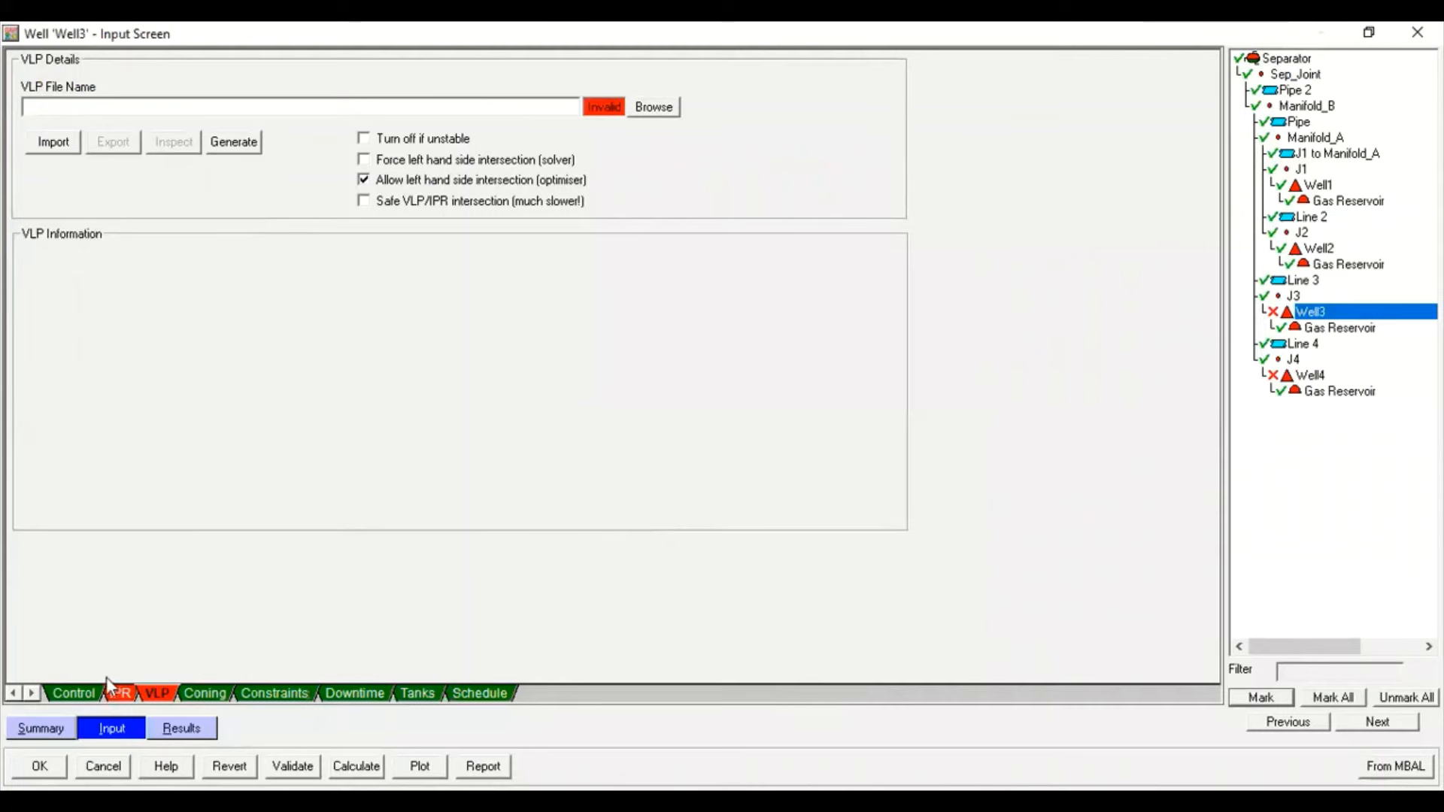
left_click(115, 692)
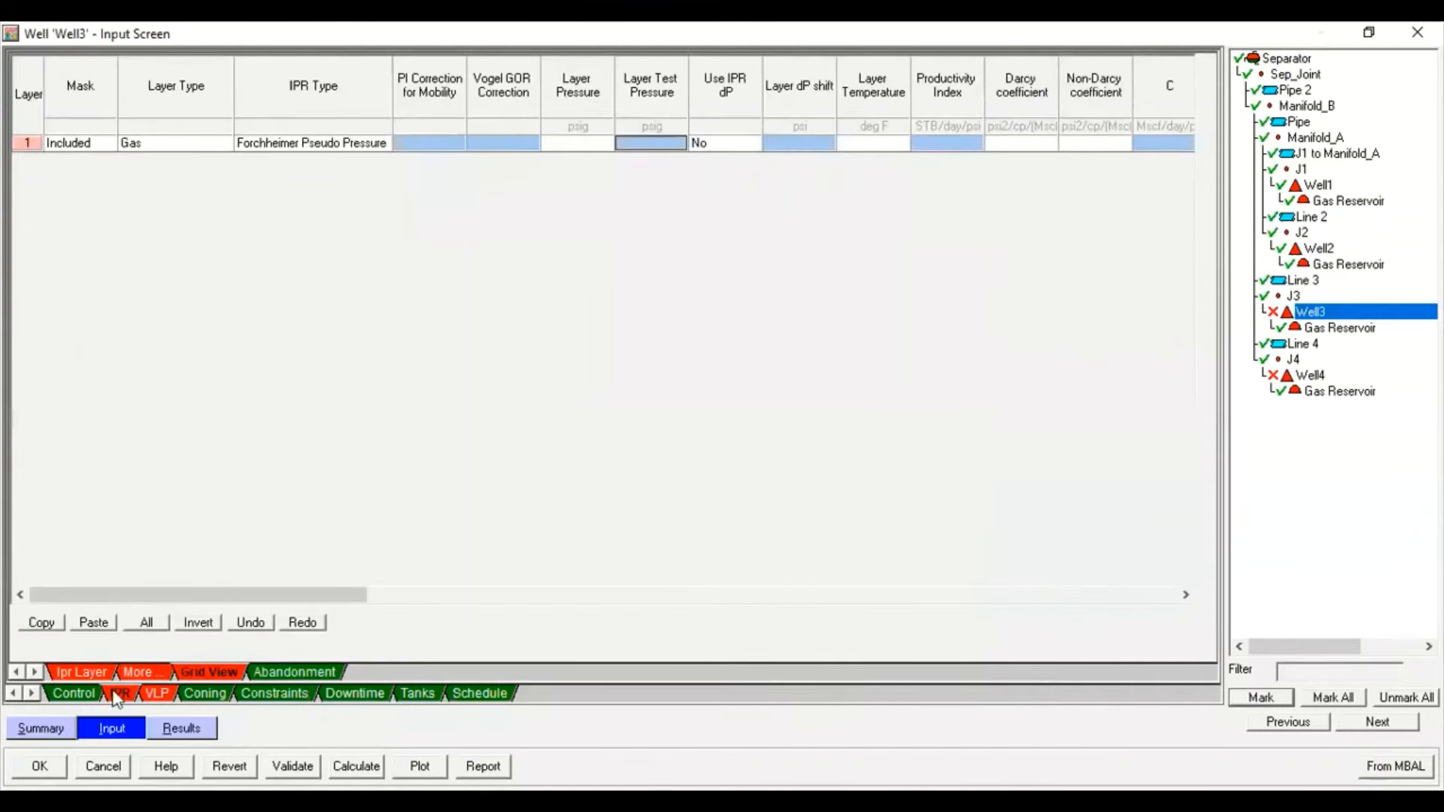
left_click(97, 672)
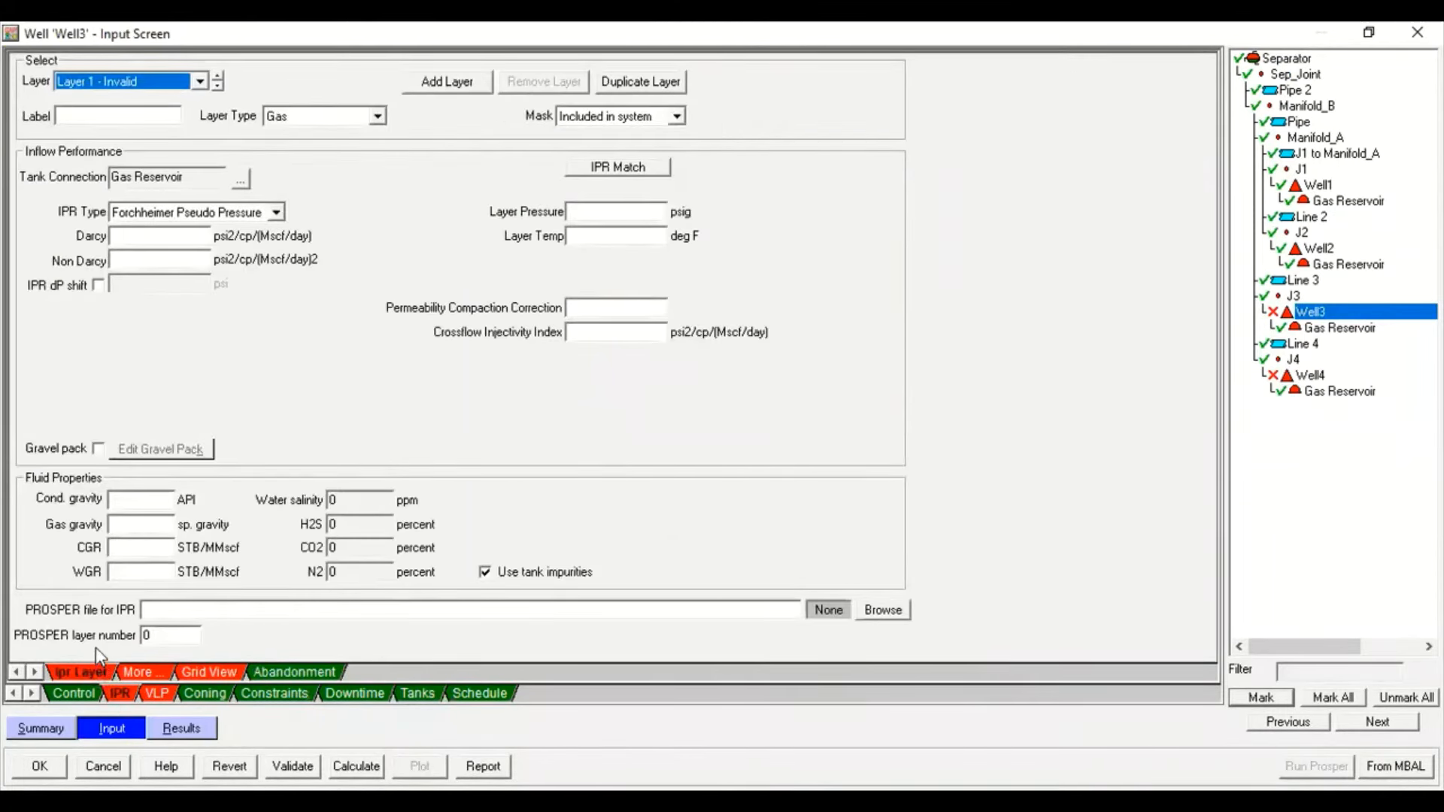
left_click(181, 214)
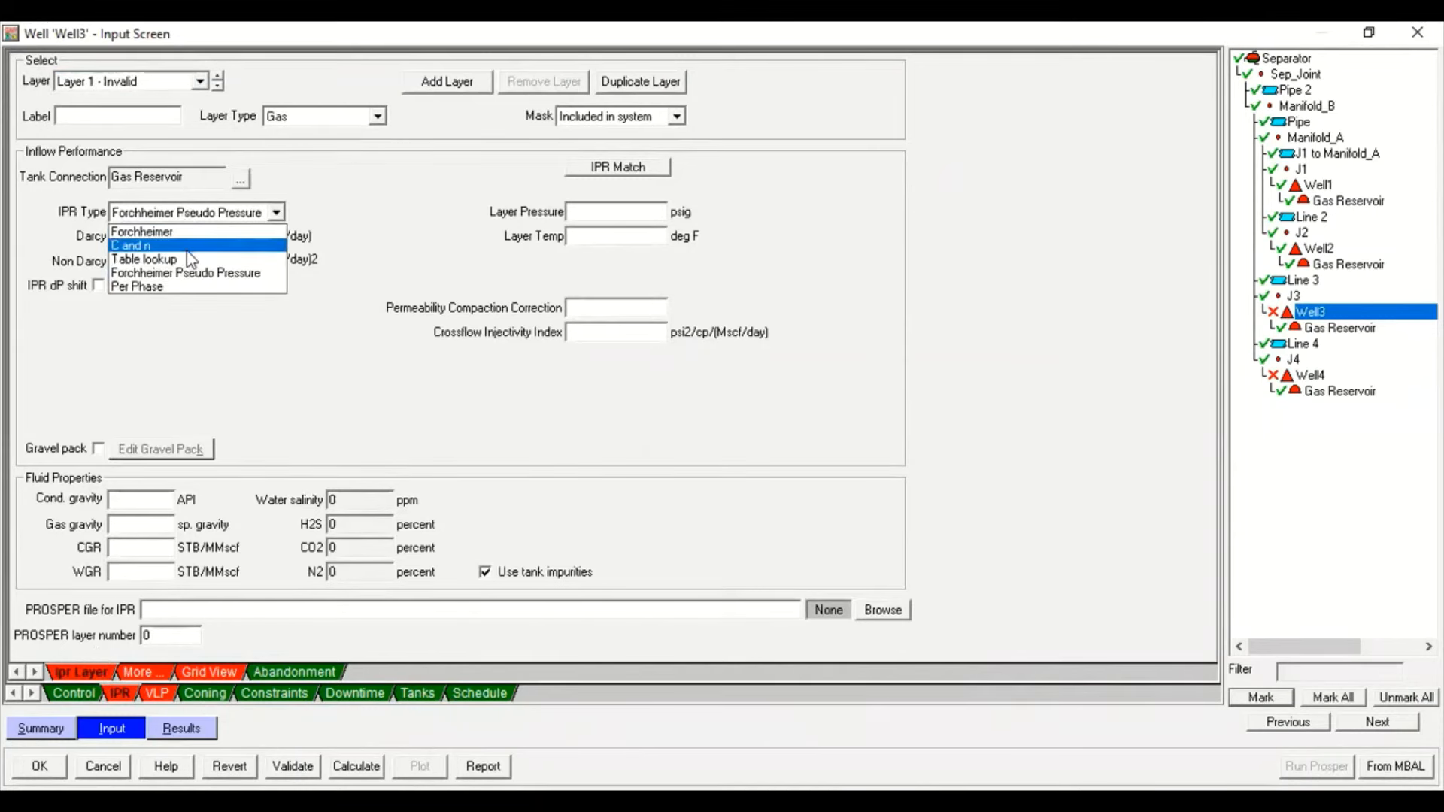
left_click(178, 247)
Set Well3's C to 0.00932, n to 0.957, layer pressure to 5300 psig and layer temperature to 166 deg F
left_click(173, 239)
type("0.00932")
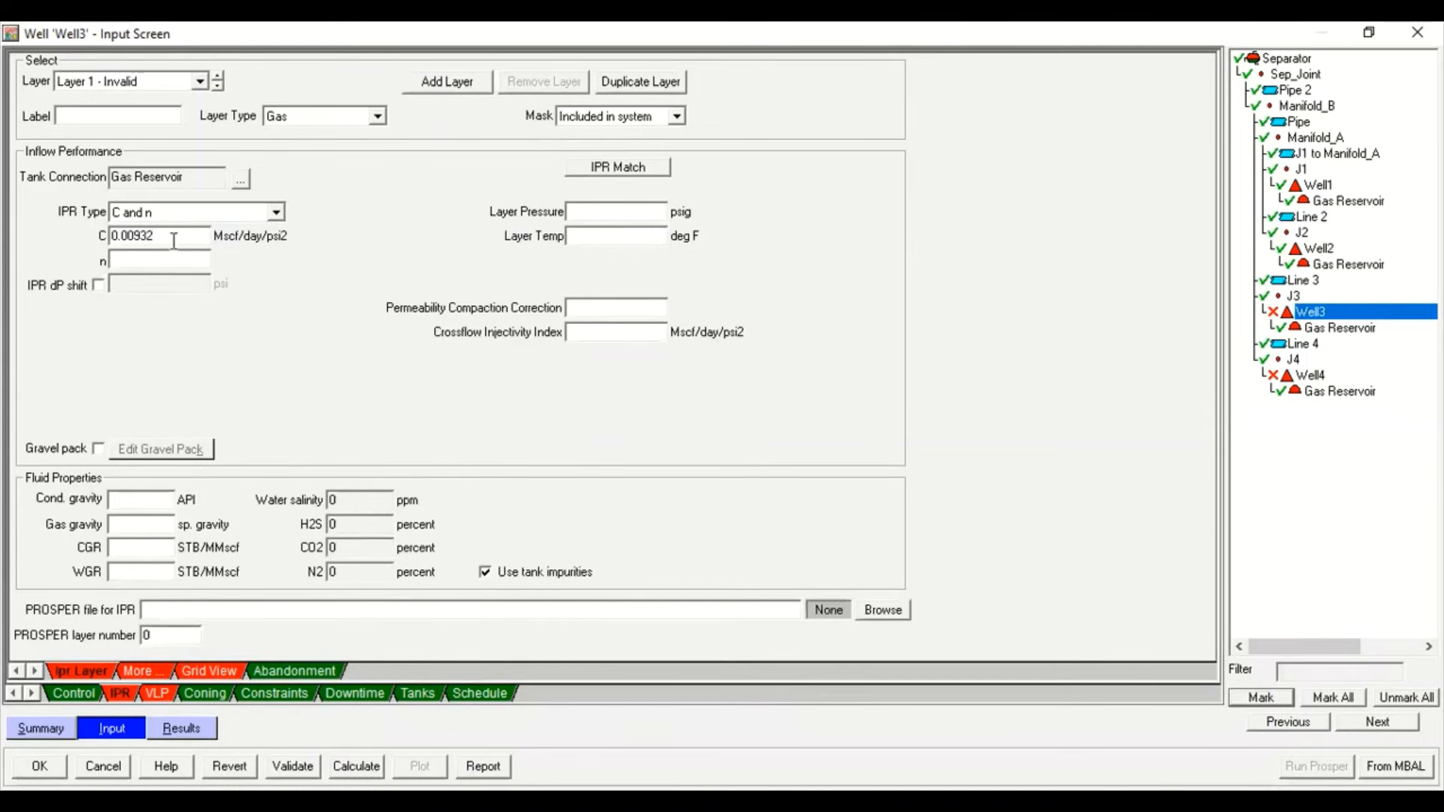
left_click(173, 262)
type("0.957")
left_click(609, 213)
type("530")
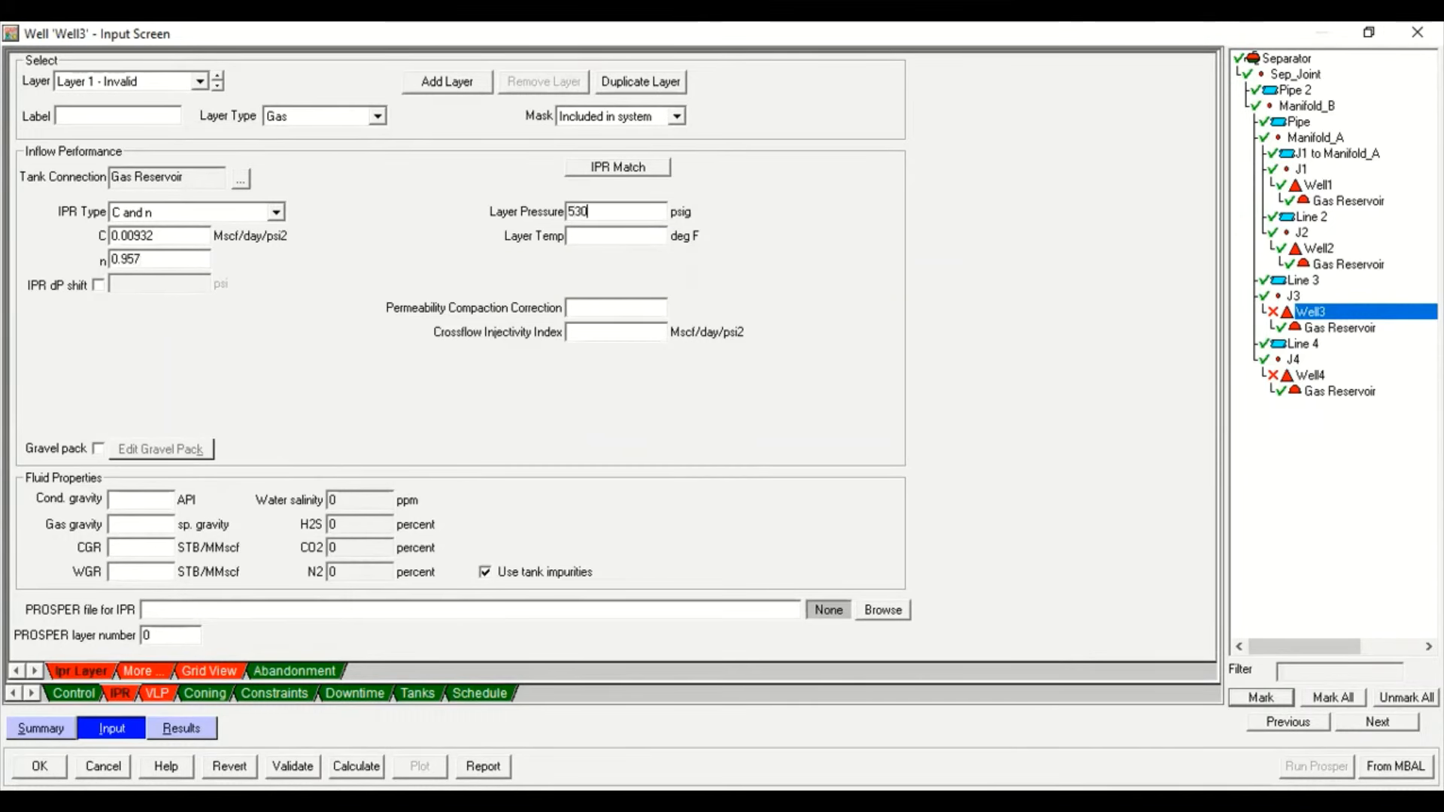
type("0")
key("Tab")
type("166")
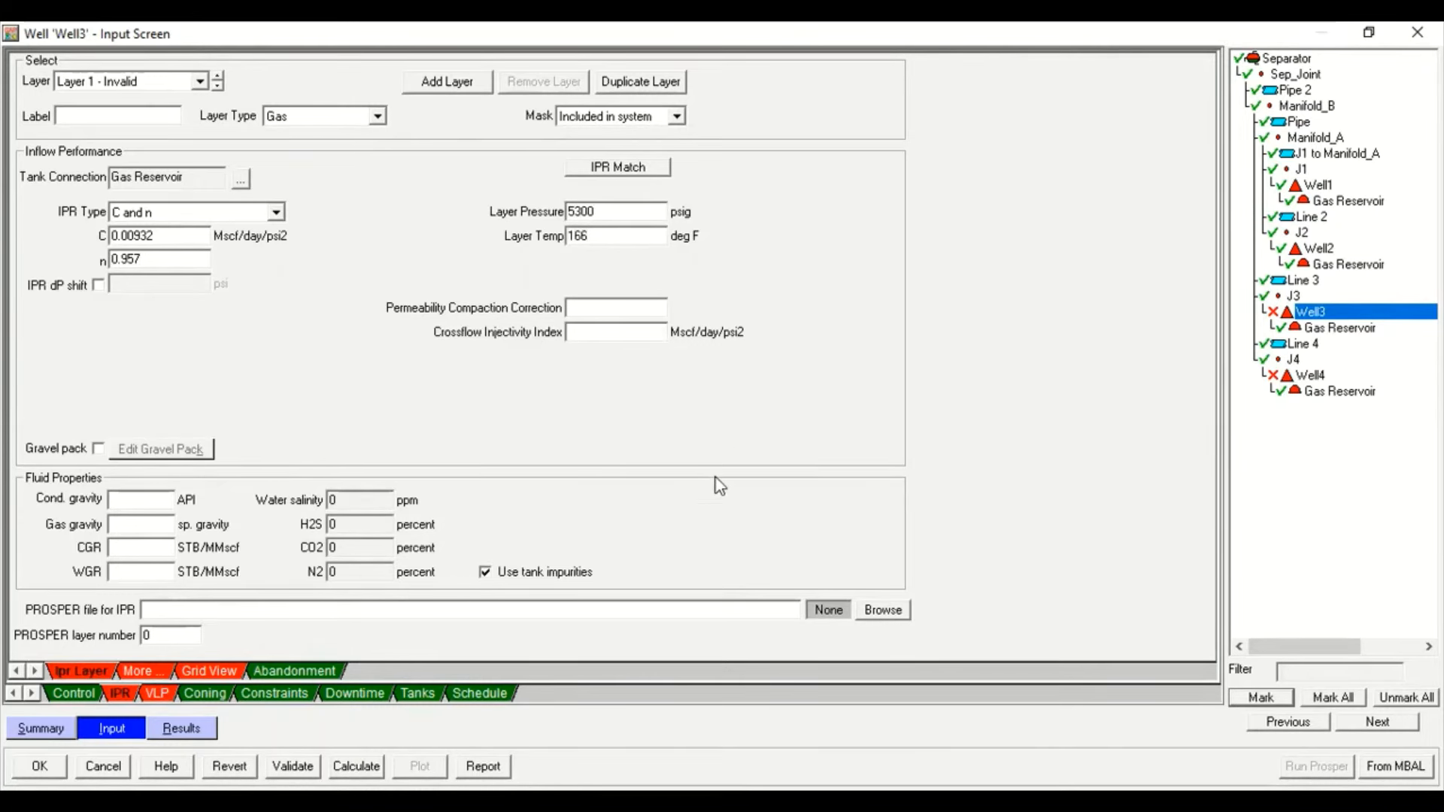
Fill in the fluid properties of Well3's layer and set its prediction fractional flow model to From Tank Model
type("6")
type("1")
left_click(139, 671)
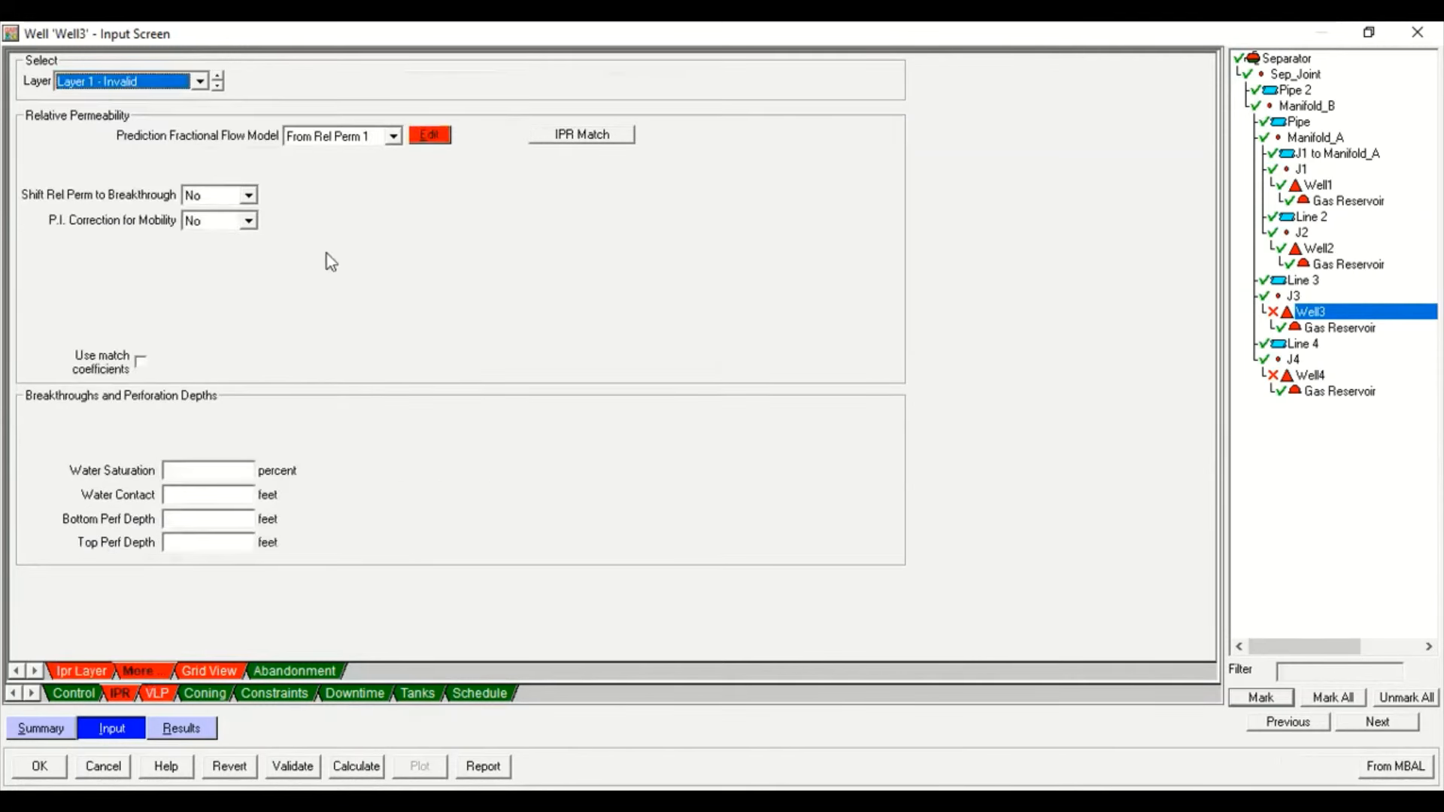
left_click(328, 141)
left_click(335, 158)
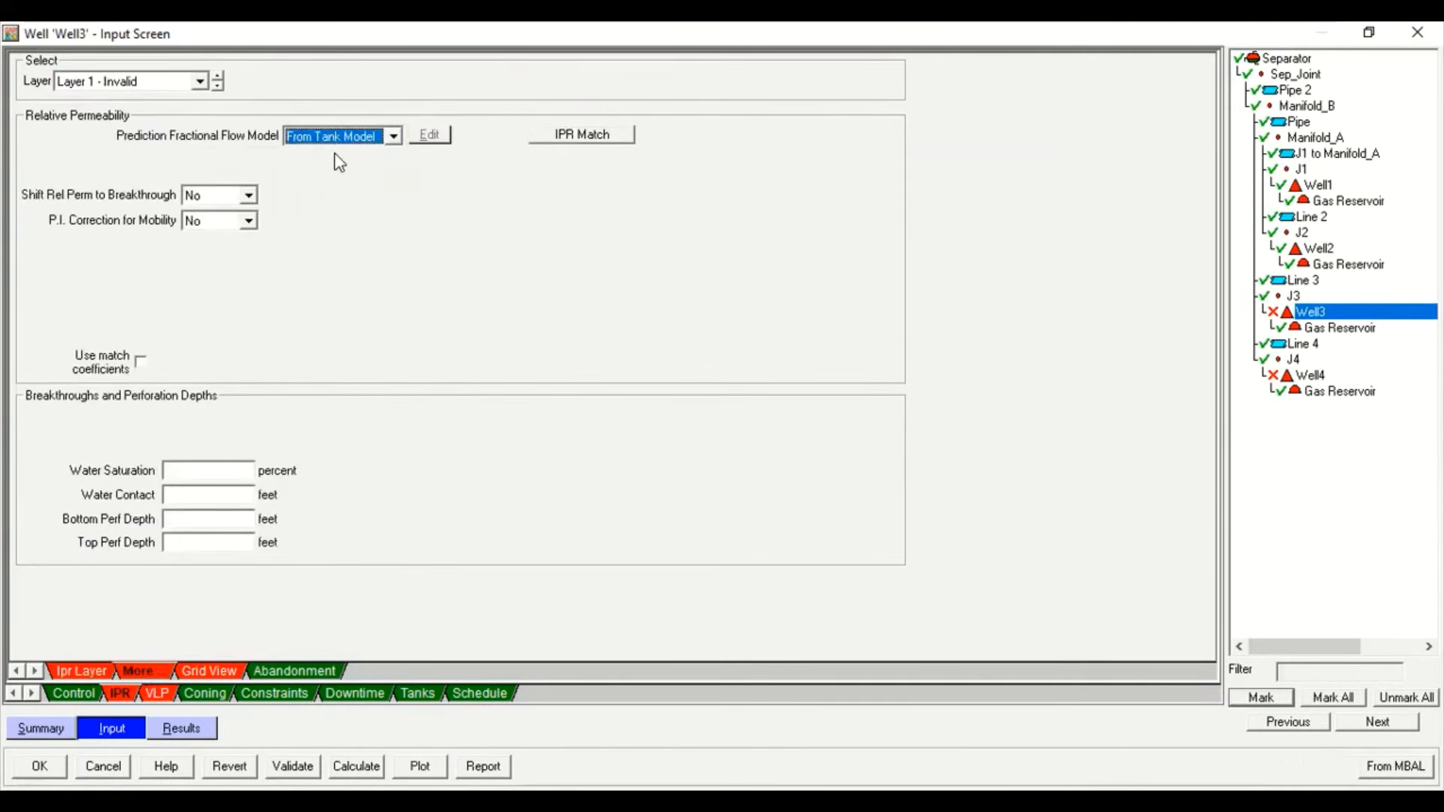
left_click(207, 670)
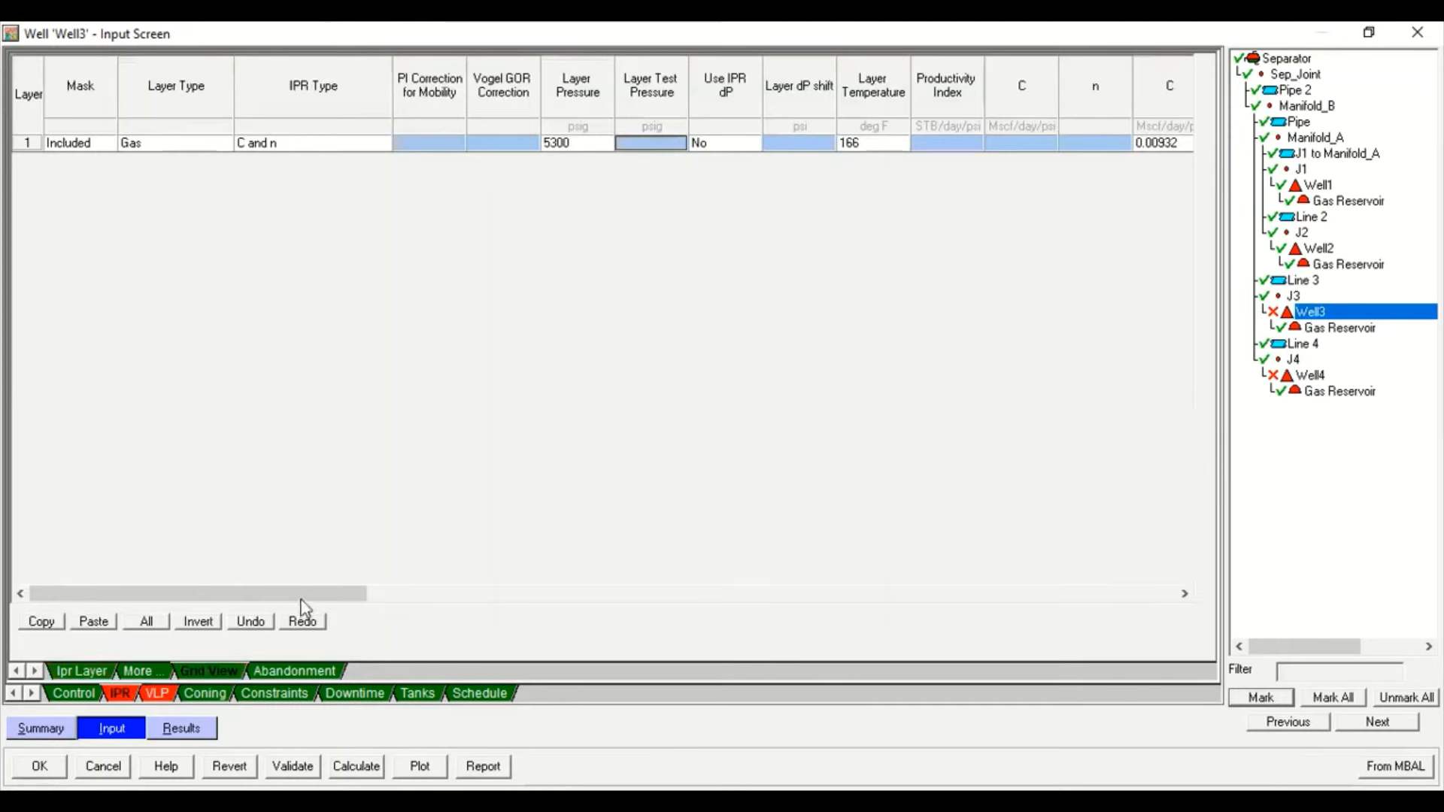
left_click_drag(319, 594, 249, 558)
Try to generate Well3's VLP for the GAP model, leaving the generation data blank and following the PROSPER file
left_click(157, 693)
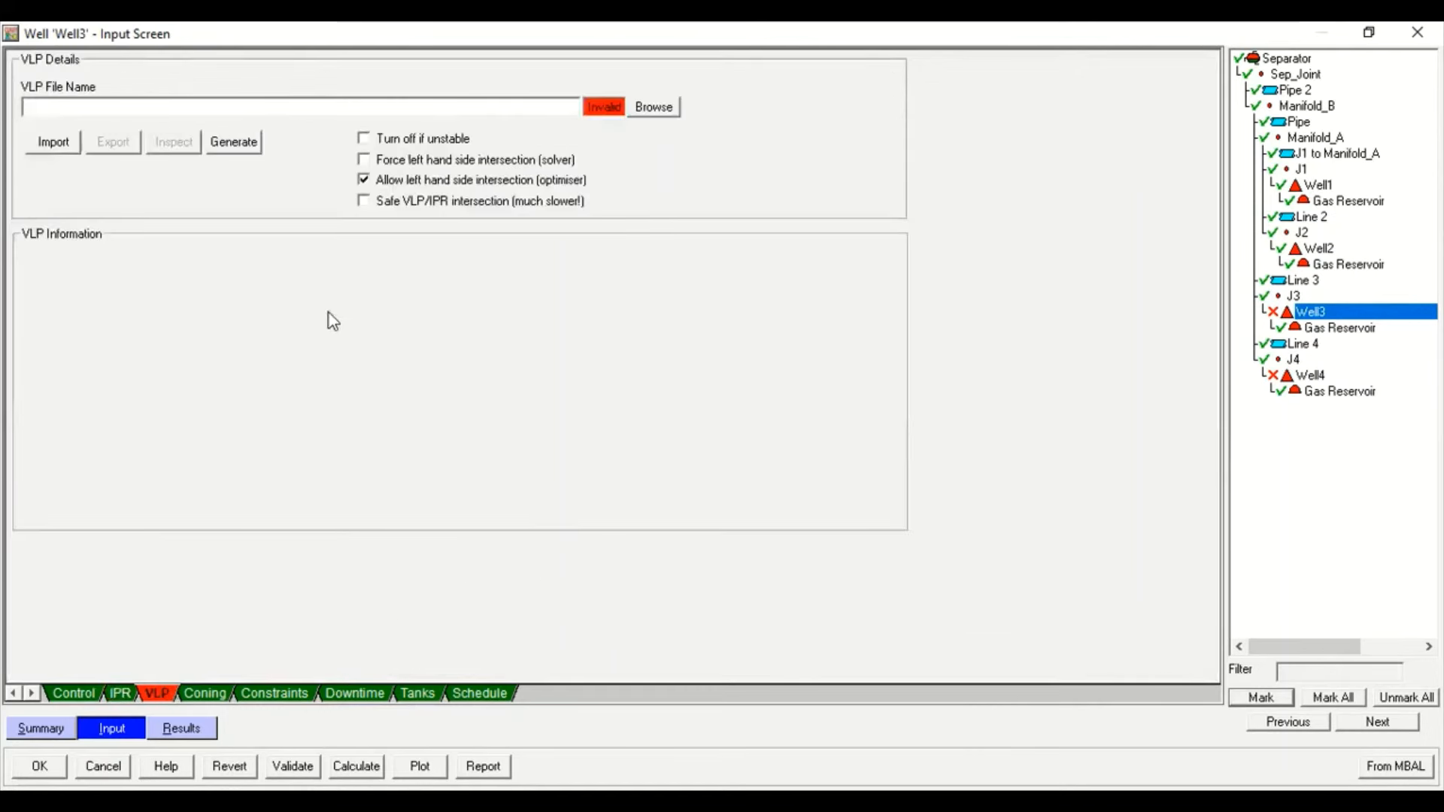
left_click(235, 144)
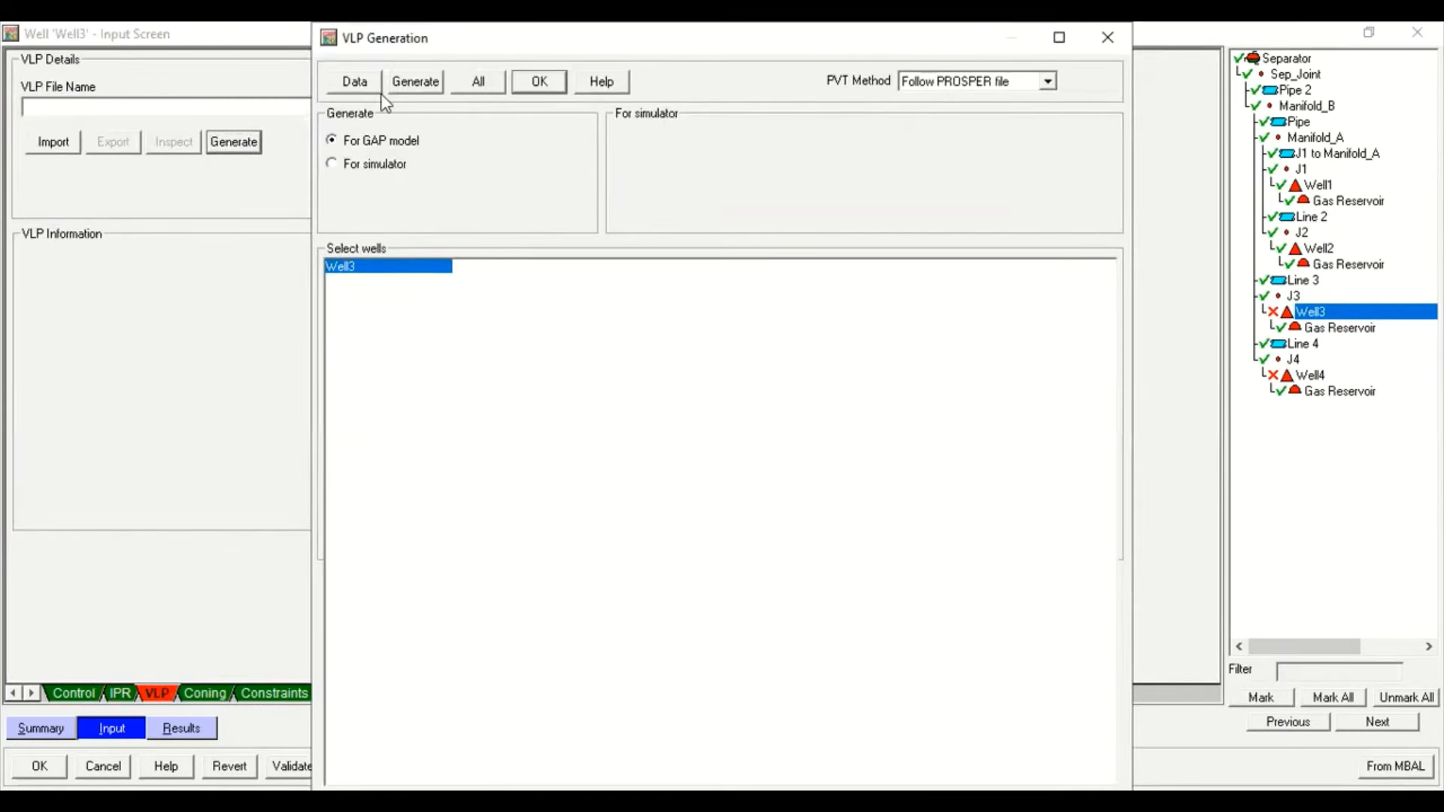
left_click(370, 90)
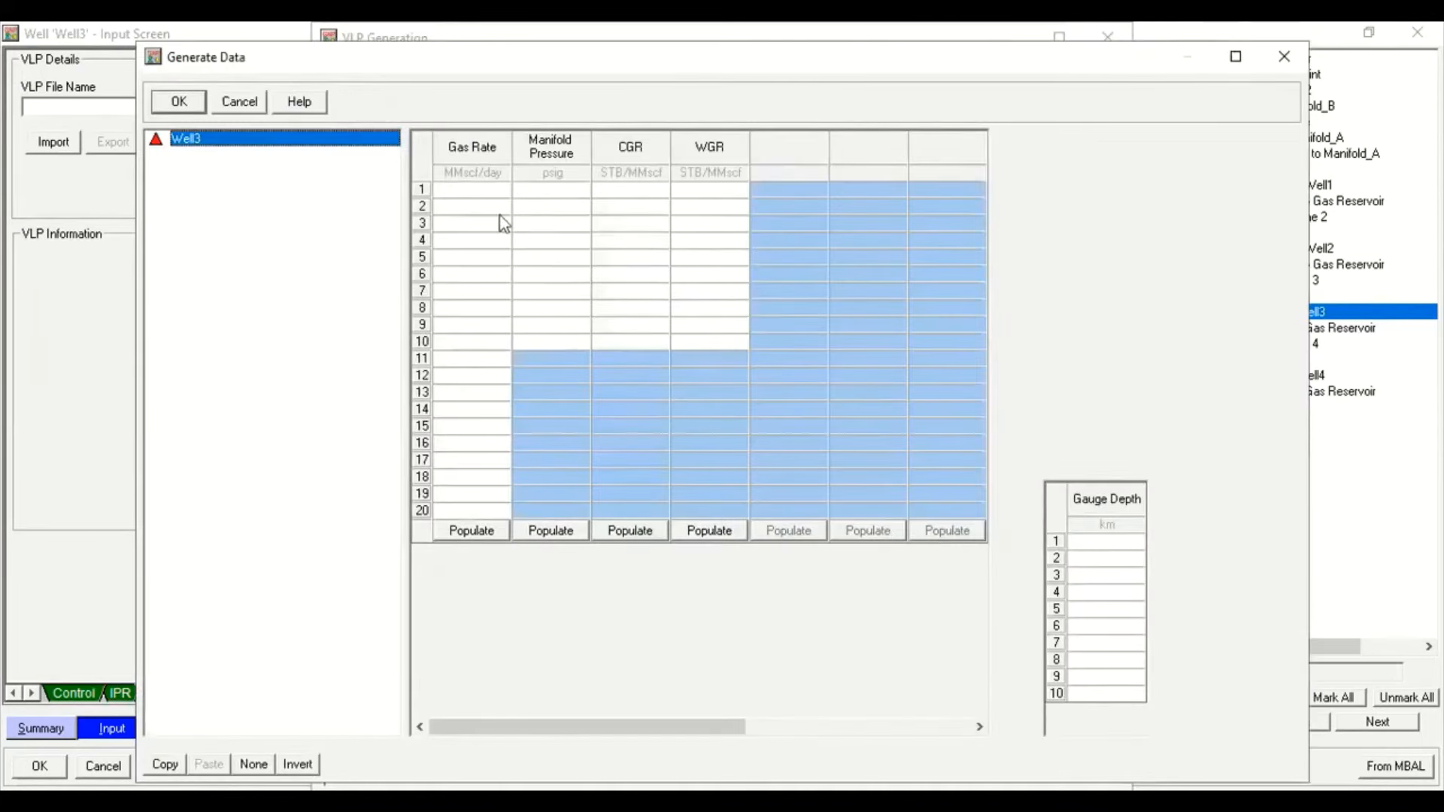
left_click(551, 192)
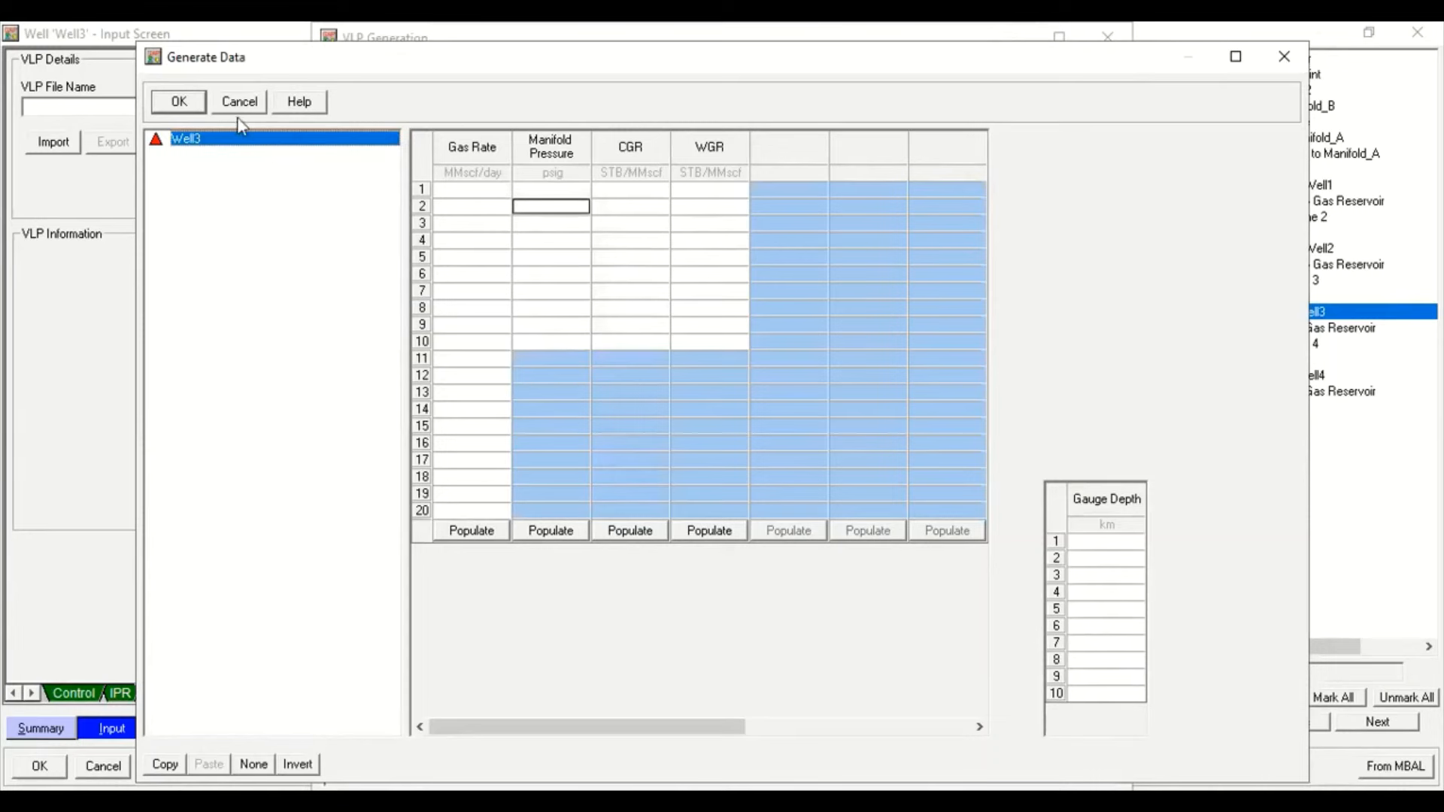
left_click(191, 102)
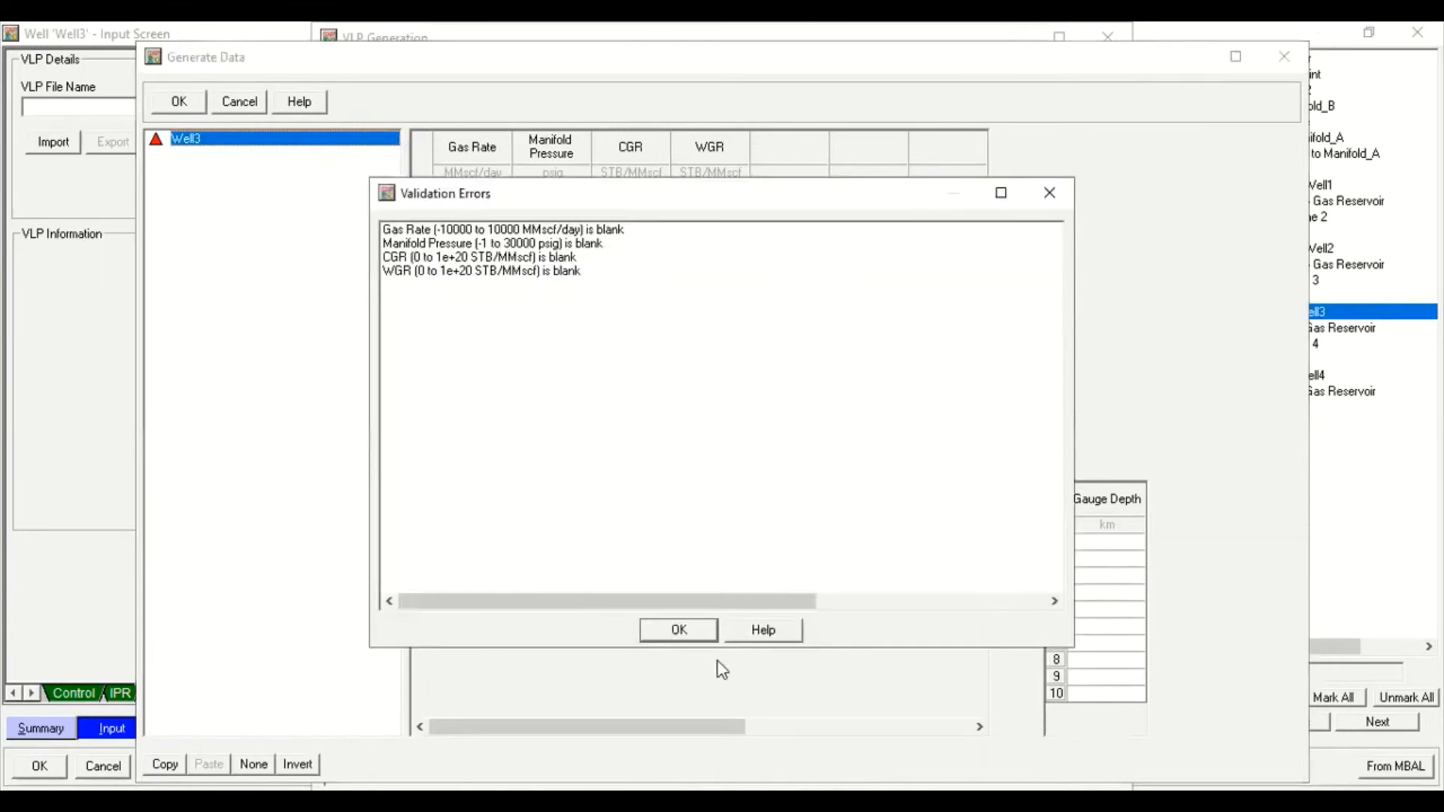
left_click(687, 633)
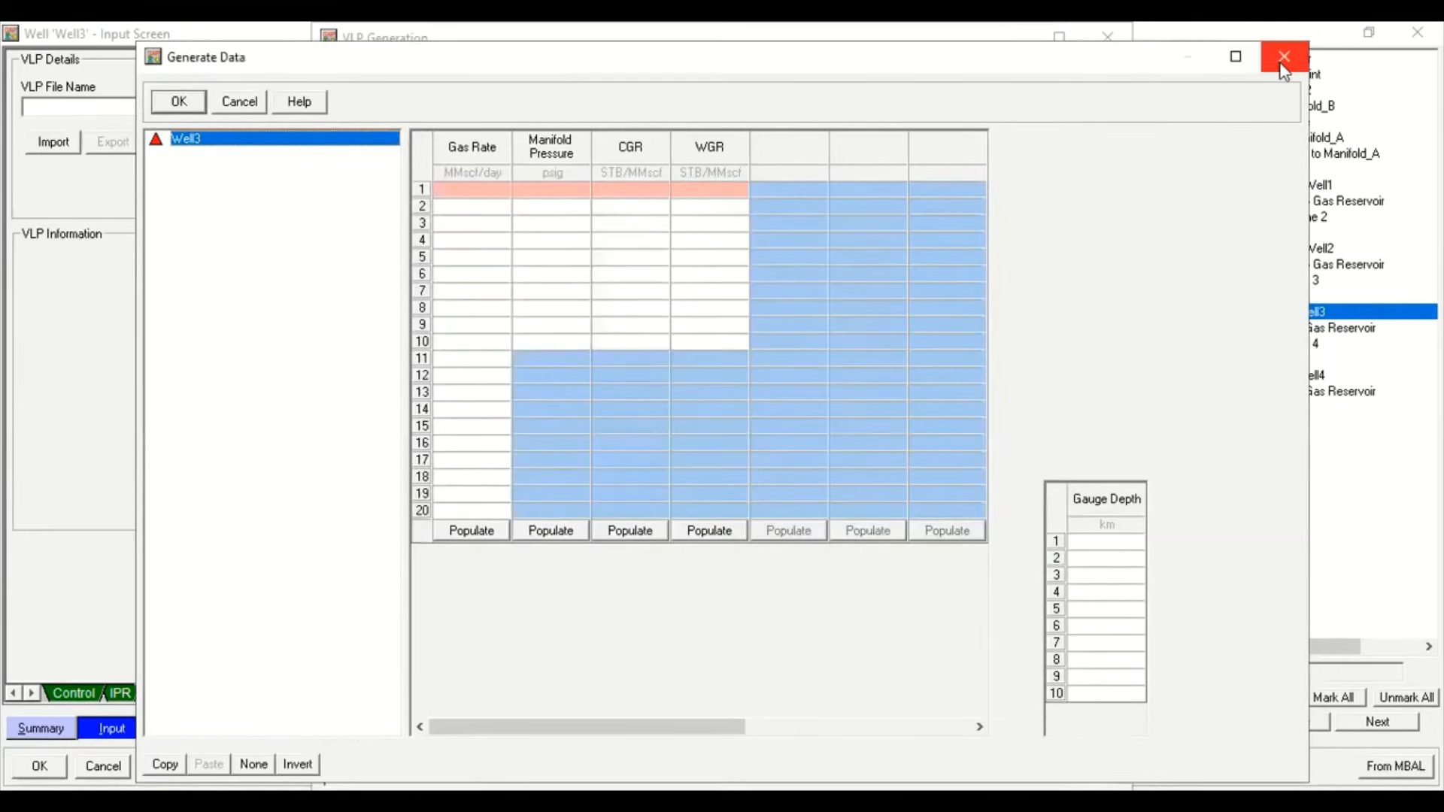
left_click(1282, 66)
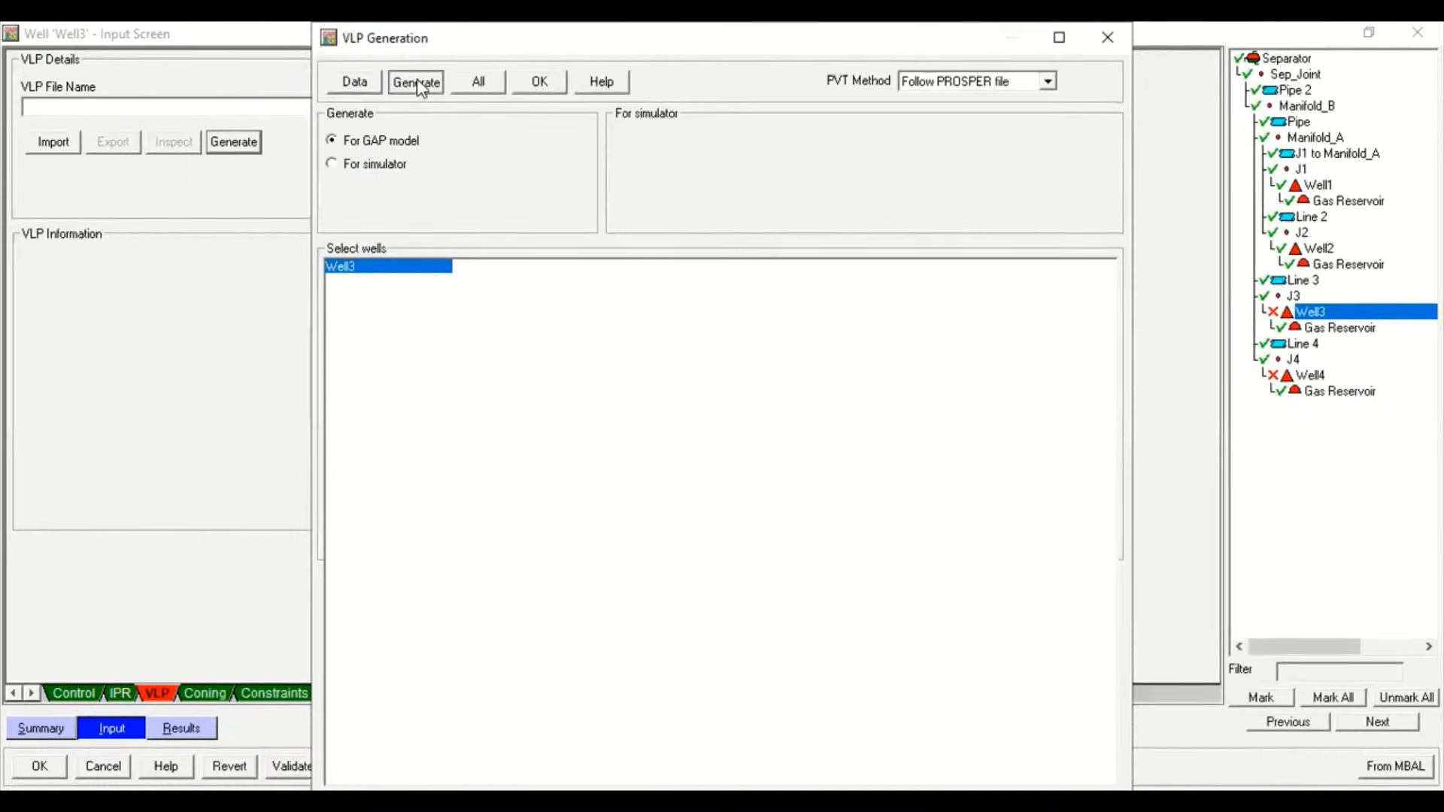
left_click(417, 80)
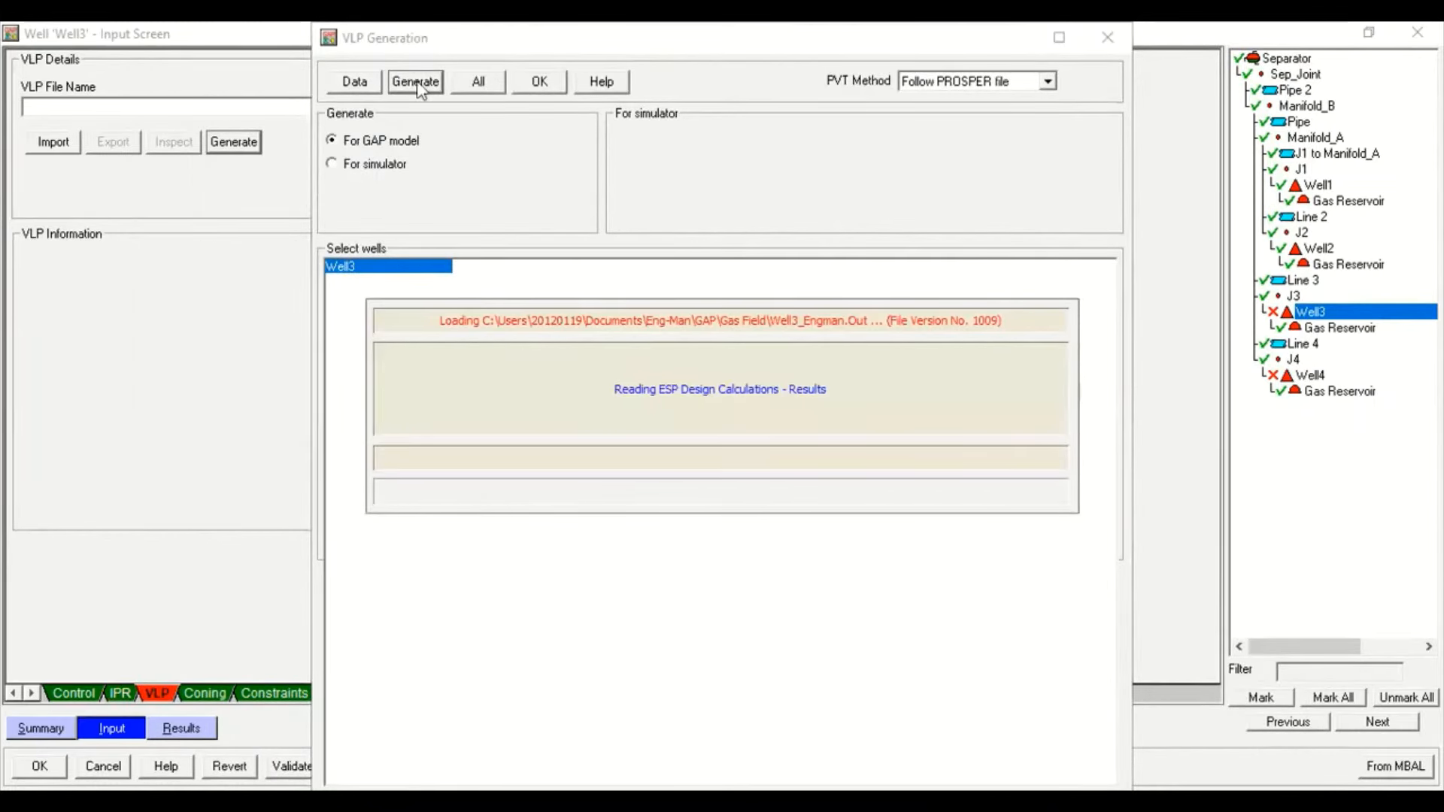
left_click(870, 490)
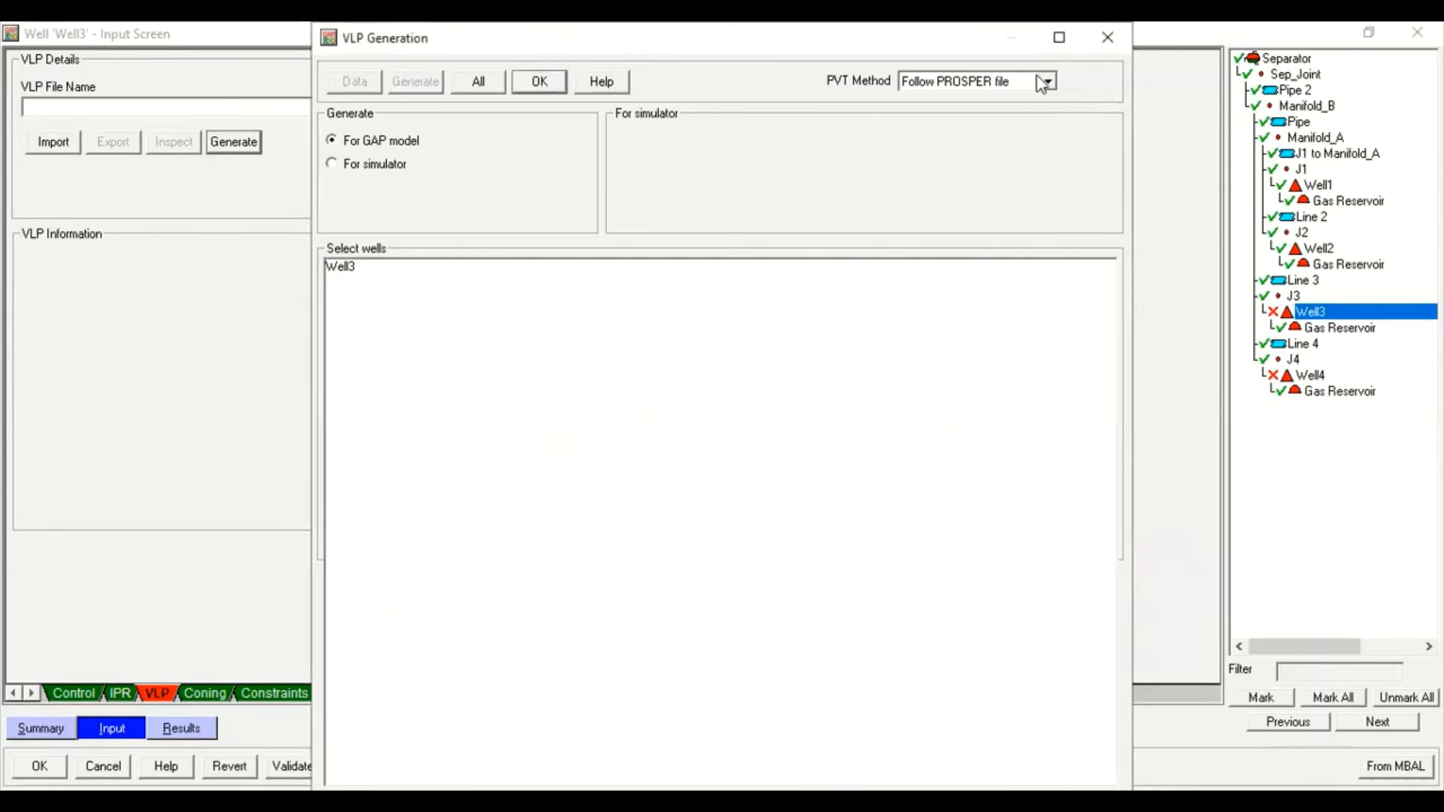
left_click(1107, 38)
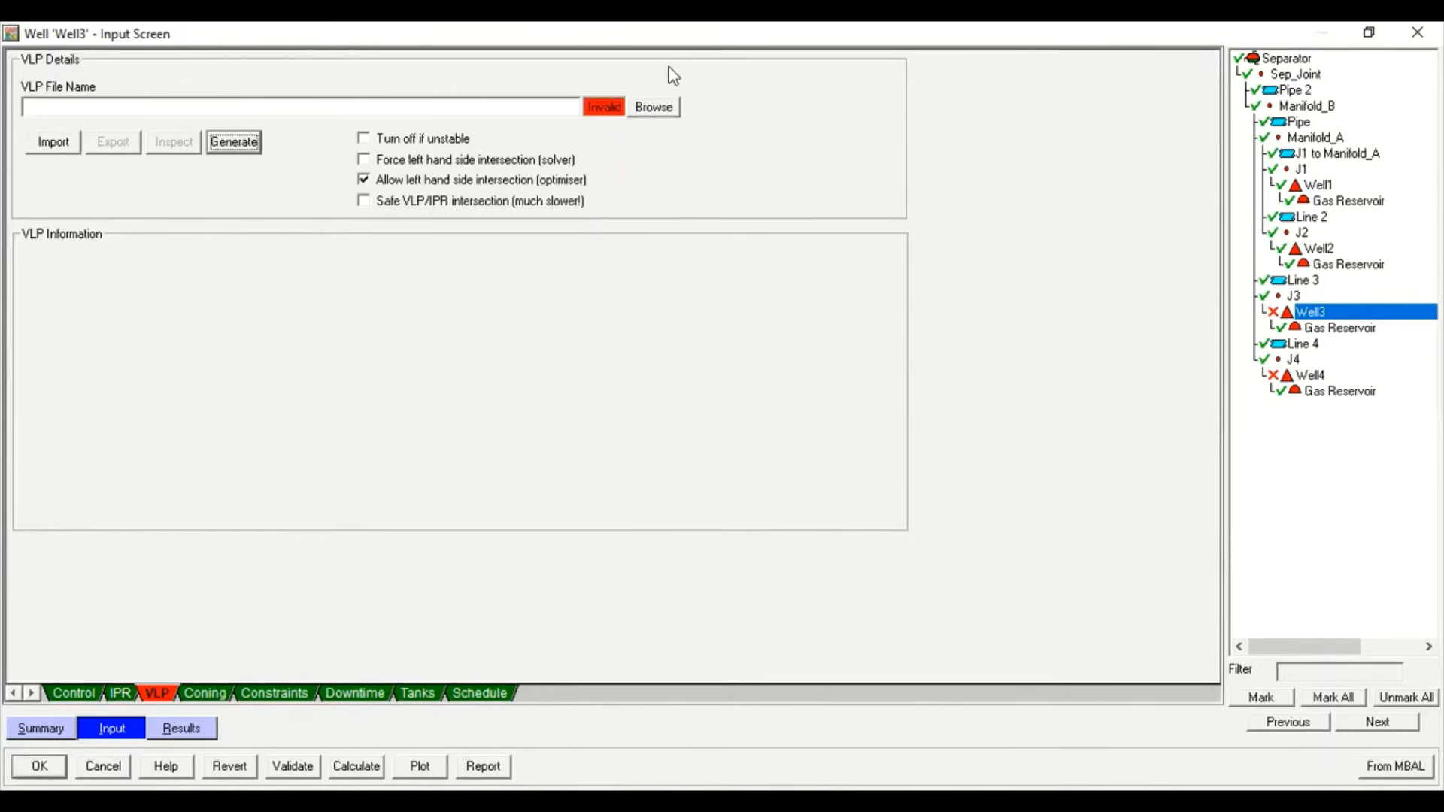
Load Well3.vlp from the Gas Field folder as Well3's VLP file and validate the well's inputs
left_click(653, 107)
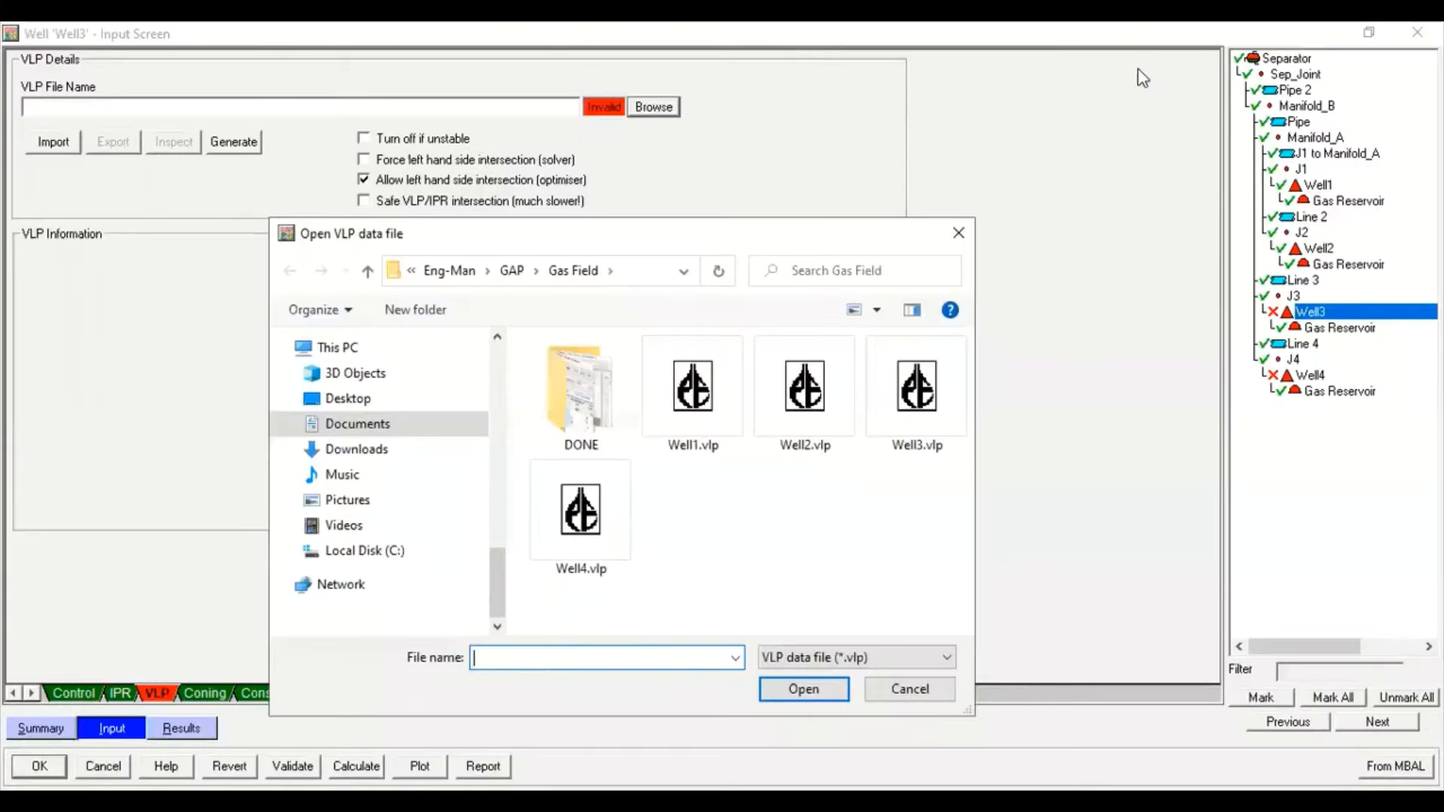
left_click(949, 412)
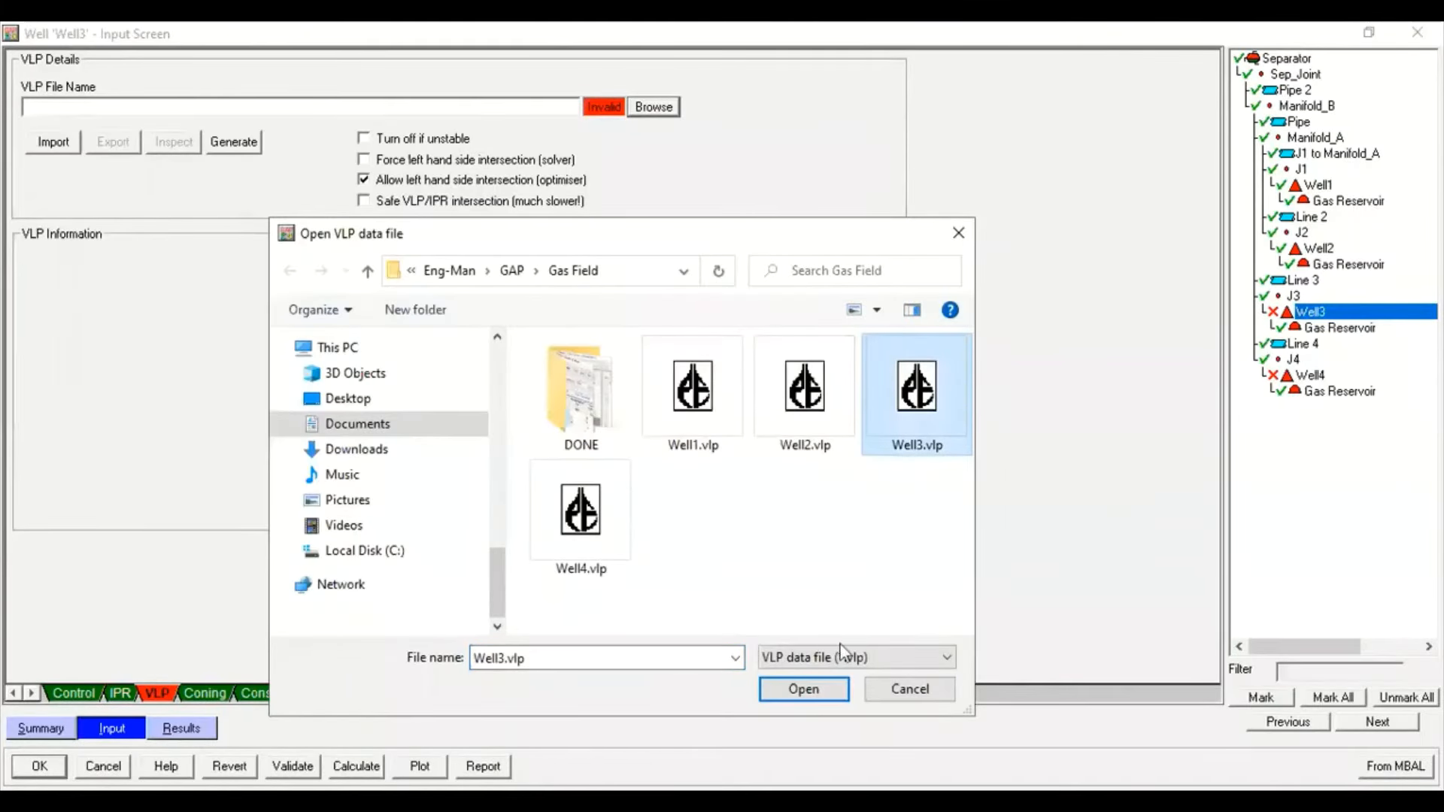
left_click(833, 689)
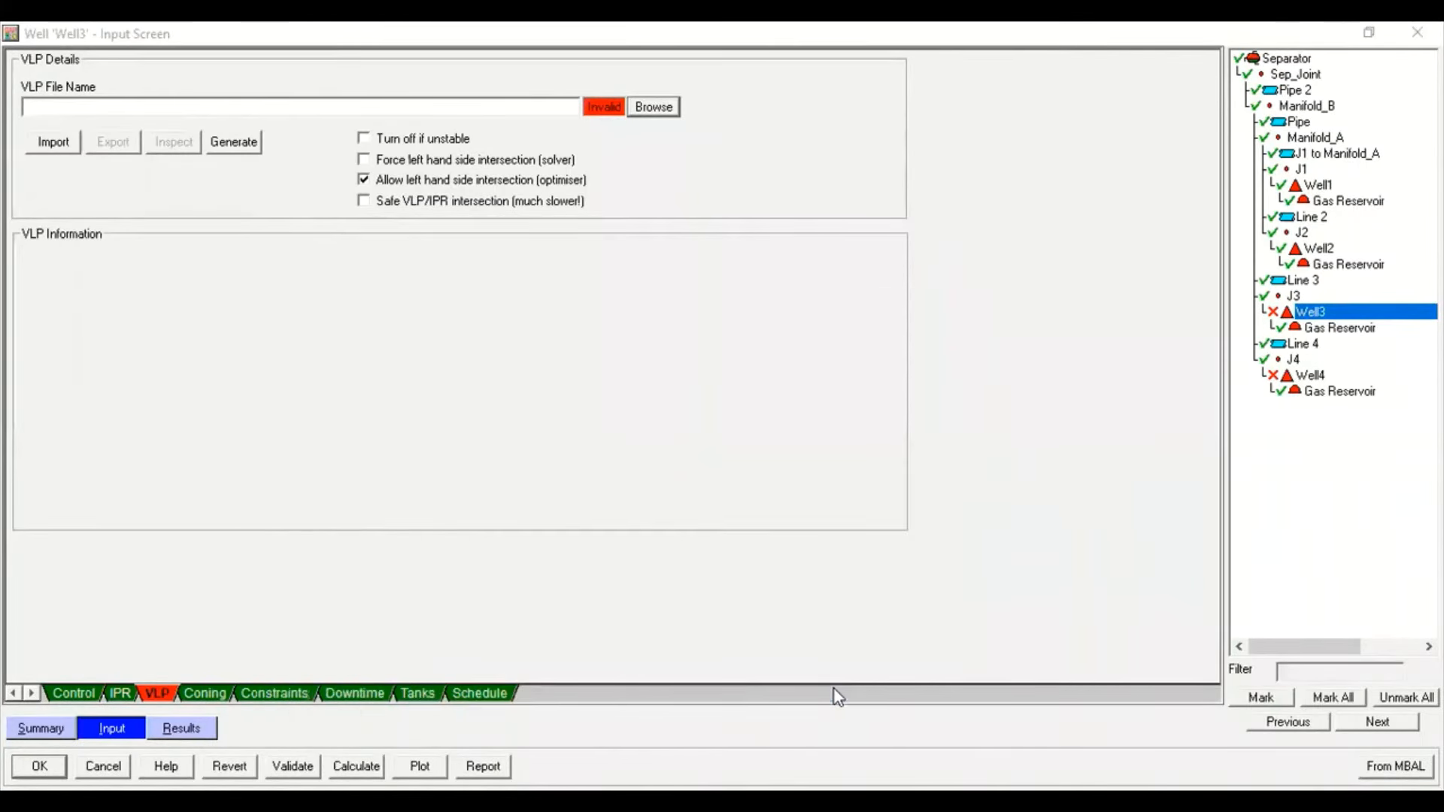
left_click(292, 765)
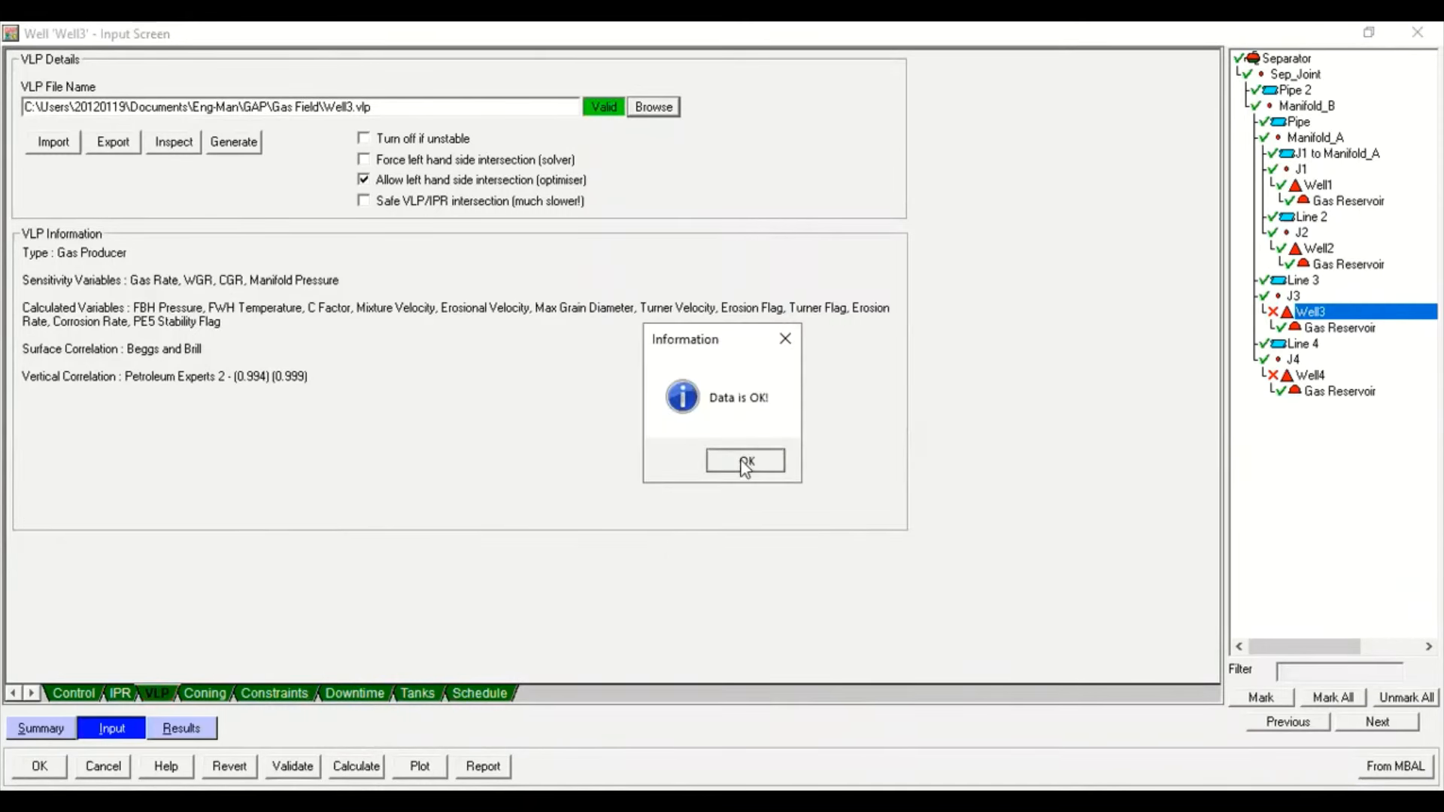
Plot Well3's VLP curve of FBH Pressure against gas rate and move the plot window clear of the network tree
left_click(745, 462)
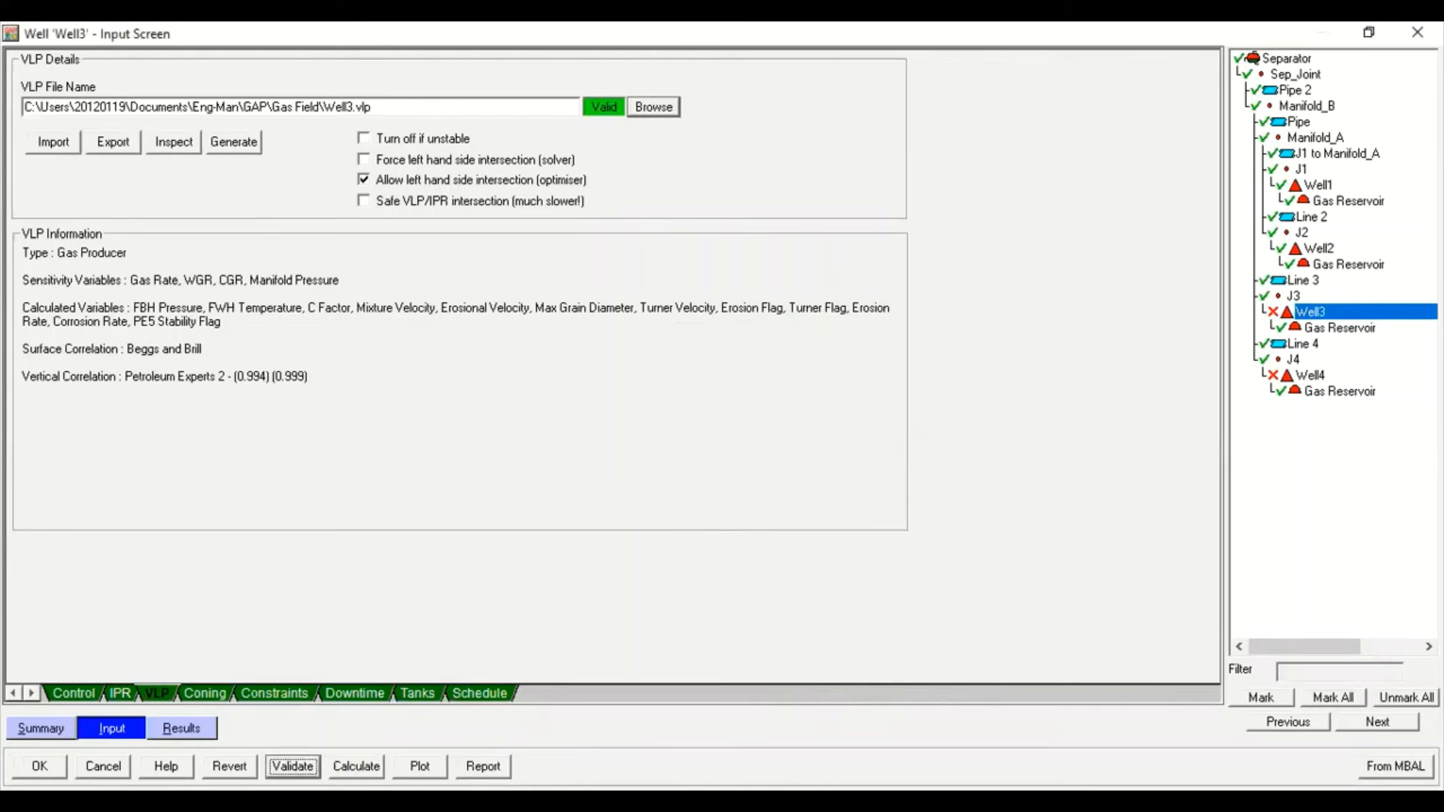
left_click(419, 766)
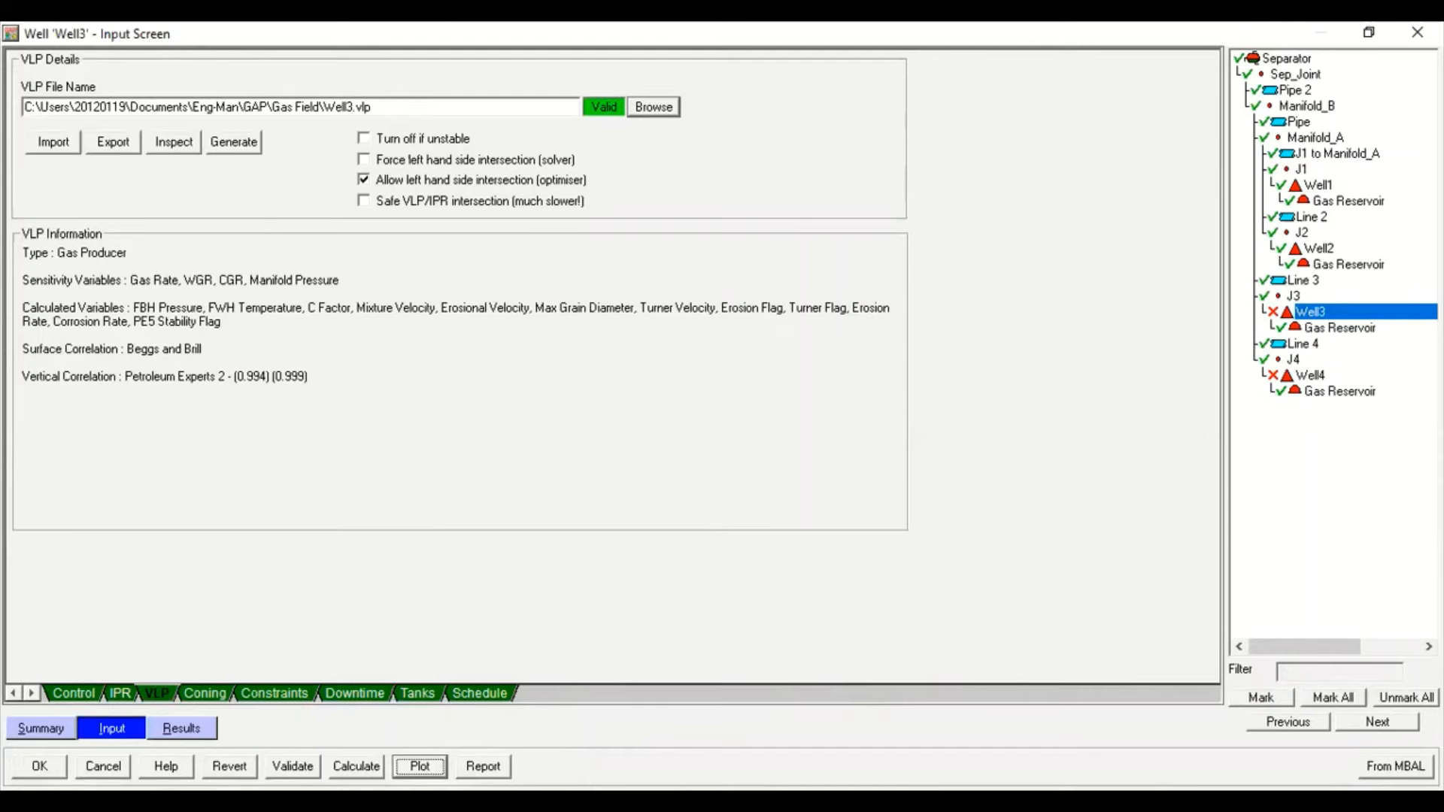
left_click(1417, 32)
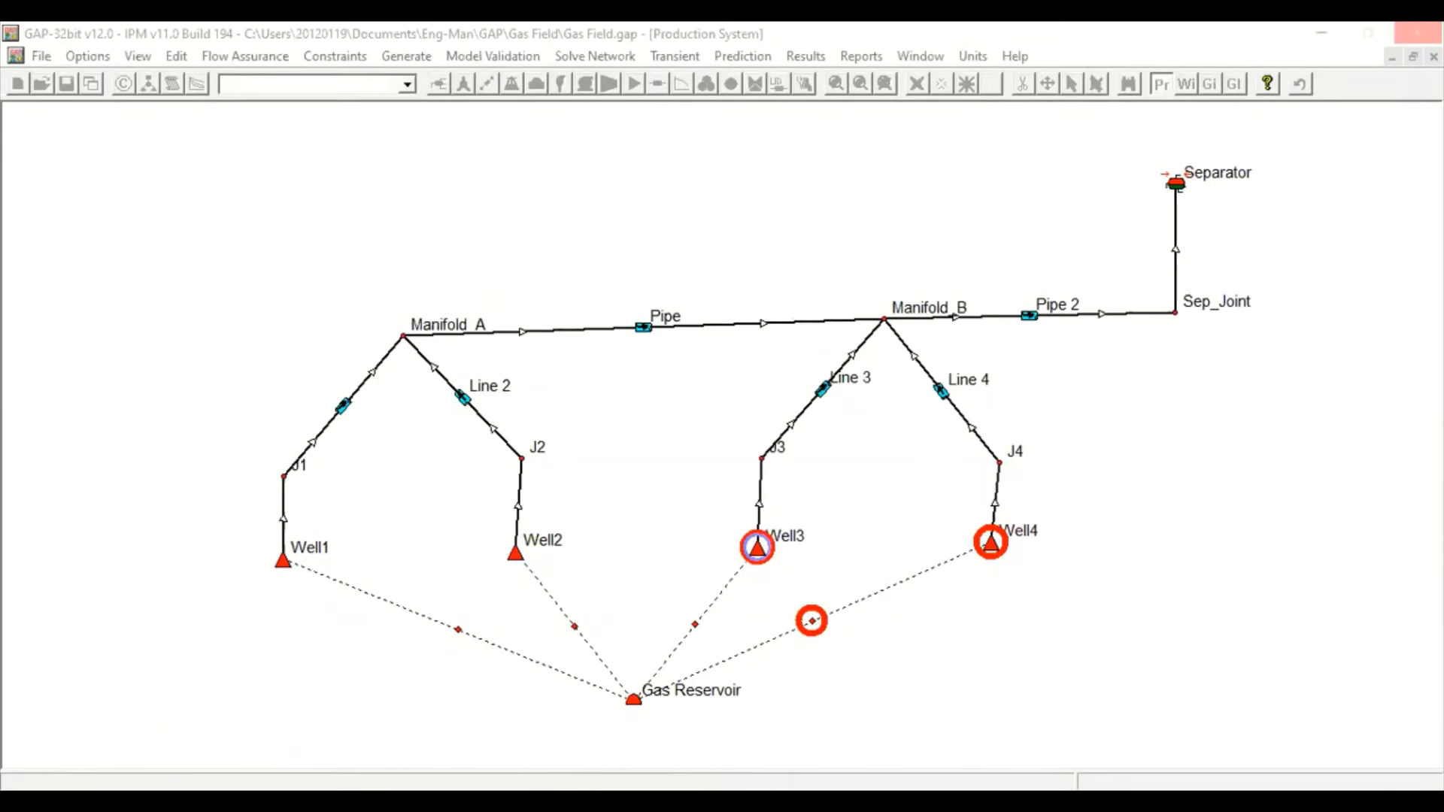
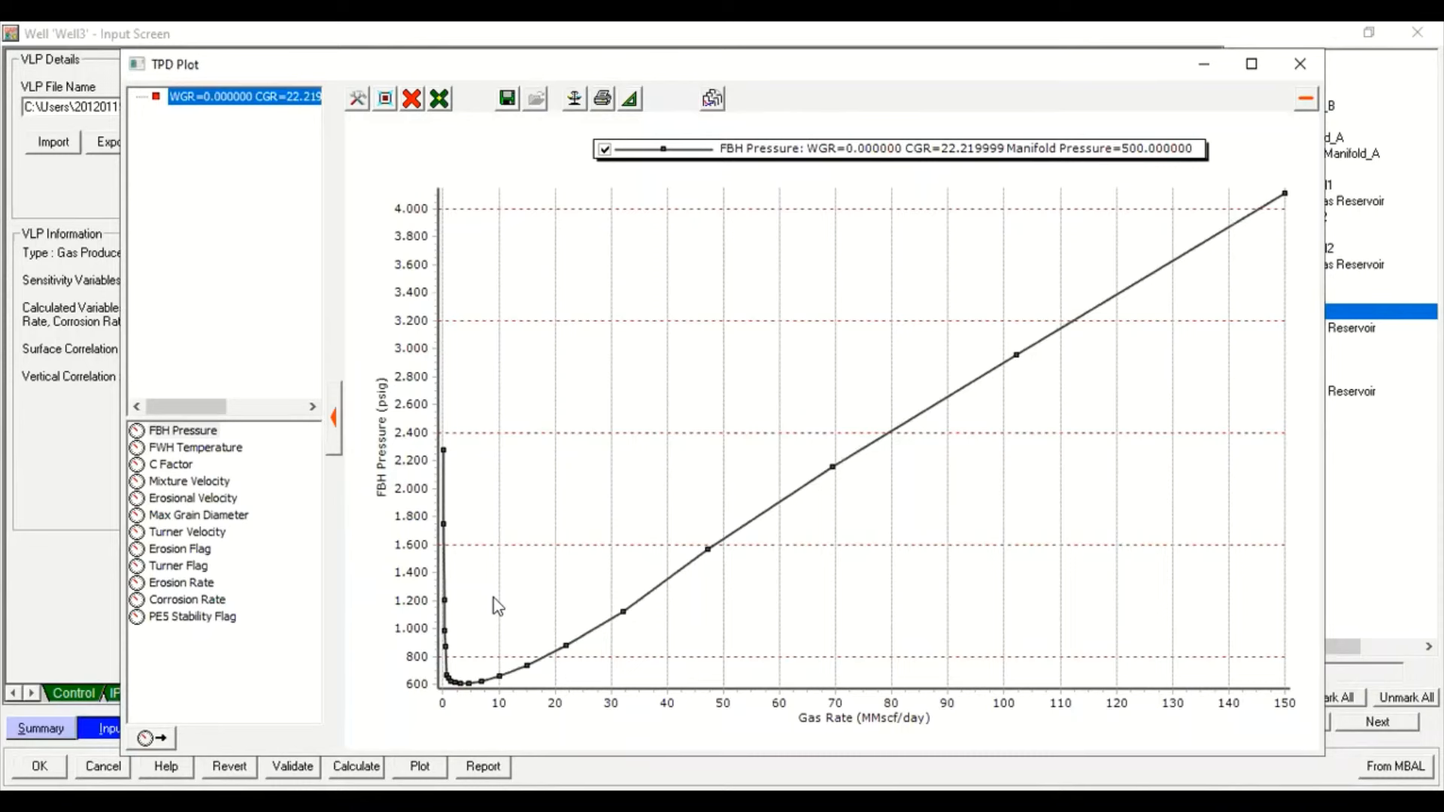
left_click(306, 98)
left_click_drag(320, 78, 306, 88)
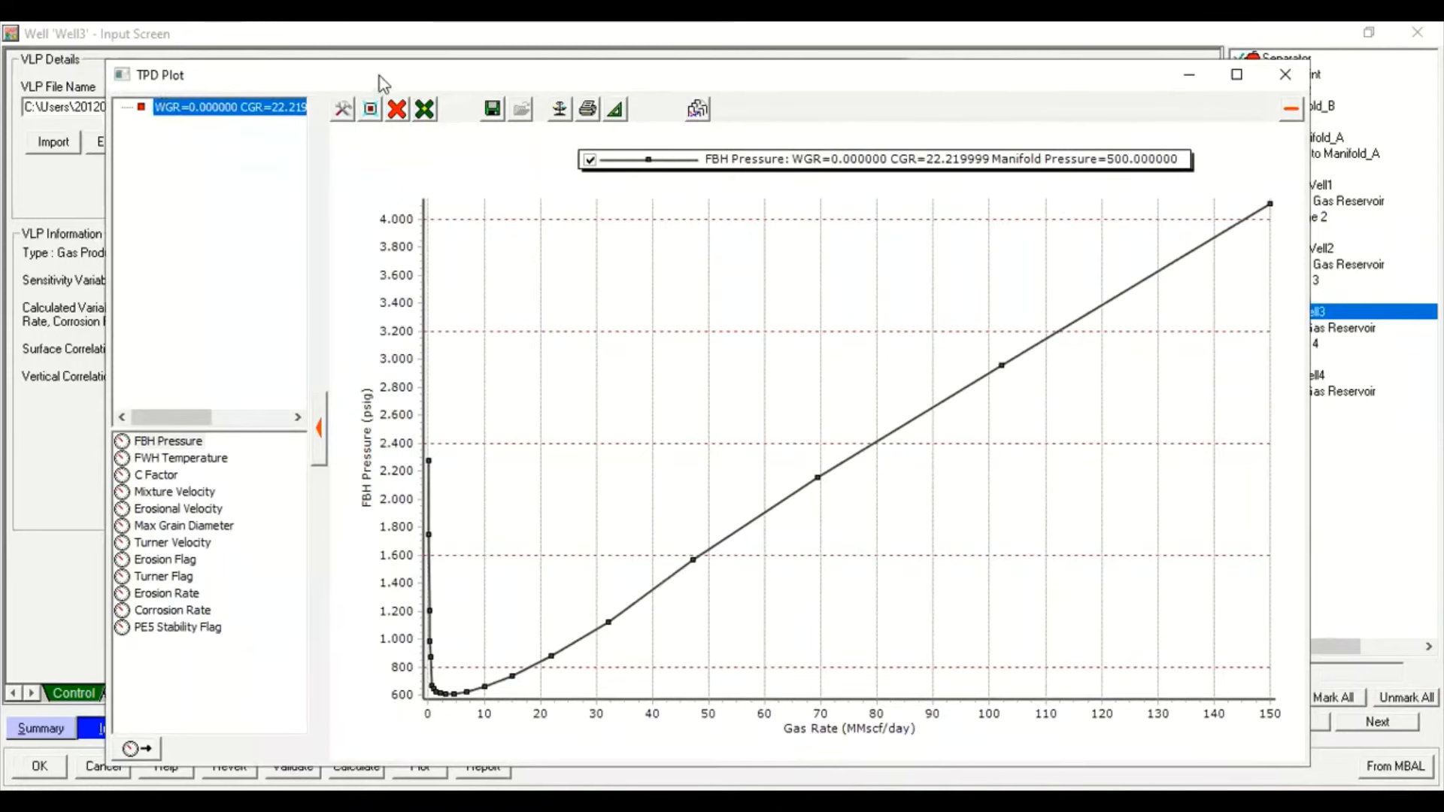
left_click_drag(373, 74, 310, 70)
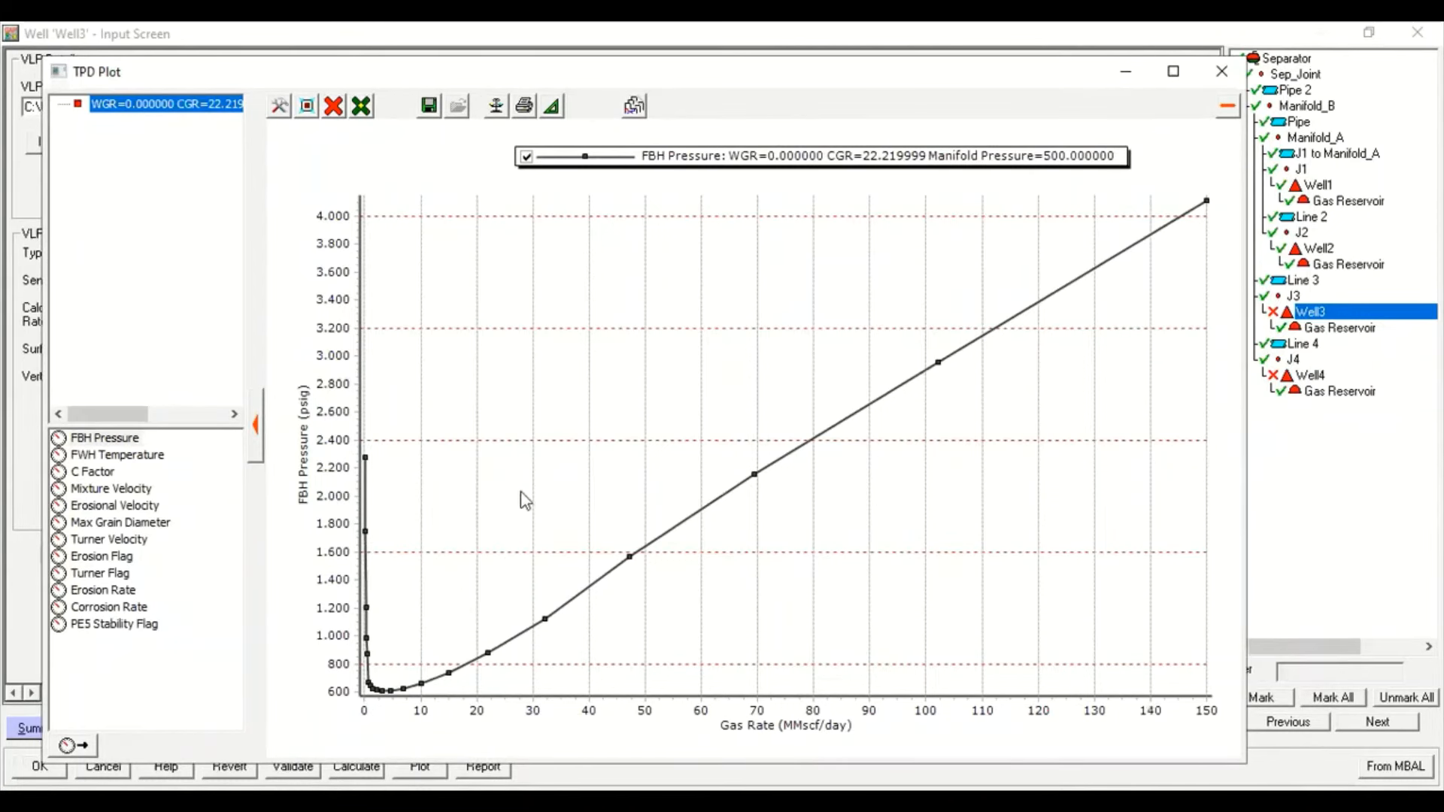
Add FWH Temperature to Well3's VLP plot for comparison with FBH Pressure, and clear the plot
left_click(139, 455)
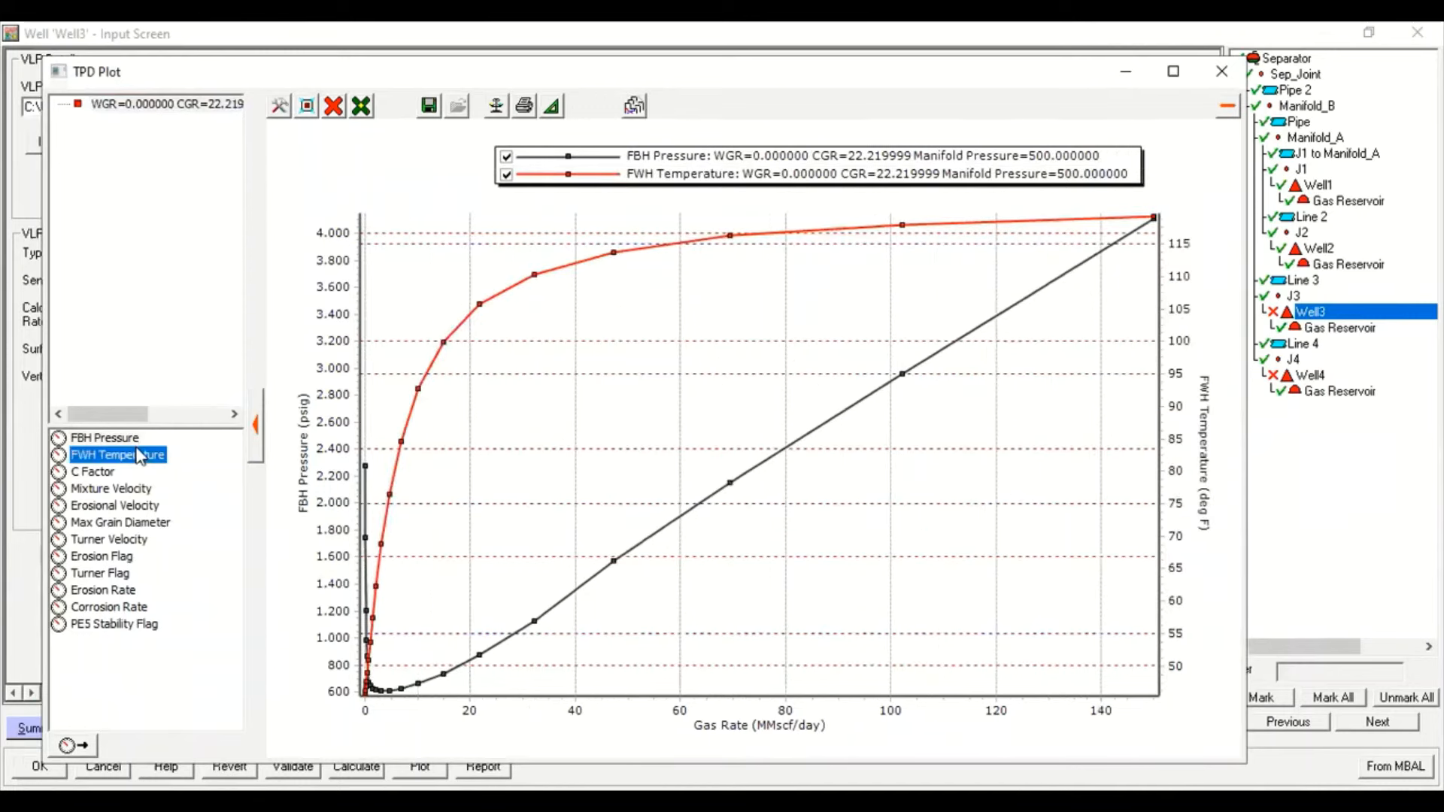
left_click(95, 475)
left_click(340, 107)
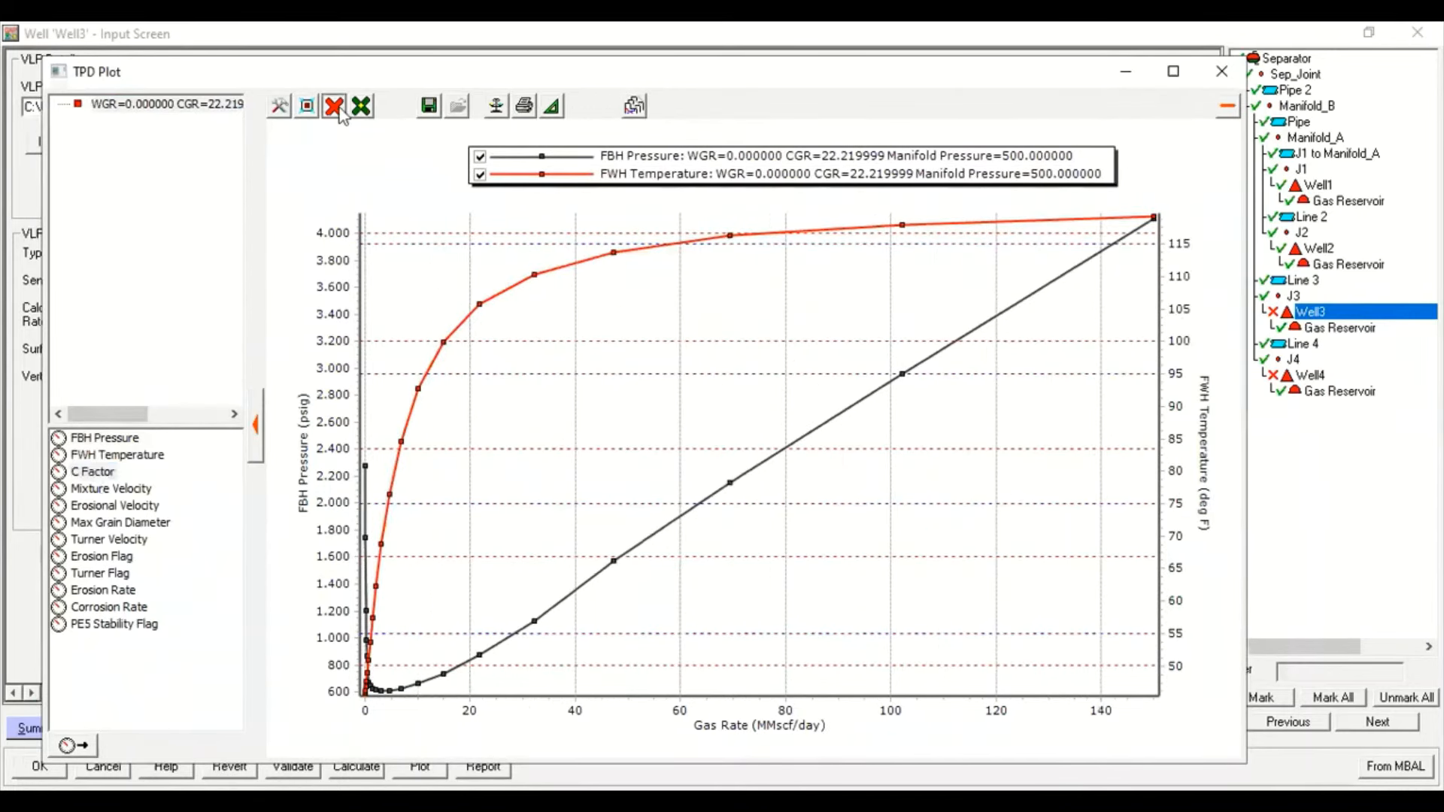
left_click(354, 183)
Plot C Factor and Mixture Velocity against gas rate for Well3, and clear the plot
left_click(96, 473)
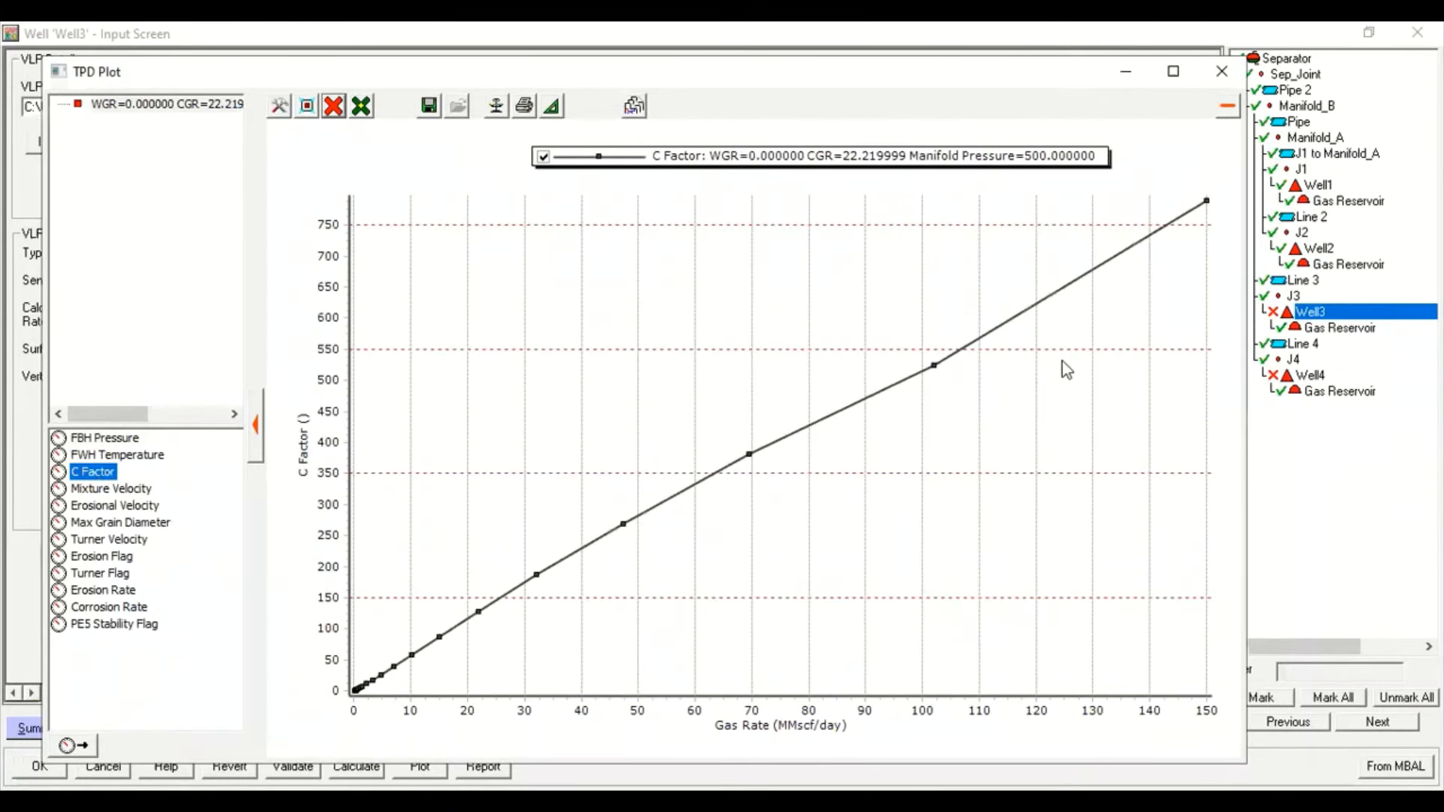
left_click(139, 489)
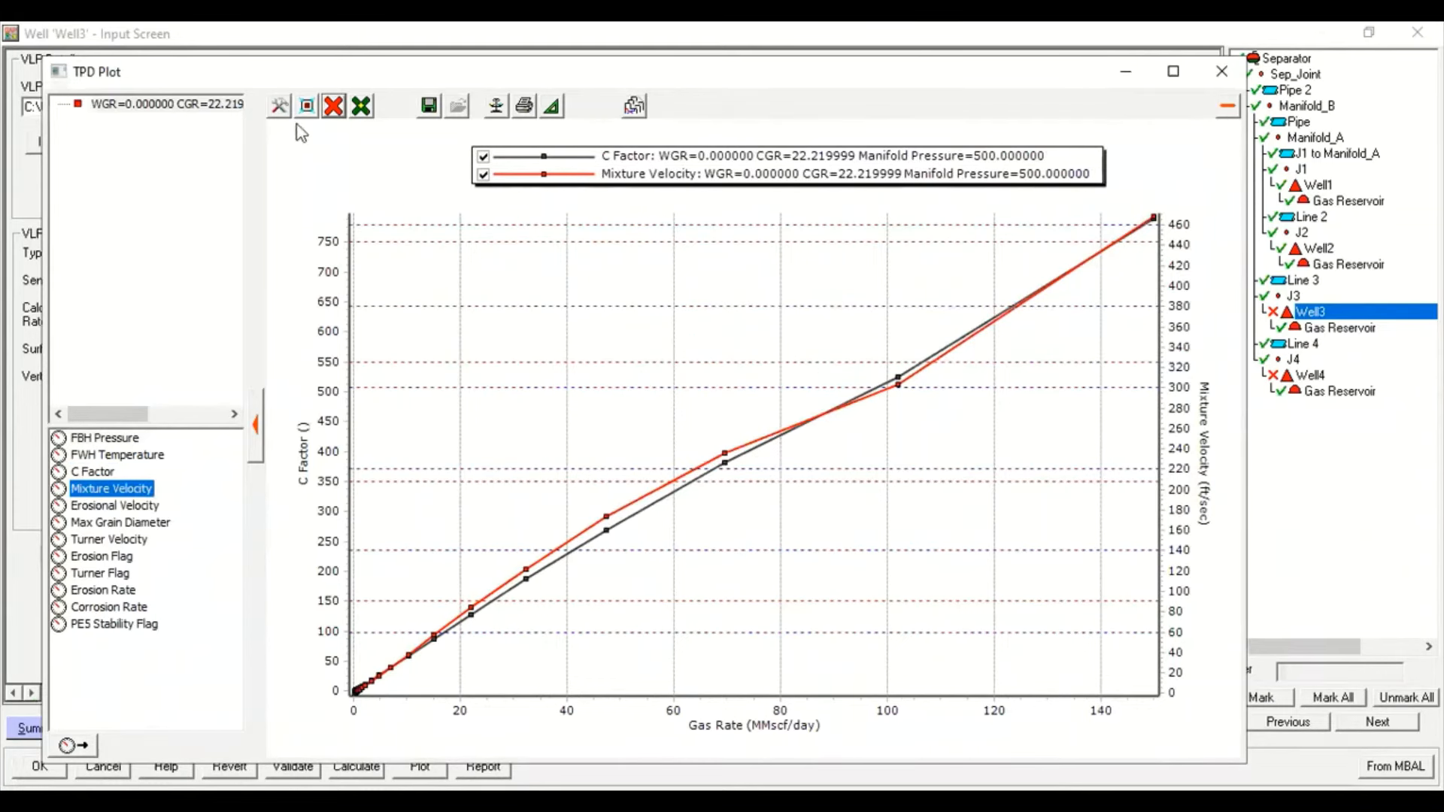
left_click(333, 106)
left_click(380, 166)
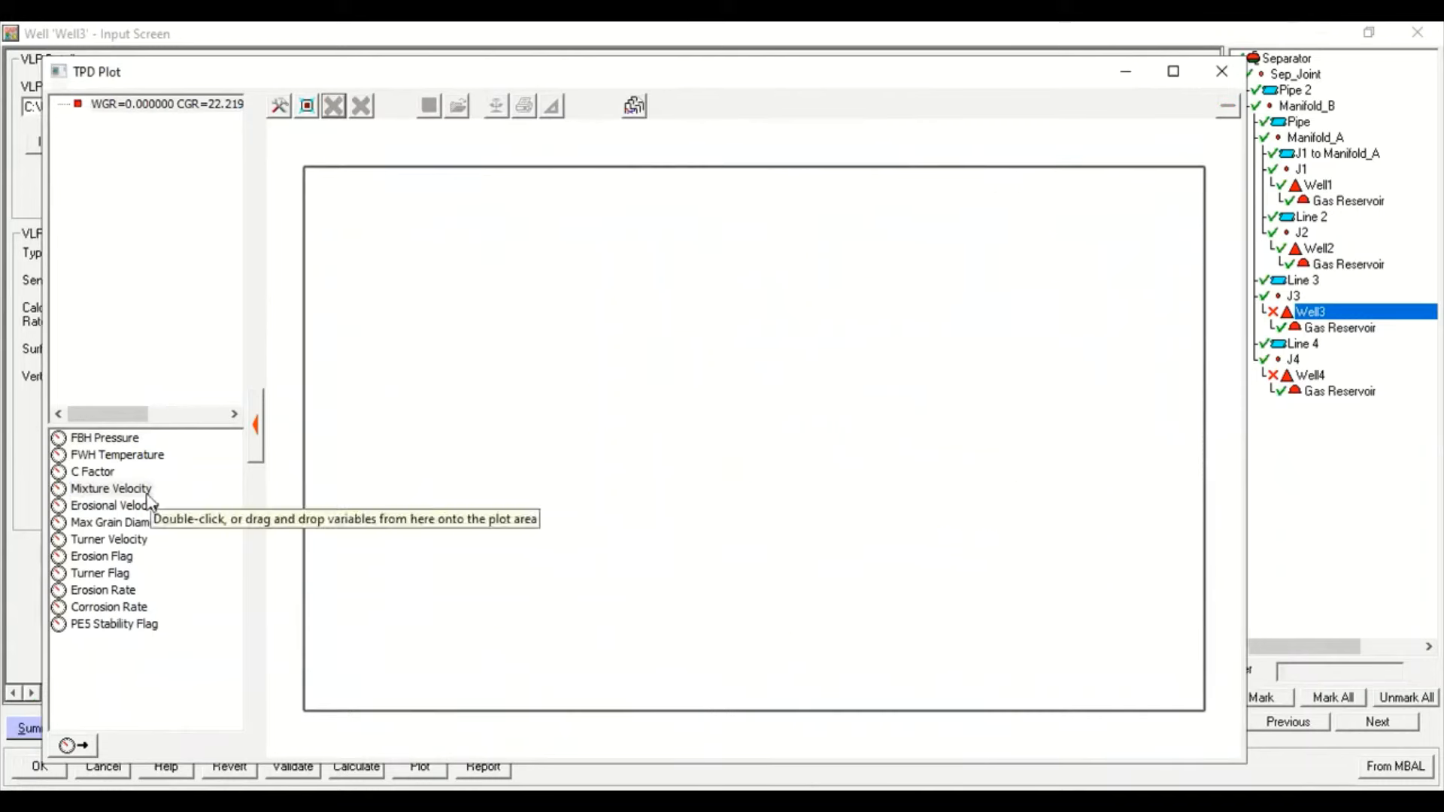
Plot Erosional Velocity and Max Grain Diameter against gas rate for Well3, and clear the plot
double_click(149, 505)
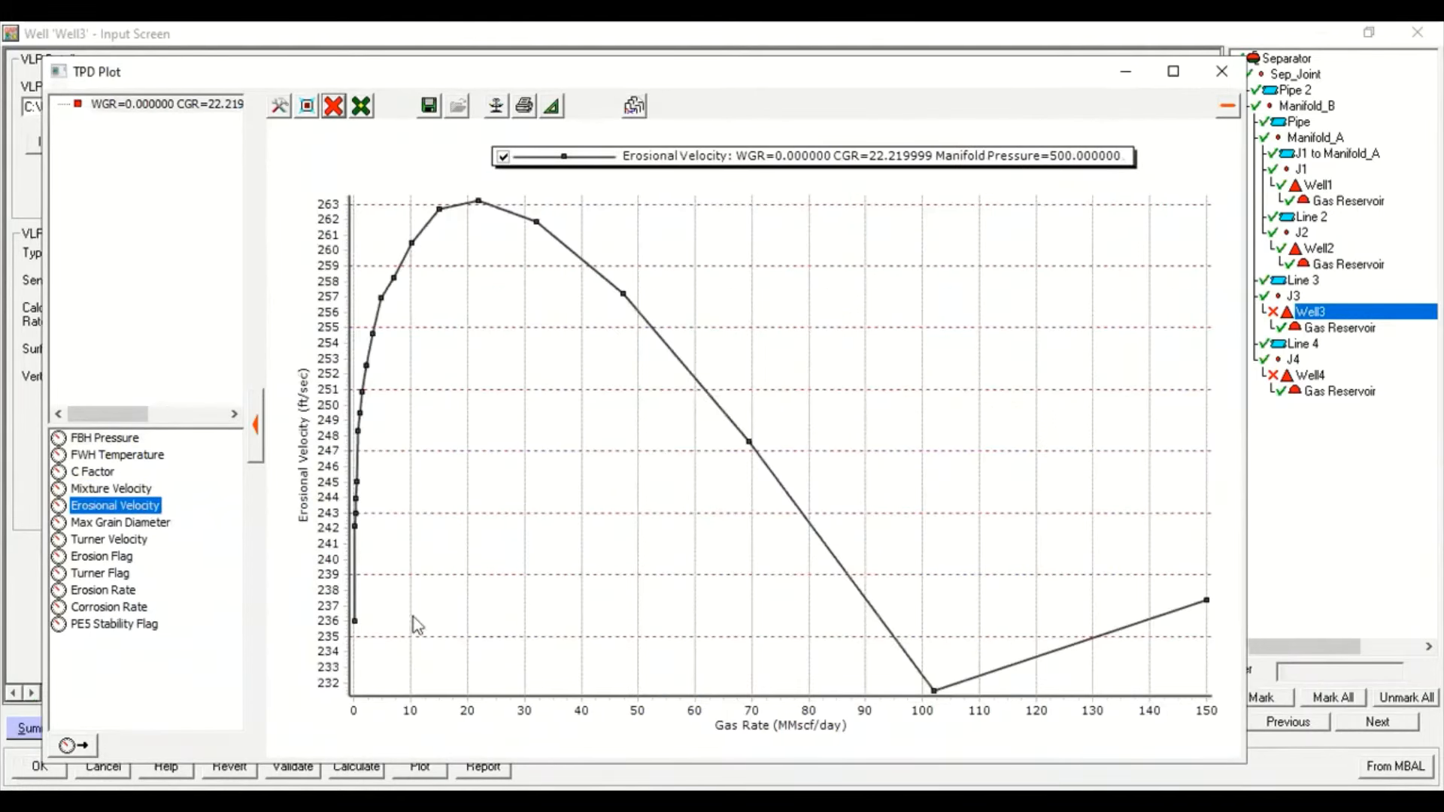
double_click(130, 524)
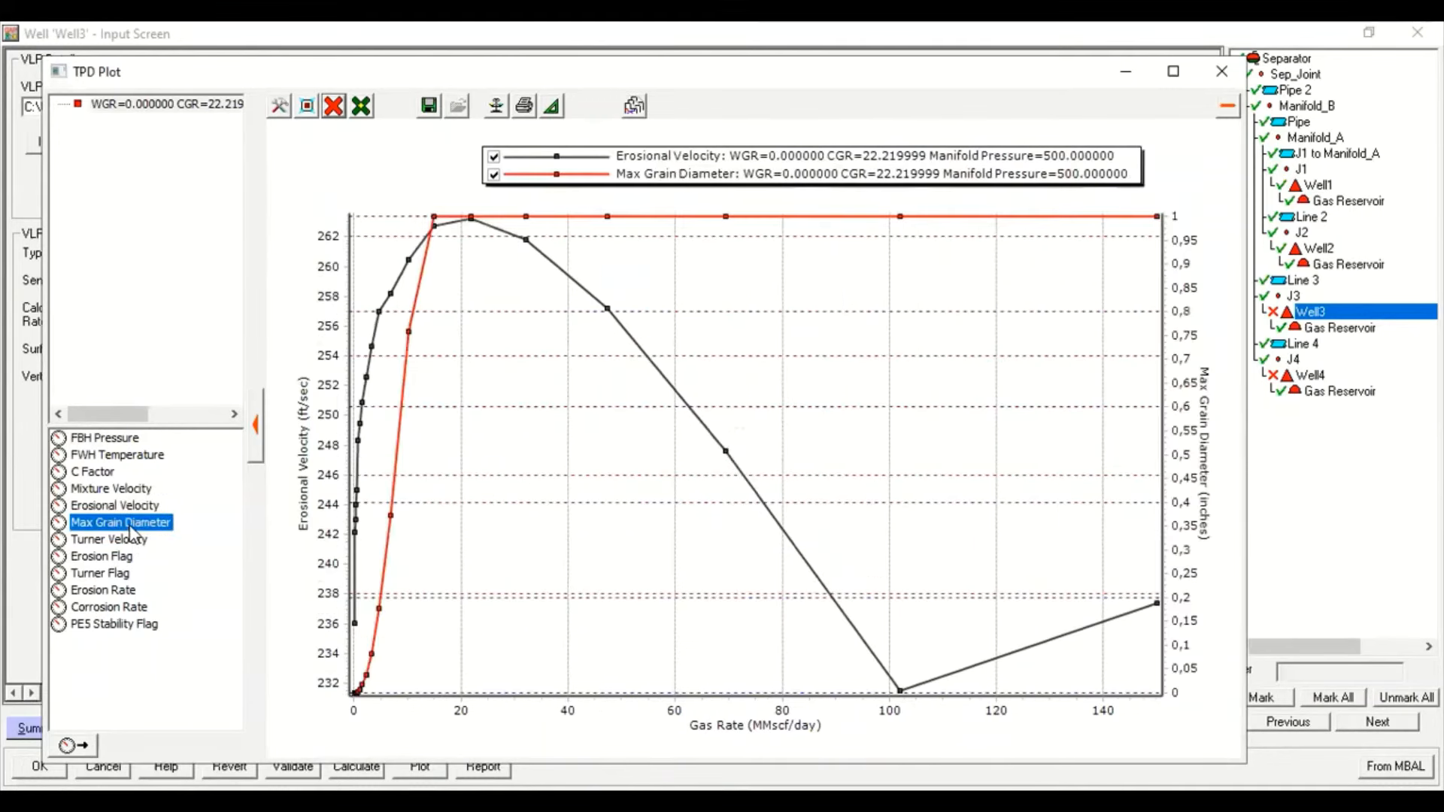
left_click(331, 107)
left_click(362, 189)
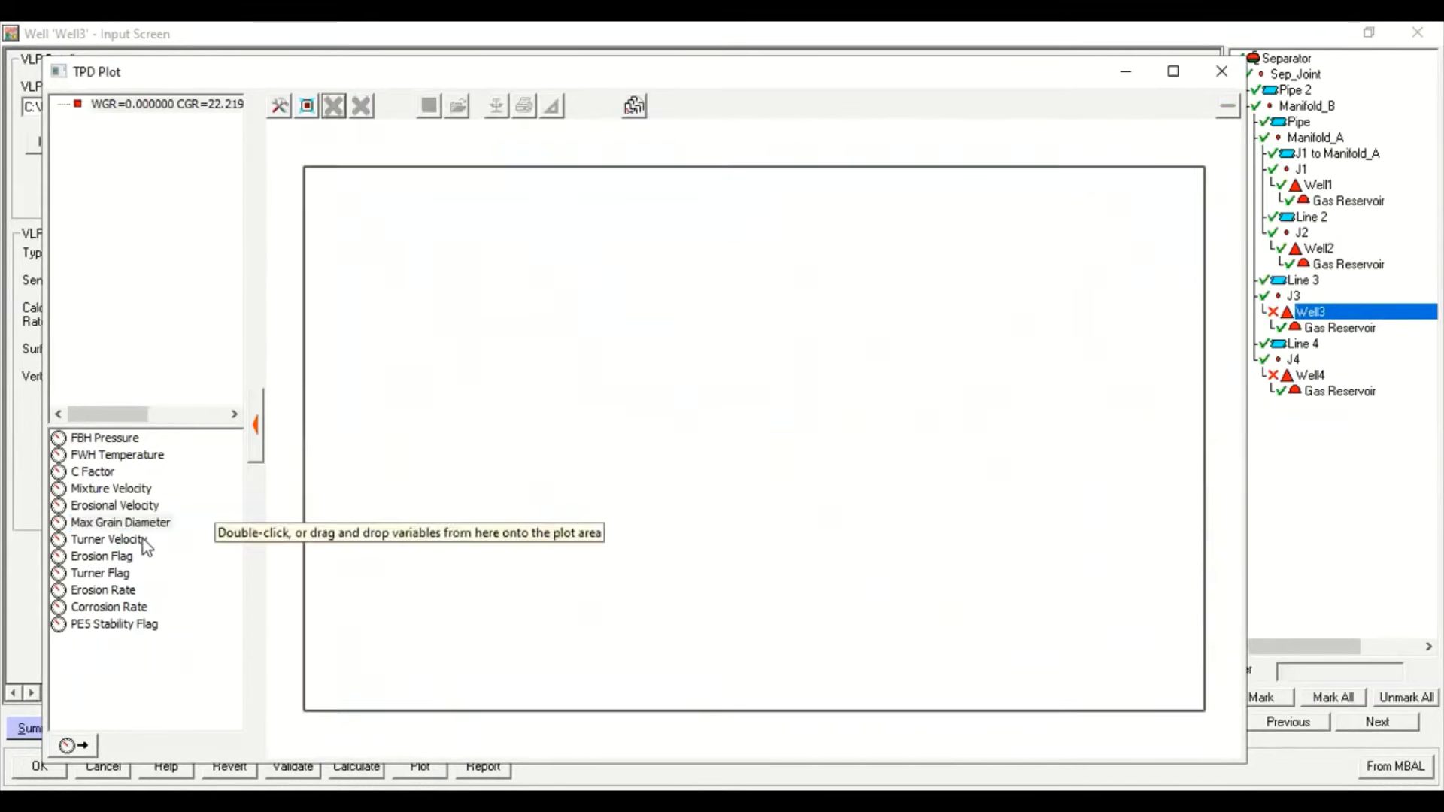
Plot Turner Velocity and Erosion Flag against gas rate for Well3, and clear the plot
double_click(143, 539)
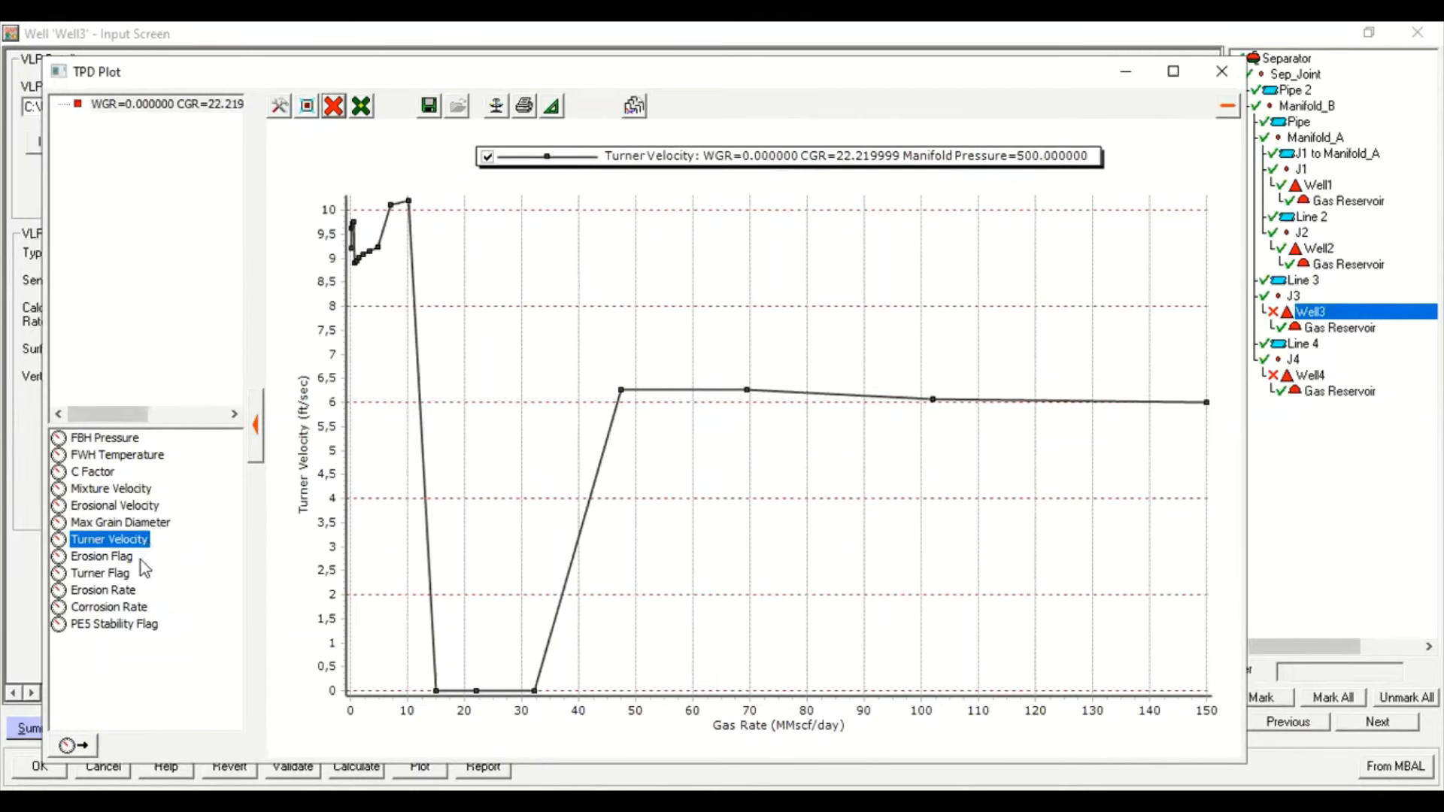
double_click(104, 556)
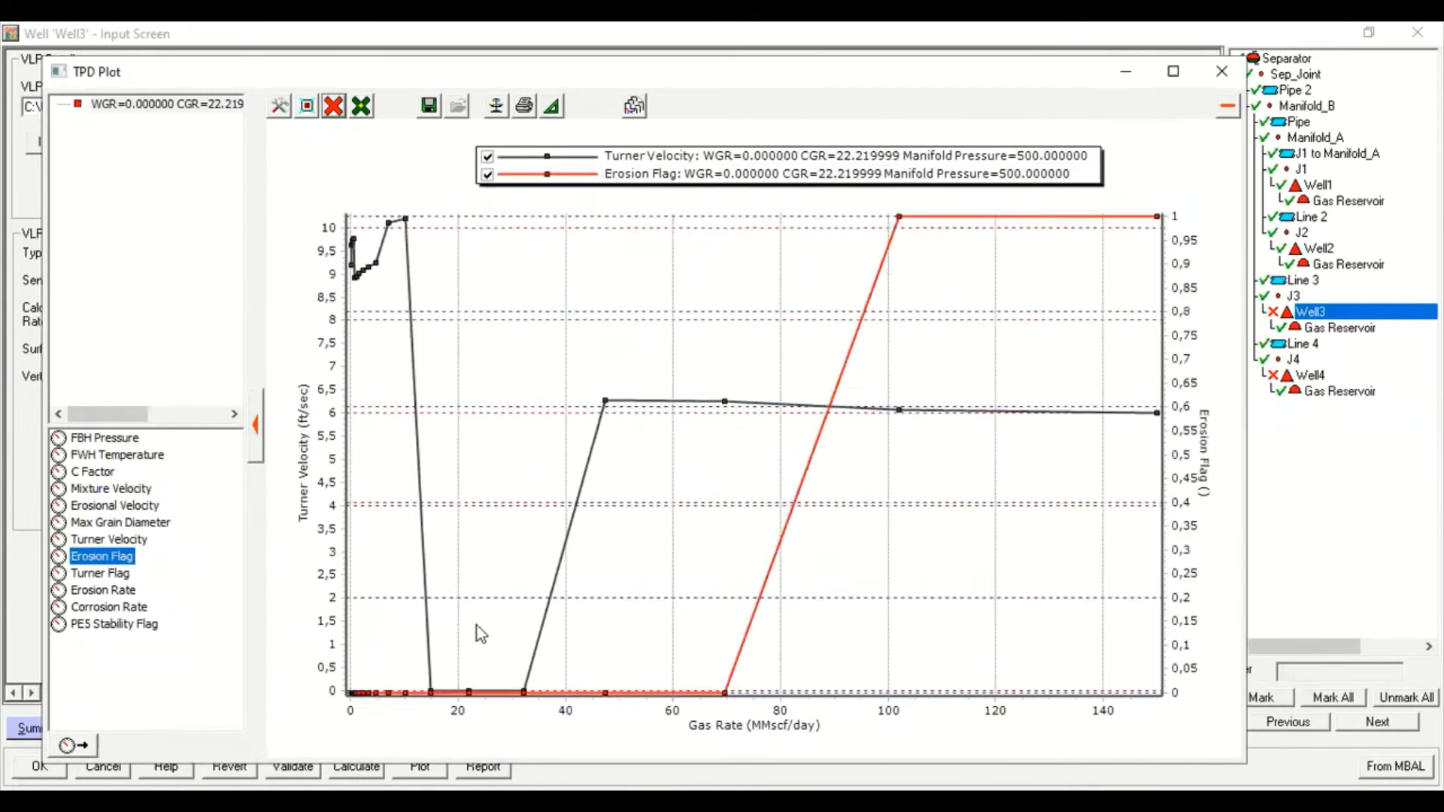
left_click(333, 113)
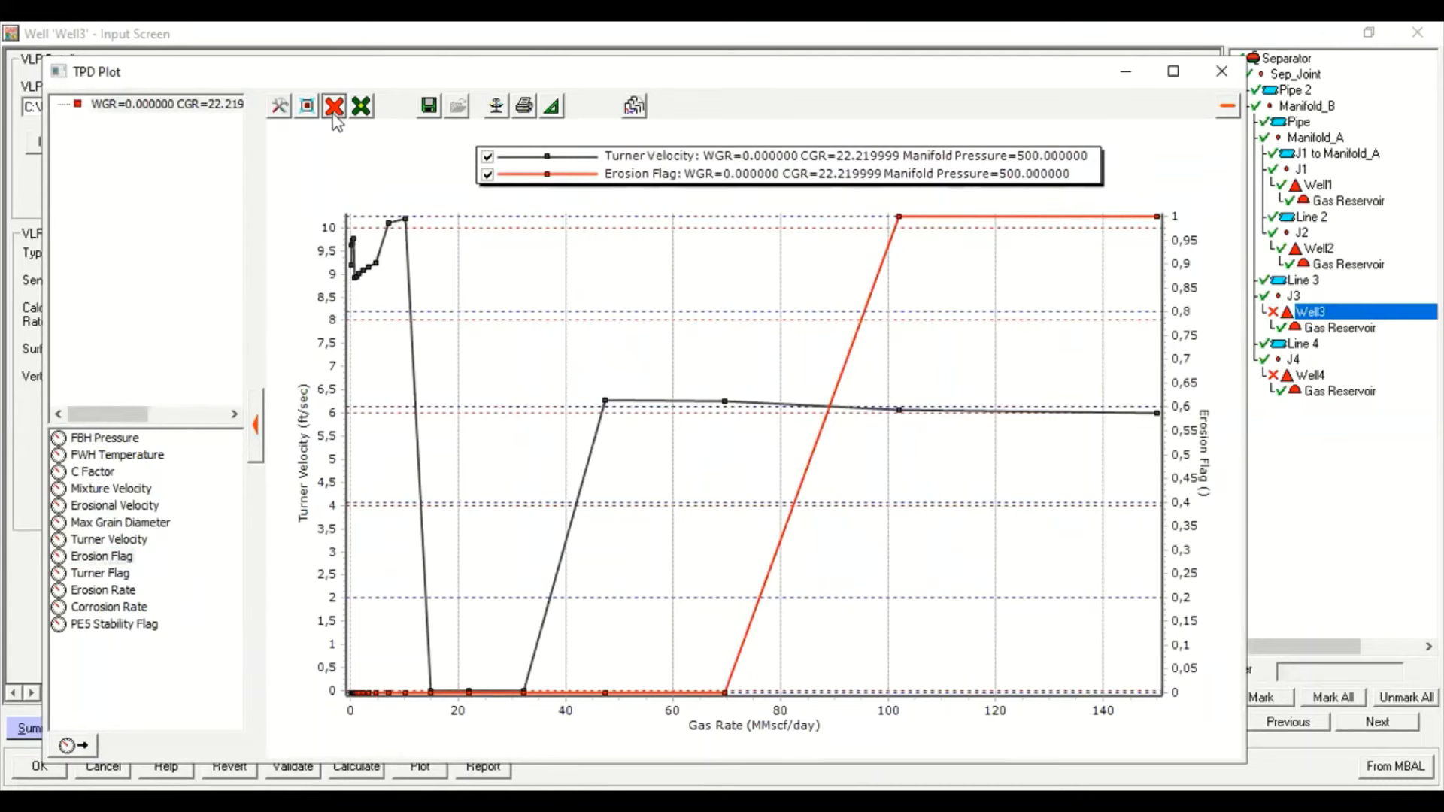
left_click(376, 87)
Plot Turner Flag and Erosion Rate against gas rate for Well3, and clear the plot
double_click(100, 573)
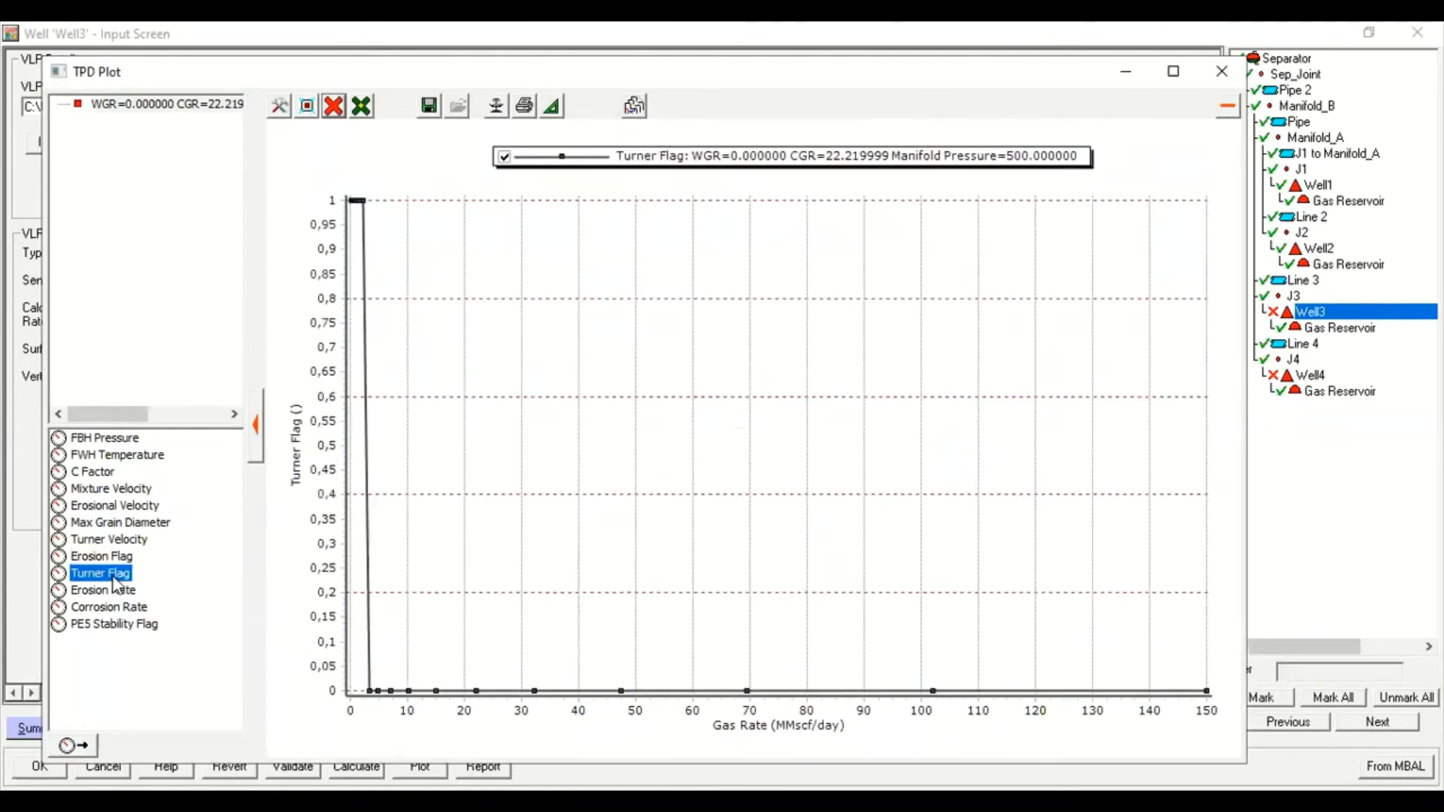
double_click(132, 590)
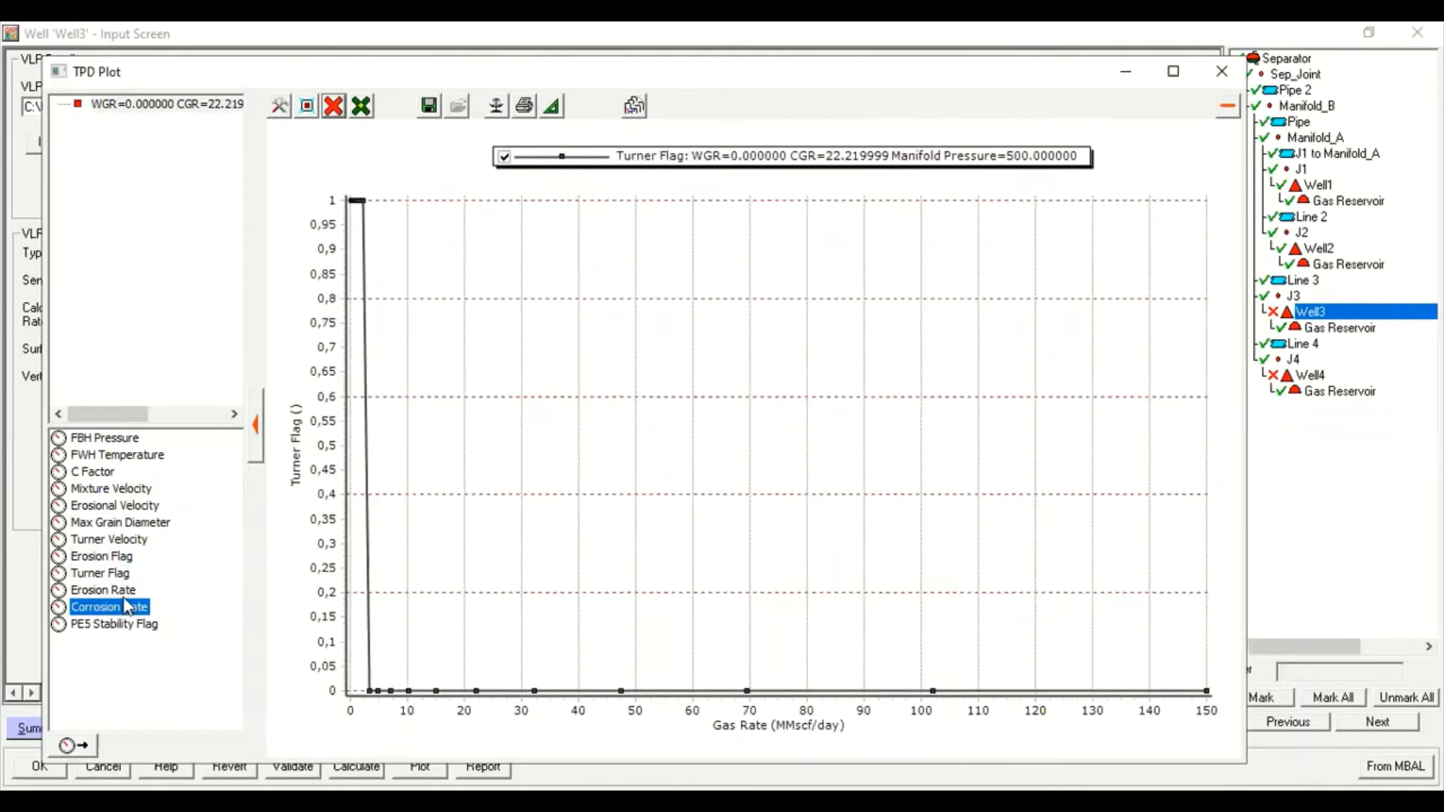
left_click(333, 109)
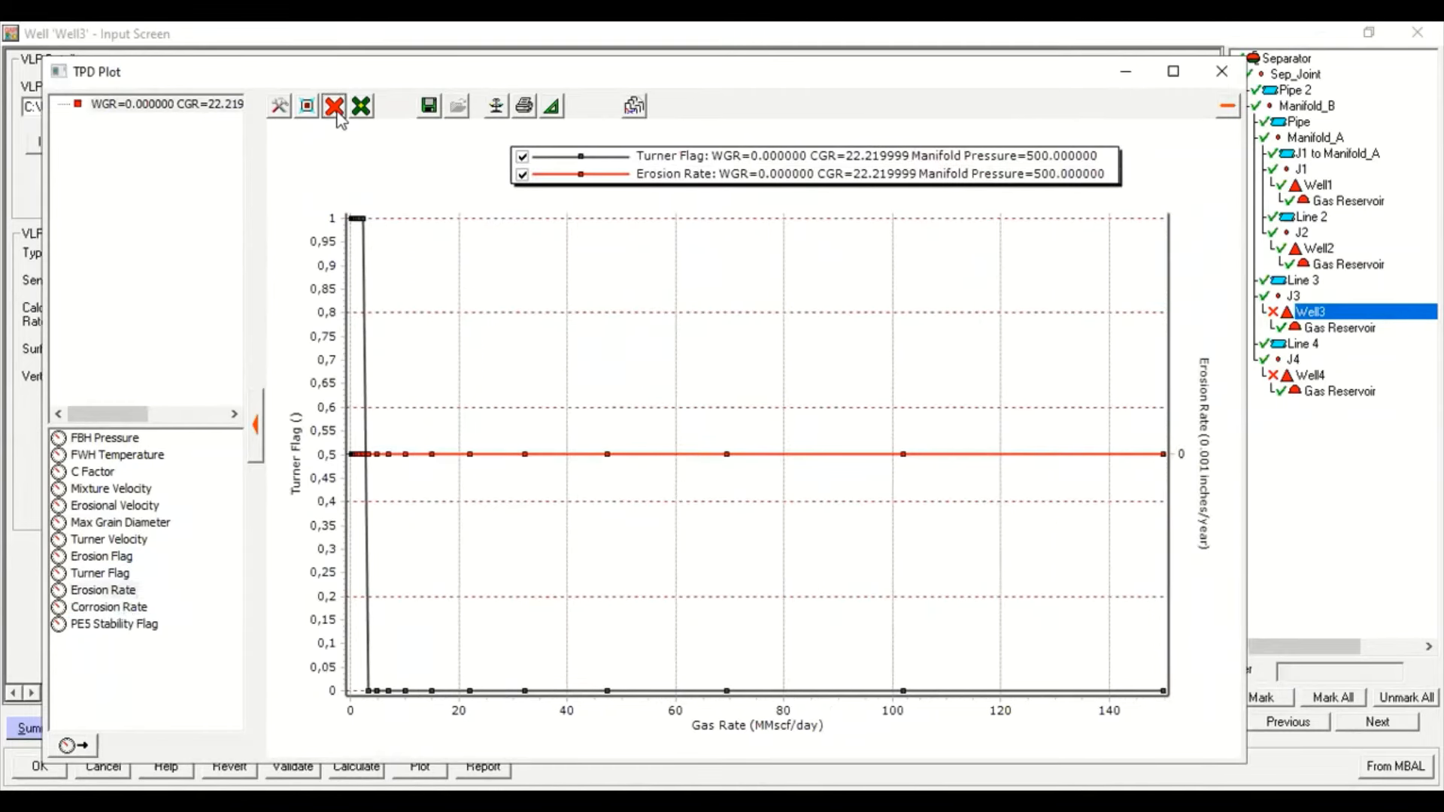
left_click(399, 180)
Plot Corrosion Rate against gas rate for Well3, clear the plot and close the plot window
double_click(125, 608)
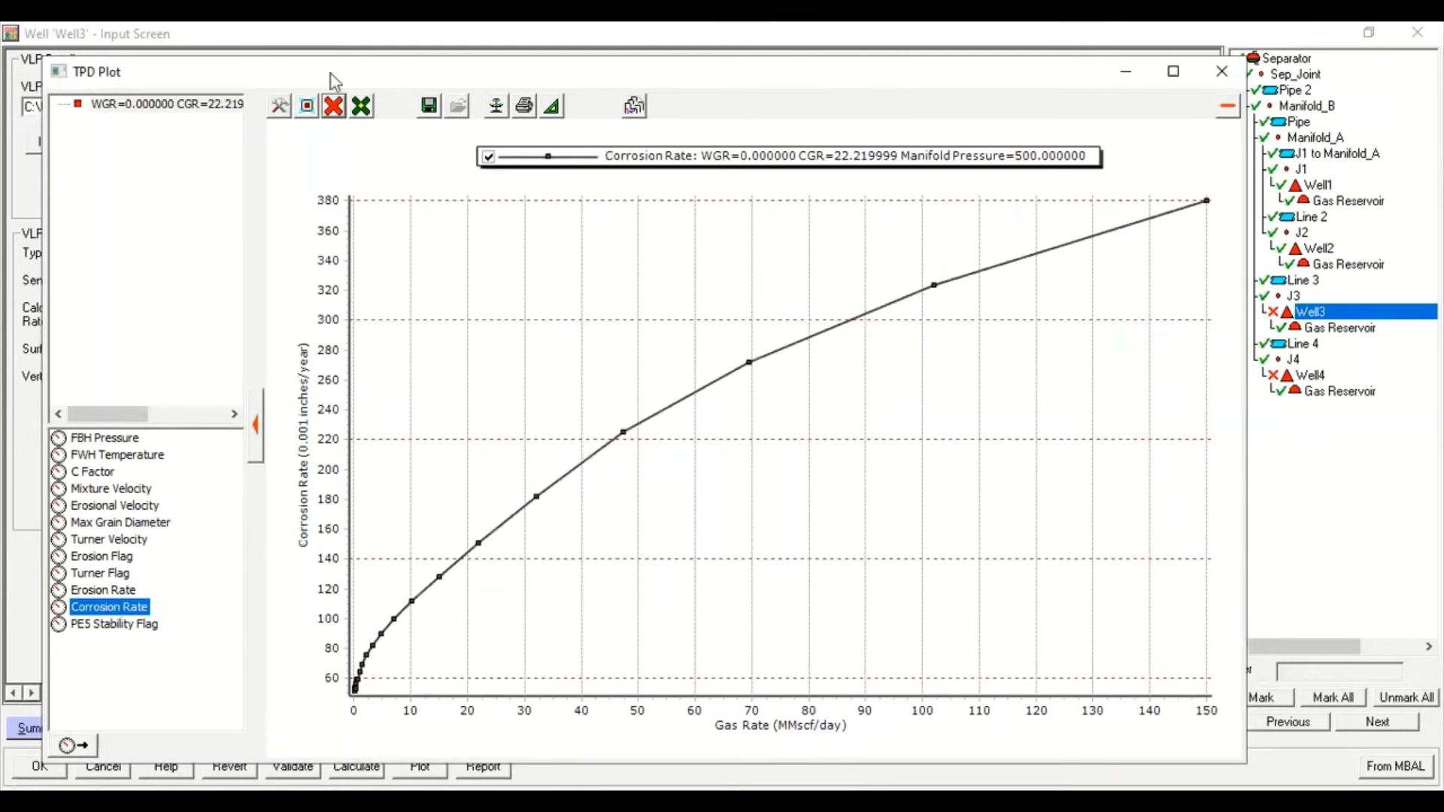
left_click(334, 116)
left_click(334, 106)
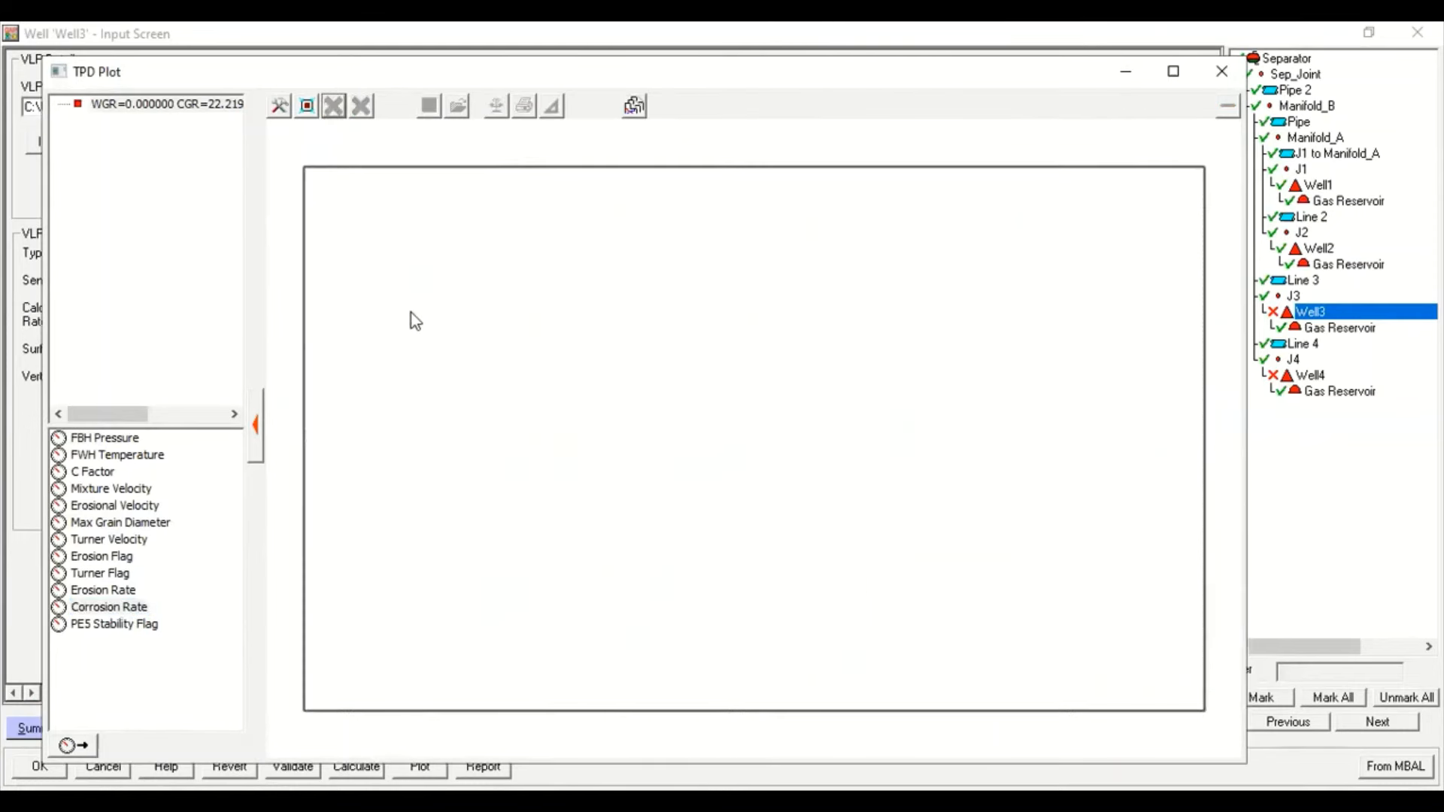
left_click(1221, 71)
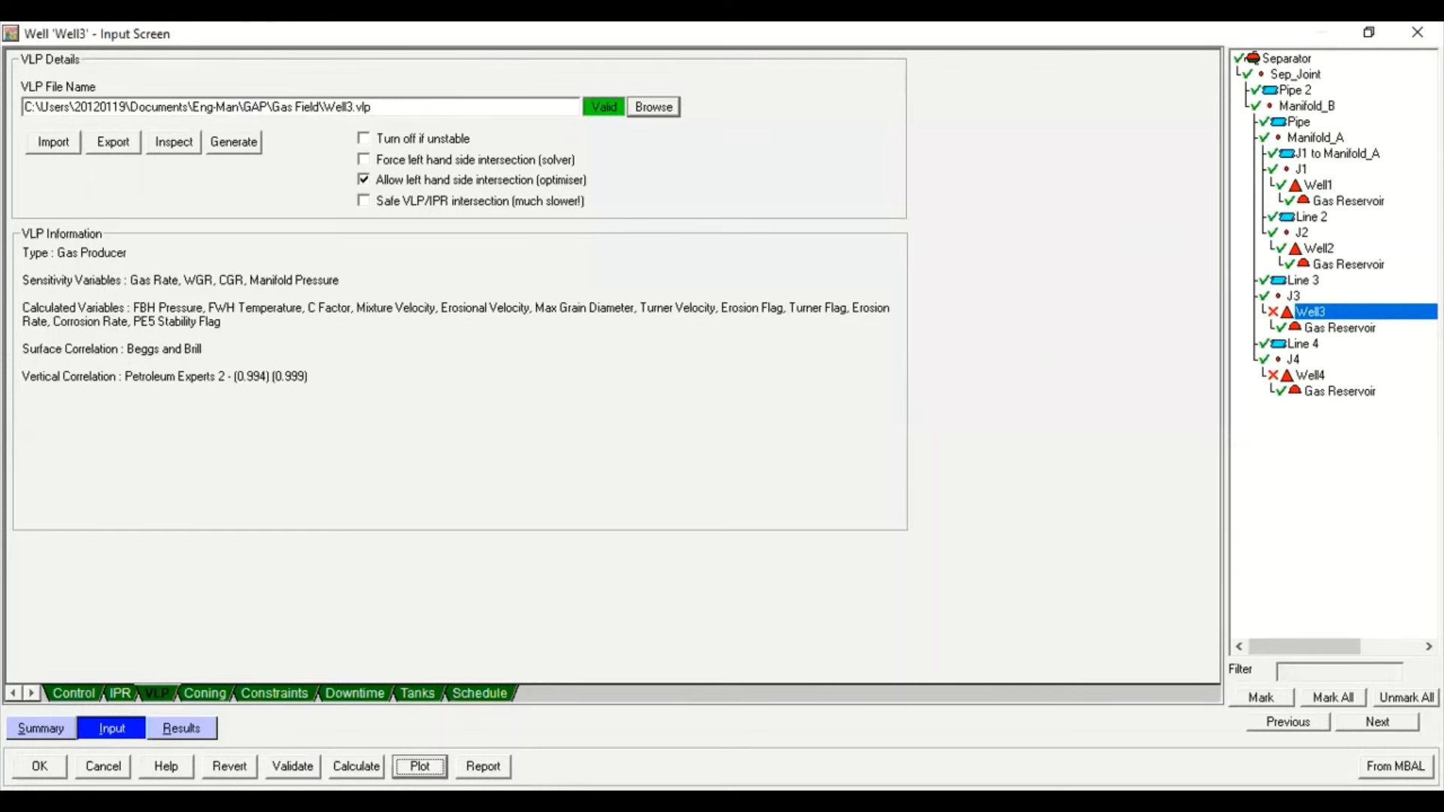
Calculate Well3's VLP at gas rate 10 MMscf/day, WGR 22.2, CGR 0 and manifold pressure 1000 psig, and review all result columns
left_click(356, 766)
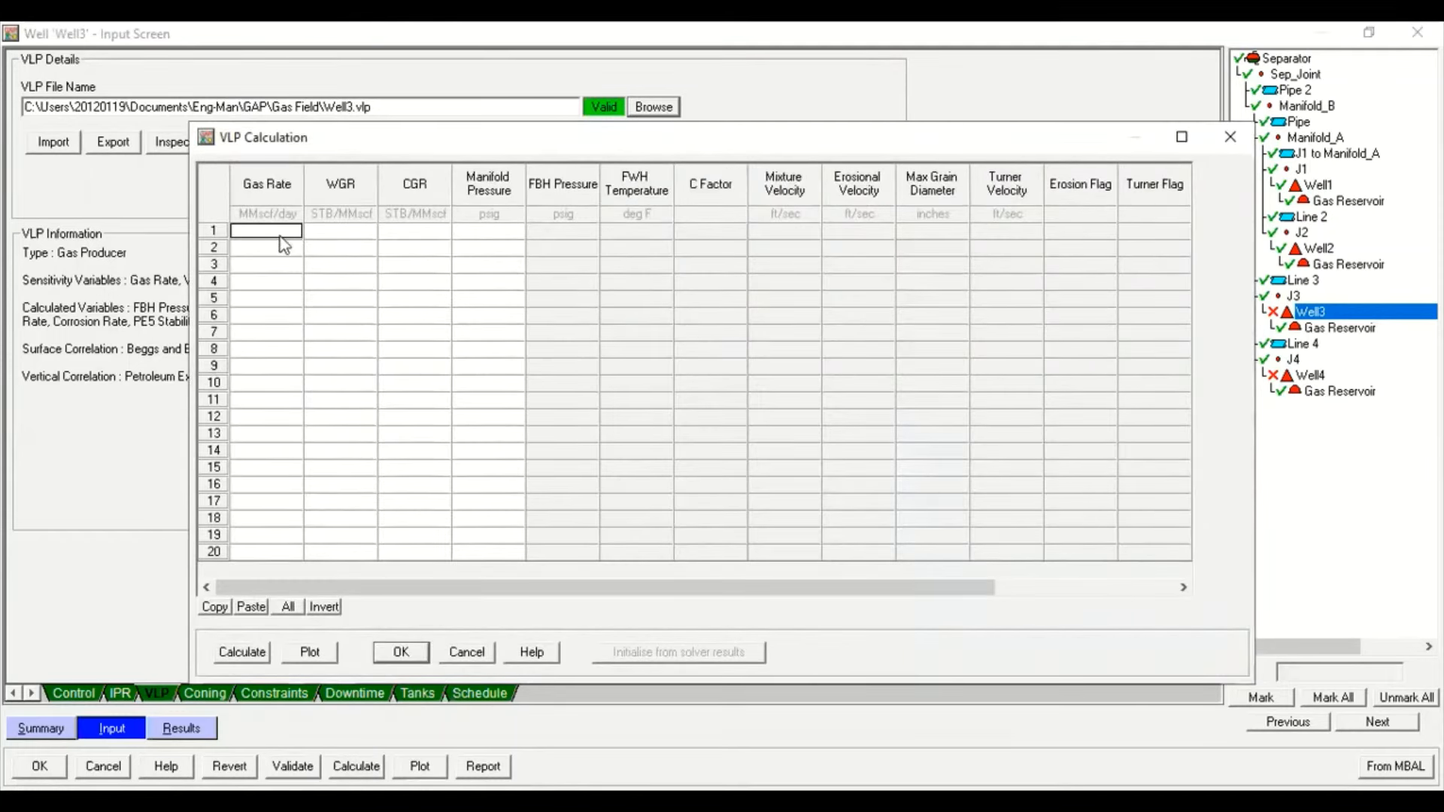
type("10")
left_click(372, 248)
left_click(366, 227)
type("22.2")
left_click(407, 235)
type("0")
left_click(489, 233)
type("1000")
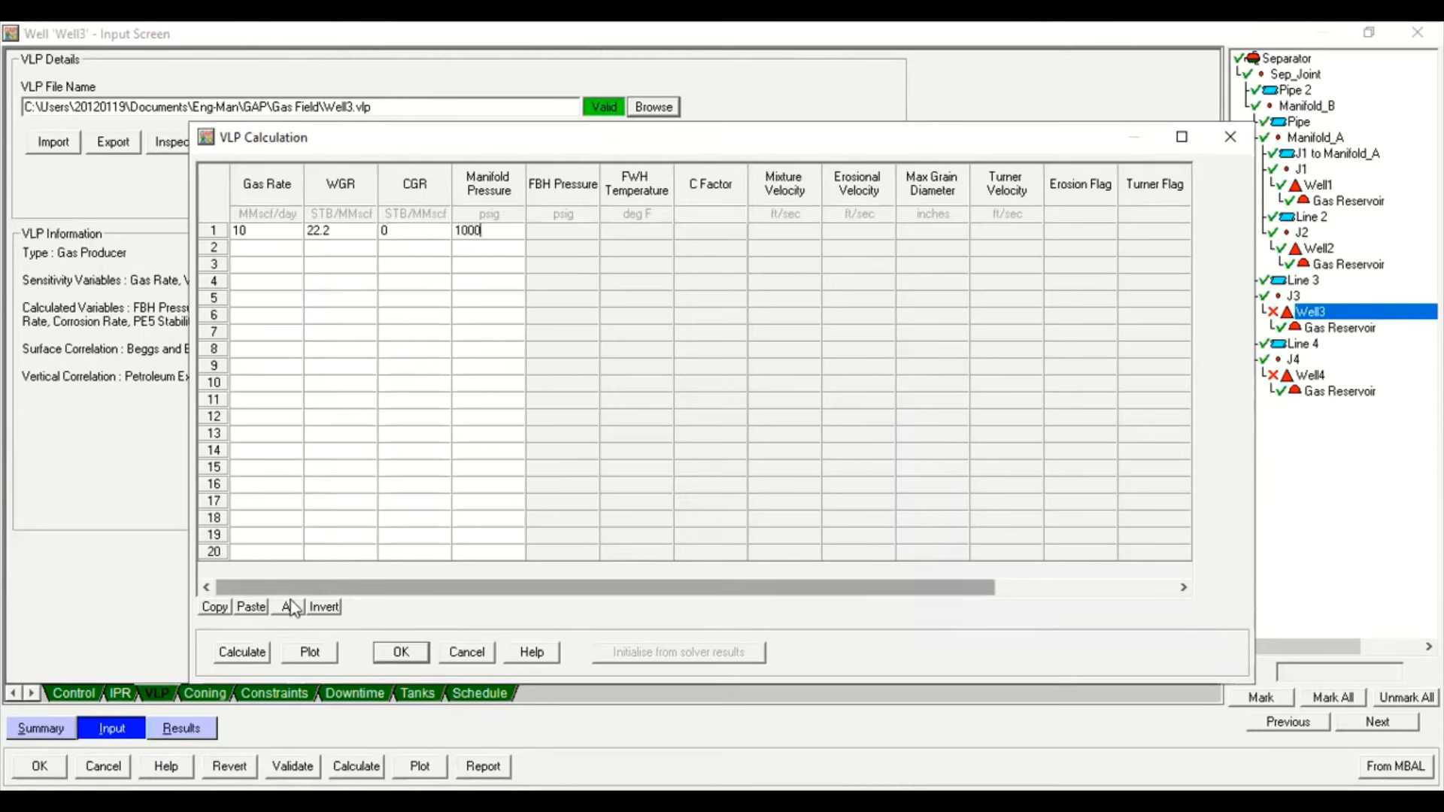
left_click(242, 652)
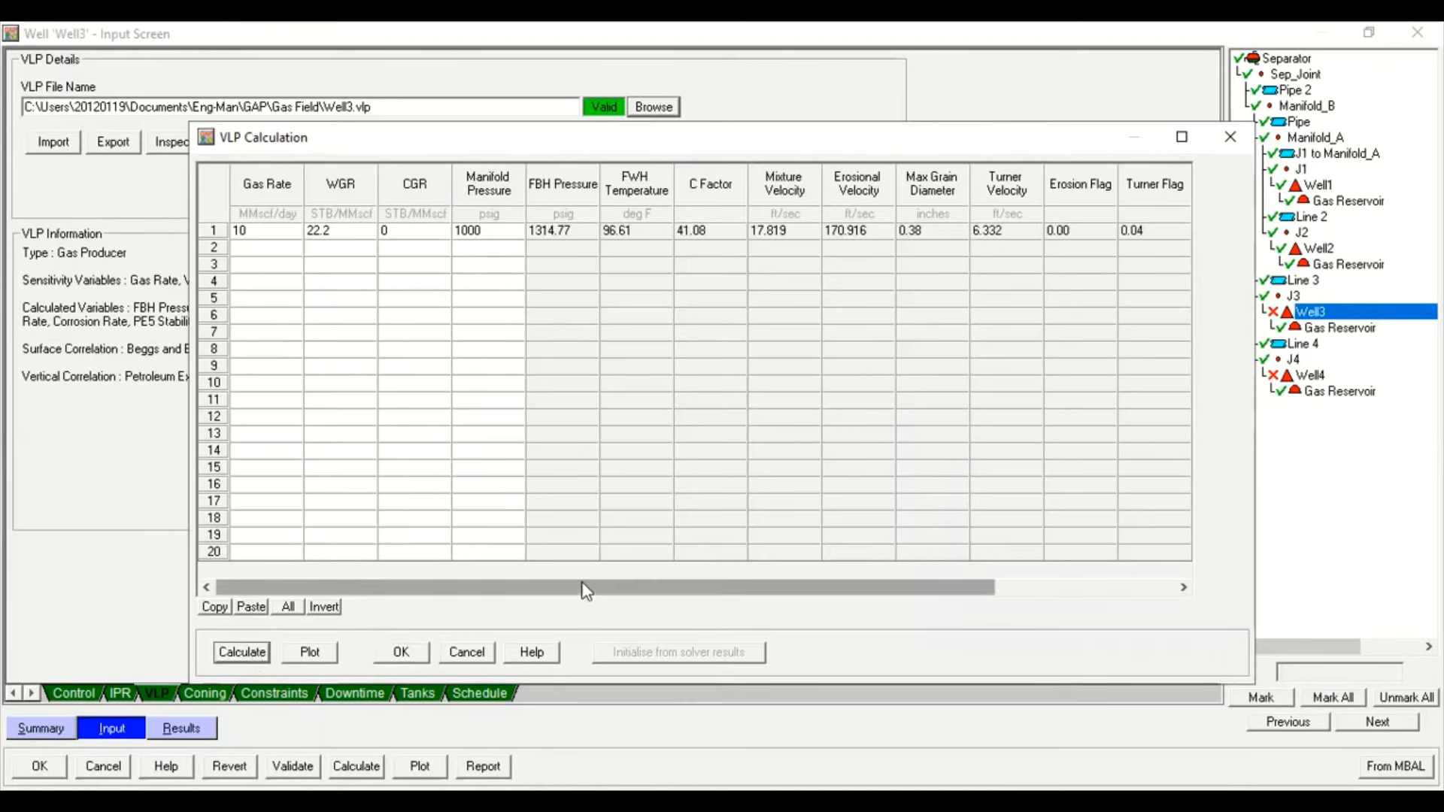
left_click_drag(588, 594, 340, 534)
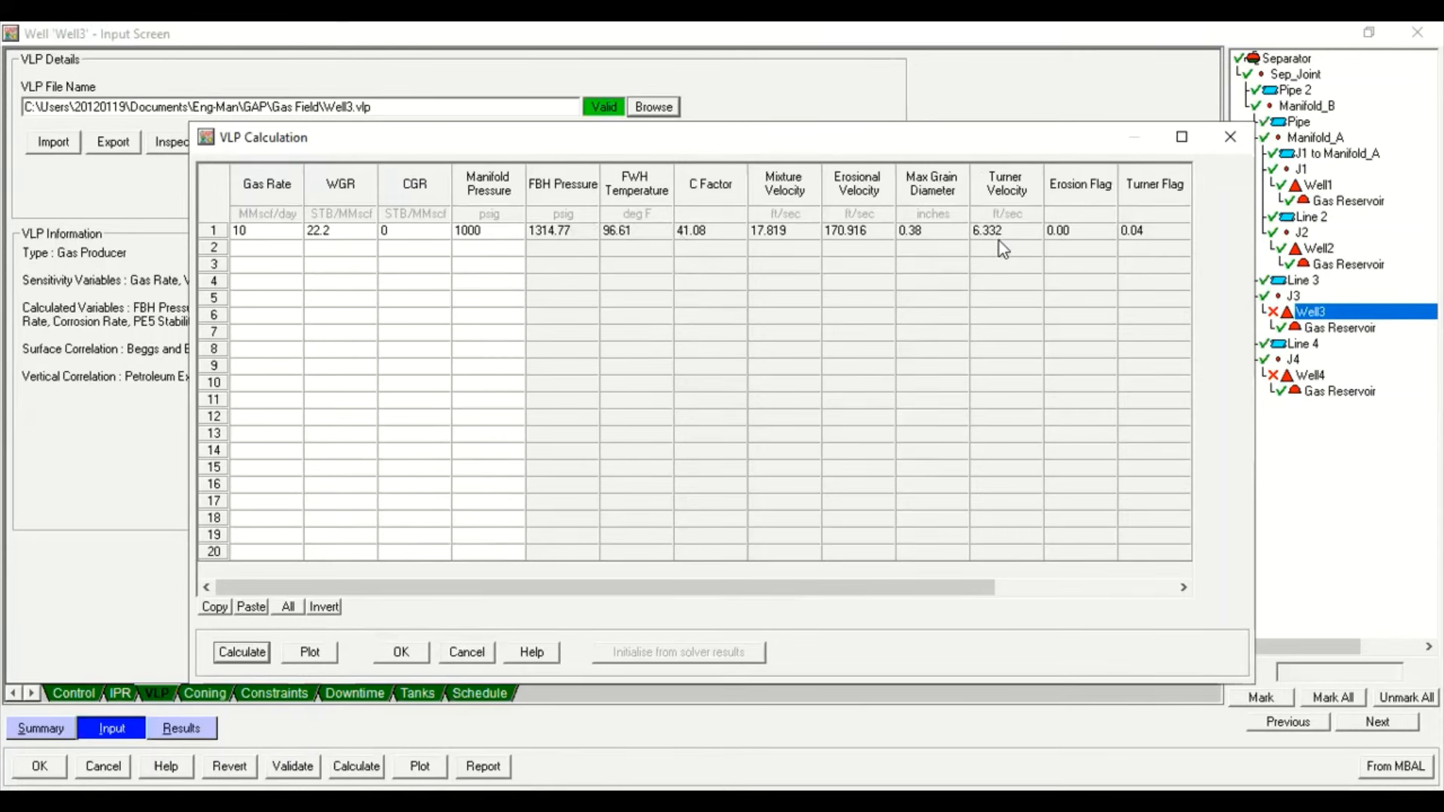
left_click_drag(982, 588, 1122, 585)
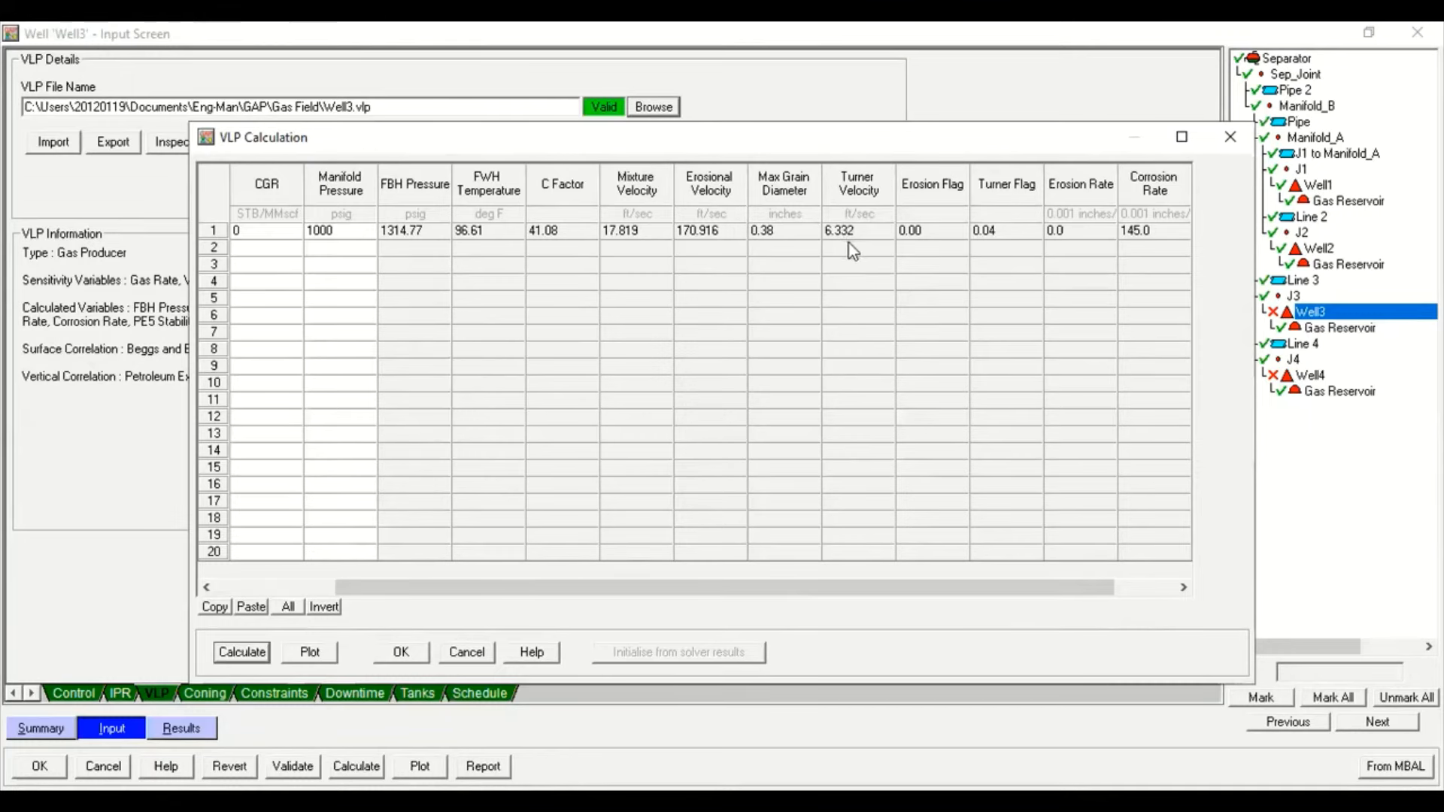
left_click_drag(1088, 585, 1150, 585)
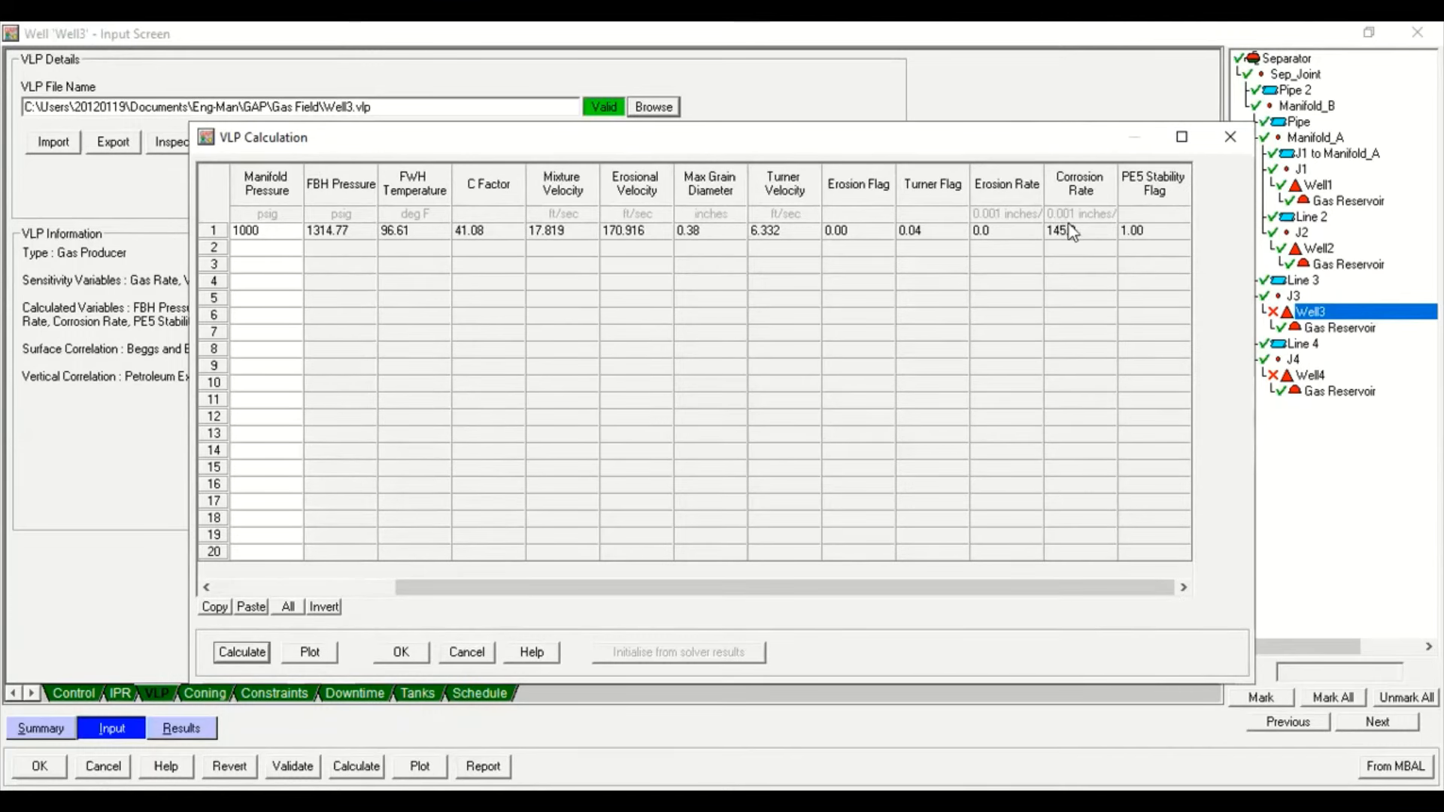
Set the first row's WGR to 1 and CGR to 22.2 STB/MMscf and recalculate Well3's VLP
left_click_drag(788, 585, 607, 585)
left_click(242, 247)
left_click(322, 251)
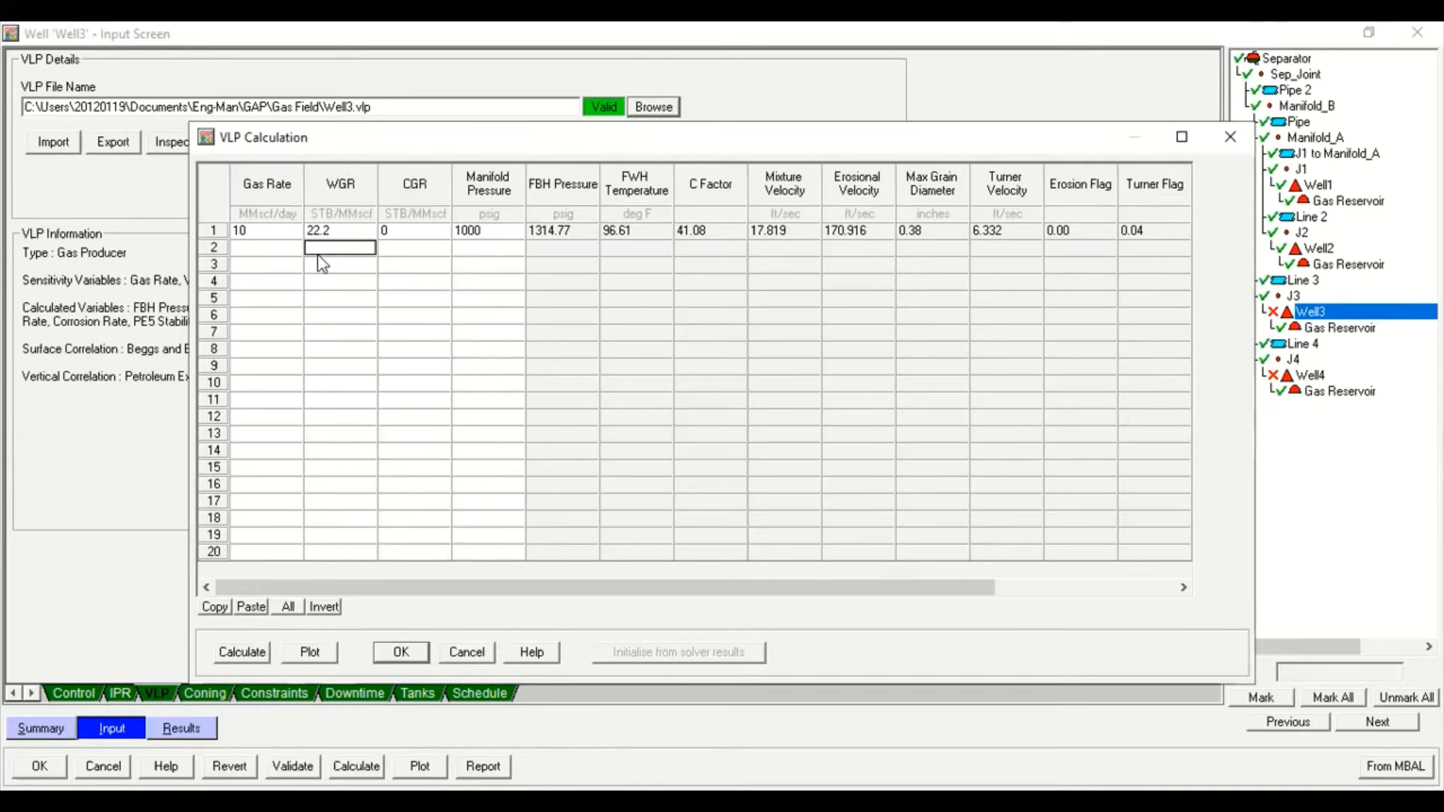
left_click(360, 228)
type("1")
type("2")
type("2.2")
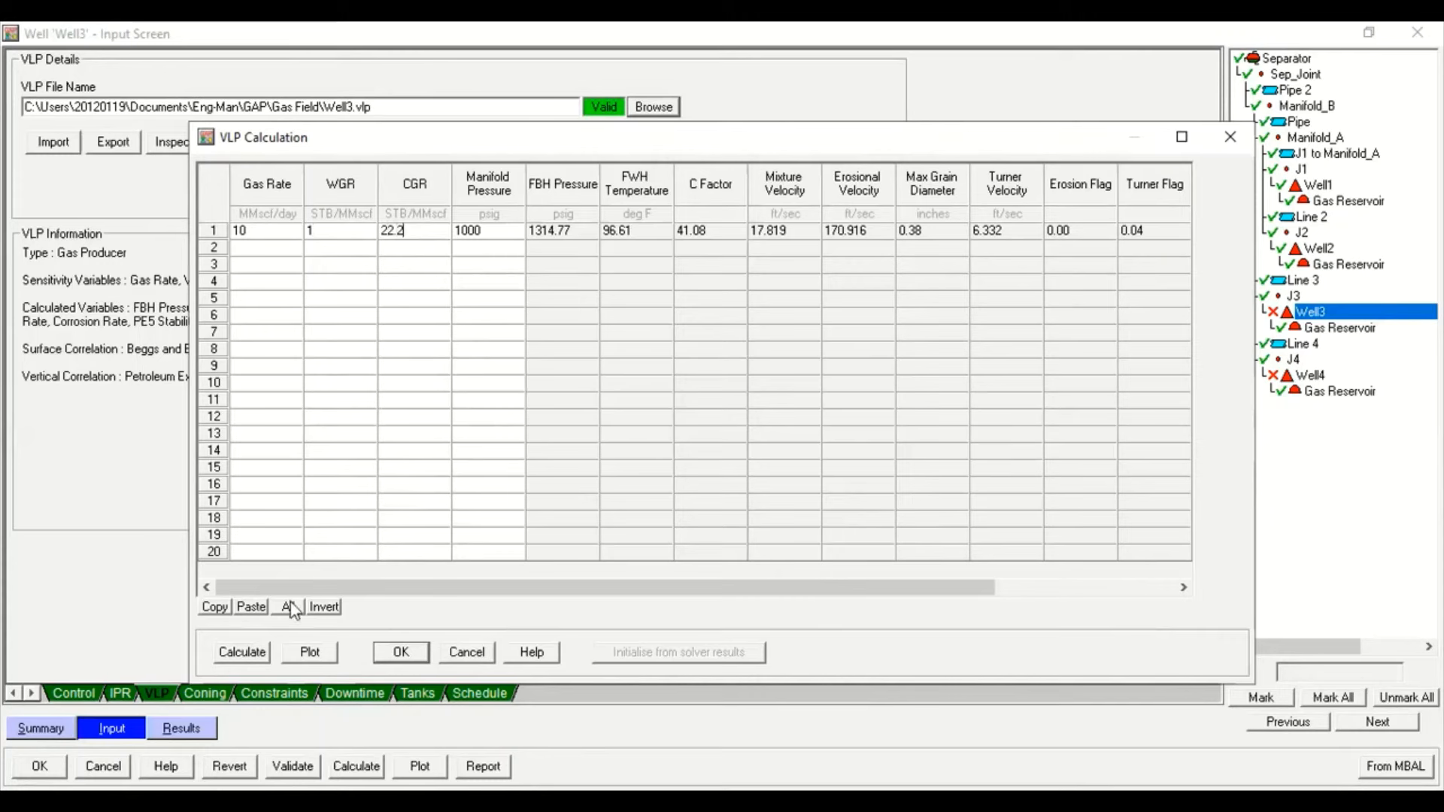
left_click(251, 656)
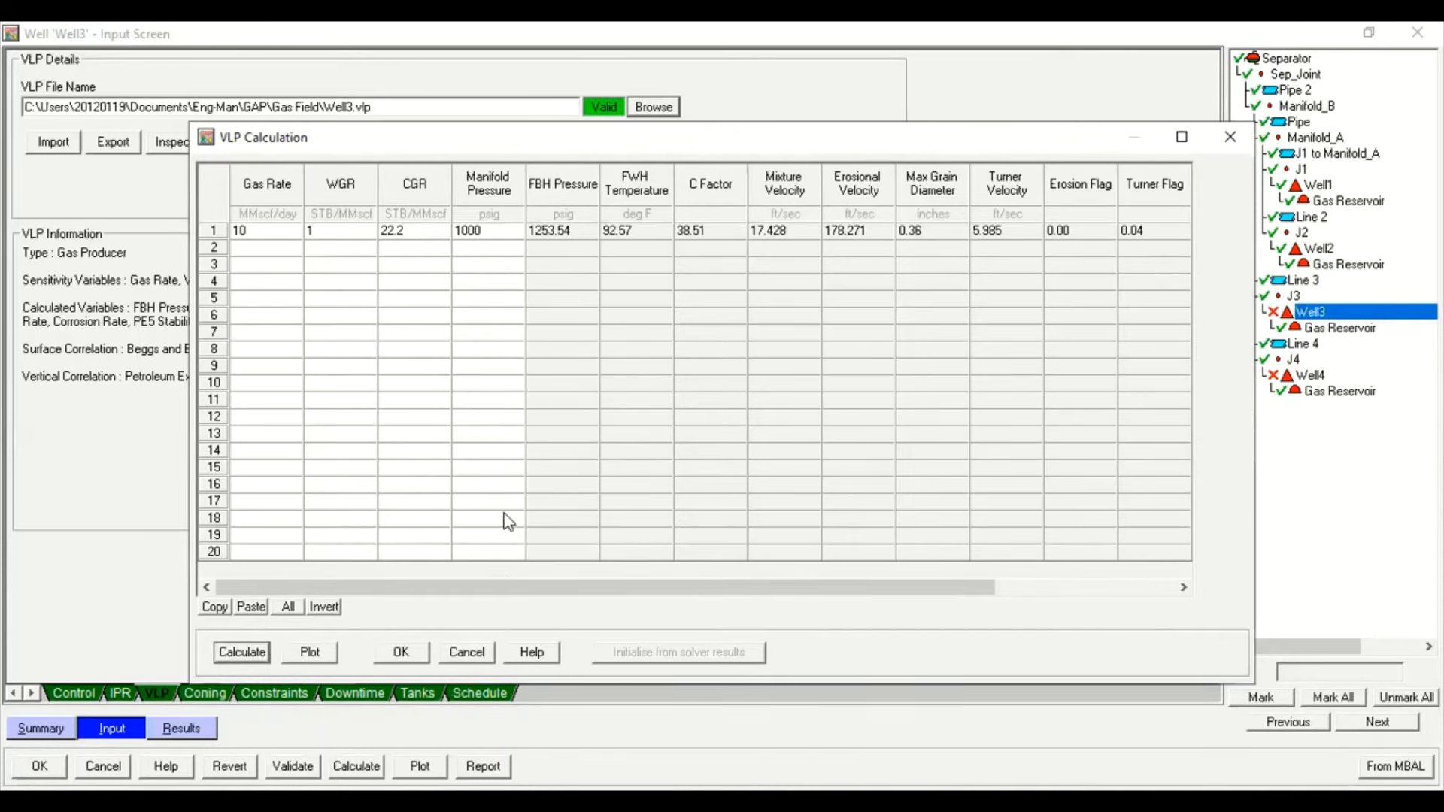
Plot FBH Pressure and Turner Flag against gas rate for Well3, and clear all curves from the plot
left_click(308, 653)
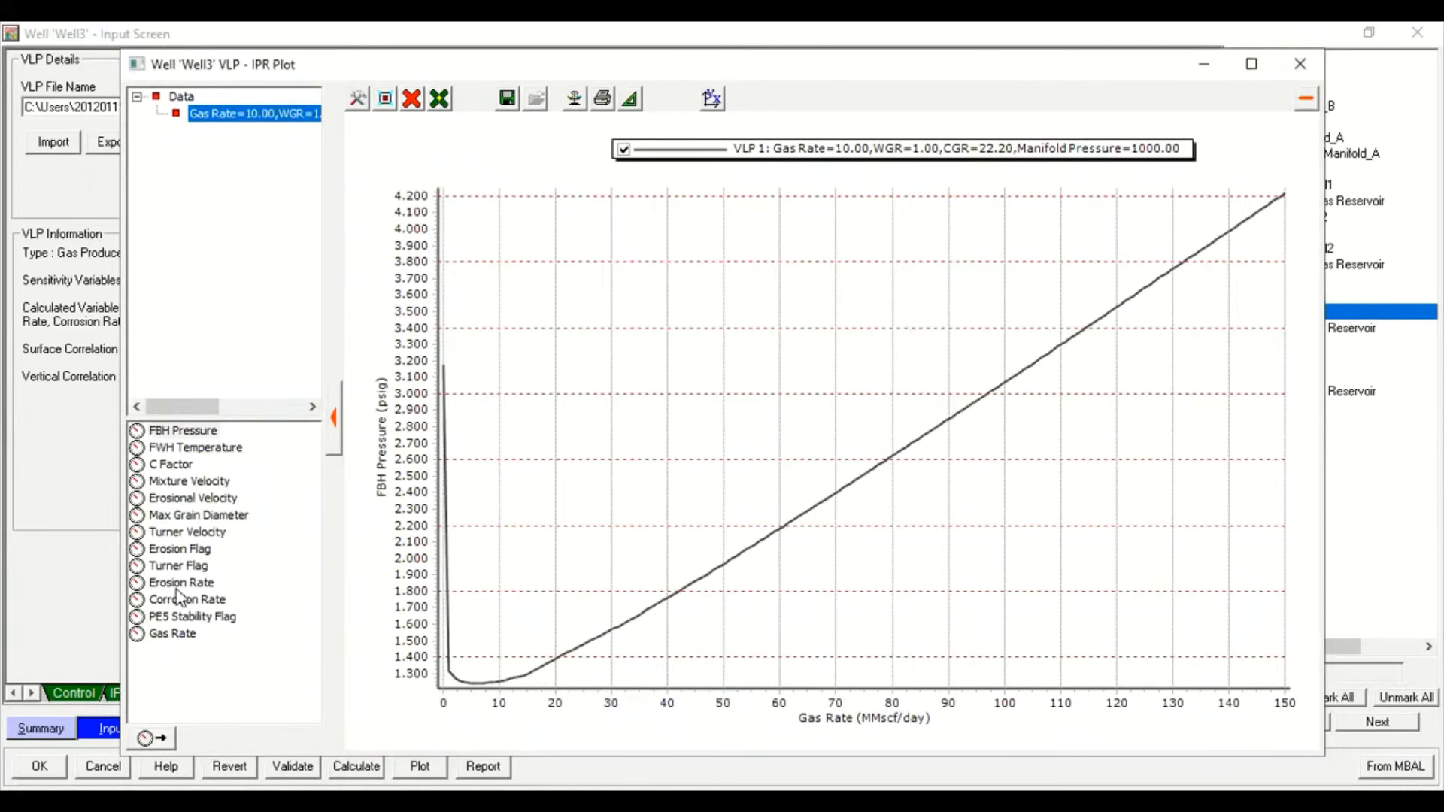
left_click(179, 567)
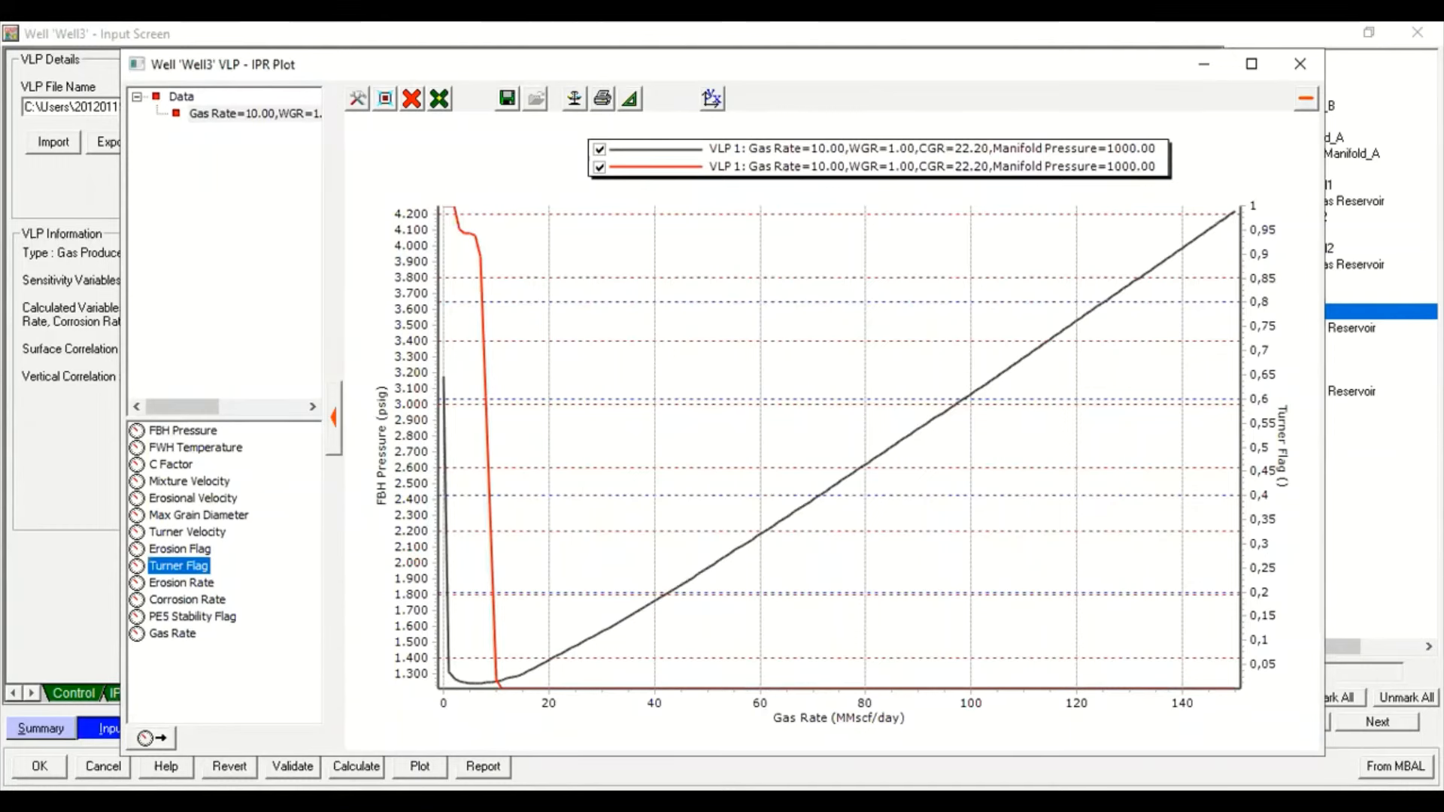
left_click(406, 99)
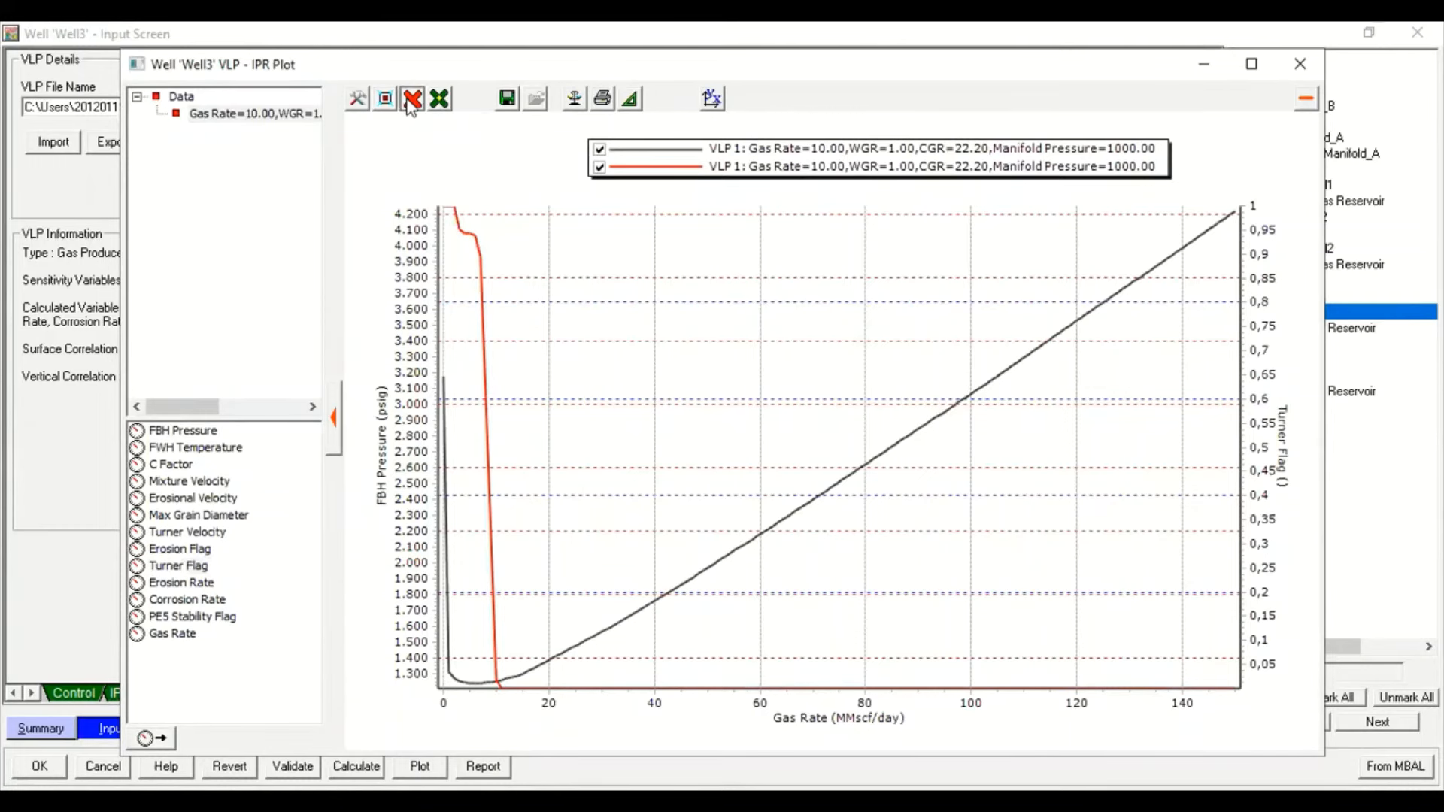
left_click(273, 116)
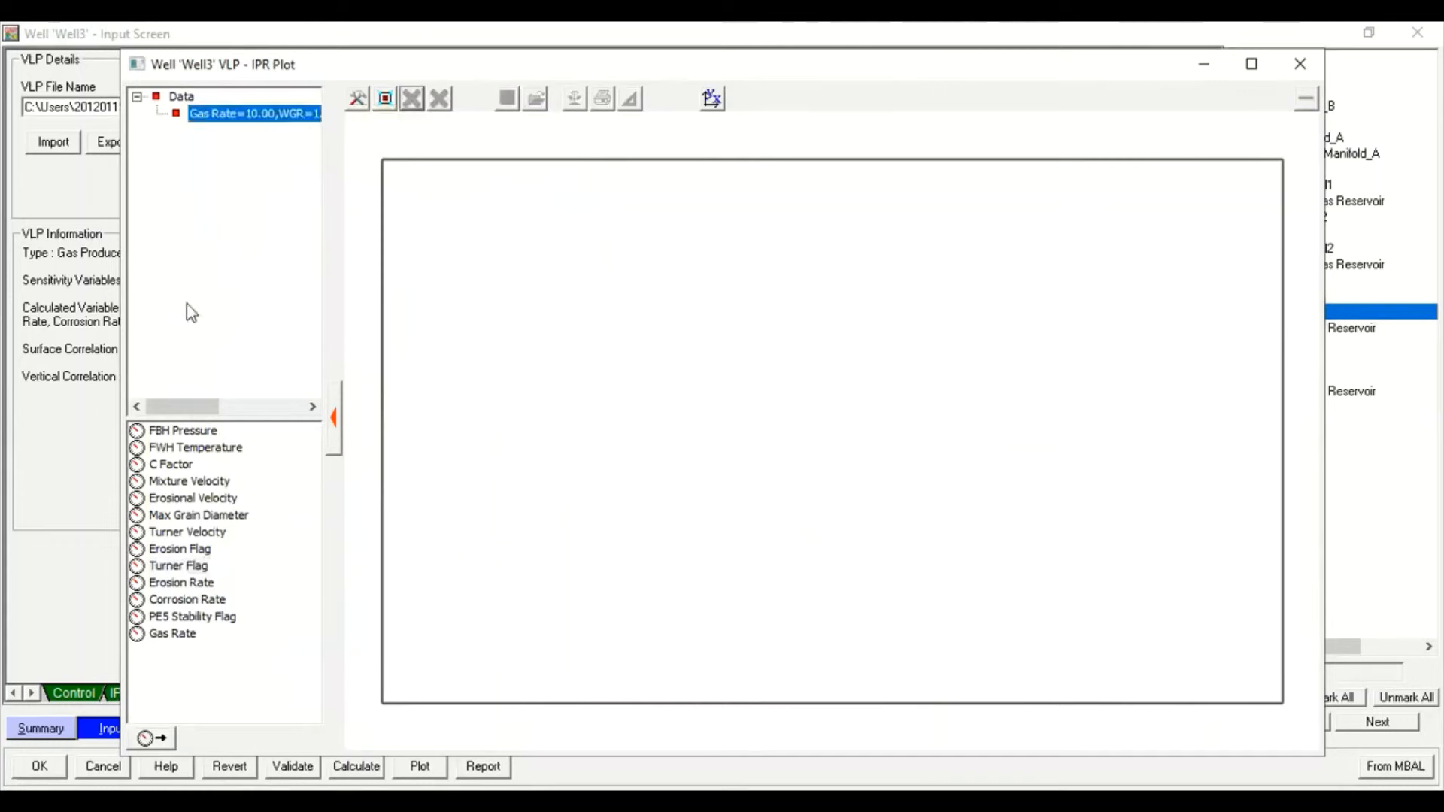
left_click(181, 432)
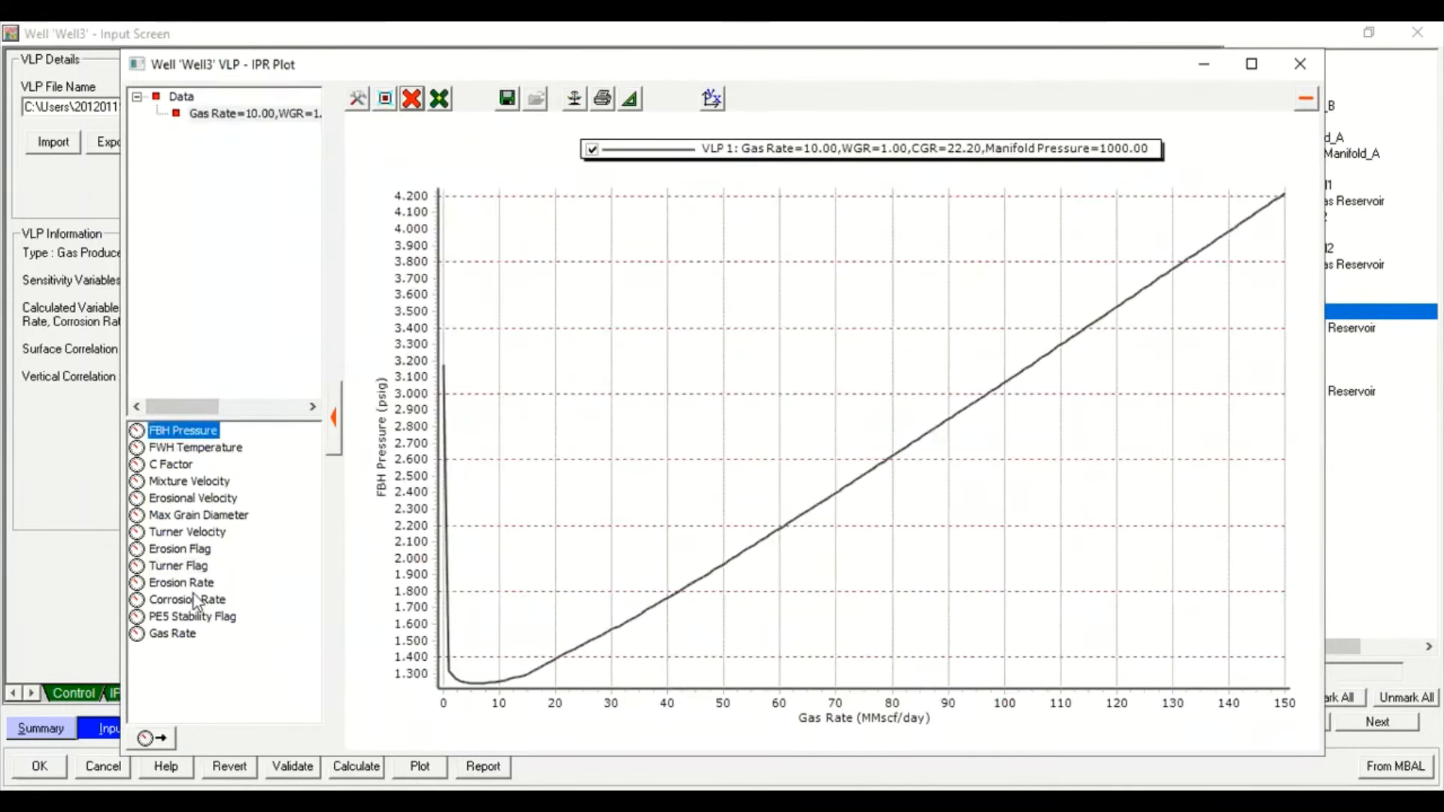
left_click(188, 565)
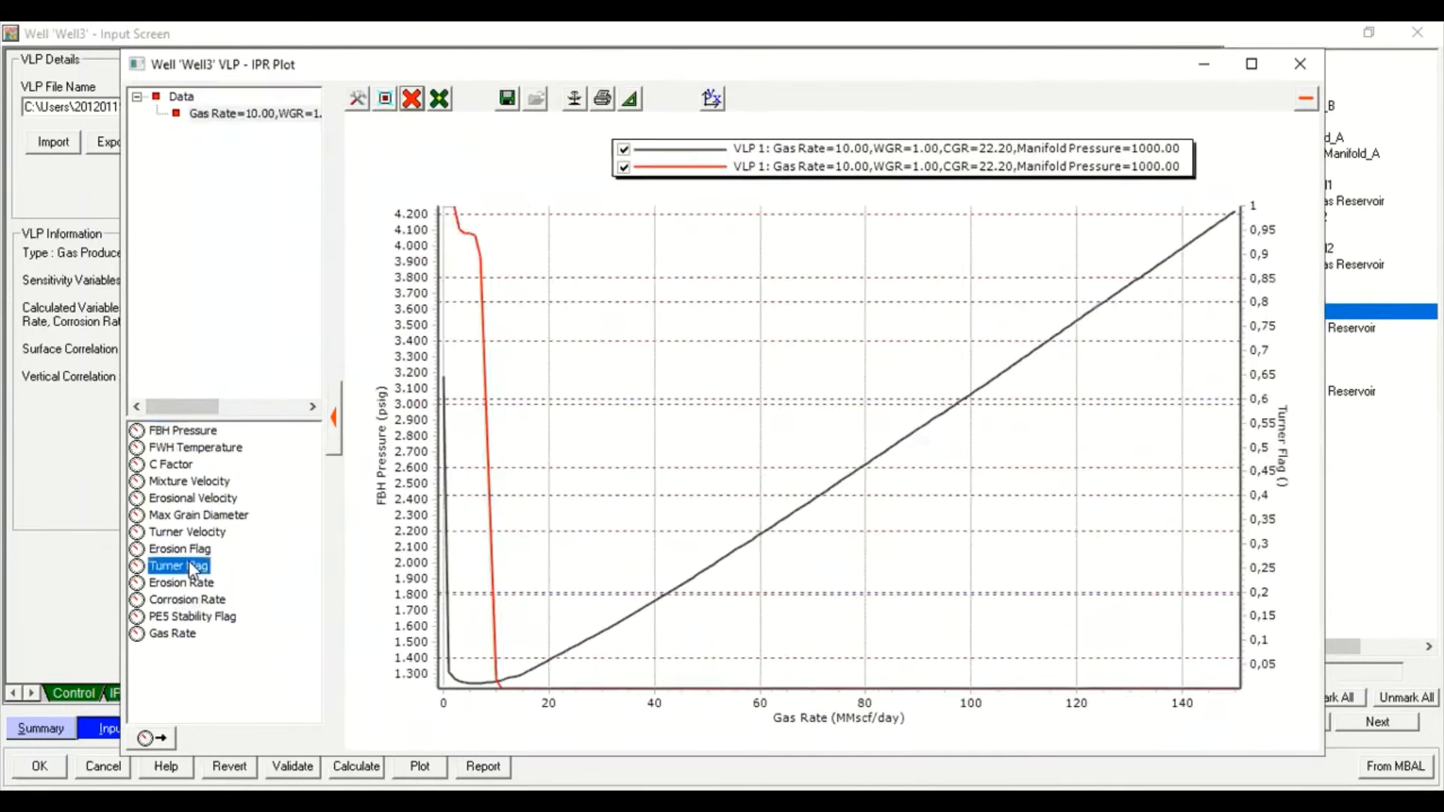
left_click(411, 98)
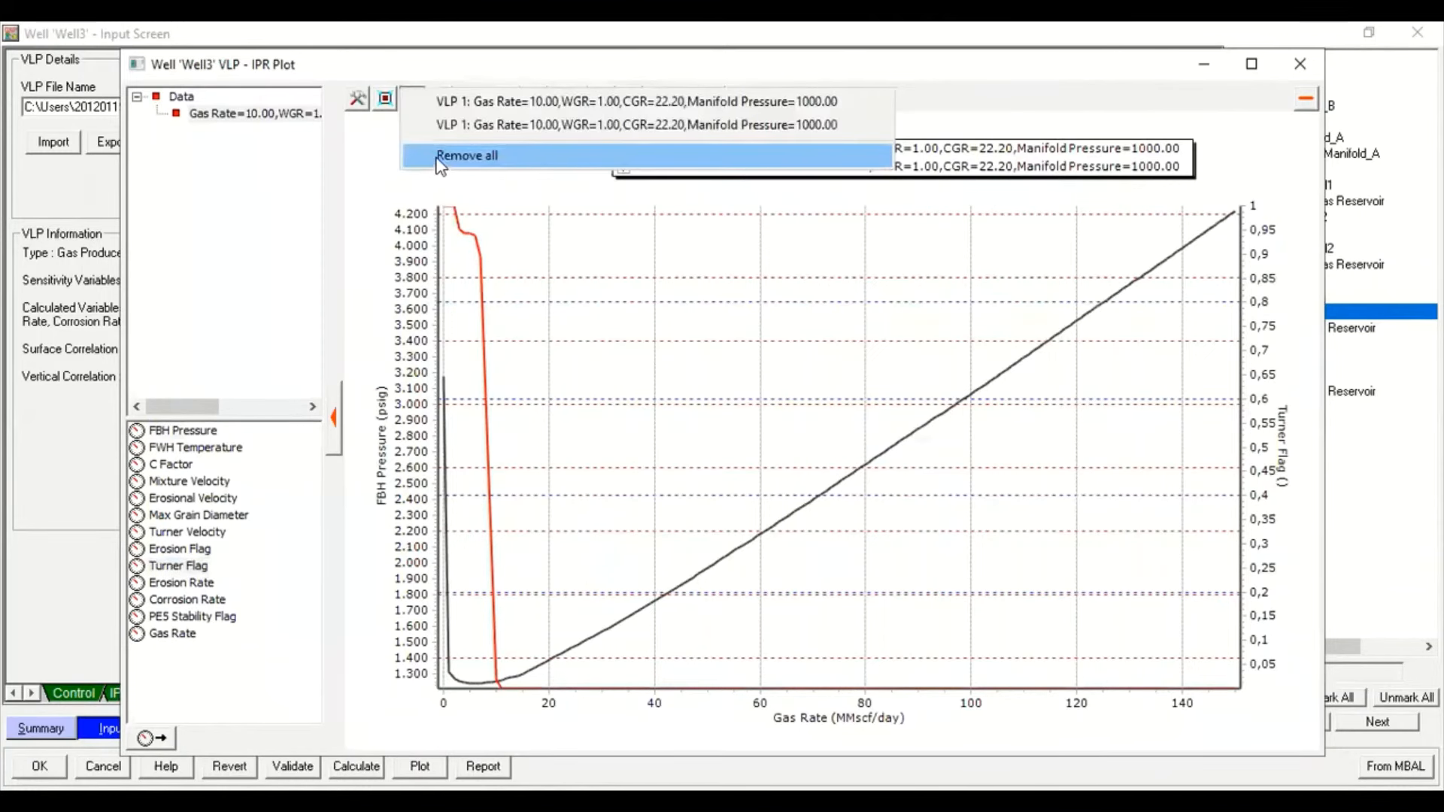
left_click(439, 155)
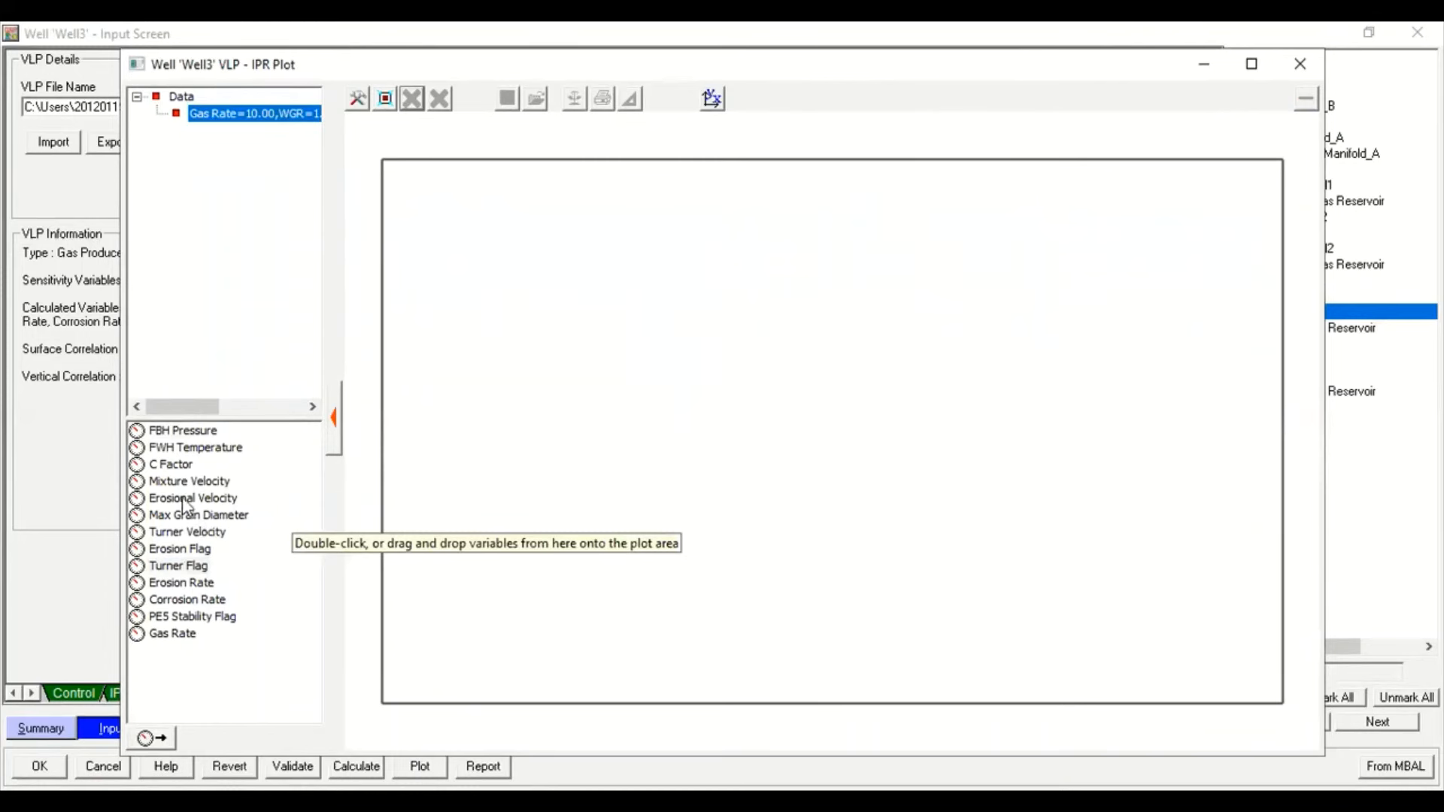
Plot Turner Velocity together with FBH Pressure against gas rate for Well3, and close the plot window
double_click(197, 532)
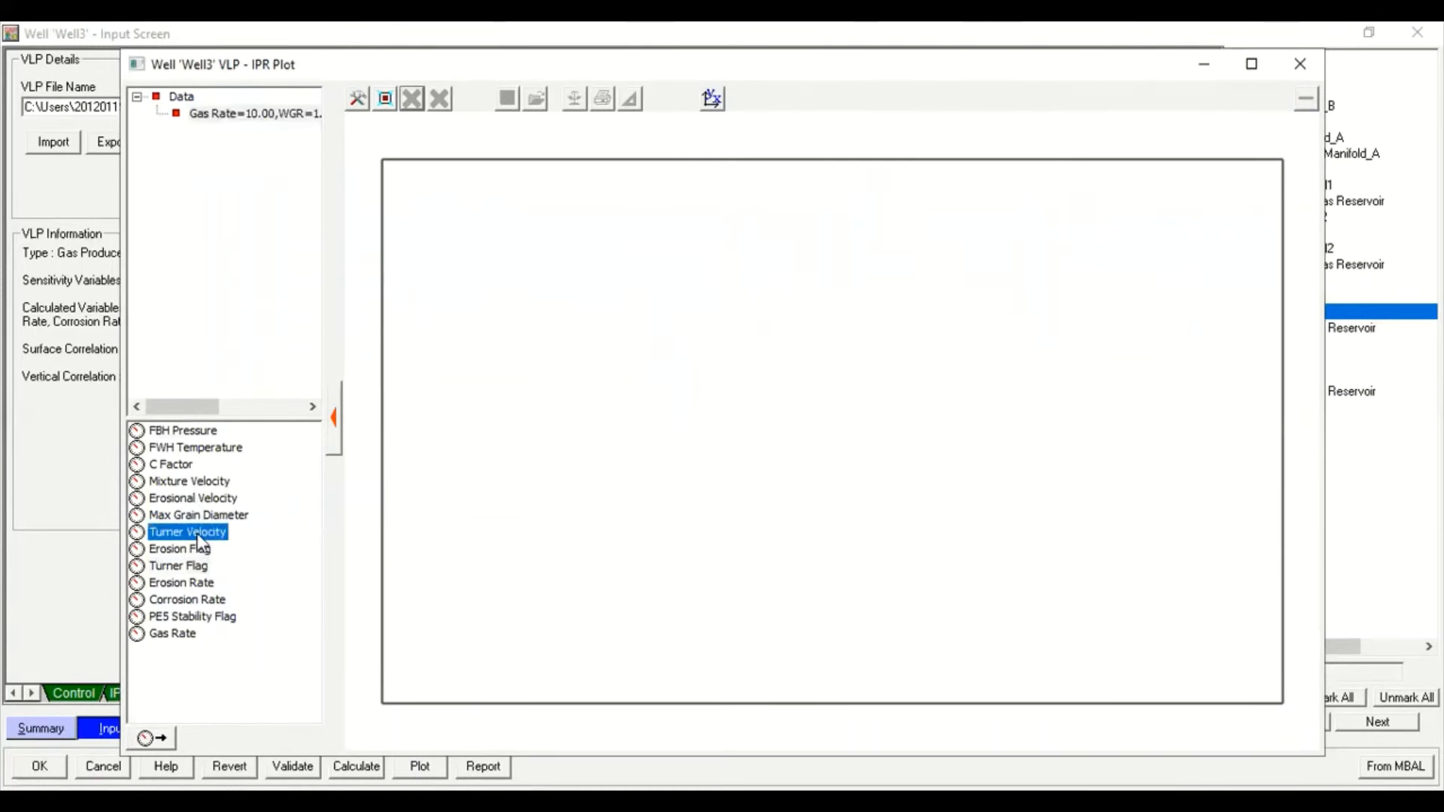
double_click(188, 430)
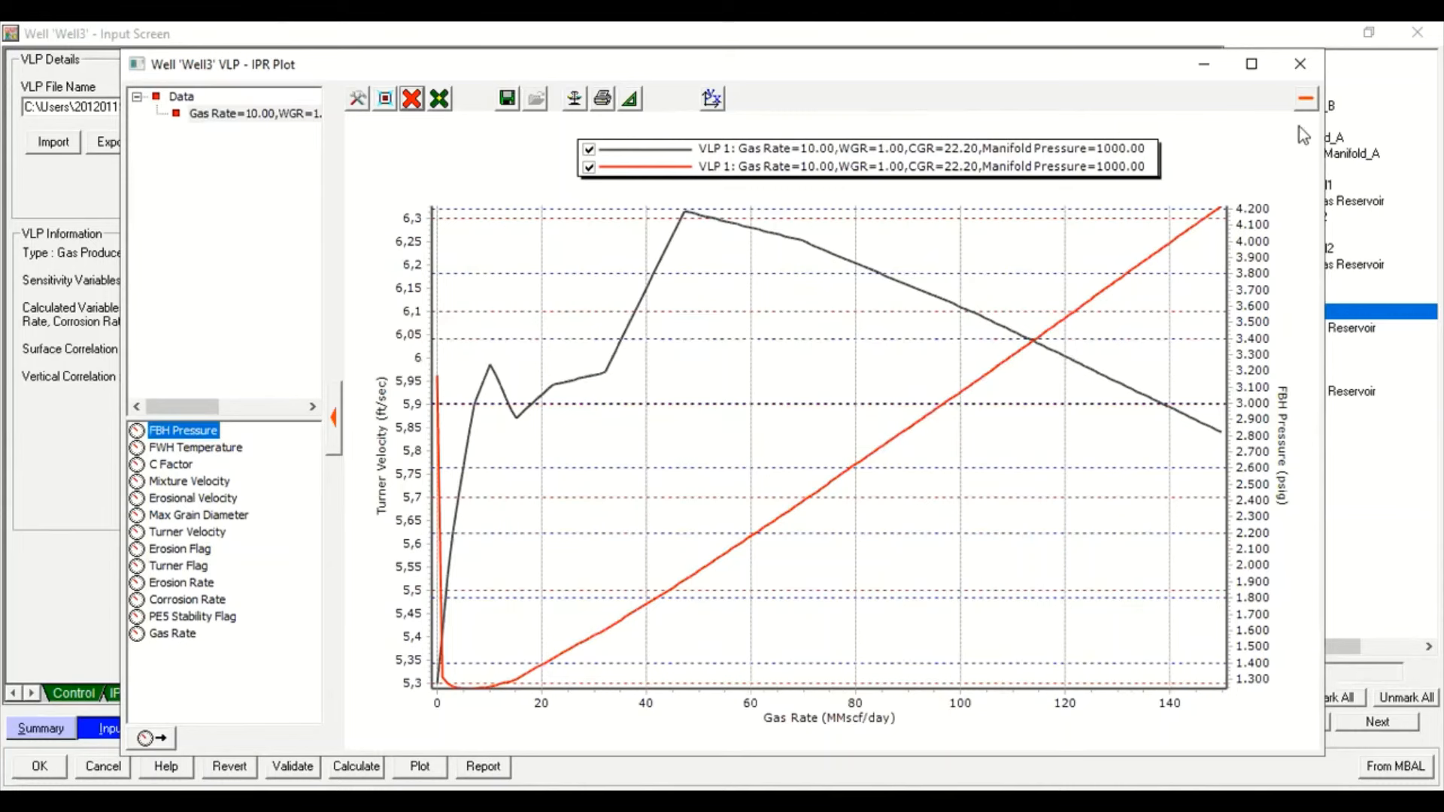
left_click(1296, 75)
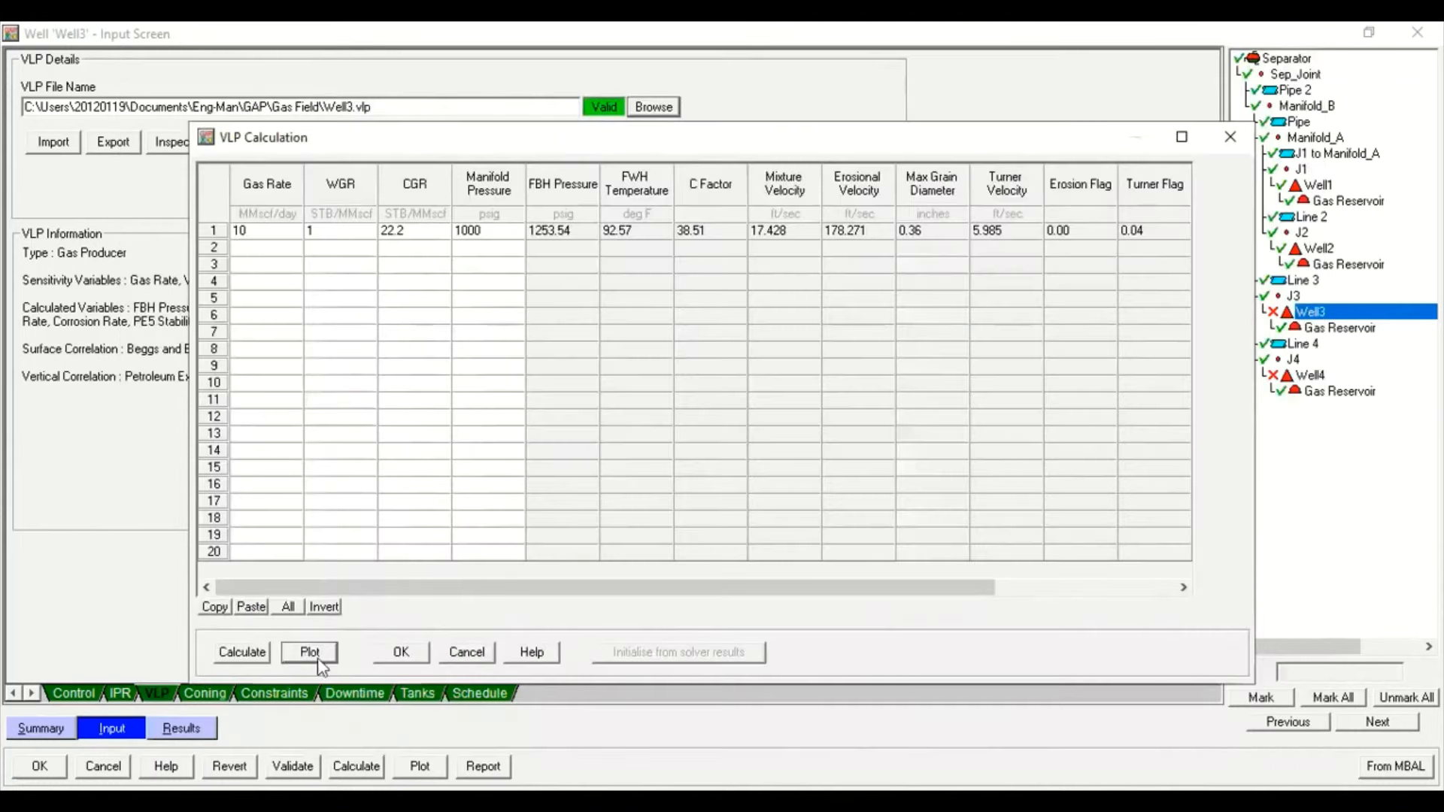
Accept Well3's VLP calculation, view the well's results screen, and confirm Well3 to return to the network diagram
left_click(387, 658)
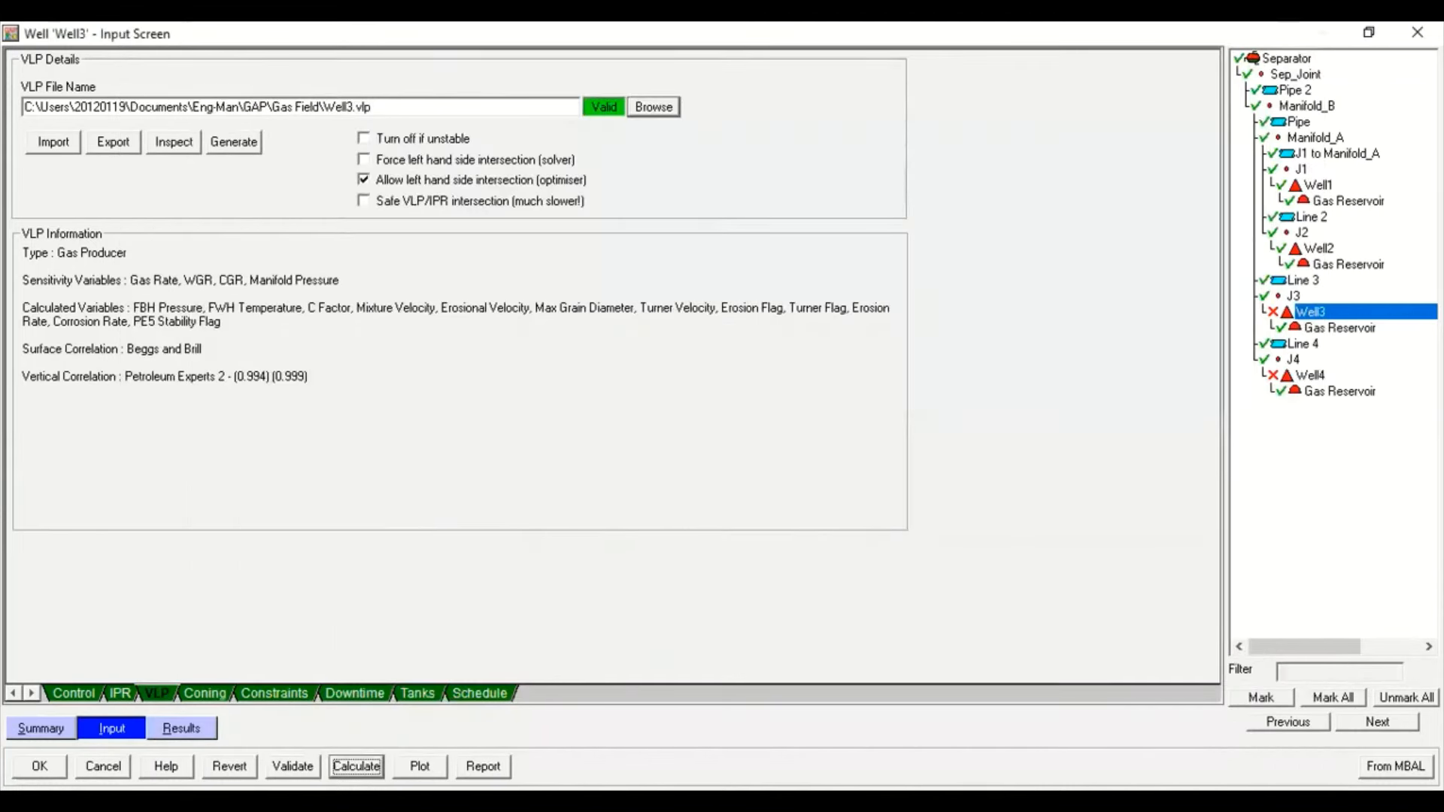
left_click(179, 729)
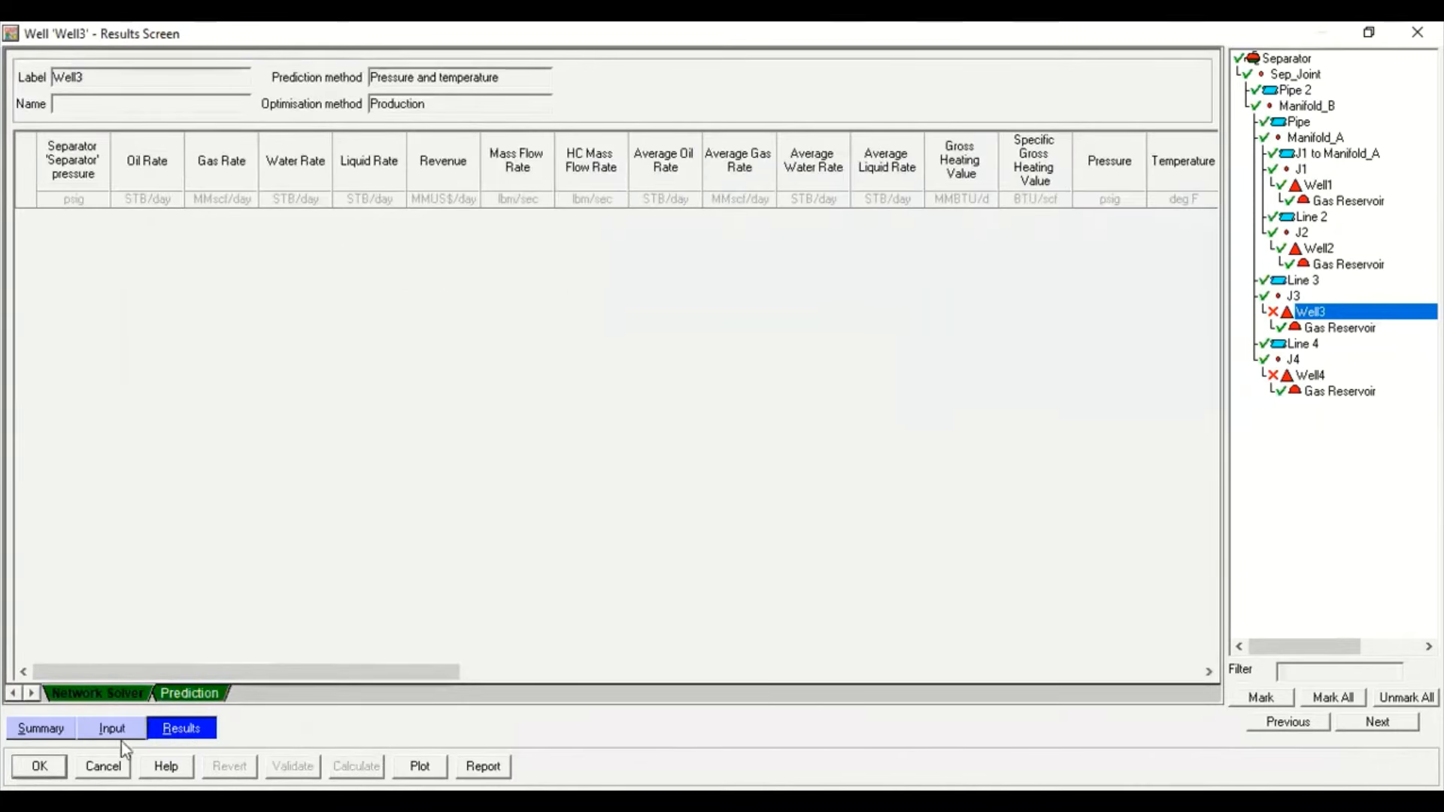
left_click(39, 766)
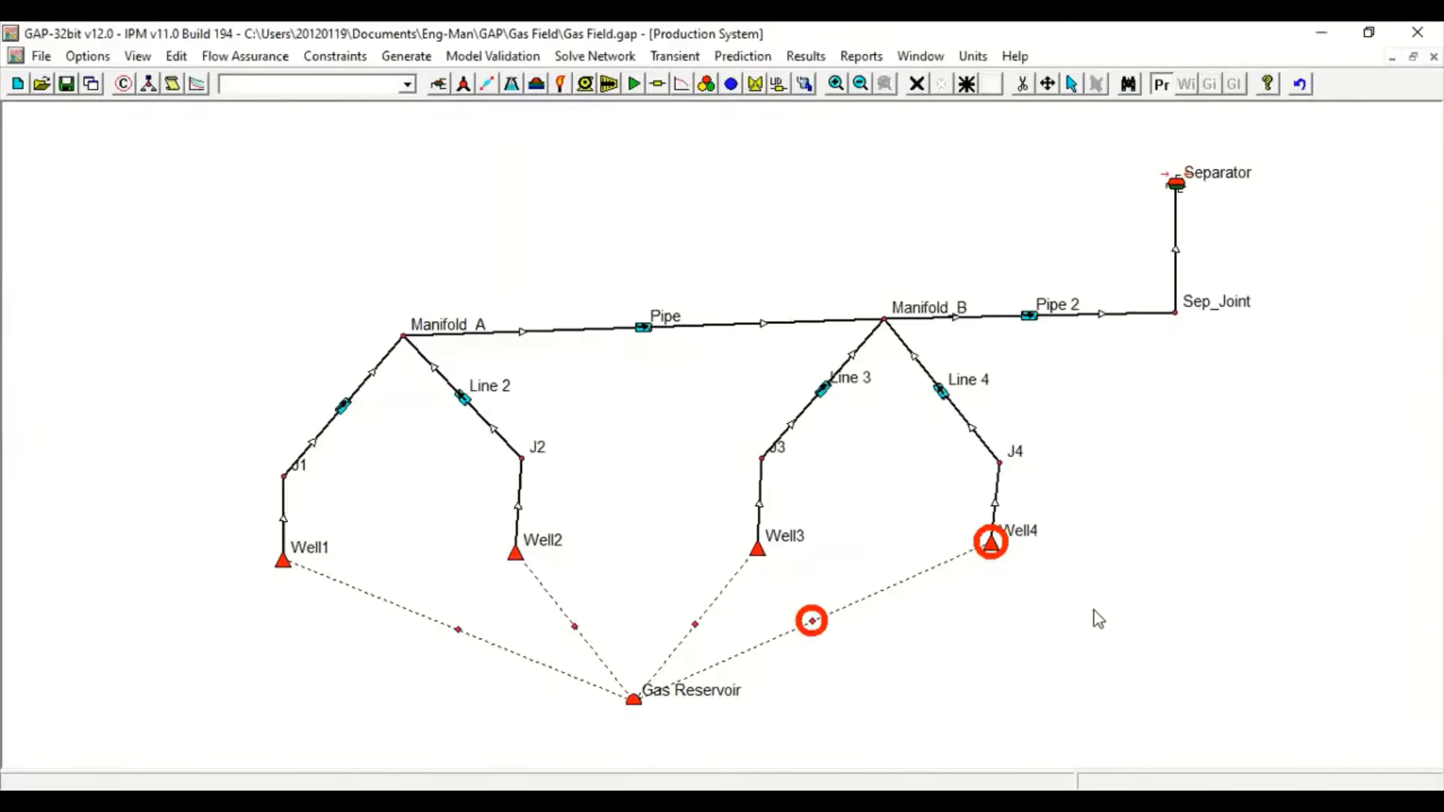
Open Well4's IPR layer inputs and set the IPR type to C and n
left_click(989, 543)
double_click(989, 543)
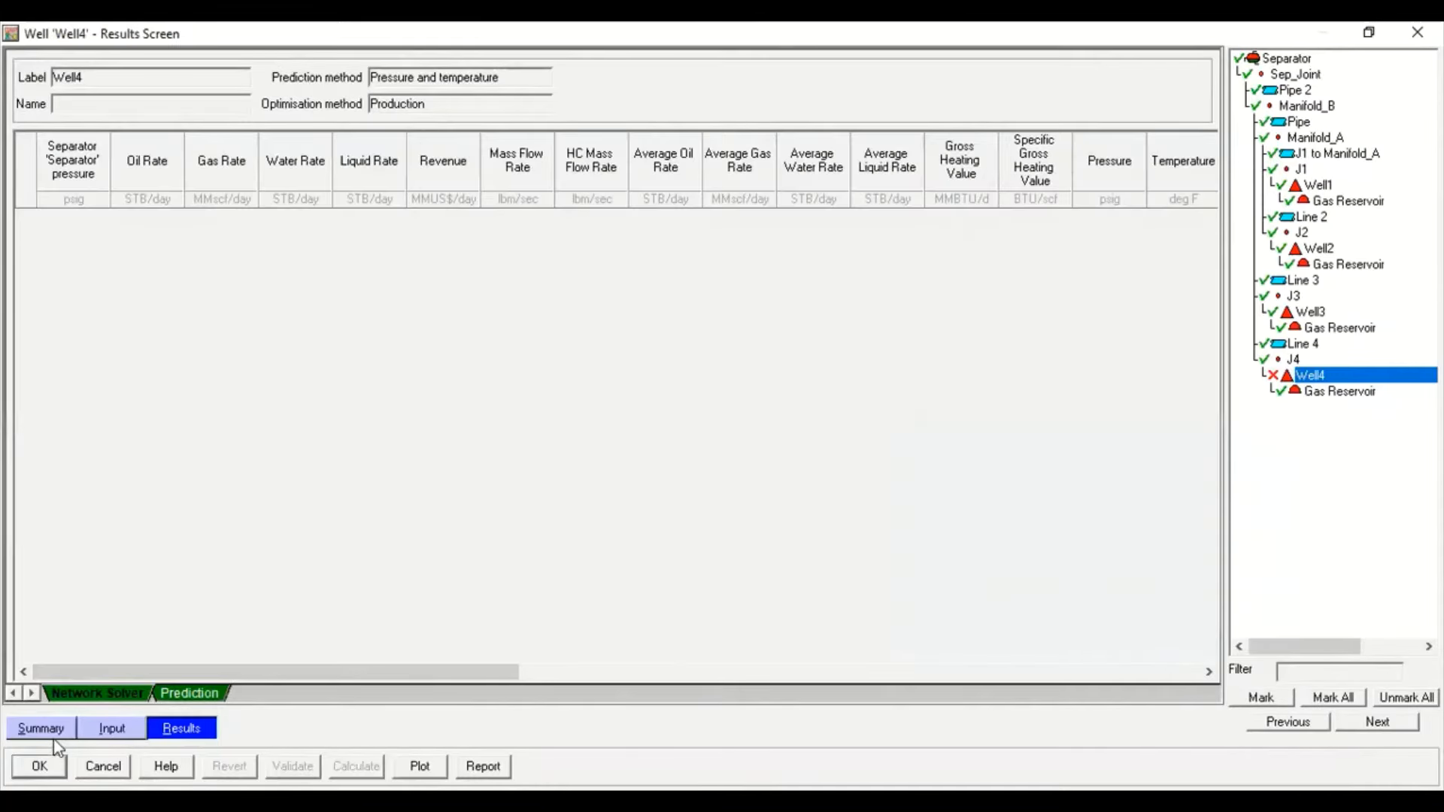
left_click(53, 737)
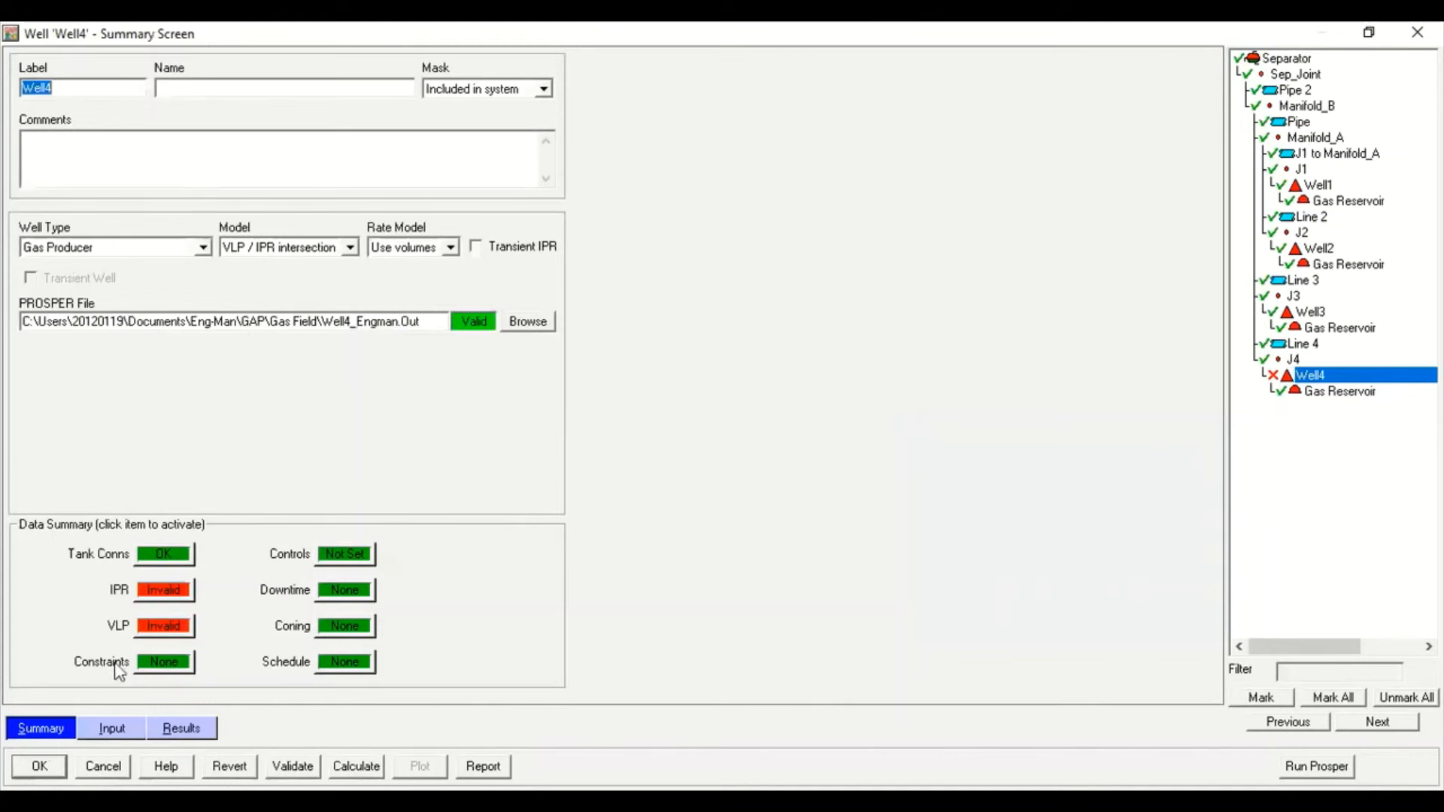
left_click(113, 735)
left_click(117, 693)
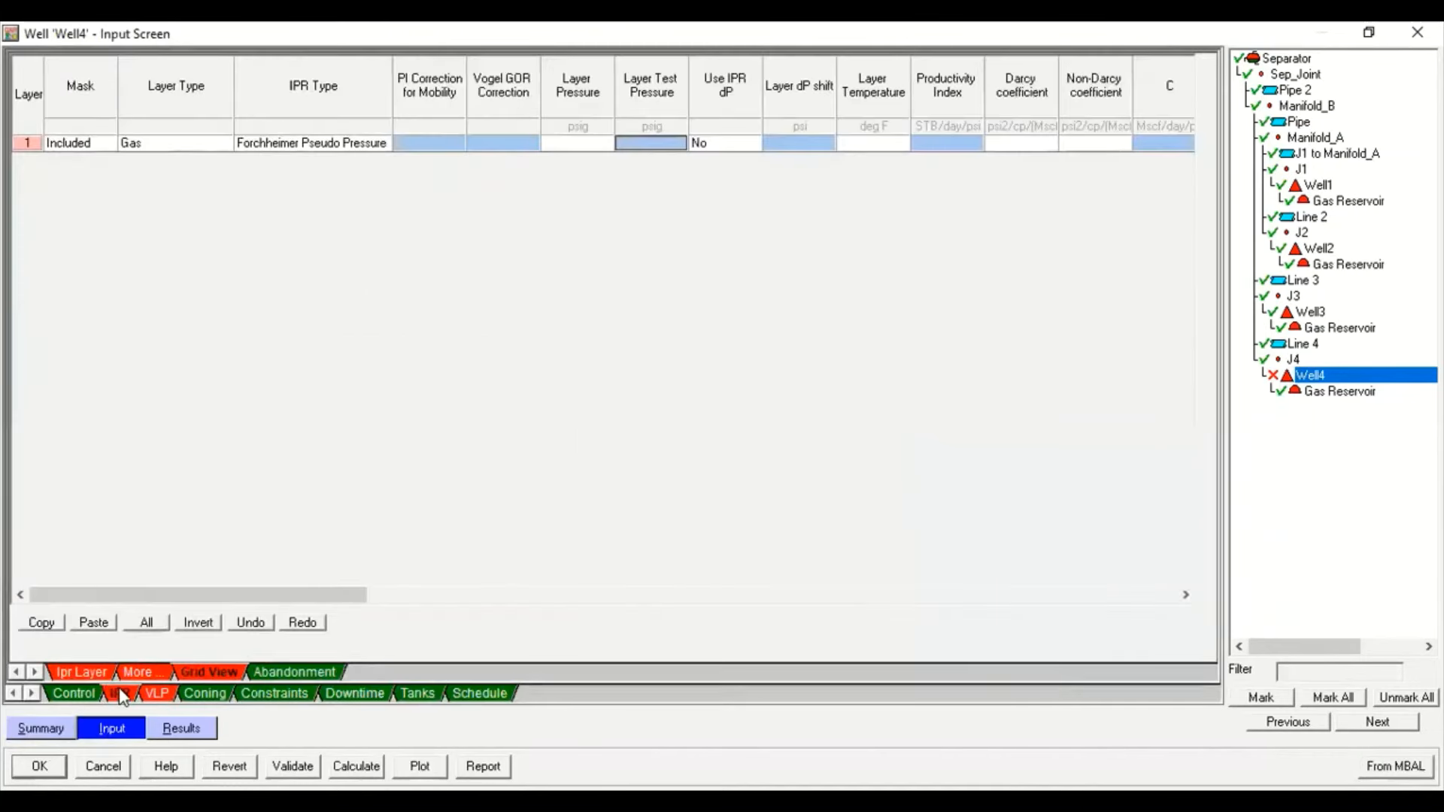
left_click(106, 669)
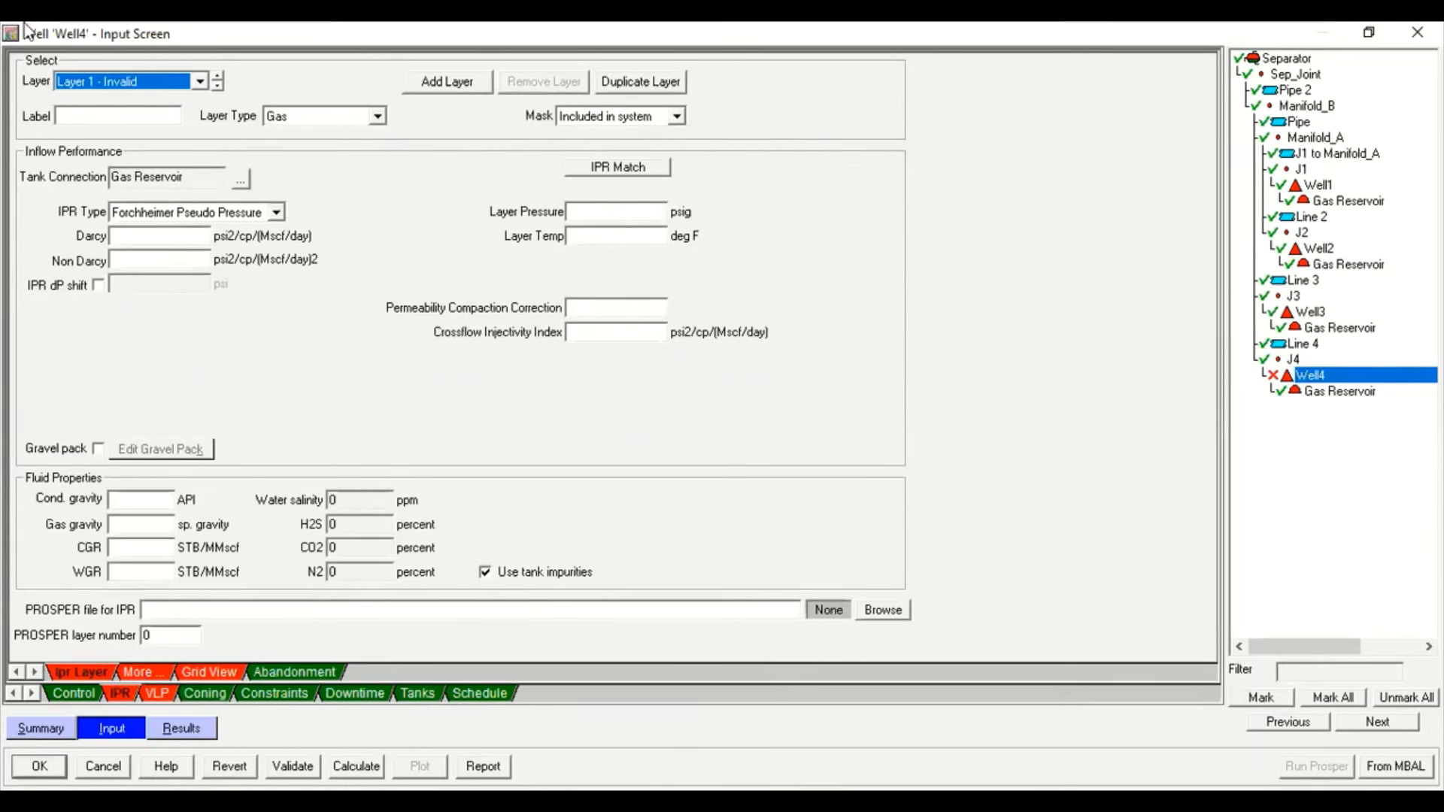
left_click(160, 215)
left_click(174, 252)
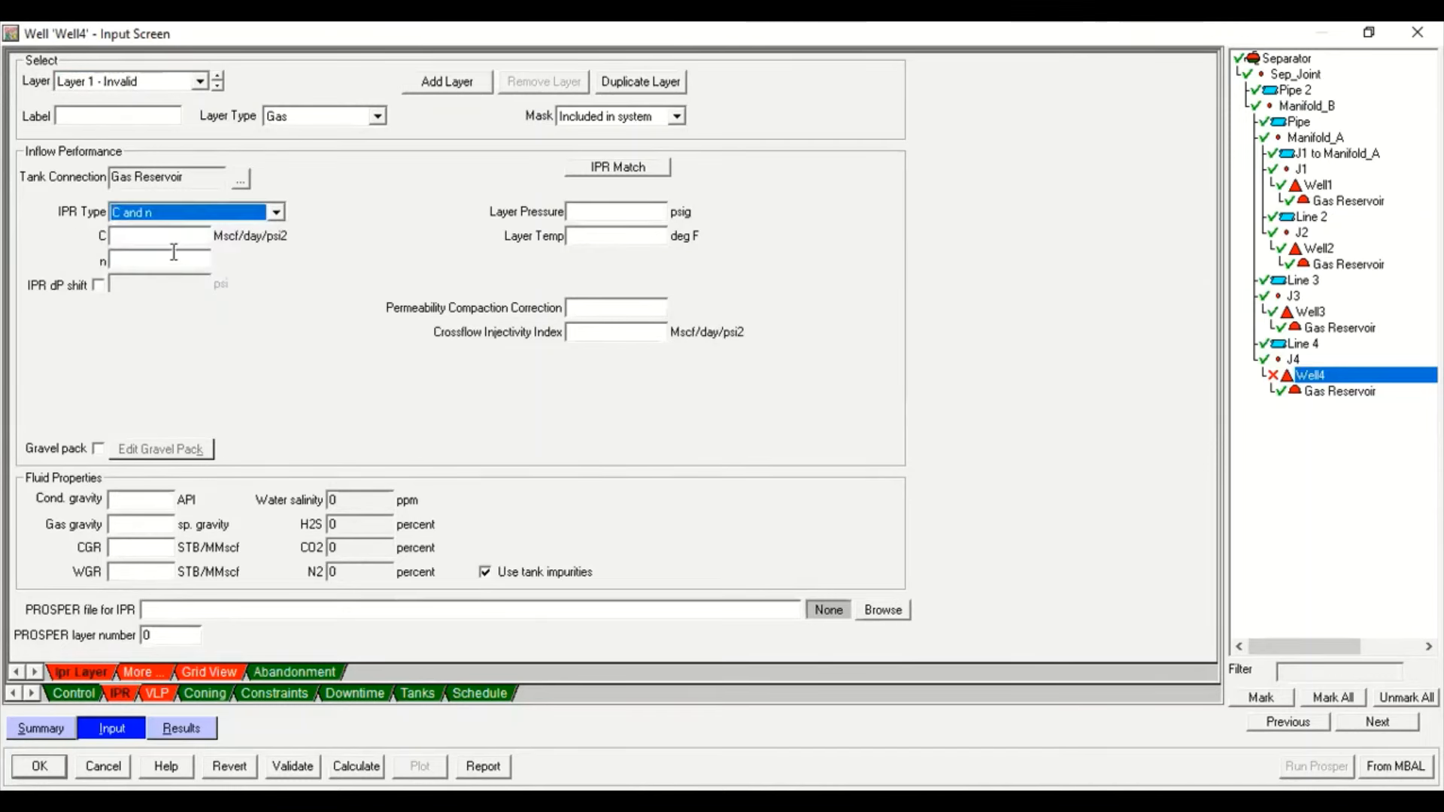
Set C to 0.0562 Mscf/day/psi2 and n to 0.842 for Well4's IPR layer
left_click(176, 241)
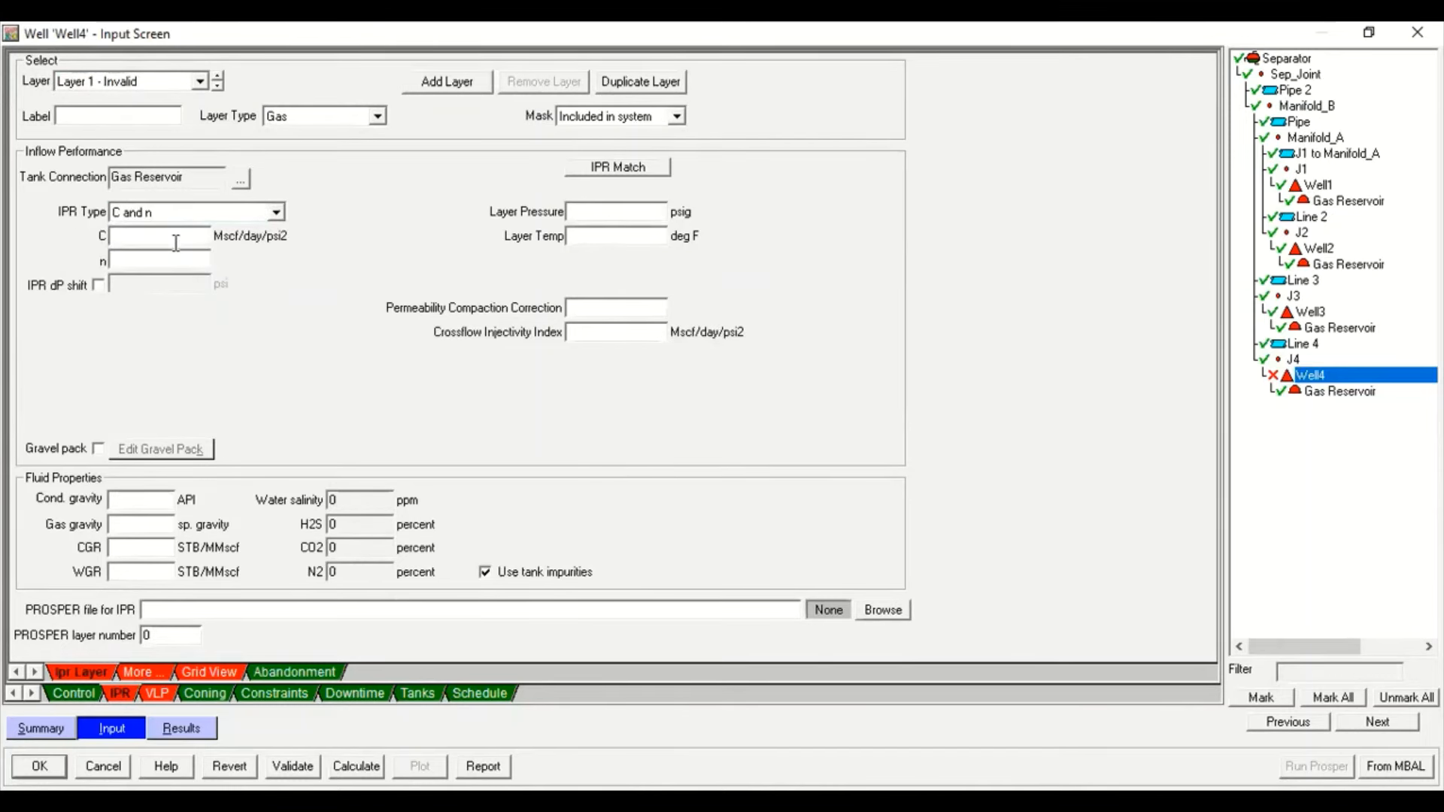
type("0.0")
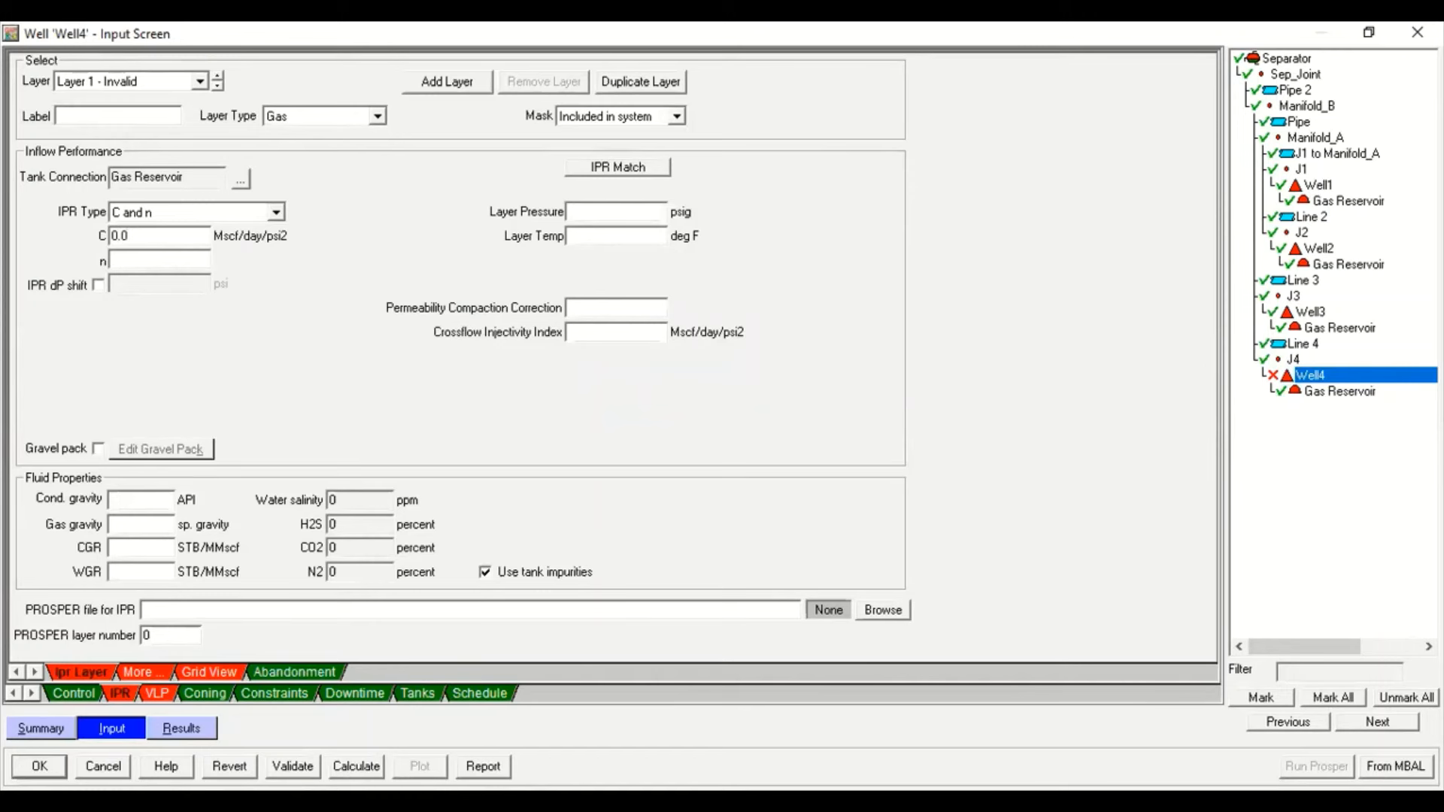
type("562")
type("0.84")
type("2")
Enter Well4's fluid properties: condensate gravity 67 API, gas gravity 0.77, CGR 22.2 and WGR 1 STB/MMscf
type("6")
type("0.77")
type("22")
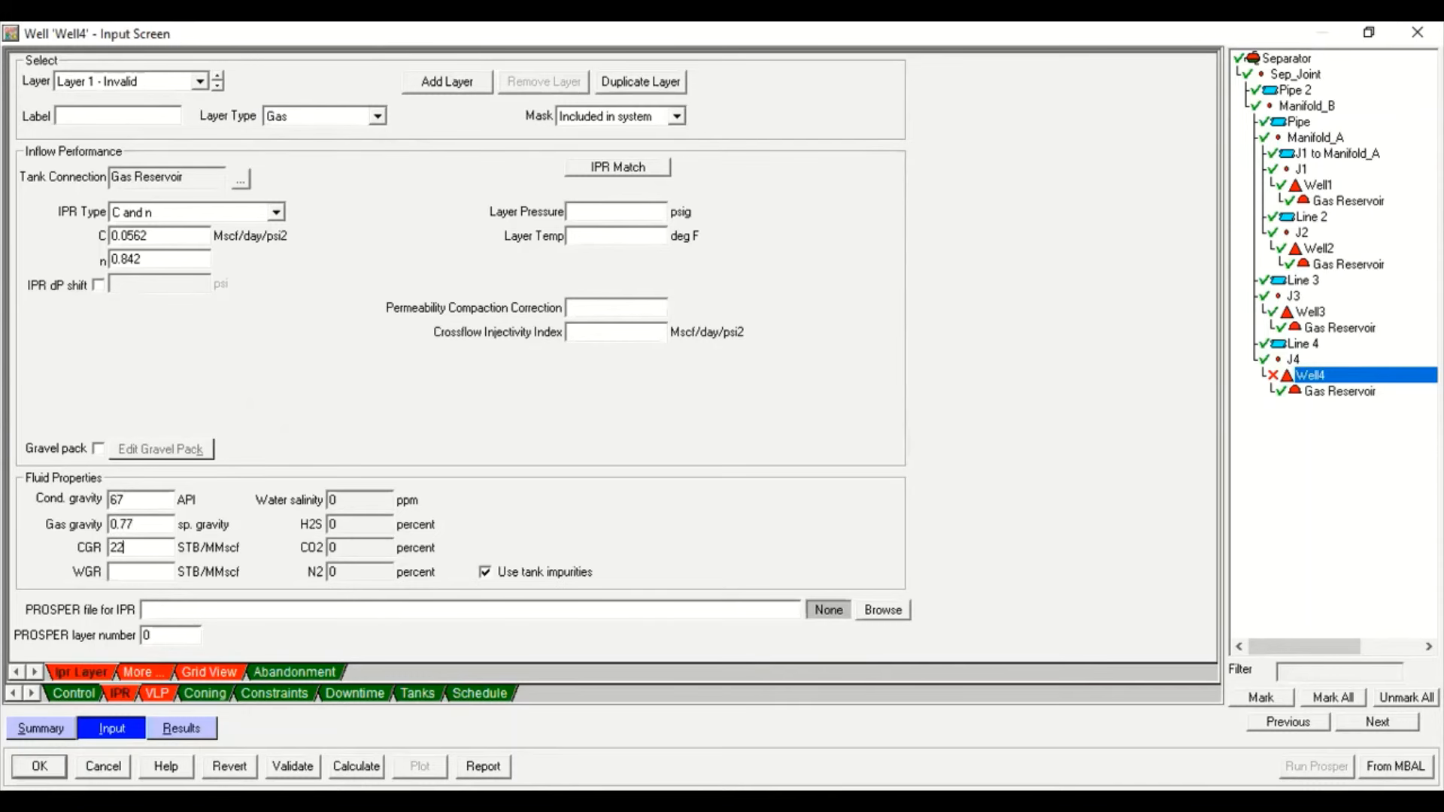
type(".2")
key("Tab")
type("1")
Set the prediction fractional flow model of Well4's layer to From Tank Model
left_click(154, 677)
left_click(365, 137)
left_click(371, 161)
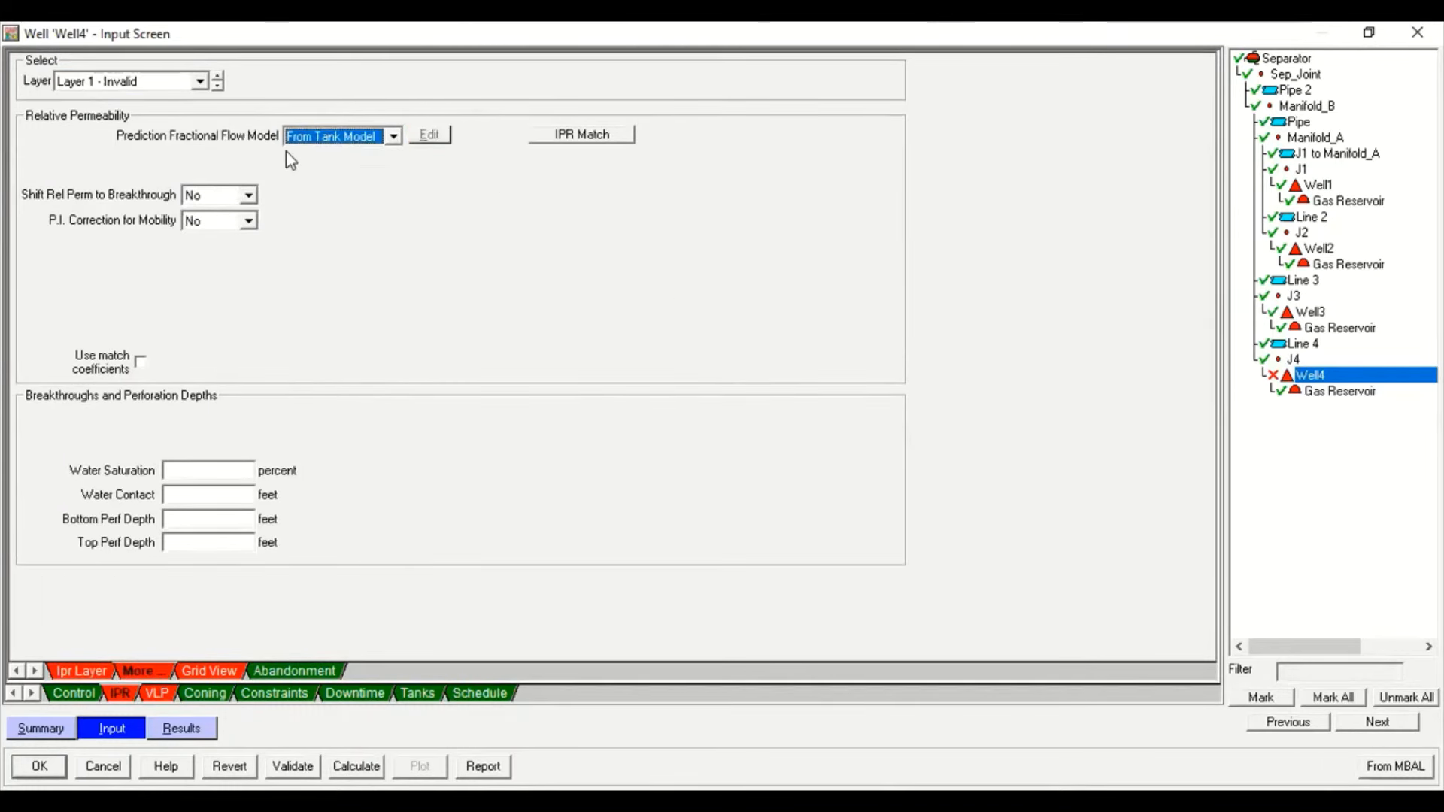
Set Well4's layer pressure to 5300 psig and layer temperature to 166 deg F, and check the layer's IPR grid for missing values
left_click(214, 671)
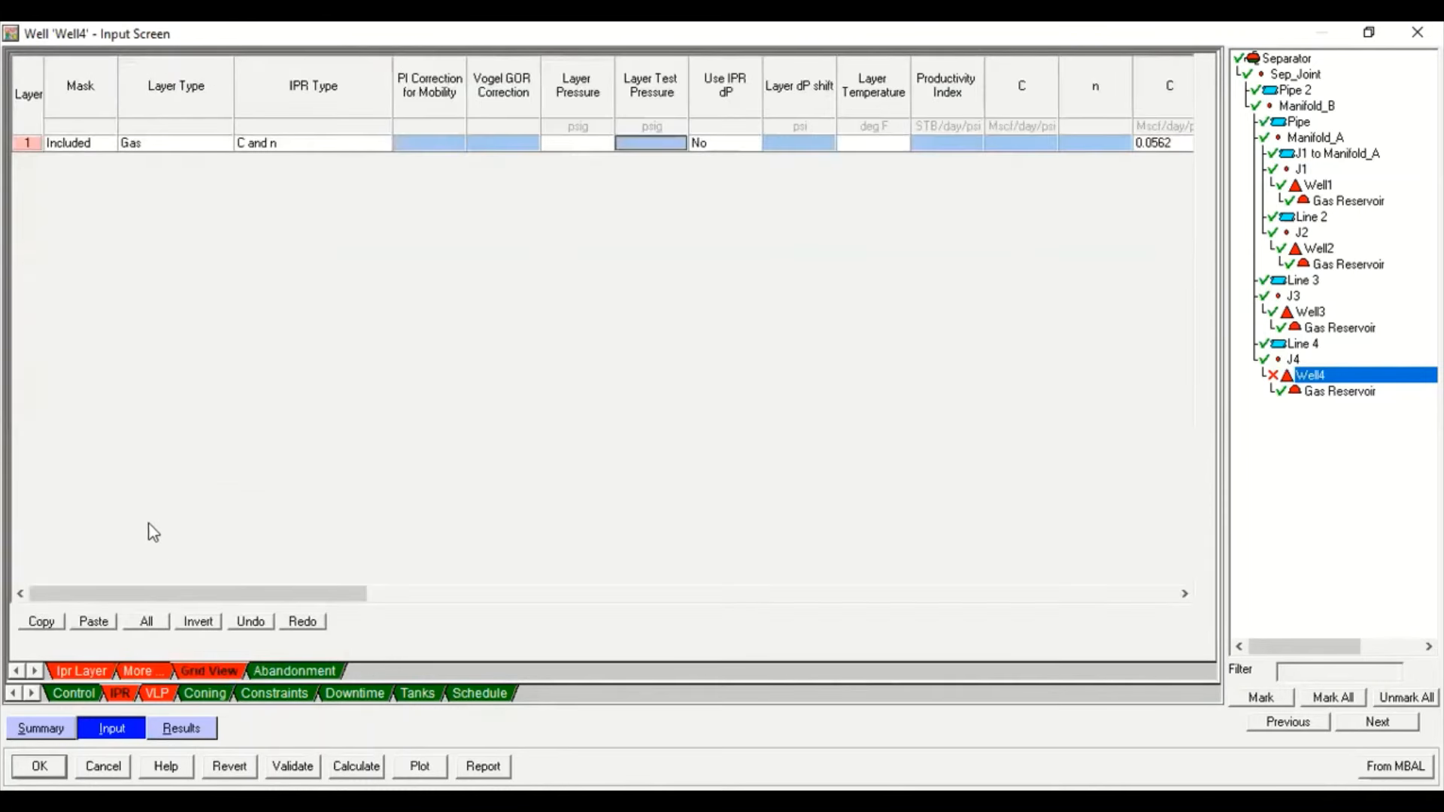
scroll(158, 596, "right", 3)
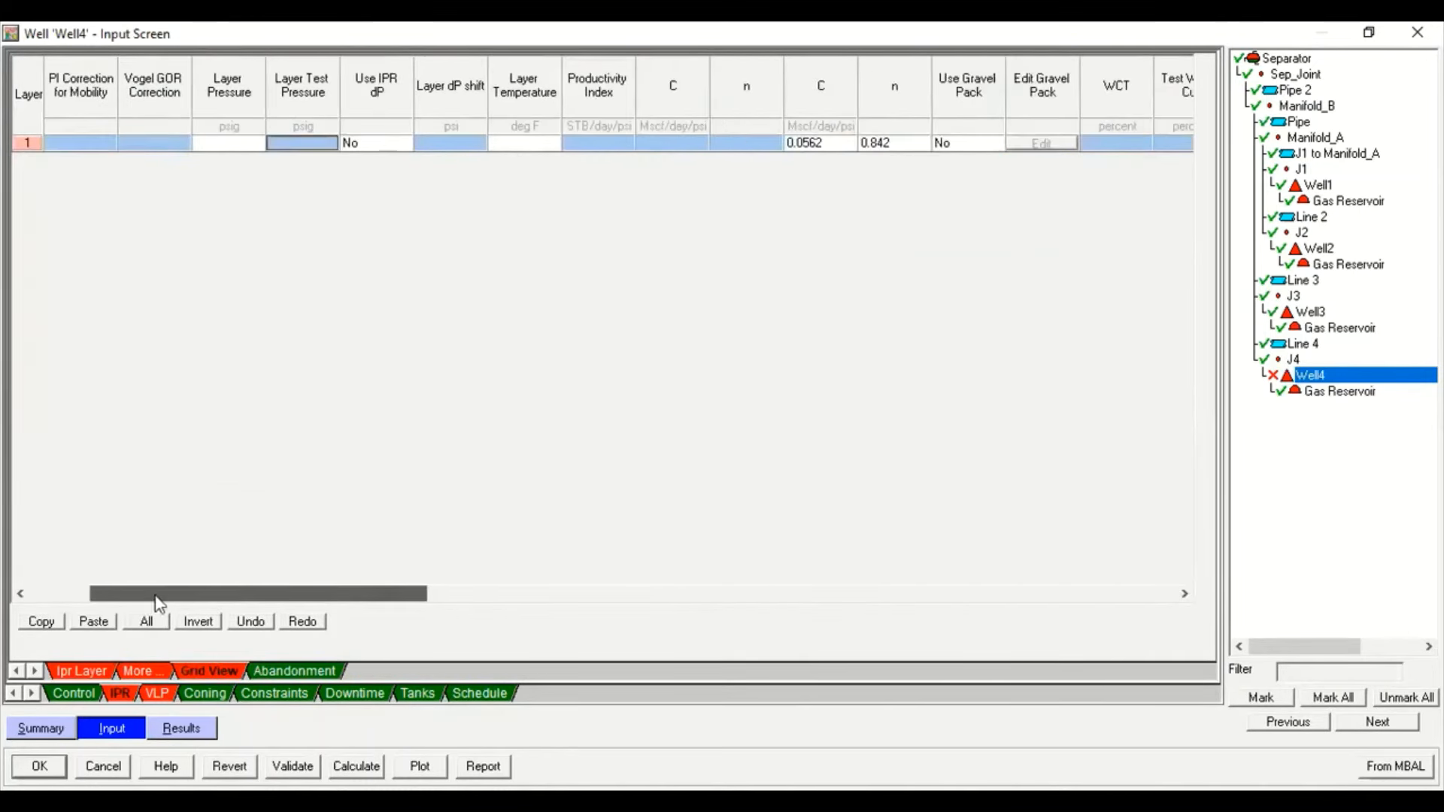
left_click_drag(158, 595, 98, 596)
left_click(568, 145)
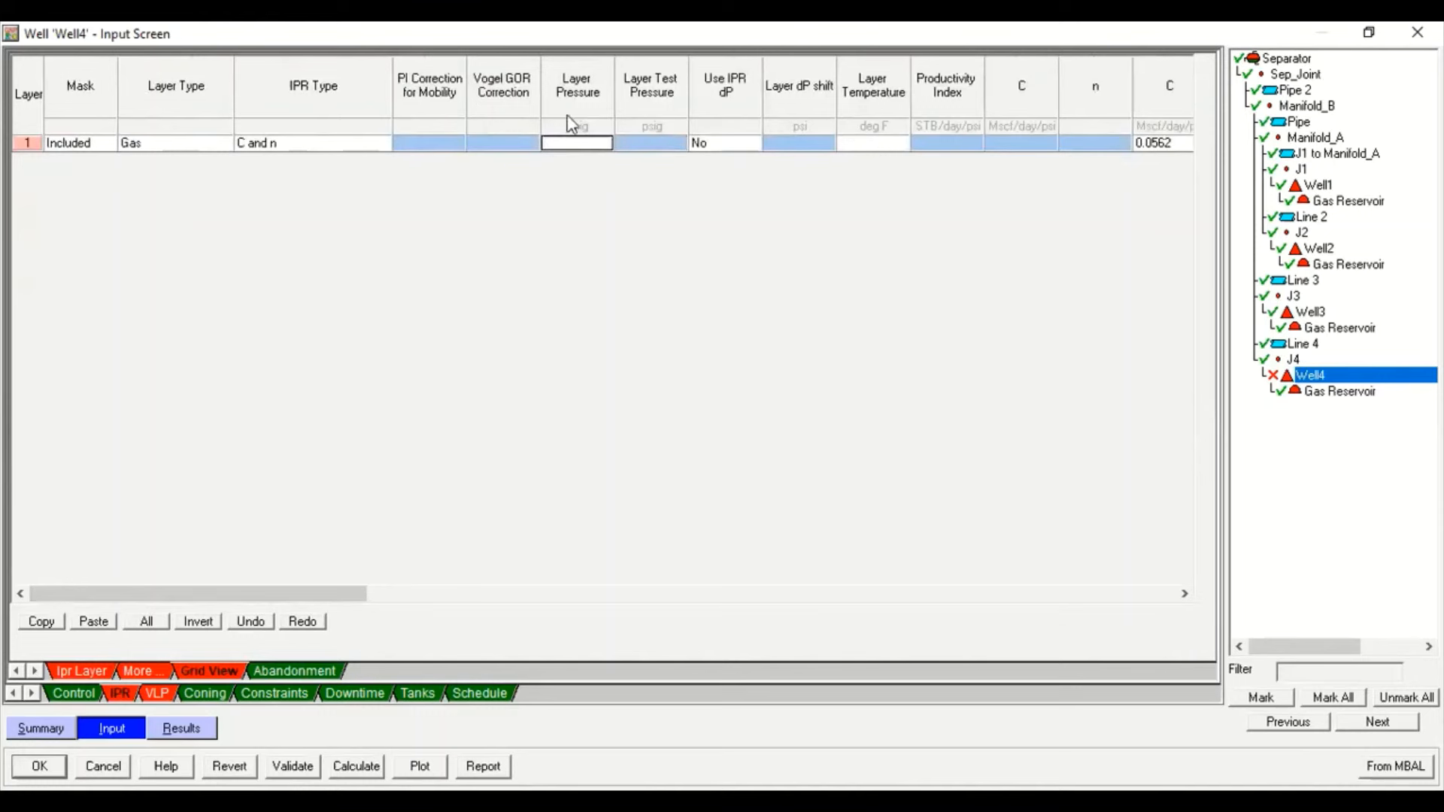
left_click(92, 670)
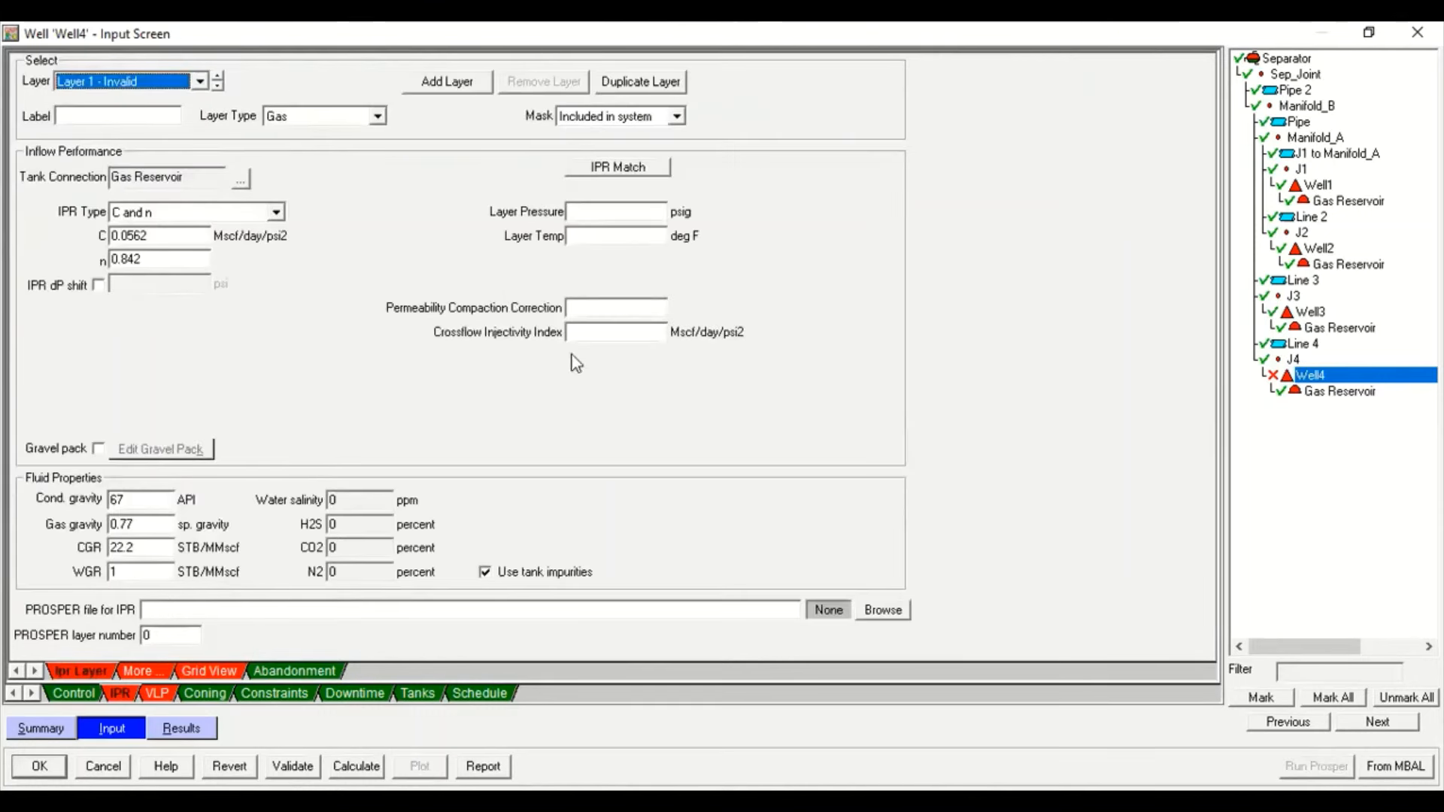
left_click(613, 215)
type("5300")
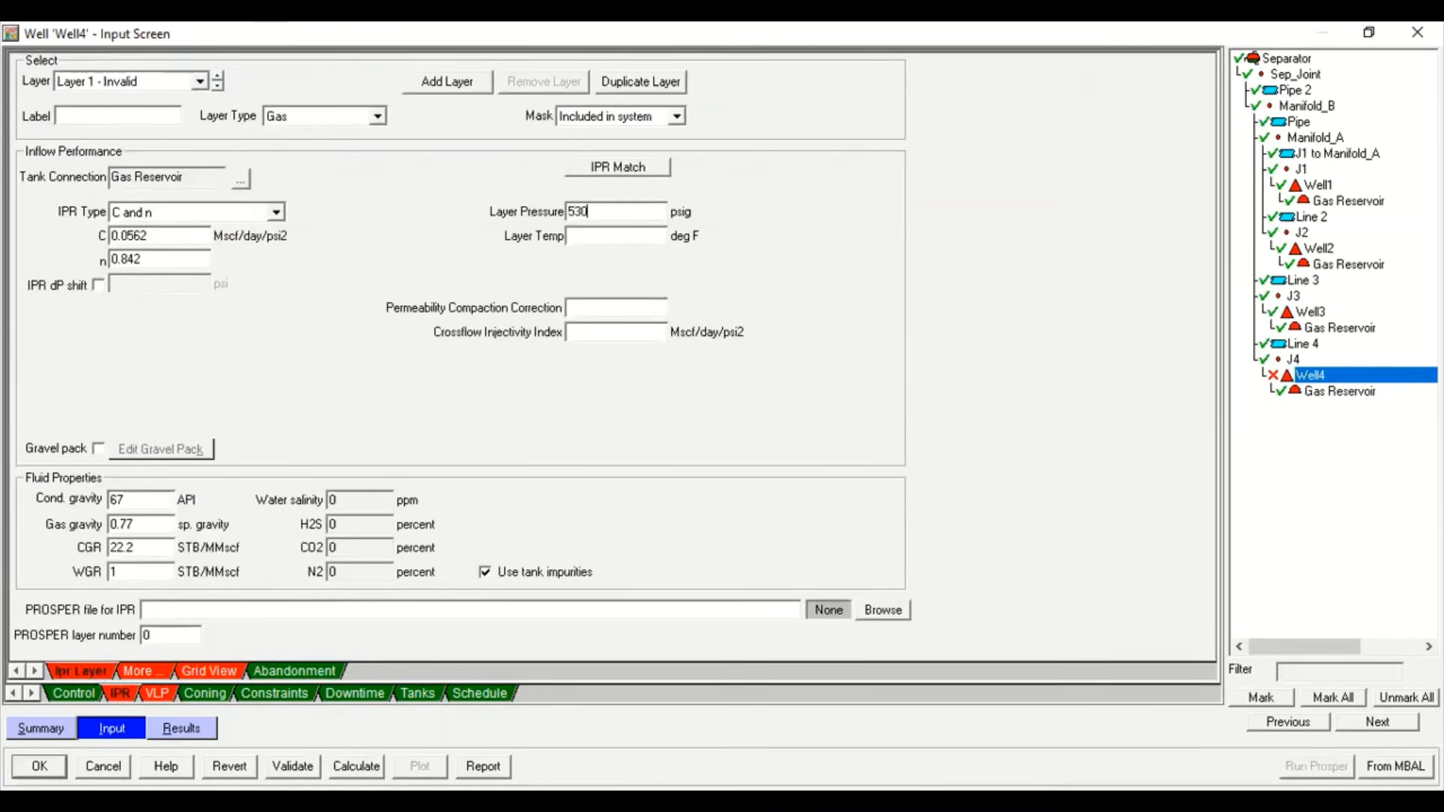
key("Tab")
type("166")
left_click(235, 672)
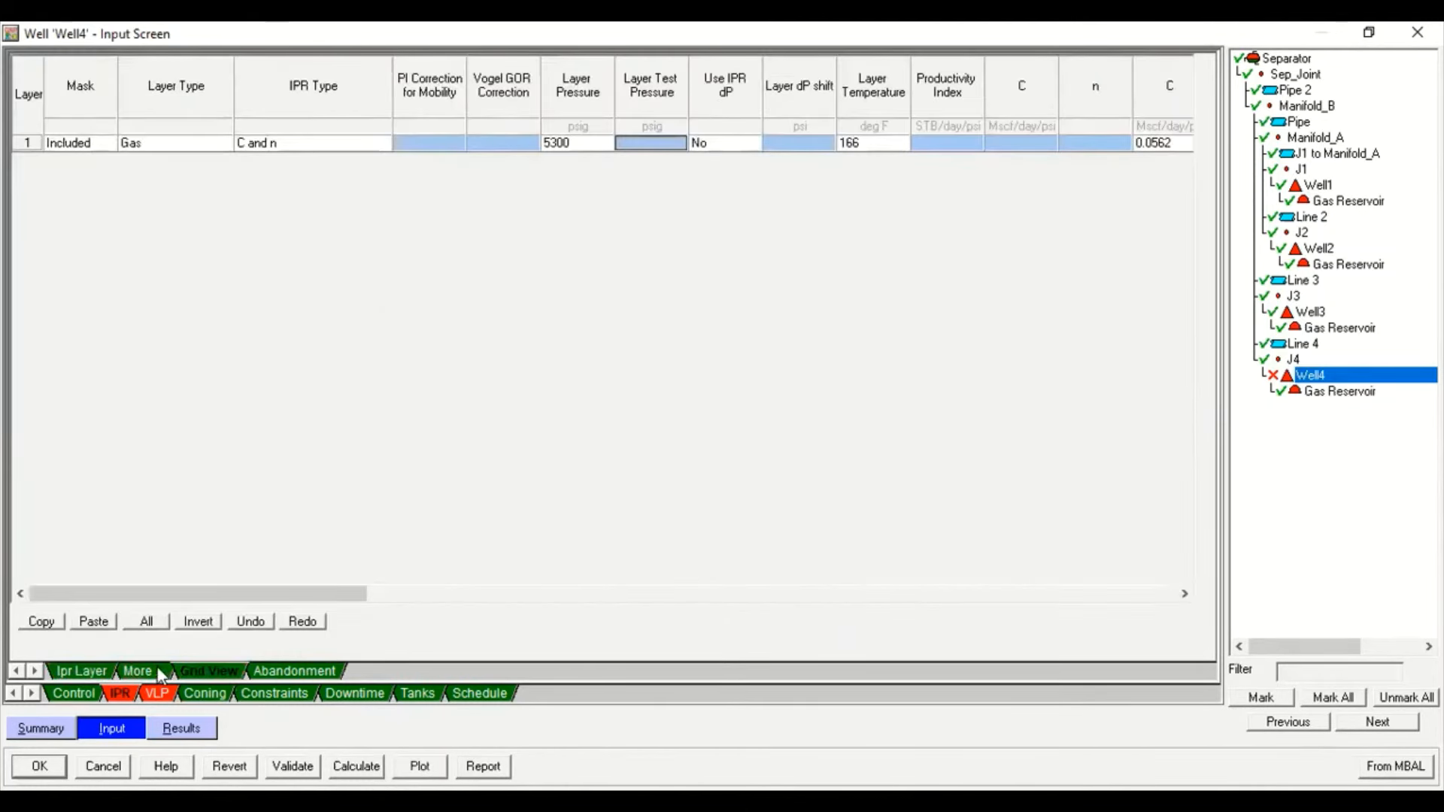
left_click_drag(279, 595, 69, 594)
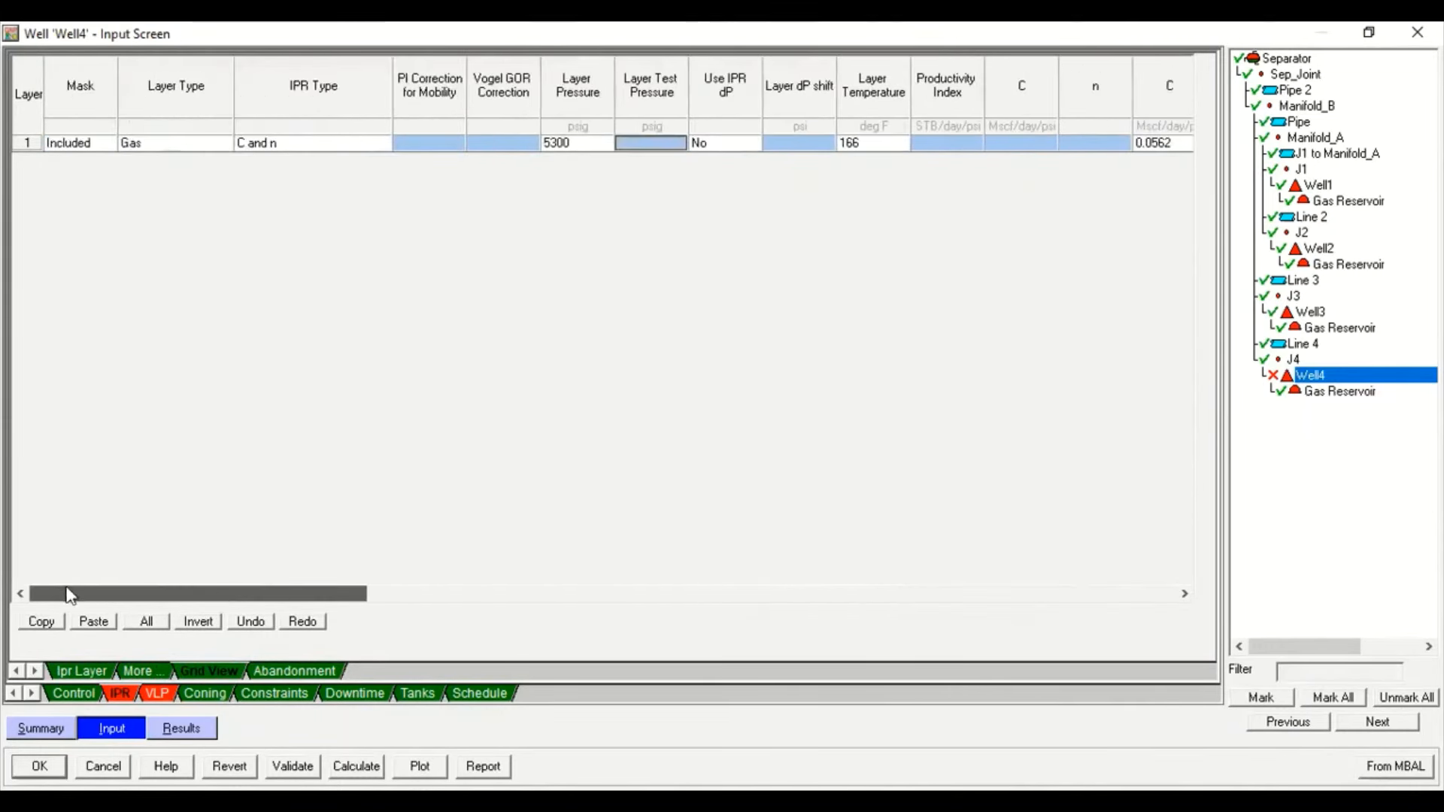
Try to generate Well4's VLP for the GAP model with the PVT method following the PROSPER file
left_click(157, 693)
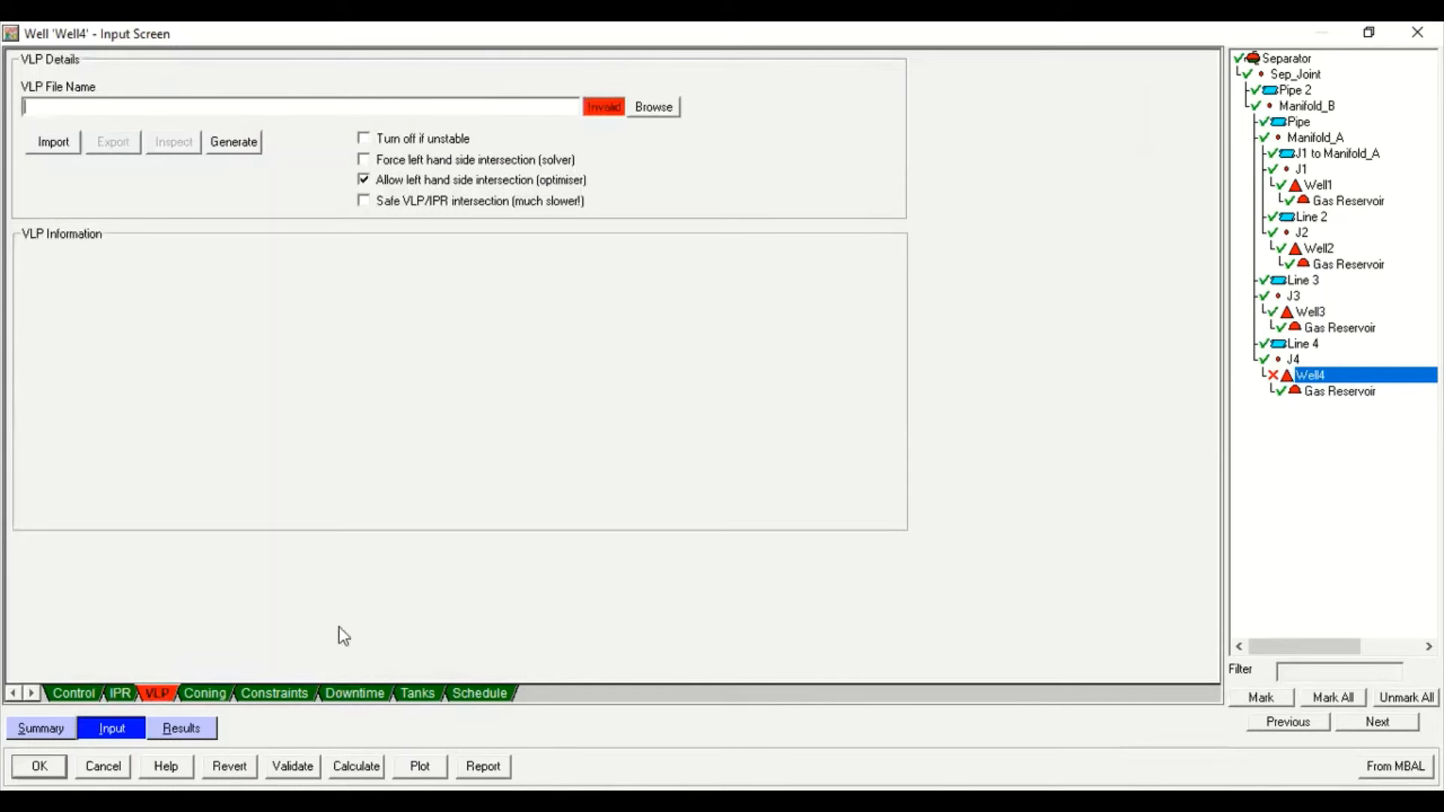
left_click(233, 143)
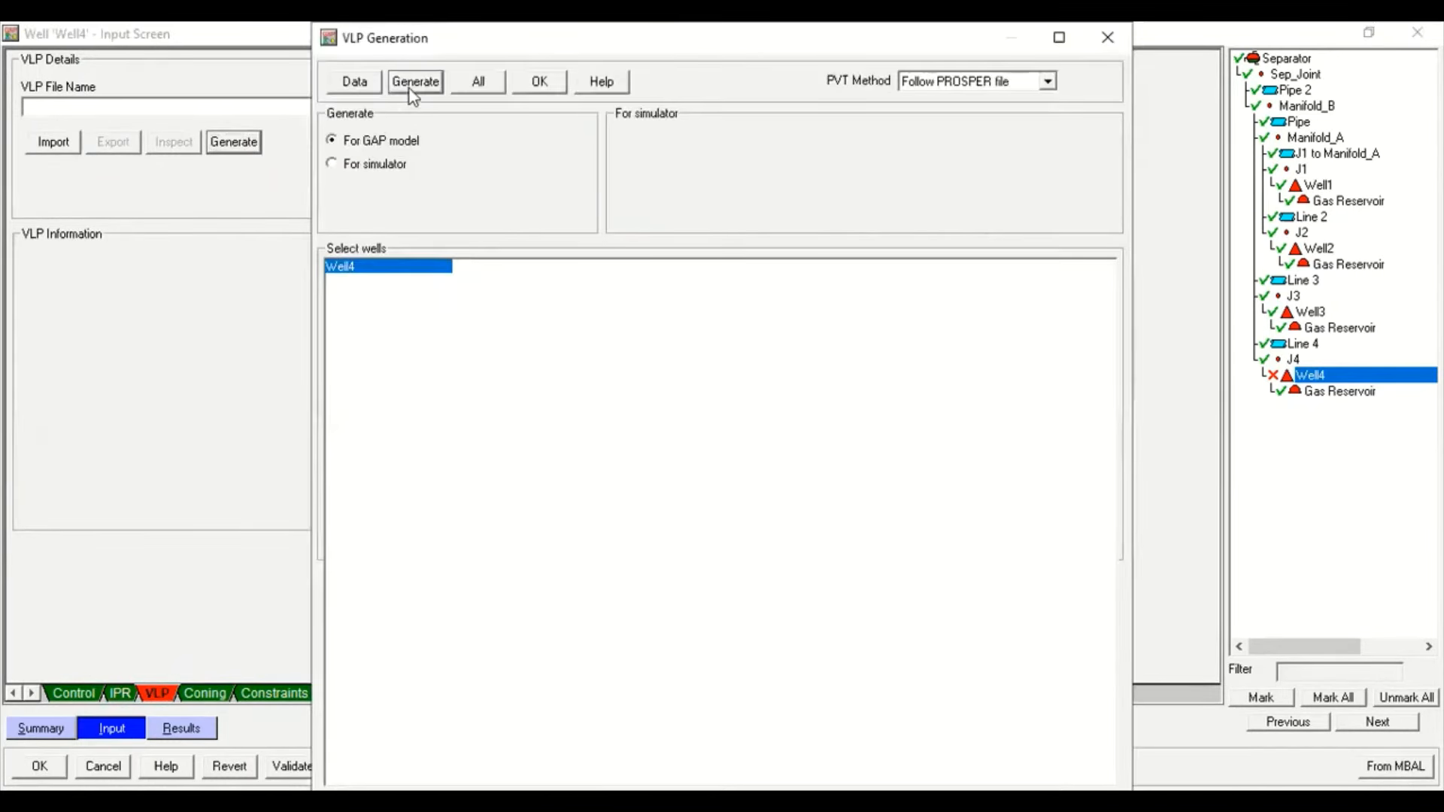
left_click(409, 85)
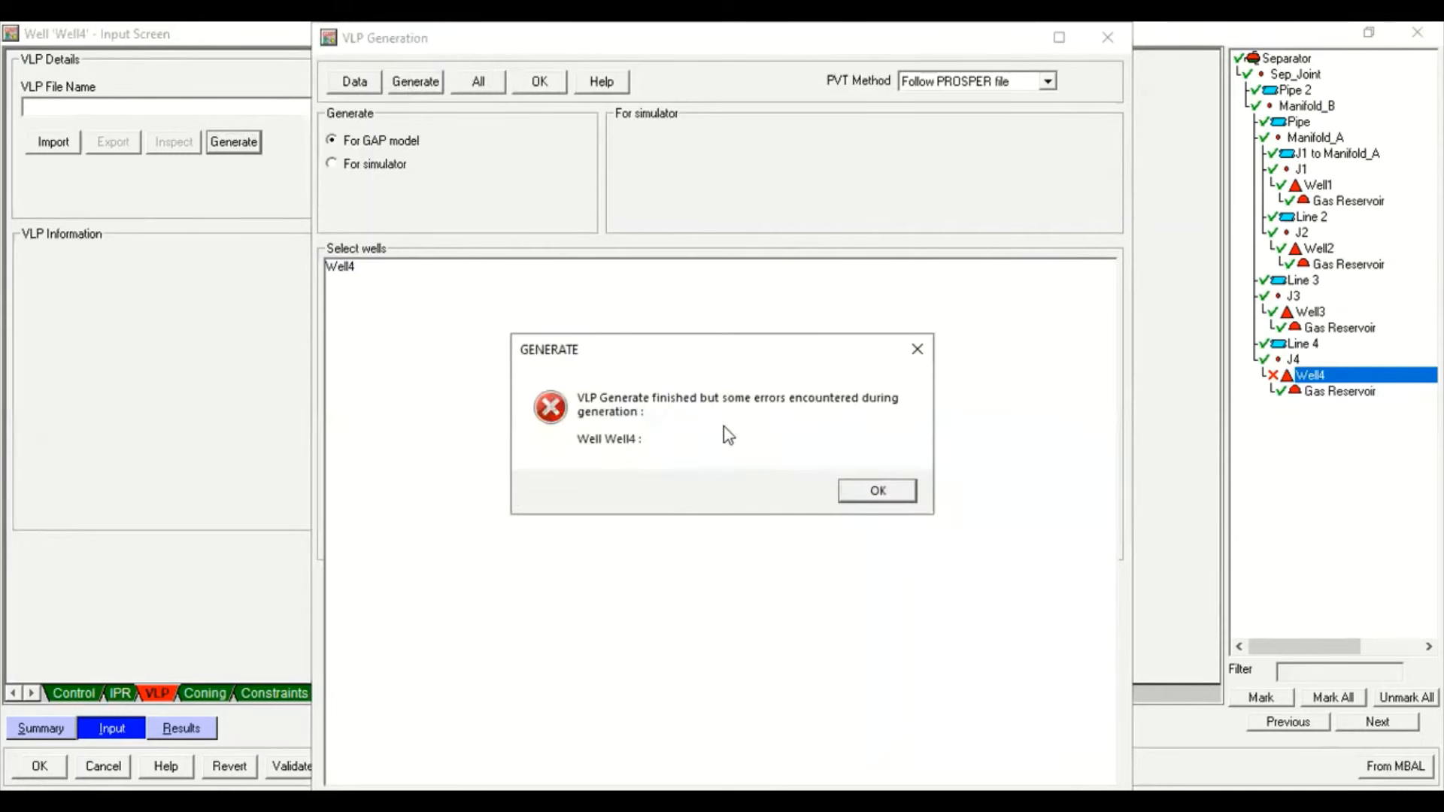
left_click(877, 491)
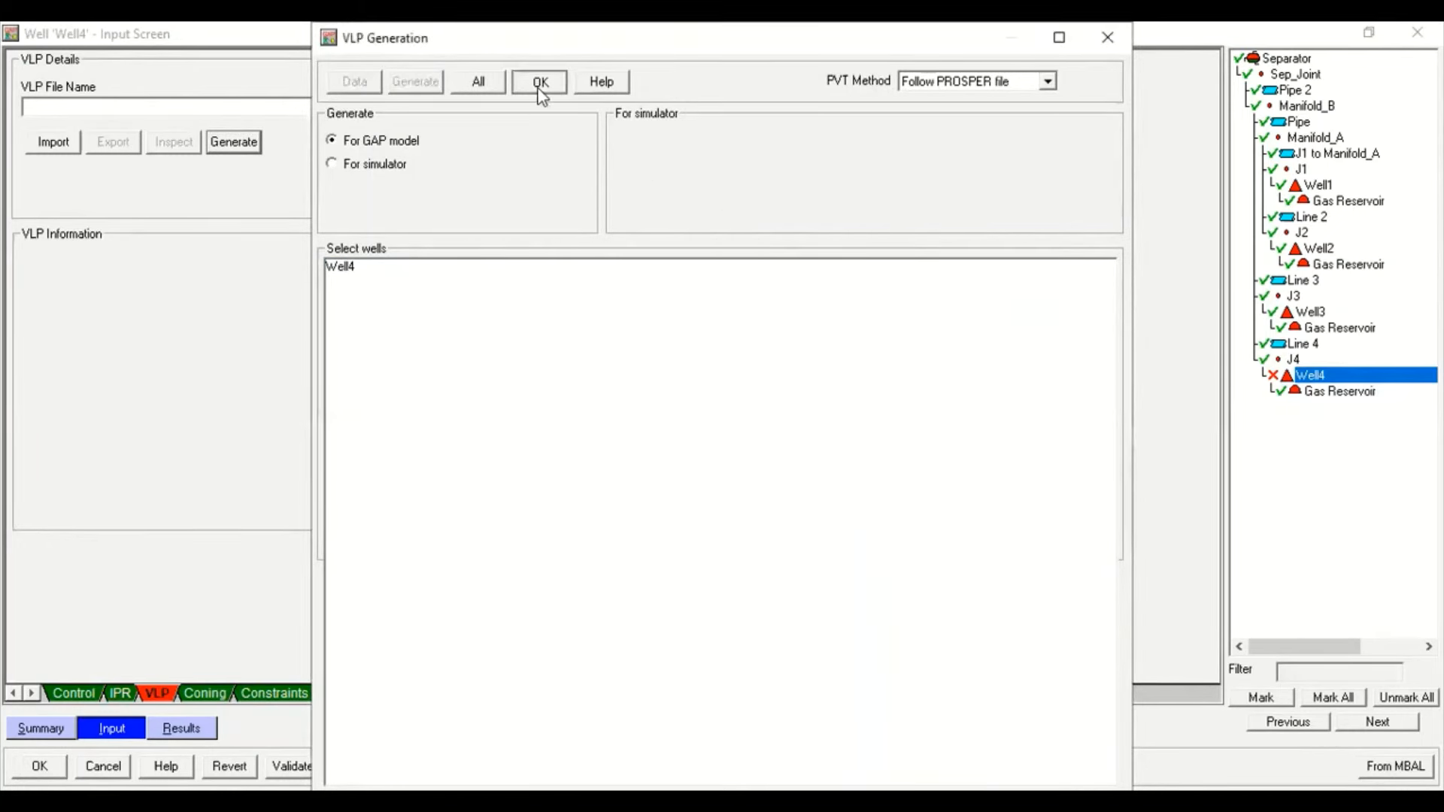
left_click(540, 83)
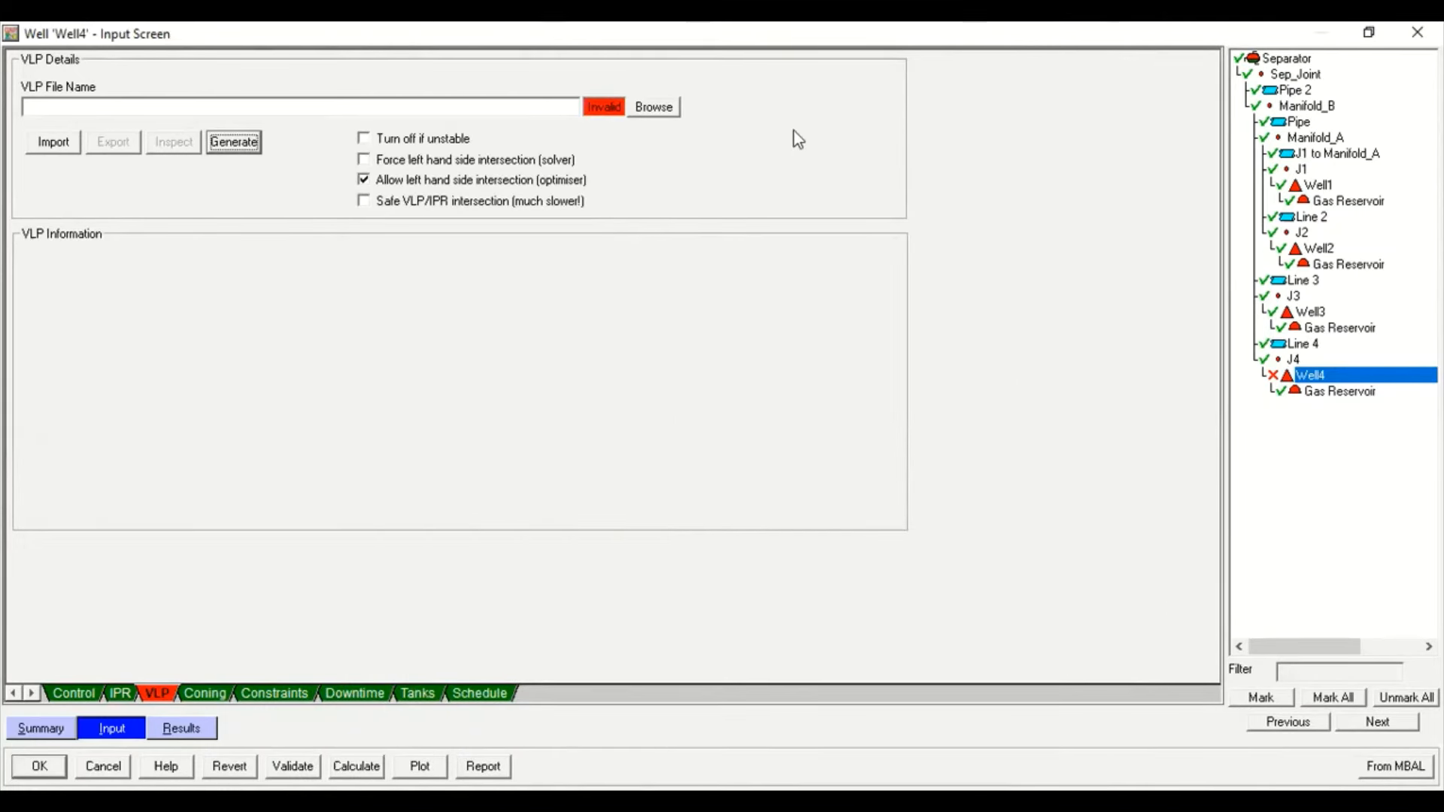
Load Well4.vlp from the Gas Field folder as Well4's VLP file and validate the well data
left_click(653, 106)
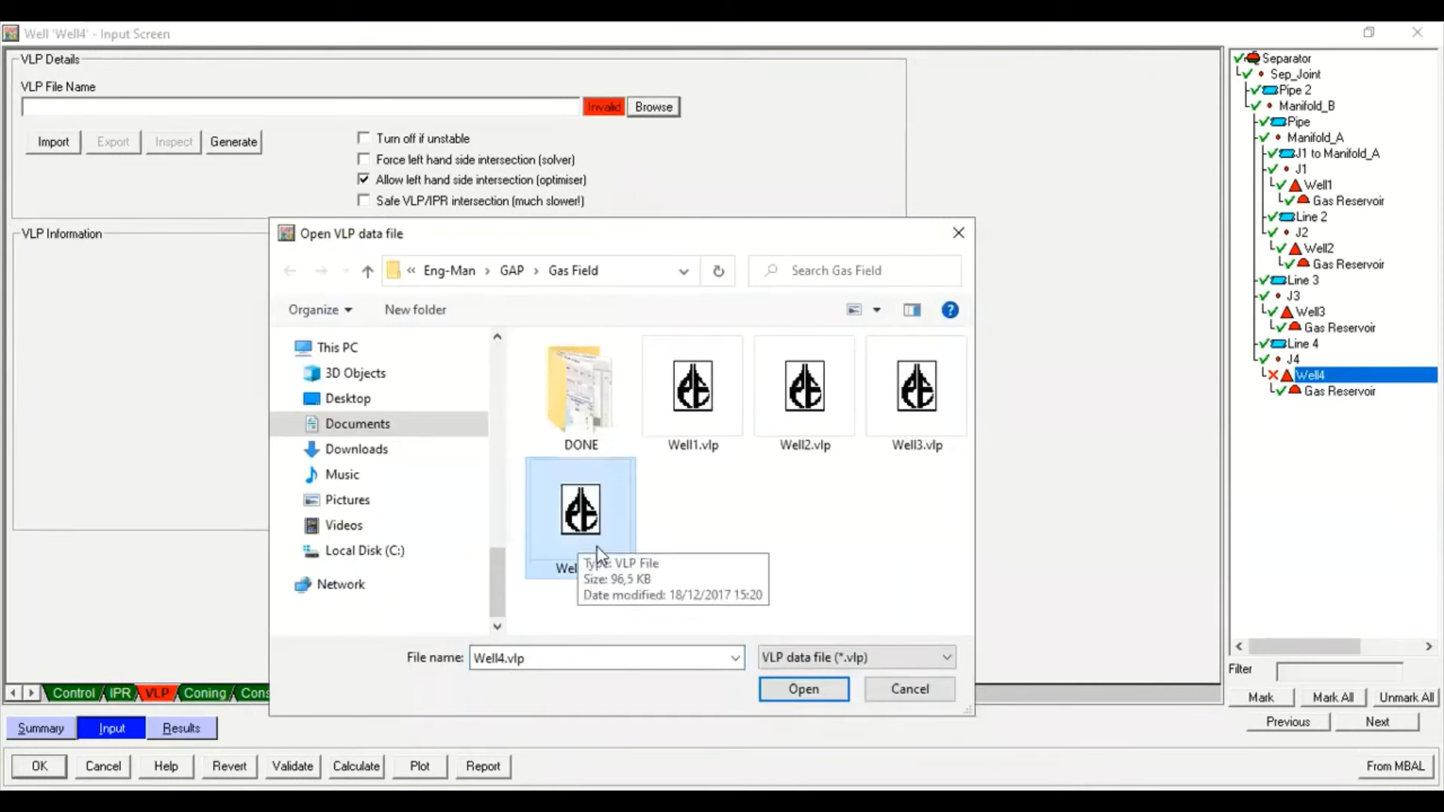
left_click(815, 693)
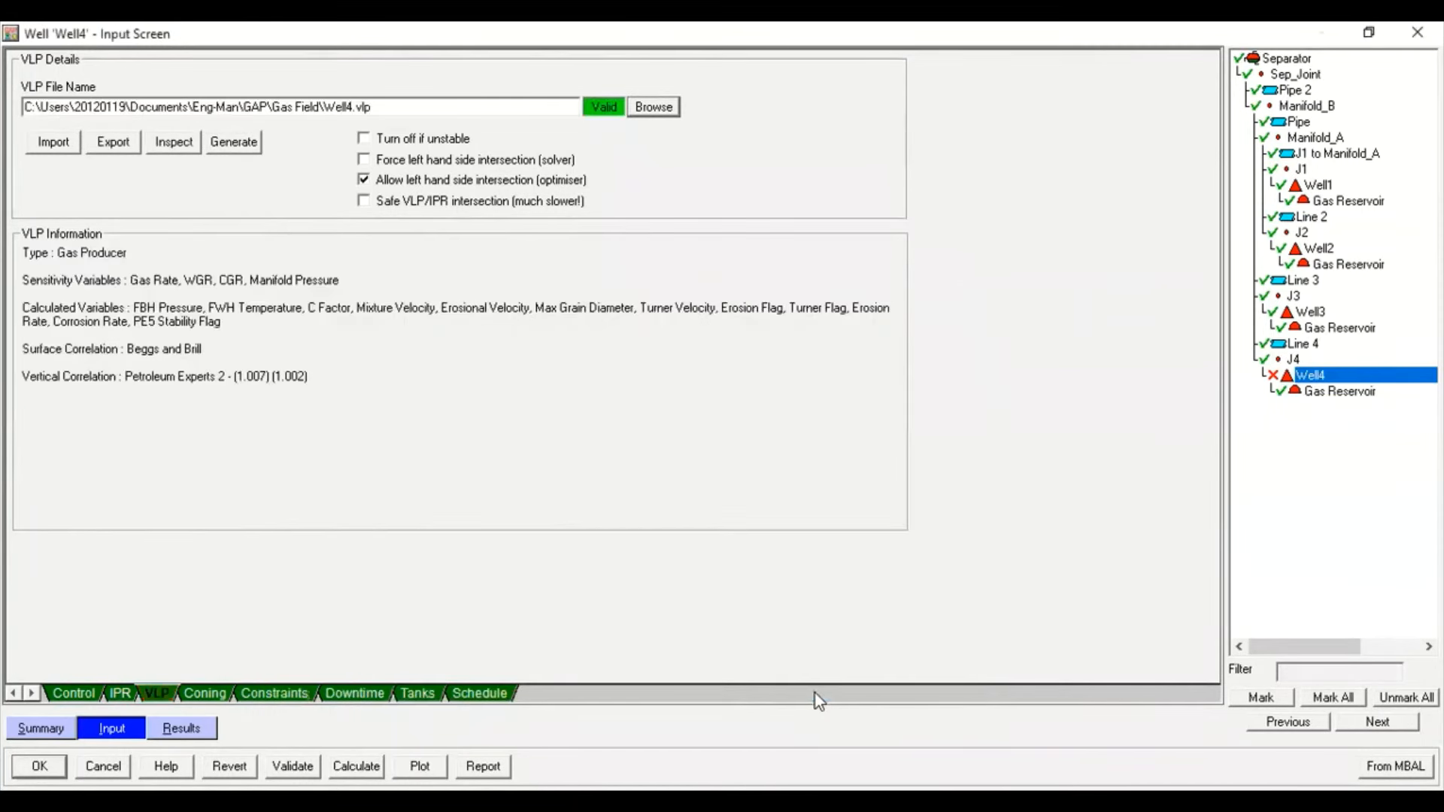
left_click(292, 765)
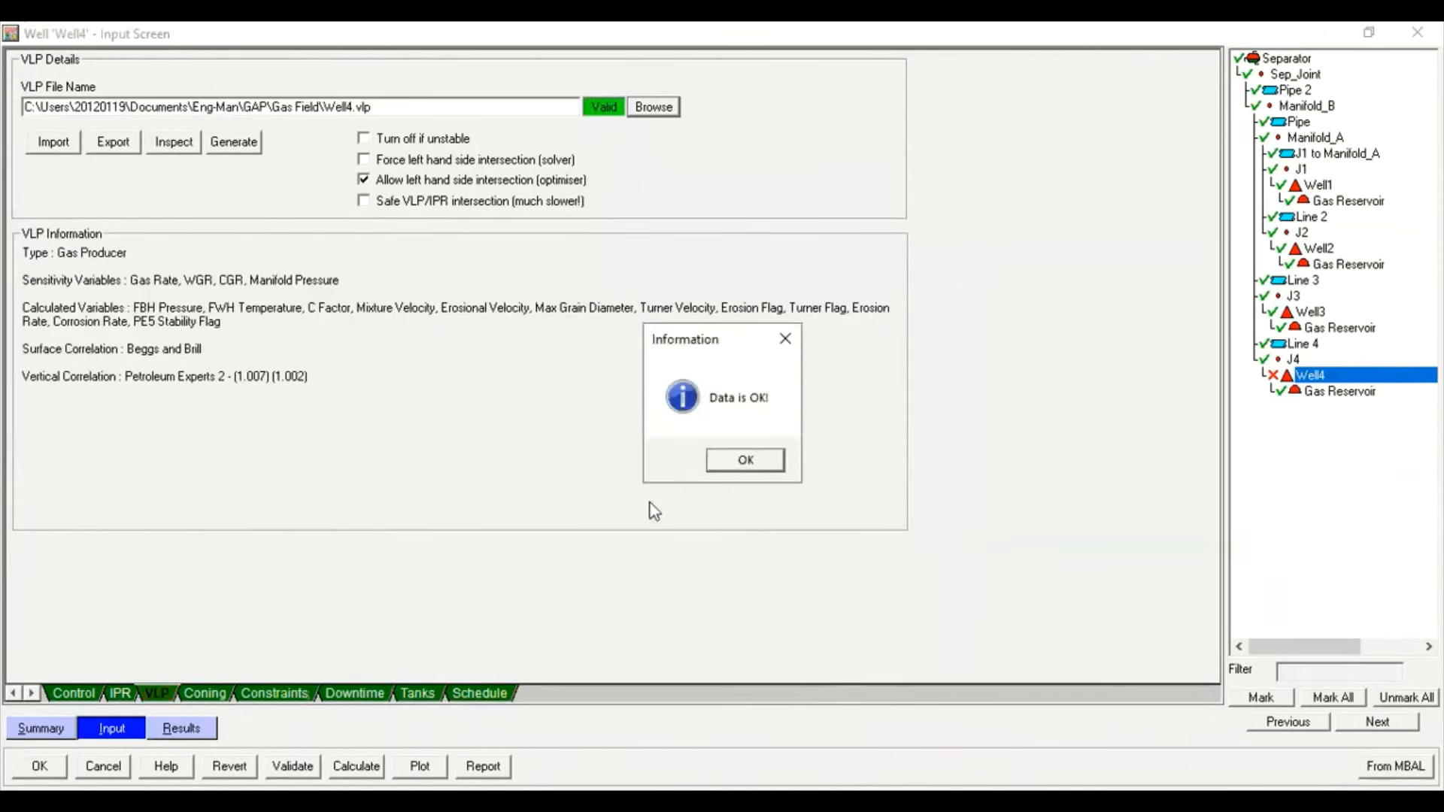
left_click(746, 461)
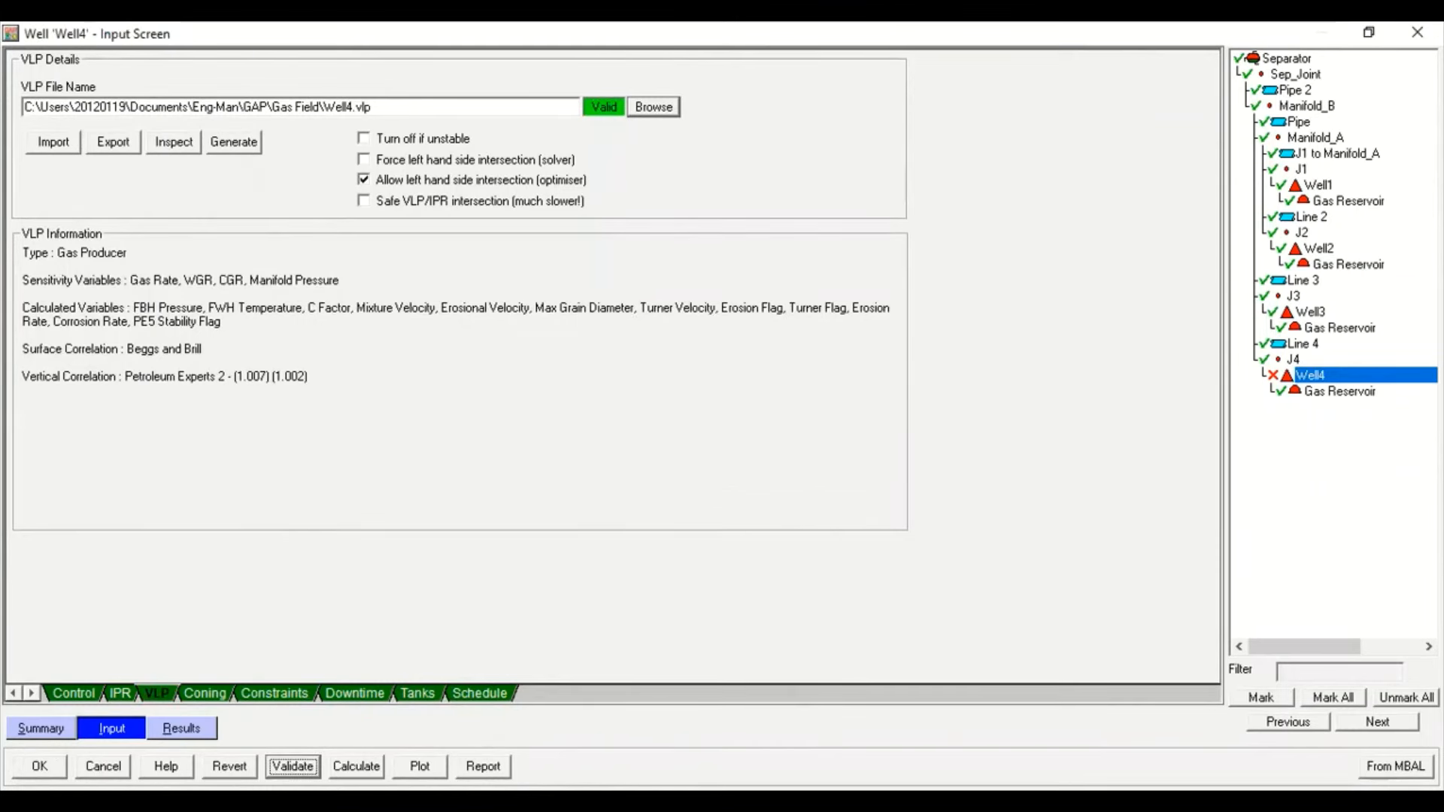
Plot Well4's VLP curve to check it and accept the well's inputs
left_click(419, 766)
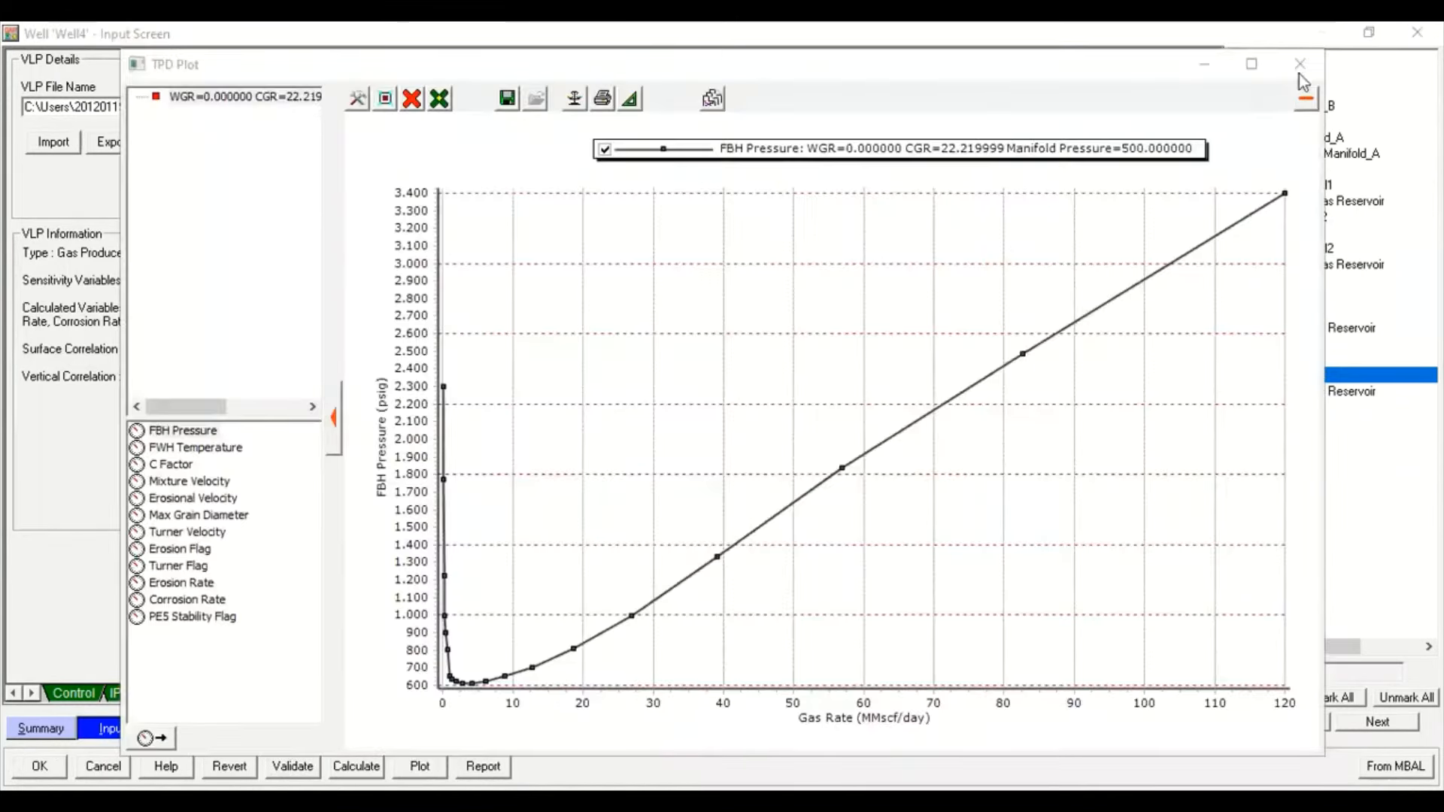
left_click(1301, 69)
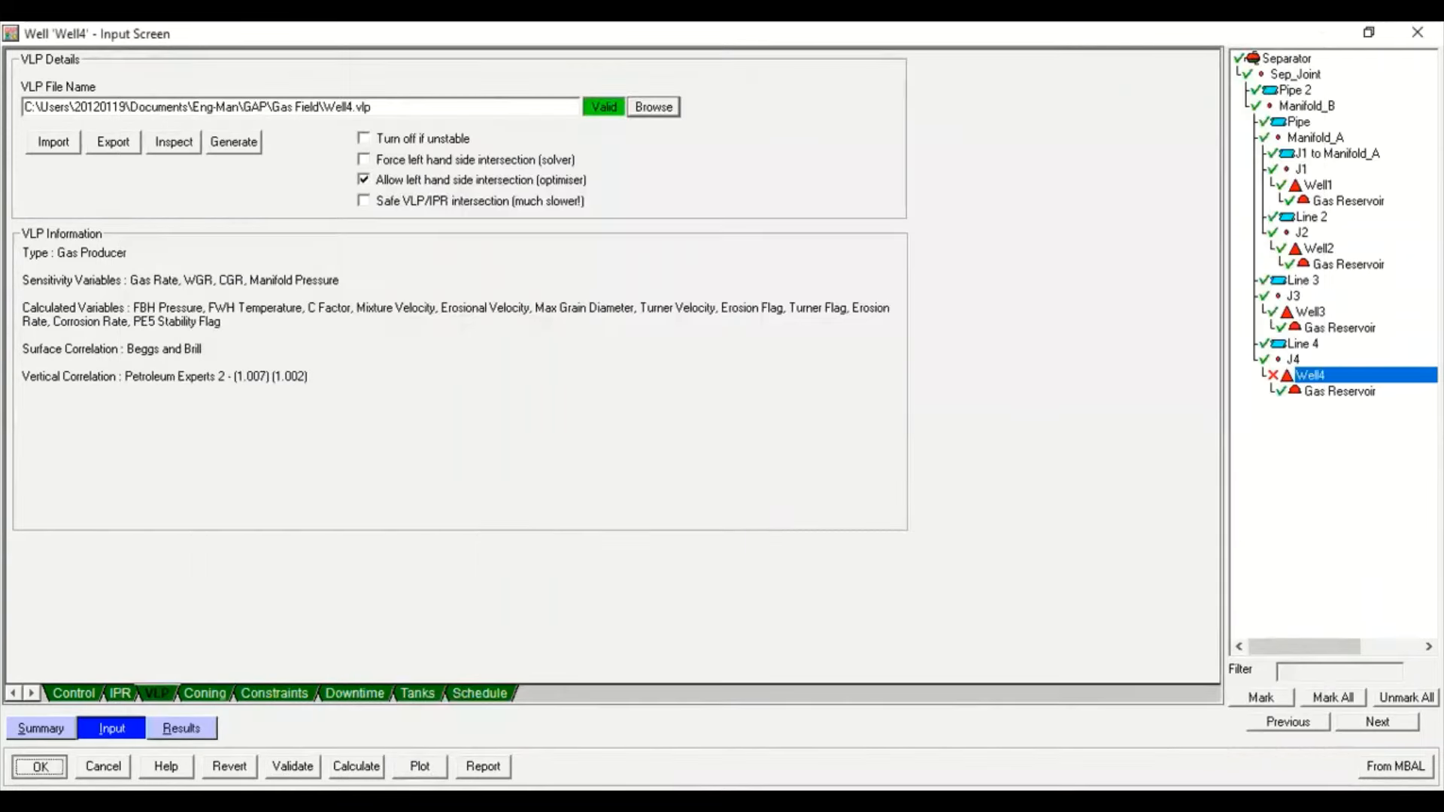
left_click(39, 766)
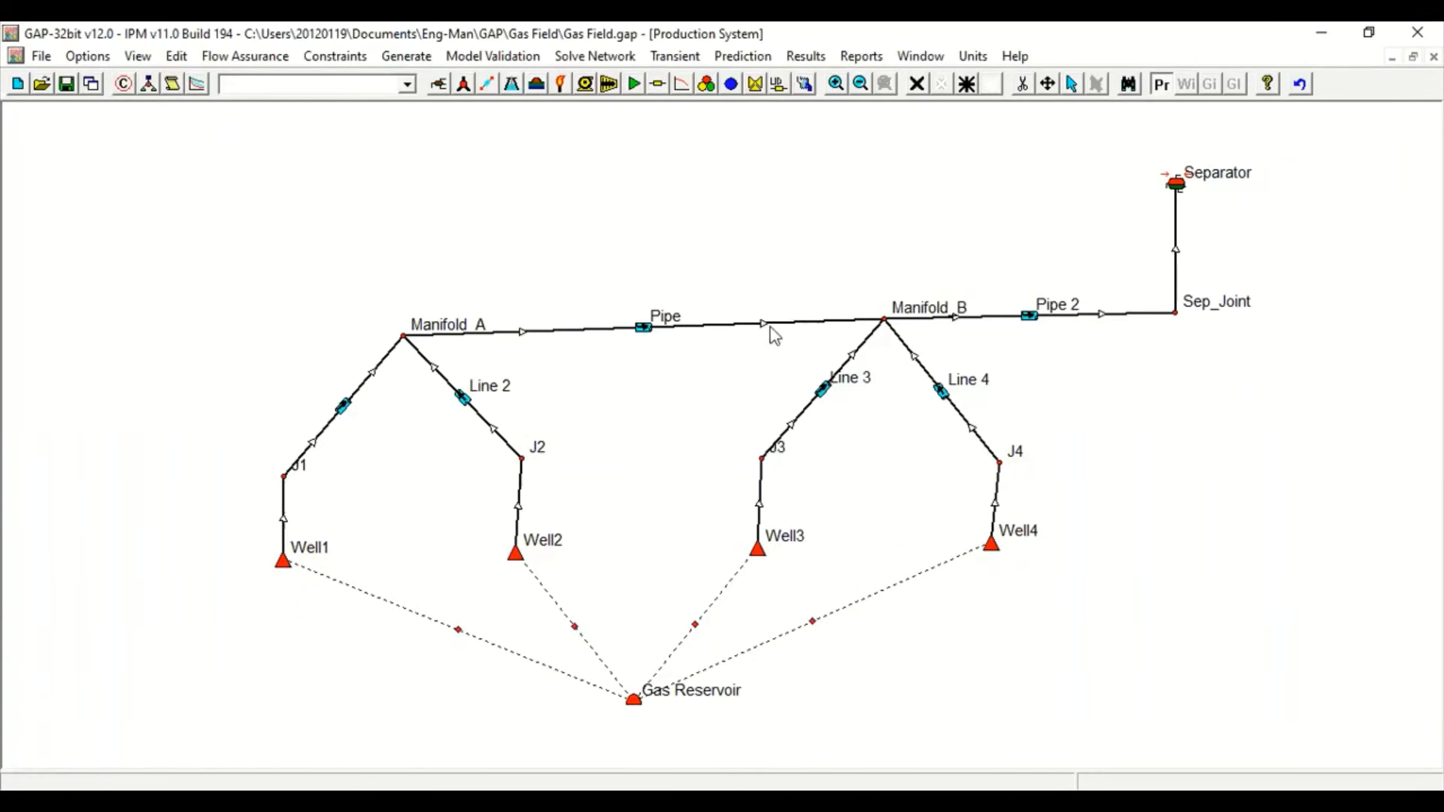
left_click(419, 59)
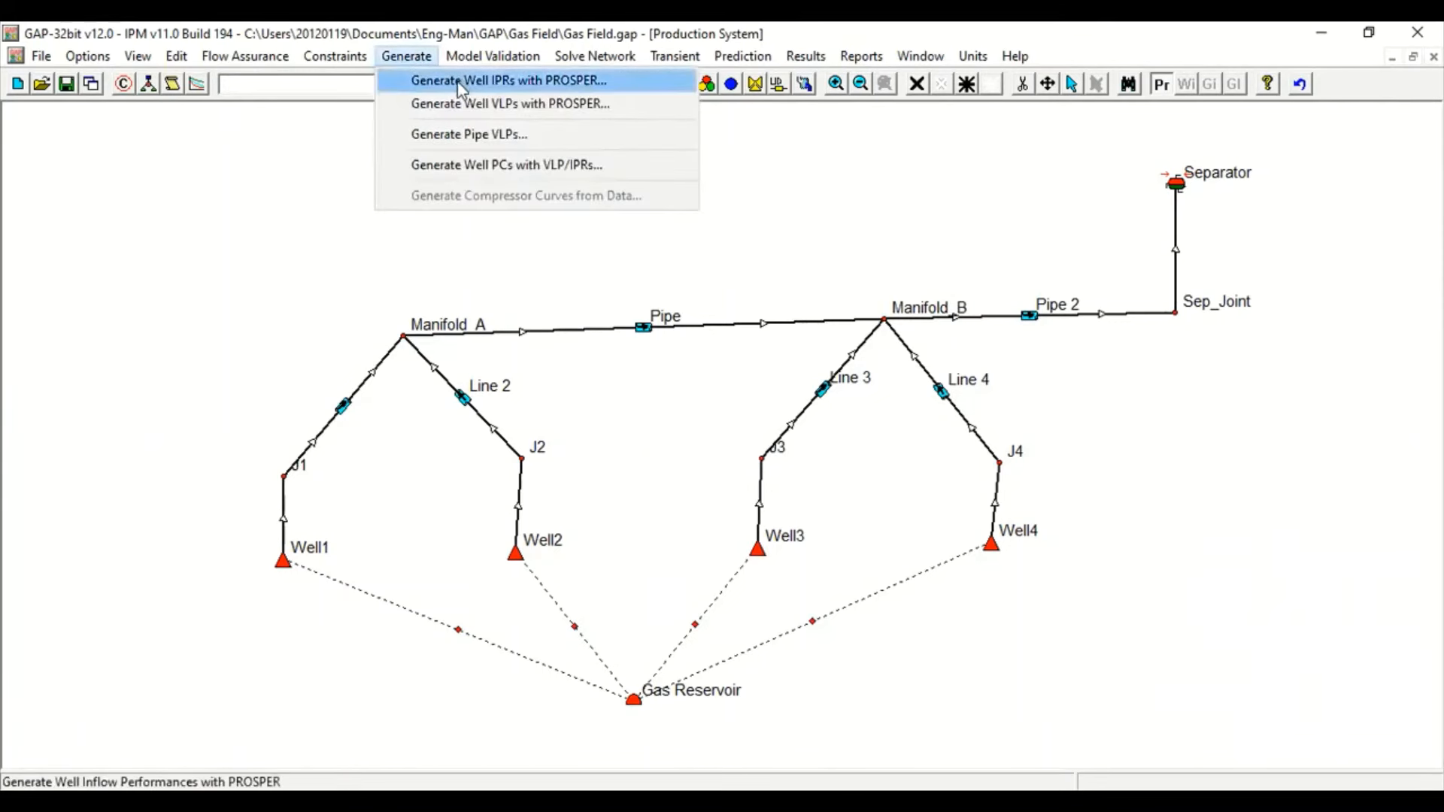
left_click(496, 81)
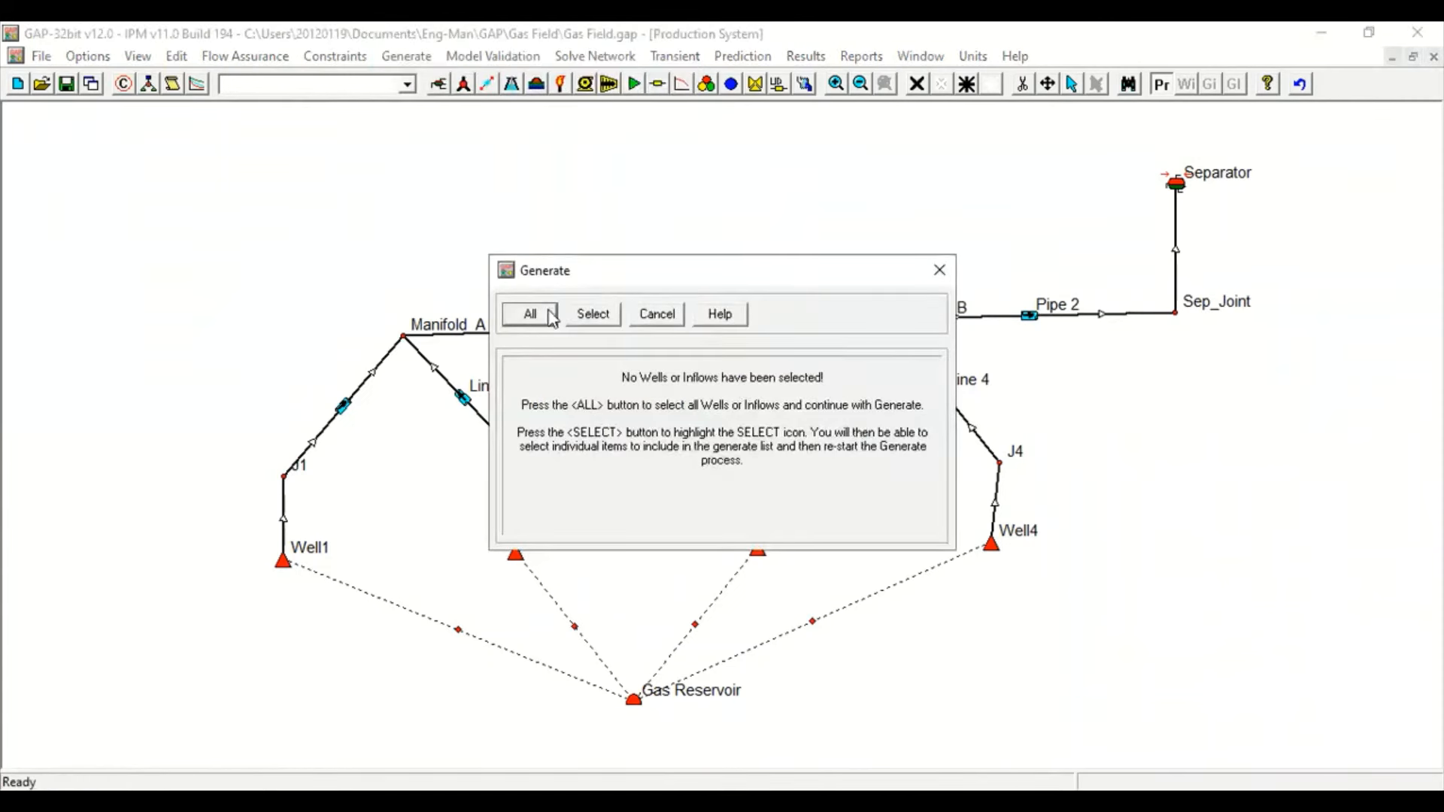
left_click(938, 272)
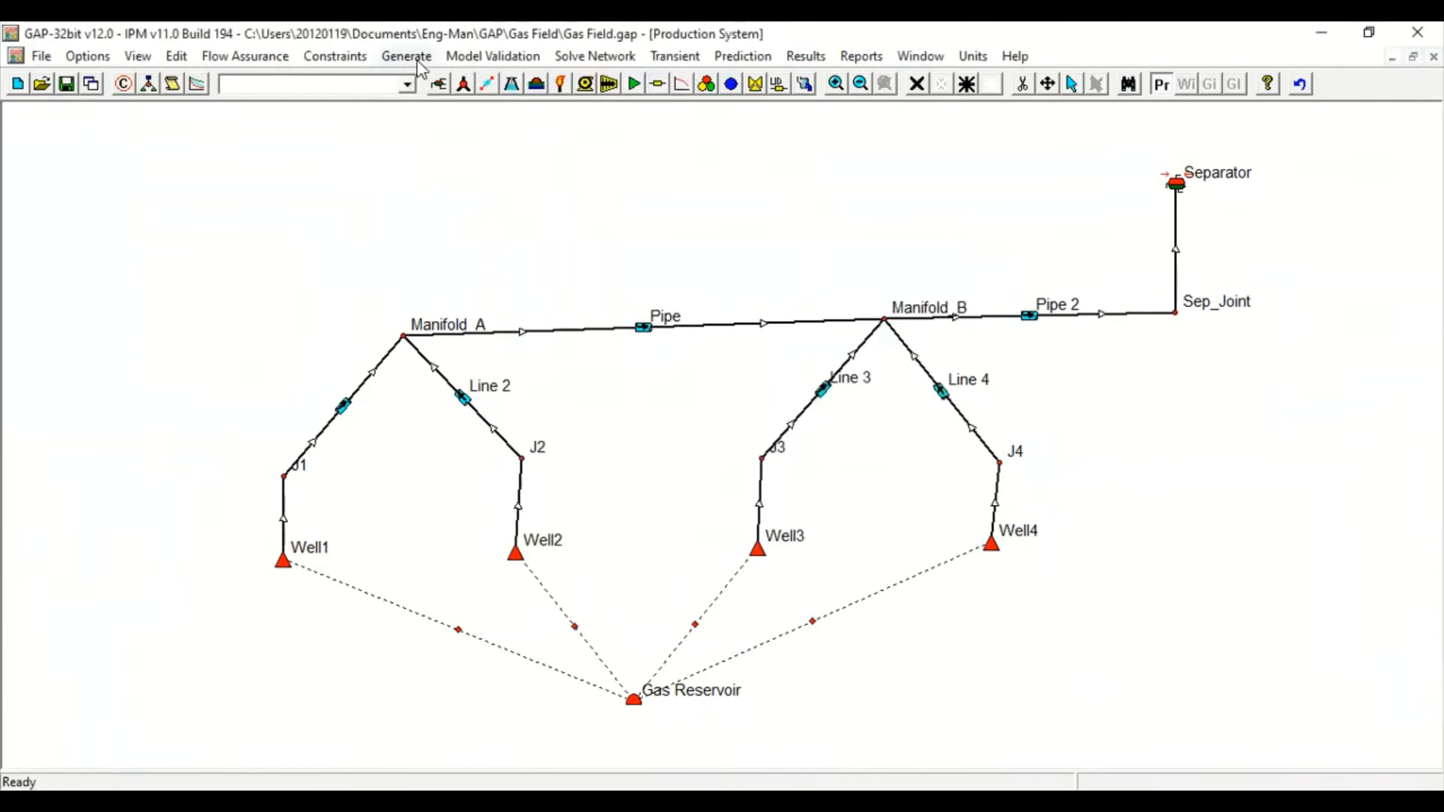
Try to generate the VLPs of all wells with PROSPER for the GAP model, with the PVT method following the PROSPER file
left_click(406, 56)
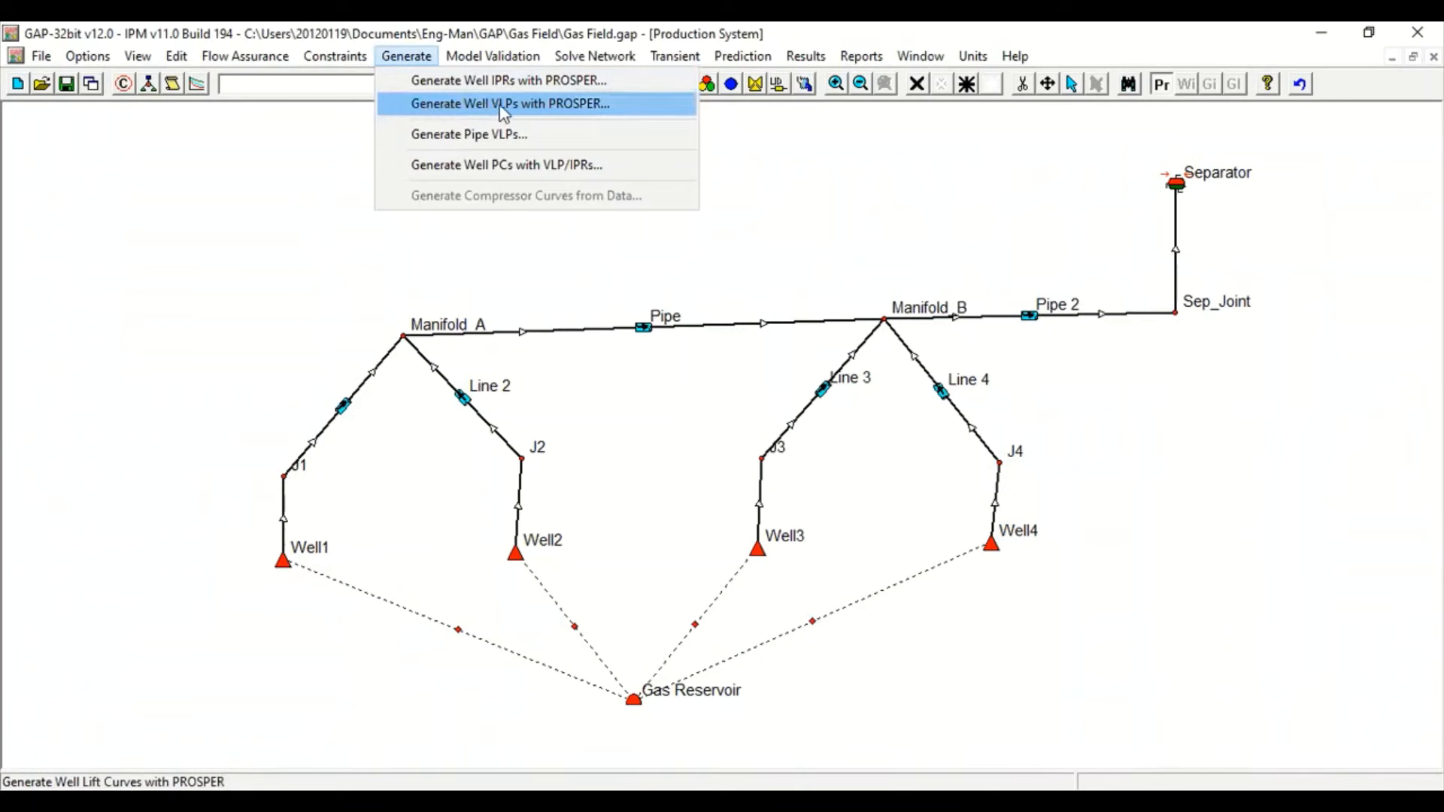
left_click(505, 105)
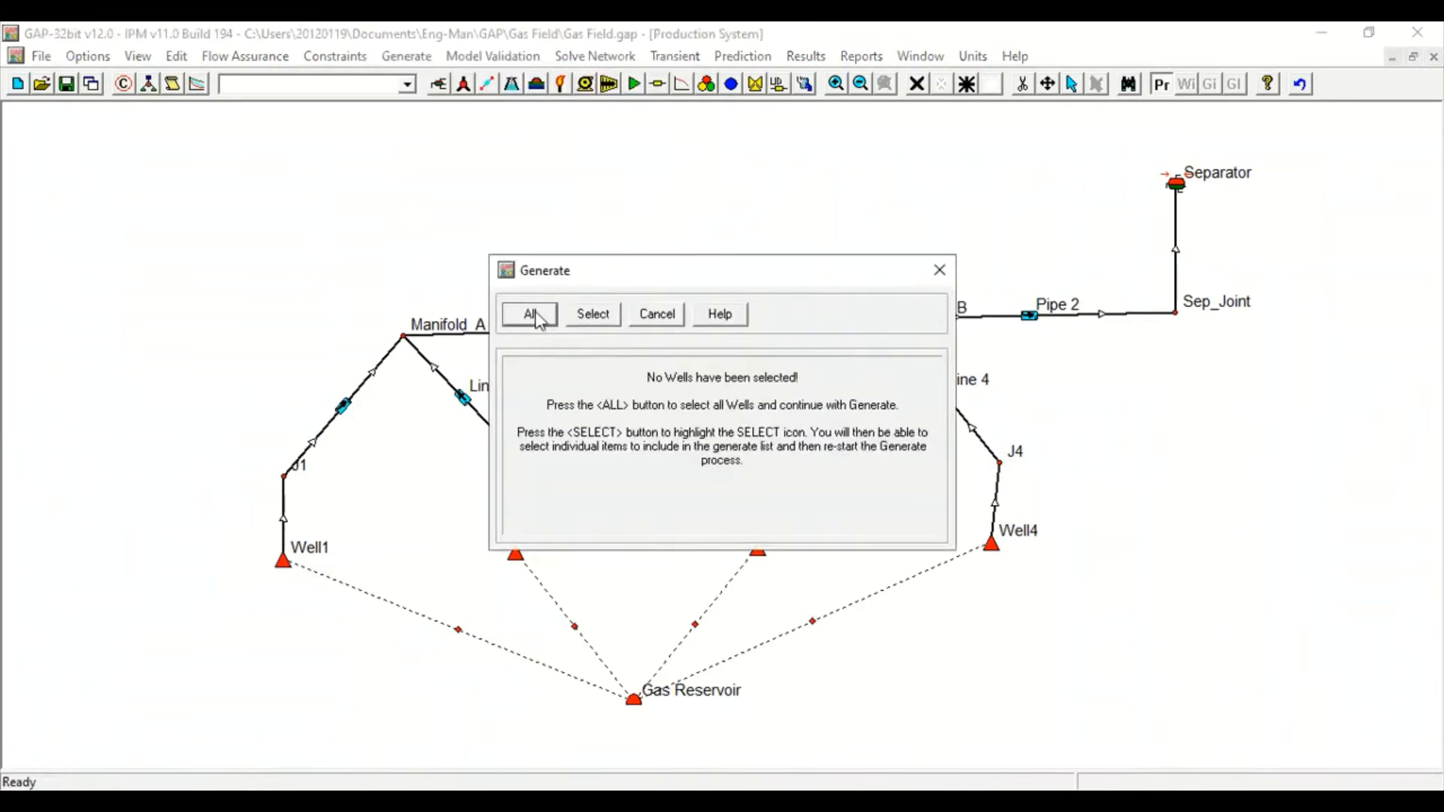
left_click(530, 315)
left_click(432, 87)
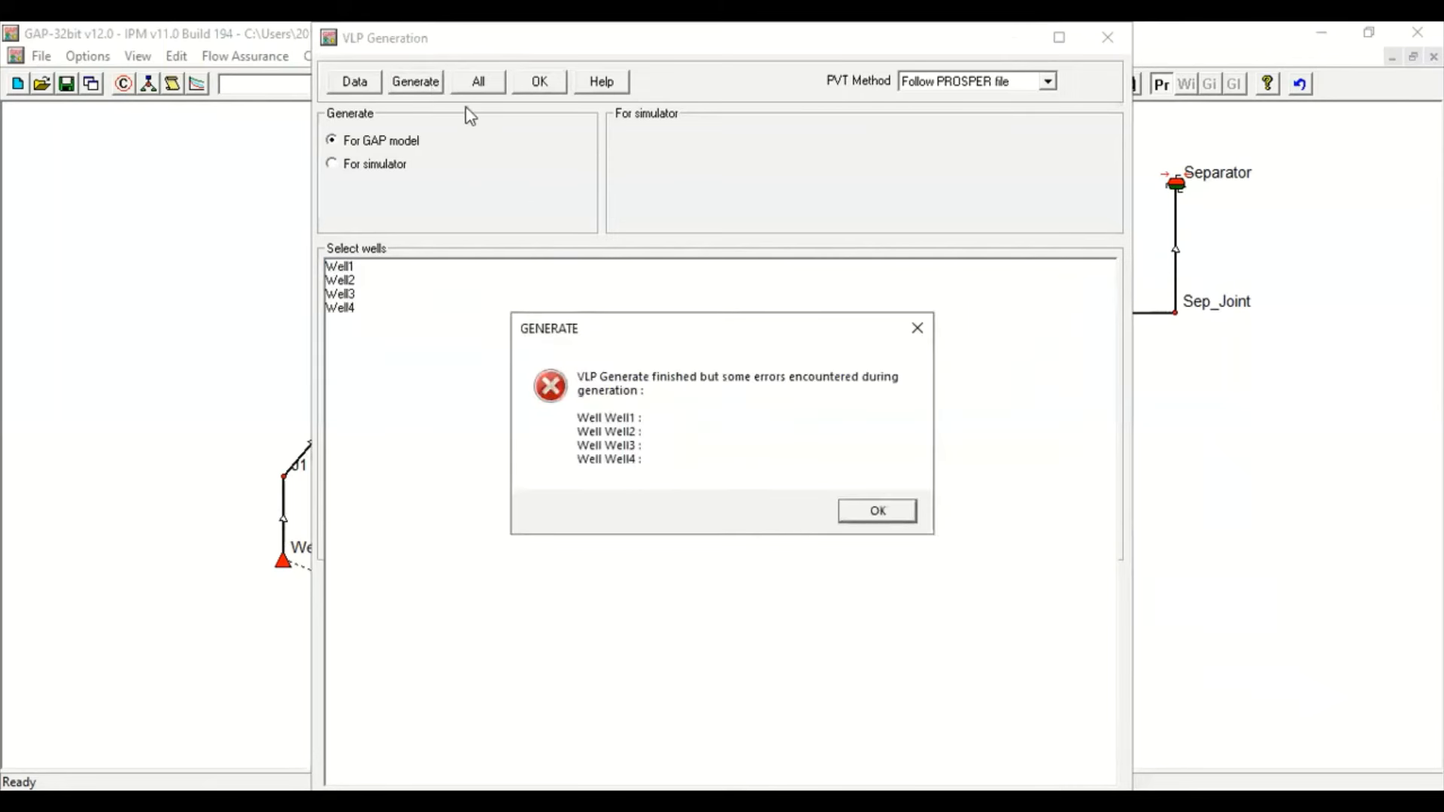
left_click(865, 513)
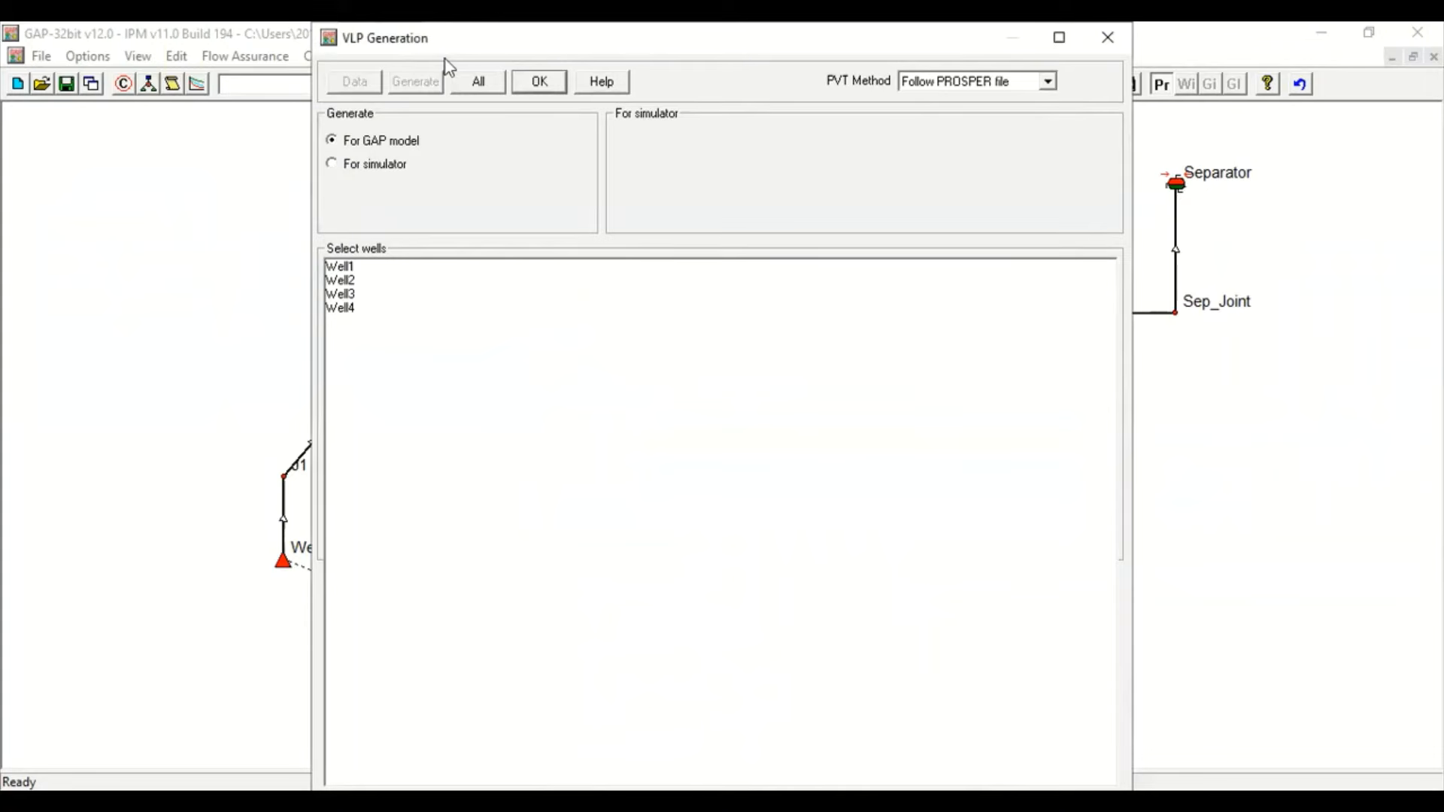
double_click(376, 38)
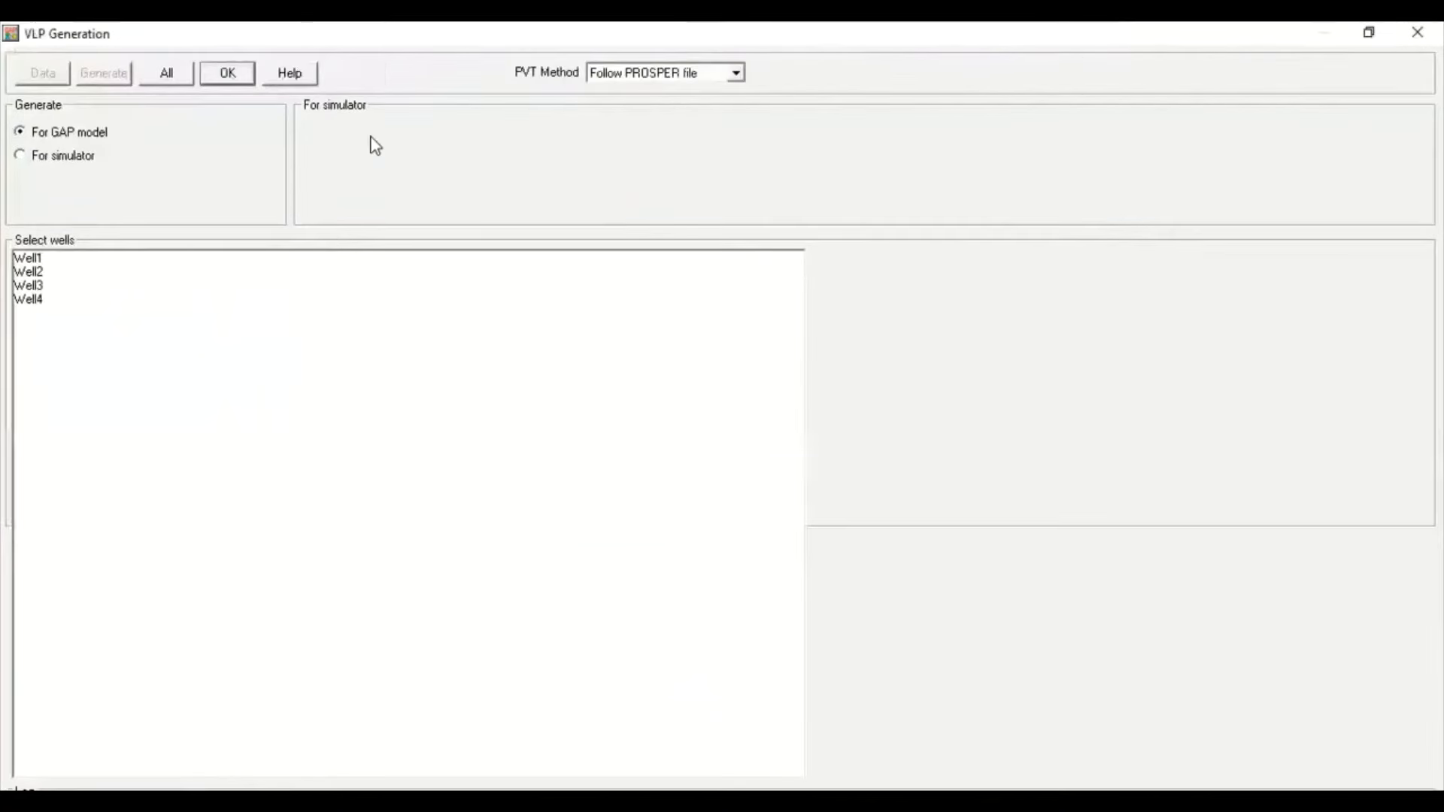
left_click(231, 86)
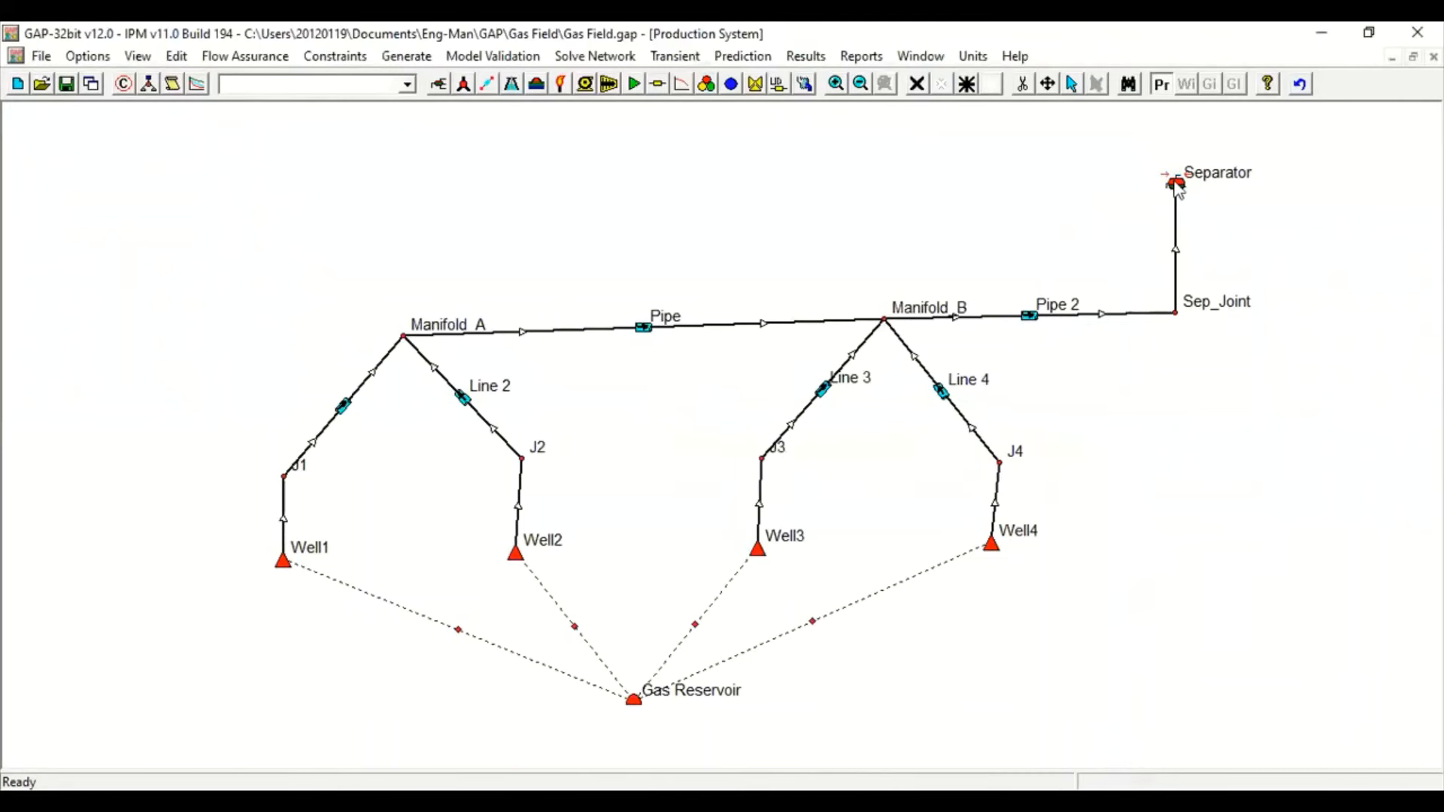
Check the Separator's constraints, including the maximum gas rate
double_click(1176, 182)
left_click(184, 693)
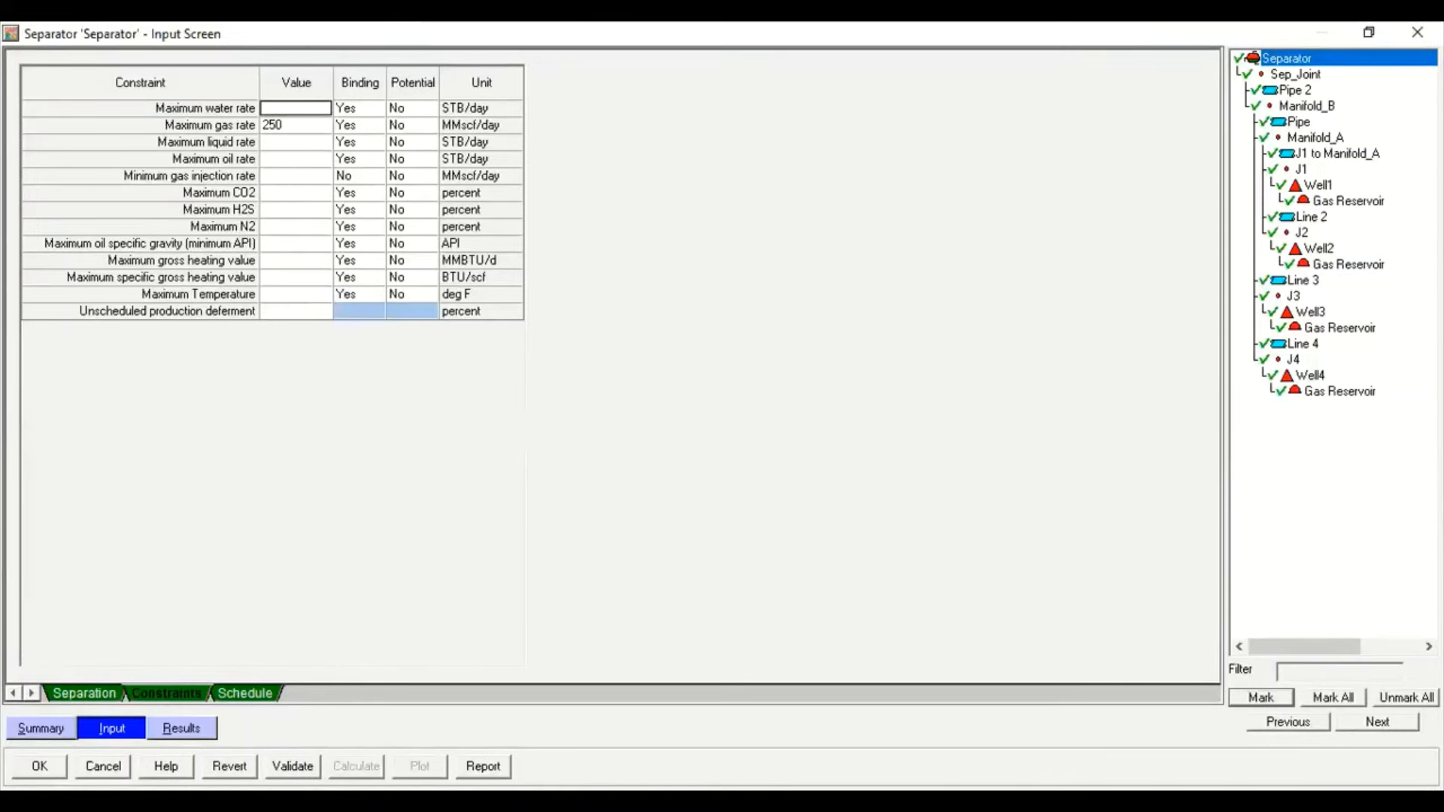
left_click(39, 766)
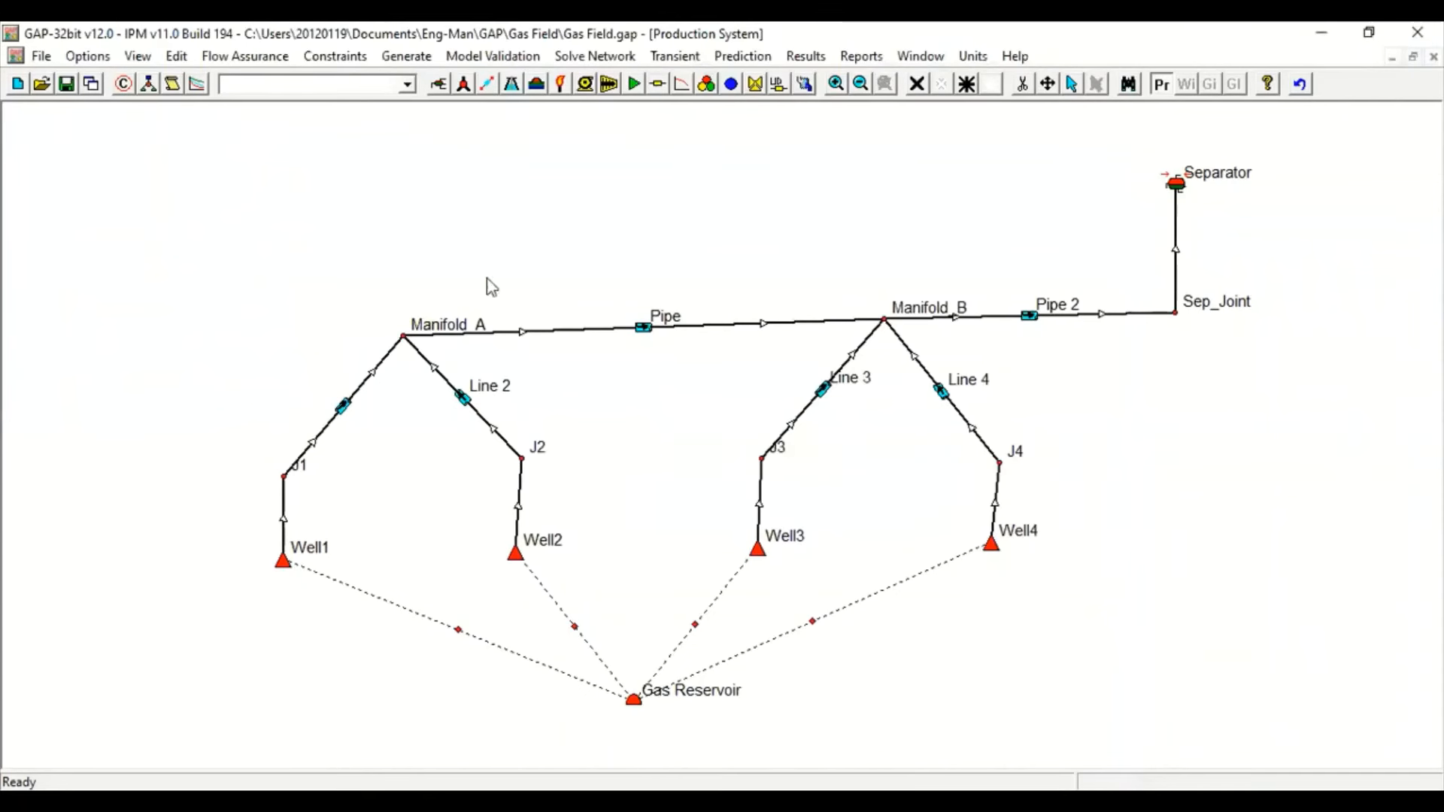
Examine the prediction setup of the Gas Reservoir tank, with its start date, end date and step size, and return to the network
left_click(749, 60)
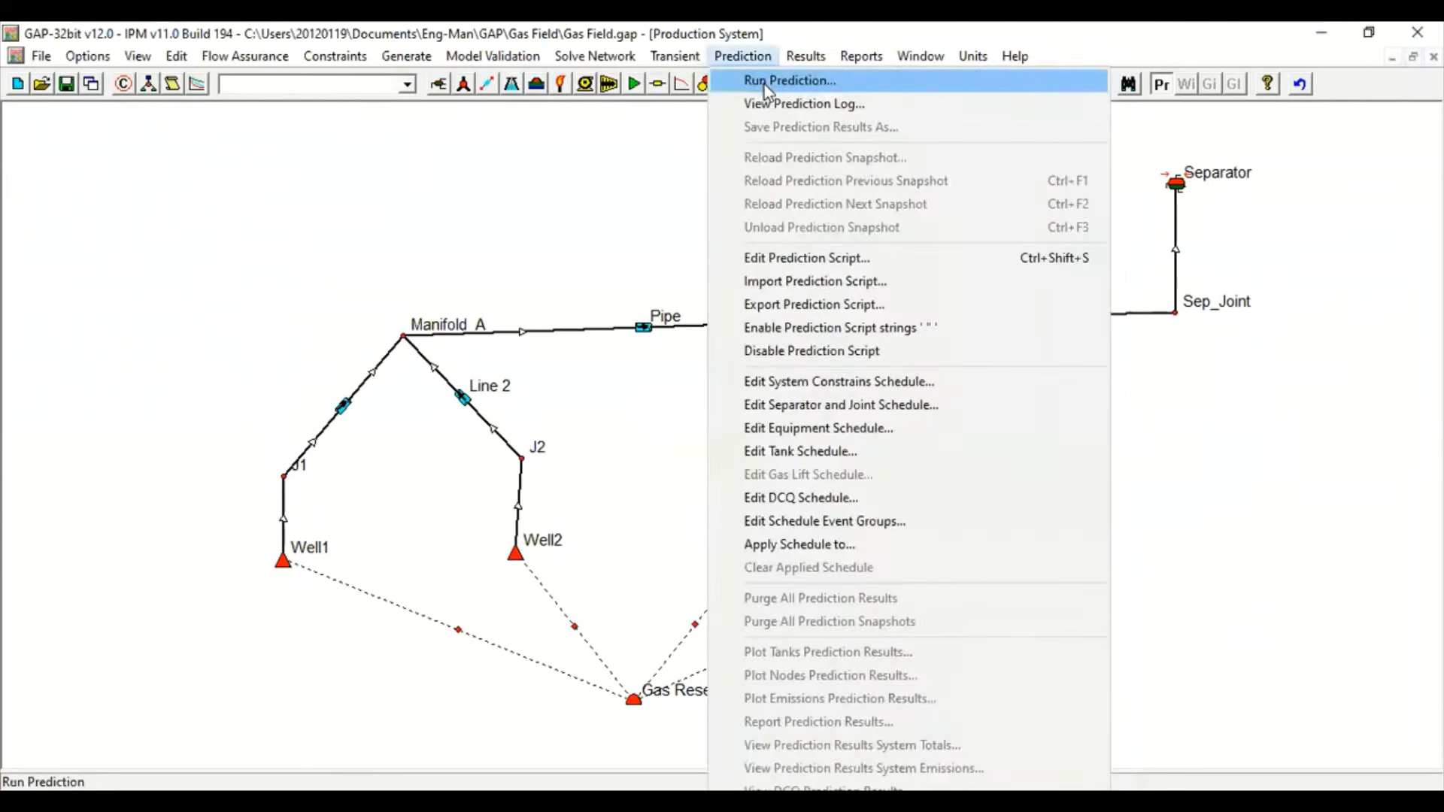
left_click(764, 84)
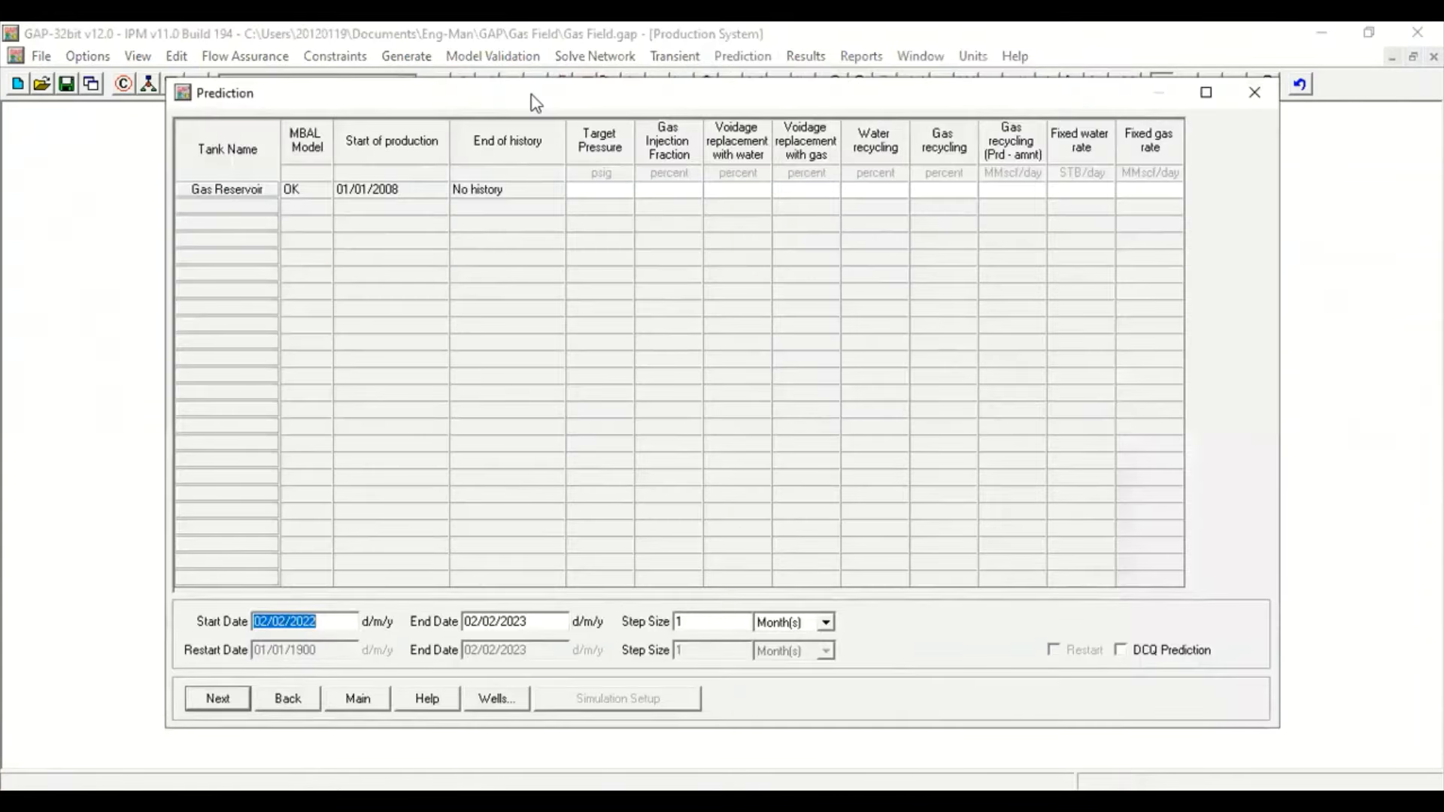
left_click_drag(514, 97, 398, 42)
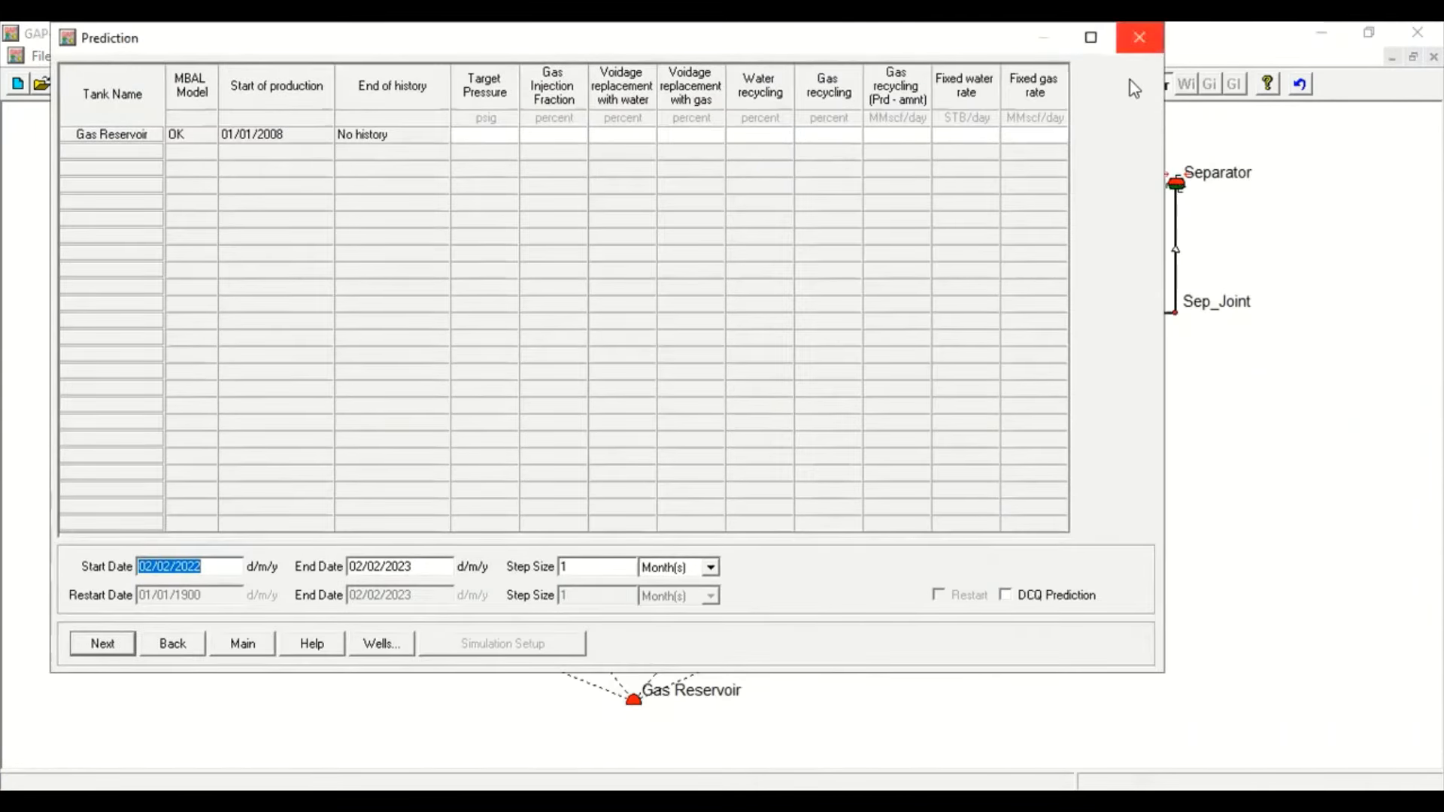
left_click(1139, 37)
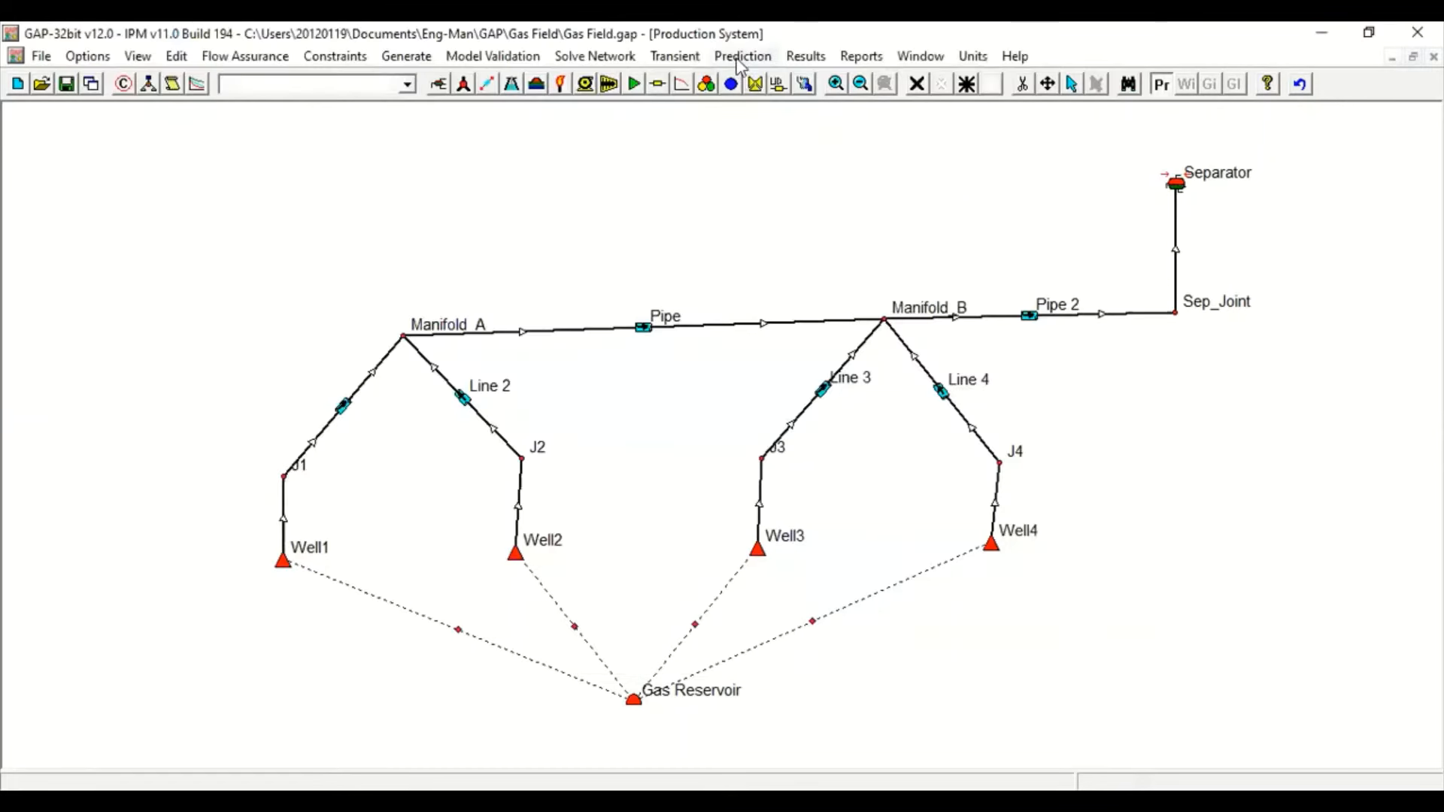
left_click(624, 58)
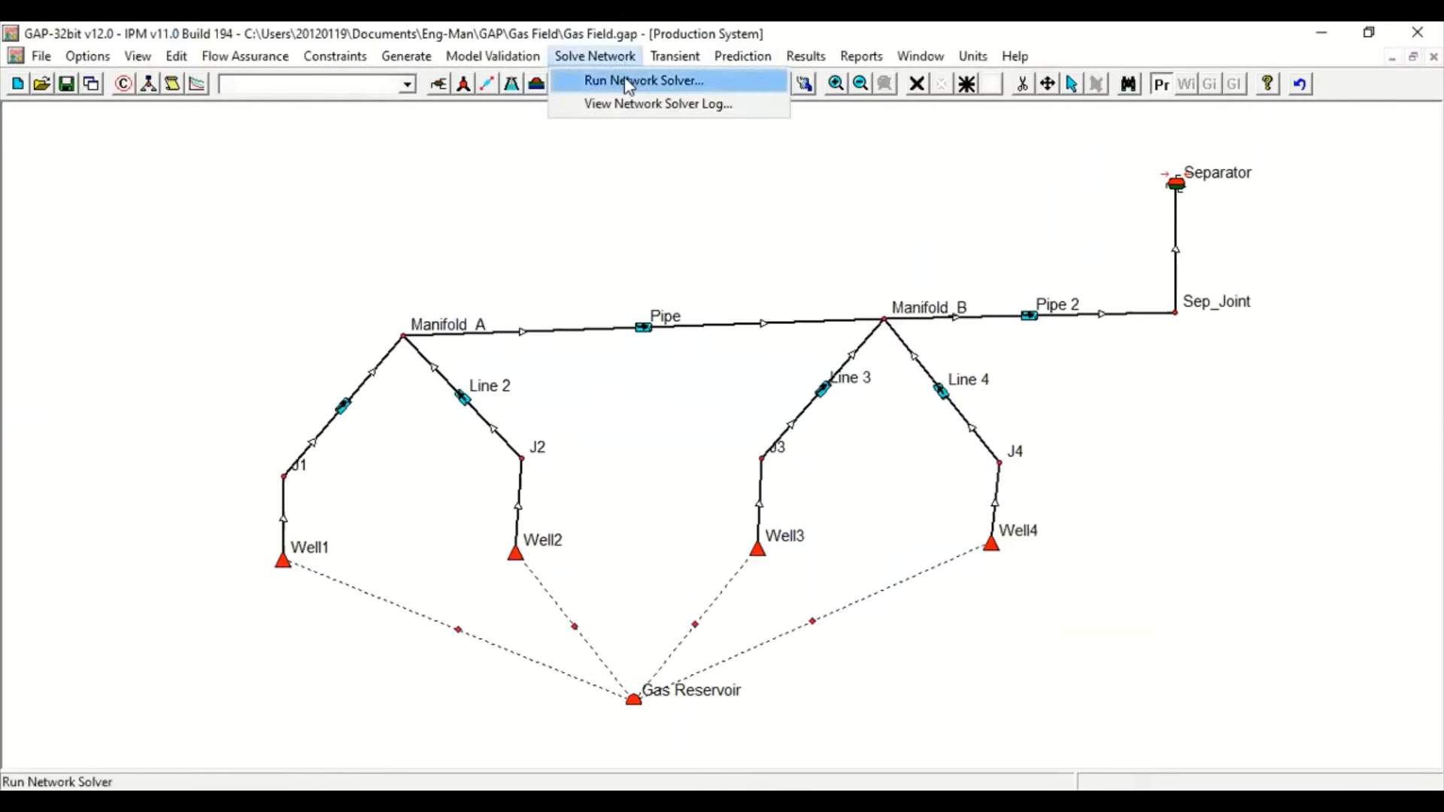
mouse_move(668, 71)
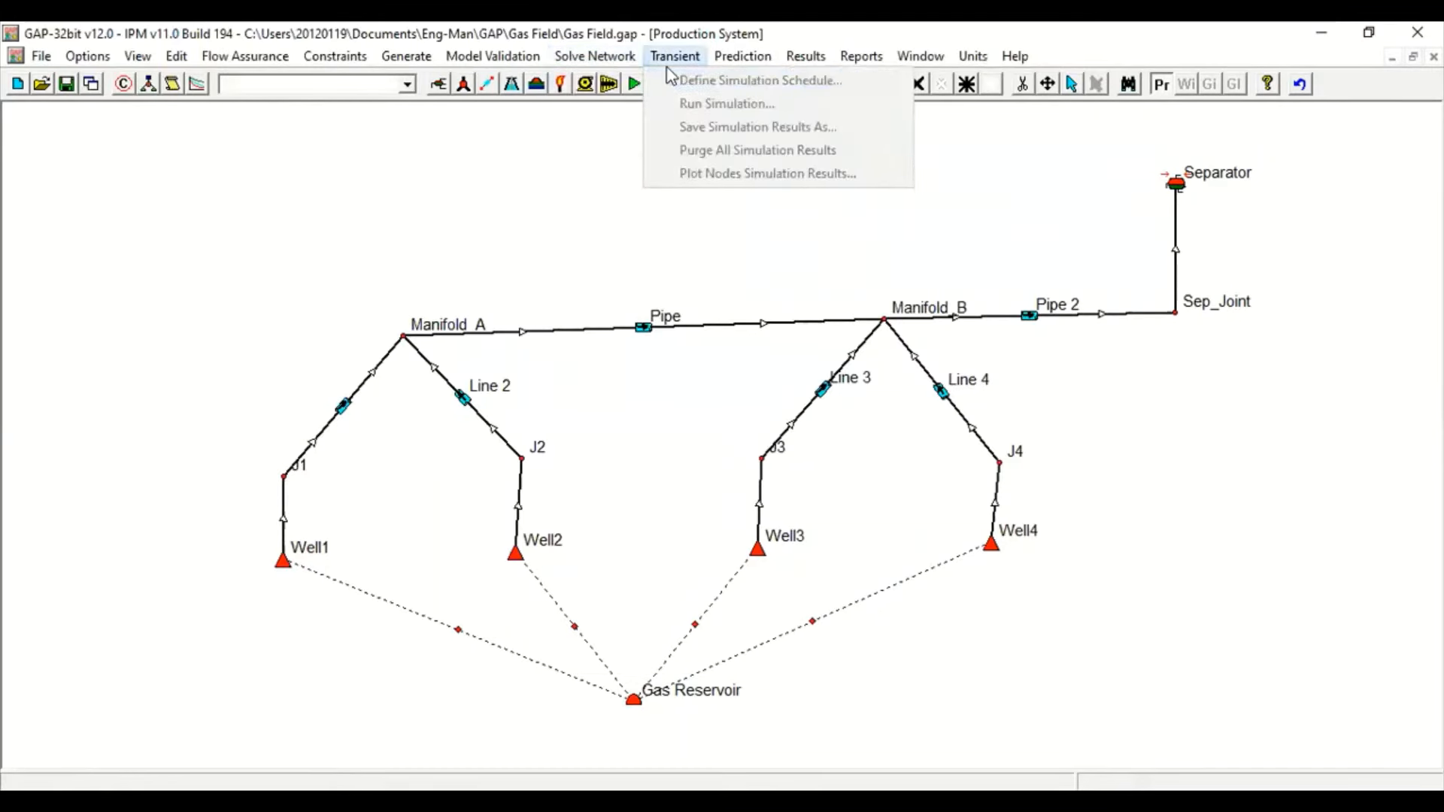
key("Right")
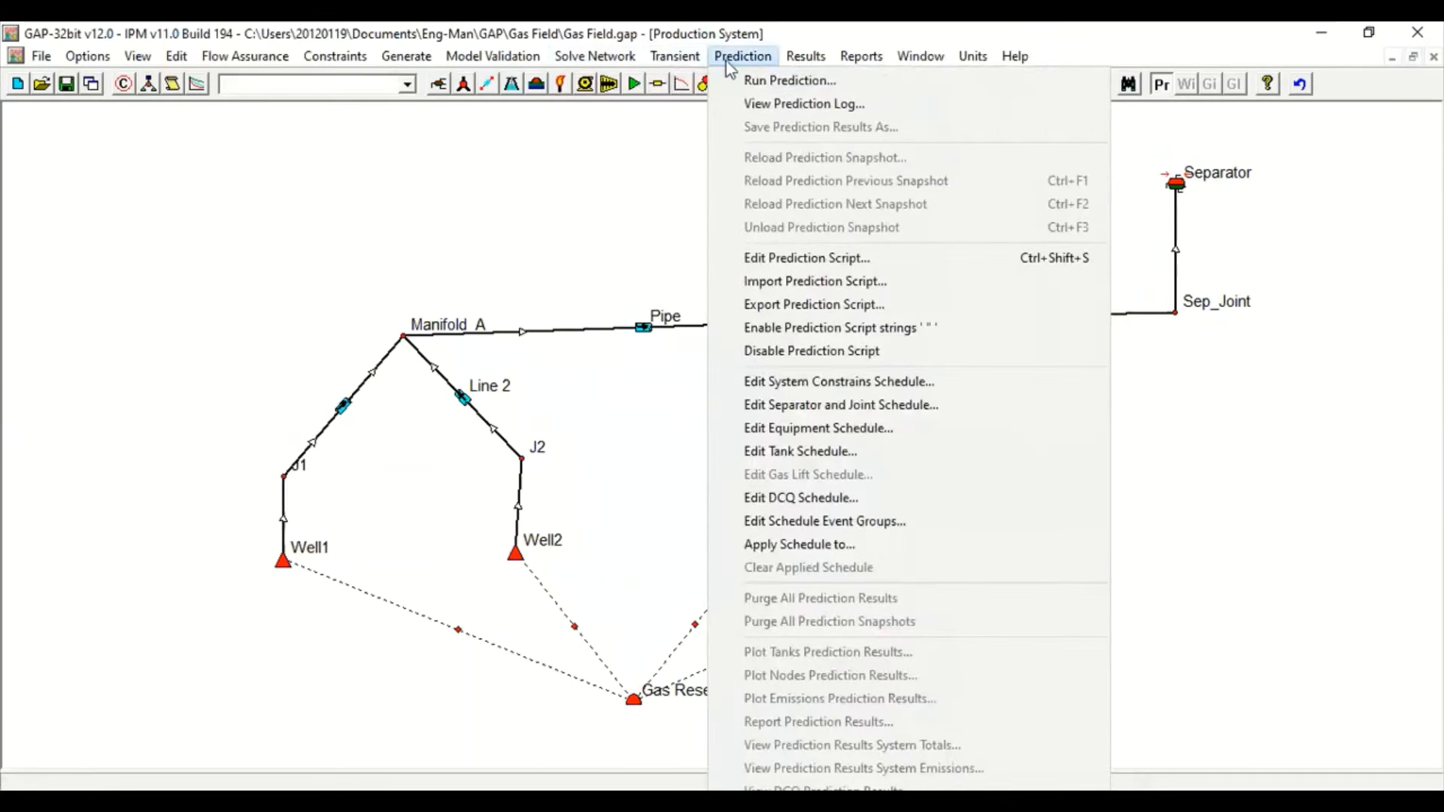
left_click(739, 79)
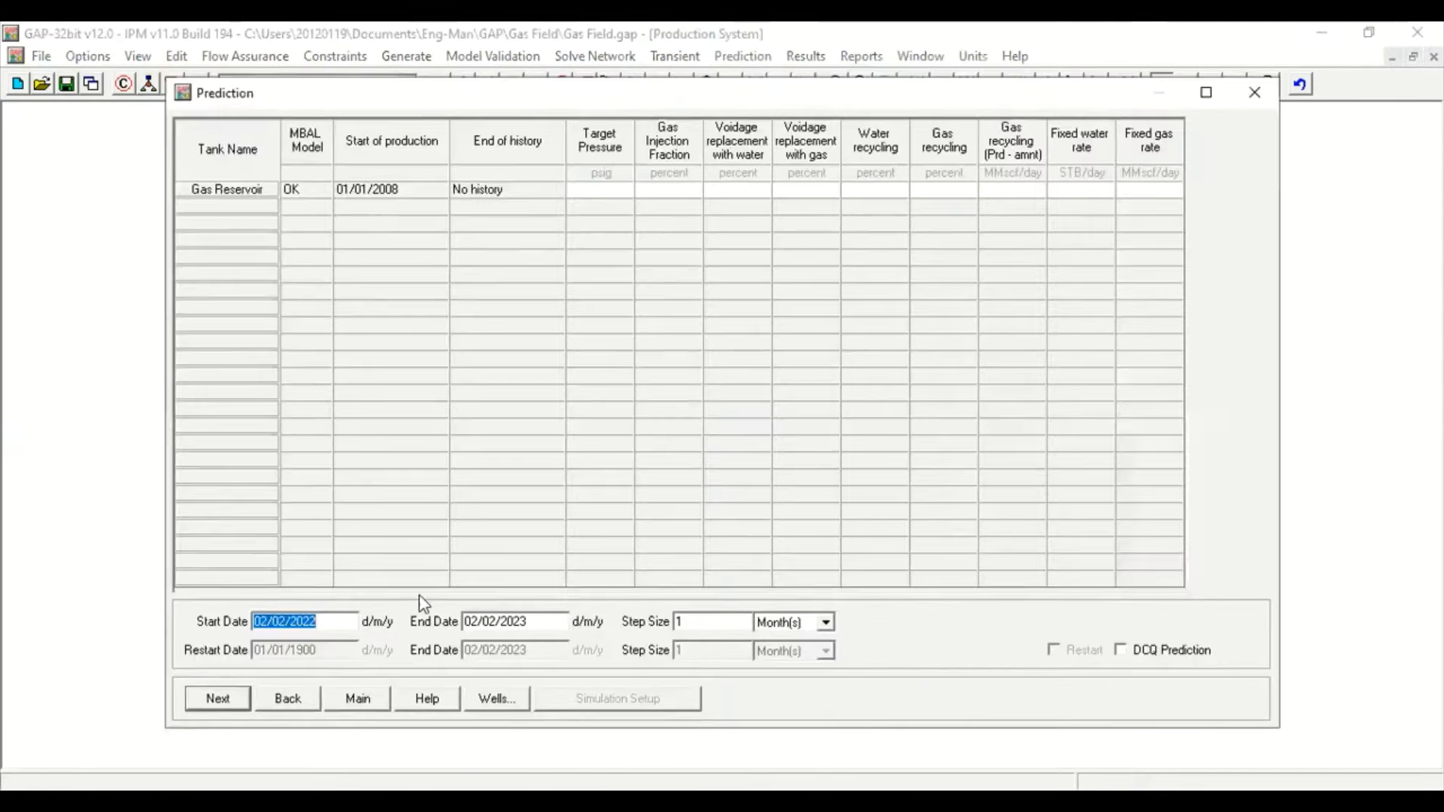
left_click(286, 697)
left_click(362, 702)
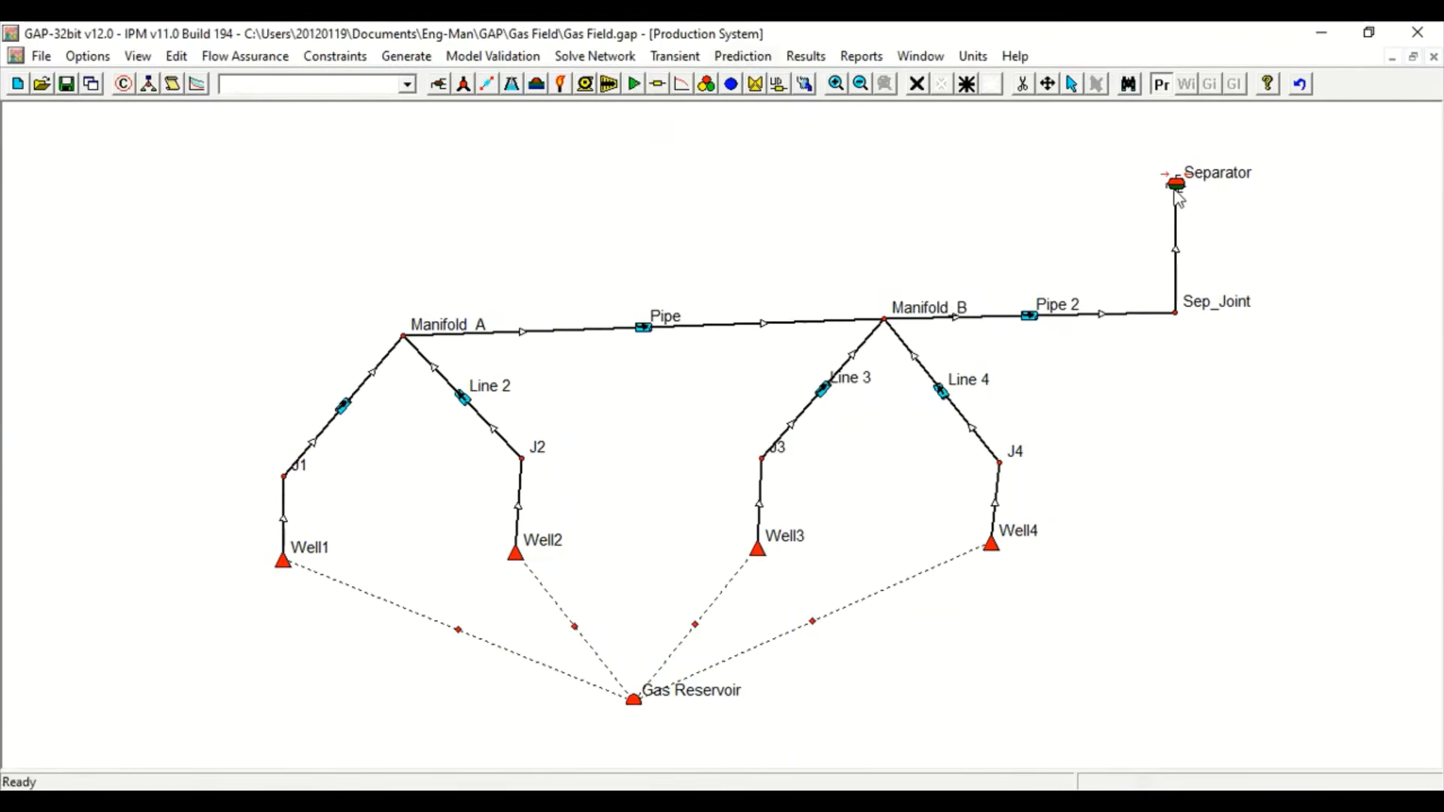
Examine the Separator's schedule, summary, separation and constraint inputs
double_click(1176, 190)
left_click(242, 693)
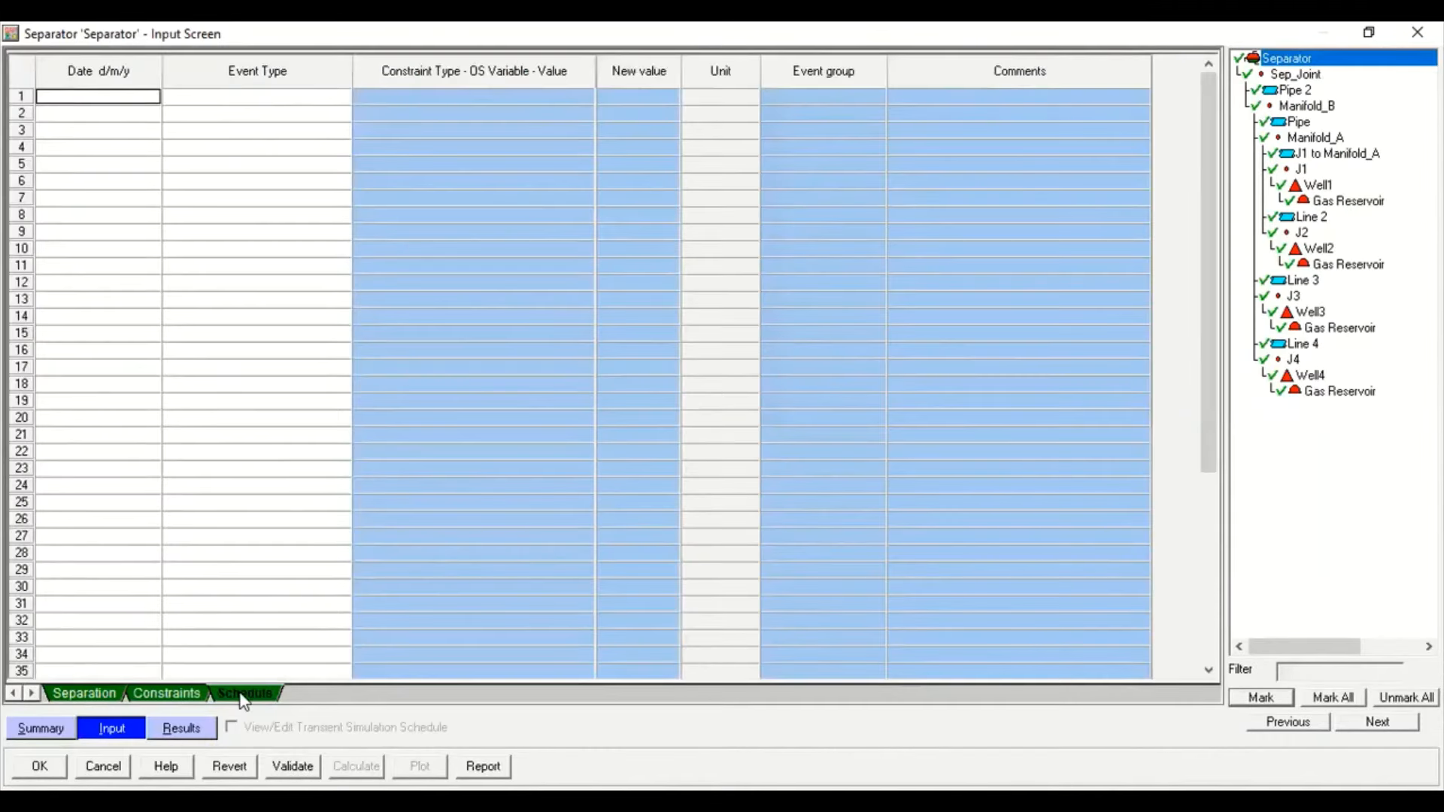
left_click(55, 735)
left_click(106, 737)
left_click(85, 693)
left_click(170, 700)
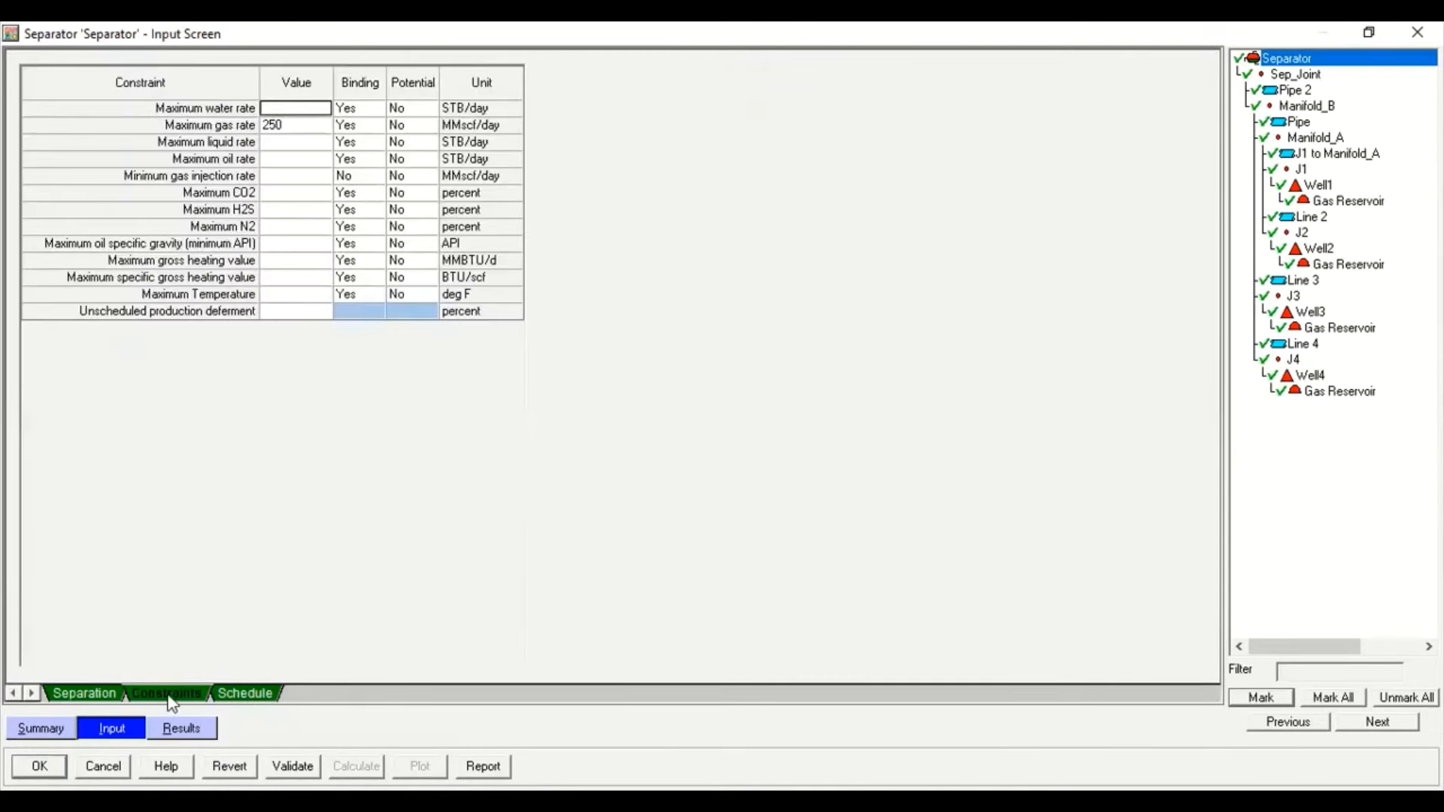
left_click(39, 766)
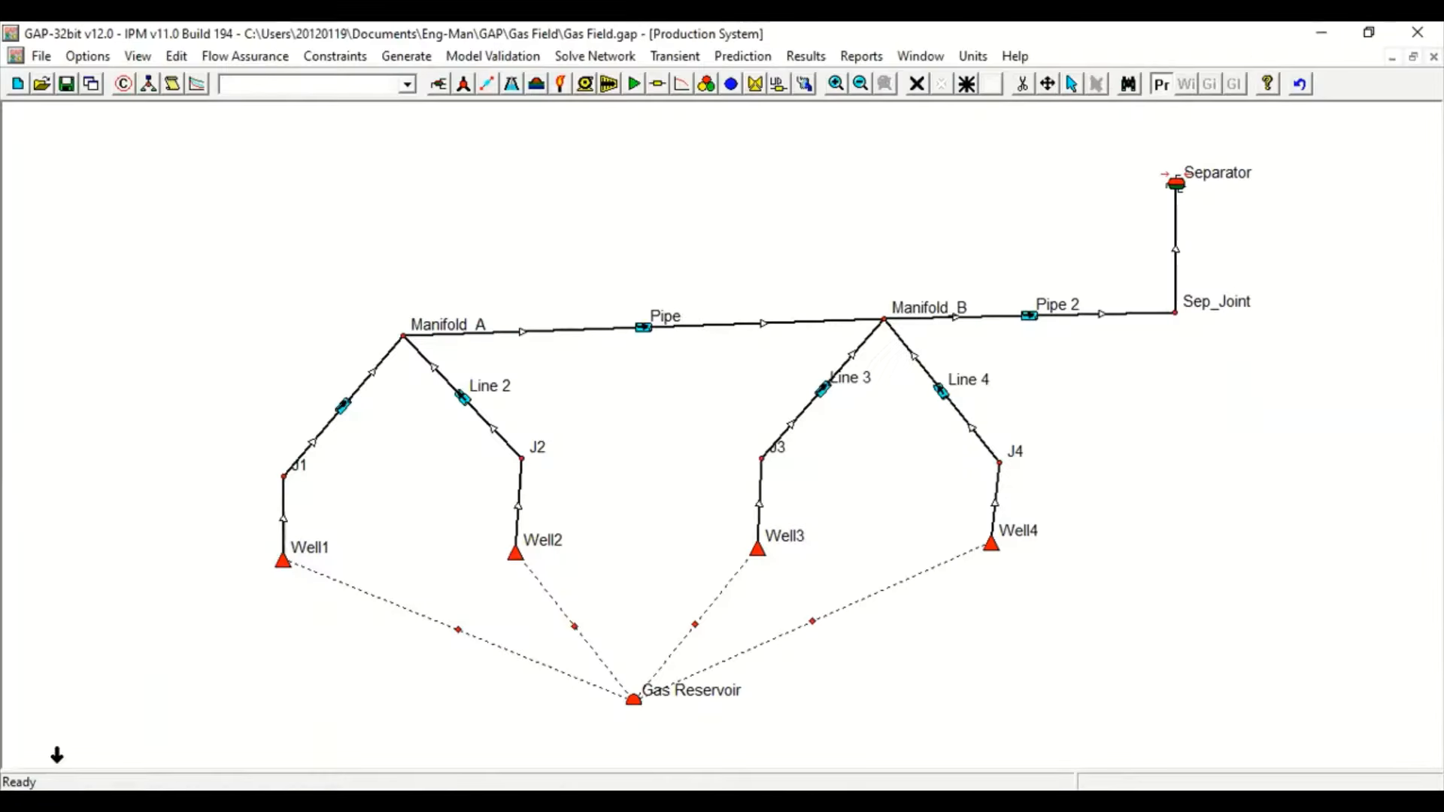
Go through the prediction run setup up to the separator pressure entry, and close that entry without a value
left_click(194, 84)
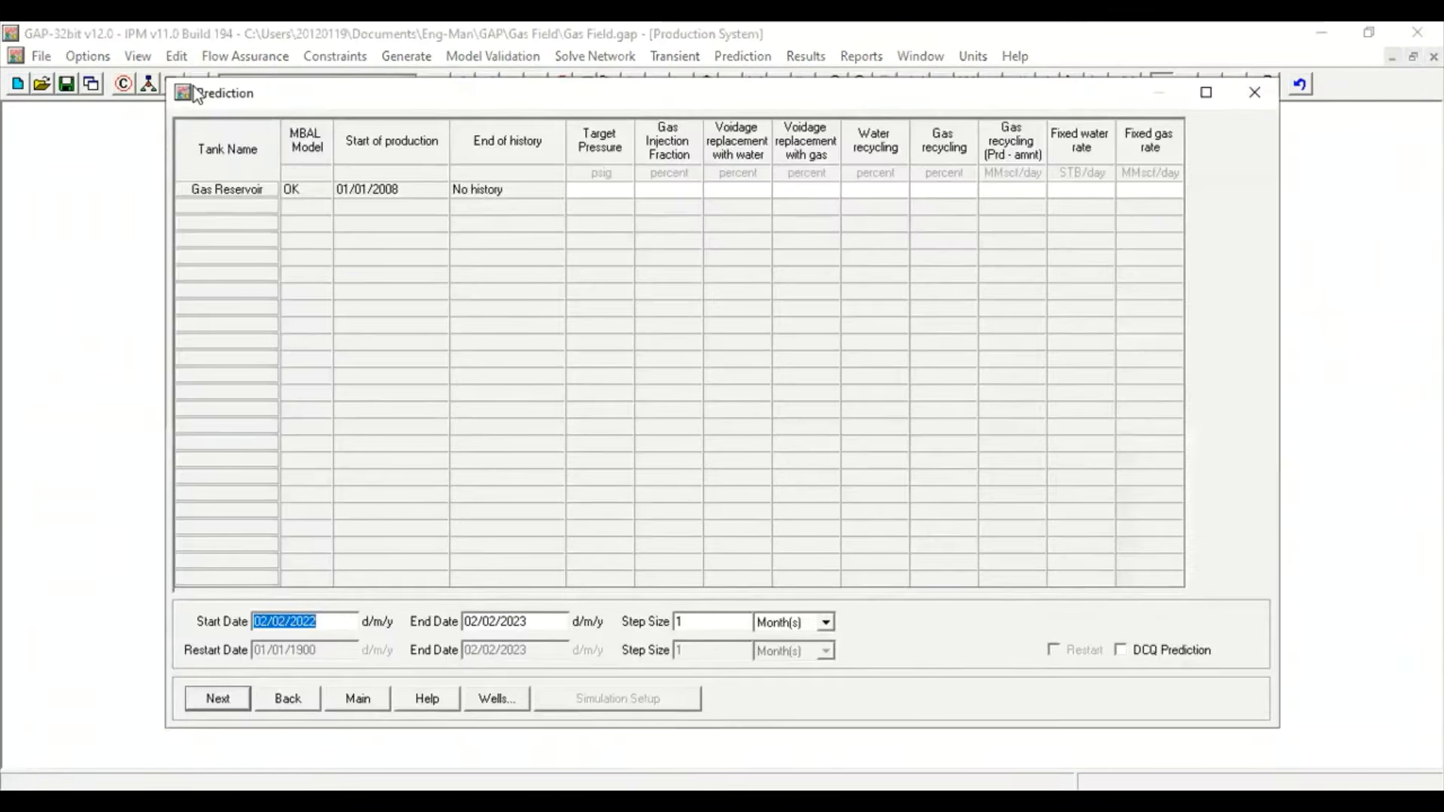
left_click(243, 699)
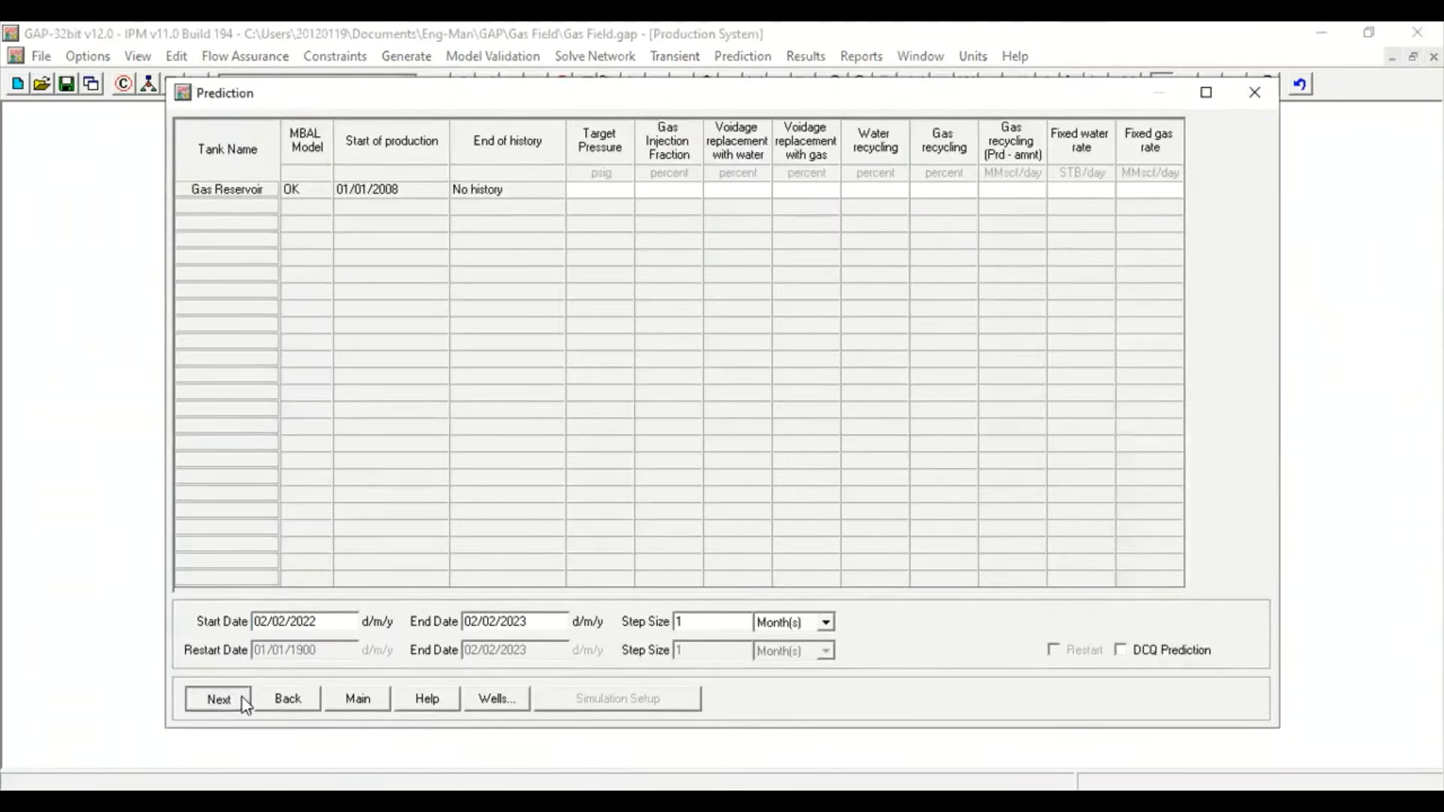
left_click(243, 703)
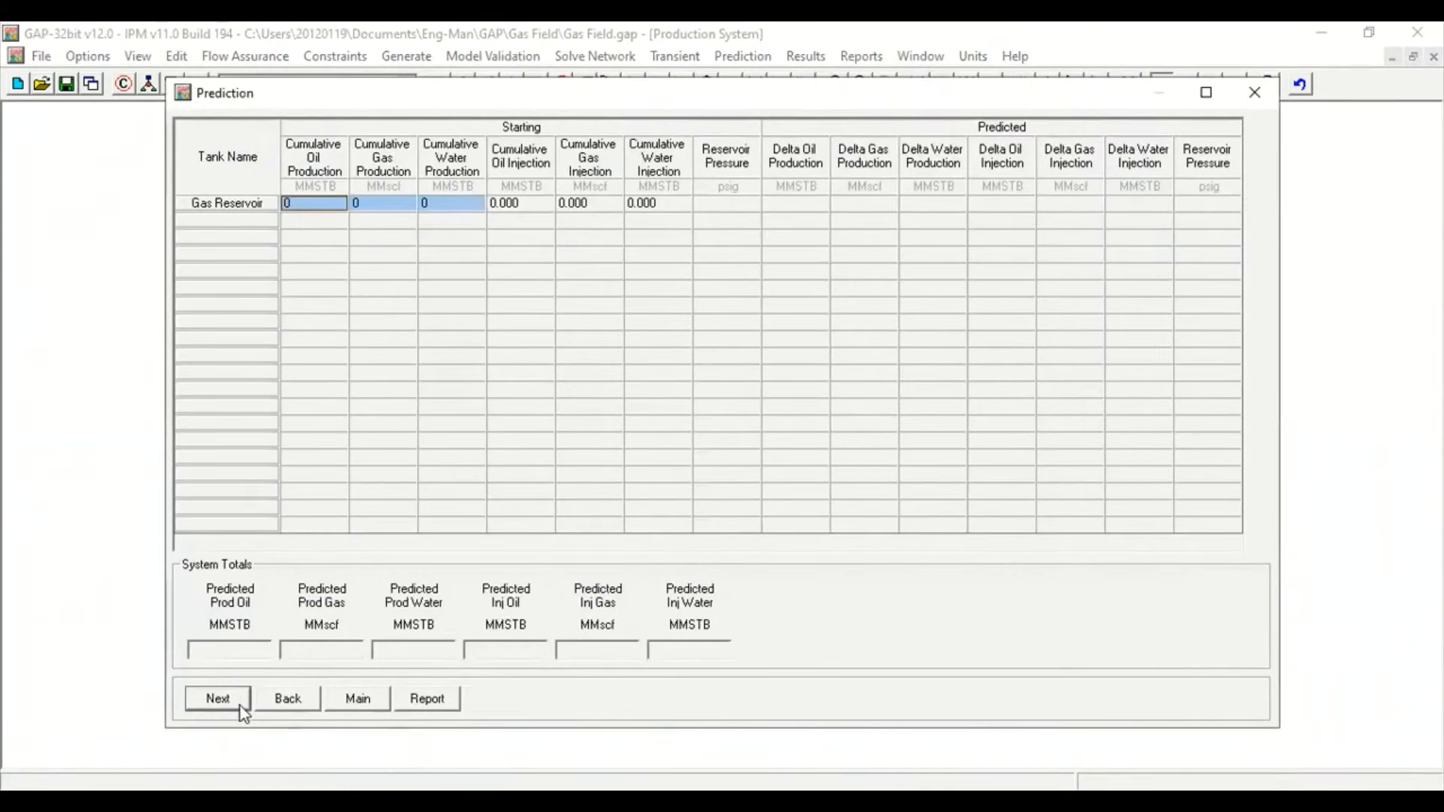
left_click(239, 705)
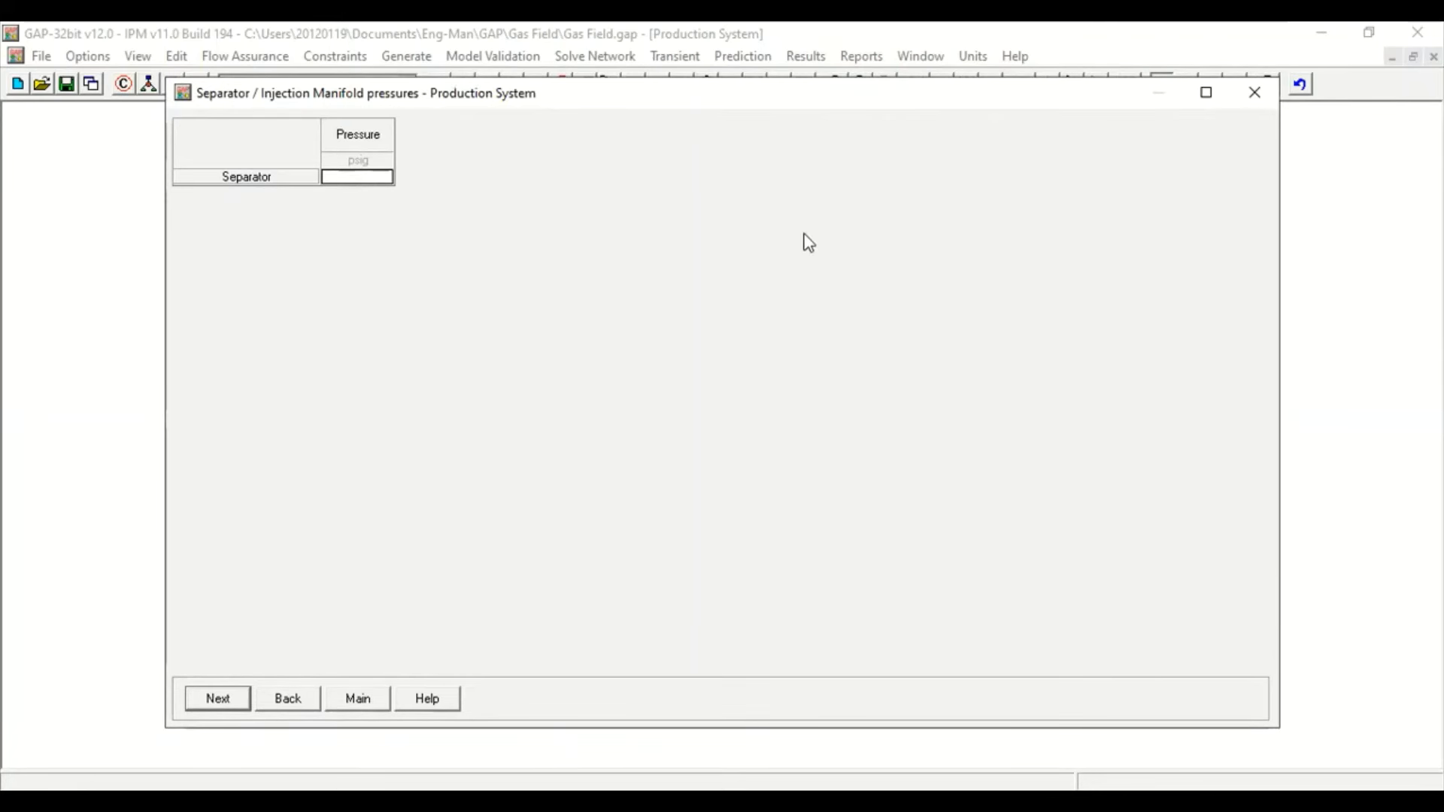
left_click(1252, 102)
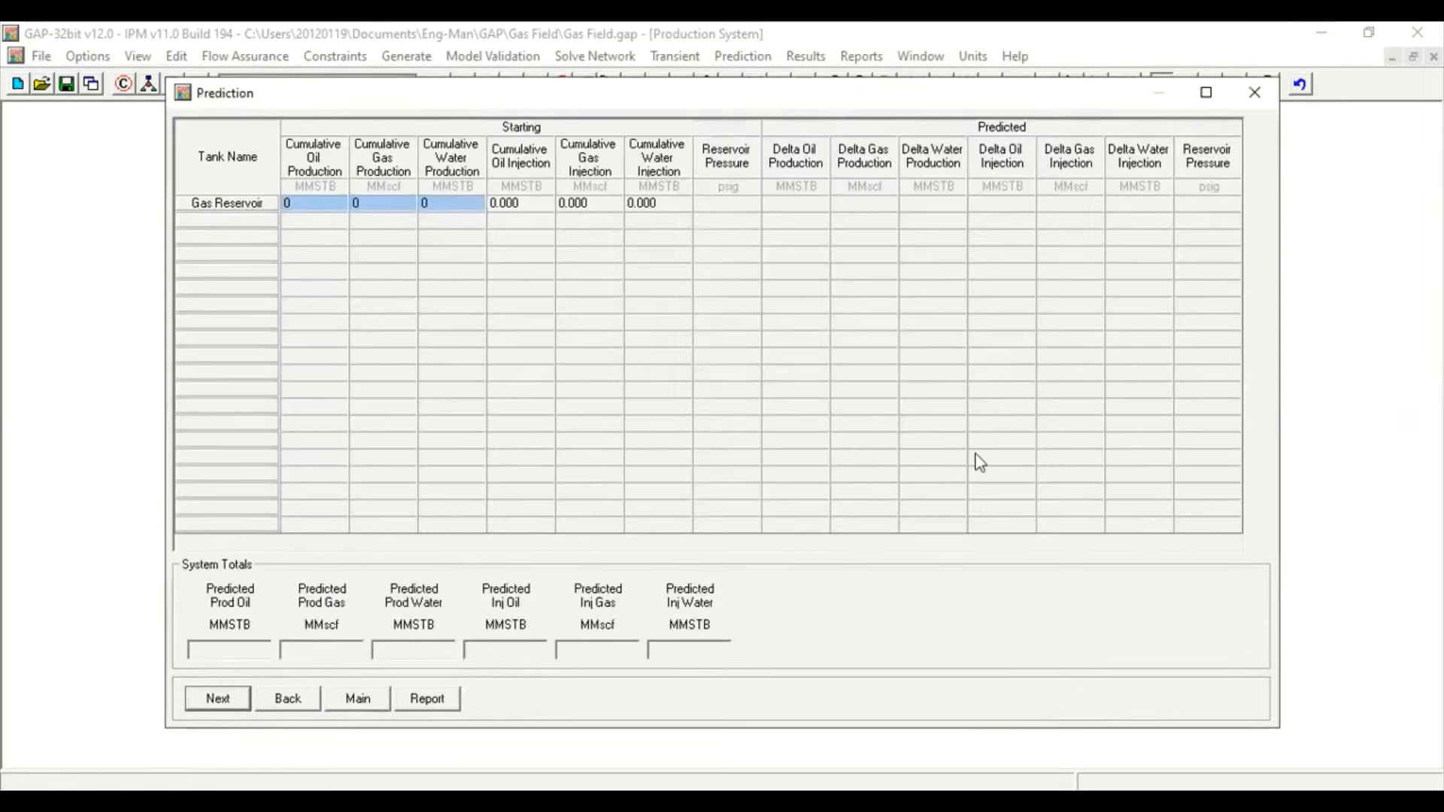
Leave the prediction setup and inspect the result read-outs of the network's flowlines, main pipe and Well3
left_click(297, 700)
left_click(289, 699)
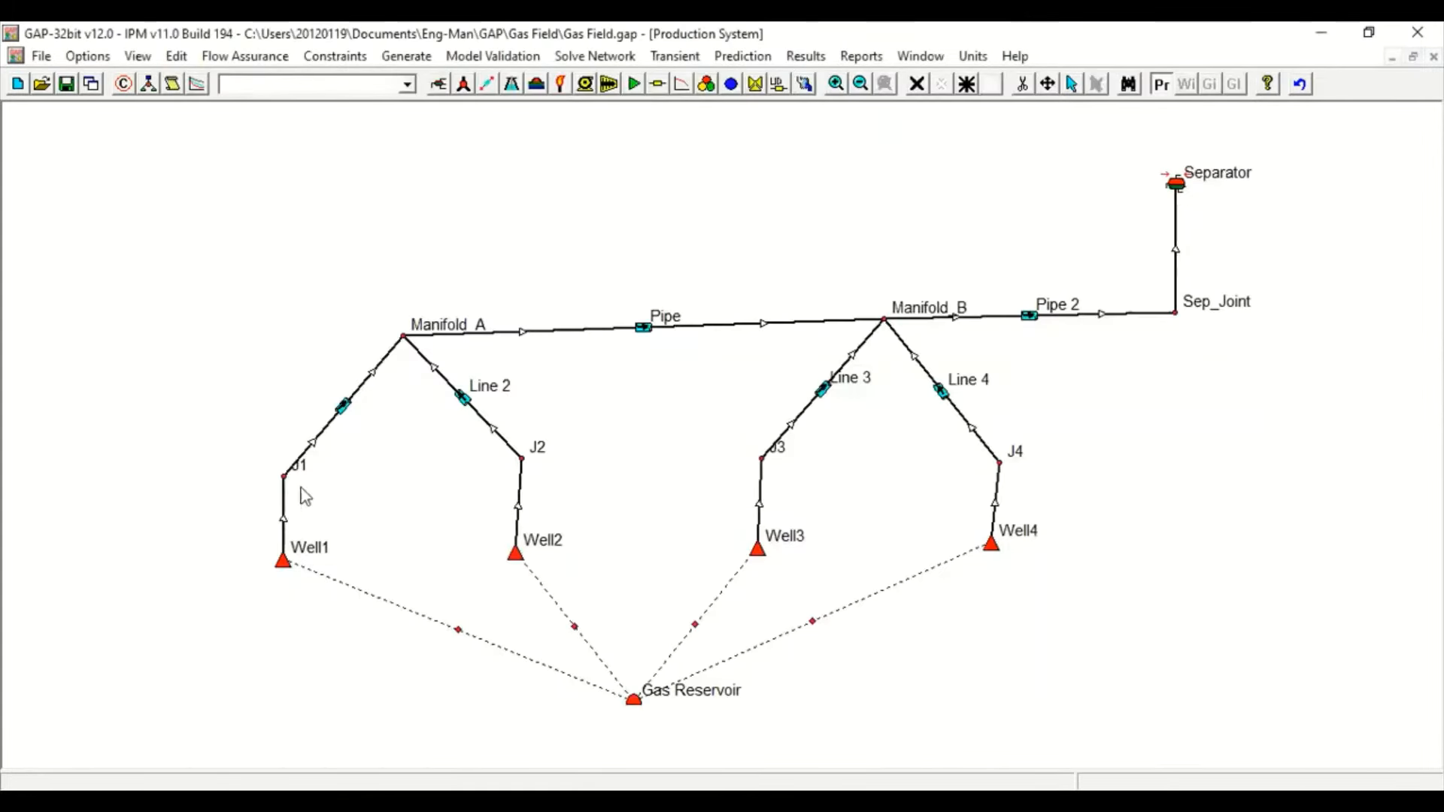
mouse_move(342, 408)
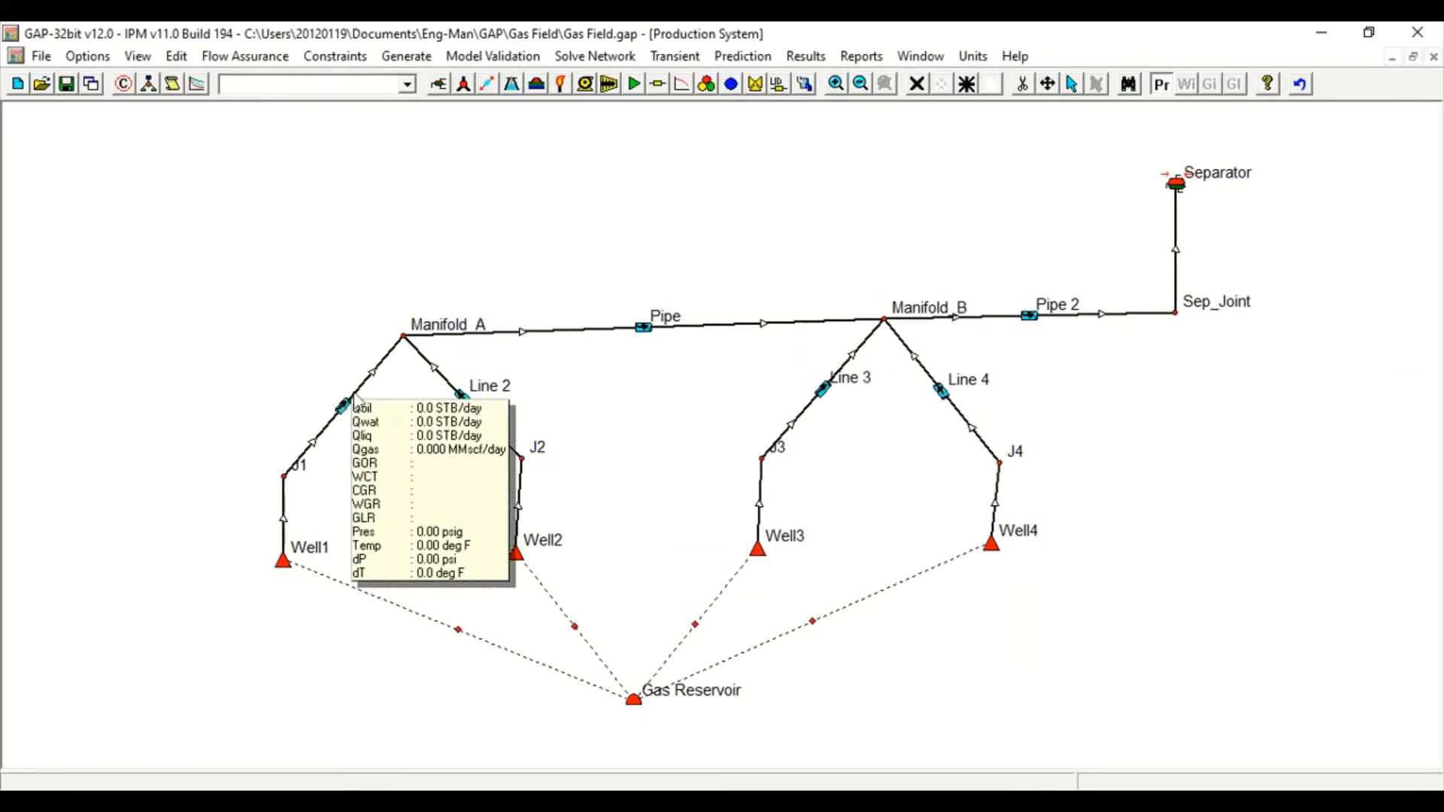
mouse_move(463, 403)
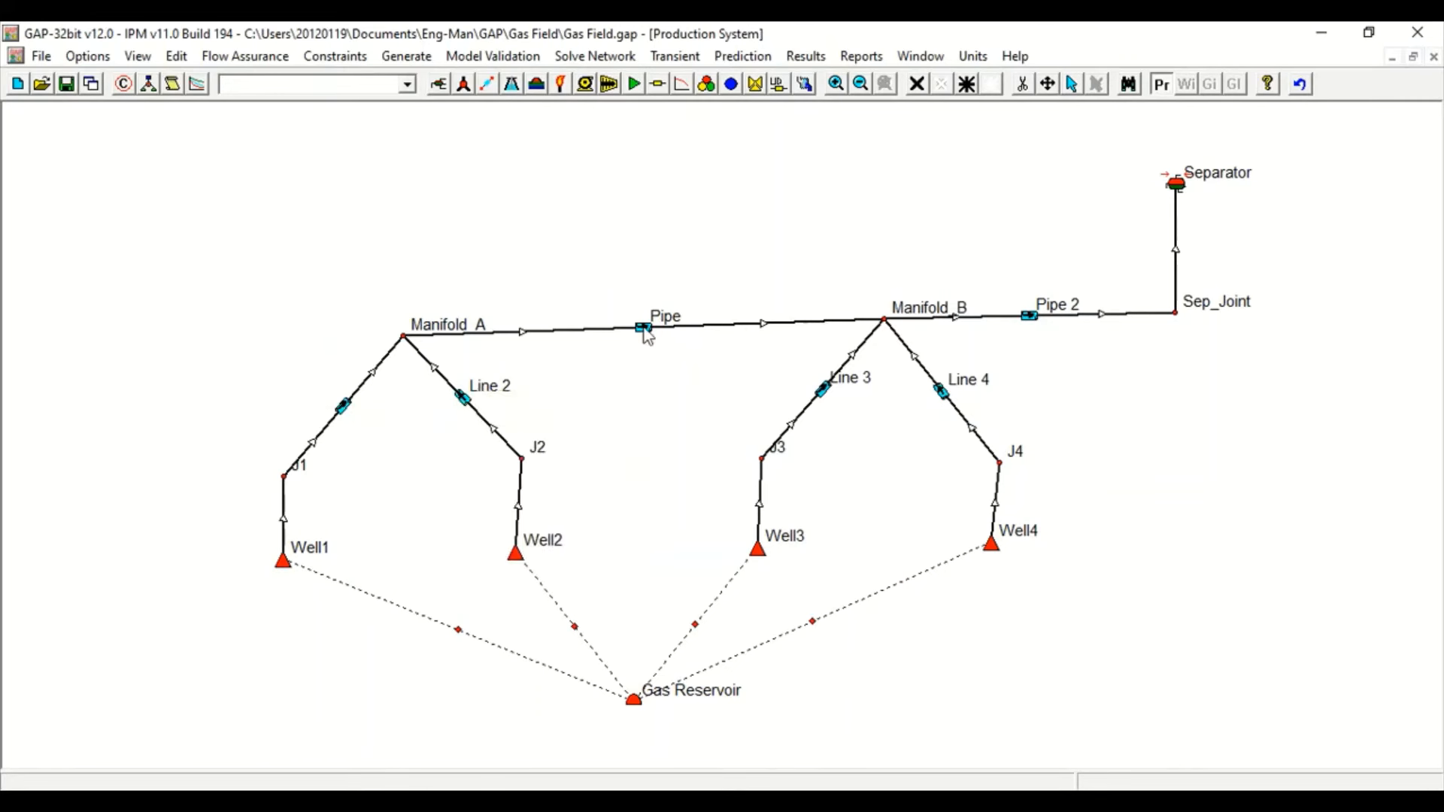
mouse_move(645, 329)
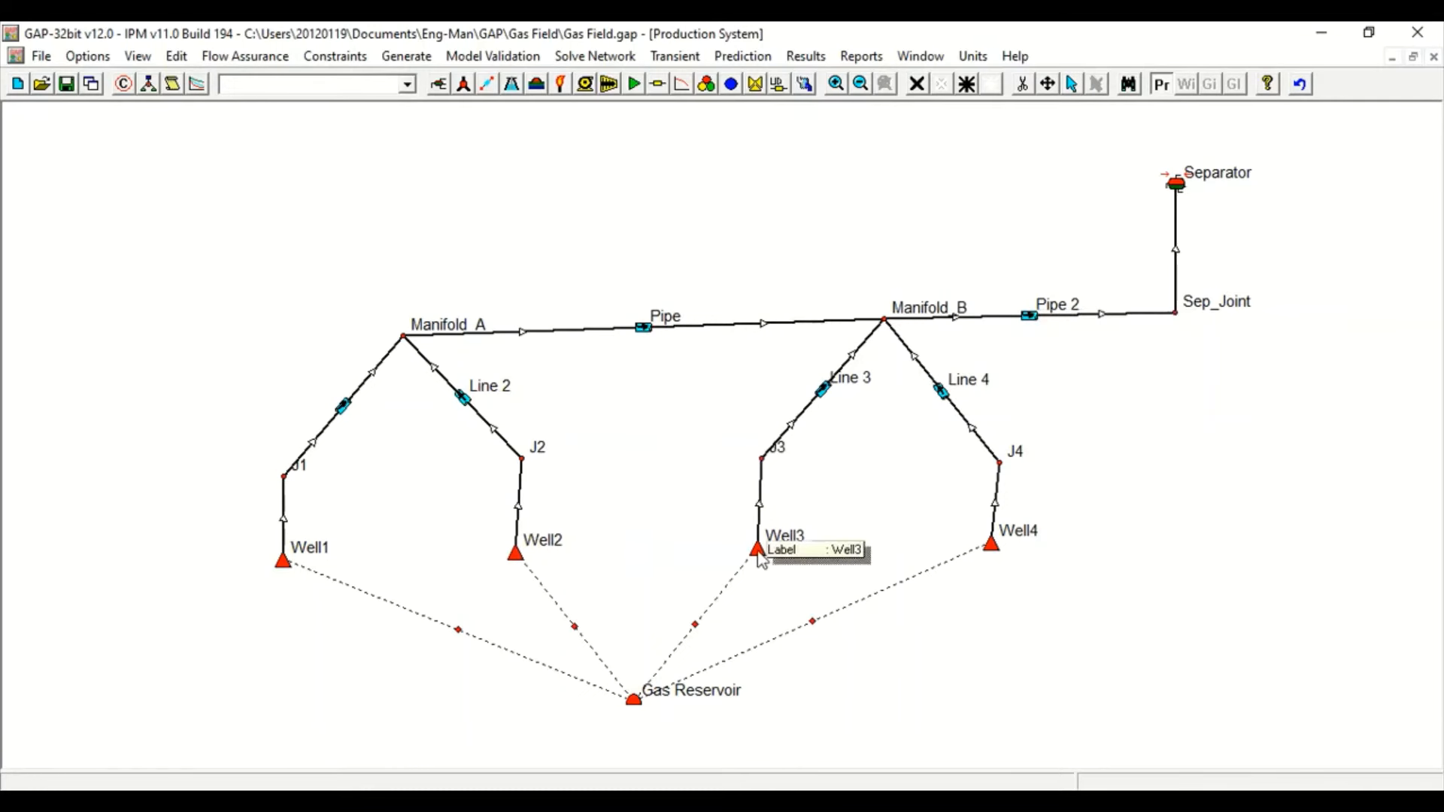
mouse_move(940, 399)
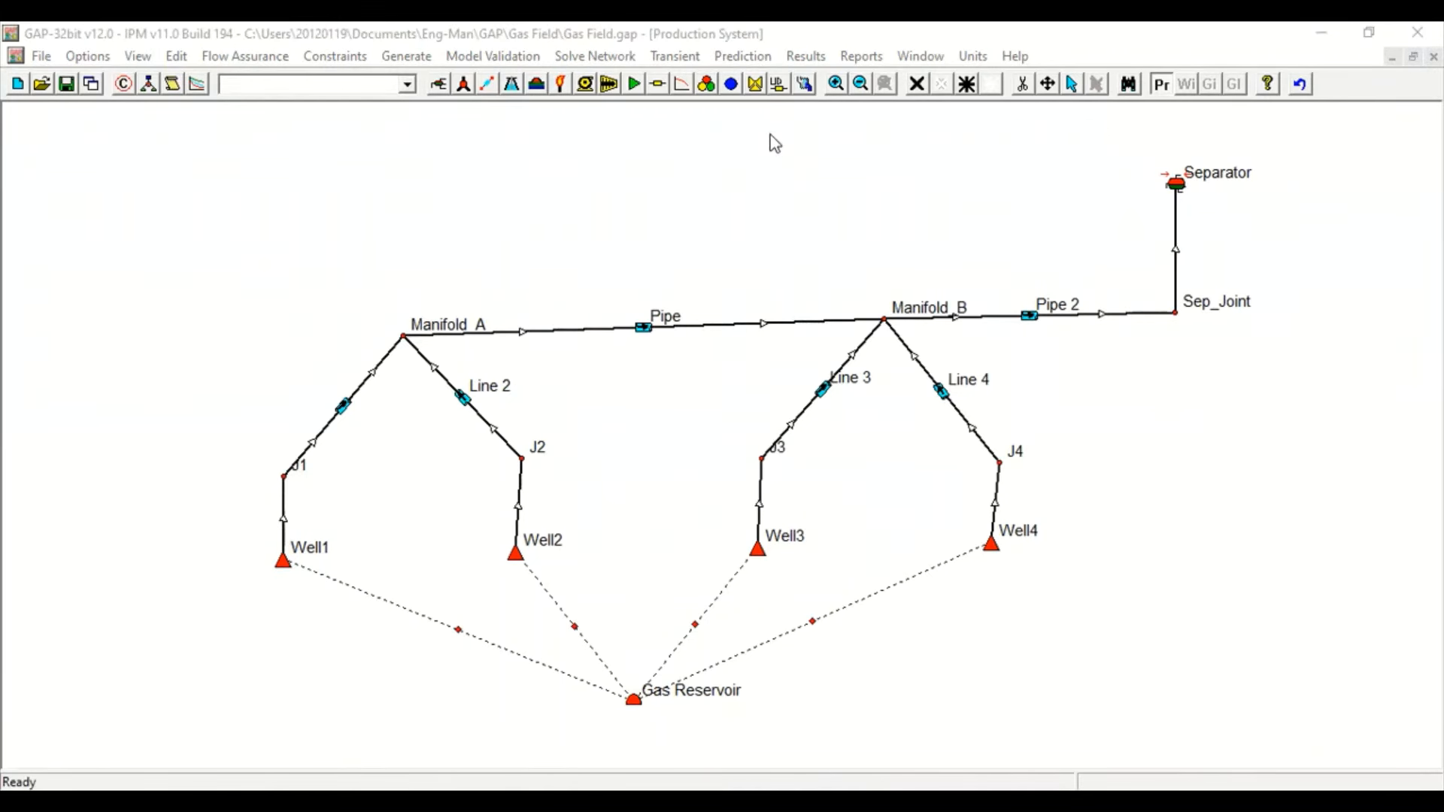
Set the prediction period to start on 01/01/2008 and end on 02/02/2018, keeping the one-month step, and continue
left_click(751, 83)
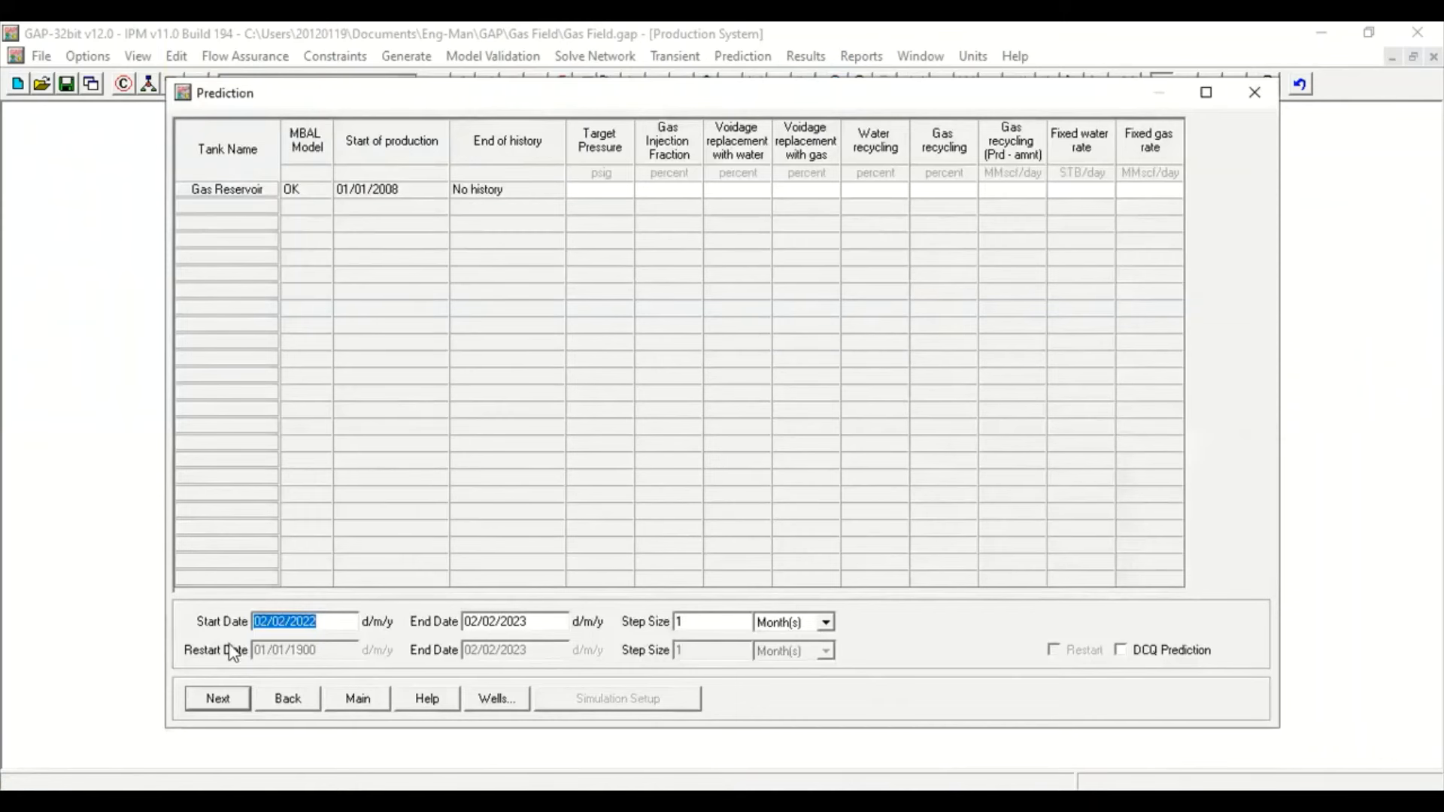
left_click(332, 624)
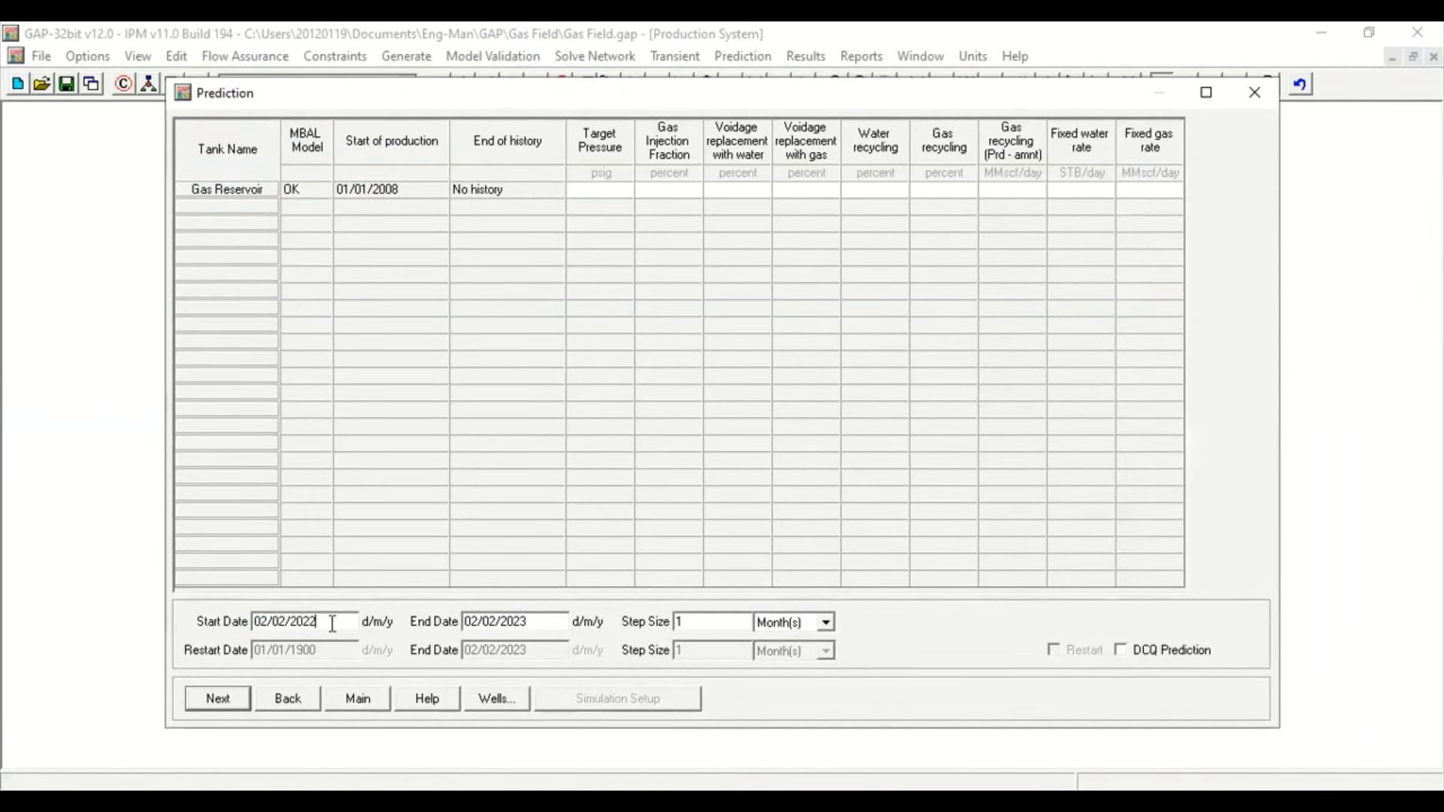
left_click_drag(268, 624, 303, 624)
type("1/1")
key("BackSpace")
key("BackSpace")
type("08")
left_click_drag(514, 622, 527, 623)
type("18")
left_click(247, 696)
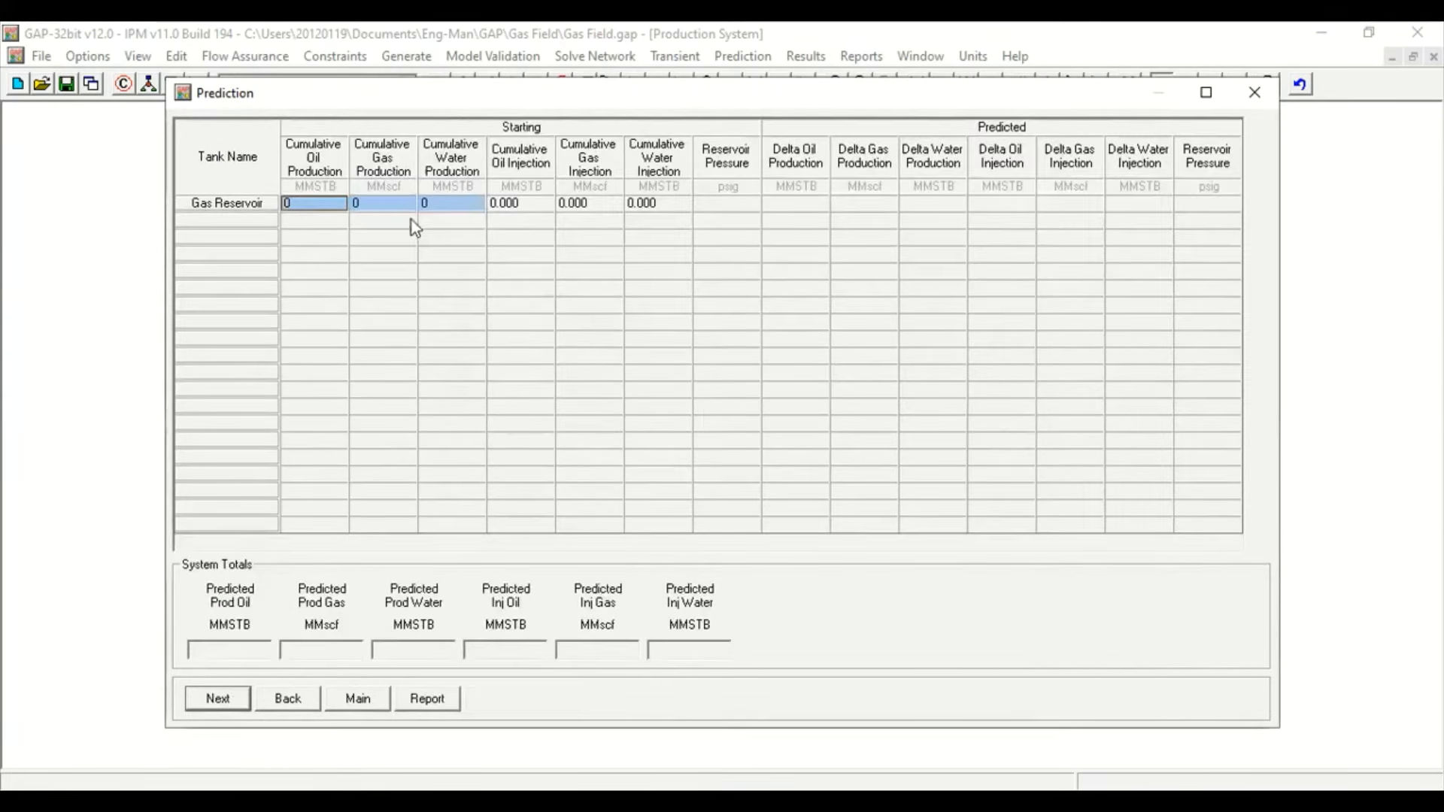
Set the Separator pressure to 1000 psig and run the prediction with no optimisation
left_click(228, 711)
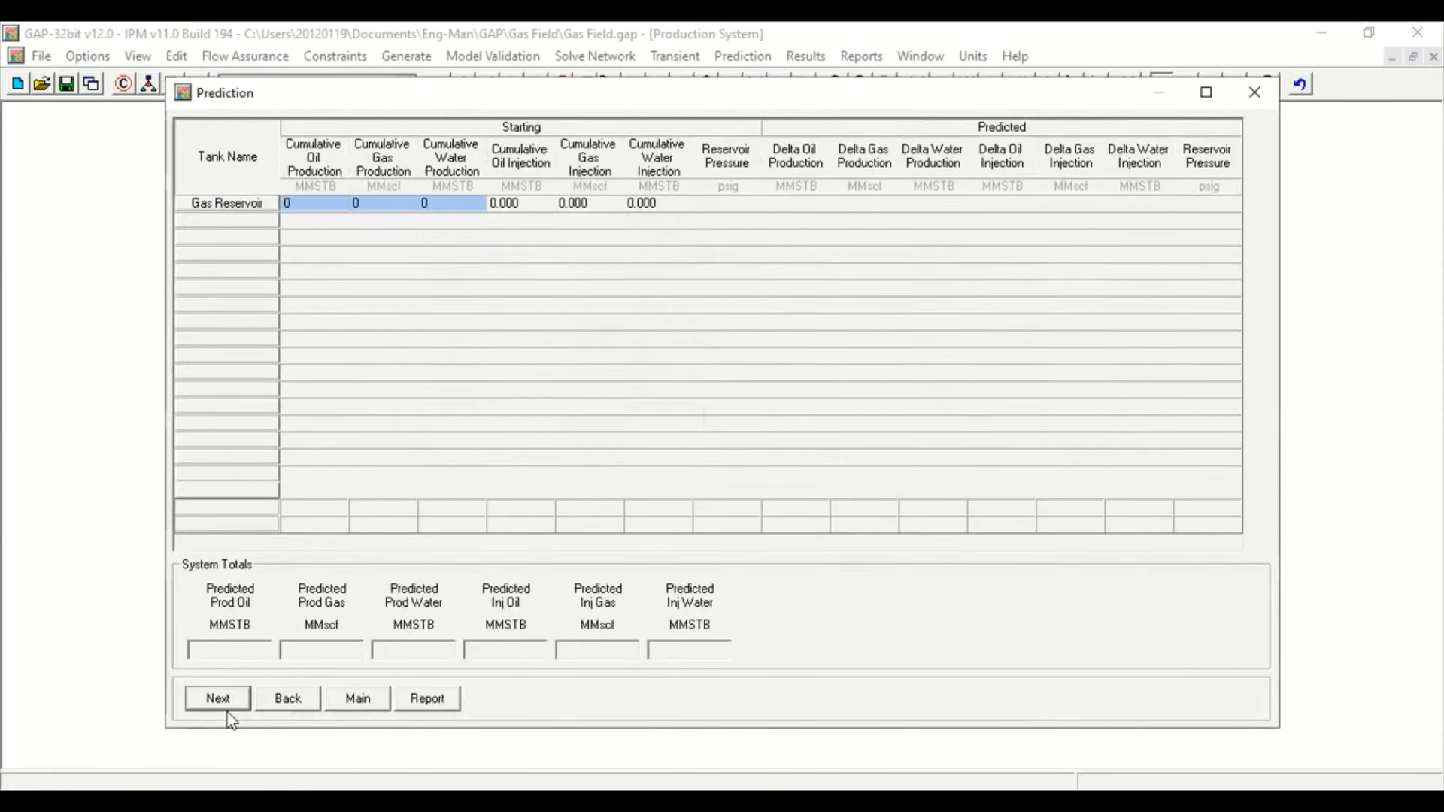
left_click(361, 176)
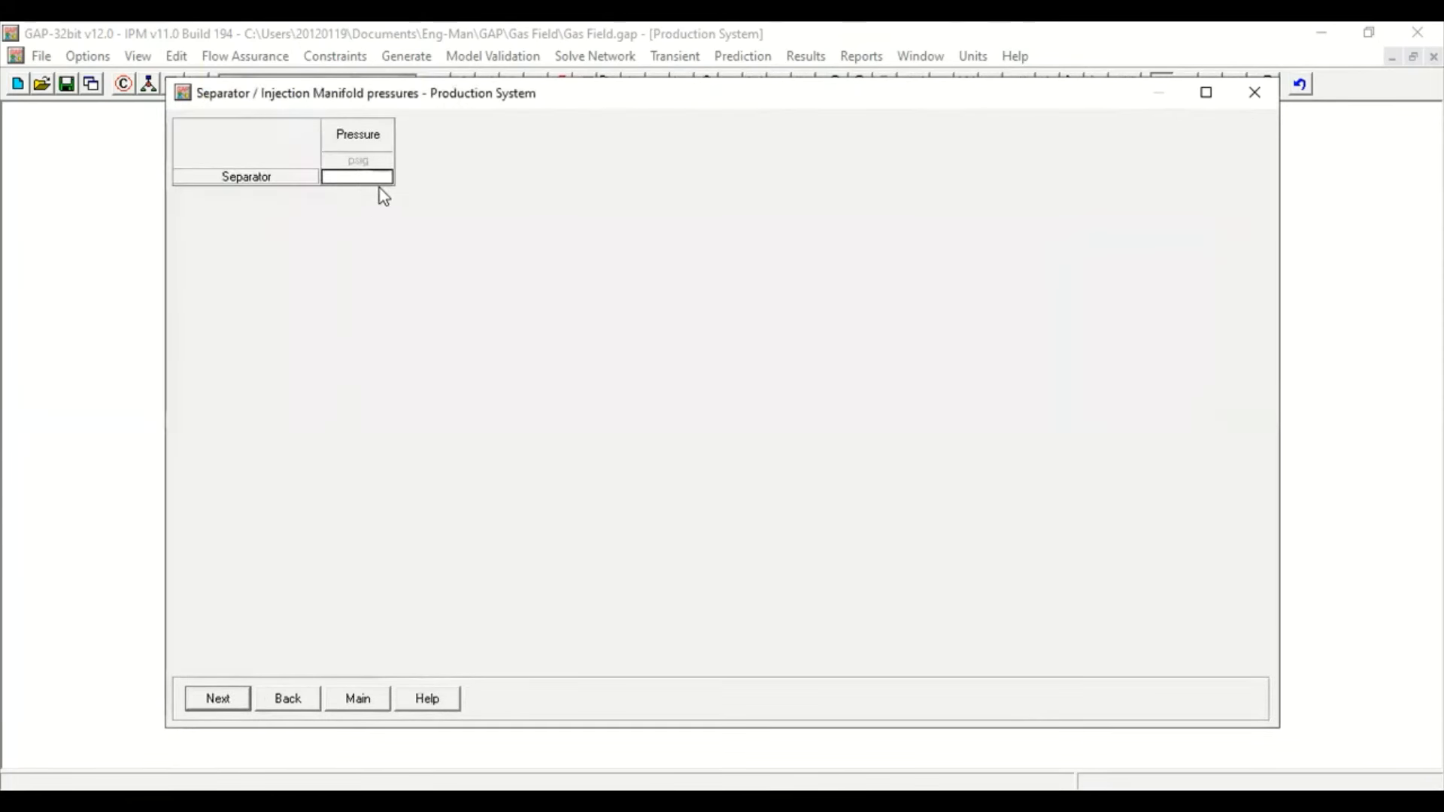
type("1000")
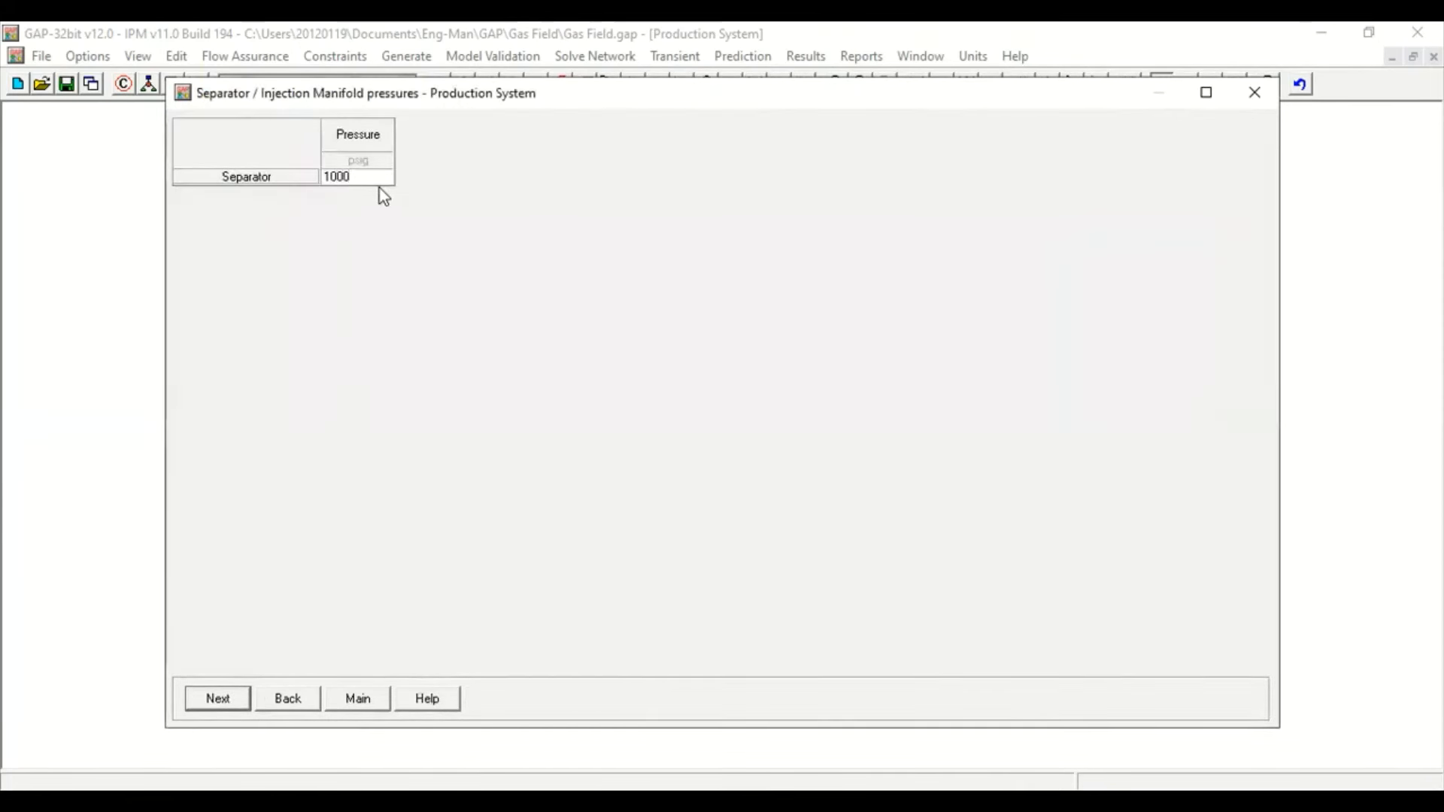
left_click(228, 705)
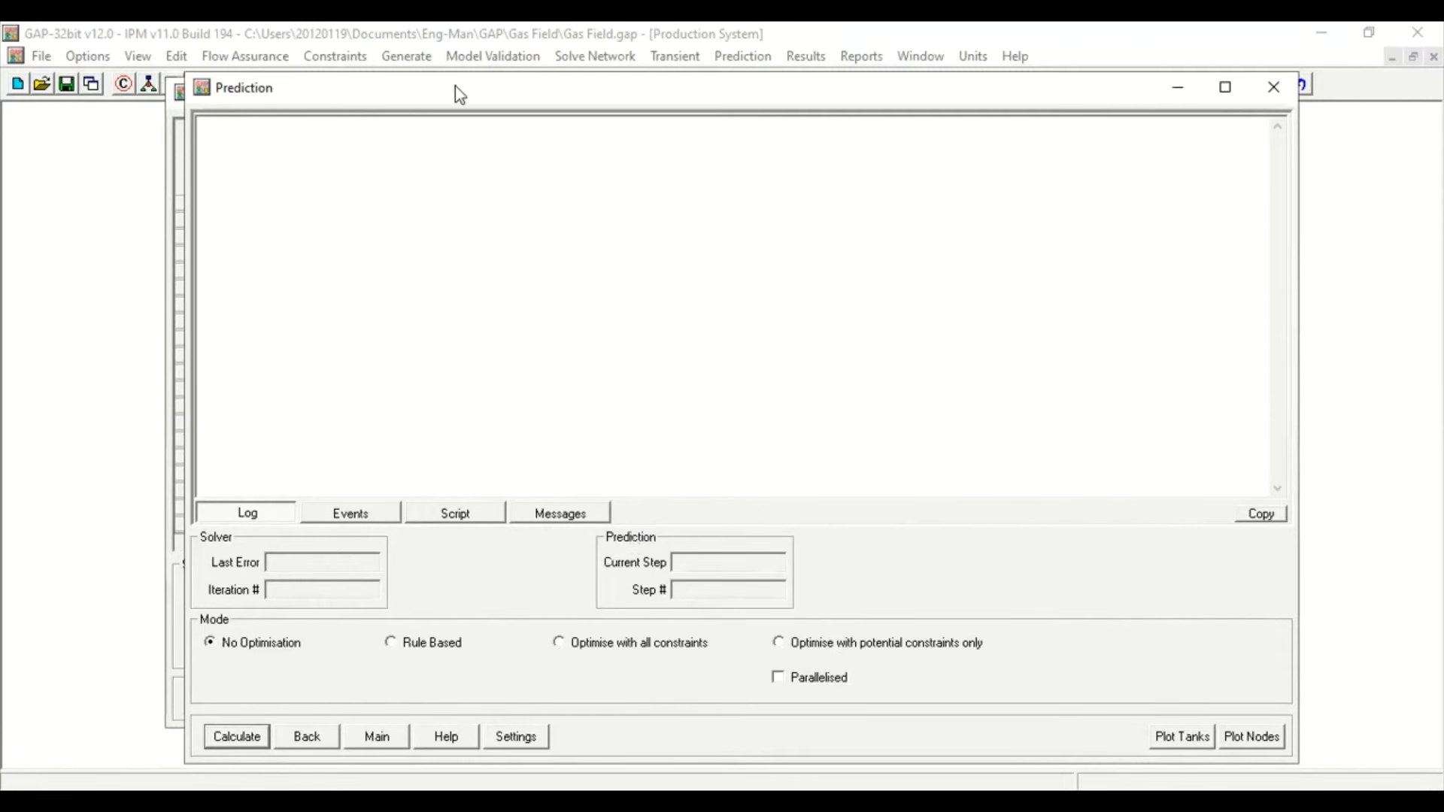
left_click_drag(455, 88, 416, 38)
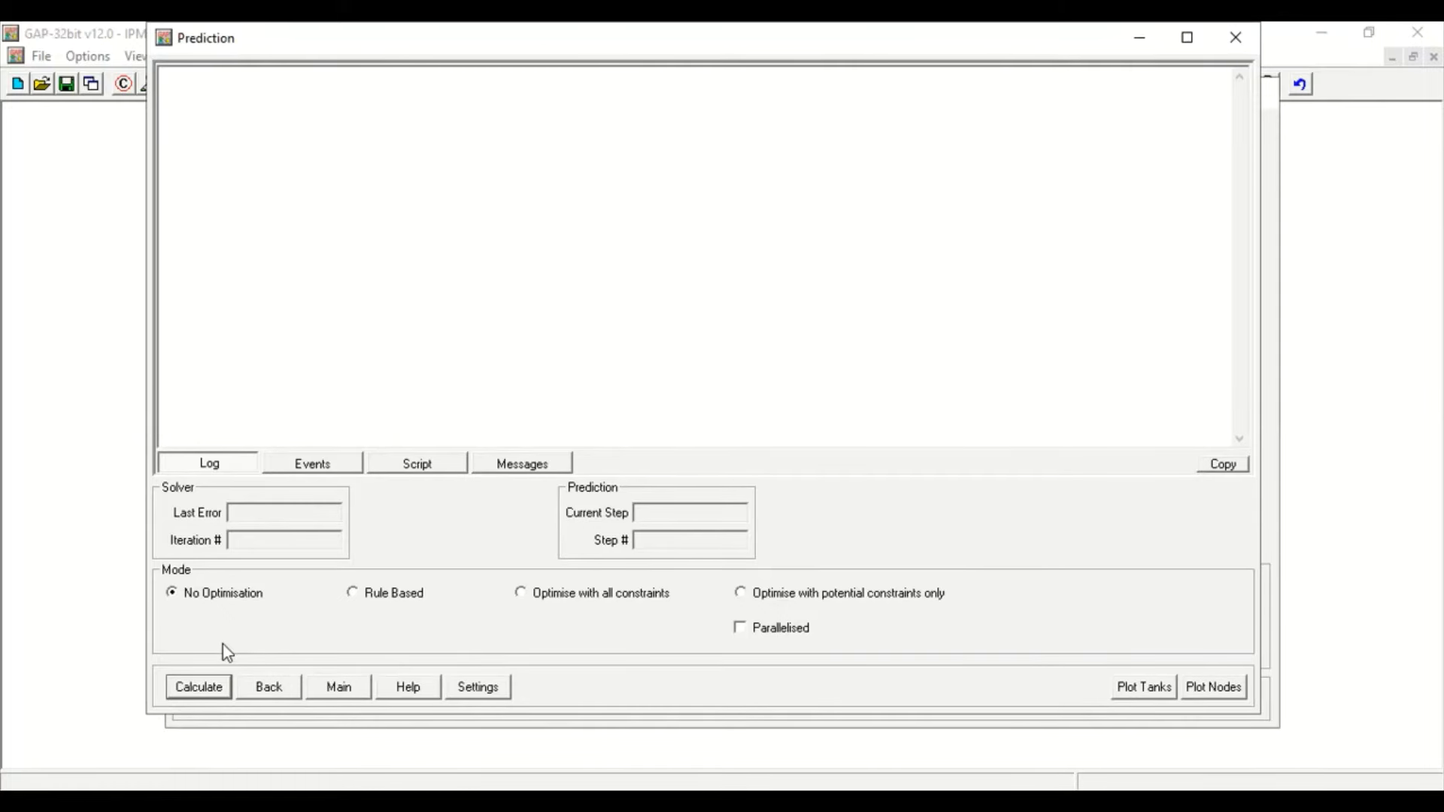
left_click(213, 687)
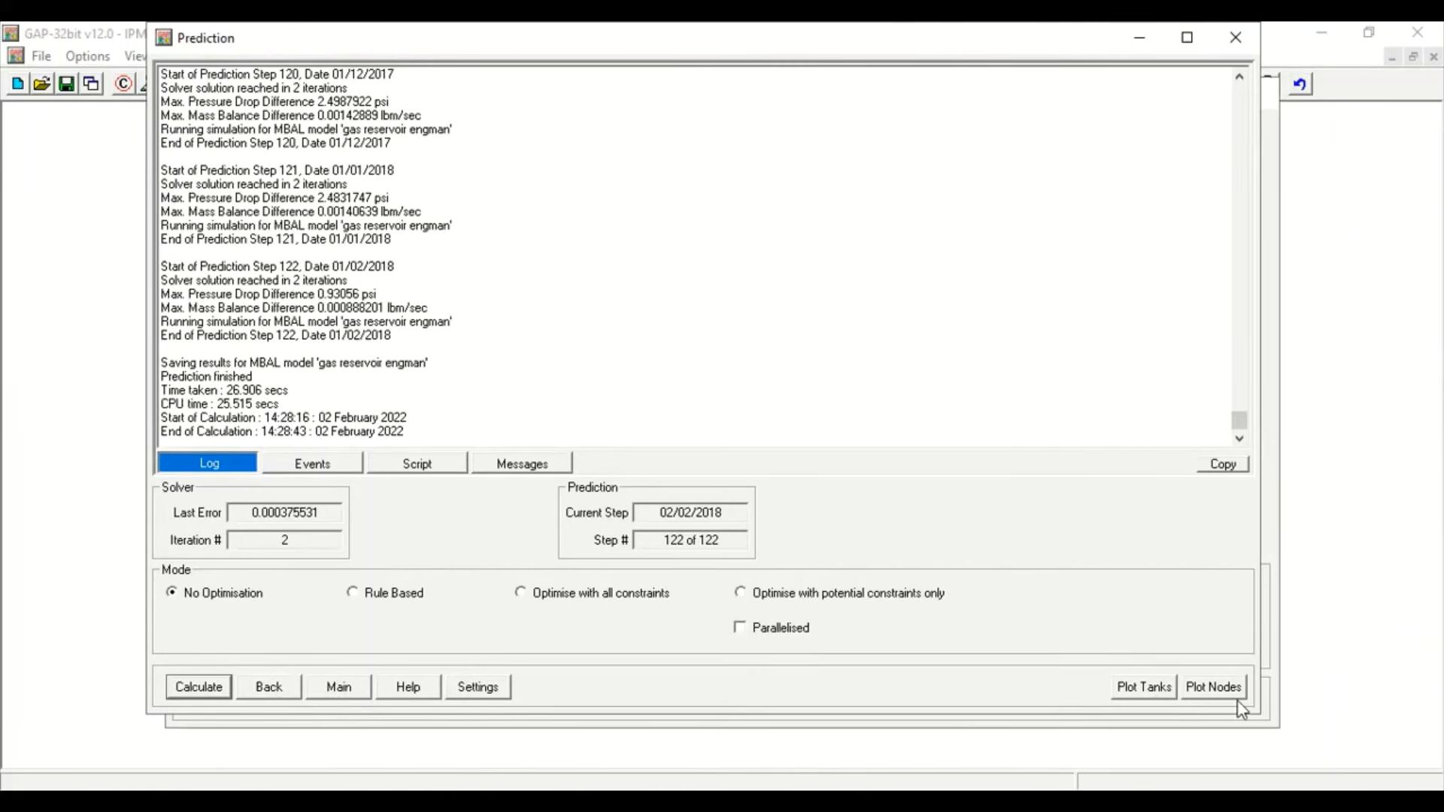
Plot the Gas Reservoir tank's average gas production and average oil production from the last prediction run
left_click(1147, 691)
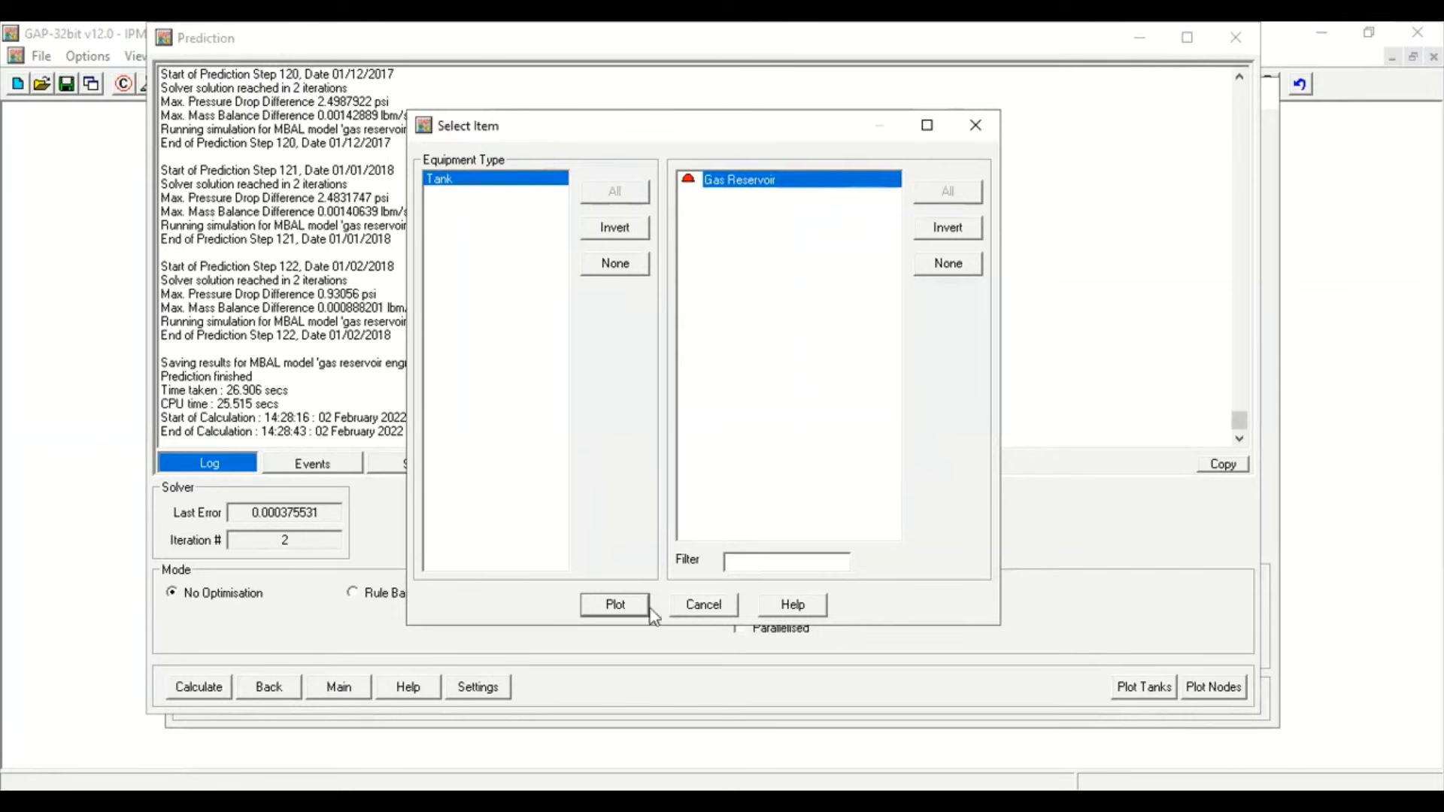
left_click(616, 605)
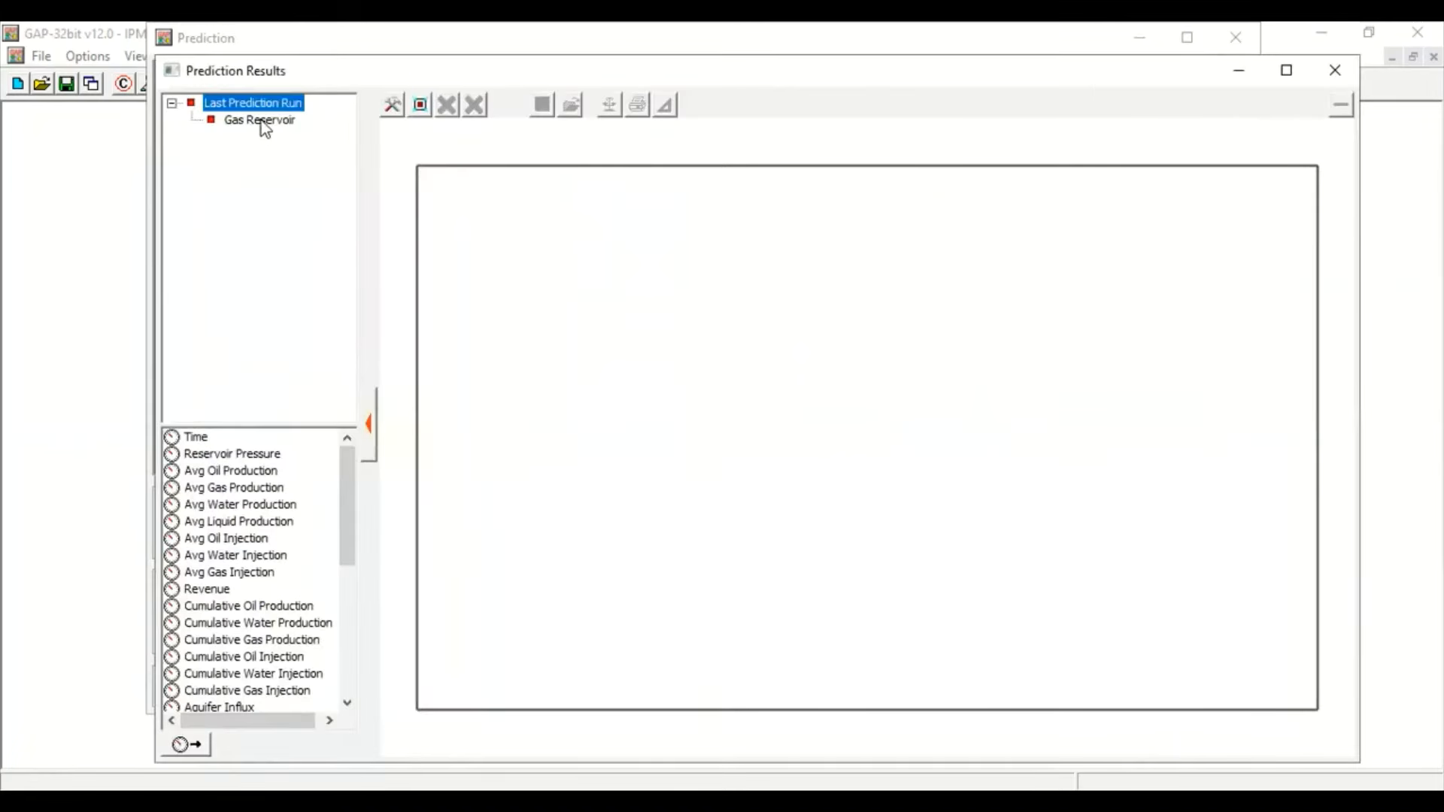
left_click(259, 120)
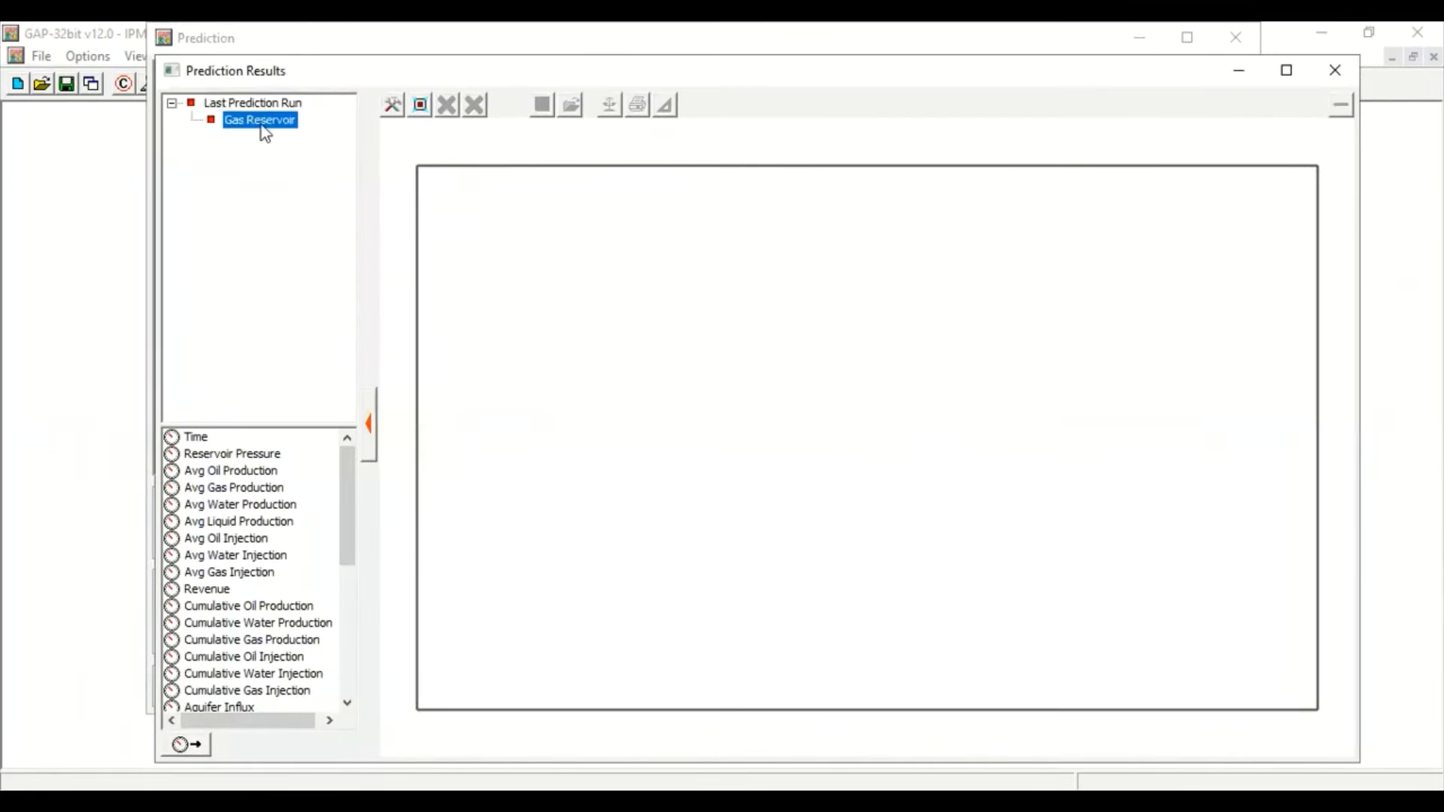
left_click(249, 493)
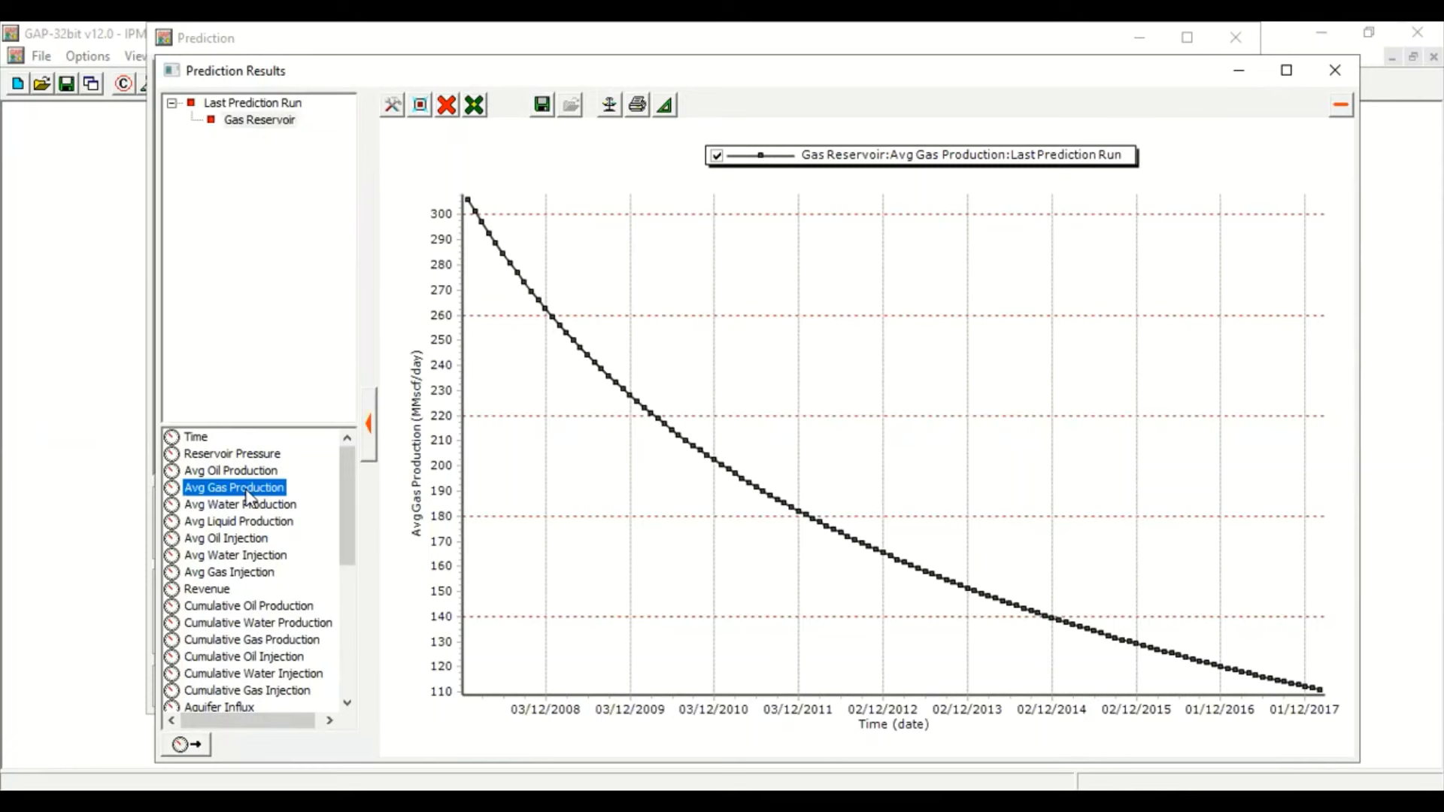
left_click(215, 471)
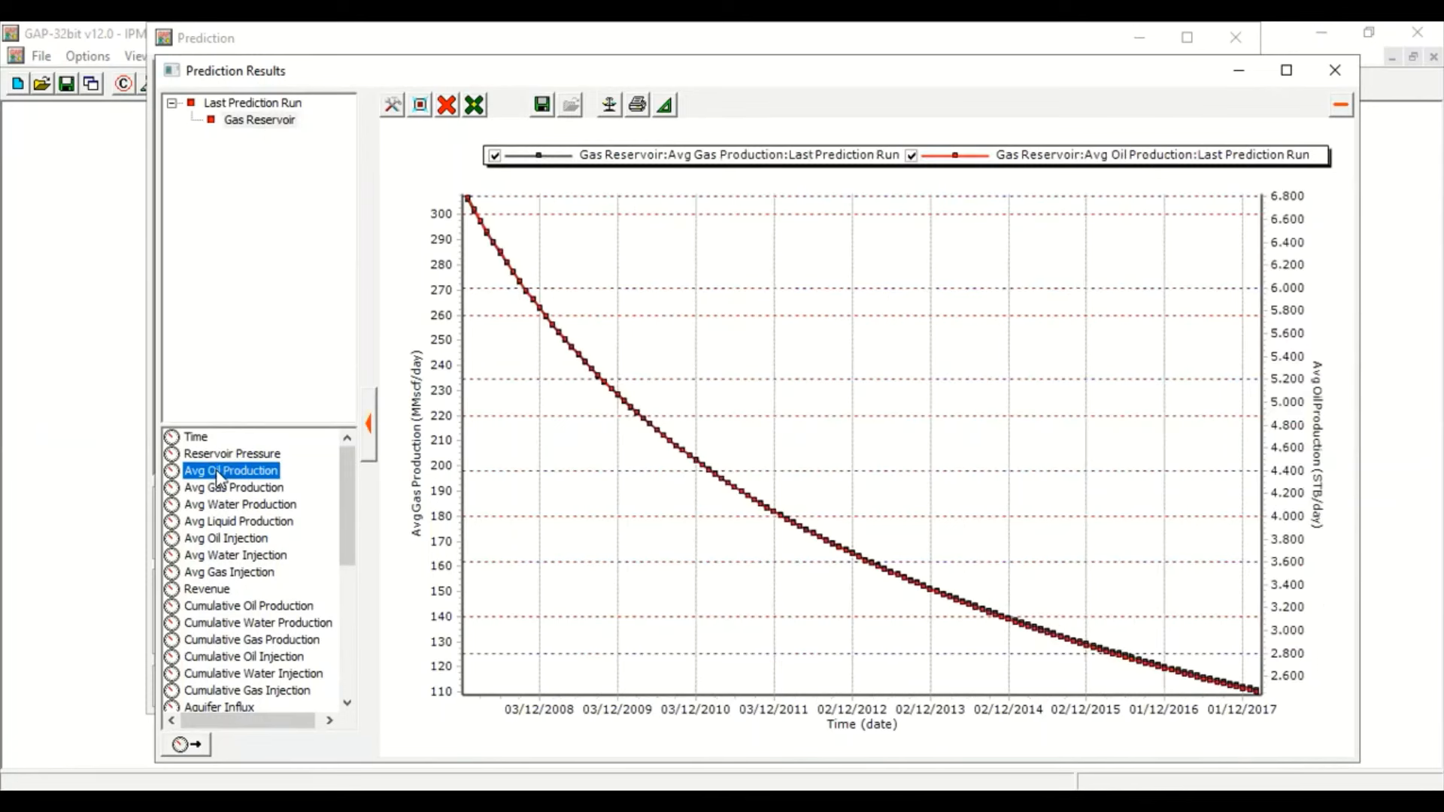
Replace all plotted curves with the Gas Reservoir's reservoir pressure and average gas production, and compare them over time
left_click(226, 453)
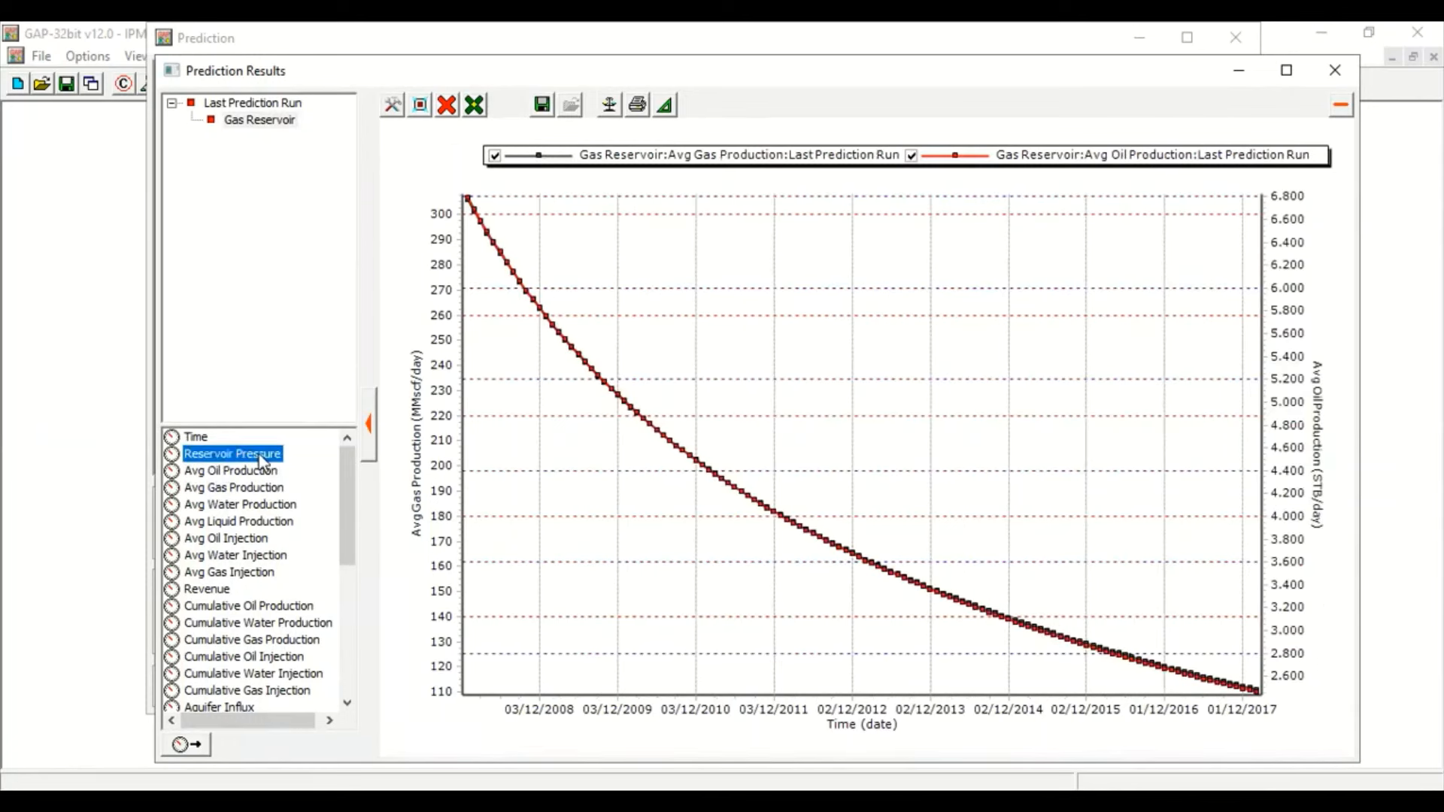
left_click(446, 111)
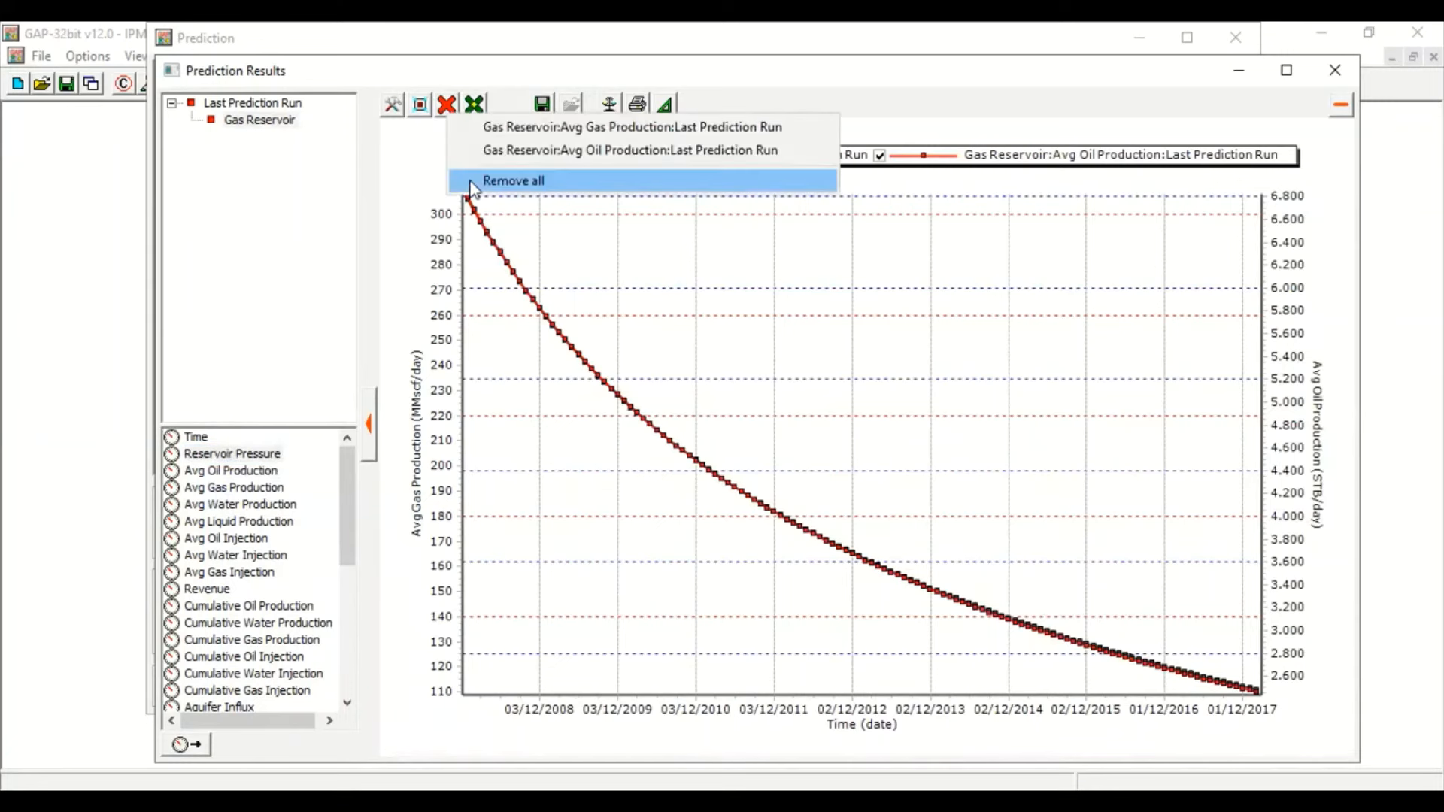
left_click(488, 184)
left_click(231, 454)
mouse_move(508, 245)
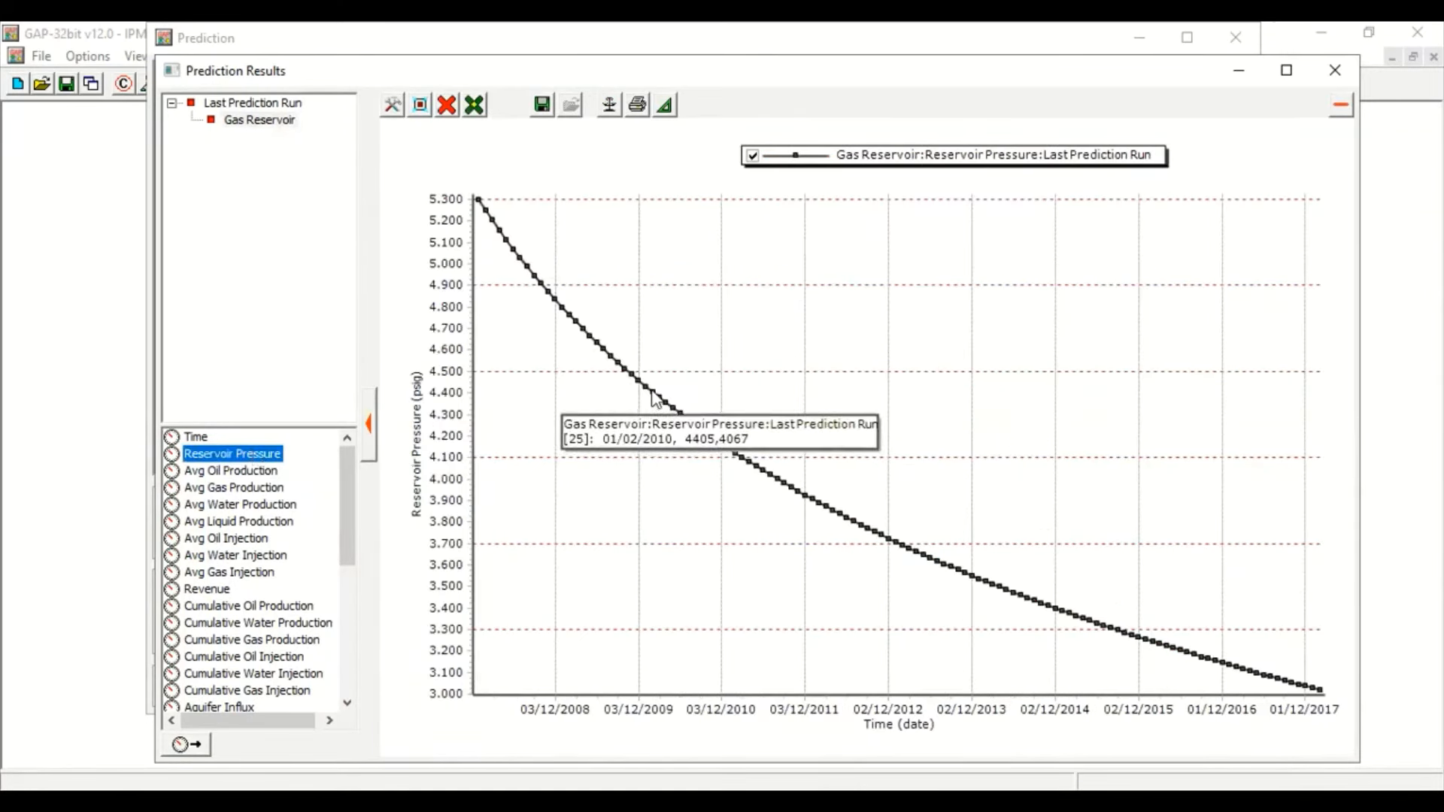
mouse_move(475, 201)
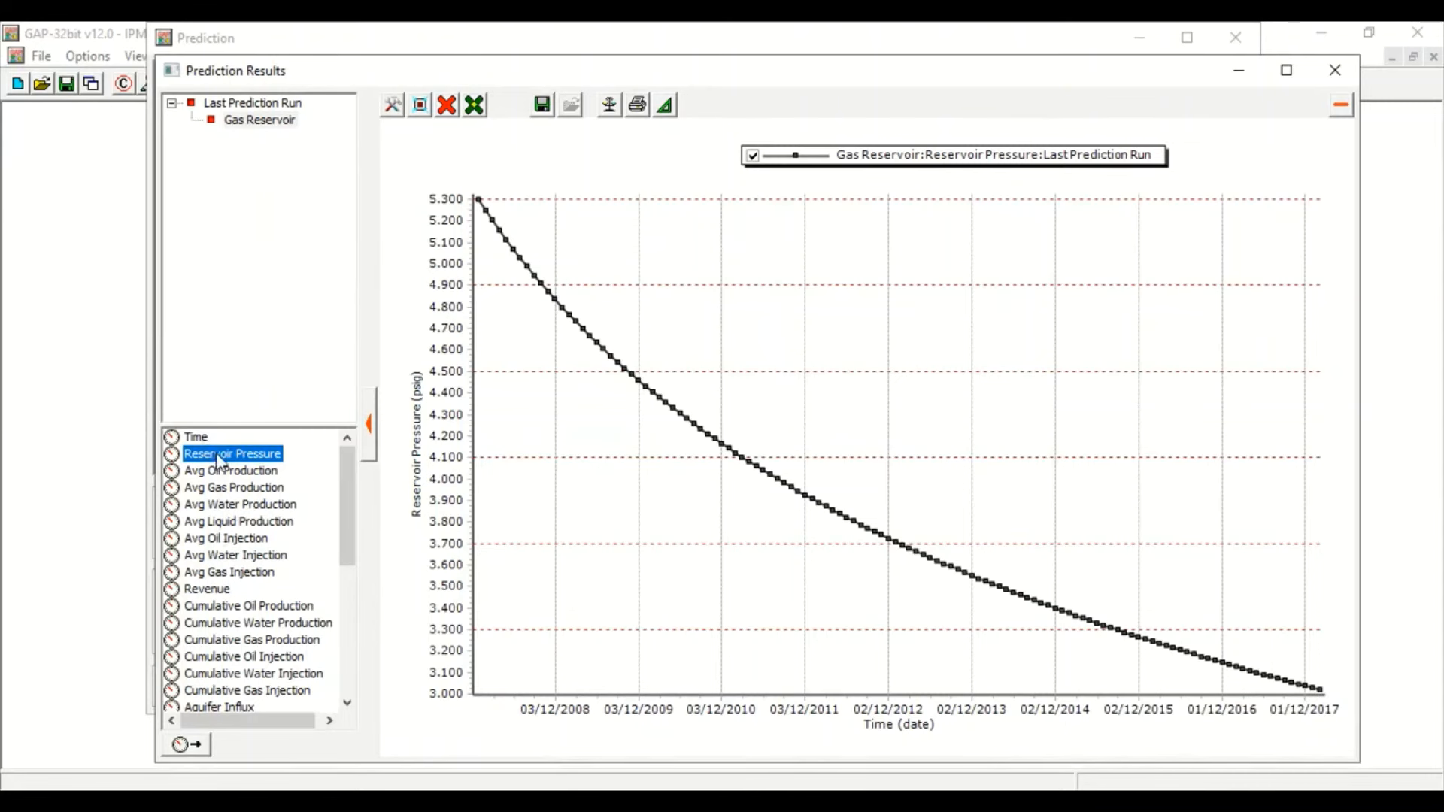
left_click(230, 491)
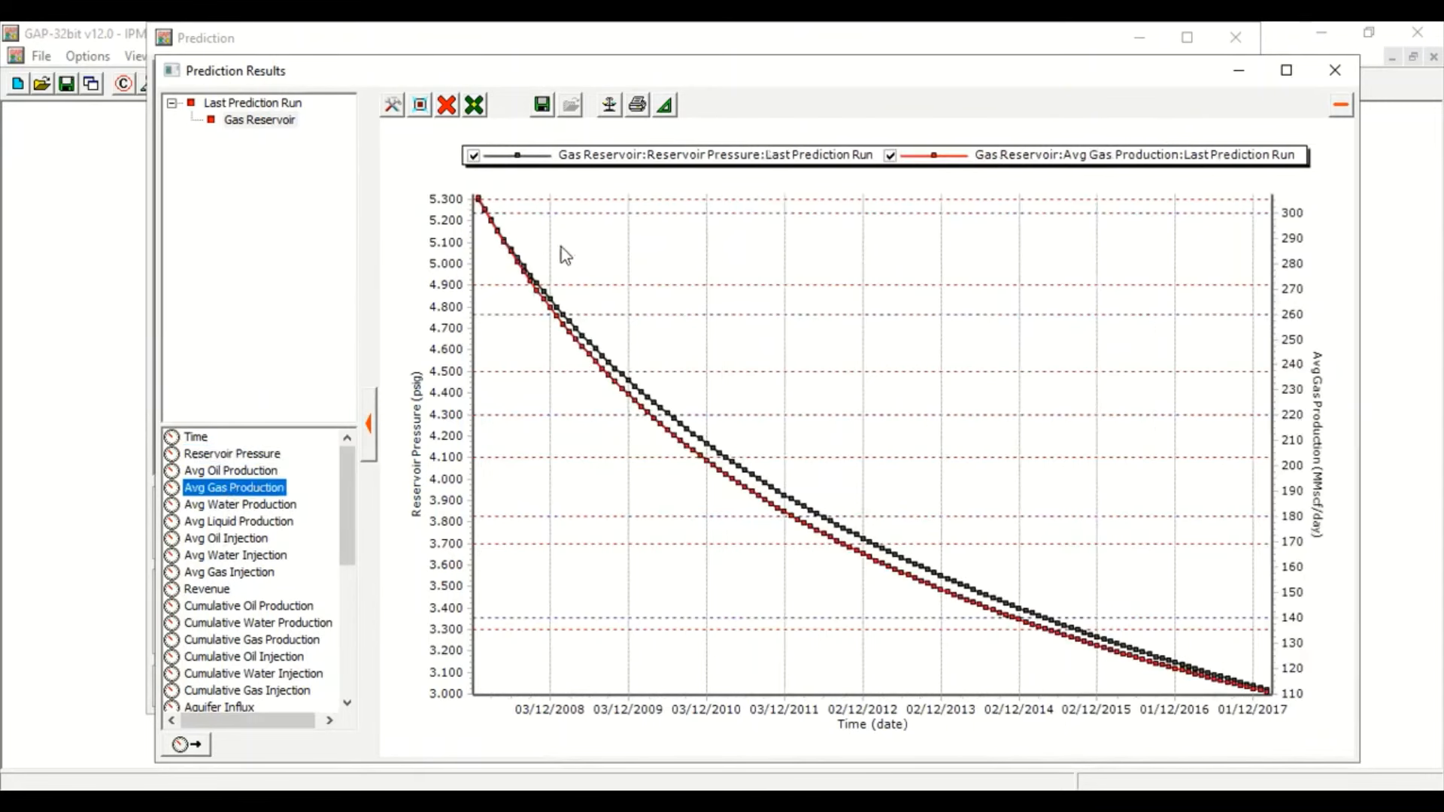
mouse_move(1091, 636)
Clear the tank plot, close the prediction results and return to the network
left_click_drag(348, 527, 312, 589)
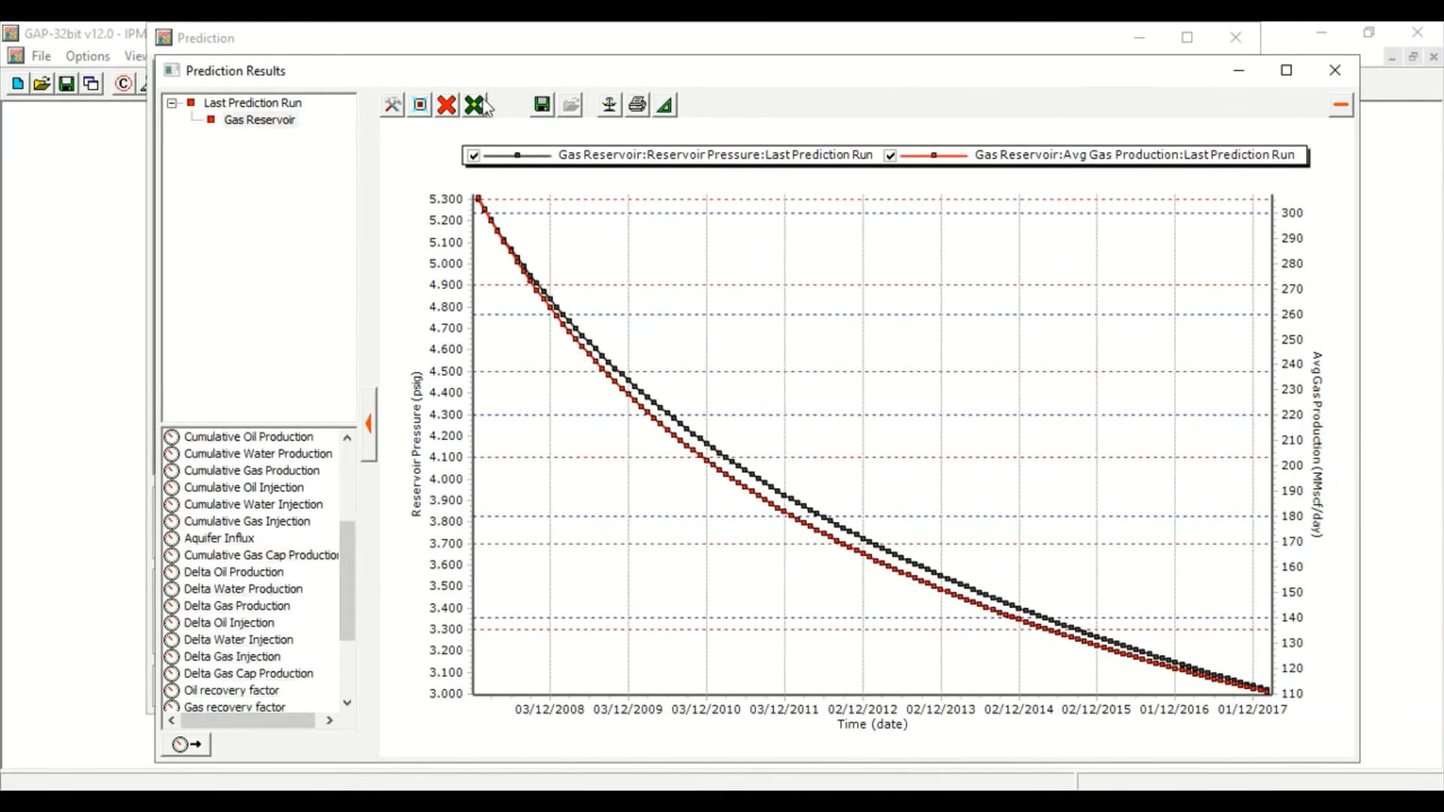
left_click(473, 156)
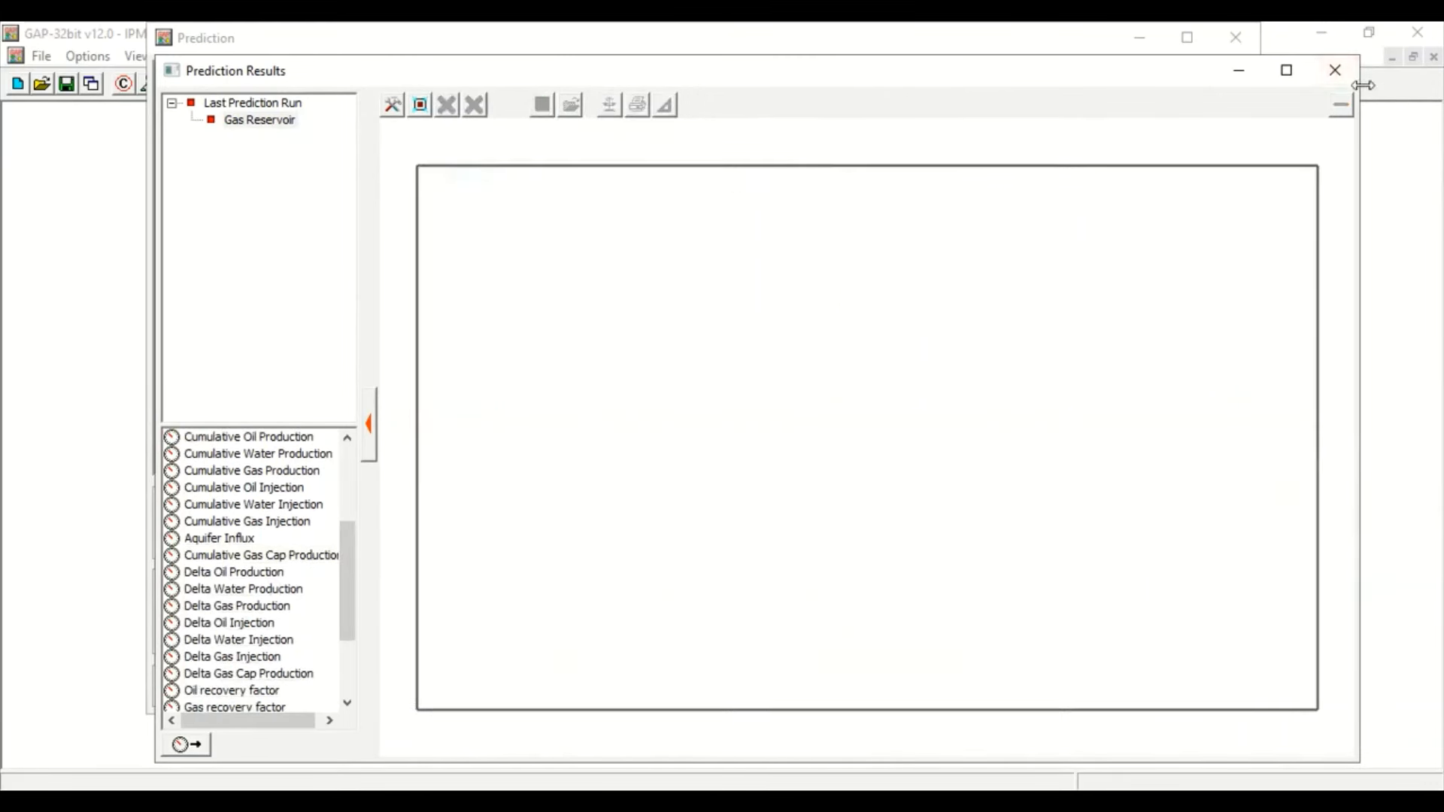
left_click(1335, 70)
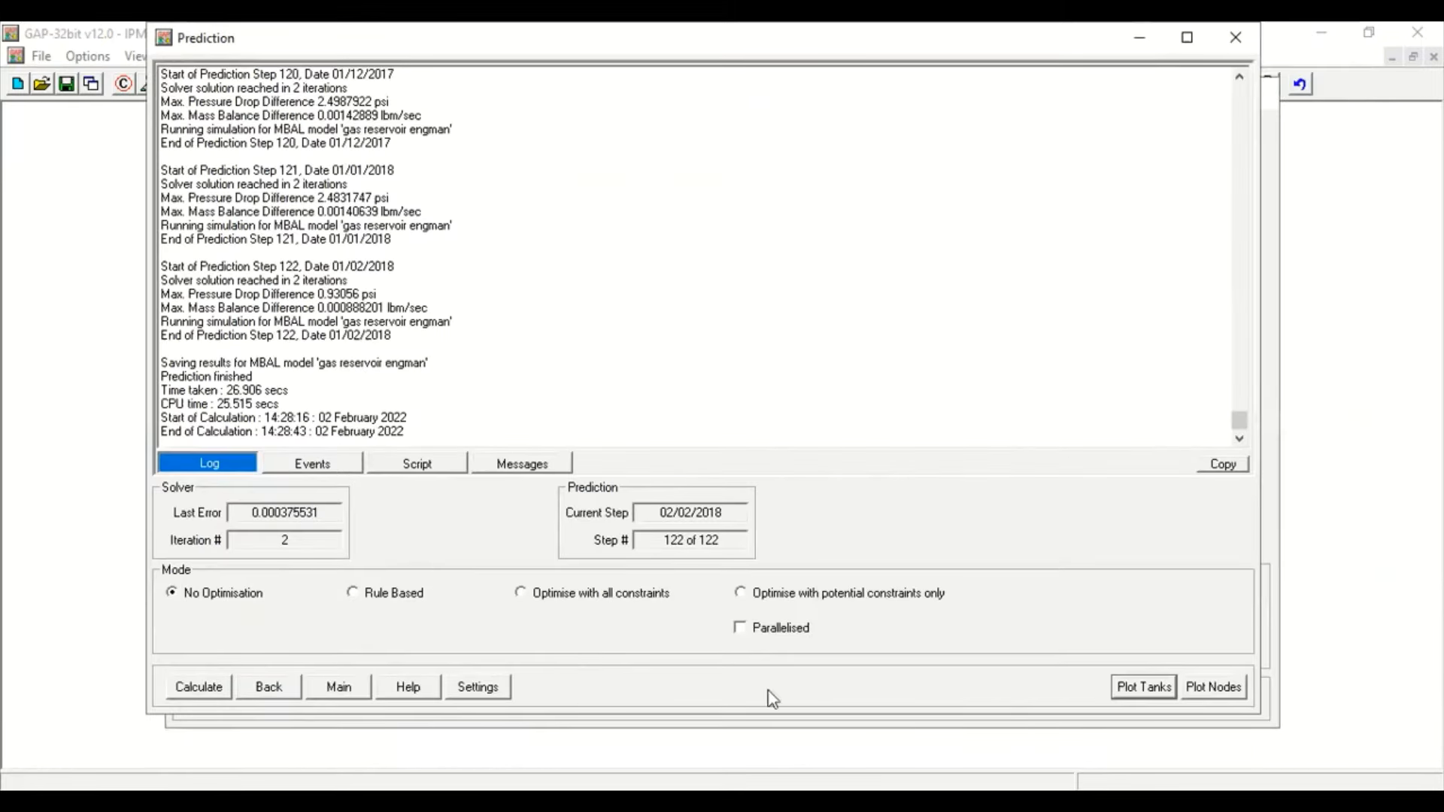
left_click(339, 686)
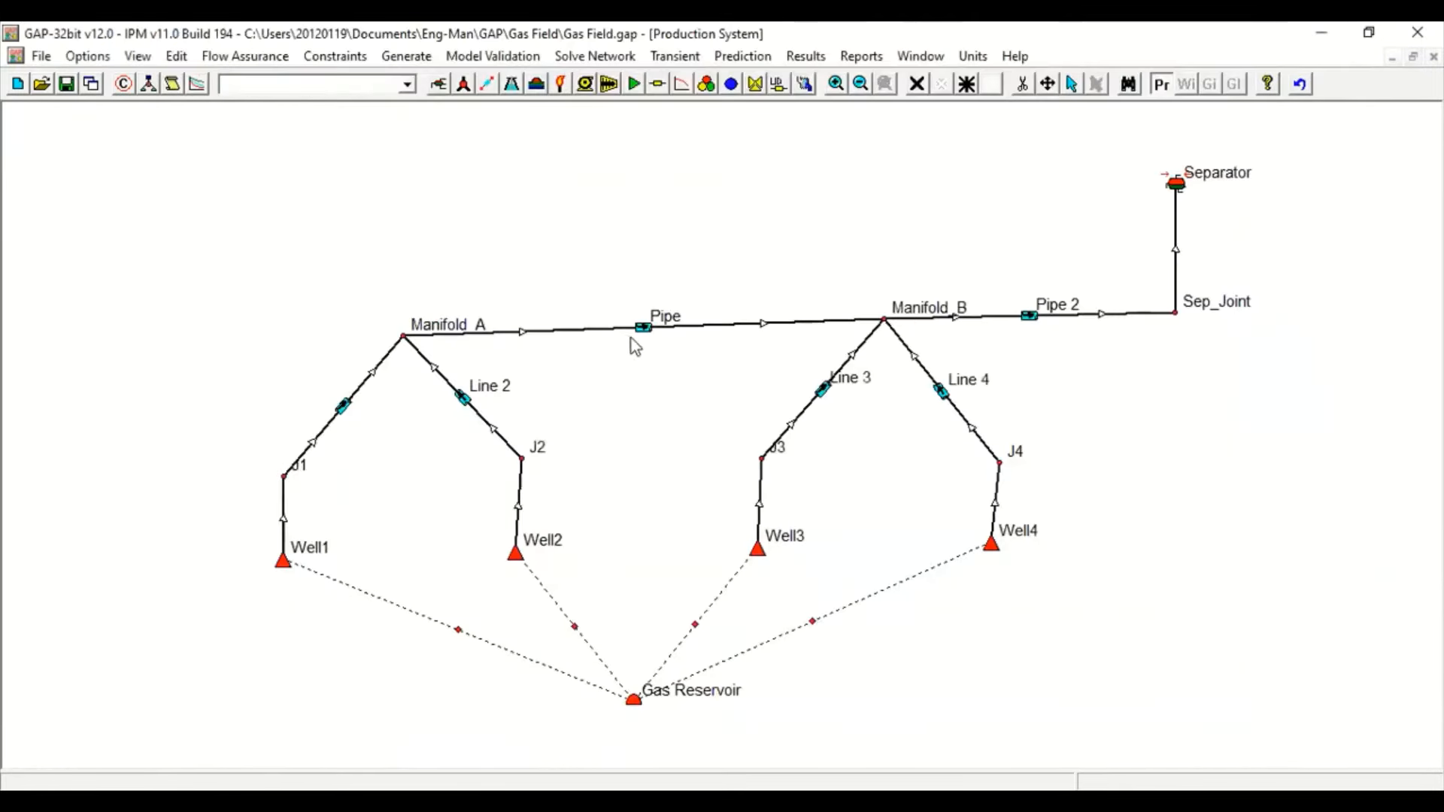
Check the read-outs of the flowlines from J1 and J2, and examine the prediction results table of Line 3
mouse_move(344, 409)
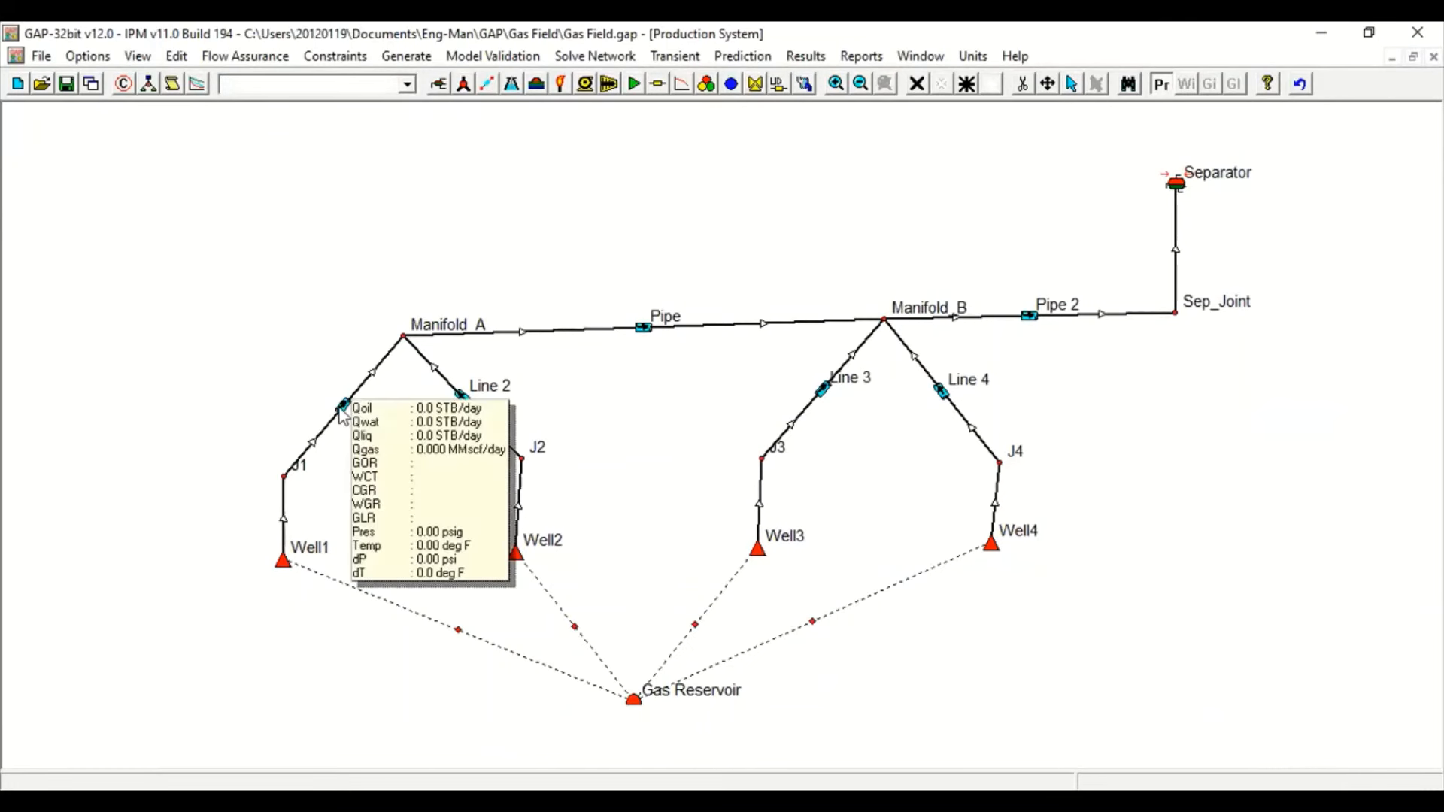
mouse_move(463, 401)
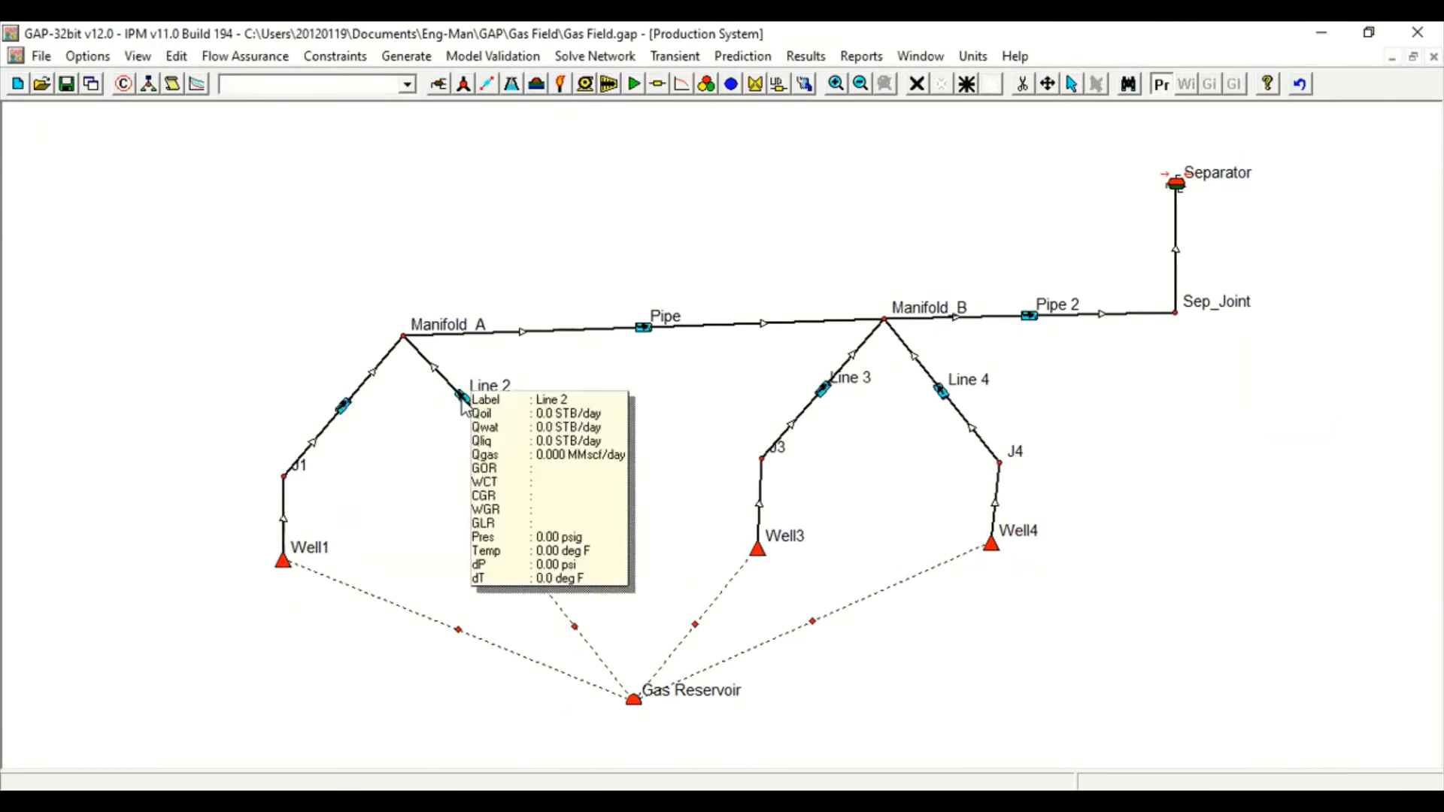
double_click(824, 399)
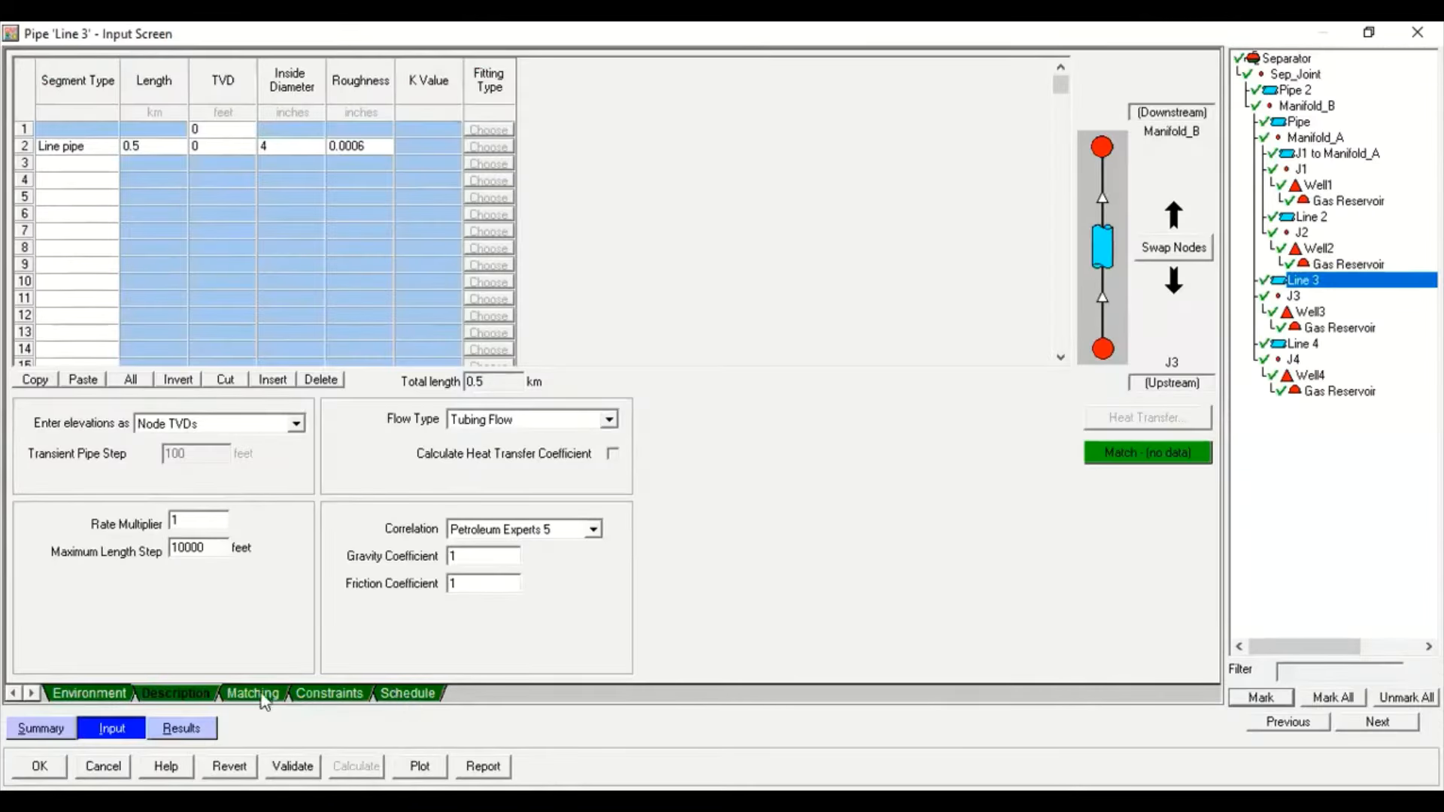
left_click(185, 728)
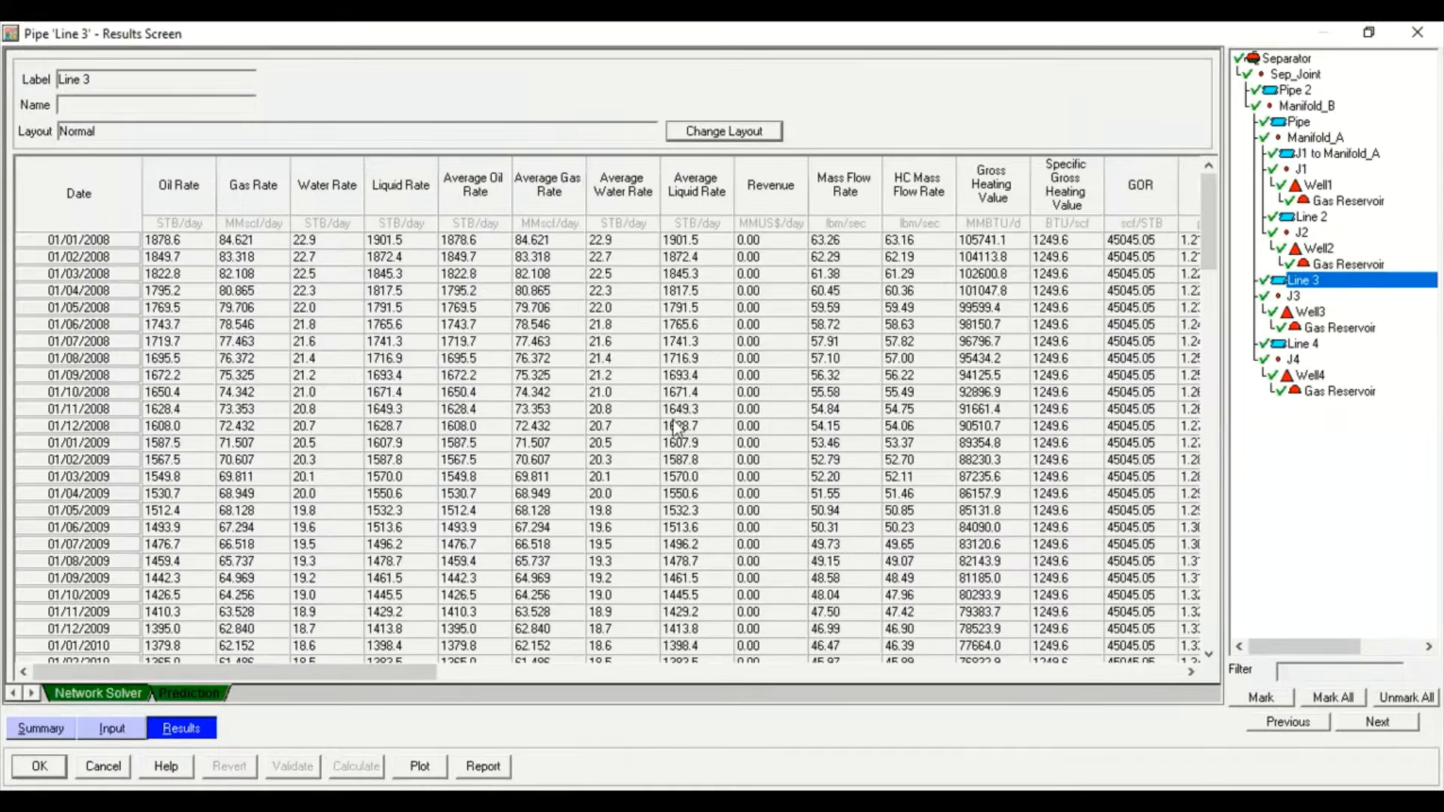
left_click_drag(1219, 200, 1194, 176)
Plot Line 3's gas rate and pressure drop from the last prediction run
left_click(420, 766)
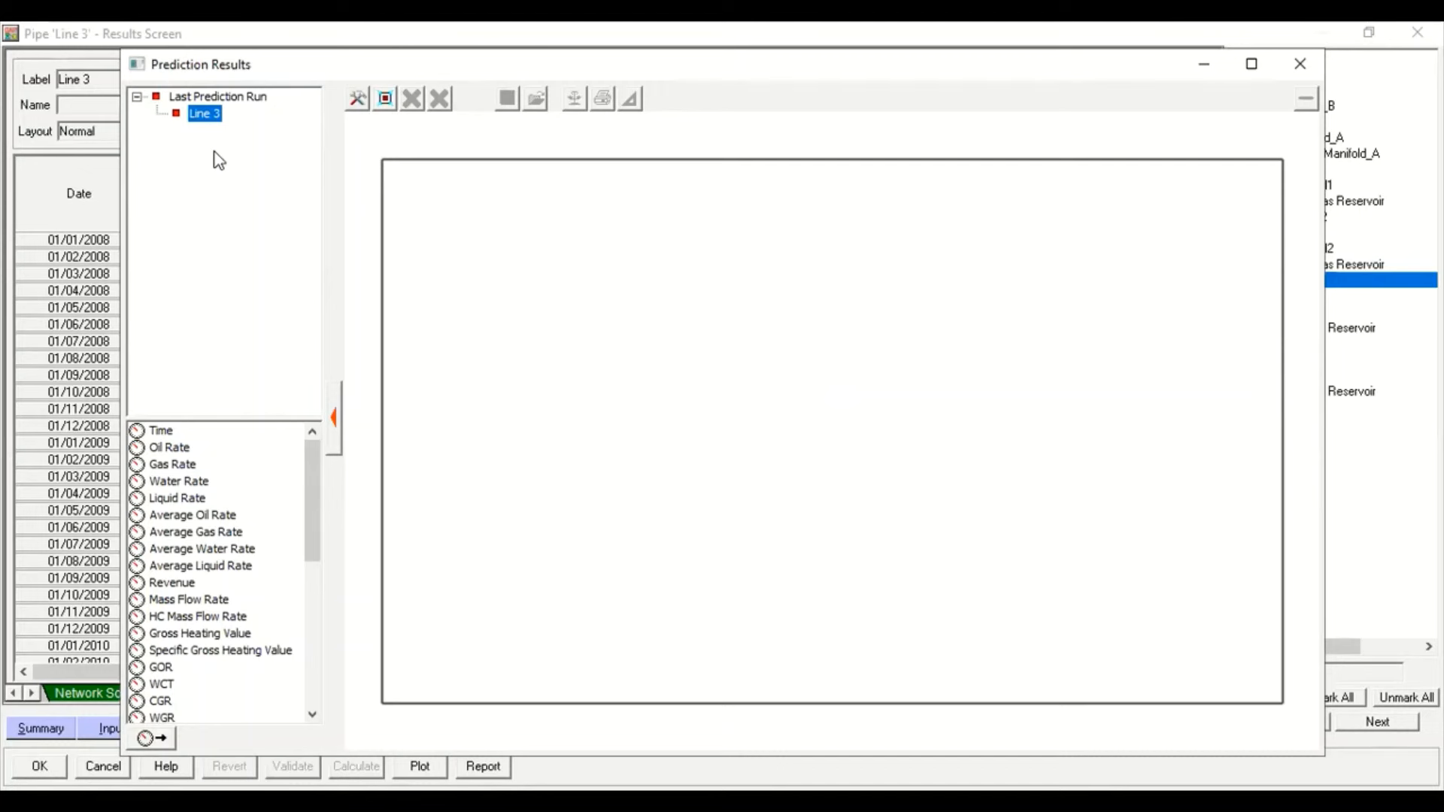
left_click_drag(173, 464, 421, 346)
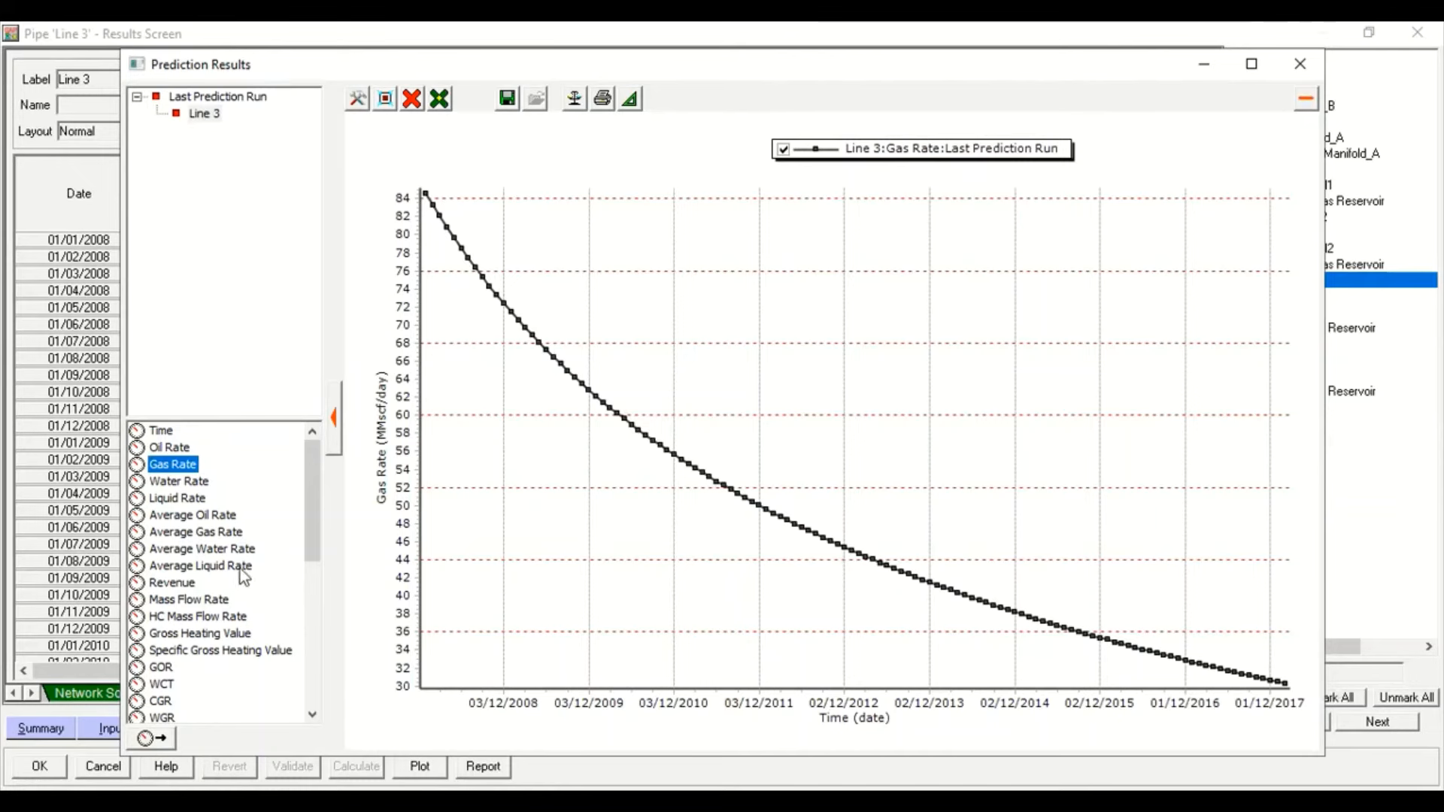
left_click_drag(311, 458, 323, 551)
left_click(204, 585)
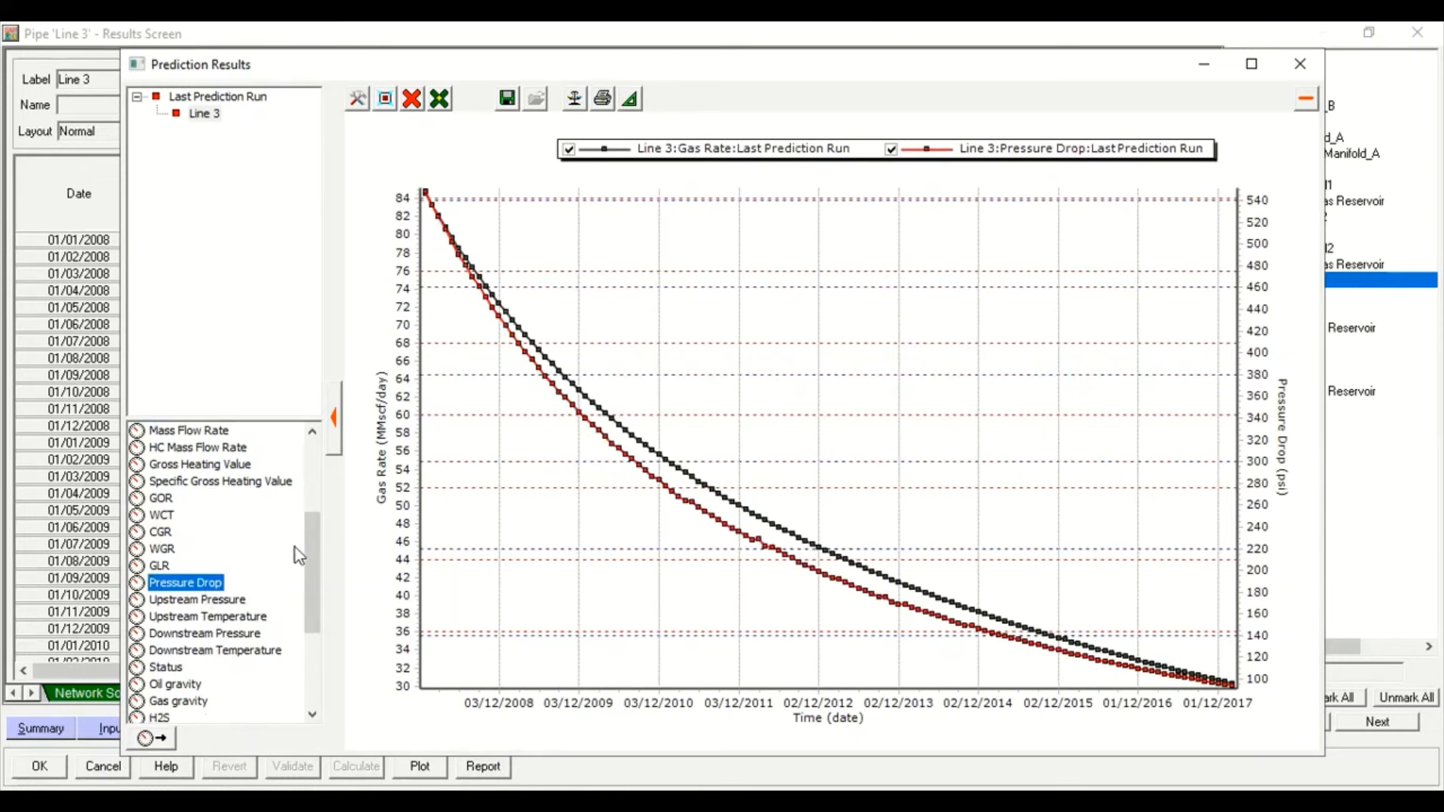
Remove all curves from Line 3's plot, close its prediction results and return to the network
left_click_drag(309, 510, 323, 458)
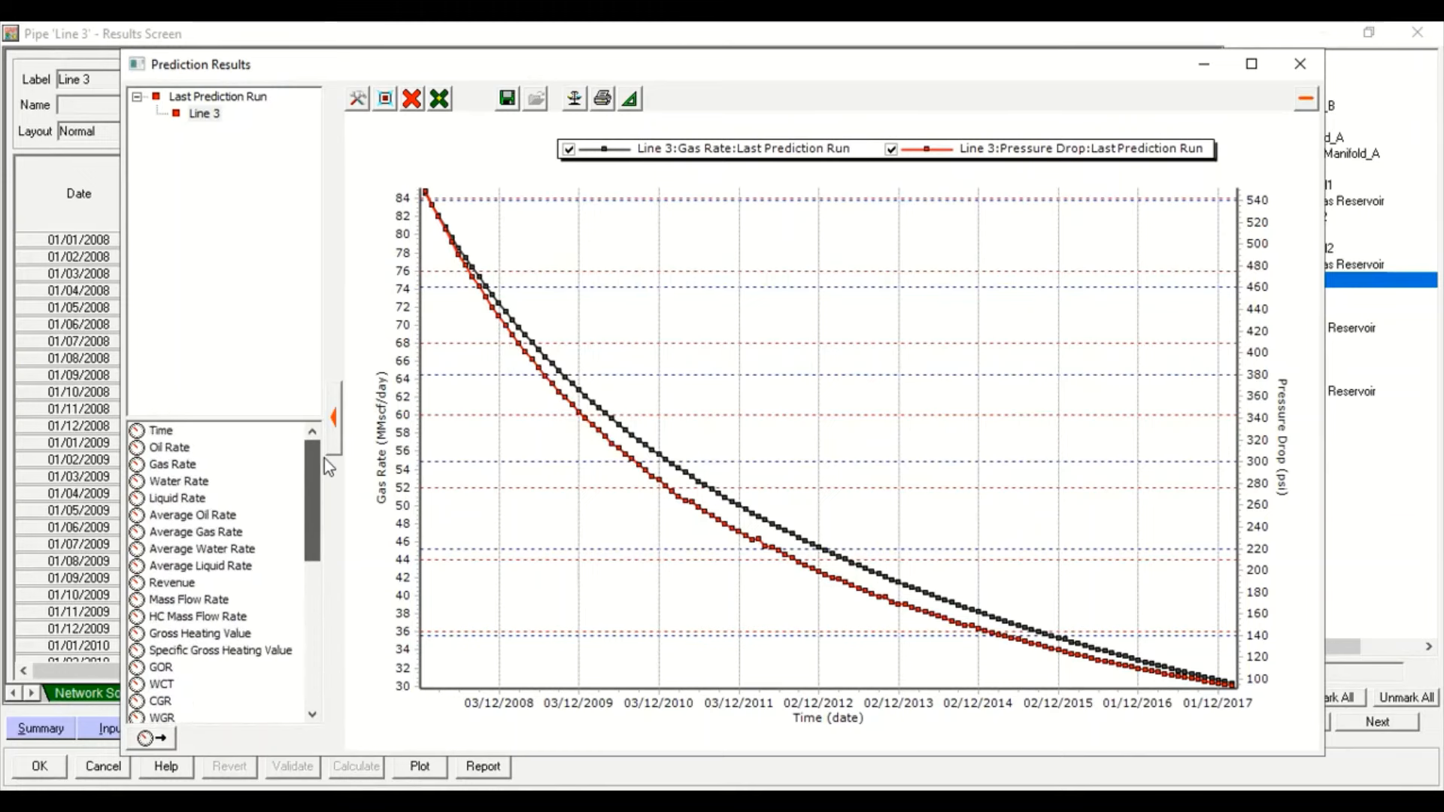
left_click(412, 98)
left_click(448, 169)
left_click(178, 481)
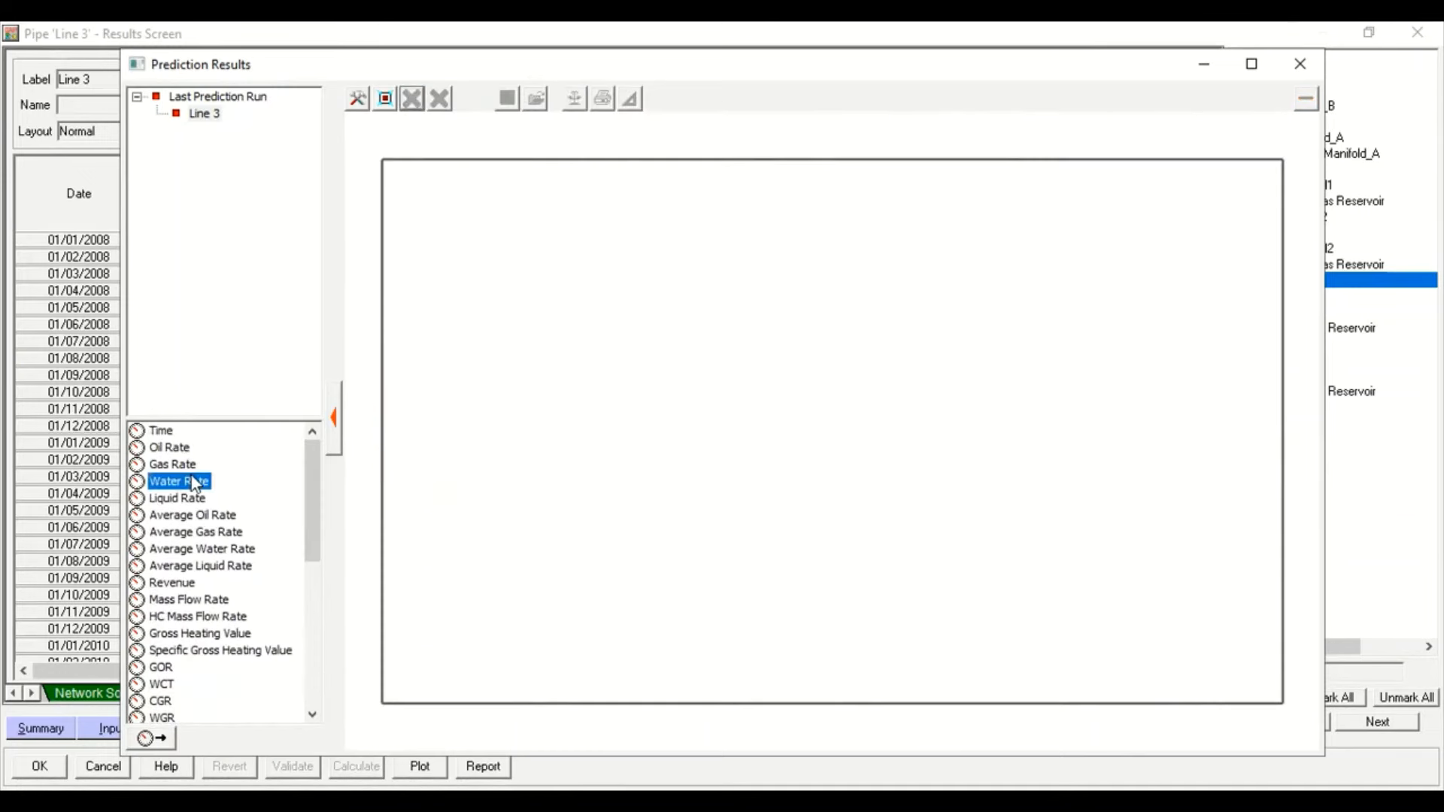
left_click(412, 98)
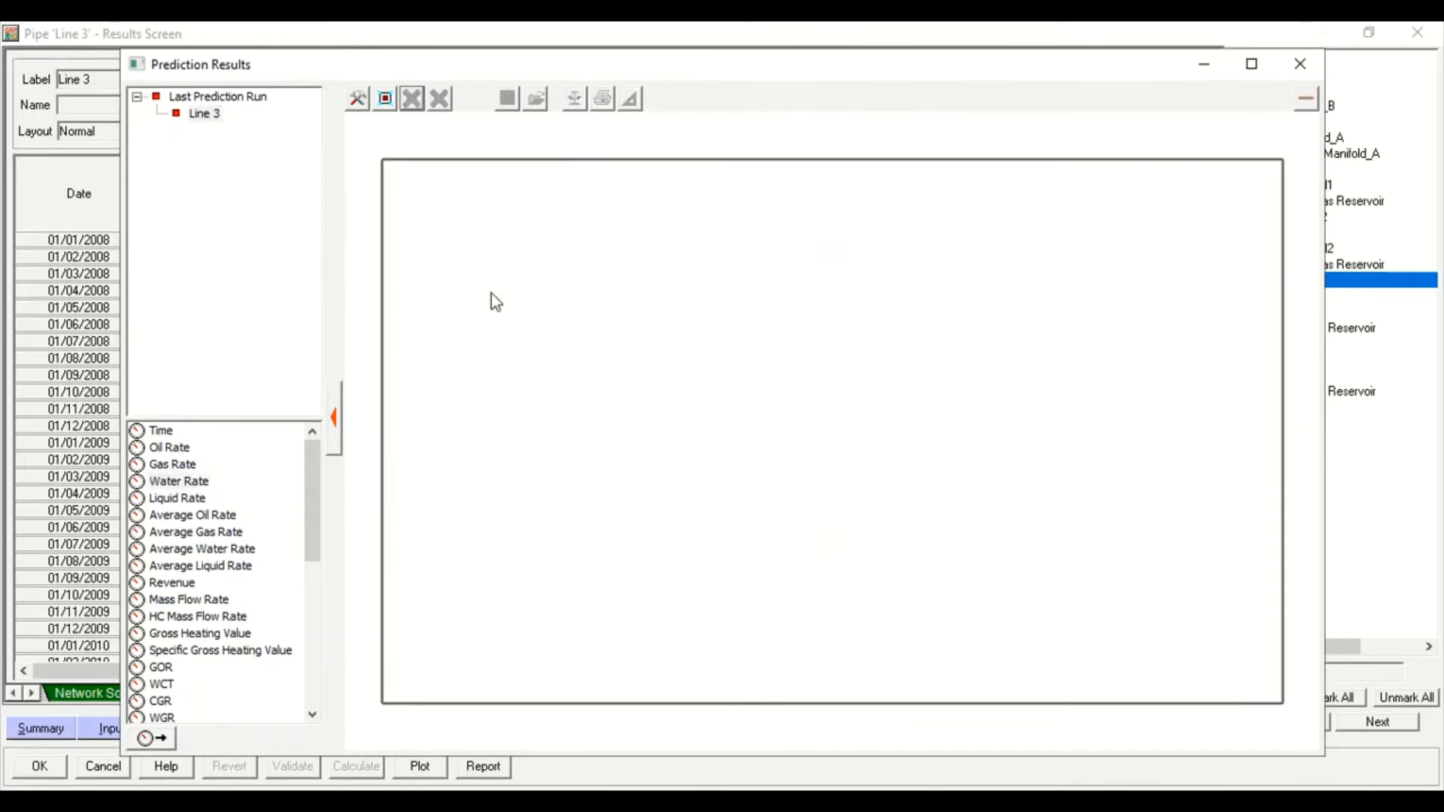
left_click(1300, 64)
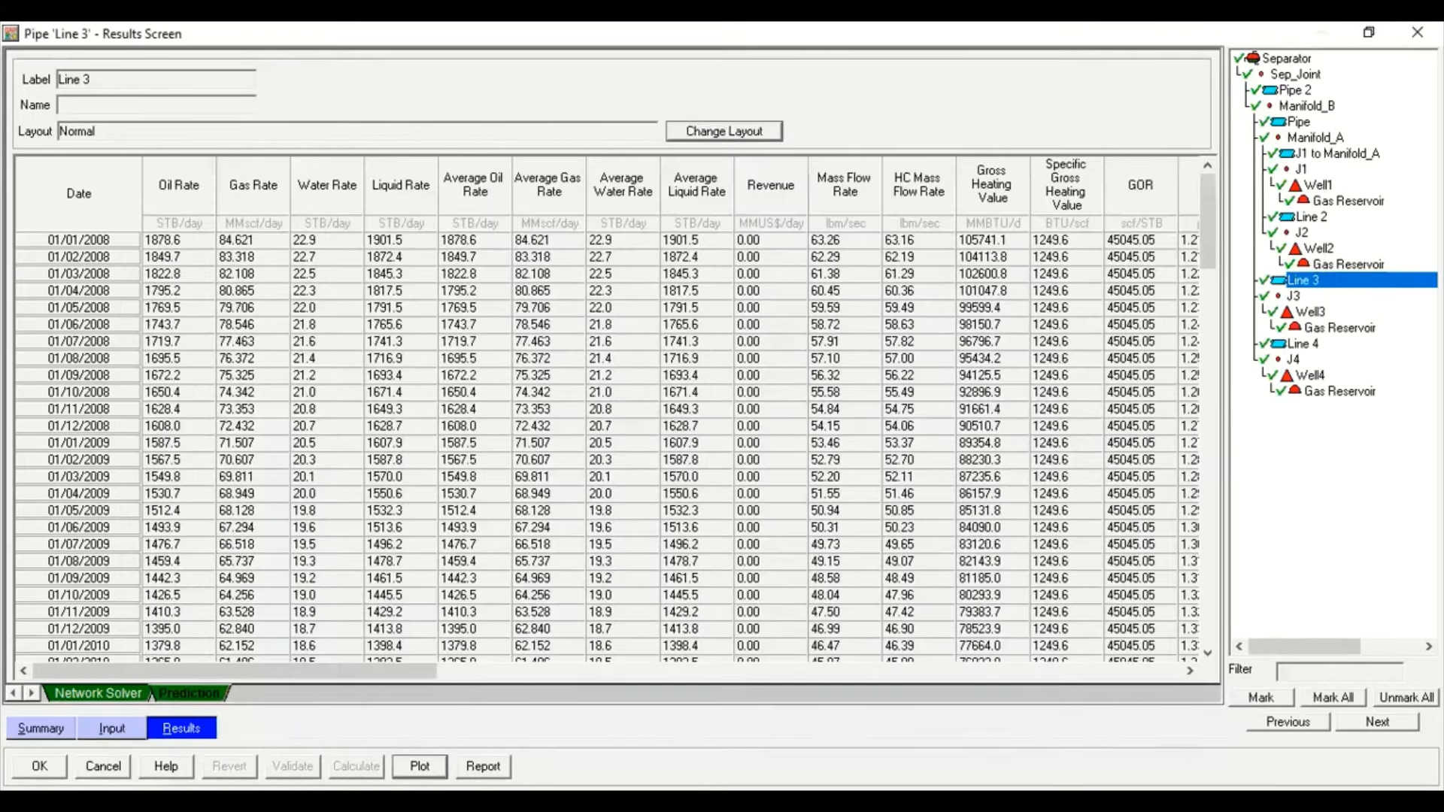
left_click(40, 767)
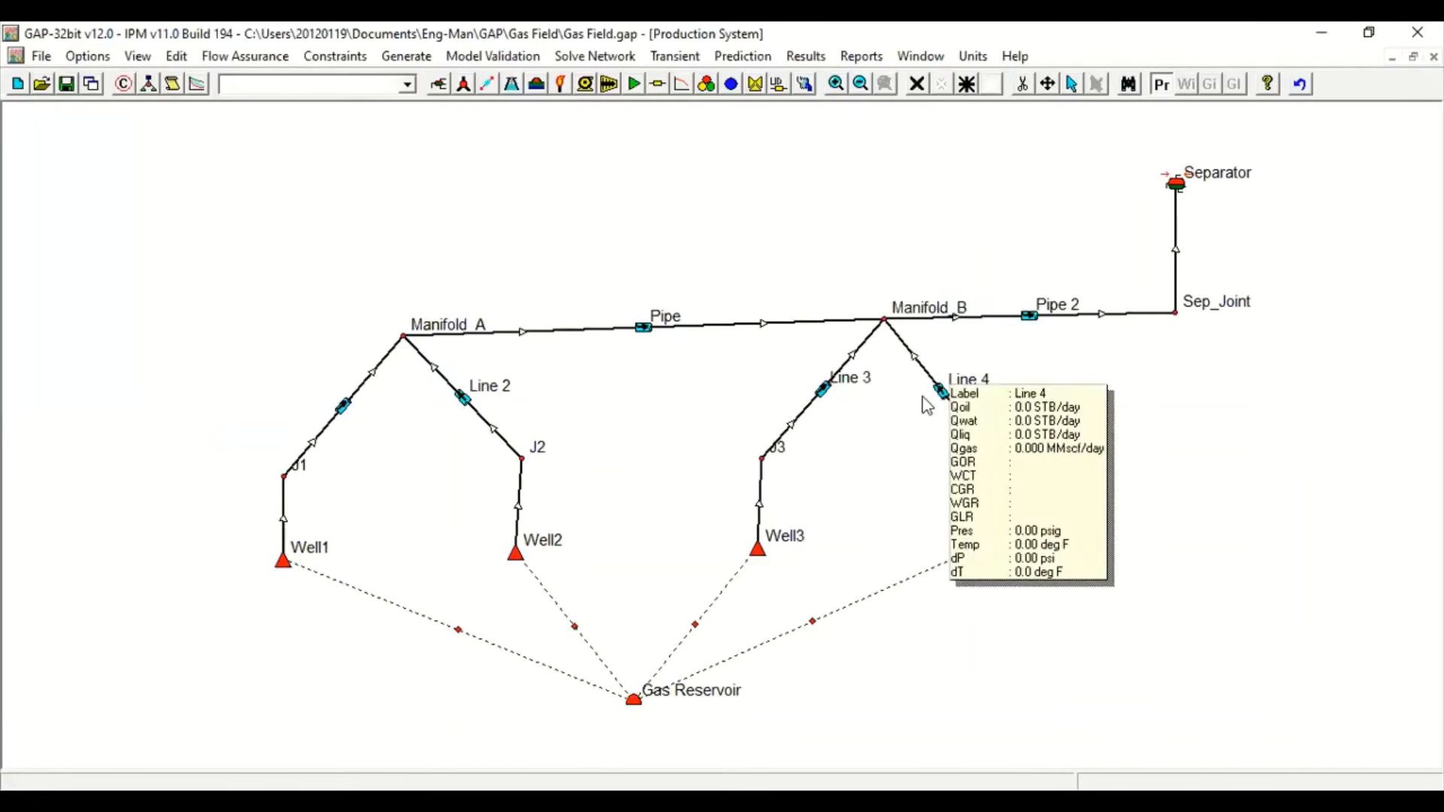
Open the prediction results table of the flowline from J1 to Manifold_A
mouse_move(824, 389)
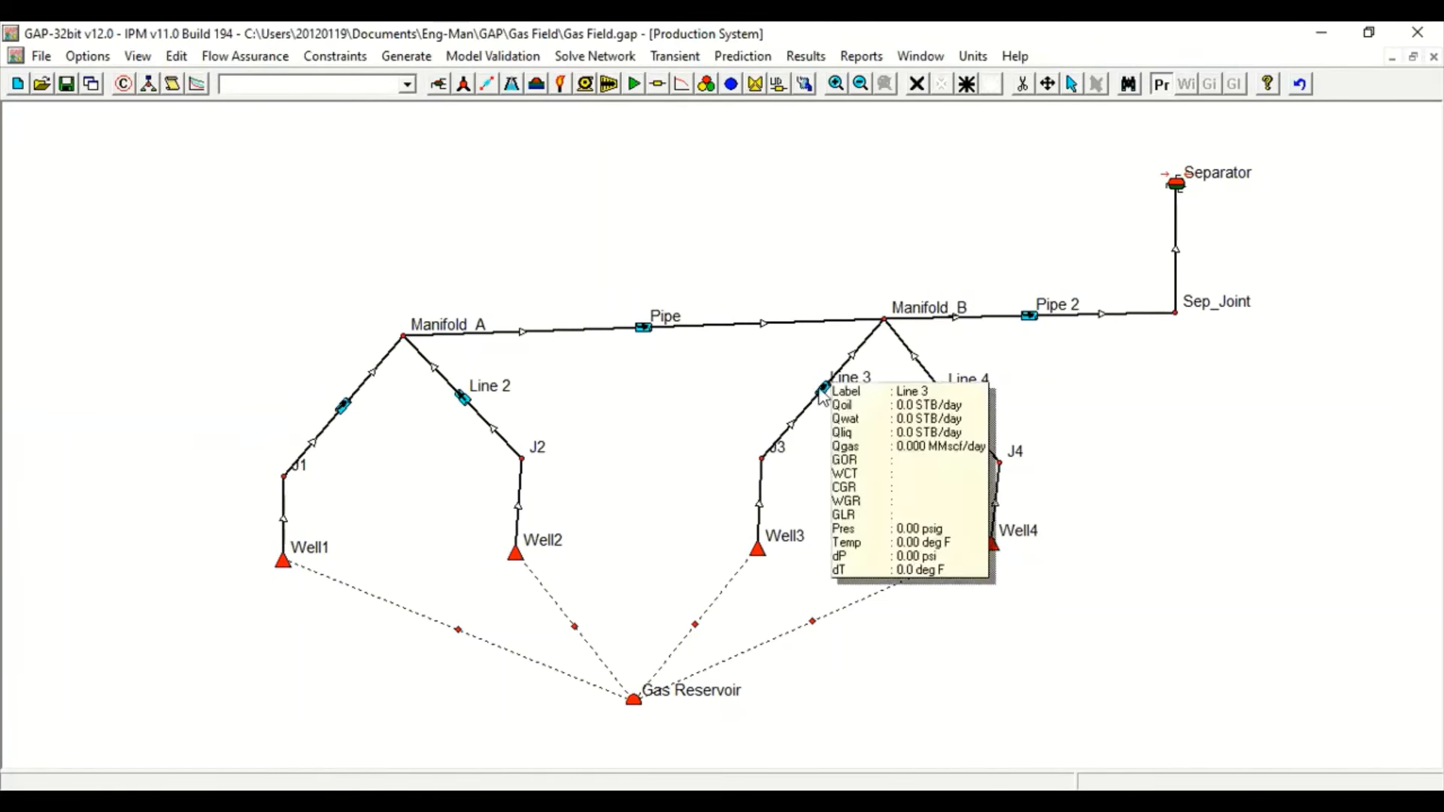
mouse_move(342, 407)
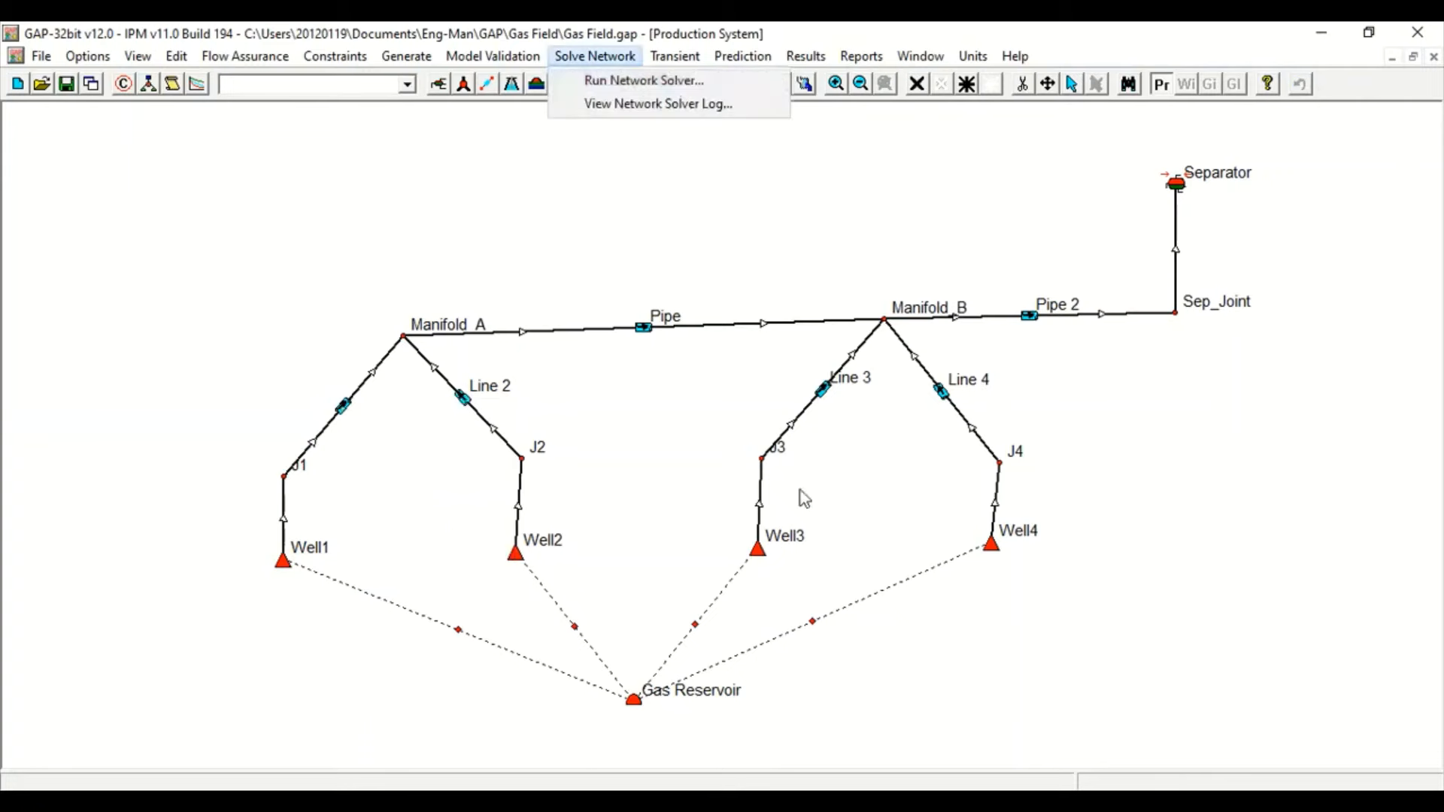
left_click(347, 414)
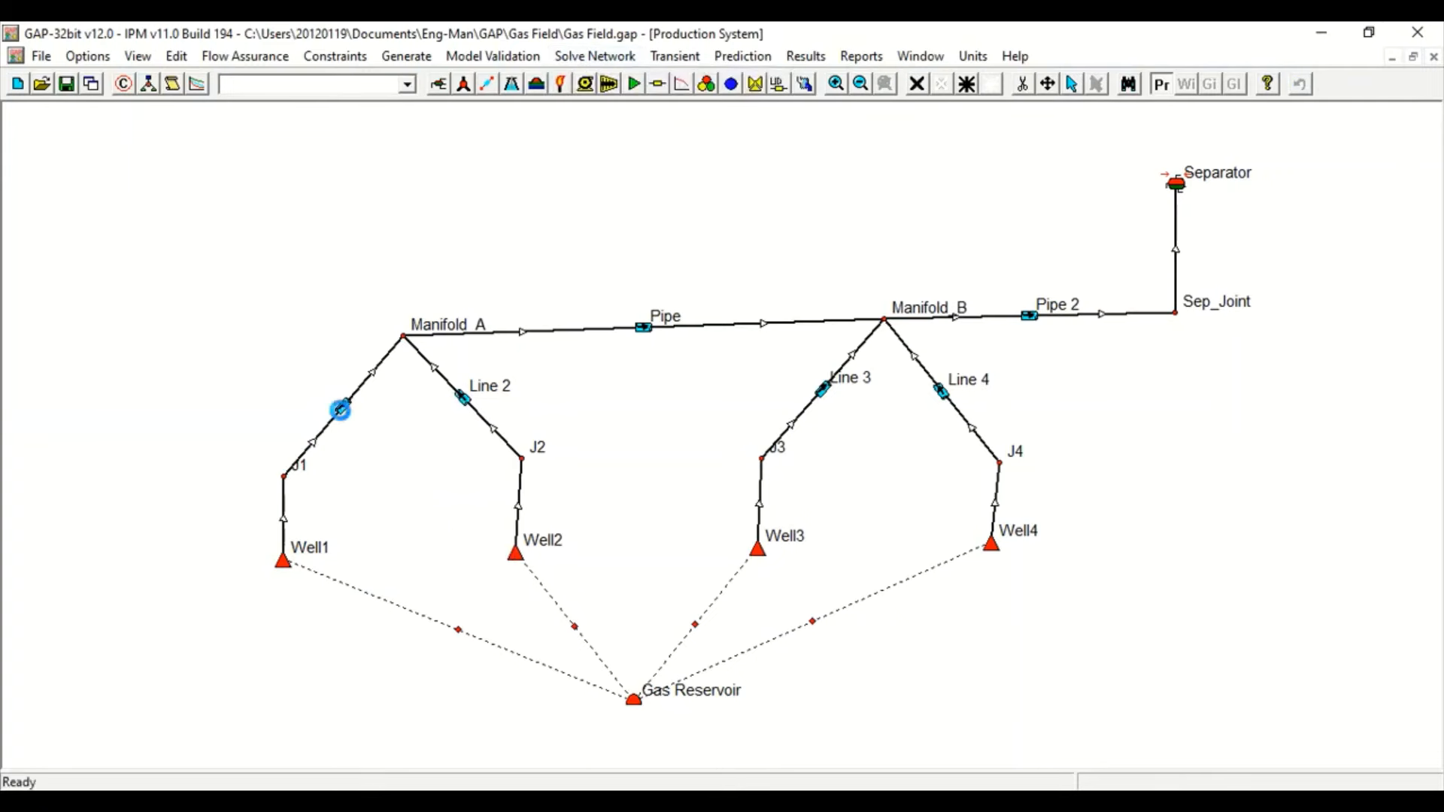
double_click(342, 406)
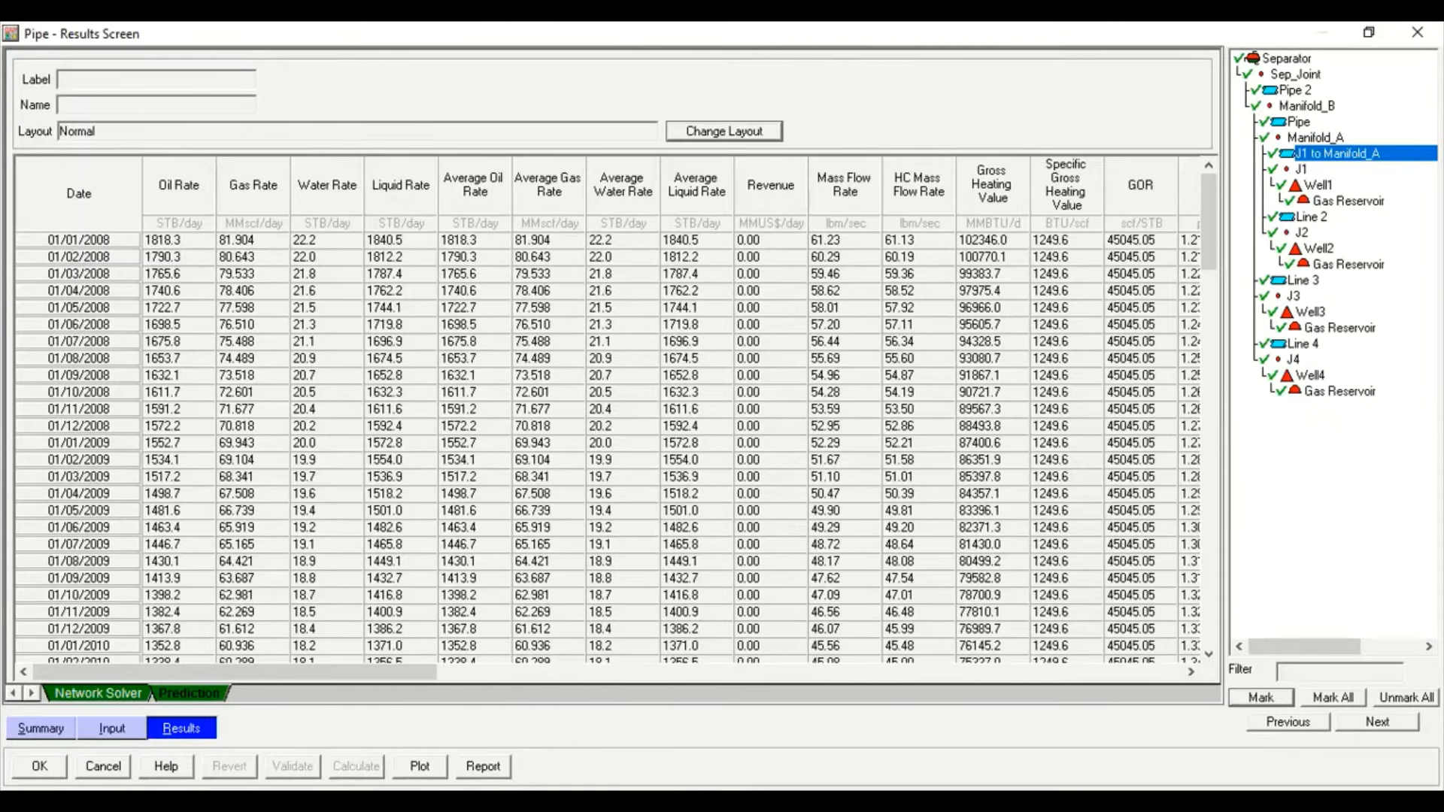
Plot the gas rate and pressure drop of the J1 to Manifold_A flowline from the last prediction run
left_click(420, 766)
left_click(252, 117)
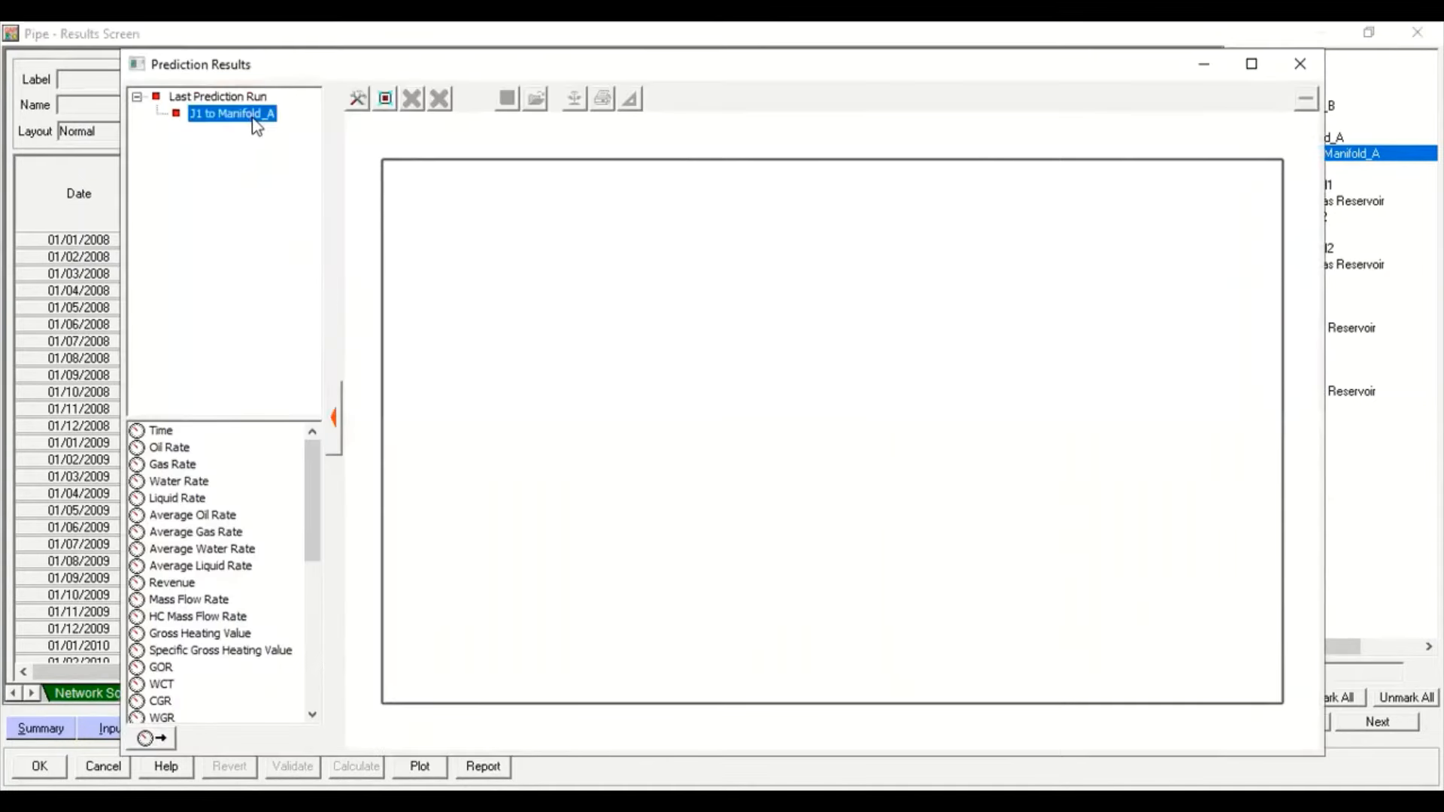
double_click(177, 465)
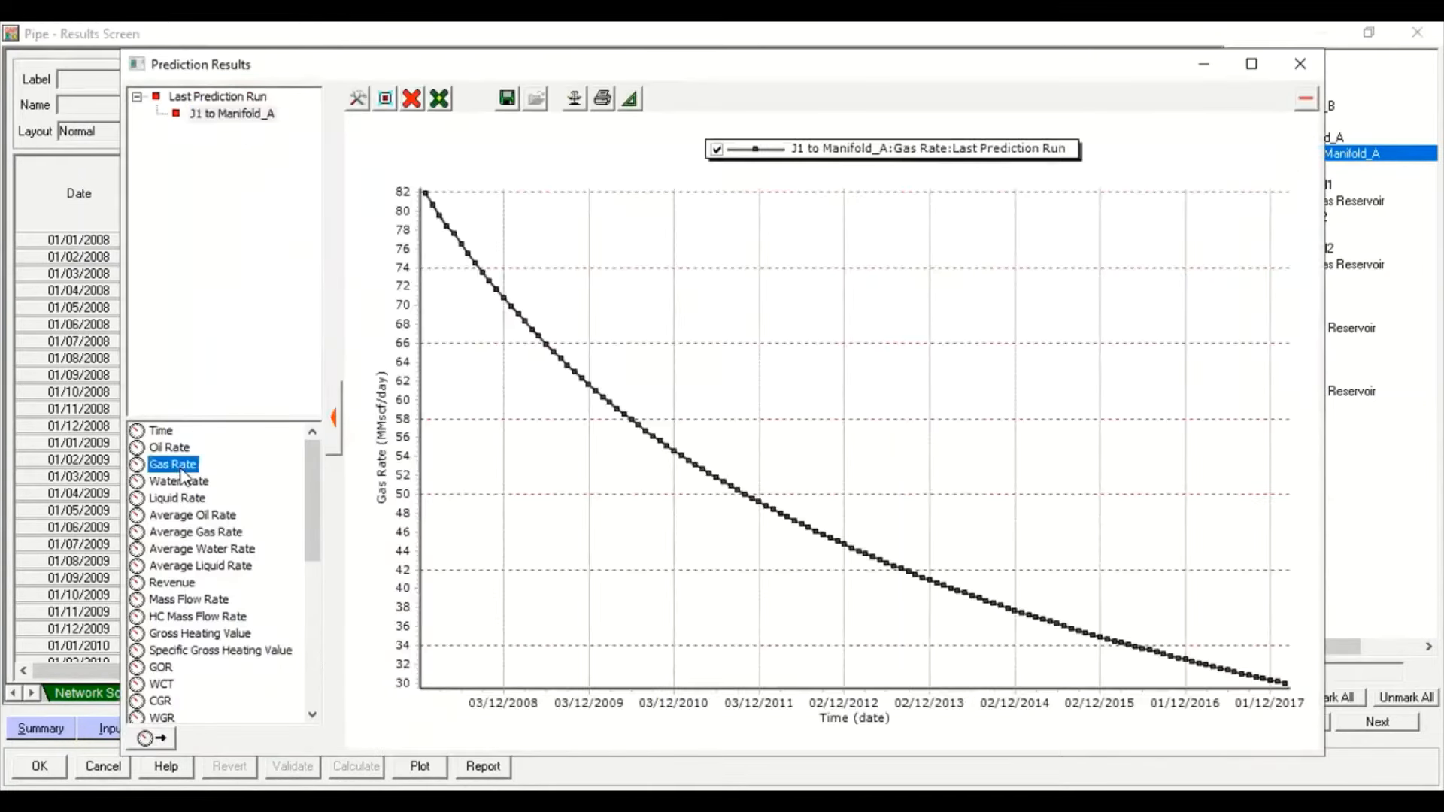
left_click_drag(313, 464, 324, 573)
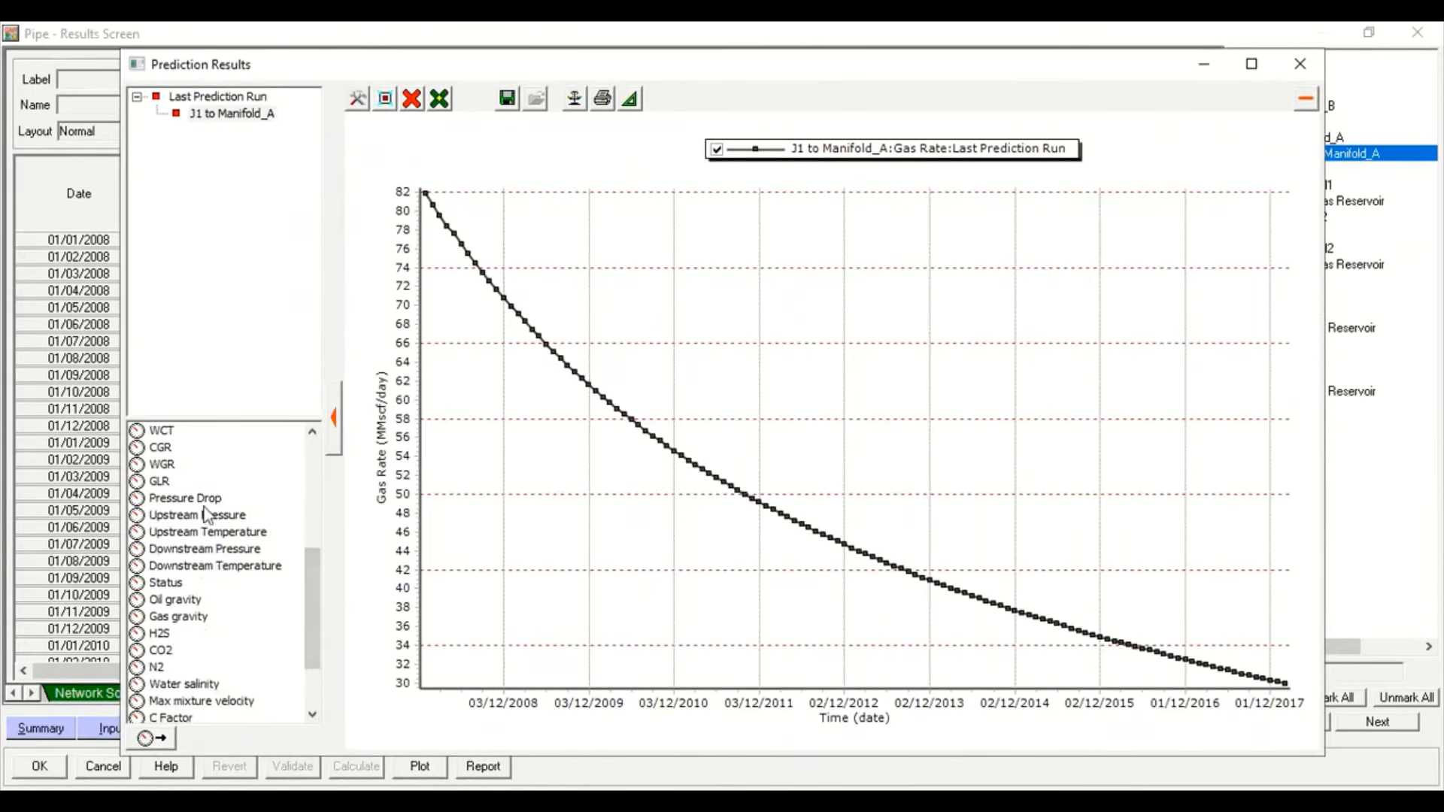
double_click(200, 502)
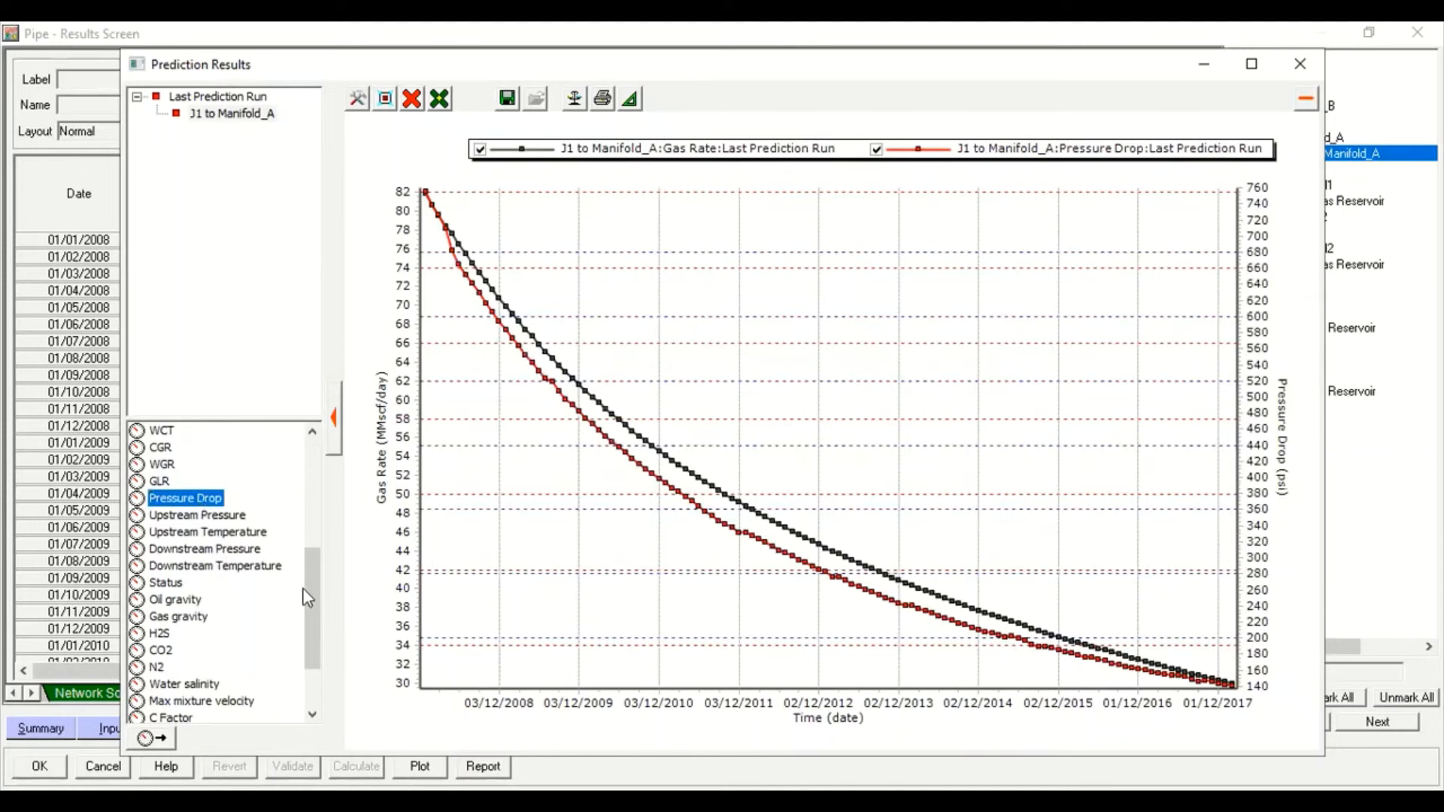
left_click_drag(308, 598, 341, 661)
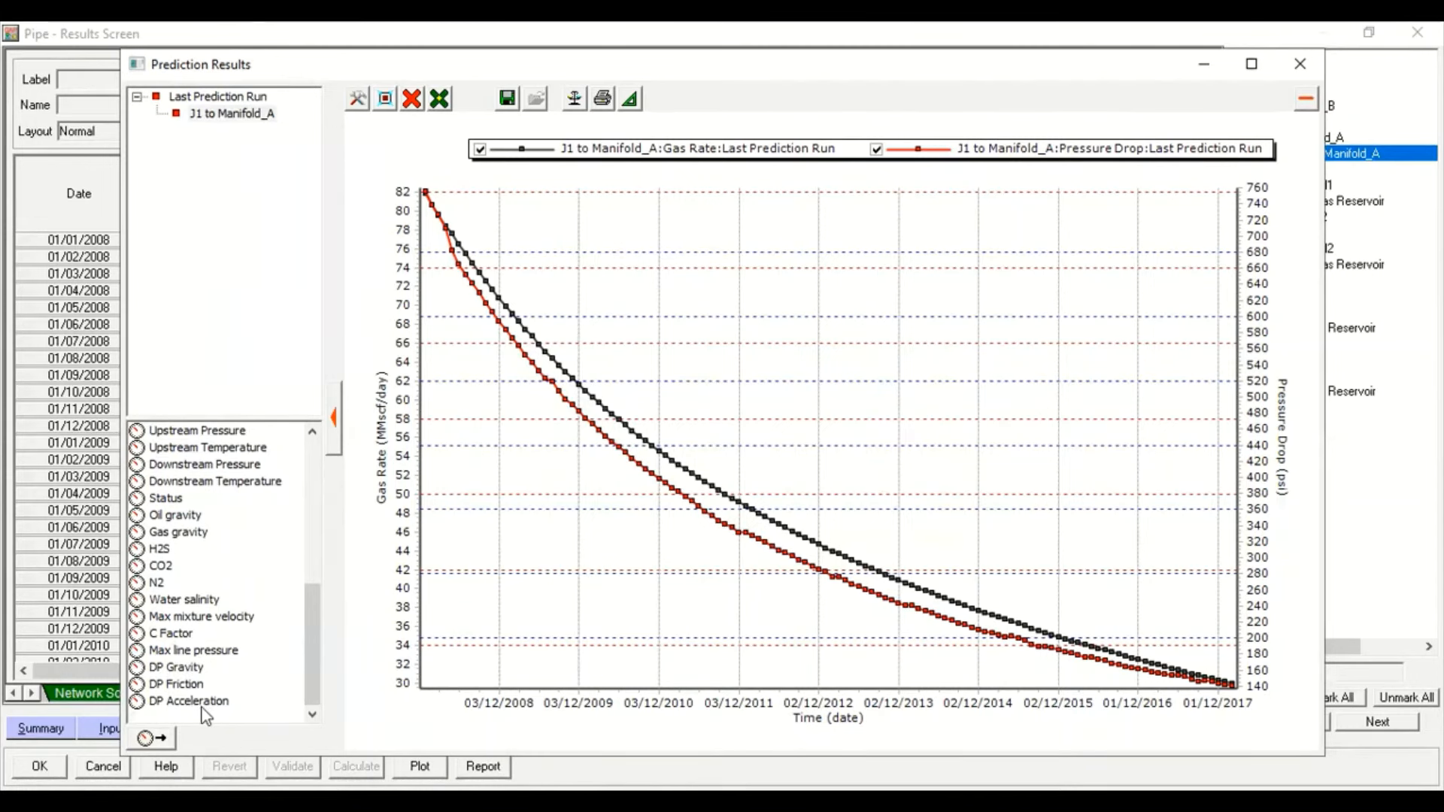
Remove all curves from the J1 to Manifold_A plot, close the results and return to the network
left_click(416, 106)
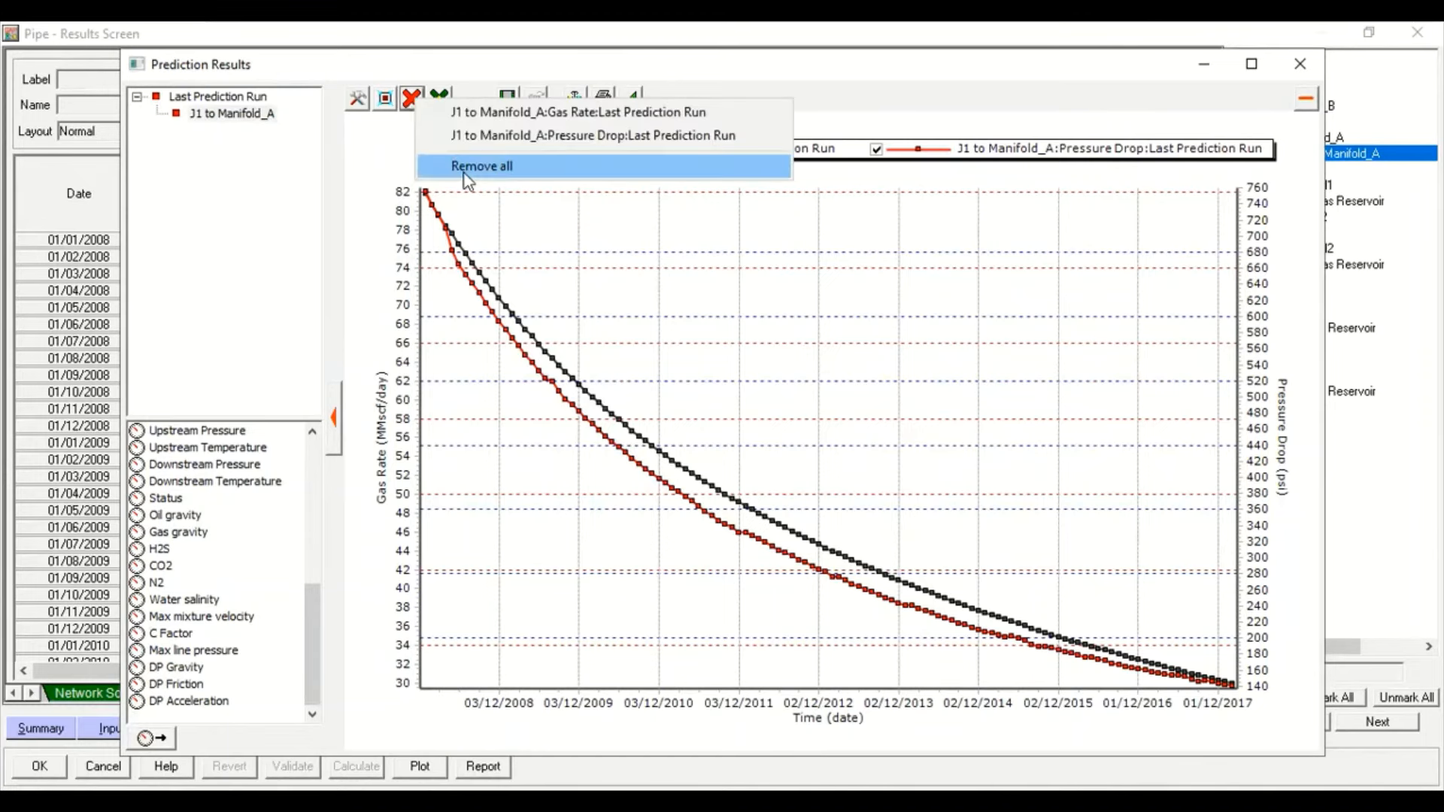
left_click(463, 173)
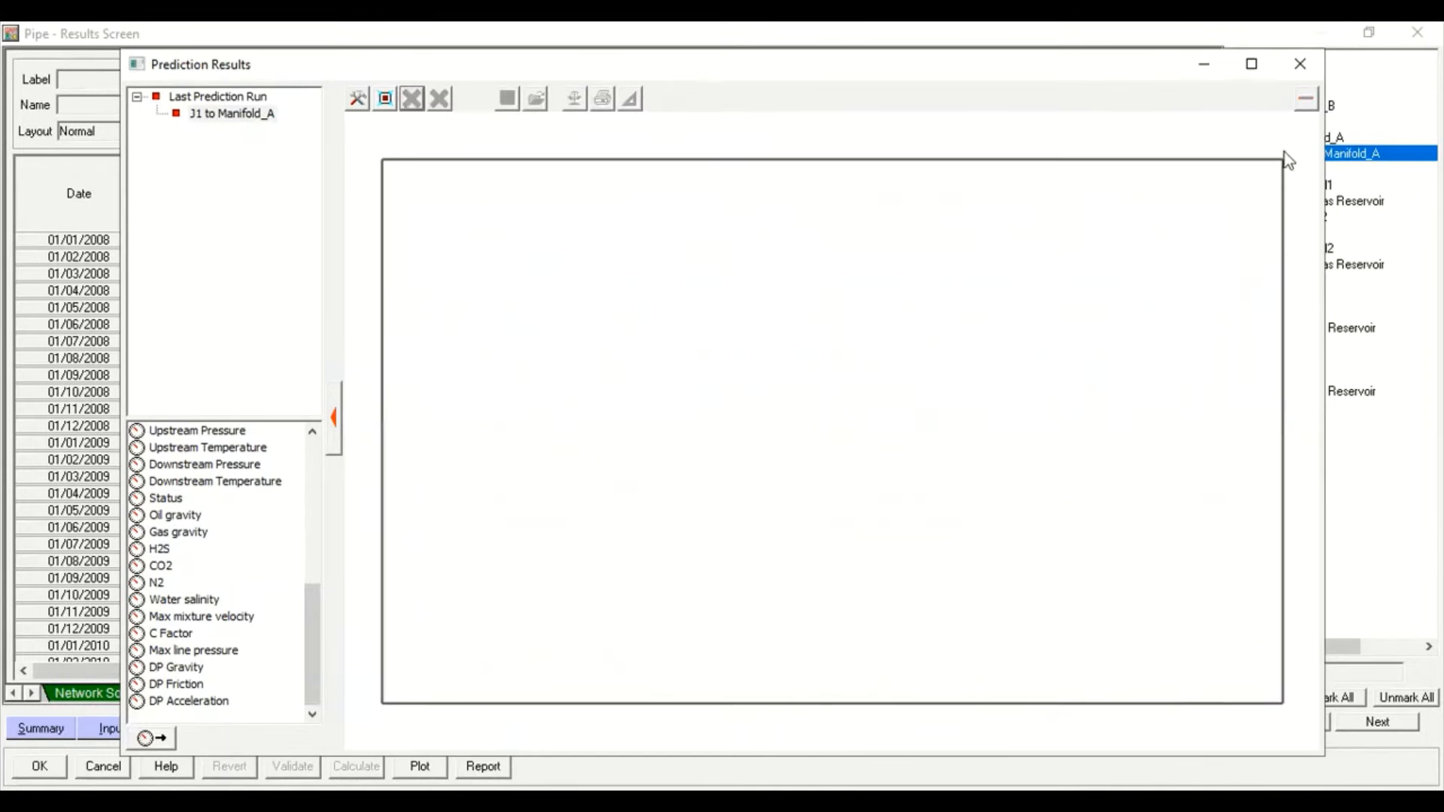
left_click(1301, 66)
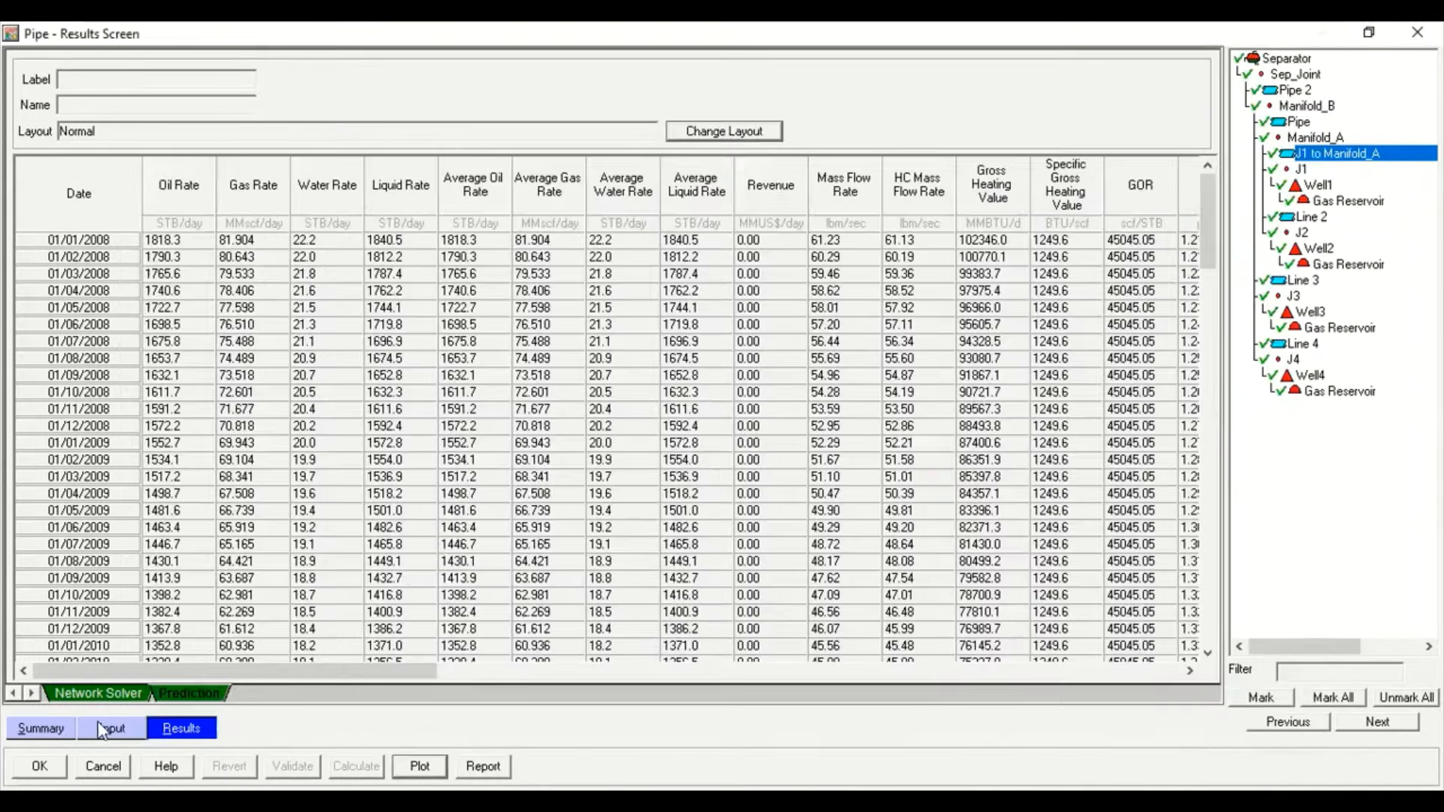
left_click(47, 728)
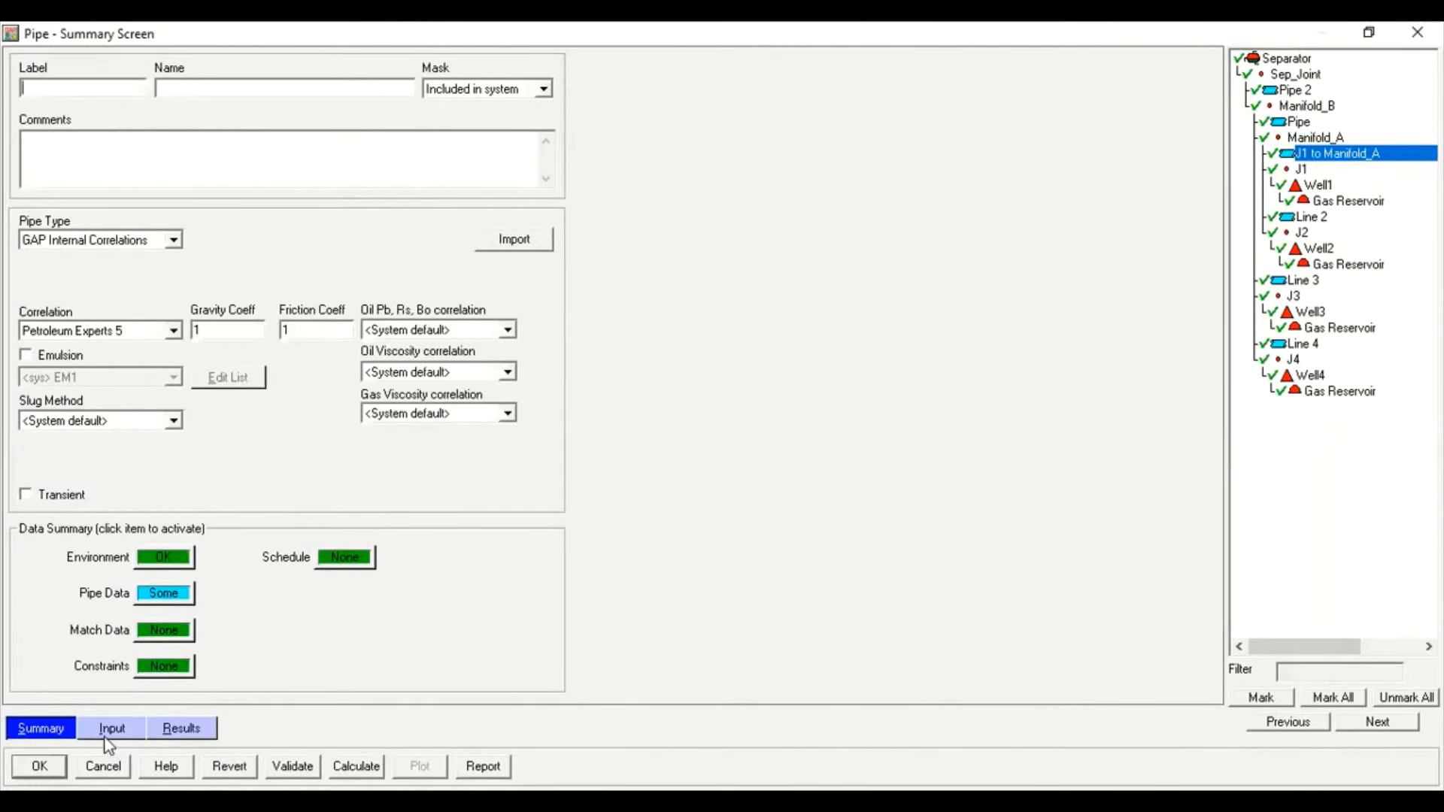
left_click(39, 766)
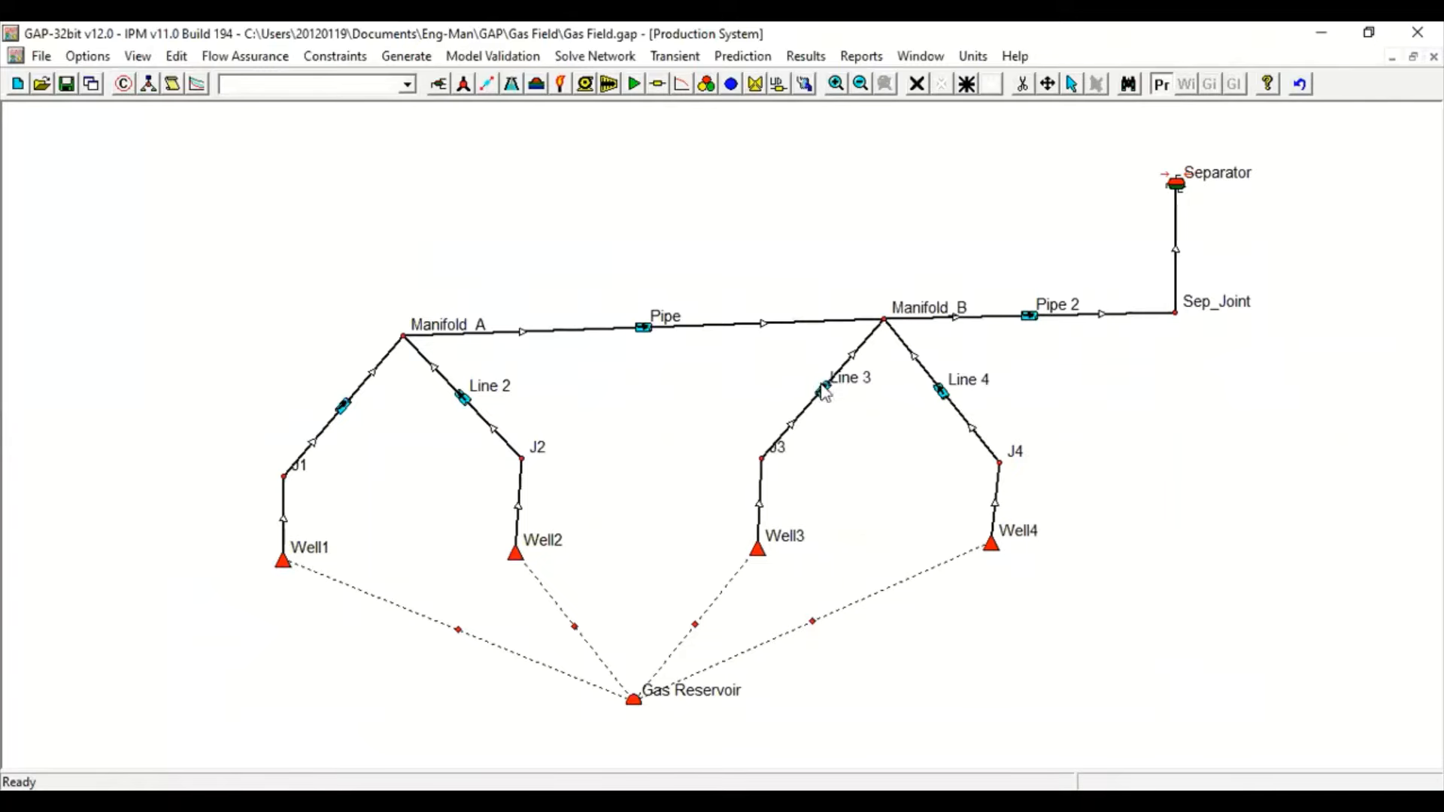
Plot Line 3's liquid rate and mass flow rate from the last prediction run, and return to the network
double_click(820, 385)
left_click(194, 733)
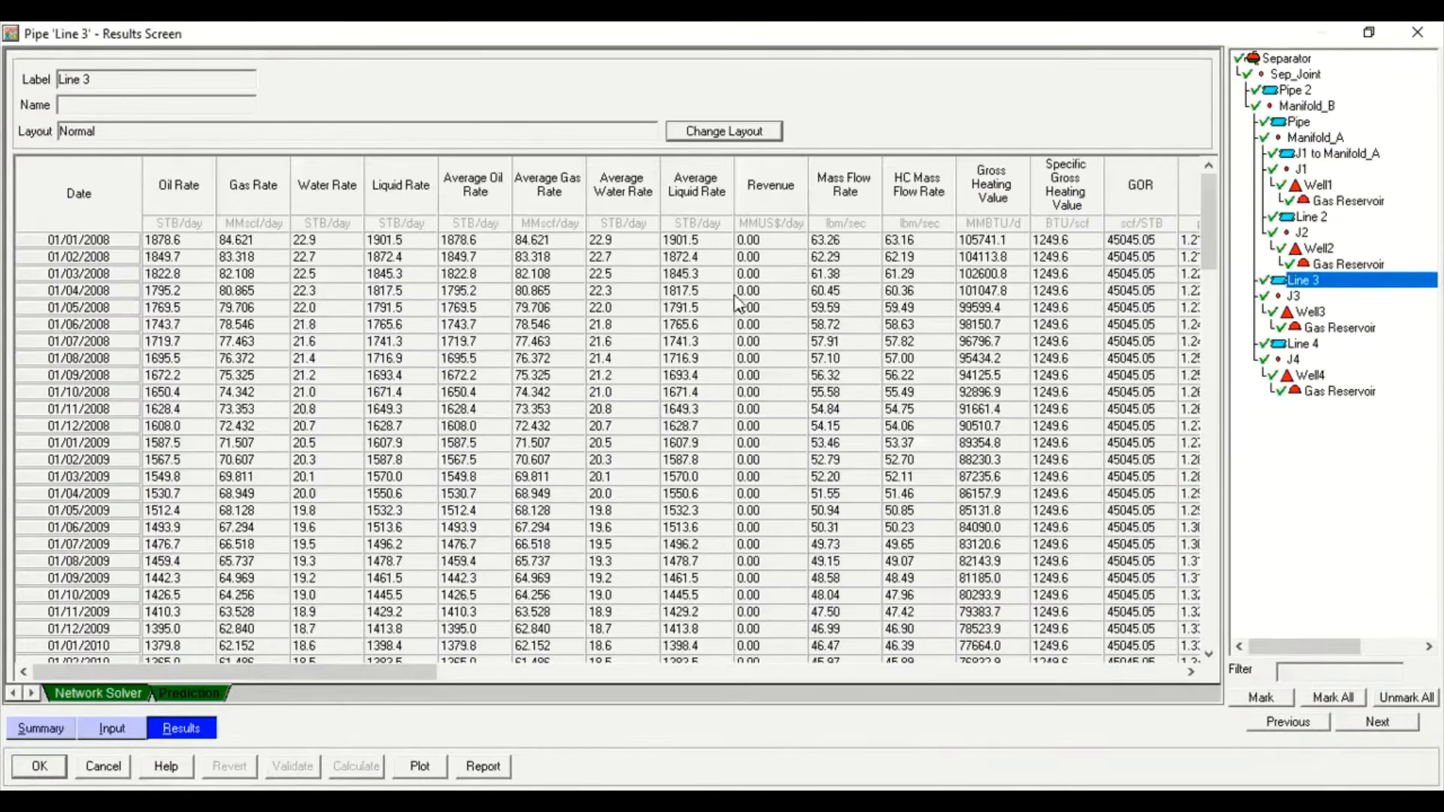
left_click(420, 766)
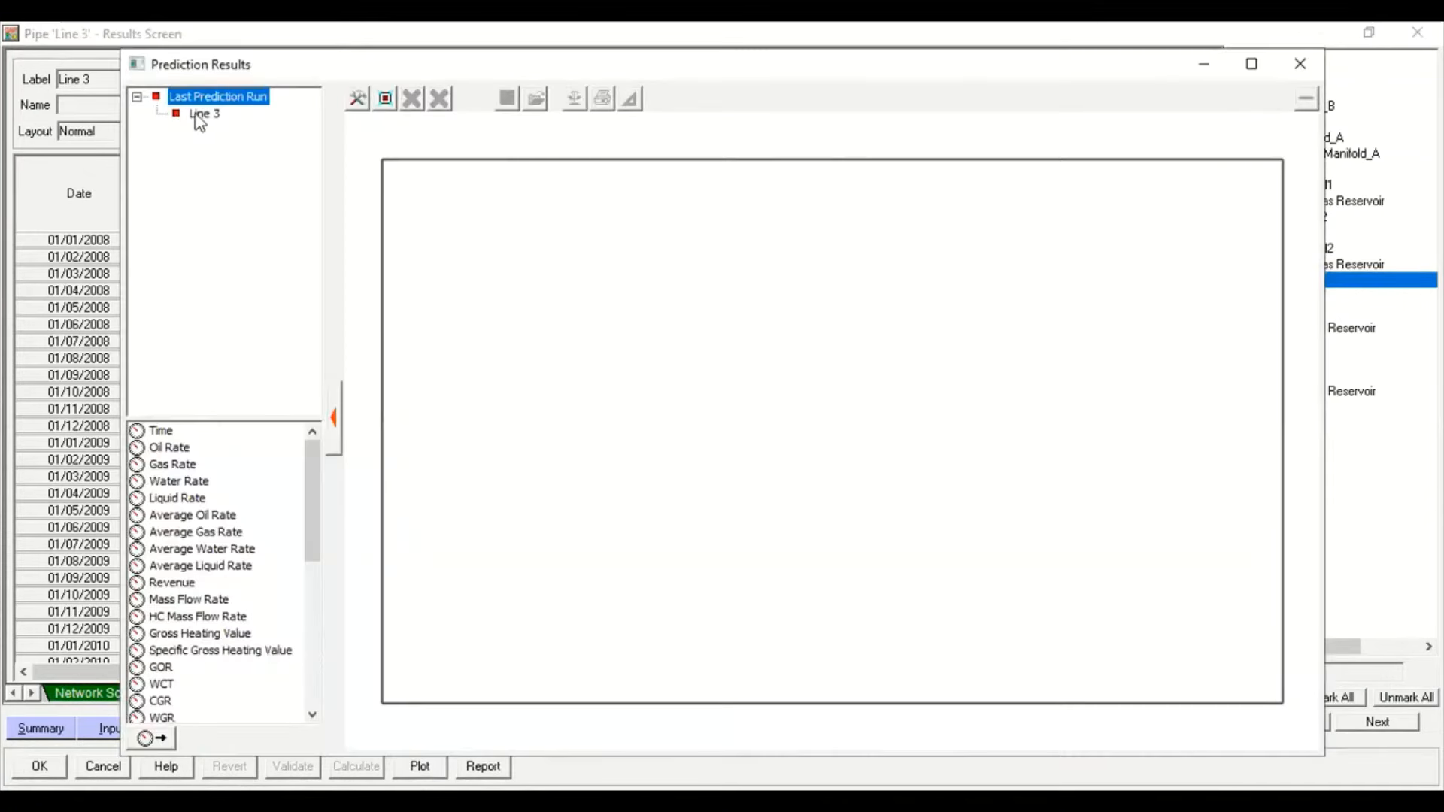
left_click(204, 114)
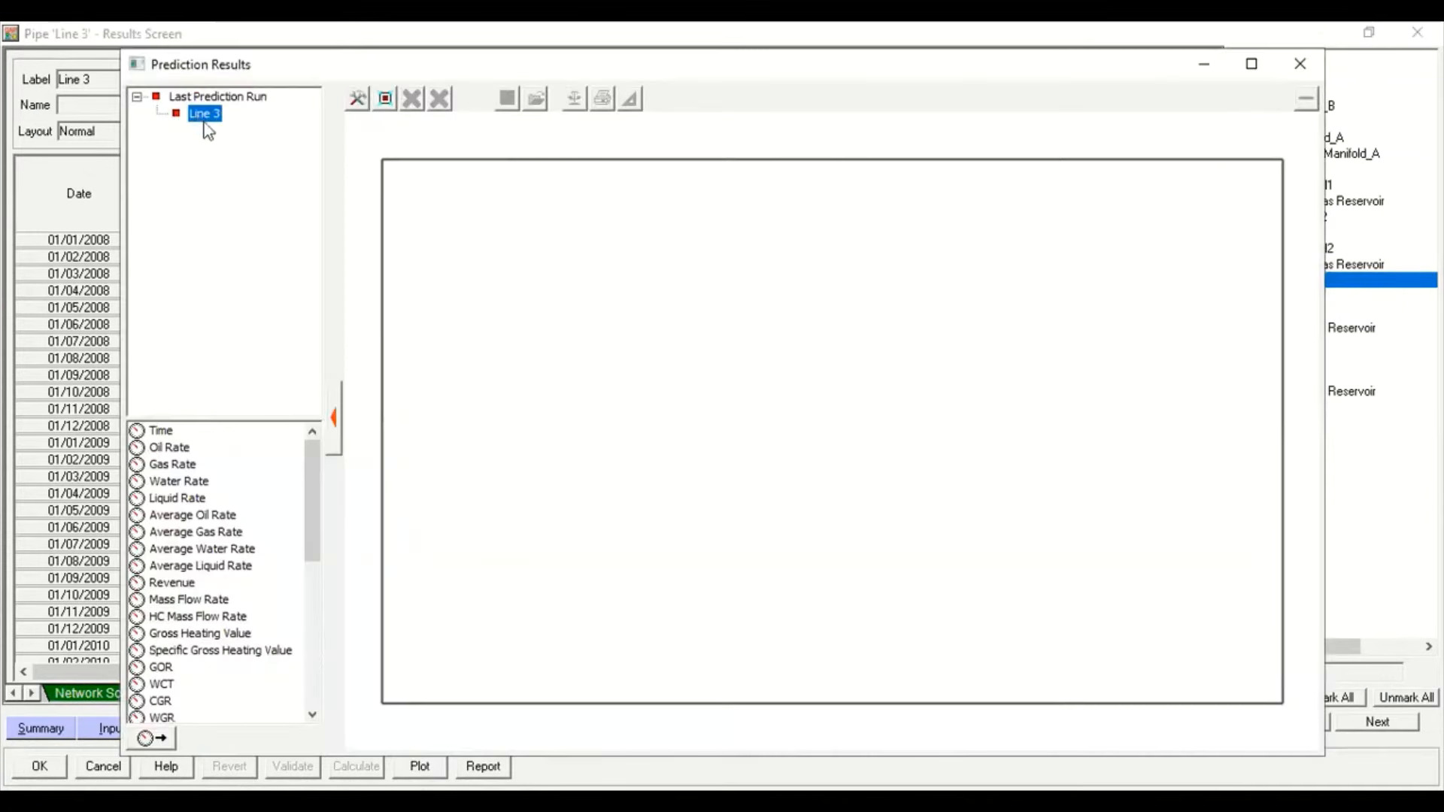
double_click(209, 495)
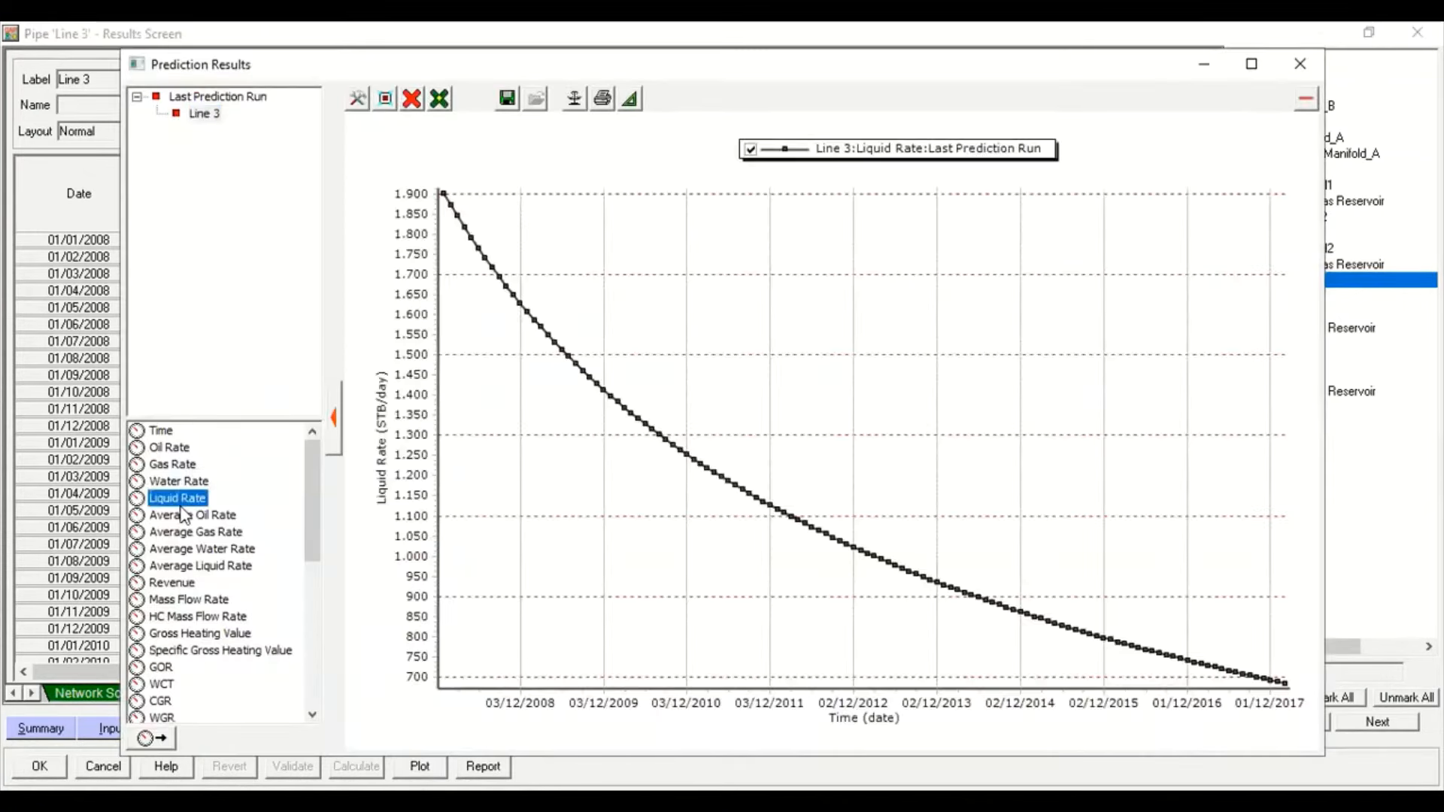
double_click(177, 600)
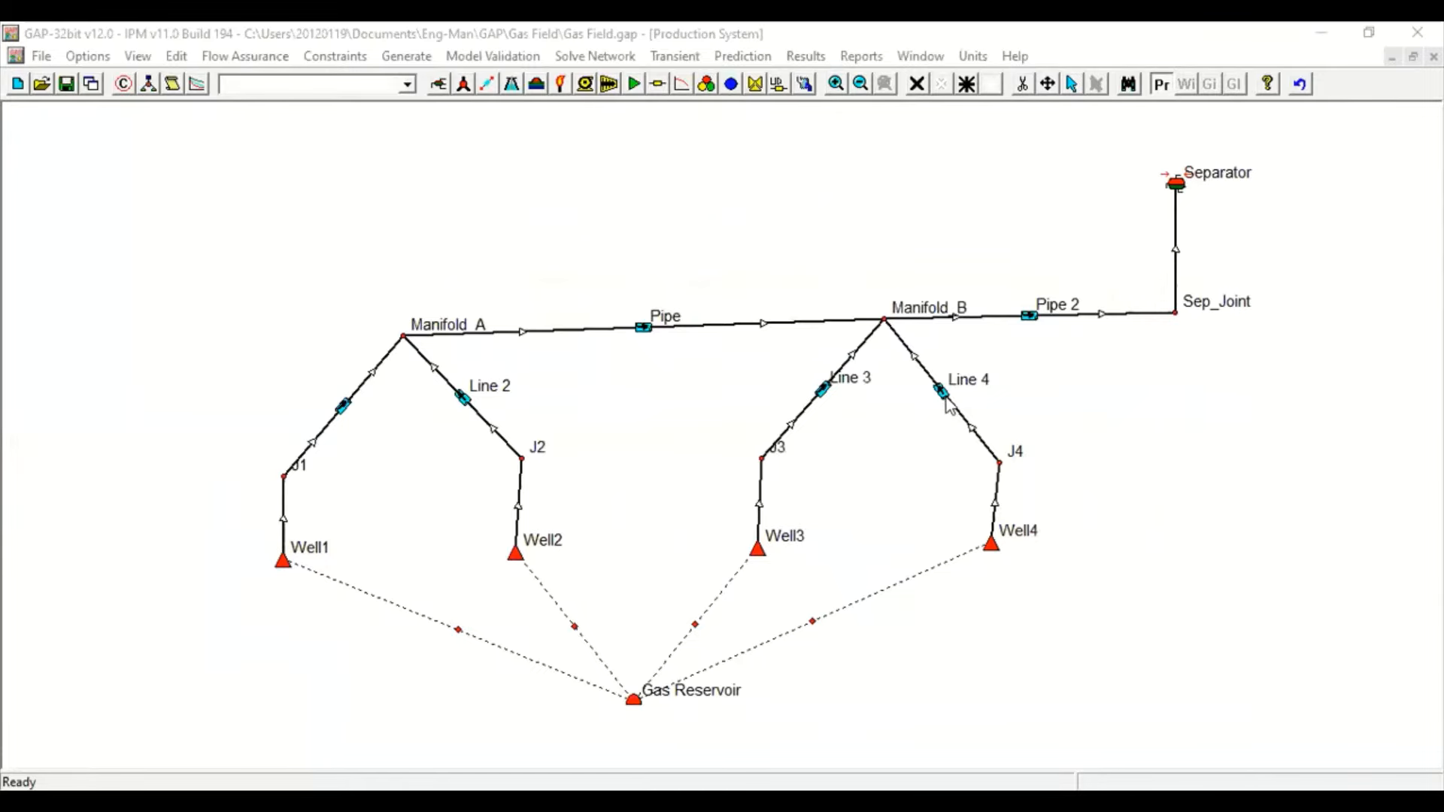
Replace the liquid rate and mass flow rate curves on Line 4's prediction plot with gross heating value, and return to the network
double_click(942, 396)
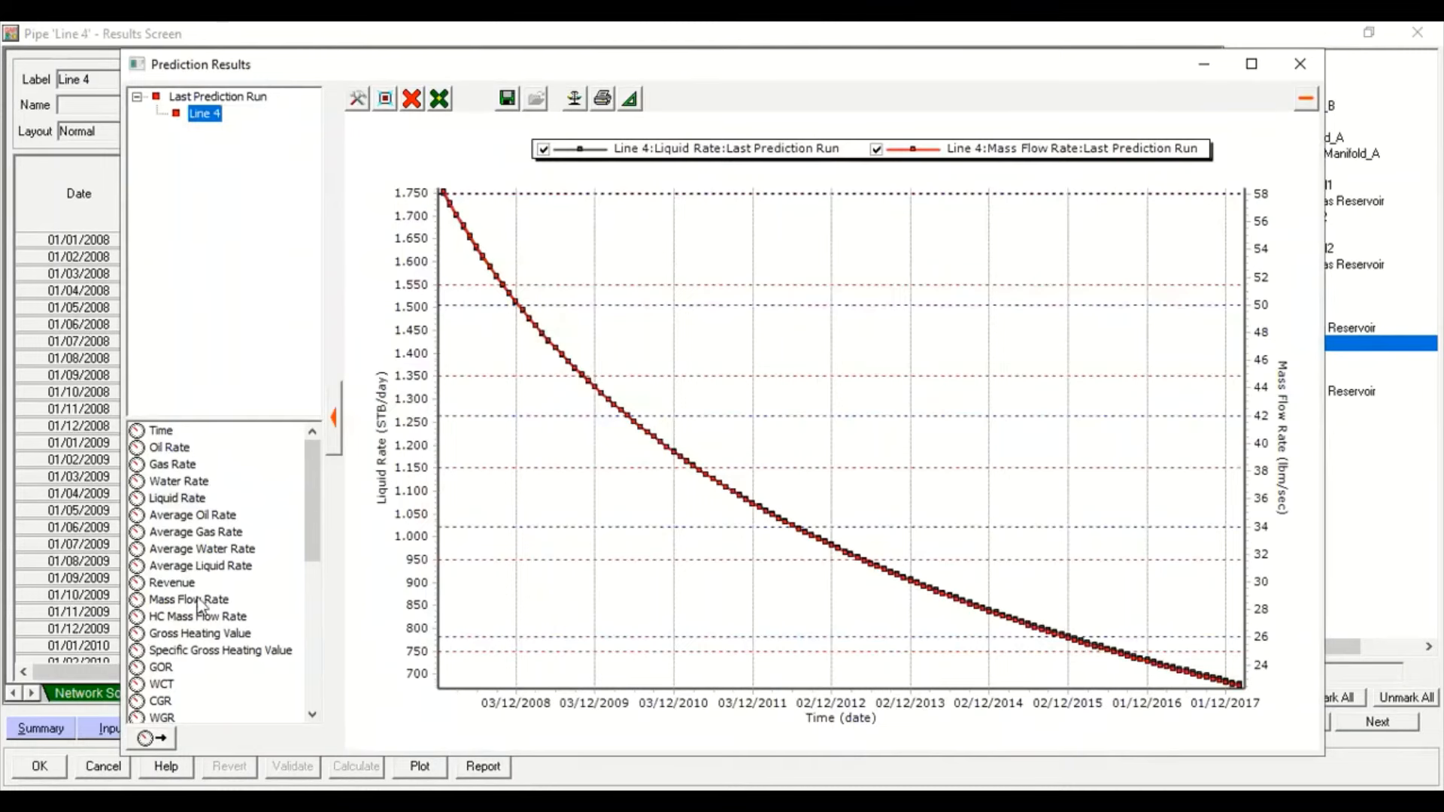
left_click(199, 633)
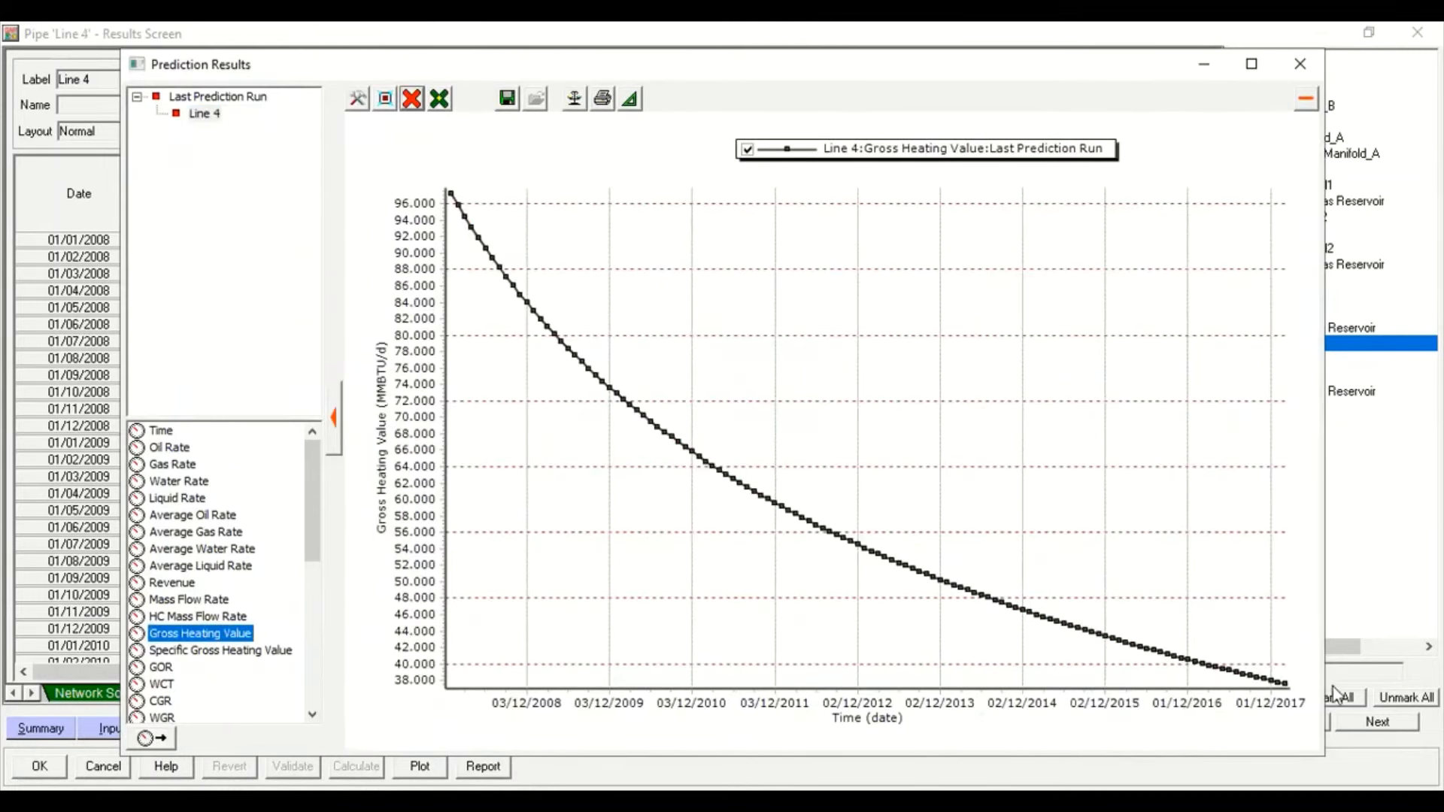
left_click(1299, 64)
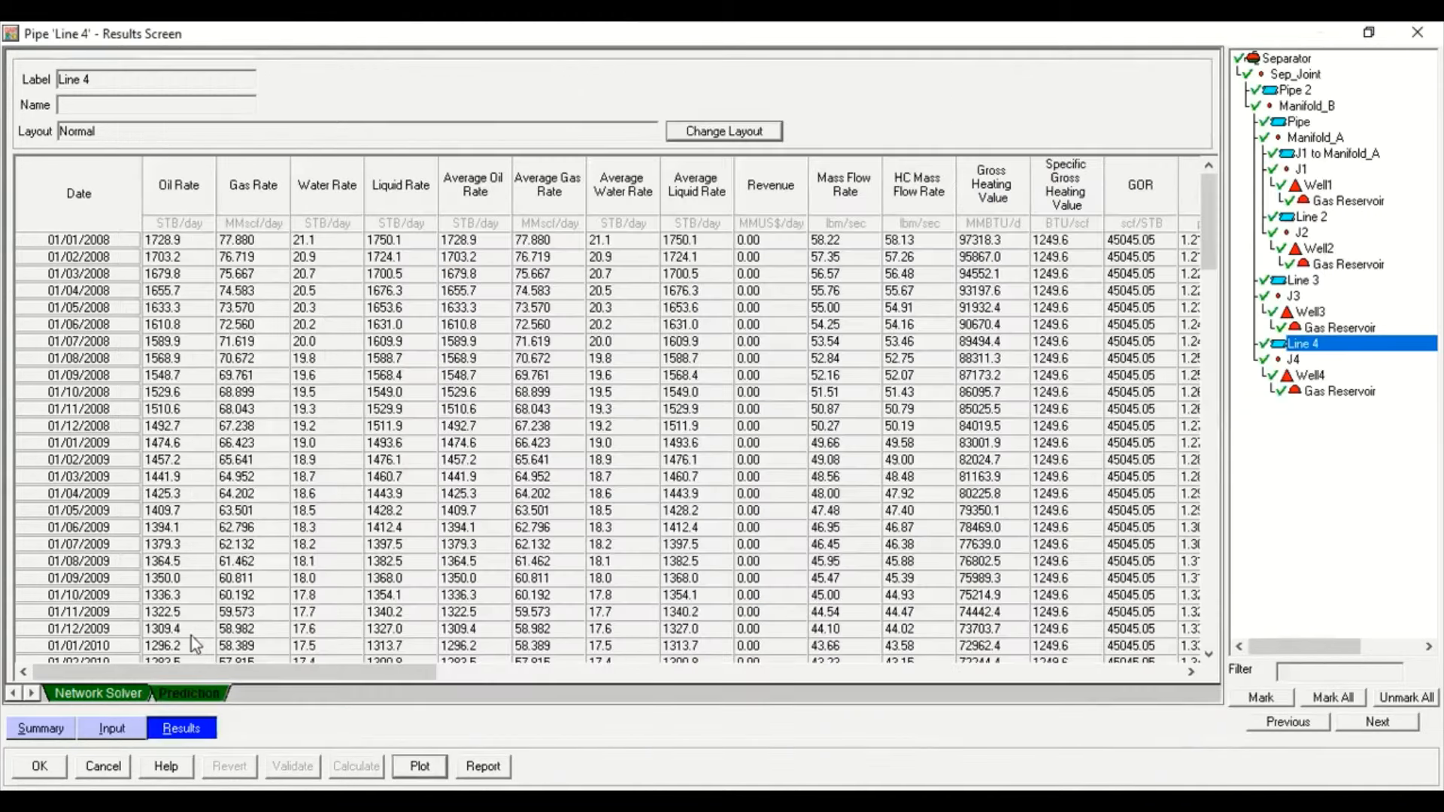
left_click(39, 767)
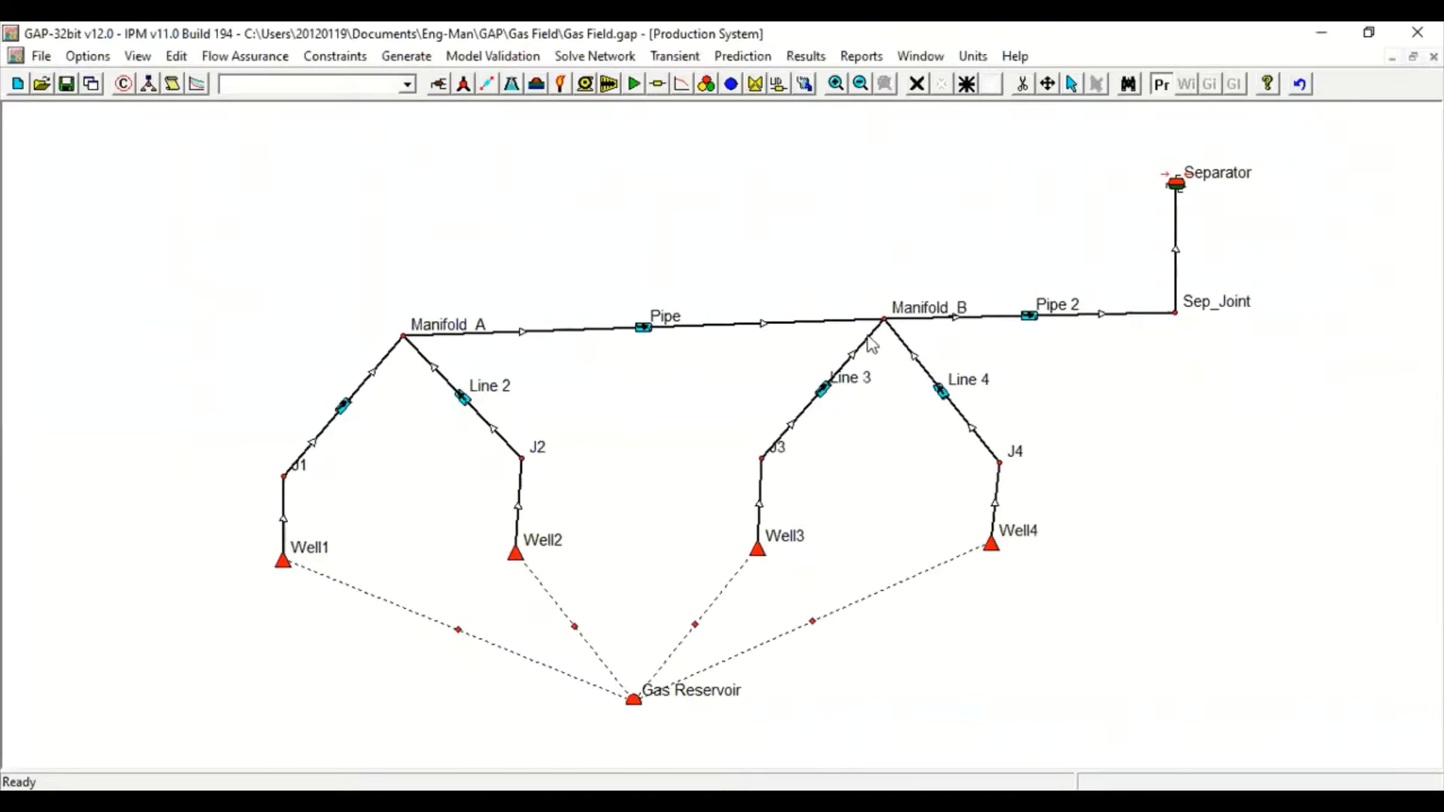
Examine Pipe 2's gross heating value plot from the last prediction run, and return to the network
double_click(1030, 315)
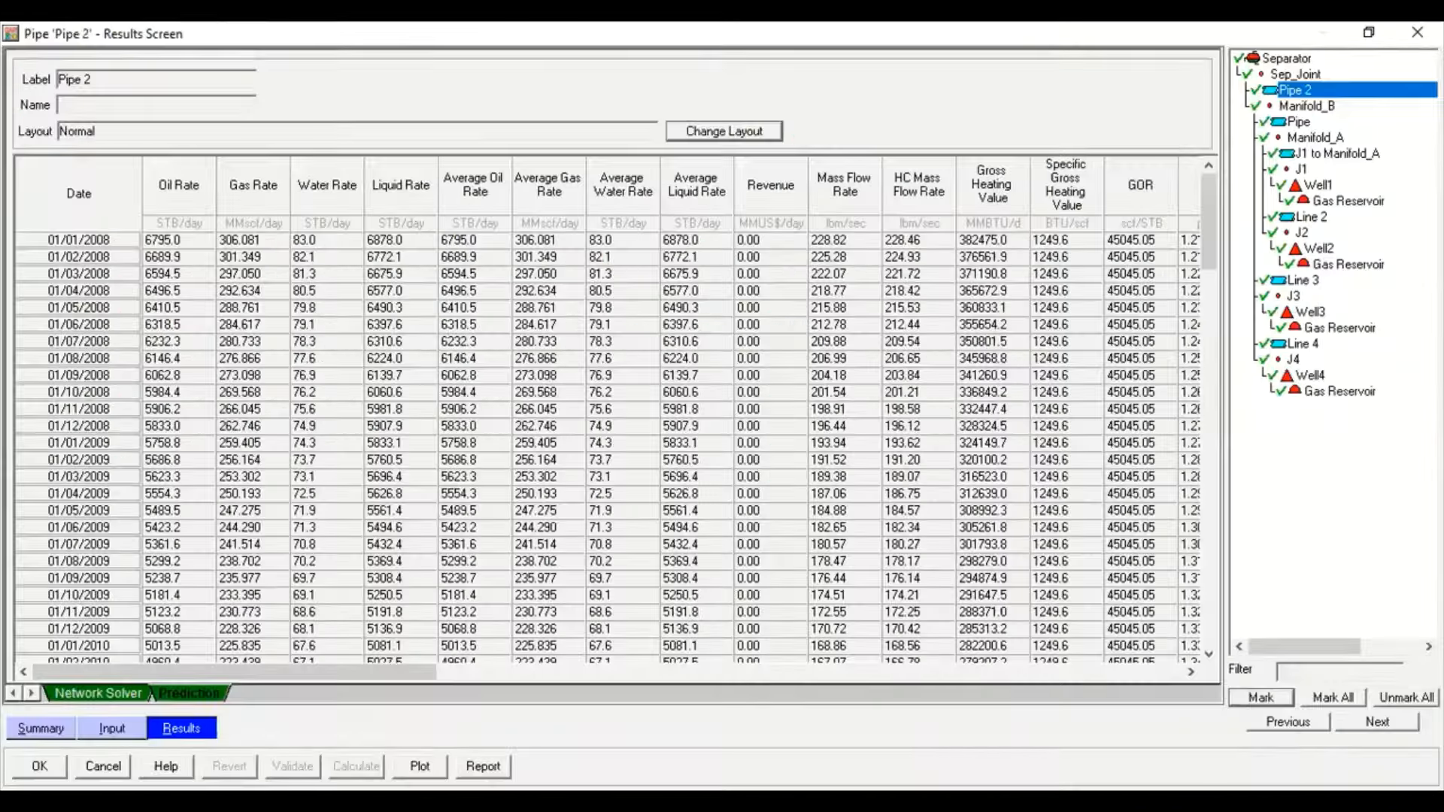
left_click(419, 766)
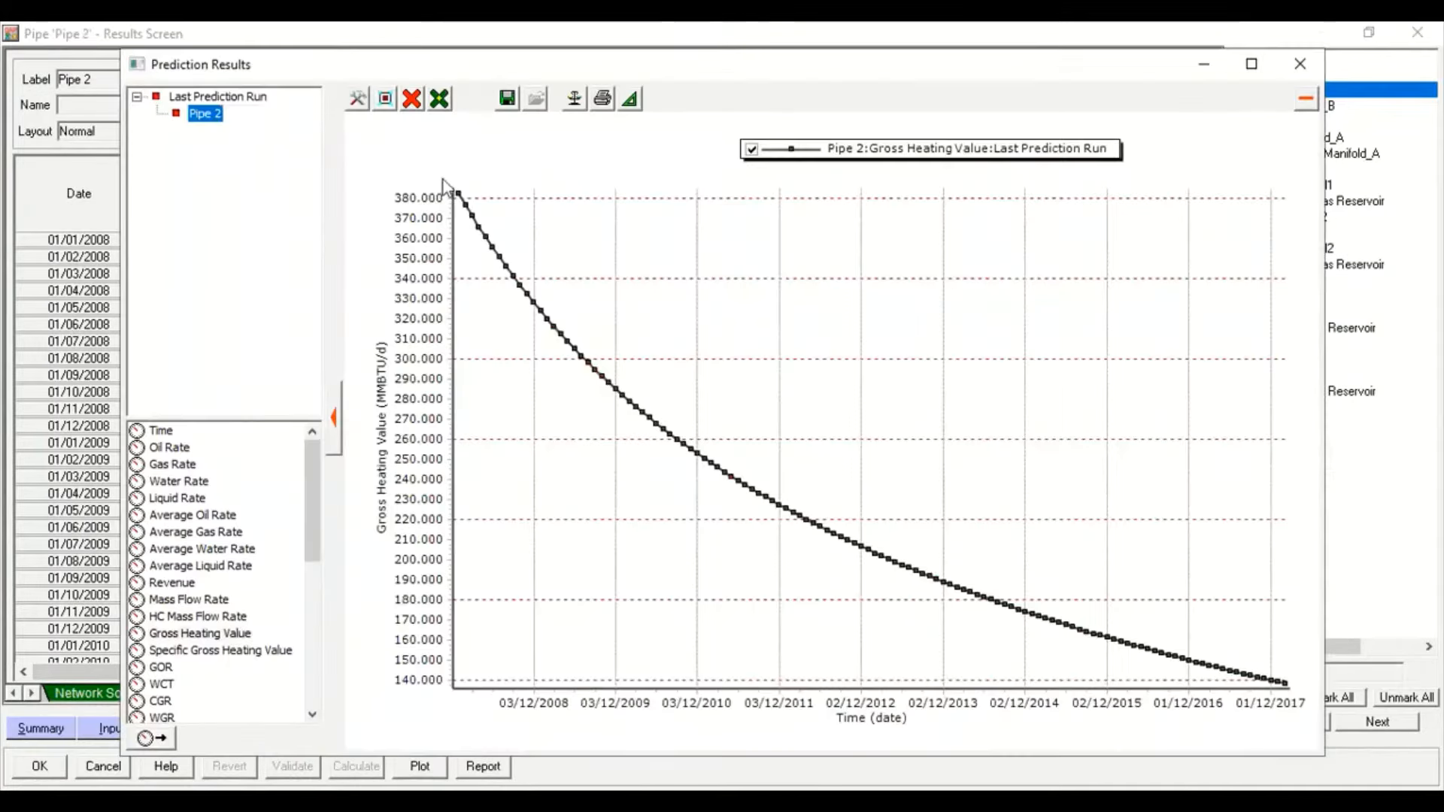
left_click(1299, 64)
key("Return")
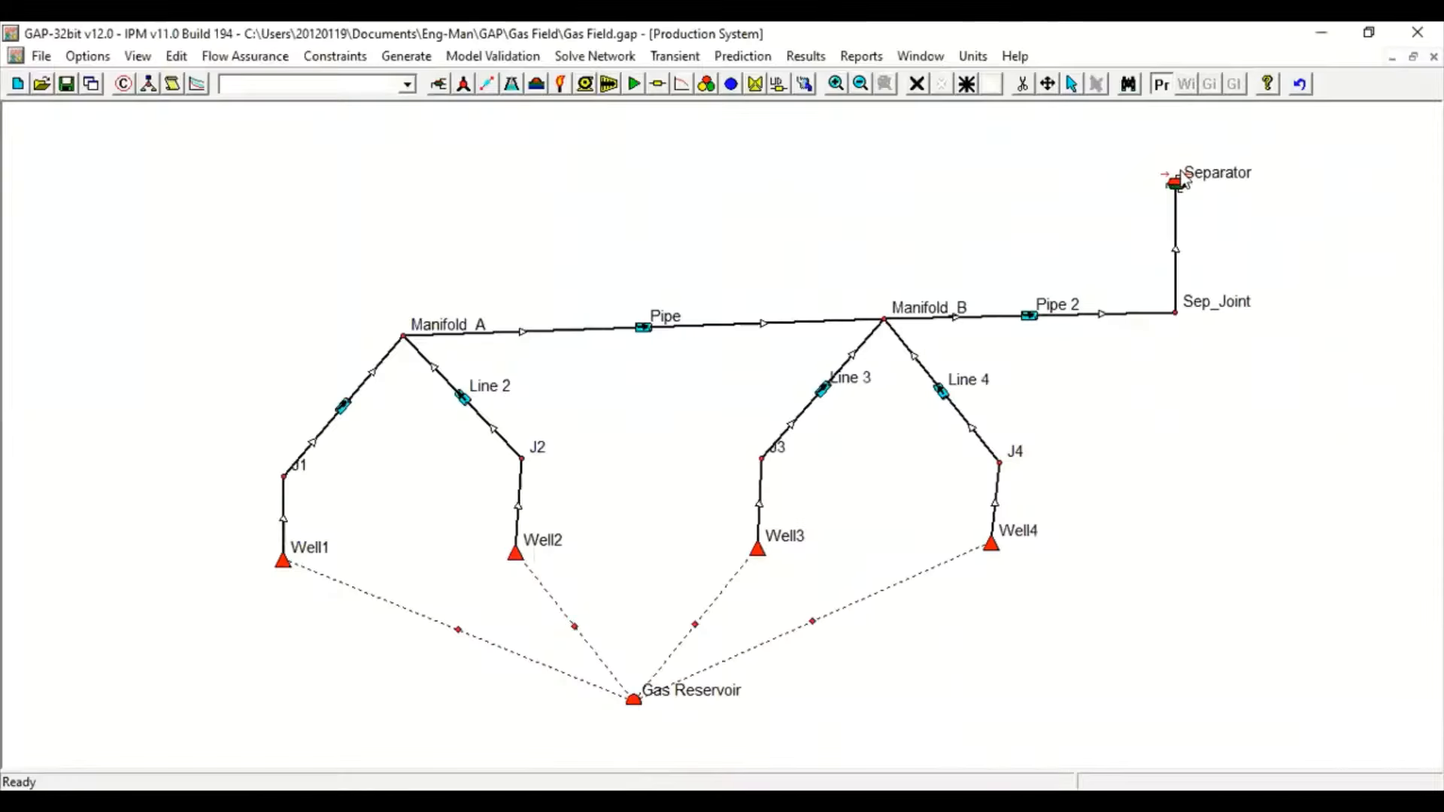
Add the Separator's gas rate to its gross heating value prediction plot, compare the curves and close the plot
left_click(1173, 183)
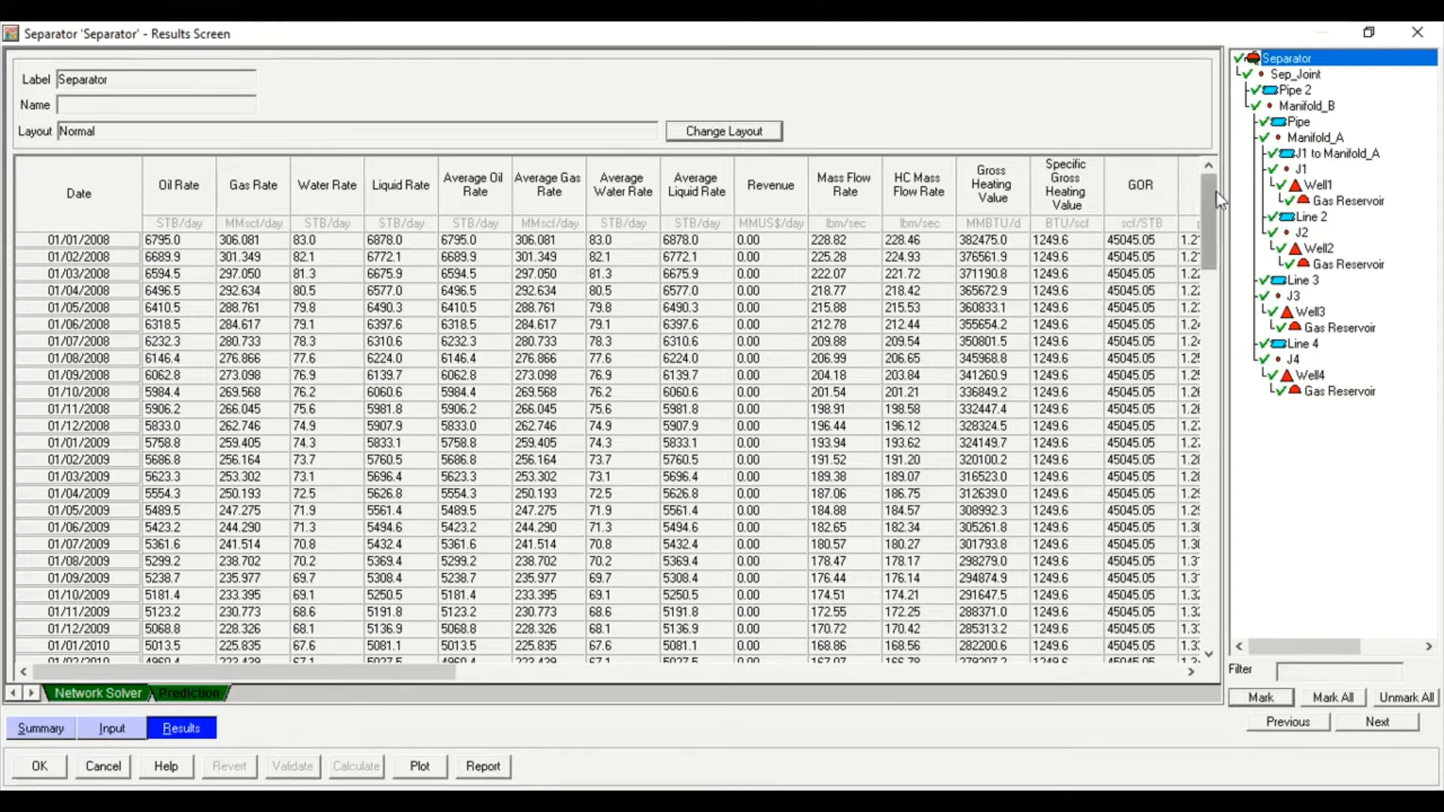
mouse_move(1211, 203)
left_mouse_down()
mouse_move(1227, 368)
mouse_move(1207, 181)
left_mouse_up()
left_click(420, 765)
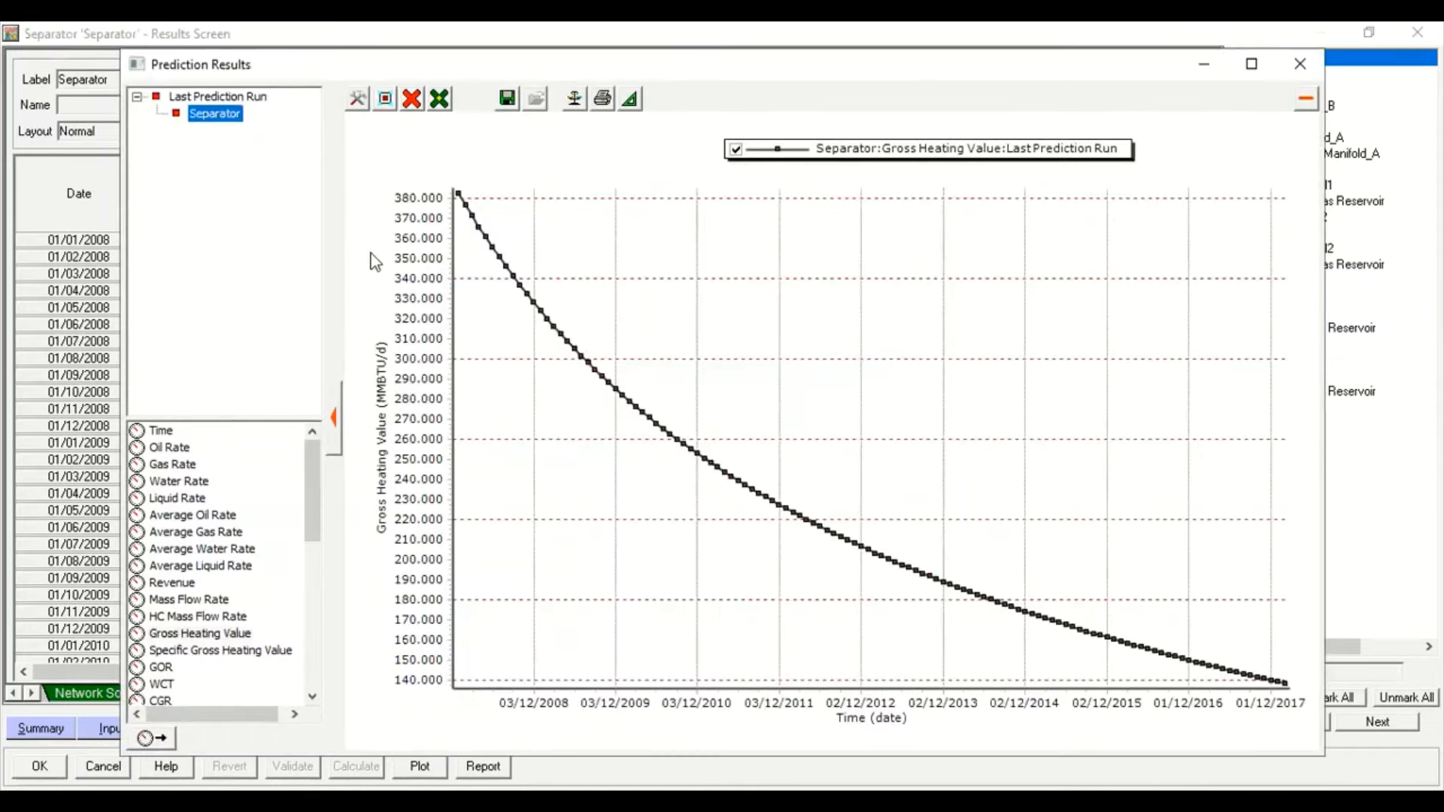
left_click(180, 465)
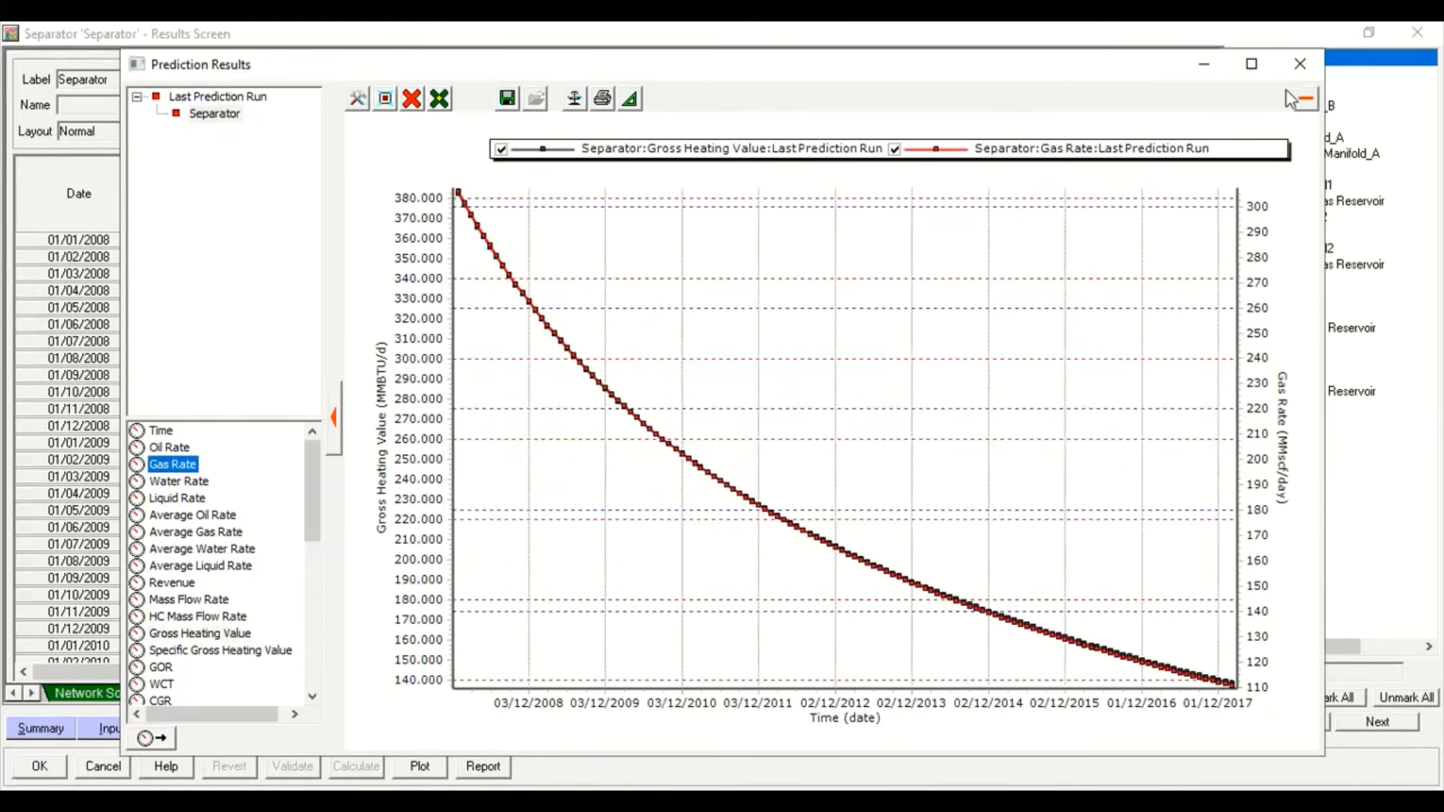
left_click(1299, 63)
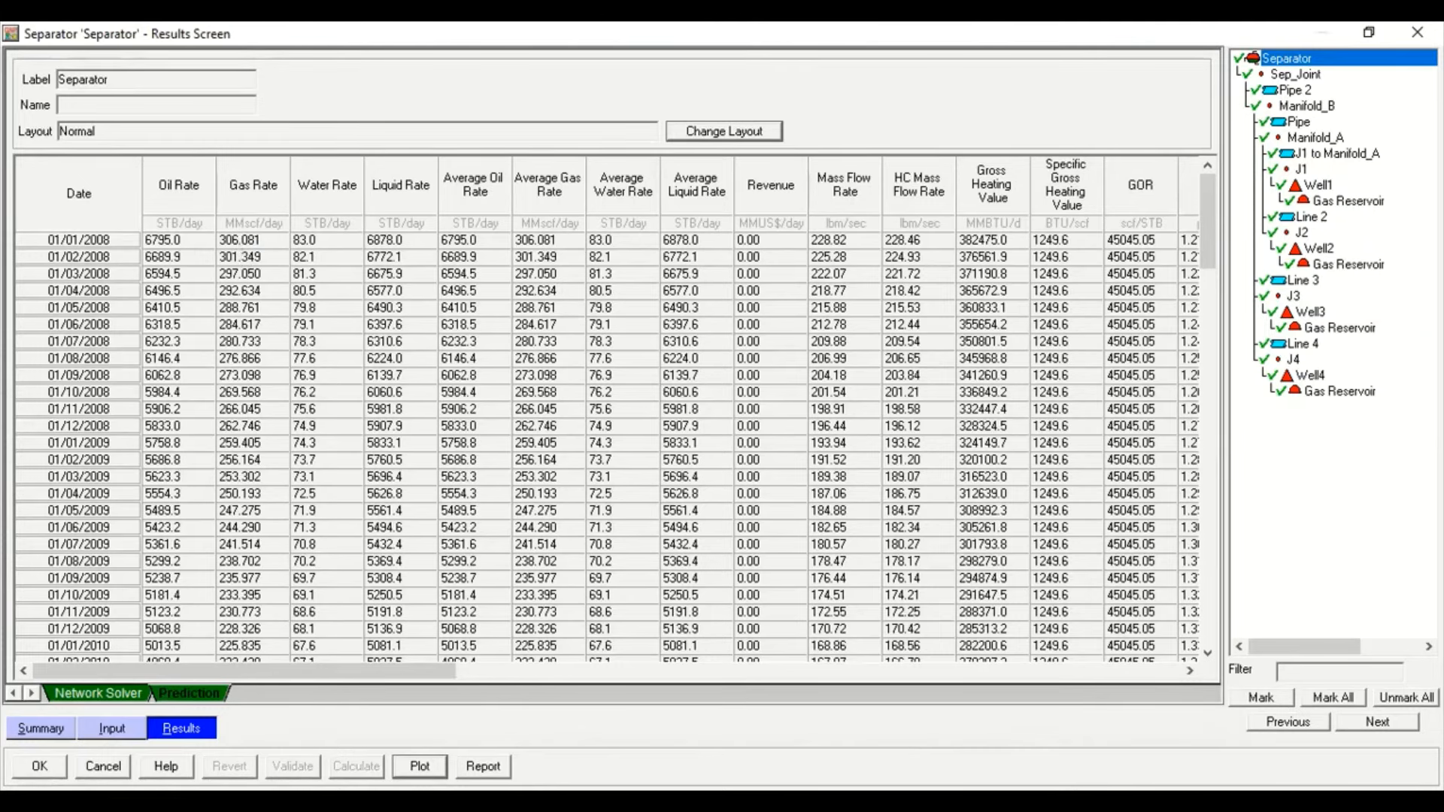
Close the Separator's results, check the maximum gas rate in its input constraints, and return to the network
left_click(39, 766)
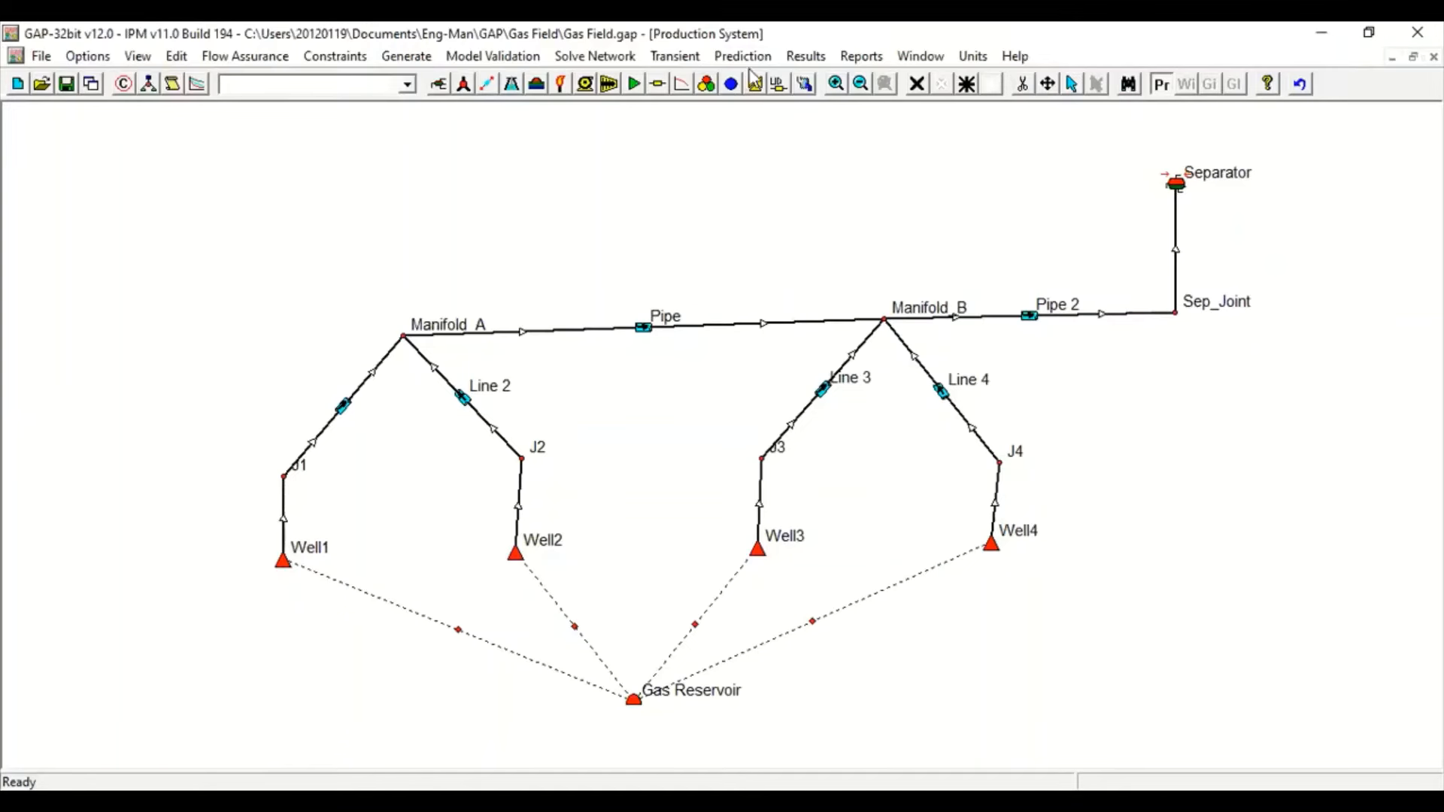
left_click(754, 63)
left_click(612, 200)
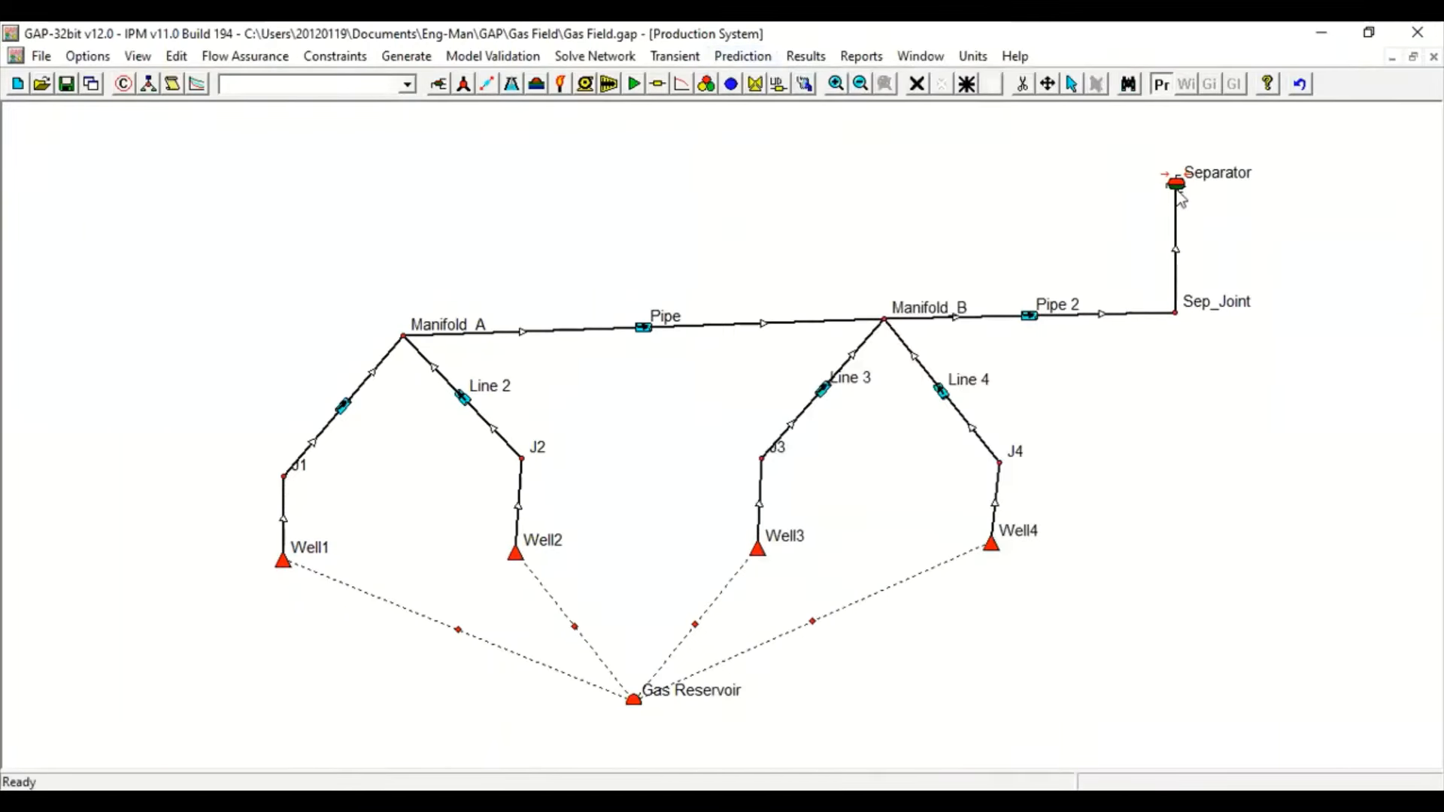
double_click(1175, 180)
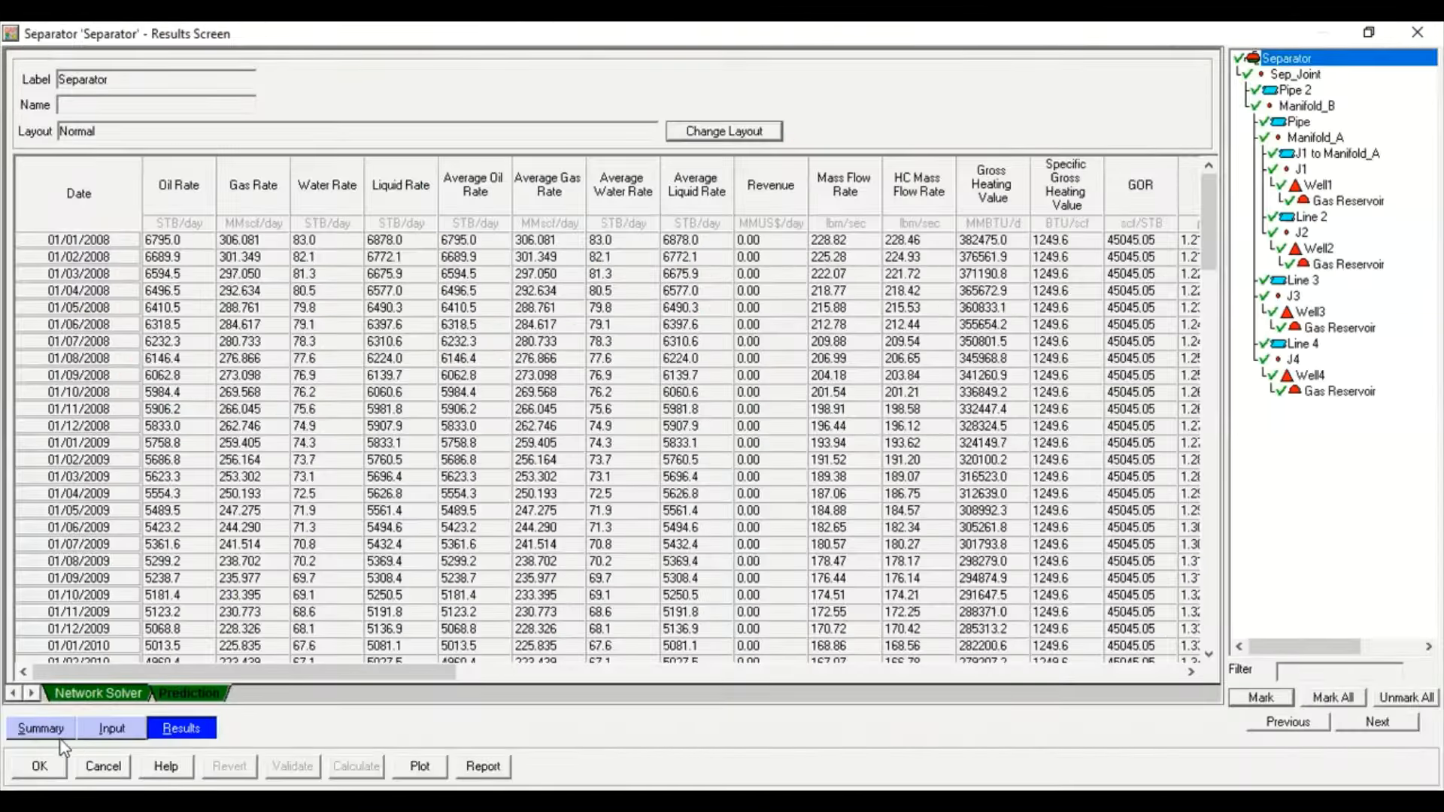
left_click(105, 731)
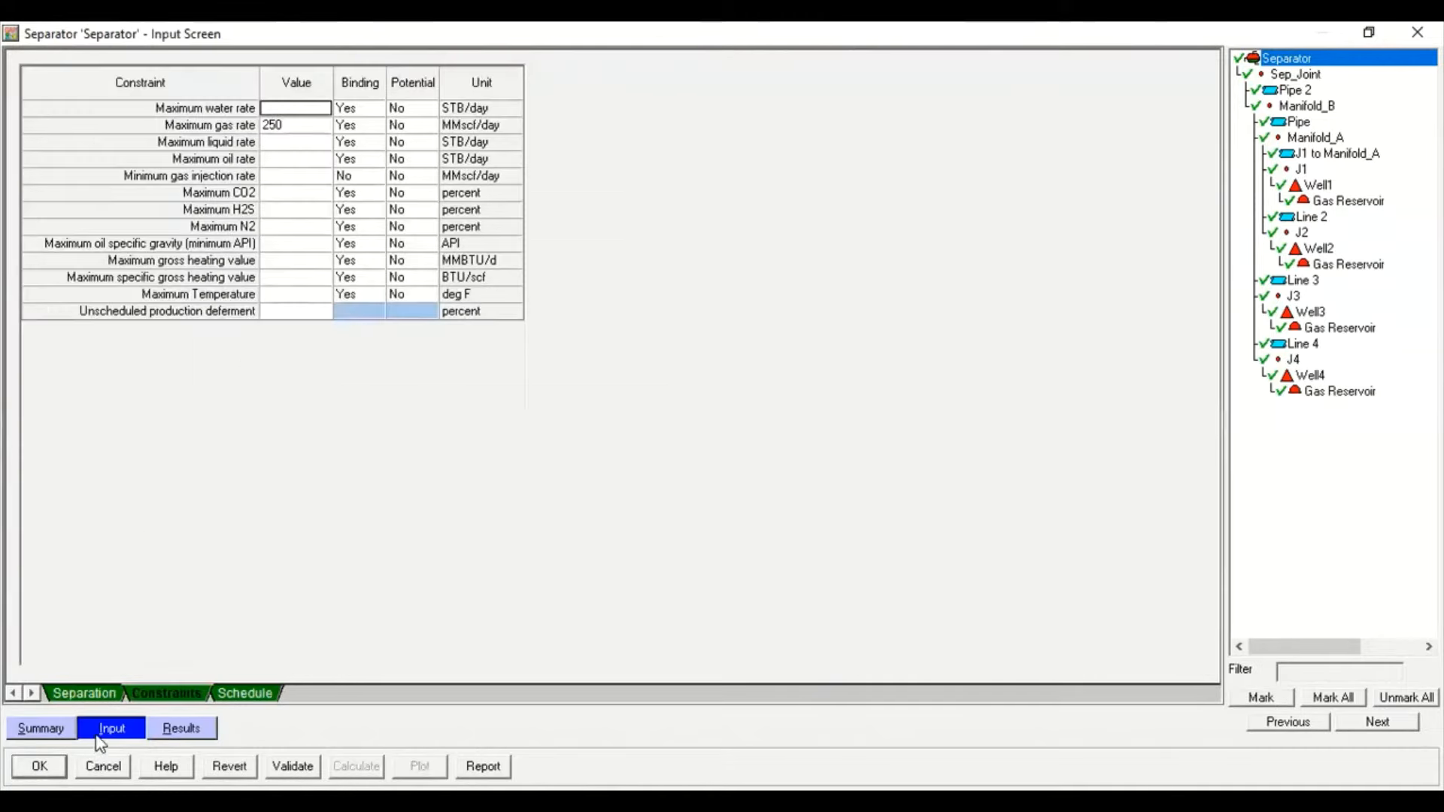
left_click(297, 126)
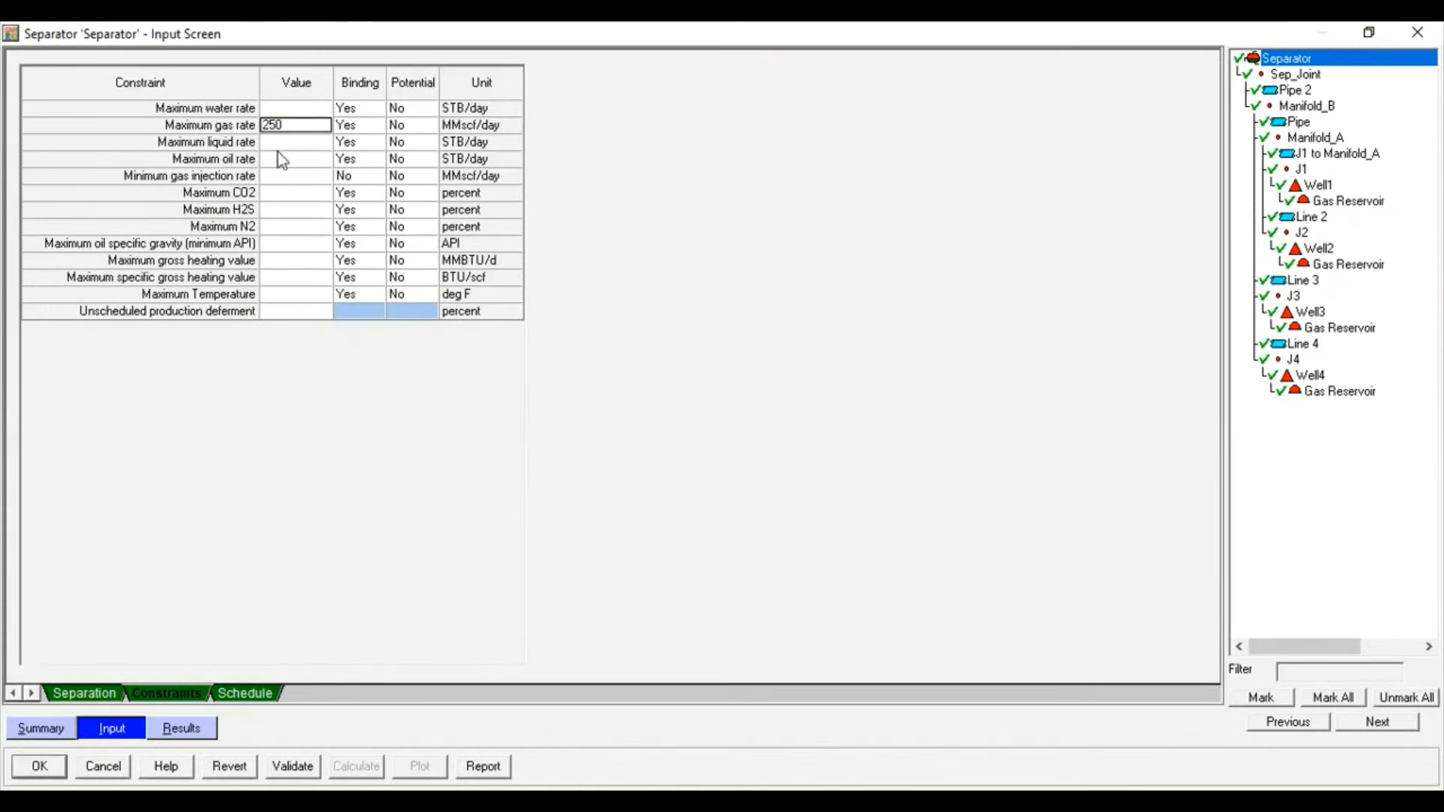
left_click(40, 765)
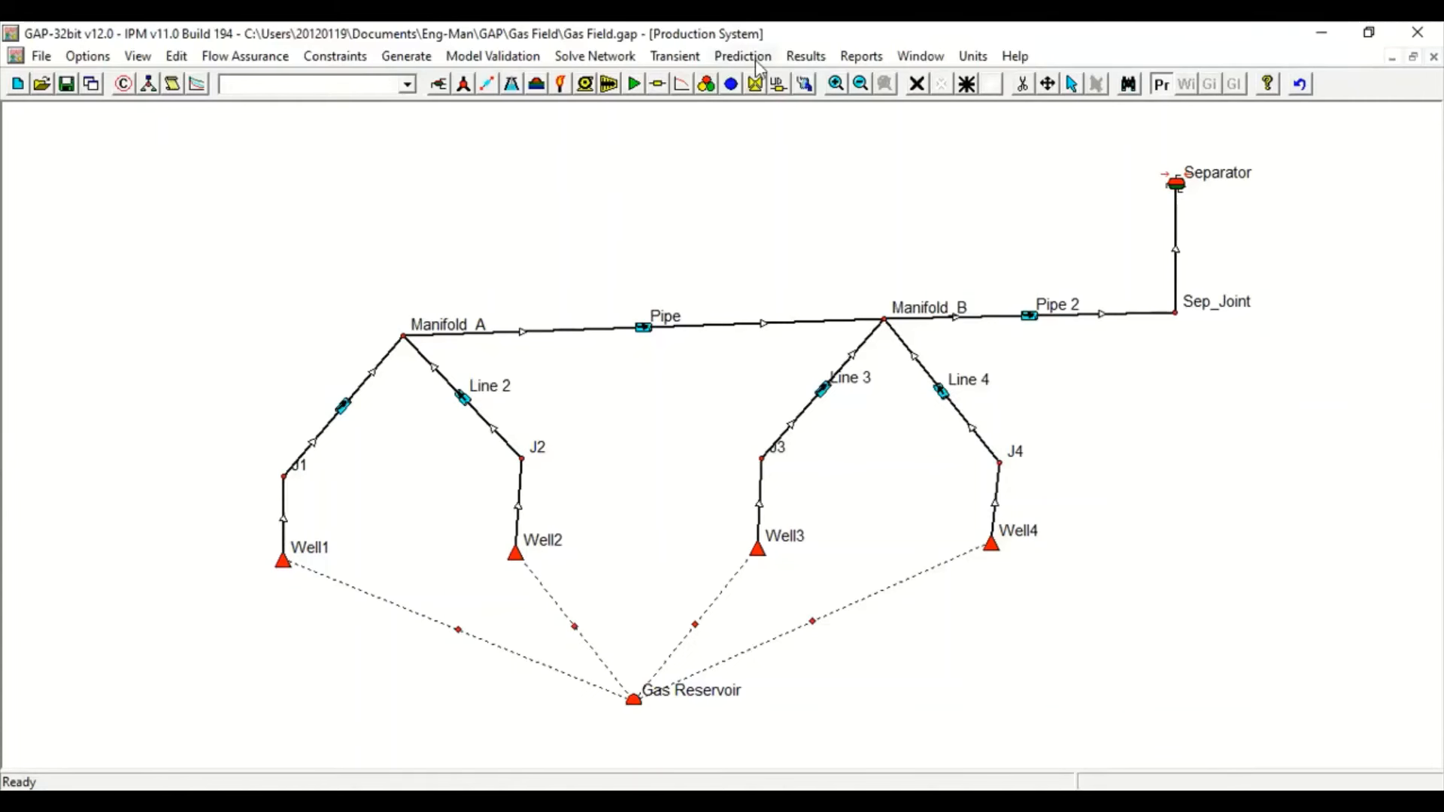
Rerun the prediction from 01/01/2008 to 02/02/2018 in one-month steps at 1000 psig separator pressure, optimising with all constraints
left_click(743, 56)
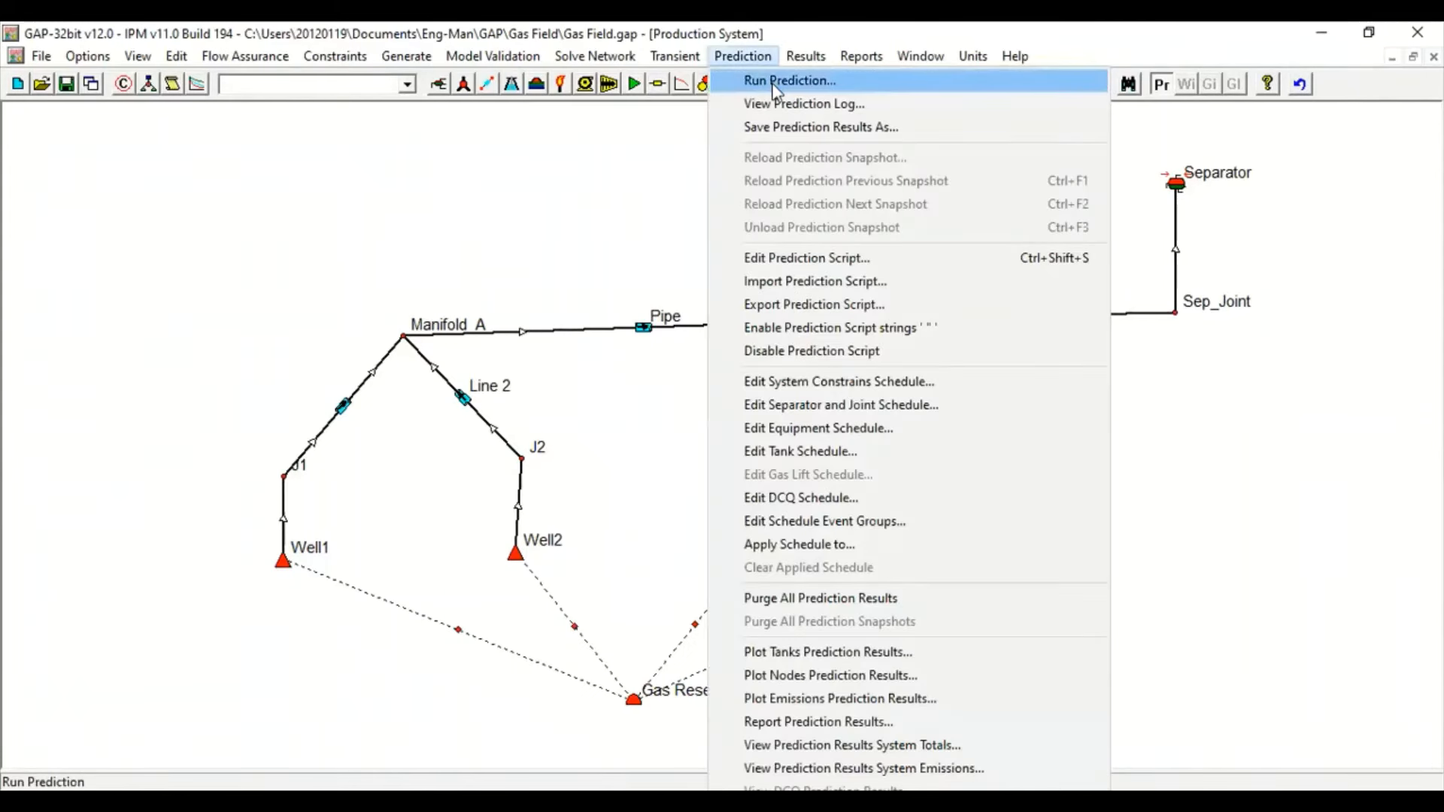
key("Return")
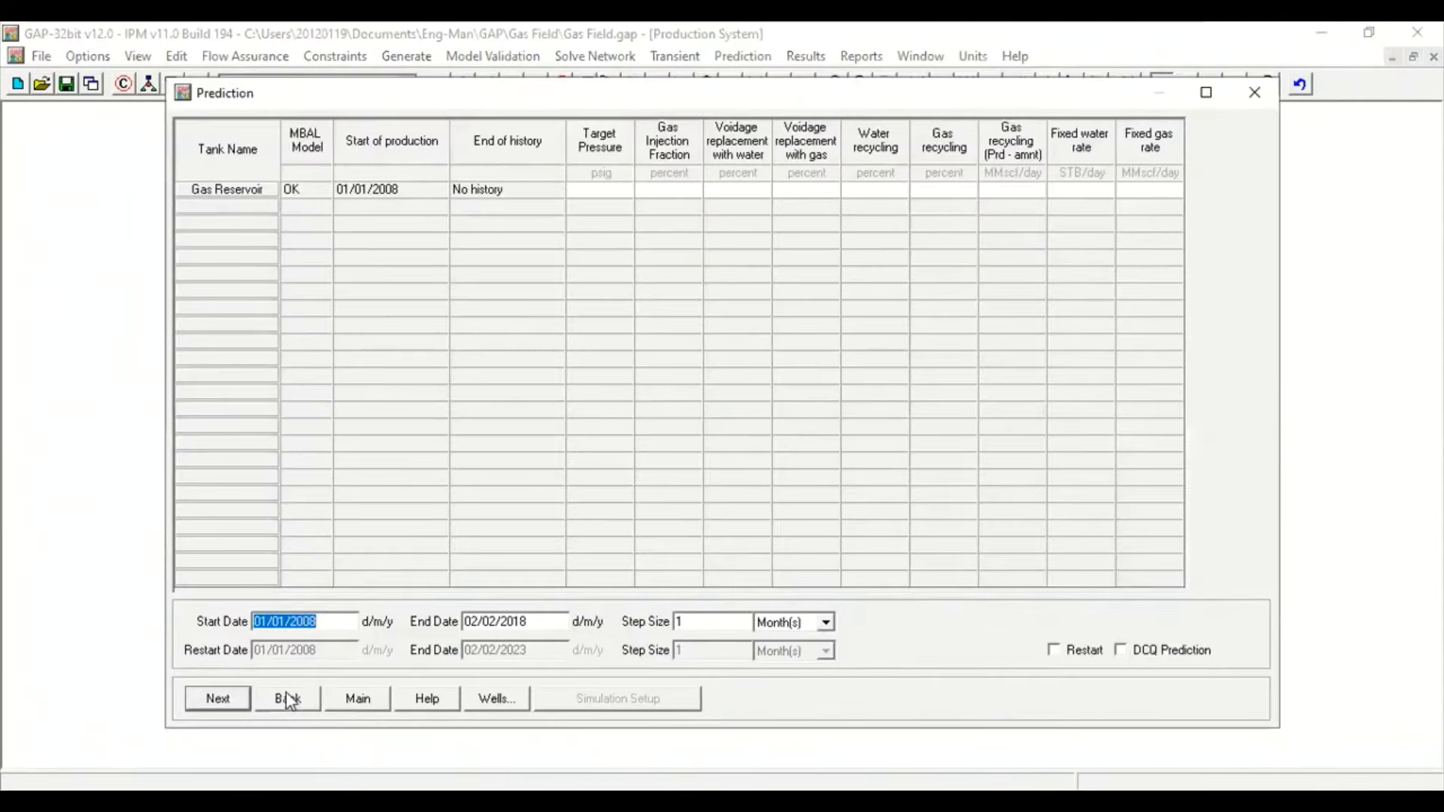
left_click(225, 701)
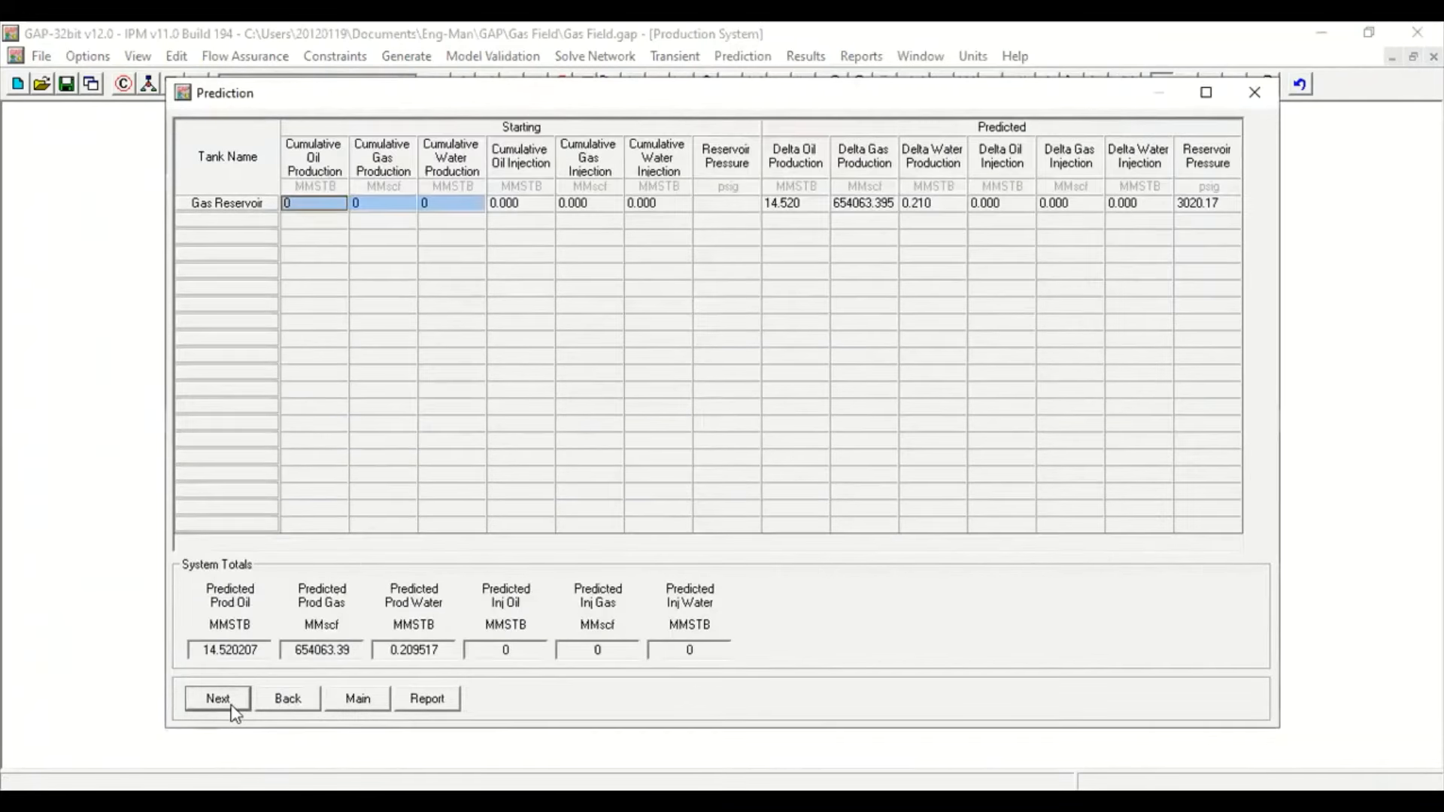
left_click(232, 707)
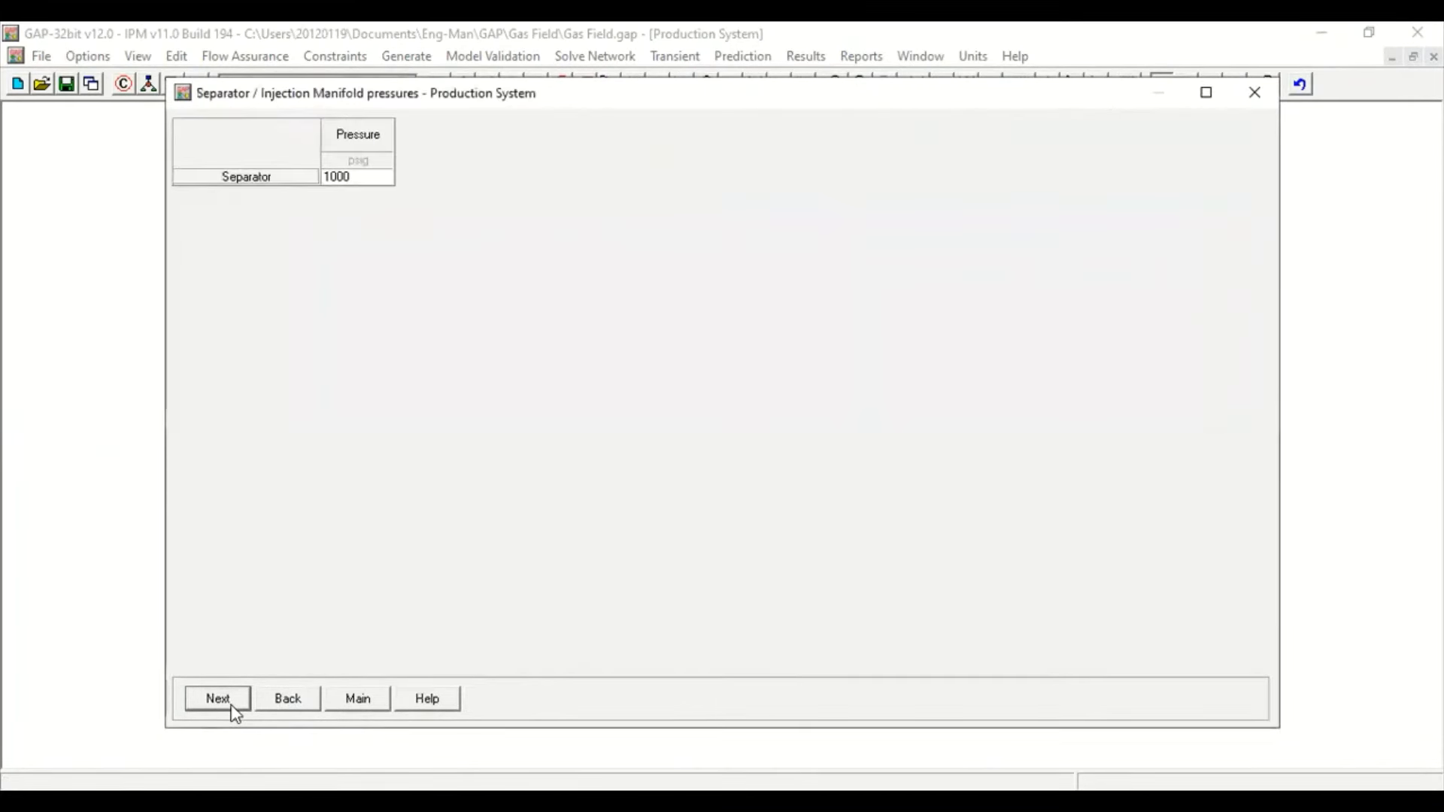
left_click(235, 711)
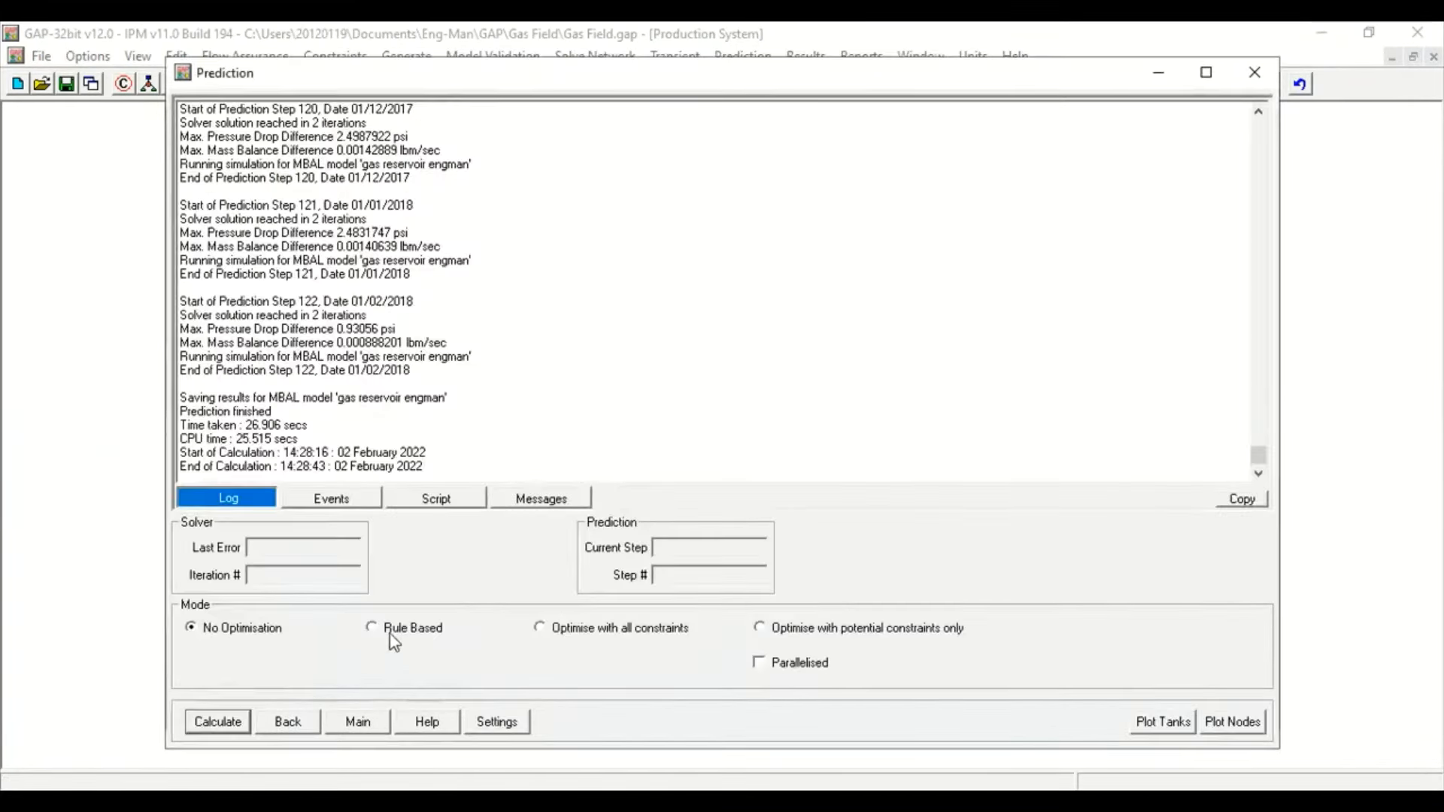
left_click(427, 629)
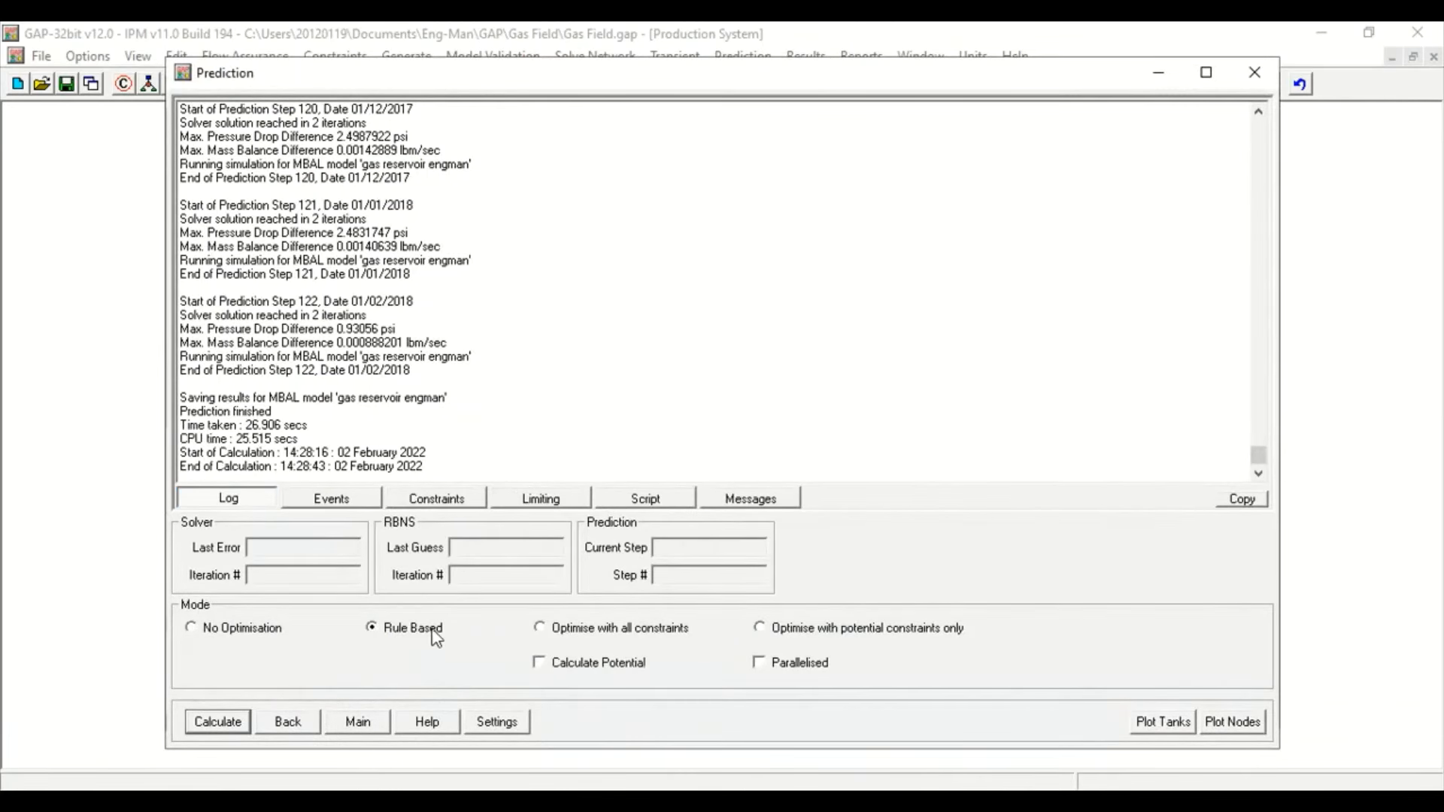
left_click(542, 627)
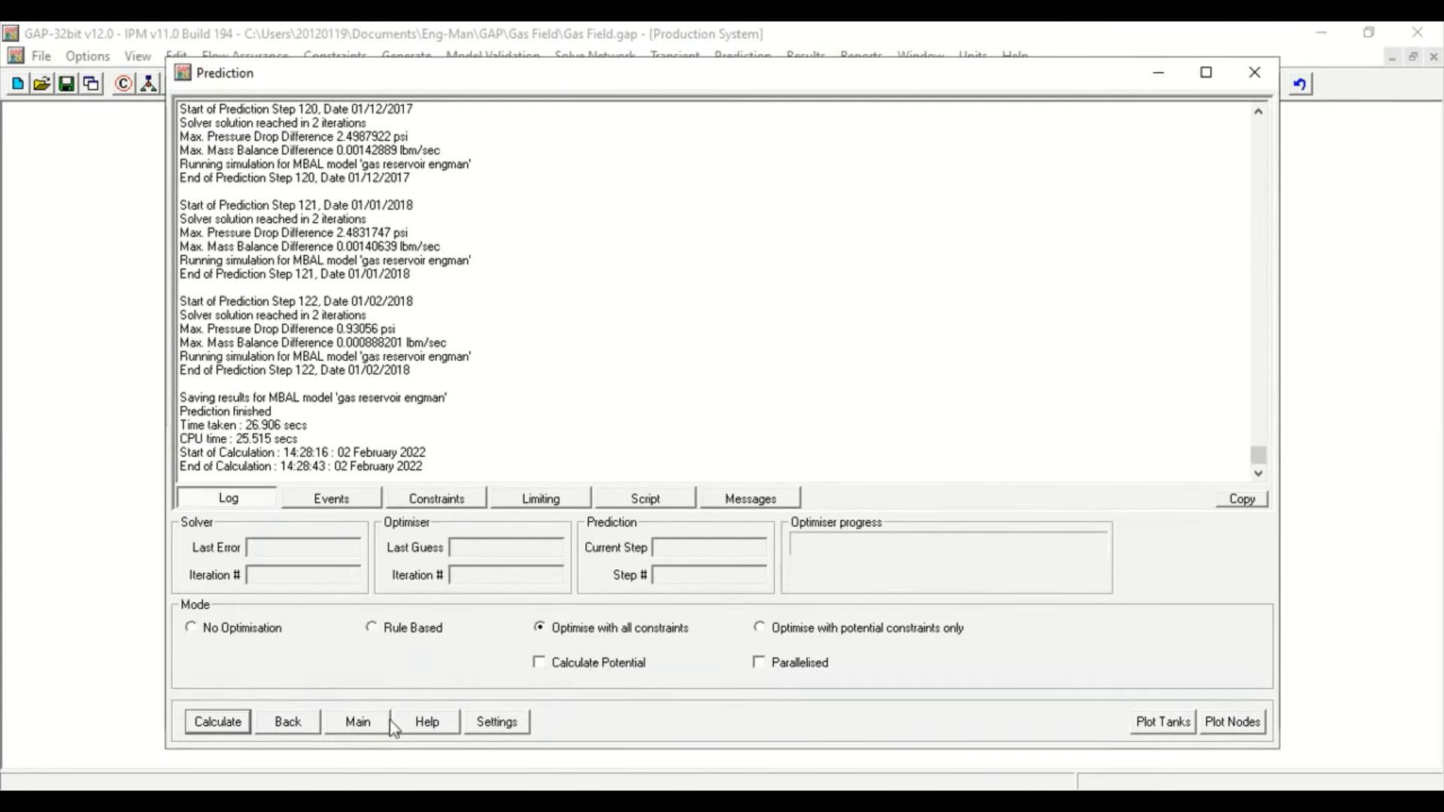
left_click(225, 723)
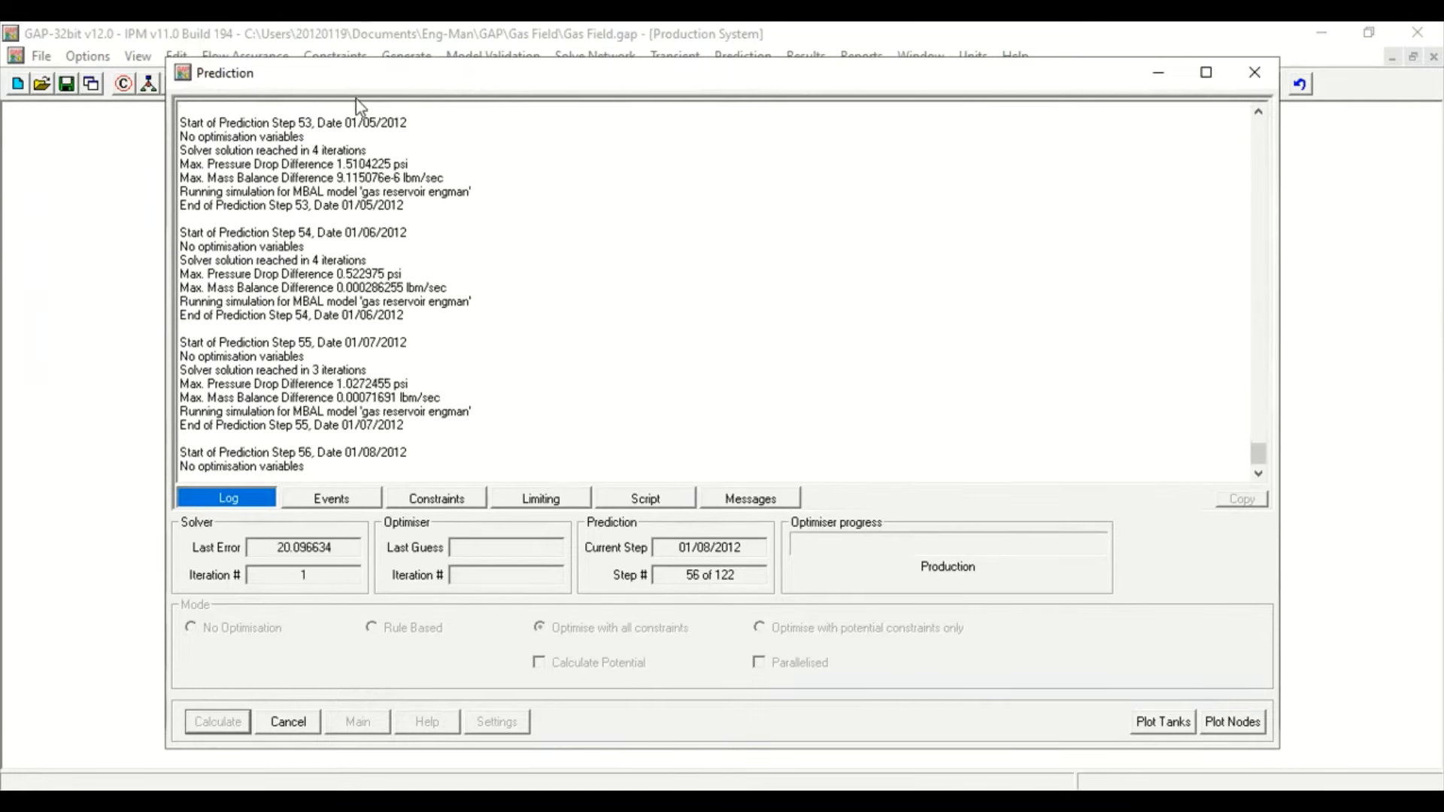
left_click_drag(347, 67, 341, 60)
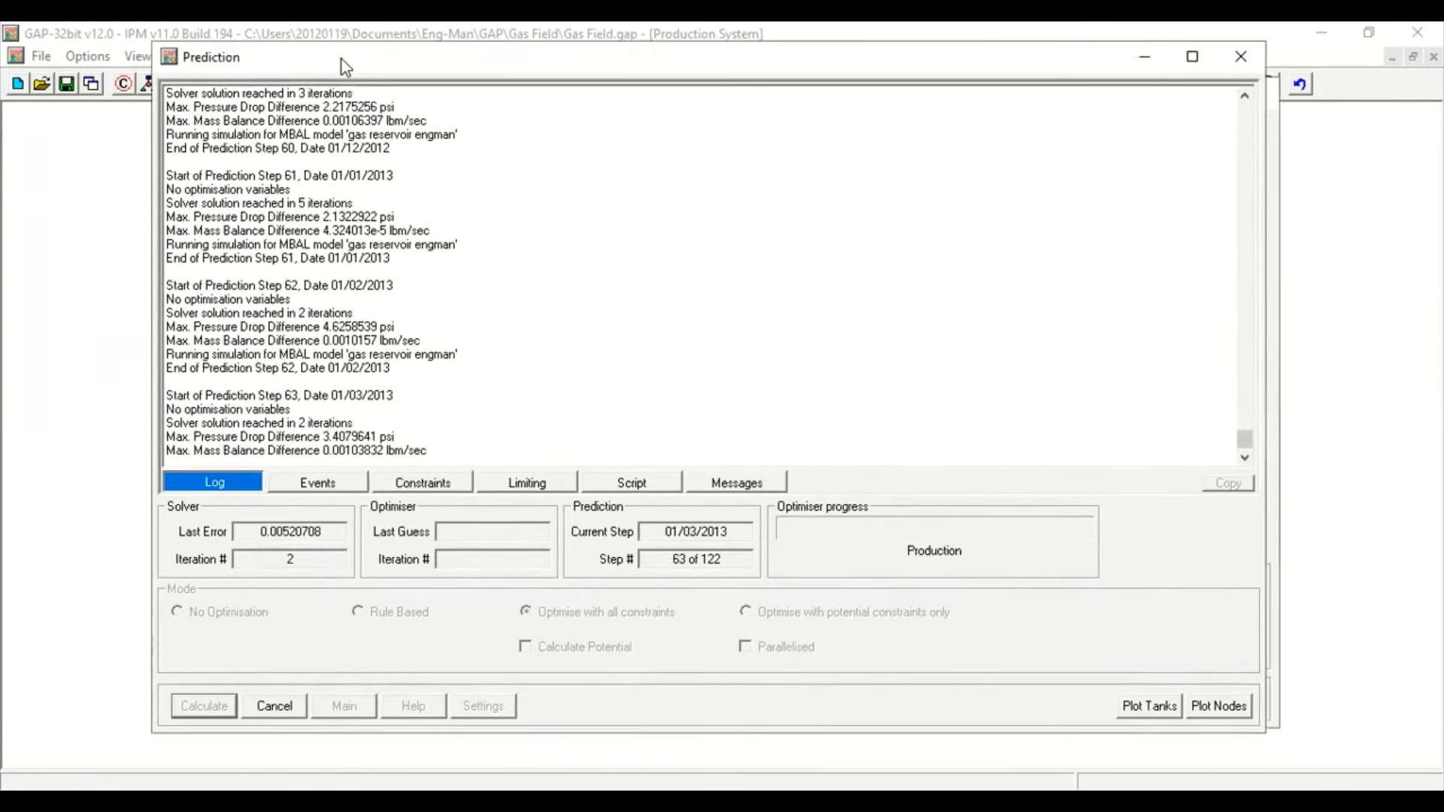
left_click_drag(341, 60, 339, 41)
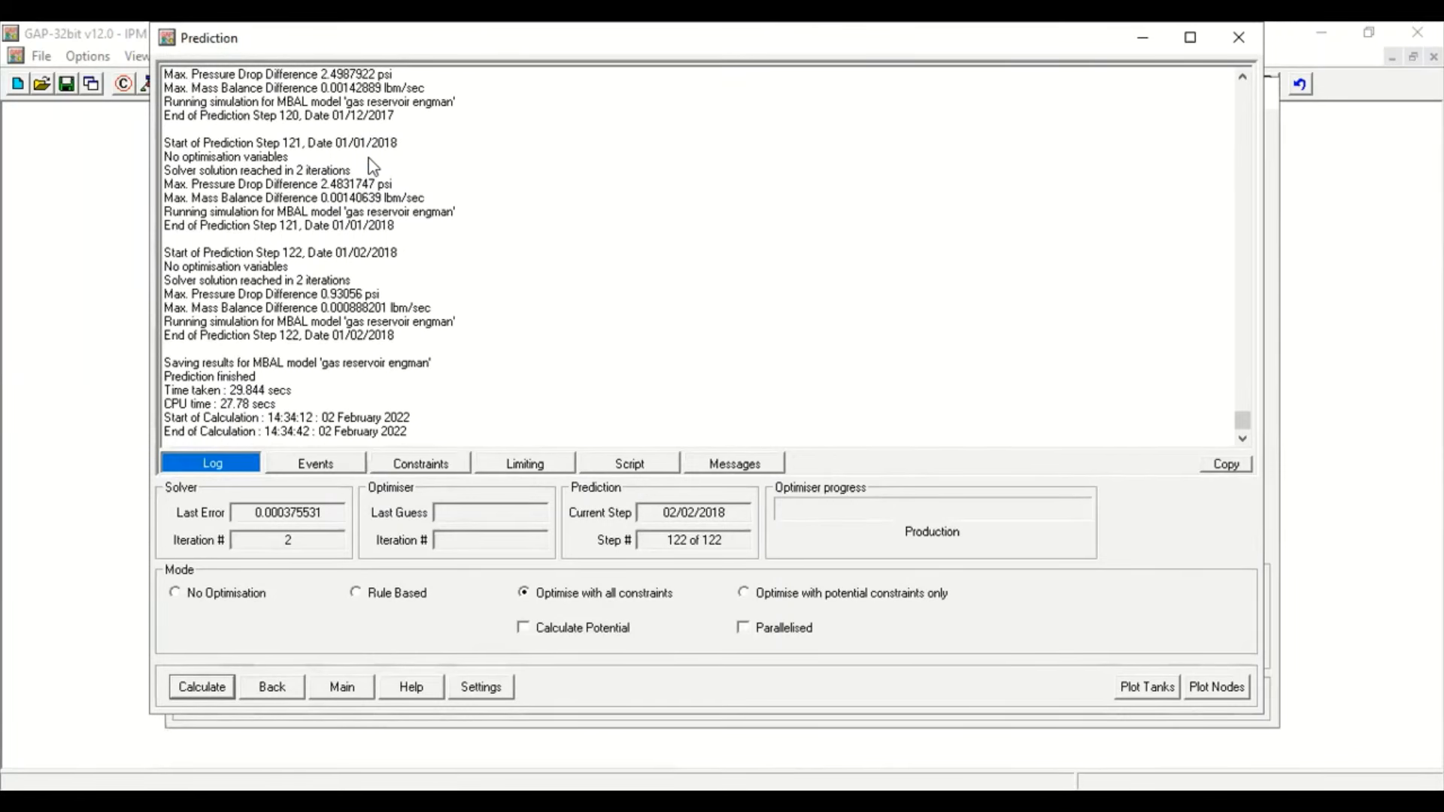
Plot the Gas Reservoir's reservoir pressure and average gas production from the last prediction run
left_click(1162, 692)
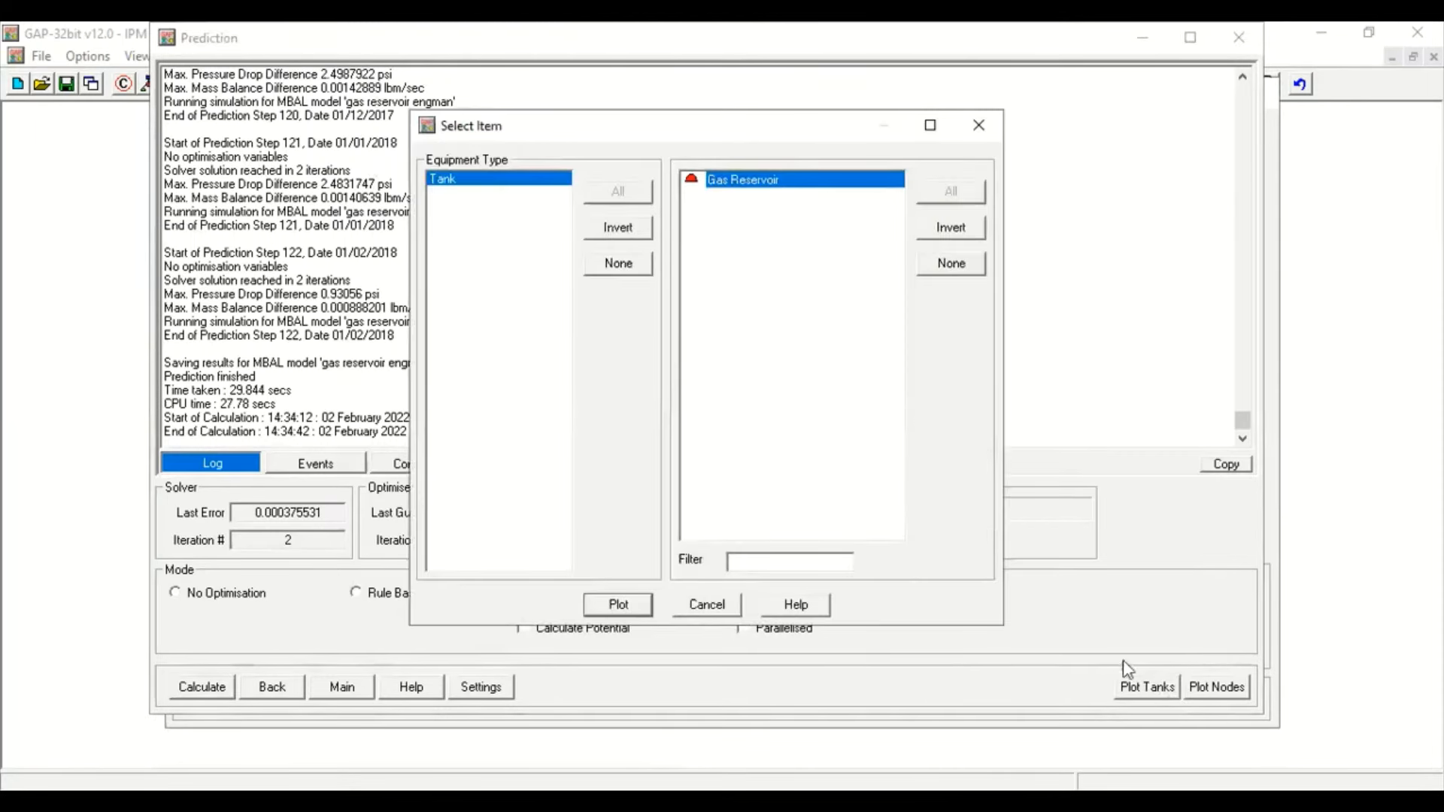
left_click(605, 609)
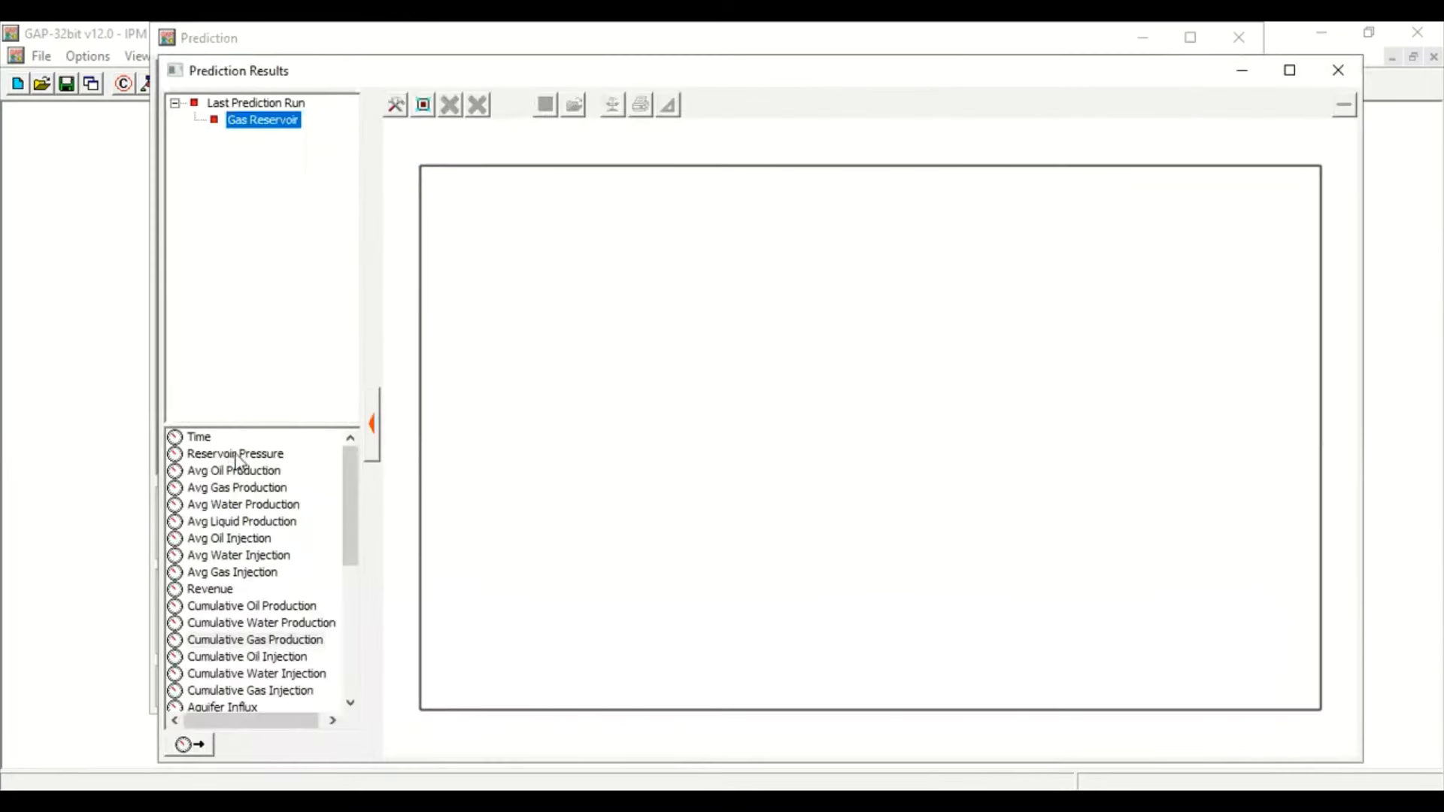
left_click(233, 454)
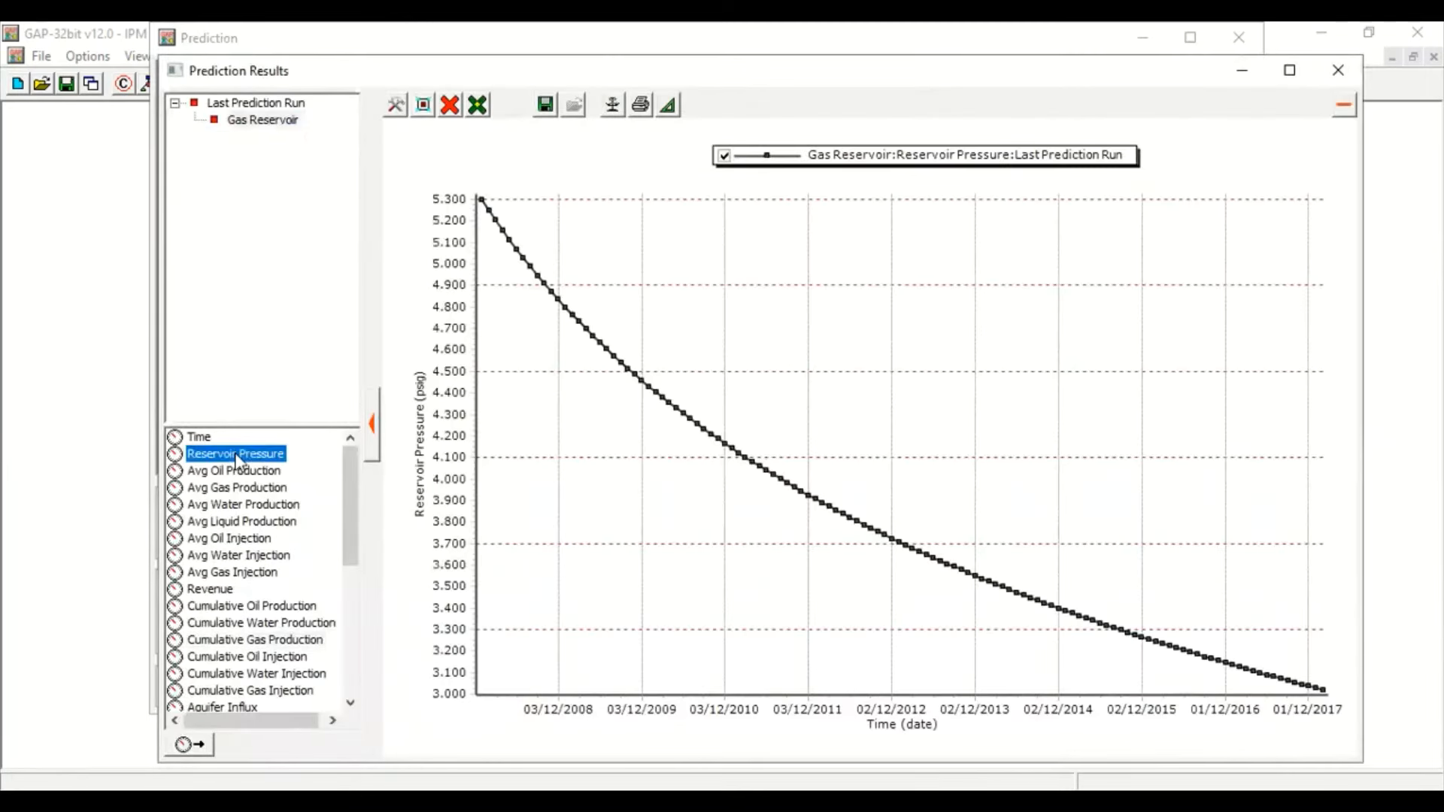
left_click(241, 488)
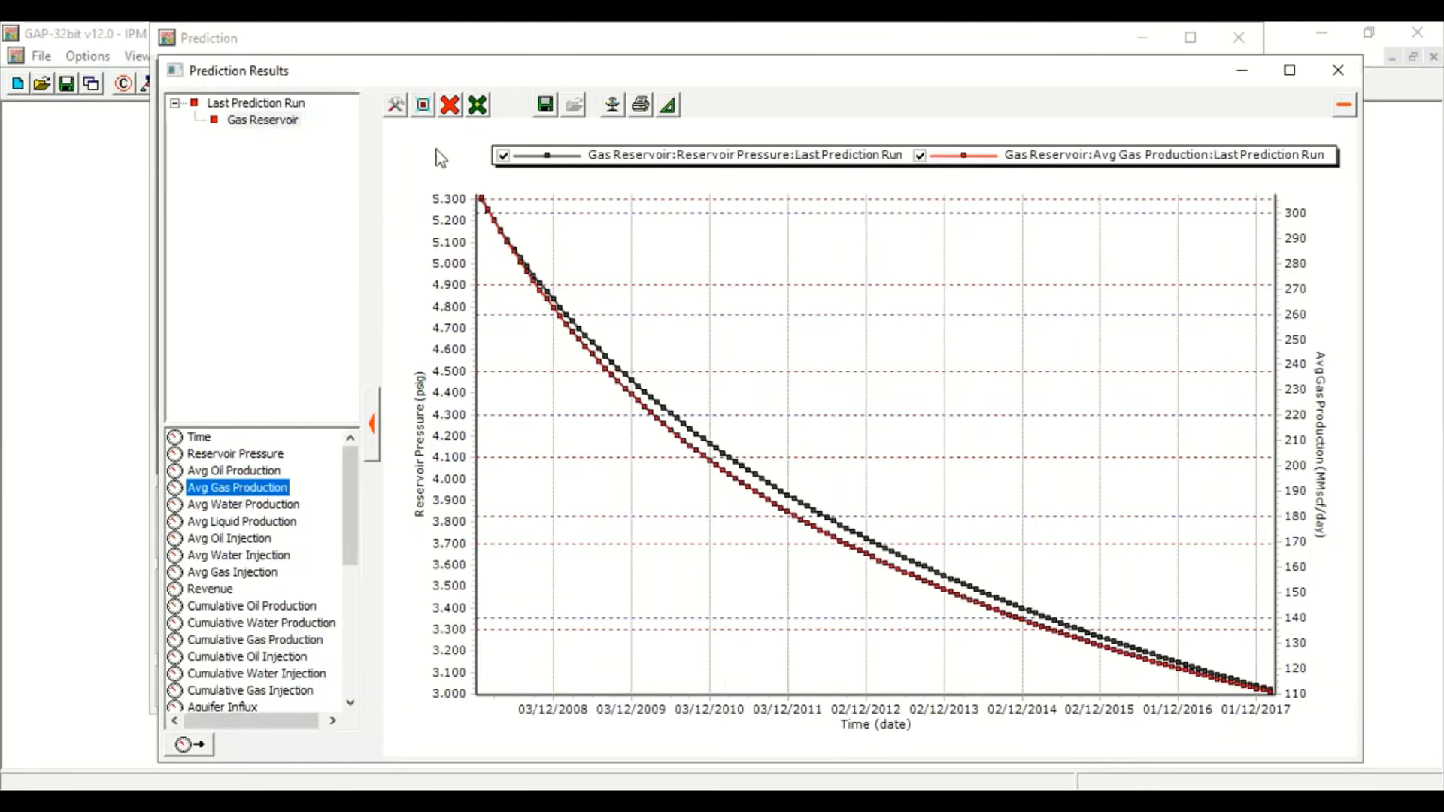
Clear the reservoir plot, show only average gas production, then close the plot and return to the network
left_click(450, 105)
left_click(512, 174)
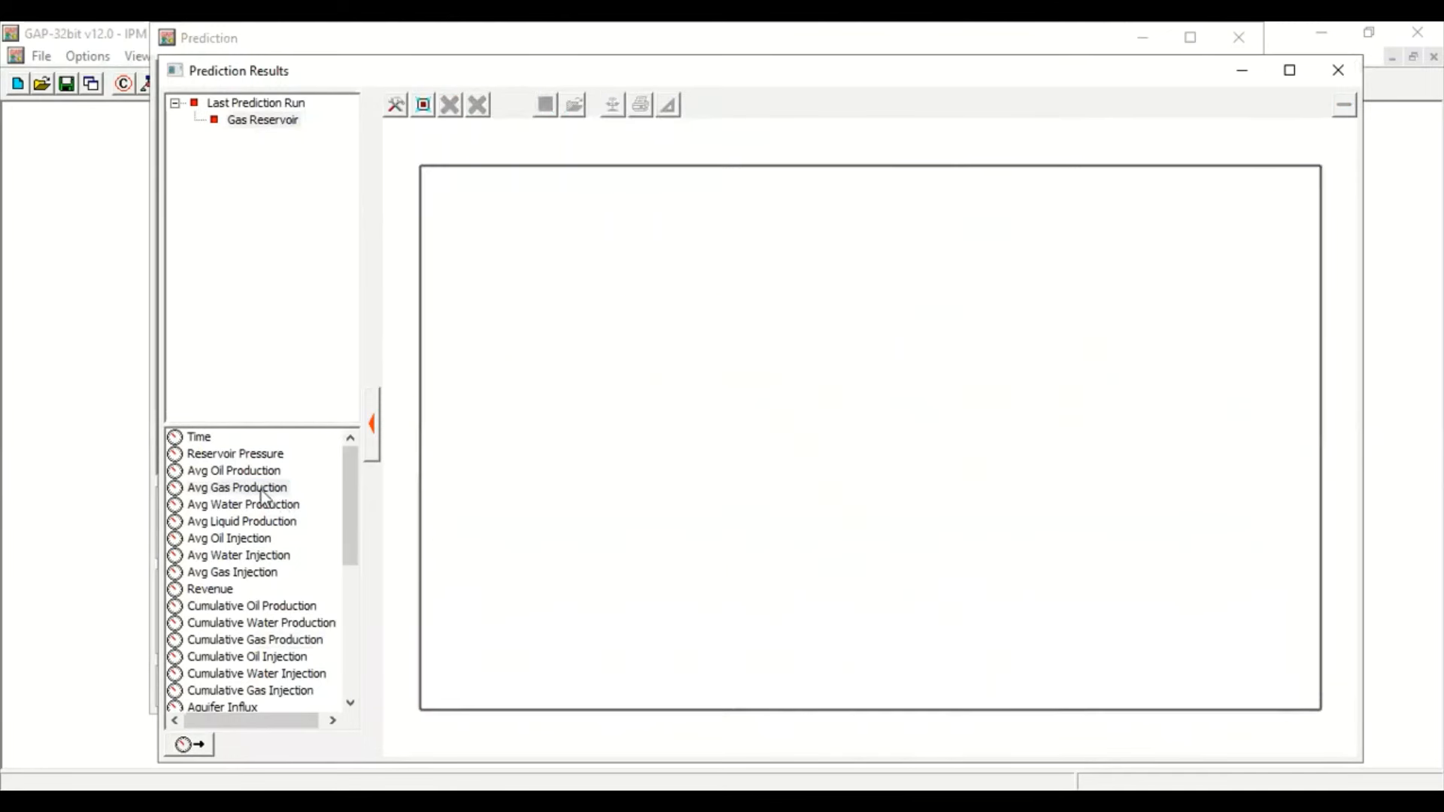
left_click(267, 489)
mouse_move(480, 212)
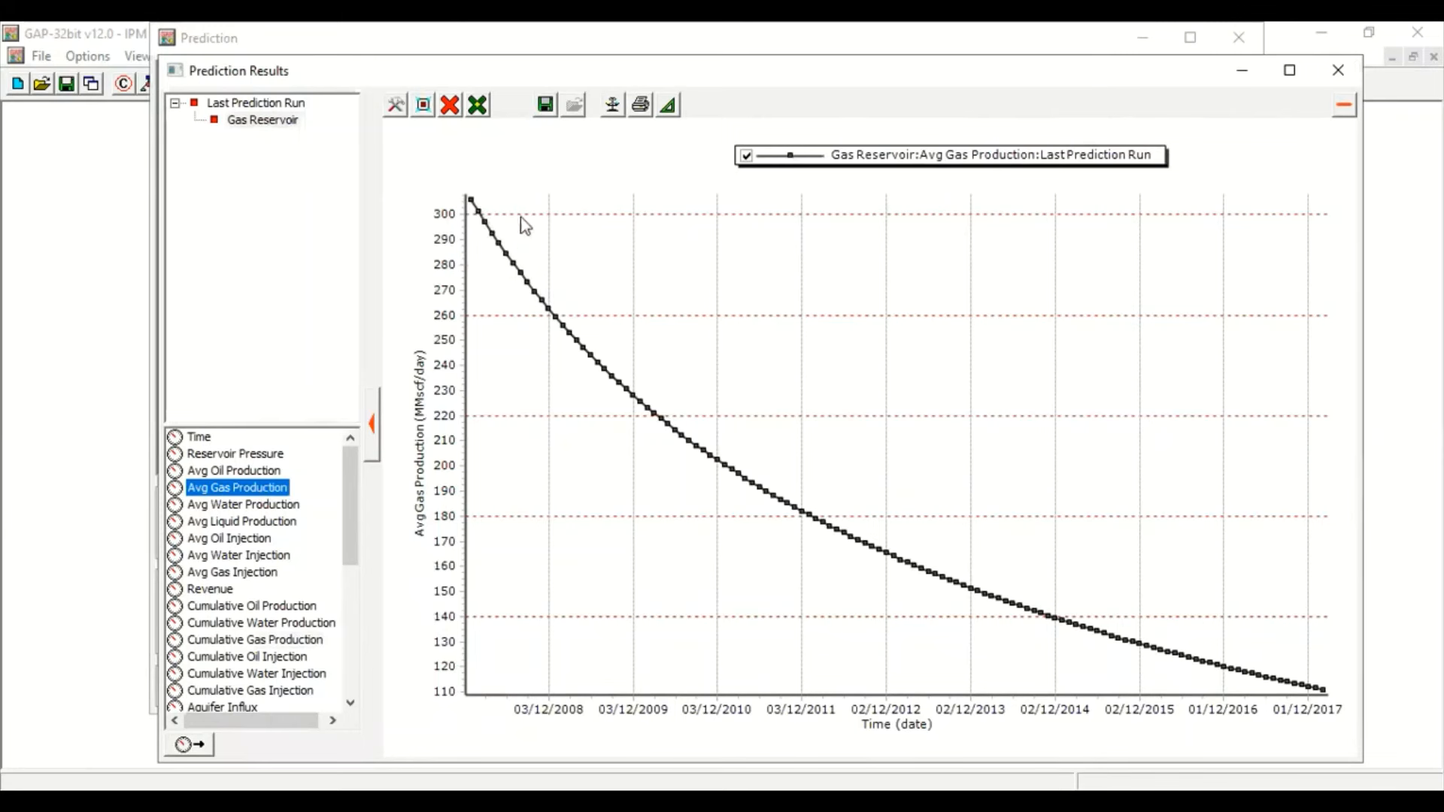
left_click(1337, 69)
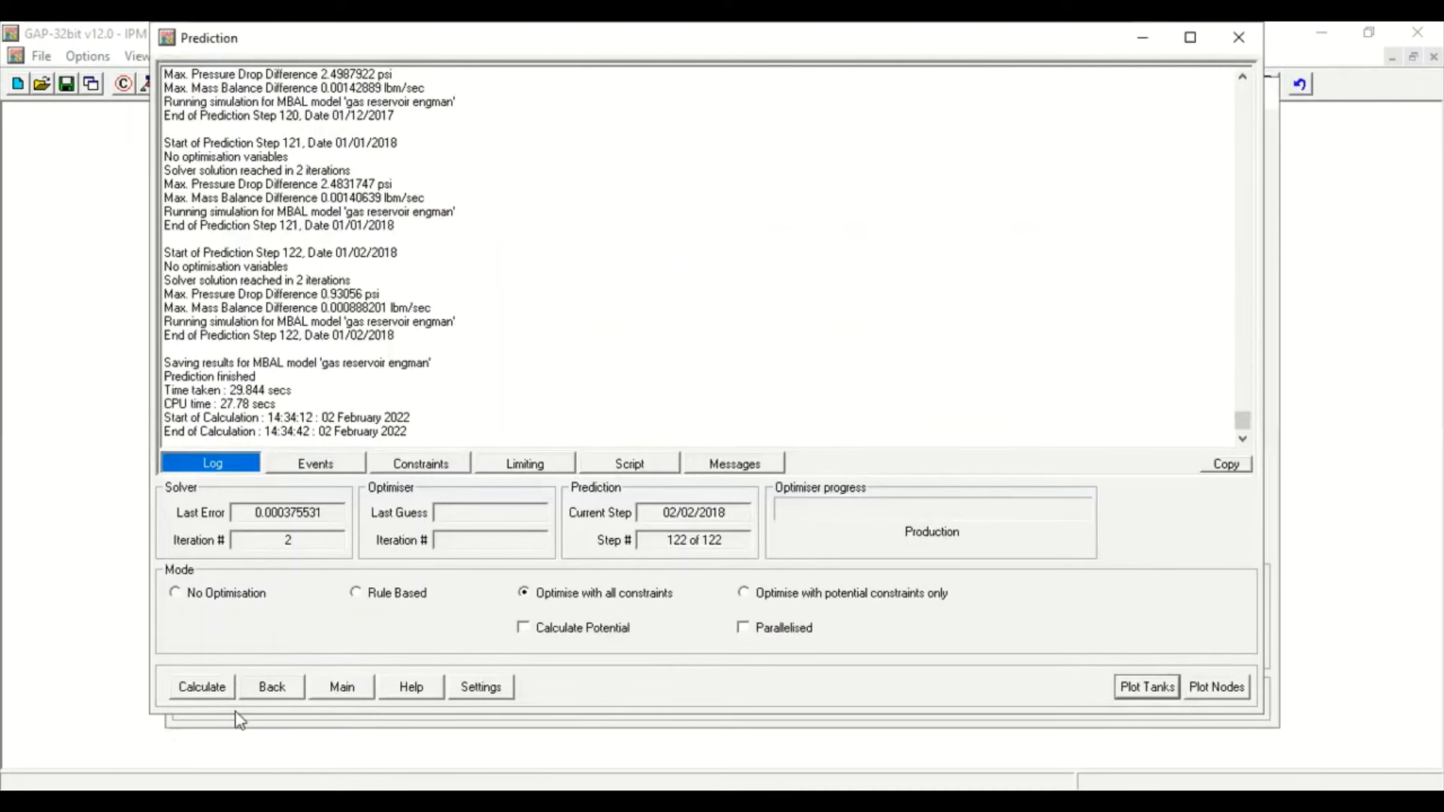
left_click(327, 689)
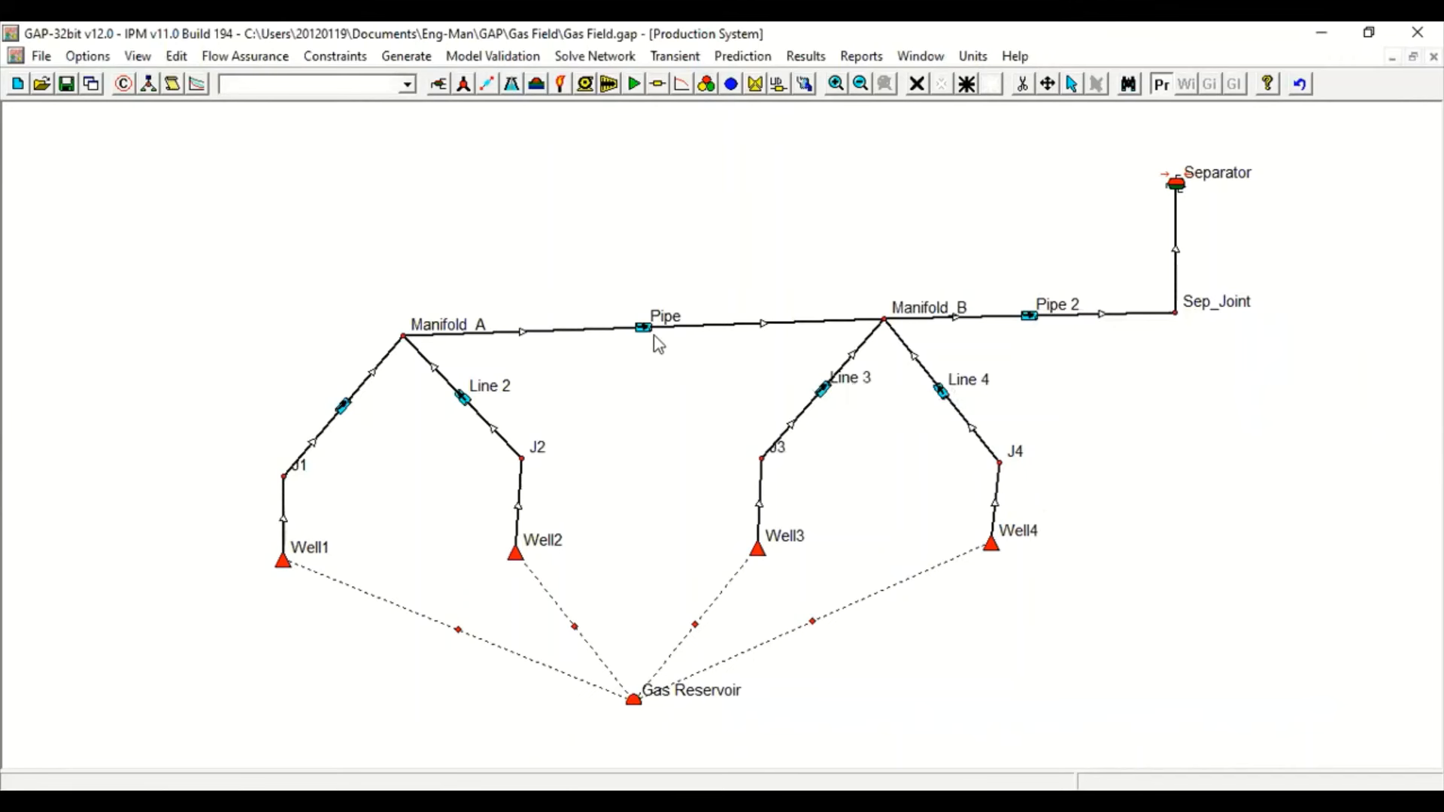
Examine the results table of the pipe from J1 to Manifold_A, and return to the network
double_click(345, 410)
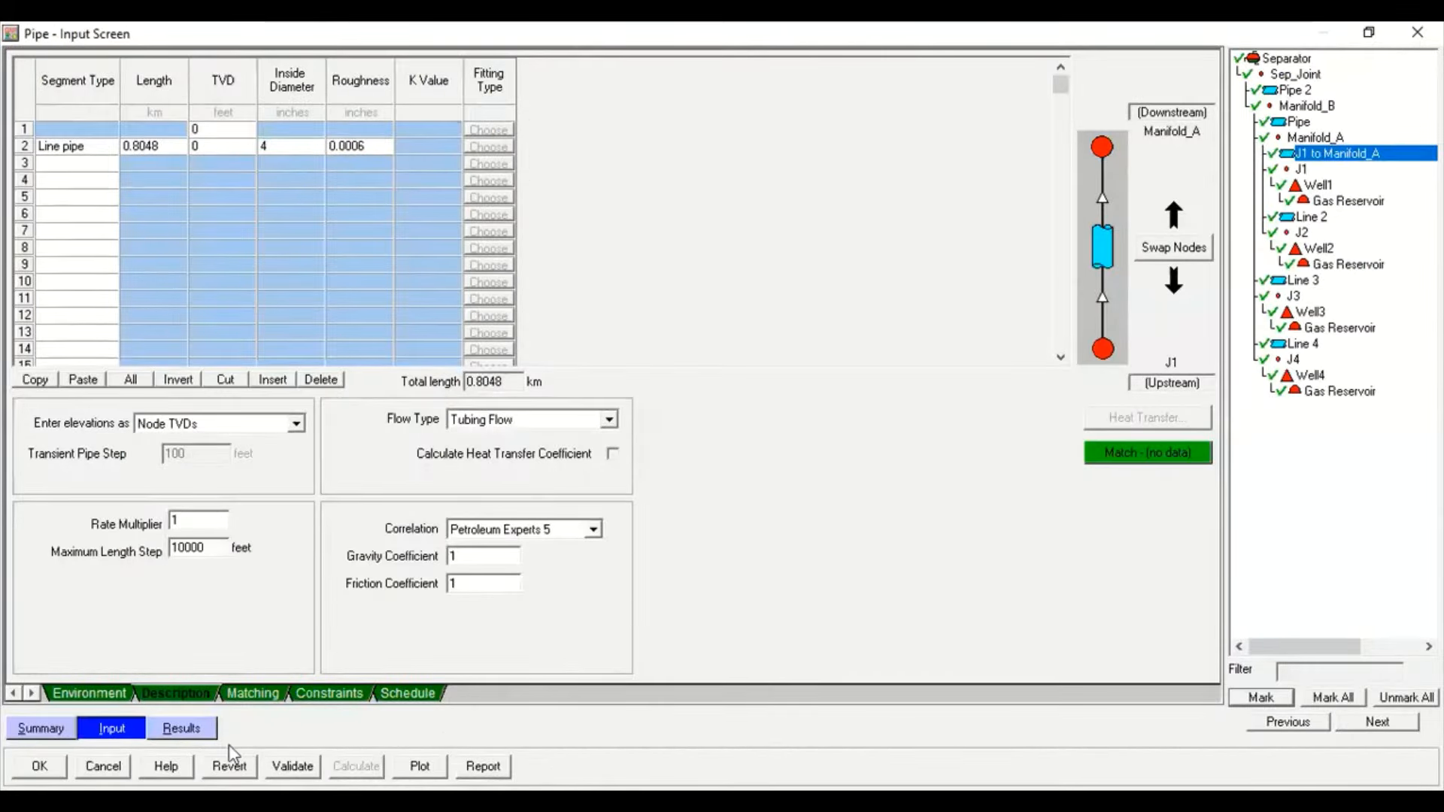
left_click(194, 730)
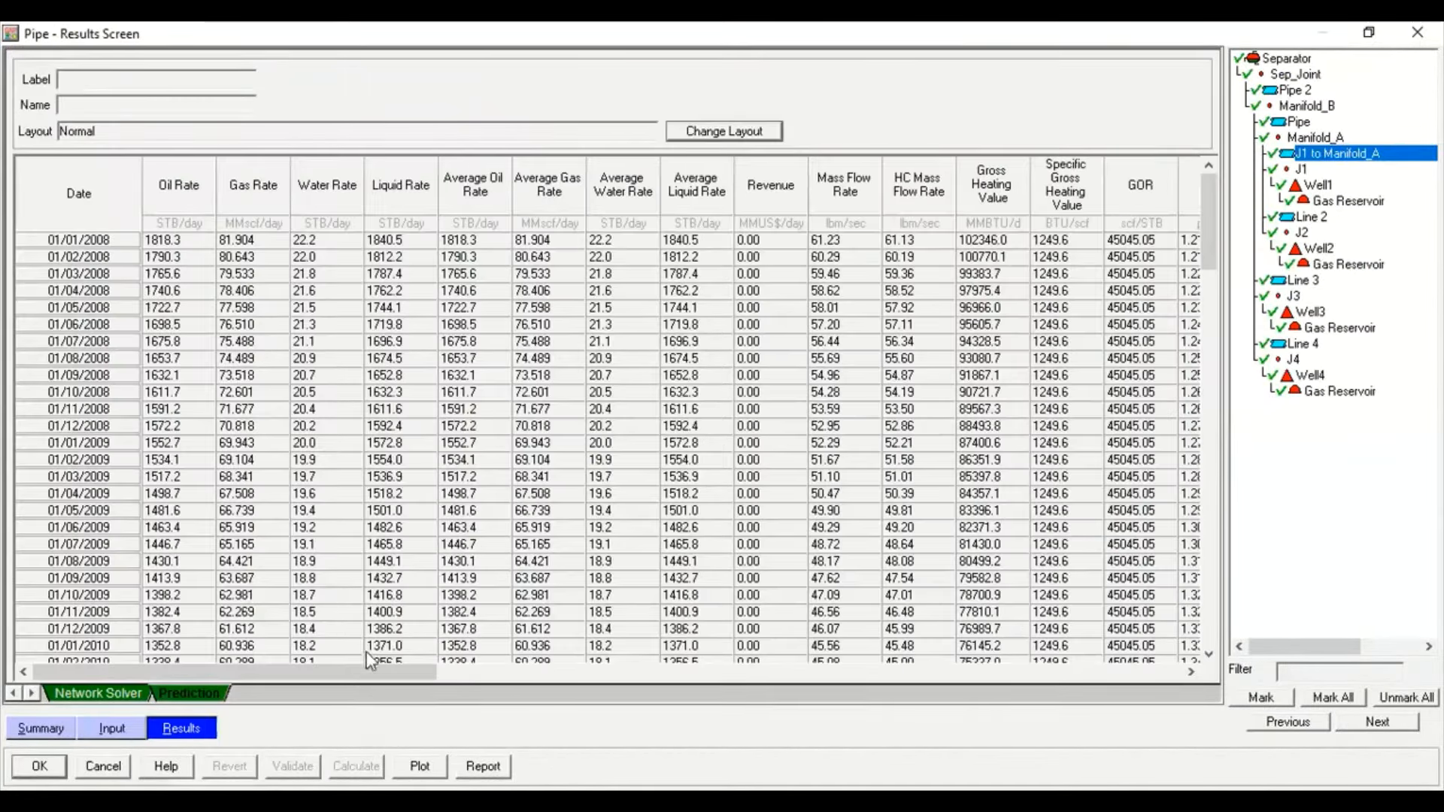
mouse_move(395, 672)
left_mouse_down()
mouse_move(980, 747)
mouse_move(406, 677)
left_mouse_up()
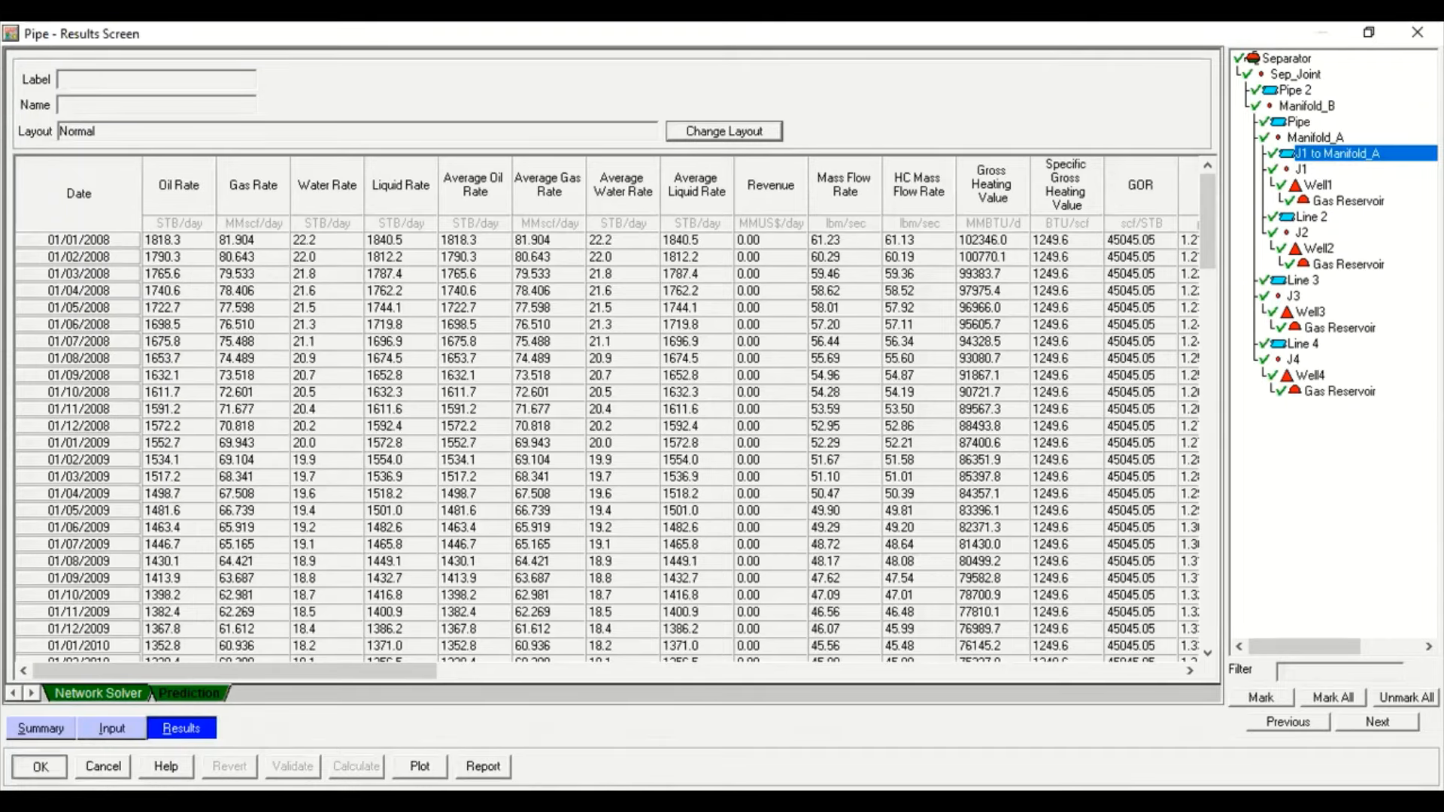
left_click(40, 767)
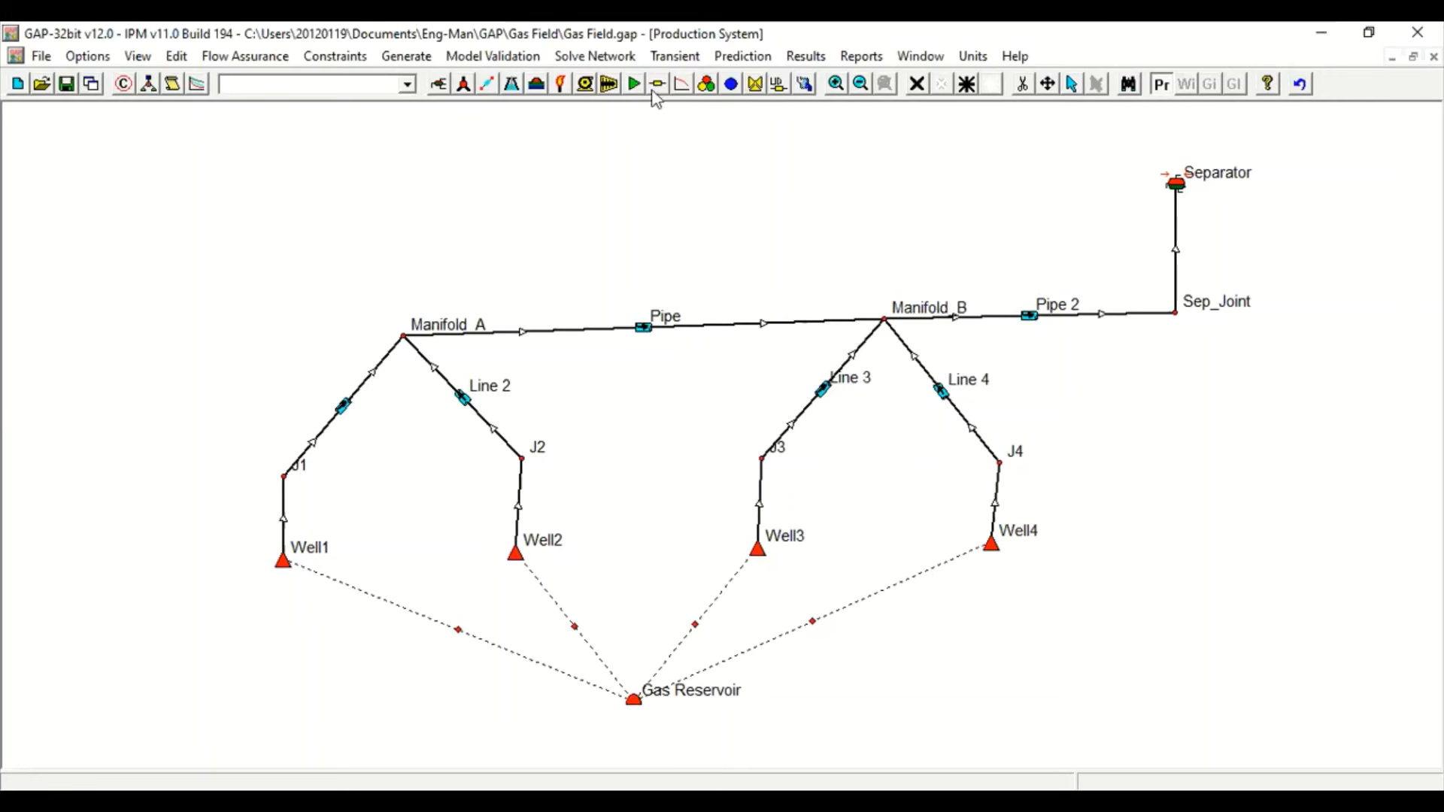
Run the network solver at a separator pressure of 1000 psig with no optimisation, and return to the network
left_click(614, 64)
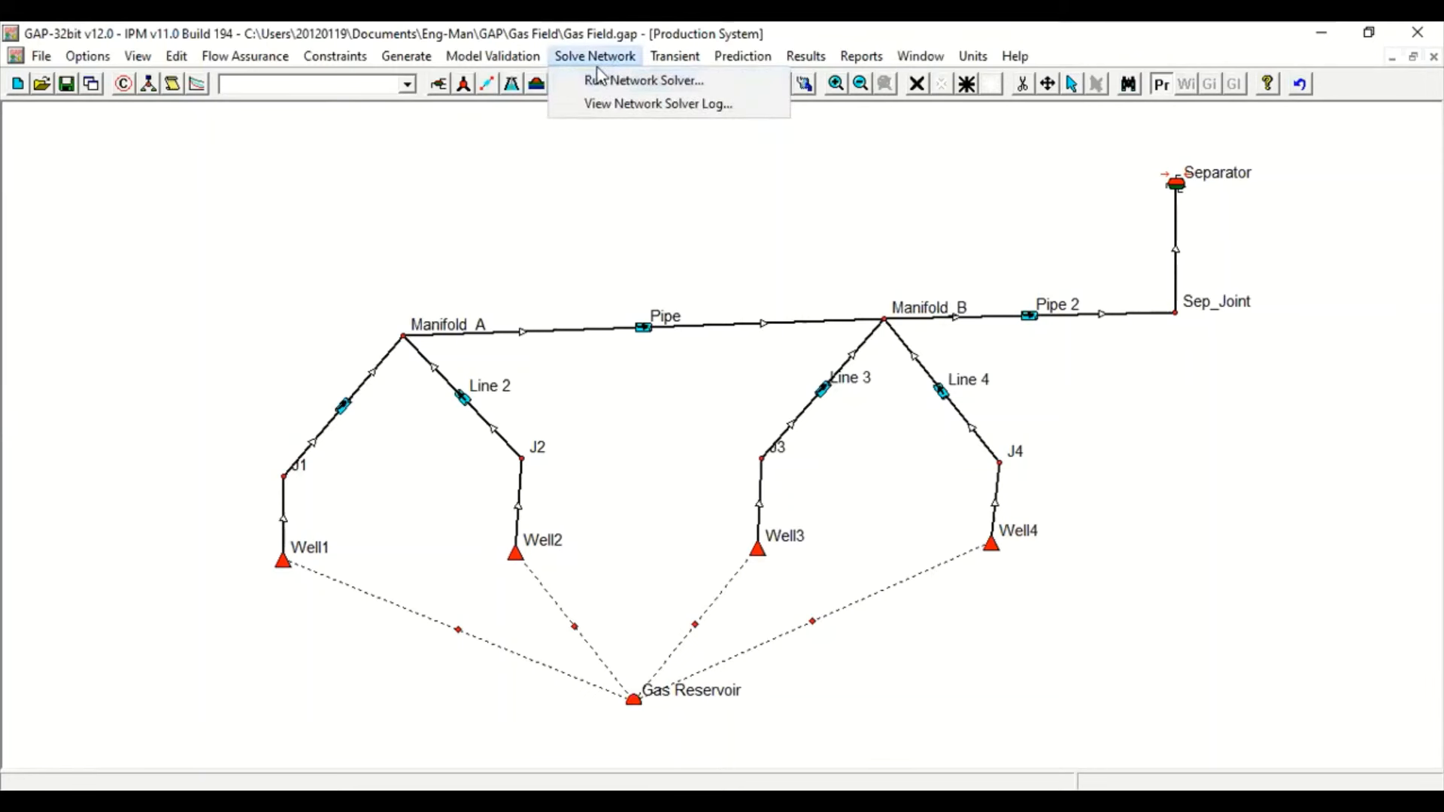
left_click(615, 81)
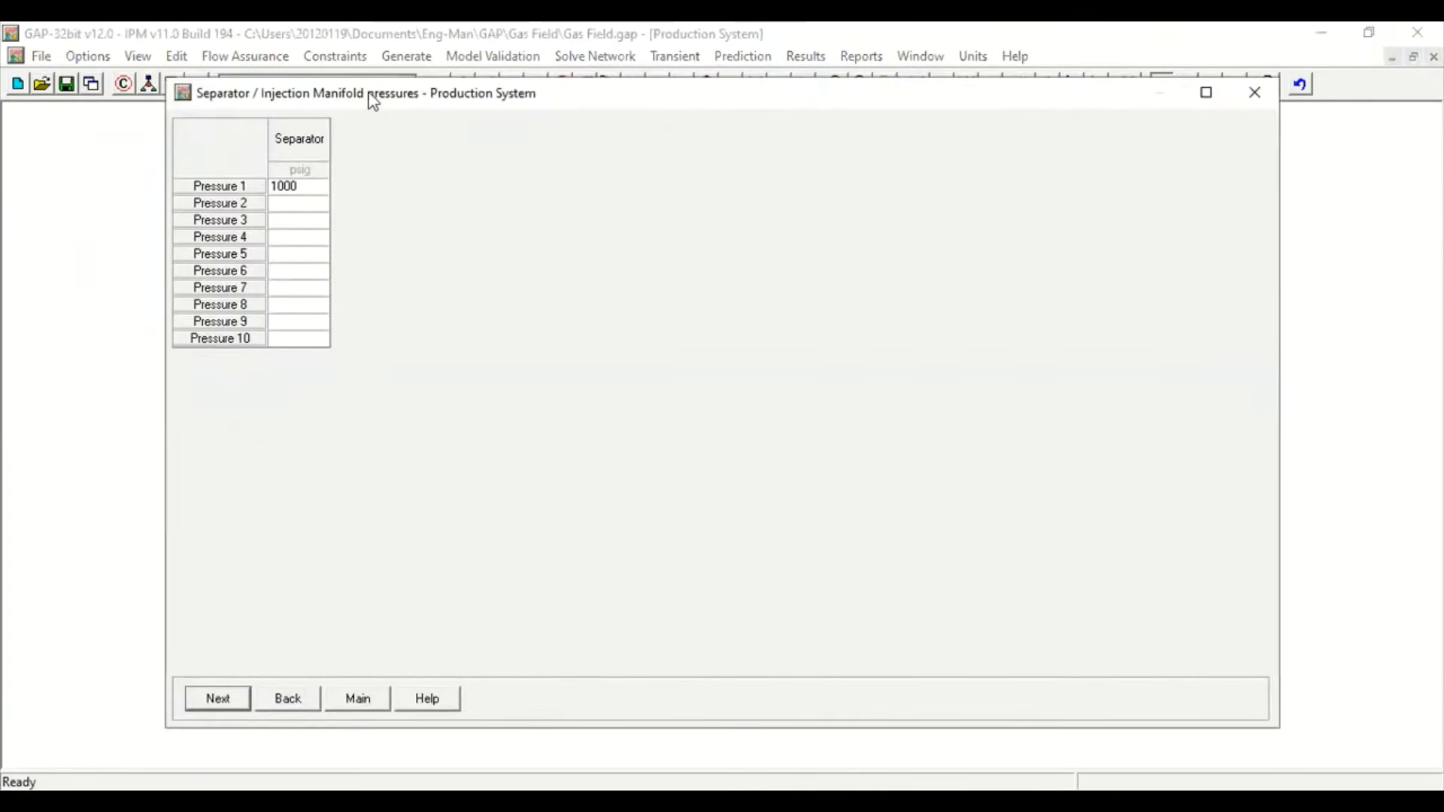
left_click_drag(373, 101, 351, 46)
left_click(274, 166)
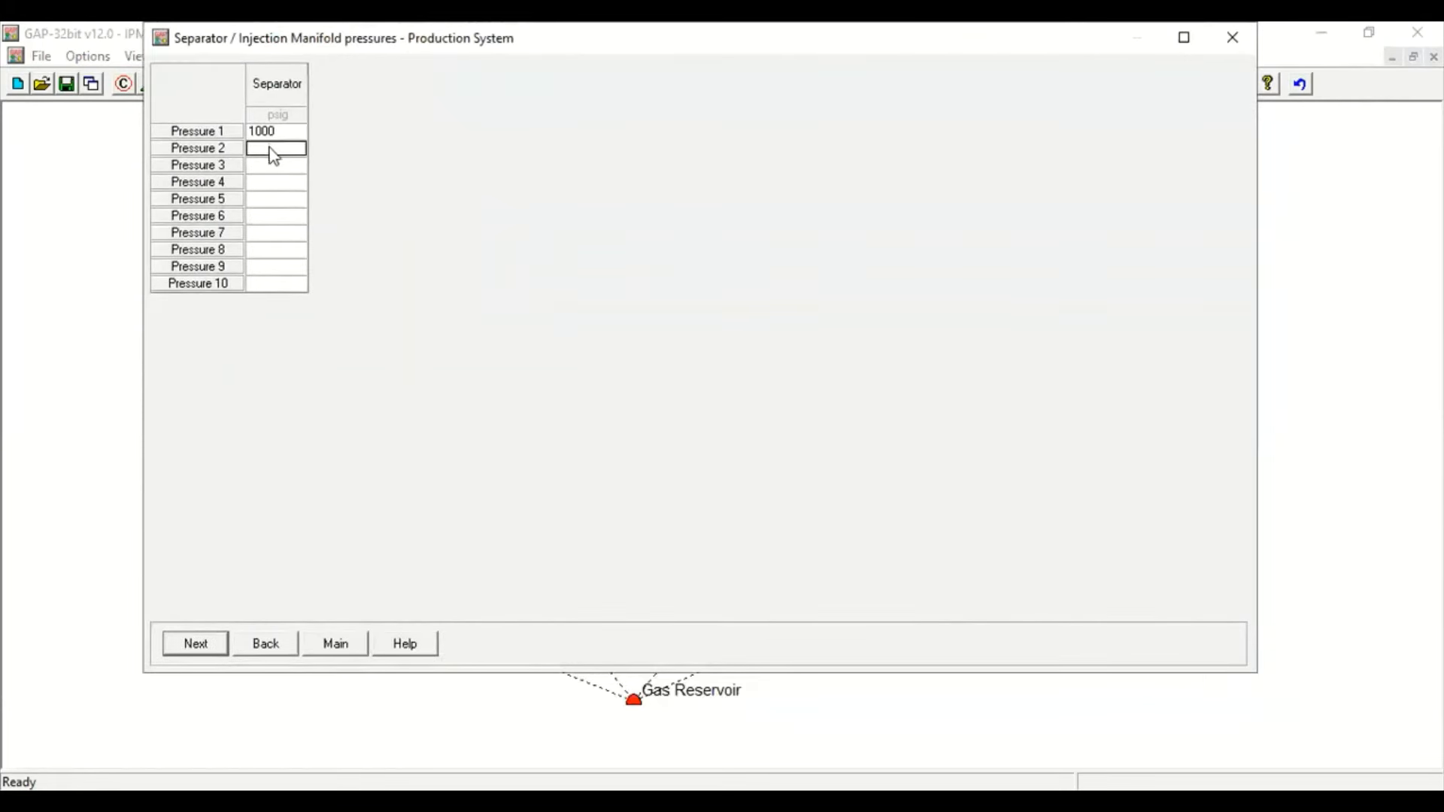
left_click(272, 183)
left_click(274, 200)
left_click(277, 133)
left_click(210, 648)
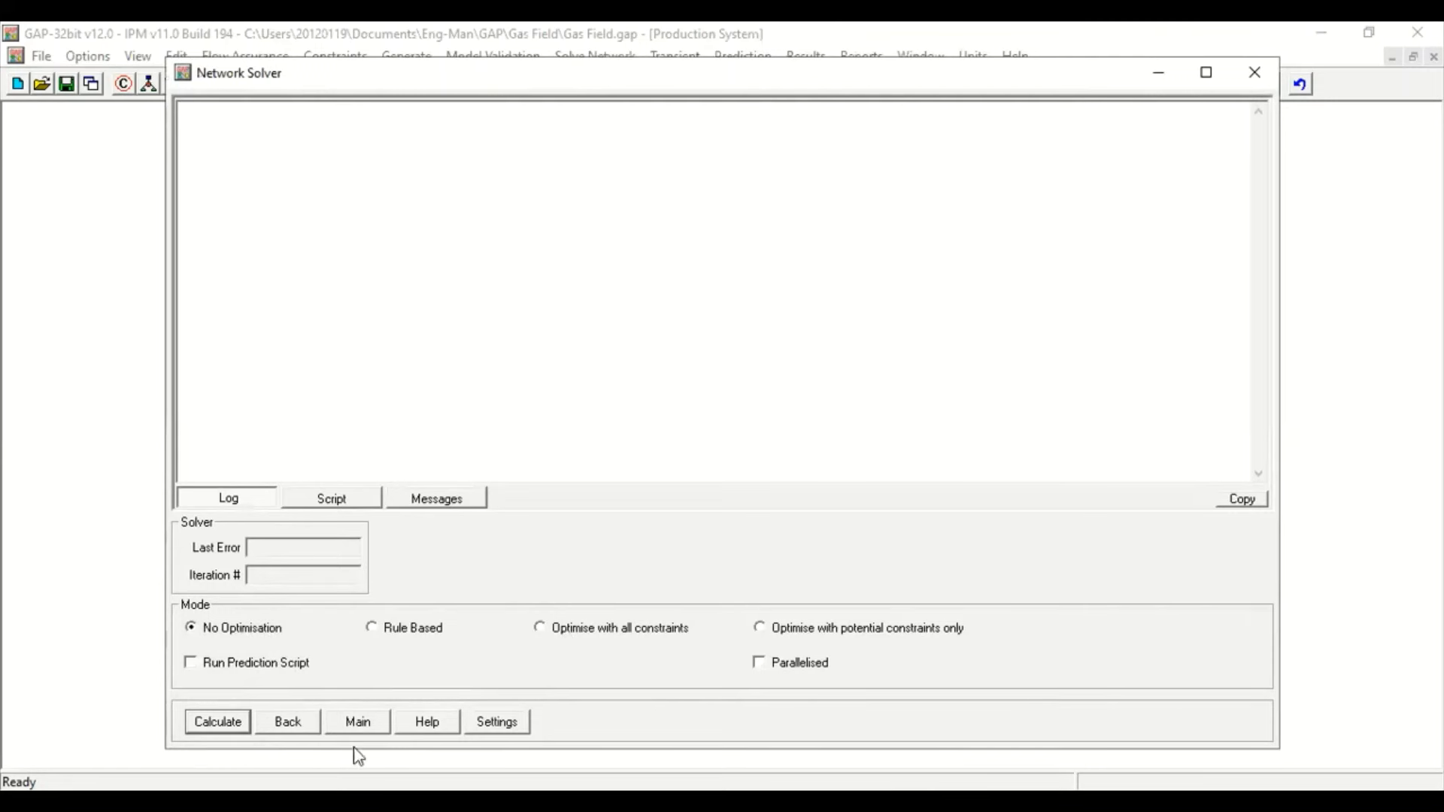
left_click(233, 728)
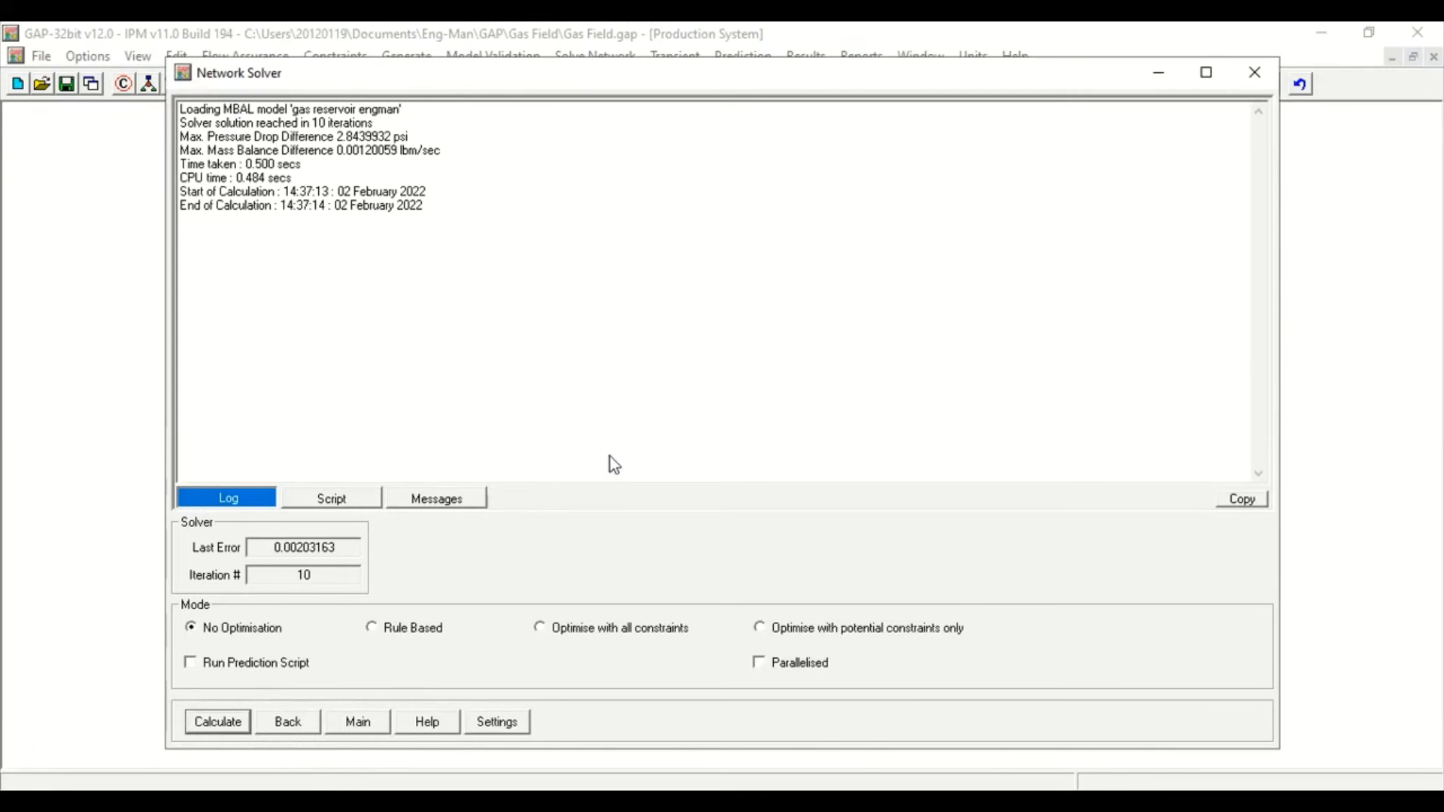
left_click(357, 724)
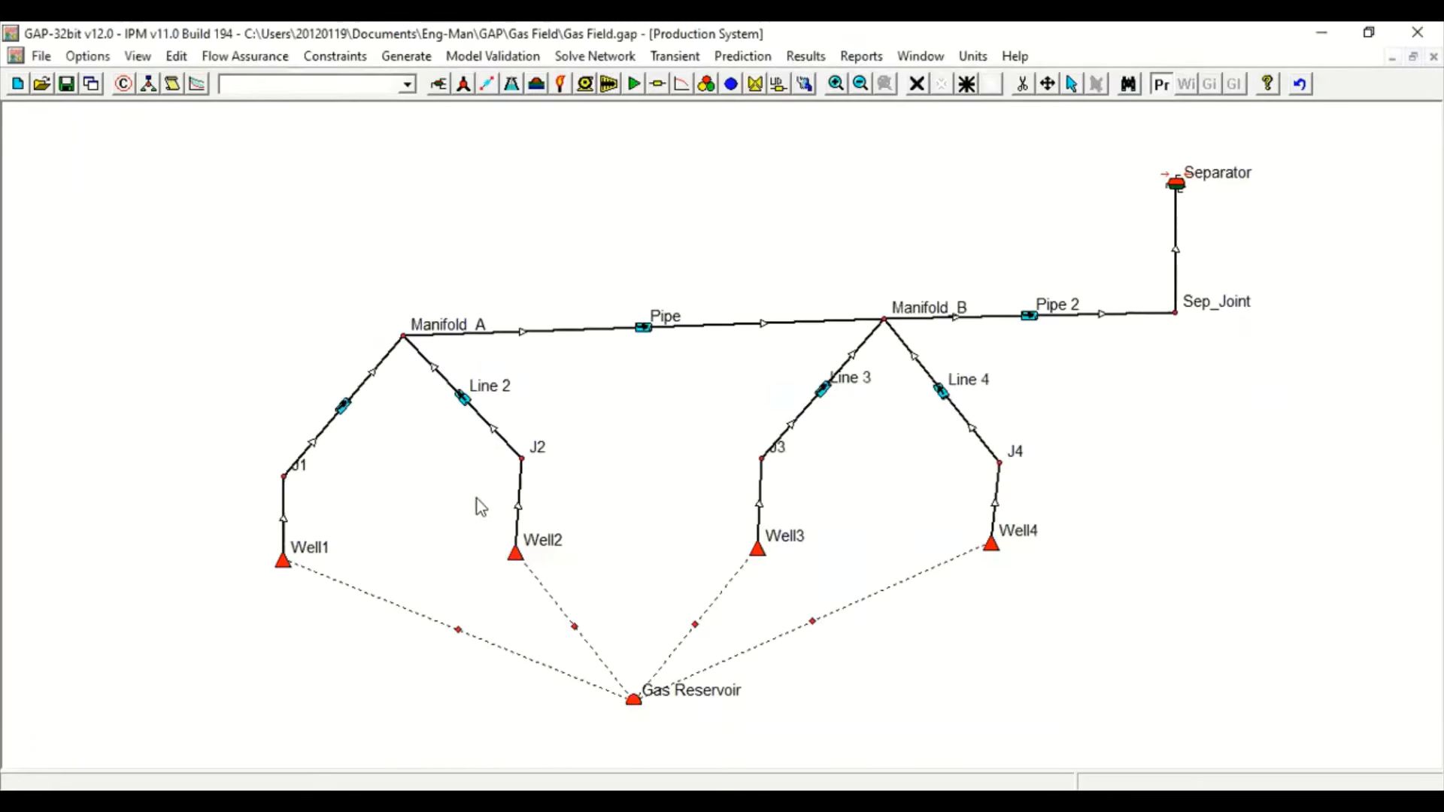
mouse_move(644, 339)
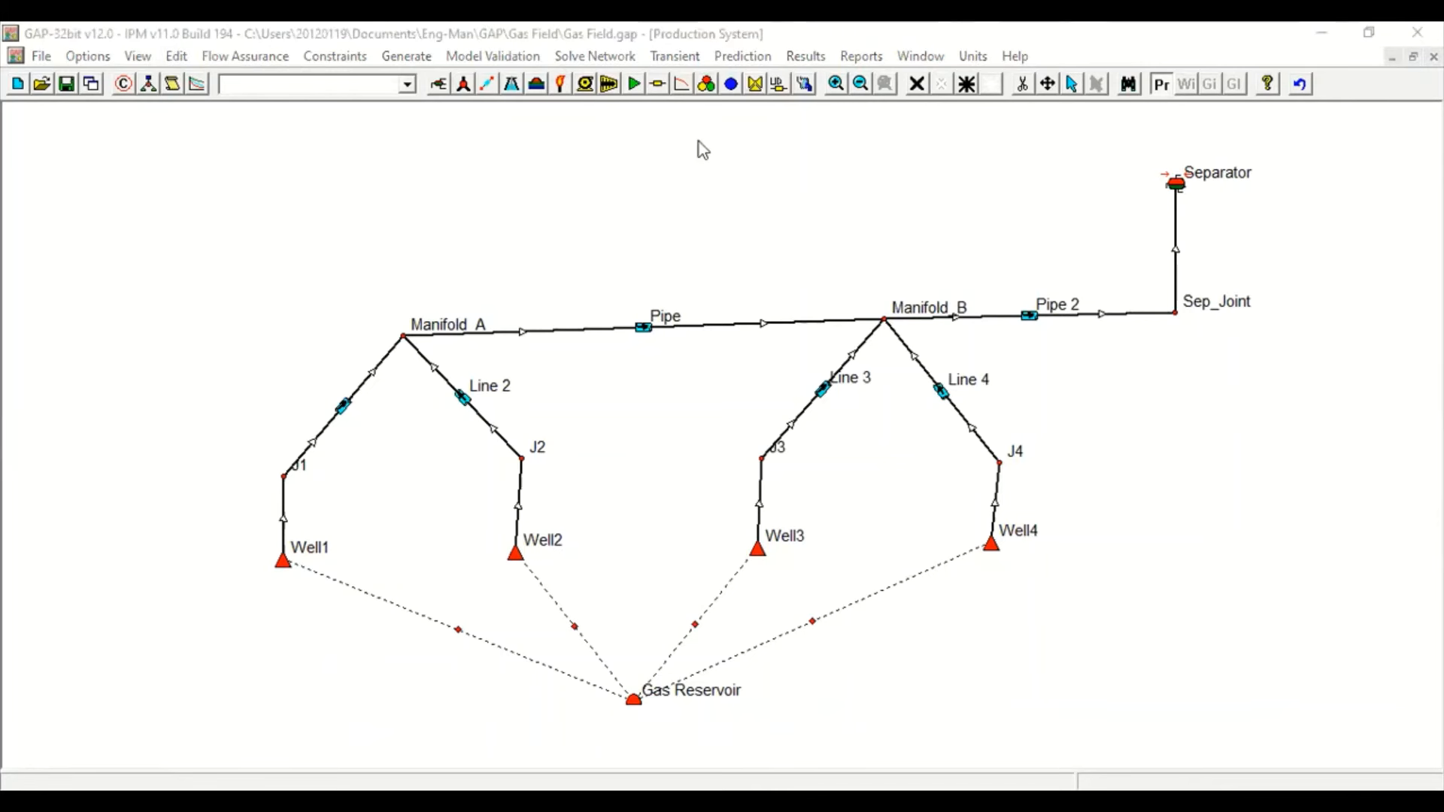
Inspect the solved results of the J1 to Manifold_A pipe, Line 3, Line 4, Pipe 2 and the Separator on the network
left_click(583, 58)
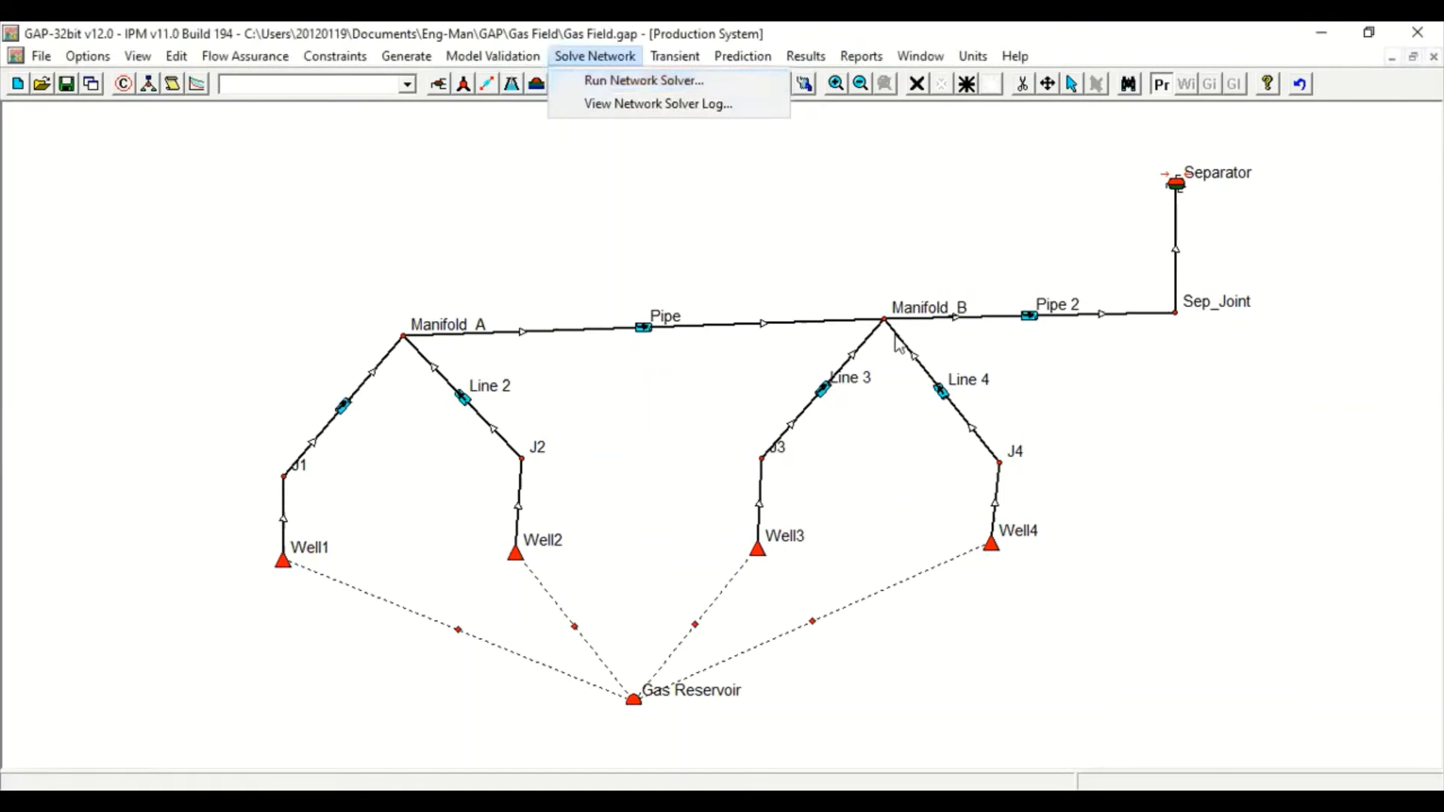
left_click(759, 42)
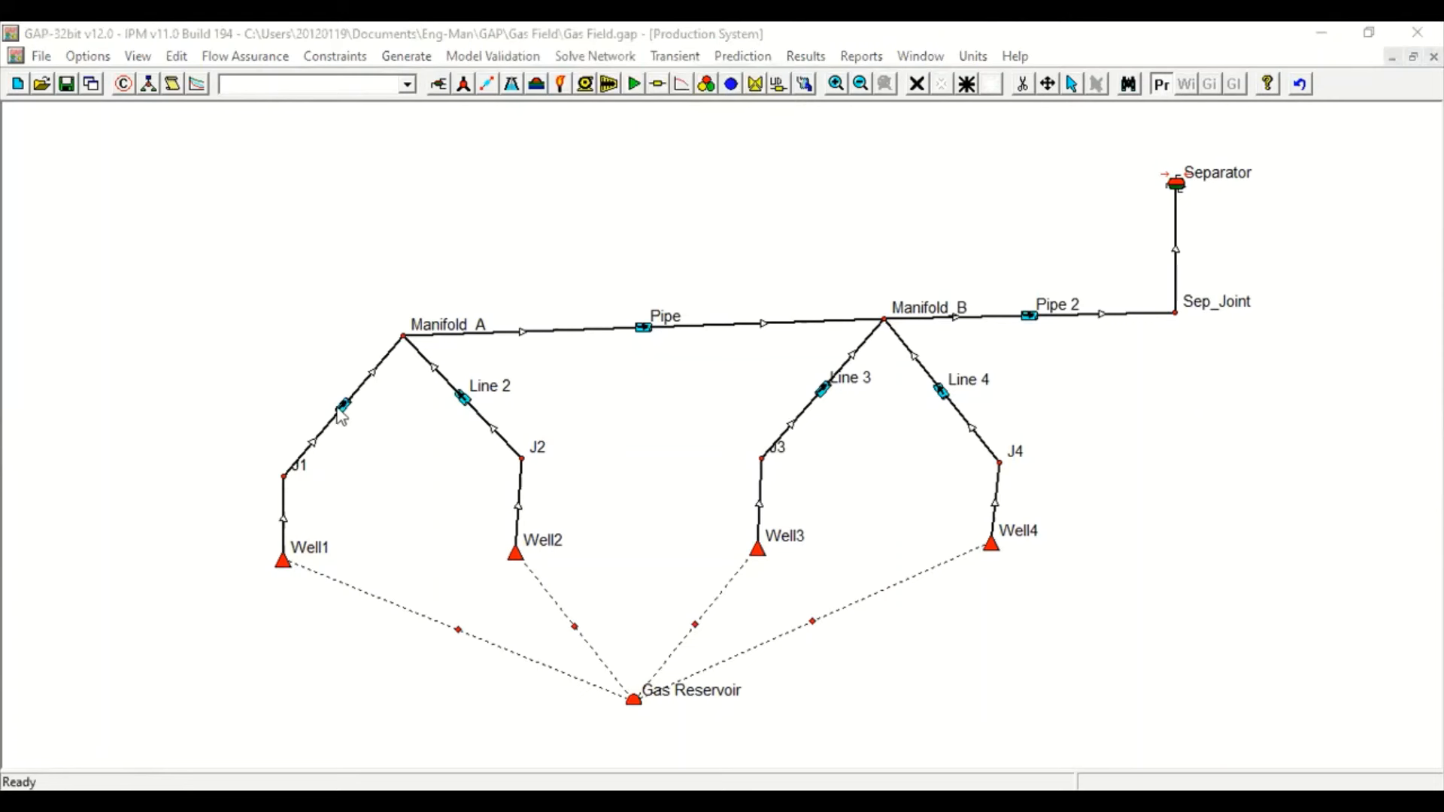
mouse_move(343, 414)
mouse_move(825, 397)
mouse_move(941, 392)
mouse_move(1028, 319)
mouse_move(1181, 192)
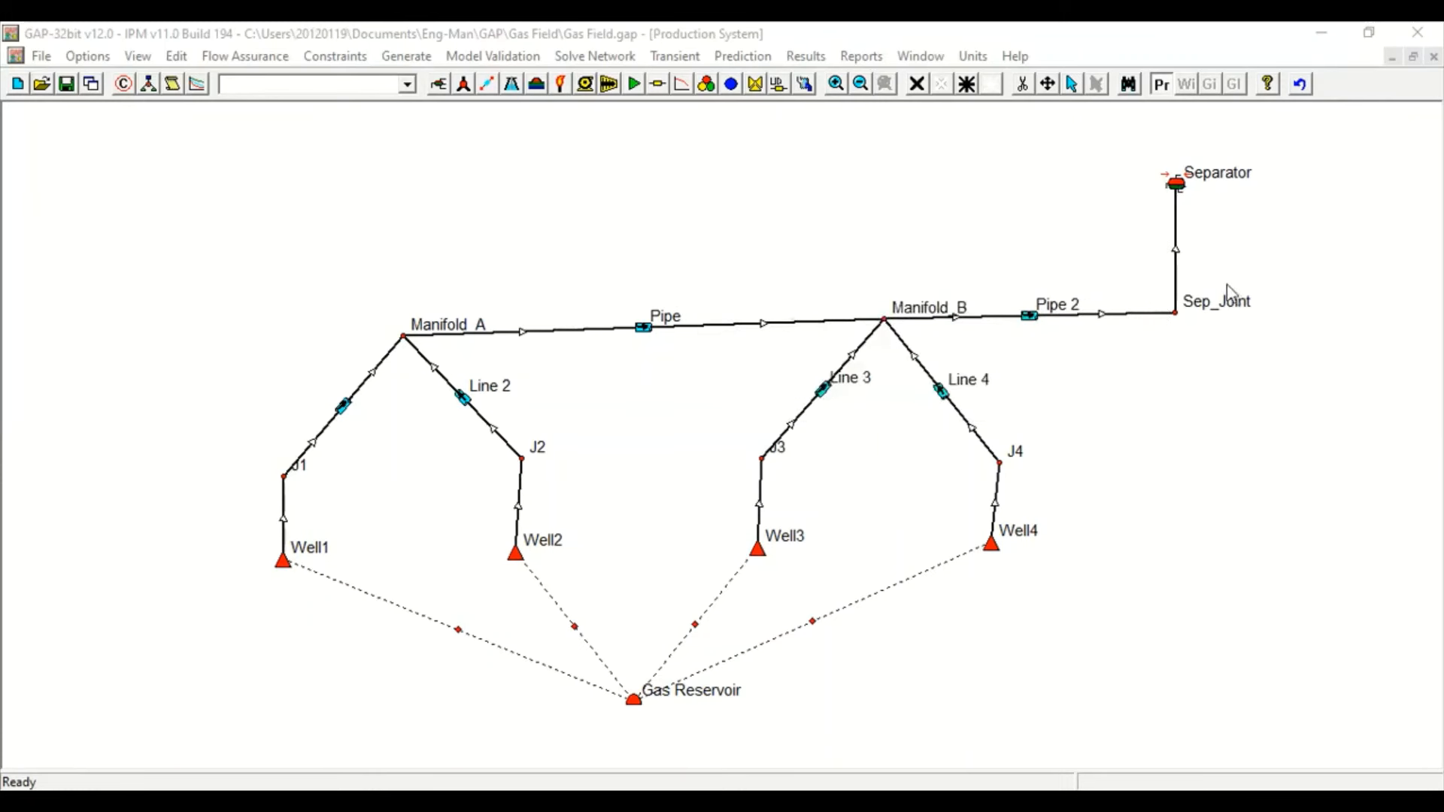
Plot the Separator's oil rate and gas rate from its solver results, then close the plot and return to the network
double_click(1177, 186)
left_click(419, 765)
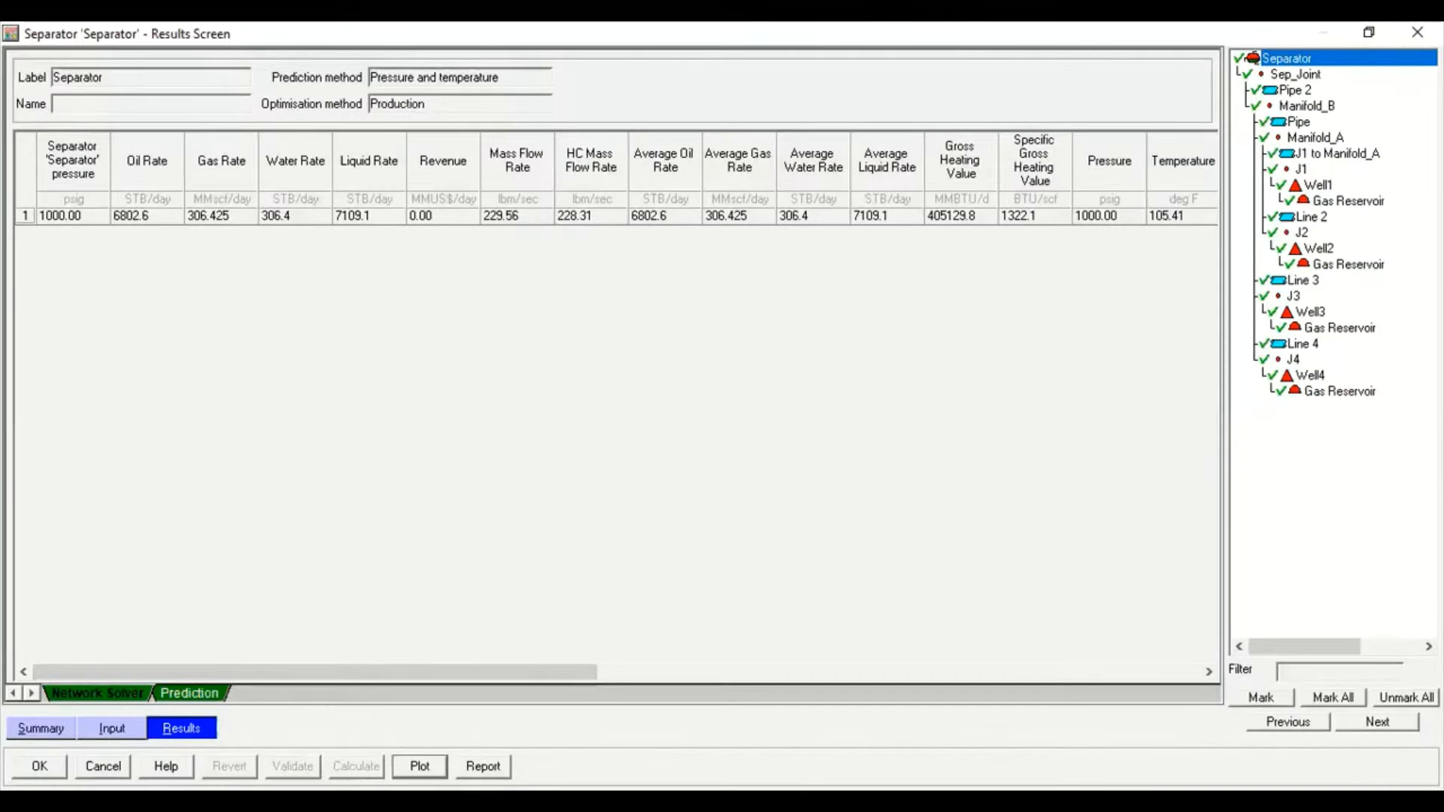
left_click(181, 448)
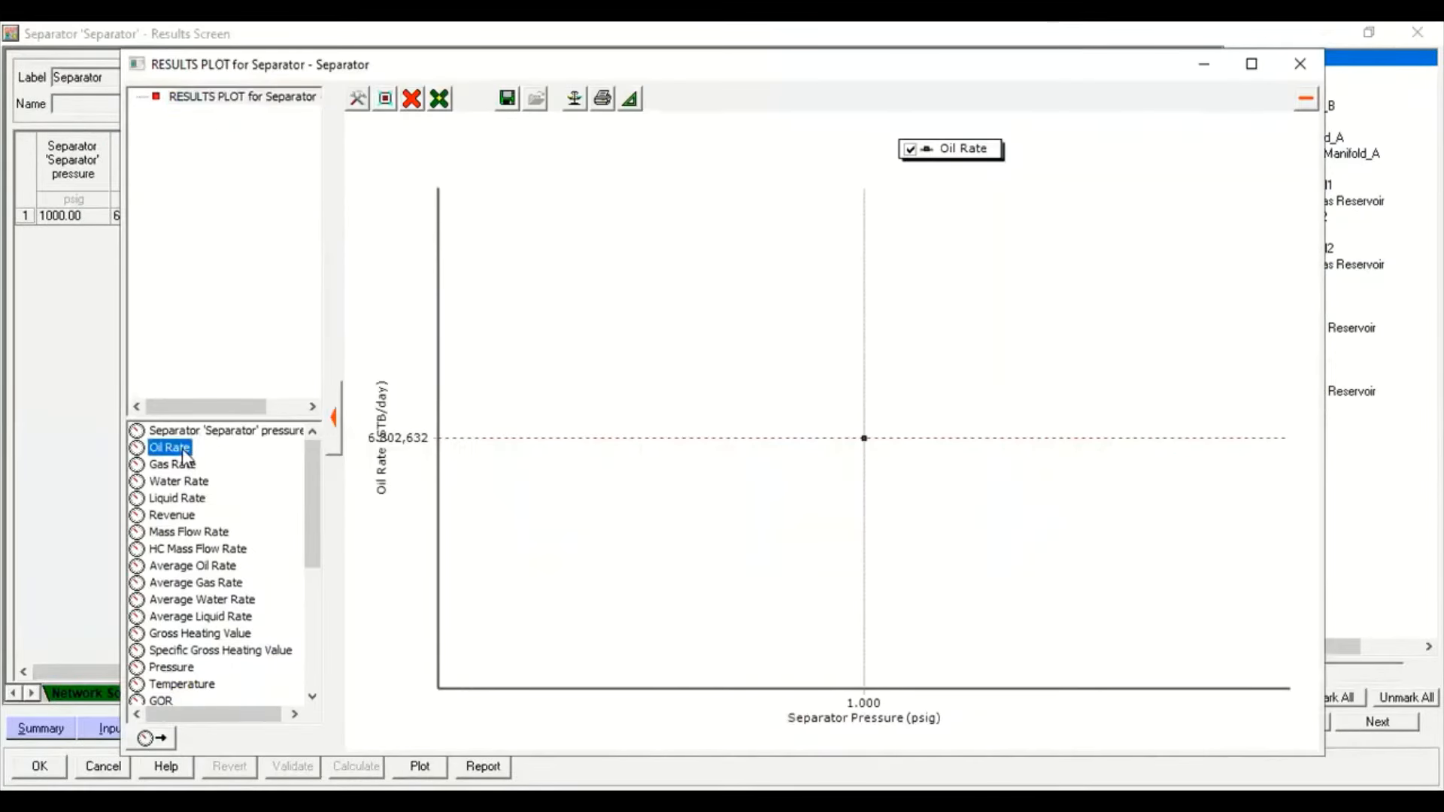
left_click(184, 465)
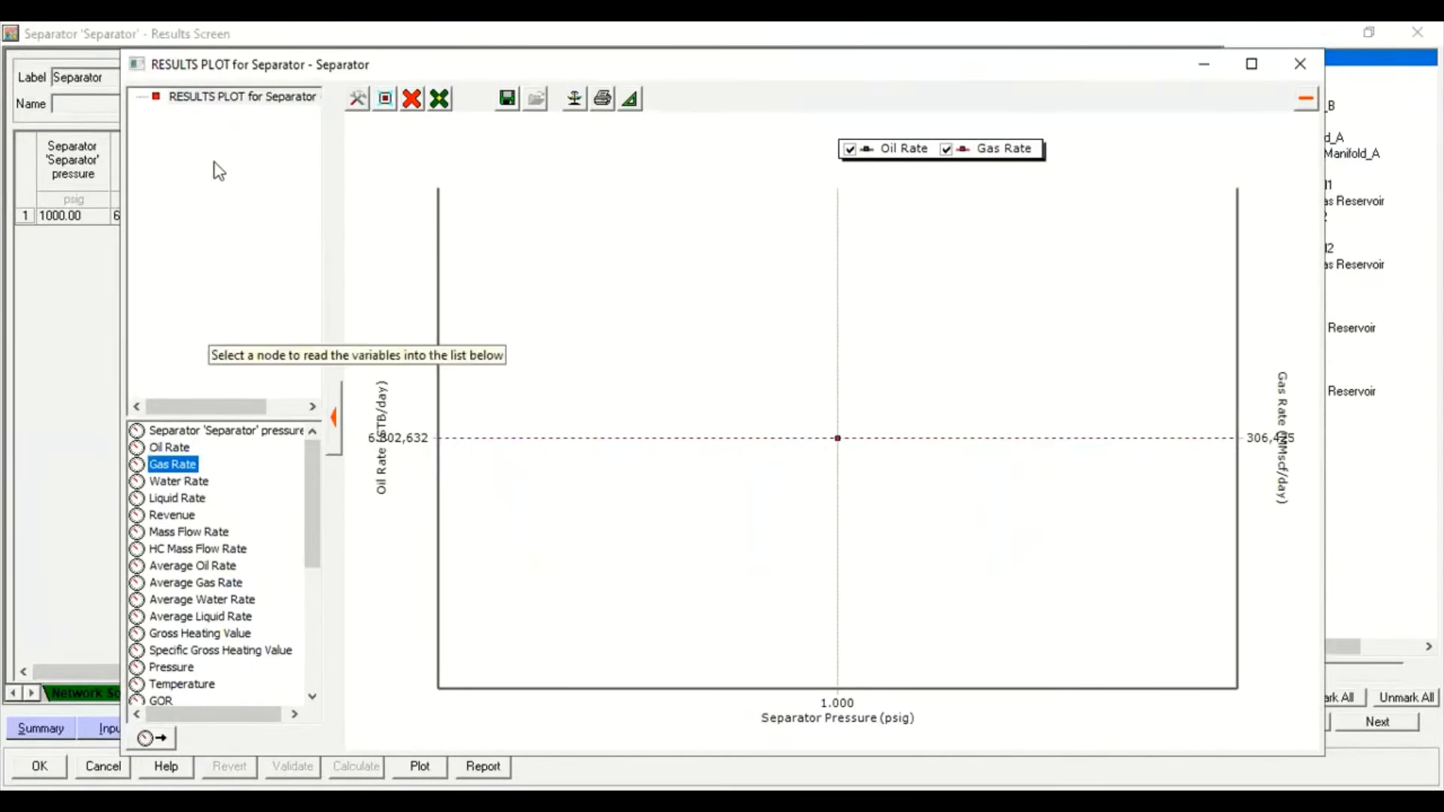
left_click(263, 97)
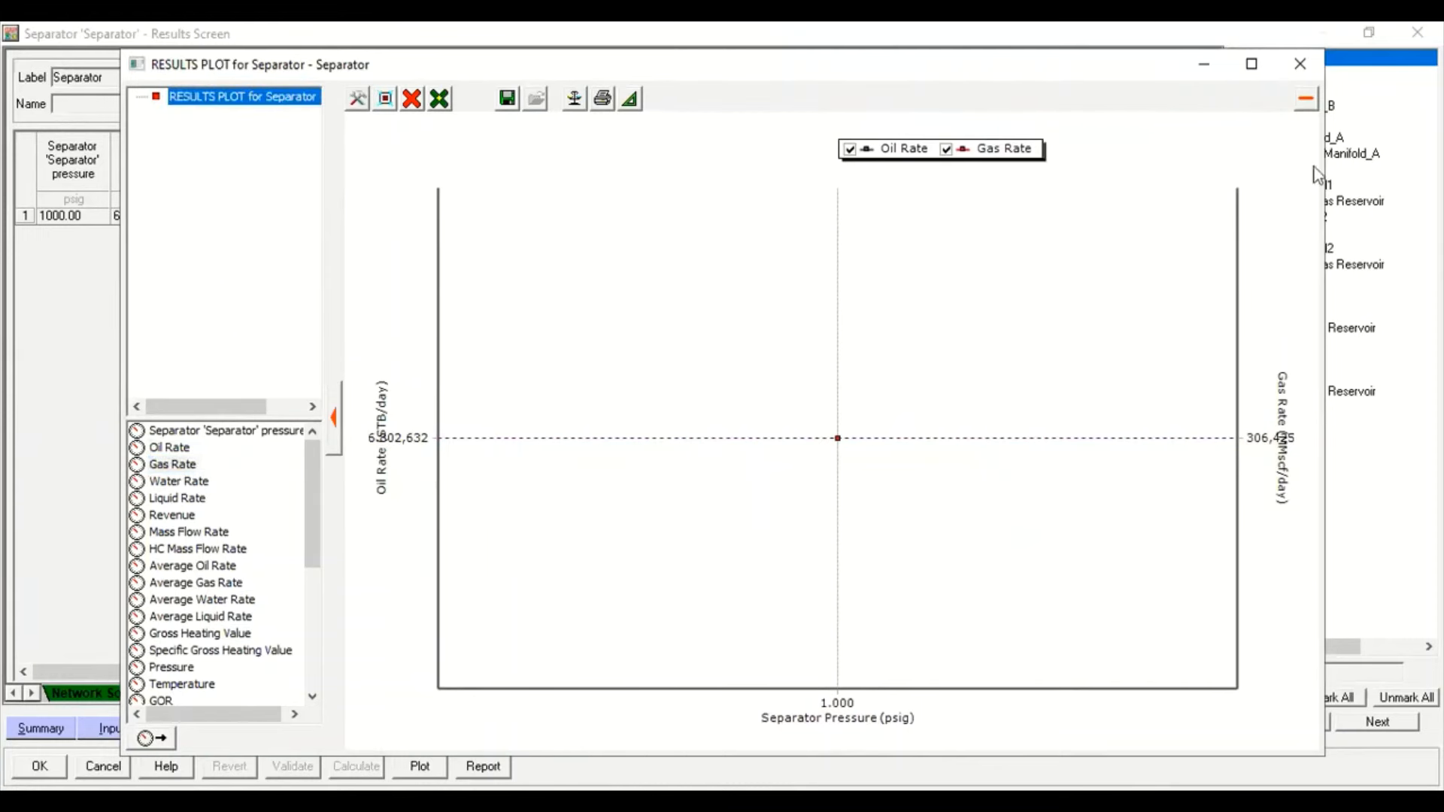
left_click(1300, 65)
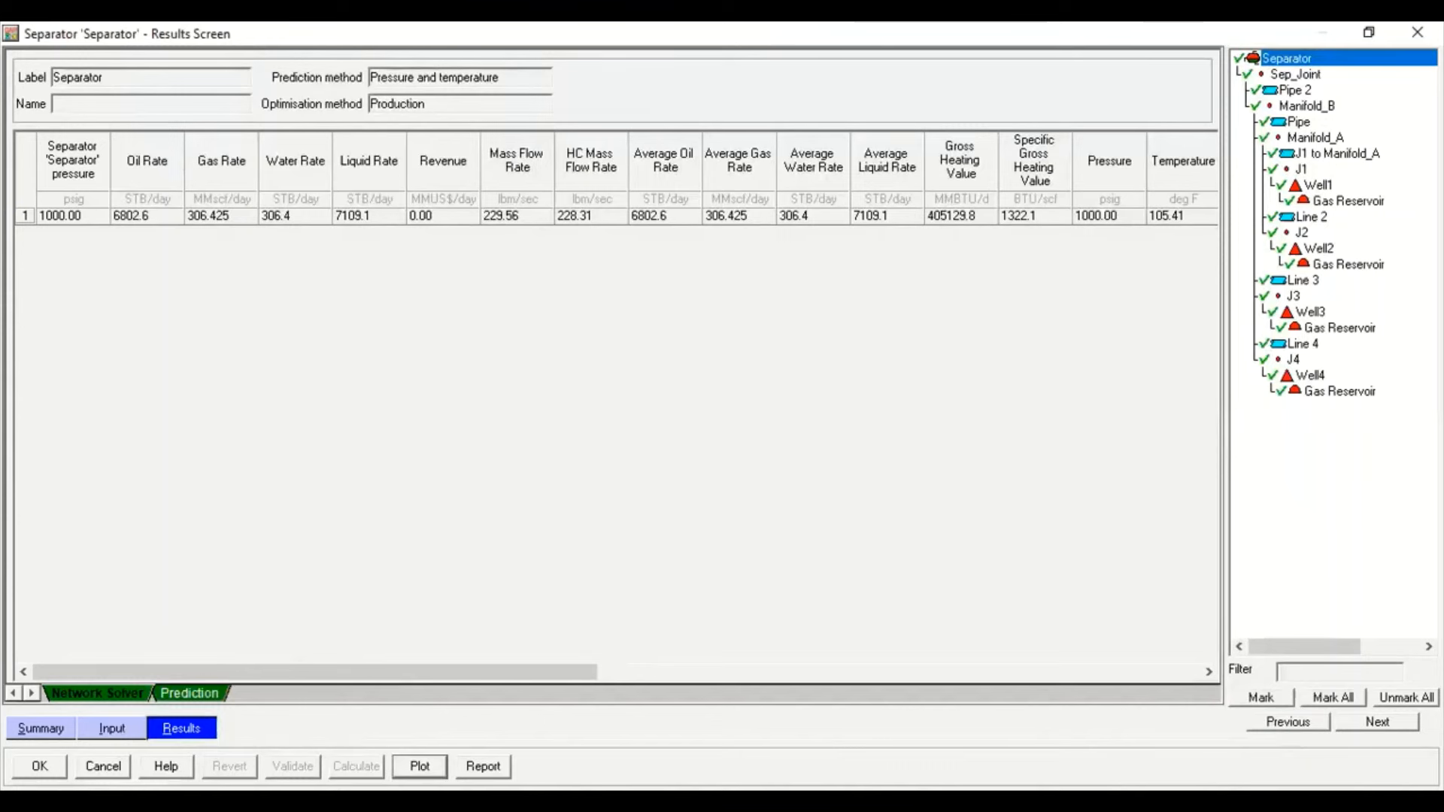
left_click(40, 766)
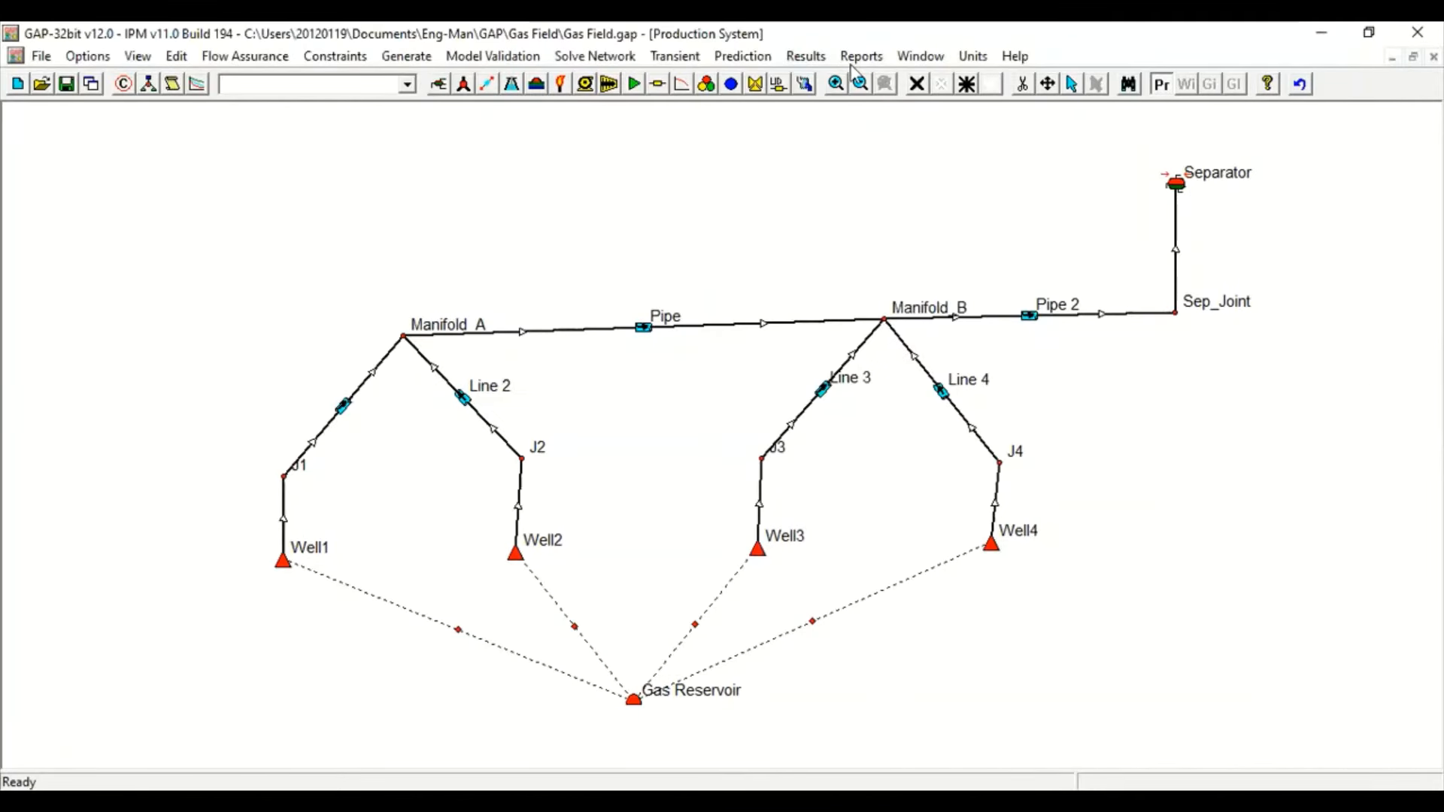
View the detailed solver results for all items, plot joint J1's oil and gas rates, and return to the network
left_click(808, 56)
mouse_move(821, 76)
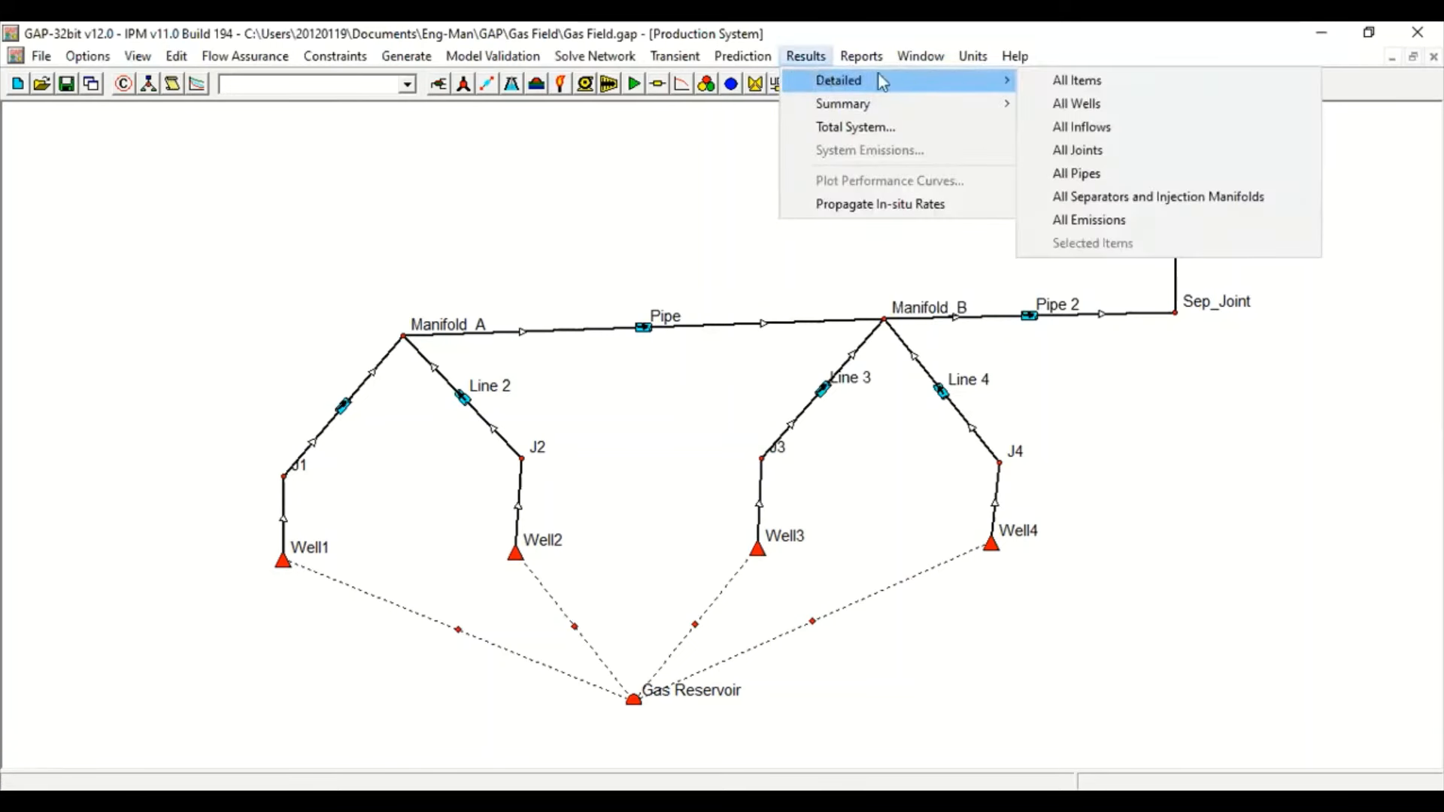
left_click(1040, 92)
left_click(443, 127)
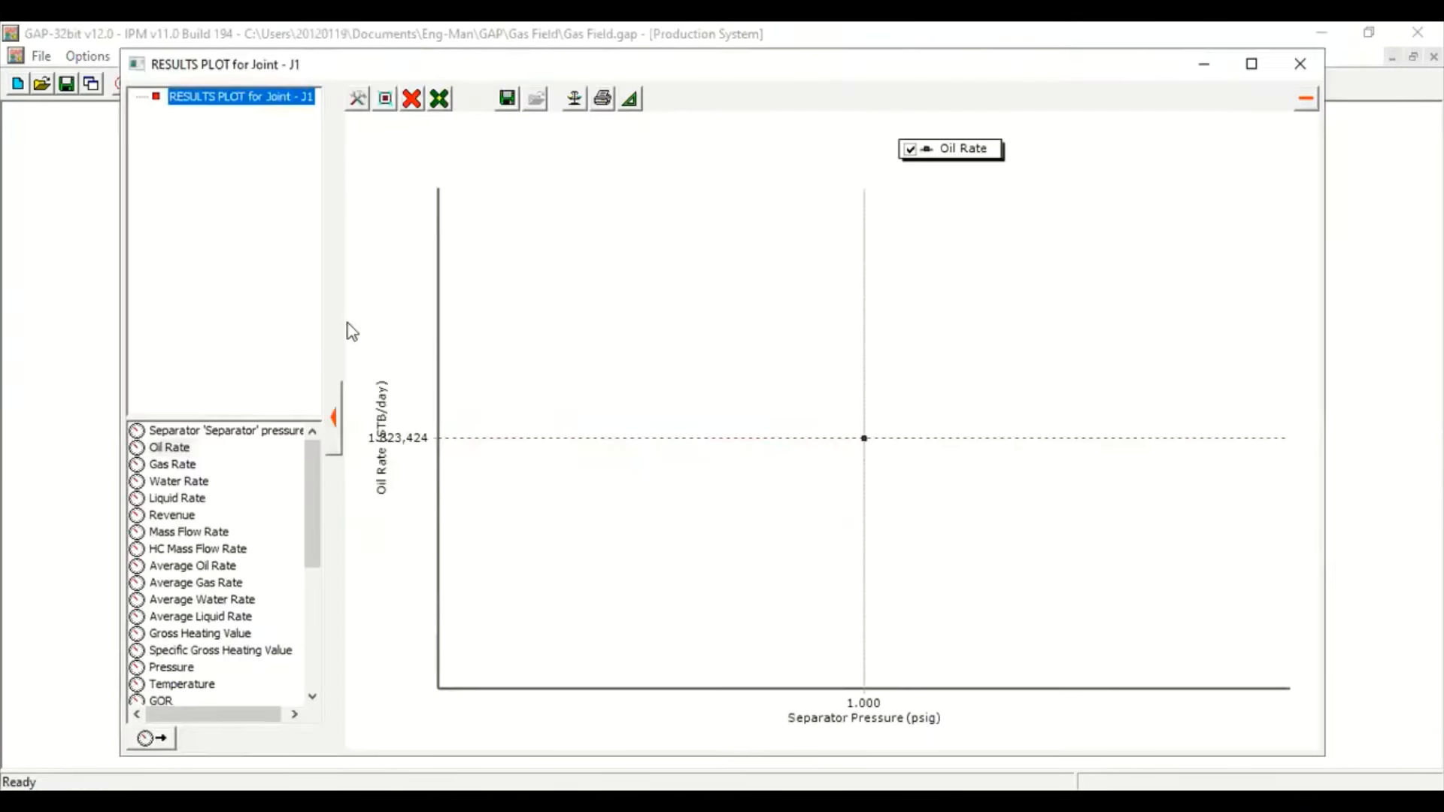
left_click(171, 451)
left_click(173, 470)
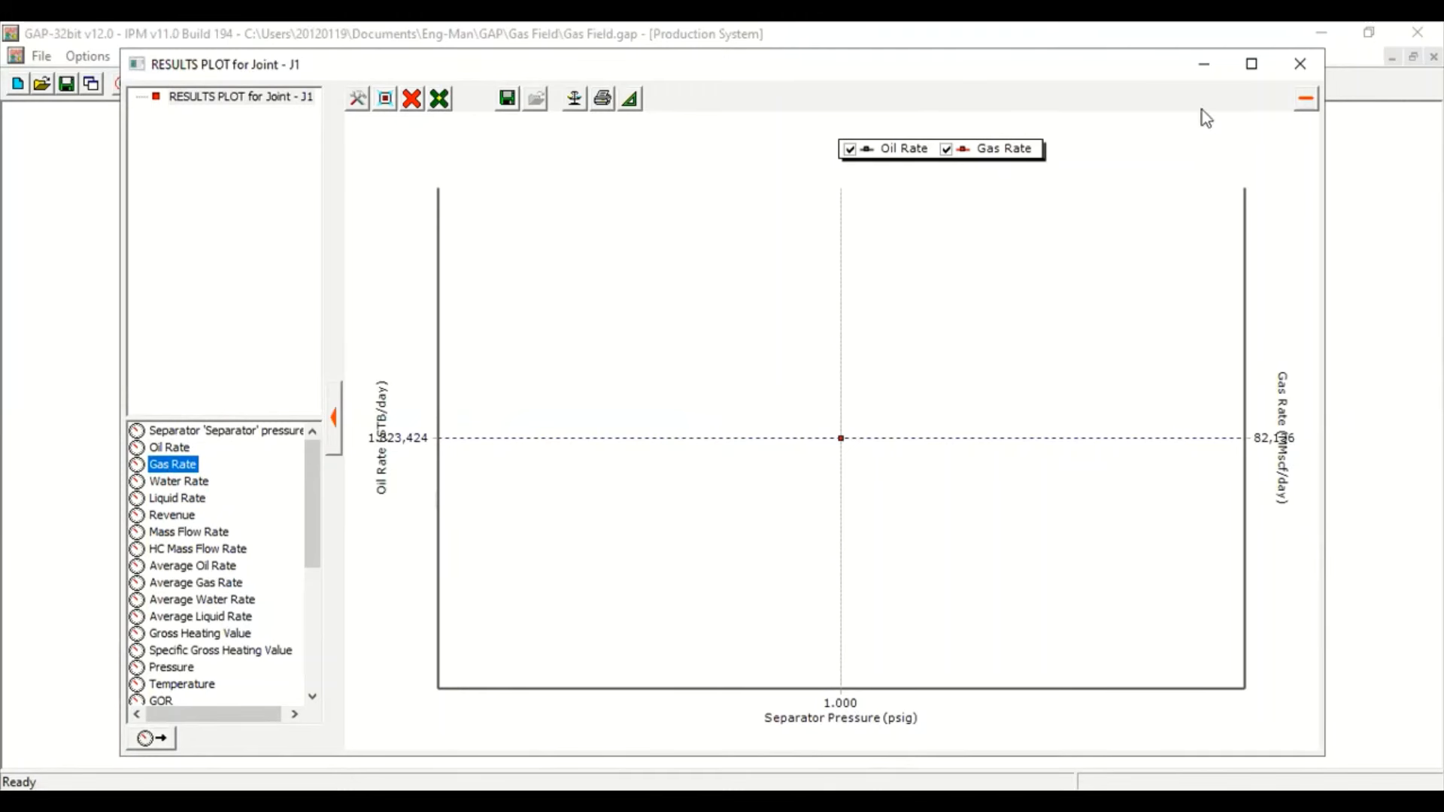
left_click(1300, 66)
left_click(248, 128)
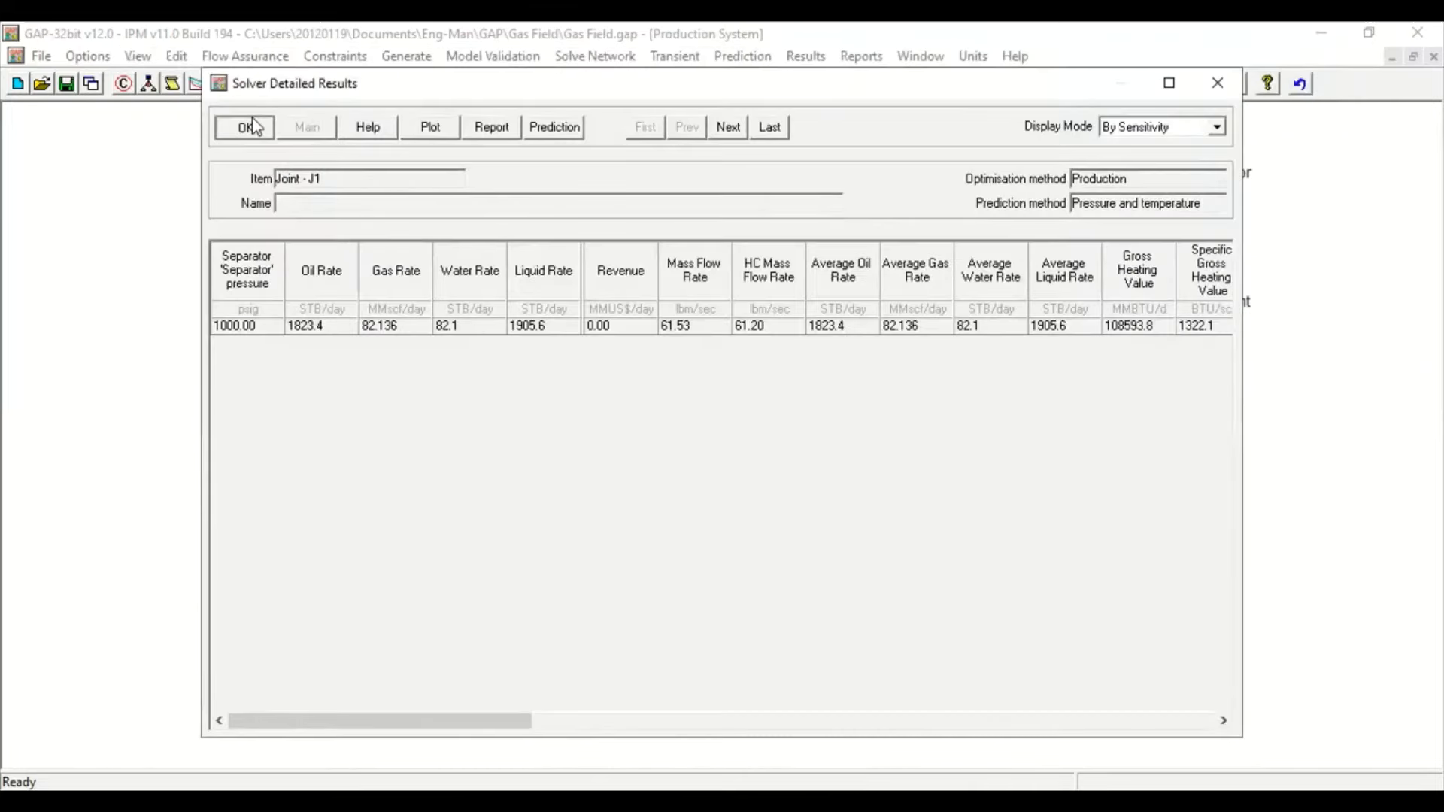
Run the network solver without optimisation at separator pressures of 500, 800, 1000 and 1200 psig, and return to the network
left_click(593, 60)
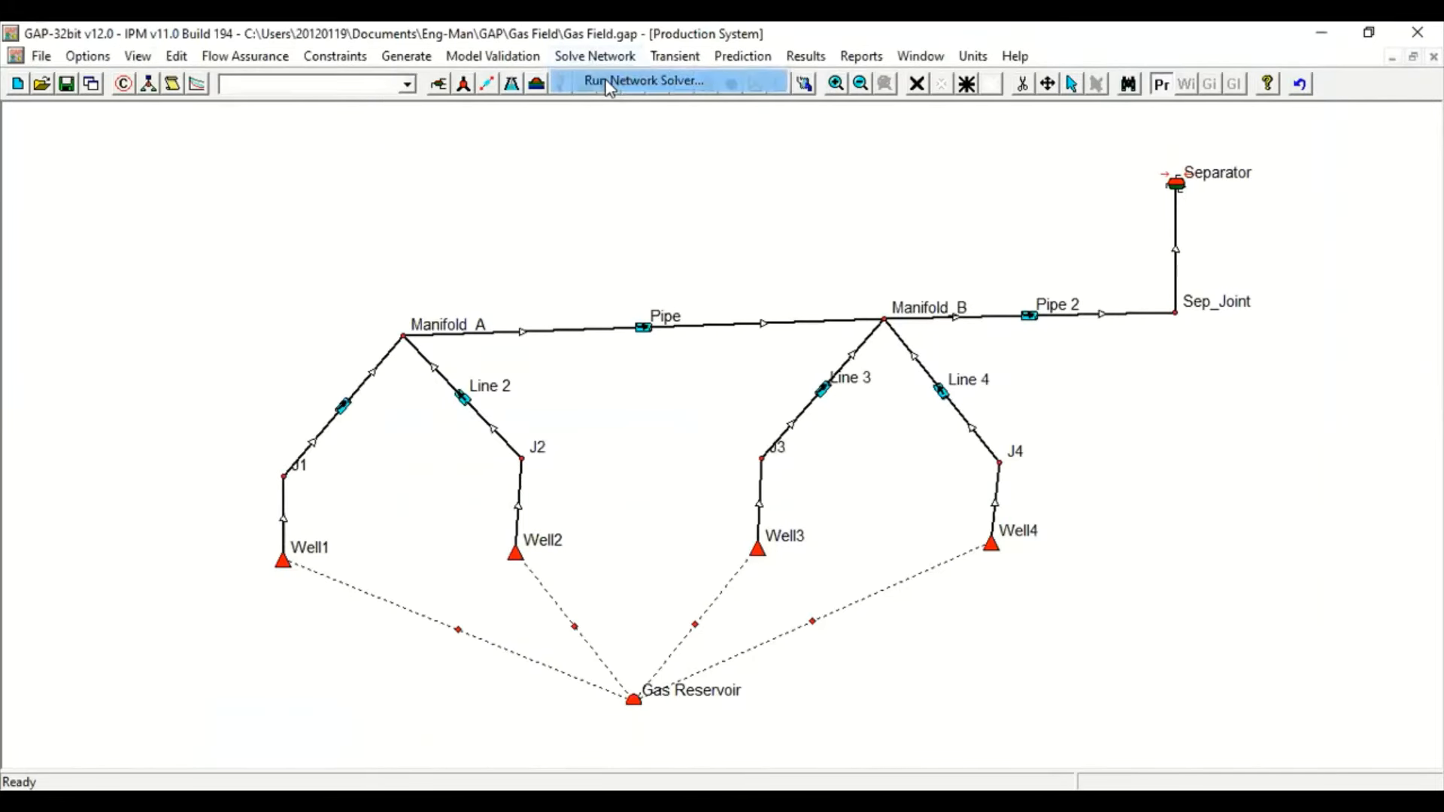
left_click(606, 84)
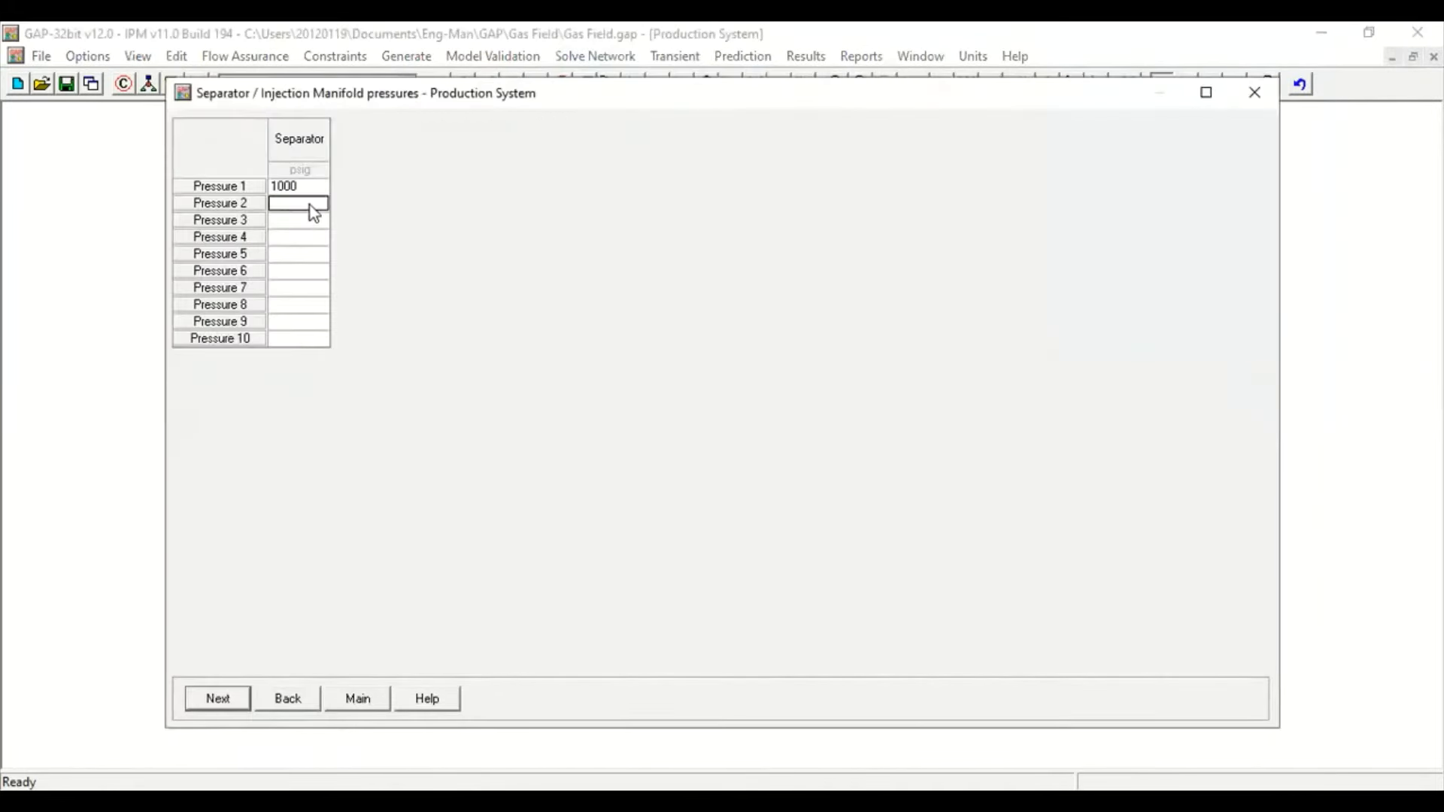
type("500")
key("Return")
type("8")
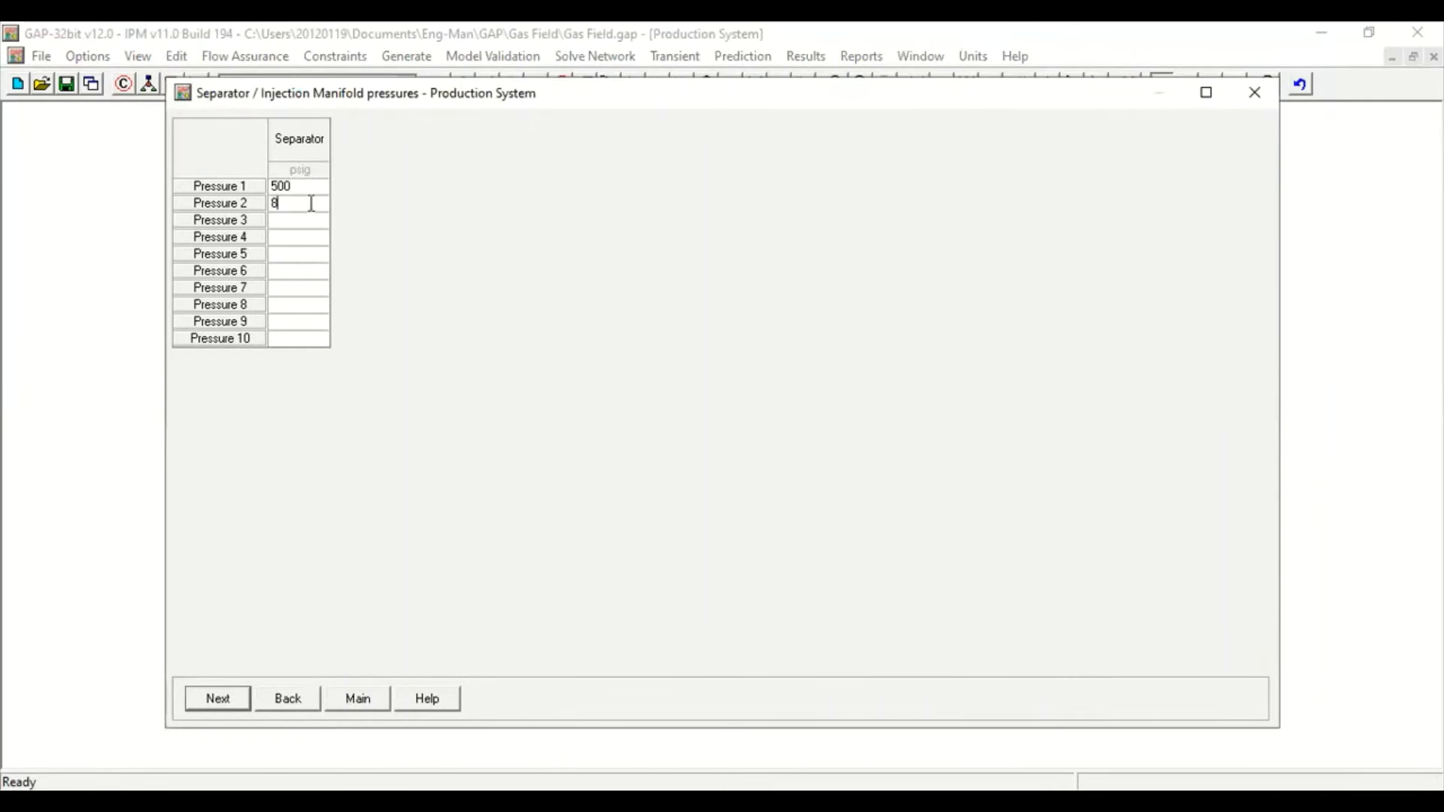
type("00")
key("Return")
type("100")
left_click(225, 695)
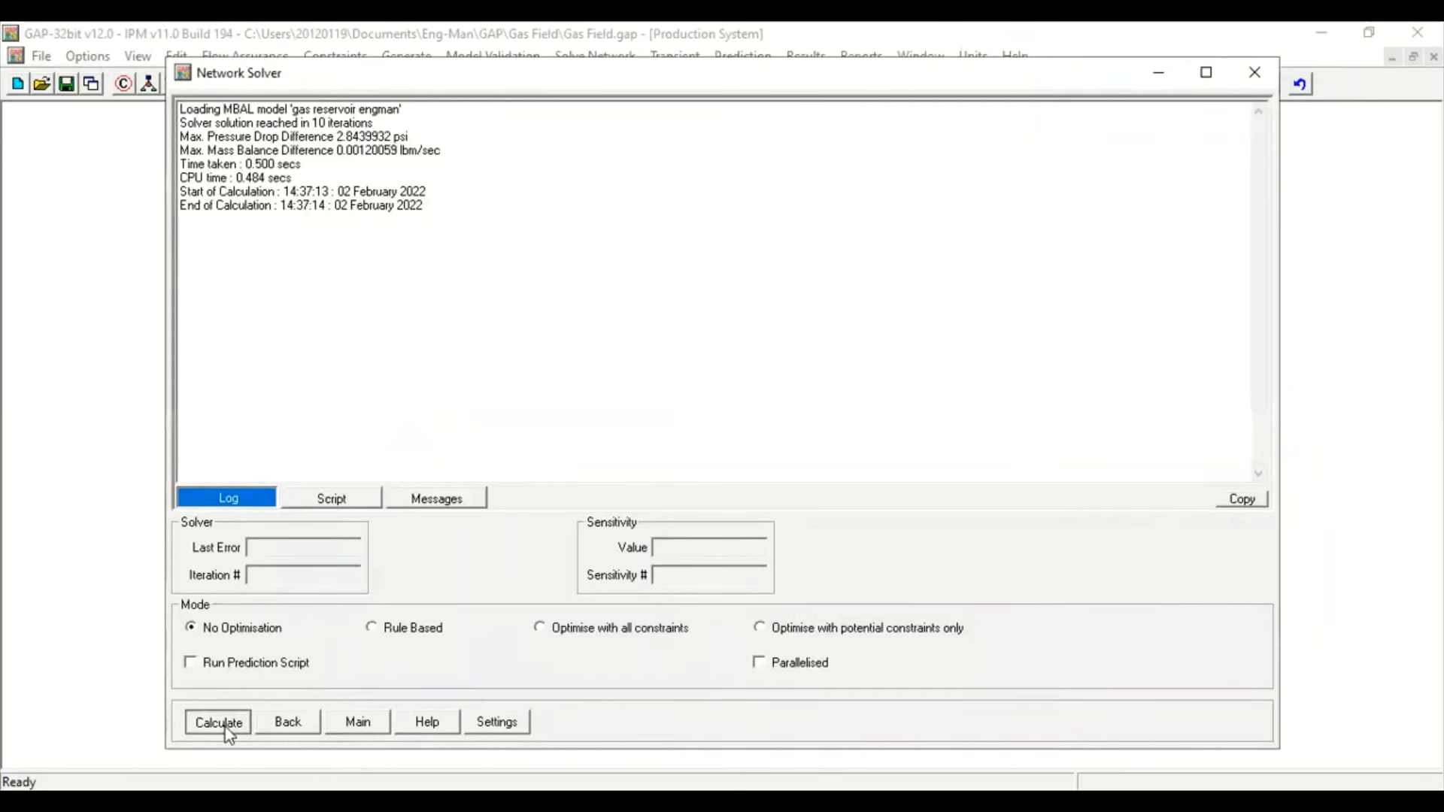
left_click(220, 722)
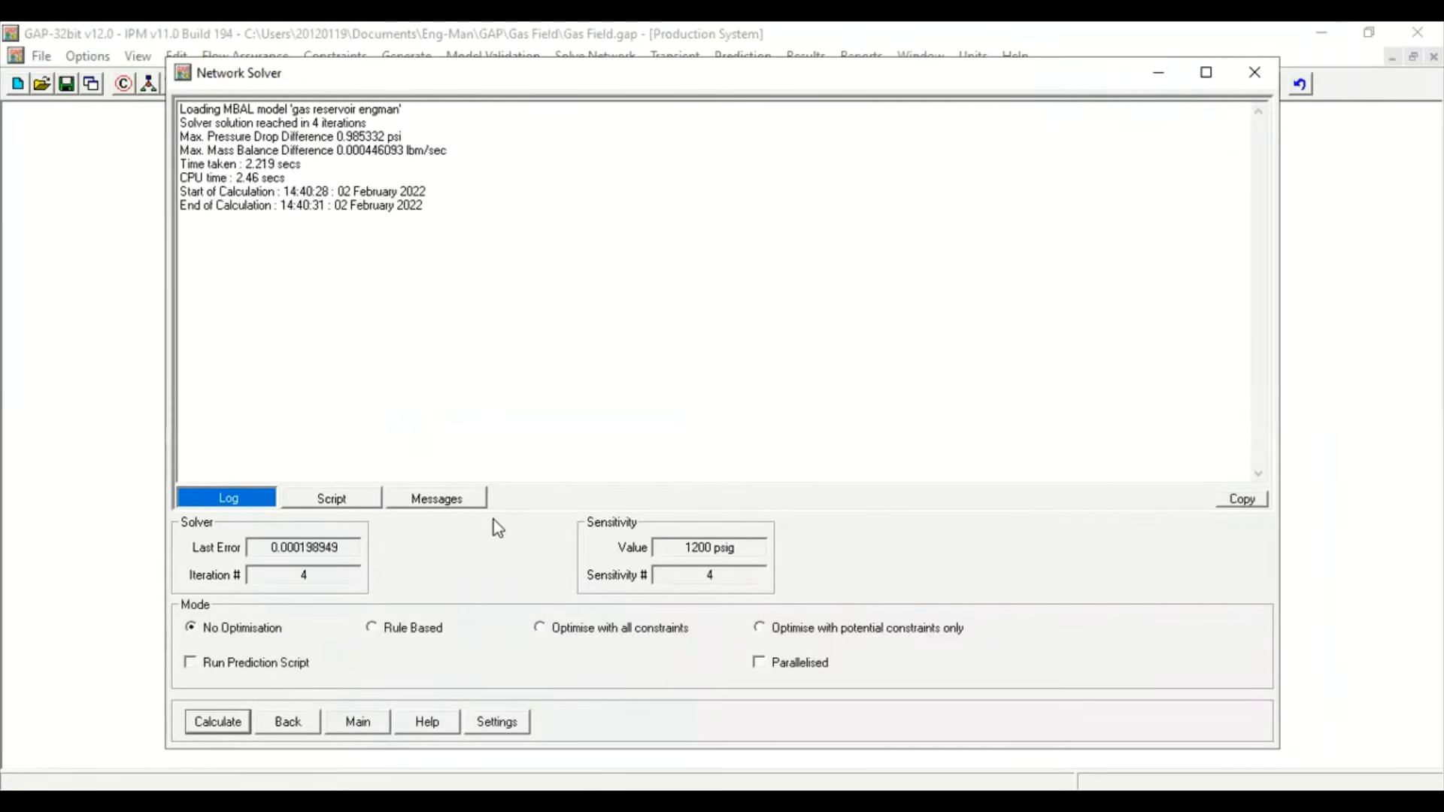
left_click(356, 723)
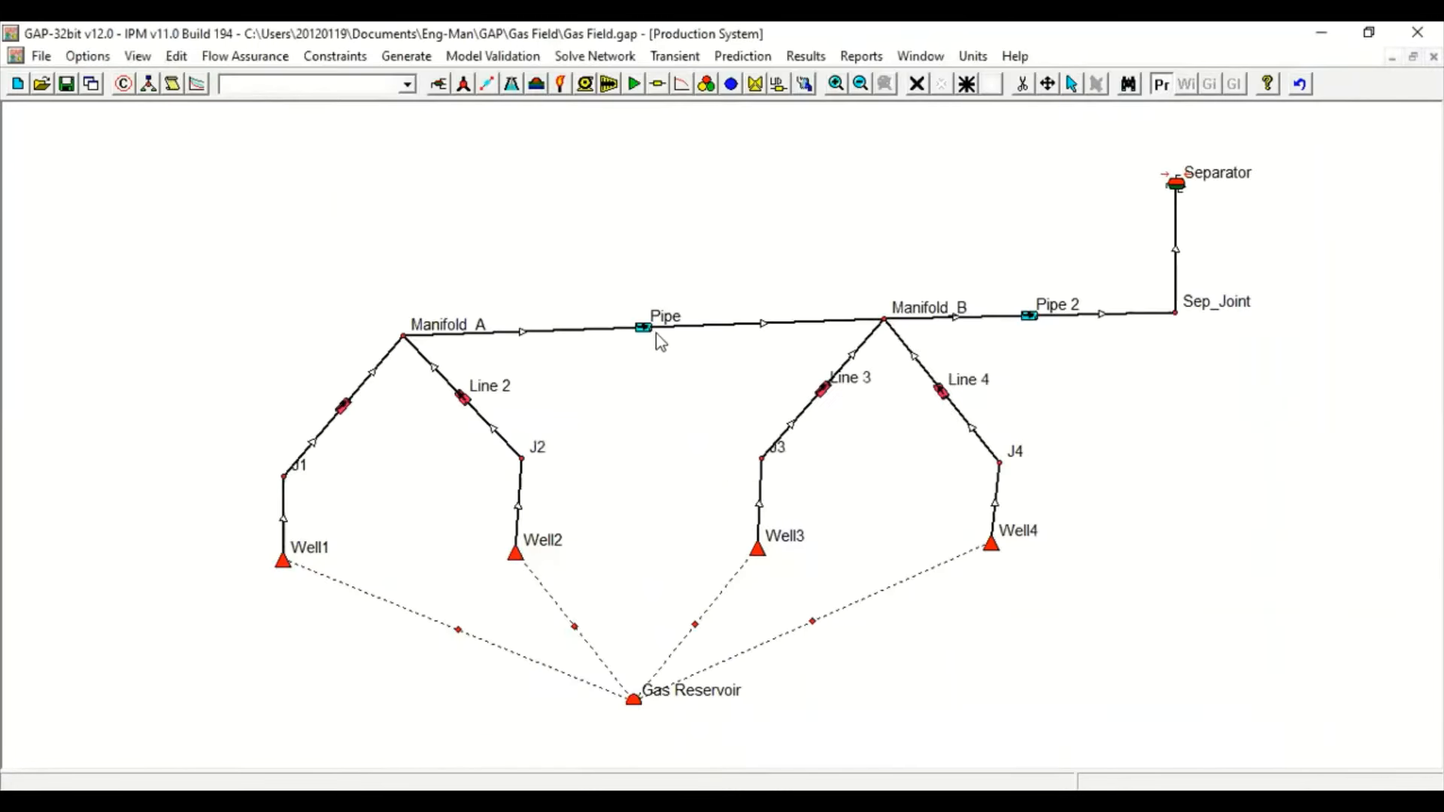
Examine the new results and warnings of Pipe, Line 2, the J1 to Manifold_A pipe, Line 3 and Line 4
mouse_move(648, 331)
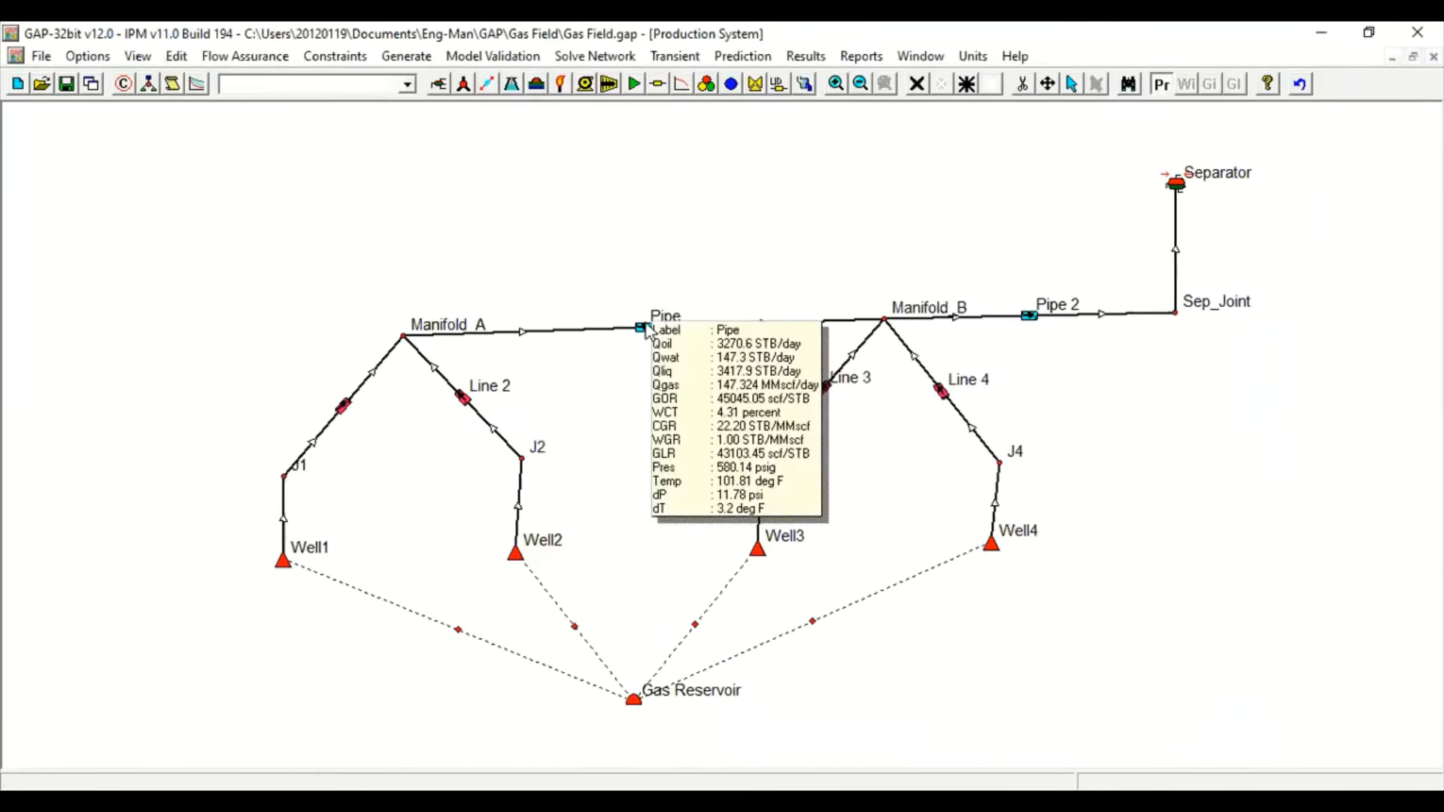
mouse_move(462, 406)
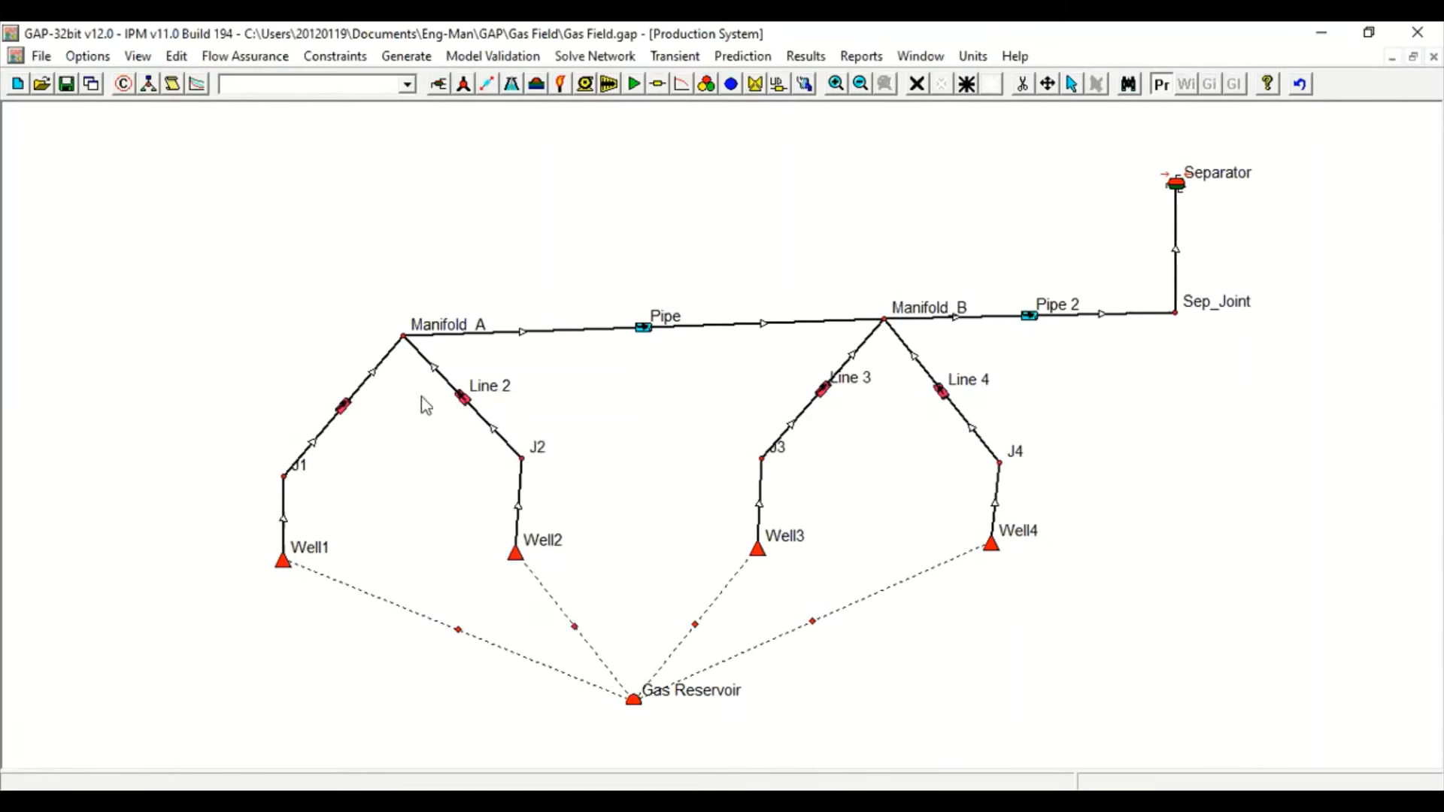
mouse_move(342, 415)
mouse_move(820, 402)
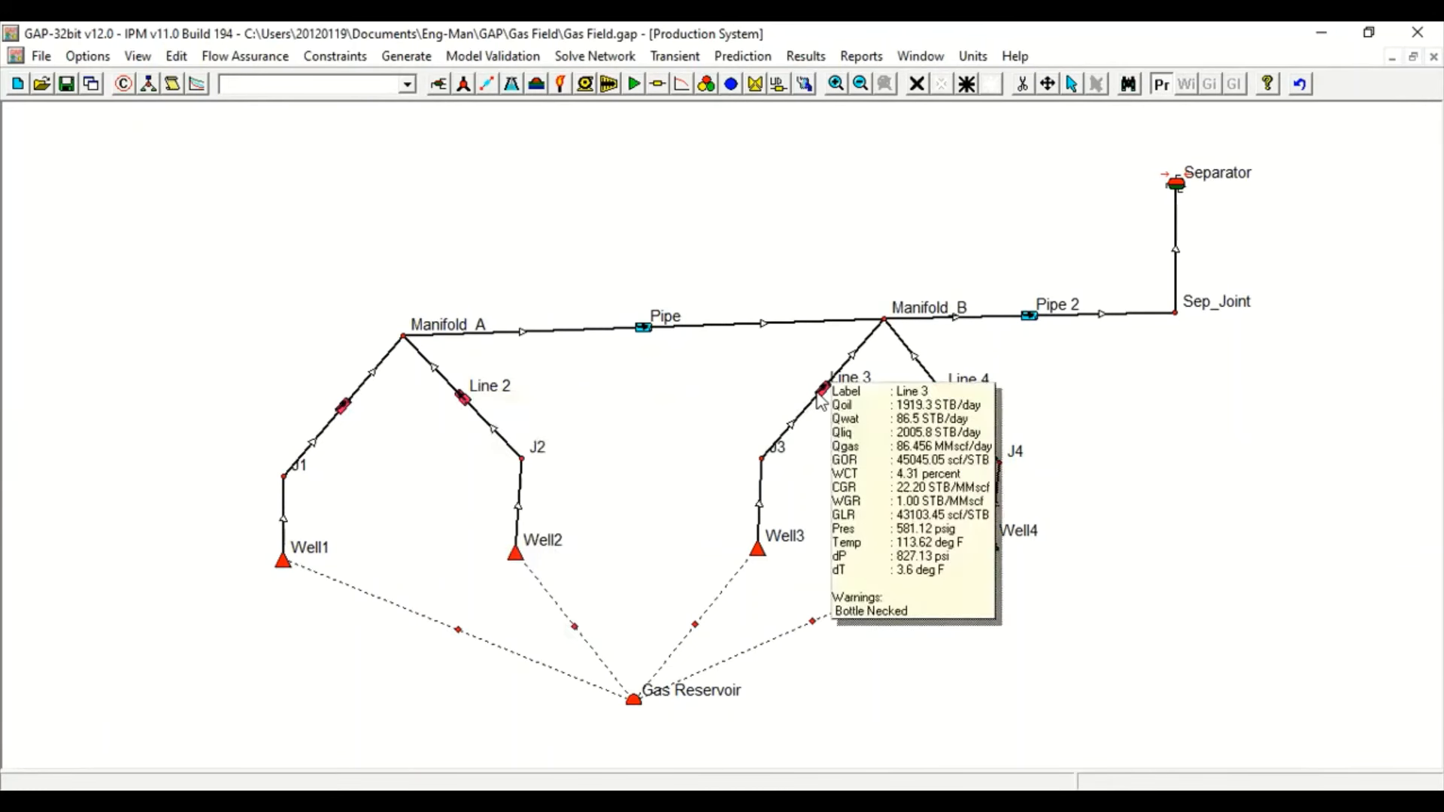
mouse_move(945, 402)
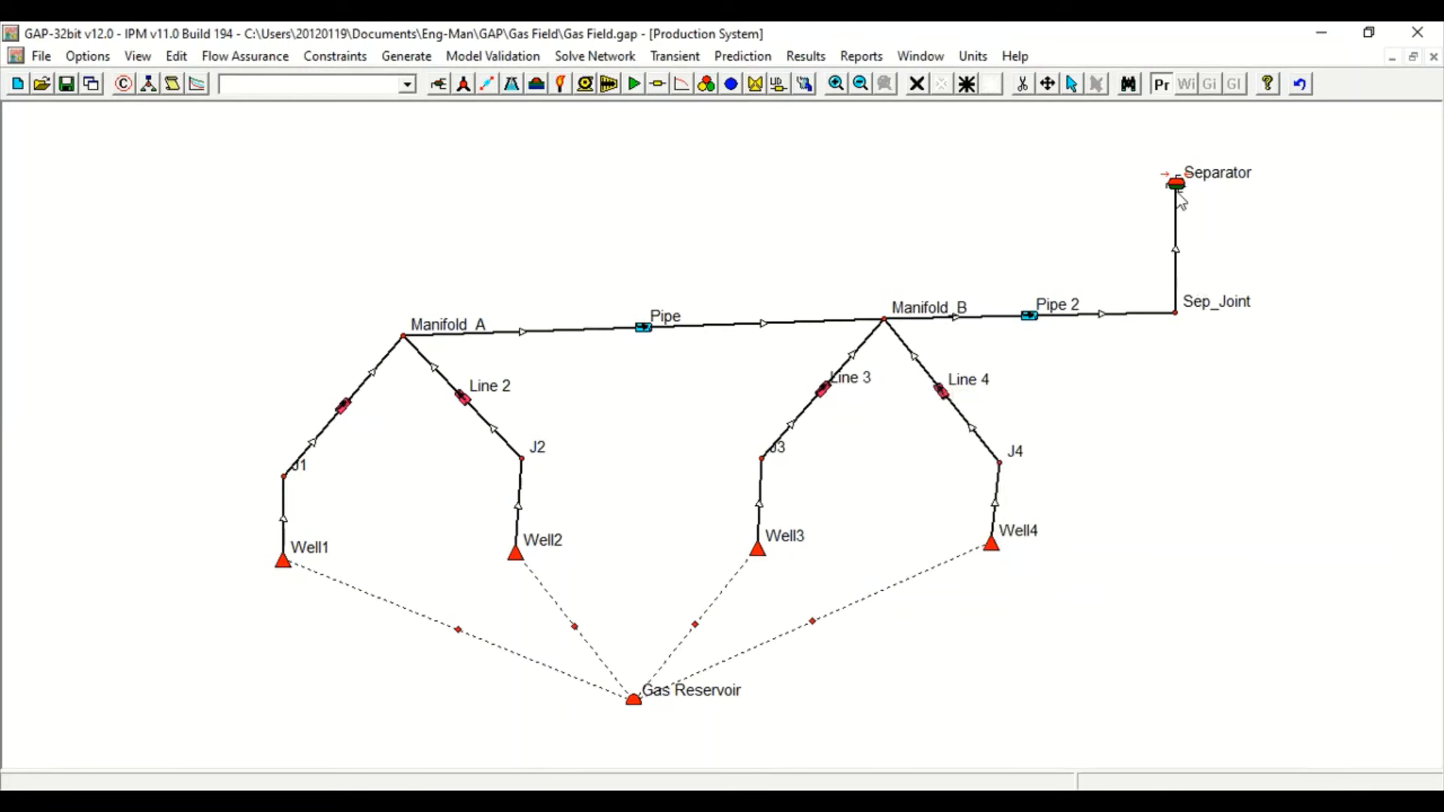
Review the detailed results for all items, plot J1's oil and gas rates across the four separator pressures, and return to the network
left_click(803, 56)
mouse_move(903, 81)
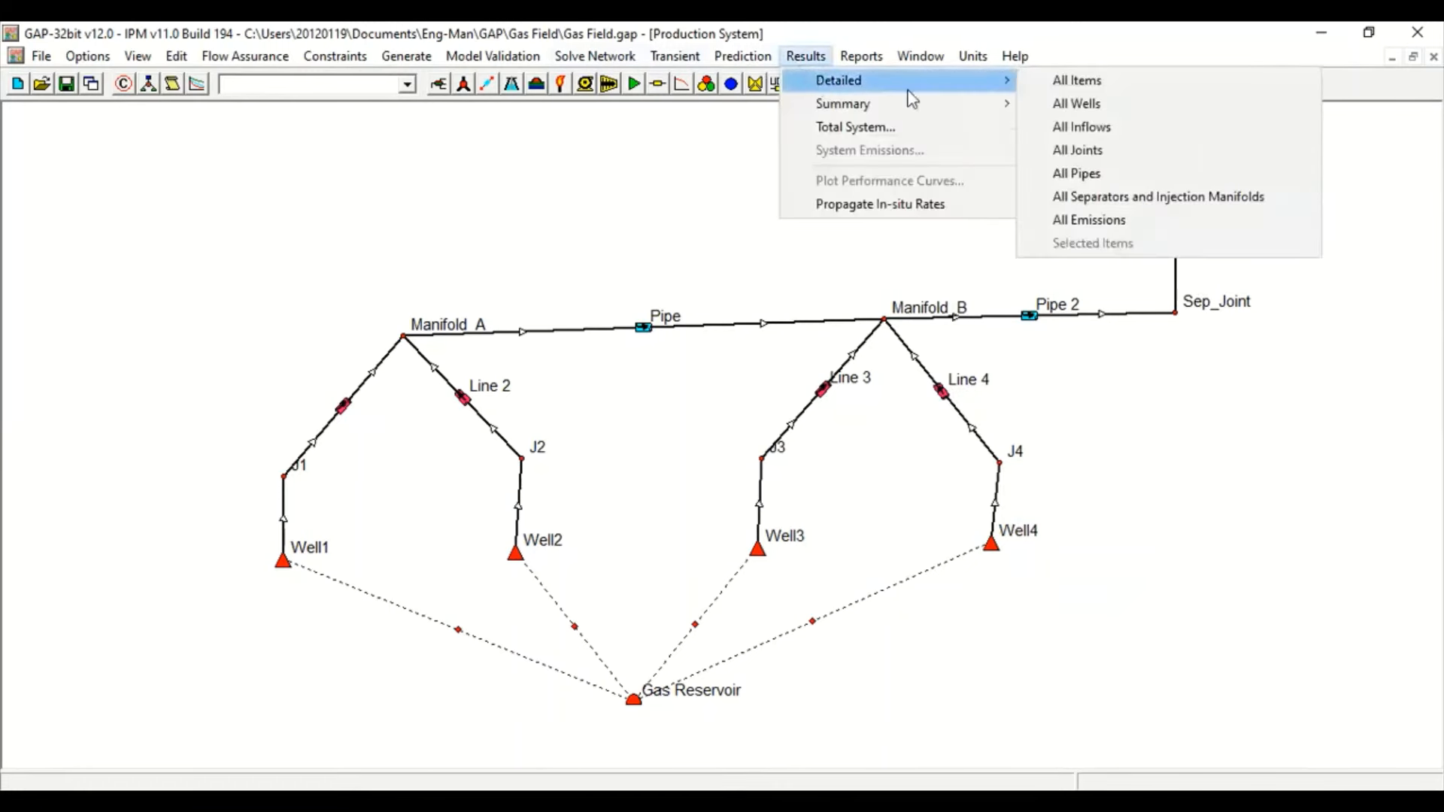
left_click(1067, 83)
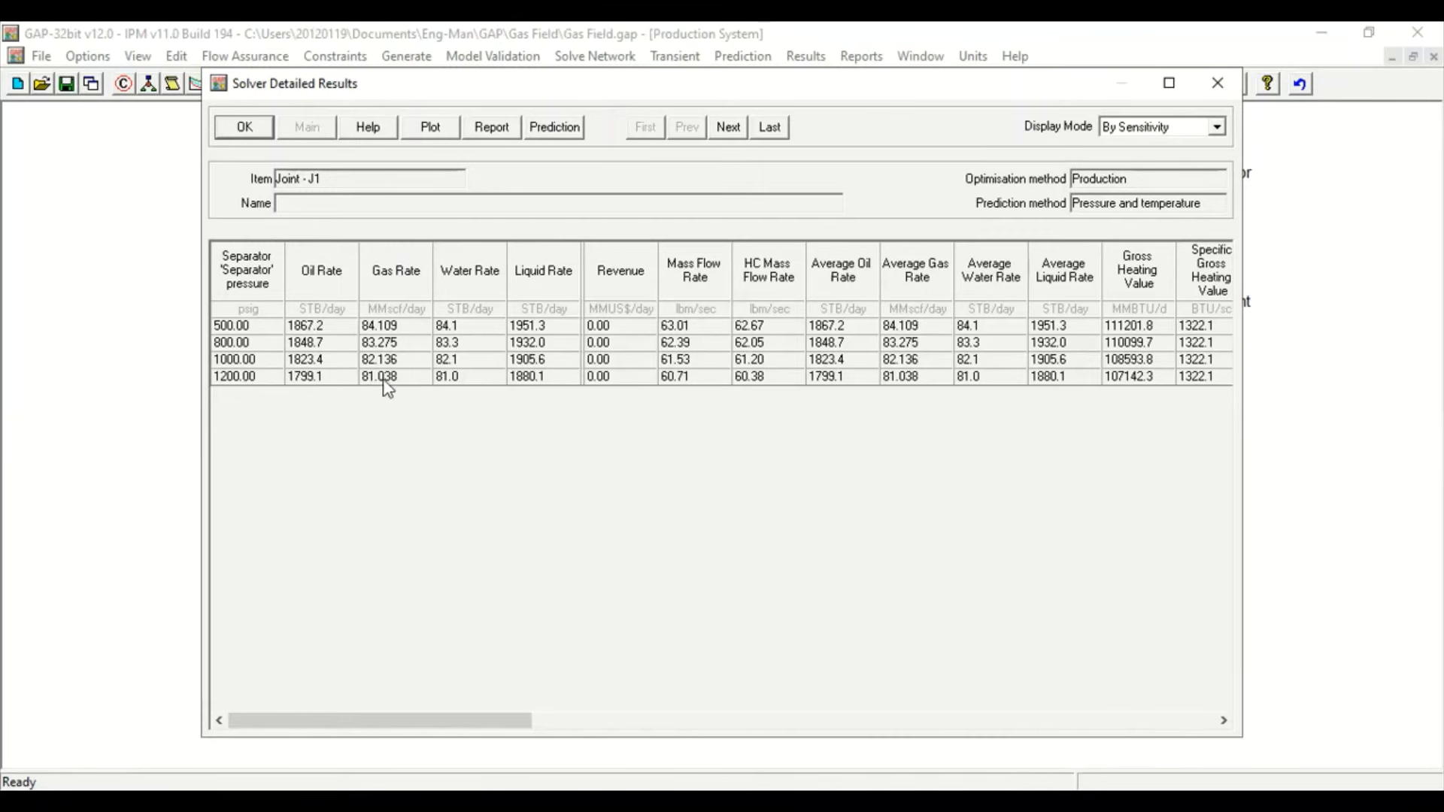
left_click(427, 124)
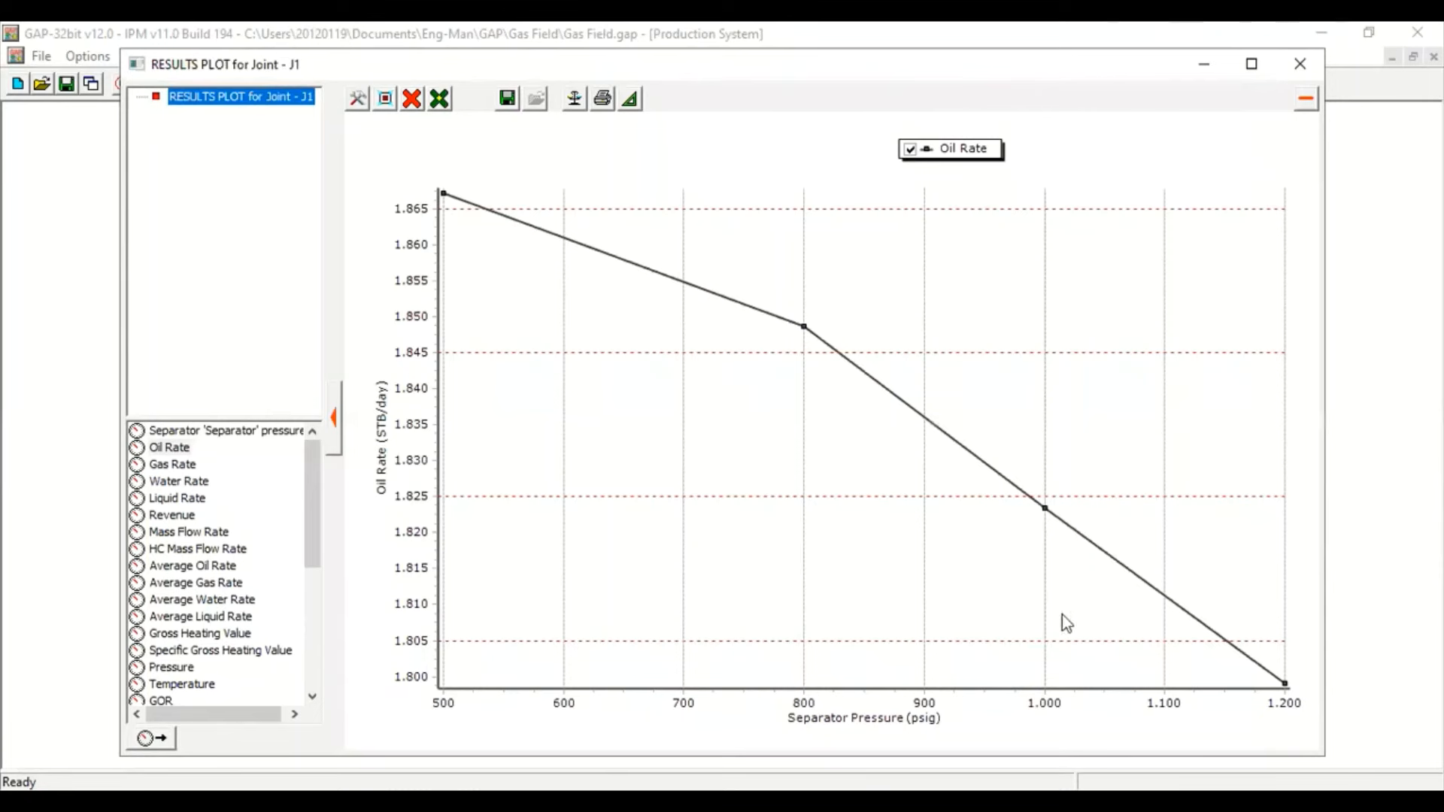
left_click(173, 464)
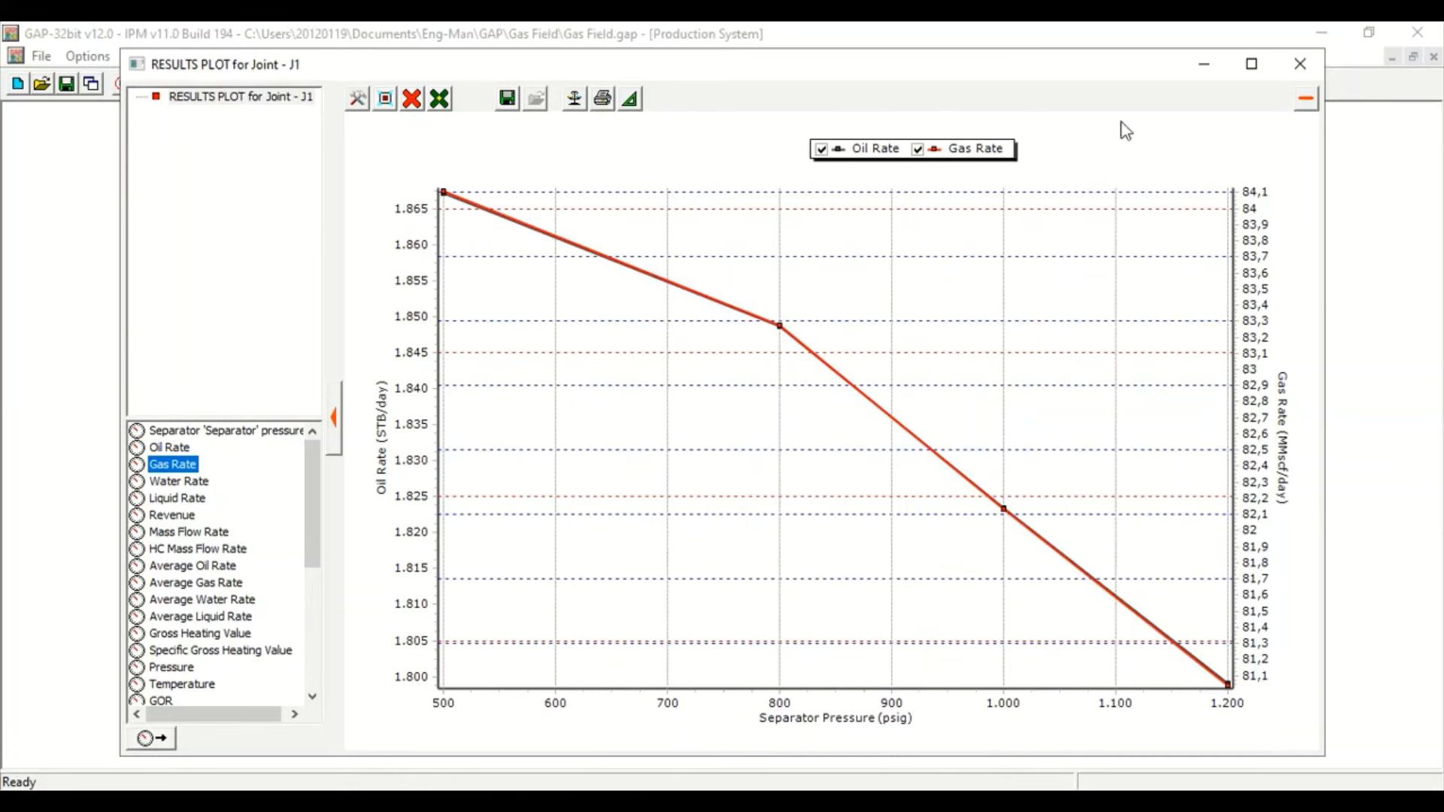
left_click(1281, 73)
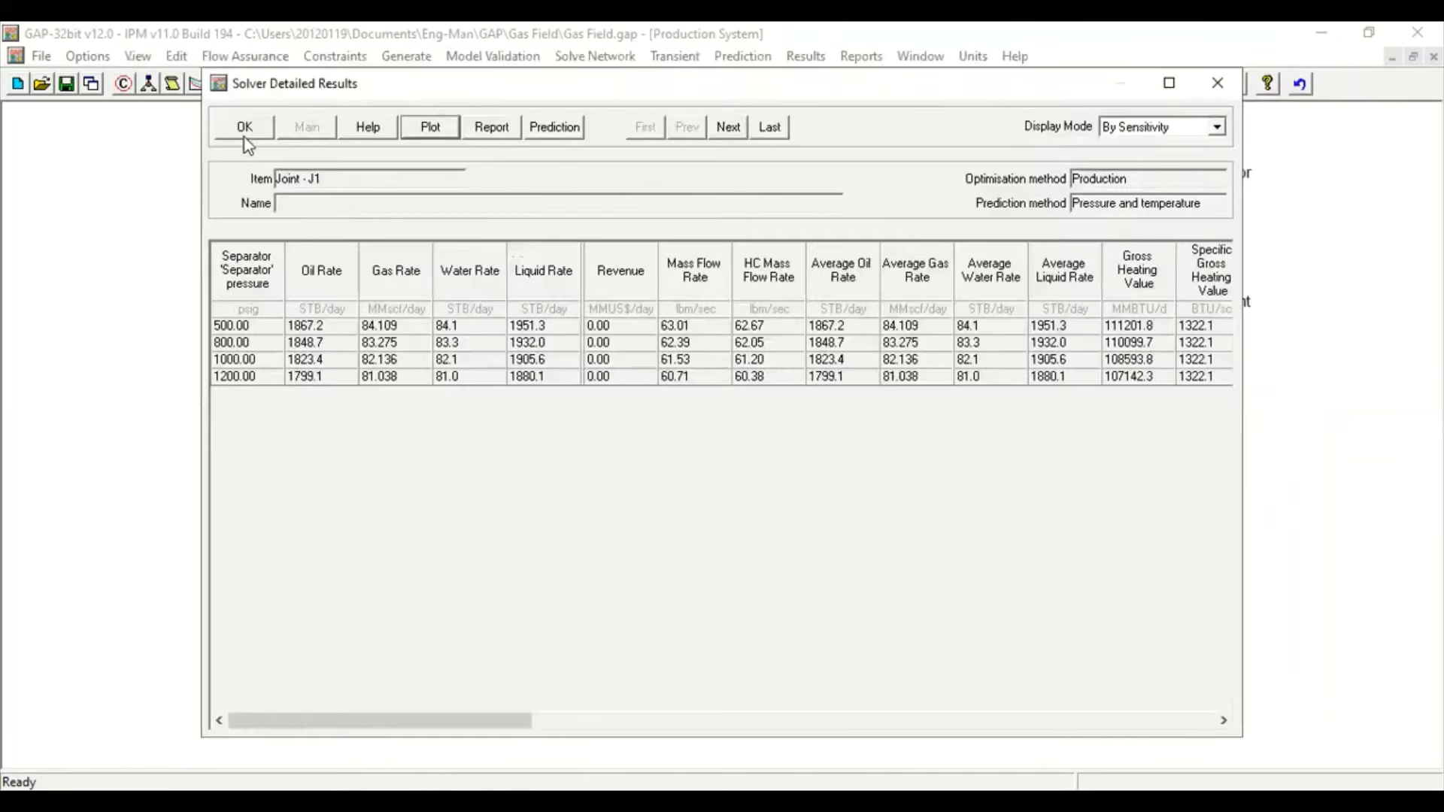
left_click(245, 135)
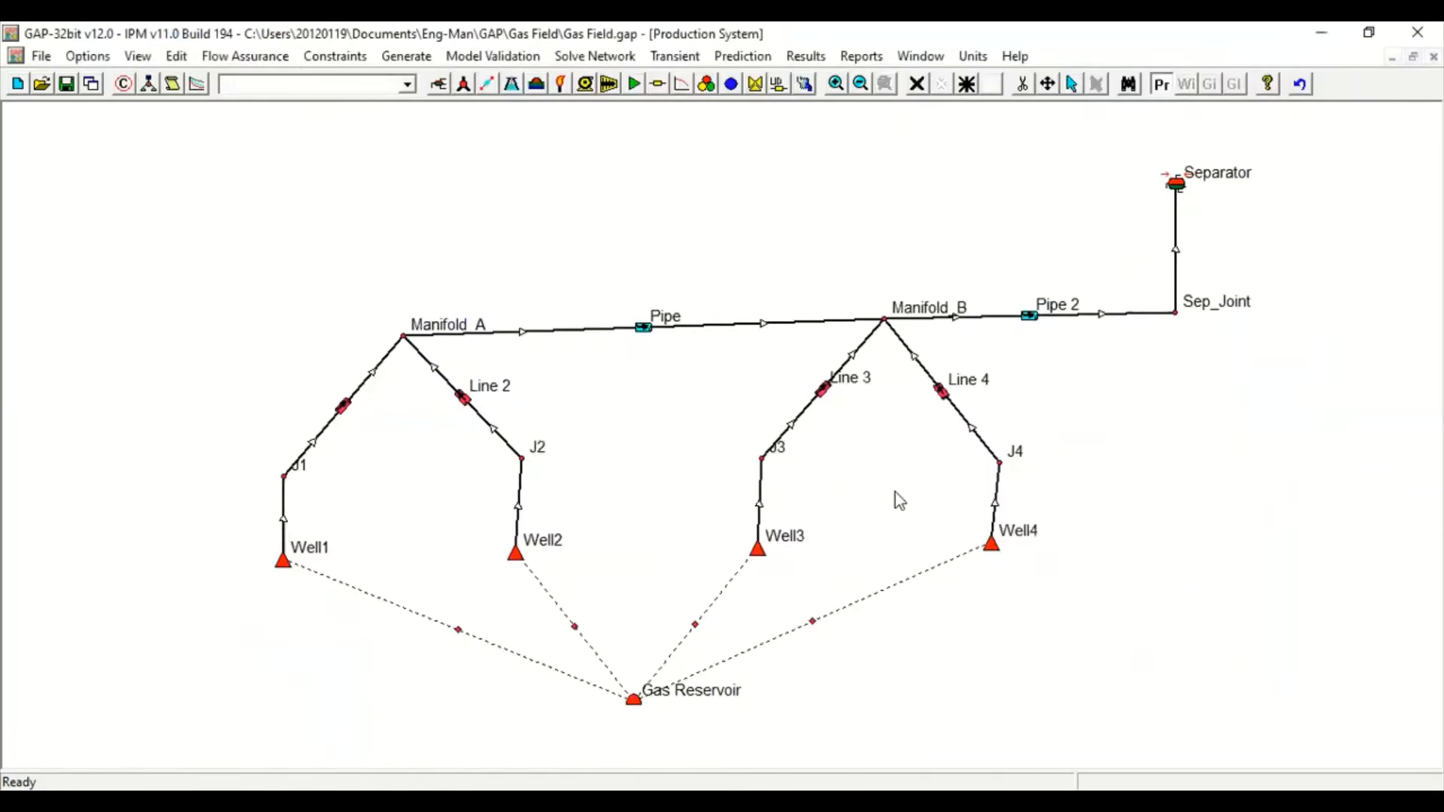